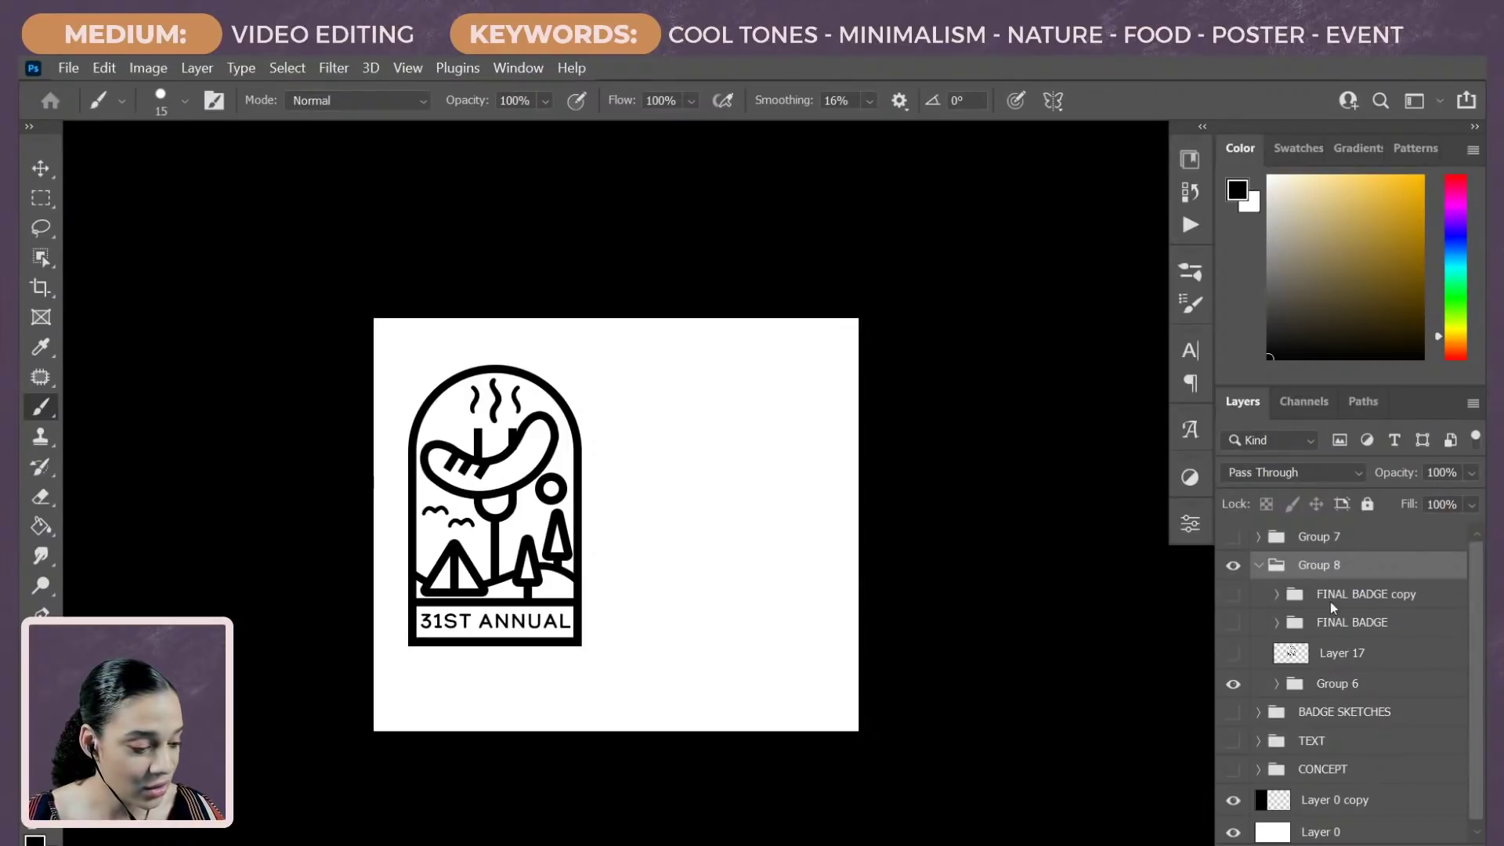
Step: Show the FINAL BADGE copy group, and switch the displayed artwork from Group 8 to Group 7
click(1231, 597)
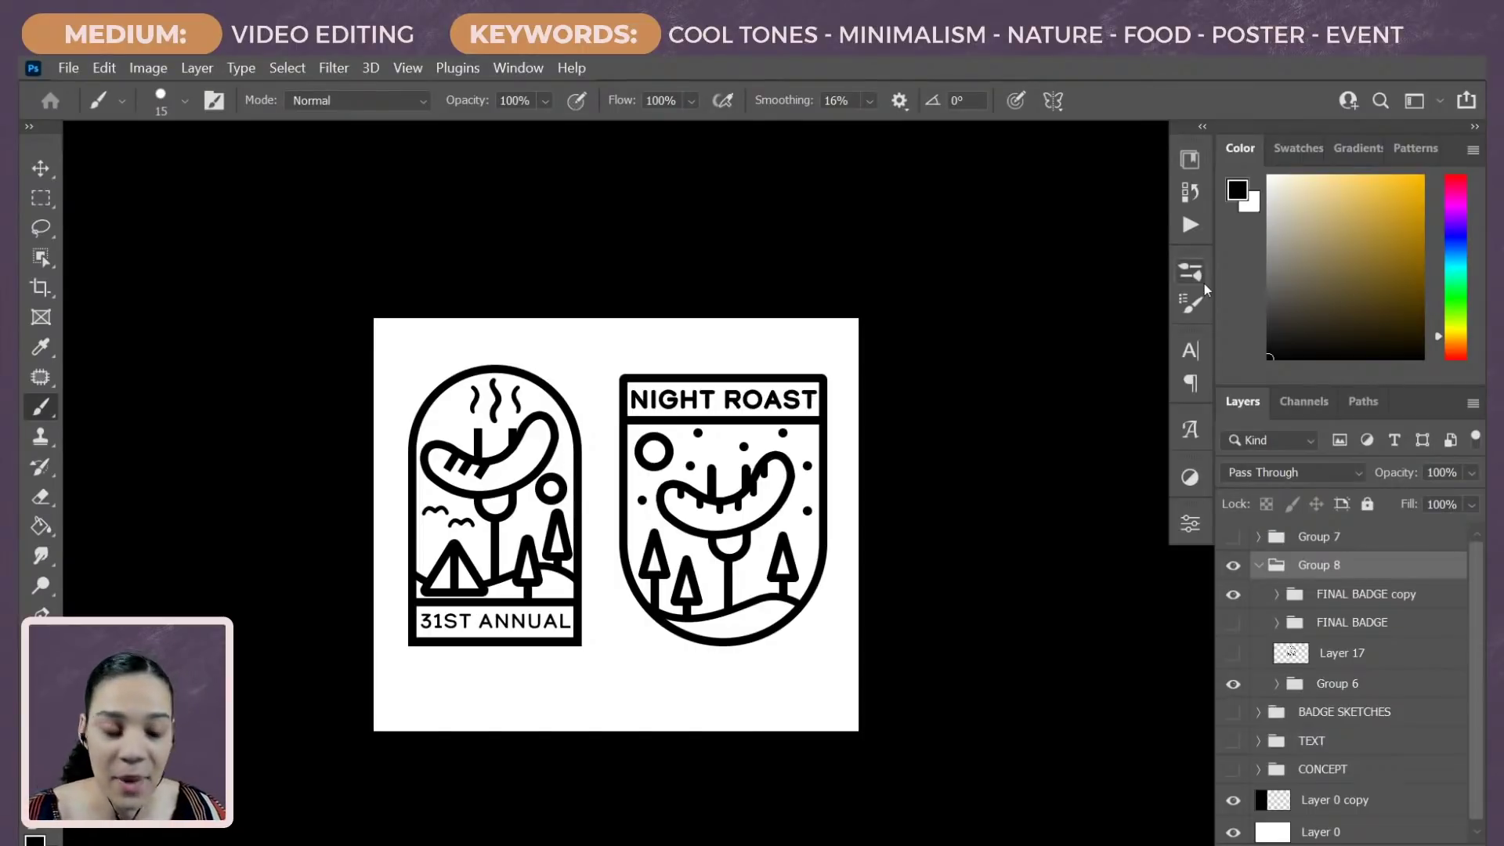
click(1232, 564)
click(1233, 537)
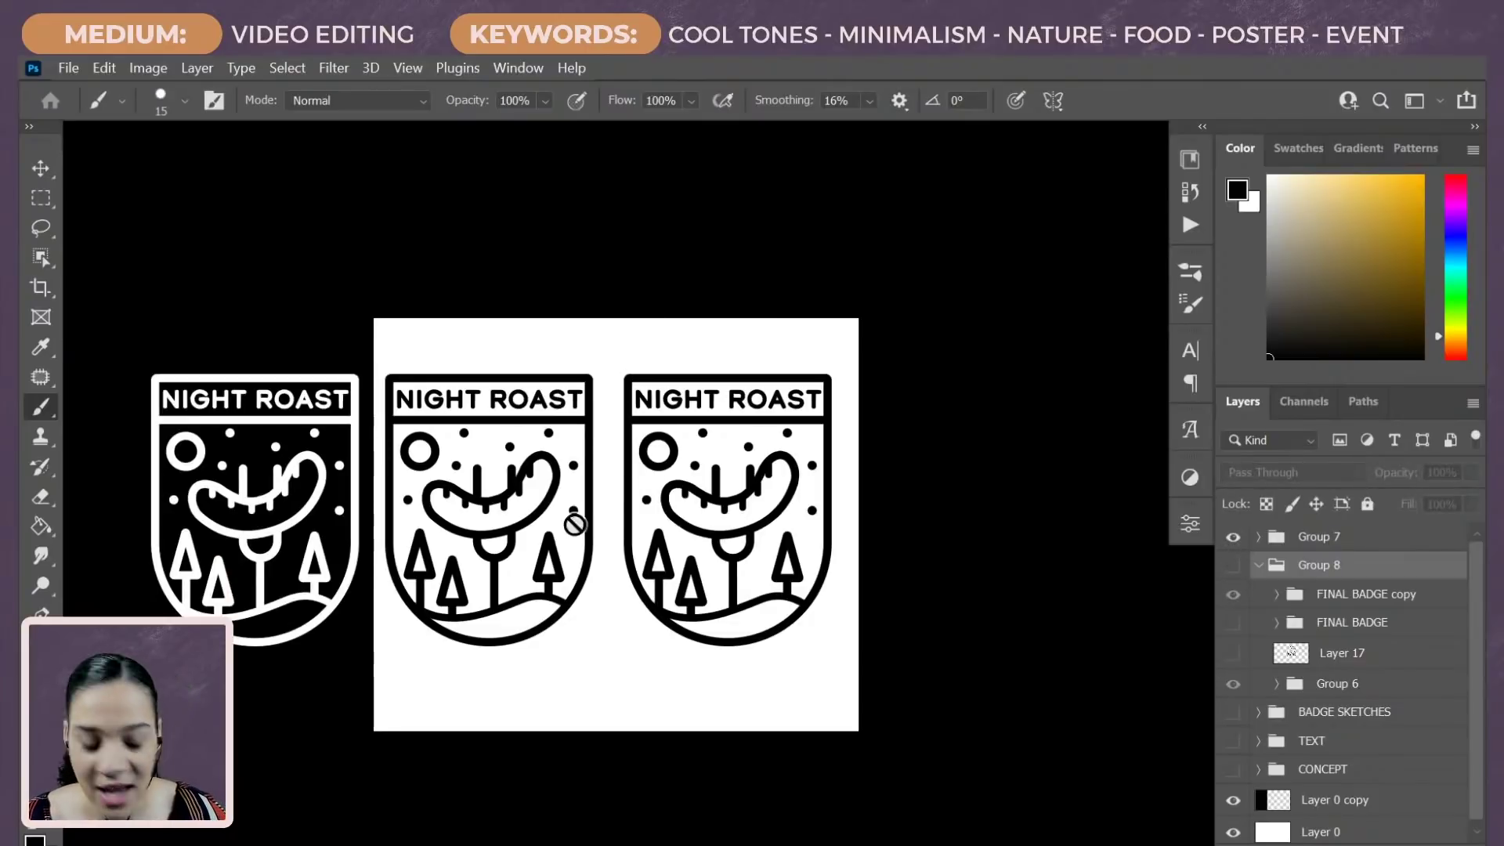
Step: Try to convert the rightmost Night Roast badge's smart object to layers, and undo the conversion
drag(478, 532, 636, 477)
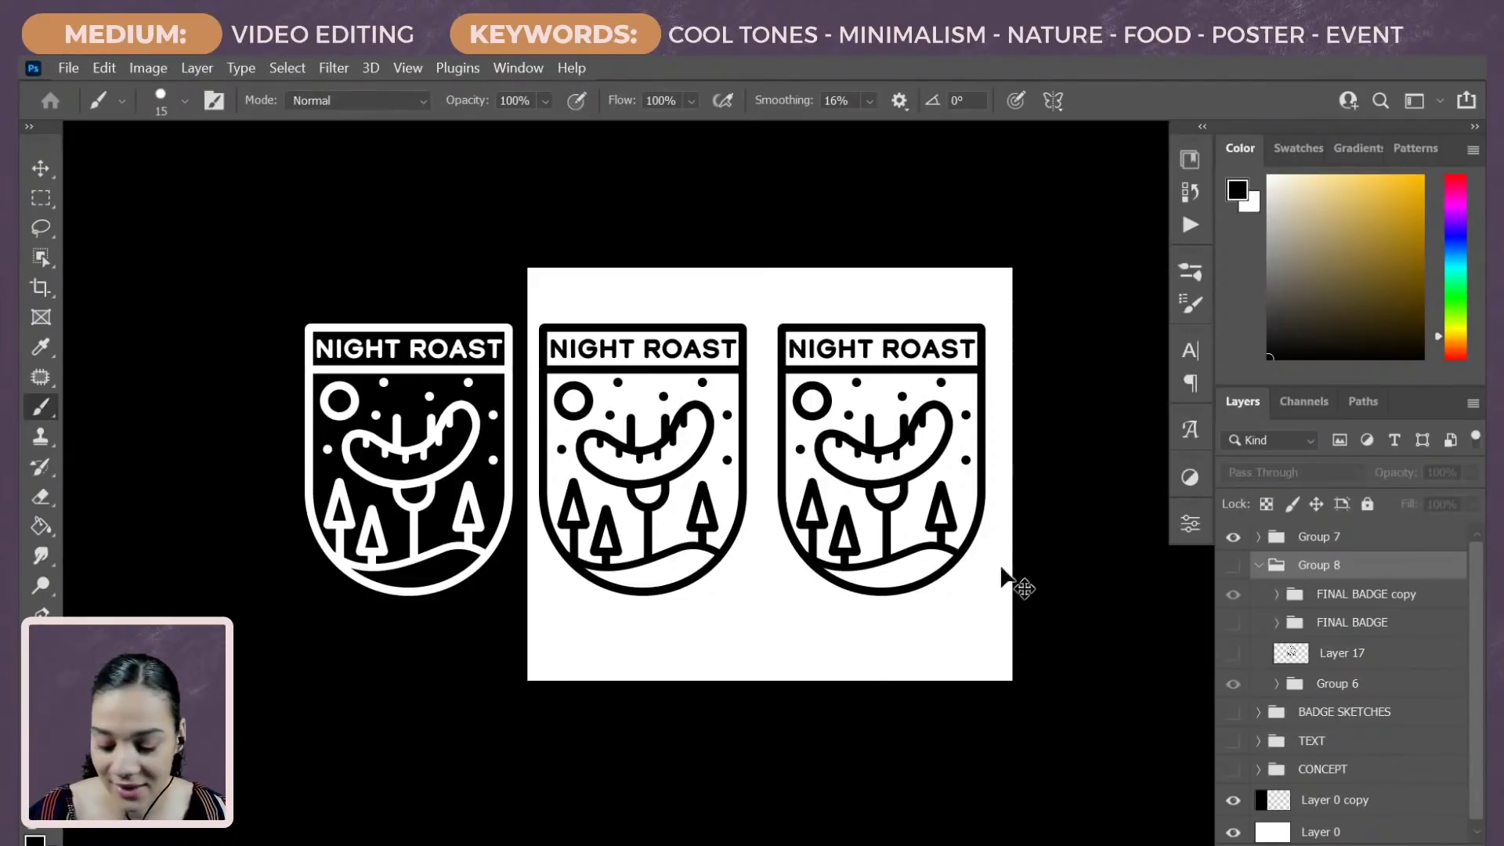
scroll(1007, 577, up, 3)
drag(1074, 426, 867, 485)
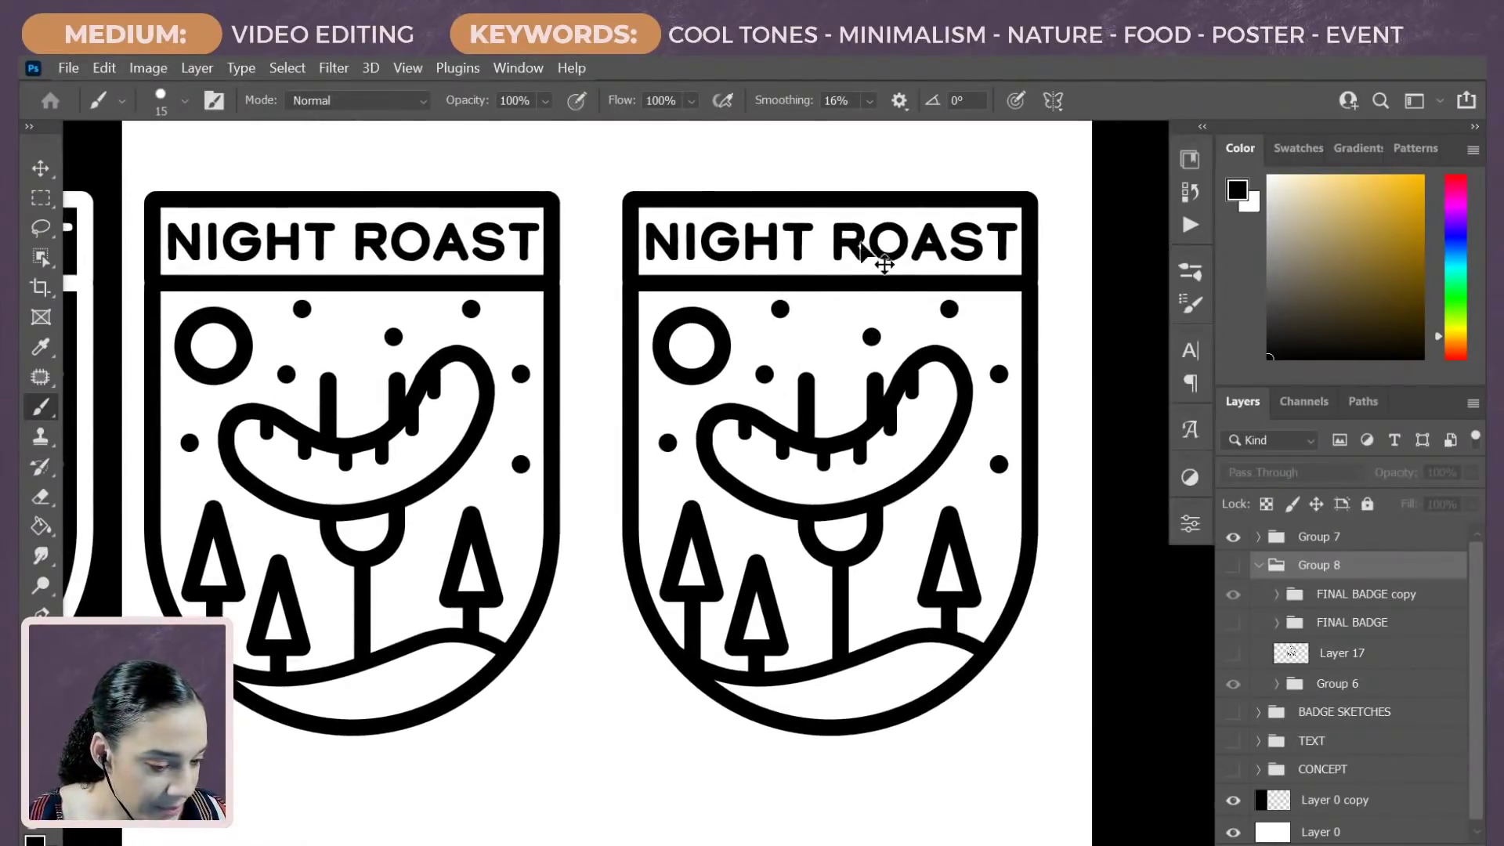
ctrl+click(901, 304)
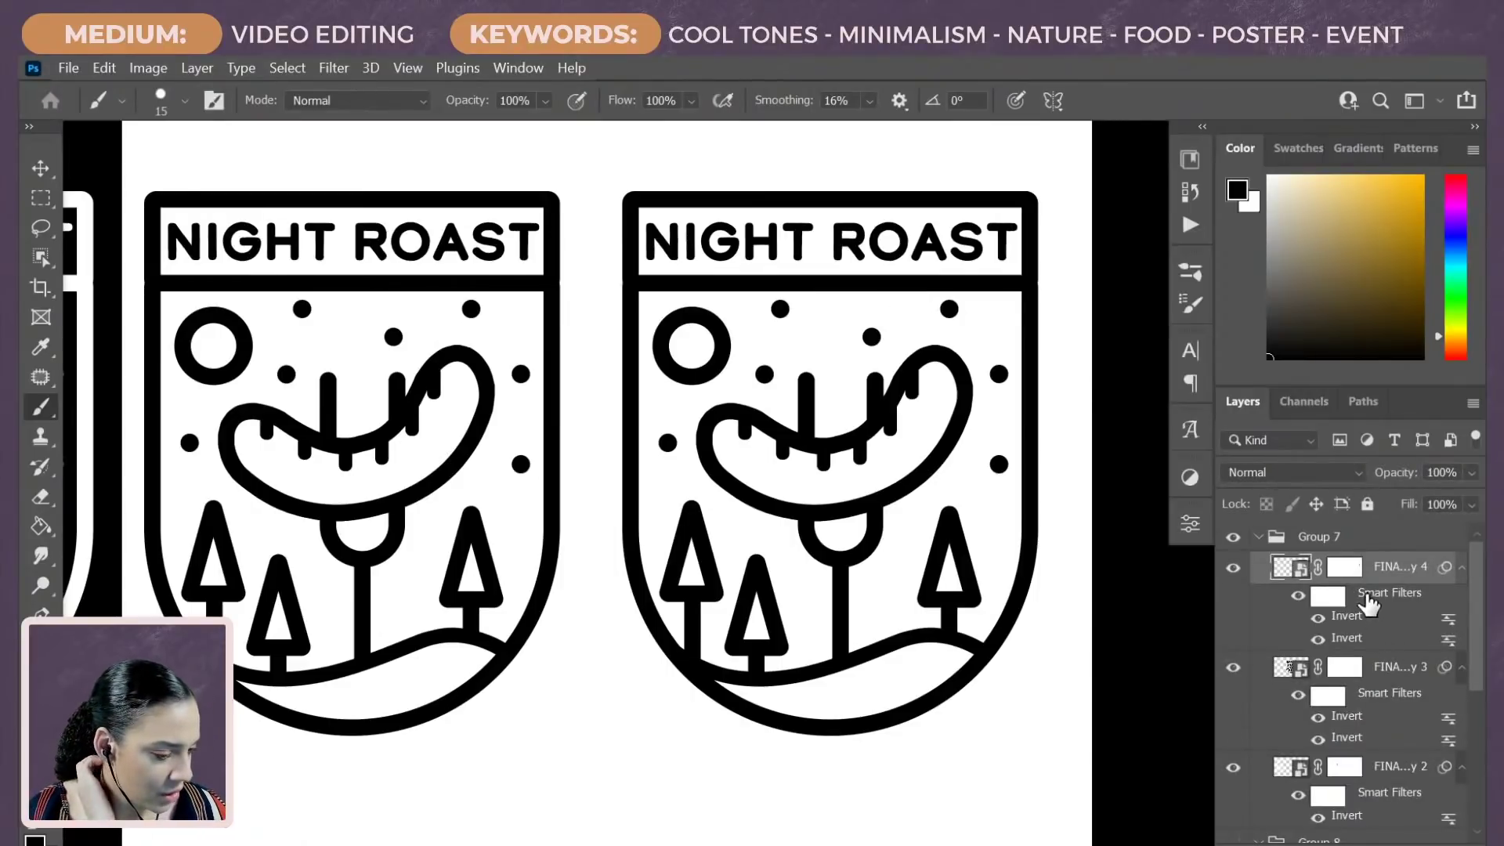
right_click(1300, 575)
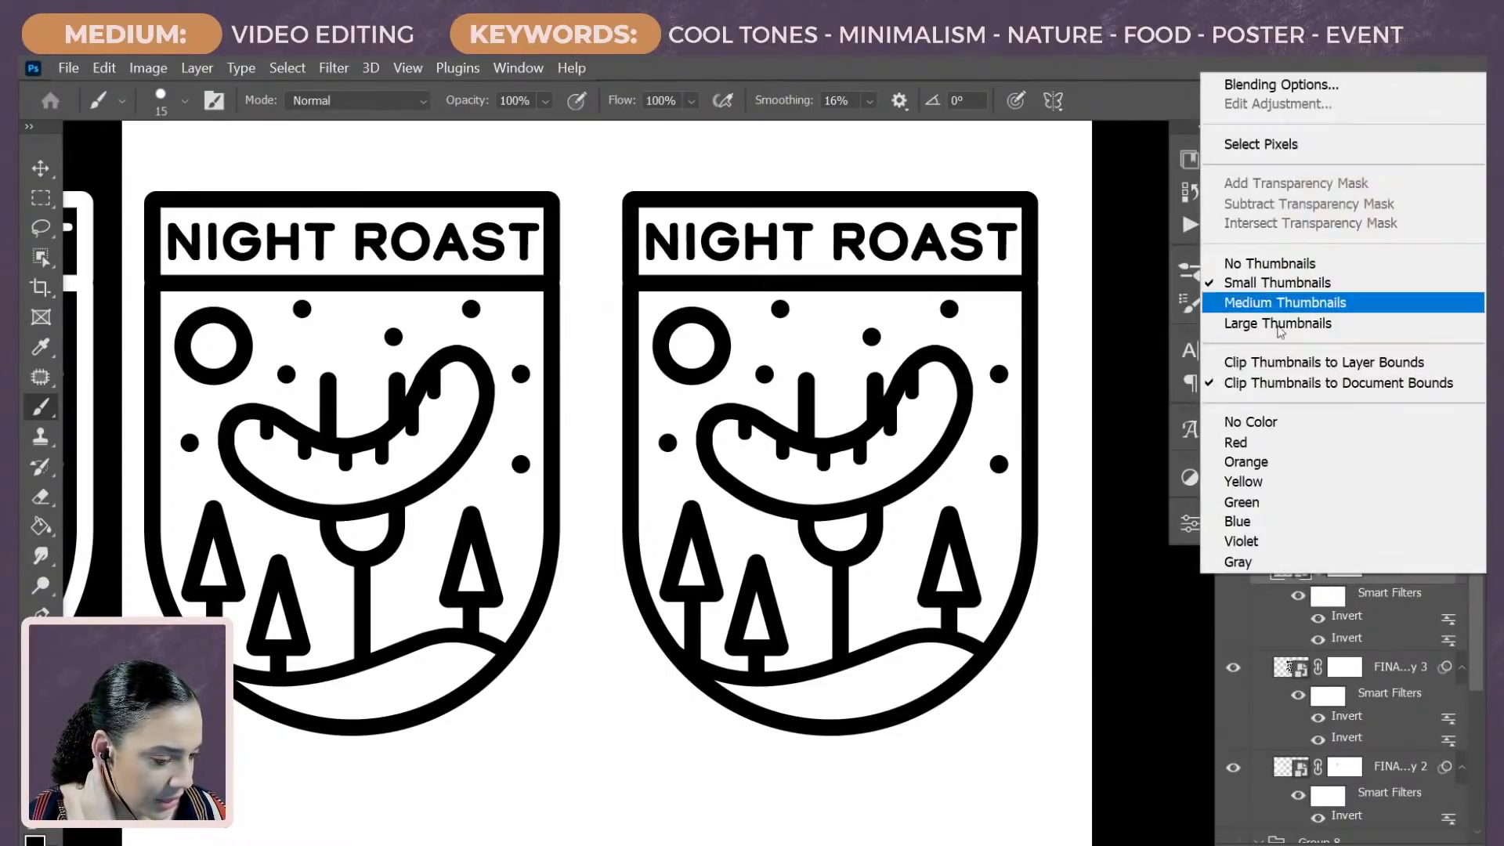
click(1402, 615)
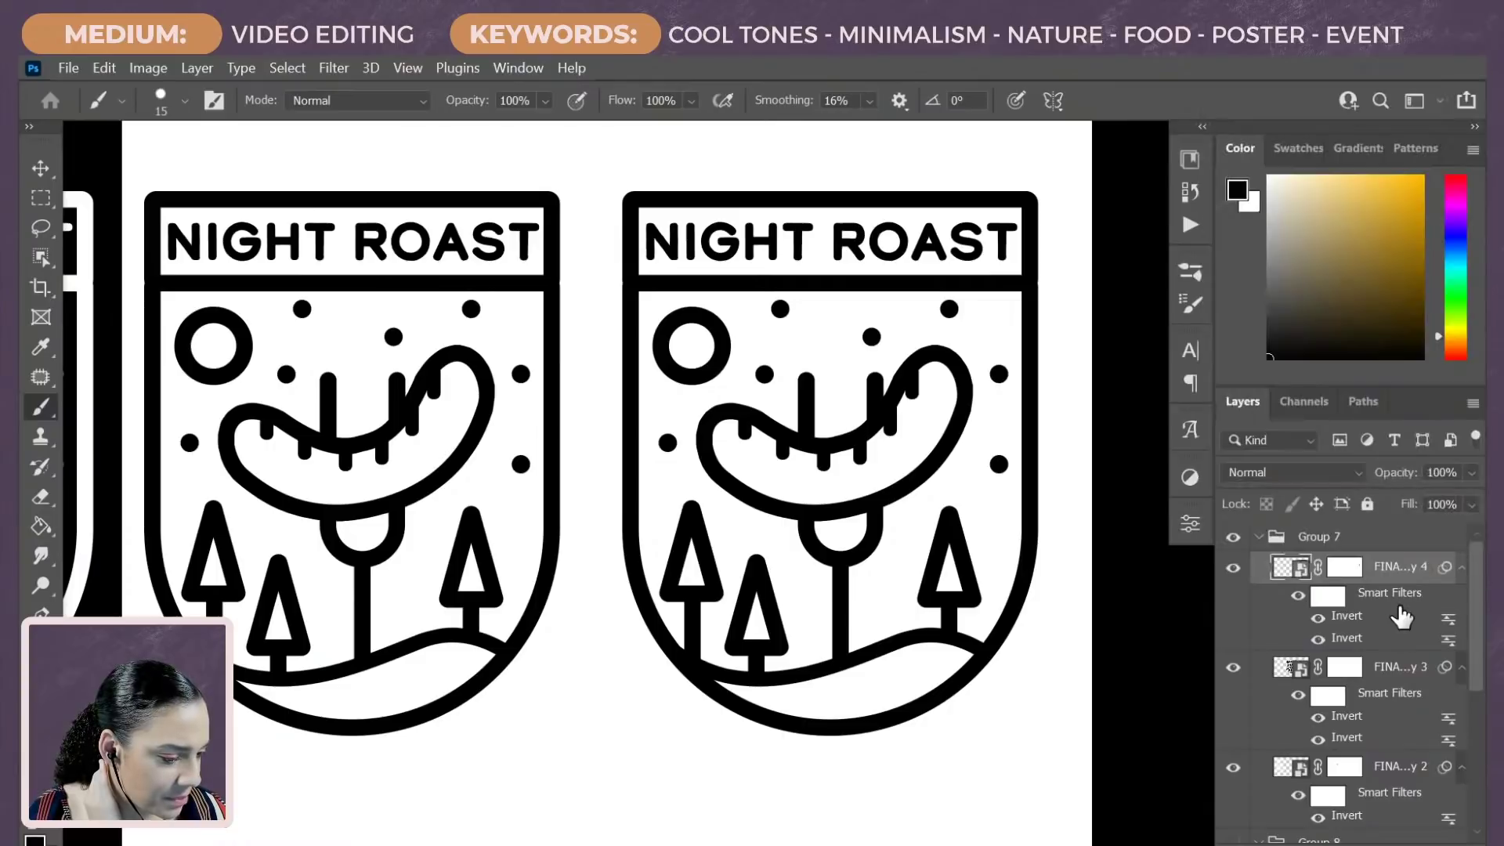
right_click(1395, 582)
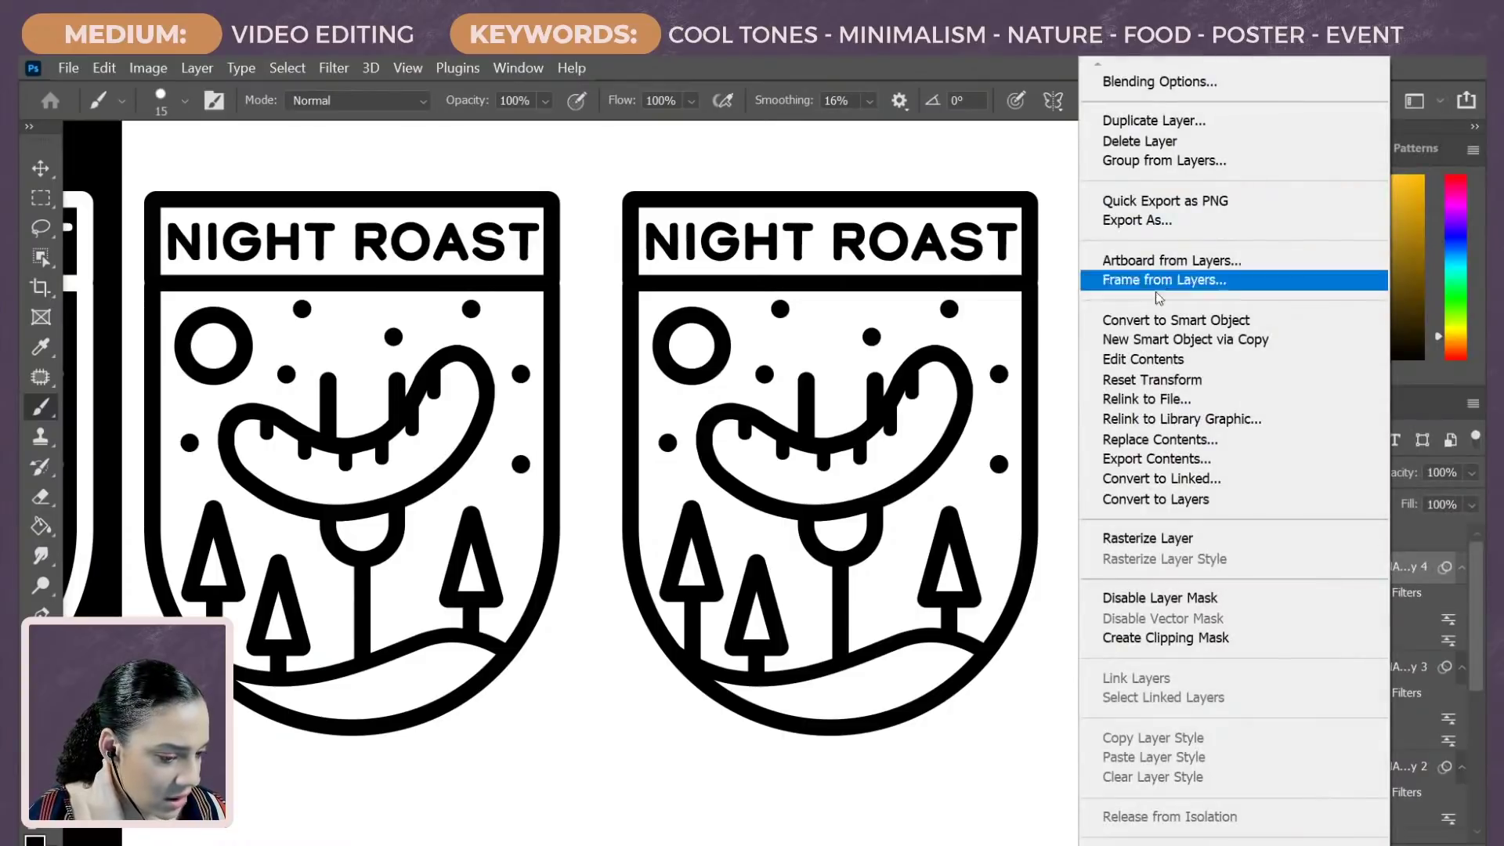
click(1188, 499)
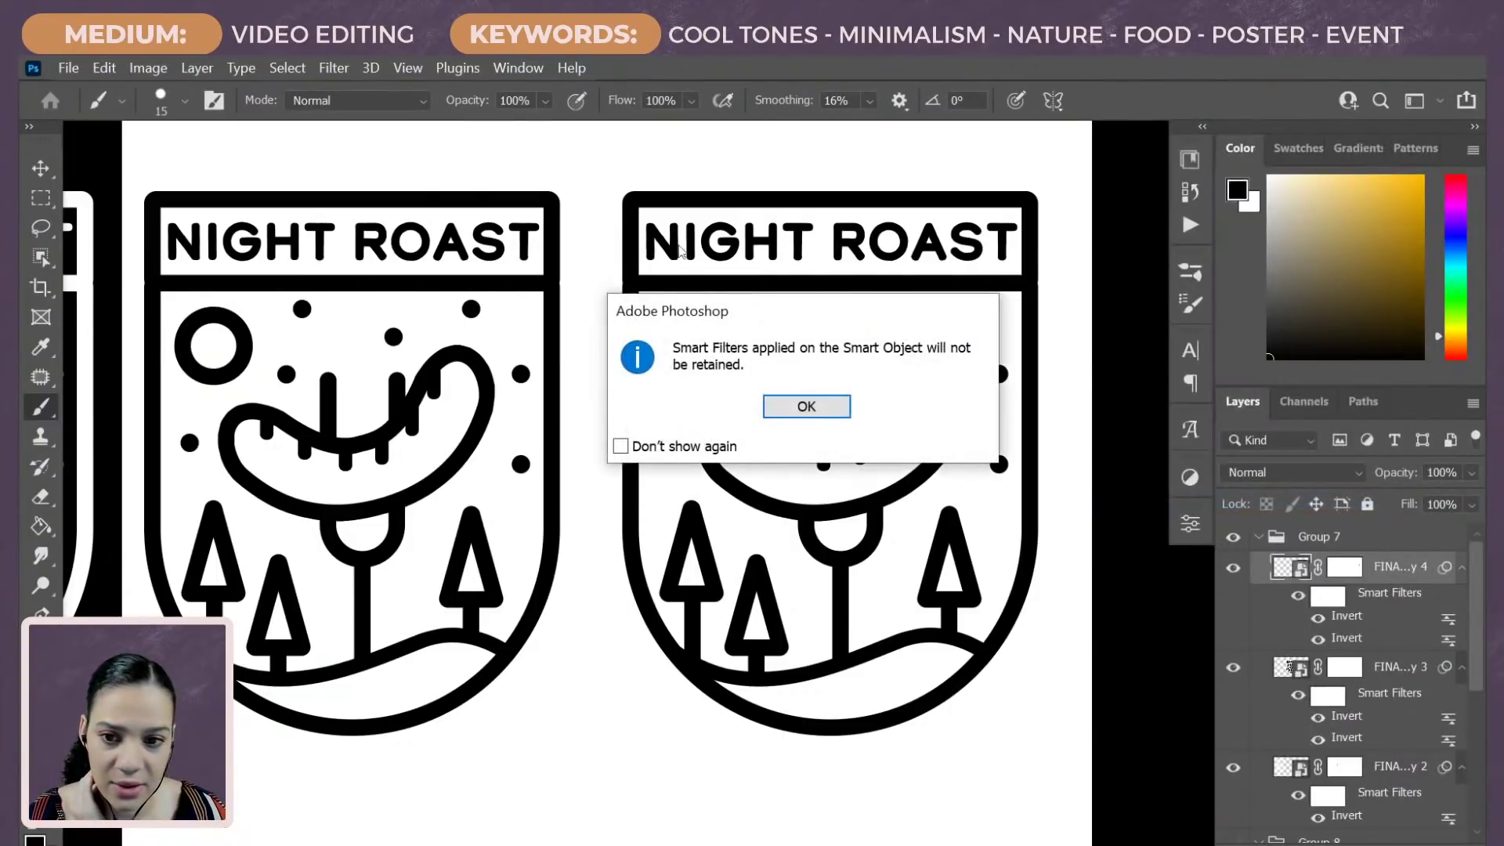
click(824, 407)
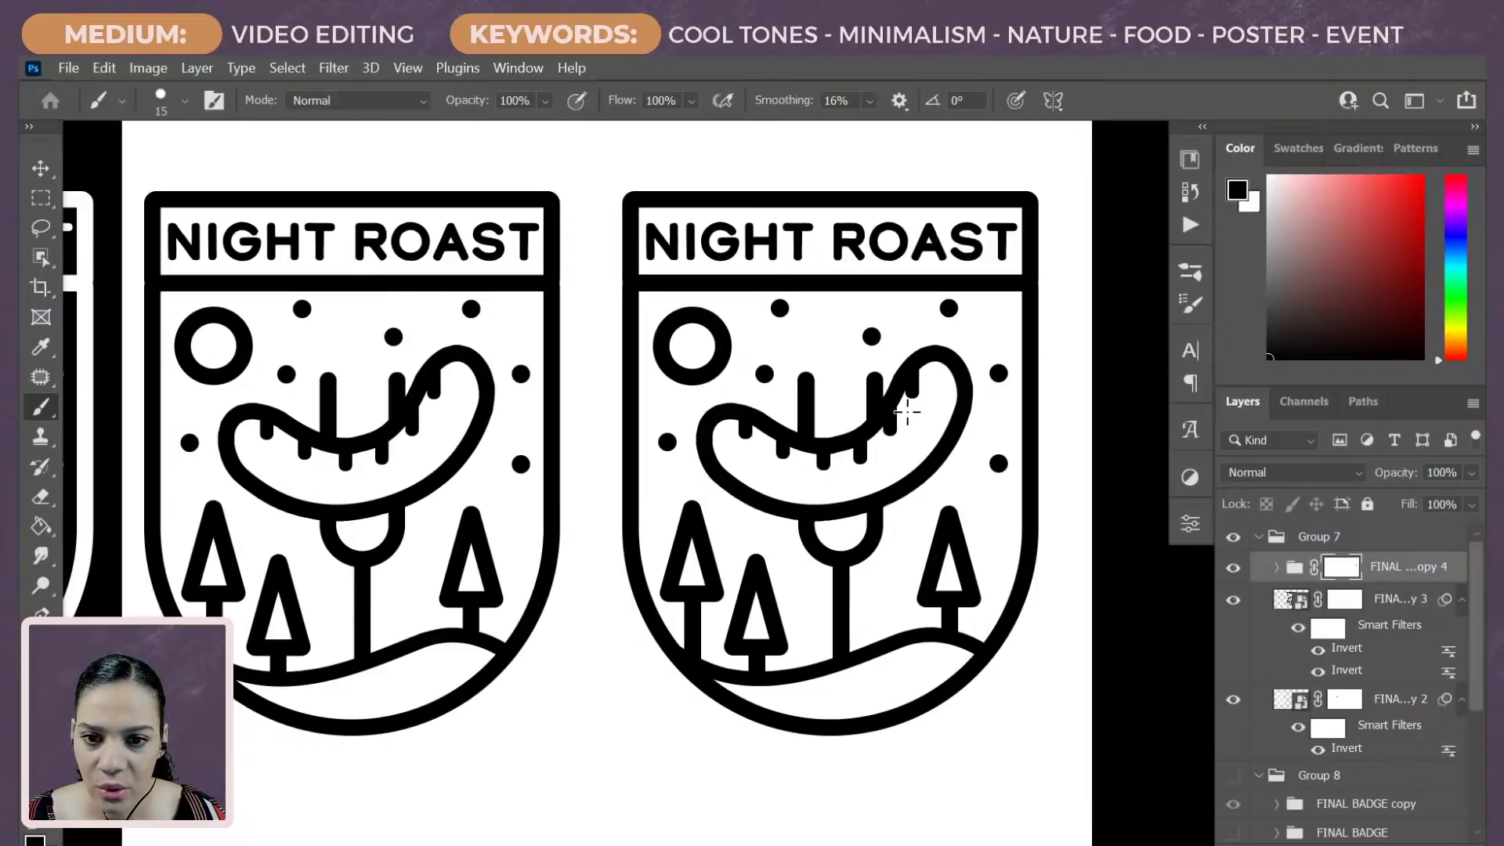
key(ctrl+z)
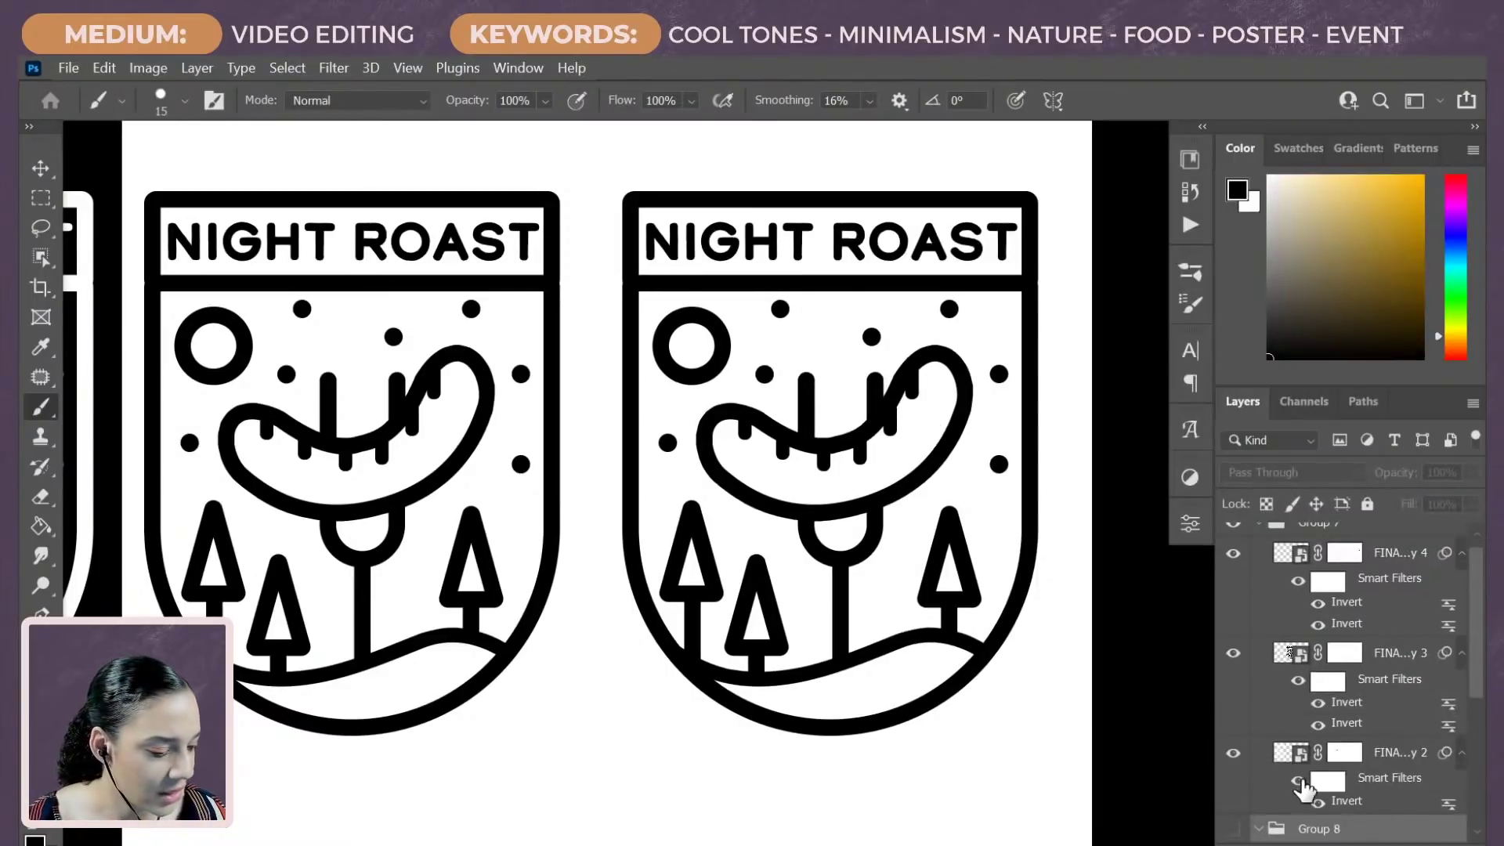
Step: Check the uppermost badge layer in Group 7 by toggling its visibility, and collapse the smart filter lists of all three badge layers
click(1231, 570)
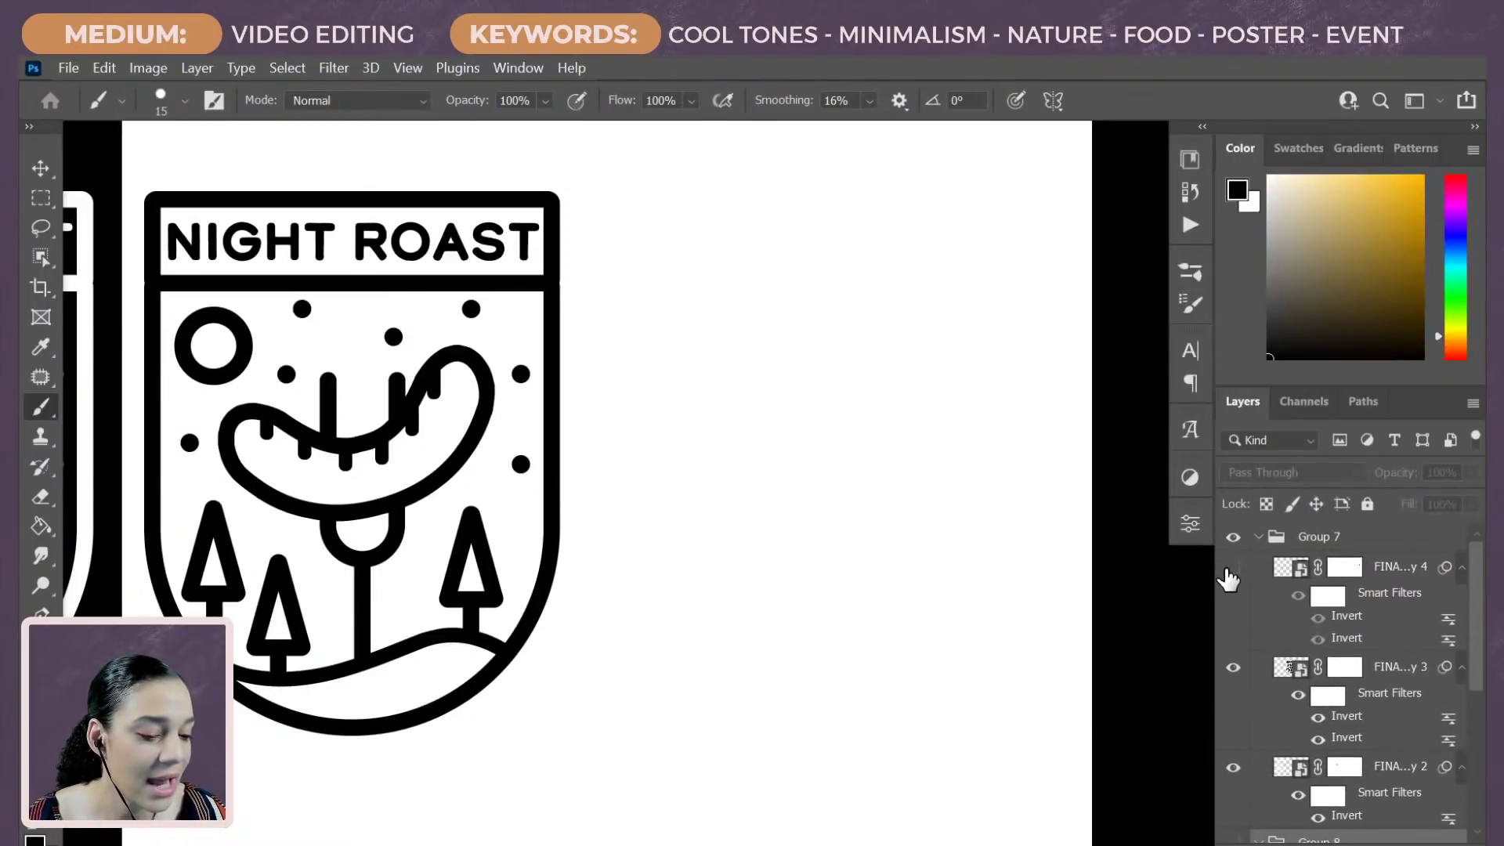
click(1231, 570)
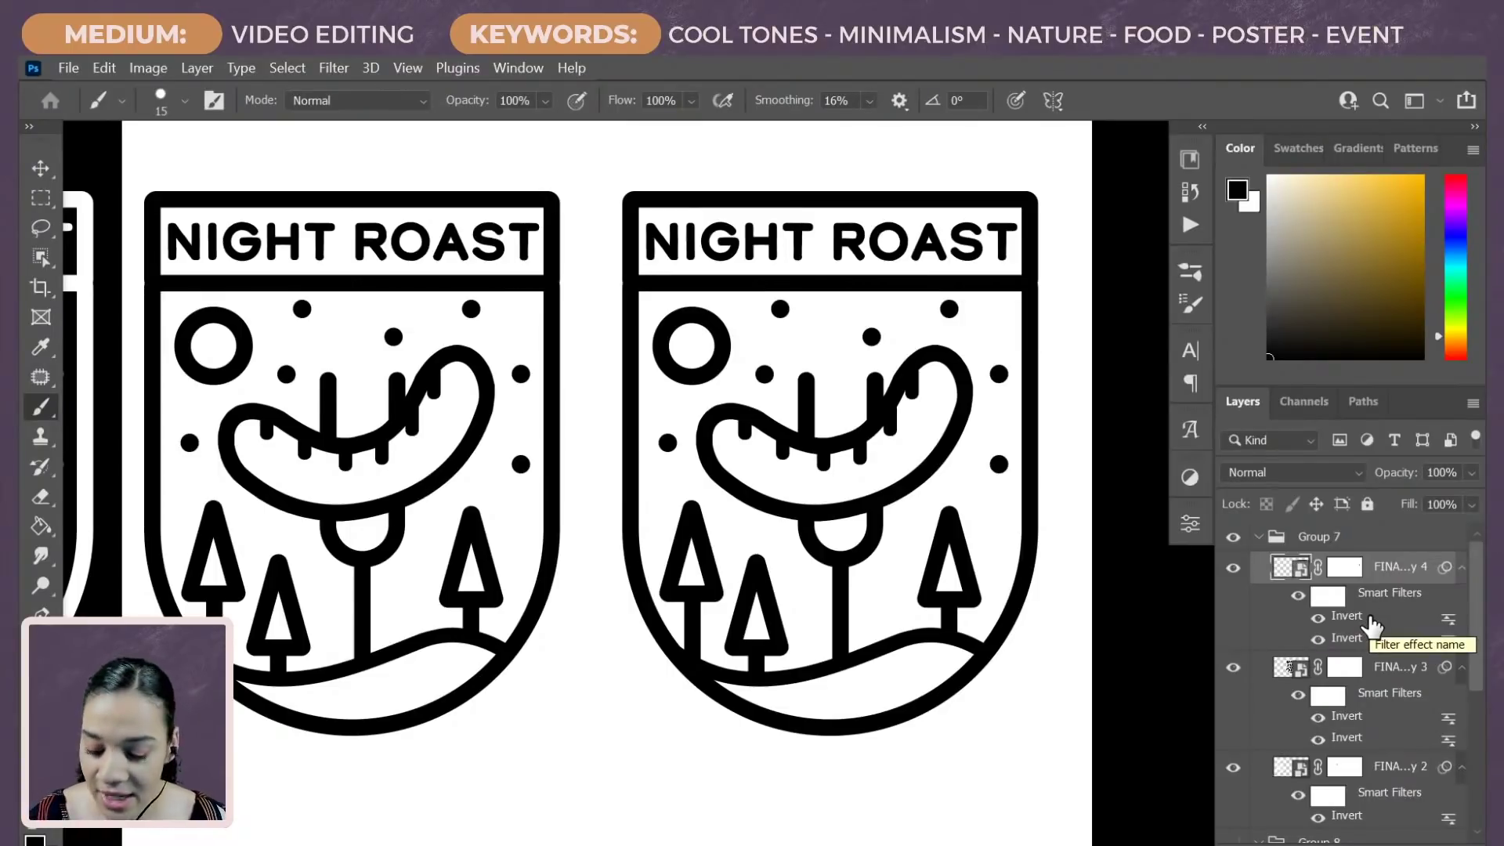
key(ctrl+plus)
drag(866, 510, 820, 557)
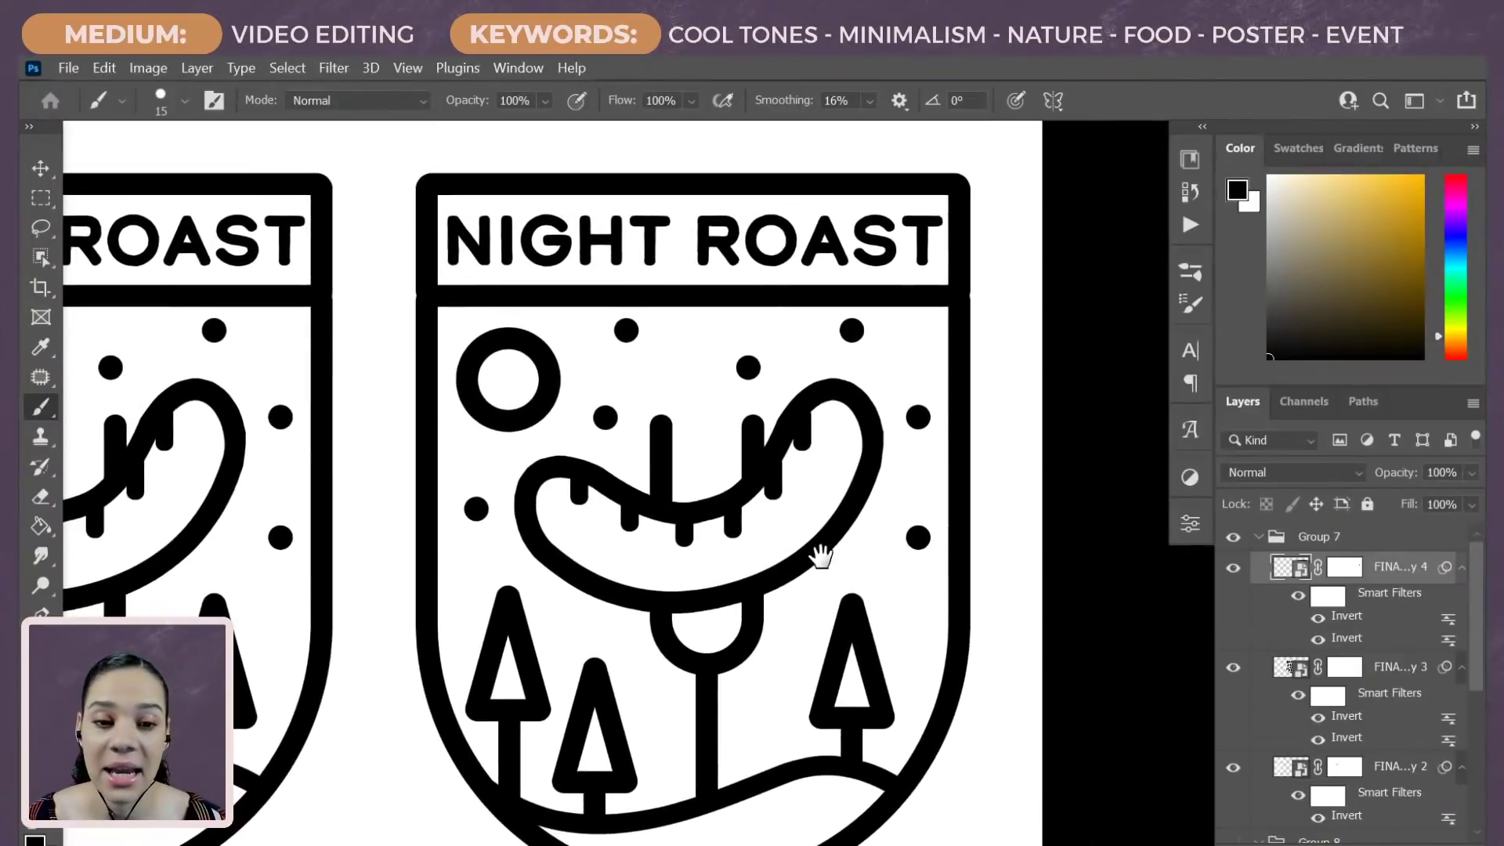
click(1462, 567)
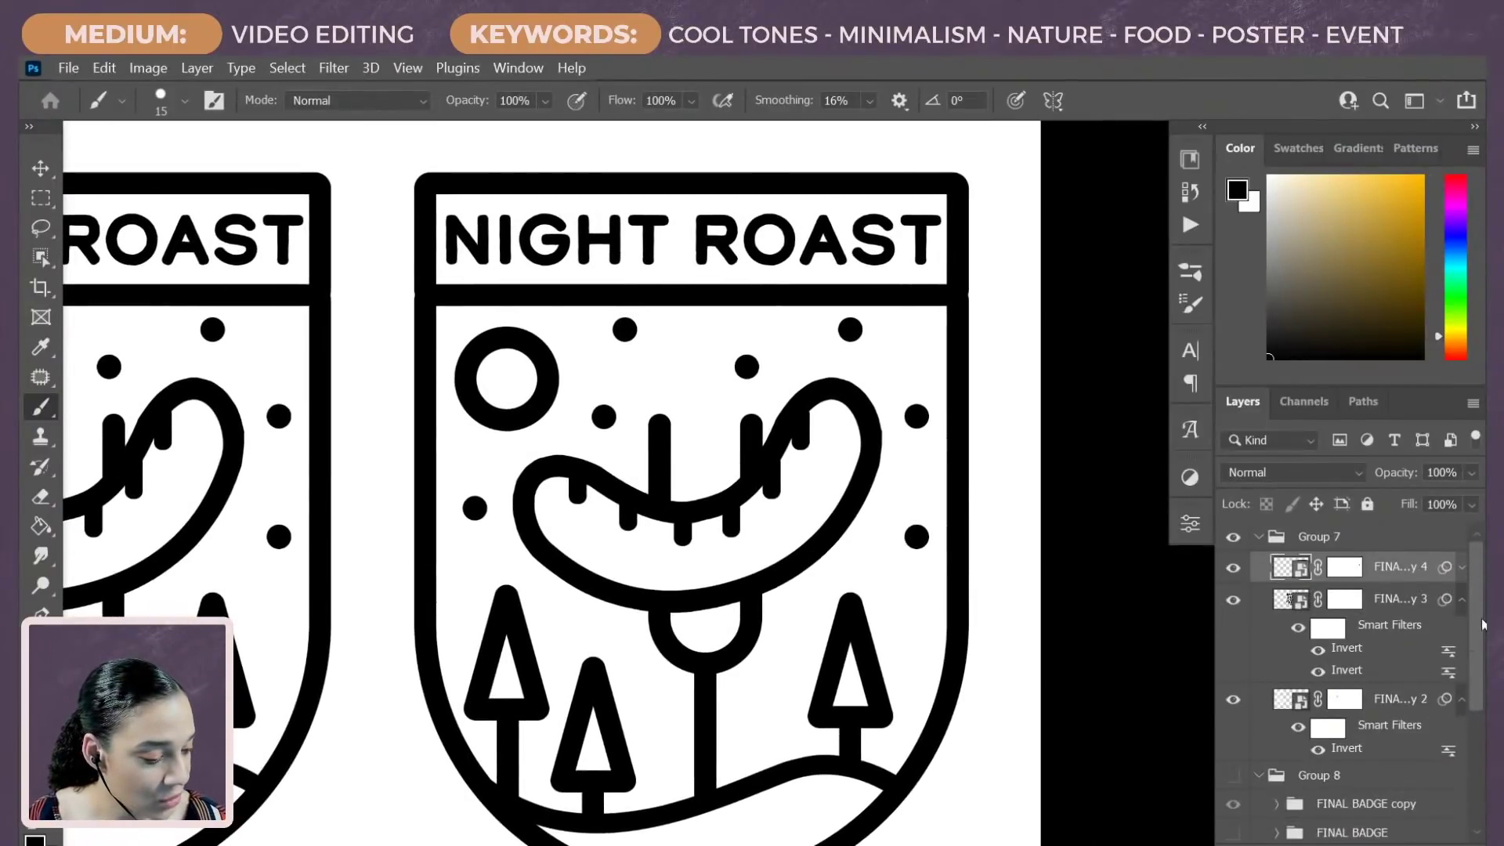
click(1461, 599)
click(1462, 631)
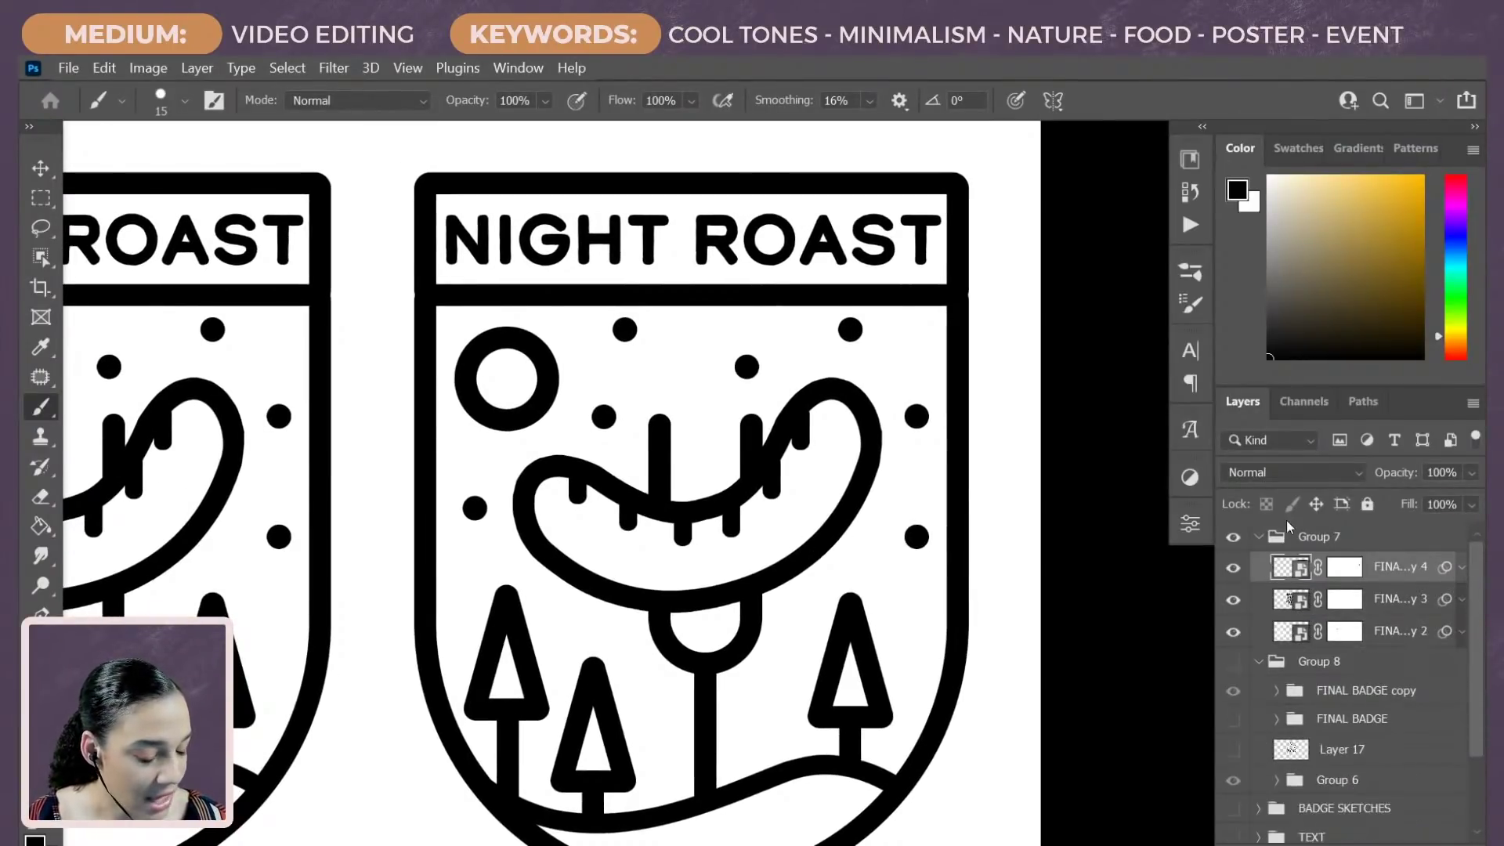
Step: Add a new empty layer directly above the copy 3 badge layer in Group 7
click(1398, 600)
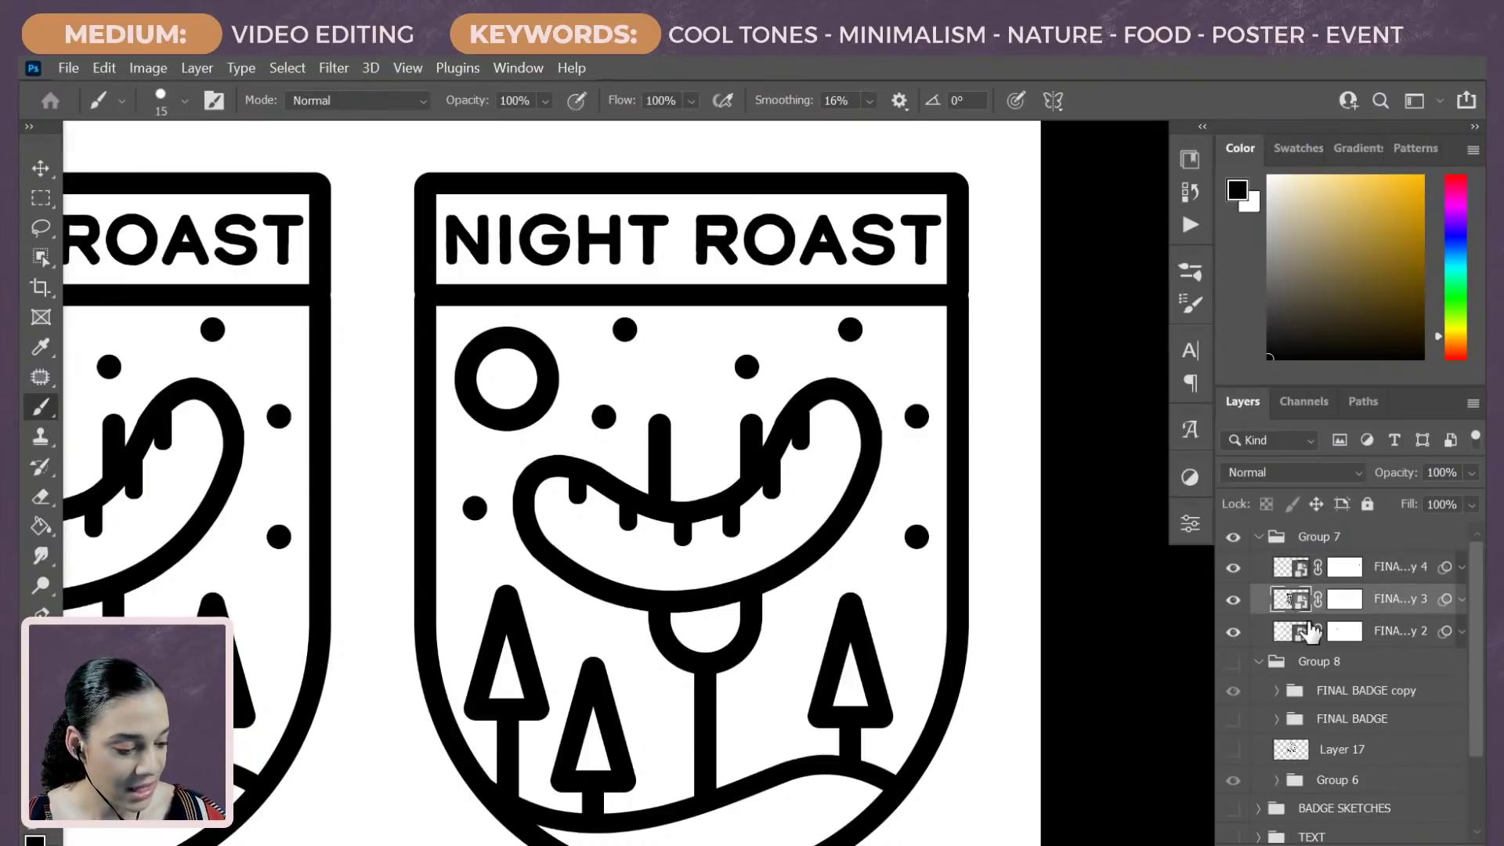
key(ctrl+shift+n)
key(Return)
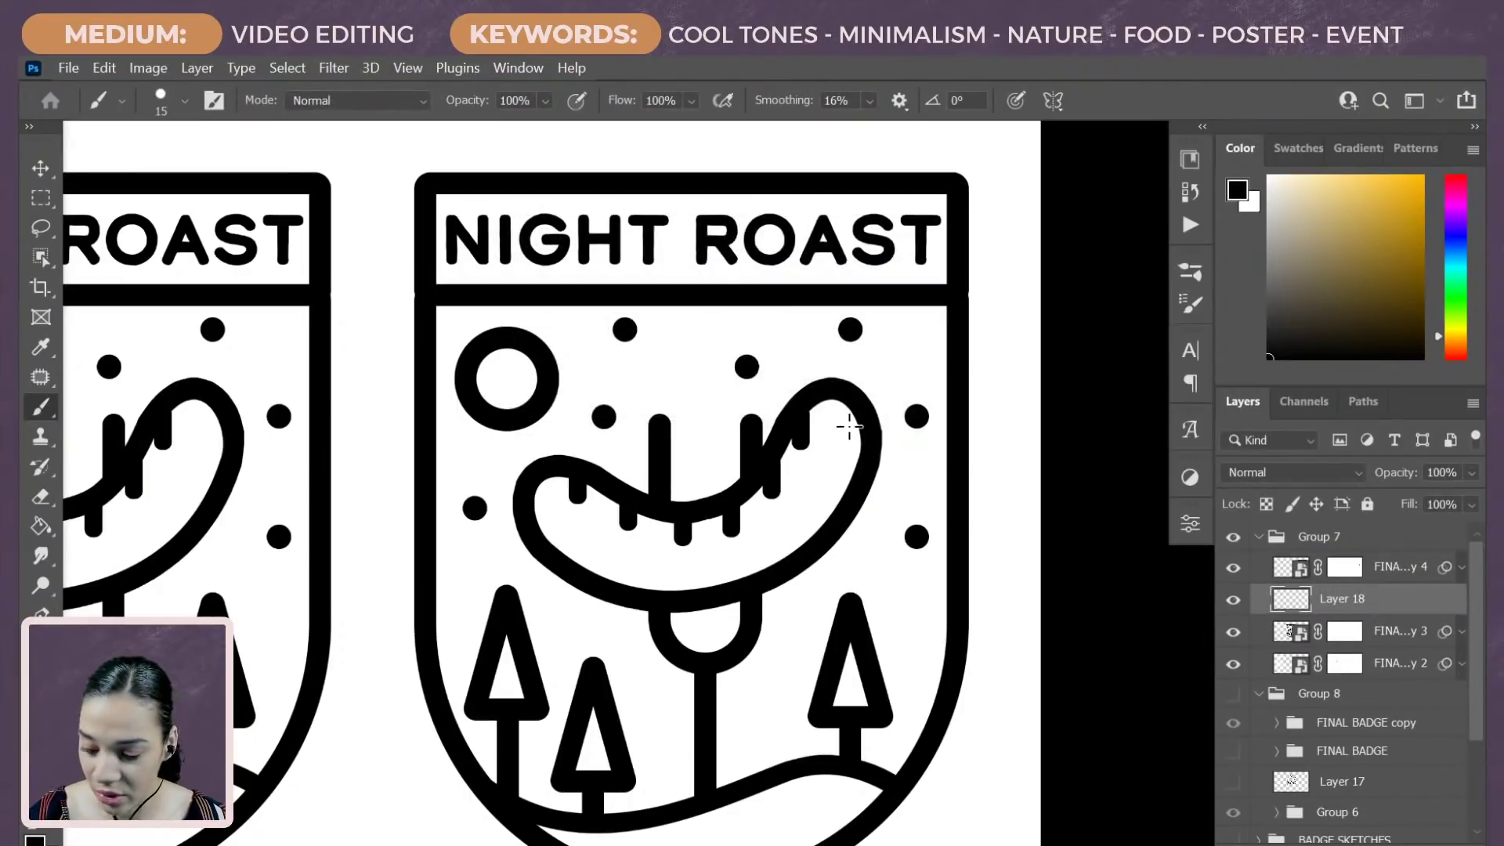
Step: Prepare the brush with 0% smoothing, a dark ochre foreground colour and a size of 400
click(869, 101)
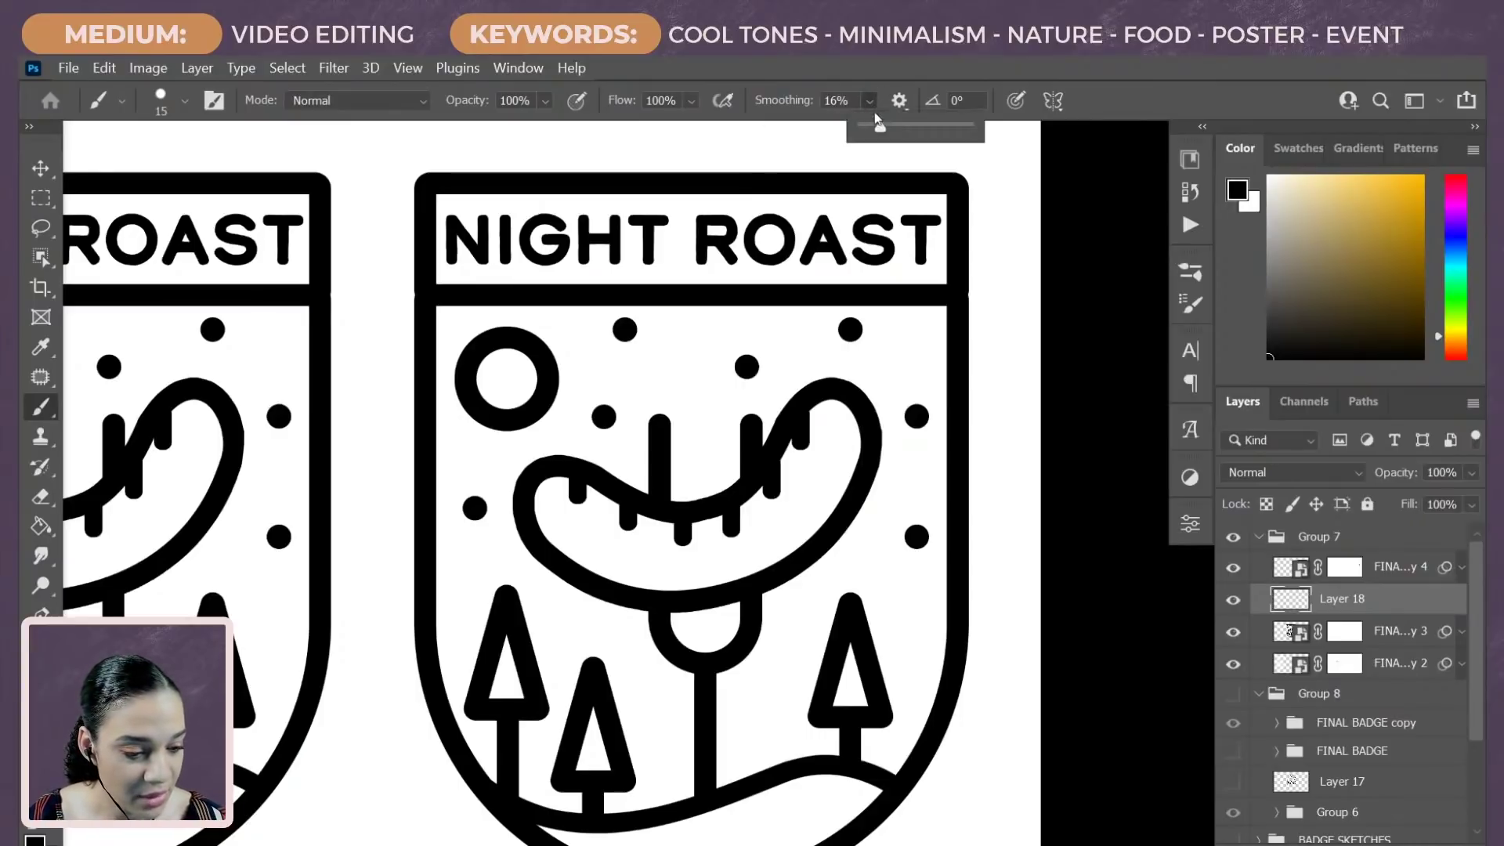
drag(868, 131, 858, 128)
click(1398, 245)
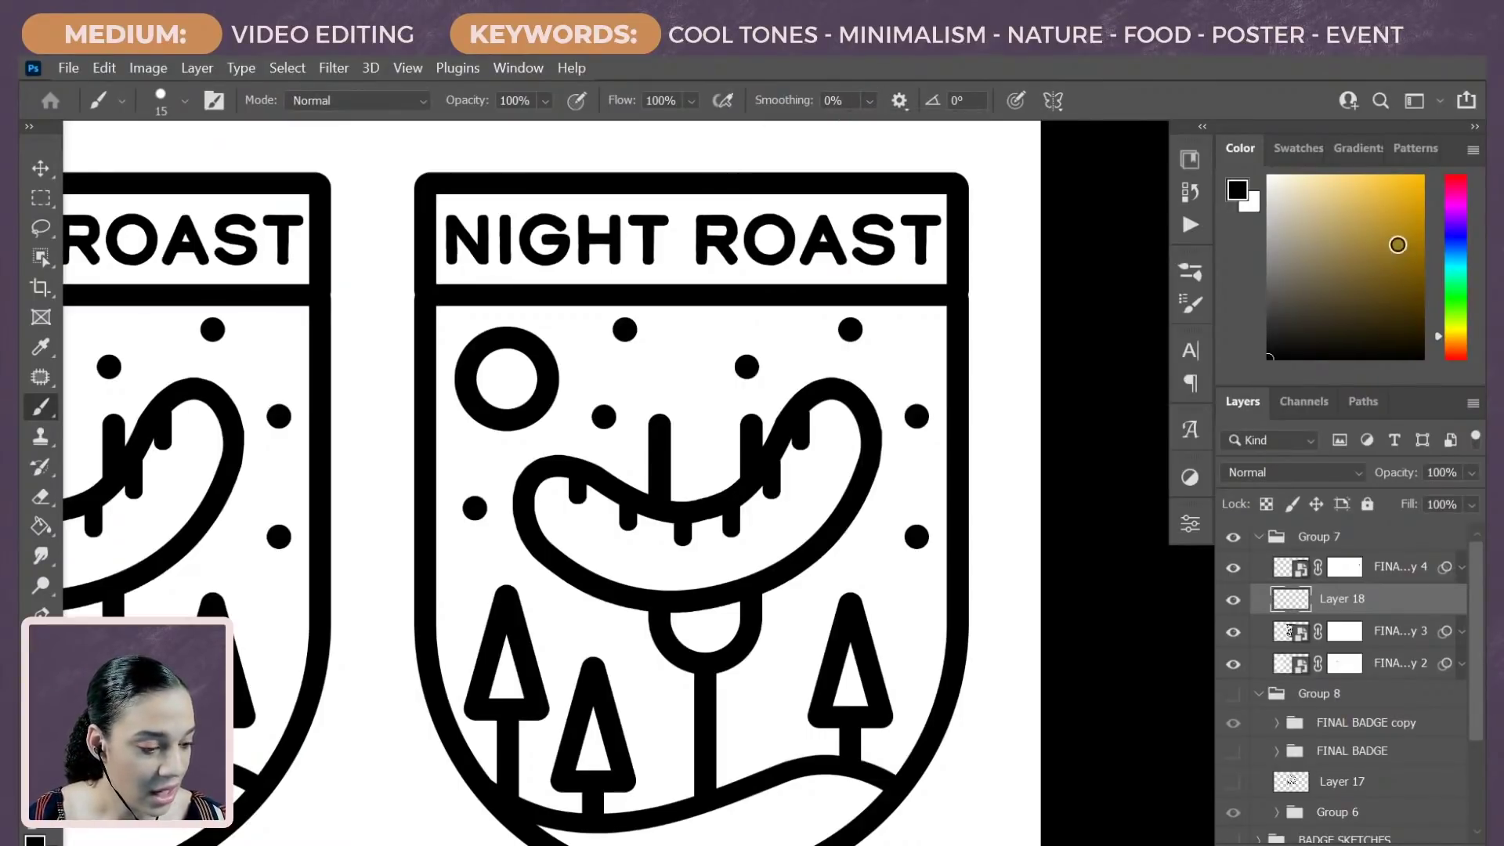
key(bracketright)
key(bracketright)
key(bracketright)
key(bracketright)
key(bracketright)
key(bracketright)
key(bracketright)
key(bracketright)
Step: Try broad diagonal ochre brush strokes across the rightmost badge, and undo them
mouse_move(984, 242)
mouse_down()
mouse_move(911, 289)
mouse_move(611, 618)
mouse_move(821, 653)
mouse_move(721, 793)
mouse_move(831, 802)
mouse_move(655, 763)
mouse_move(783, 530)
mouse_move(887, 276)
mouse_move(652, 199)
mouse_move(502, 372)
mouse_move(607, 784)
mouse_move(718, 404)
mouse_move(630, 422)
mouse_move(590, 288)
mouse_move(512, 664)
mouse_move(651, 721)
mouse_move(632, 705)
mouse_move(846, 618)
mouse_move(856, 323)
mouse_move(843, 588)
mouse_up()
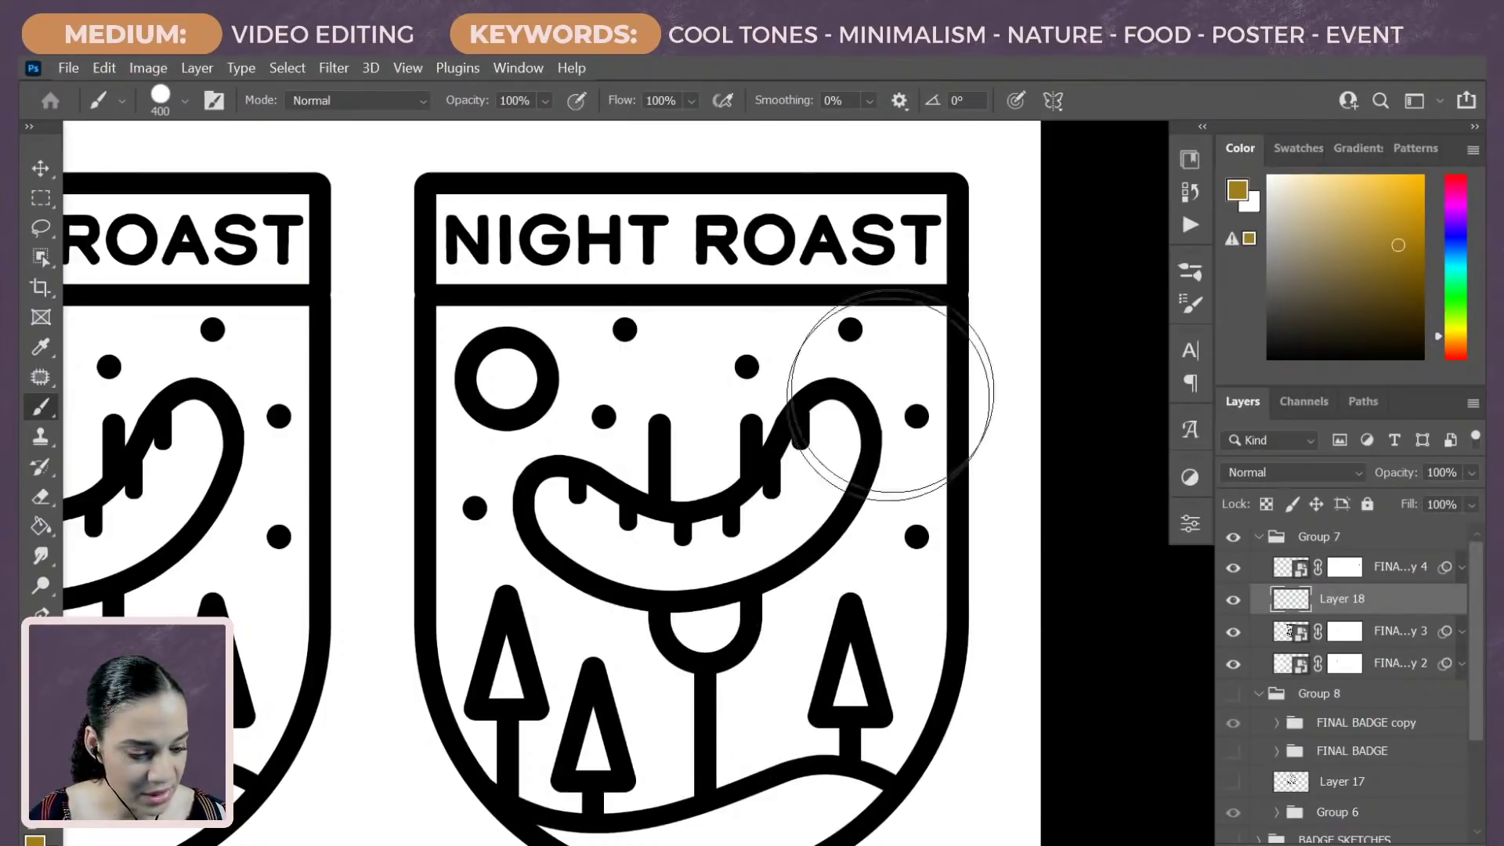
drag(991, 262, 572, 675)
key(ctrl+z)
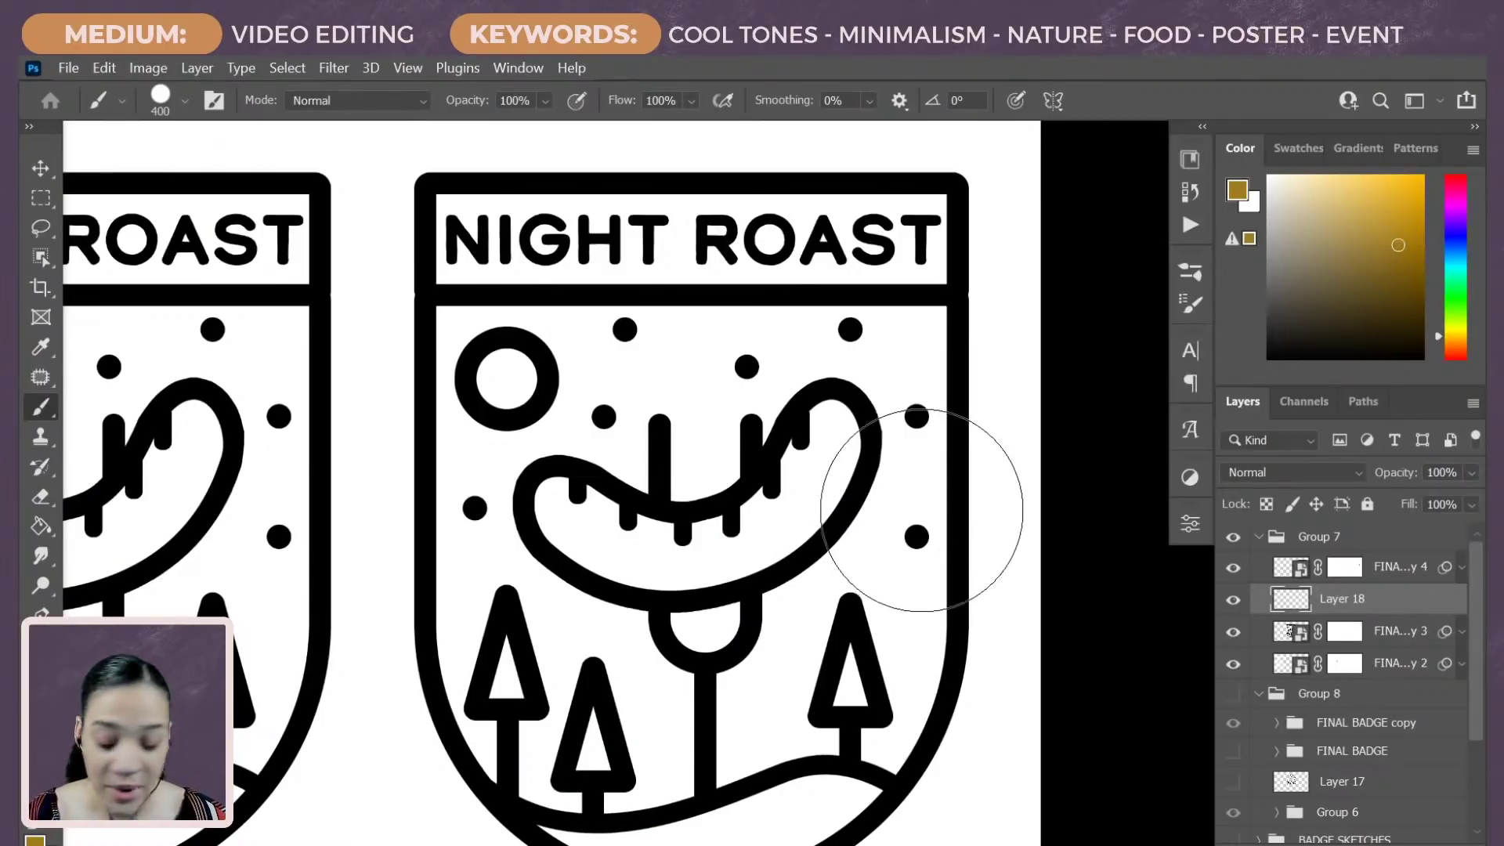
drag(990, 326, 458, 756)
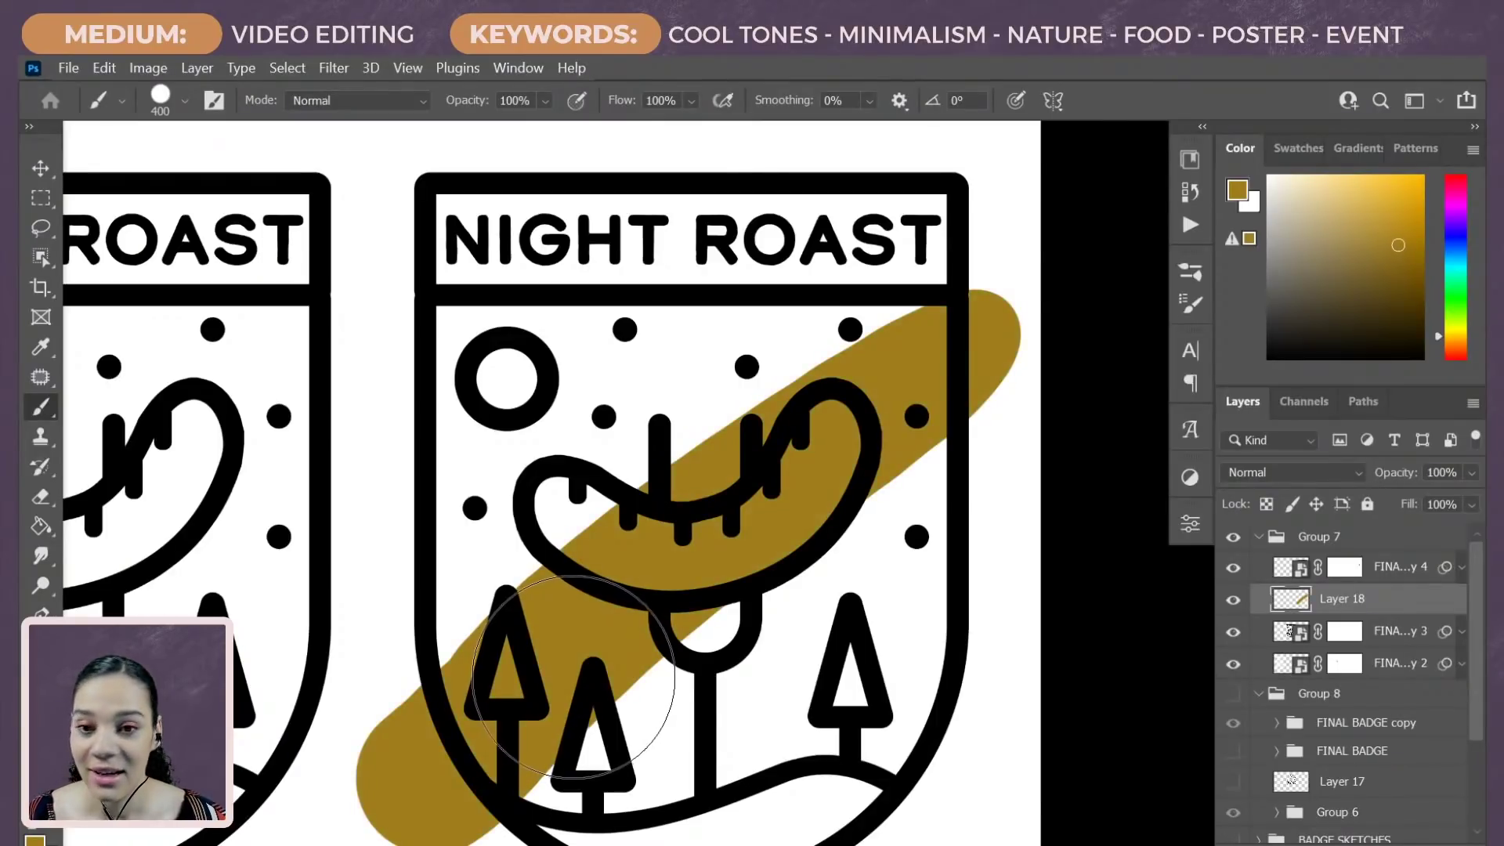
key(ctrl+z)
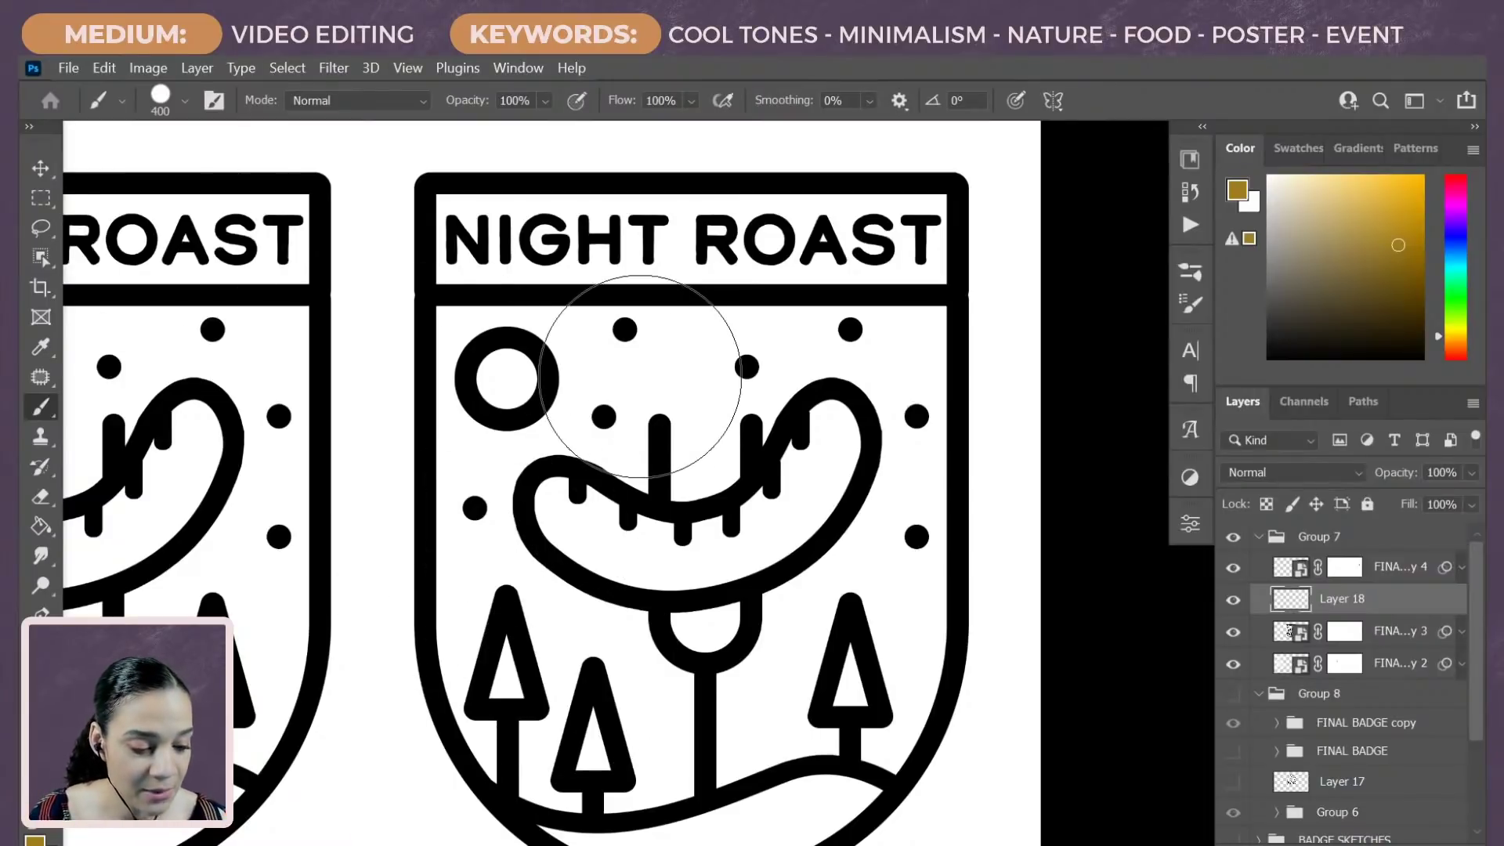
Step: Paint a large ochre patch behind the sausage linework of the rightmost badge on the new layer
mouse_move(789, 286)
mouse_down()
mouse_move(806, 420)
mouse_move(788, 504)
mouse_move(527, 517)
mouse_move(537, 619)
mouse_up()
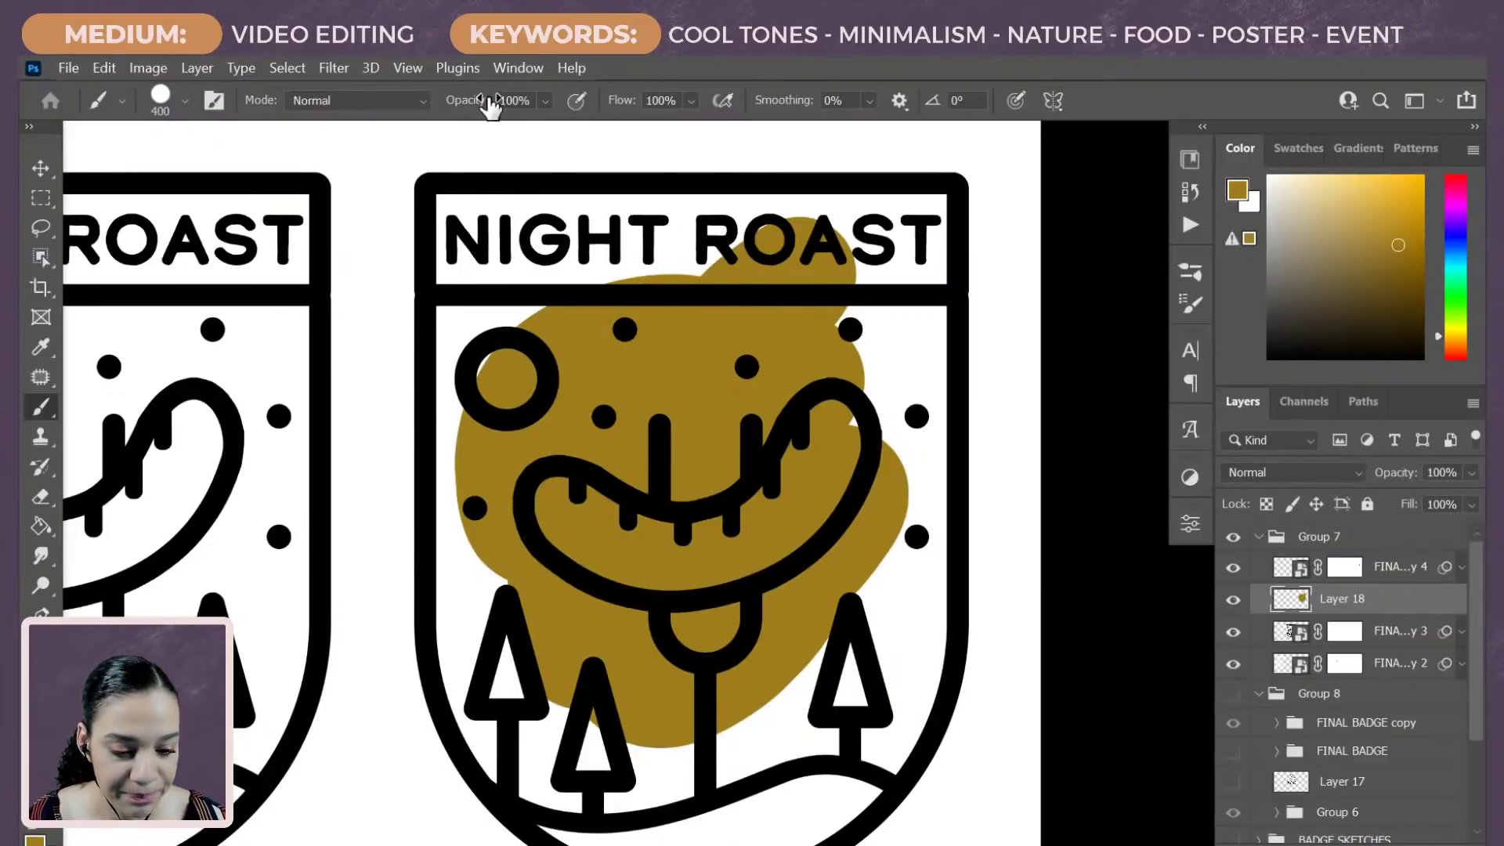
Step: Apply a custom proof condition simulating Working Gray - Dot Gain 20% with Relative Colorimetric intent, and return to the Brush tool
click(403, 69)
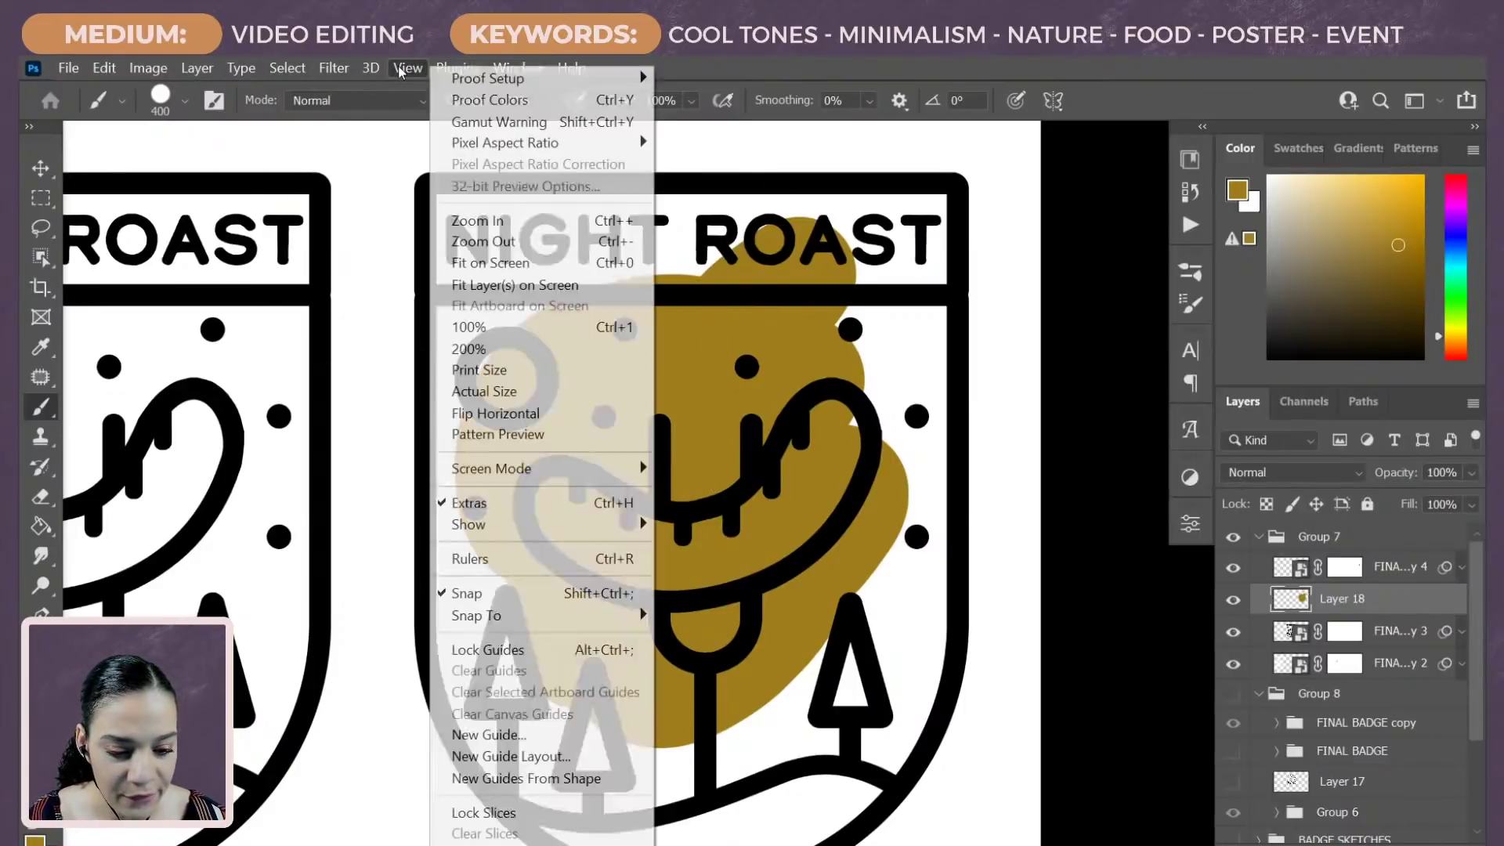
mouse_move(530, 85)
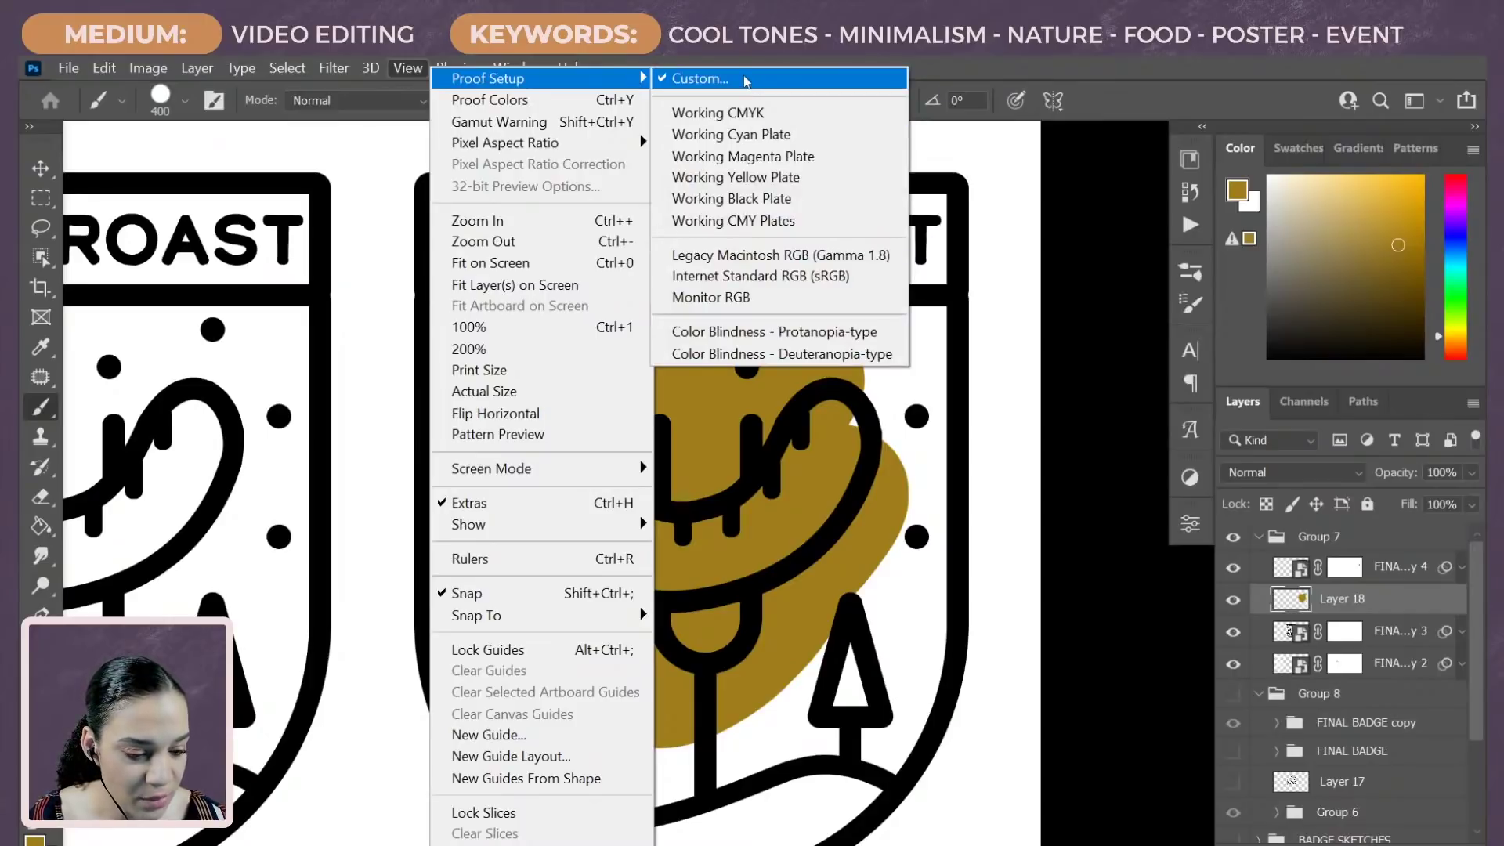
click(744, 78)
drag(705, 192, 670, 192)
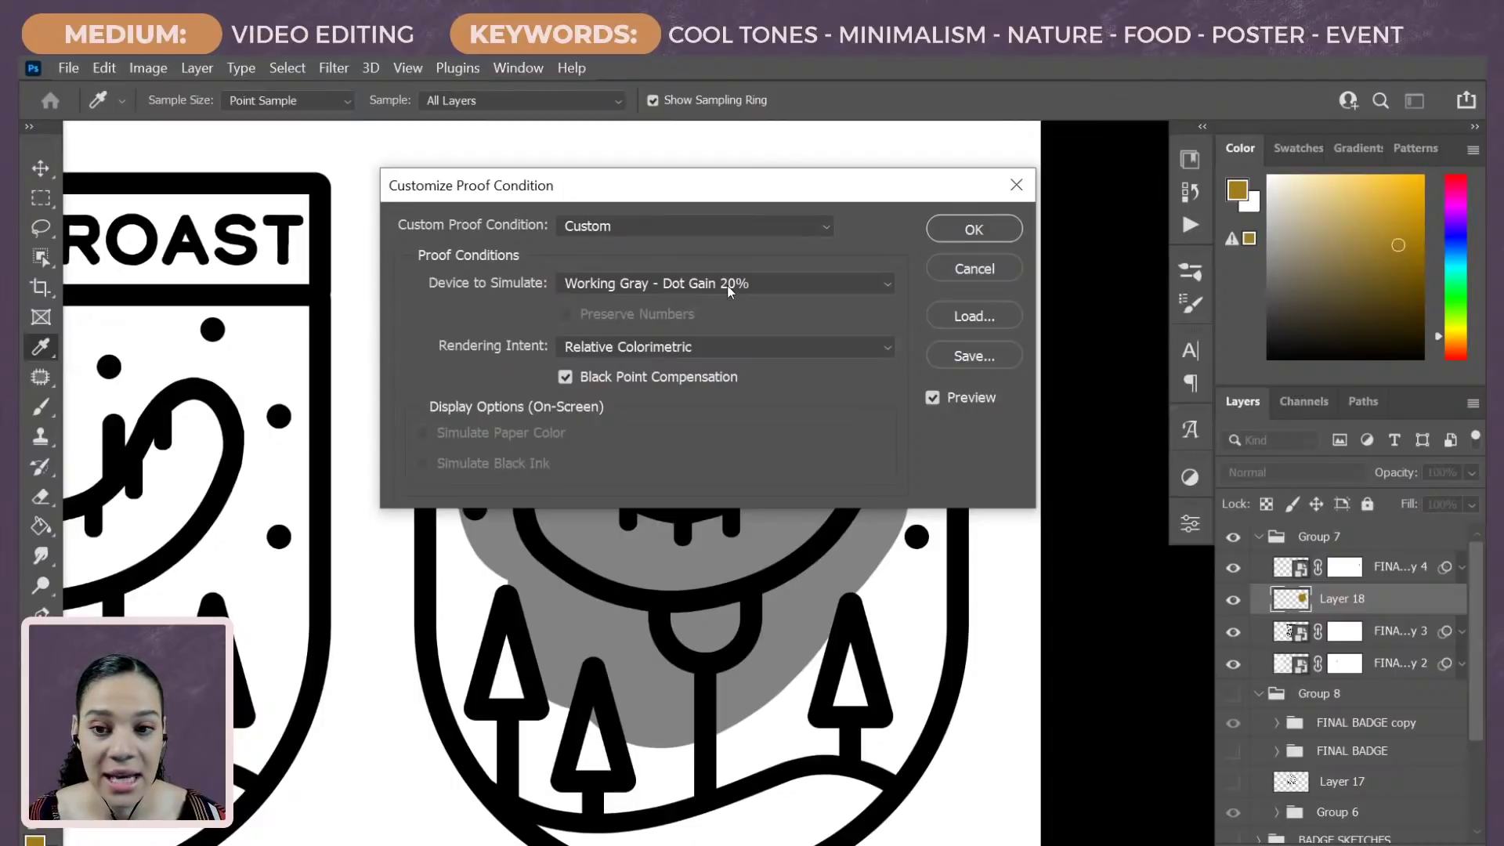
click(953, 231)
key(b)
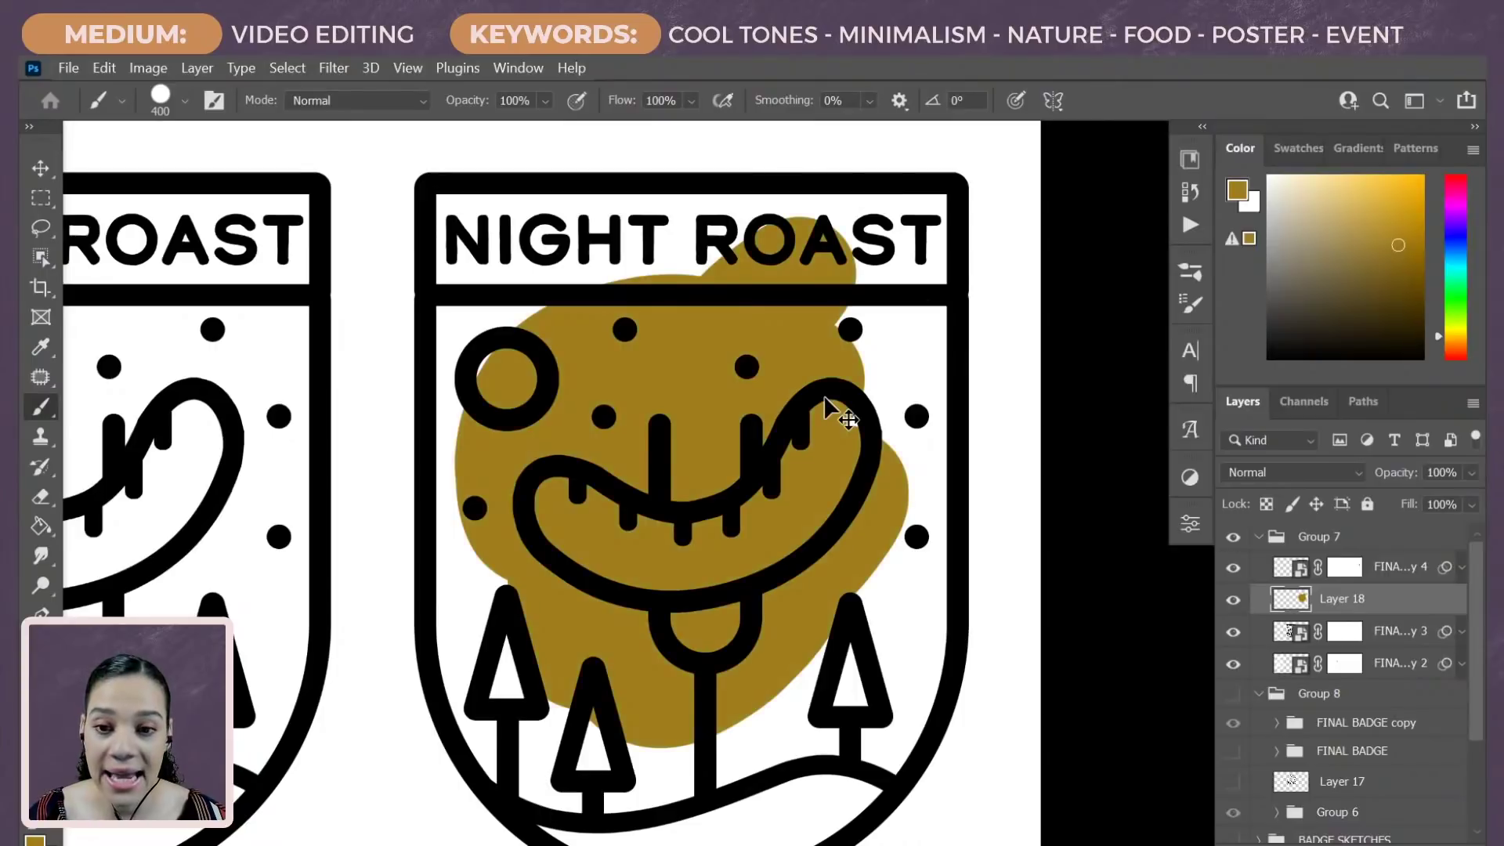
Step: Compare the ochre patch in colour and grayscale by toggling proof colors, leaving the grayscale proof on
key(ctrl+y)
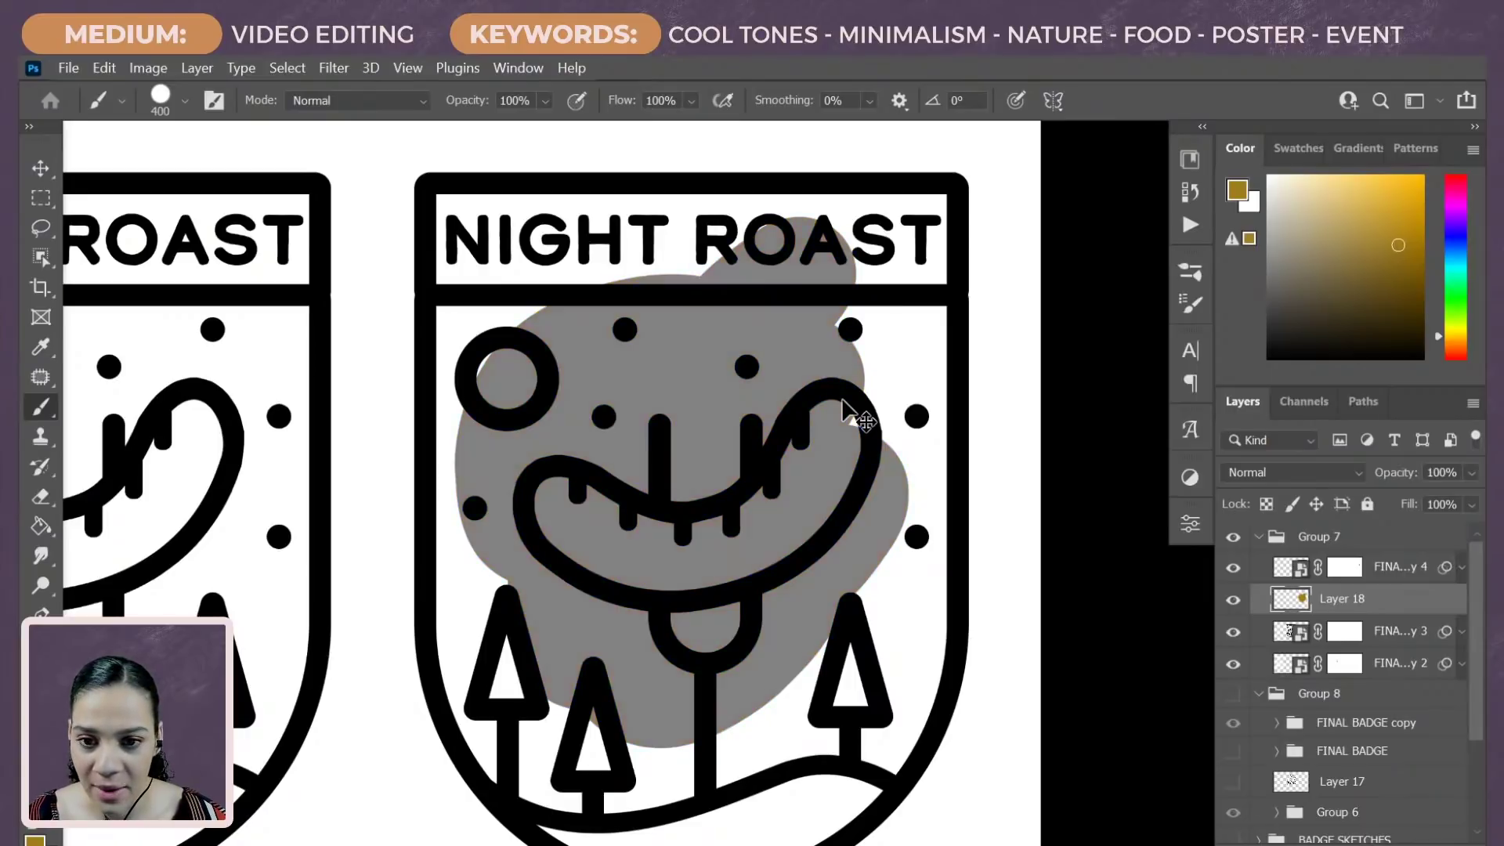
key(ctrl+y)
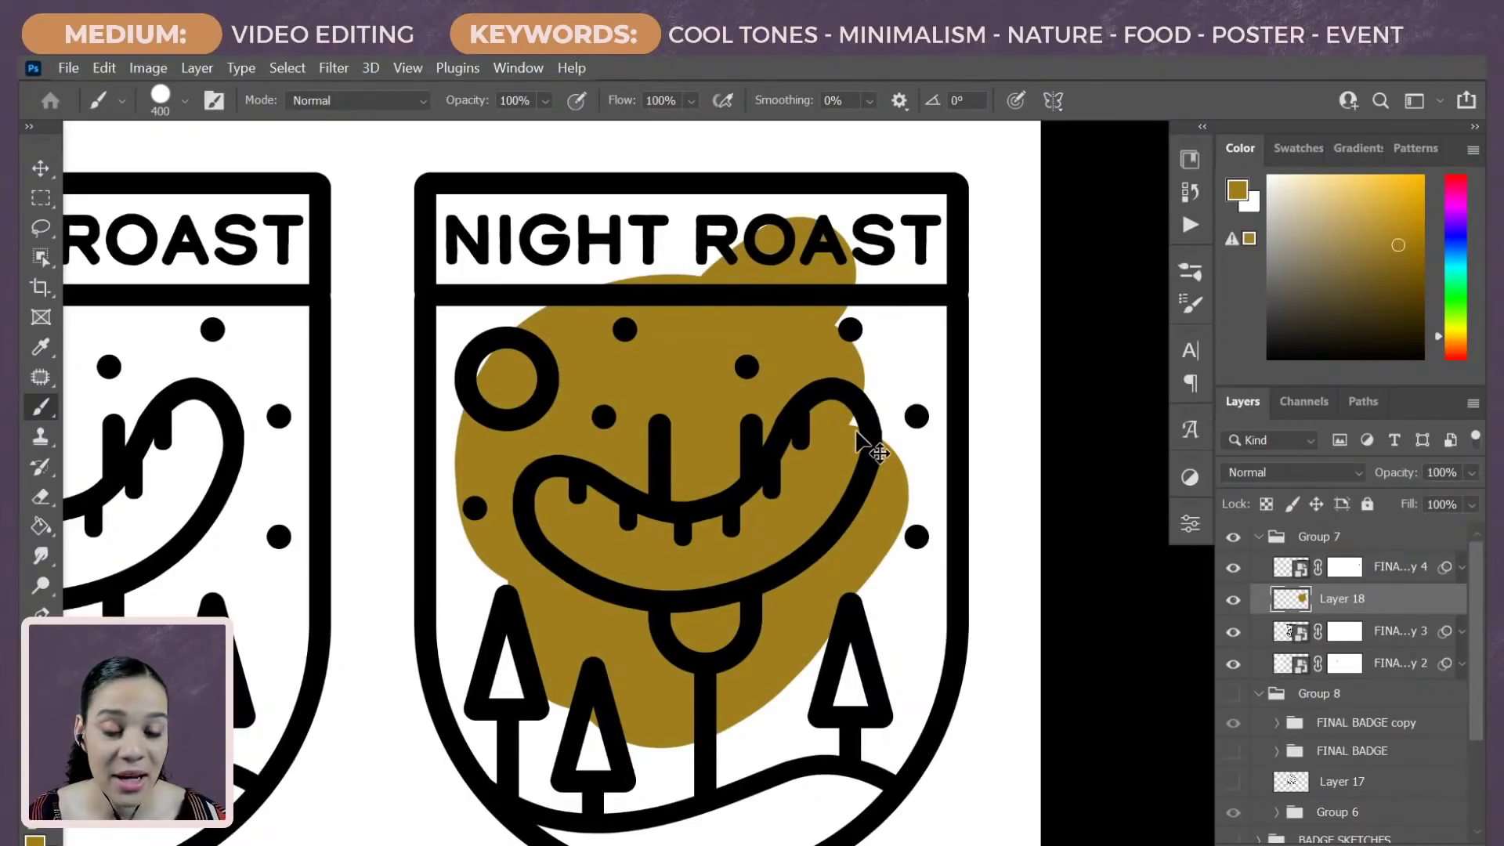
key(ctrl+y)
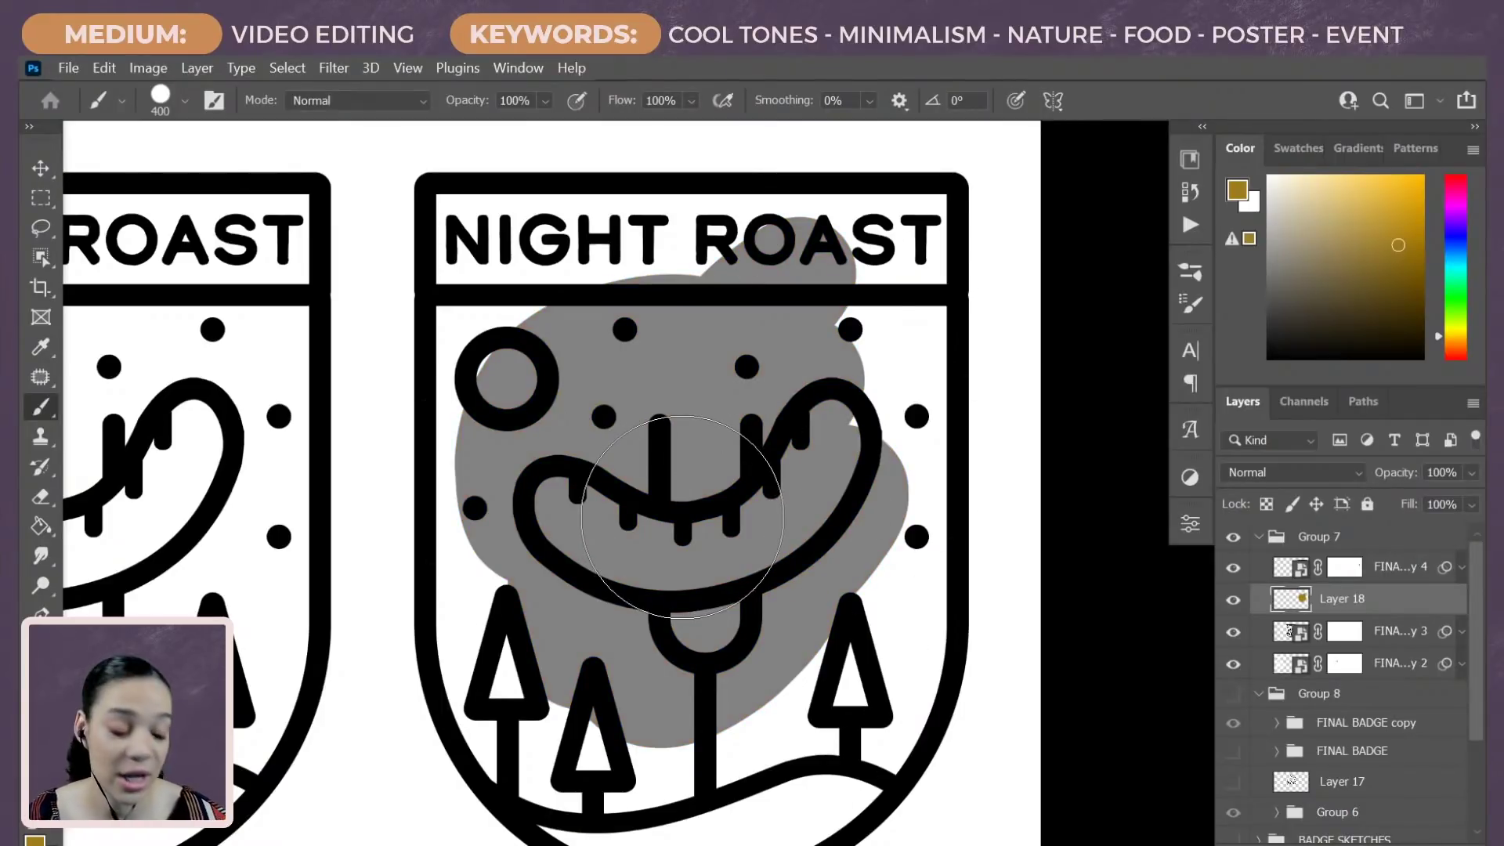
Step: Choose a bright green foreground colour and paint a large patch over the badge's left half, overlapping the ochre area
click(1455, 282)
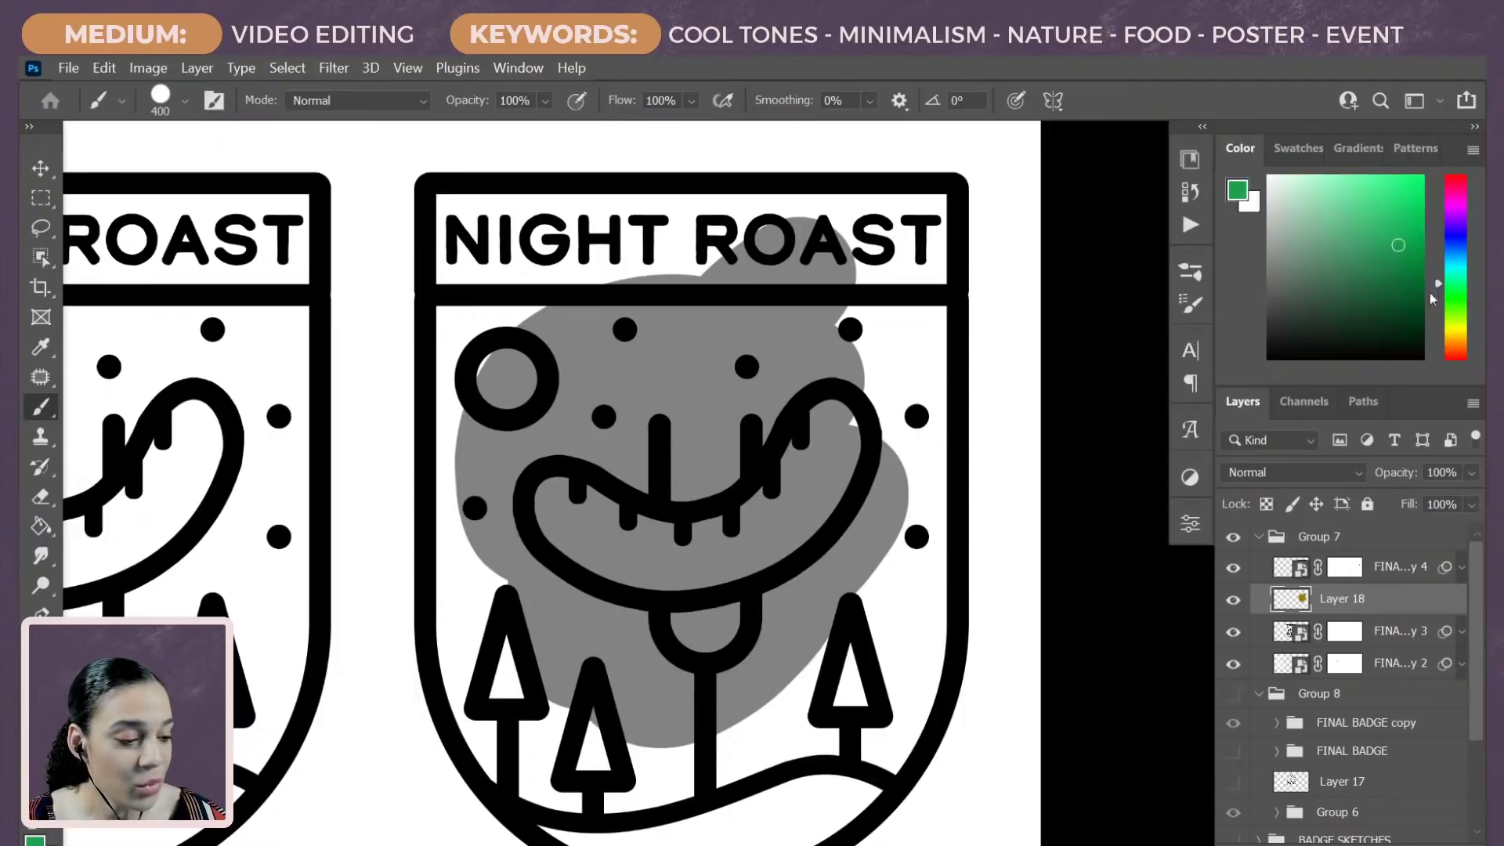
click(1318, 259)
click(1398, 191)
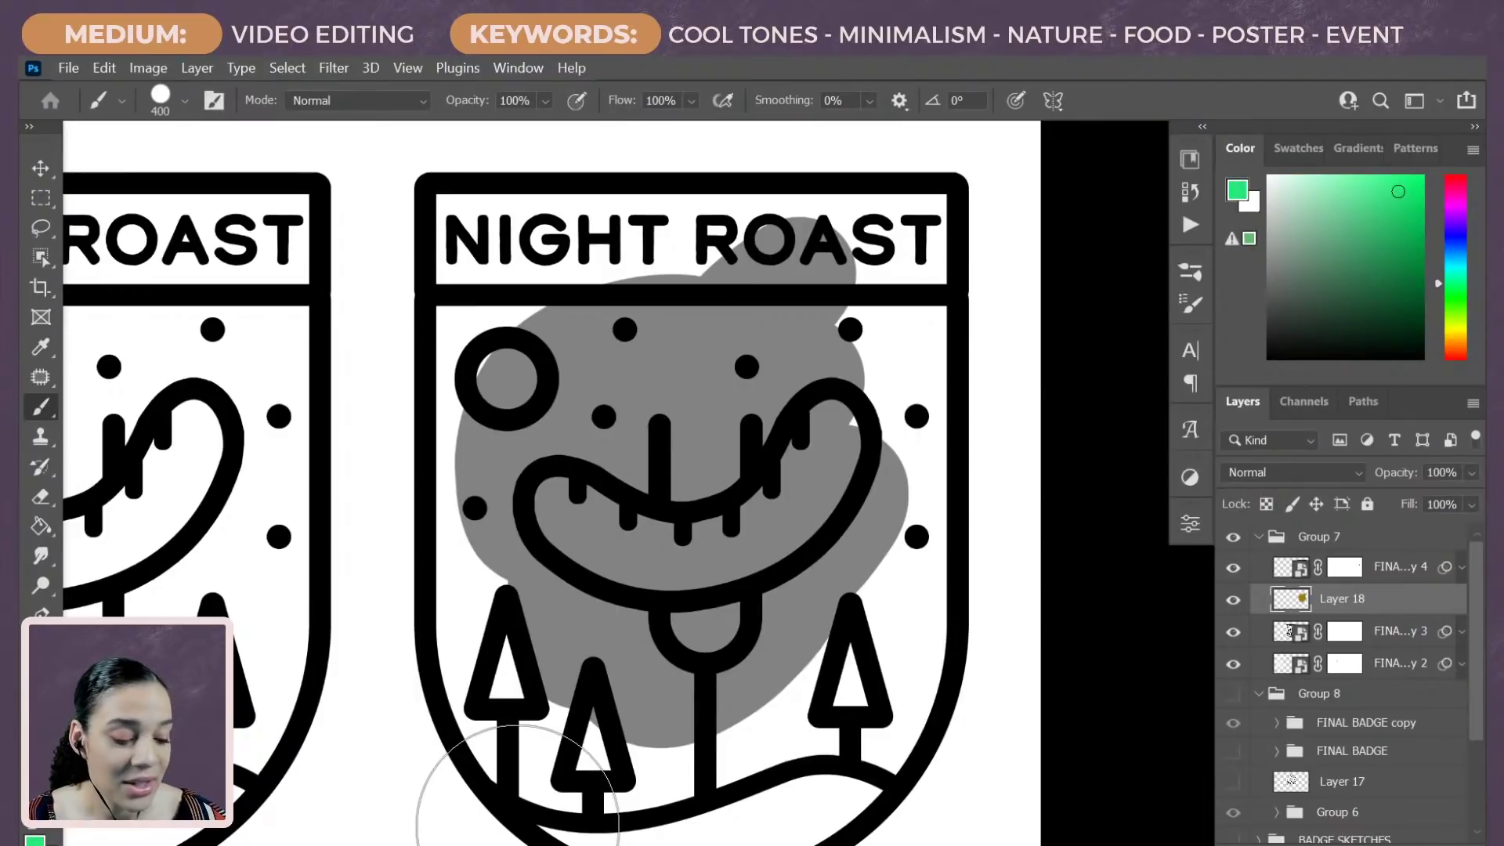
mouse_move(369, 321)
mouse_down()
mouse_move(619, 689)
mouse_move(609, 342)
mouse_move(387, 470)
mouse_move(436, 252)
mouse_move(504, 604)
mouse_move(380, 588)
mouse_move(400, 583)
mouse_up()
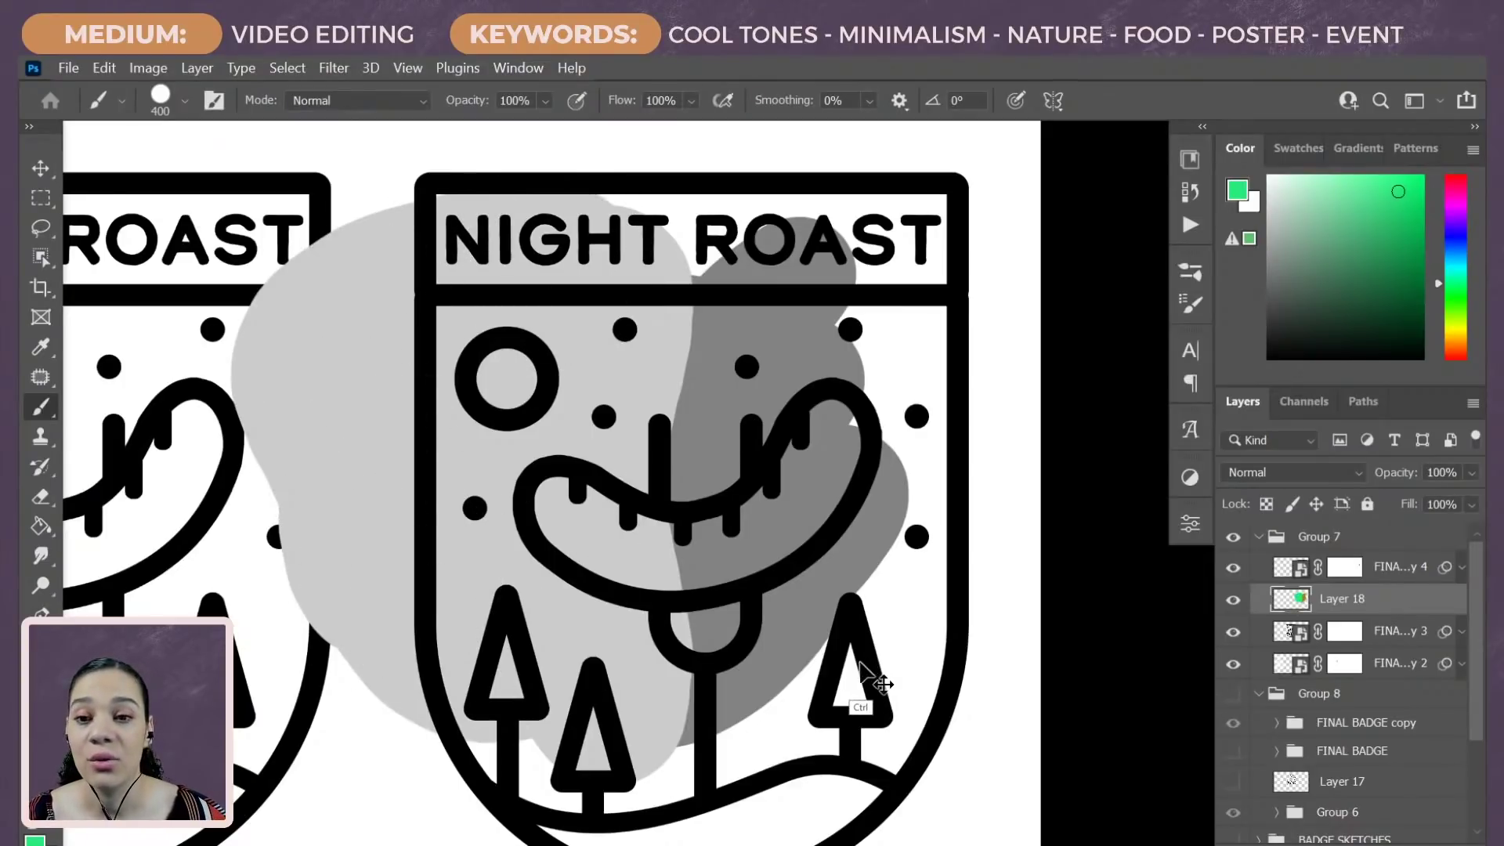
Step: Compare the green and ochre patches in colour and grayscale by toggling proof colors, and undo both patches
key(ctrl+y)
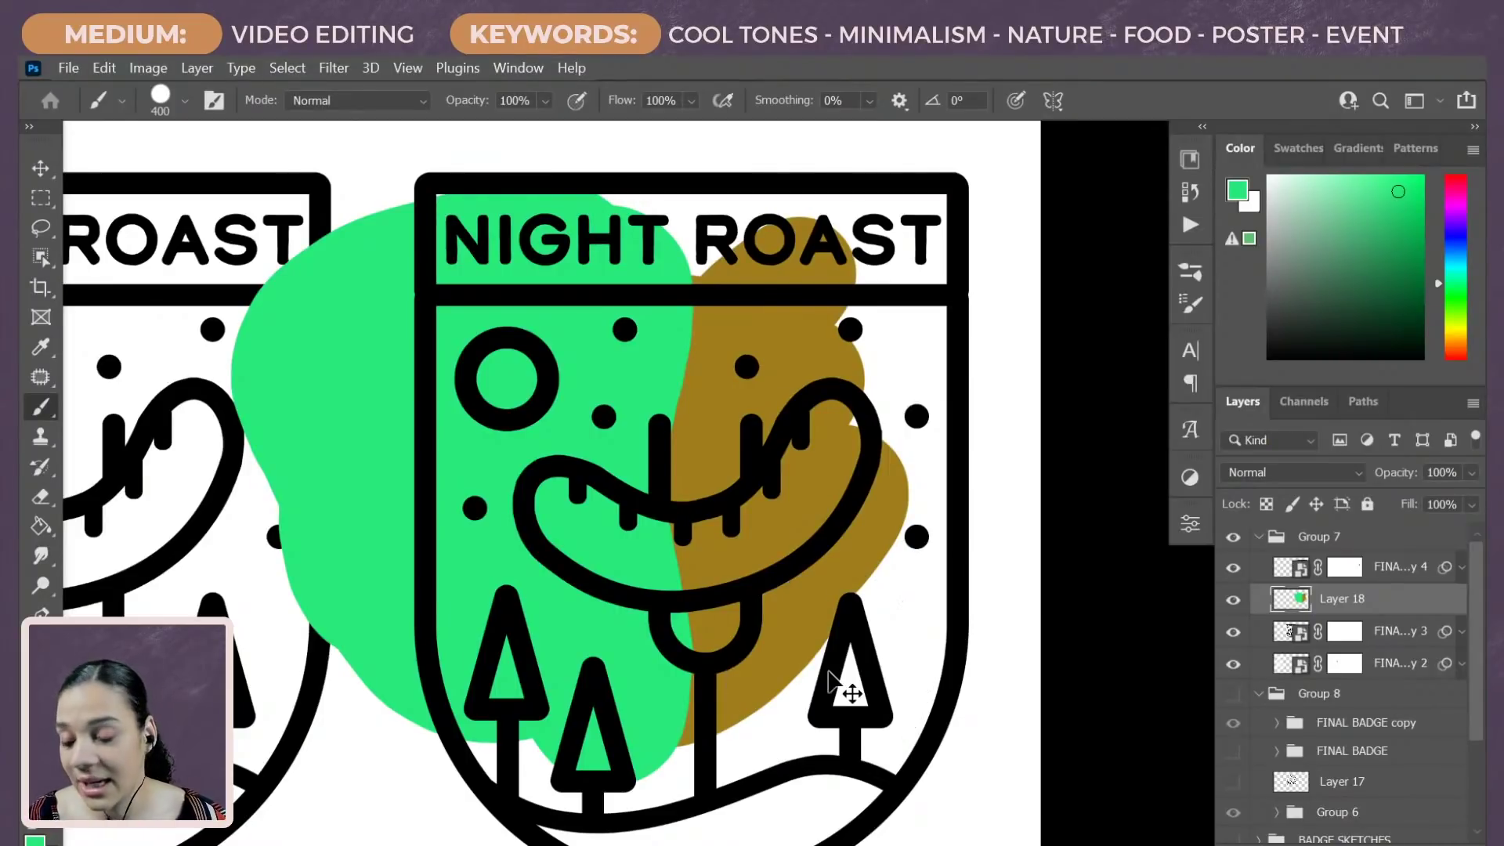
key(ctrl+y)
key(ctrl+y)
key(ctrl+y)
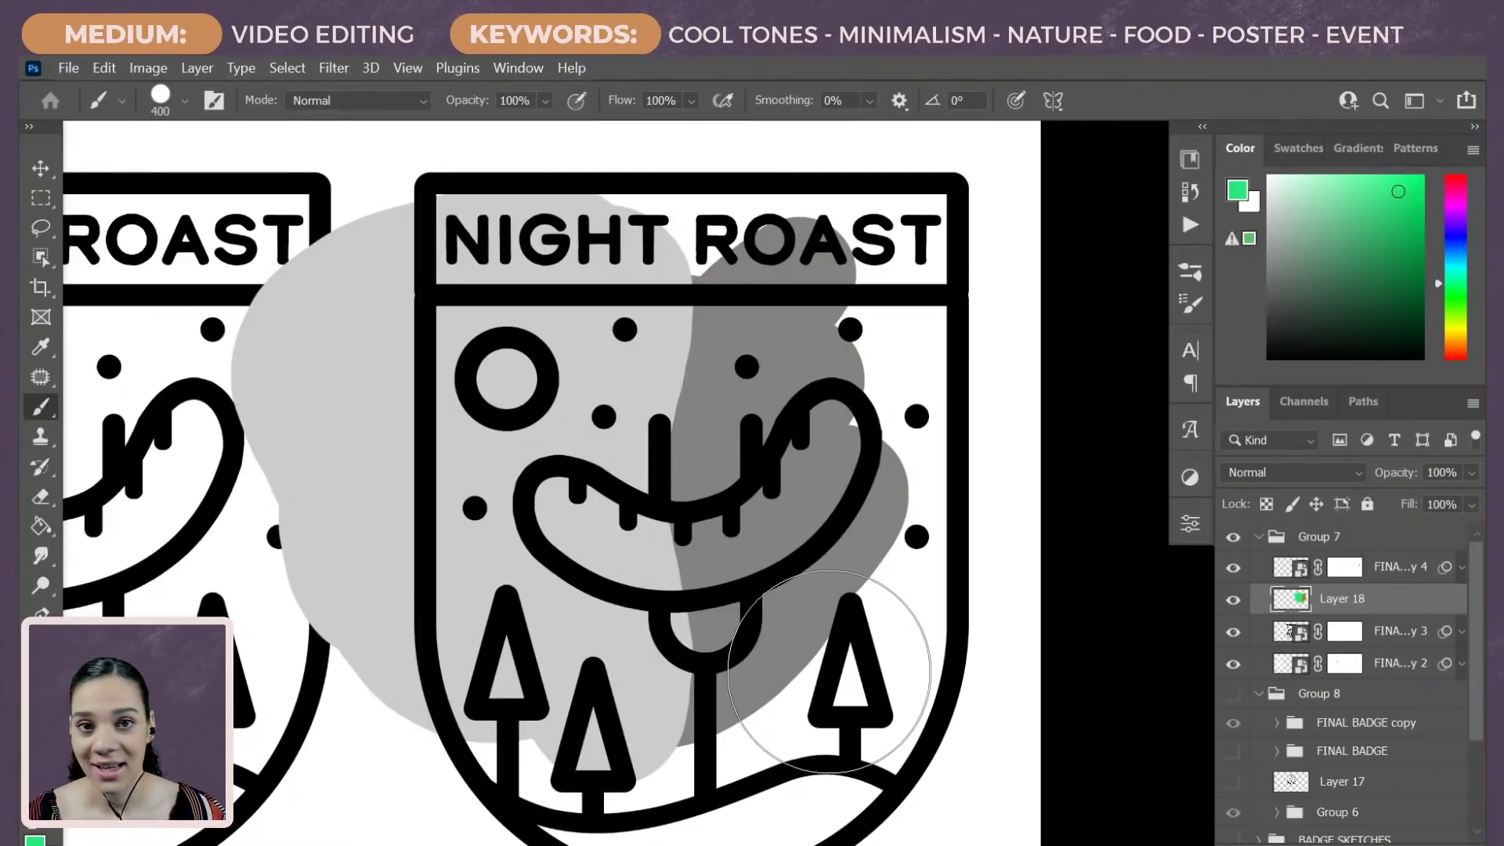
key(ctrl+z)
key(ctrl+z)
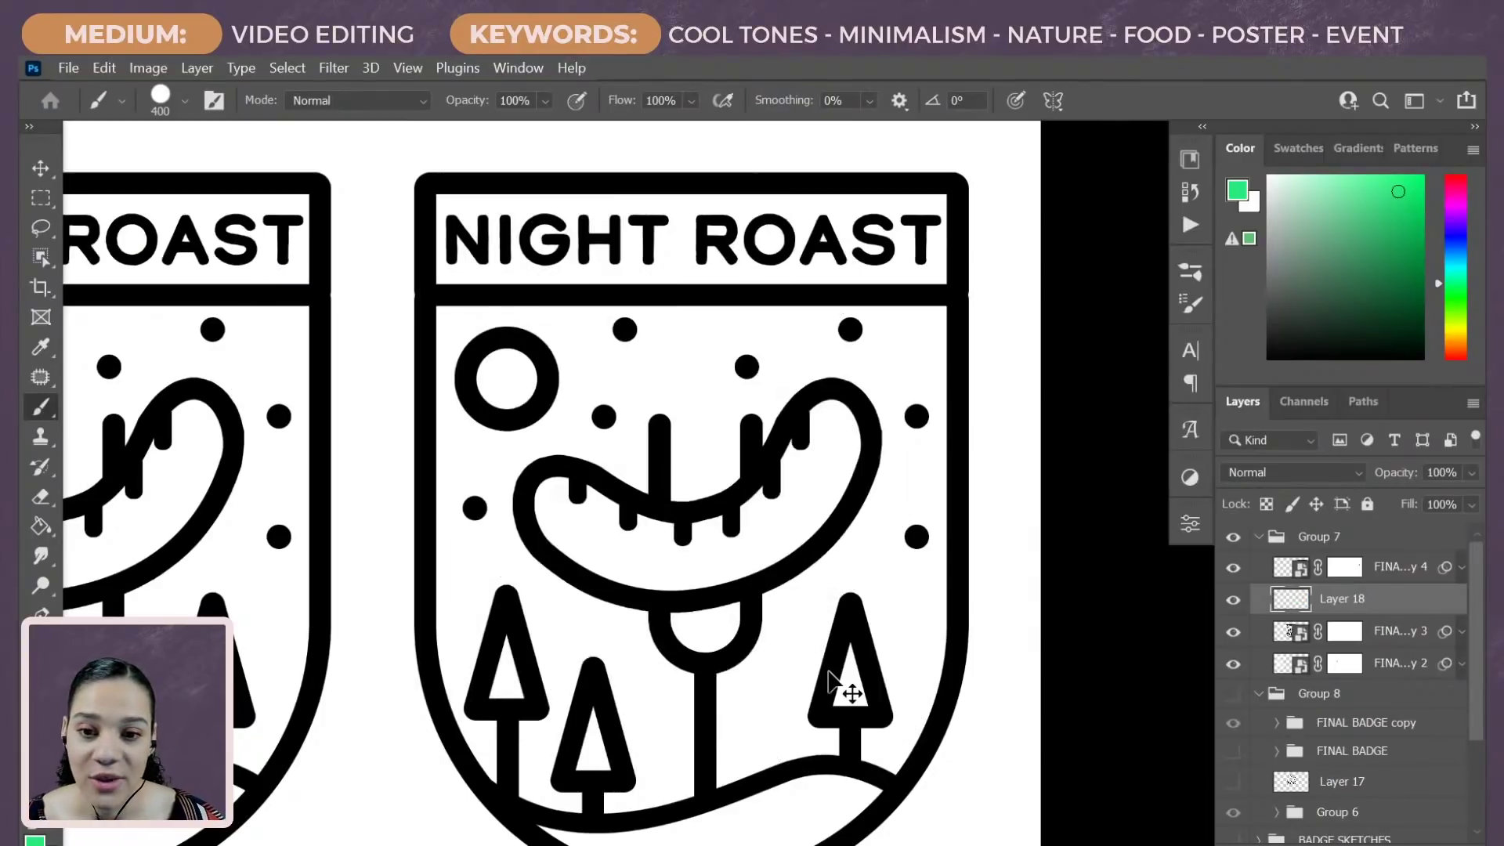
key(ctrl+t)
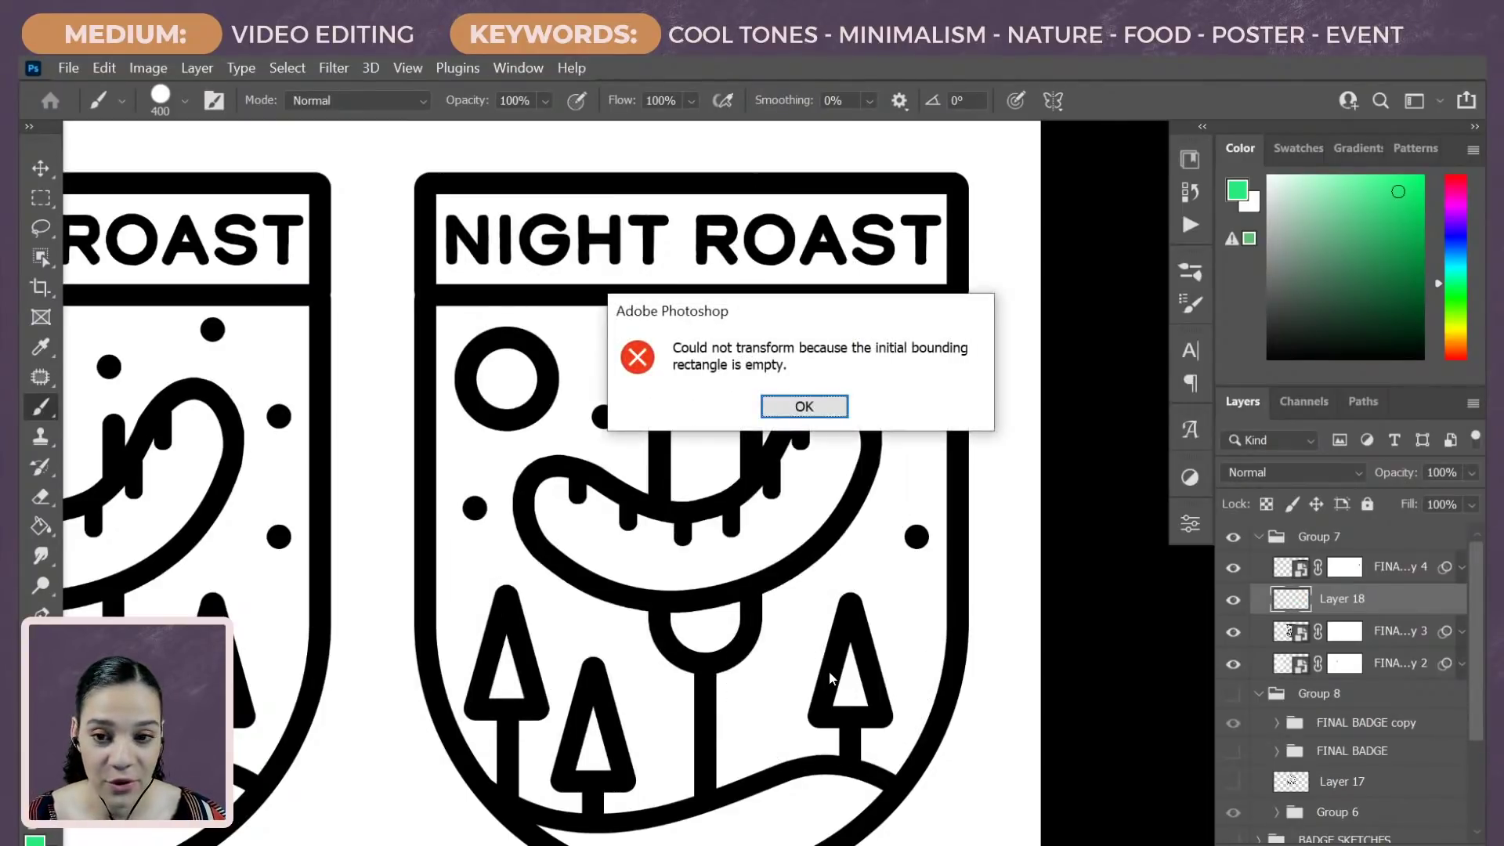
key(Return)
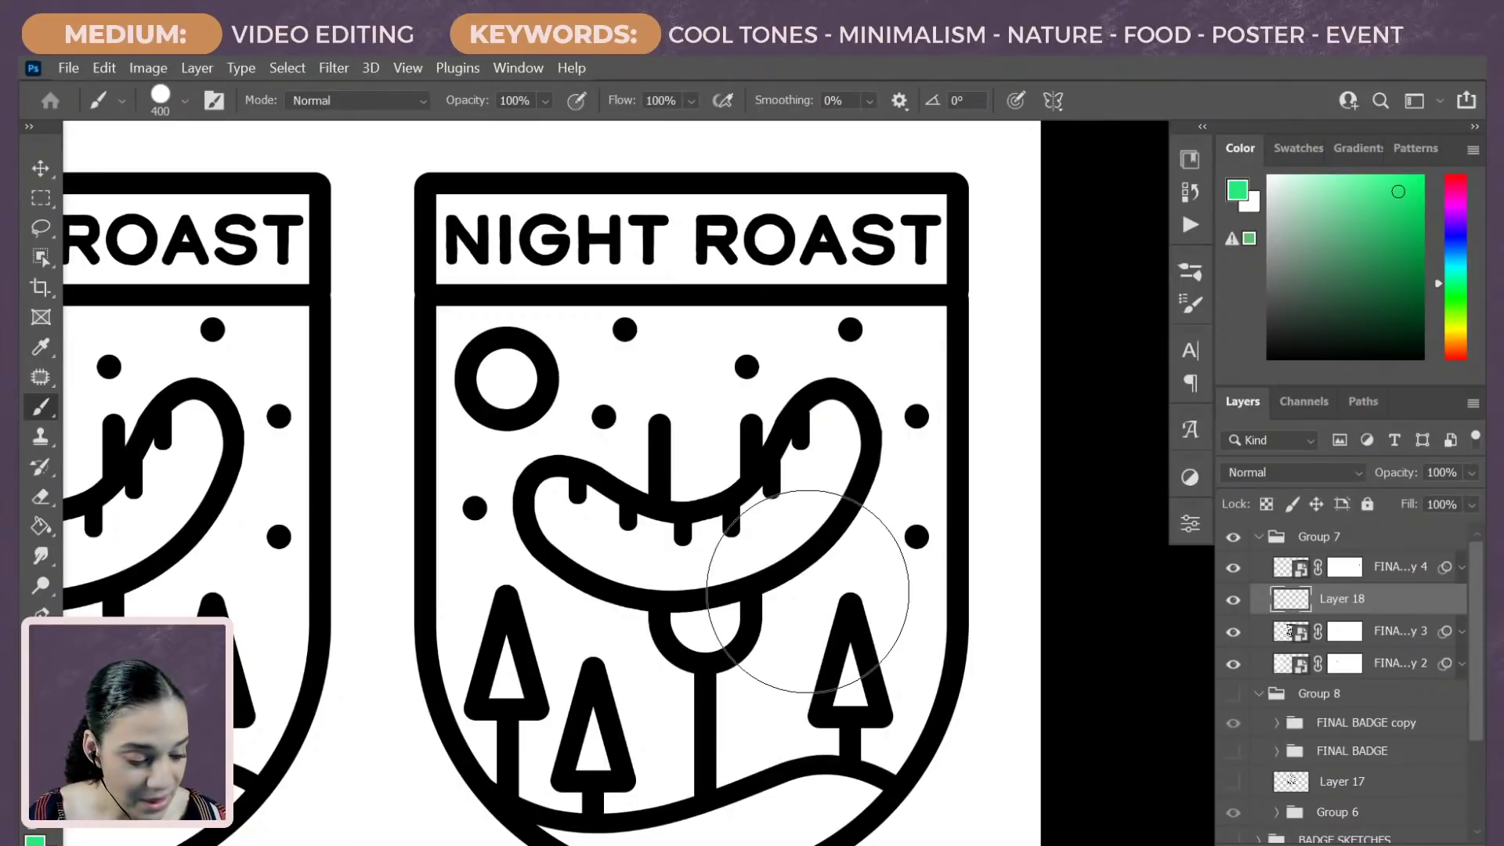
mouse_move(807, 588)
mouse_down()
mouse_move(685, 598)
mouse_move(811, 532)
mouse_move(830, 722)
mouse_up()
key(ctrl+z)
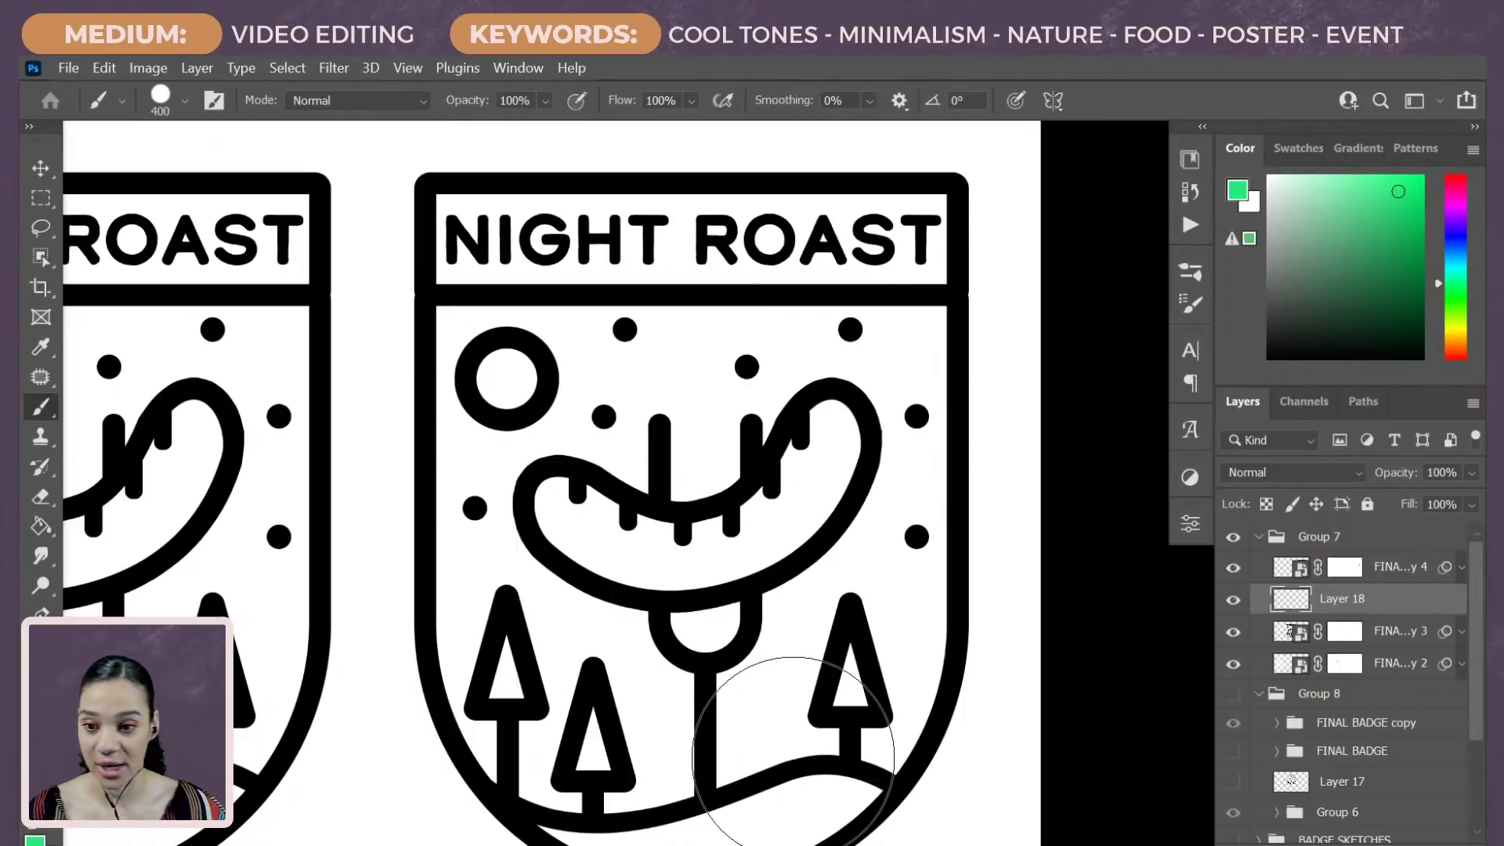
Step: Show the colour themes in the Adobe Live Game Show library, view the details of the Infused water on a pier theme and return to the list
click(1189, 159)
mouse_move(724, 519)
mouse_down()
mouse_move(592, 473)
mouse_move(615, 470)
mouse_up()
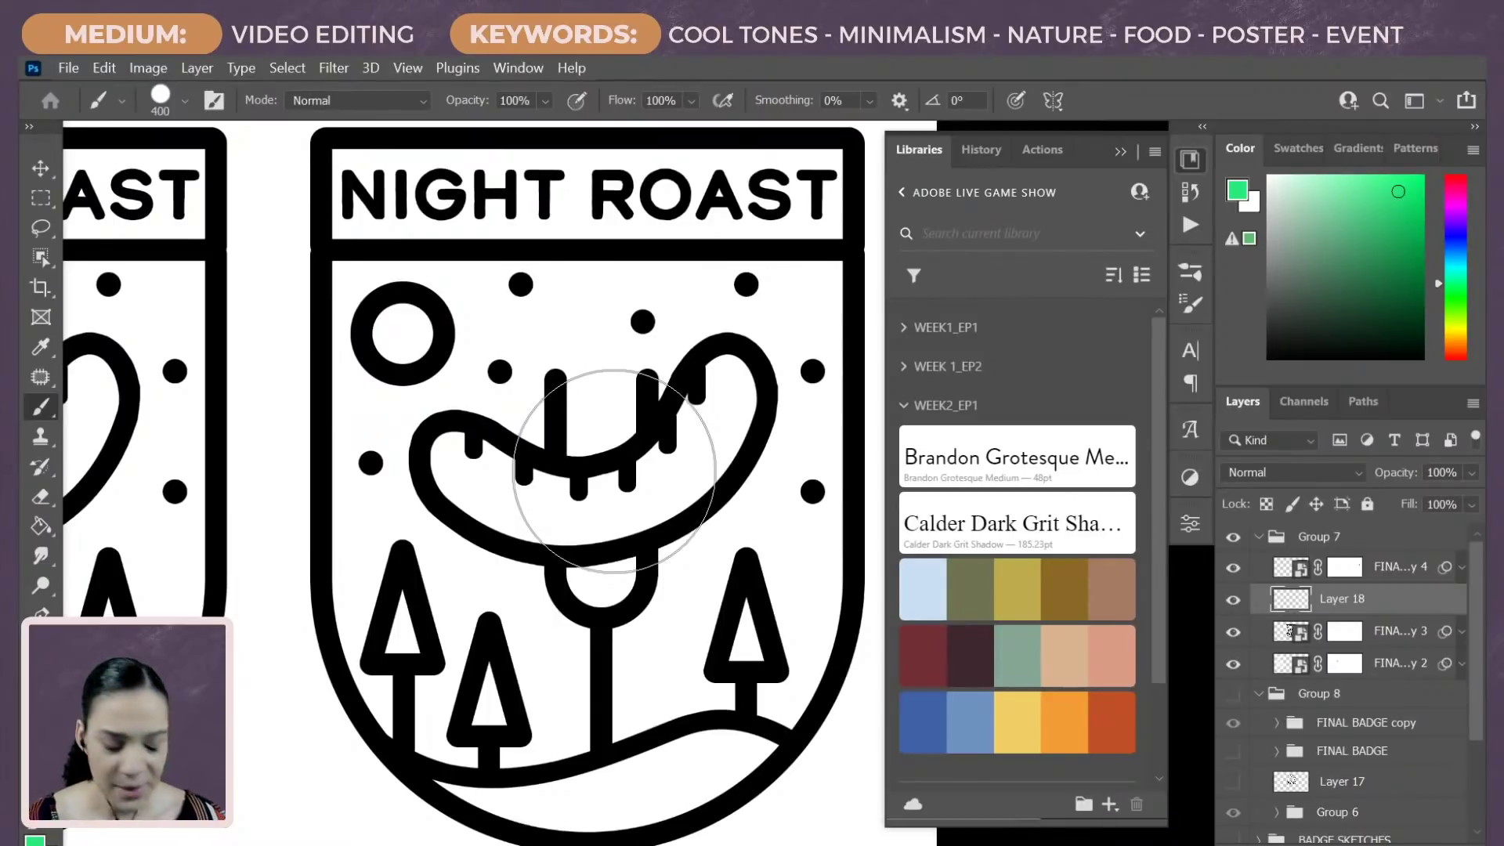
click(1136, 593)
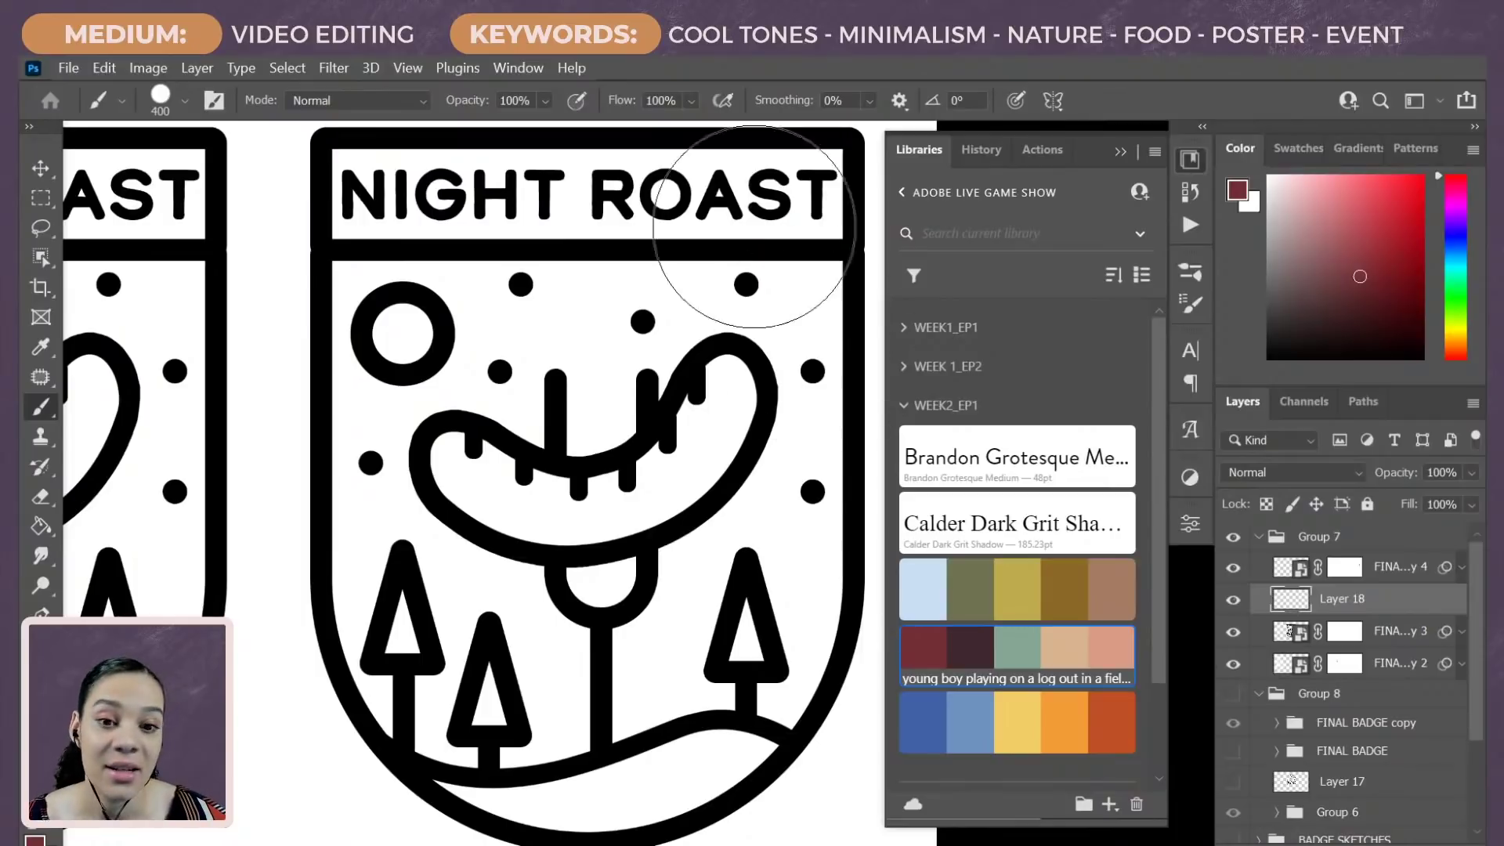
click(1069, 588)
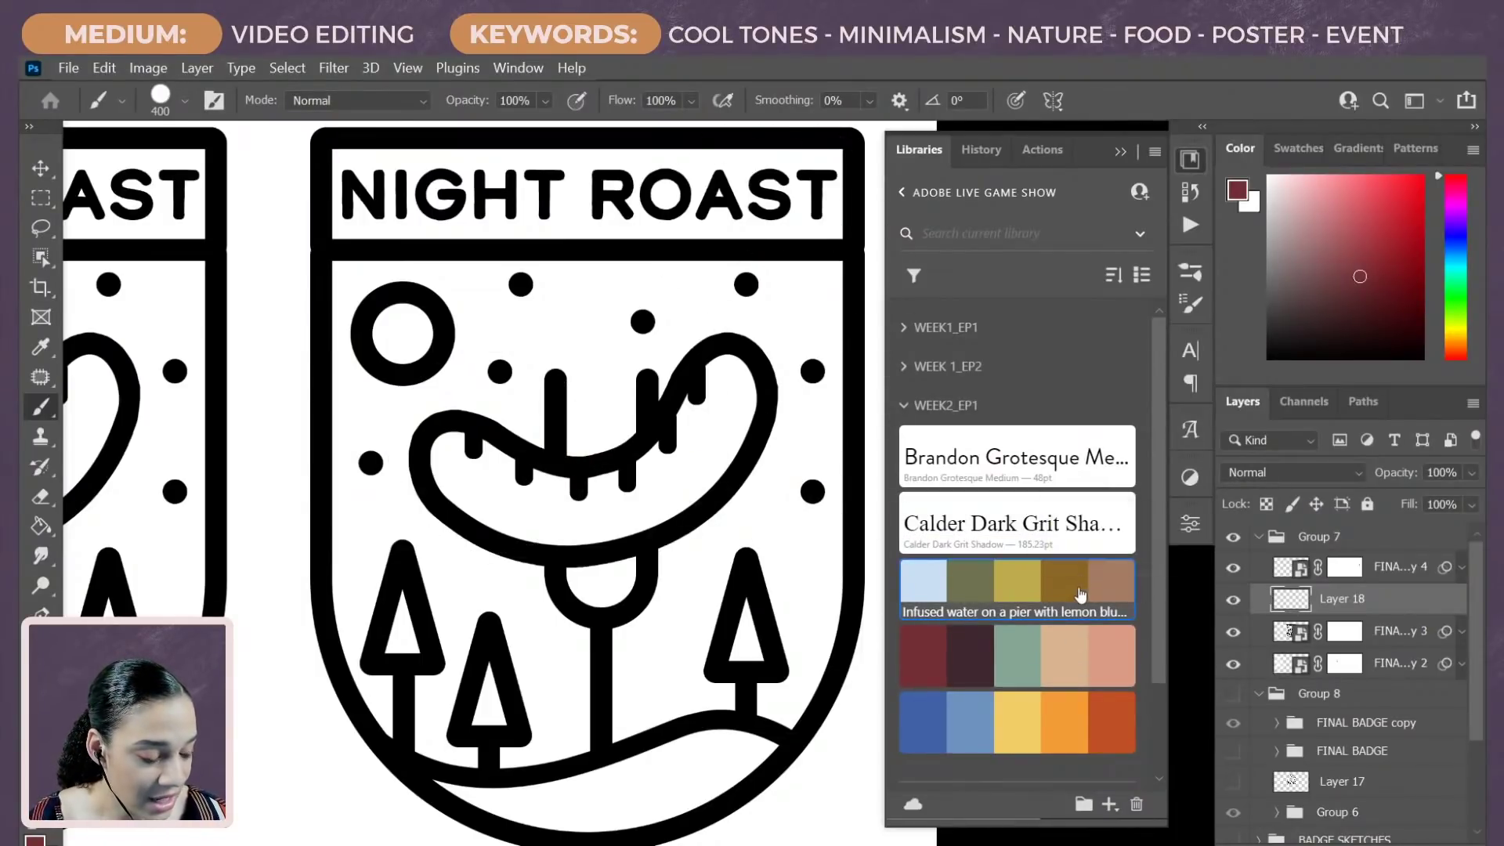
mouse_move(1080, 594)
mouse_down()
mouse_move(720, 603)
mouse_move(618, 544)
mouse_up()
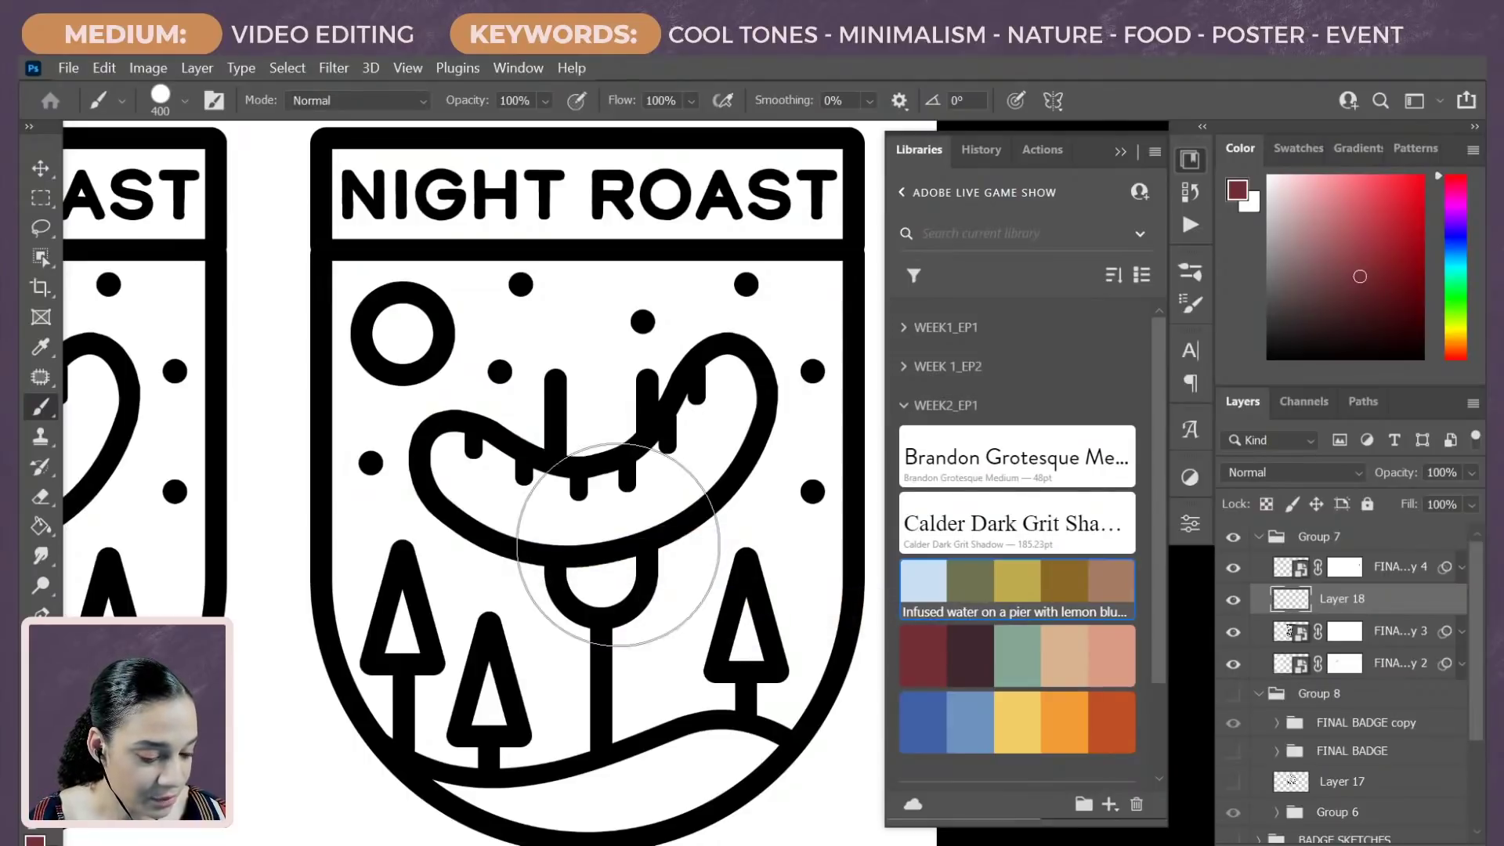
scroll(618, 546, down, 5)
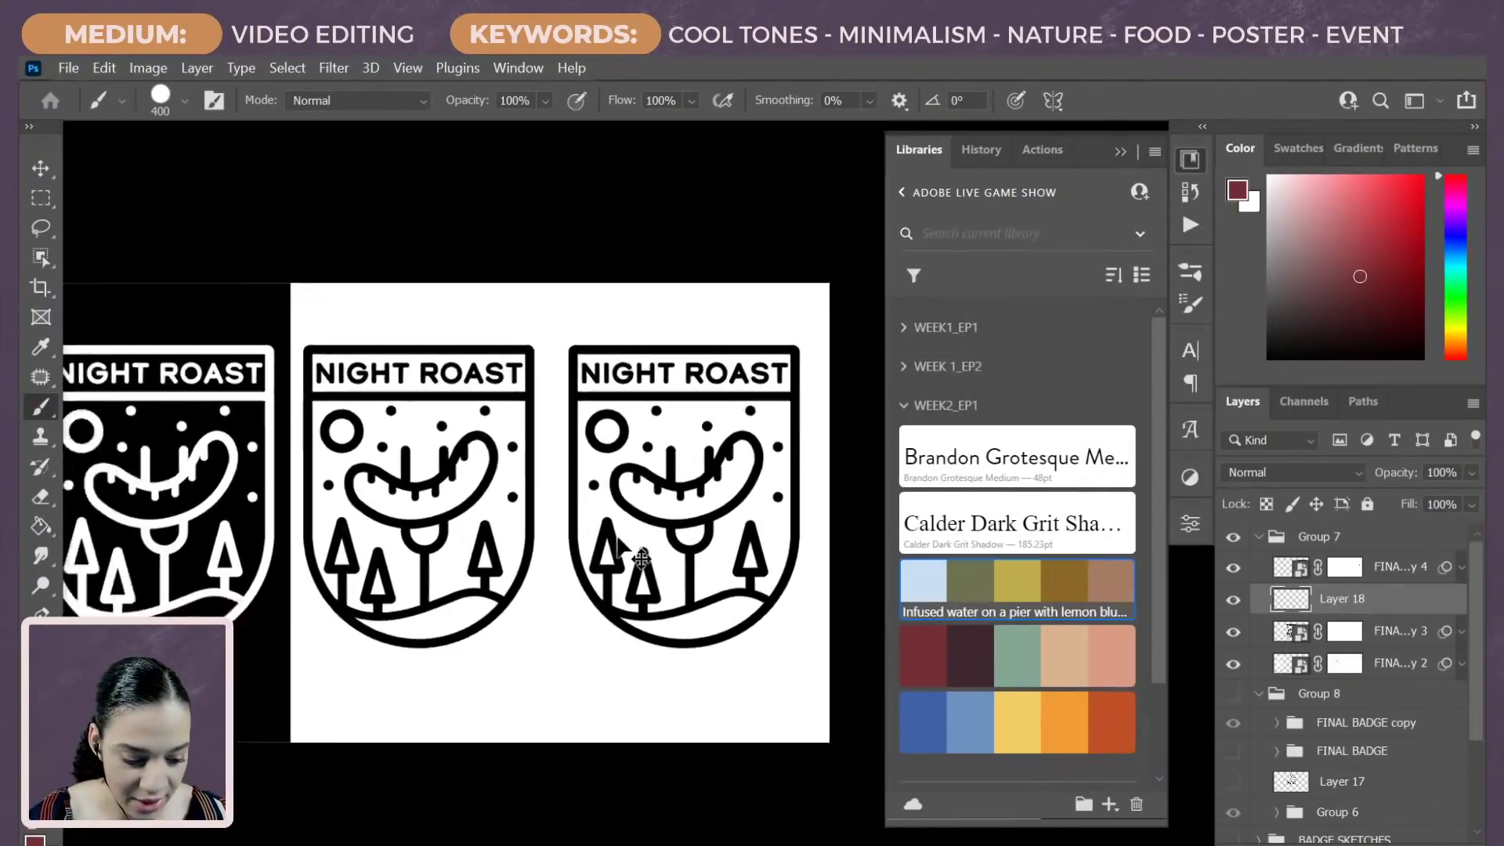
double_click(1039, 593)
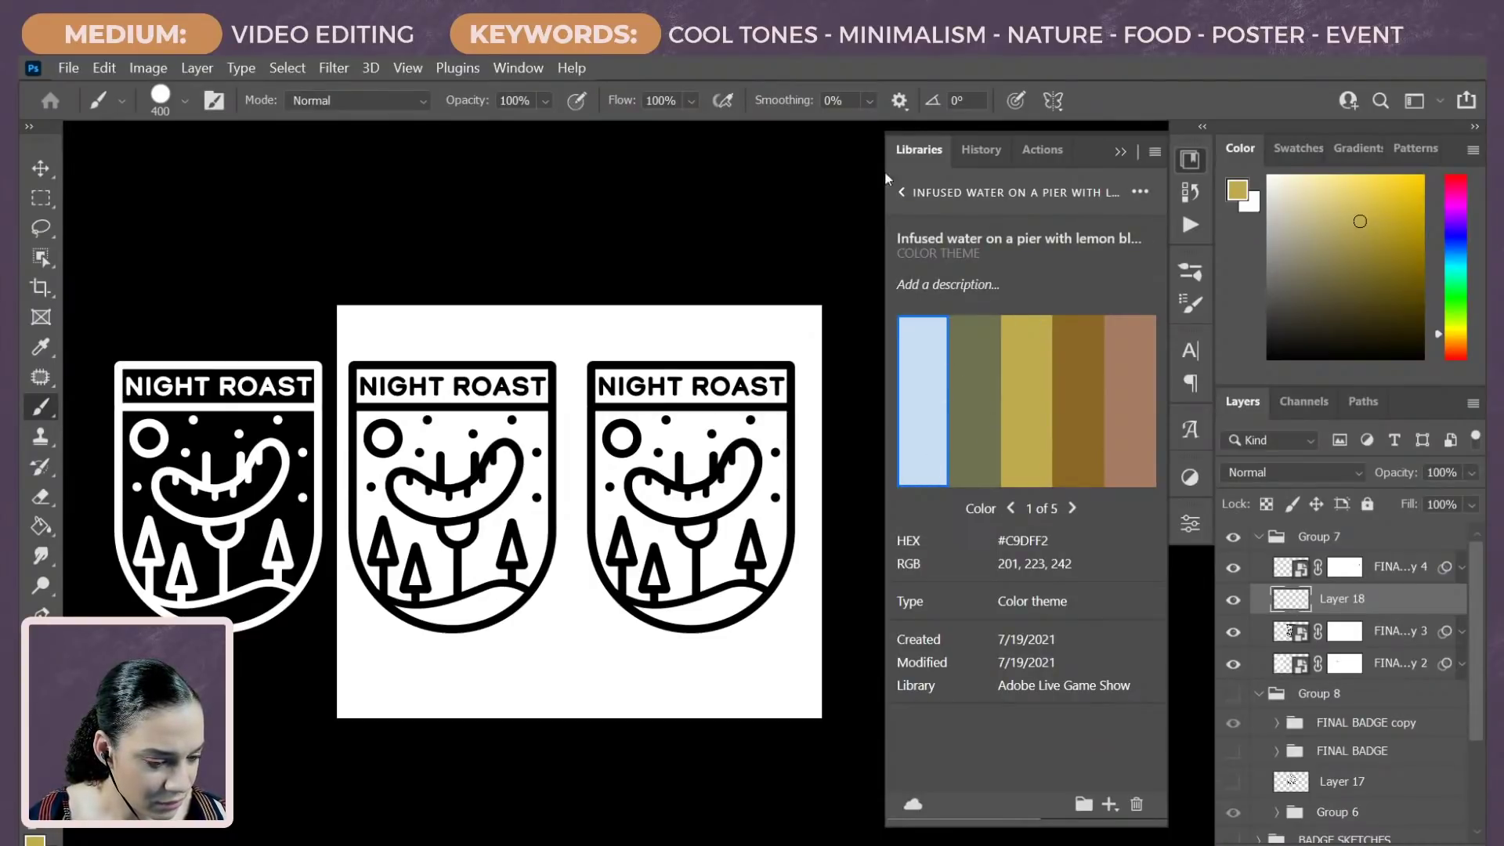
click(902, 194)
key(ctrl+plus)
key(ctrl+plus)
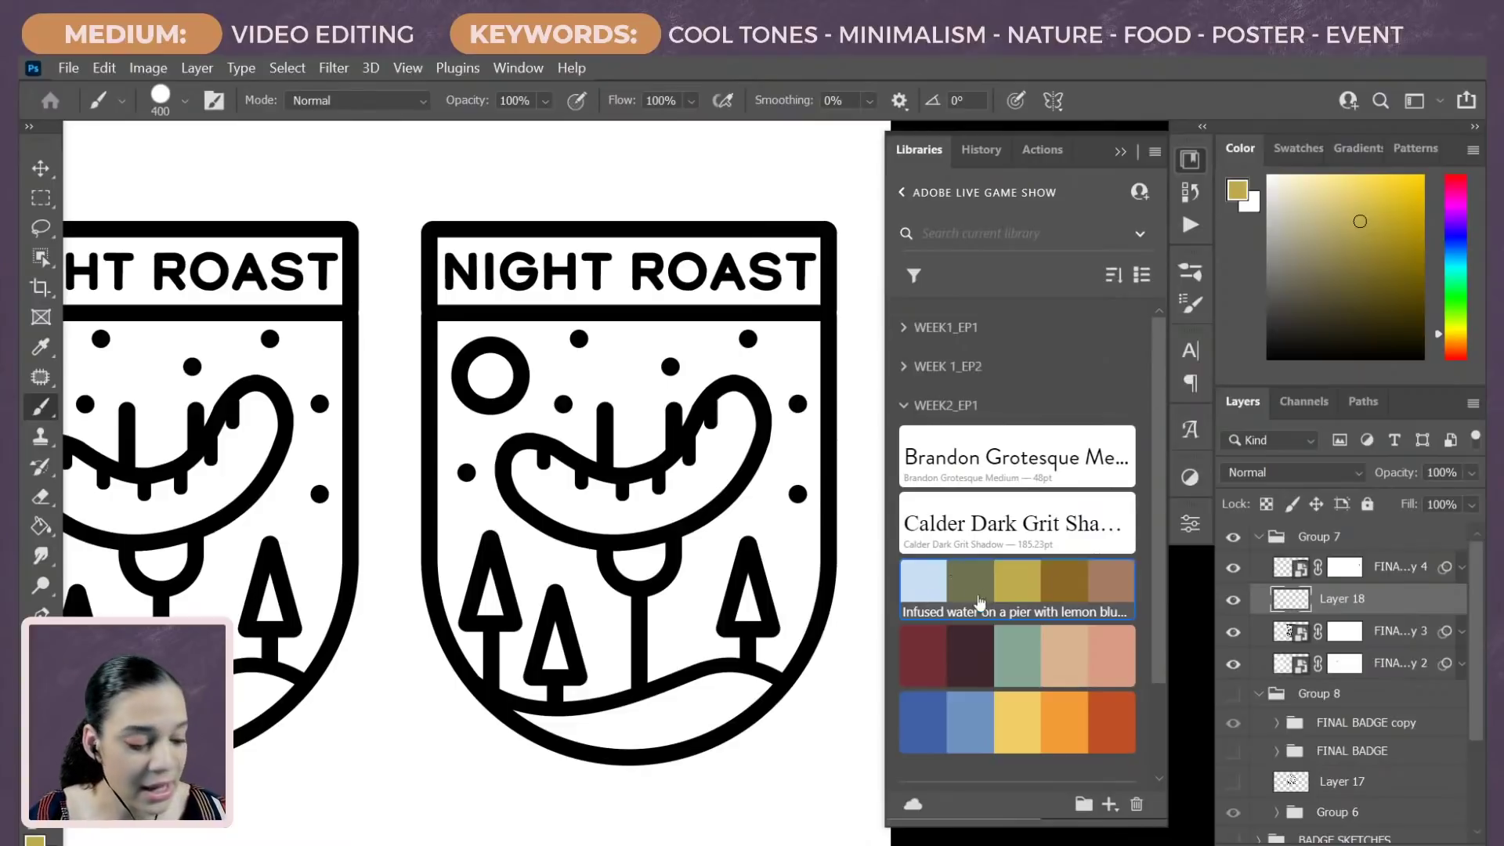
Step: Examine the colour values of the Infused water on a pier theme and try the maroon and yellow swatches of the other two themes
mouse_move(1018, 594)
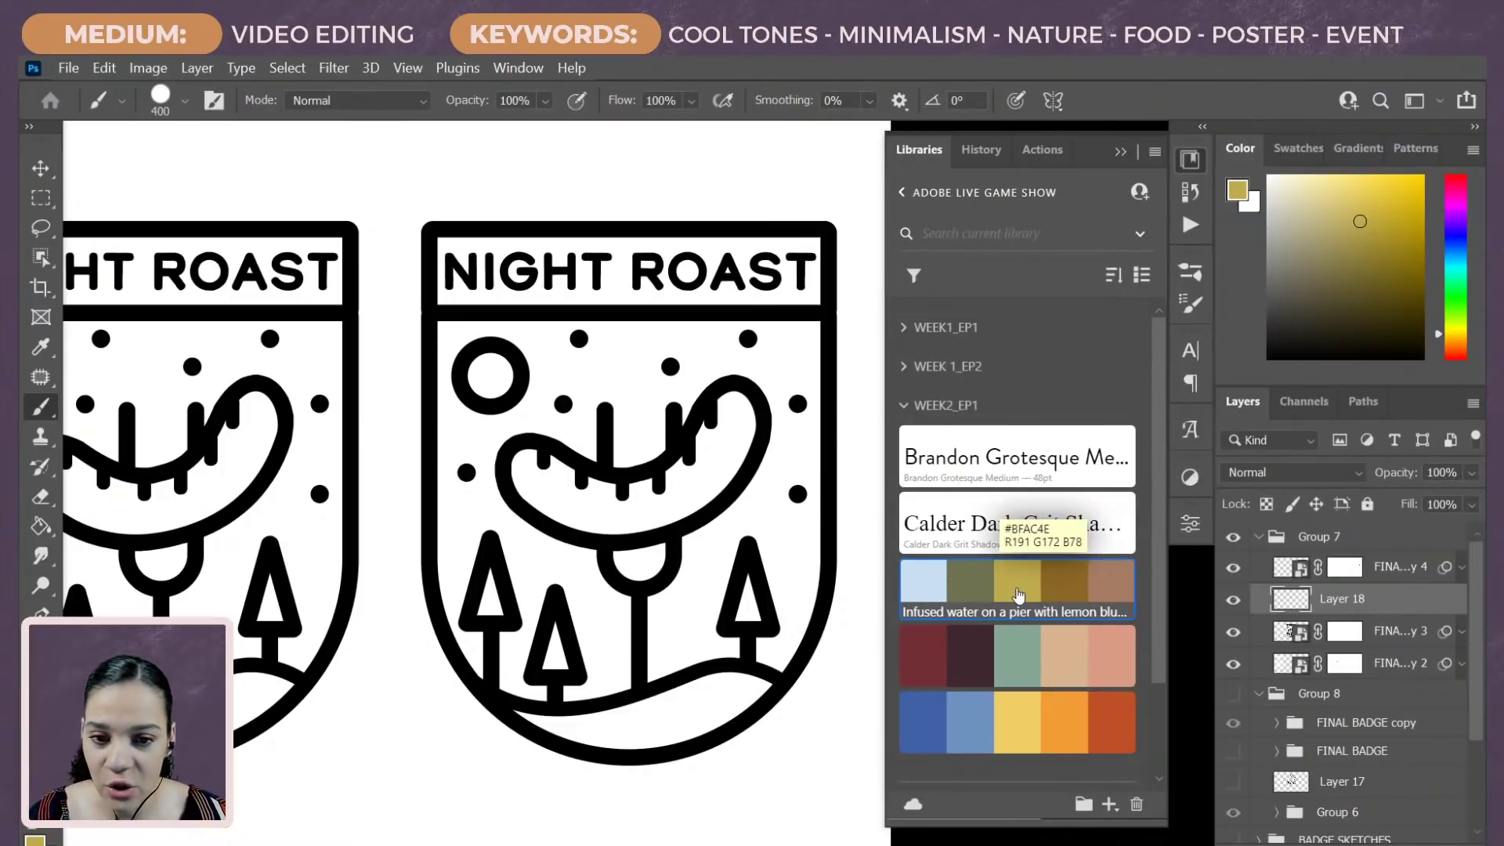
mouse_move(1090, 587)
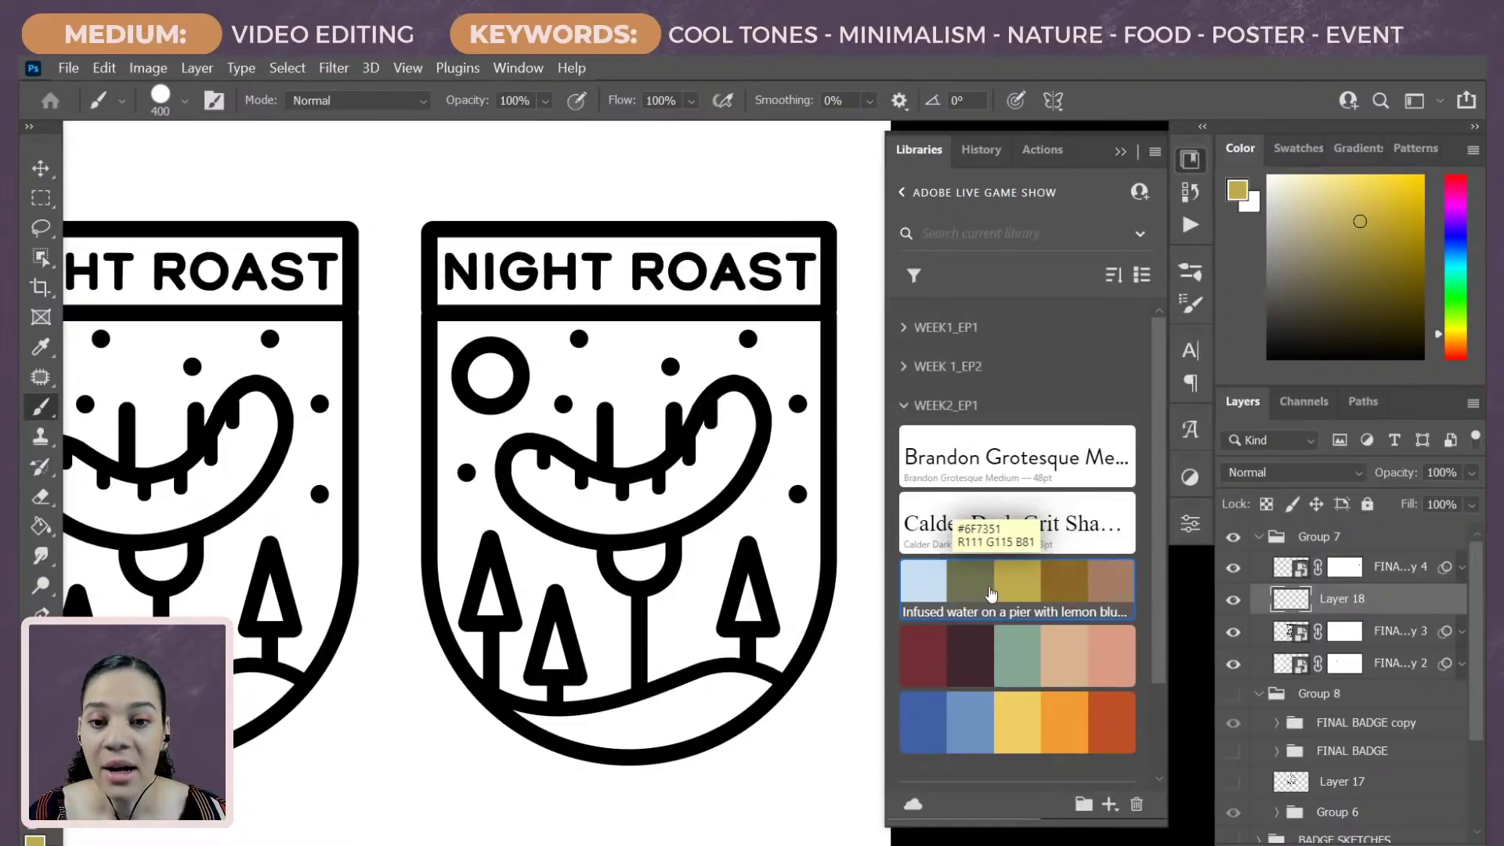
mouse_move(905, 587)
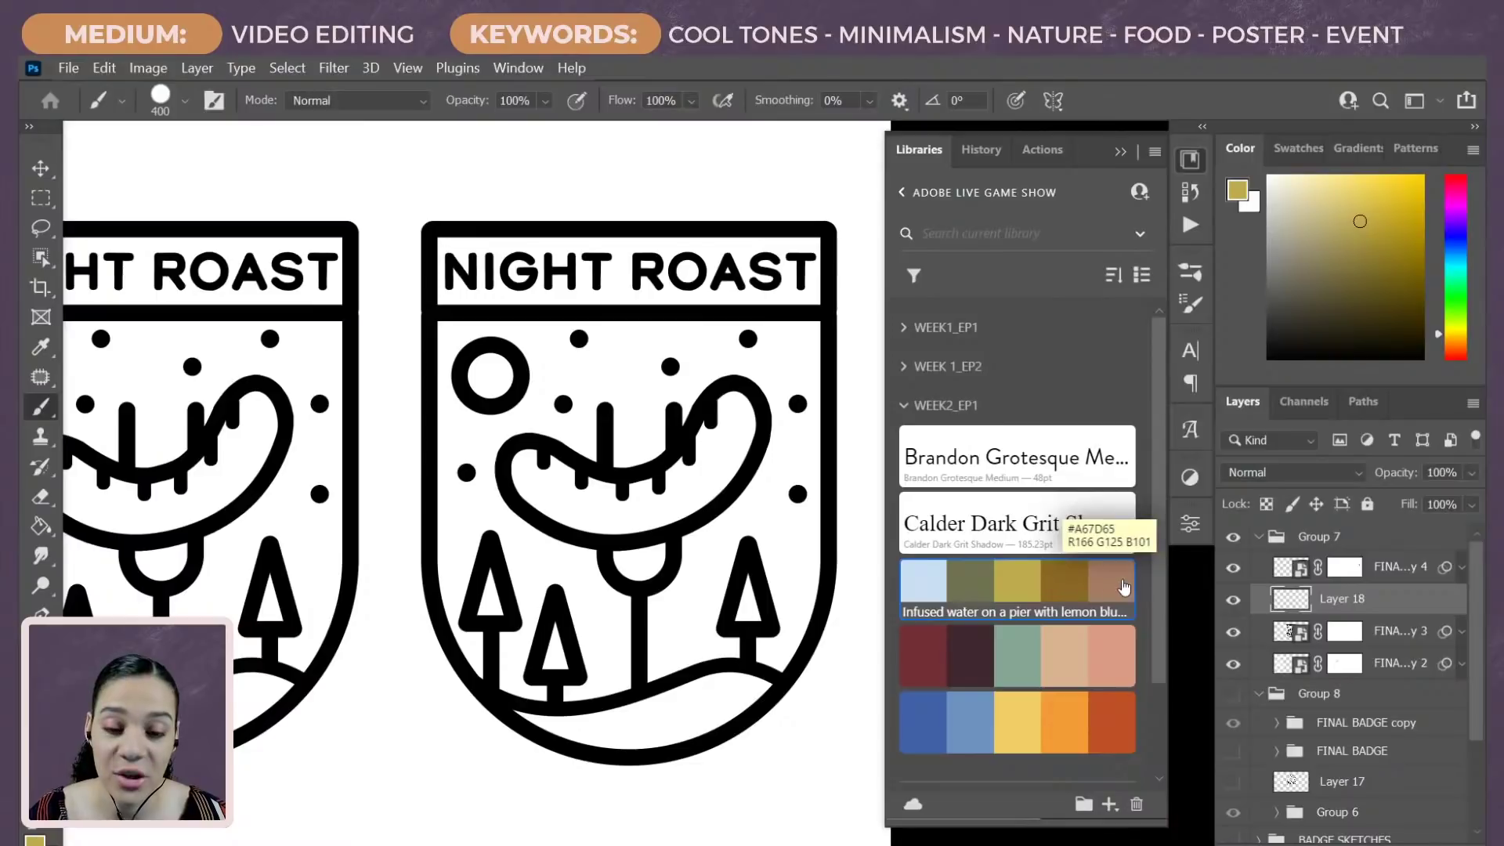
click(921, 663)
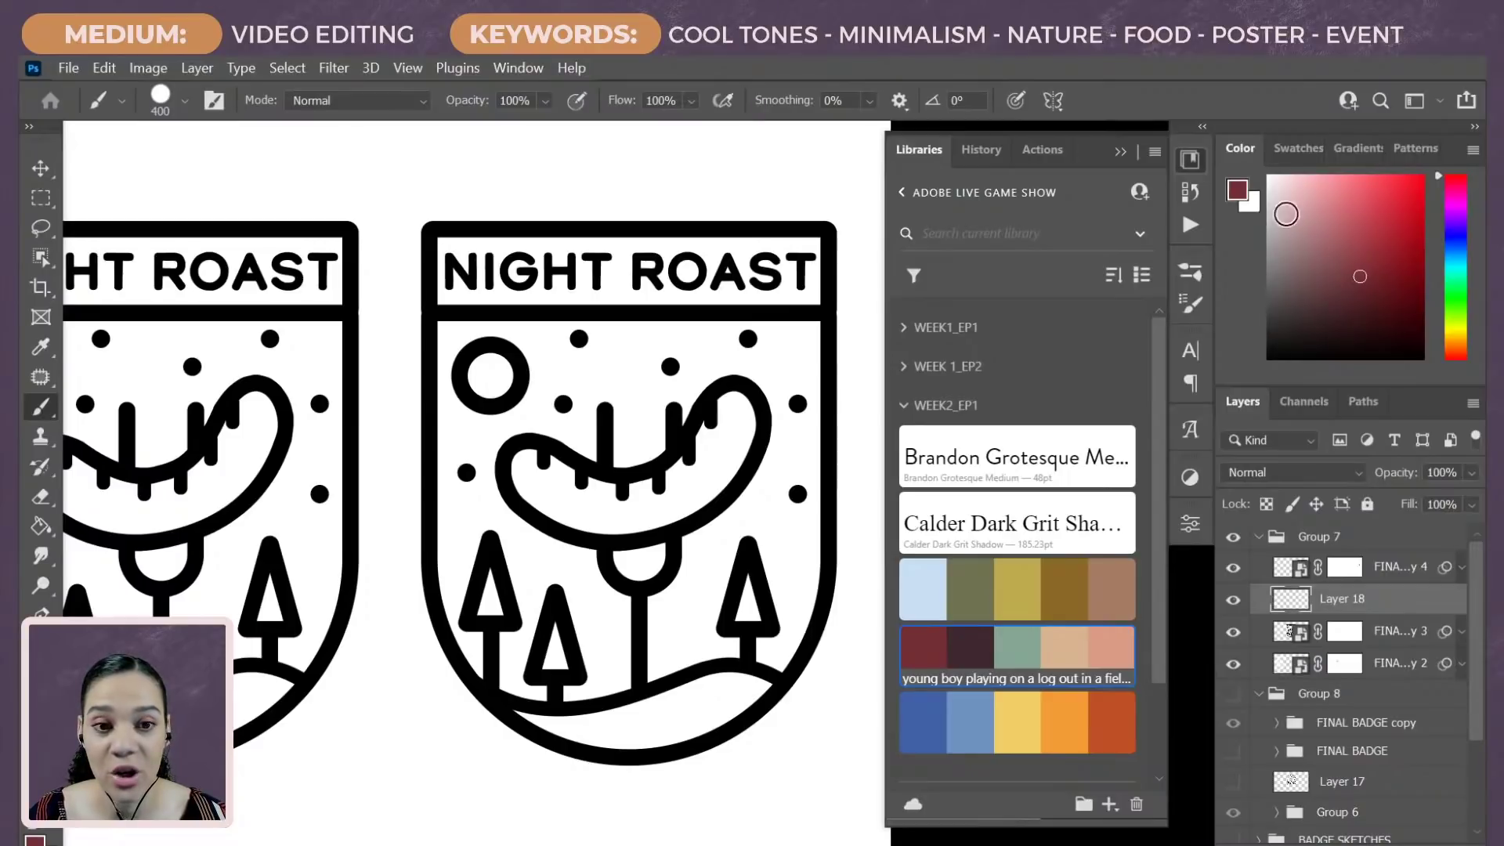
click(1023, 732)
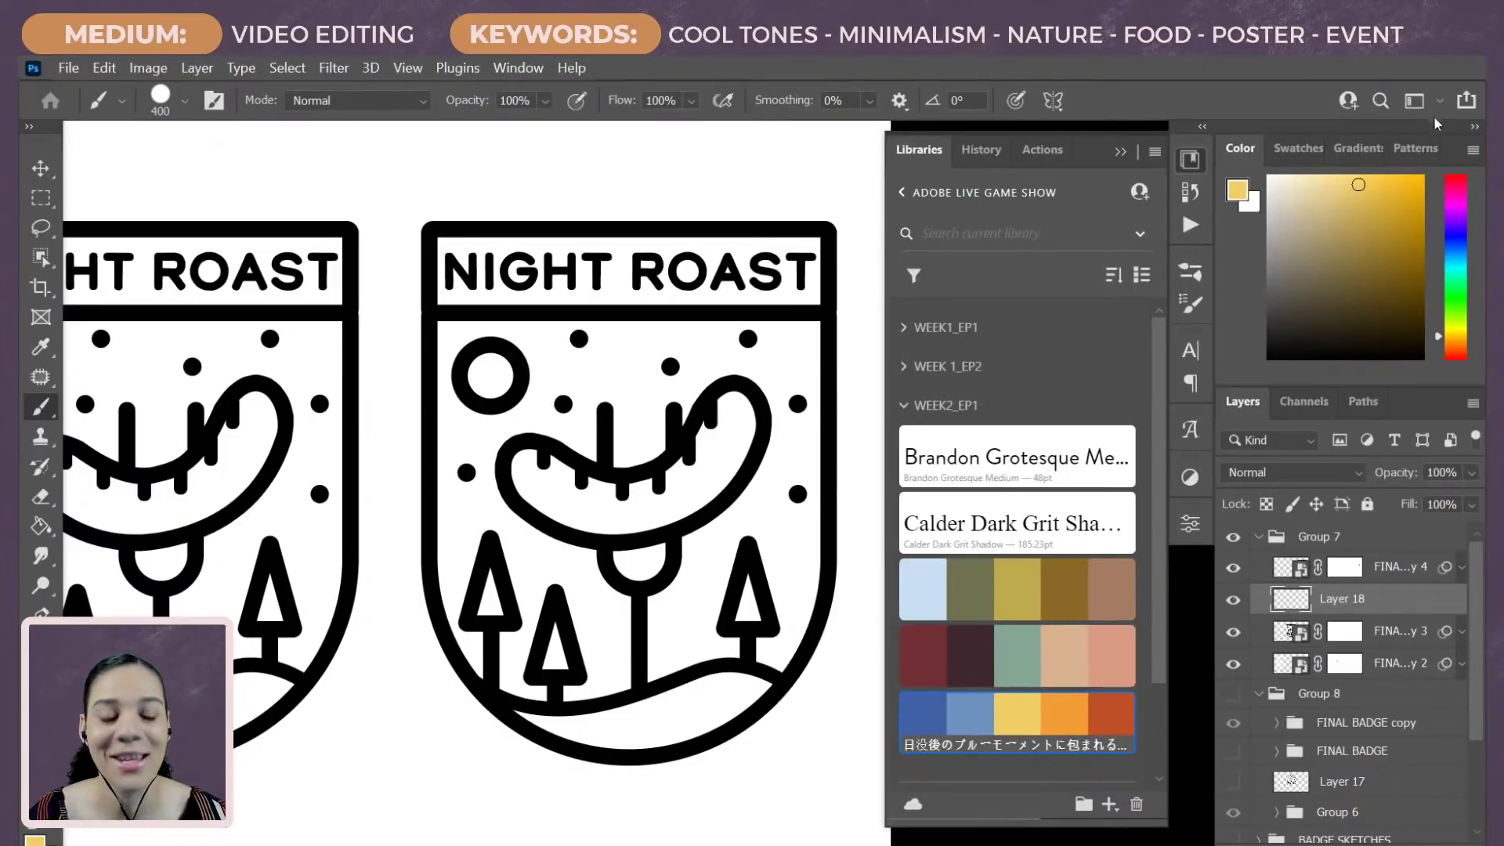
click(895, 665)
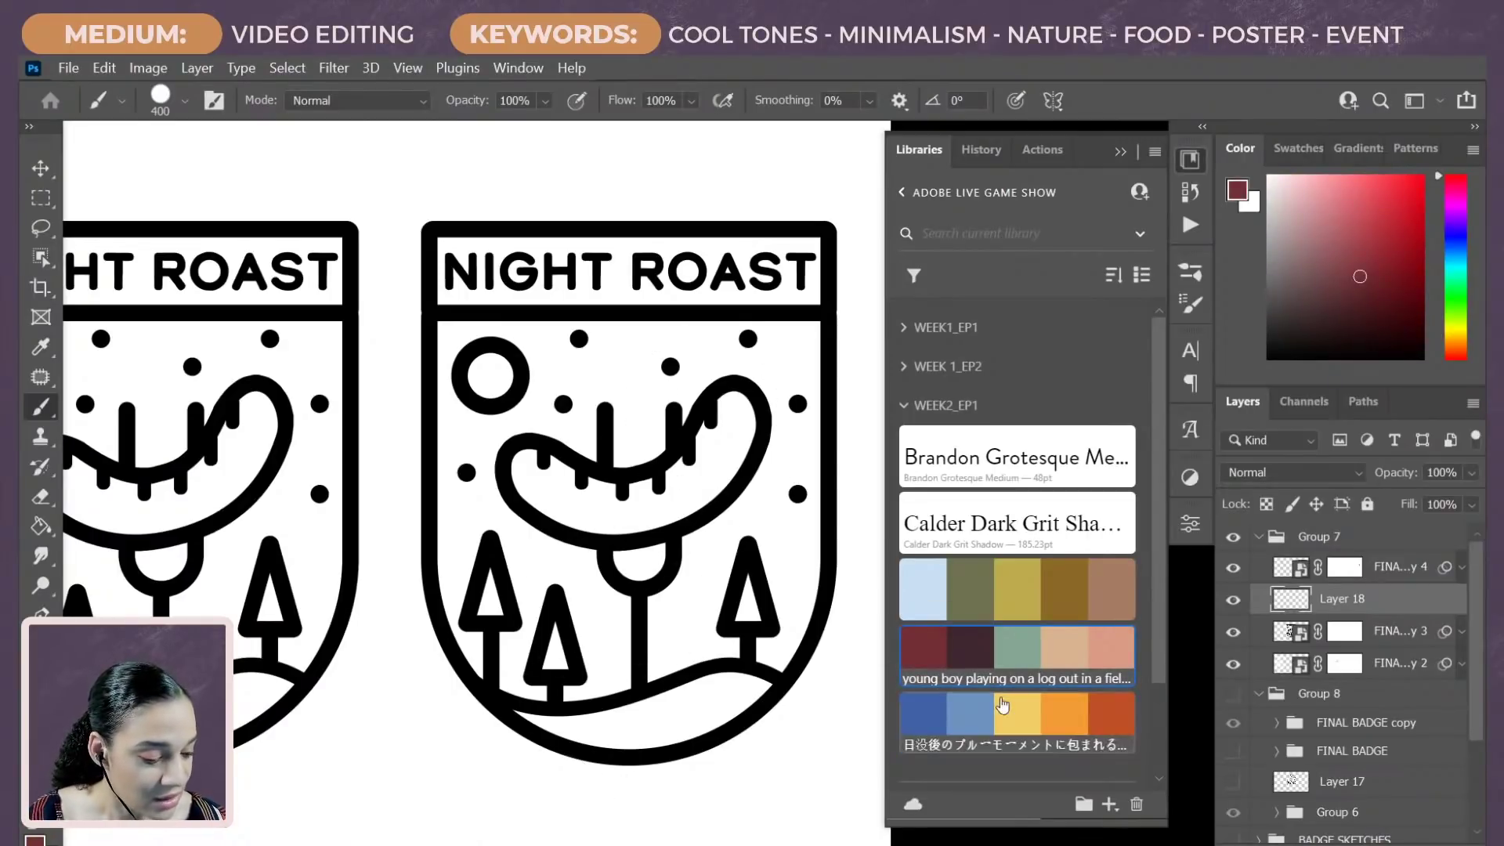
Step: Paint the rightmost badge's entire interior with the darker blue of the blue-and-orange theme, reducing the brush to 100 for the edges
click(922, 712)
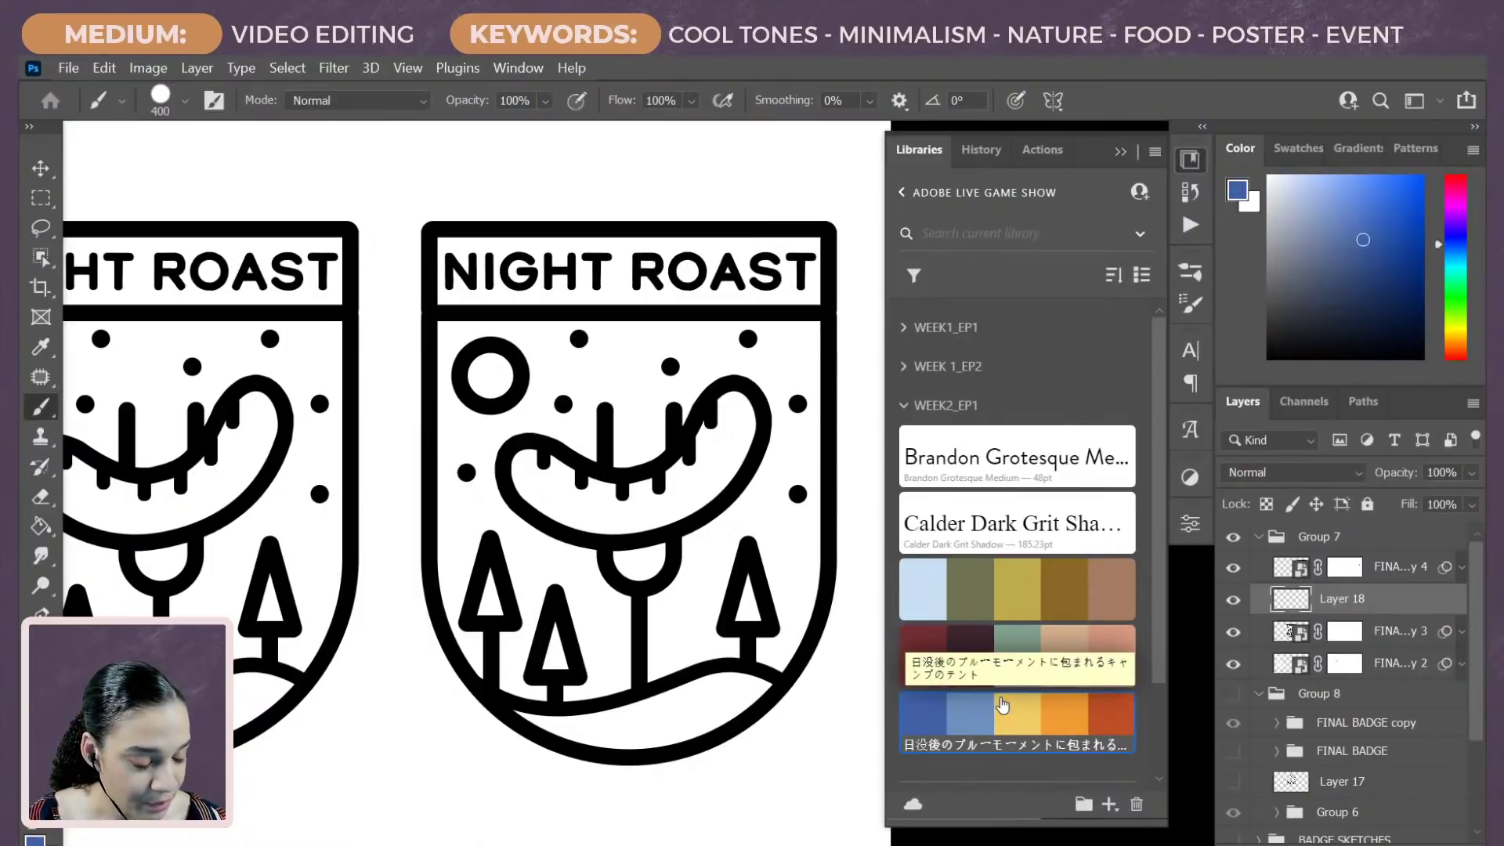
mouse_move(654, 344)
mouse_down()
mouse_move(595, 494)
mouse_move(725, 376)
mouse_move(481, 439)
mouse_move(540, 704)
mouse_up()
key(bracketleft)
key(bracketleft)
key(bracketleft)
key(bracketleft)
key(bracketleft)
key(bracketleft)
key(bracketleft)
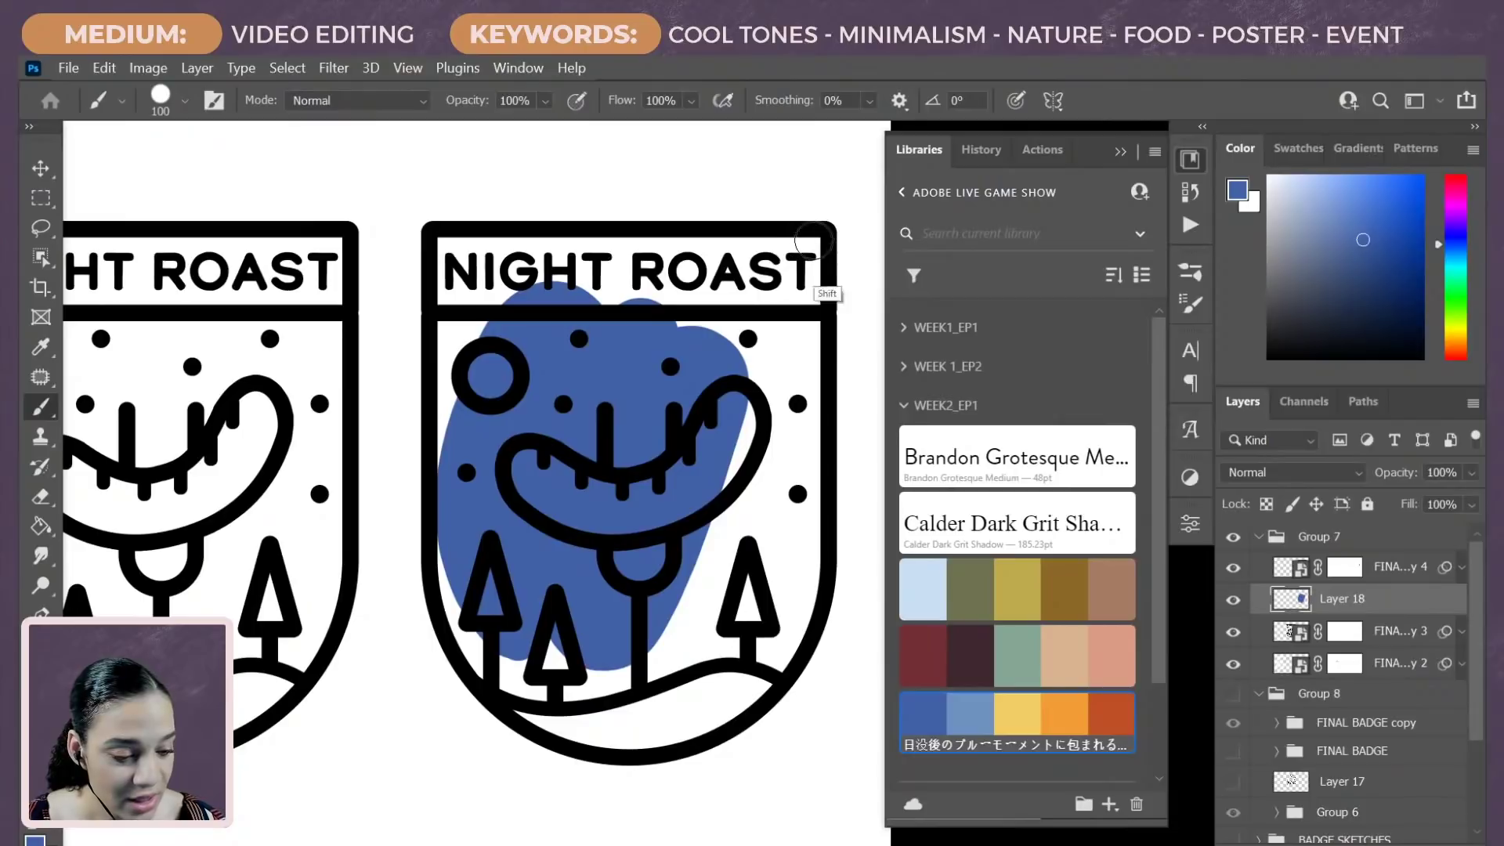
mouse_move(815, 245)
mouse_down()
mouse_move(448, 242)
mouse_move(469, 597)
mouse_move(456, 580)
mouse_move(473, 644)
mouse_move(557, 722)
mouse_move(670, 732)
mouse_move(663, 718)
mouse_move(549, 706)
mouse_move(610, 737)
mouse_move(701, 727)
mouse_move(755, 698)
mouse_move(802, 637)
mouse_move(811, 254)
mouse_move(785, 323)
mouse_move(753, 621)
mouse_move(766, 648)
mouse_move(784, 563)
mouse_move(776, 656)
mouse_move(784, 438)
mouse_move(749, 258)
mouse_move(599, 270)
mouse_move(537, 249)
mouse_move(486, 262)
mouse_move(484, 292)
mouse_move(493, 276)
mouse_move(638, 268)
mouse_move(615, 282)
mouse_move(683, 305)
mouse_move(713, 339)
mouse_move(684, 341)
mouse_move(733, 390)
mouse_move(751, 458)
mouse_move(765, 394)
mouse_move(706, 597)
mouse_move(717, 566)
mouse_move(708, 679)
mouse_move(680, 717)
mouse_move(750, 653)
mouse_move(744, 468)
mouse_move(745, 565)
mouse_move(752, 510)
mouse_move(692, 583)
mouse_move(677, 686)
mouse_move(712, 665)
mouse_move(722, 686)
mouse_move(648, 683)
mouse_move(665, 665)
mouse_move(621, 698)
mouse_move(610, 666)
mouse_move(560, 679)
mouse_move(583, 643)
mouse_move(496, 621)
mouse_up()
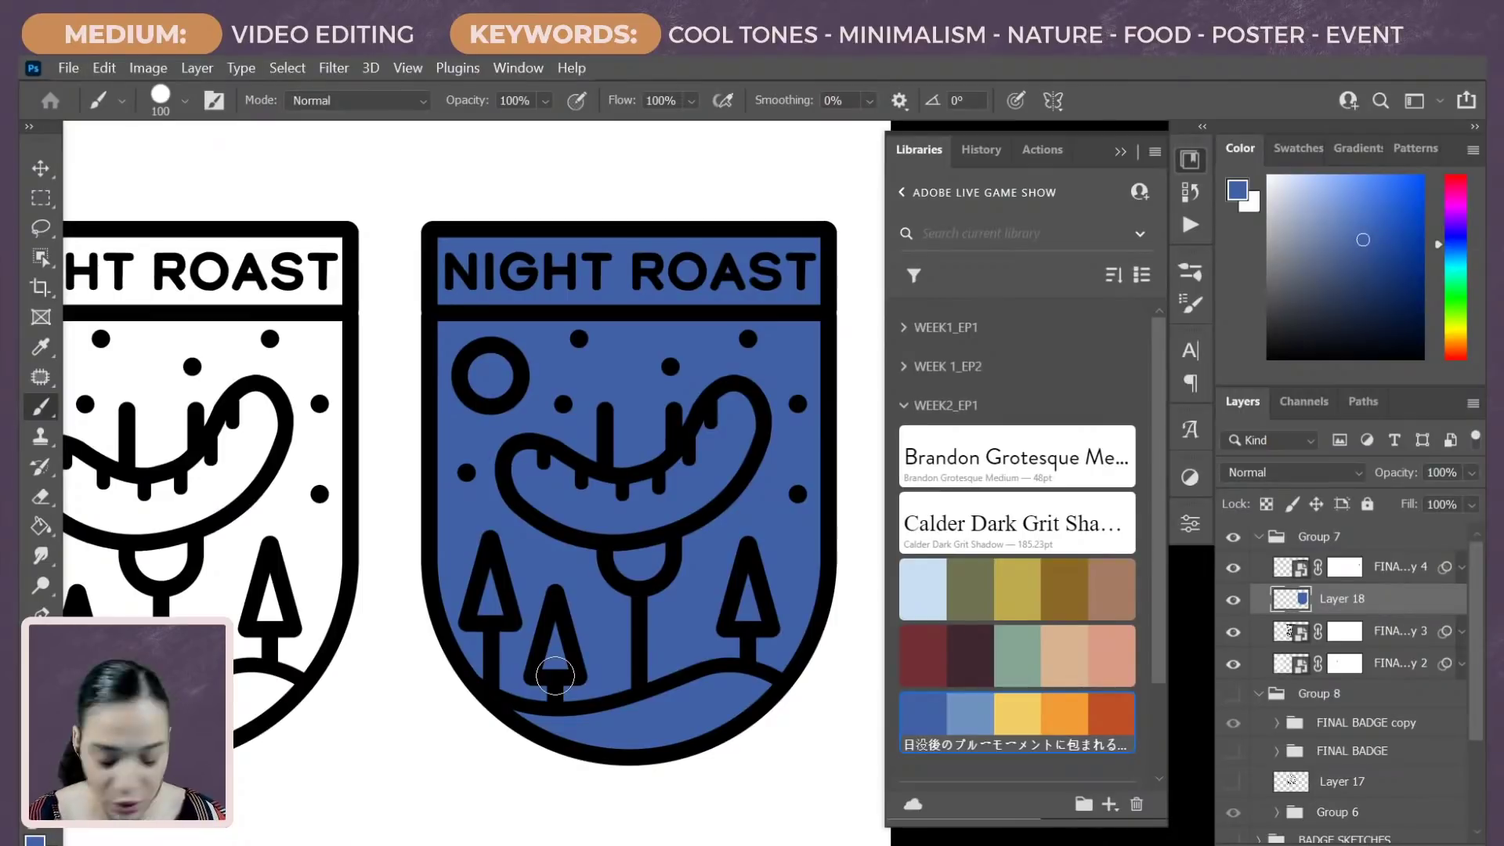
Step: Add a new layer and paint three side-by-side swatches above the badge: the badge blue, a darker blue and a near-black navy
key(ctrl+shift+alt+n)
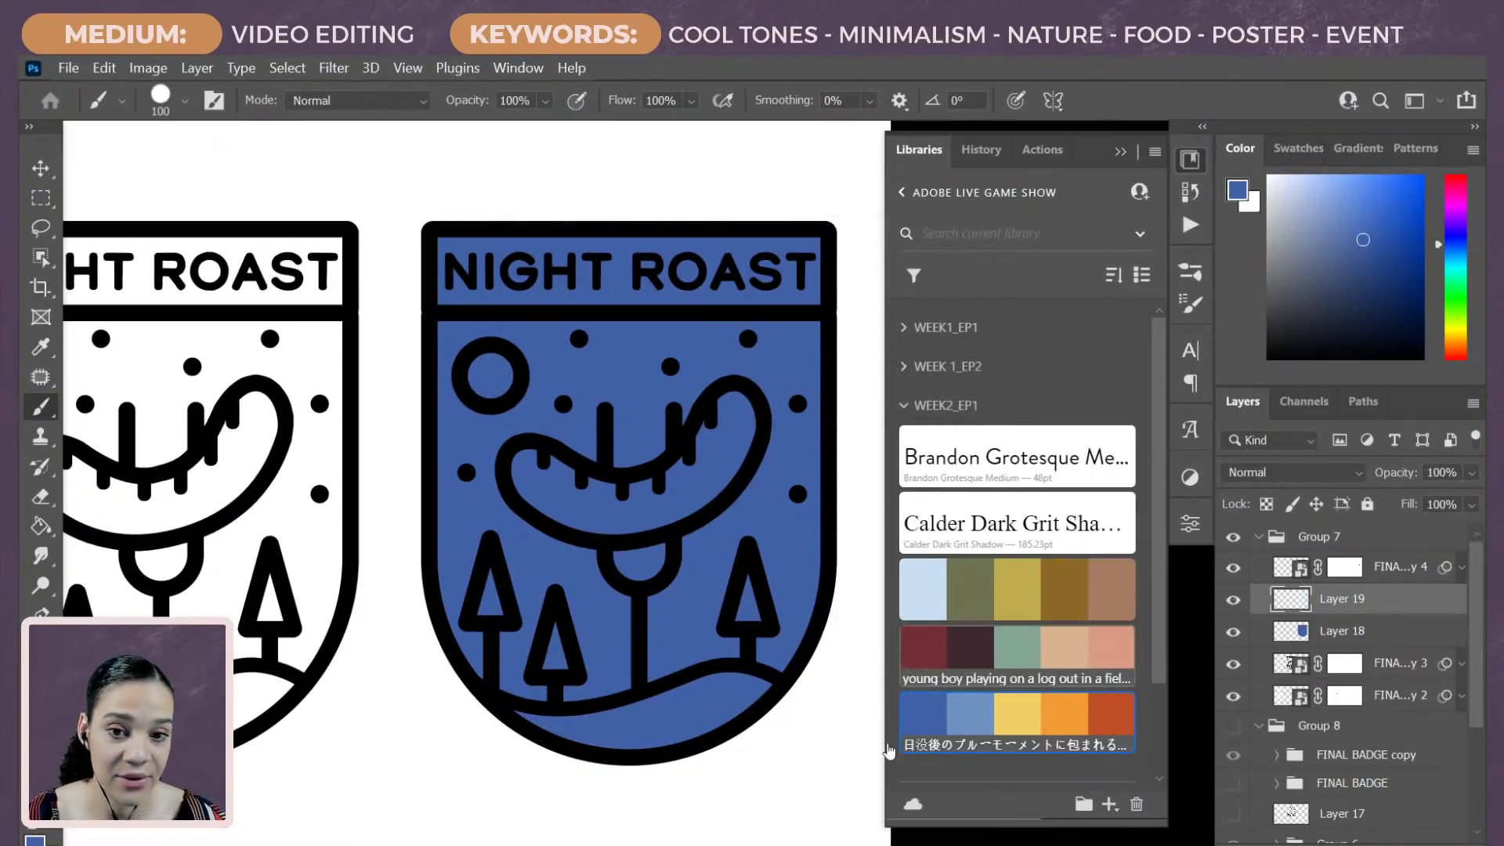
drag(637, 371, 619, 507)
drag(443, 322, 443, 375)
click(1358, 286)
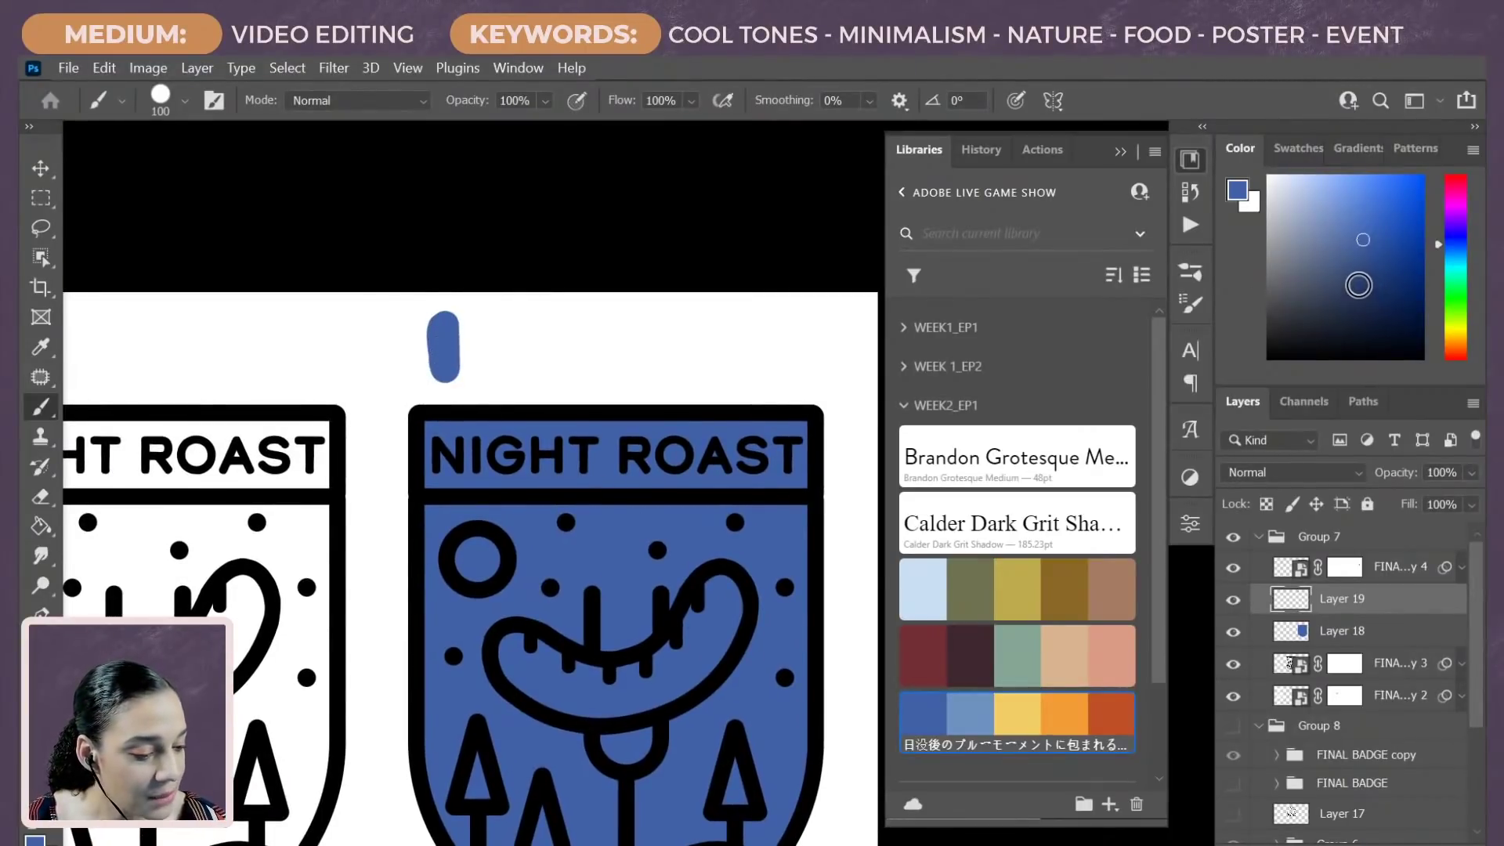
mouse_move(414, 326)
mouse_down()
mouse_move(415, 376)
mouse_move(413, 363)
mouse_up()
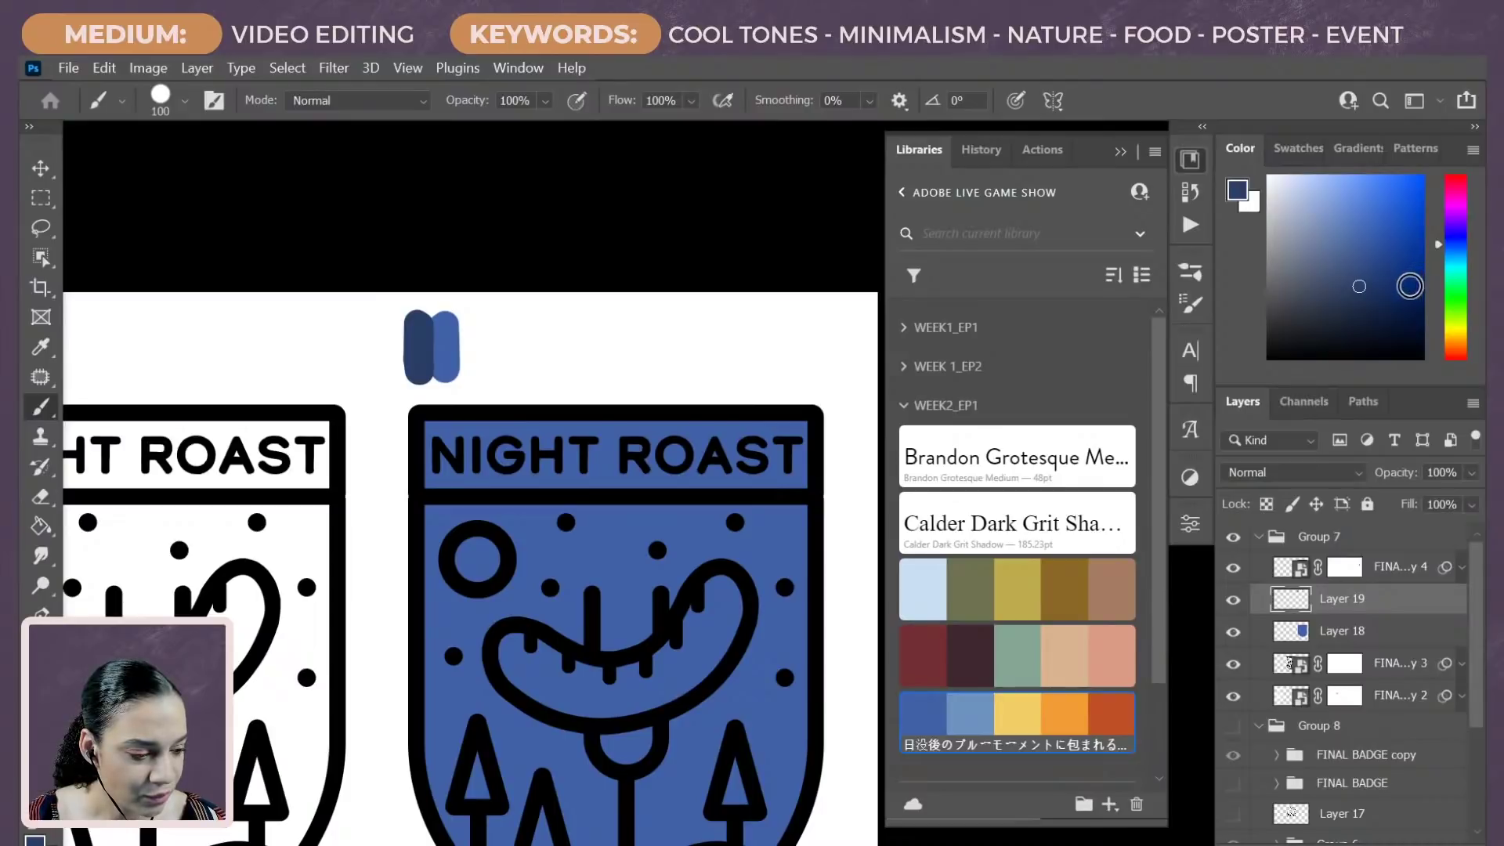
click(1377, 325)
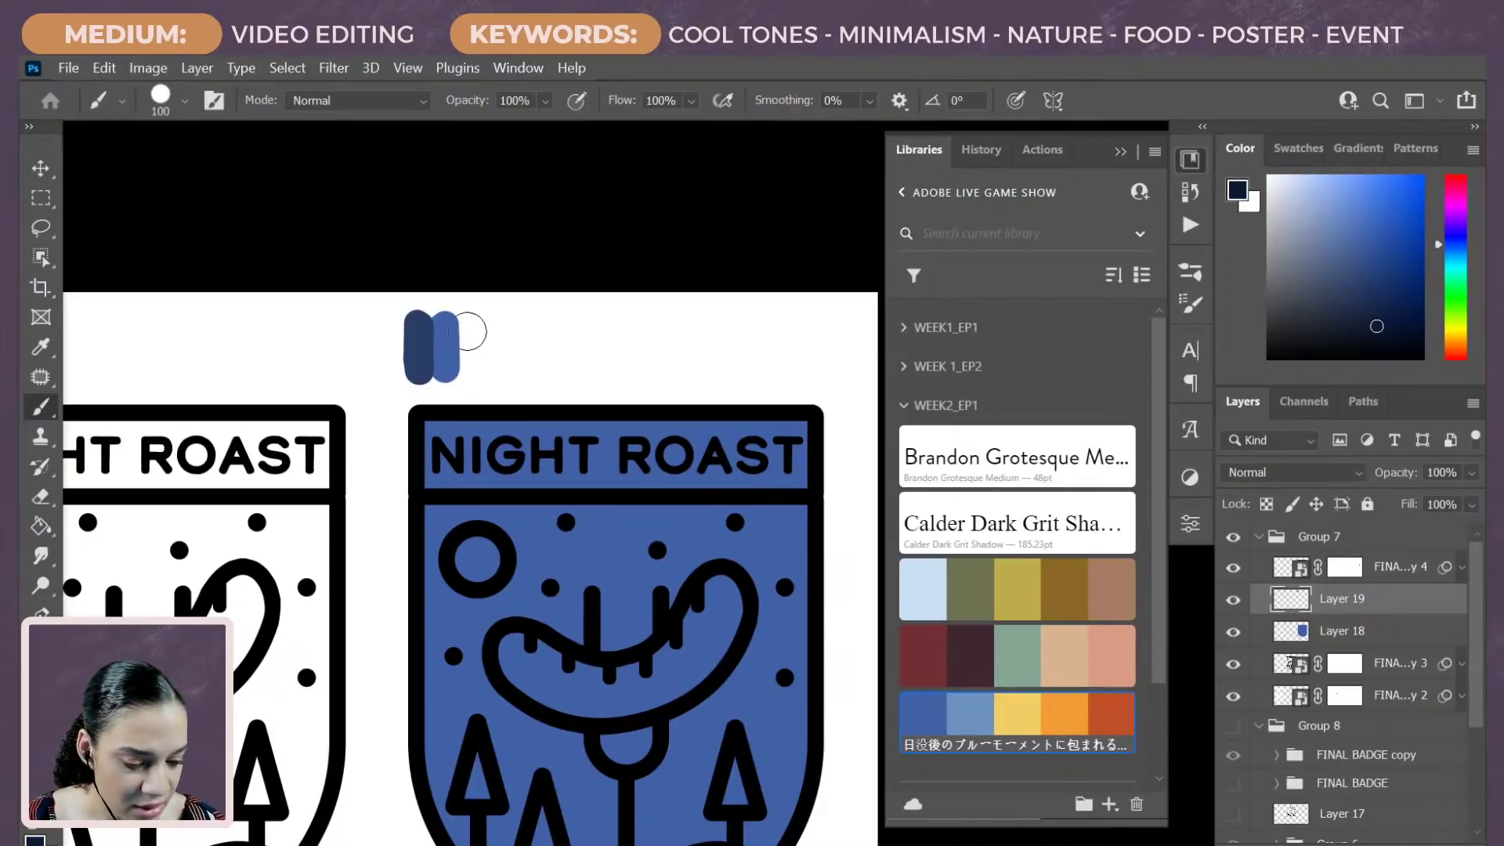
mouse_move(394, 325)
mouse_down()
mouse_move(393, 364)
mouse_move(391, 314)
mouse_up()
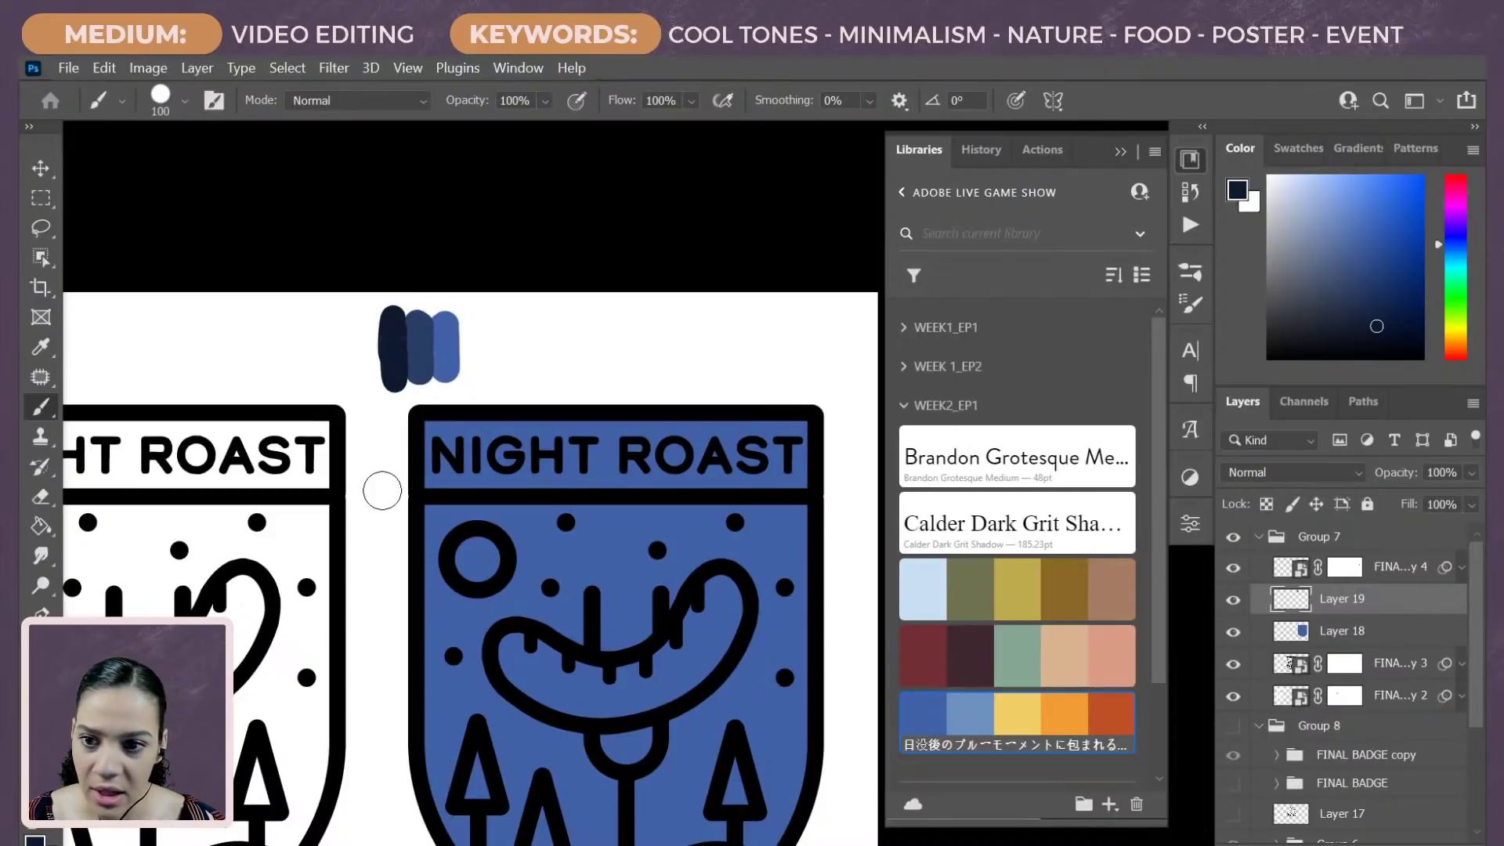
Step: Paint a warm swatch row beside the blues with the theme's burnt orange, a darker reddish brown, the theme's orange and its yellow
drag(460, 671, 447, 486)
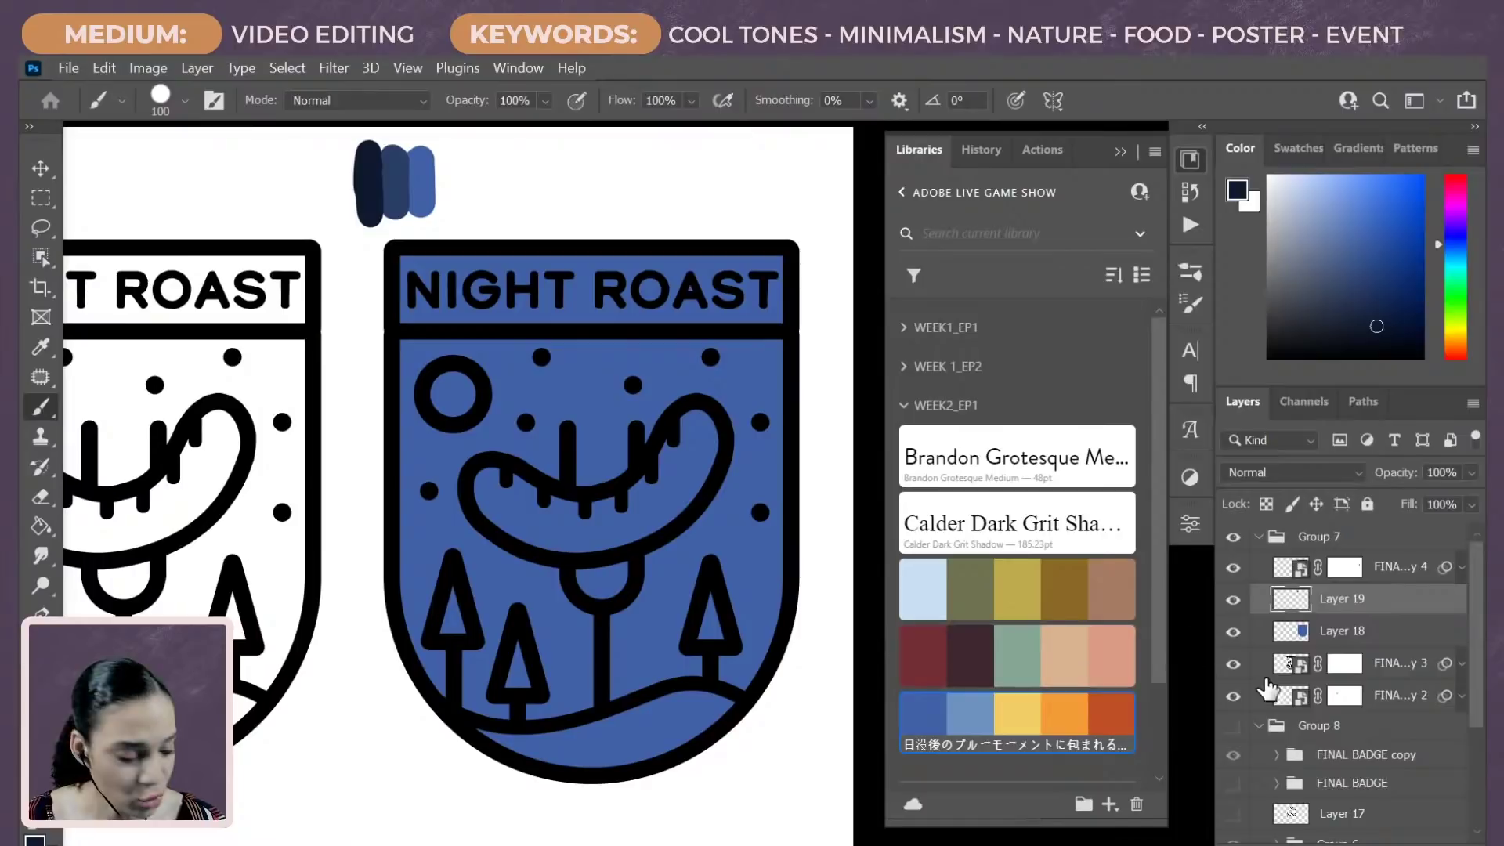
click(1110, 714)
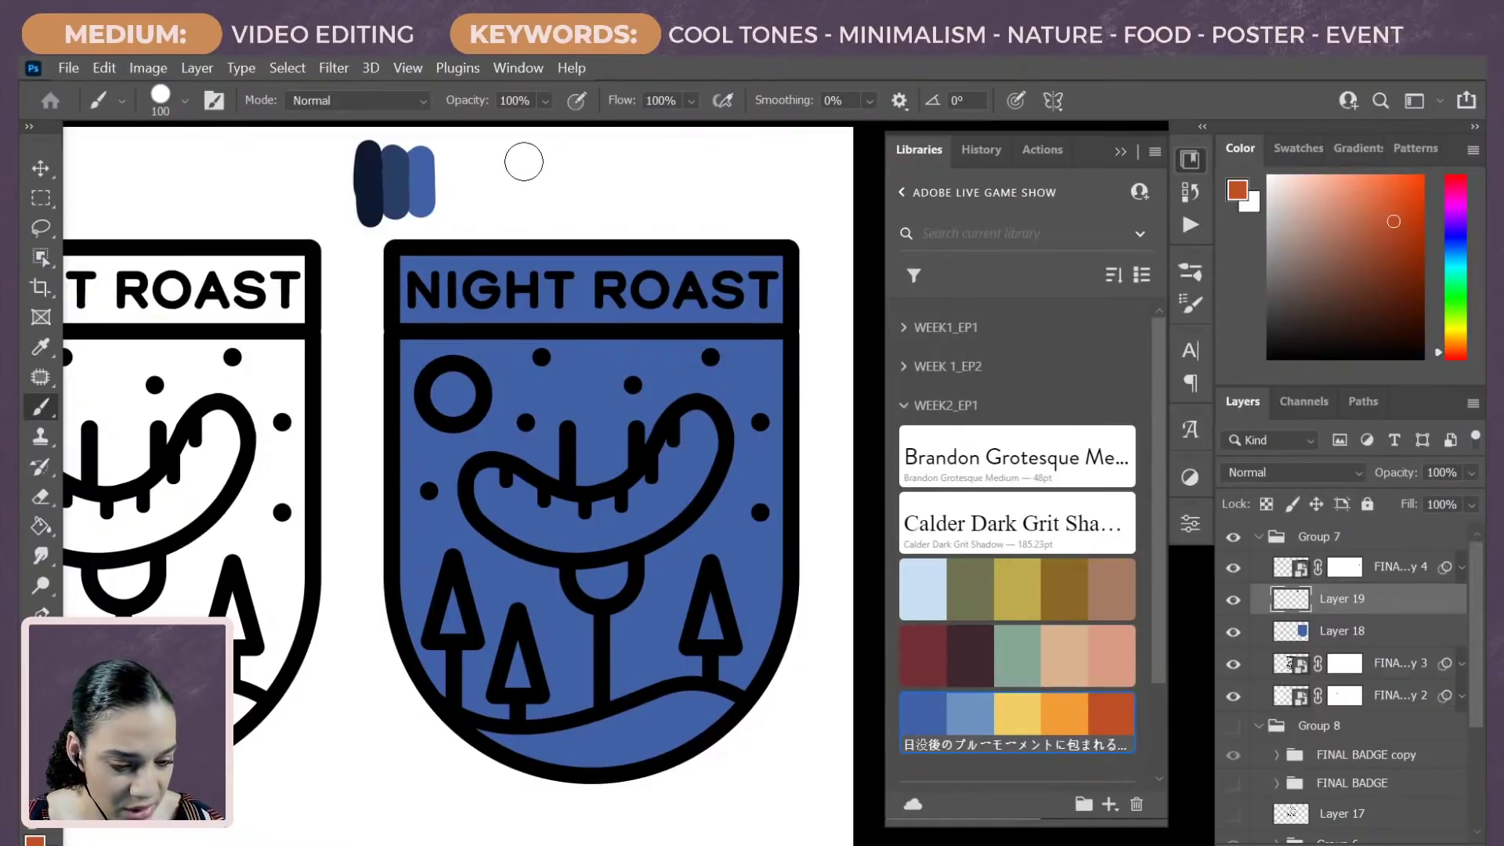
drag(523, 162, 523, 198)
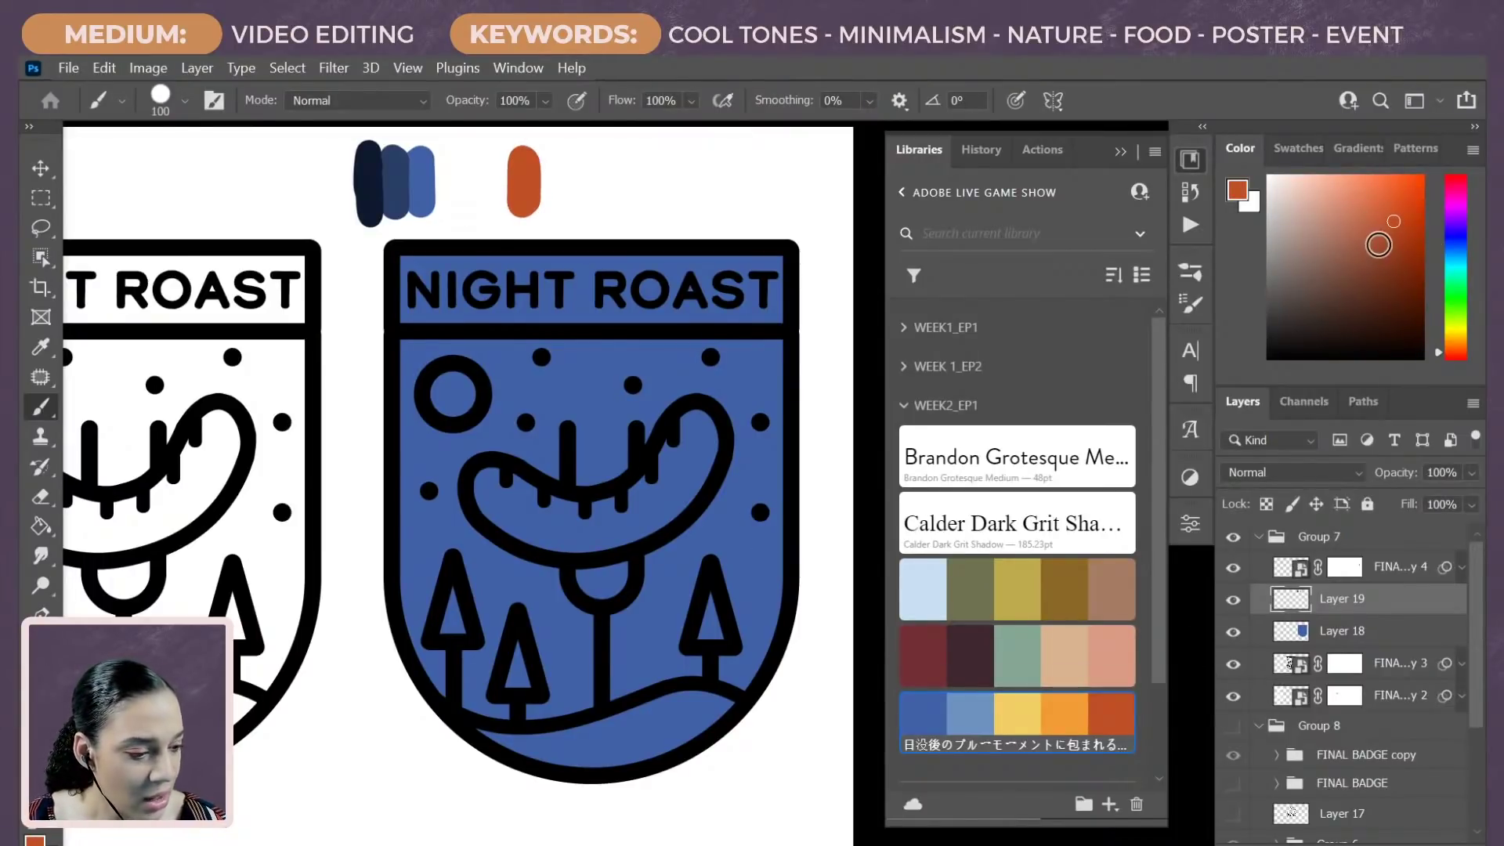
drag(1378, 245, 1386, 269)
drag(498, 153, 492, 199)
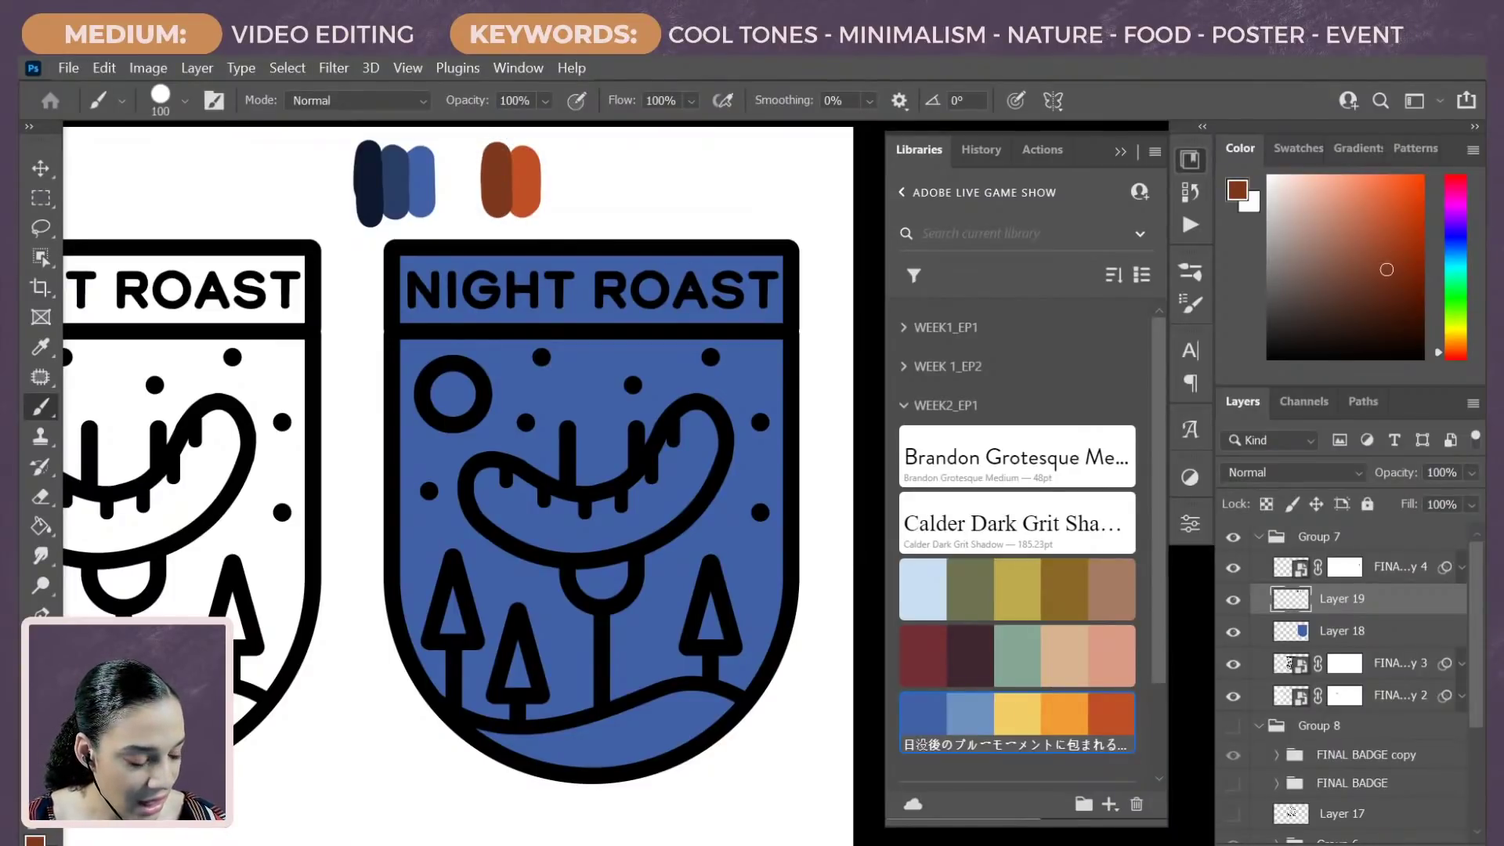
click(1087, 712)
mouse_move(552, 192)
mouse_down()
mouse_move(551, 157)
mouse_move(548, 208)
mouse_up()
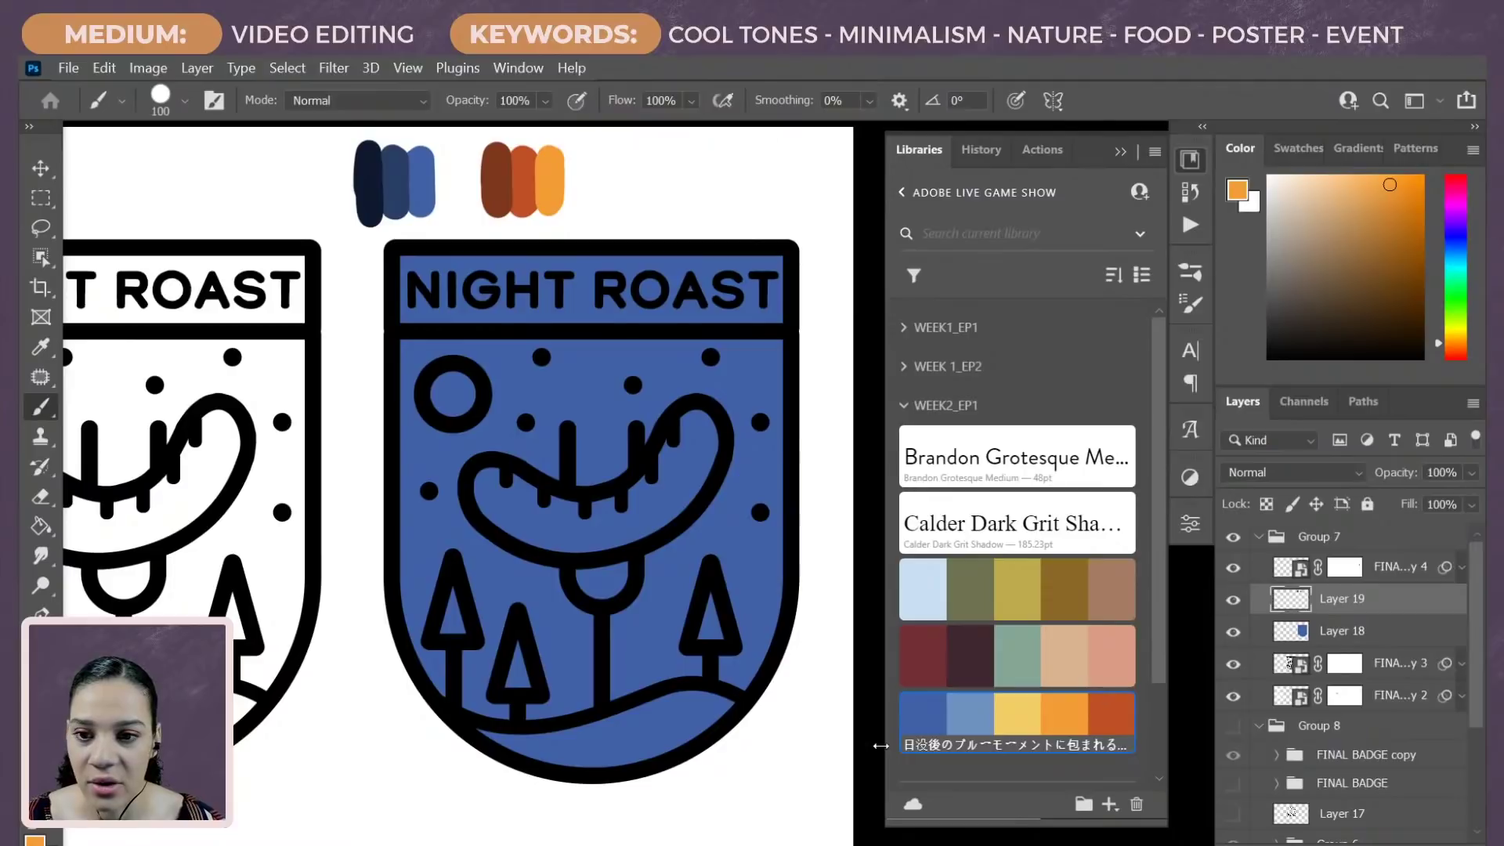
click(996, 724)
drag(571, 152, 573, 176)
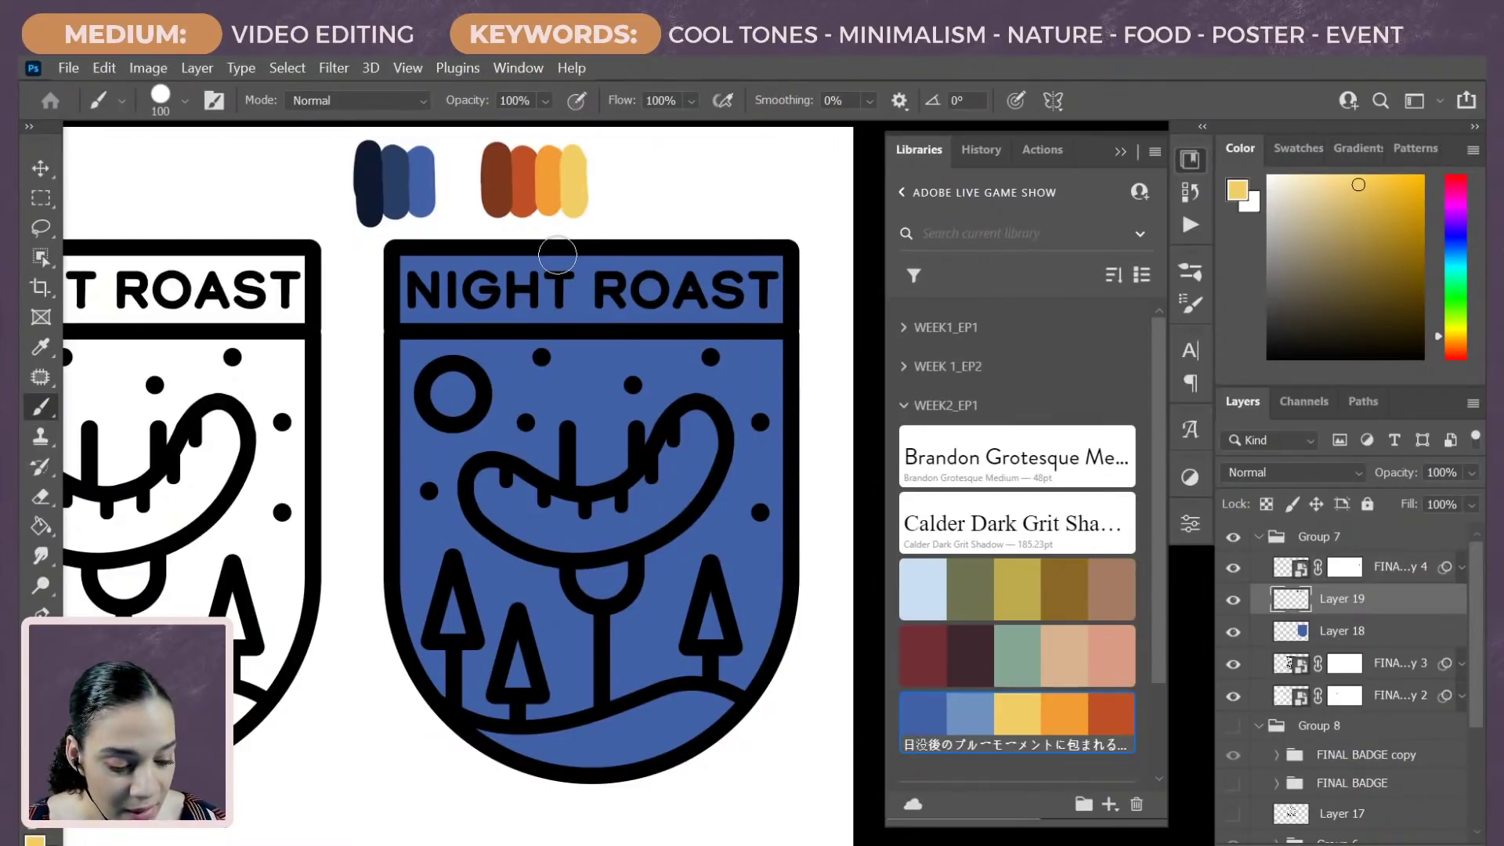
Step: Paint the sausage's interior on the rightmost badge with the burnt orange sampled from the warm swatch row
key(alt)
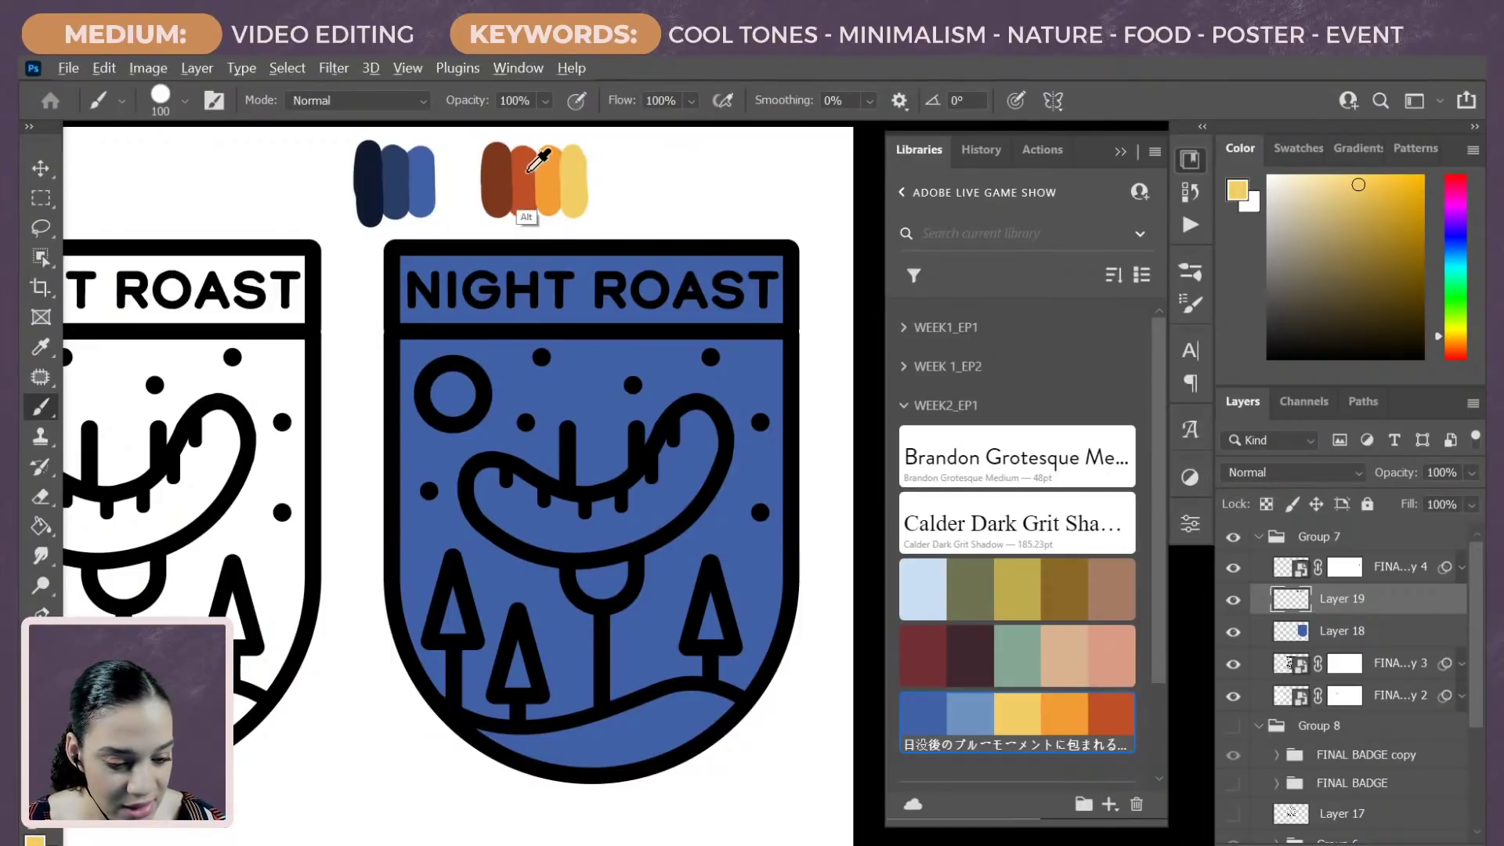
alt+click(519, 171)
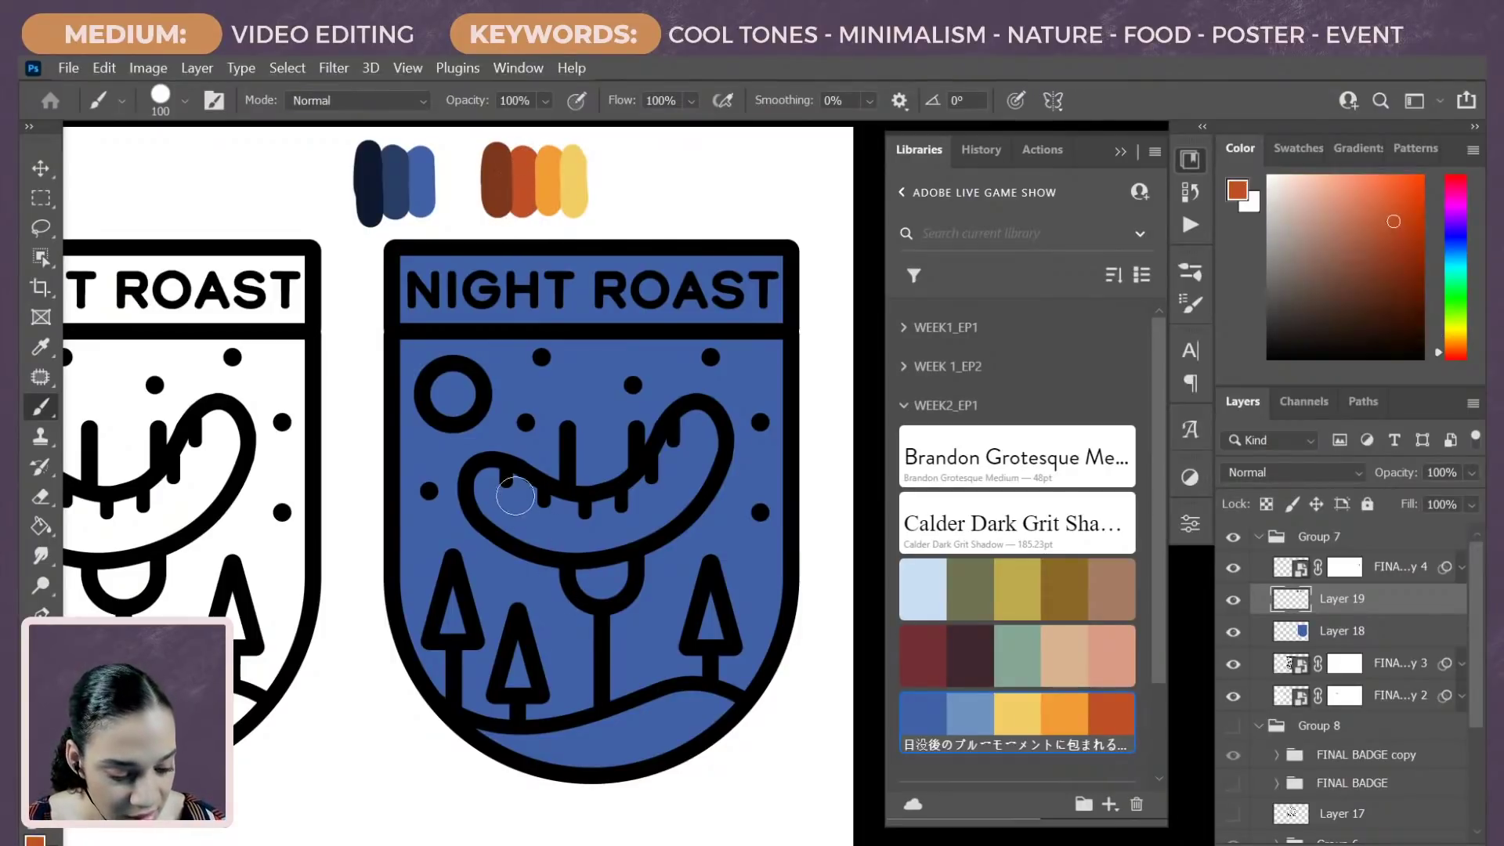
mouse_move(515, 496)
mouse_down()
mouse_move(632, 521)
mouse_move(542, 500)
mouse_move(686, 498)
mouse_move(662, 475)
mouse_move(643, 498)
mouse_move(694, 427)
mouse_move(692, 479)
mouse_move(660, 516)
mouse_move(709, 421)
mouse_up()
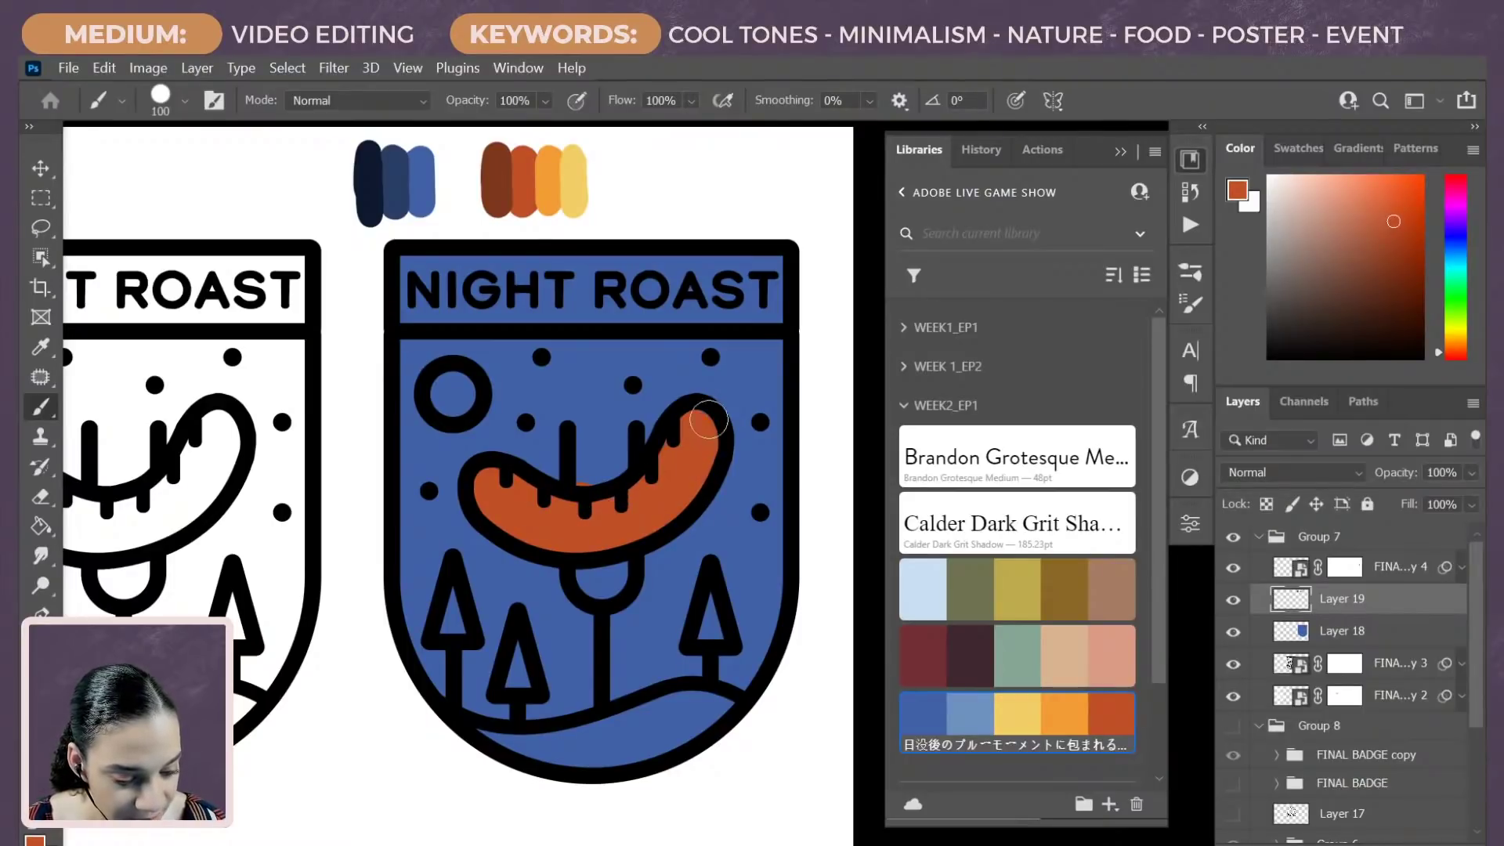
Step: Shade the sausage's lower edge with the reddish-brown swatch colour, using 42% brush smoothing for an even stroke
key(e)
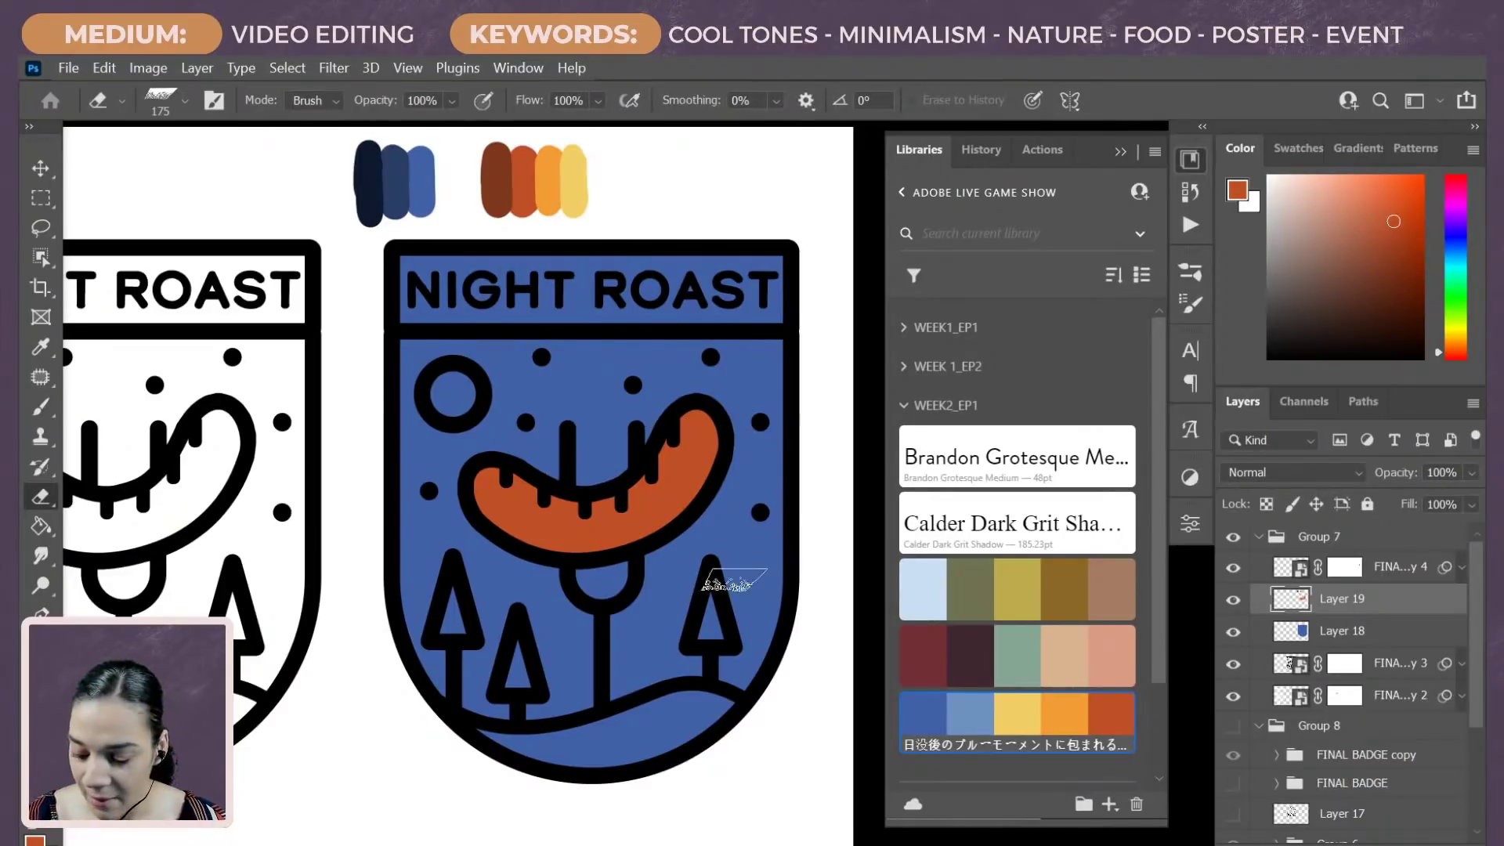
key(b)
alt+click(500, 179)
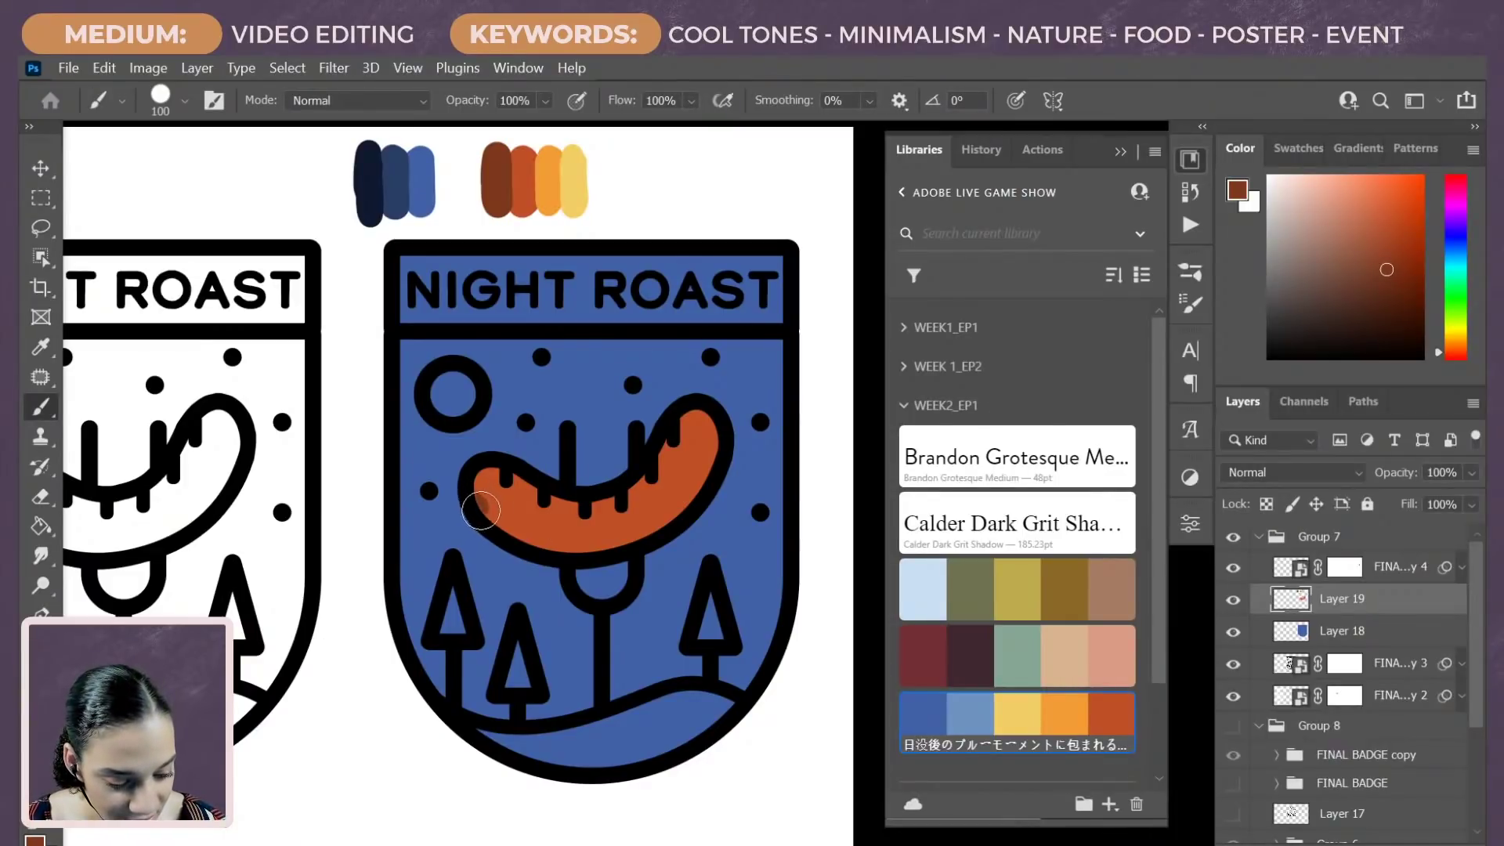
mouse_move(480, 510)
mouse_down()
mouse_move(507, 536)
mouse_move(565, 551)
mouse_move(636, 543)
mouse_move(732, 443)
mouse_up()
key(ctrl+z)
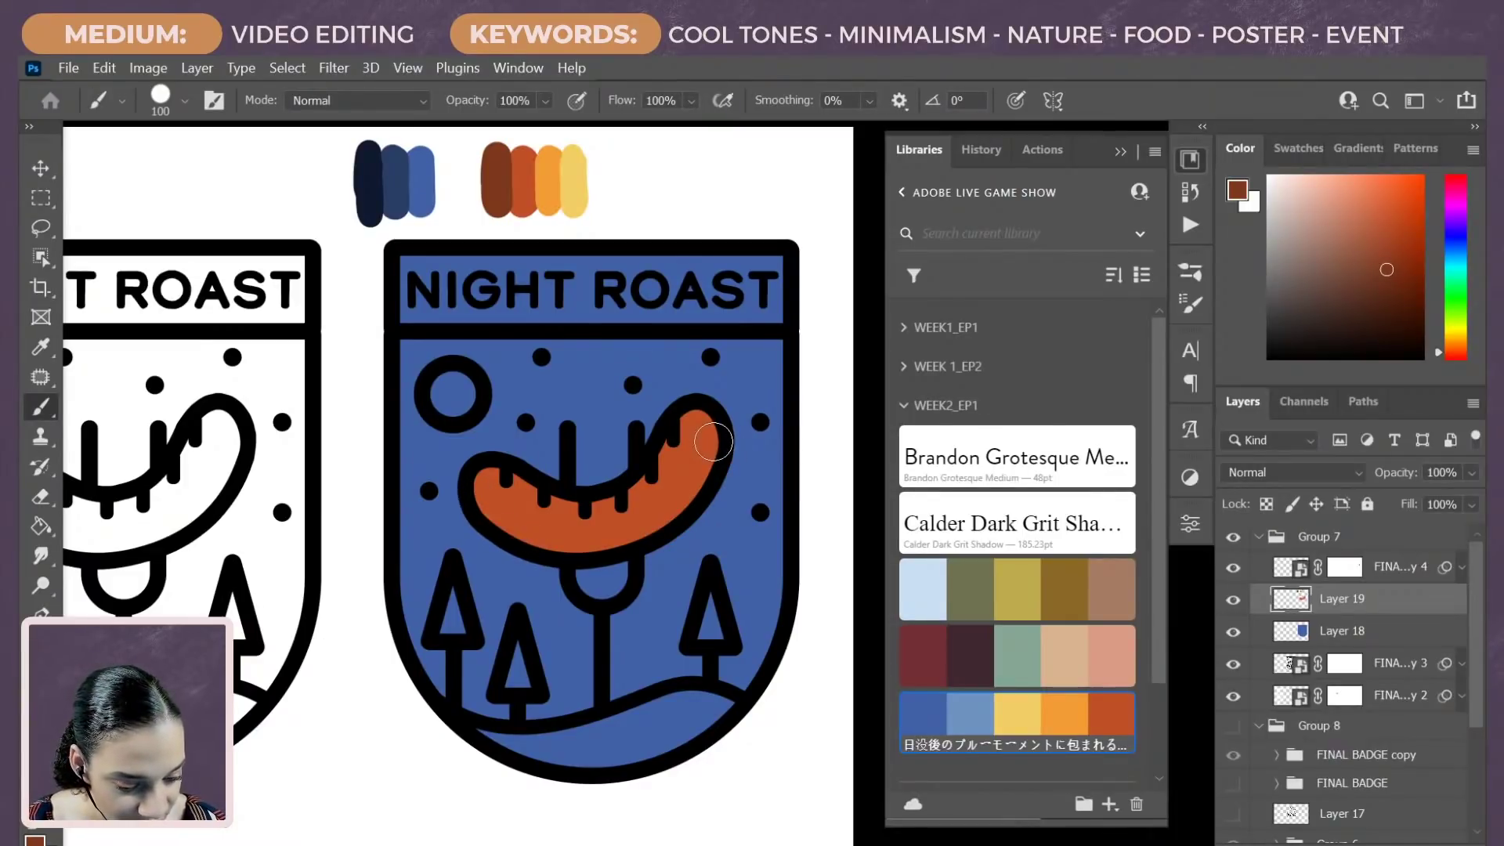
click(868, 99)
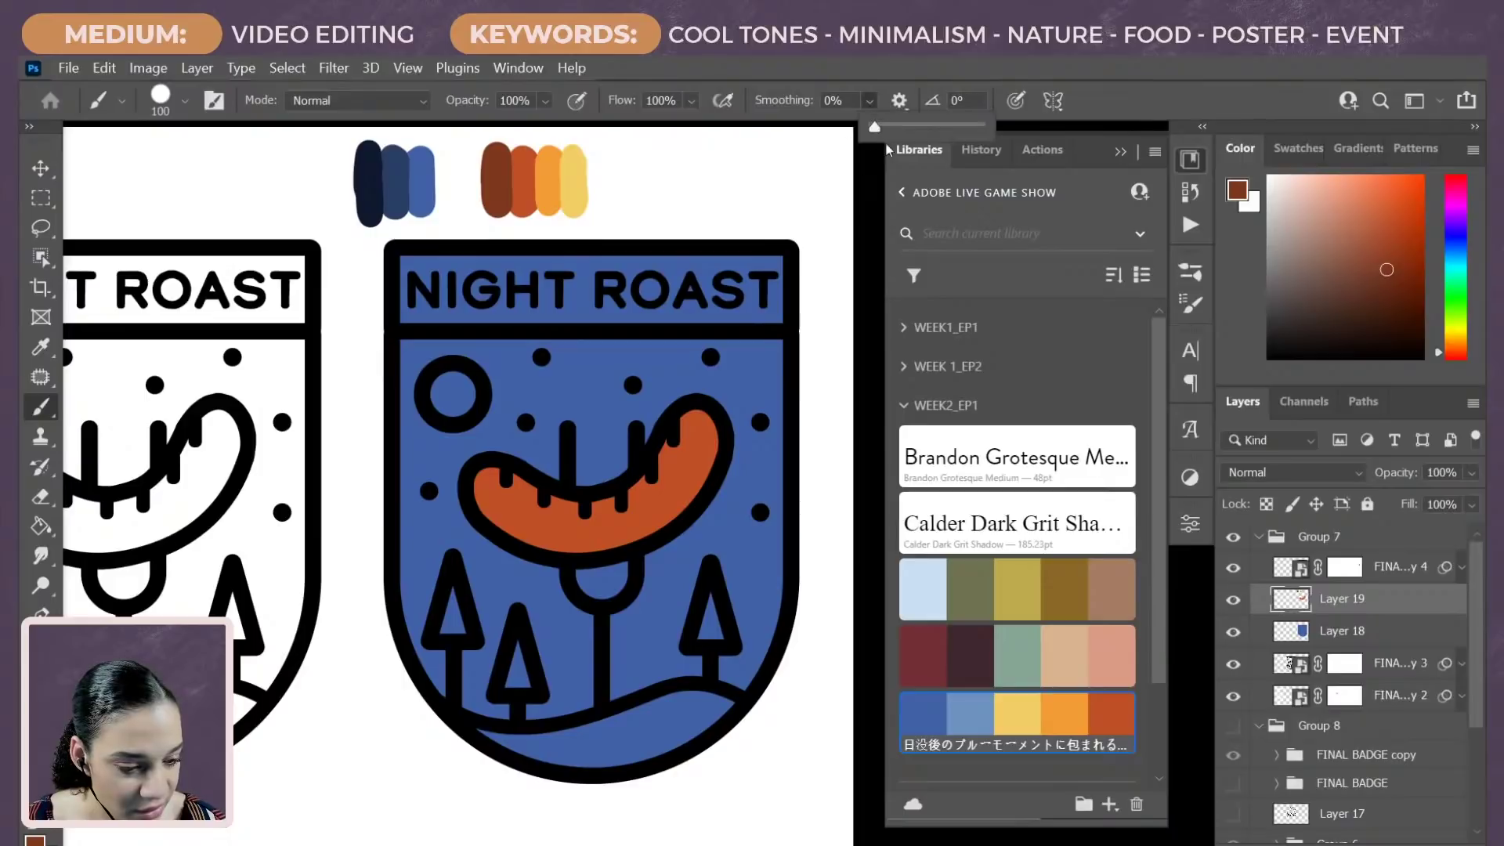
drag(874, 127, 920, 125)
mouse_move(711, 436)
mouse_down()
mouse_move(697, 491)
mouse_move(648, 527)
mouse_move(564, 537)
mouse_move(497, 520)
mouse_move(444, 458)
mouse_up()
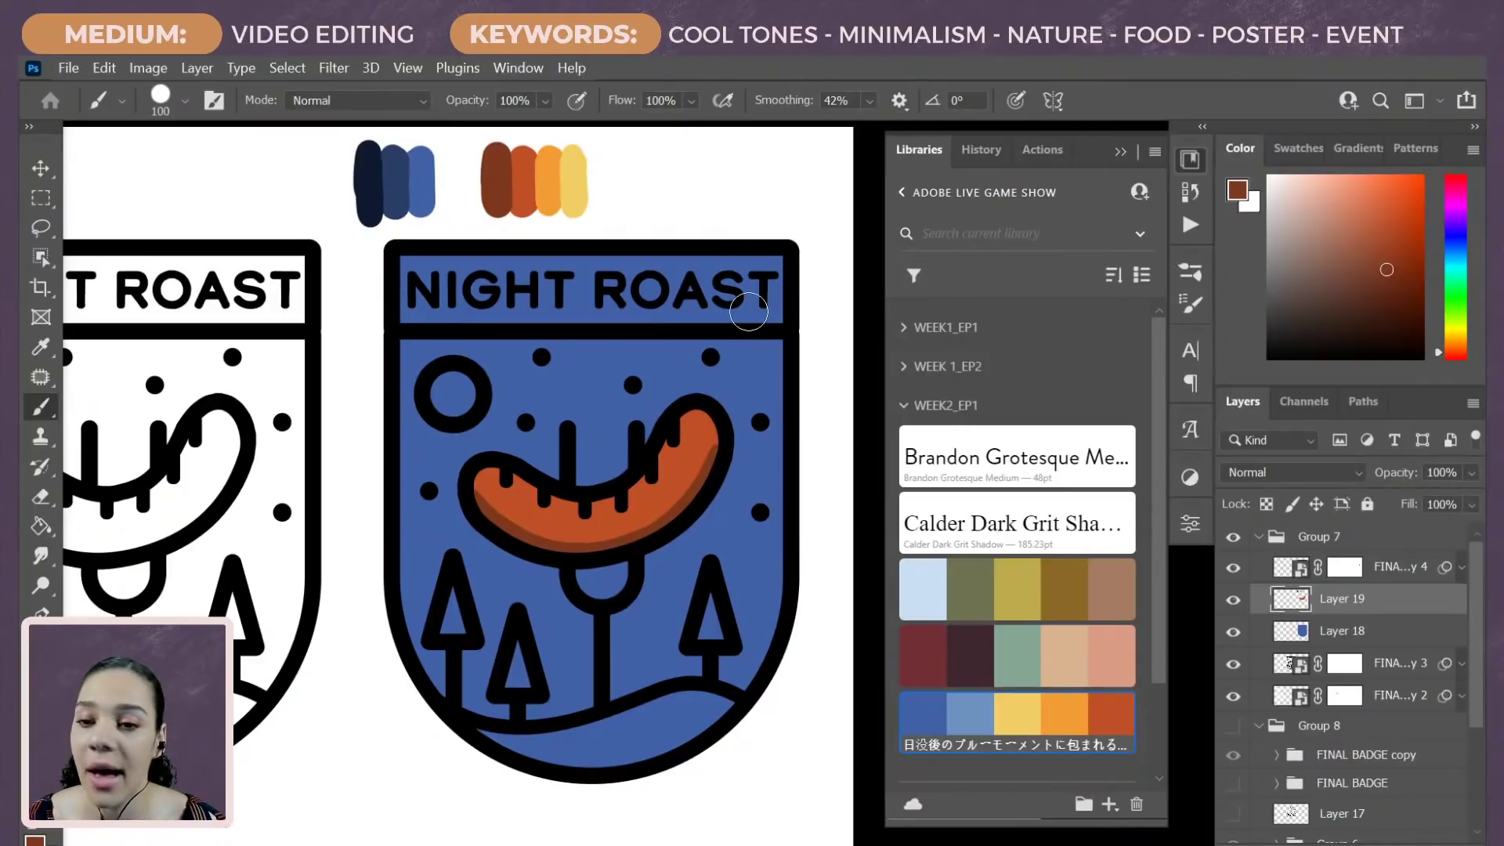
Step: Fill the three trees on the rightmost badge with the darker blue from the middle blue swatch
key(alt)
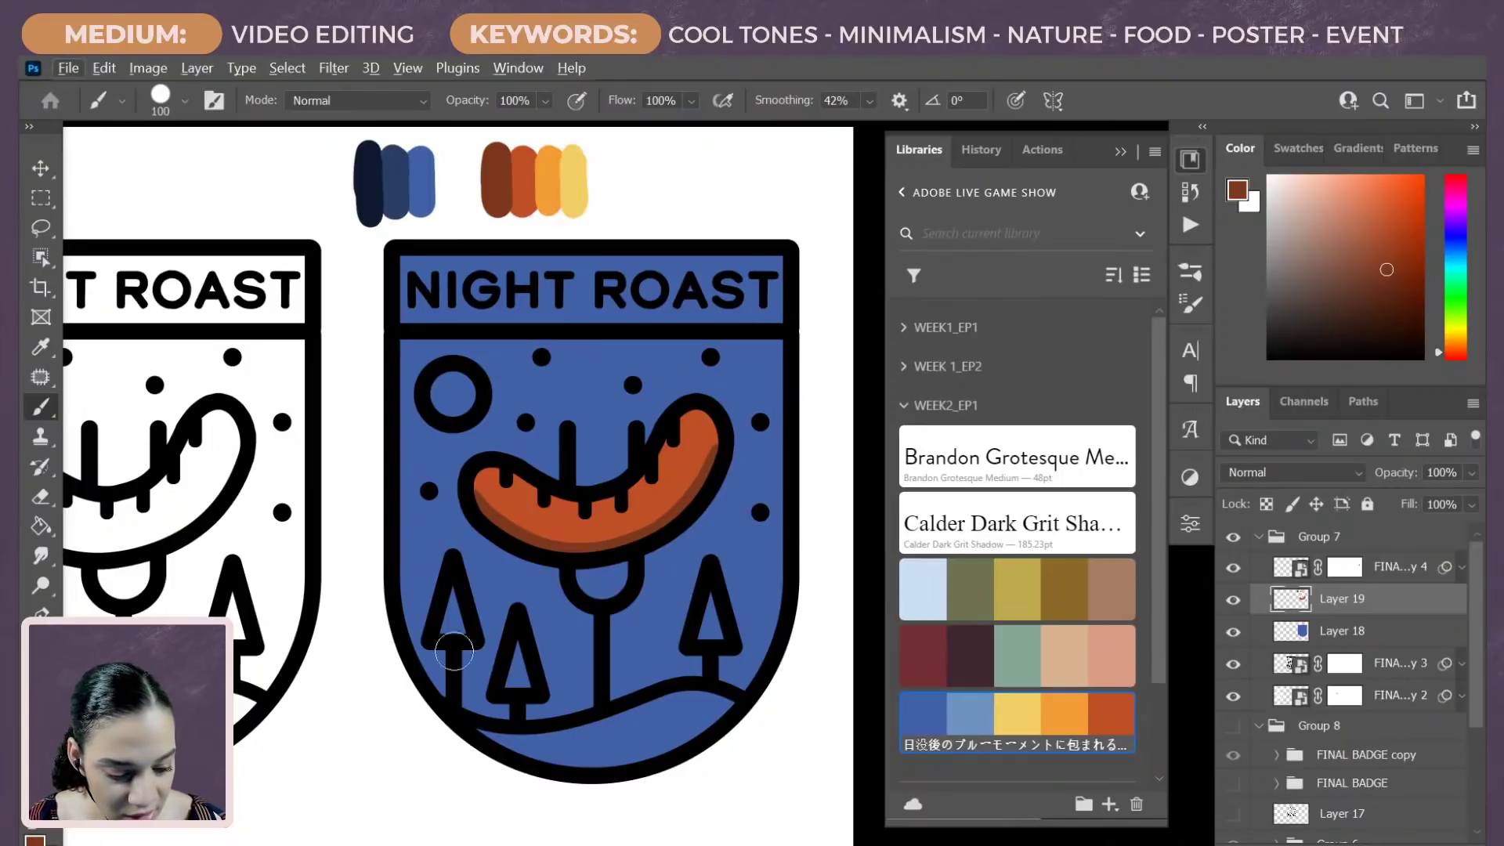
alt+click(398, 188)
mouse_move(450, 621)
mouse_down()
mouse_move(446, 601)
mouse_move(461, 630)
mouse_move(452, 607)
mouse_up()
mouse_move(529, 652)
mouse_down()
mouse_move(513, 689)
mouse_move(514, 648)
mouse_move(513, 680)
mouse_up()
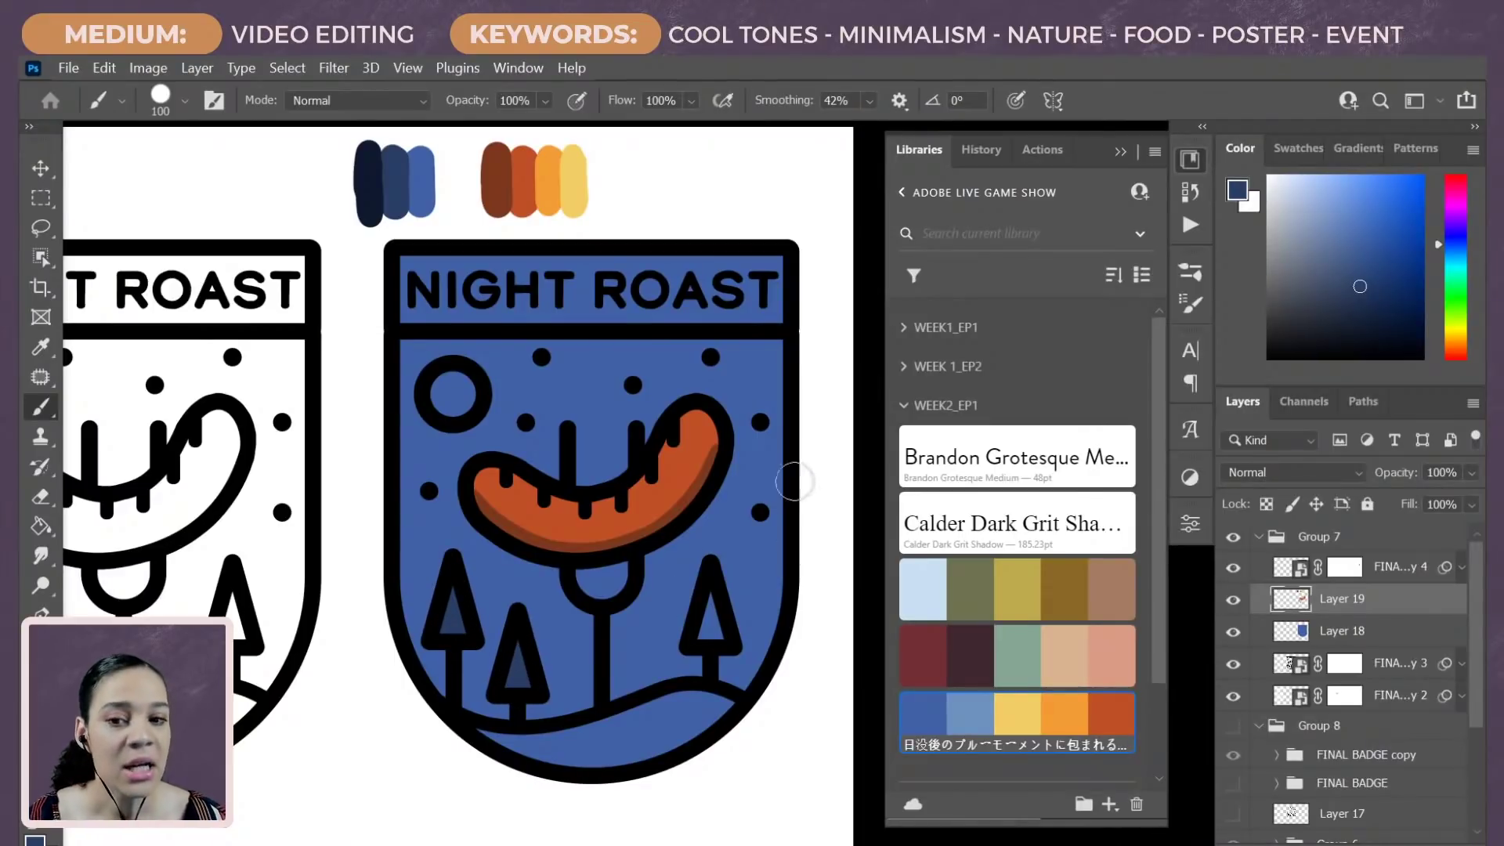
mouse_move(719, 603)
mouse_down()
mouse_move(704, 622)
mouse_move(722, 636)
mouse_move(711, 614)
mouse_move(697, 630)
mouse_up()
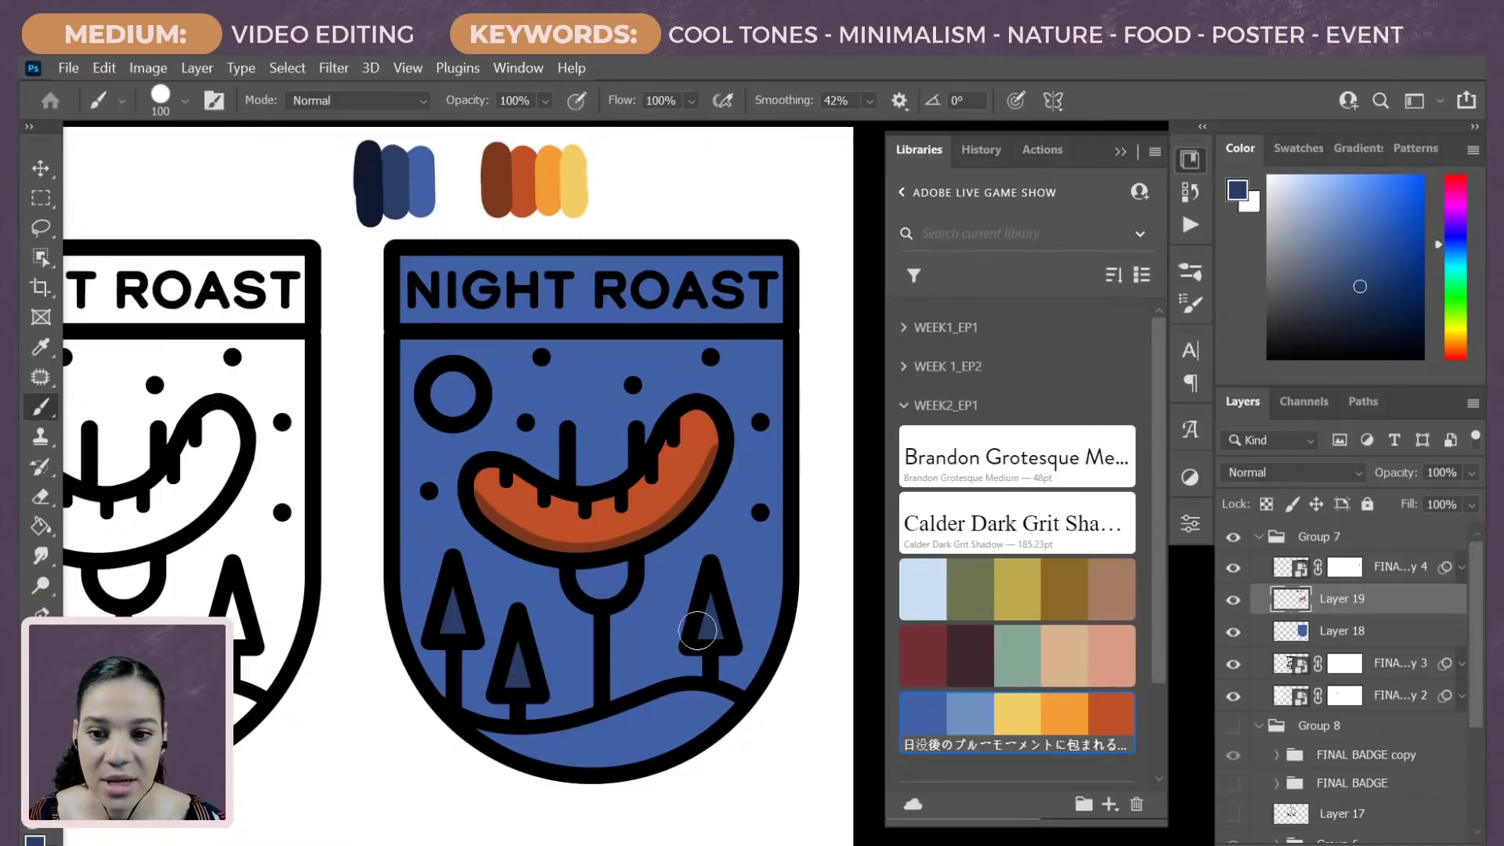
Step: Paint the hill at the base of the rightmost badge with the near-black navy swatch colour
alt+click(378, 171)
mouse_move(721, 693)
mouse_down()
mouse_move(702, 723)
mouse_move(520, 758)
mouse_move(503, 731)
mouse_move(712, 705)
mouse_move(541, 744)
mouse_move(715, 698)
mouse_move(556, 725)
mouse_move(736, 705)
mouse_move(714, 694)
mouse_move(453, 736)
mouse_up()
key(ctrl+z)
mouse_move(656, 750)
mouse_down()
mouse_move(580, 751)
mouse_move(681, 709)
mouse_move(725, 709)
mouse_move(611, 746)
mouse_up()
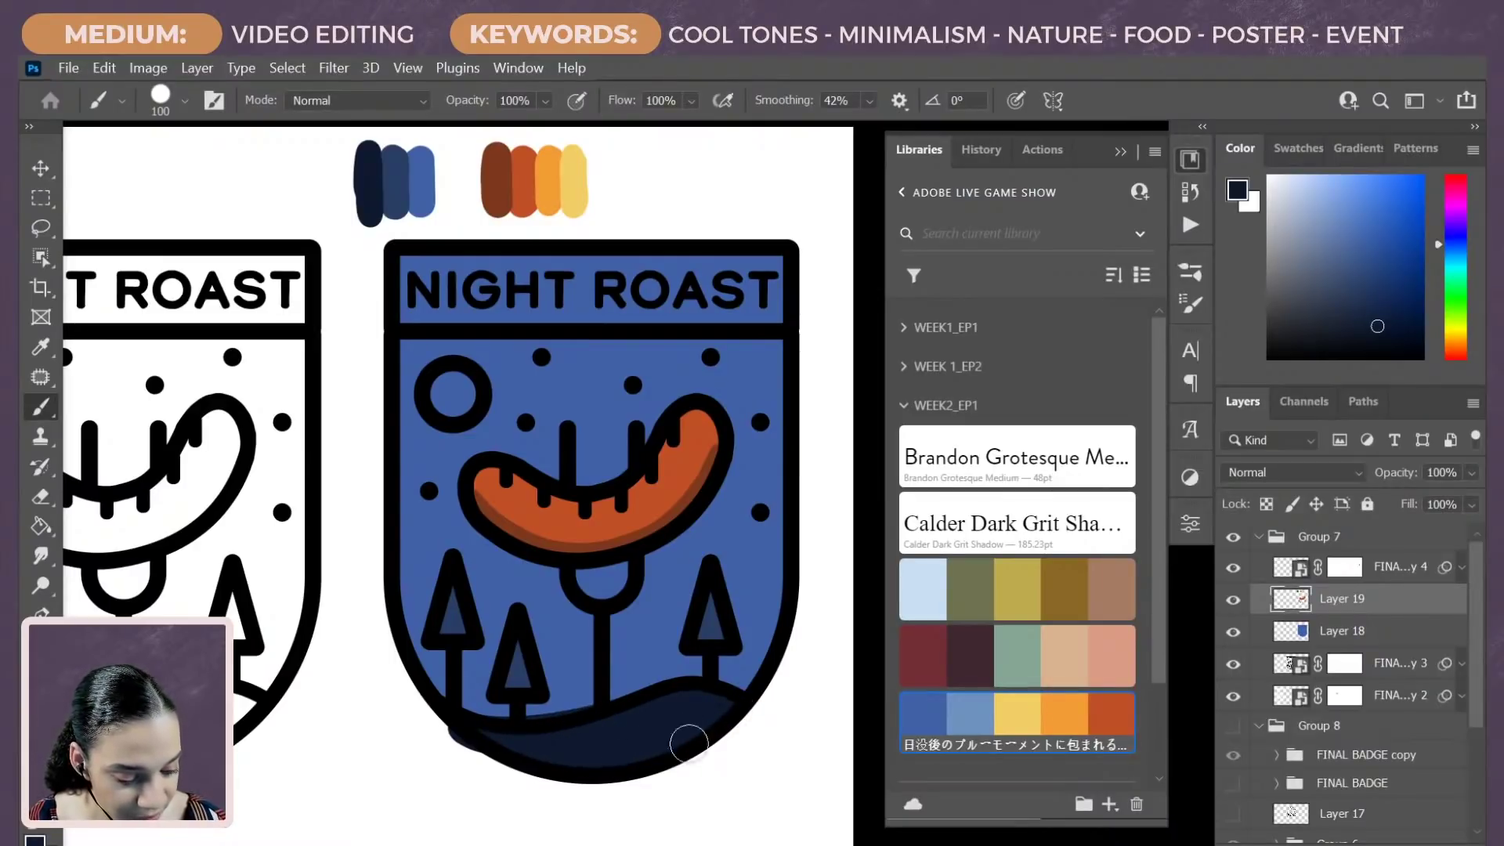
Step: Reduce the eraser to size 60 and erase the navy paint spilling past the badge's lower-left outline
key(e)
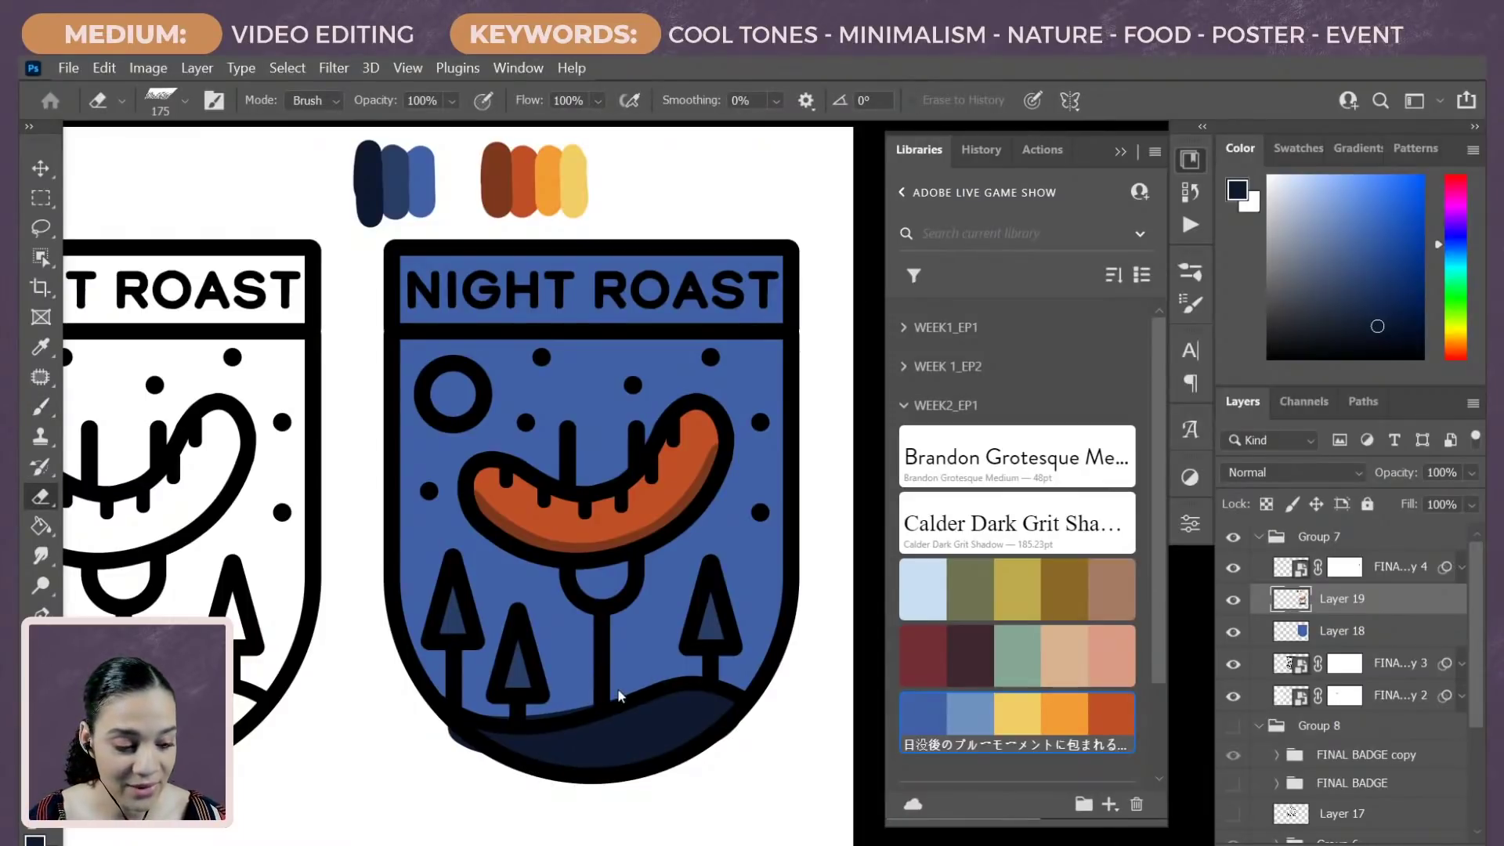
key(f)
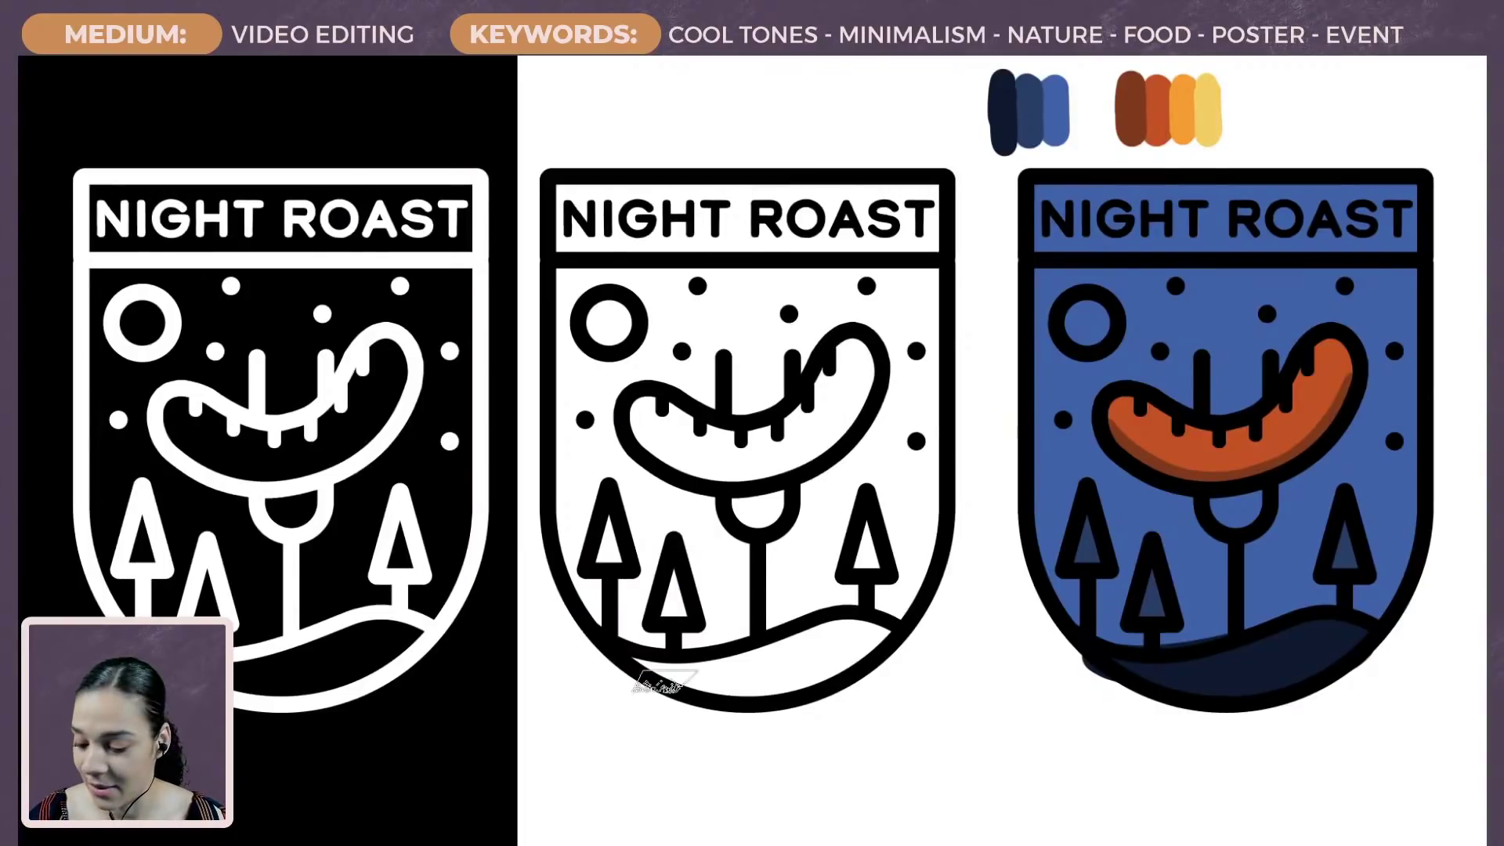
key(f)
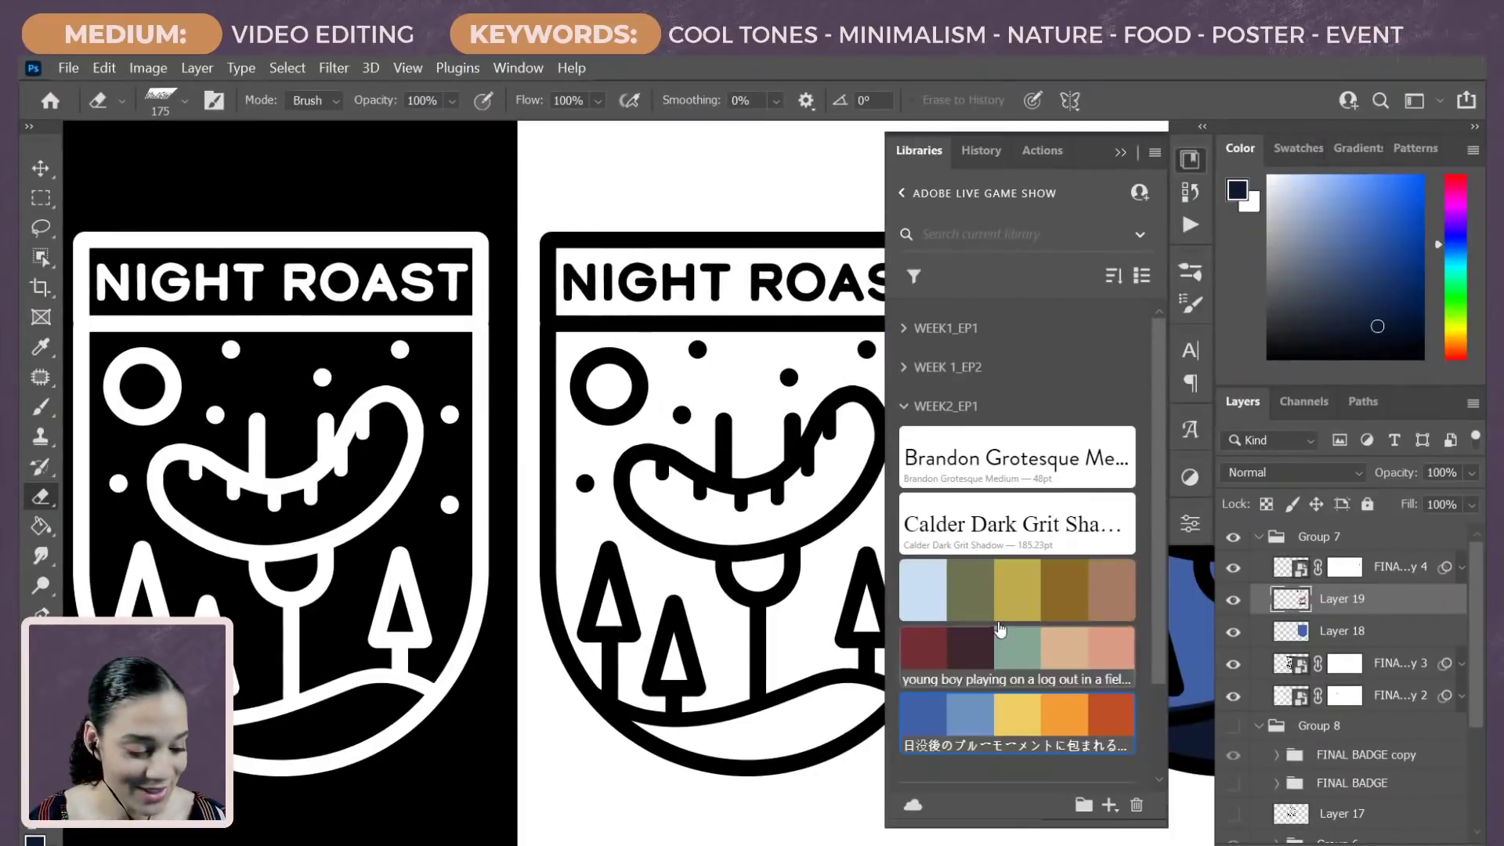
scroll(527, 598, right, 10)
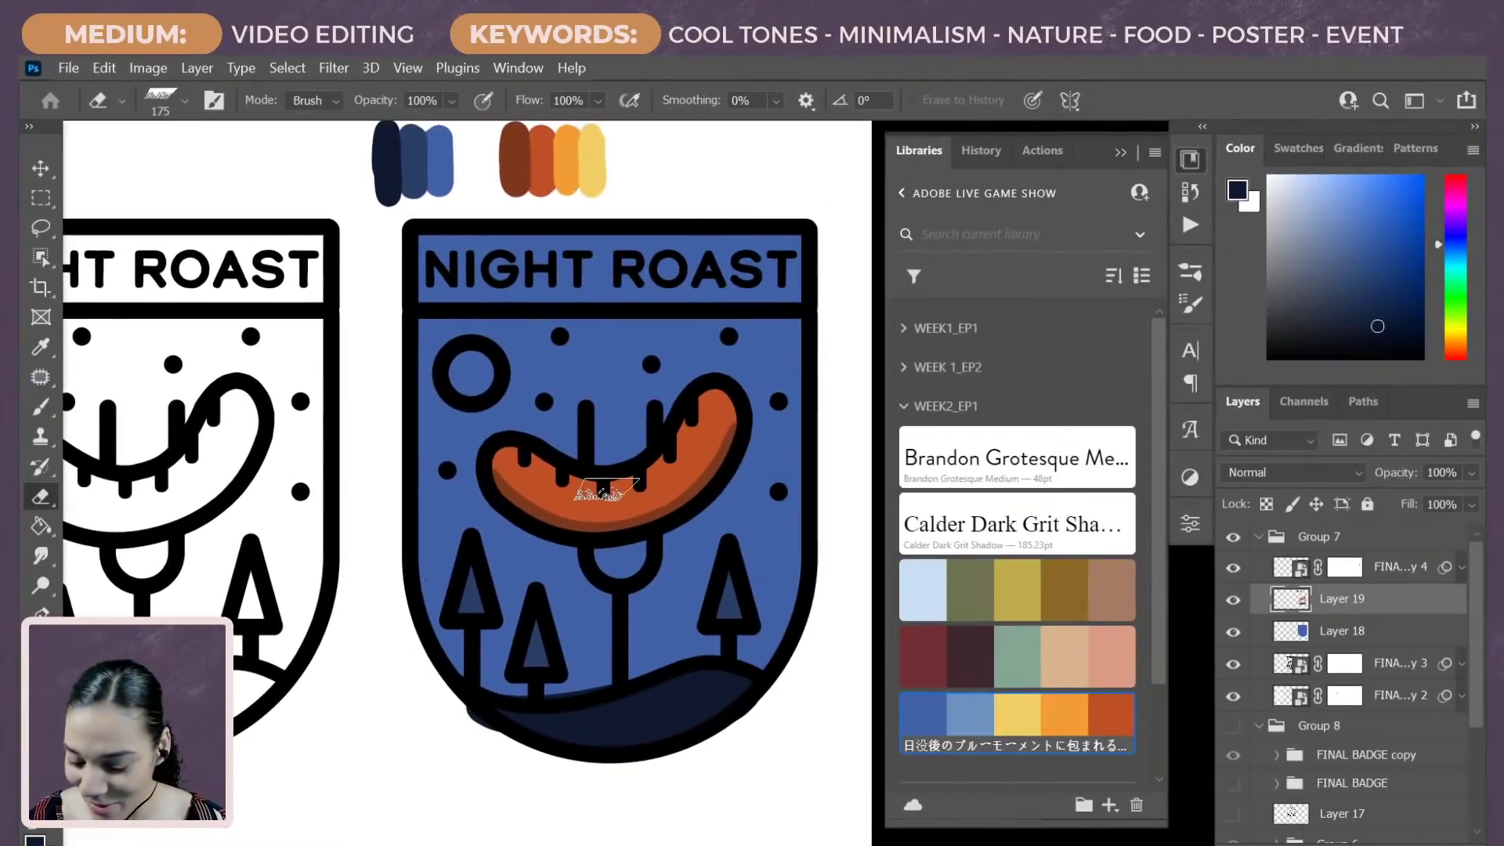
key(bracketleft)
key(bracketleft)
key(bracketleft)
key(bracketleft)
key(bracketleft)
key(bracketleft)
key(bracketleft)
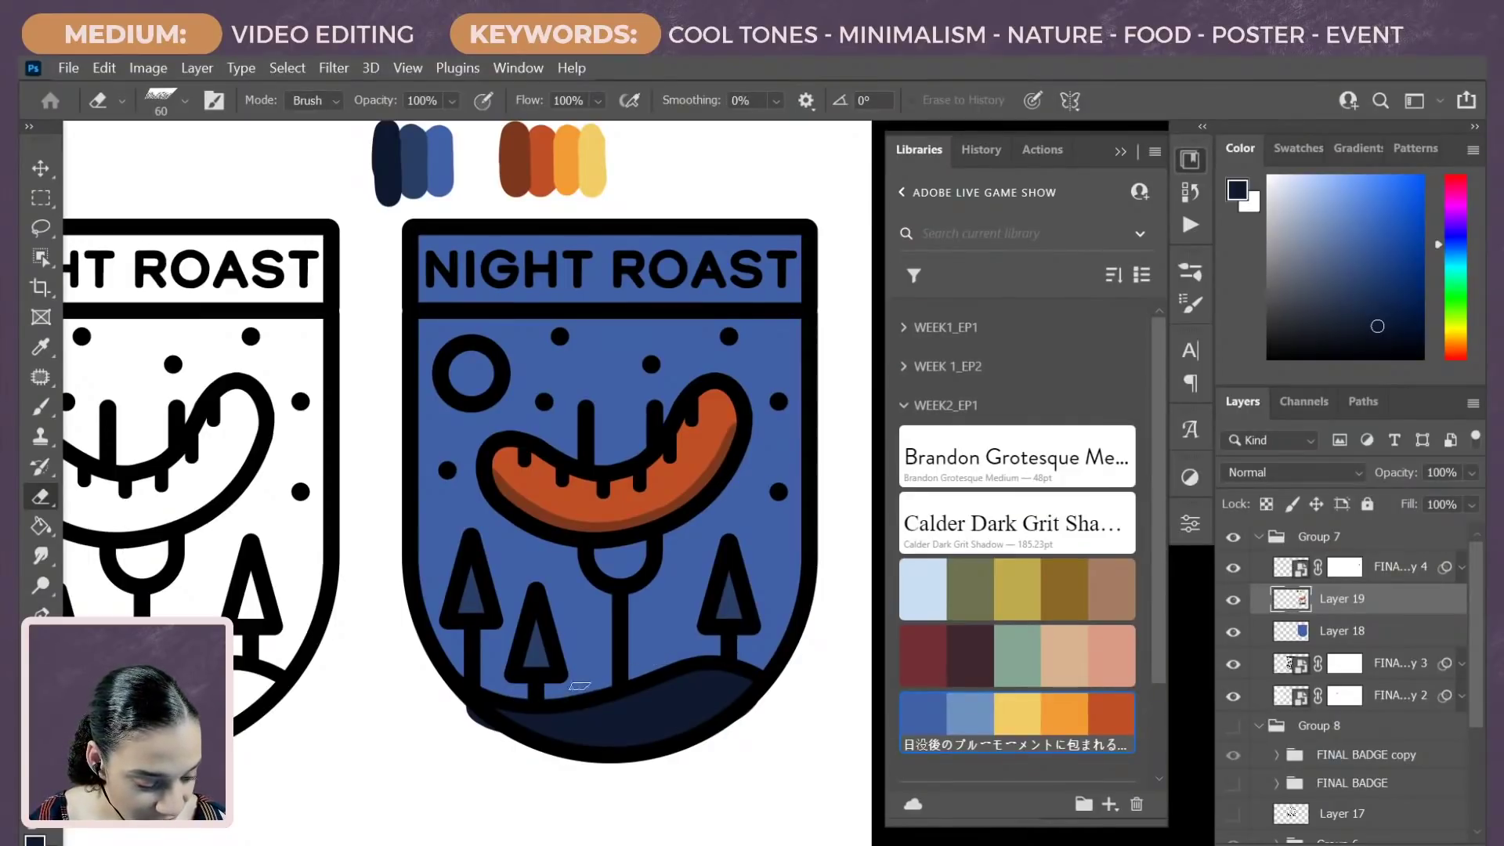
drag(468, 713, 495, 725)
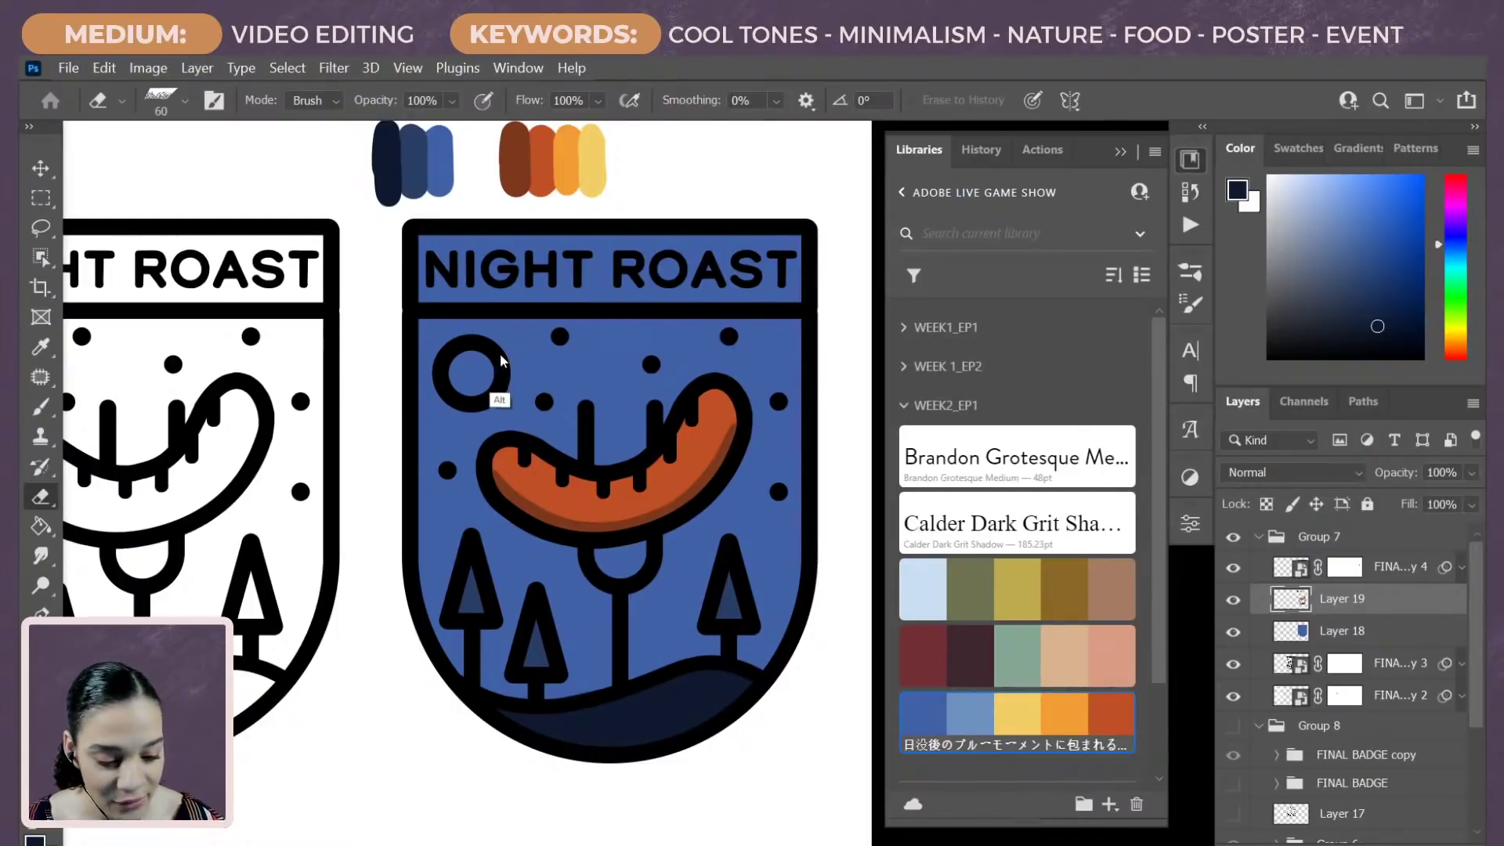
Step: Convert the middle badge's smart object to layers, accepting the loss of its smart filters
key(v)
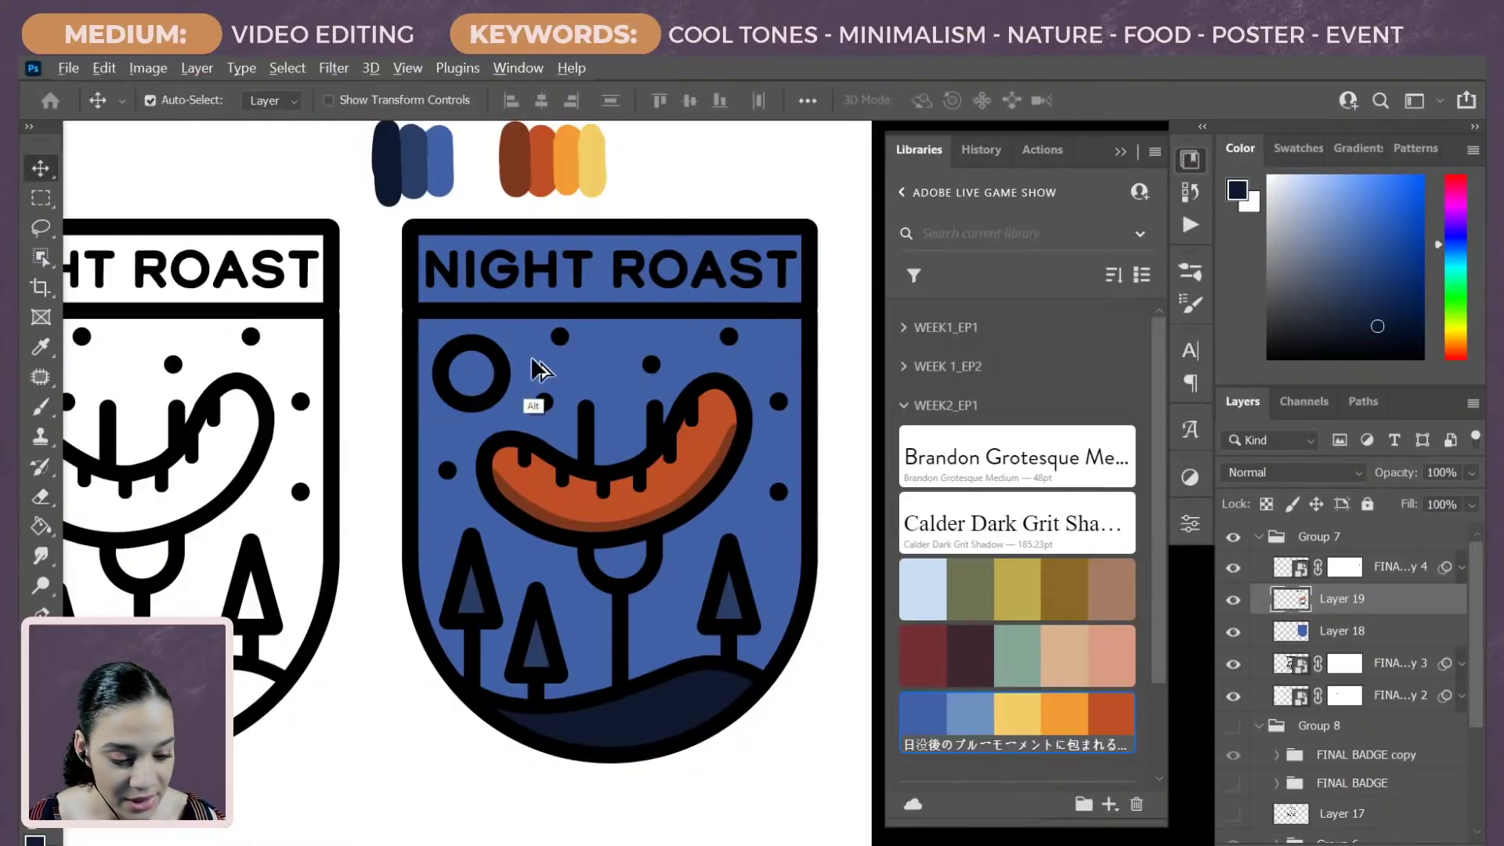
click(509, 382)
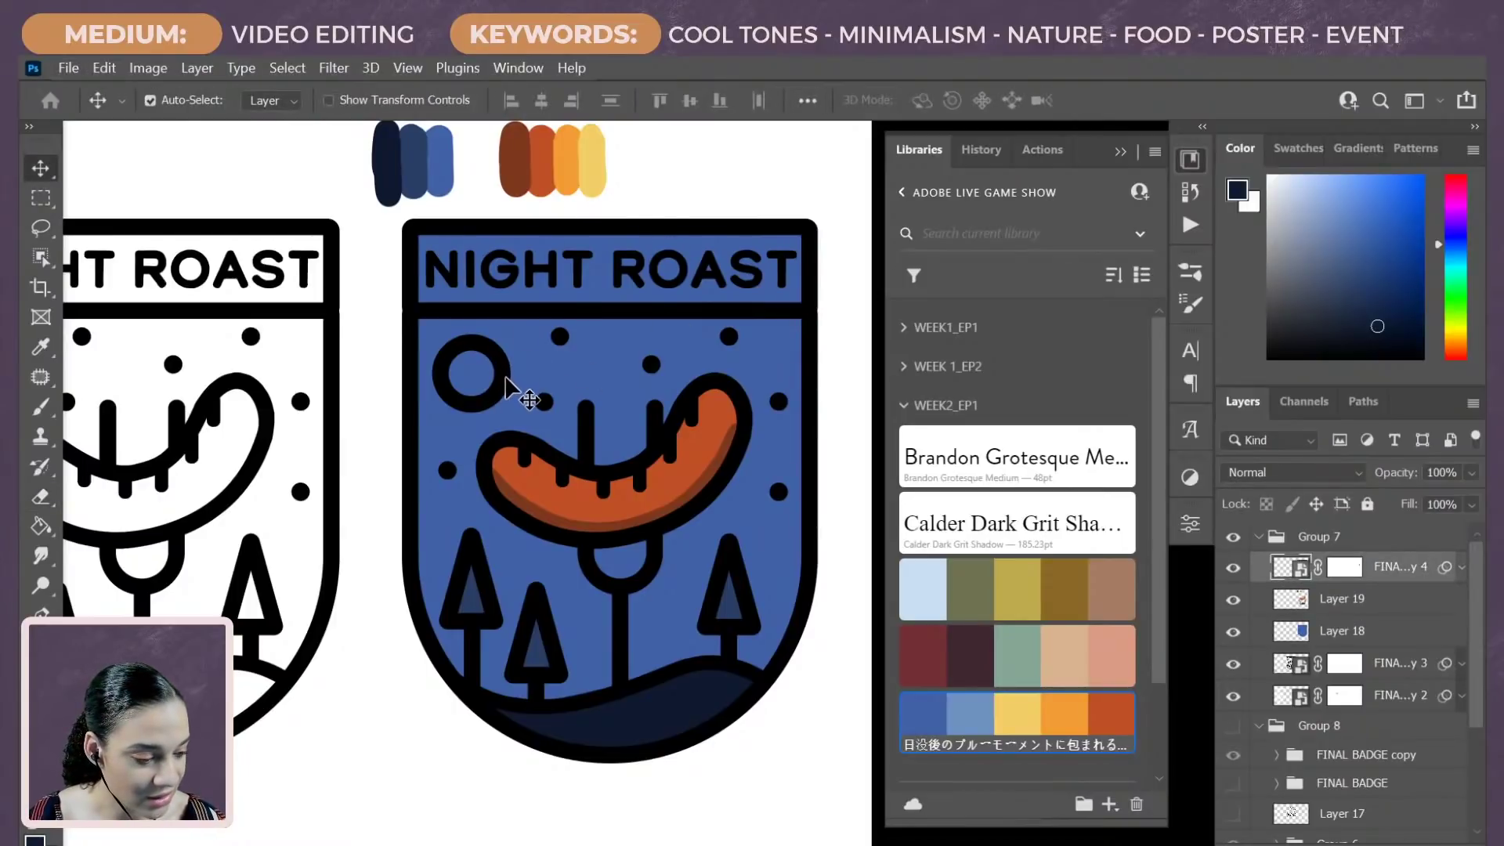
click(989, 697)
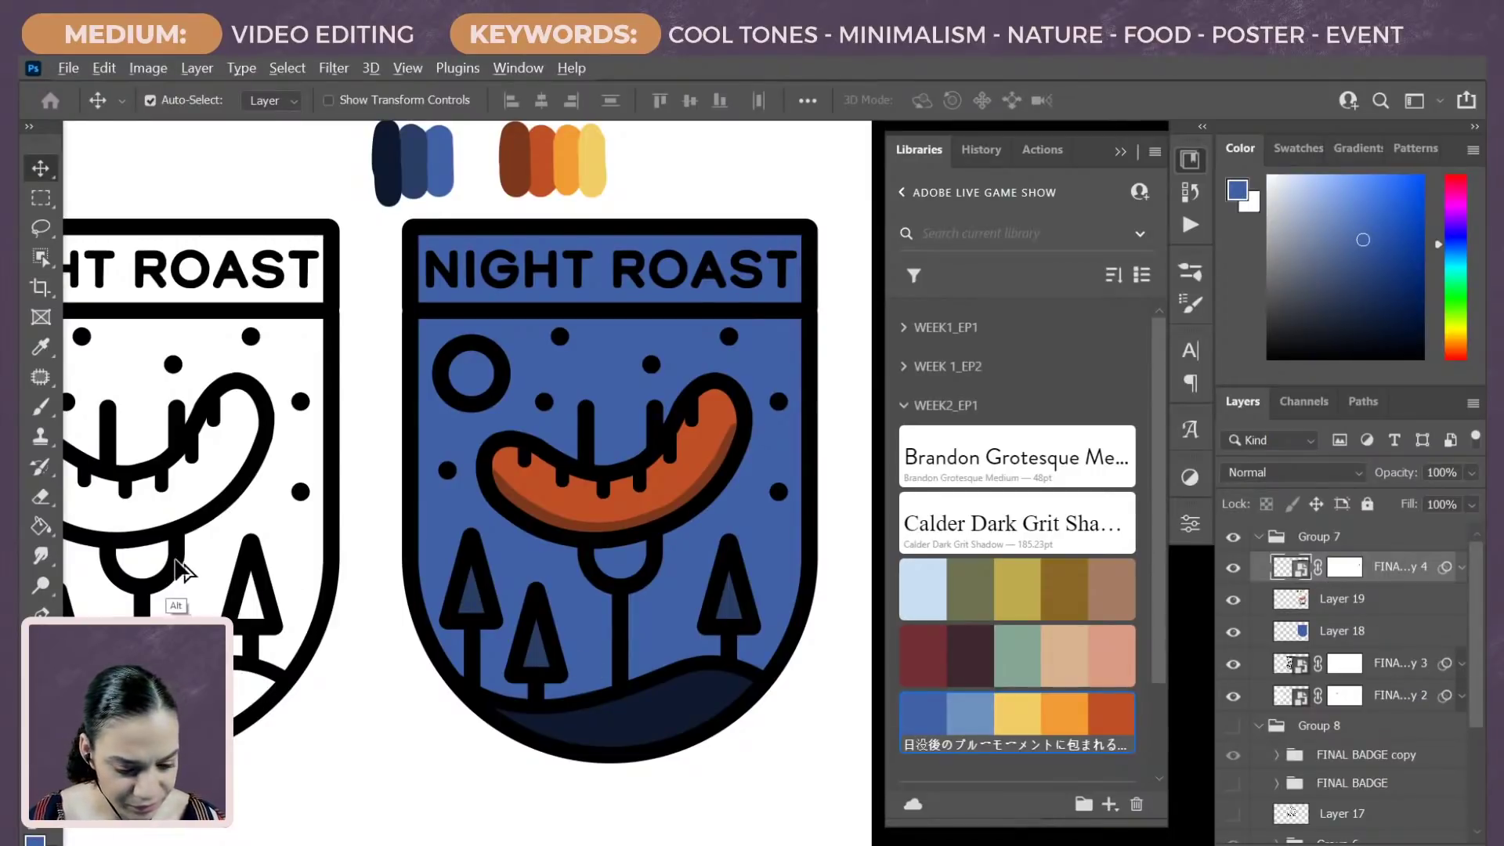
click(171, 589)
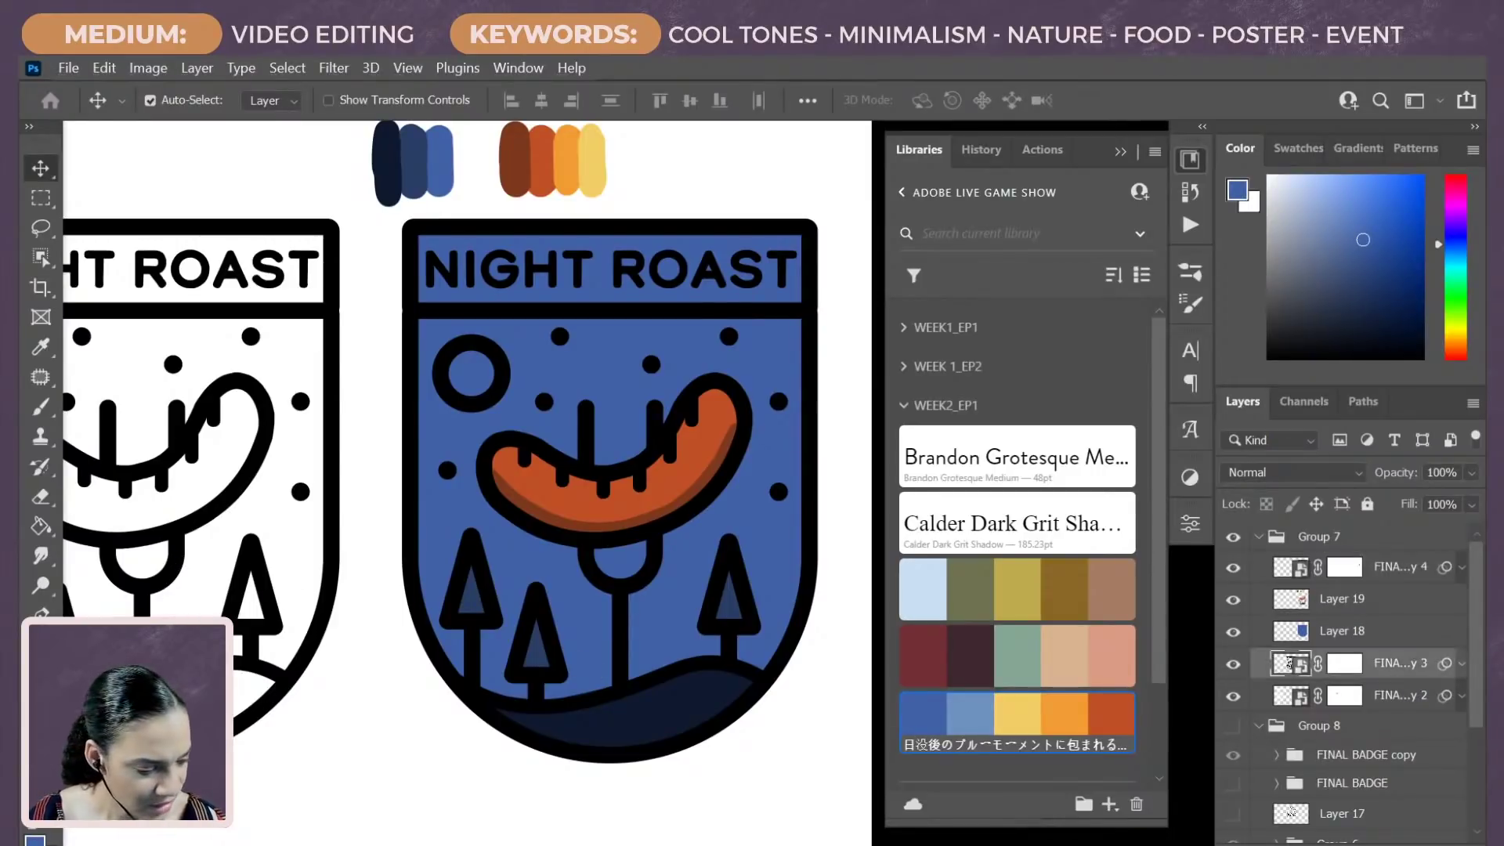
right_click(1421, 687)
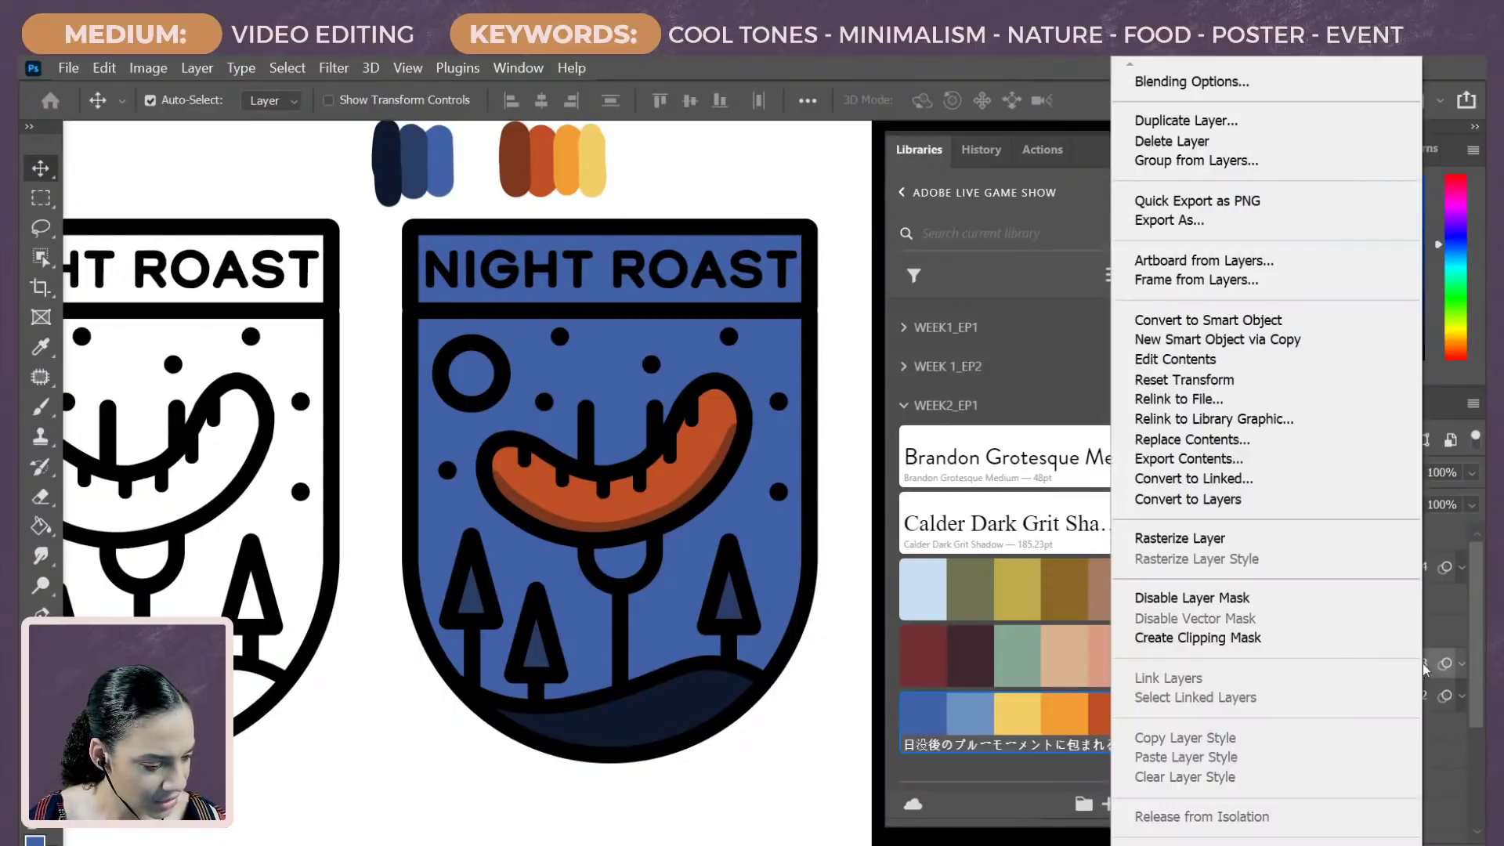
click(1246, 499)
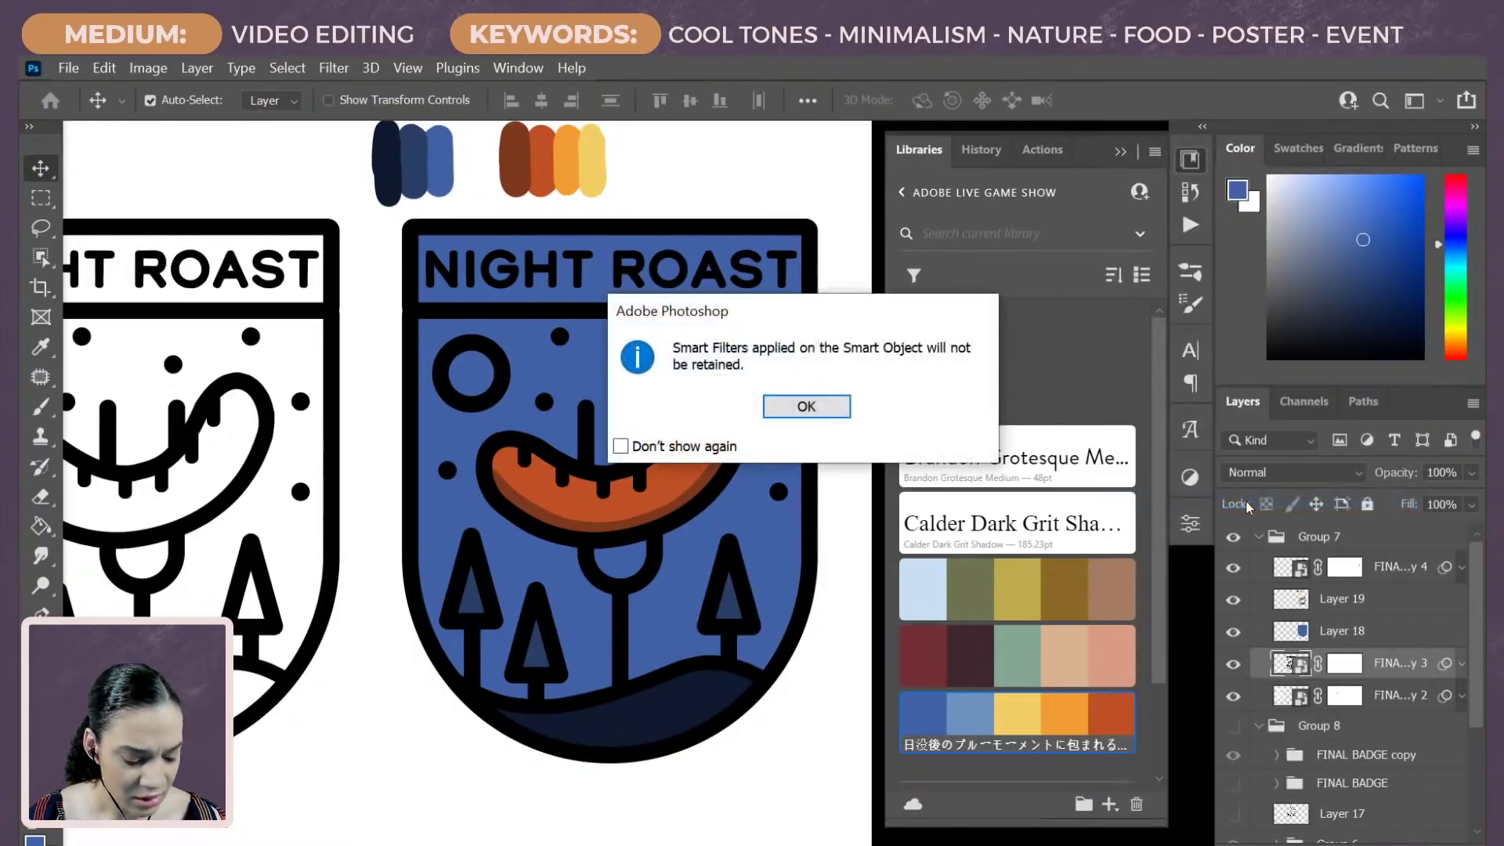
click(807, 407)
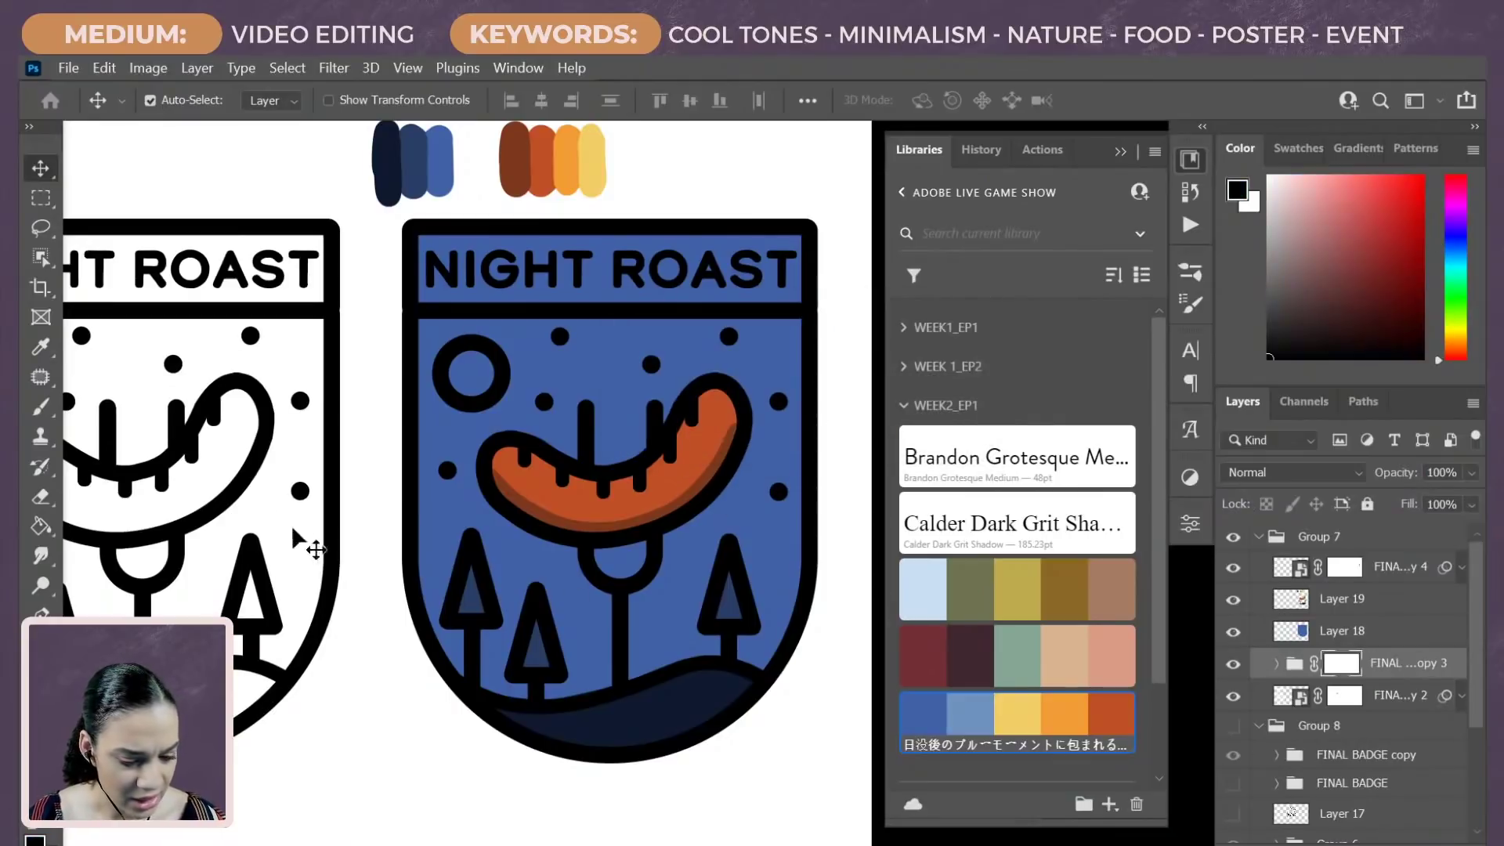
Step: Select the rightmost tree's triangle shape on the middle badge and try several library theme colours as the foreground colour, including the dark red
click(260, 495)
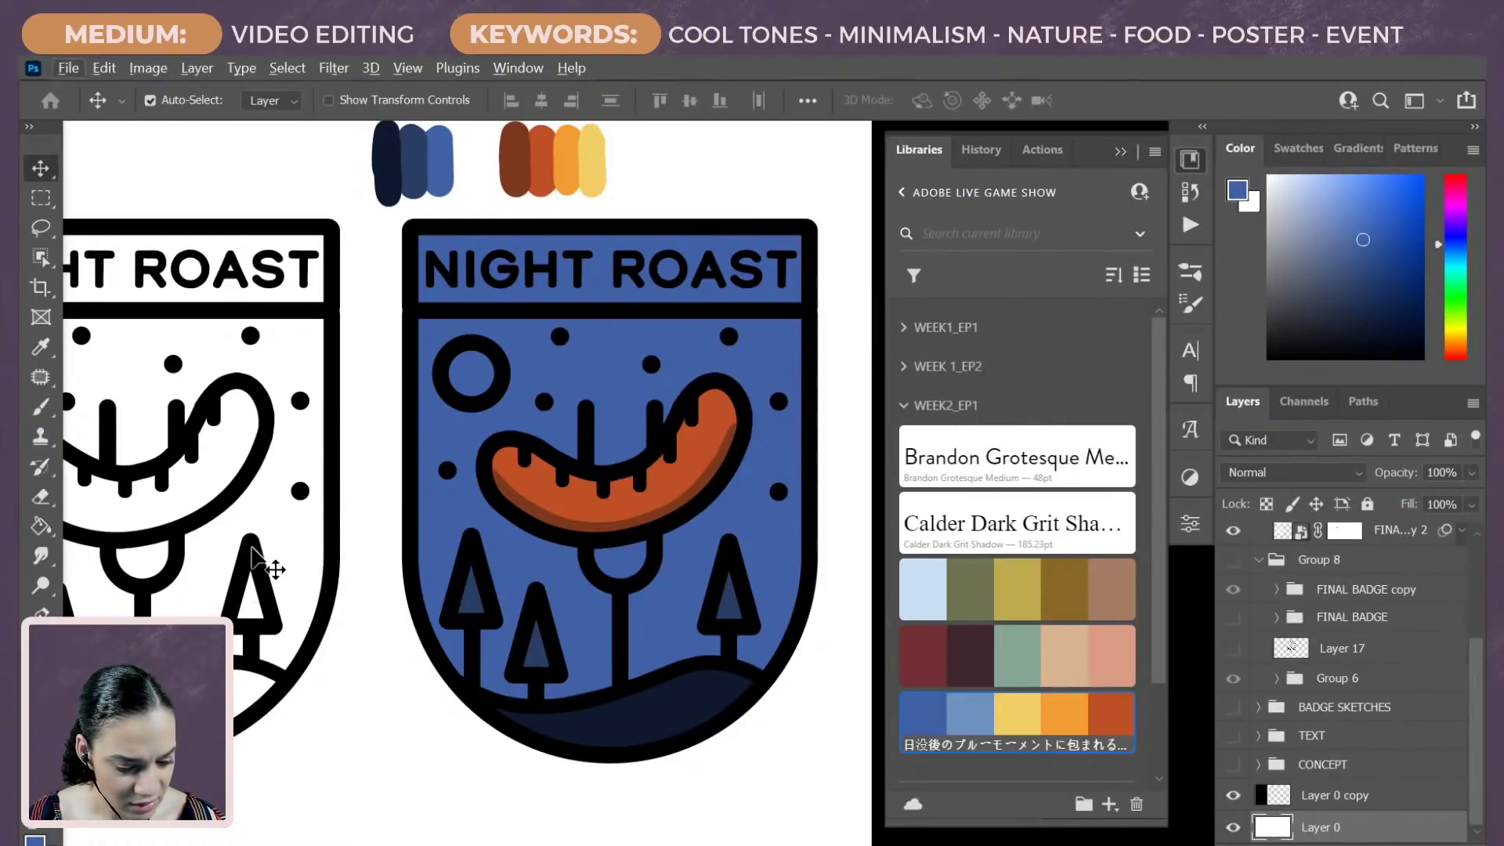
click(262, 568)
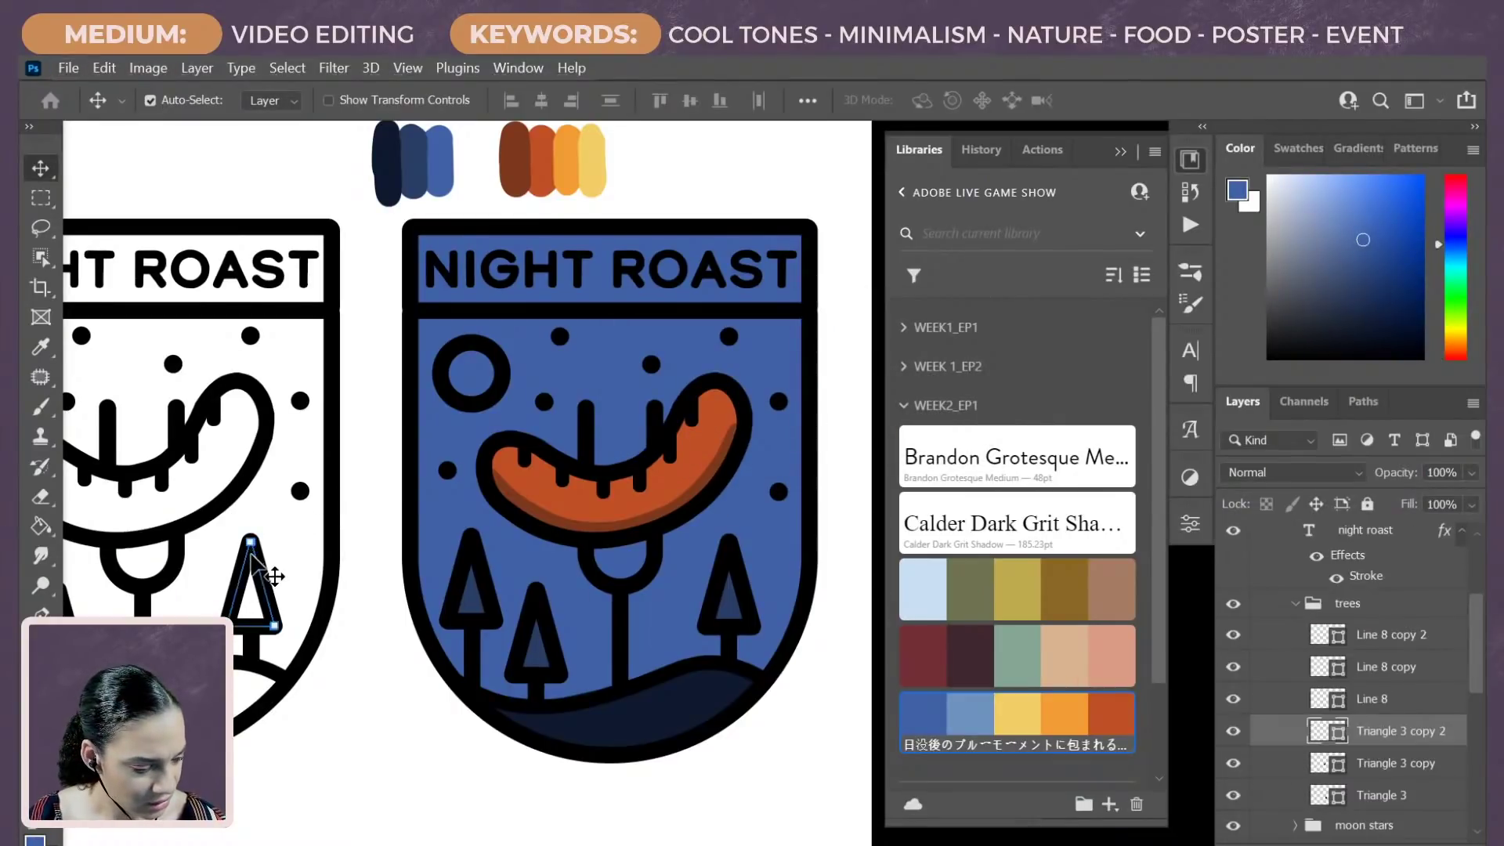
click(1072, 619)
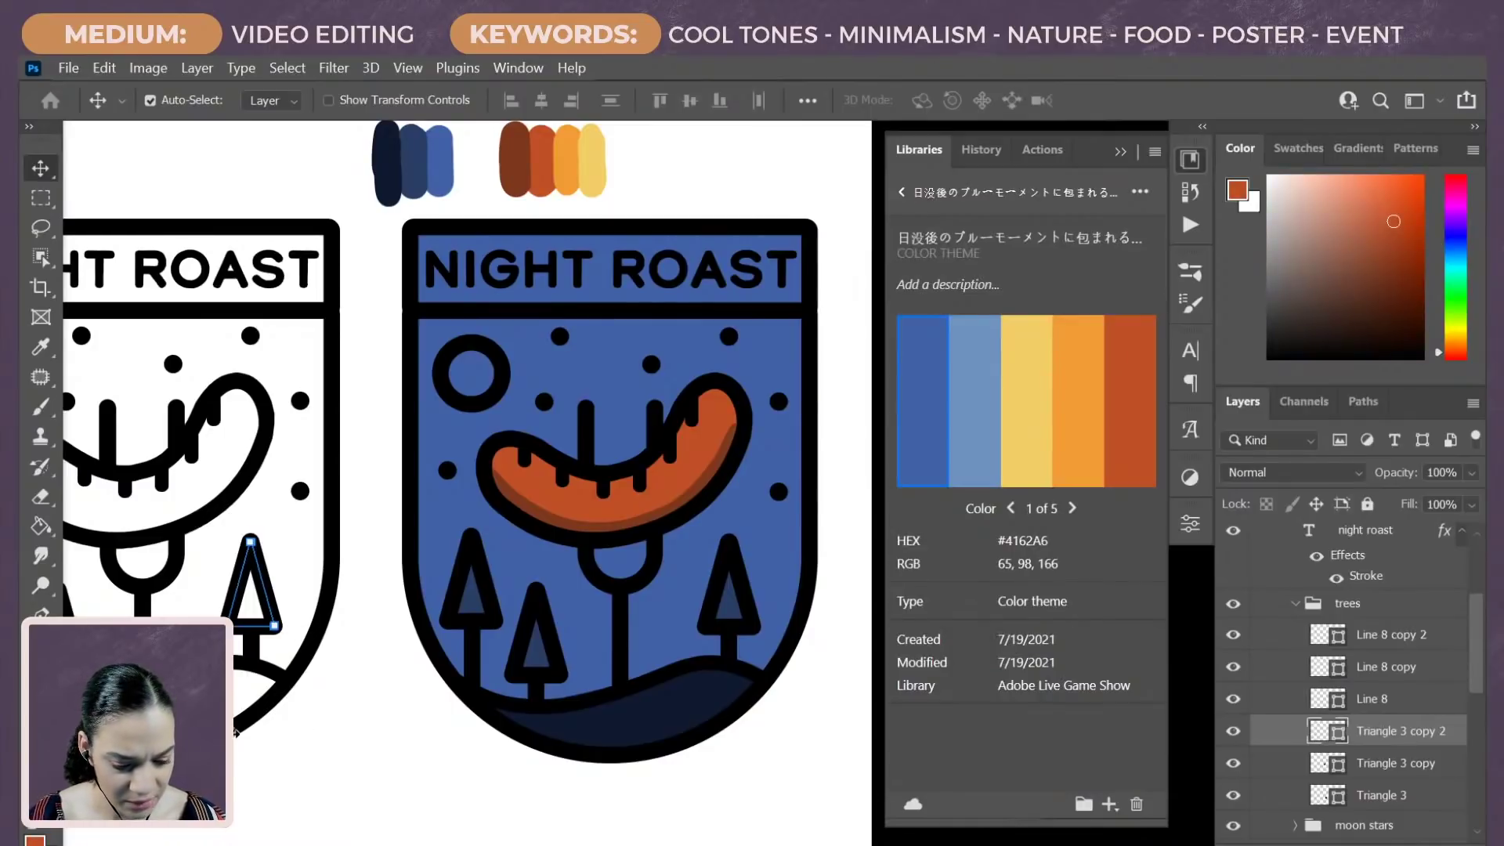
key(u)
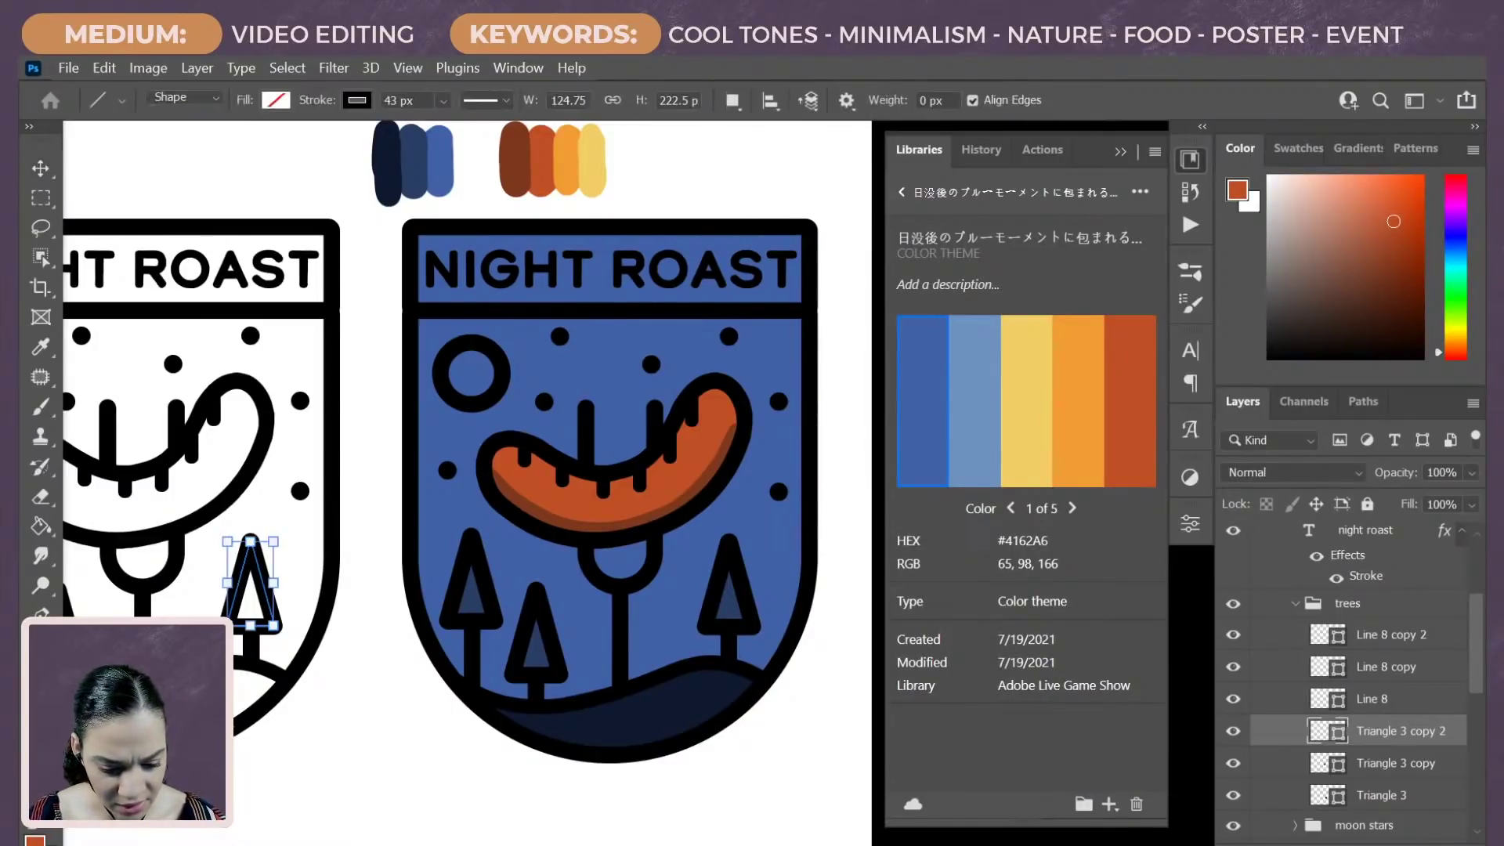
click(1164, 478)
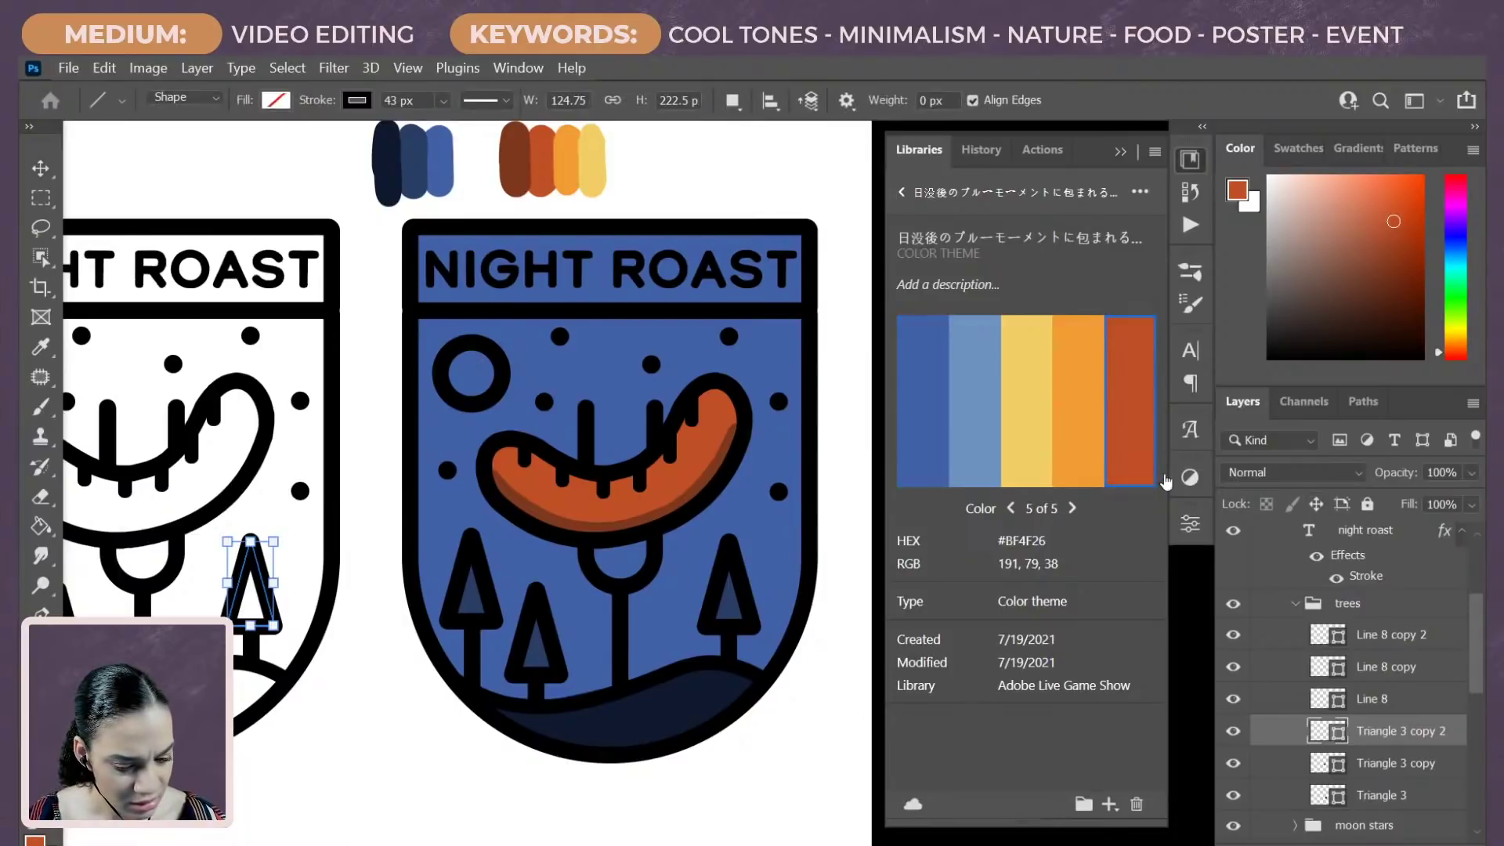
click(901, 192)
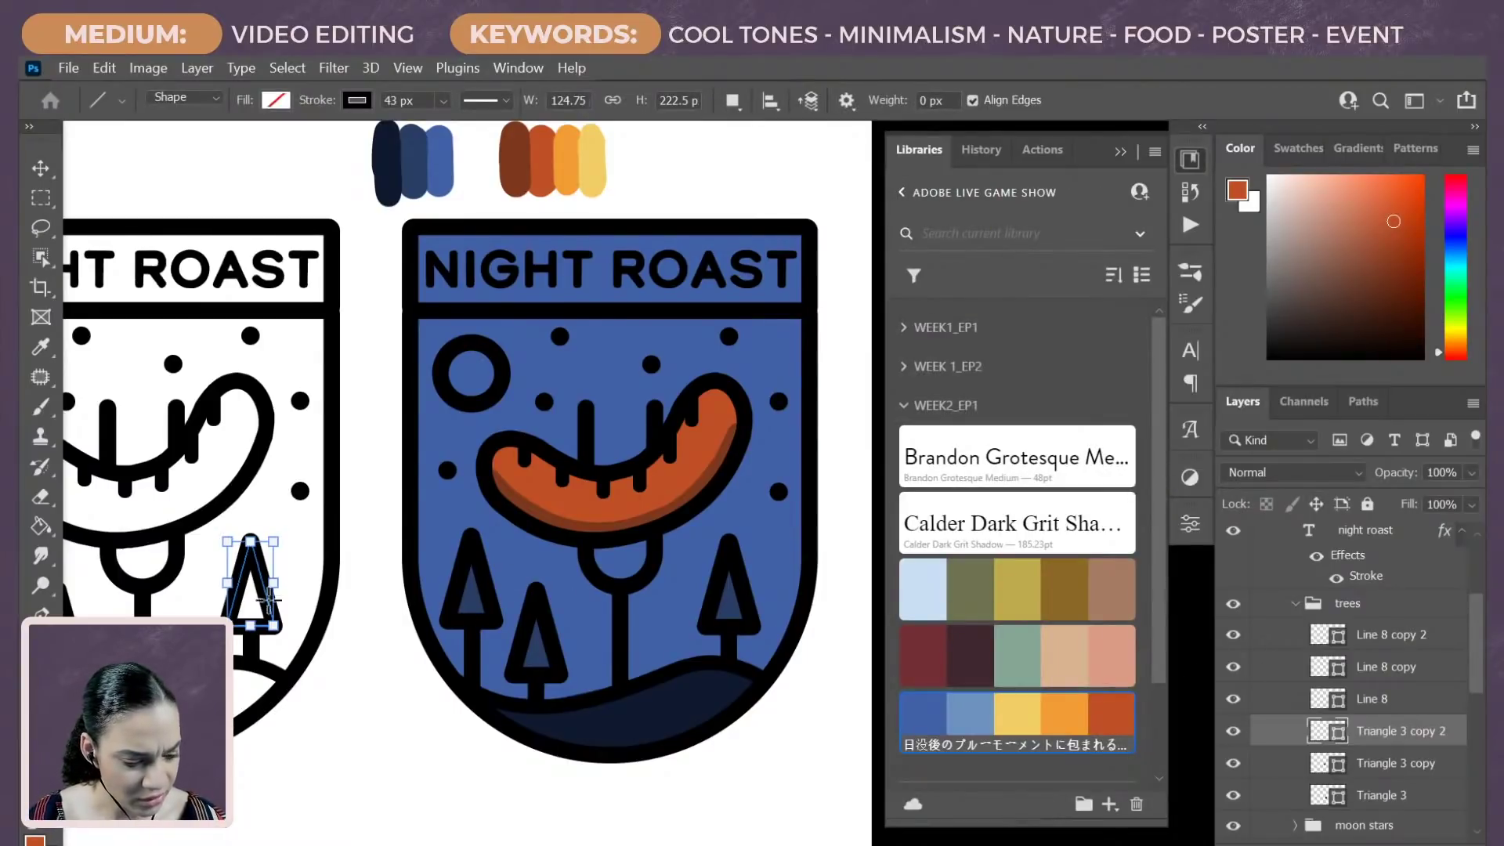
click(1064, 721)
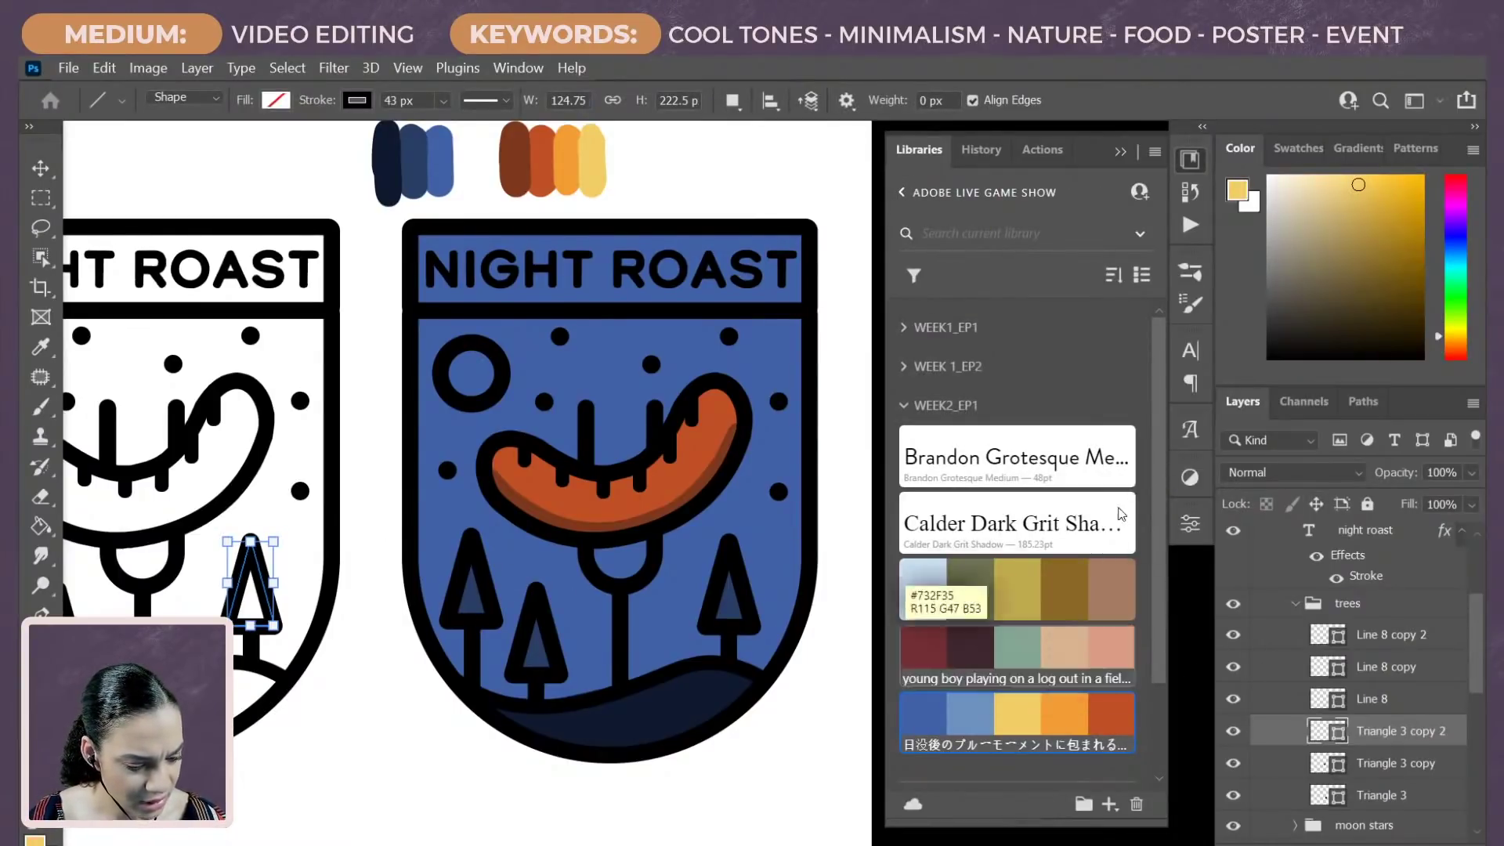
click(923, 655)
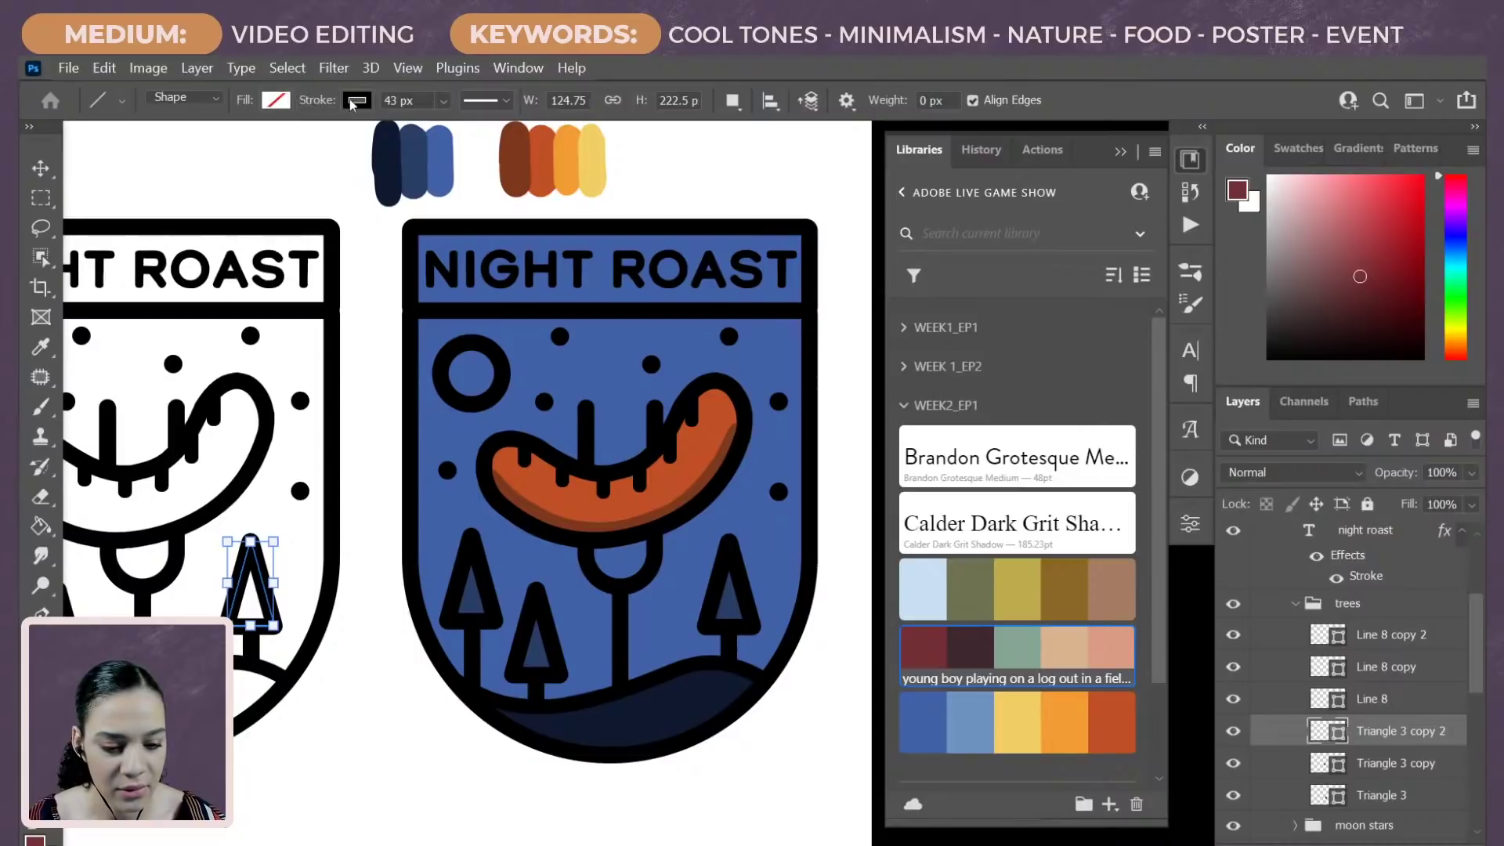
Step: Try rust, tan, salmon, olive, orange and yellow as the fill of the middle badge's rightmost tree triangle
click(276, 101)
click(173, 223)
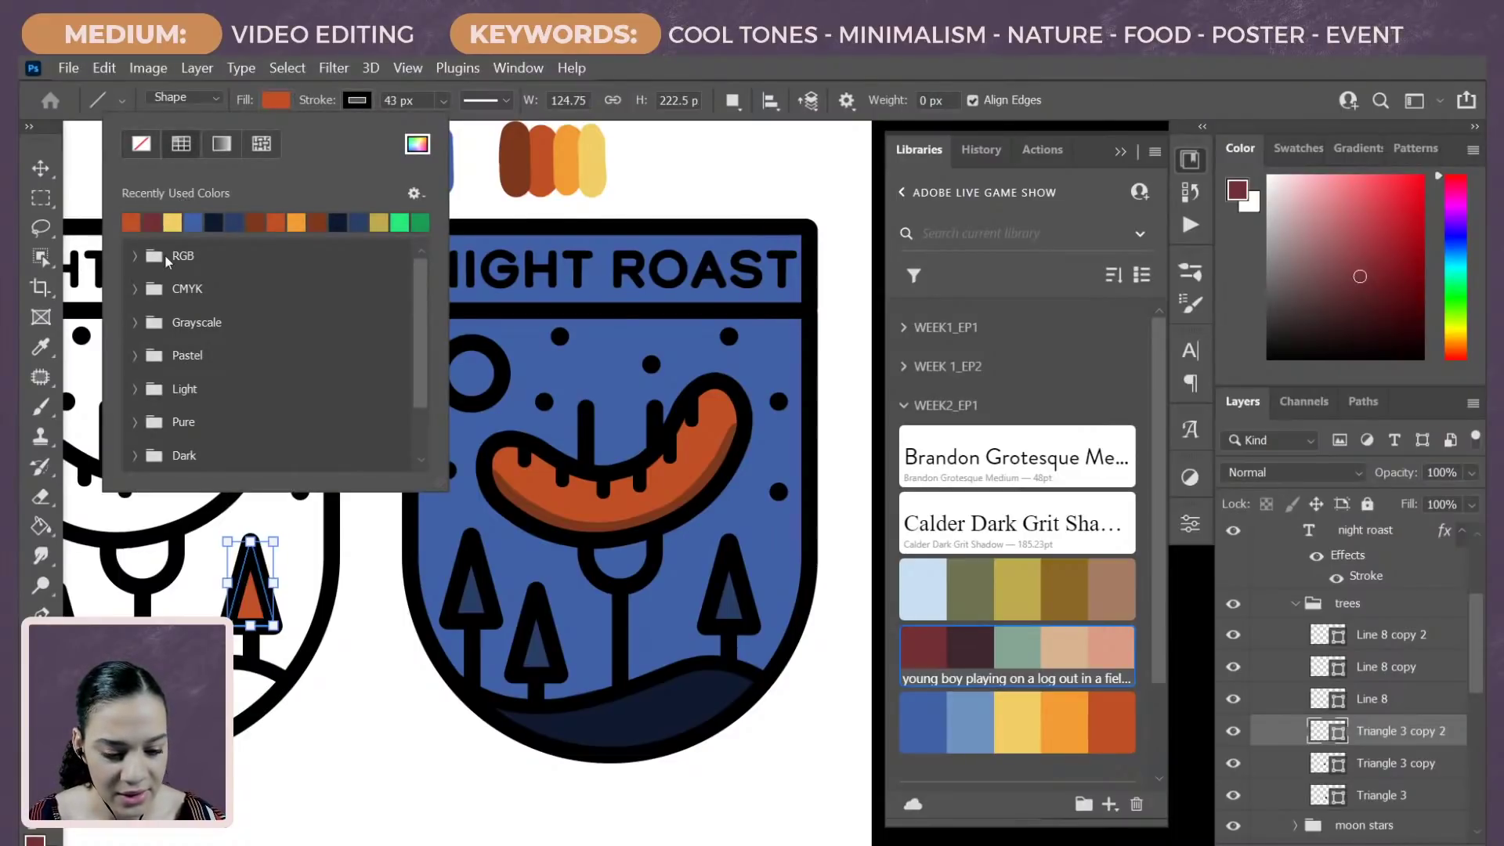
click(1120, 664)
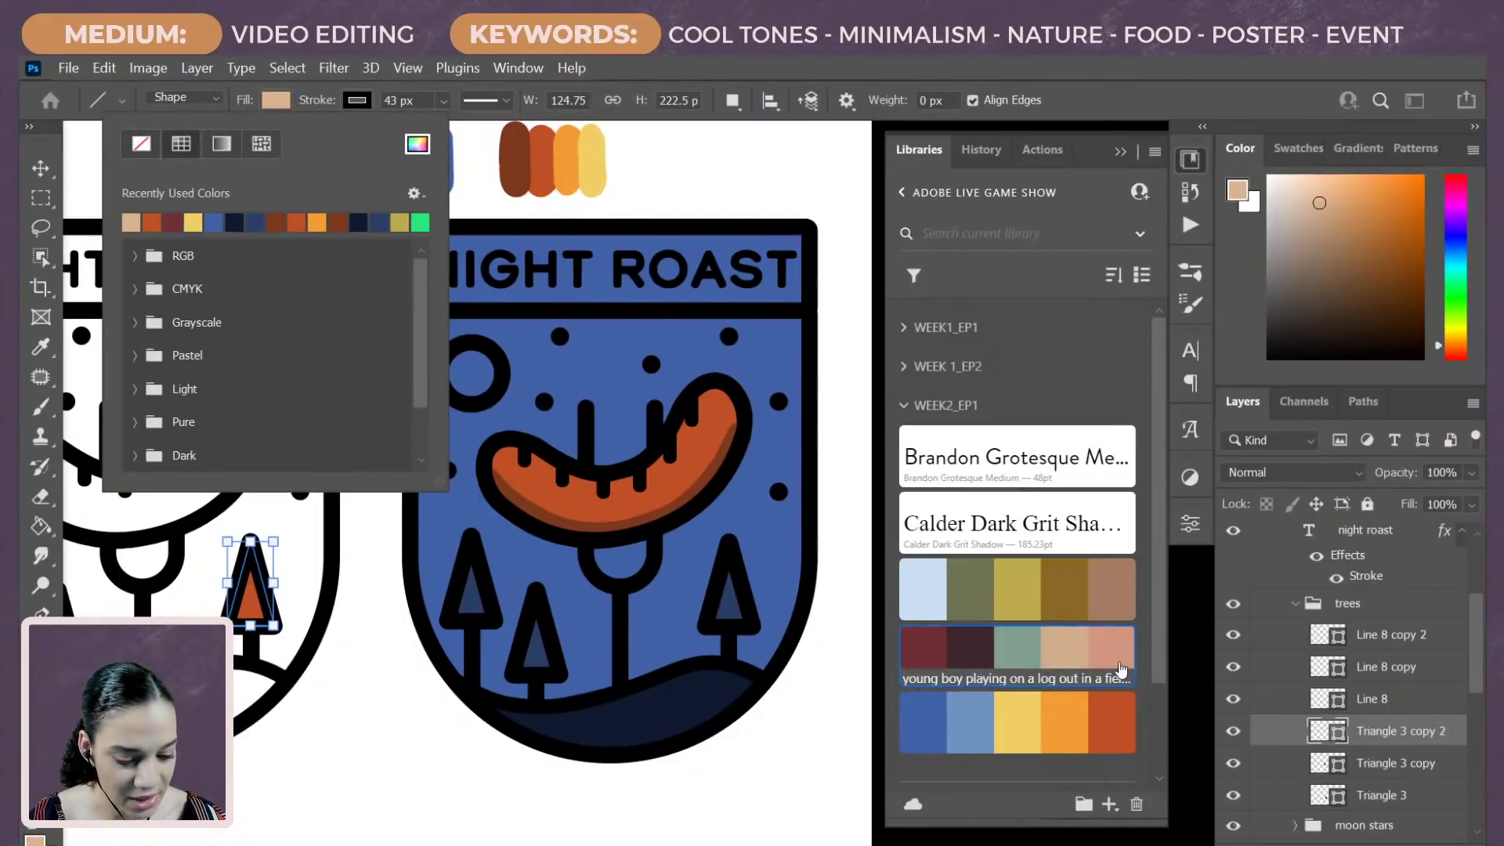
click(1121, 668)
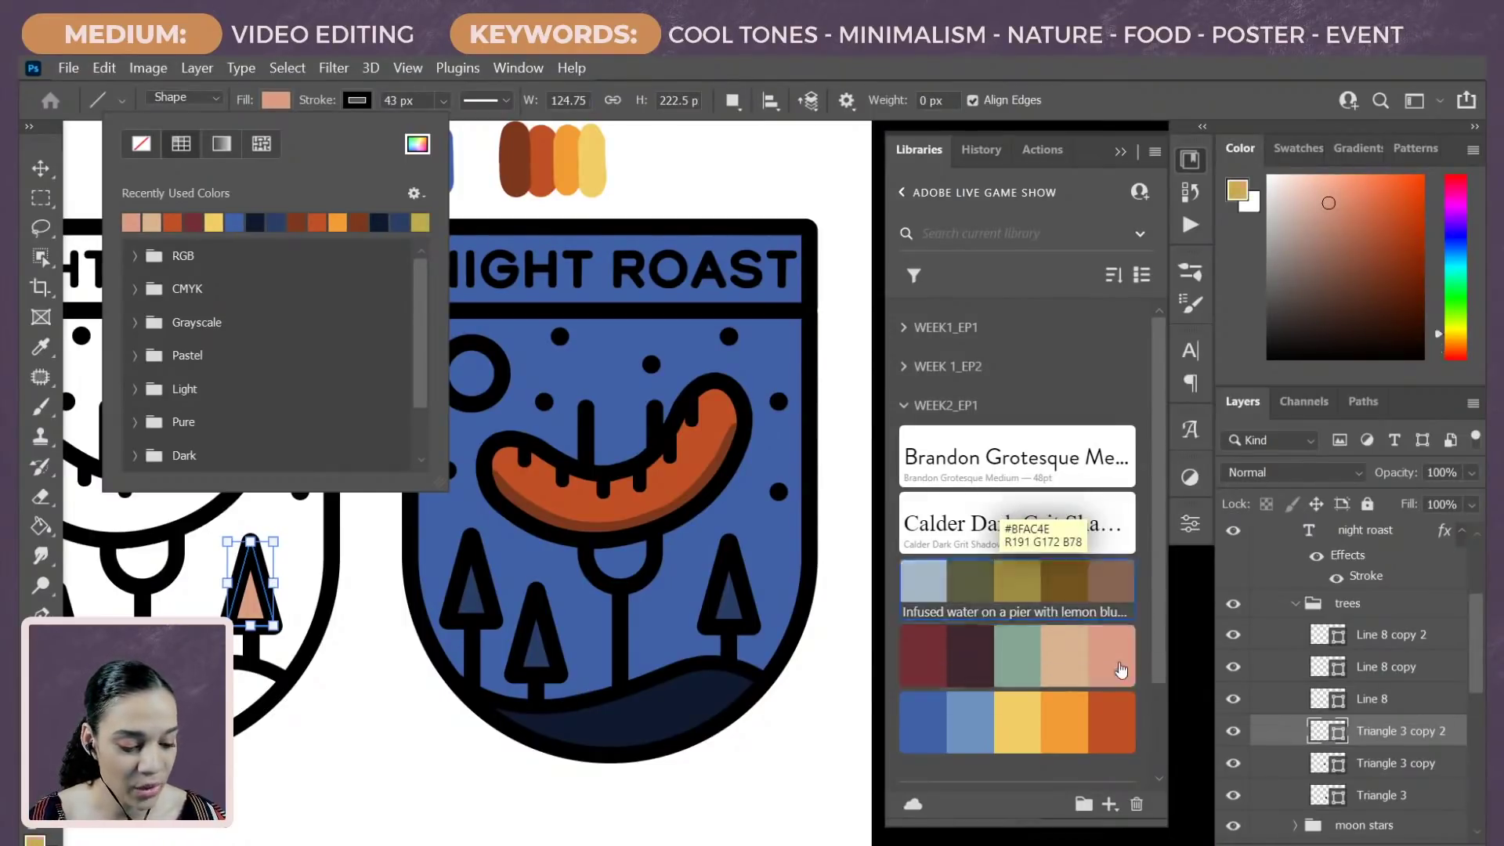
click(1015, 585)
click(1016, 714)
click(1064, 714)
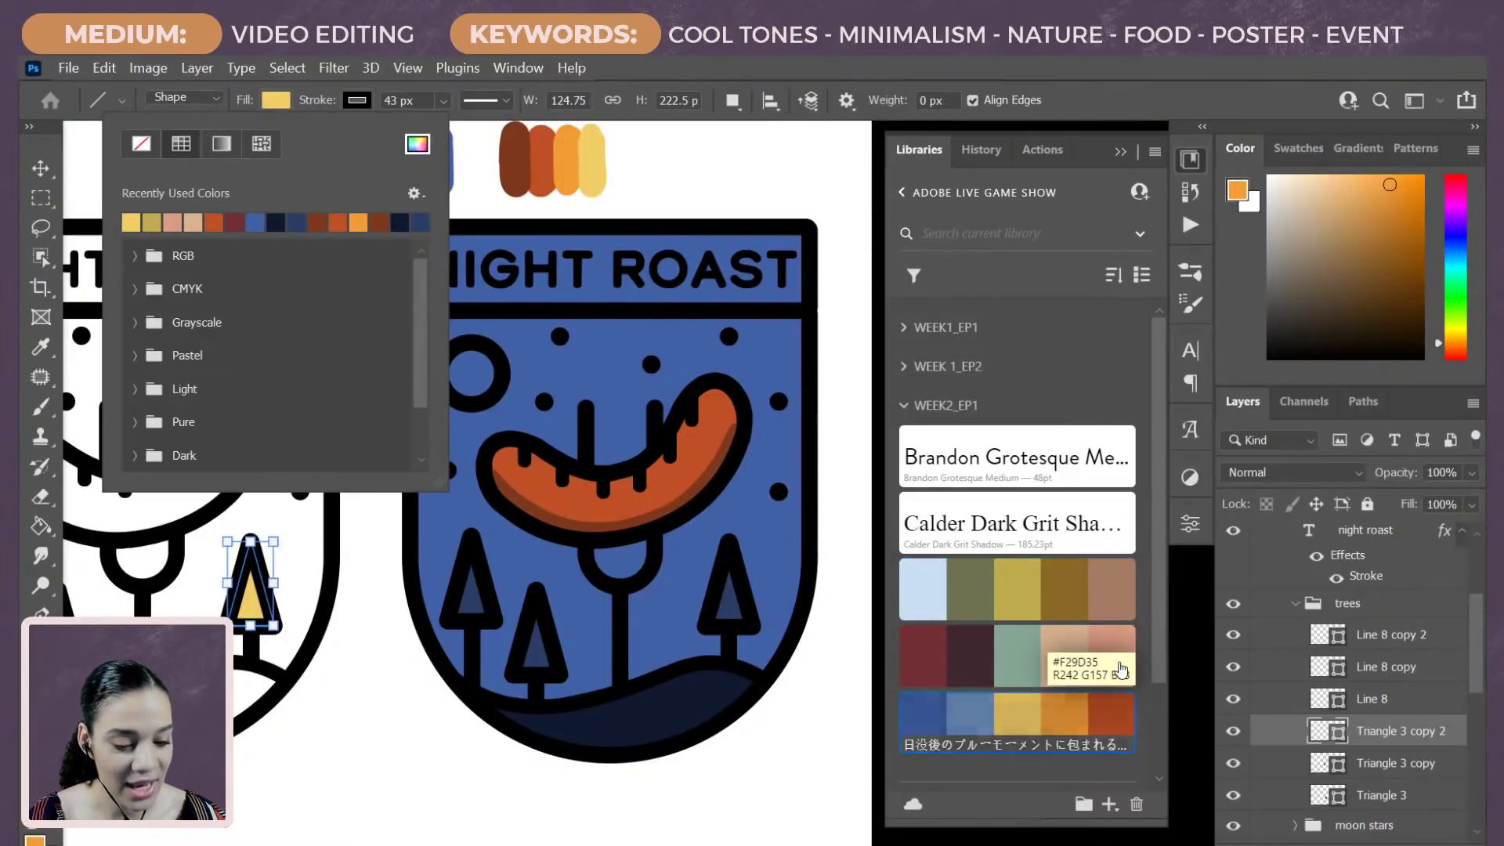
click(1111, 714)
click(1017, 714)
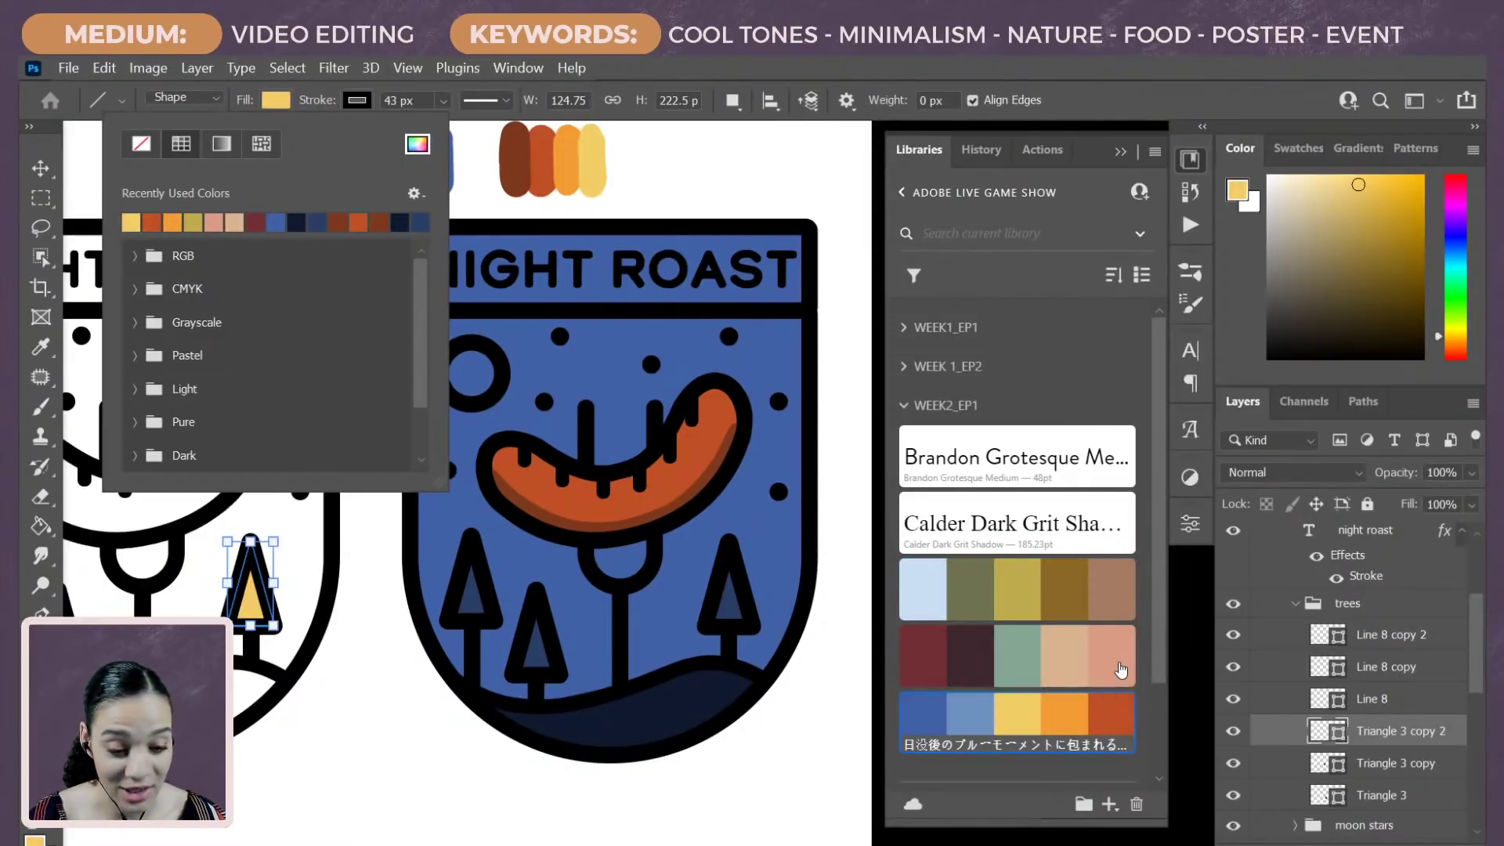
Step: Remove the fill from the middle badge's tree triangle and collapse the badge's layer group
click(142, 145)
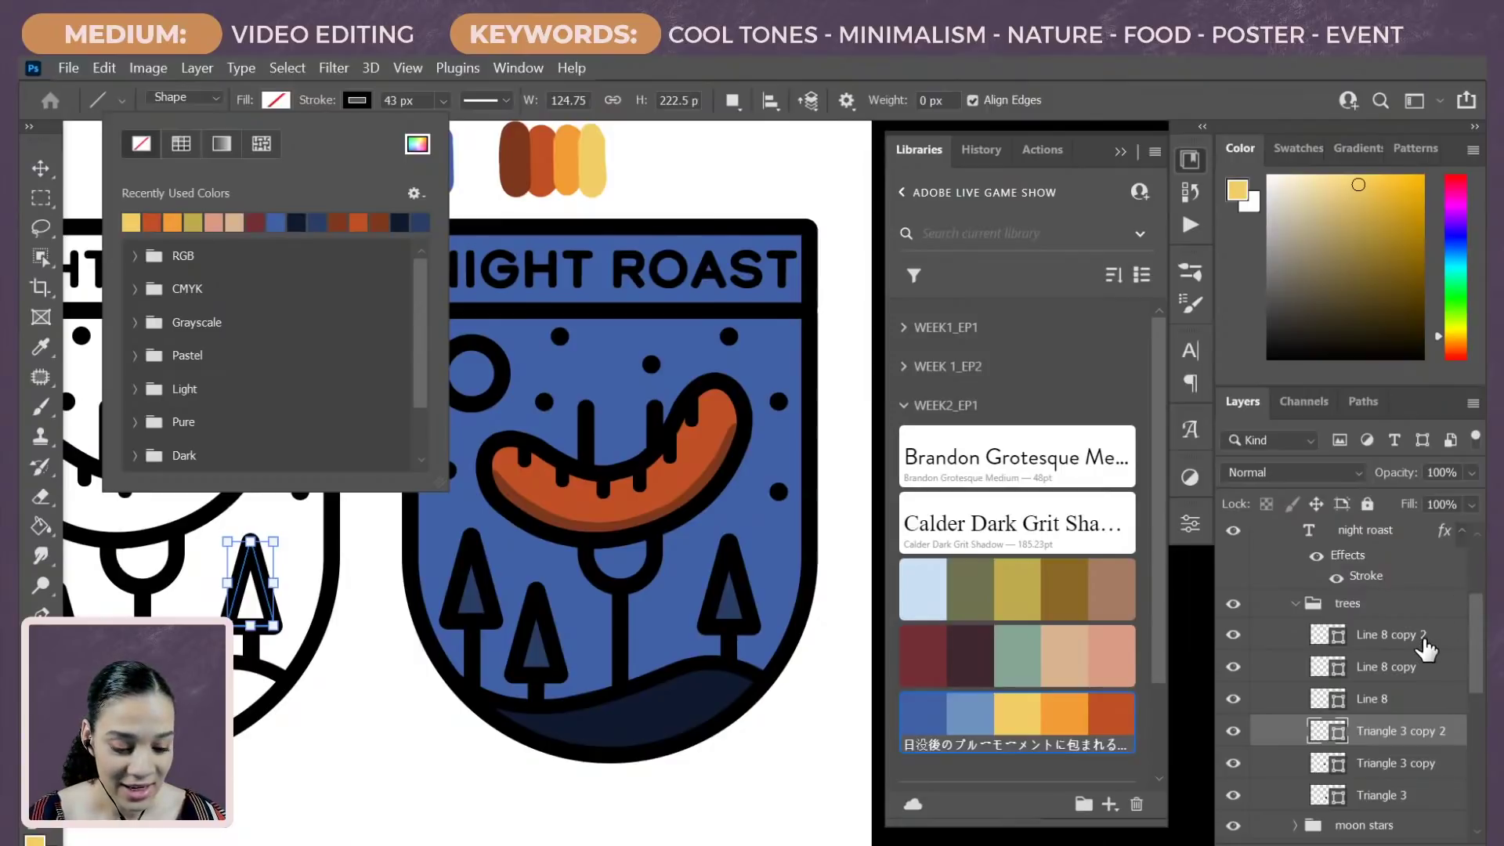
drag(1474, 666, 1474, 603)
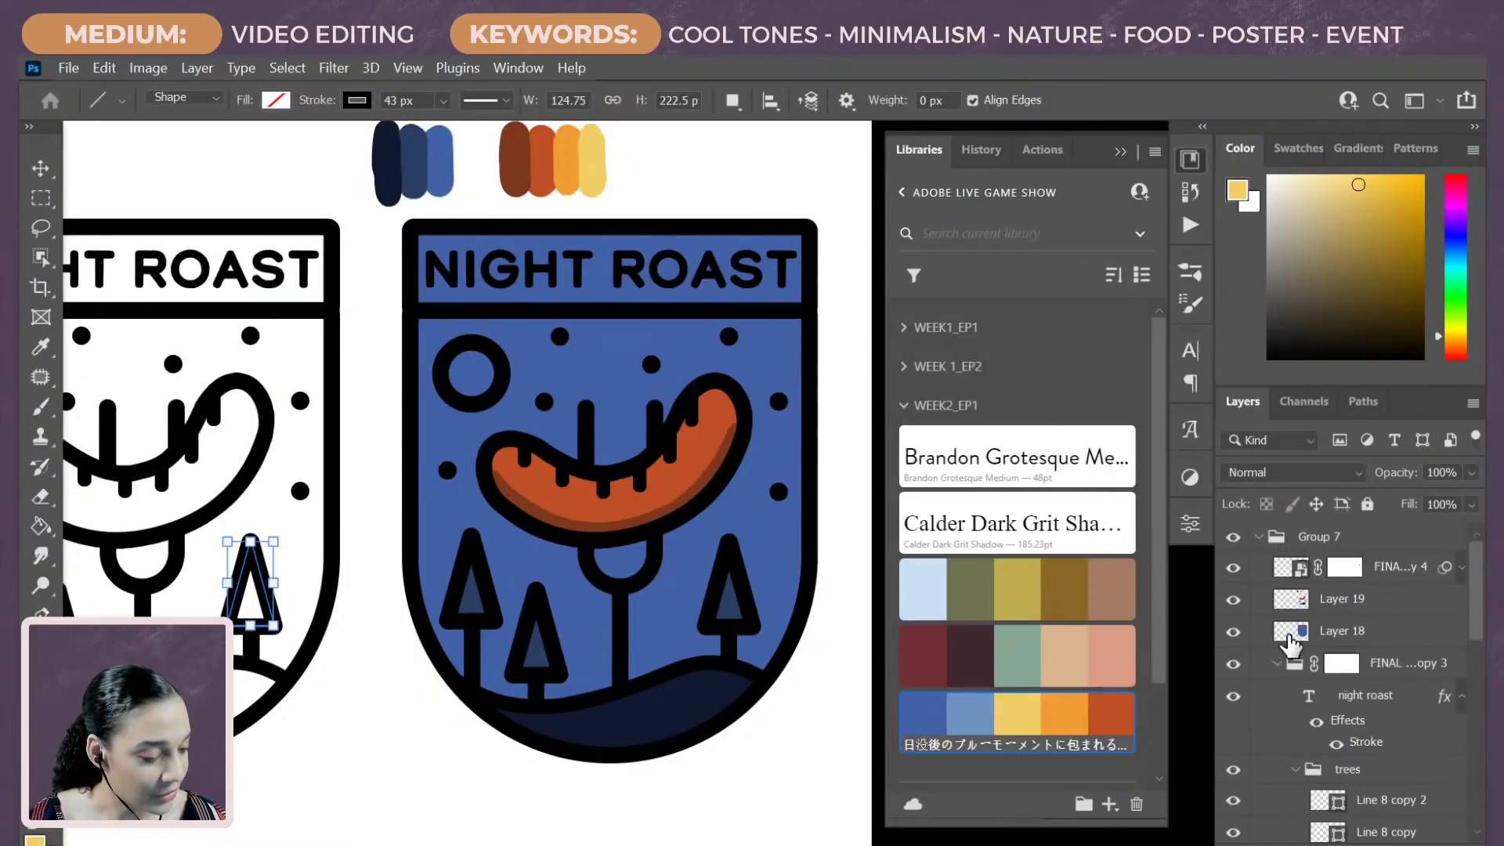
click(1277, 666)
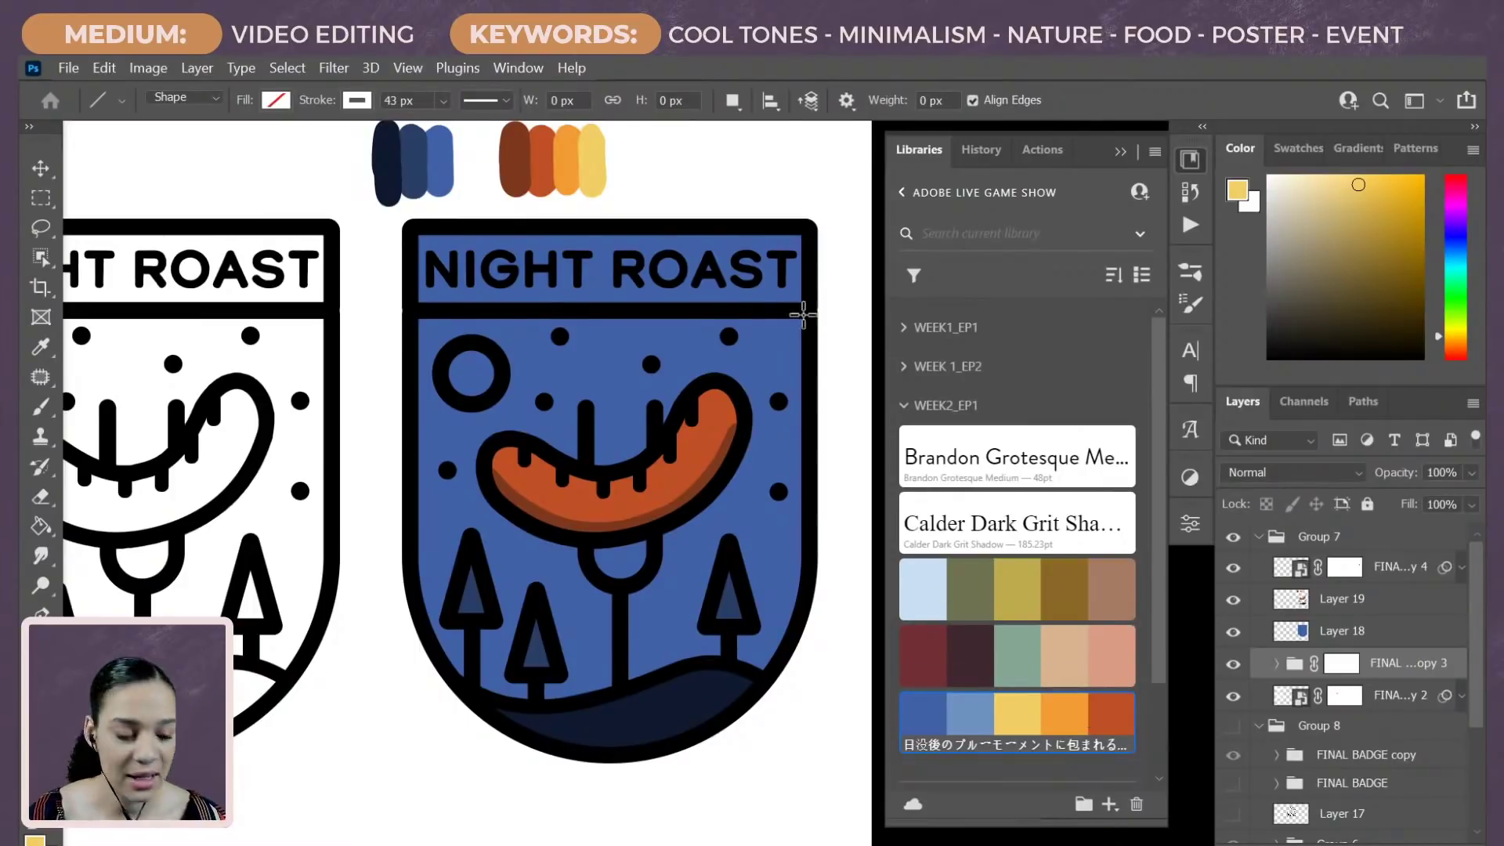
Step: Paint the moon on the rightmost badge yellow on Layer 19 and repaint it with the orange swatch colour
key(alt)
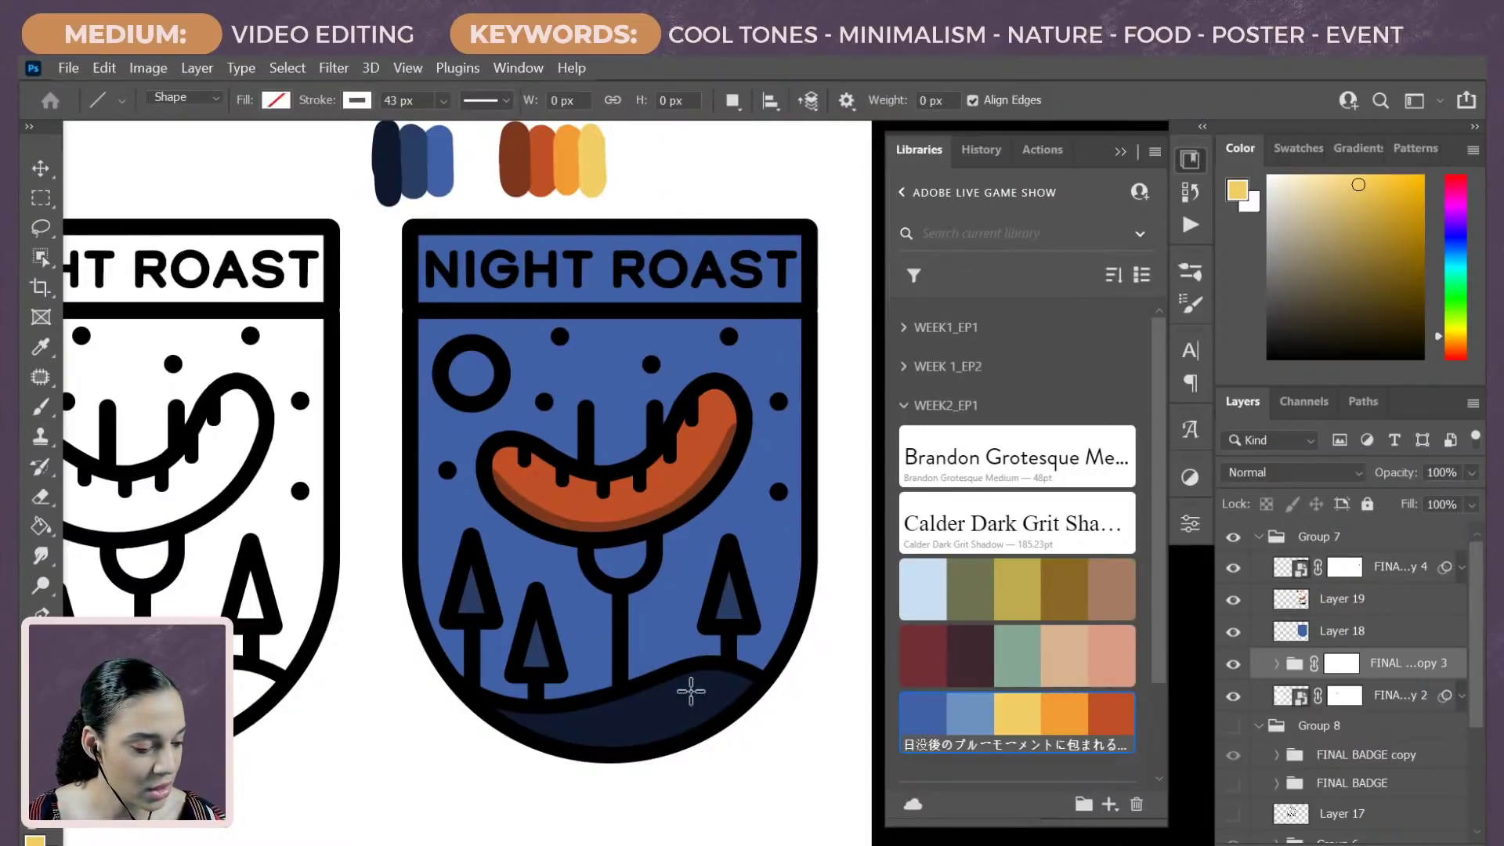
click(1402, 607)
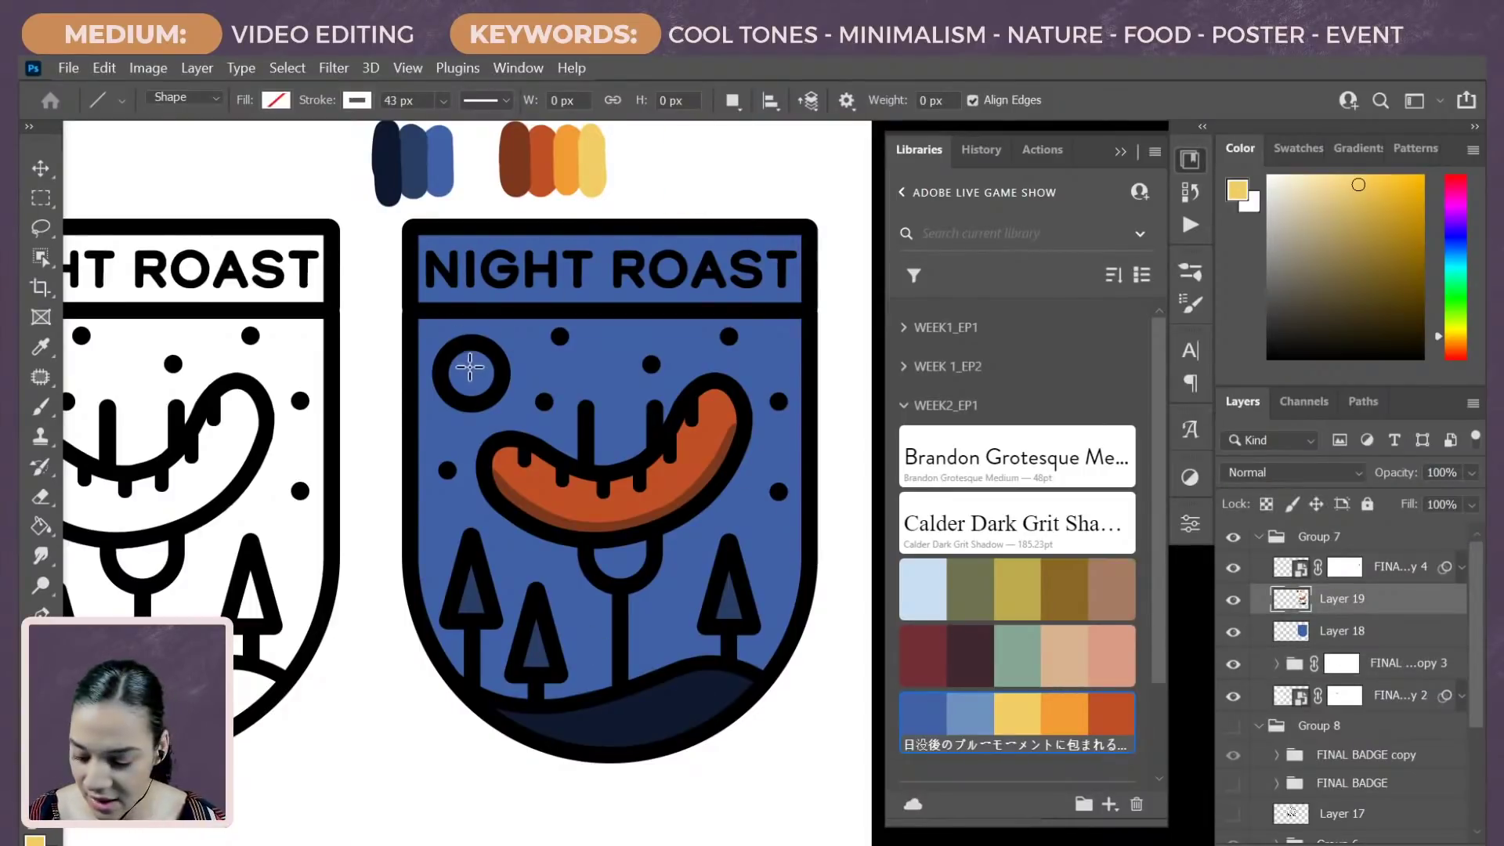
key(b)
drag(470, 369, 462, 372)
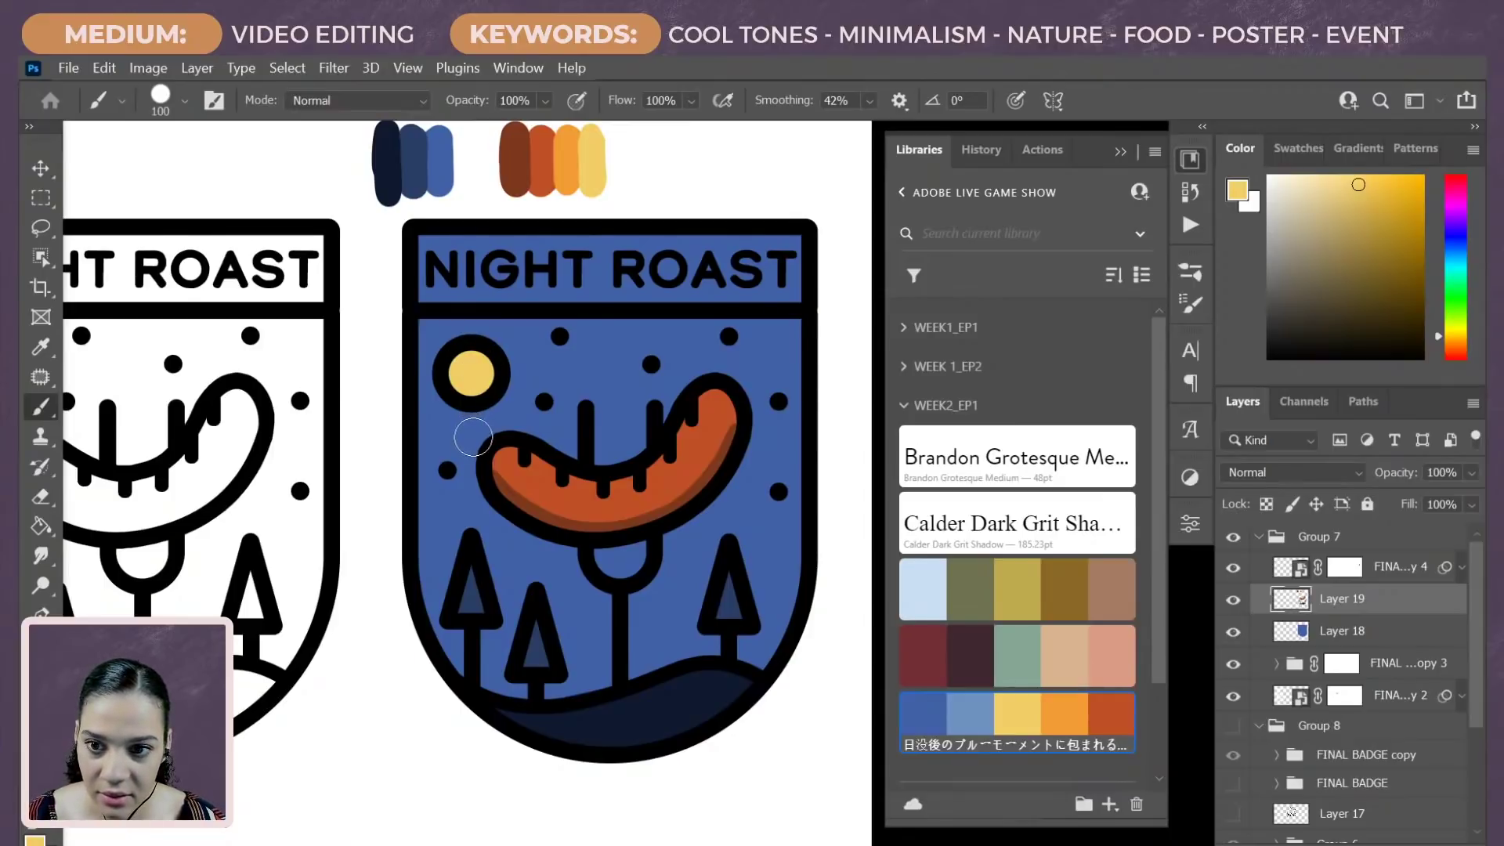
alt+click(556, 187)
drag(468, 362, 489, 368)
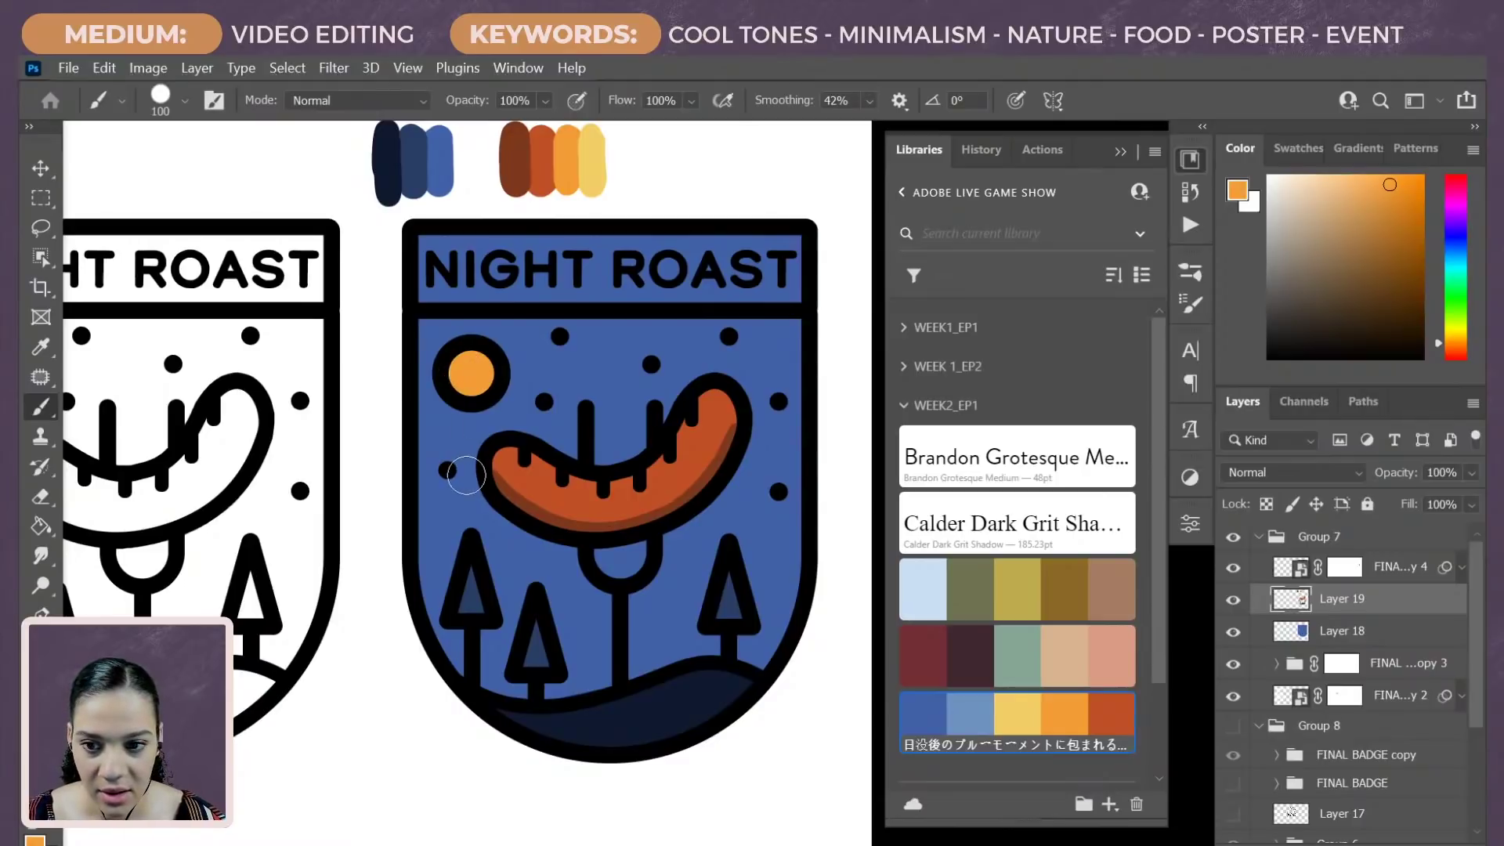
Step: Dab orange highlights on both ends of the sausage and add dark brown char spots along its lower edge
click(501, 453)
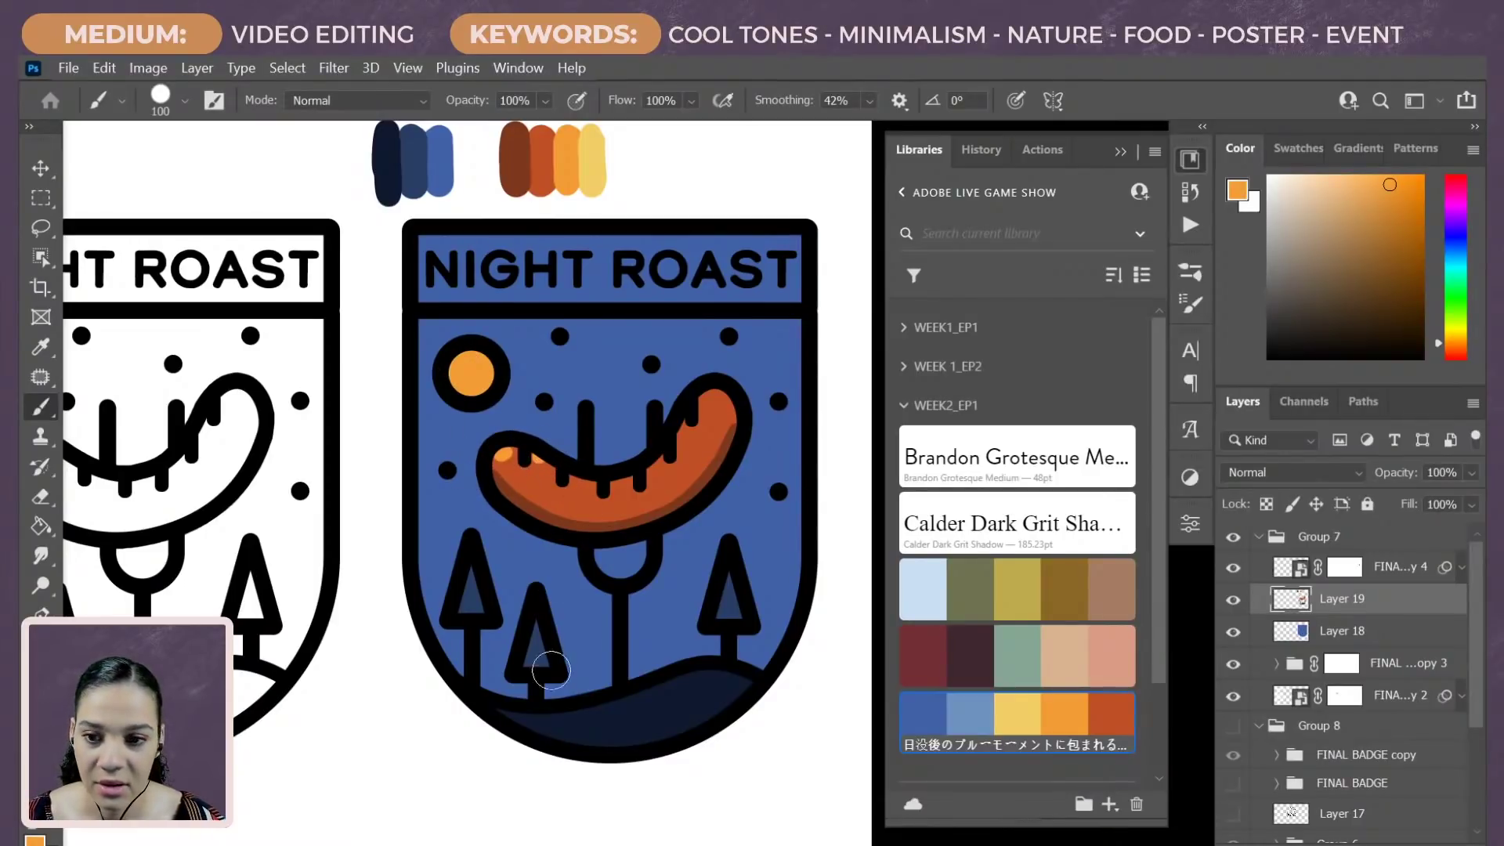
click(710, 396)
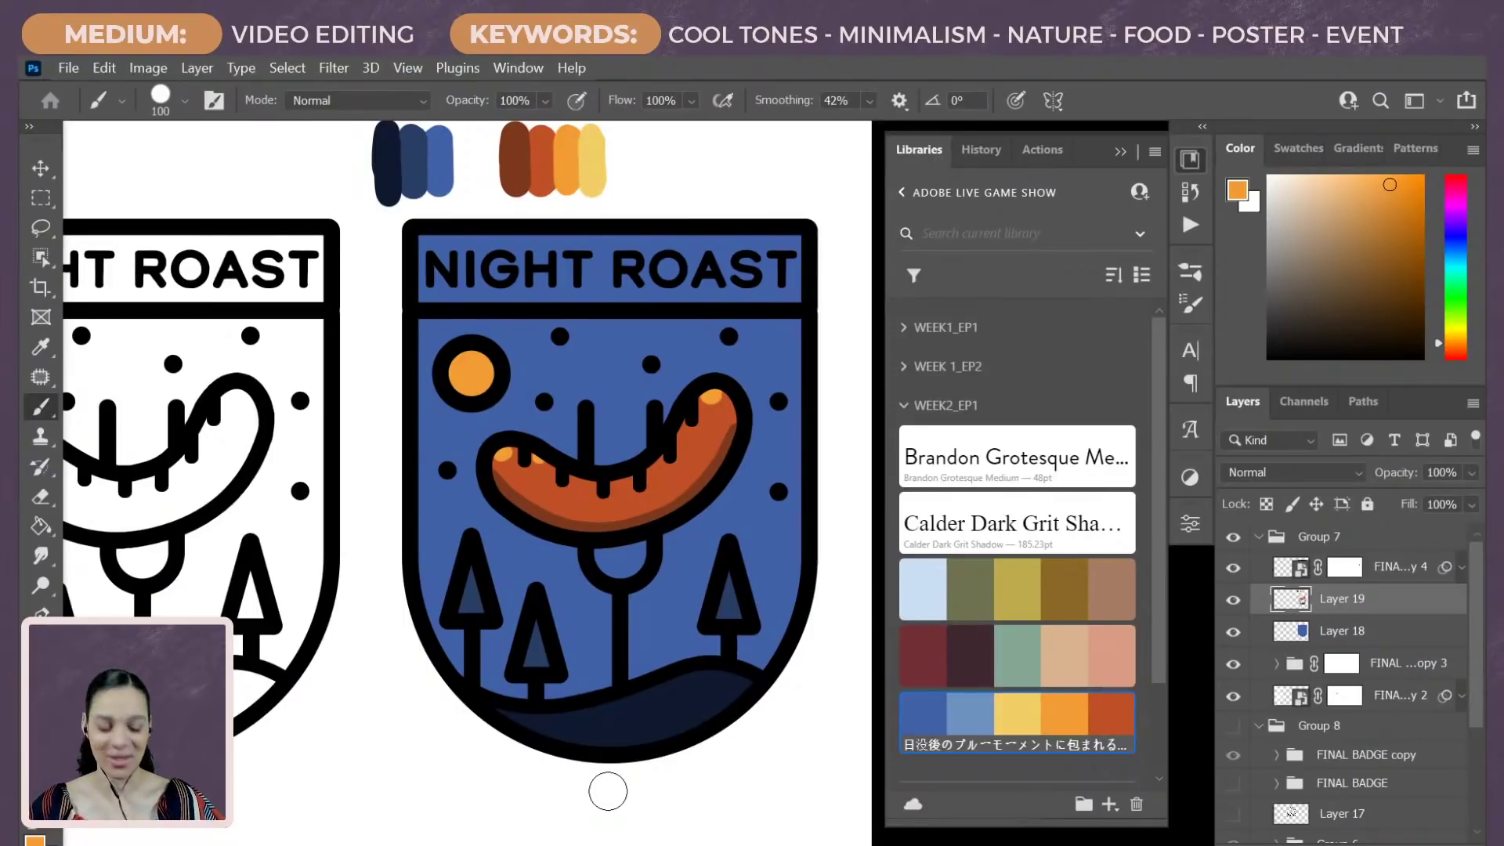
alt+click(702, 523)
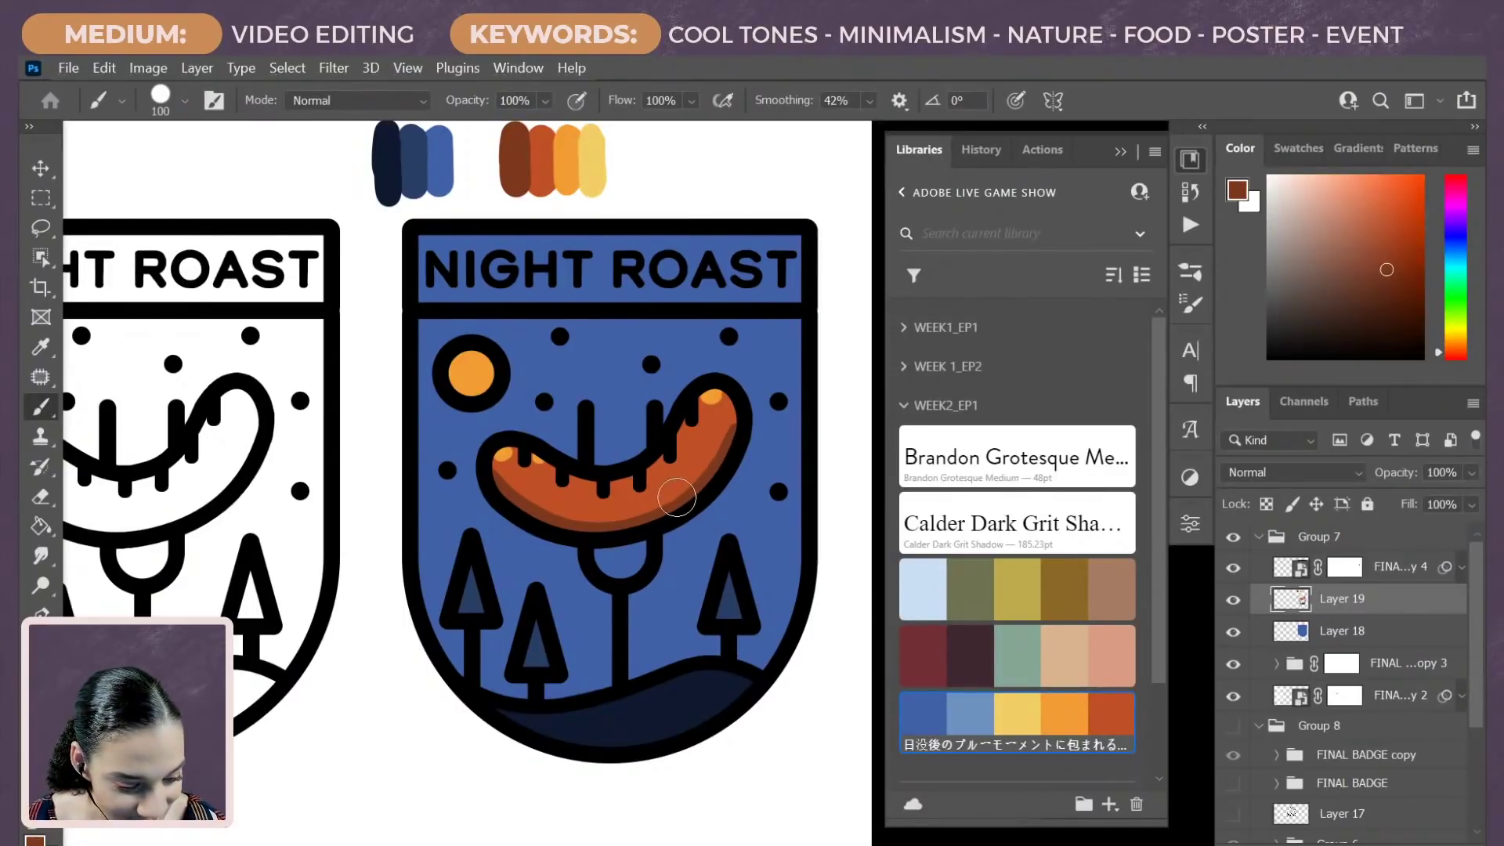
mouse_move(674, 499)
mouse_down()
mouse_move(729, 428)
mouse_move(694, 486)
mouse_up()
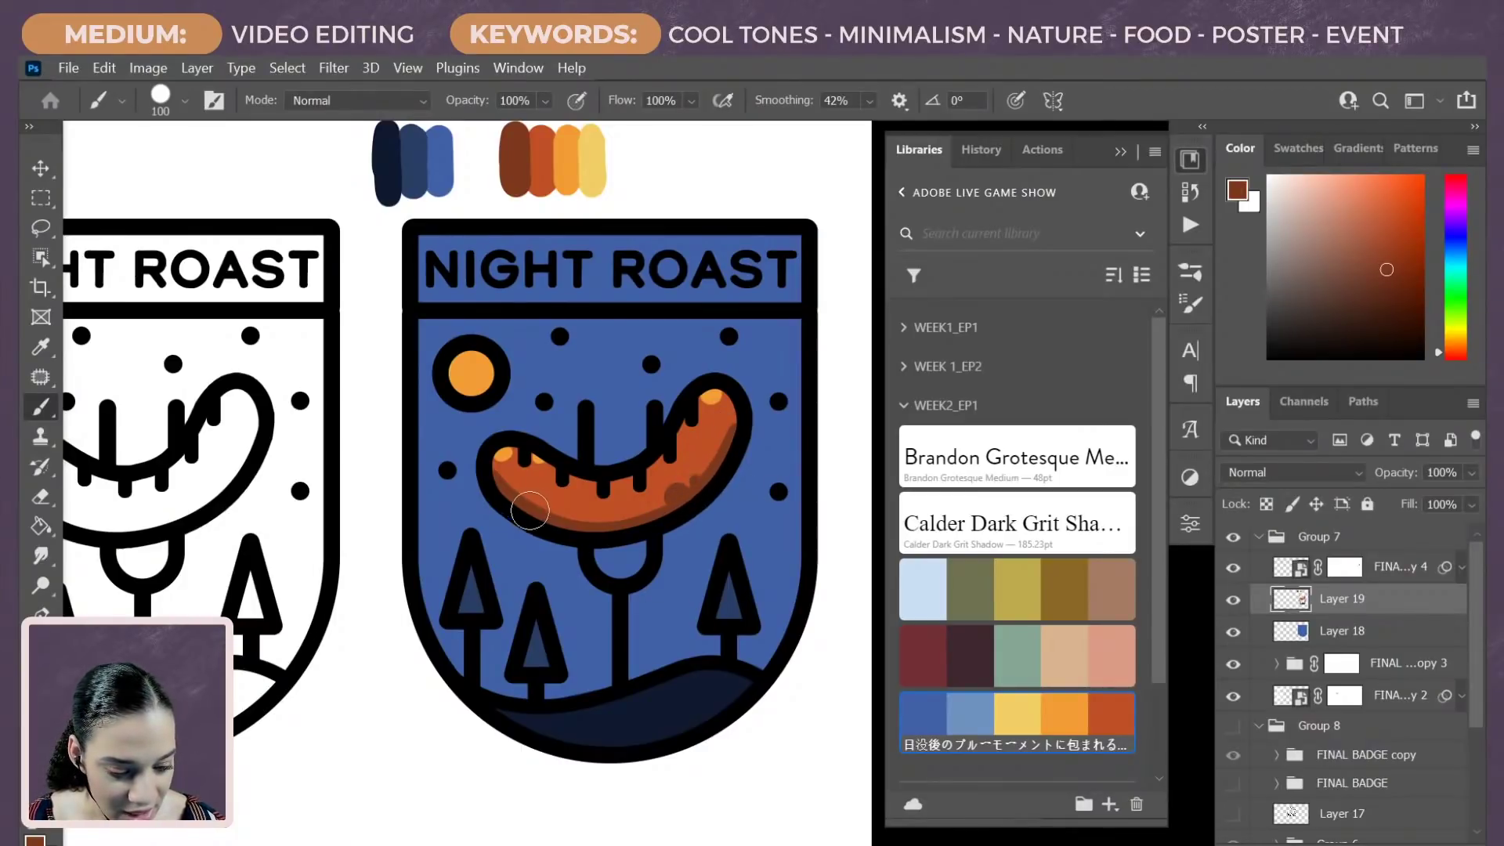
drag(537, 497, 536, 507)
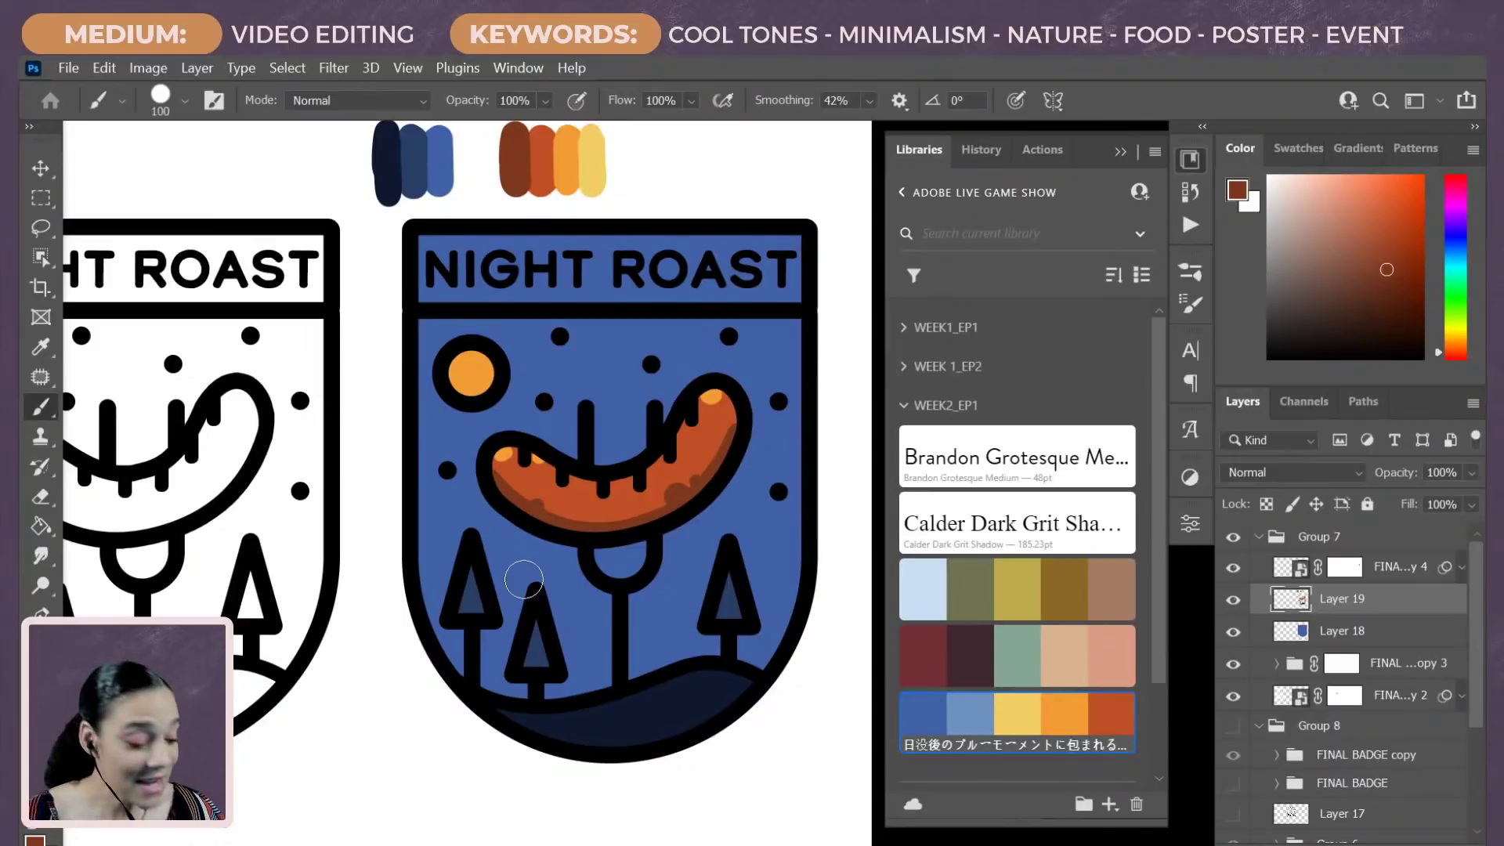
Step: Select Layer 18 and toggle its visibility to check that it holds the badge's blue background
click(1408, 628)
click(1232, 633)
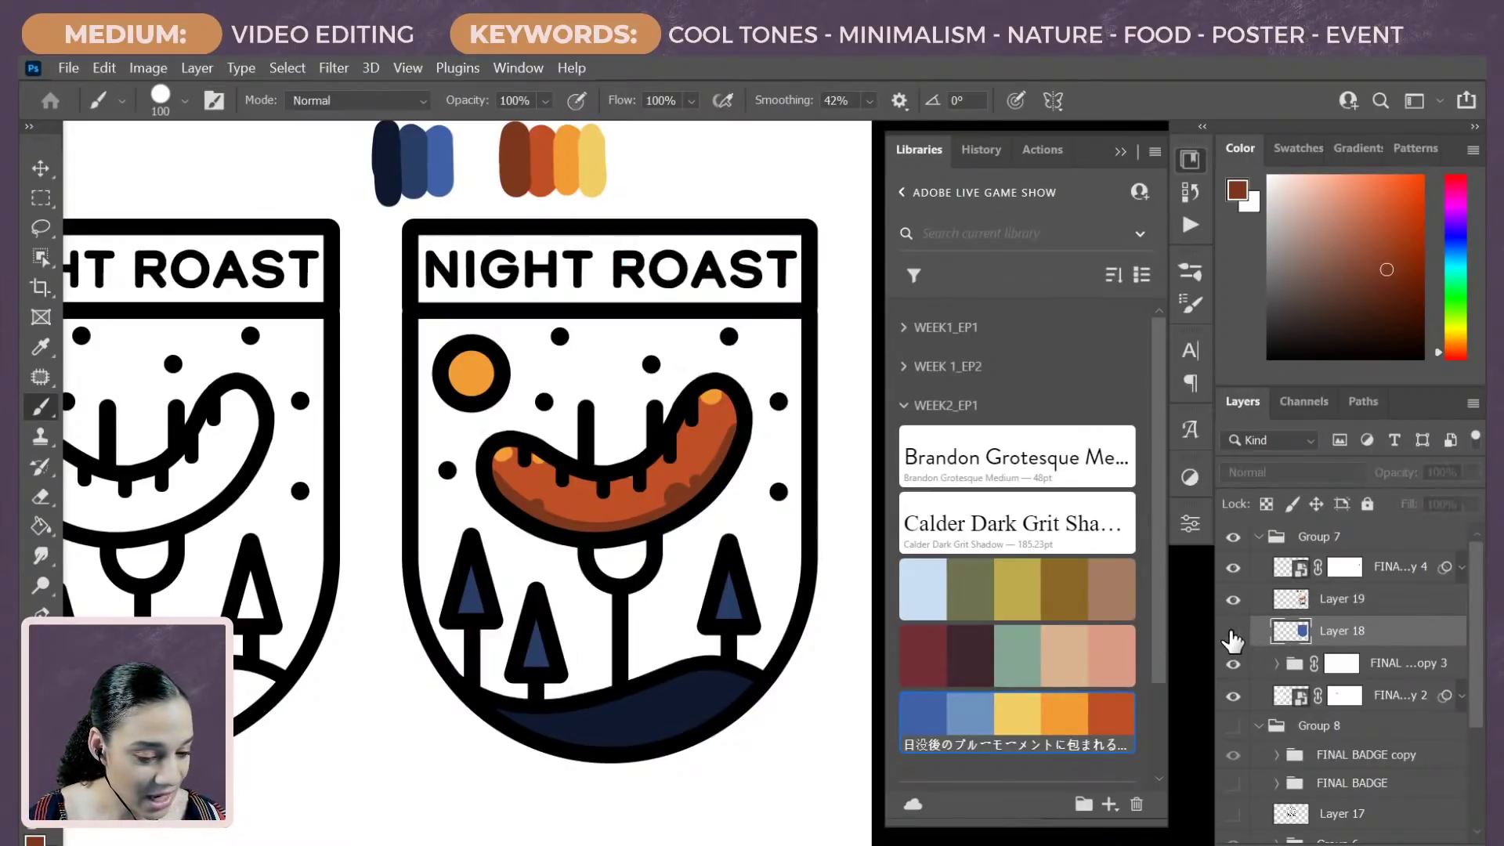
click(1233, 633)
click(1233, 632)
click(1232, 633)
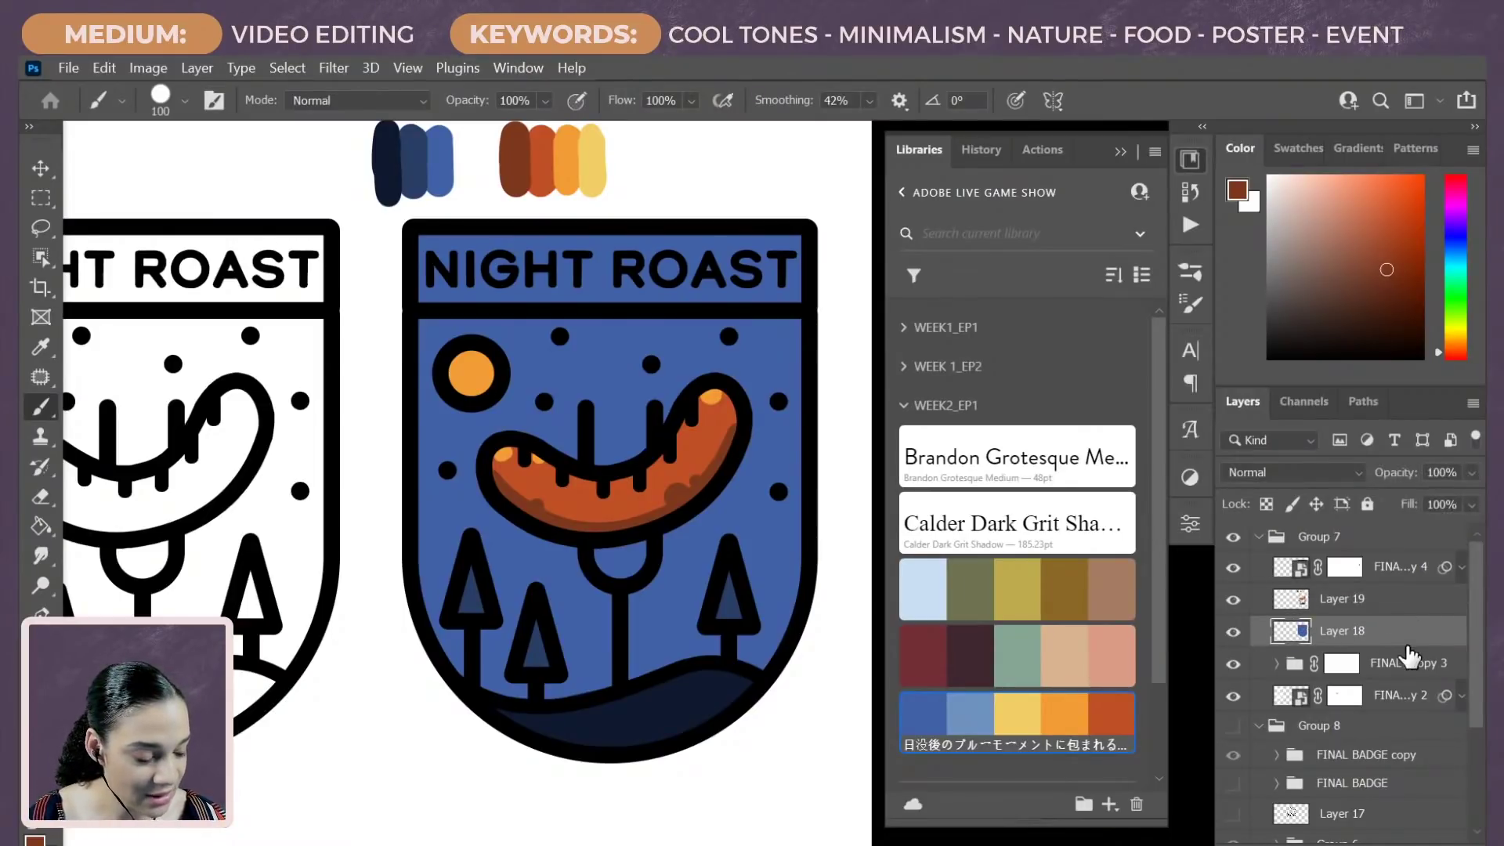
Step: Marquee-select the upper part of the rightmost badge and fill its background with near-black navy, replacing that with the middle blue swatch colour
click(40, 199)
drag(375, 235, 890, 414)
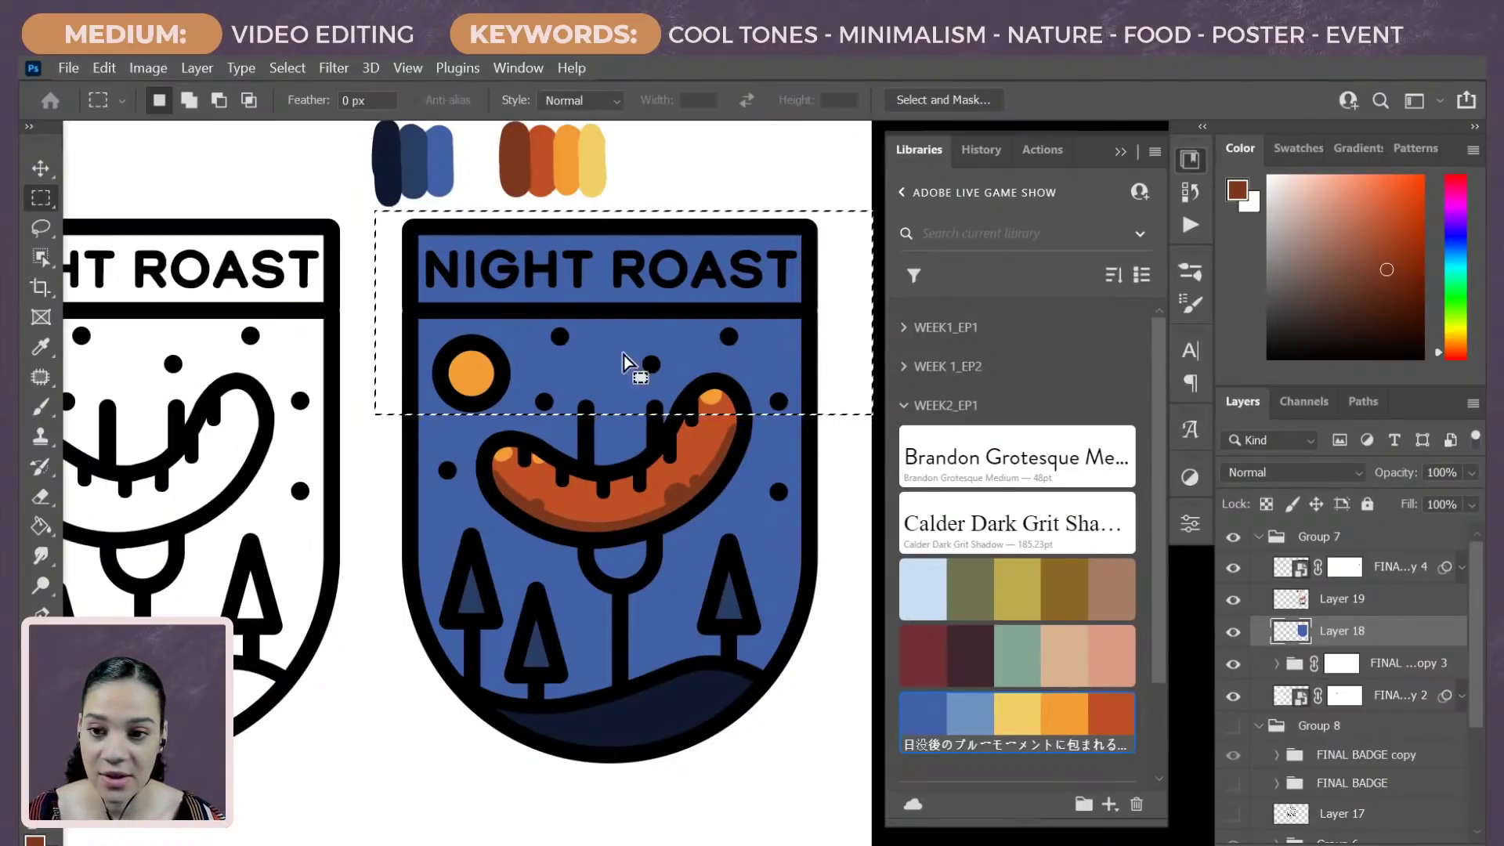
click(40, 526)
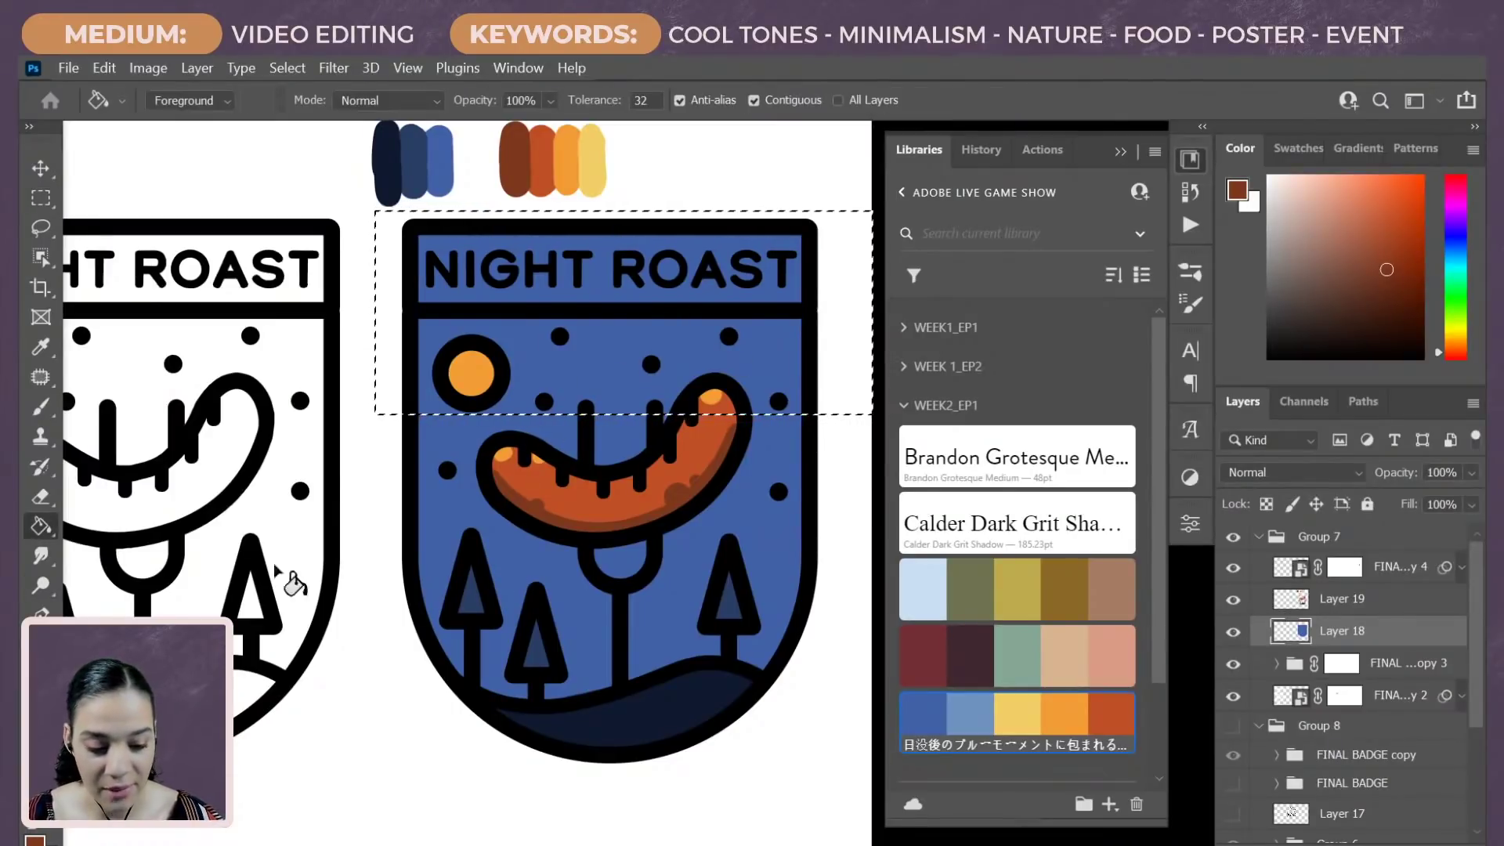
alt+click(389, 143)
click(657, 351)
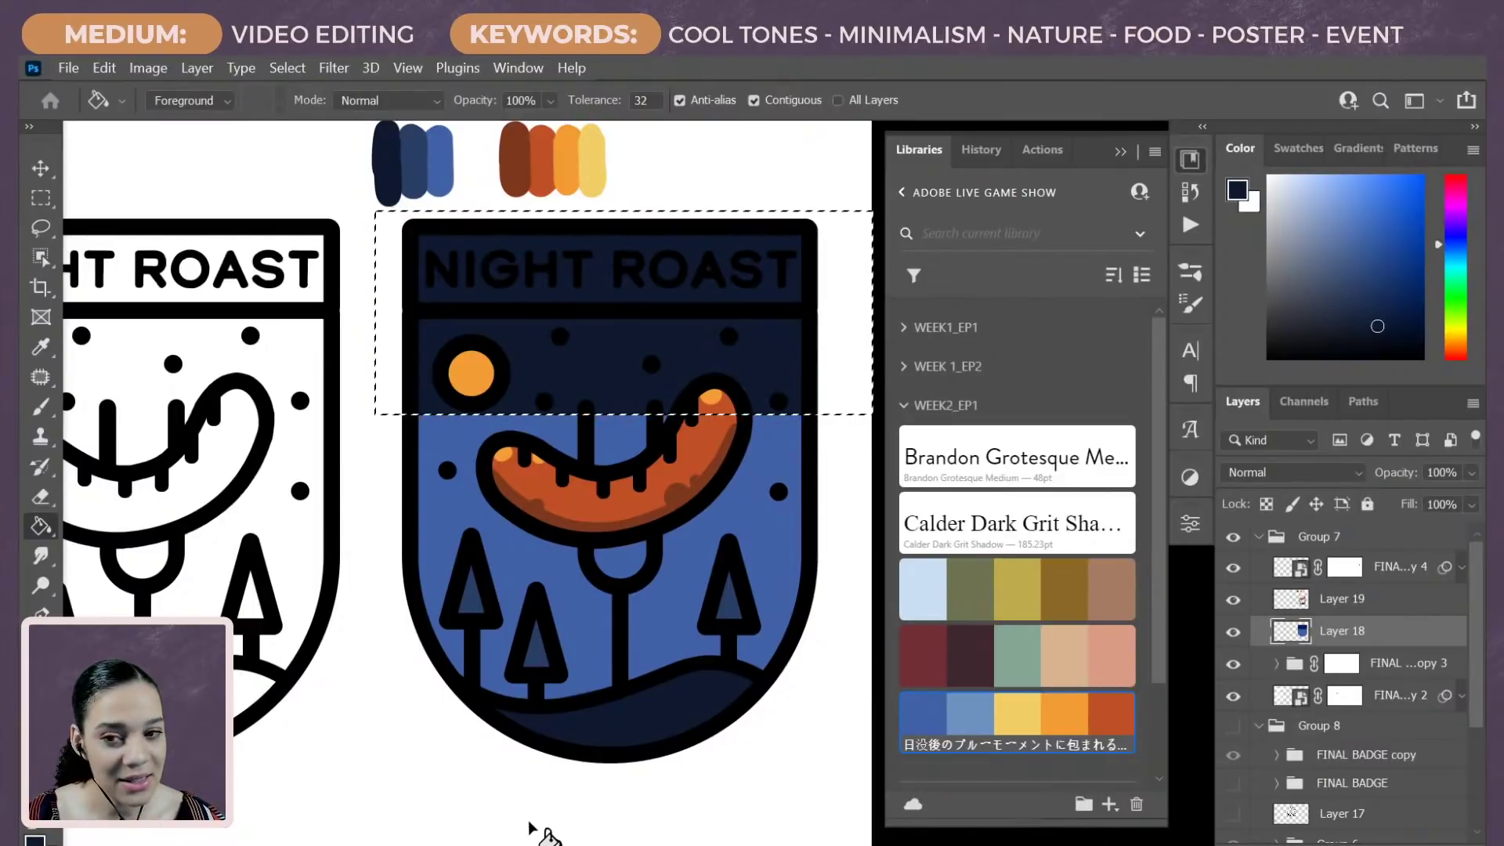
alt+click(419, 144)
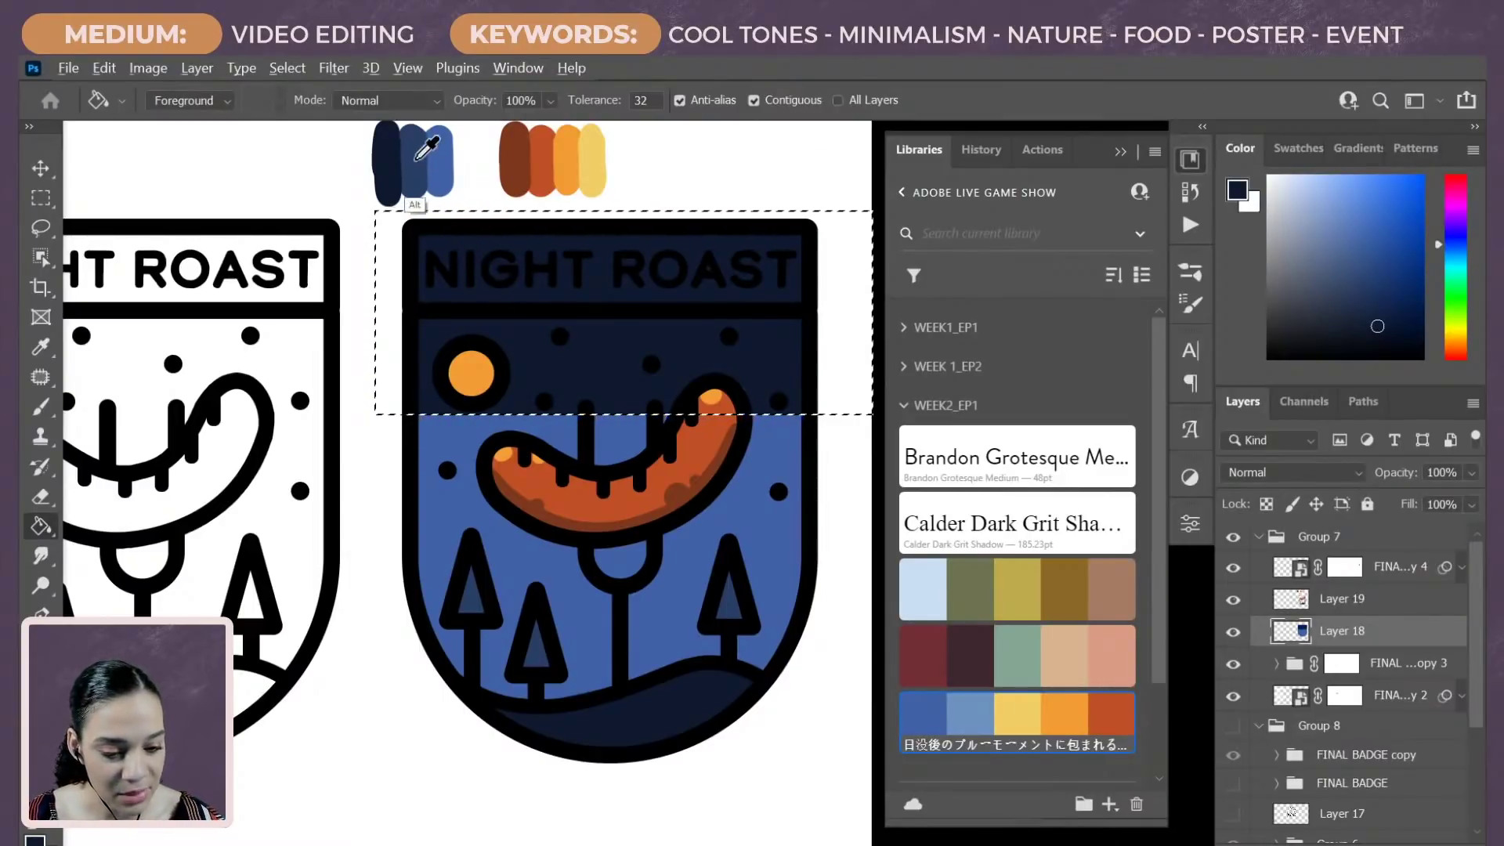
click(714, 362)
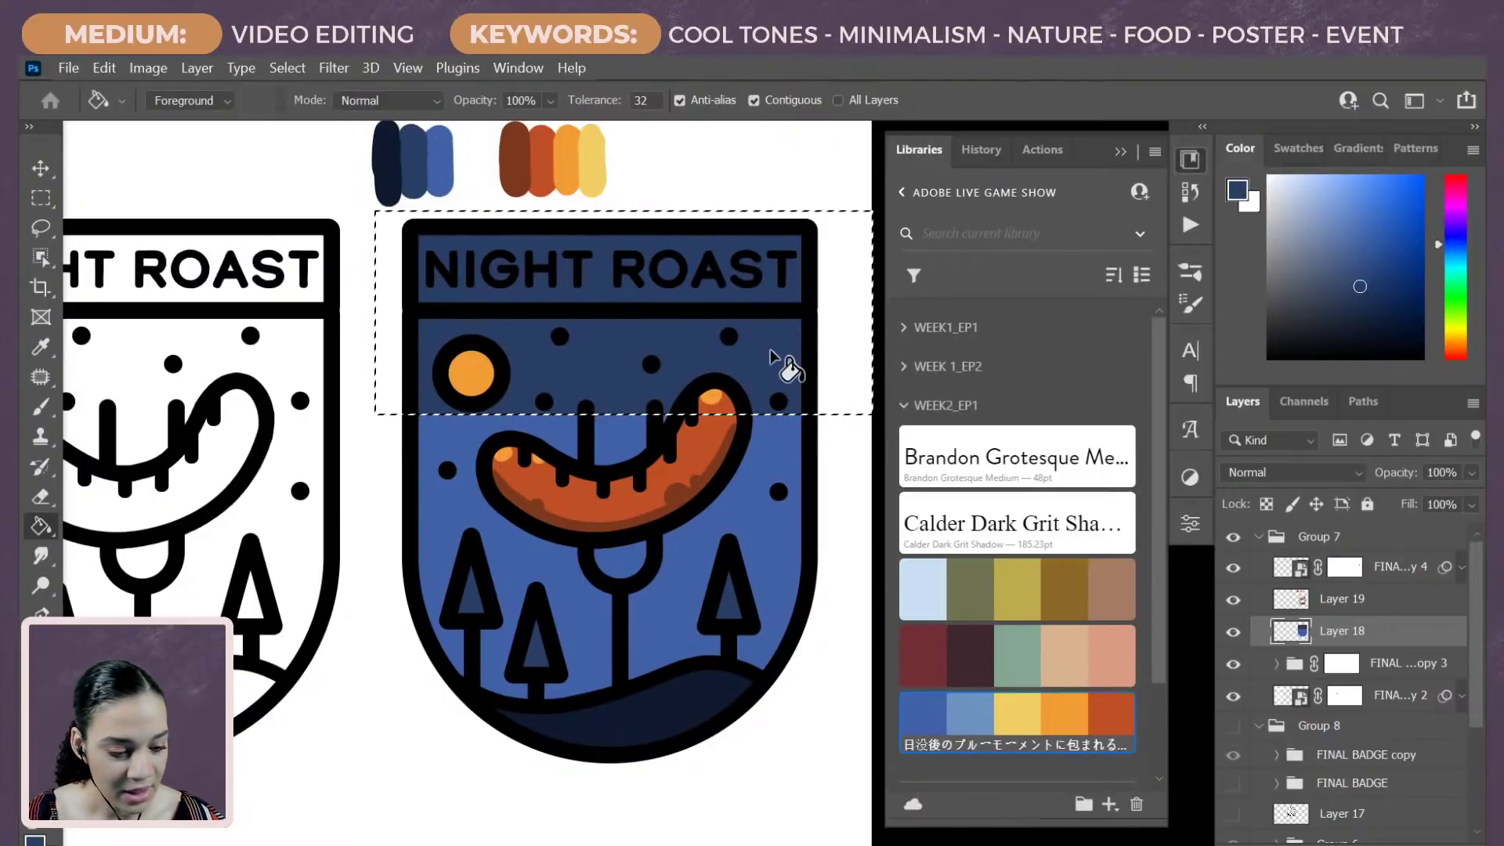
Step: Marquee-select the lower part of the rightmost badge and fill its sky on Layer 18 with a lighter blue than the middle band
click(40, 200)
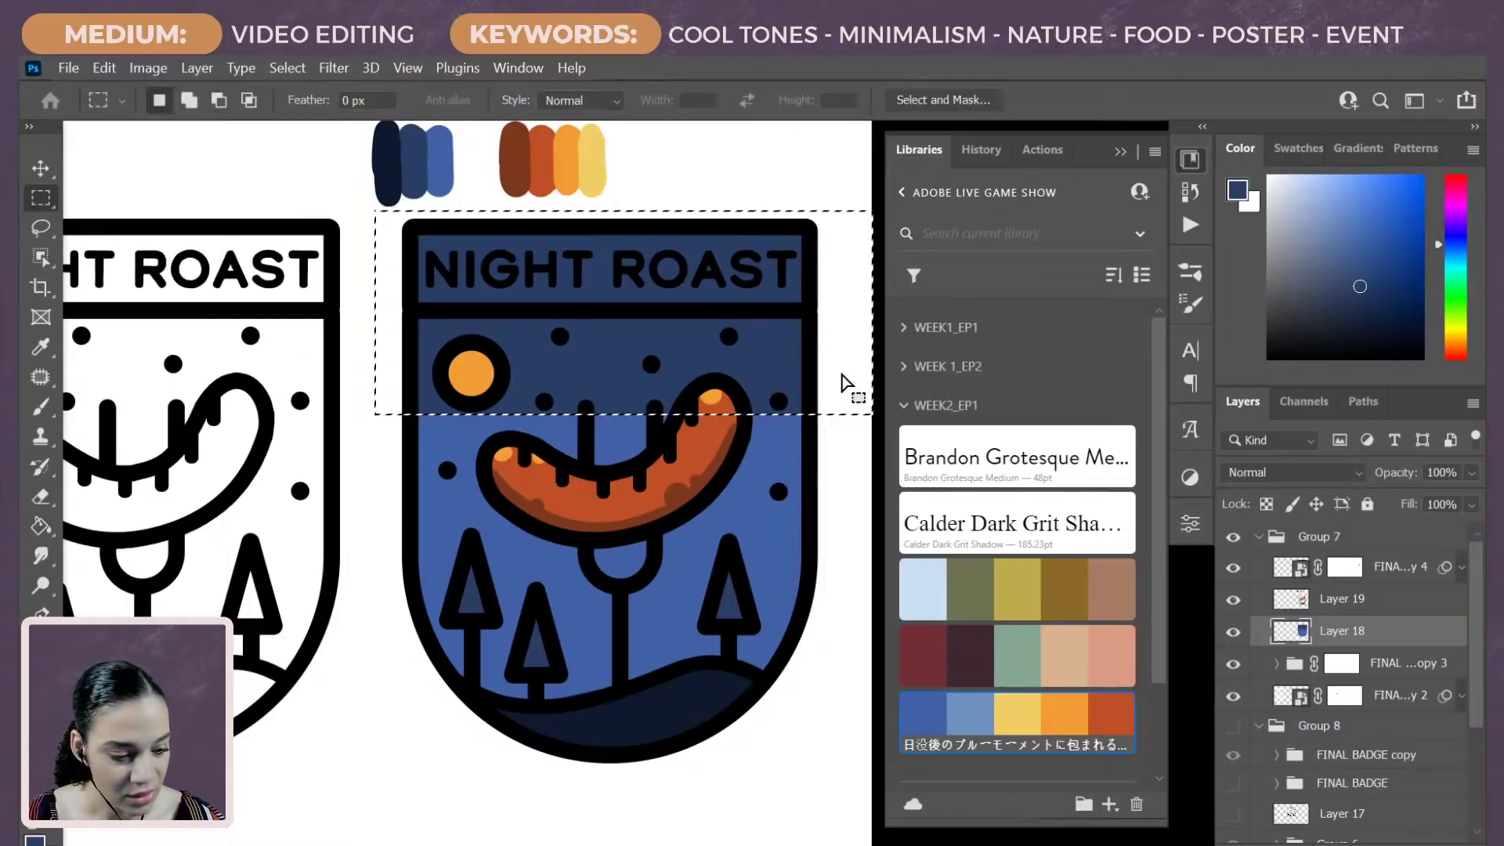
drag(845, 388, 827, 712)
key(alt)
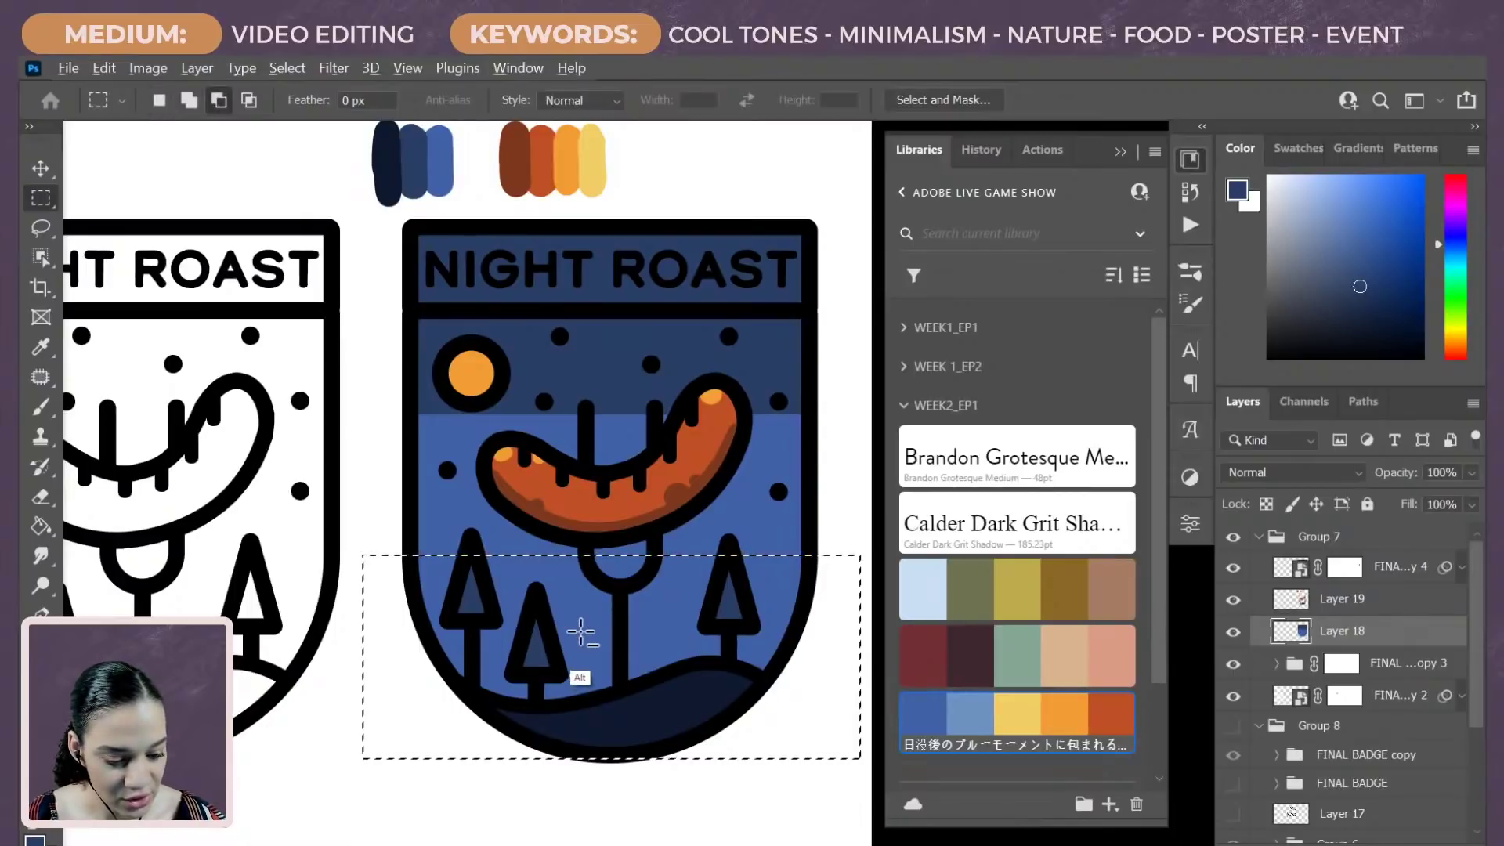
click(41, 526)
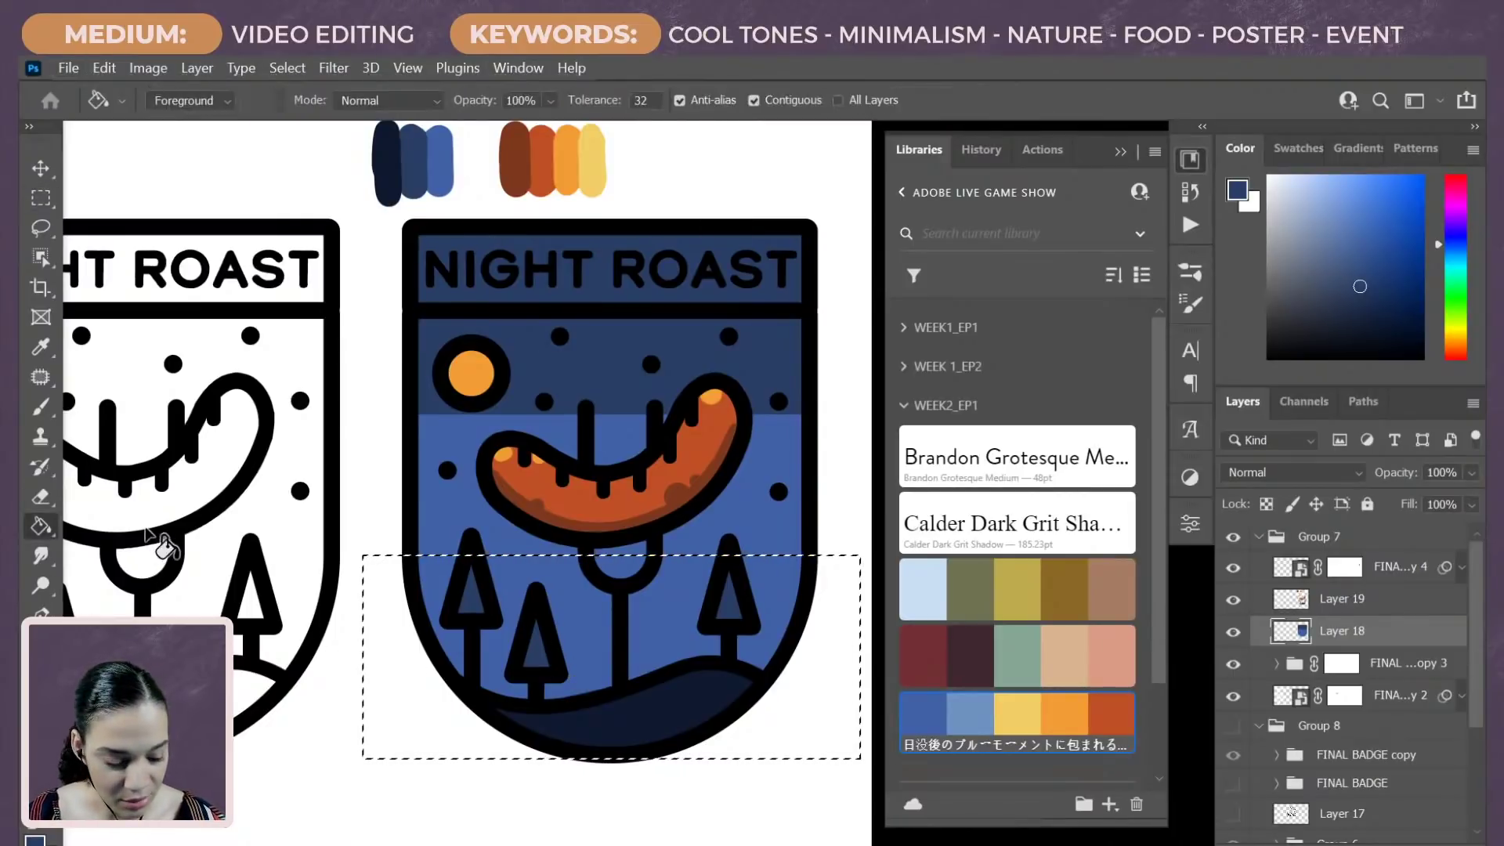
alt+click(594, 619)
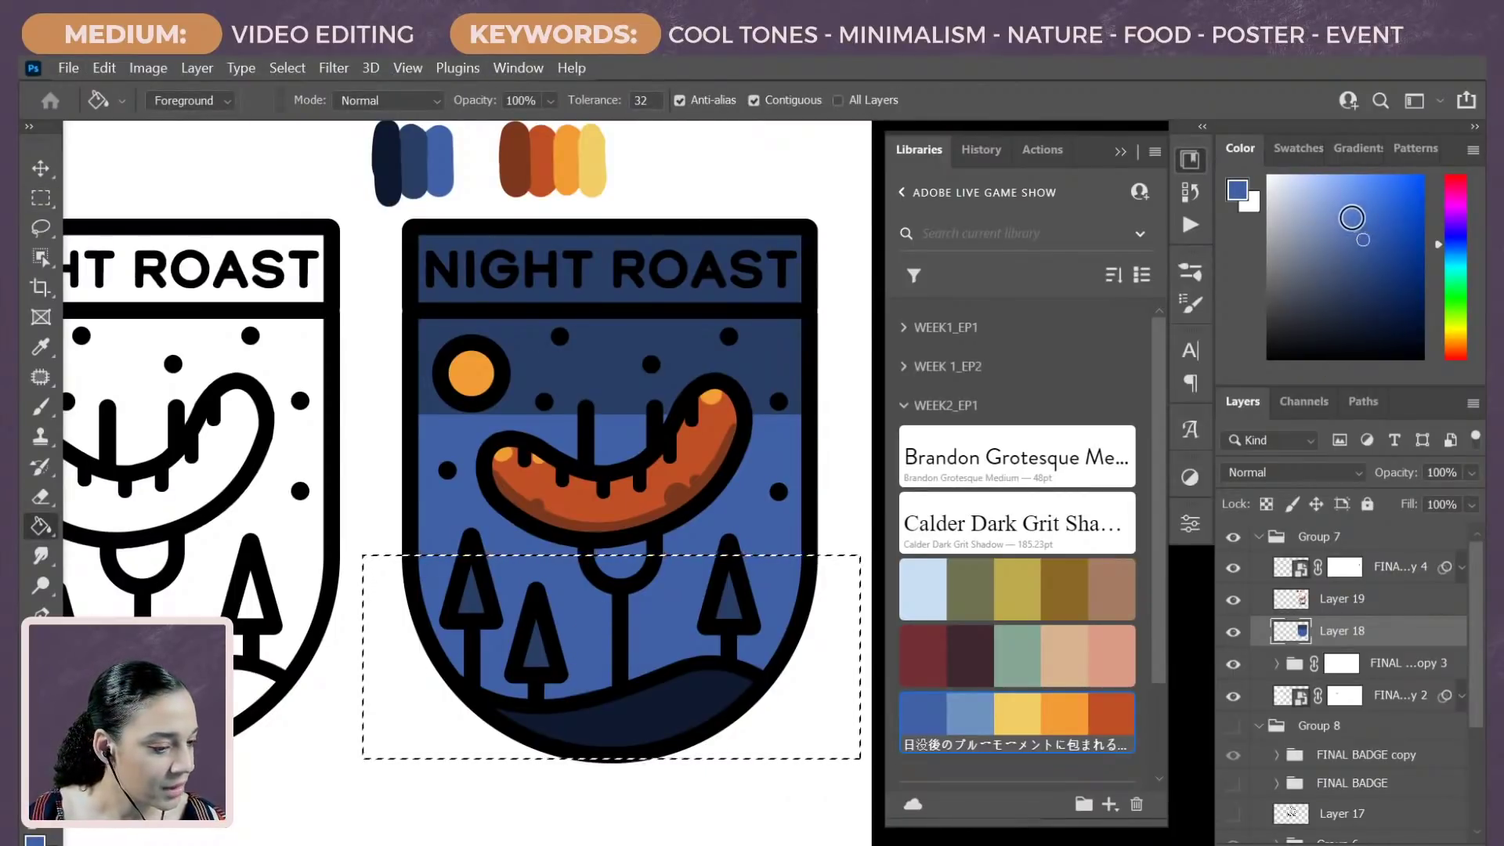
click(1348, 218)
click(688, 631)
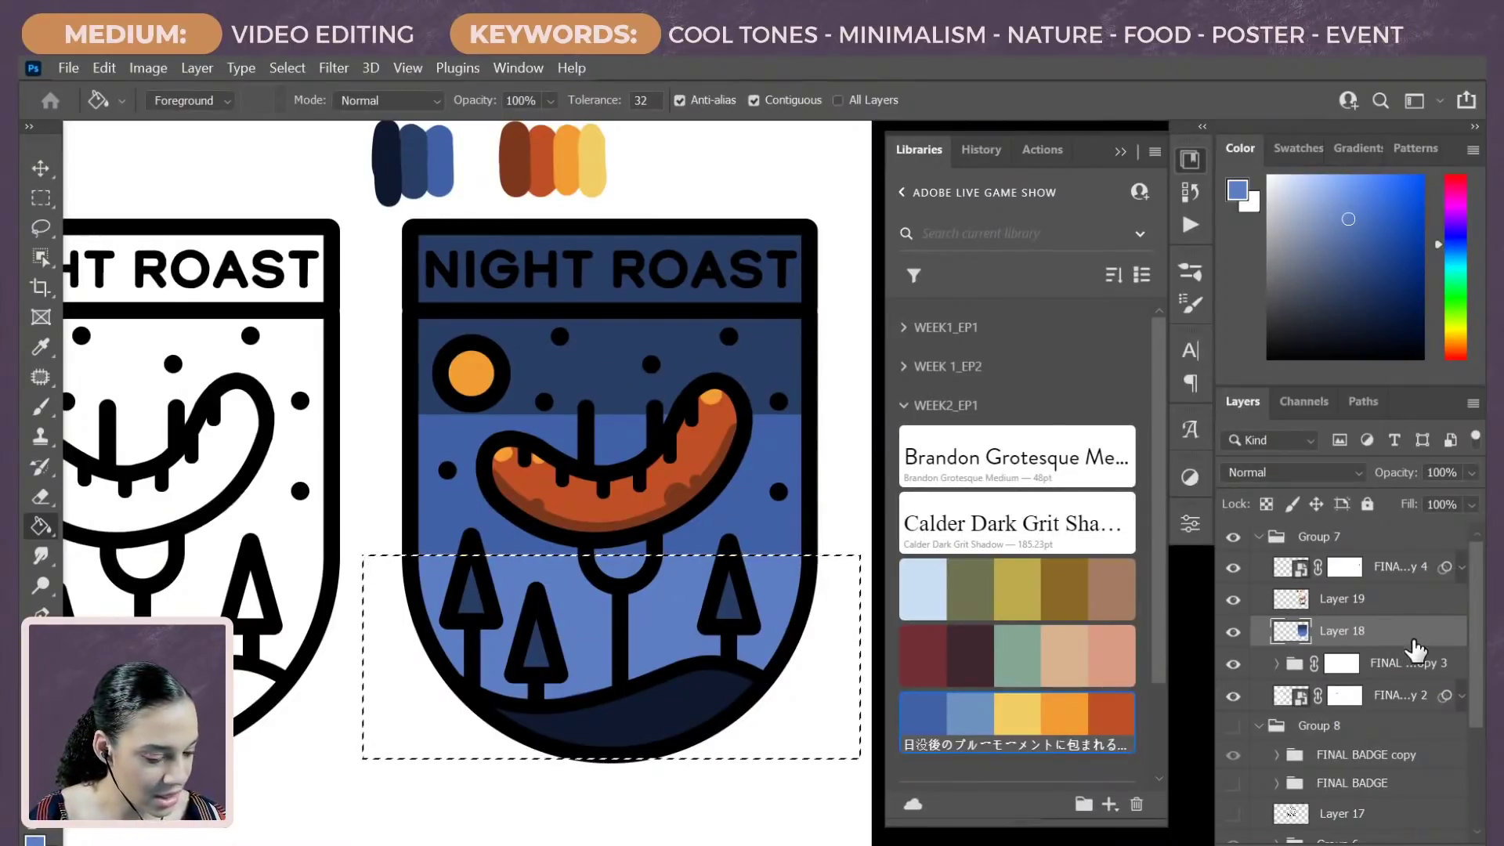
key(ctrl+d)
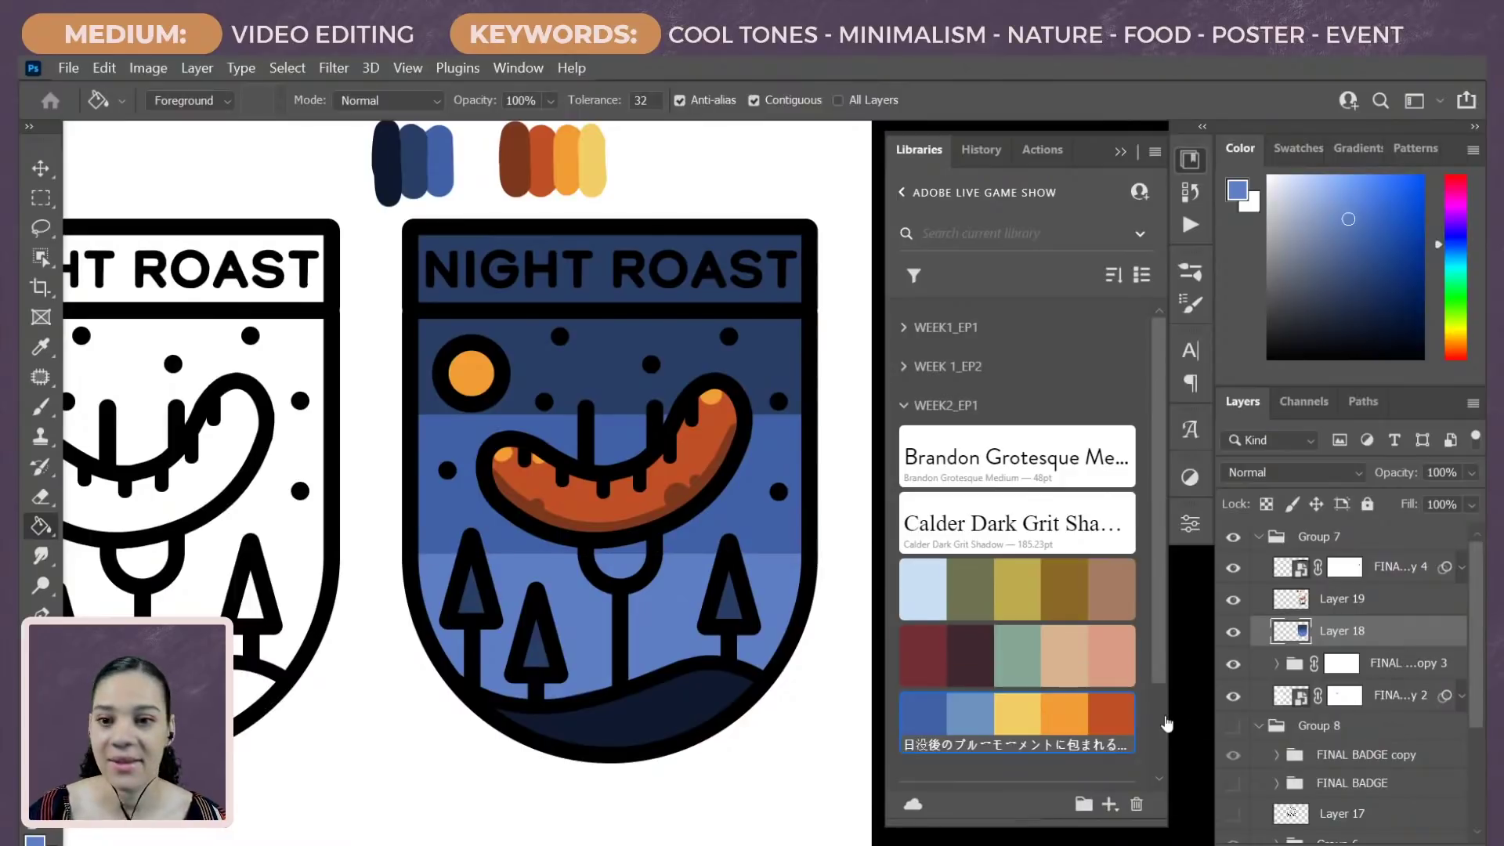
key(ctrl+minus)
key(ctrl+plus)
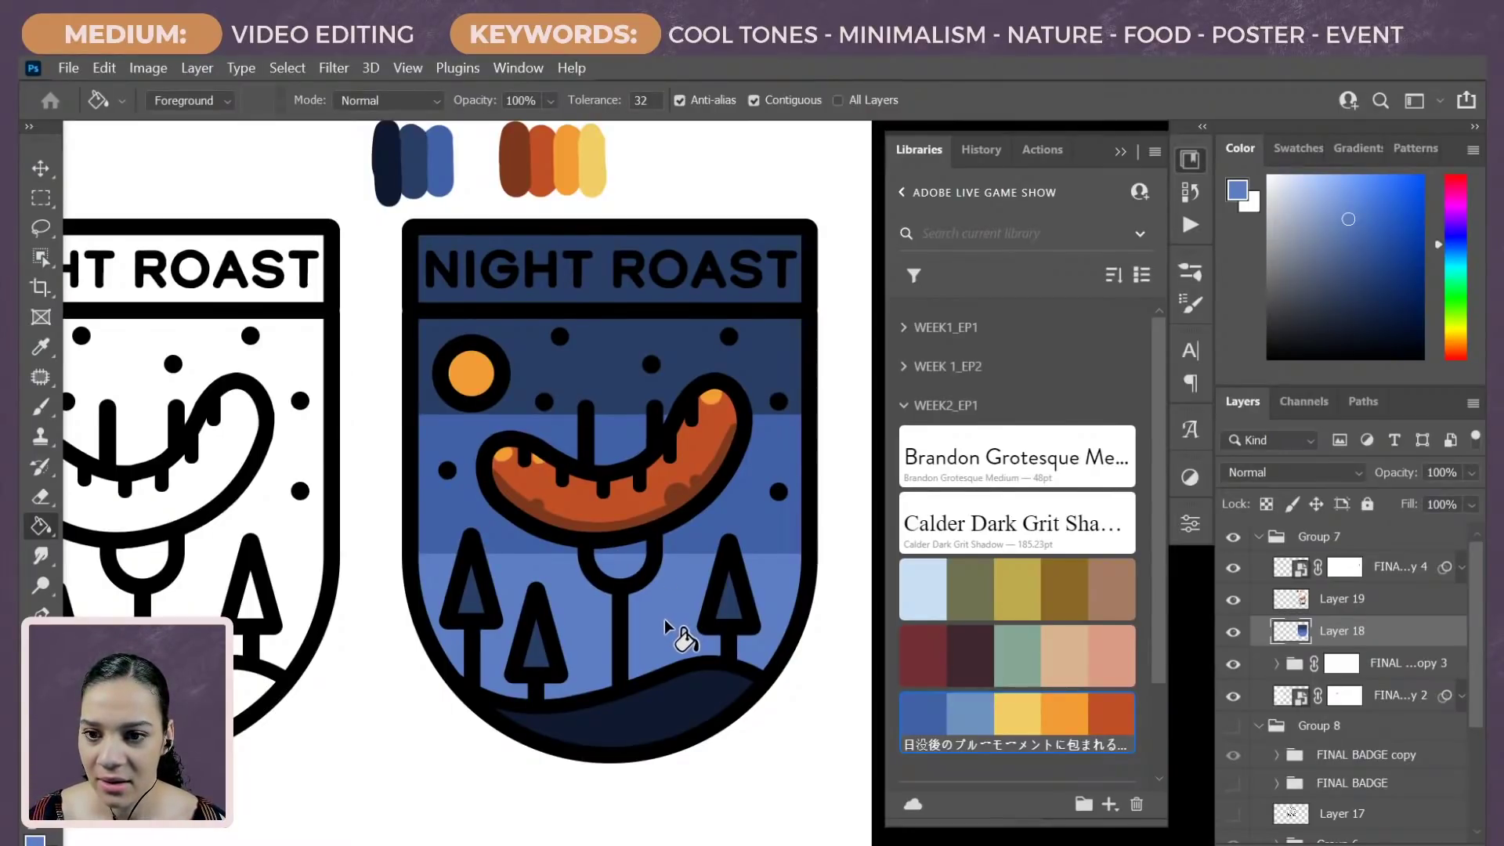
Step: Paint the NIGHT ROAST banner on Layer 19 with the moon's orange and add a yellow highlight along the moon's upper edge
alt+click(473, 368)
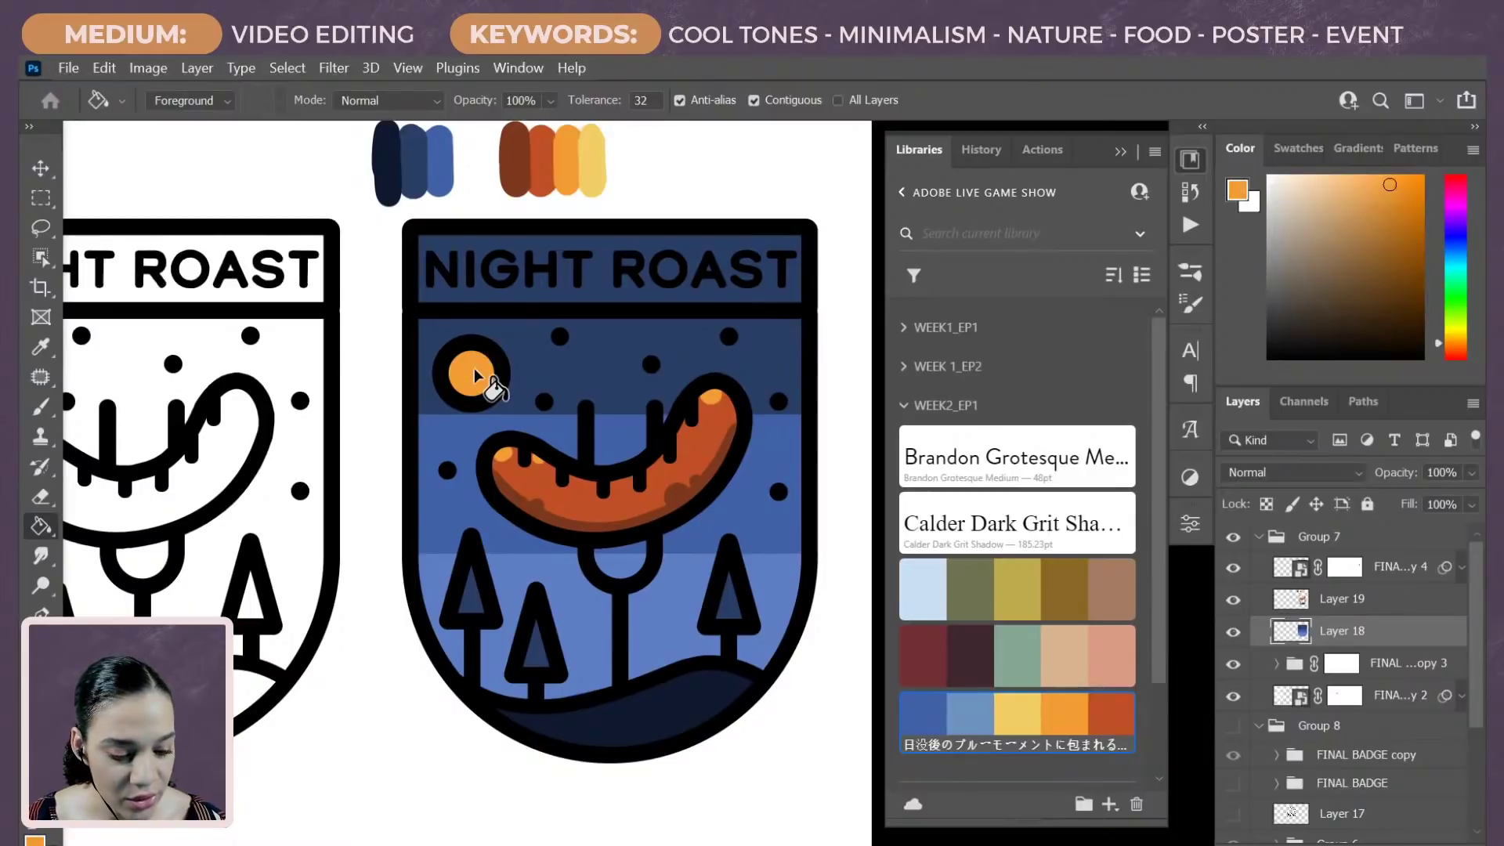
key(b)
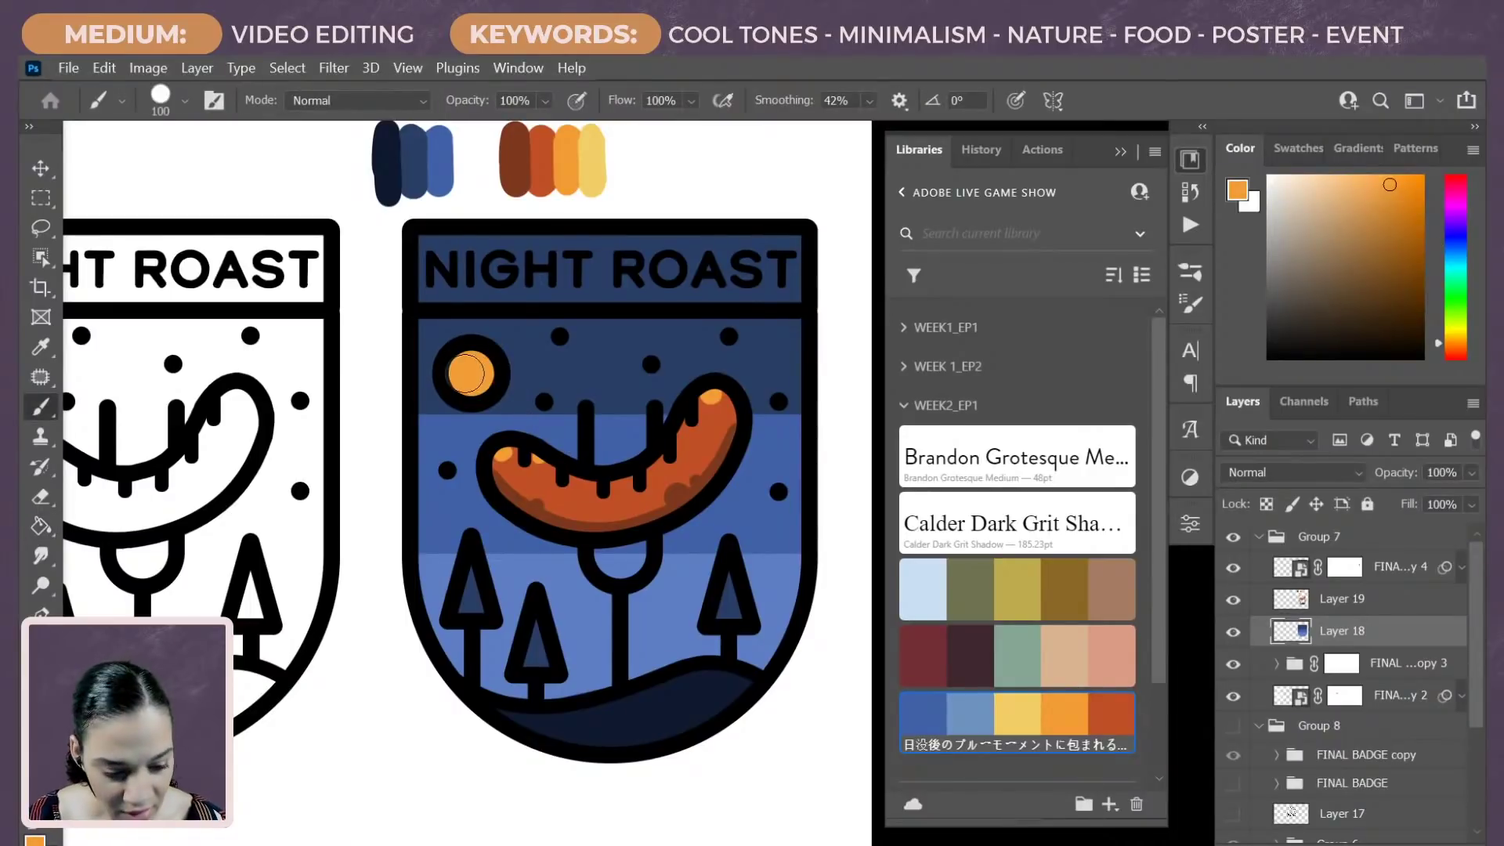
click(1384, 604)
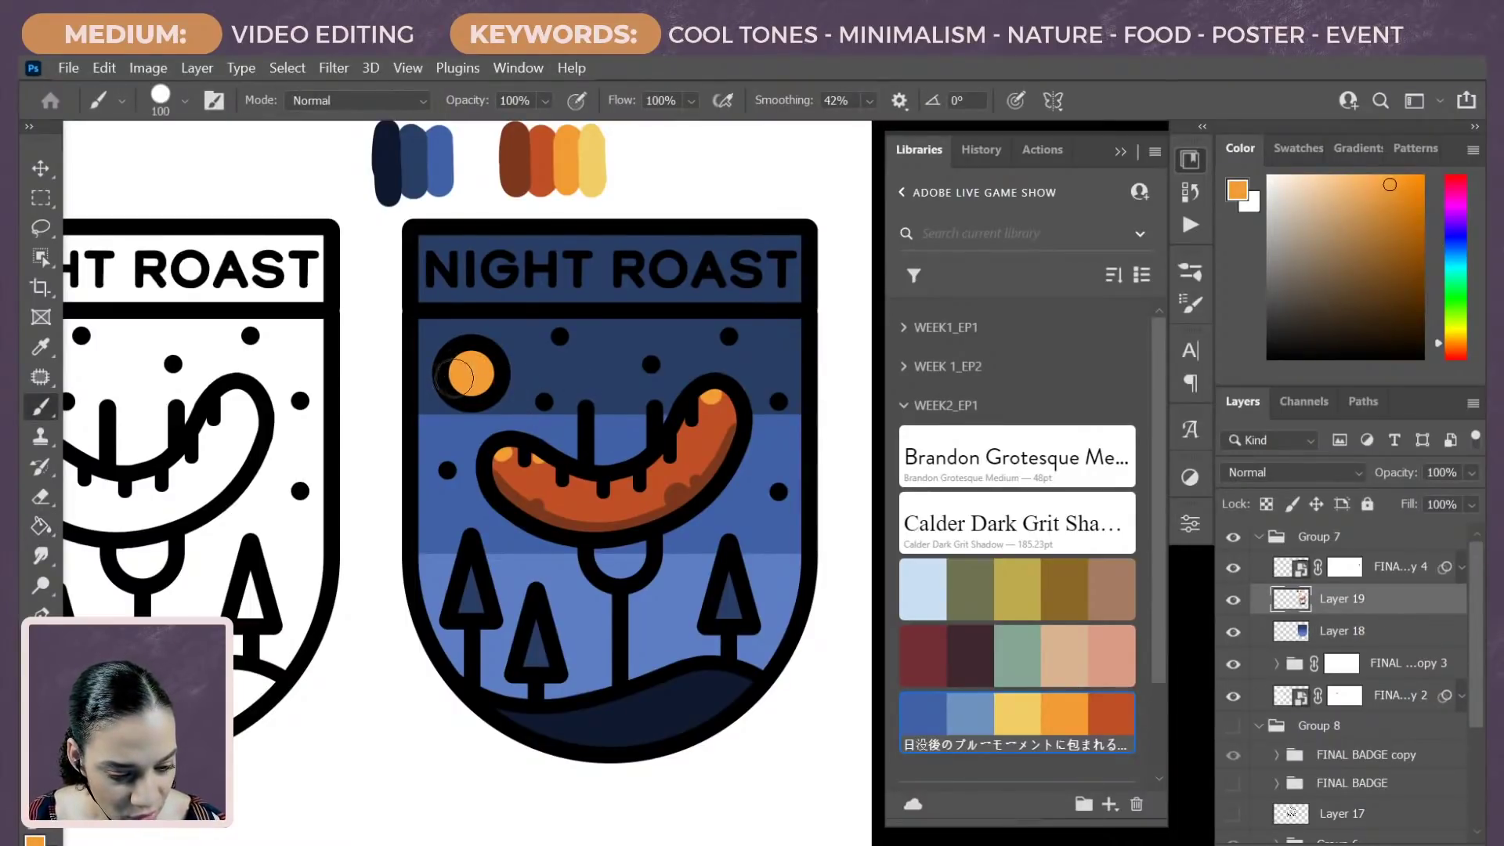
mouse_move(427, 236)
mouse_down()
mouse_move(431, 296)
mouse_move(791, 292)
mouse_move(788, 244)
mouse_move(433, 246)
mouse_move(452, 263)
mouse_move(781, 258)
mouse_up()
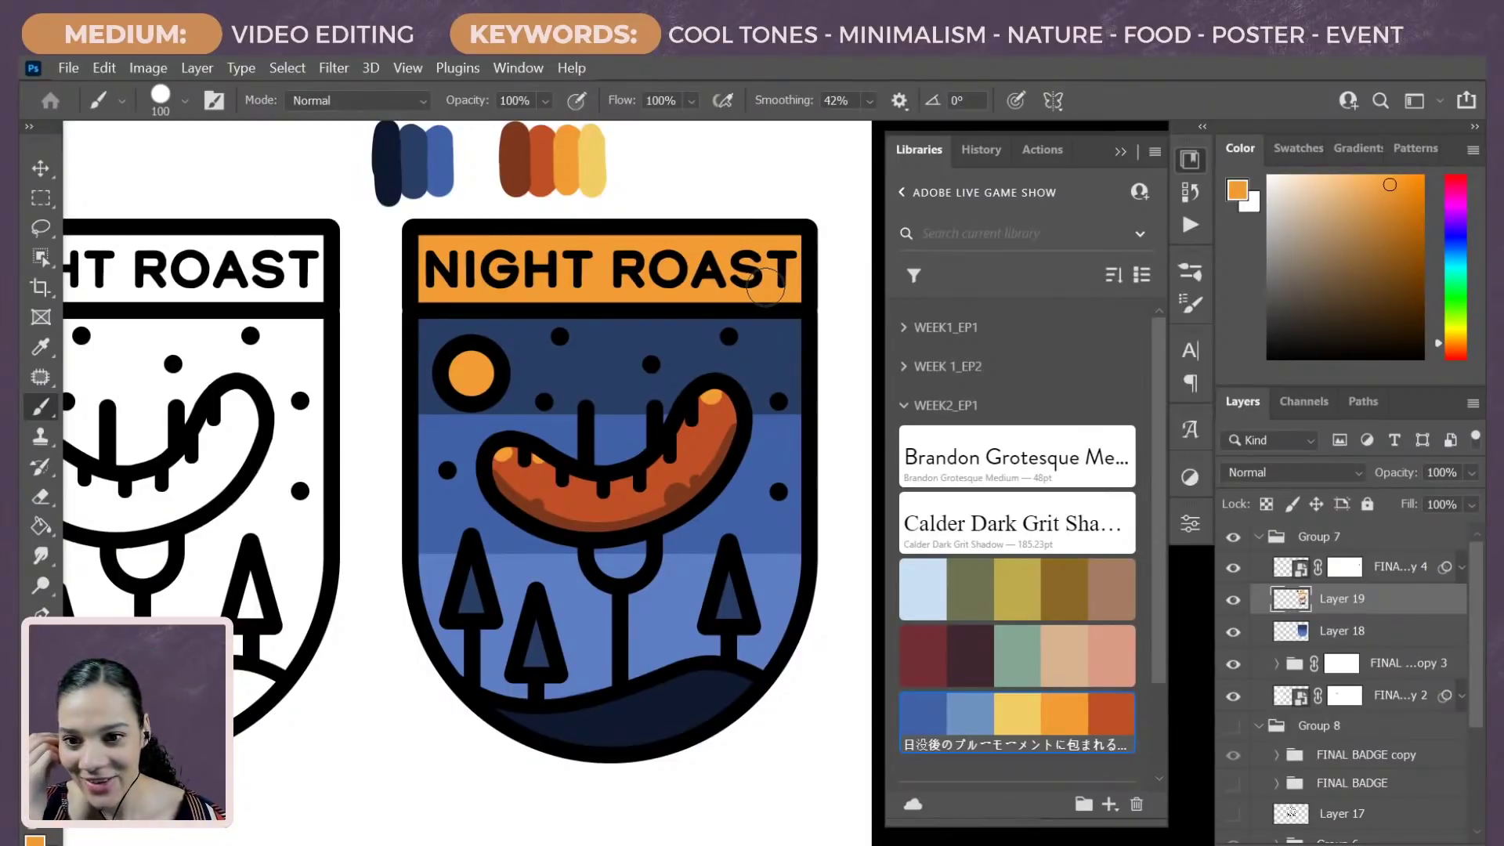
alt+click(592, 161)
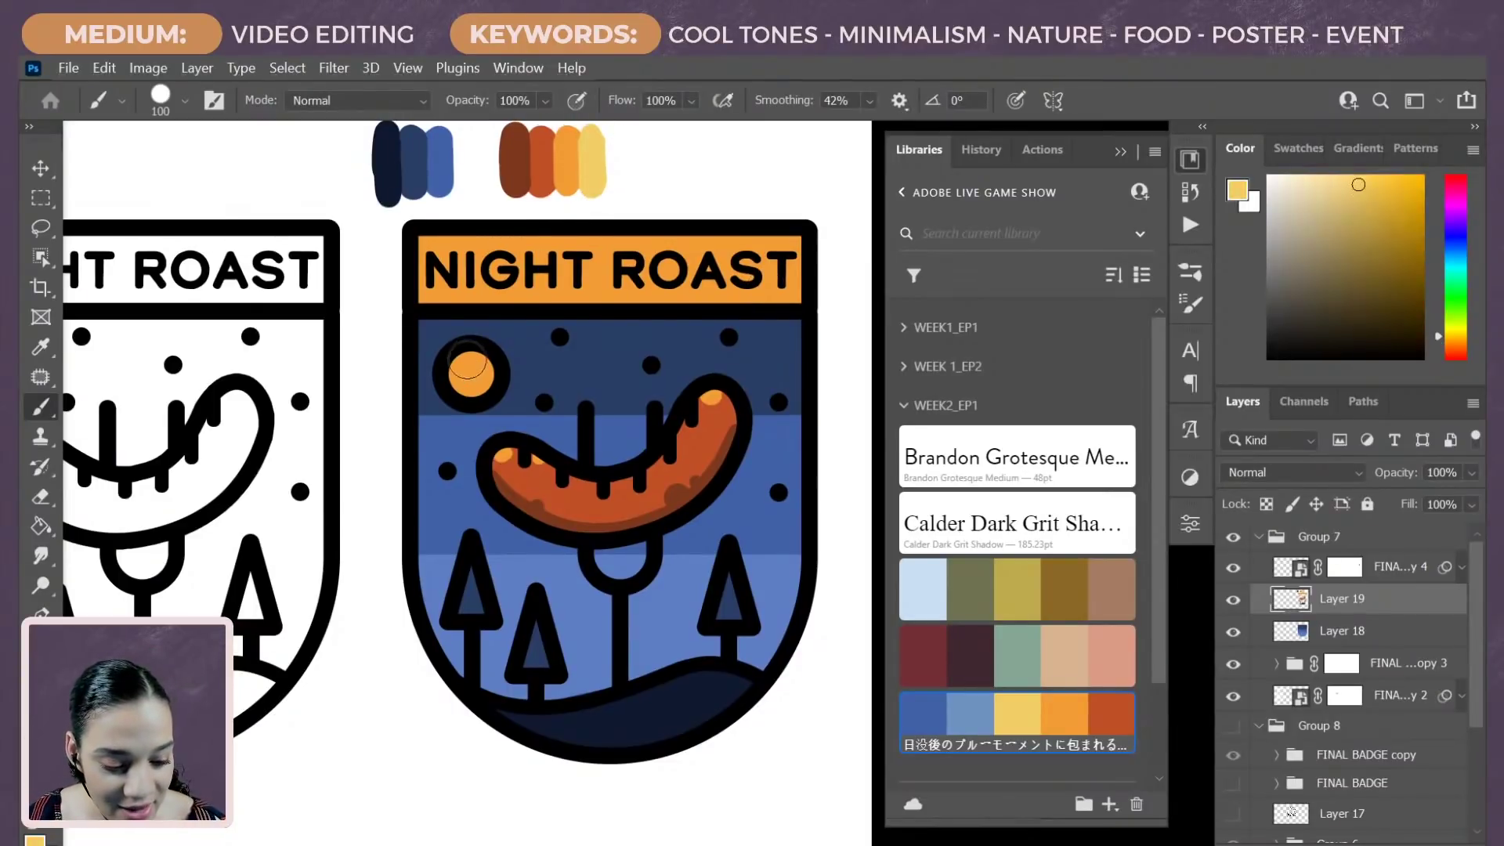
drag(461, 354, 485, 356)
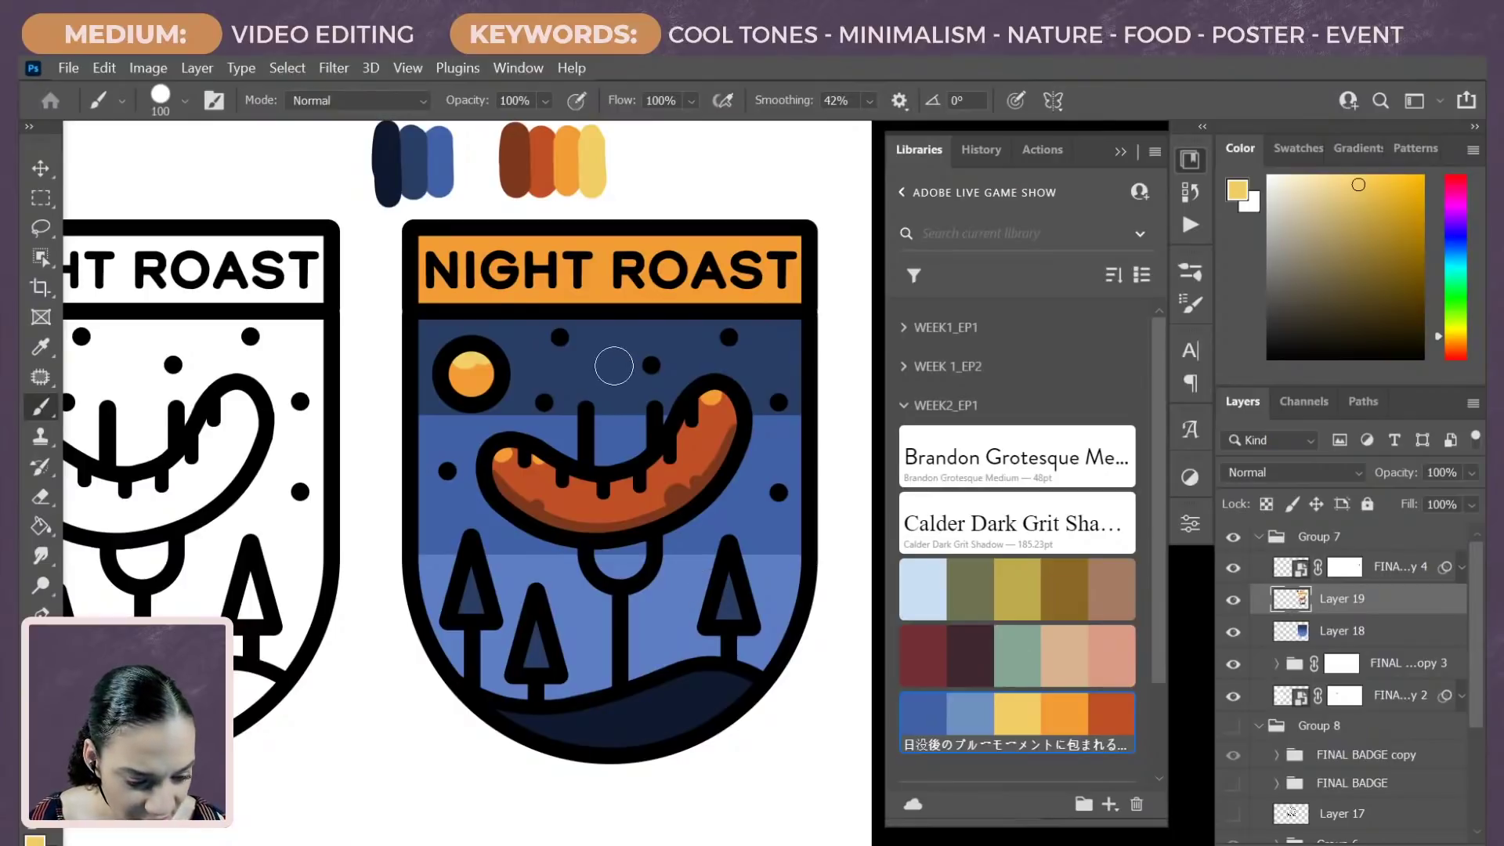
Step: Extend the dark blue top sky band slightly downward on Layer 18 by filling a marquee selection, undoing the fill made on Layer 19
click(42, 201)
drag(397, 257, 847, 421)
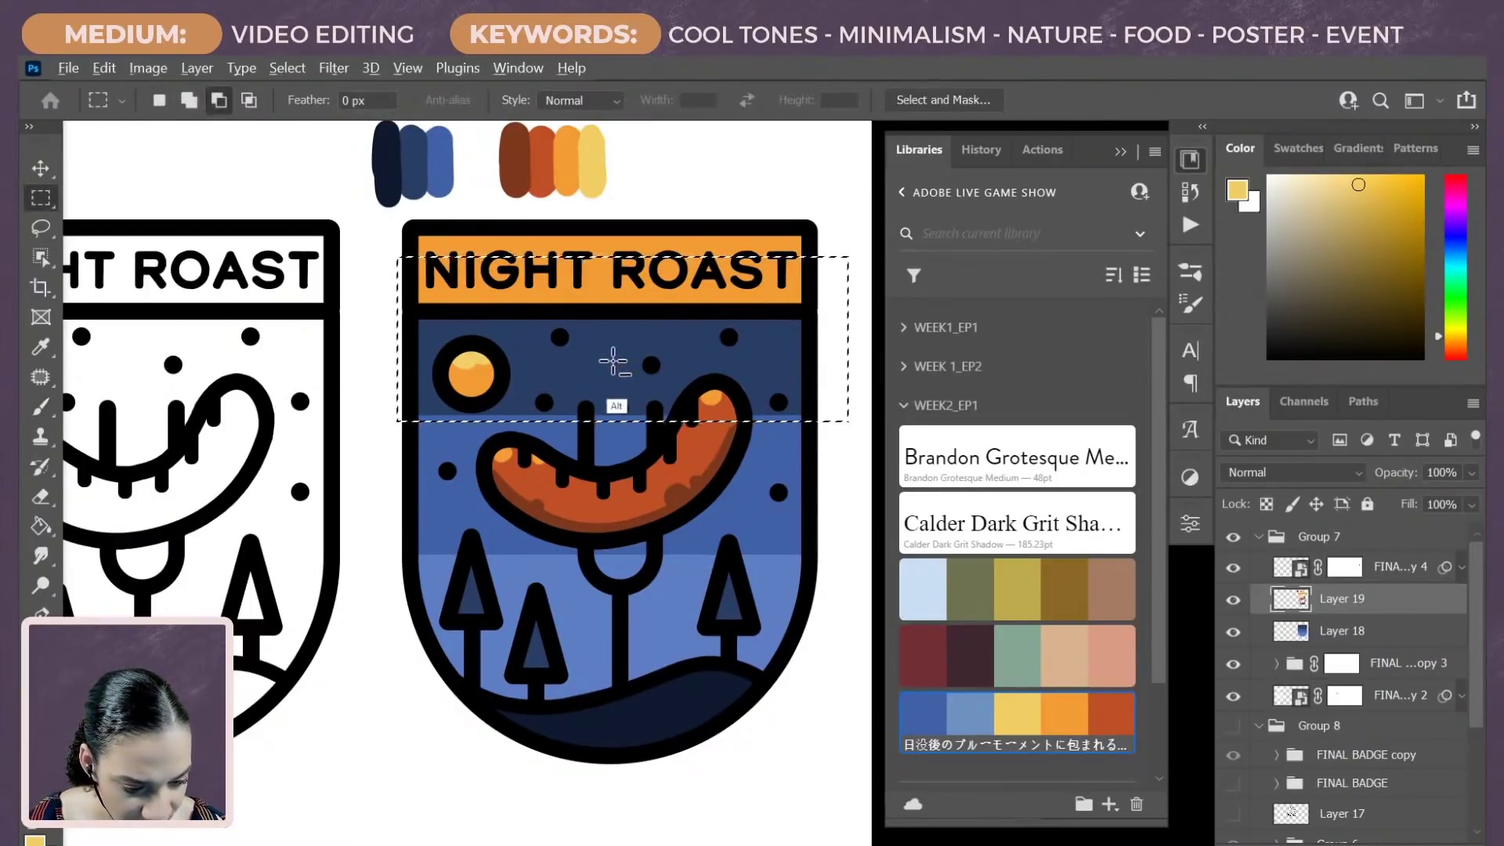
key(g)
alt+click(583, 395)
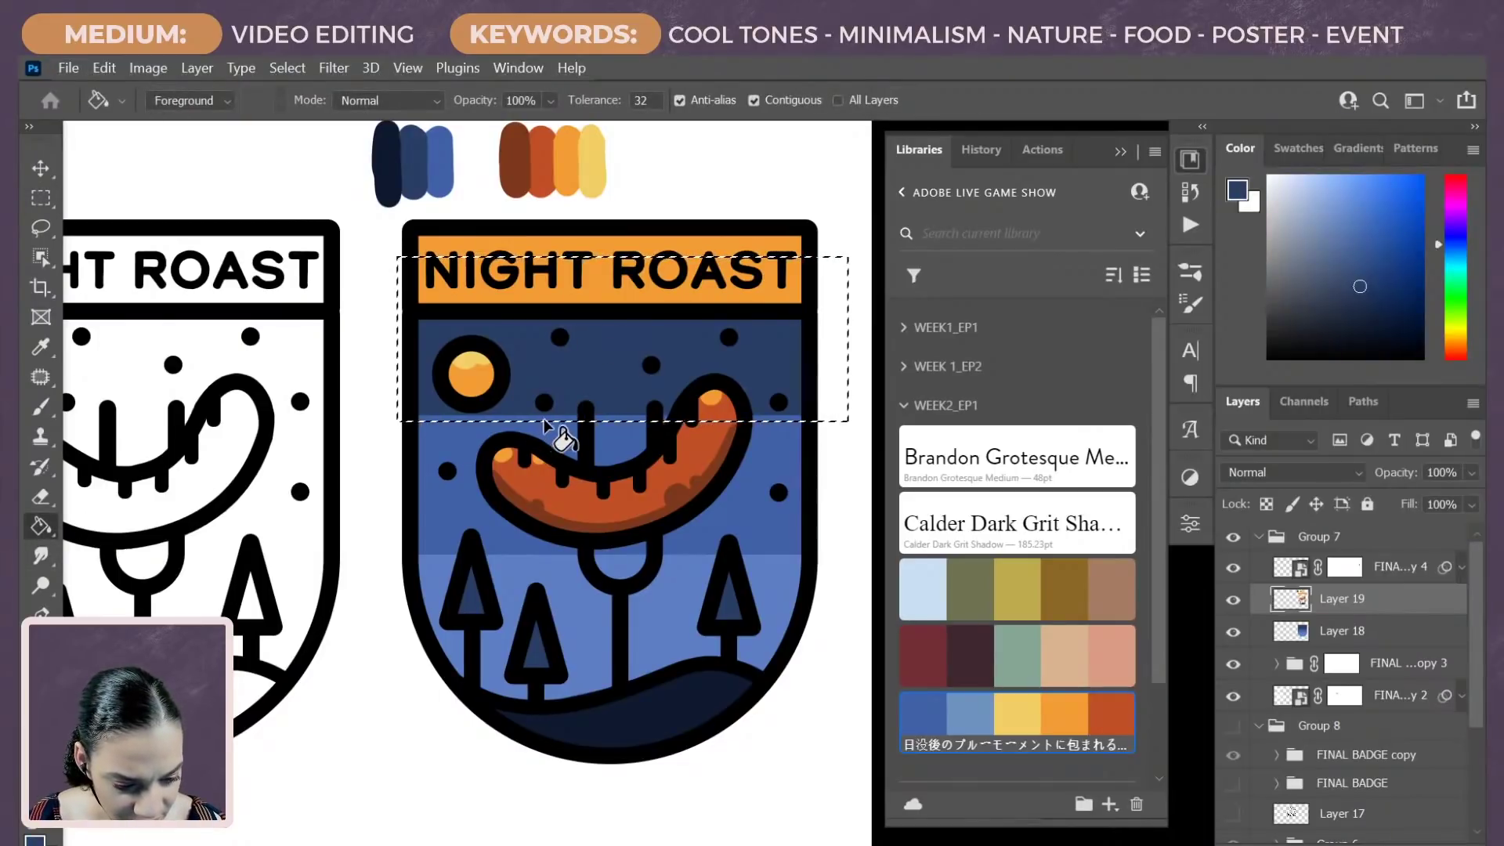
click(568, 419)
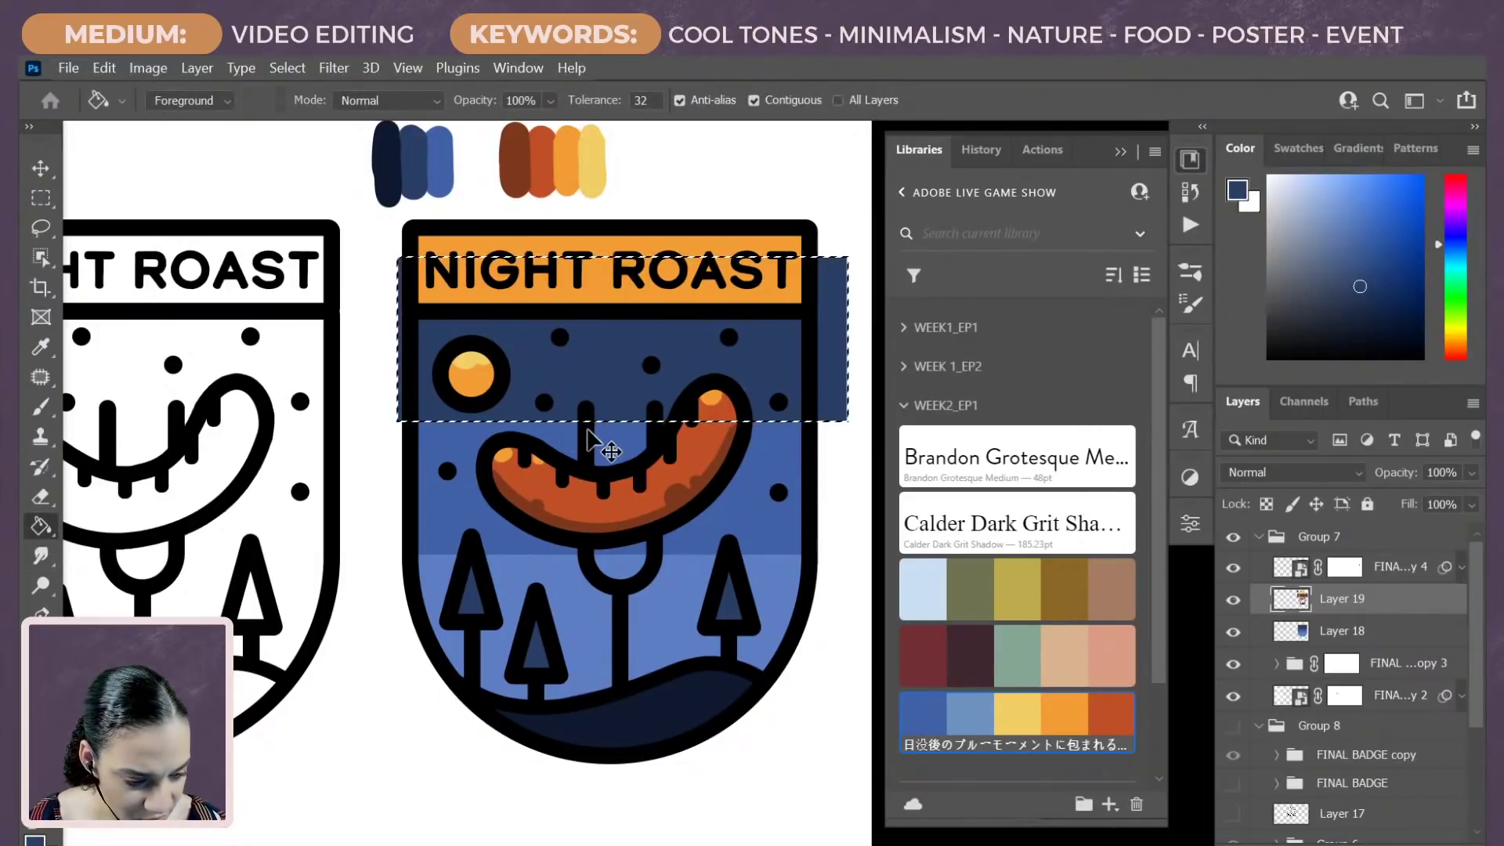
key(ctrl+z)
key(alt+bracketleft)
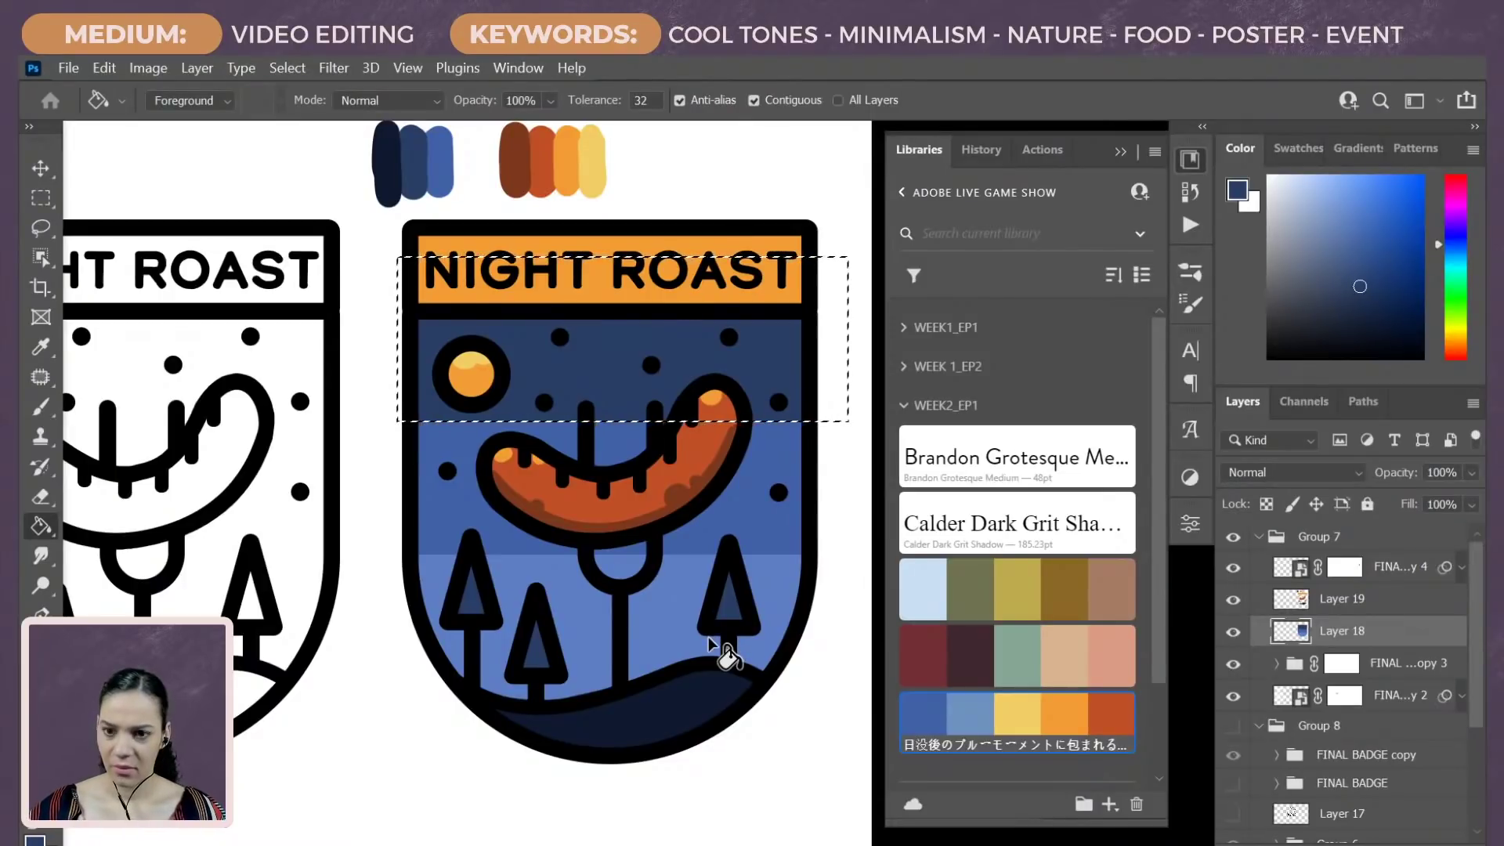
key(ctrl+d)
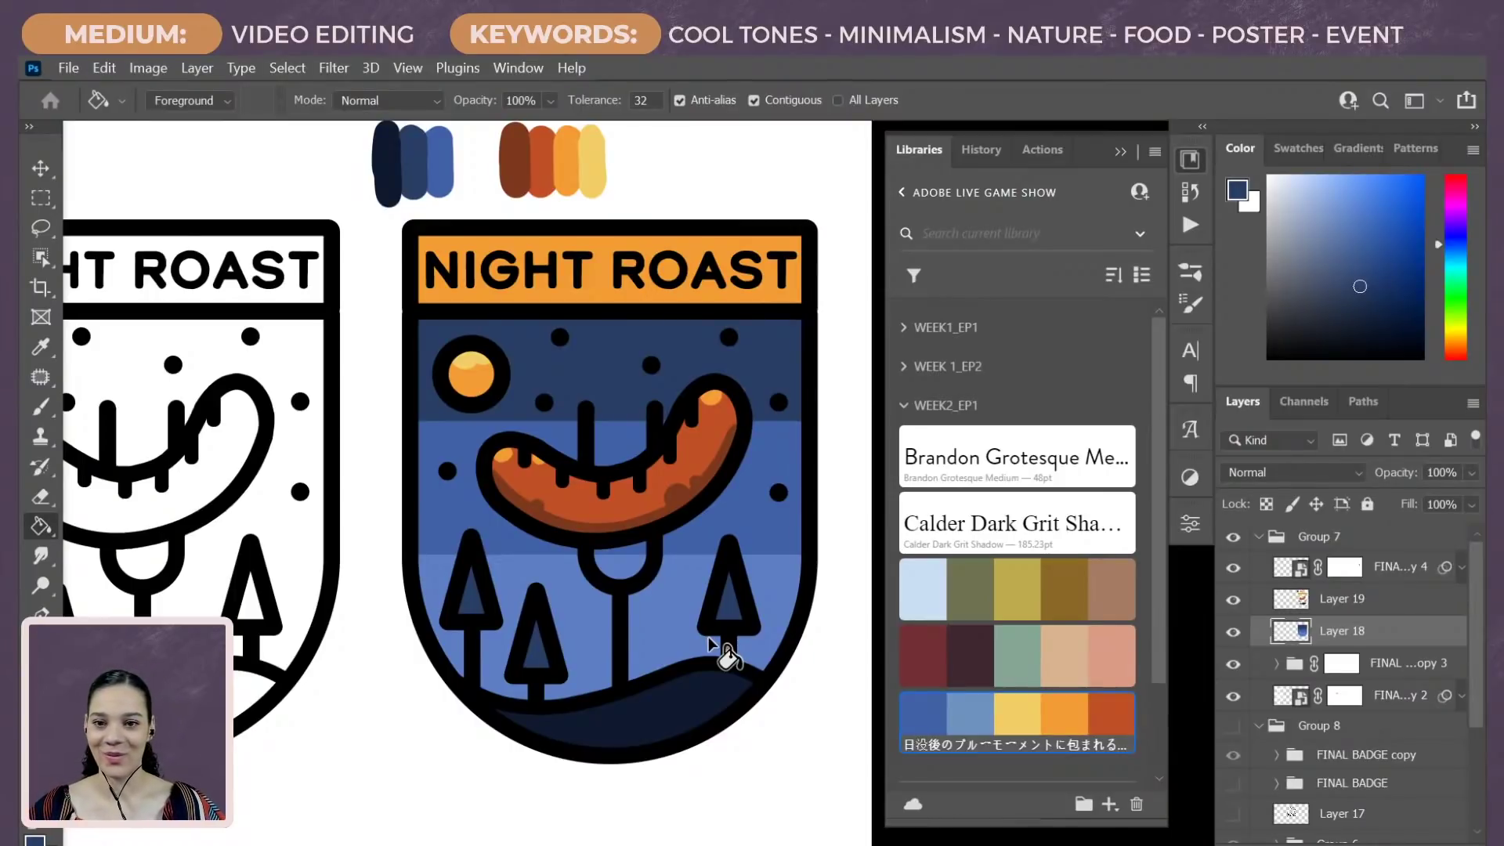
Step: Paint a yellow highlight along the top and left inner edges of the banner on Layer 19 with a size 45 brush
alt+click(467, 364)
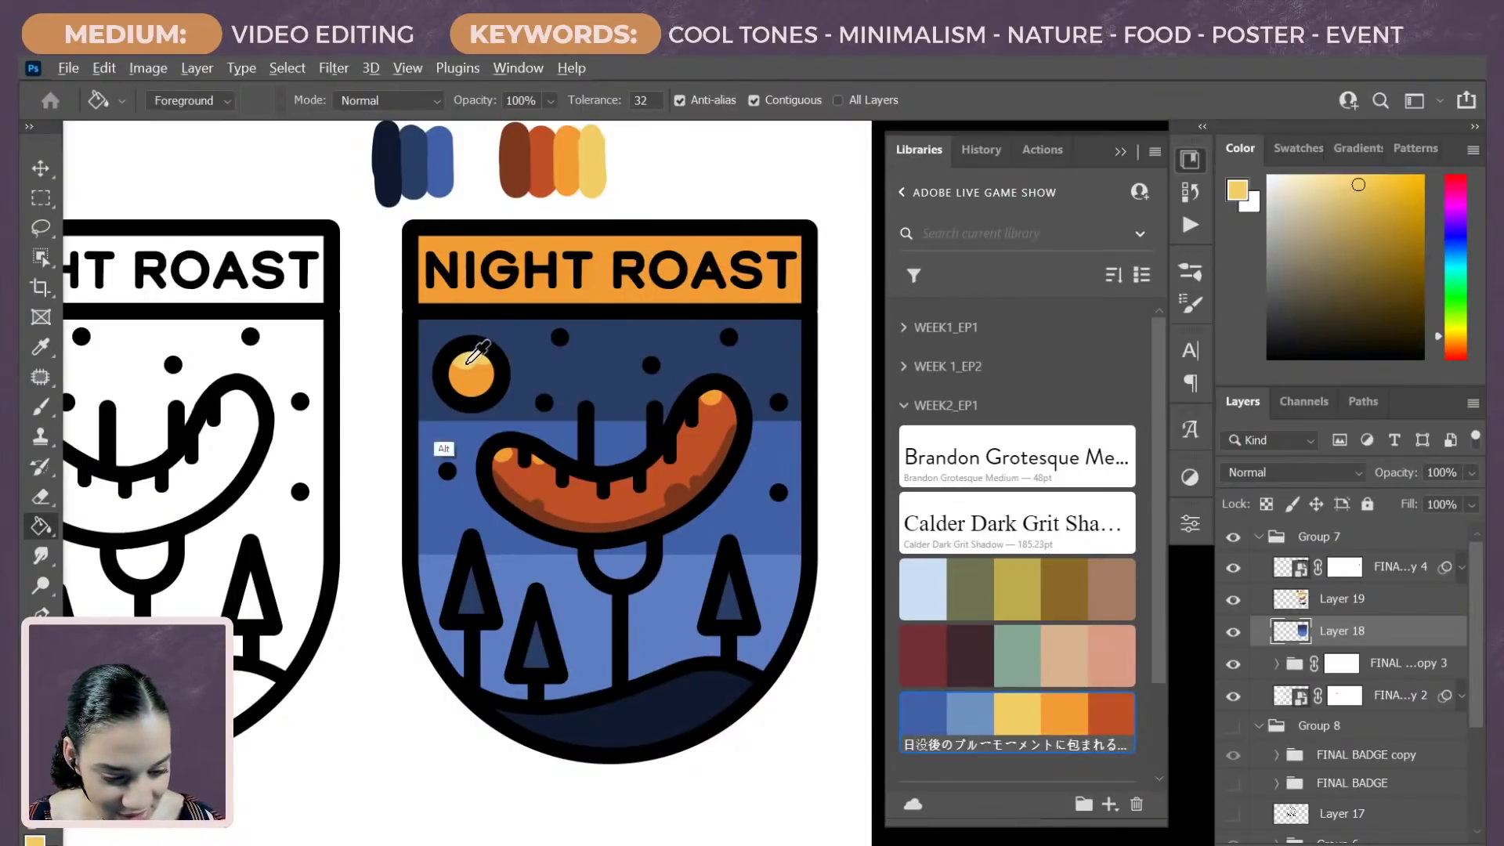
click(1331, 600)
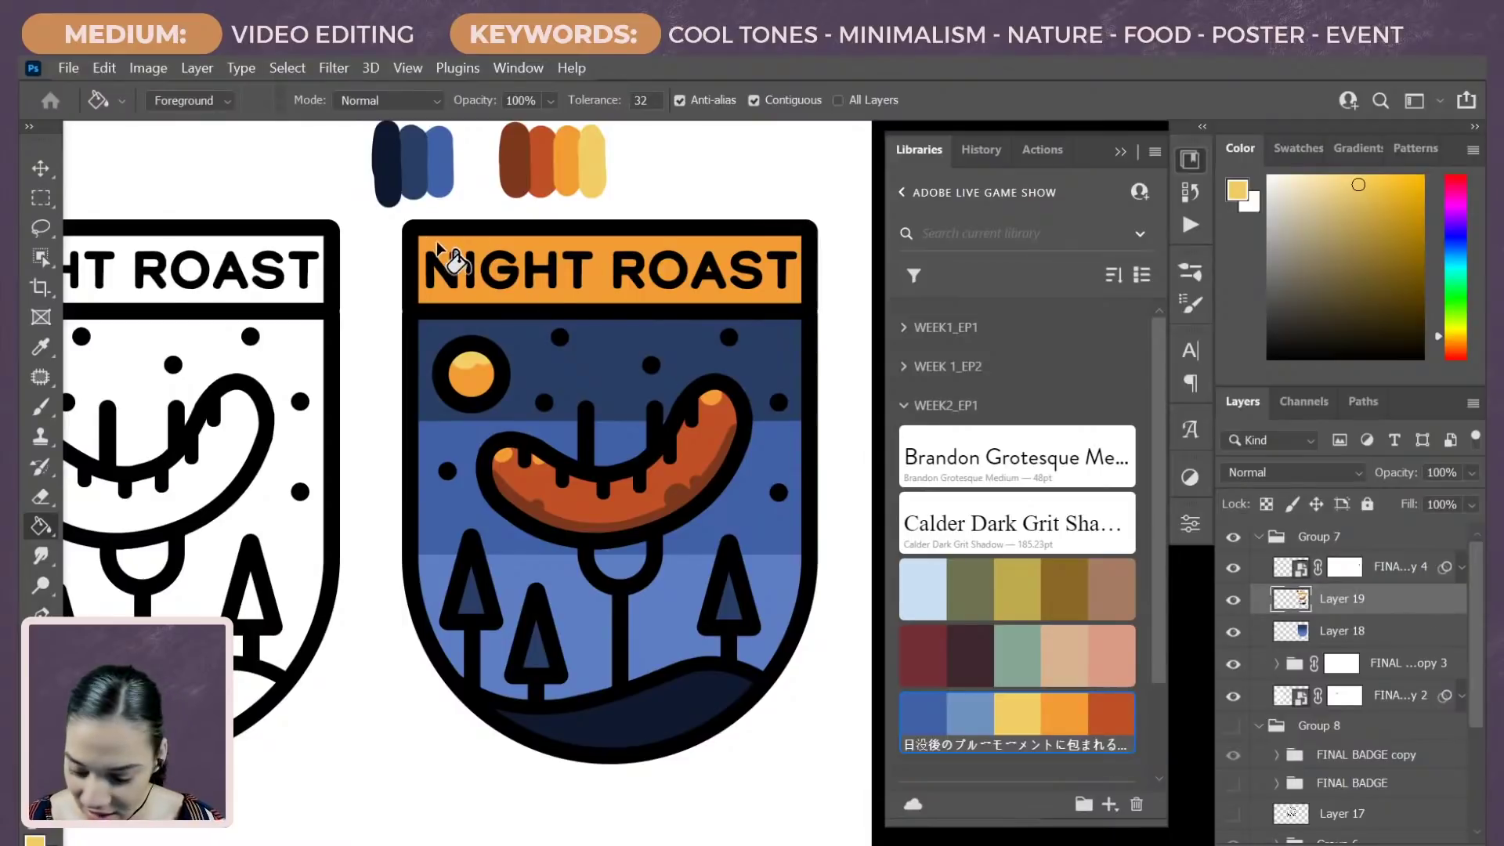
key(b)
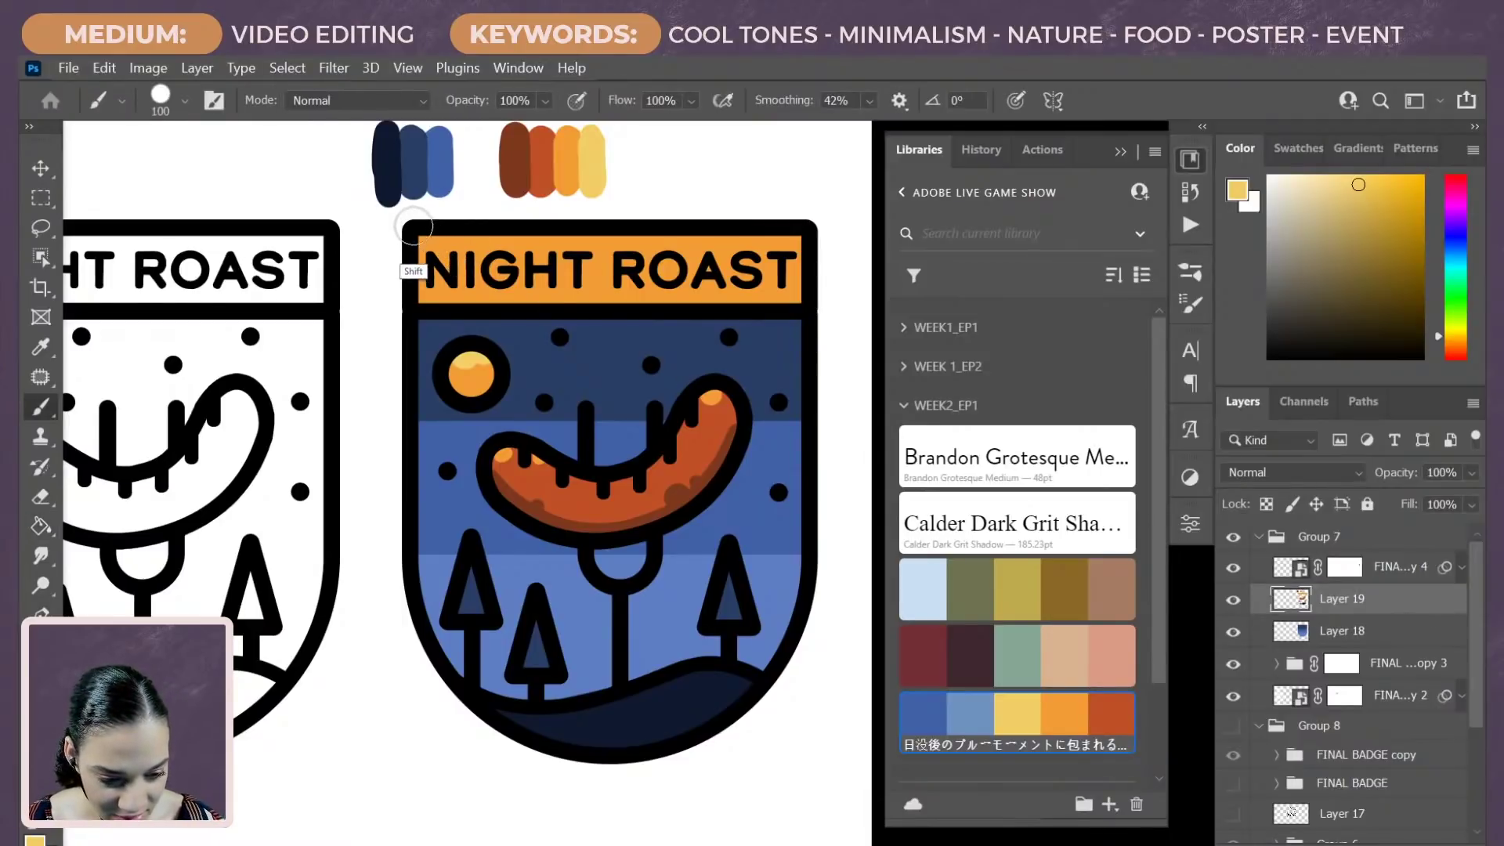
drag(405, 220, 856, 235)
key(ctrl+z)
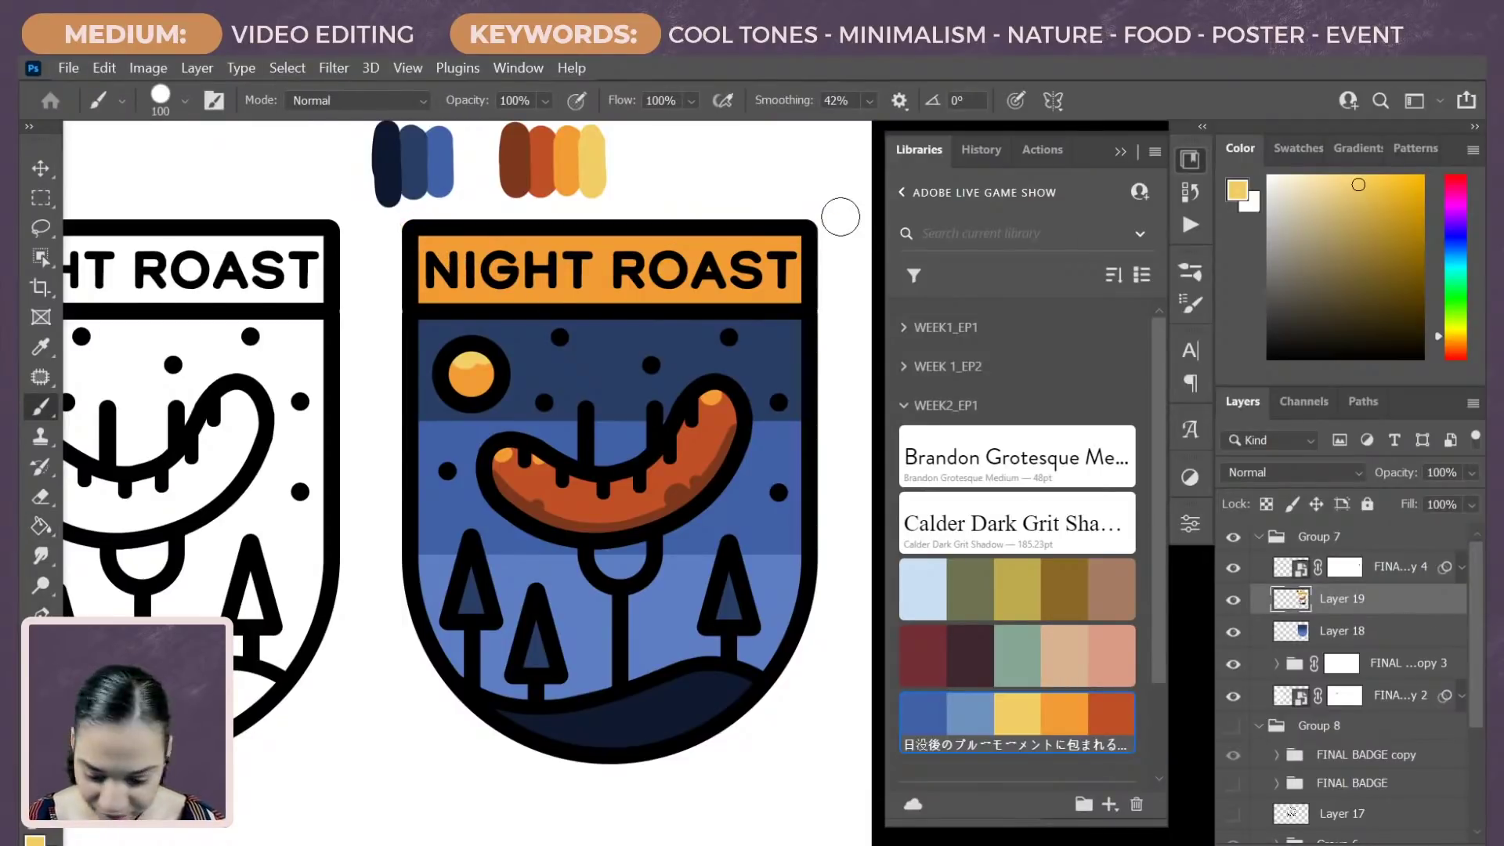
key(bracketleft)
key(bracketleft)
key(bracketleft)
key(bracketleft)
key(bracketleft)
key(bracketleft)
drag(419, 235, 808, 241)
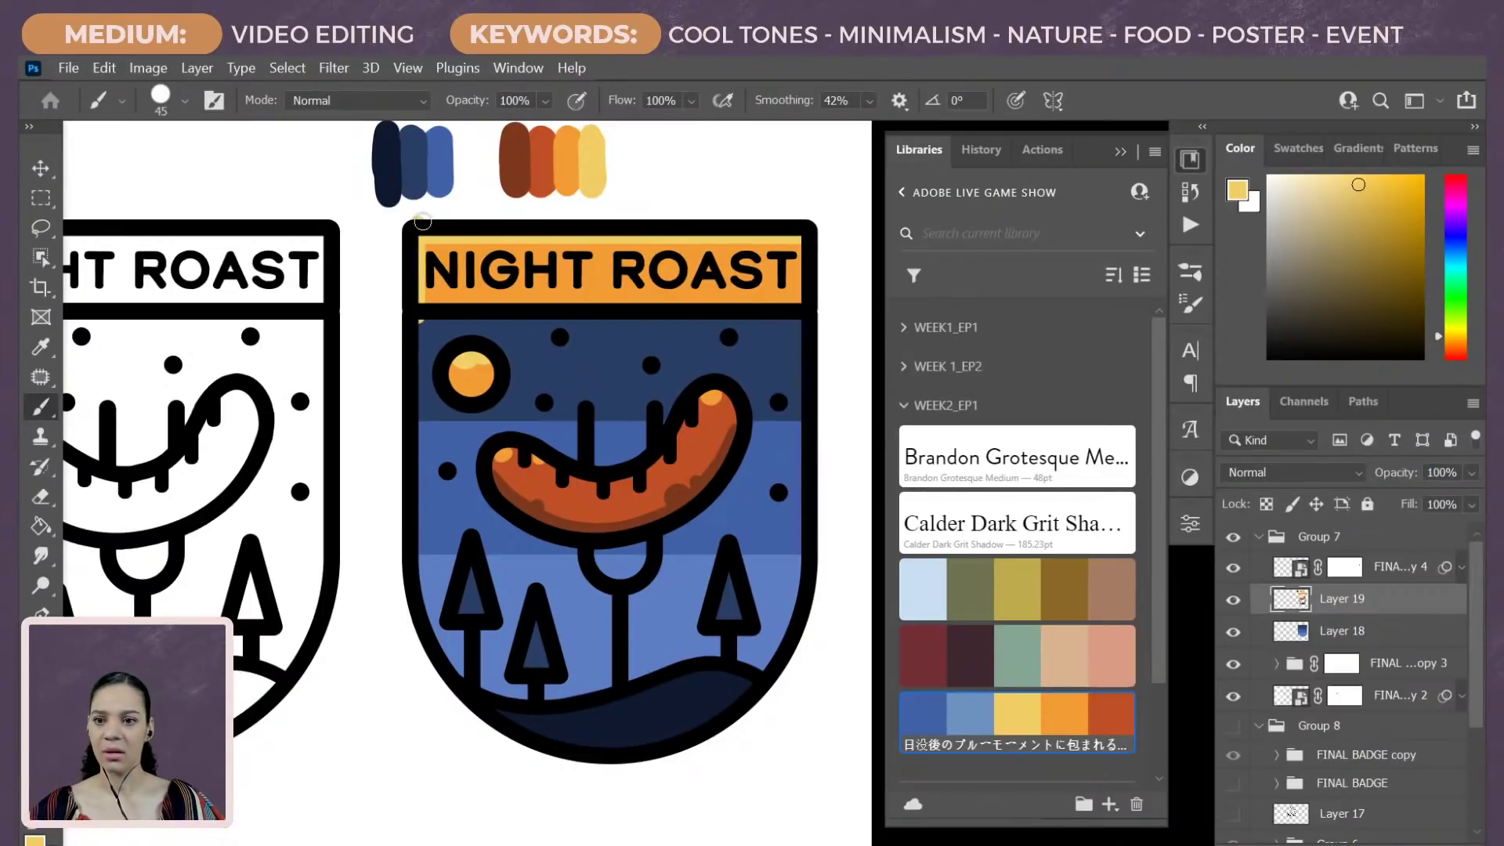
Step: Paint a straight red-orange shadow along the right and bottom inner edges of the NIGHT ROAST banner
alt+click(435, 319)
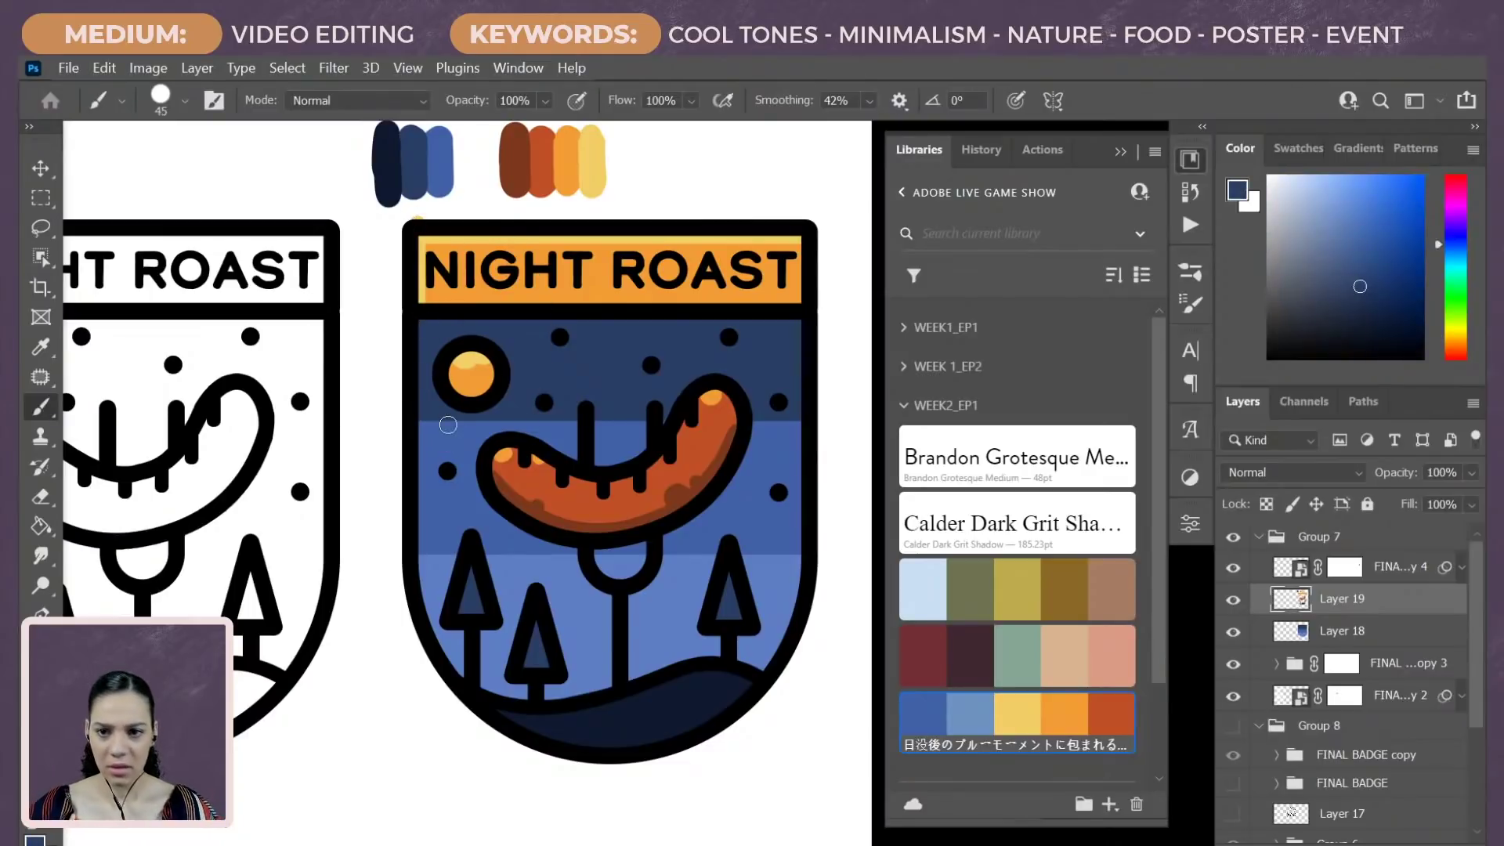
alt+click(541, 169)
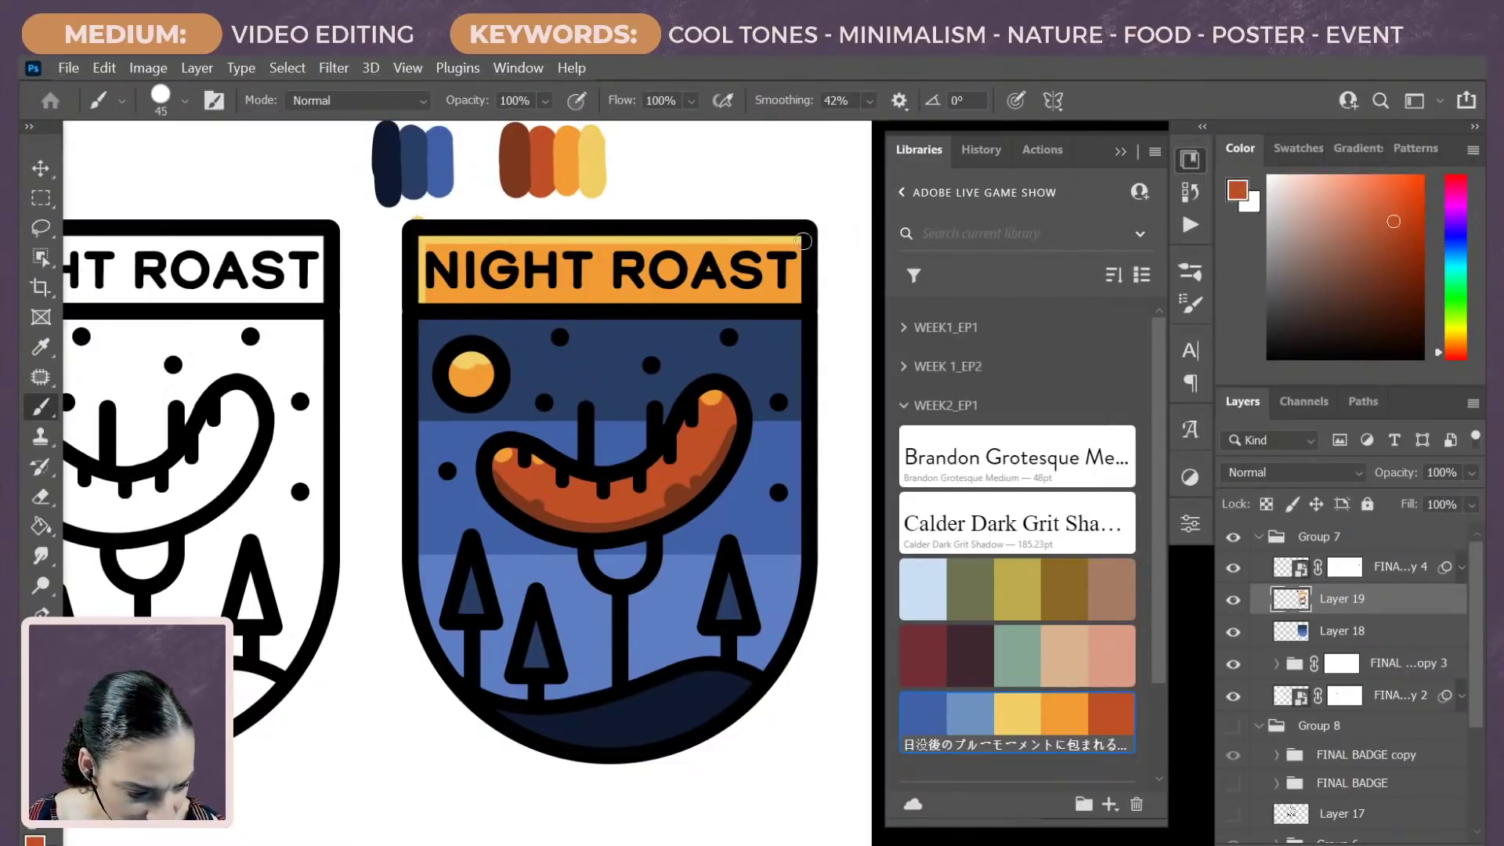
key(shift)
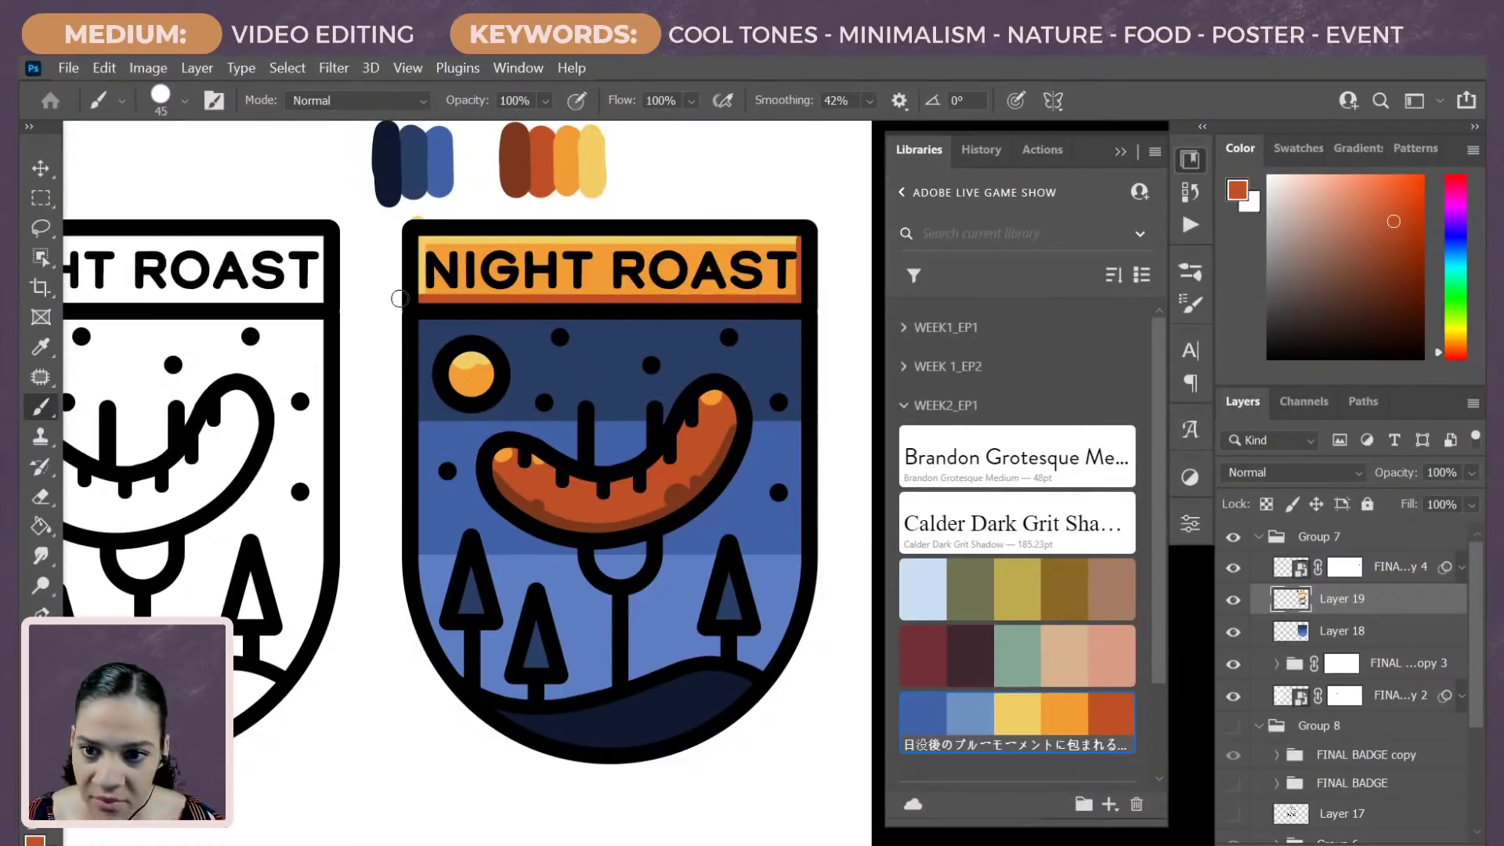
Step: Paint a diagonal yellow joint between highlight and shadow at the banner's lower-left corner with a size 5 brush, setting smoothing to 16%
scroll(399, 299, up, 5)
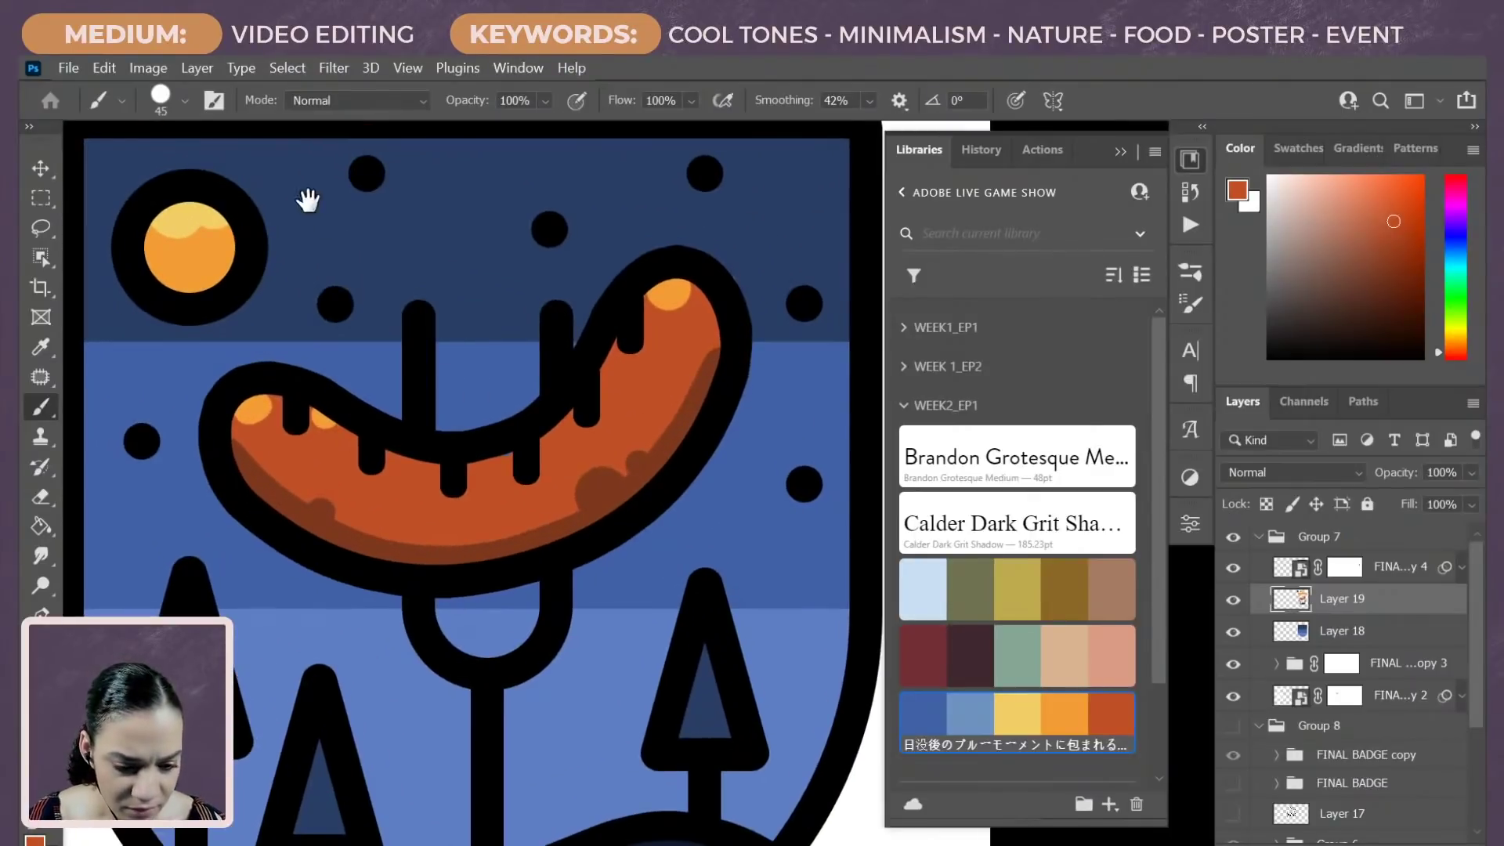
drag(309, 201, 570, 537)
scroll(577, 510, up, 4)
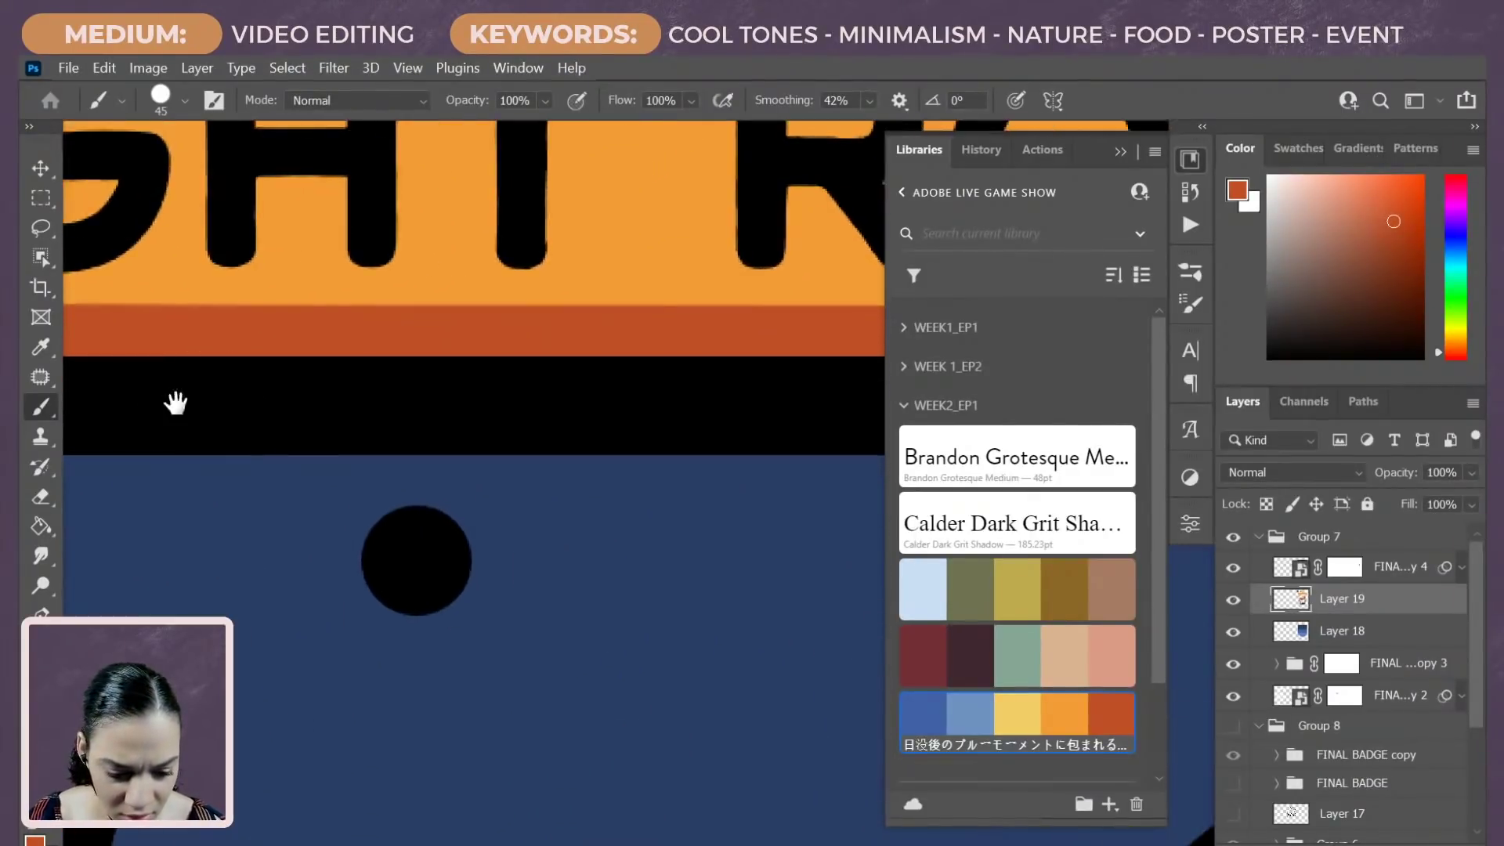
drag(175, 403, 844, 462)
key(bracketleft)
key(bracketleft)
key(bracketleft)
key(bracketleft)
key(bracketleft)
key(bracketleft)
key(bracketleft)
key(bracketleft)
key(bracketleft)
key(bracketleft)
key(bracketleft)
key(bracketleft)
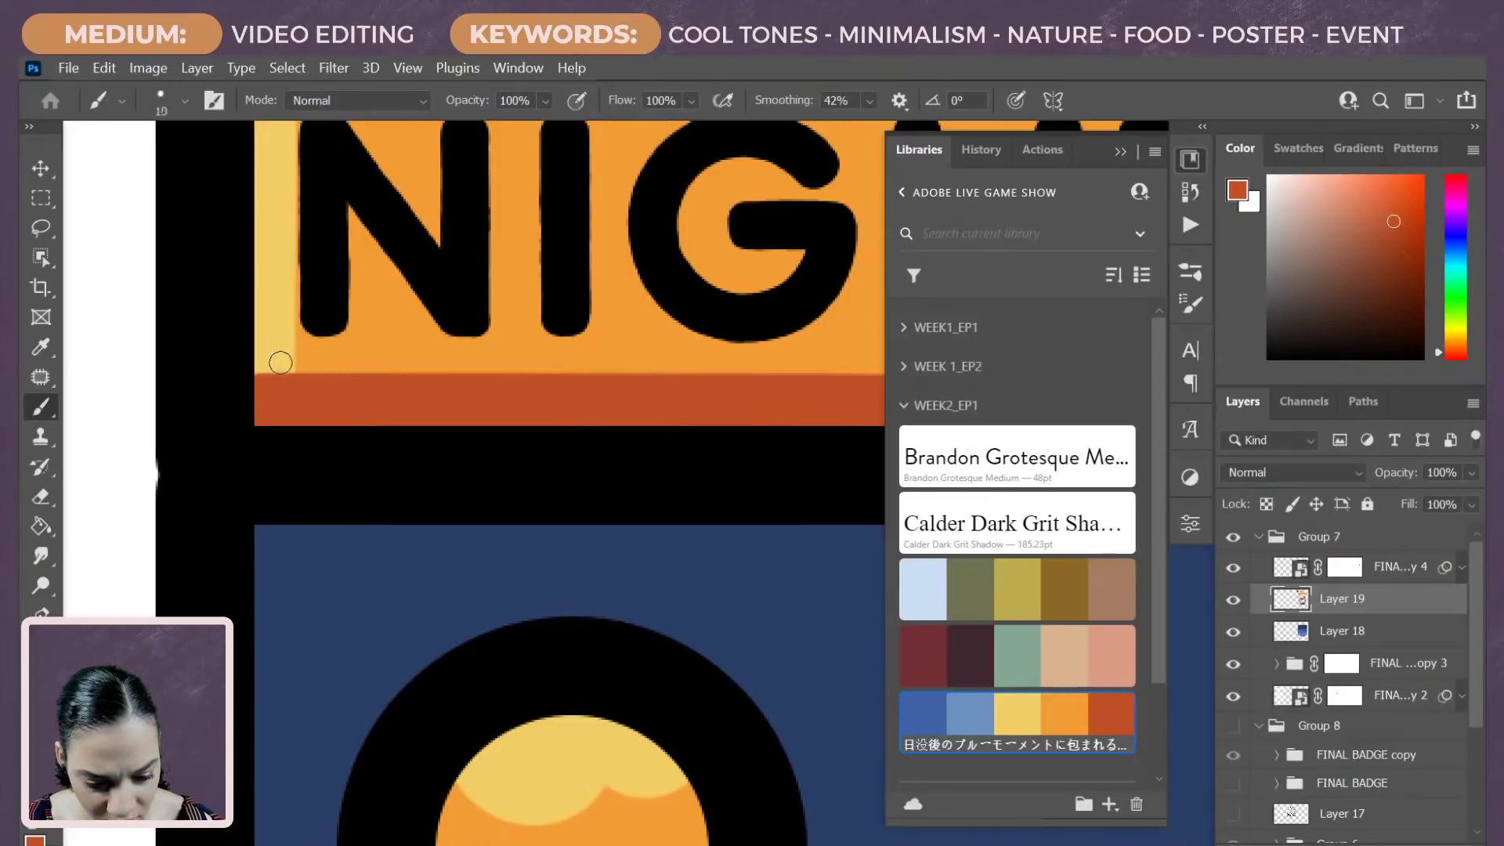
alt+click(279, 367)
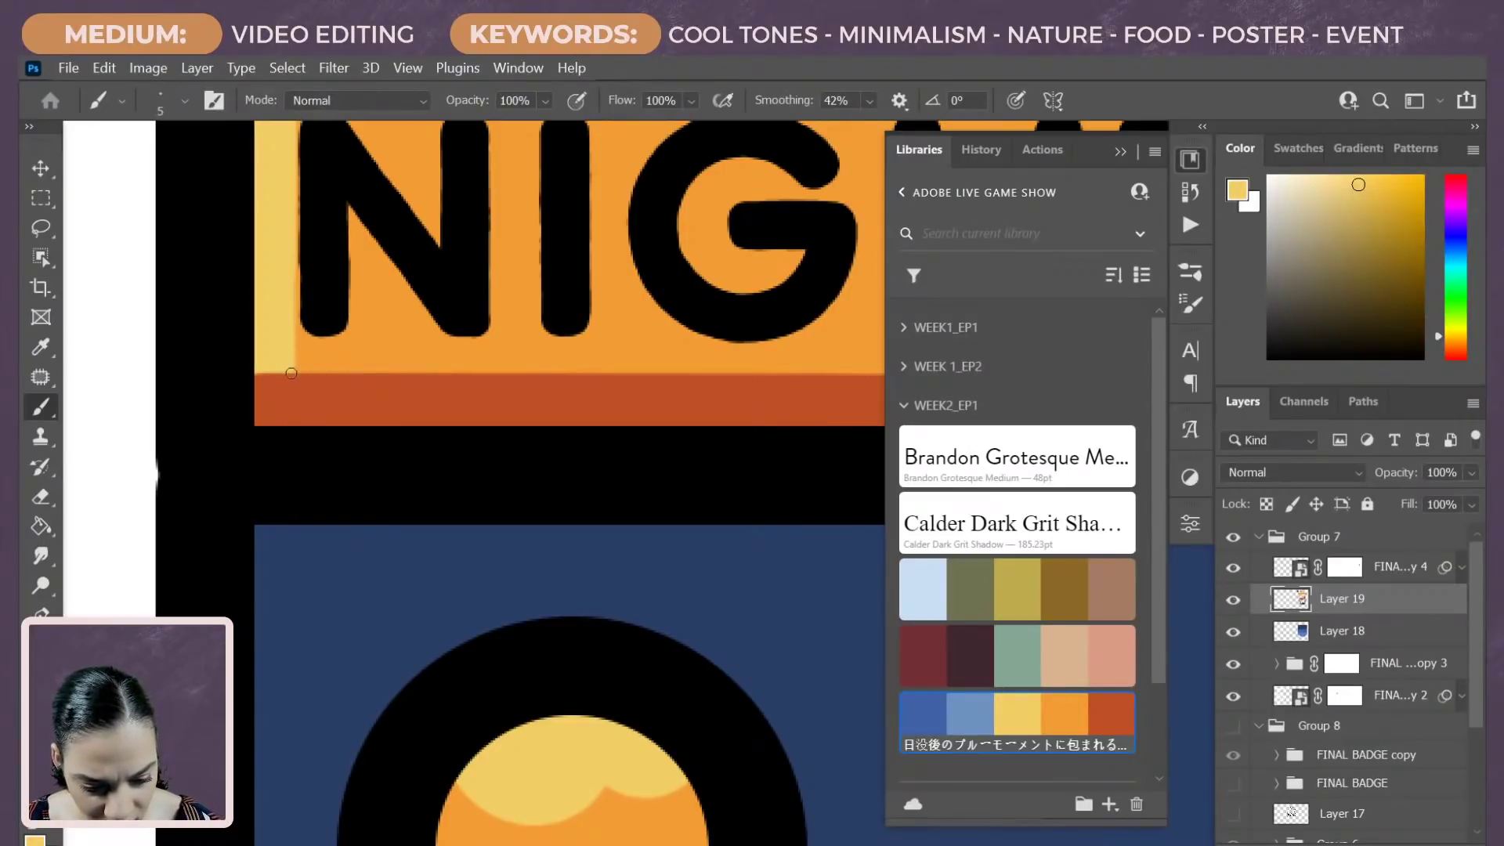
mouse_move(249, 431)
mouse_down()
mouse_move(267, 380)
mouse_move(242, 399)
mouse_move(279, 380)
mouse_up()
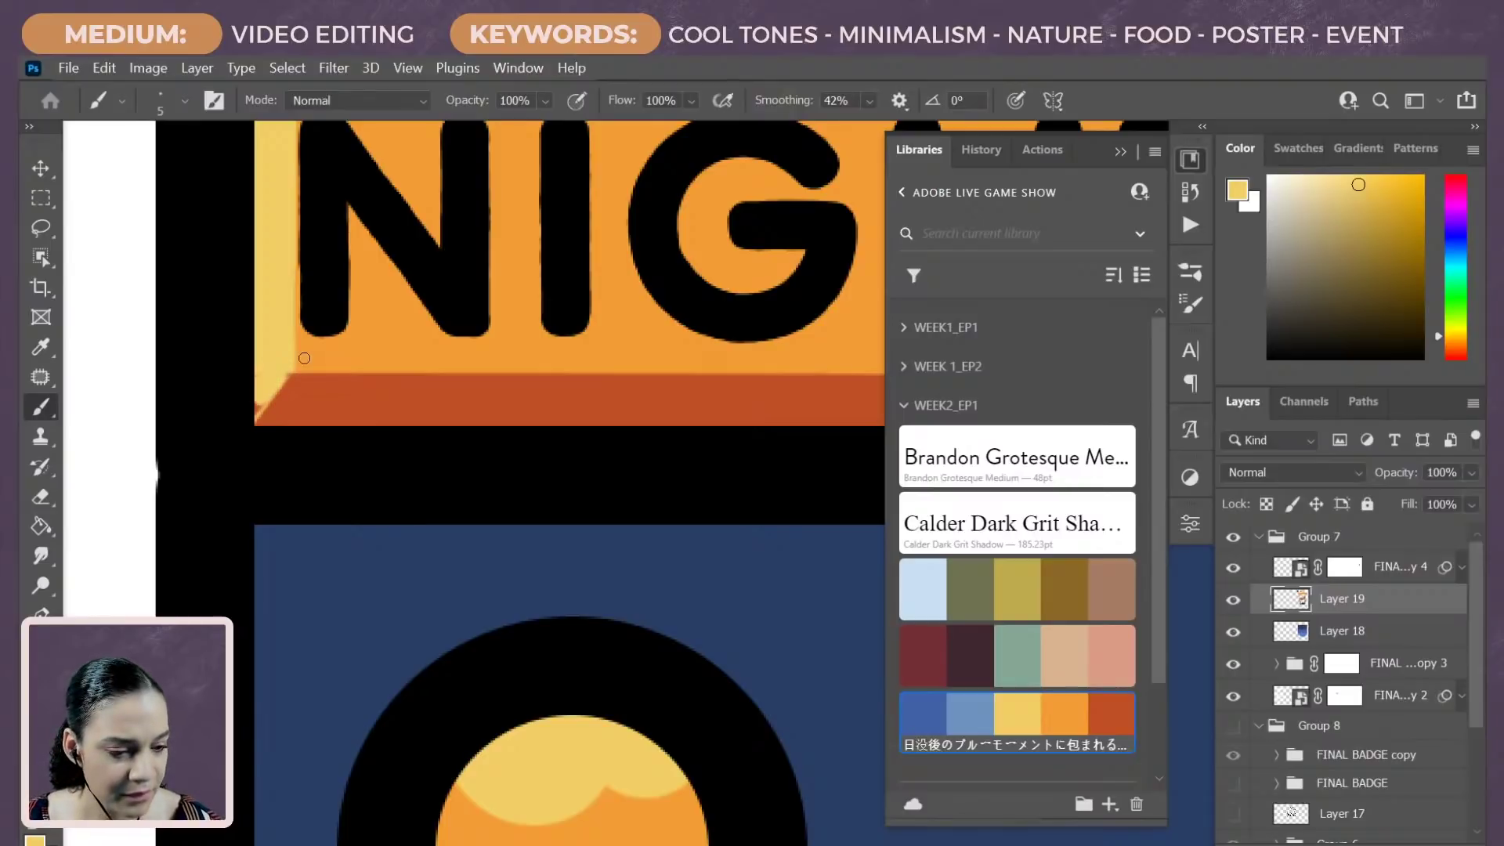
click(866, 101)
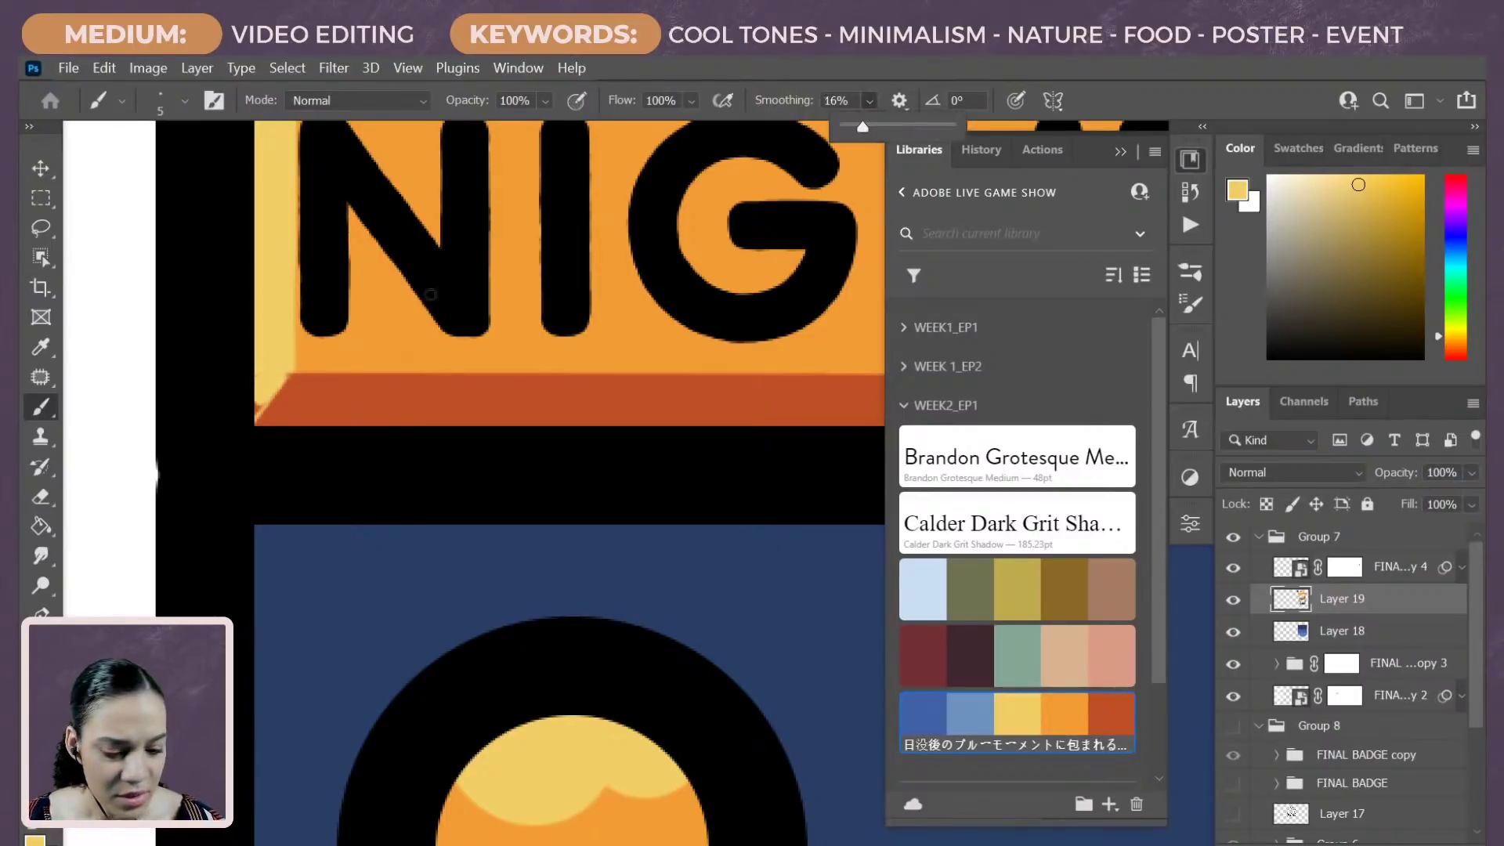
click(288, 368)
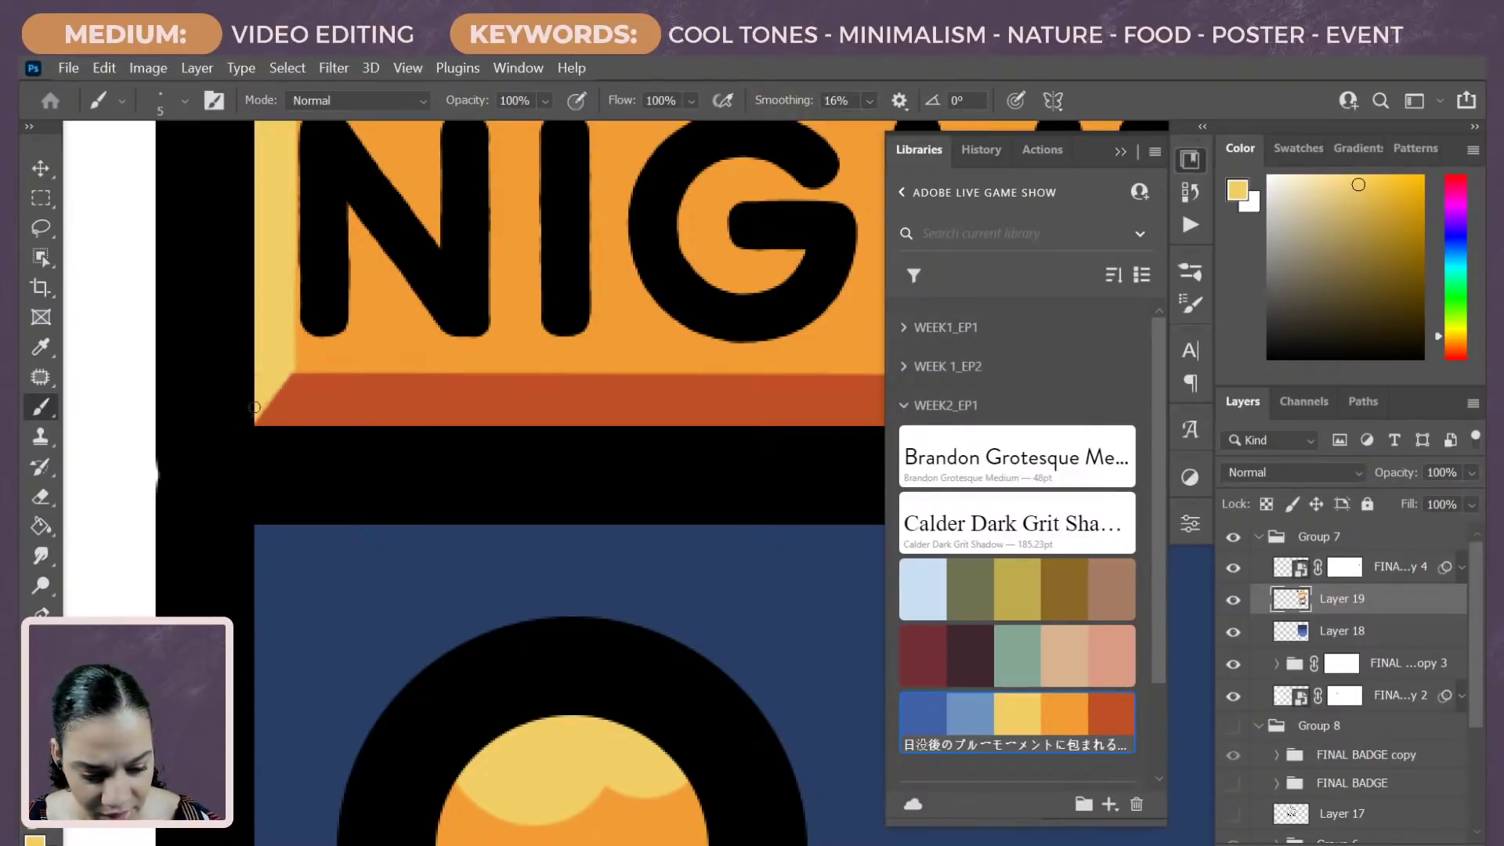
Step: Paint a diagonal yellow joint between the highlight and the red-orange shadow at the banner's upper-right corner
mouse_move(255, 407)
mouse_down()
mouse_move(336, 514)
mouse_move(611, 426)
mouse_move(386, 386)
mouse_move(417, 502)
mouse_up()
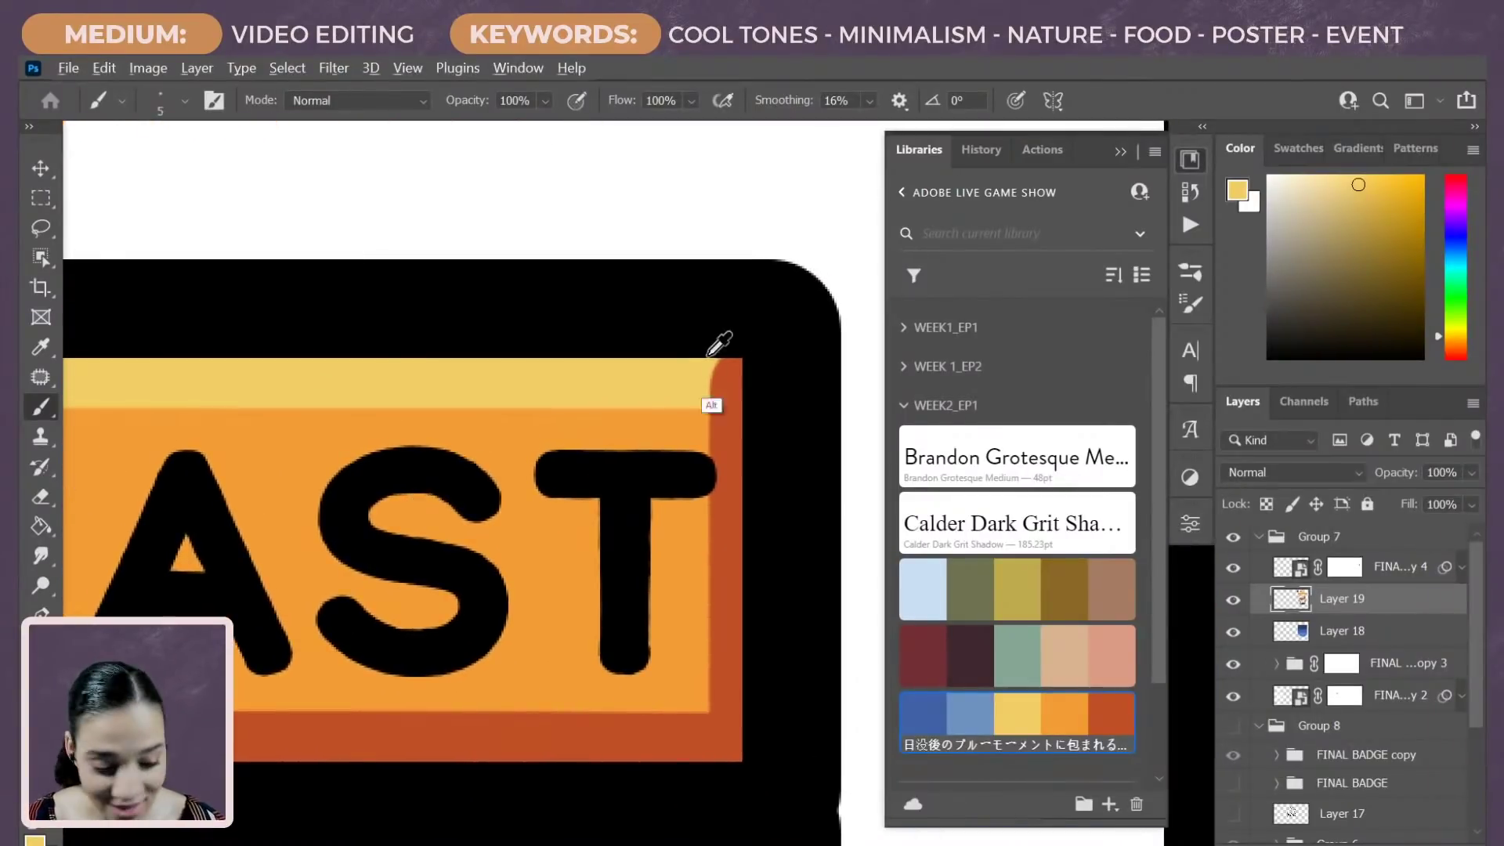
click(709, 404)
shift+click(743, 349)
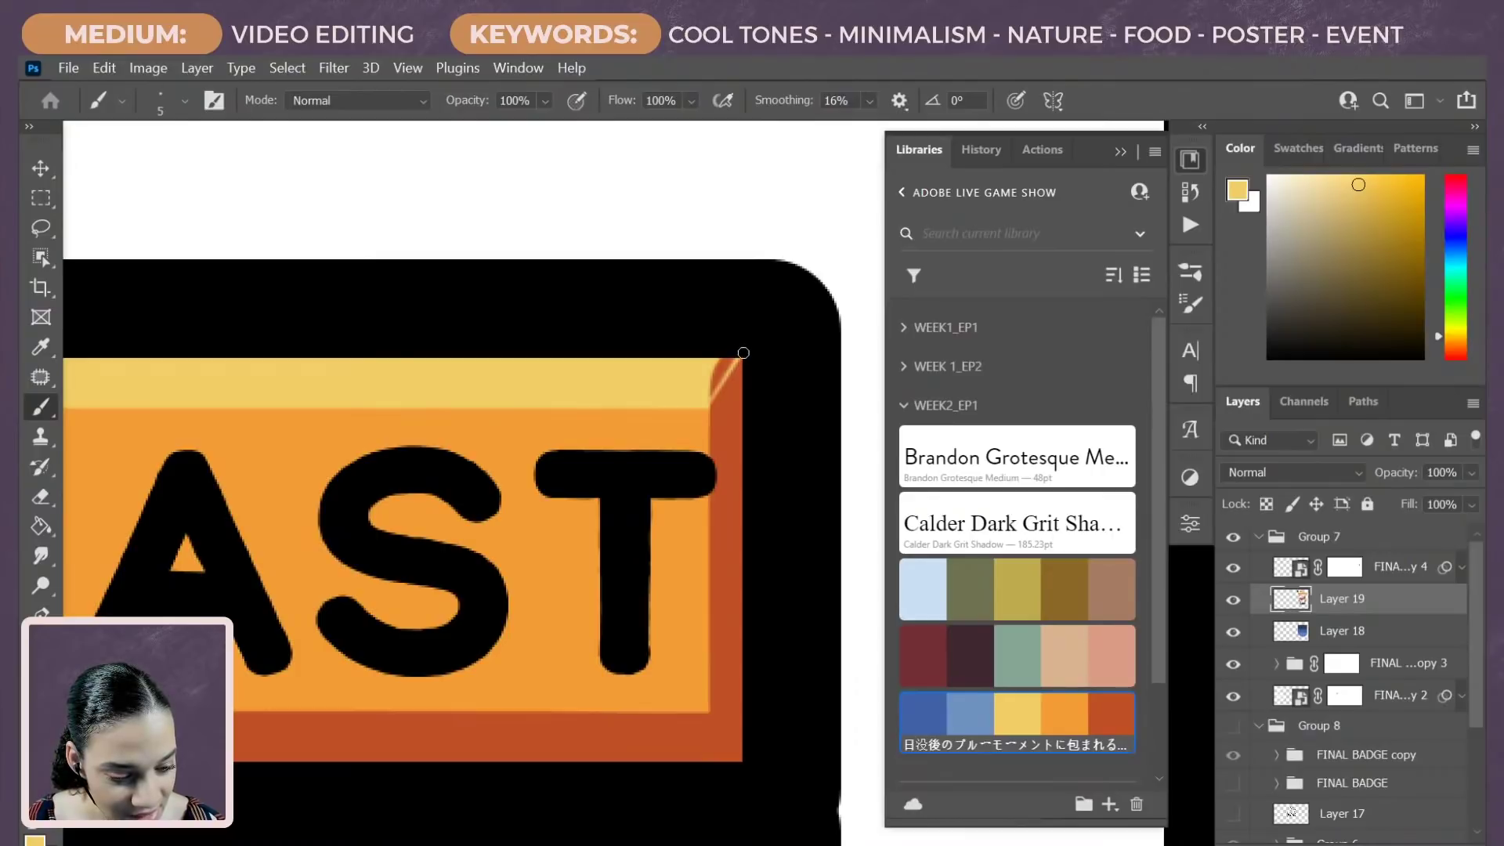
click(710, 402)
shift+click(745, 351)
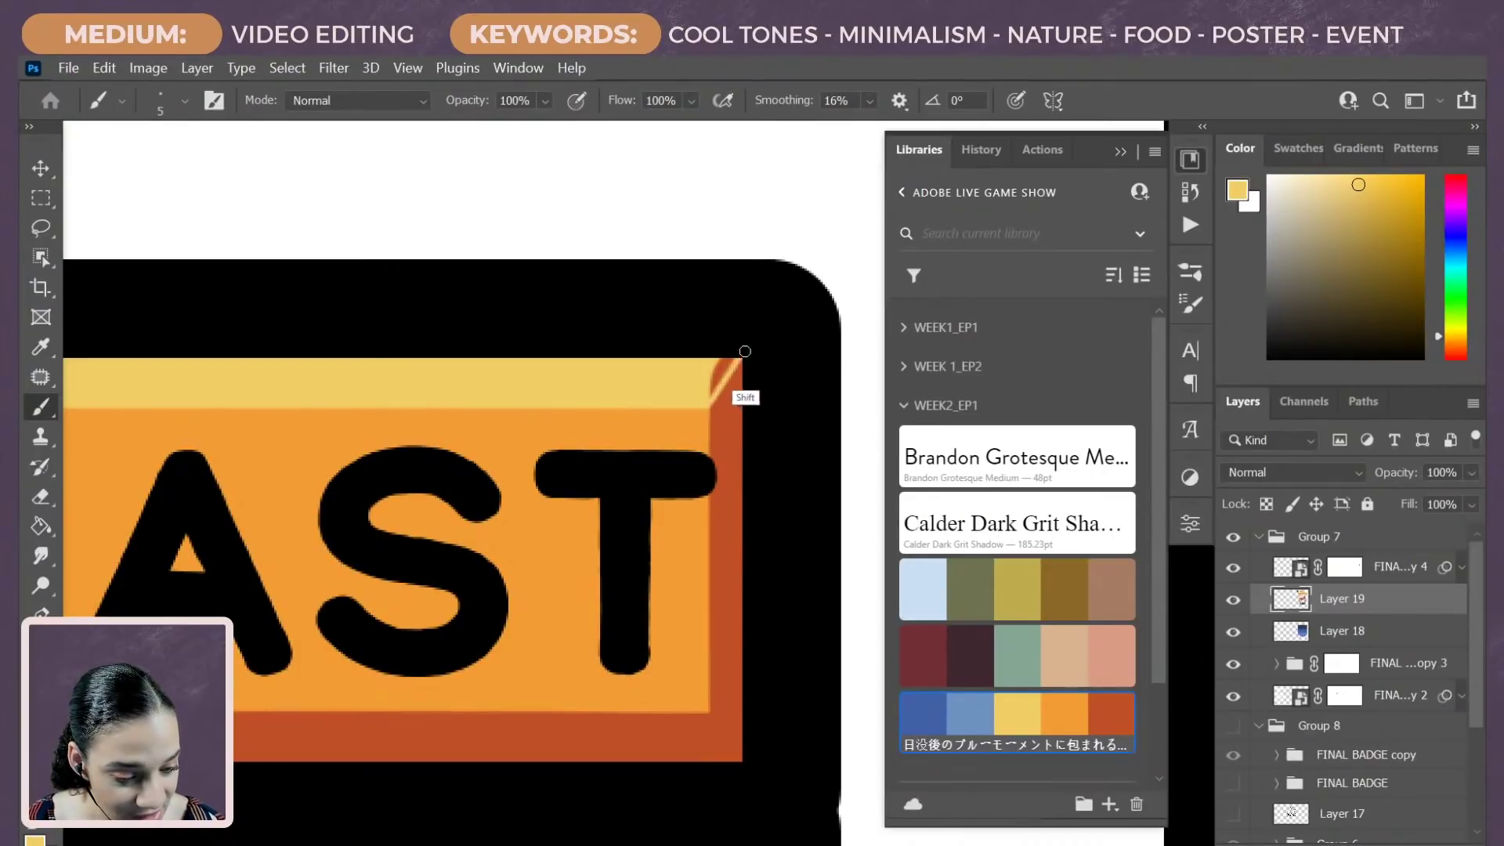
key(ctrl+z)
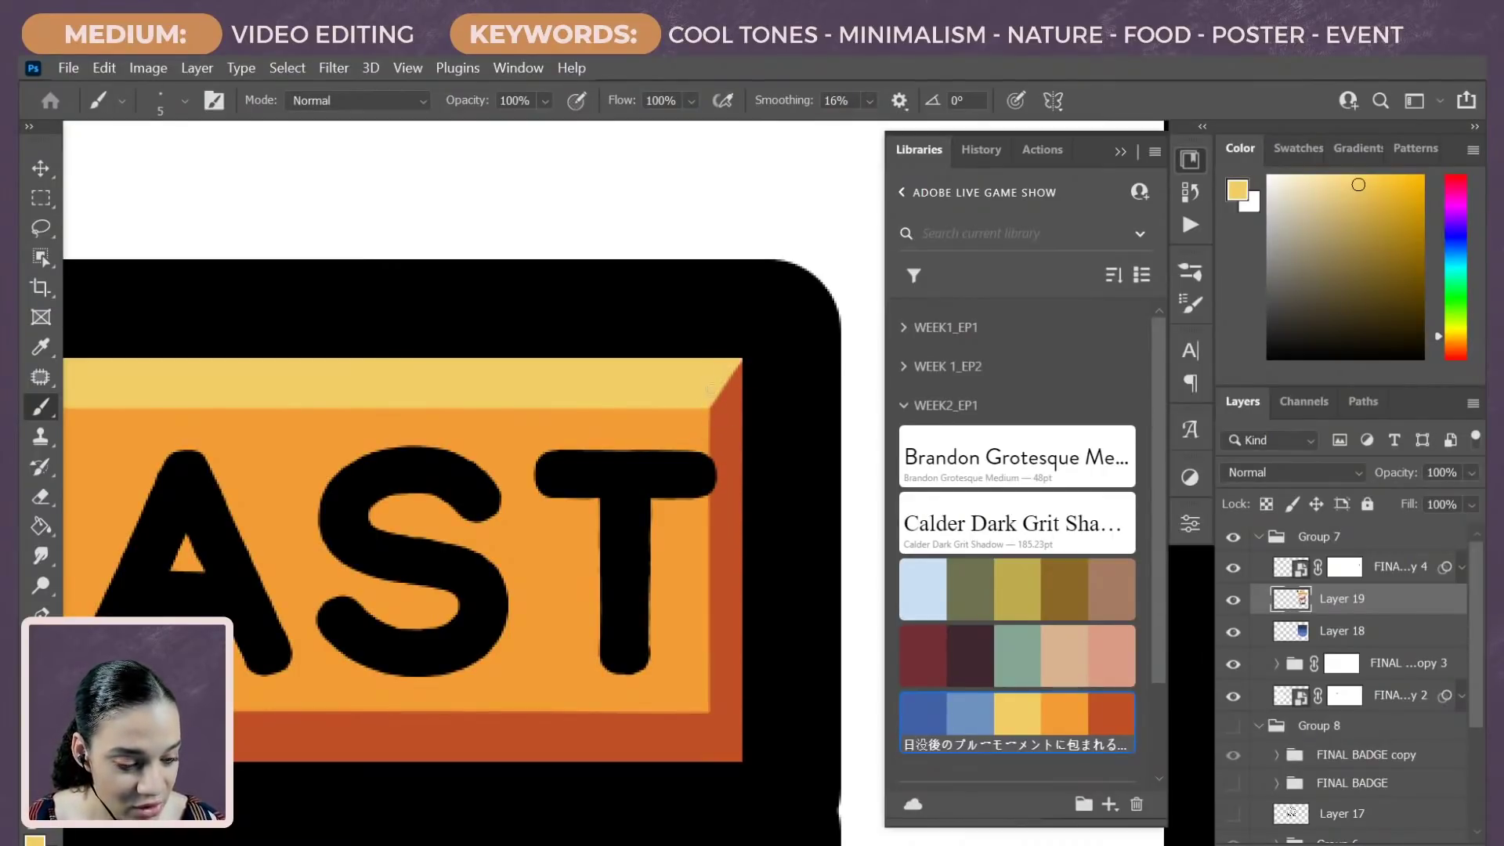
Step: Examine the coloured badge as a whole beside the black and white versions
scroll(797, 314, down, 5)
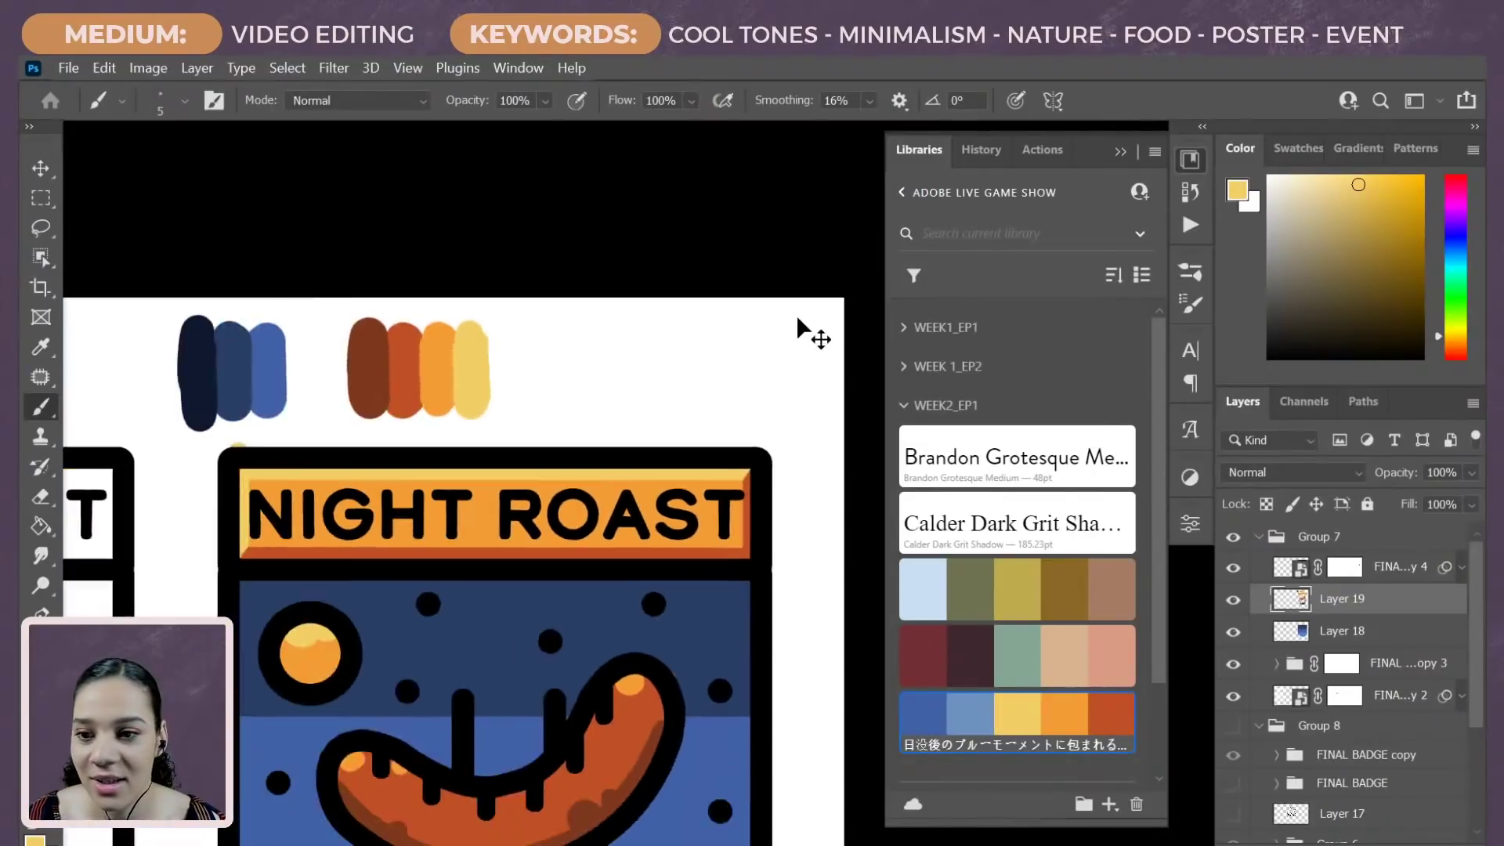
scroll(798, 318, down, 2)
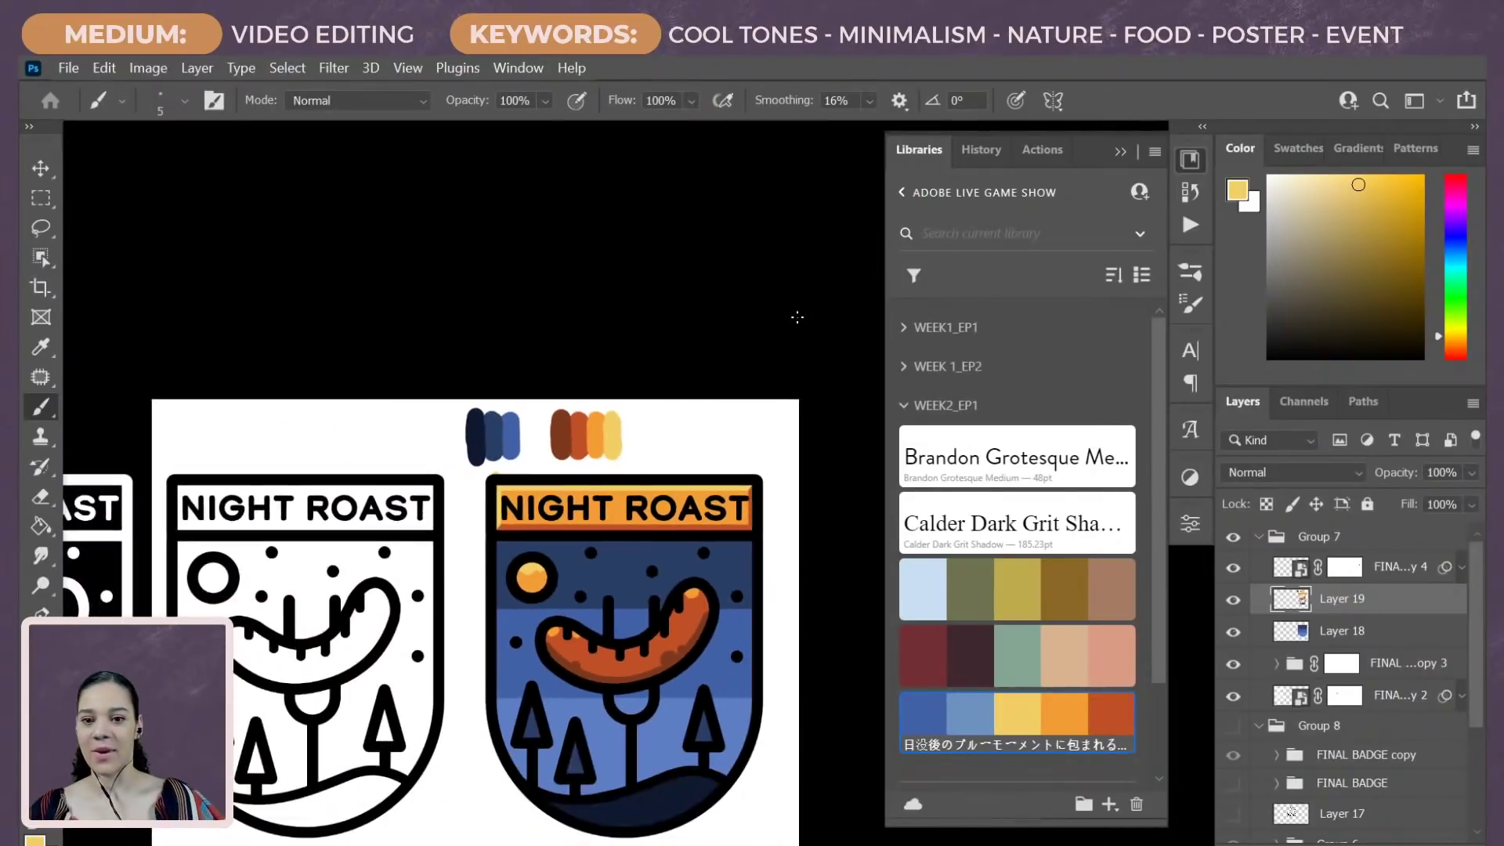
scroll(798, 317, down, 2)
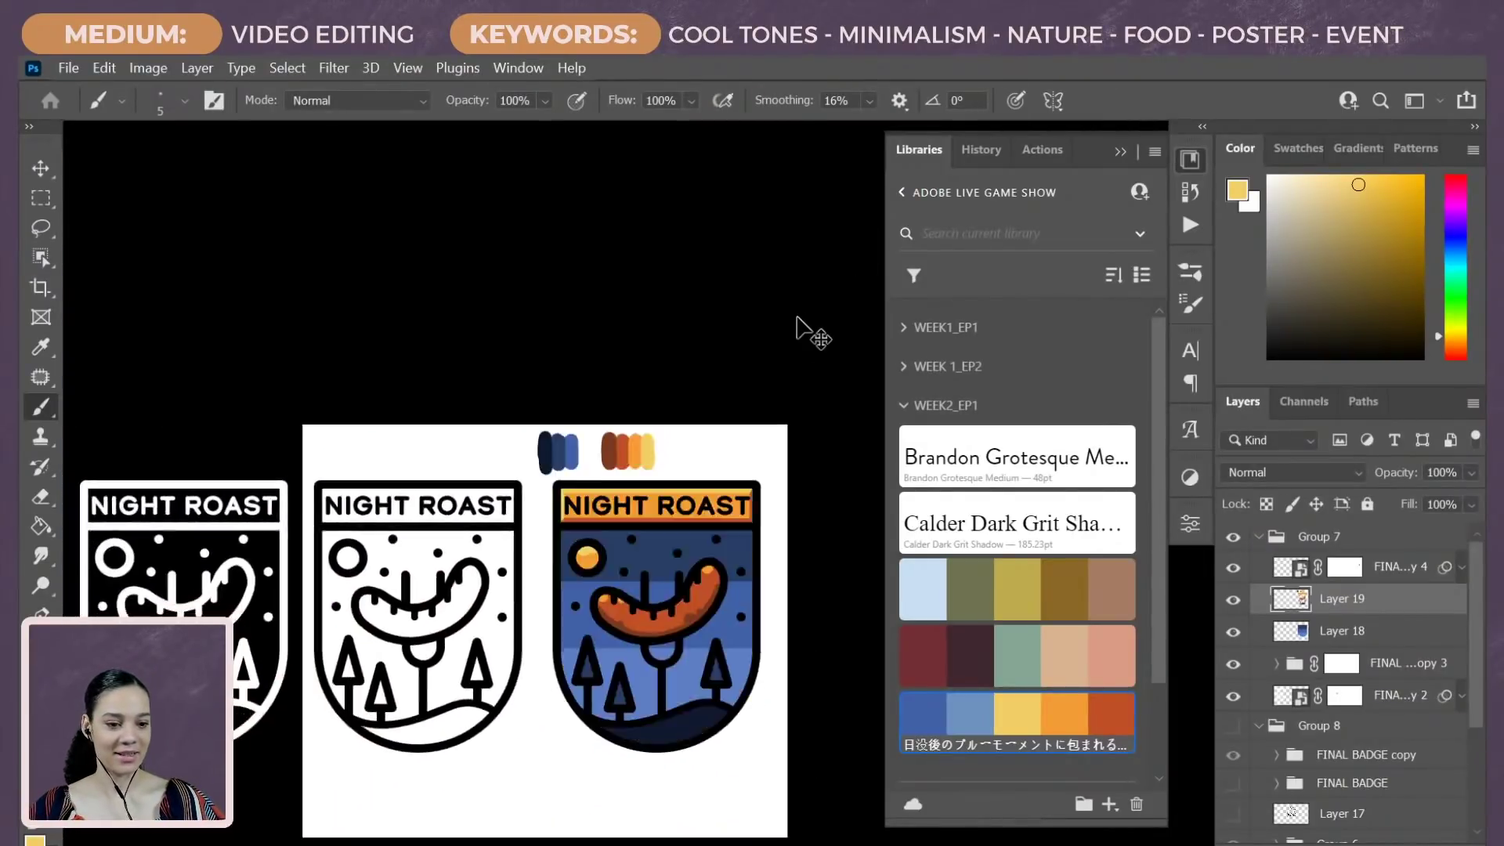
scroll(797, 317, up, 2)
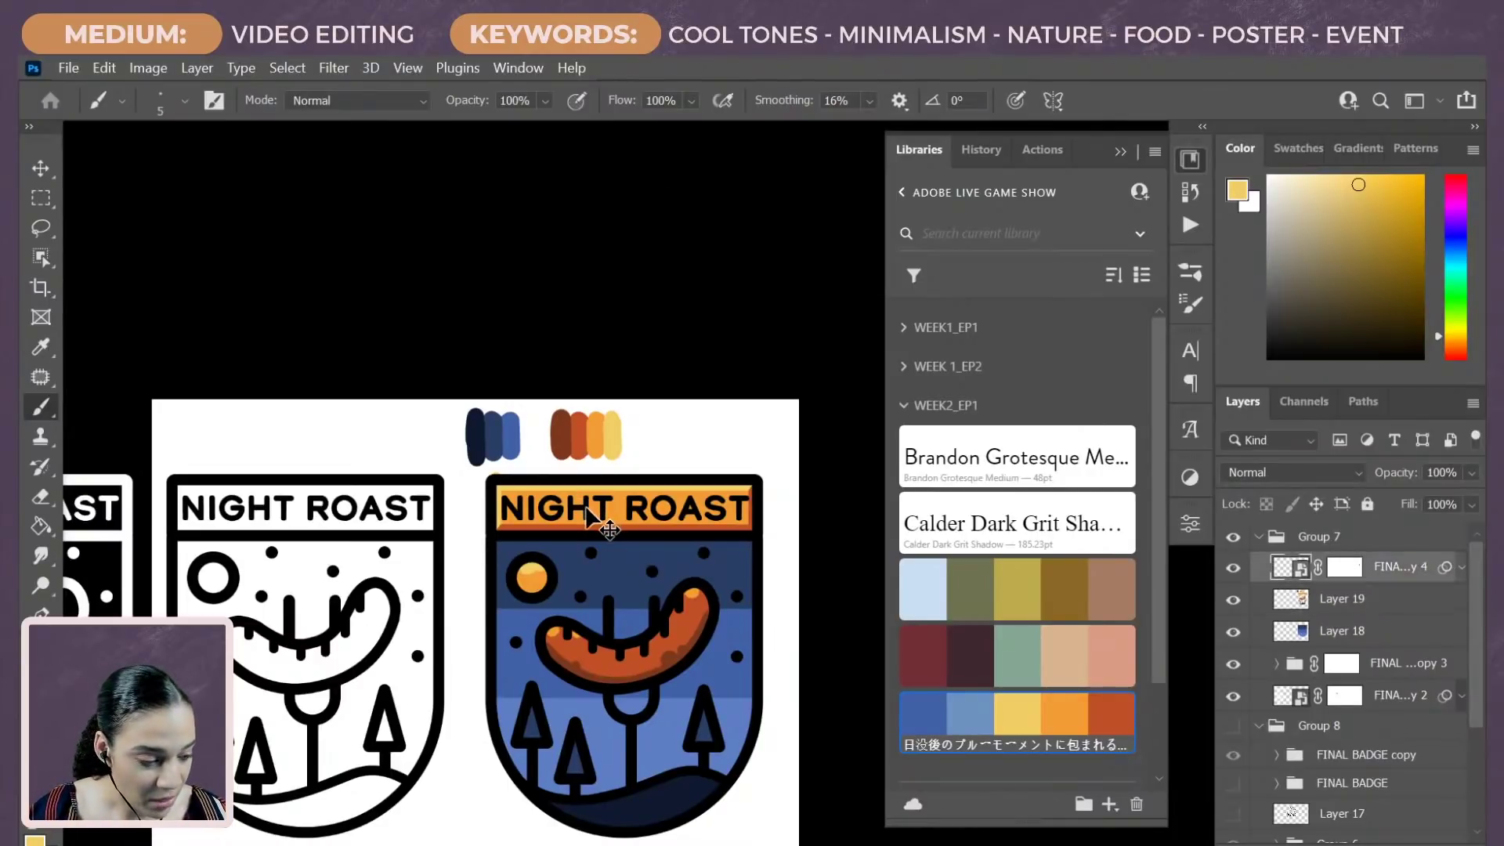
ctrl+click(595, 517)
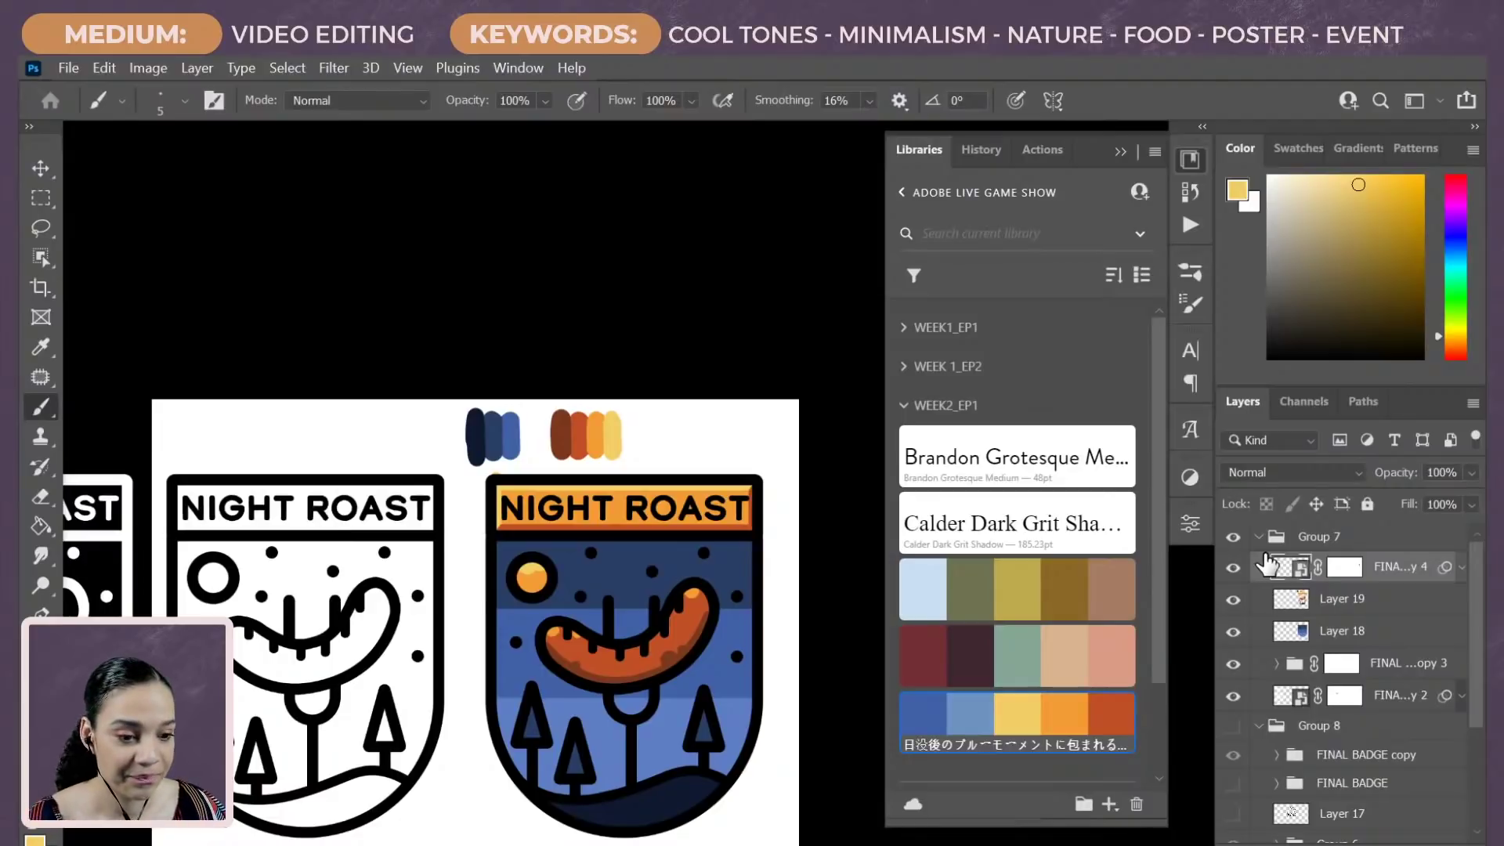
drag(1266, 562, 817, 430)
key(ctrl+minus)
key(ctrl+minus)
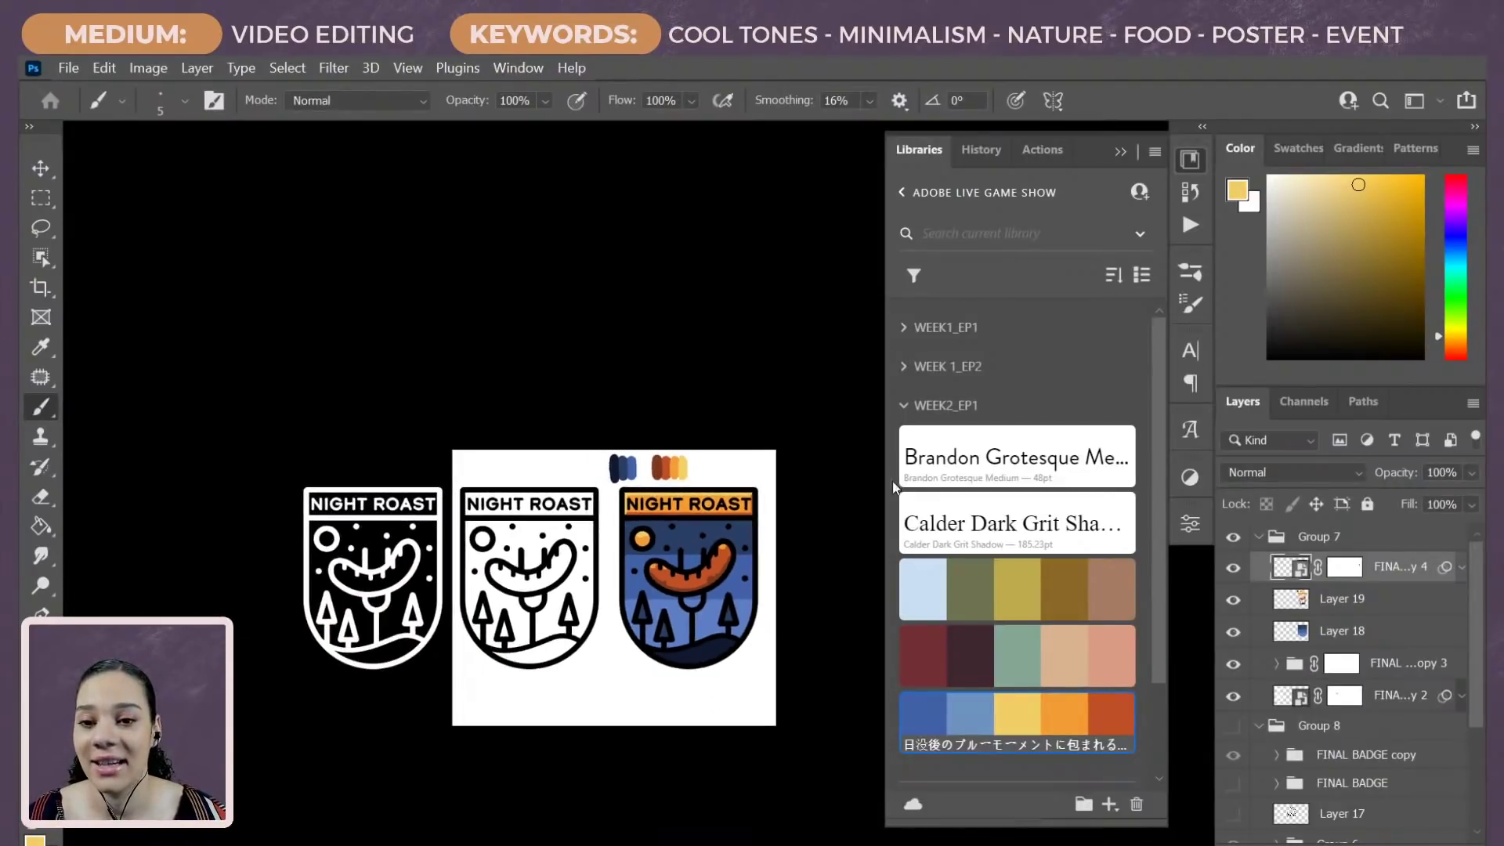
Step: Select the colour swatches above the badge on Layer 19 with a rectangular marquee and cut them to a new layer
click(1380, 601)
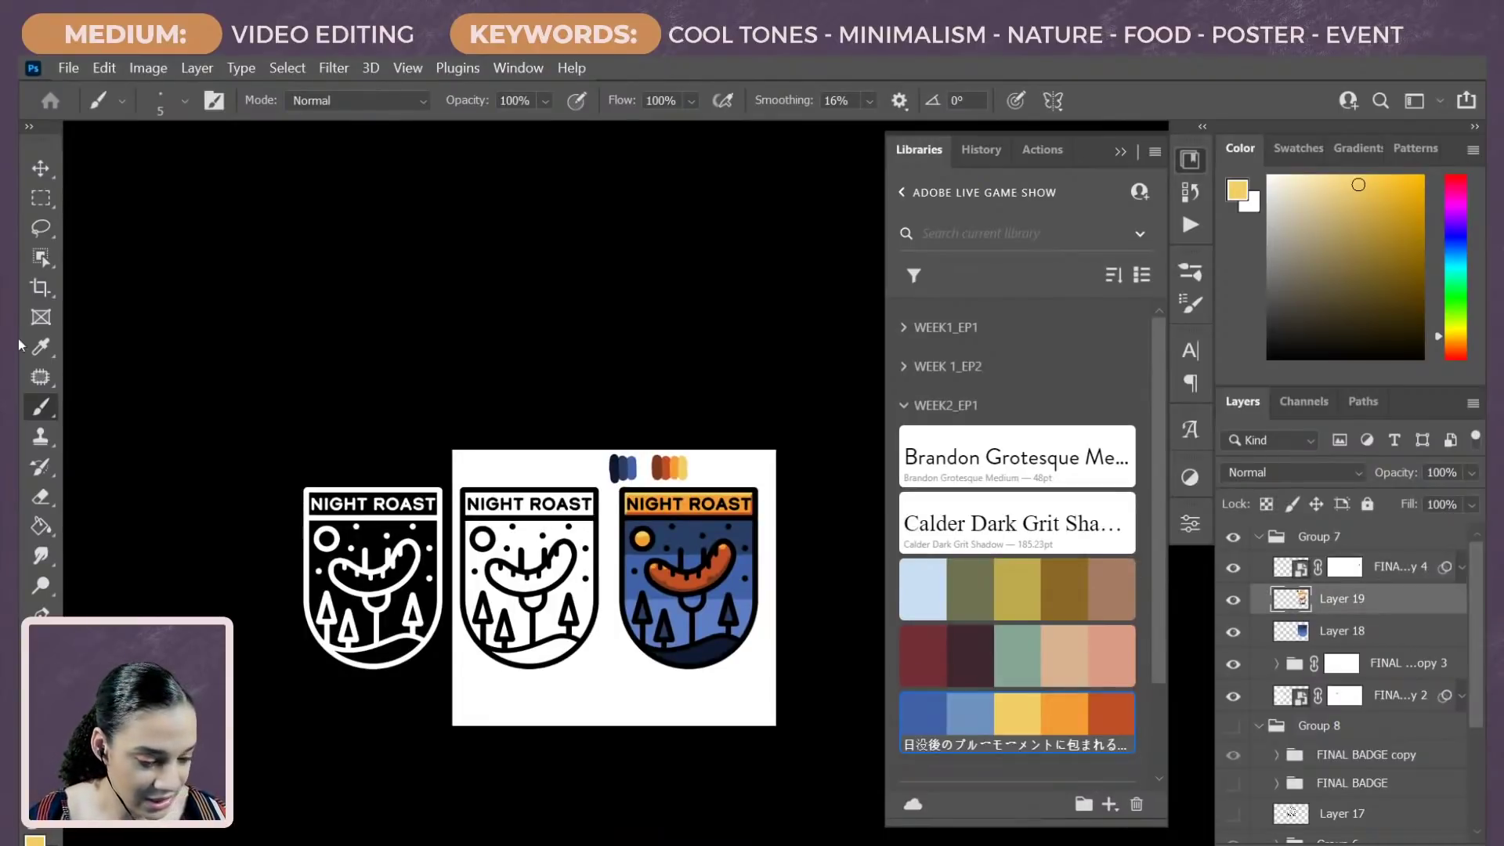
click(41, 197)
drag(548, 450, 720, 487)
right_click(692, 501)
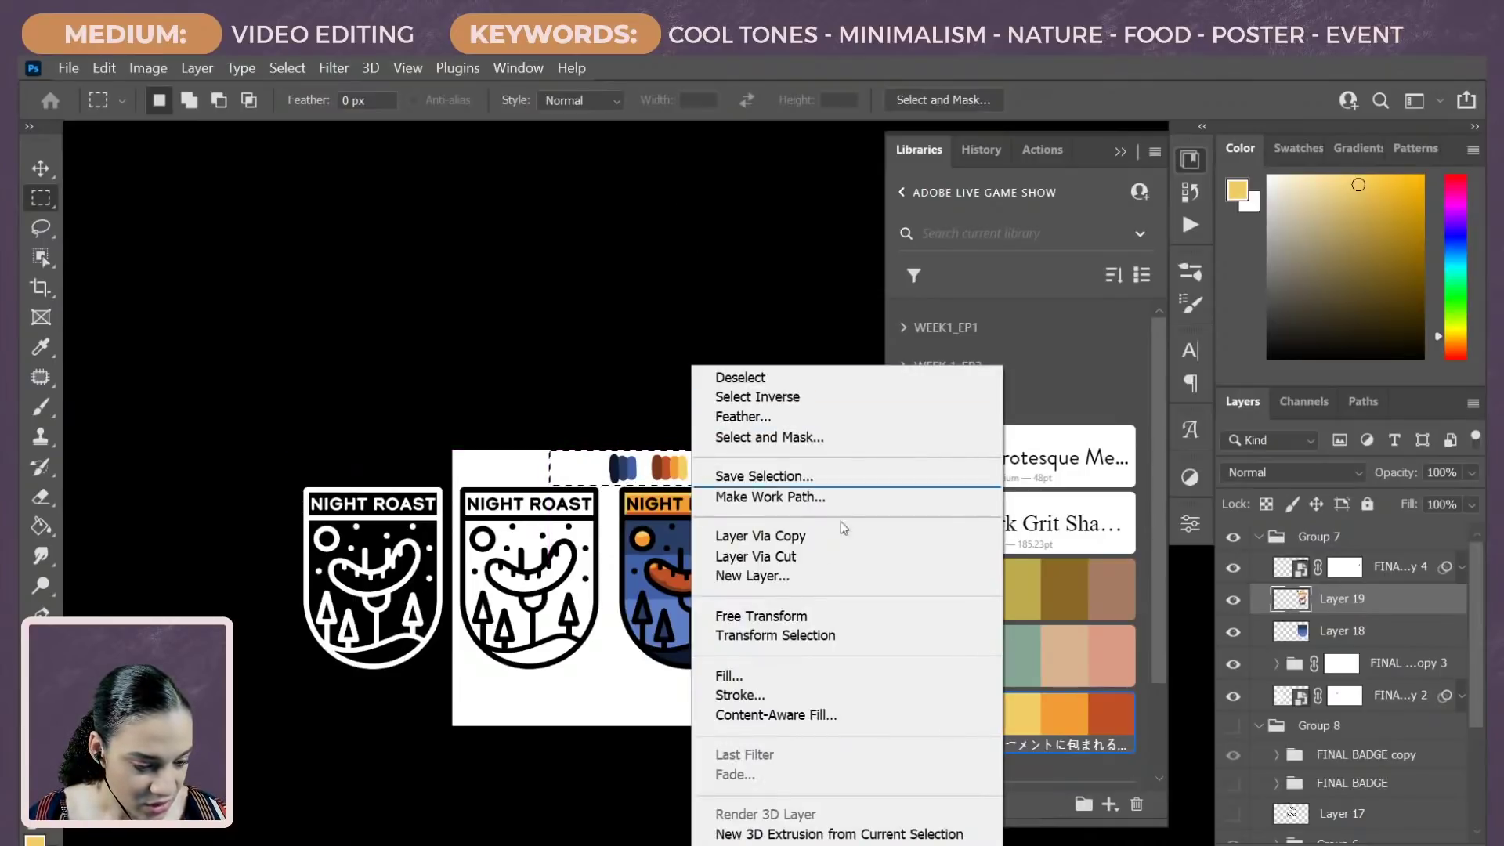
click(812, 557)
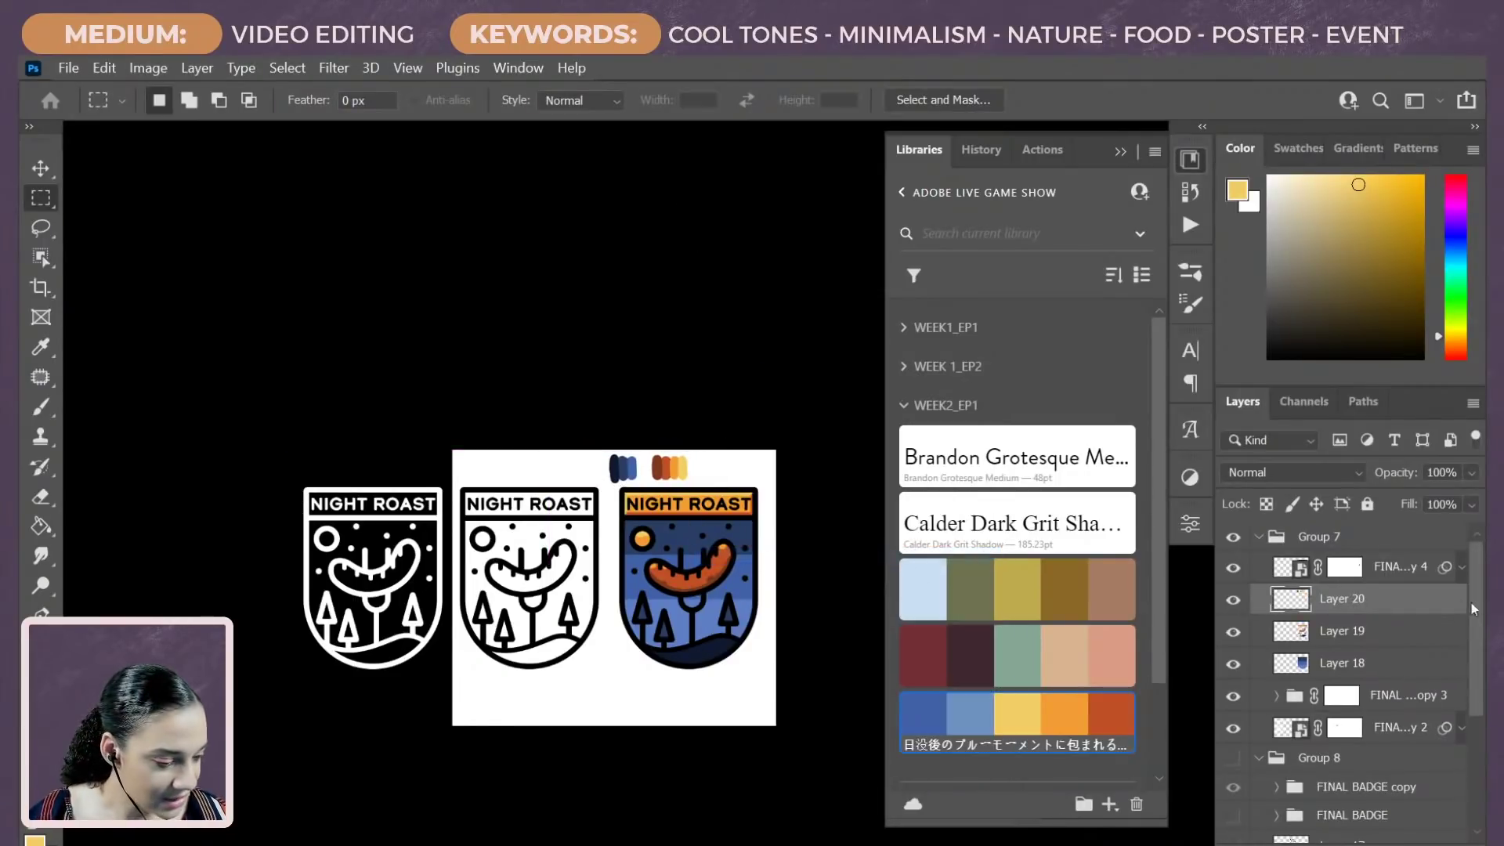
Step: Group Layer 19 and Layer 18 and move the group above the swatch layer, Layer 20
click(1372, 646)
shift+click(1376, 667)
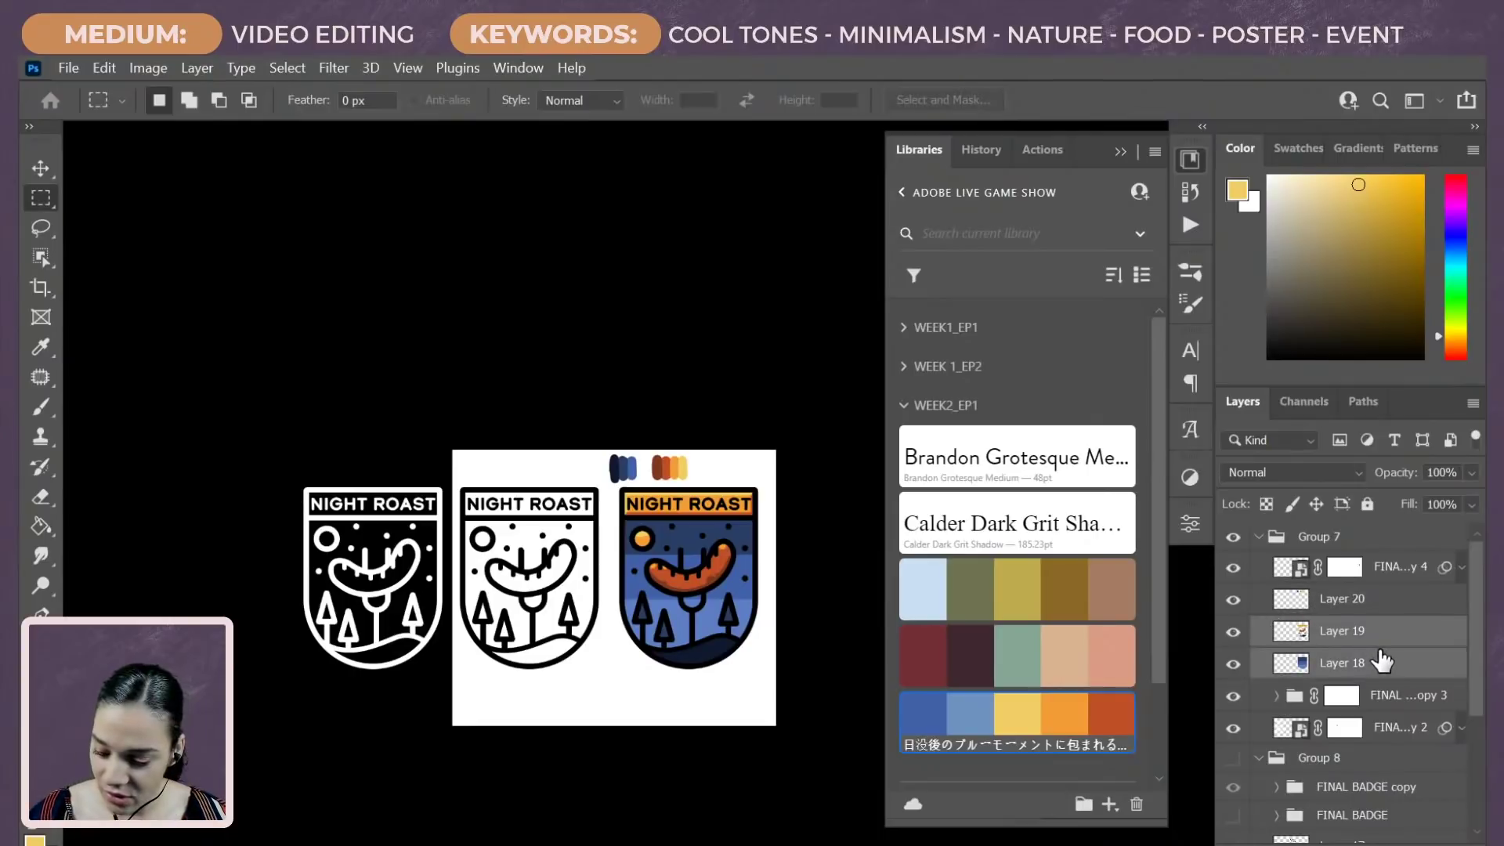
key(ctrl+g)
drag(1382, 643, 1383, 581)
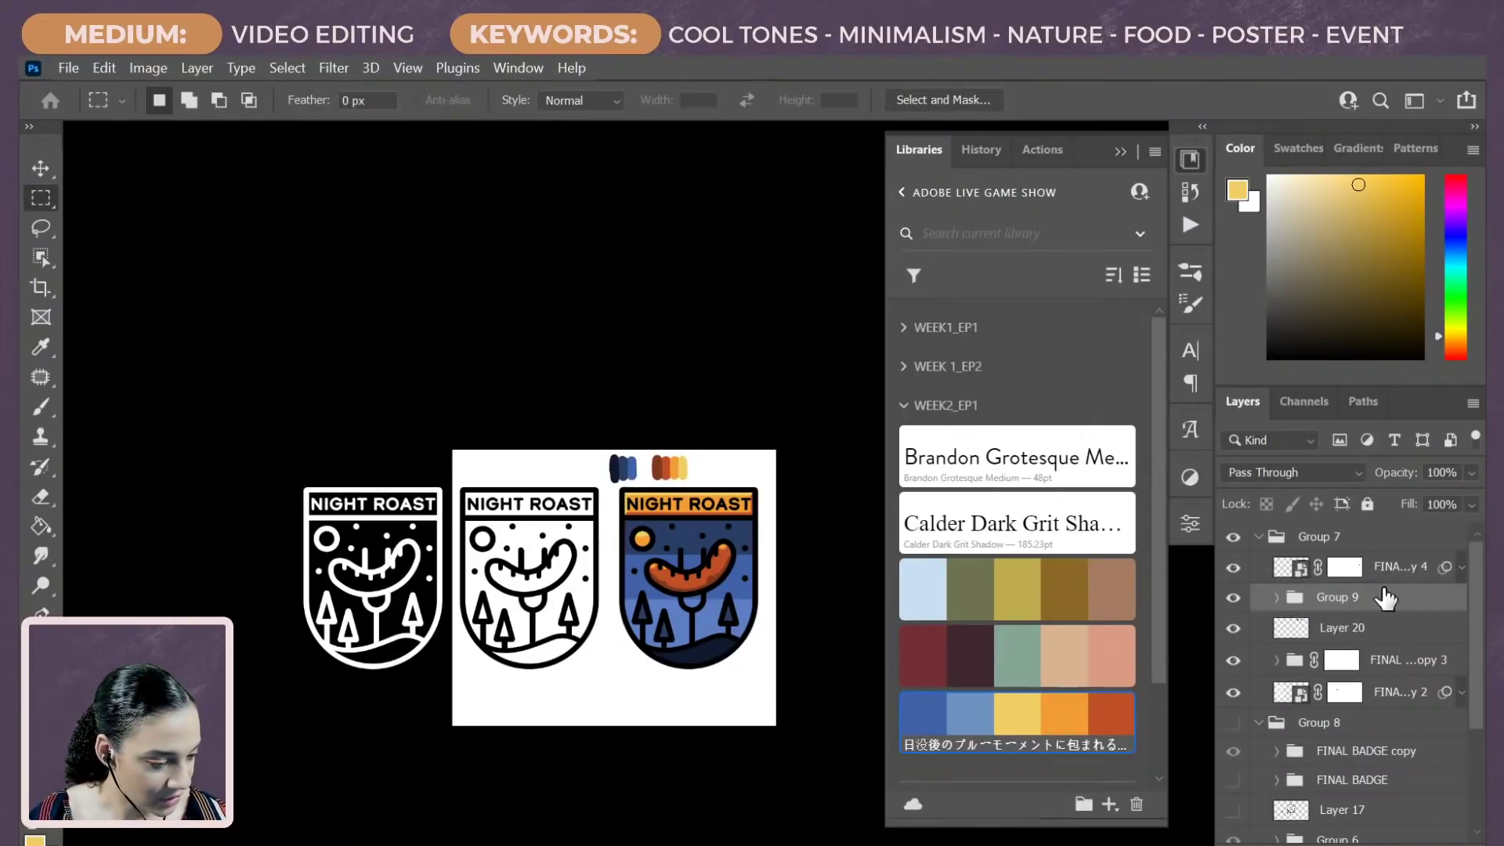
Step: Convert the FINAL BADGE copy 4 line art and the colour group into one smart object and move it above Group 7
click(1383, 579)
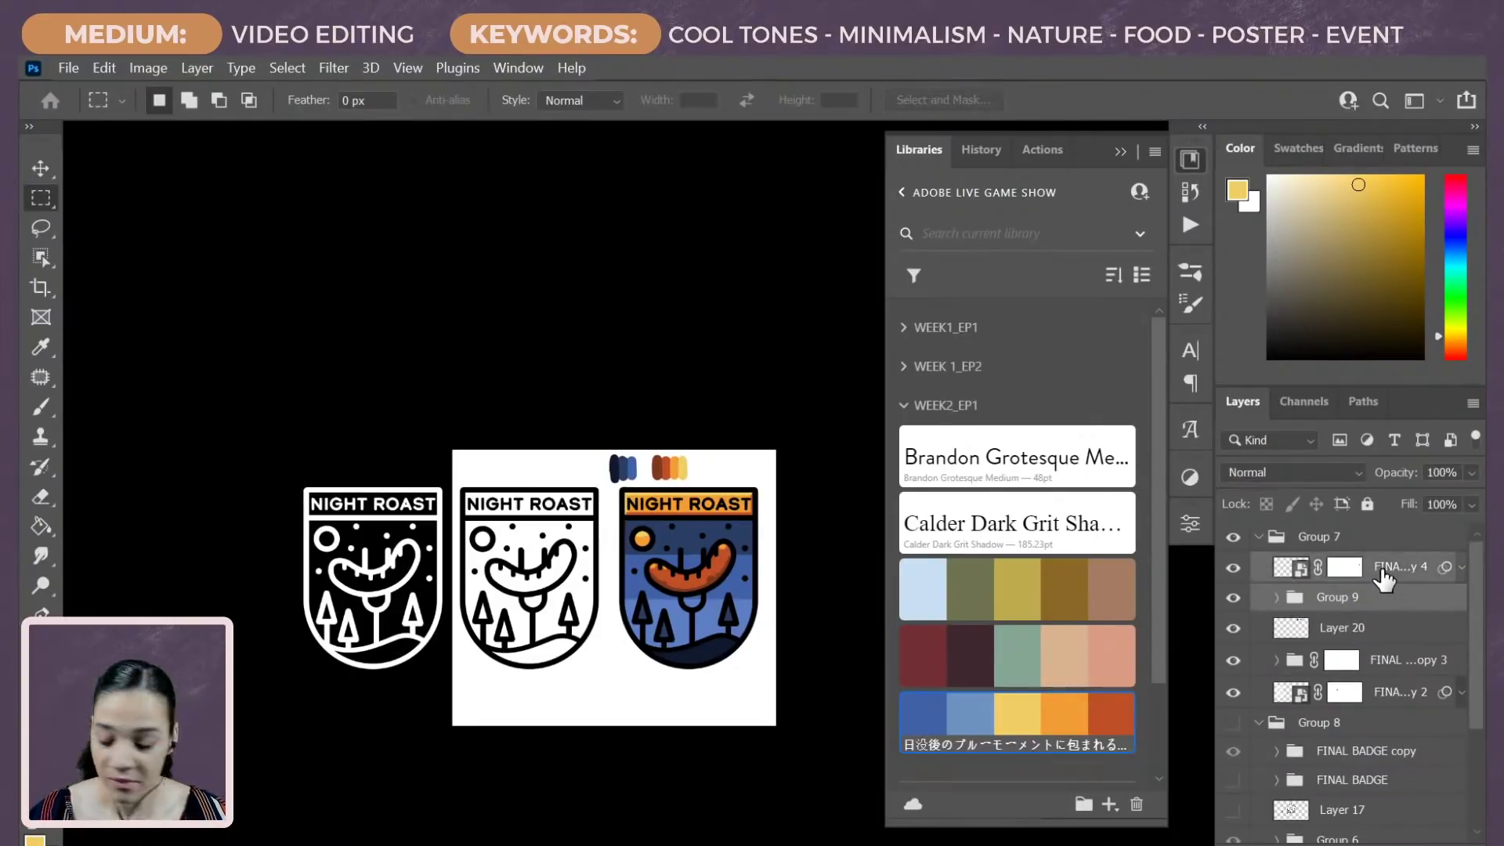
right_click(1383, 579)
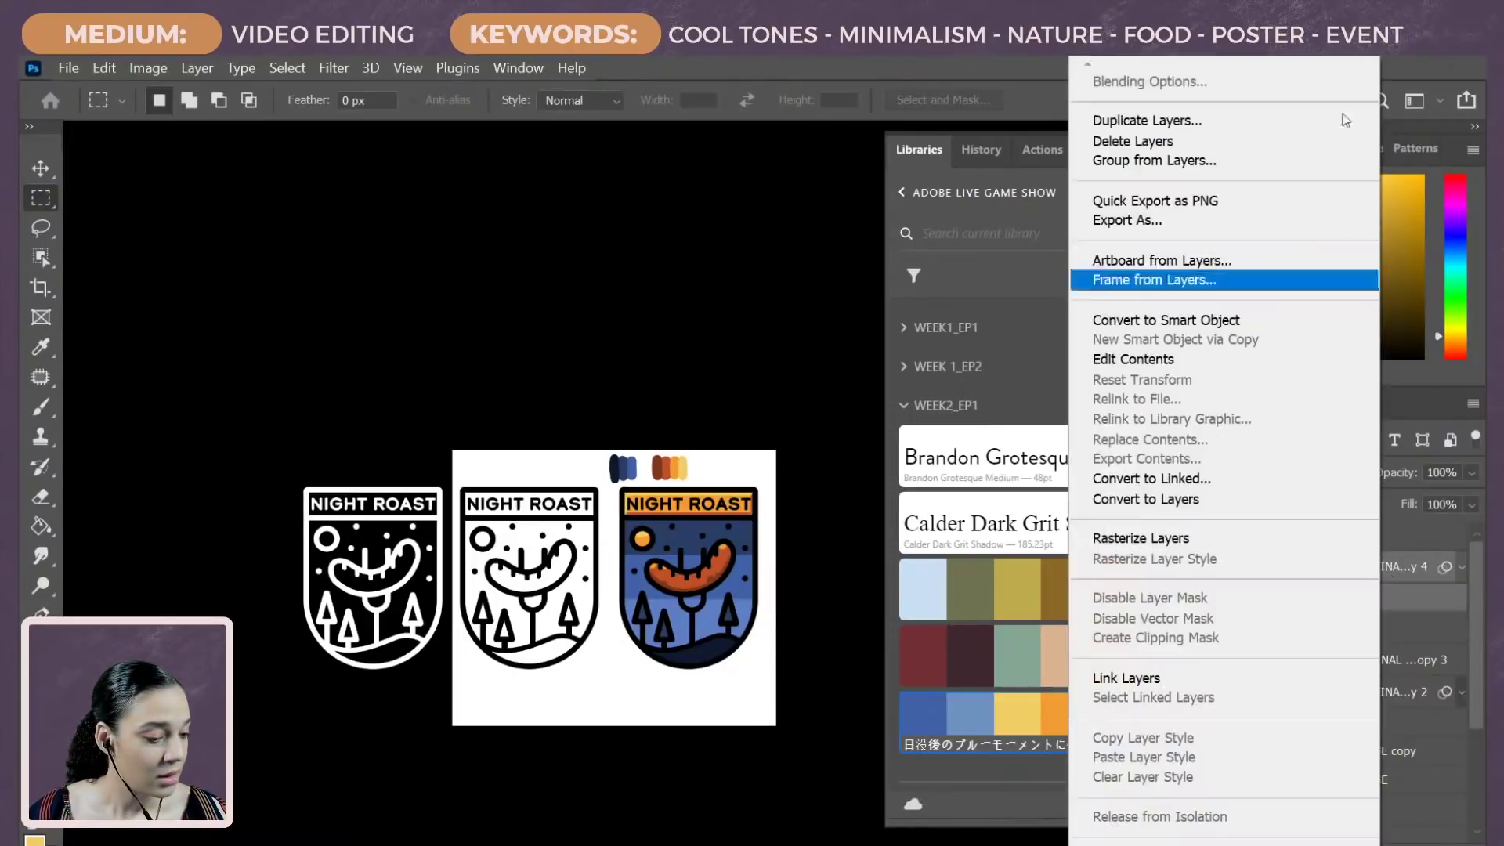
click(1142, 320)
drag(1357, 570, 1347, 526)
click(1259, 569)
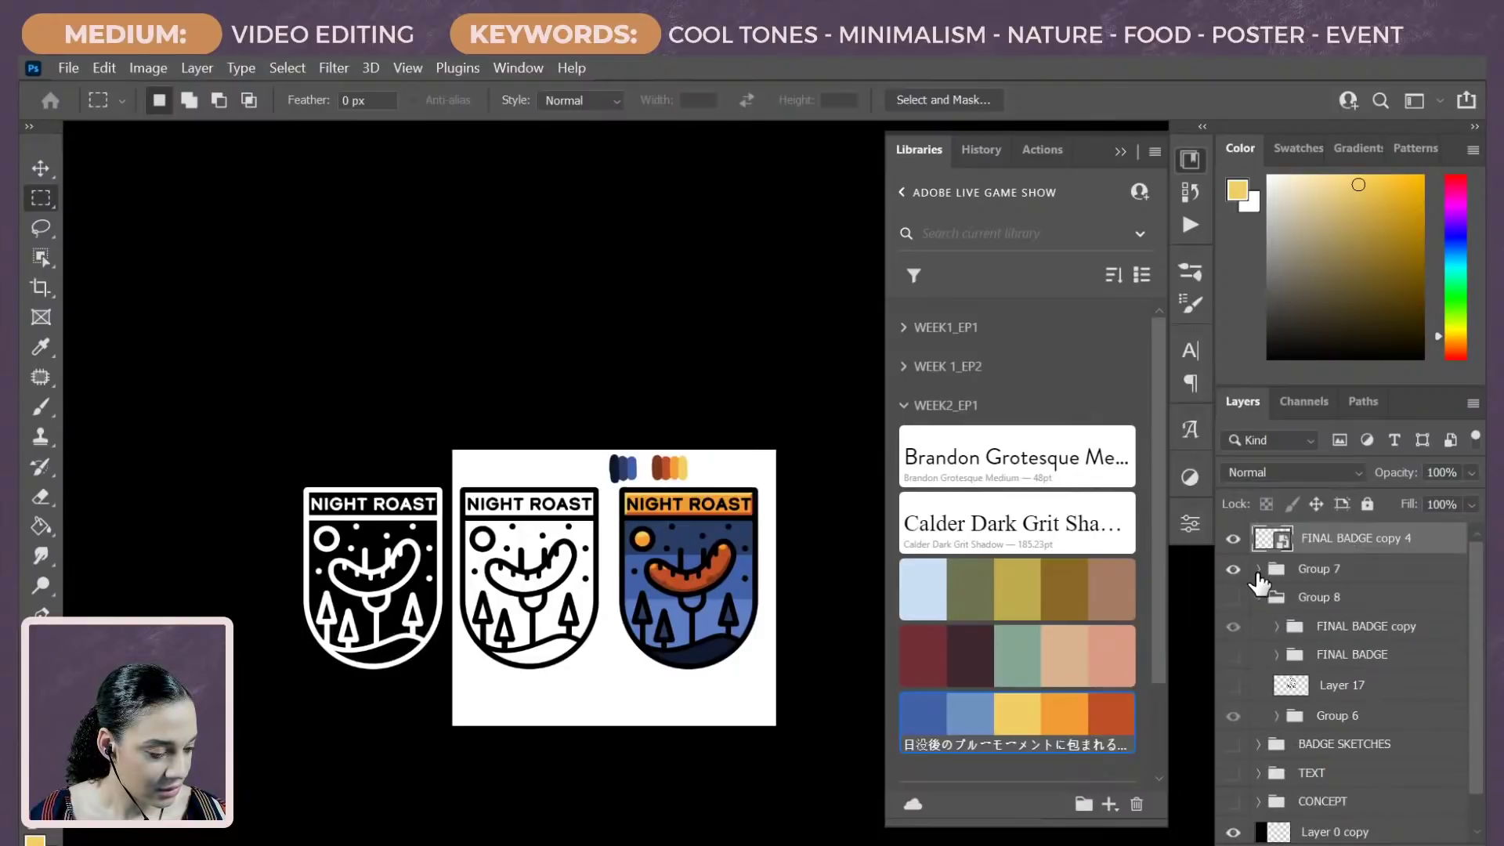
Step: Toggle the visibility of Group 7 and hide the swatch layer, Layer 20, inside it
click(1235, 570)
click(1235, 570)
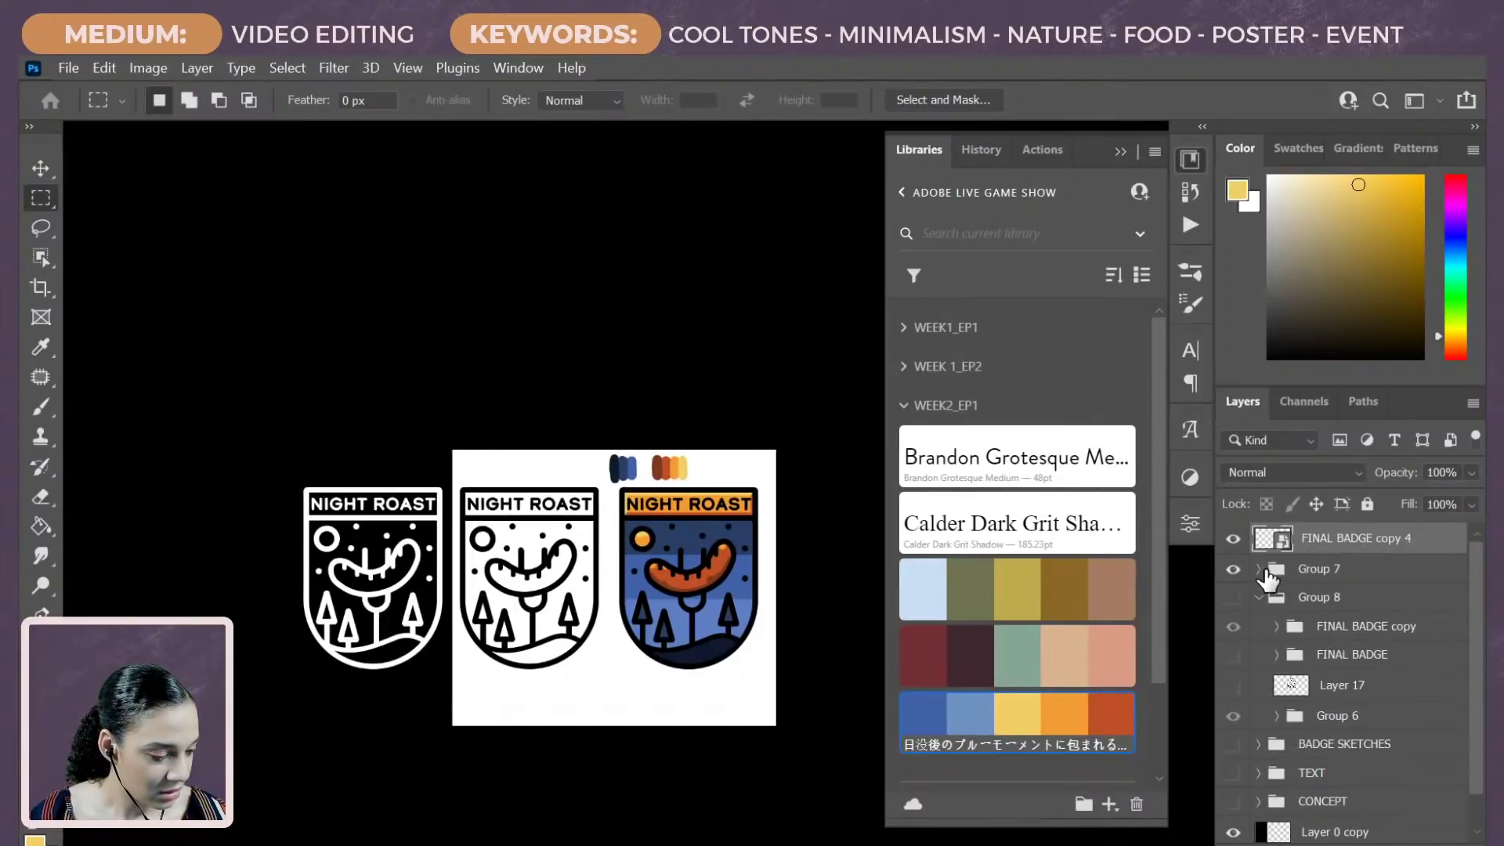
click(1258, 569)
click(1233, 599)
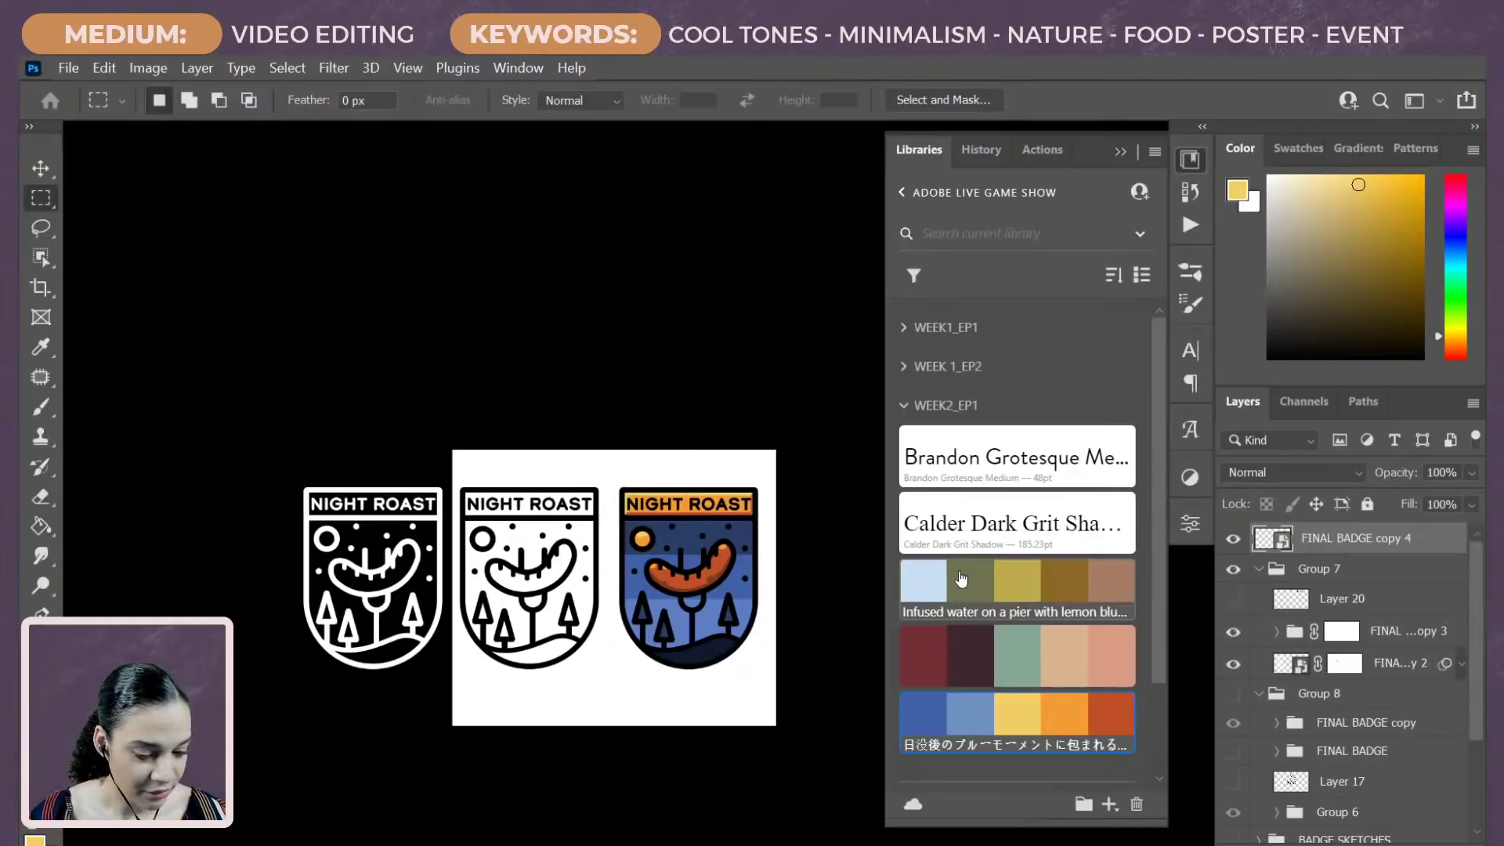
scroll(705, 501, up, 5)
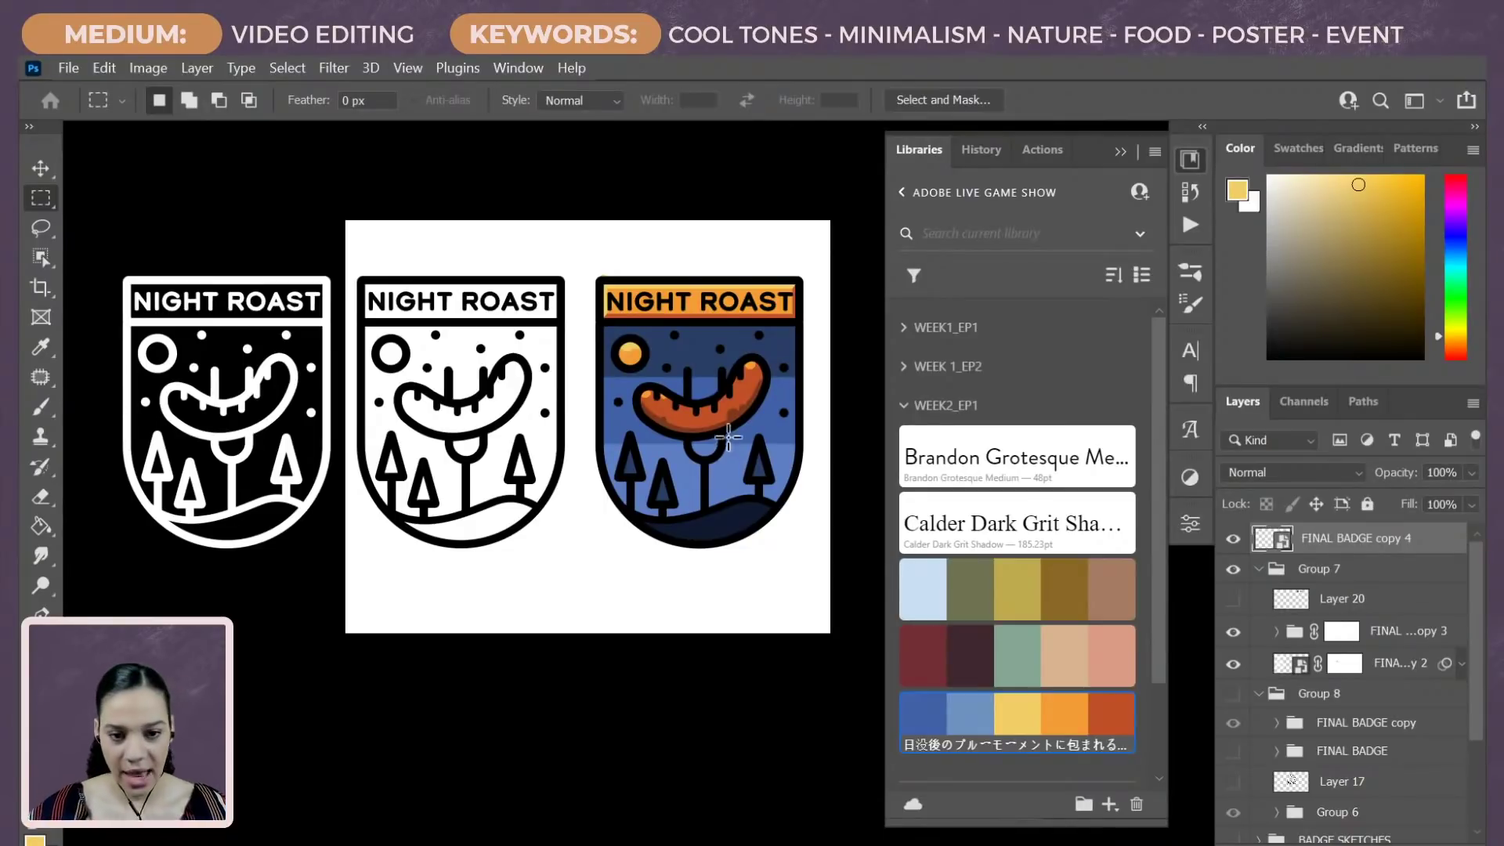
Step: Undo the hiding of the swatches, the move out of Group 7 and the smart object conversion
key(ctrl+z)
key(ctrl+z)
key(ctrl+z)
key(ctrl+z)
key(ctrl+z)
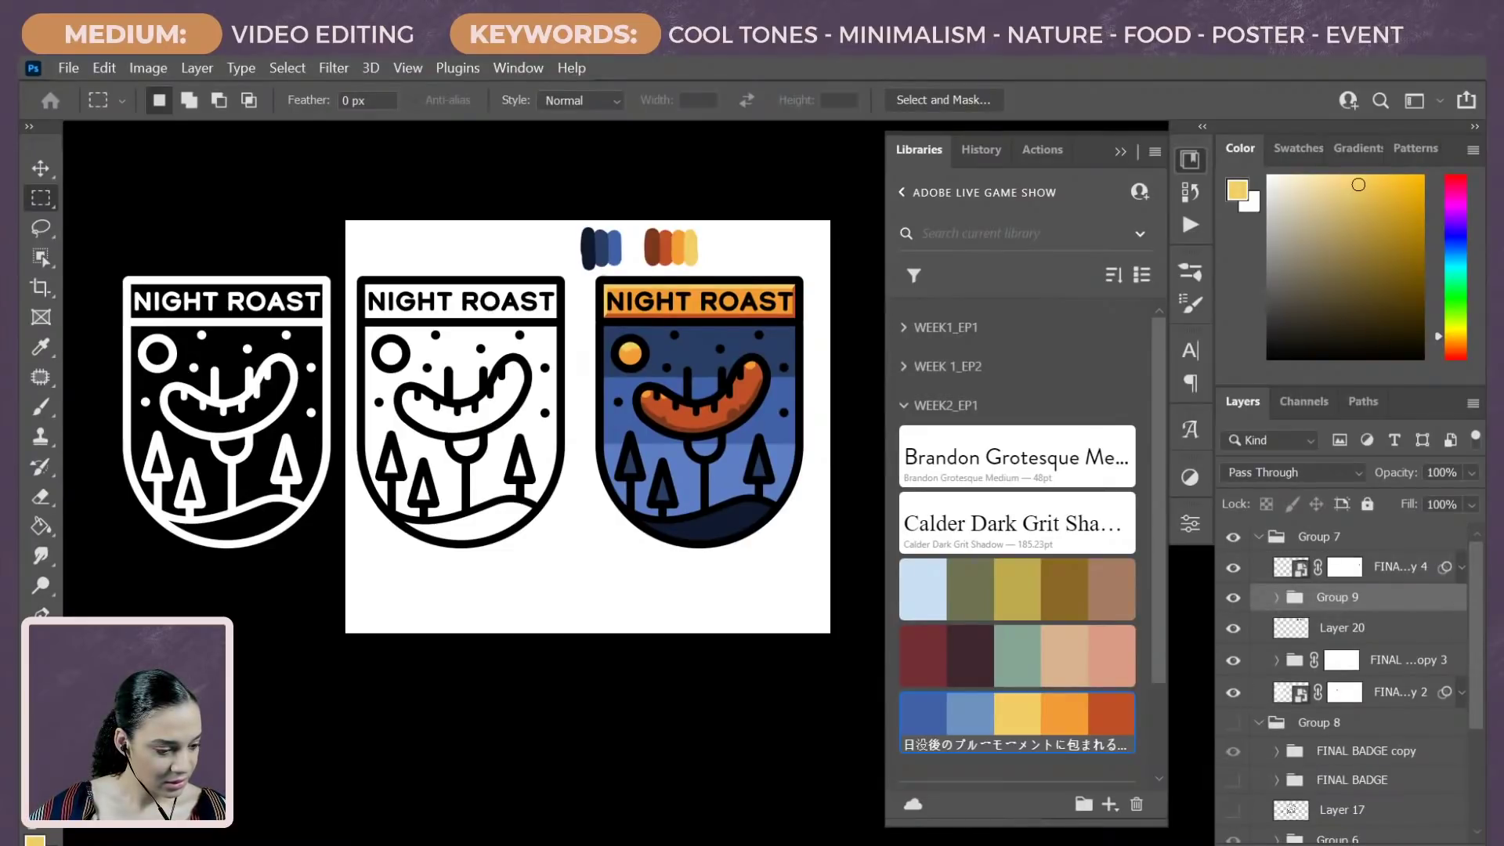
Step: Set up the brush with the light blue of the "Infused water on a pier" colour theme and a size of 70
click(1276, 597)
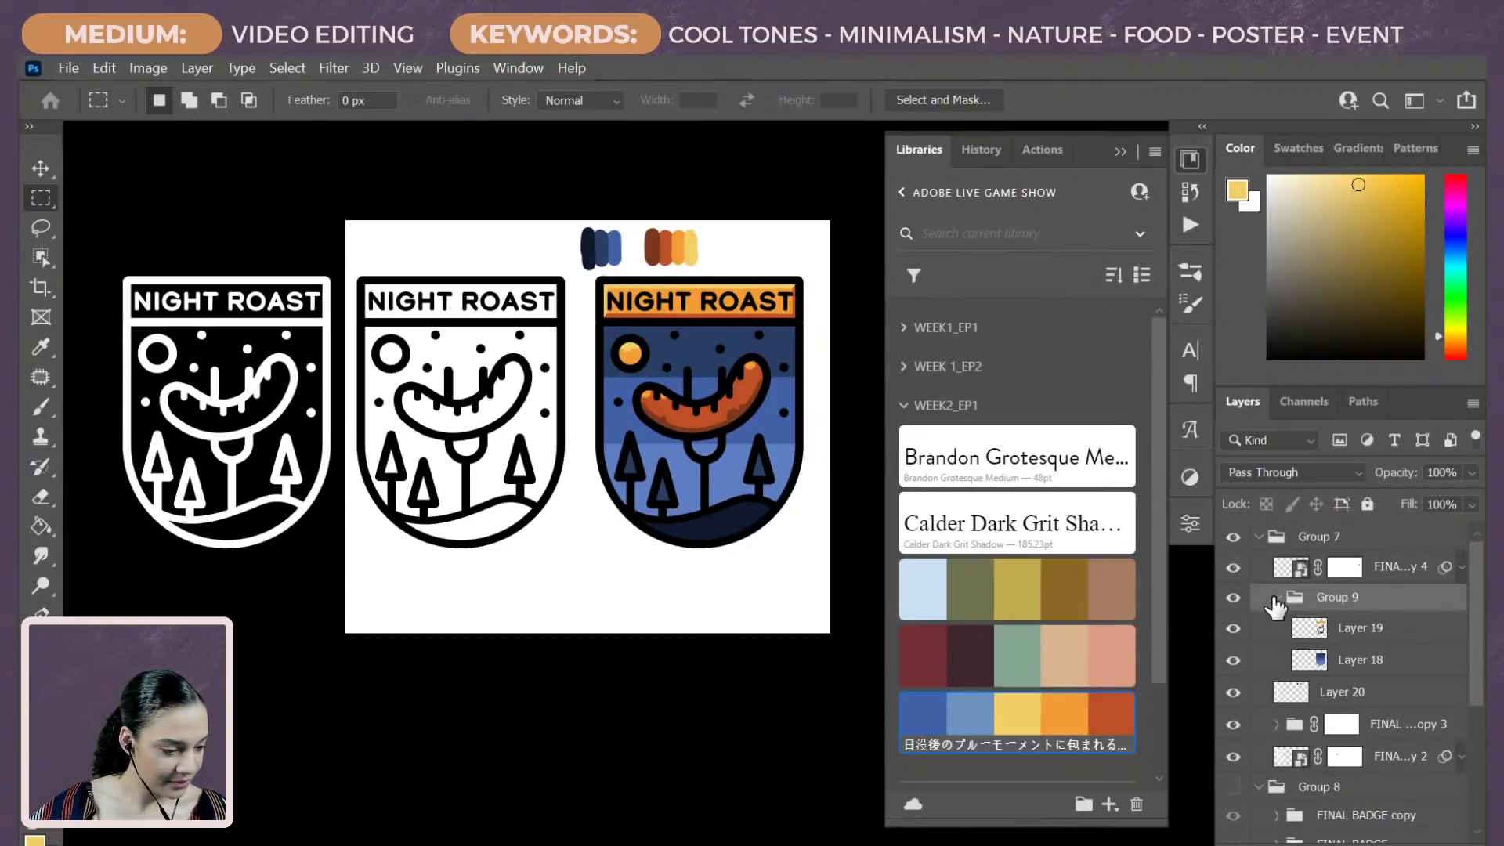
click(1361, 632)
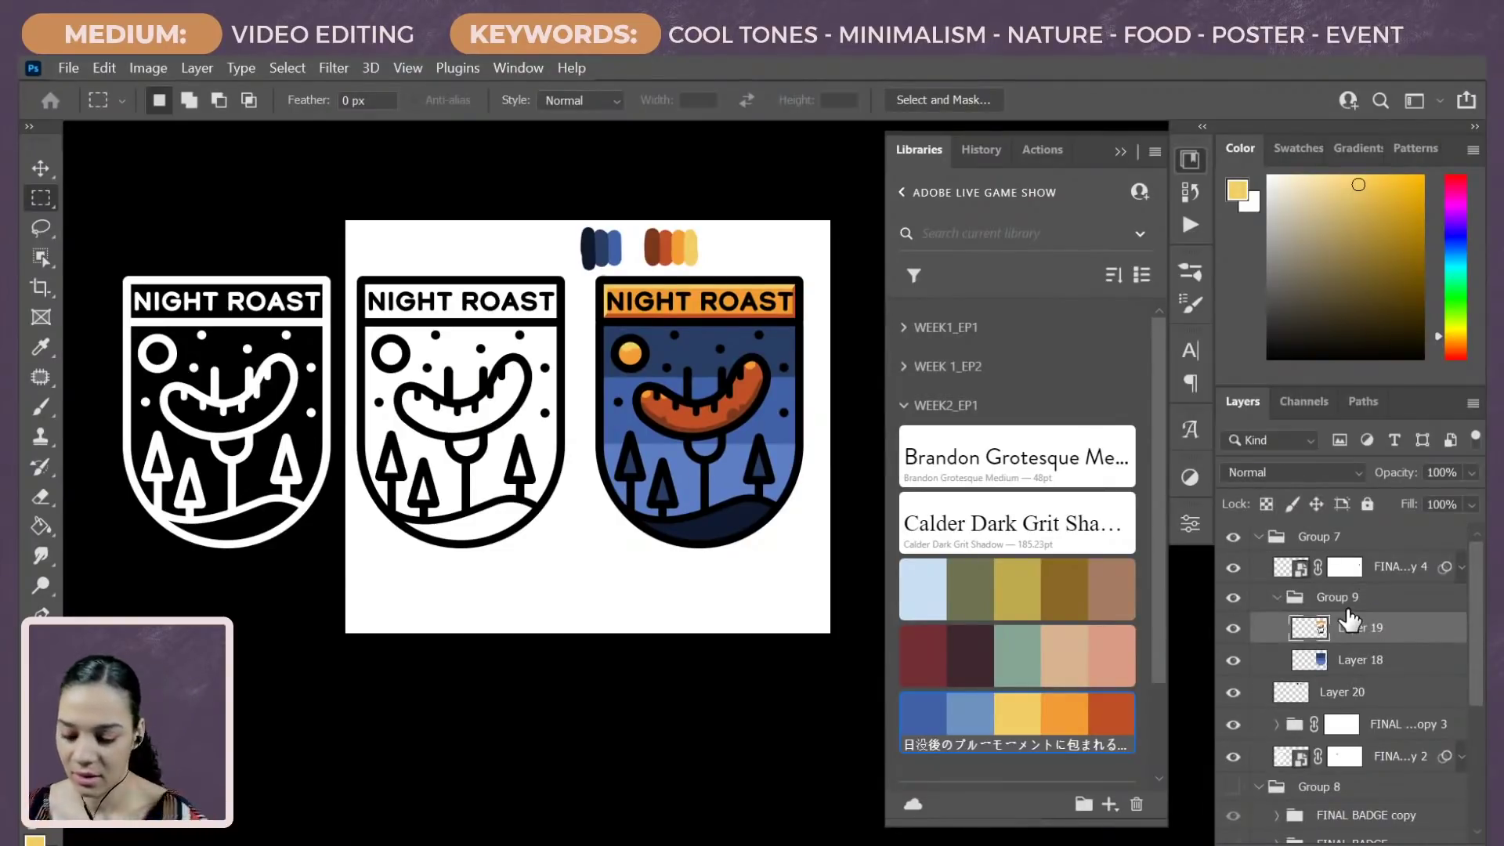
scroll(647, 486, up, 8)
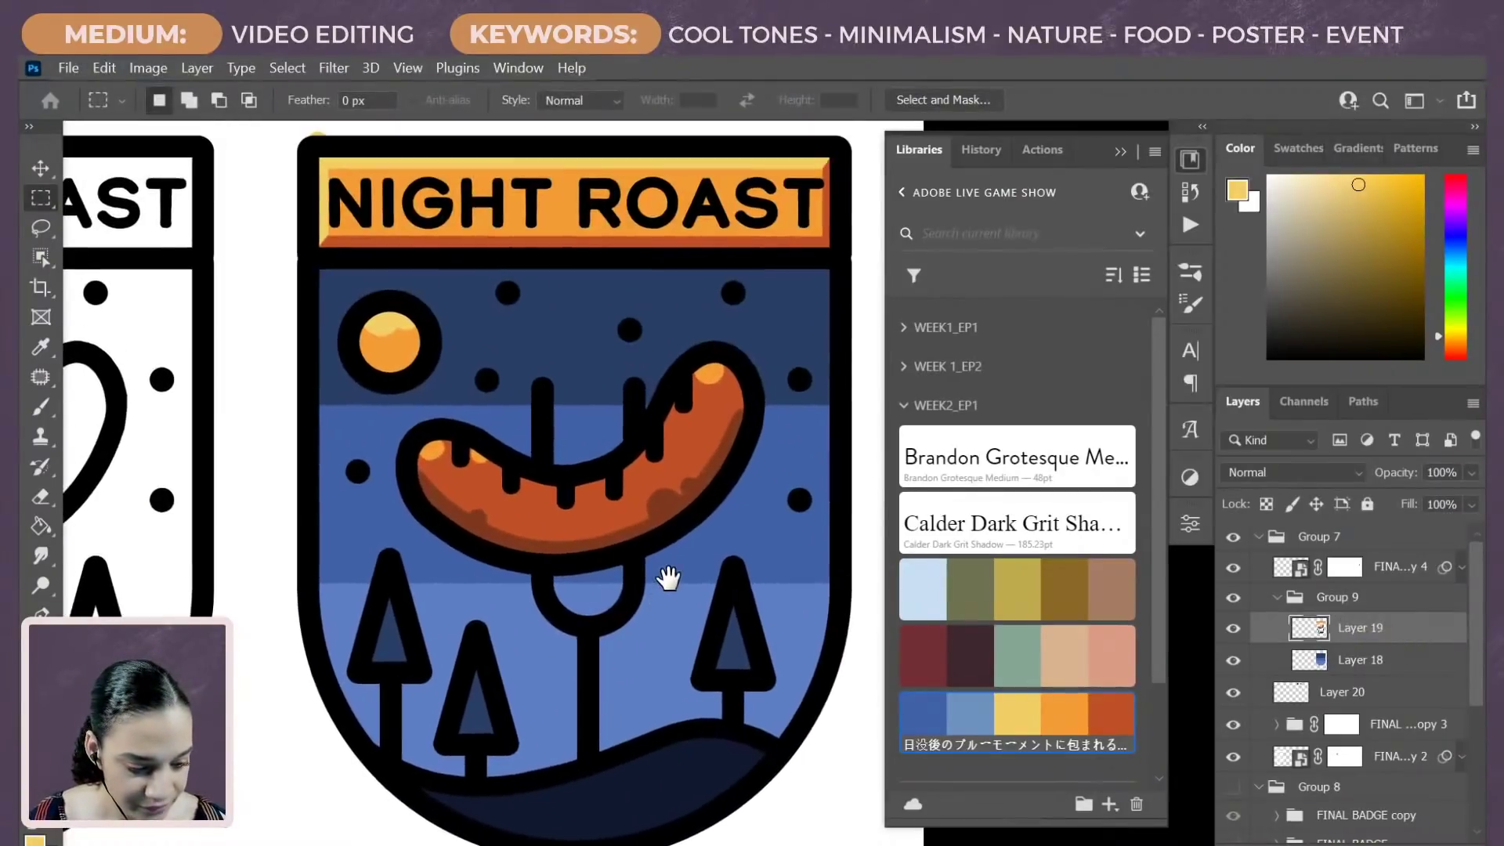
drag(668, 578, 666, 572)
key(b)
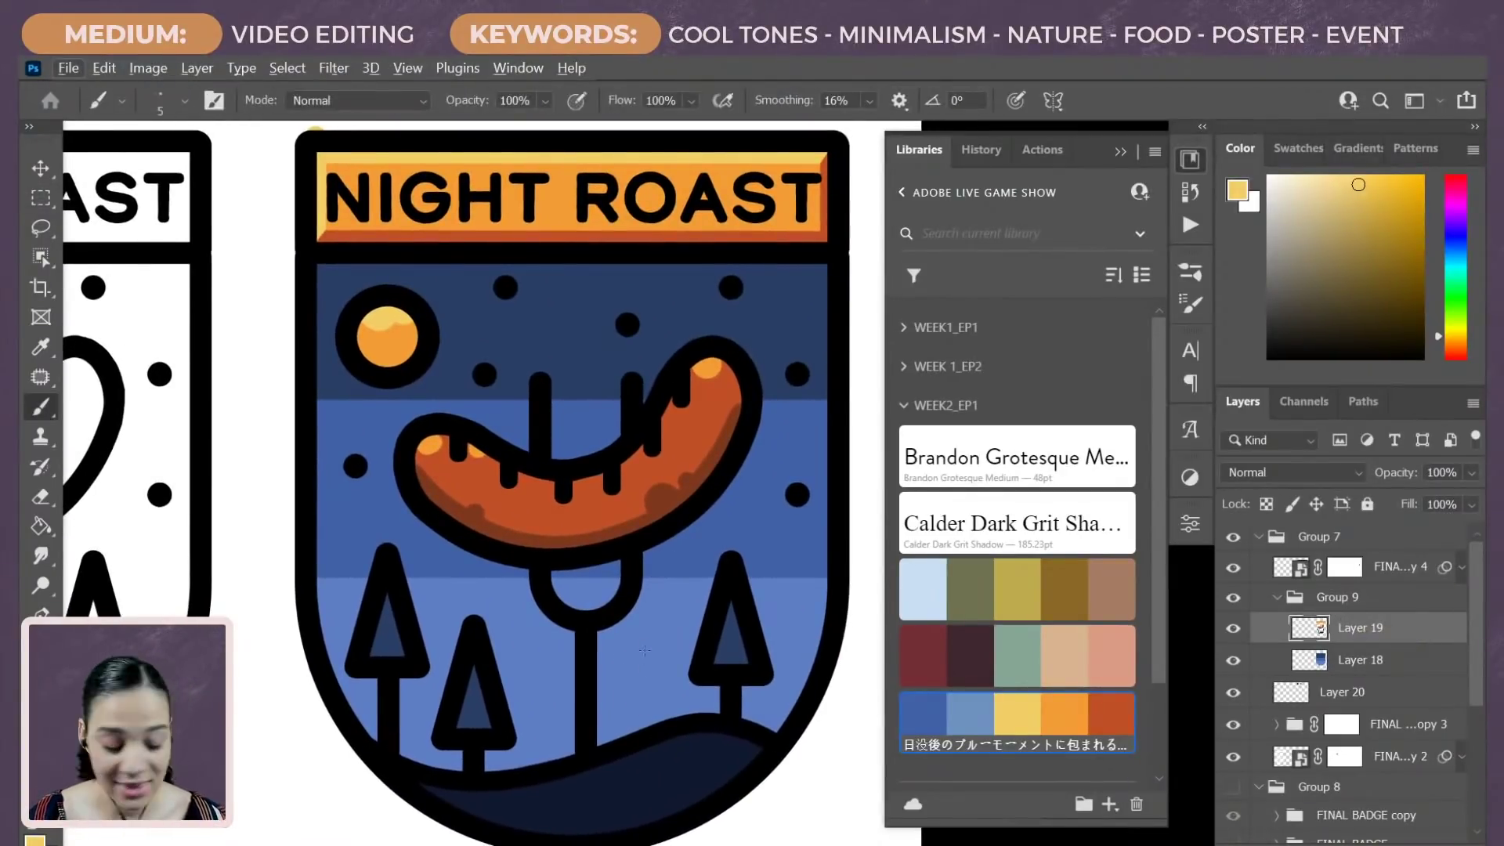
alt+click(649, 645)
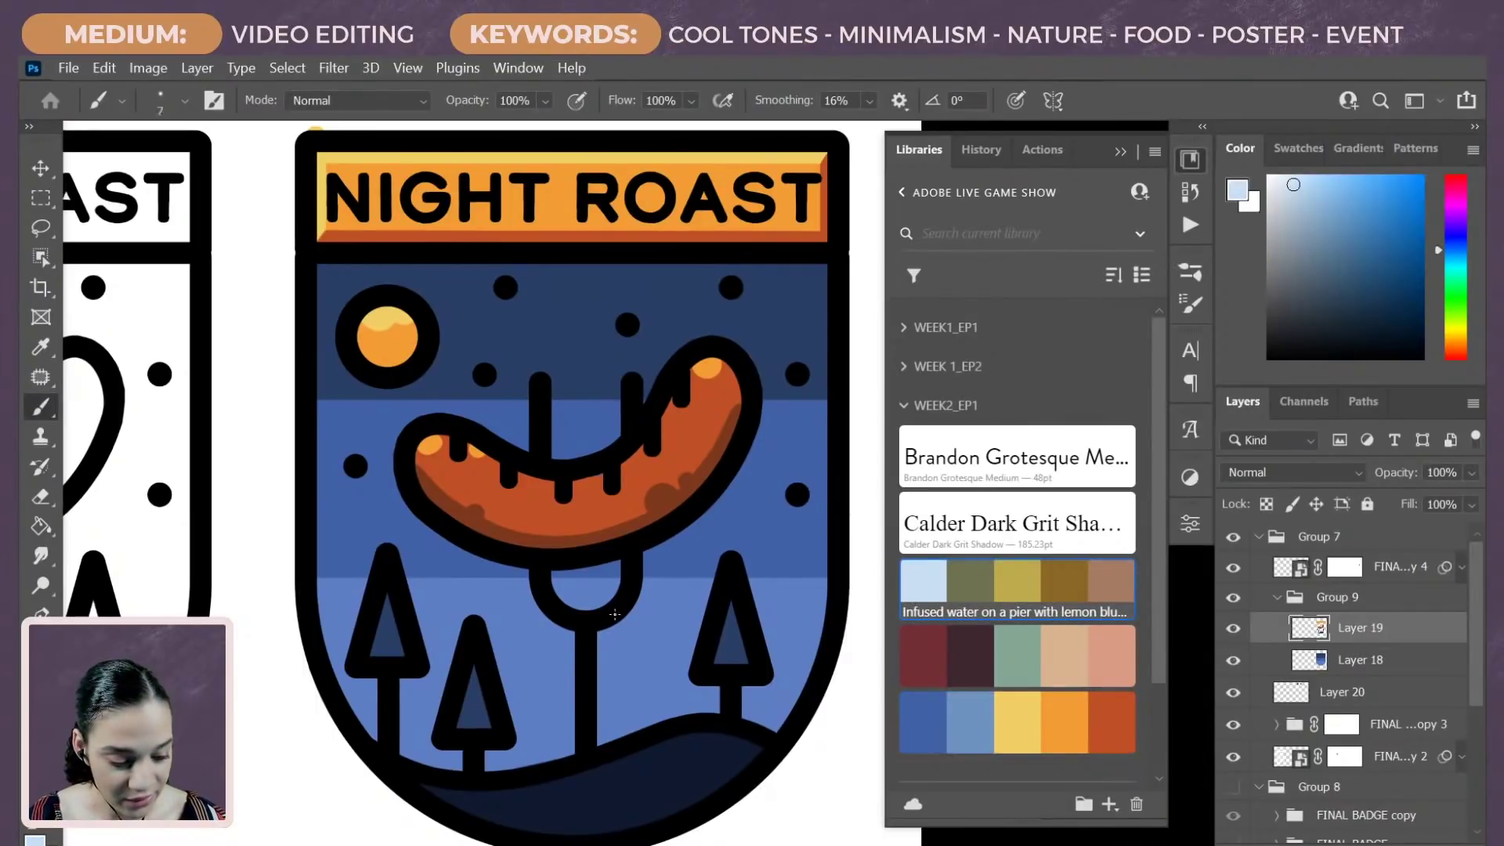
key(bracketright)
key(bracketright)
key(bracketright)
key(bracketright)
key(bracketright)
key(bracketright)
key(bracketright)
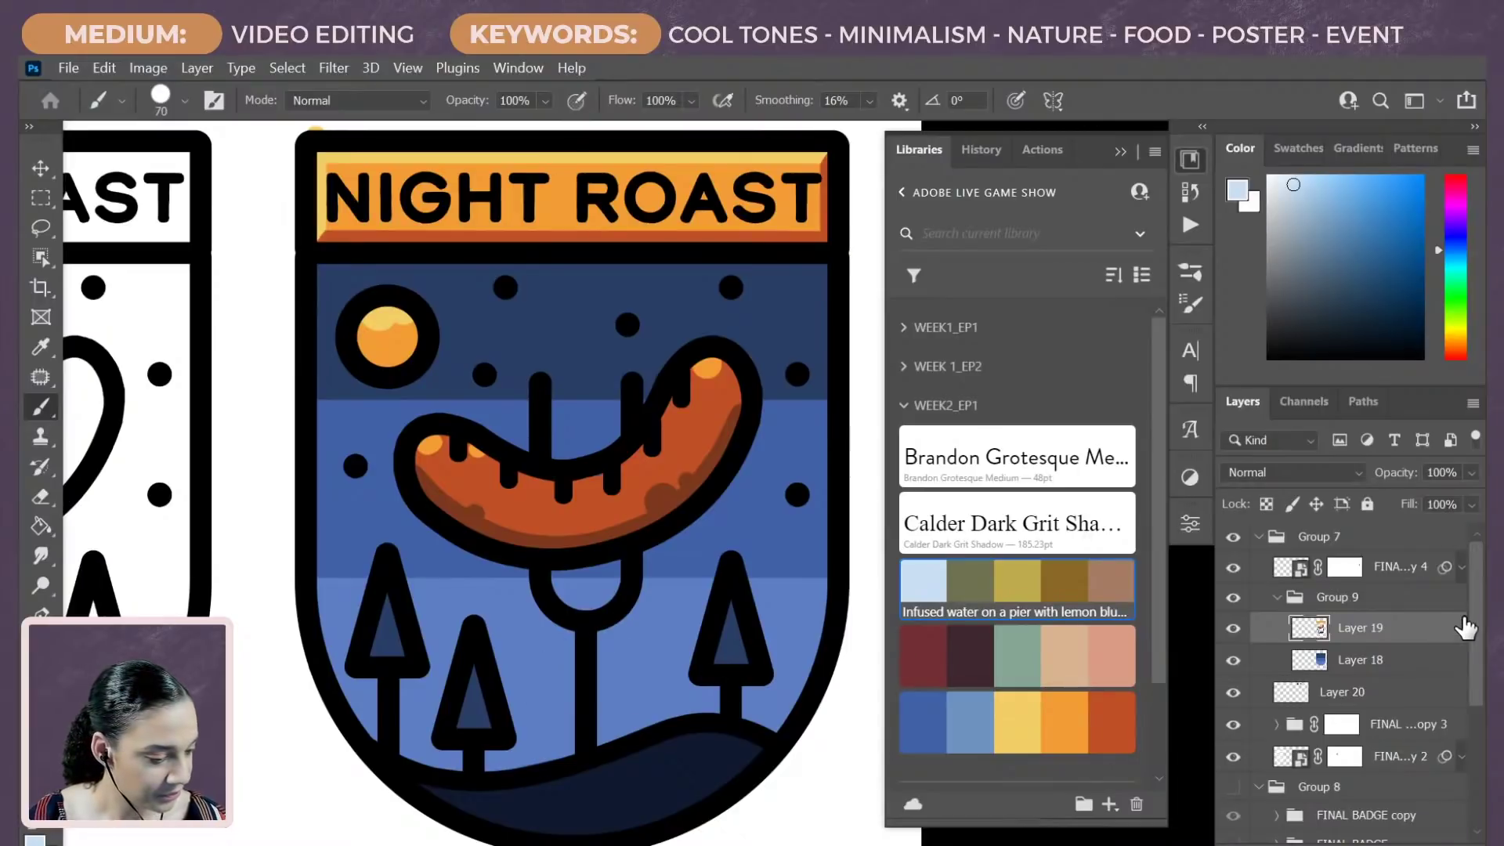
Step: Add a new layer above the FINAL BADGE copy 4 line art and clip it to that layer
click(1393, 572)
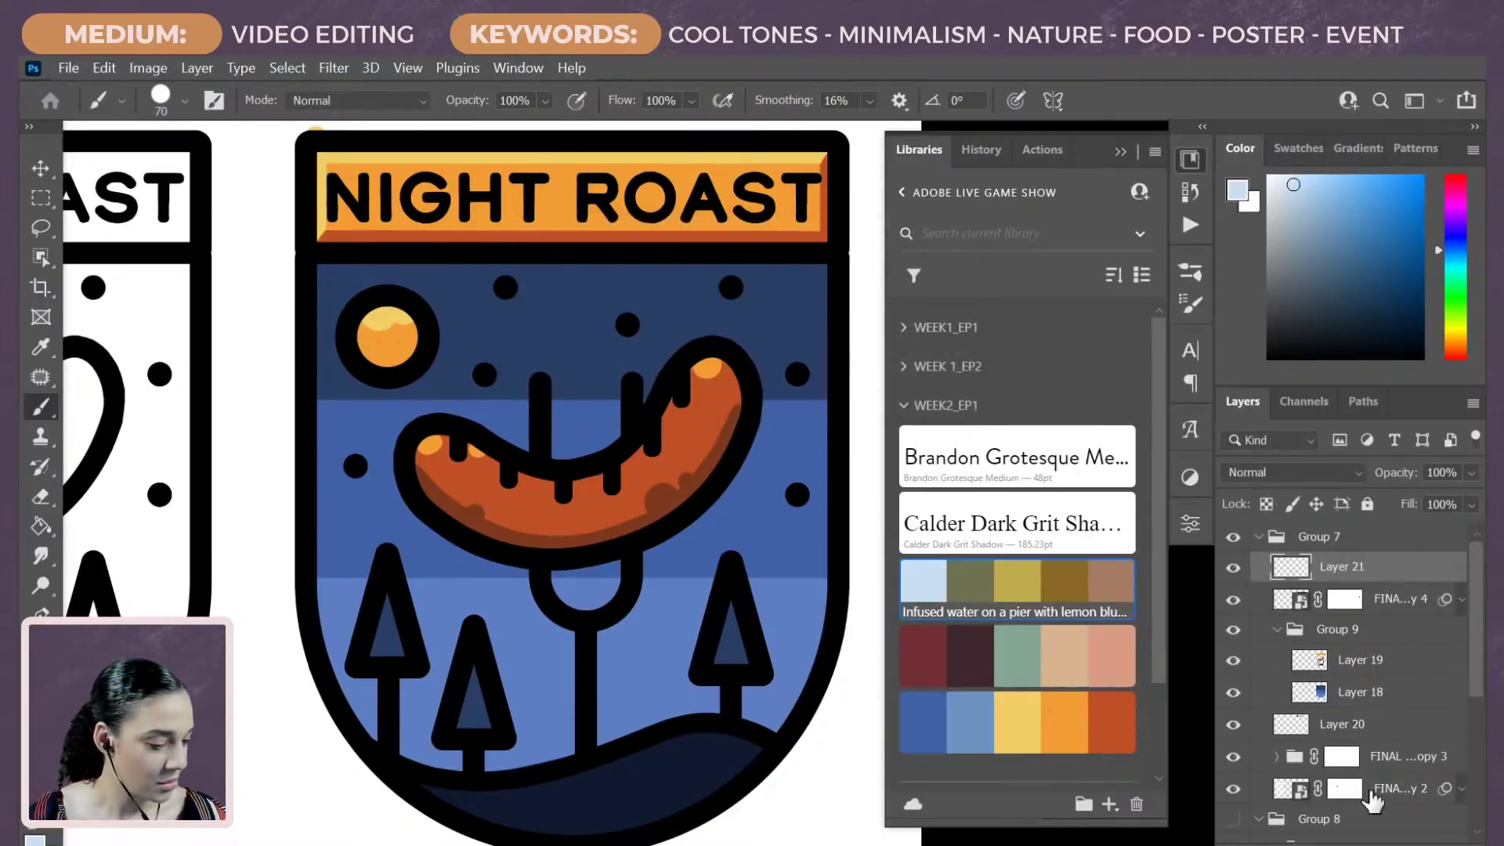
right_click(1402, 577)
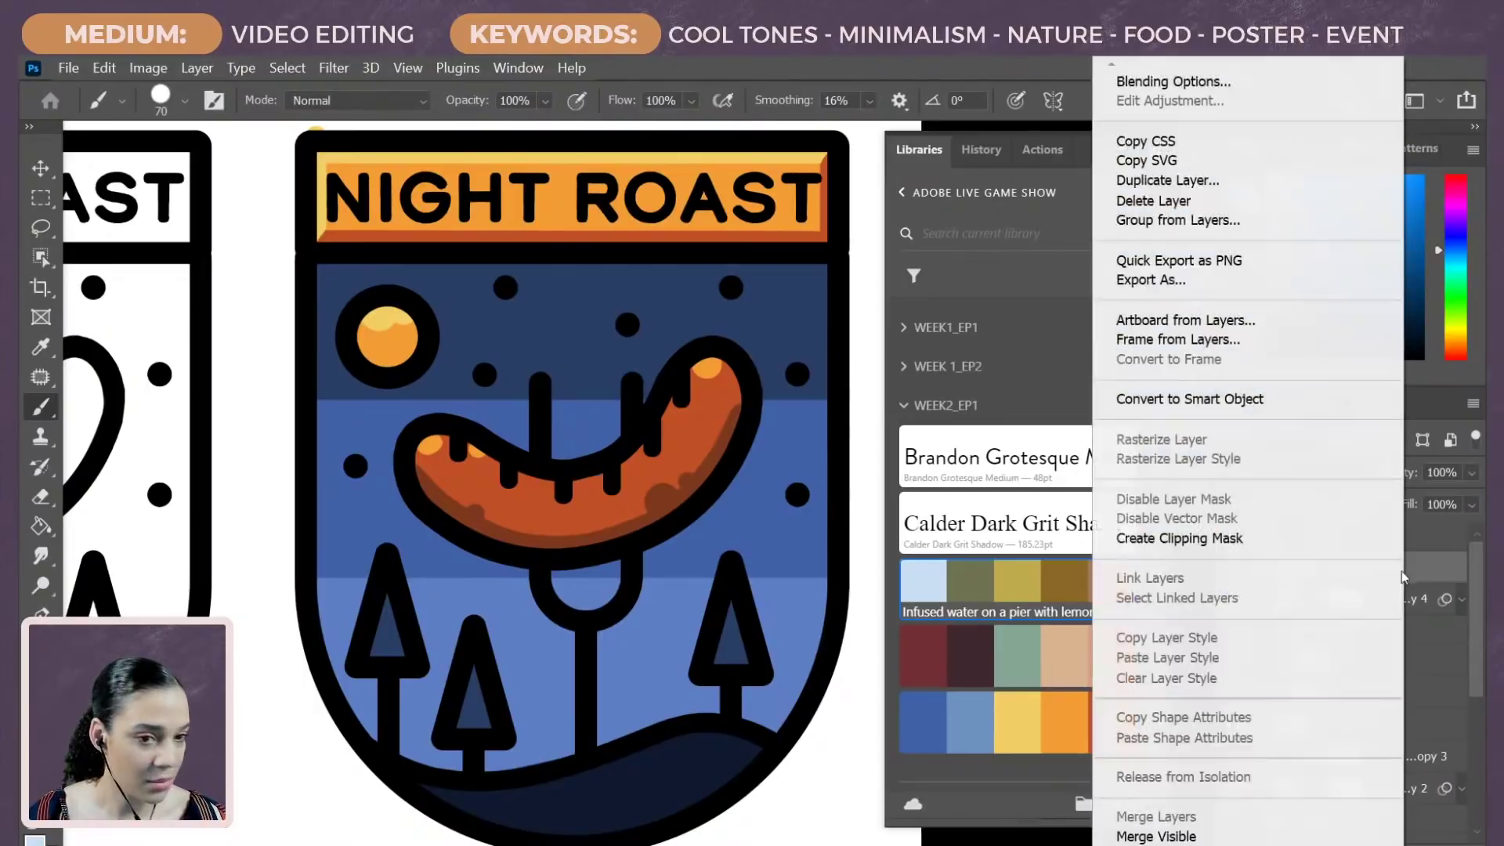
click(1300, 538)
Step: Paint the fork's curved base and handle below the sausage light blue on the clipped Layer 21
mouse_move(648, 599)
mouse_down()
mouse_move(586, 616)
mouse_move(666, 567)
mouse_move(616, 577)
mouse_up()
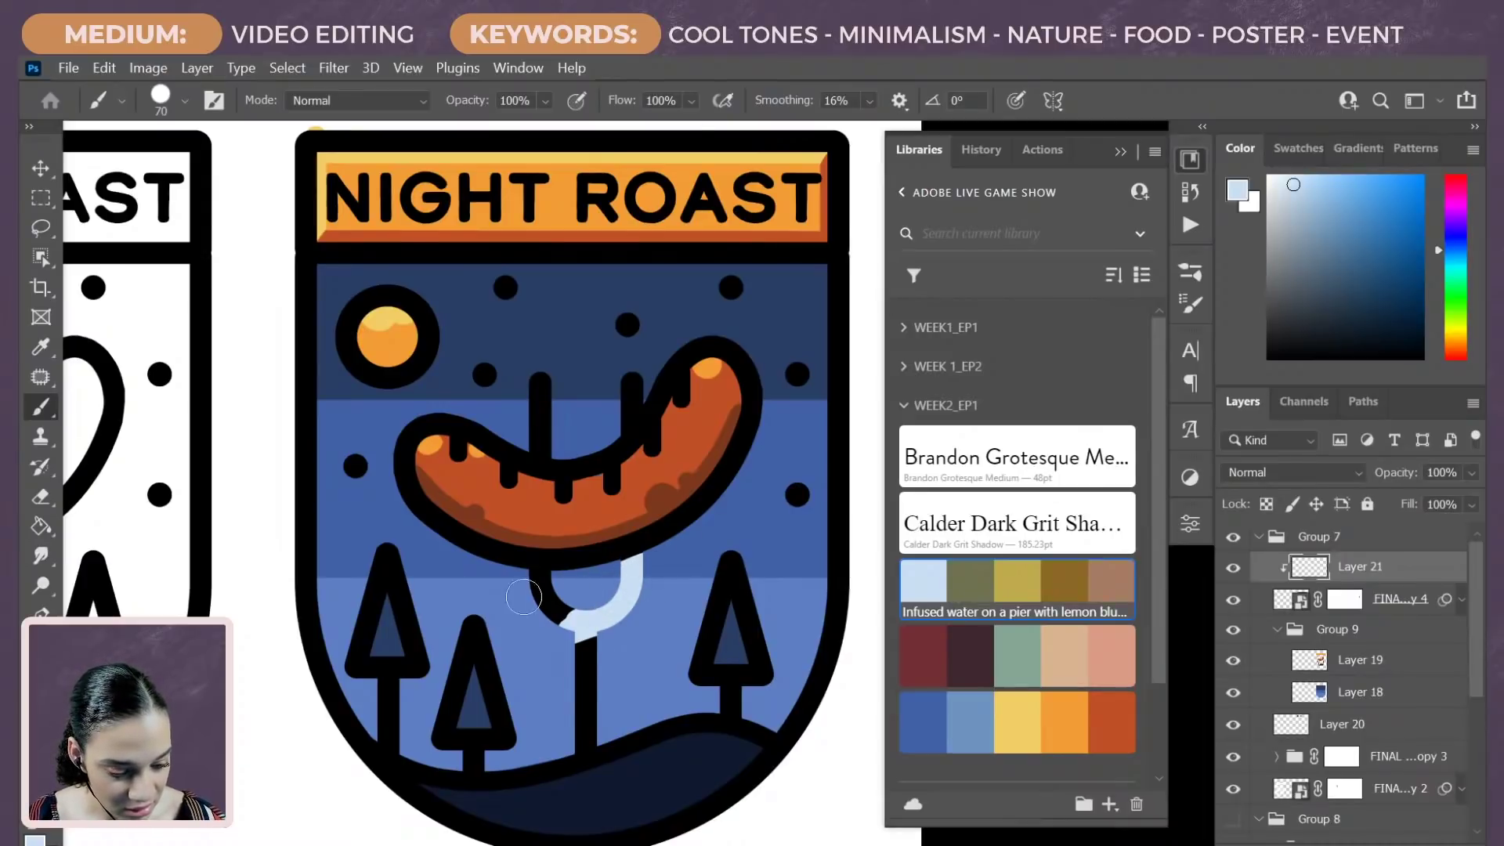
drag(527, 593, 556, 590)
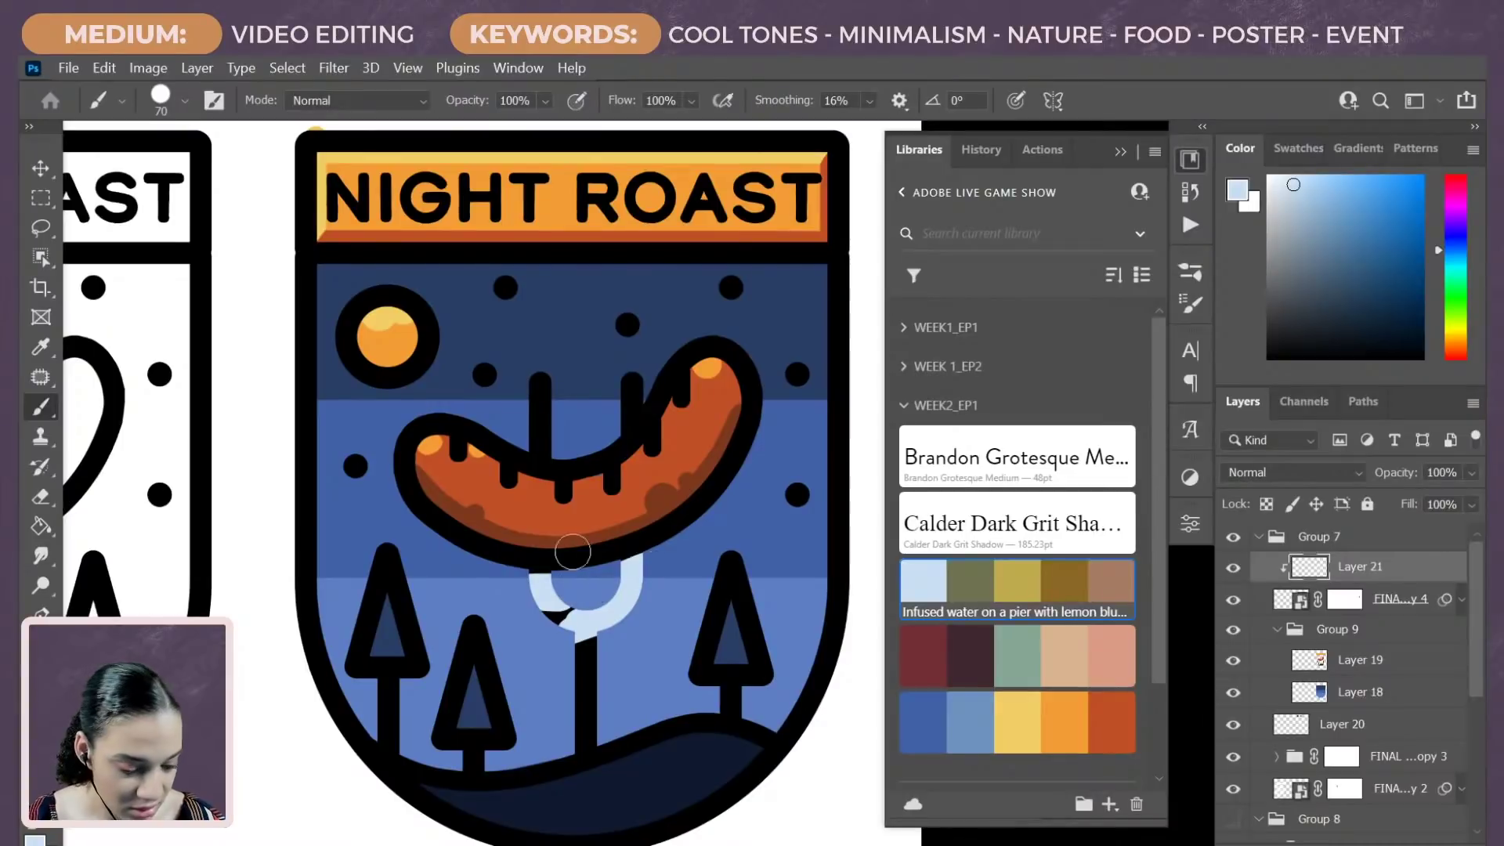
mouse_move(527, 624)
mouse_down()
mouse_move(598, 604)
mouse_move(625, 548)
mouse_move(584, 637)
mouse_move(574, 736)
mouse_up()
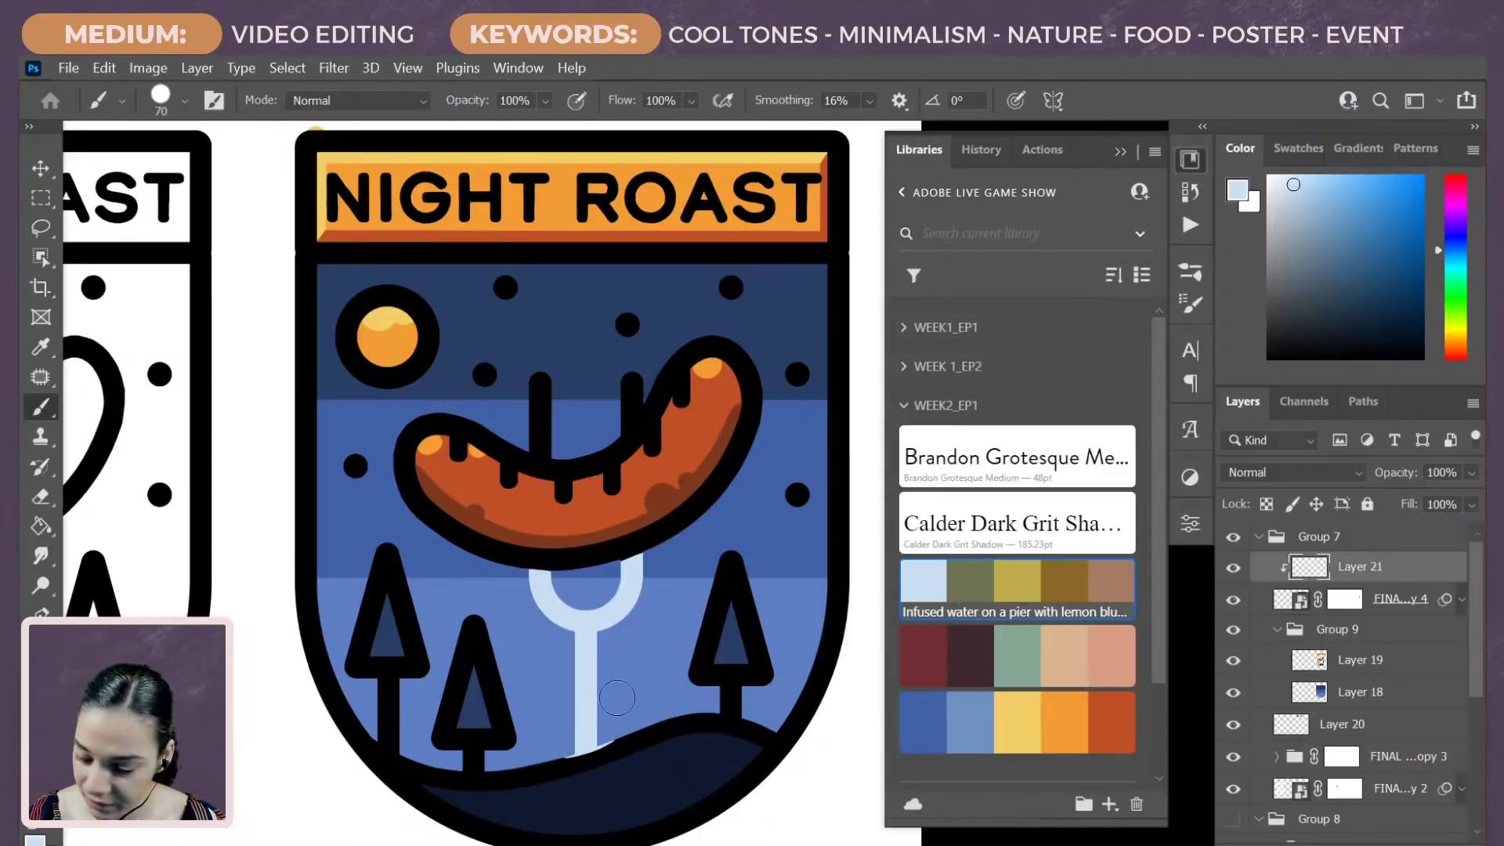
Step: Paint the fork's left tine above the sausage light blue on the clipped Layer 21
key(e)
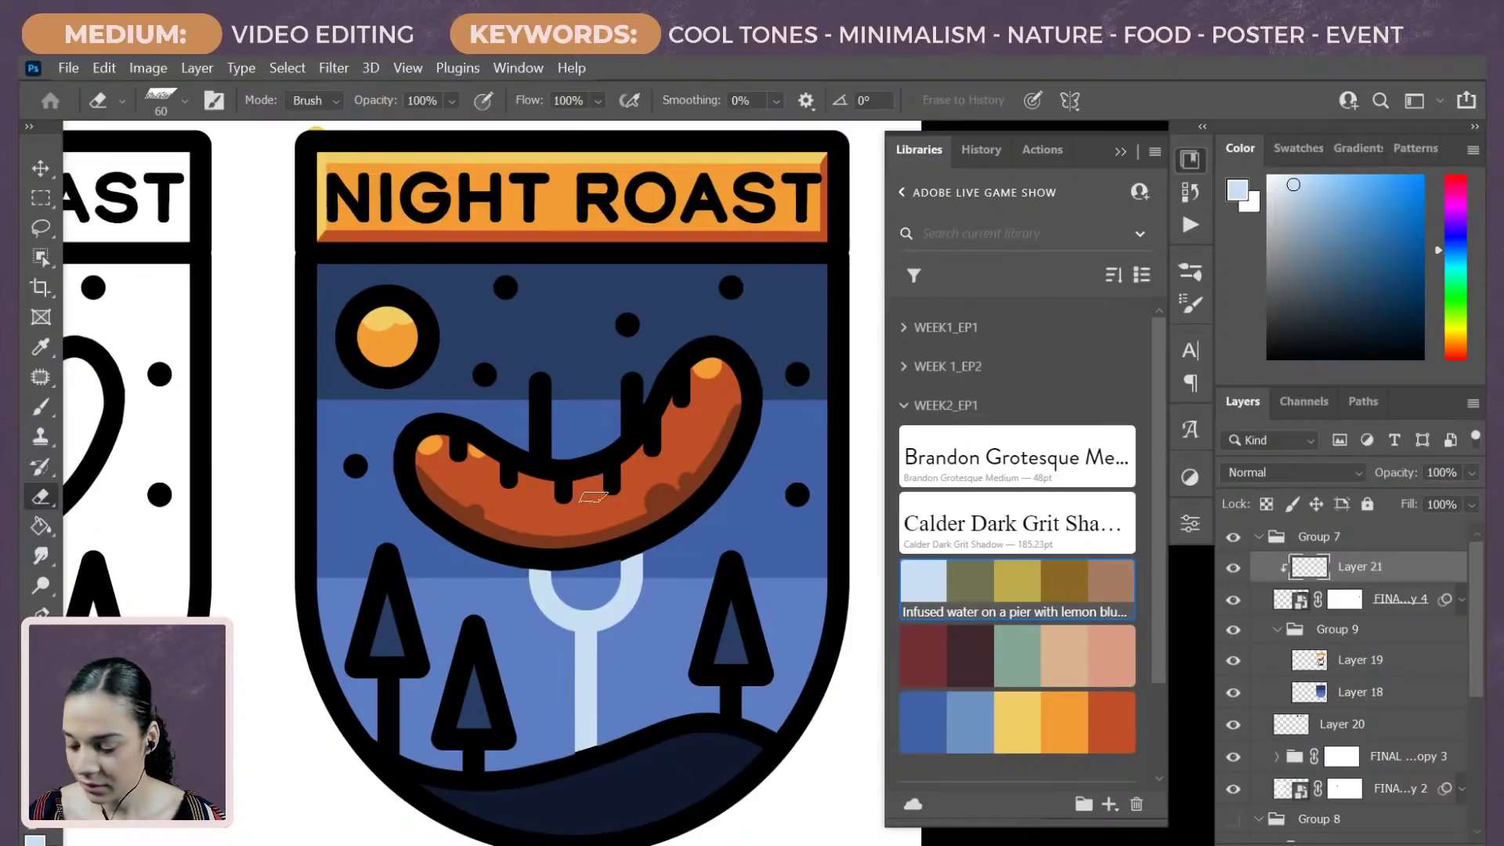
key(b)
mouse_move(541, 376)
mouse_down()
mouse_move(542, 438)
mouse_move(560, 427)
mouse_move(520, 429)
mouse_up()
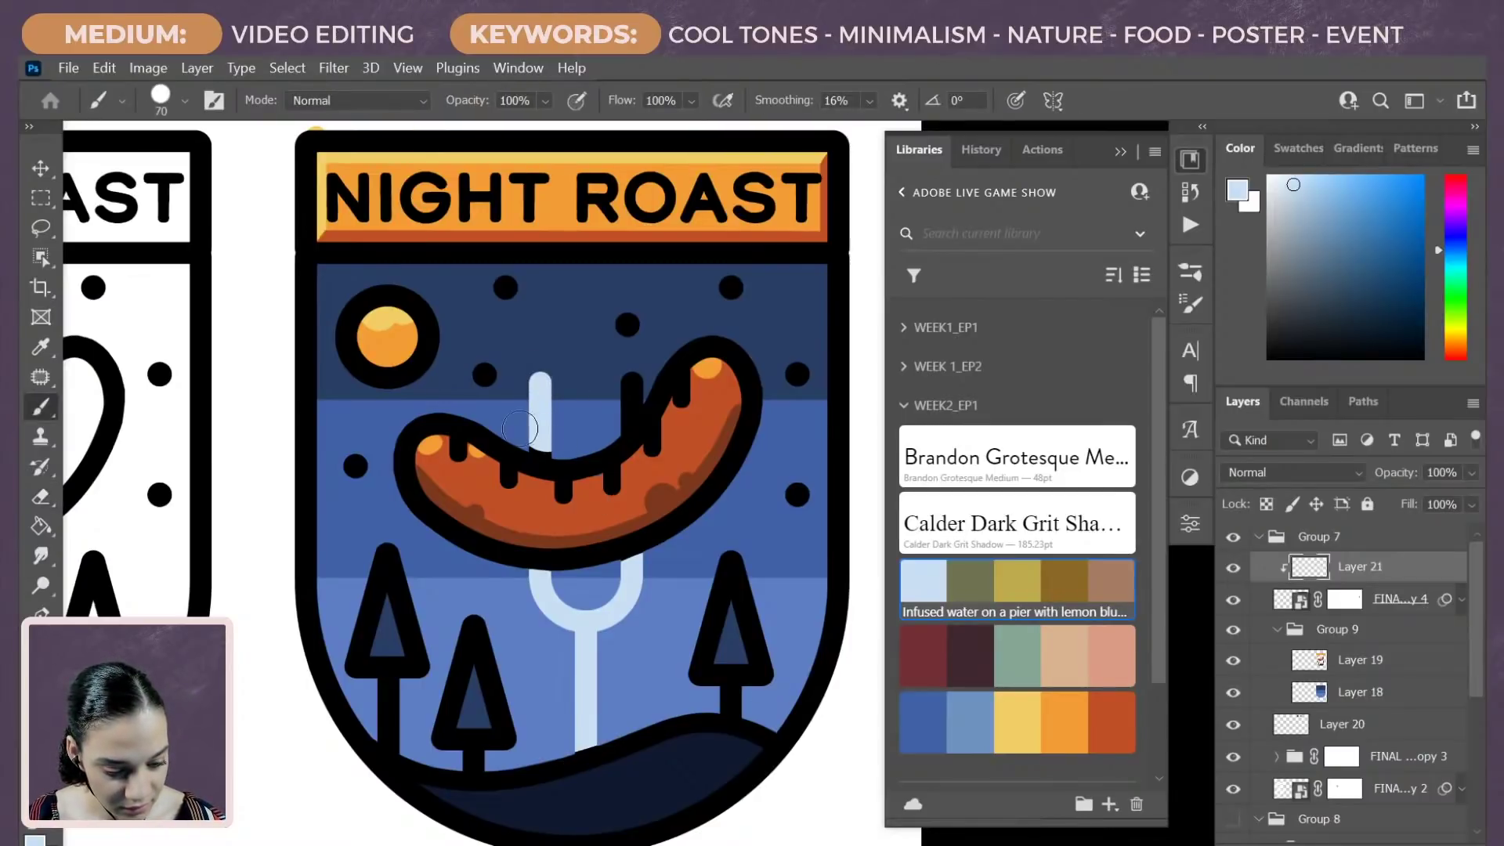
Step: Set the brush size to 15, try a touch-up along the left tine's lower edge at the sausage outline, and undo that stroke
scroll(585, 420, up, 5)
drag(396, 345, 671, 454)
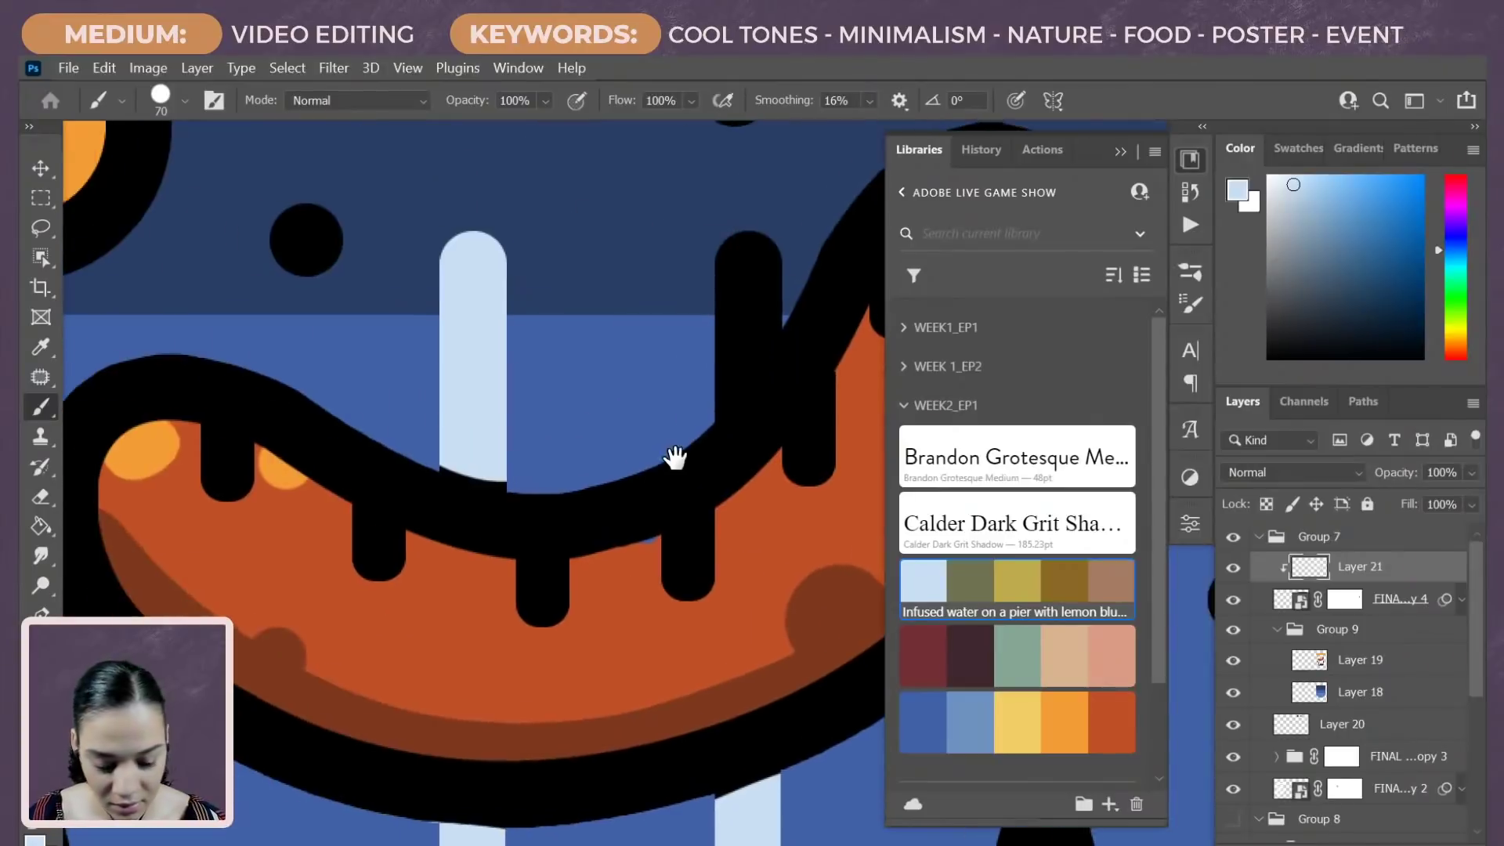
key(bracketleft)
key(bracketleft)
key(bracketleft)
key(bracketleft)
key(bracketleft)
key(bracketleft)
mouse_move(461, 466)
mouse_down()
mouse_move(529, 475)
mouse_move(523, 462)
mouse_move(462, 461)
mouse_move(538, 474)
mouse_move(454, 458)
mouse_move(548, 492)
mouse_up()
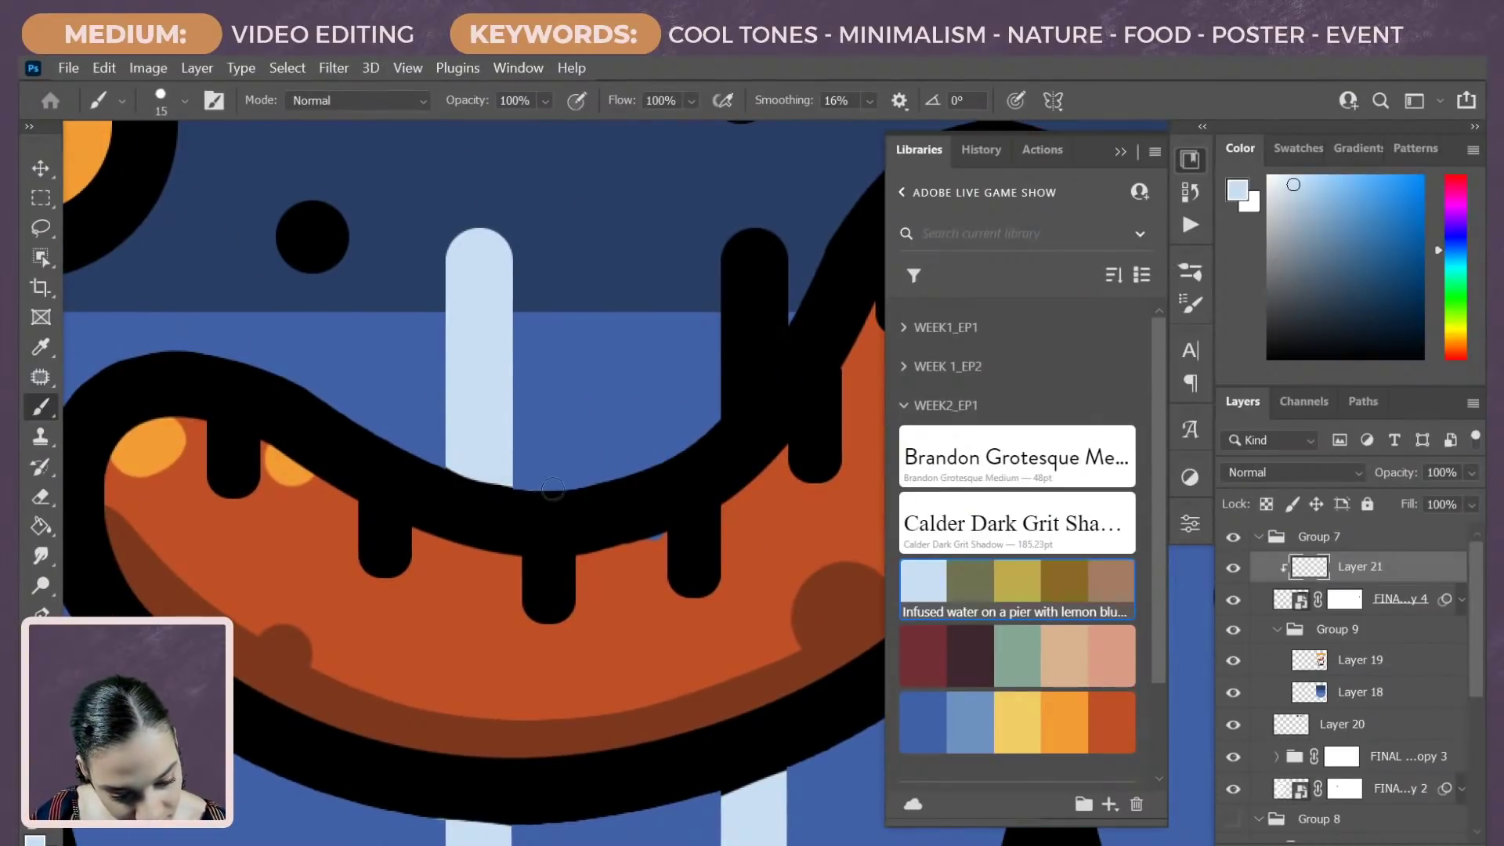
key(ctrl+z)
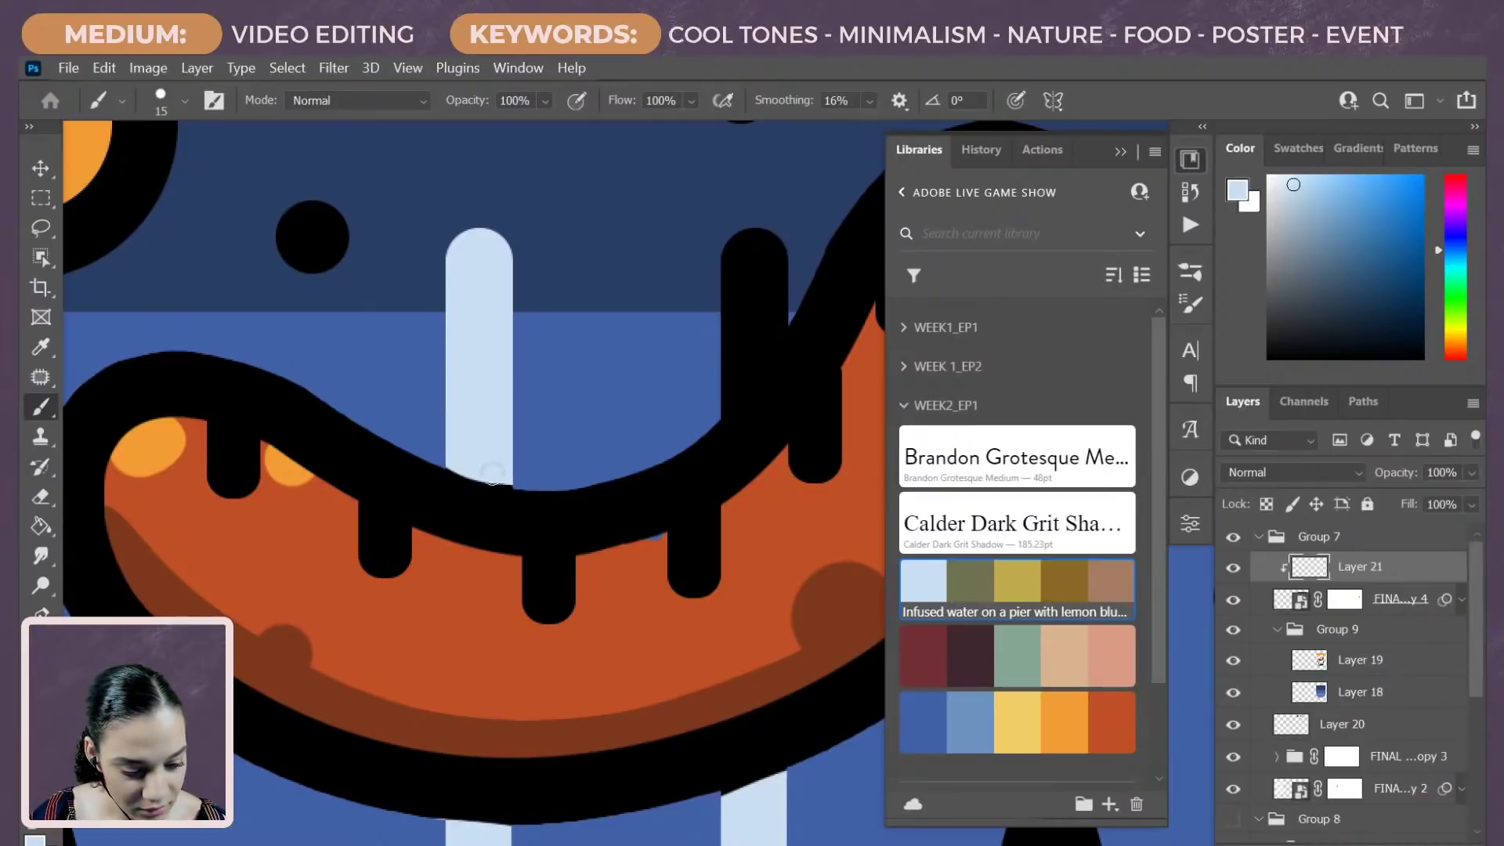
Step: Paint the fork's right tine light blue down to the sausage outline
drag(555, 460, 511, 396)
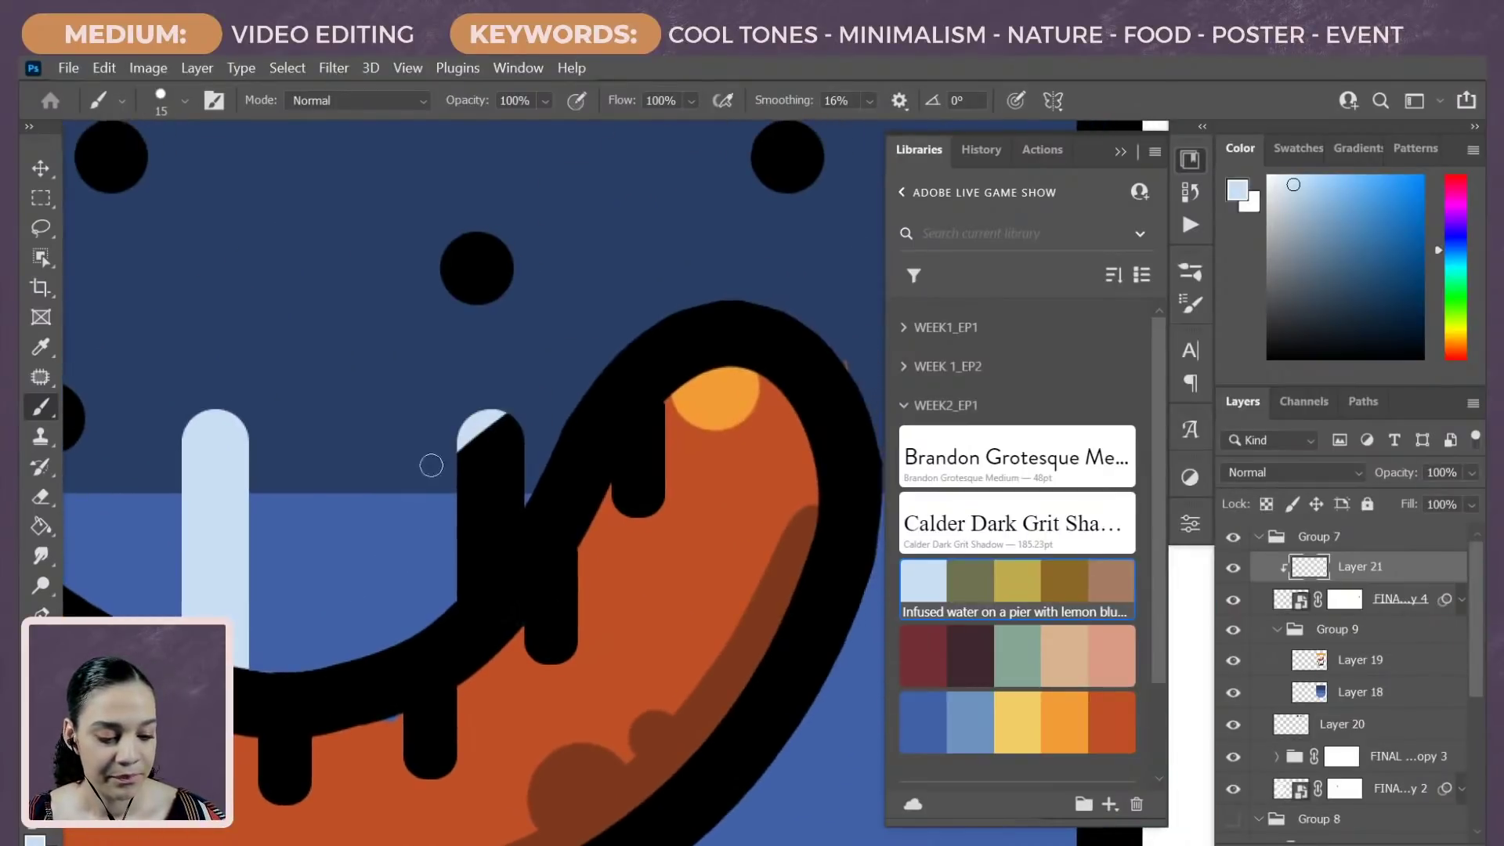
mouse_move(431, 466)
mouse_down()
mouse_move(478, 490)
mouse_move(470, 532)
mouse_move(377, 617)
mouse_up()
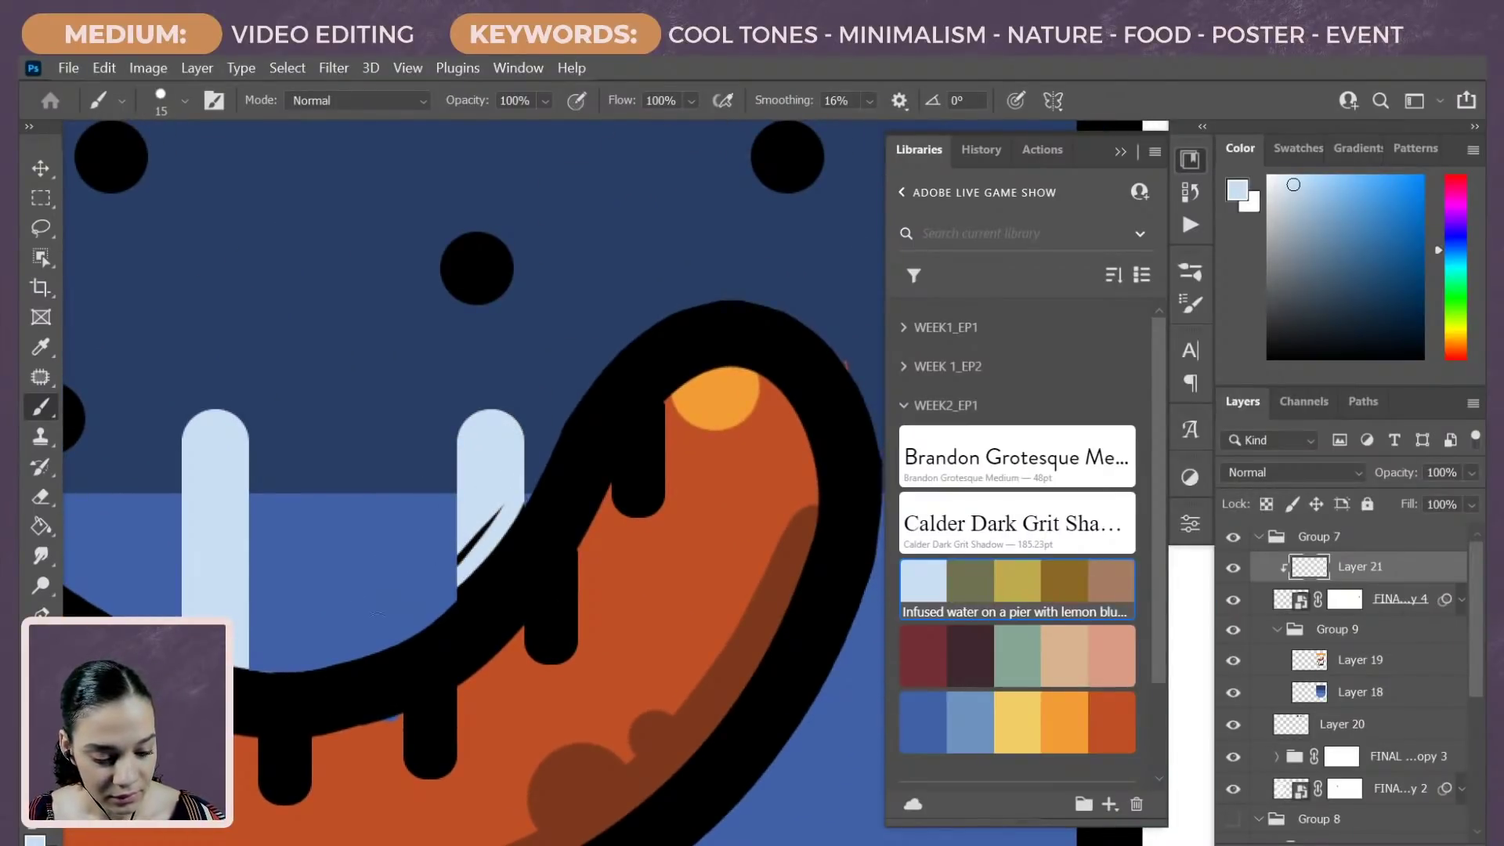
drag(515, 501, 484, 525)
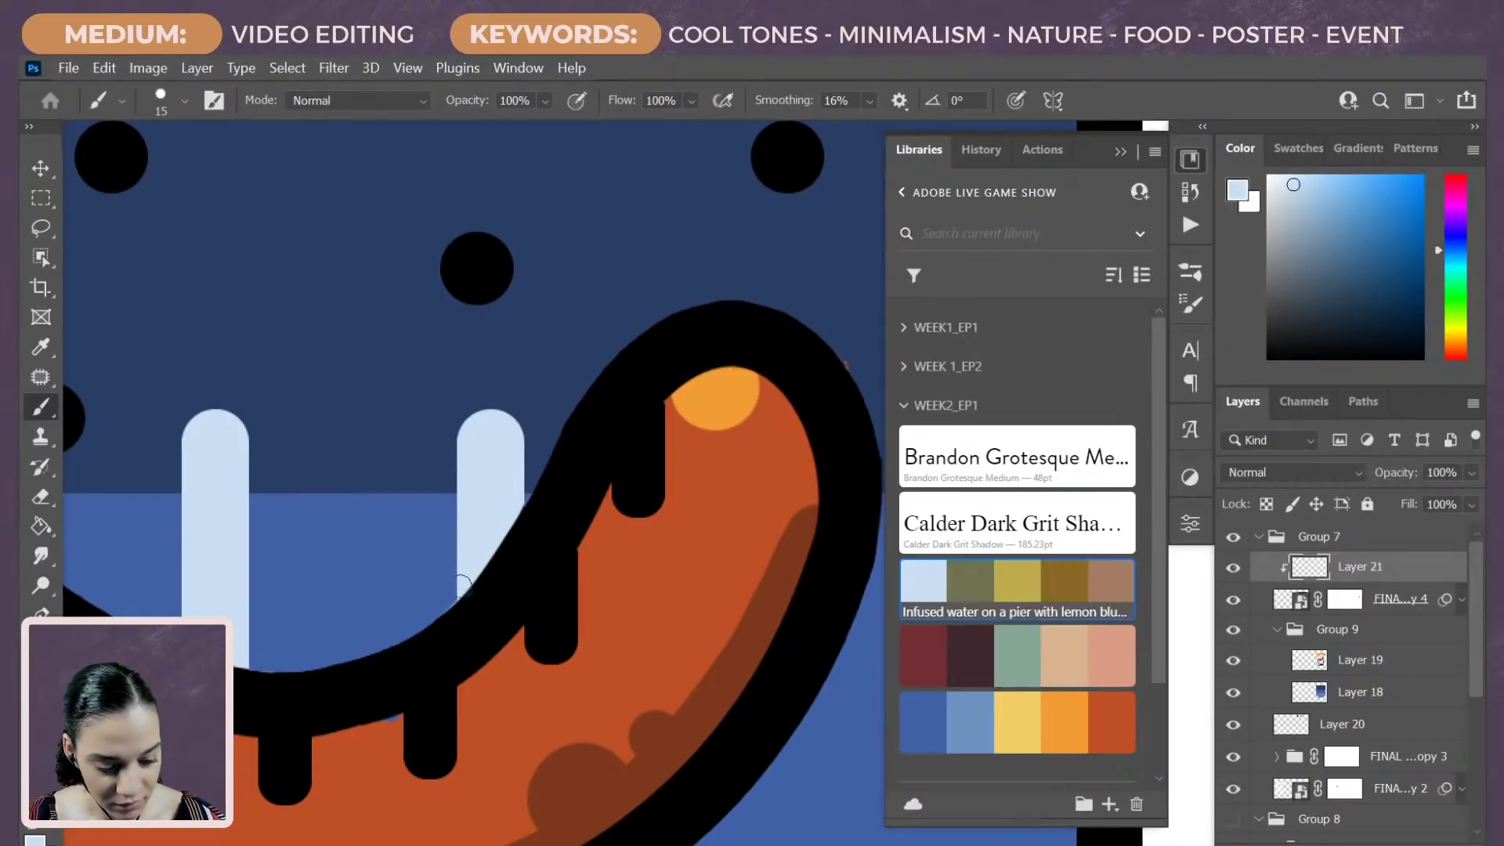
Step: Set the eraser size to 8 for cleaning up the right tine's lower edge
key(e)
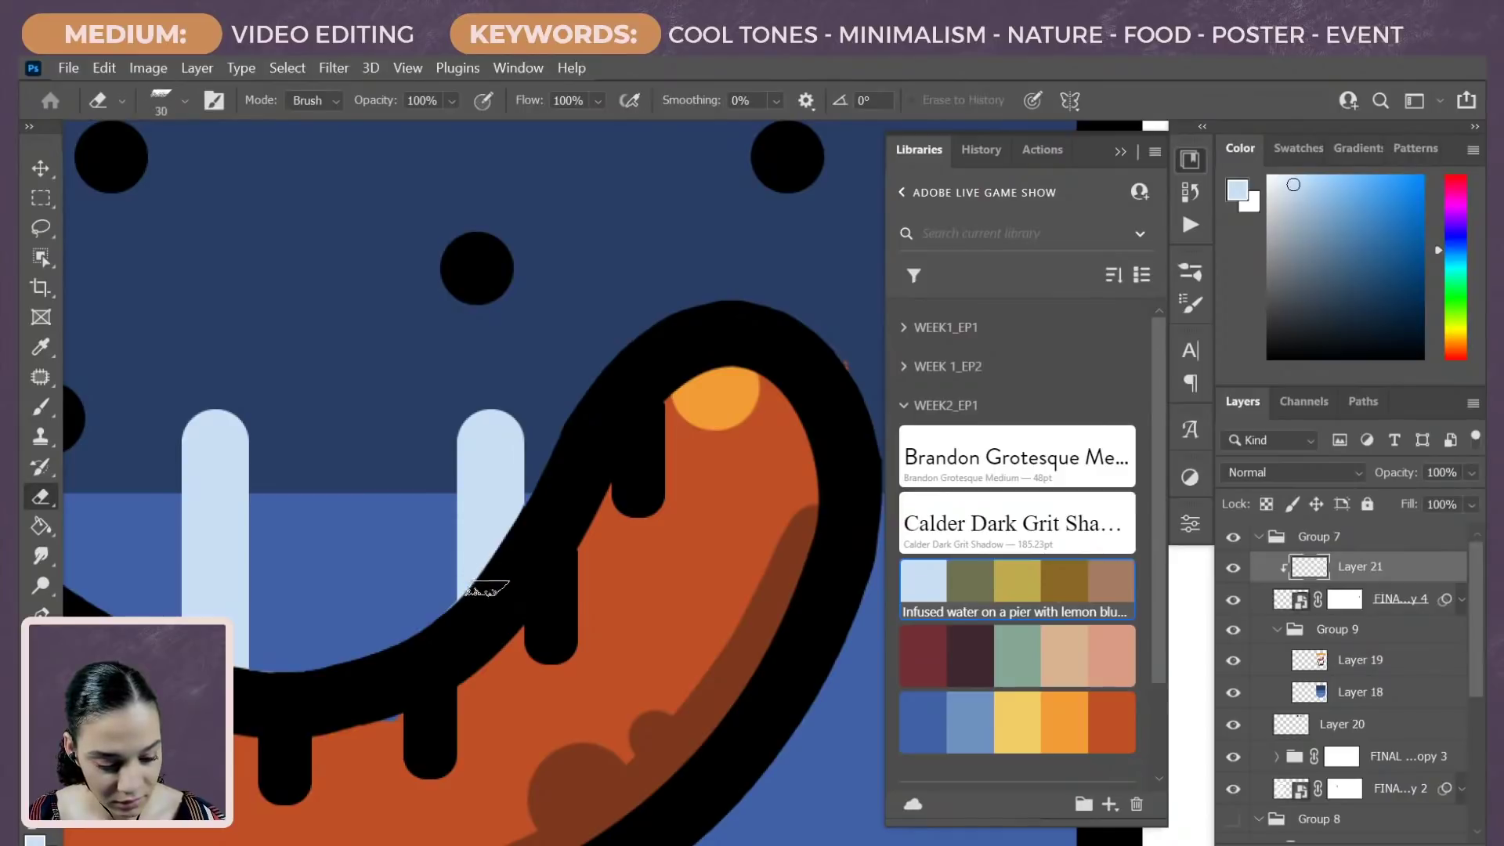
key(bracketleft)
key(bracketleft)
key(bracketleft)
key(bracketleft)
key(bracketleft)
key(bracketleft)
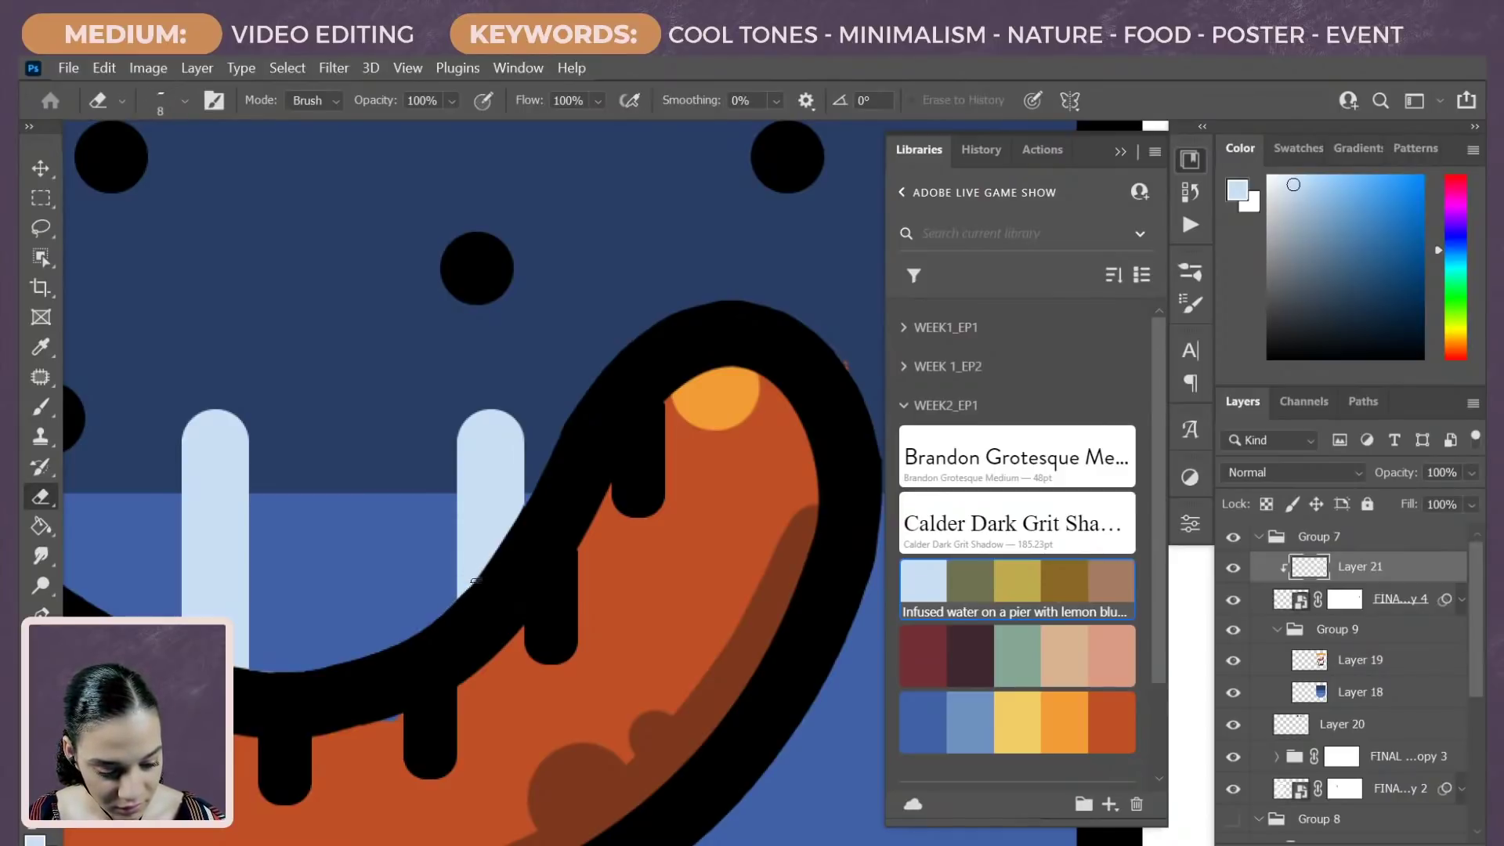
Step: Paint the star dot just right of and above the moon light blue with the size 15 brush
key(ctrl+minus)
key(ctrl+minus)
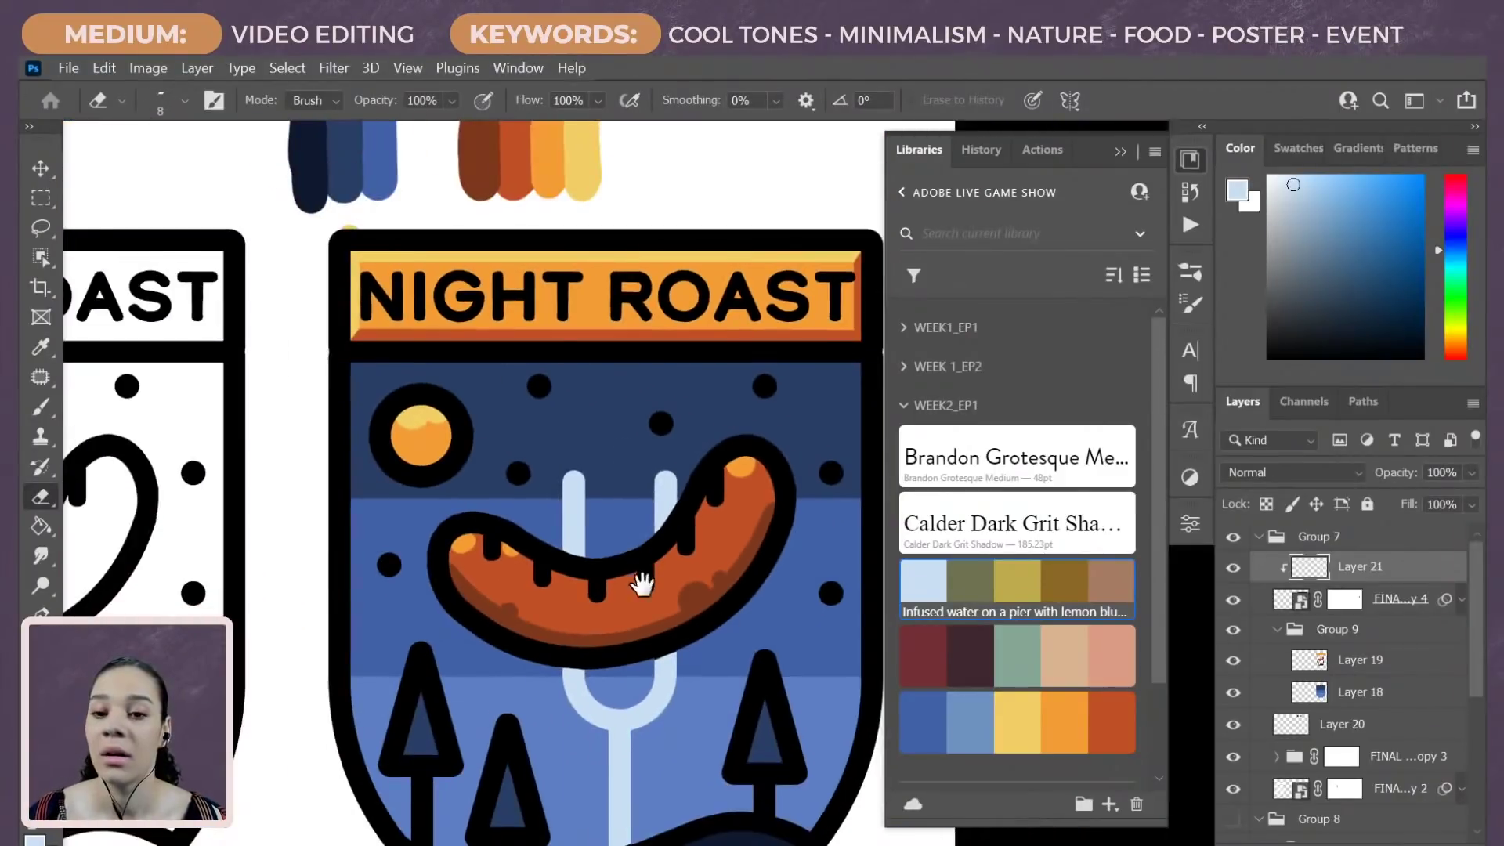
scroll(626, 549, down, 3)
key(b)
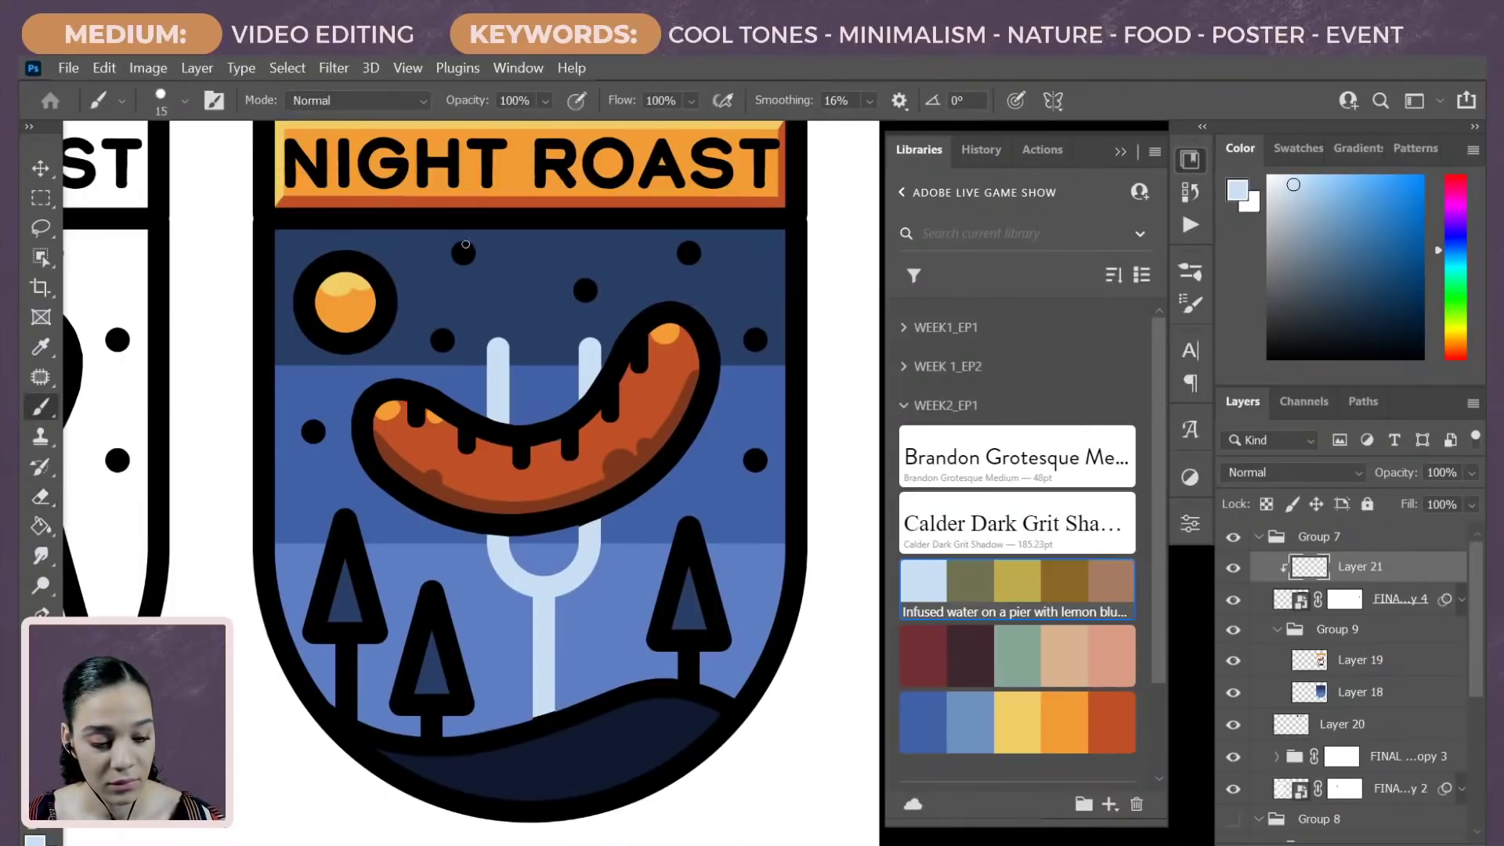
drag(465, 244, 463, 252)
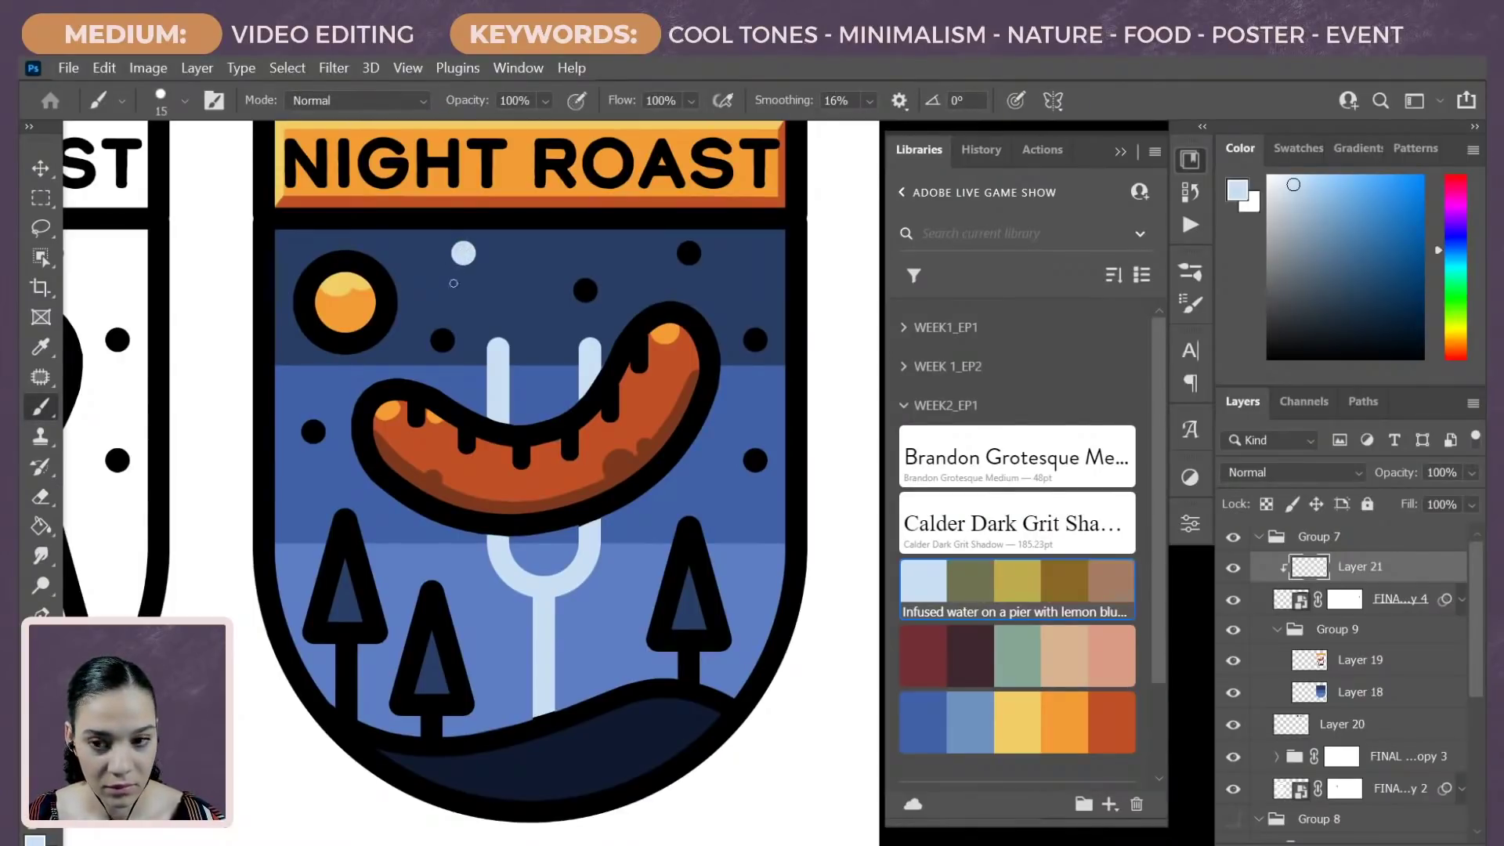
Step: Set the brush size to 40 and paint the remaining six star dots around the sausage light blue
key(bracketright)
key(bracketright)
key(bracketright)
key(bracketright)
key(bracketright)
click(443, 339)
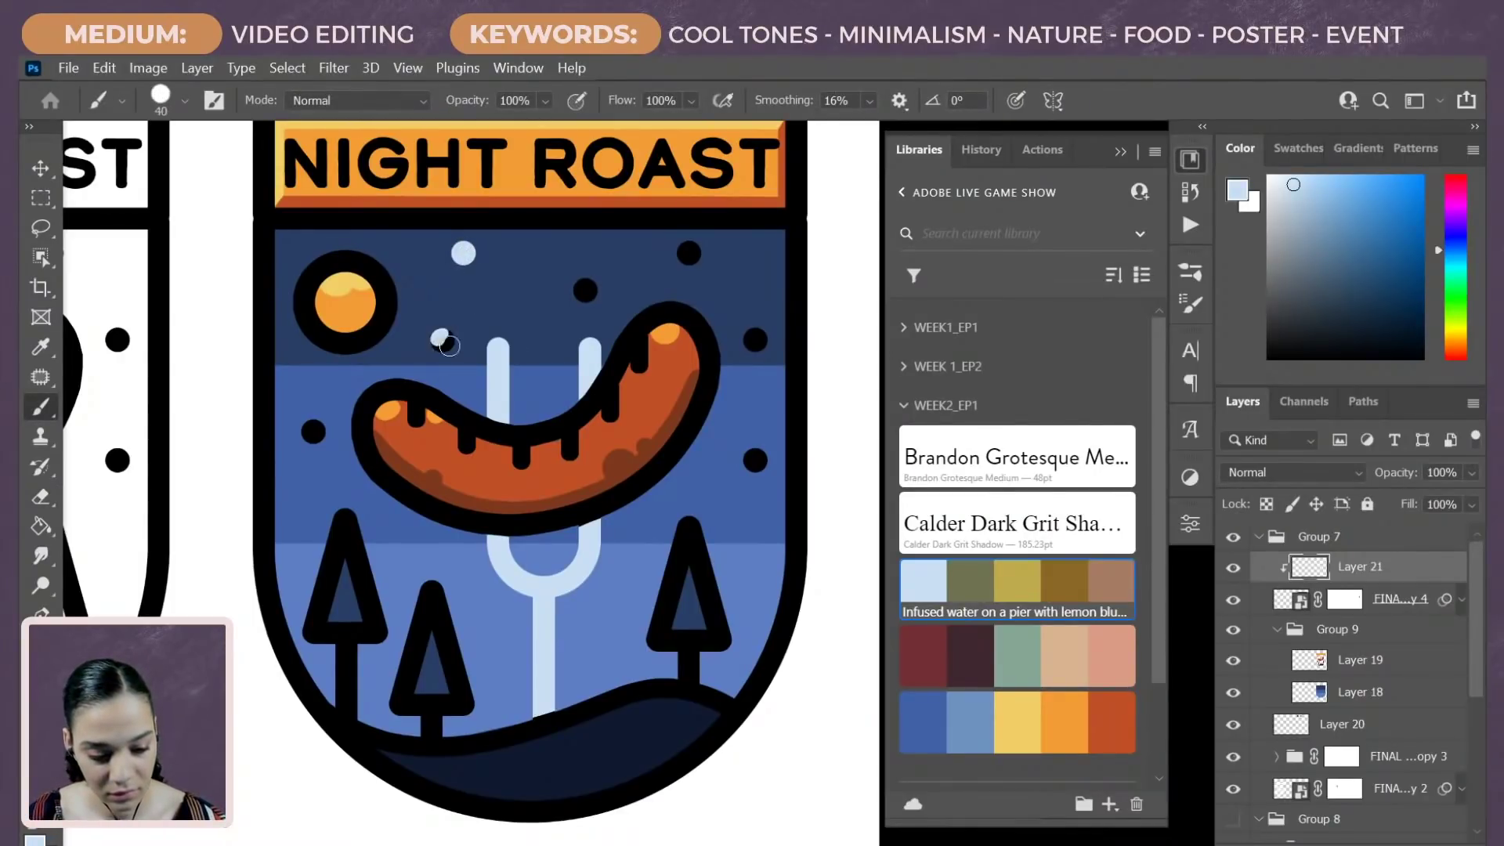
click(313, 431)
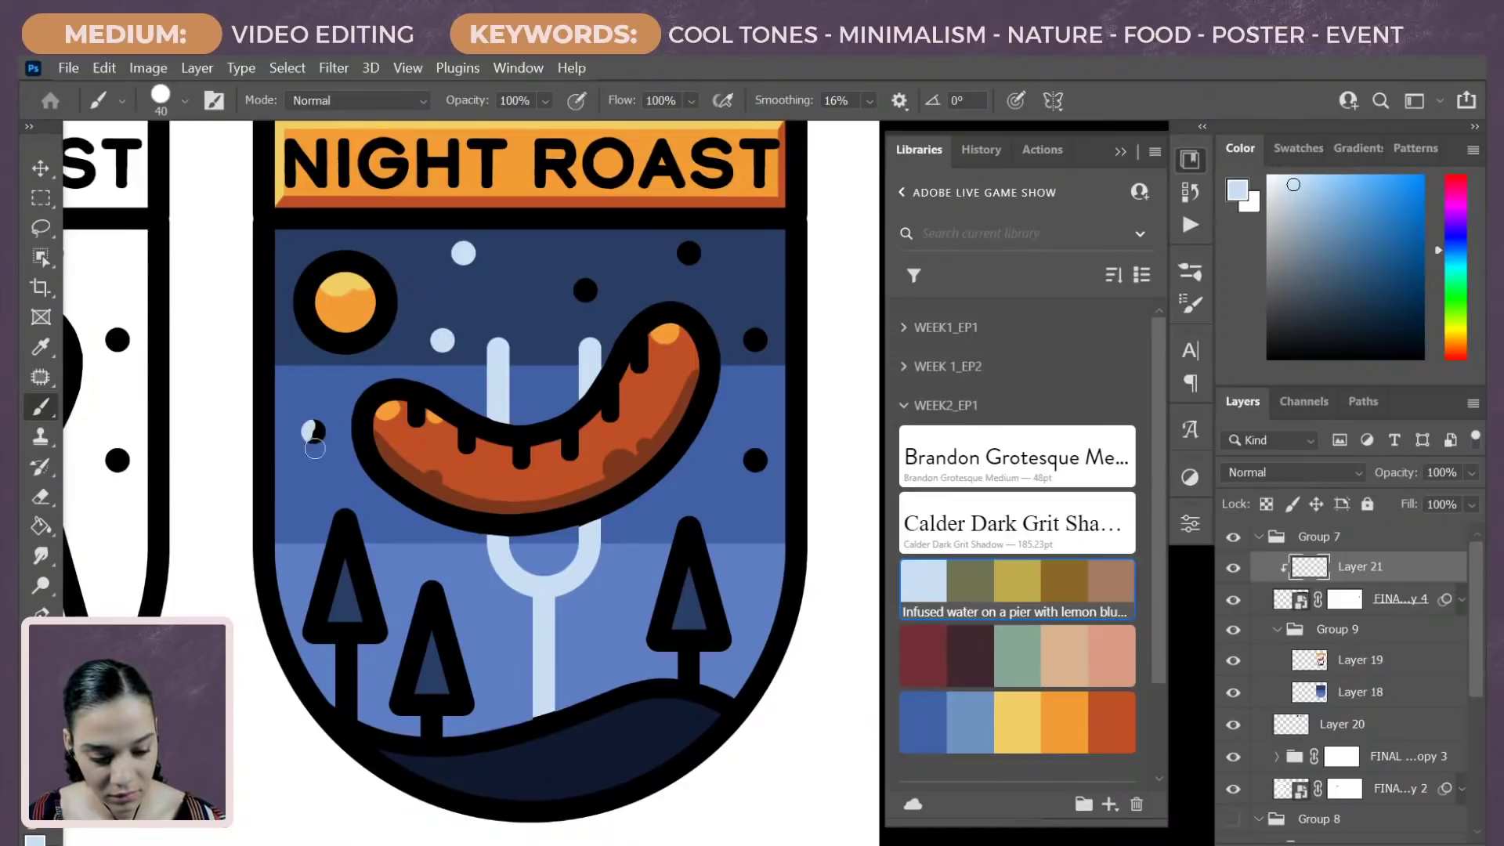
click(583, 291)
click(688, 253)
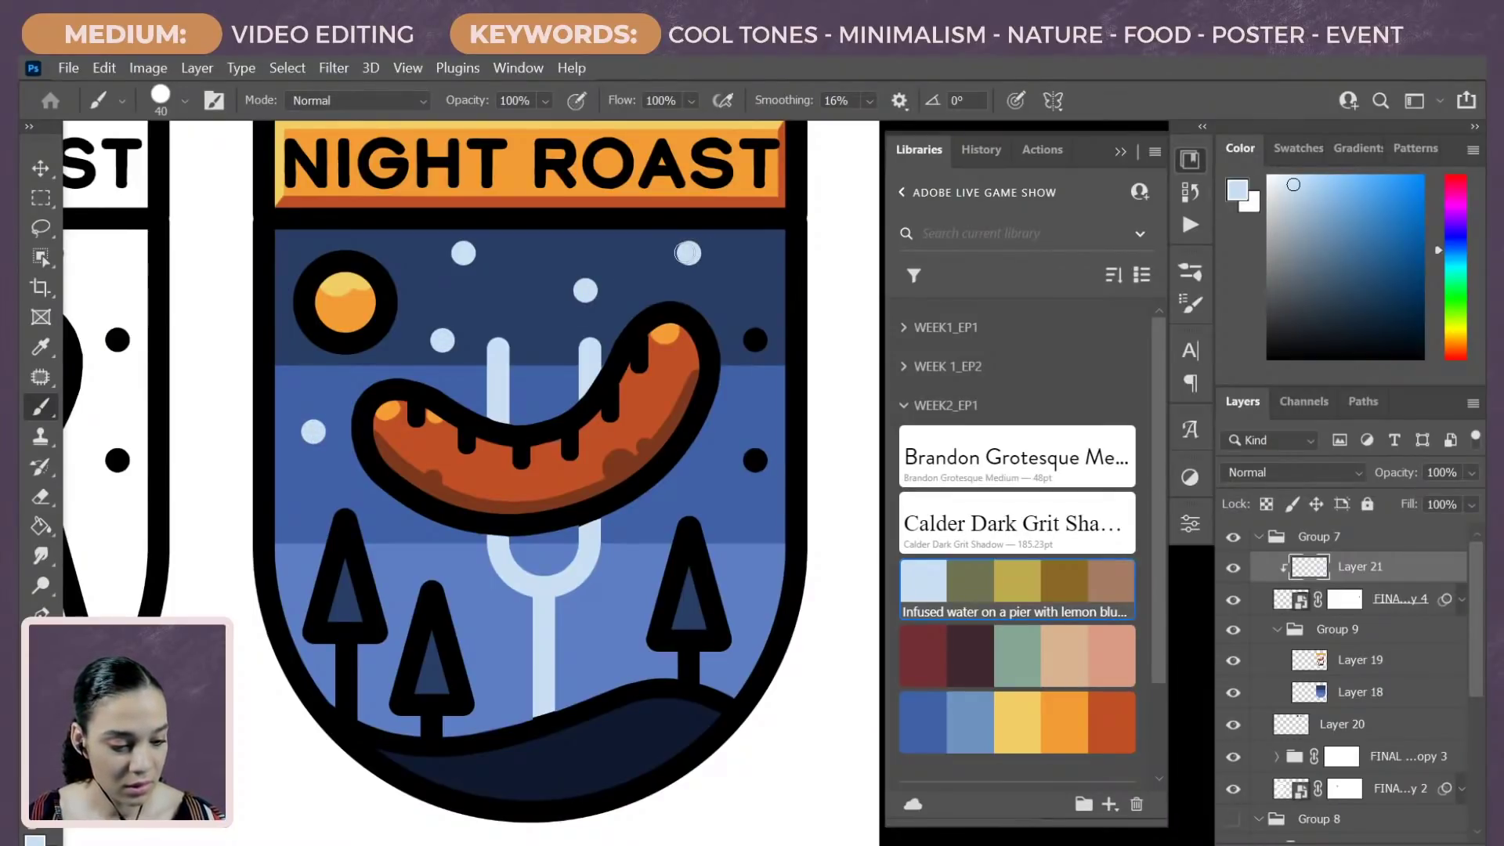
click(755, 339)
click(755, 460)
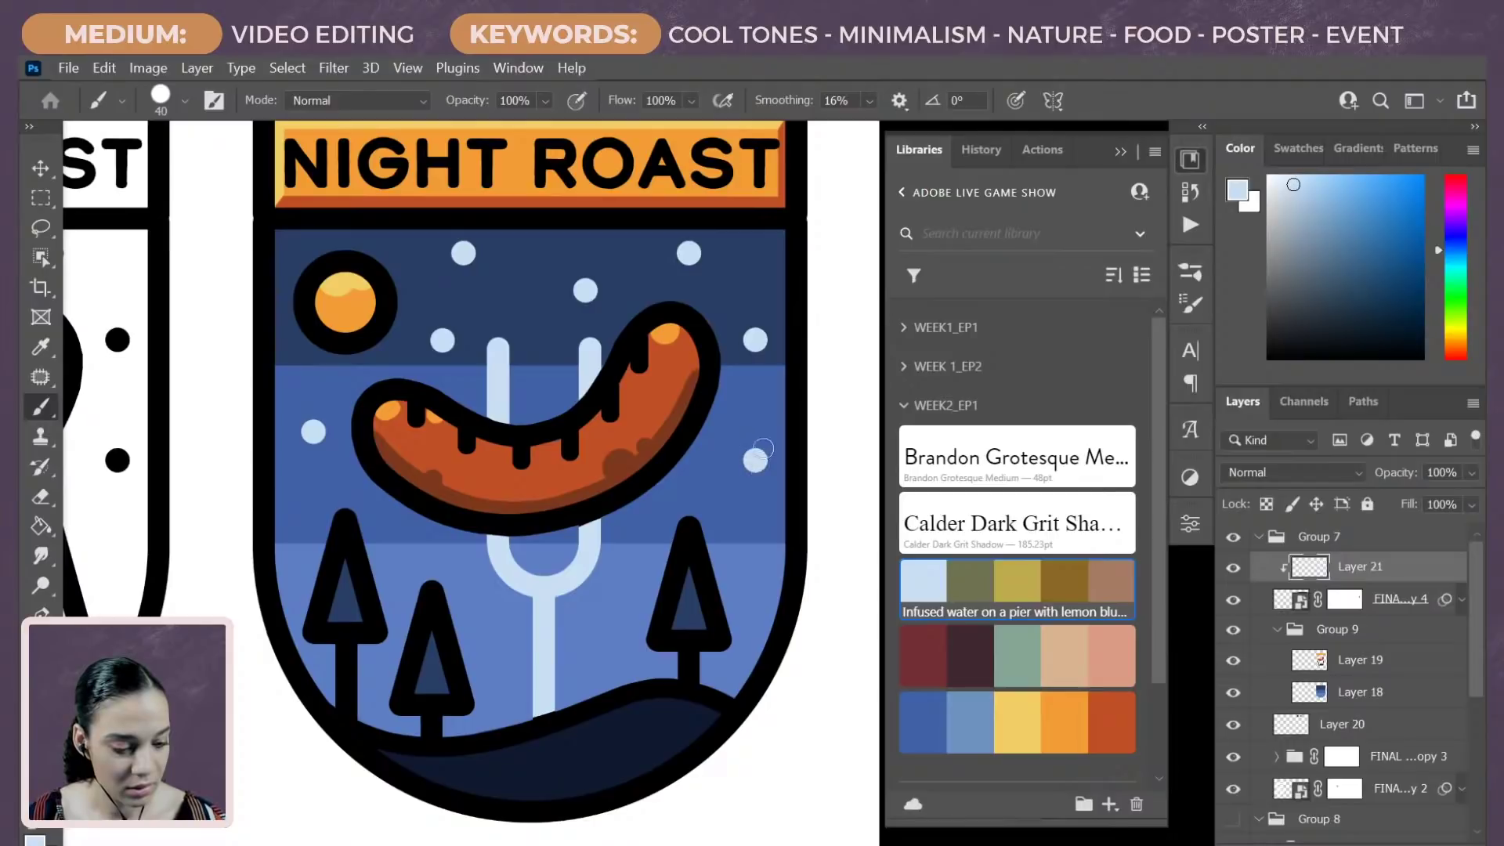
Step: Compare the whole badge with and without the light blue details of Layer 21, and leave that layer hidden
scroll(749, 475, down, 5)
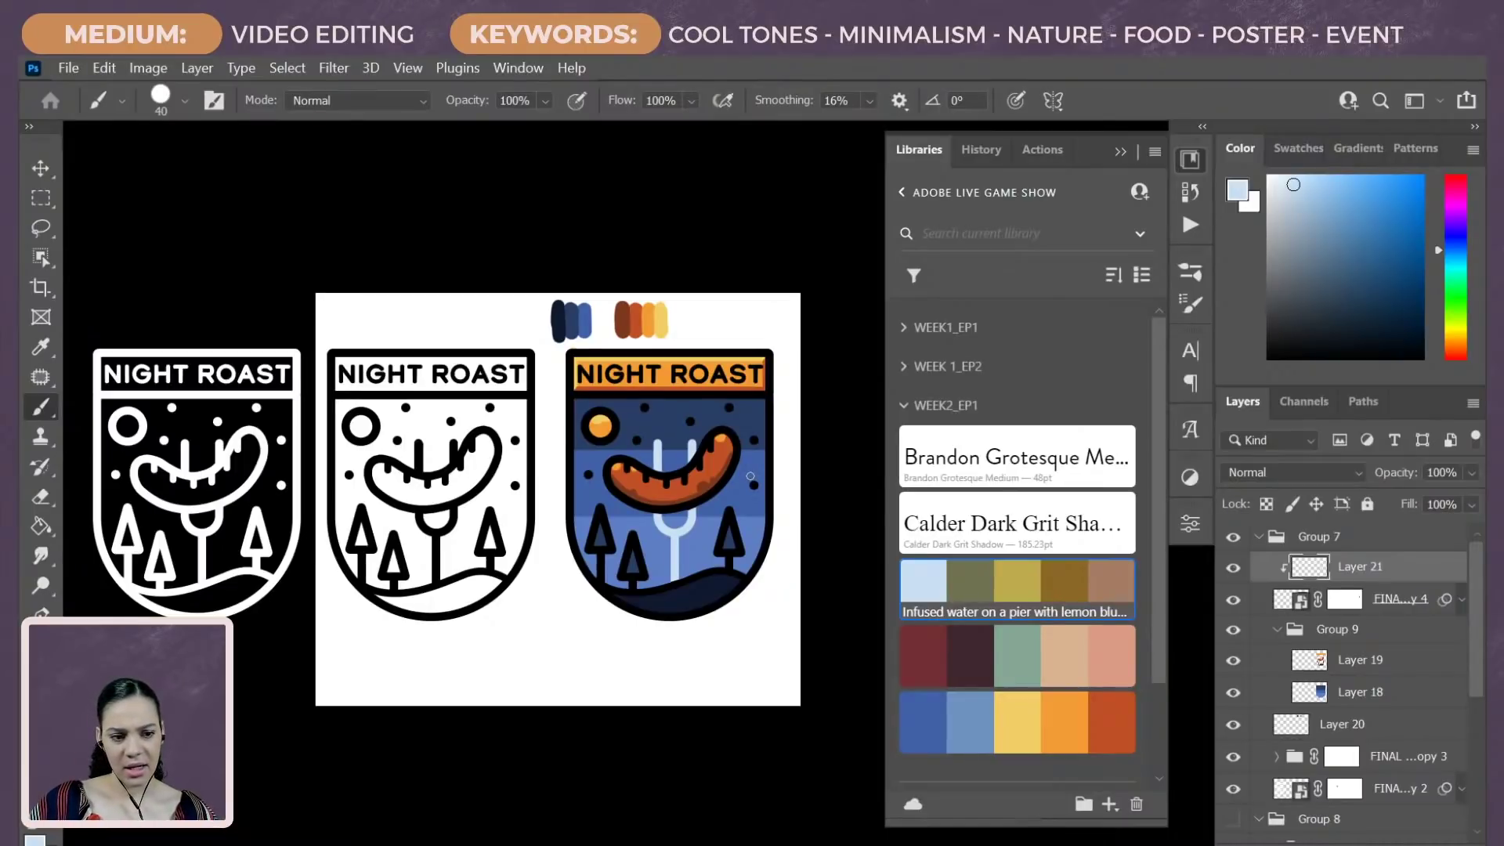
click(1235, 570)
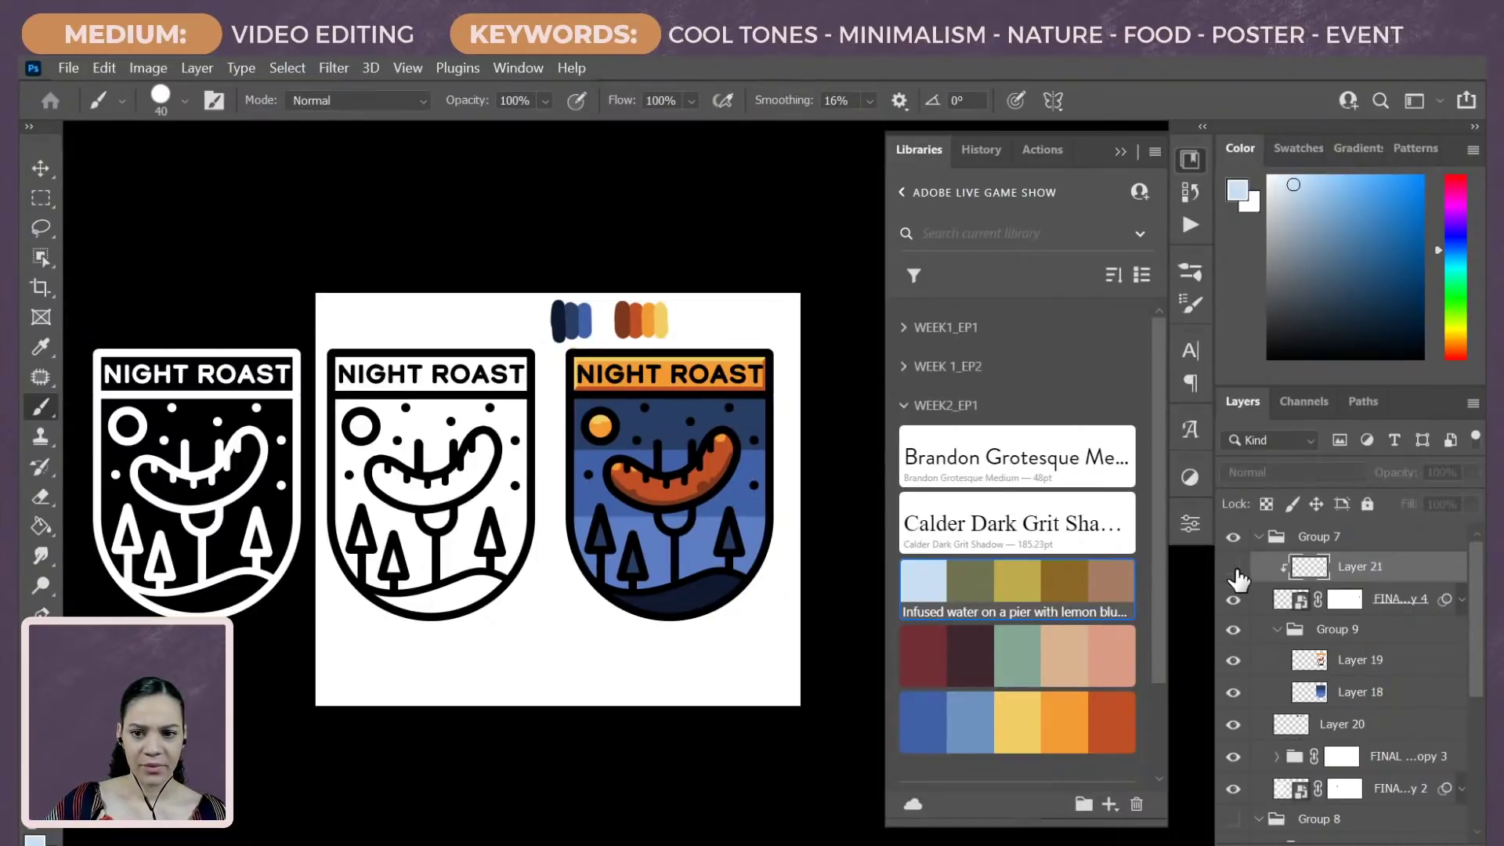
click(1235, 570)
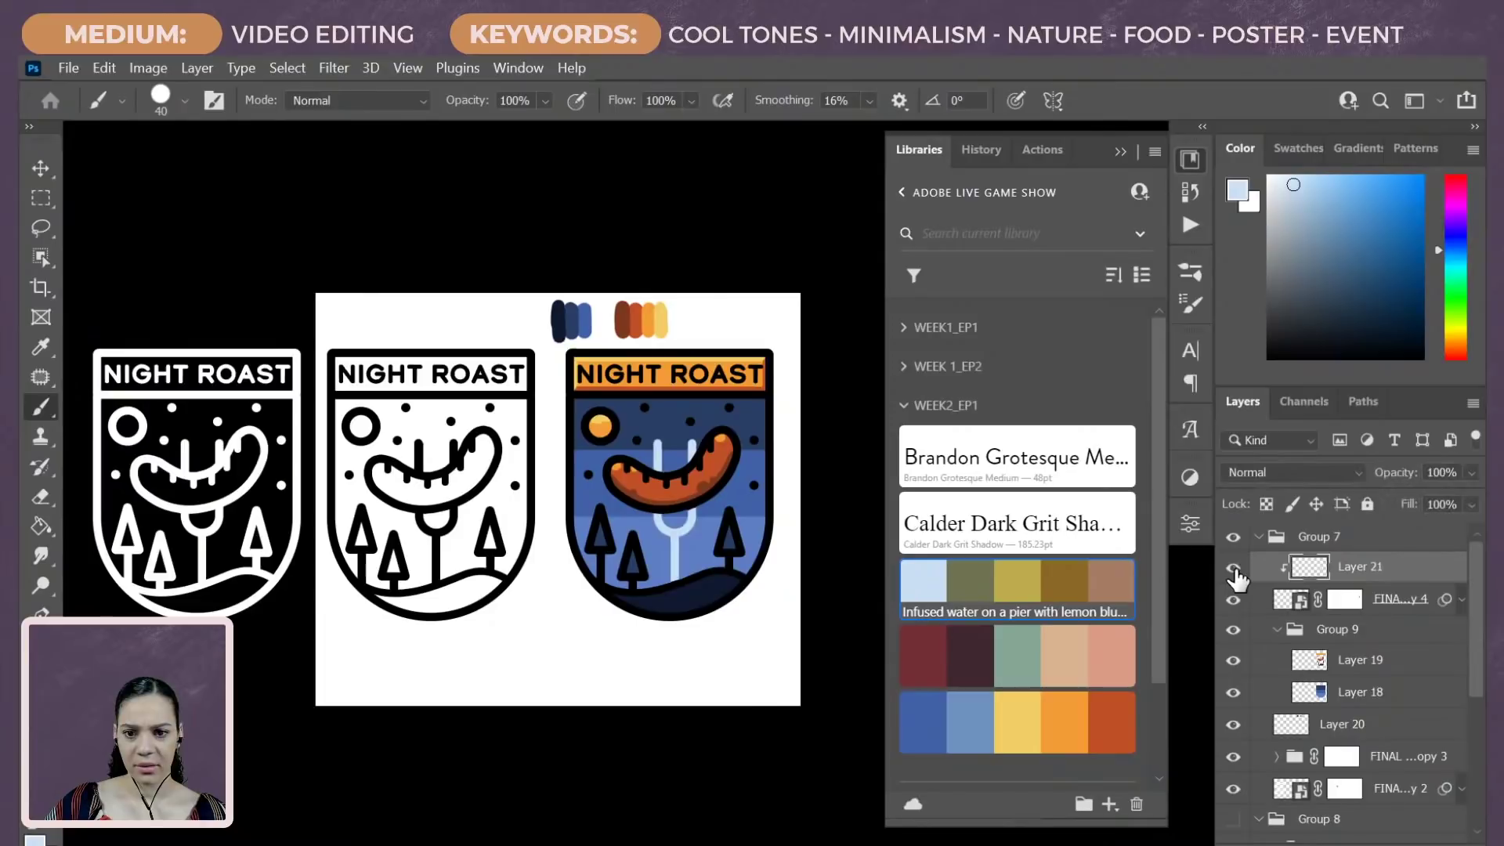
click(1235, 574)
click(1234, 572)
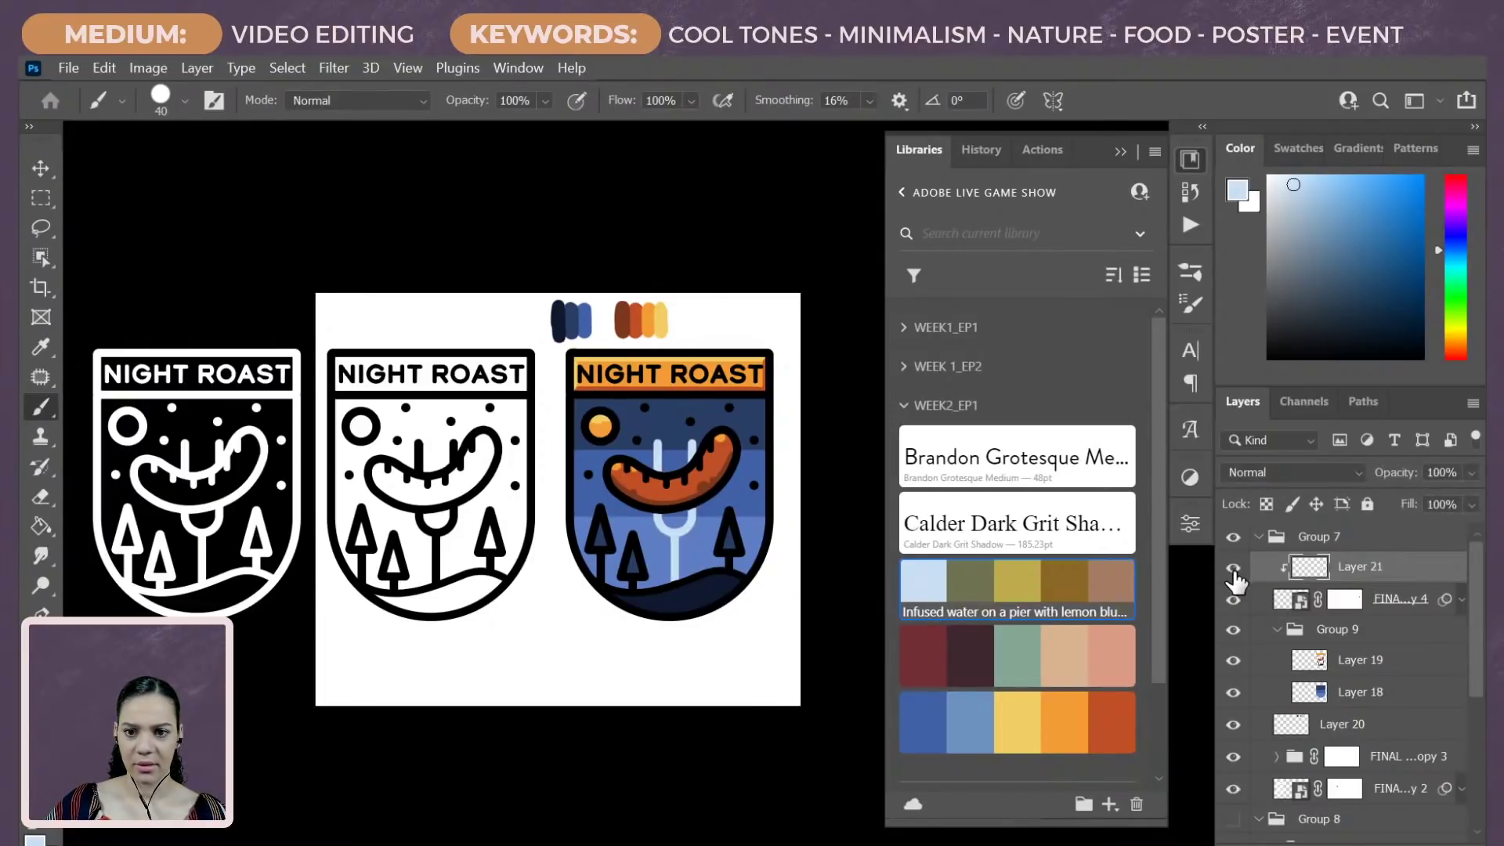
click(1234, 571)
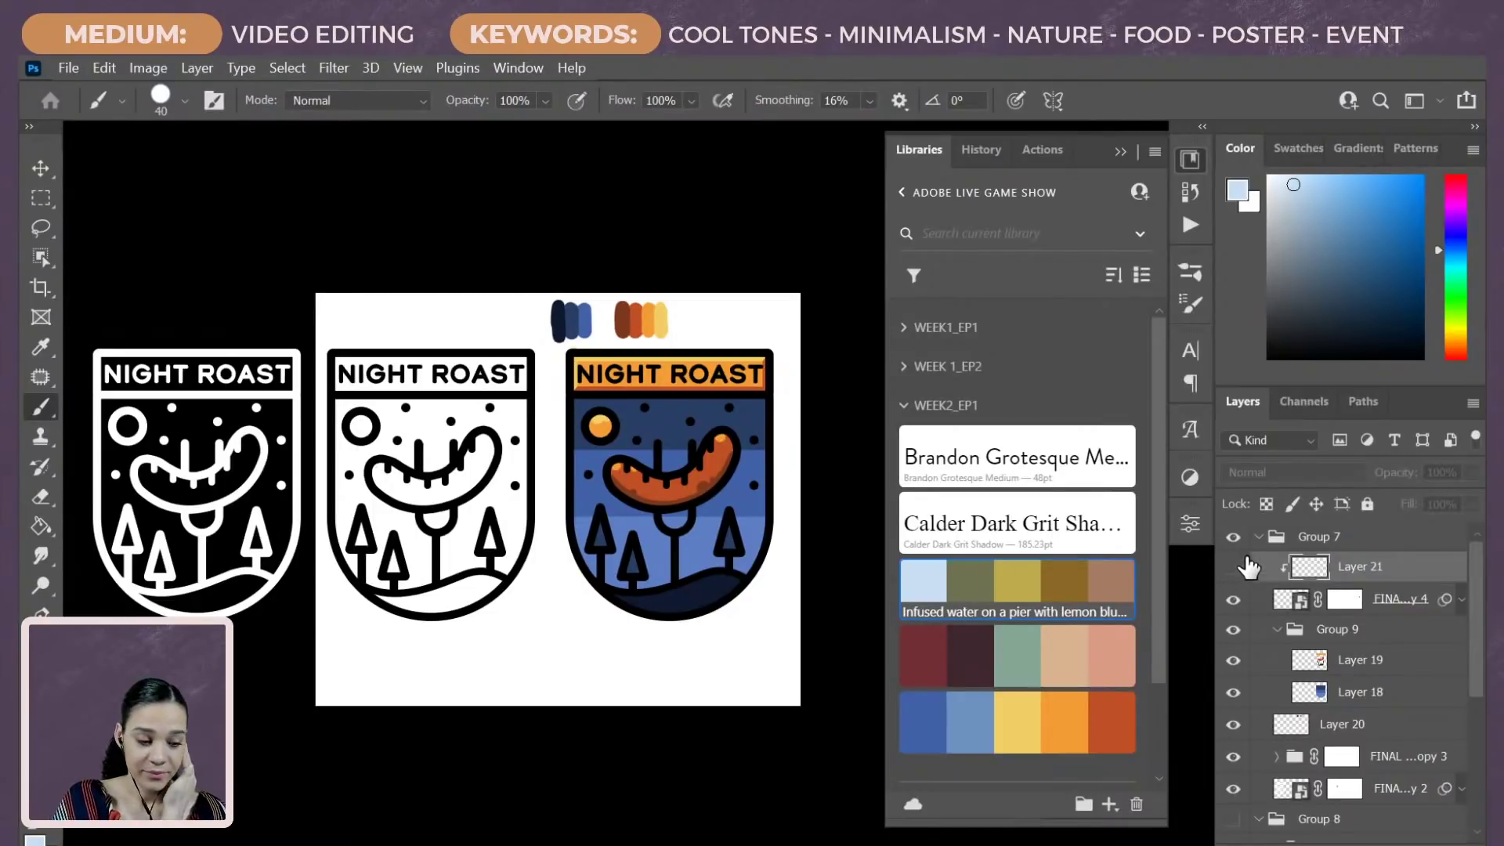
click(1234, 570)
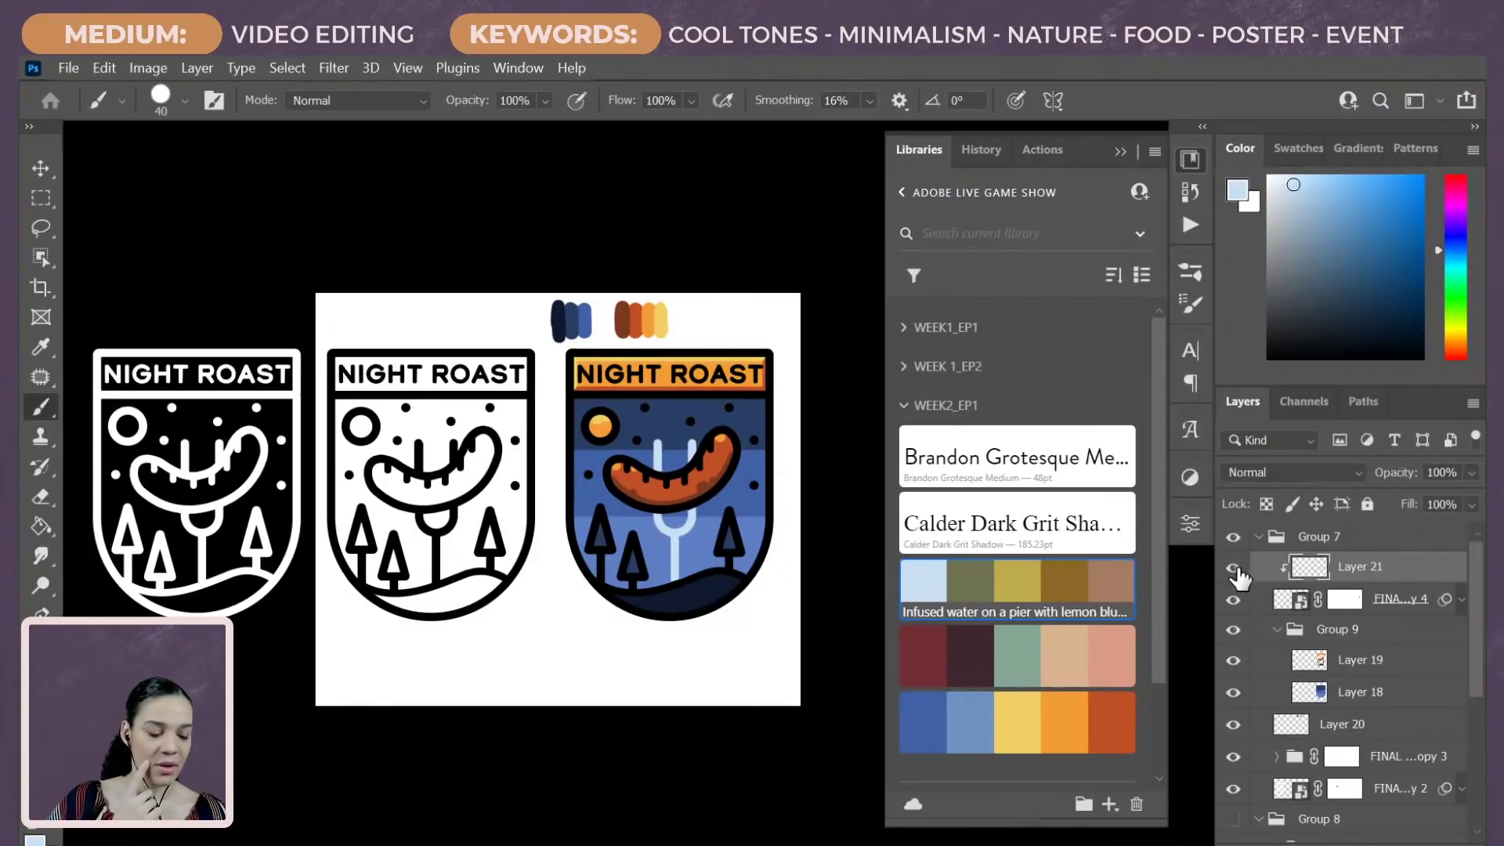
click(1235, 569)
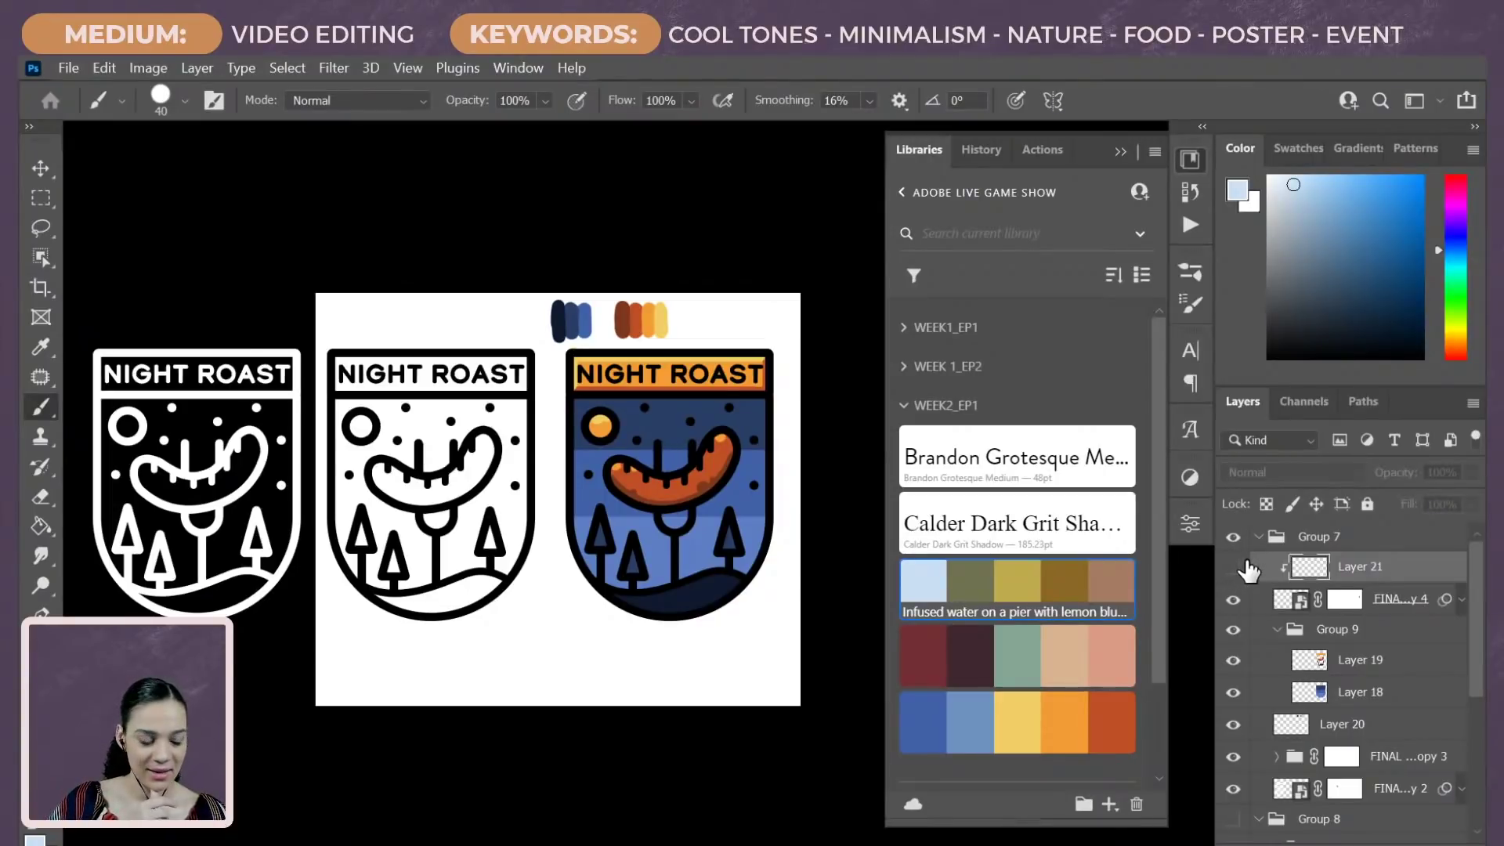
click(1233, 570)
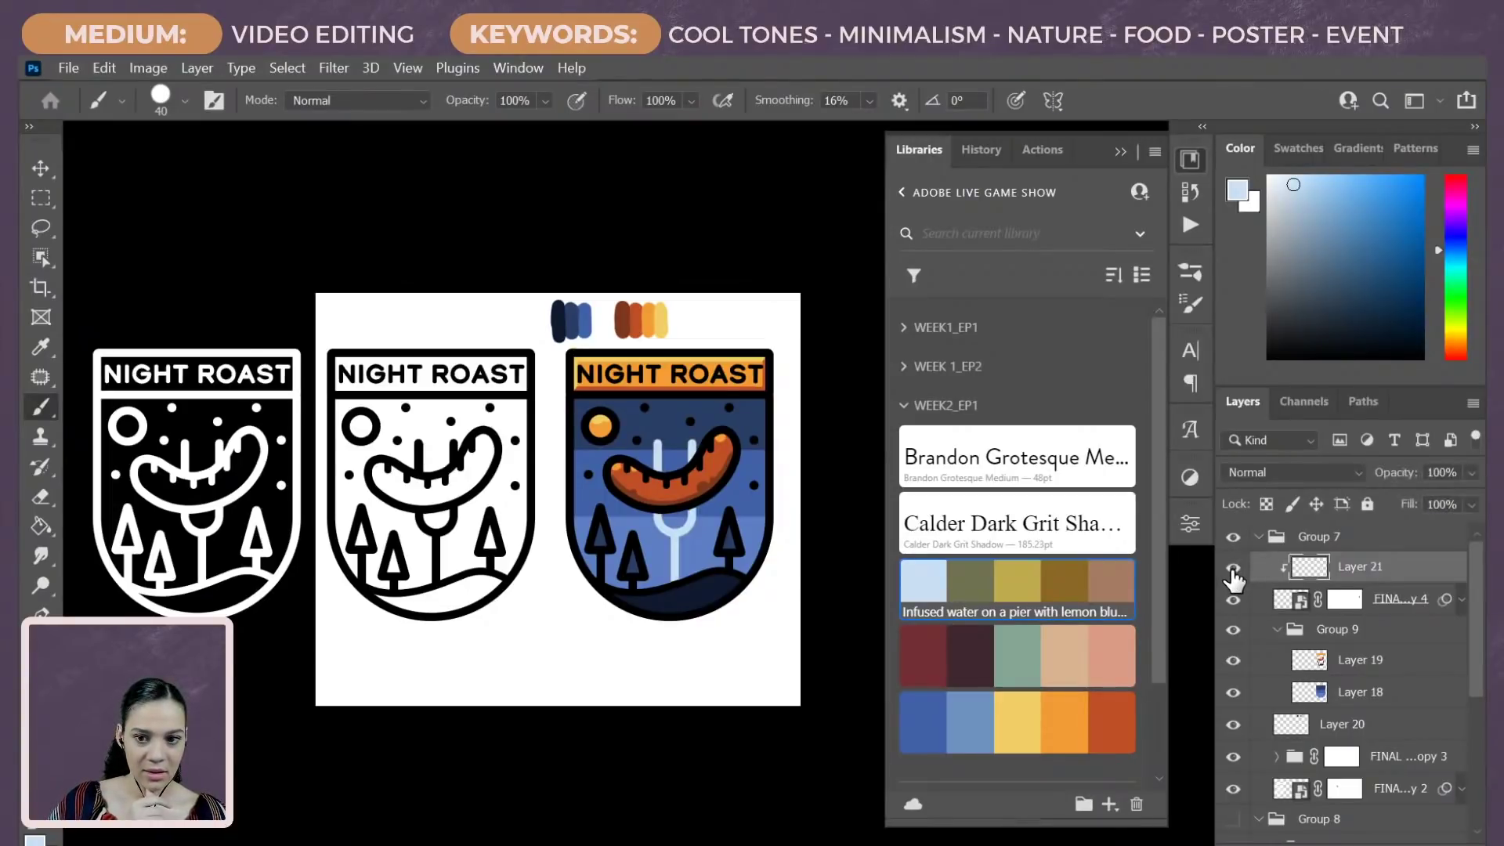
click(1233, 569)
click(1233, 570)
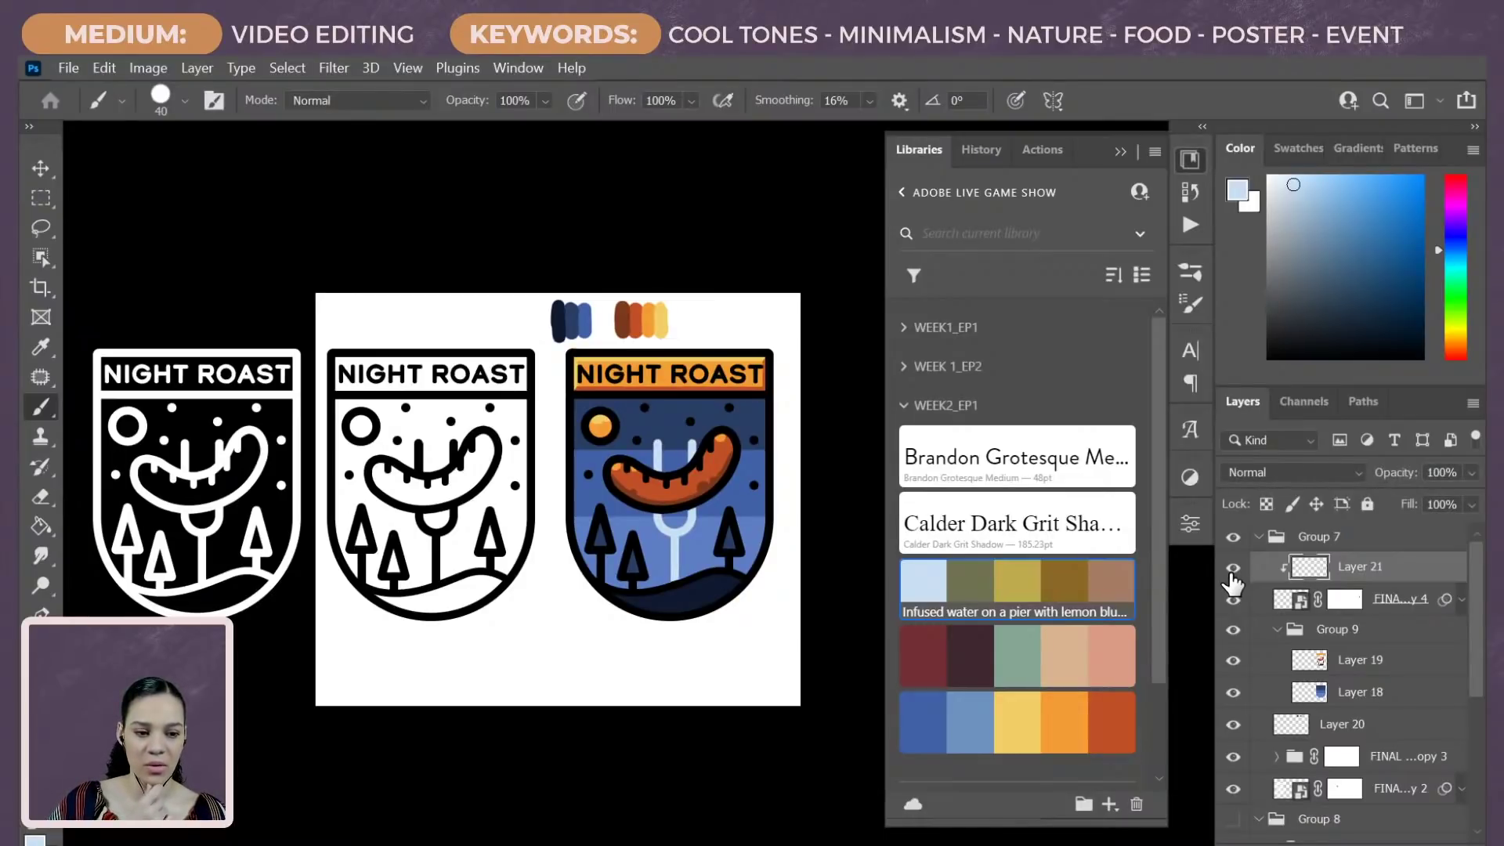
click(1231, 574)
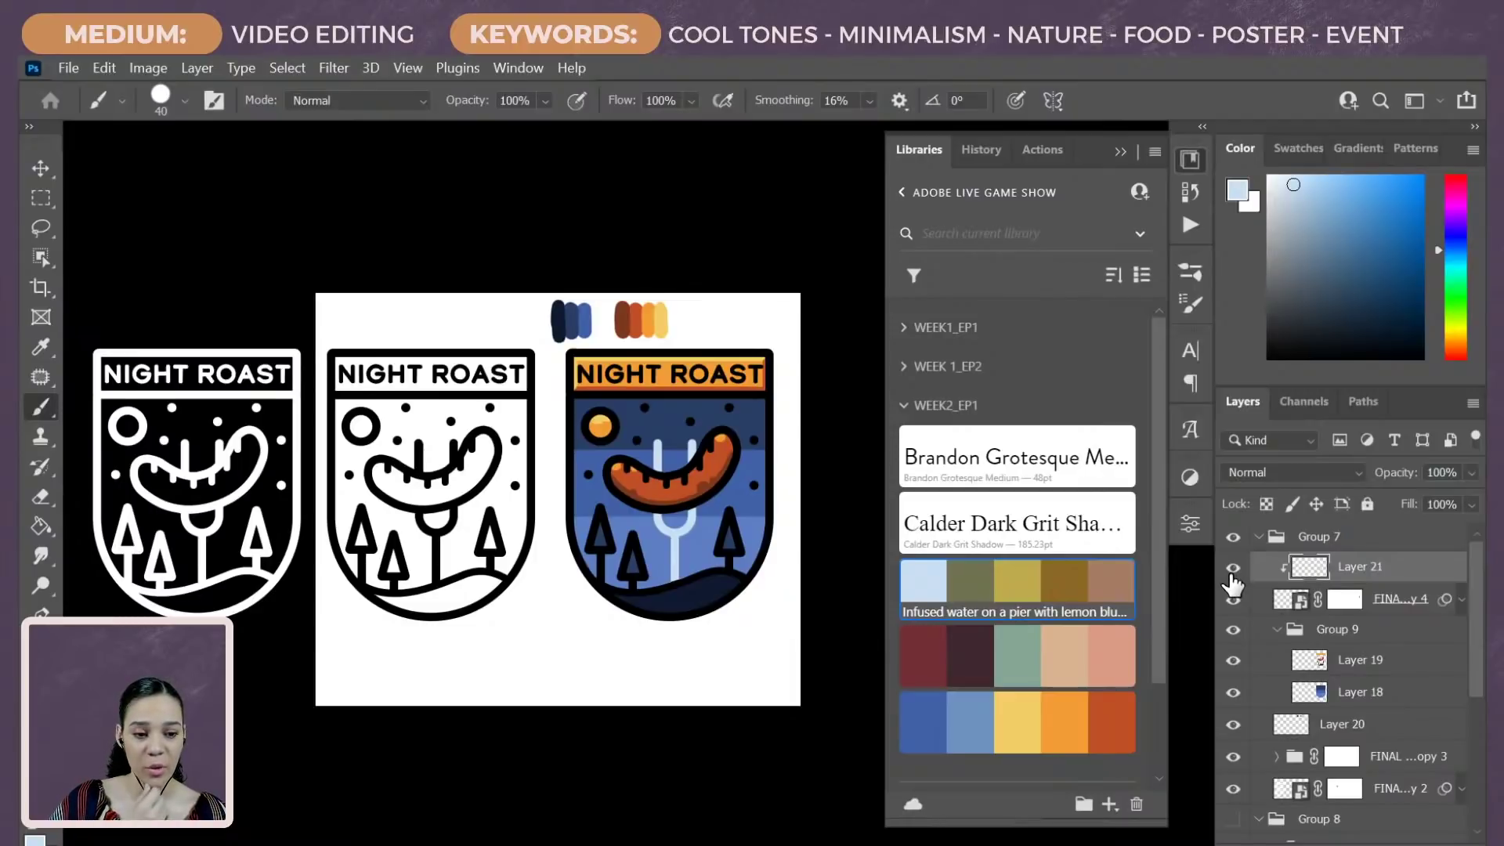
click(1231, 574)
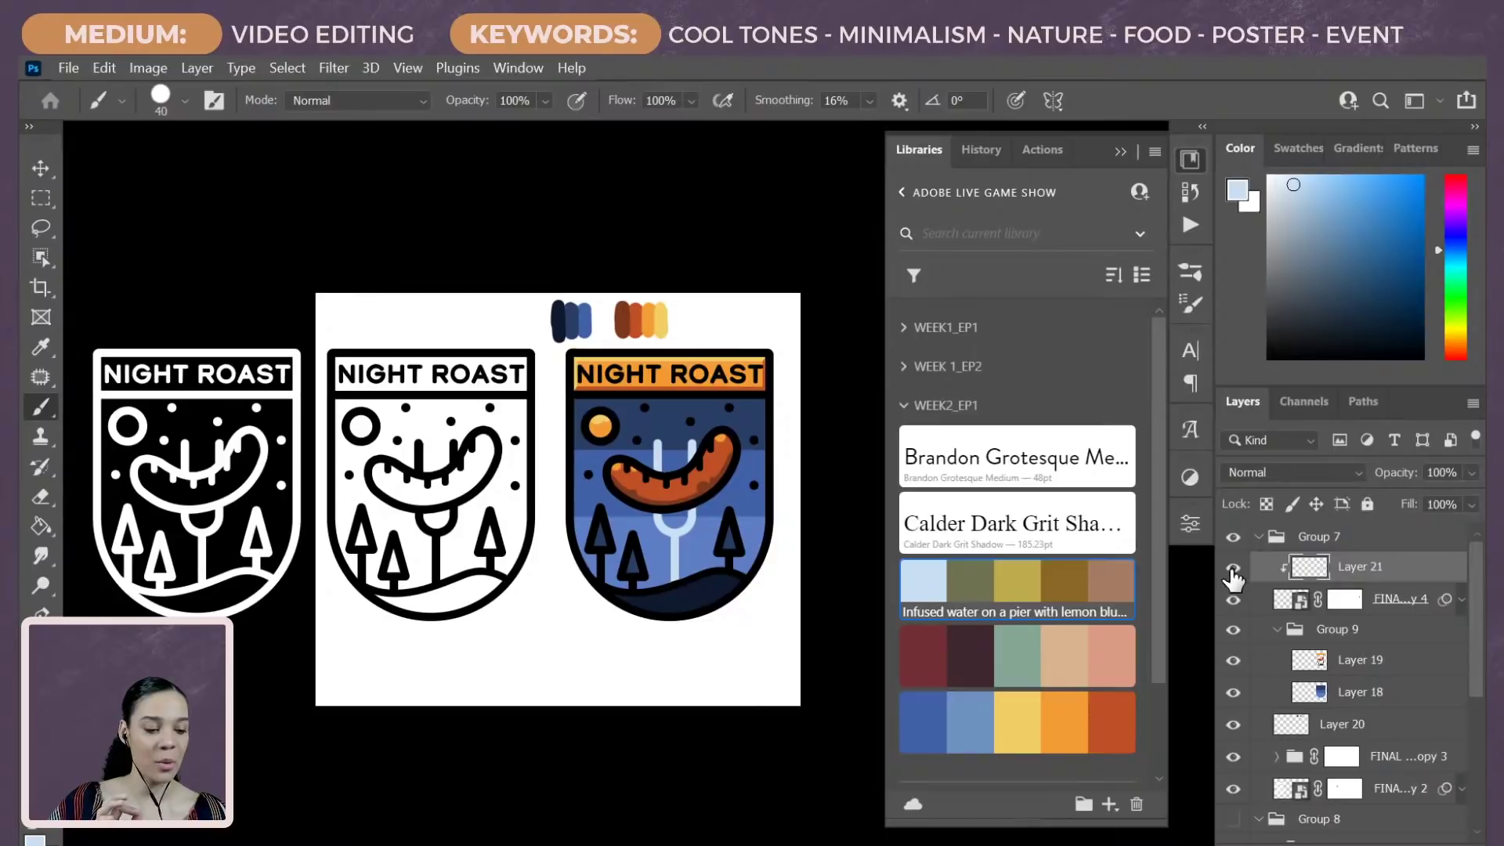
click(1232, 575)
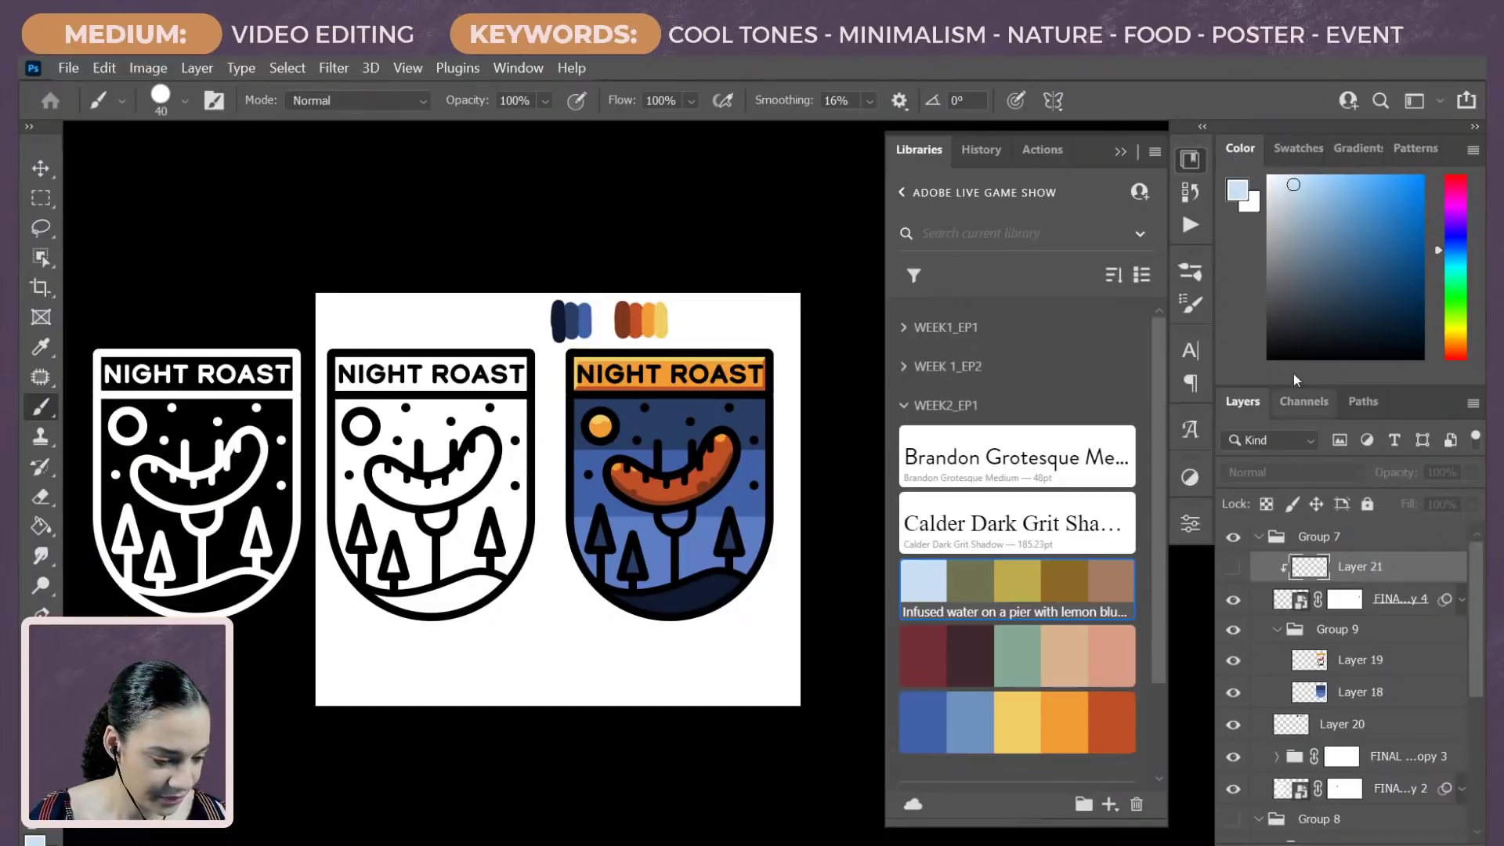
Step: Try to cut the colour swatches above the coloured badge from Layer 19 onto their own layer
click(1259, 537)
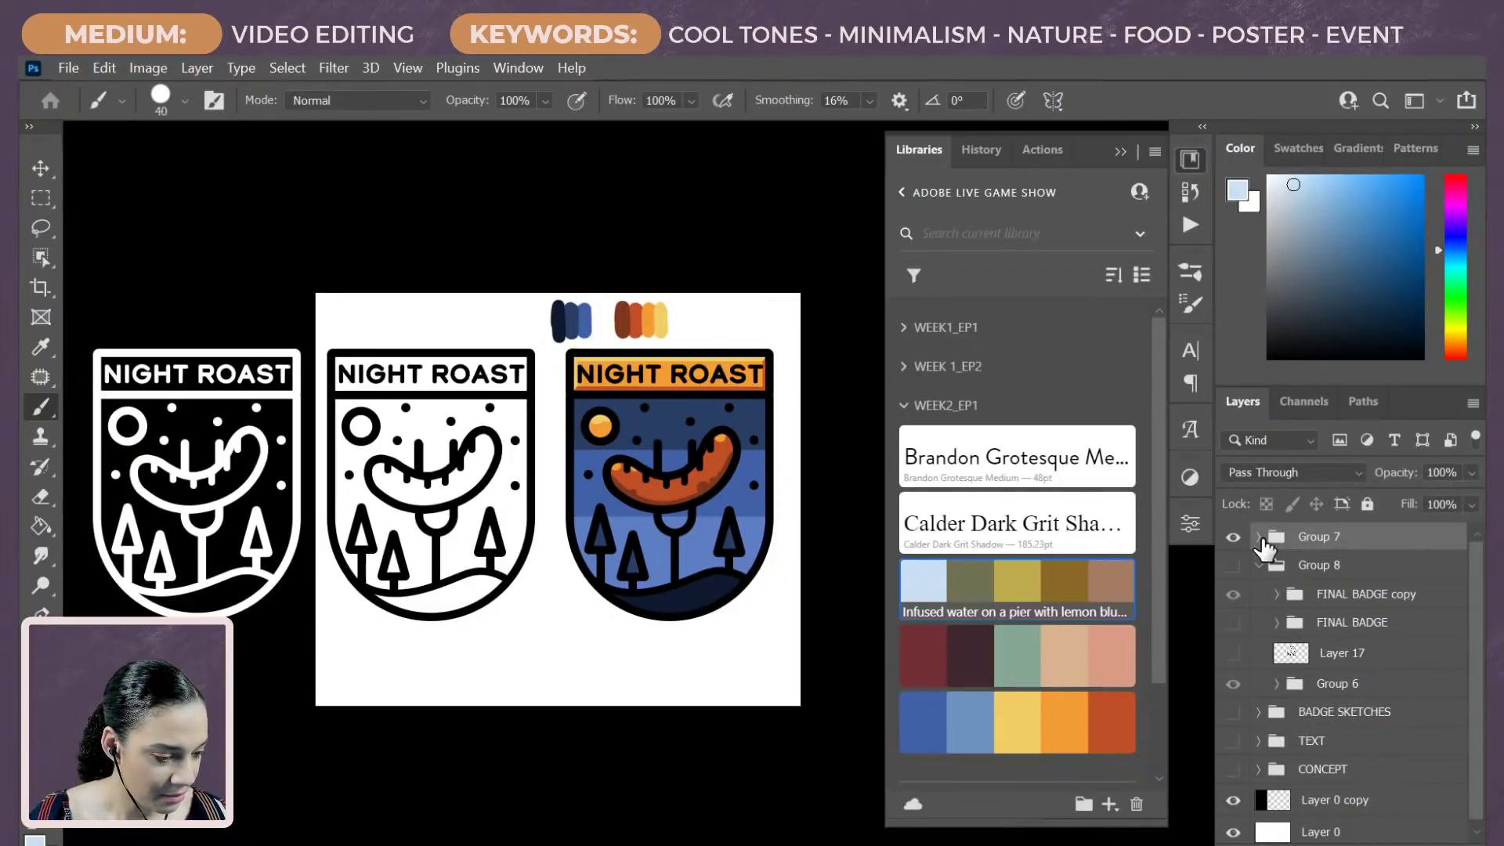
click(1260, 537)
click(1418, 578)
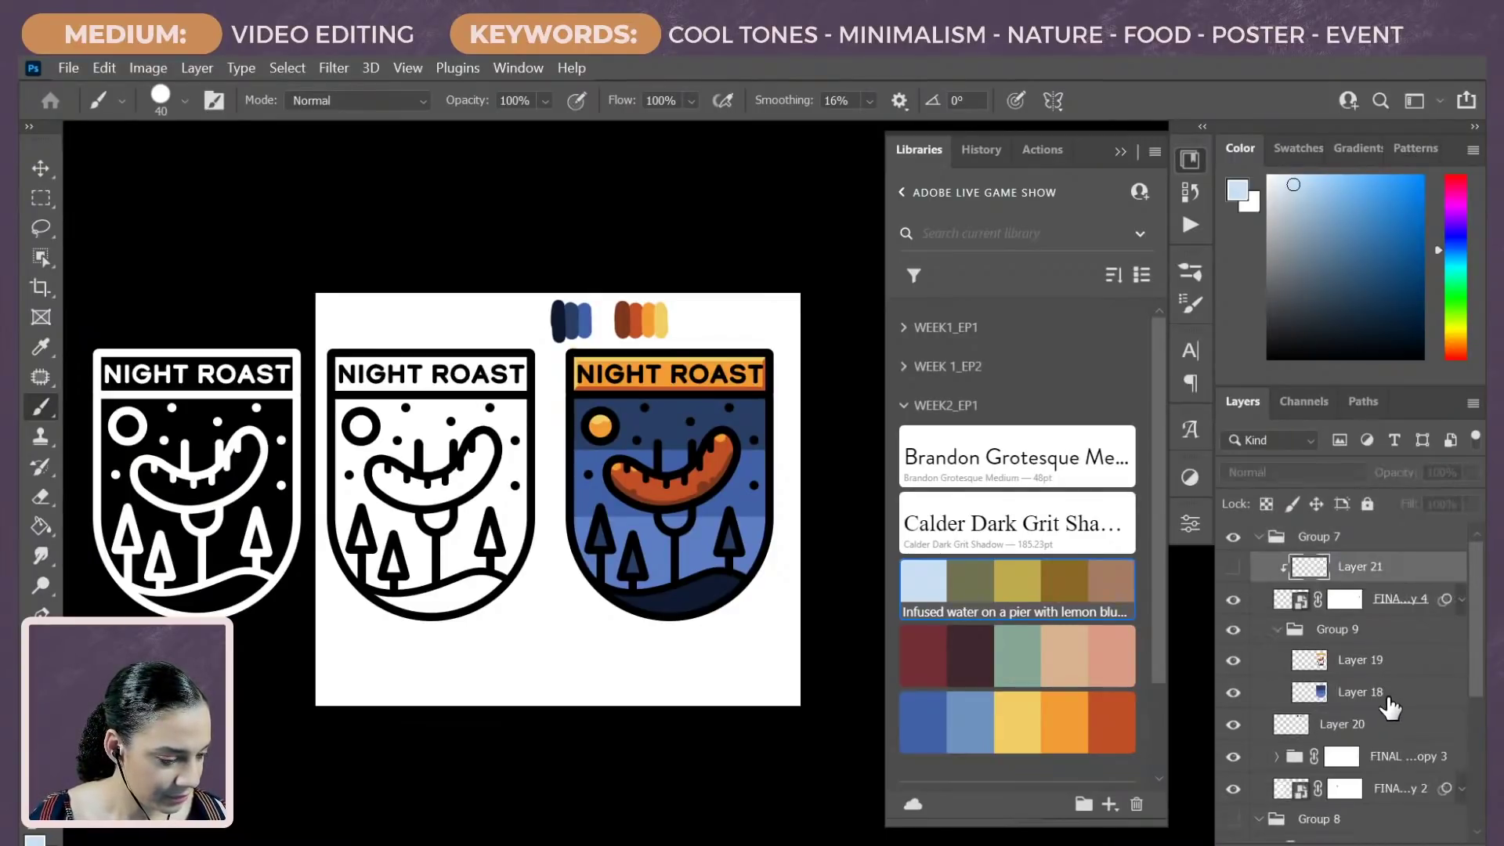
click(1361, 663)
key(m)
drag(532, 293, 724, 342)
right_click(655, 324)
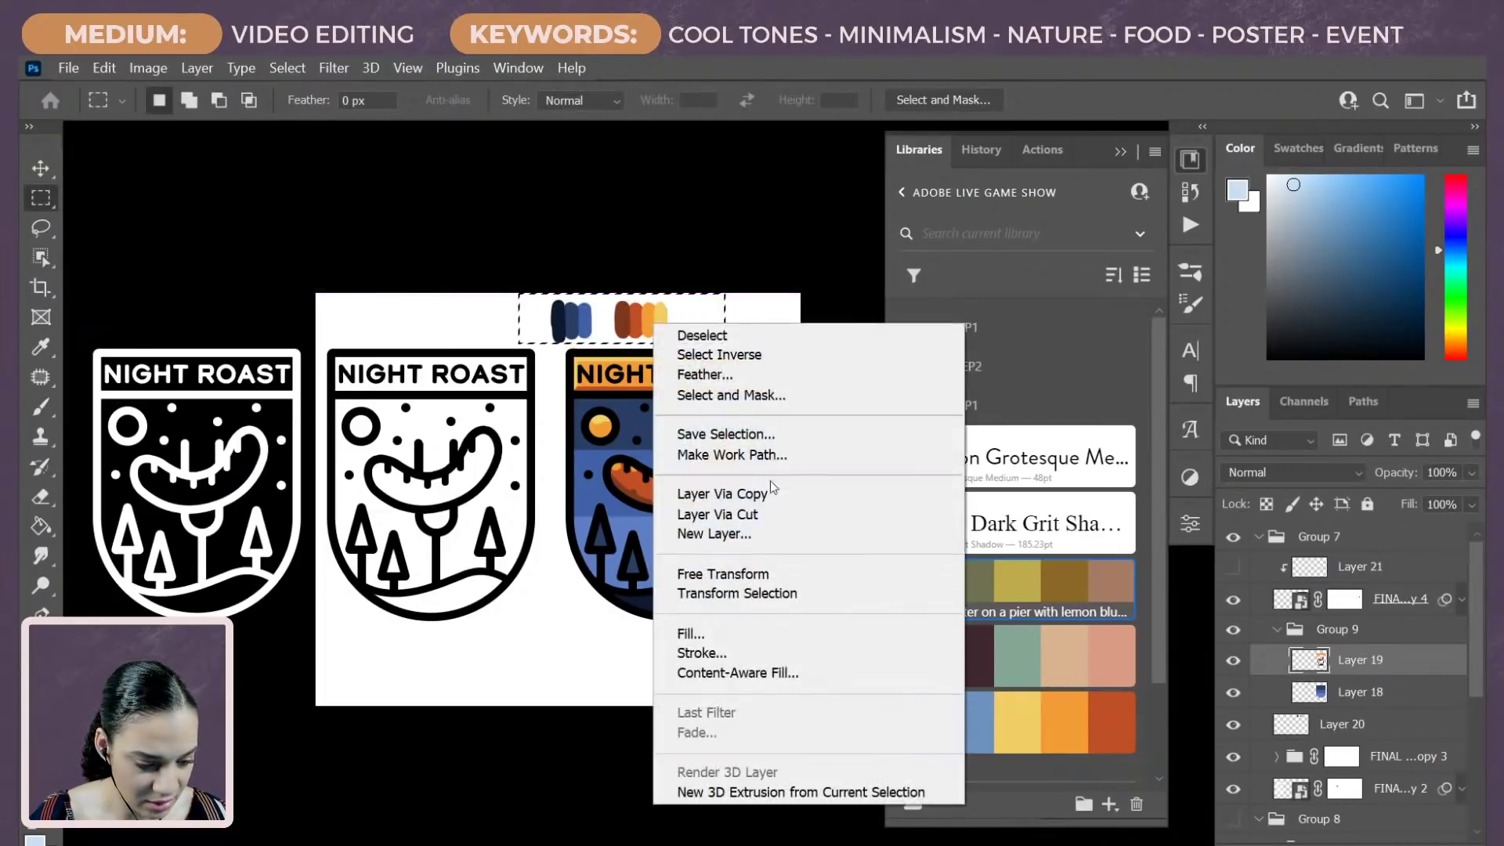
click(767, 514)
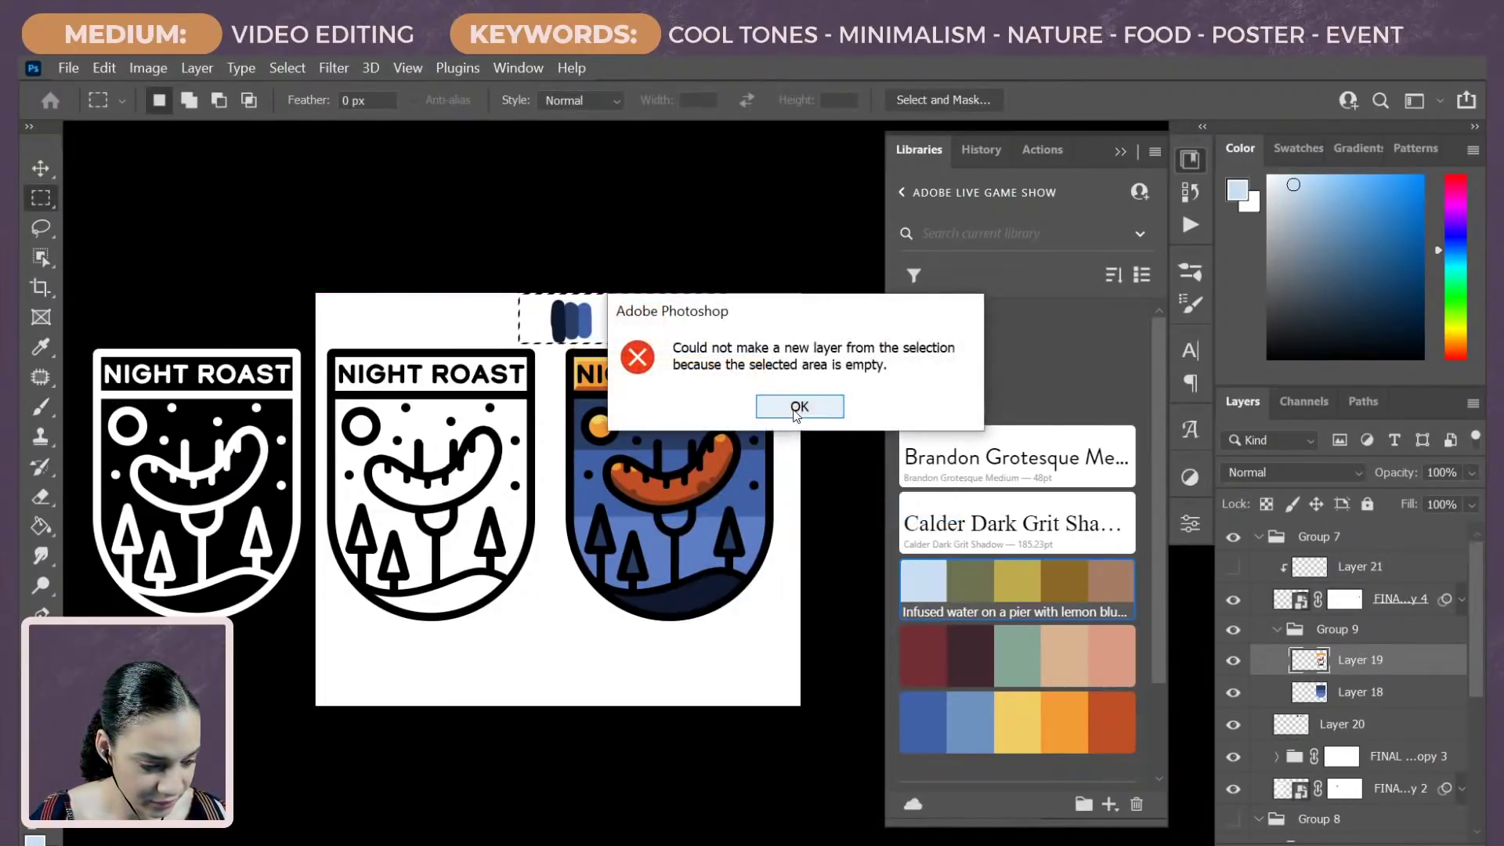
click(797, 409)
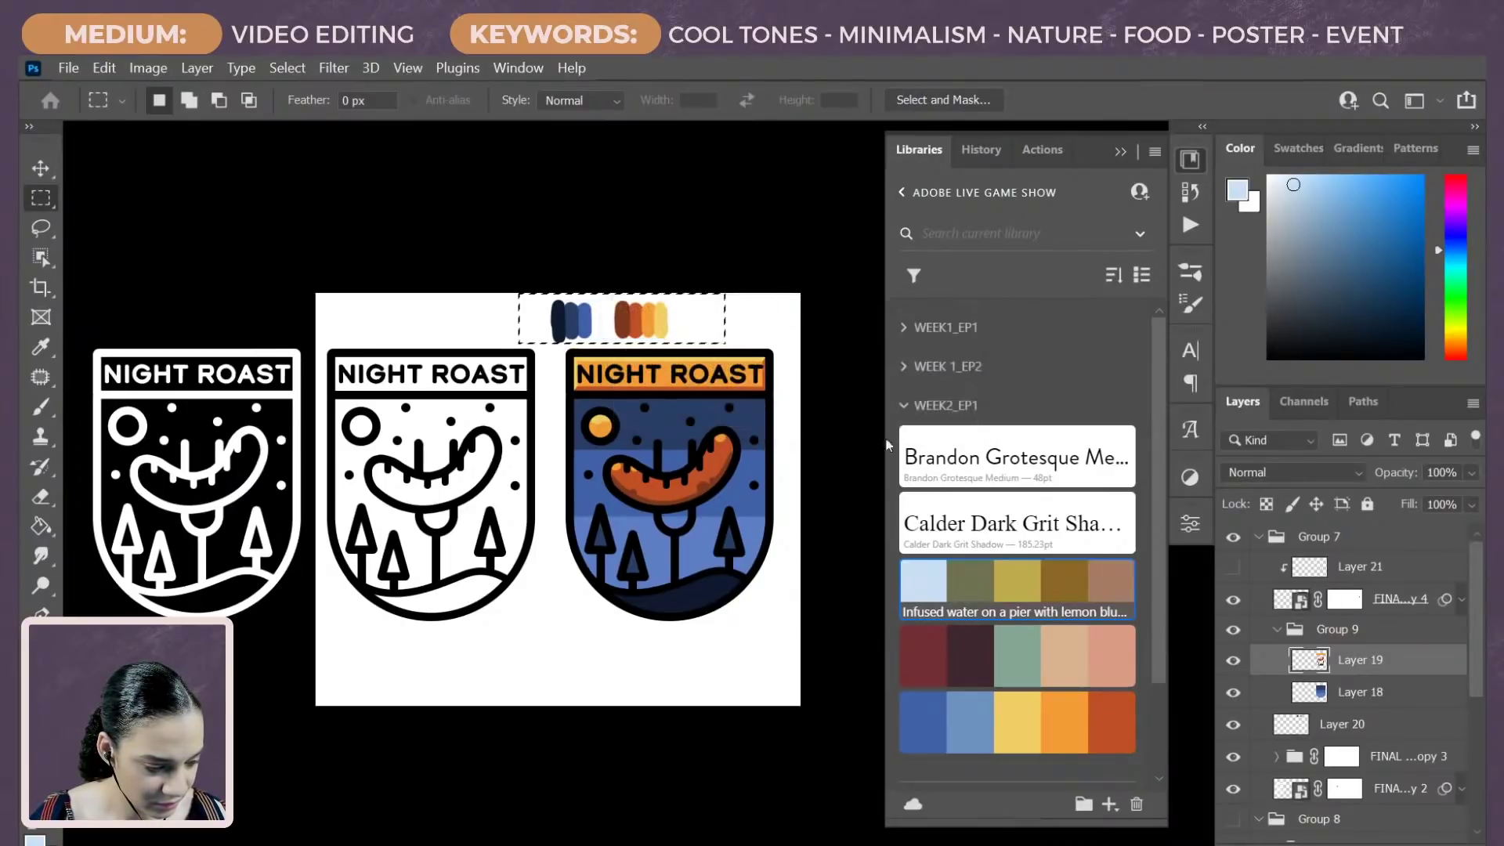
Step: Retry the layer cut on the selected swatch area of Layer 19, and try to free-transform that area
right_click(572, 325)
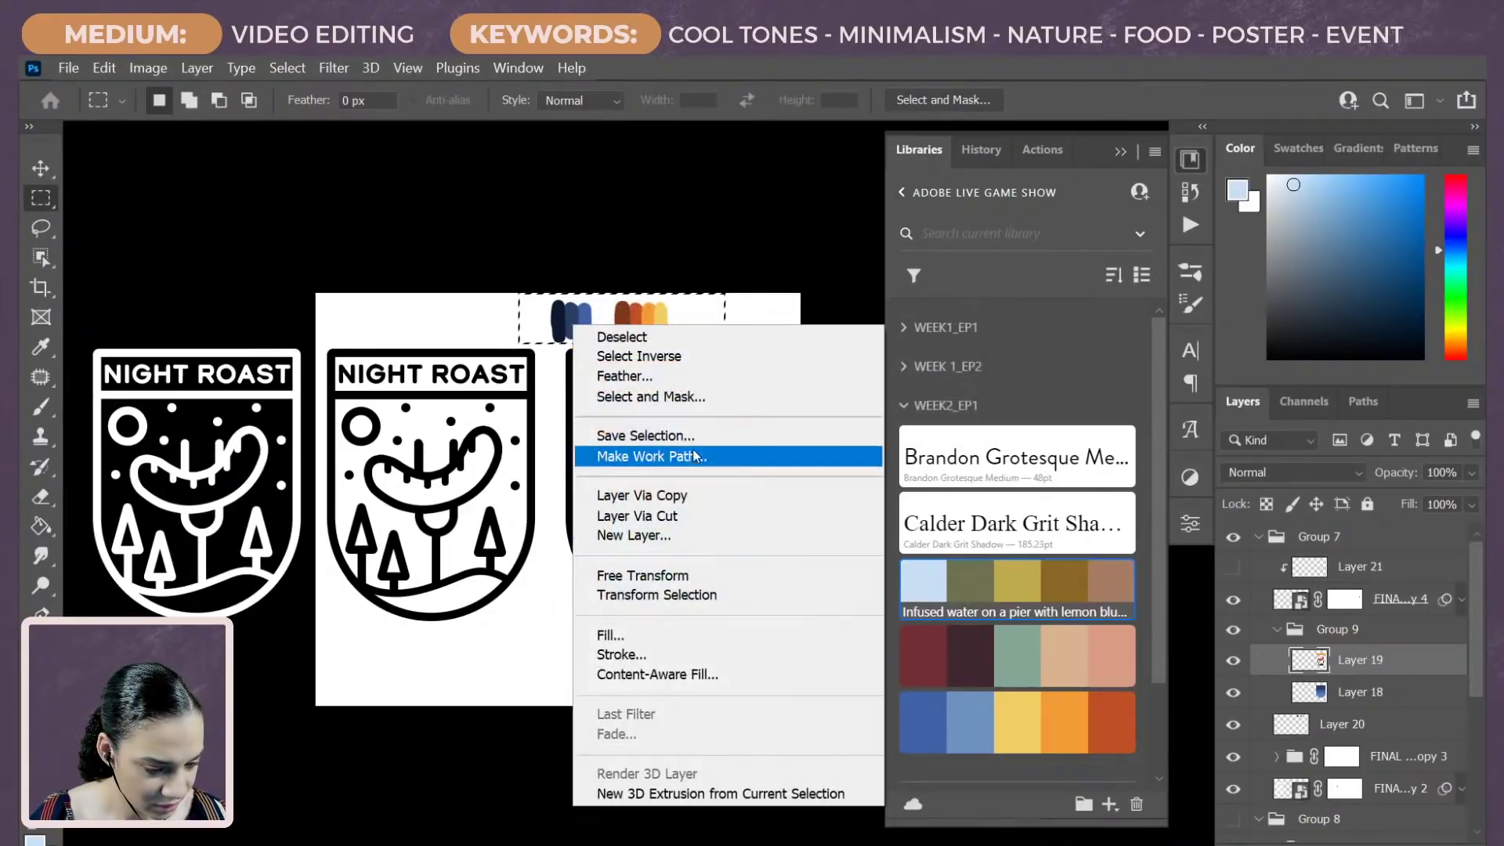
click(683, 515)
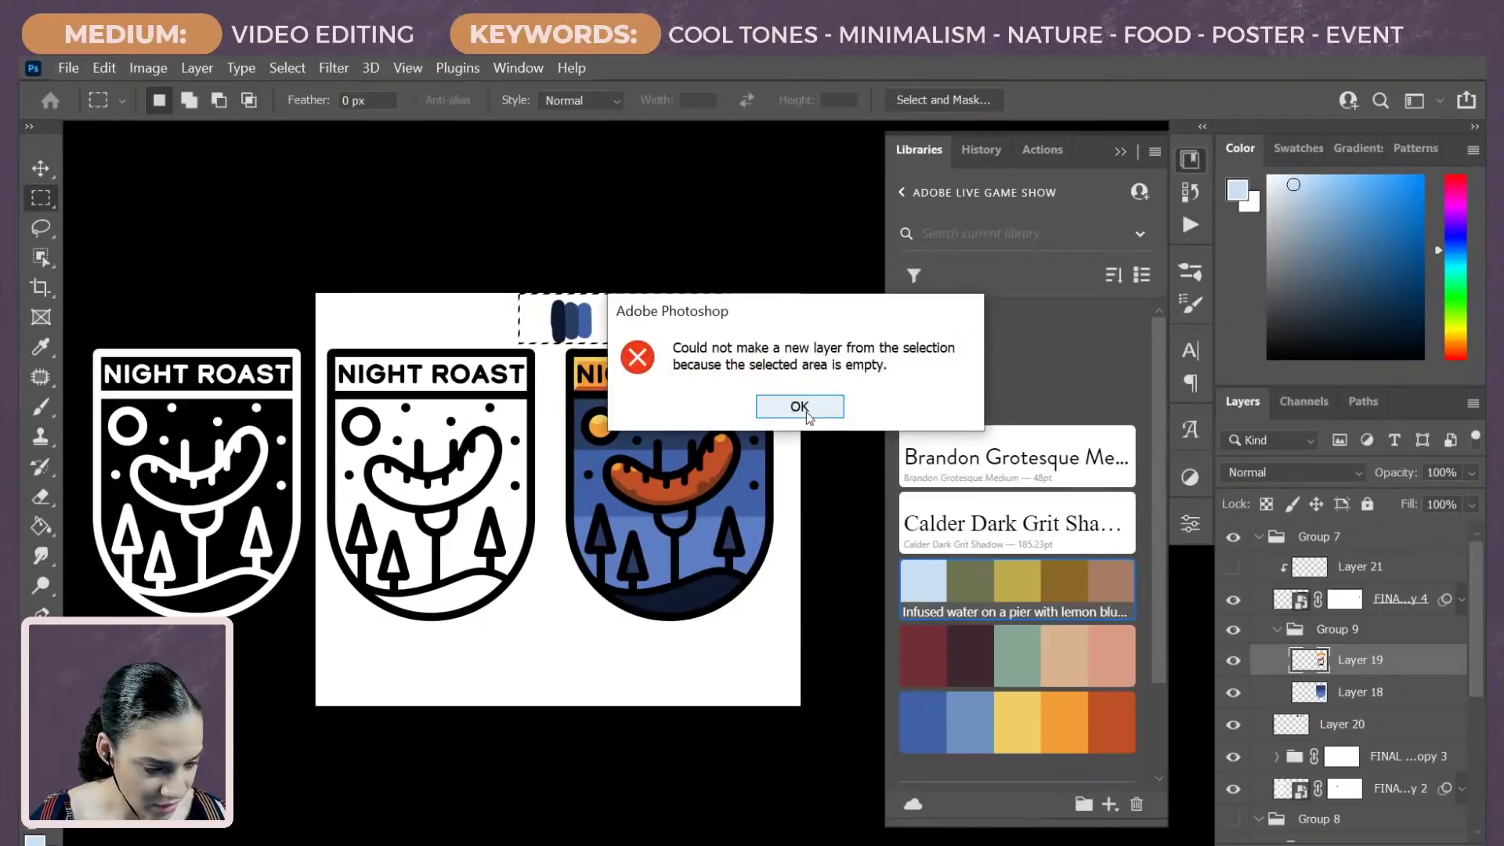
click(806, 414)
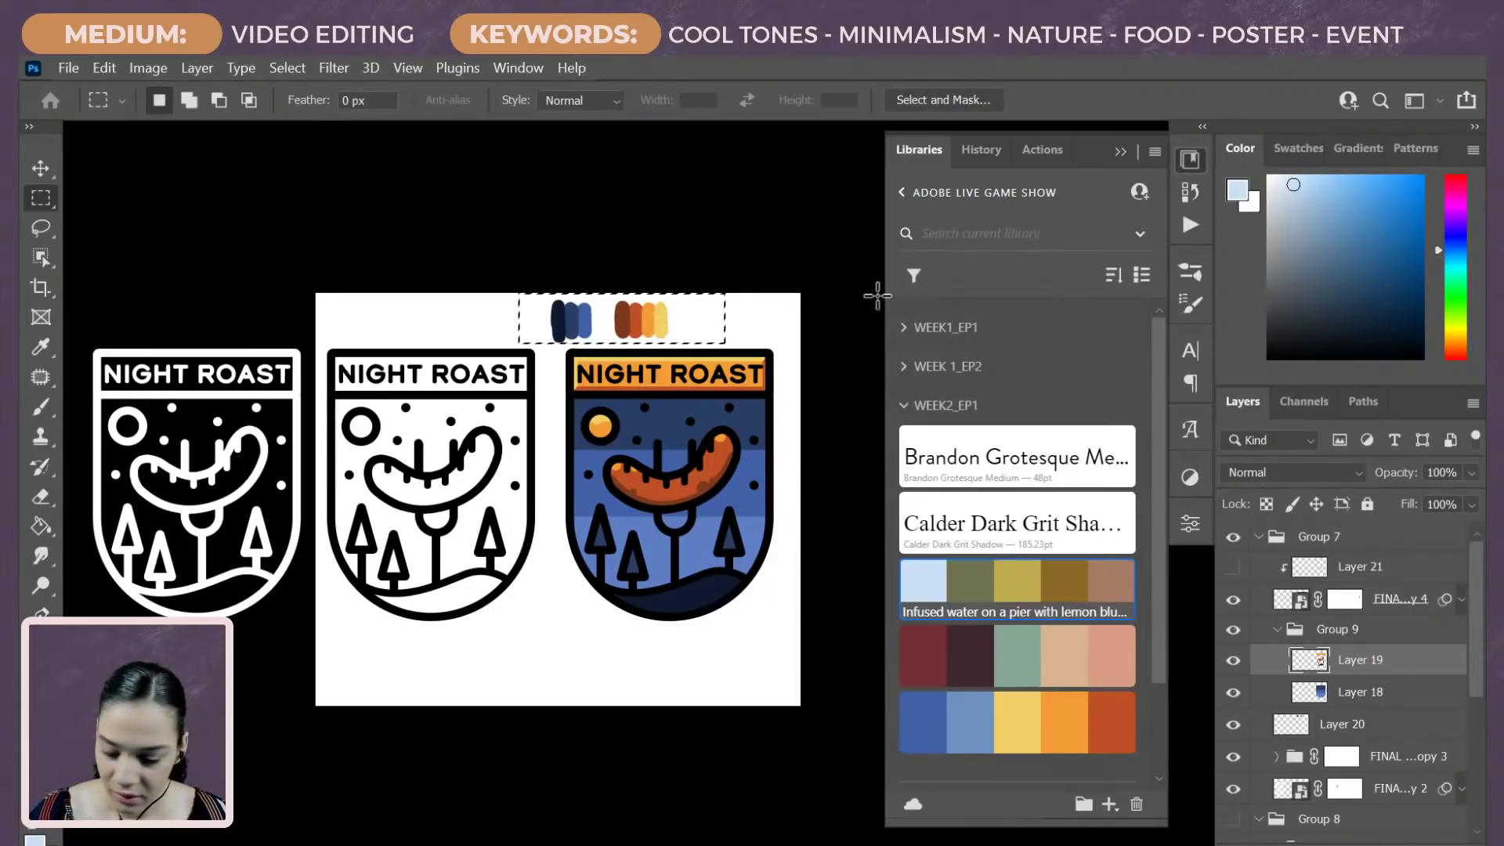
key(ctrl+t)
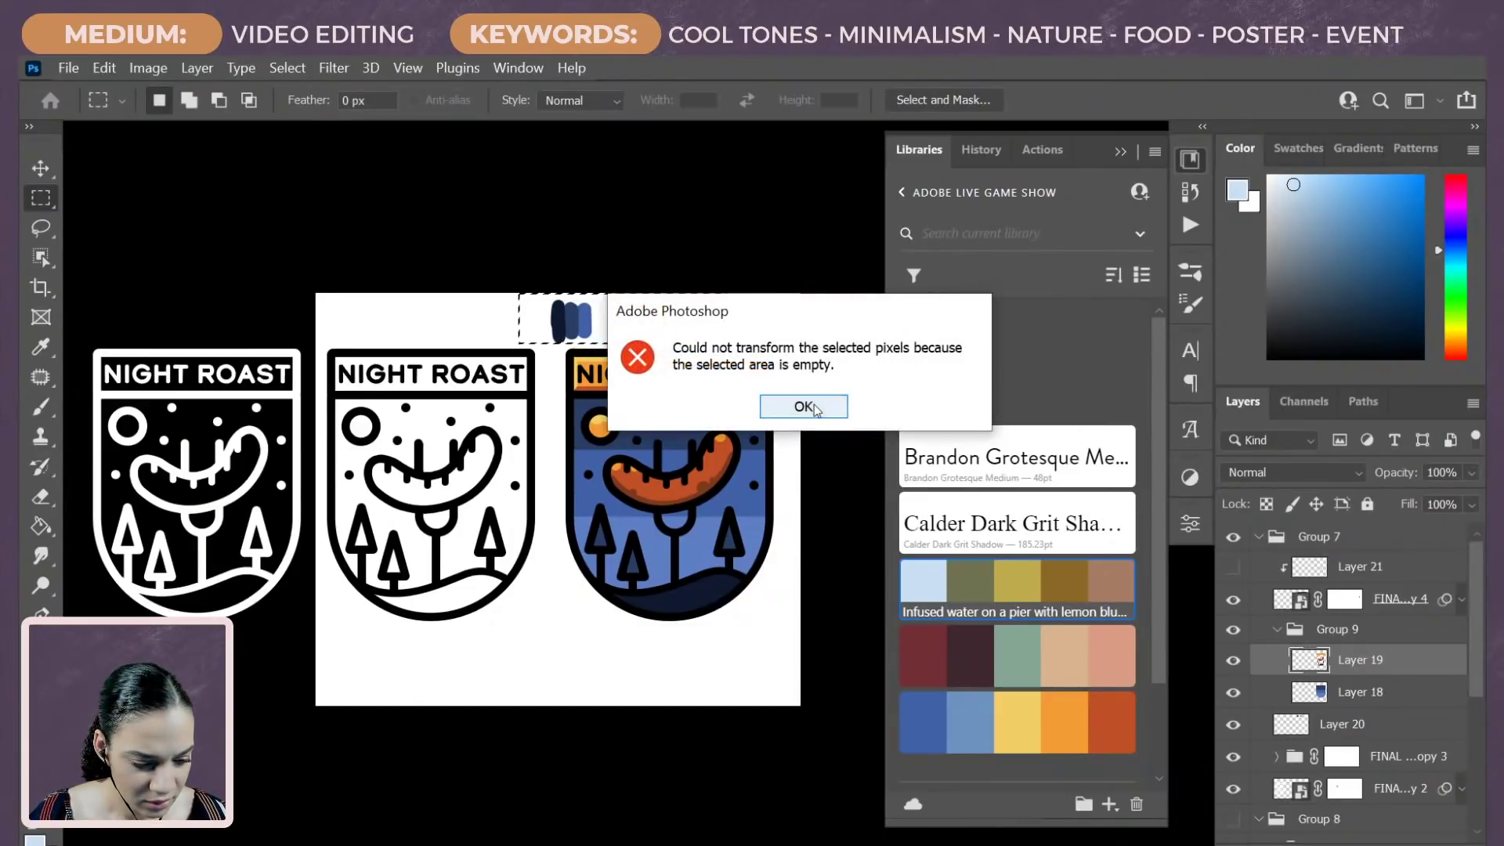
click(813, 406)
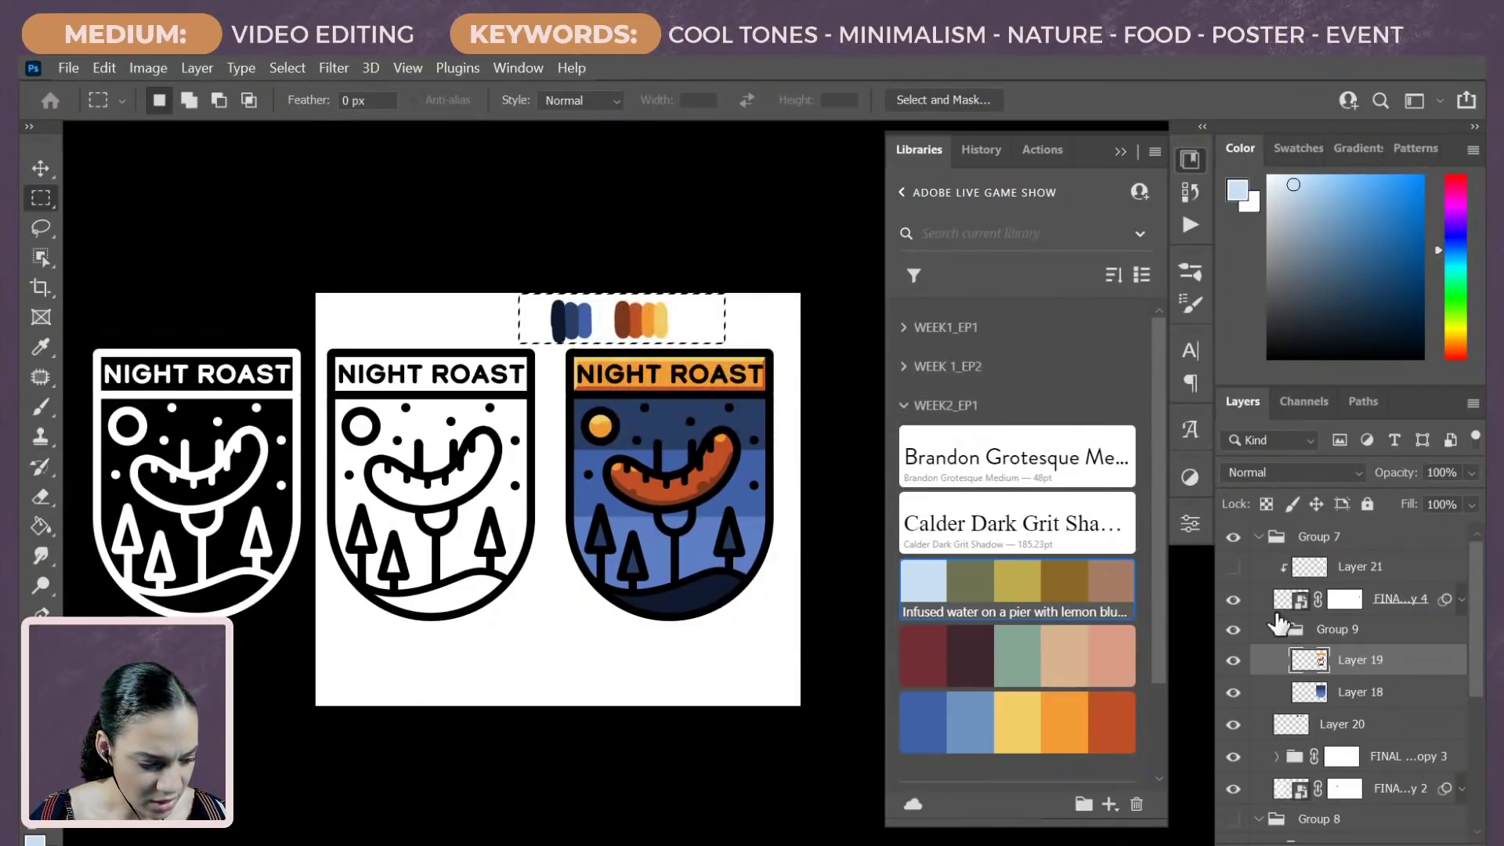
Step: Check what Layer 19, Layer 18, Group 9 and the badge line art above them contain by toggling their visibility
click(1232, 661)
click(1233, 662)
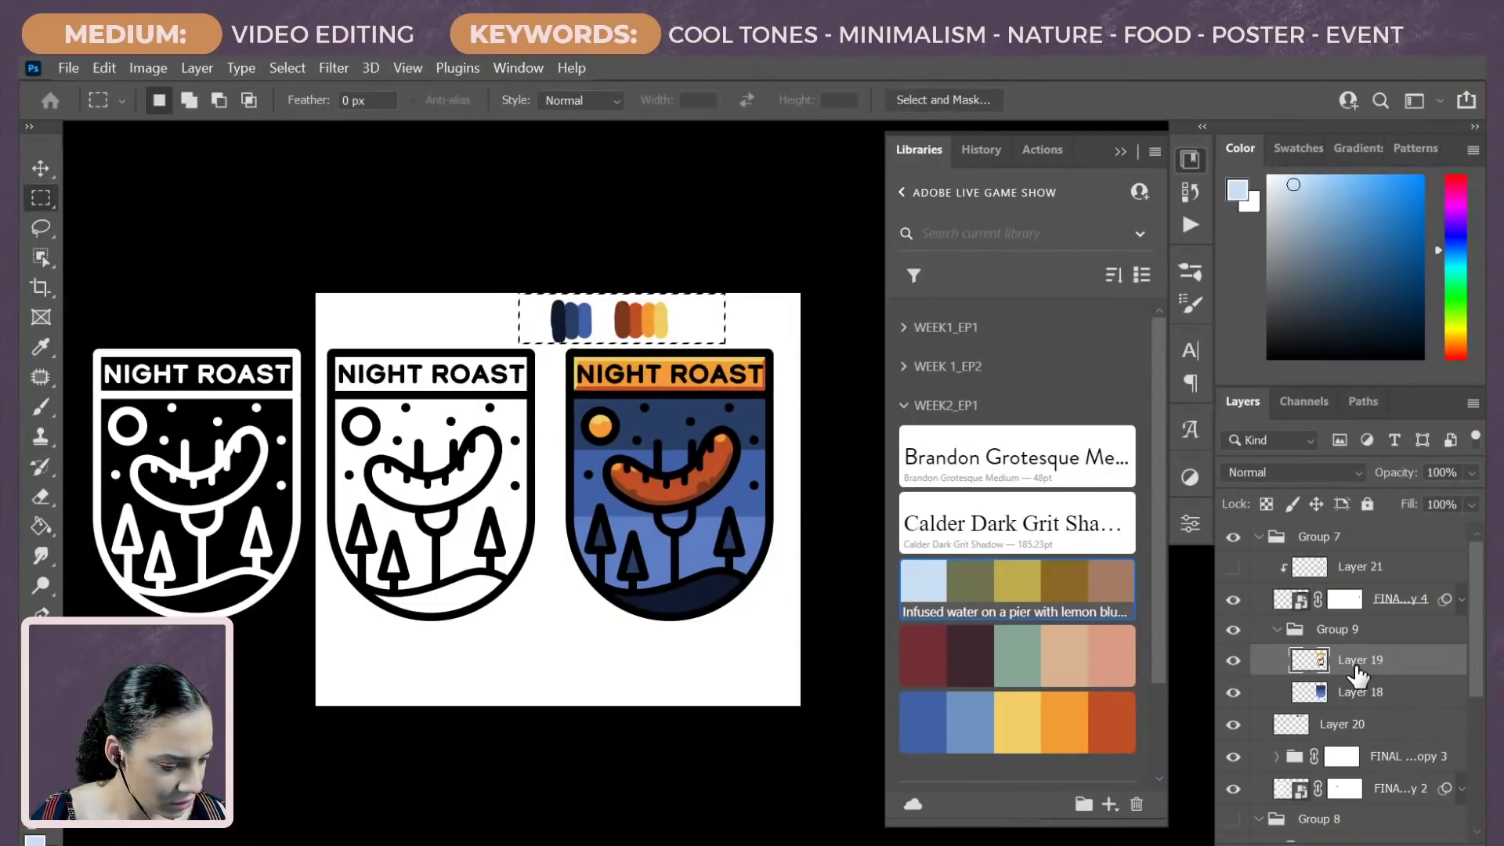
click(1232, 692)
click(1233, 693)
click(1233, 660)
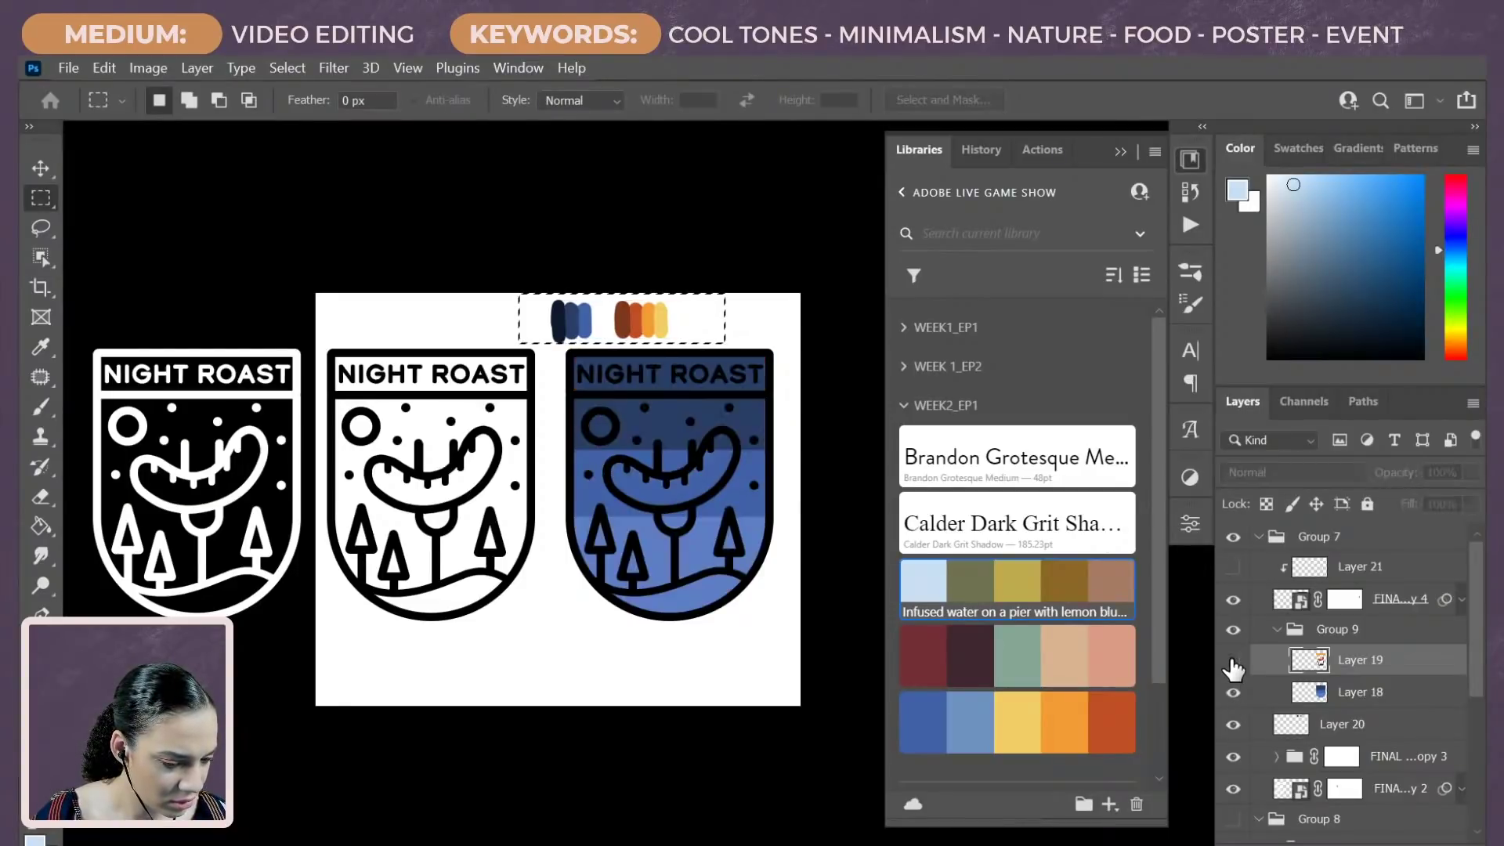
click(1233, 660)
click(1232, 630)
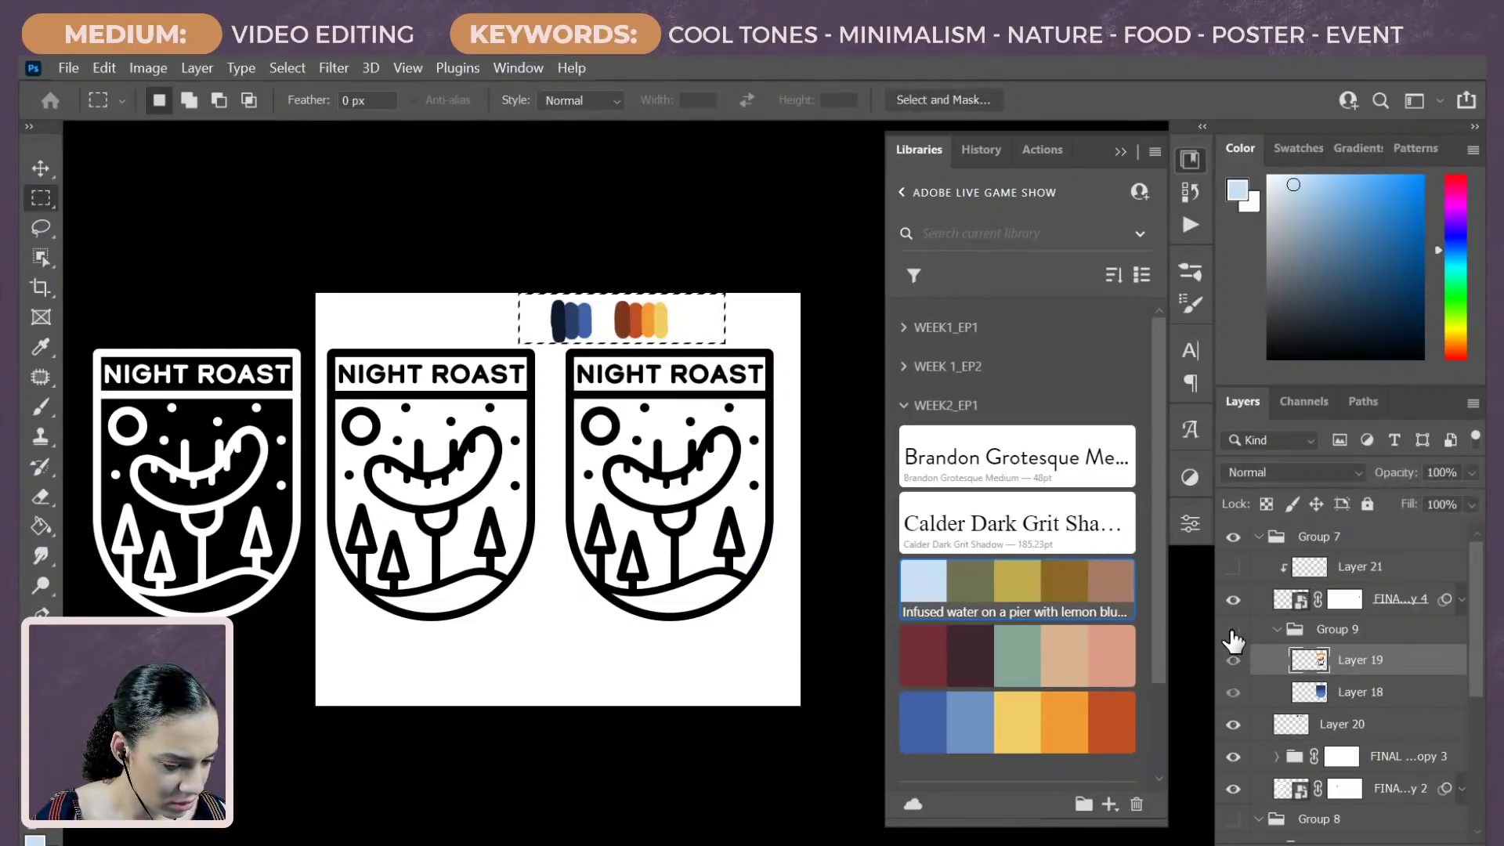
click(1232, 630)
click(1233, 599)
click(1233, 599)
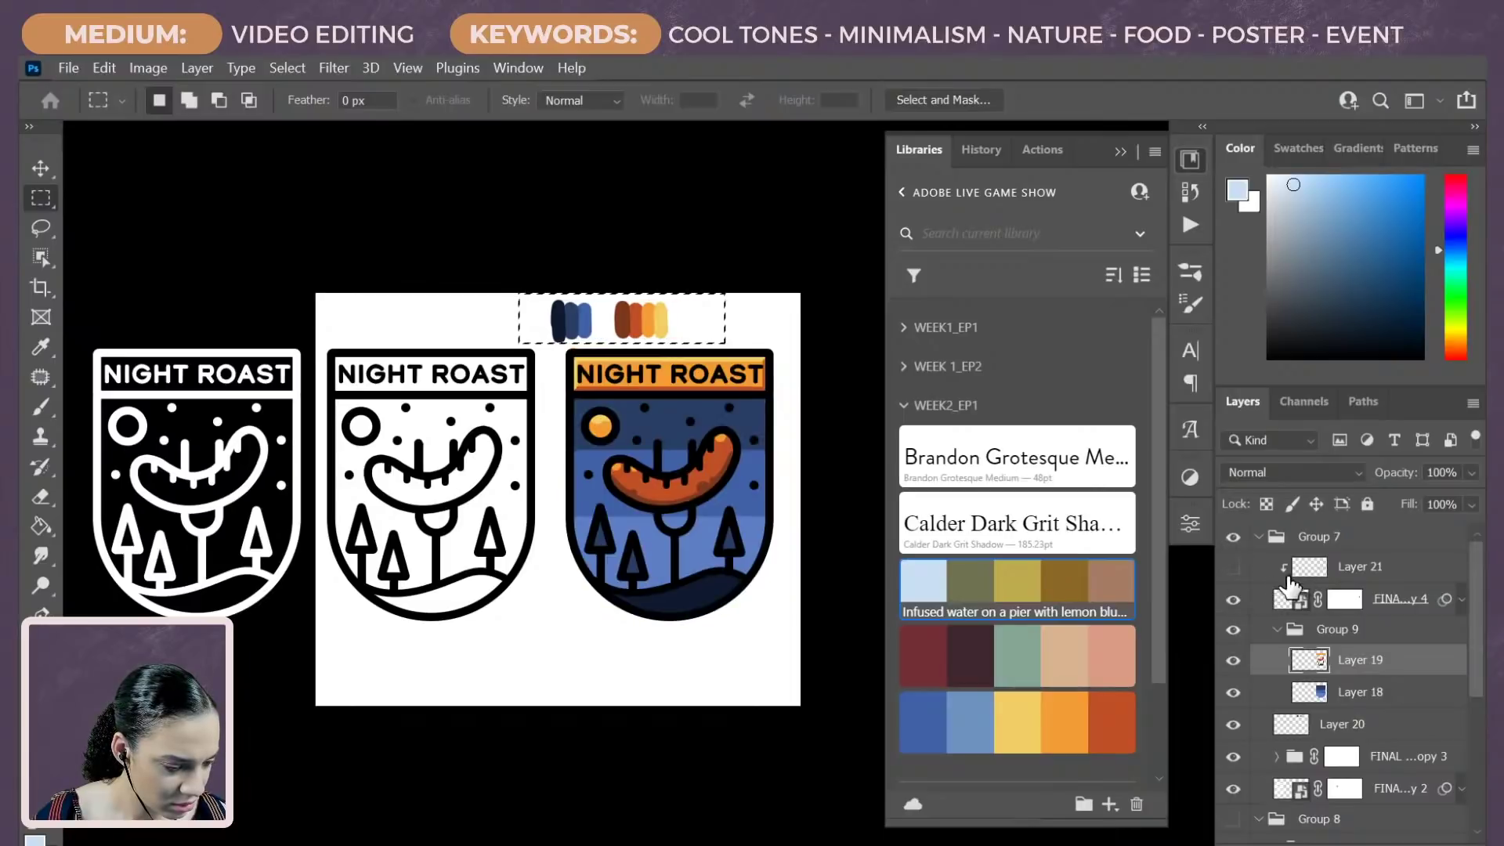
Step: Hide Layer 20 with the colour swatches and clear the rectangular selection above the badge
scroll(1292, 595, down, 2)
click(1233, 639)
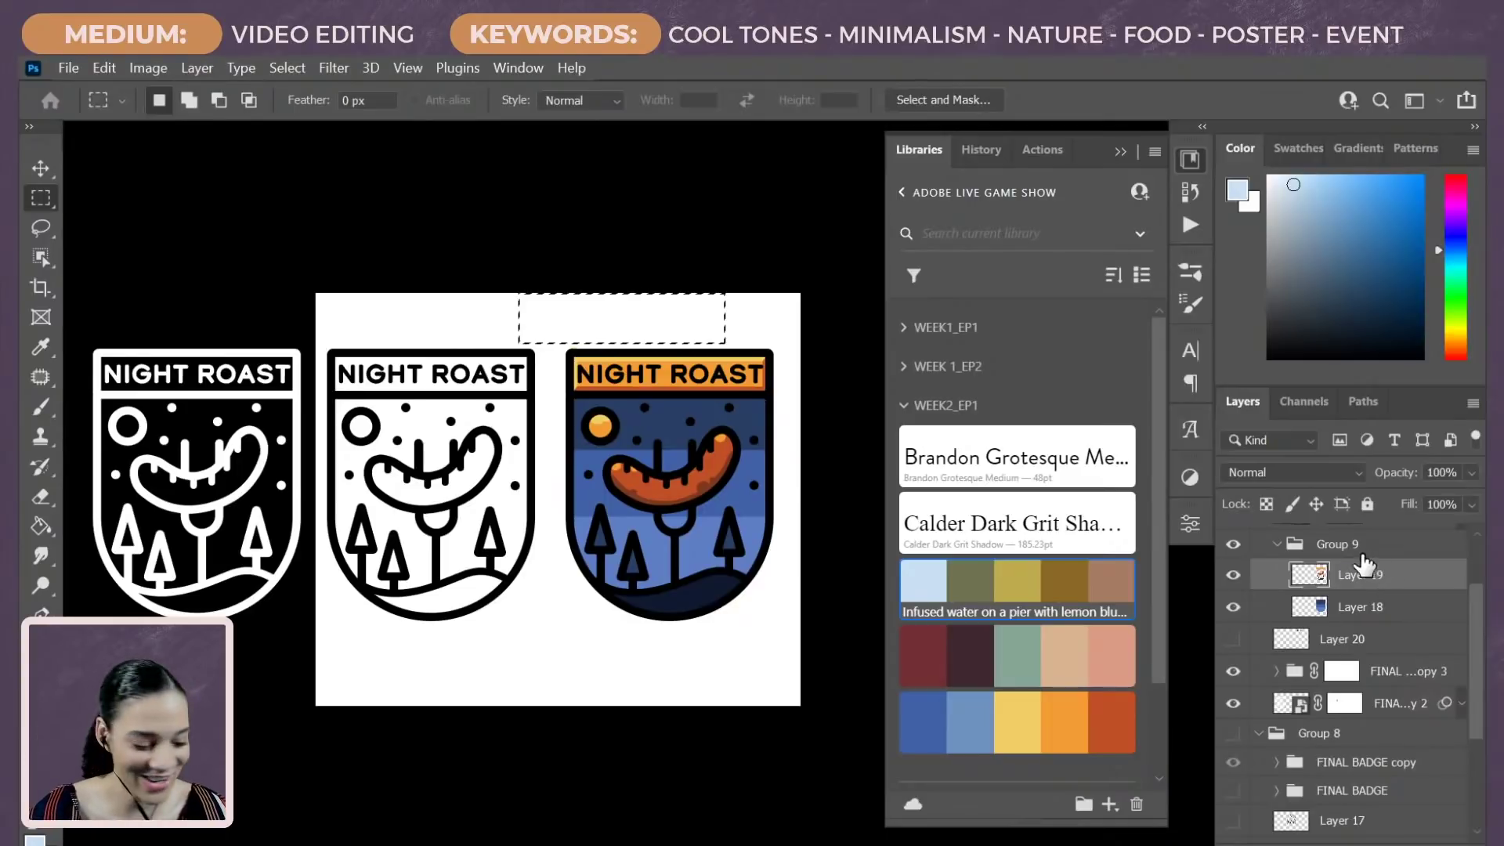
key(ctrl+plus)
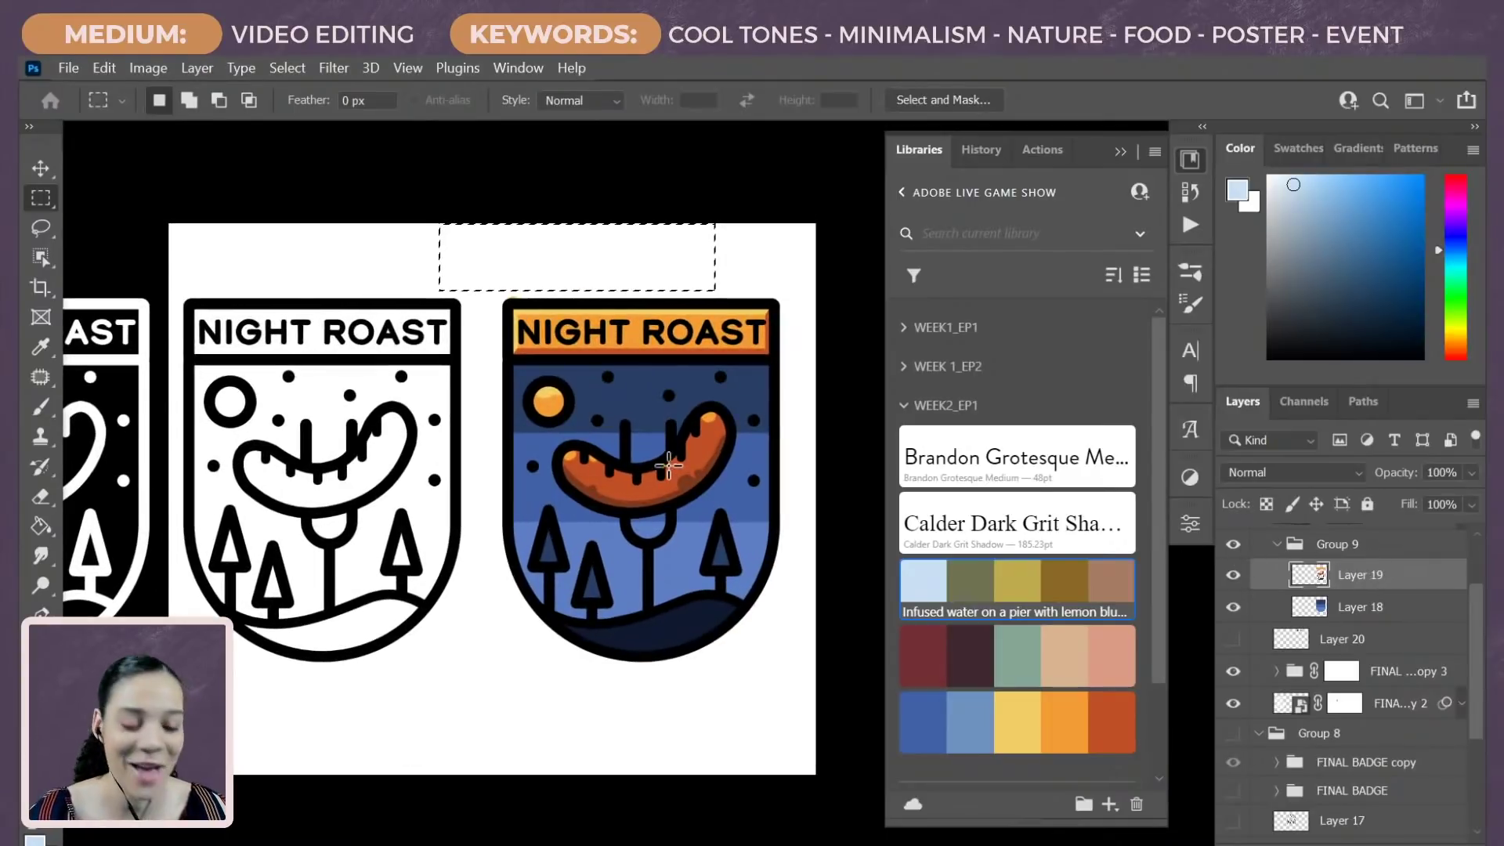
click(822, 312)
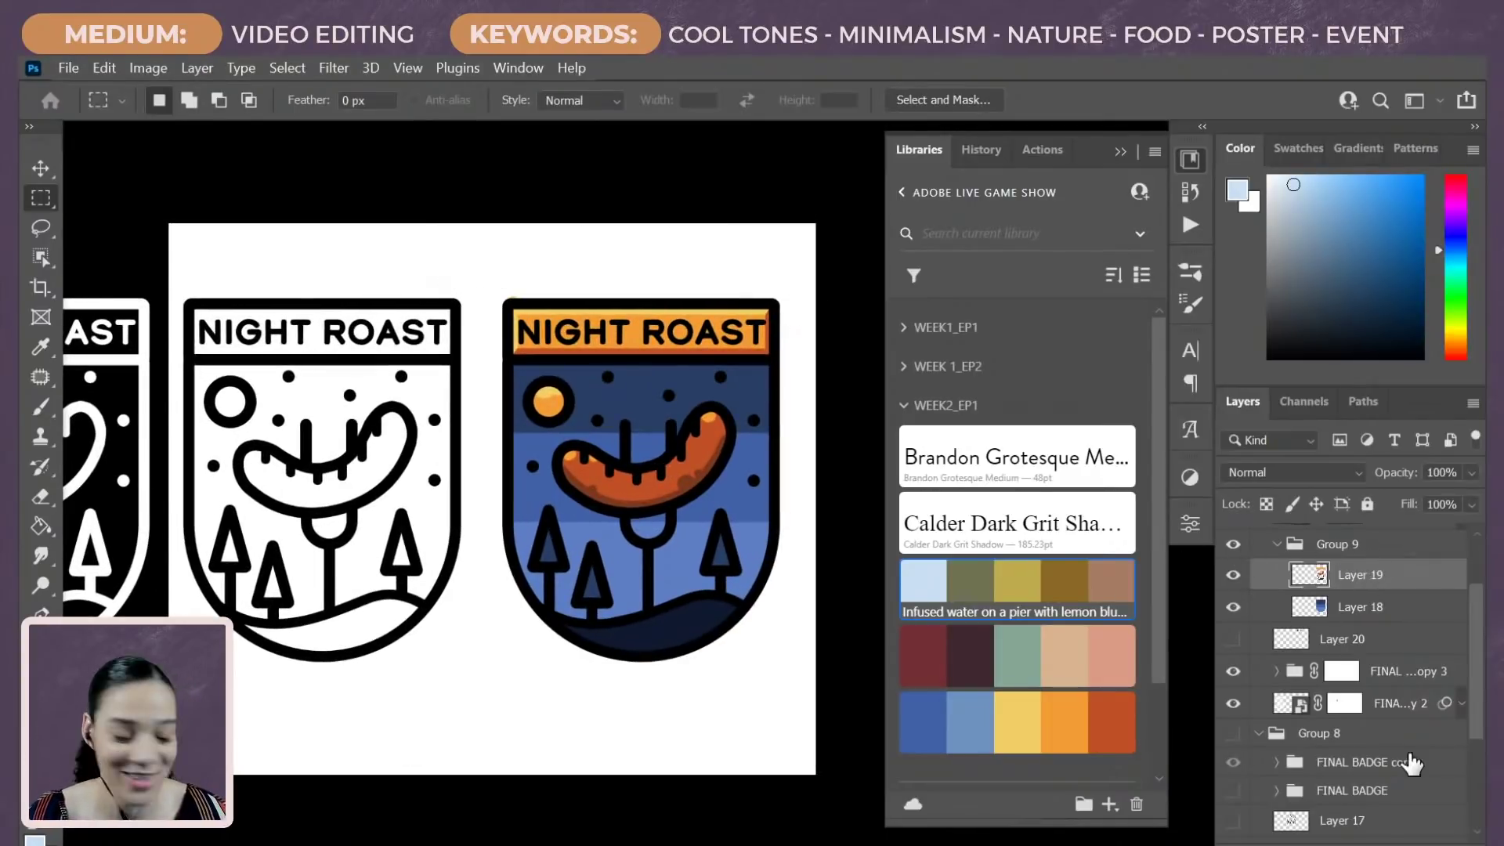
Step: Convert the coloured badge's layers, from Layer 18 up to Layer 21, into one smart object
click(1398, 619)
scroll(1399, 634, up, 2)
scroll(1400, 635, up, 1)
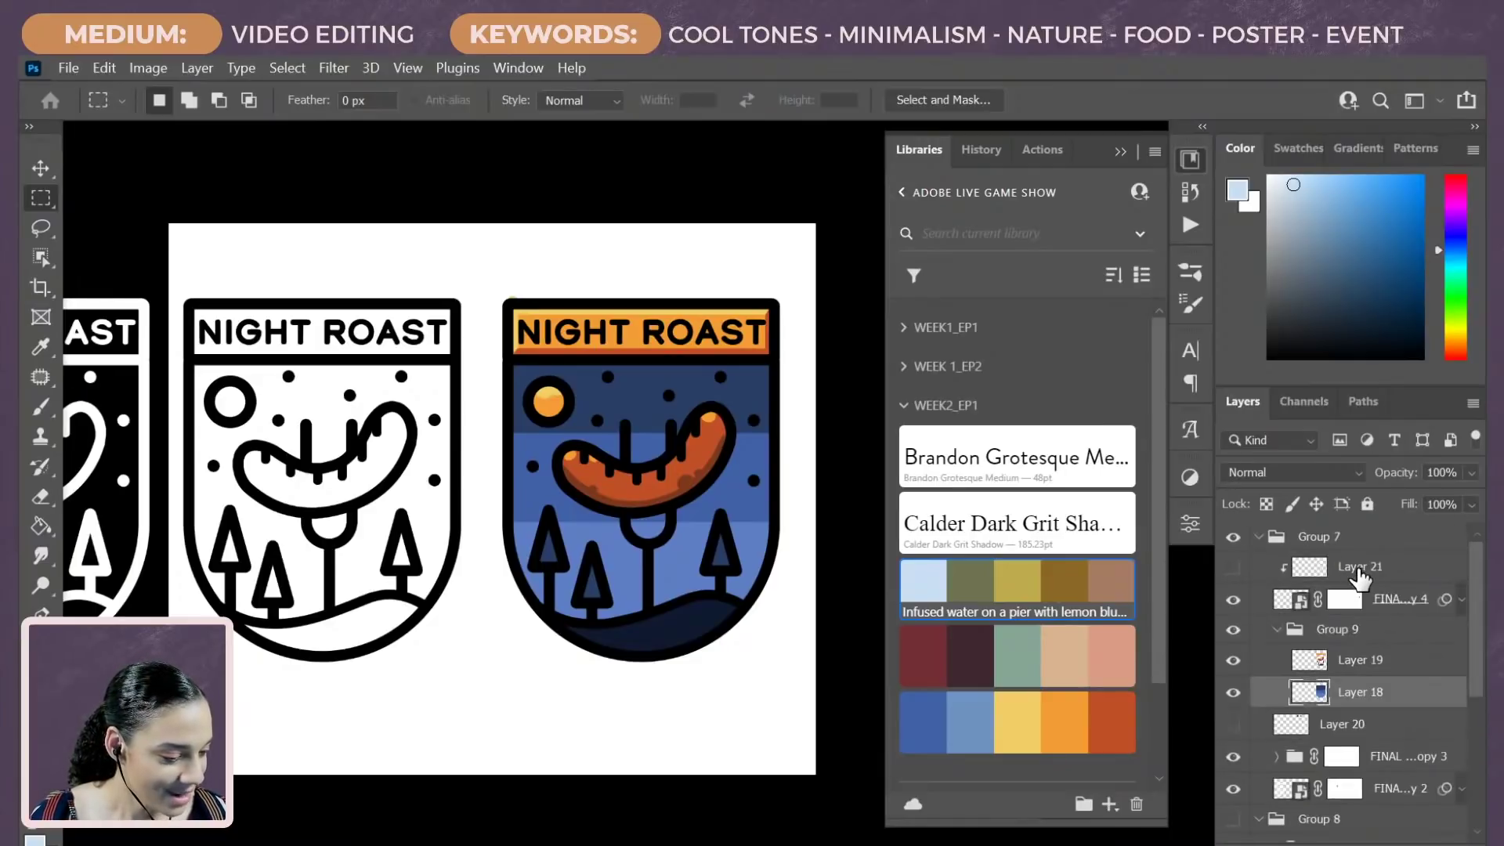
shift+click(1358, 575)
right_click(1357, 568)
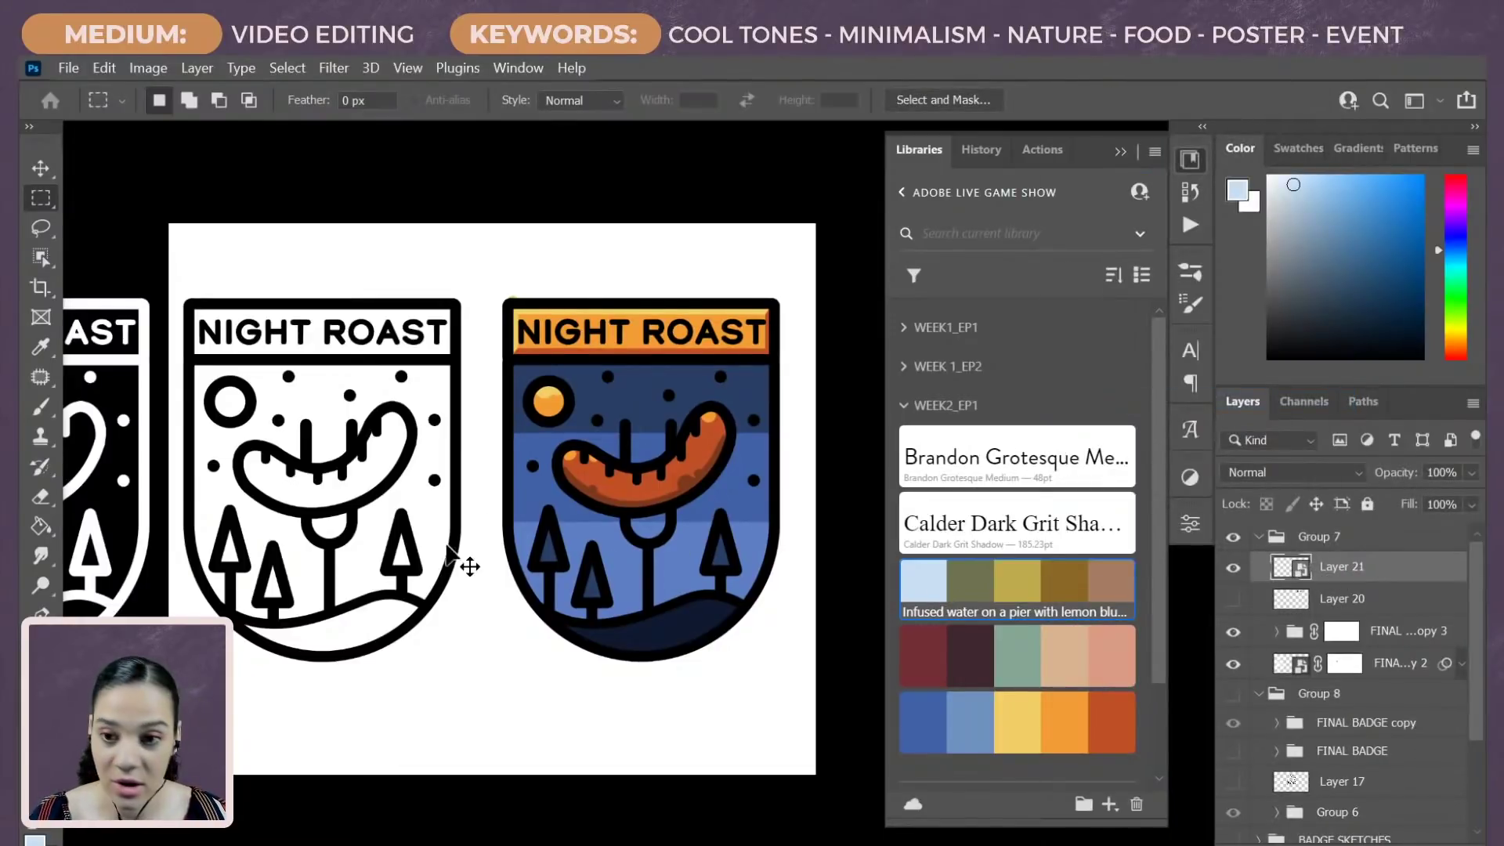
Step: Add the coloured badge's smart object to the WEEK2_EP1 group of the Adobe Live Game Show library
scroll(463, 563, down, 3)
drag(427, 533, 493, 458)
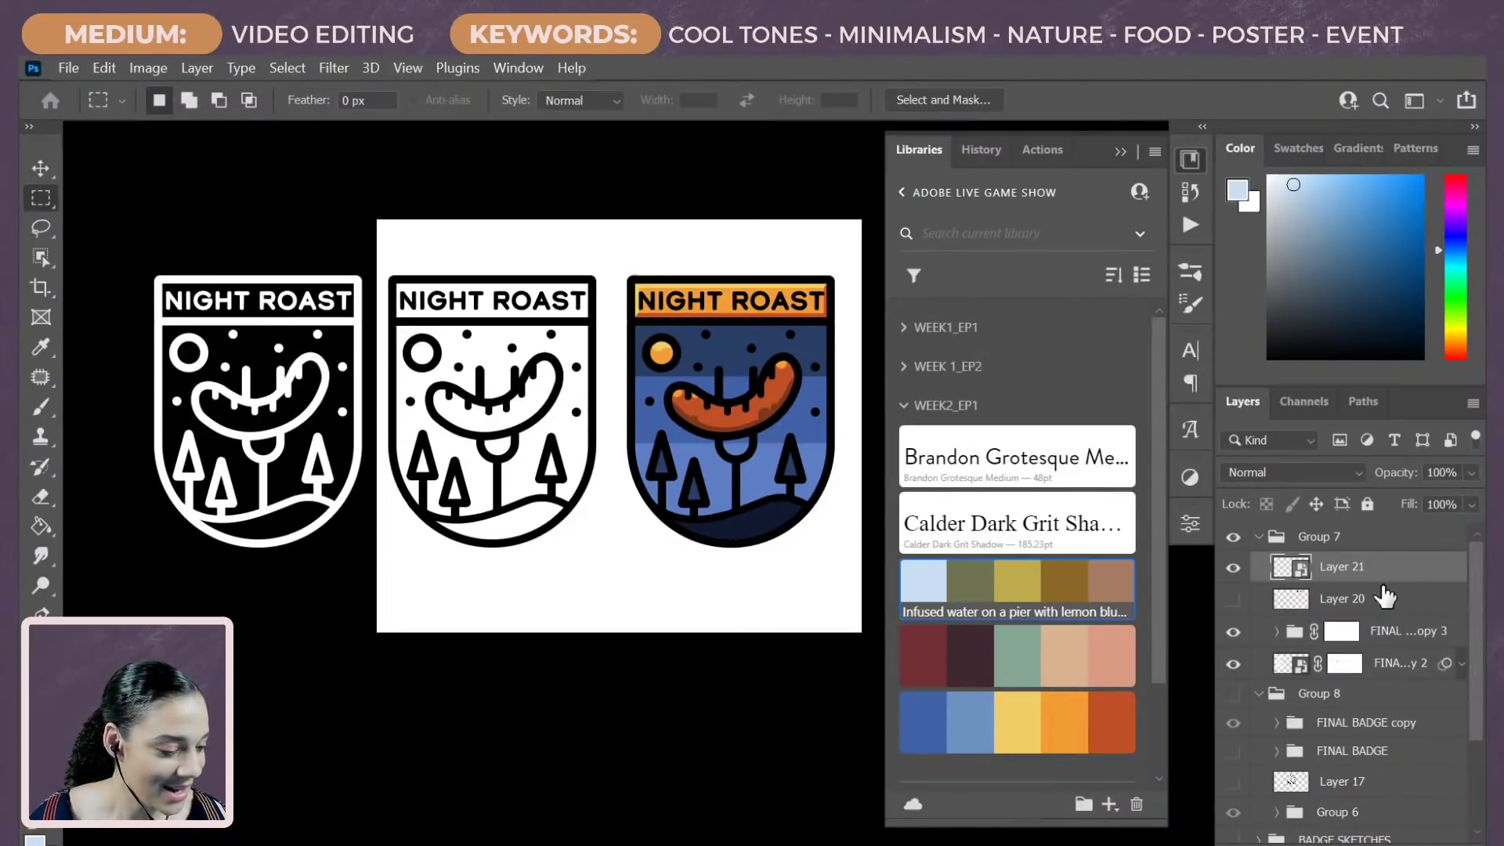
drag(1380, 569, 1046, 425)
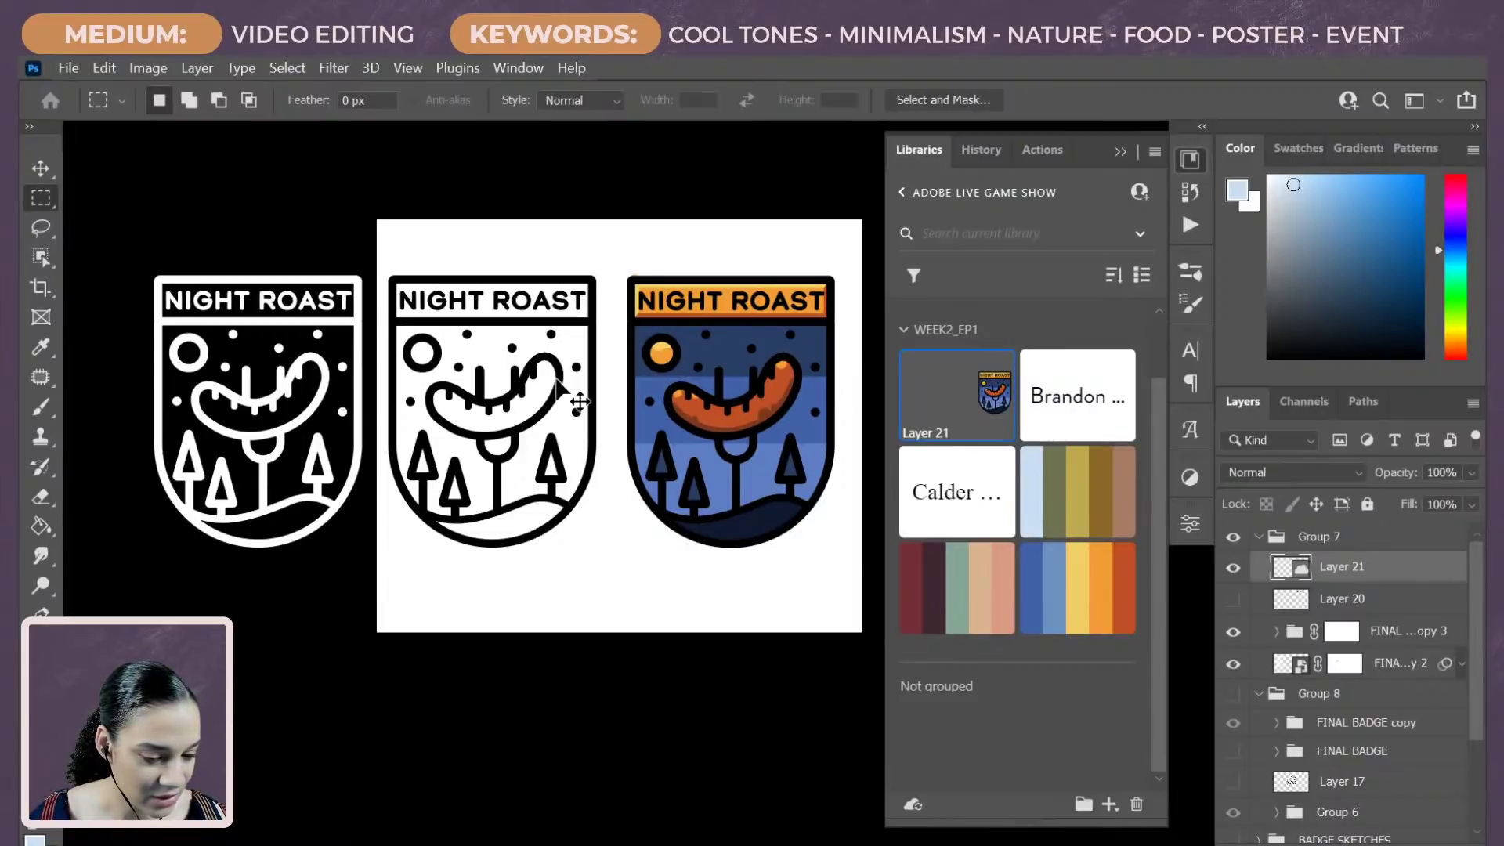
Step: Identify the layer of the white line-art badge on the black area and add it to the WEEK2_EP1 library group
key(alt+comma)
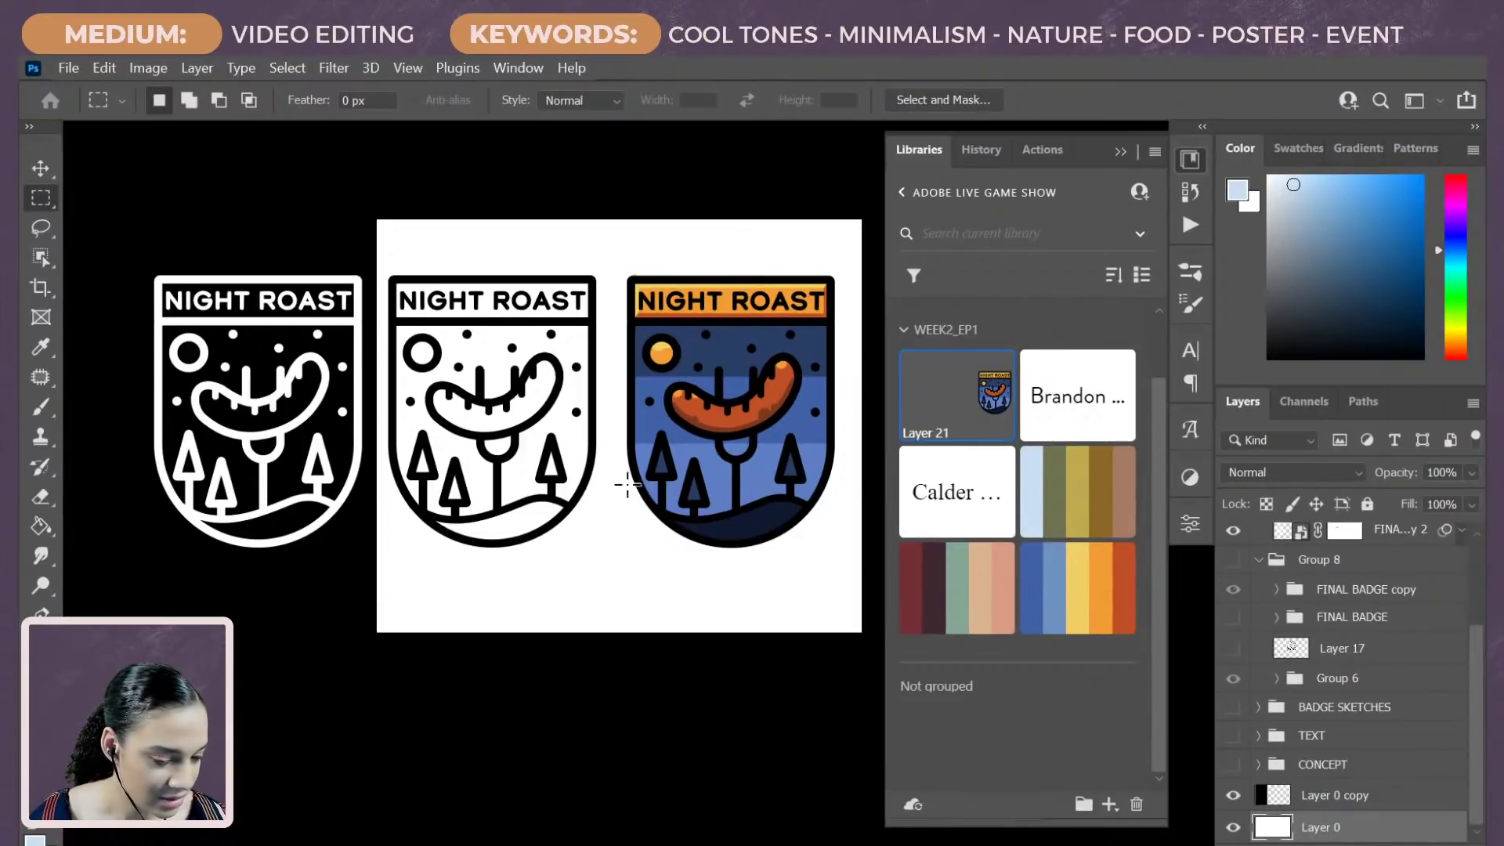
ctrl+click(513, 454)
scroll(1409, 722, up, 8)
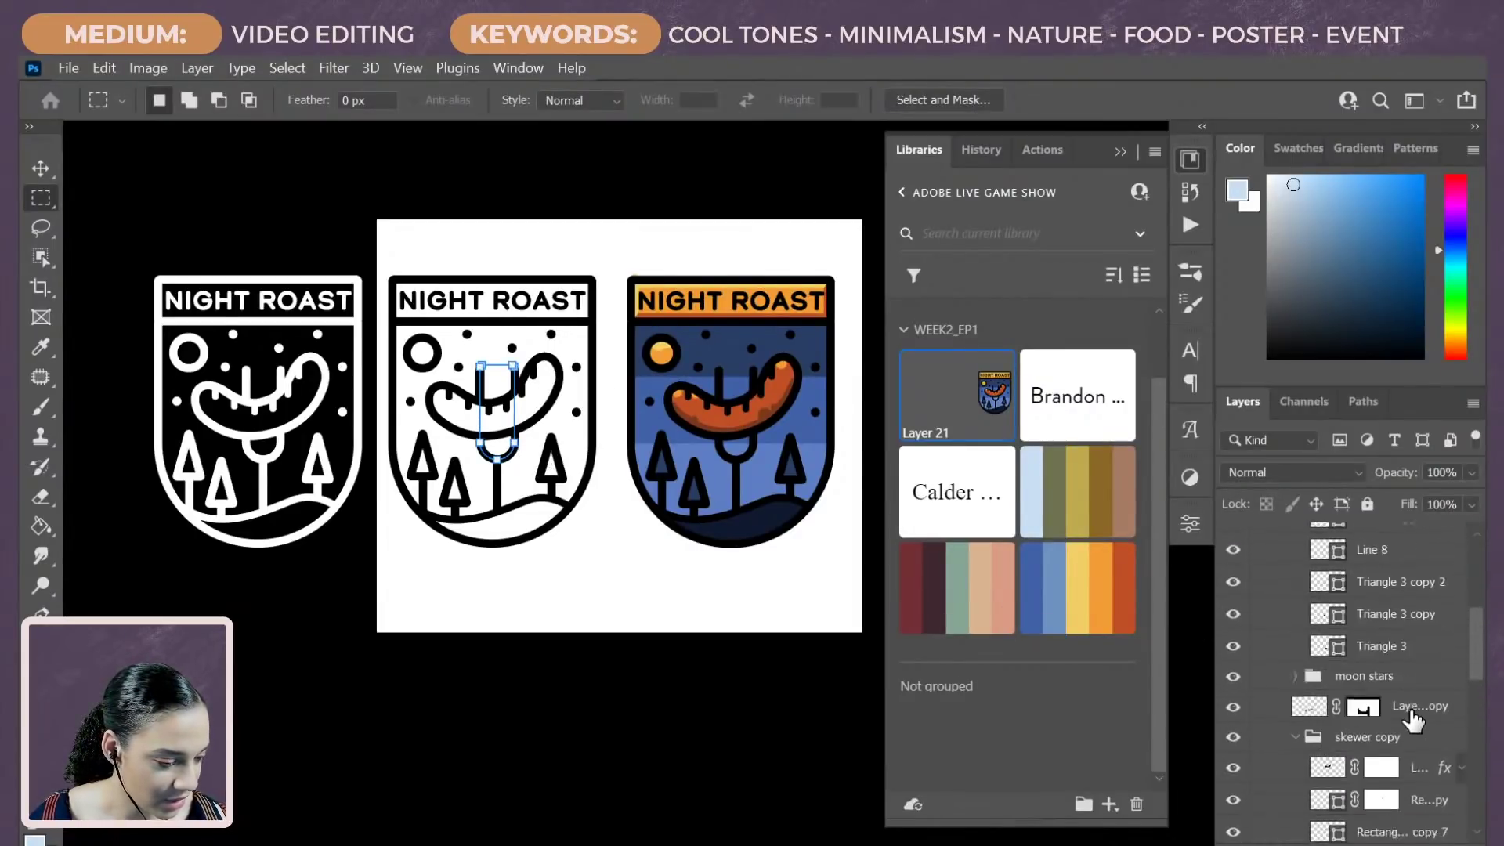
ctrl+click(382, 343)
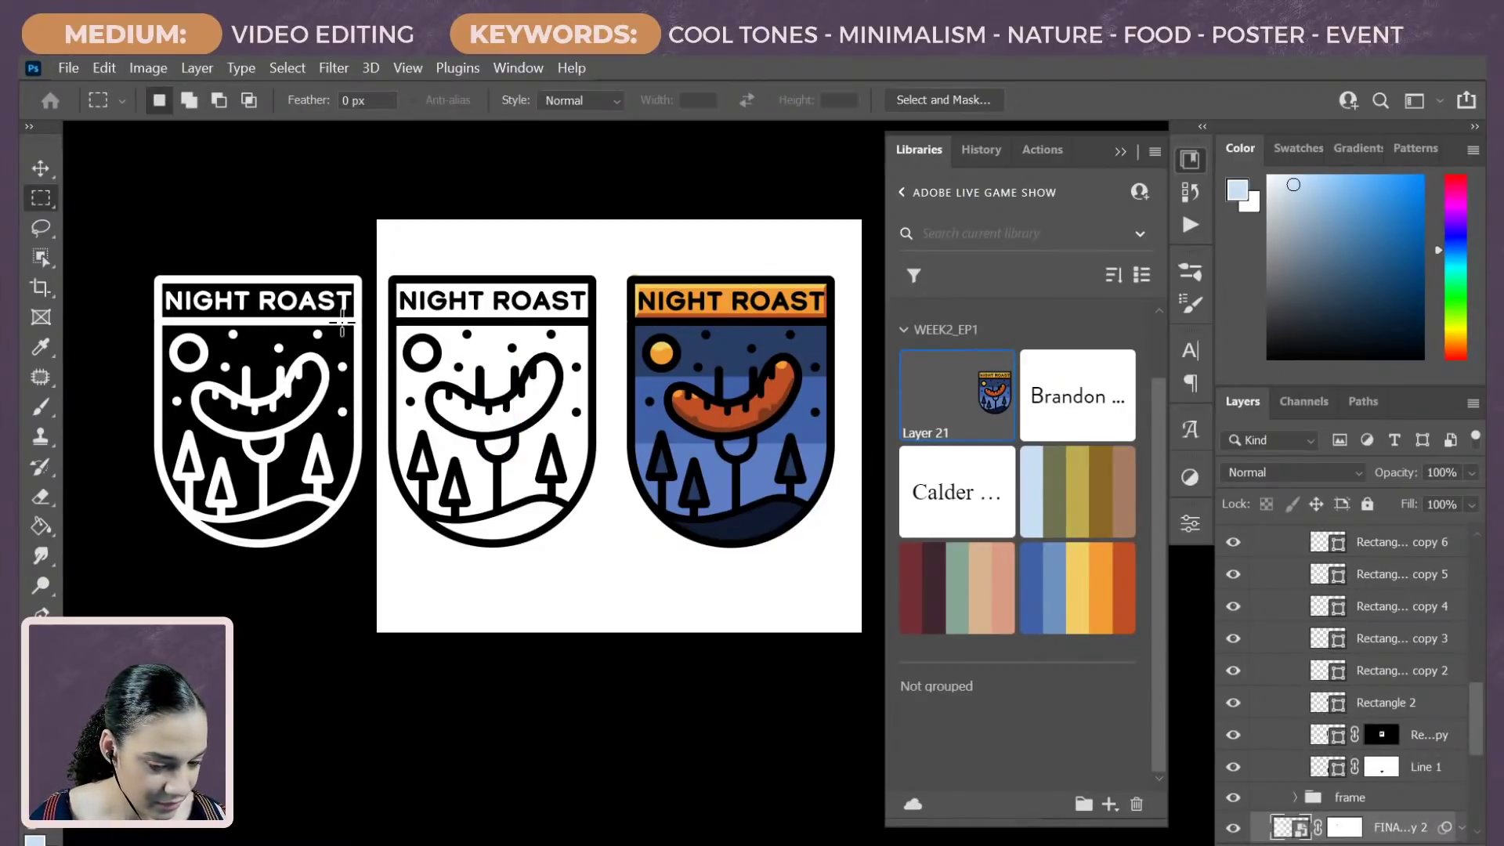
key(v)
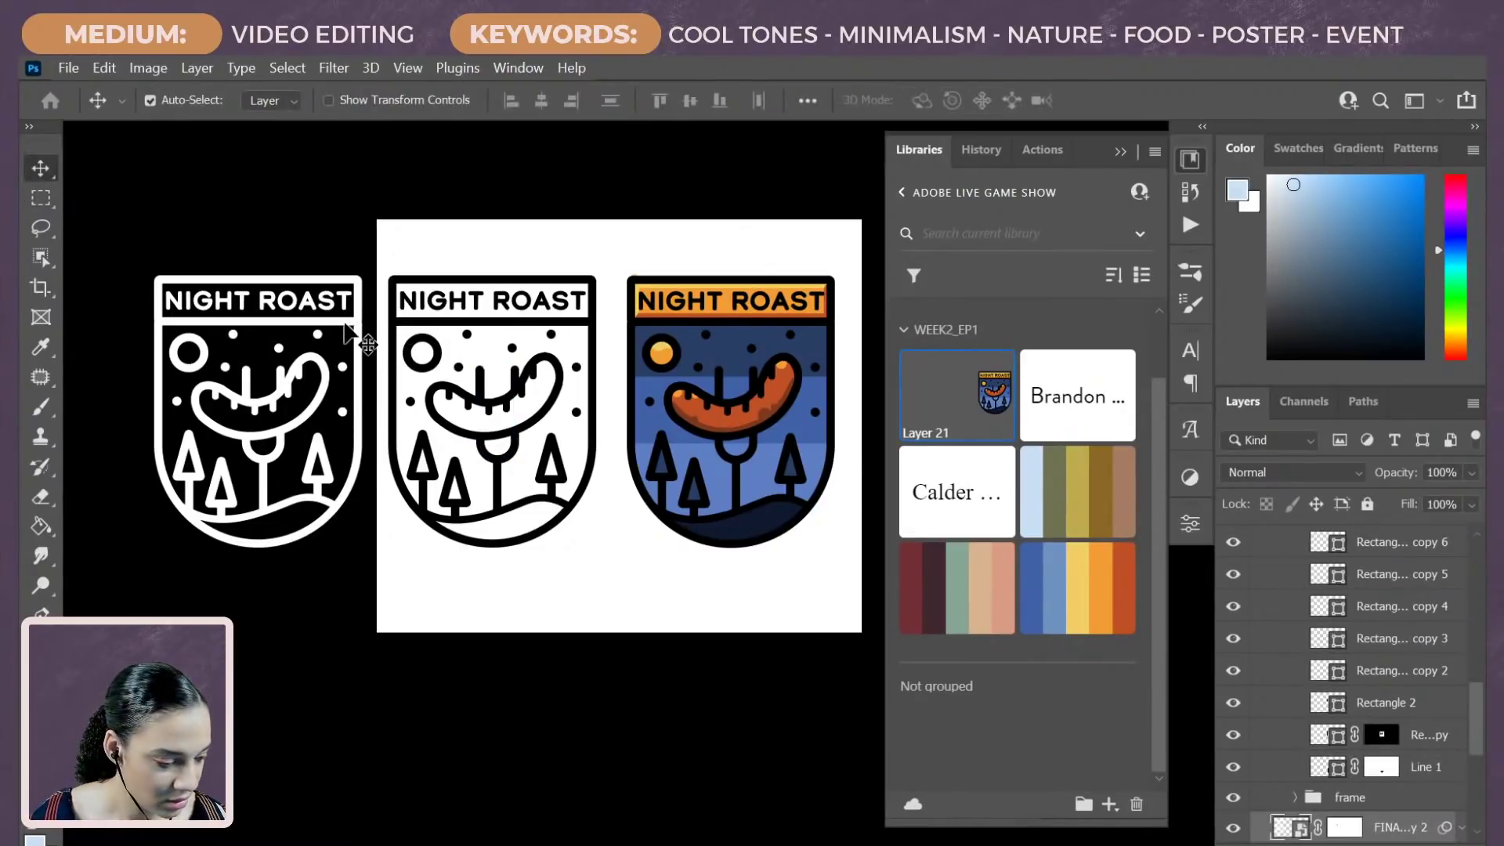
click(1232, 828)
click(1232, 827)
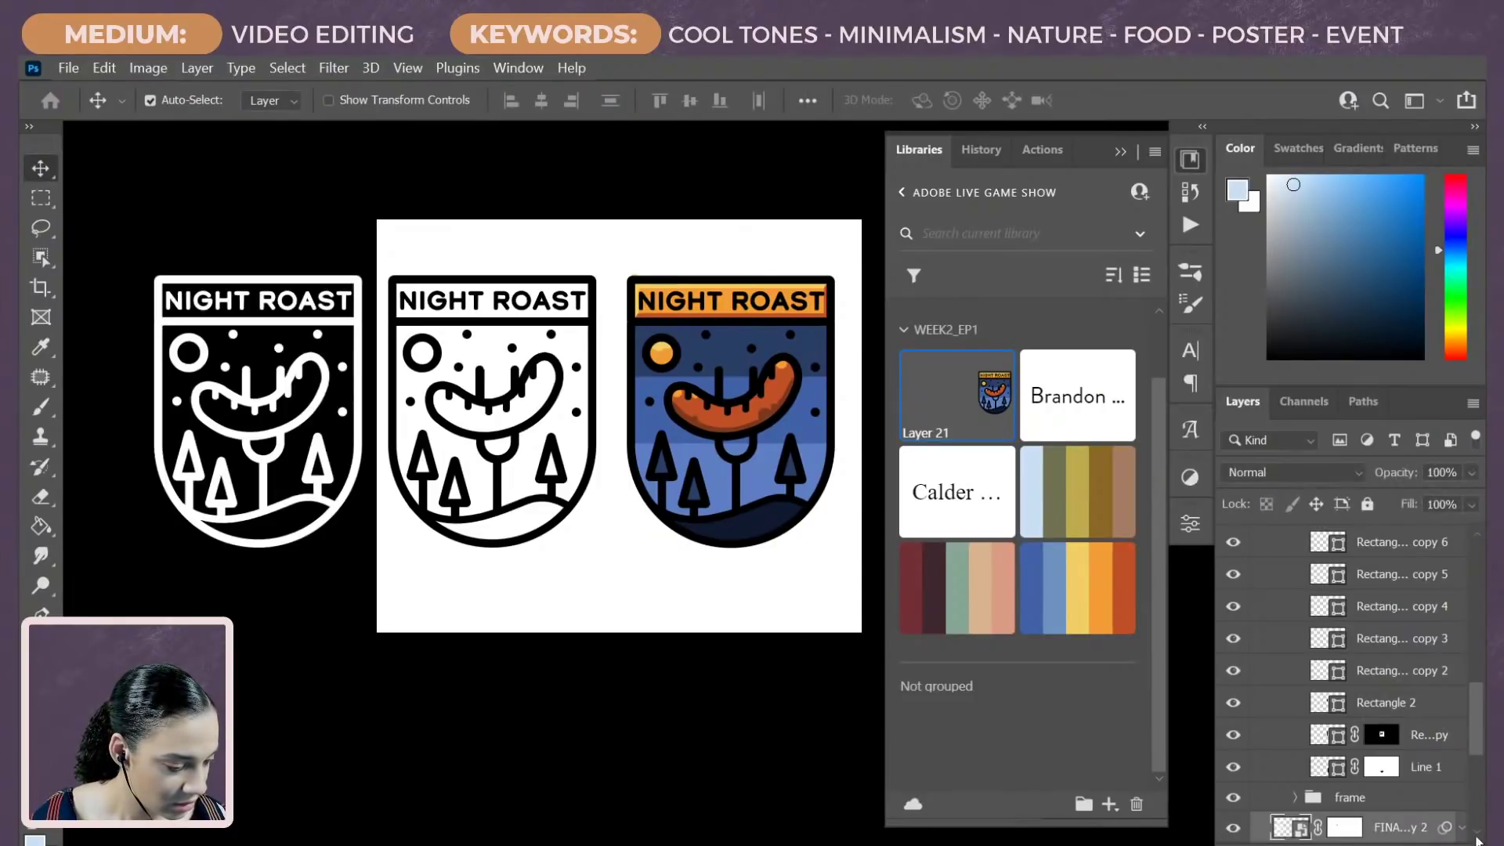
drag(1331, 827, 1008, 386)
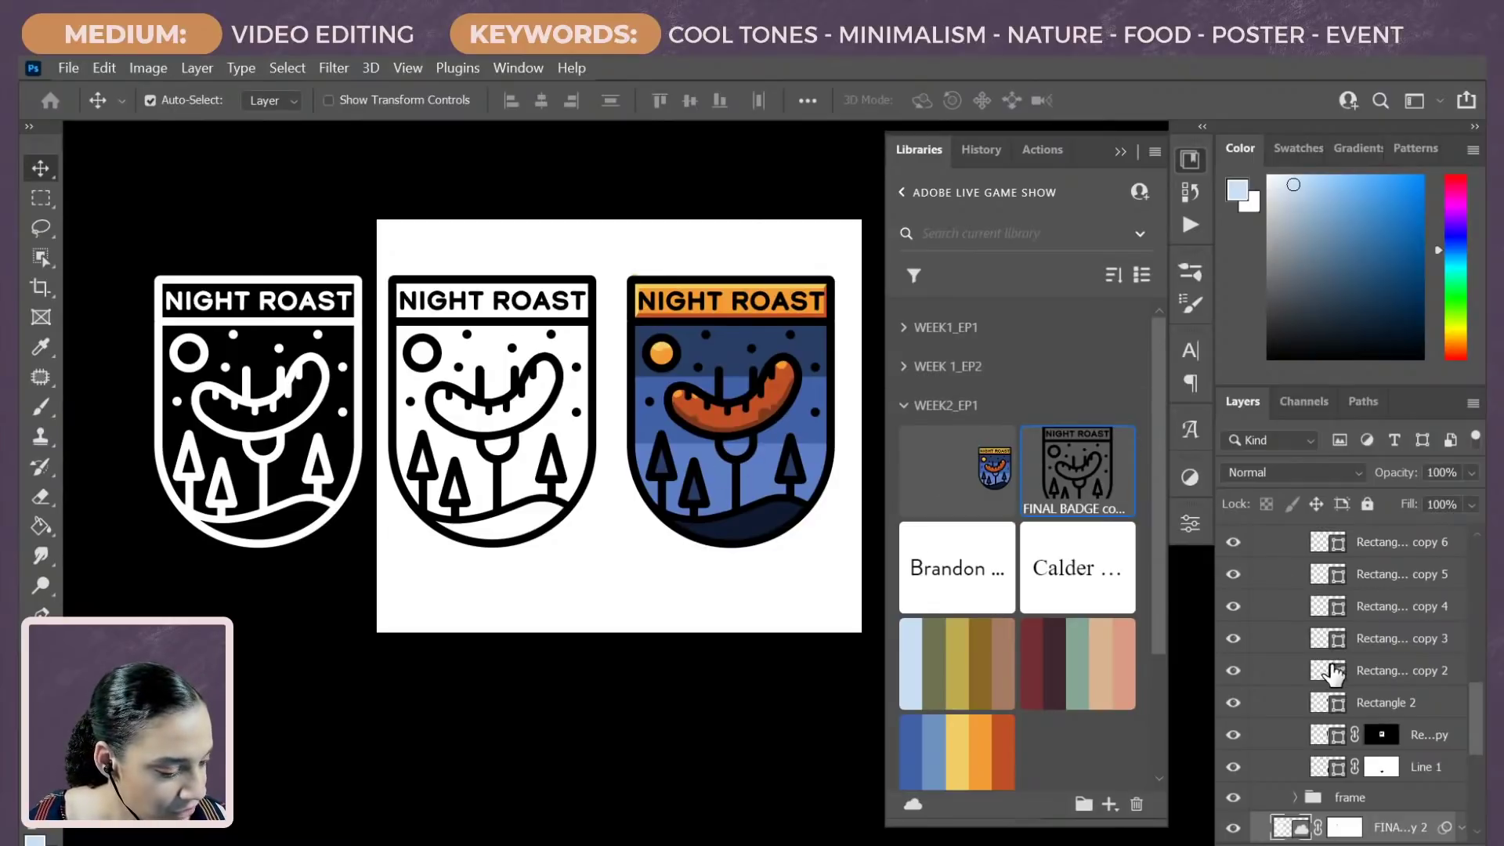
Step: Open the Layer 21 library graphic of the coloured badge for editing
scroll(1336, 657, up, 10)
scroll(1335, 656, up, 2)
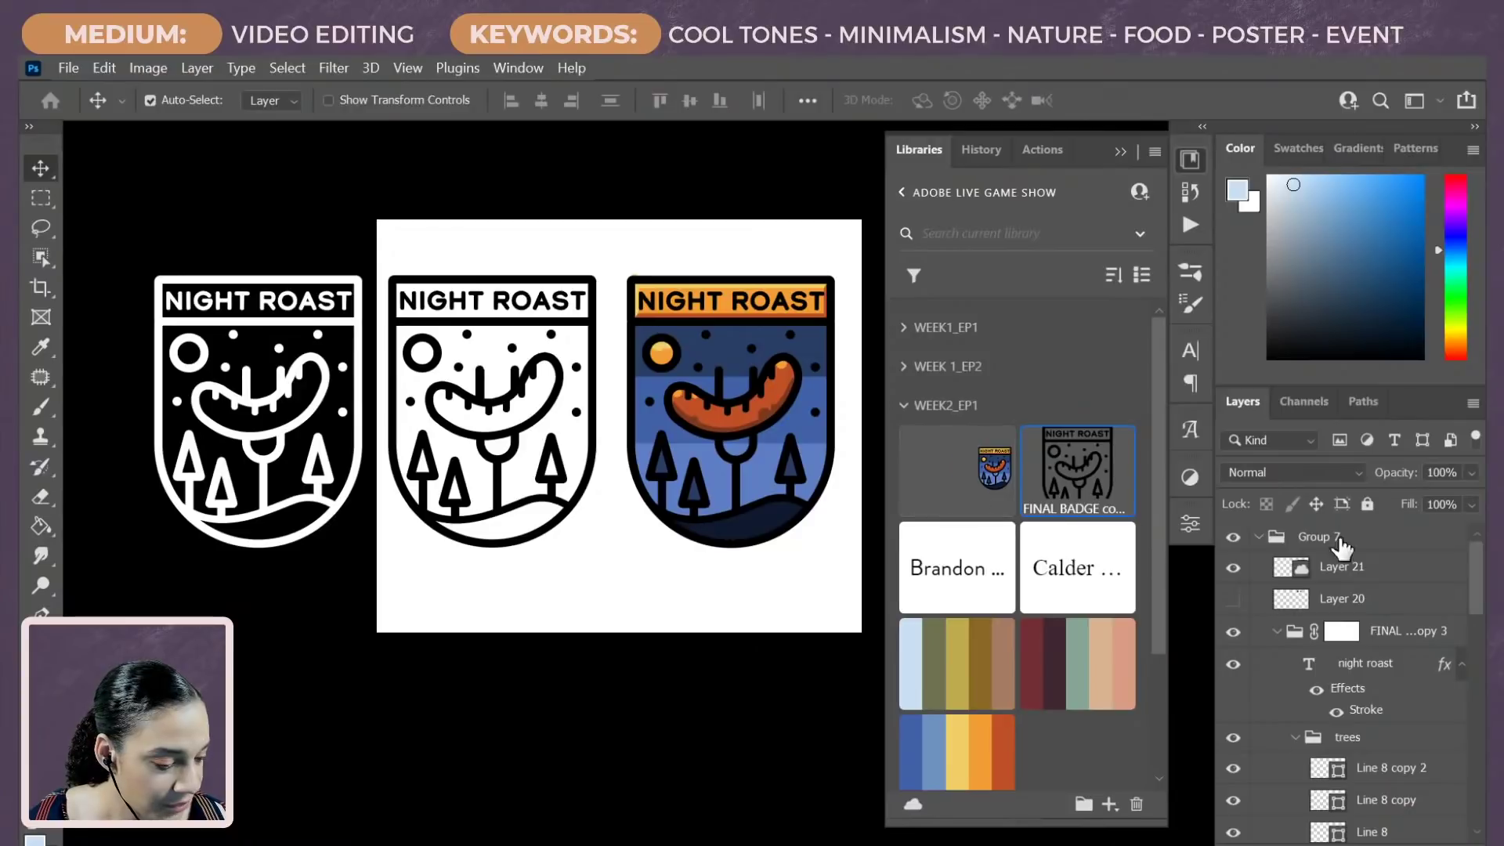
click(993, 486)
double_click(993, 486)
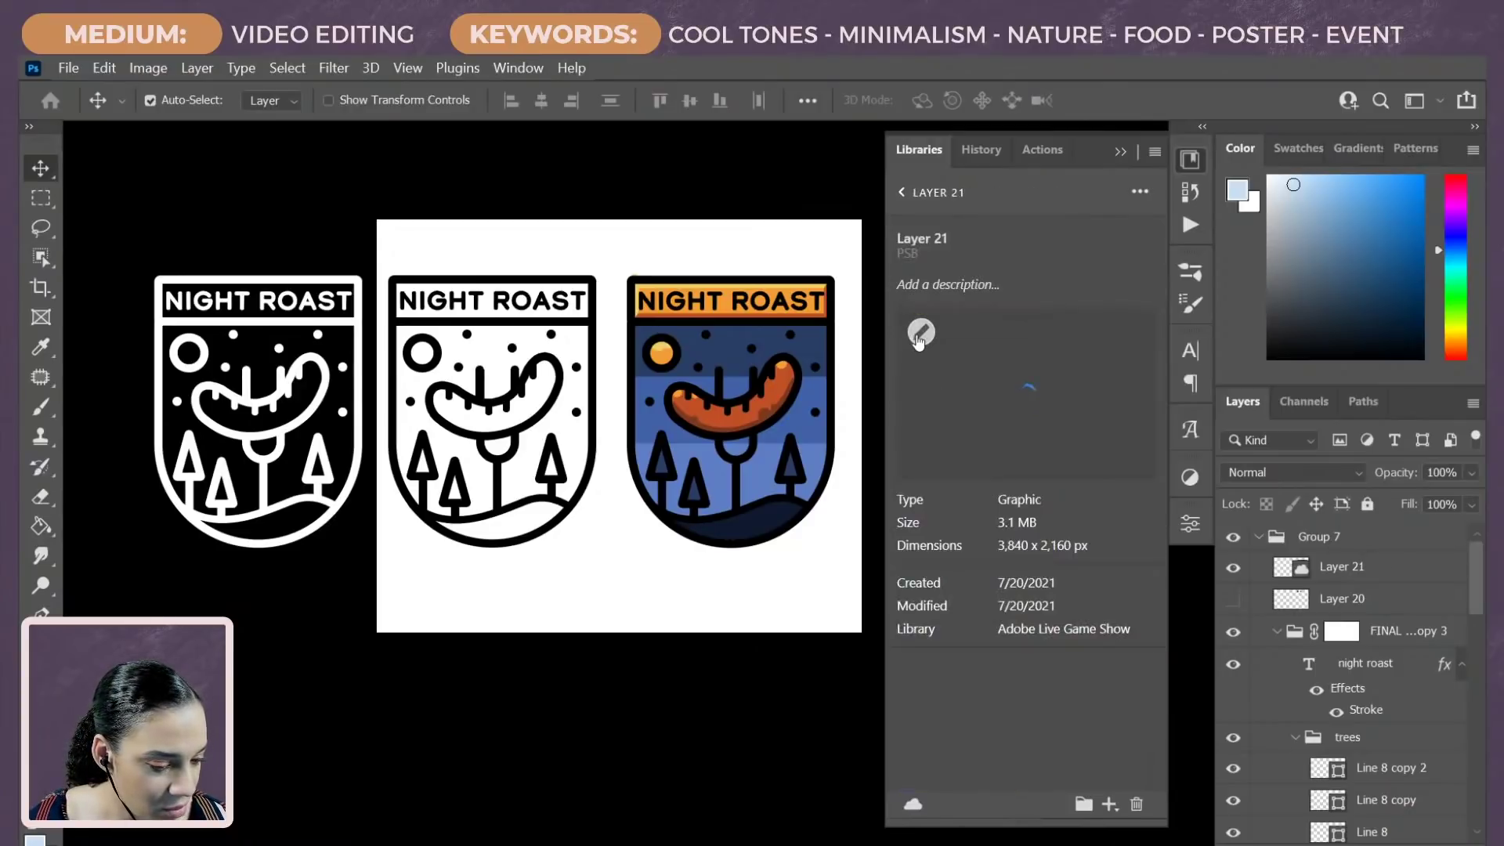
Step: Crop the graphic's canvas closely around the coloured badge, removing the empty area beside, above and below it
drag(605, 370, 302, 349)
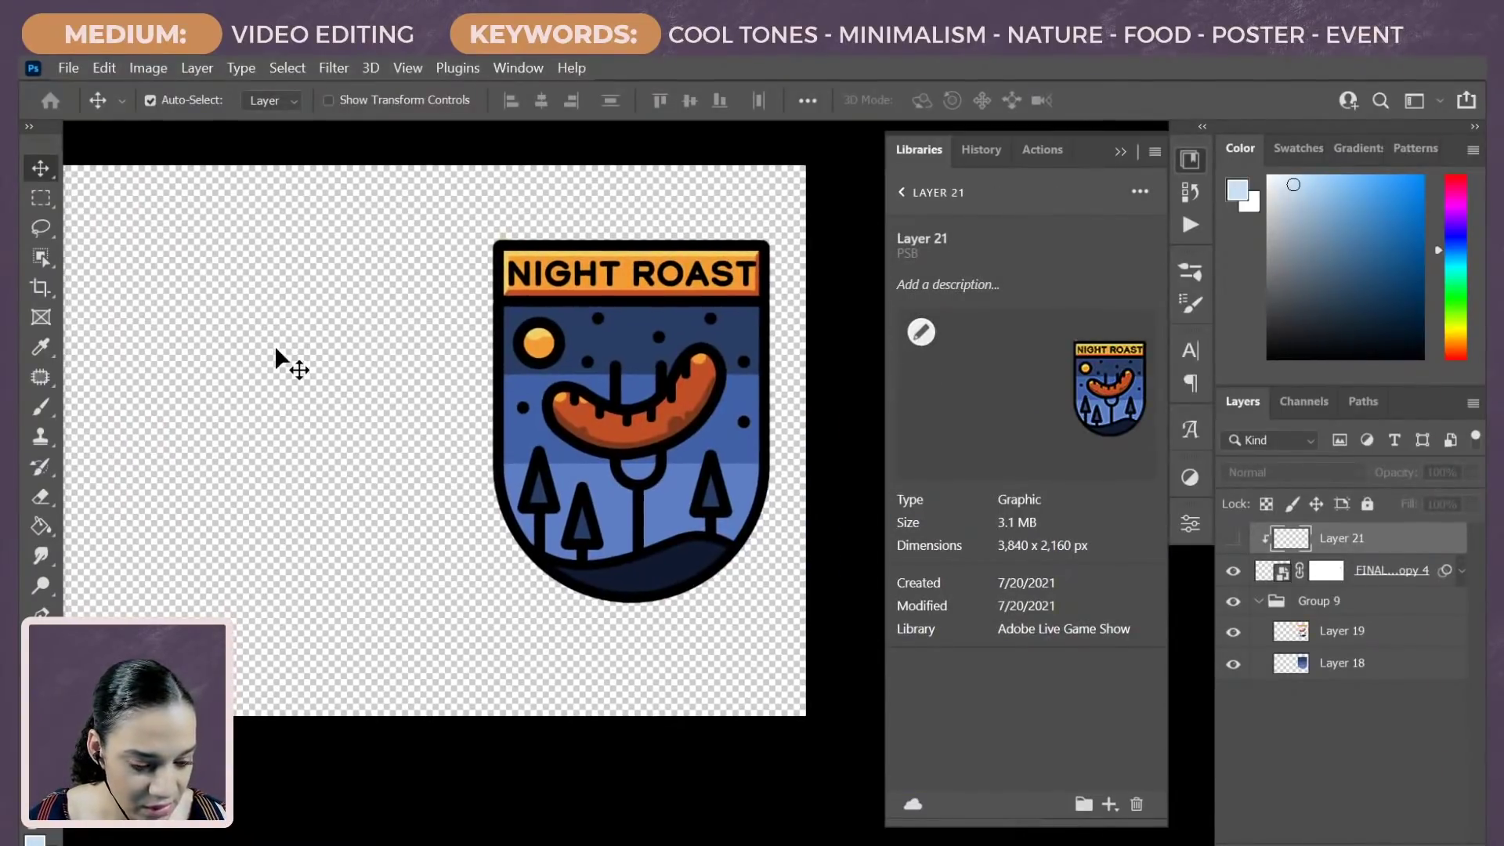
key(ctrl+minus)
key(ctrl+minus)
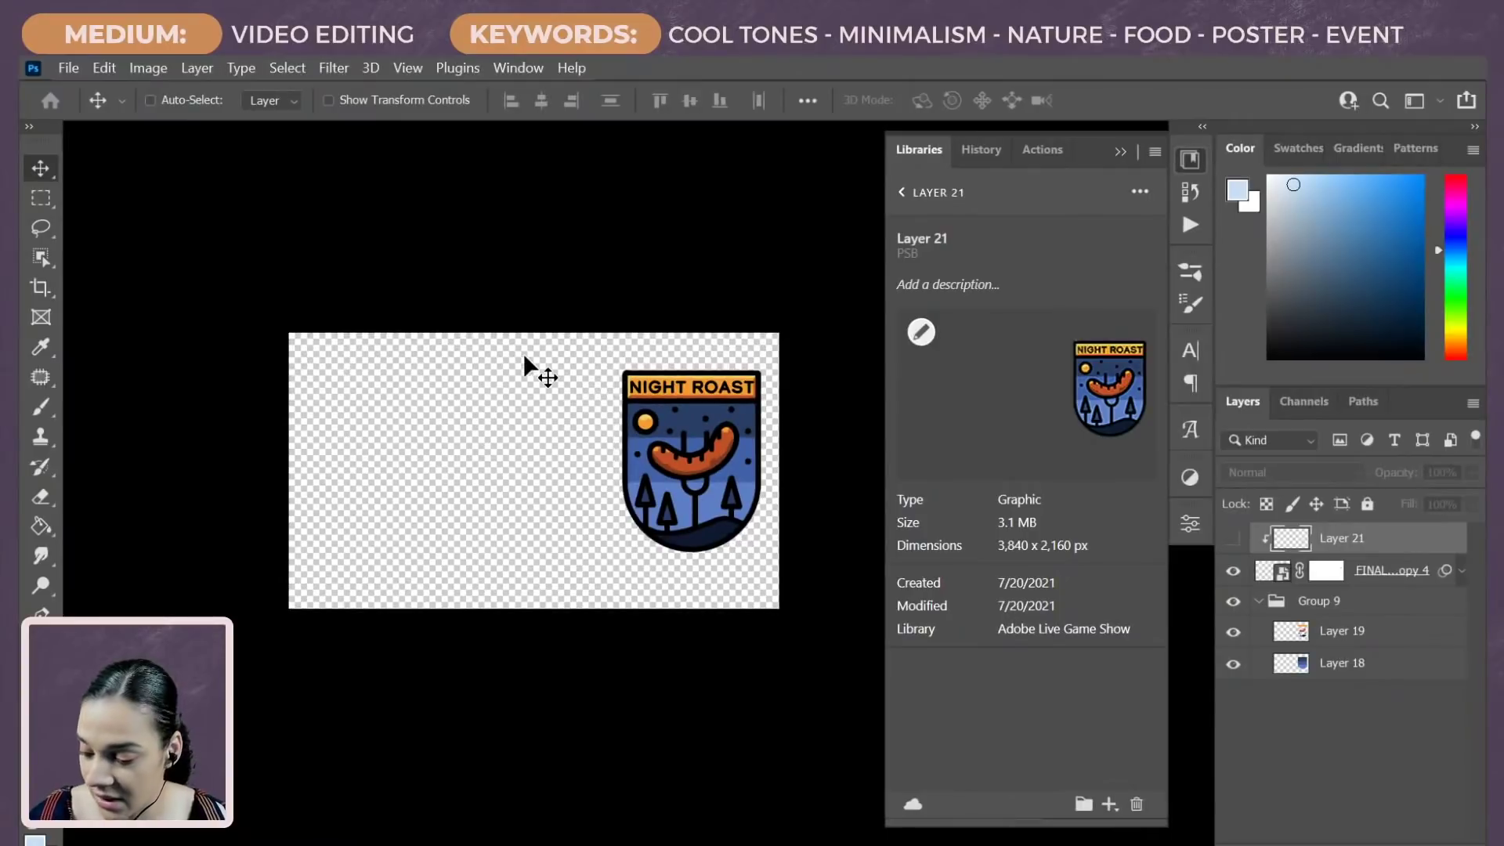
key(c)
drag(292, 470, 451, 472)
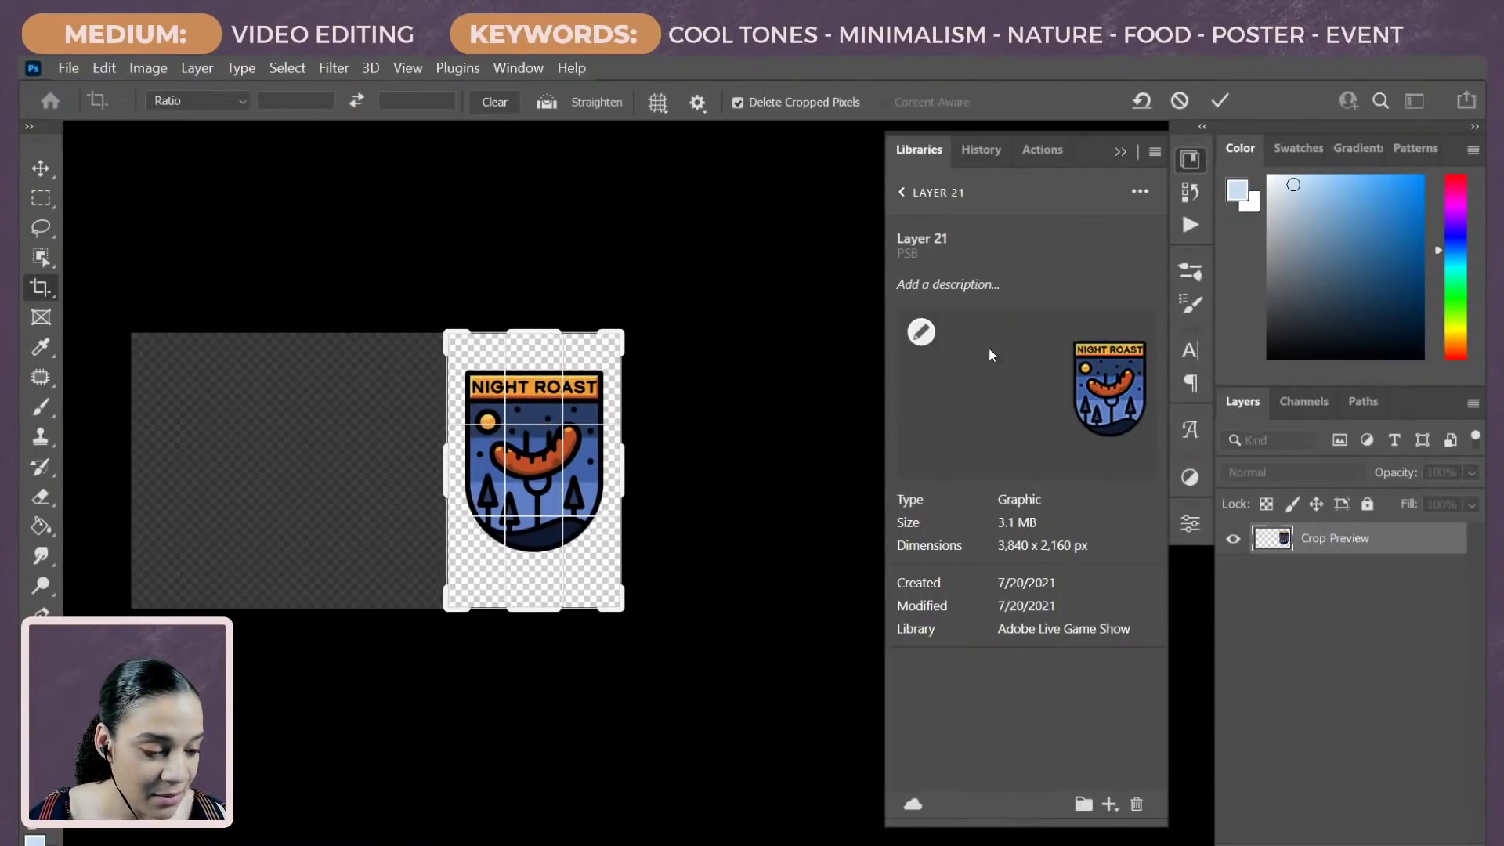
drag(530, 328, 531, 338)
drag(537, 602, 541, 587)
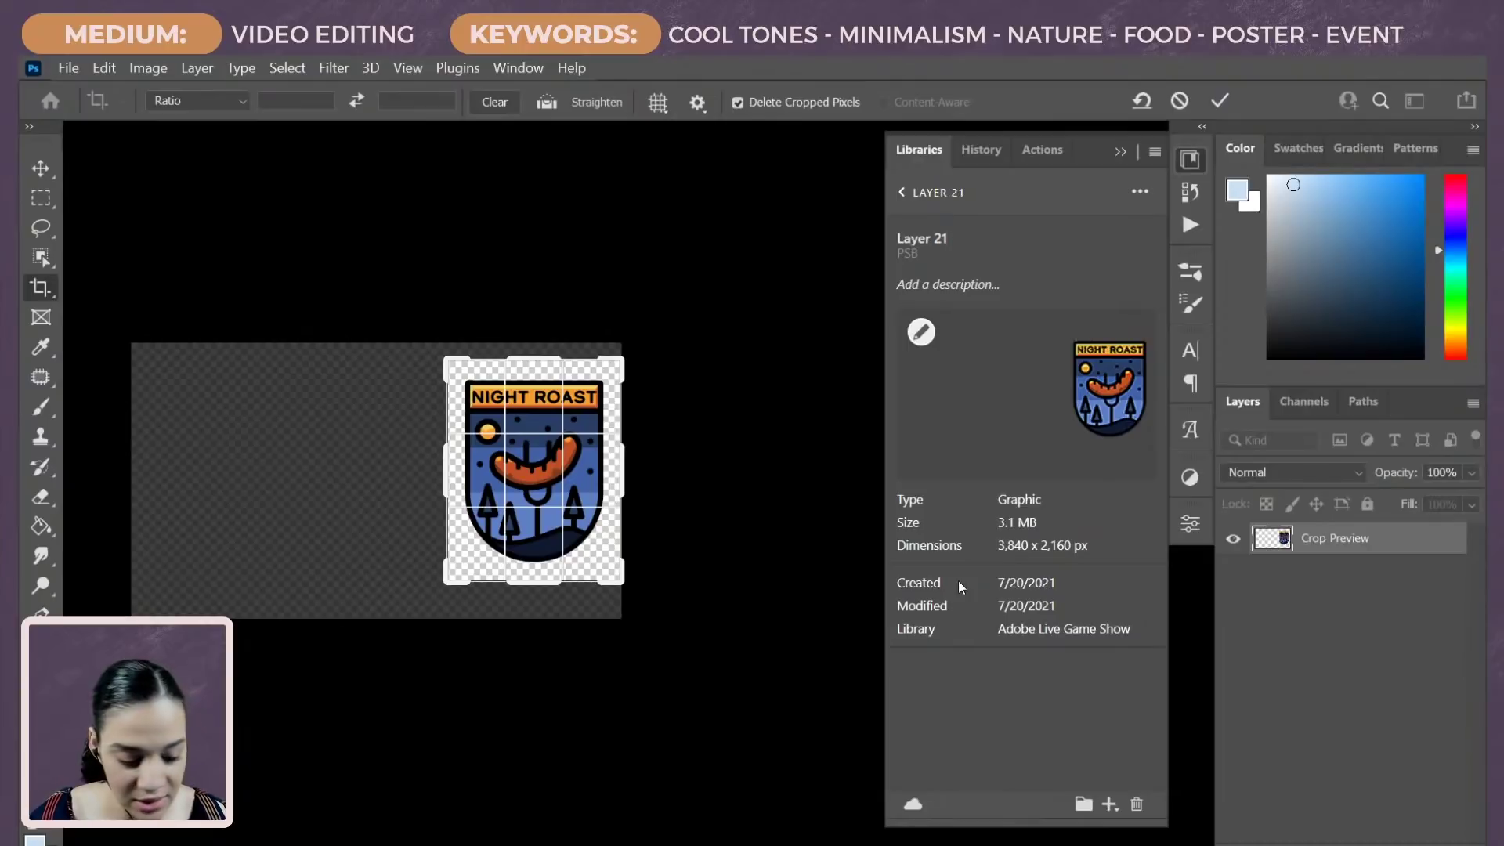
key(Return)
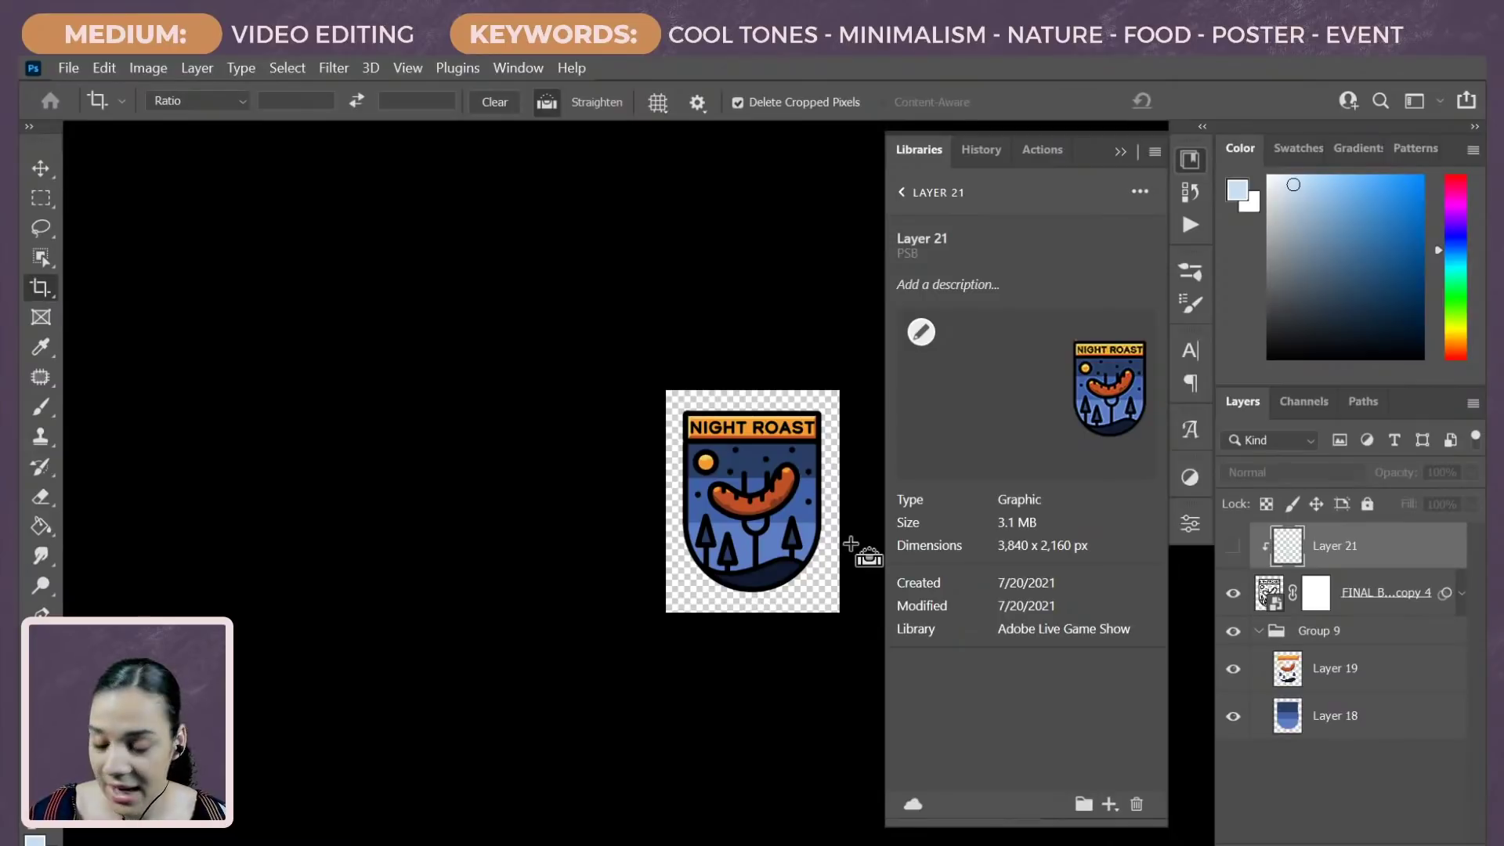
drag(850, 544, 867, 498)
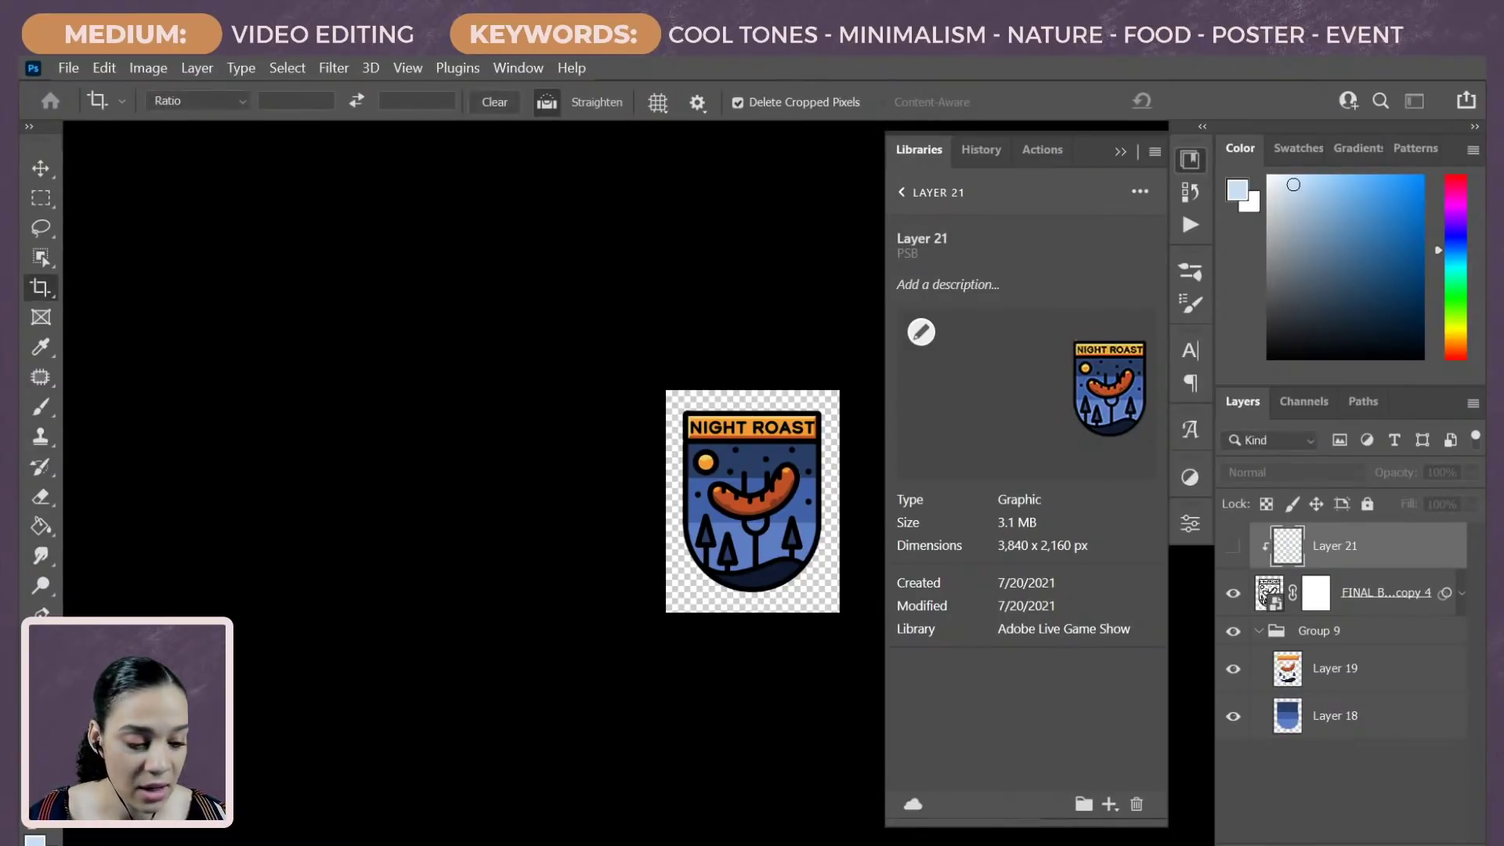
Step: Save a separate copy of the cropped coloured badge graphic
key(ctrl+shift+s)
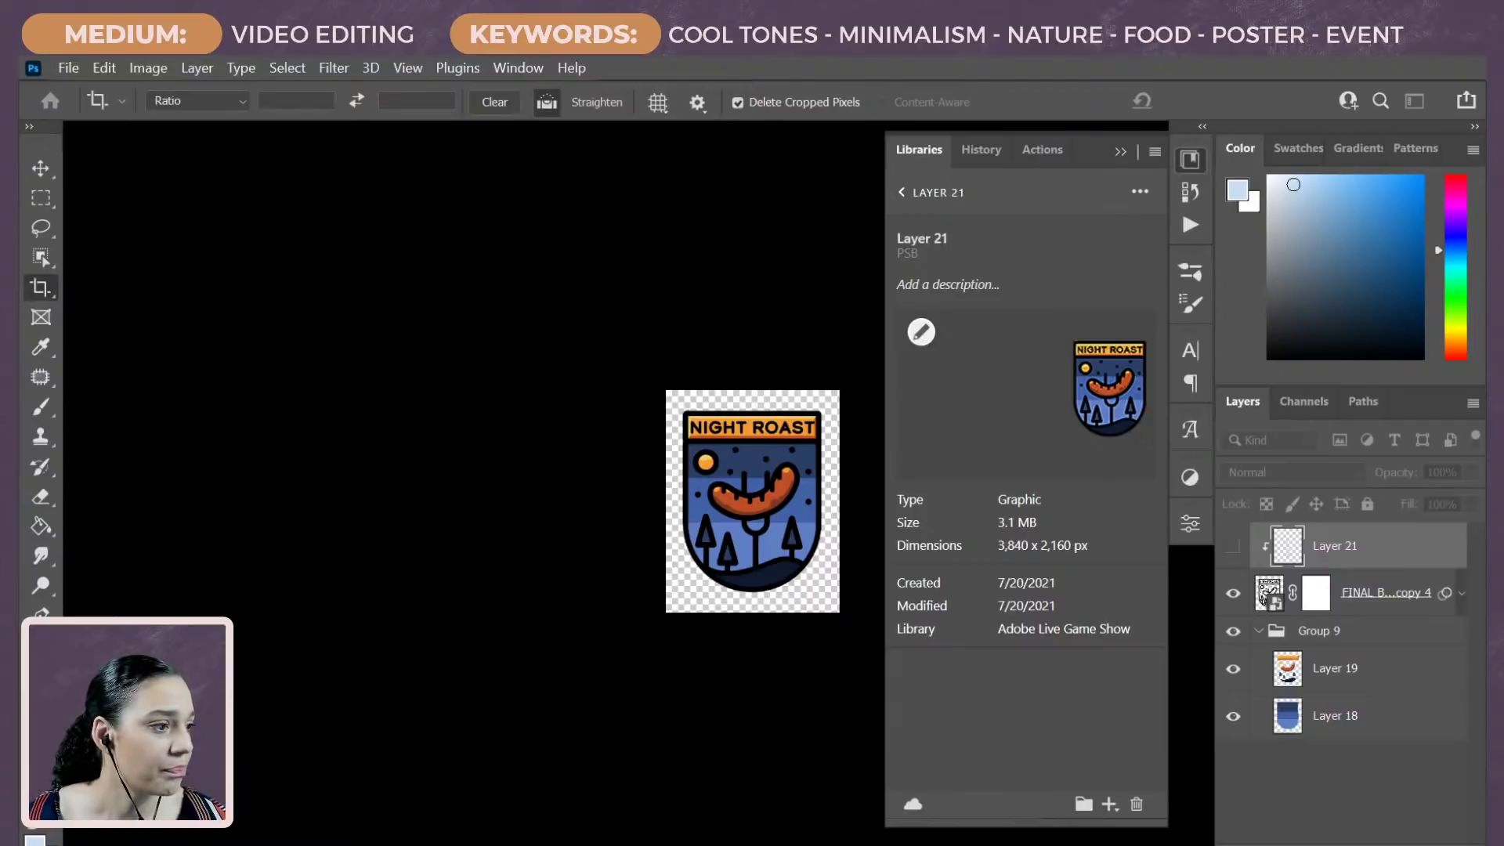
click(900, 289)
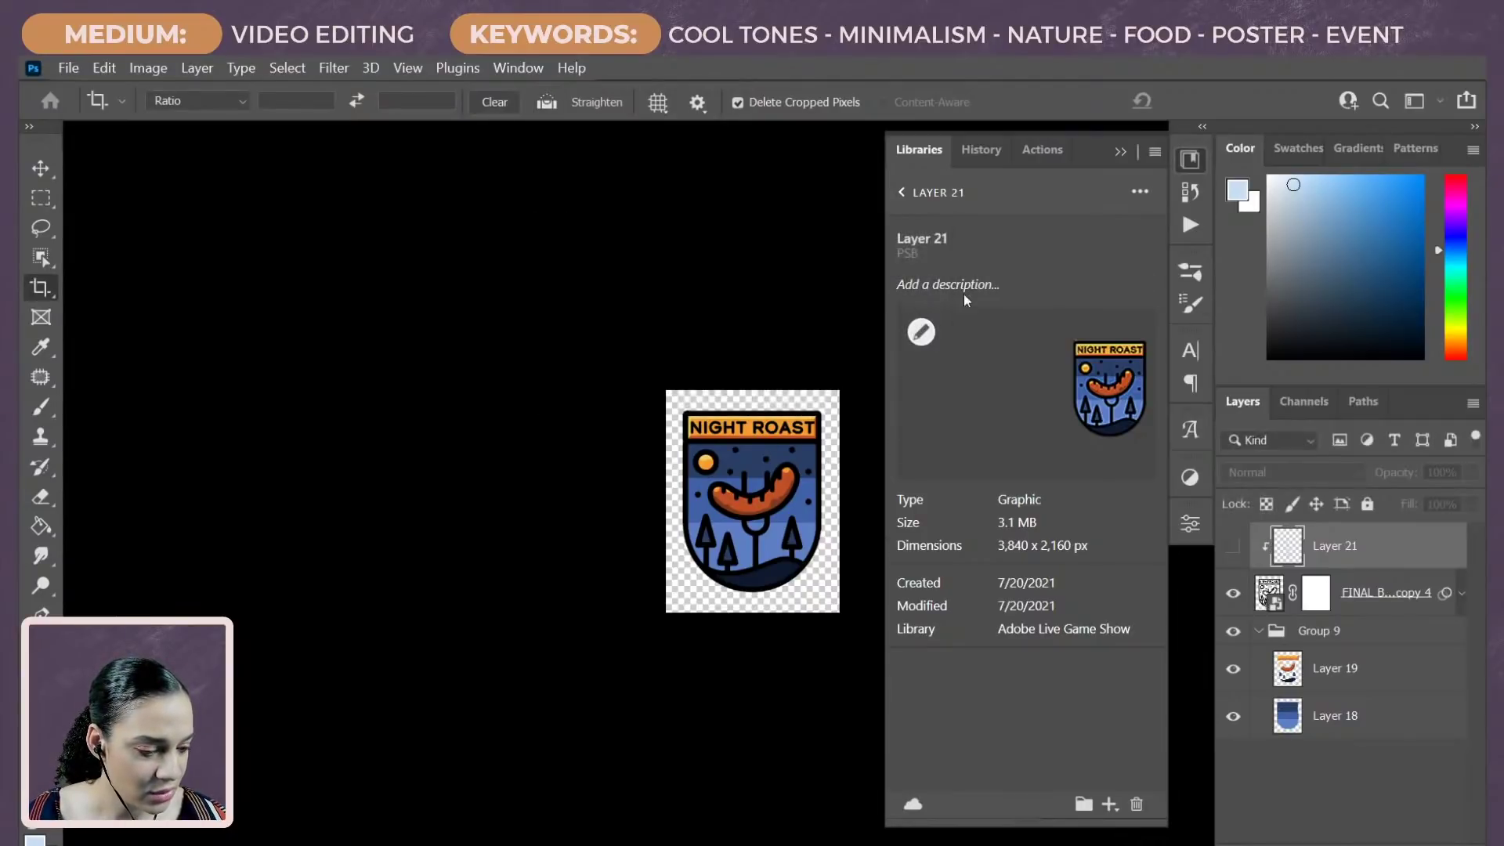
Step: Open the FINAL BADGE copy 2 line-art graphic from the WEEK2_EP1 library group for editing
click(902, 200)
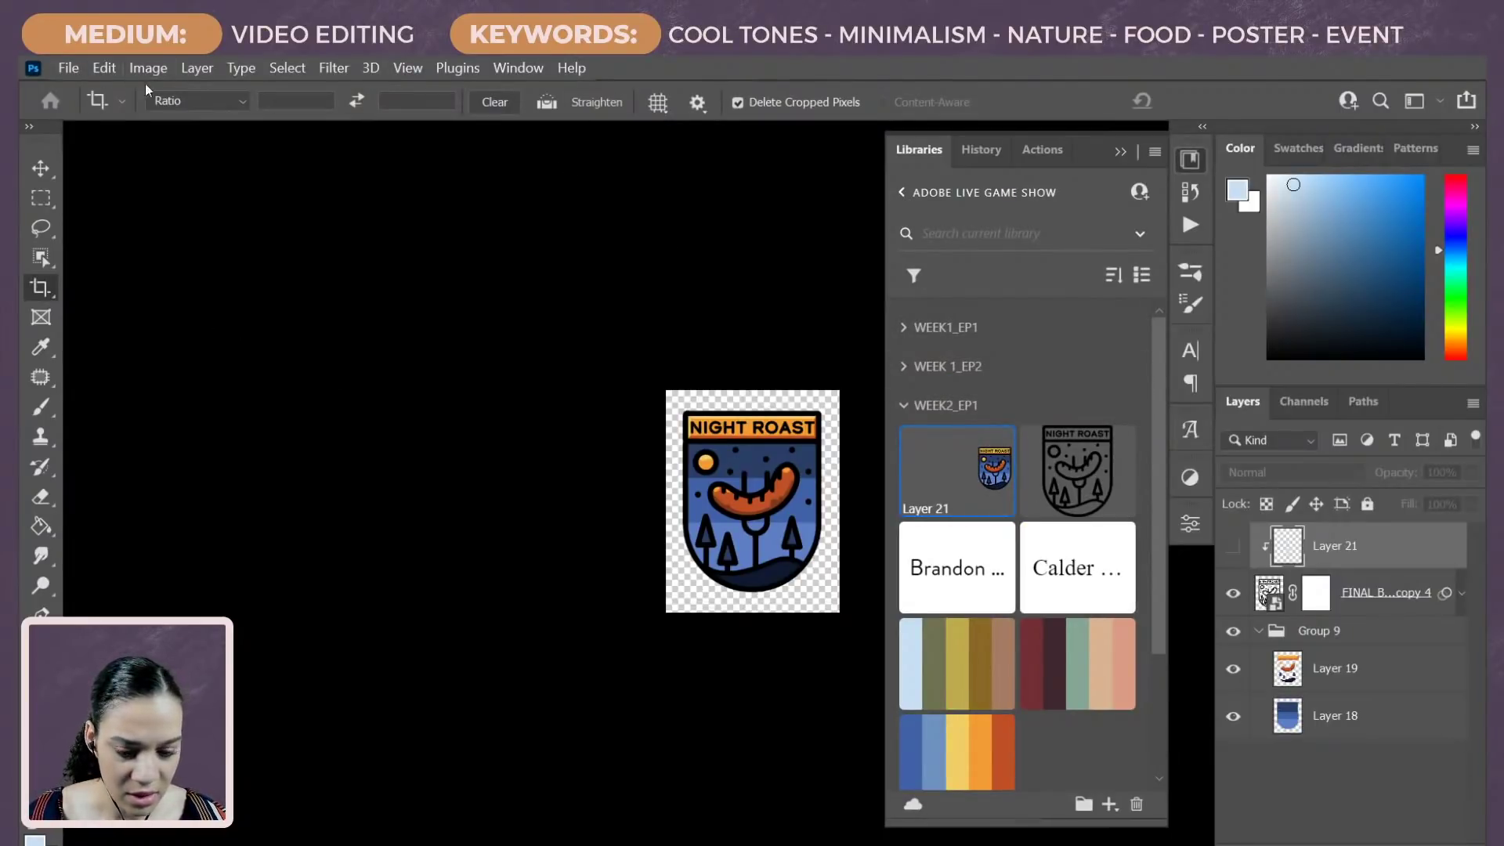
key(f)
key(f)
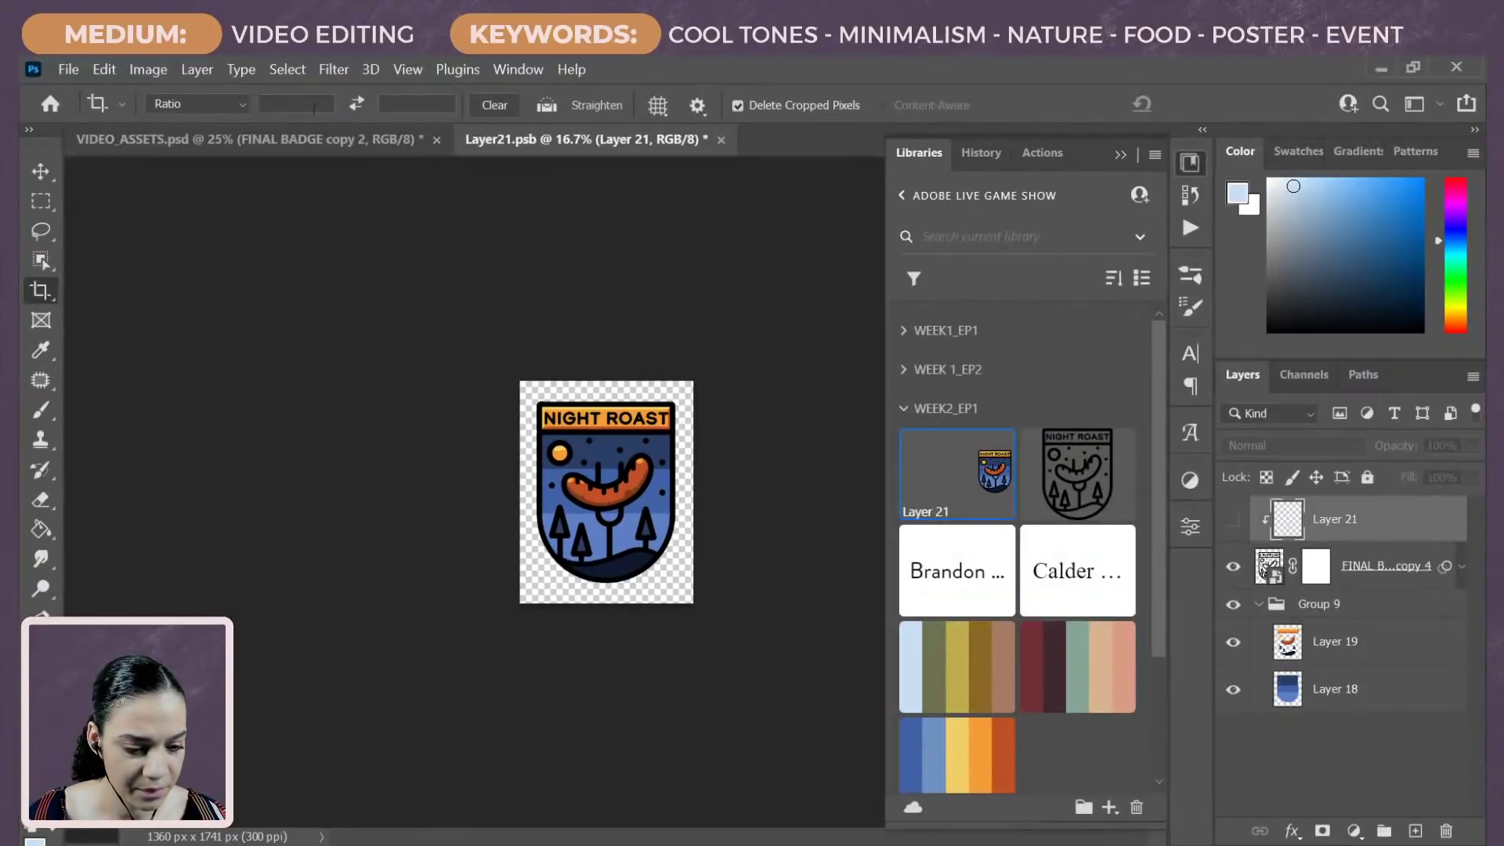
key(ctrl+Tab)
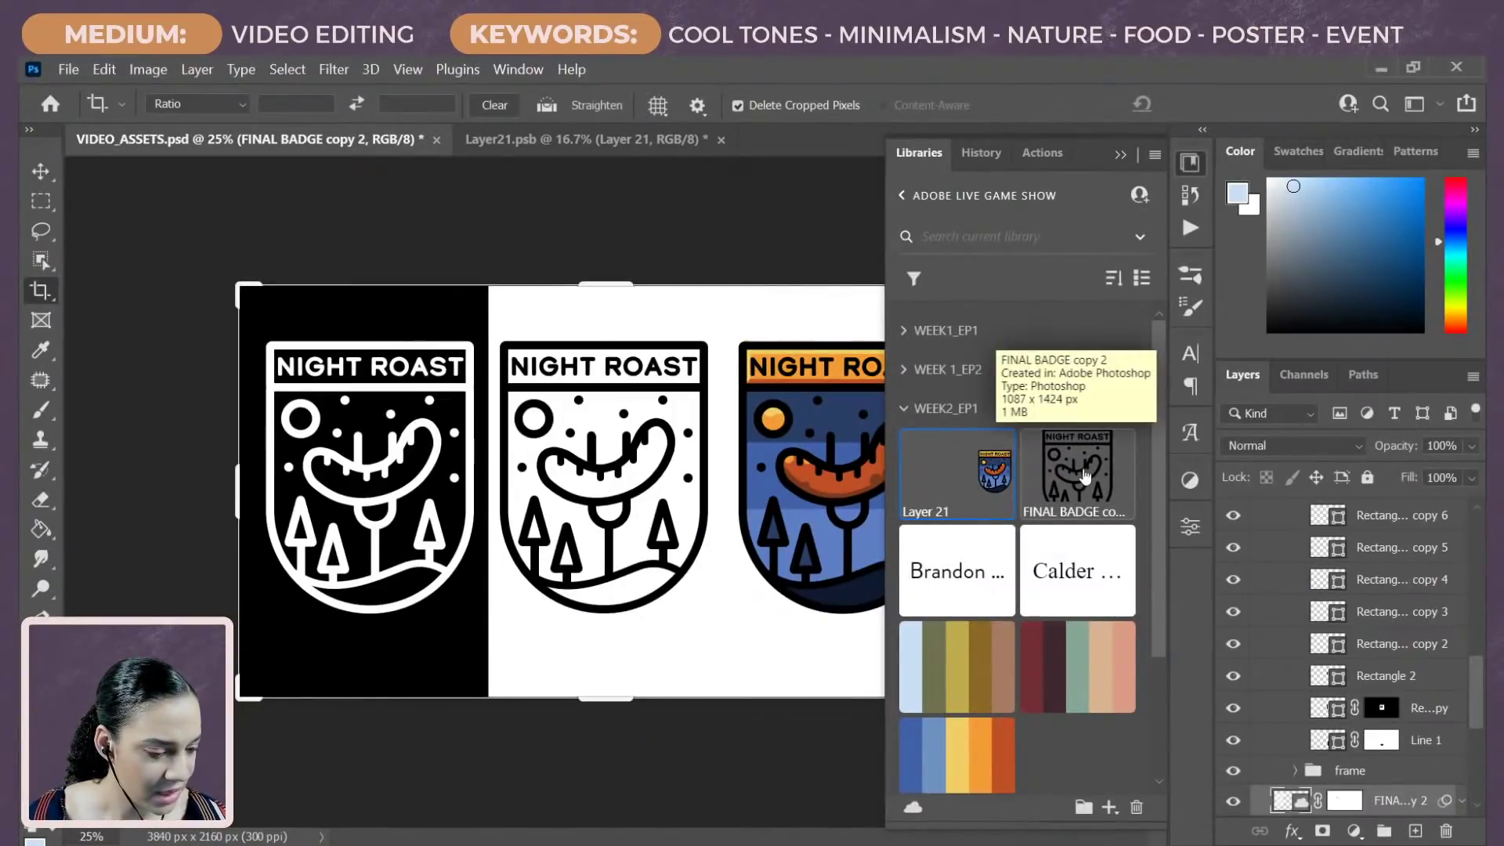
double_click(1085, 476)
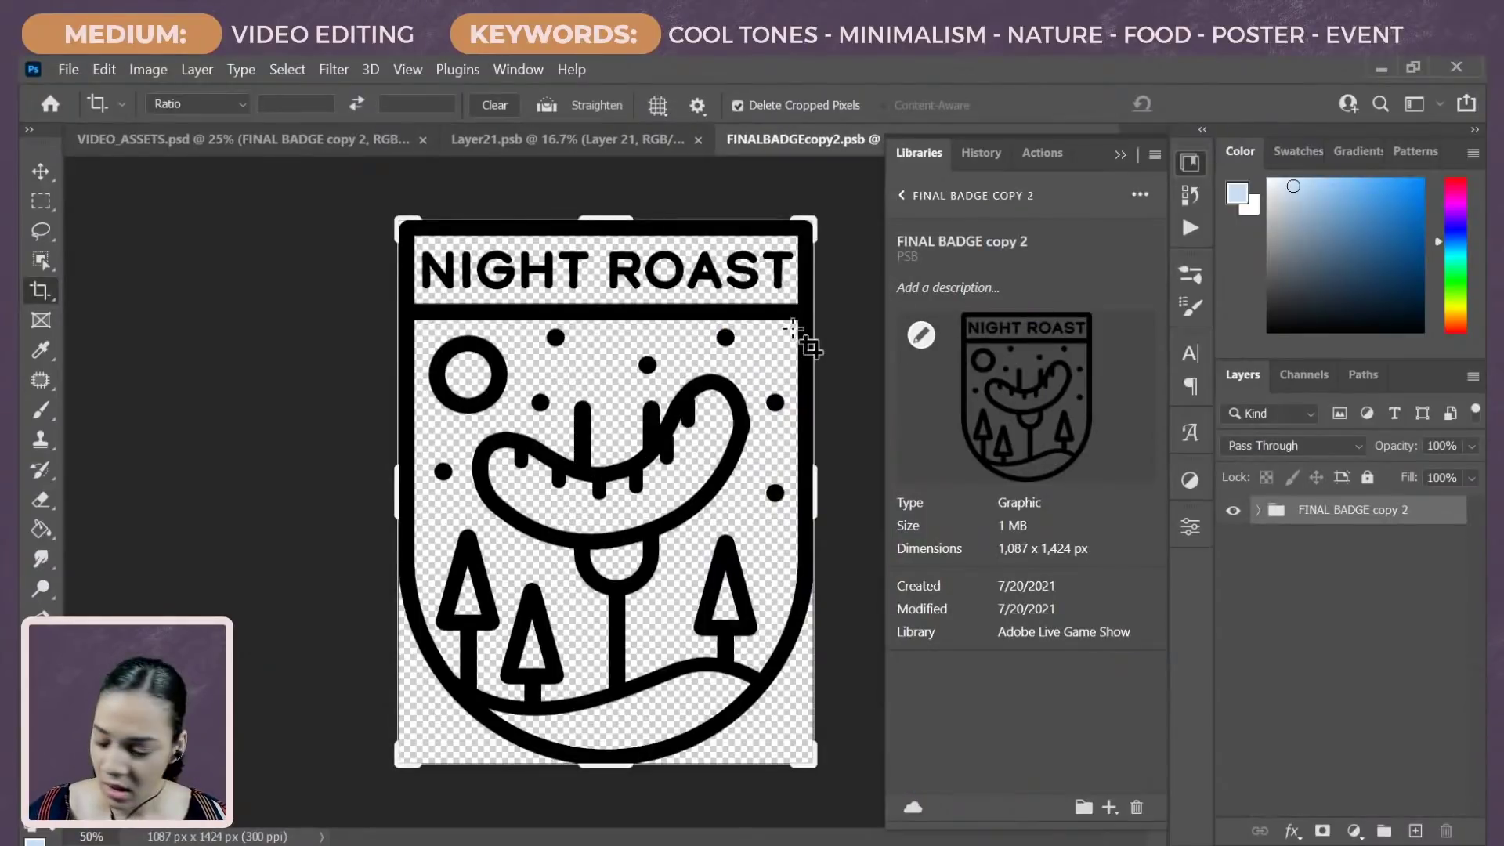
Step: Save a copy of the black line-art badge as a PNG with the large file size option
key(ctrl)
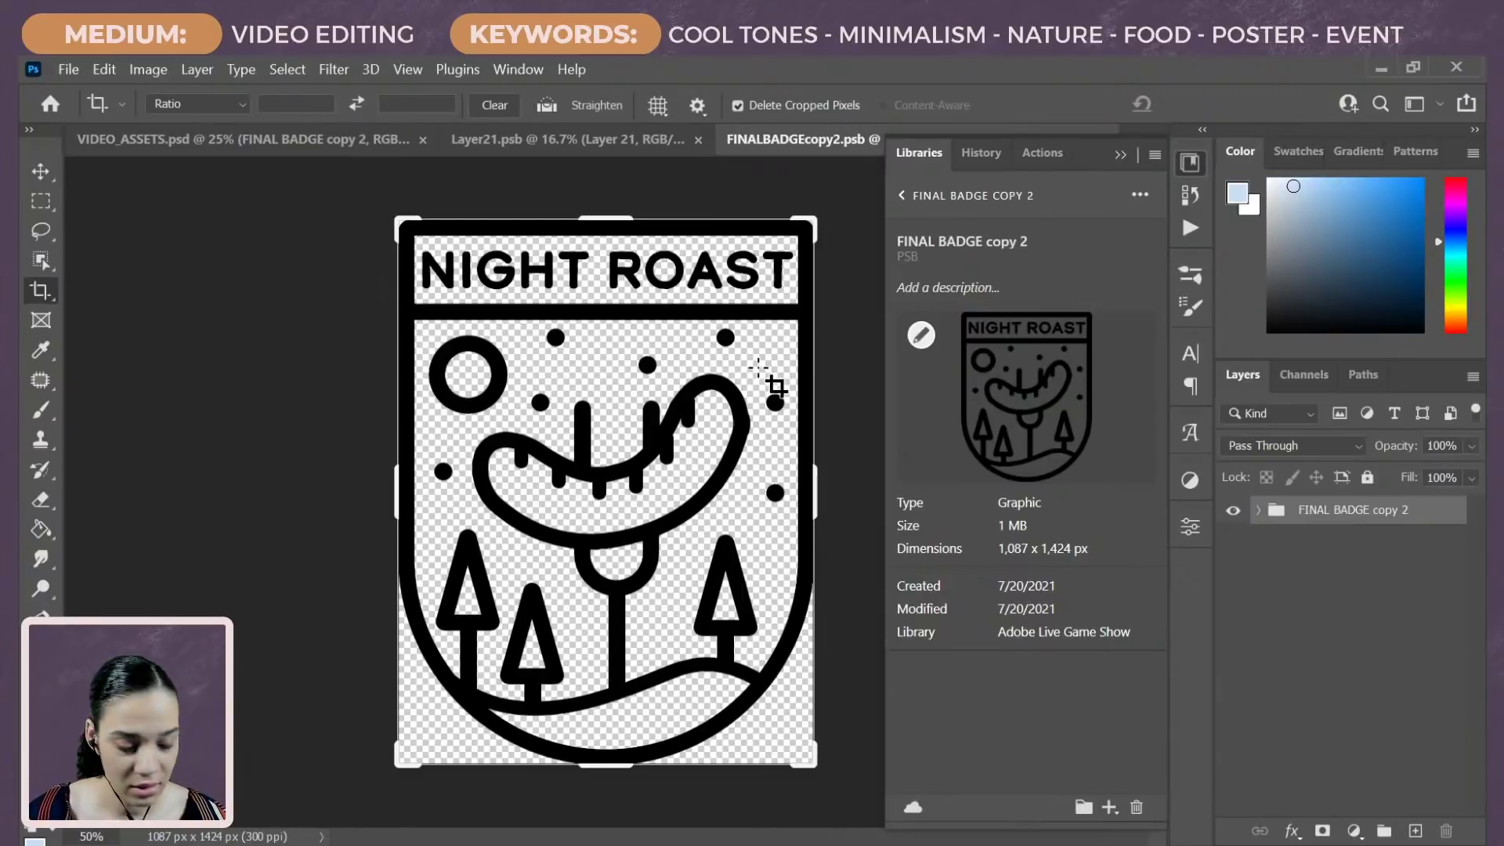
click(800, 395)
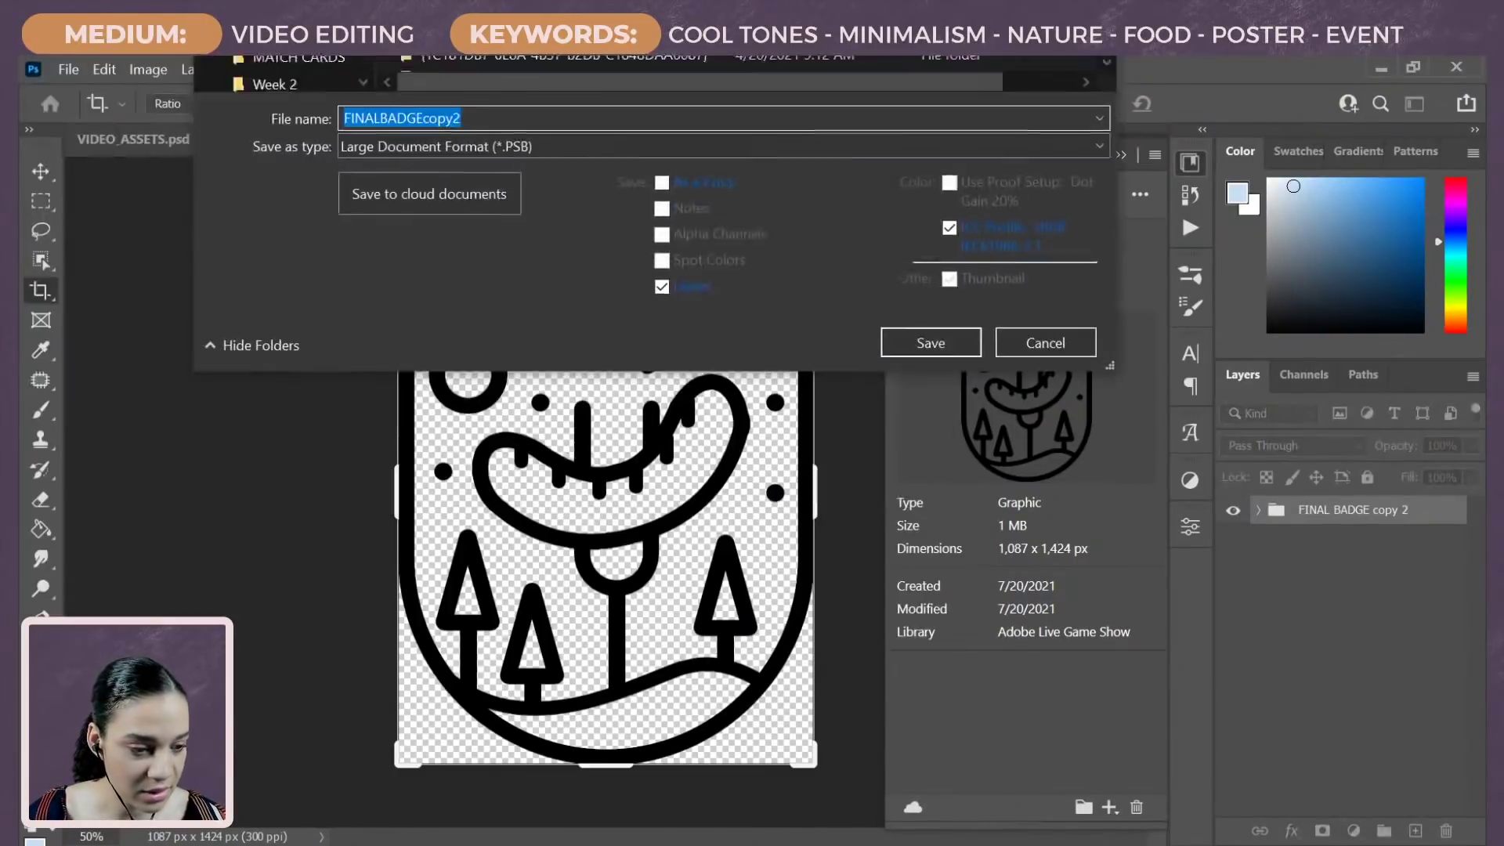
key(Escape)
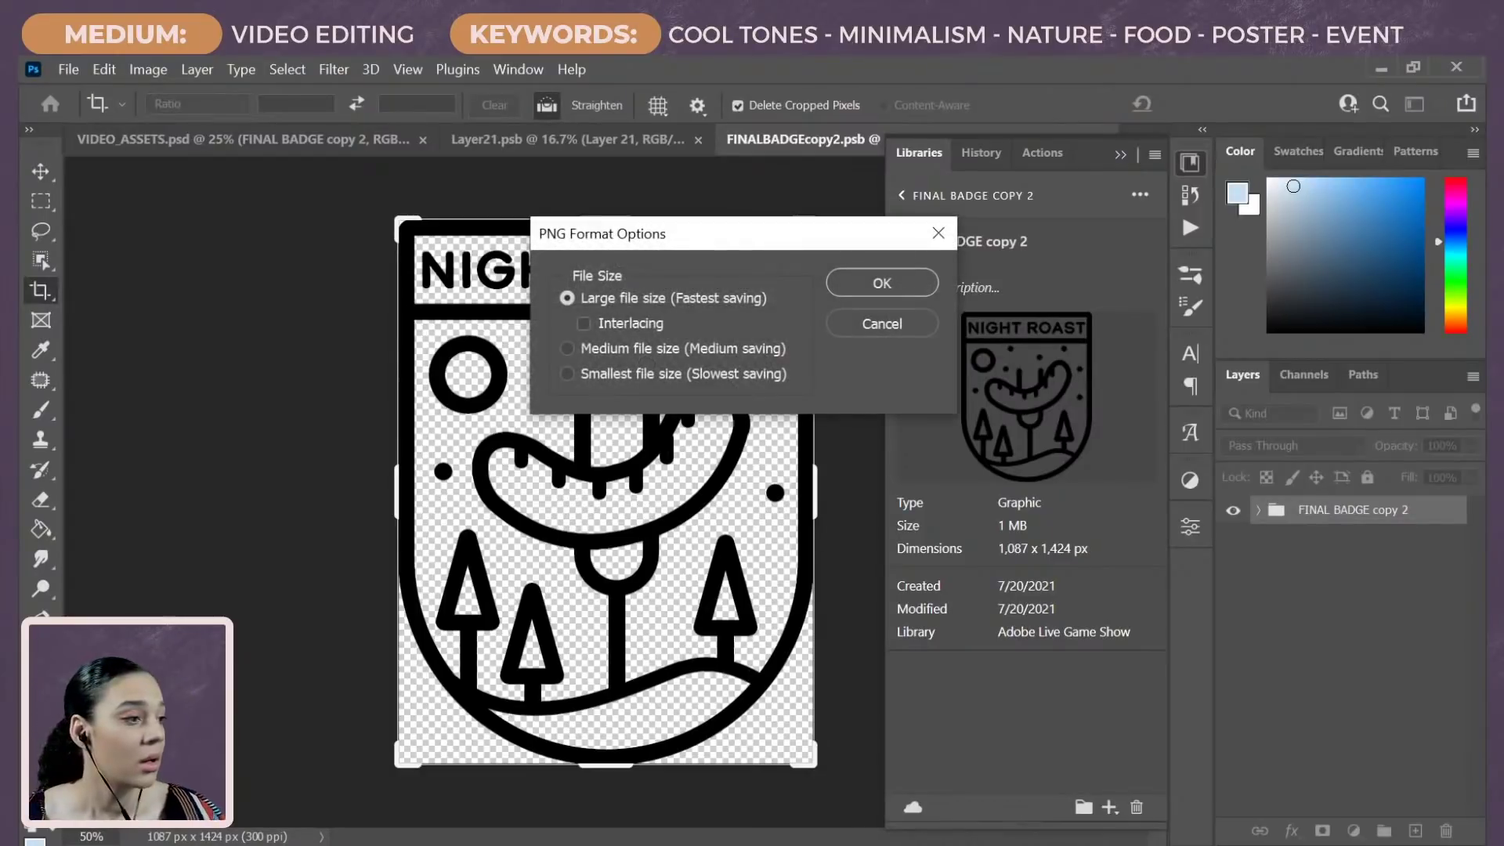
key(Return)
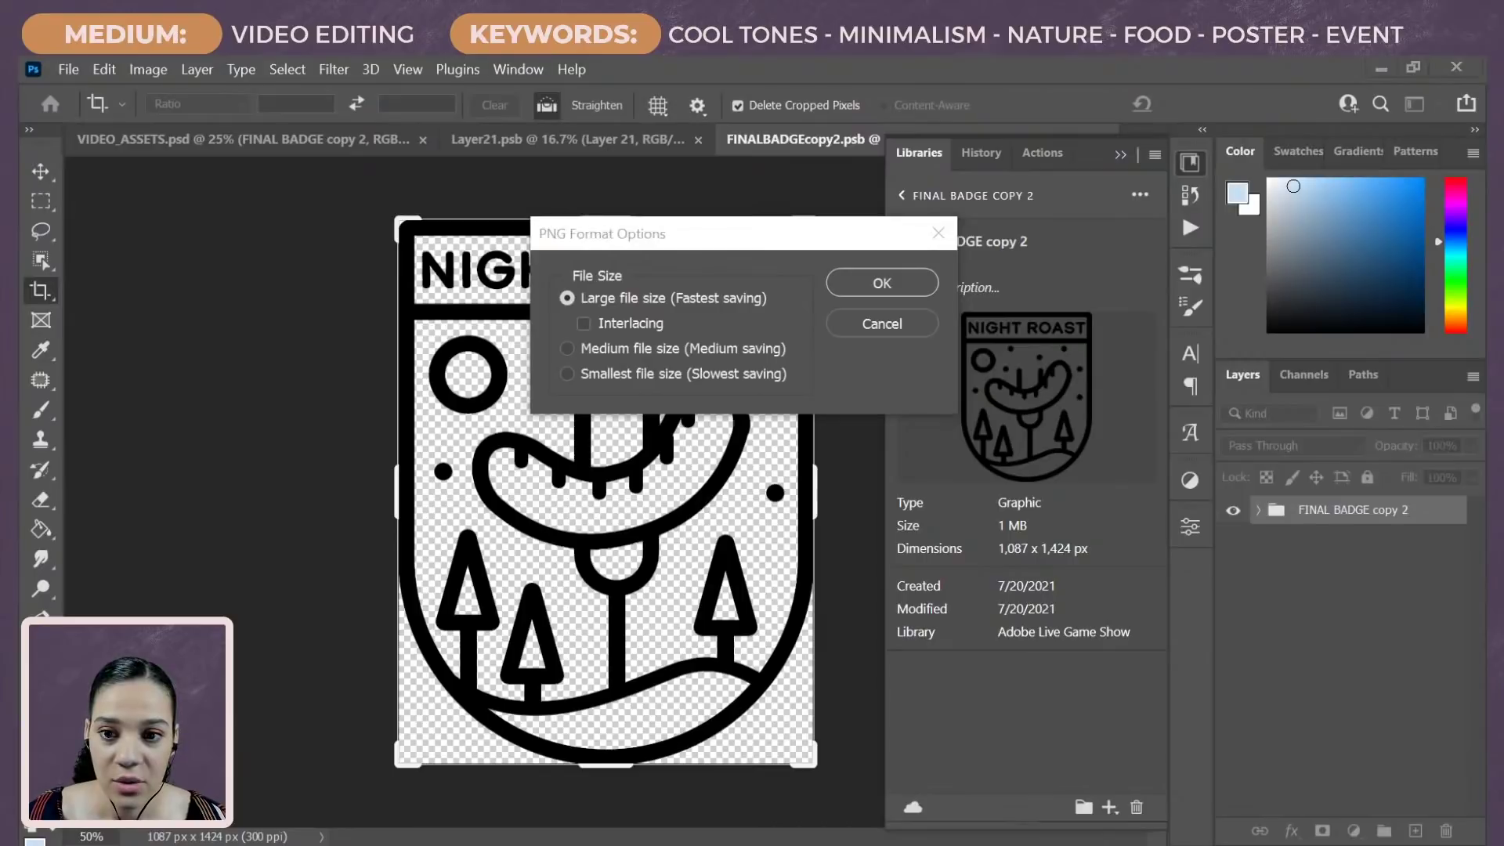
click(881, 283)
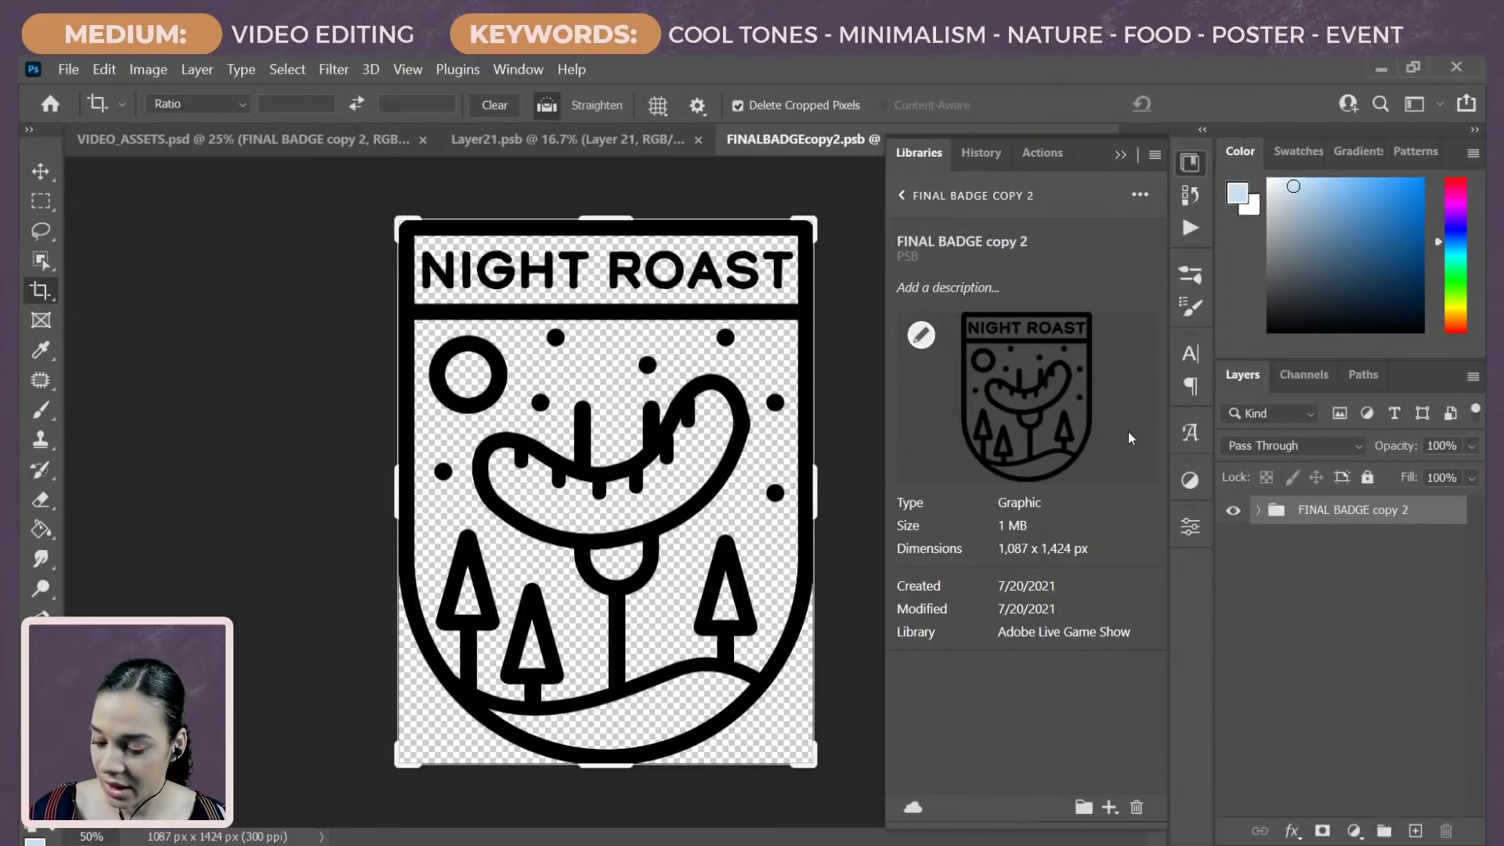
Step: Convert the FINAL BADGE copy 2 group to a smart object and invert its colours to white
right_click(1349, 517)
click(1194, 399)
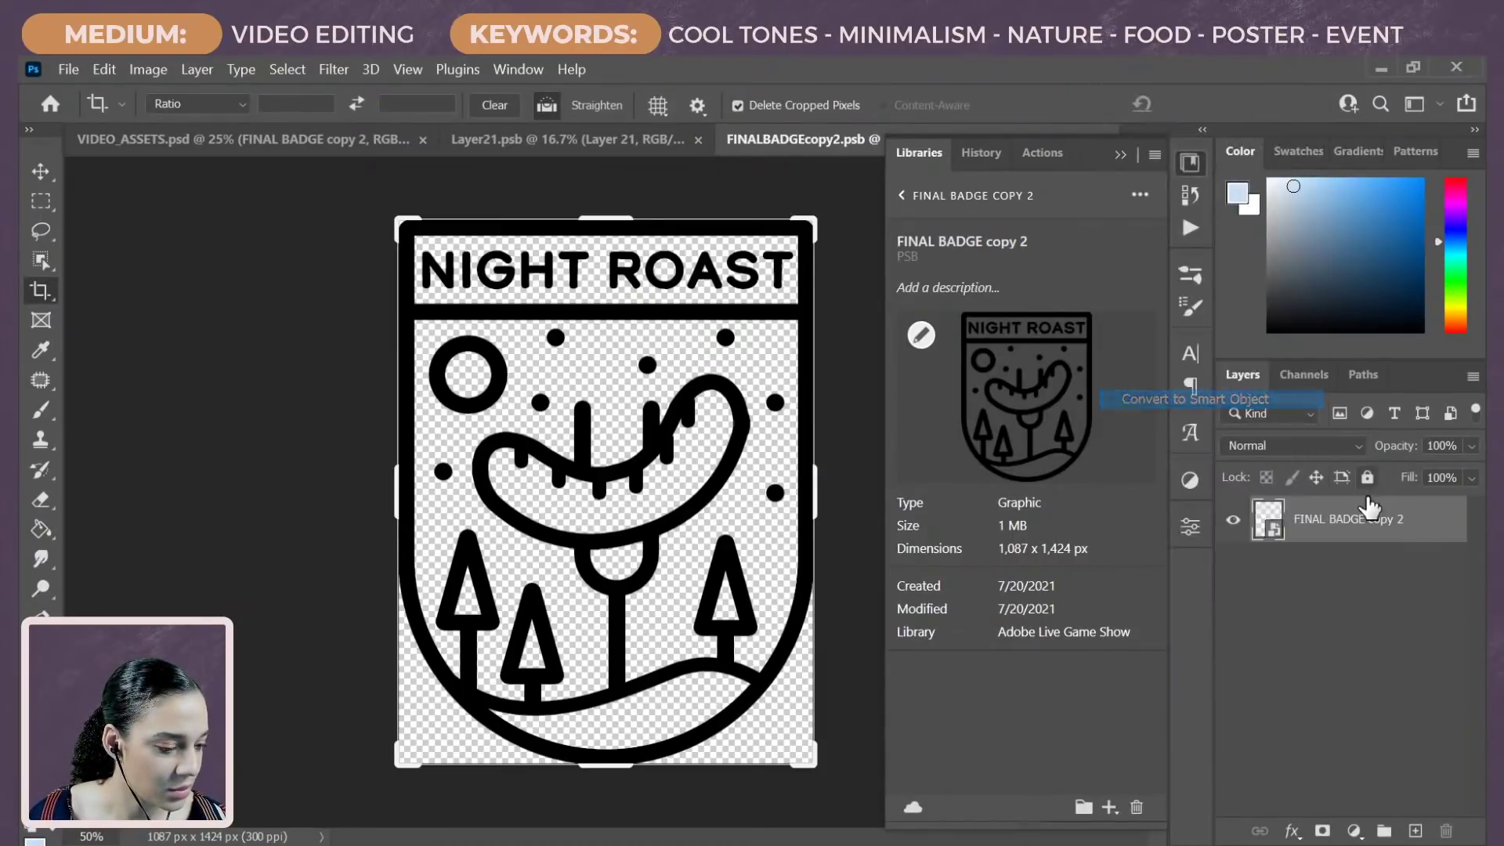
key(ctrl+i)
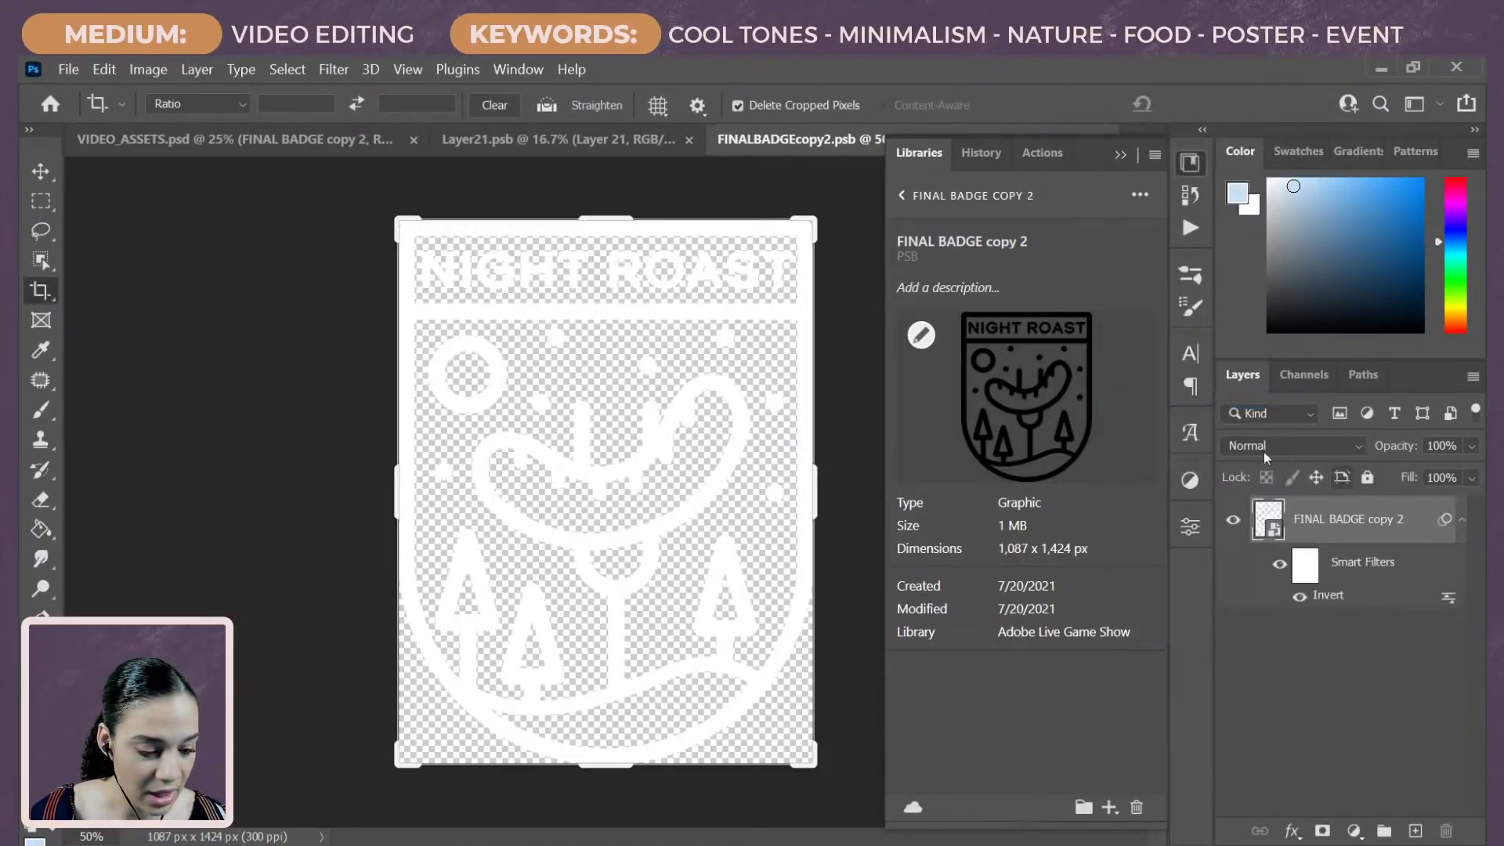
Step: Save a copy of the white line-art badge as a PNG with the large file size option
drag(961, 371, 961, 371)
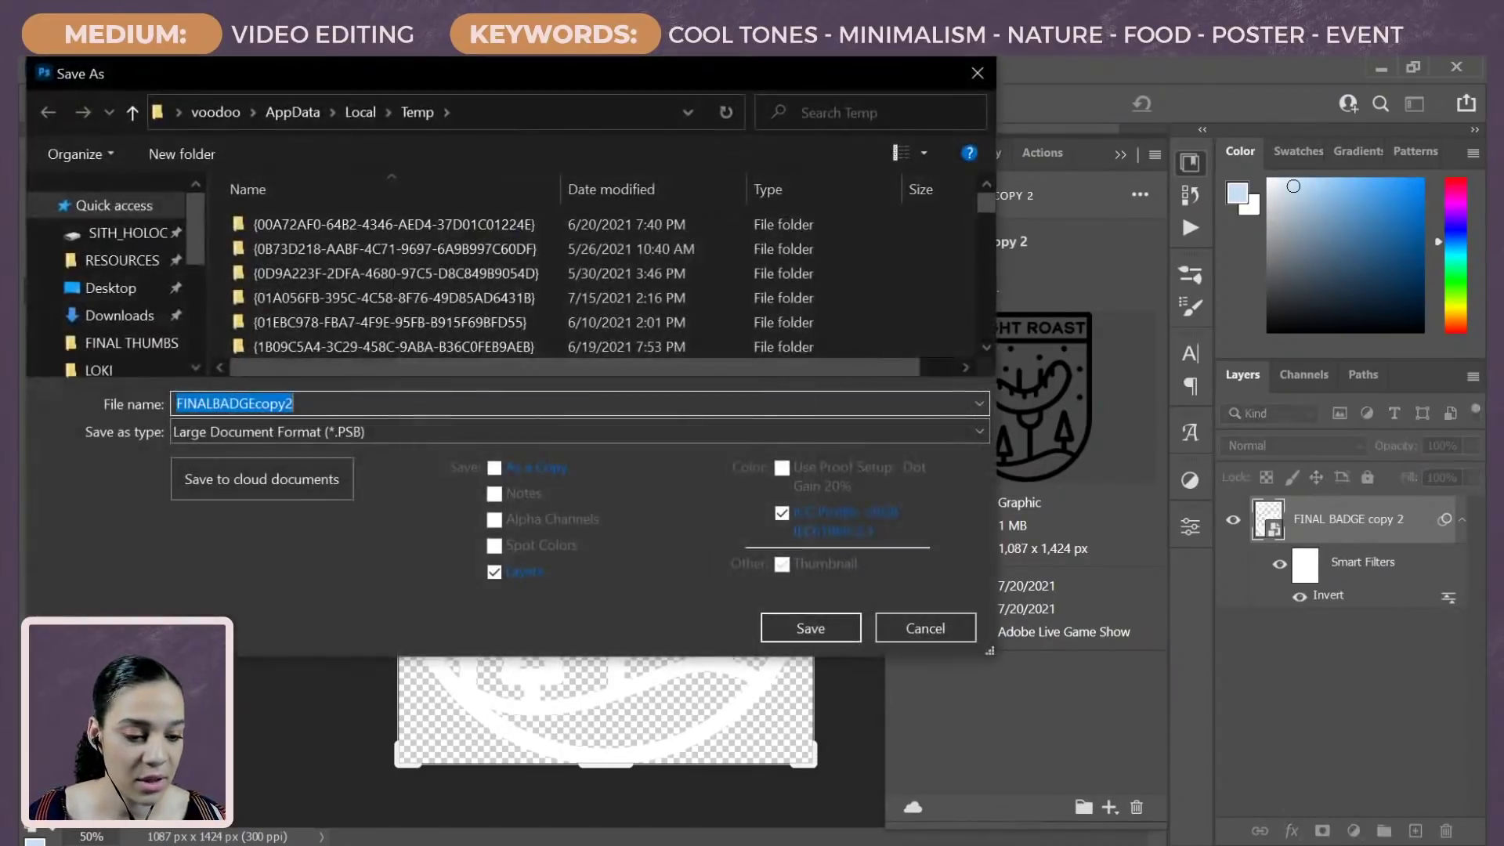
key(Escape)
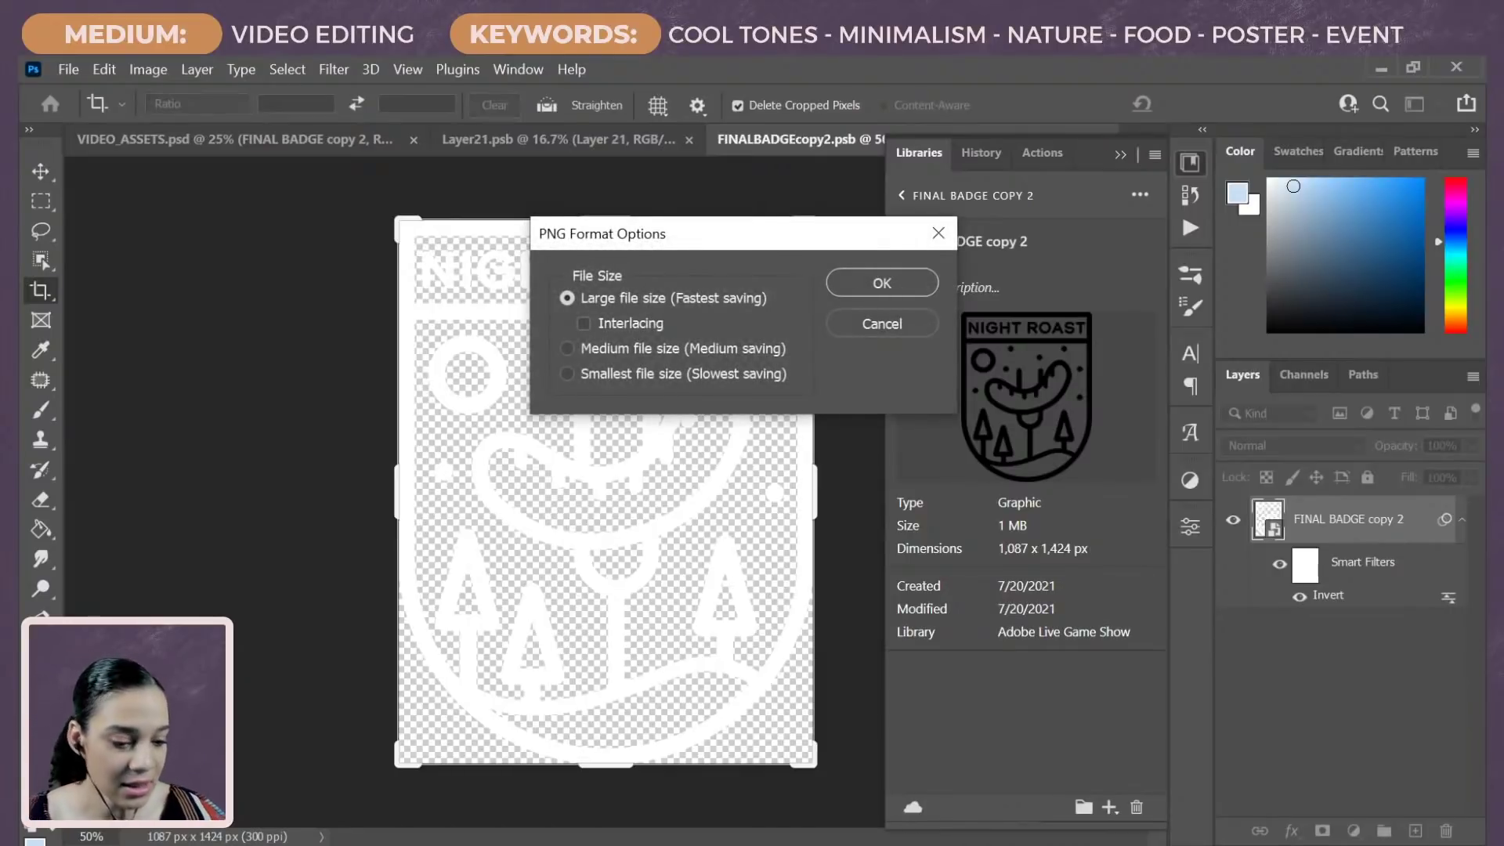
click(882, 284)
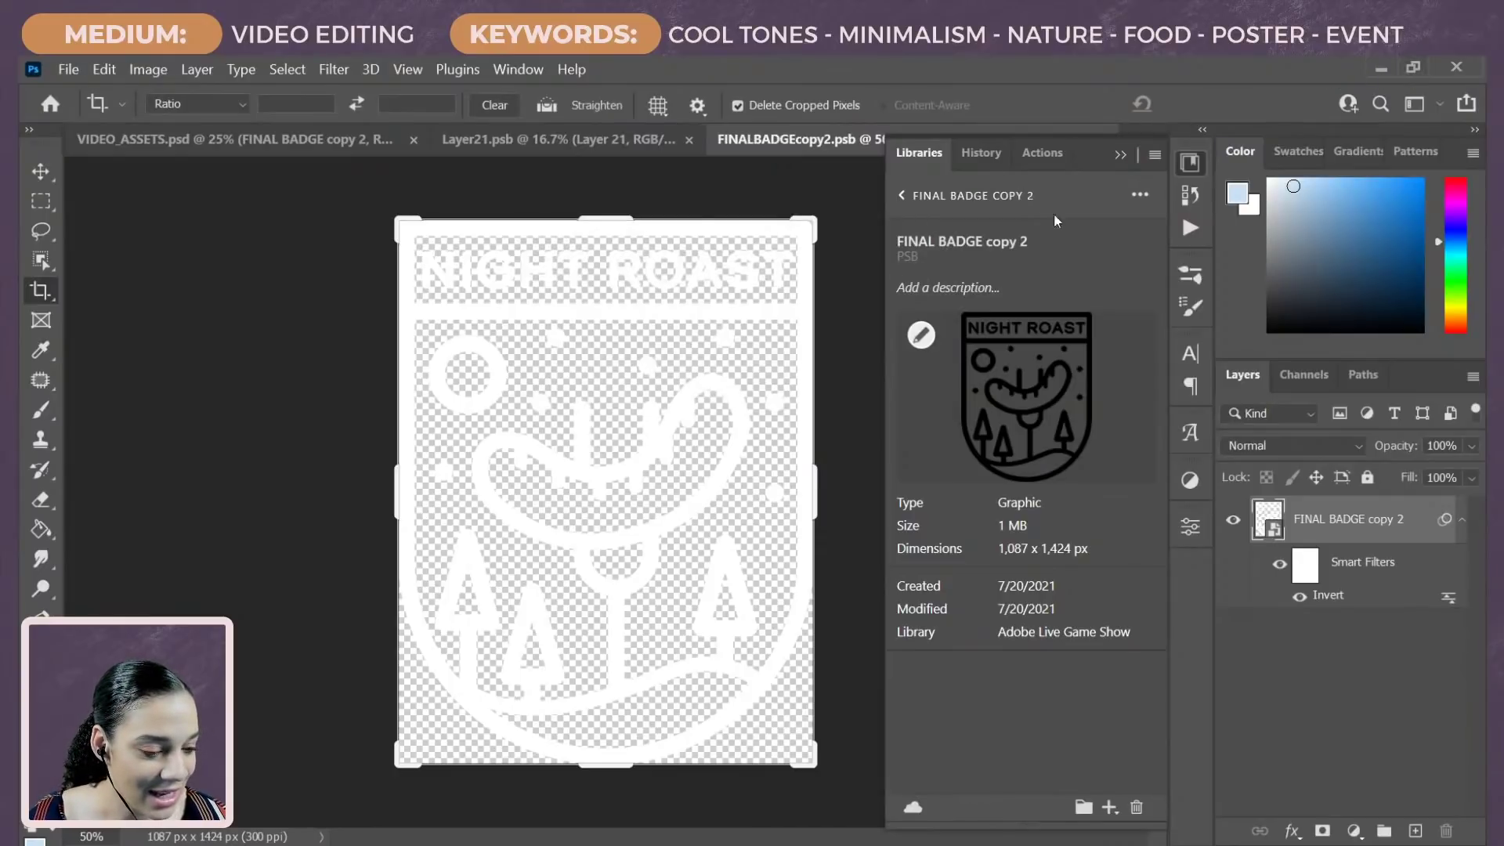
Step: Collapse the Libraries panel and close FINALBADGEcopy2.psb without saving its changes
click(1189, 162)
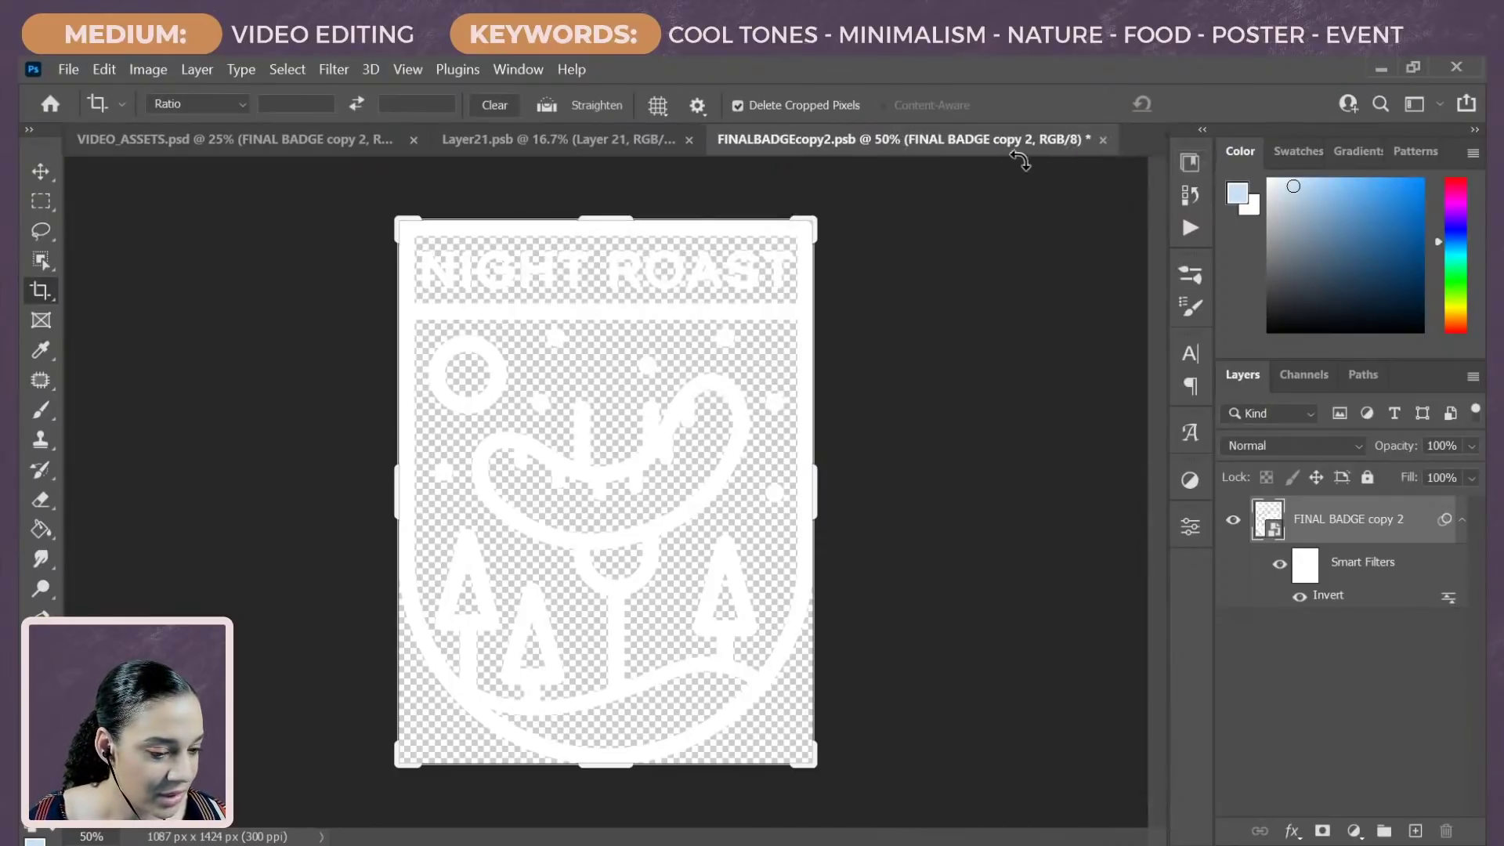
click(1103, 139)
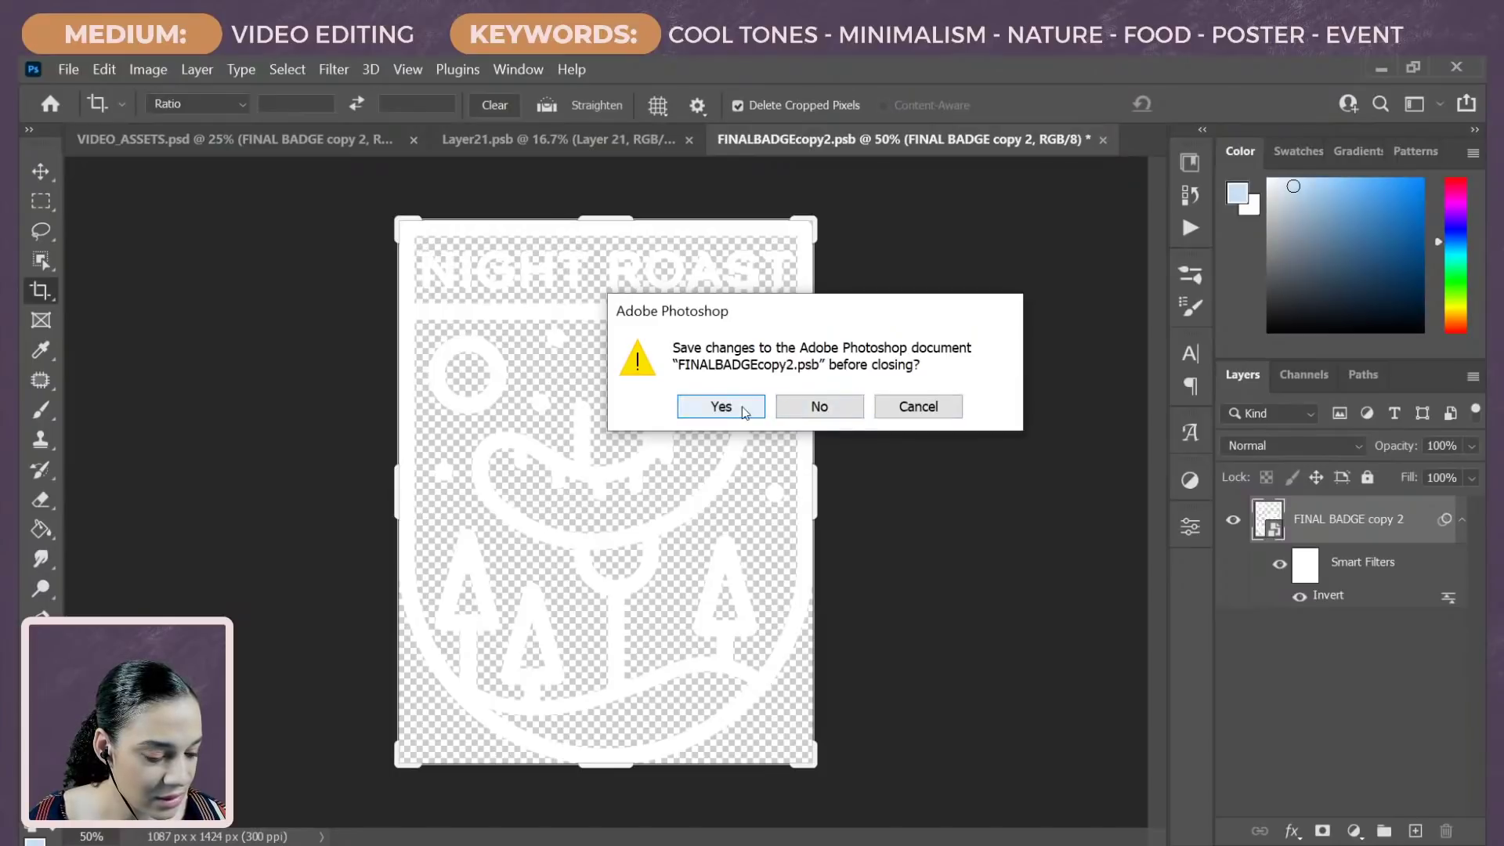
click(794, 410)
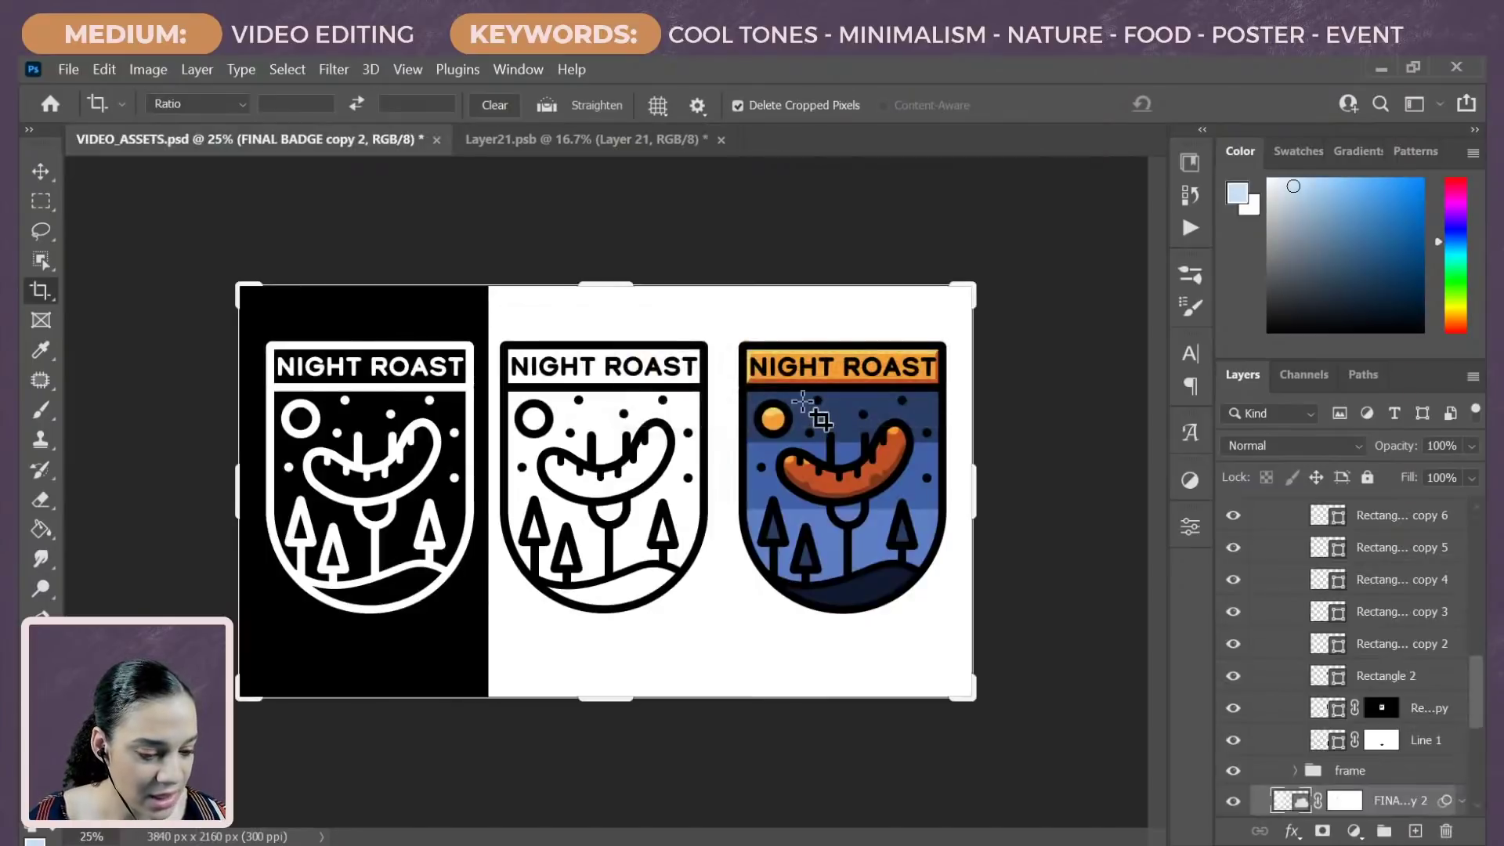
Step: Close the cropped Layer21.psb graphic and save its changes
click(594, 142)
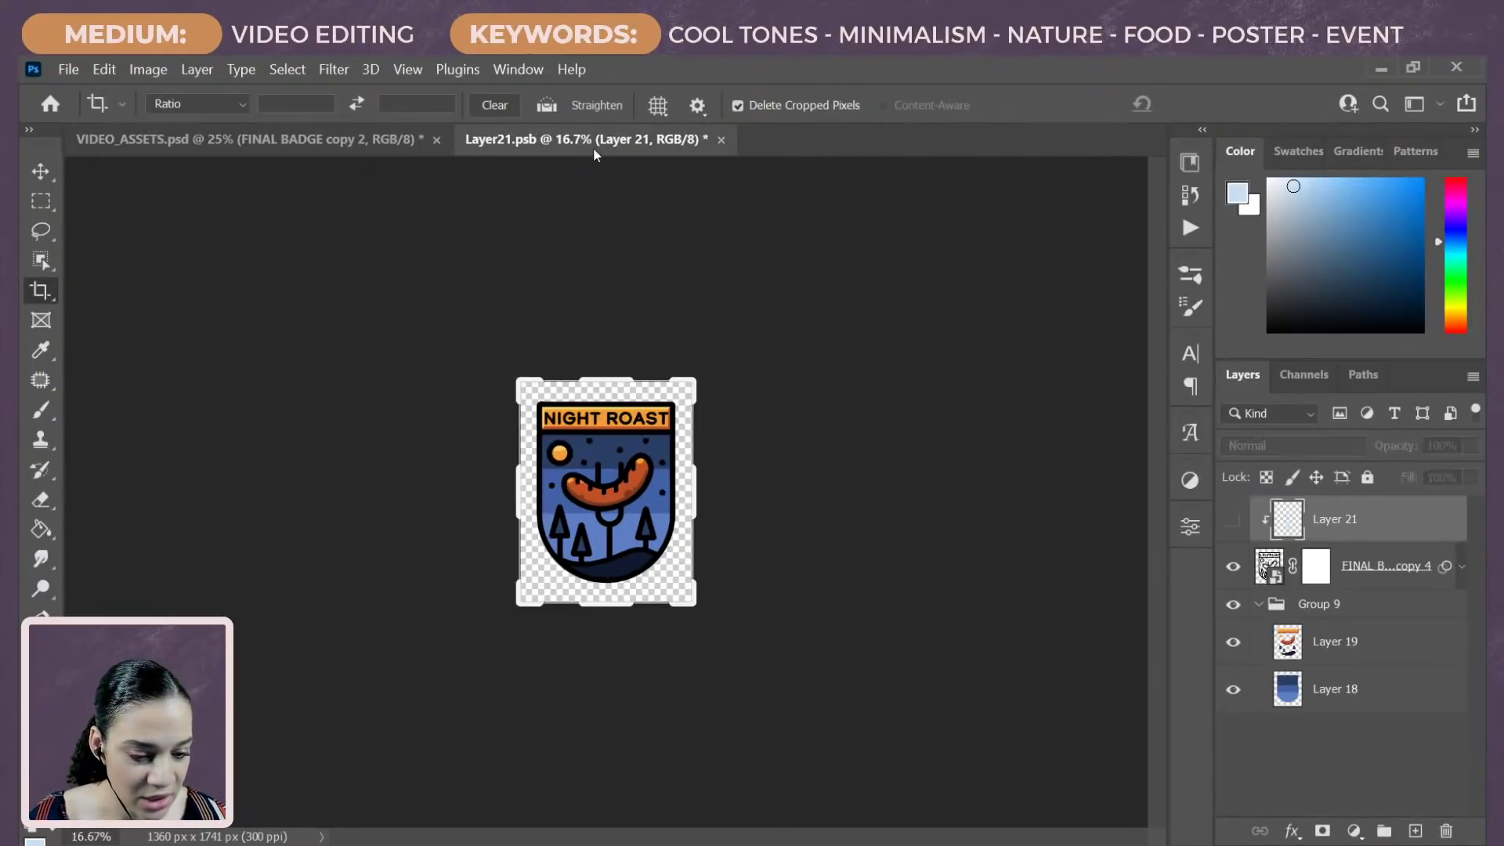
click(721, 140)
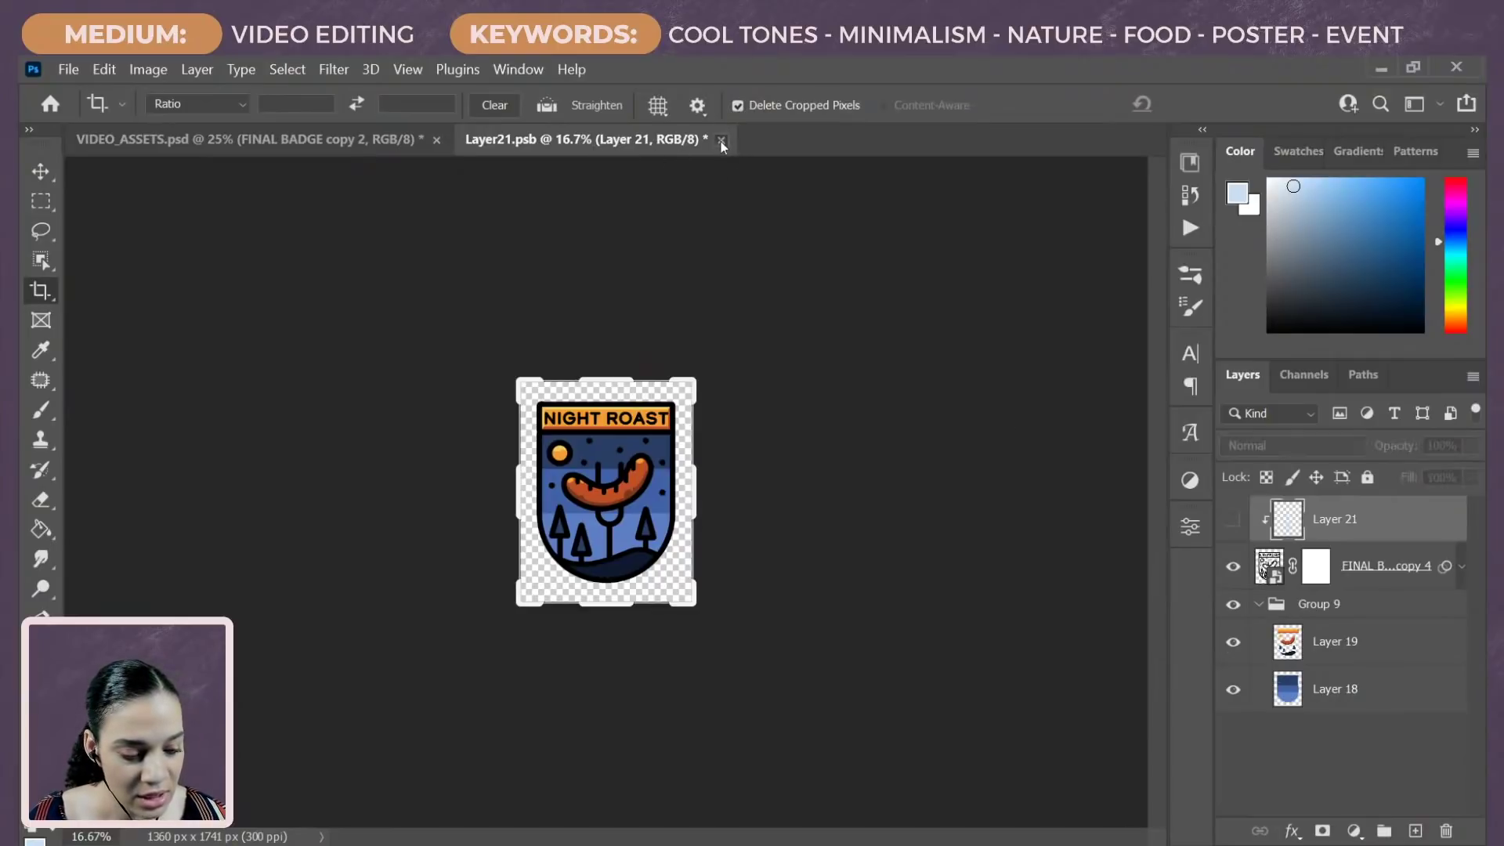
click(721, 406)
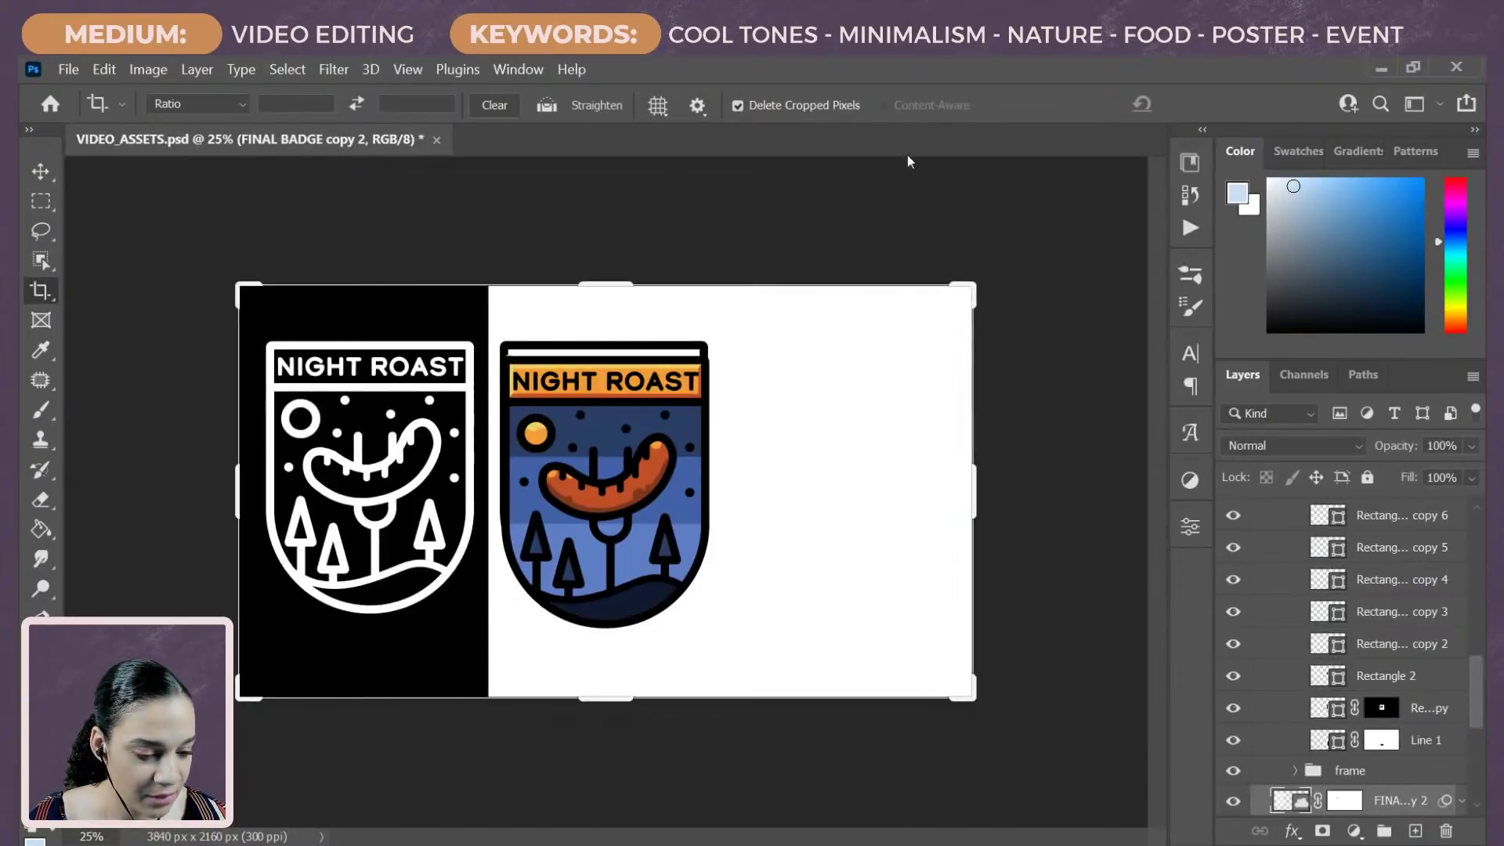
Step: Move the coloured badge on Layer 21 beside the black line-art badge, to about X 3160, Y 1005 px, and save VIDEO_ASSETS.psd
click(710, 473)
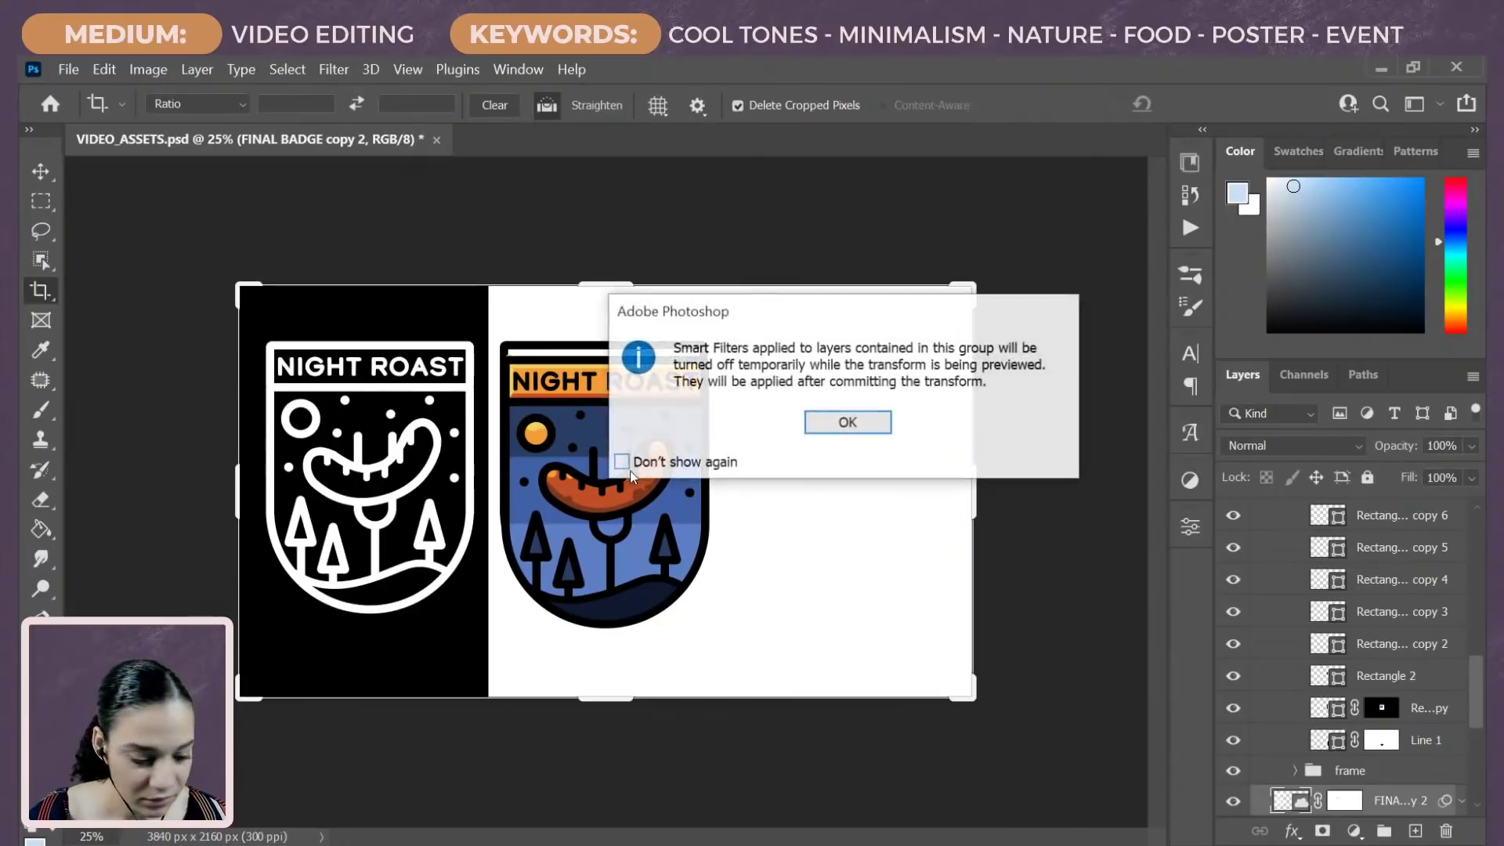
click(848, 423)
scroll(1324, 595, up, 10)
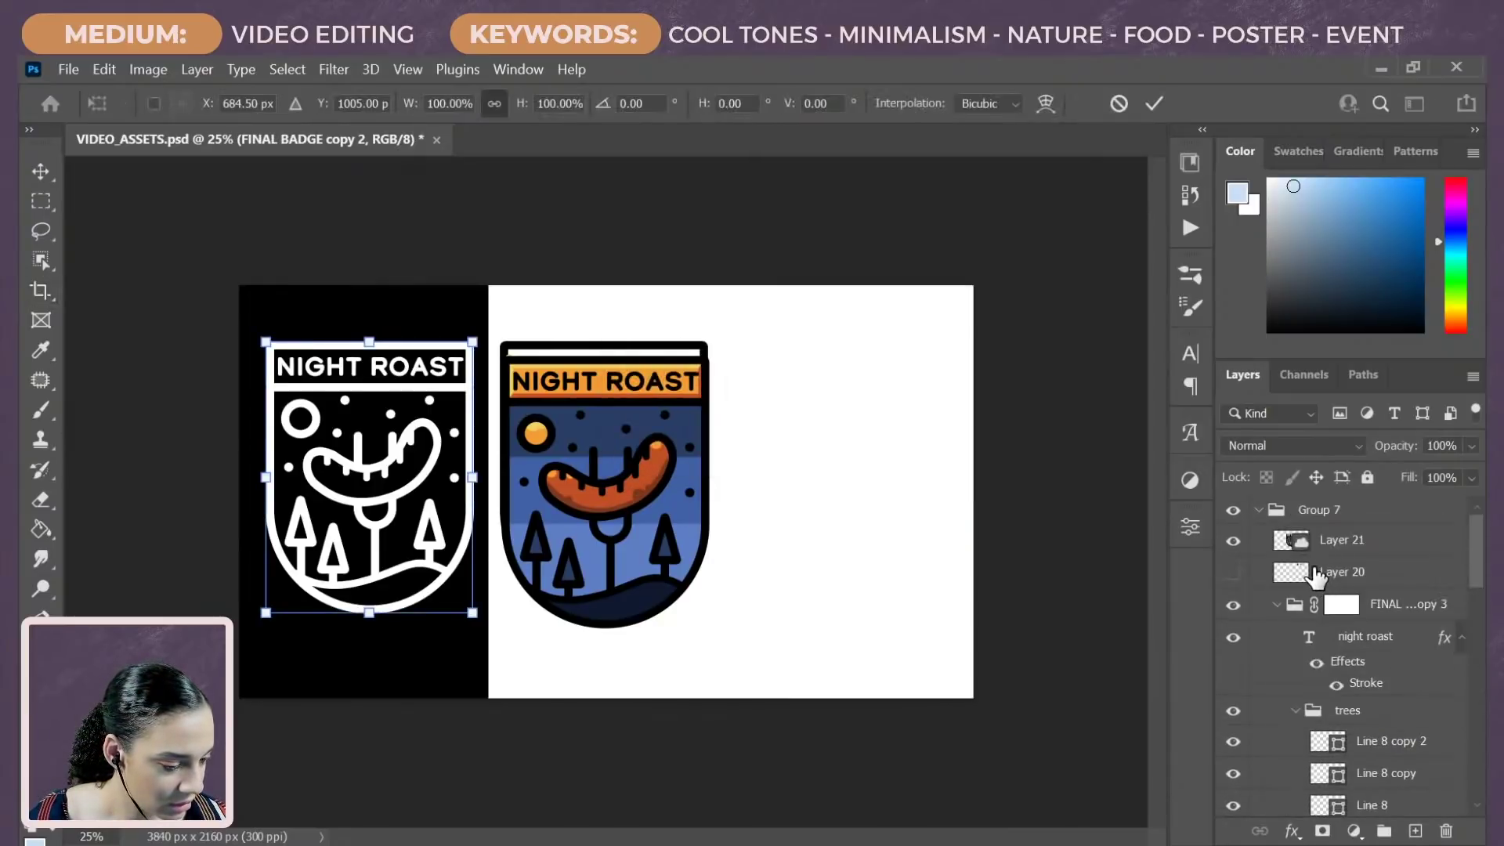
click(1333, 556)
key(ctrl+t)
drag(639, 488, 875, 473)
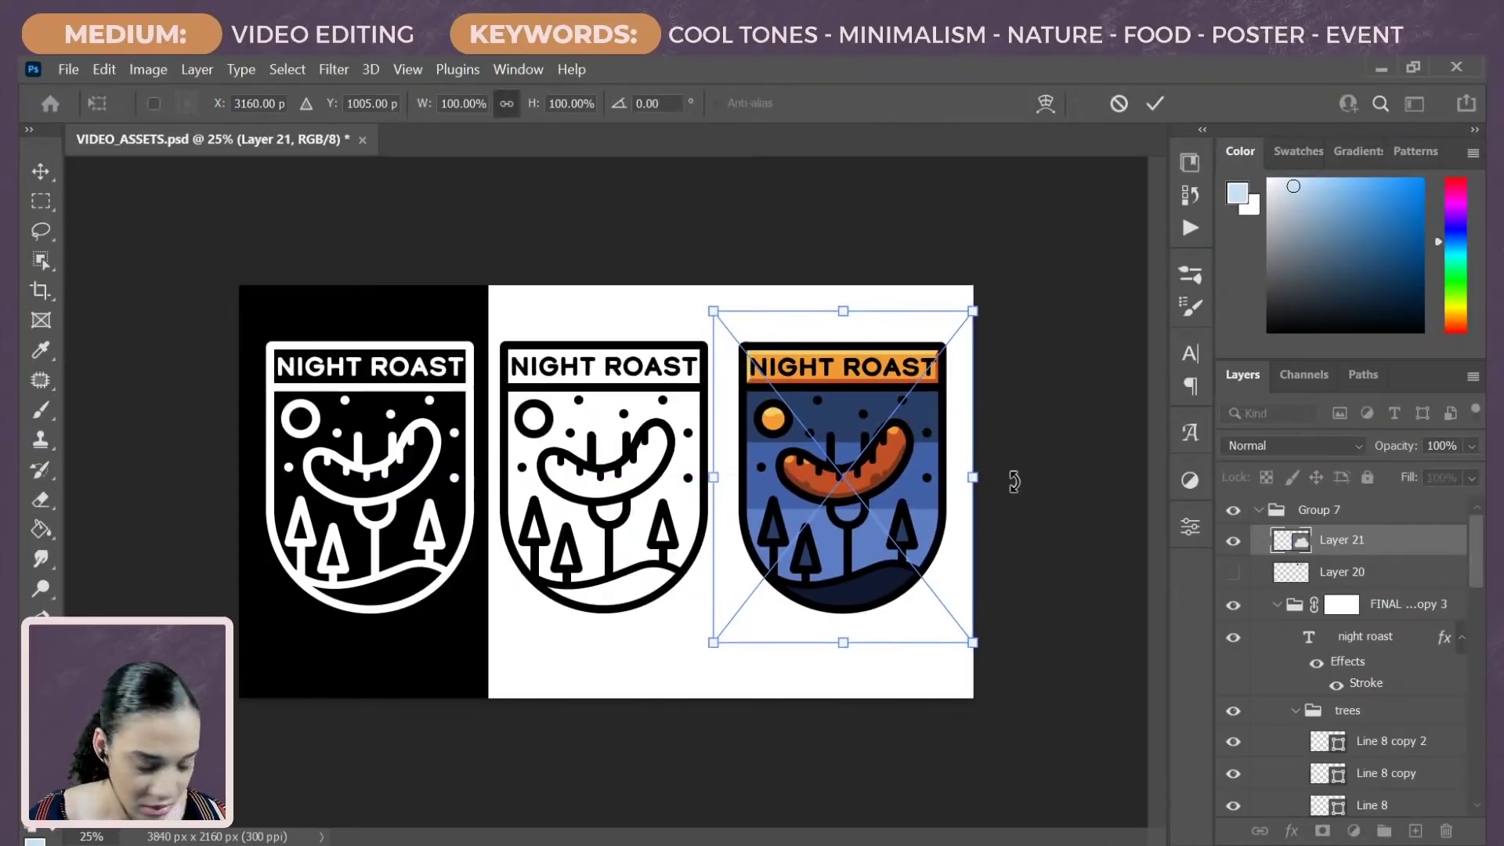
key(Return)
key(c)
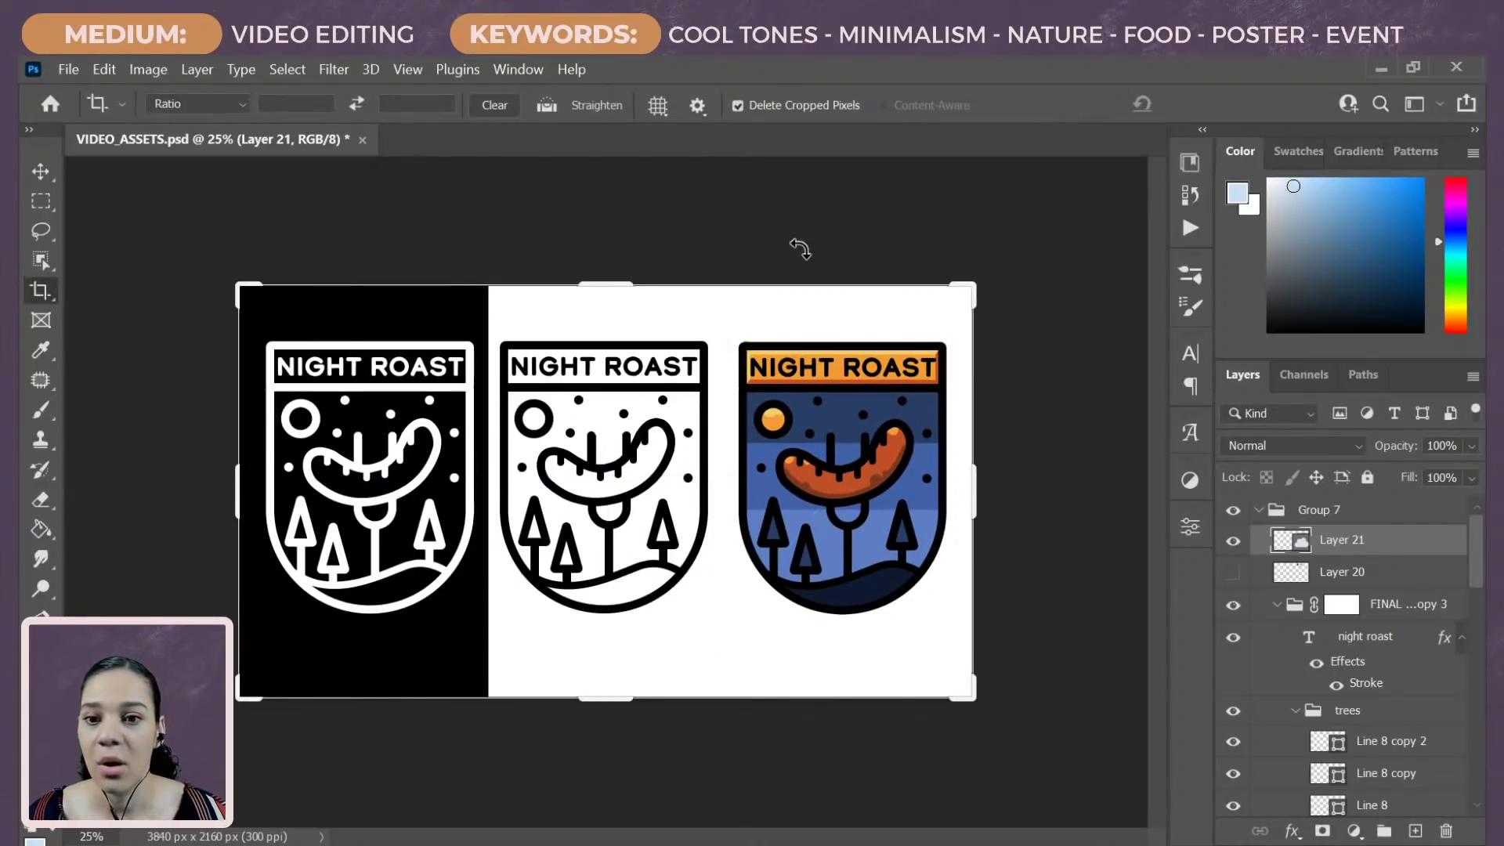
key(ctrl+s)
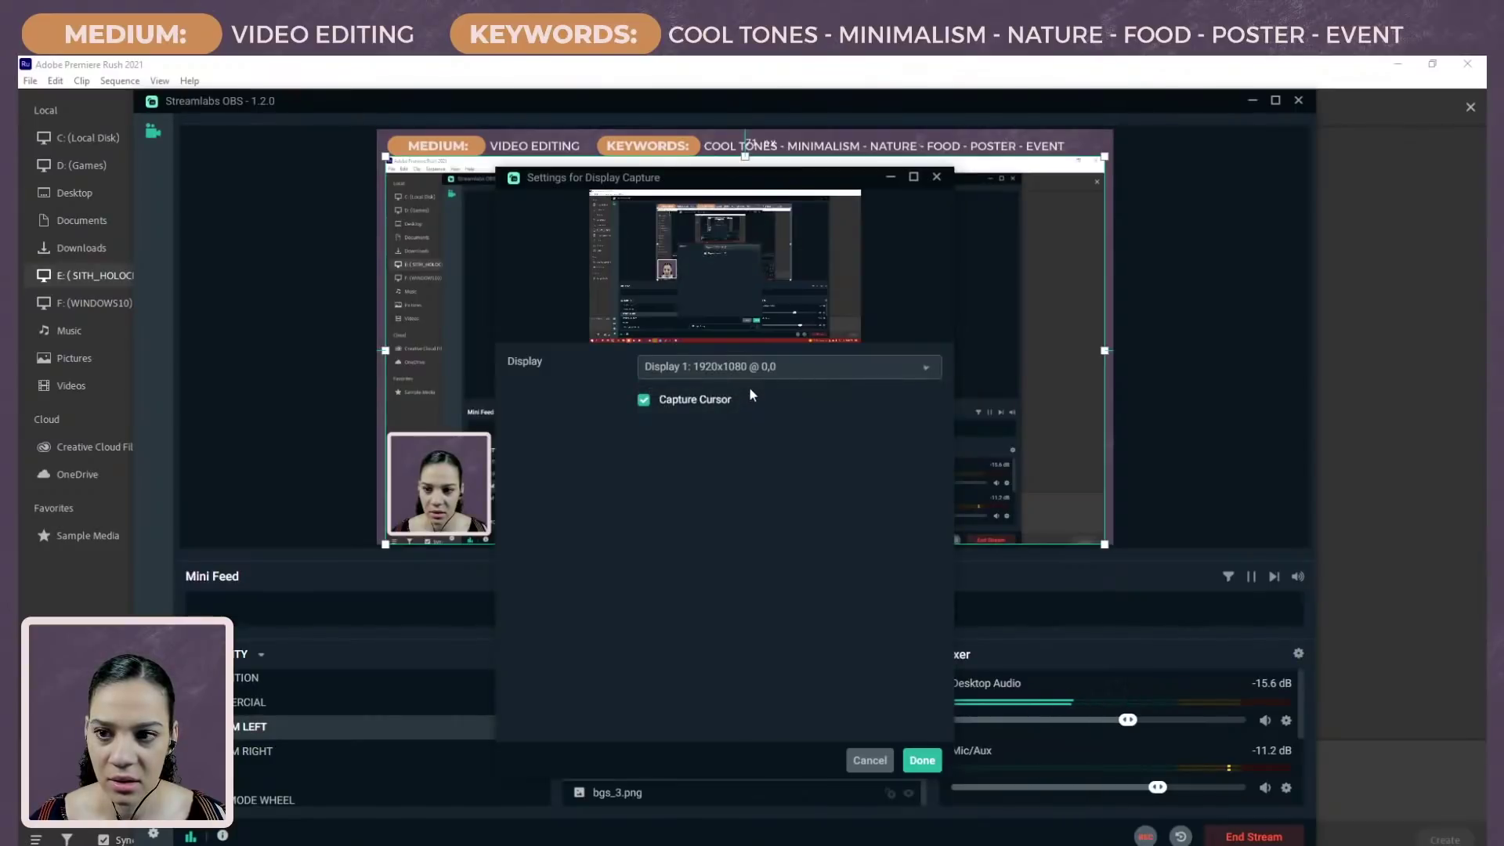
Step: In Streamlabs OBS, confirm Display 1 with cursor capture for the CINTIQ source and make STREAM LEFT the active scene
click(921, 759)
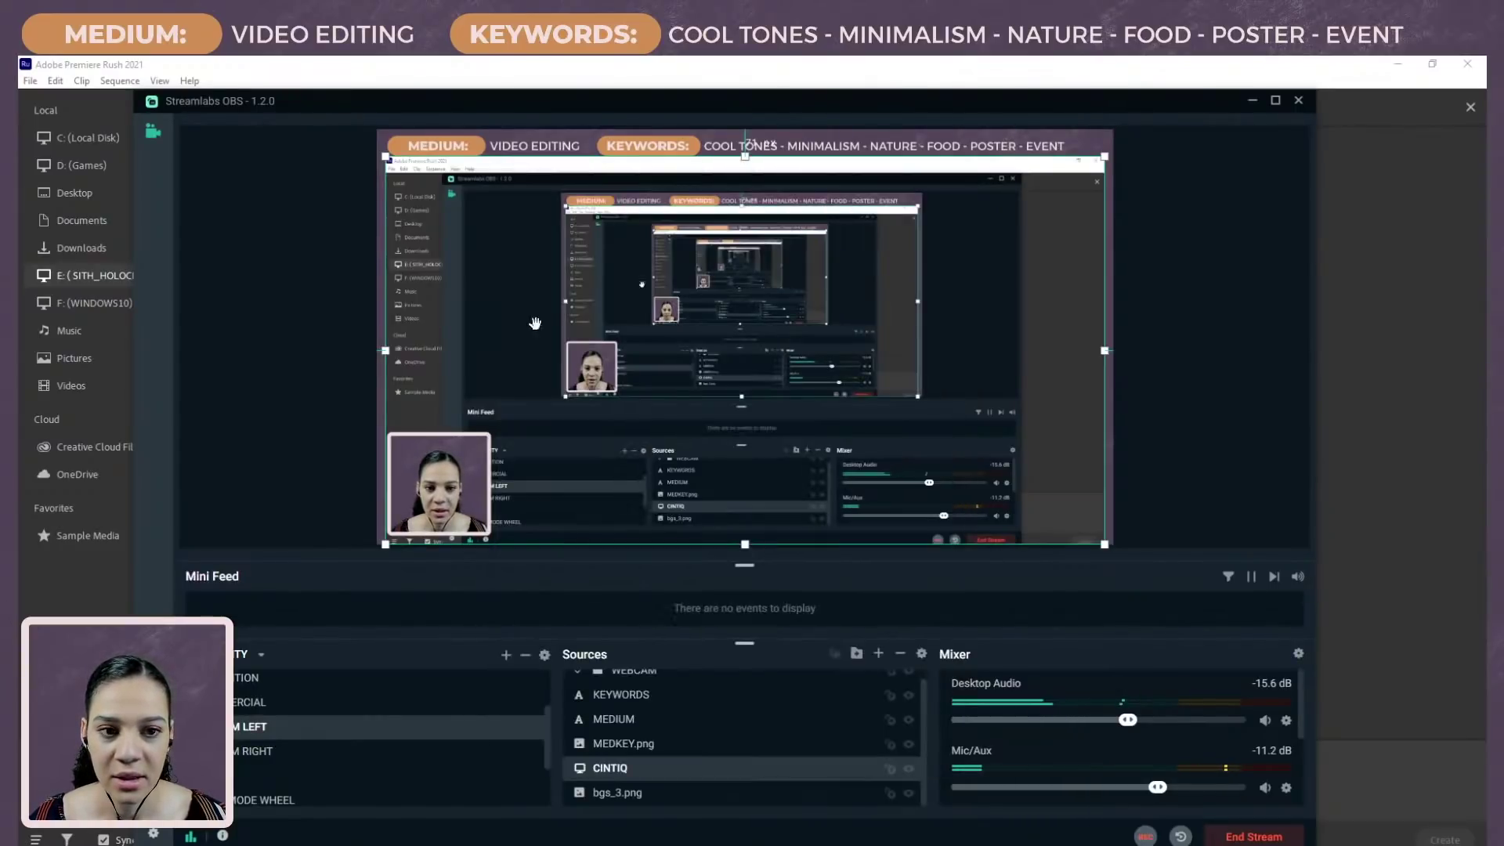
click(243, 750)
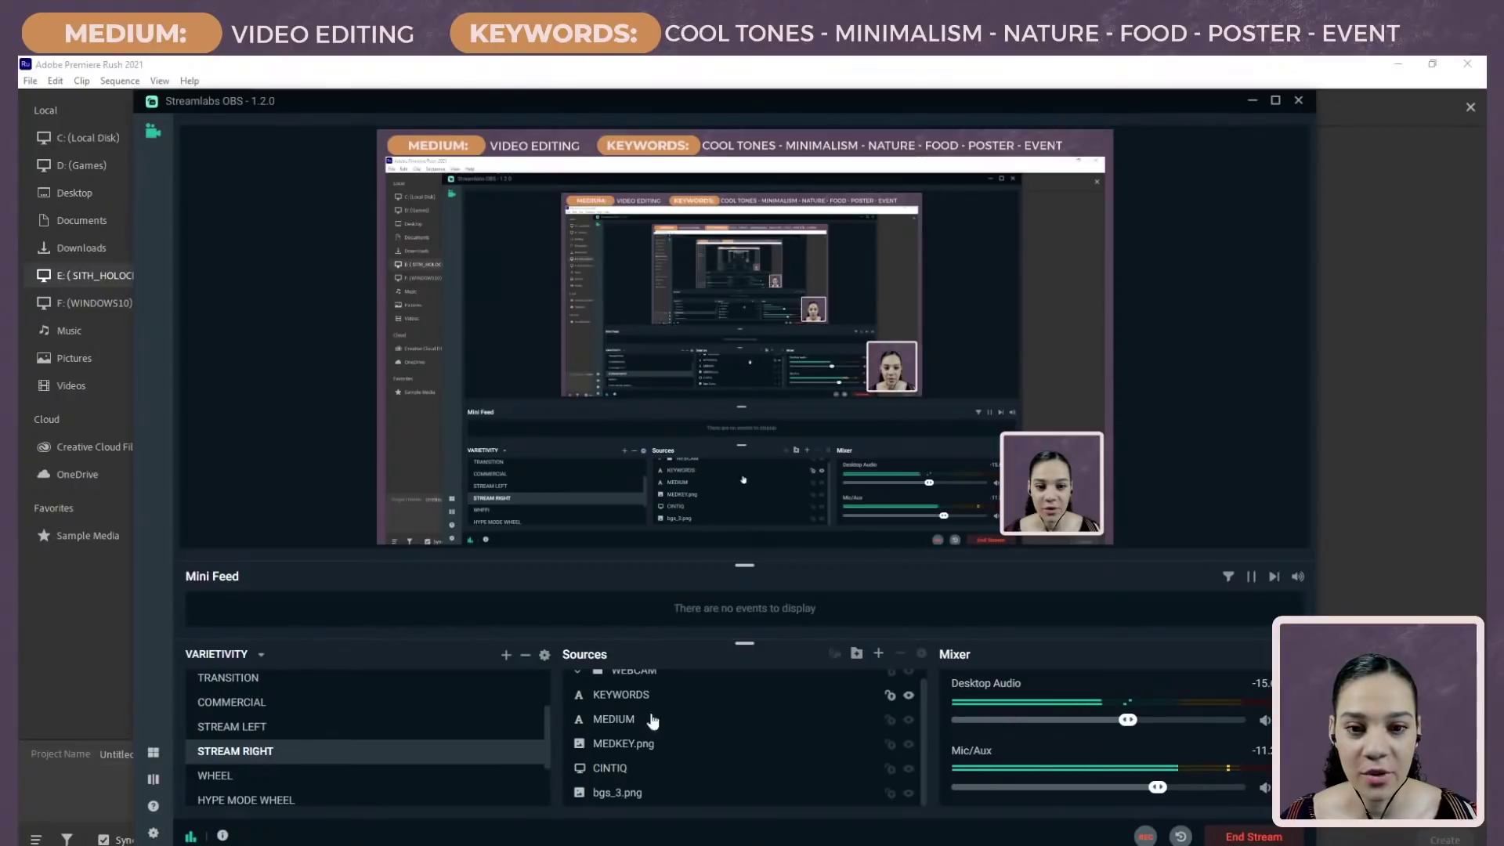
click(258, 727)
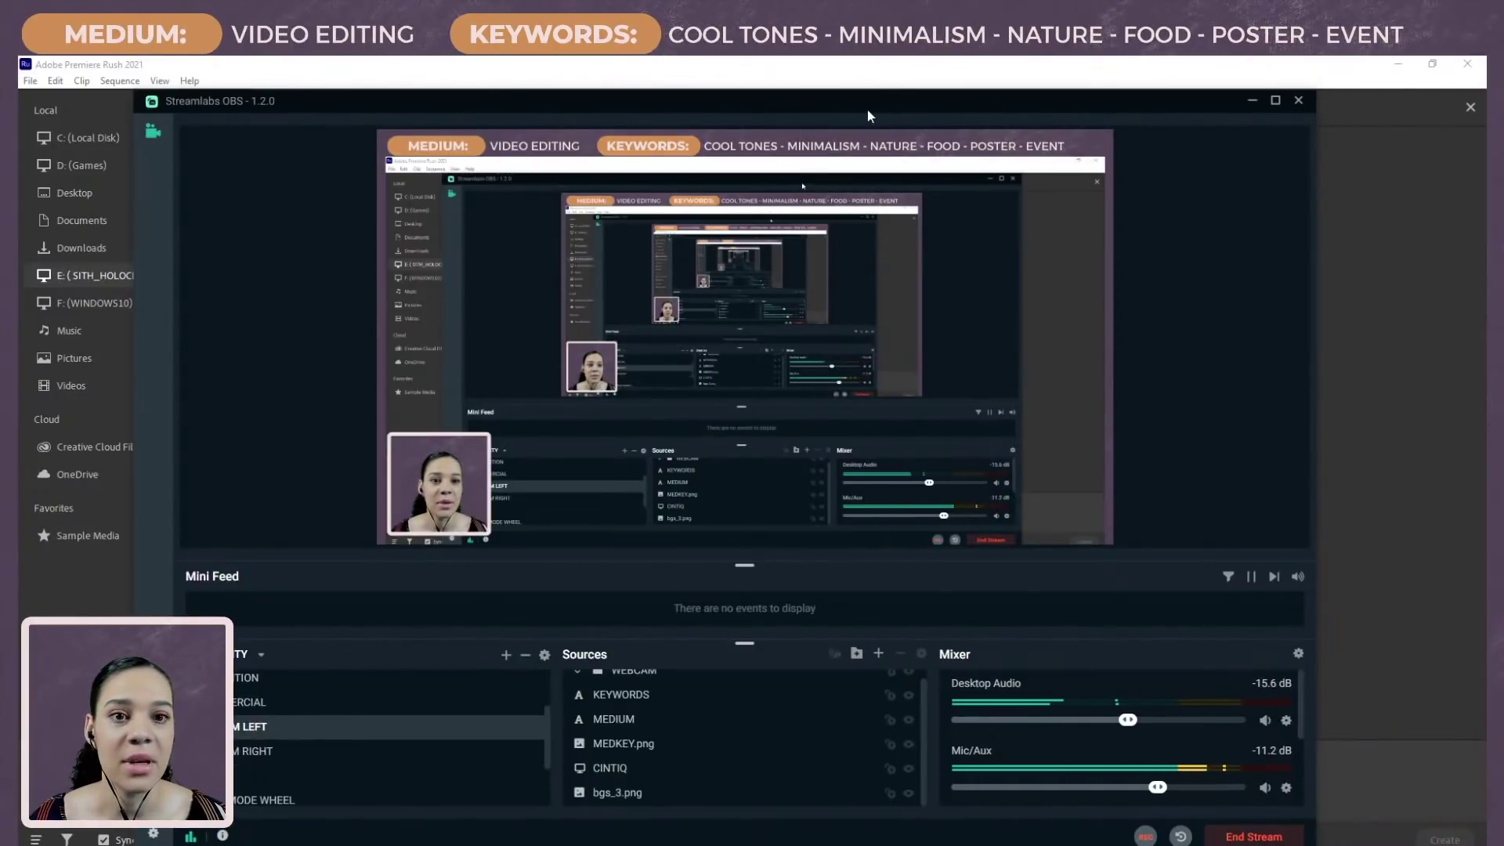
drag(858, 107, 1503, 107)
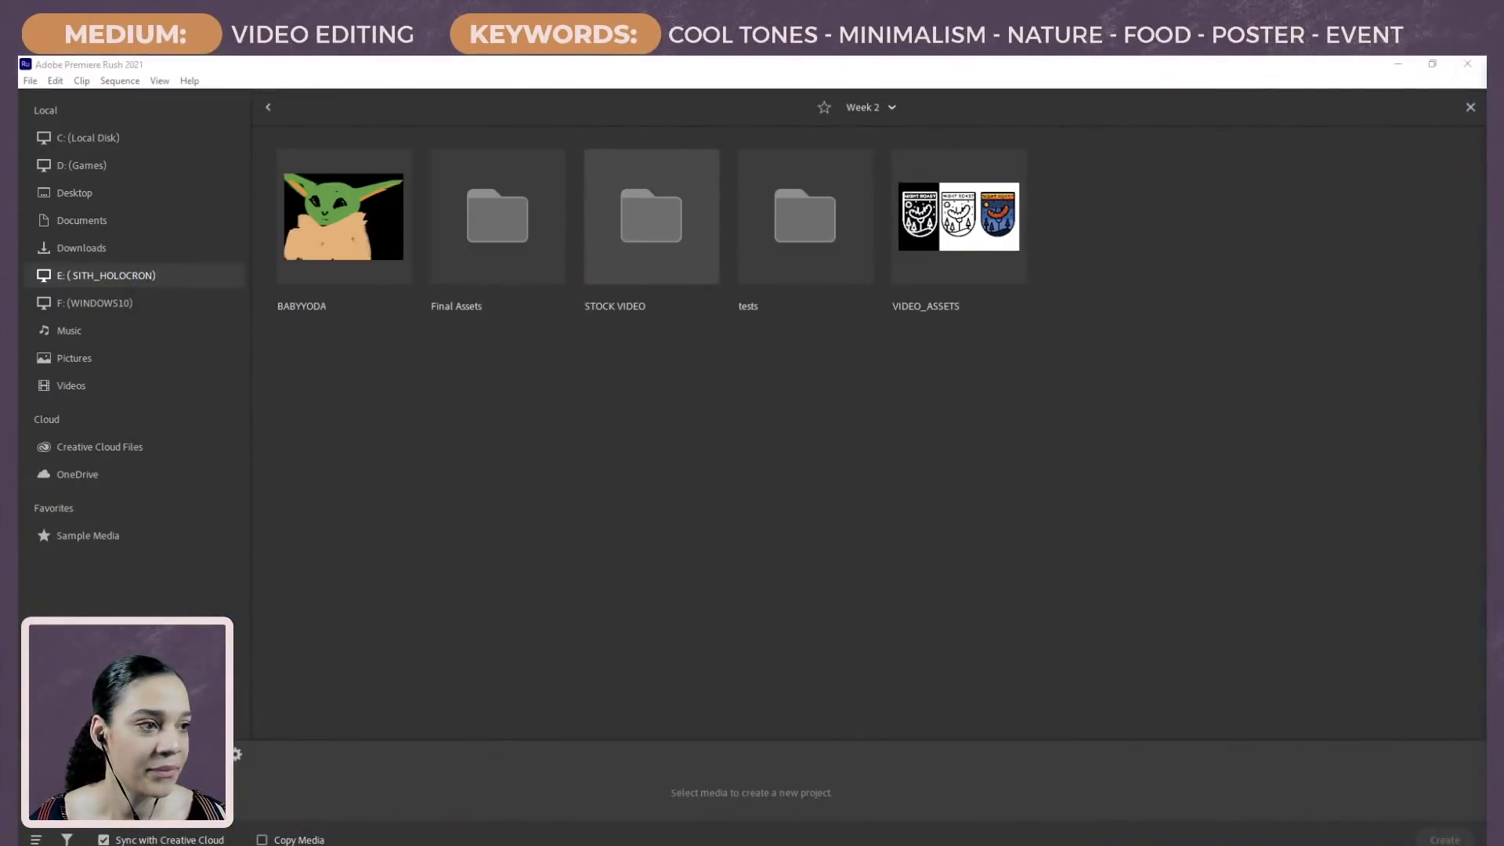
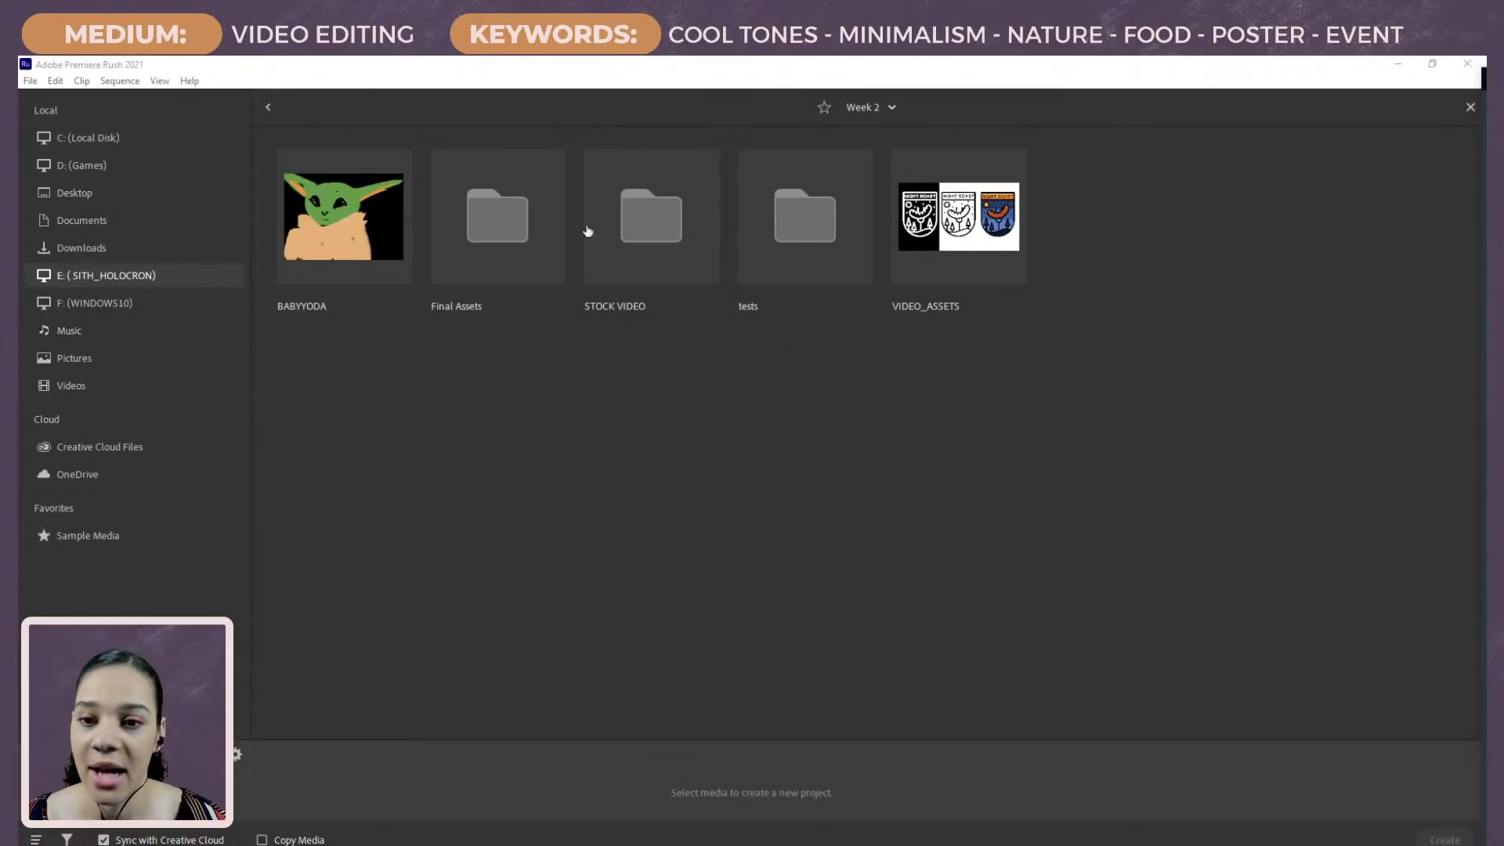
Step: In Premiere Rush, create a project from the time-lapse clip of the lone yellow camping tent in the STOCK VIDEO folder
click(637, 232)
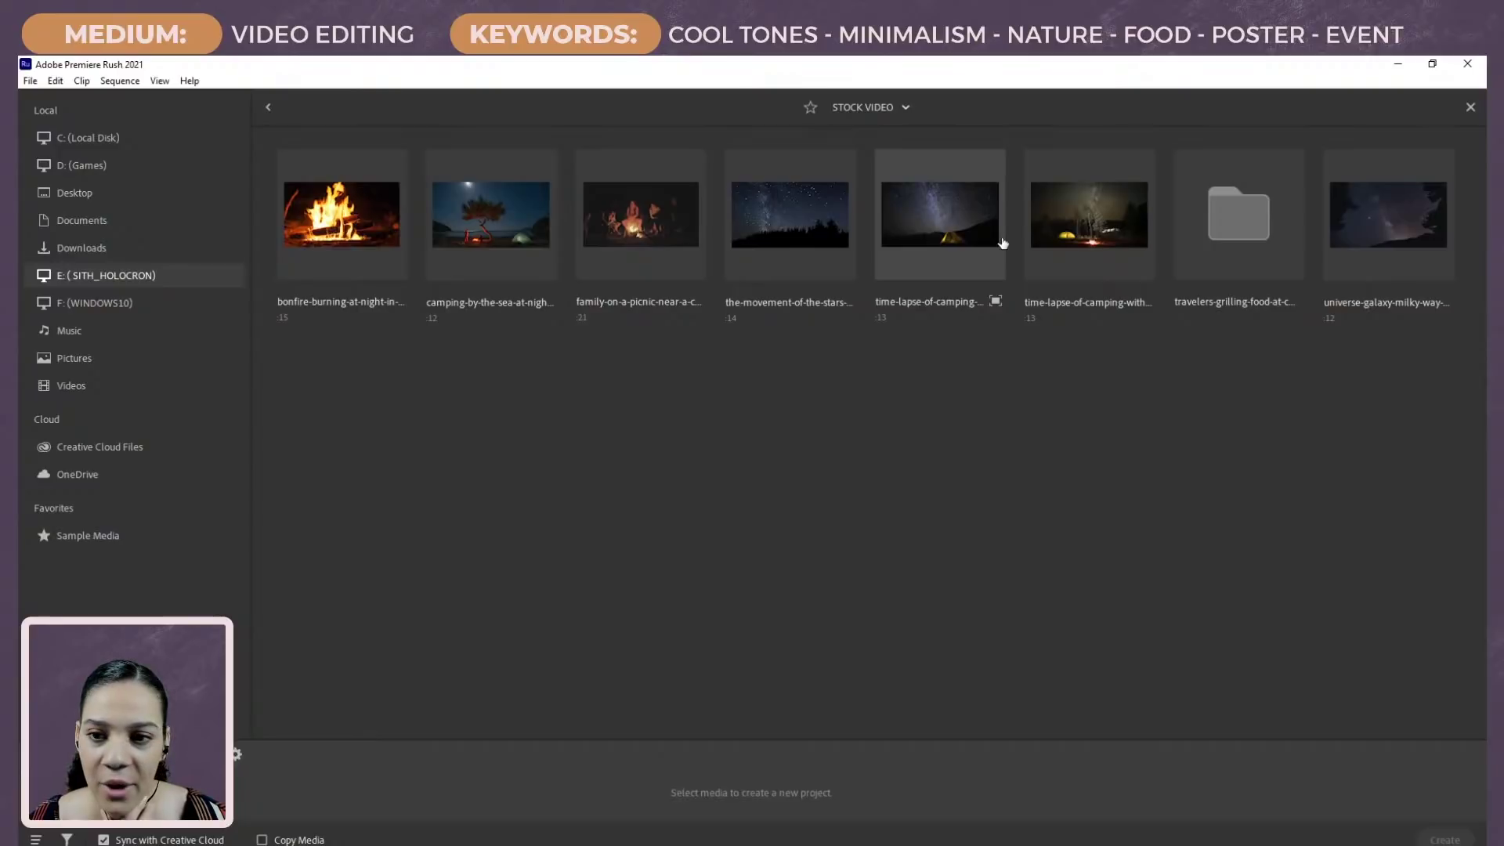
click(949, 234)
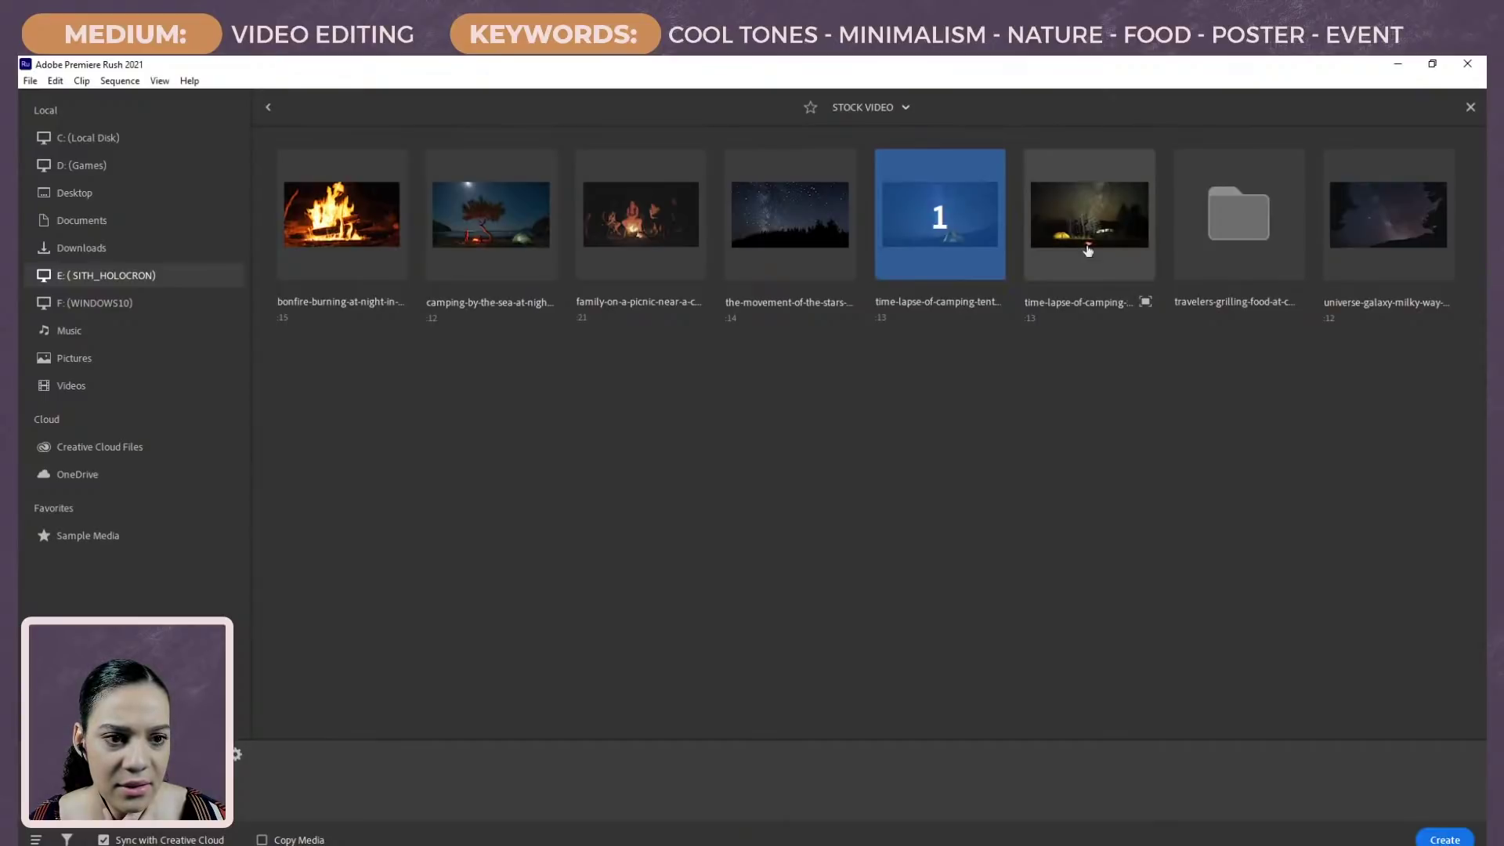
click(1445, 839)
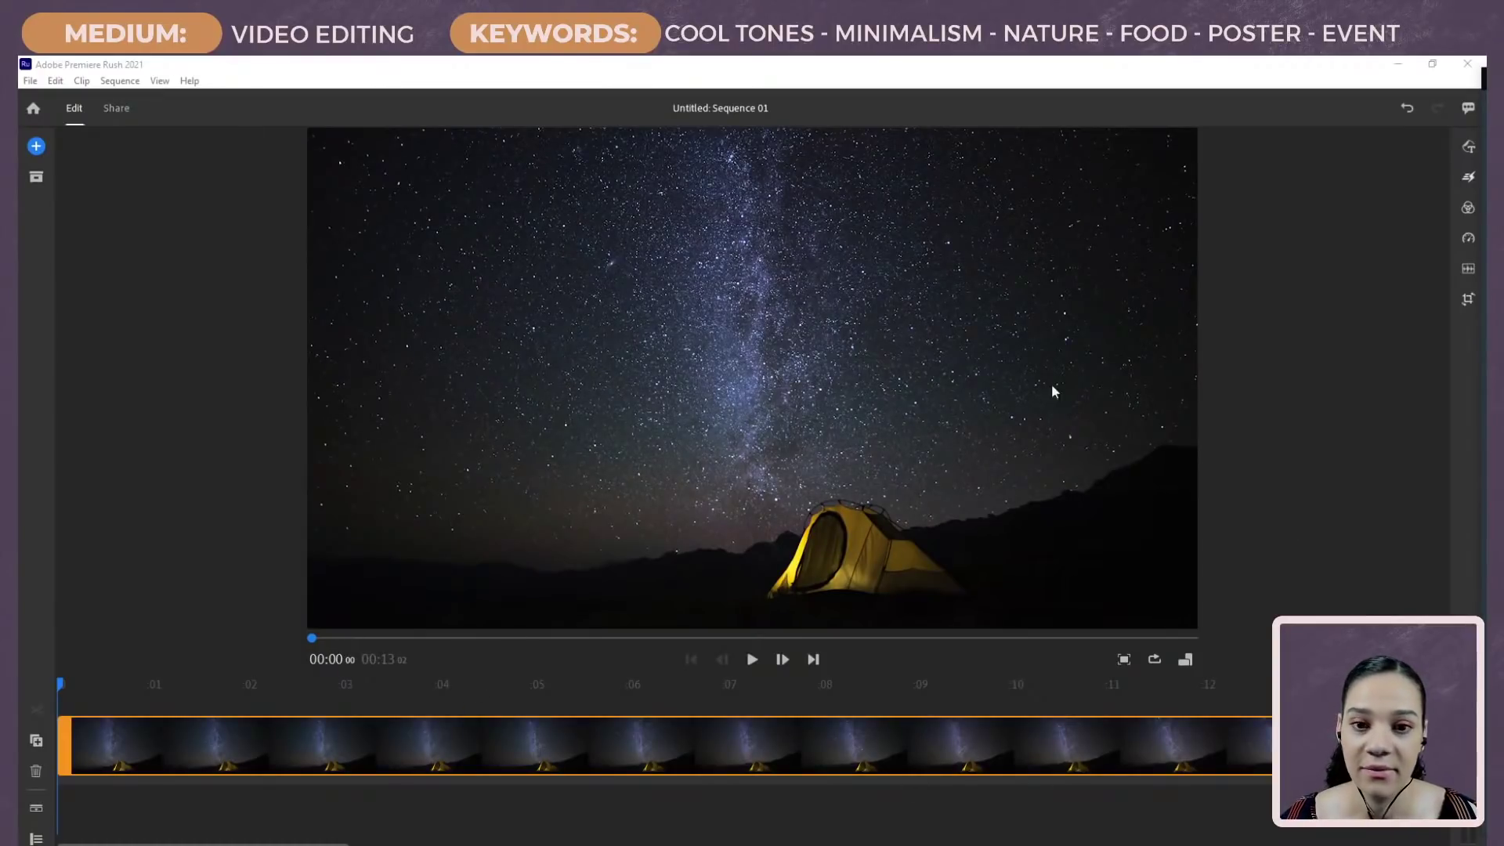
Step: Play the tent clip through and return the playhead to about 00:01:12
click(752, 661)
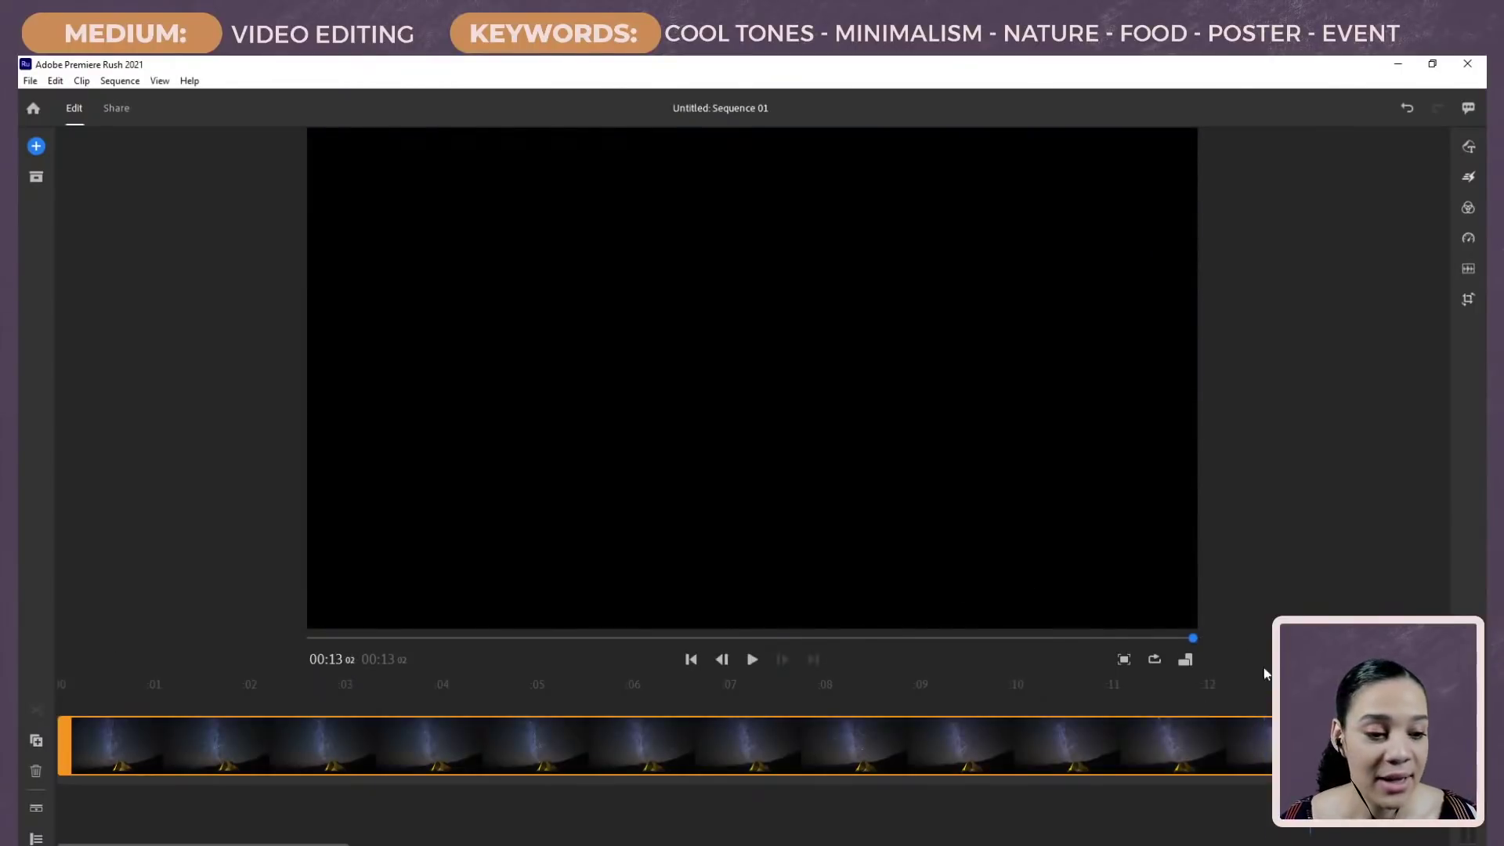
drag(1172, 686, 180, 689)
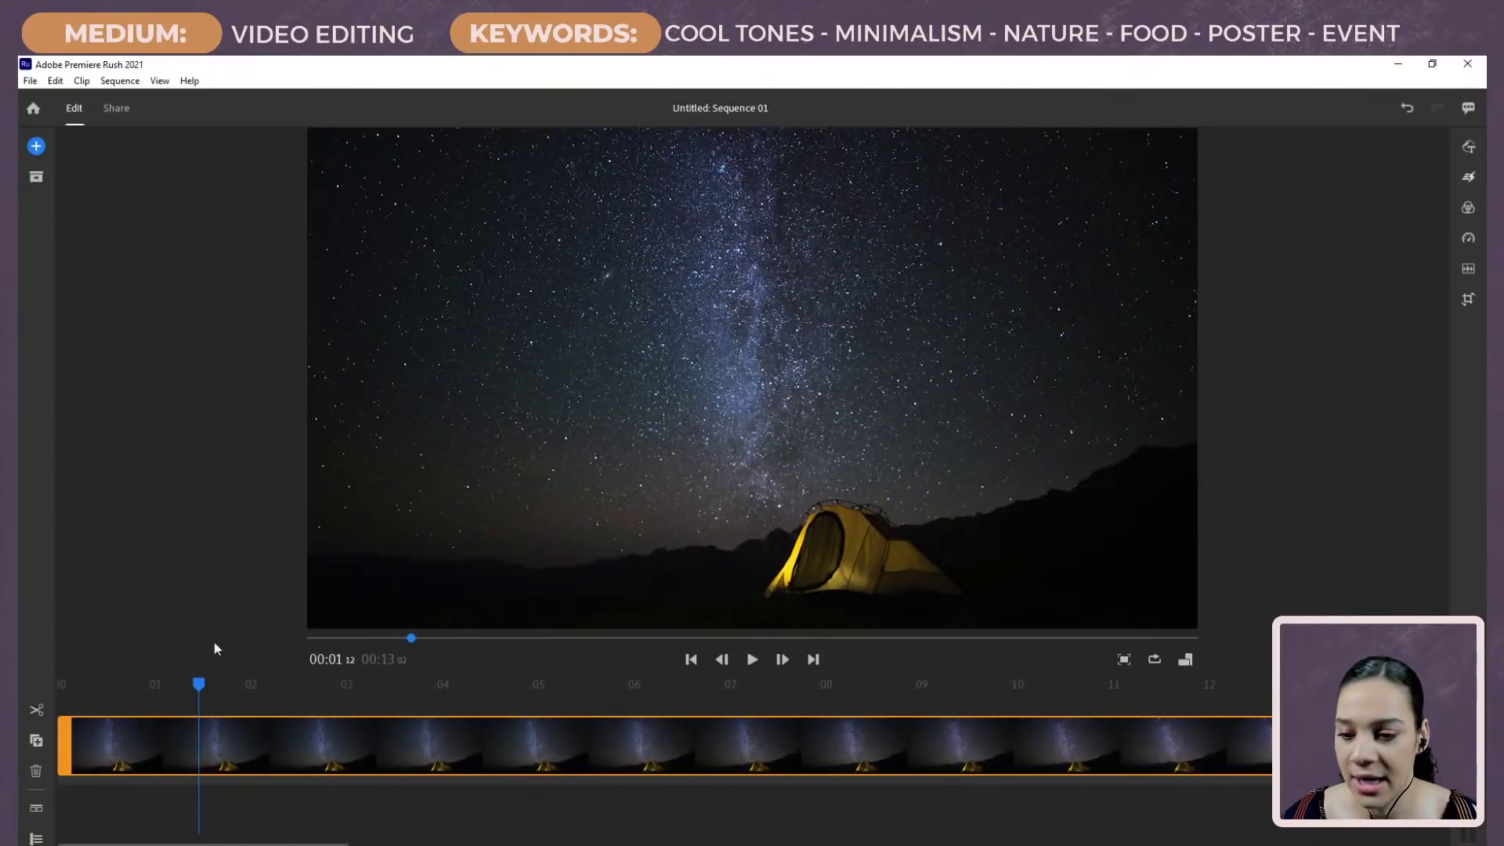
Step: Open the tent clip's Transform settings and review its Basic and Crop options
click(1468, 299)
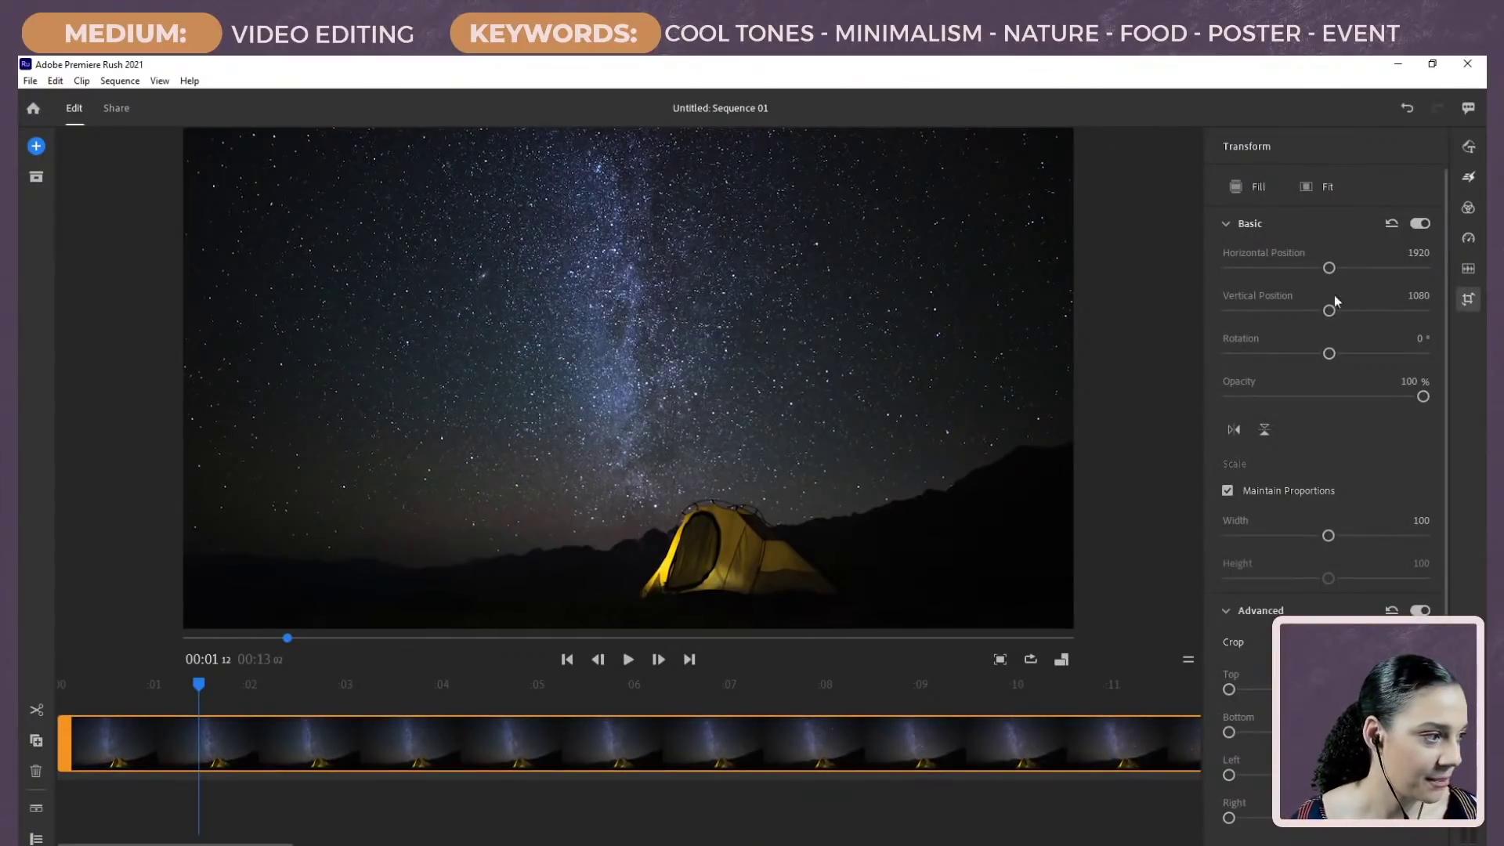
scroll(1293, 418, down, 1)
scroll(1297, 418, up, 1)
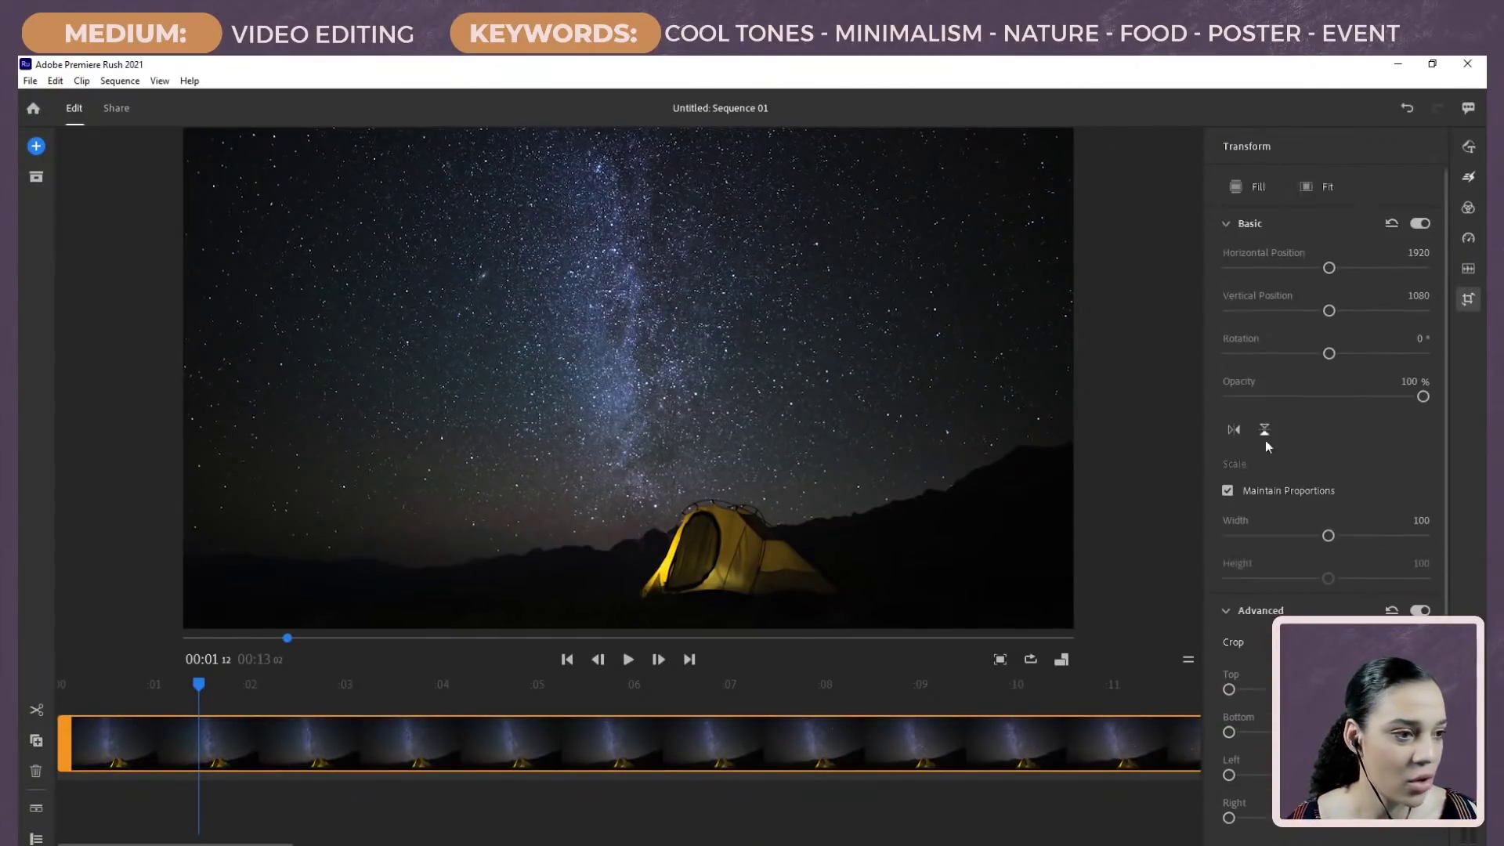
scroll(1266, 440, down, 1)
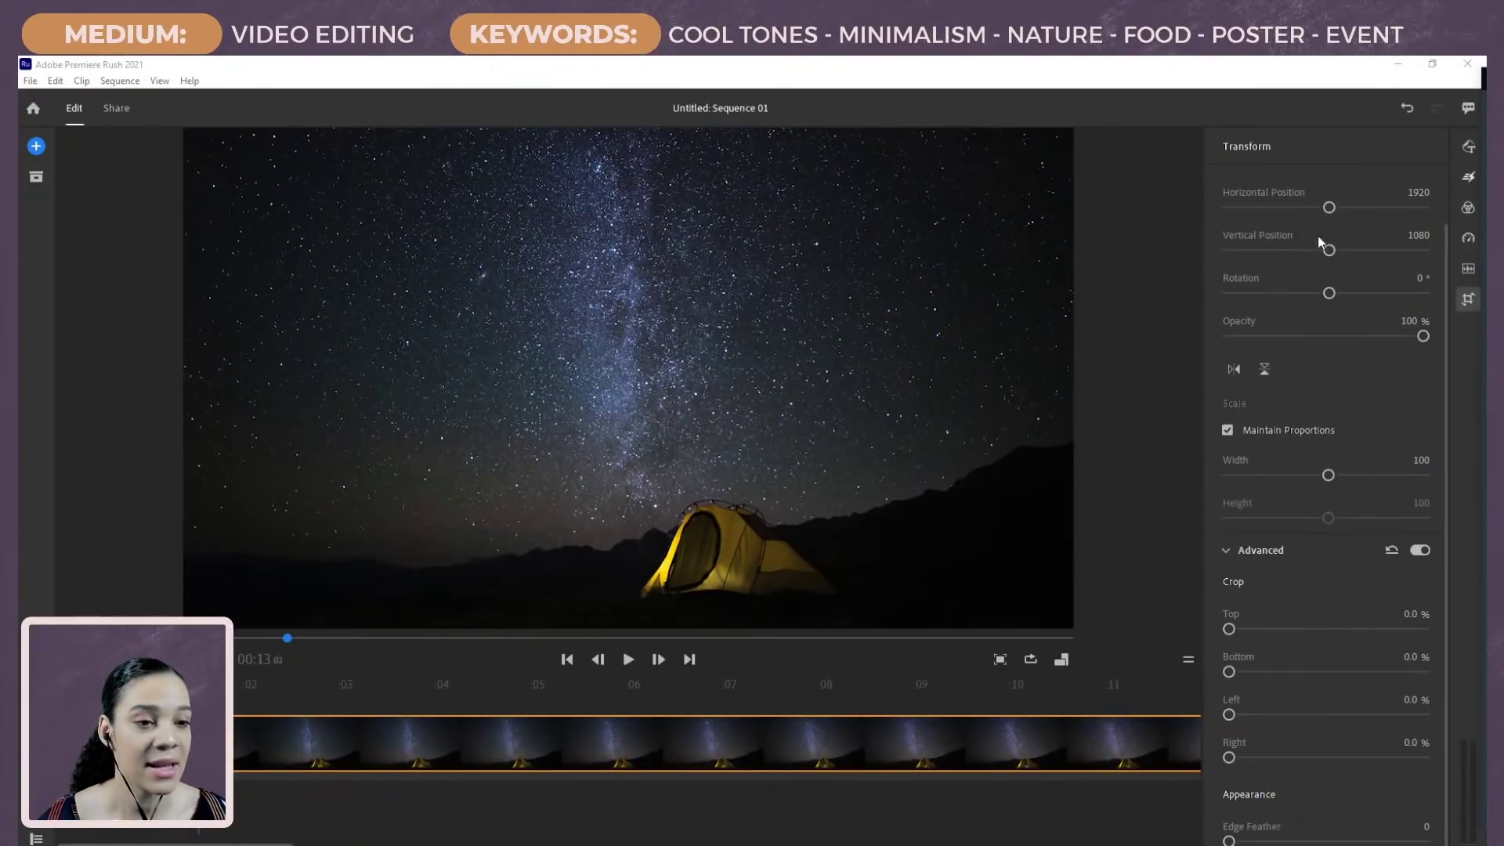
scroll(1349, 470, up, 1)
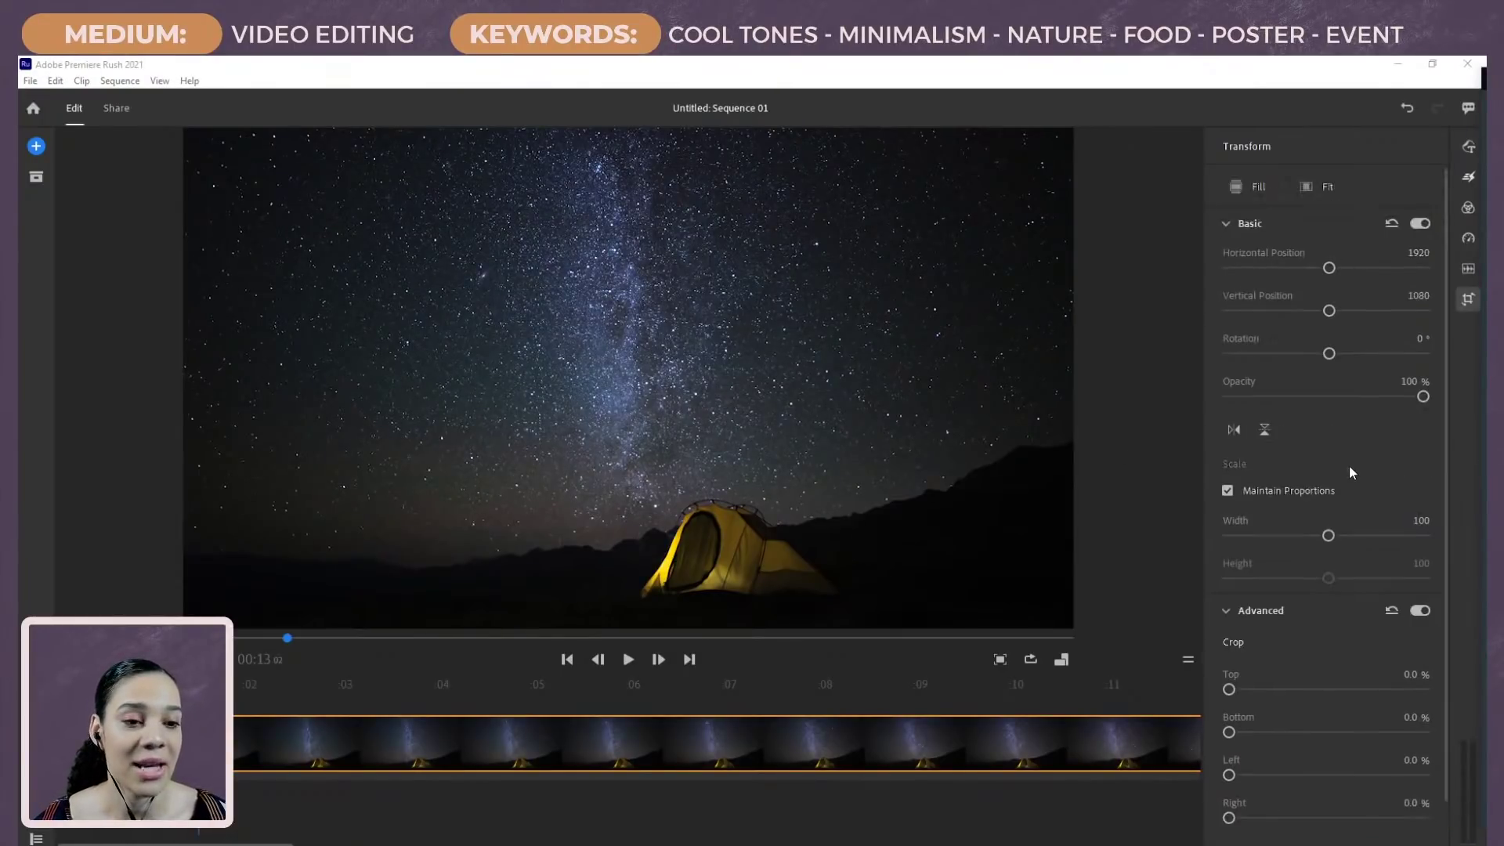
scroll(1348, 465, down, 1)
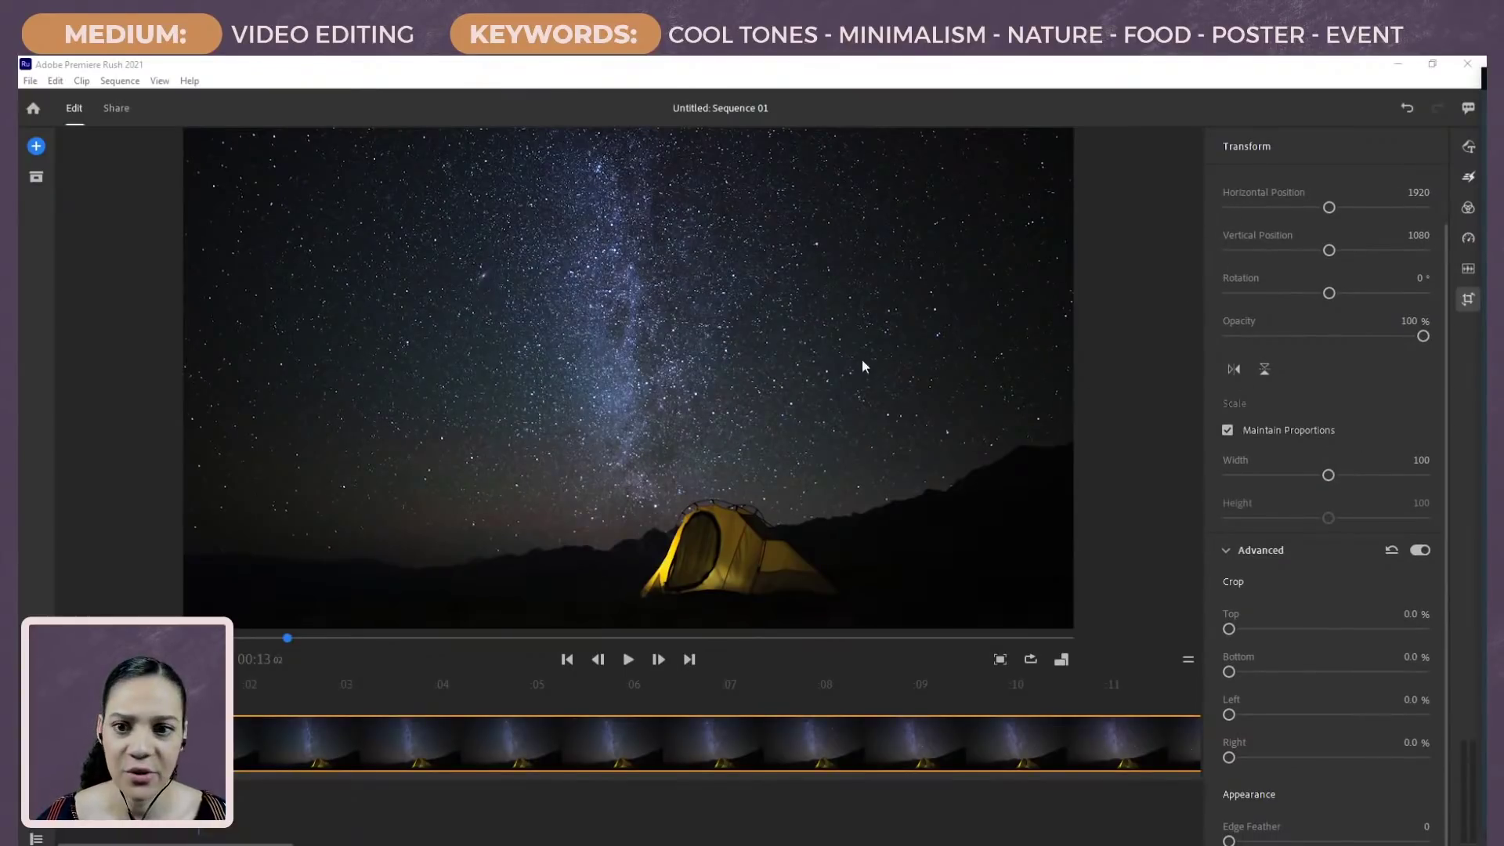
Step: Try cropping the tent clip's top edge by about 2.4% and adjusting its left crop
mouse_move(1228, 628)
mouse_down()
mouse_move(1344, 629)
mouse_move(1205, 632)
mouse_move(1297, 636)
mouse_move(1231, 628)
mouse_up()
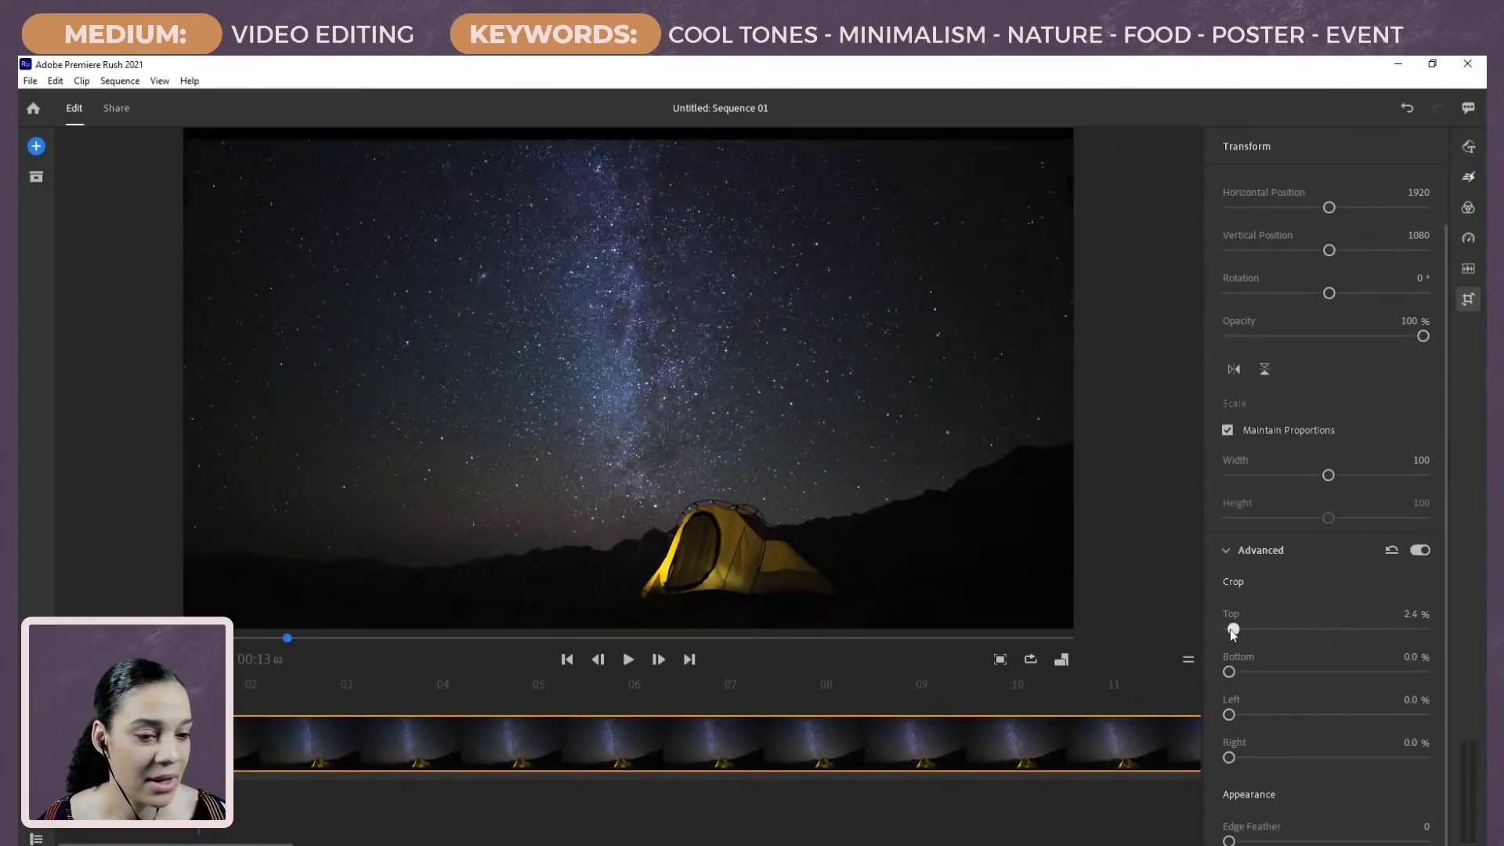
mouse_move(1229, 714)
mouse_down()
mouse_move(1245, 714)
mouse_move(1220, 712)
mouse_up()
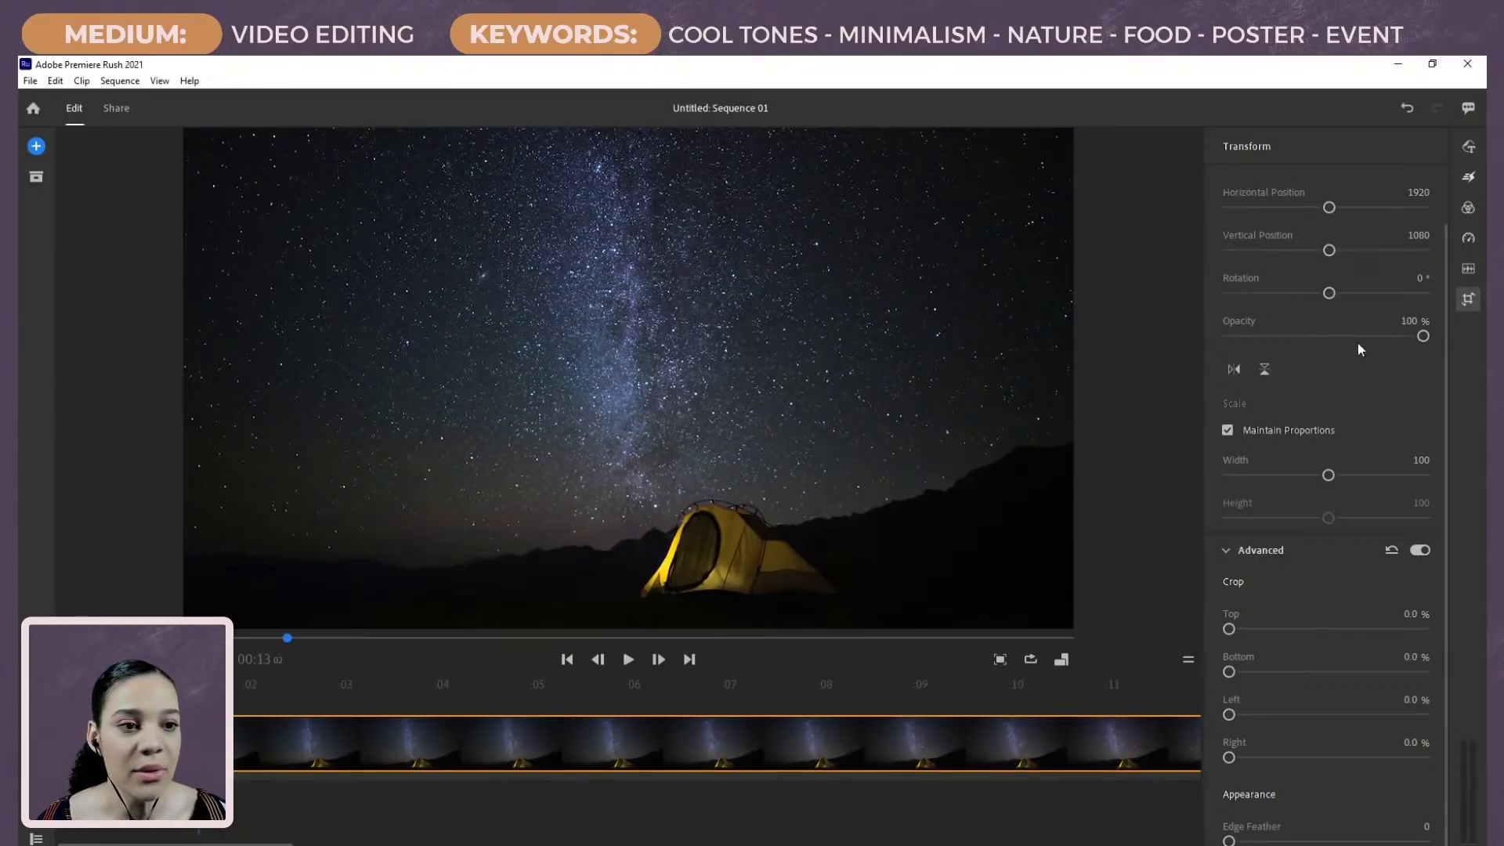
Step: Shift the tent clip sideways in the frame and set its horizontal position to 1080
mouse_move(1329, 208)
mouse_down()
mouse_move(1369, 208)
mouse_move(1286, 212)
mouse_move(1323, 210)
mouse_up()
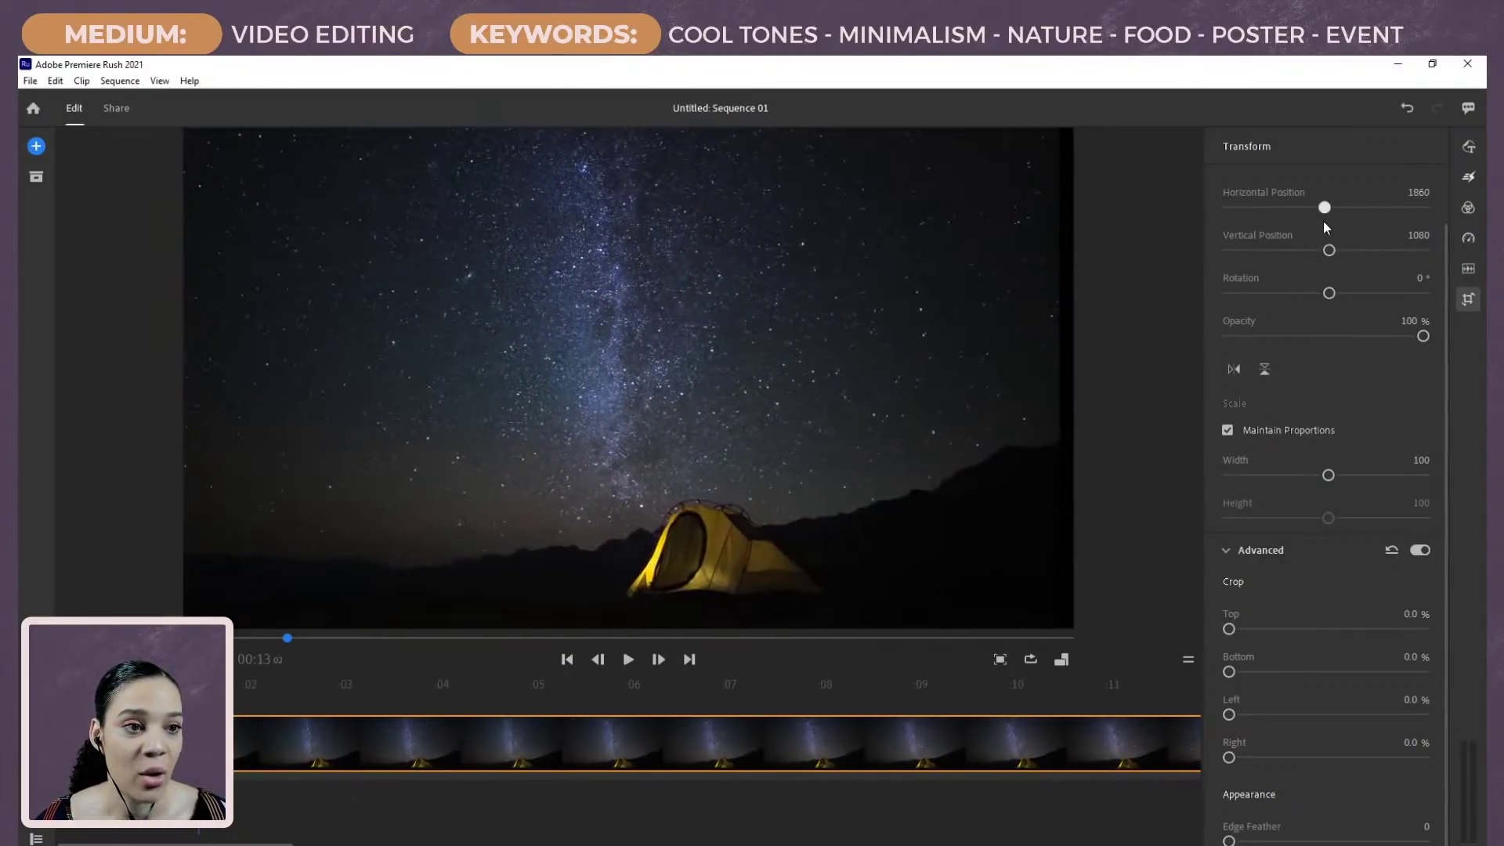
drag(1418, 192, 1394, 190)
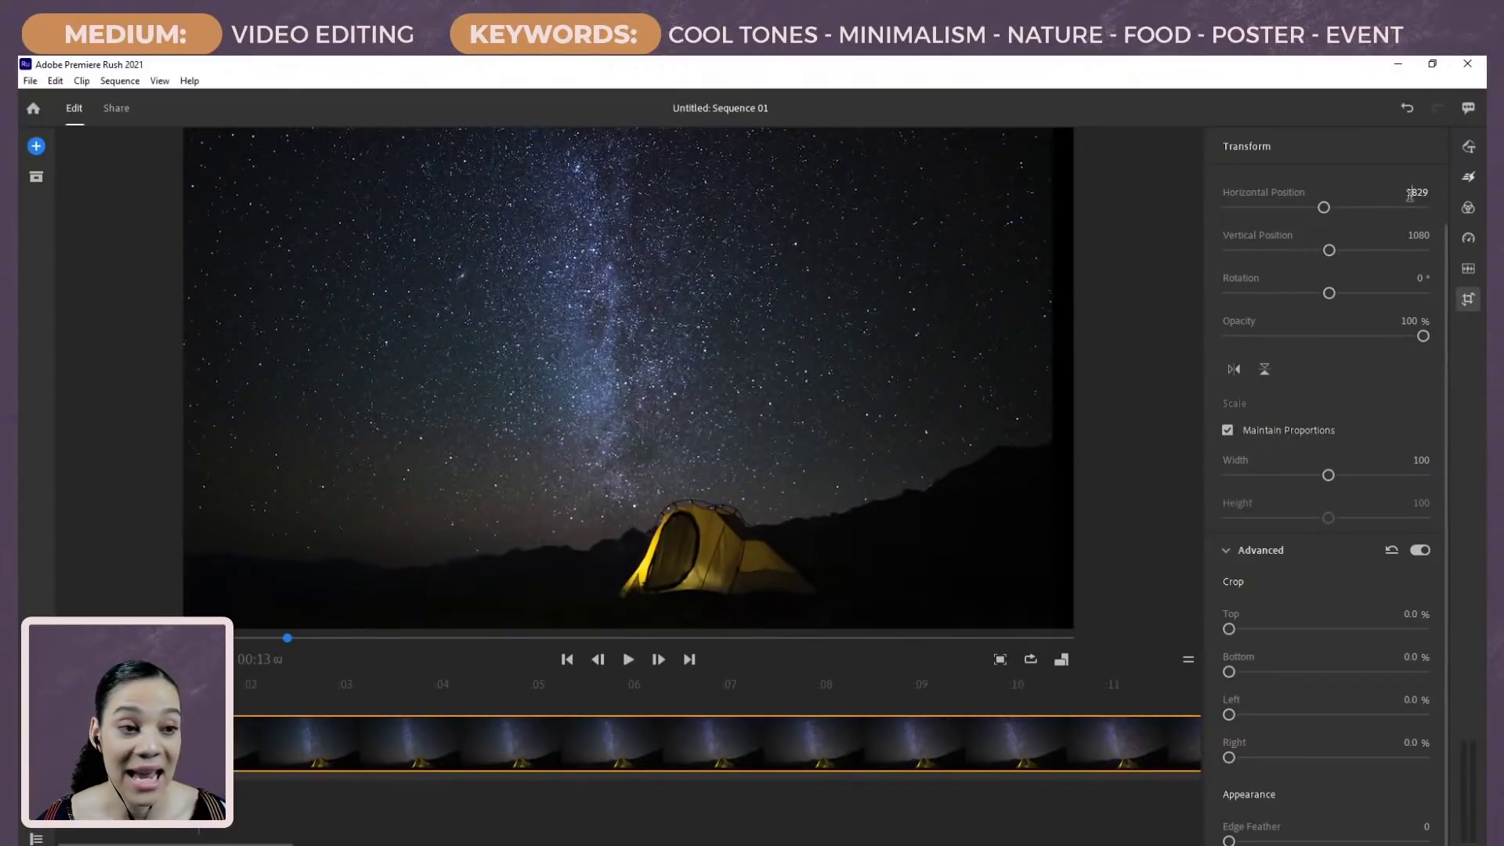
click(1419, 191)
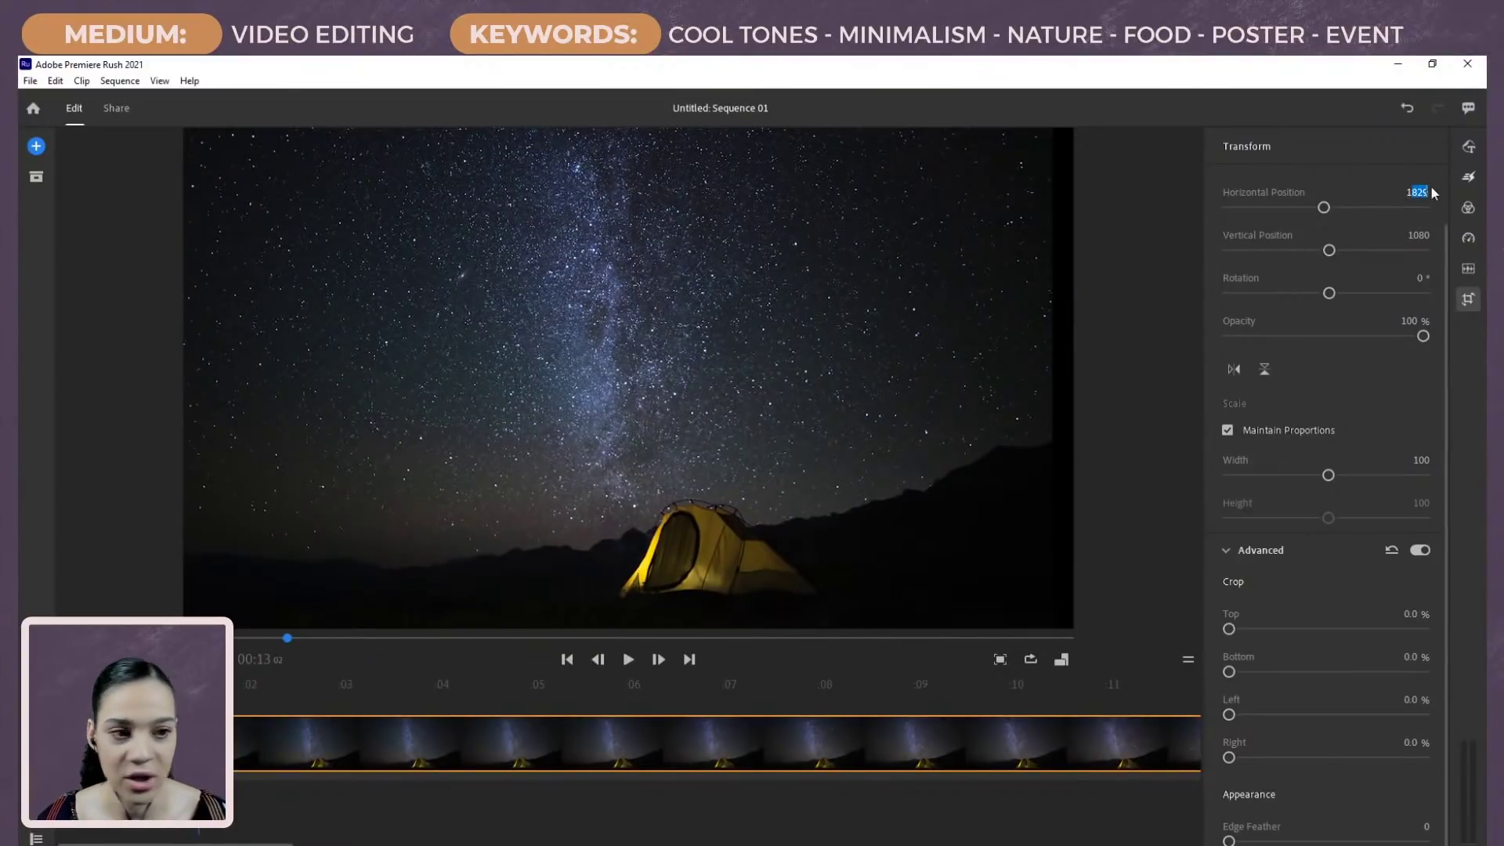
text(1080)
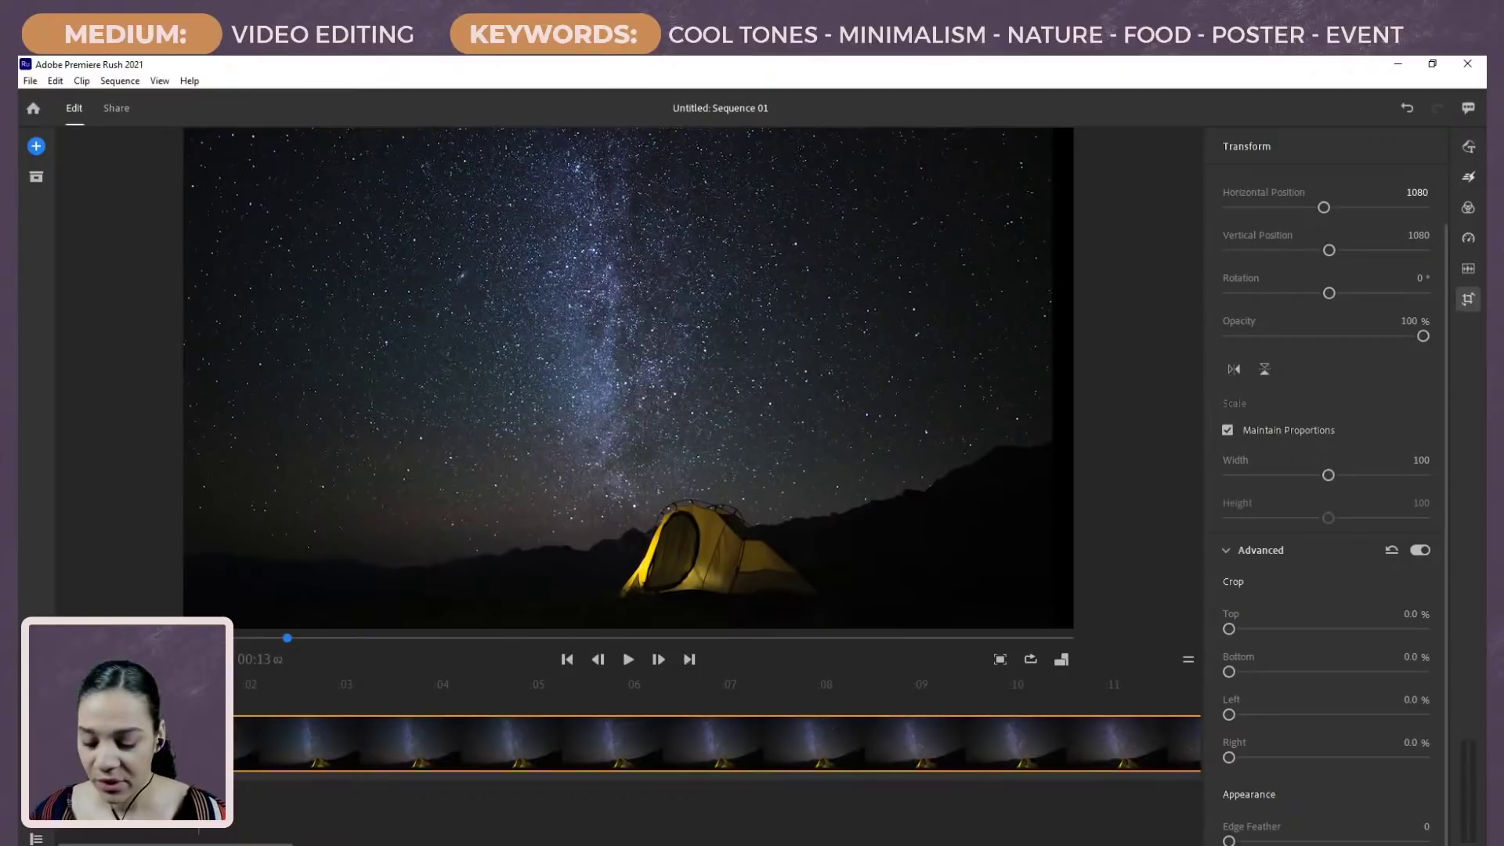
key(Return)
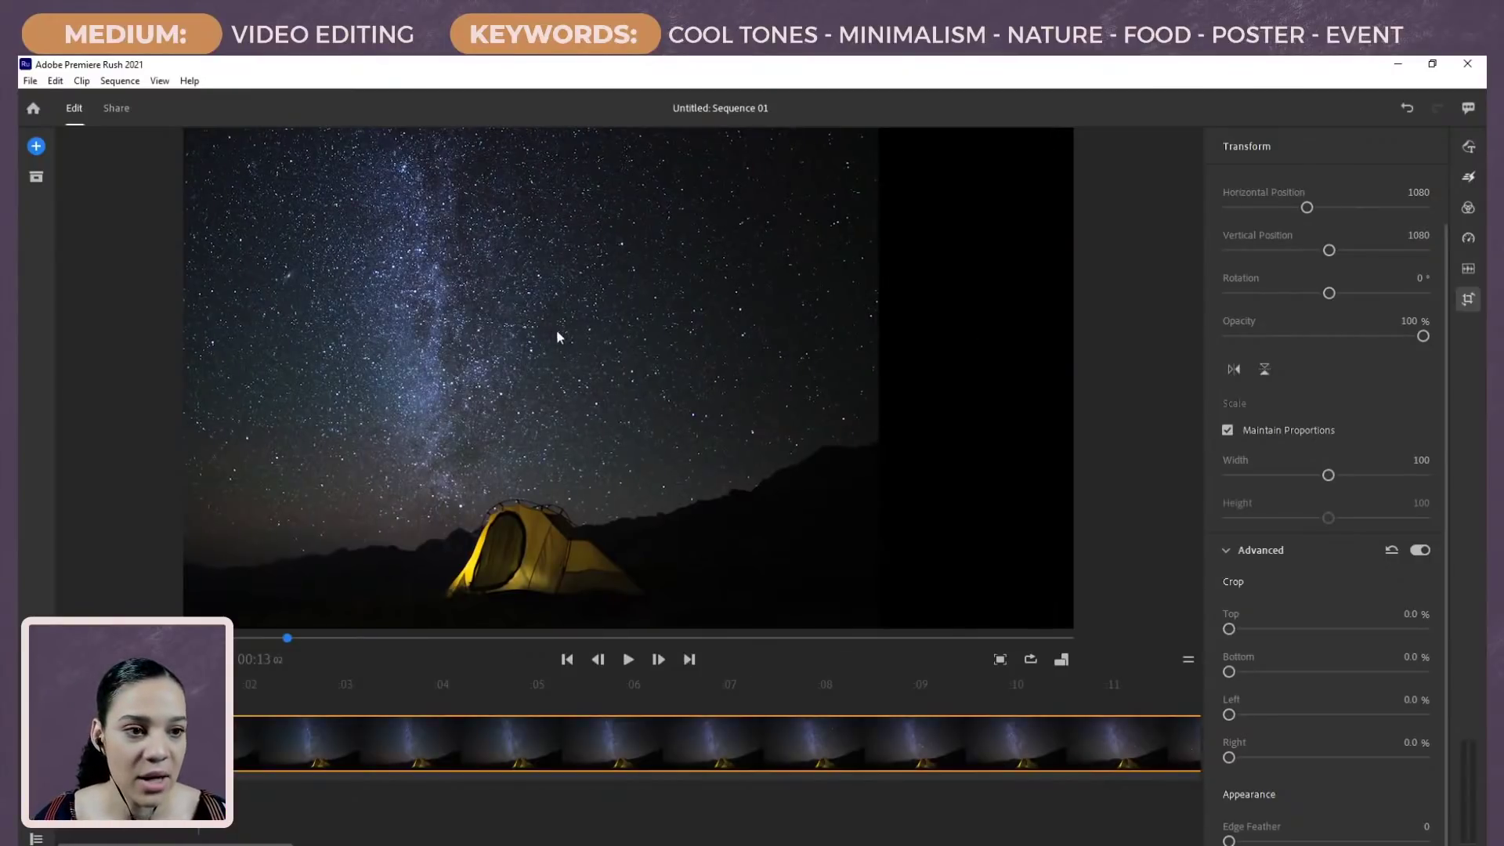
Step: Move the tent clip back over the frame, set its horizontal position to 1920, and nudge it to about 1923, 1077
drag(556, 332, 746, 318)
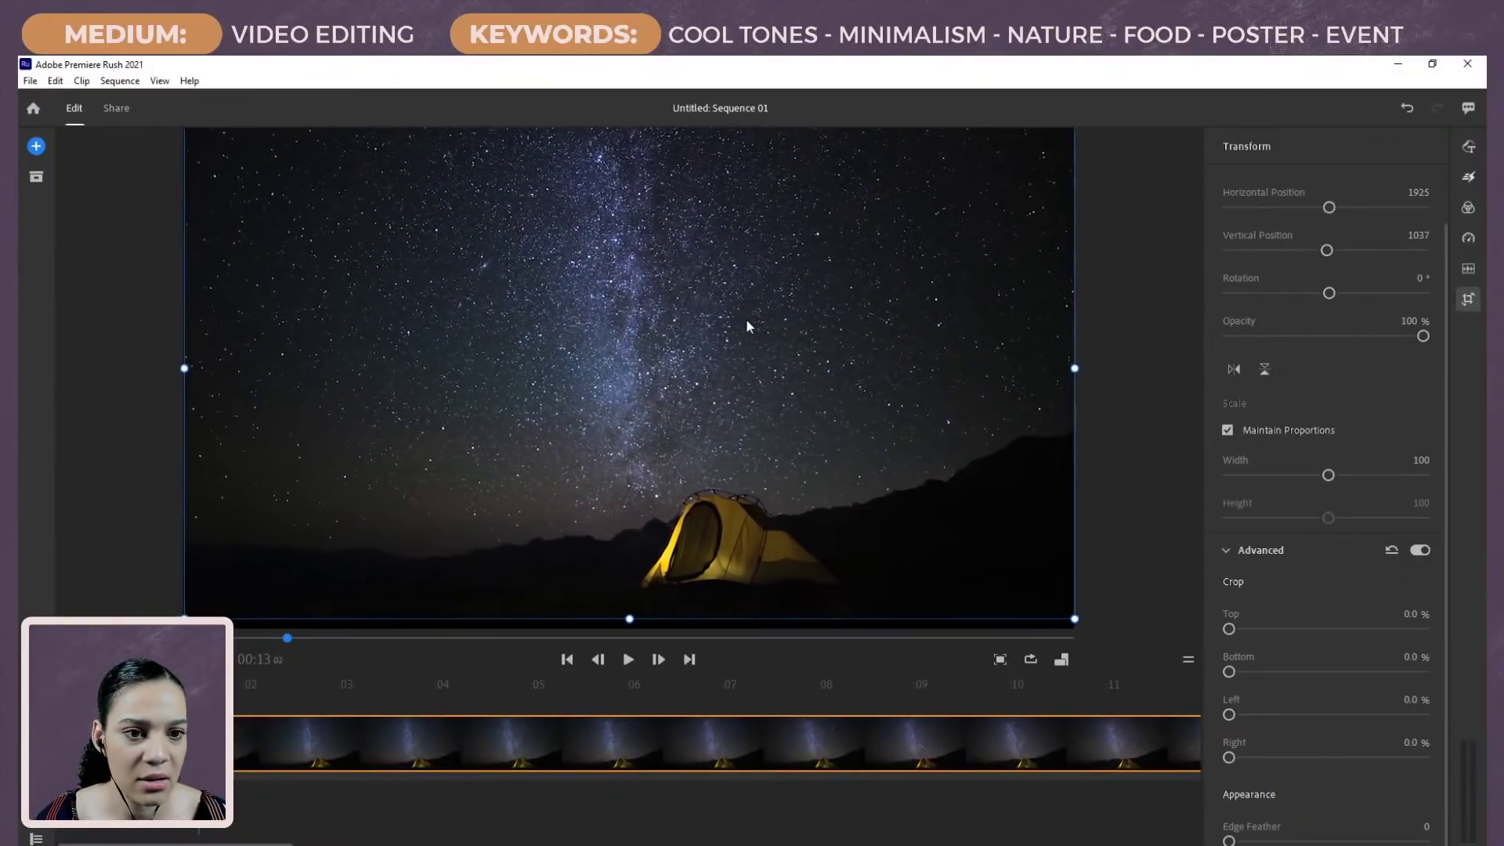
click(1414, 189)
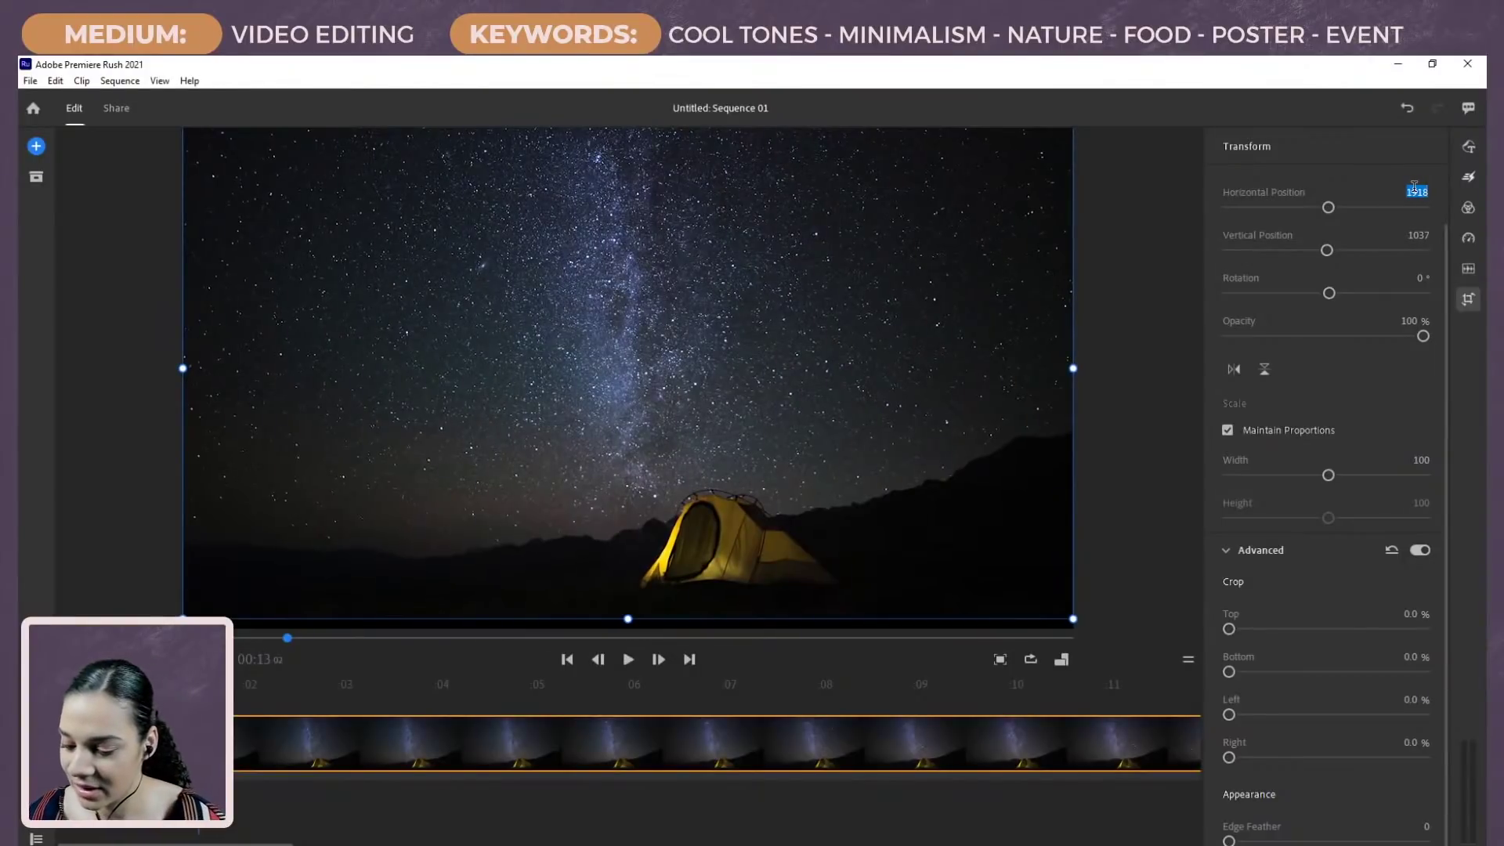
text(1920)
key(Return)
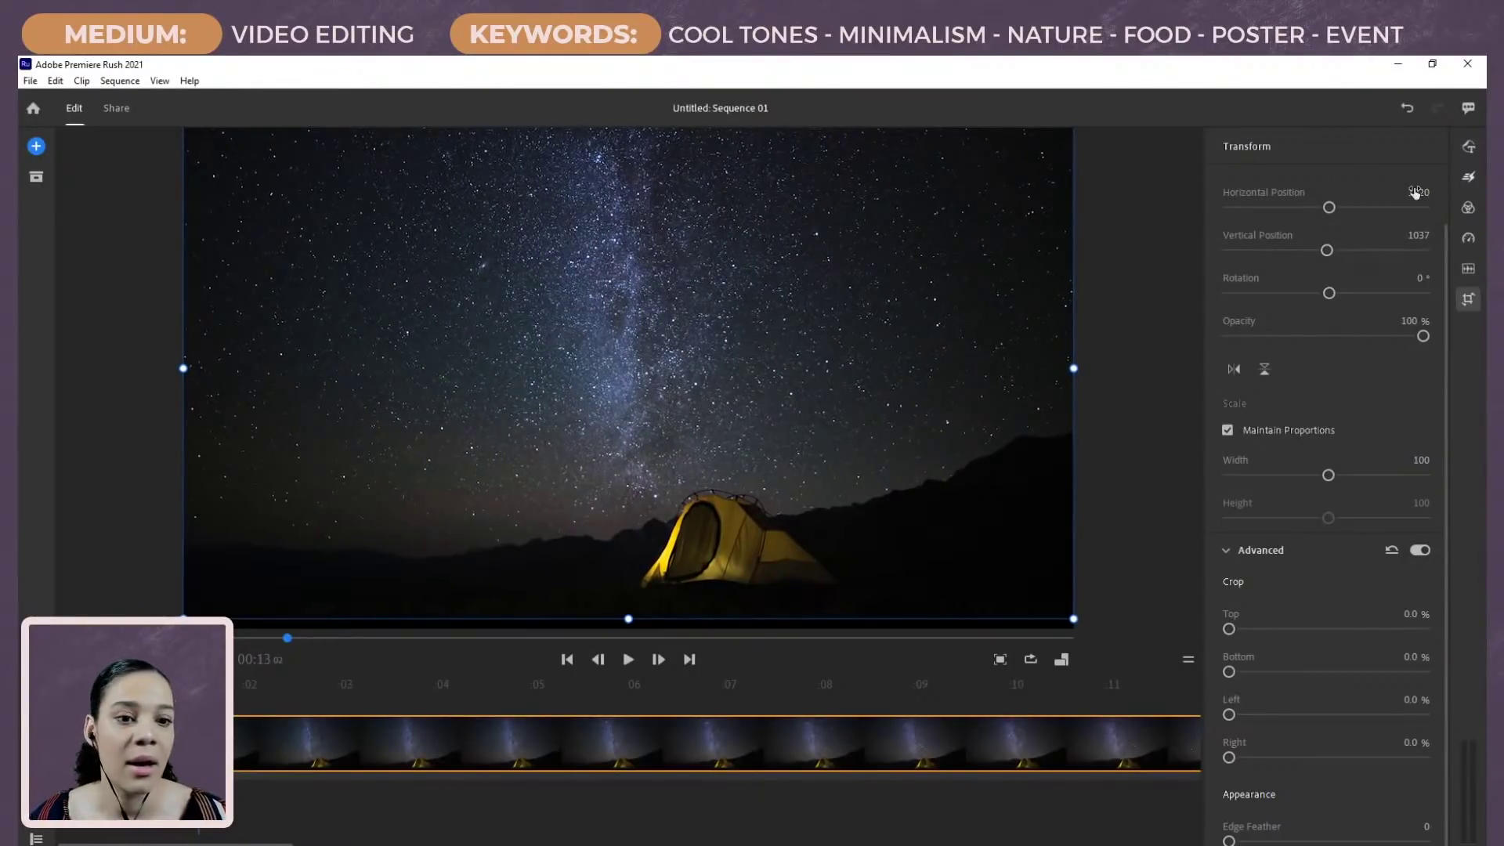
mouse_move(617, 338)
mouse_down()
mouse_move(677, 423)
mouse_move(586, 285)
mouse_move(523, 353)
mouse_move(604, 349)
mouse_up()
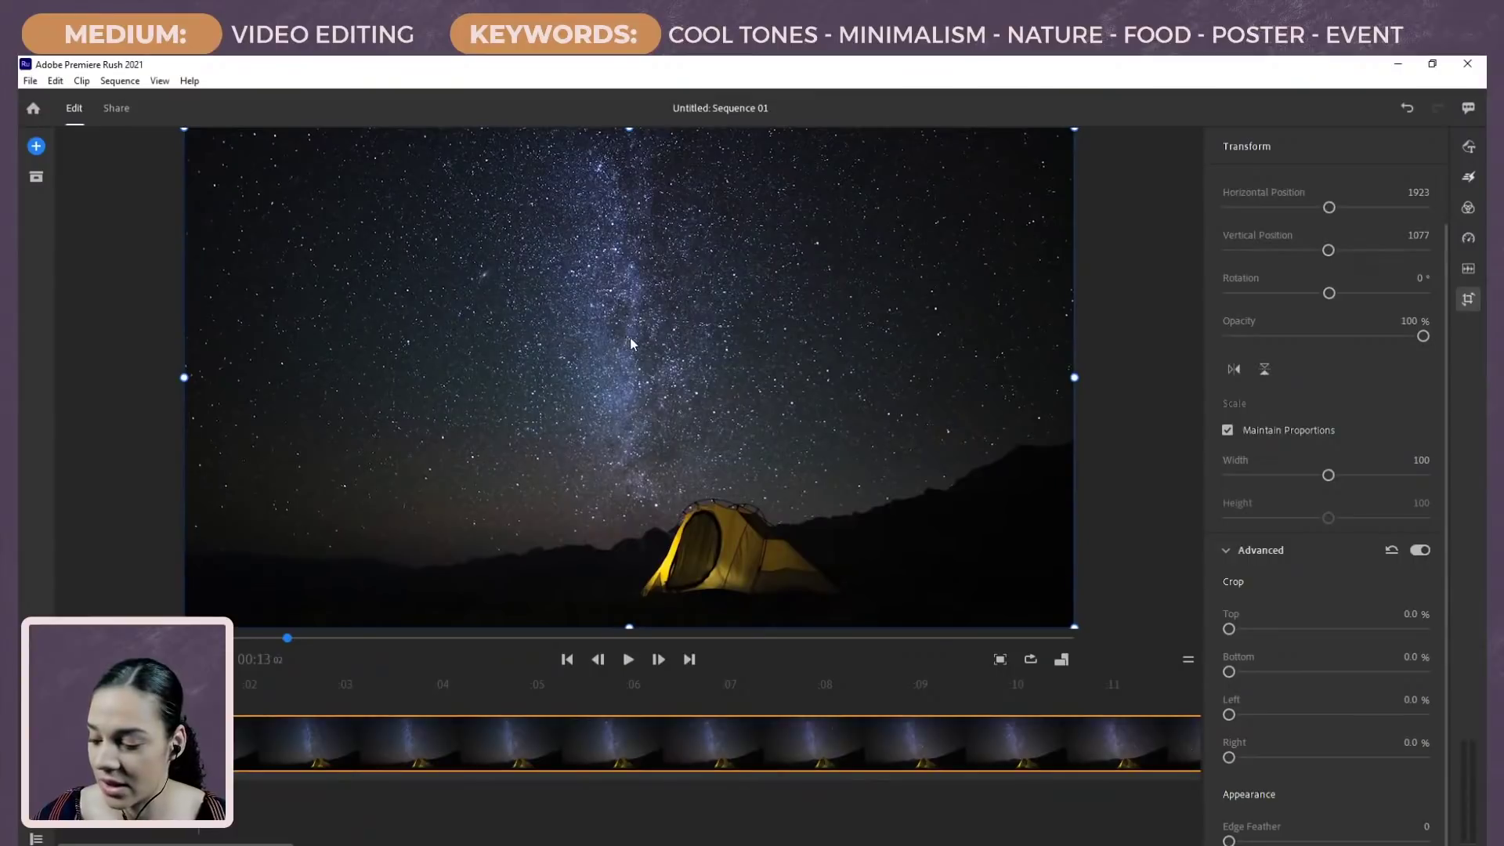
Step: Undo the position changes made to the tent clip
key(ctrl+z)
key(ctrl+z)
key(ctrl+z)
key(ctrl+z)
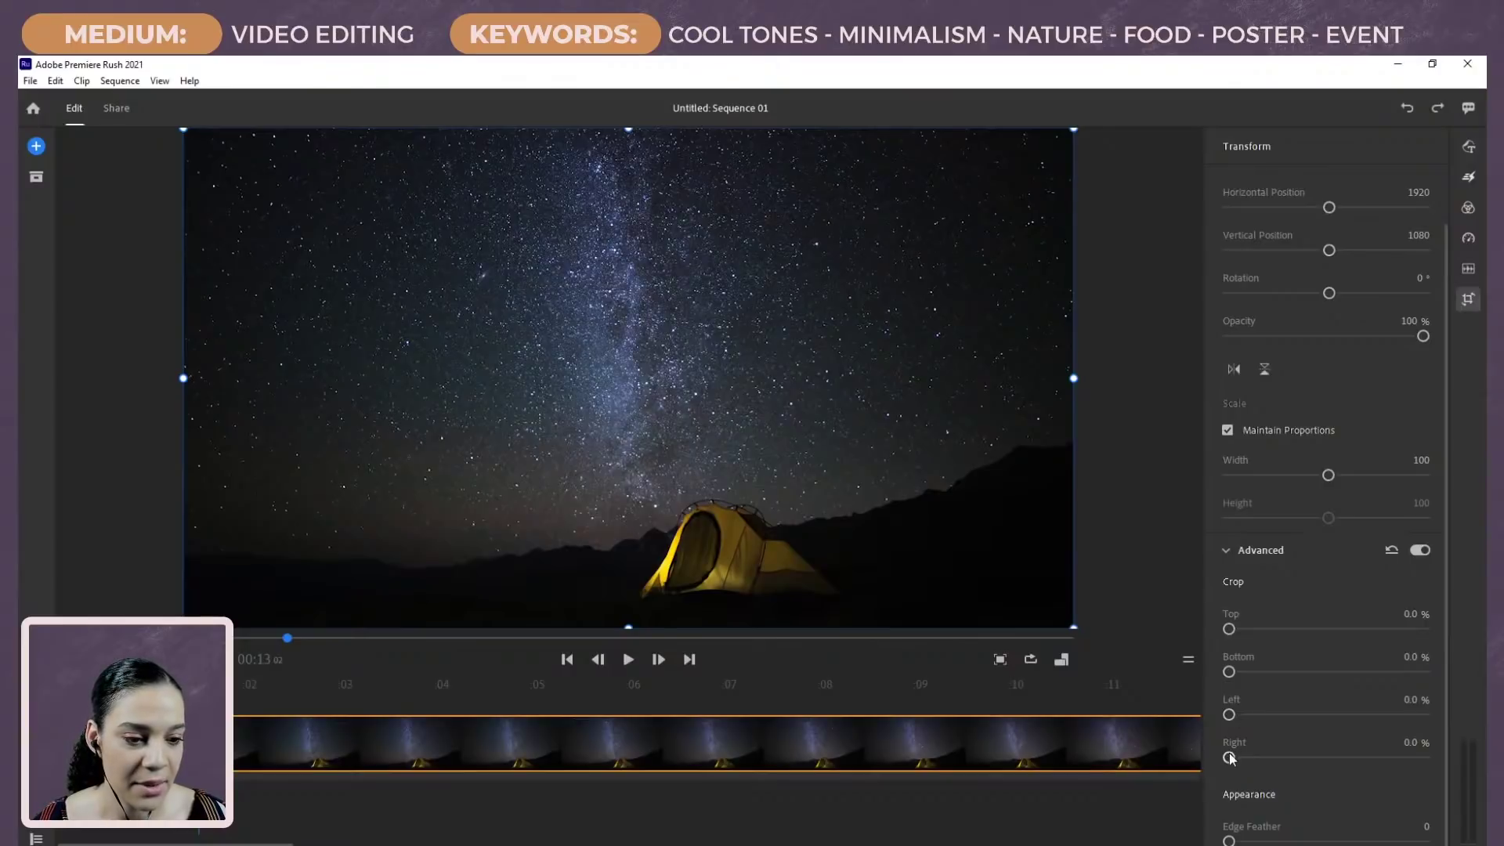
Step: Set the tent clip's right crop to 100%
click(1404, 741)
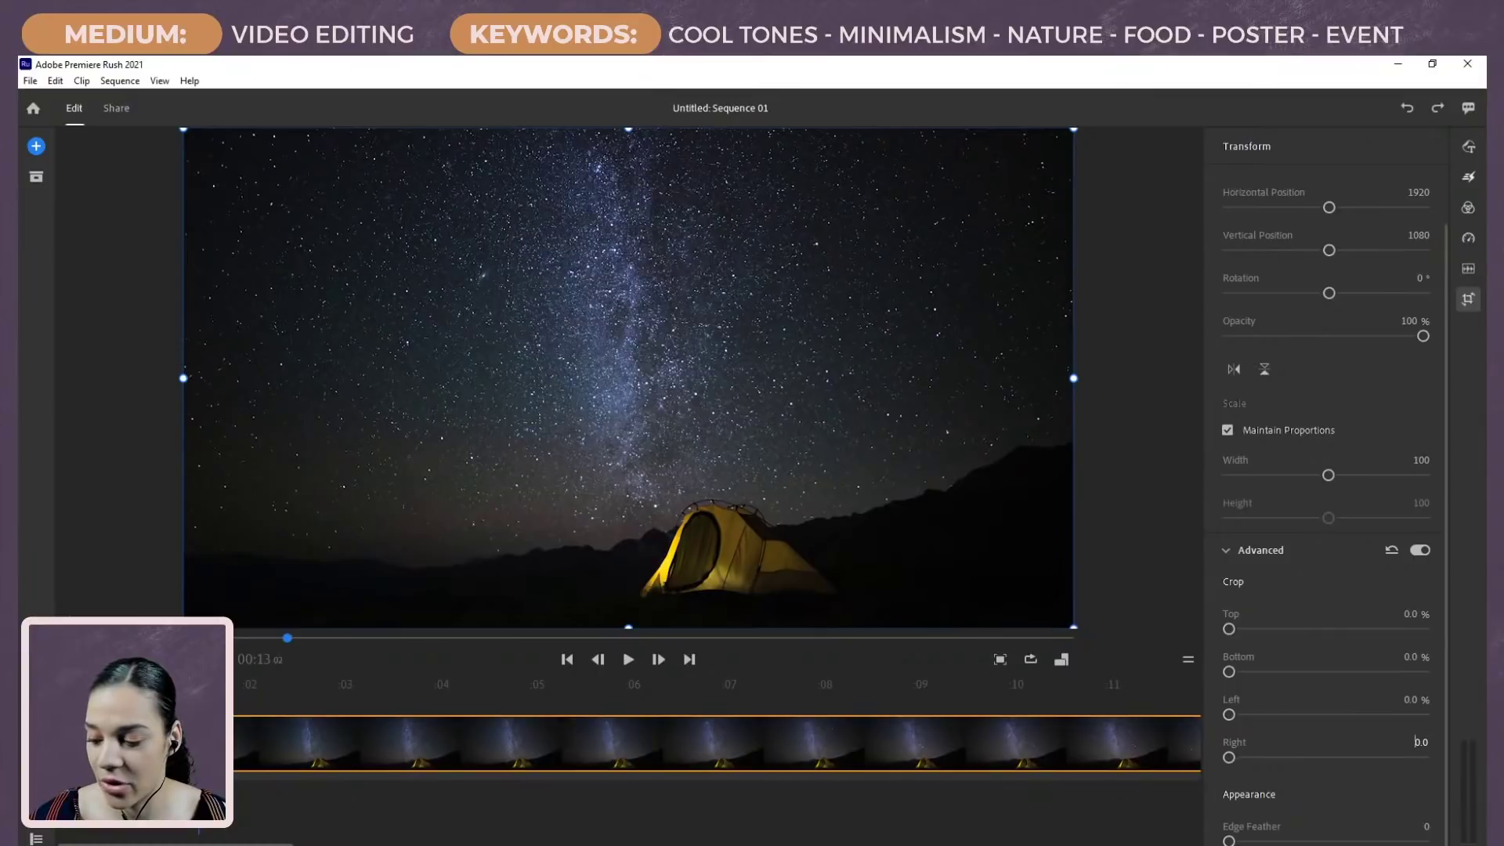
text(100)
key(Return)
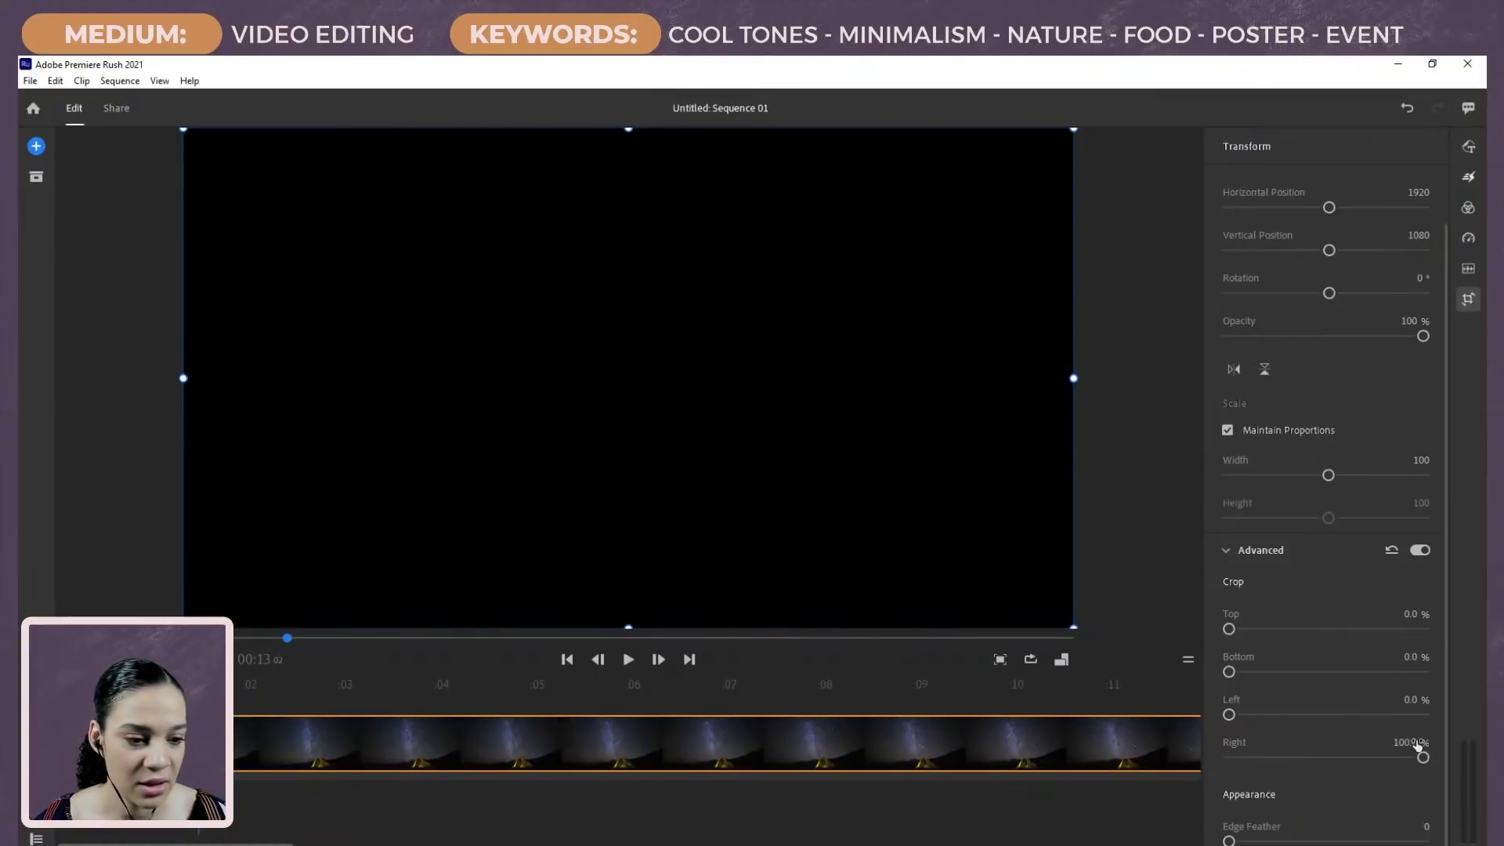
Step: Undo the last right crop, then crop the tent clip by 33% on the right and 33% on the left
key(ctrl+z)
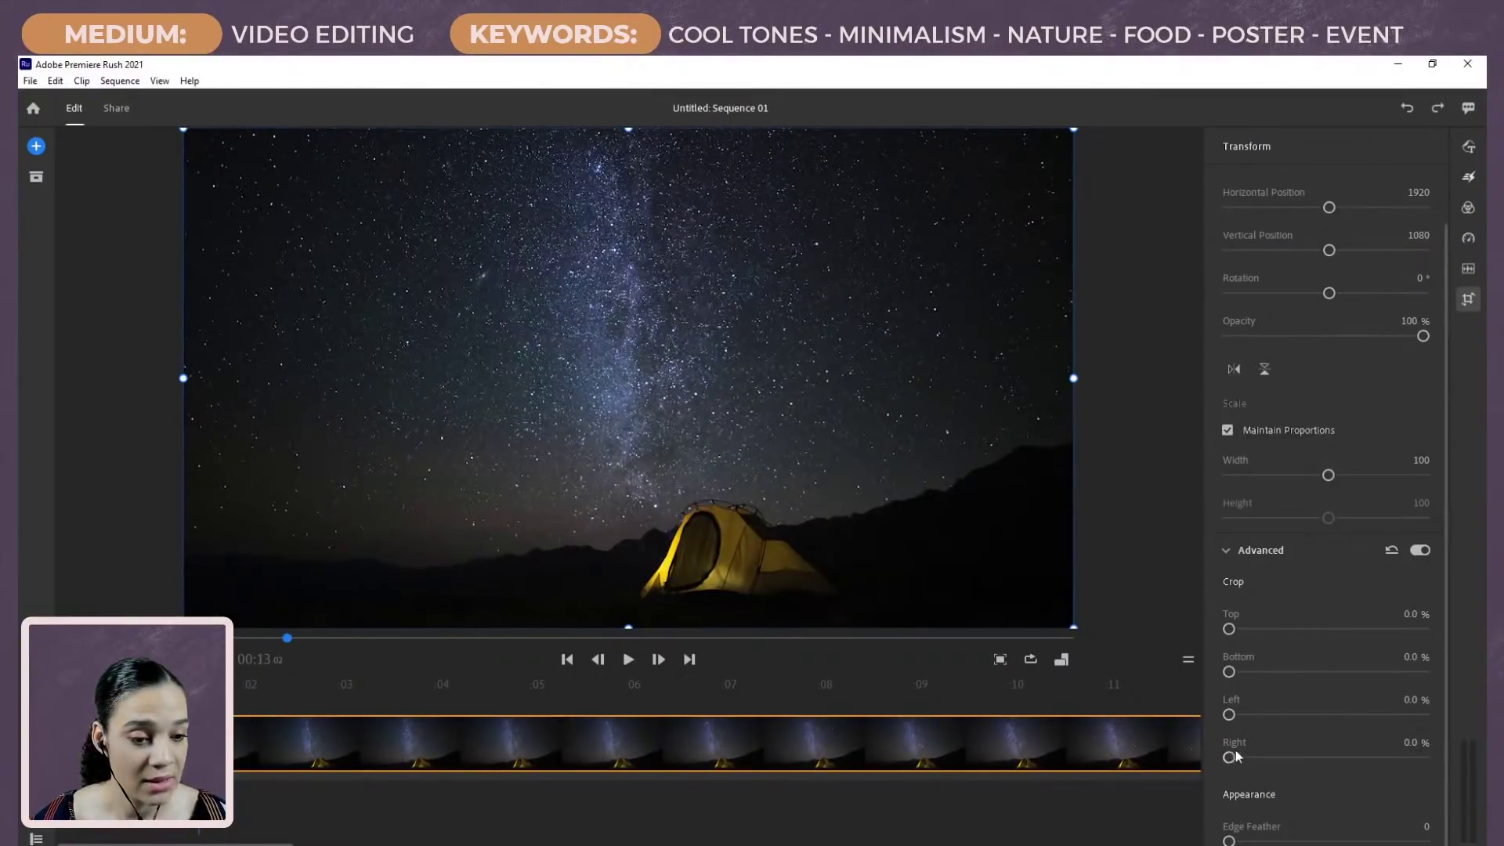
drag(1234, 753, 1255, 756)
click(1396, 736)
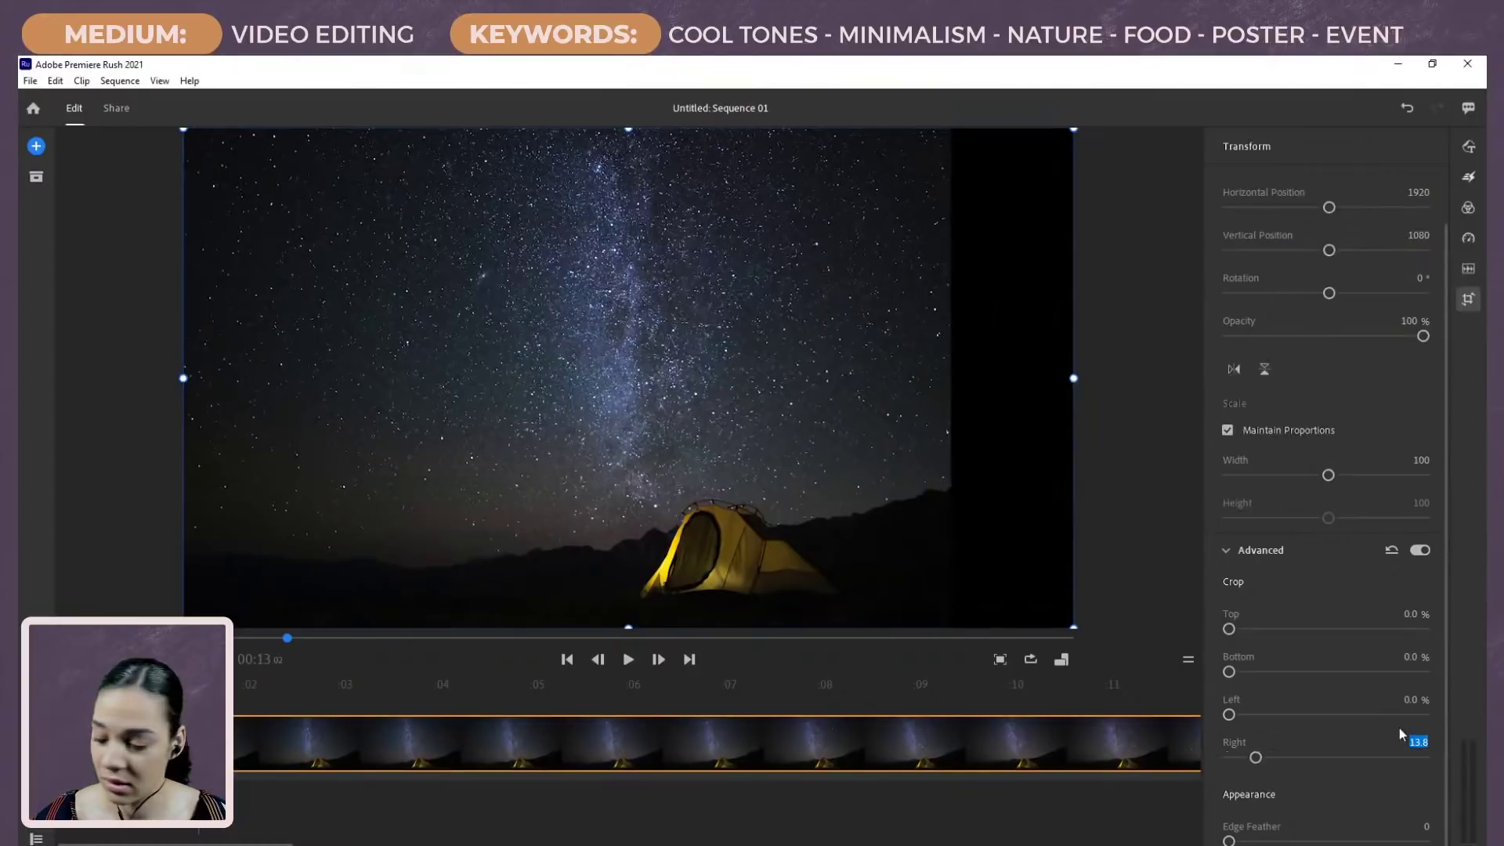
text(33)
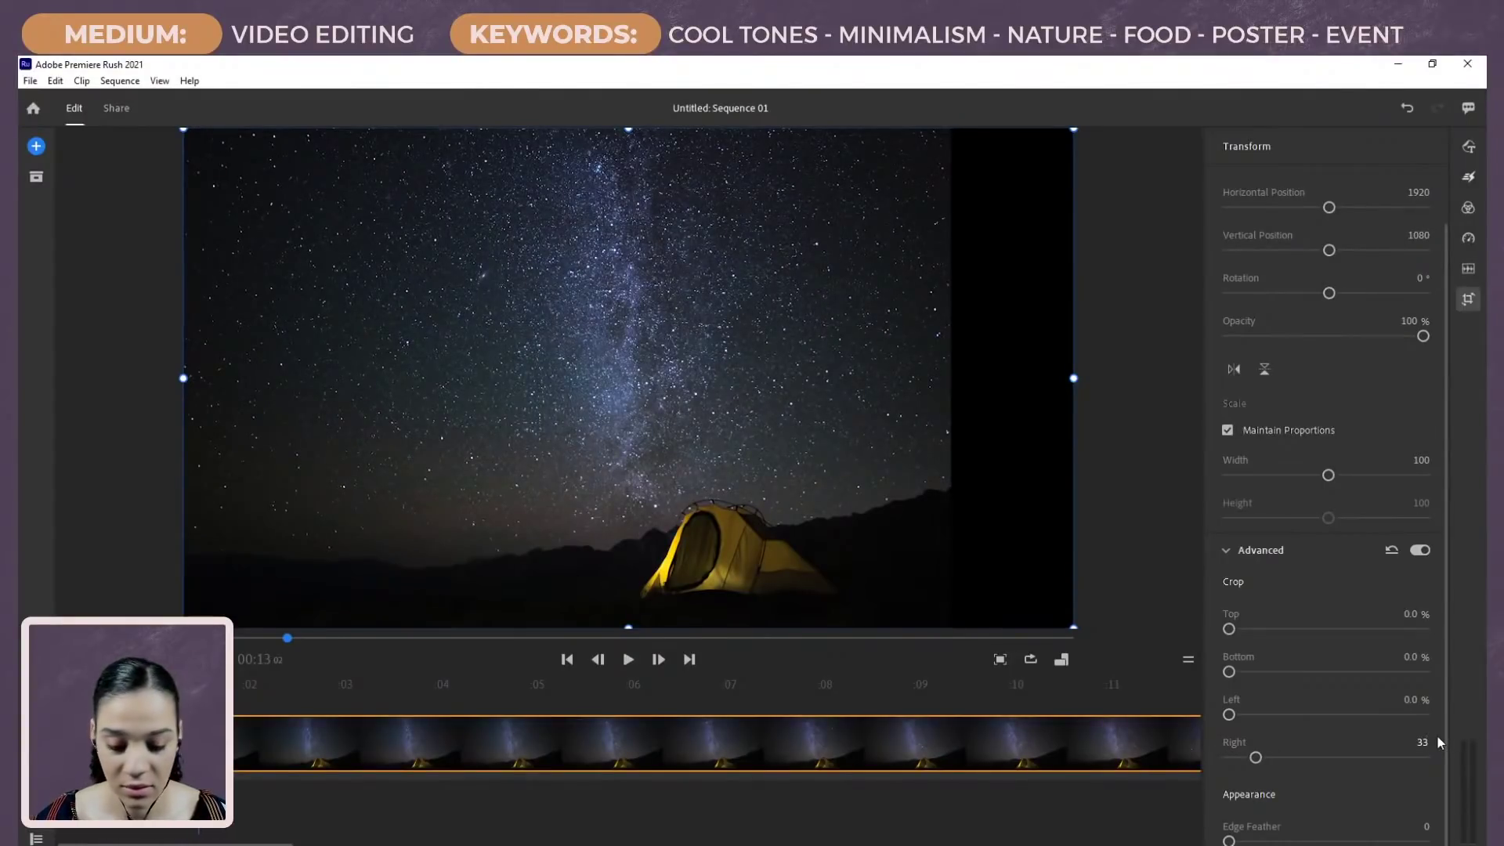
key(Return)
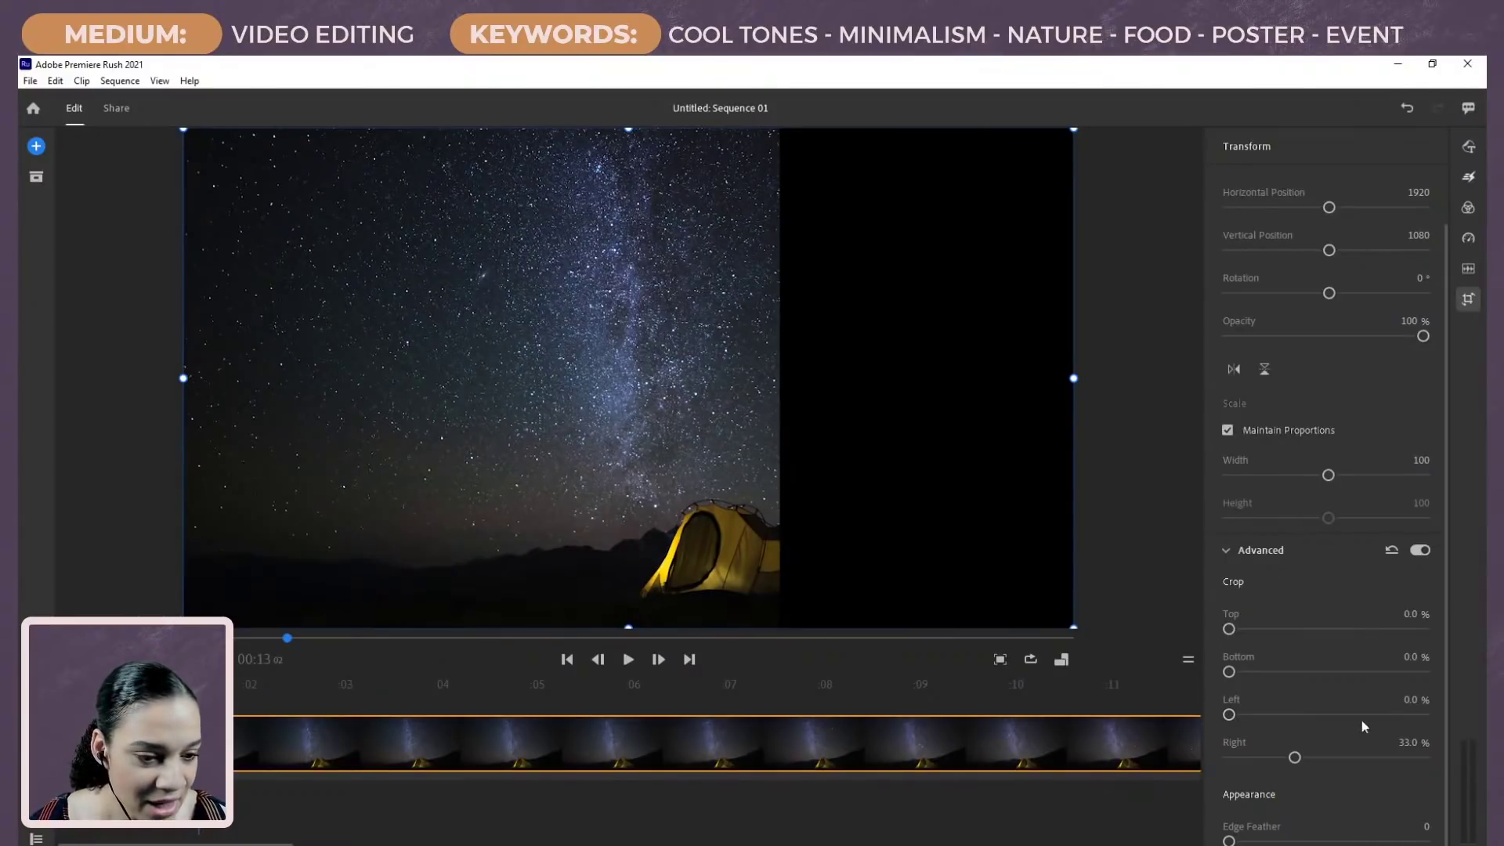
click(1419, 698)
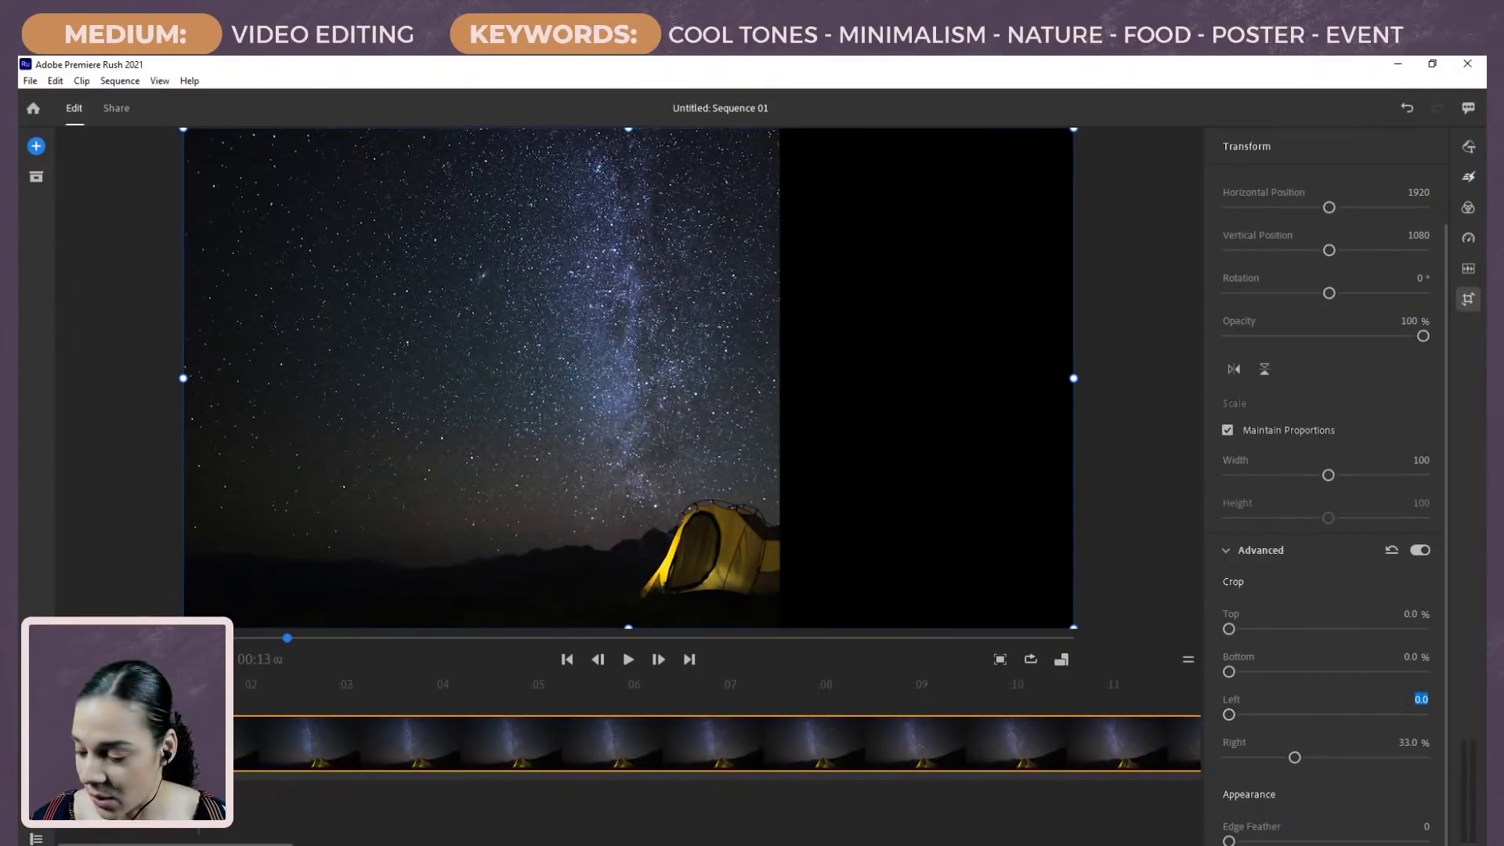
text(33)
key(Return)
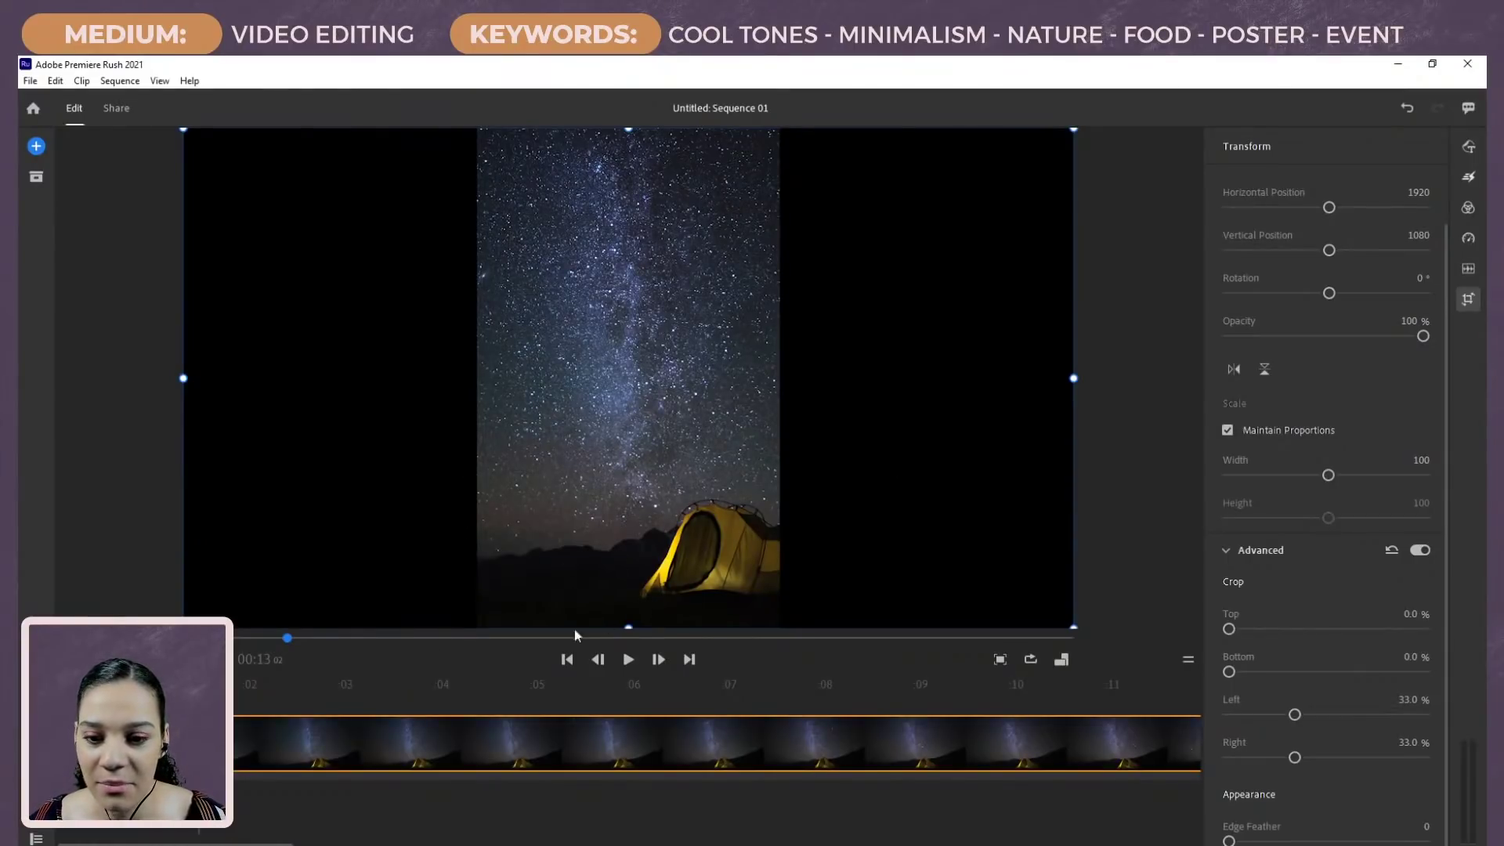
Step: Scrub through the cropped tent clip from start to end and return to its beginning to check the framing
drag(279, 683, 474, 729)
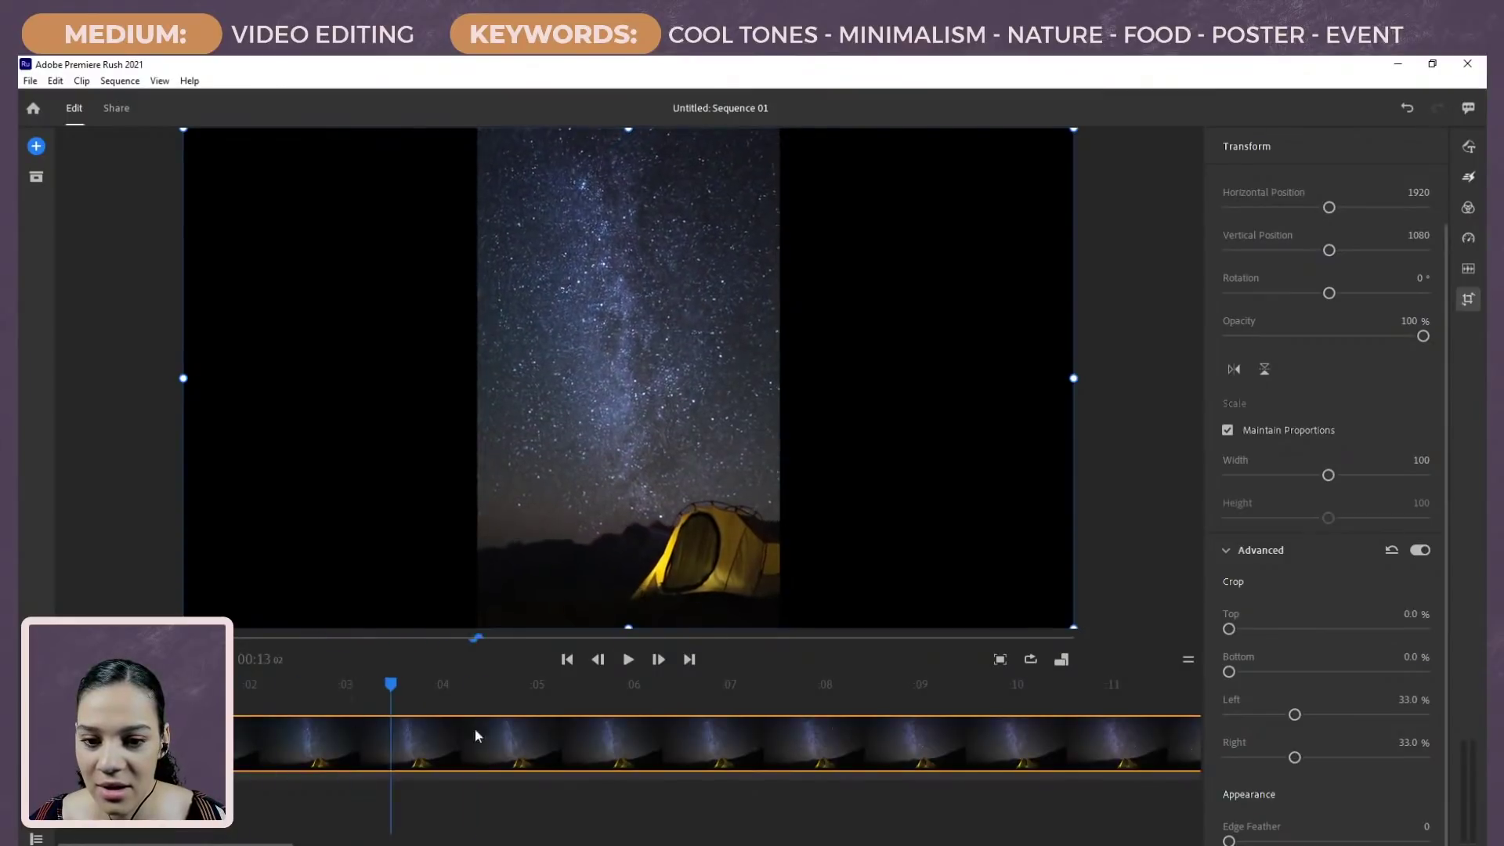
drag(692, 754, 831, 755)
drag(1191, 776, 870, 758)
drag(258, 689, 383, 693)
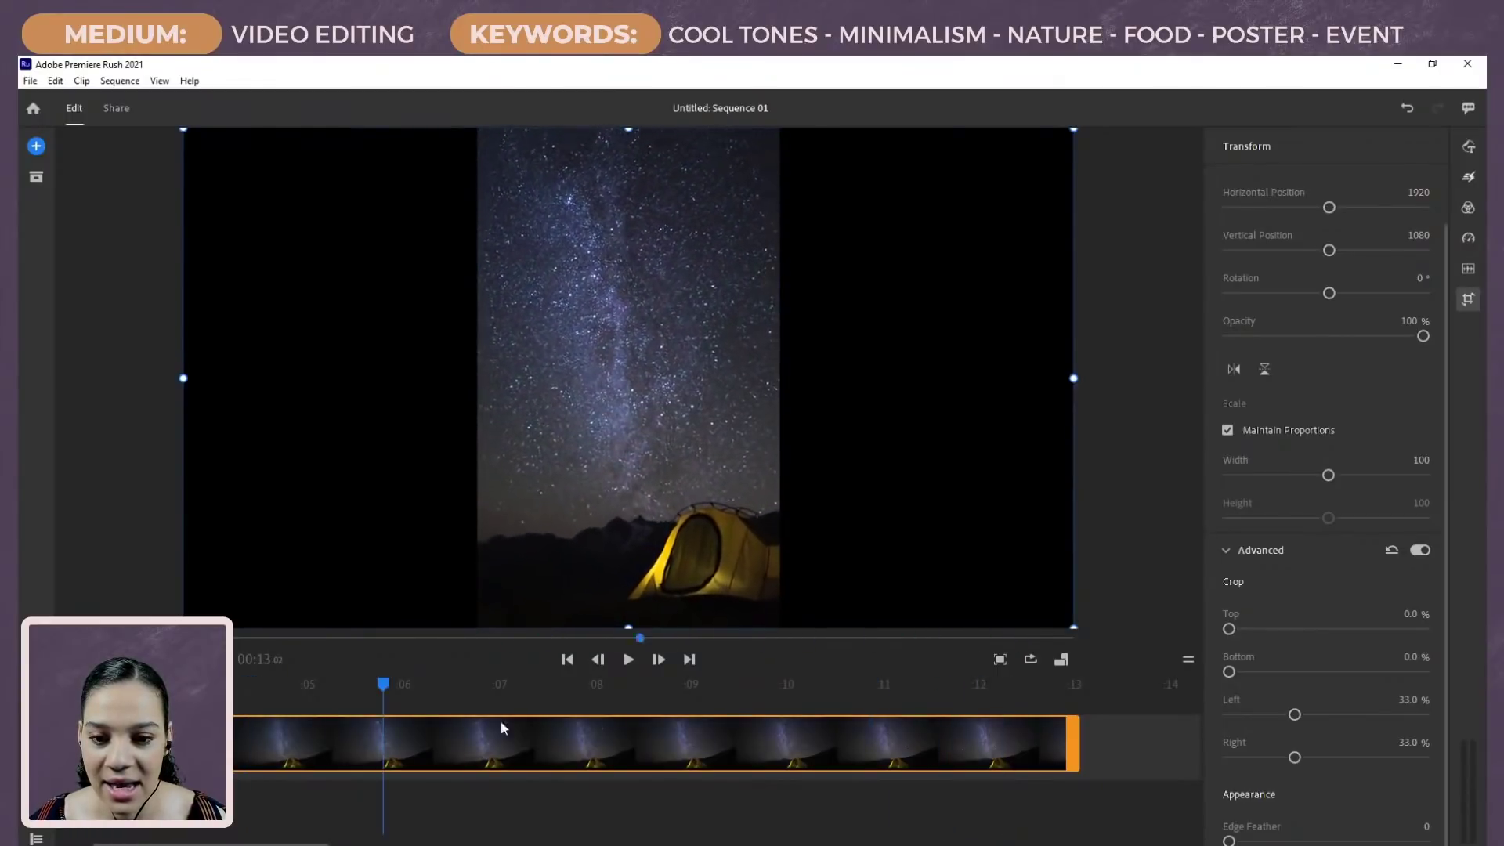
drag(942, 749, 1022, 735)
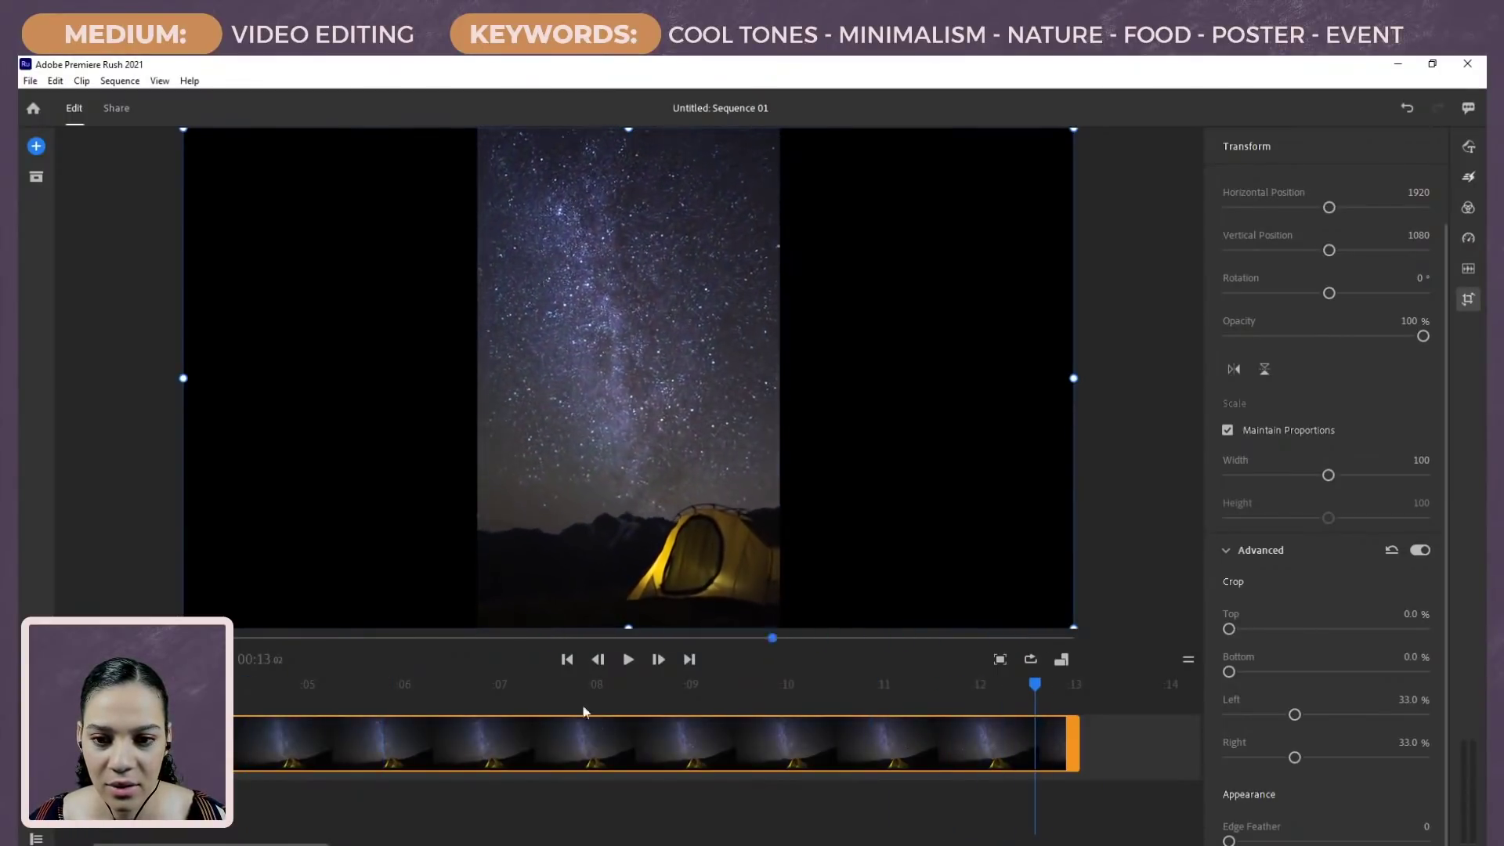
click(345, 684)
drag(347, 684, 19, 662)
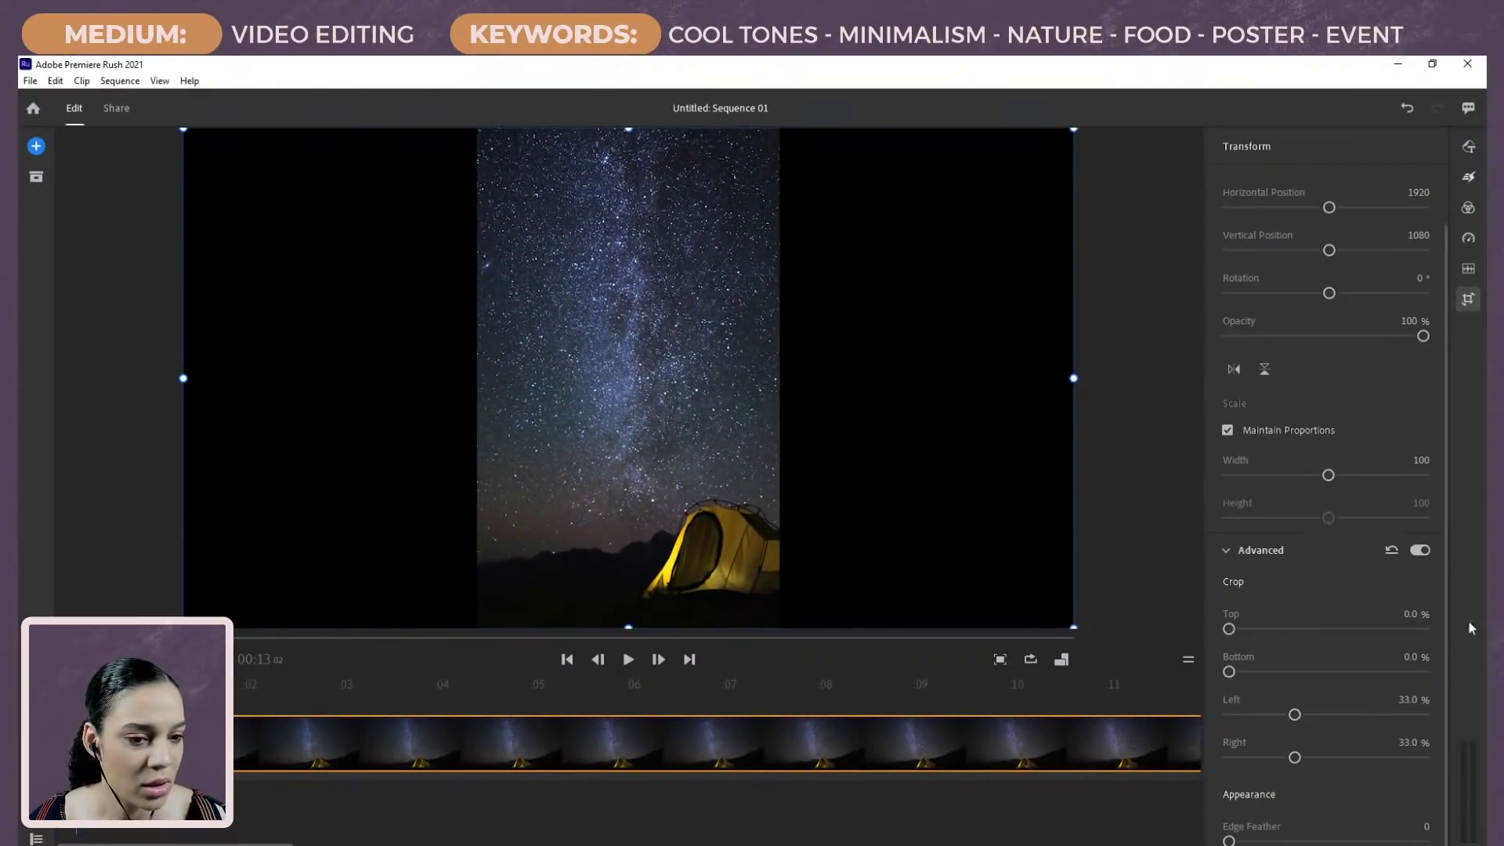
Step: Add the starry galaxy clip with dark tree silhouettes from the STOCK VIDEO folder to the sequence
click(37, 148)
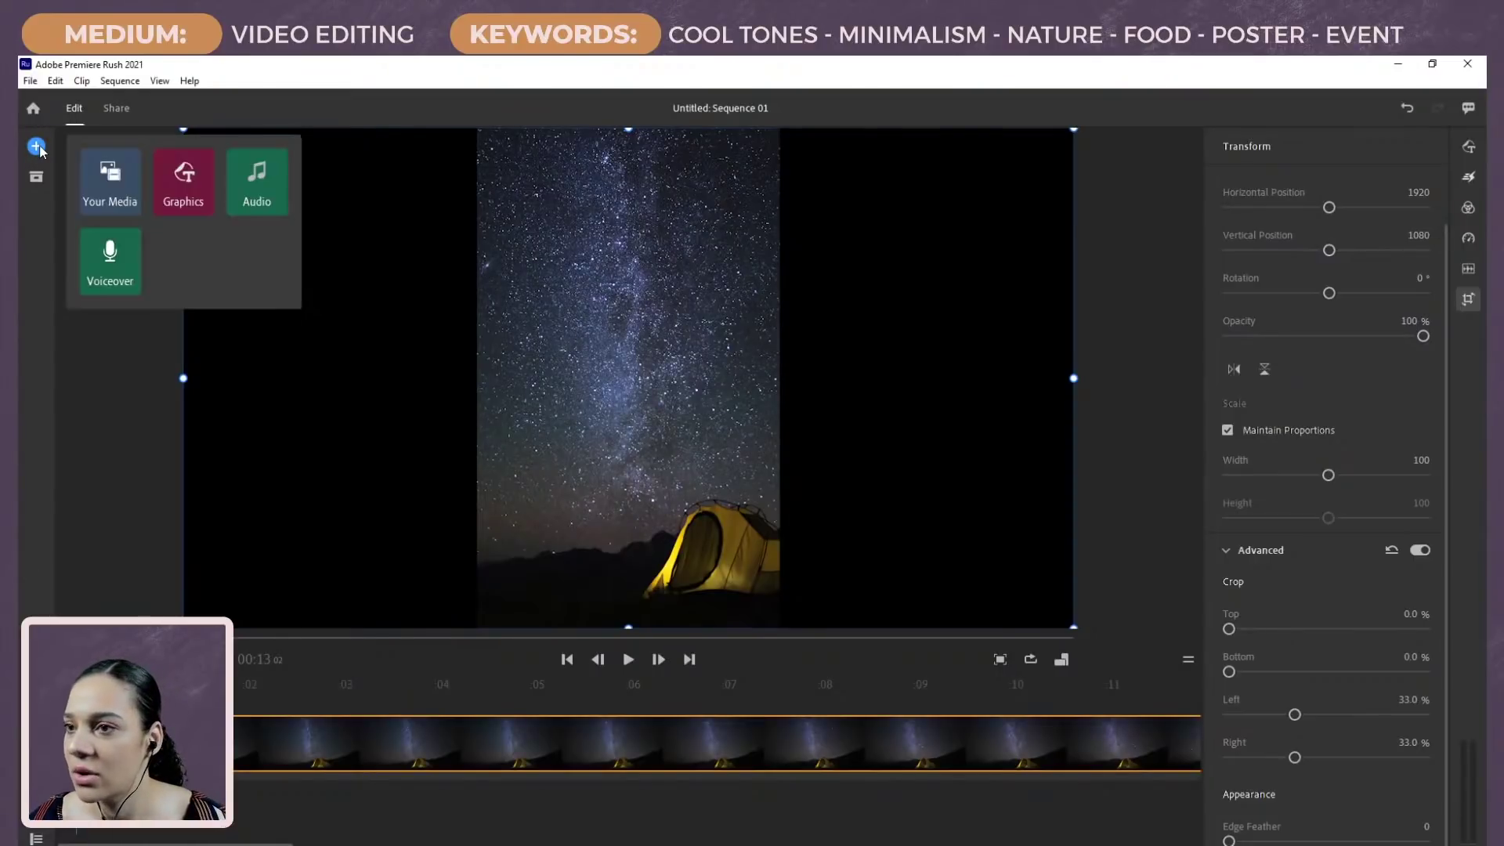
click(108, 190)
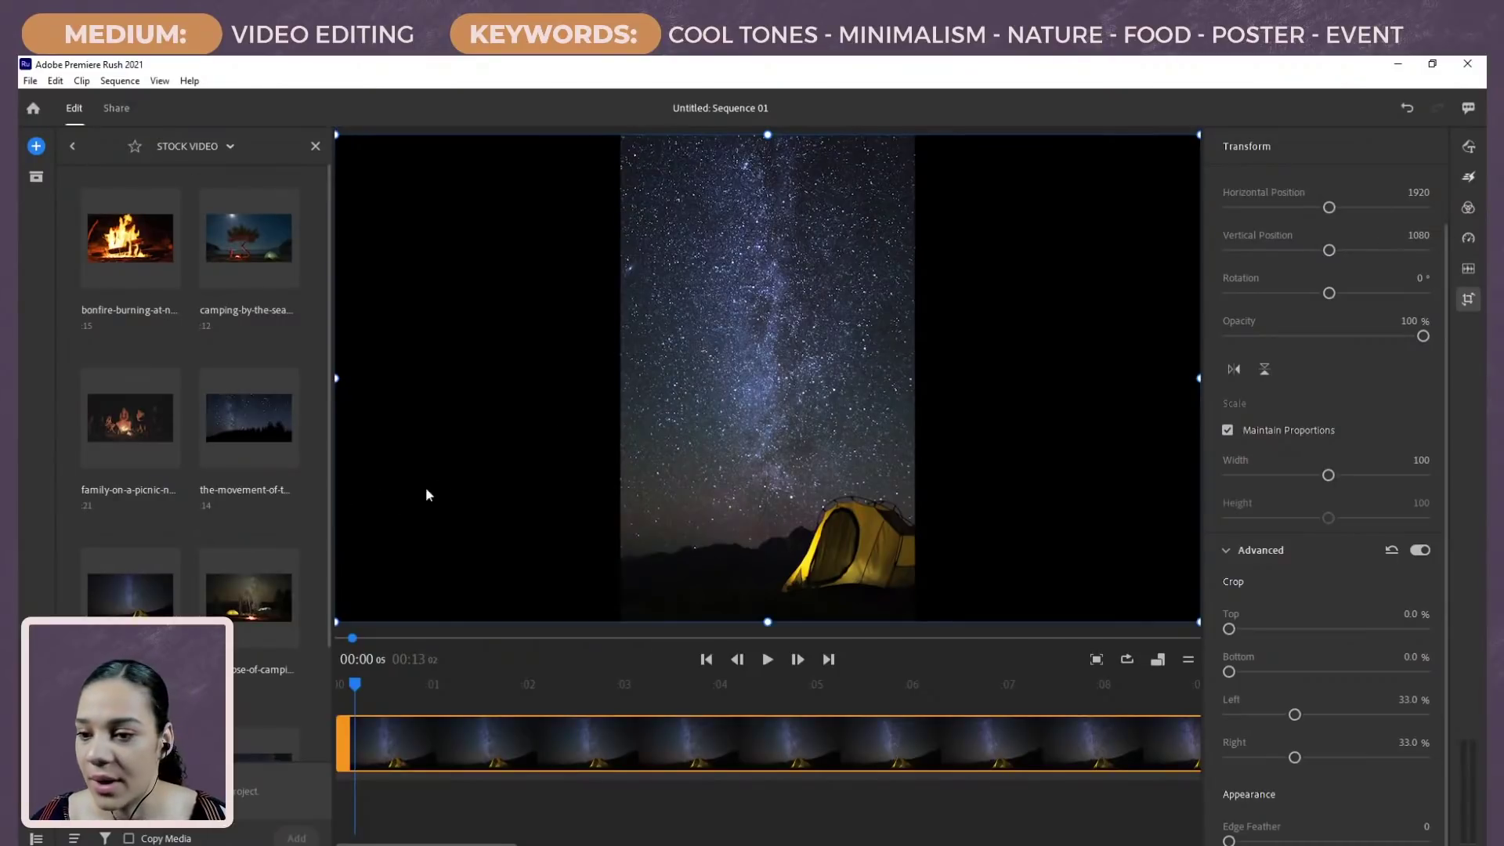
scroll(182, 556, down, 2)
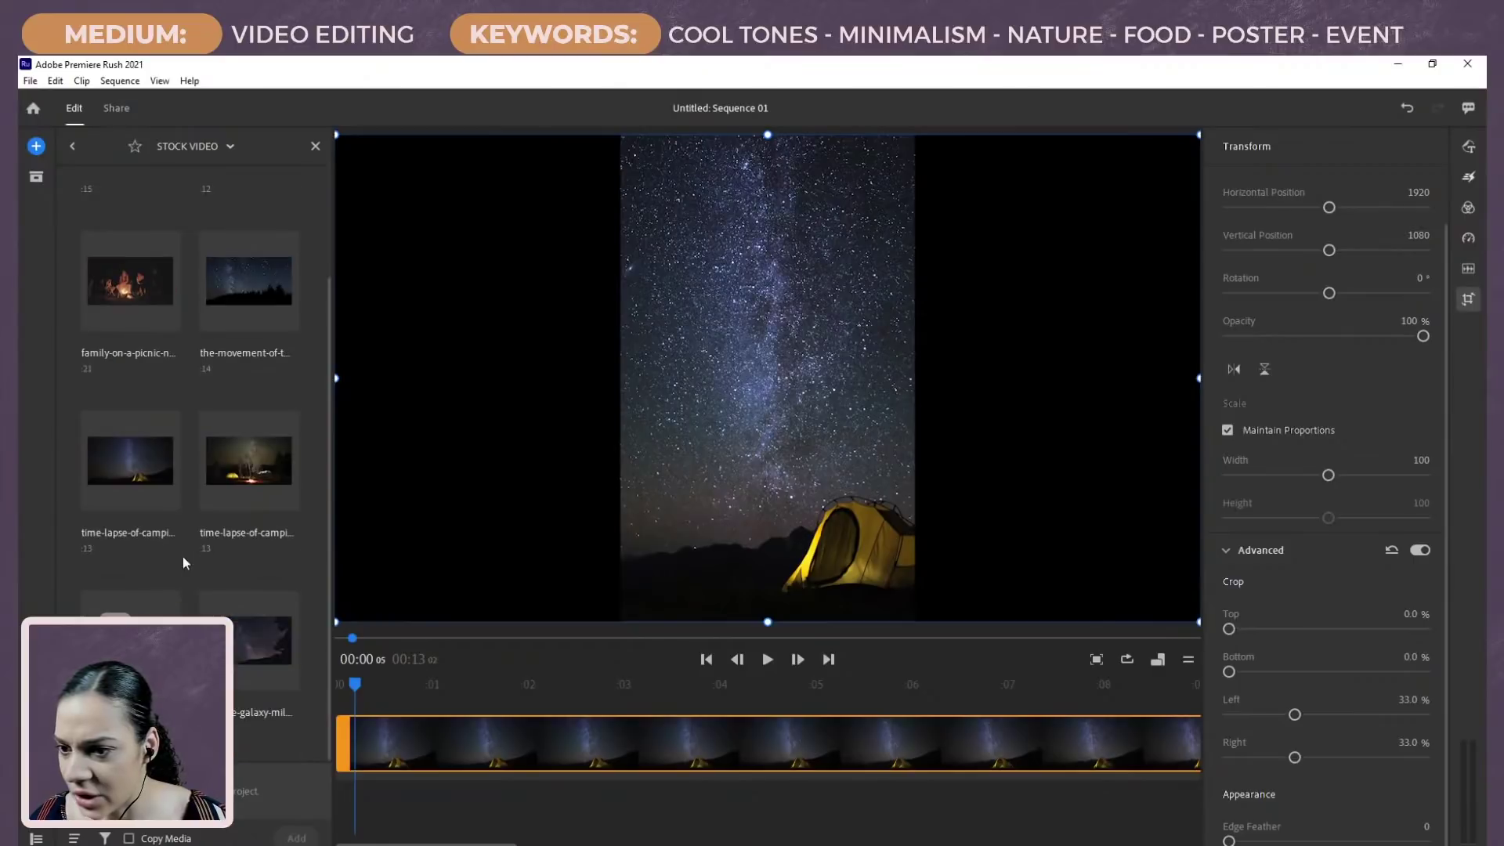
scroll(219, 530, up, 2)
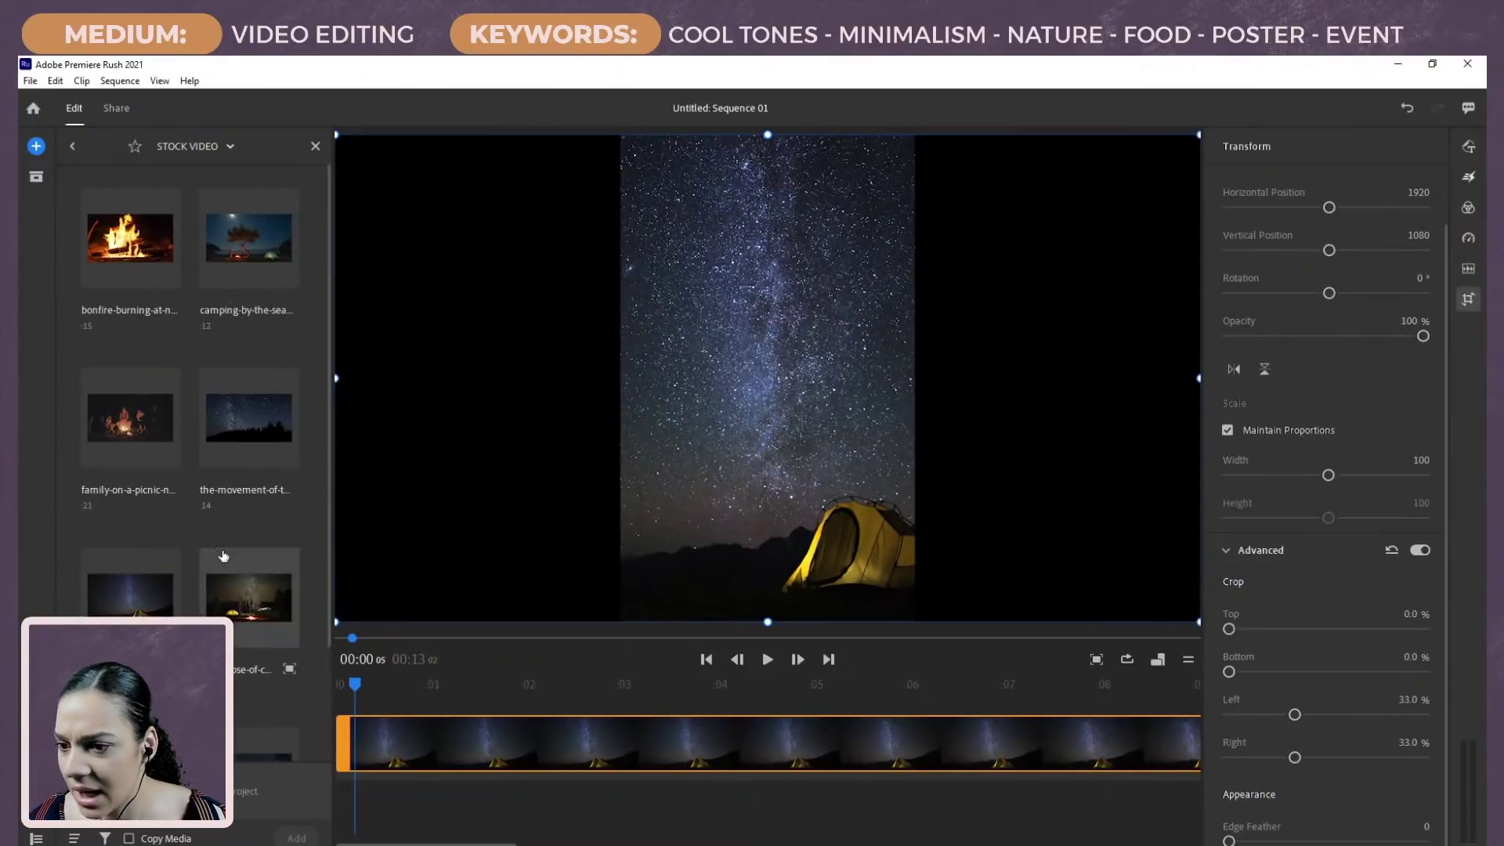
scroll(224, 548, down, 2)
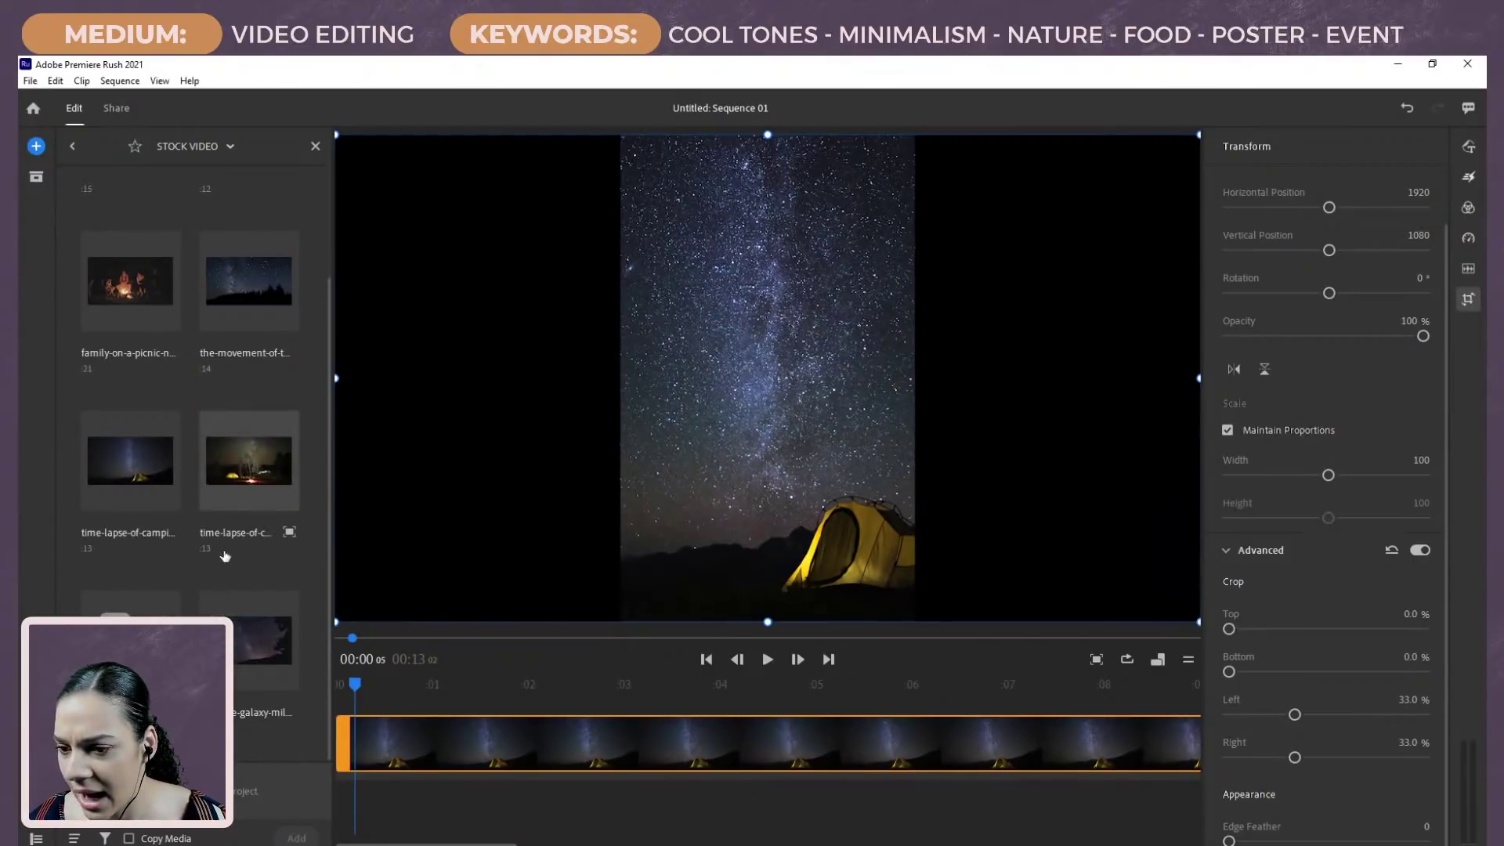
click(256, 655)
click(296, 838)
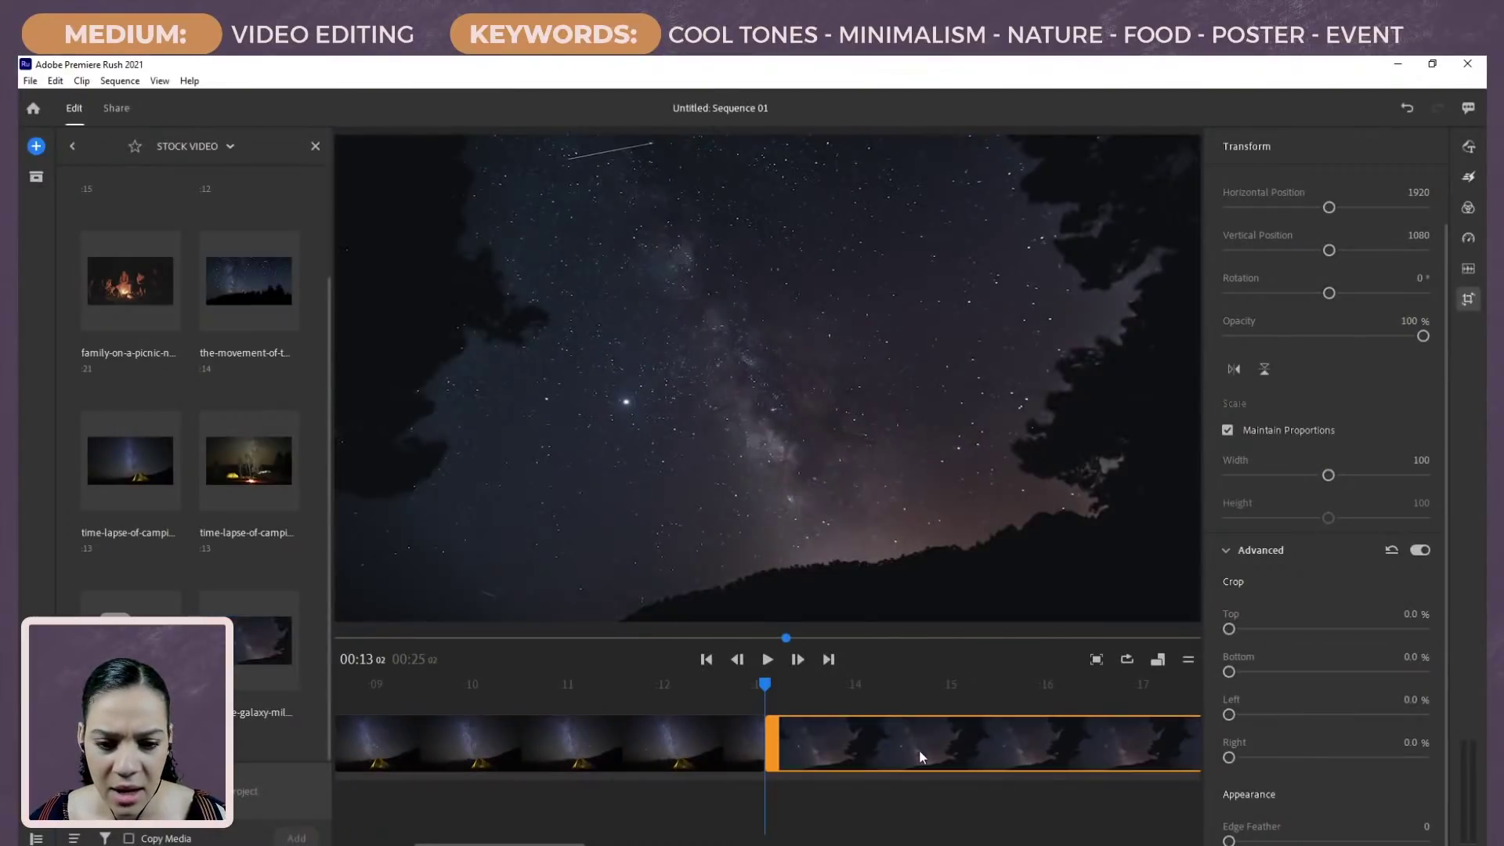
Step: Move the galaxy clip onto the track above the tent clip and align it with the sequence start
drag(918, 749, 461, 711)
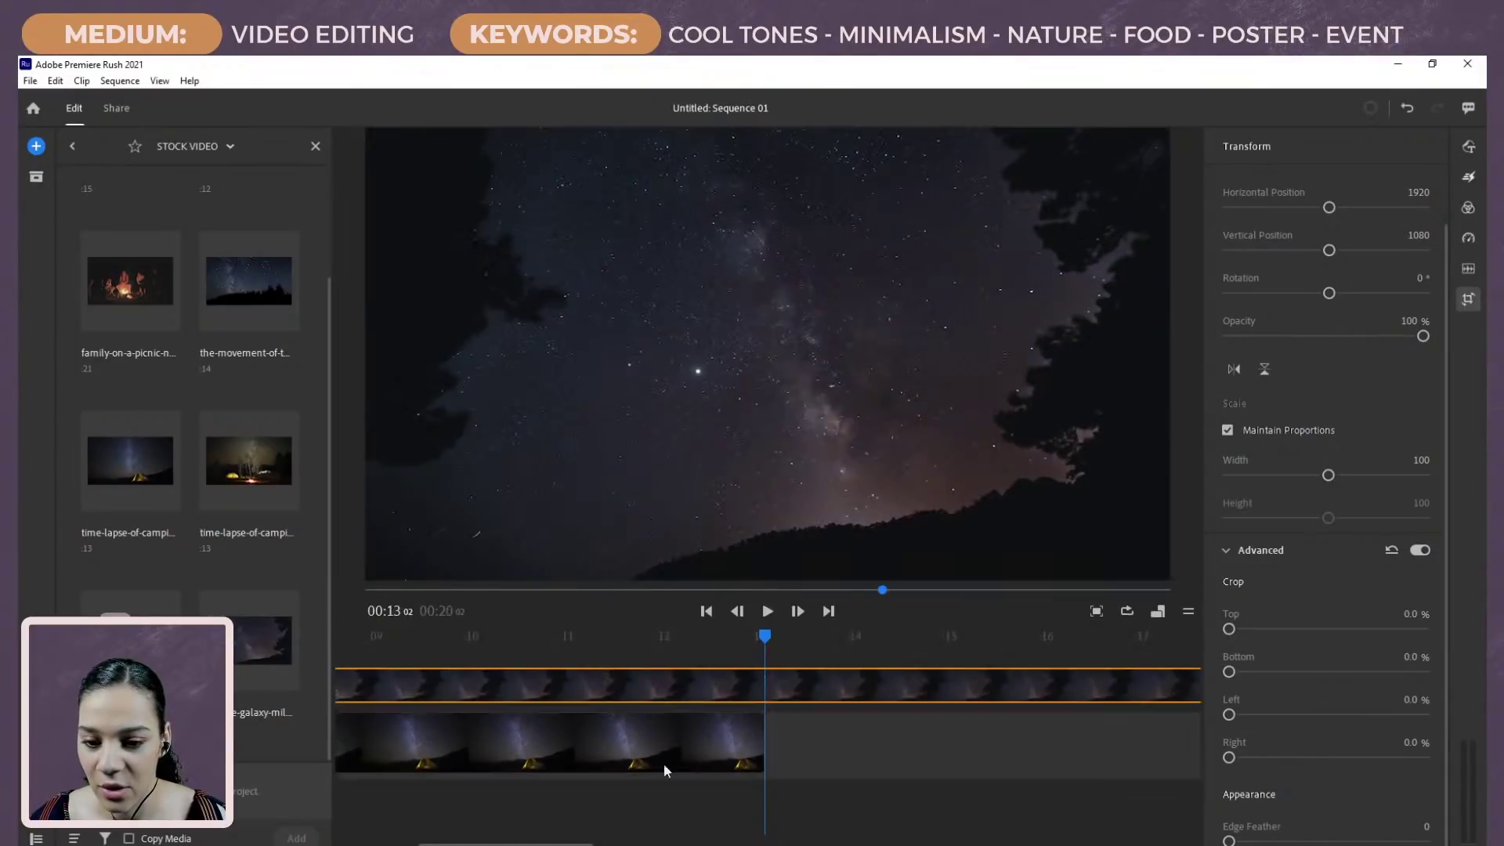
drag(586, 841, 482, 816)
drag(639, 840, 1192, 814)
drag(501, 689, 401, 688)
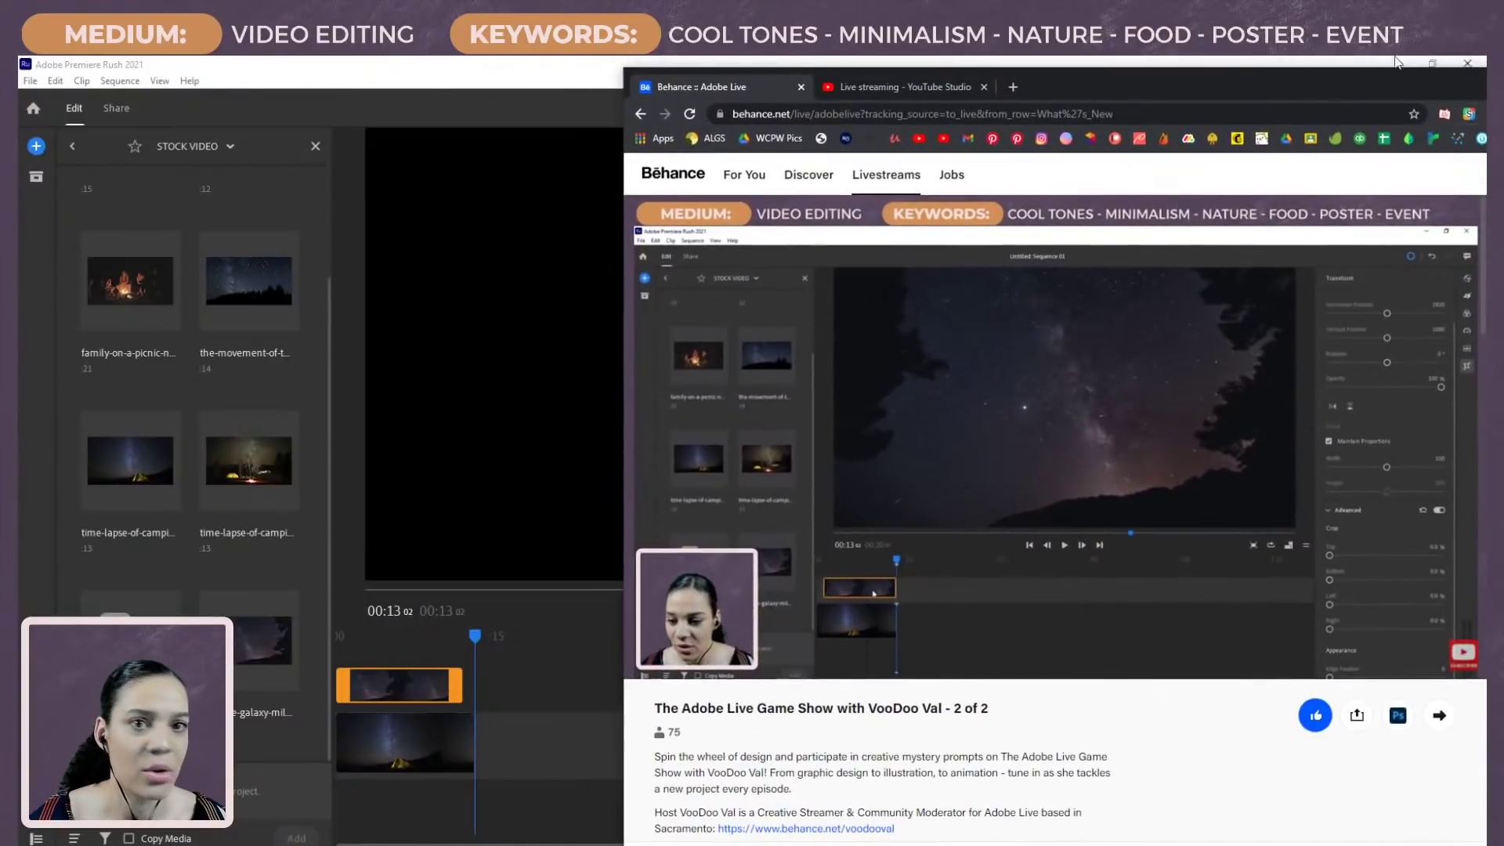
Step: Switch back to Premiere Rush and try placing the galaxy clip on the main track after the tent clip
click(418, 64)
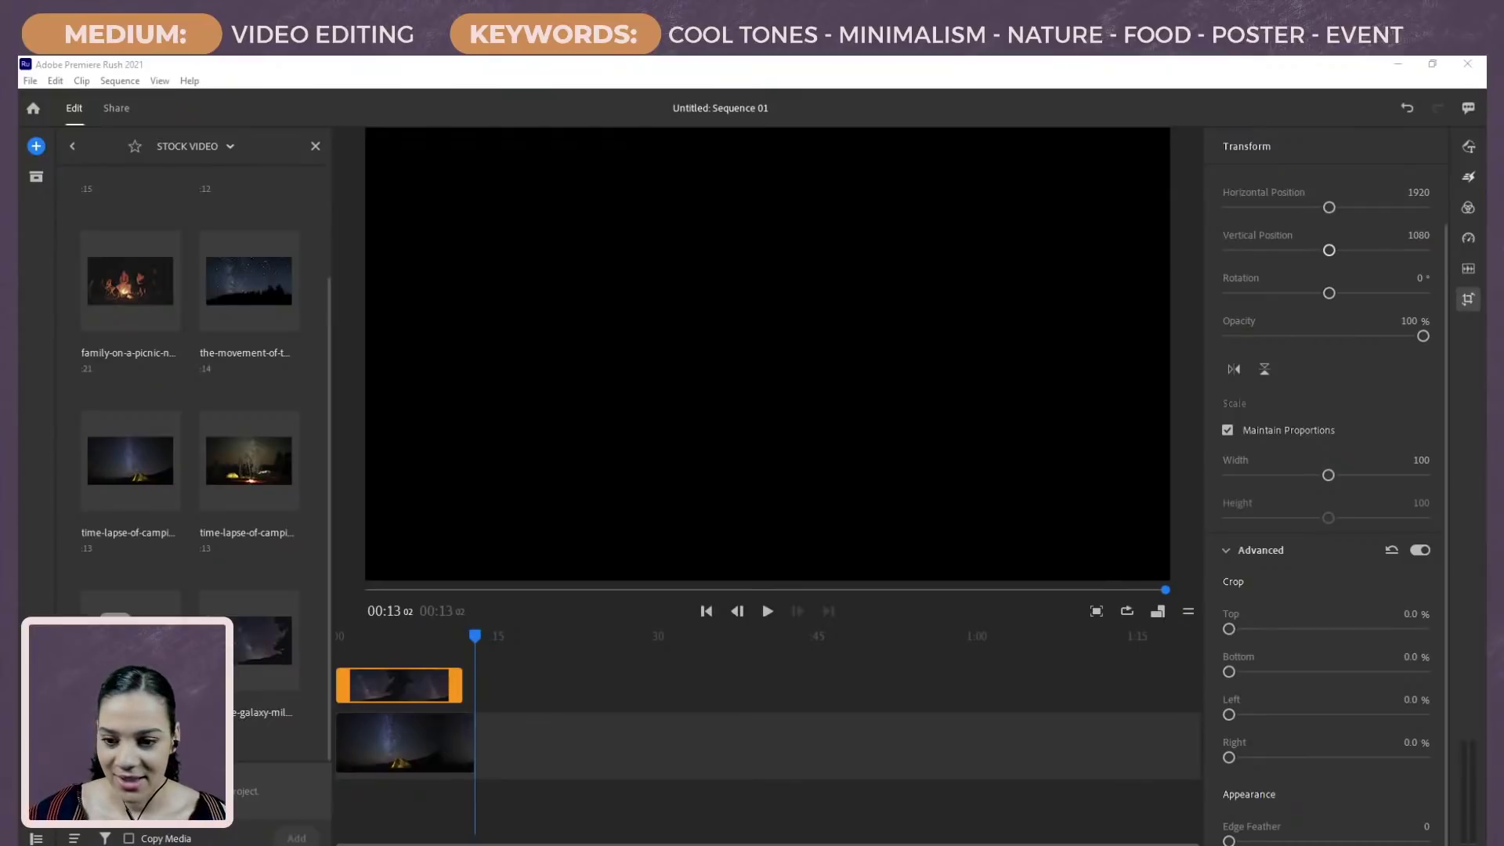
mouse_move(369, 689)
mouse_down()
mouse_move(389, 691)
mouse_move(373, 687)
mouse_up()
drag(470, 637, 572, 650)
mouse_move(407, 690)
mouse_down()
mouse_move(517, 710)
mouse_move(693, 708)
mouse_move(641, 685)
mouse_move(658, 691)
mouse_move(403, 684)
mouse_up()
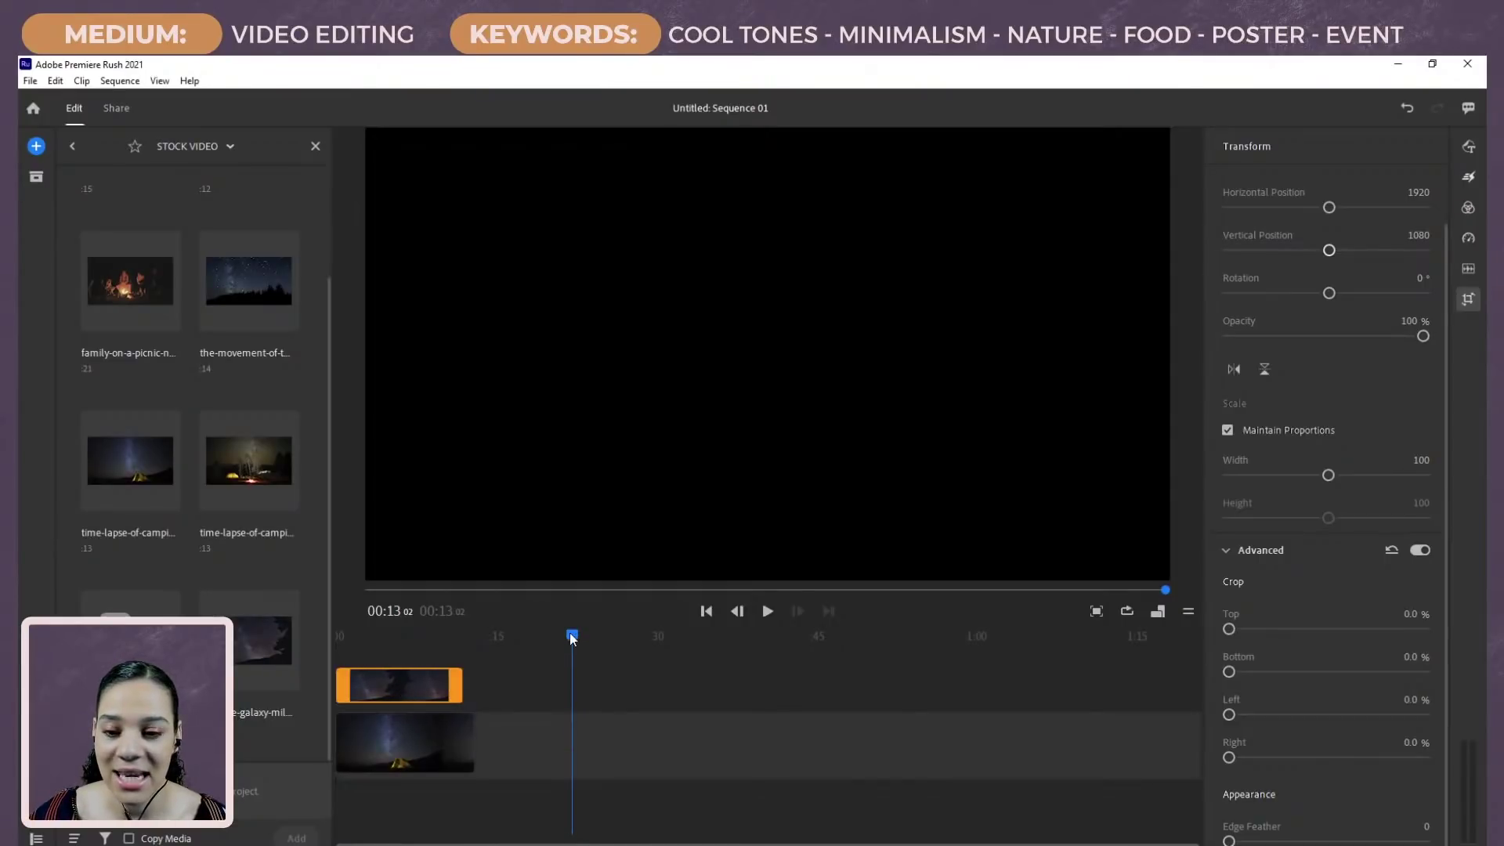
drag(570, 636, 485, 653)
drag(408, 683, 429, 681)
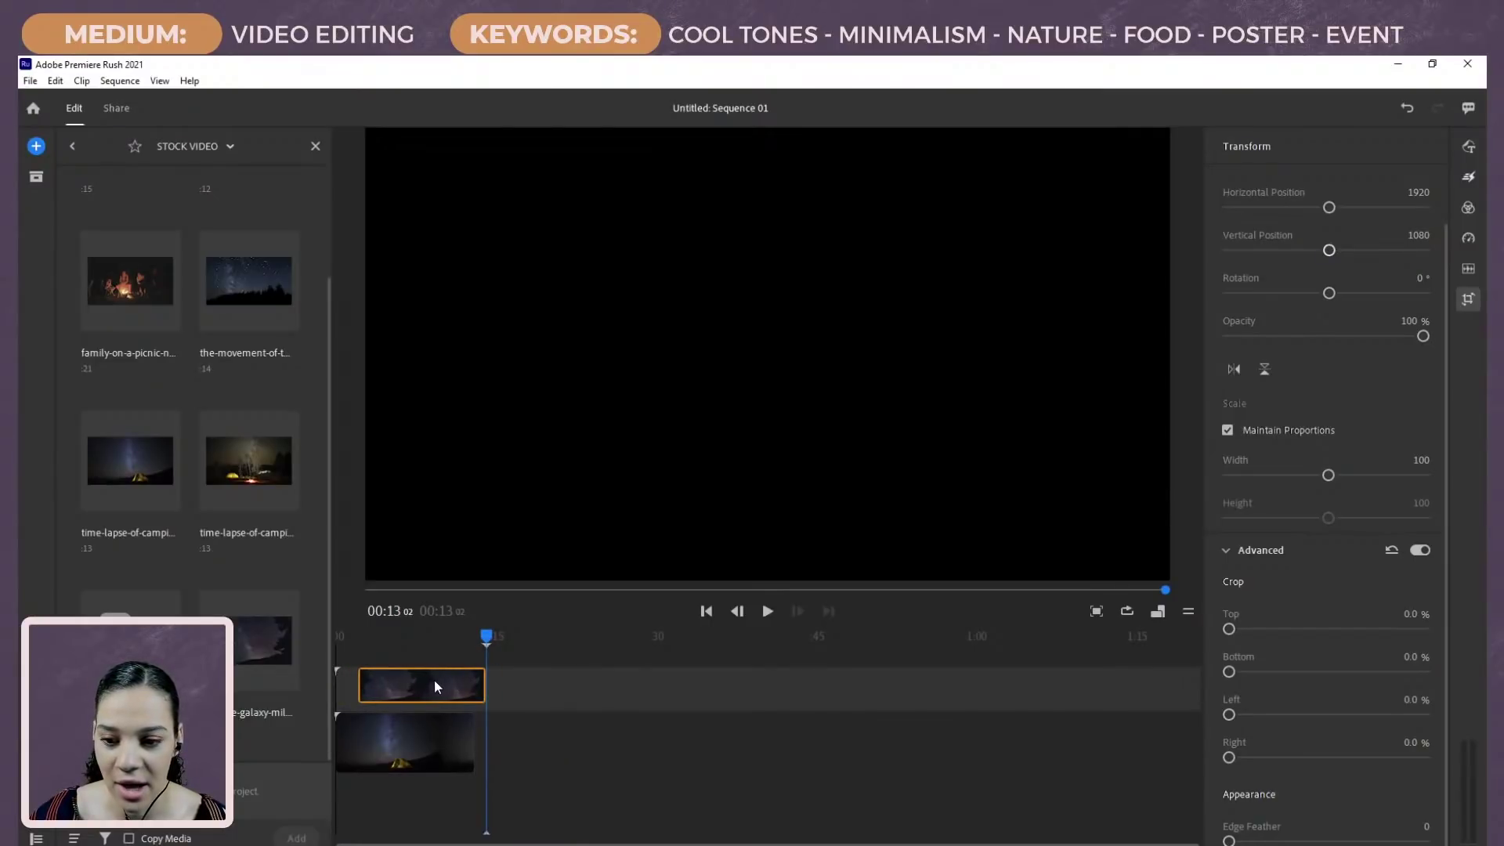
drag(439, 681, 589, 713)
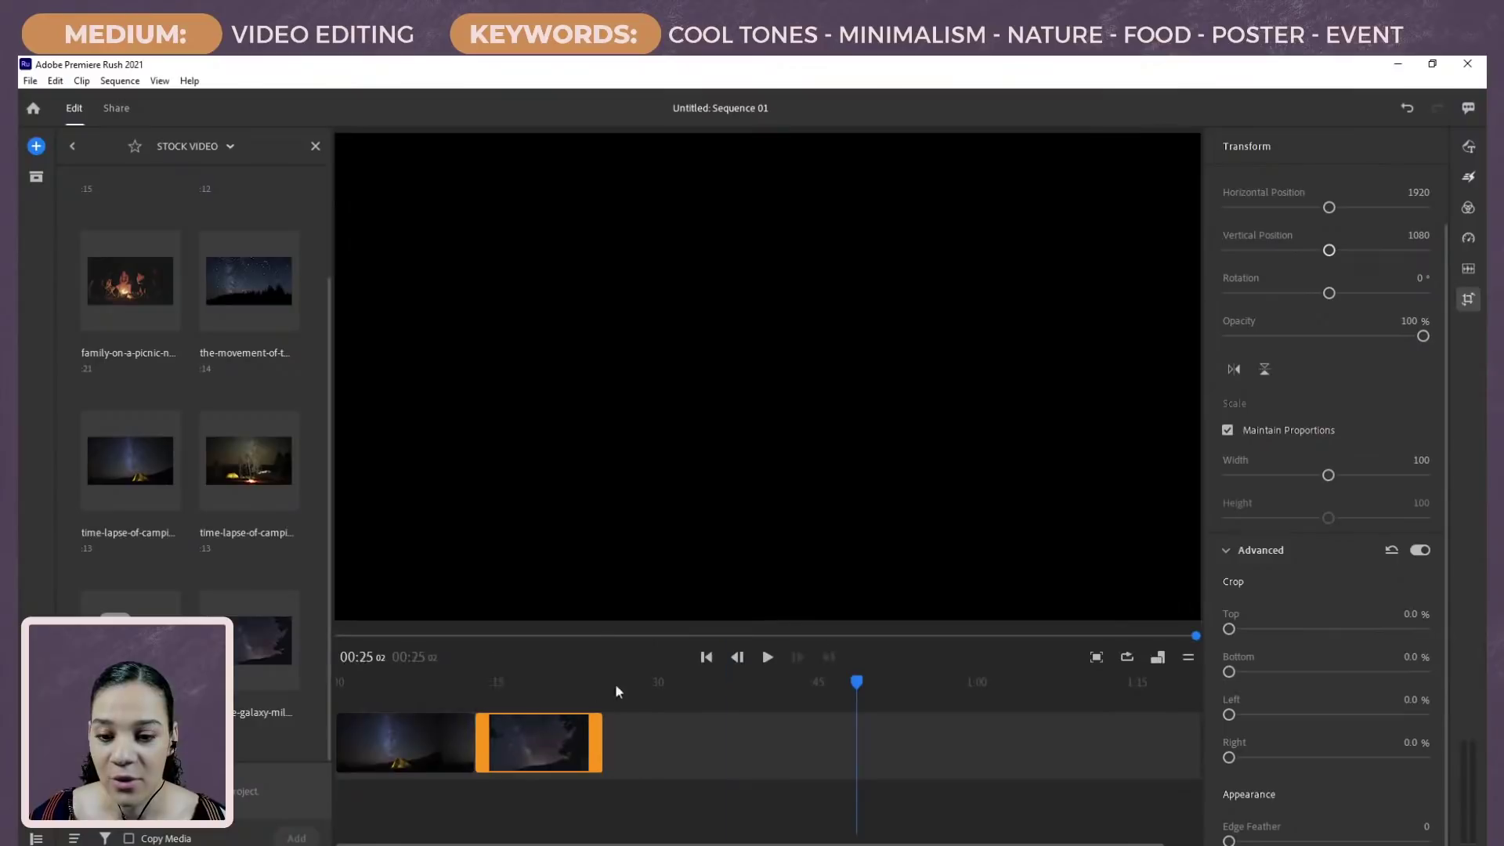
Step: Place the galaxy clip back on the track above the tent clip, starting at the beginning of the sequence
drag(856, 682, 393, 689)
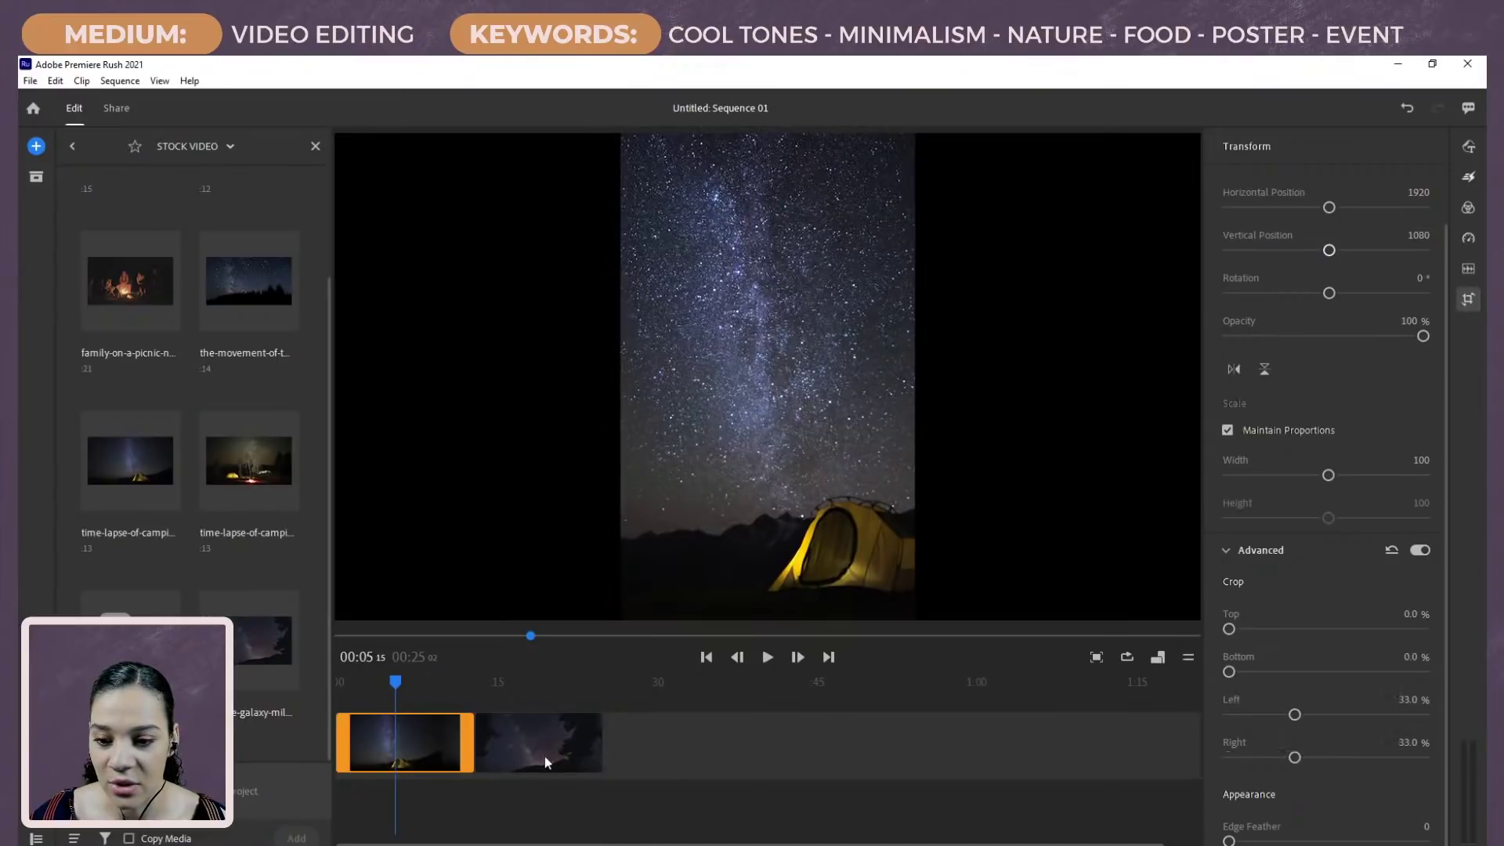
drag(544, 755, 468, 711)
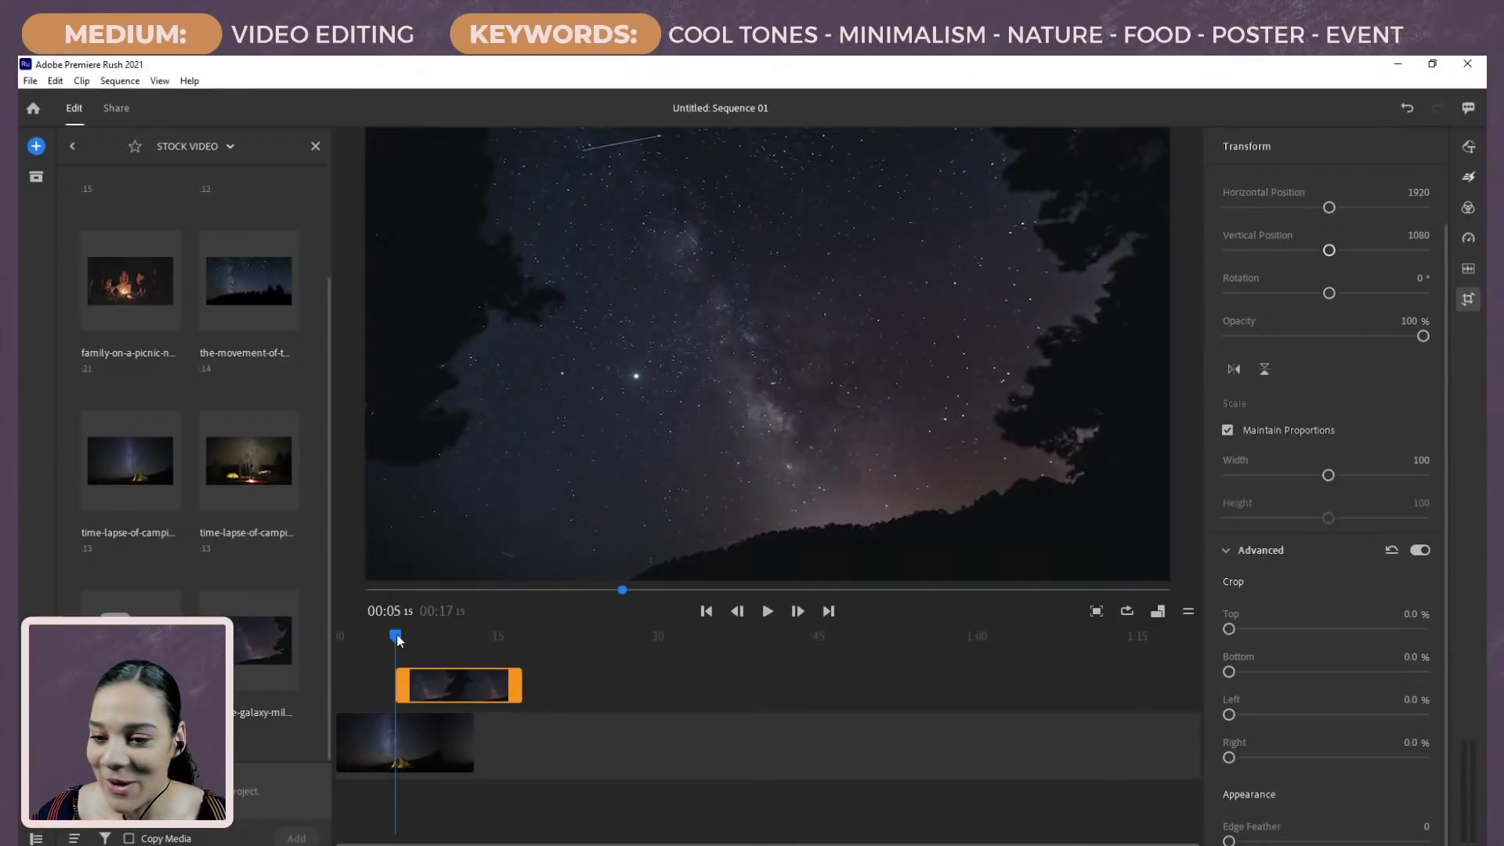
drag(397, 639, 312, 641)
click(473, 690)
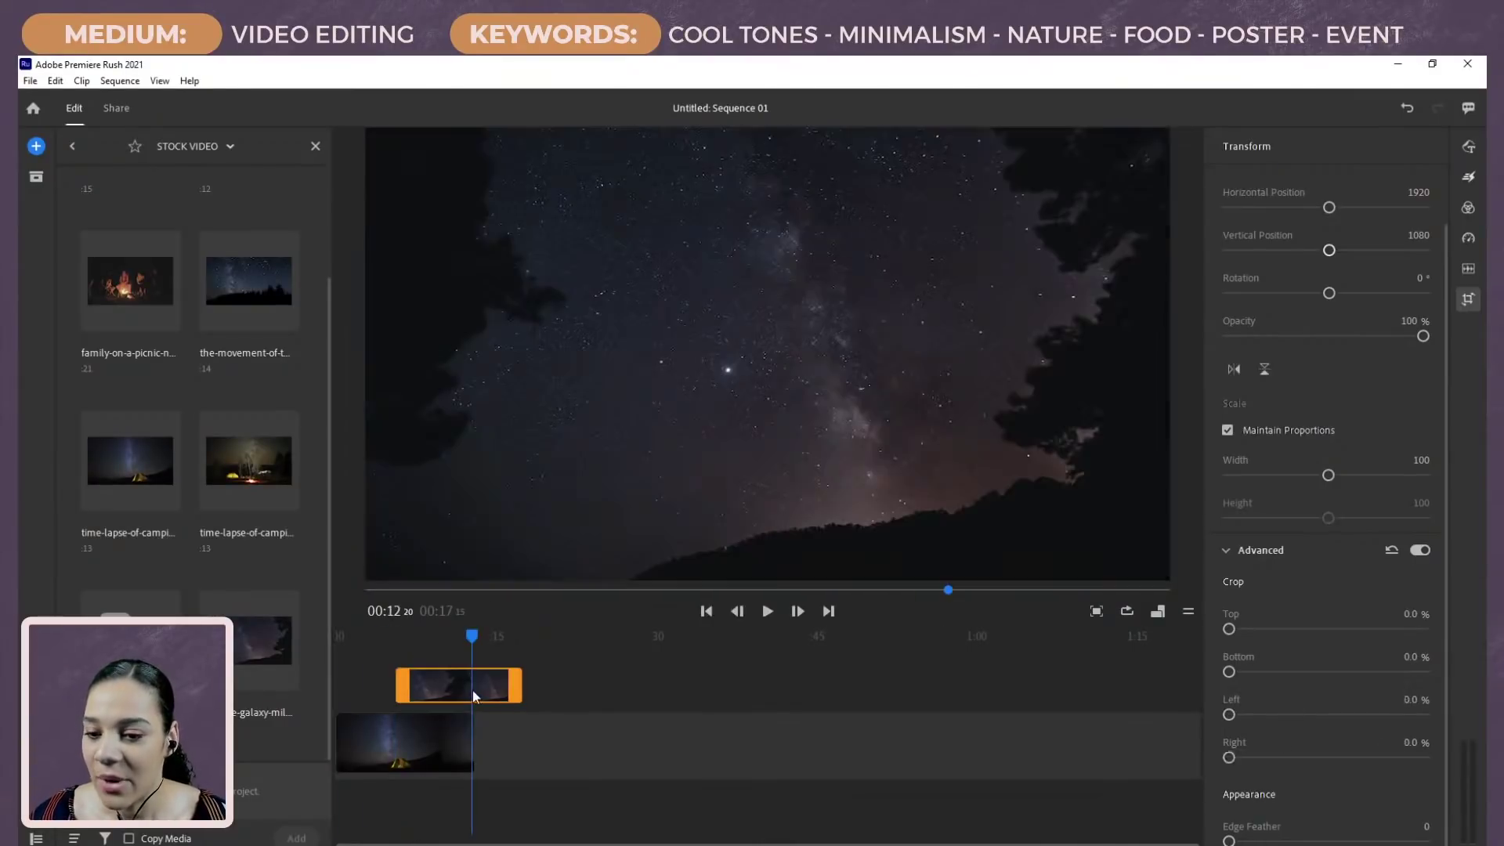
drag(472, 689, 416, 690)
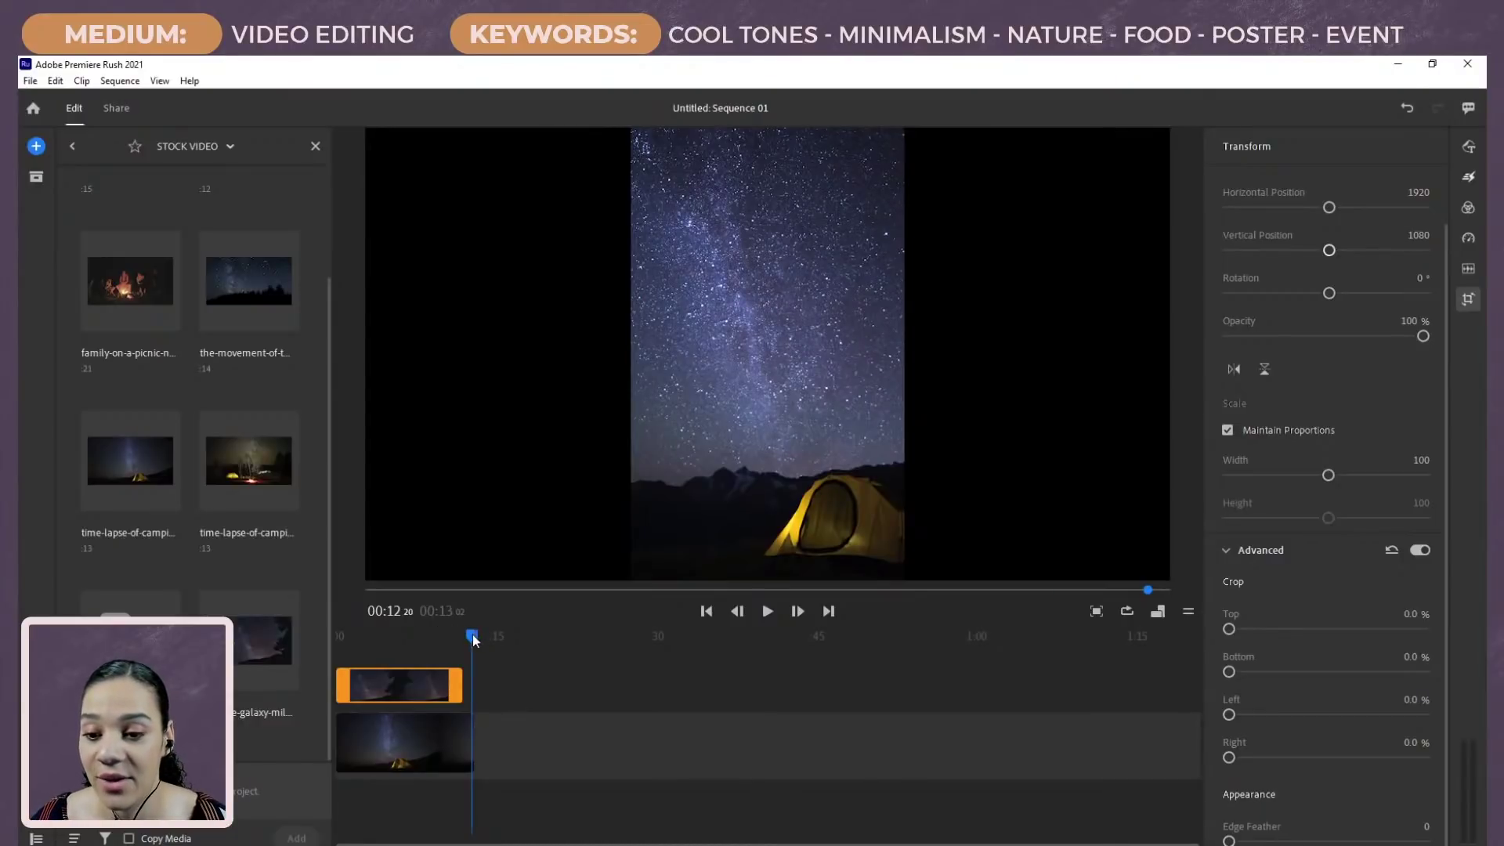
Step: Try cropping the galaxy clip 66% from the left, flipping it horizontally and shifting it over the tent clip
drag(473, 634, 391, 654)
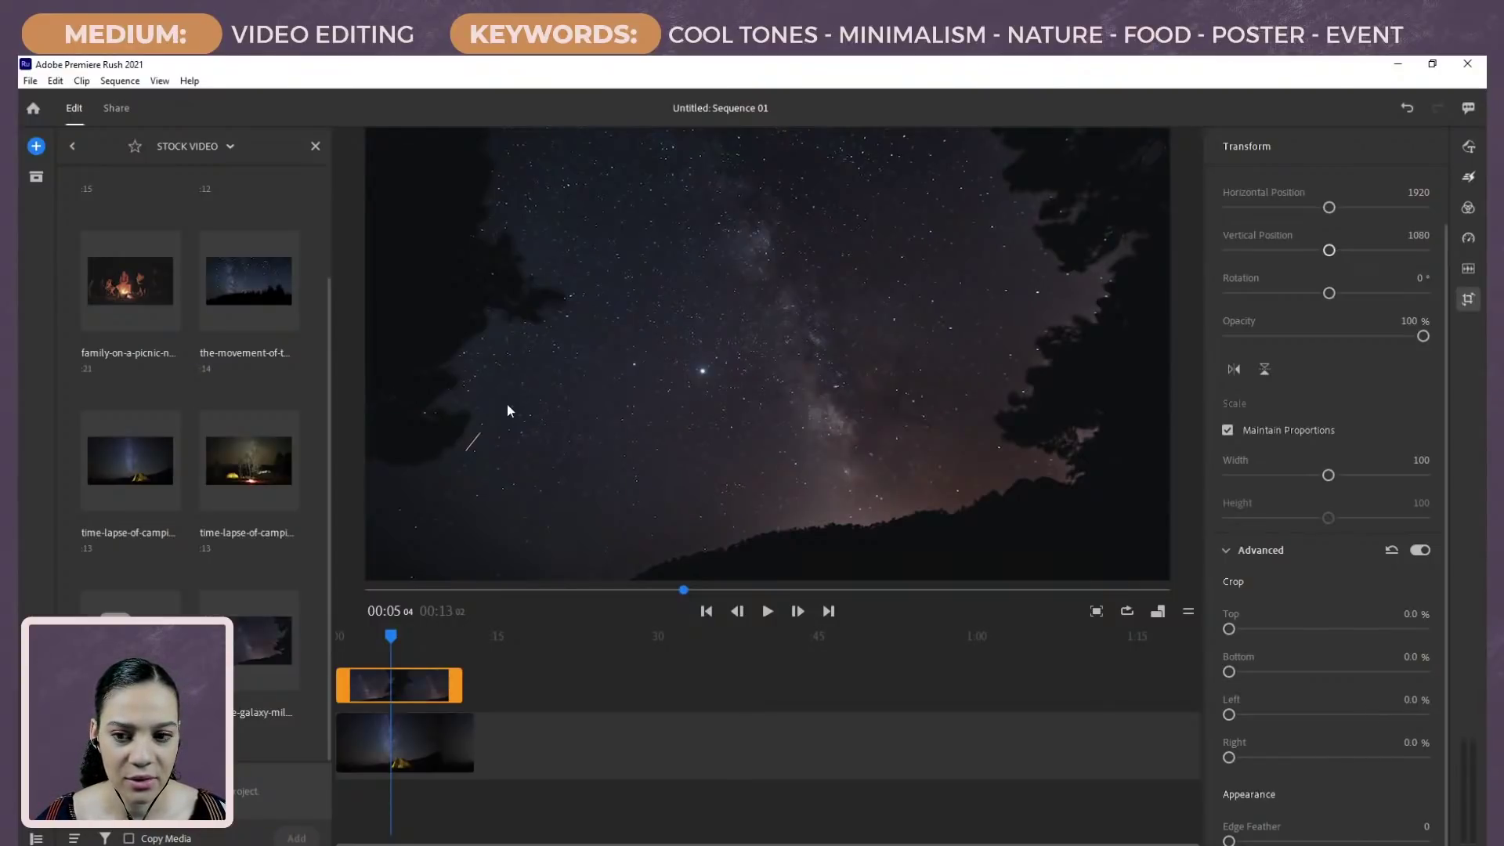
click(1421, 699)
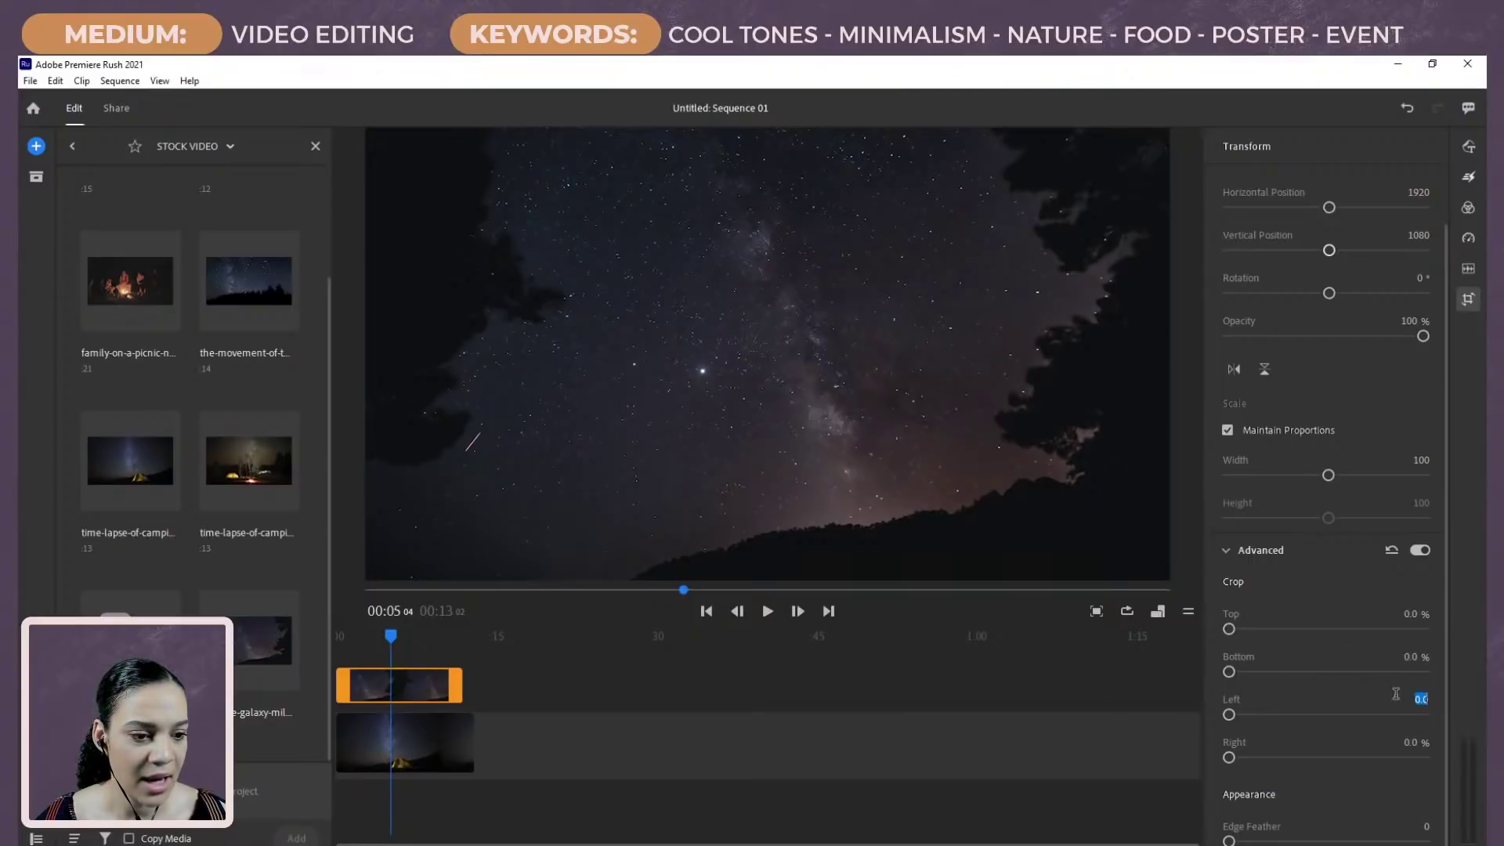
text(66)
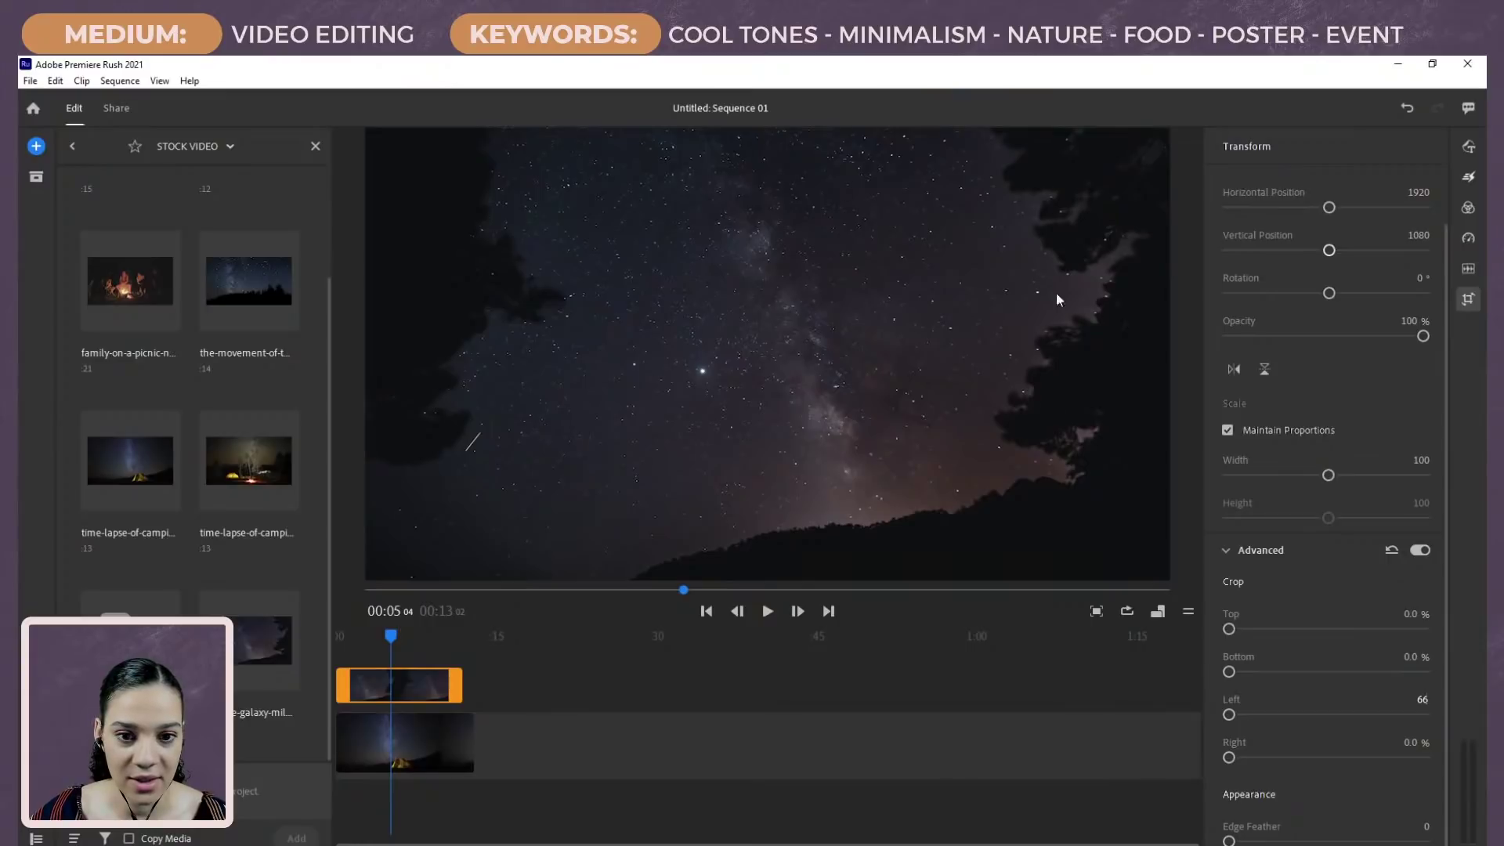
key(Return)
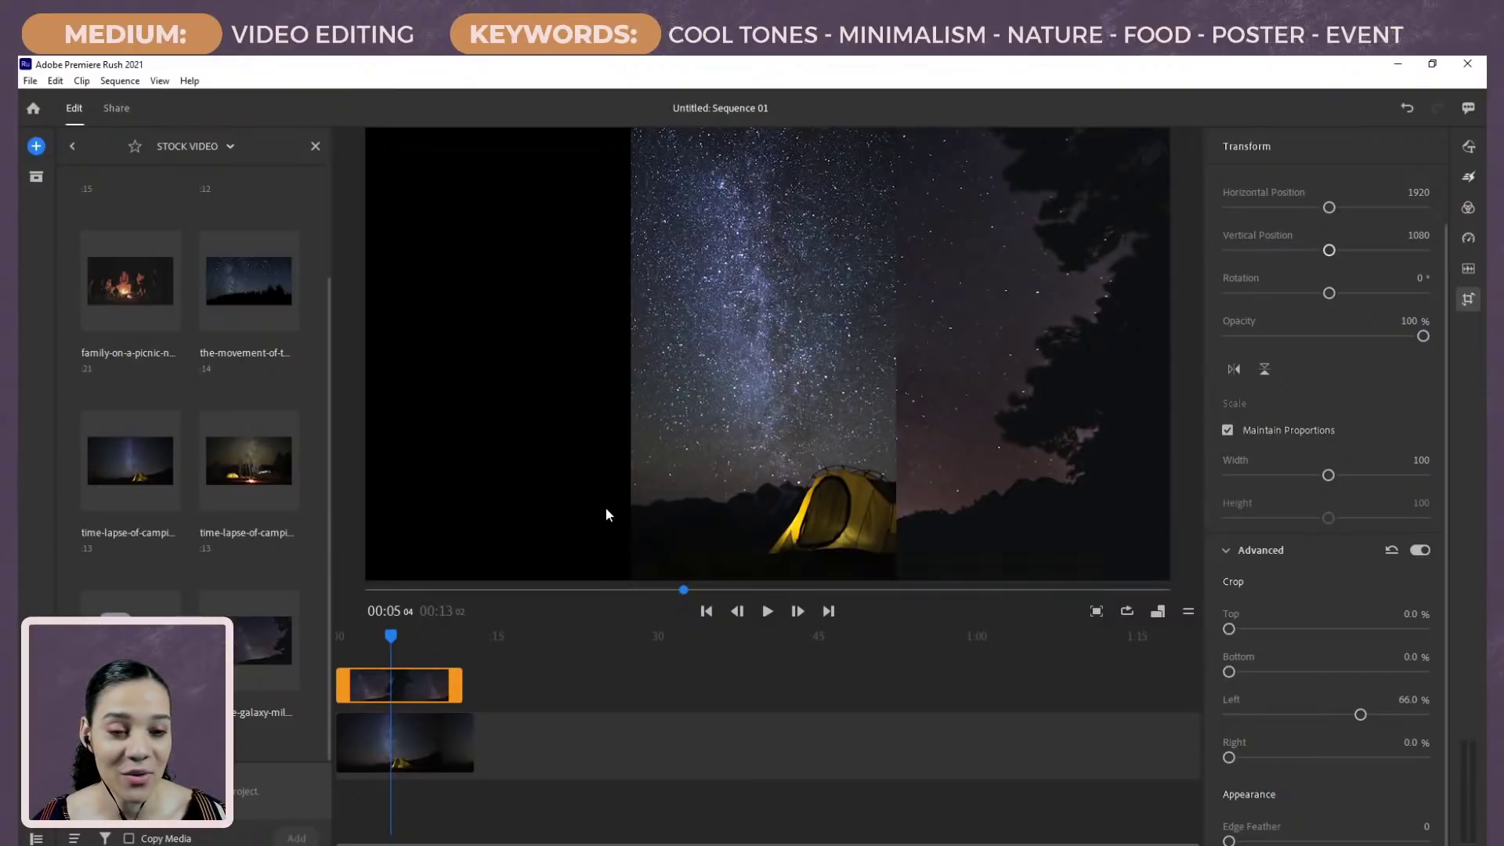
click(1234, 371)
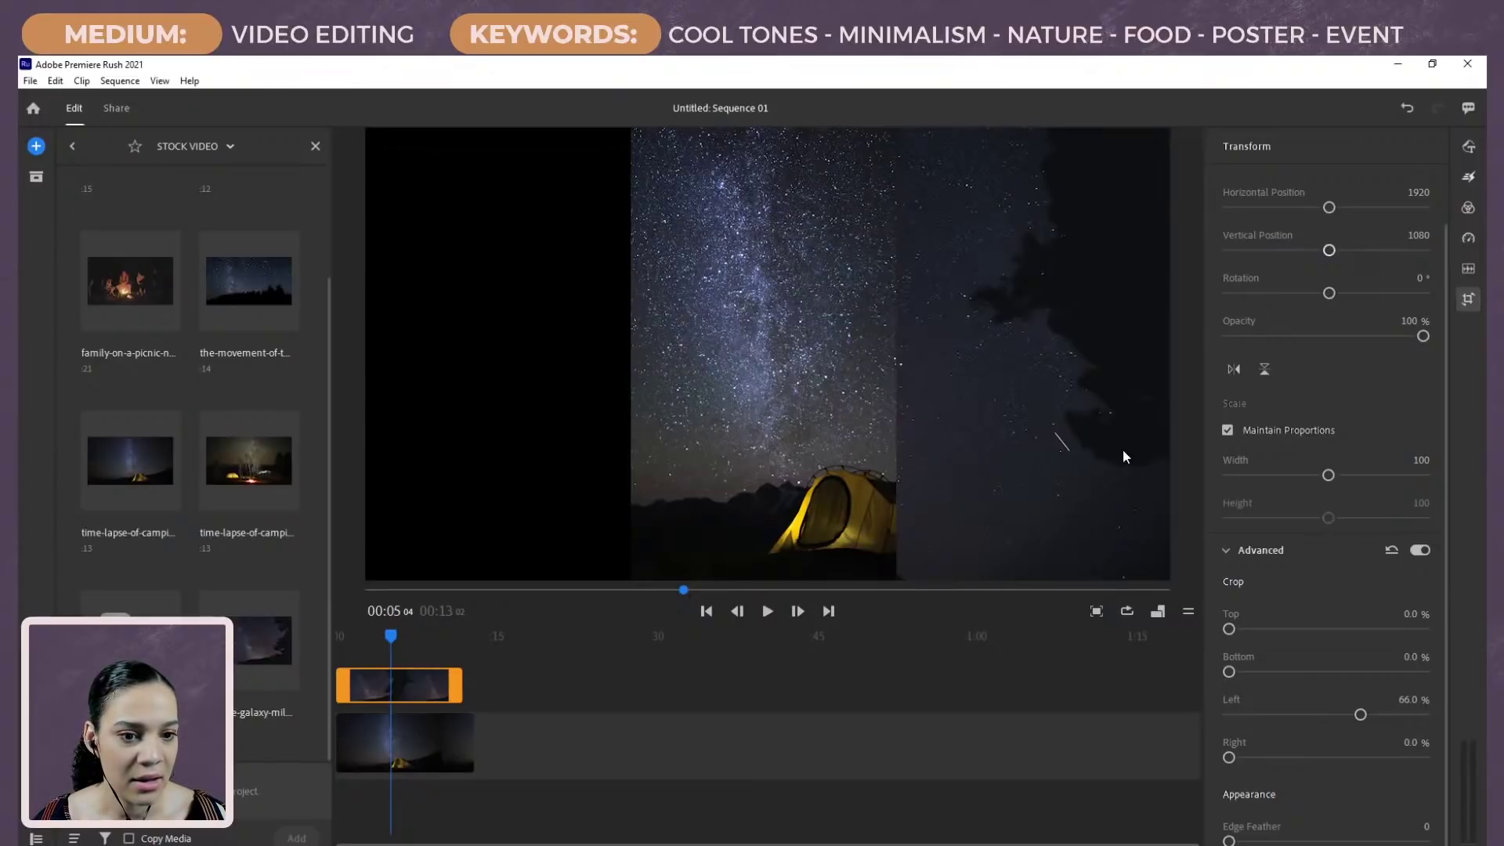
drag(1100, 486, 970, 484)
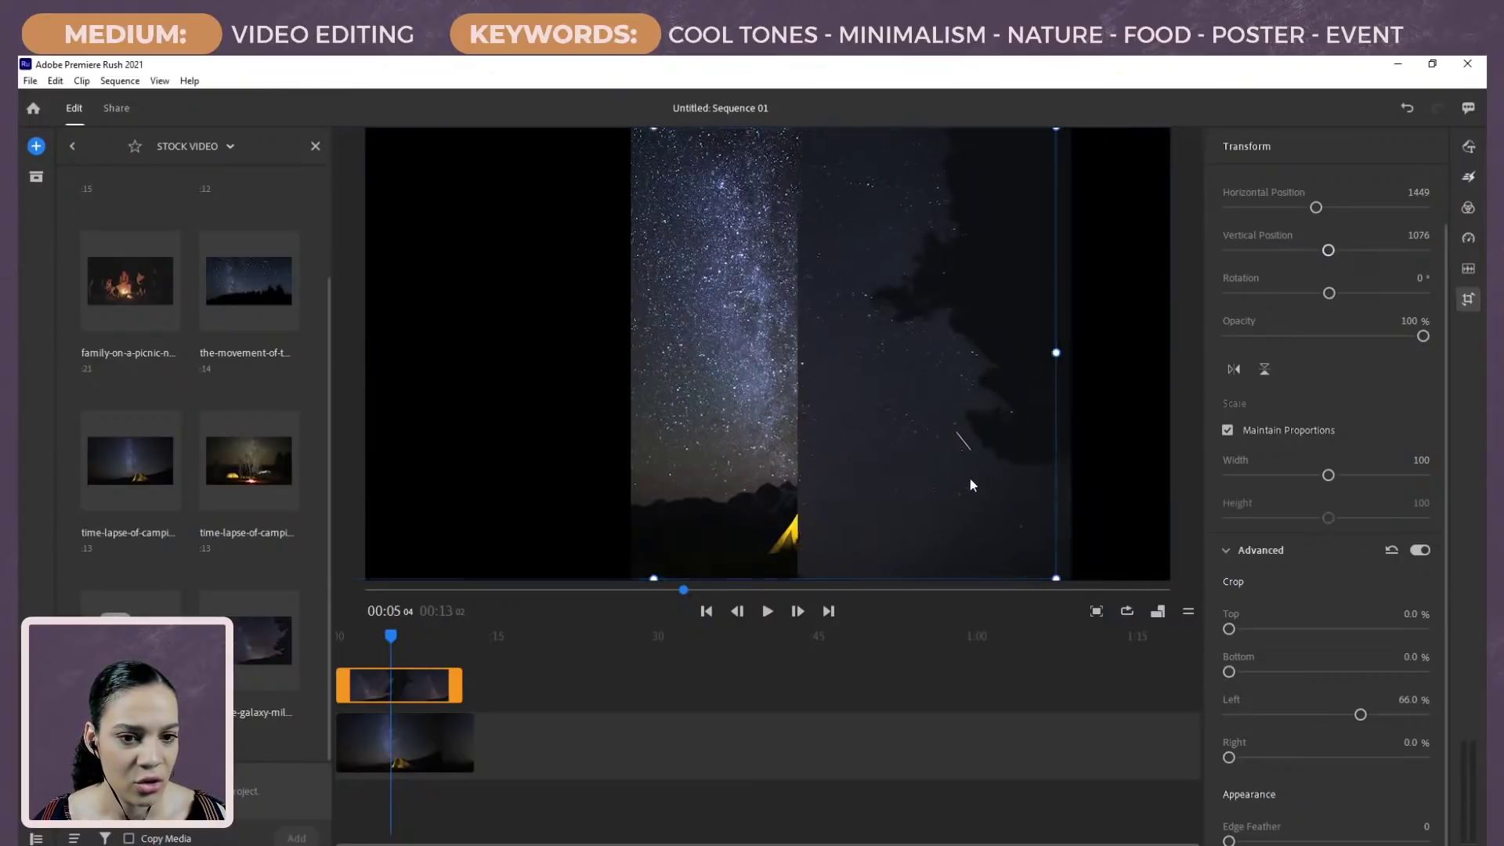
Step: Undo the galaxy clip's shift, horizontal flip and left crop
key(ctrl+z)
key(ctrl+z)
key(ctrl+z)
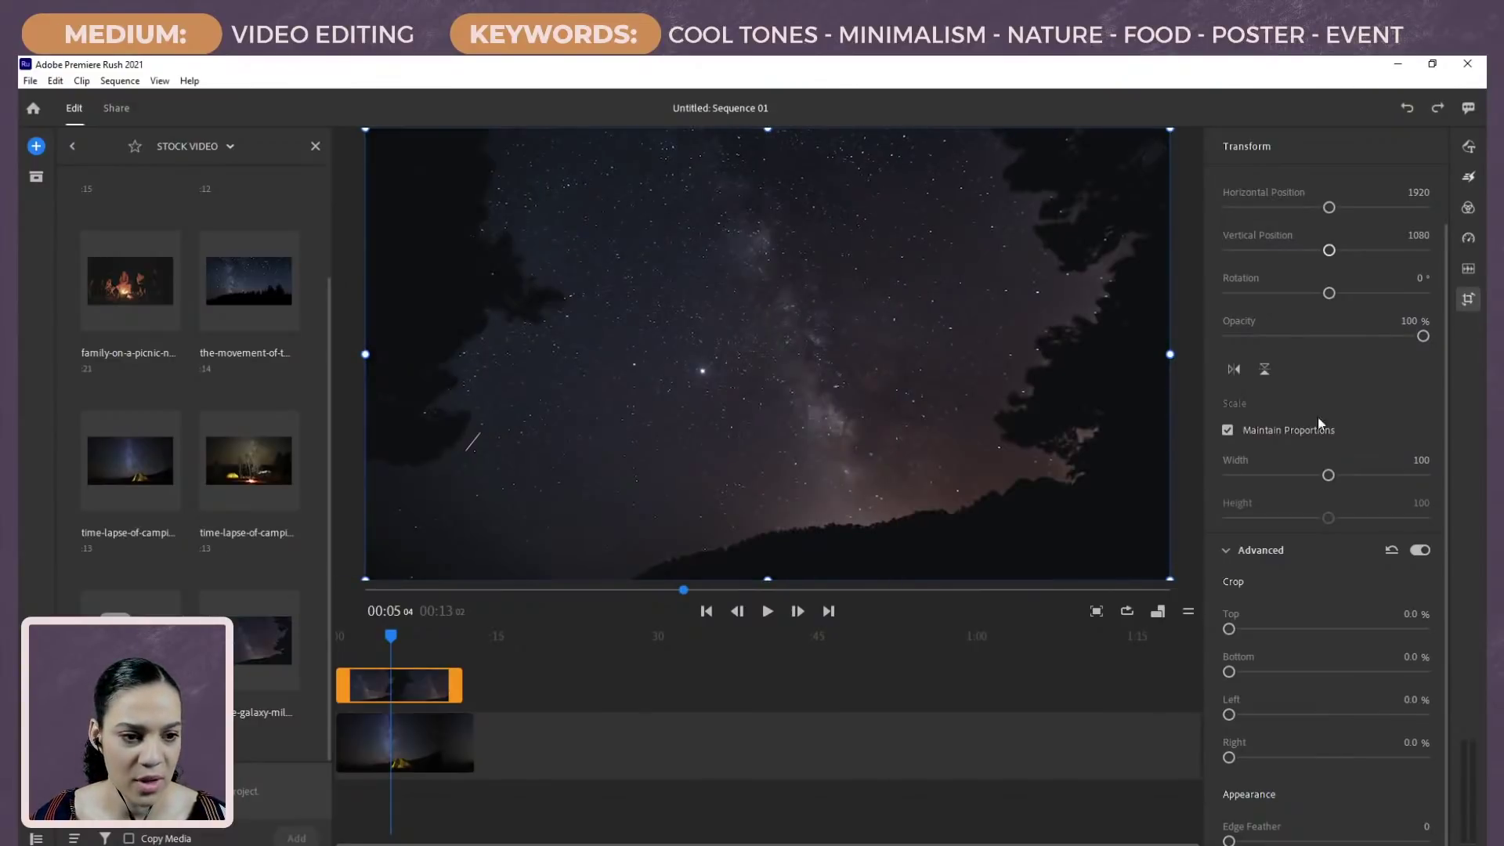
Step: Flip the galaxy clip horizontally and set its right crop to 66%
click(1229, 369)
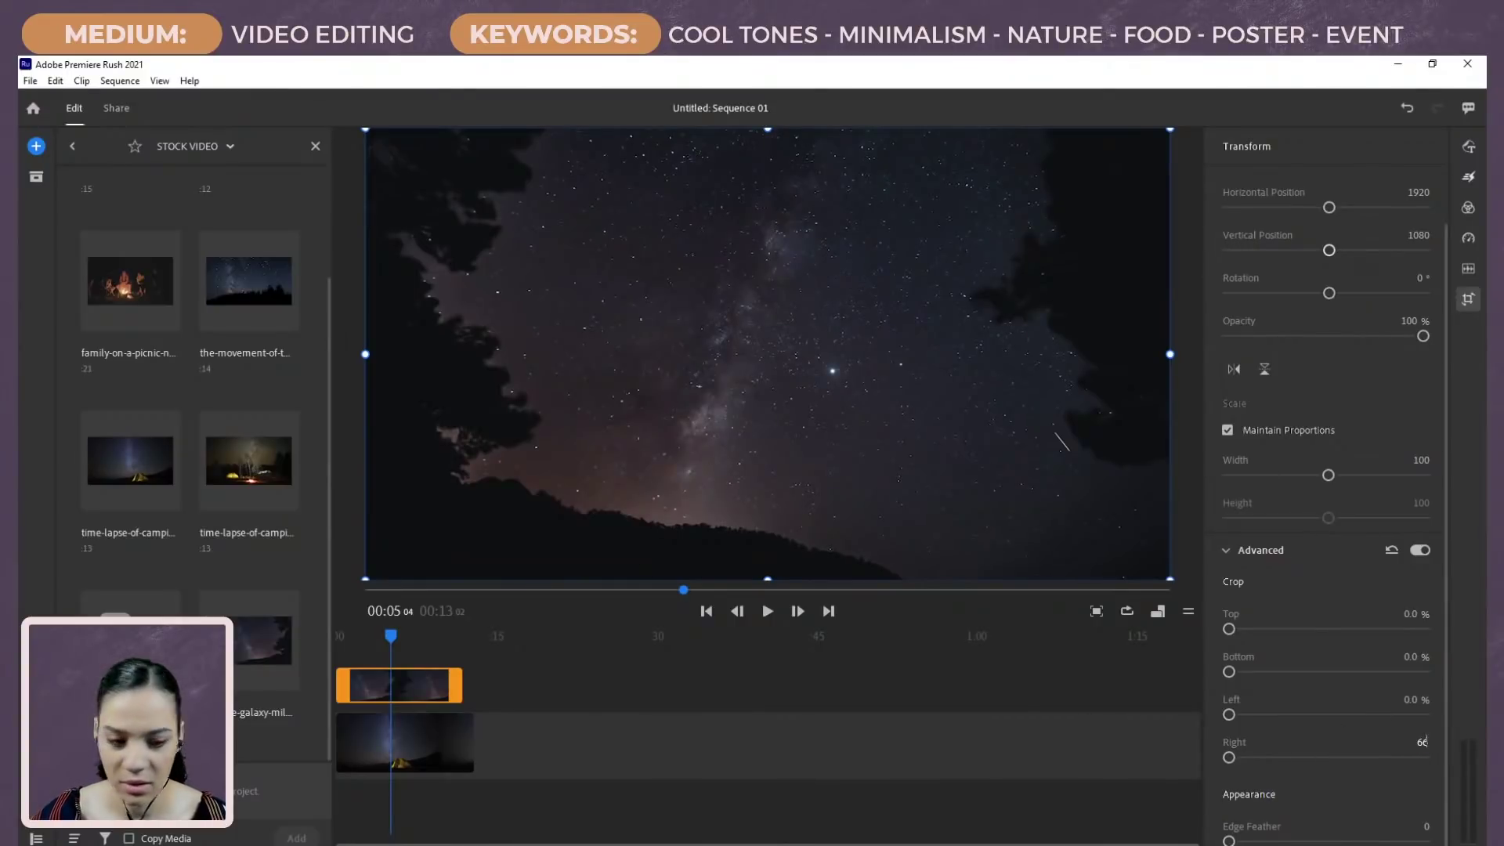
key(Return)
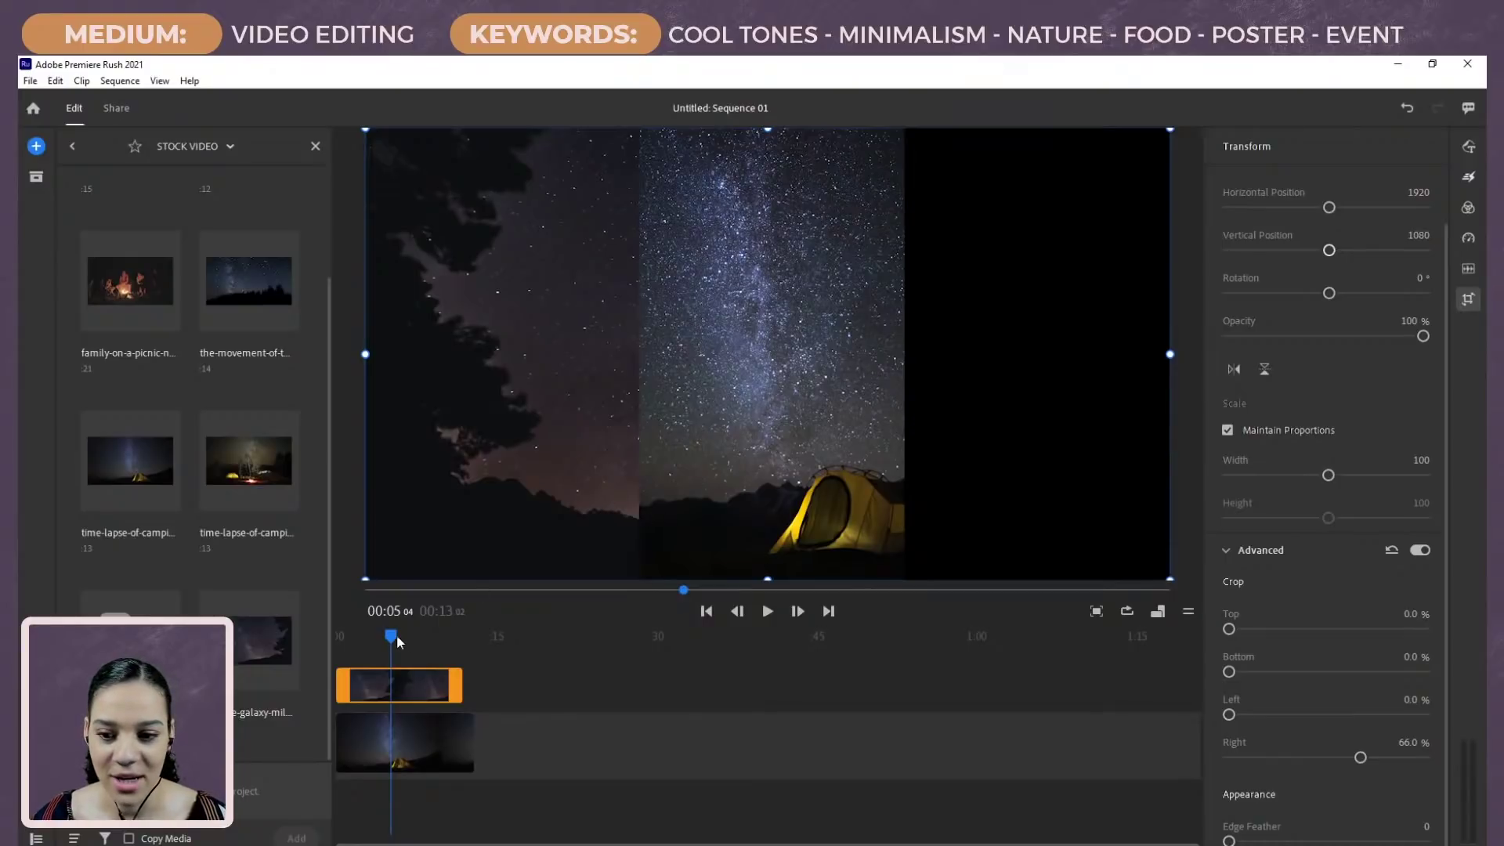
Step: Play the two-panel sequence from the start to check how both clips run together
drag(391, 636, 322, 637)
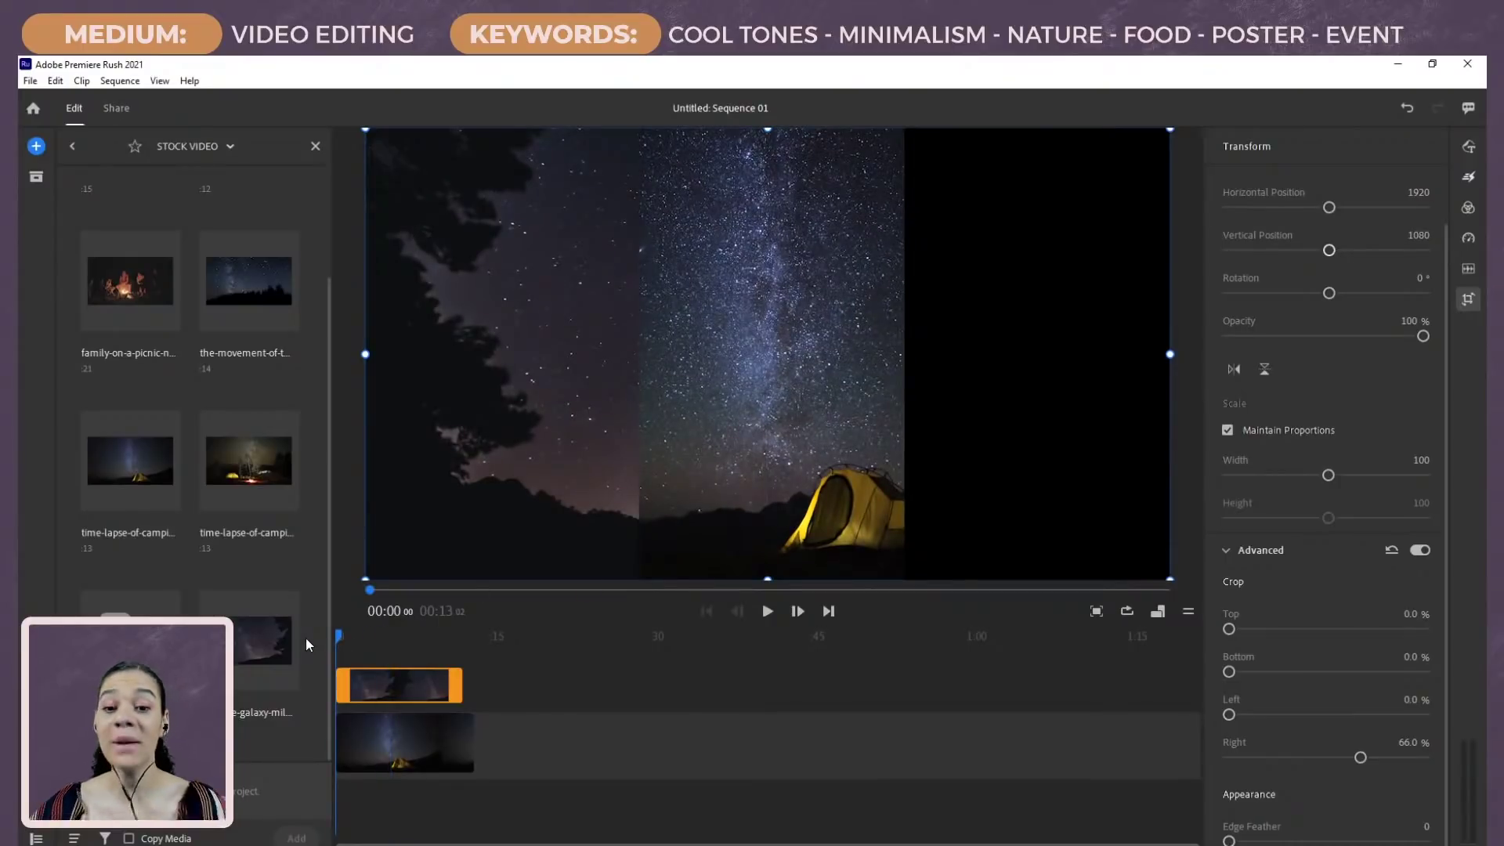
key(space)
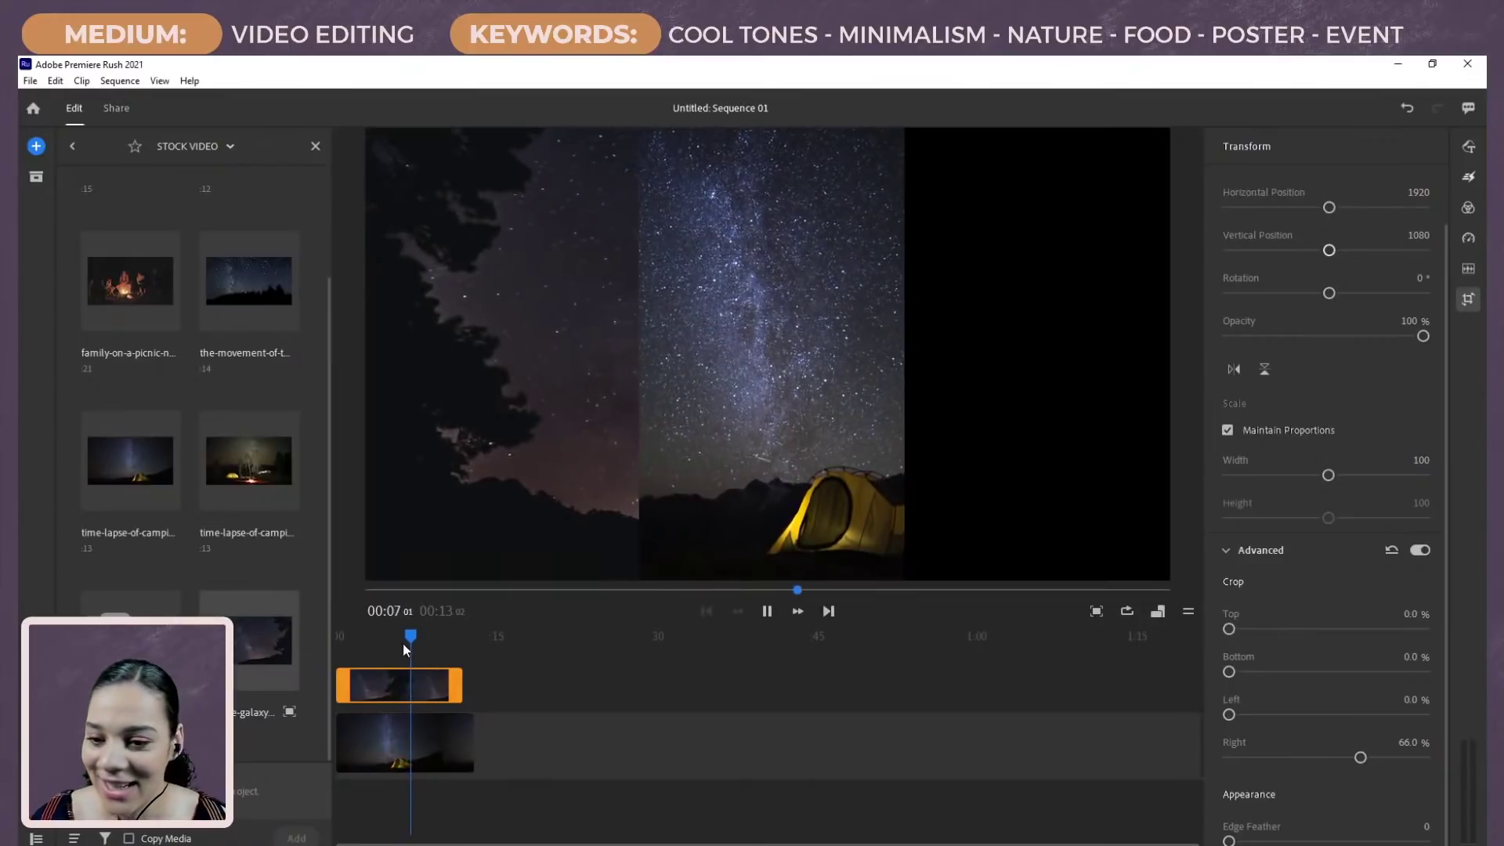
drag(374, 637, 305, 641)
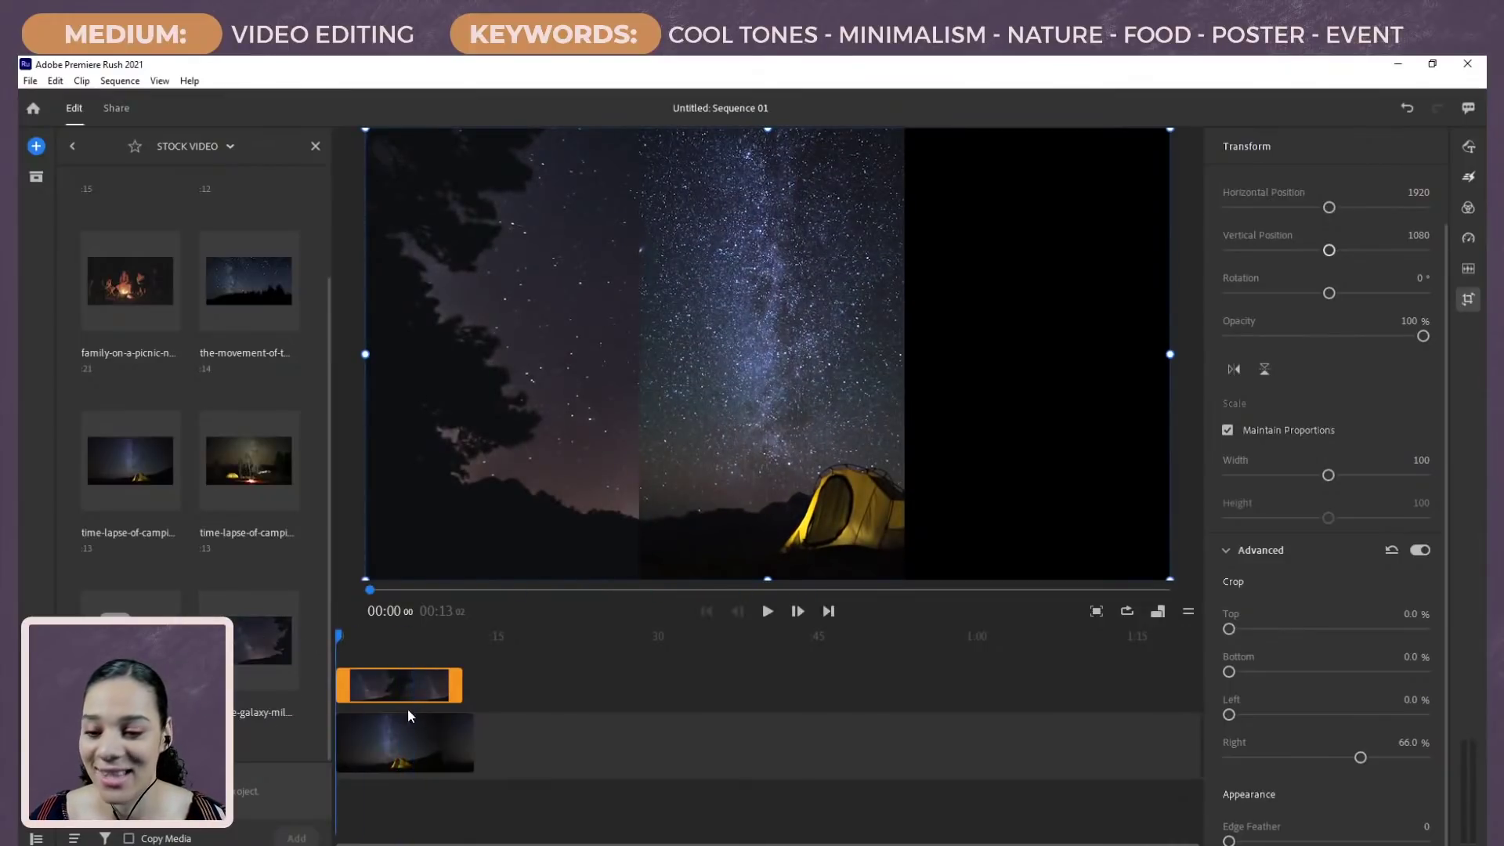
Step: Set the tent clip's duration to 00:13:00 in its speed settings and return to the start of the sequence
click(428, 735)
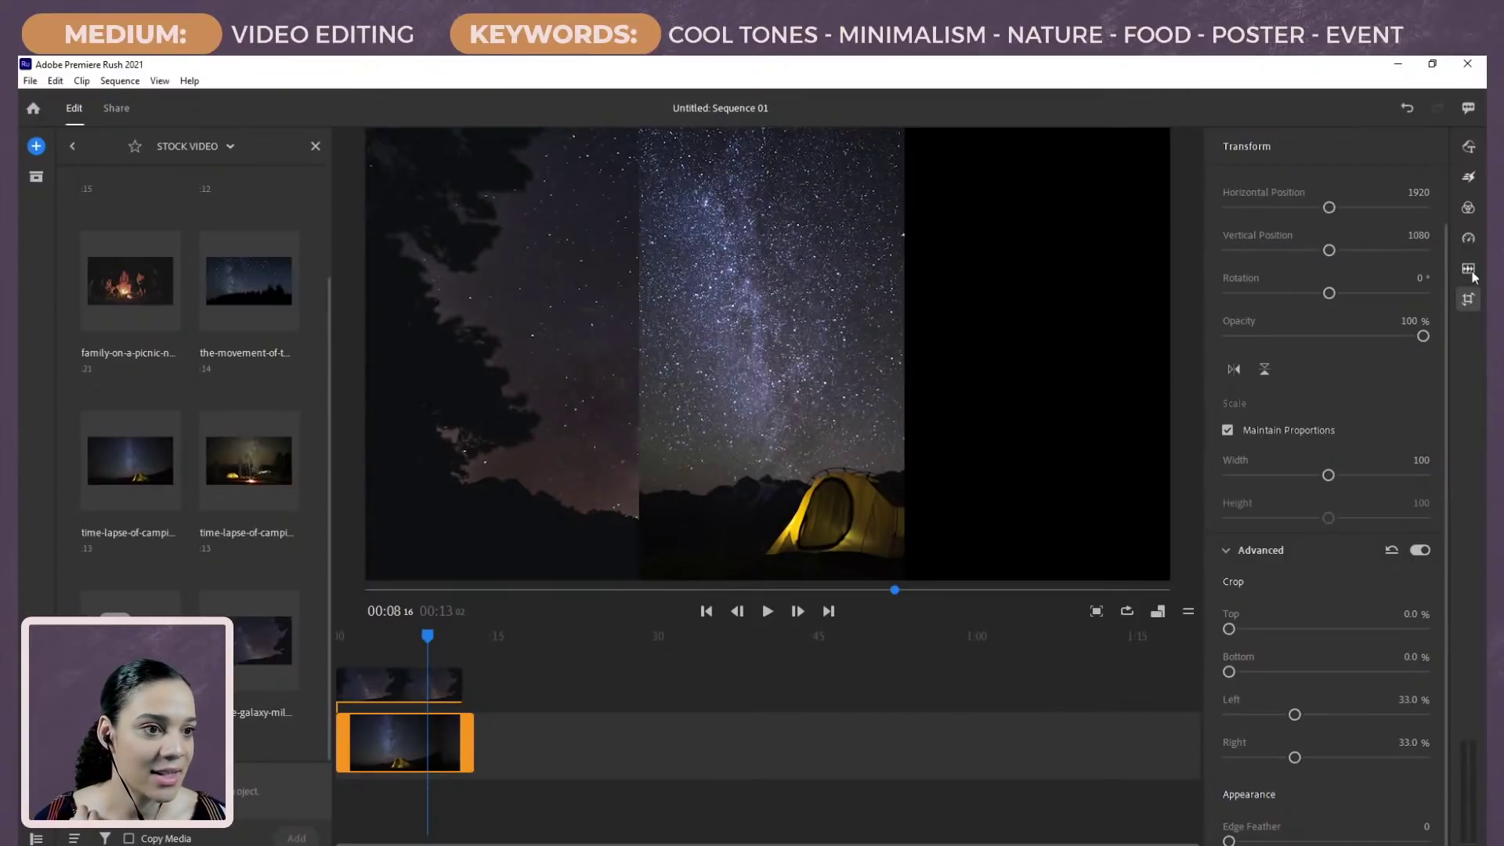
click(1470, 237)
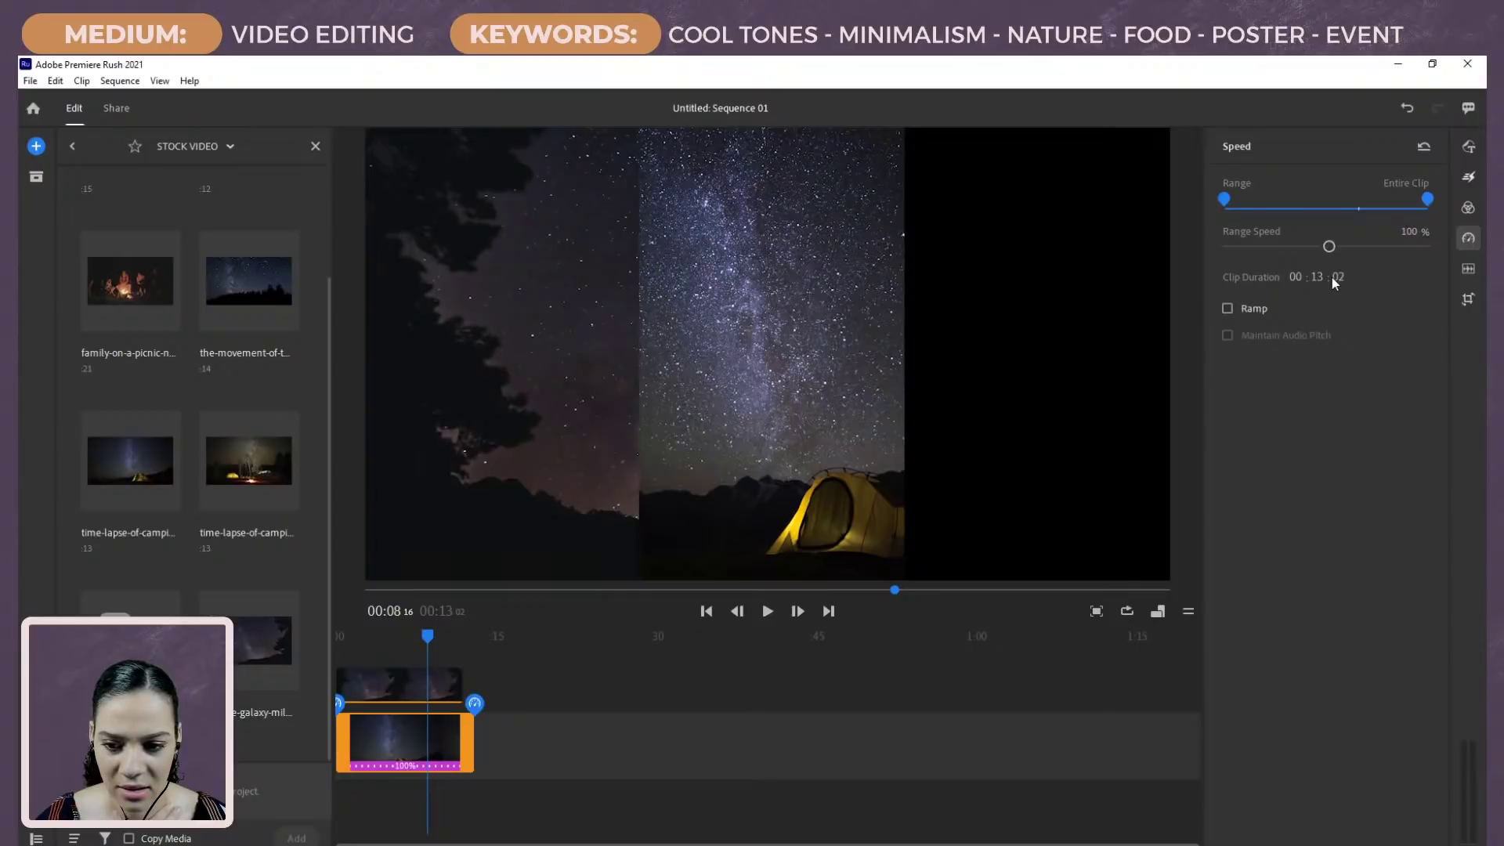
drag(428, 635, 335, 636)
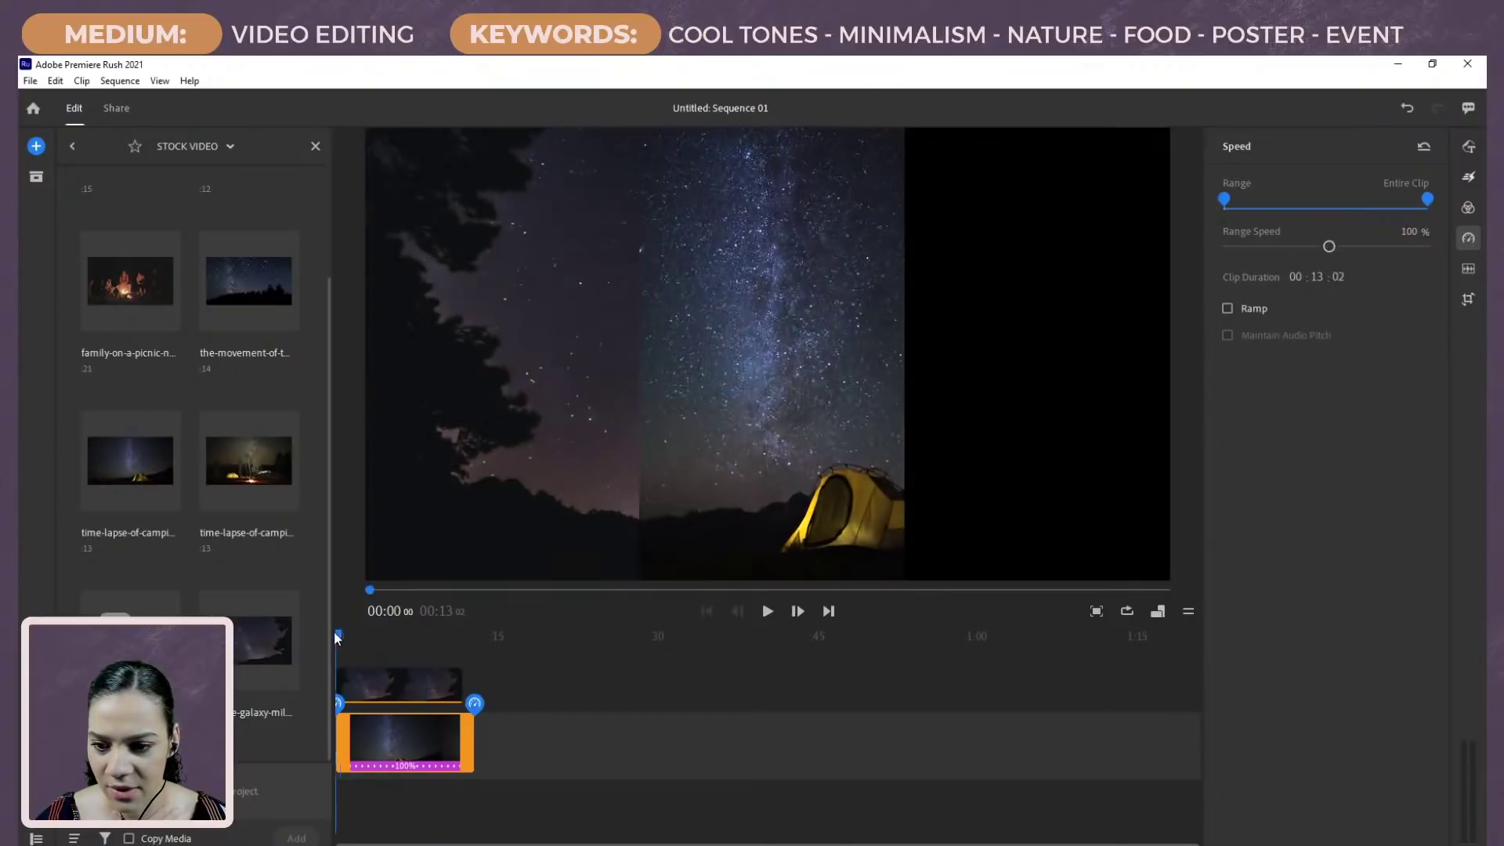
key(space)
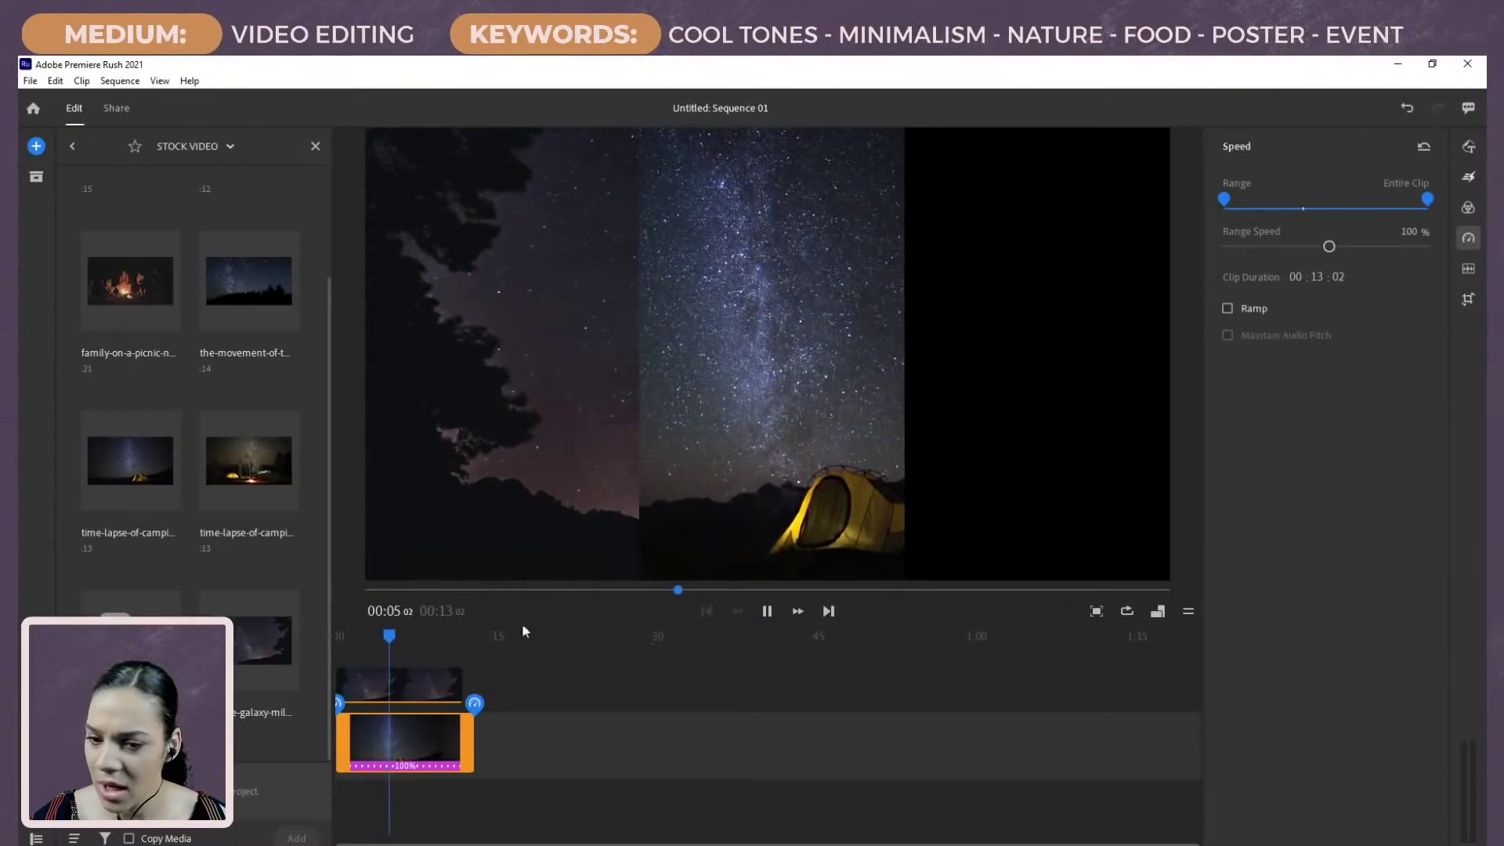
click(457, 638)
drag(457, 637, 324, 631)
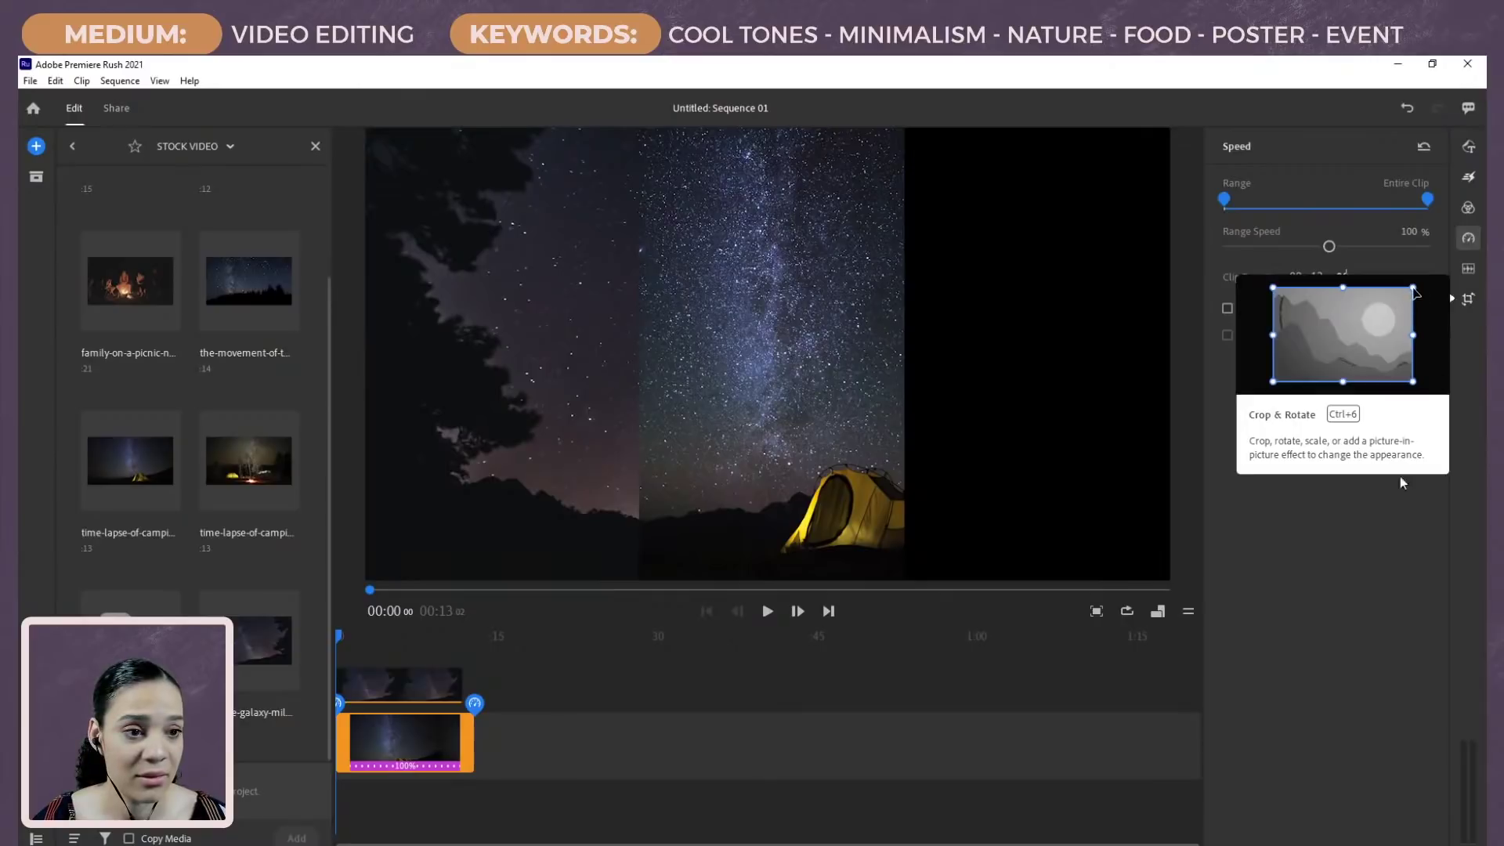
Step: Set the galaxy clip's duration to 13 seconds in its speed settings and return to the start of the sequence
click(387, 688)
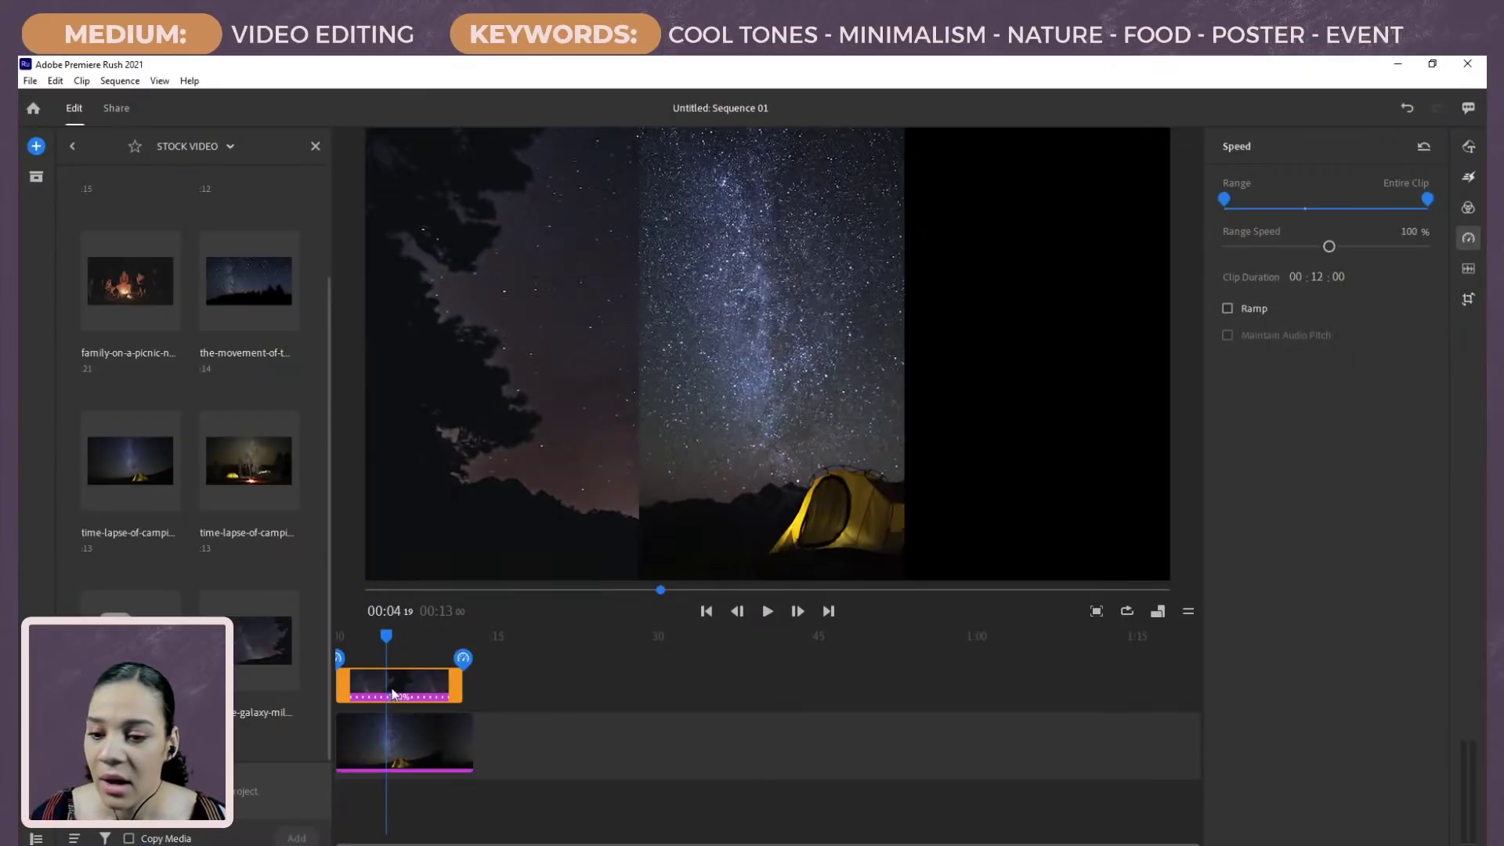
click(1321, 278)
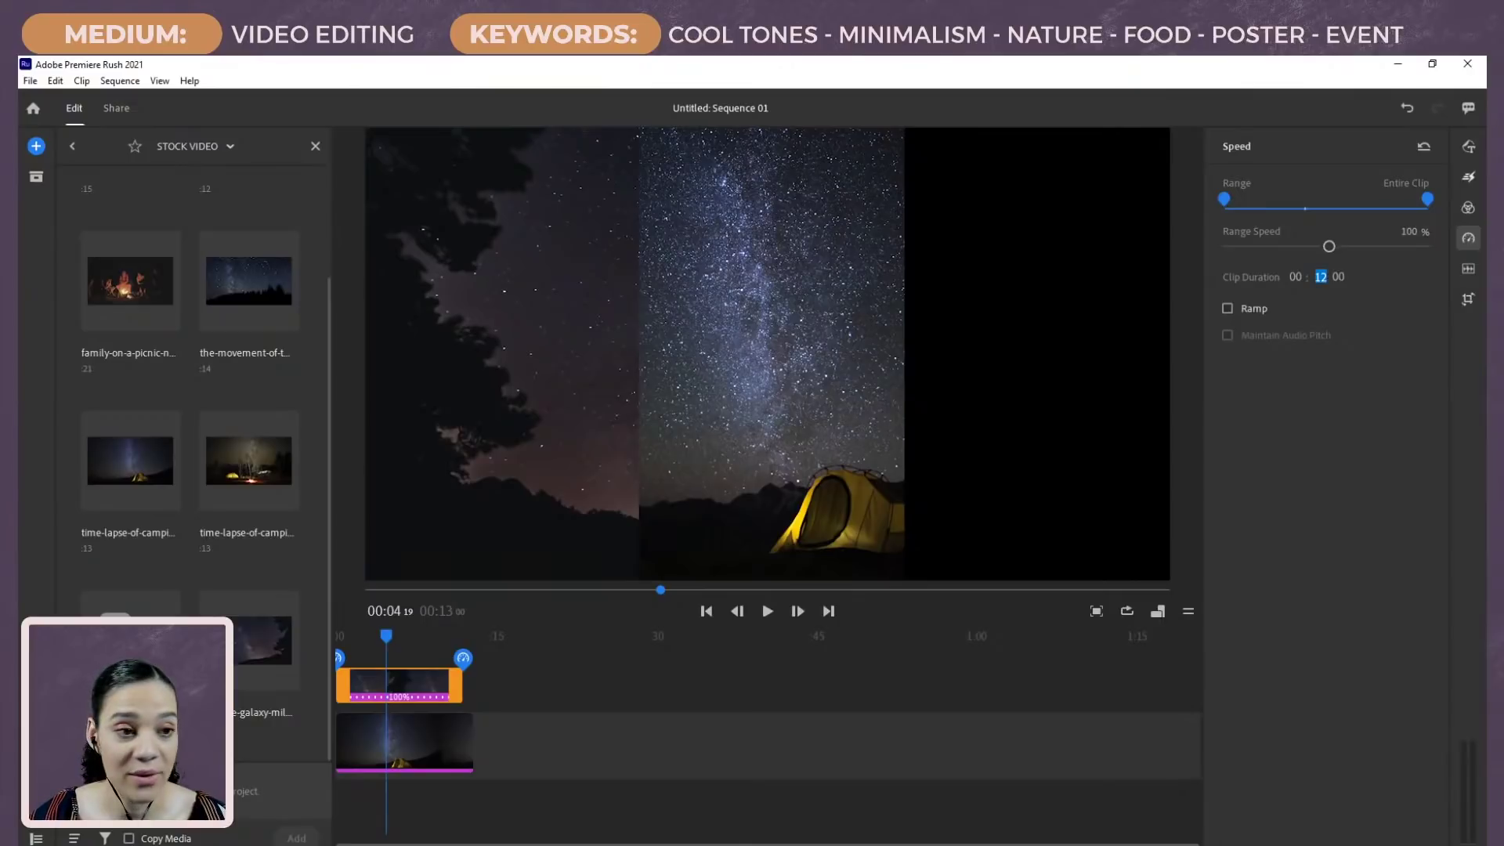
text(1)
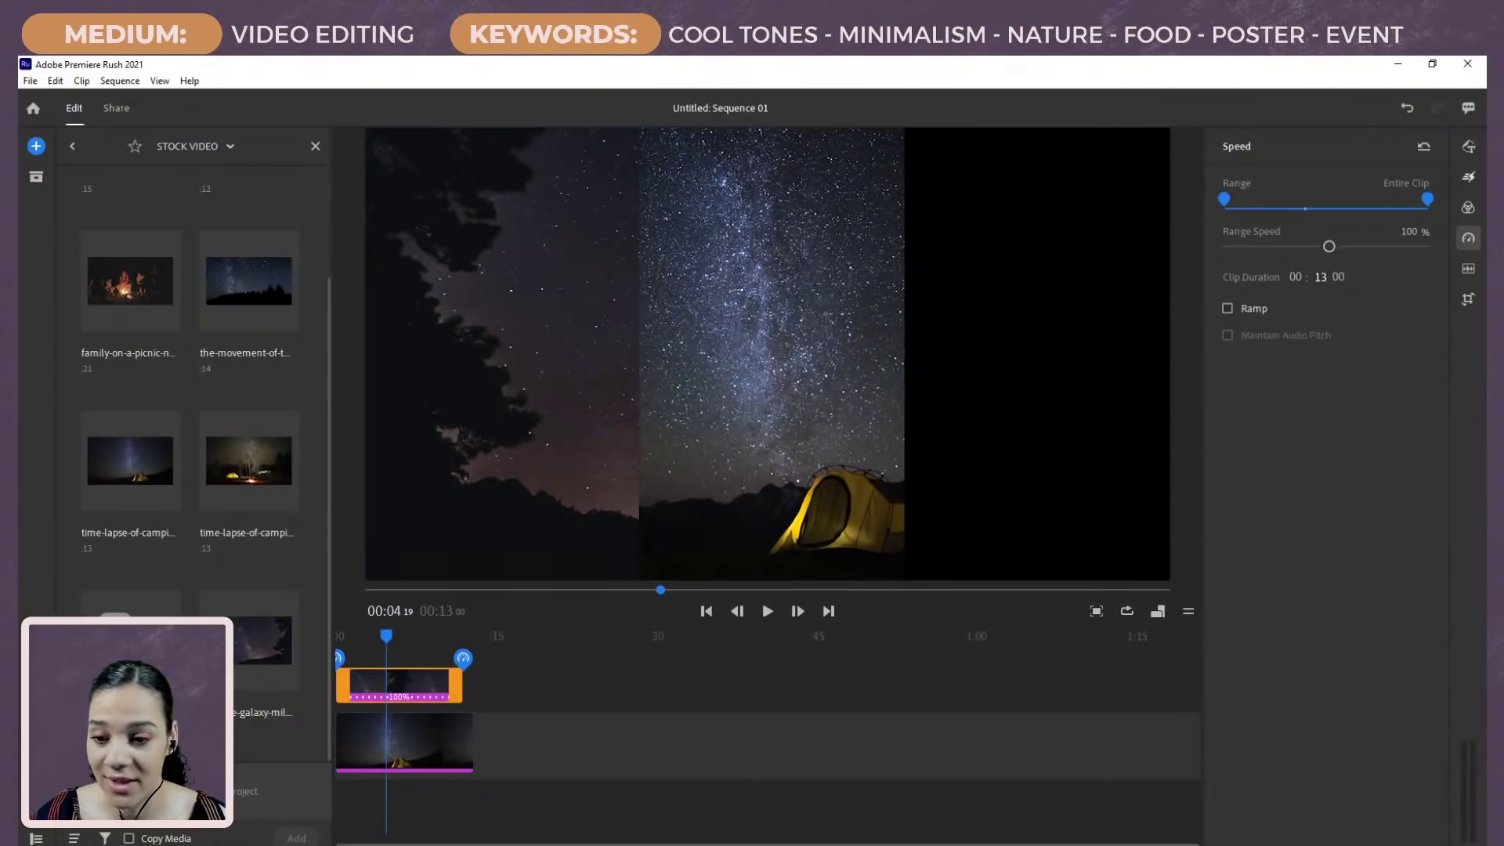
text(3)
key(Return)
drag(386, 635, 312, 645)
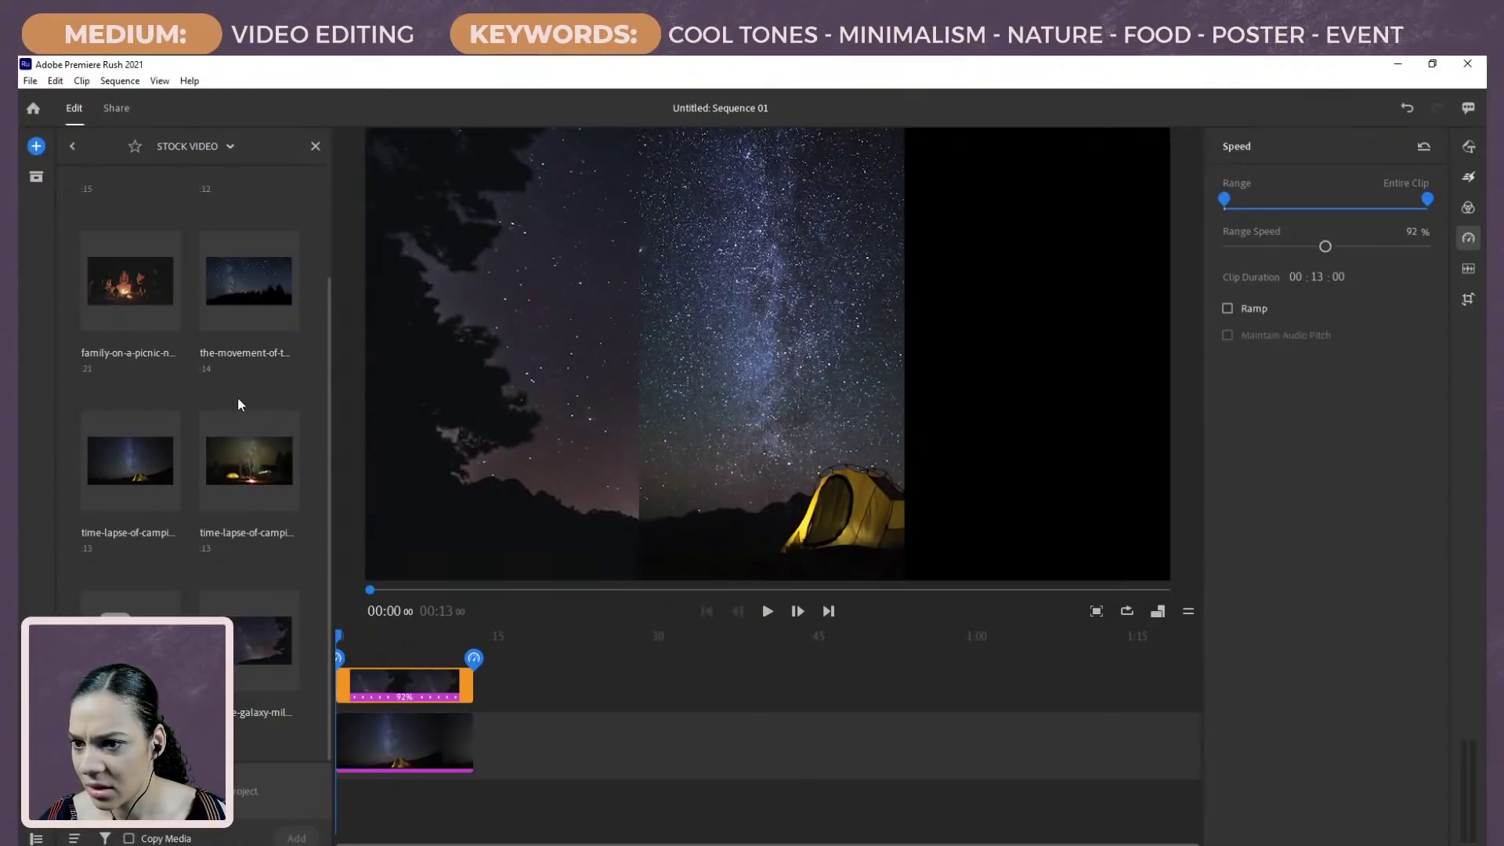
Step: Add the starry treeline clip (the-movement-of-t...) above the galaxy clip, and move it to the main track directly after the tent clip
drag(247, 289, 368, 650)
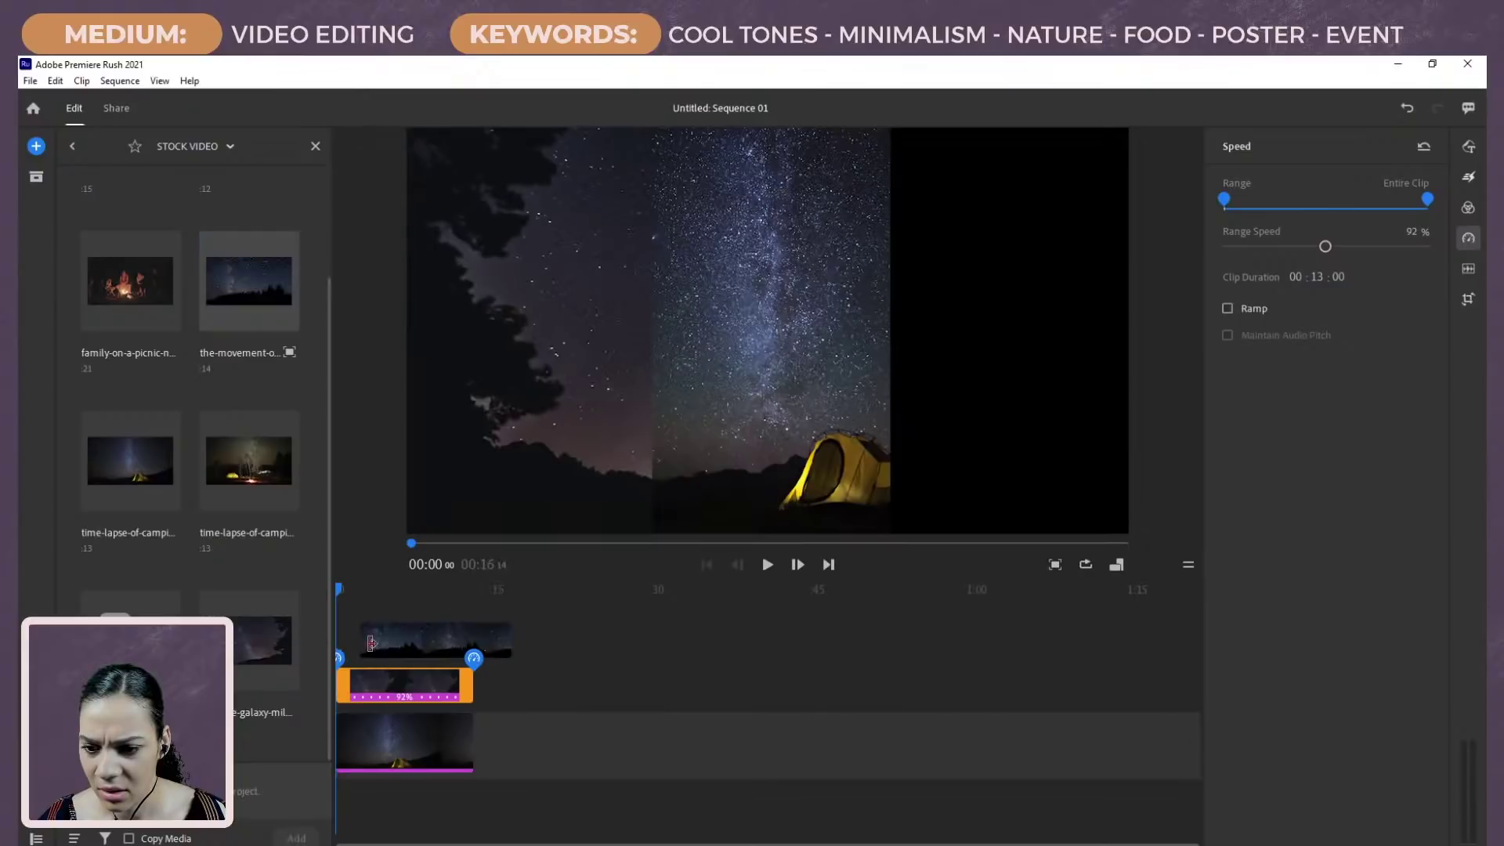
click(411, 642)
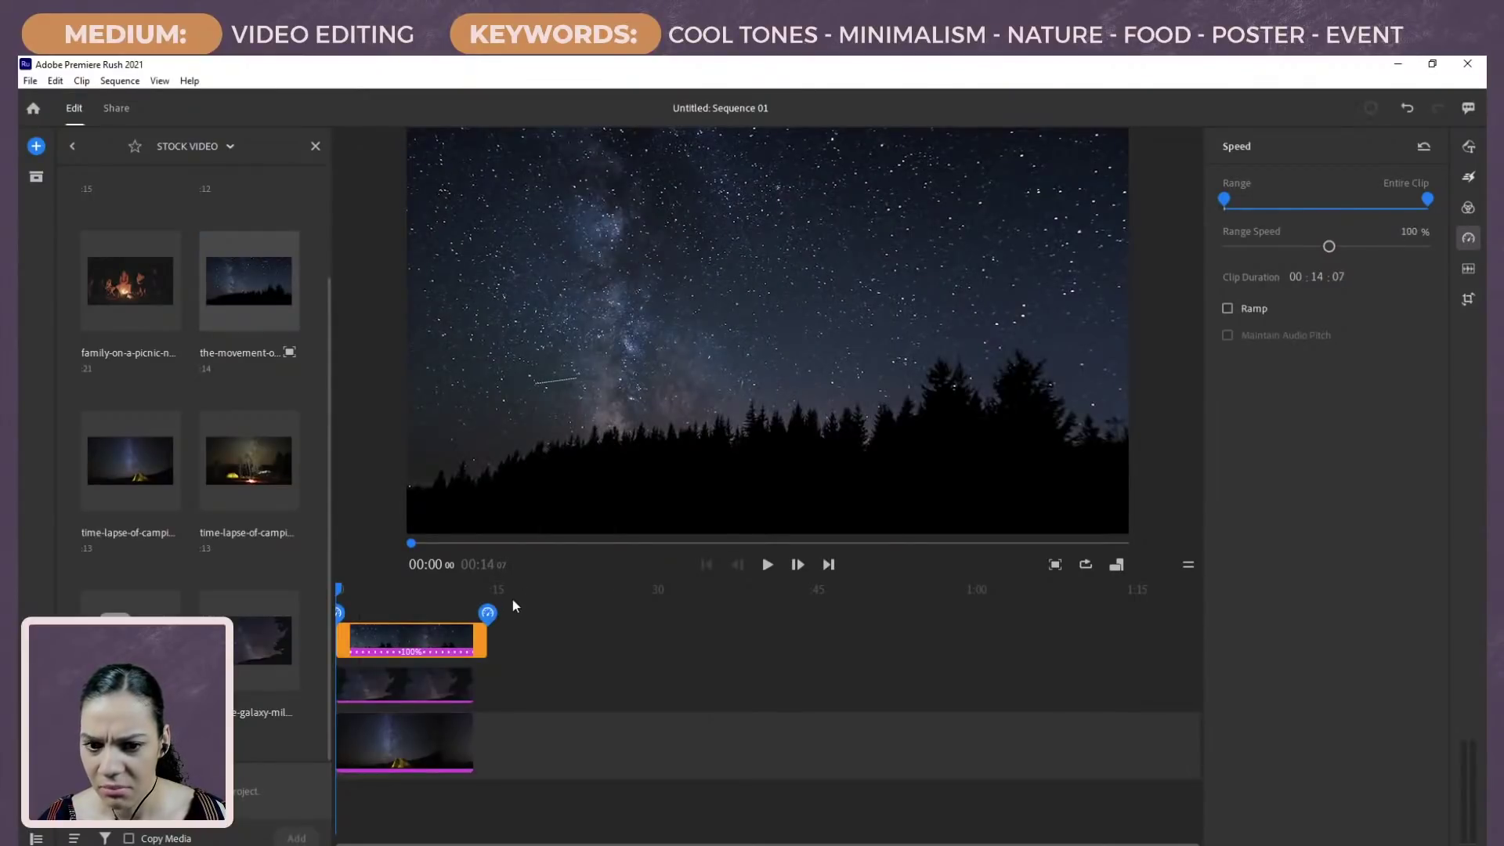
click(353, 589)
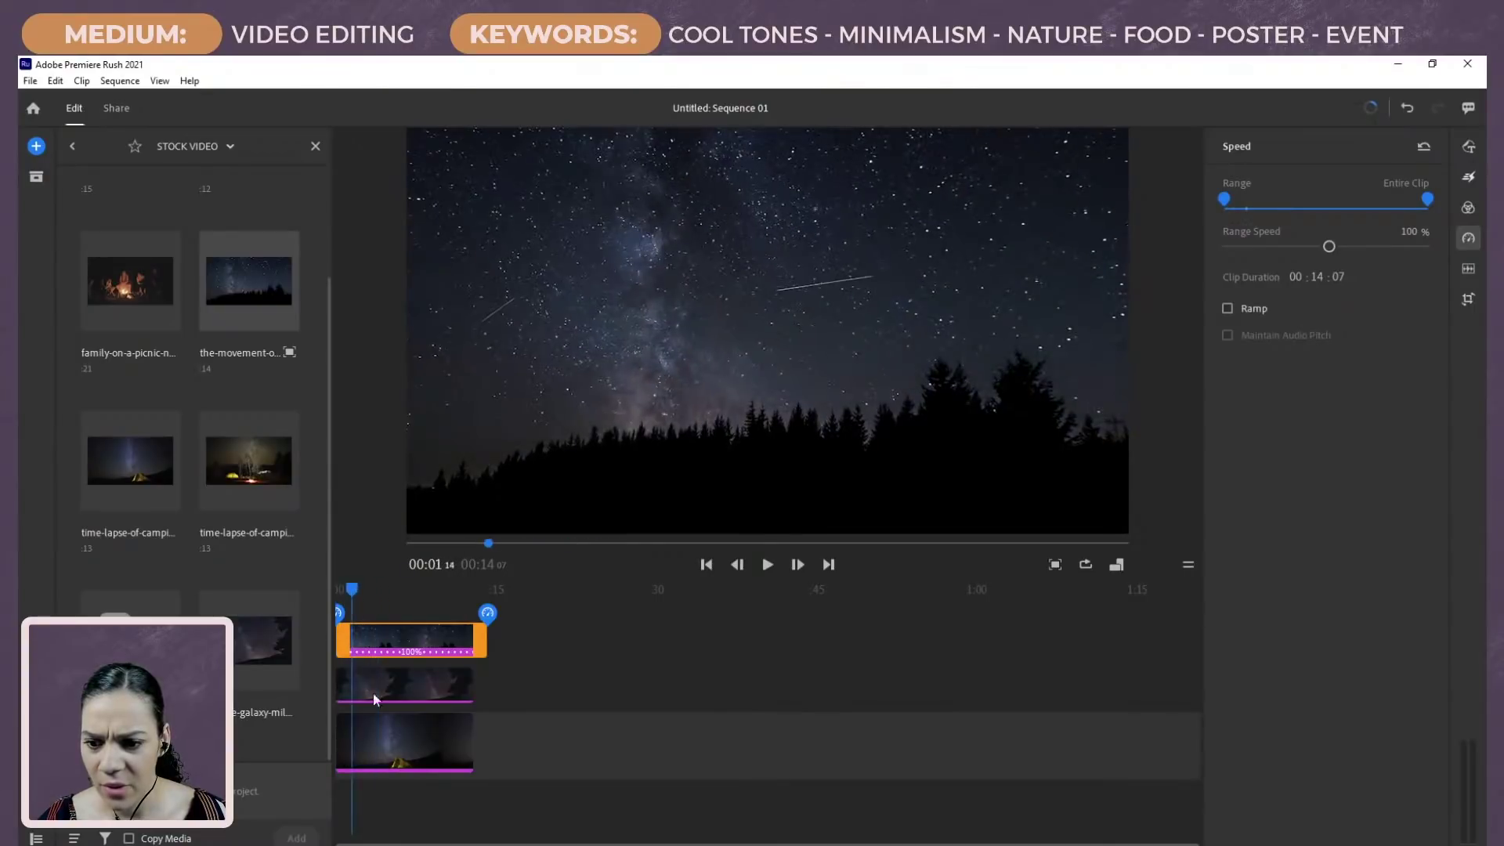
drag(409, 649, 546, 744)
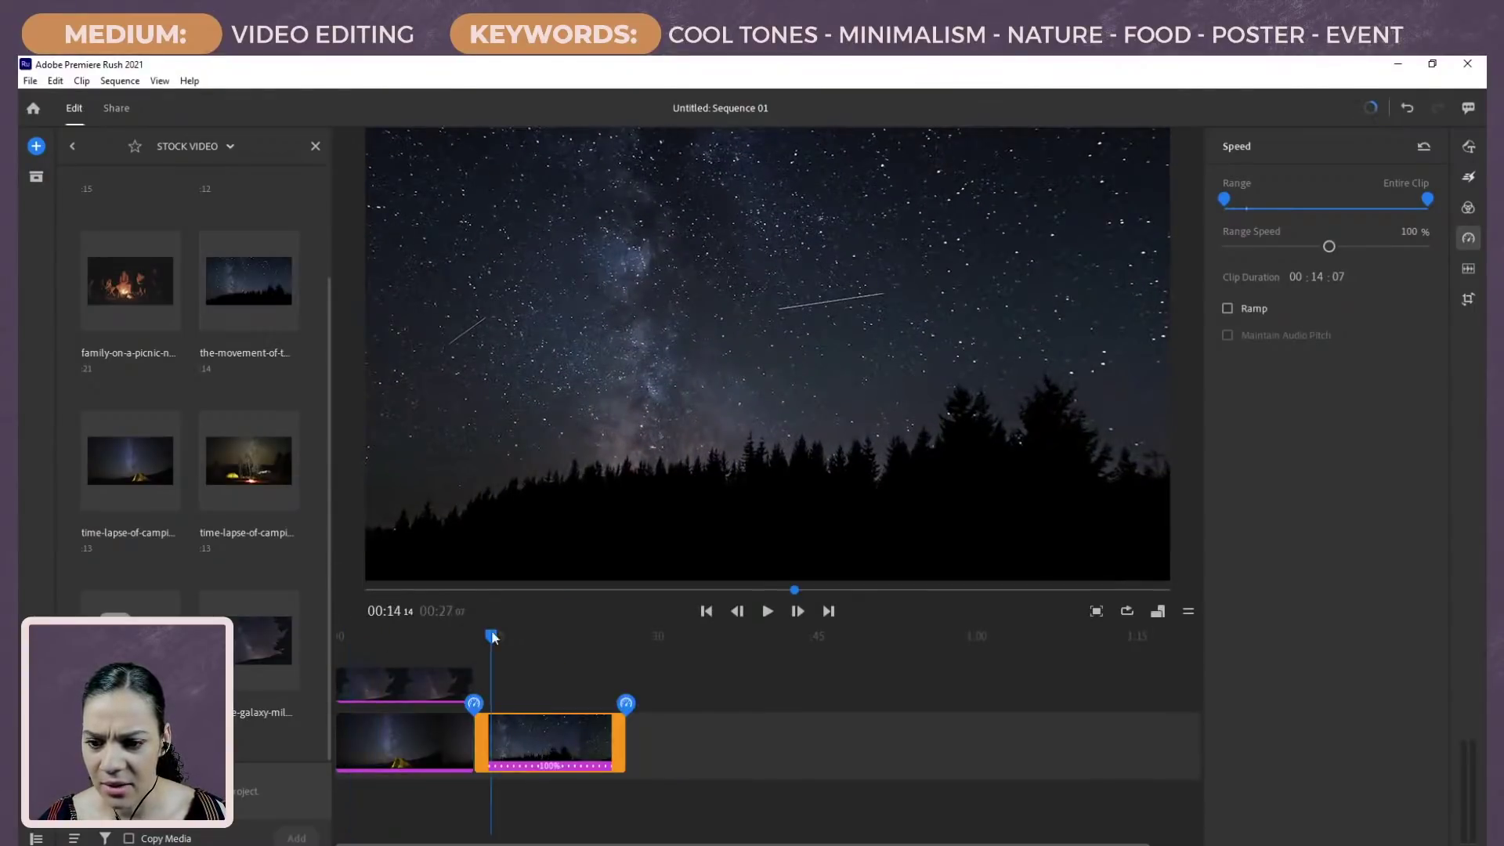
drag(492, 641, 327, 647)
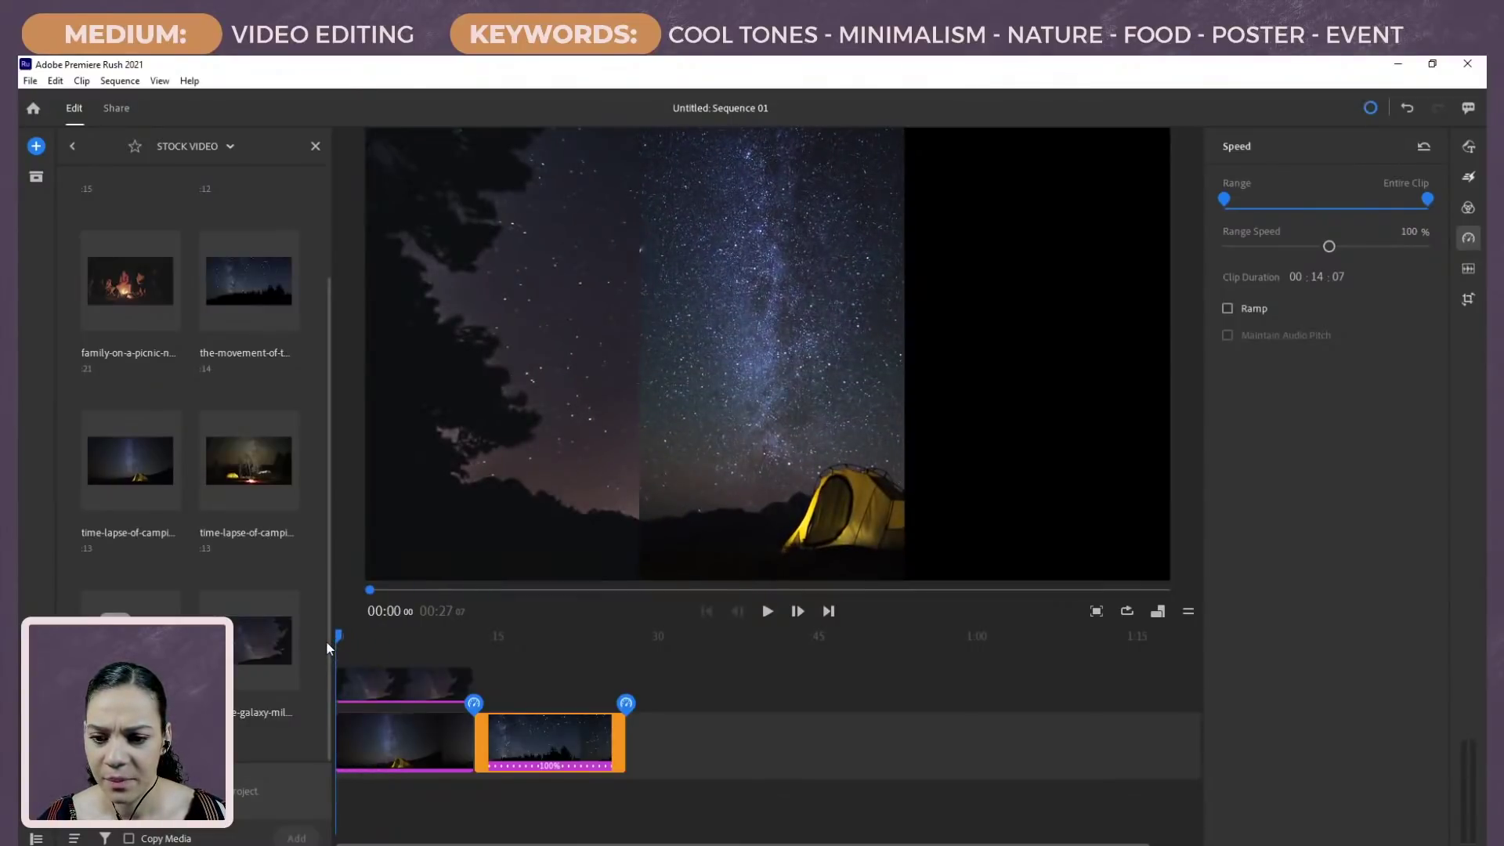
click(376, 683)
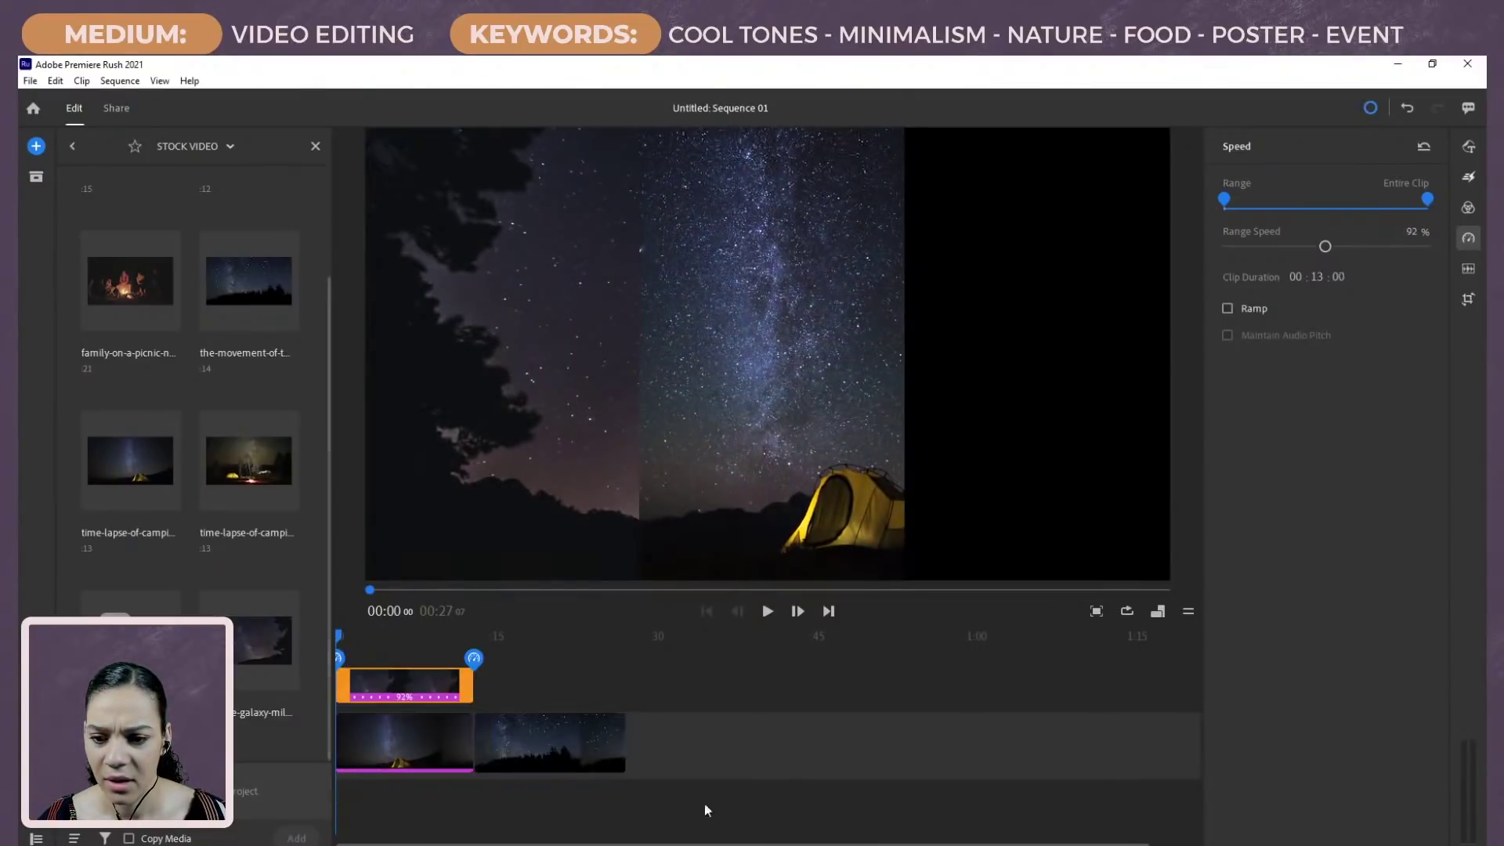
Step: Crop the starry treeline clip 33% from the right and 33% from the left
click(547, 739)
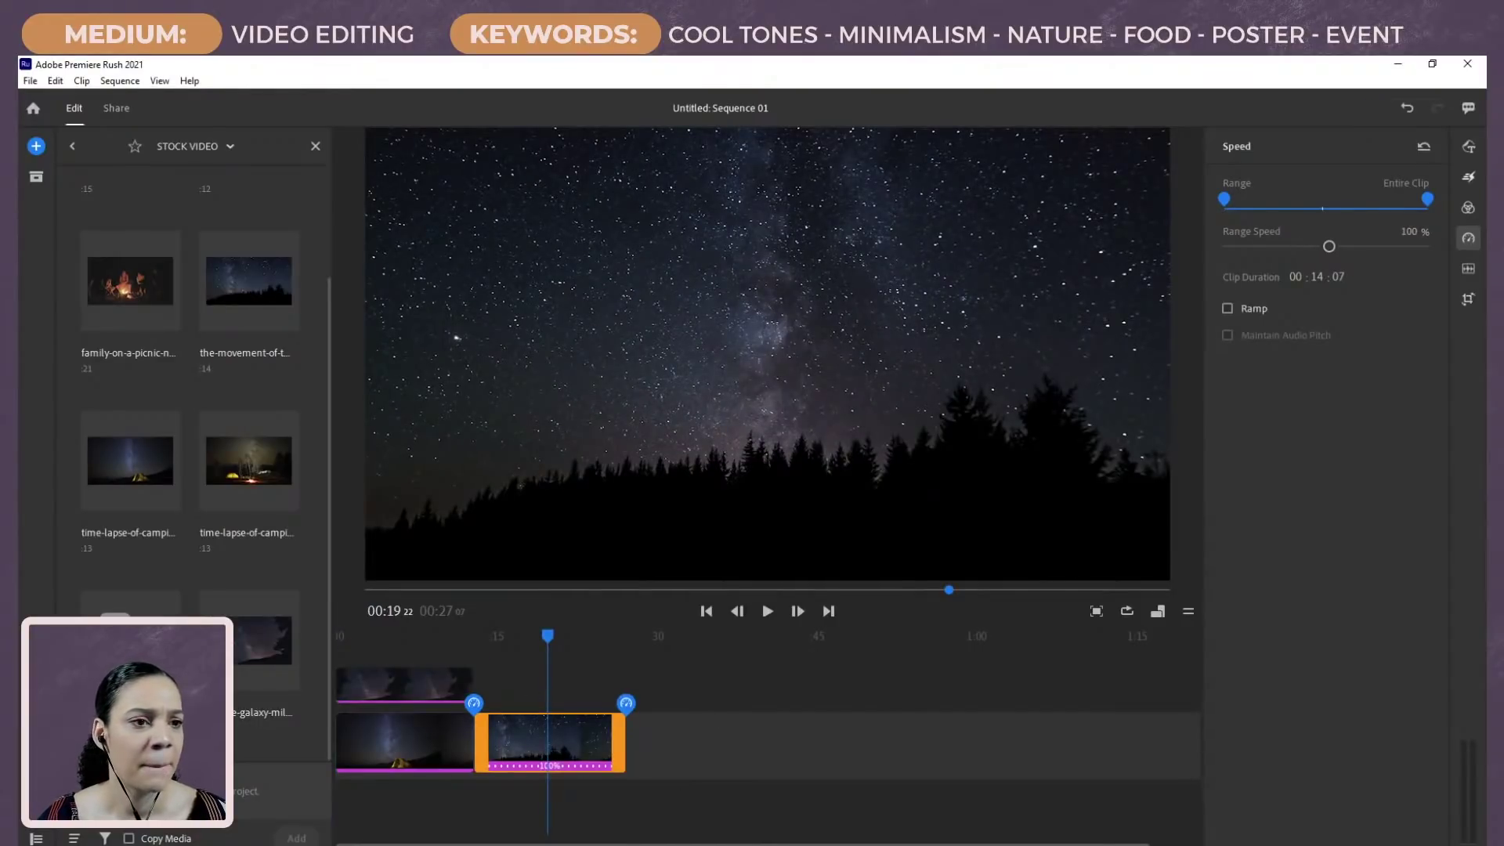
click(1469, 301)
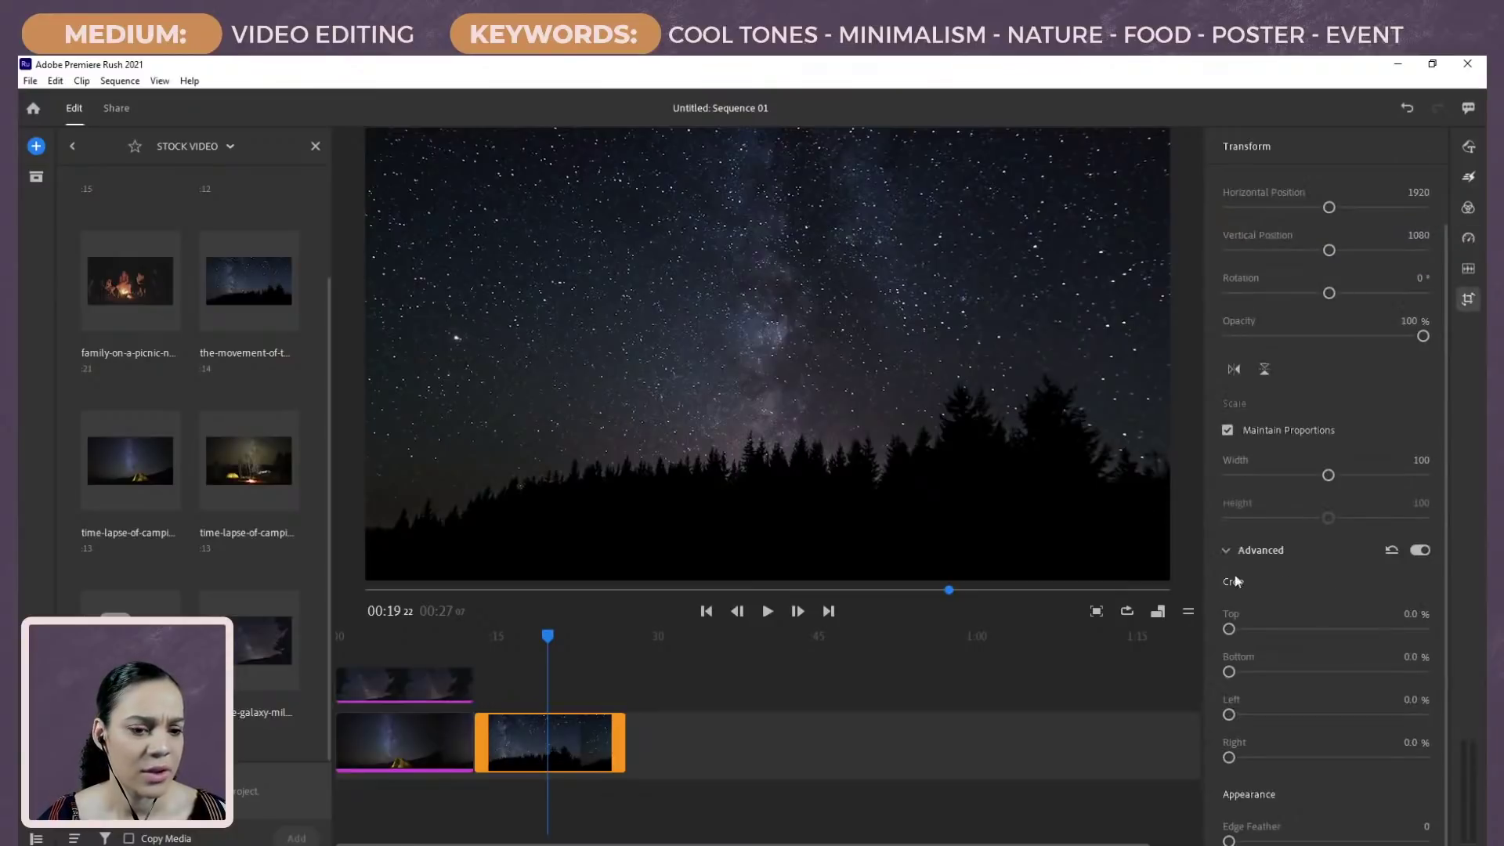
click(1414, 742)
text(33)
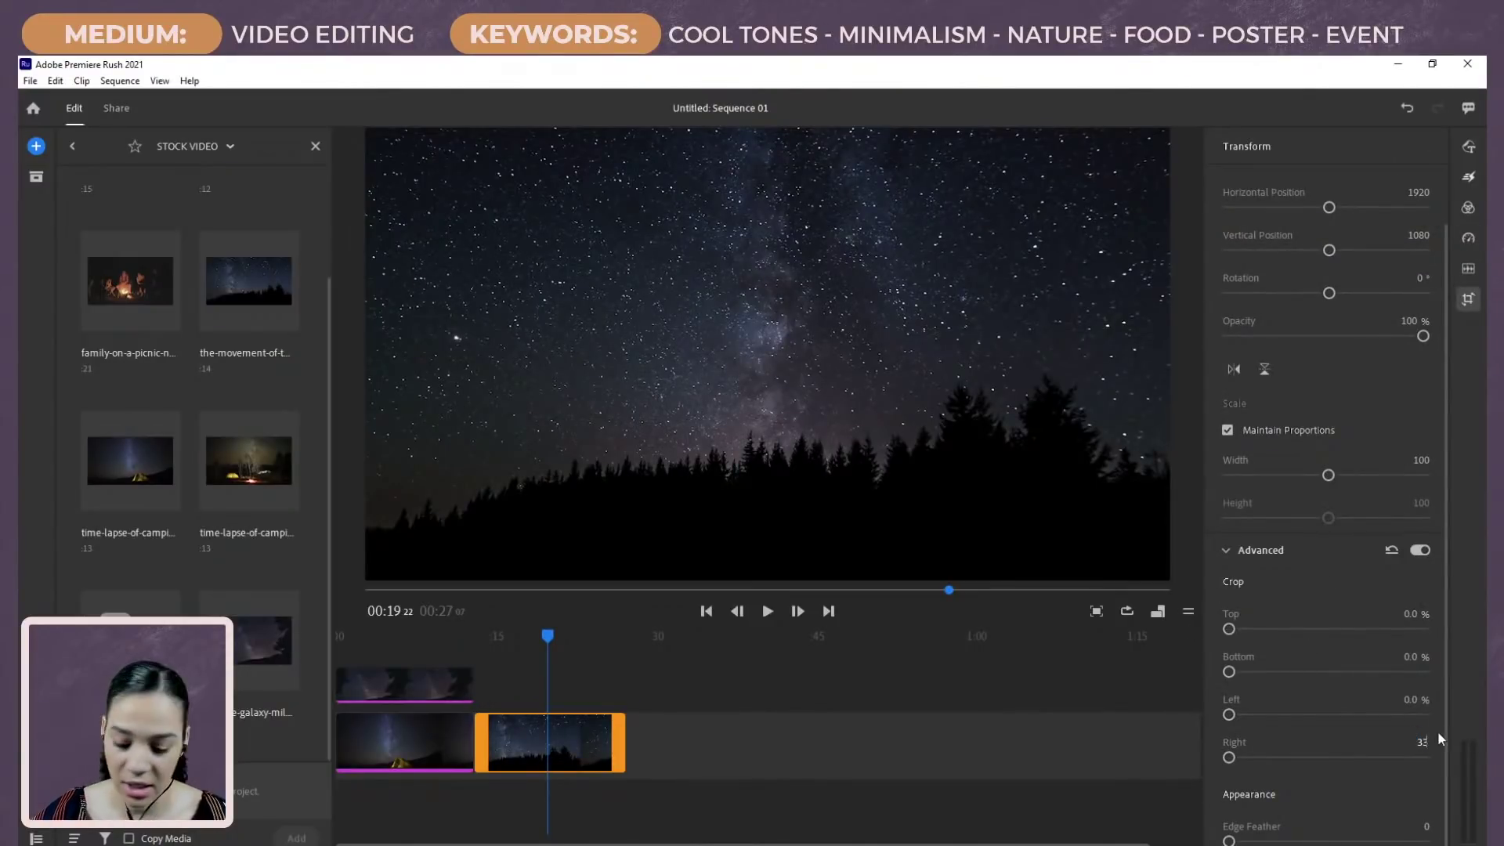
key(Return)
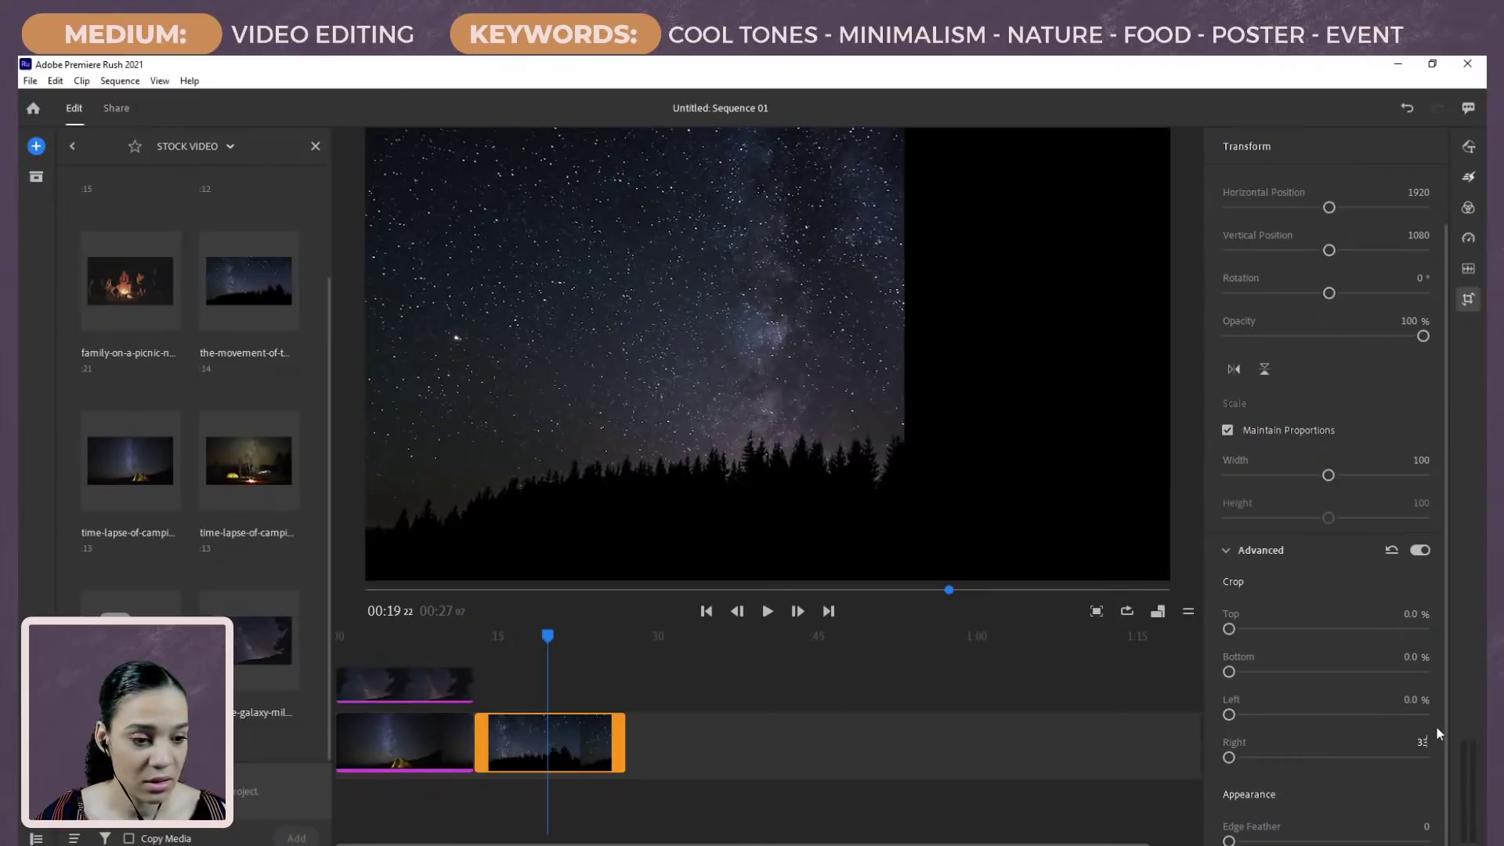
click(1398, 694)
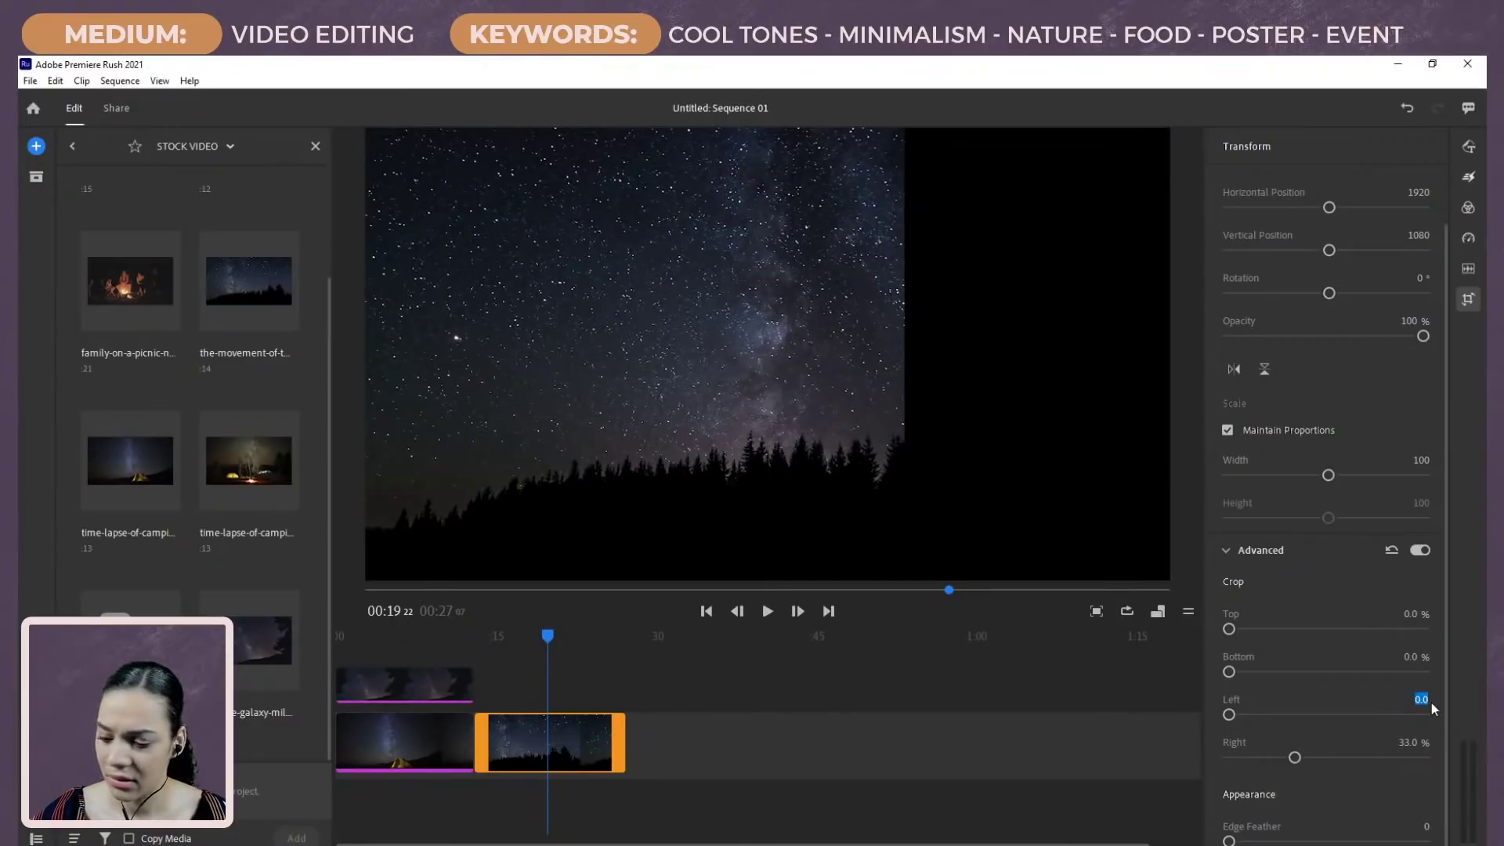
text(33)
key(Return)
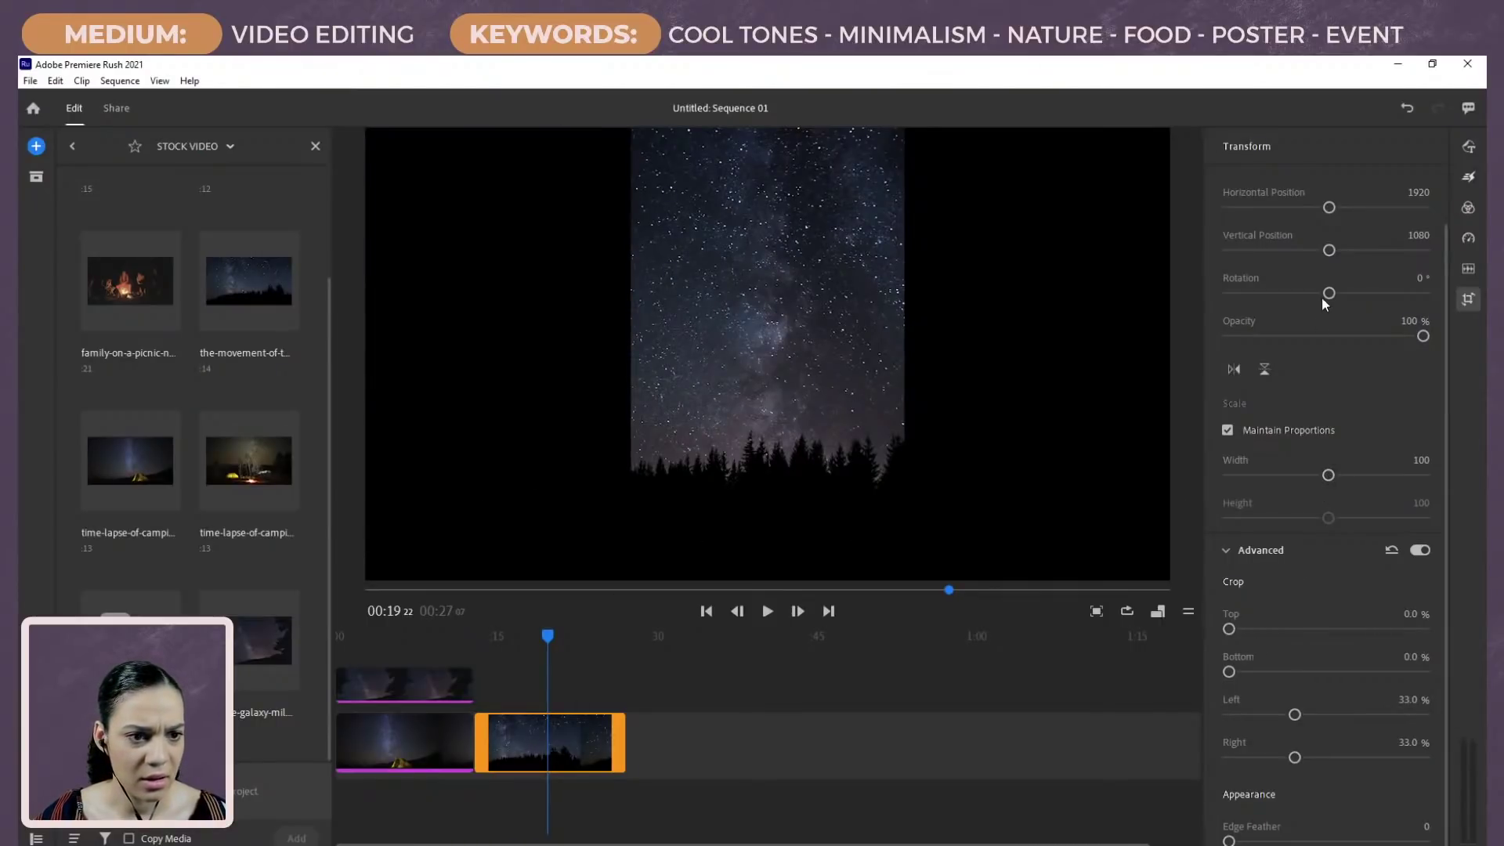
Step: Shift the treeline clip to horizontal position 3220 and place it on a third track above the galaxy clip, starting at the beginning
drag(1329, 207, 1362, 210)
drag(580, 722, 444, 654)
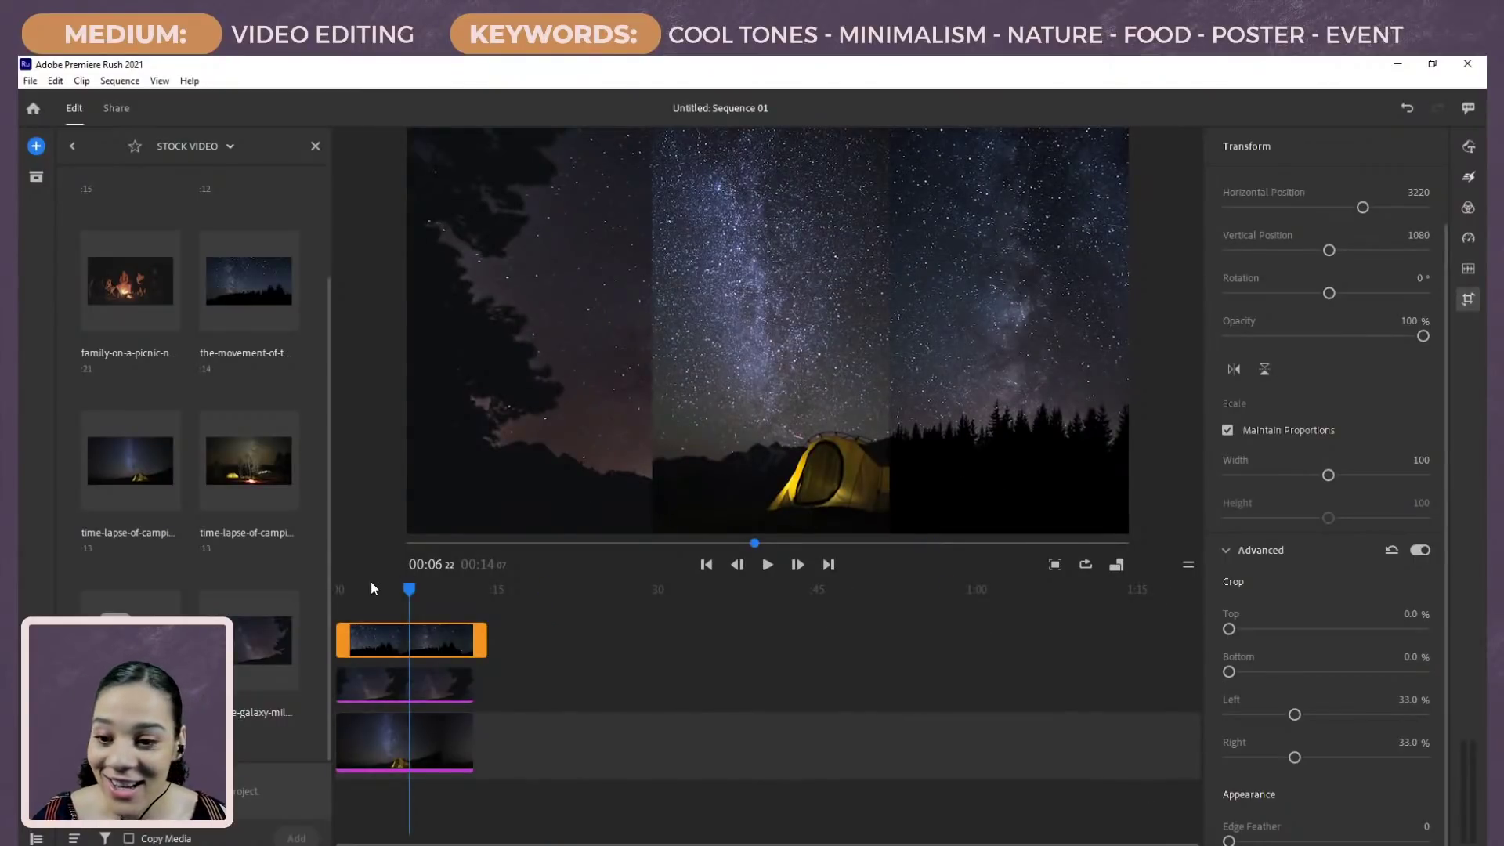
drag(408, 590, 397, 670)
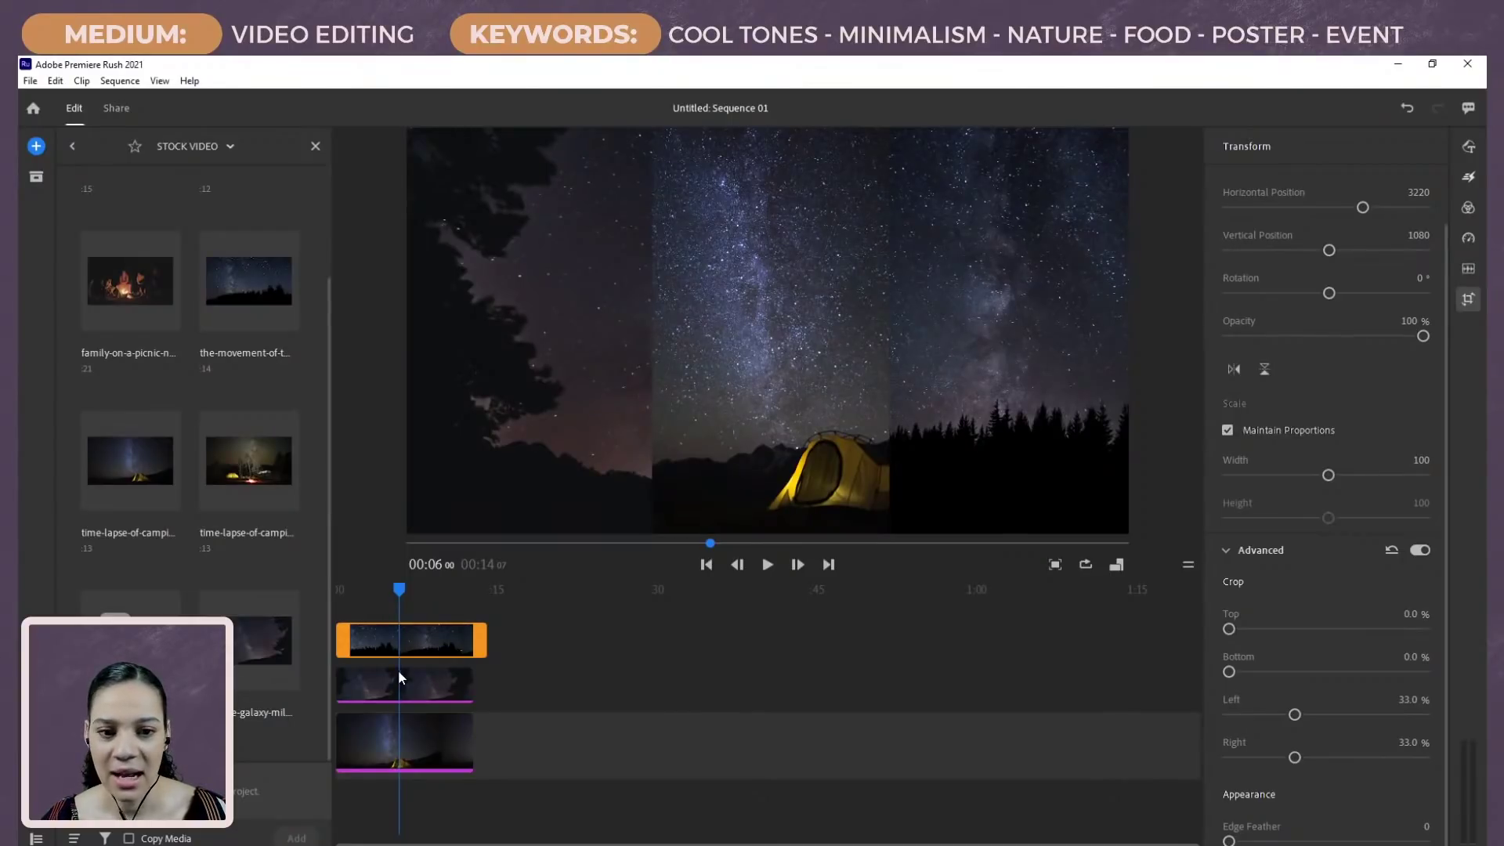
Step: Set the treeline clip's duration to 00:13:00 in its speed settings
drag(398, 669, 429, 644)
click(1469, 239)
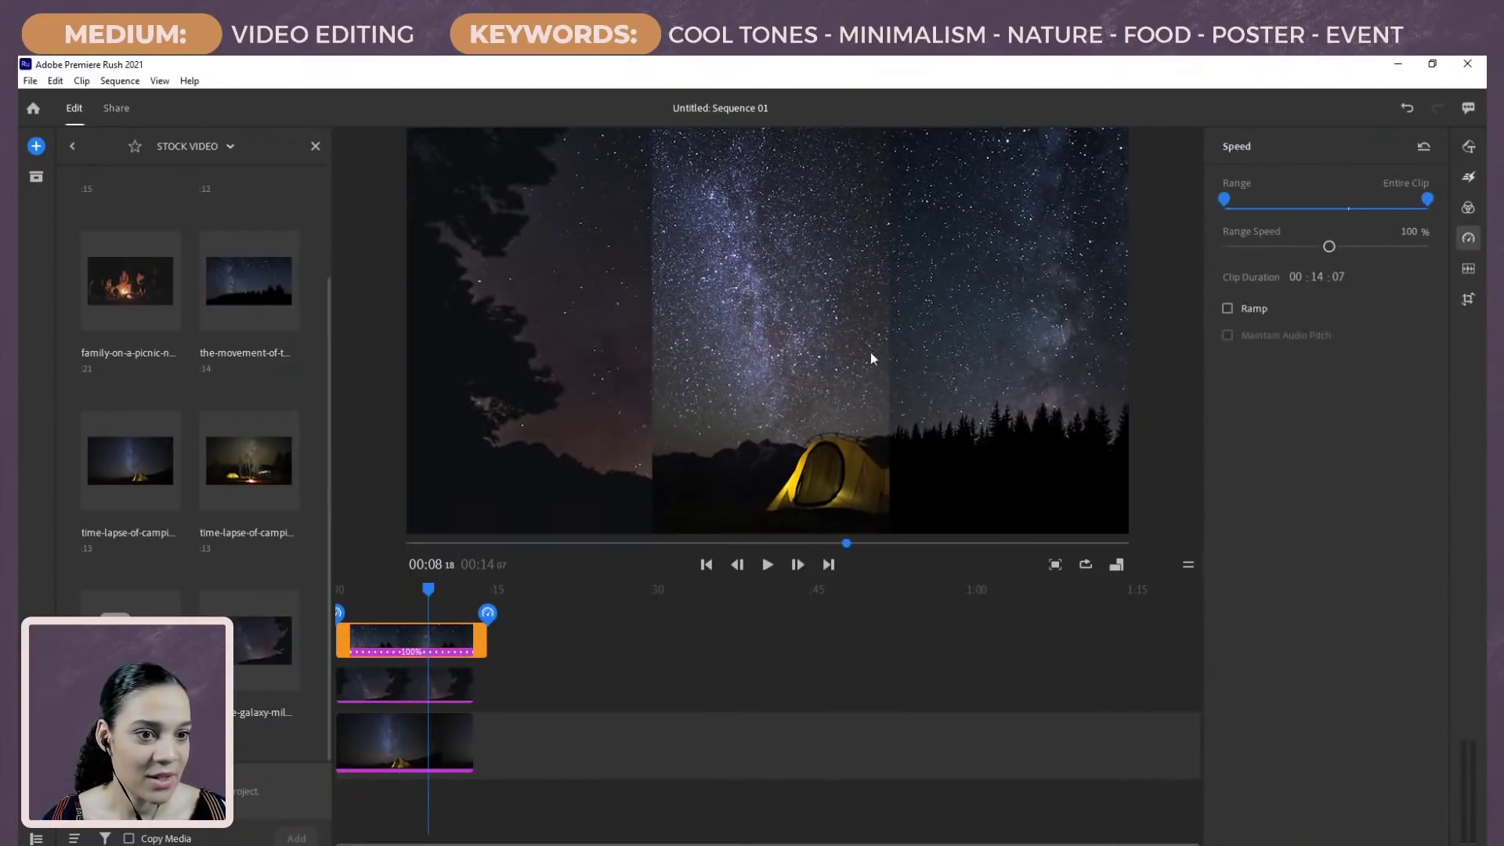
click(1320, 274)
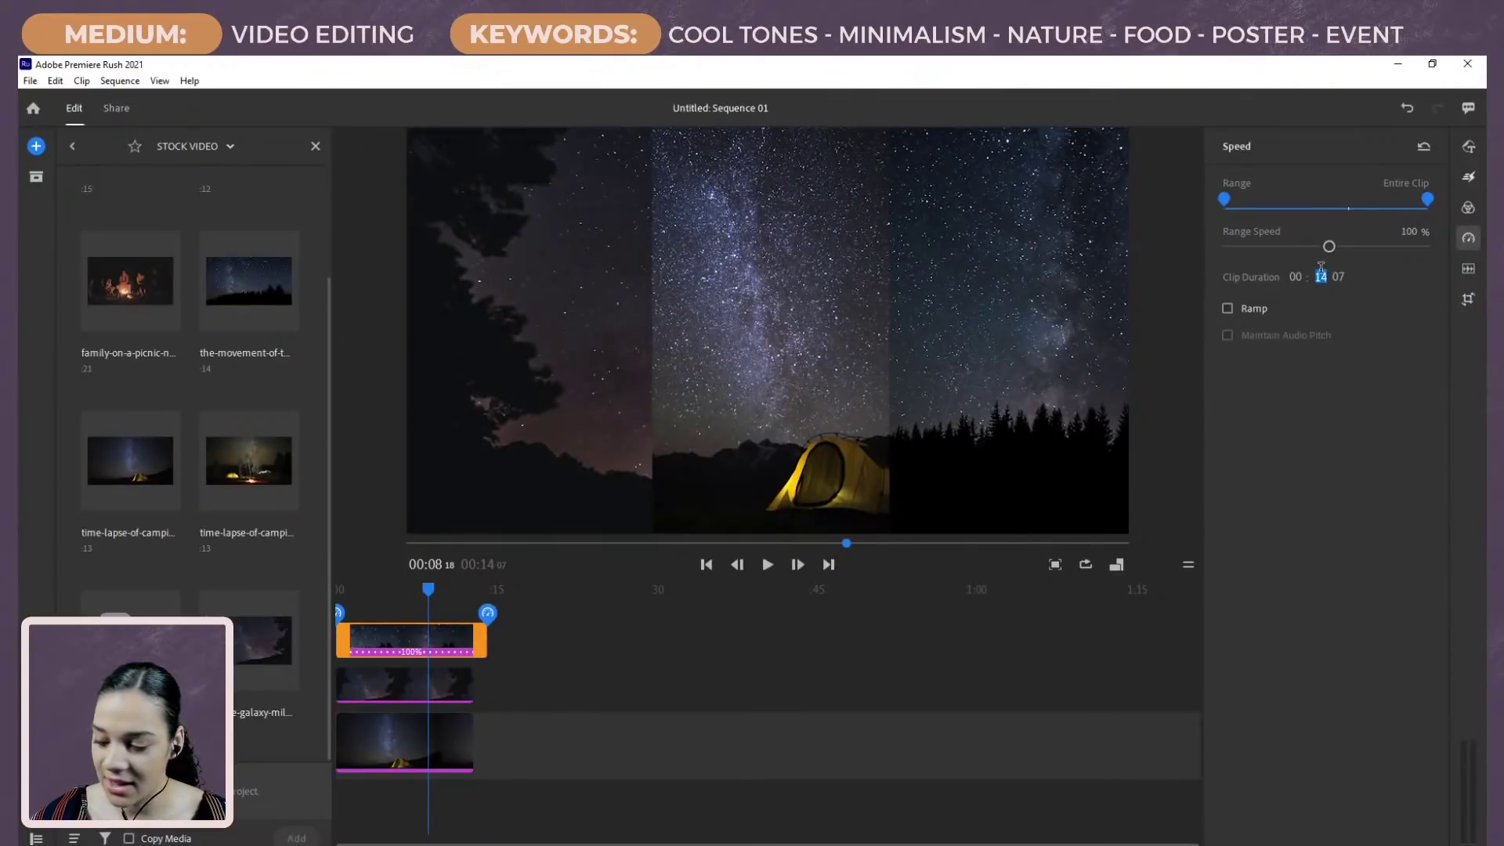
click(1341, 277)
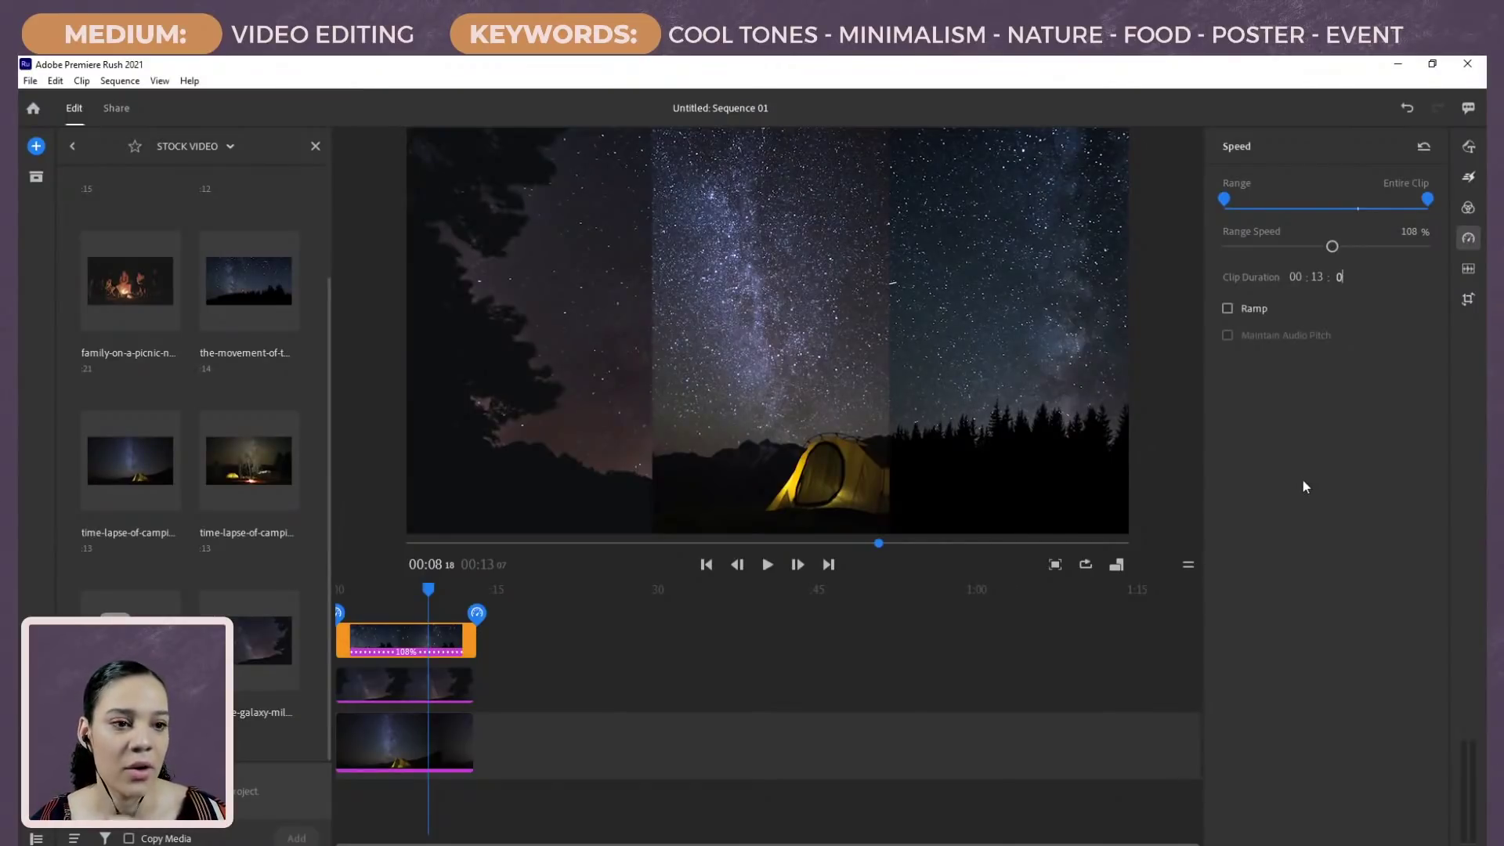
text(00)
key(Return)
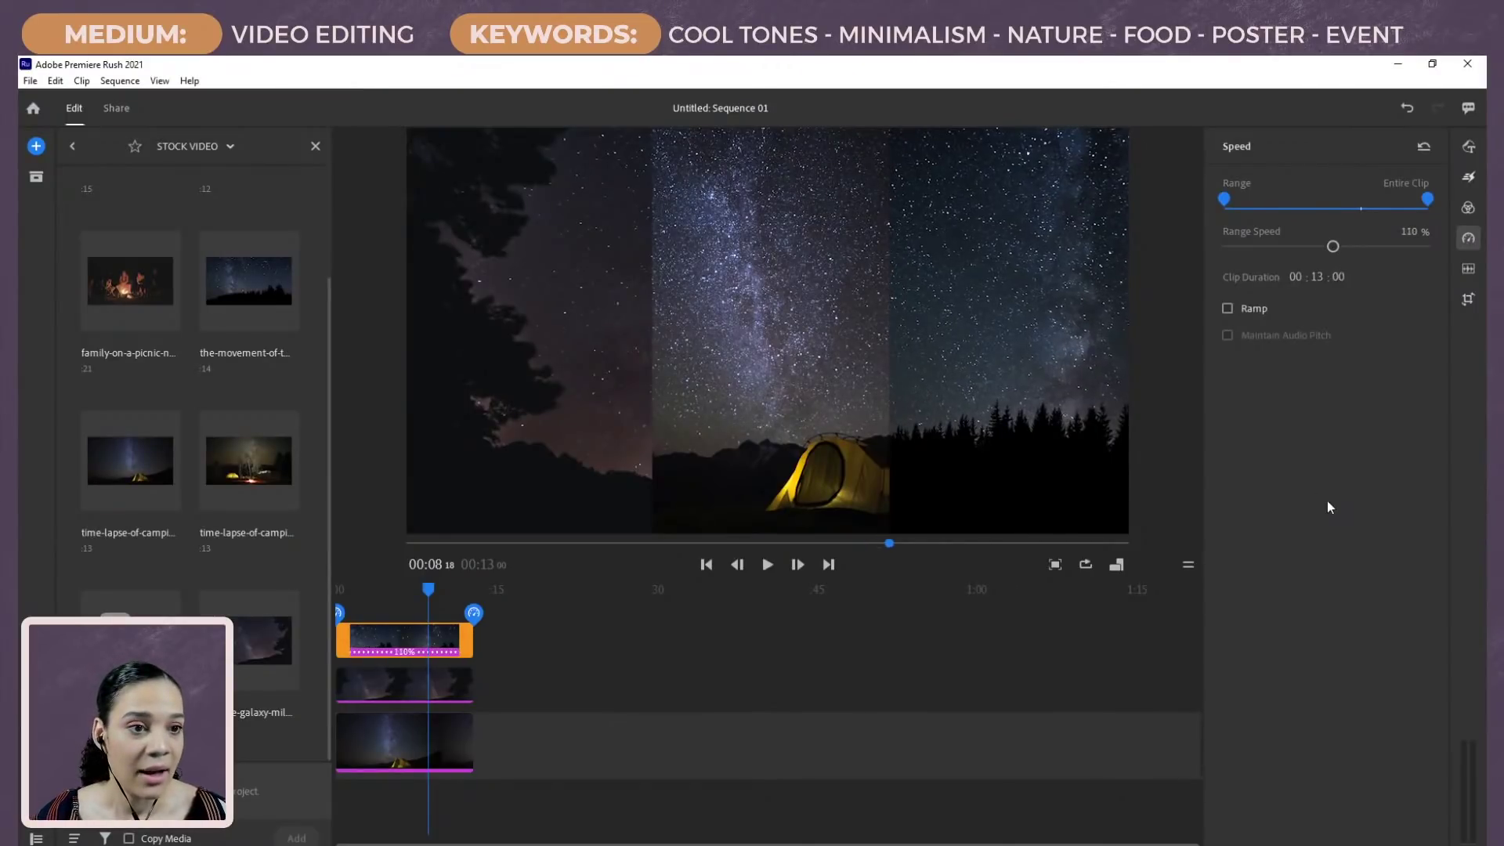
Step: Close the stock video browser and play the three-panel sequence from the start to review it
drag(416, 595, 337, 626)
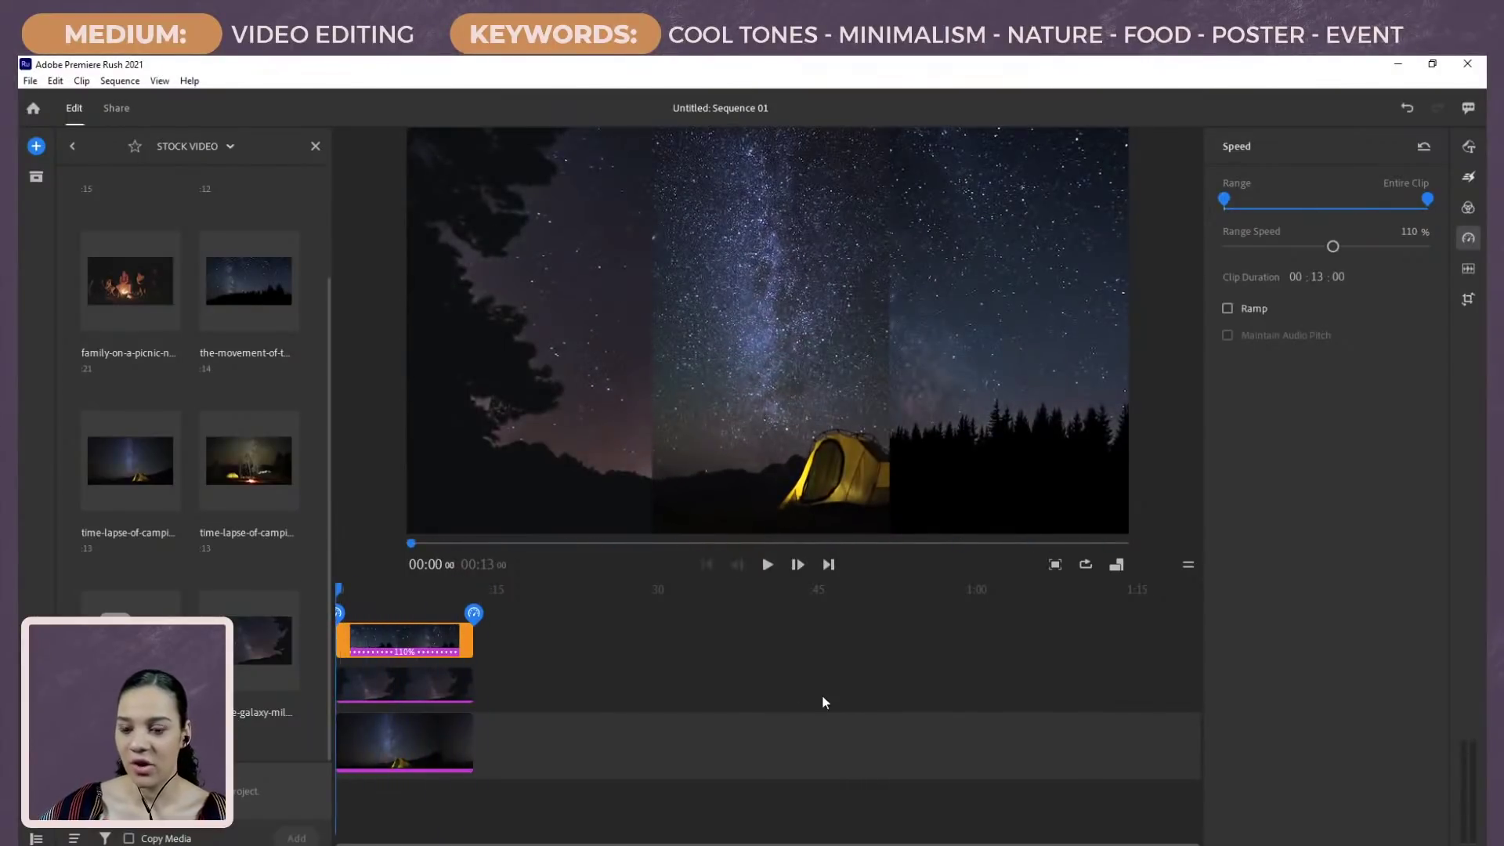
click(313, 147)
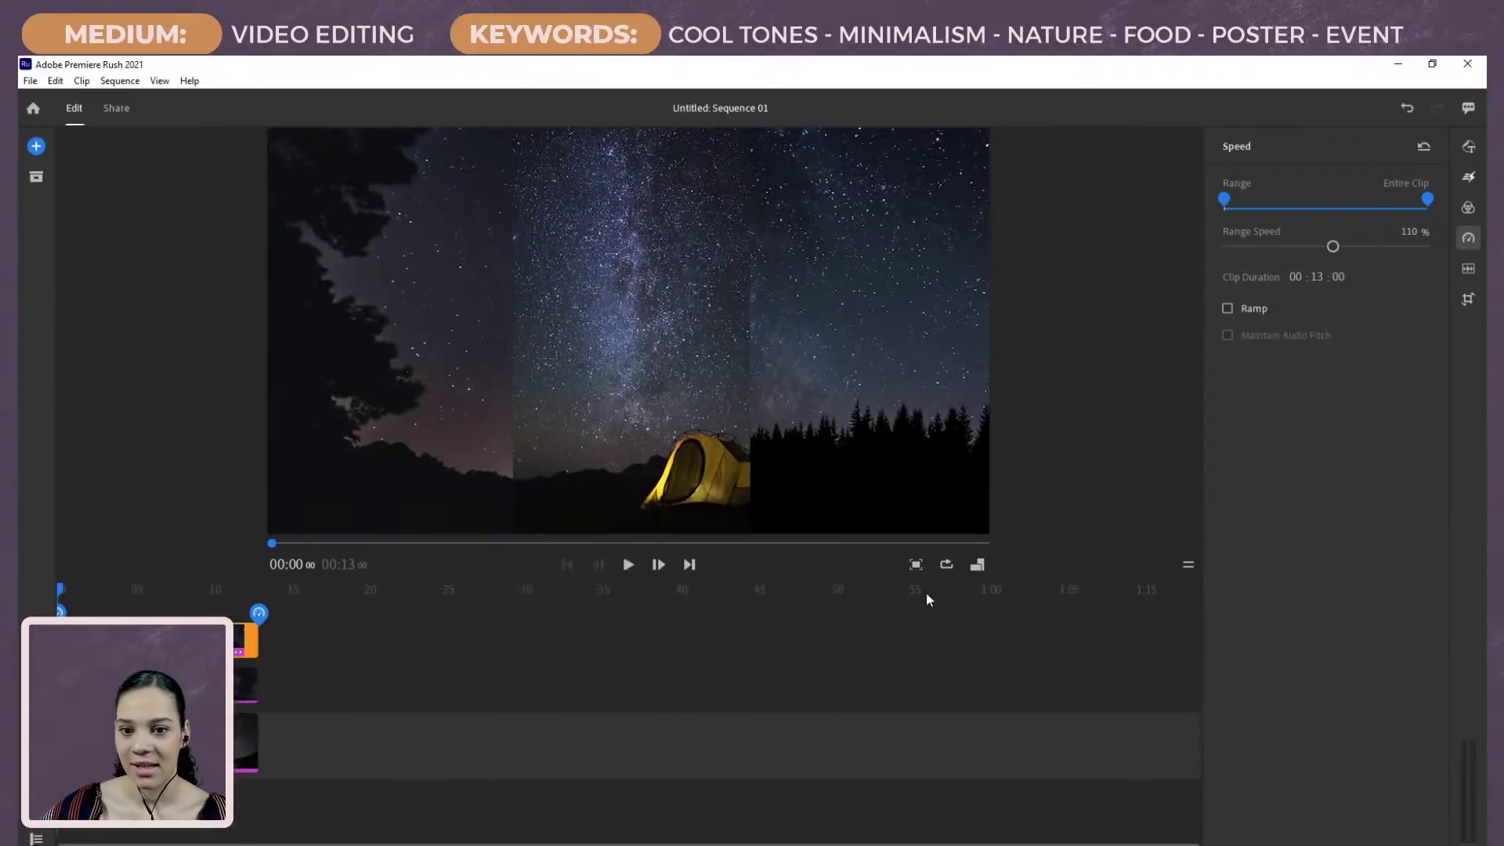
key(space)
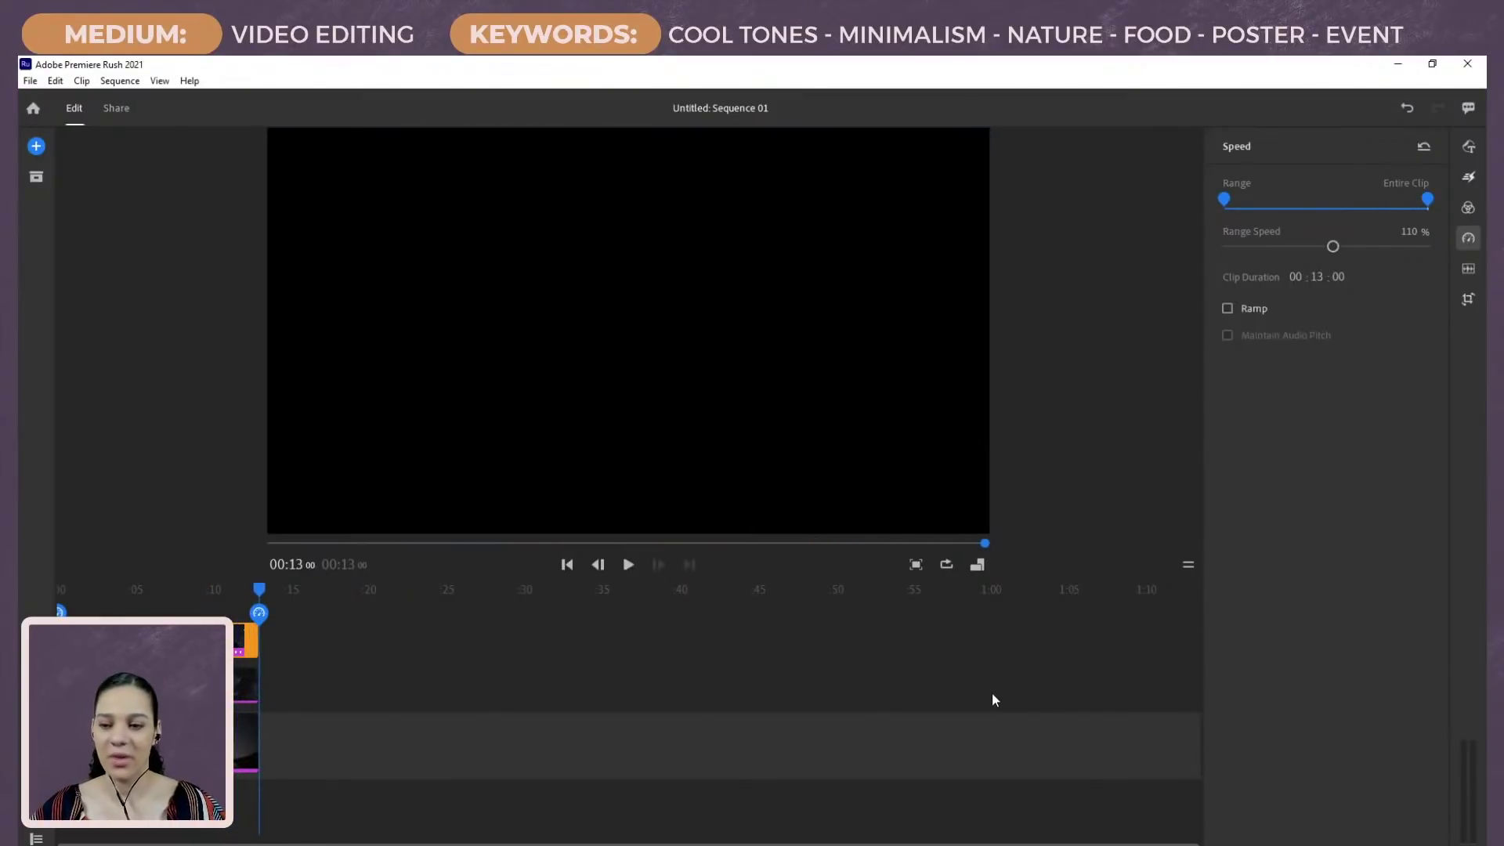
scroll(627, 705, down, 1)
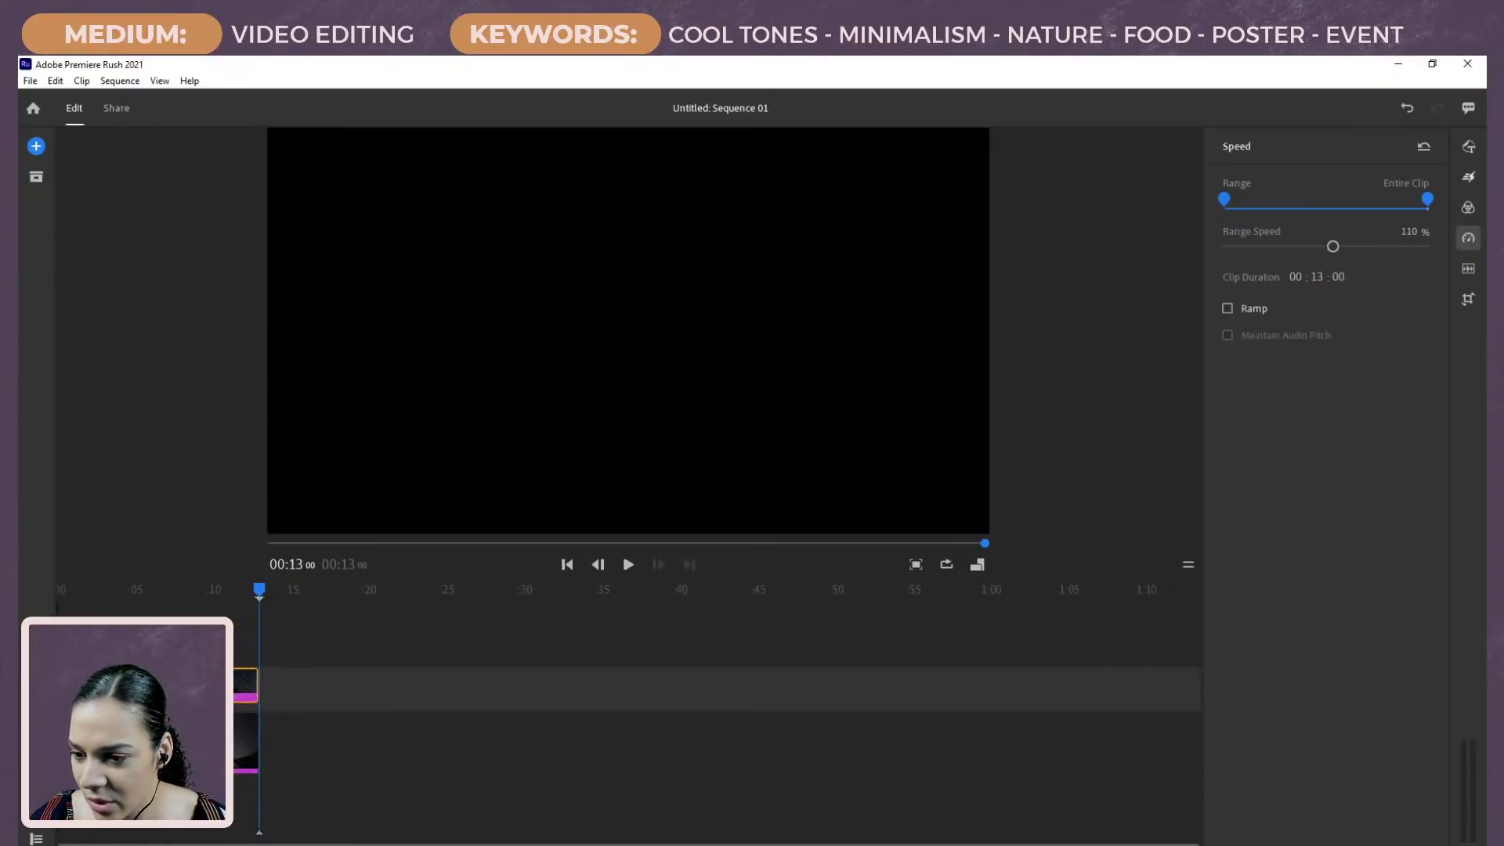
scroll(317, 645, up, 2)
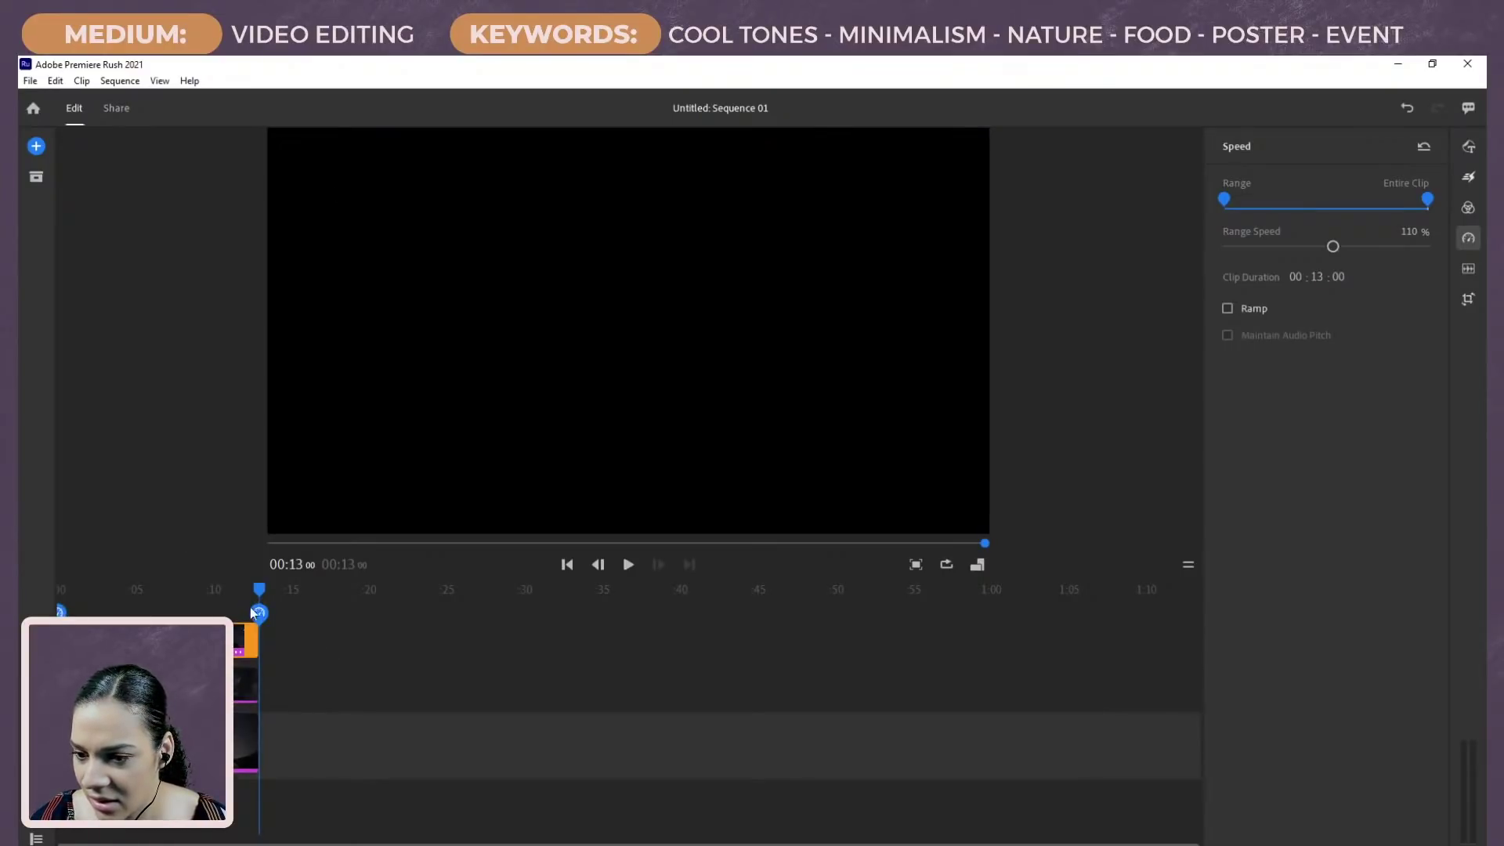
Step: Reopen the project media browser and undo the treeline clip's last duration change
click(230, 591)
click(152, 591)
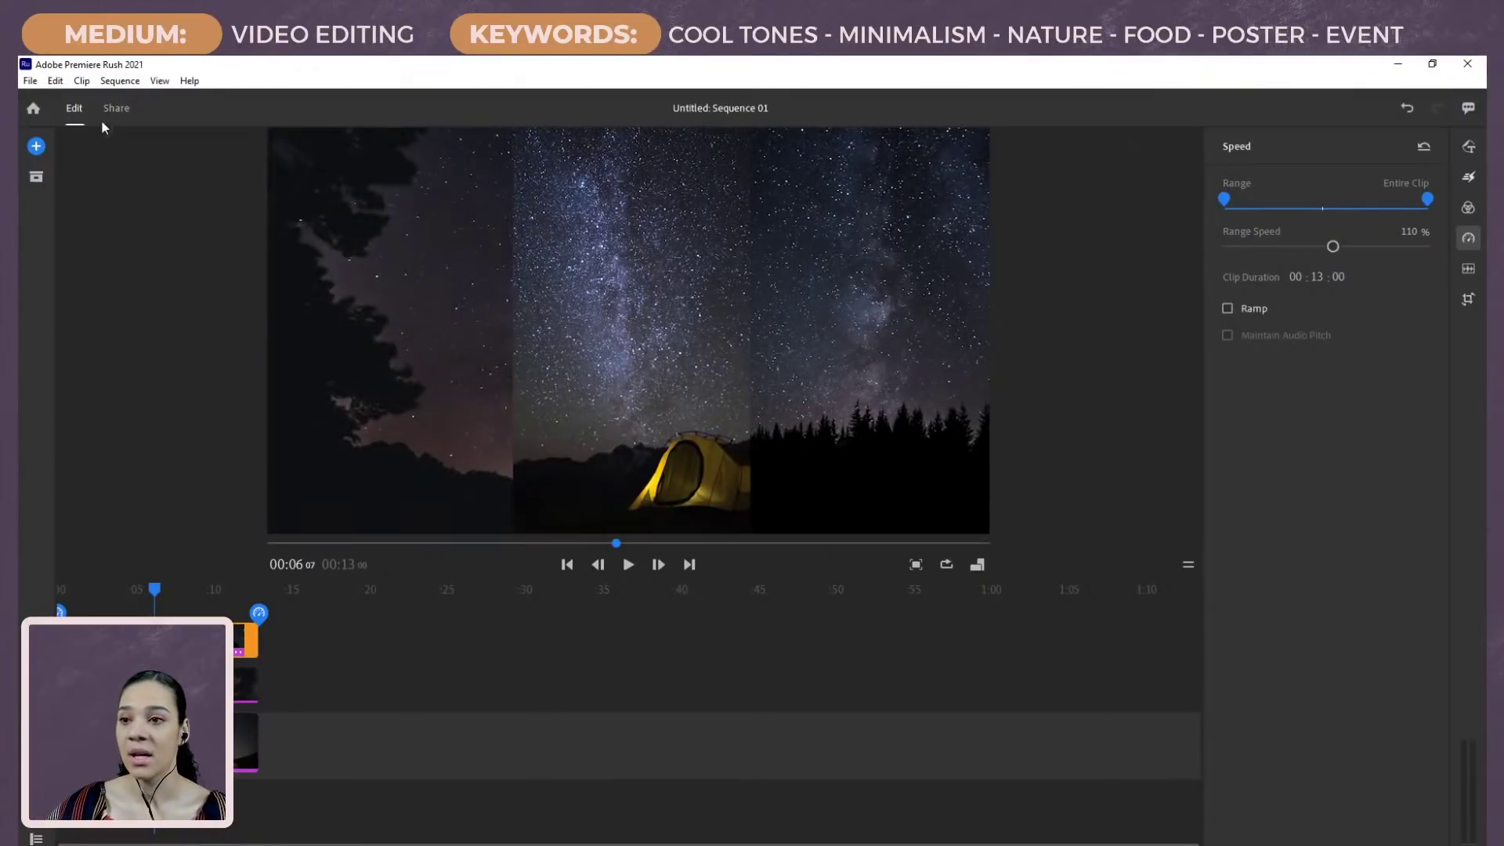
click(37, 147)
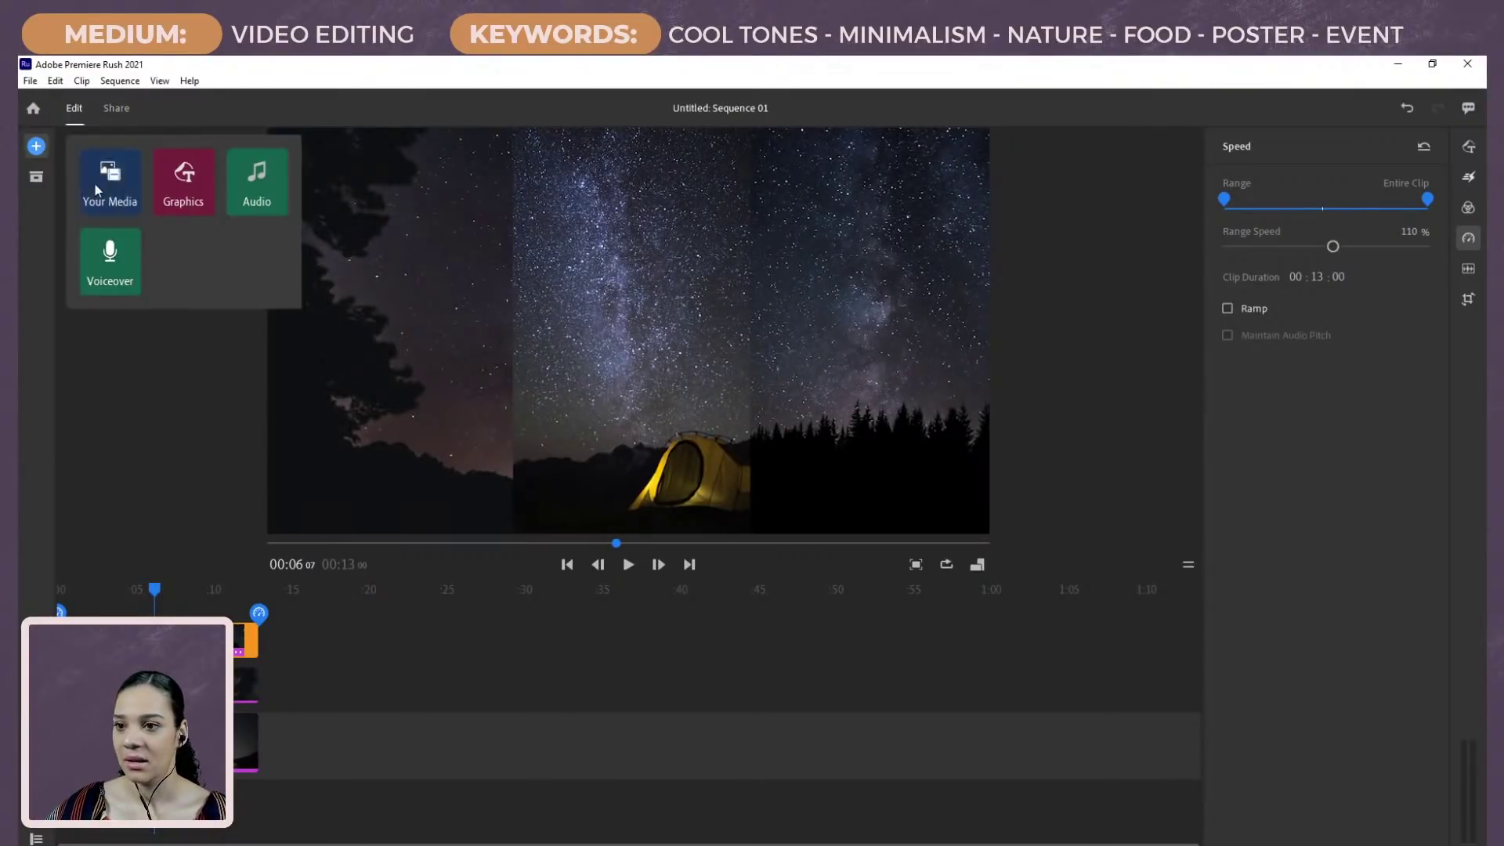
click(95, 185)
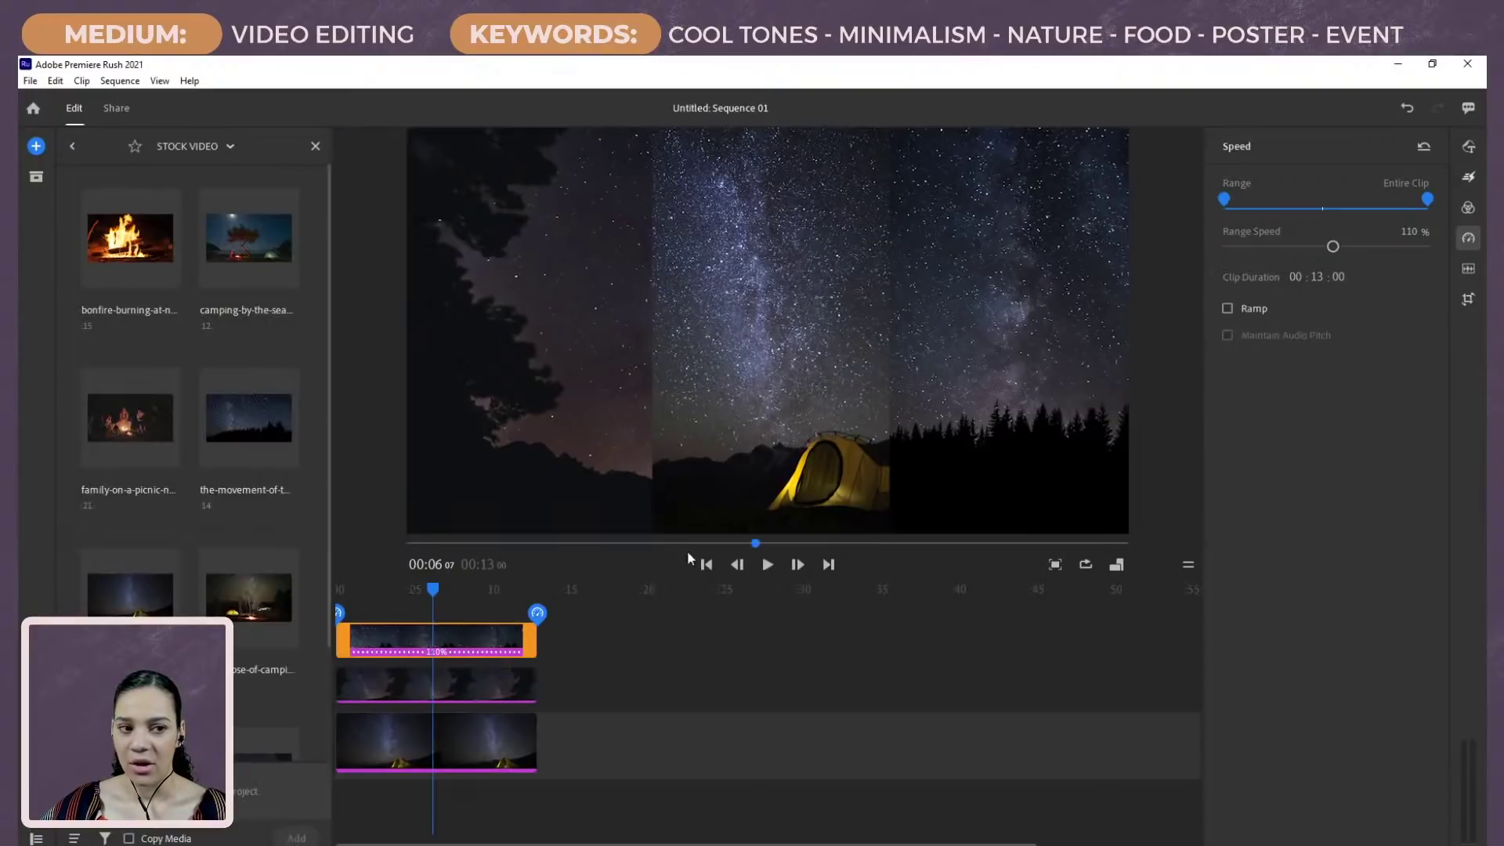
key(ctrl+z)
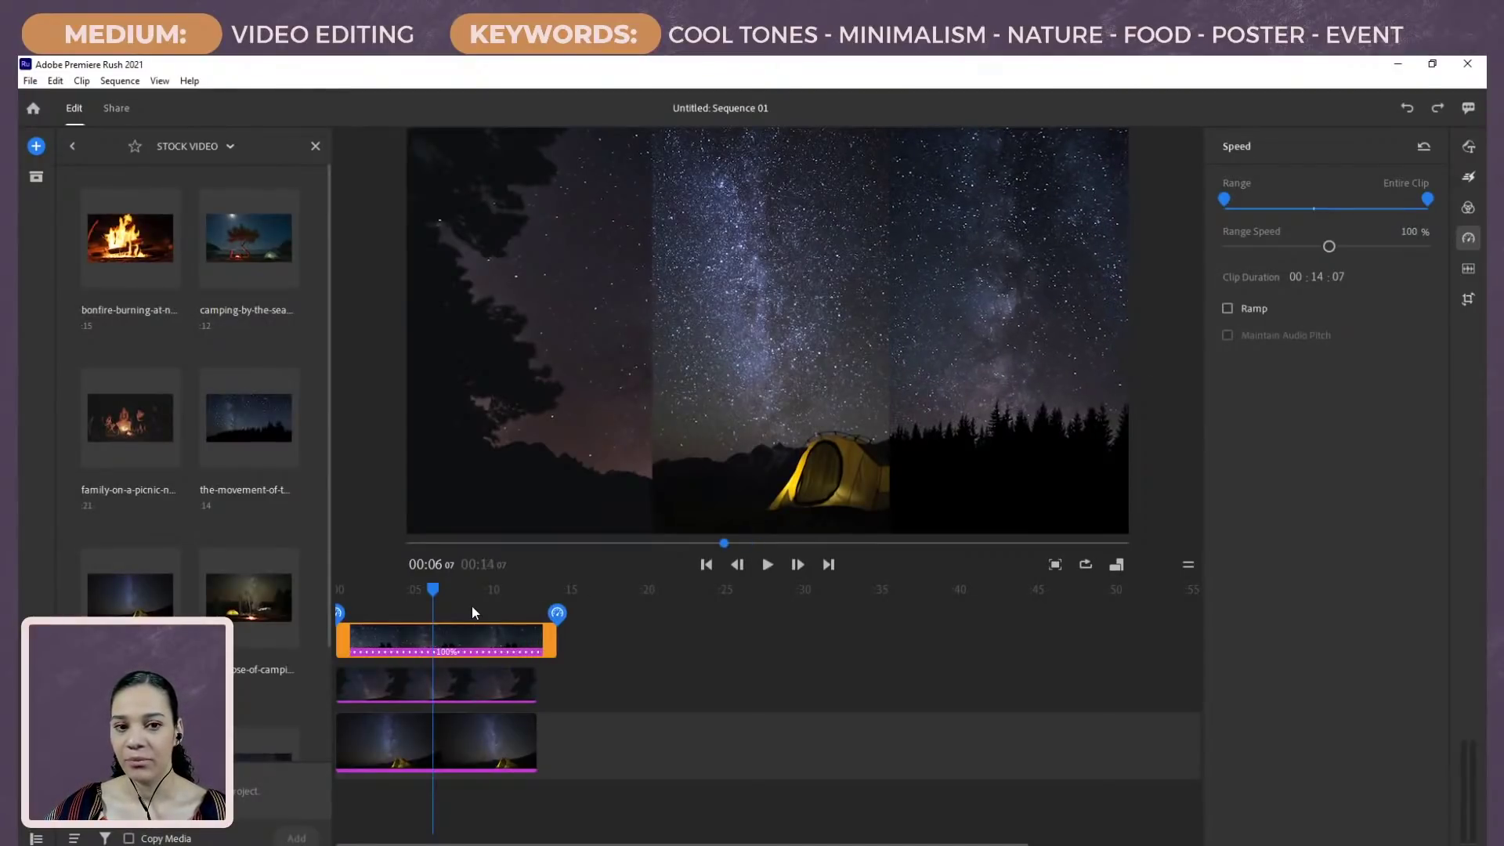
Step: Split the treeline clip at 00:10:00 and delete the piece after the cut
drag(432, 589, 539, 588)
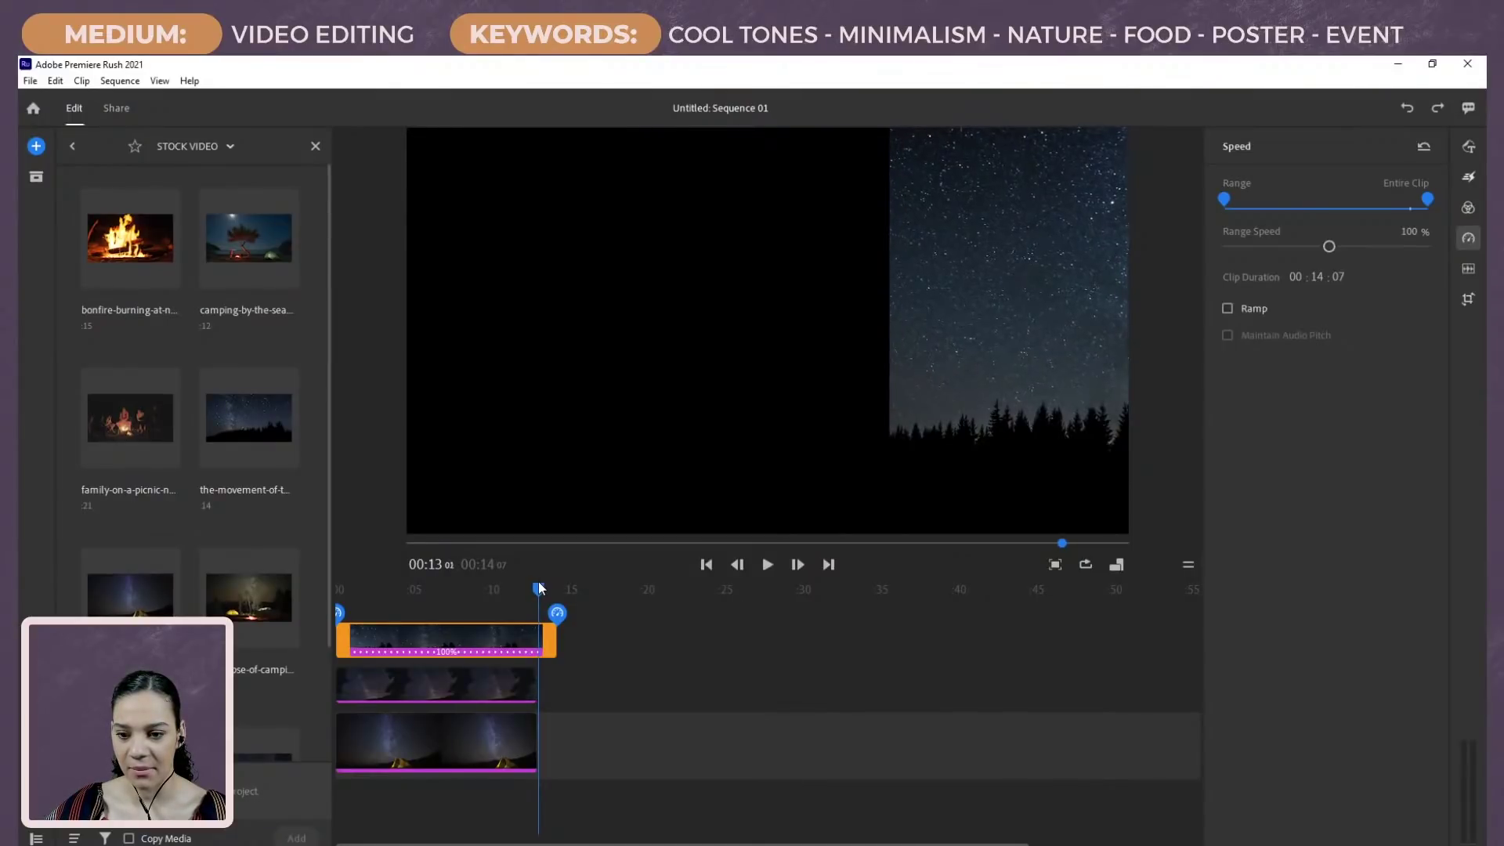
key(Left)
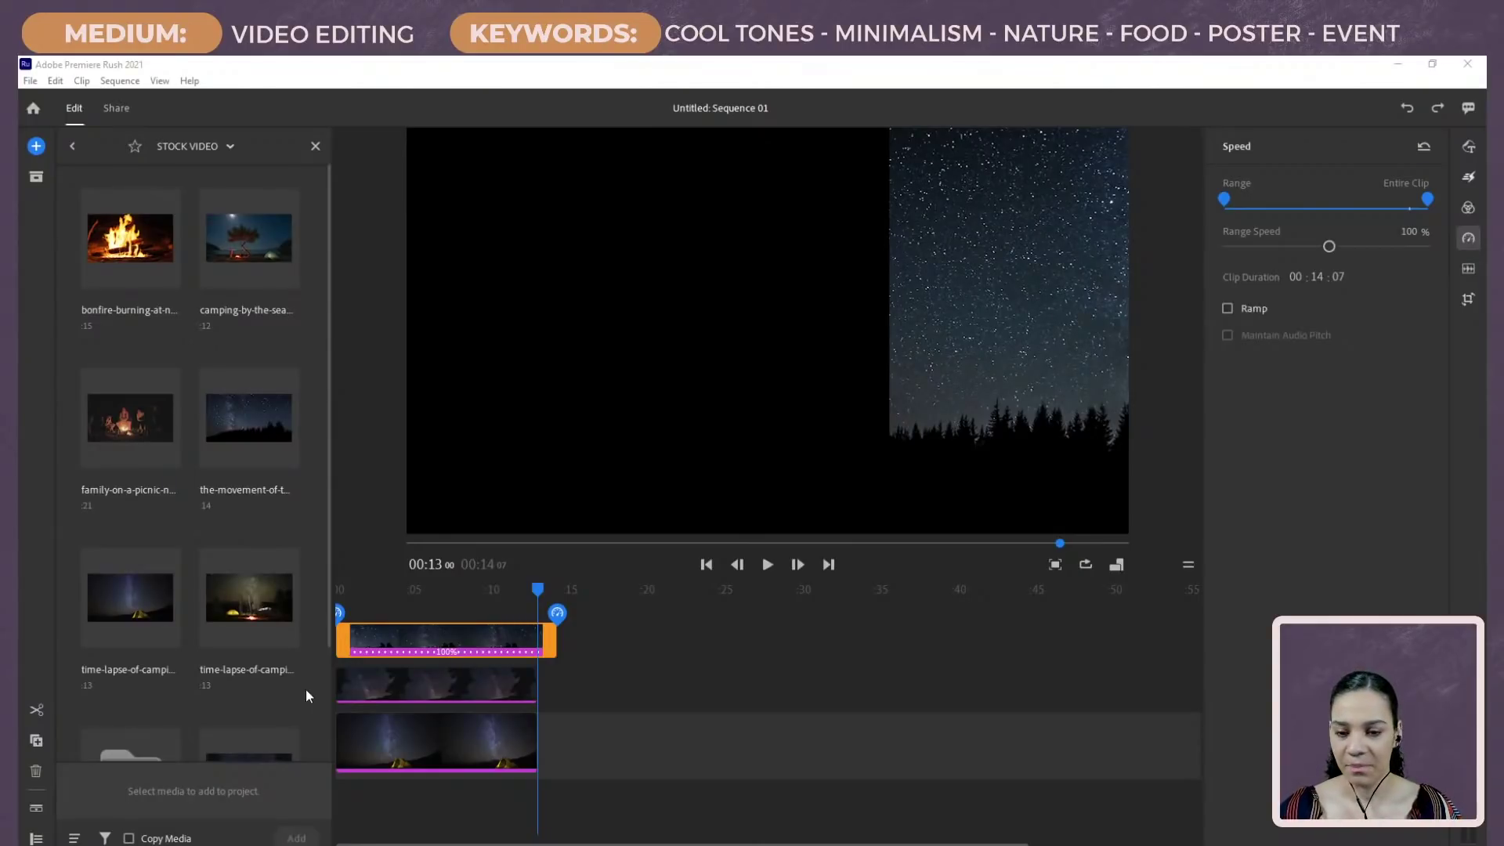
drag(537, 589, 494, 597)
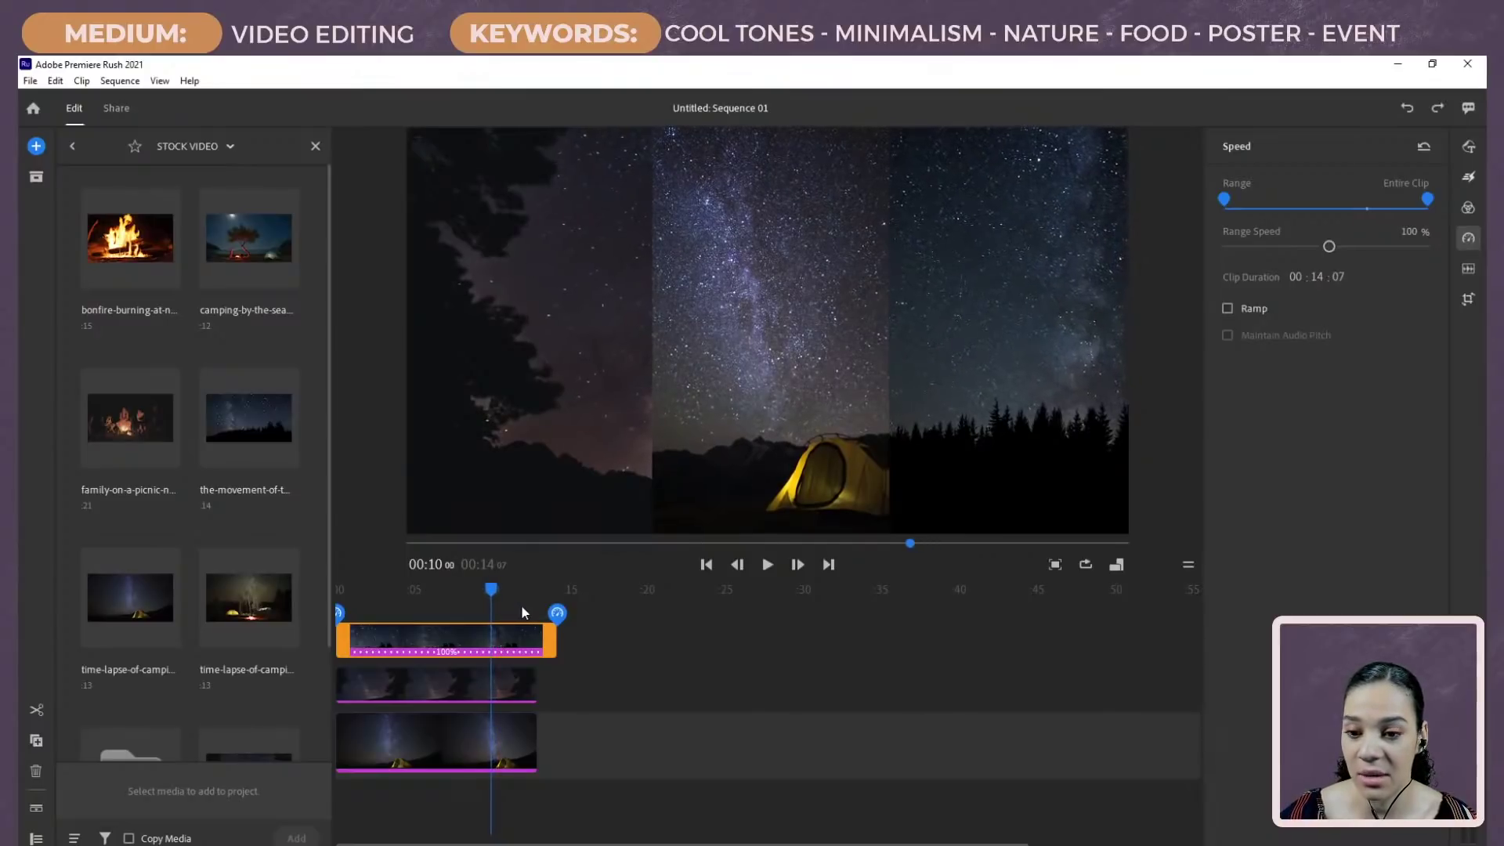
click(38, 711)
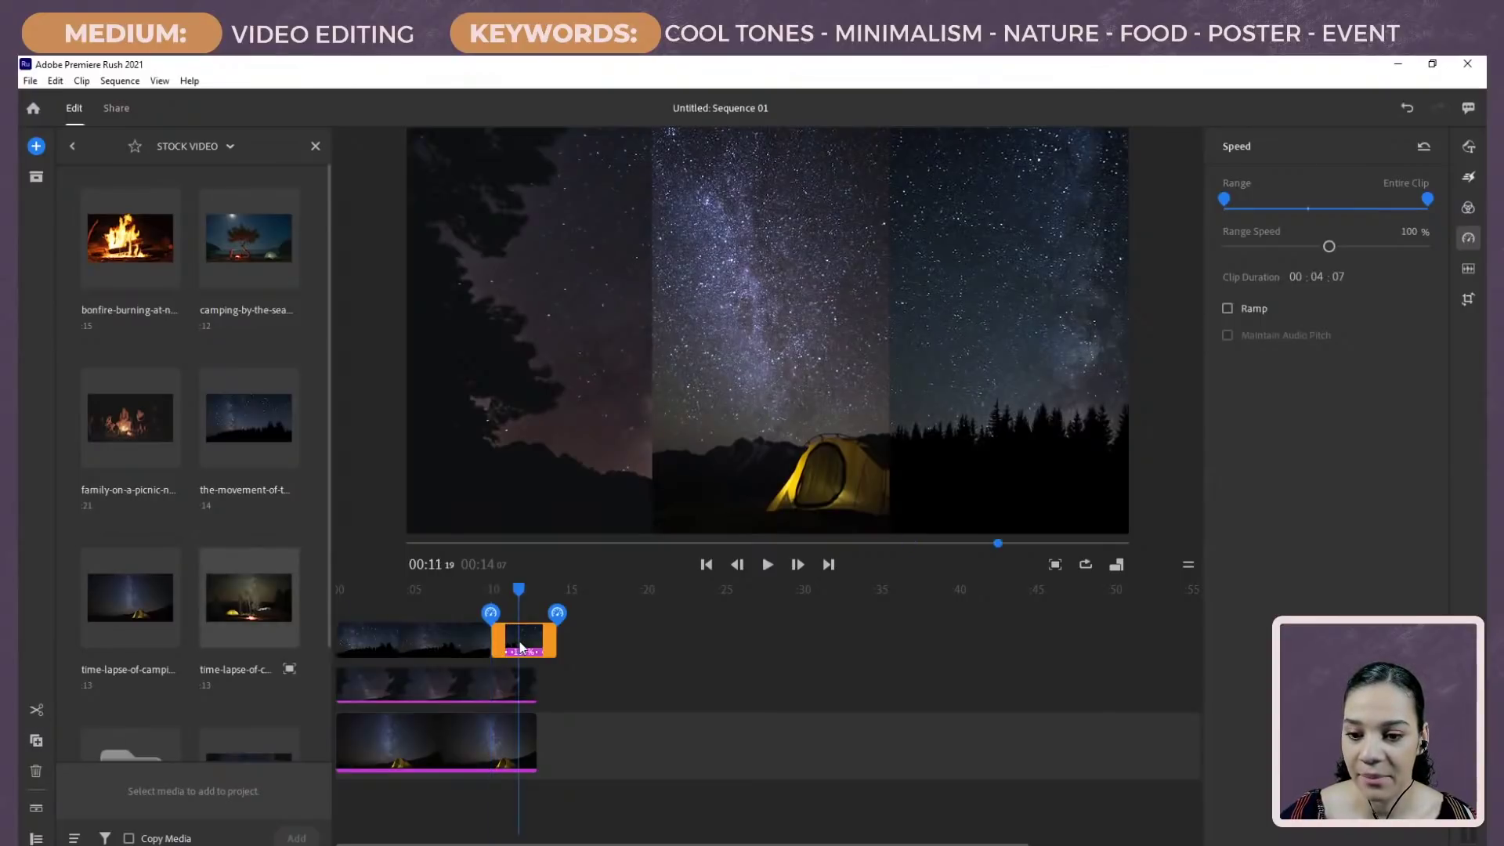
key(Delete)
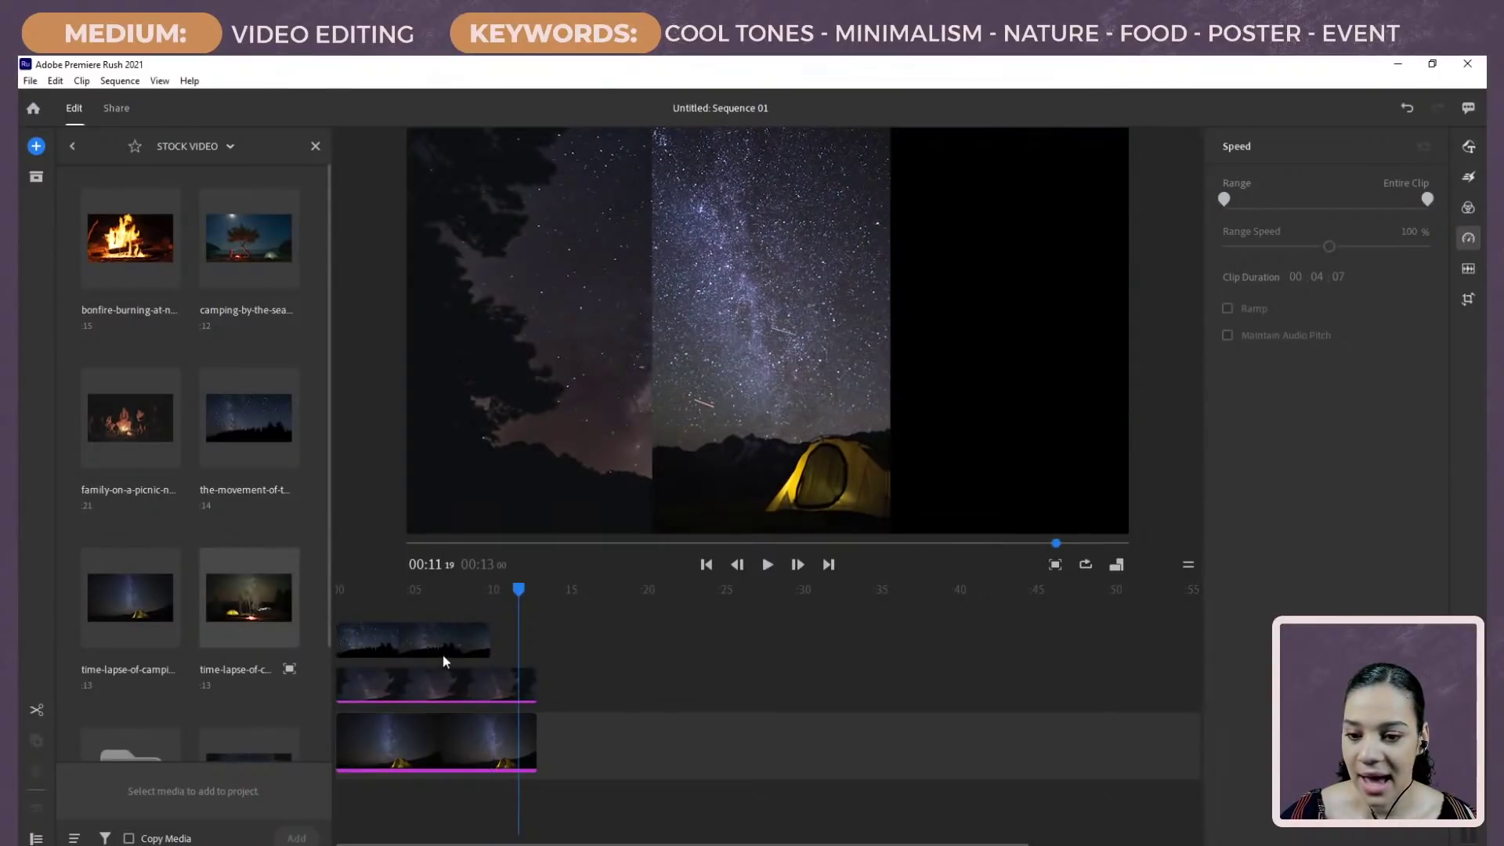
Step: Set the shortened treeline clip's duration to 00:13:00 in its speed settings
click(435, 639)
click(1319, 277)
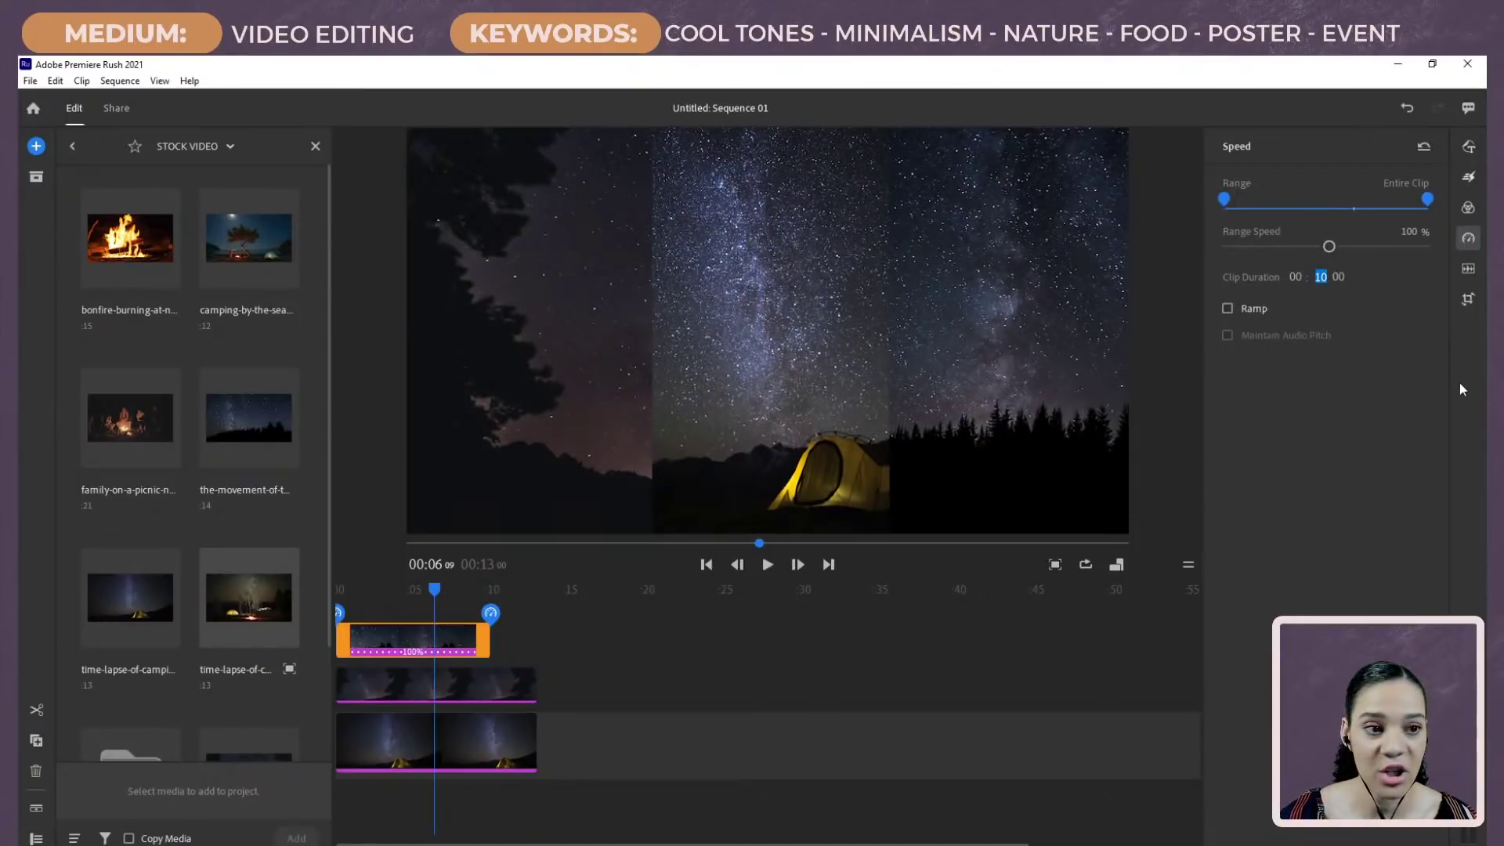
text(13)
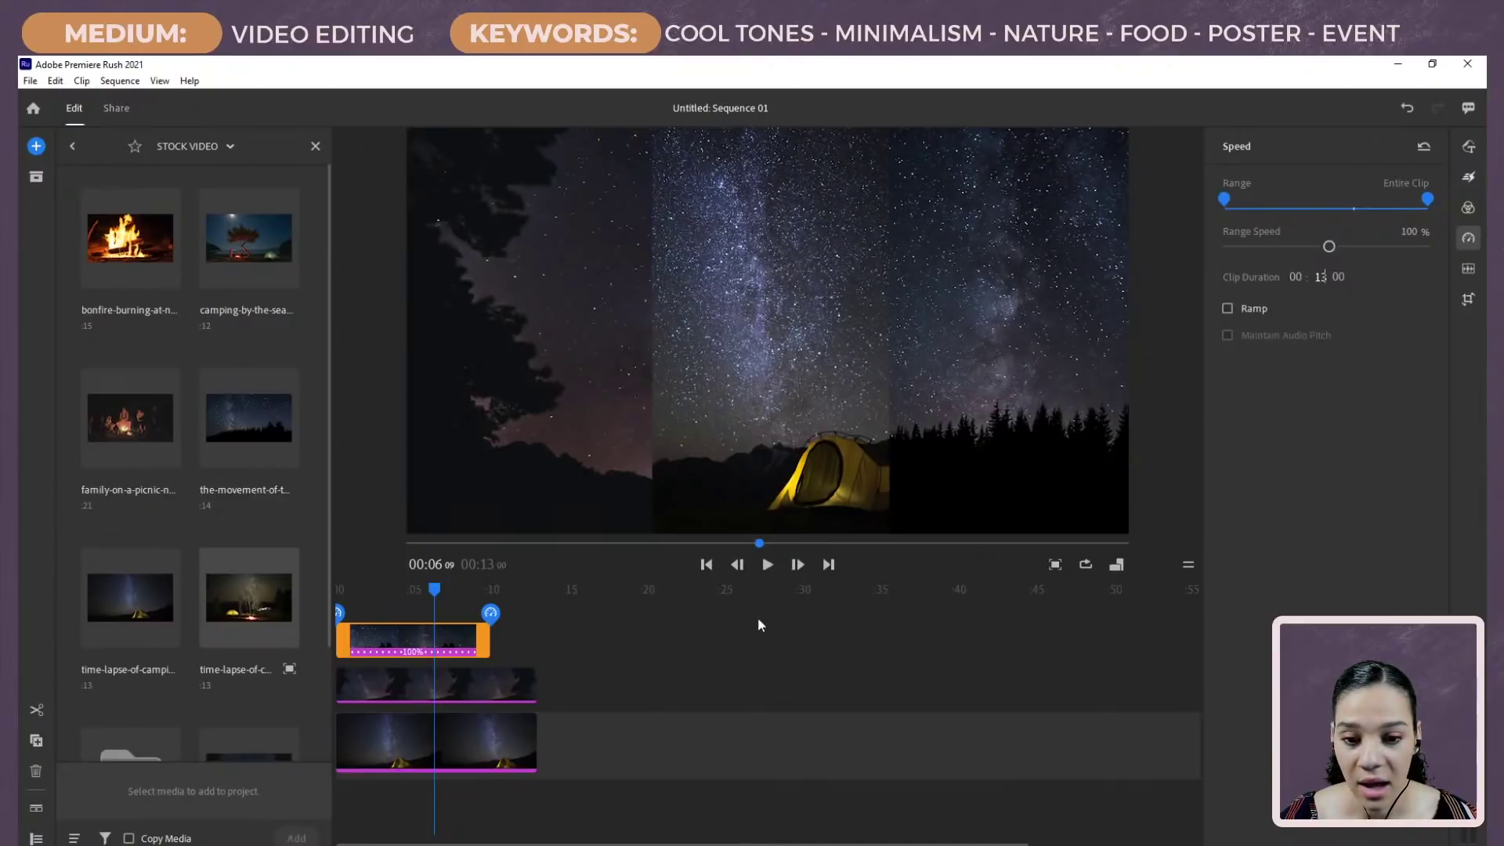
click(1329, 476)
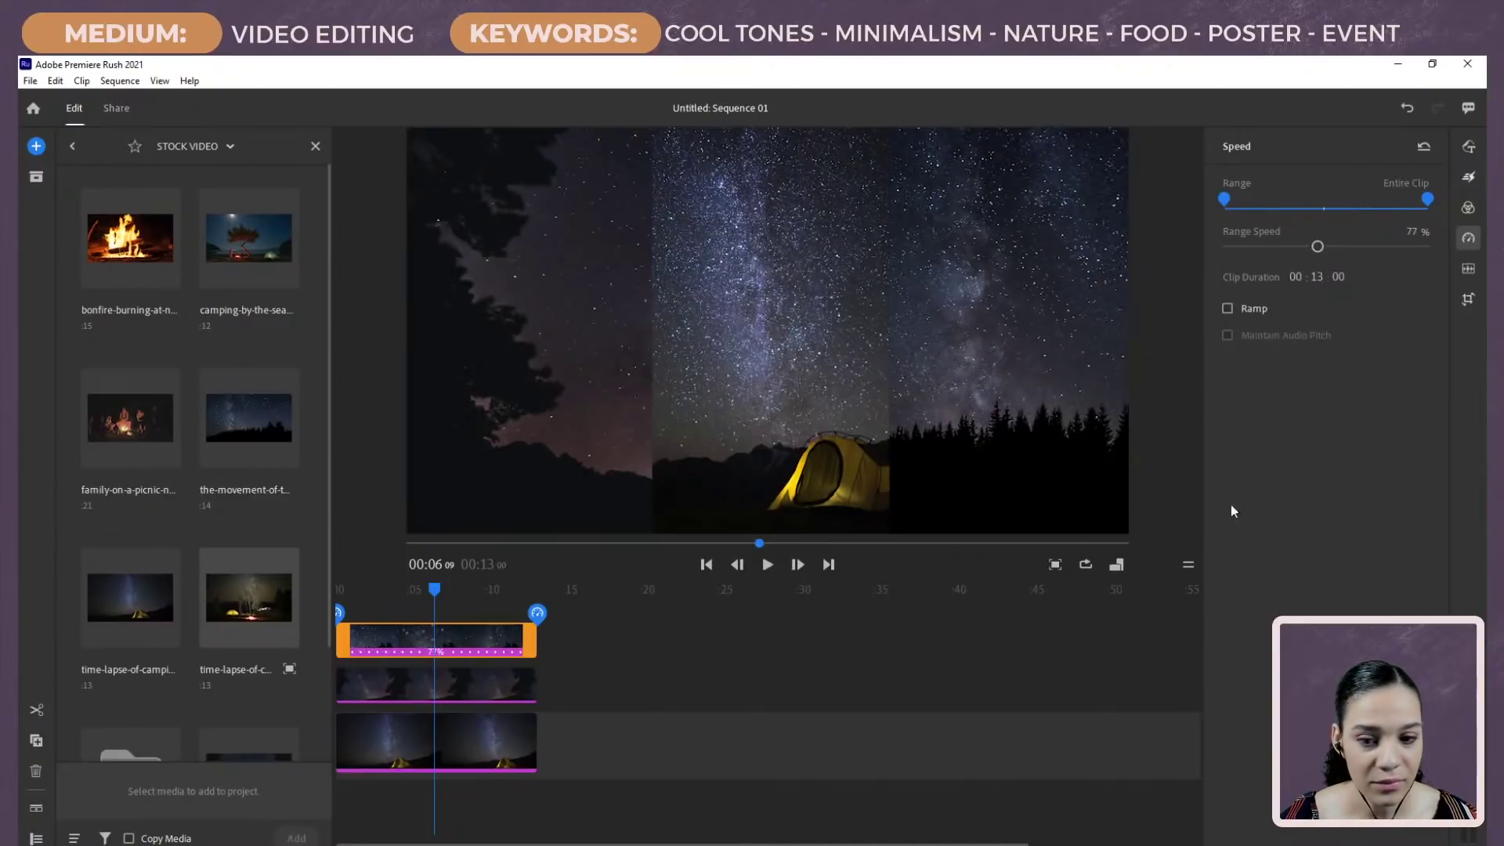
Step: Play the sequence from the start, and undo the treeline clip's cut and duration change
drag(420, 595, 338, 595)
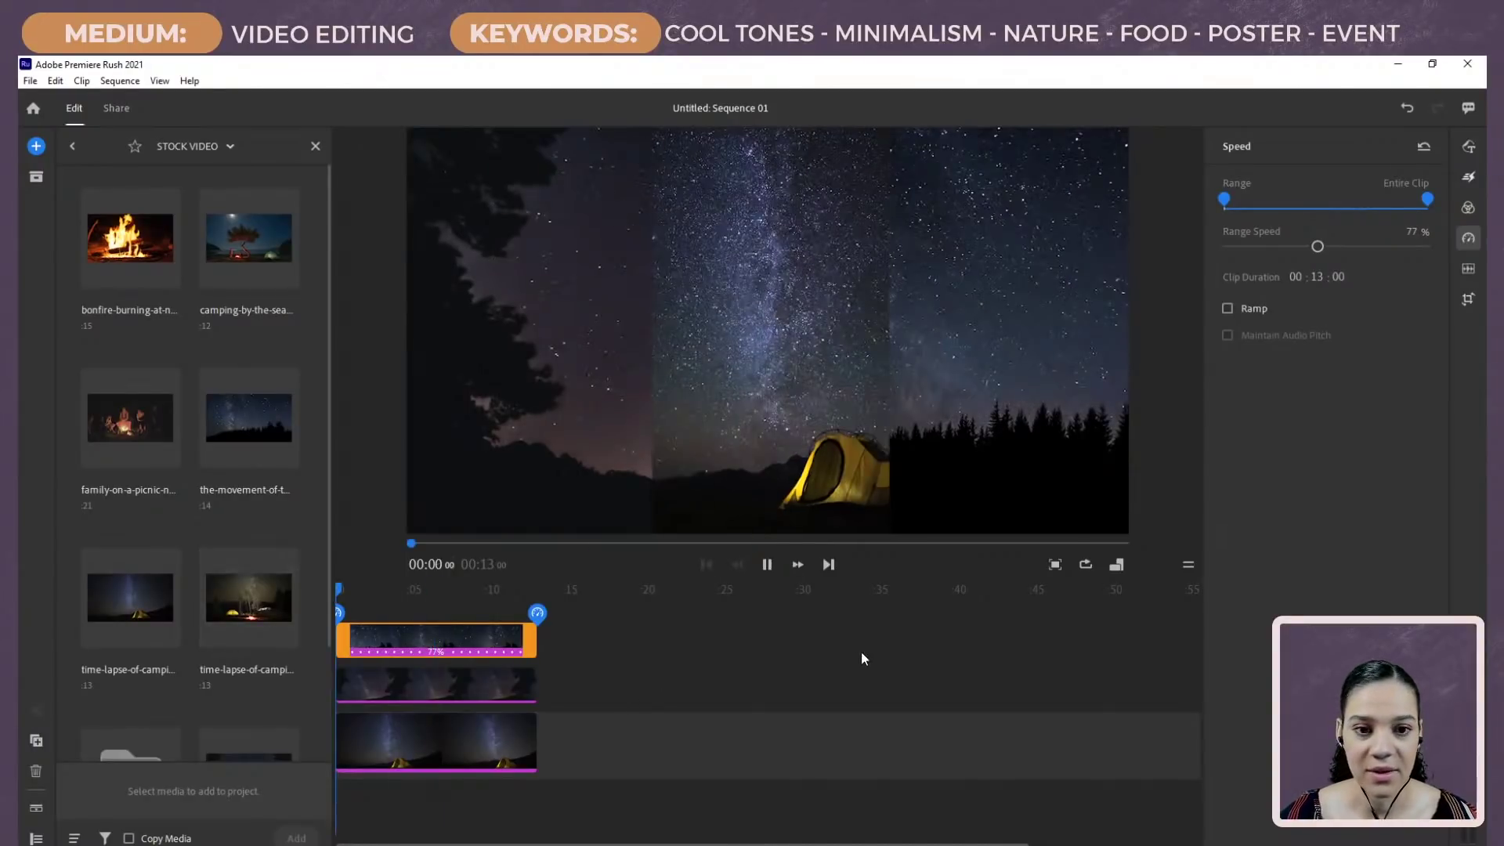
key(space)
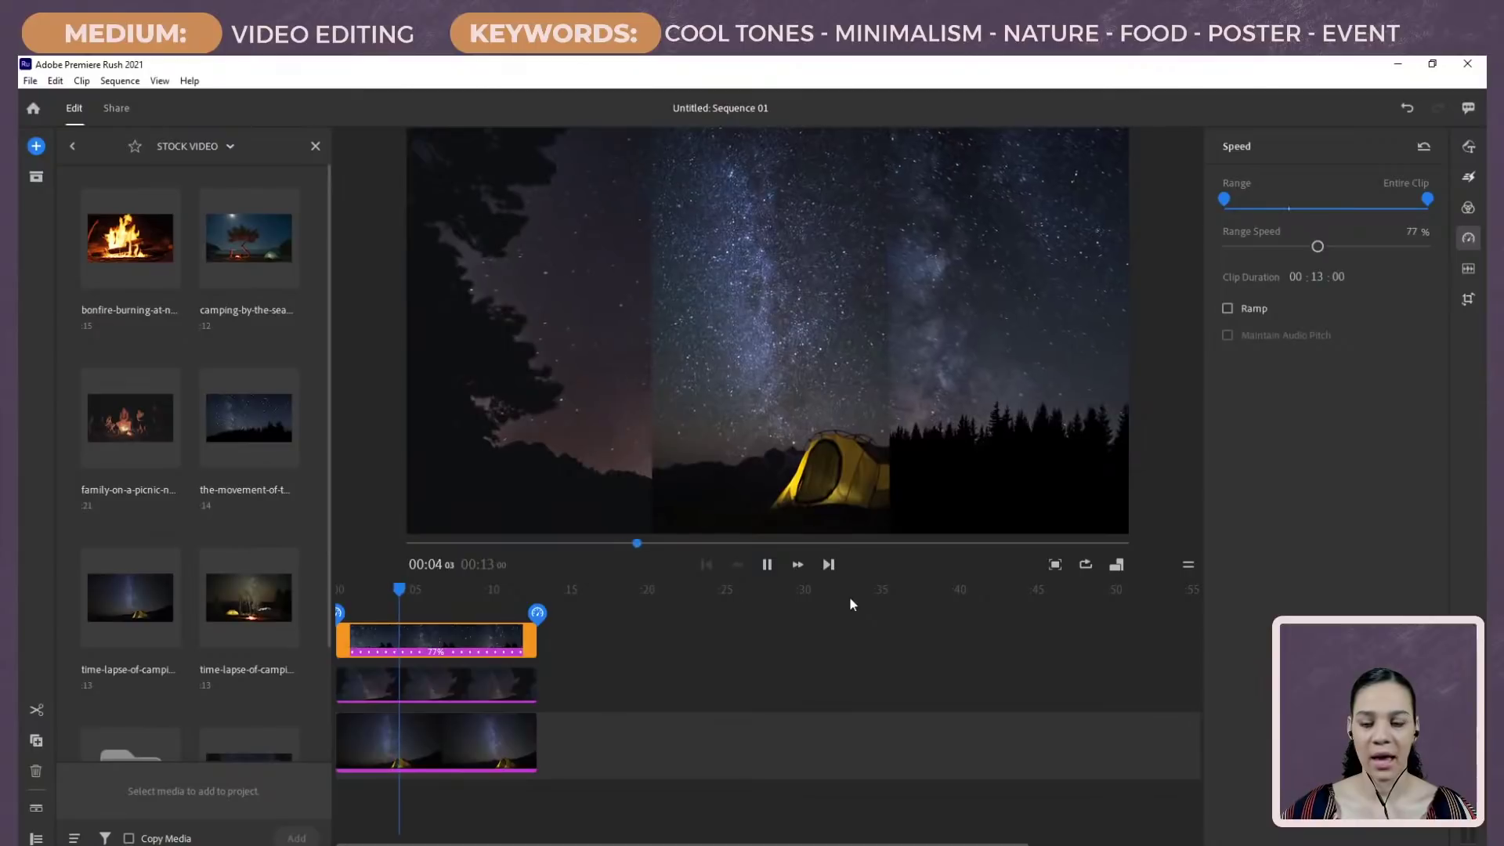
key(ctrl+z)
key(ctrl+z)
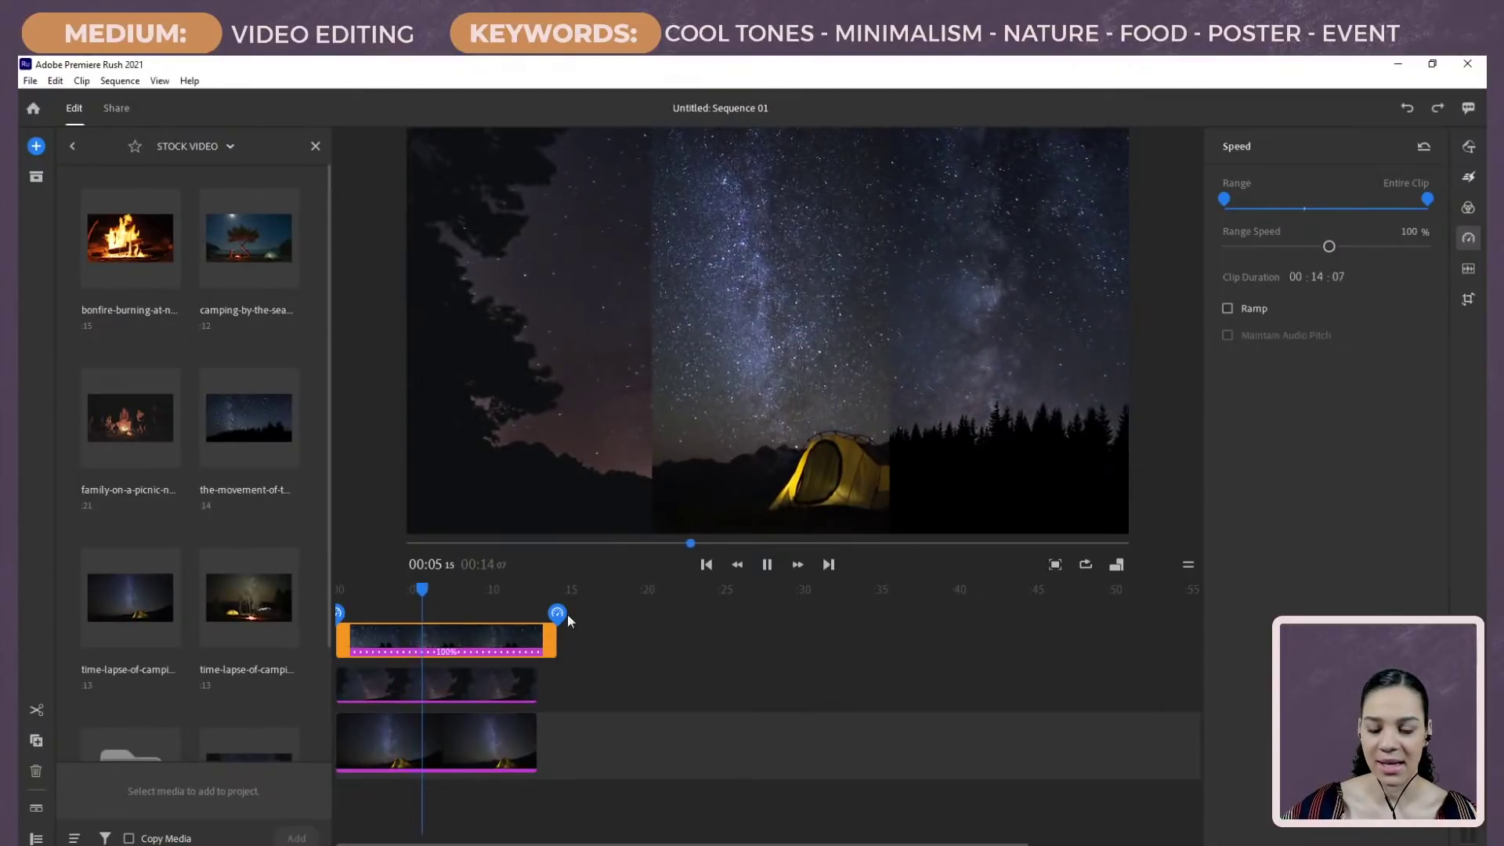
Step: Split the treeline clip at 00:12:00 and delete the piece after the cut
drag(427, 589, 527, 589)
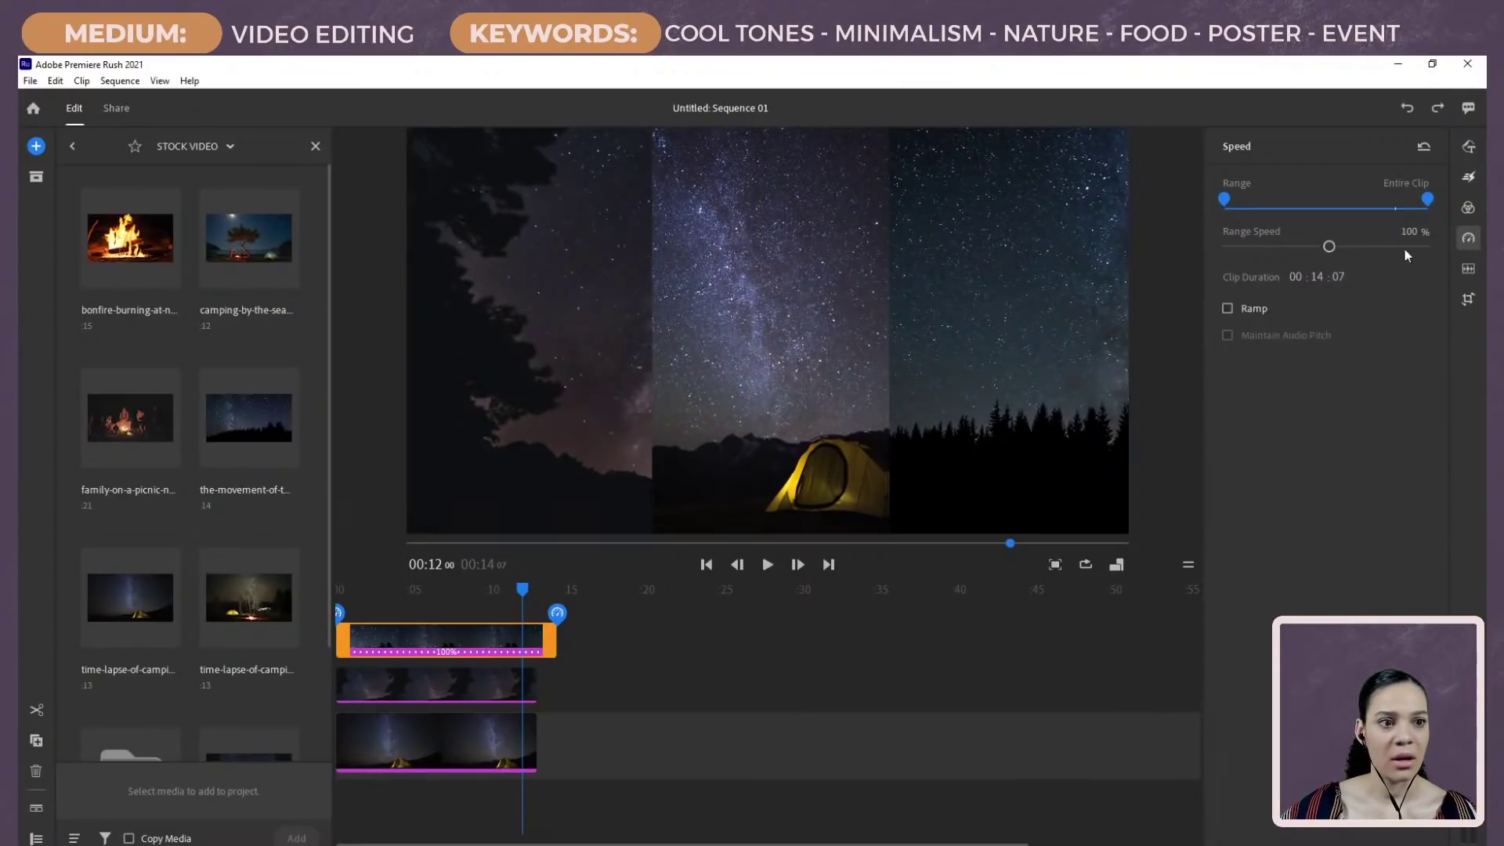
click(1468, 241)
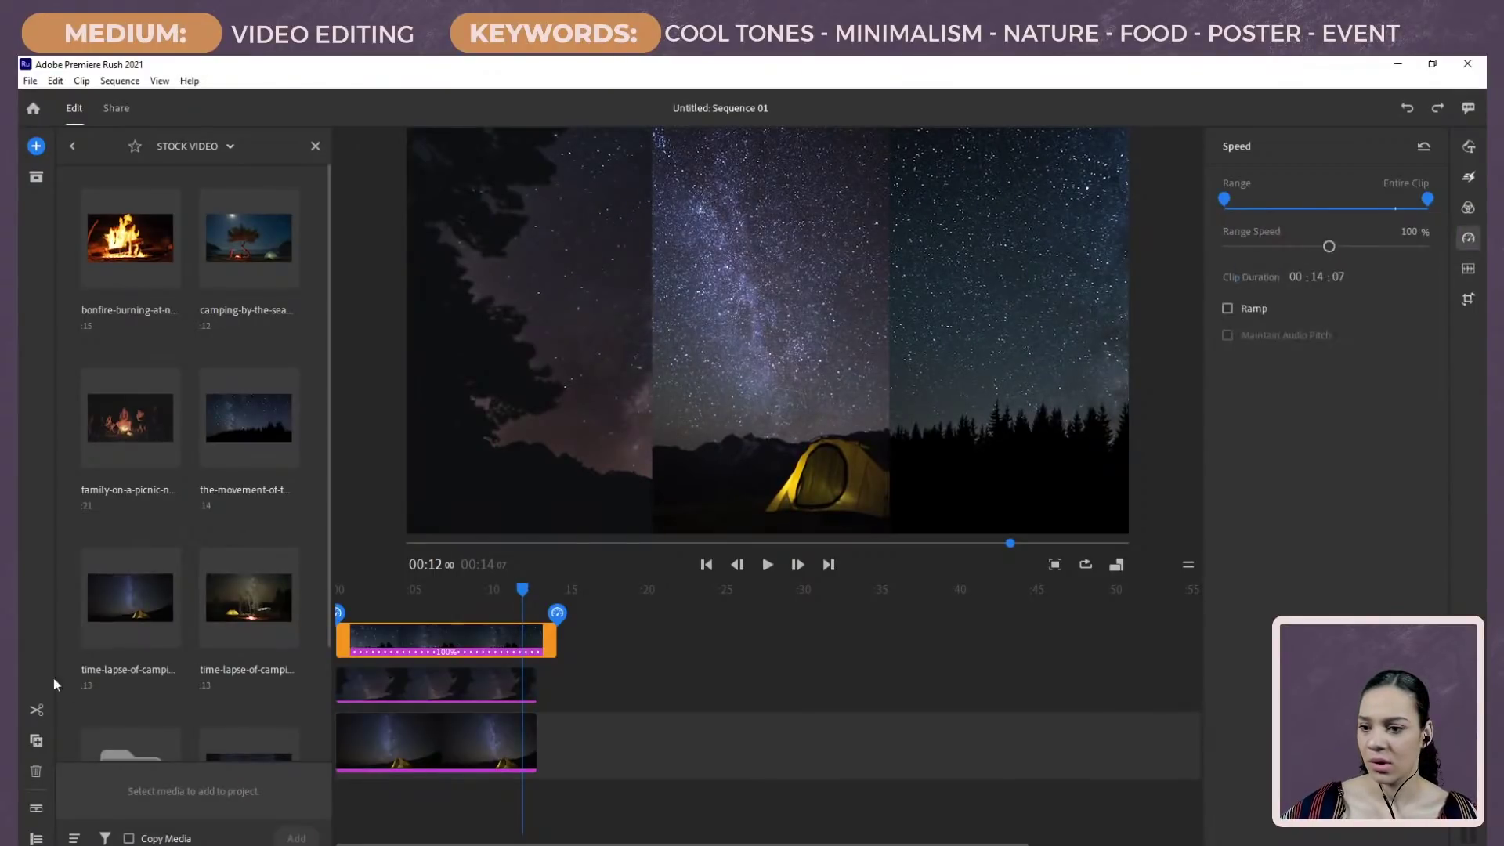
click(35, 713)
click(539, 644)
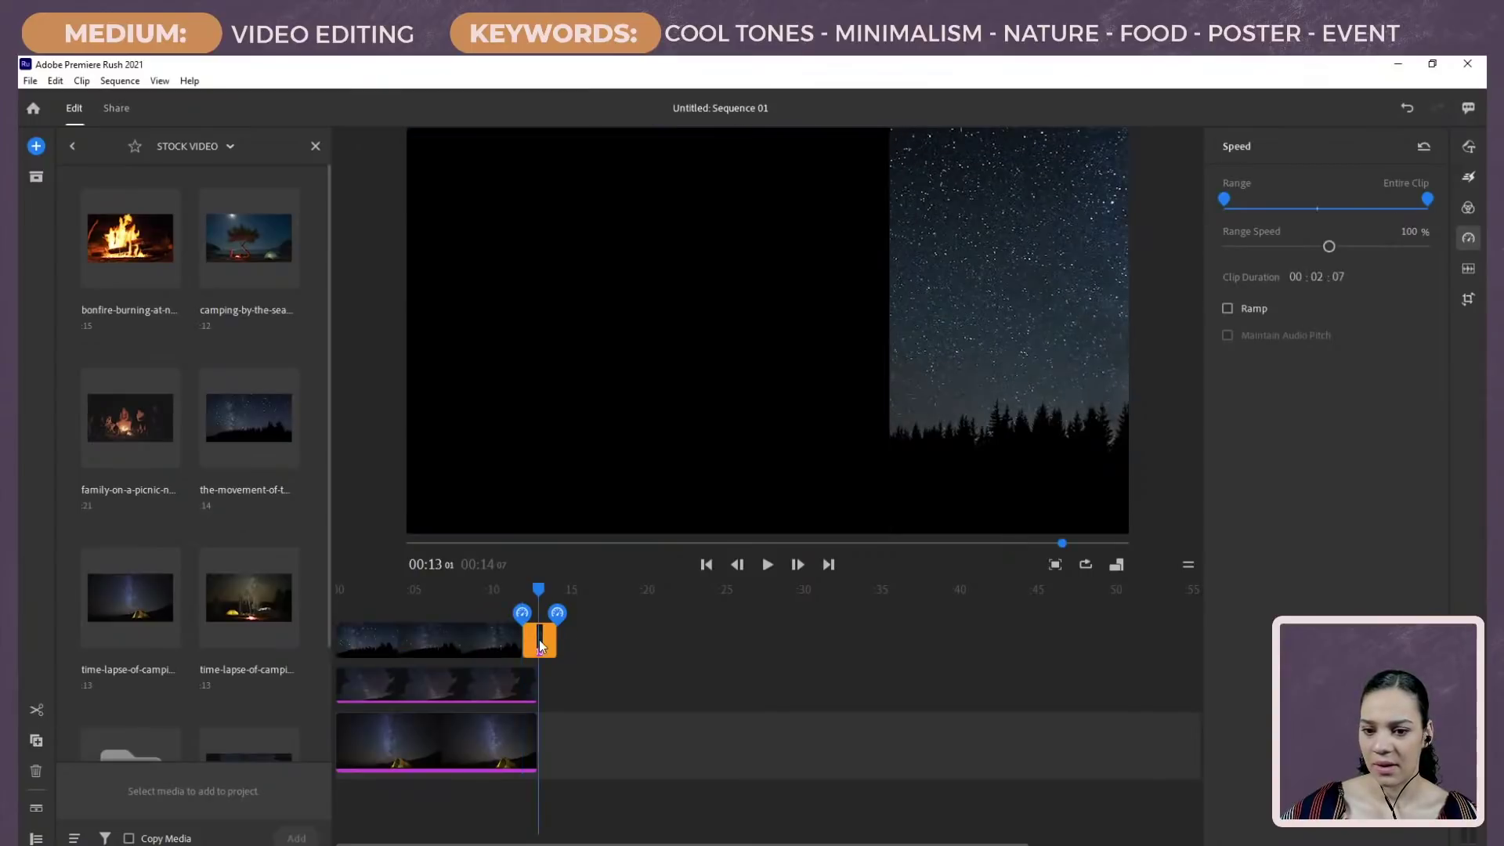
key(Delete)
Step: Stretch the remaining treeline clip to a duration of 00:13:00
click(480, 631)
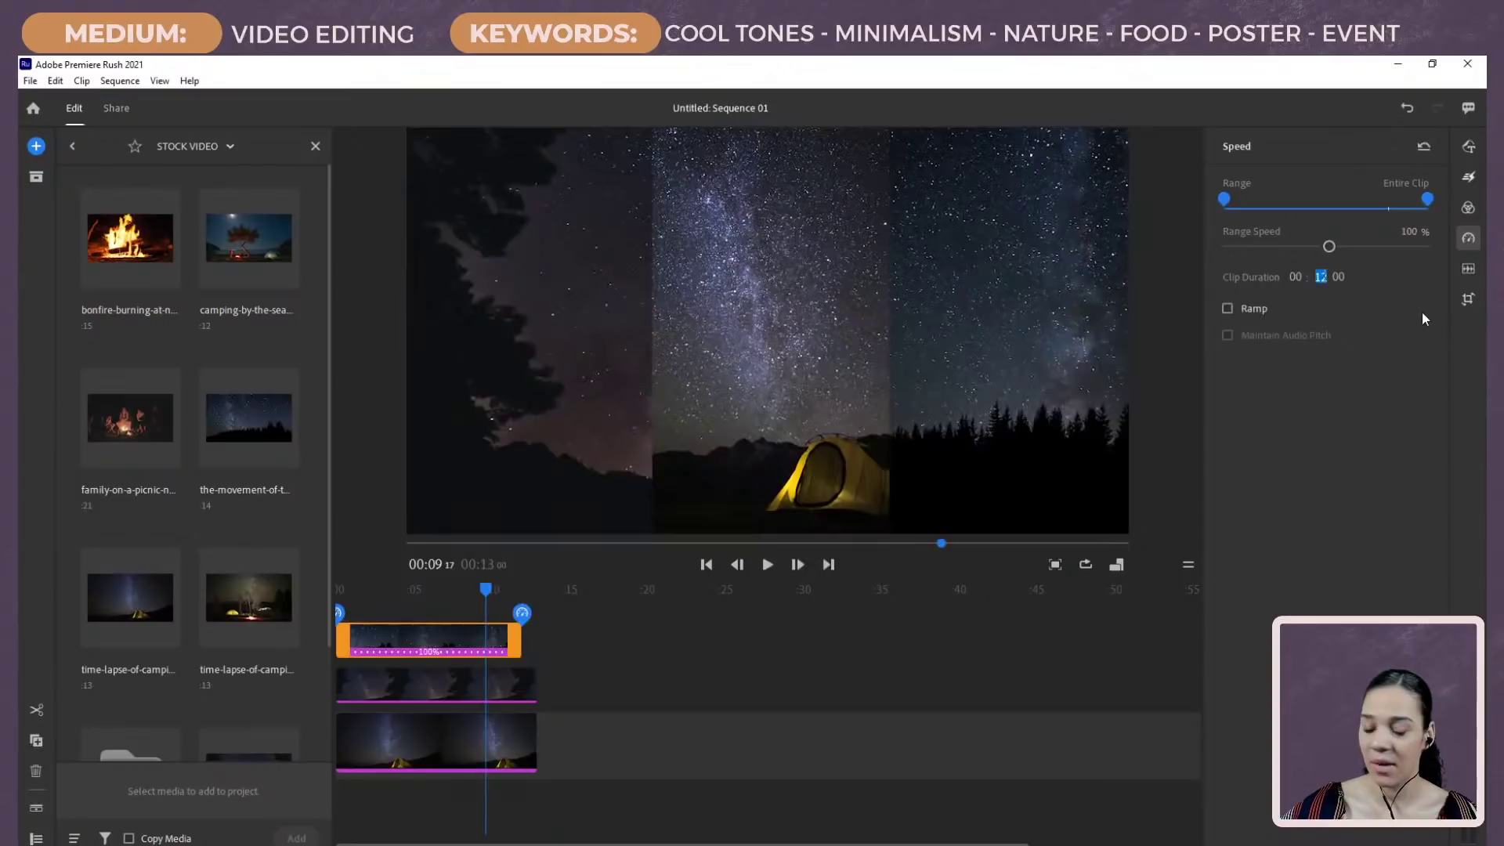
text(13)
key(Return)
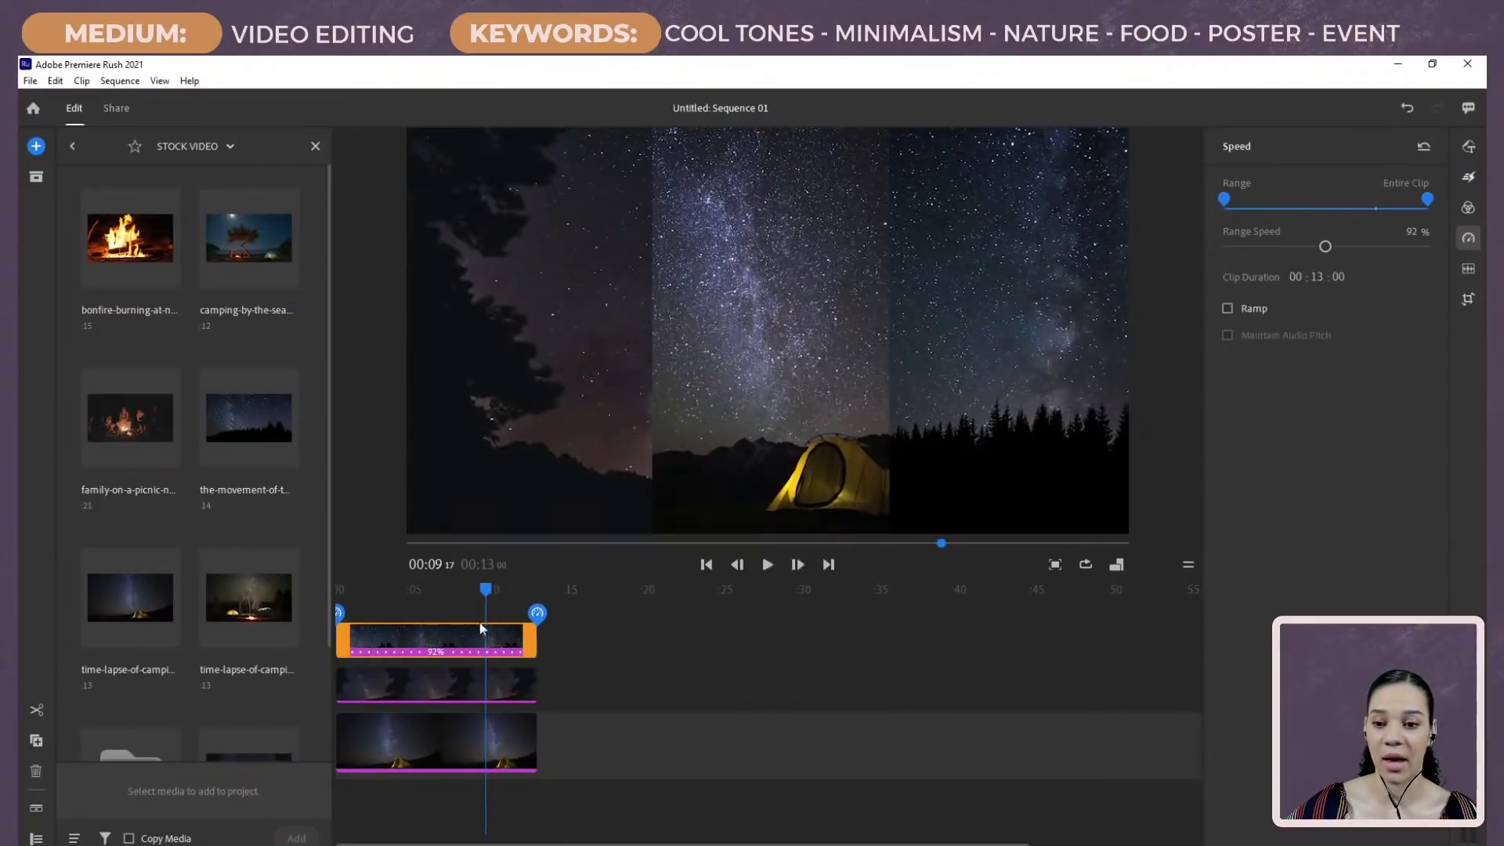
Step: Play the three-panel sequence from the start and scrub through it to review the matched clips
key(Home)
key(space)
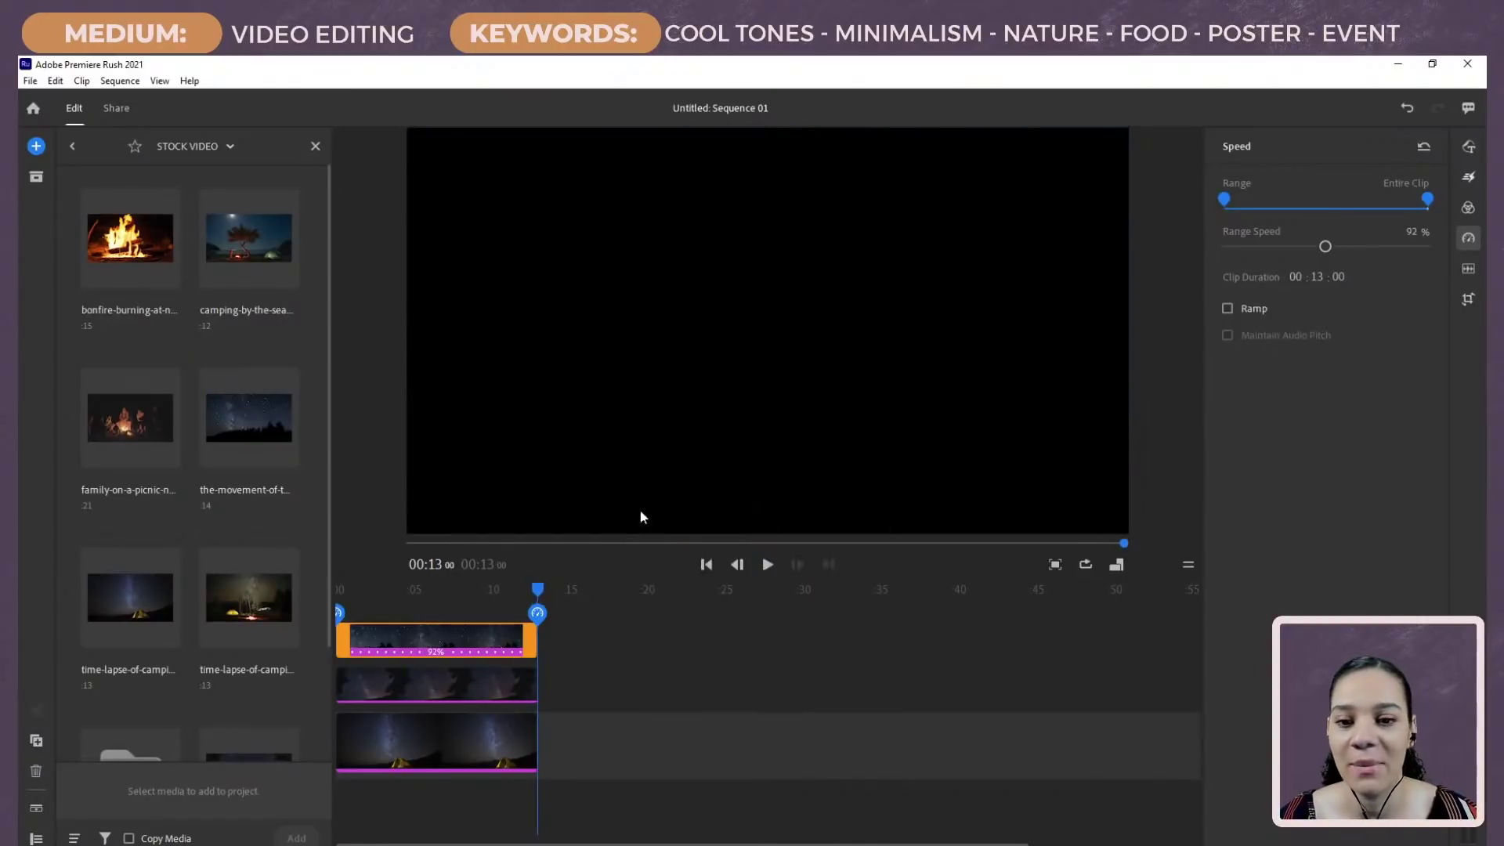
drag(535, 591, 401, 591)
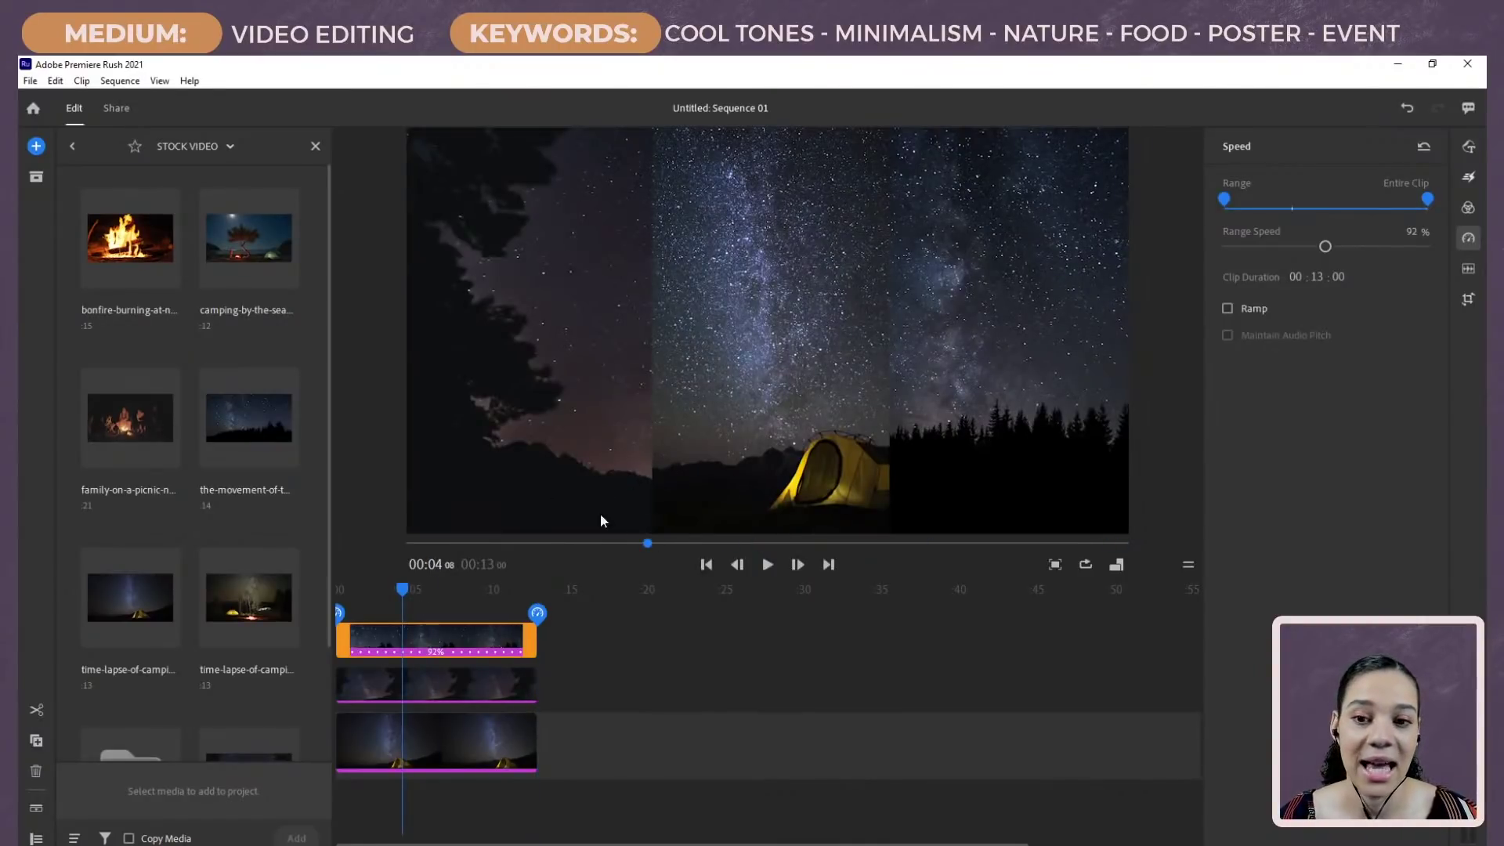
drag(404, 601, 363, 612)
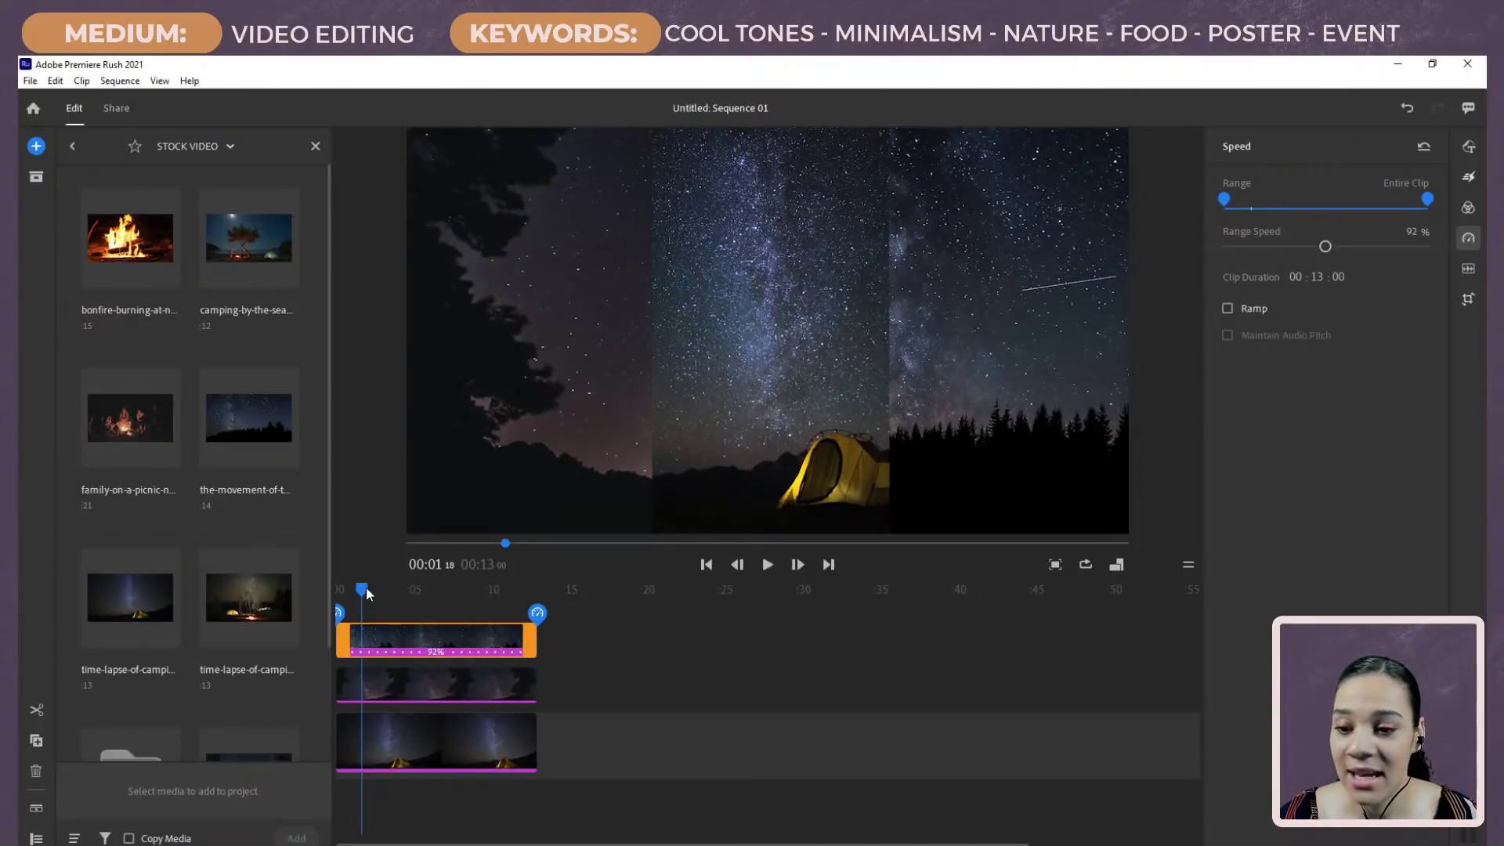
drag(367, 593, 477, 615)
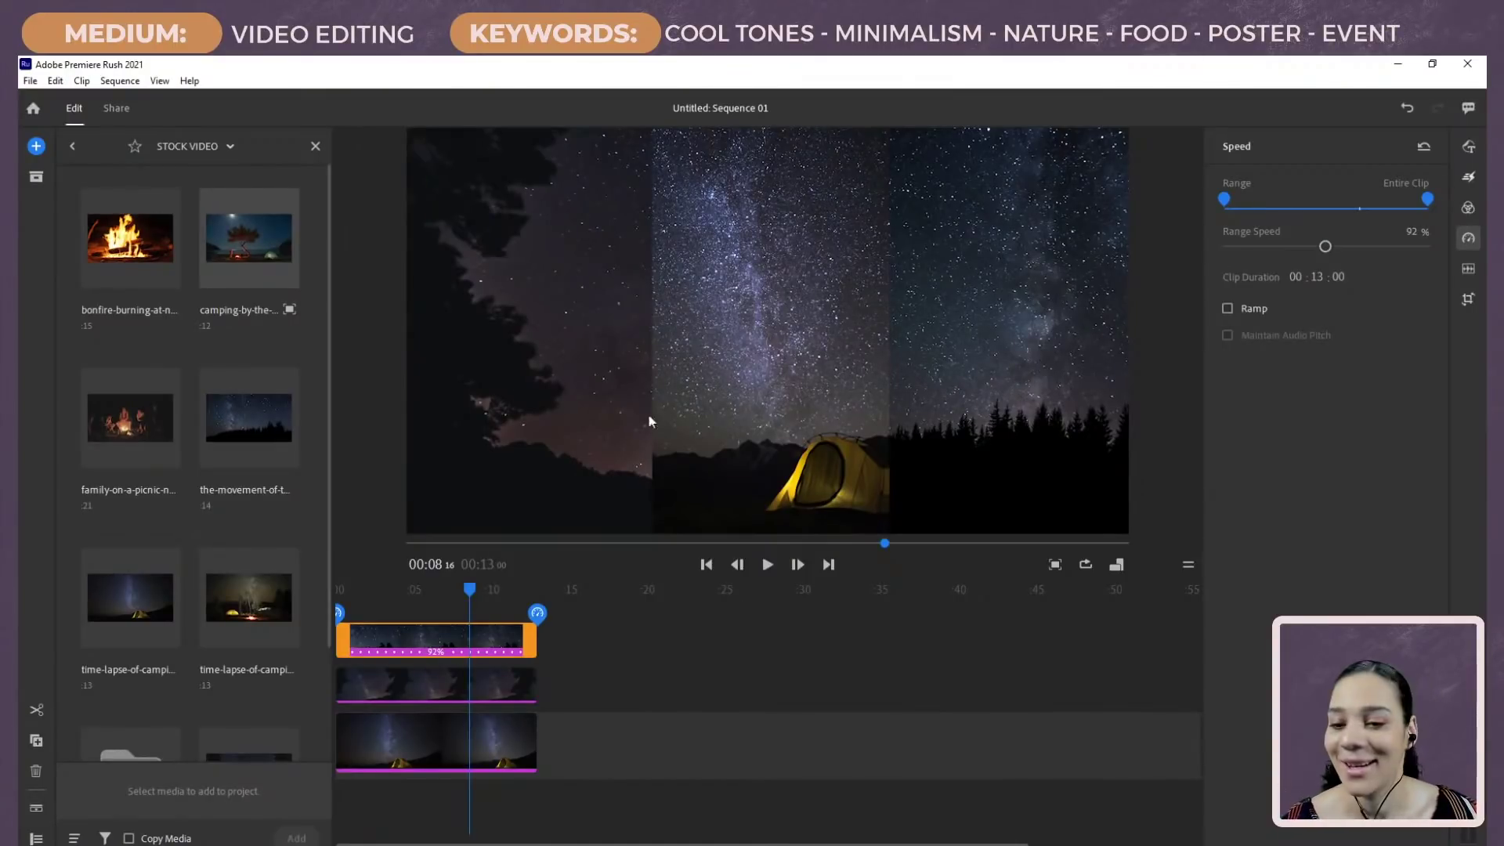
Step: Adjust the color of the galaxy clip on the middle track, setting exposure to -1.06 and contrast to 32
click(456, 682)
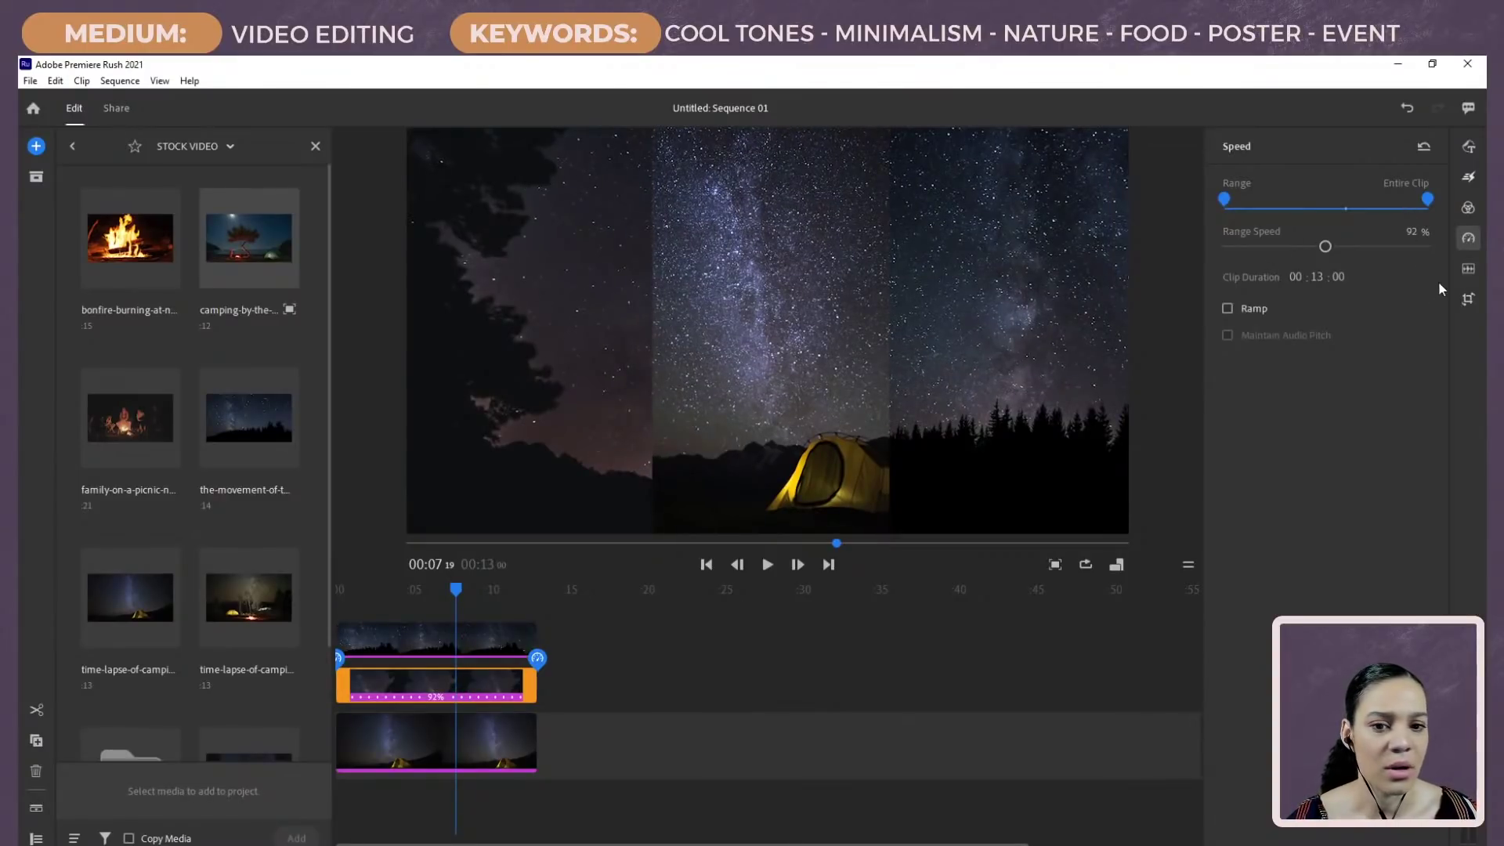
click(1466, 209)
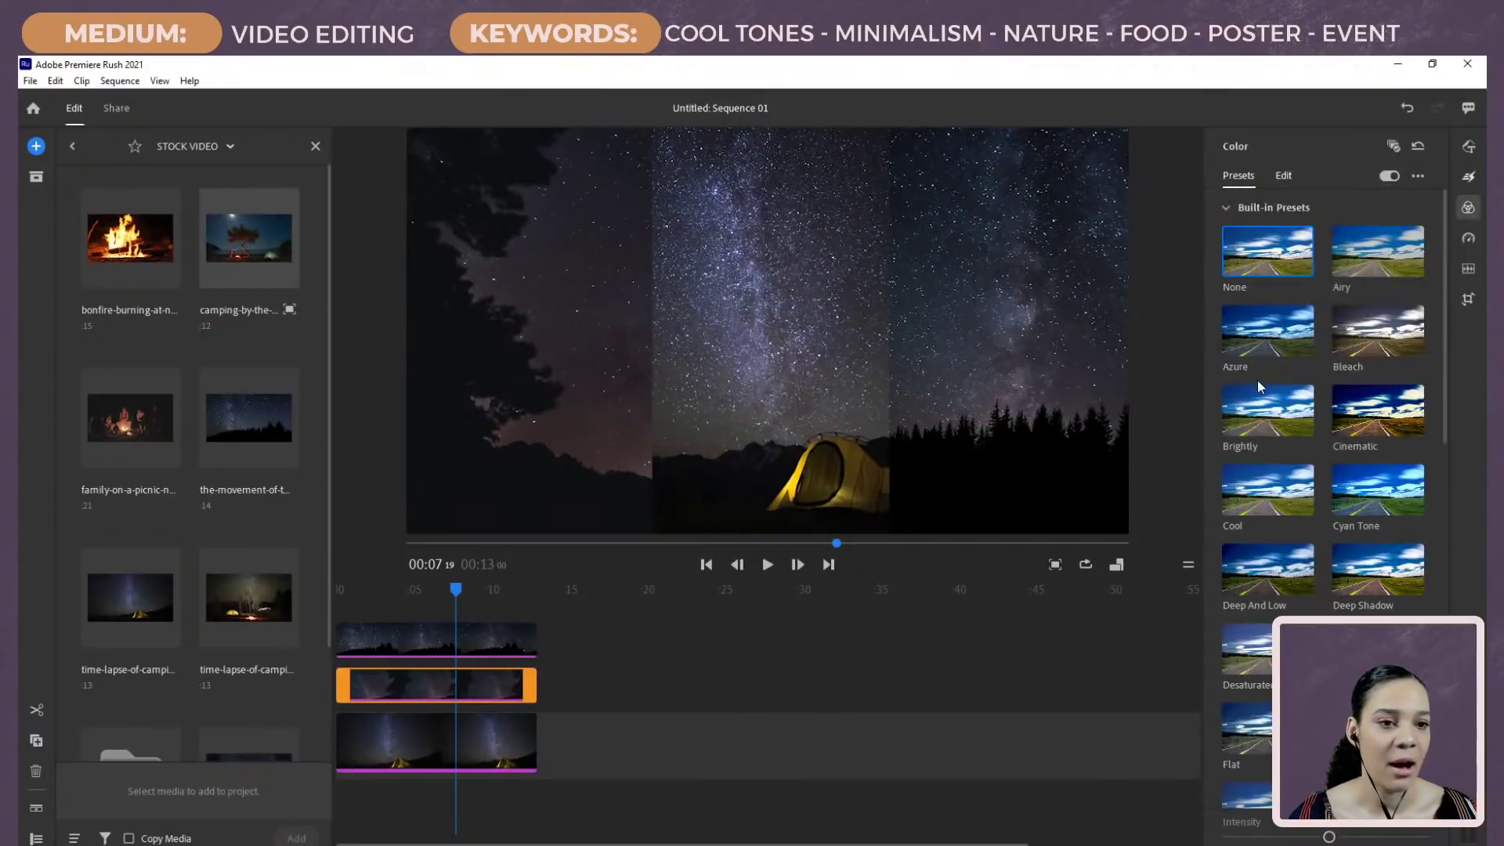
scroll(1304, 583, down, 3)
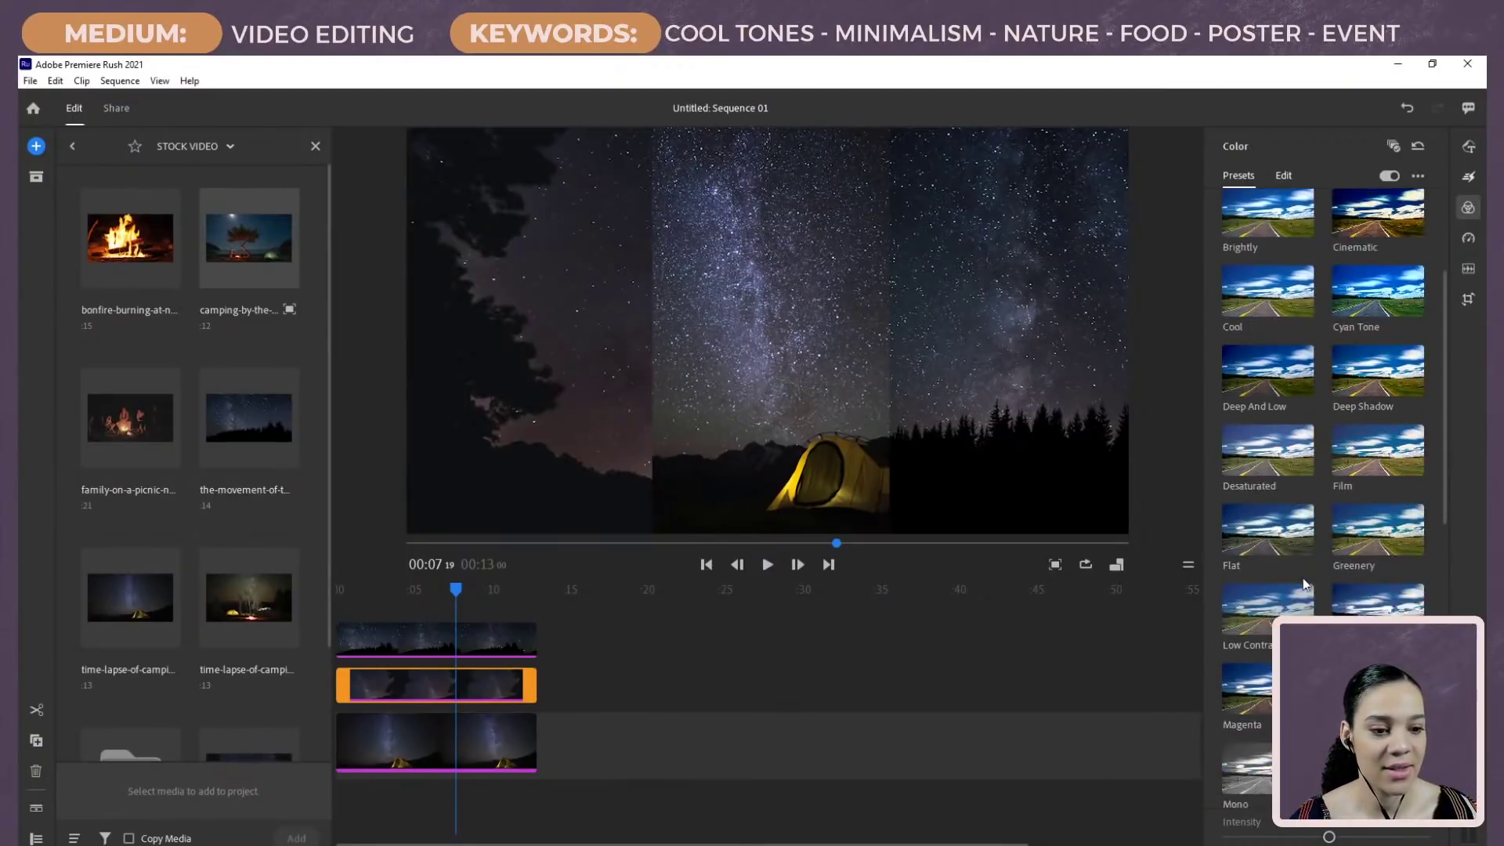
scroll(1304, 583, down, 6)
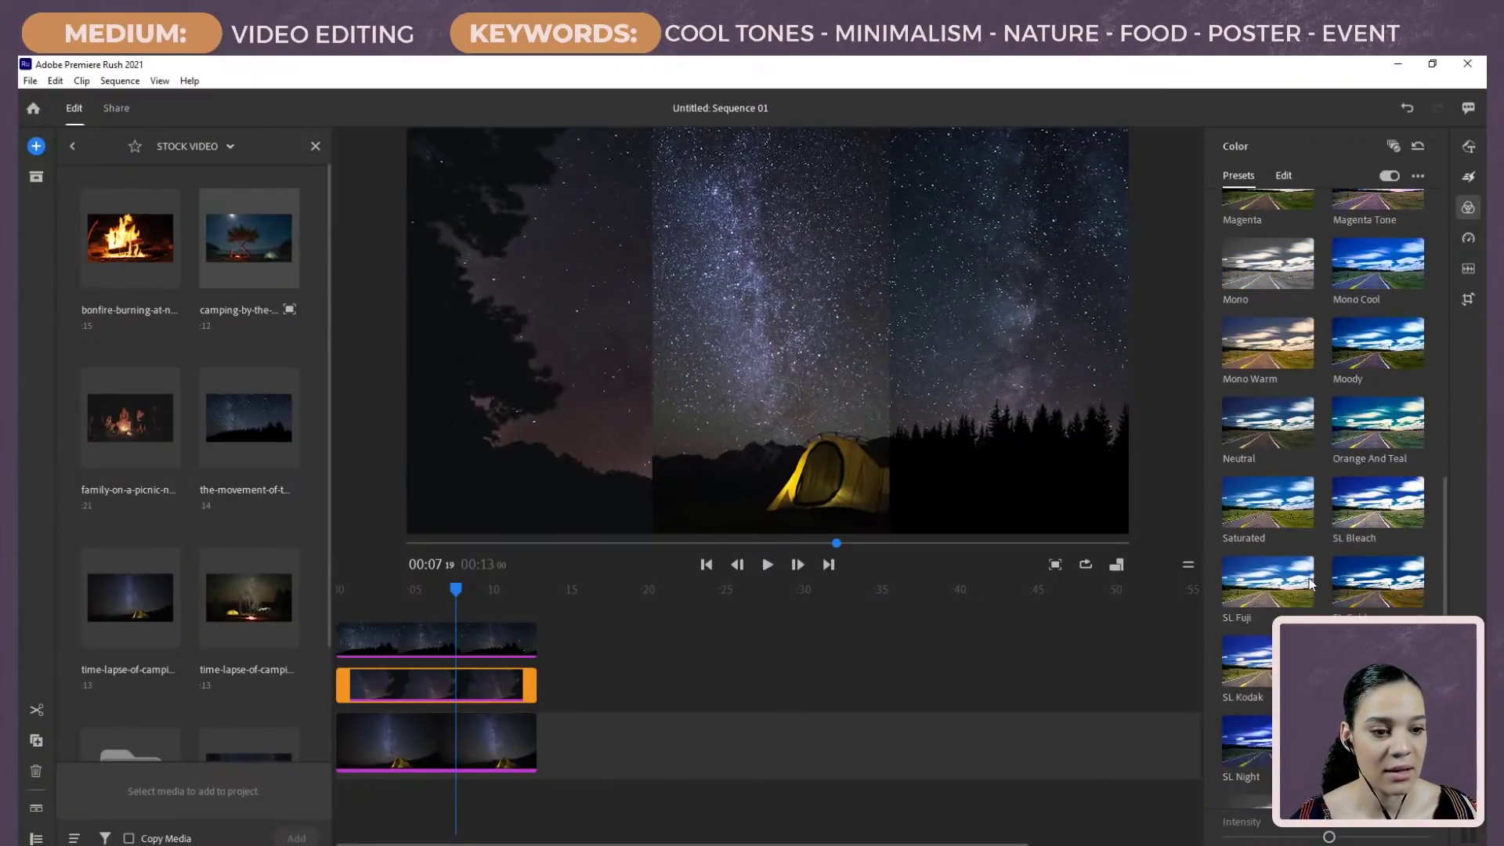
scroll(1310, 584, down, 3)
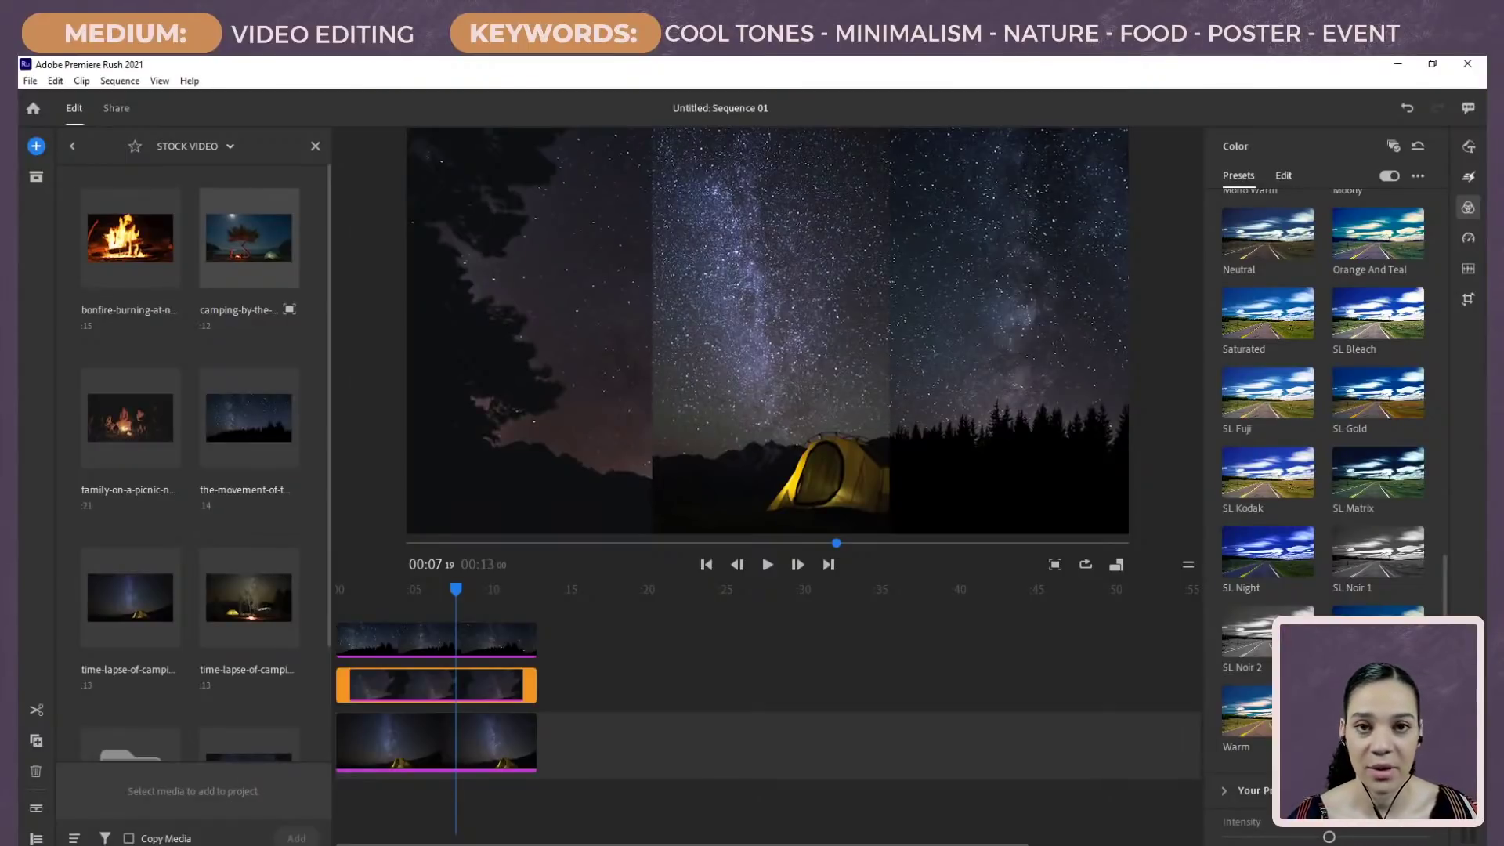
click(1223, 792)
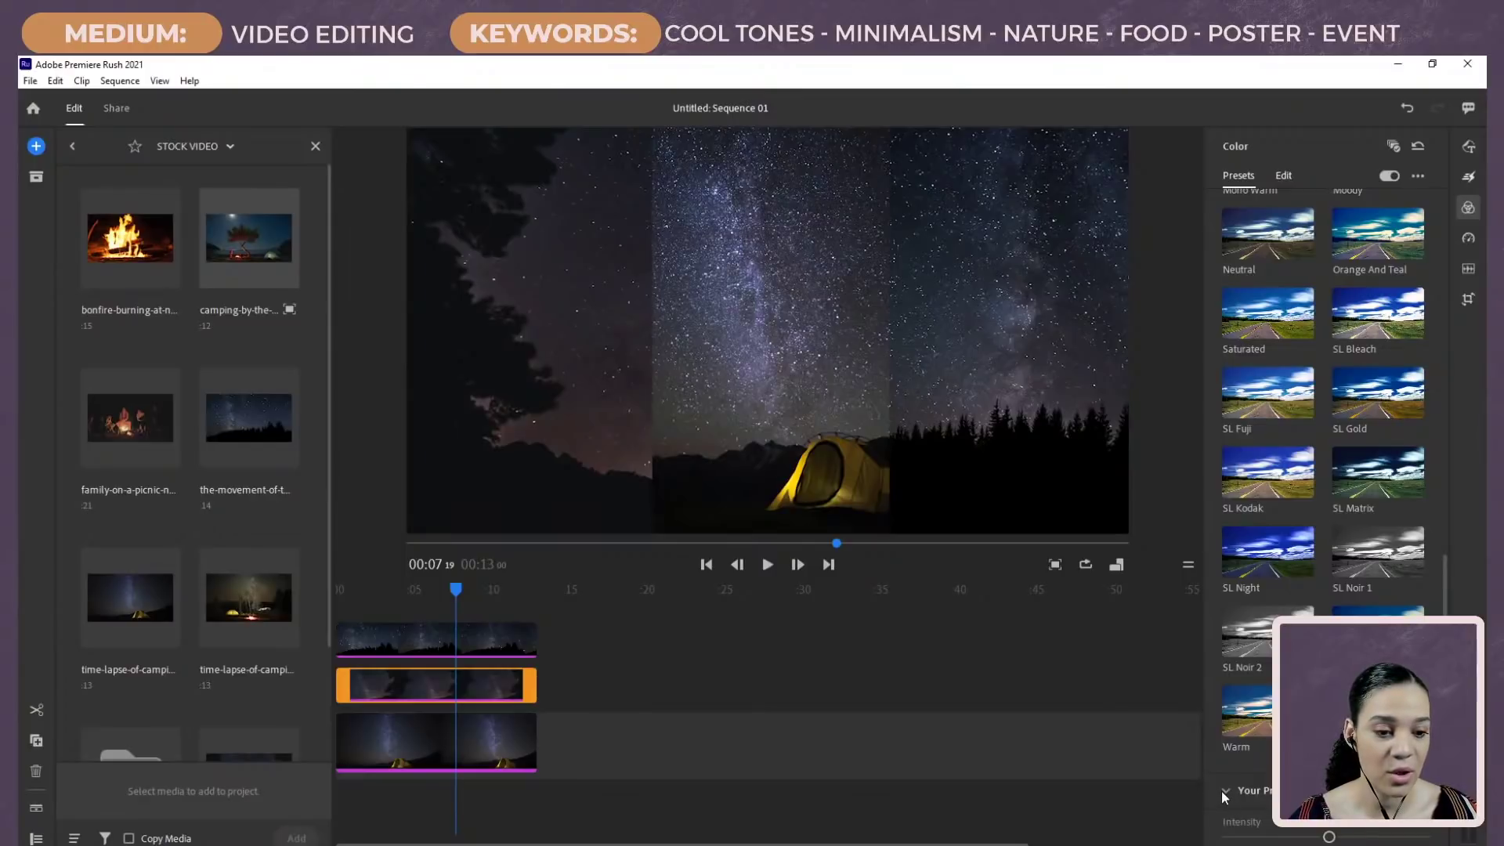
click(1227, 790)
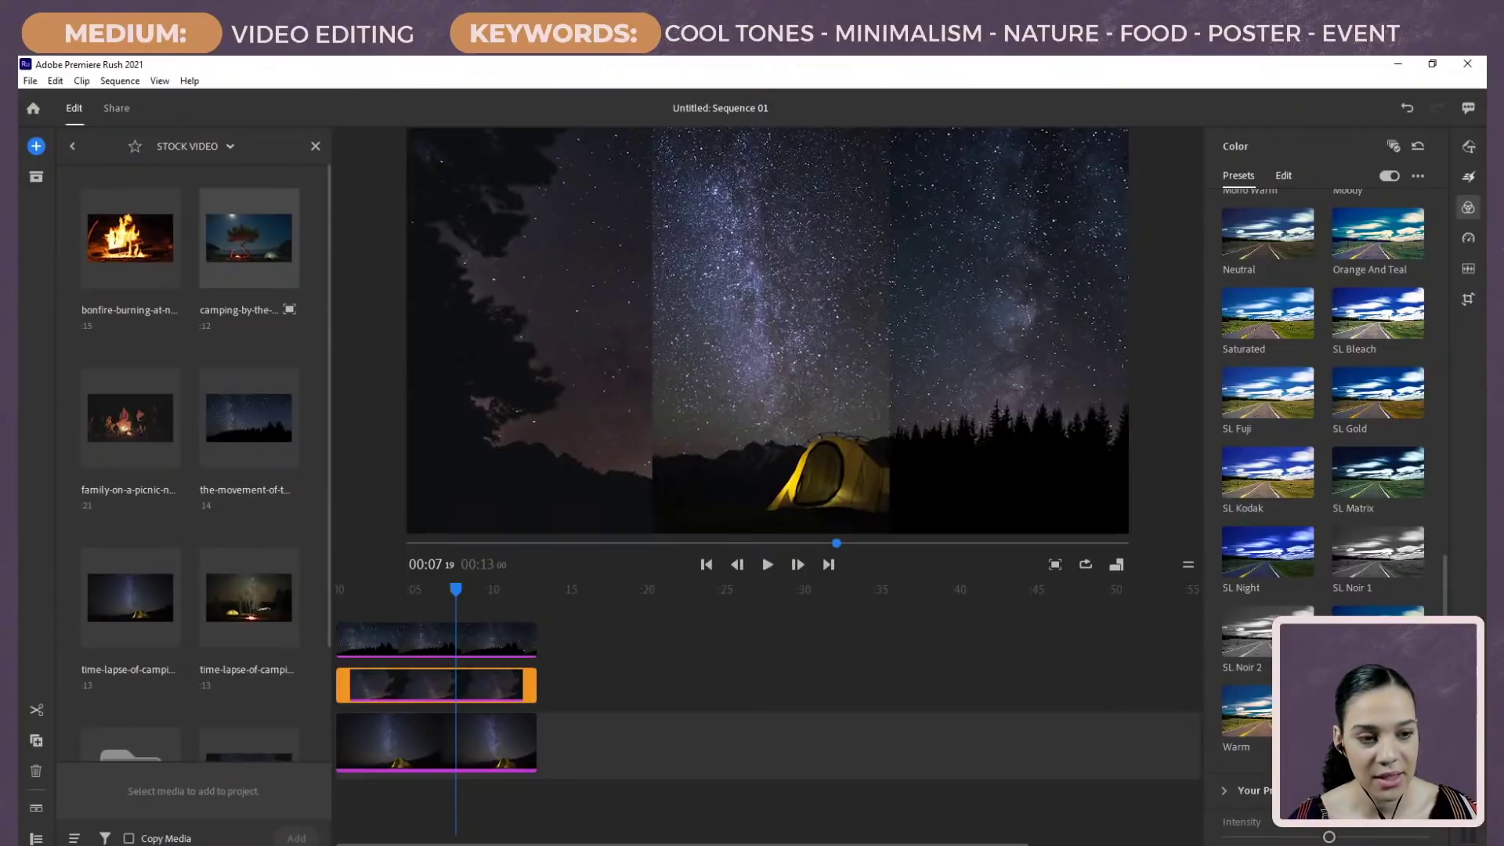
click(1282, 177)
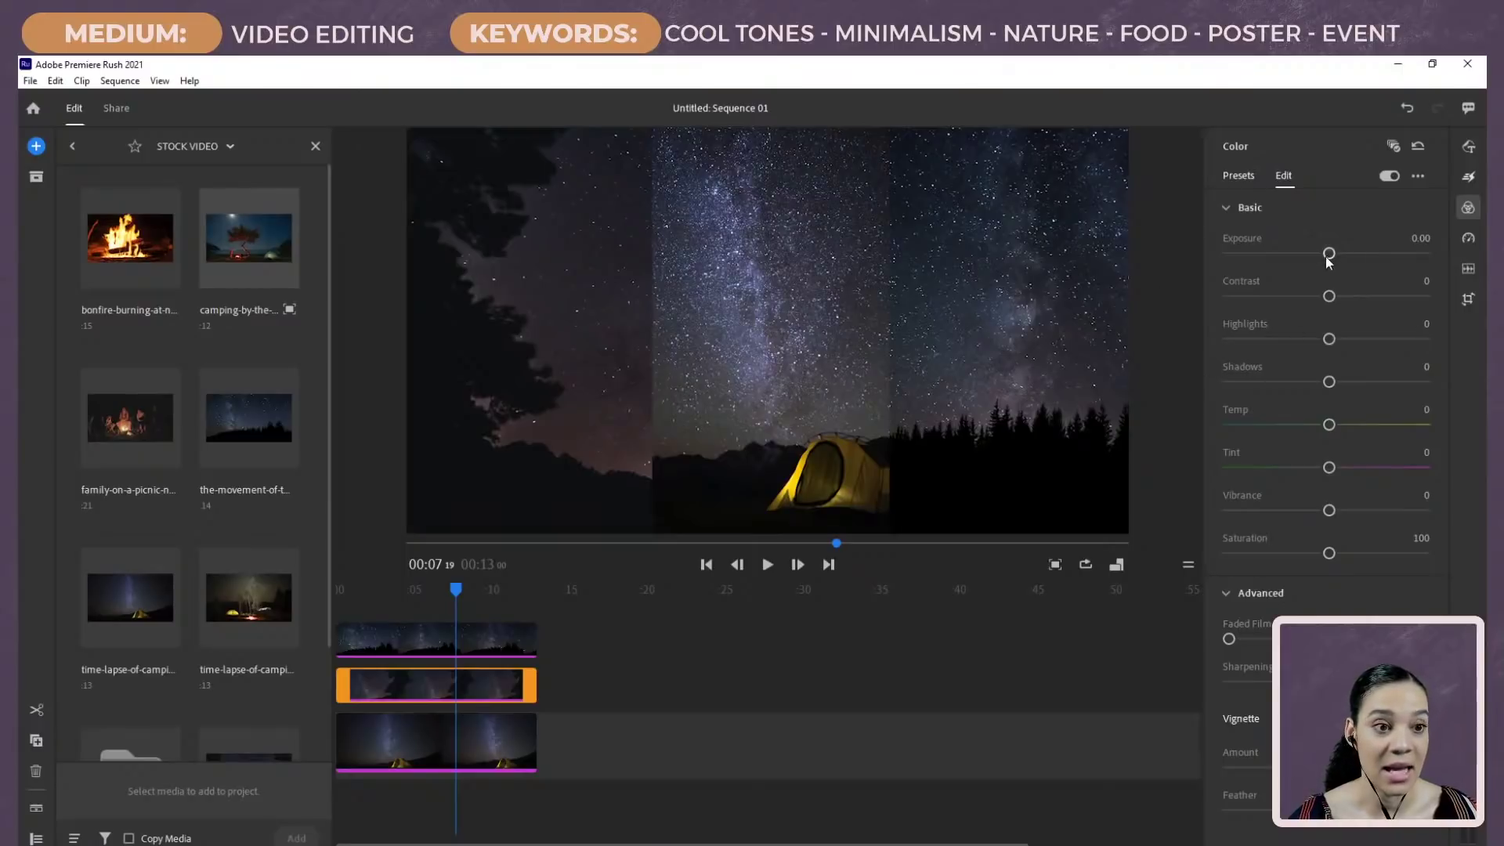
drag(1329, 254, 1358, 302)
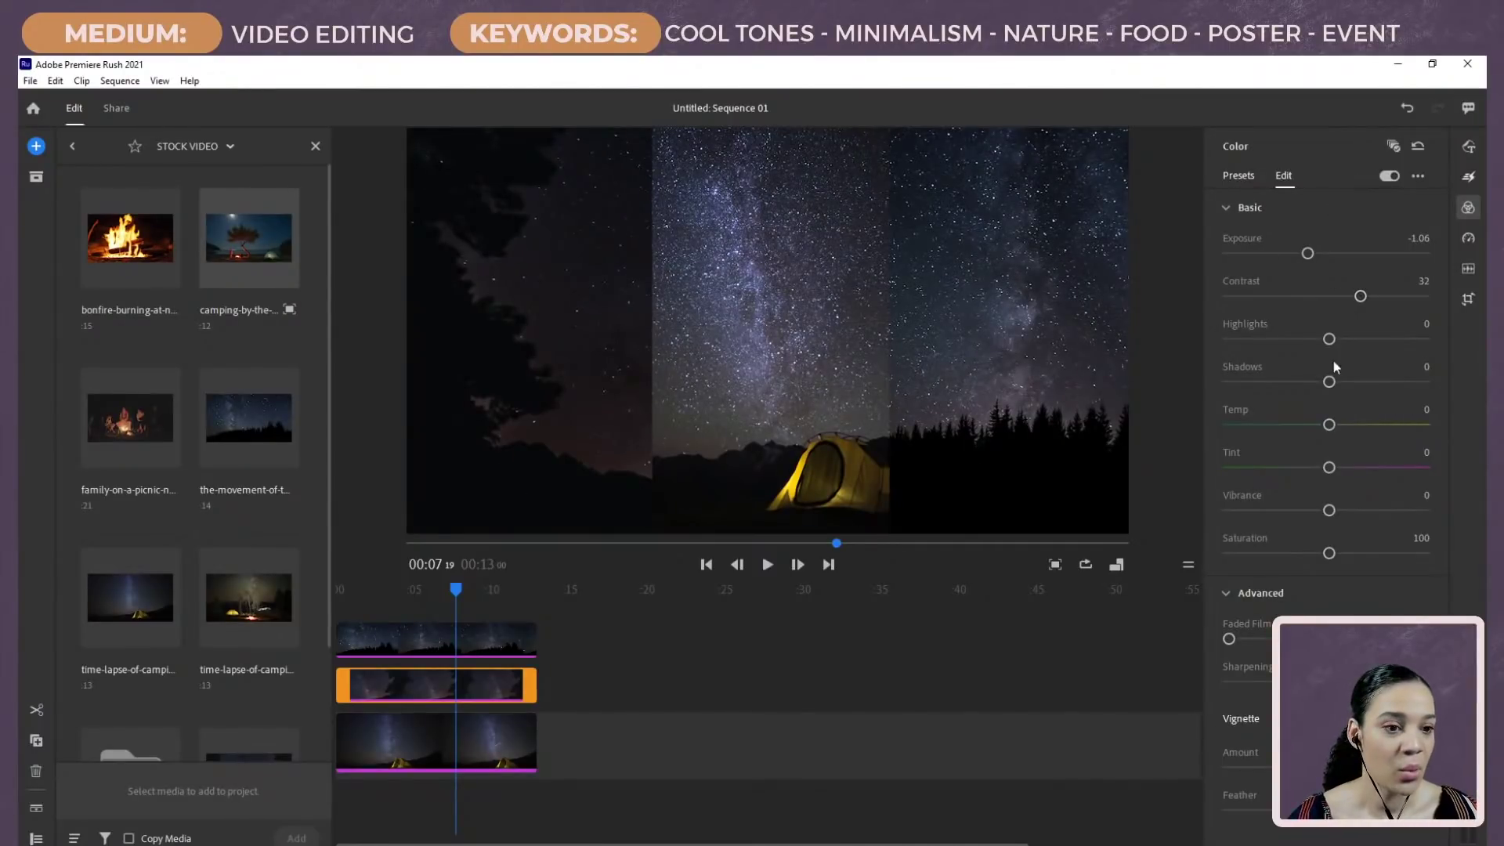
Step: Apply the SL Matrix color preset to the galaxy clip and slightly reduce its intensity
click(1238, 175)
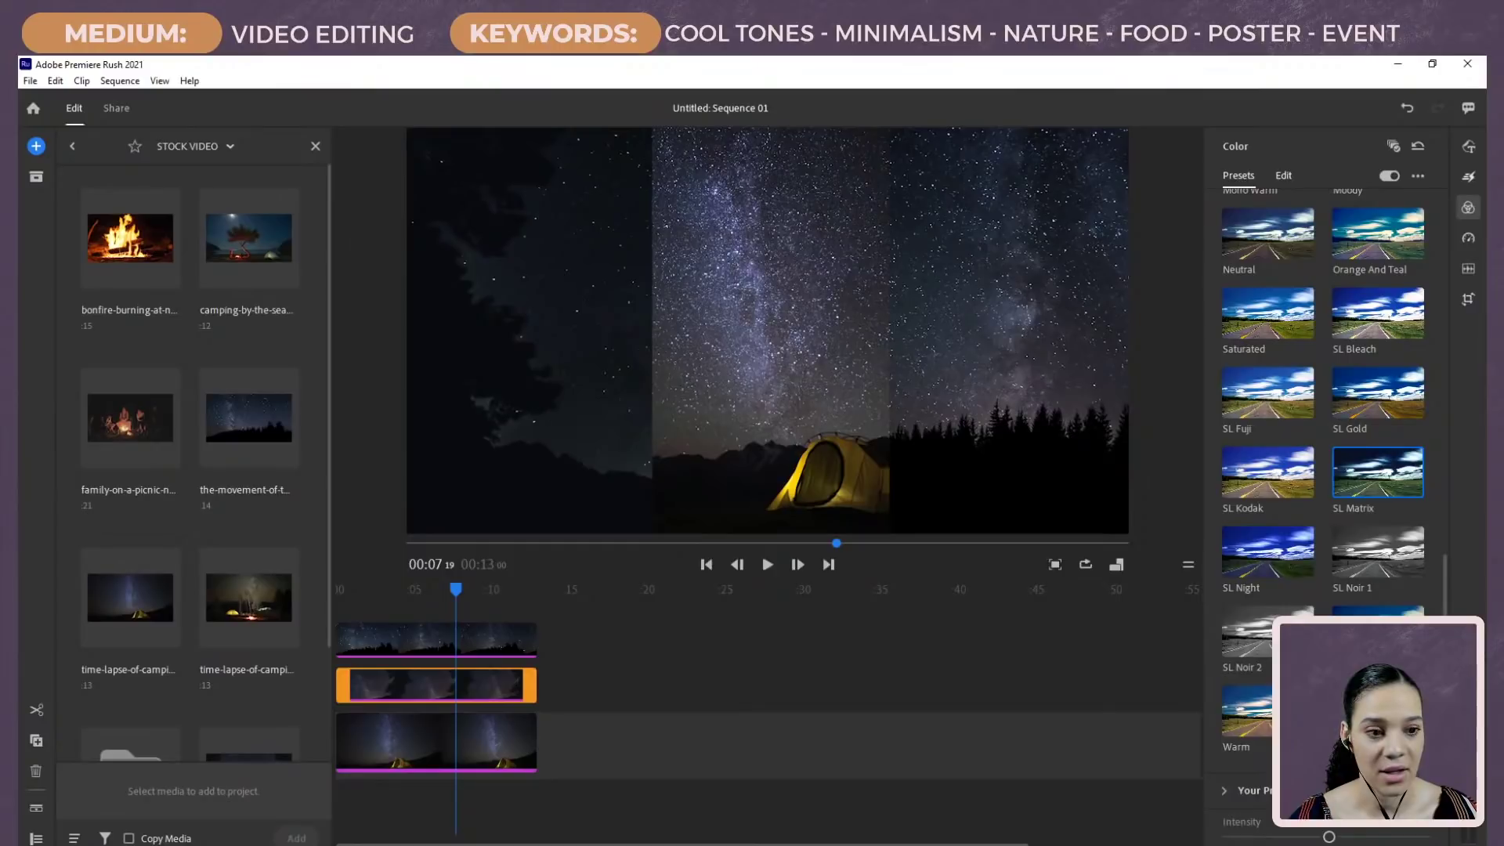
drag(1328, 837, 1308, 838)
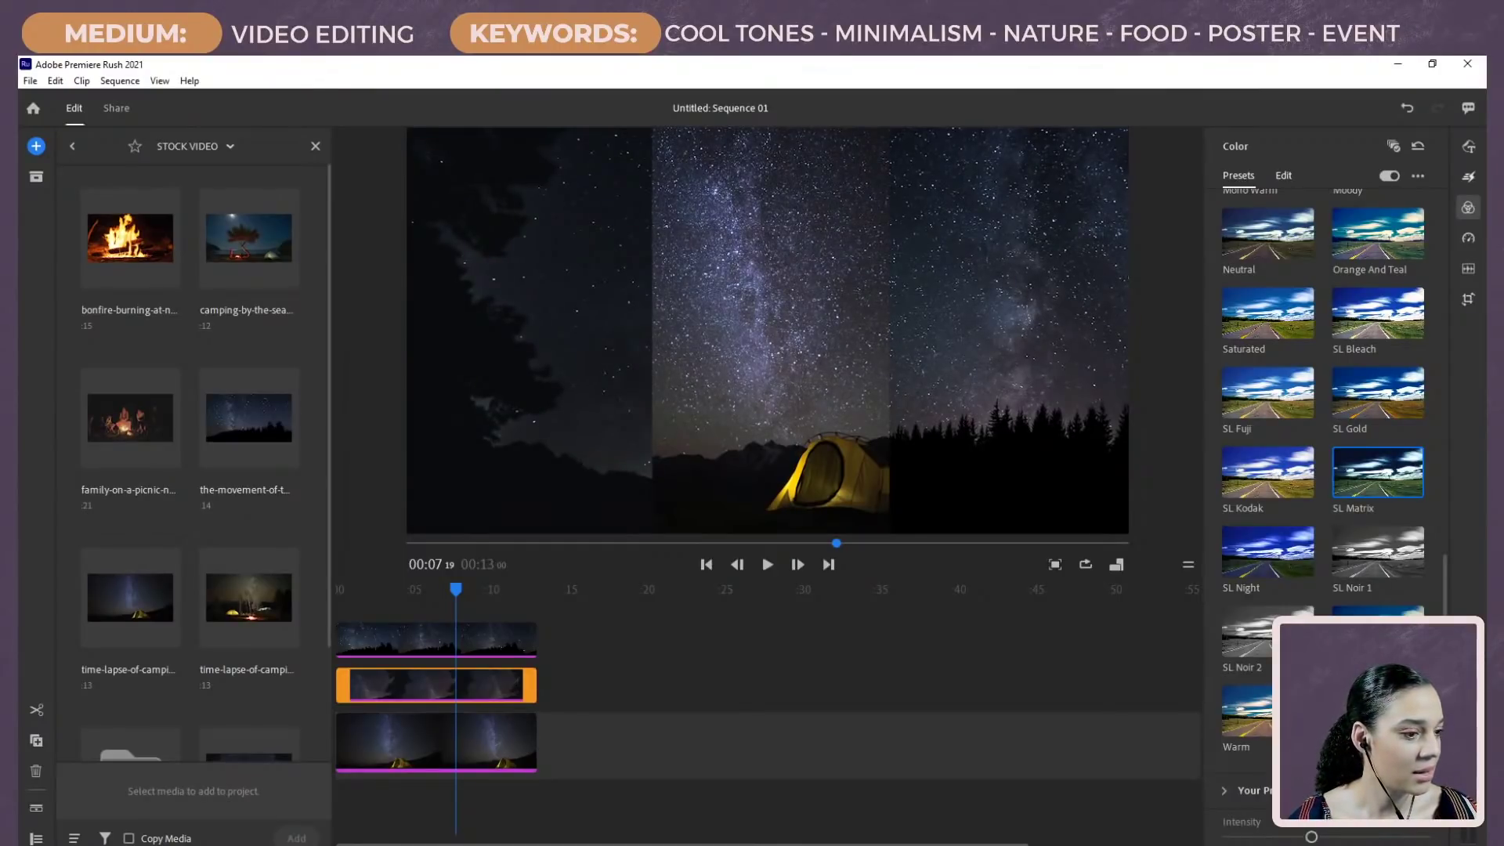
Step: Set the SL Matrix intensity on the middle-track clip to 60 and review the grade switched off and on and during playback
mouse_move(1311, 836)
mouse_down()
mouse_move(1342, 832)
mouse_move(1261, 835)
mouse_move(1287, 833)
mouse_up()
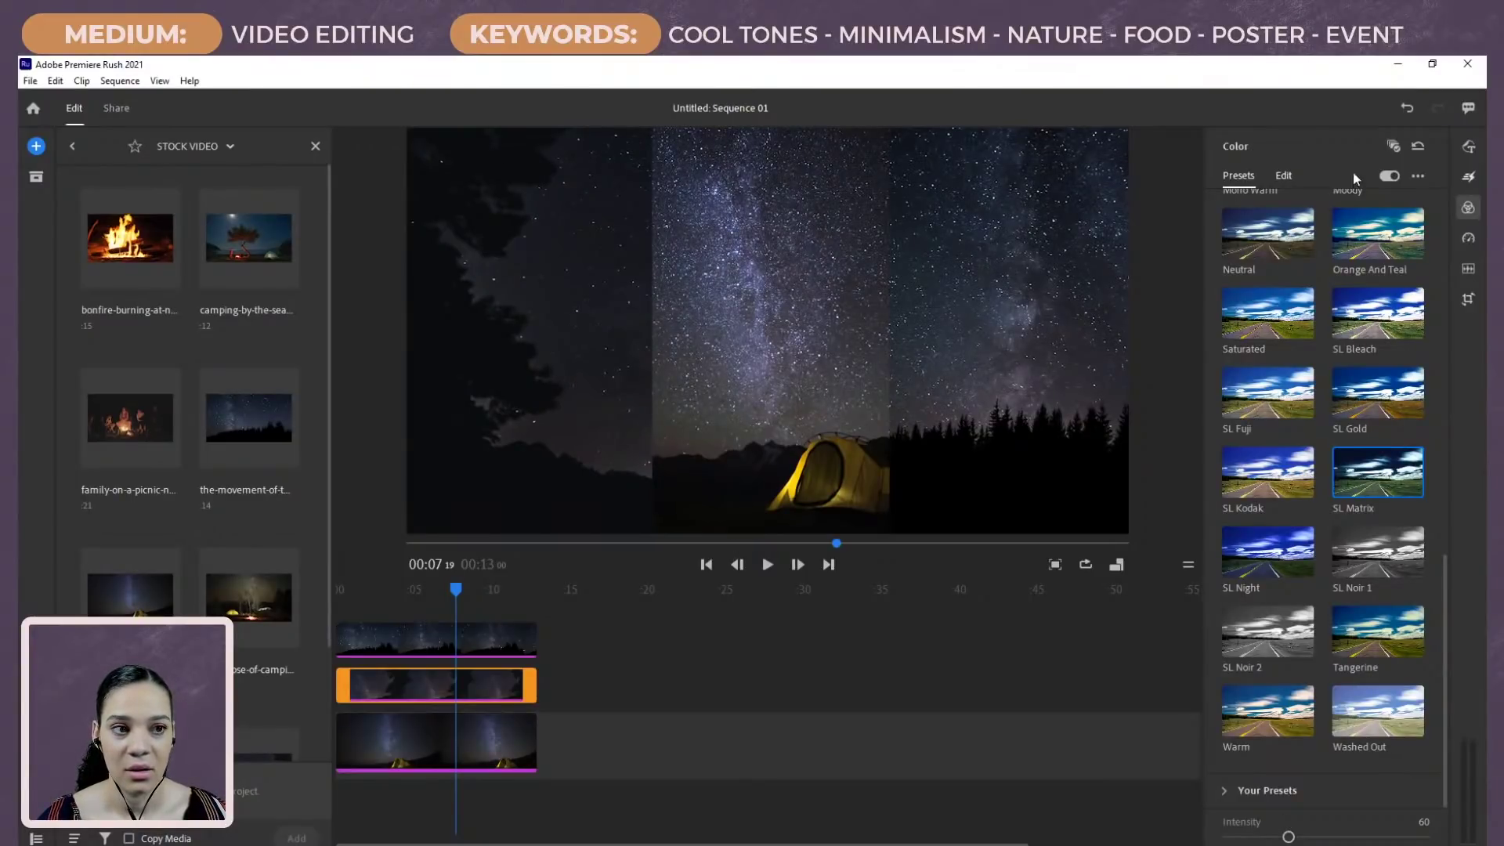
click(1389, 176)
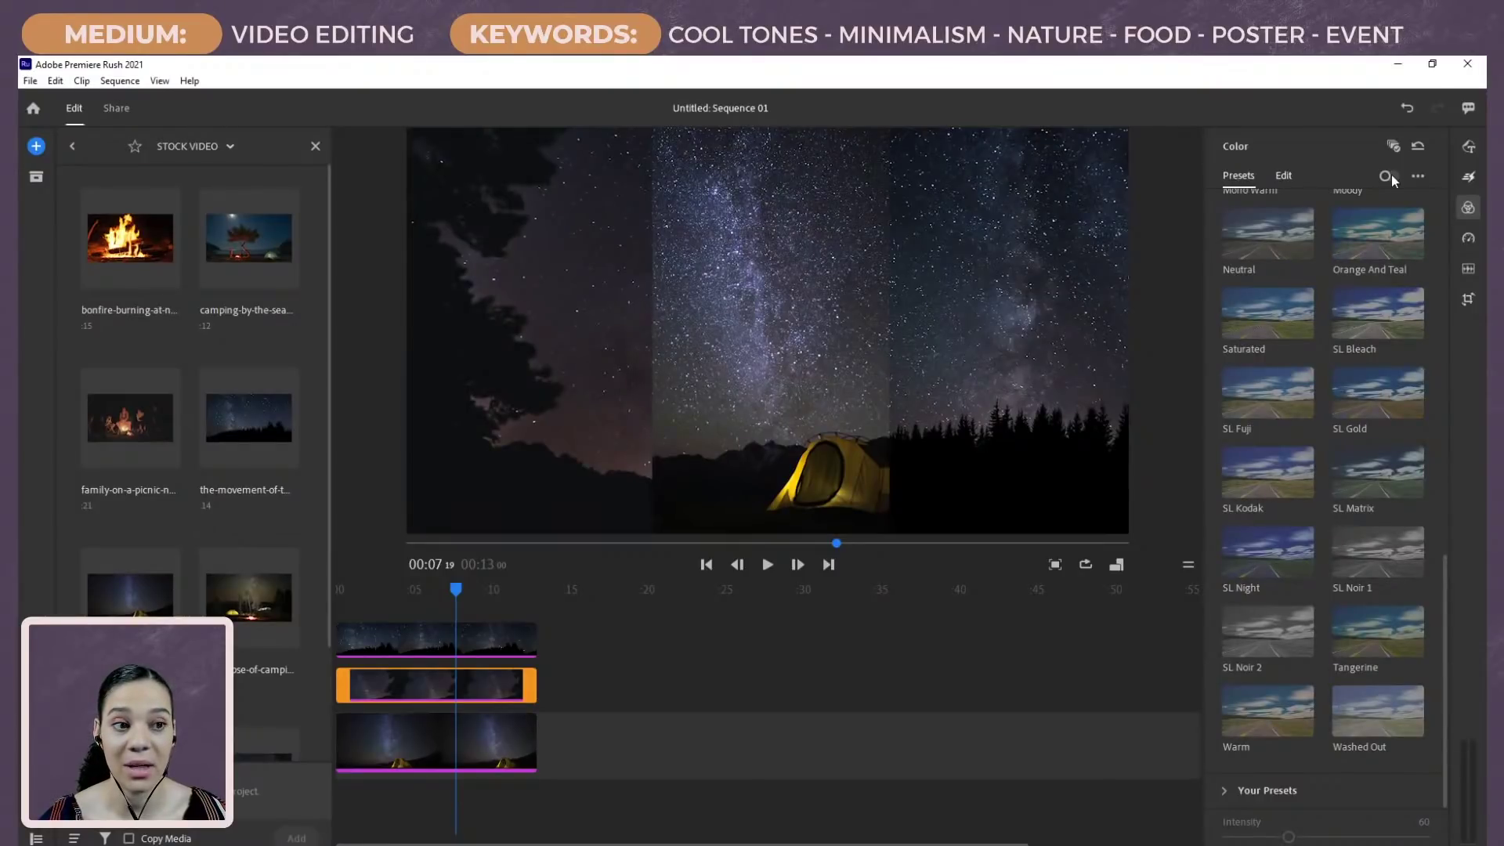
click(1384, 175)
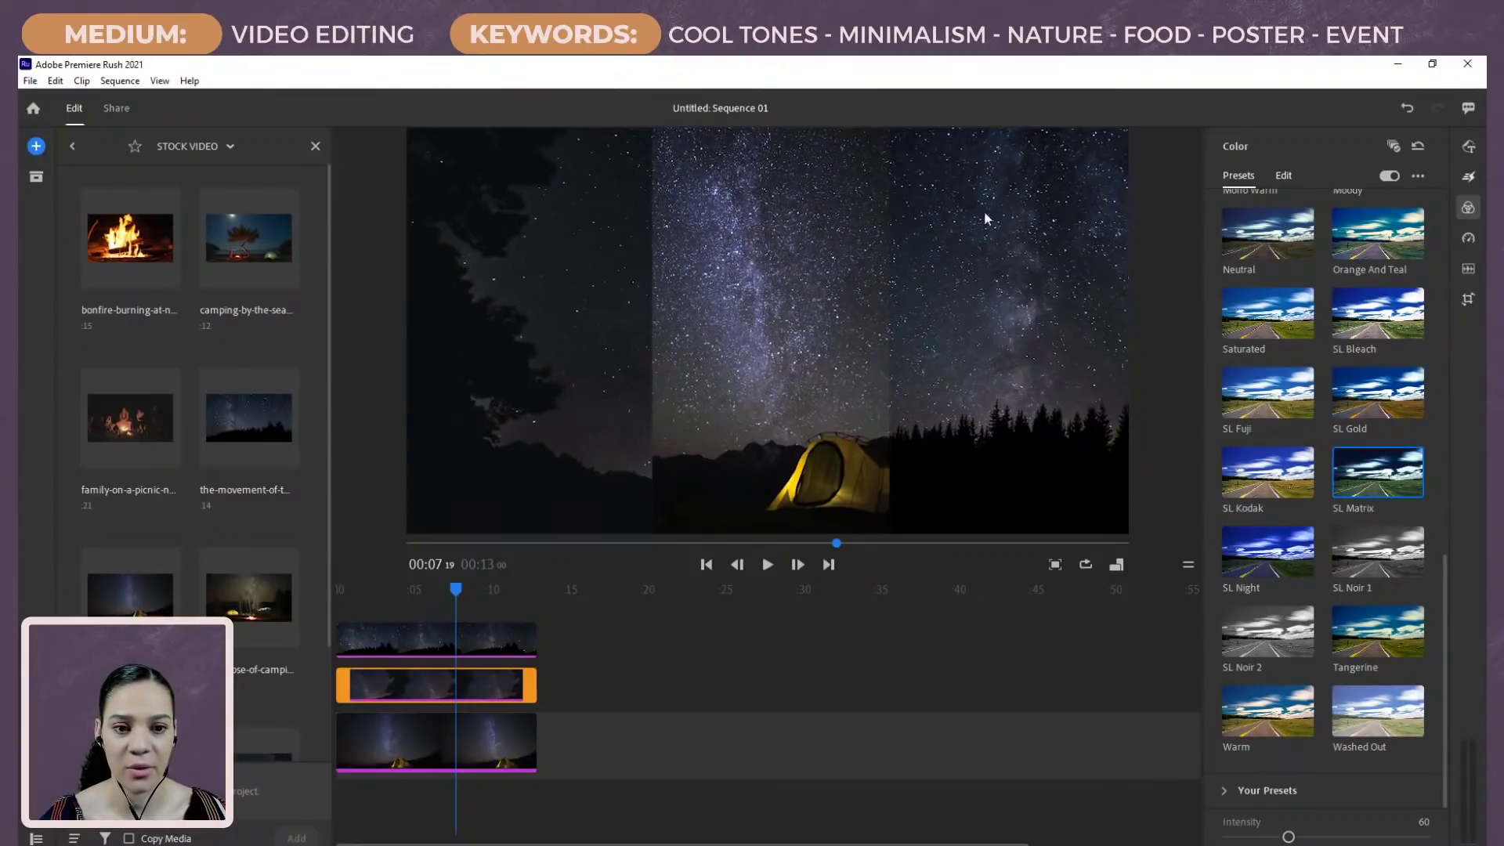
drag(456, 593, 337, 589)
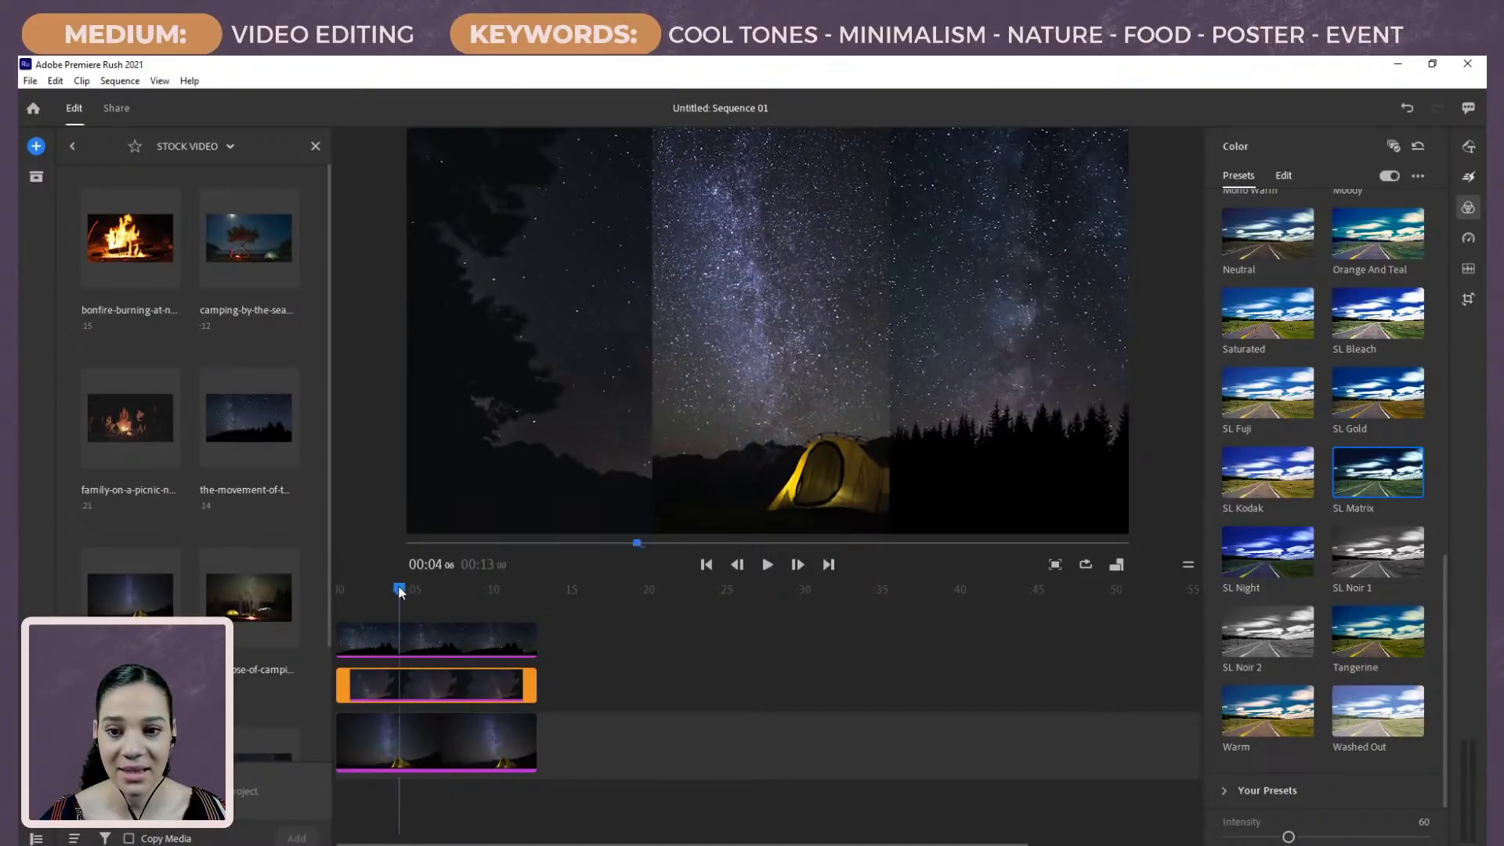
key(space)
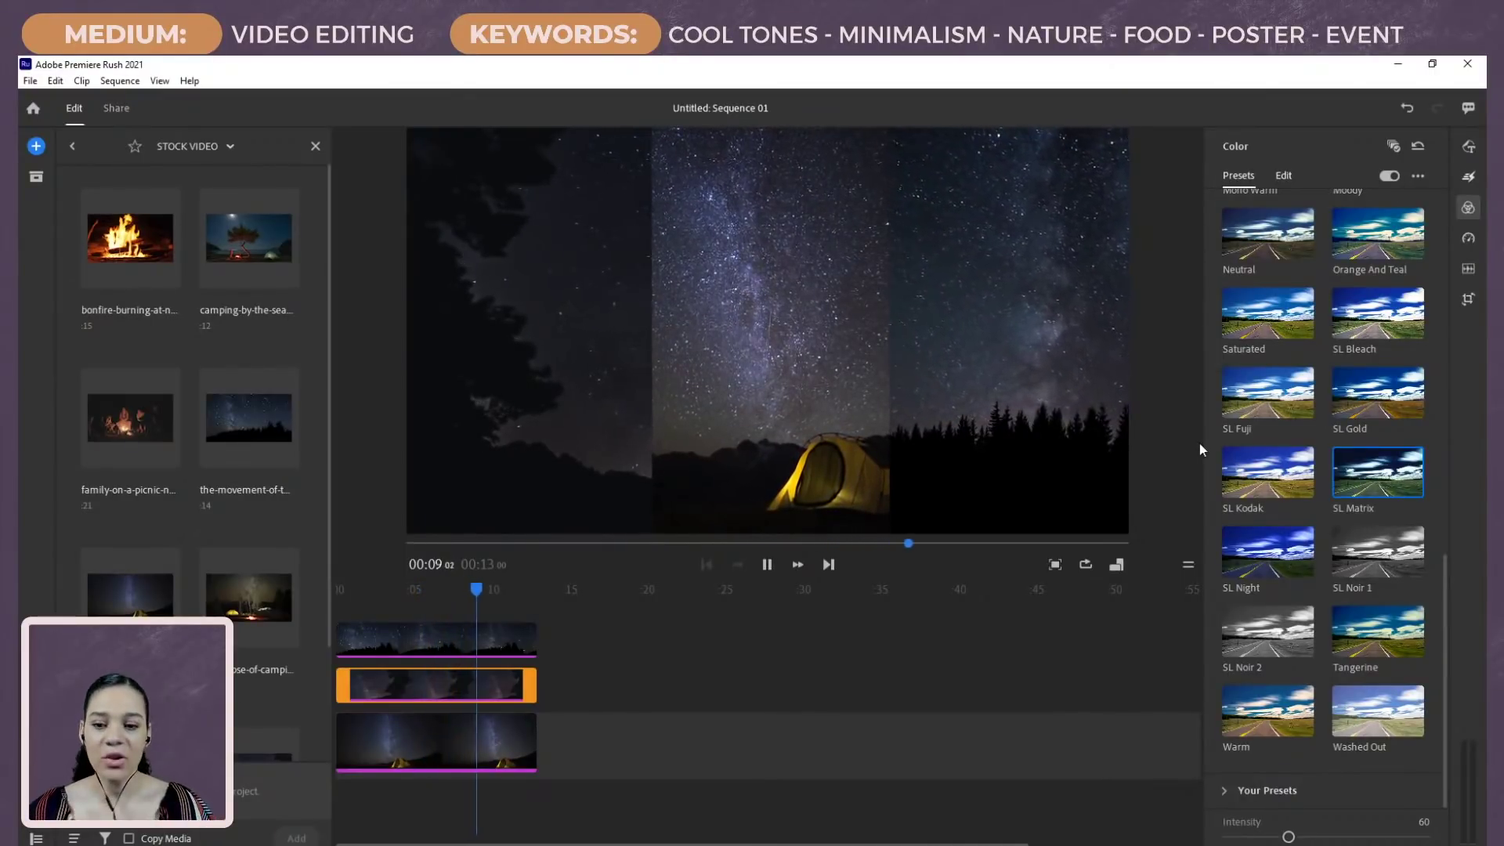
Step: Try the SL Matrix preset at intensity 59 on the bottom-track tent clip and play the sequence from the start
click(468, 758)
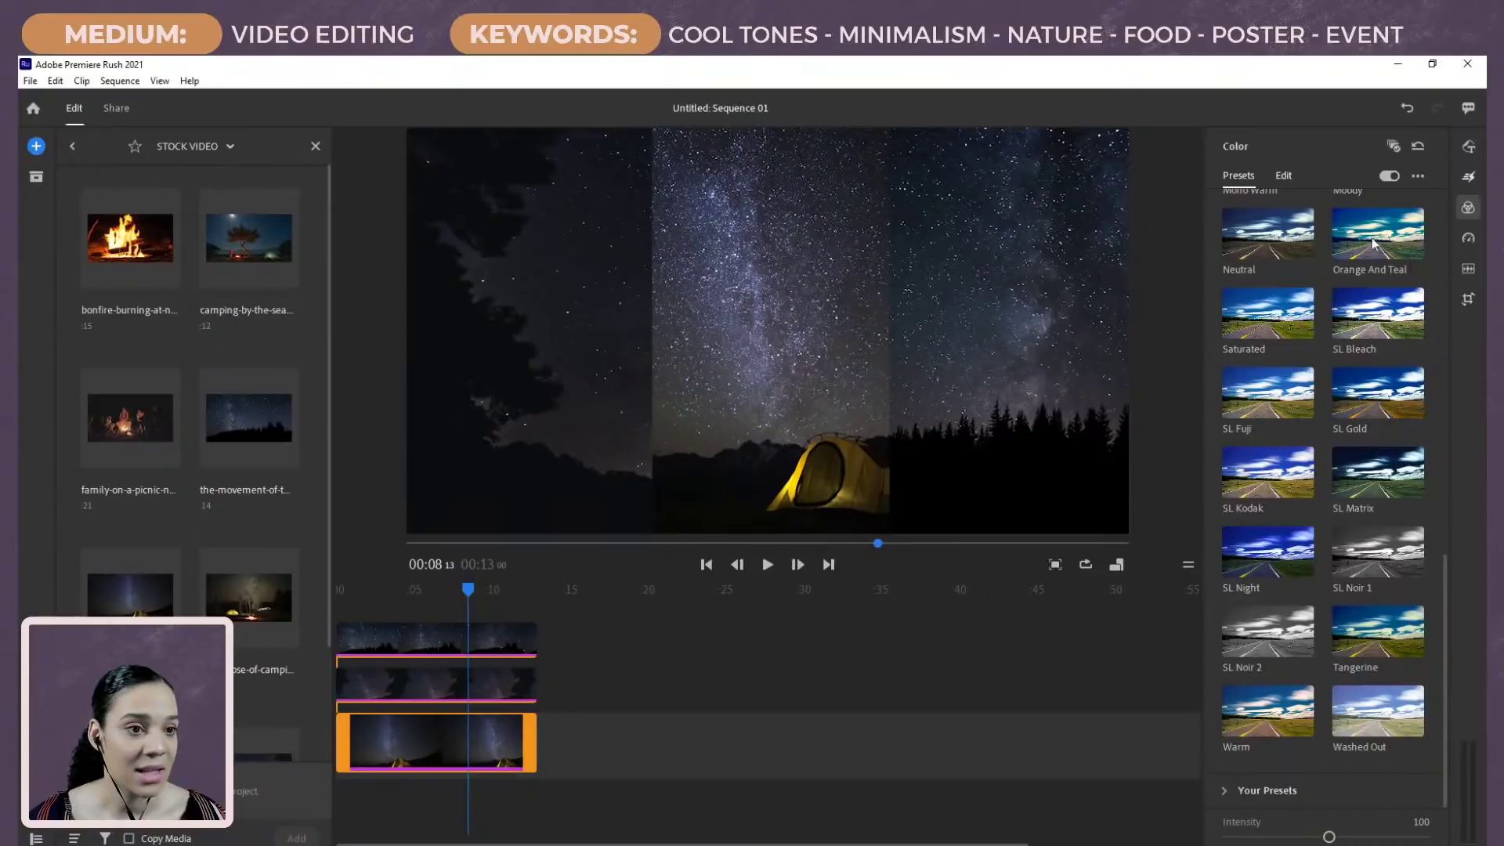
click(1382, 477)
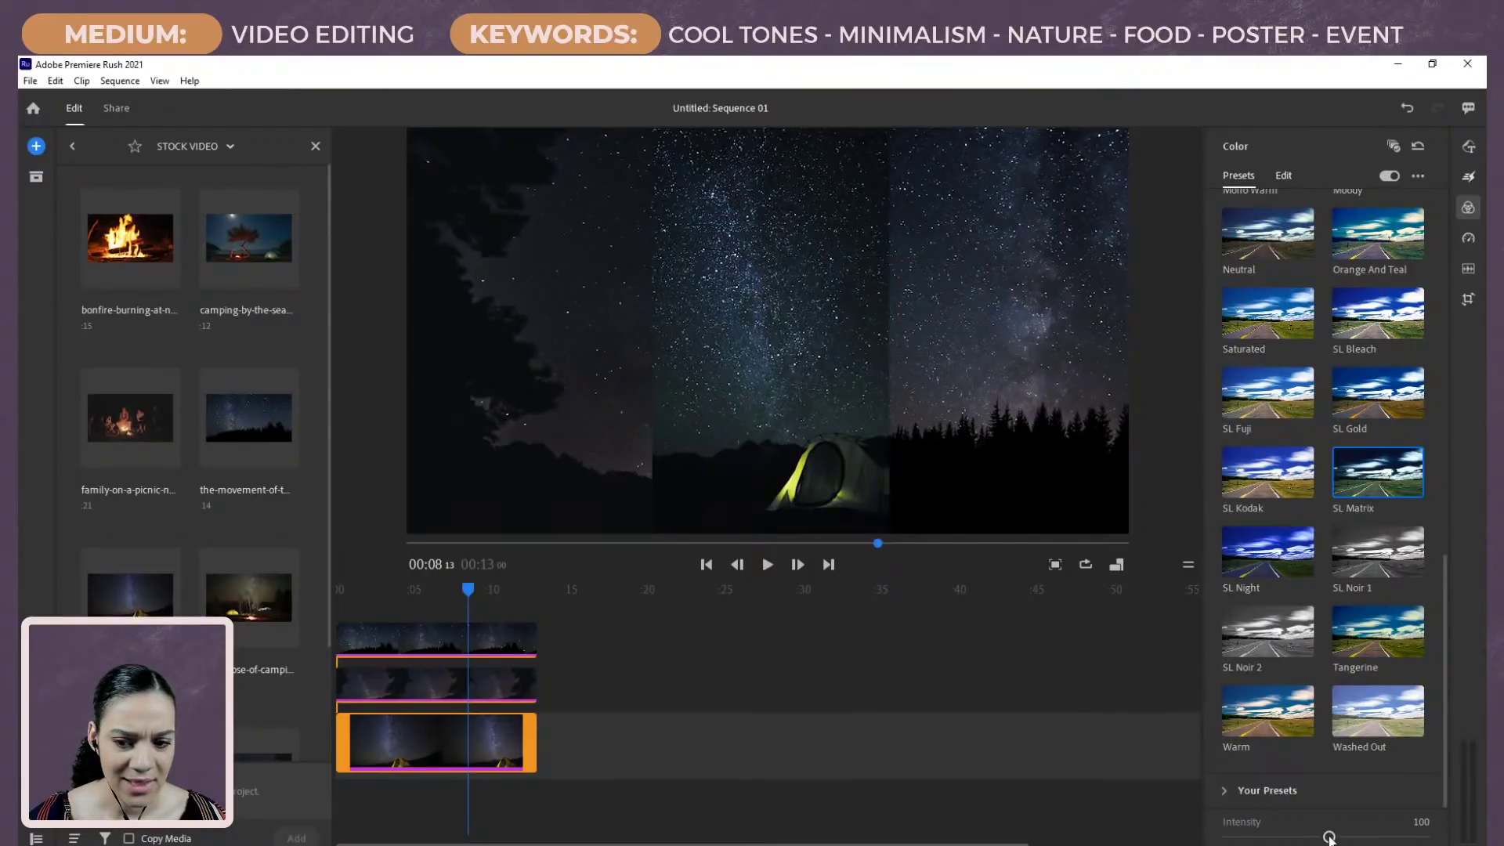
drag(1329, 836, 1286, 837)
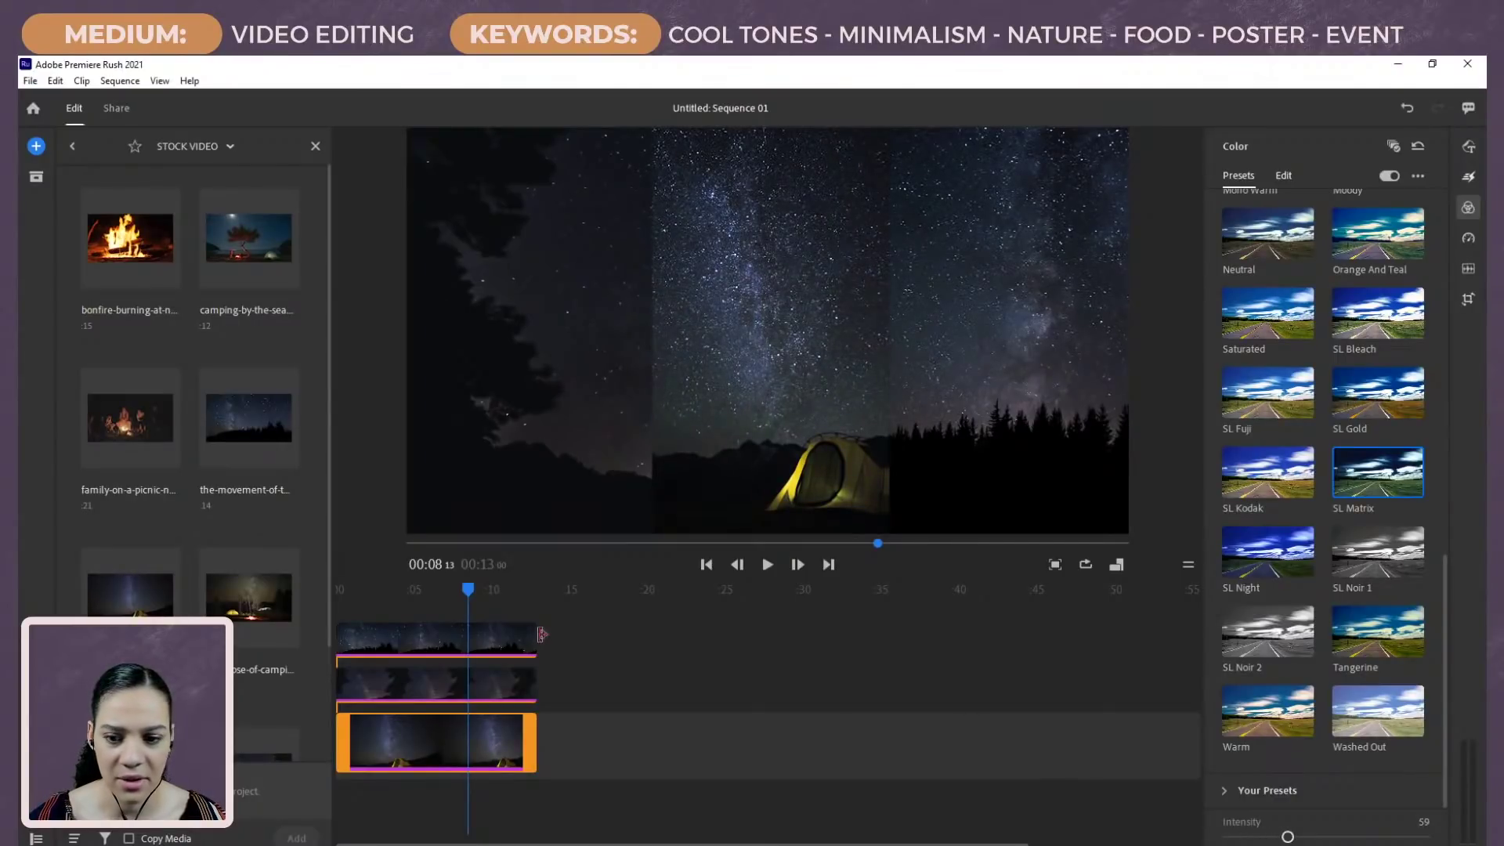
drag(468, 588, 339, 588)
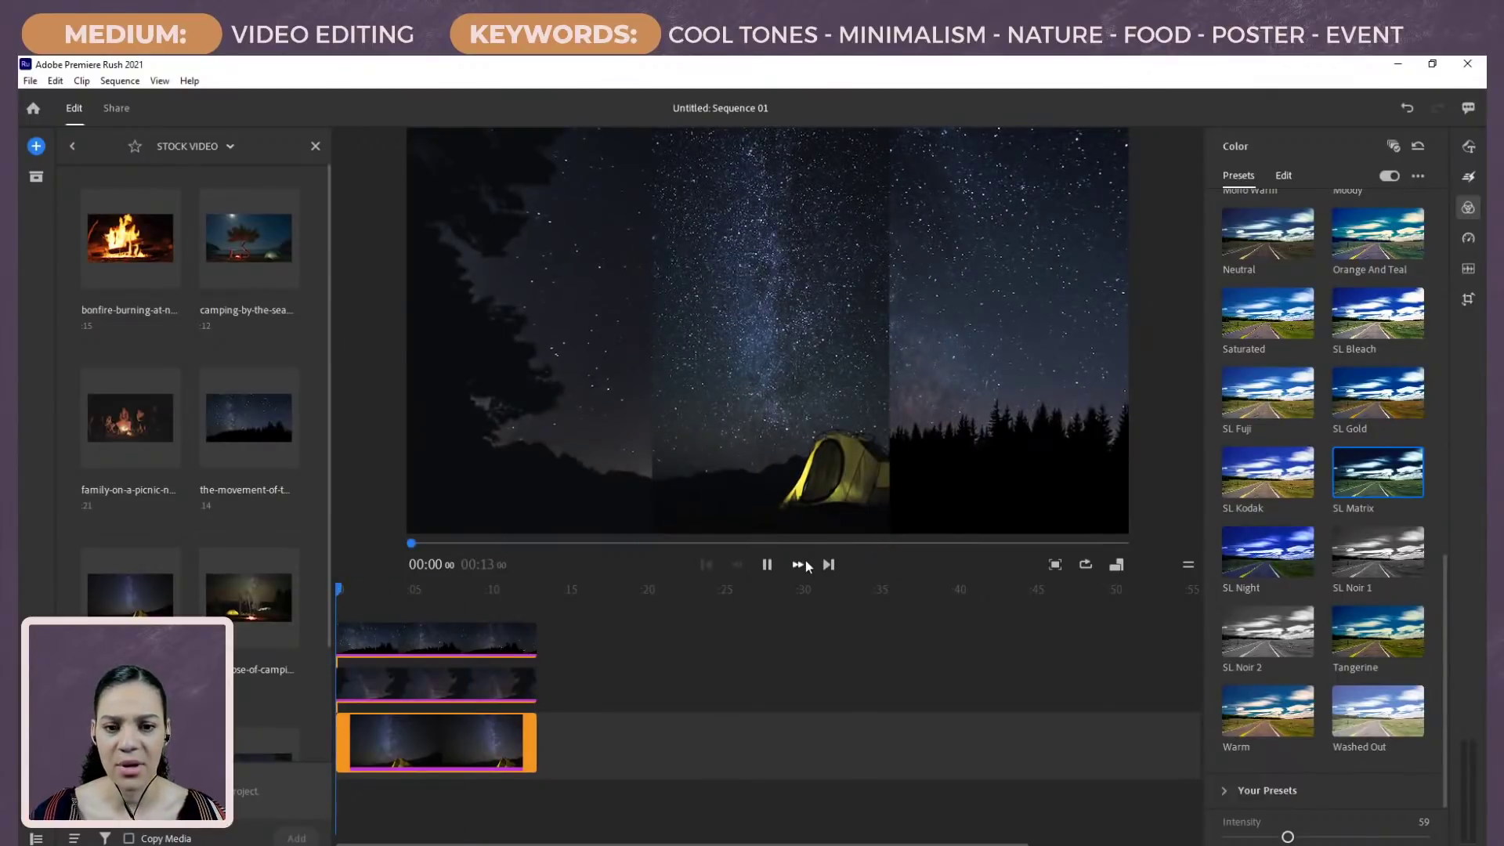
key(space)
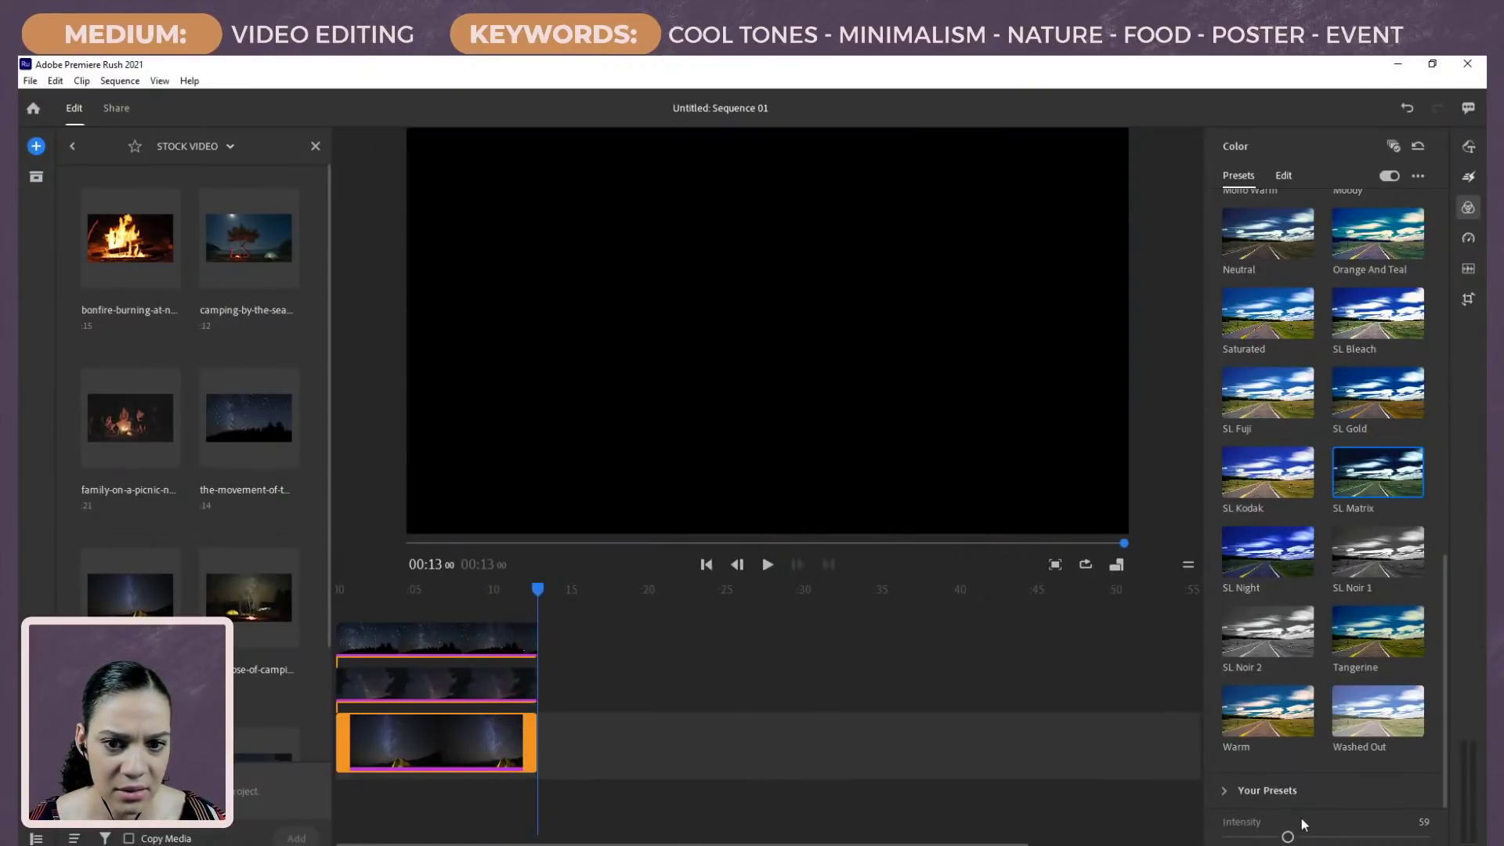
Step: Try an SL Matrix intensity of 45 on the tent clip and return its preset to None
click(1288, 836)
mouse_move(1289, 836)
mouse_down()
mouse_move(1312, 836)
mouse_move(1273, 836)
mouse_up()
drag(545, 591, 453, 599)
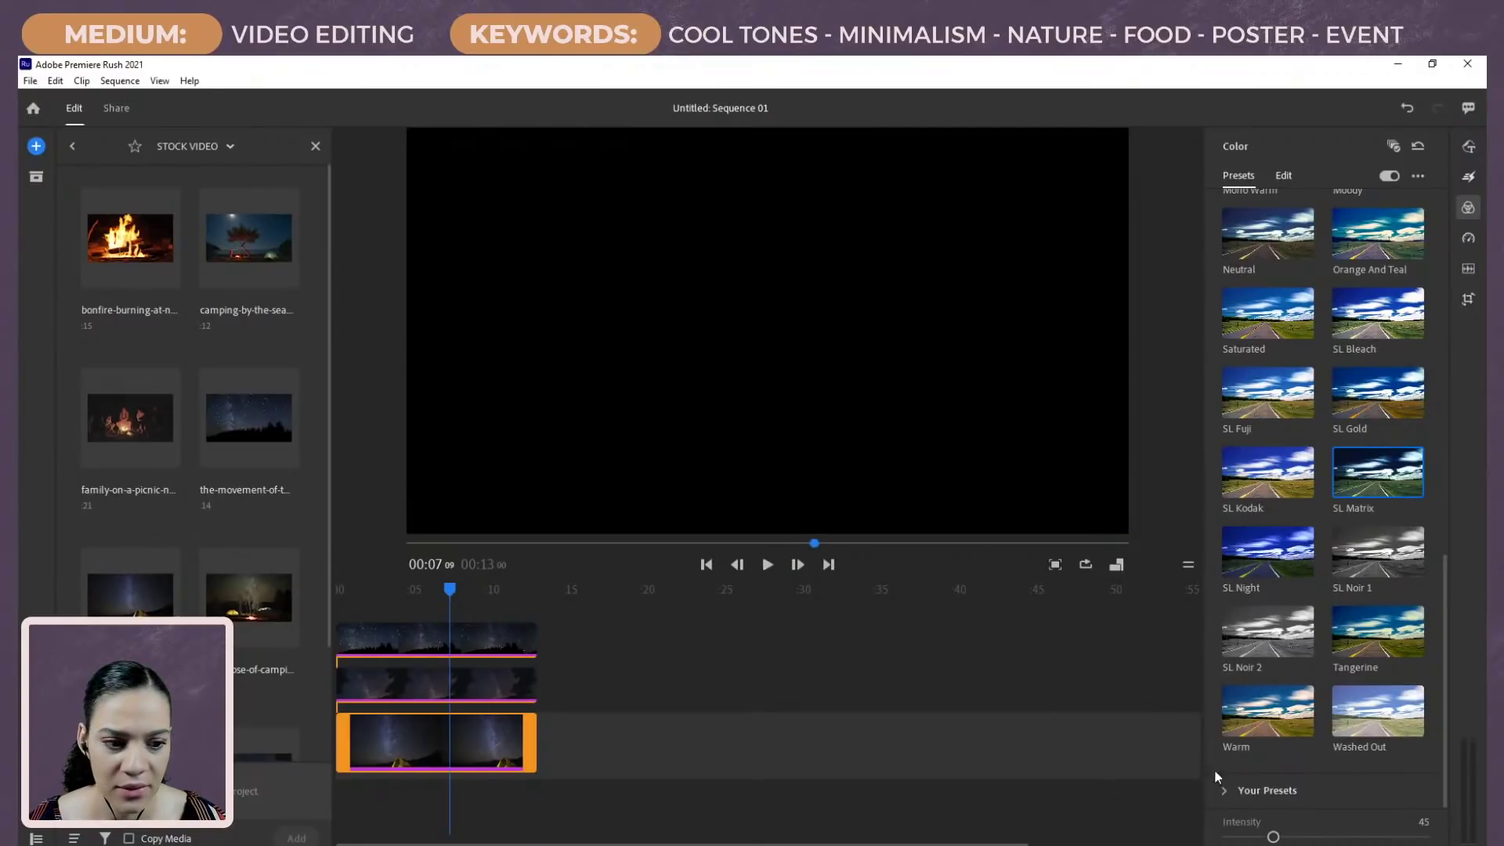
scroll(1277, 270, up, 8)
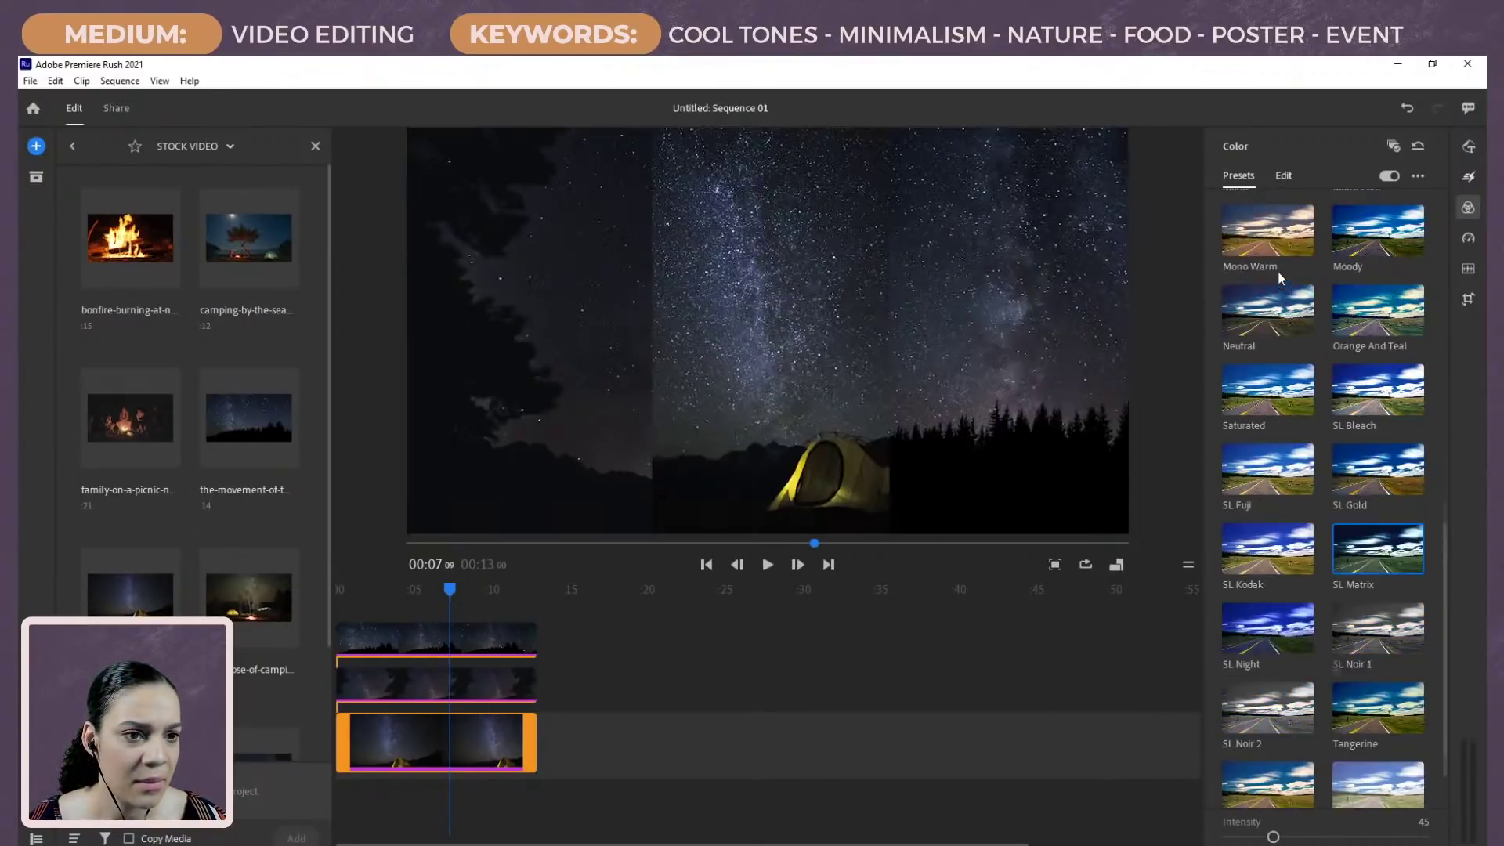
scroll(1263, 249, up, 4)
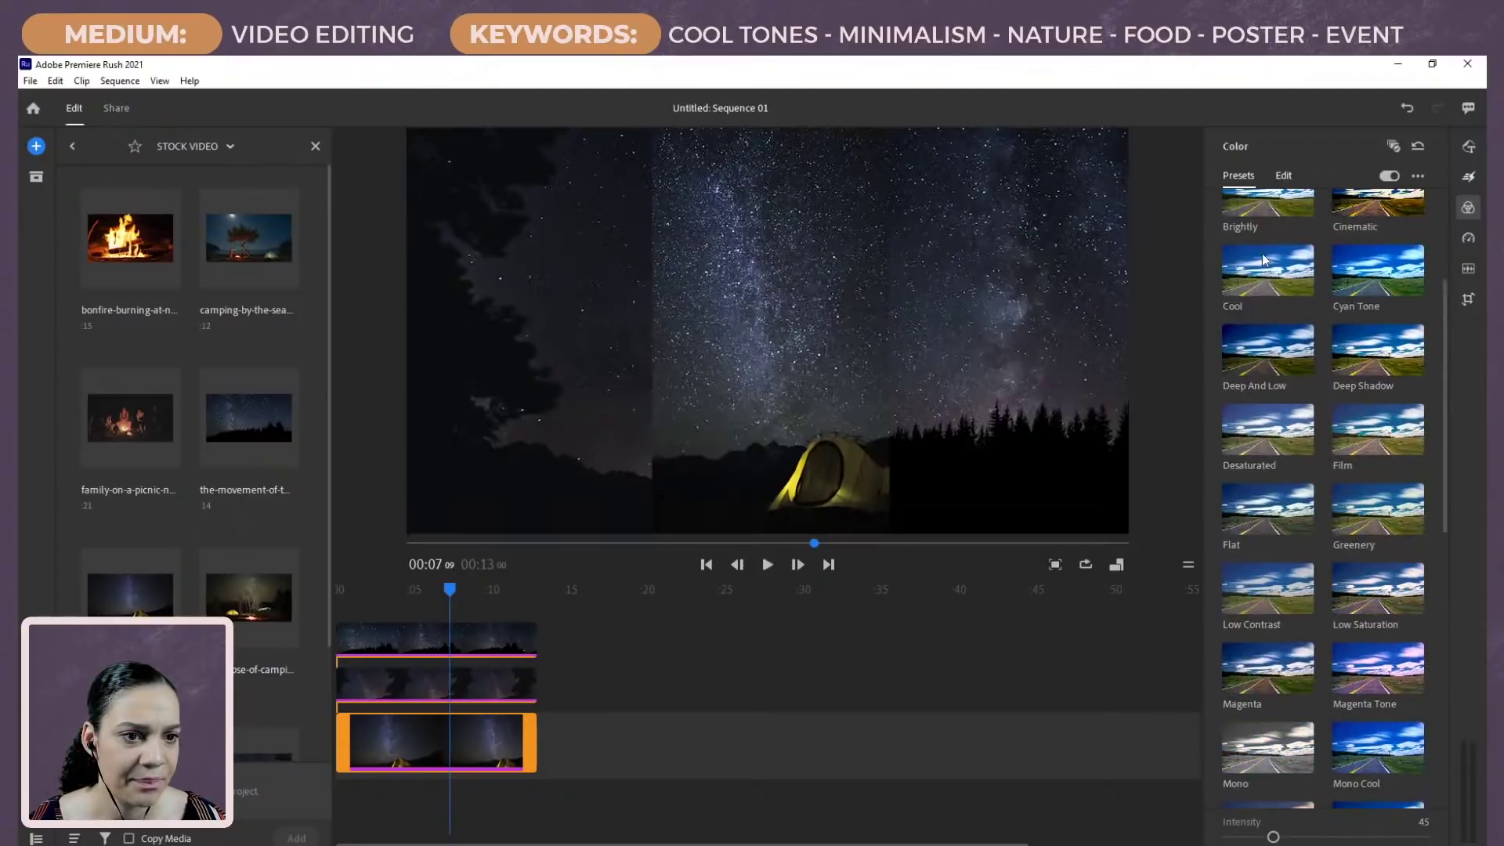
click(1269, 268)
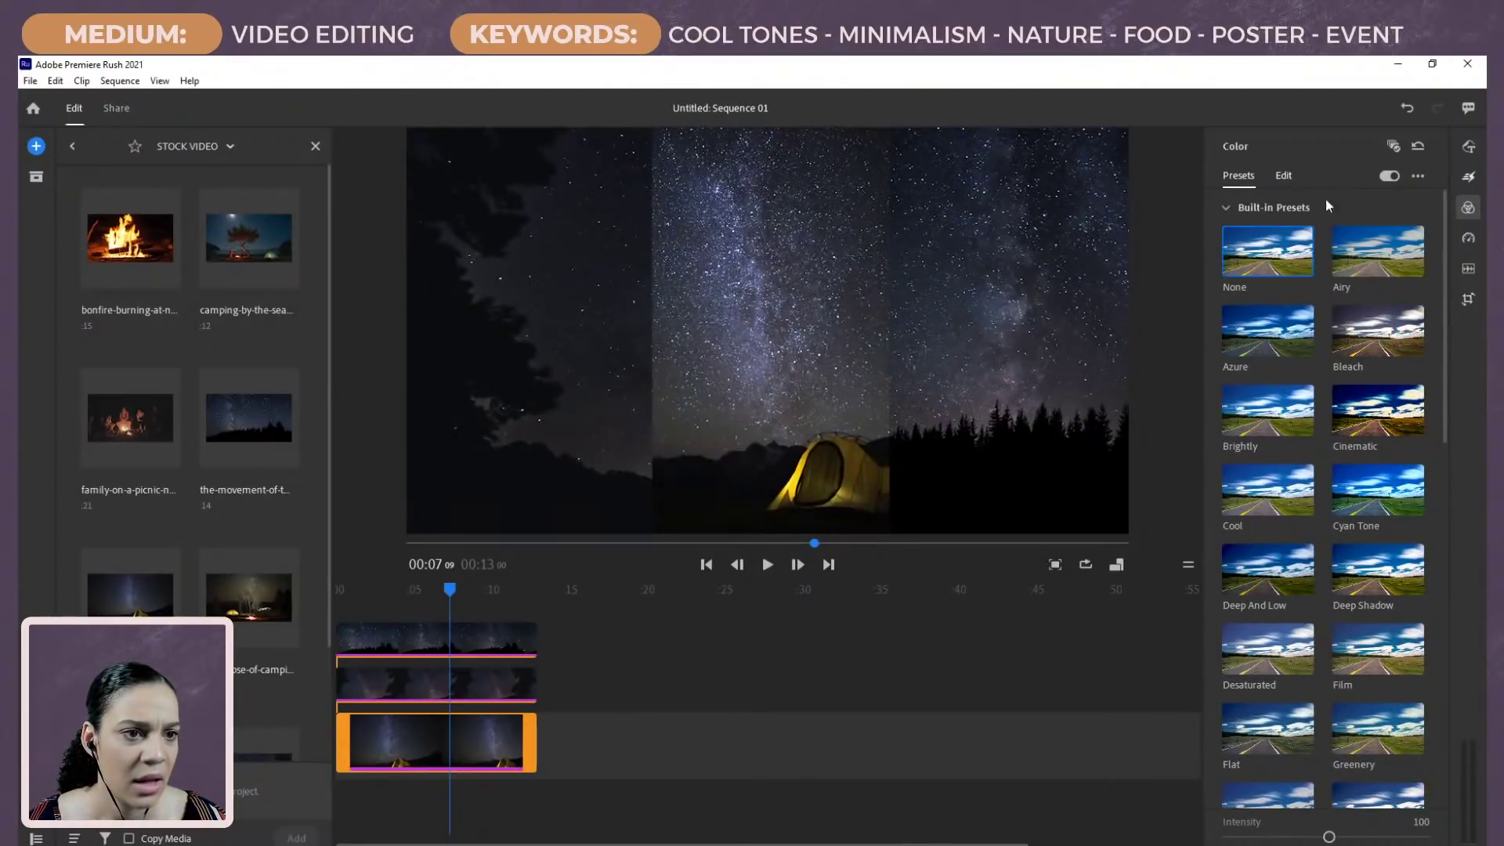
Step: Grade the tent clip manually with contrast 34, temp -23, tint 6, vibrance -7 and saturation 94
click(1284, 177)
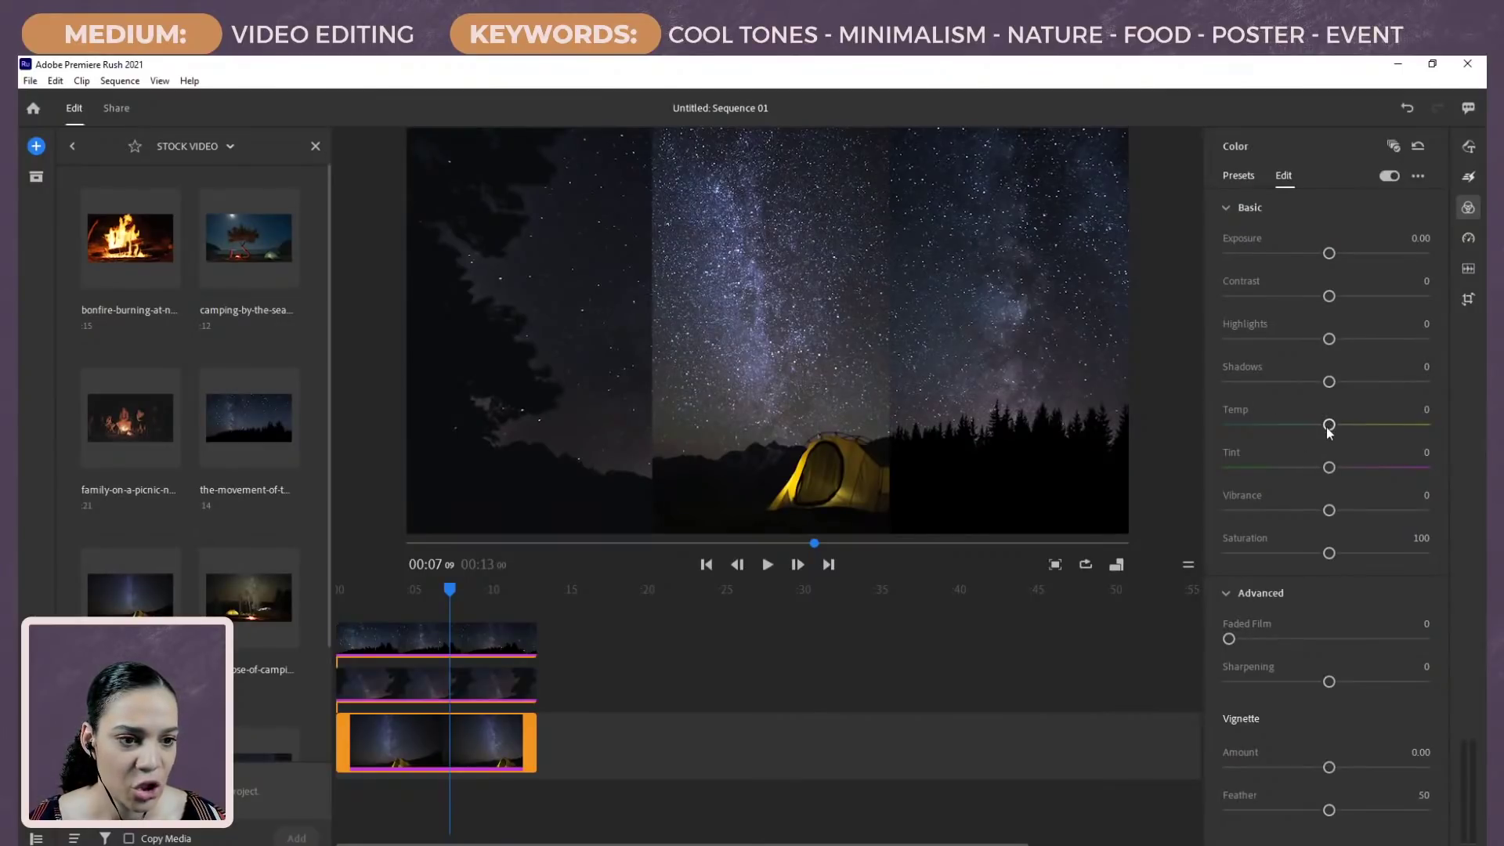
drag(1331, 469, 1316, 511)
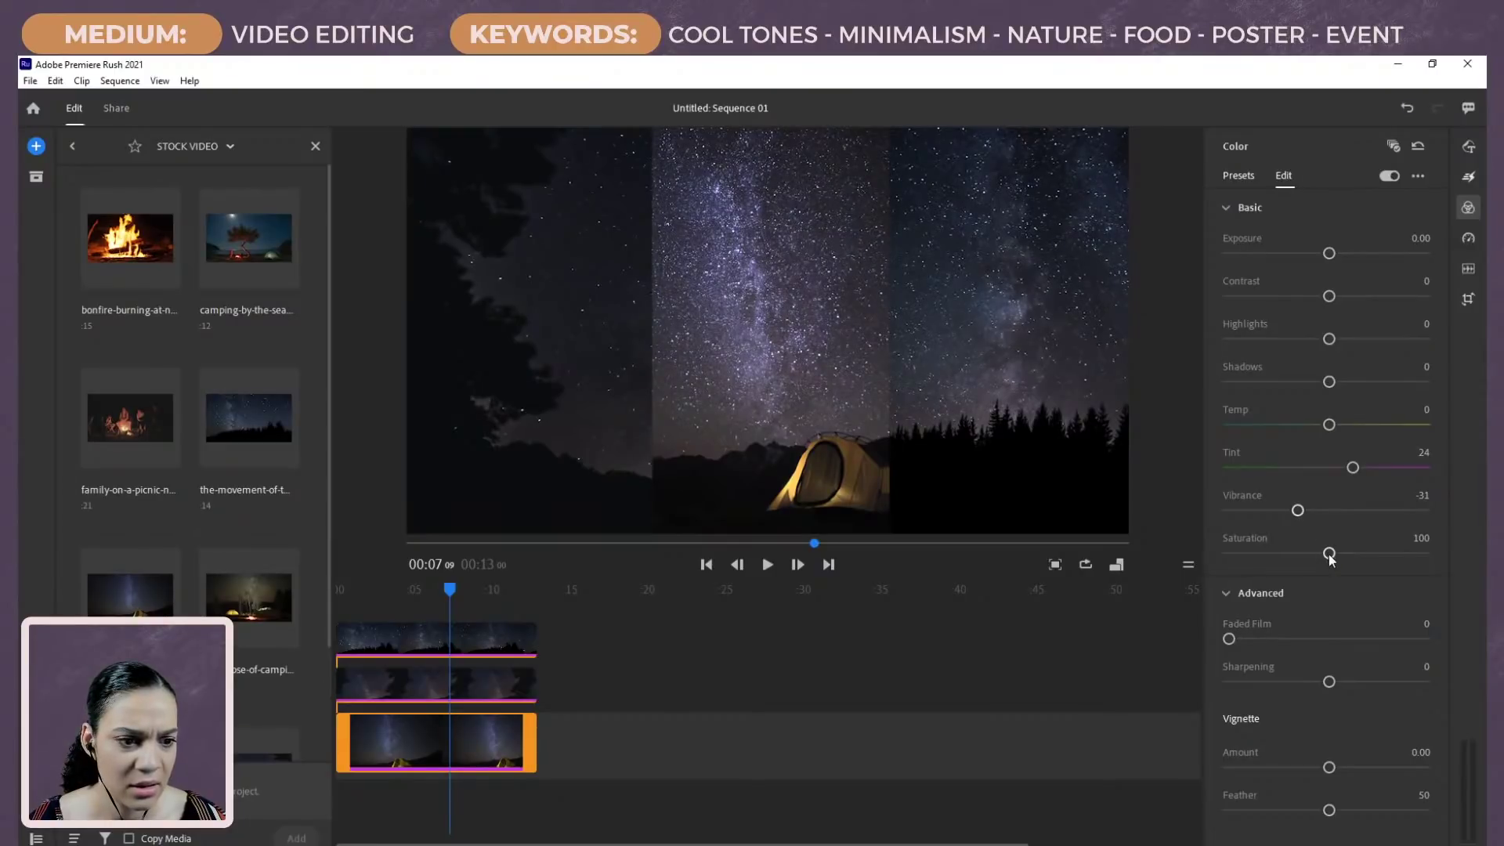
drag(1298, 509, 1305, 553)
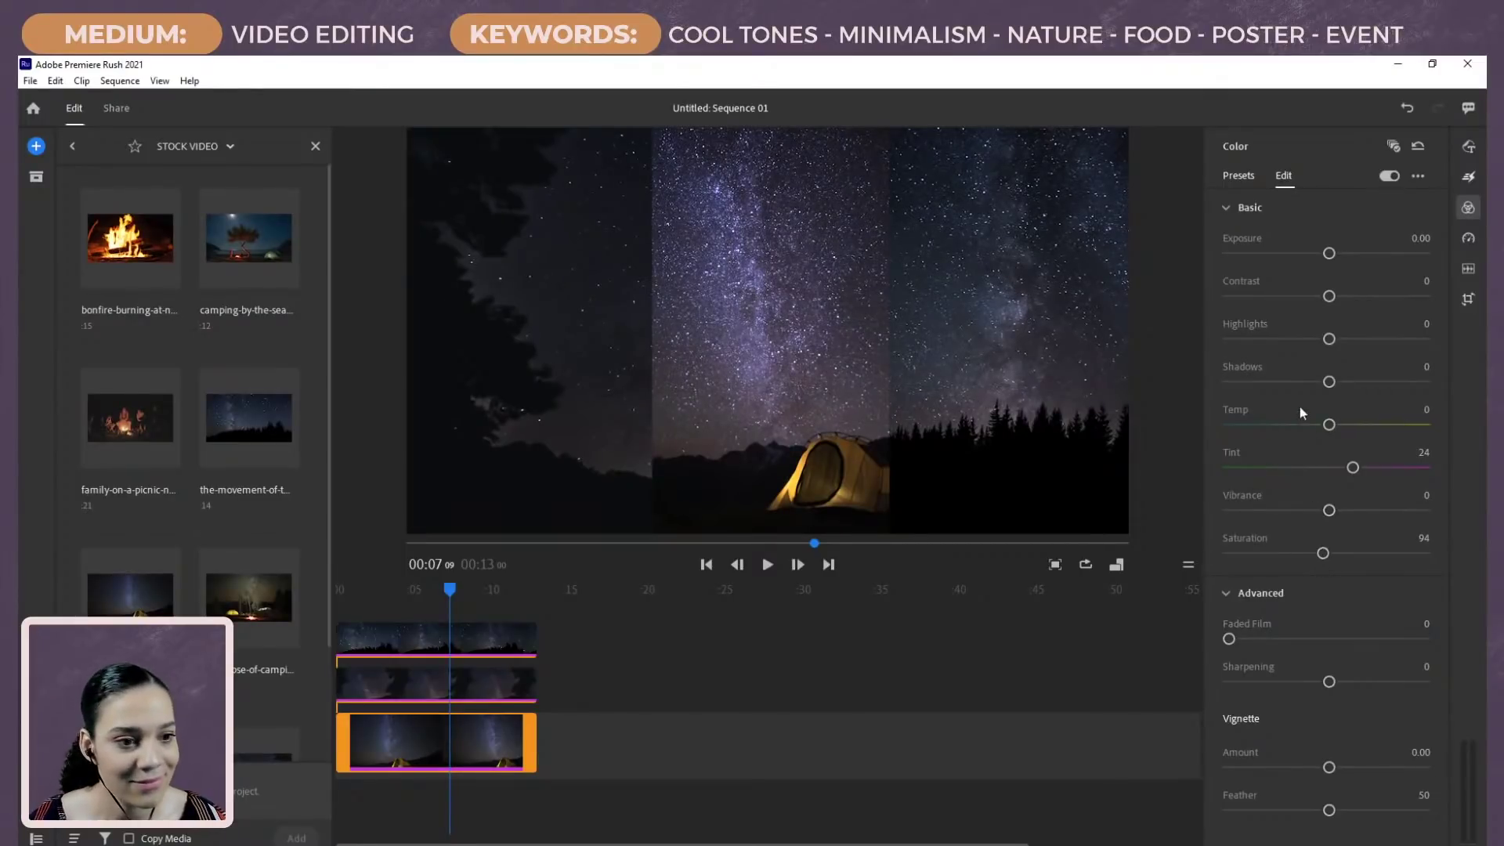
drag(1328, 423, 1352, 424)
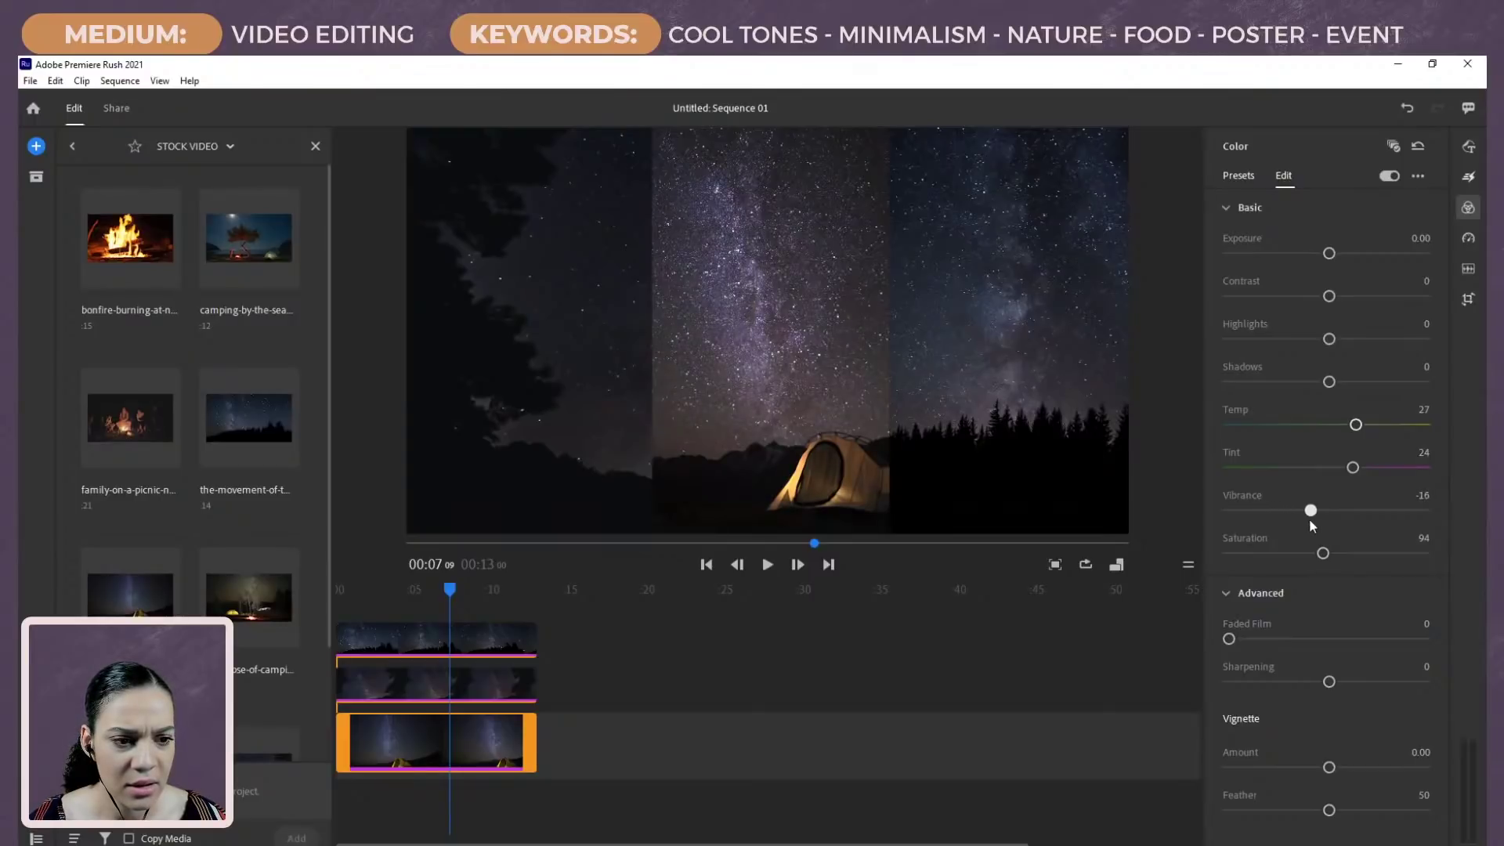
drag(1310, 520, 1316, 518)
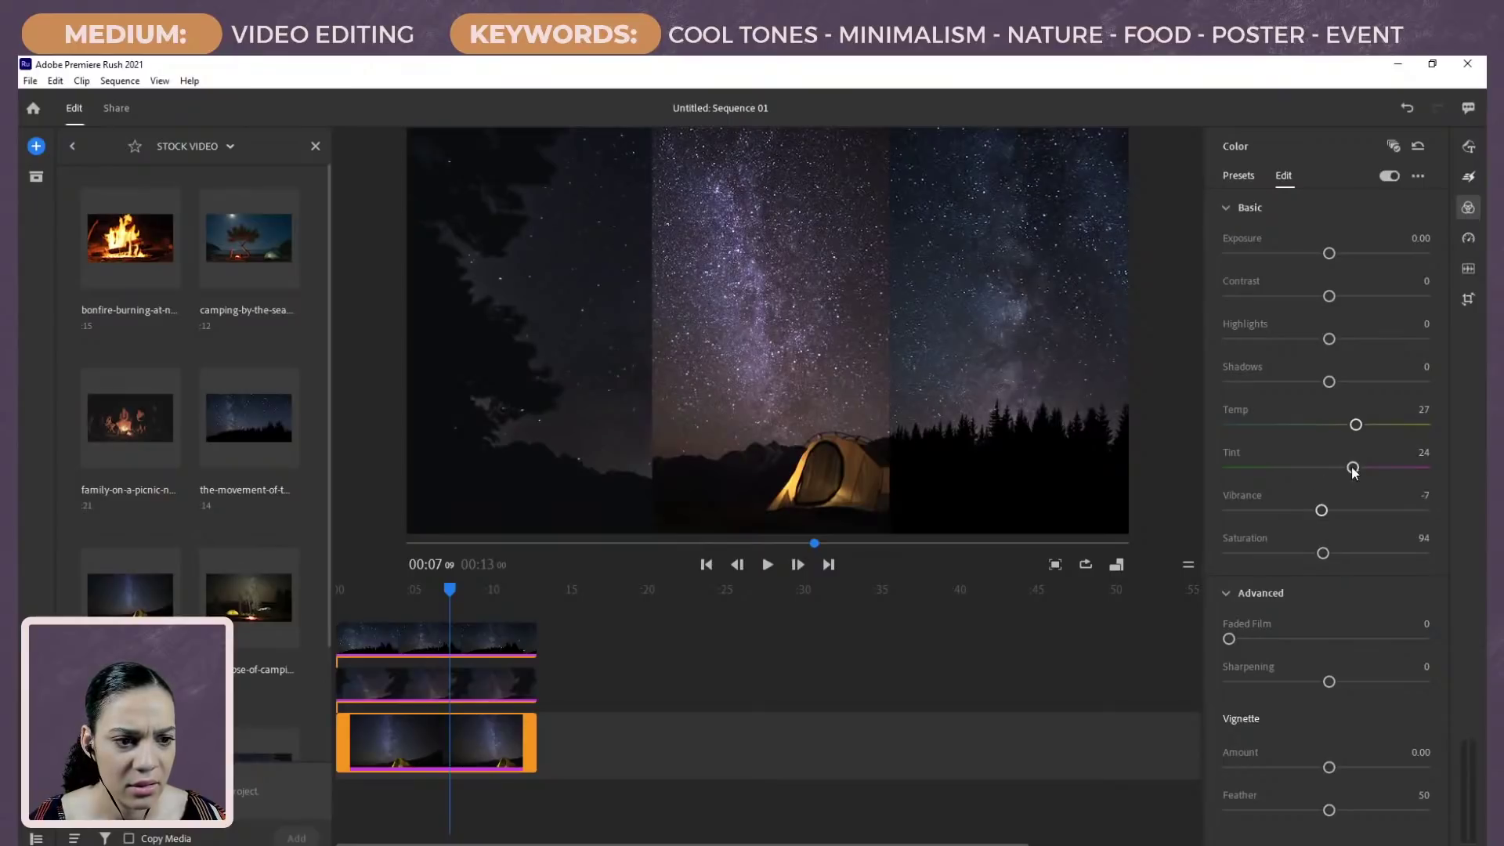
drag(1353, 471, 1343, 476)
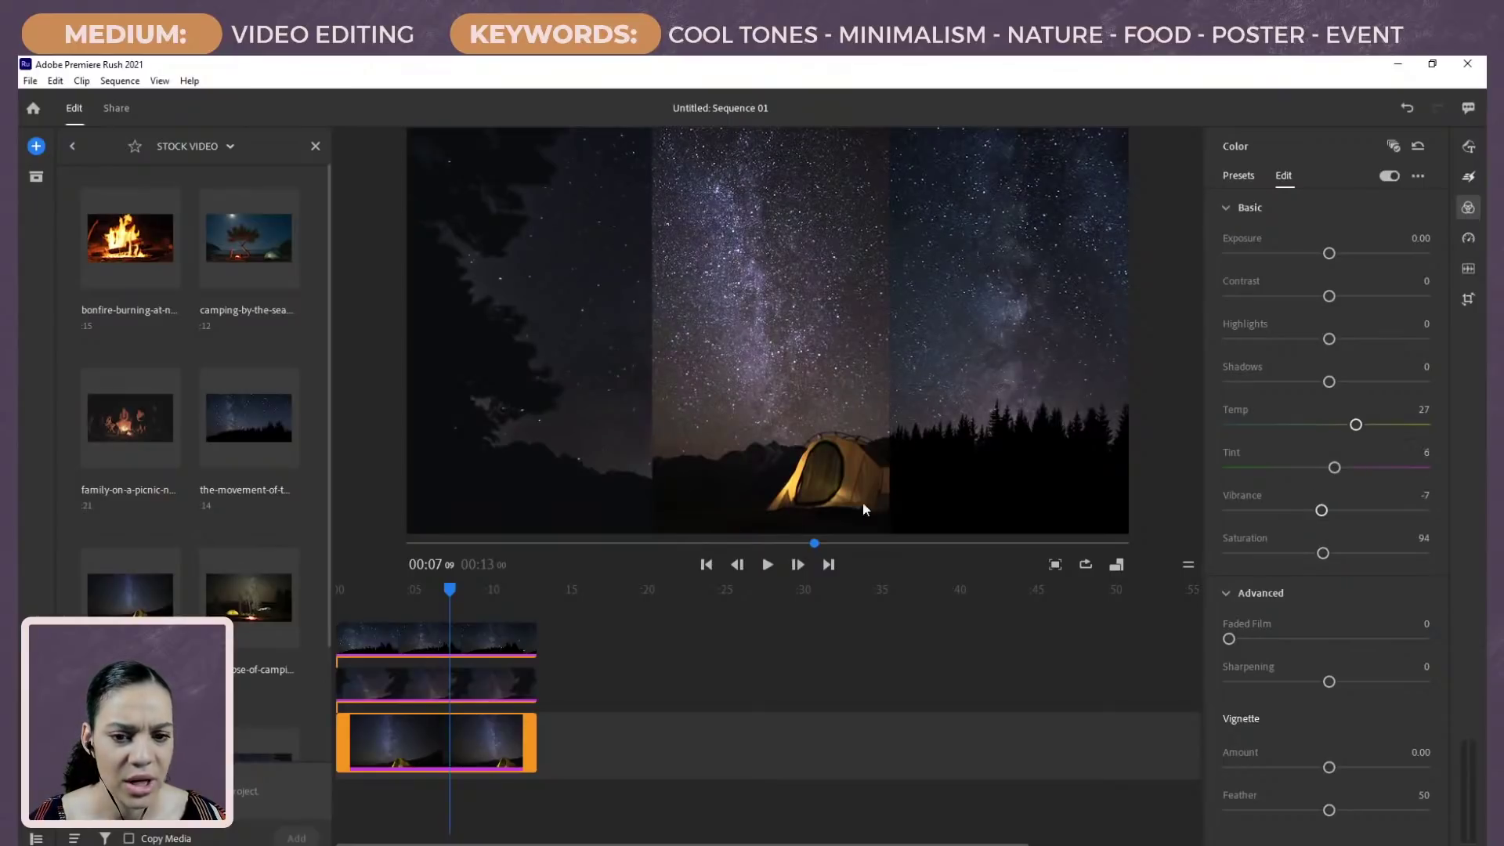
drag(1356, 425, 1326, 429)
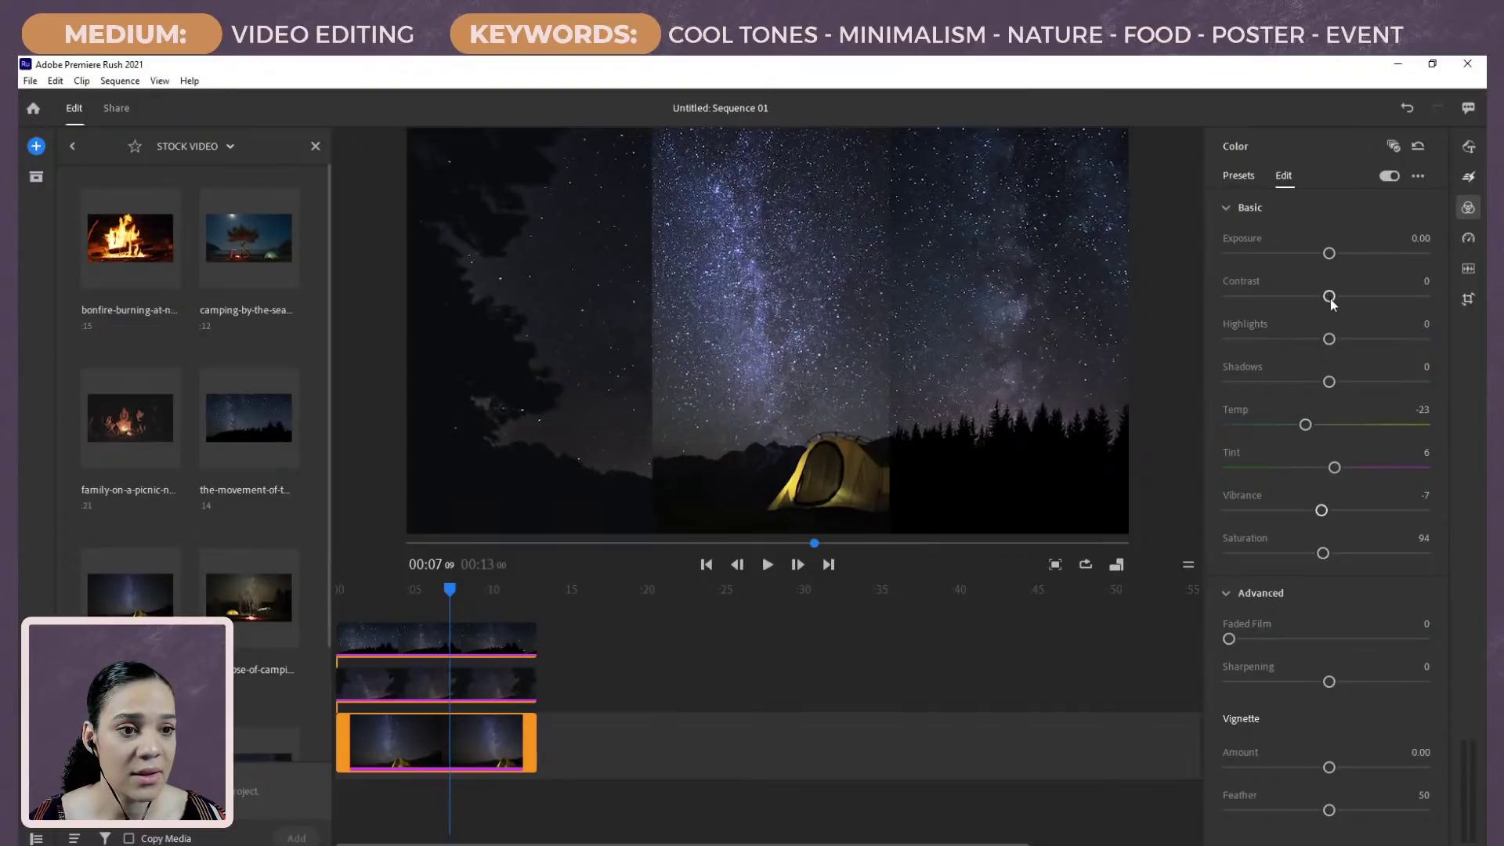
drag(1336, 297, 1358, 297)
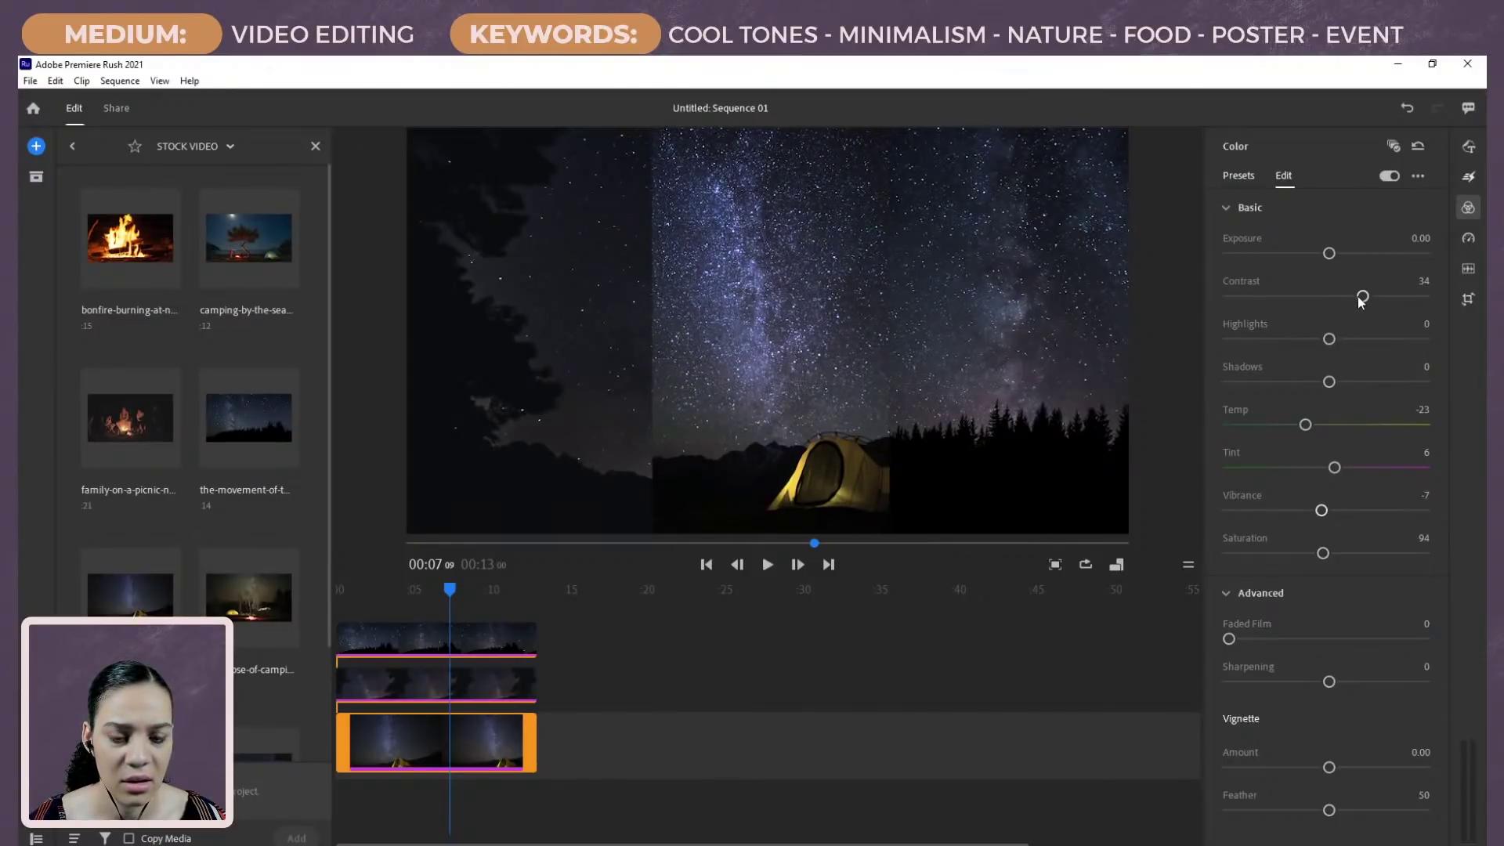
Step: Set the middle-track clip's contrast to 43 and highlights to 23
click(474, 682)
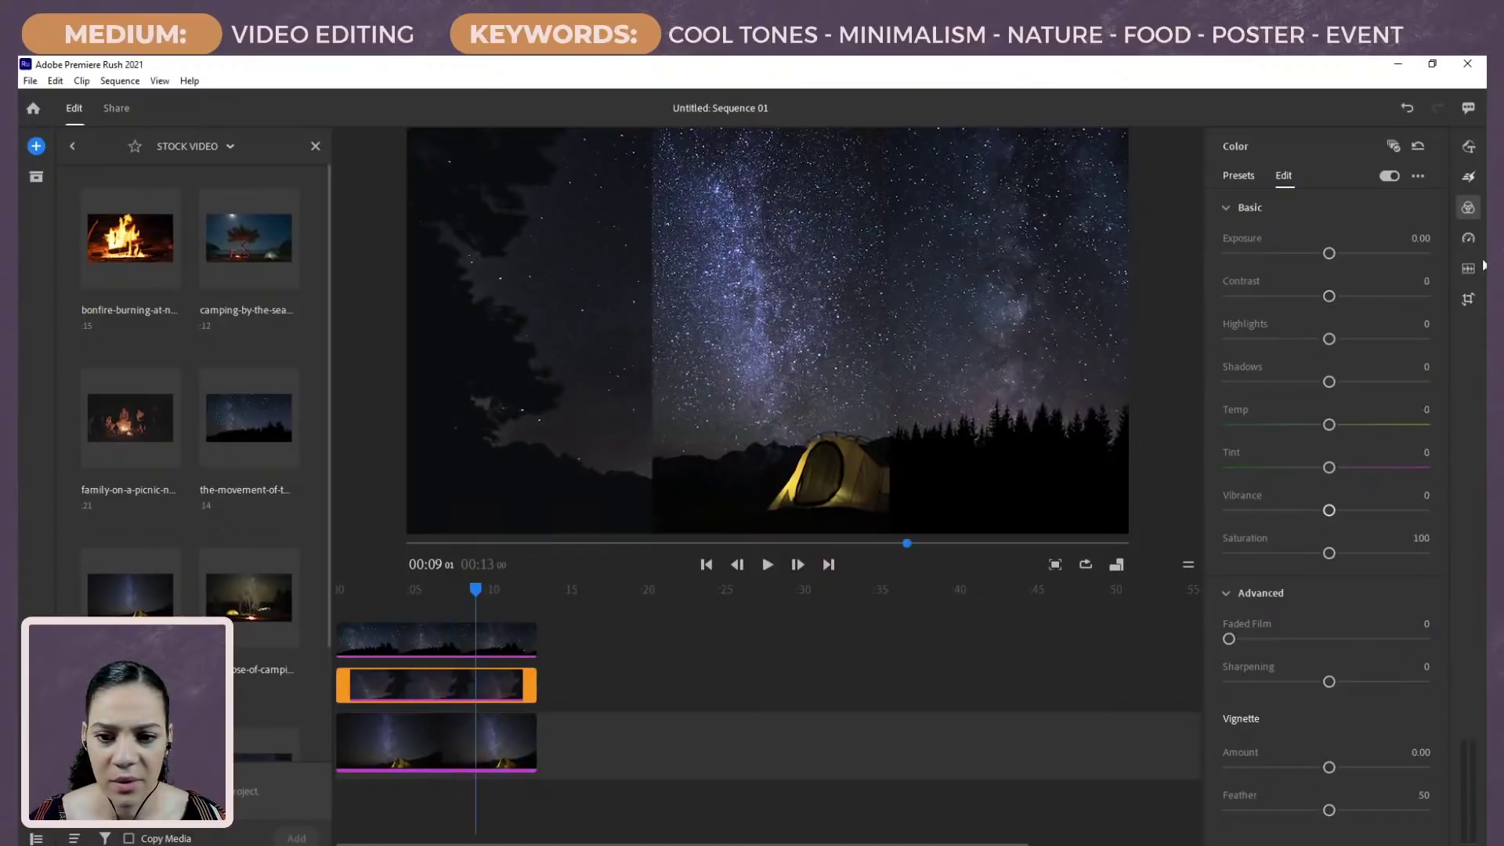
drag(1329, 296, 1369, 300)
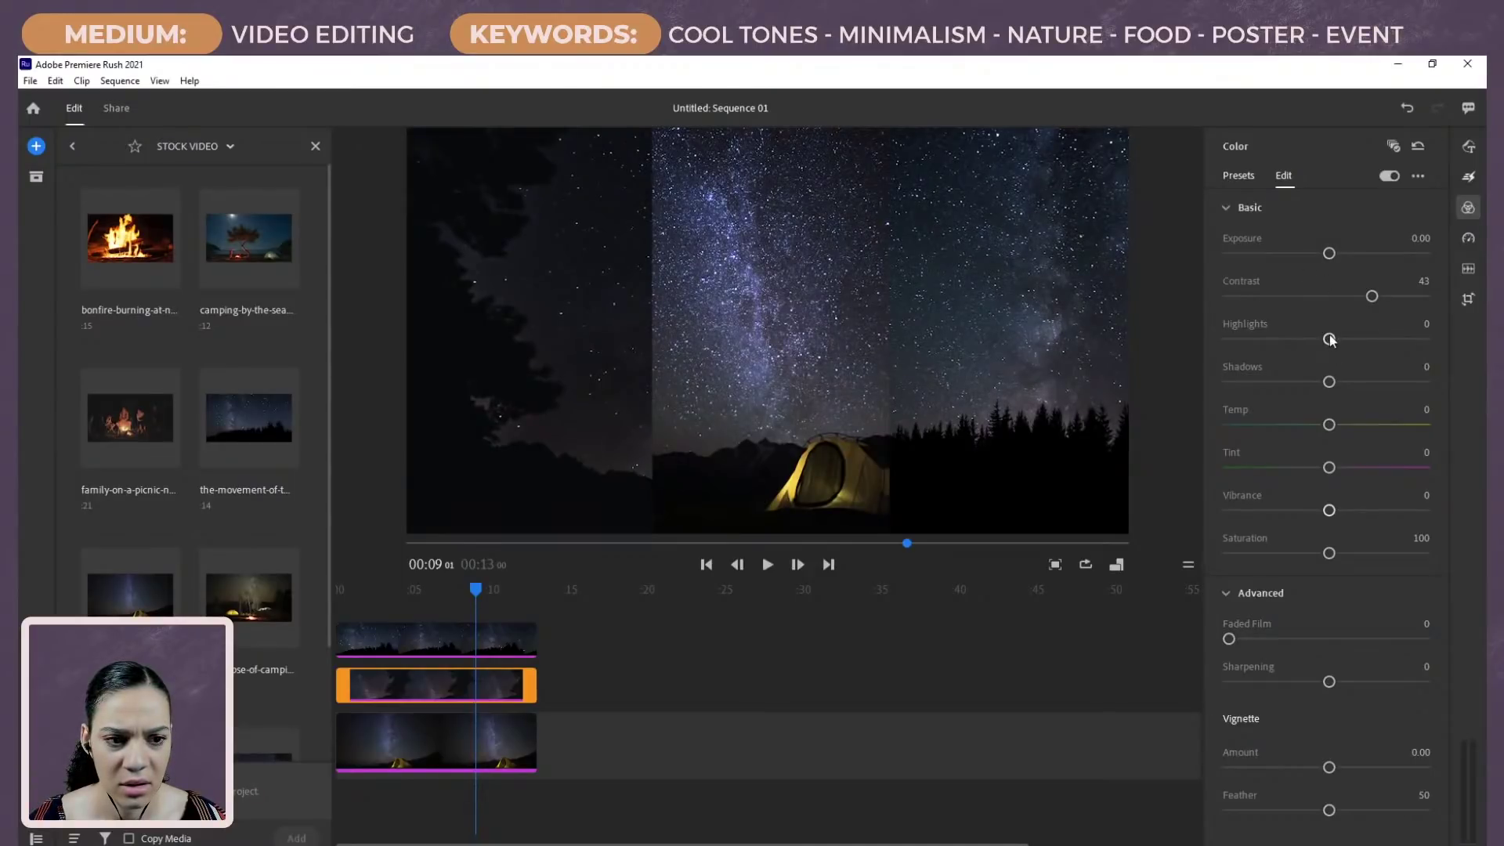
drag(1329, 339, 1349, 341)
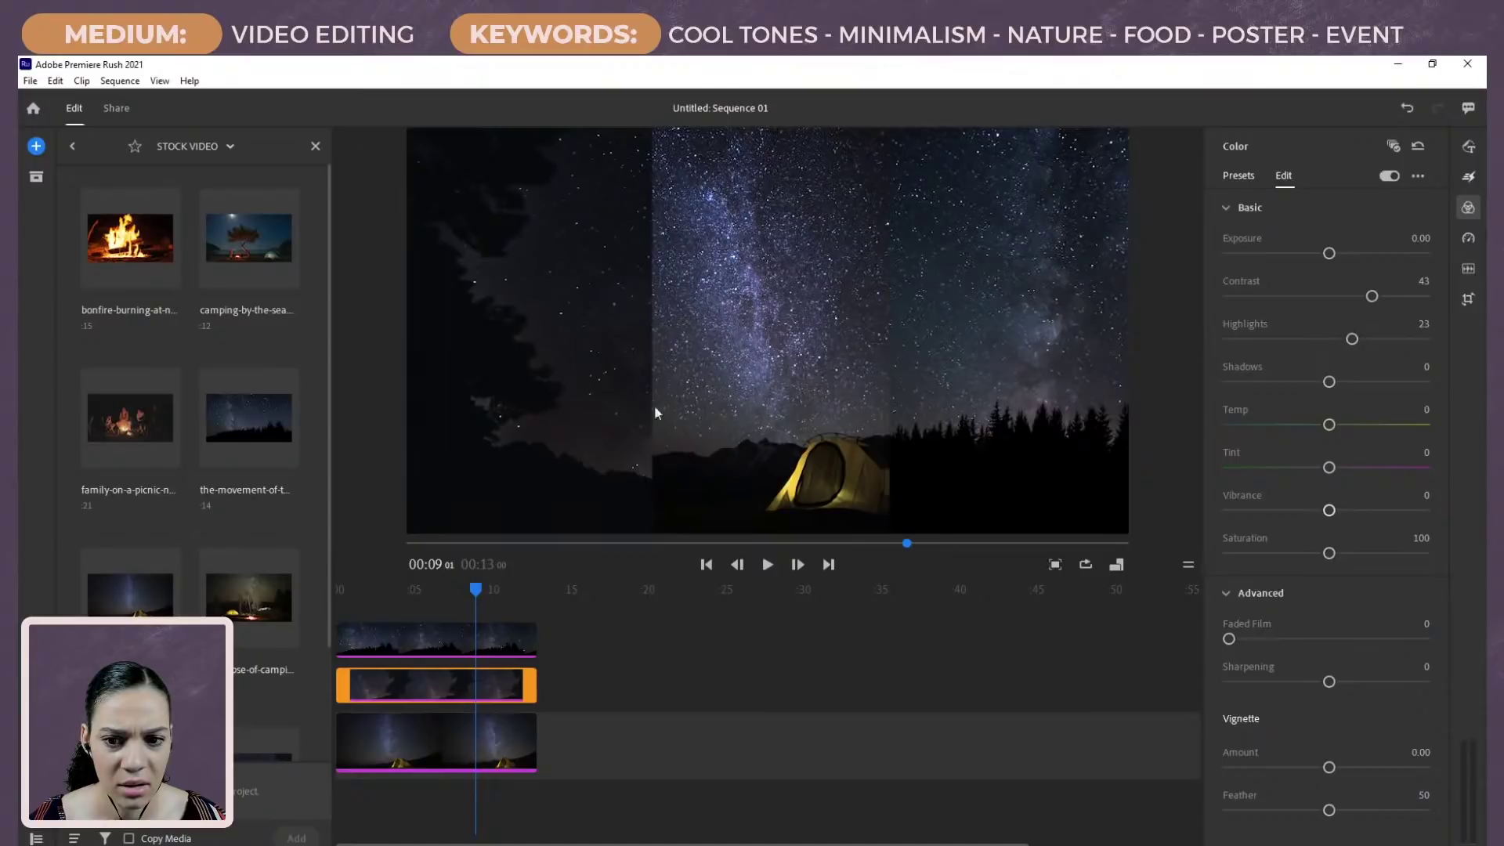
Step: Play the graded three-panel sequence from the beginning to review the colors
drag(476, 589, 395, 542)
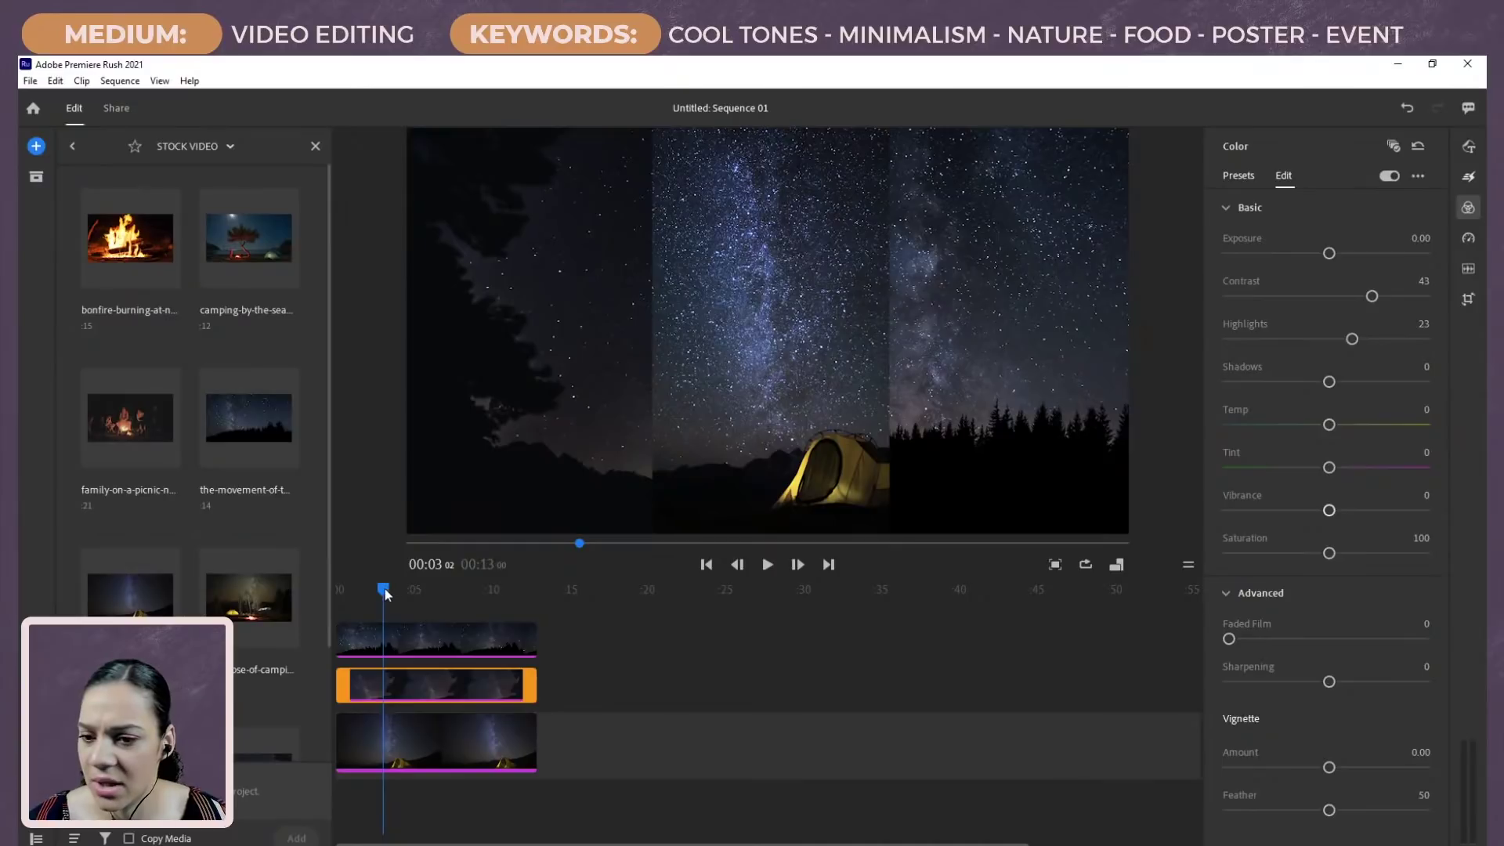
drag(386, 592, 258, 591)
key(space)
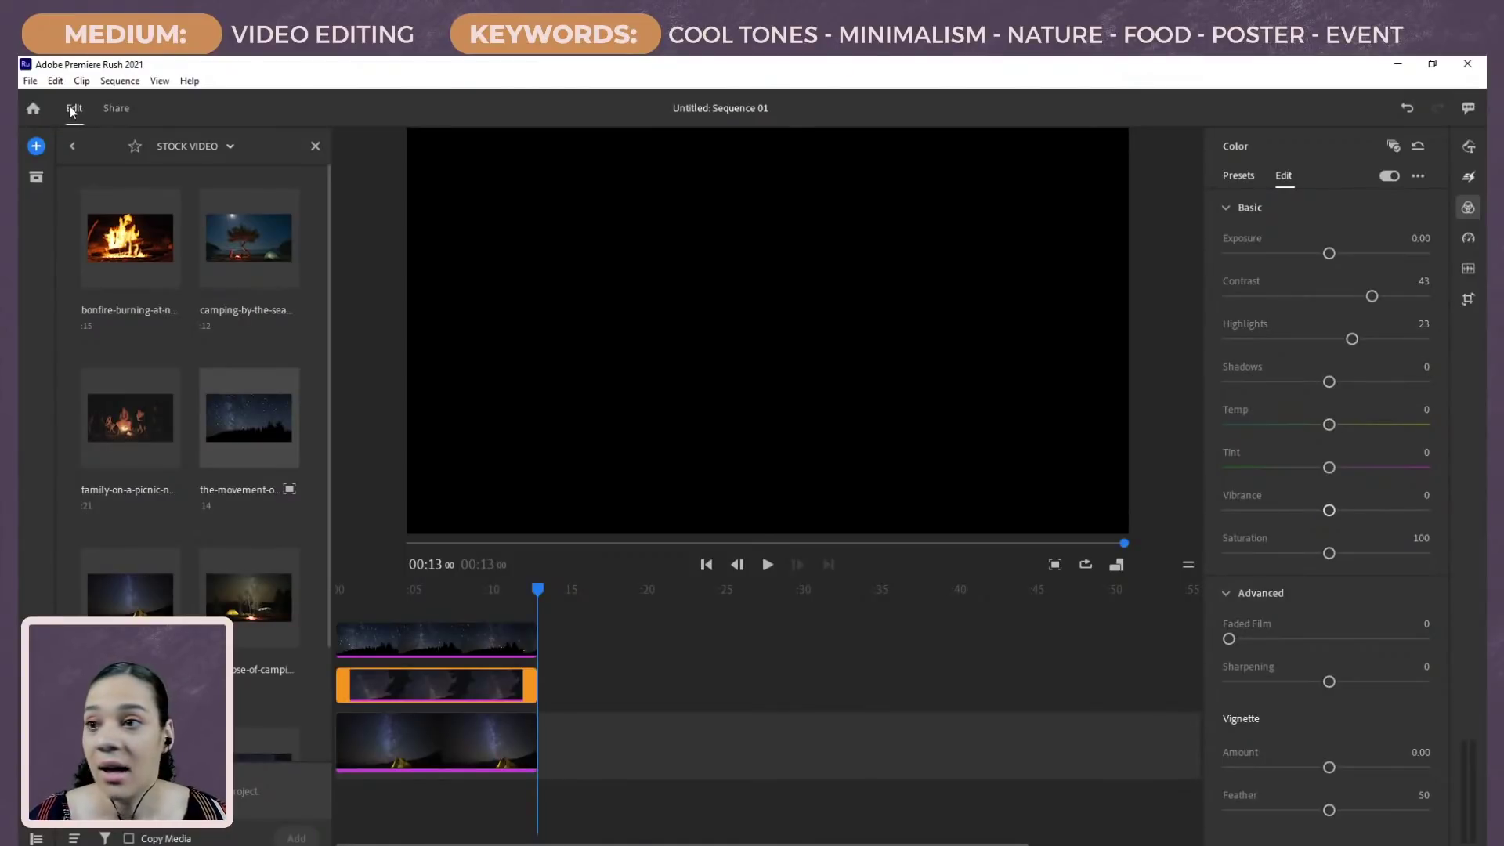
Step: Open the sharing settings for a local export and name the output file 3Panels
click(116, 106)
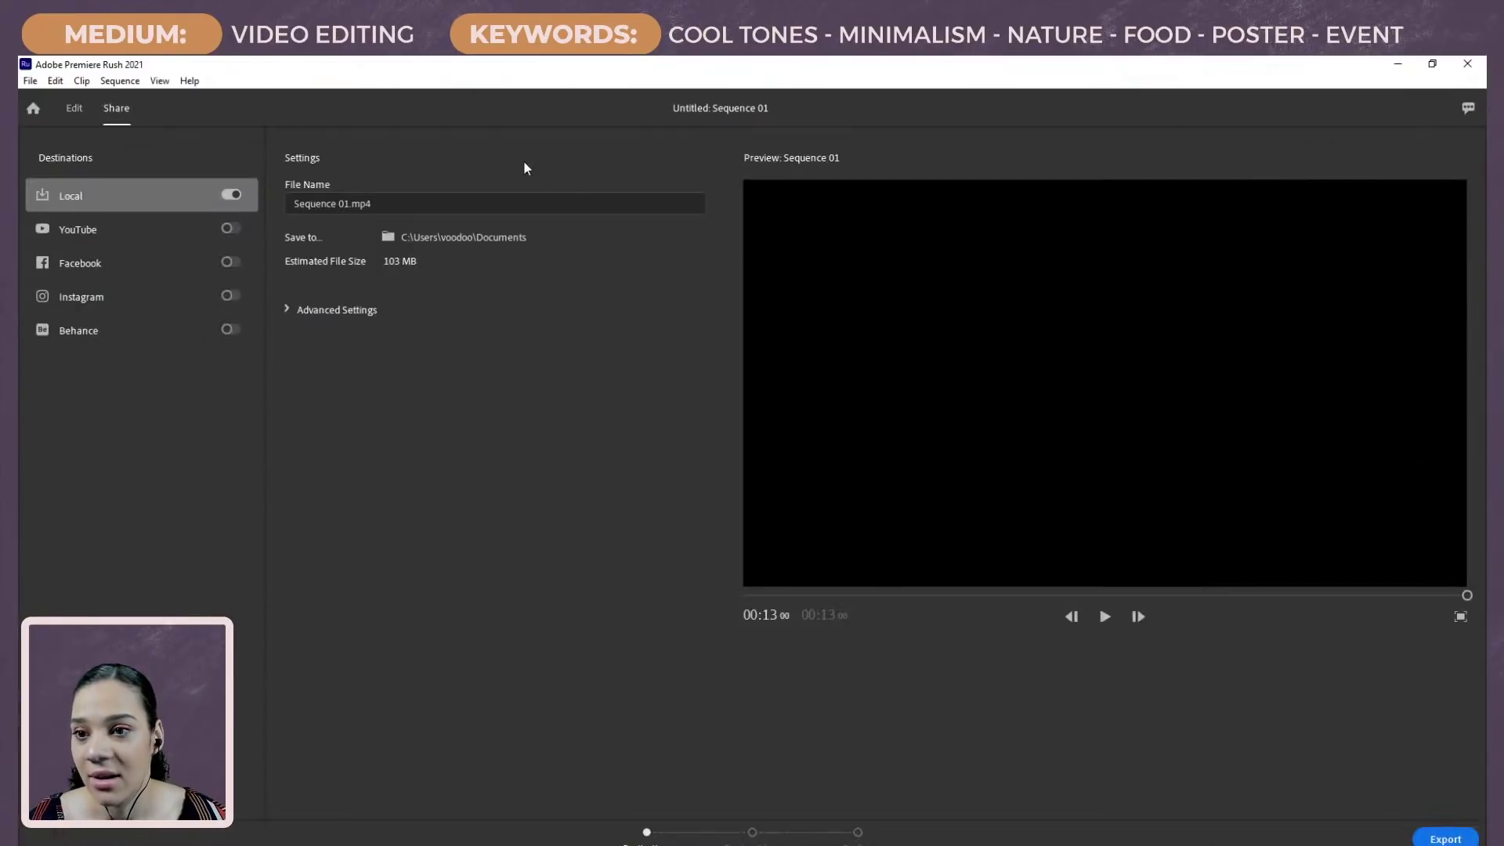
click(362, 205)
drag(366, 204, 290, 205)
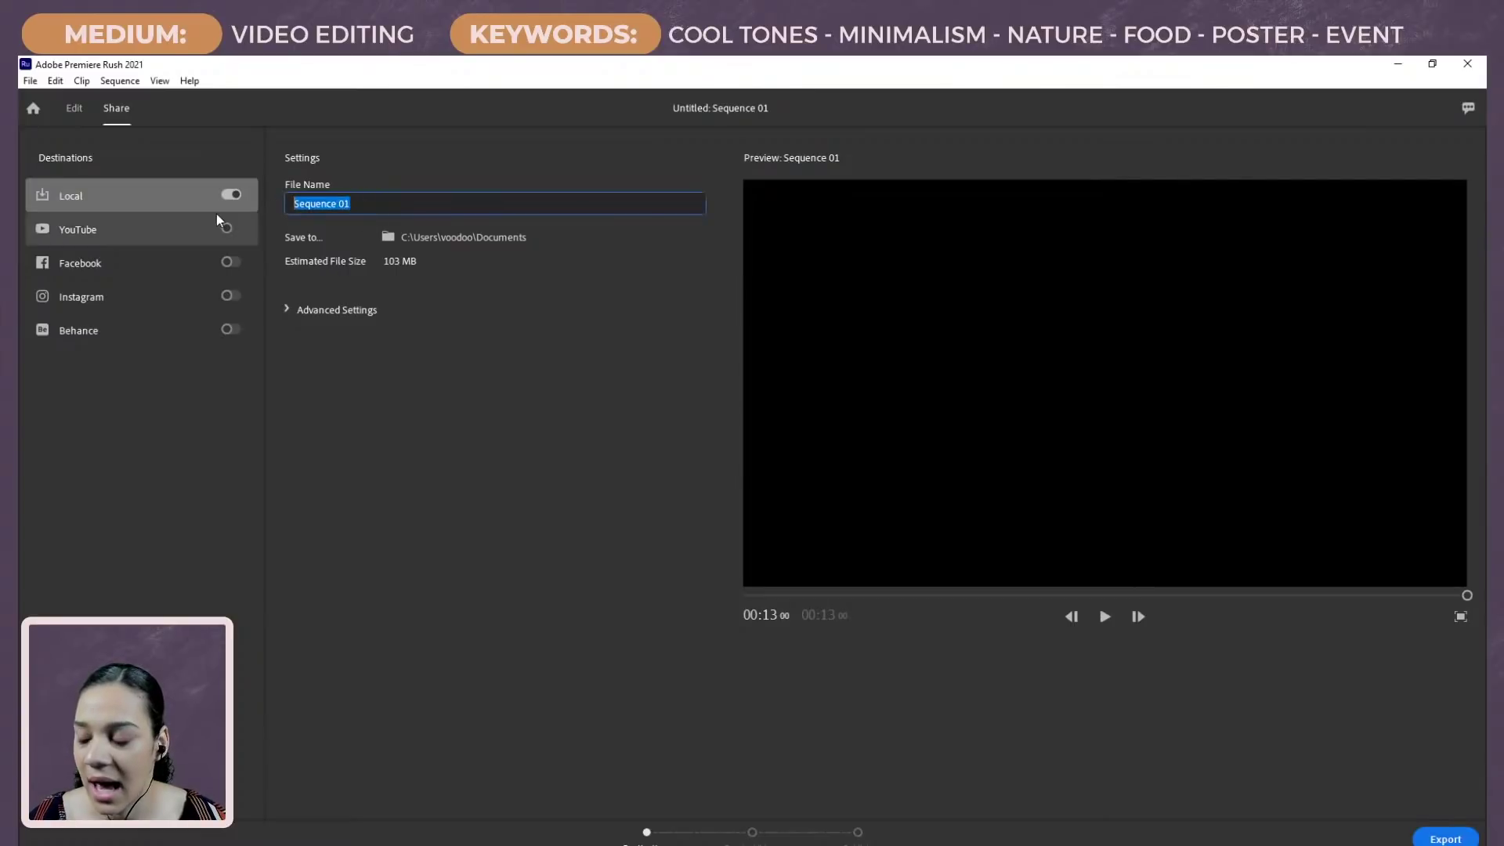
text(Triple)
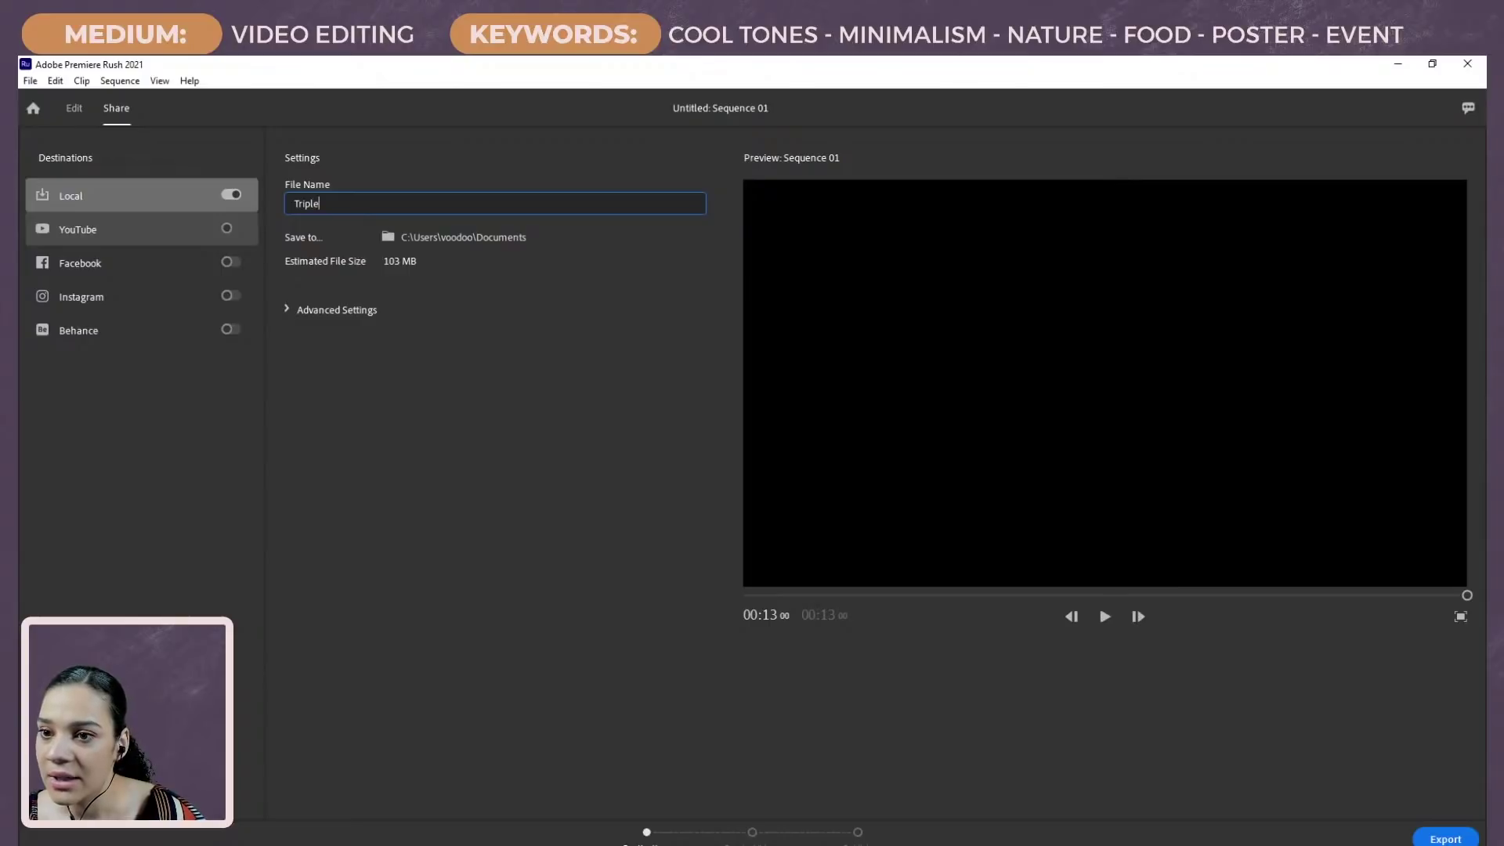
key(BackSpace)
key(BackSpace)
key(BackSpace)
key(BackSpace)
key(BackSpace)
key(BackSpace)
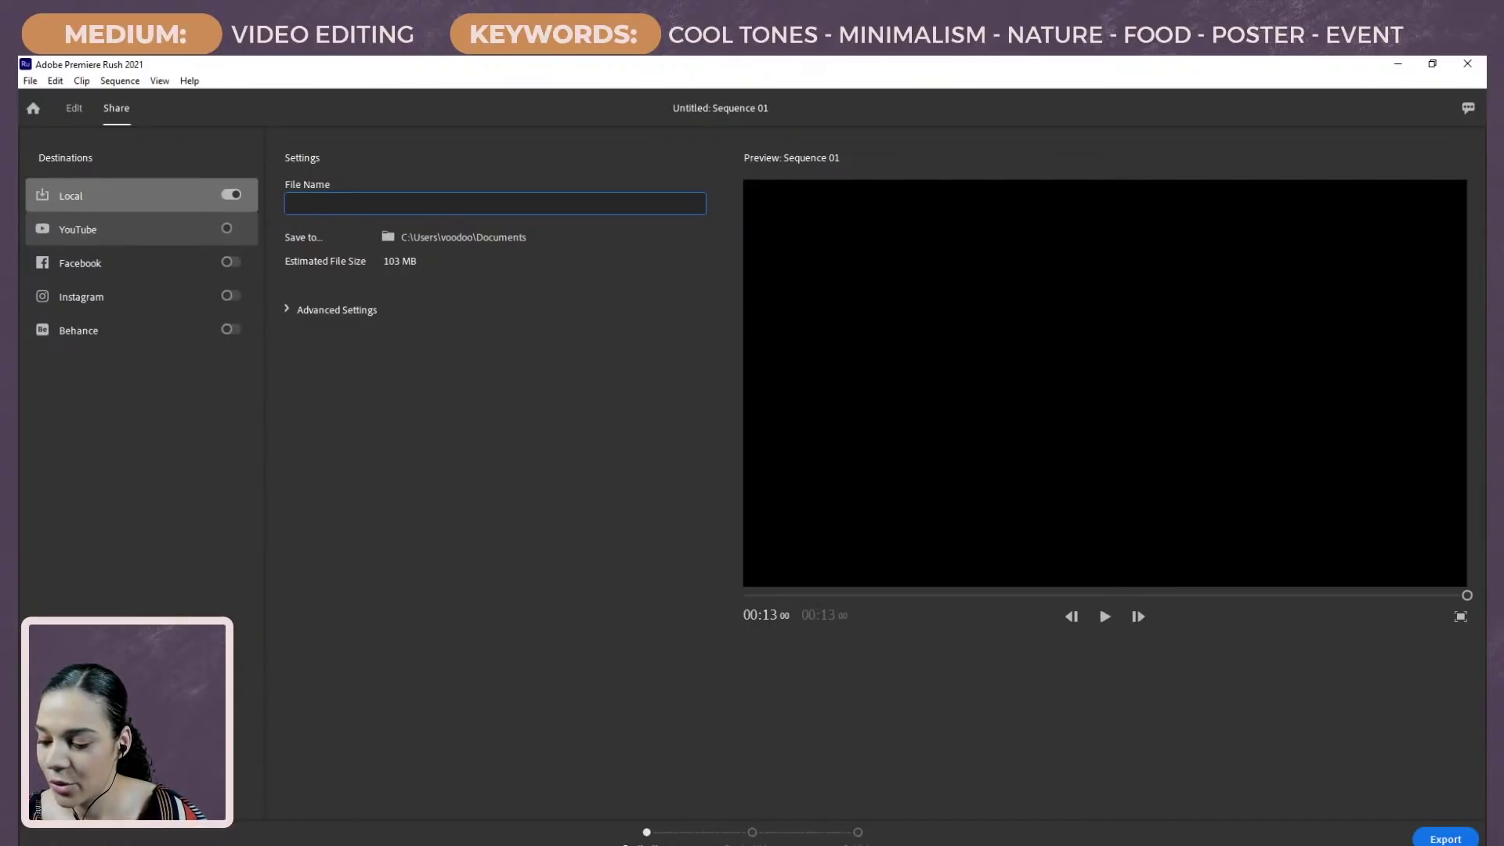
text(3Panel)
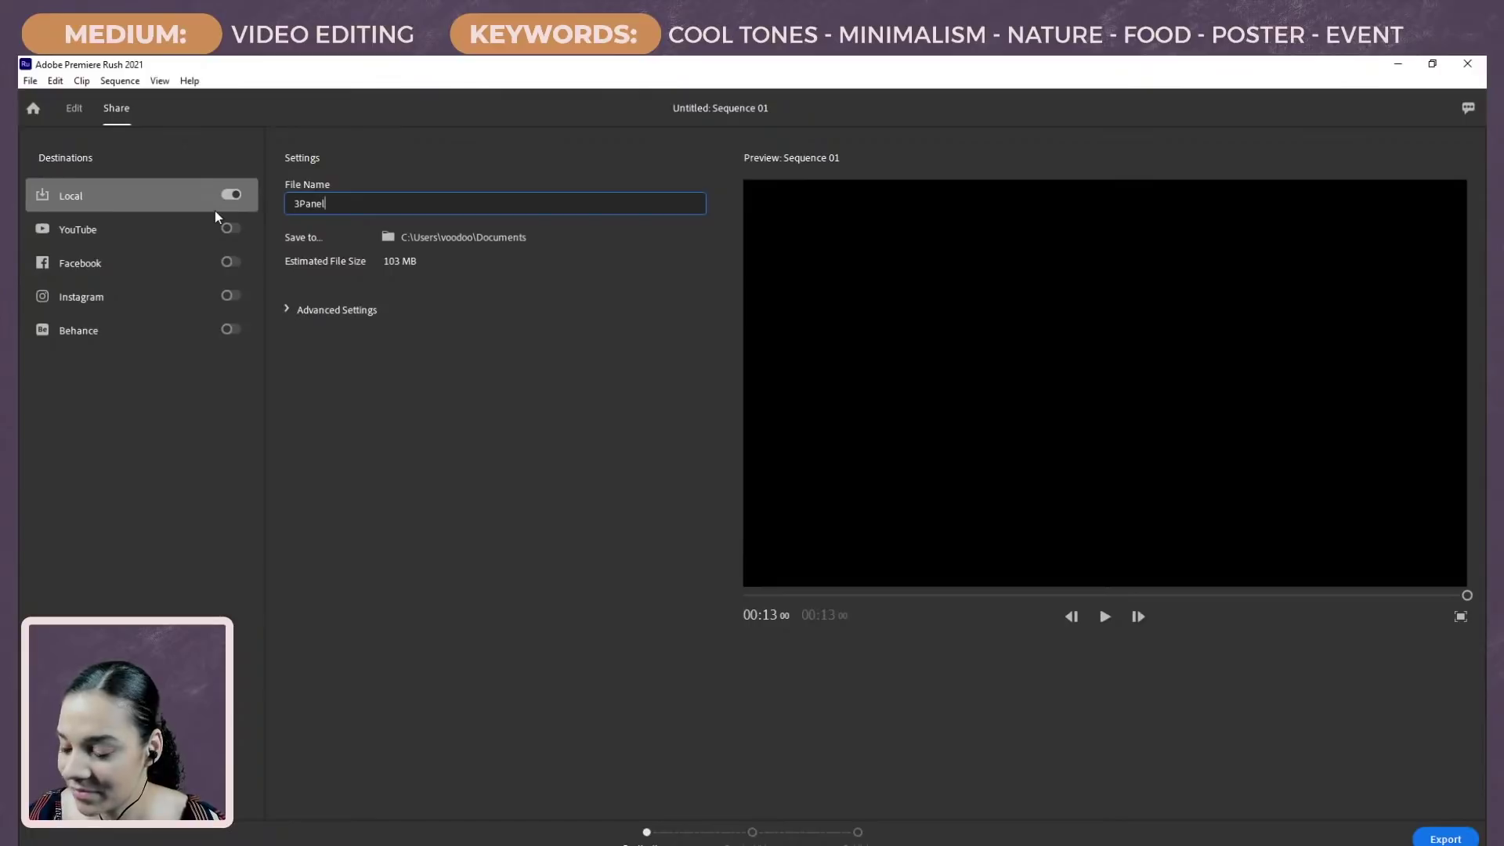
text(s)
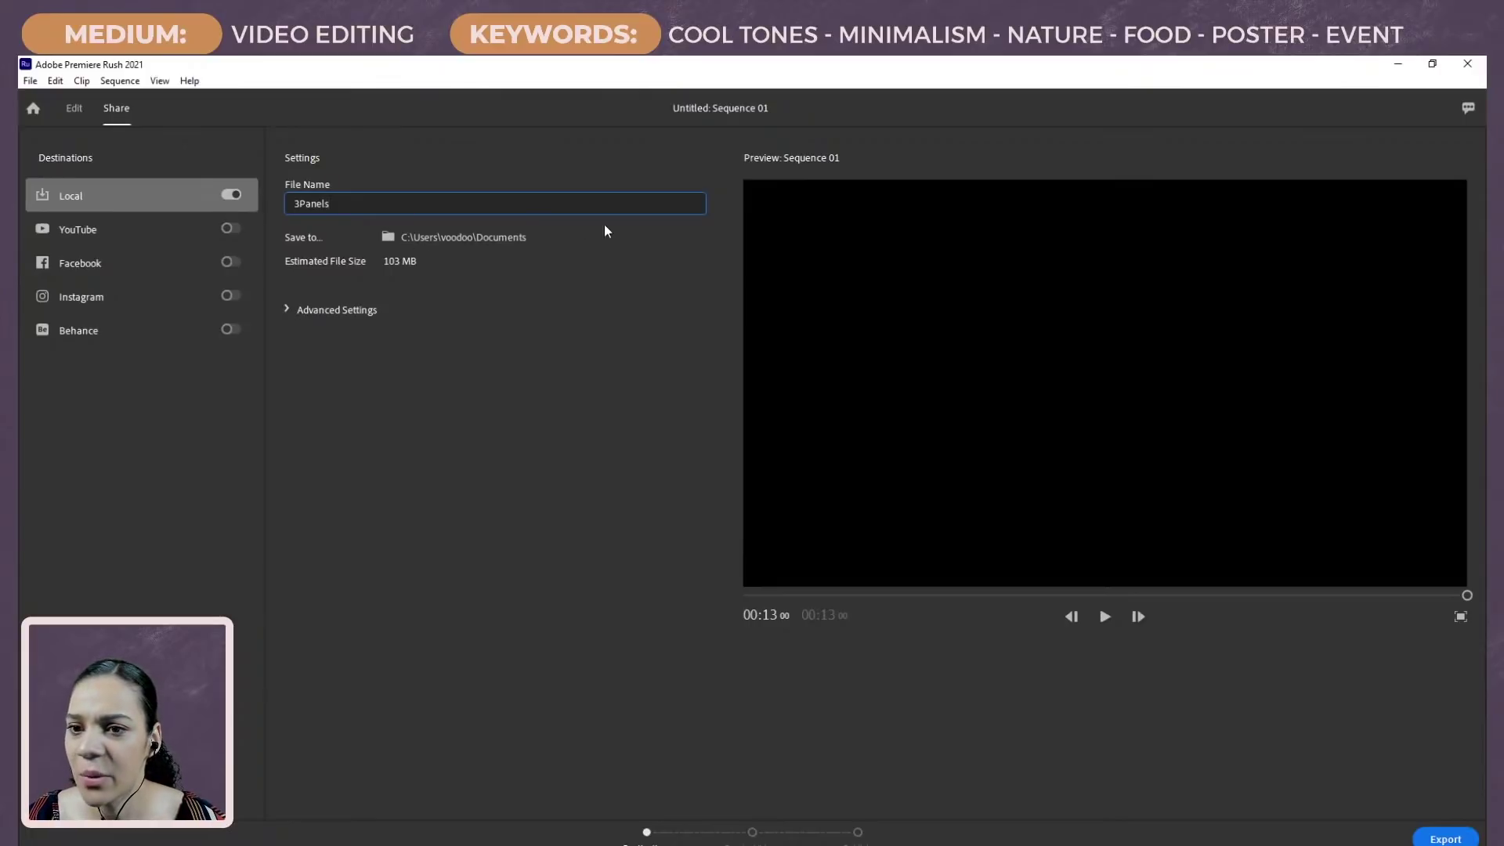
Step: Set the save location to E:\ADOBE\AdobeLive GameShow\Week 2\Final Video Assets and expand the advanced export settings
click(440, 239)
key(Escape)
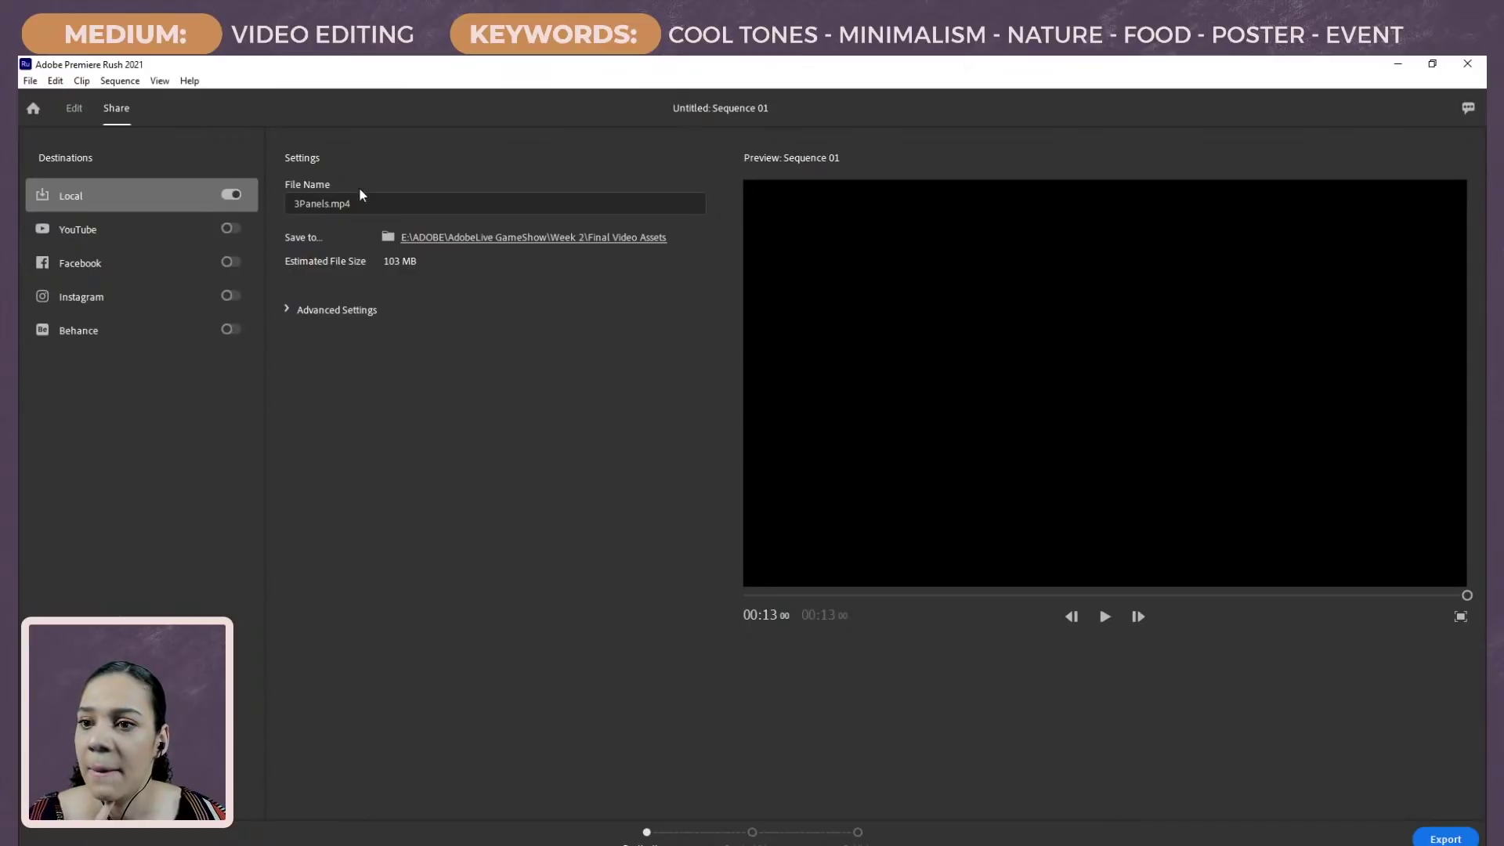
click(285, 310)
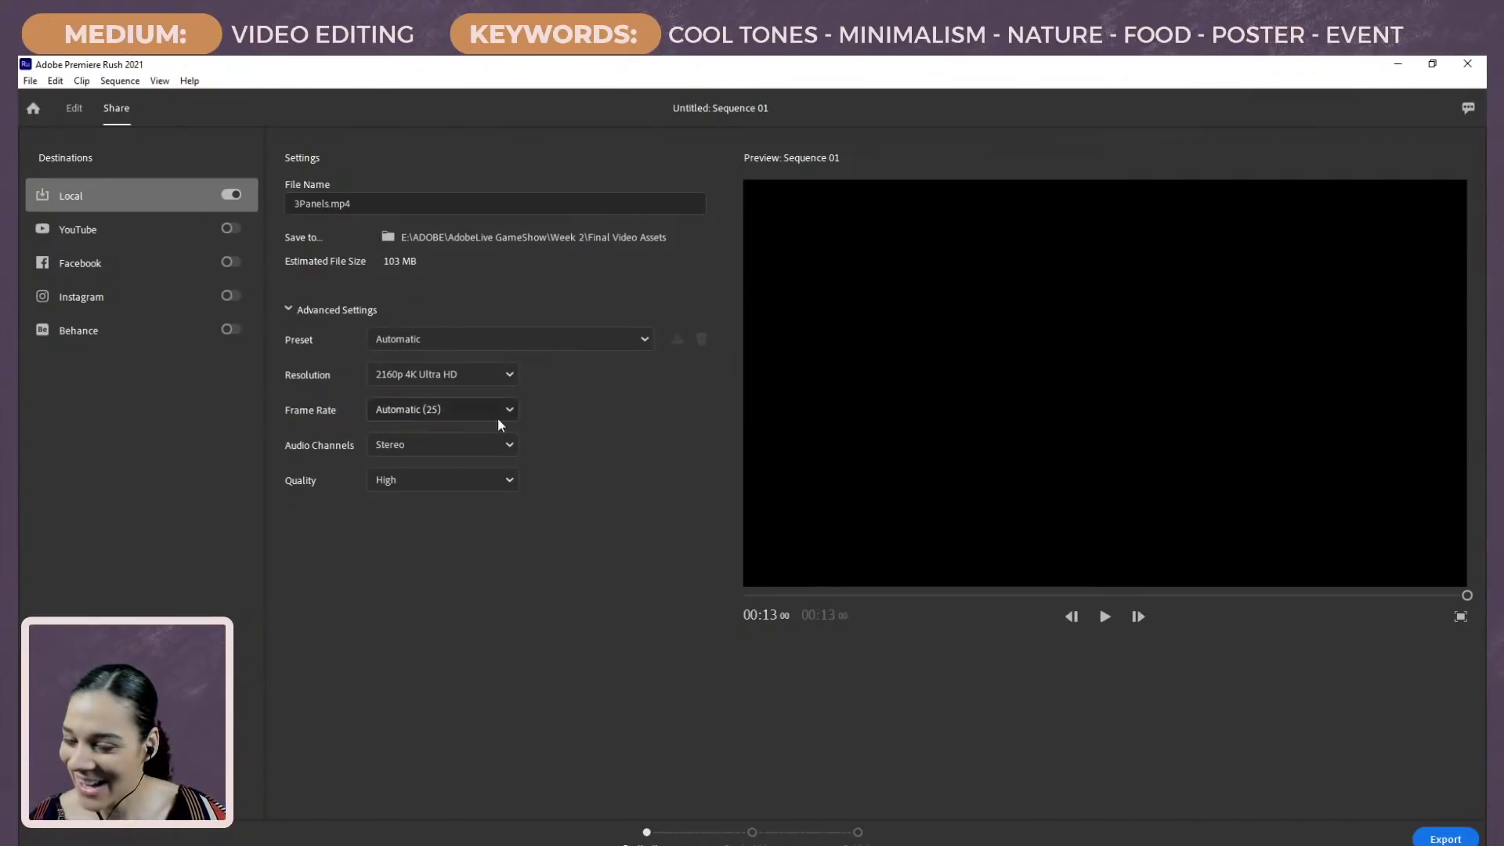
Step: Check the resolution options, keep 2160p 4K Ultra HD, export the video locally, and return to editing the sequence
click(458, 388)
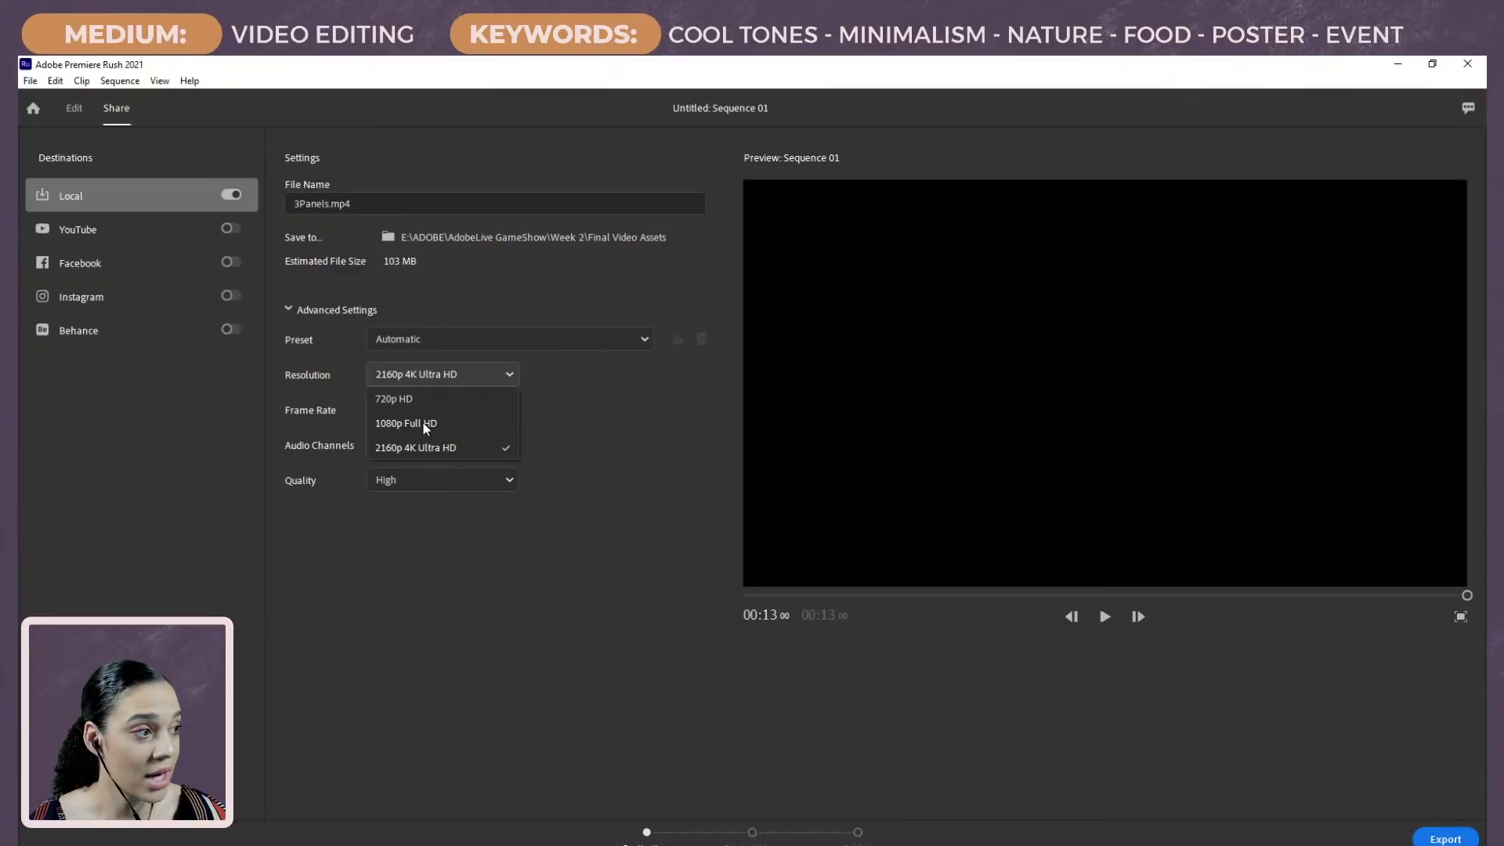
click(655, 432)
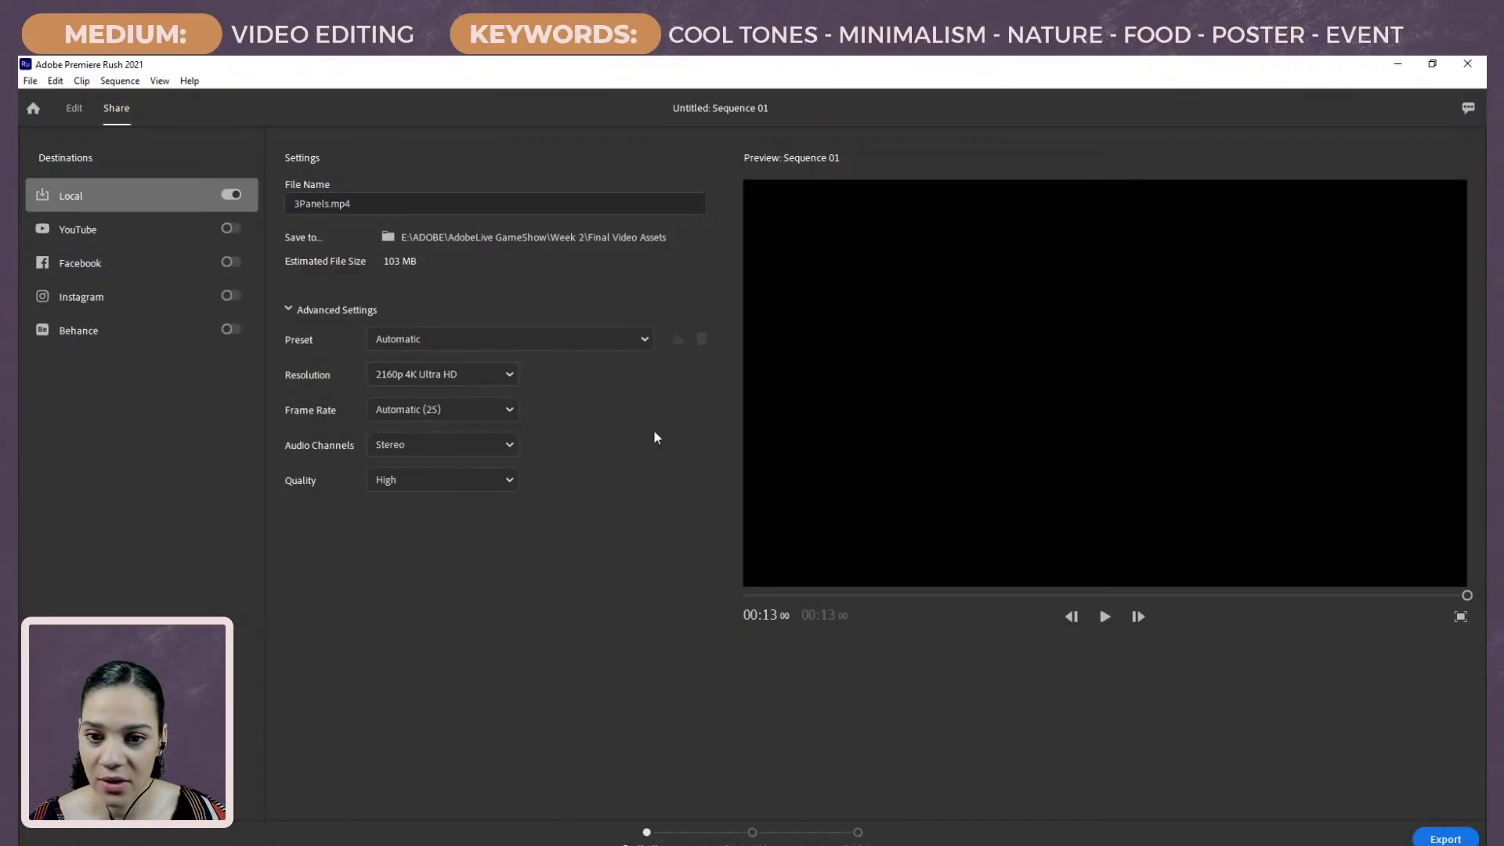
click(1446, 838)
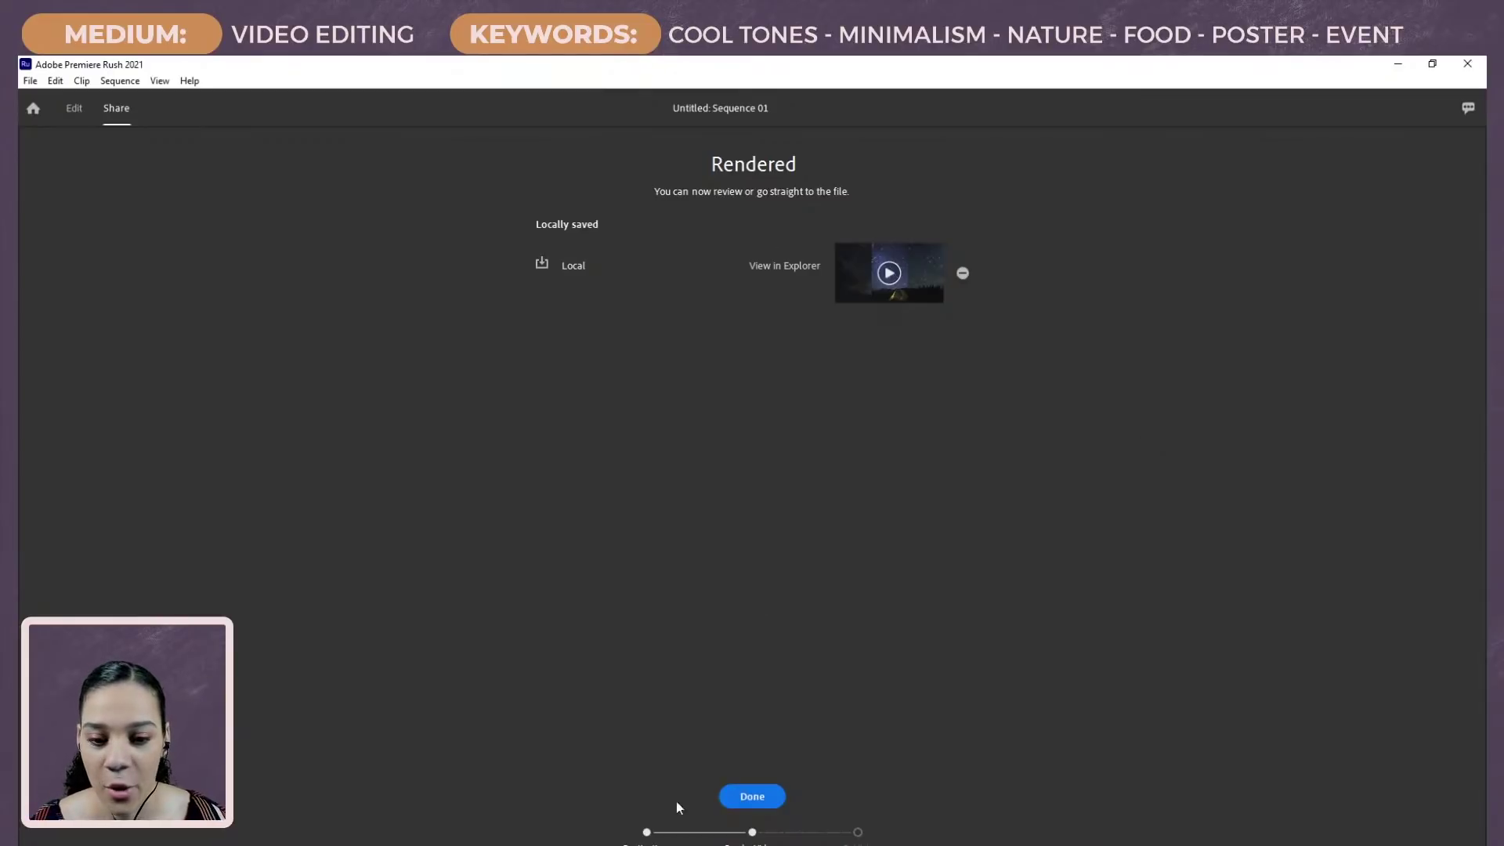
click(752, 798)
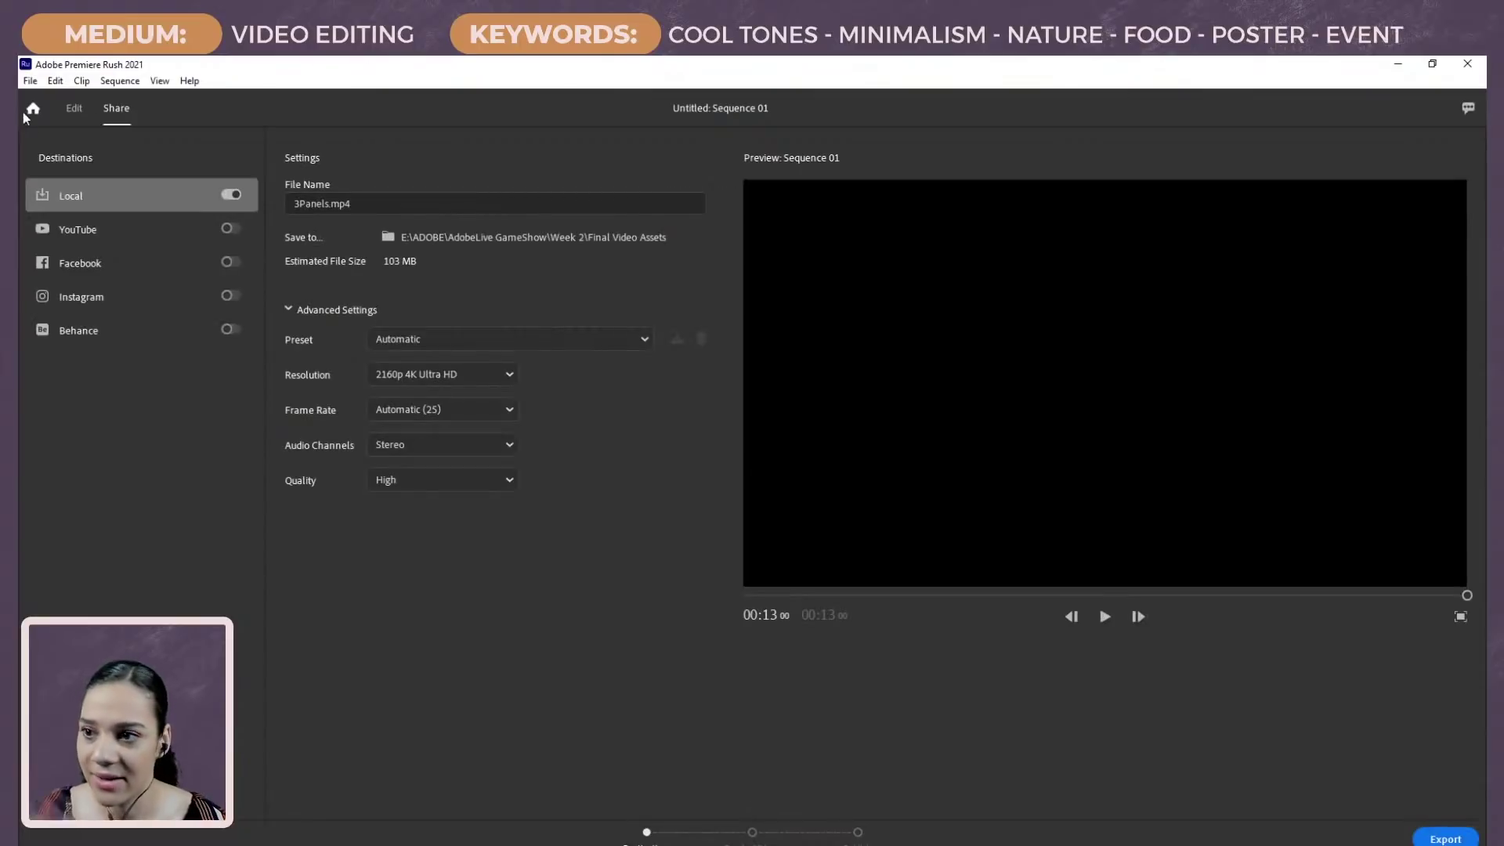
click(75, 107)
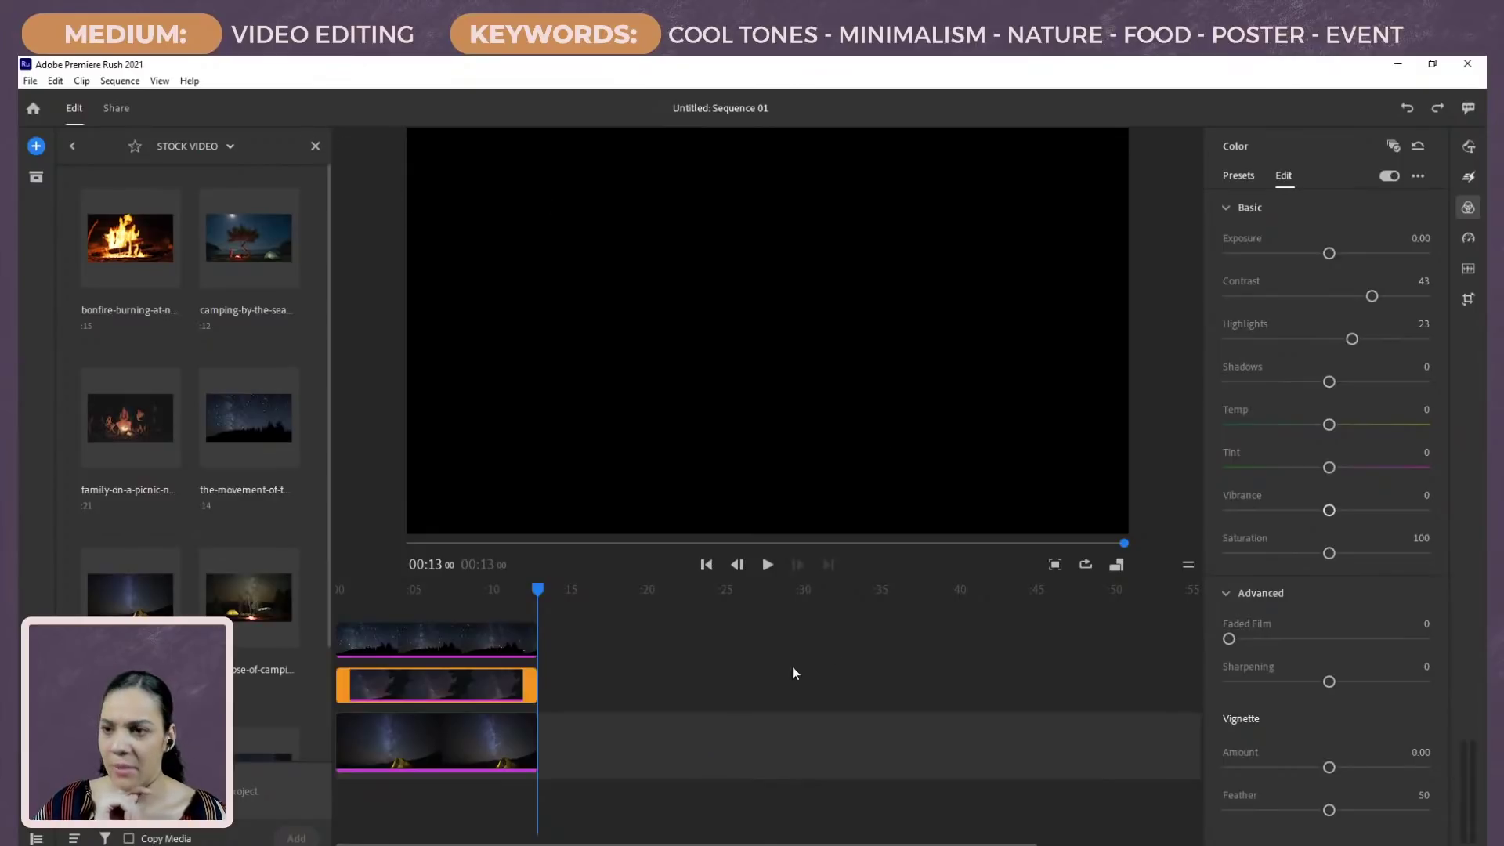
Step: Create a new project from the camping-by-the-sea stock clip, preview its opening, and return to the start
click(32, 81)
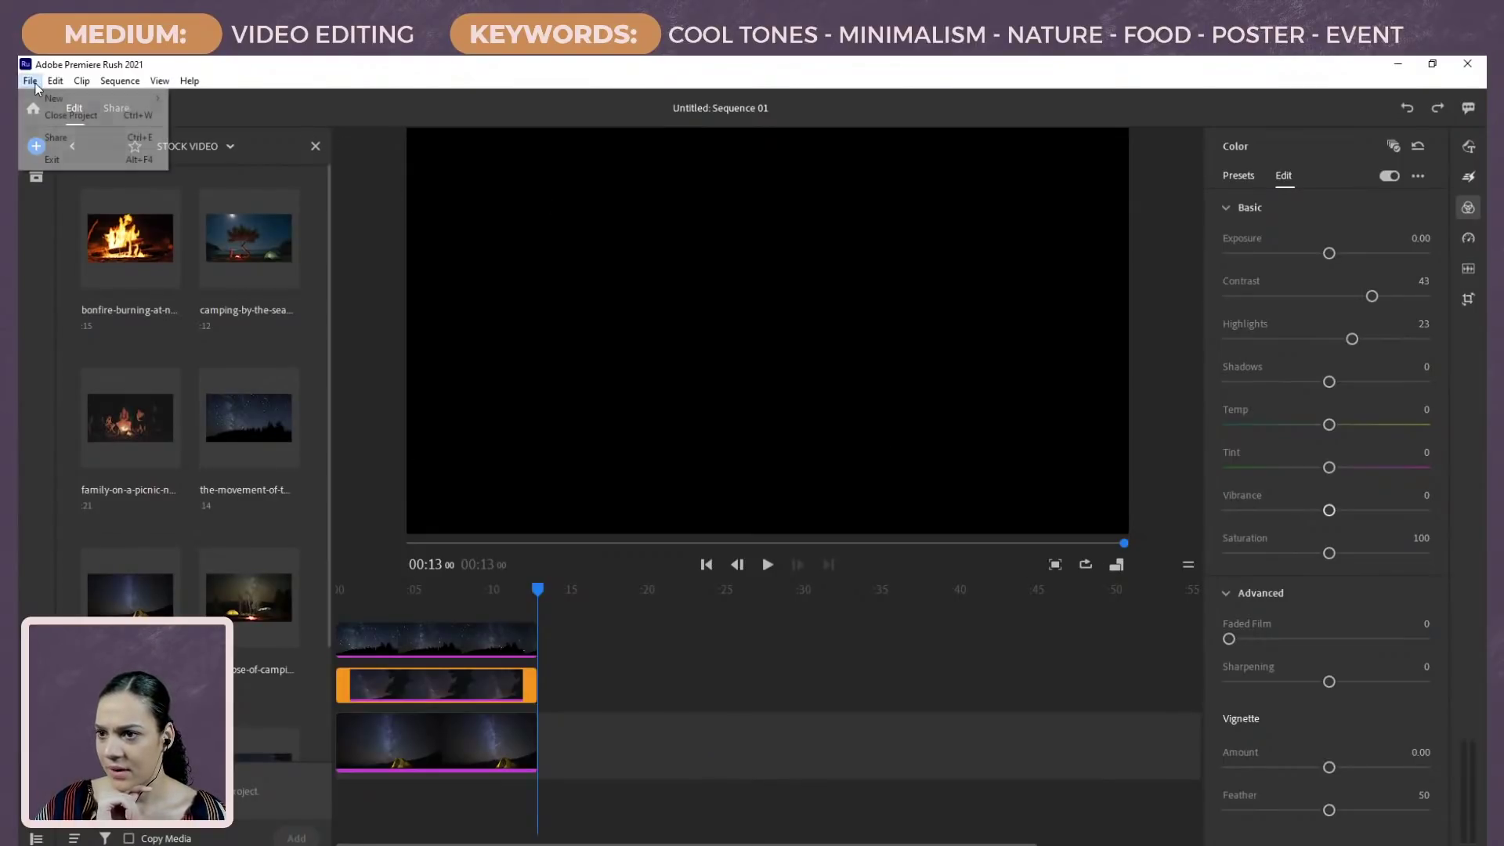
mouse_move(59, 99)
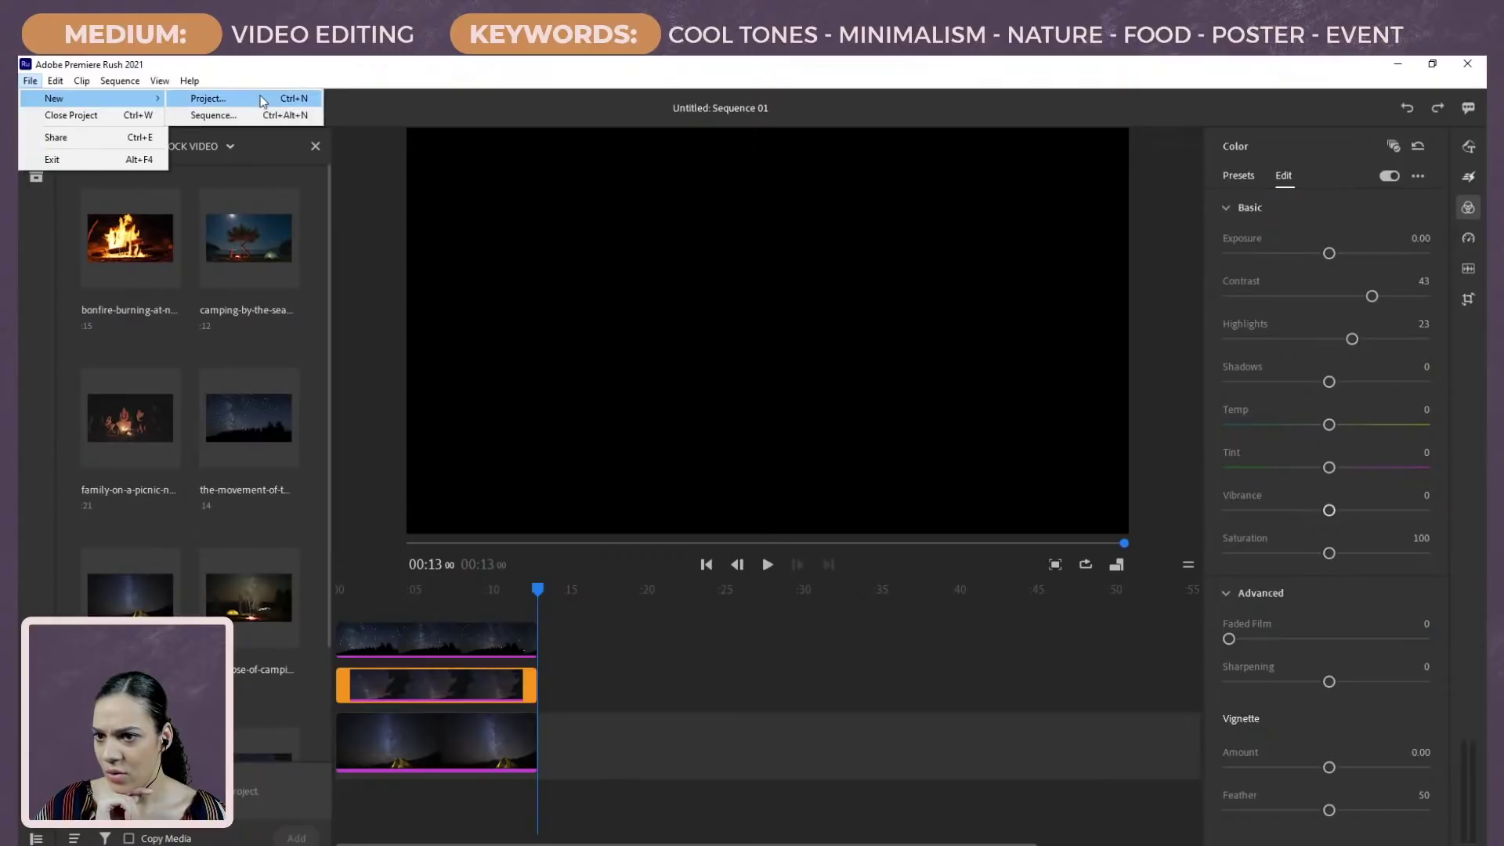
click(262, 99)
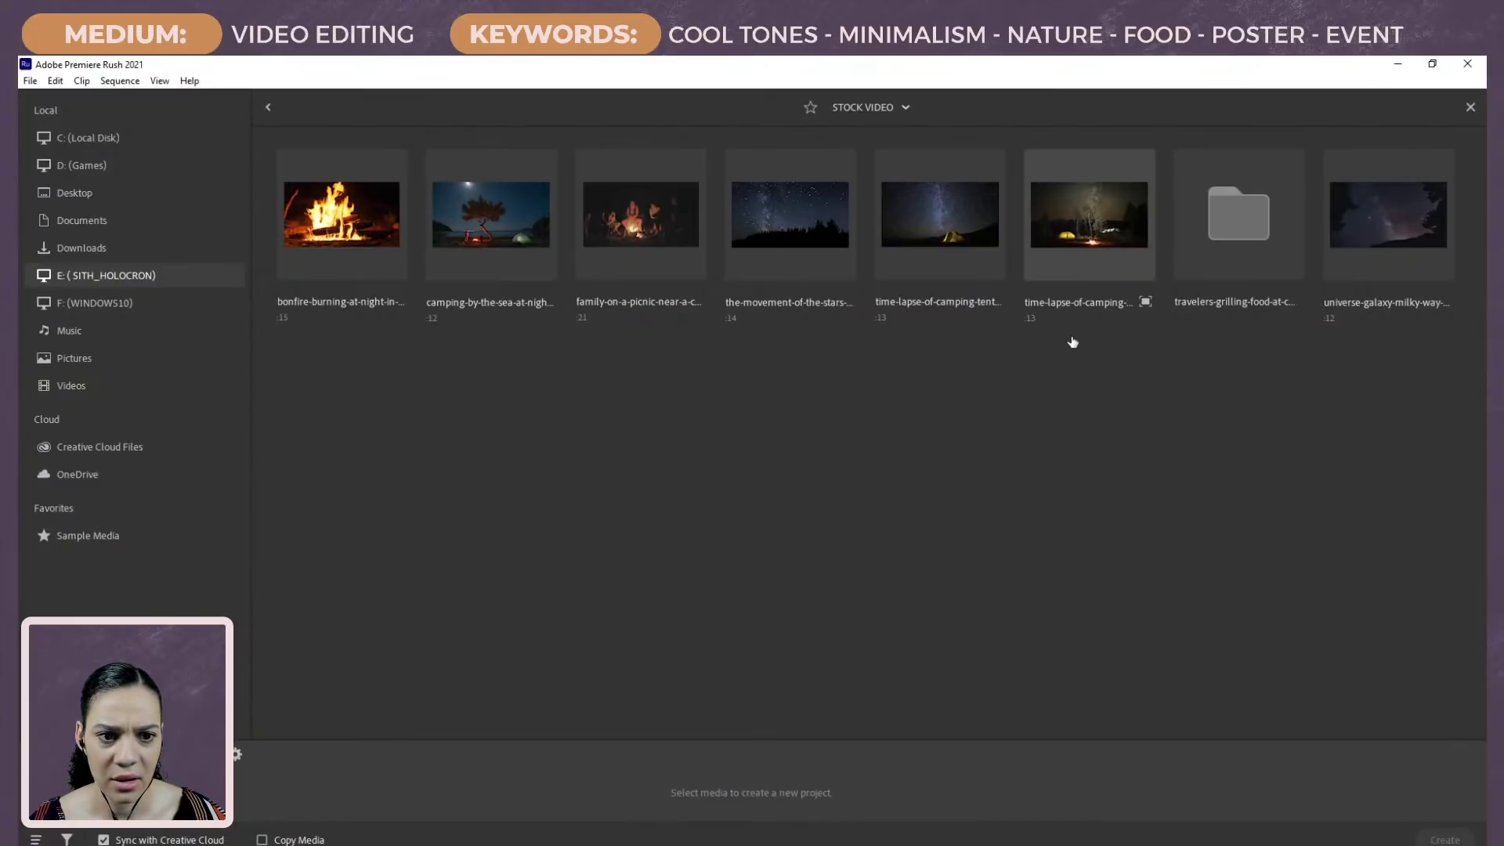
click(480, 224)
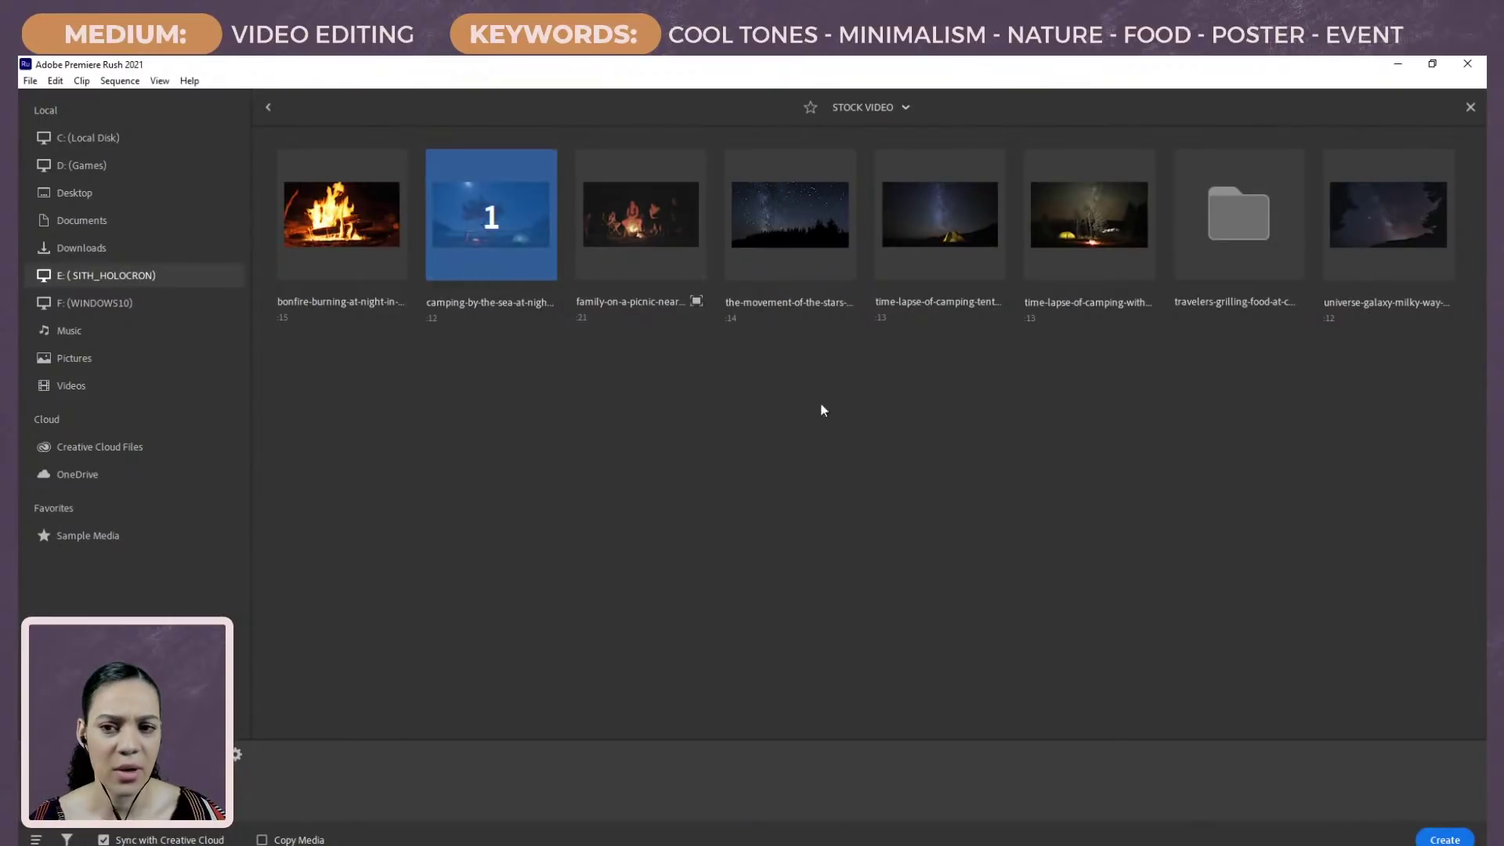
click(1444, 838)
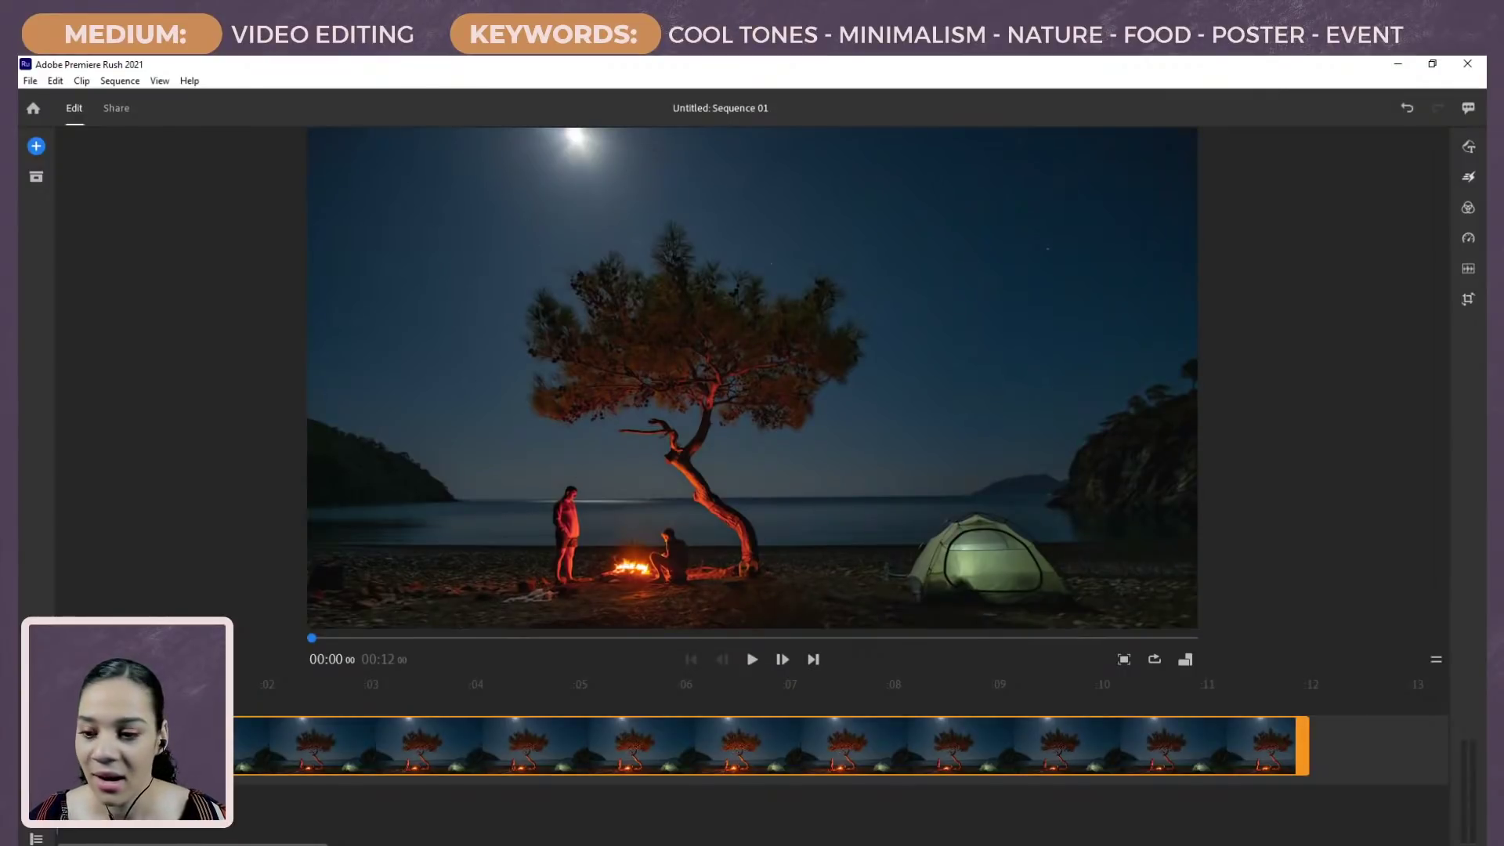
click(751, 660)
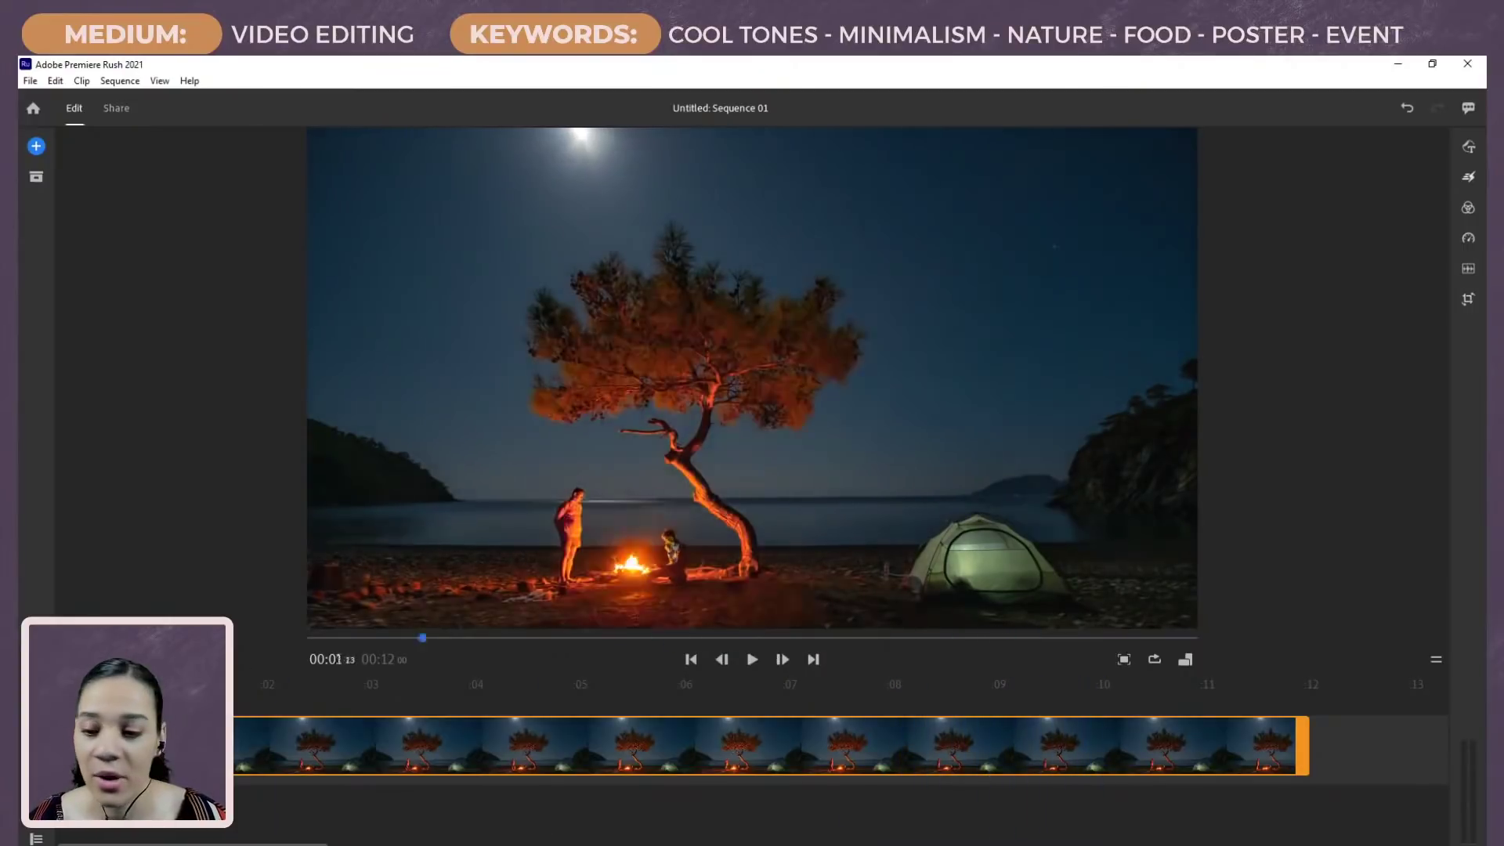
key(Home)
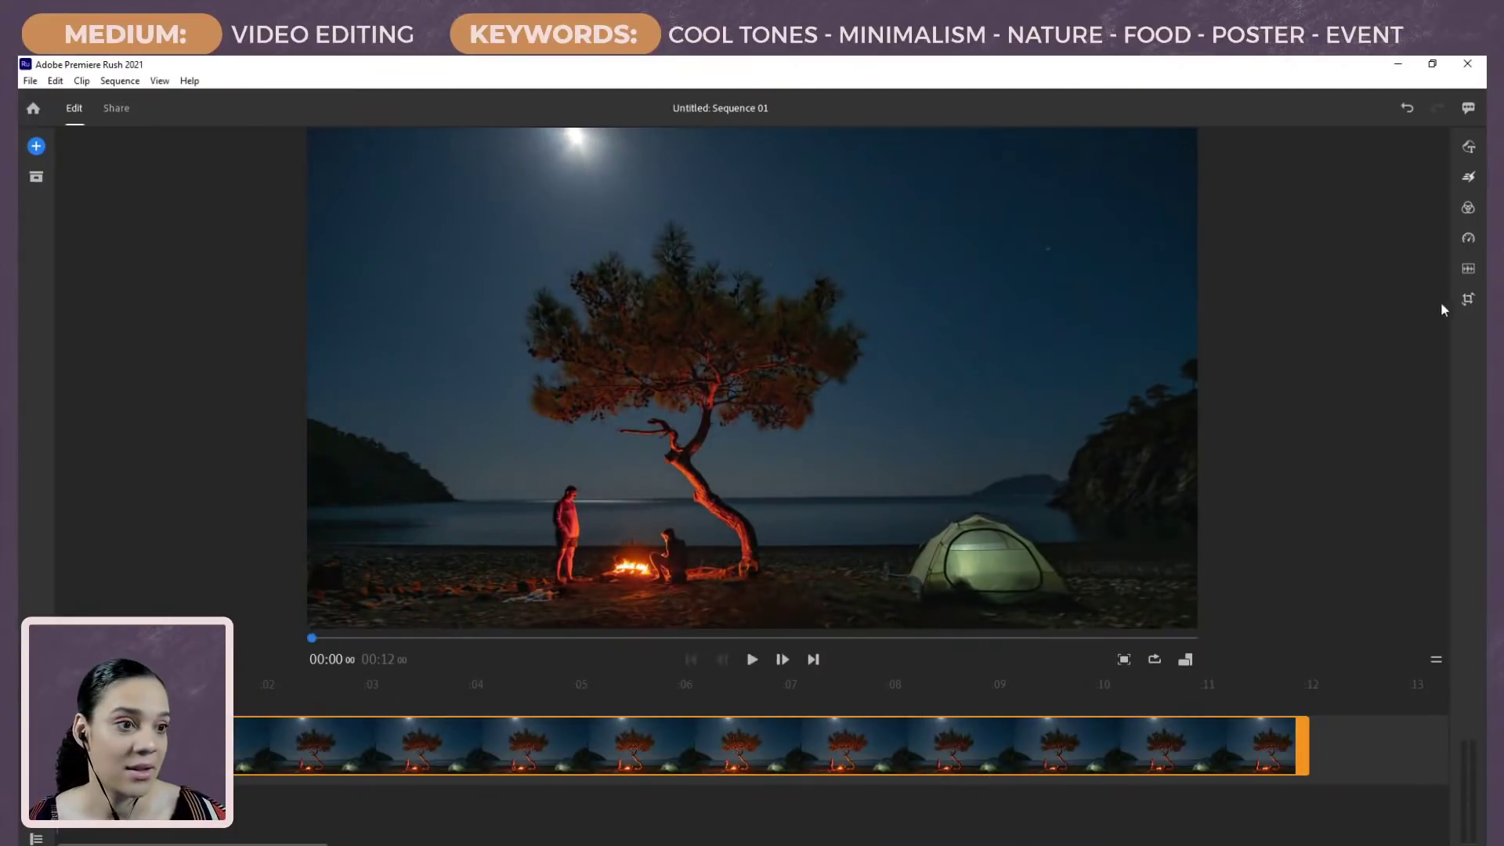
Step: Scale the camping clip proportionally to 138 and reposition it to horizontal 1435 and vertical 925
click(1467, 299)
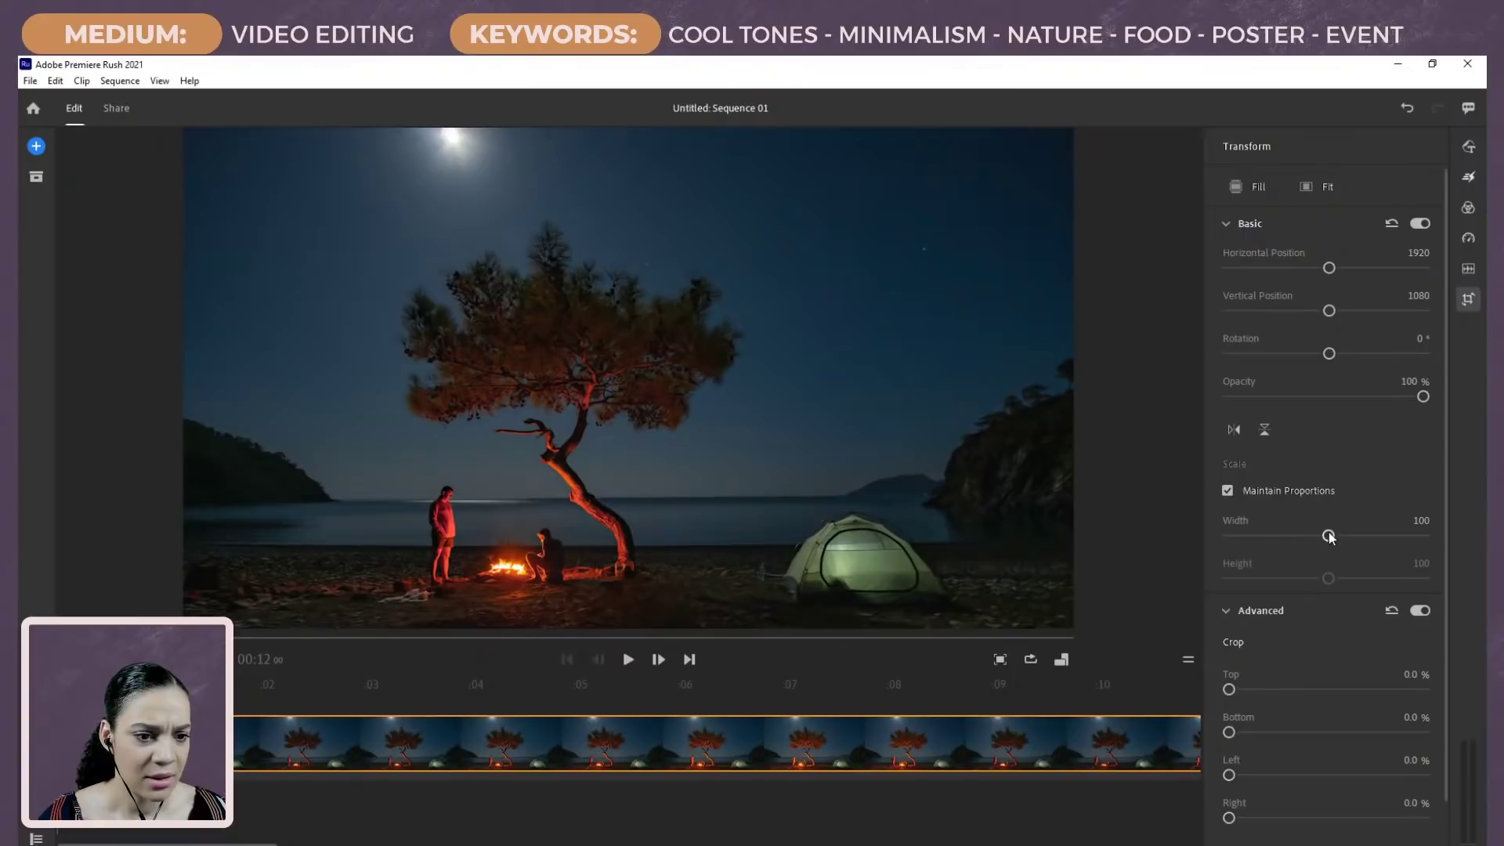
drag(1327, 535, 1365, 536)
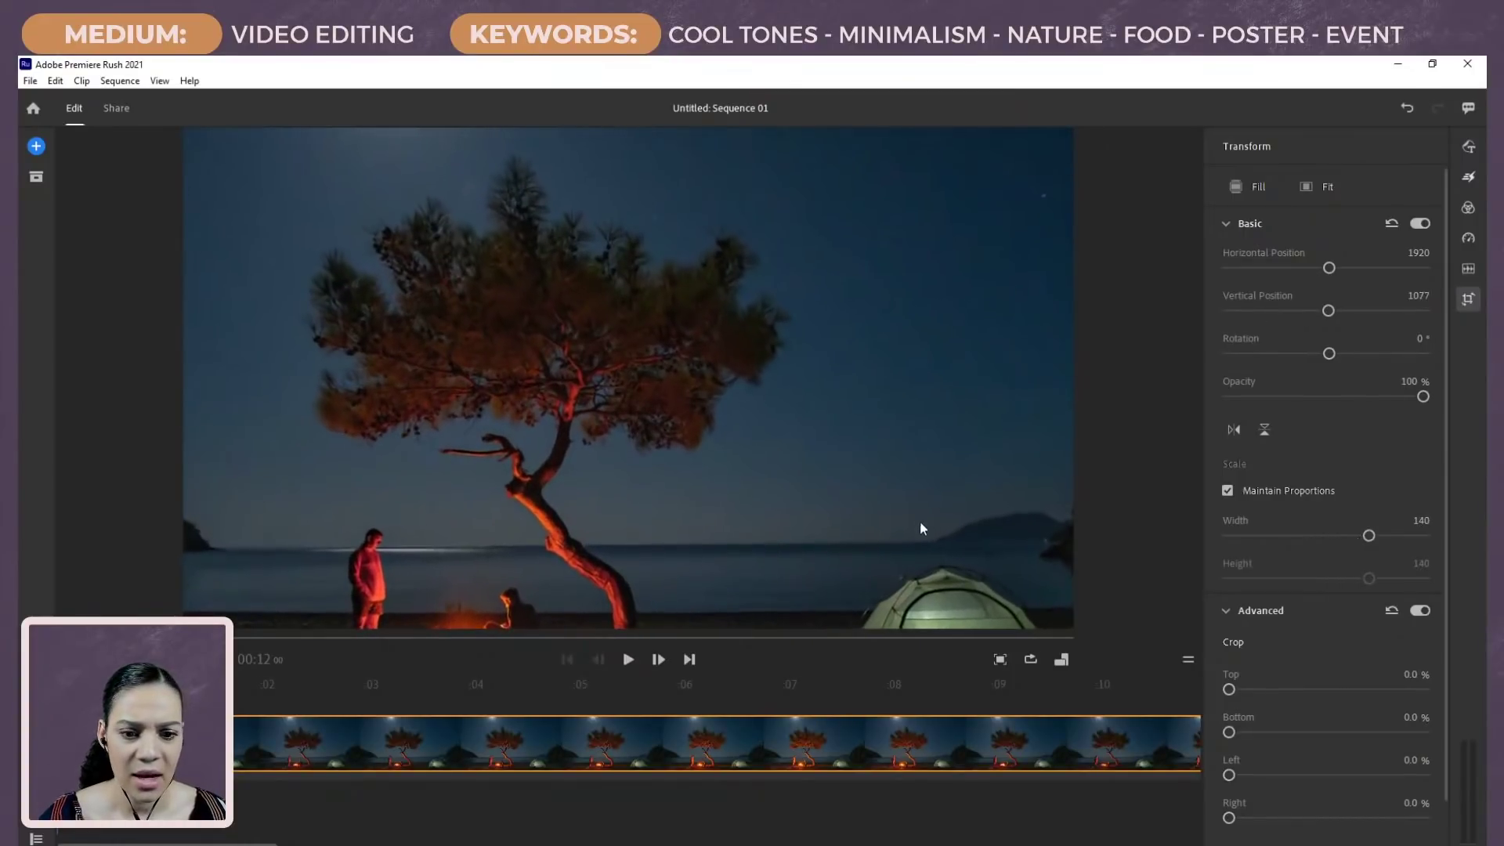
drag(919, 520, 844, 475)
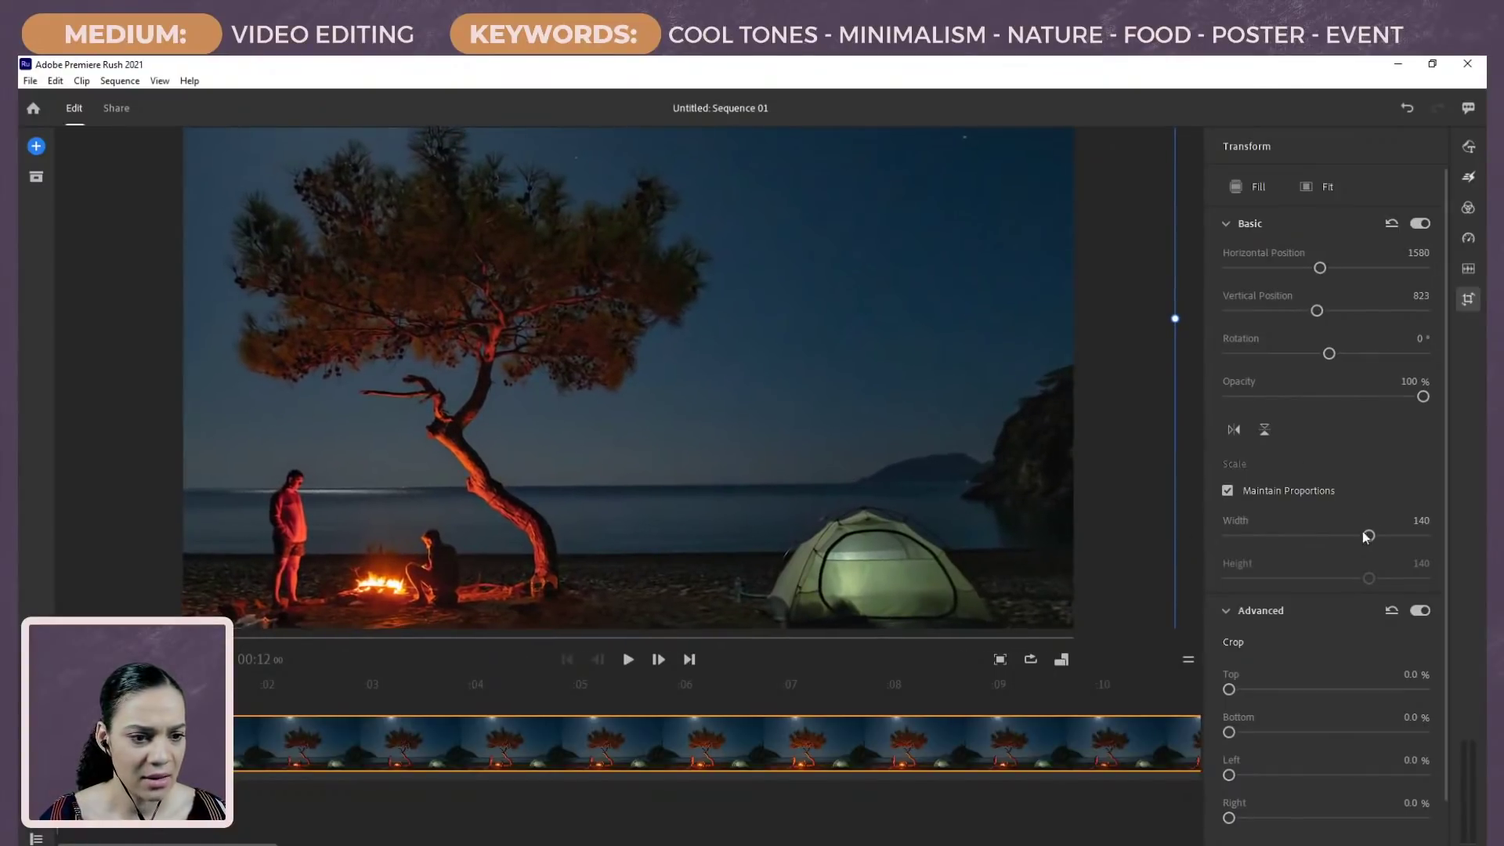
drag(1367, 536, 1356, 534)
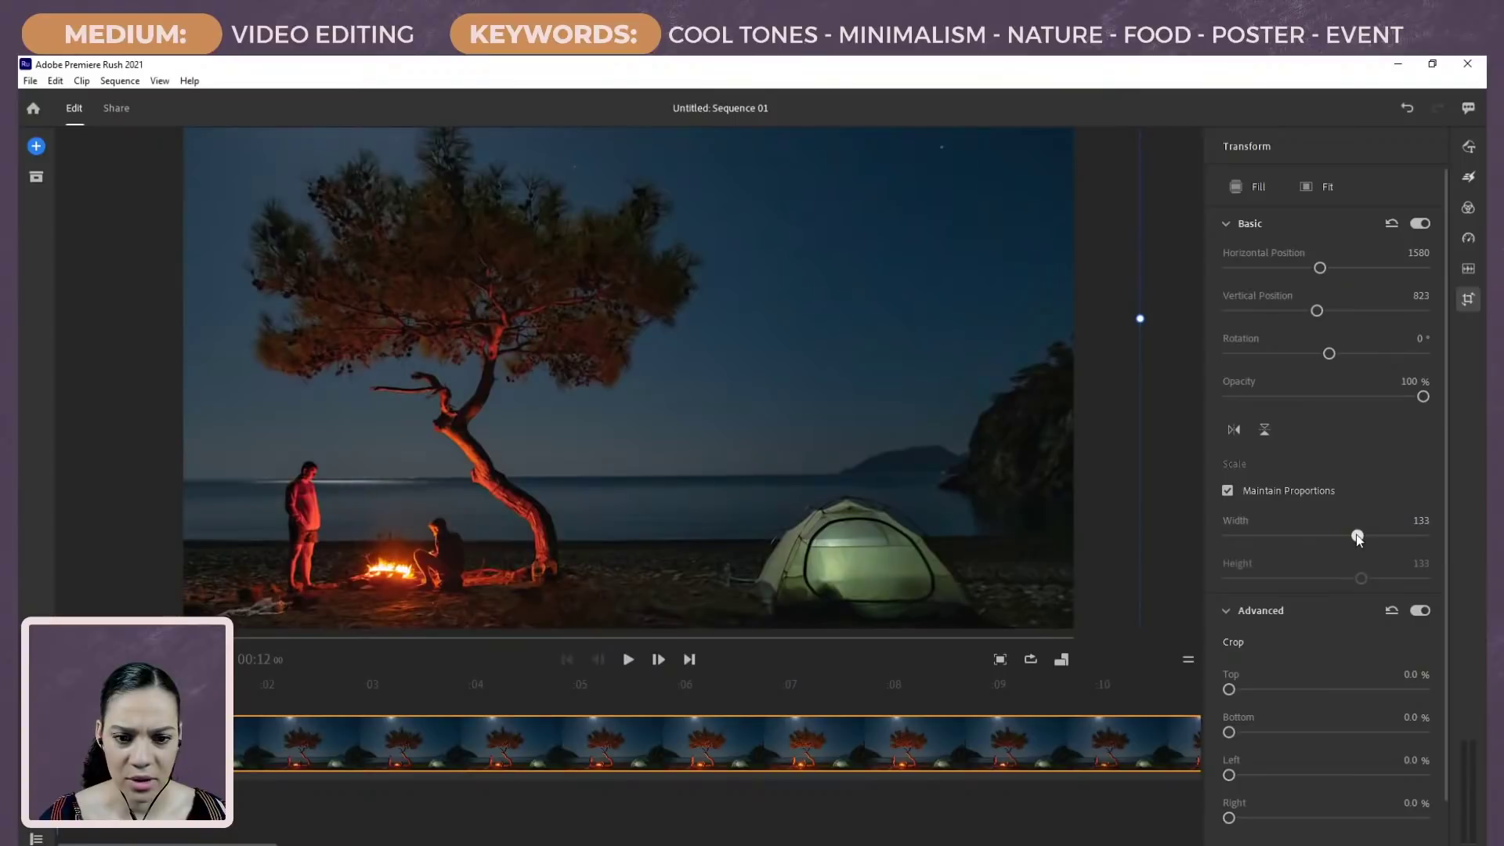
drag(1026, 430, 987, 451)
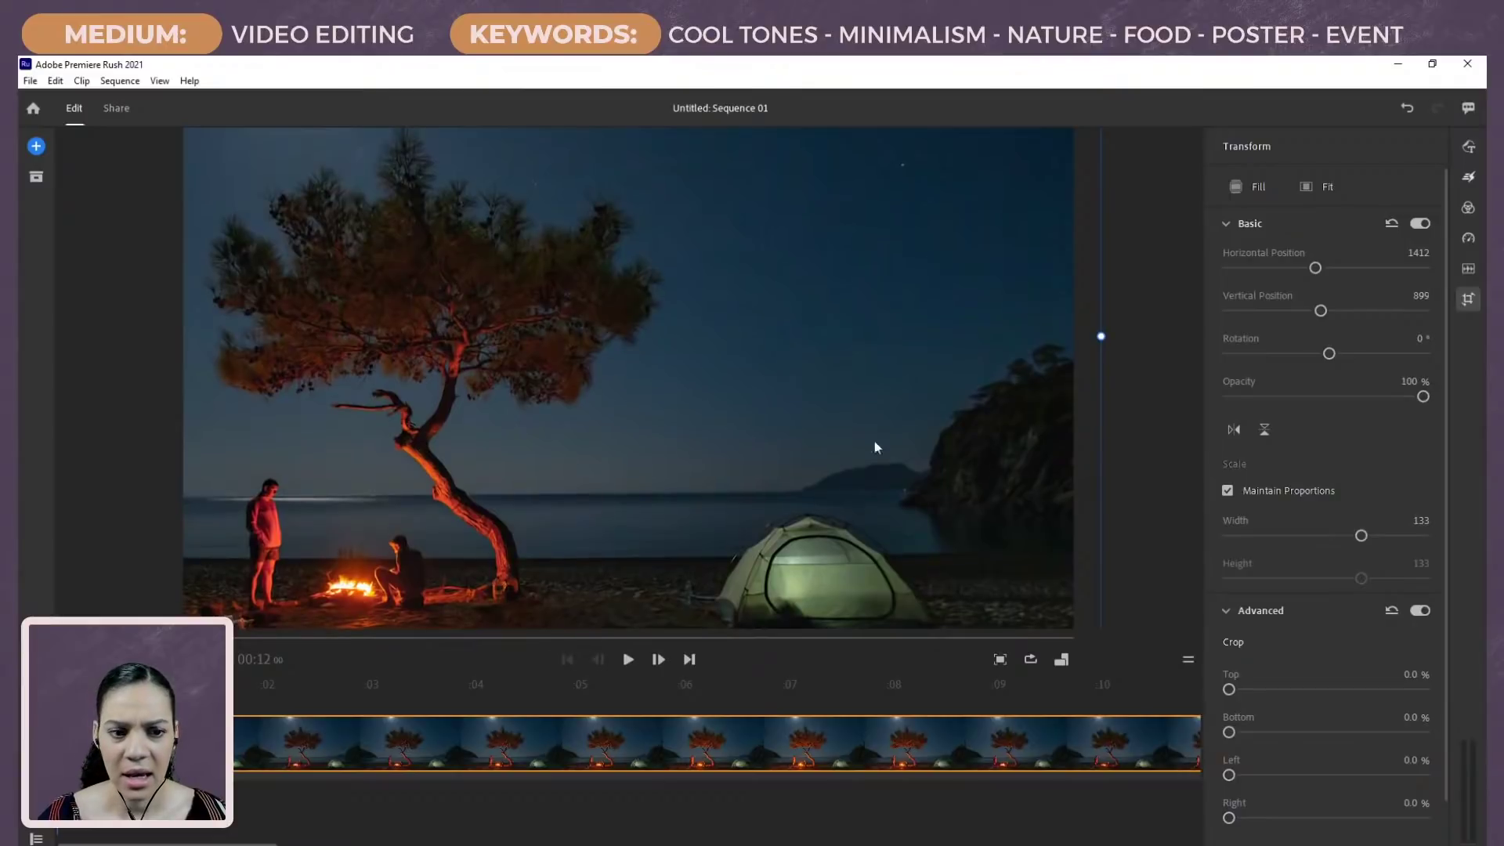
drag(1360, 535, 1363, 535)
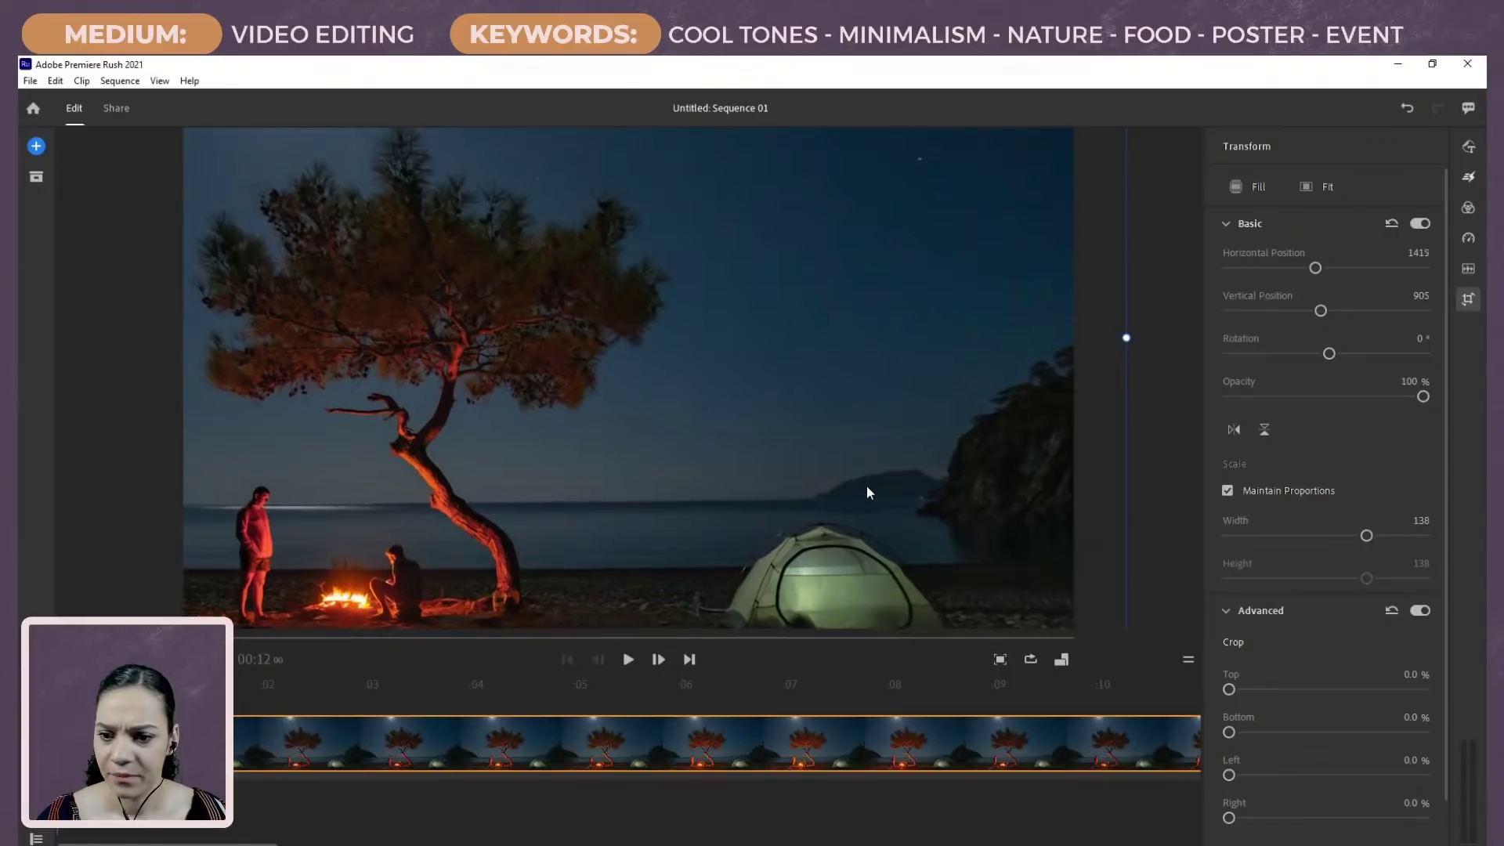
drag(866, 485, 870, 491)
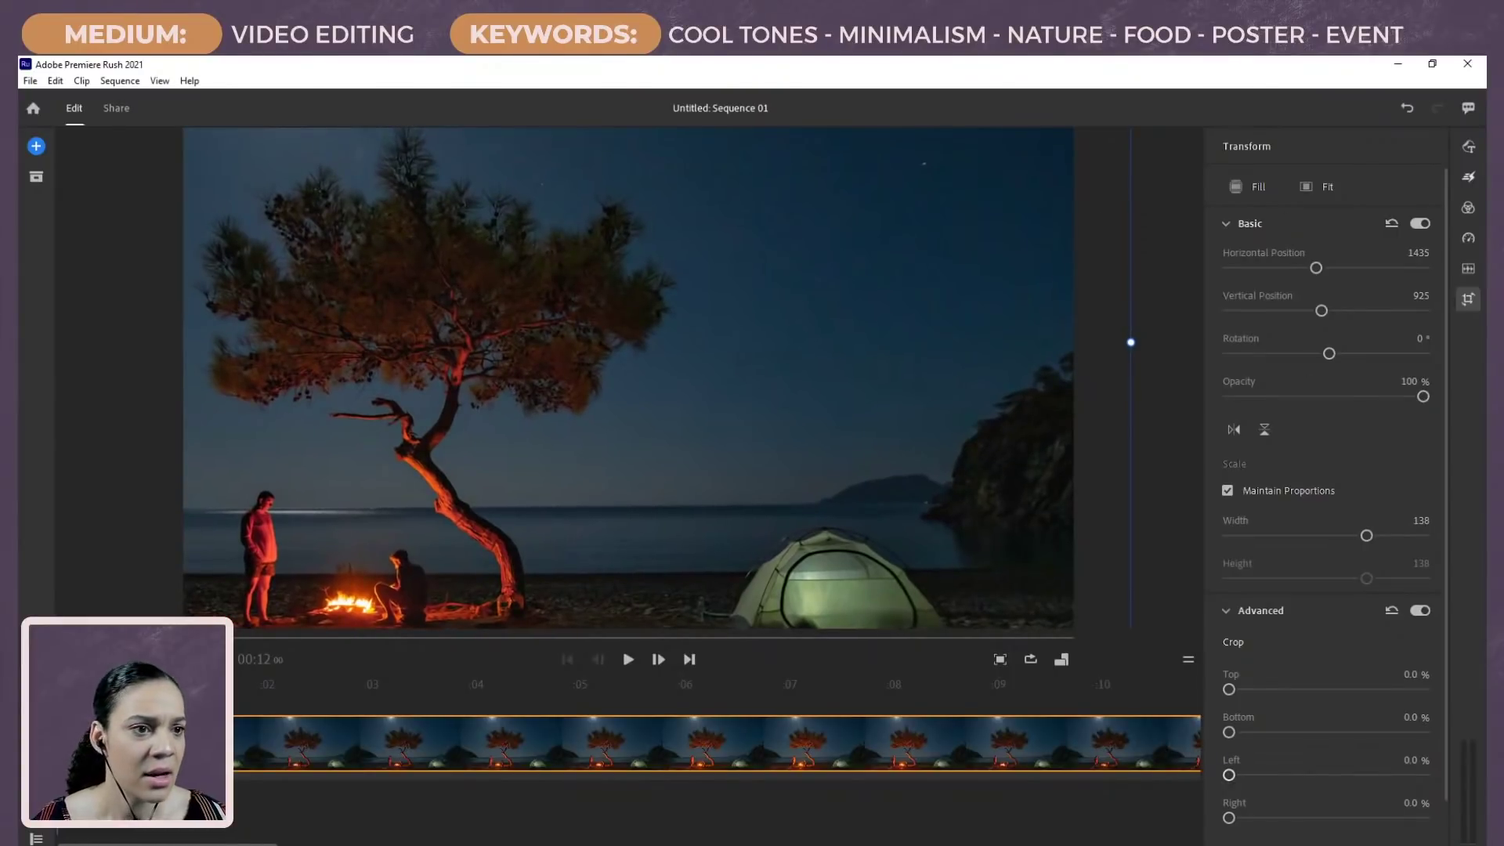
Step: Apply the SL Matrix color preset to the camping clip at intensity 69 and play the clip through
click(1467, 207)
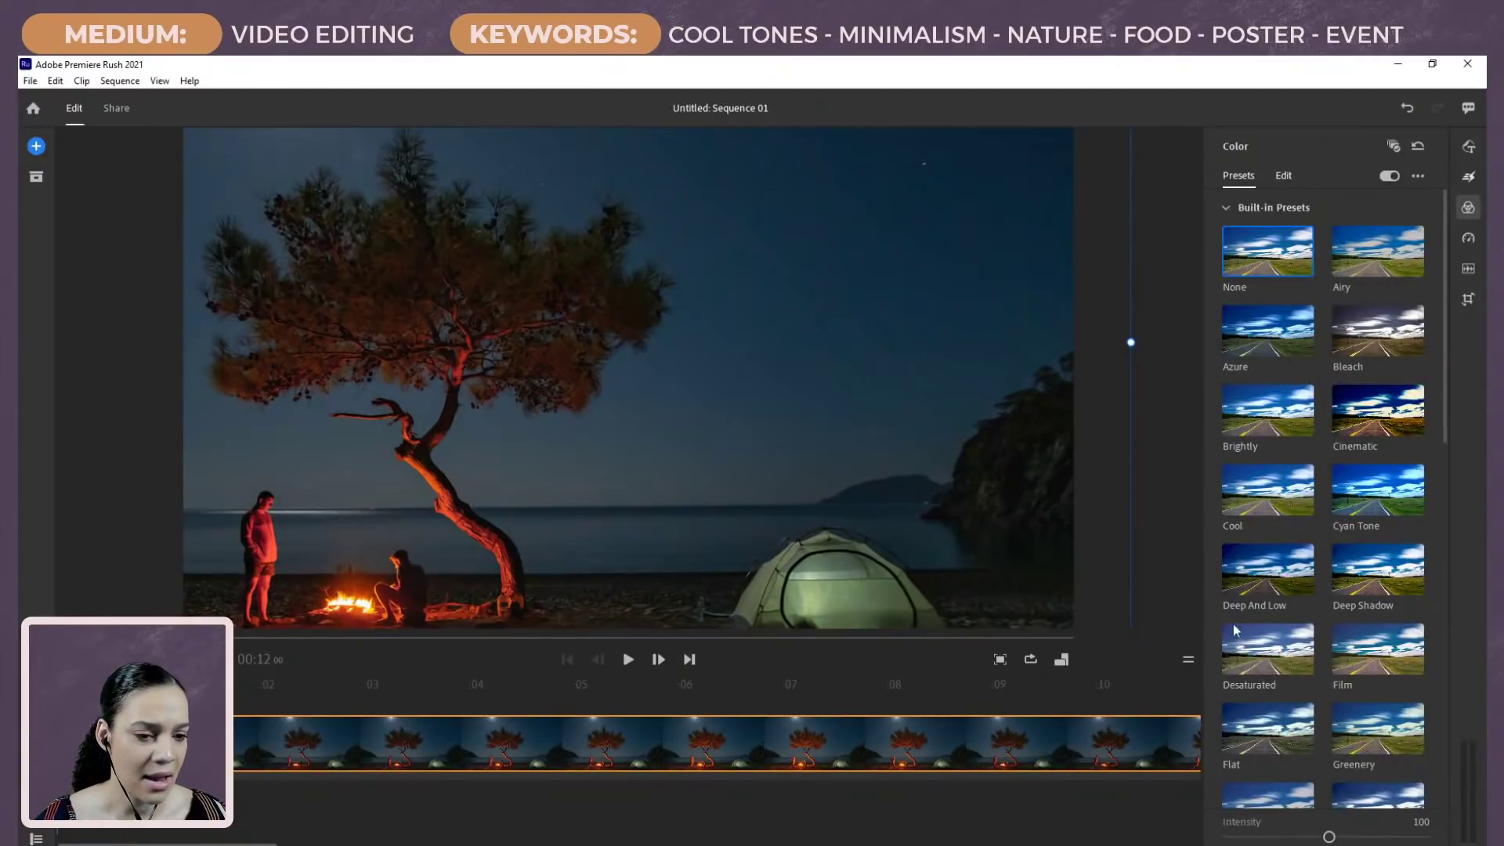
scroll(1327, 576, down, 3)
scroll(1326, 576, down, 6)
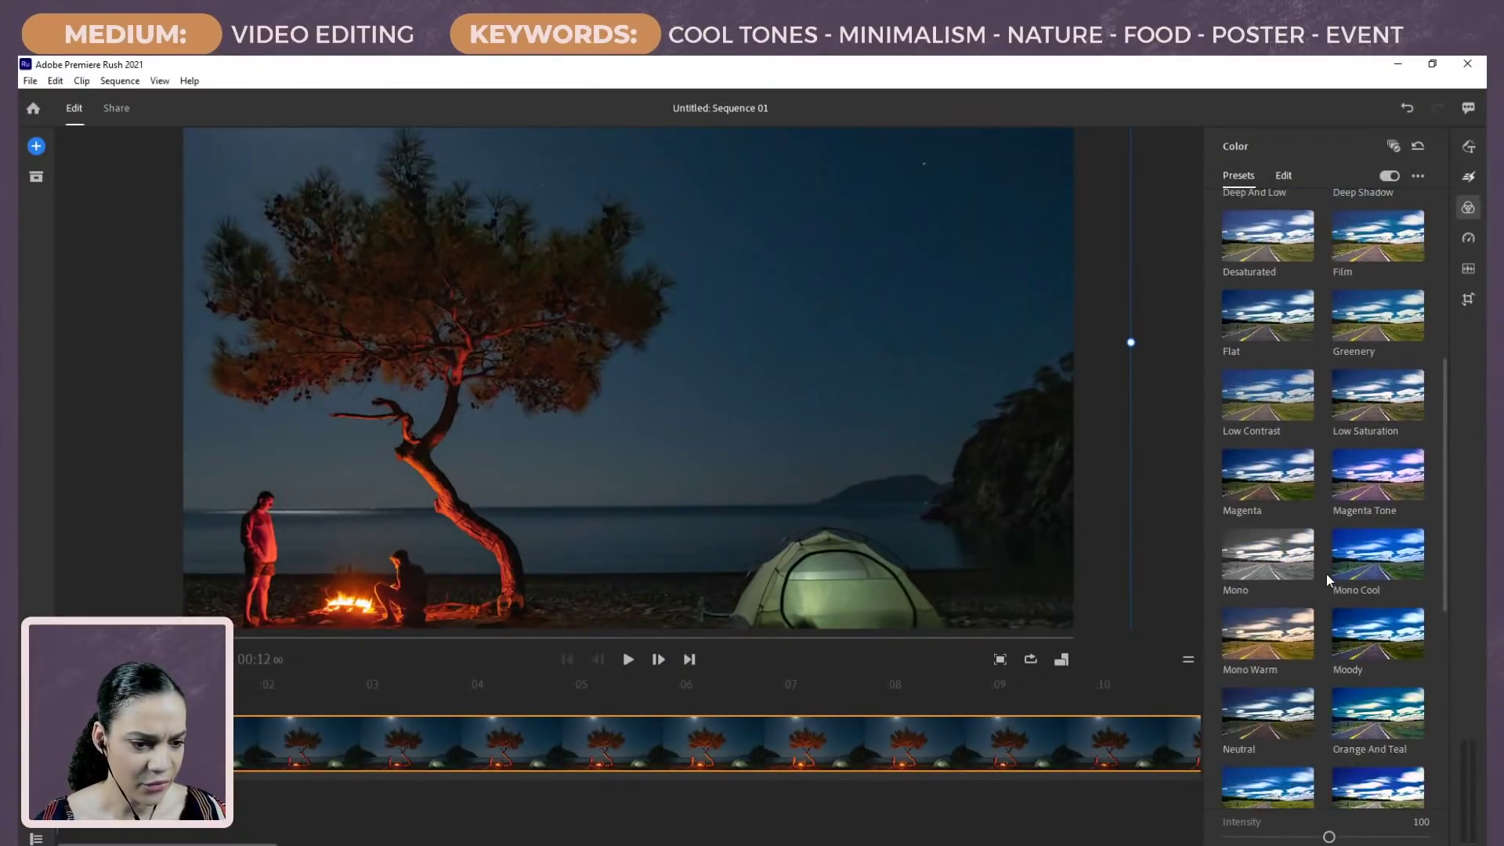
click(1368, 535)
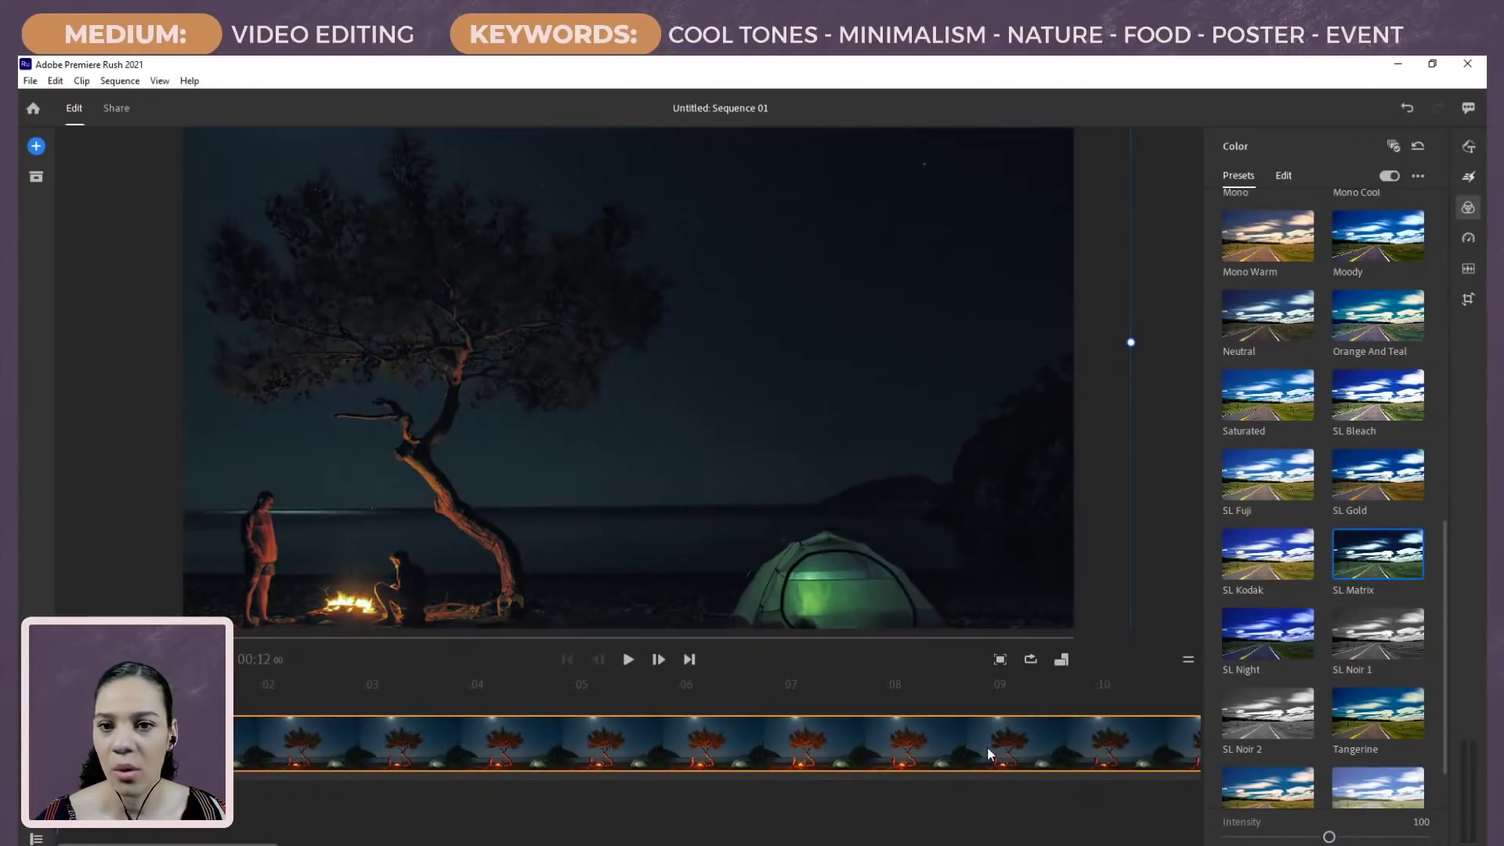
click(1329, 837)
drag(1329, 837, 1297, 837)
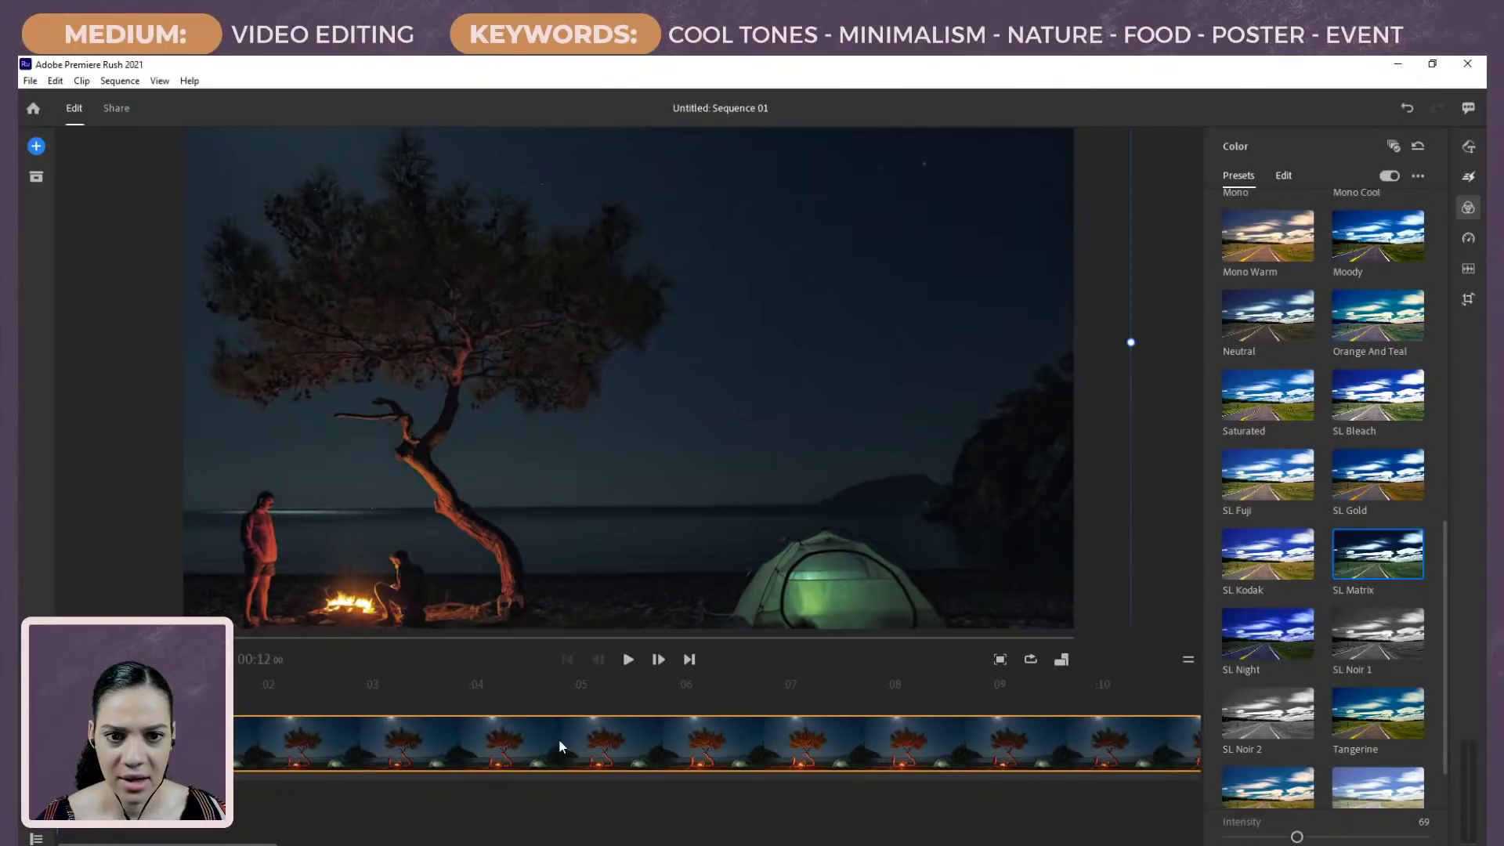
click(627, 660)
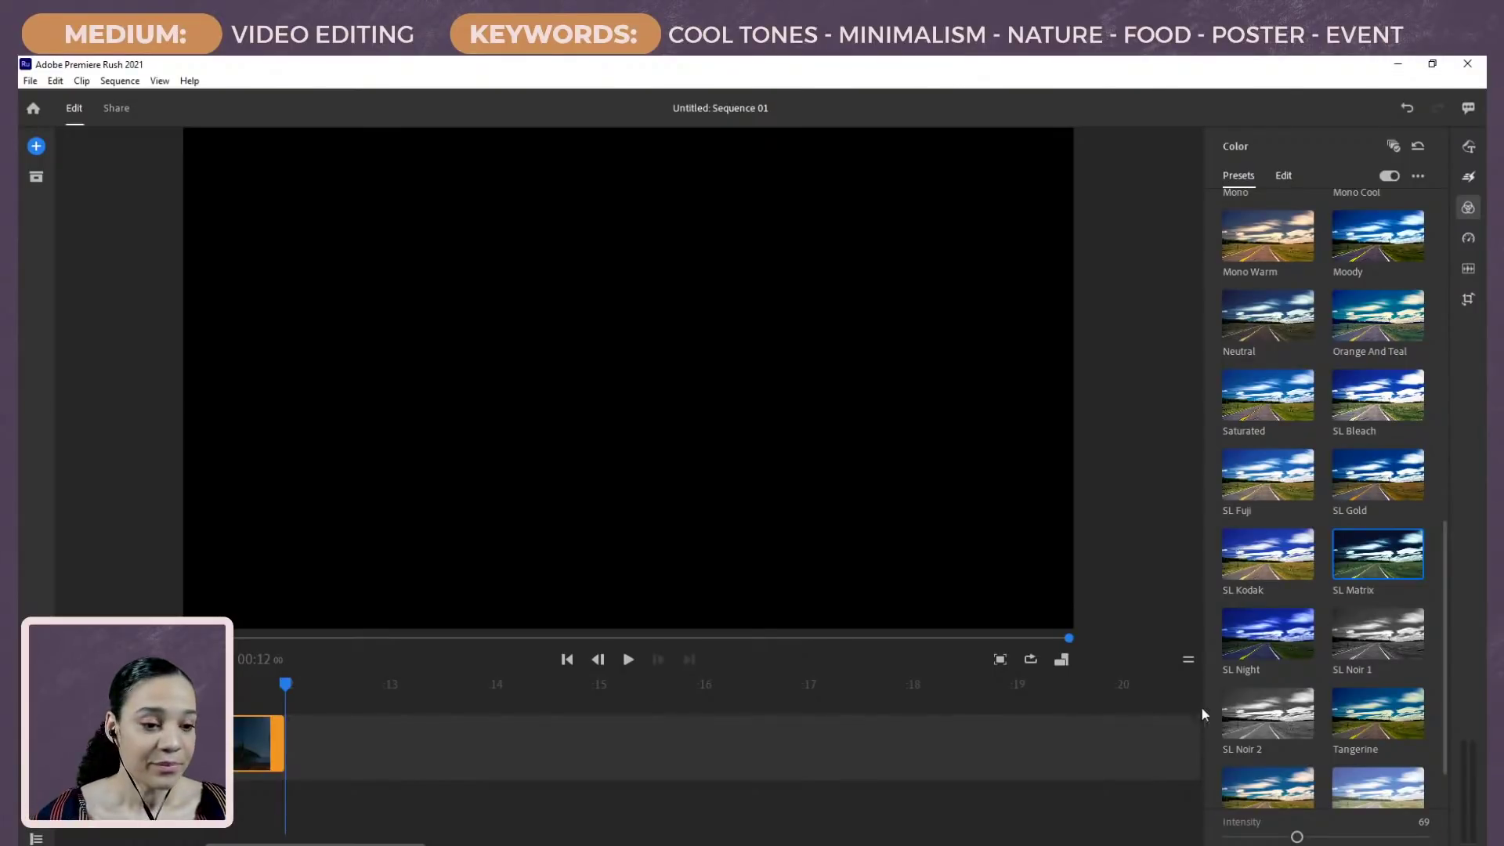
Step: Set the camping clip's contrast to 24, tint to 12 and temperature to 28, checking the grade back to the first frame
drag(284, 687, 78, 688)
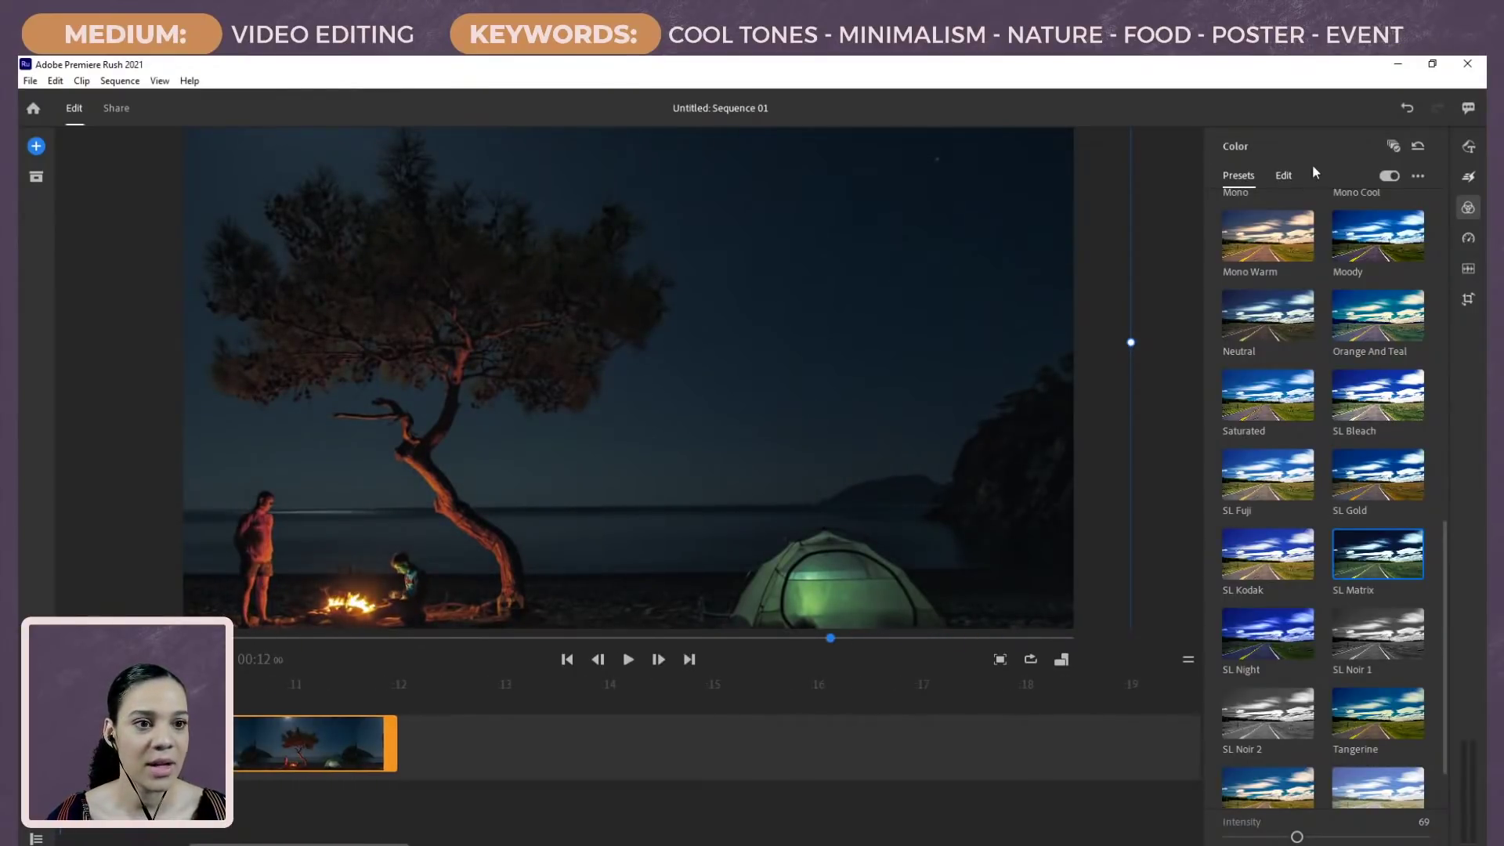
click(1283, 175)
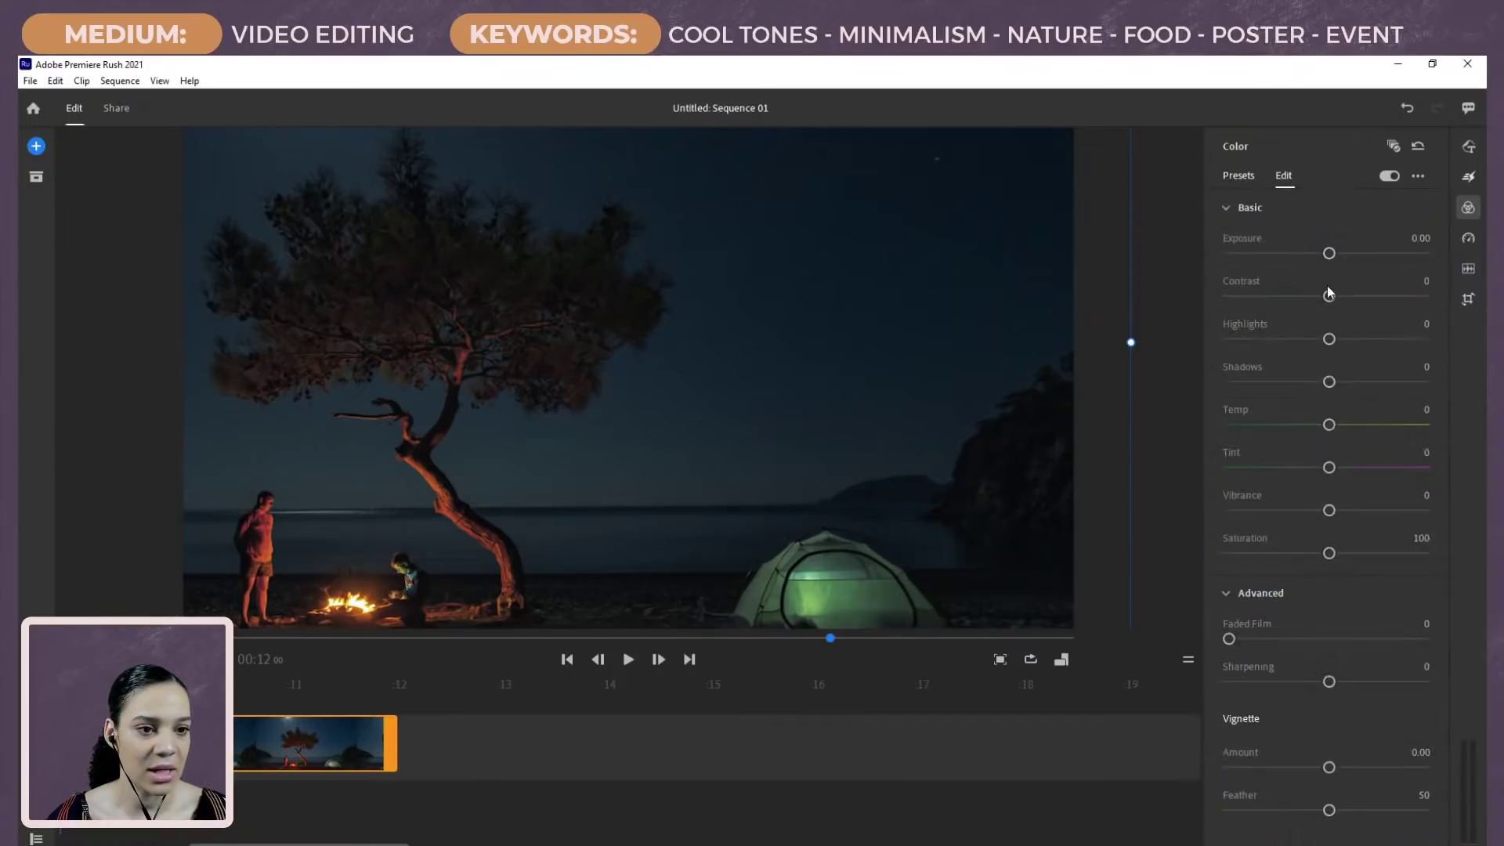
drag(1329, 296, 1352, 298)
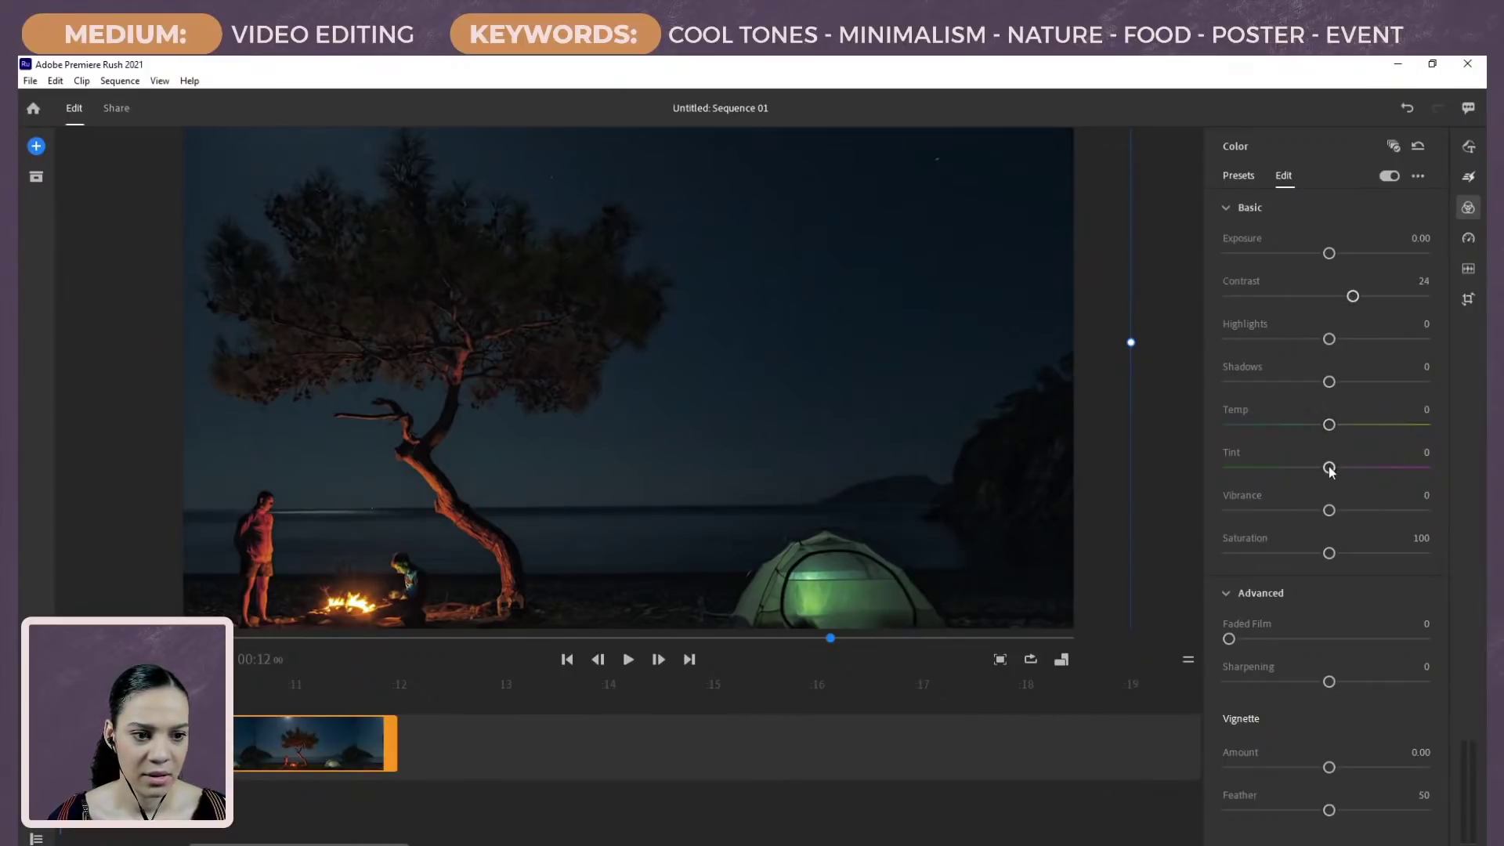
drag(1329, 466, 1356, 424)
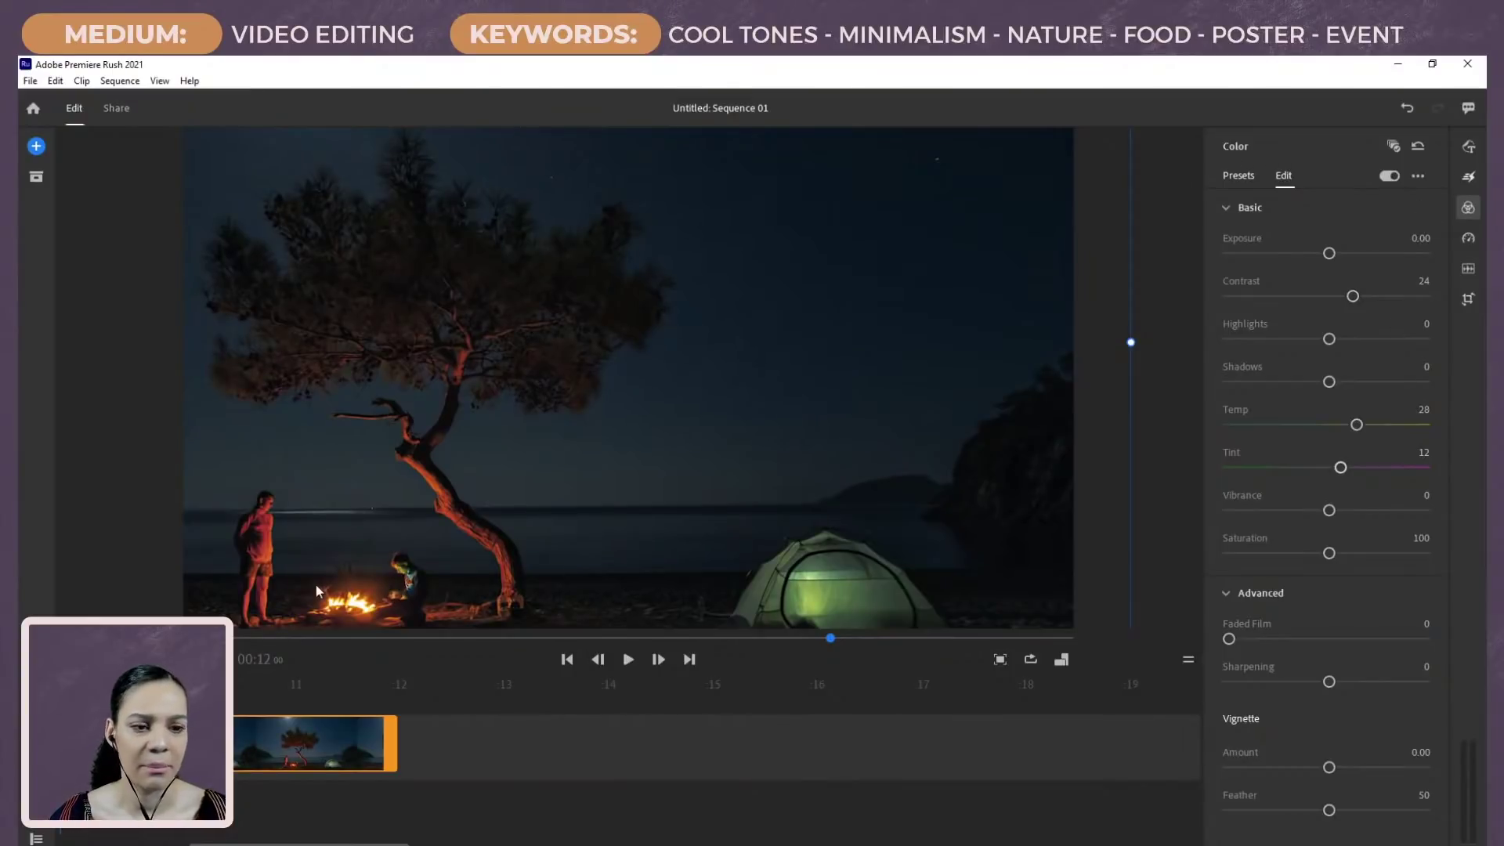
scroll(517, 744, up, 5)
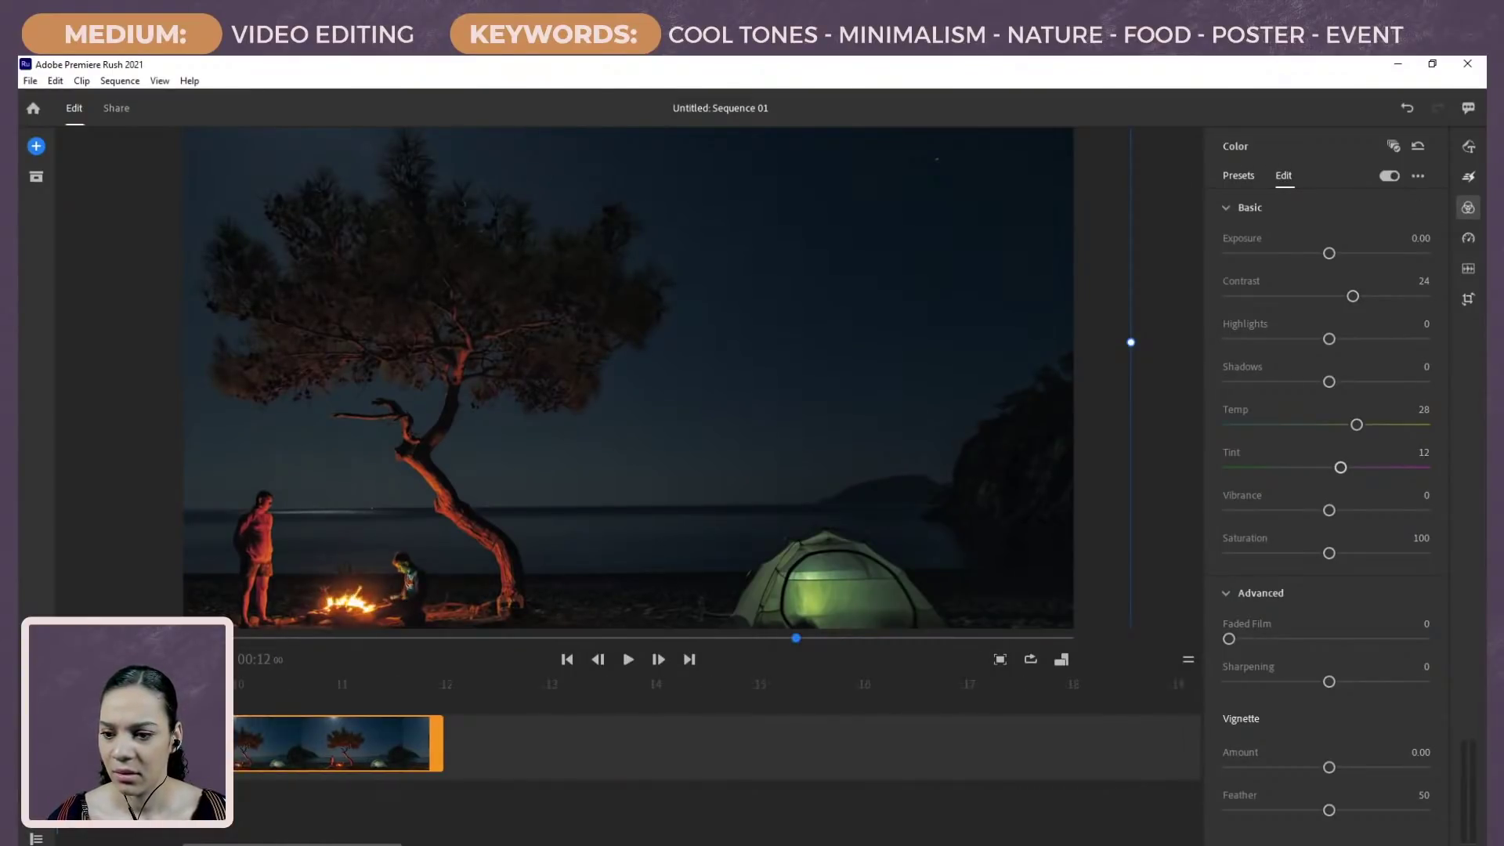
scroll(517, 744, up, 5)
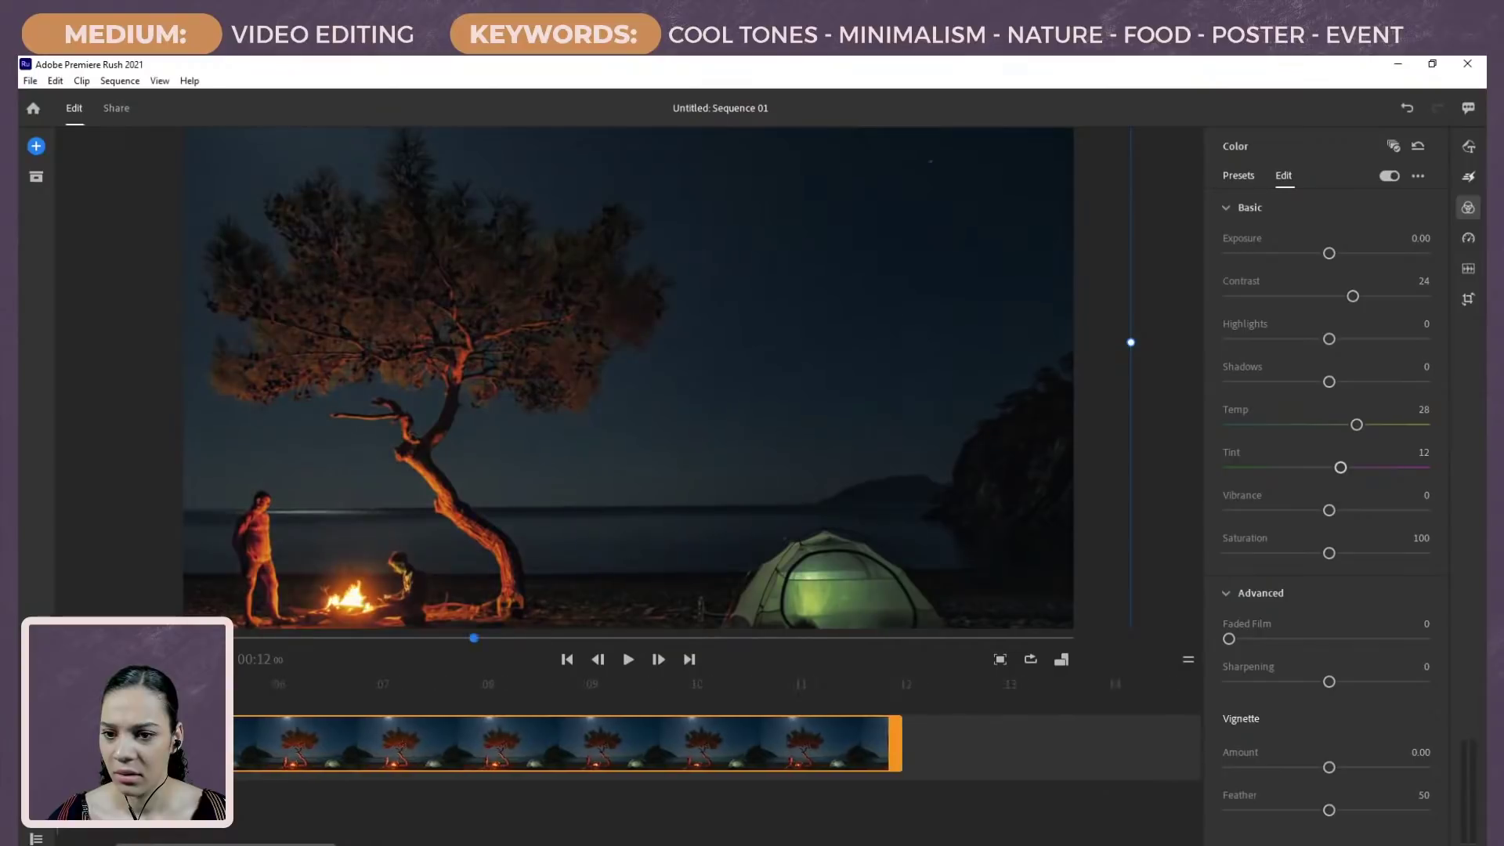
scroll(517, 744, up, 2)
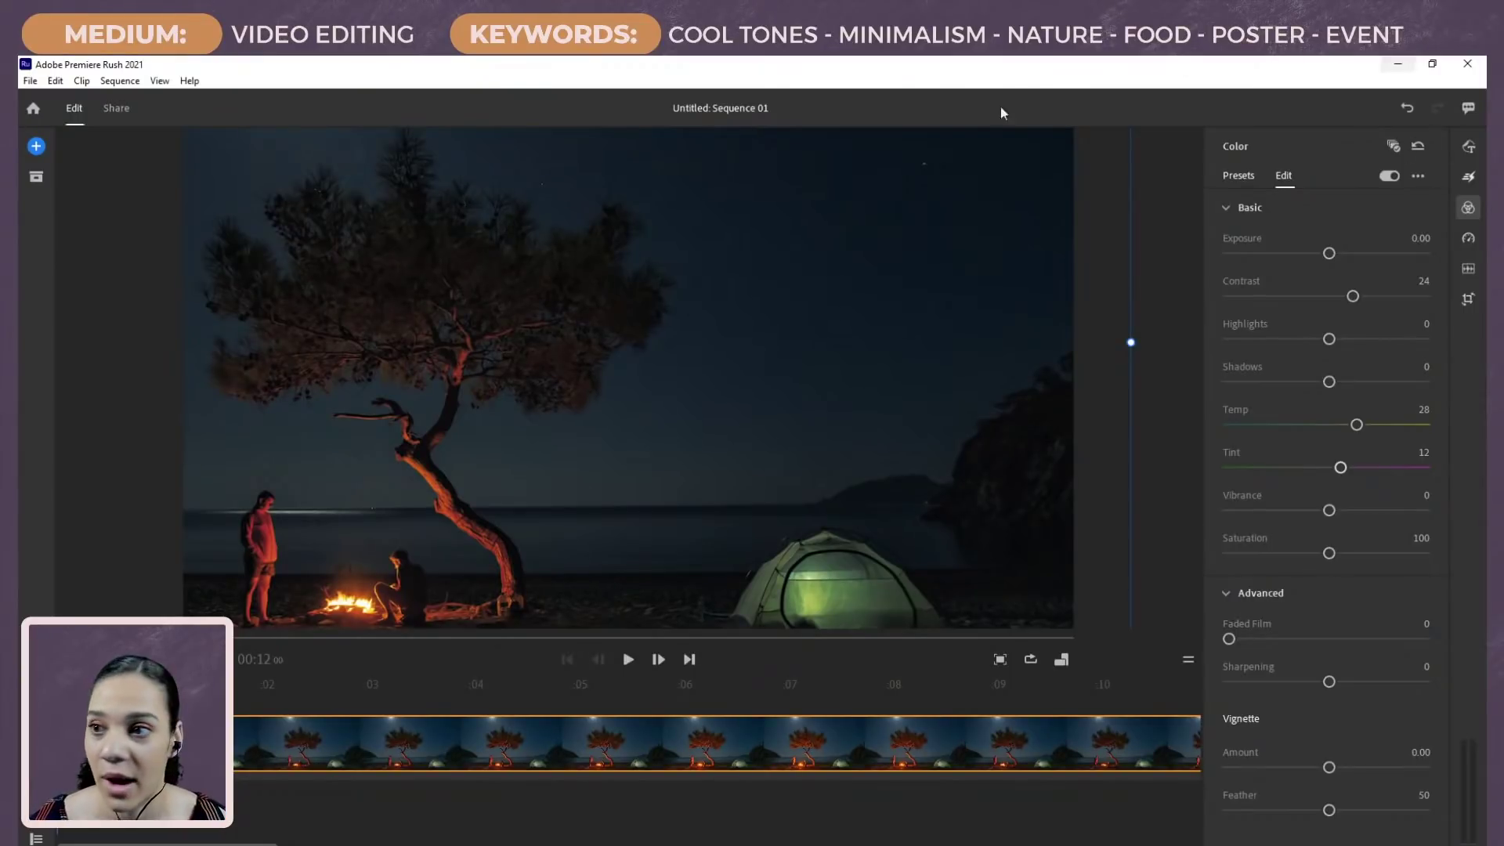
Step: Add LOGO_white from the Final Assets folder above the camping clip, starting at about 1.3 seconds
click(40, 147)
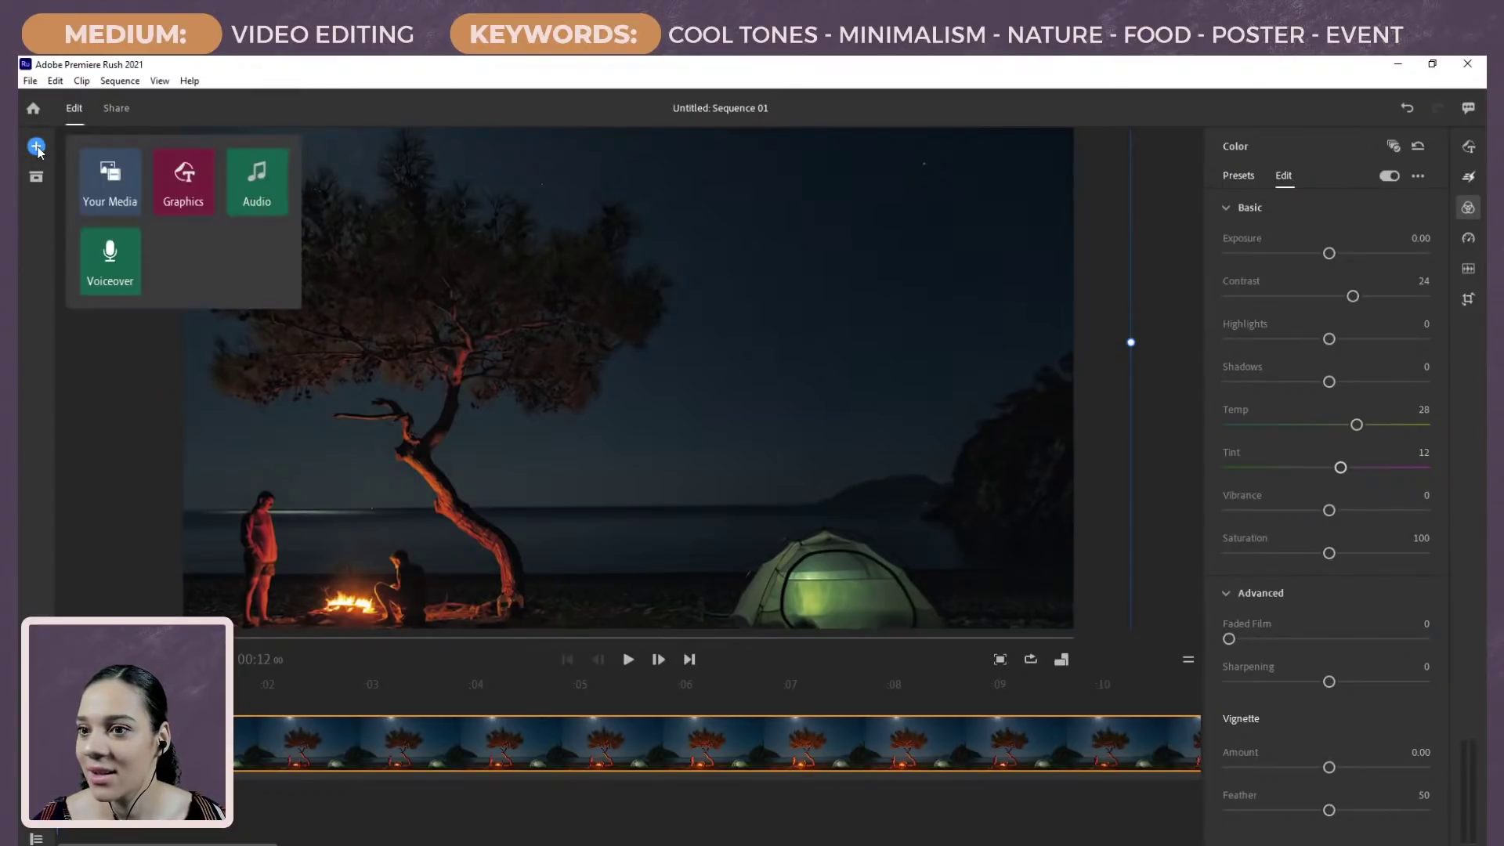
click(135, 191)
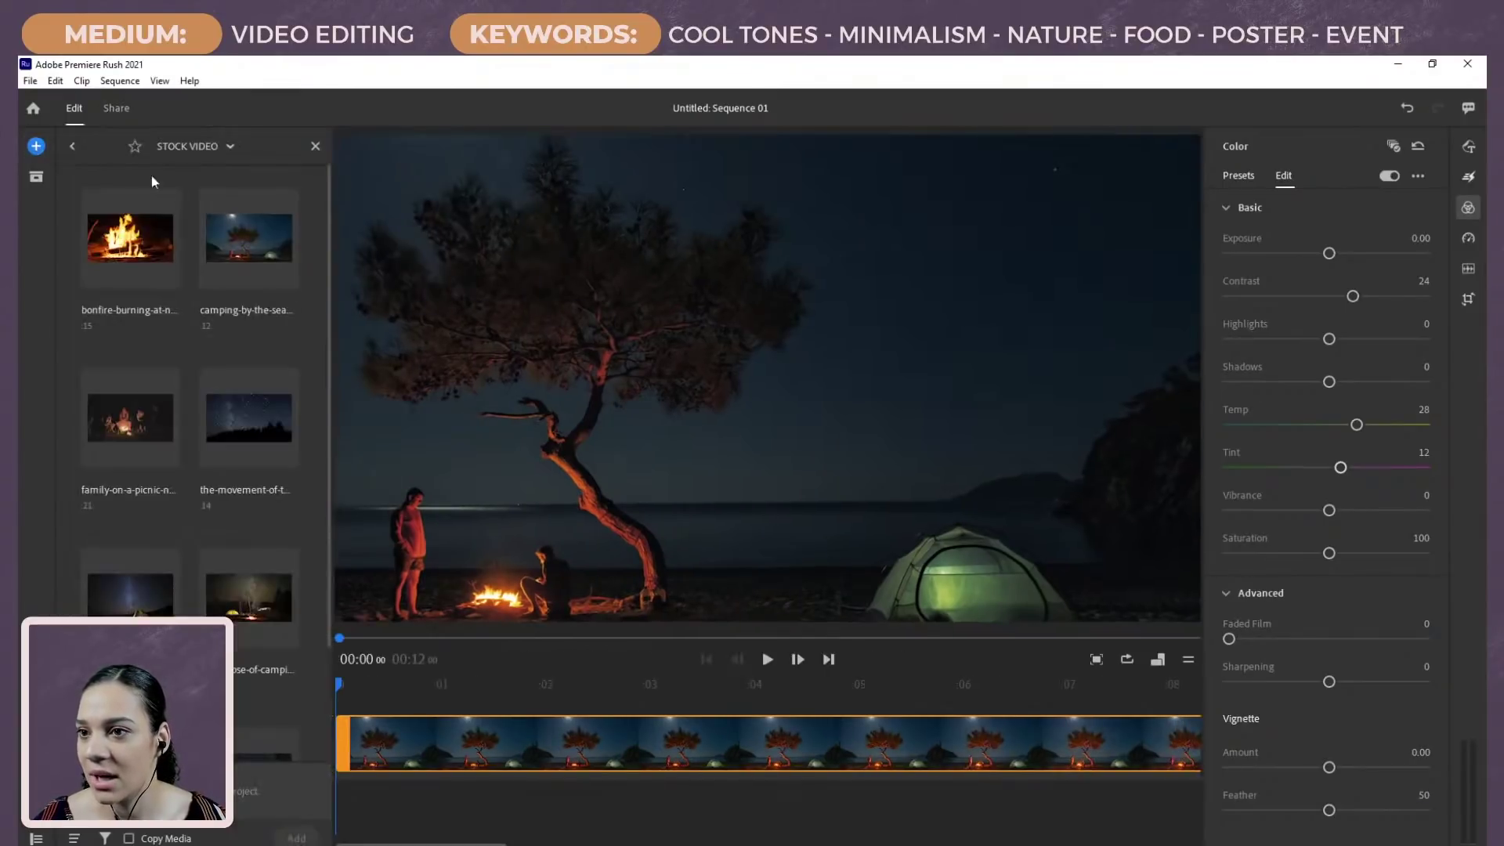
click(73, 148)
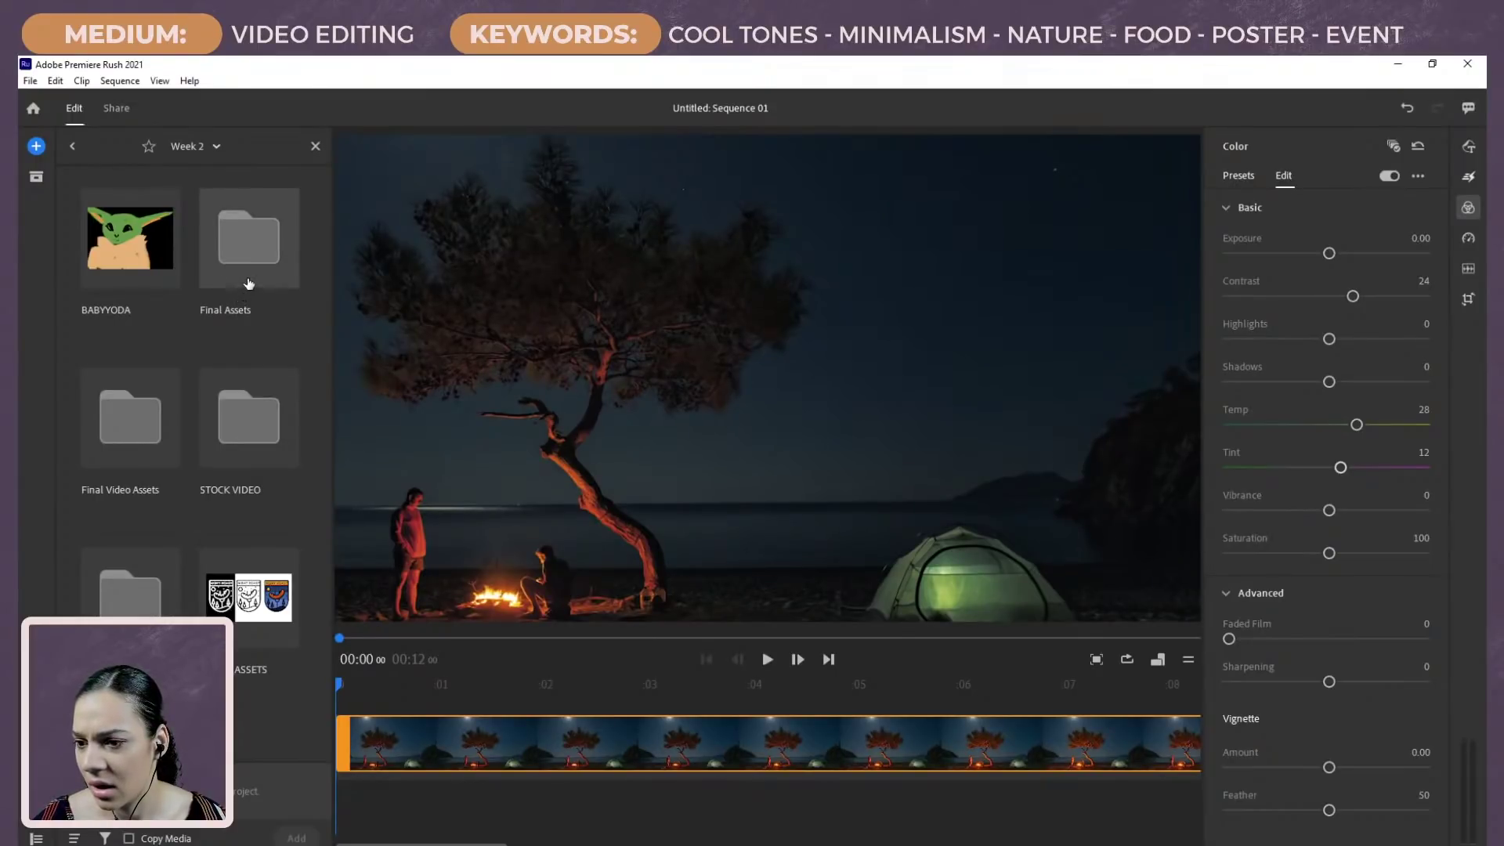
double_click(264, 253)
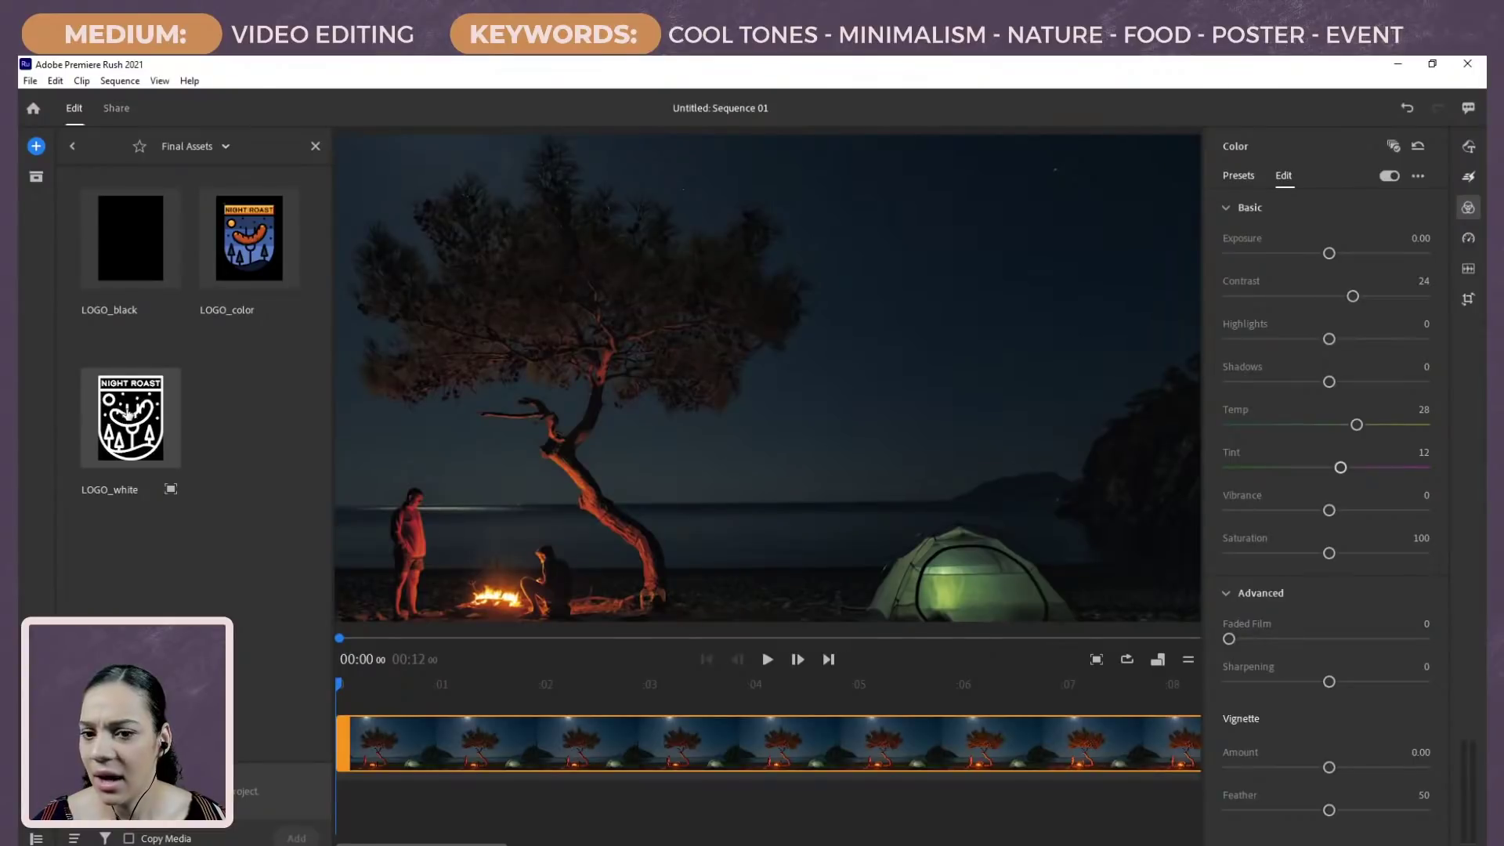
drag(127, 413, 473, 699)
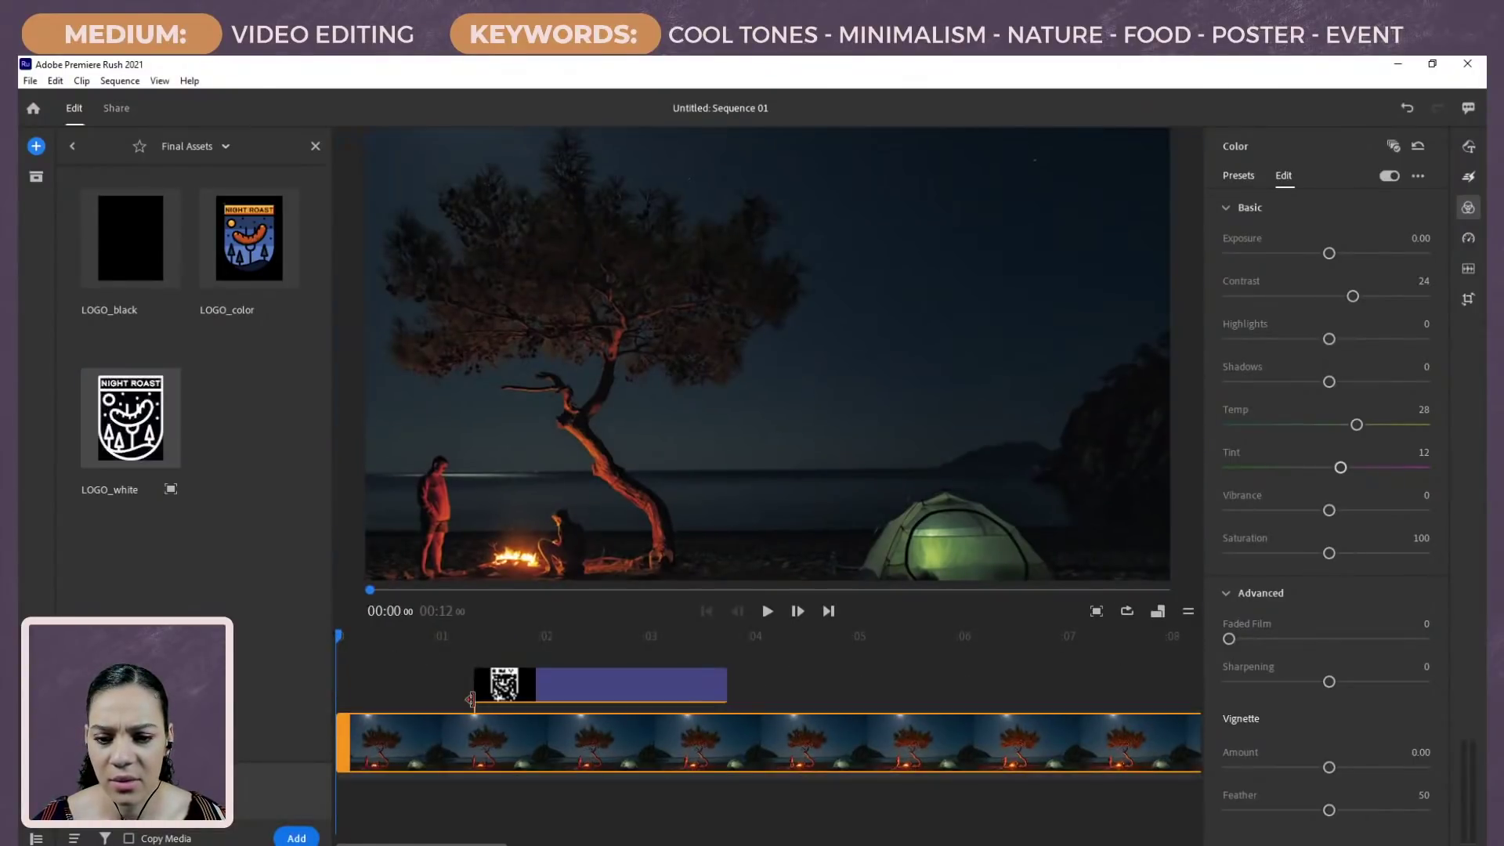
Step: Scale the white logo proportionally to 64 and reposition it over the sky at horizontal 2924 and vertical 690
drag(342, 640, 576, 643)
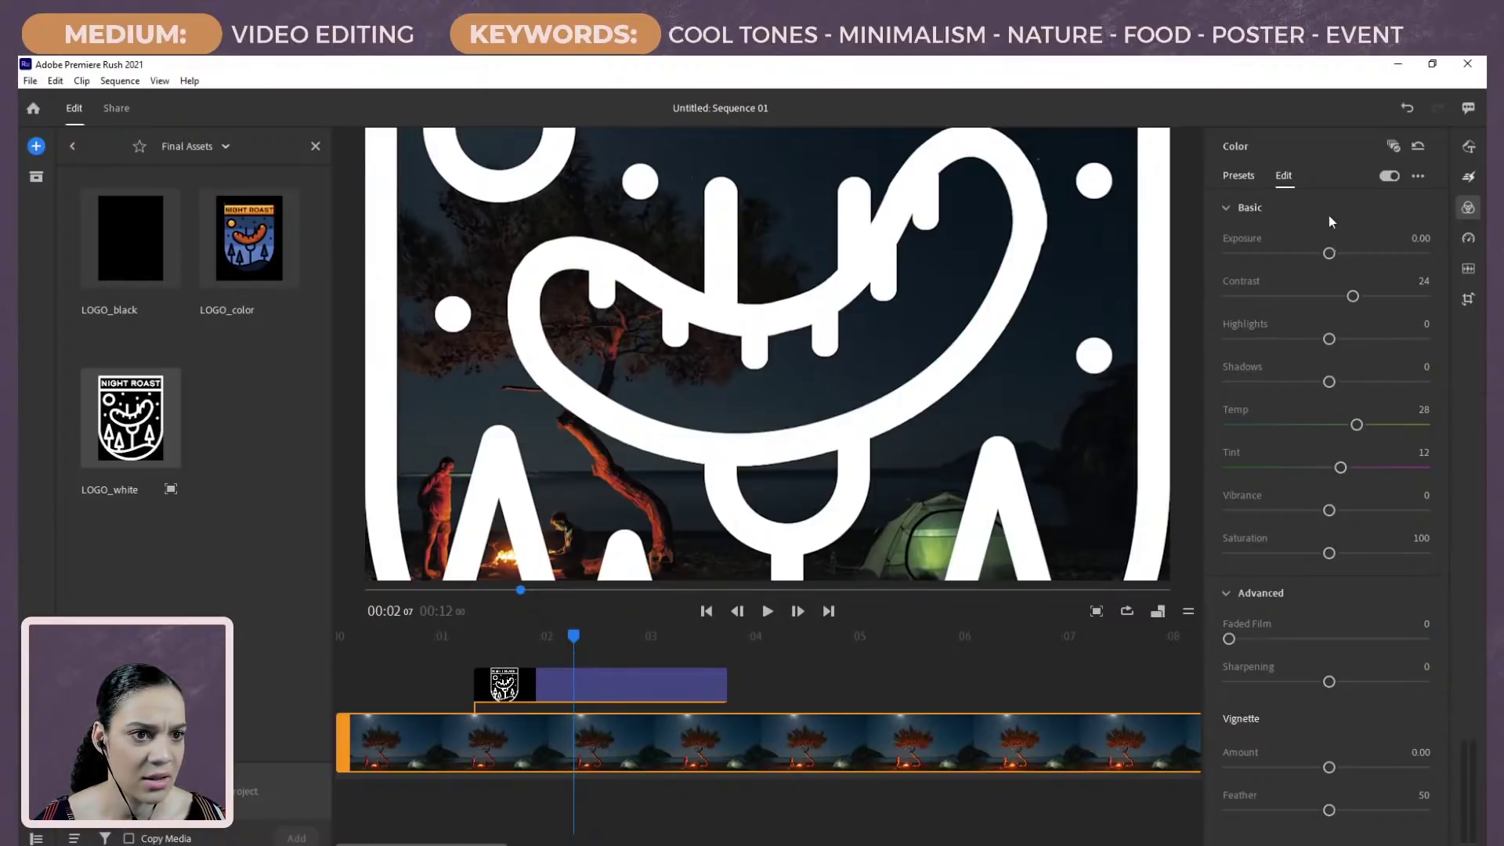
click(641, 691)
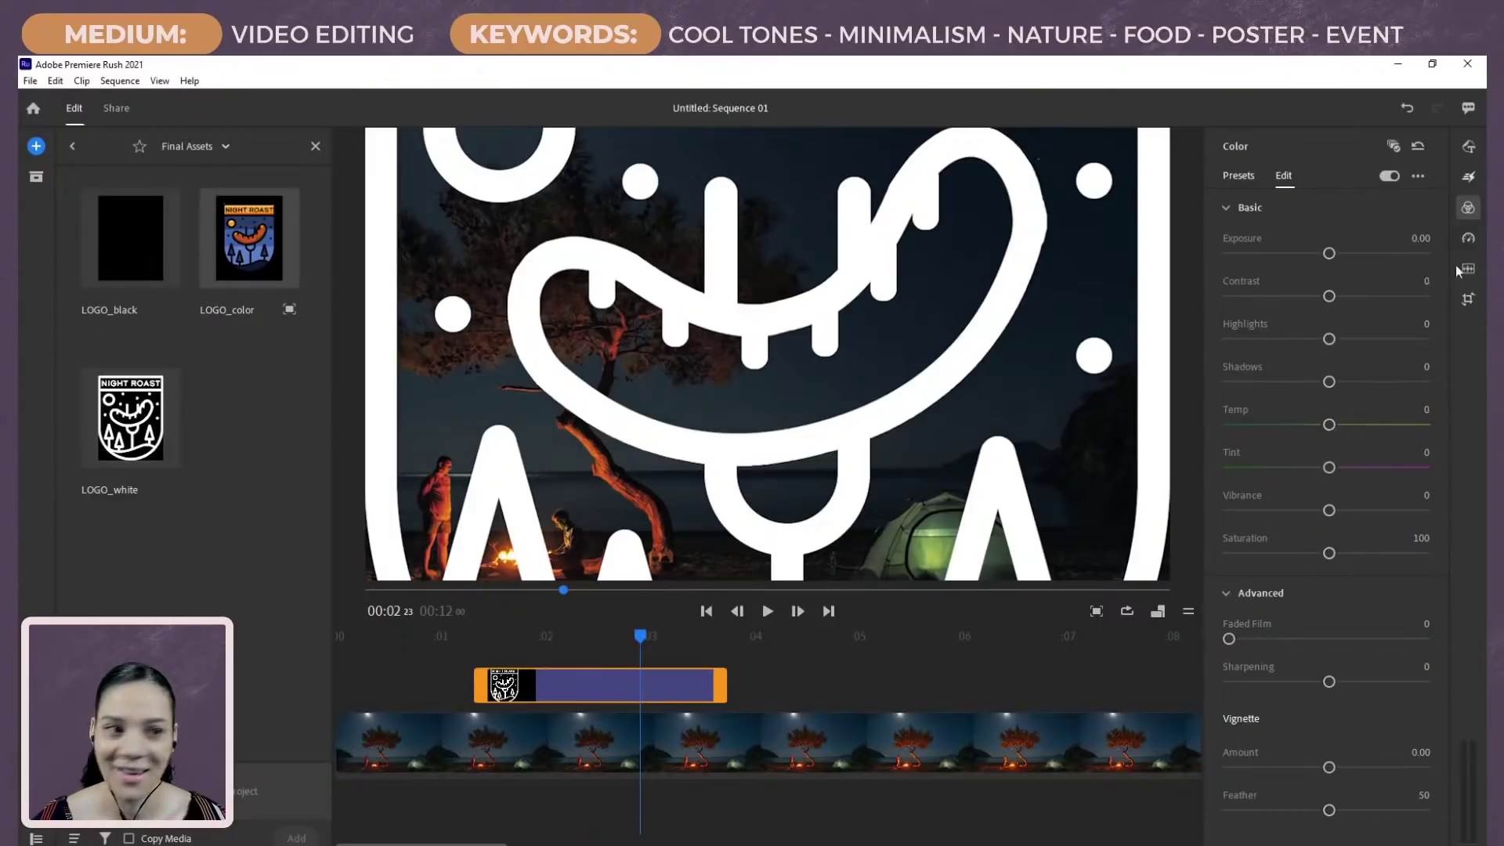
click(1467, 298)
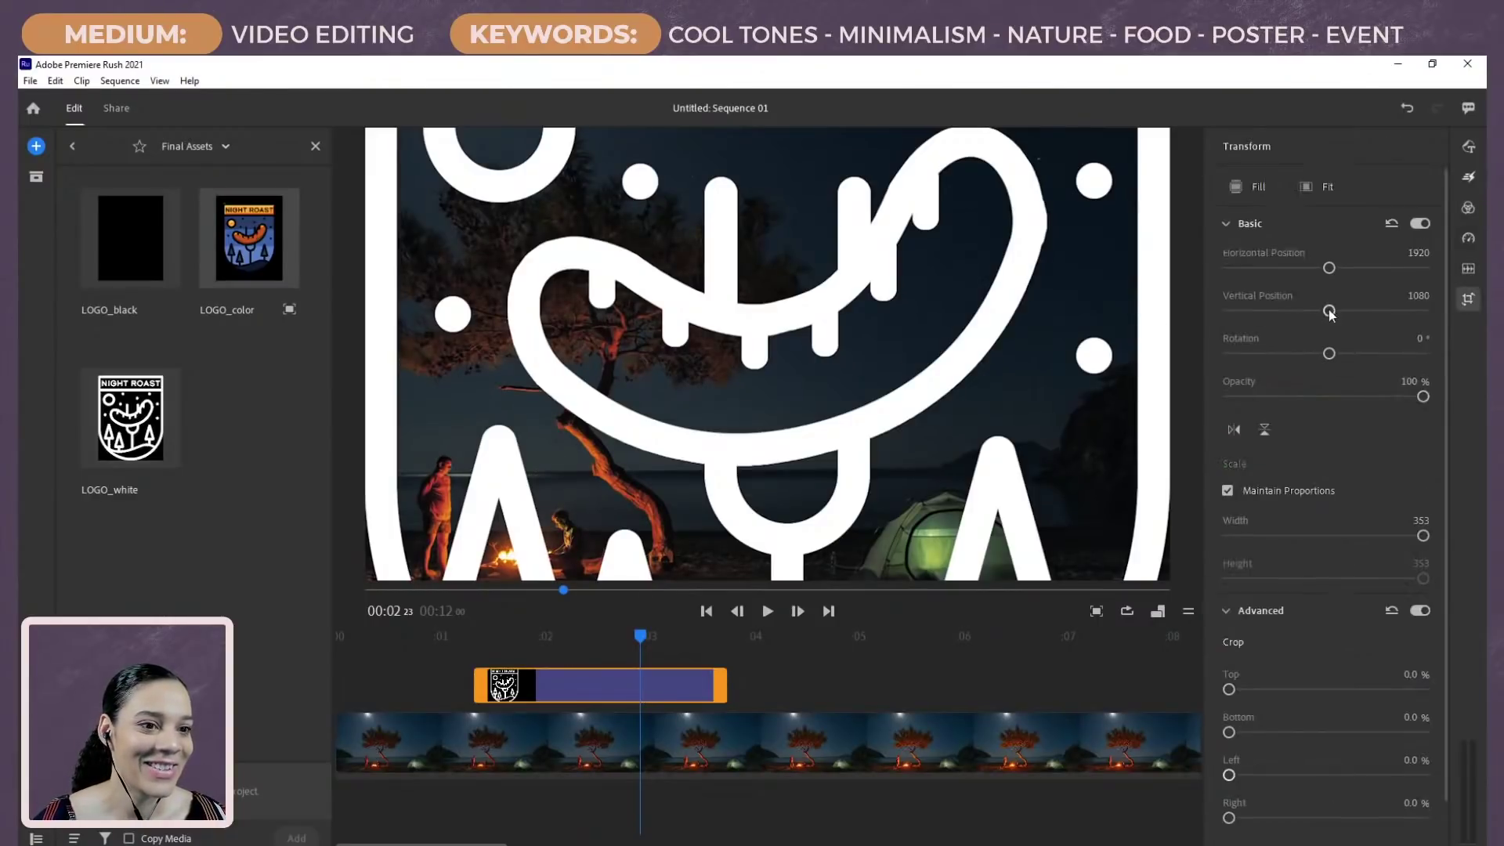
drag(1422, 537, 1280, 540)
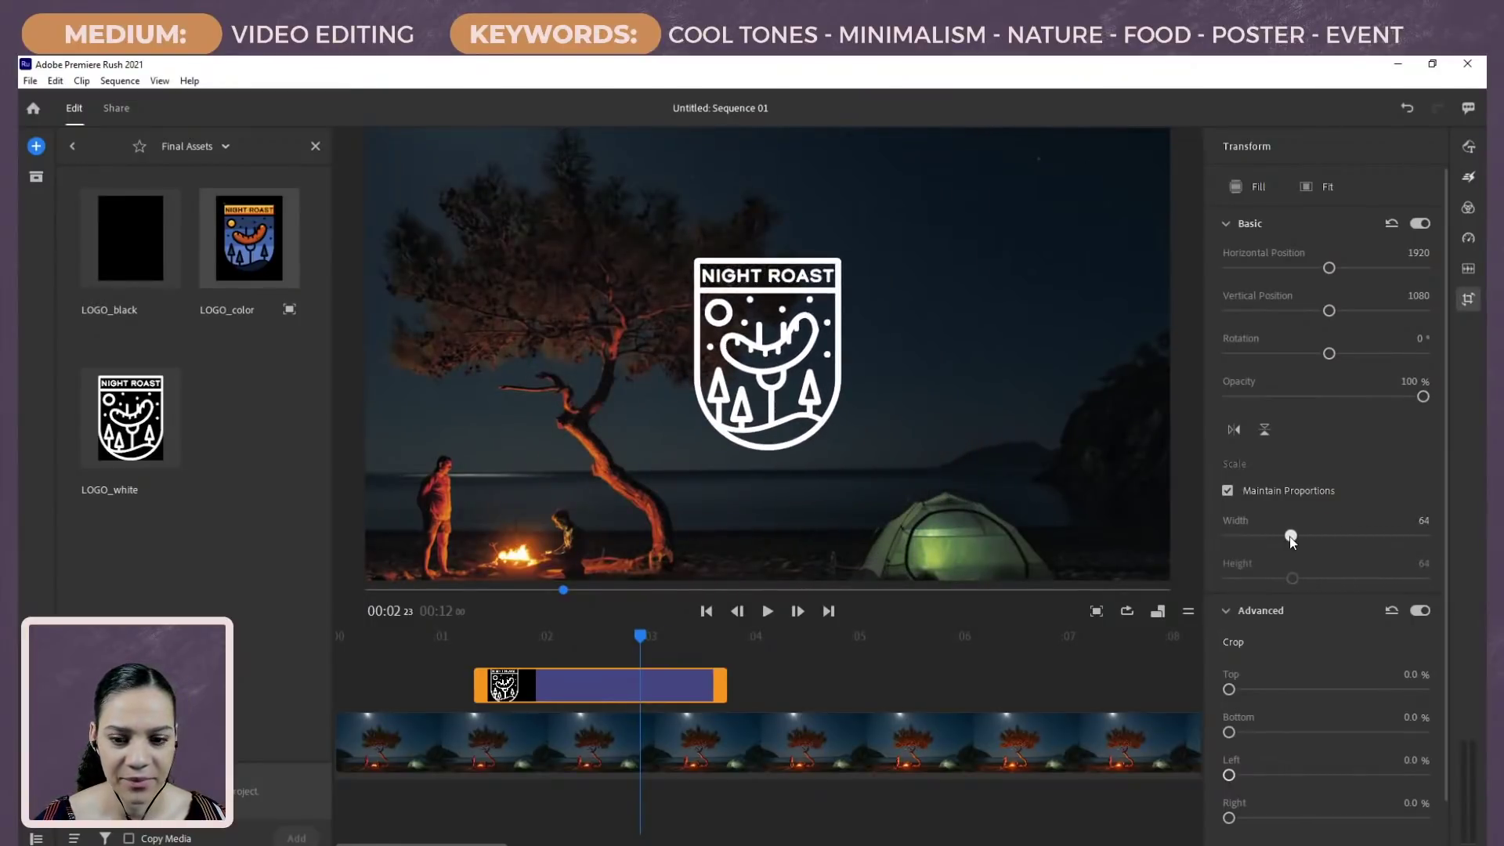
drag(796, 373, 981, 294)
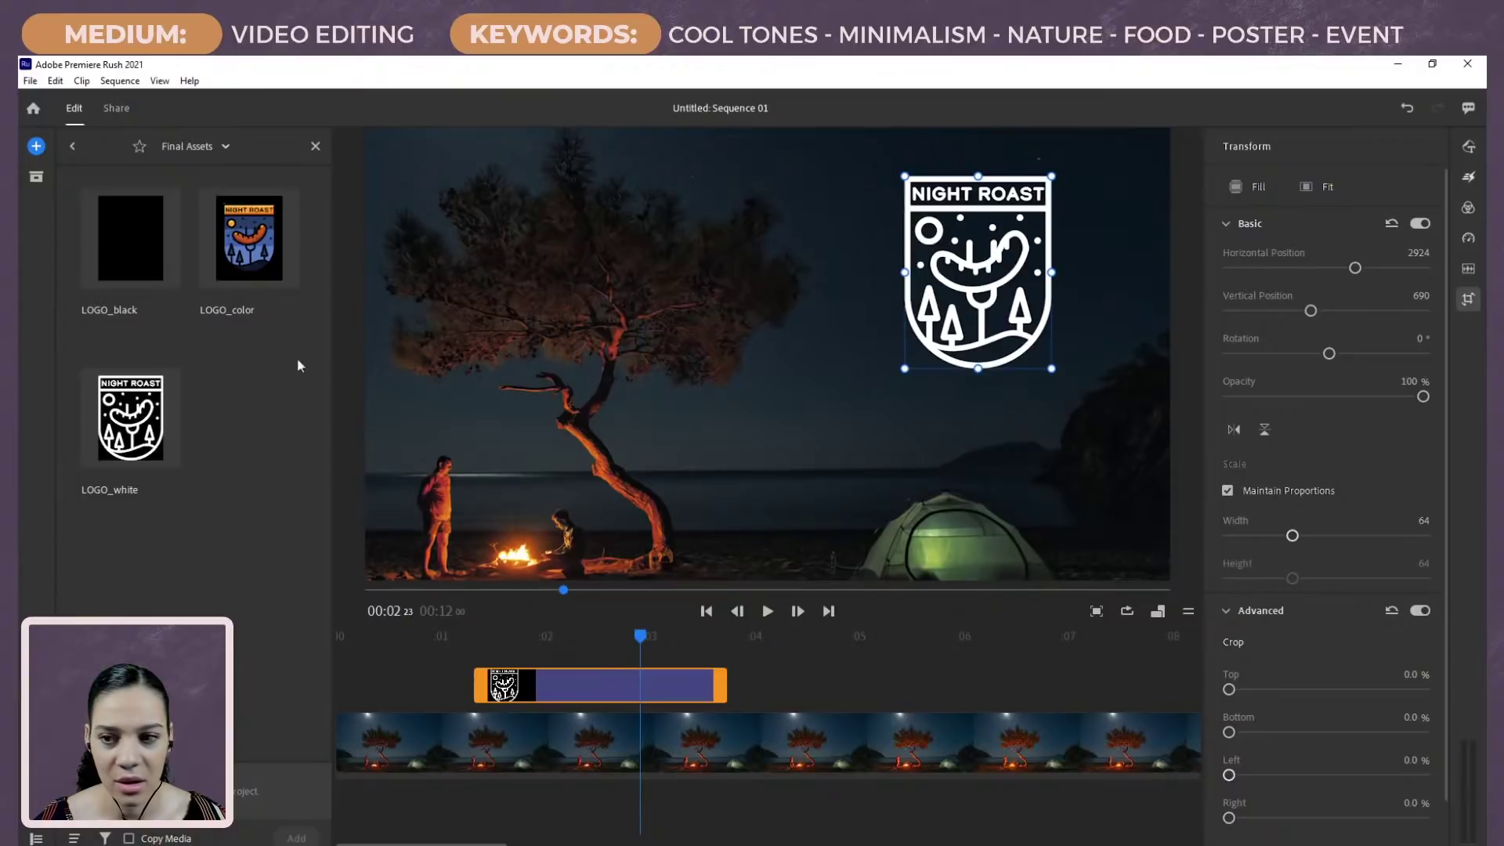
Step: Add LOGO_color after the white logo, scale it proportionally to 75 and reposition it to horizontal 2796 and vertical 737
click(249, 238)
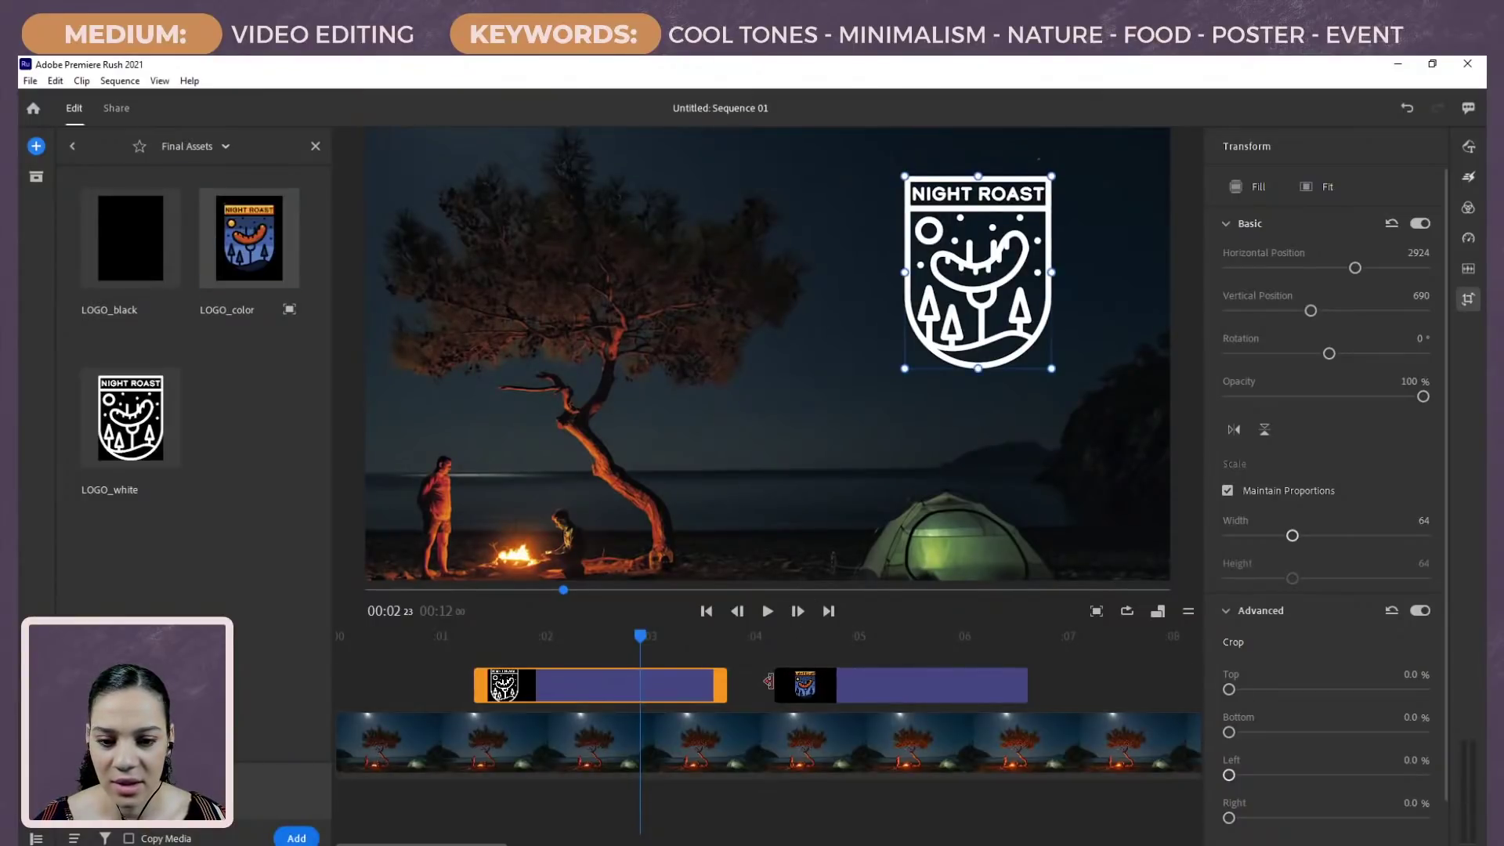
click(829, 635)
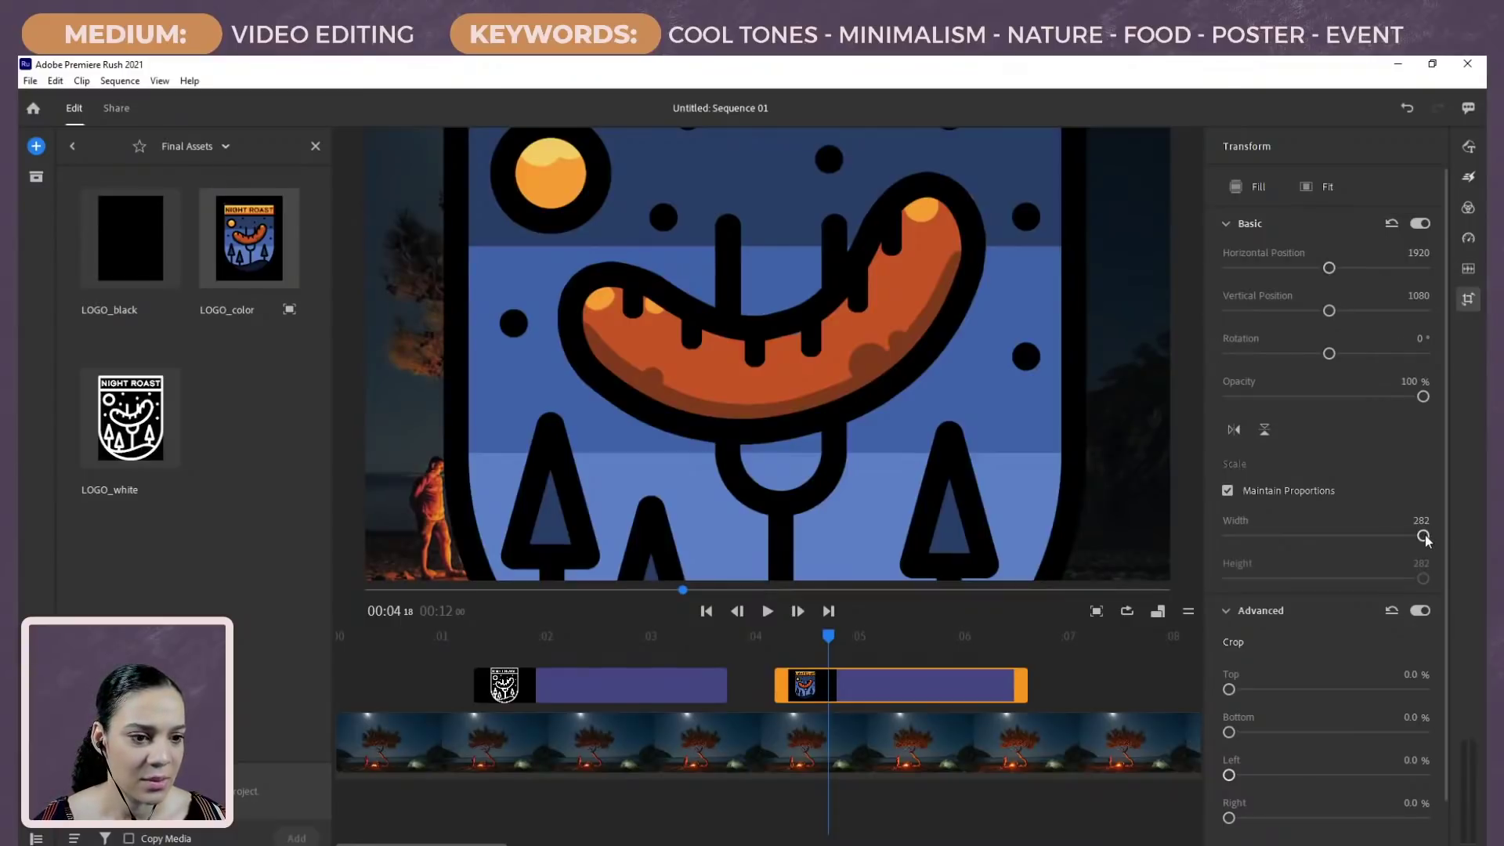
drag(1426, 534, 1300, 538)
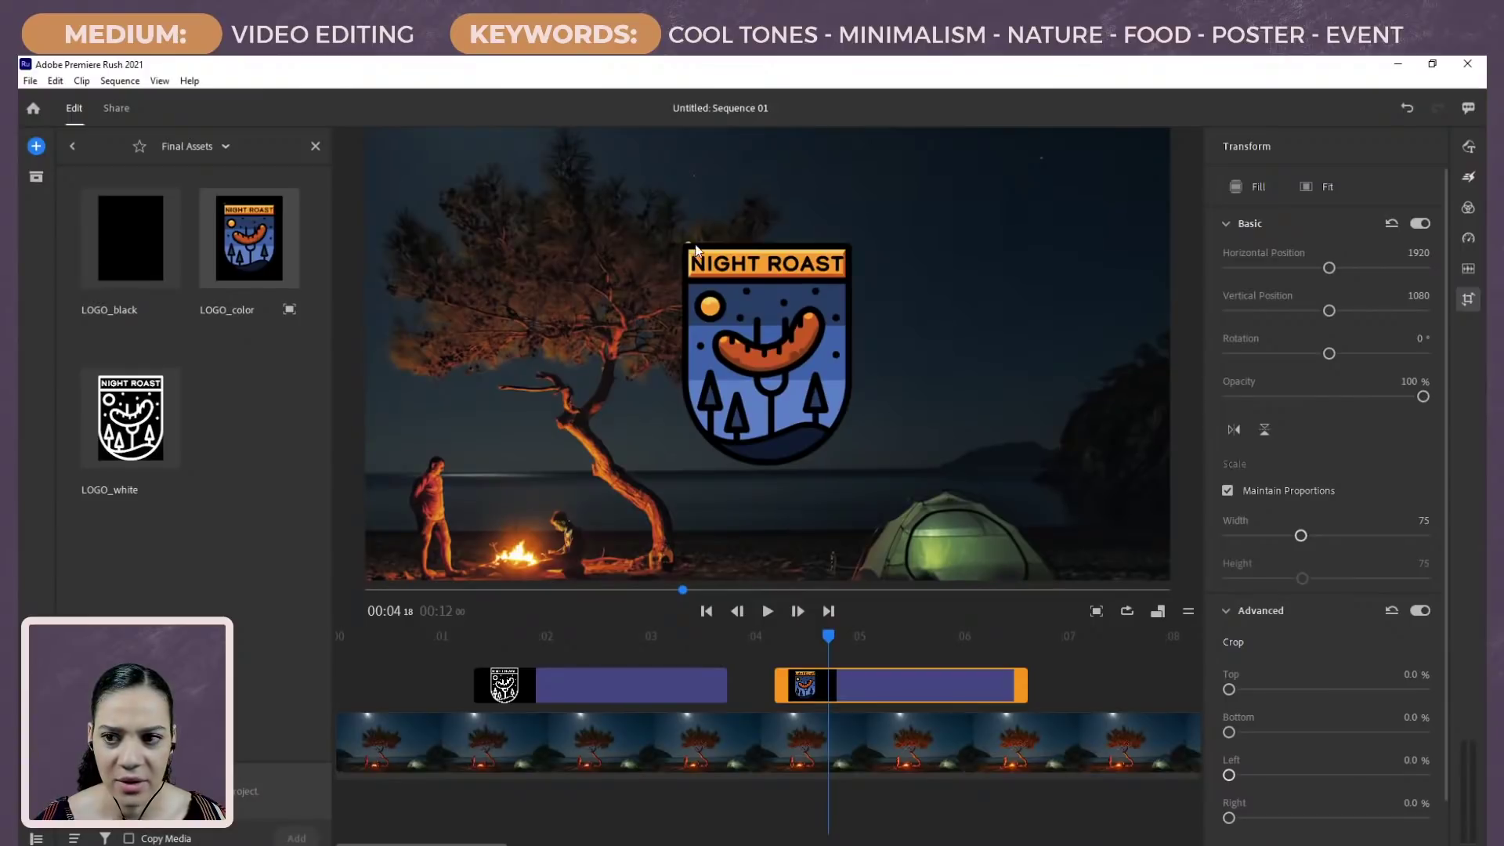
drag(786, 307, 970, 288)
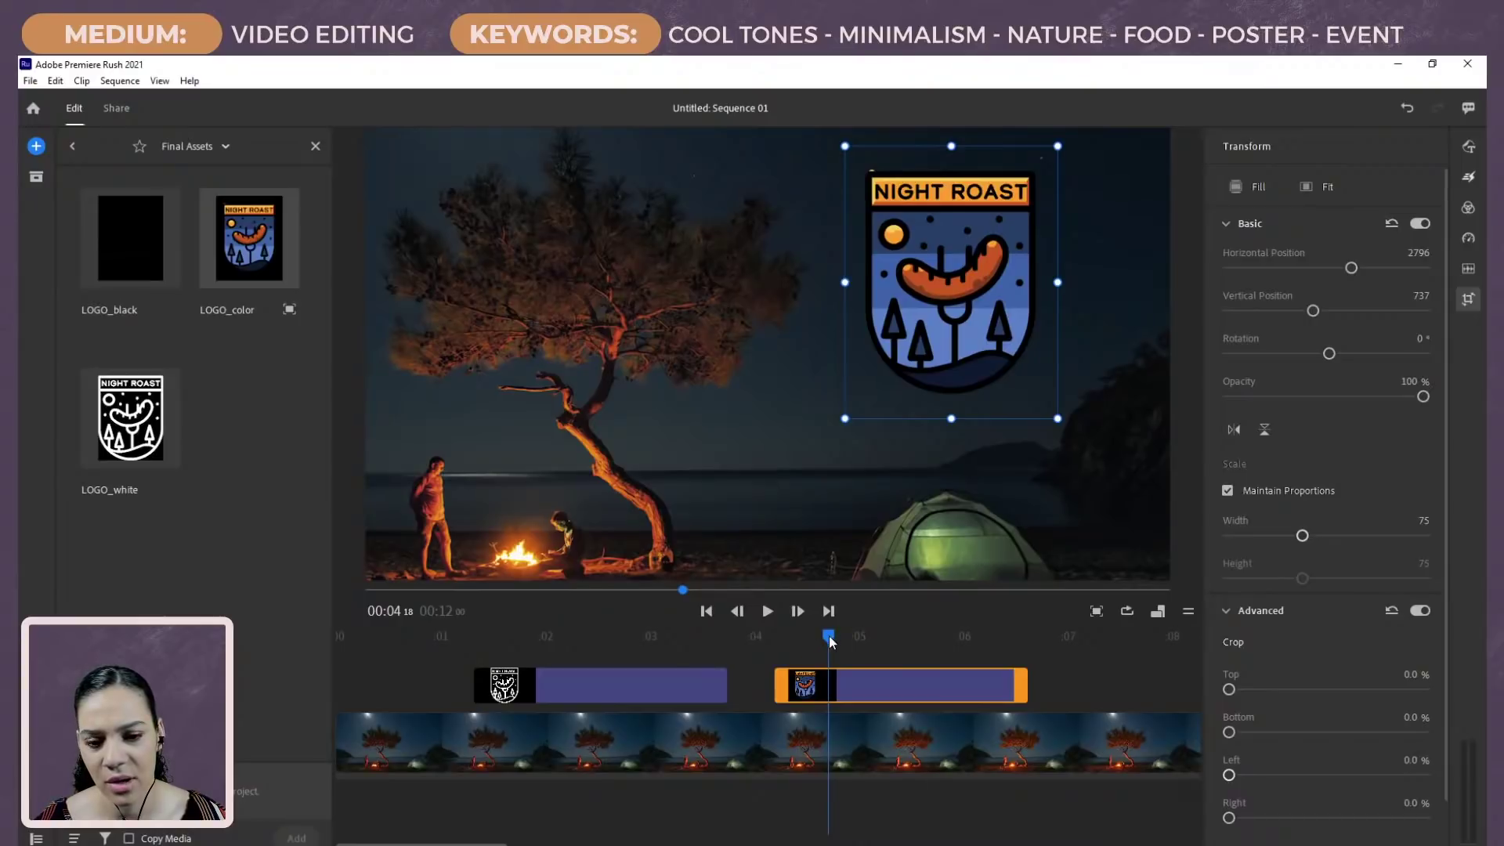
Step: Reposition the white logo to horizontal 2774 and vertical 704 to align it with the color logo's placement
drag(830, 637, 611, 650)
click(975, 270)
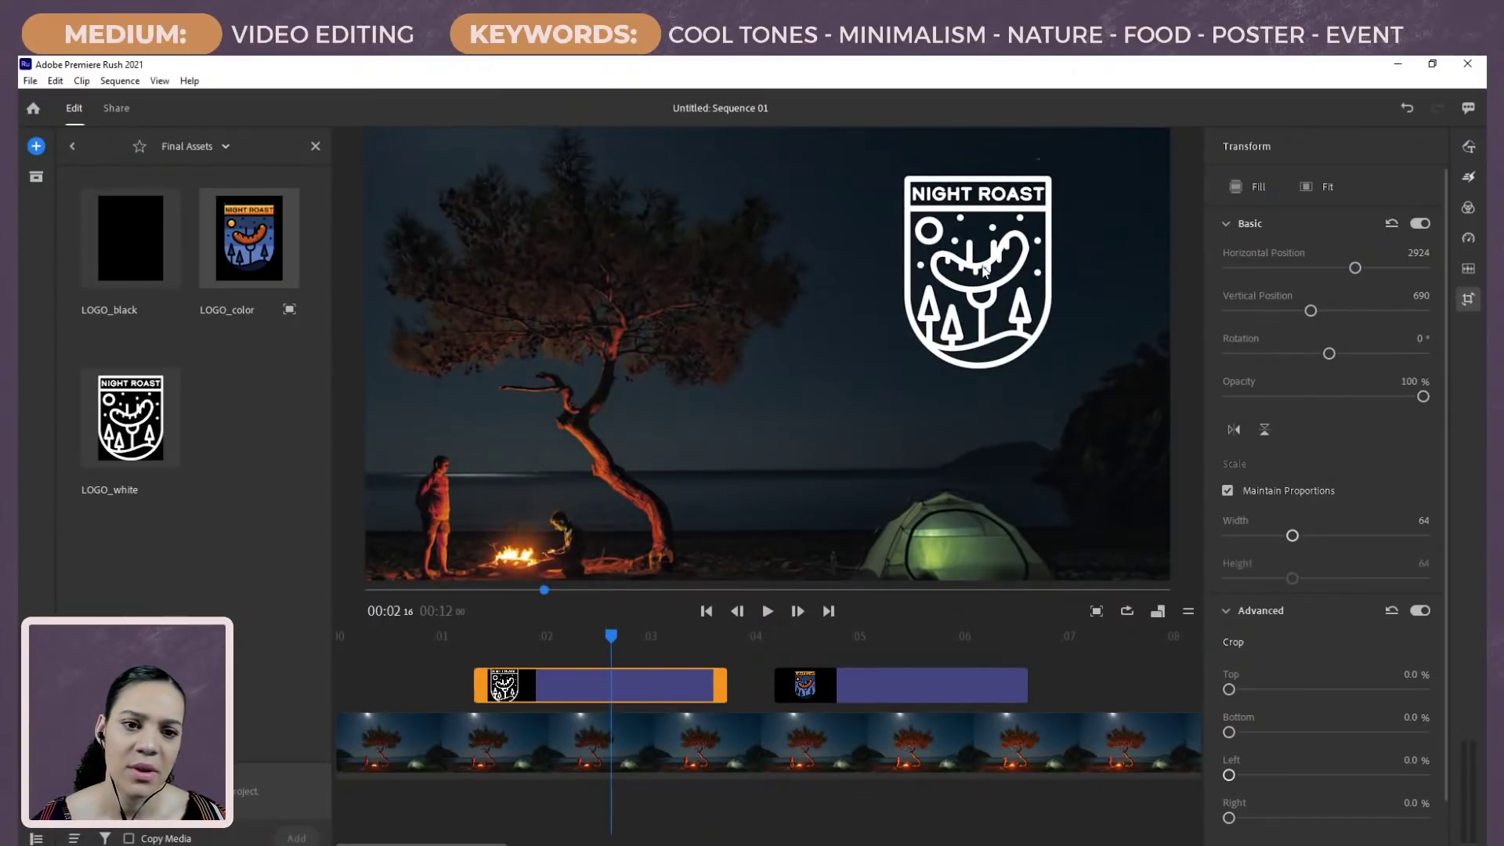
drag(983, 270, 953, 272)
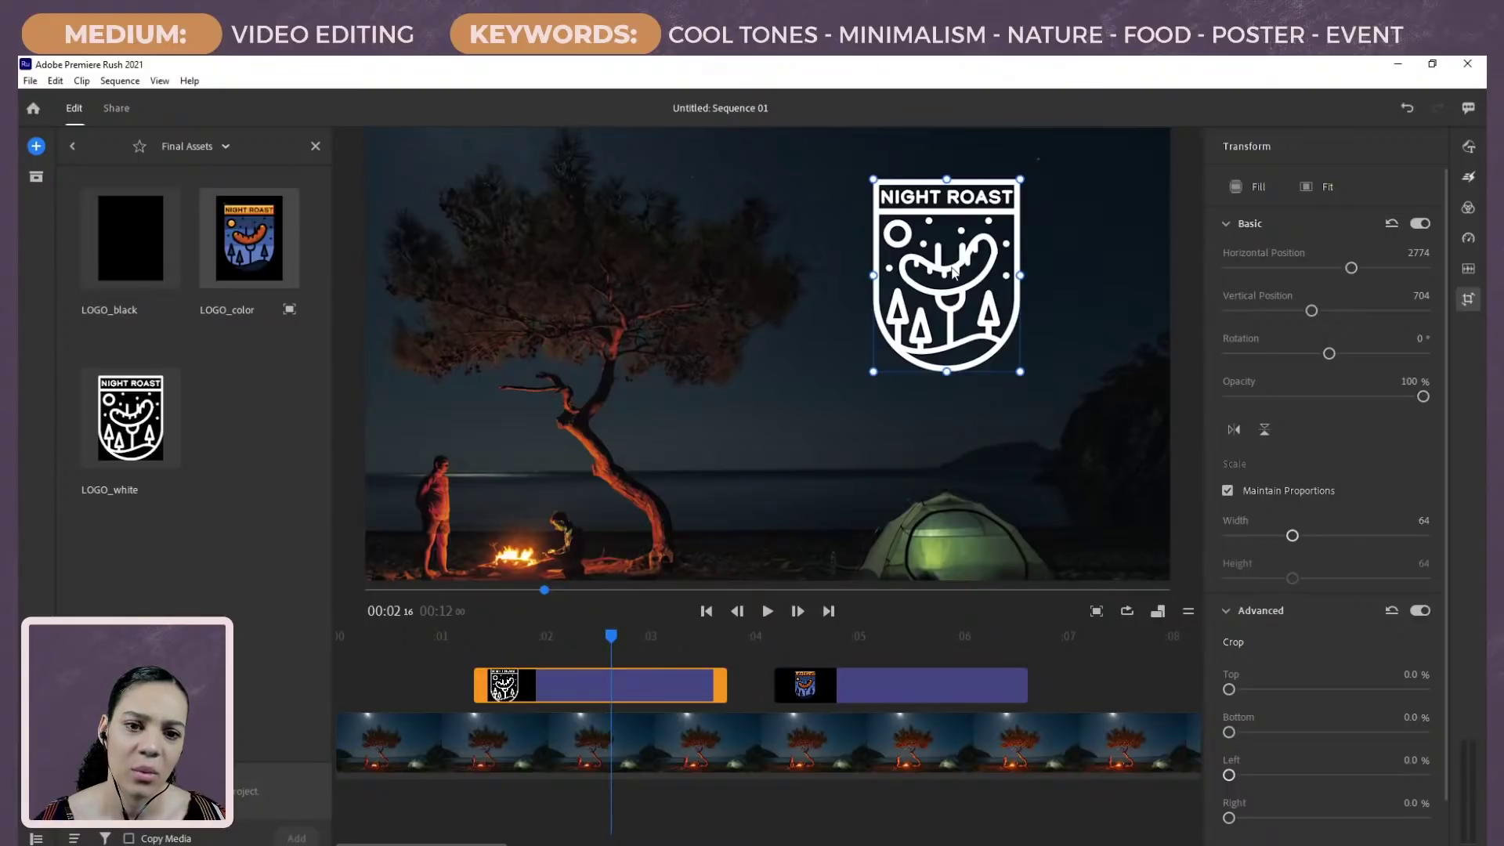
Step: Shift the color logo clip so it starts at about 5.8 seconds and preview the white logo's appearance from the beginning
click(919, 685)
drag(898, 707, 1060, 686)
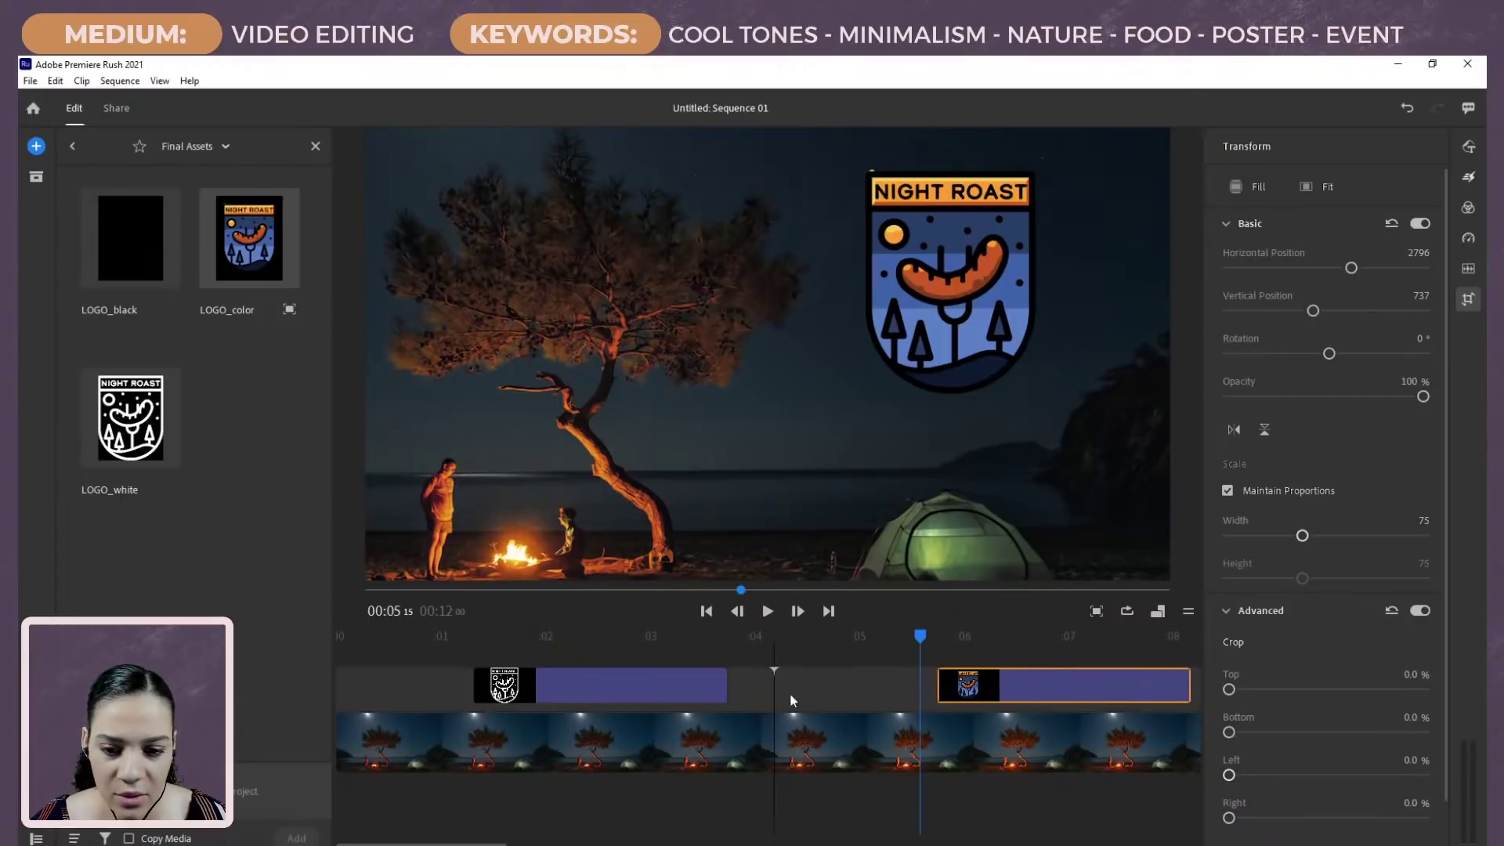
click(593, 689)
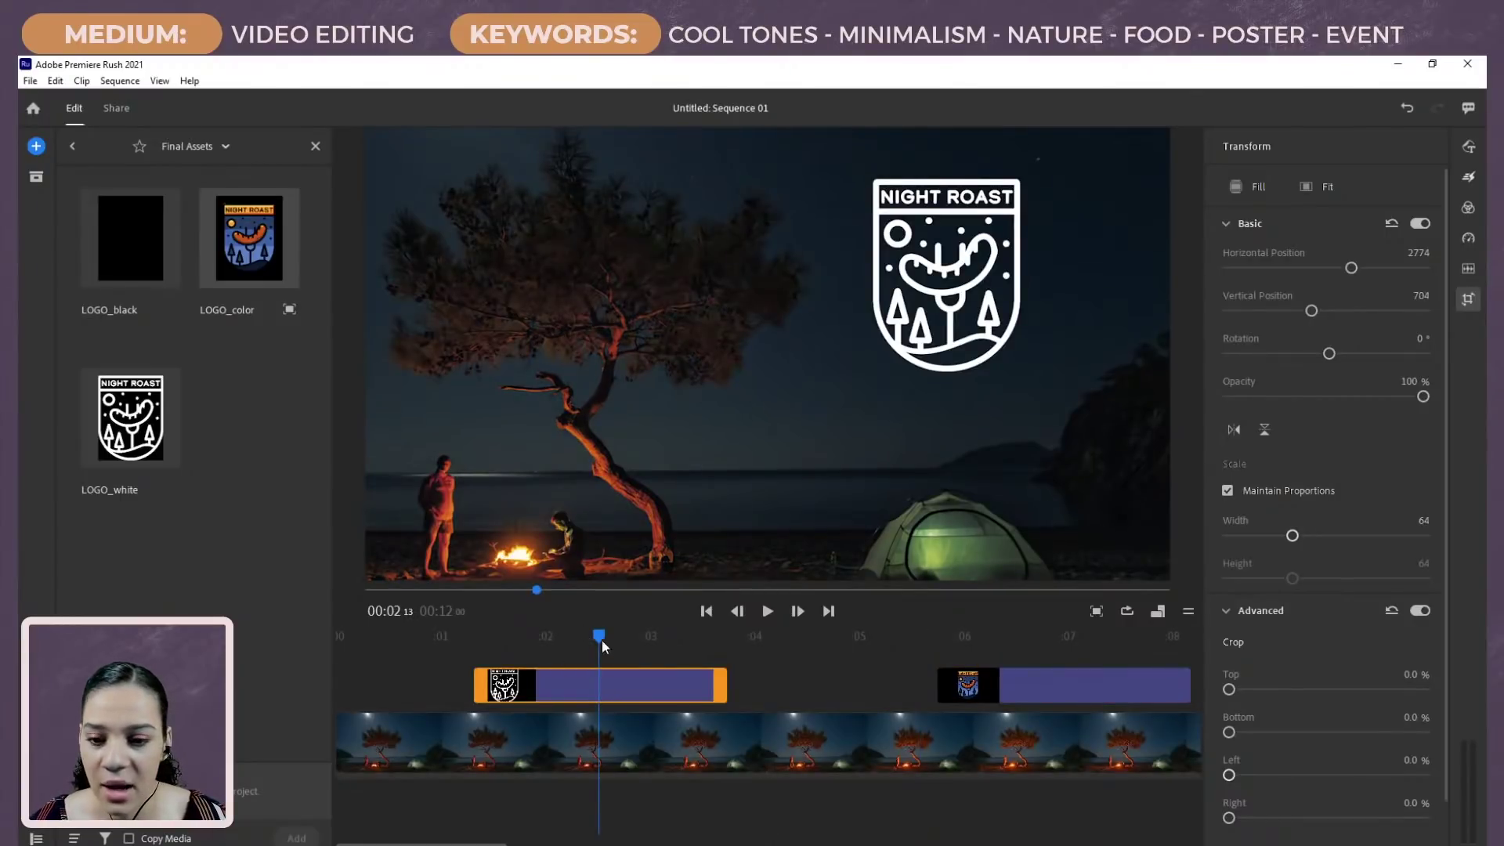
drag(601, 641, 305, 642)
key(space)
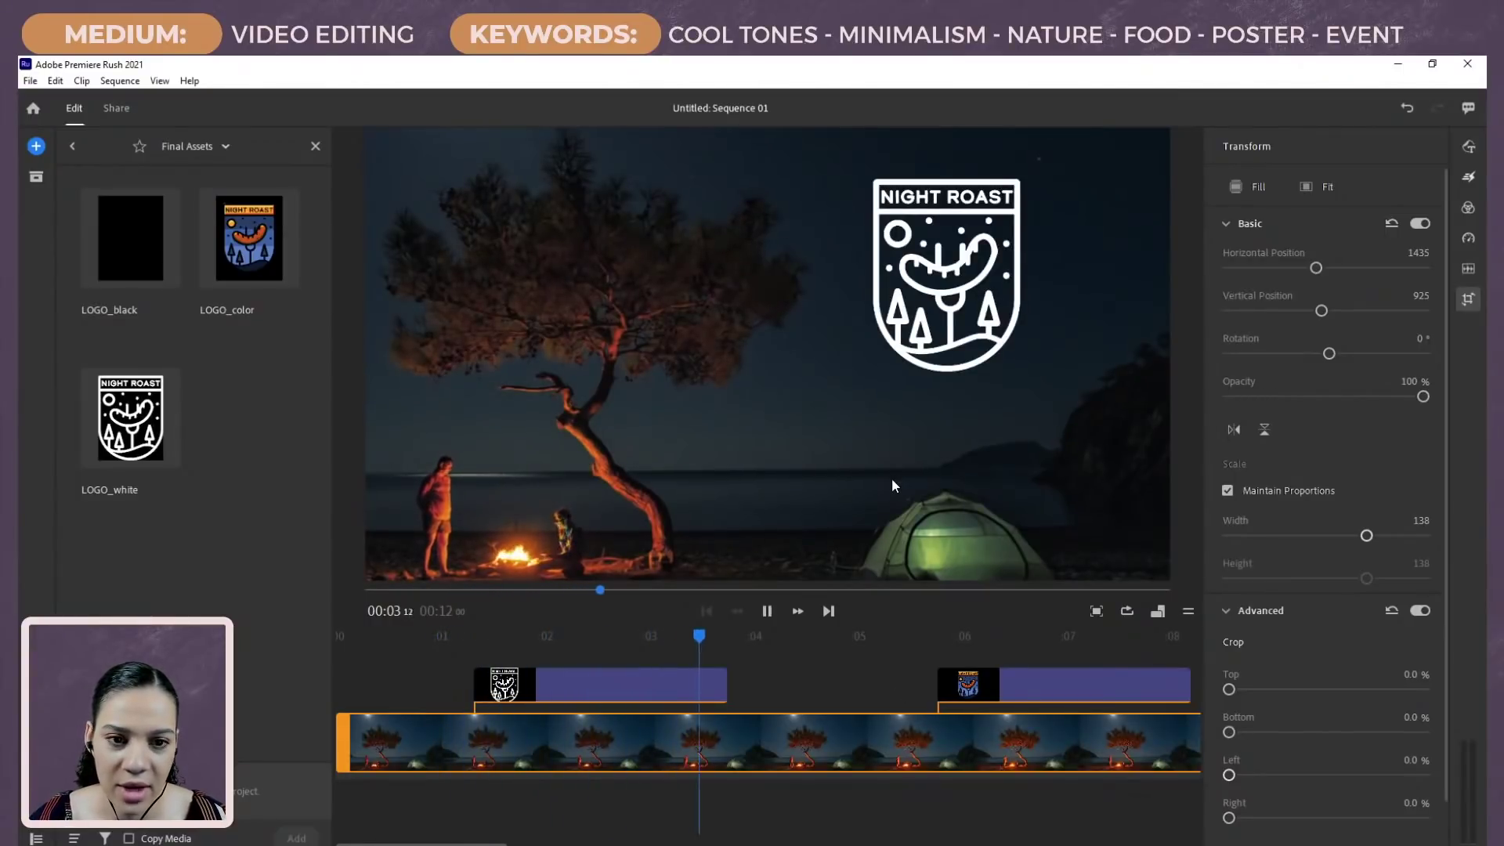
key(space)
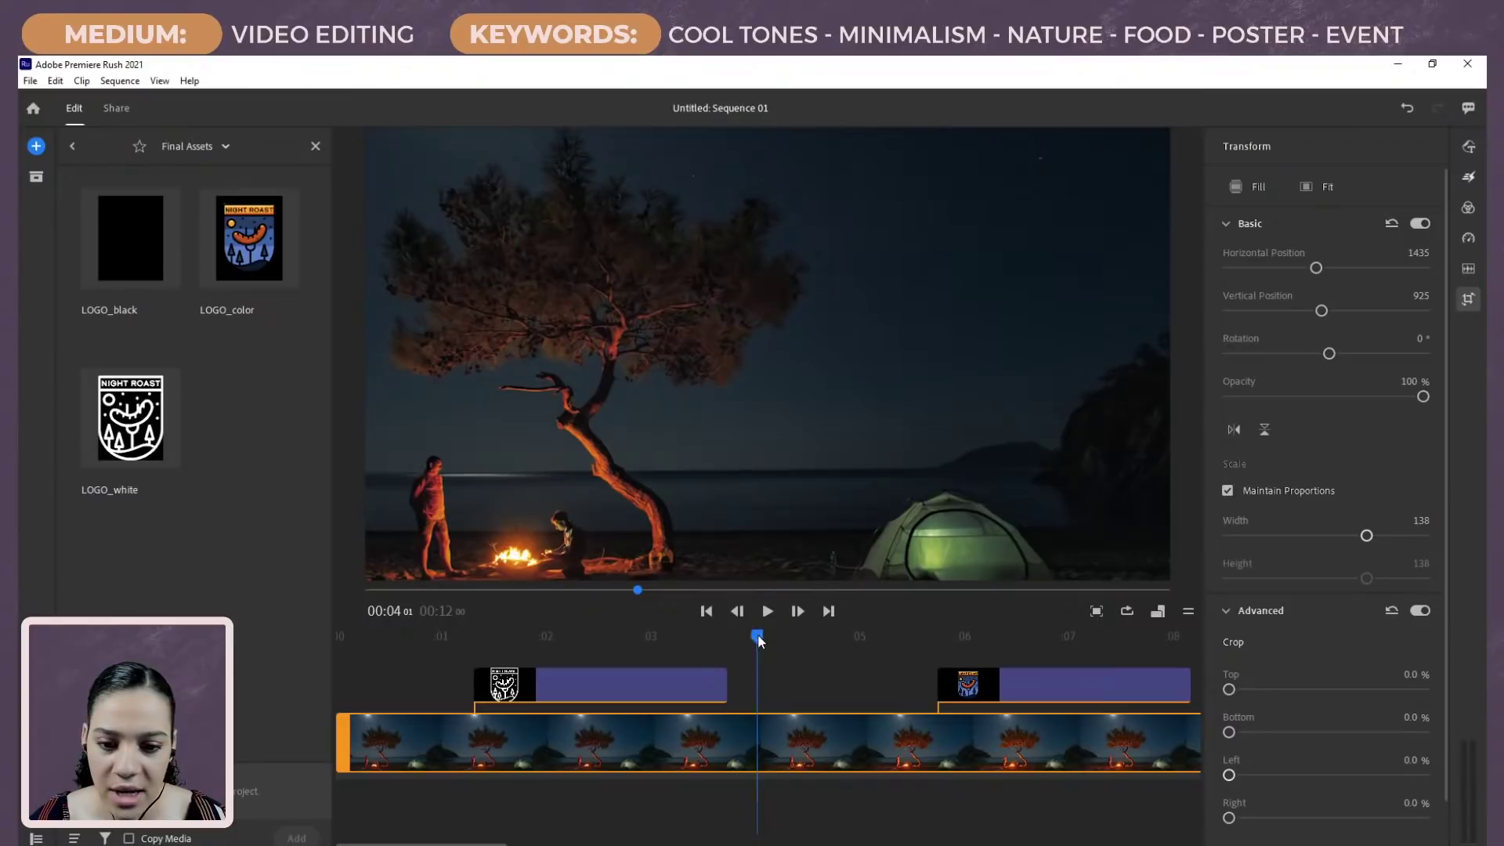
drag(758, 641, 374, 681)
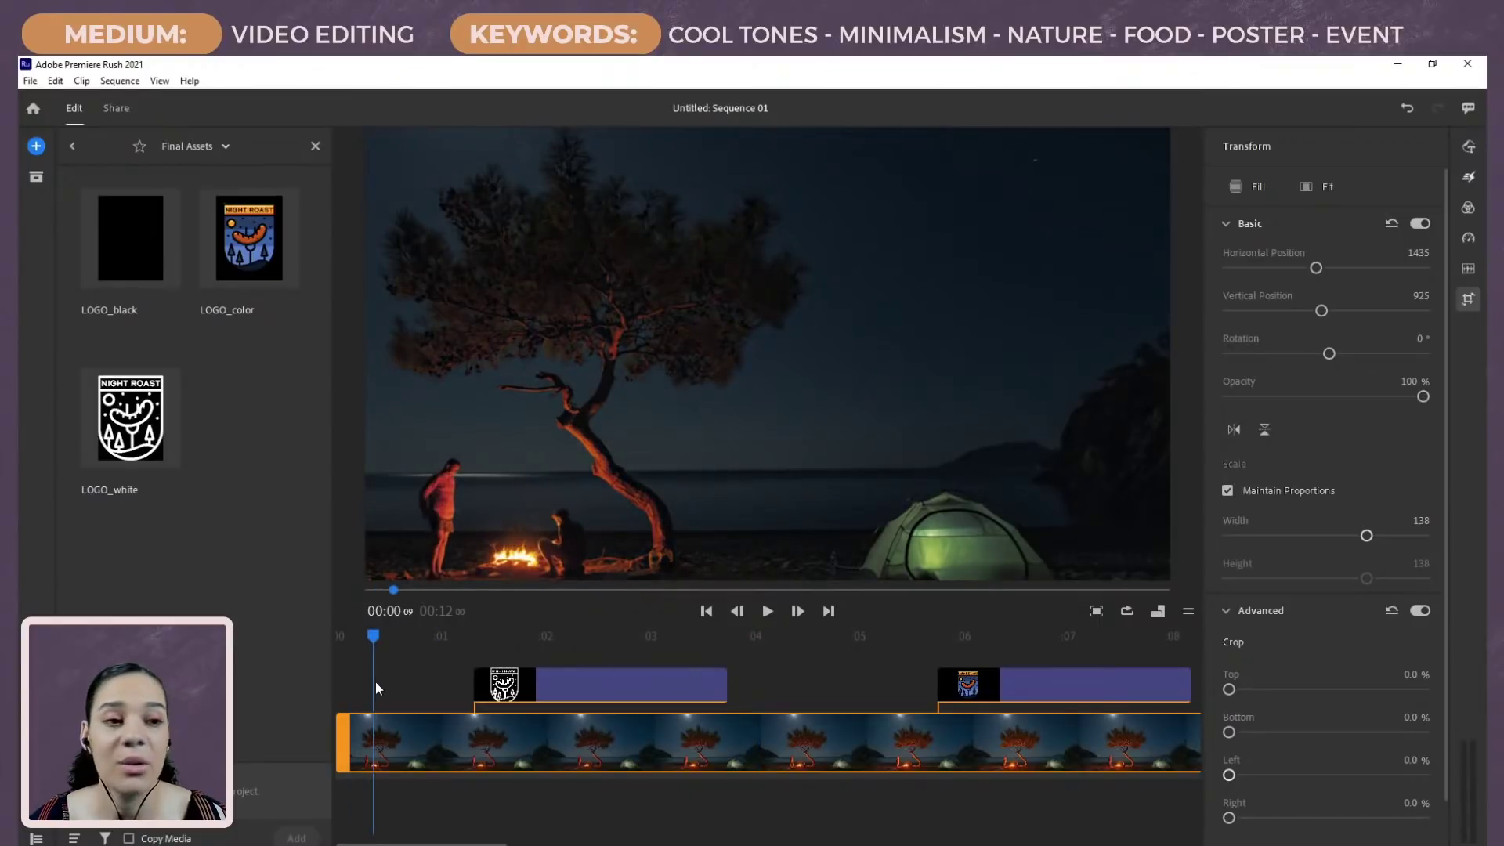
Step: Try a Slide Down transition at the start of the white logo clip and preview it
click(1466, 179)
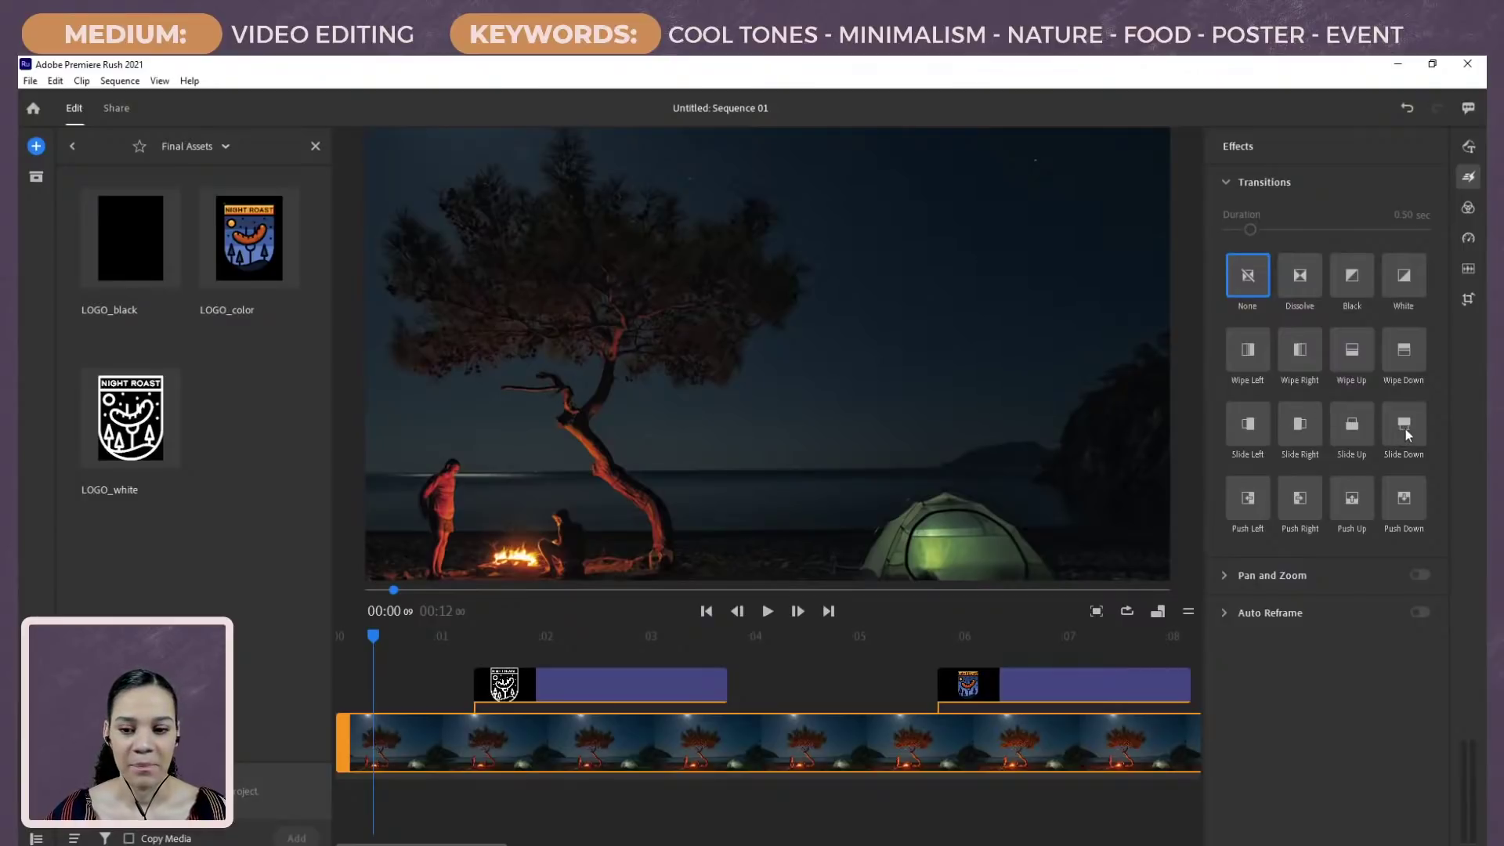
drag(1405, 429, 493, 684)
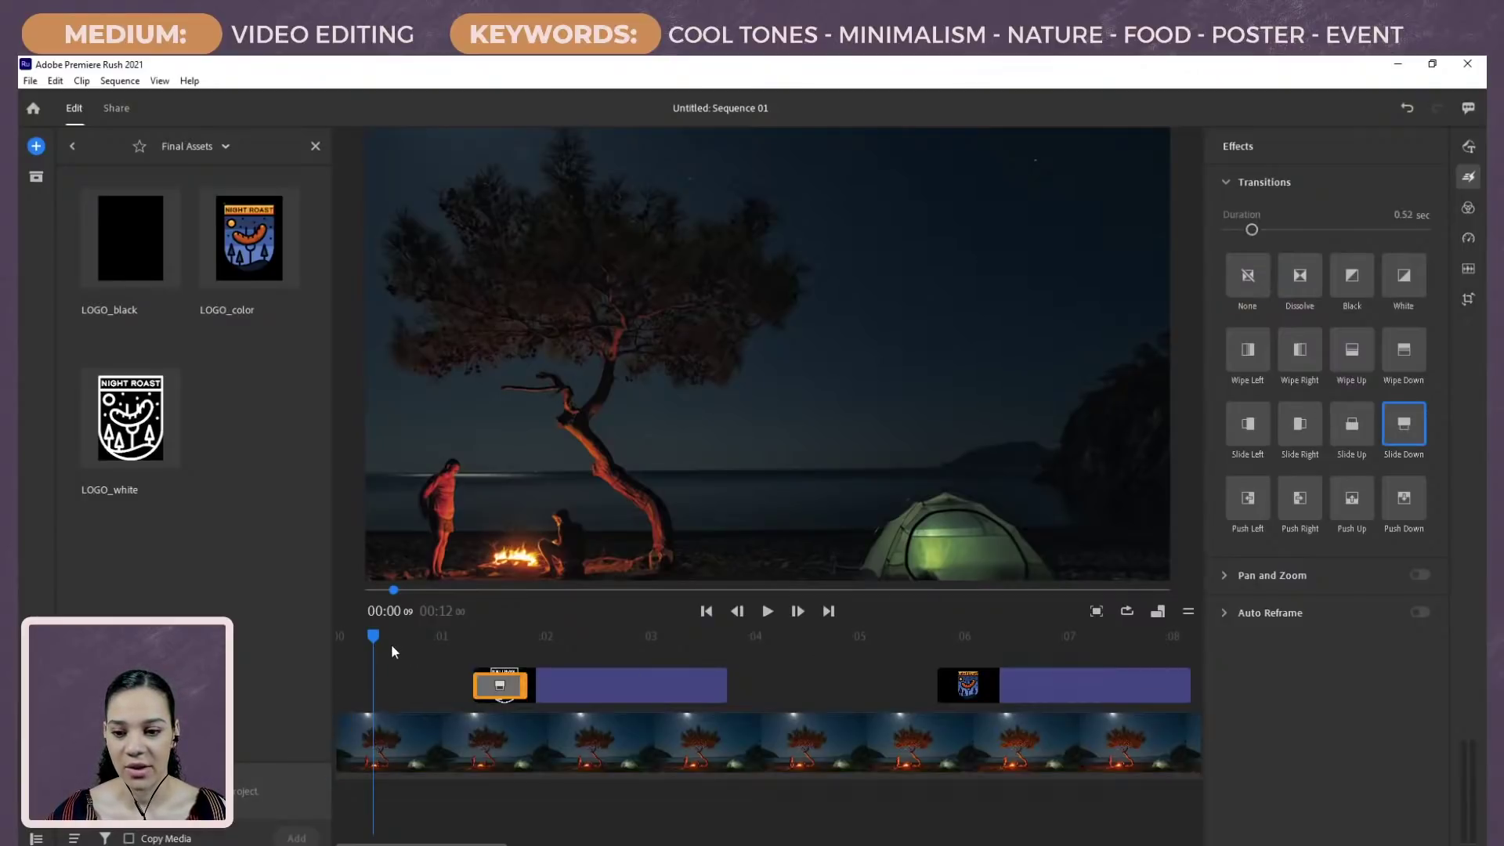
drag(391, 643, 423, 639)
key(space)
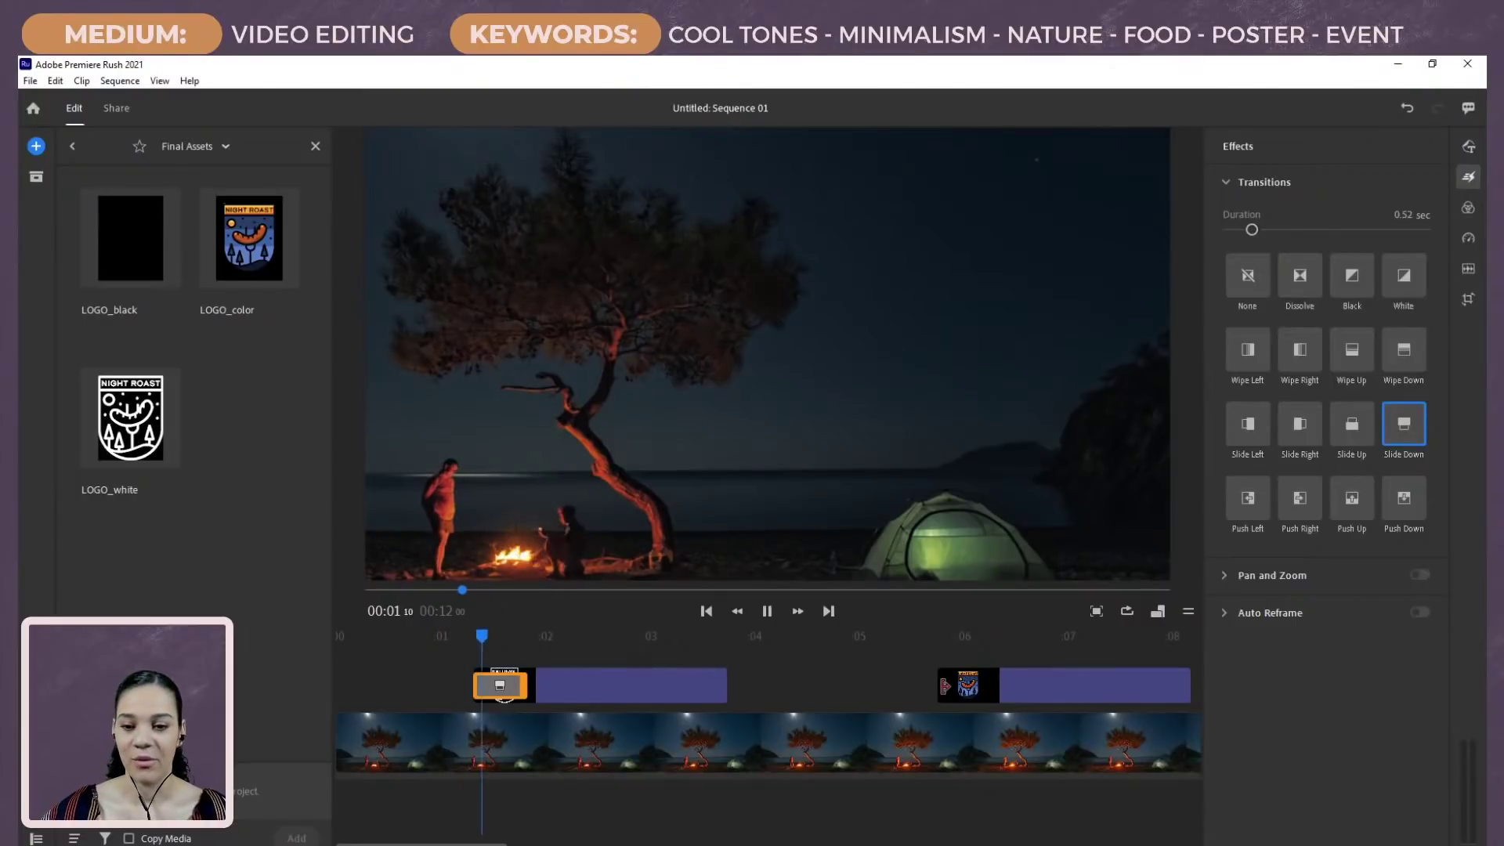
key(space)
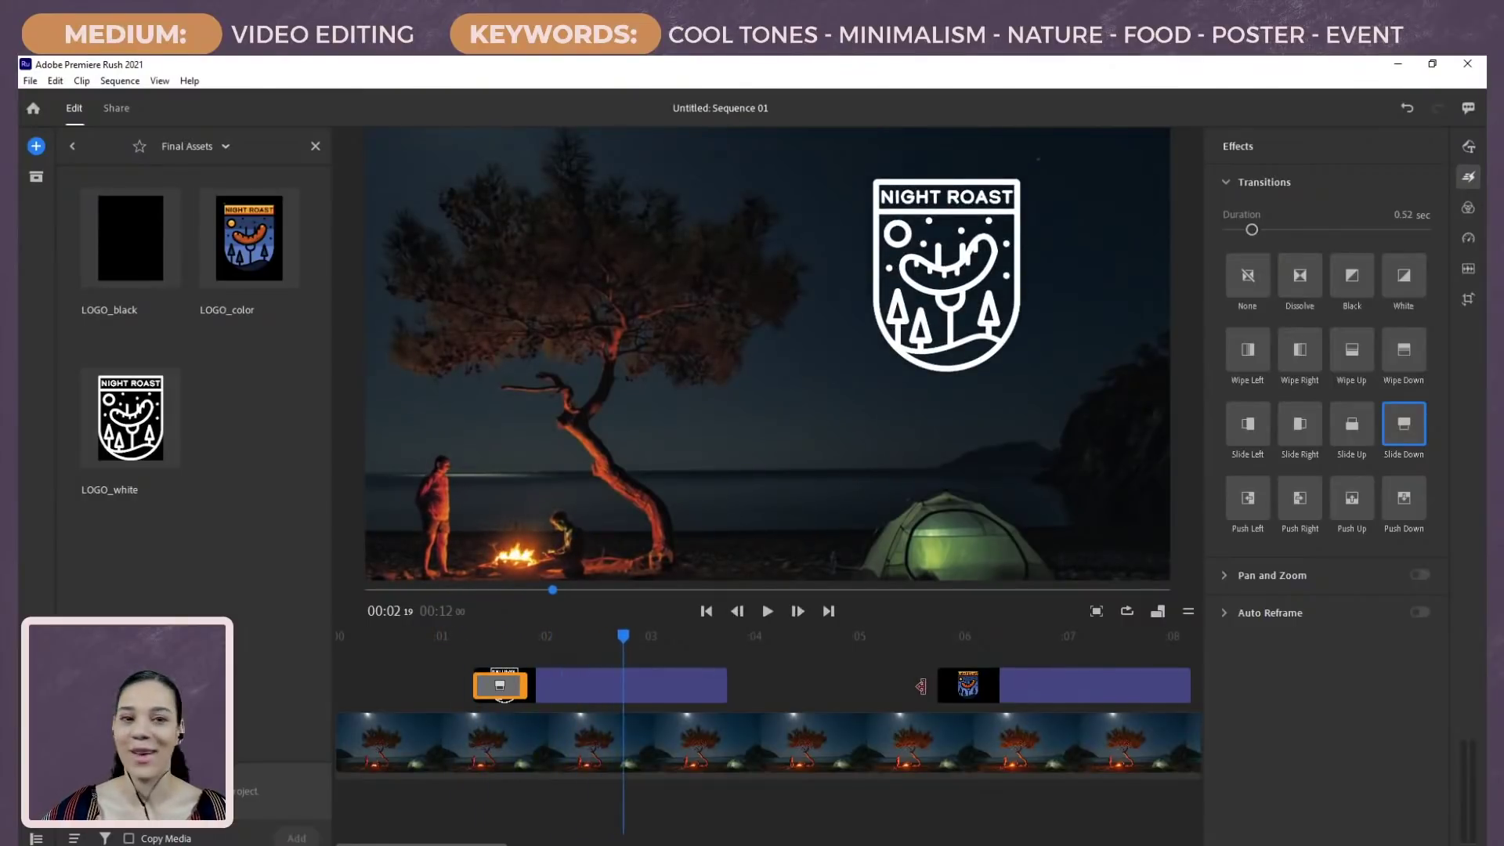
Step: Lengthen the white logo's Slide Down transition to 1.32 seconds and play it back
drag(527, 681, 611, 683)
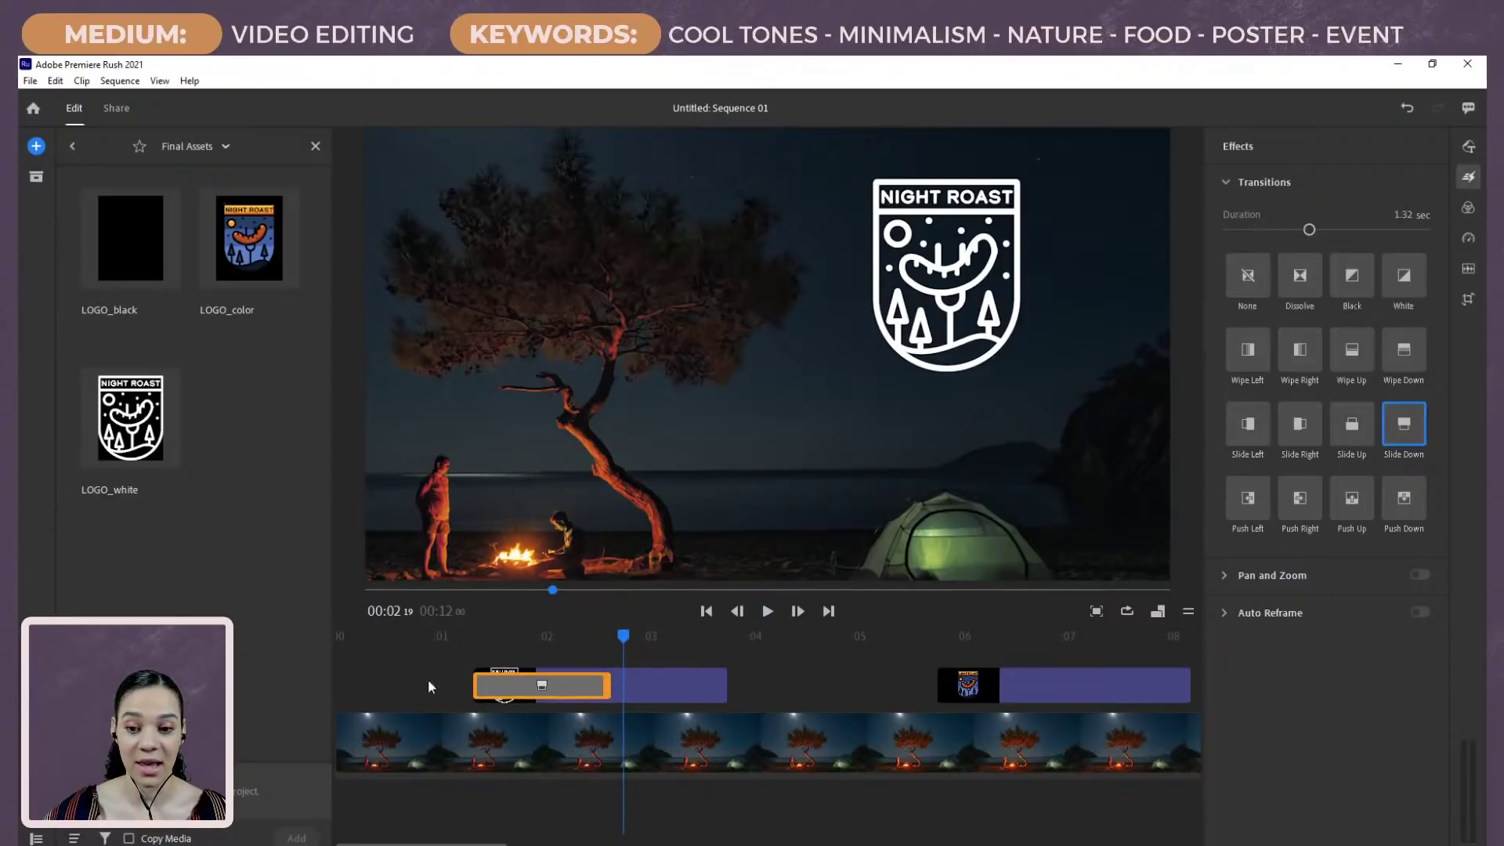
drag(431, 640, 448, 641)
key(space)
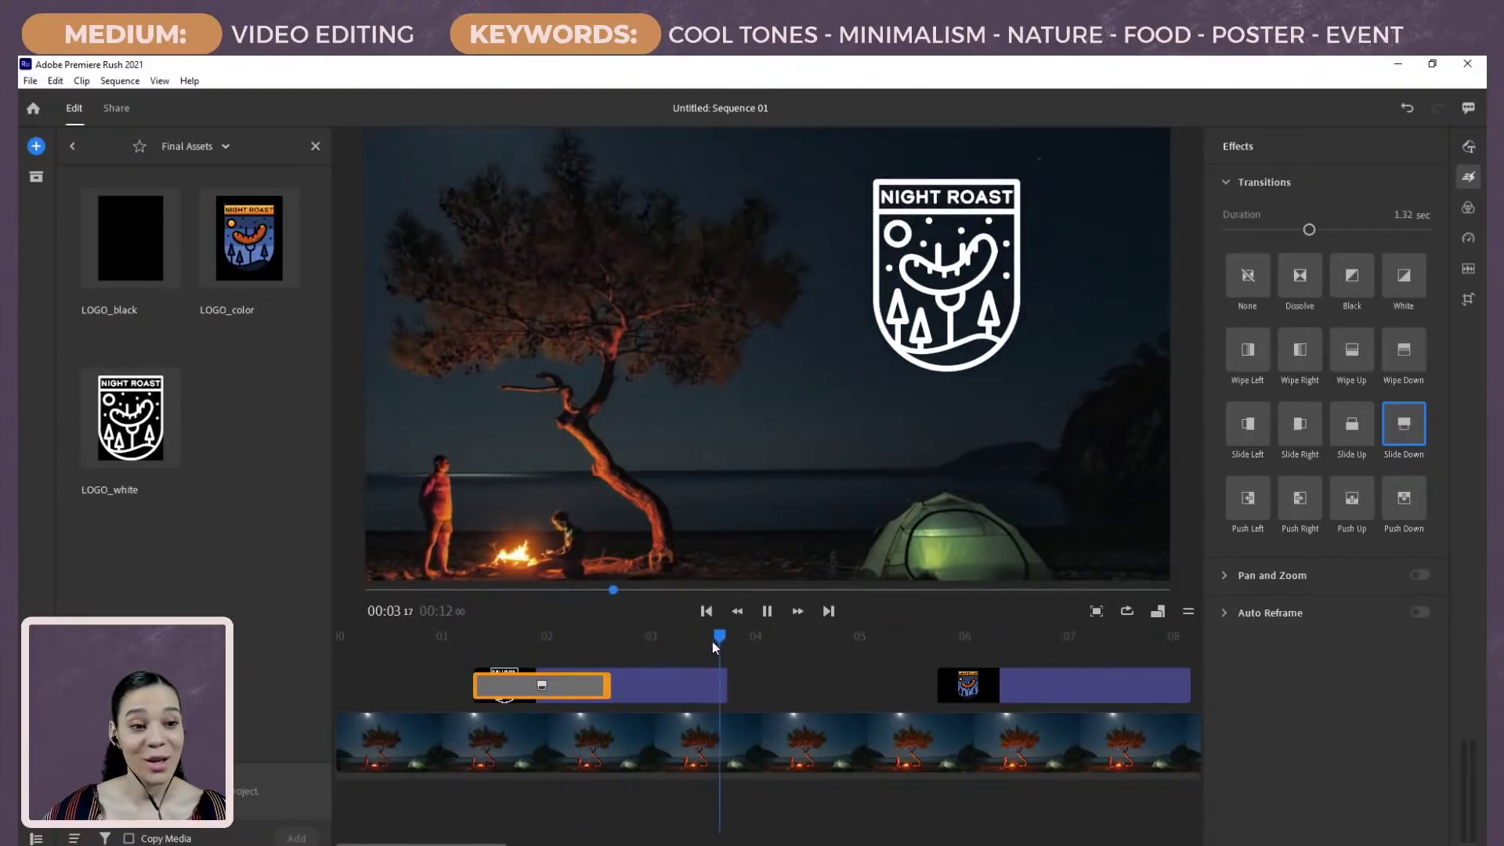
click(744, 637)
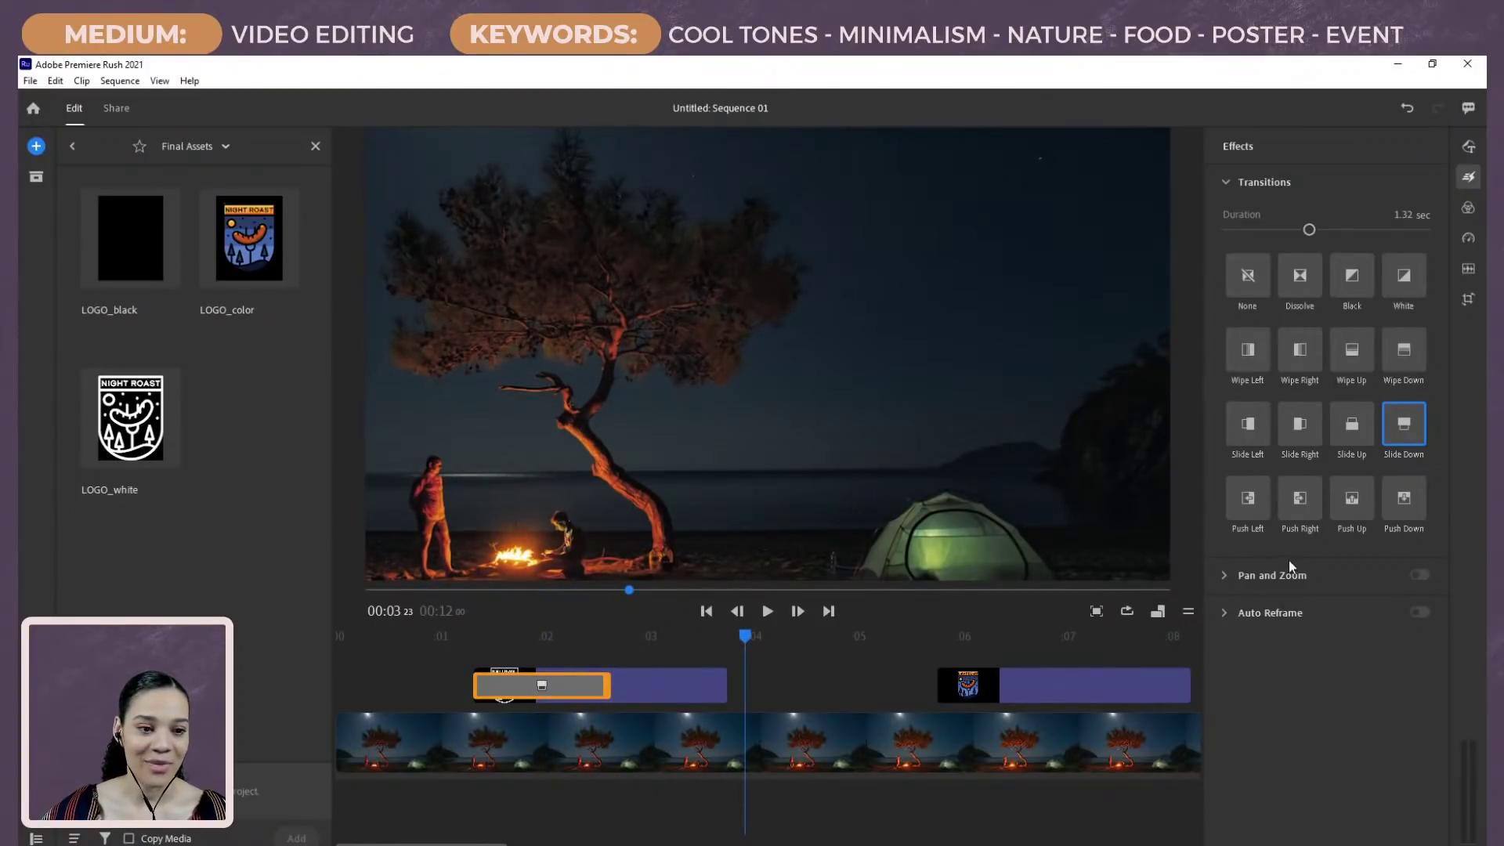
Step: Try a Push Up transition at the end of the white logo clip and preview both transitions
drag(1365, 505, 713, 685)
drag(748, 638, 435, 644)
key(space)
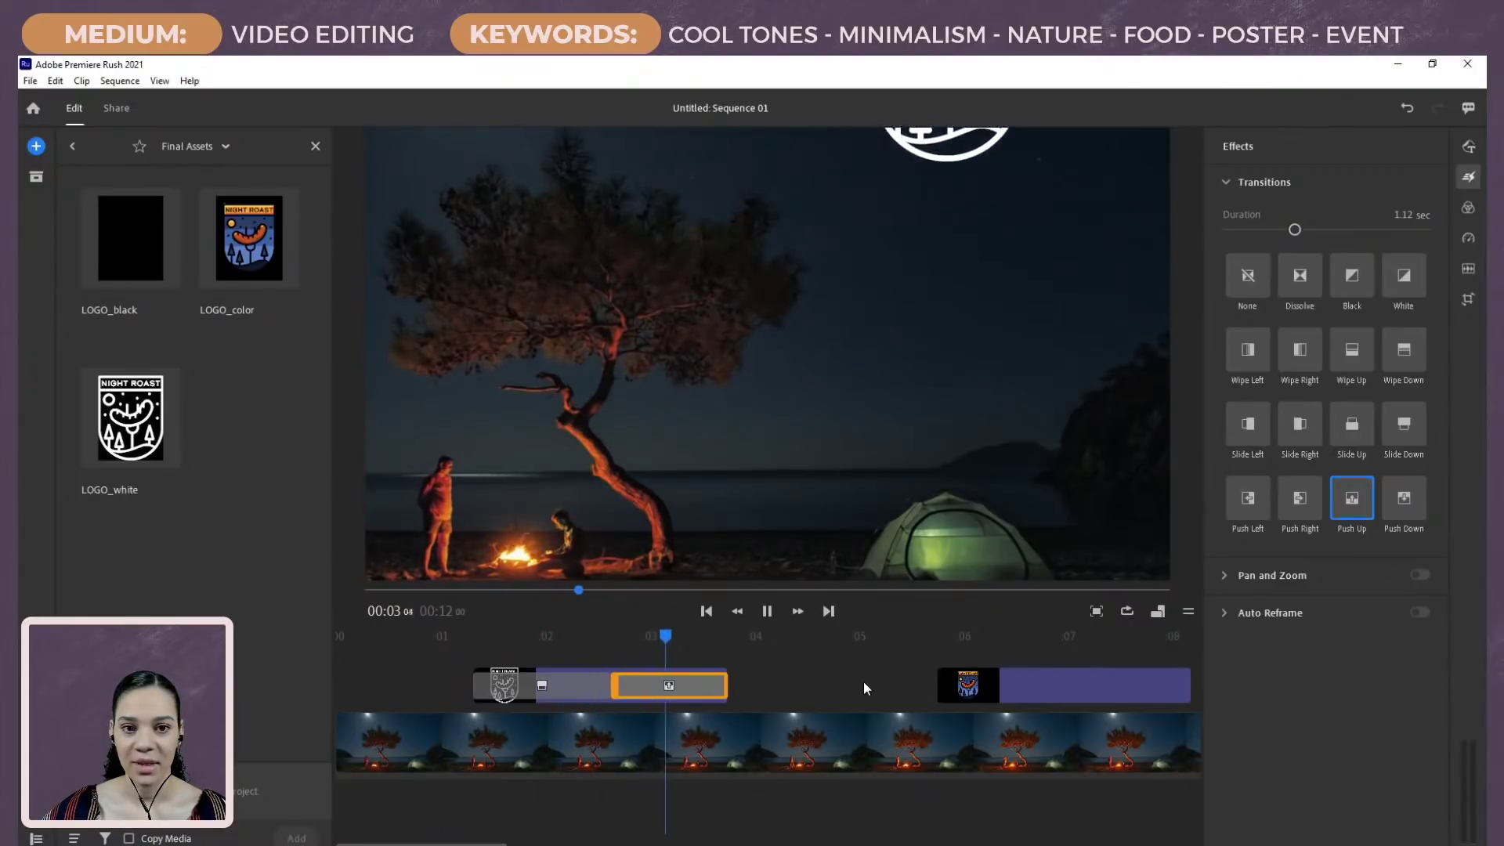
key(space)
Step: Shorten the white logo's Push Up transition to 0.80 seconds and Slide Down to 0.76 seconds, then replay them
drag(618, 683, 554, 683)
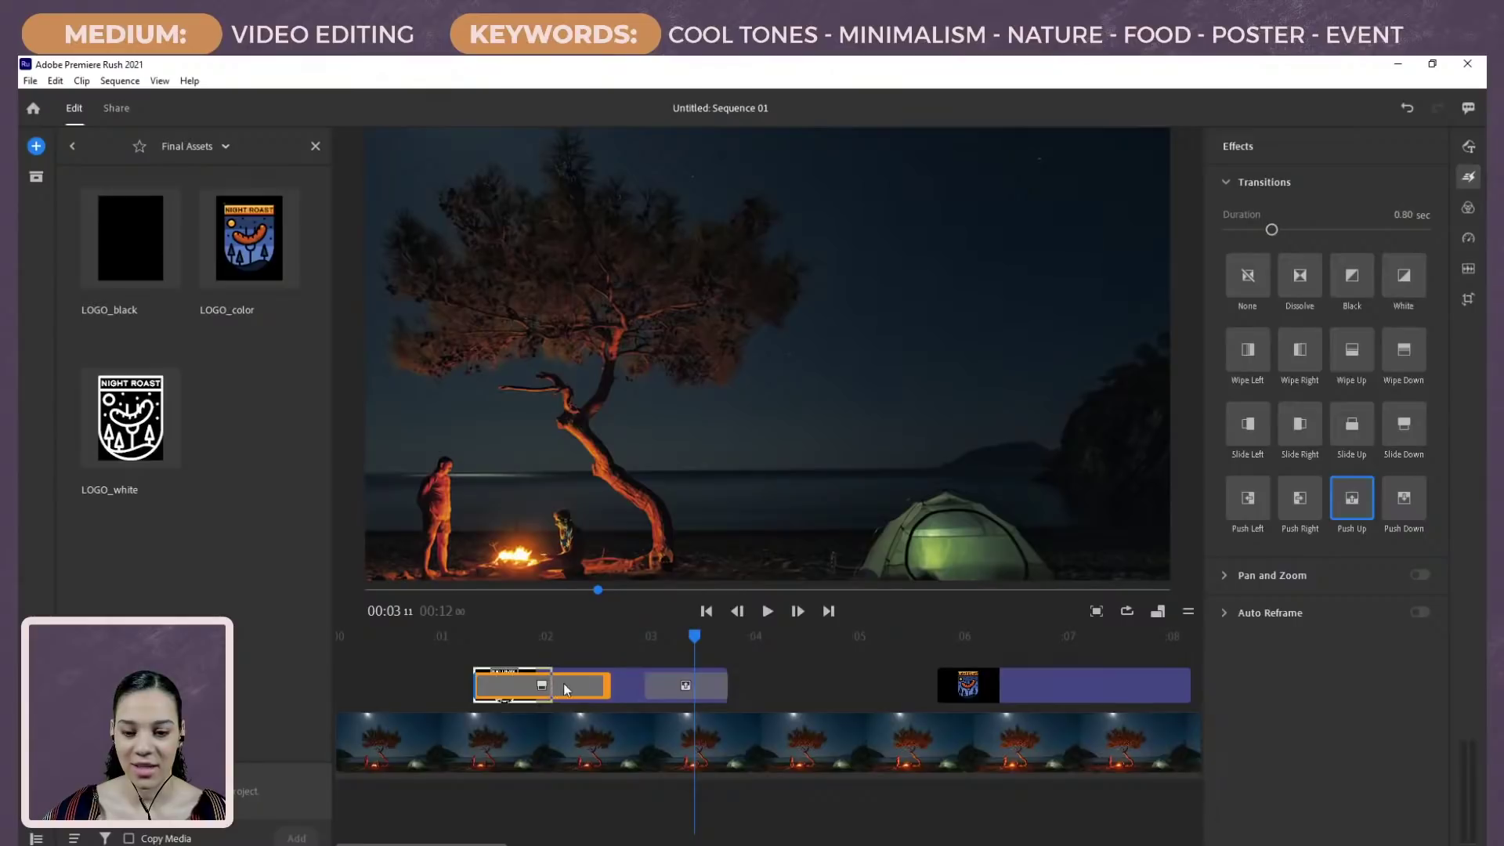
click(423, 638)
key(space)
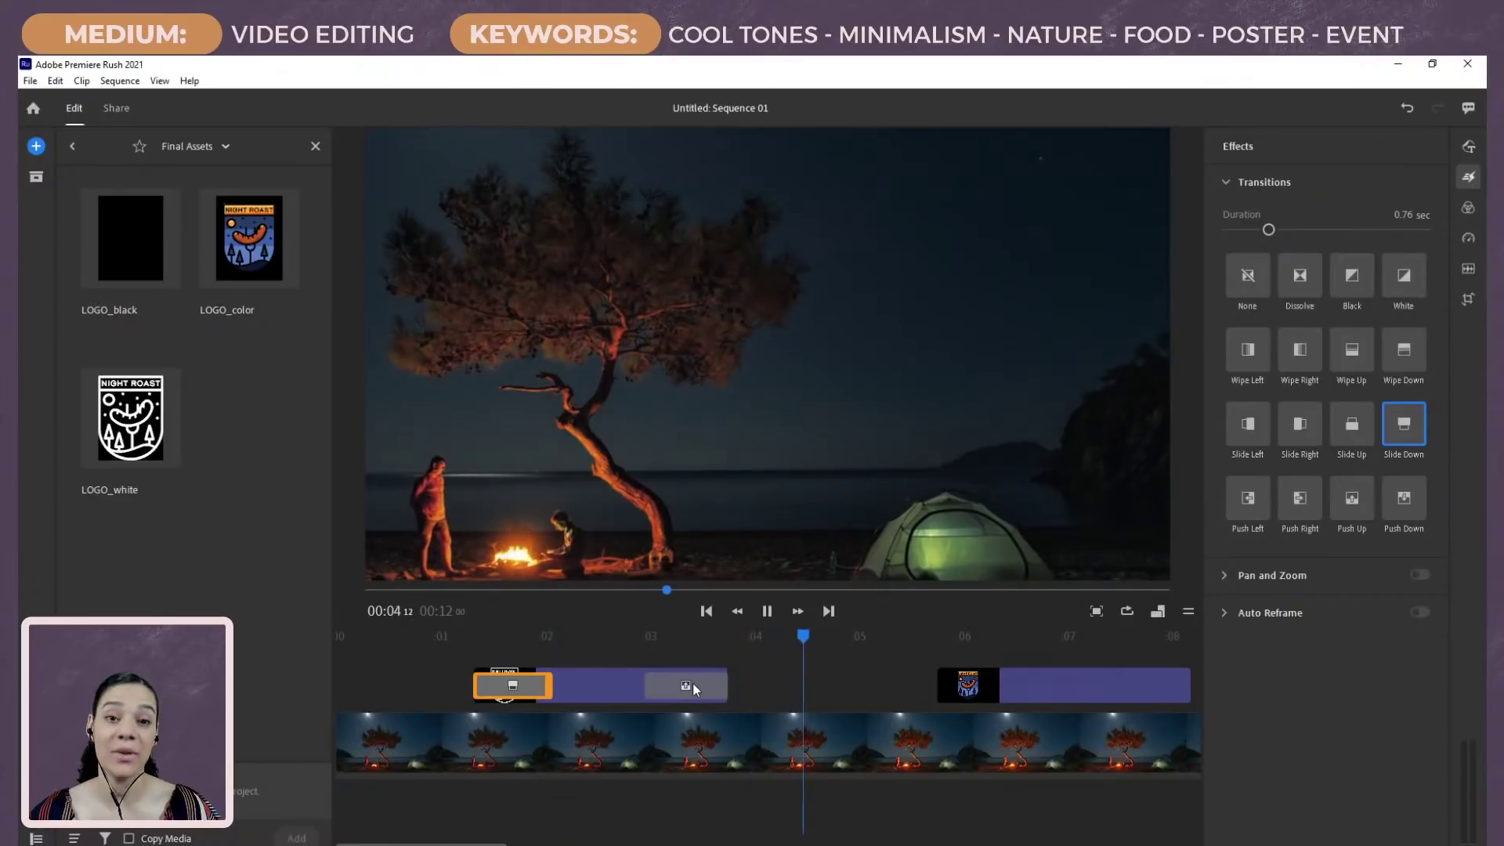
key(space)
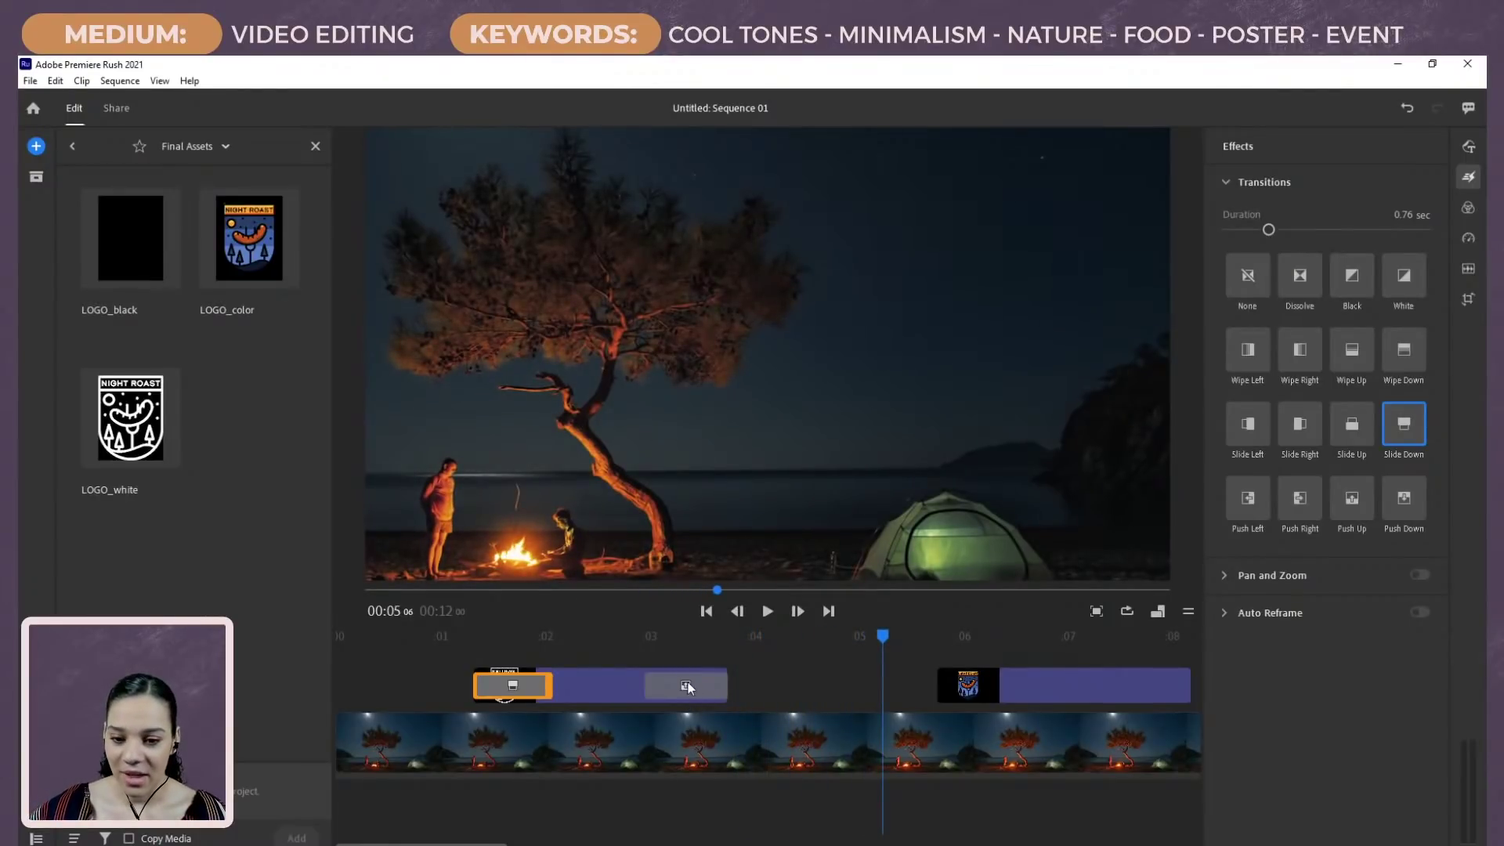
Step: Delete the Push Up and Slide Down transitions from the white logo clip
click(687, 687)
key(Delete)
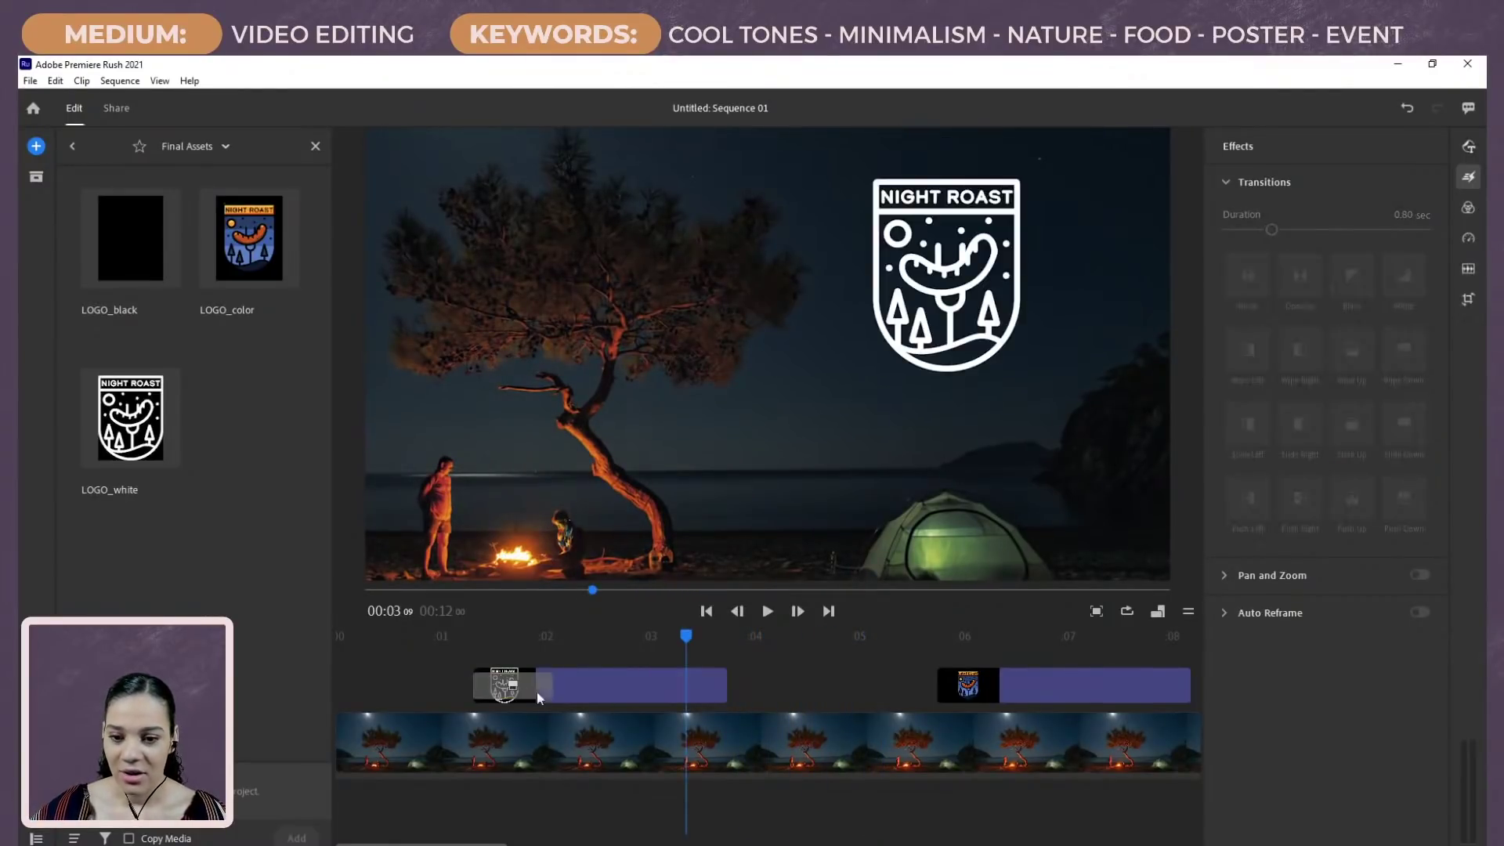
click(515, 689)
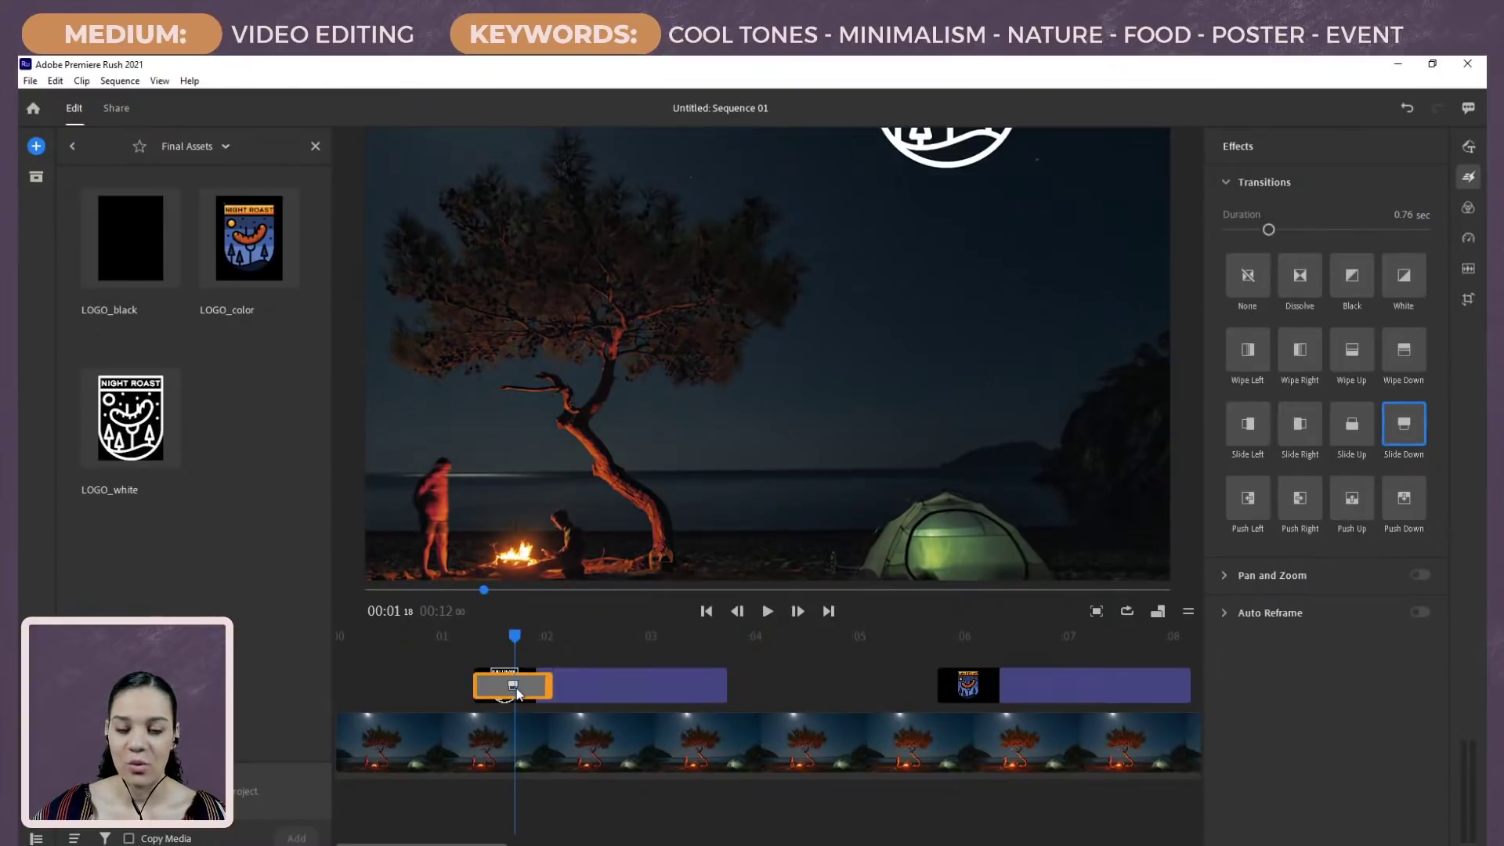
key(Delete)
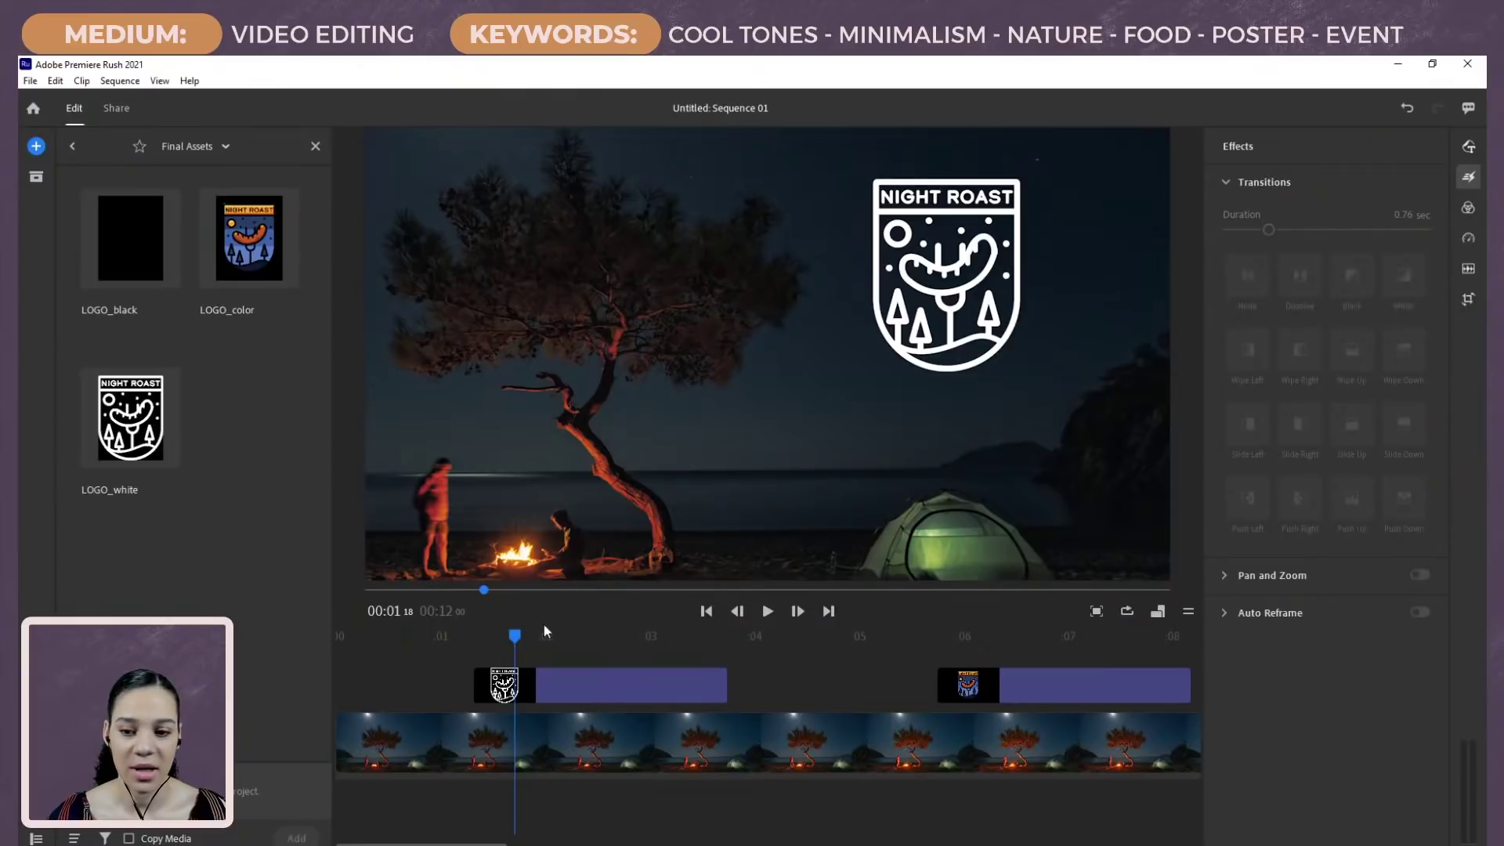
Step: Add Dissolve transitions to the start and end of the white logo clip and play them back
drag(515, 636, 458, 641)
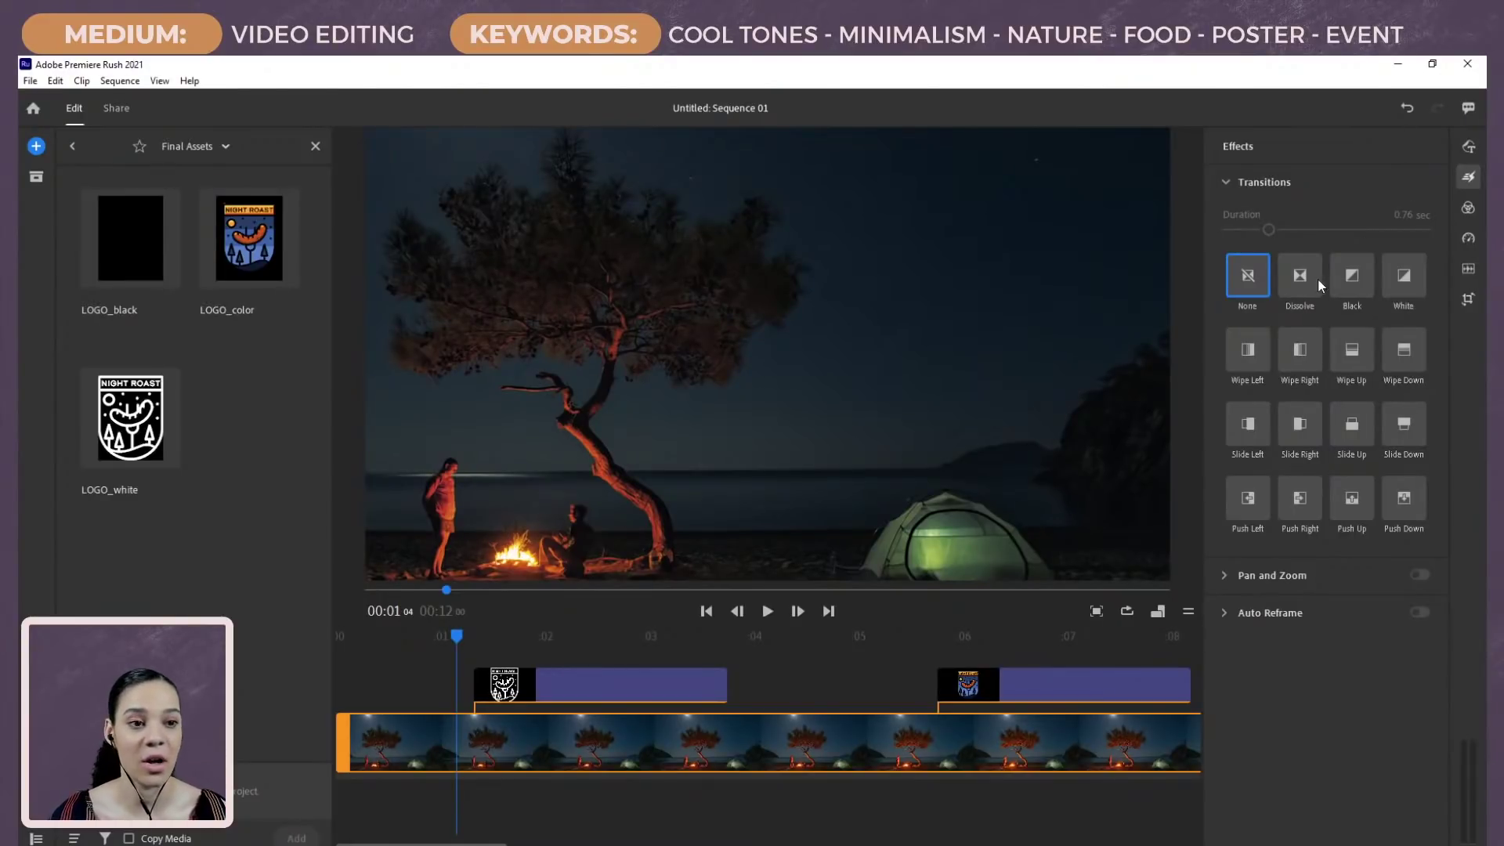
drag(1299, 283, 500, 683)
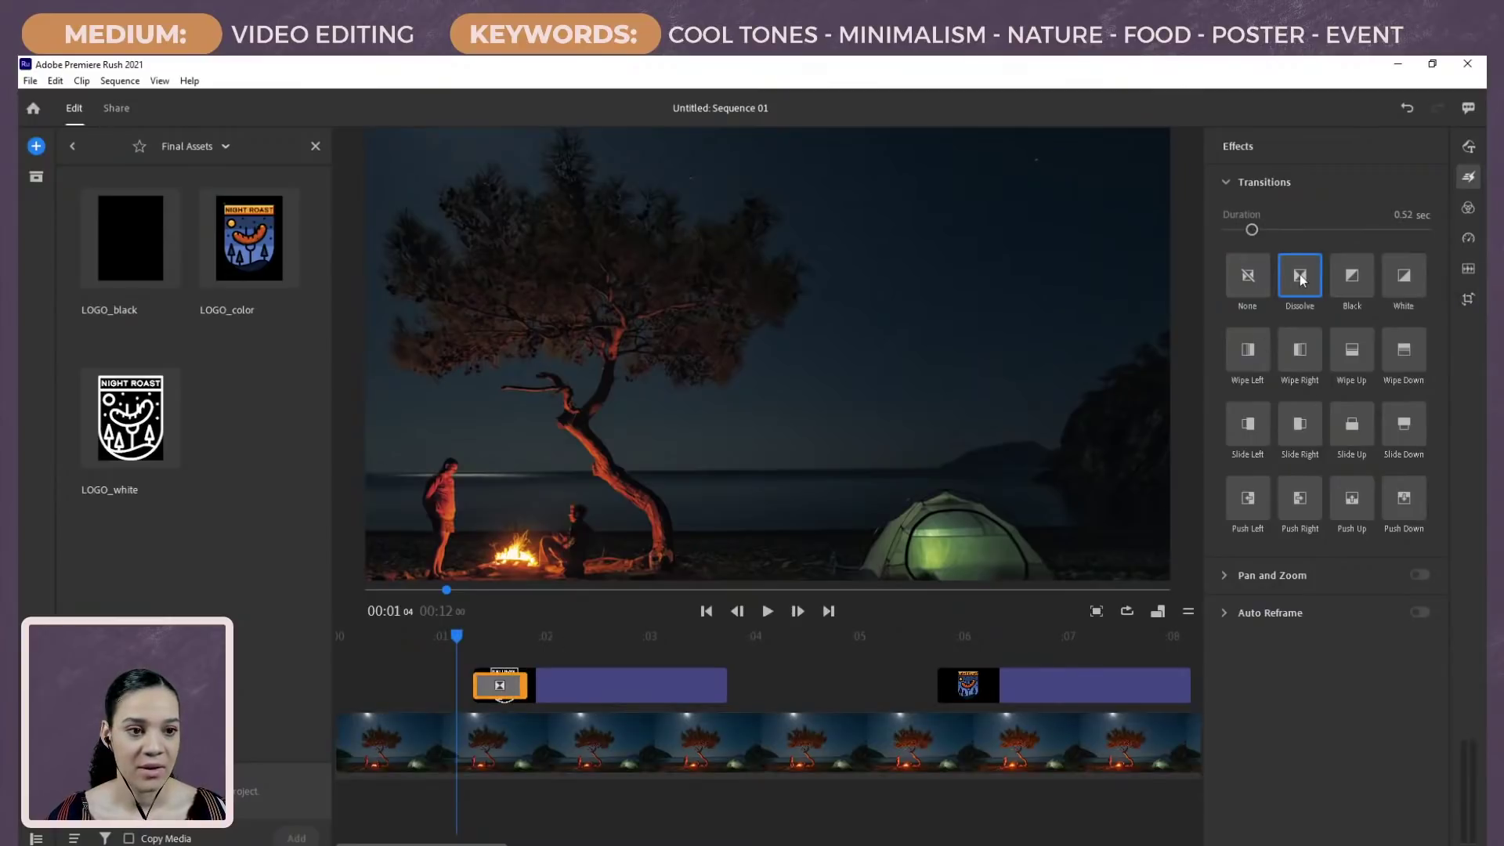
drag(1302, 280, 700, 686)
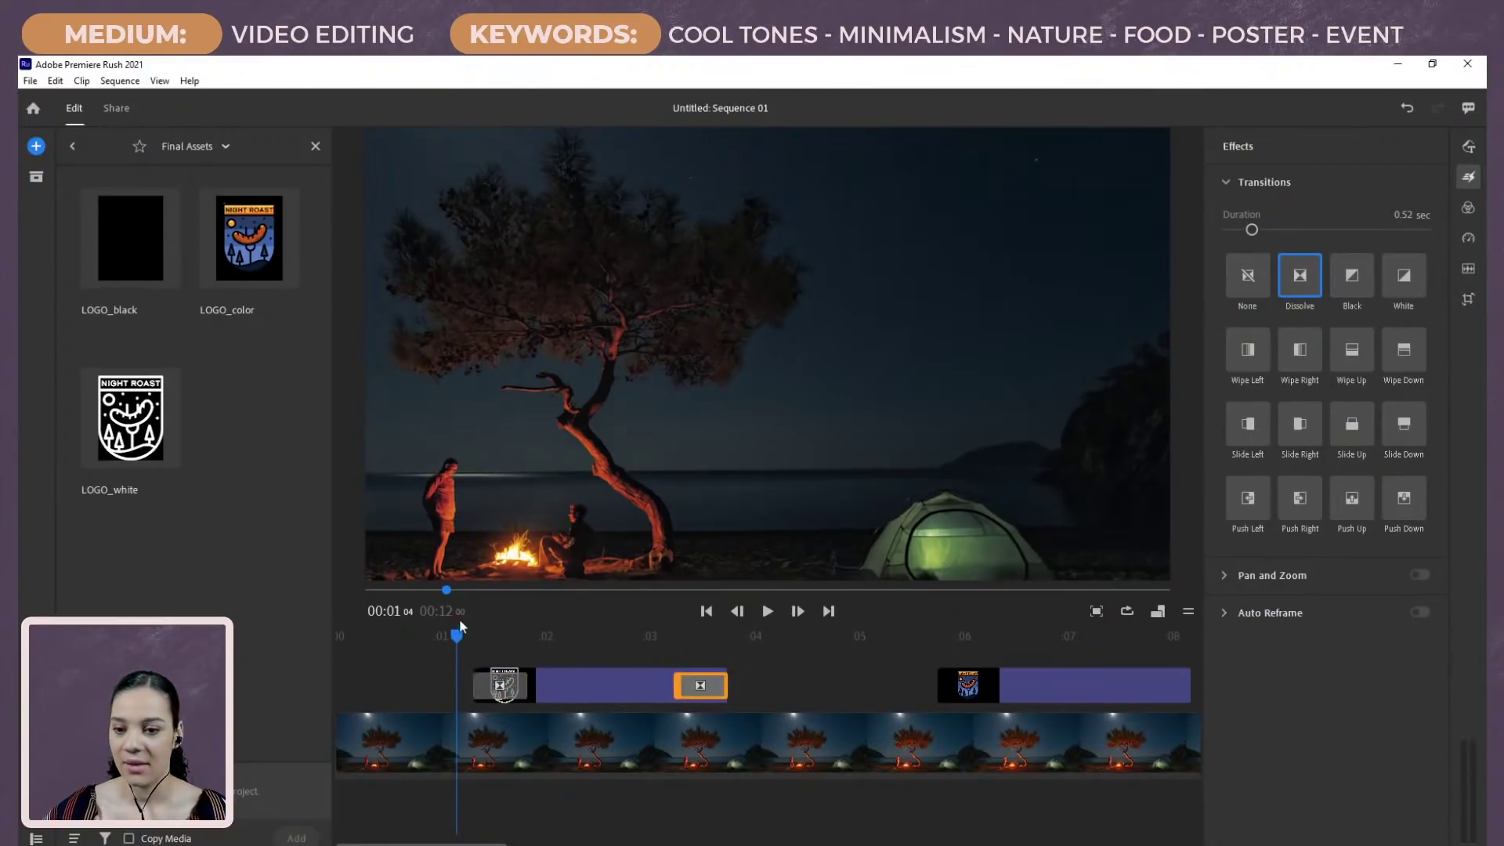
drag(459, 624, 382, 631)
key(space)
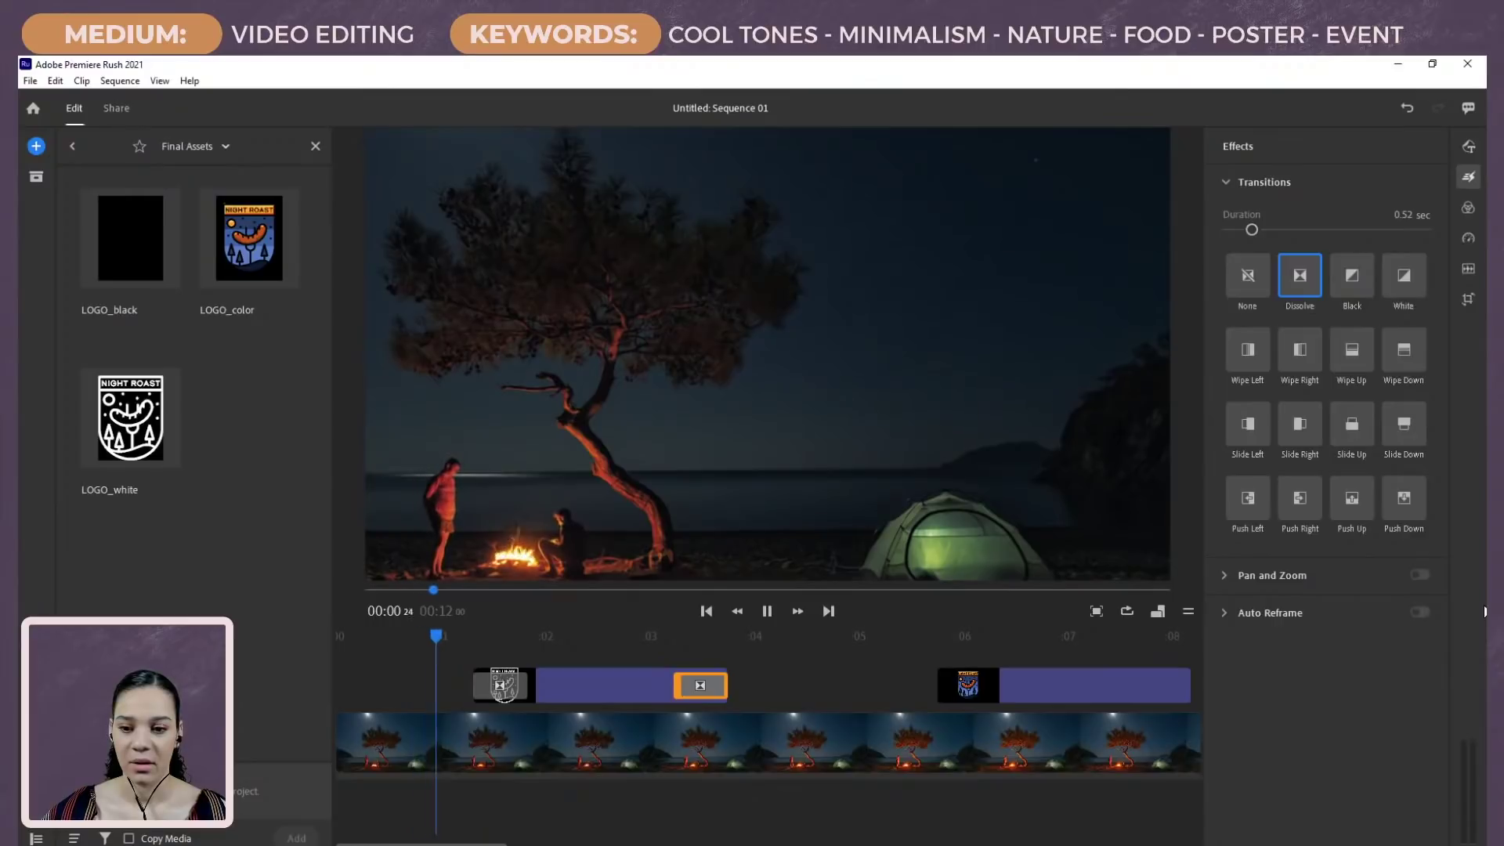
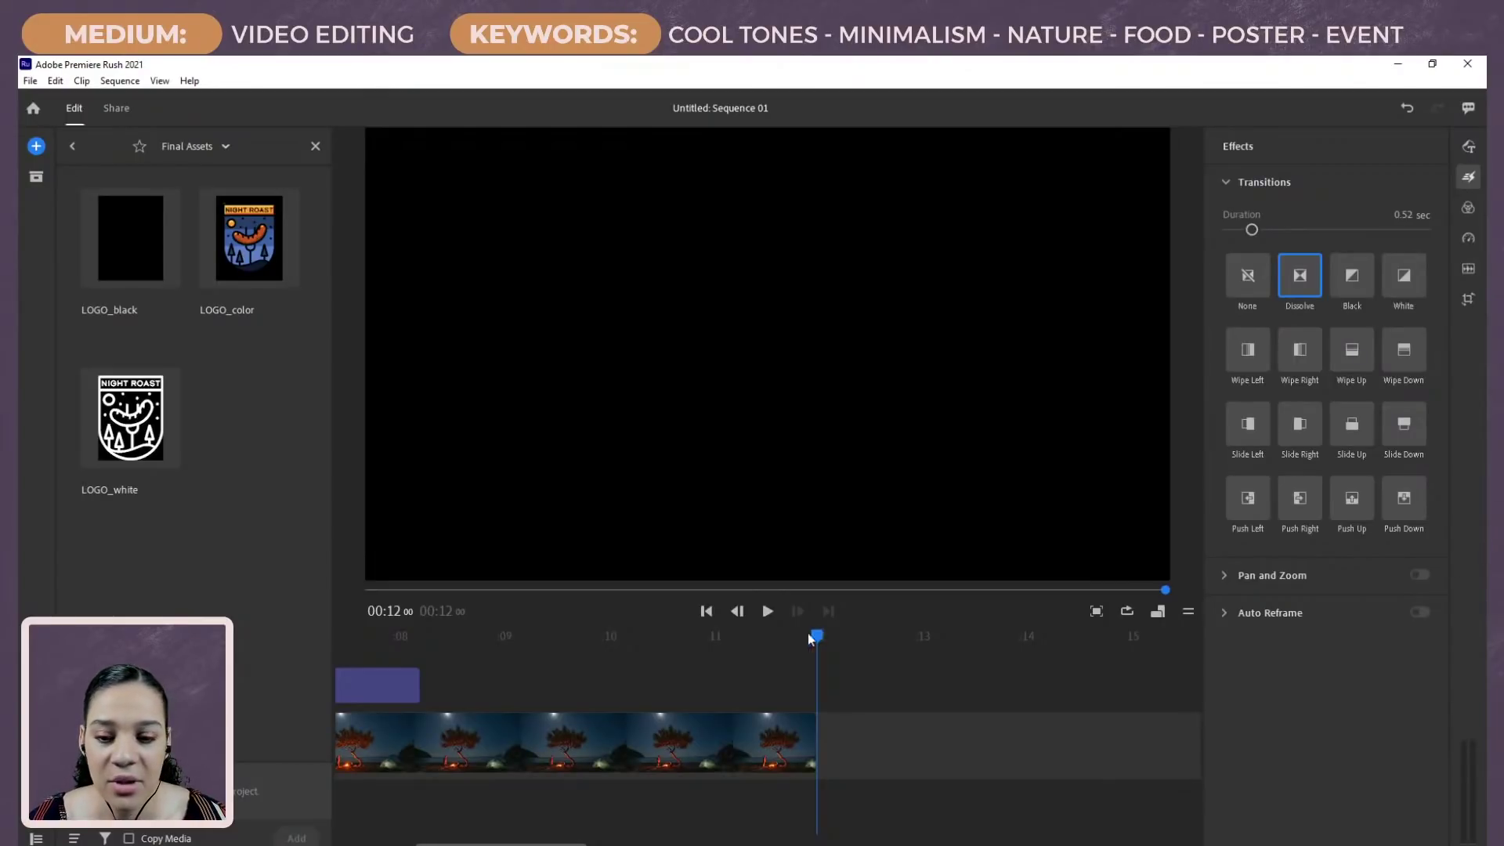
Step: Delete the color logo clip from the timeline
drag(806, 637, 335, 636)
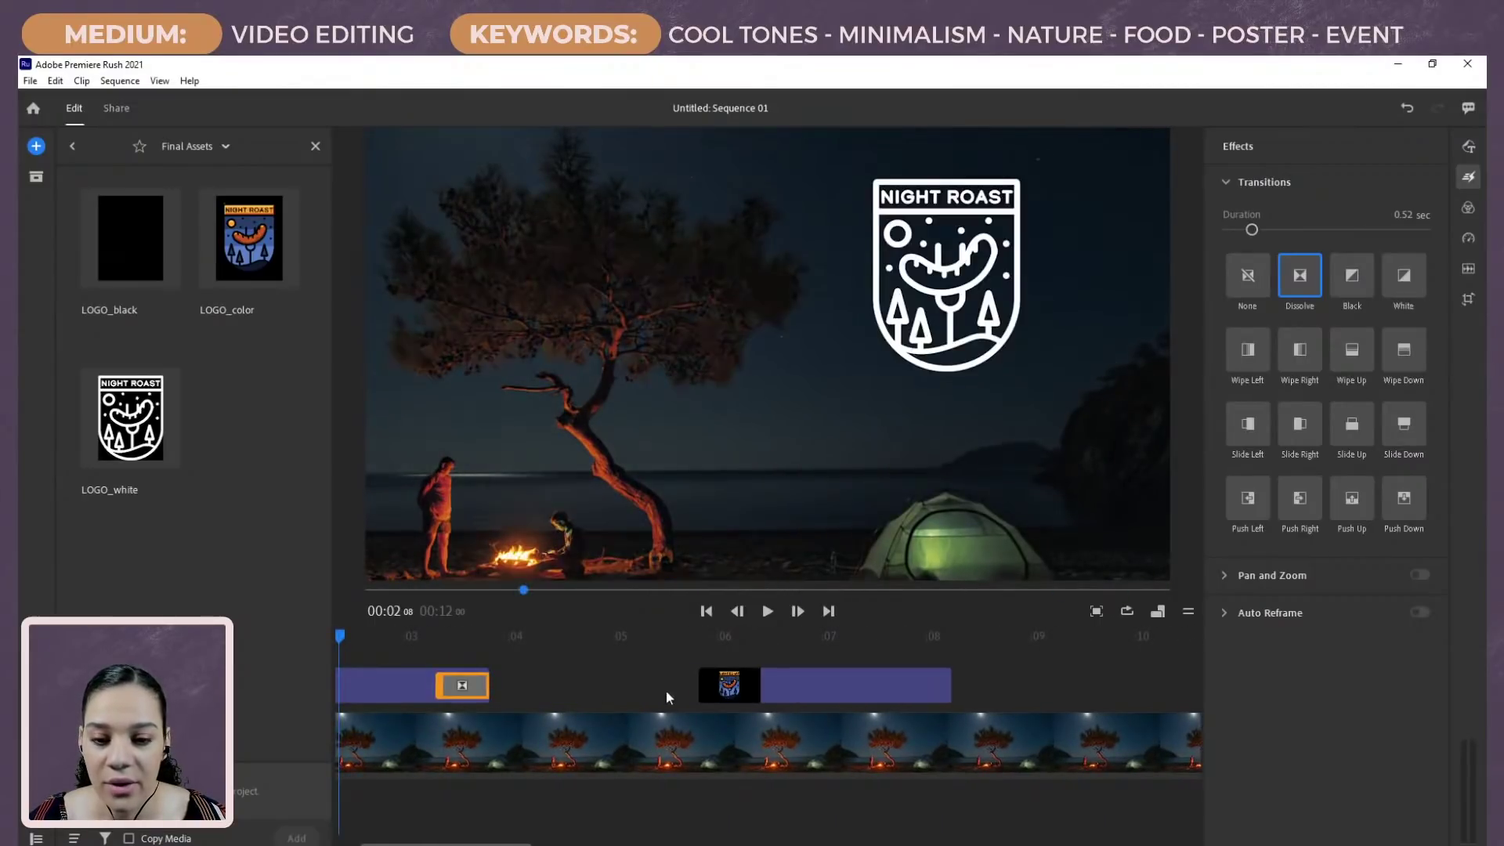
click(775, 684)
key(Delete)
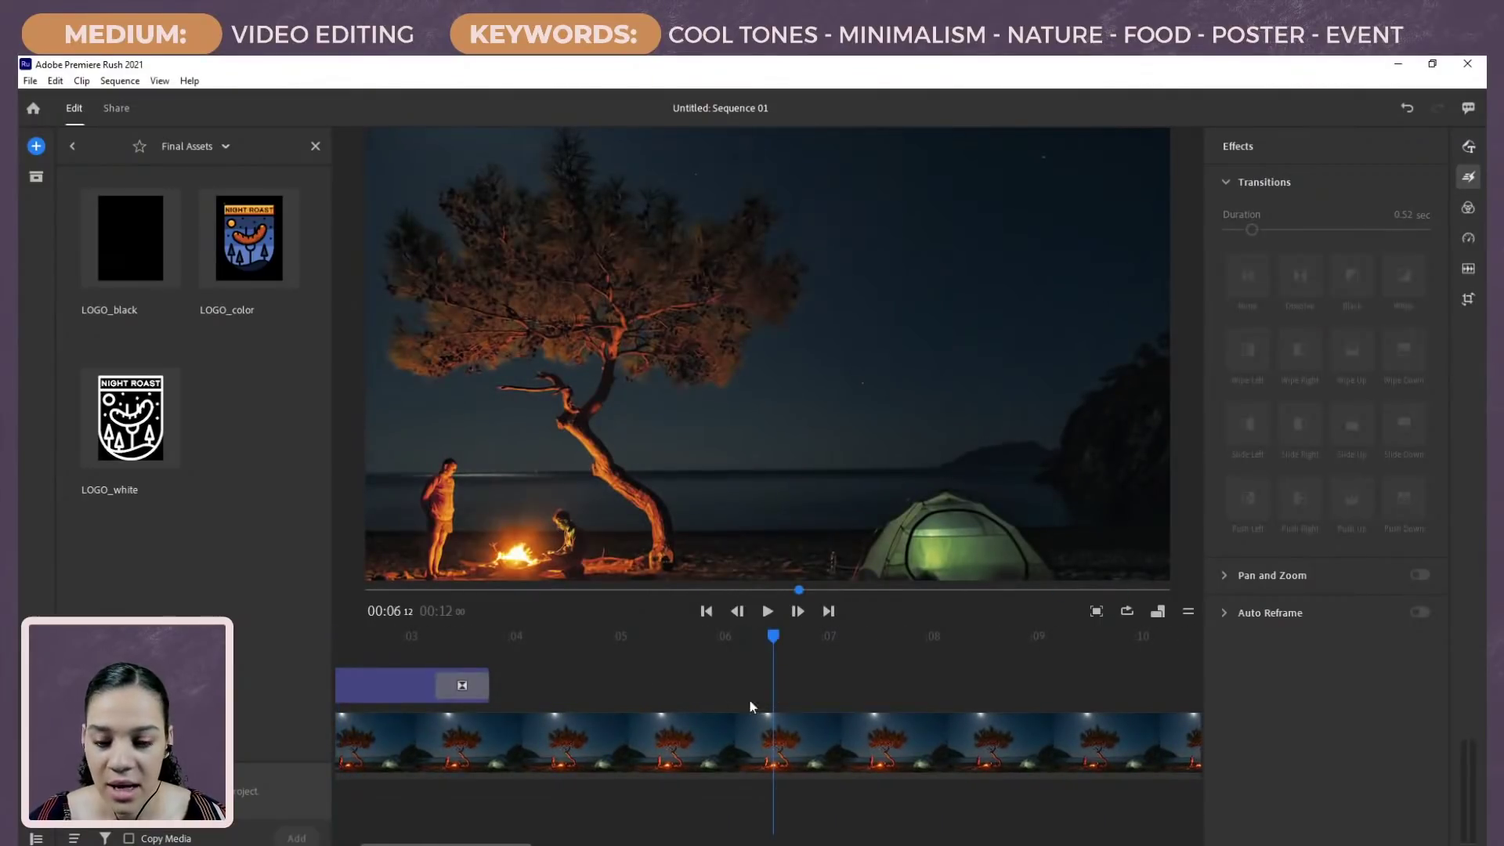
Step: Extend the white logo clip until it ends at about 11 seconds, shortly before the camping clip, and play the sequence from the start
drag(526, 840, 1073, 806)
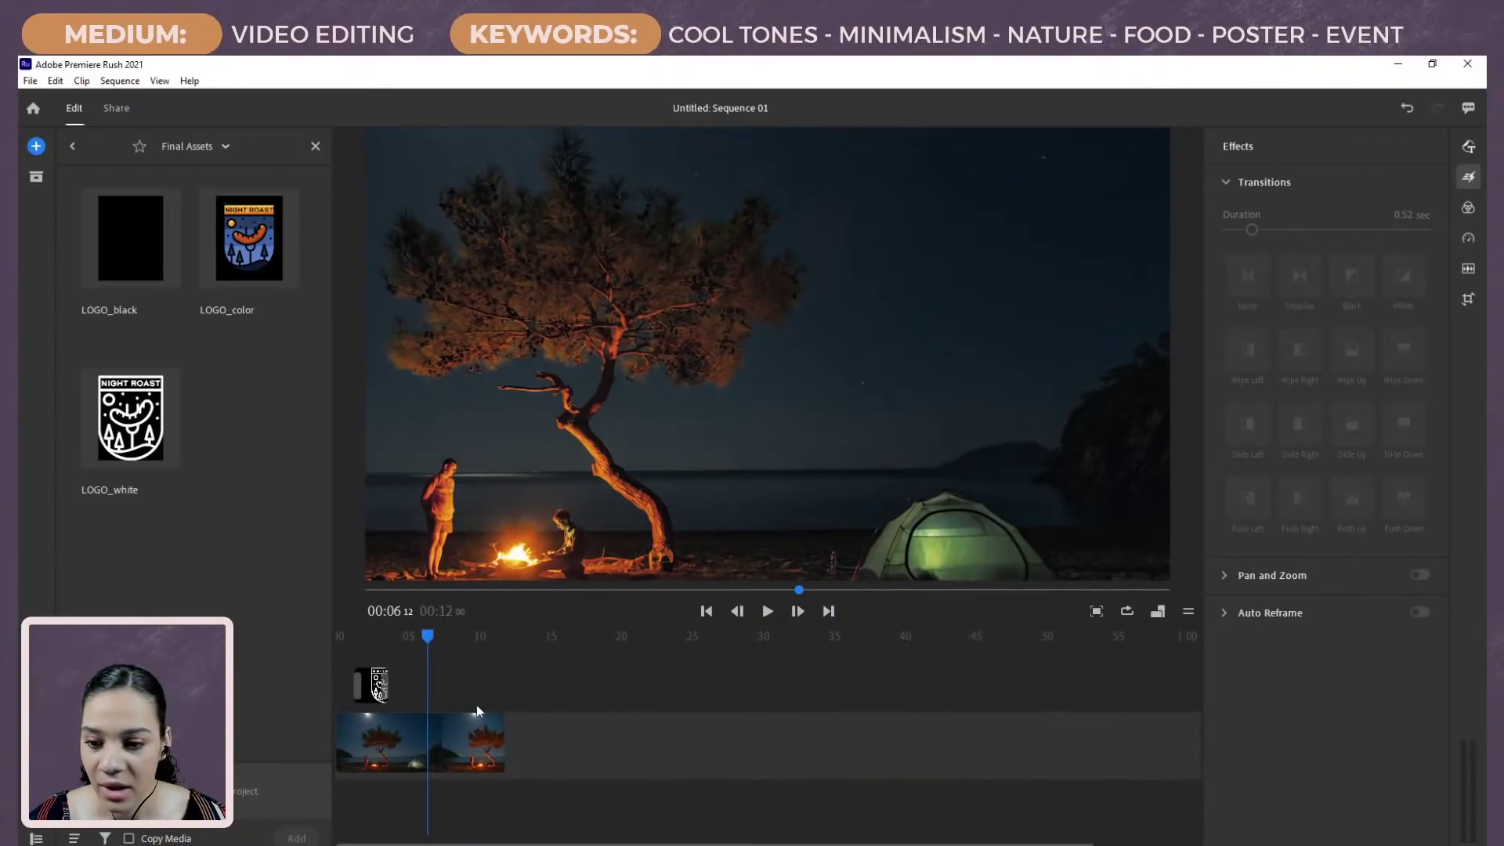
drag(388, 679, 484, 670)
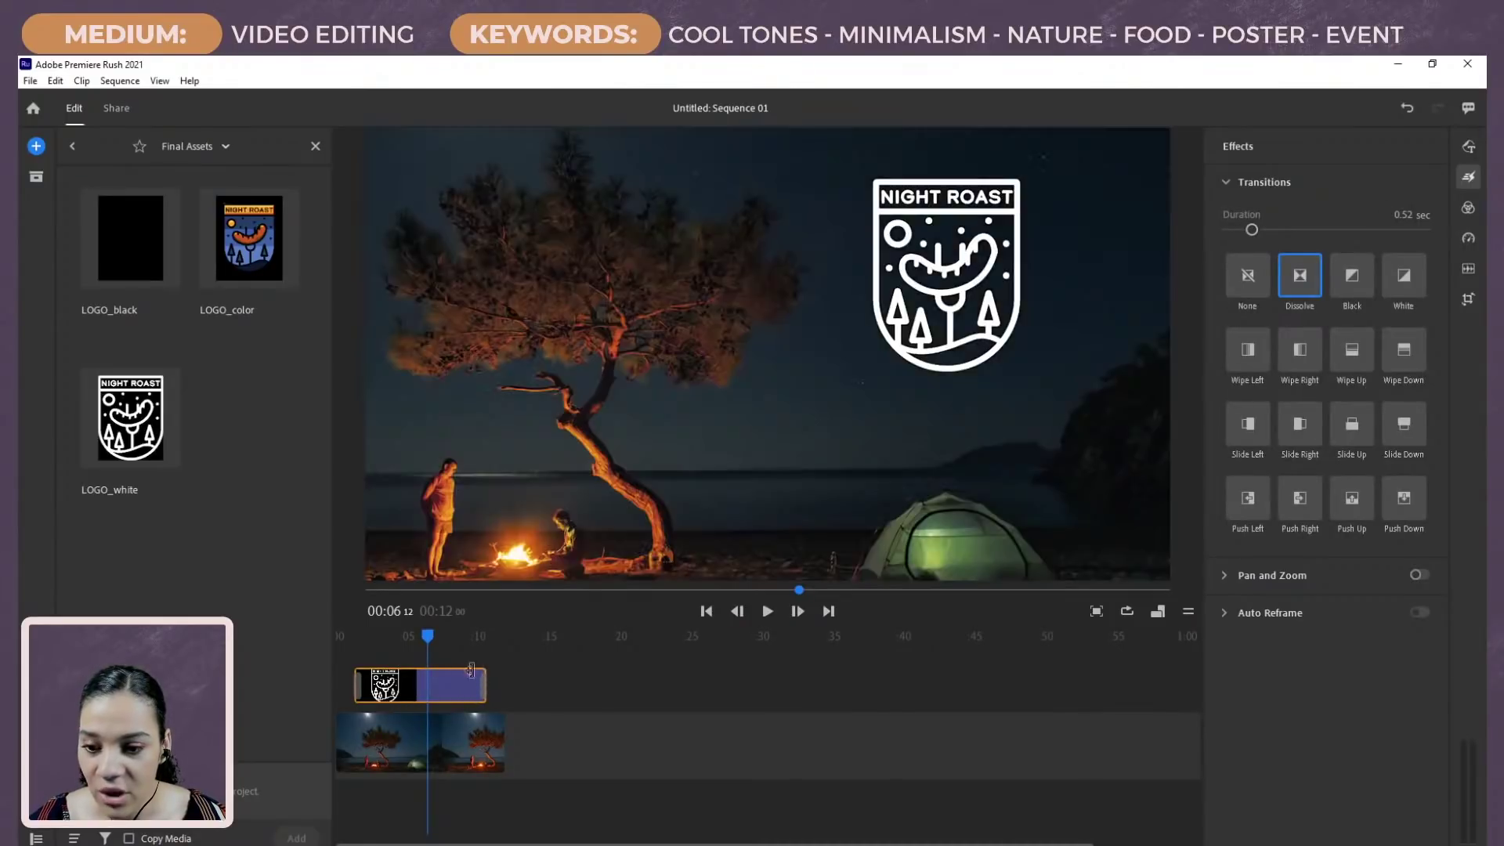
drag(485, 685, 502, 689)
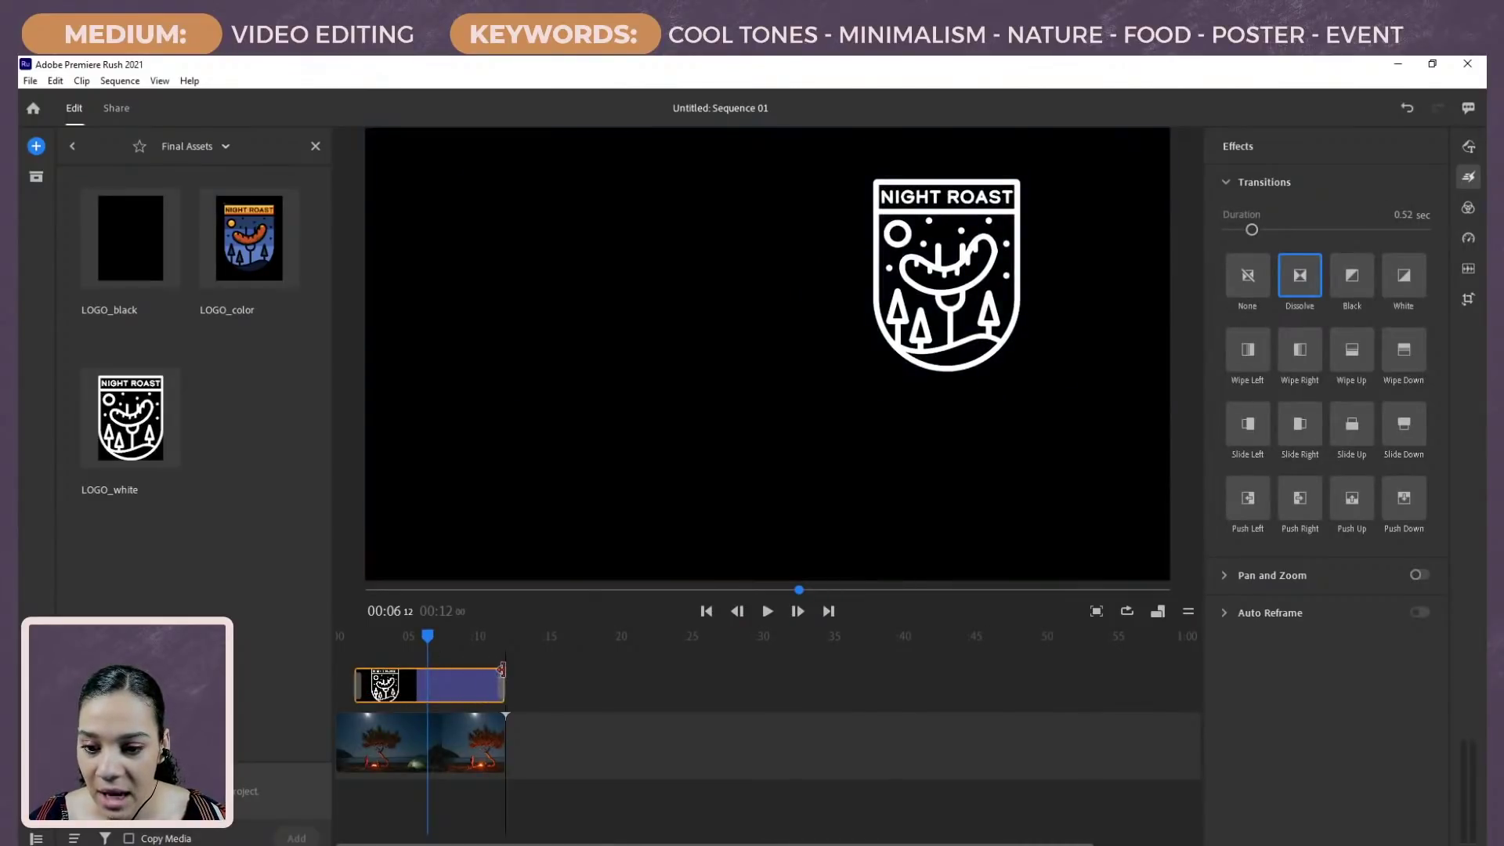
click(502, 690)
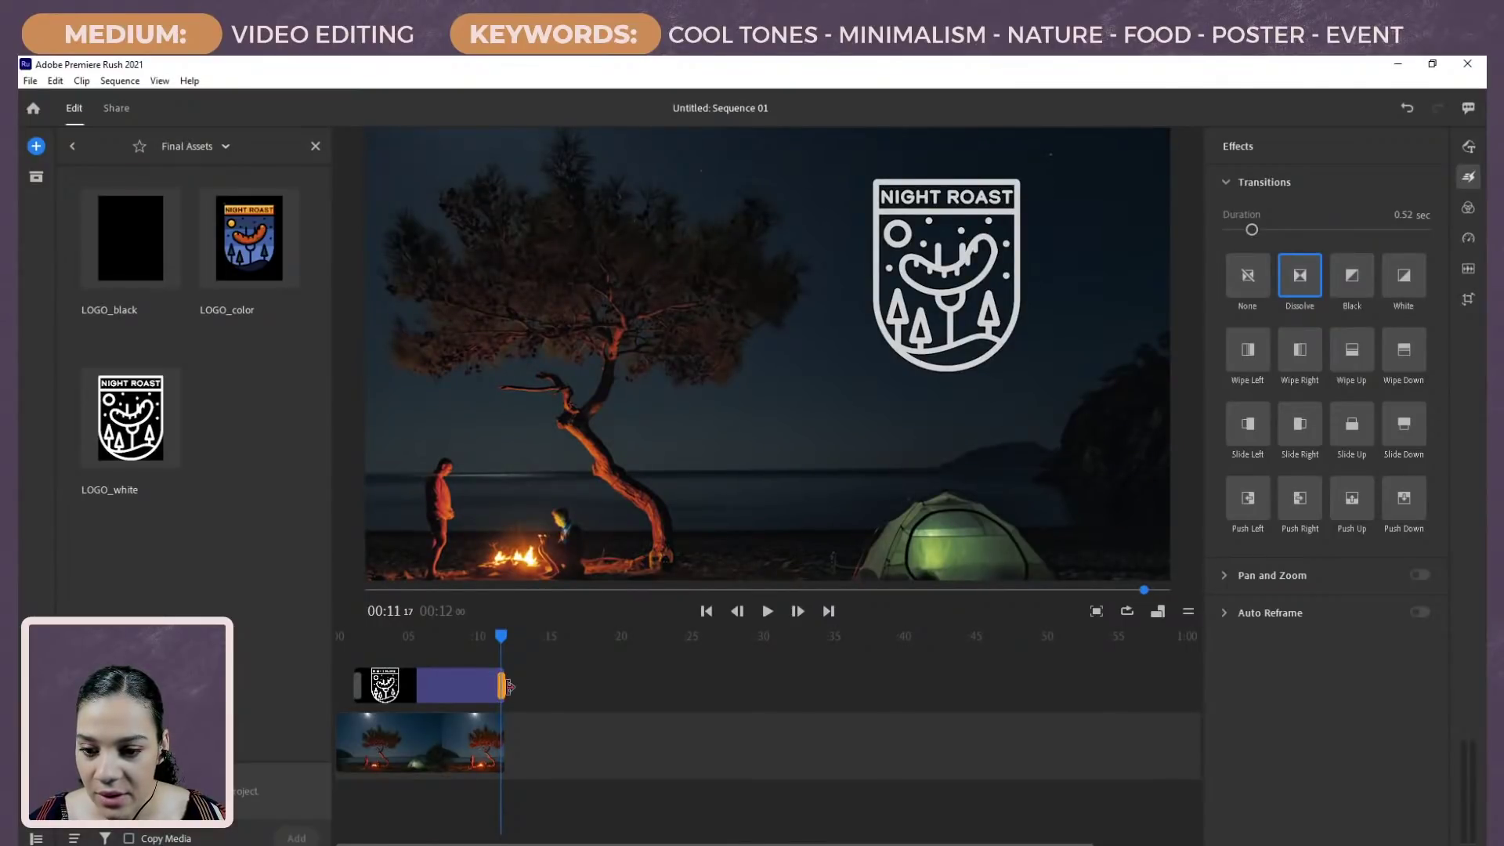
drag(507, 687, 491, 687)
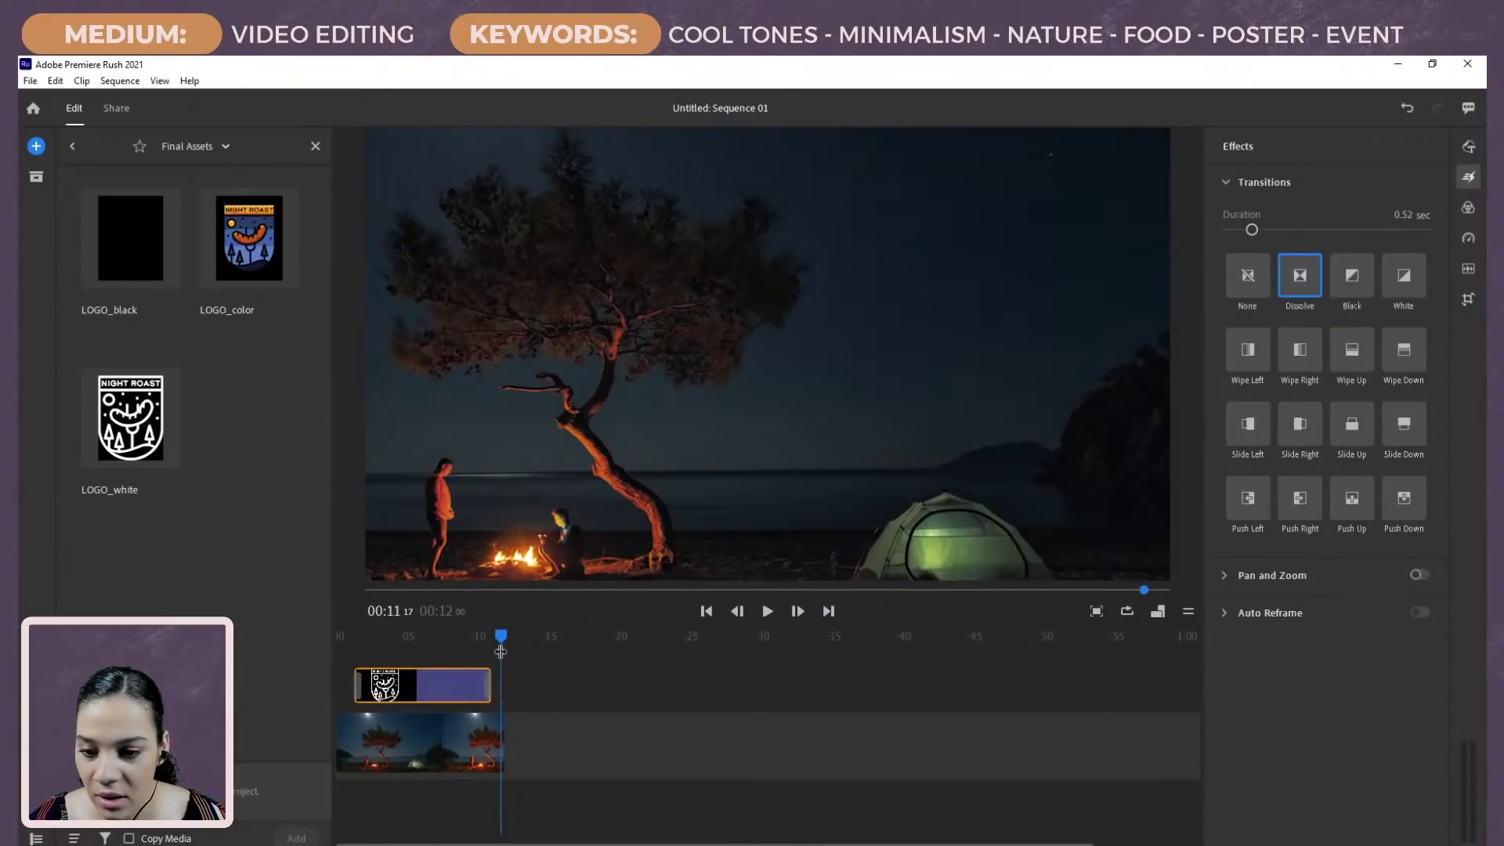
drag(498, 636, 330, 636)
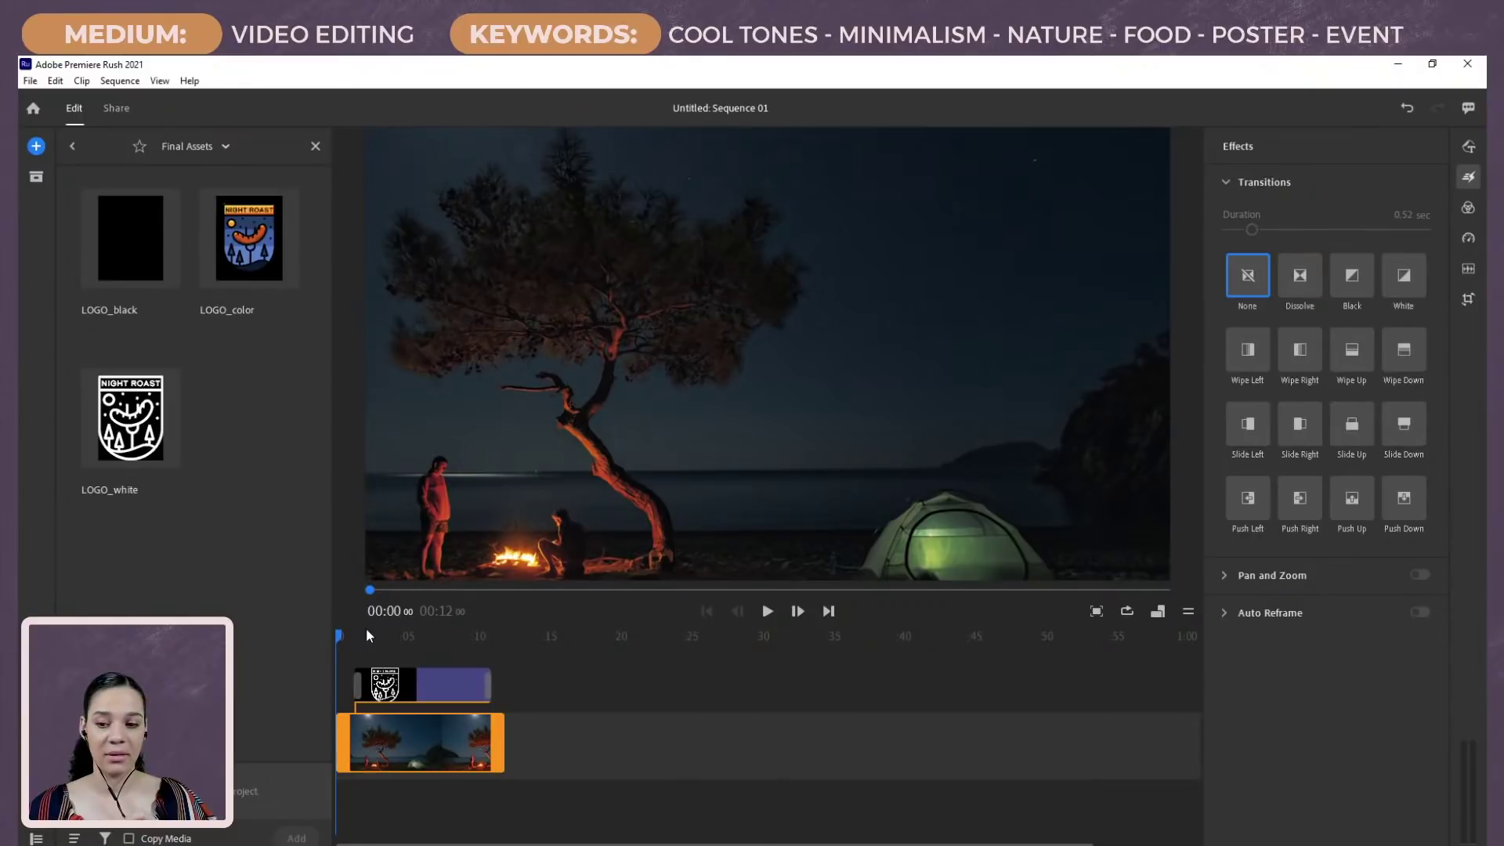
key(space)
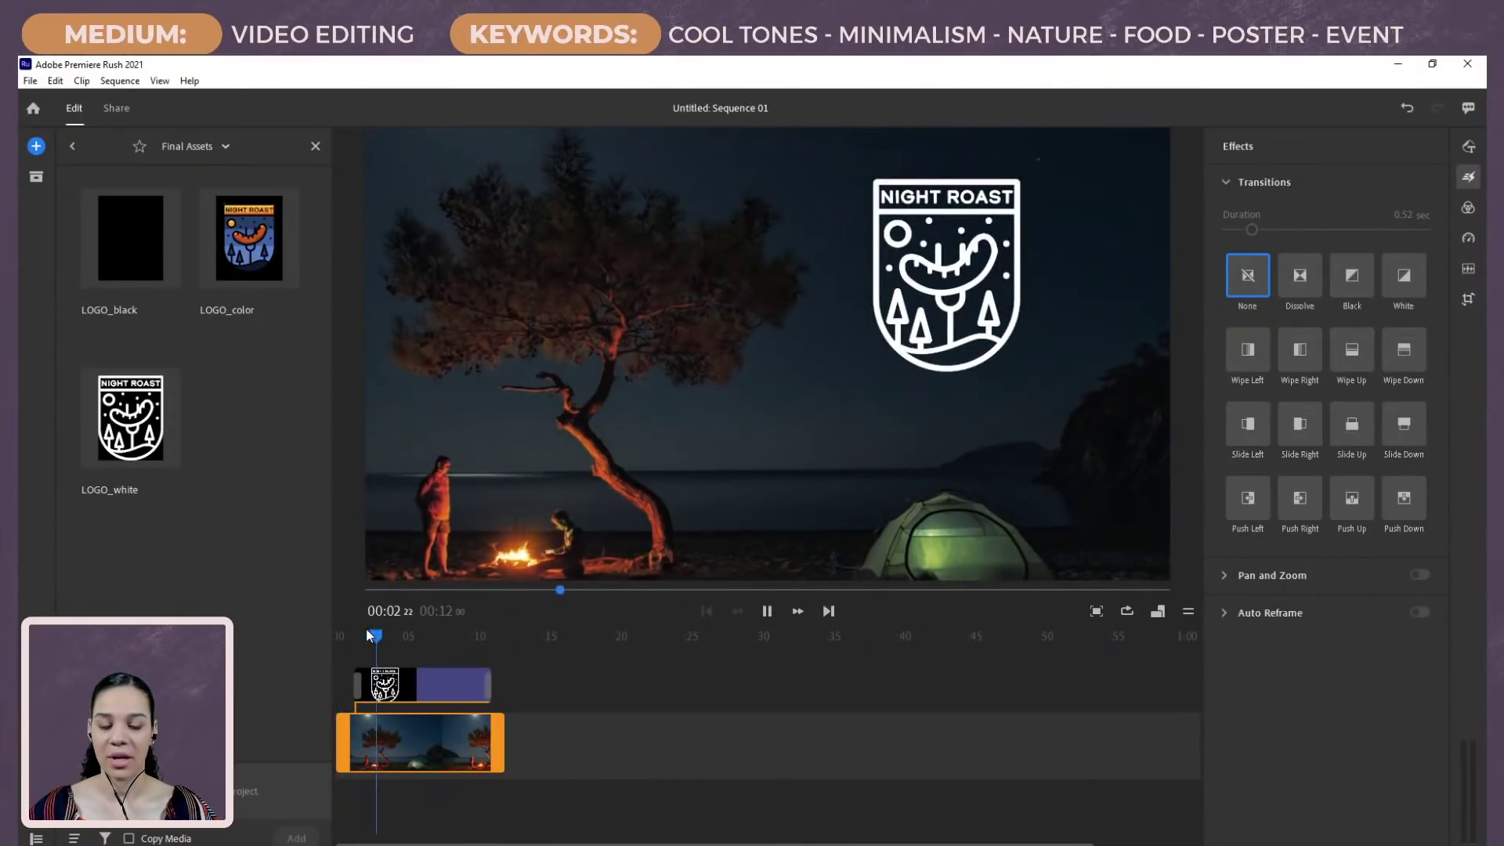
Step: Lengthen the Dissolve at the start of the white logo clip to 0.92 seconds
click(360, 673)
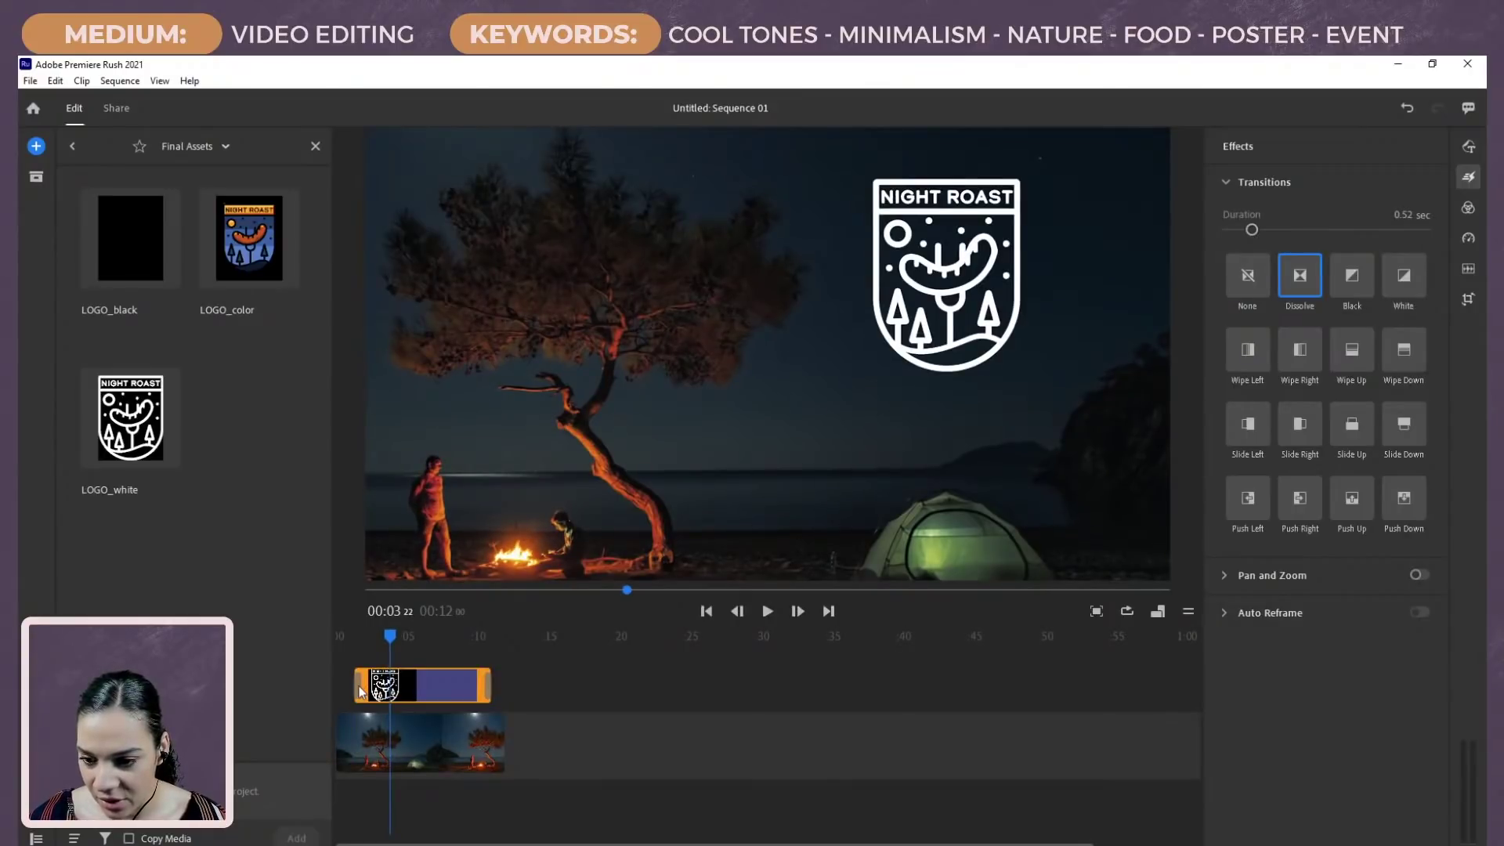
click(361, 688)
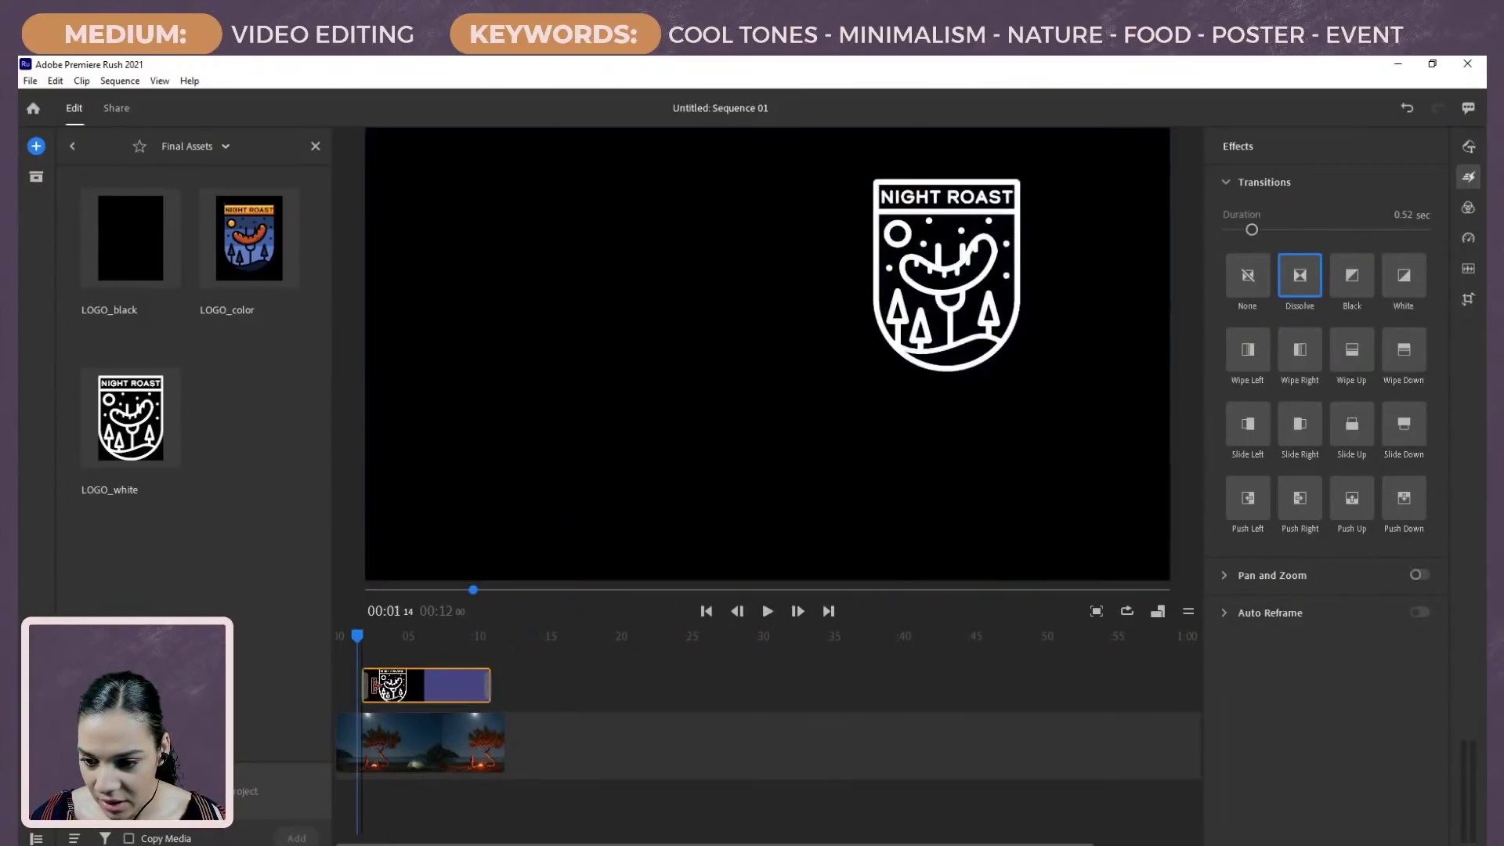
click(377, 686)
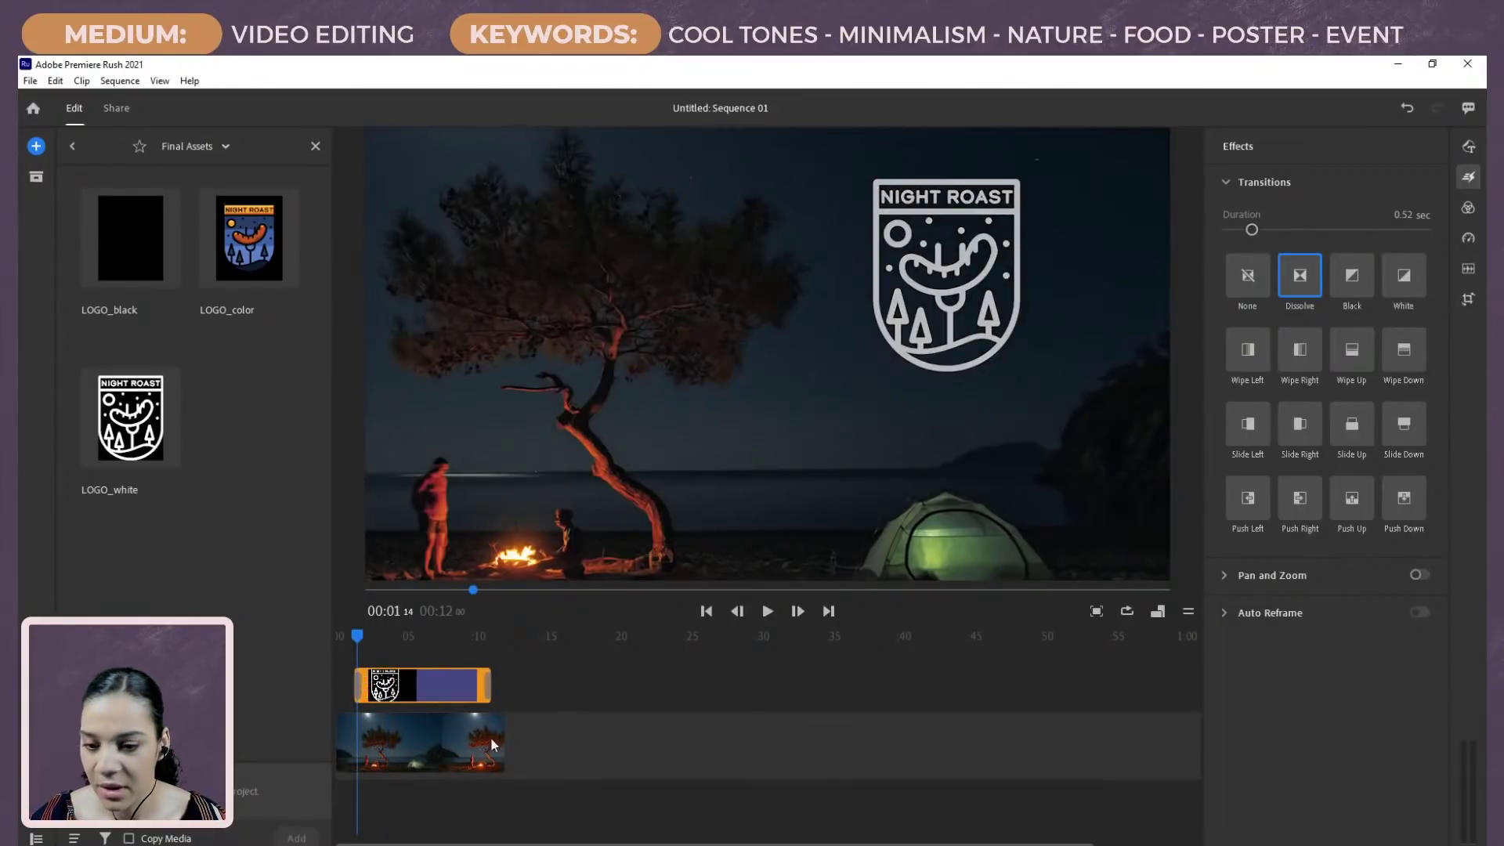
scroll(671, 822, up, 5)
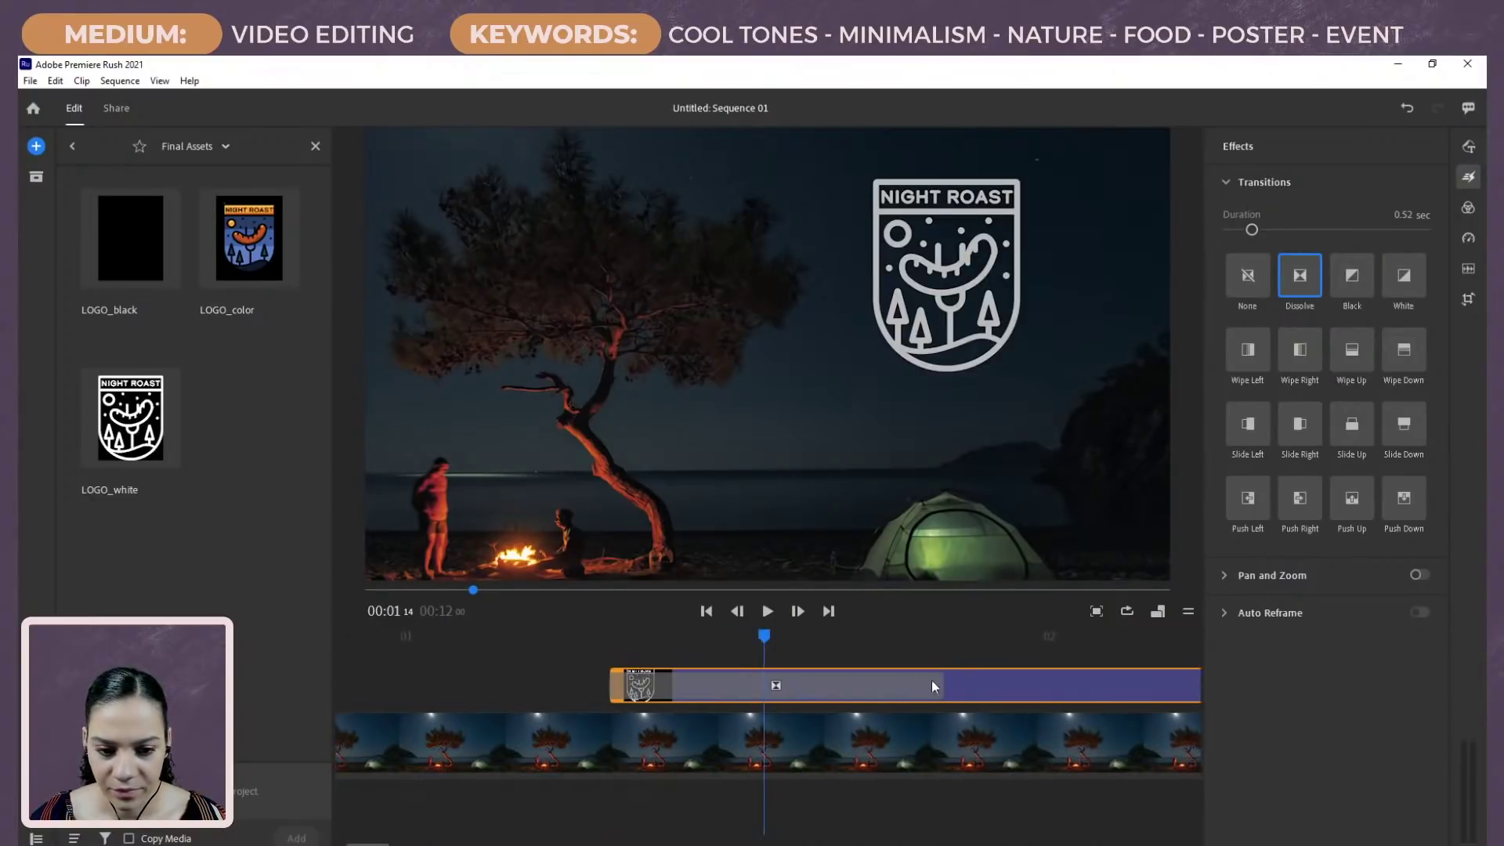
drag(932, 680, 1198, 686)
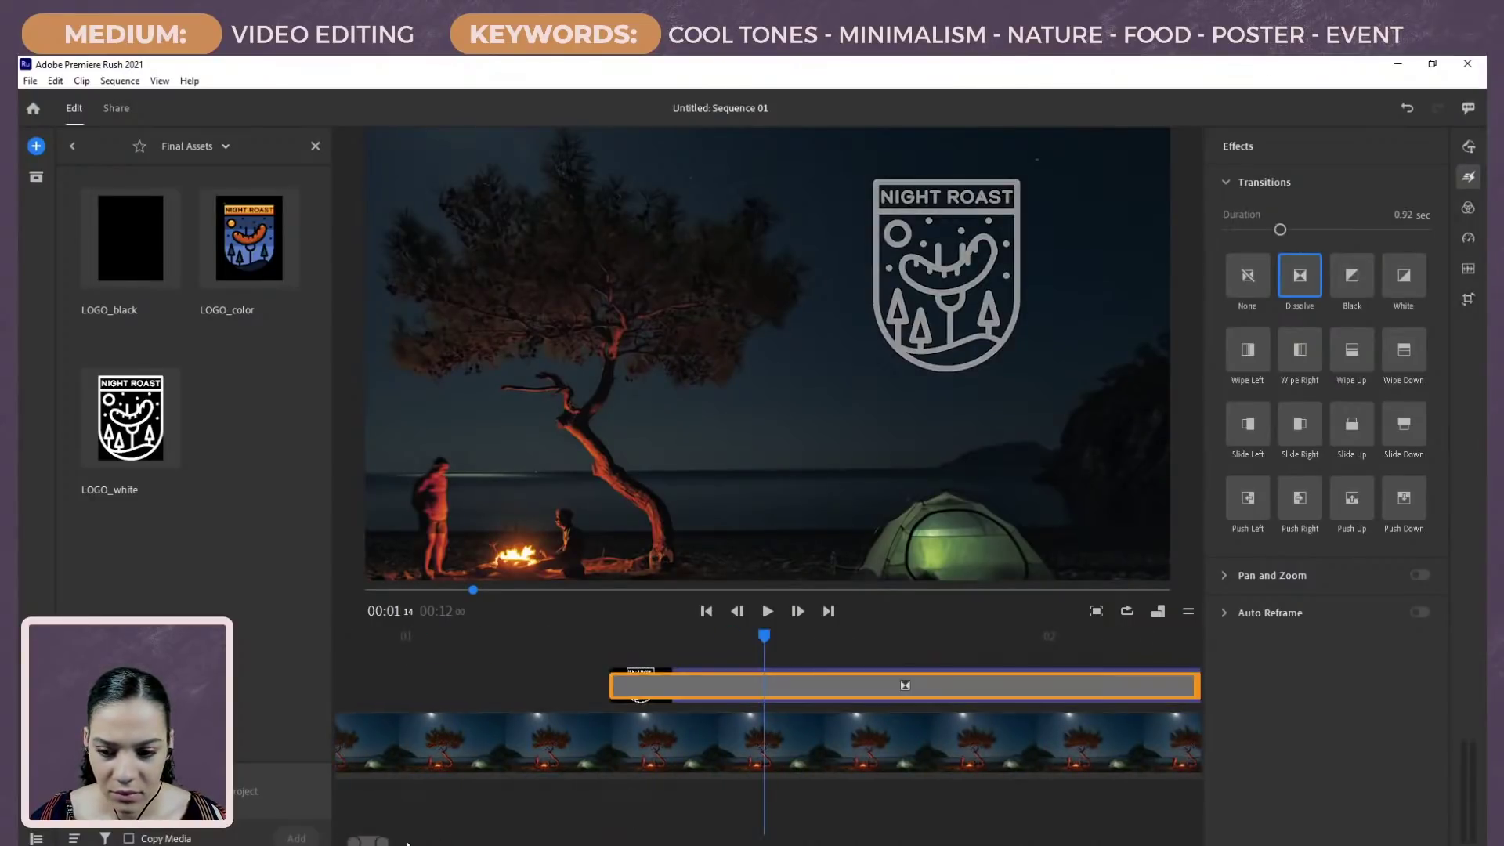
scroll(470, 830, down, 5)
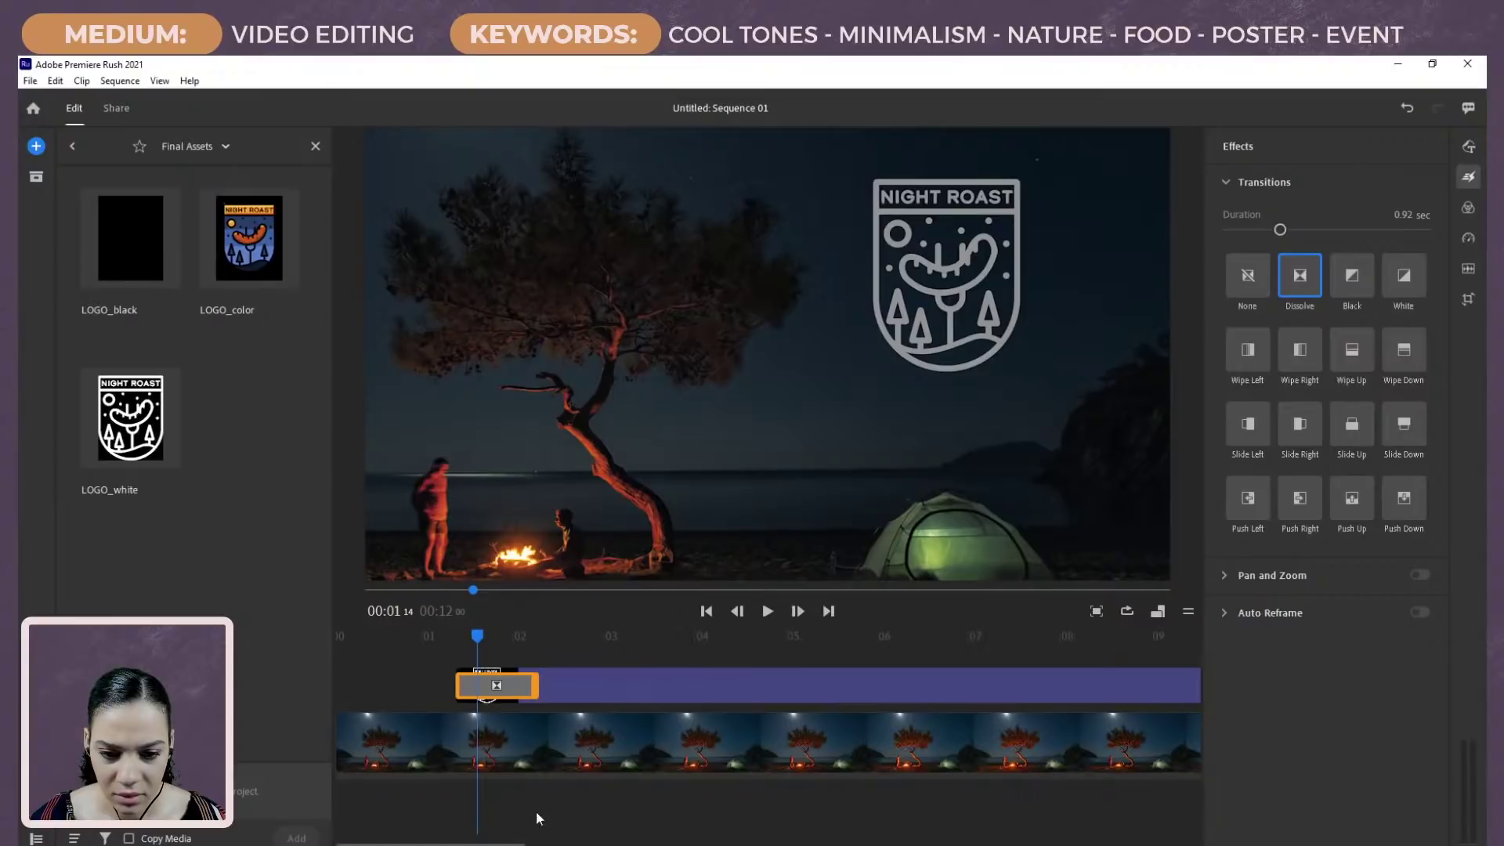
Step: Lengthen the white logo's ending Dissolve to 1.72 seconds and its starting Dissolve to 1.64 seconds, then play the sequence
drag(407, 840, 461, 840)
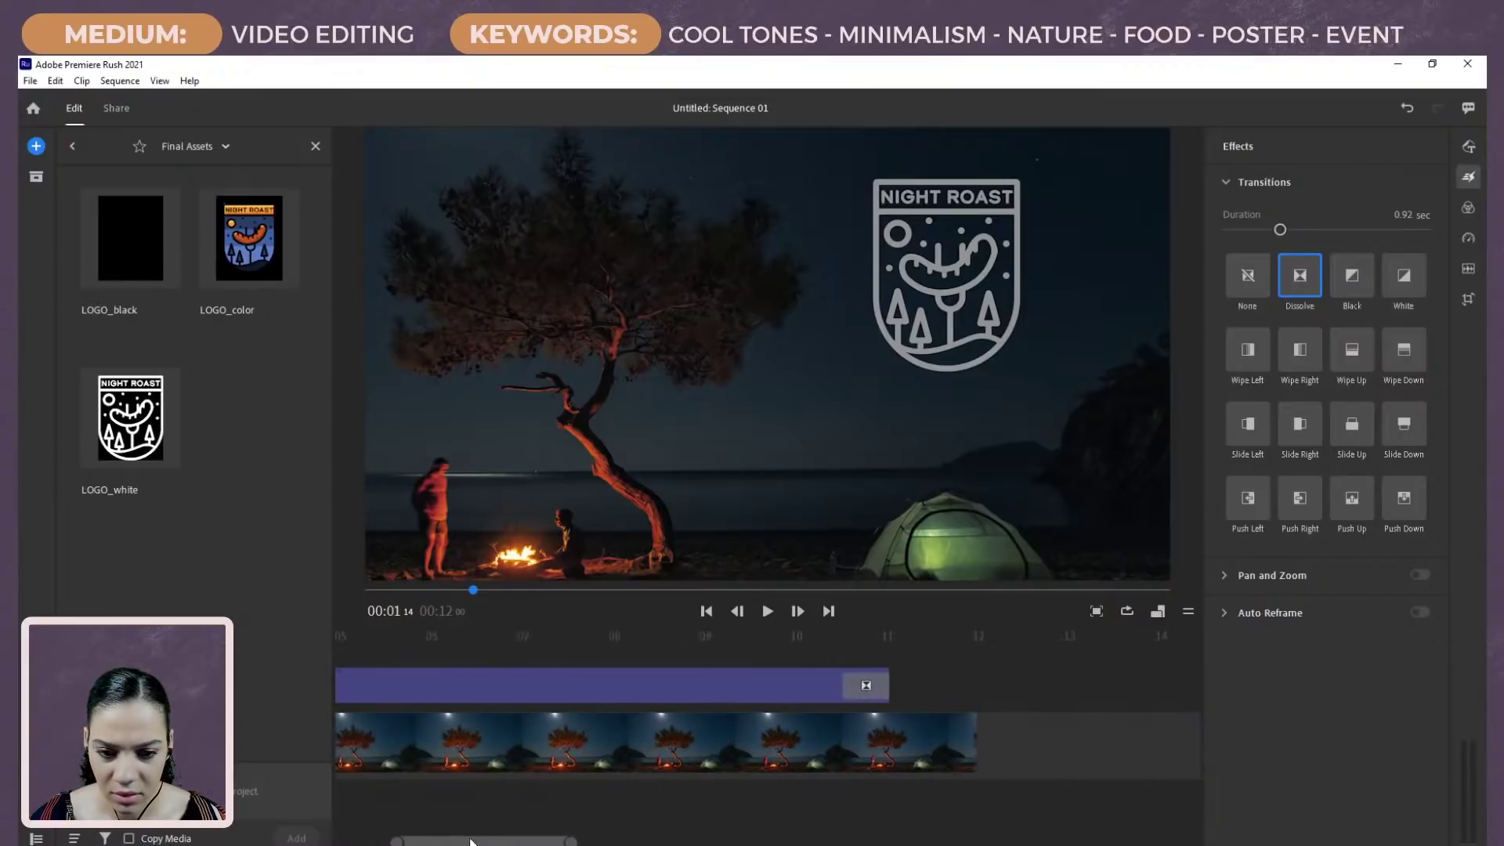
click(866, 686)
drag(841, 687, 694, 753)
scroll(546, 702, left, 5)
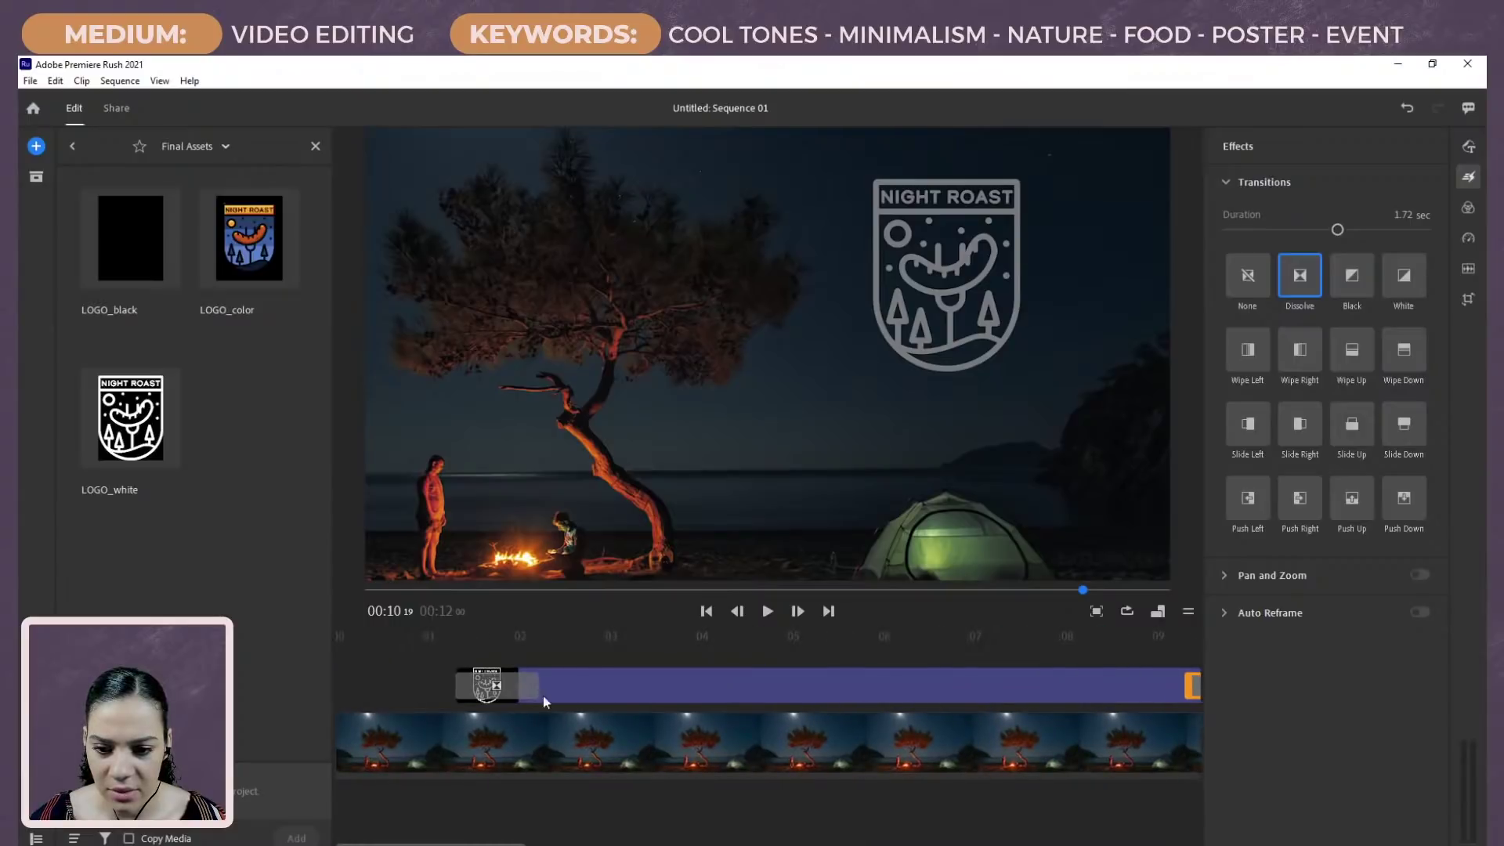
drag(539, 685, 595, 683)
click(357, 652)
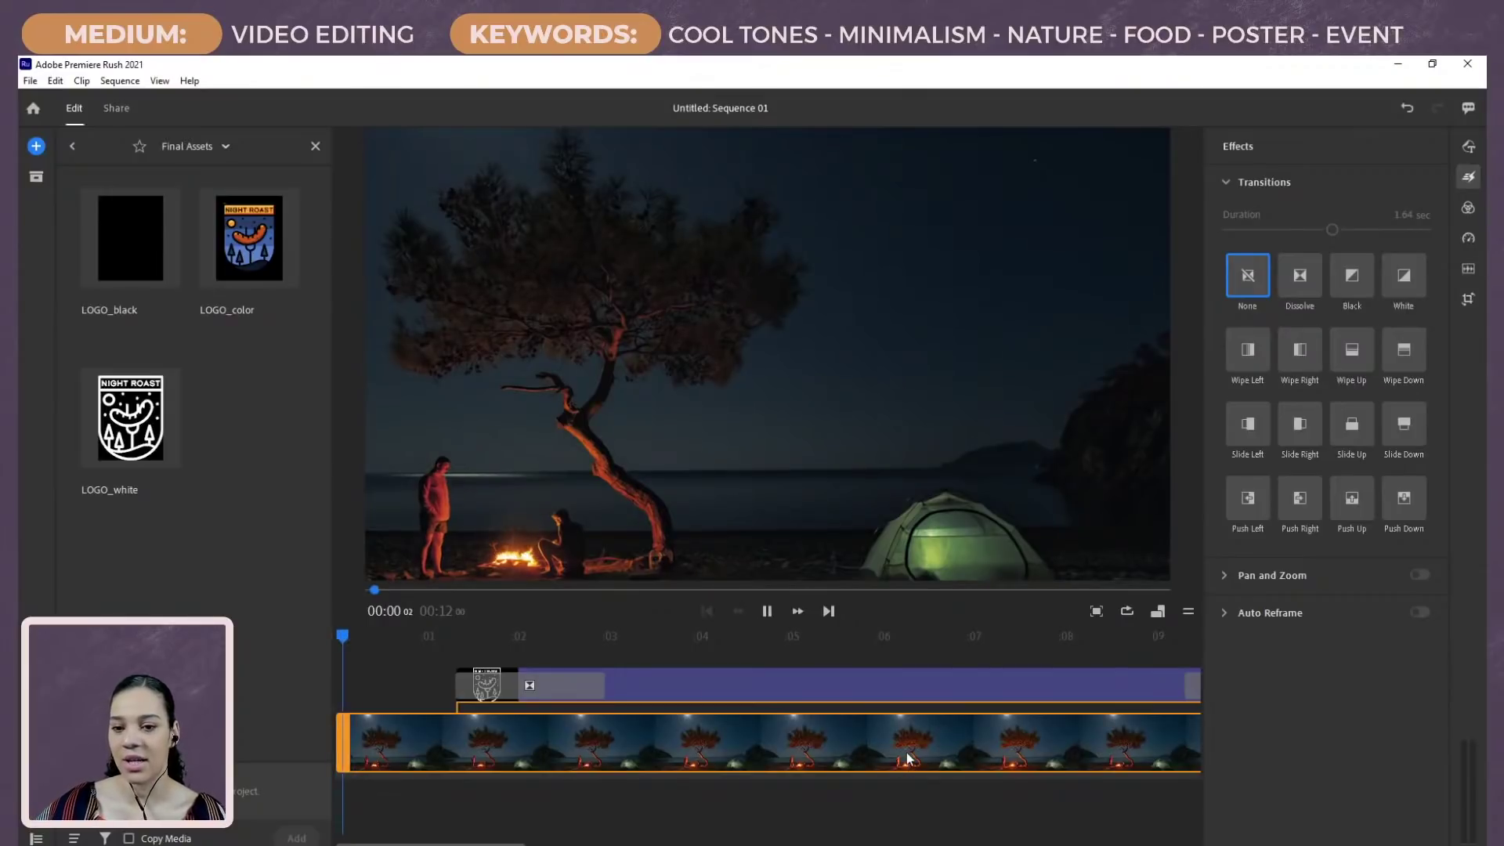
key(space)
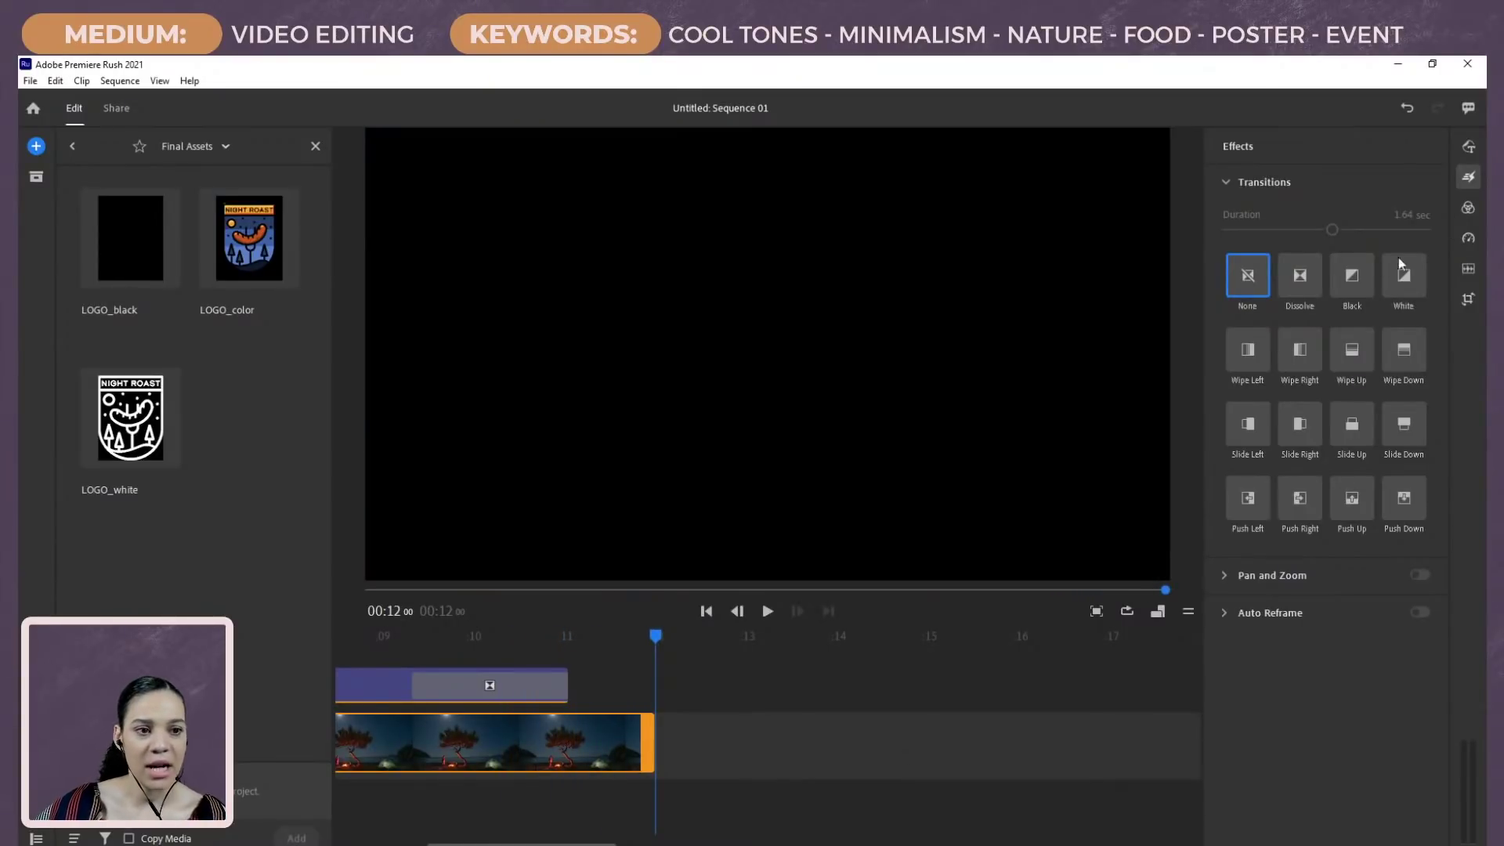
Step: Add a Black transition at the end of the camping clip and shorten the white logo's ending Dissolve to 1.28 seconds
drag(1352, 275, 642, 754)
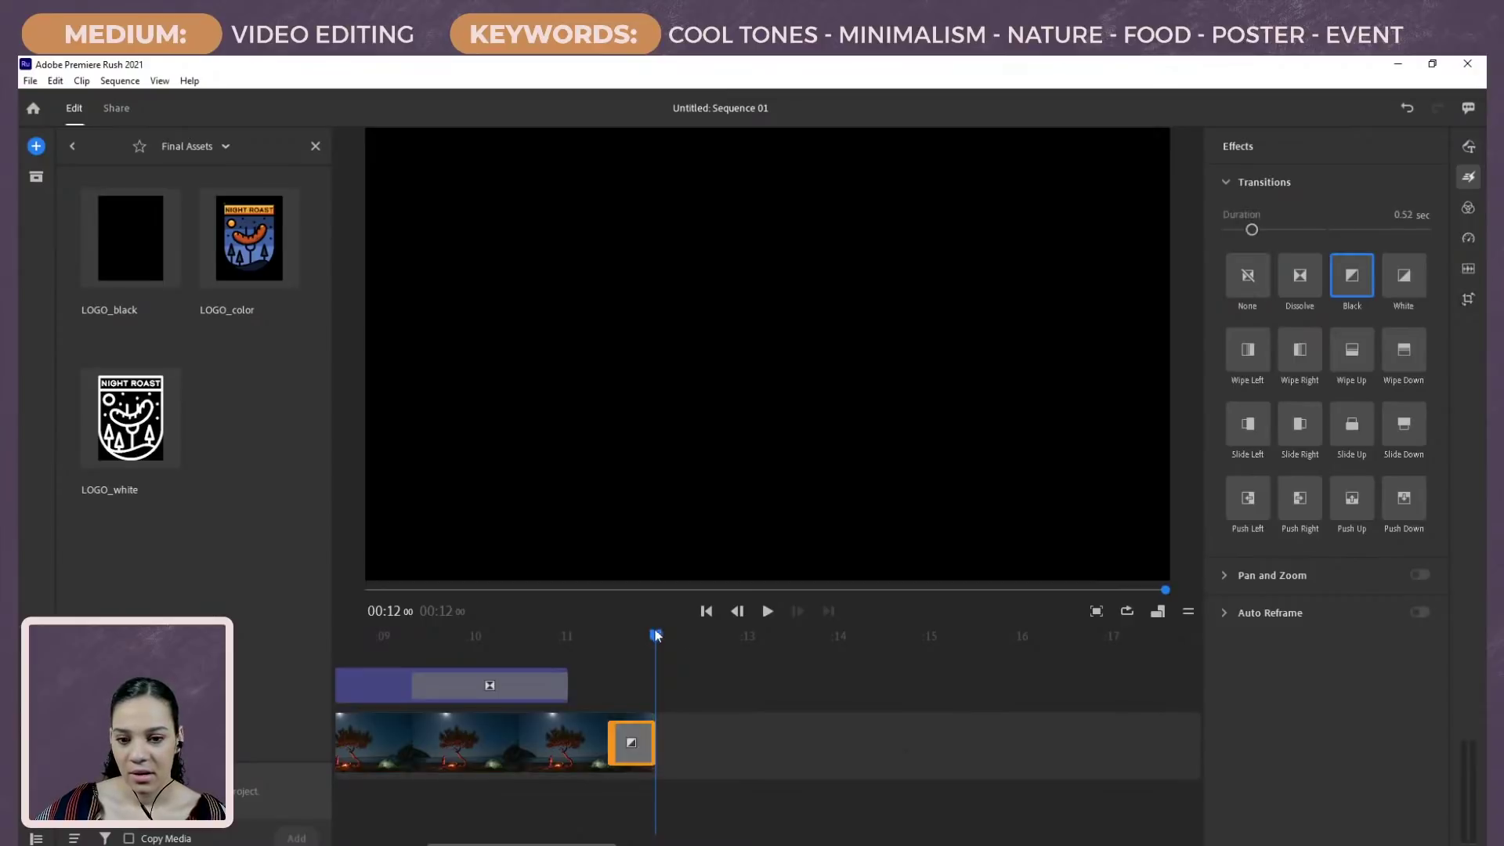
drag(654, 627, 346, 632)
click(434, 680)
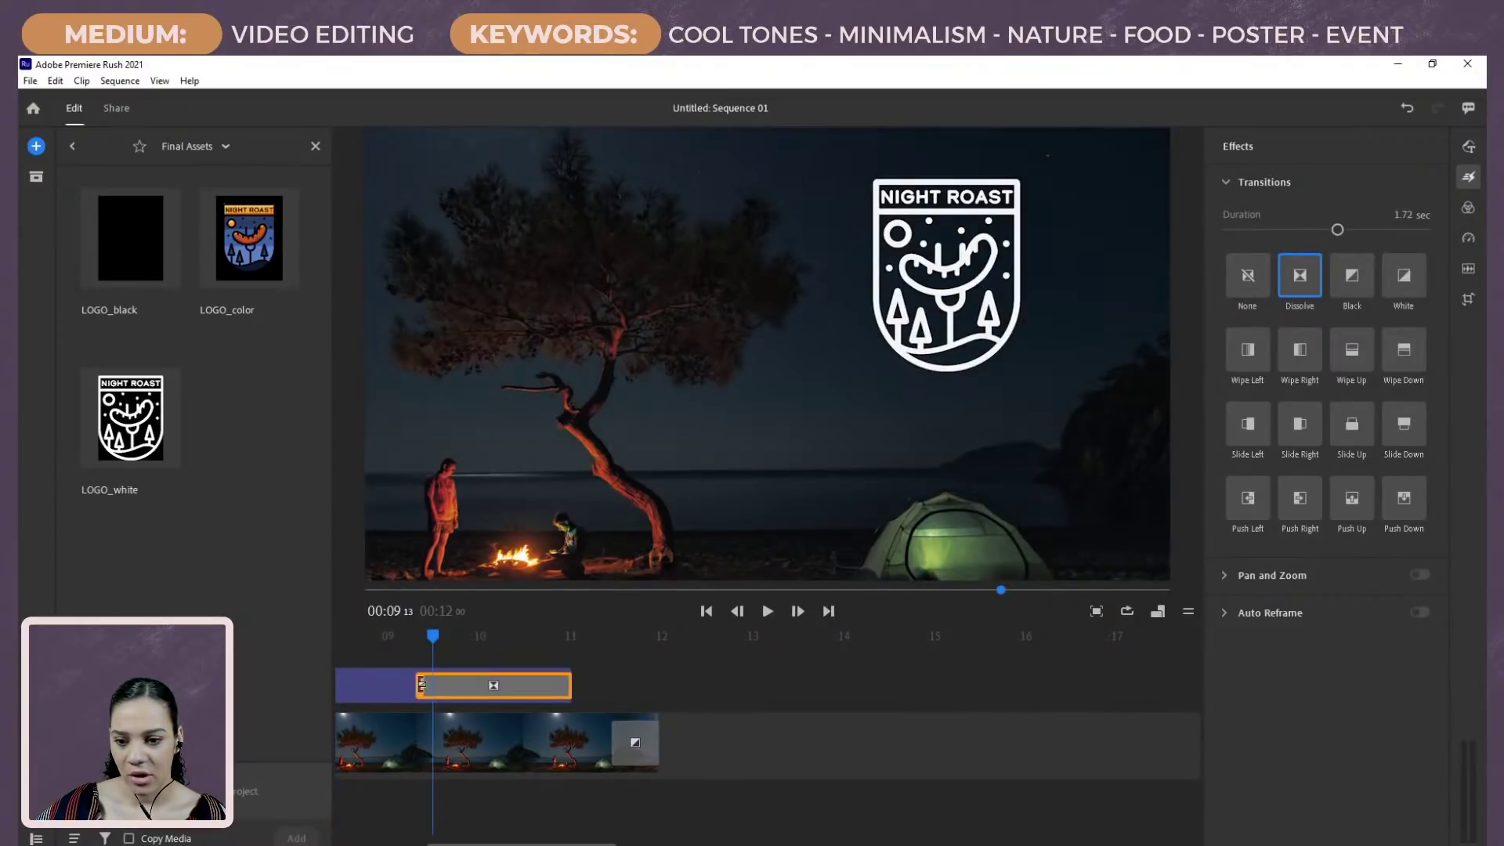
drag(433, 680, 473, 678)
key(space)
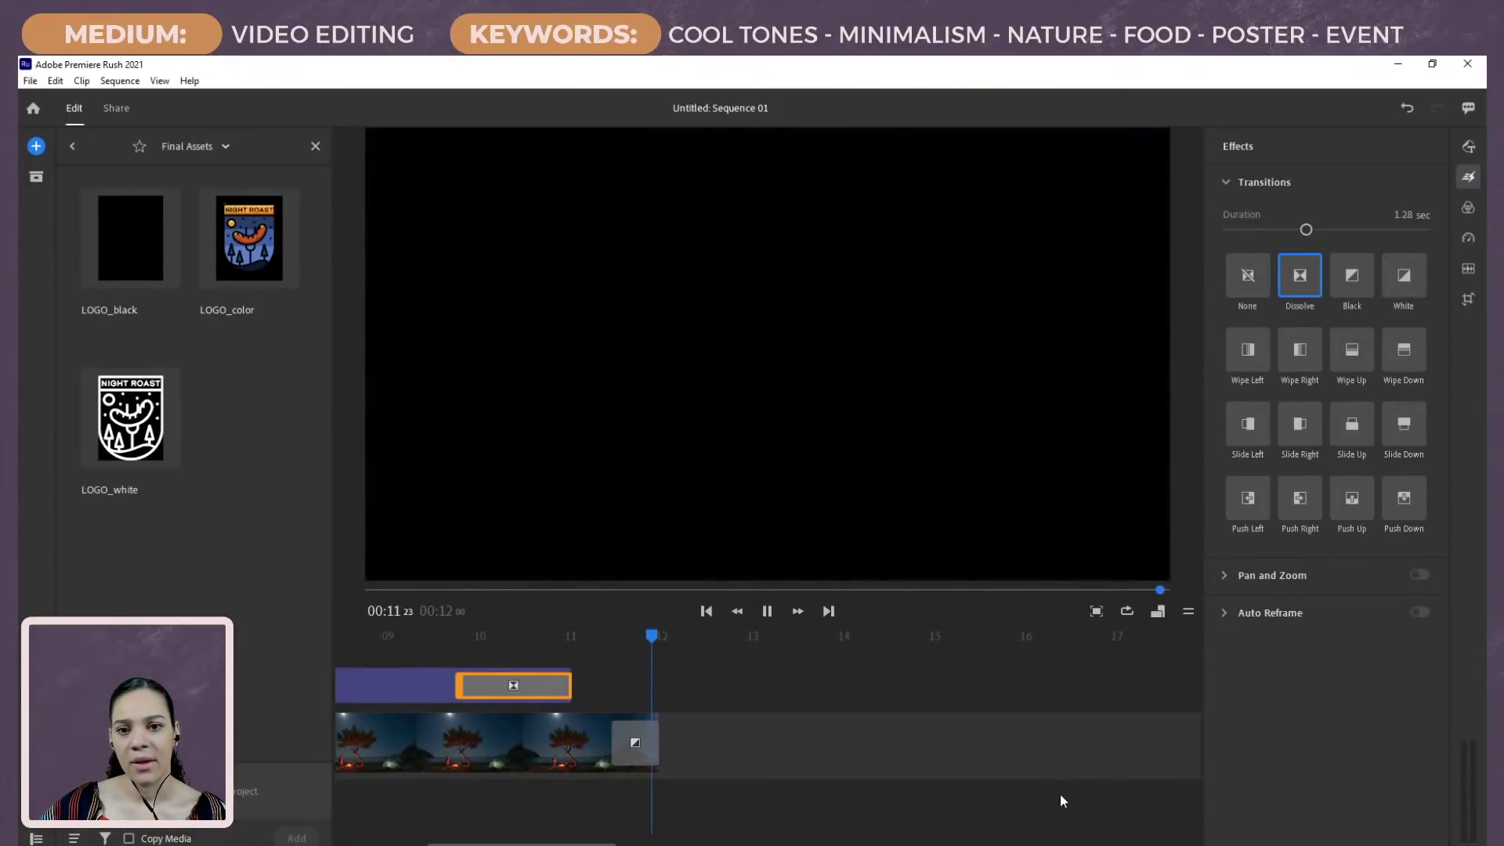
drag(655, 636, 1223, 730)
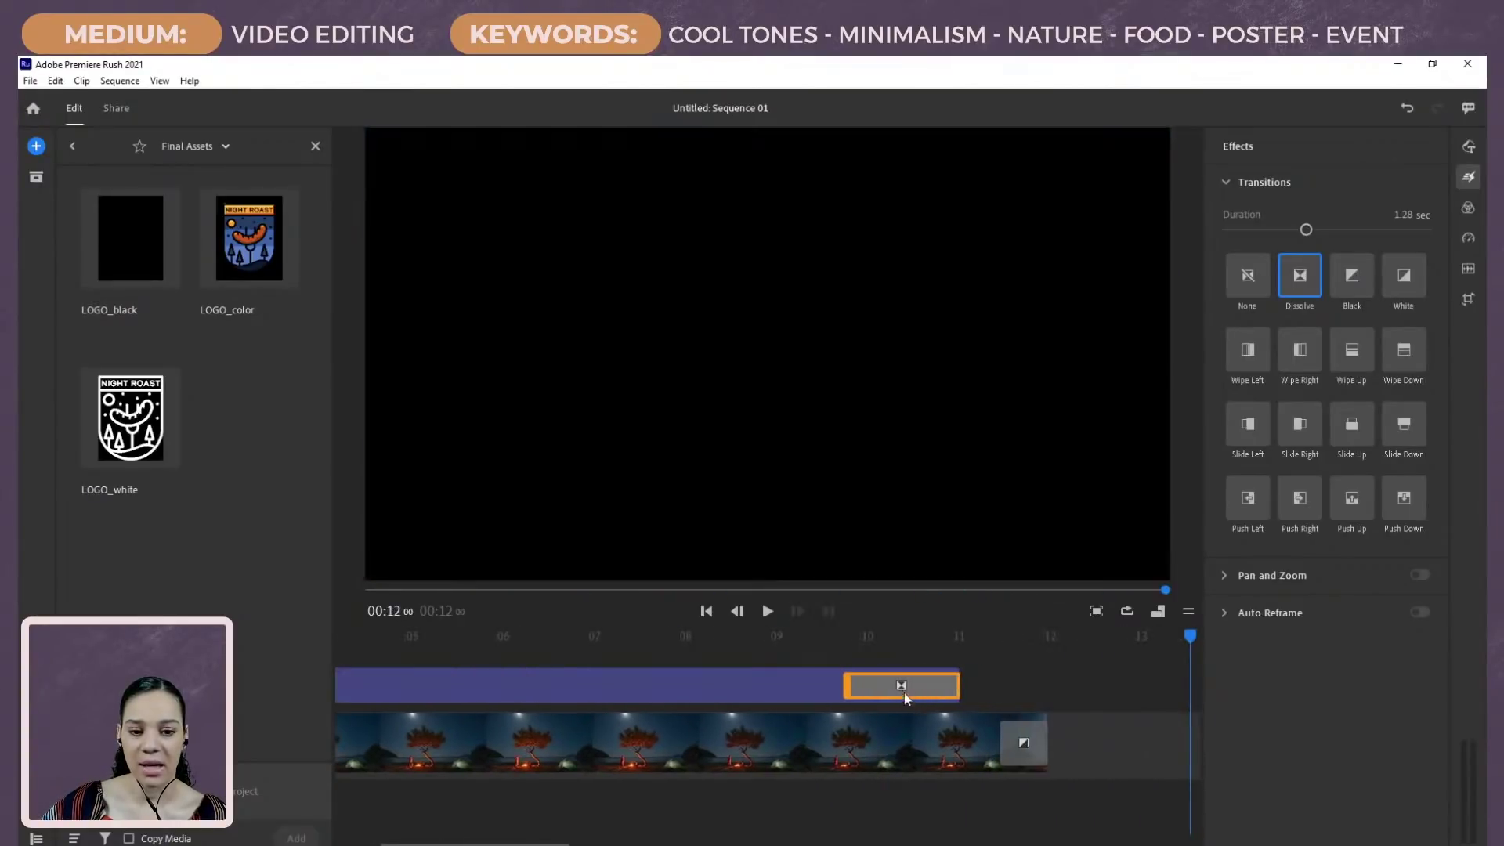
Step: Review the white logo's ending Dissolve and return the playhead to the start of the sequence
click(909, 684)
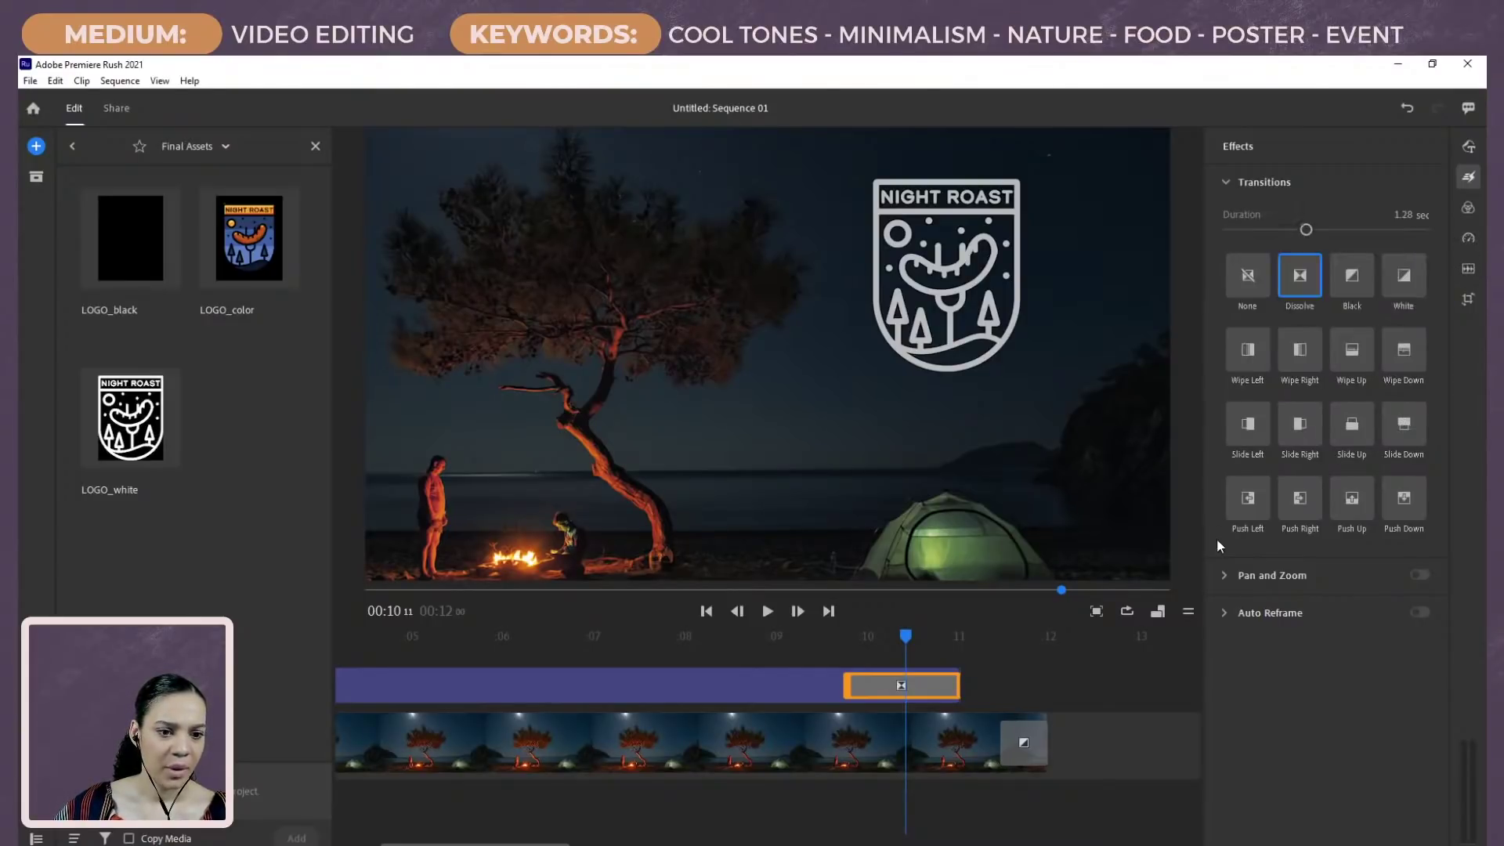
drag(906, 636, 671, 636)
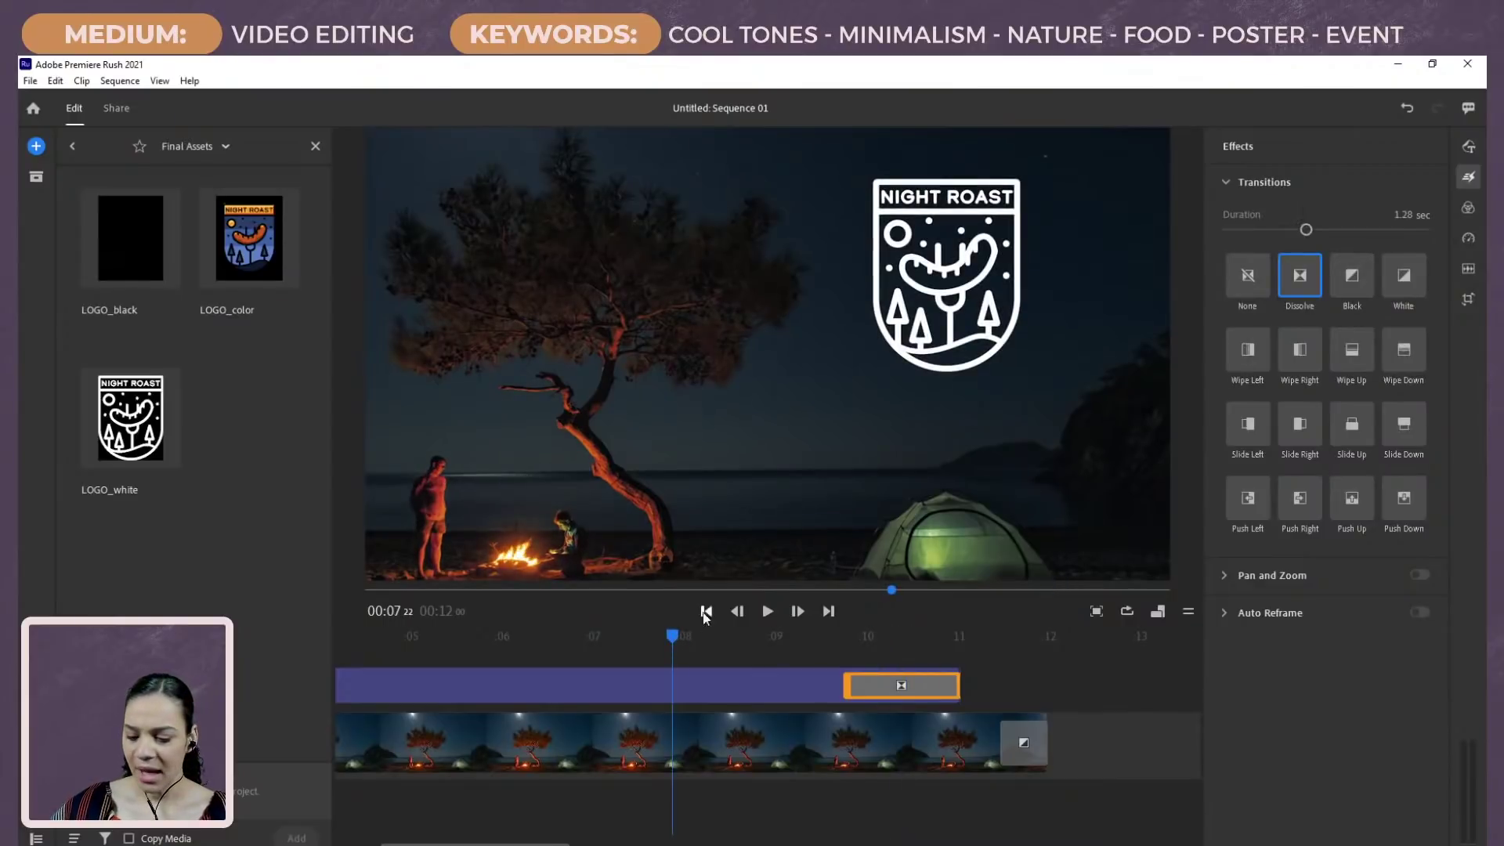
drag(569, 839, 736, 838)
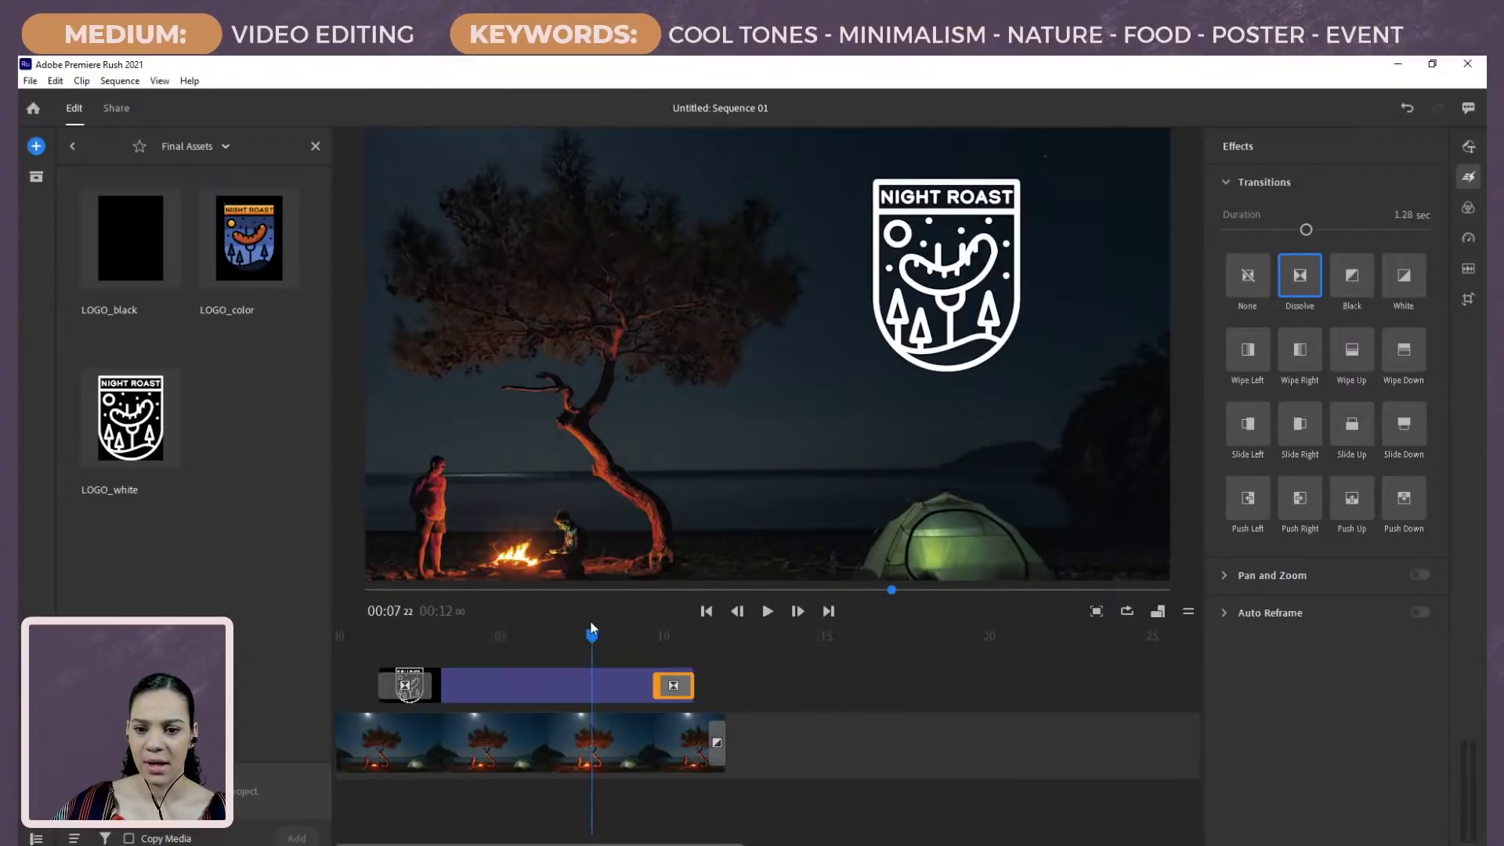
drag(591, 633, 331, 642)
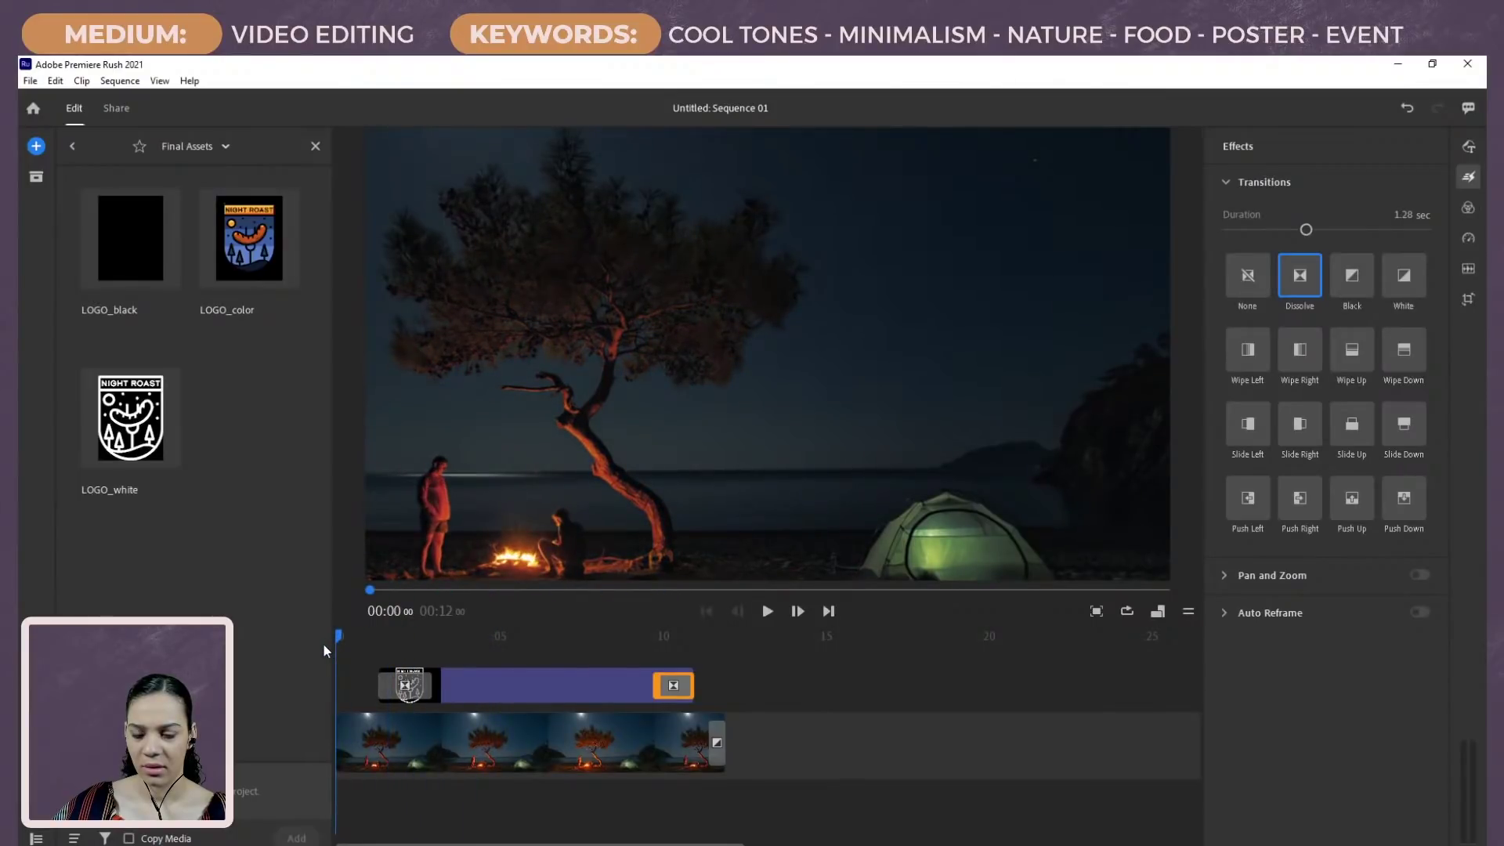
Step: Show the Pan and Zoom settings for the camping clip and scrub through the clip
click(471, 736)
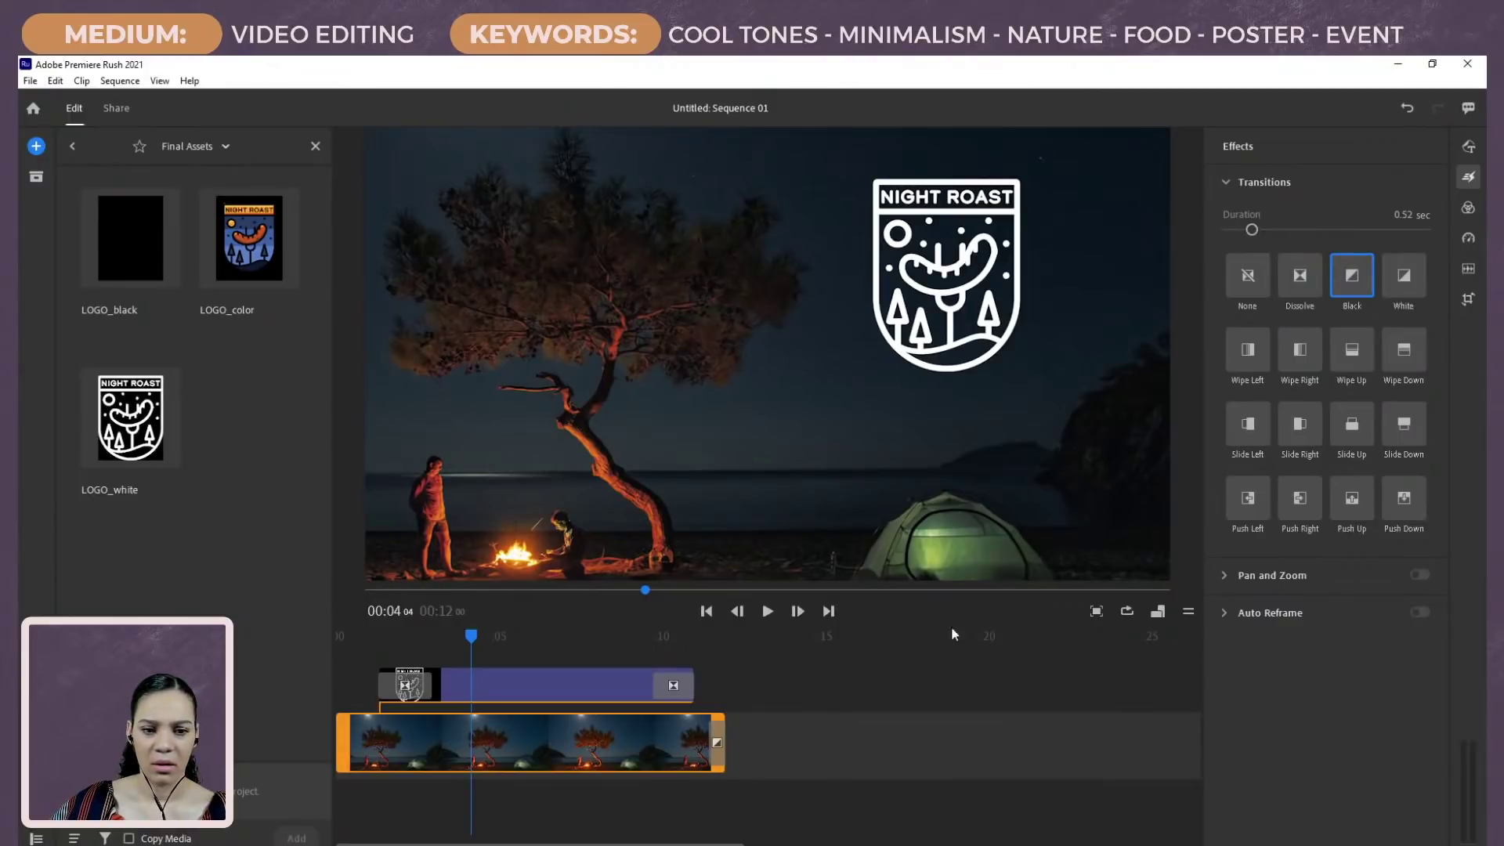
drag(471, 641, 321, 625)
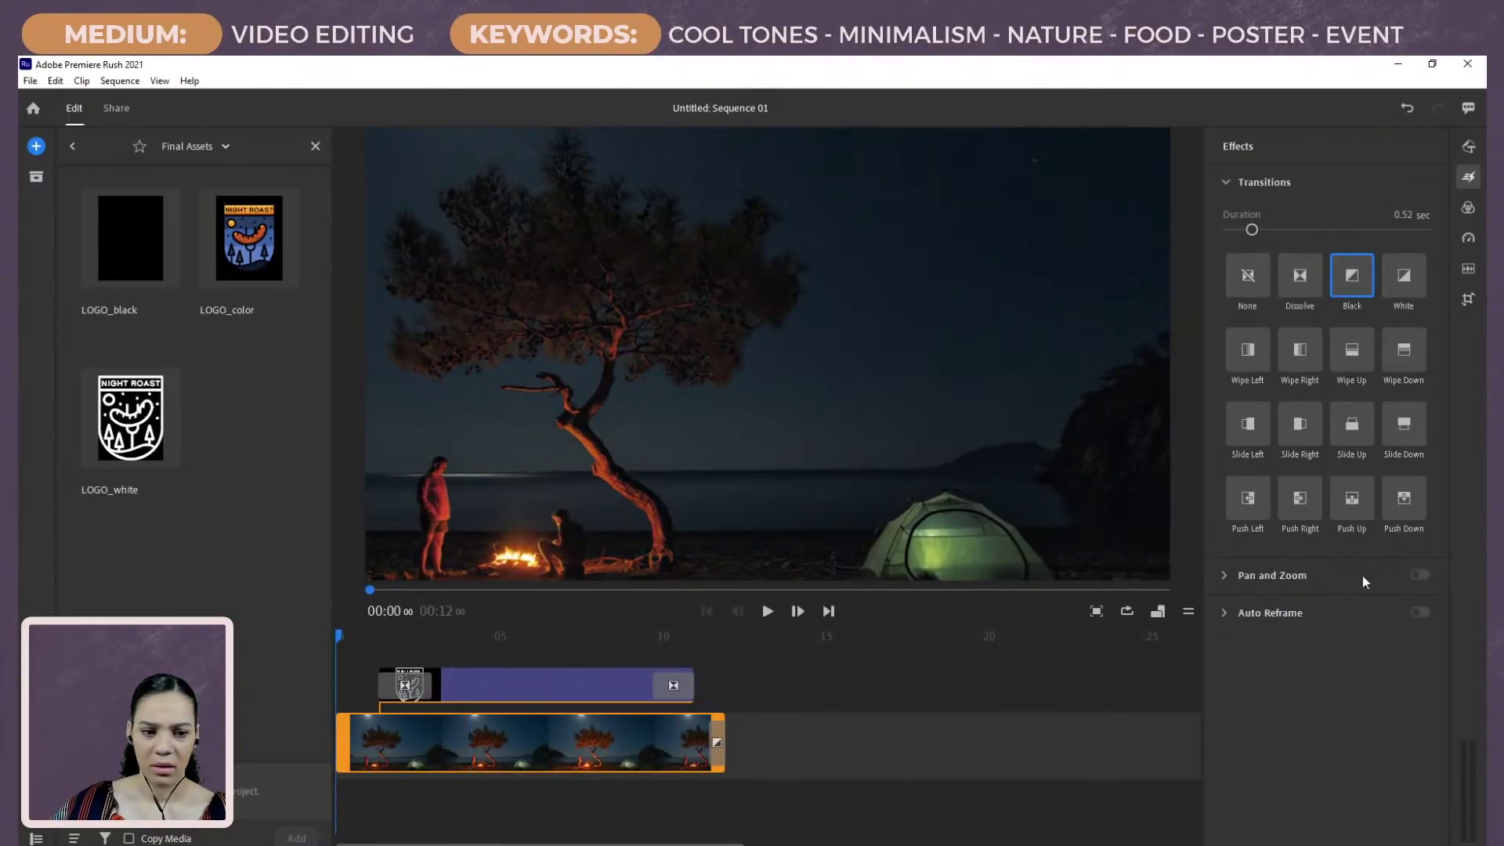
mouse_move(1225, 581)
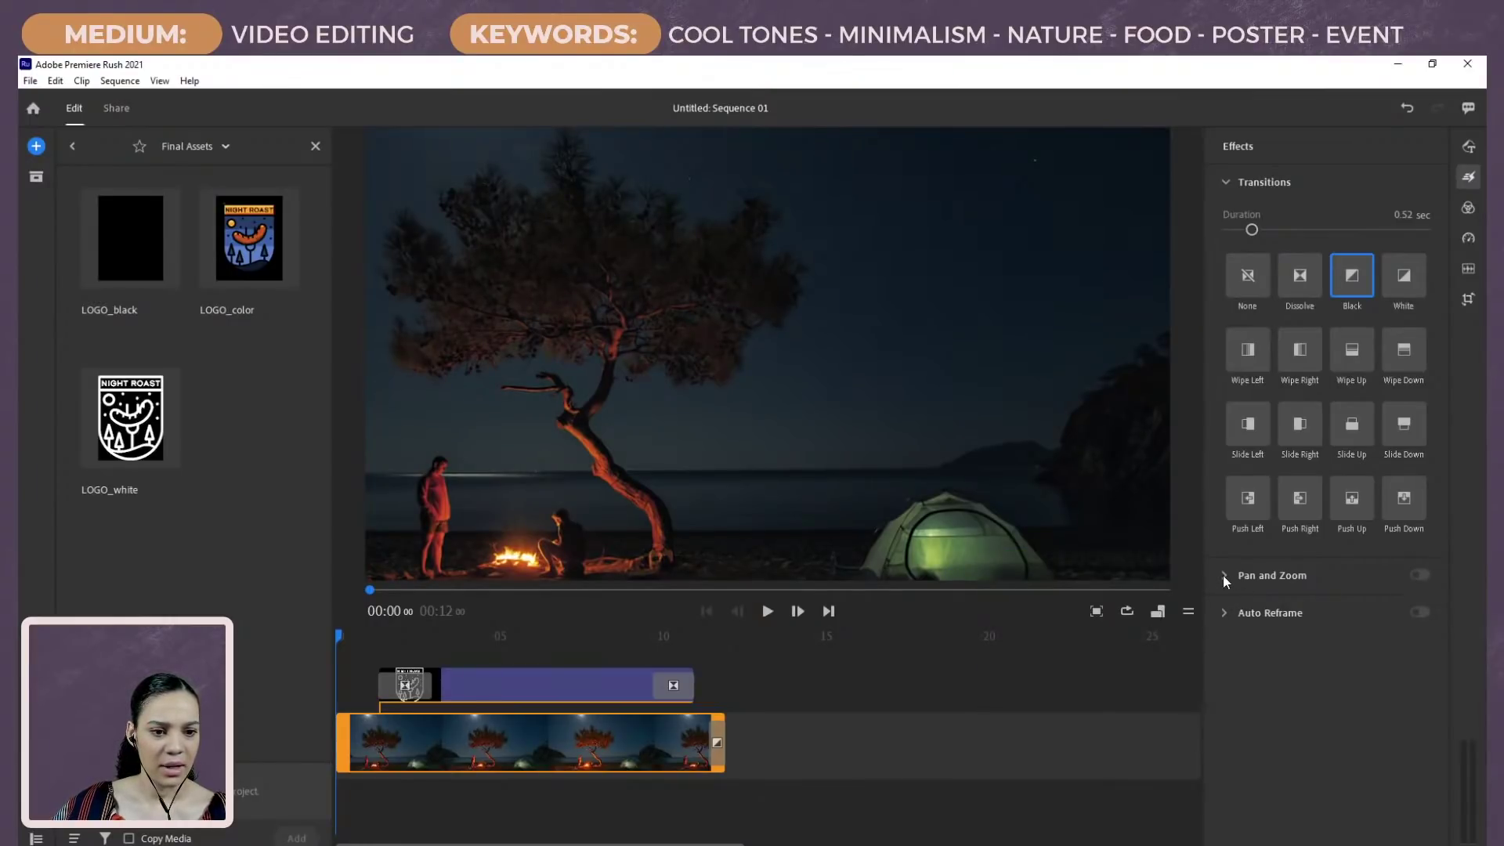
click(1261, 576)
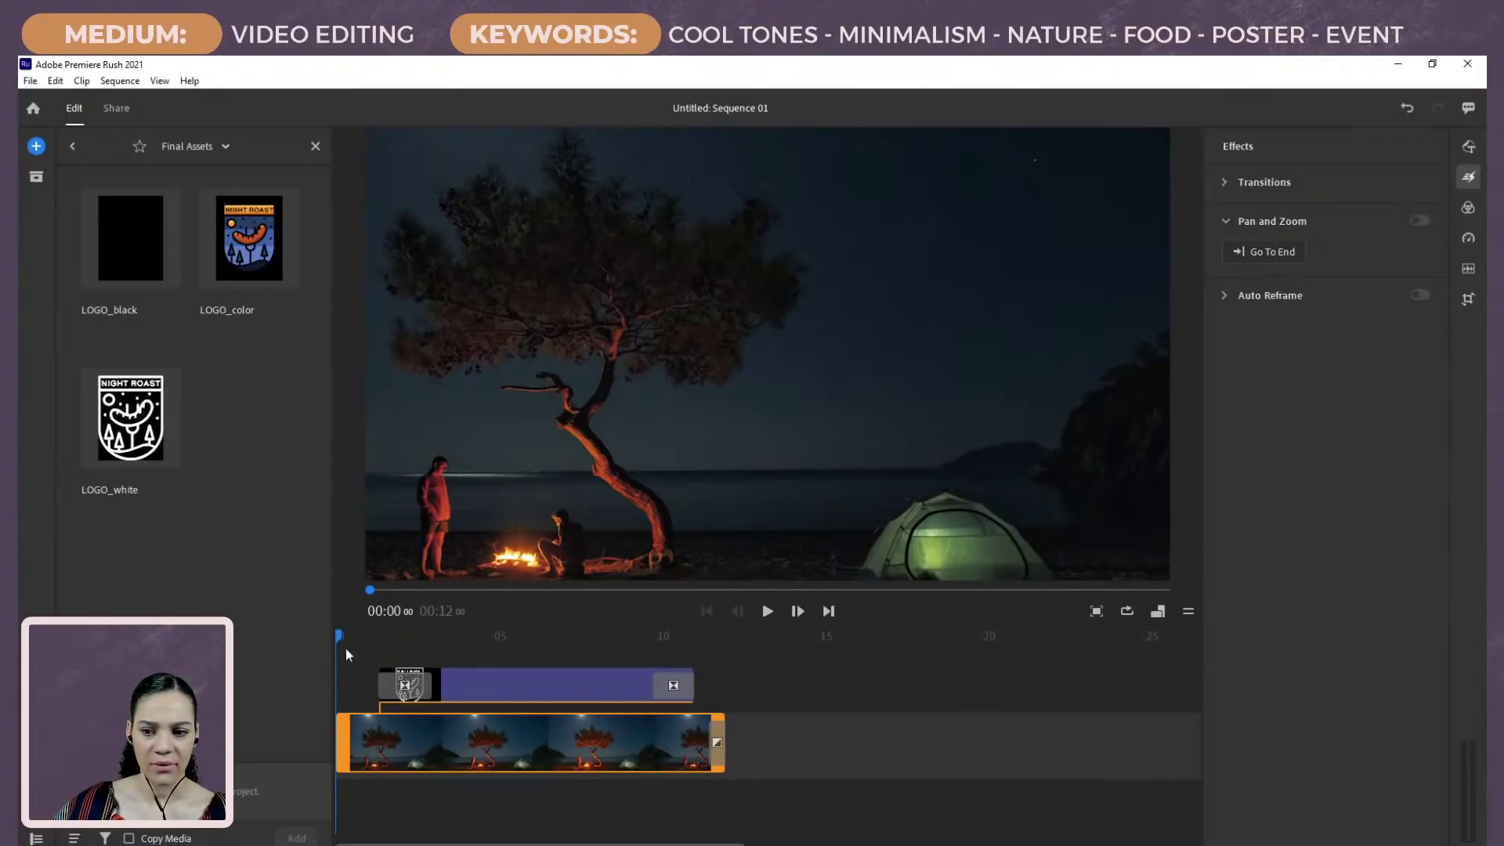
drag(336, 638, 725, 675)
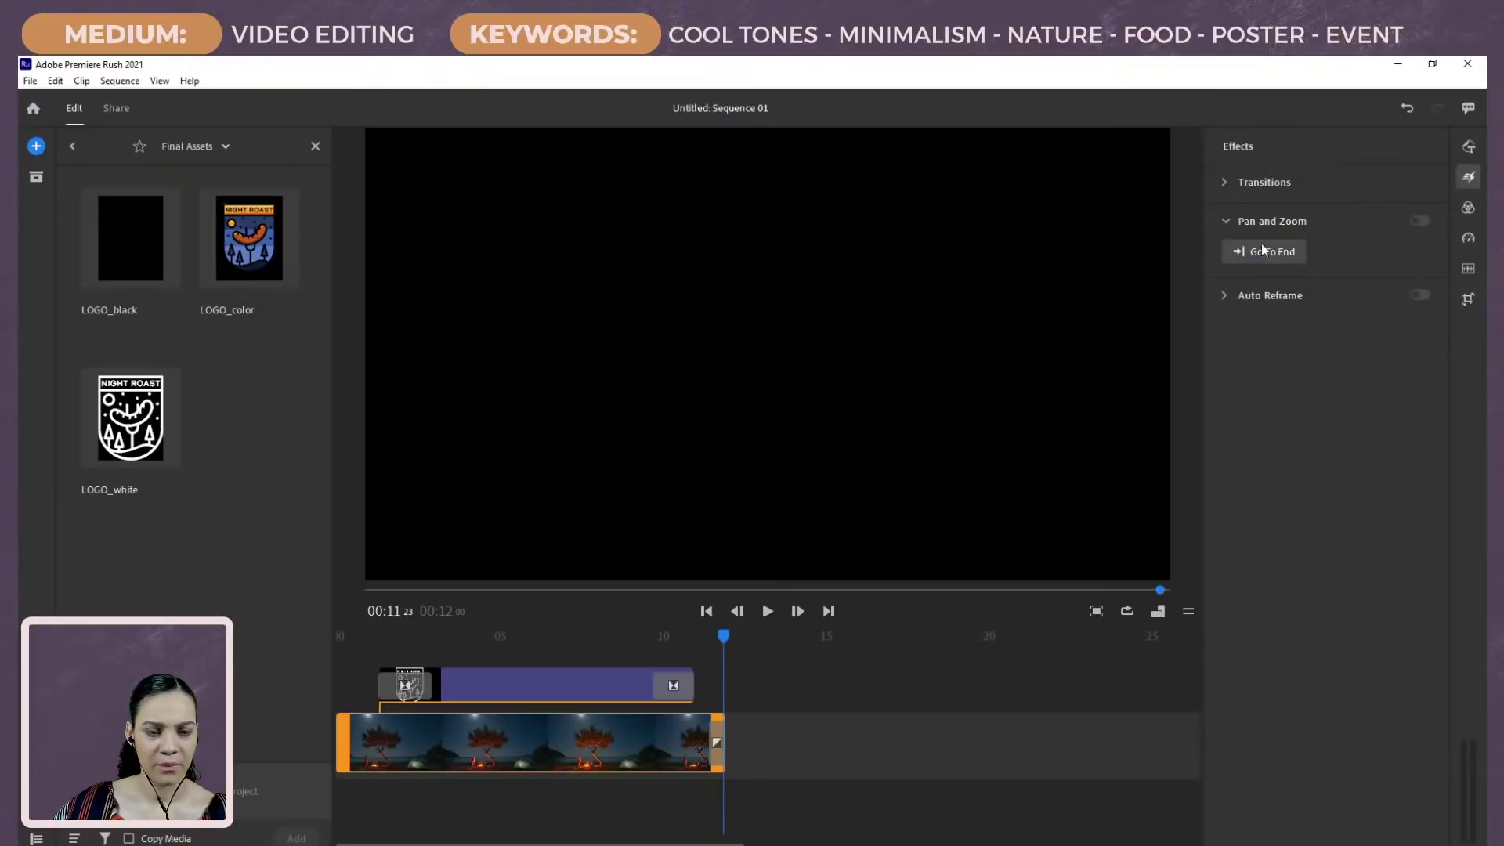
drag(725, 640, 418, 665)
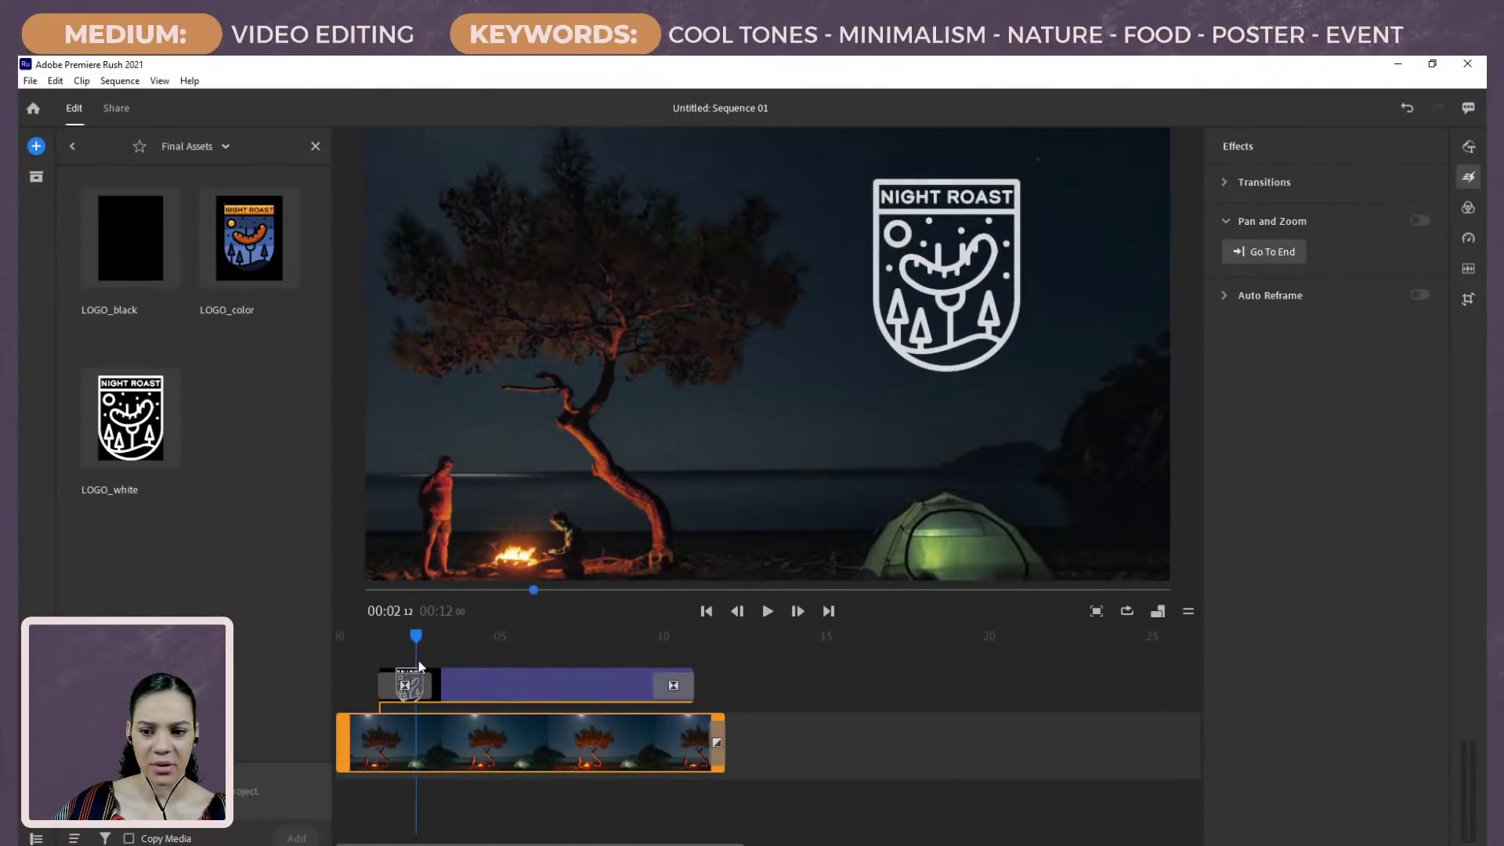
Step: Try Pan and Zoom on the white logo clip, then undo it
click(475, 689)
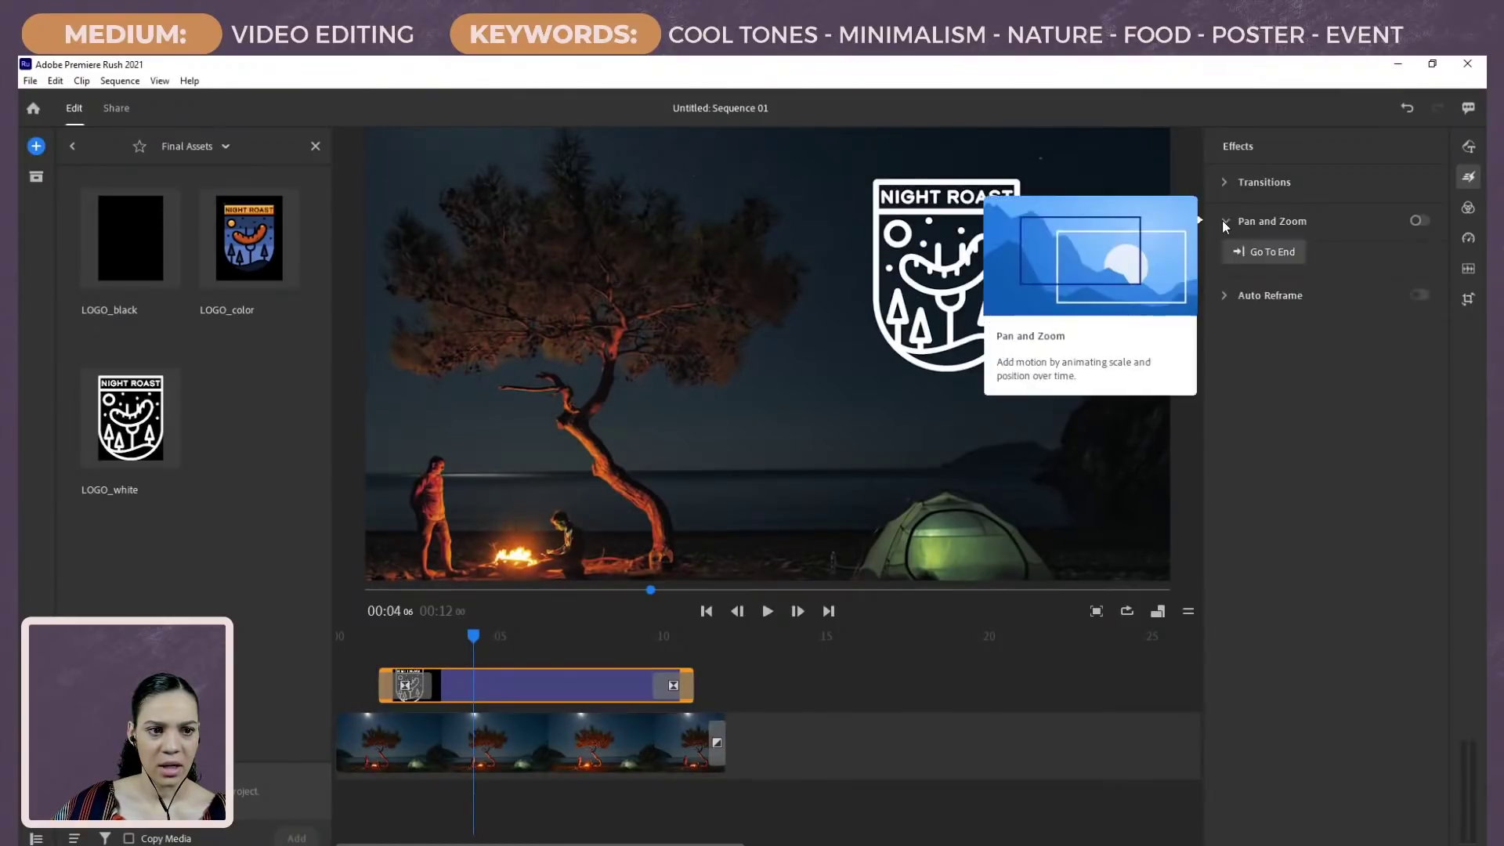
click(1417, 221)
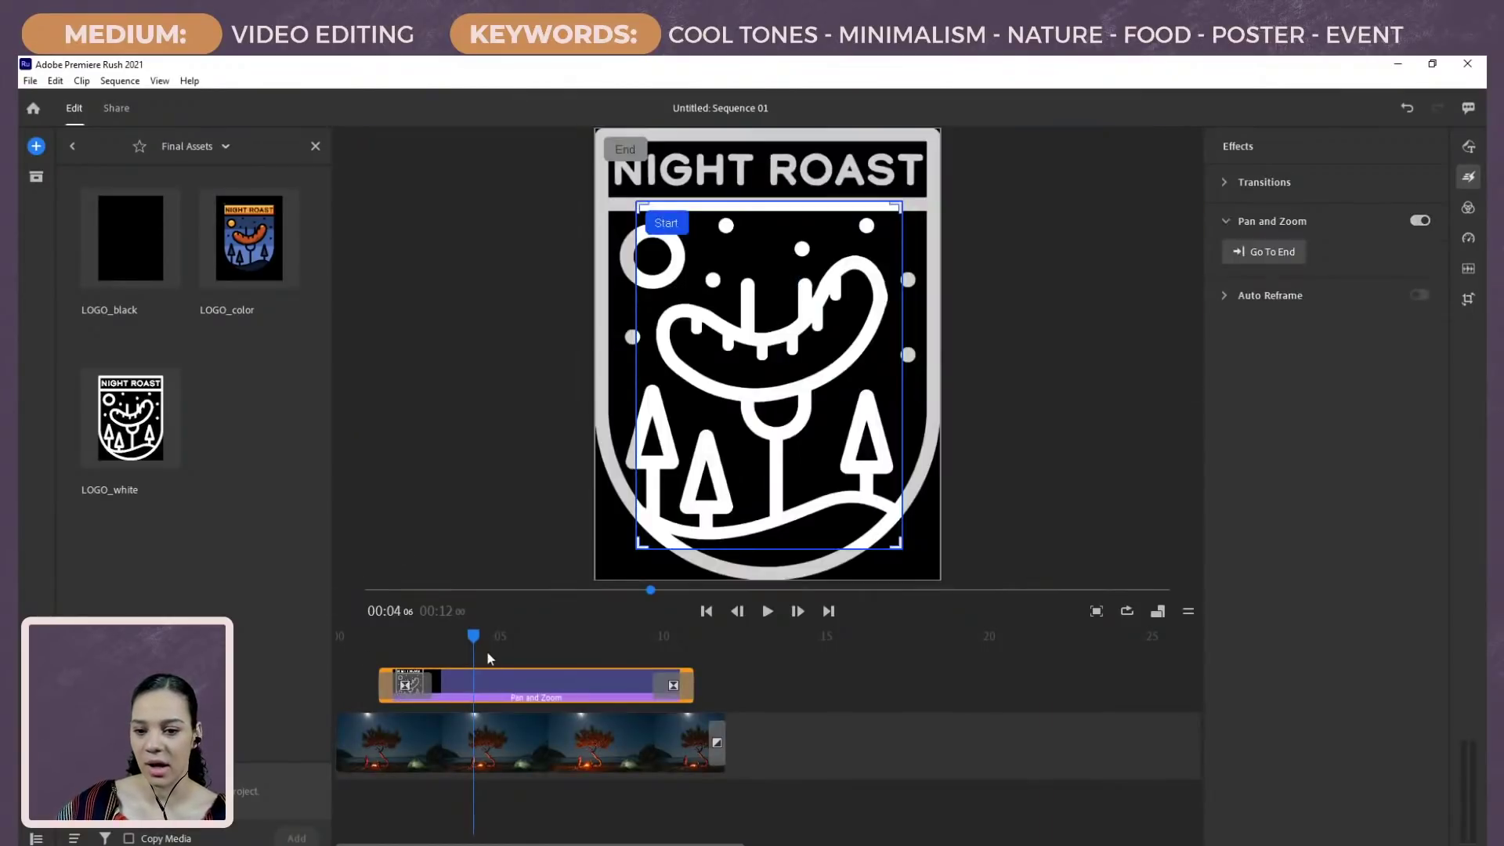
click(514, 744)
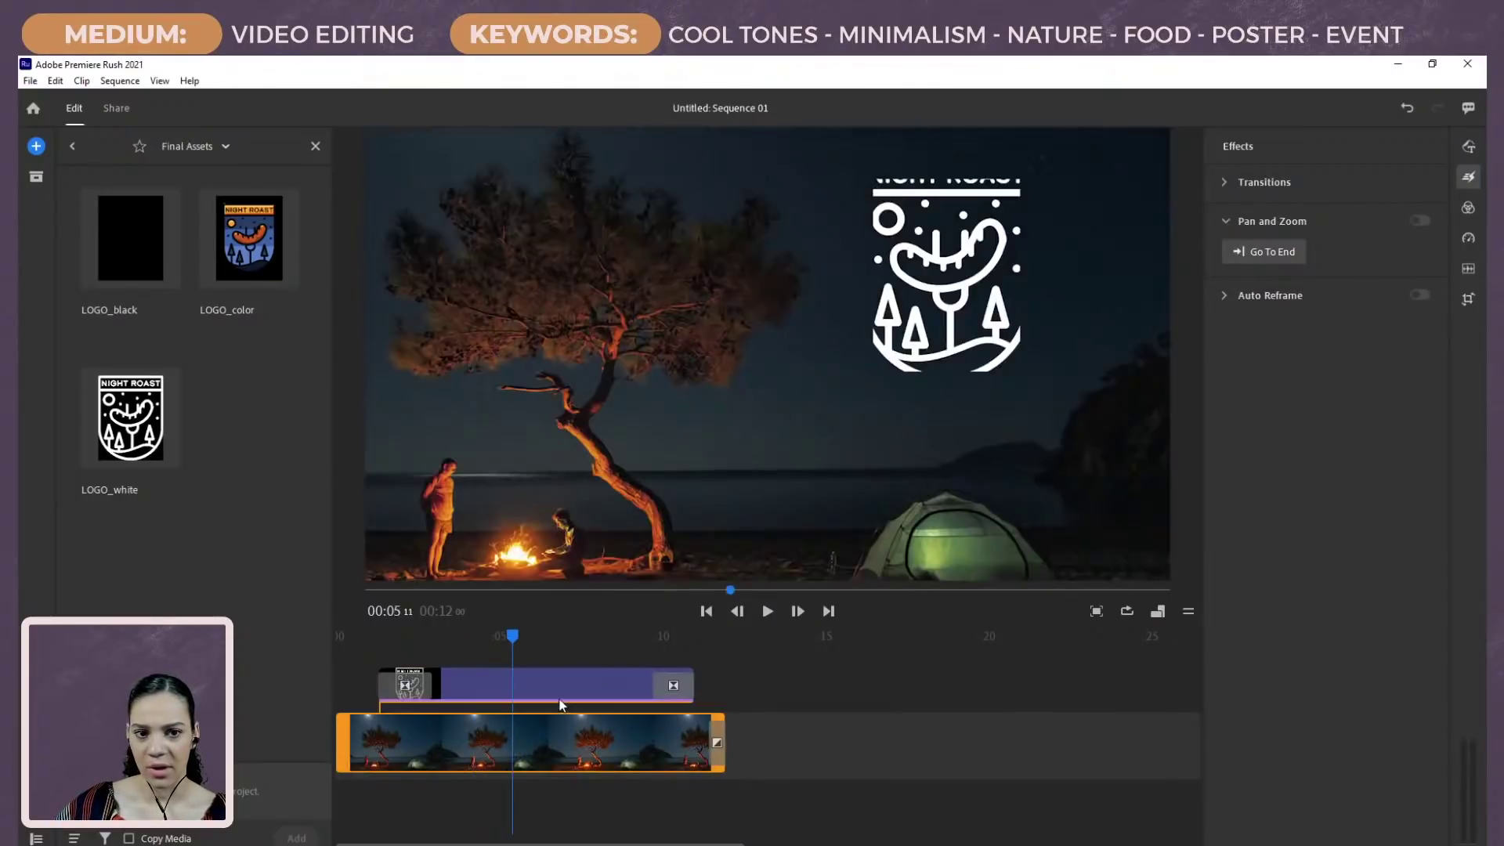
key(ctrl+z)
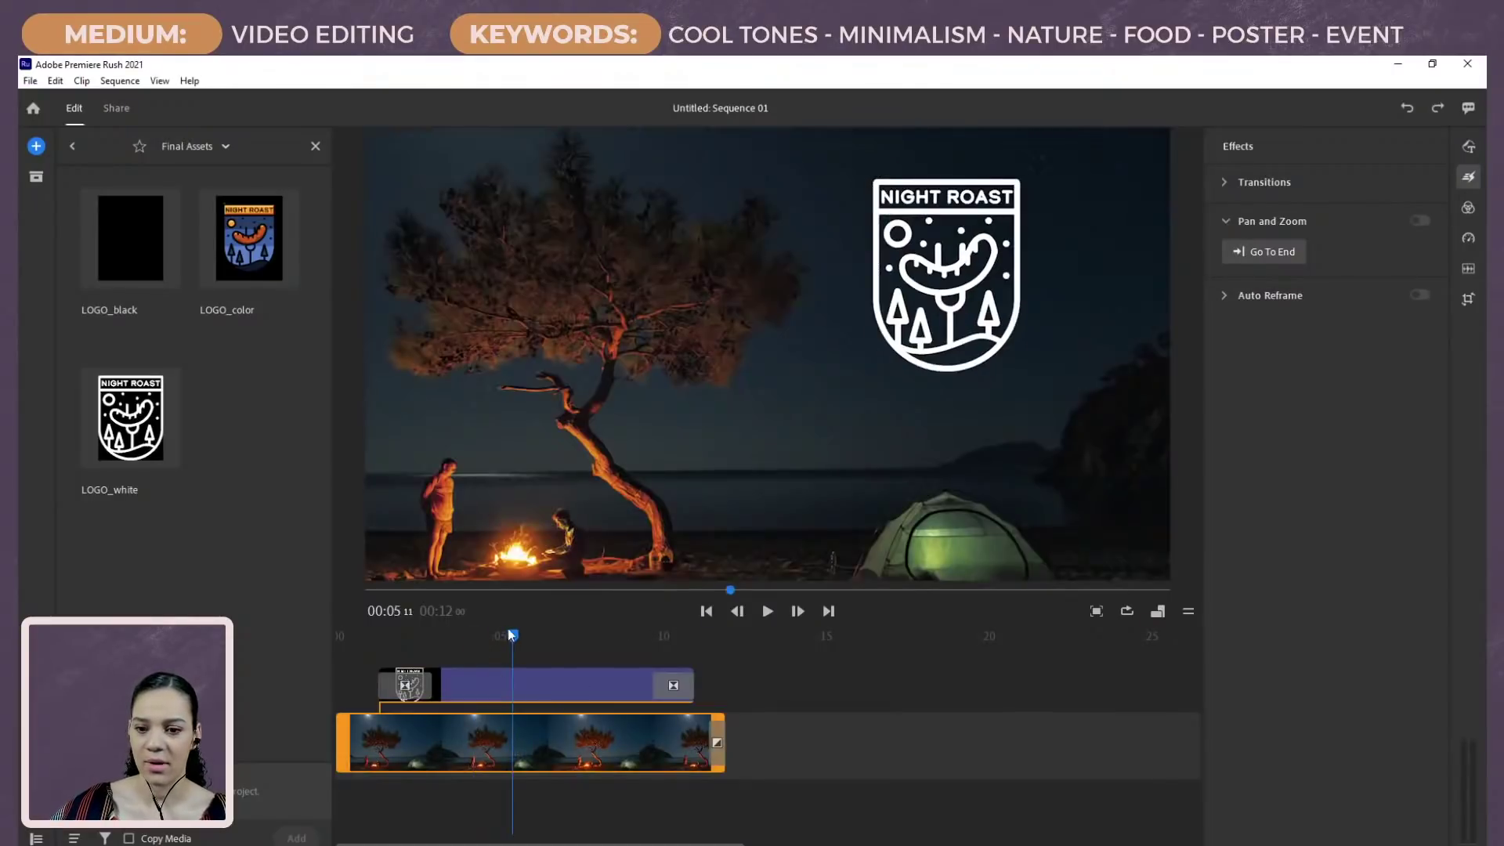
Step: Remove the Black transition from the end of the camping clip
drag(508, 629, 341, 659)
click(401, 739)
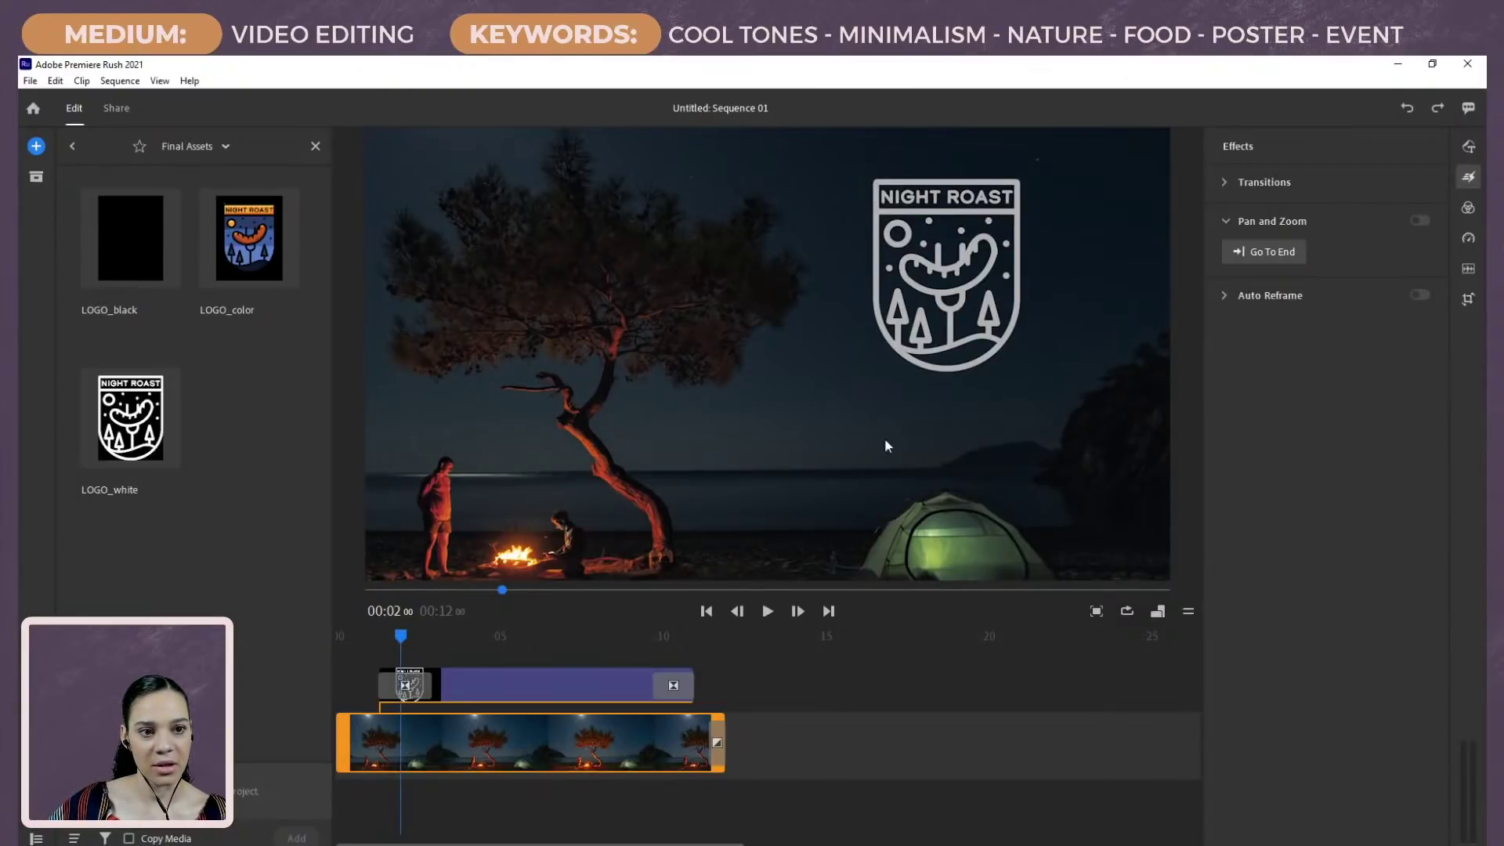
click(485, 742)
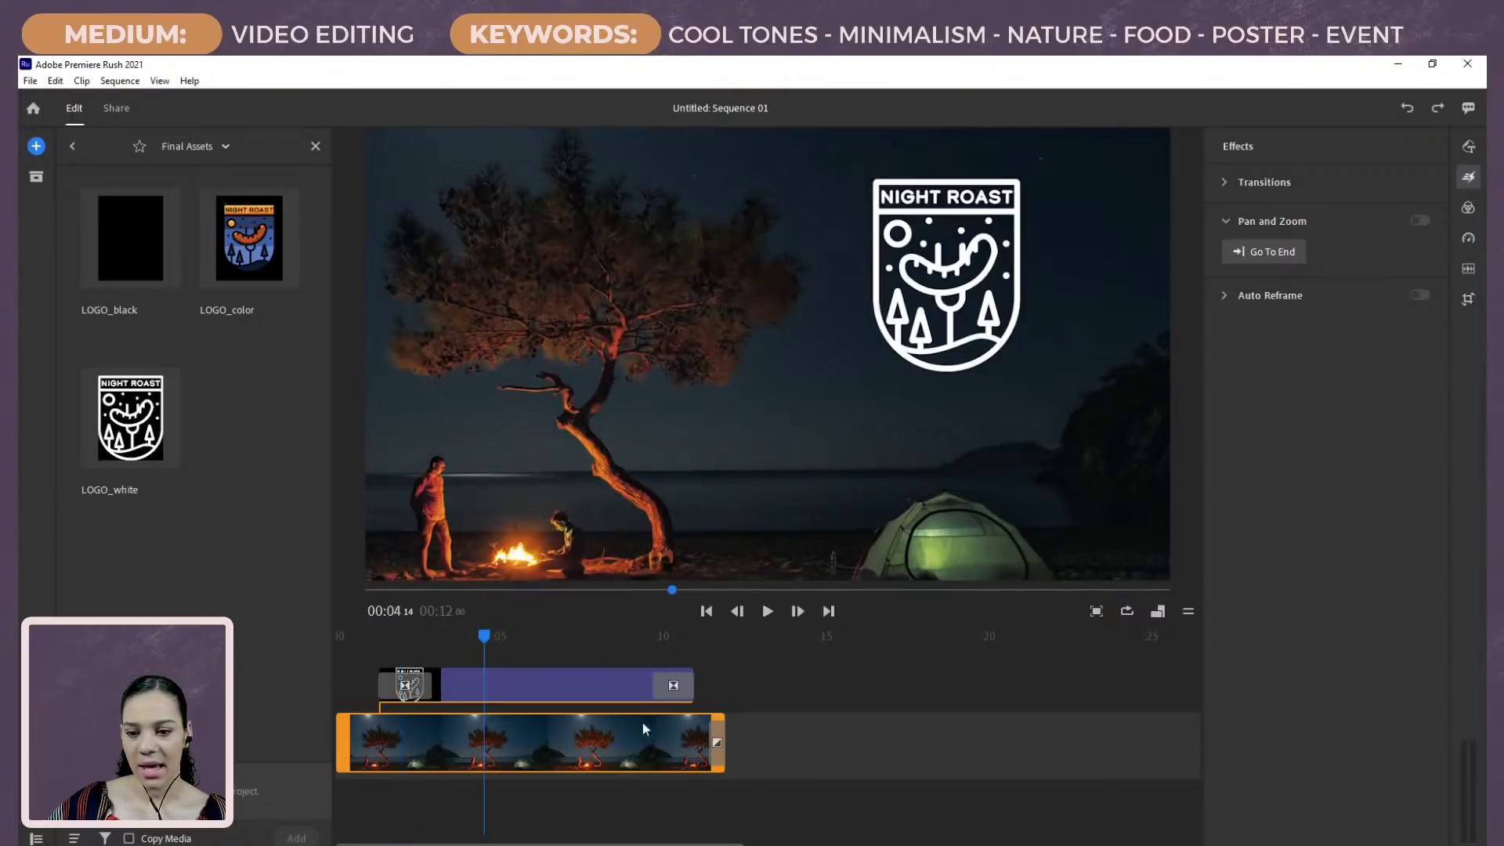
click(727, 740)
click(733, 740)
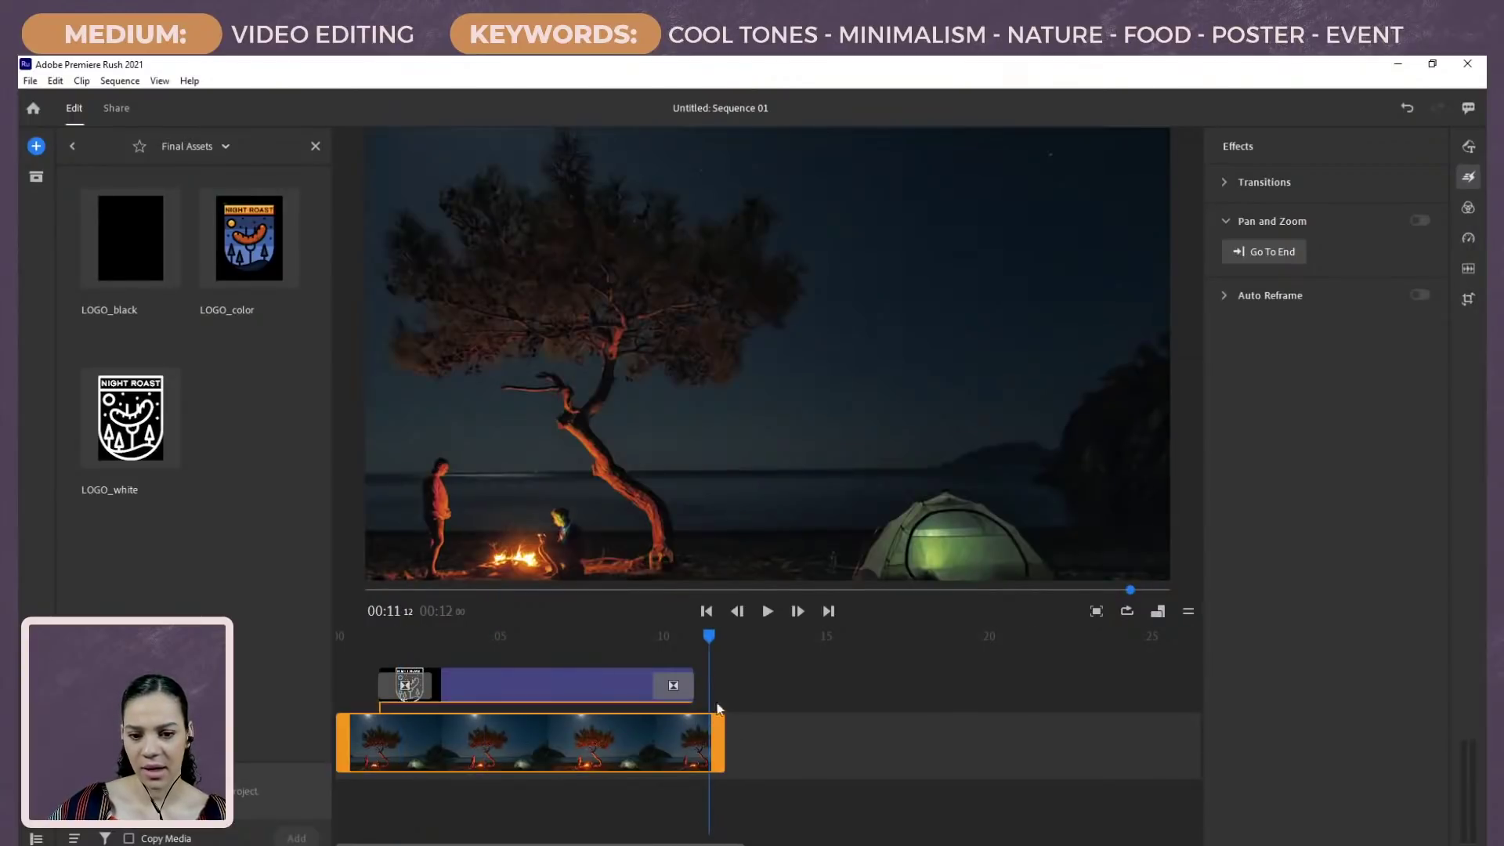
Step: Check whether Pan and Zoom is available for the logo and camping clips, switching between its end and start positions
drag(711, 641, 348, 659)
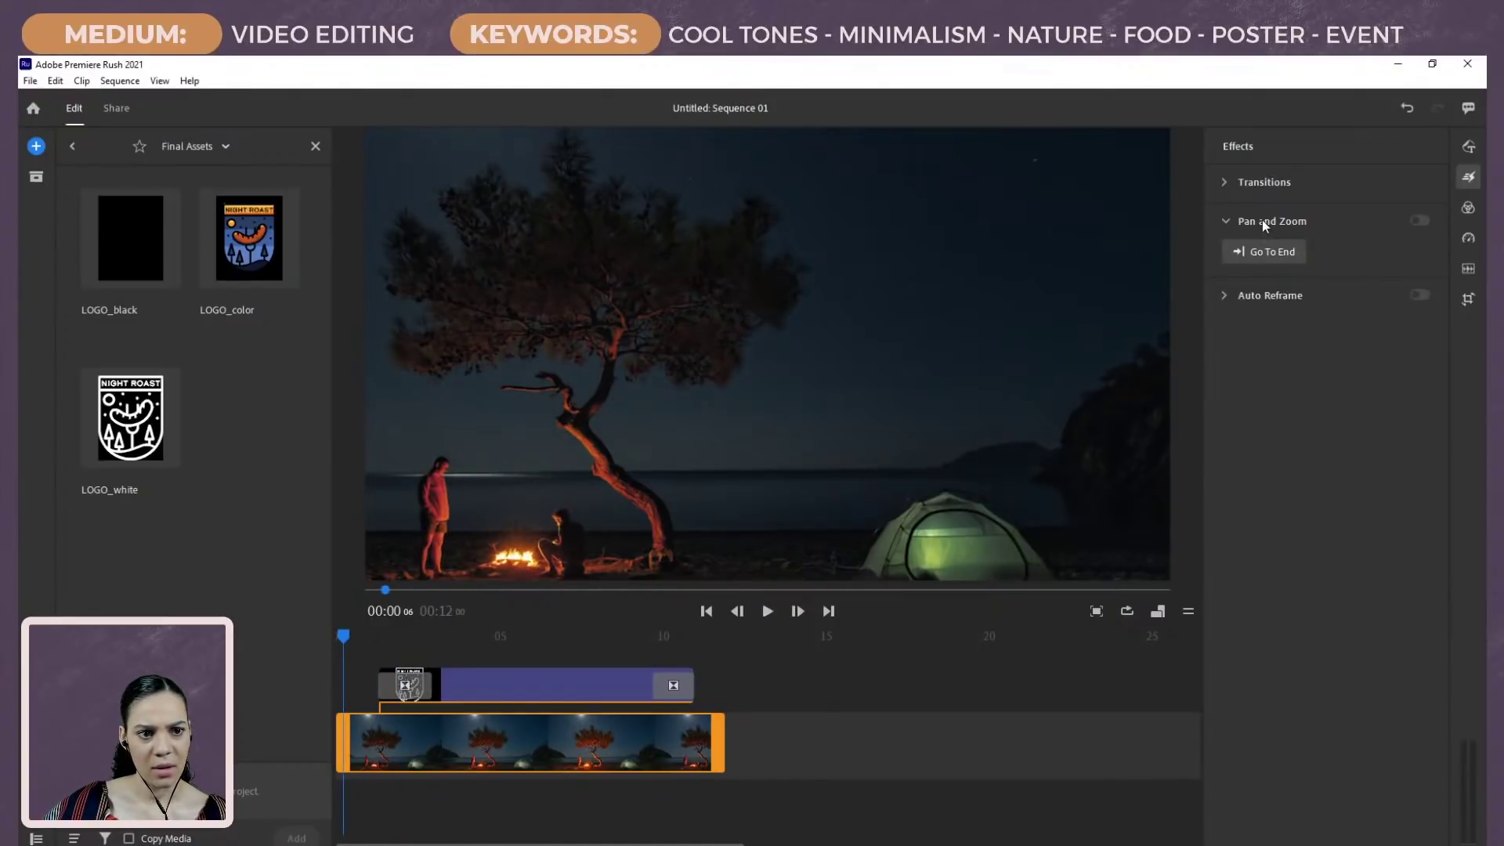
click(600, 688)
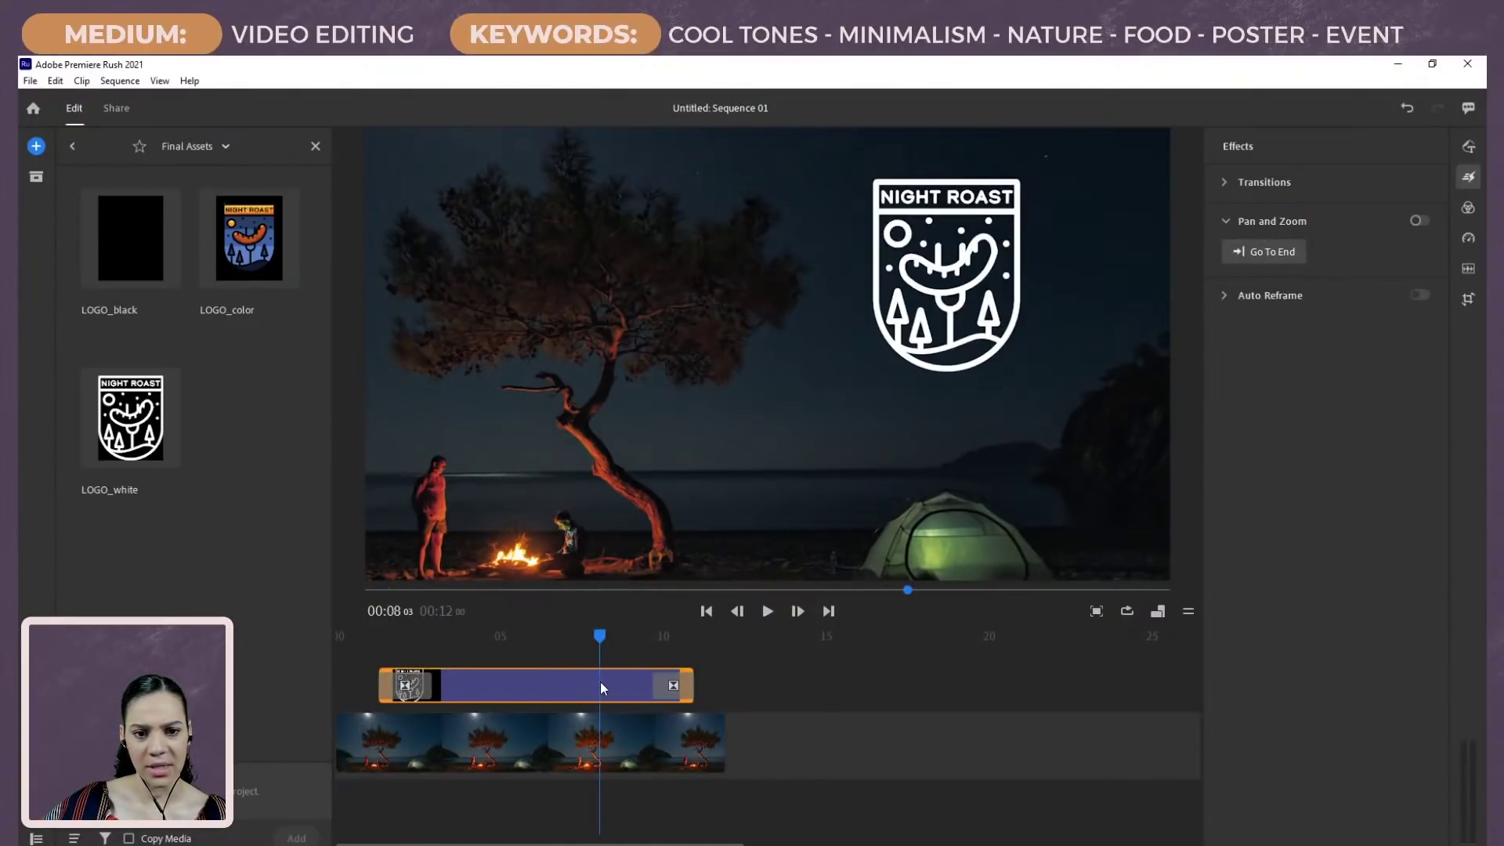
click(554, 742)
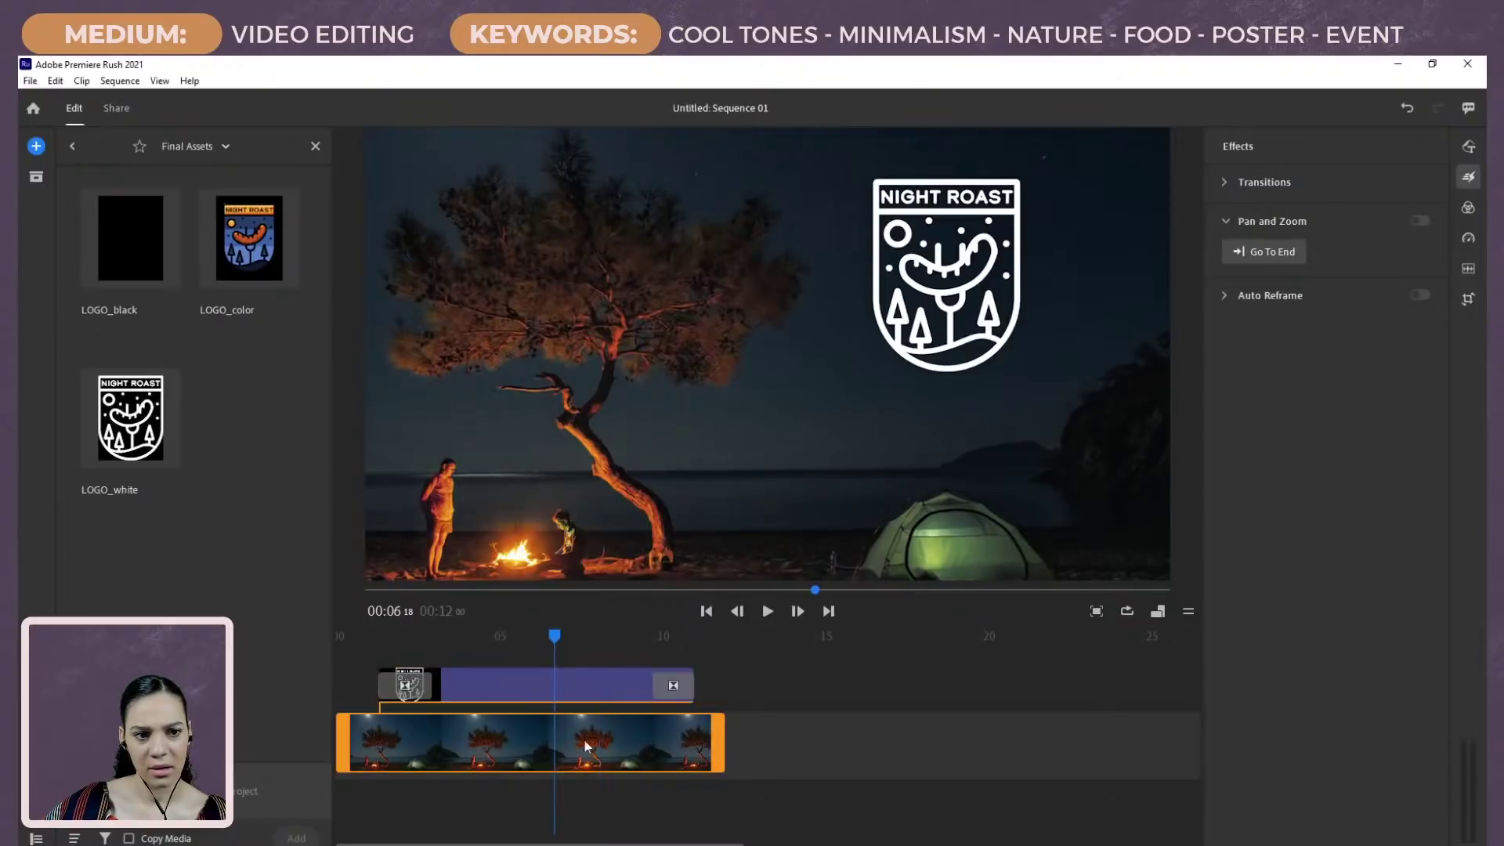
click(1277, 251)
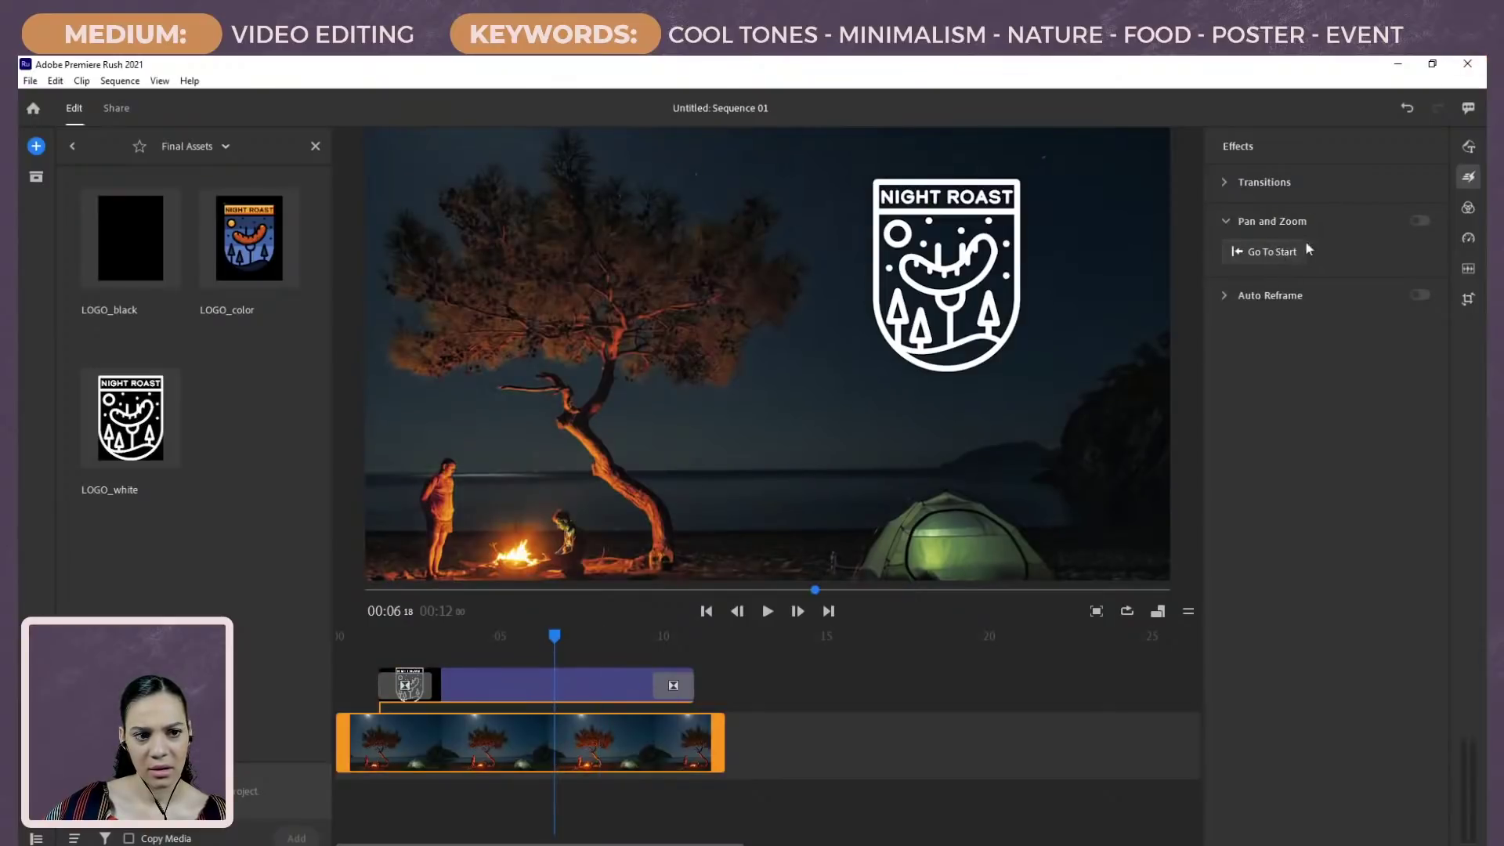
click(1253, 261)
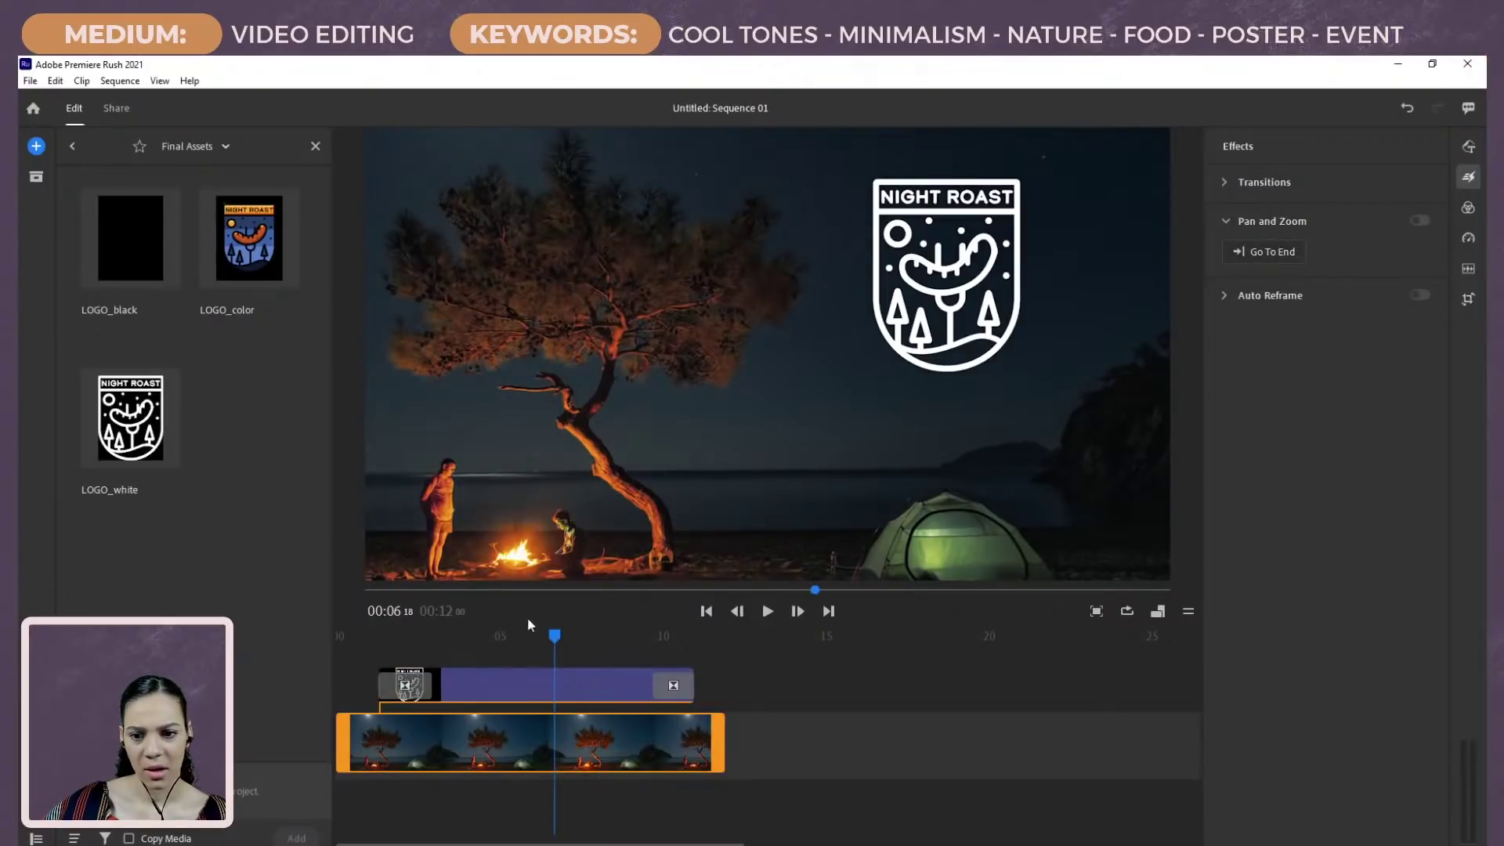
drag(554, 635, 301, 678)
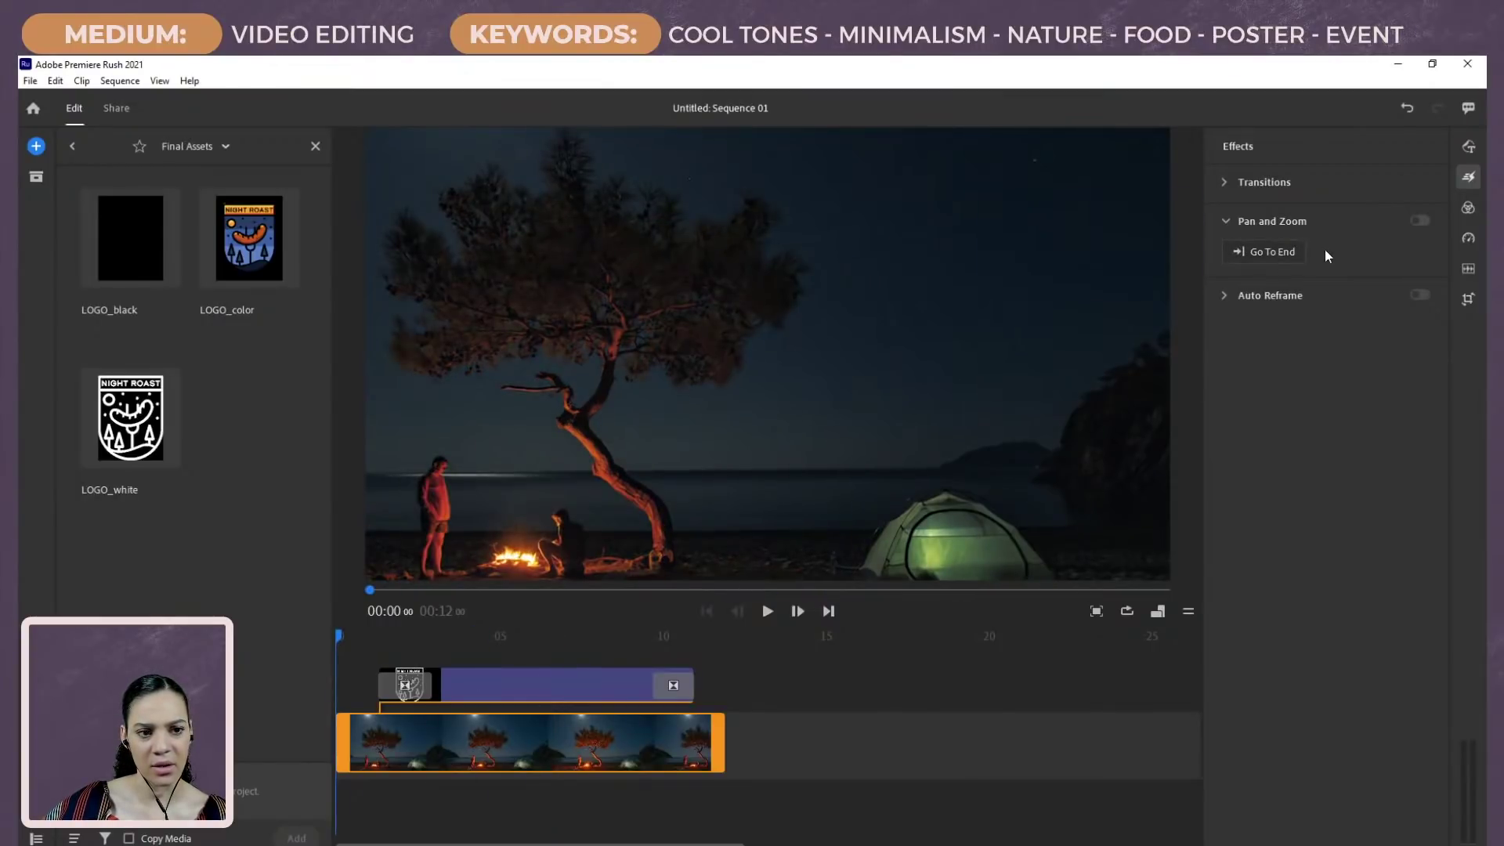
Step: Add a second camping clip from the STOCK VIDEO folder directly after the first one and select it
click(72, 146)
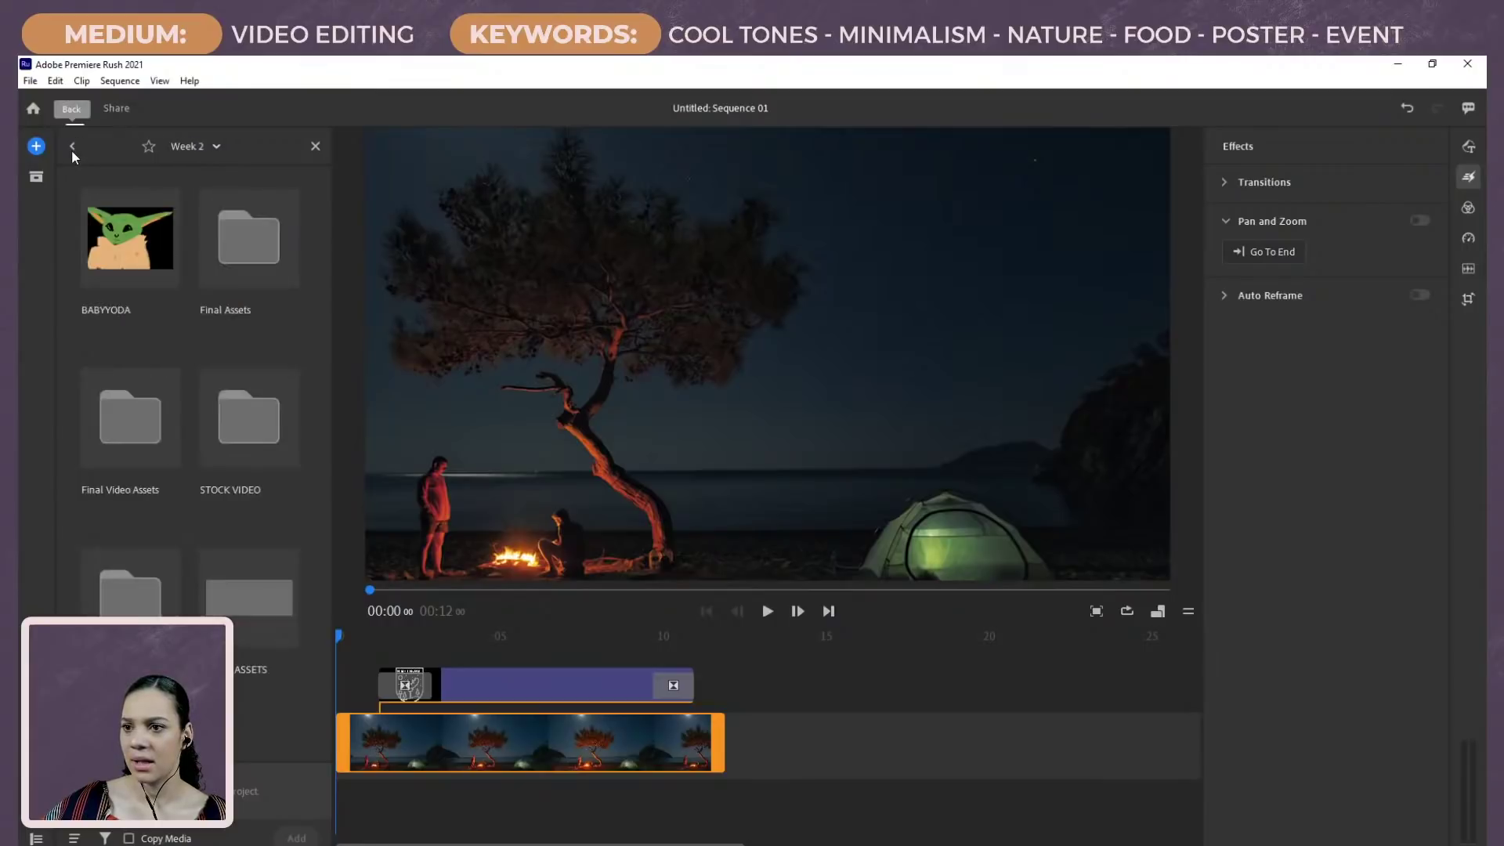
click(249, 437)
drag(249, 239, 749, 733)
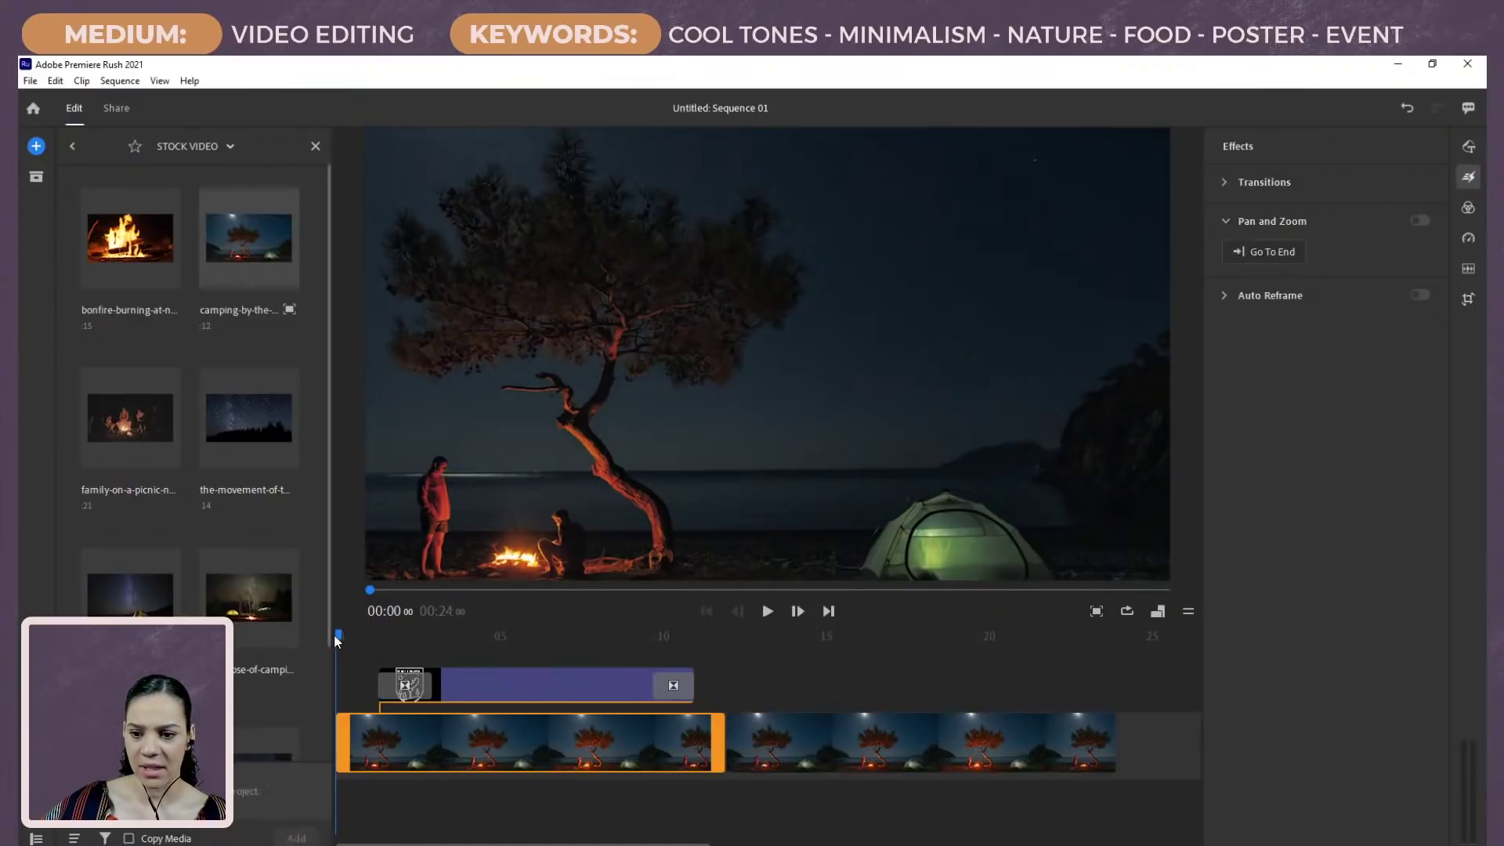
click(815, 736)
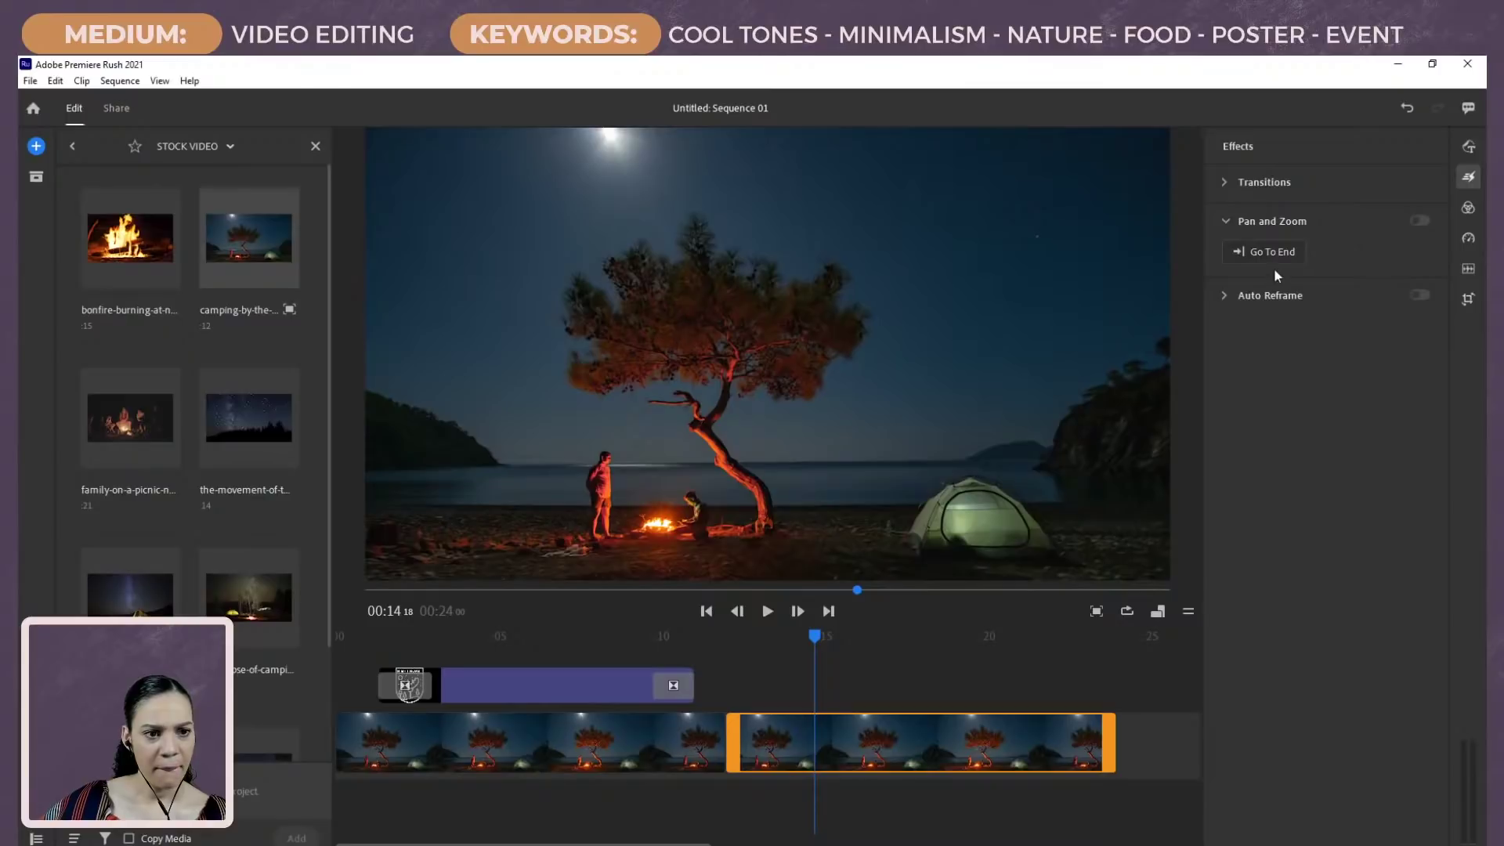
Step: Check the Pan and Zoom option on the second camping clip, then delete that clip
drag(815, 636, 728, 662)
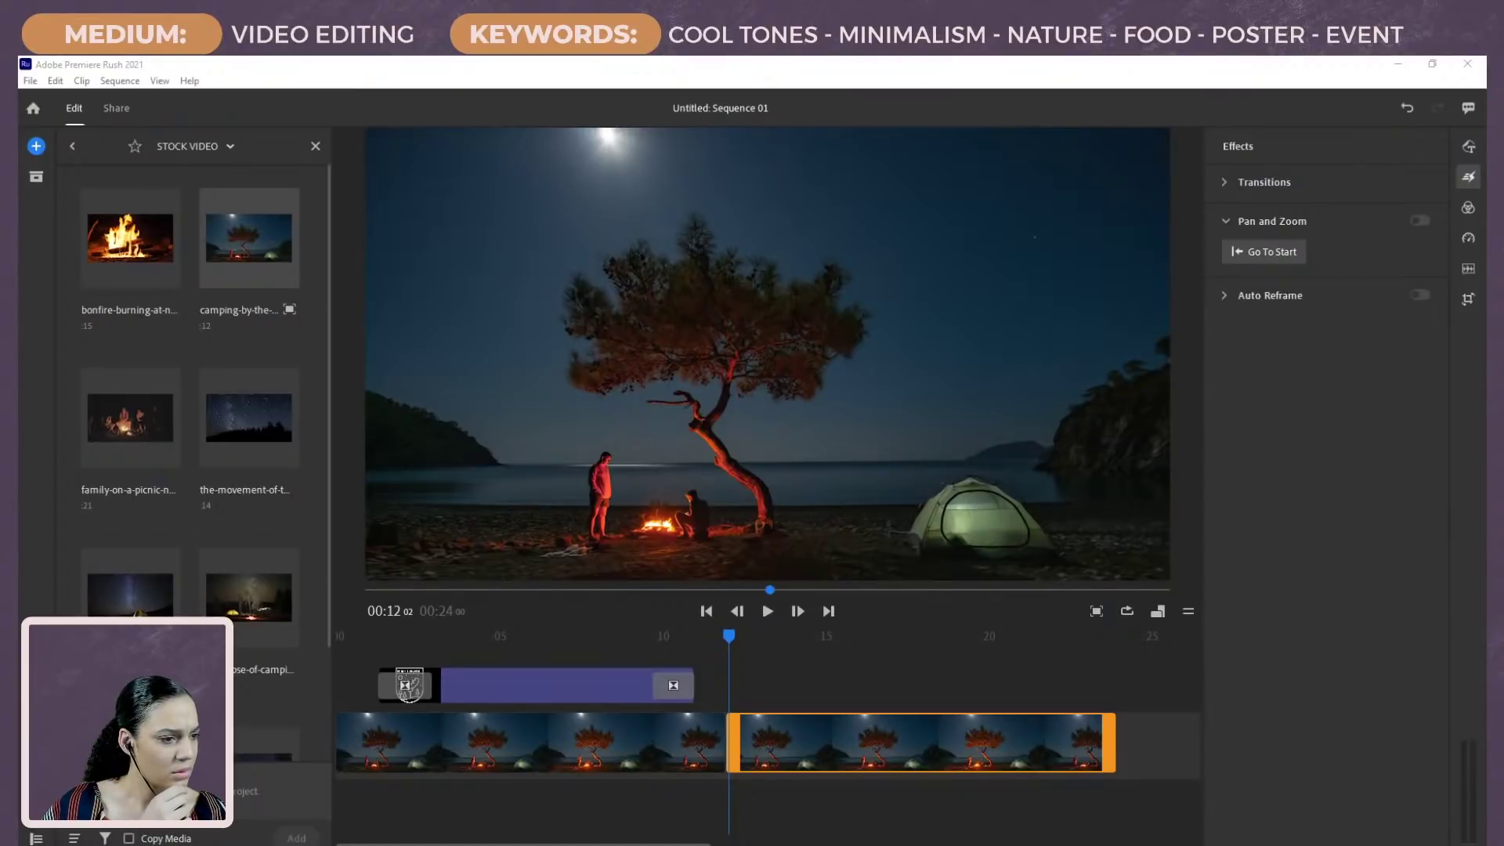
click(807, 729)
click(764, 445)
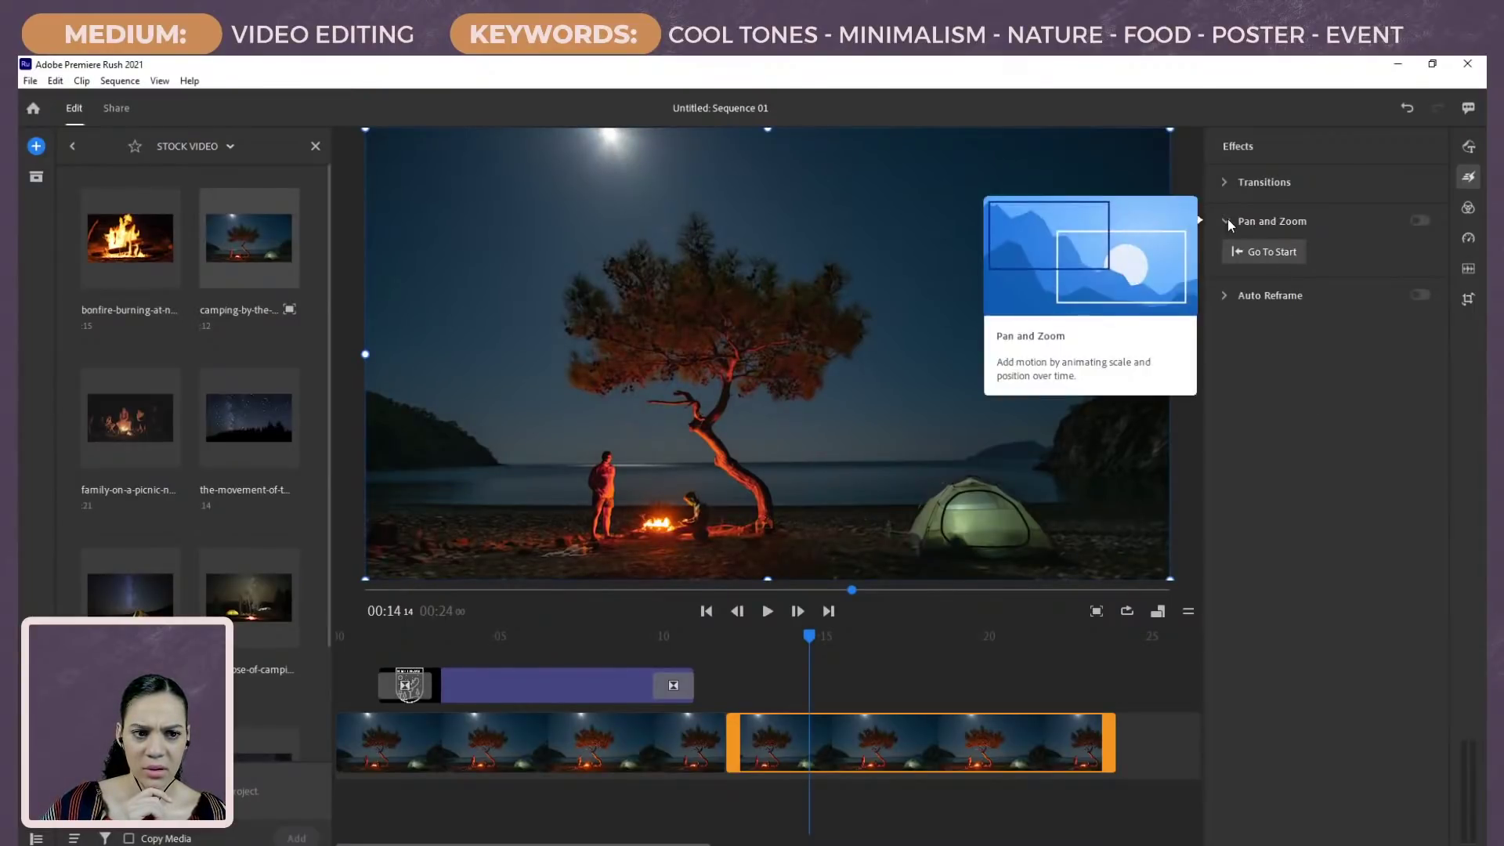
click(1246, 223)
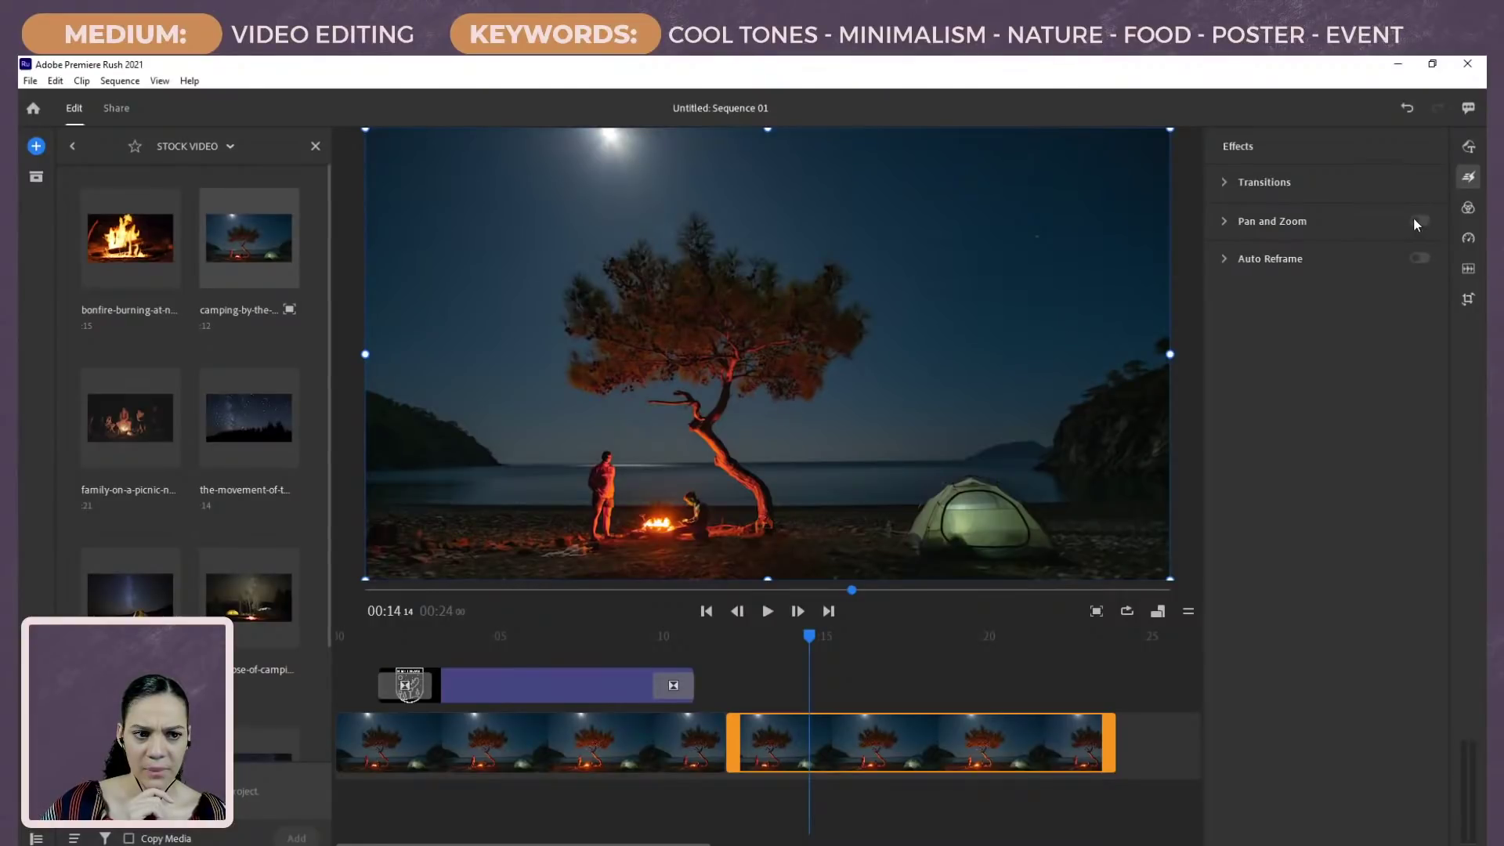
click(862, 740)
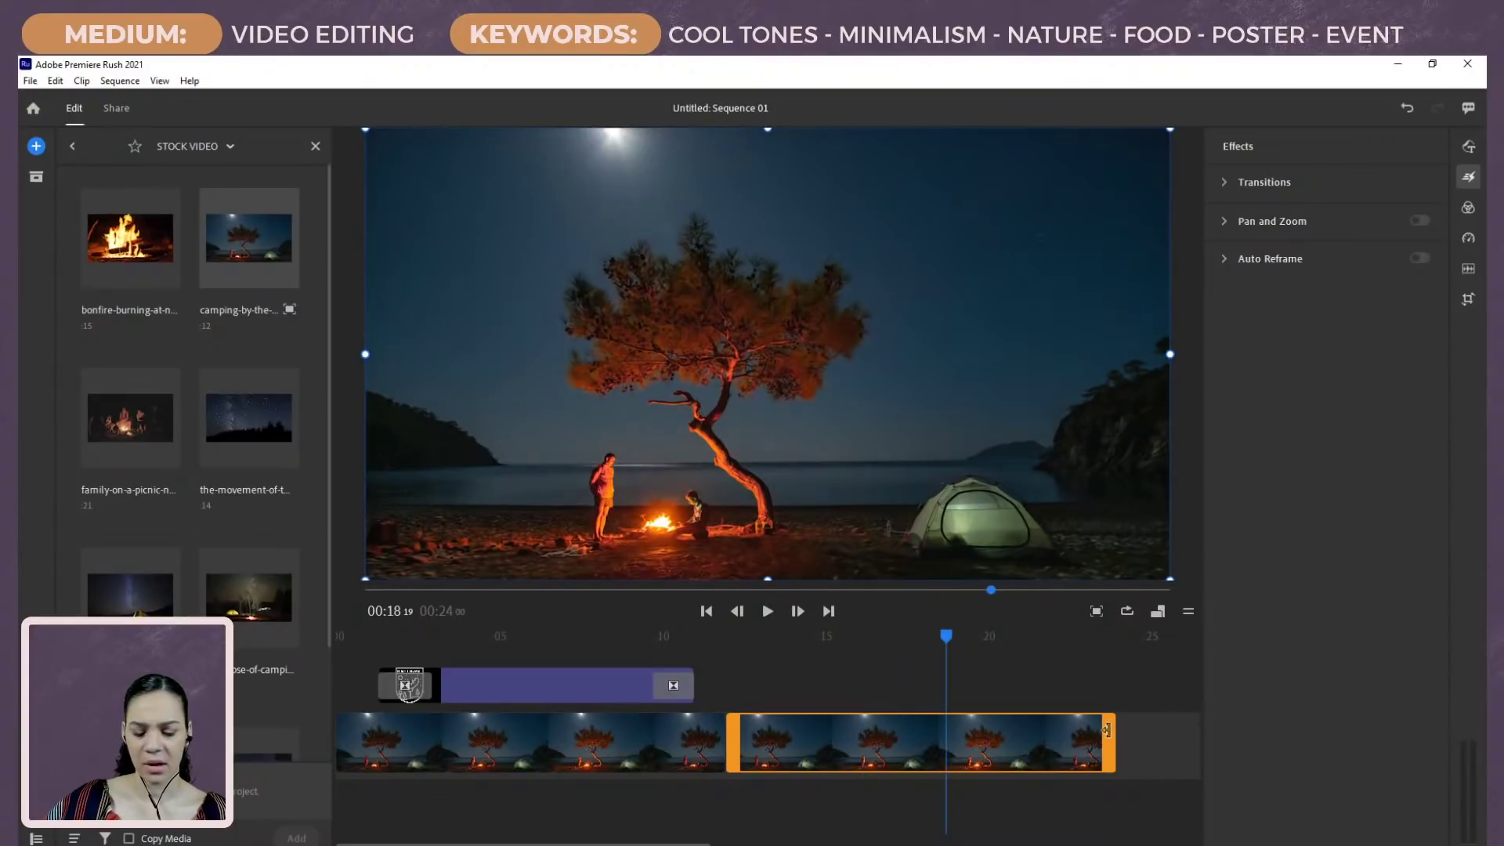
key(Delete)
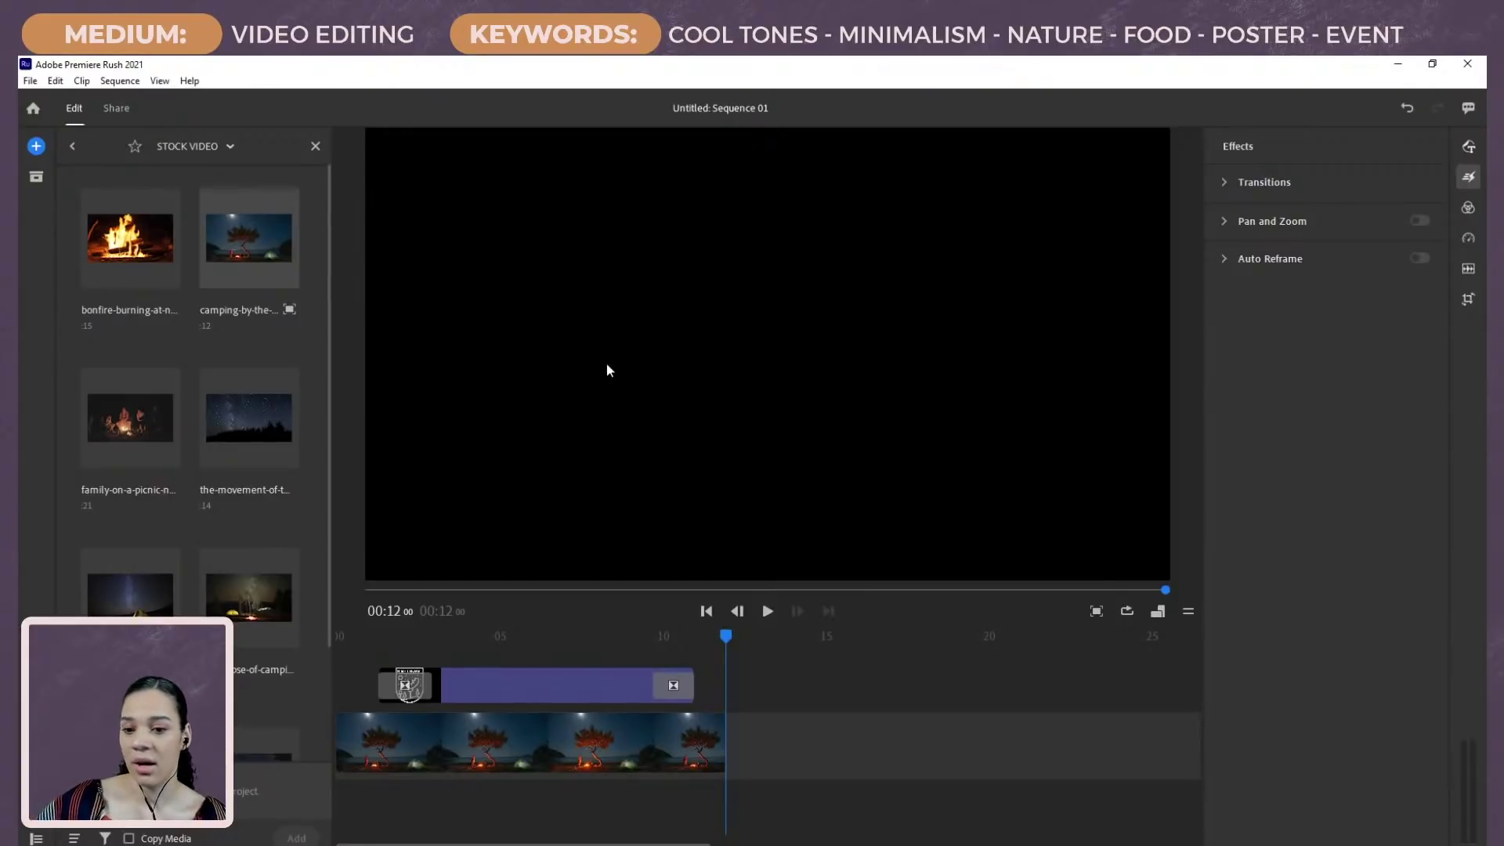
Step: Look through the transitions, speed settings and color presets, and scrub the sequence back to preview the white logo over the camping clip
click(1222, 185)
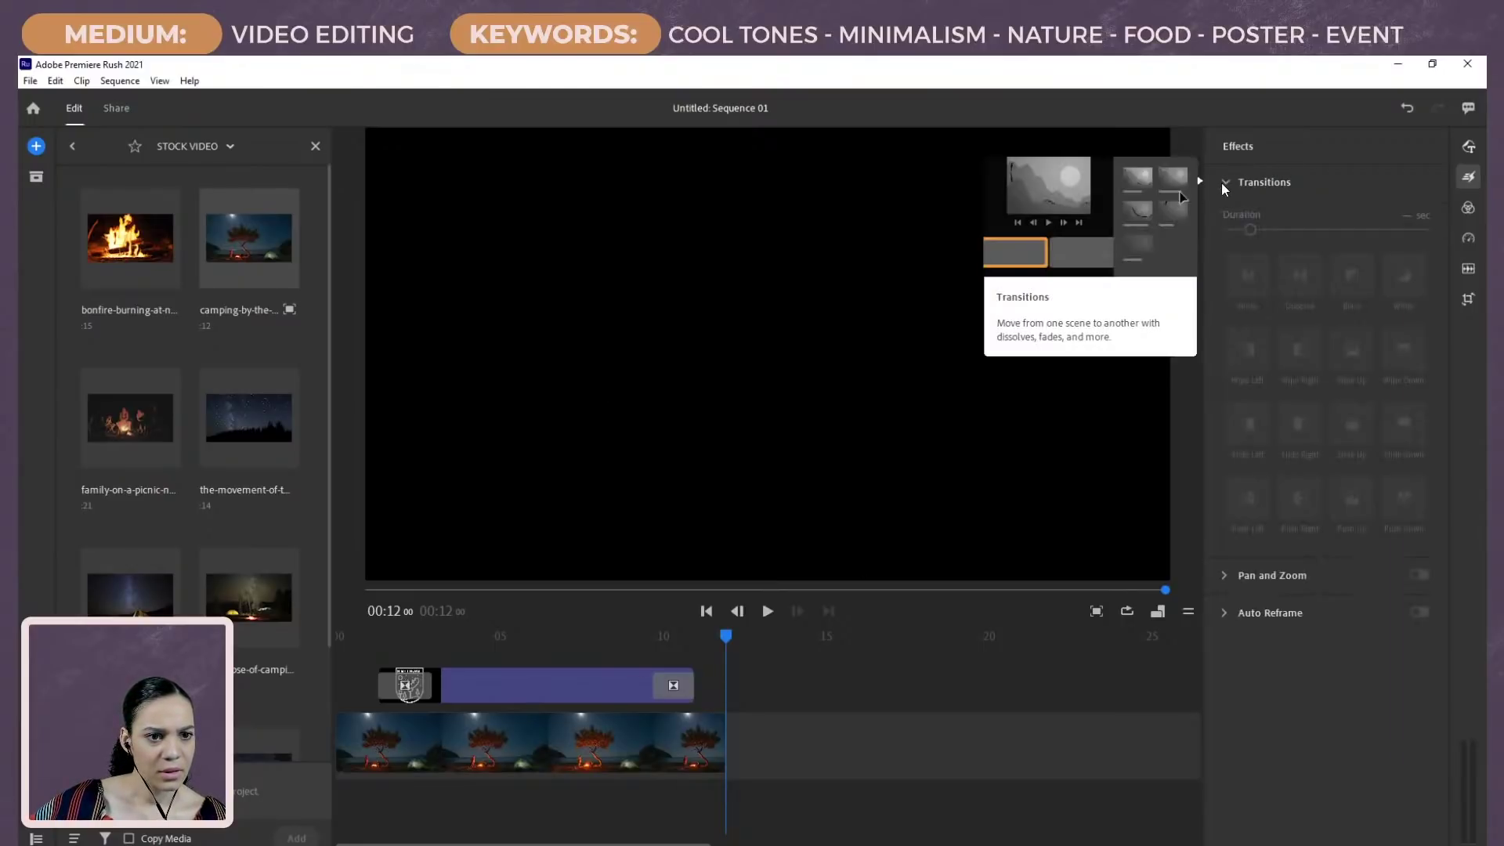
click(1467, 238)
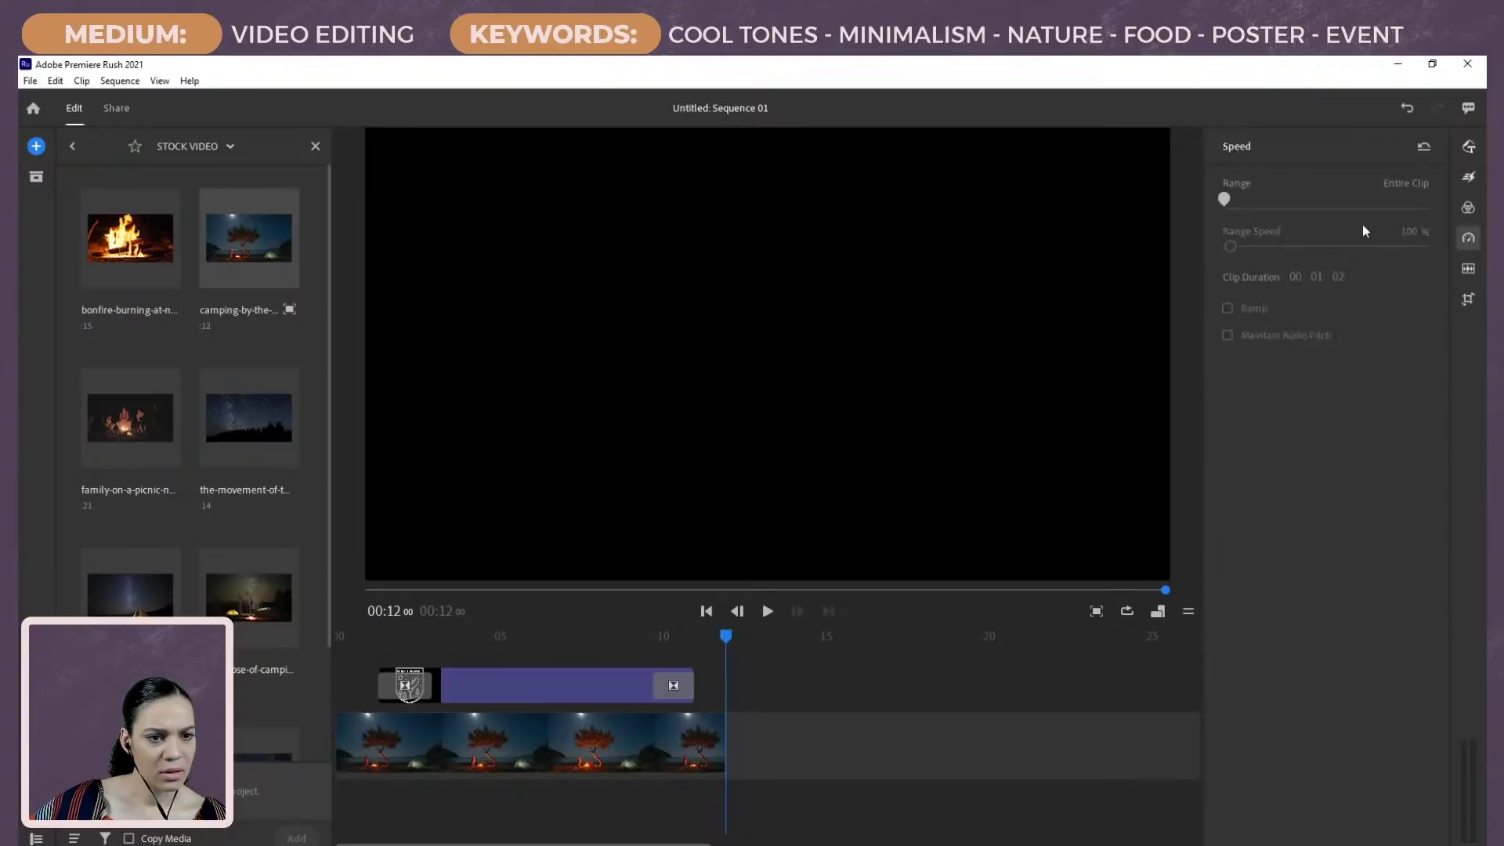
click(1468, 209)
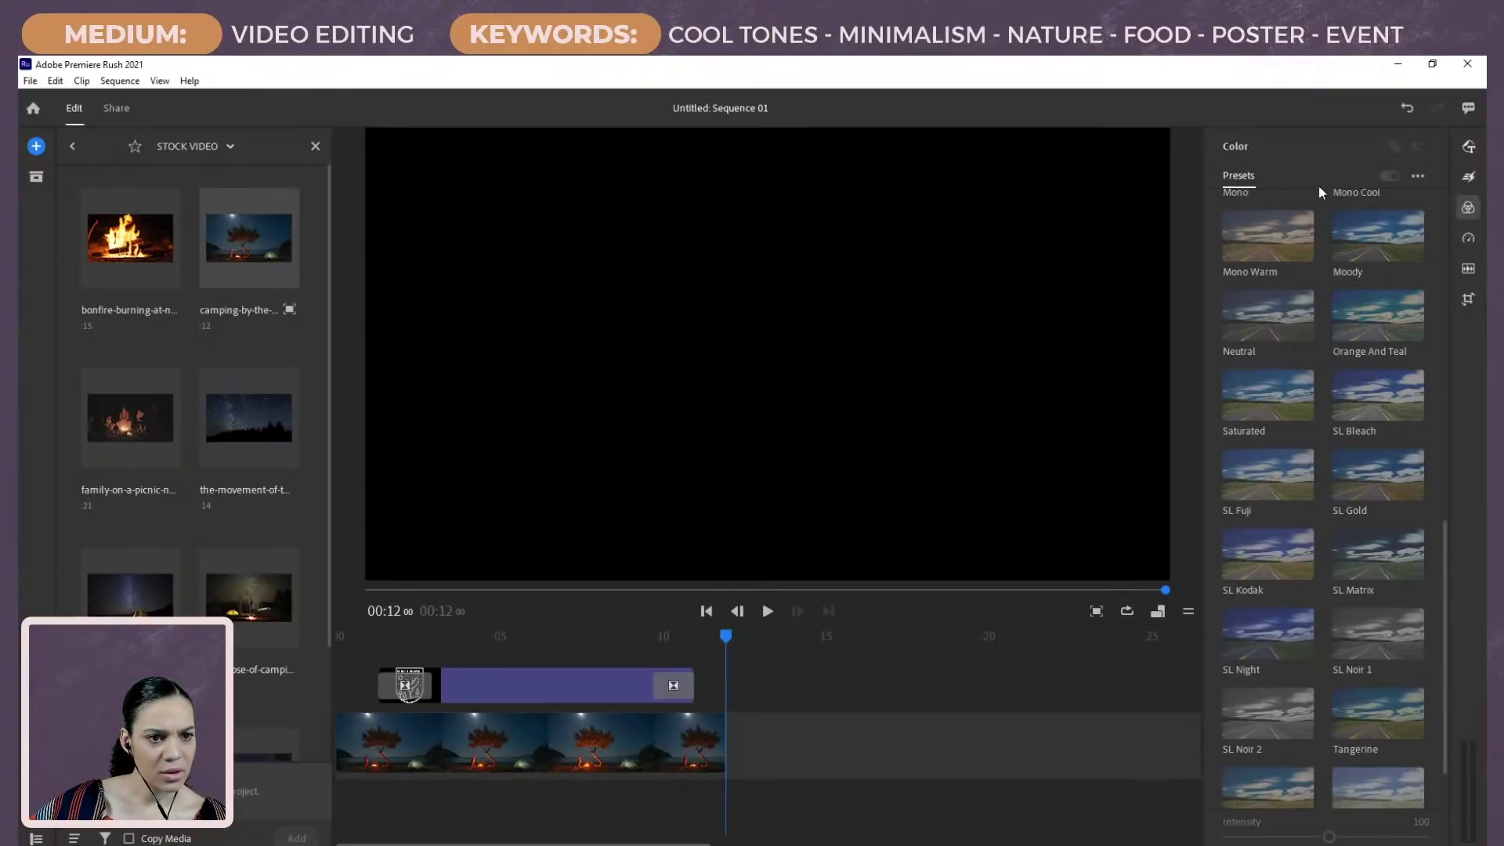
scroll(1402, 595, up, 4)
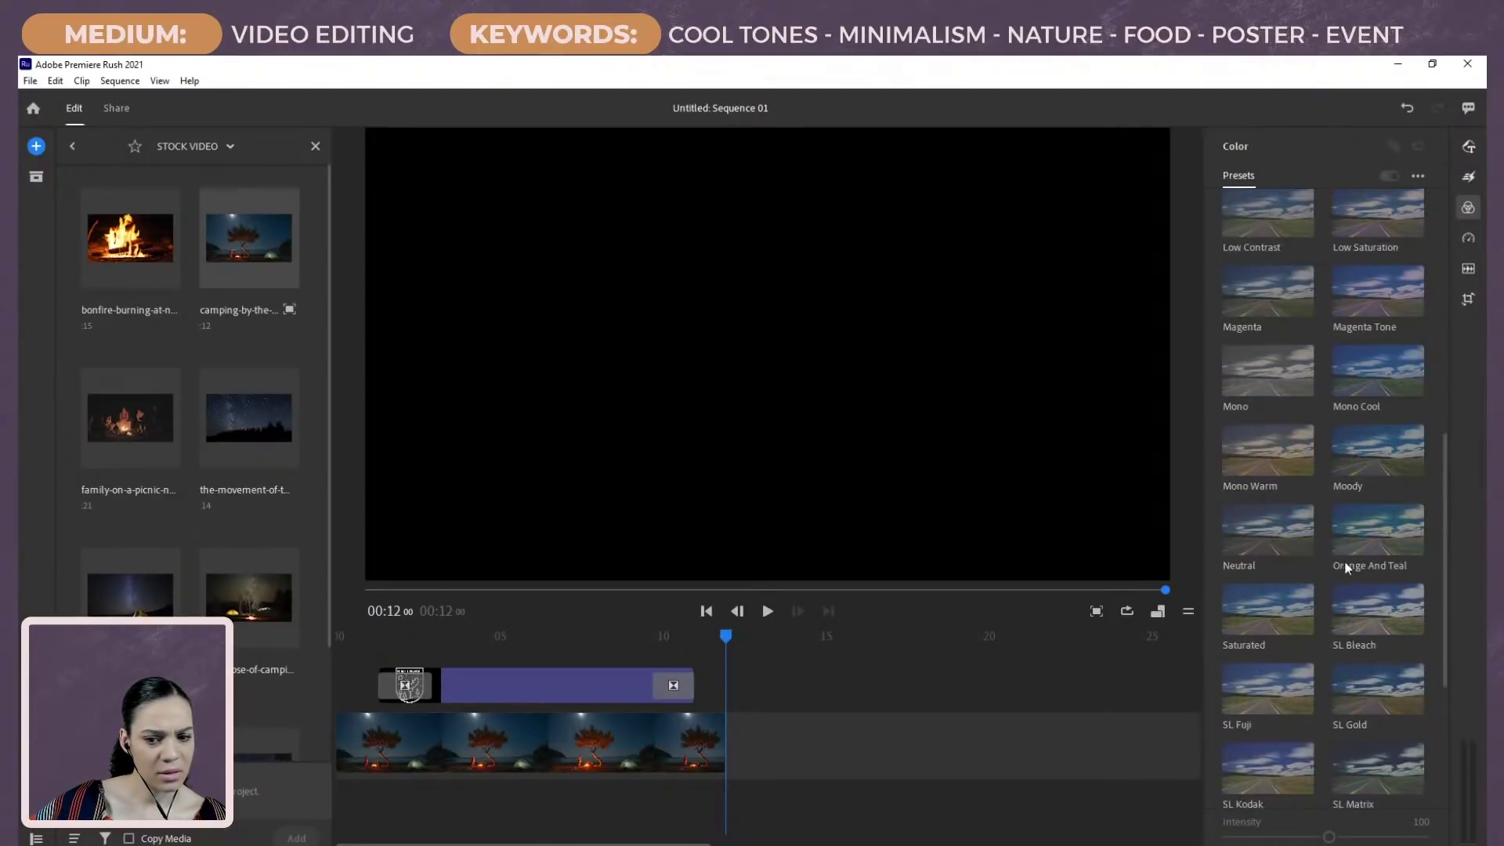
click(722, 636)
drag(722, 638, 452, 633)
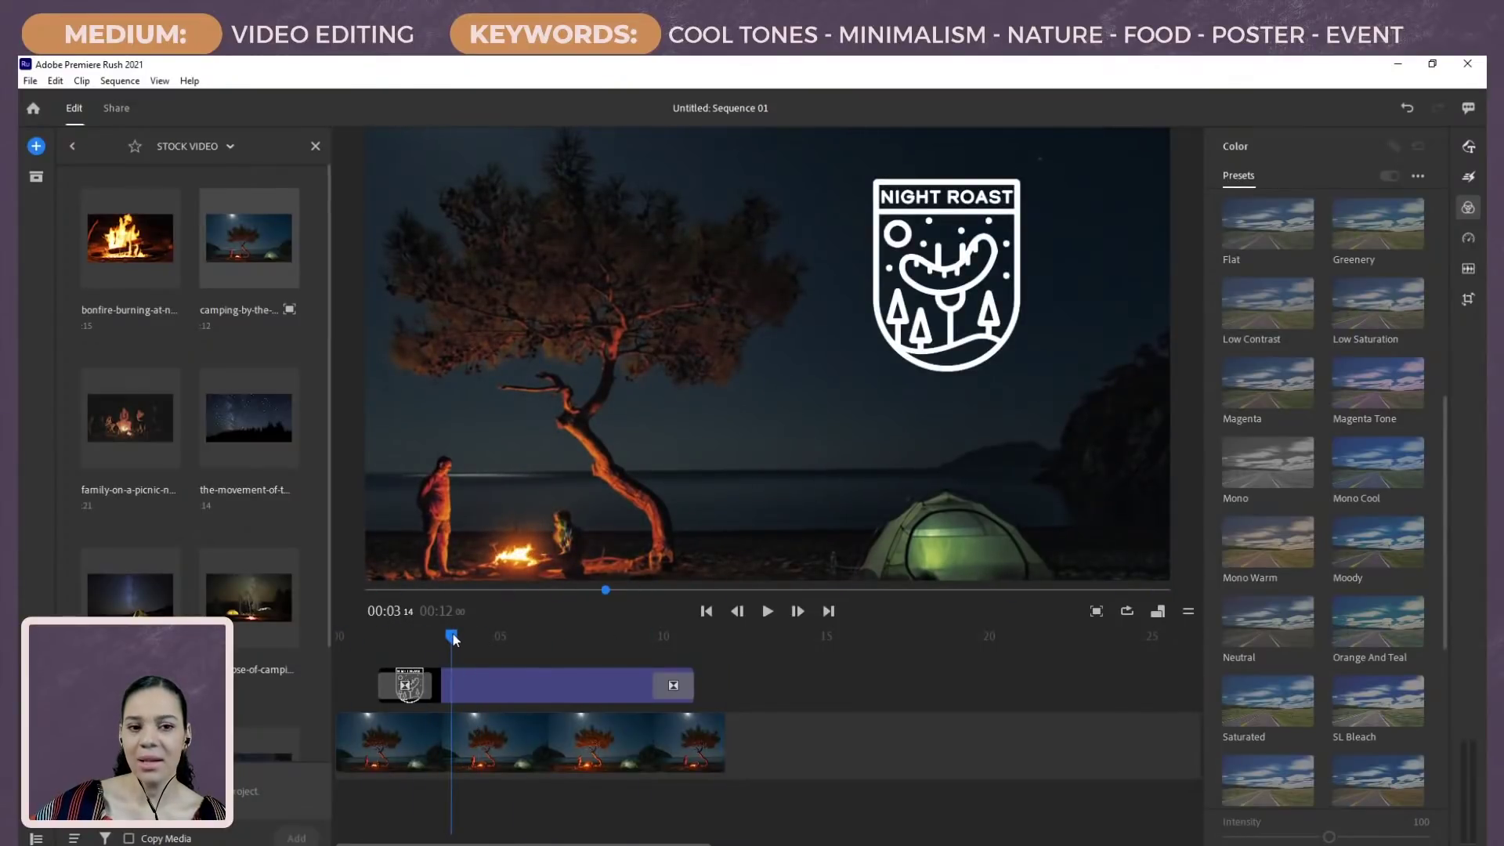
click(401, 685)
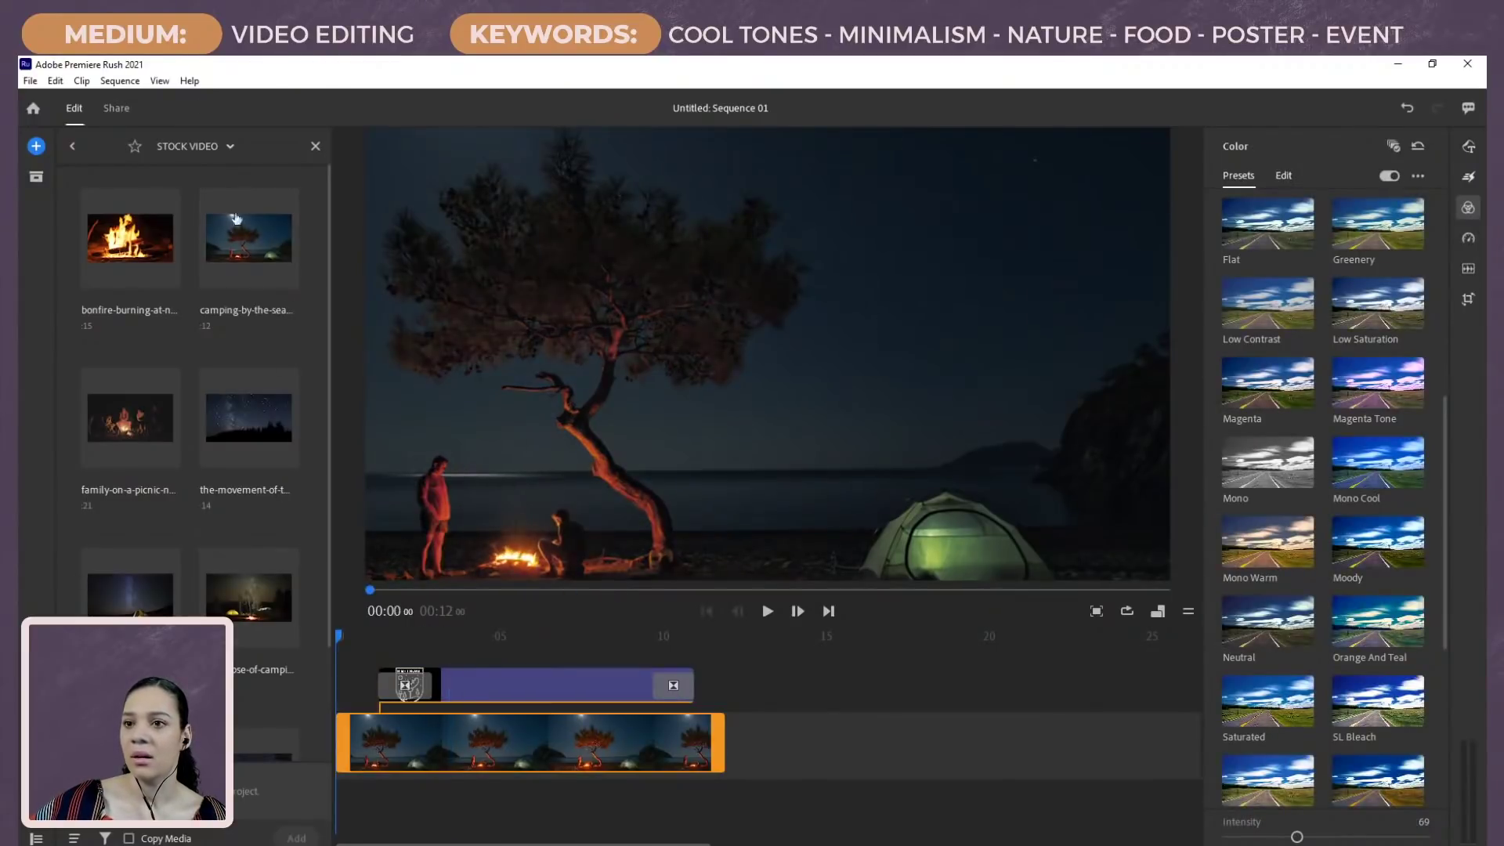
Step: Export the sequence locally as EndCap to the Final Video Assets folder, with the automatic preset and 2160p 4K Ultra HD resolution
click(115, 107)
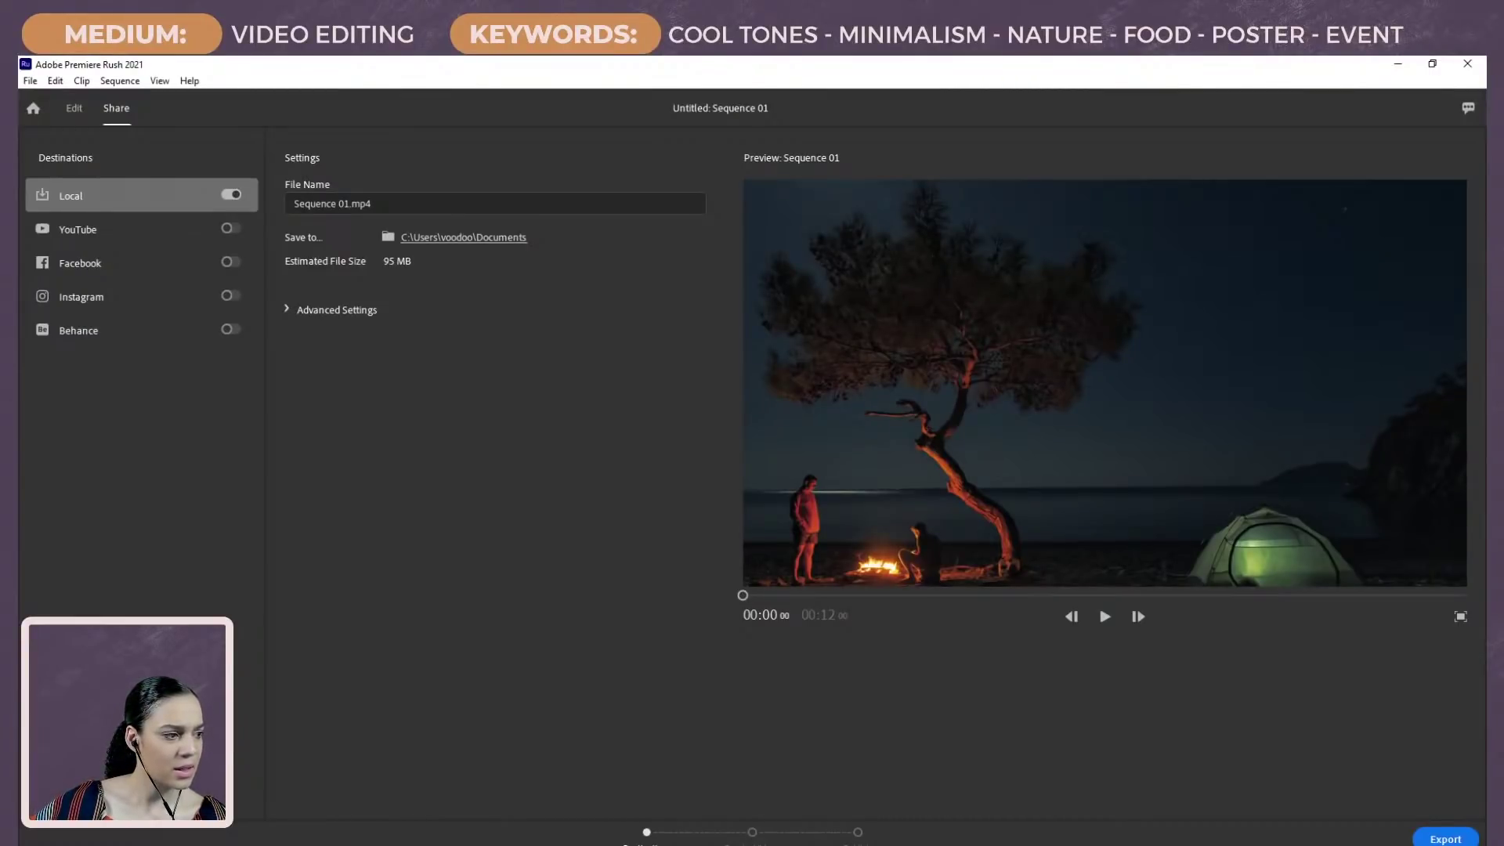
click(430, 202)
triple_click(430, 200)
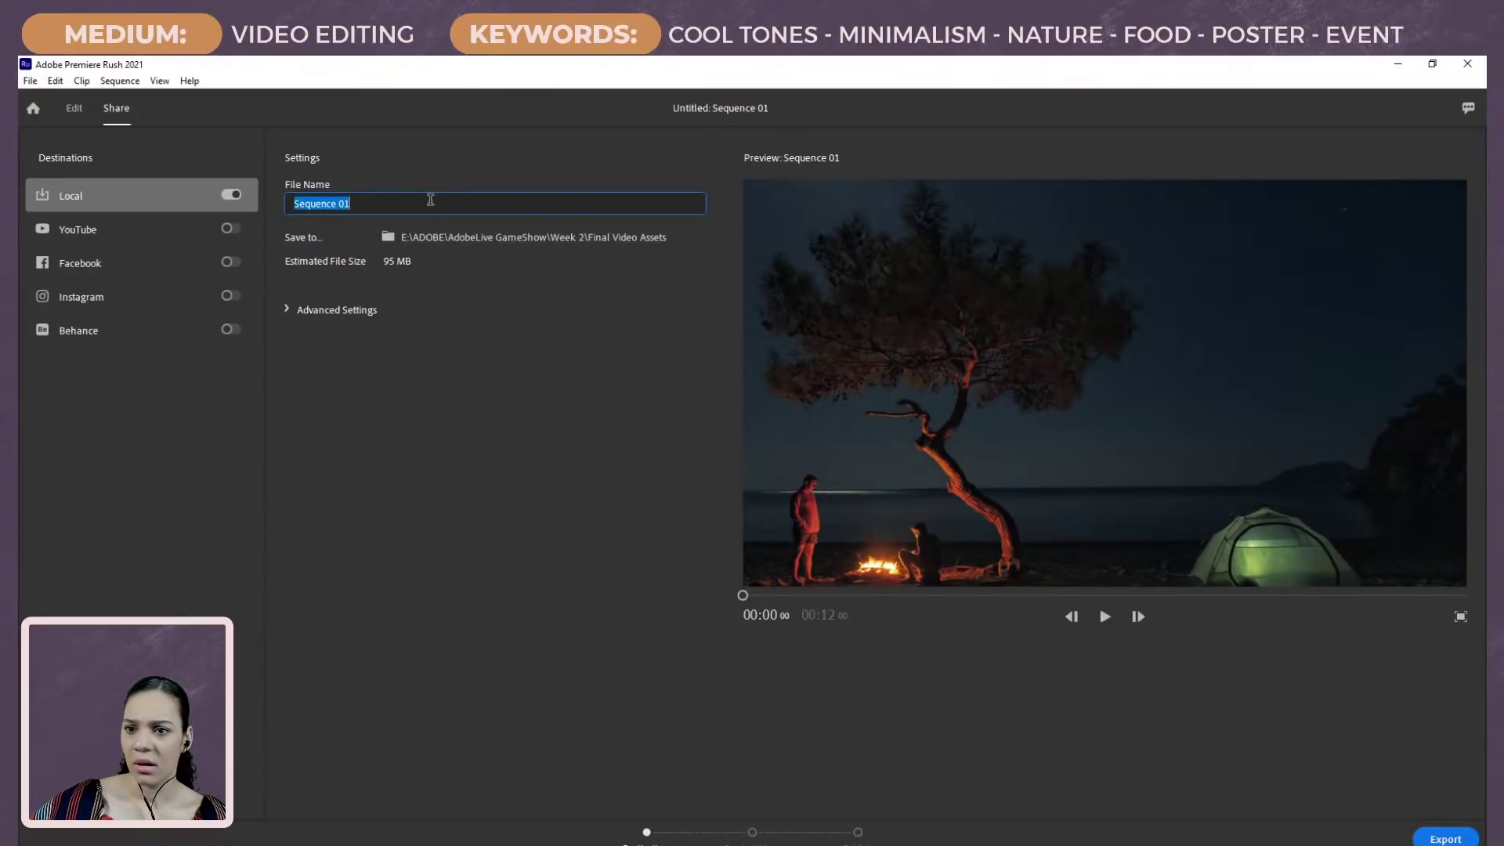
text(End)
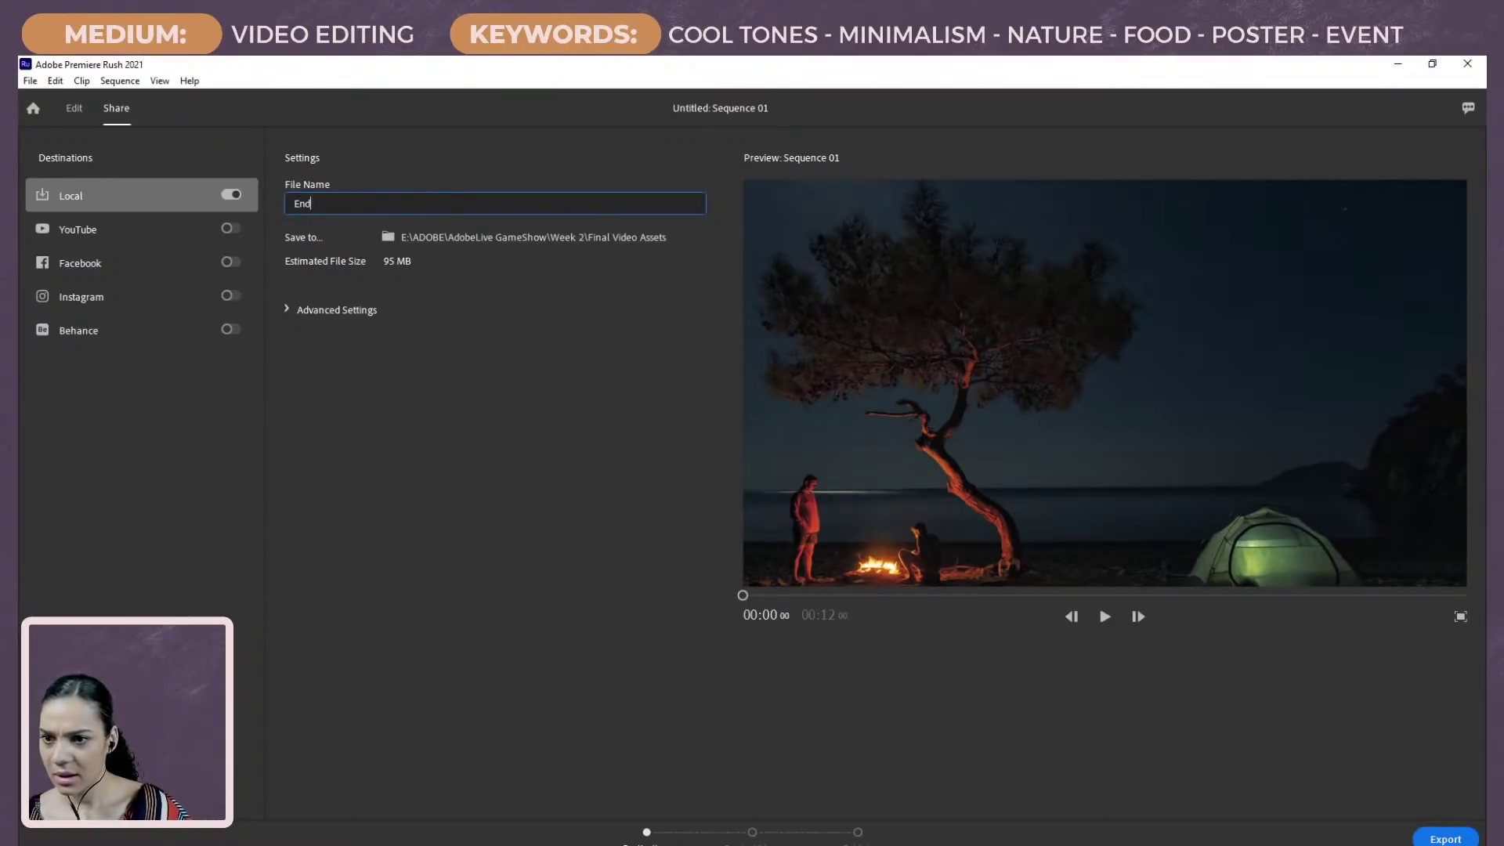
text(Cap)
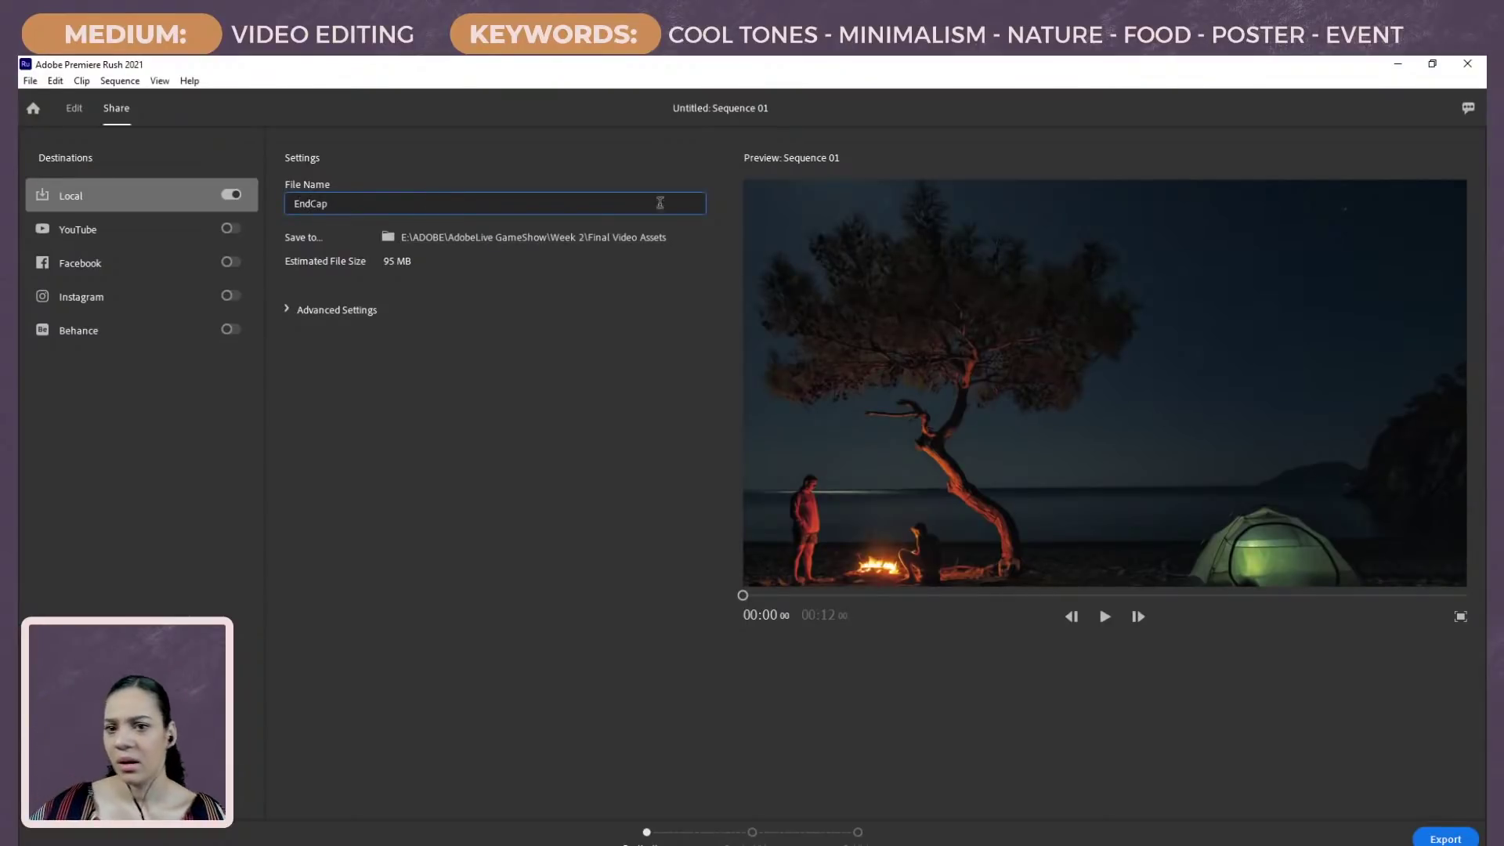
click(287, 309)
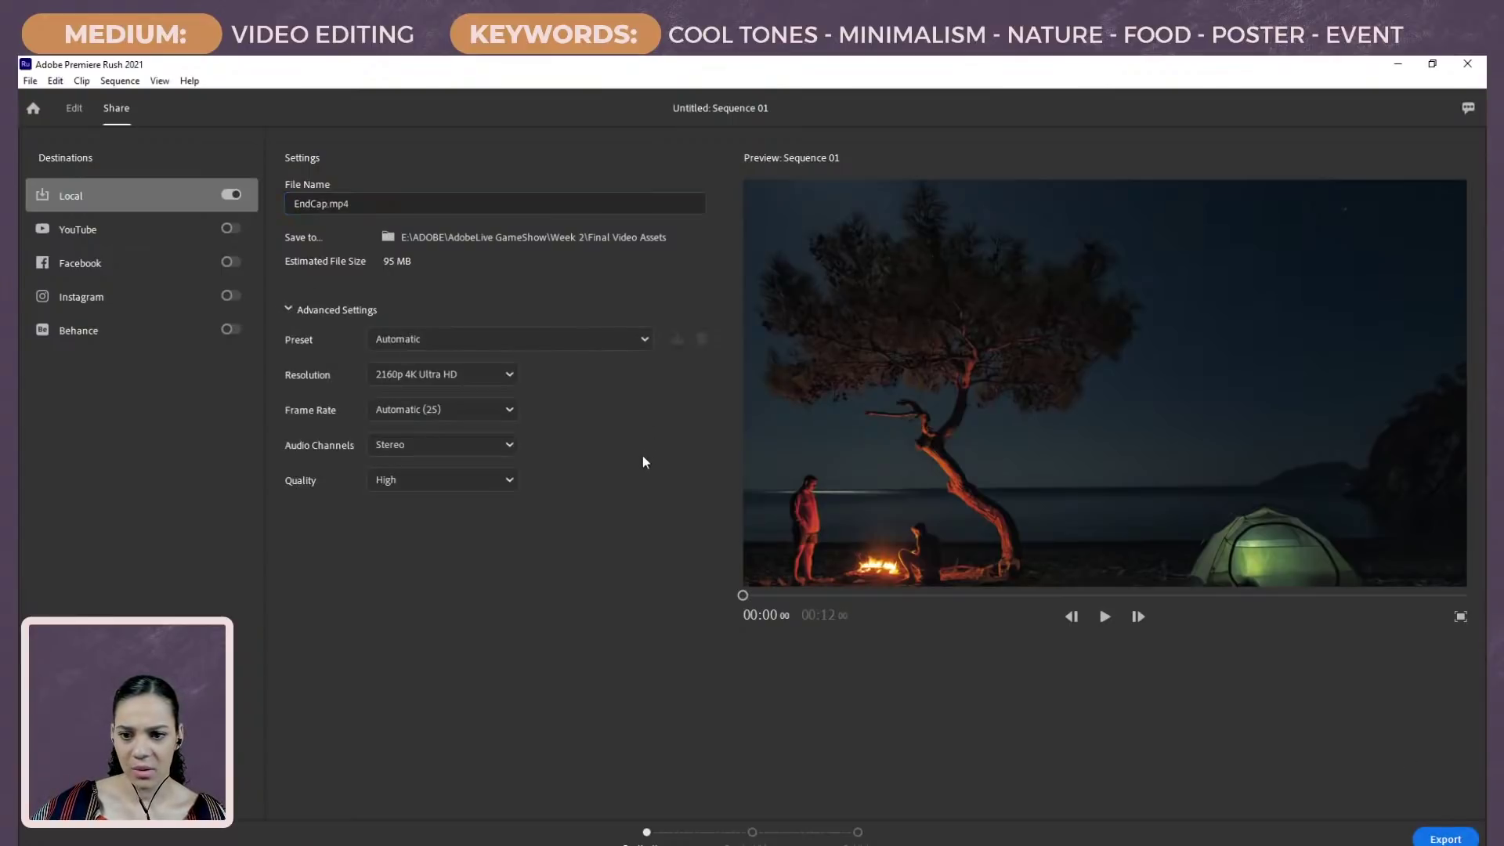
click(1441, 838)
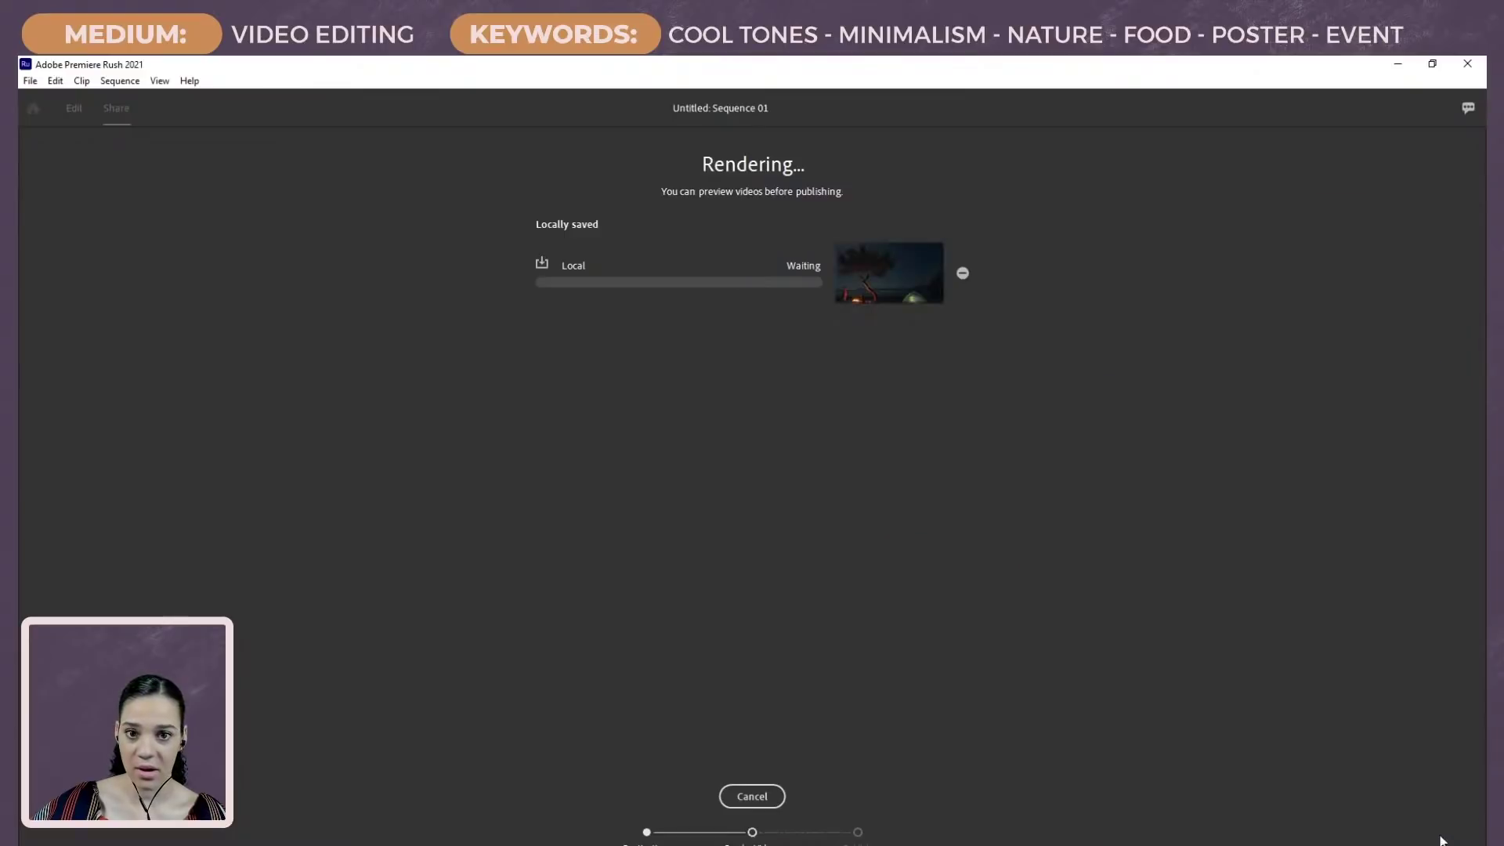
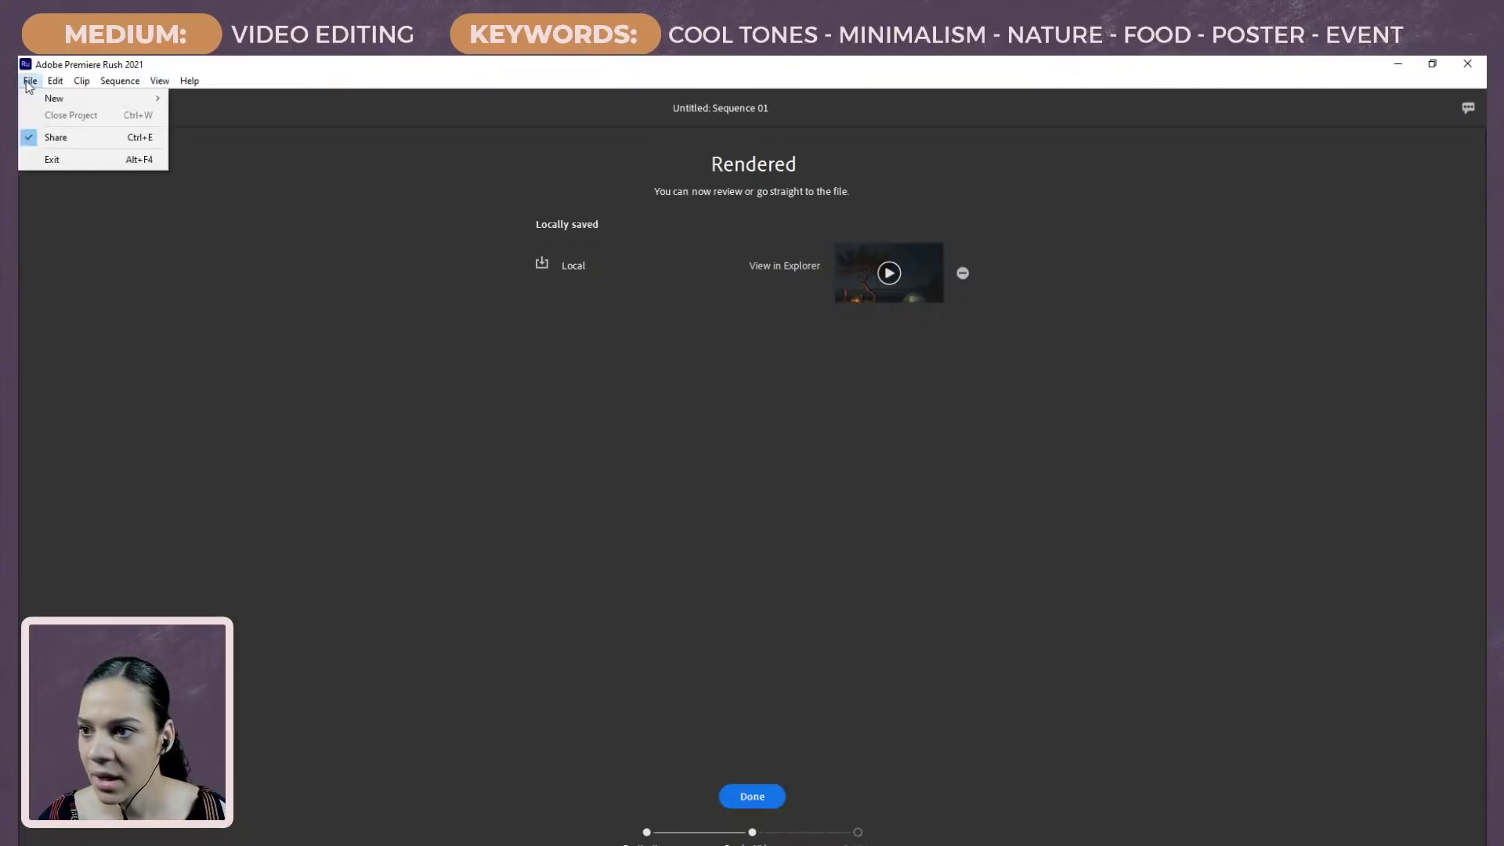
Step: Create a new project from the family-on-a-picnic clip and the video in the travelers-grilling-food folder
click(210, 98)
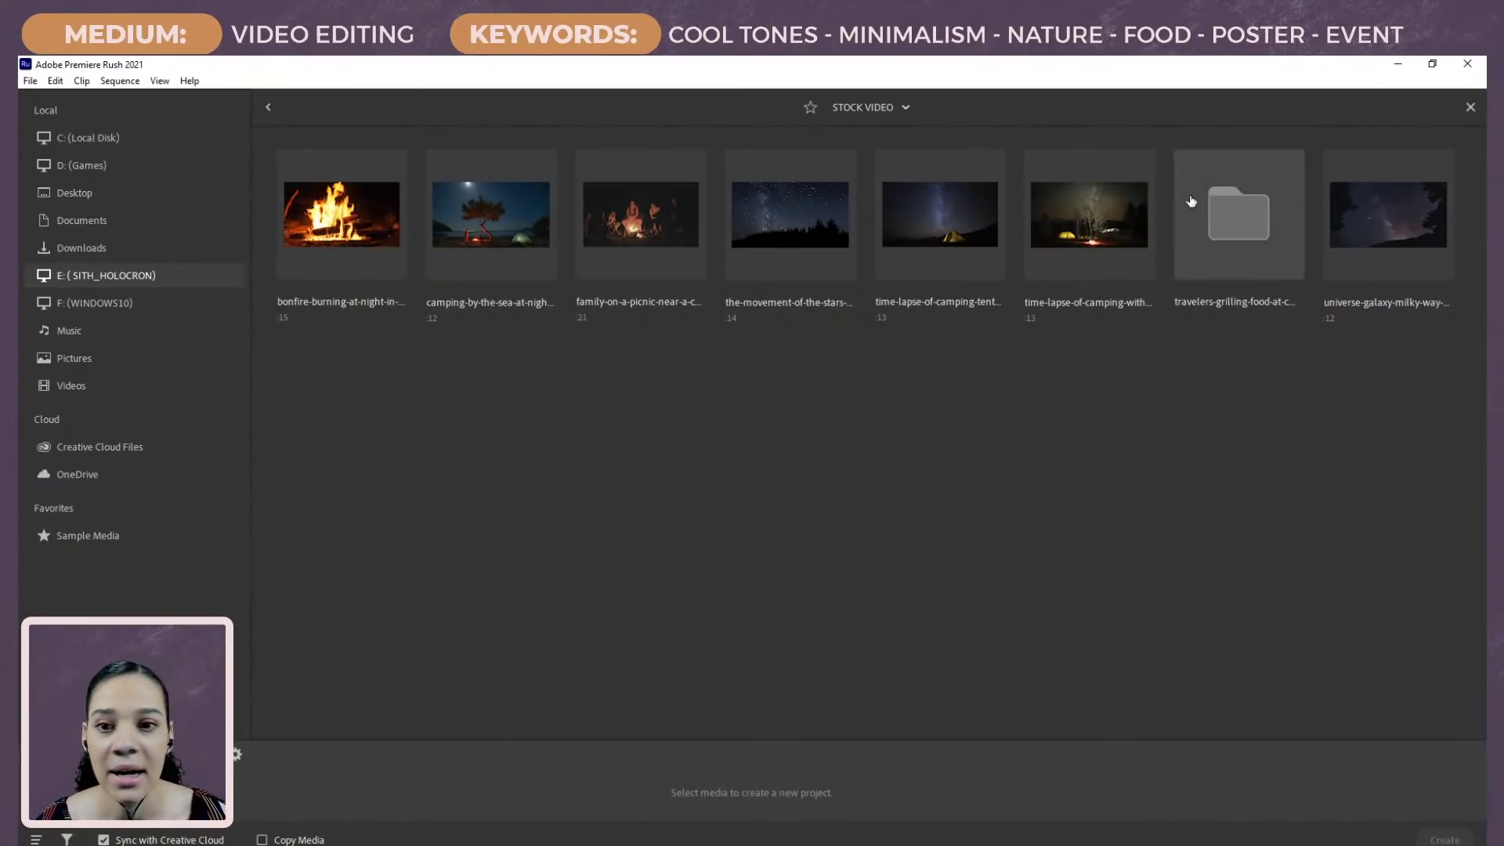
click(662, 215)
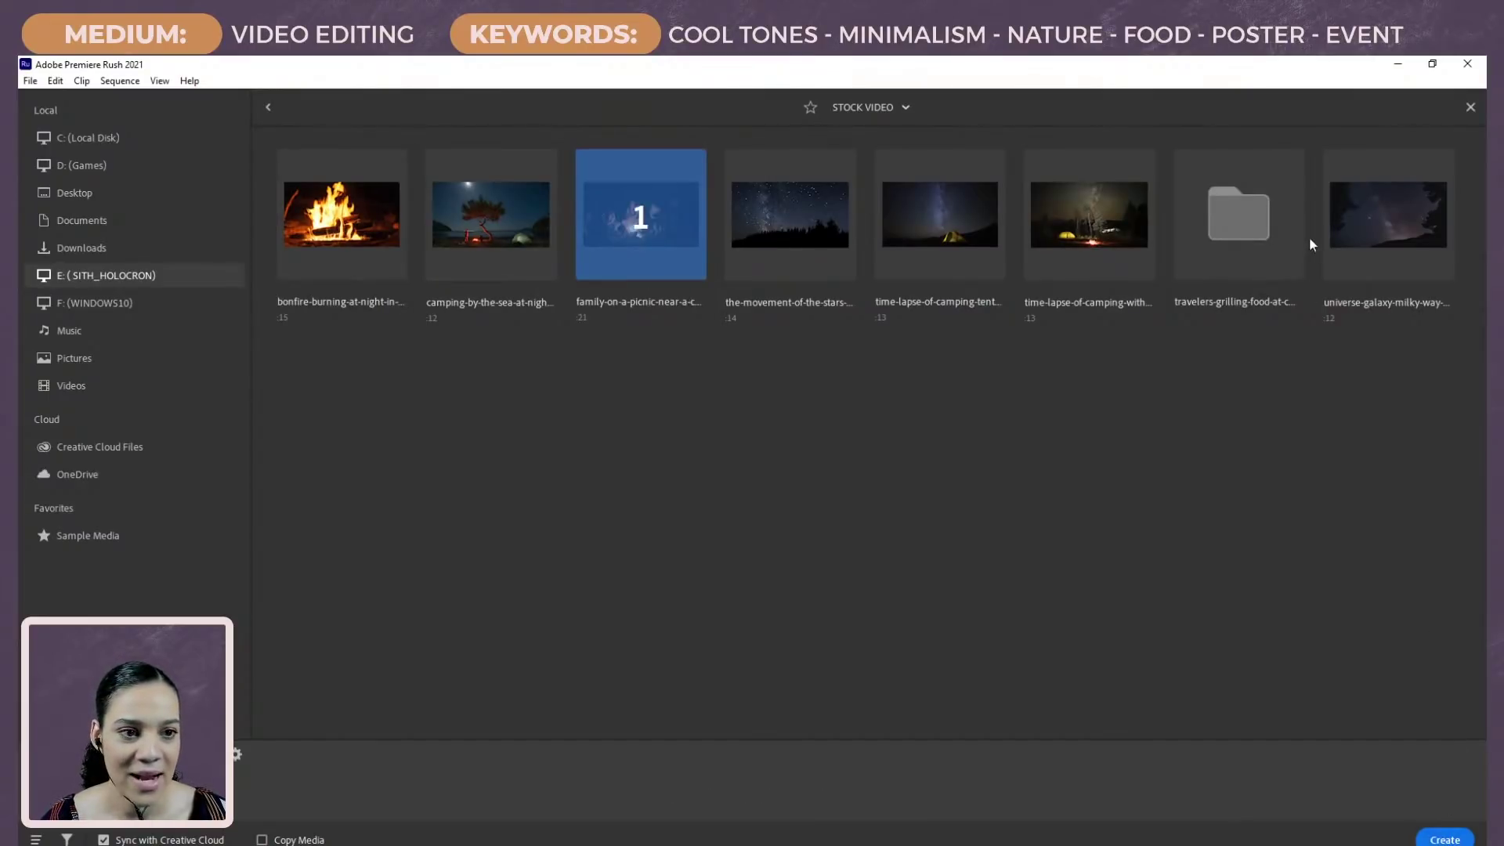
click(1231, 217)
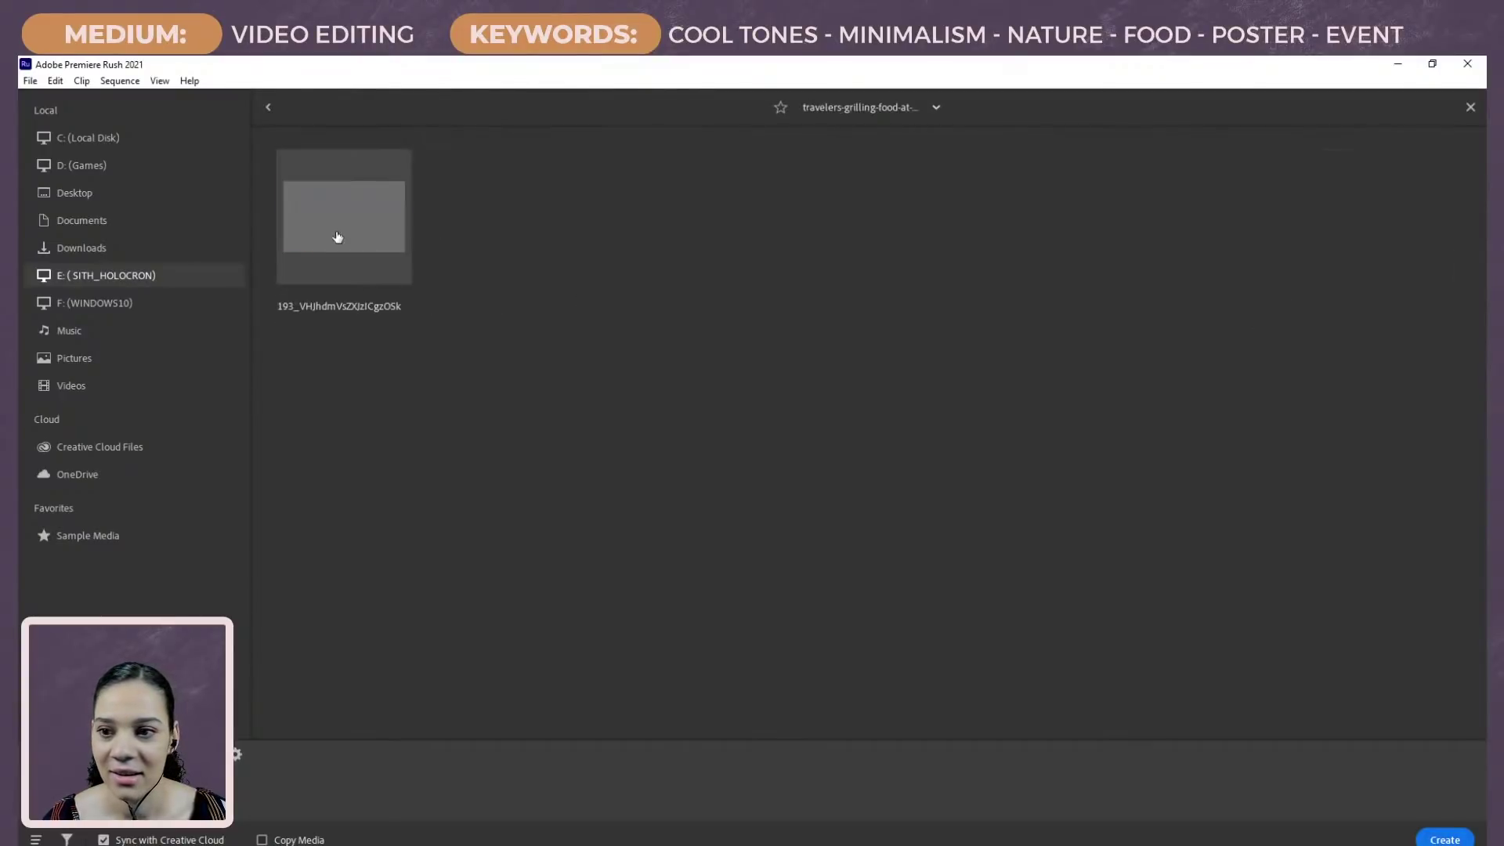
click(363, 236)
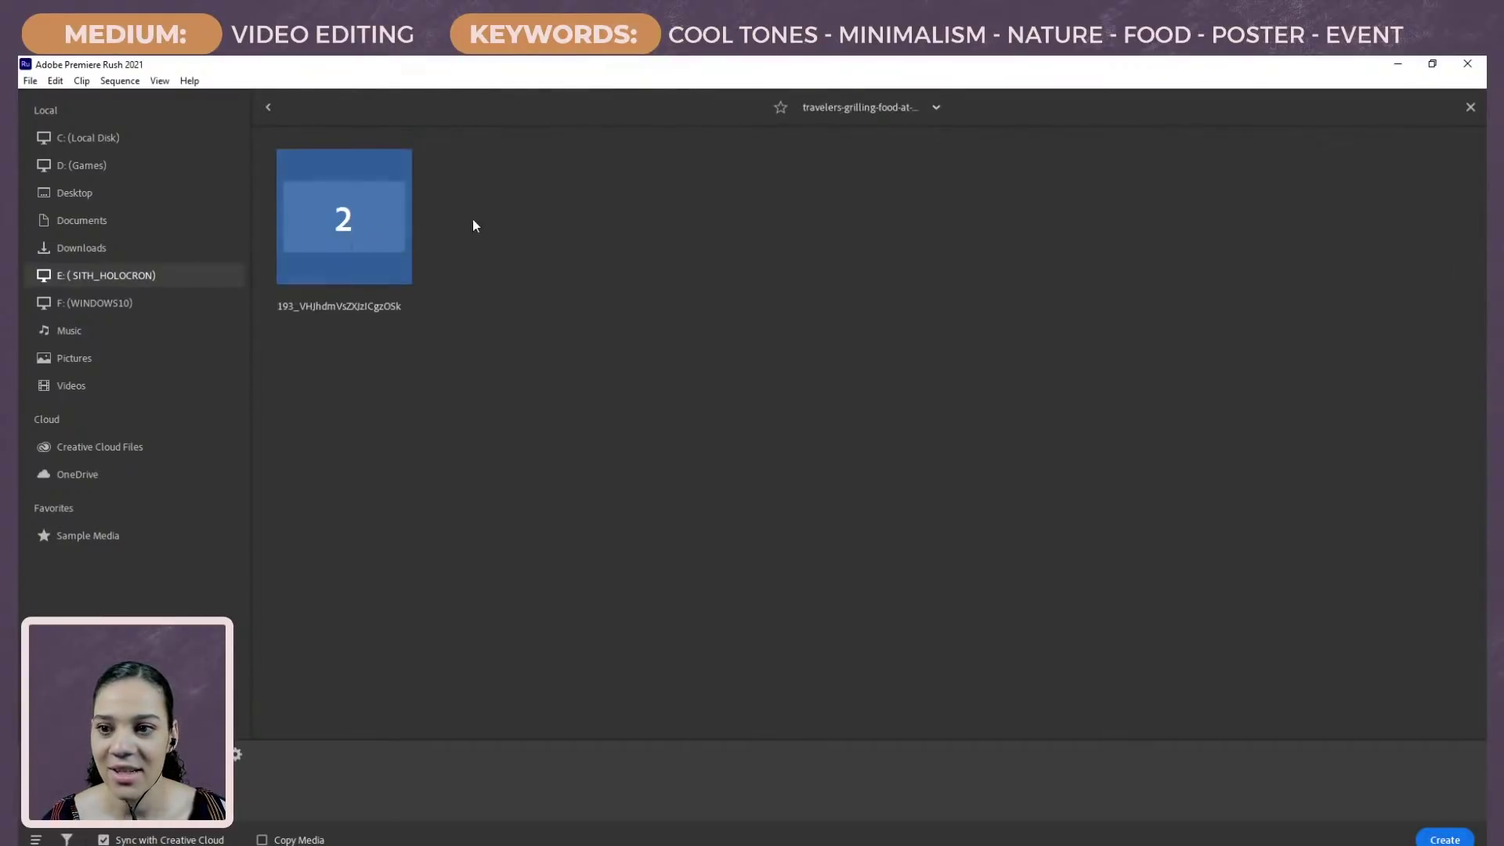
click(1446, 839)
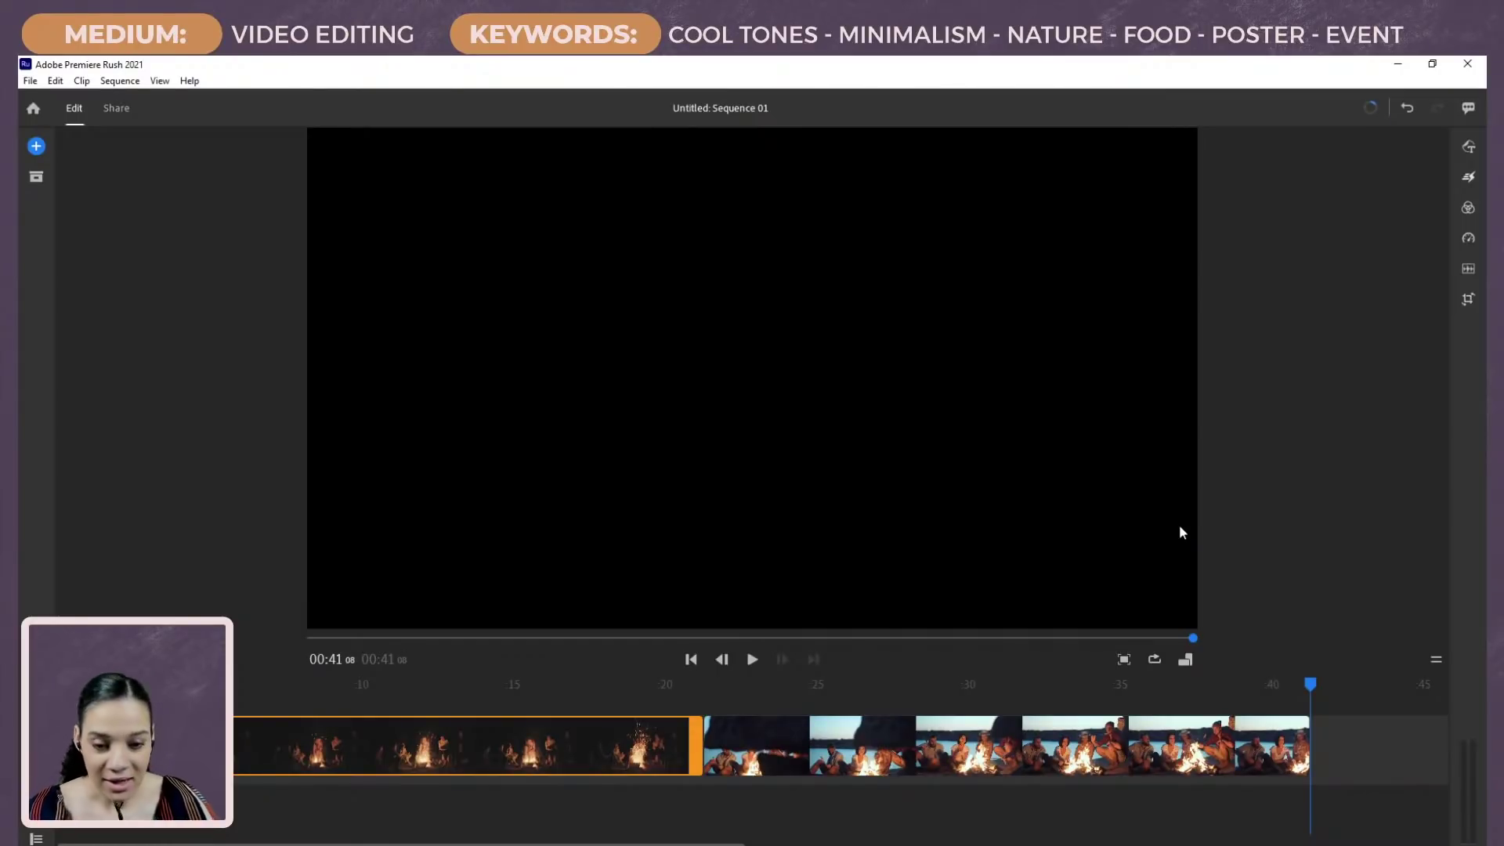
Step: Scrub through the grilling clip and delete the dark family-on-a-picnic clip from the timeline
drag(1309, 684, 1070, 694)
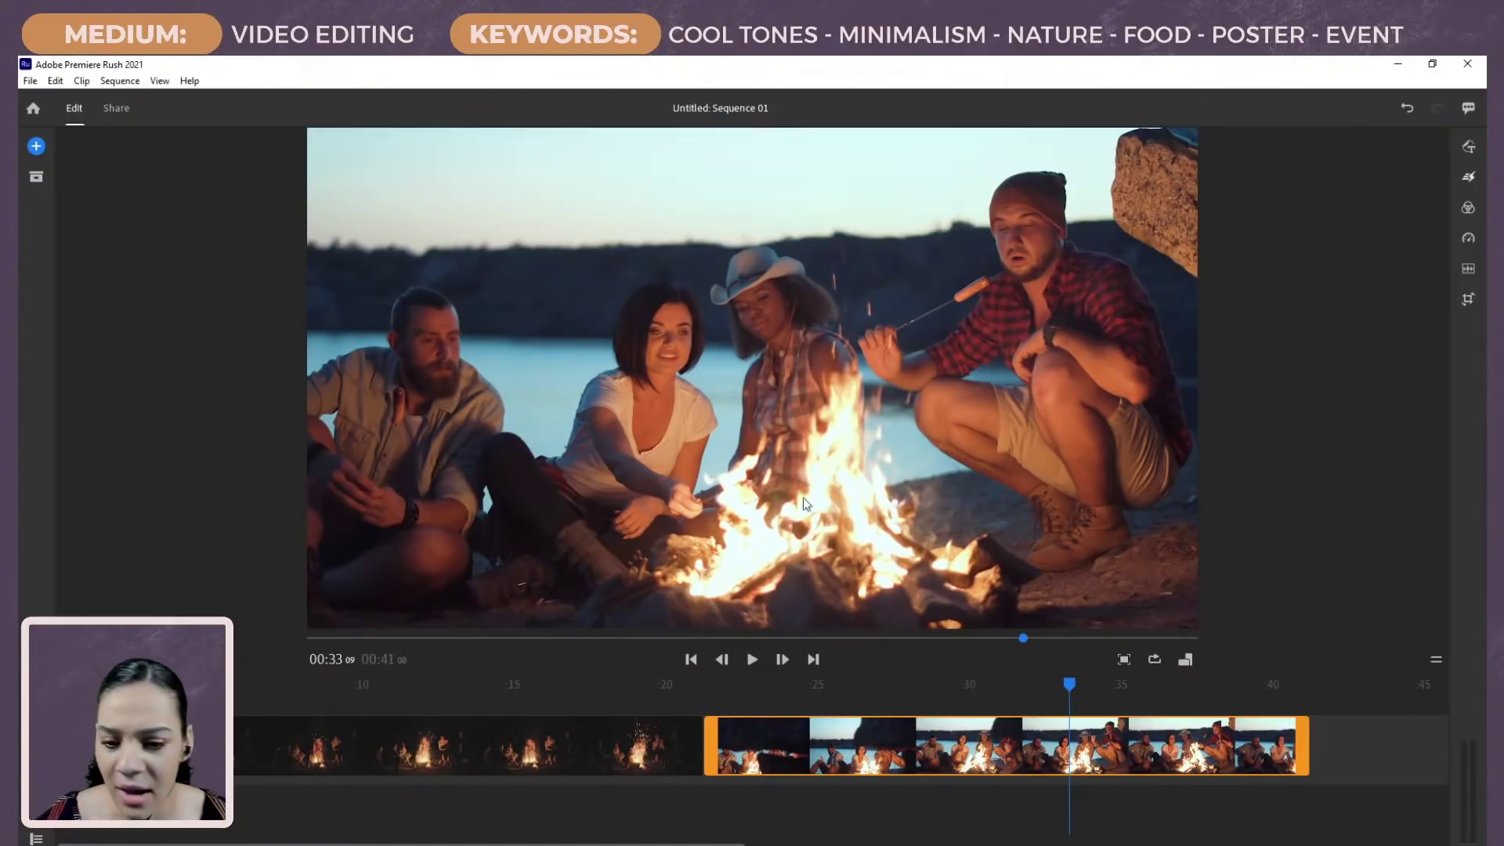
click(605, 744)
key(Delete)
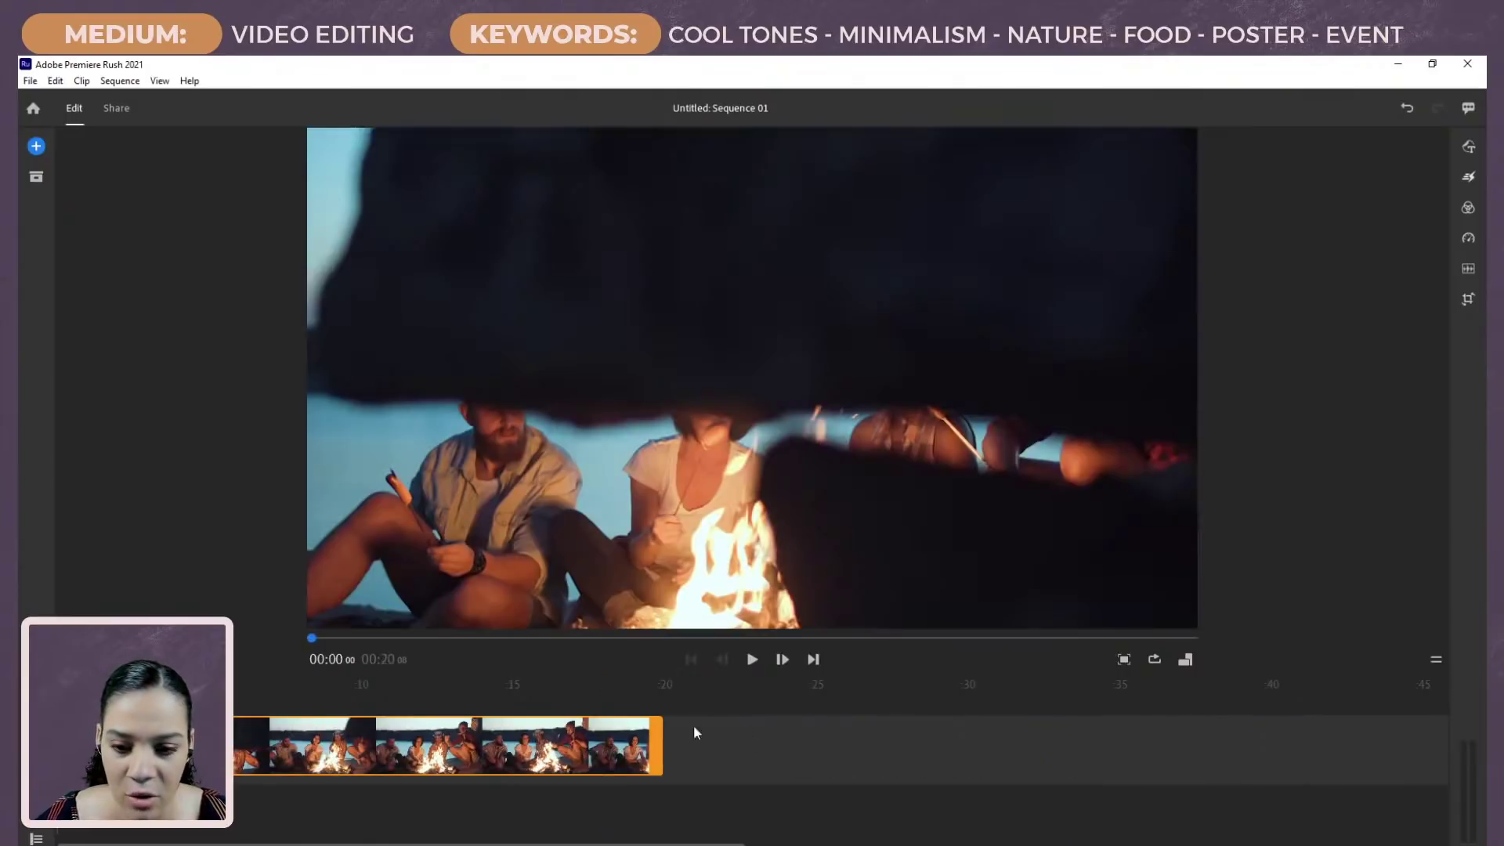
Step: Split the grilling clip at about 9 seconds, delete the part before the cut, and preview the remaining footage
key(space)
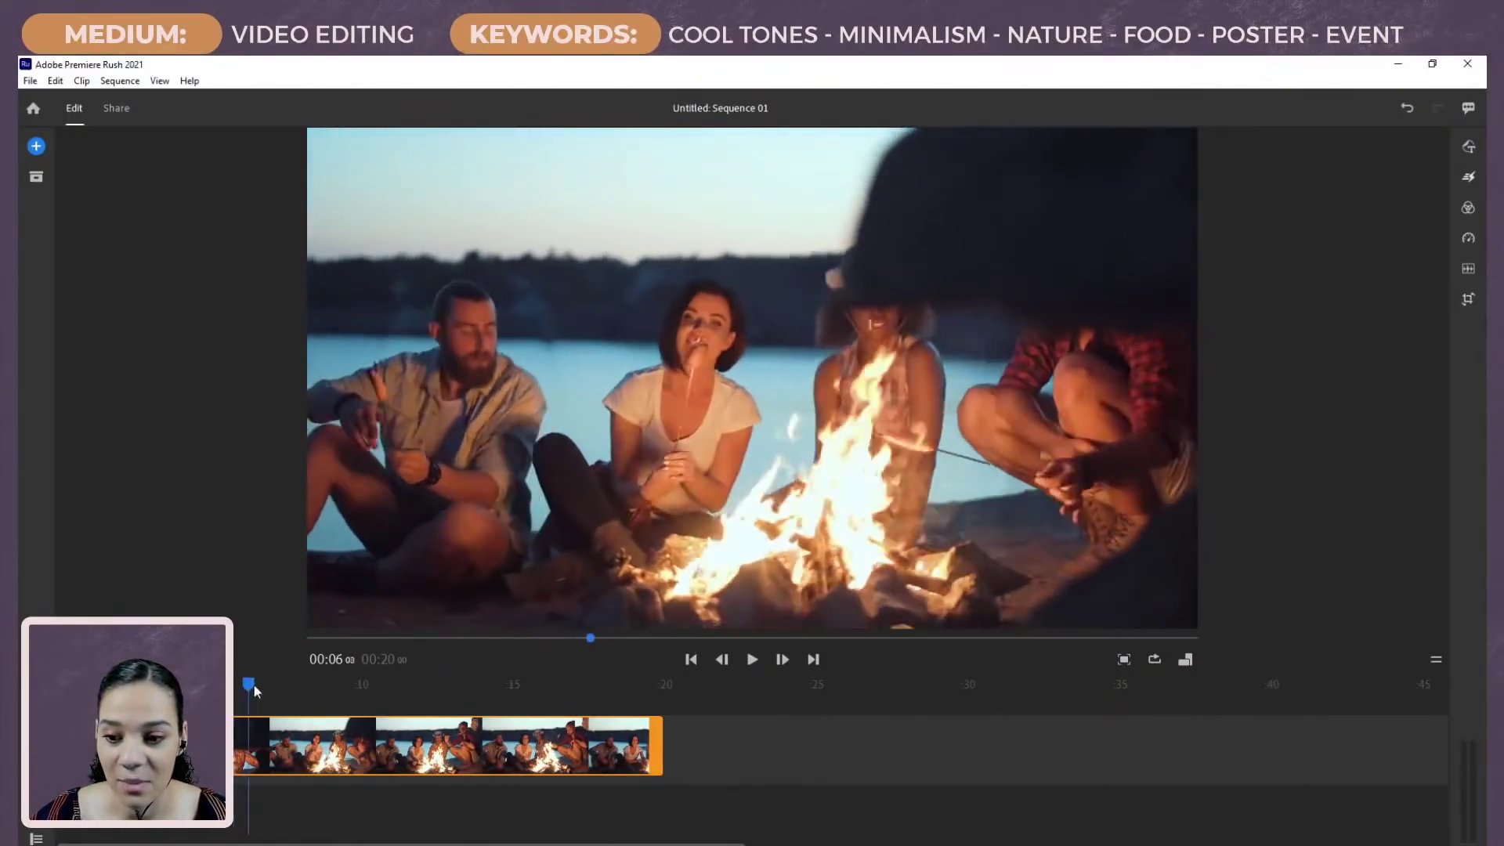
drag(252, 682, 341, 683)
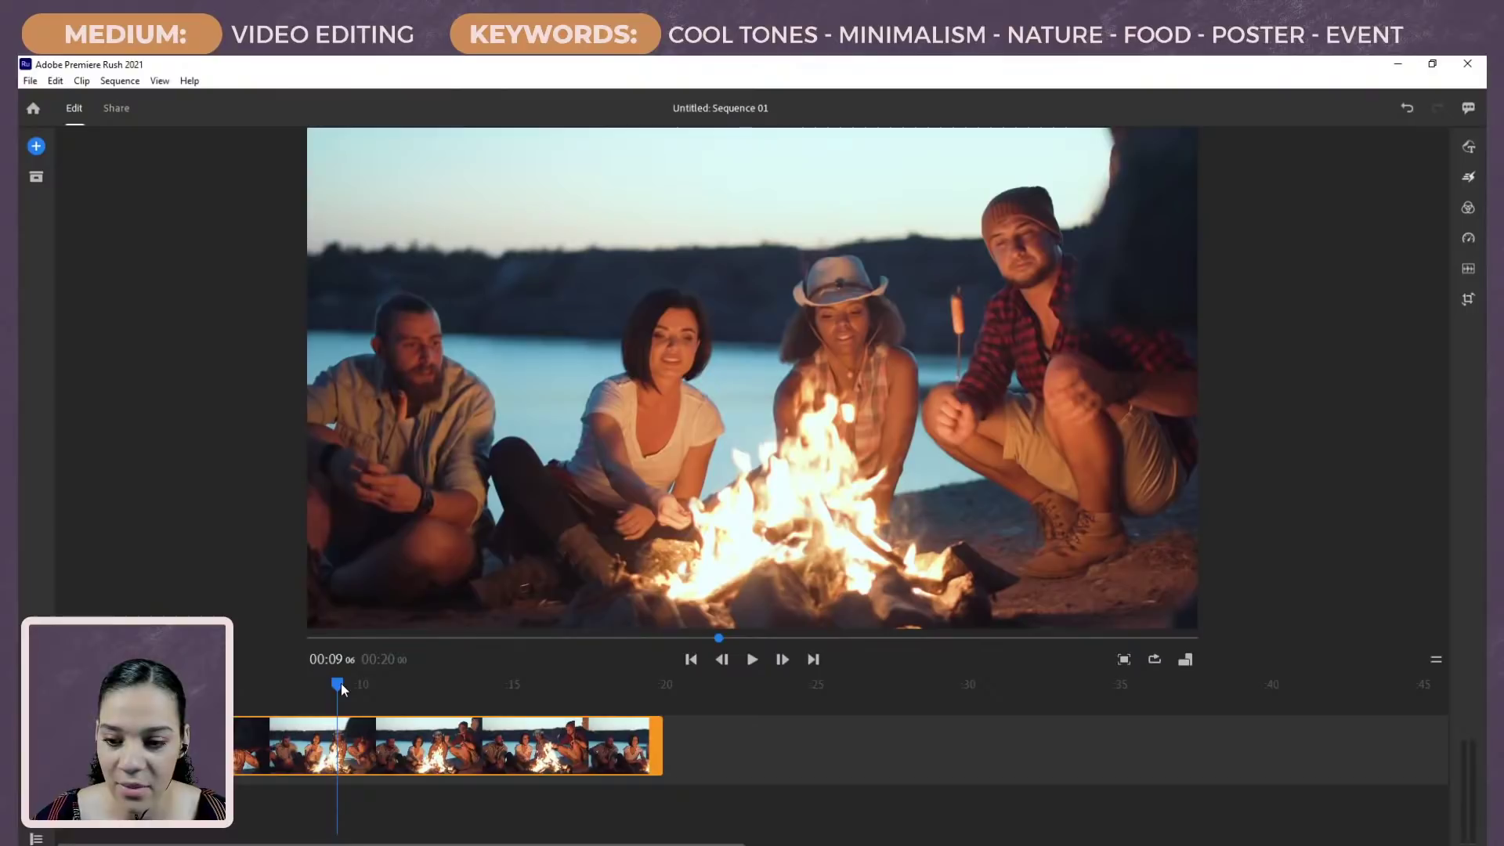
key(ctrl+k)
click(286, 738)
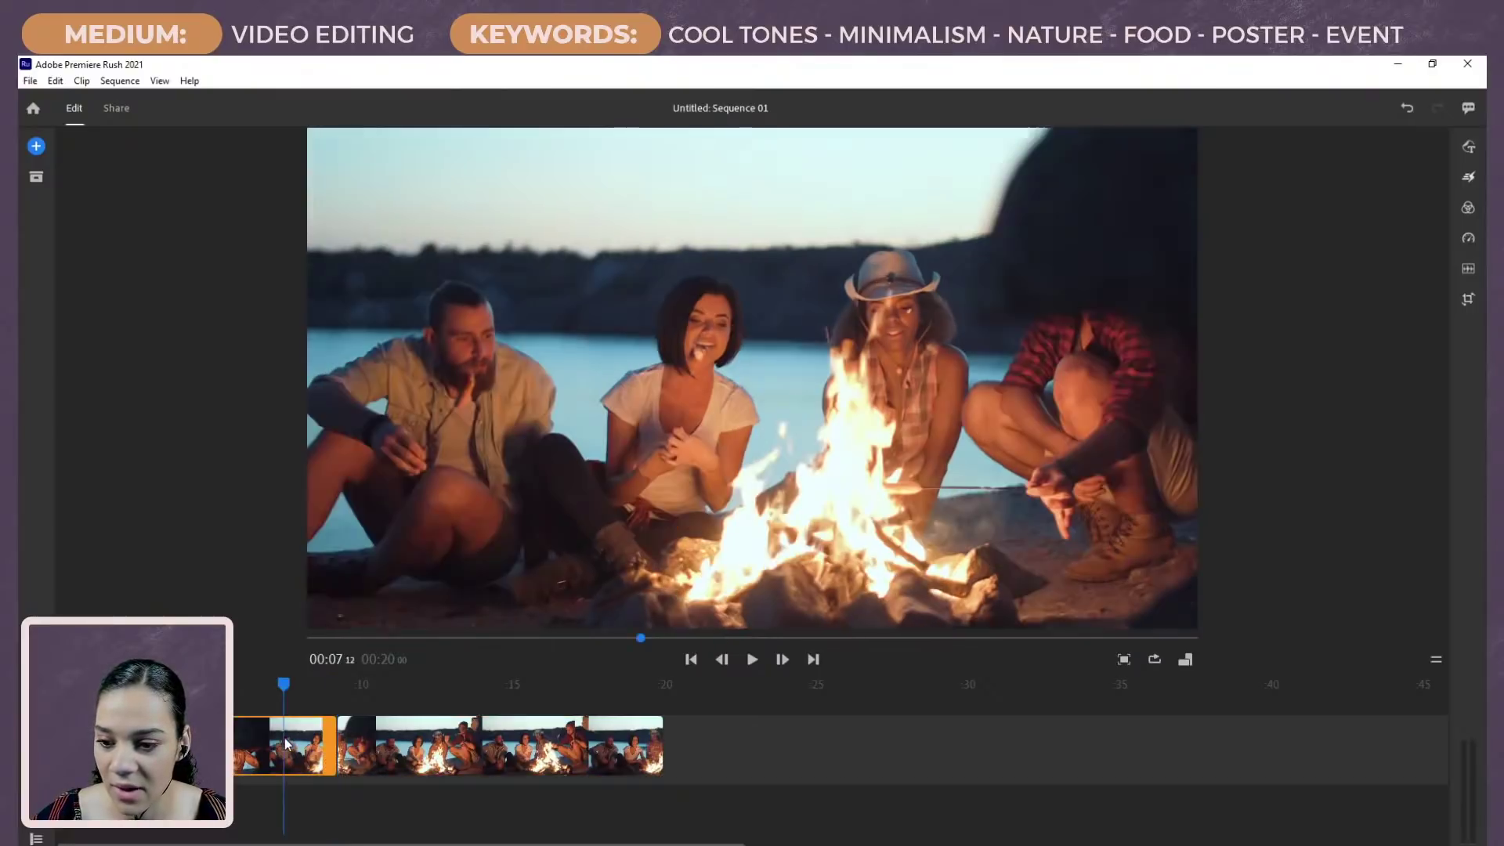
key(Delete)
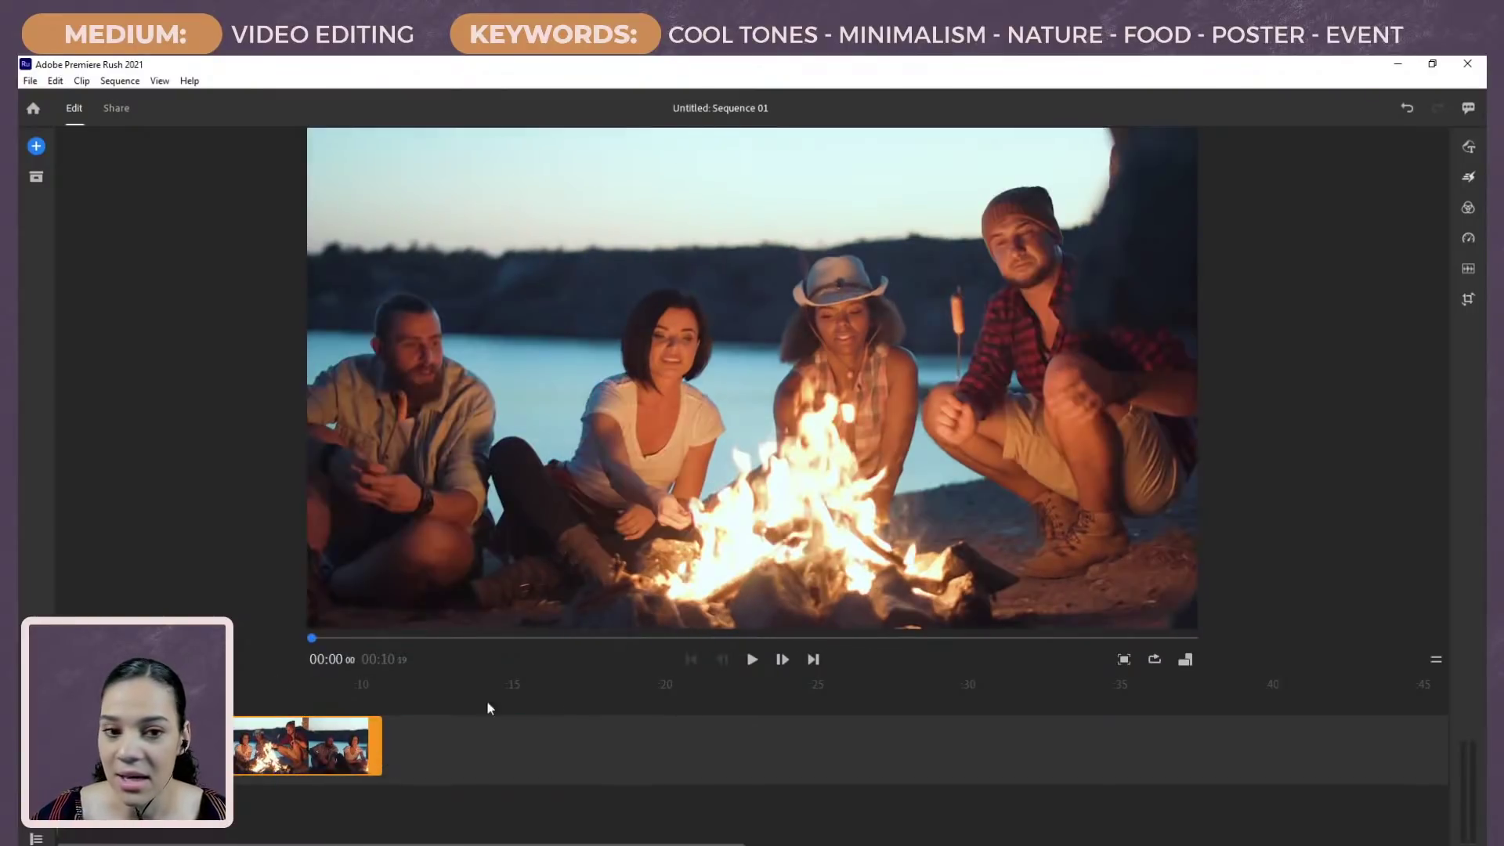
key(space)
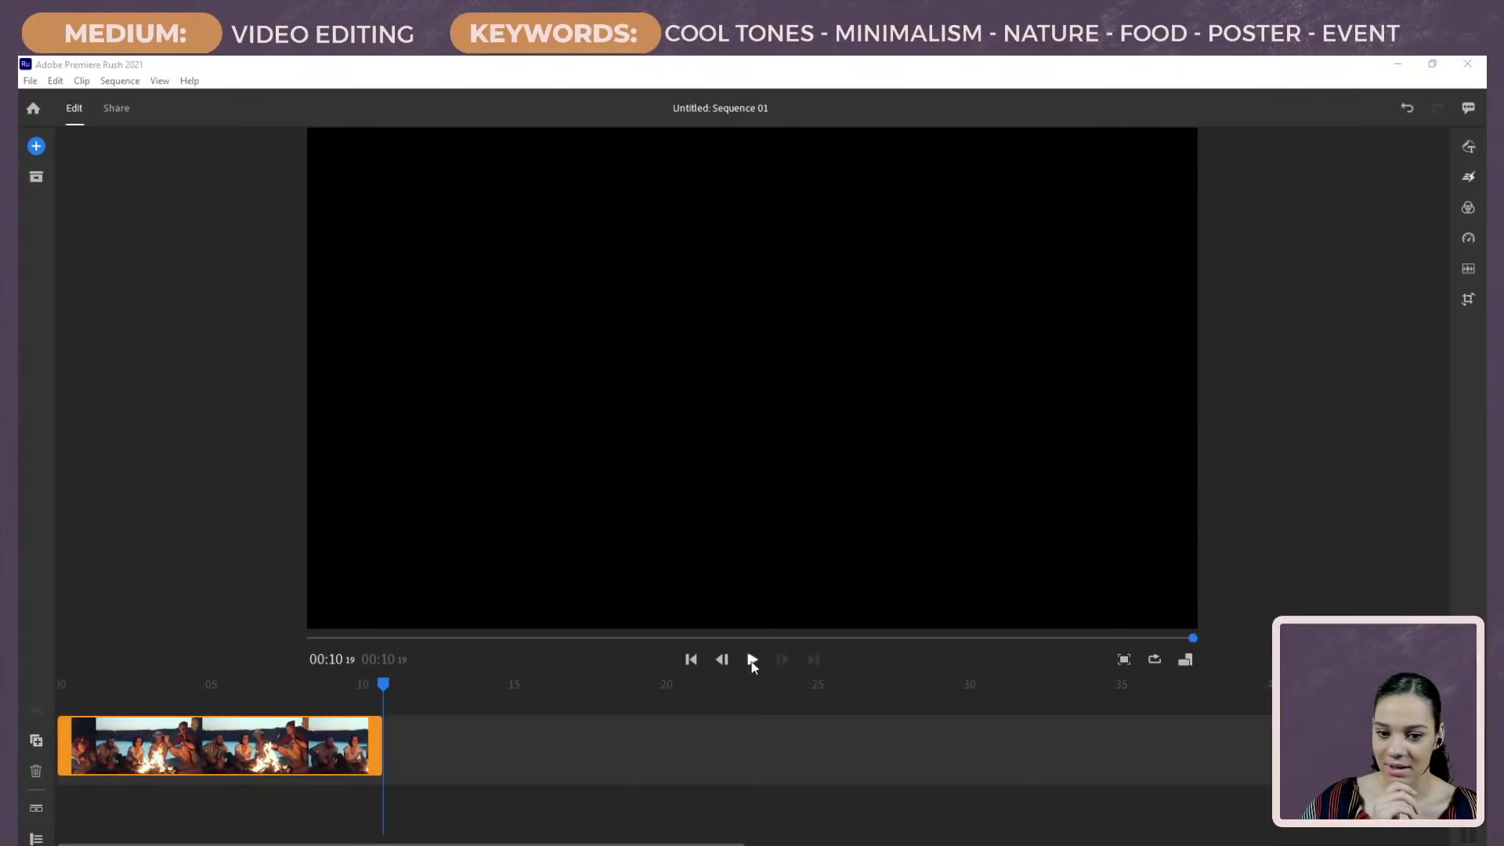
drag(275, 687, 63, 736)
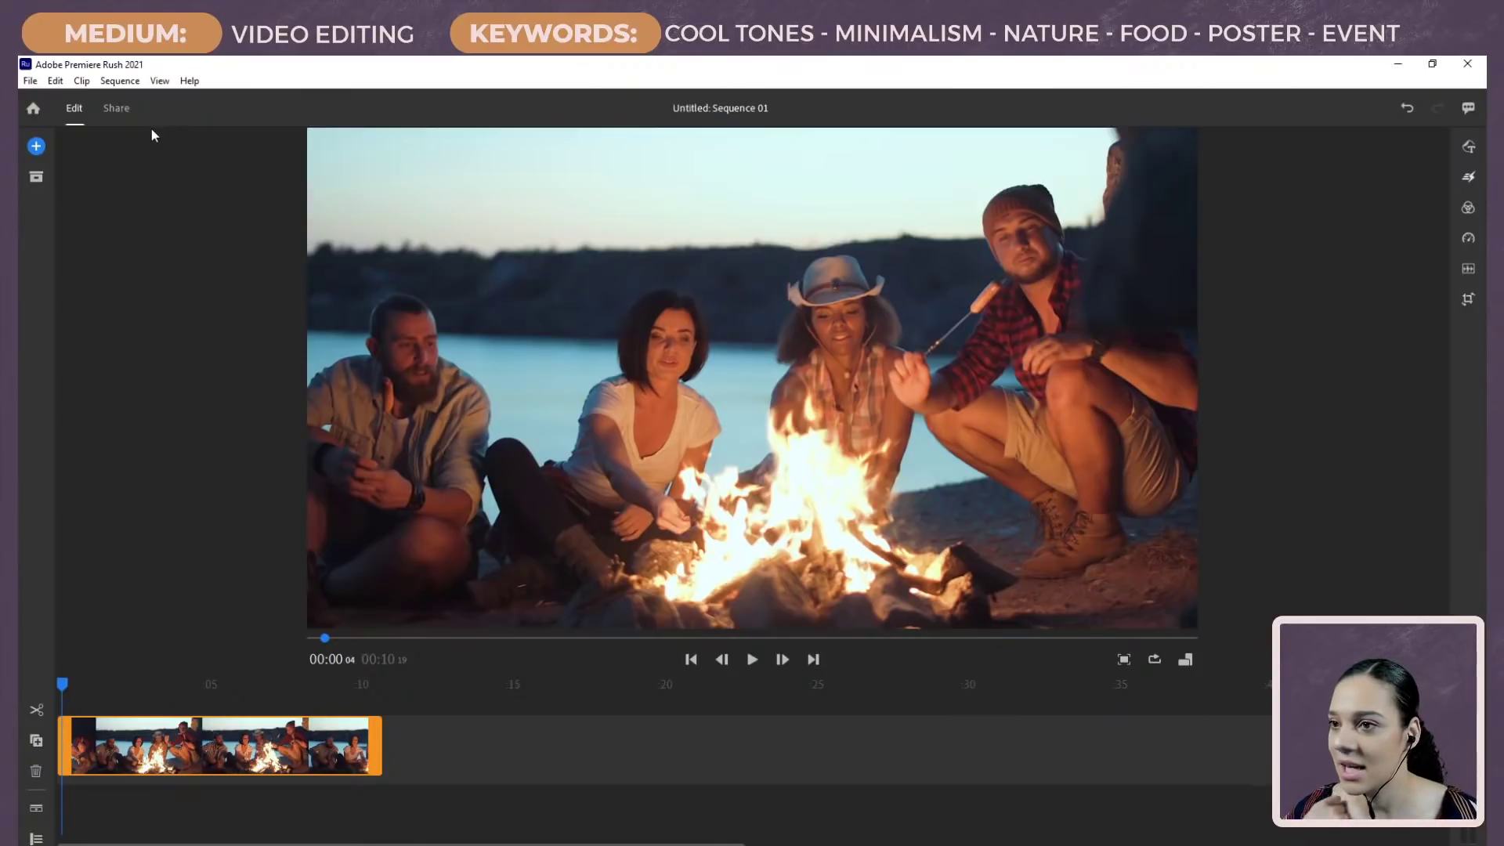
Step: Browse the media in the Week 2 folder and check the logo files inside its Final Assets folder
click(36, 147)
click(129, 179)
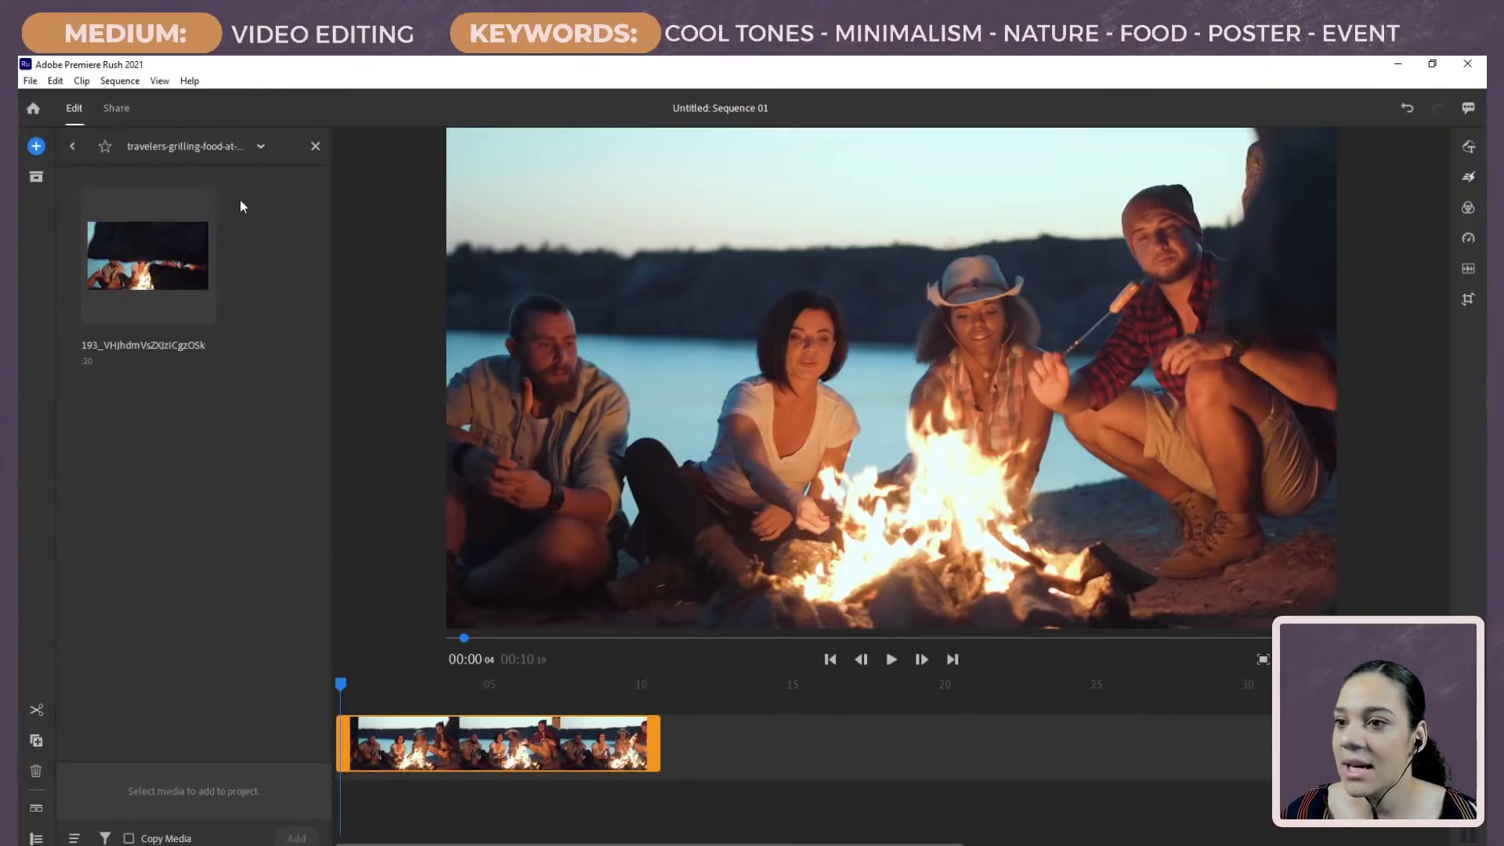
click(72, 144)
click(72, 144)
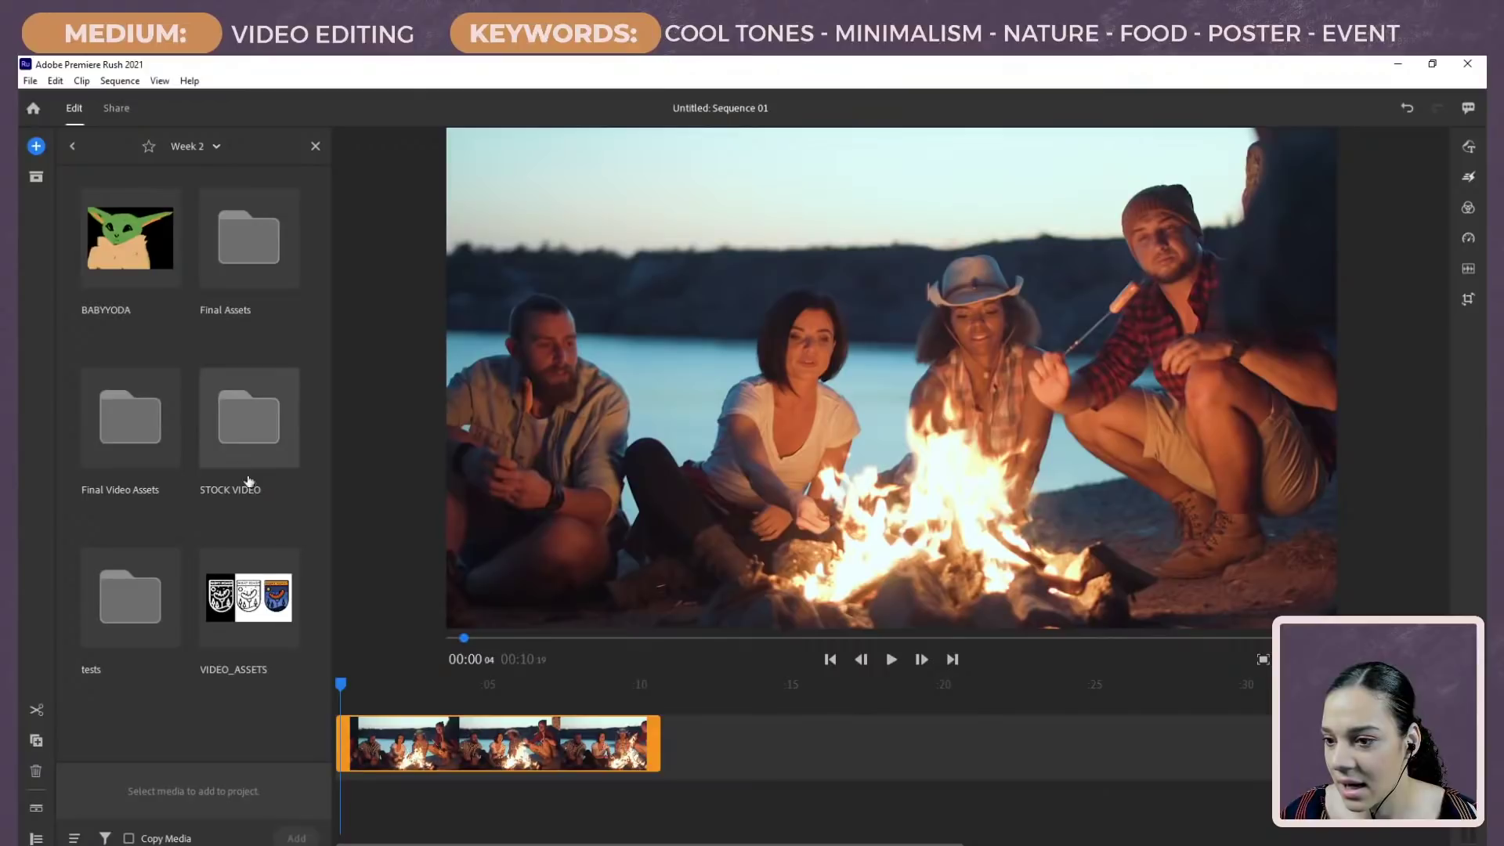
click(236, 235)
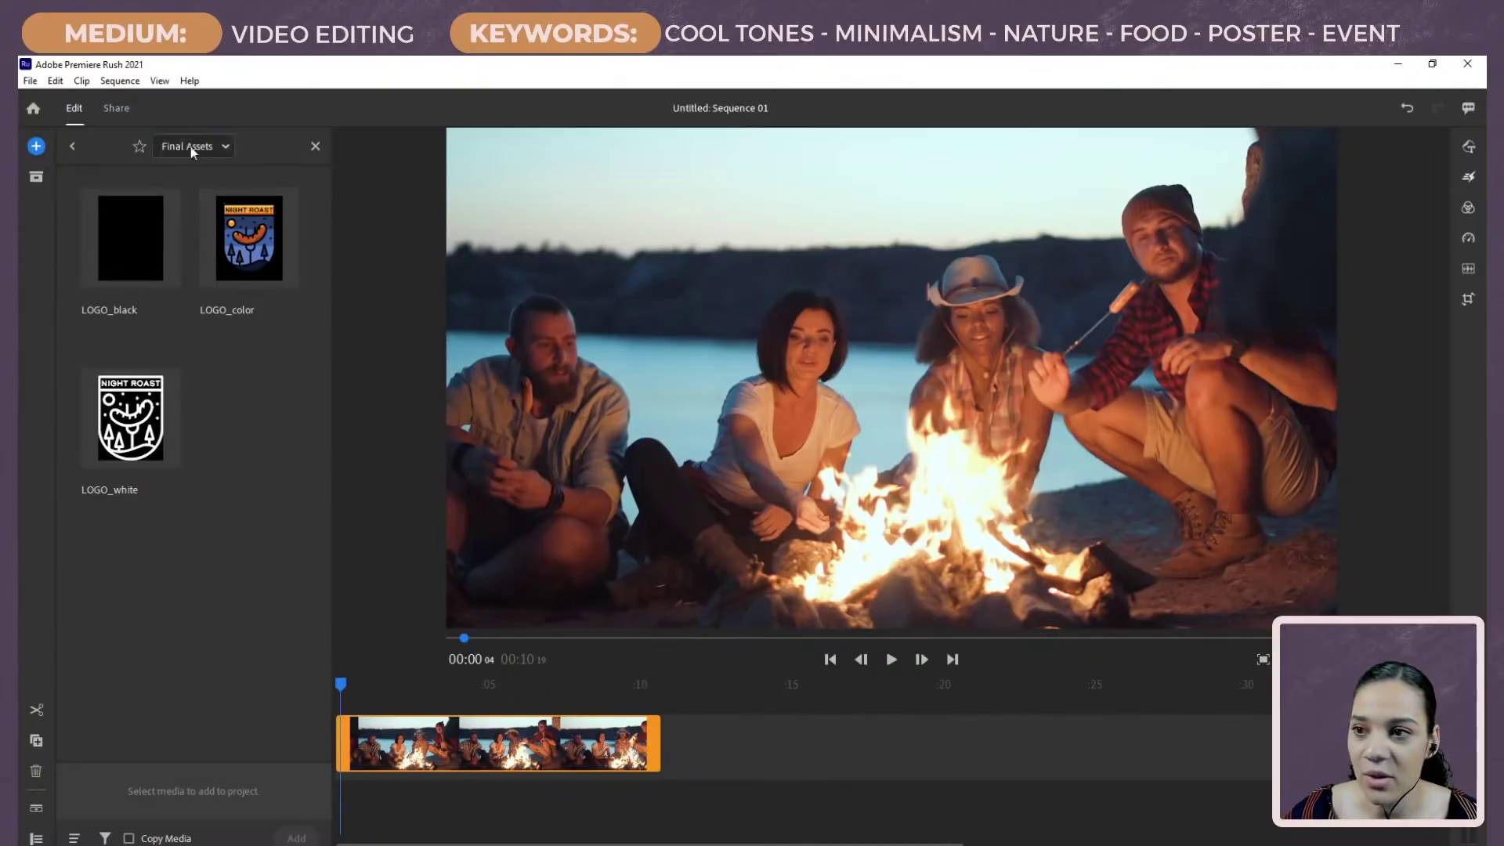
click(73, 147)
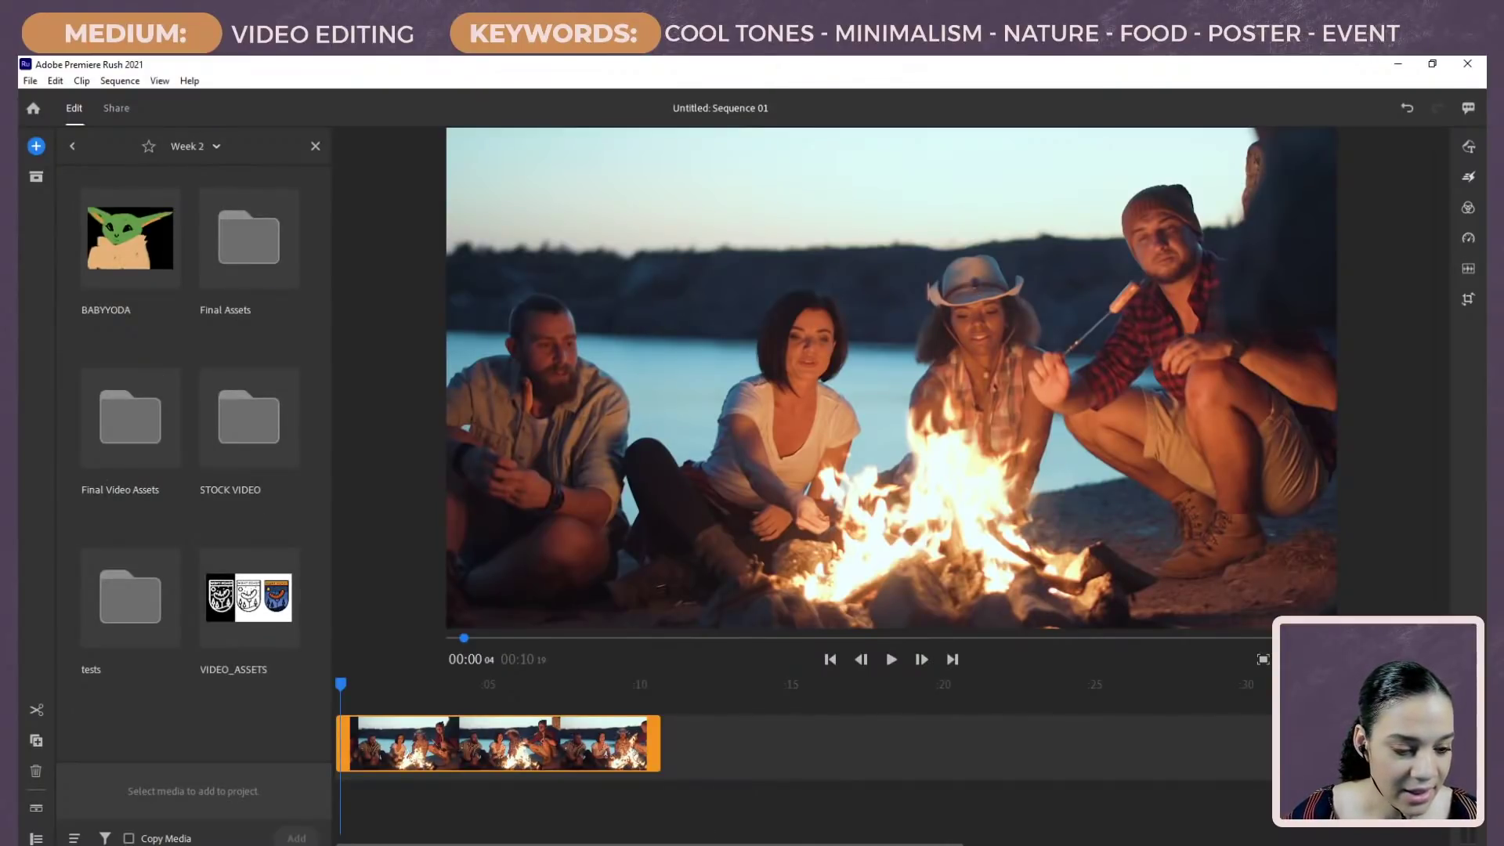
Step: Switch to Photoshop and mask out the stray yellow bit above the color logo on Layer 21, using an inverted rectangular selection in VIDEO_ASSETS.psd
key(alt+Tab)
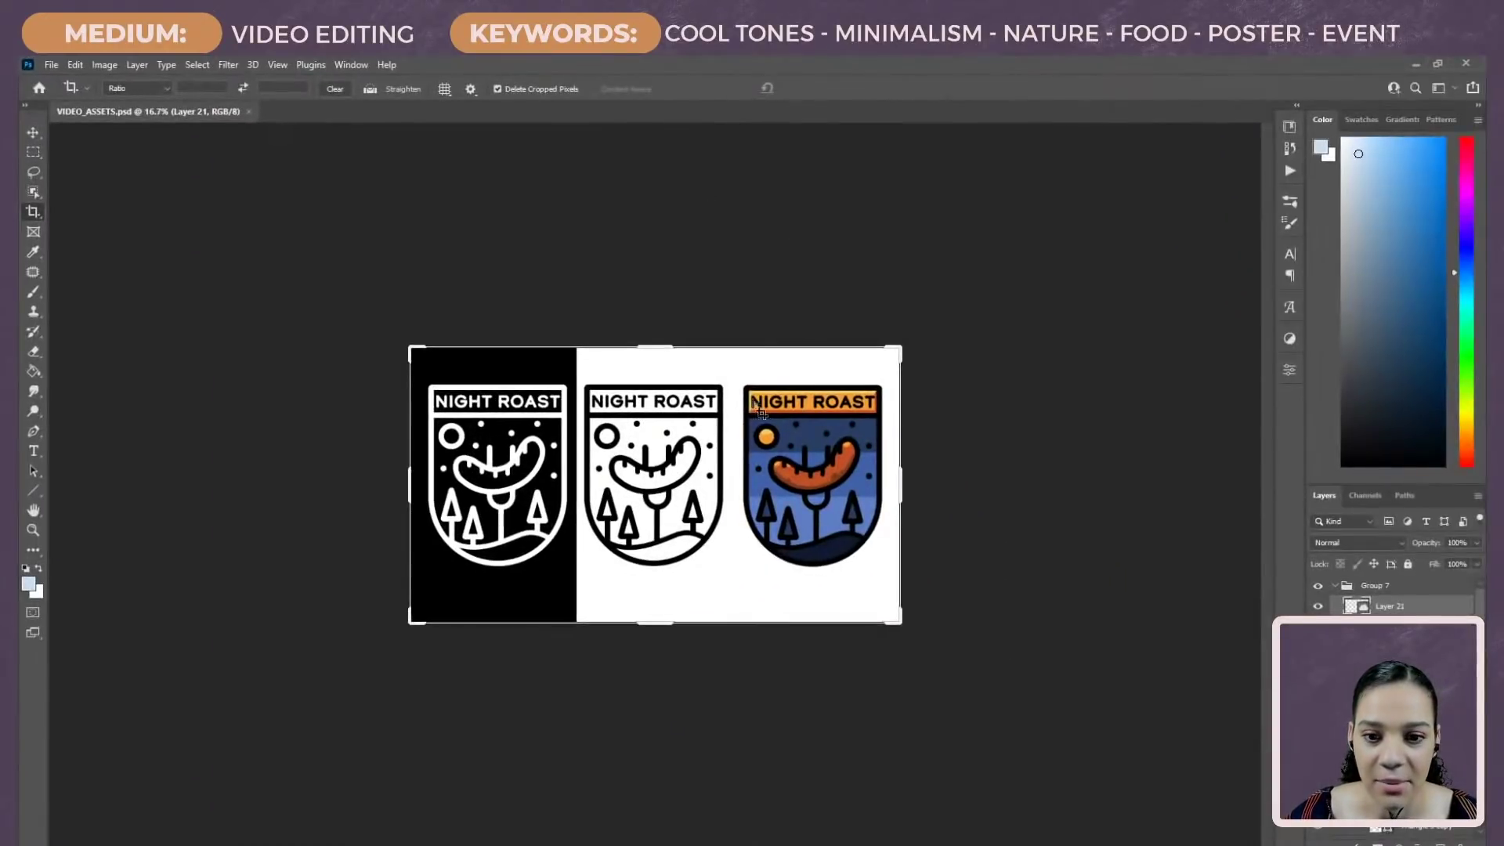
scroll(826, 406, up, 4)
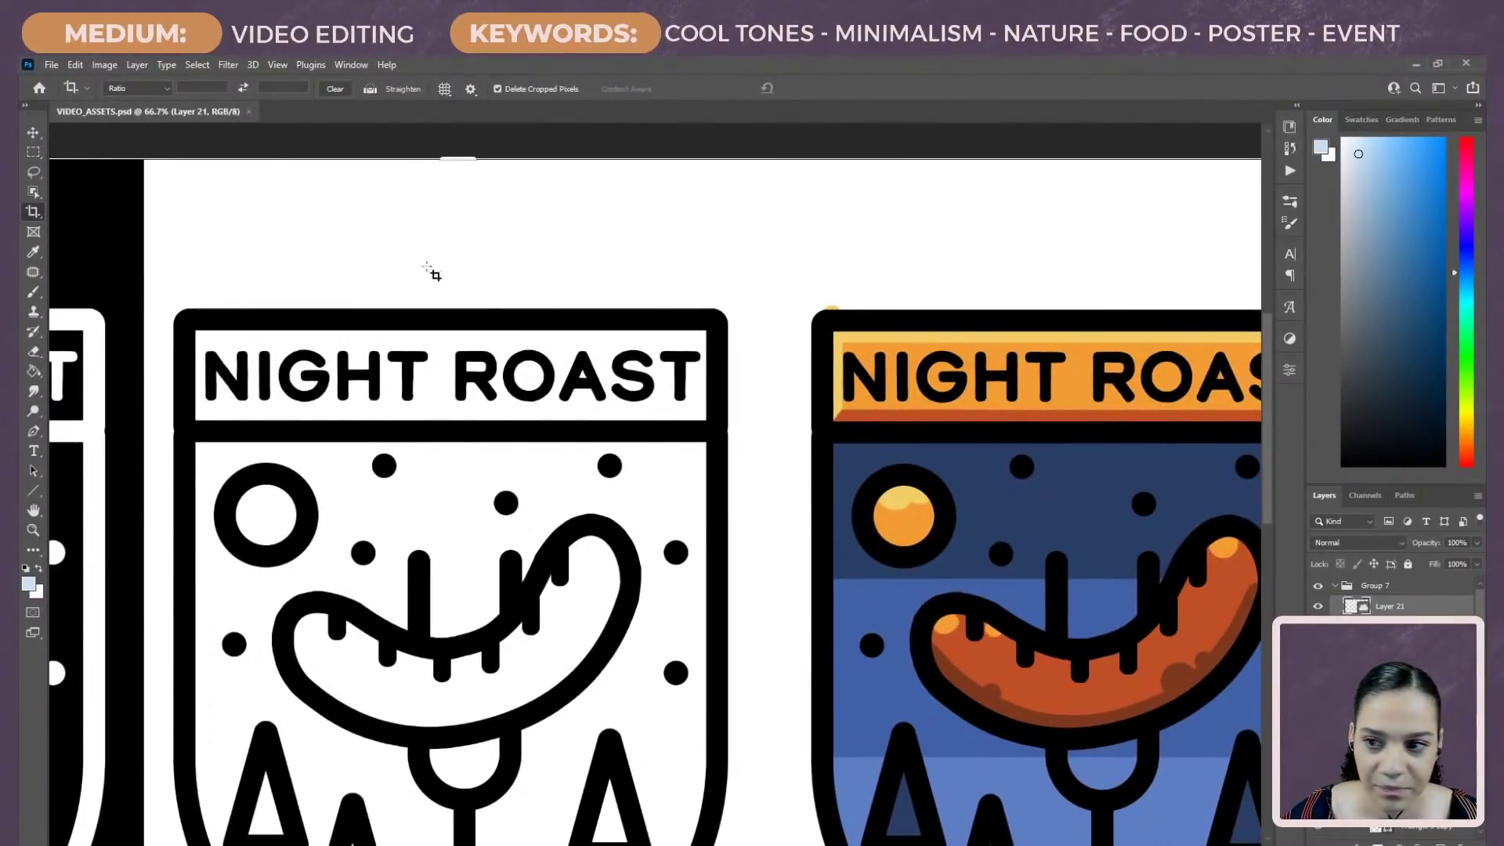
click(34, 152)
drag(769, 264, 874, 308)
right_click(742, 296)
click(783, 317)
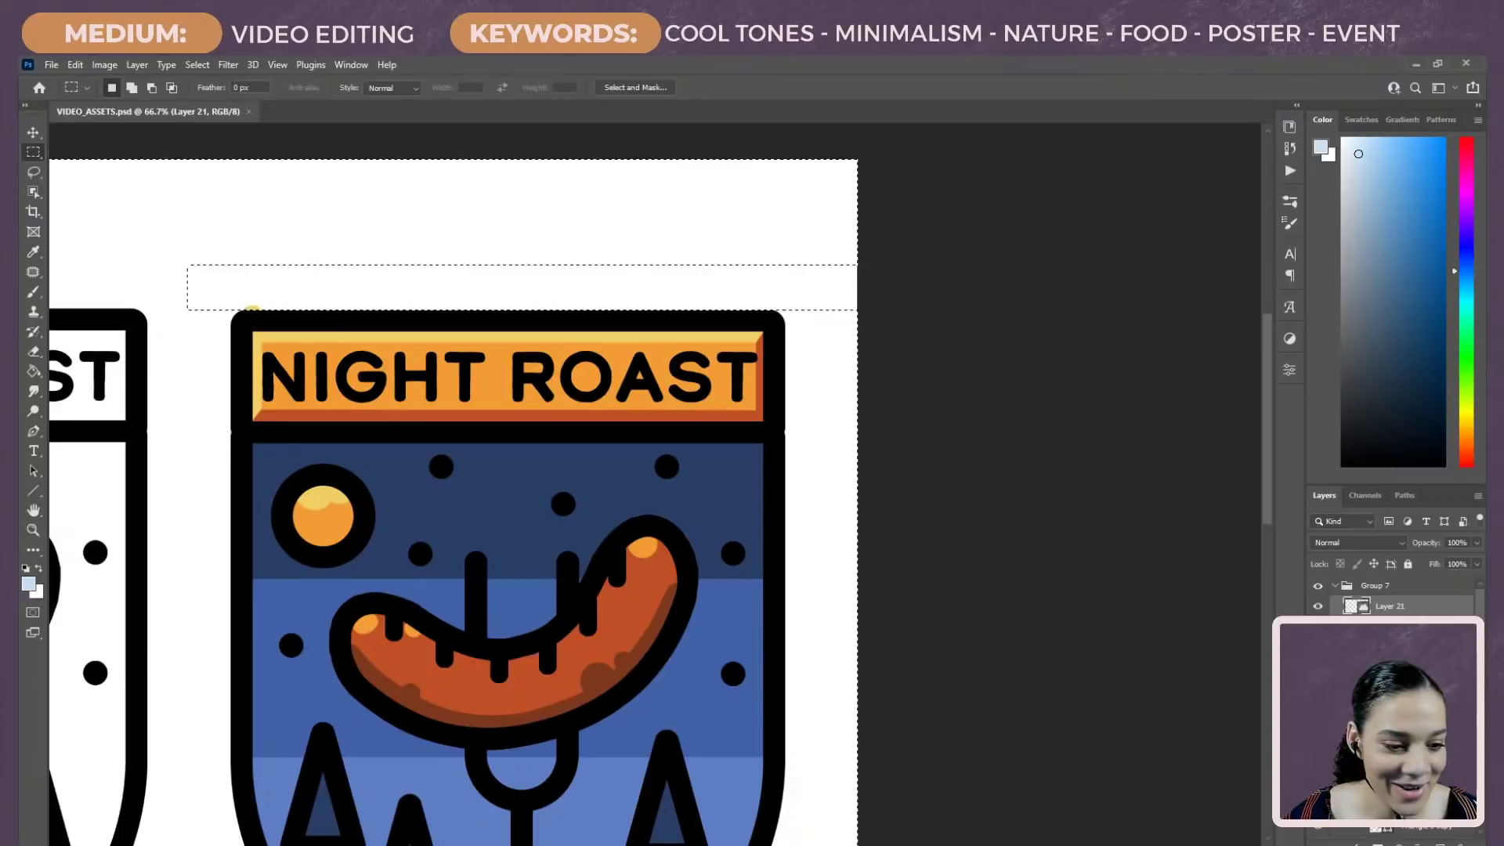
click(1376, 843)
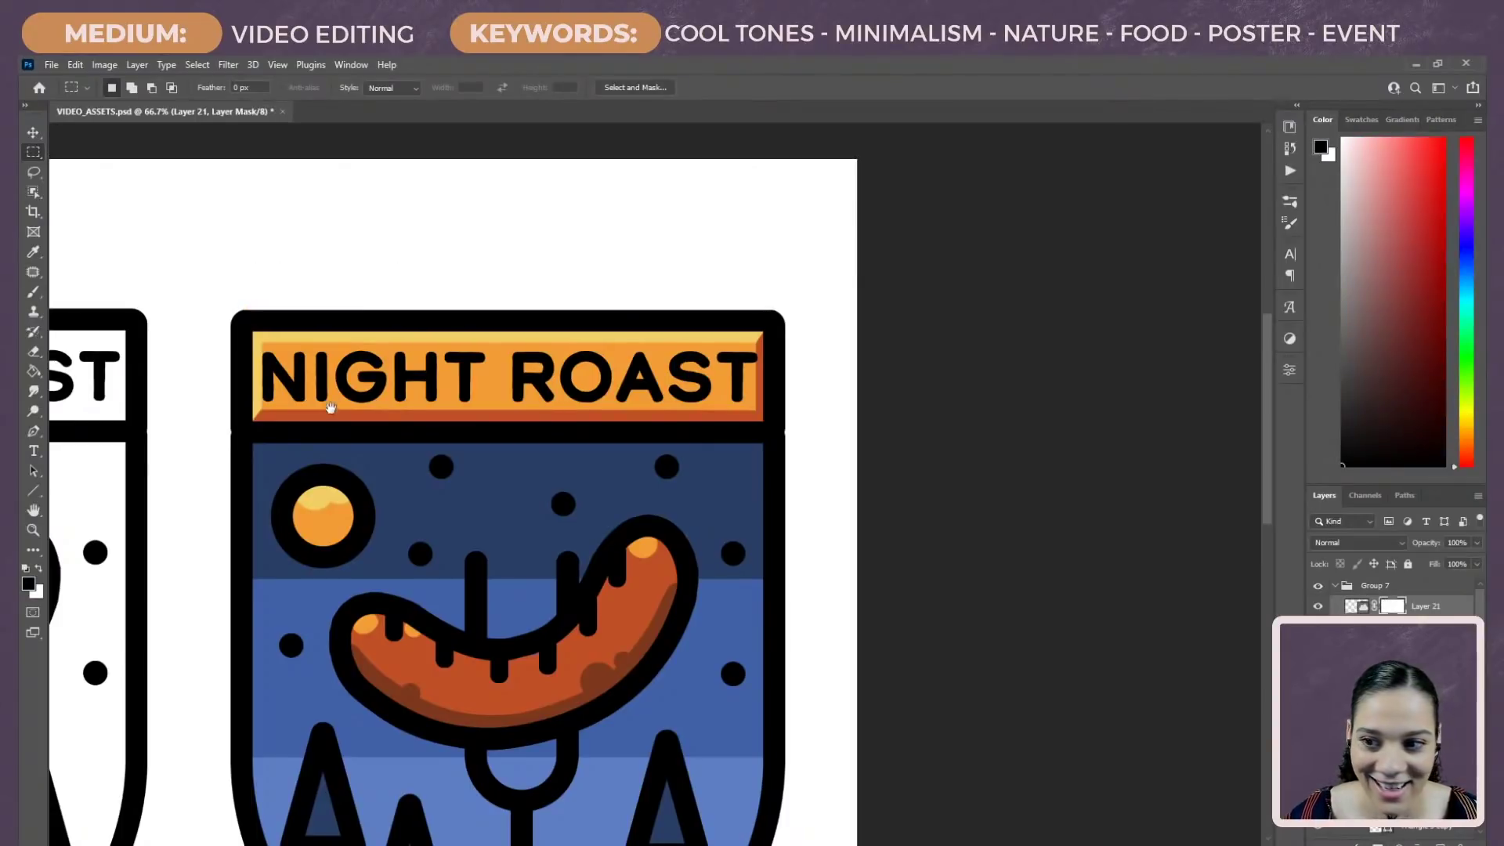
drag(330, 402, 646, 269)
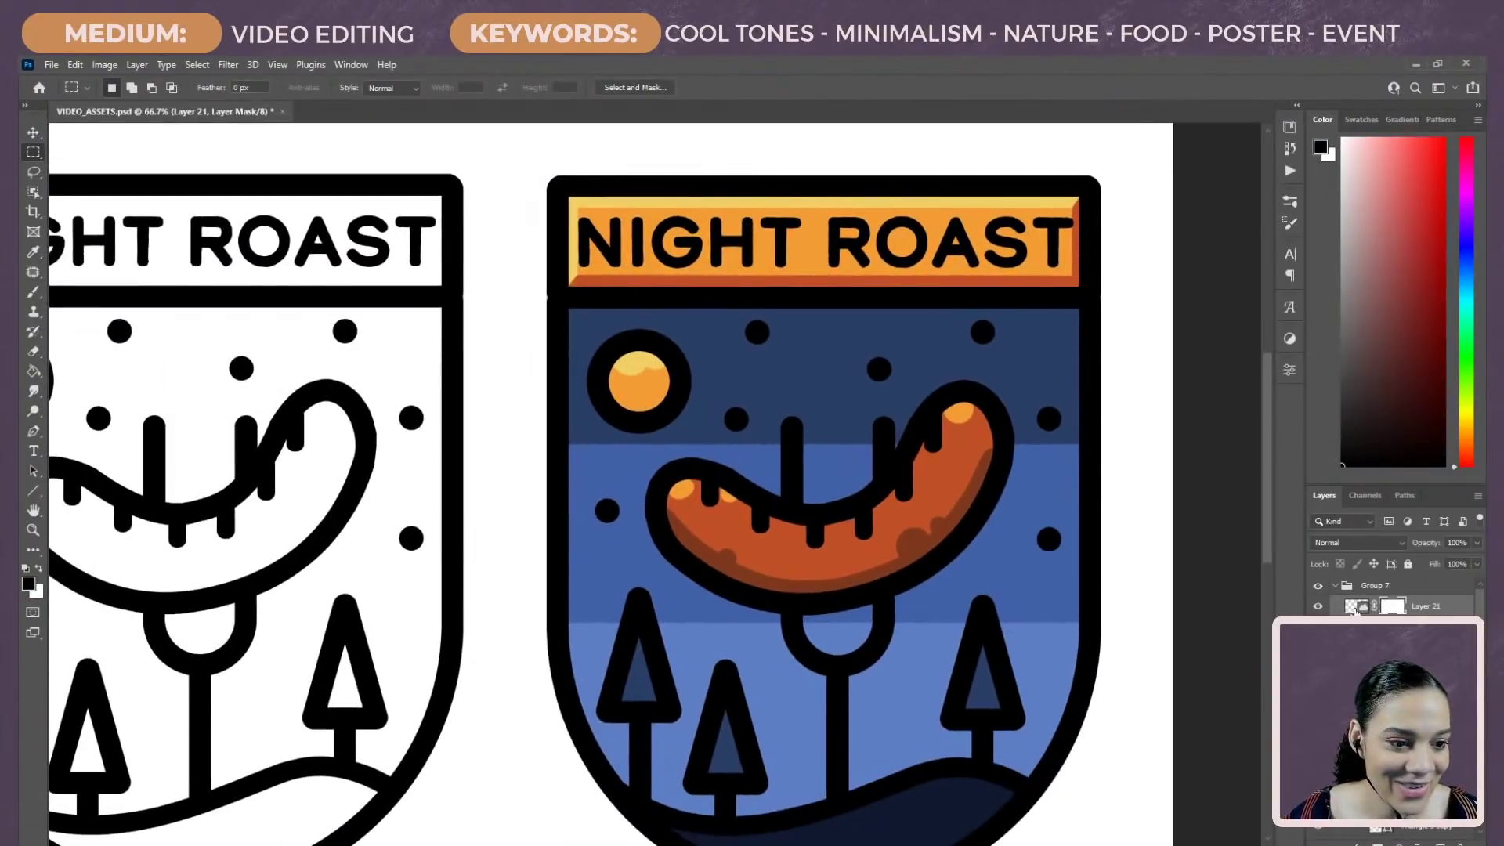
Step: Open Layer 21's embedded contents and delete the strip of Layer 19 above the badge to remove the stray yellow bit, then deselect
double_click(1357, 607)
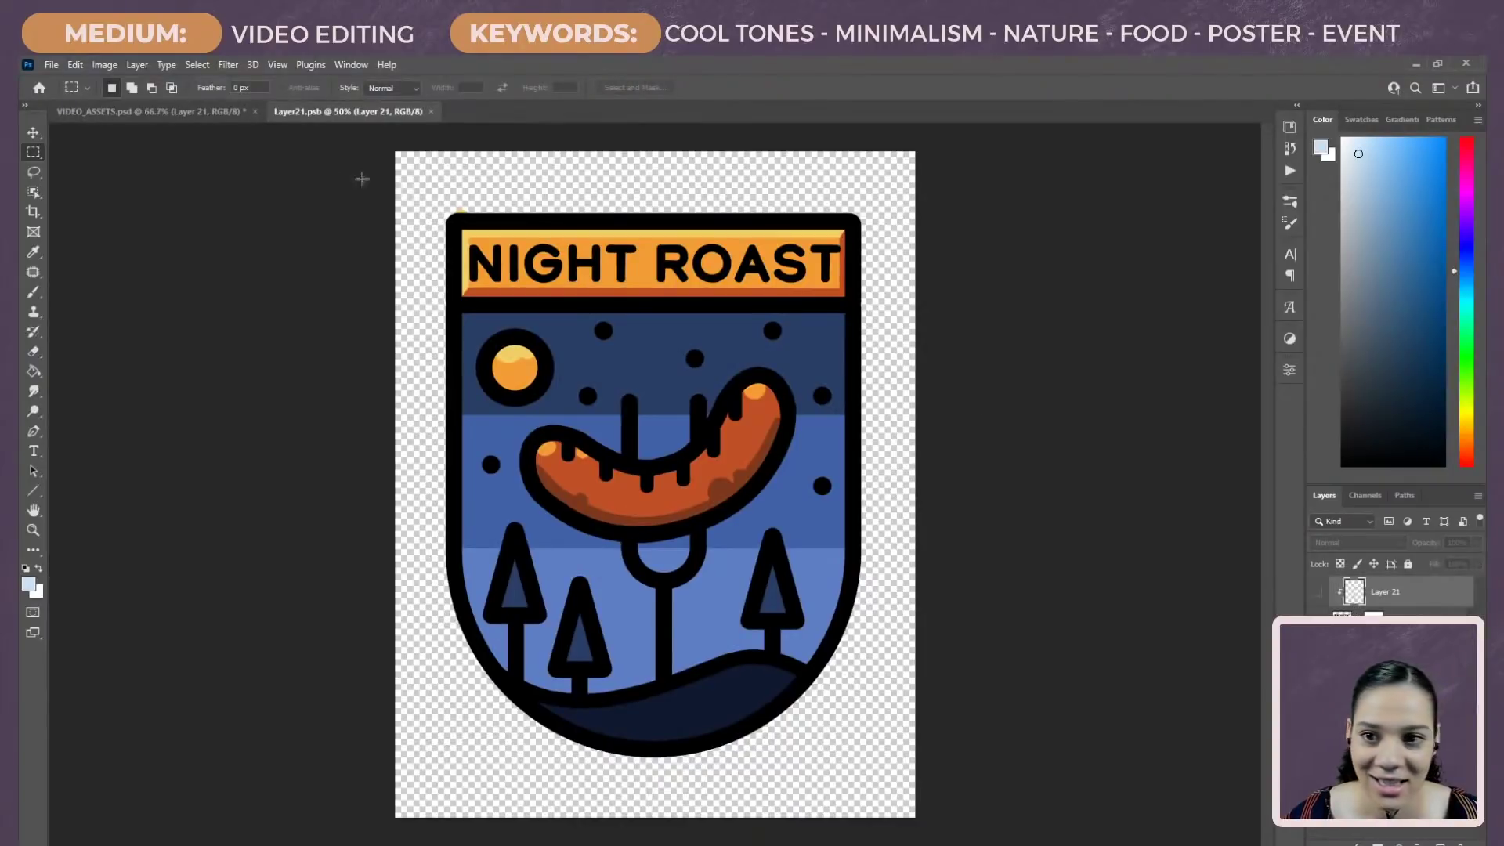
drag(504, 201, 909, 213)
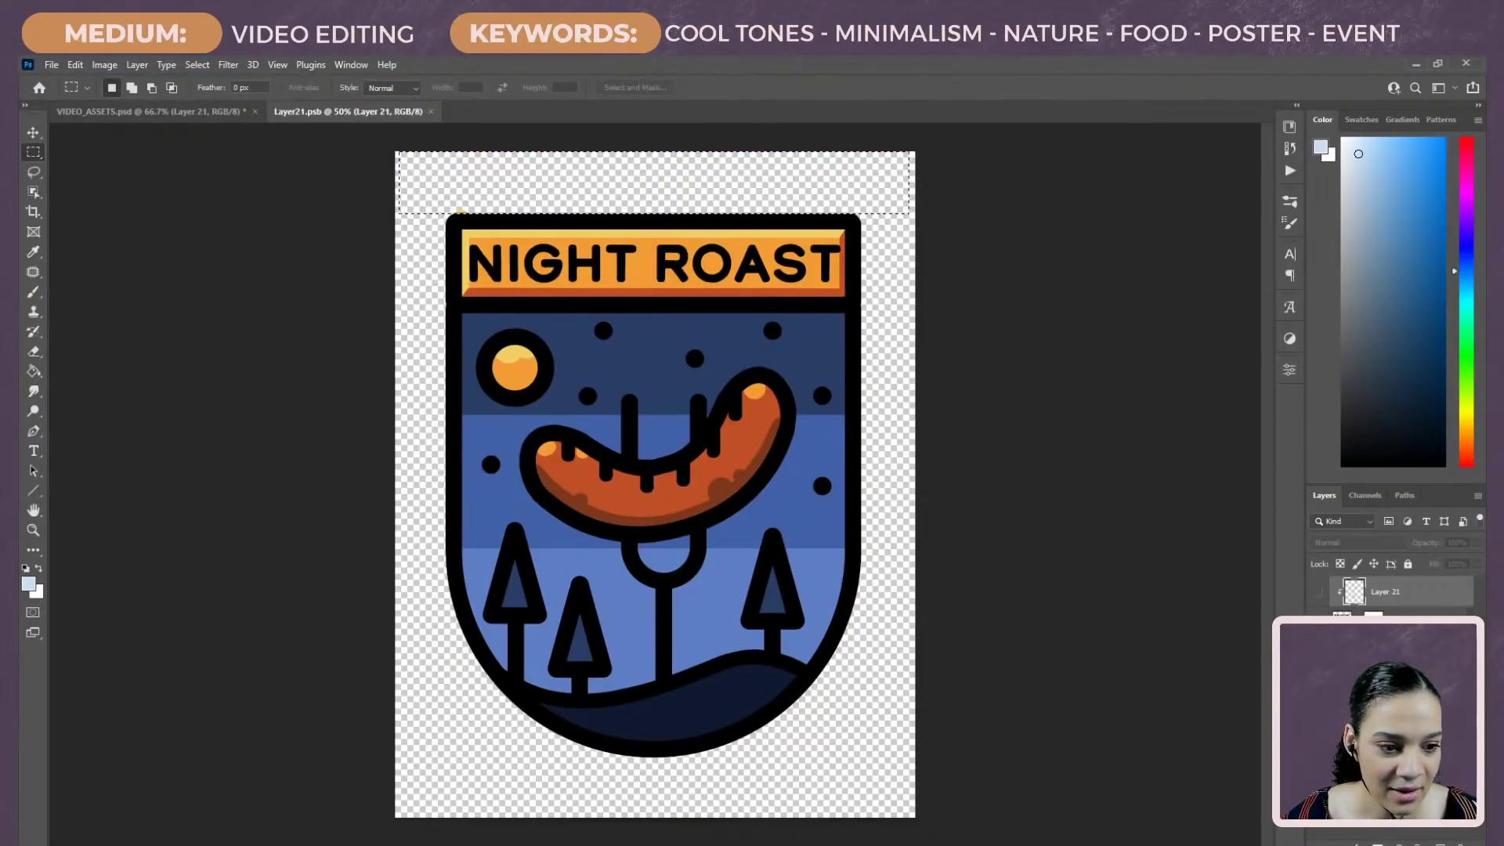
click(1386, 685)
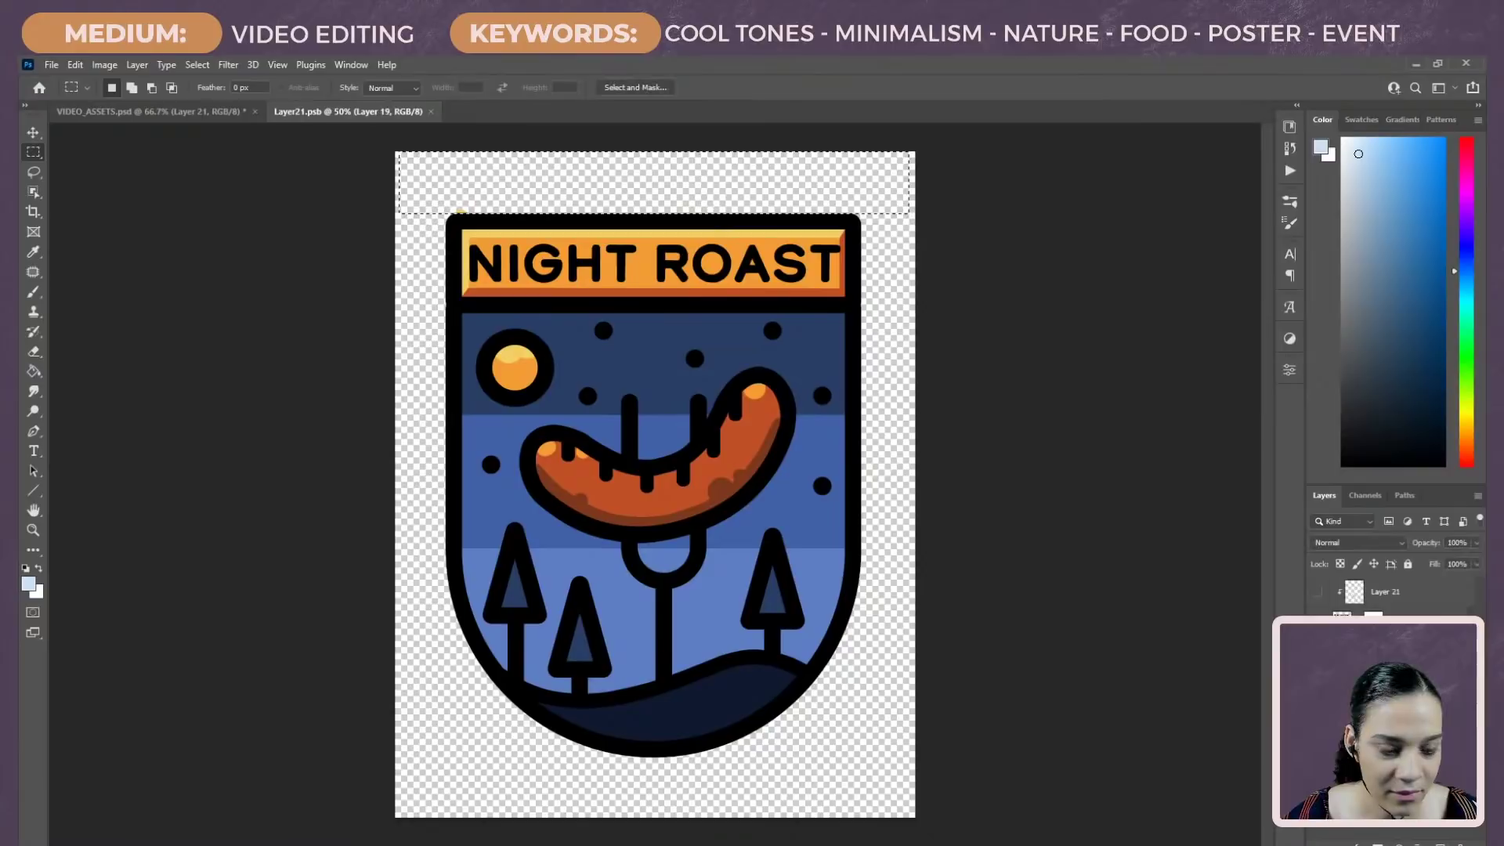
key(Delete)
key(ctrl+d)
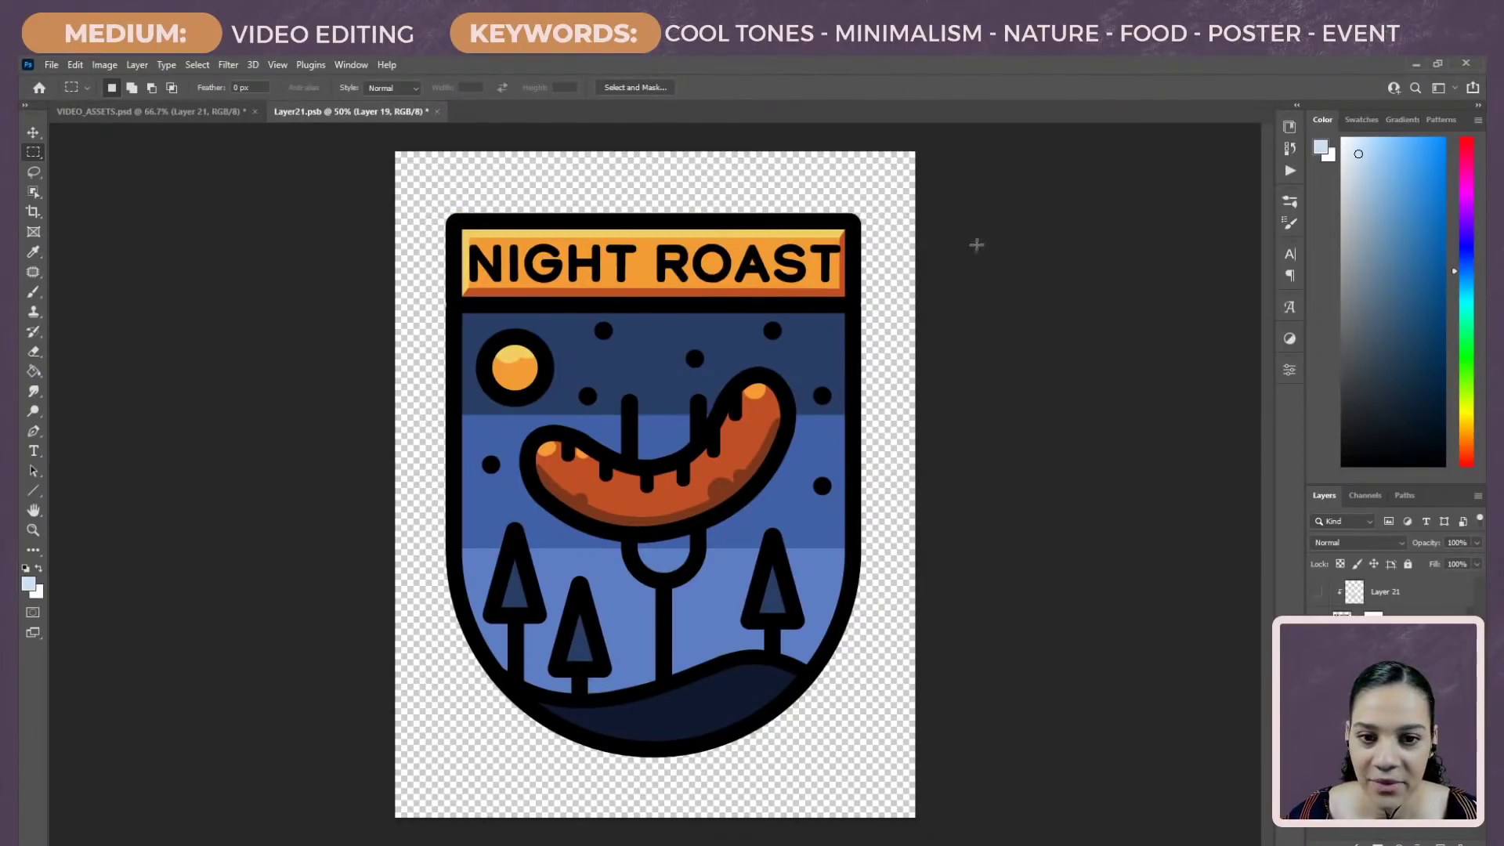
key(ctrl+s)
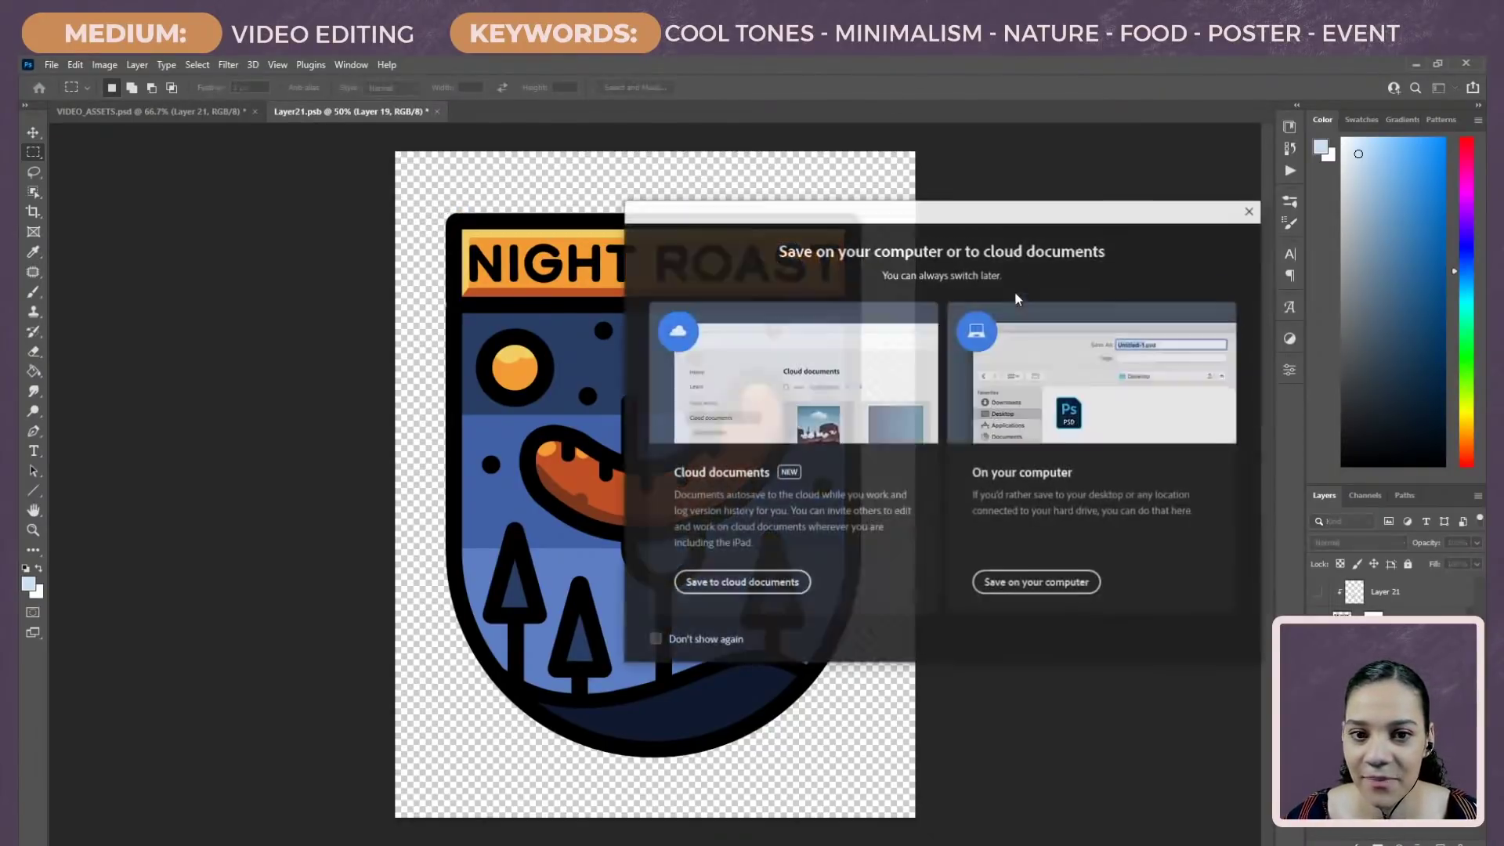
click(1034, 578)
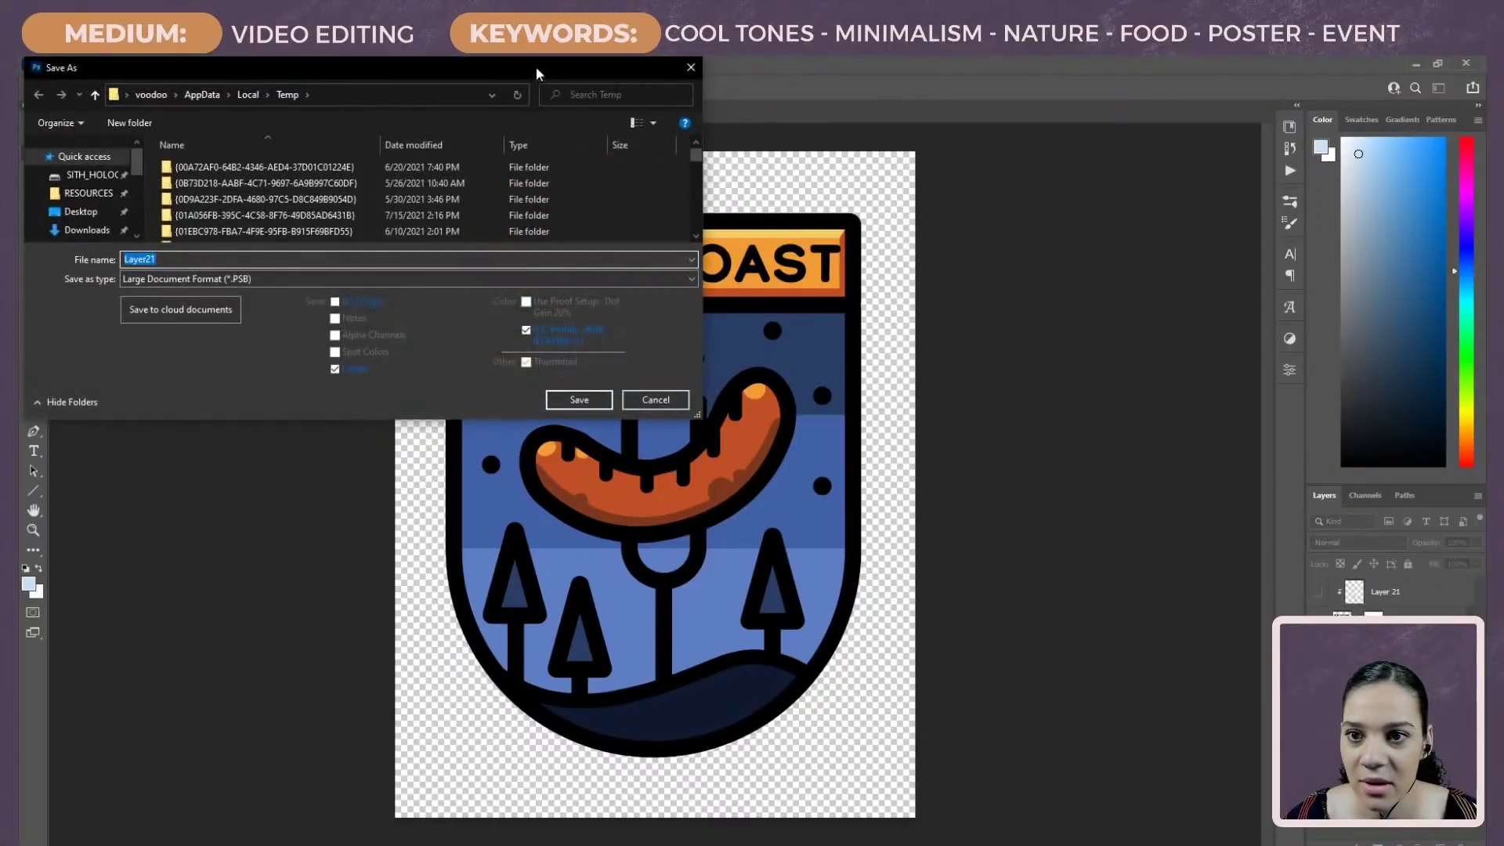
key(Escape)
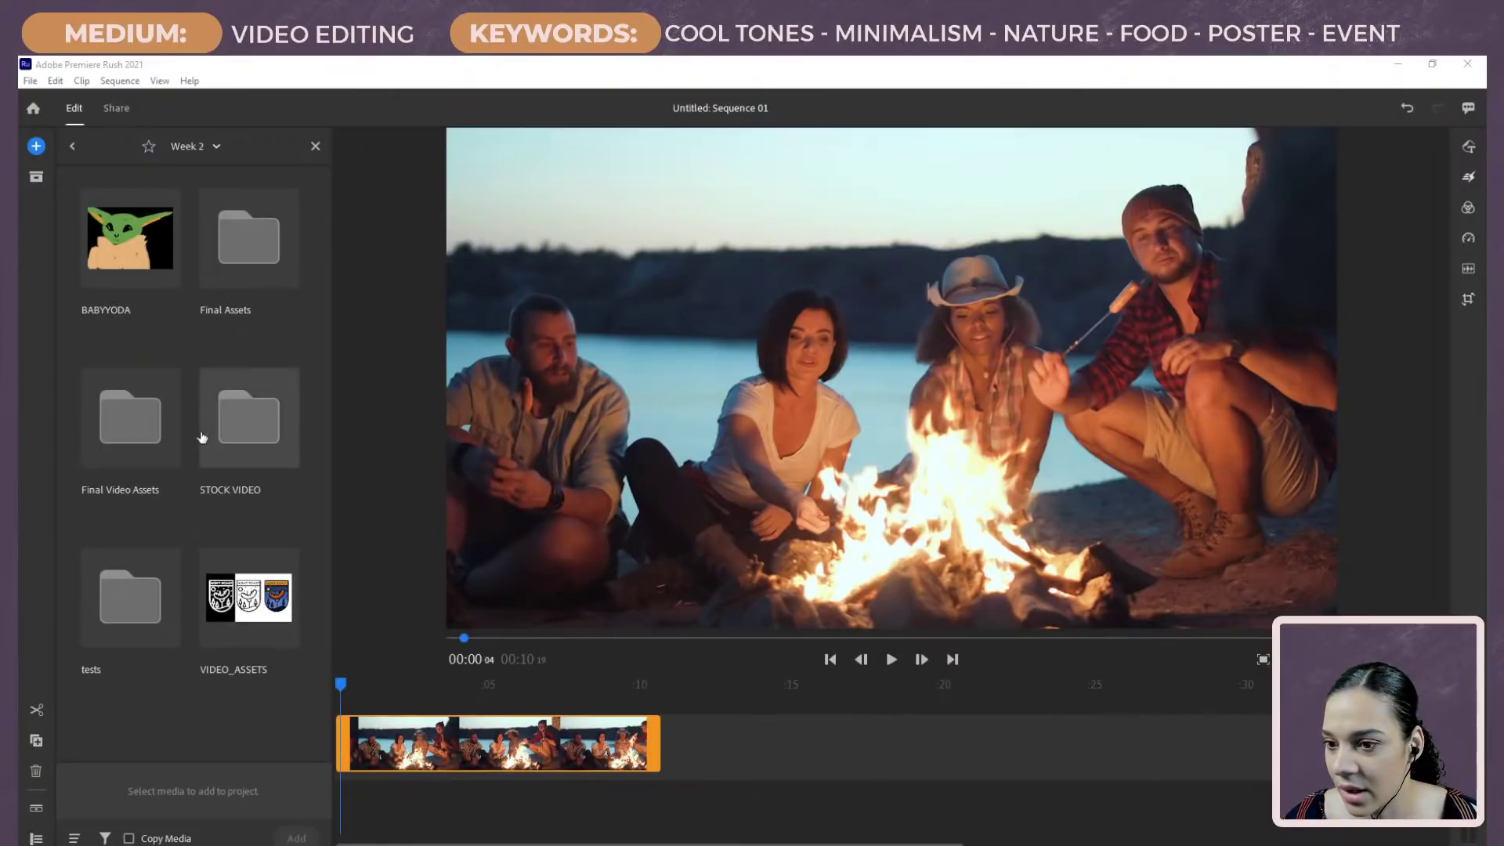
Step: Switch to Premiere Rush and place LOGO_color from Final Assets above the grilling clip at about 1 second, then view the overlay
click(232, 258)
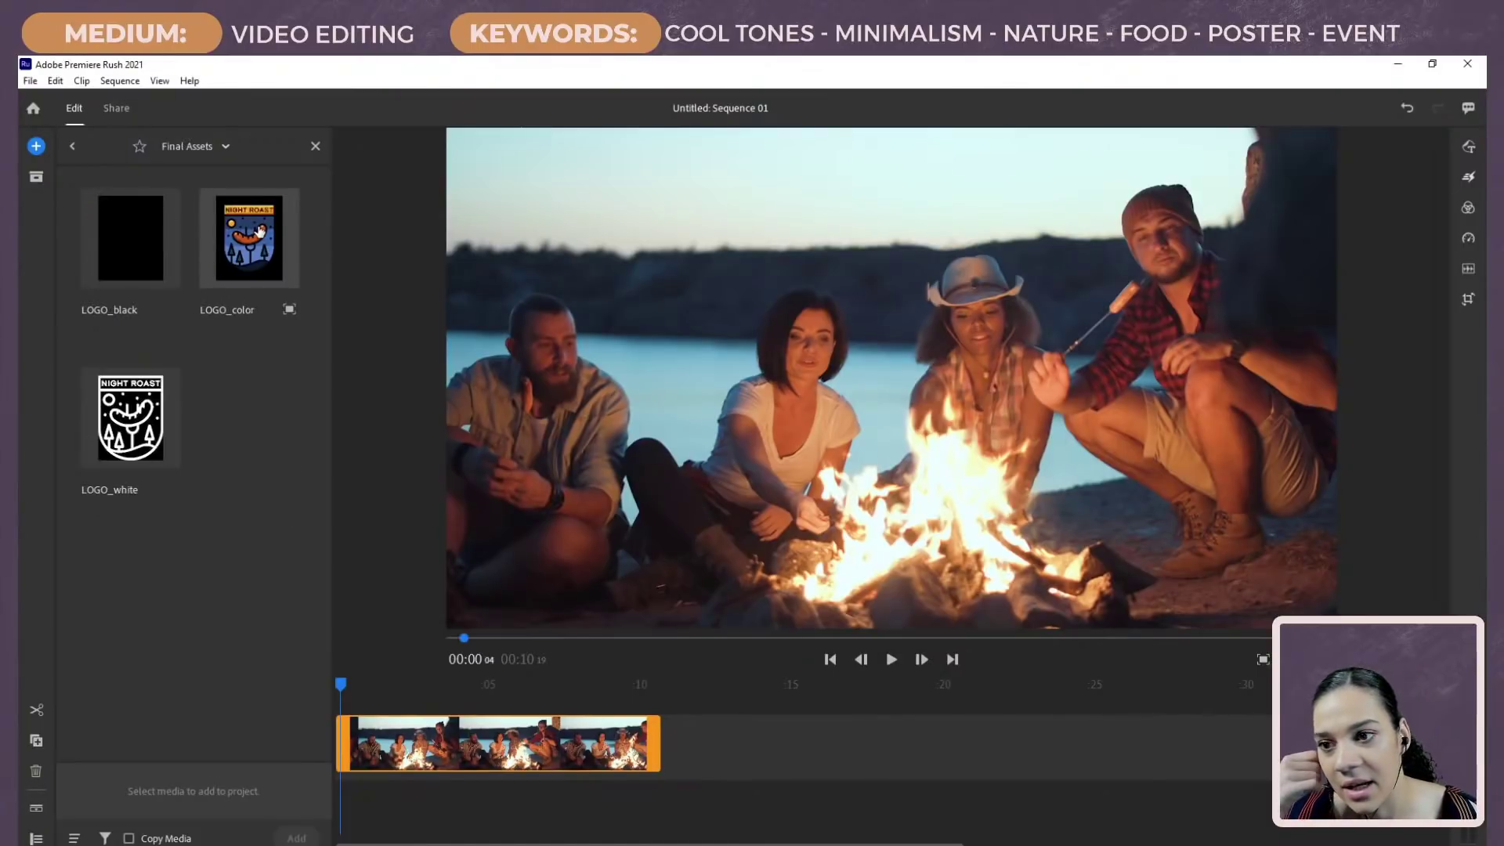
click(260, 231)
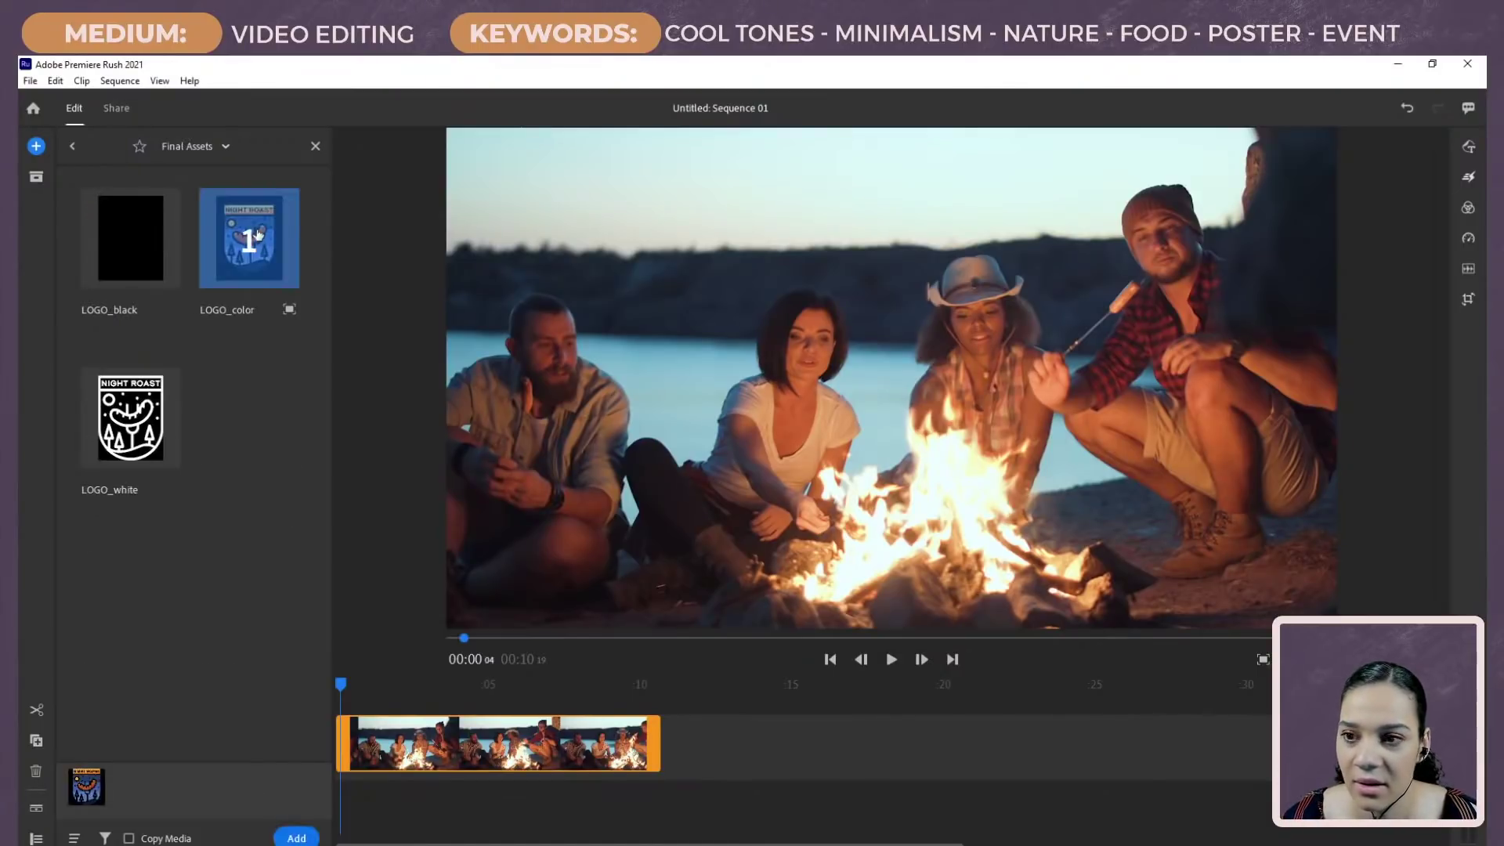
drag(256, 244, 366, 713)
click(390, 638)
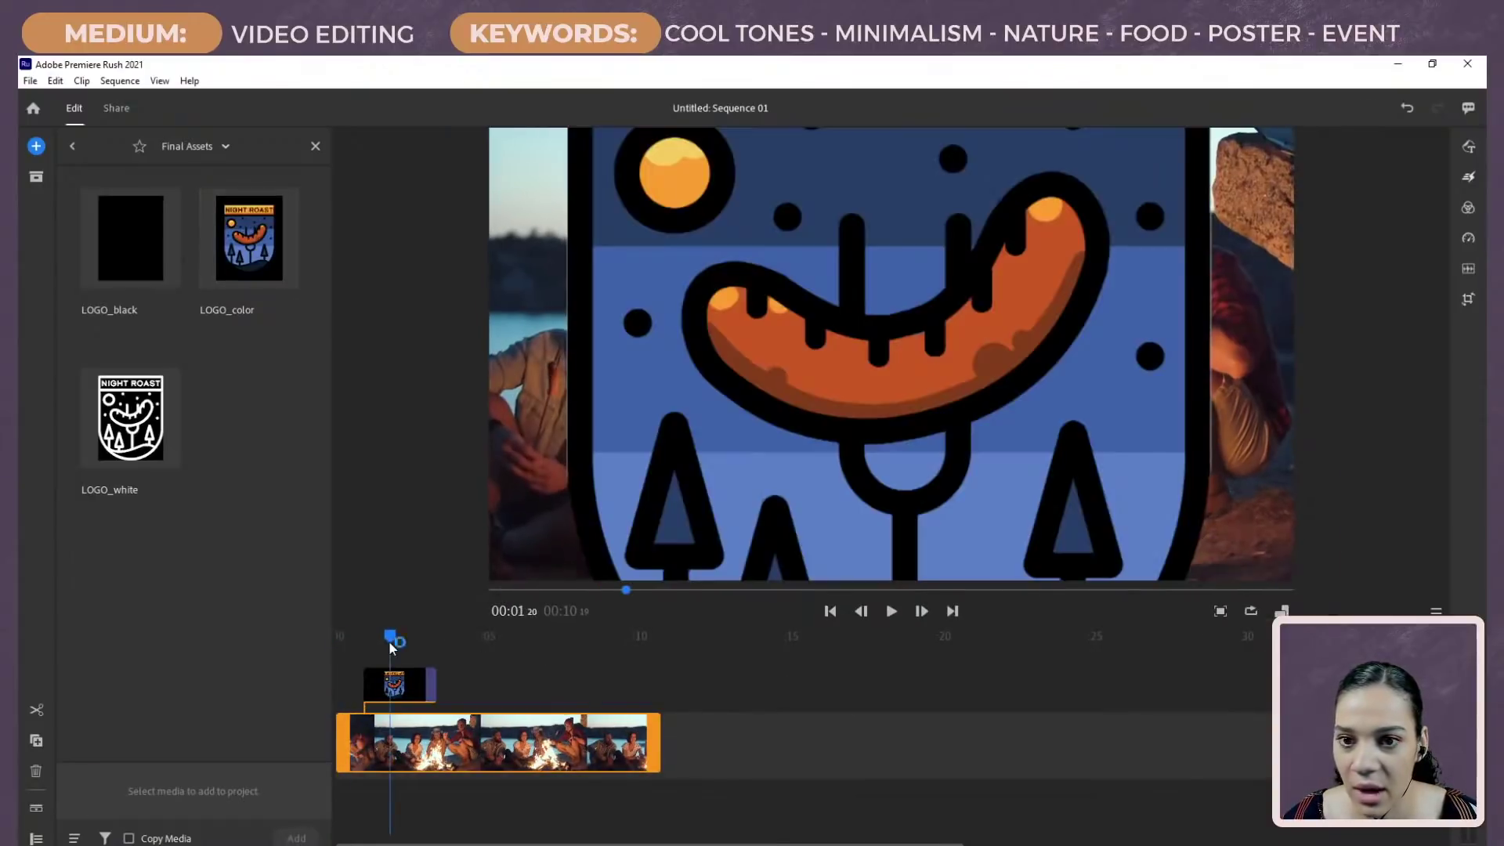
Step: Select the logo overlay above the campfire video and move it down until its NIGHT ROAST banner is in frame
click(923, 388)
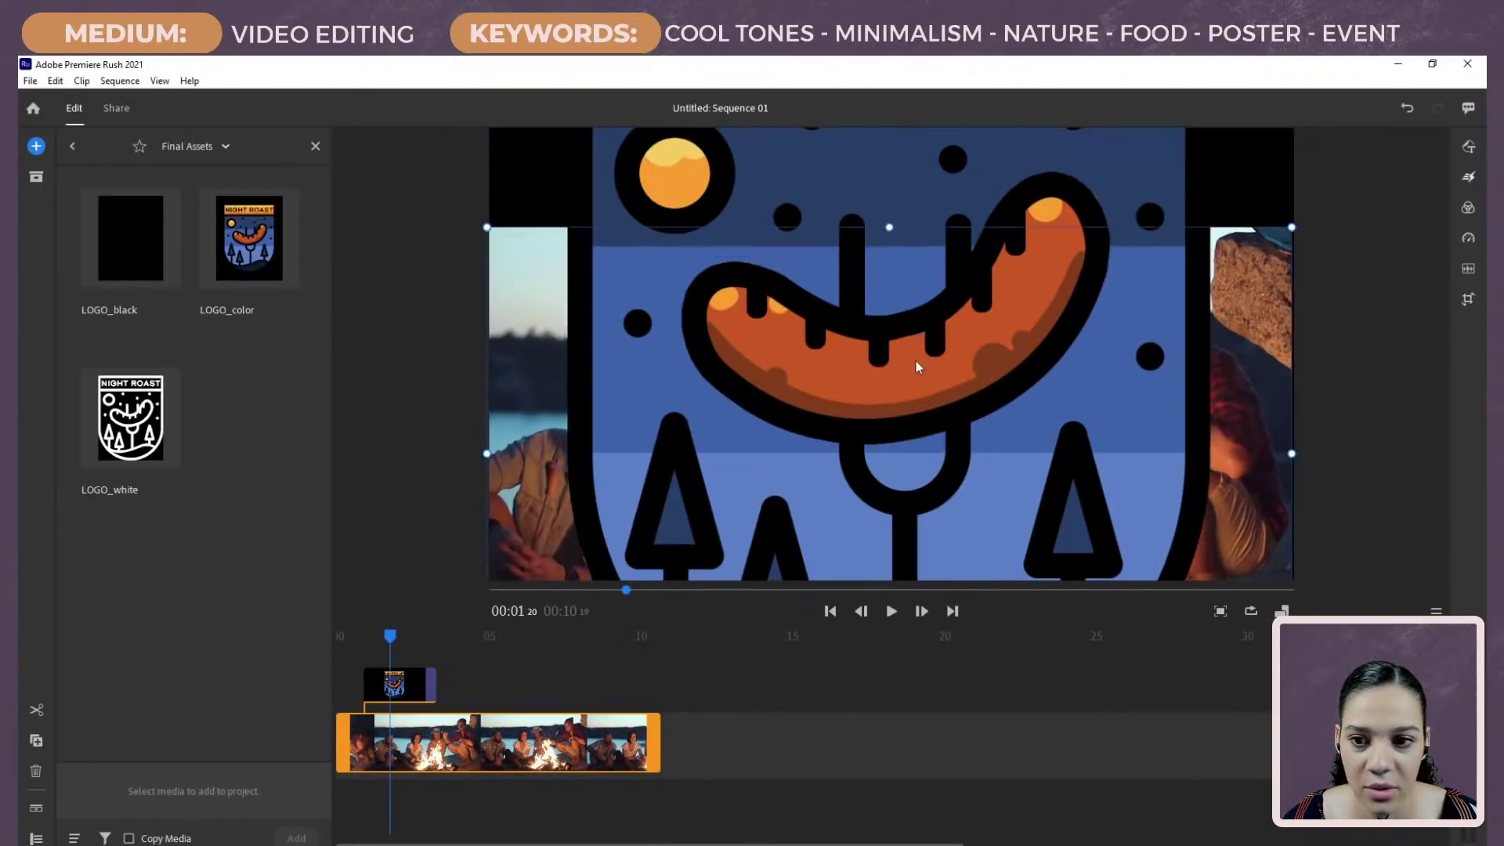
key(ctrl+z)
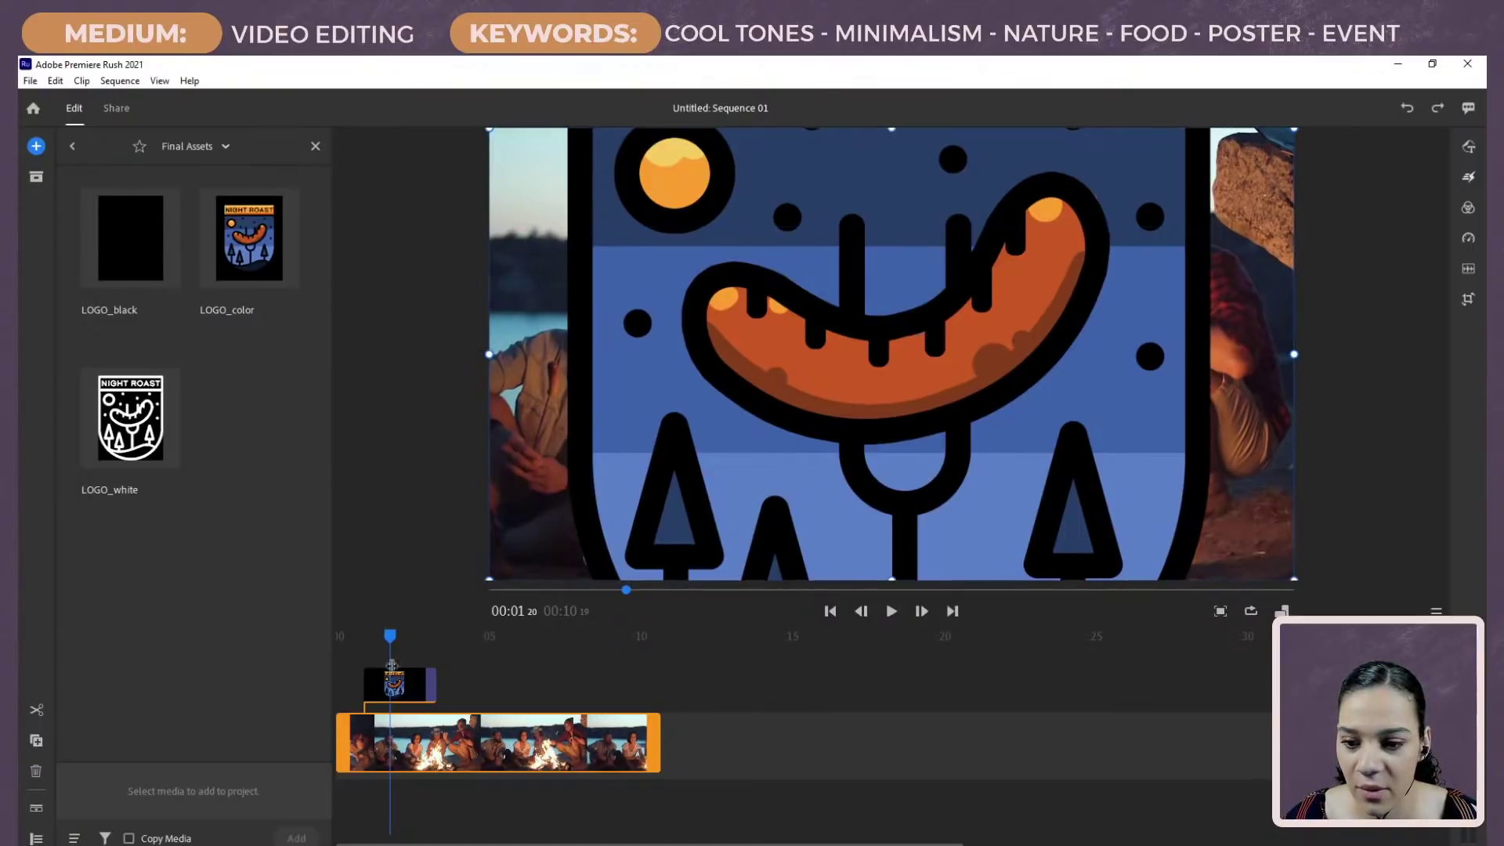
click(408, 685)
drag(797, 227, 783, 453)
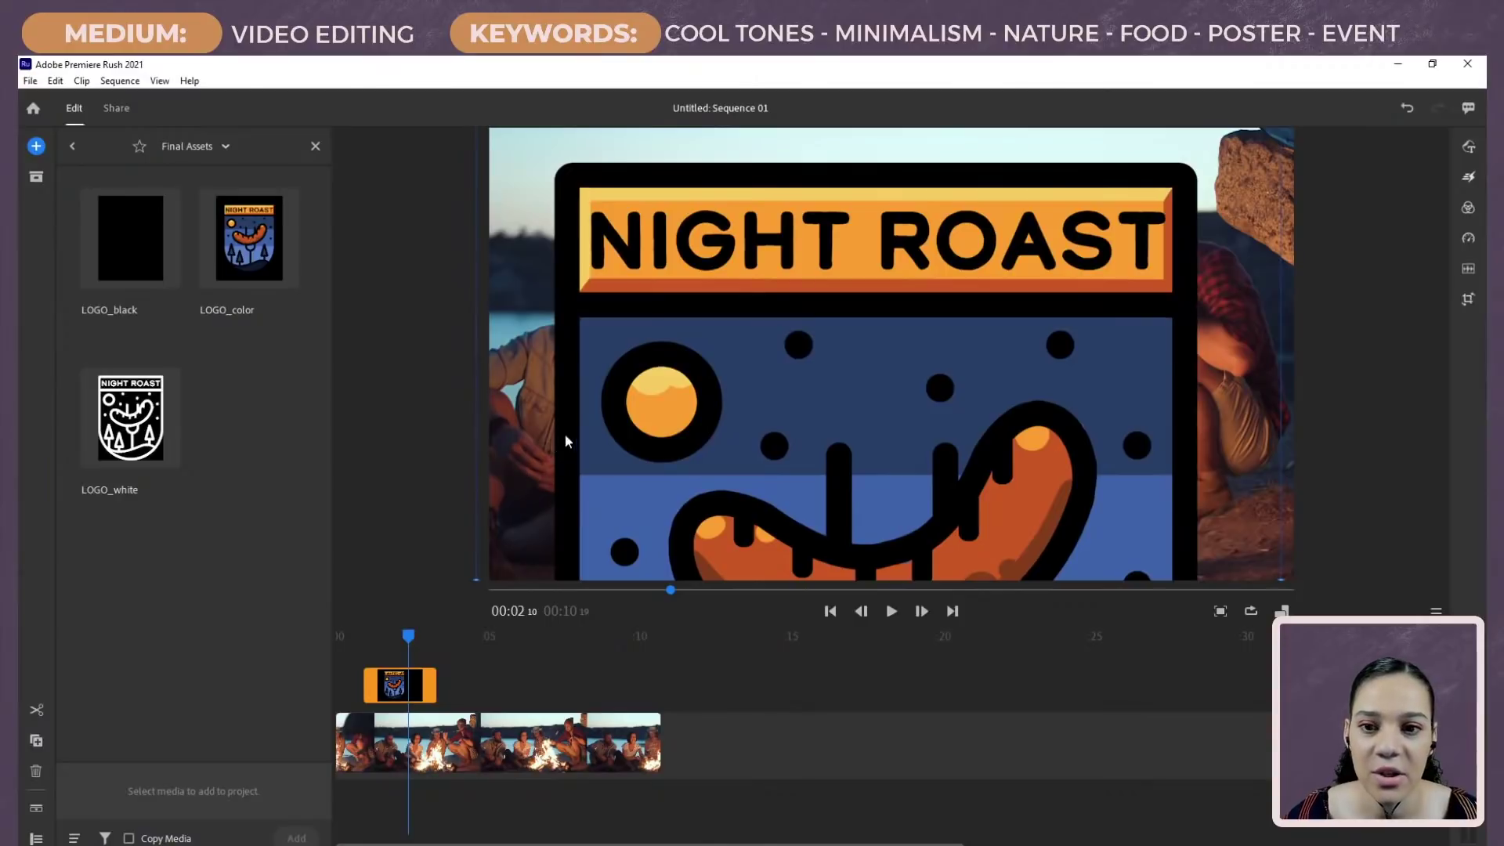
drag(798, 395, 788, 356)
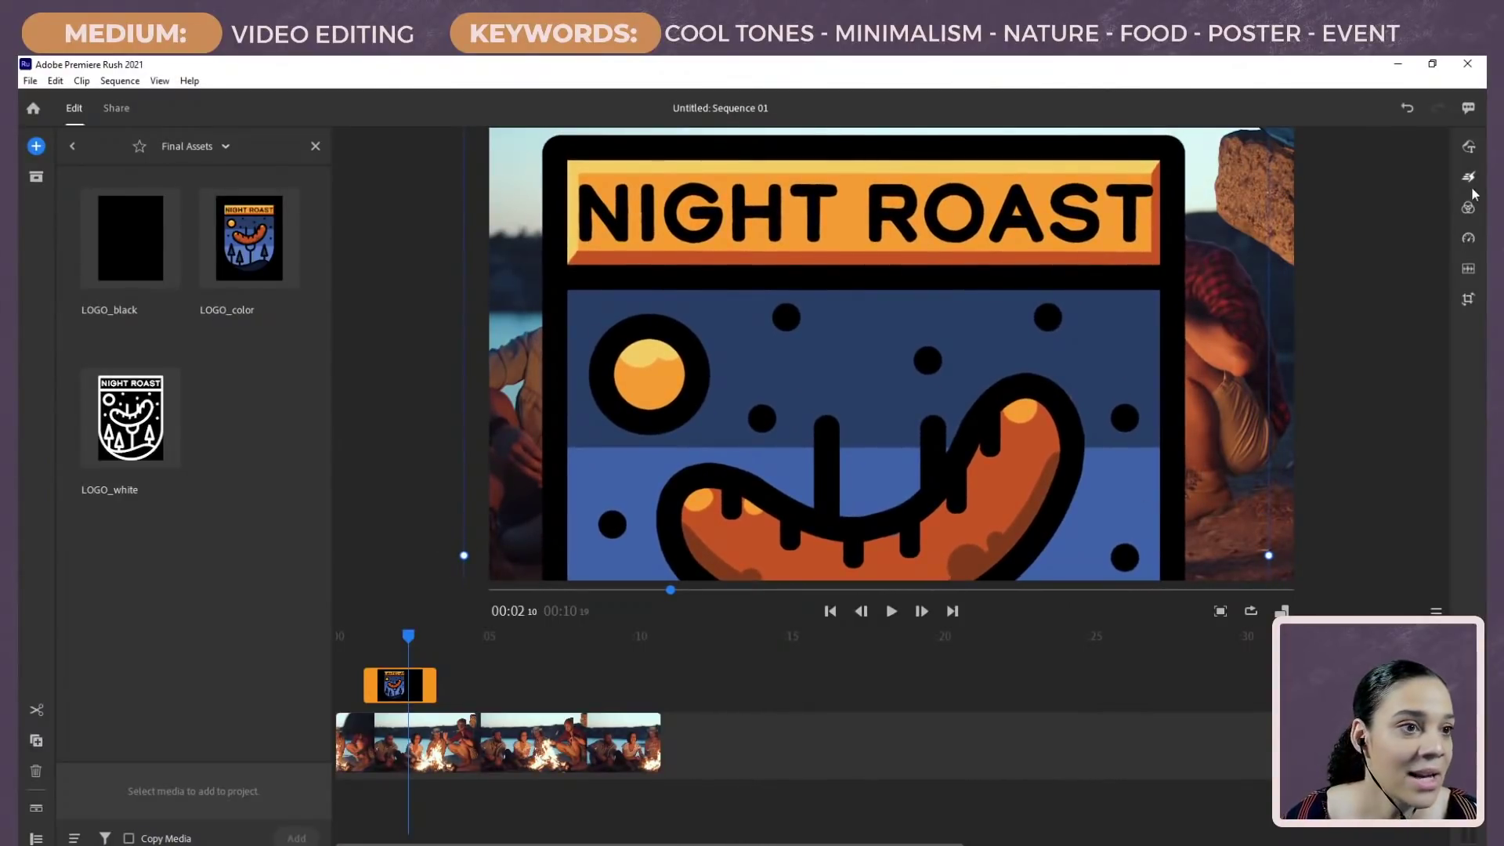
Step: Scale the logo overlay down to a width of 46 with proportions maintained and place it in the video frame's upper-left corner
click(1467, 299)
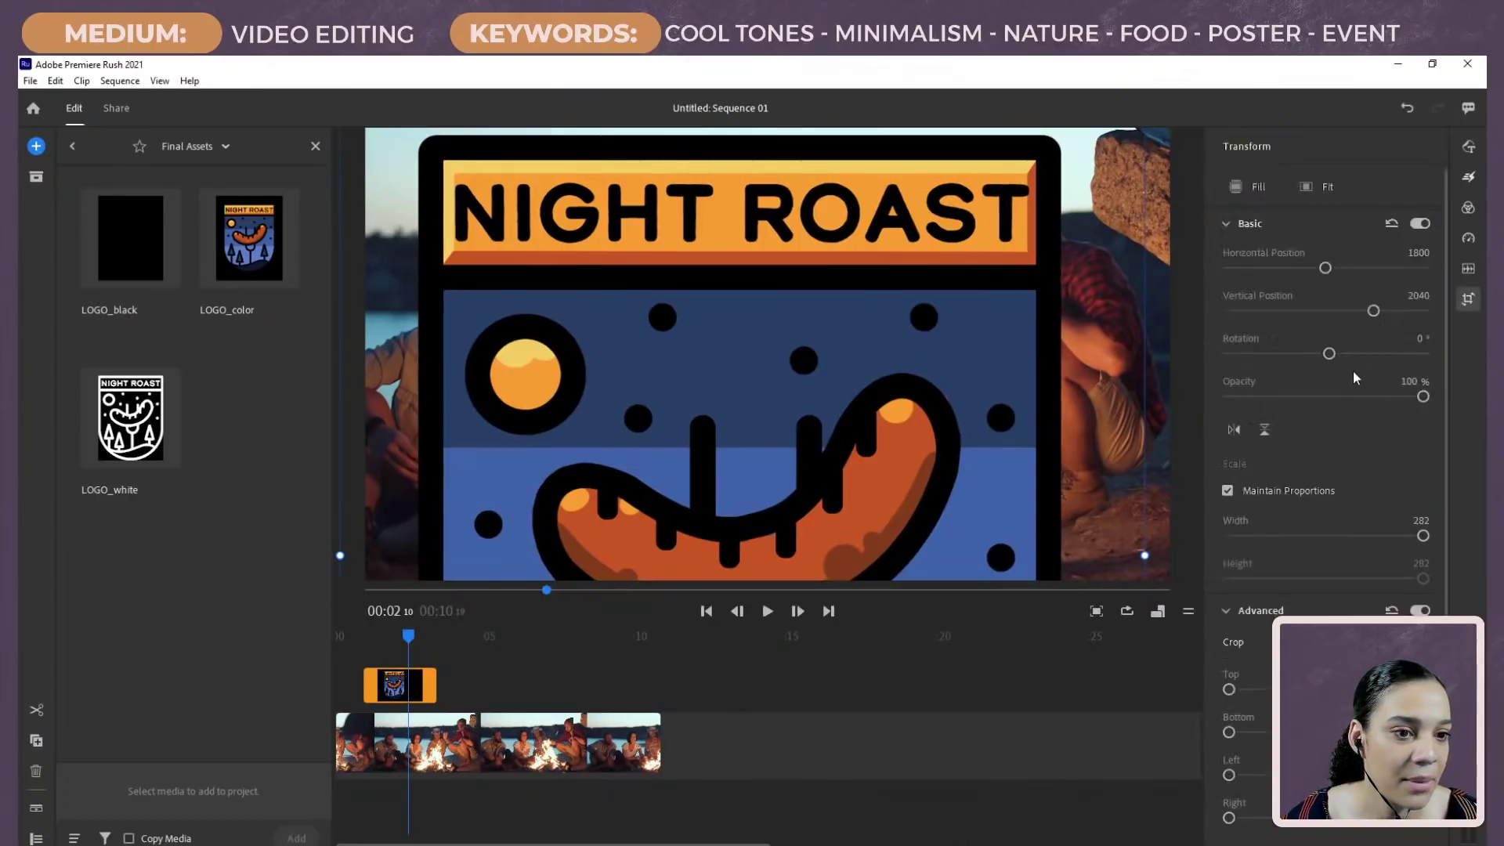
drag(1425, 537, 1289, 585)
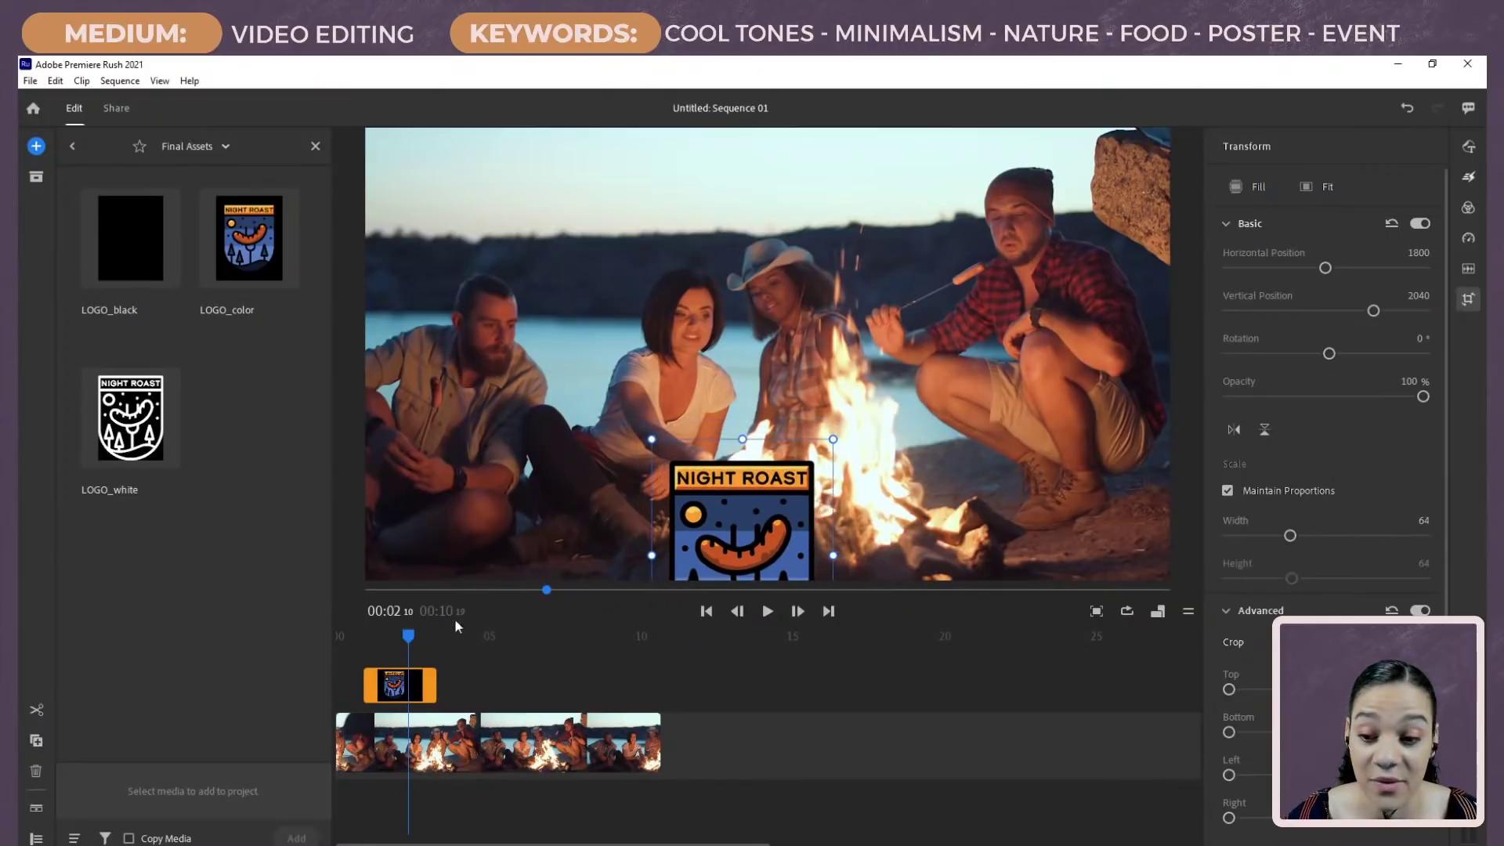
drag(735, 542, 670, 235)
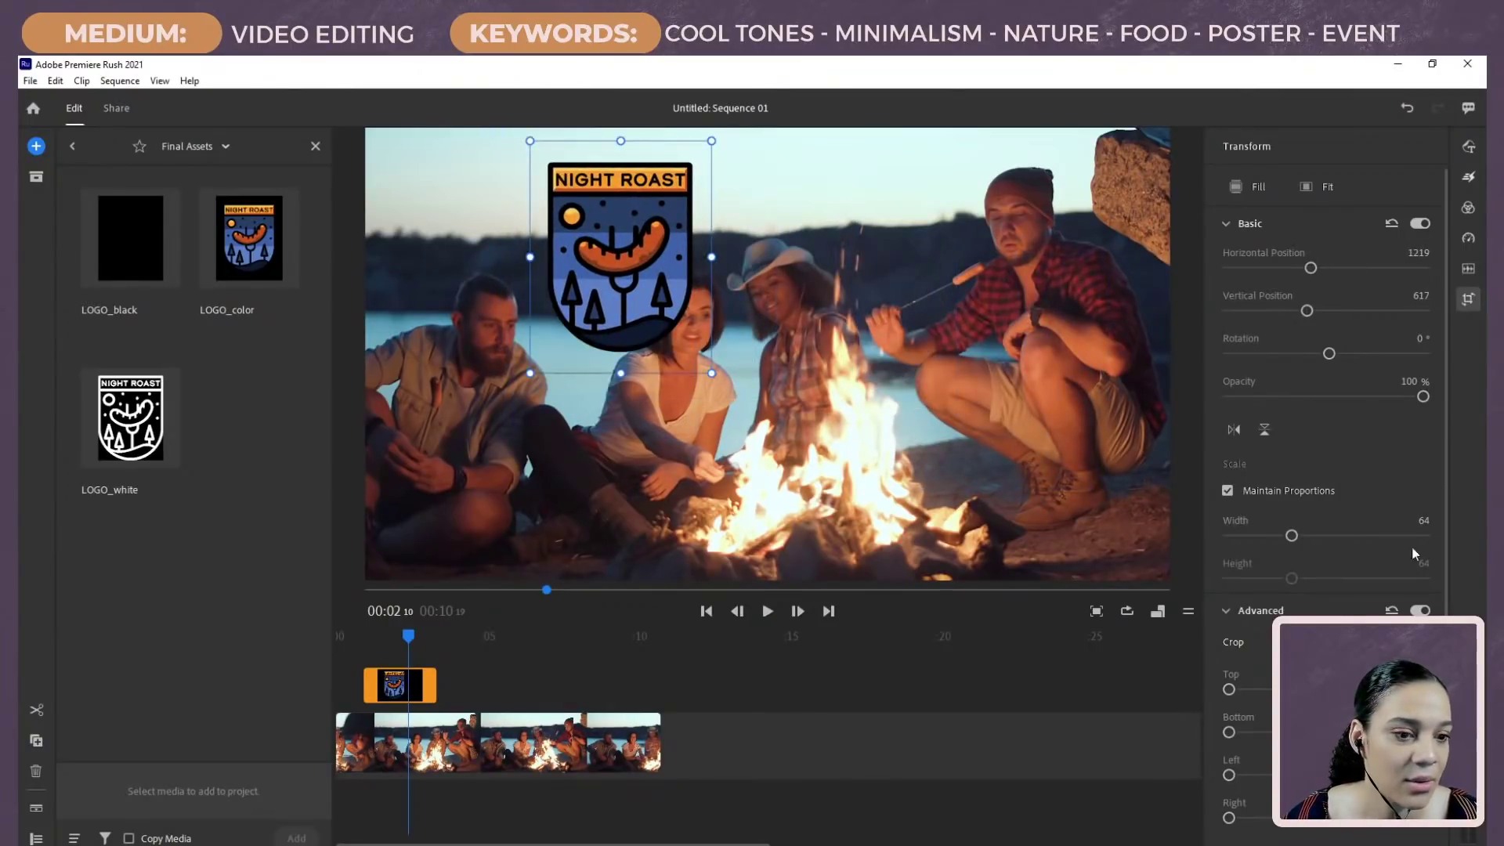
drag(1290, 538, 1271, 544)
drag(640, 266, 433, 215)
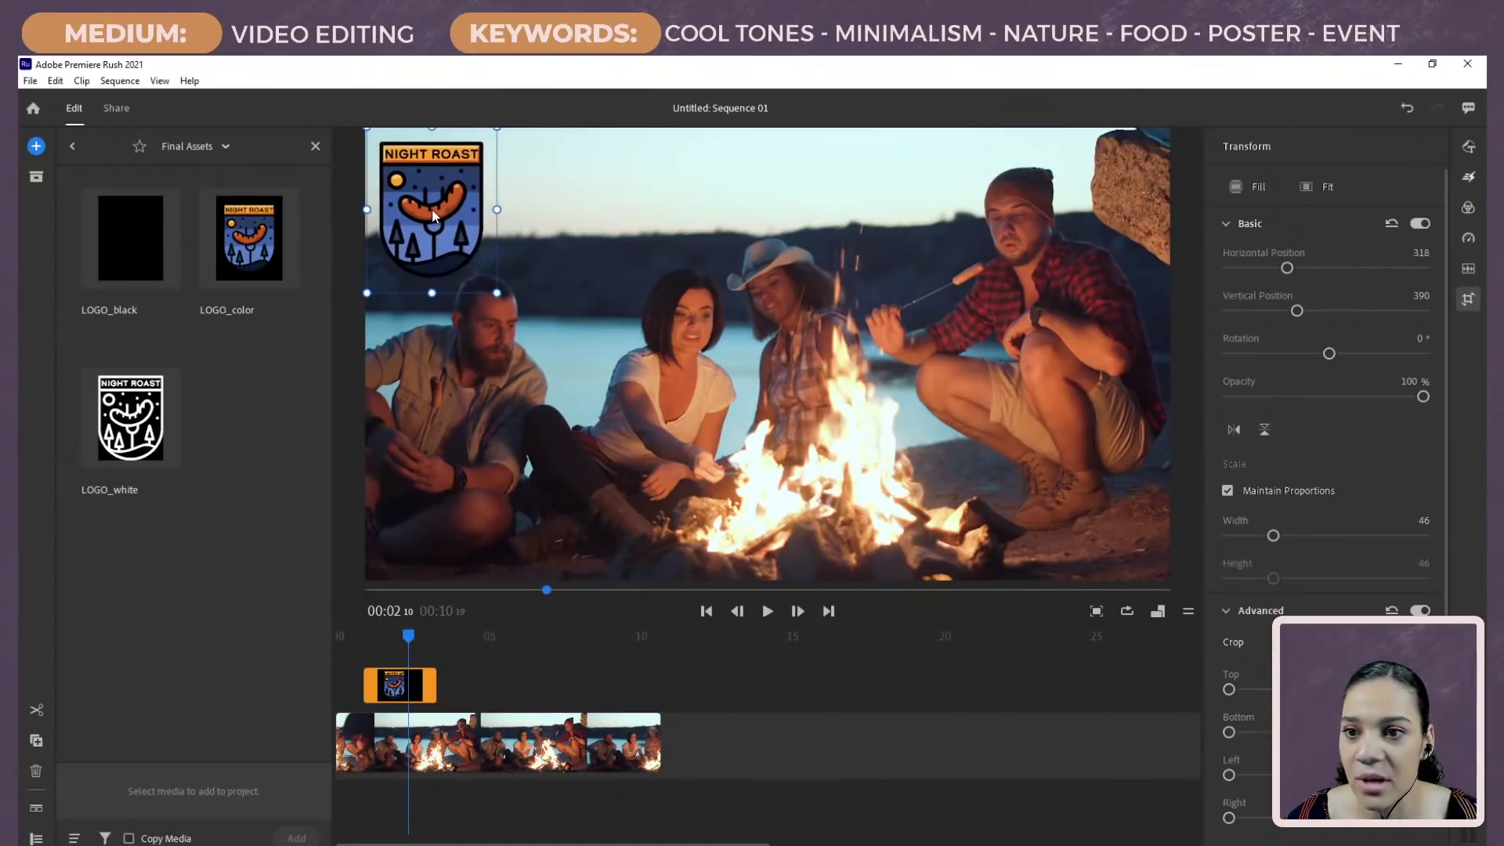
drag(431, 210, 429, 208)
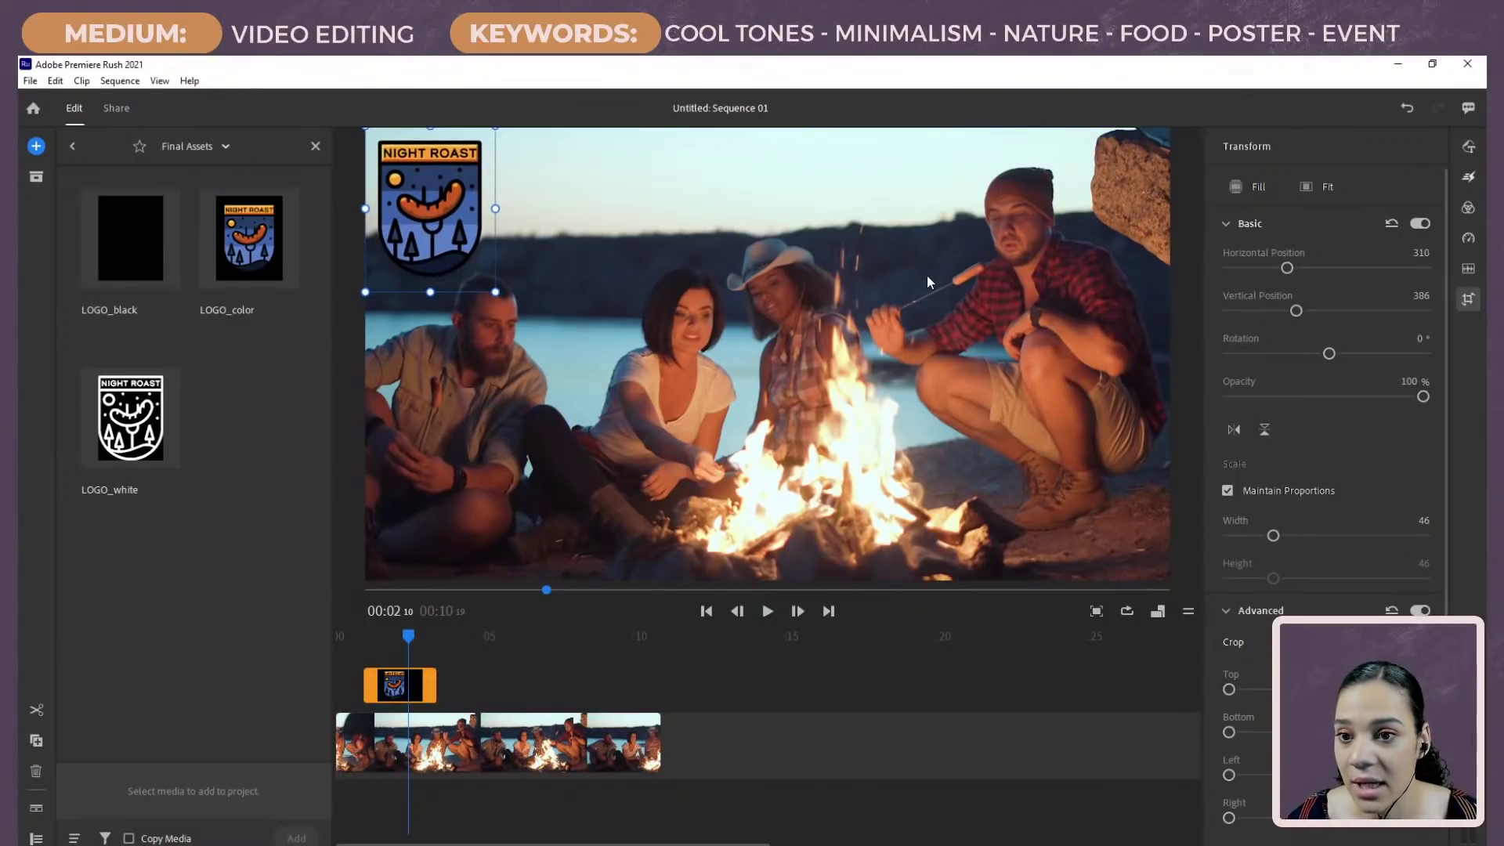
Step: Extend the logo clip to about the 9-second mark and add a Dissolve transition to both its start and end
drag(436, 684, 612, 692)
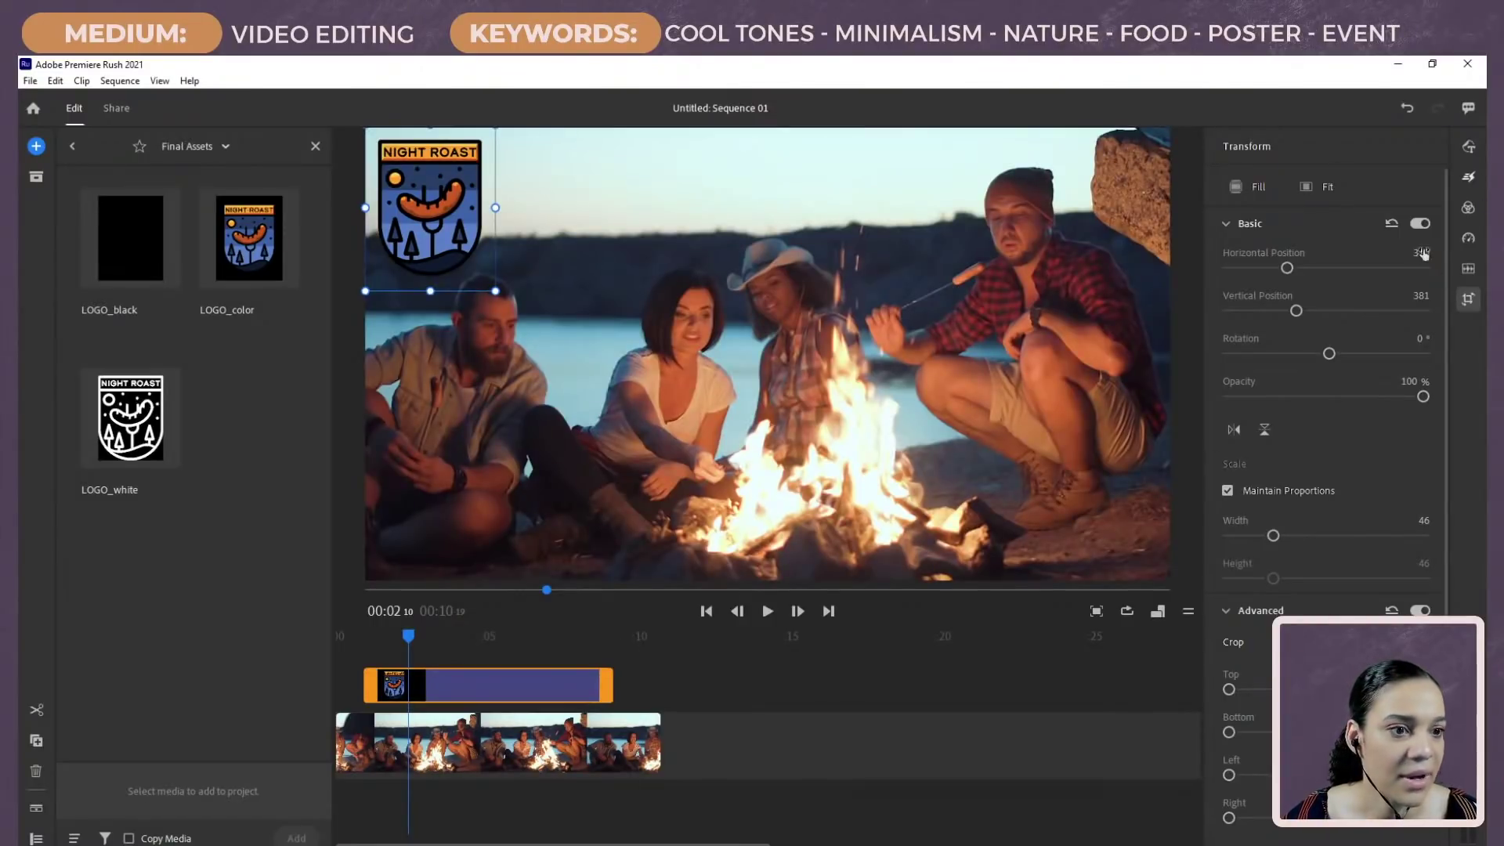
click(1468, 209)
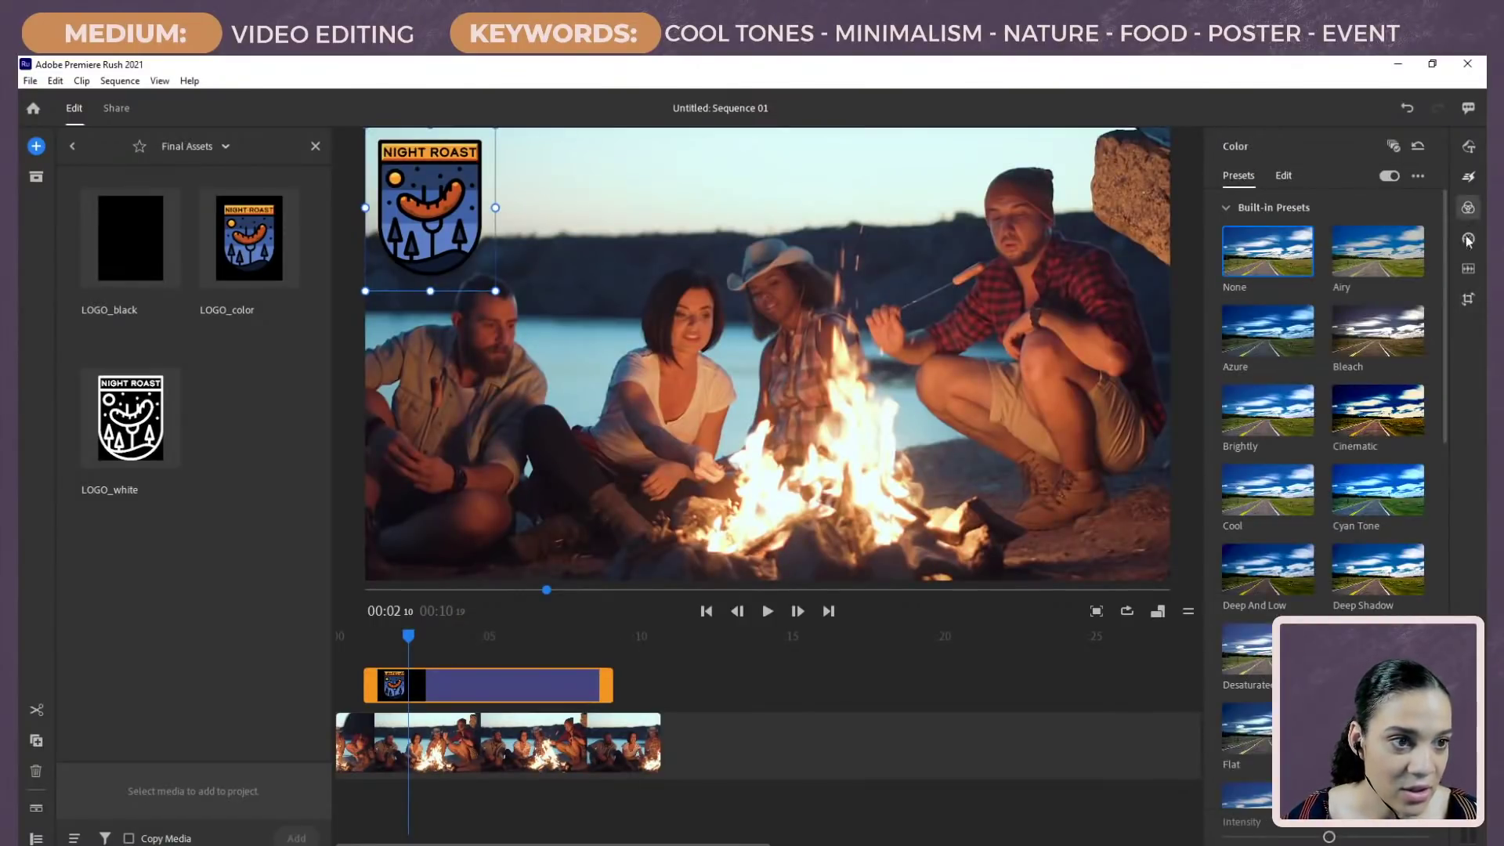
click(1469, 239)
click(1468, 177)
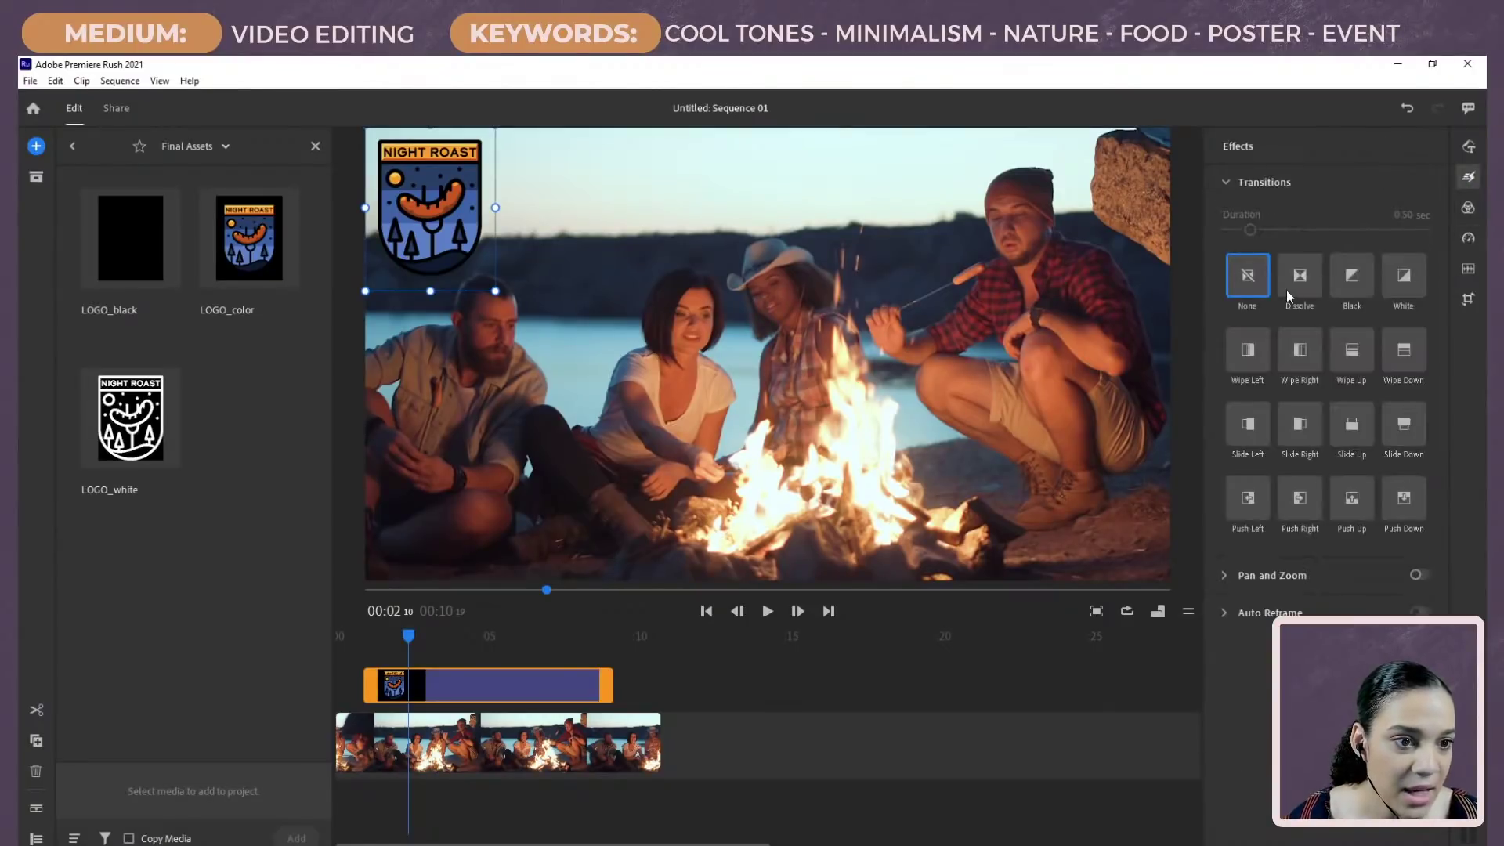
drag(1304, 286, 370, 686)
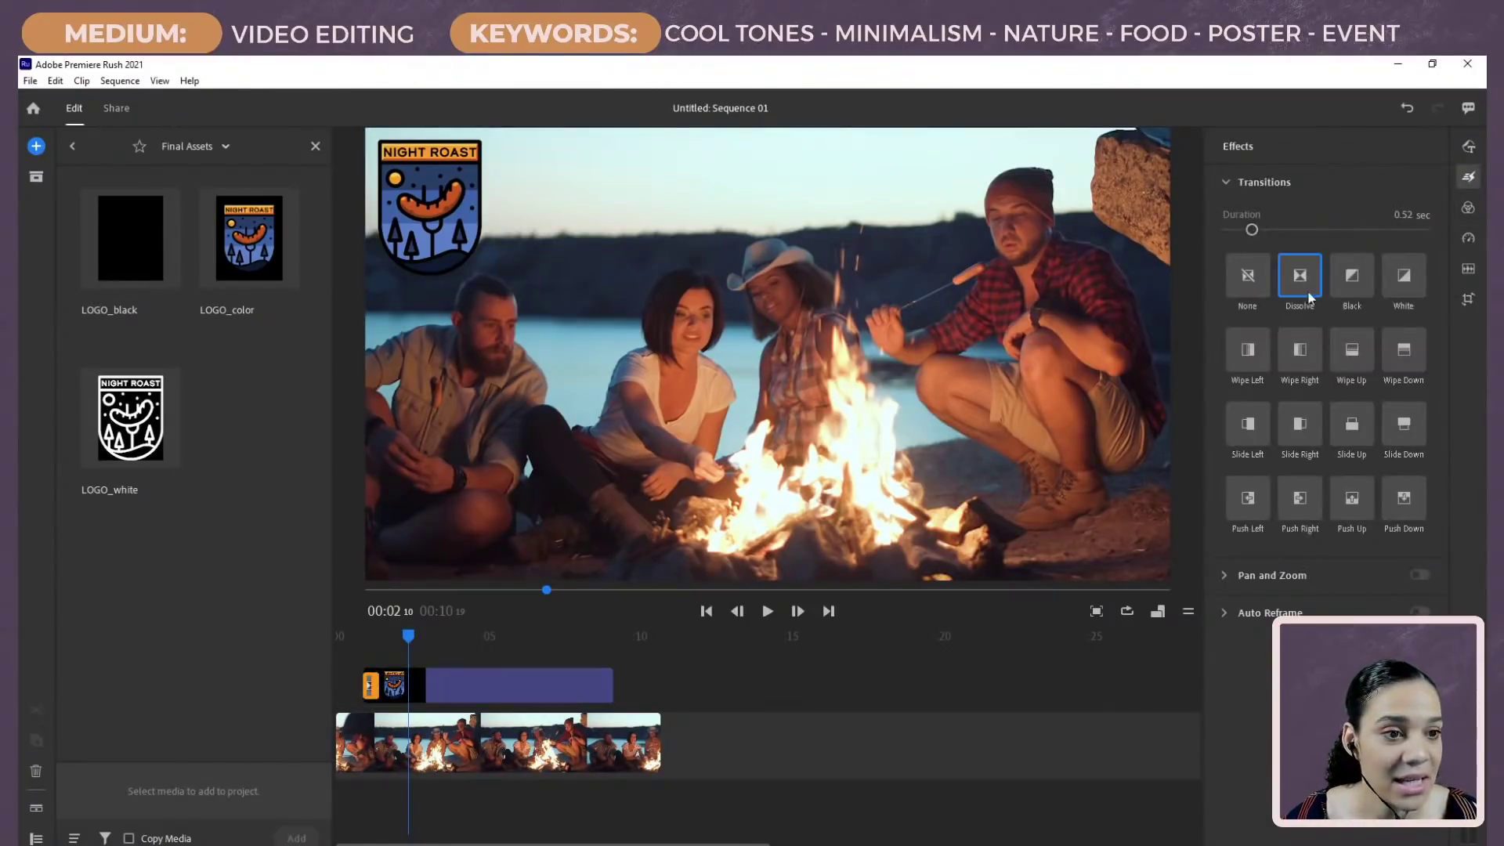
mouse_move(1309, 297)
mouse_down()
mouse_move(842, 398)
mouse_move(607, 686)
mouse_up()
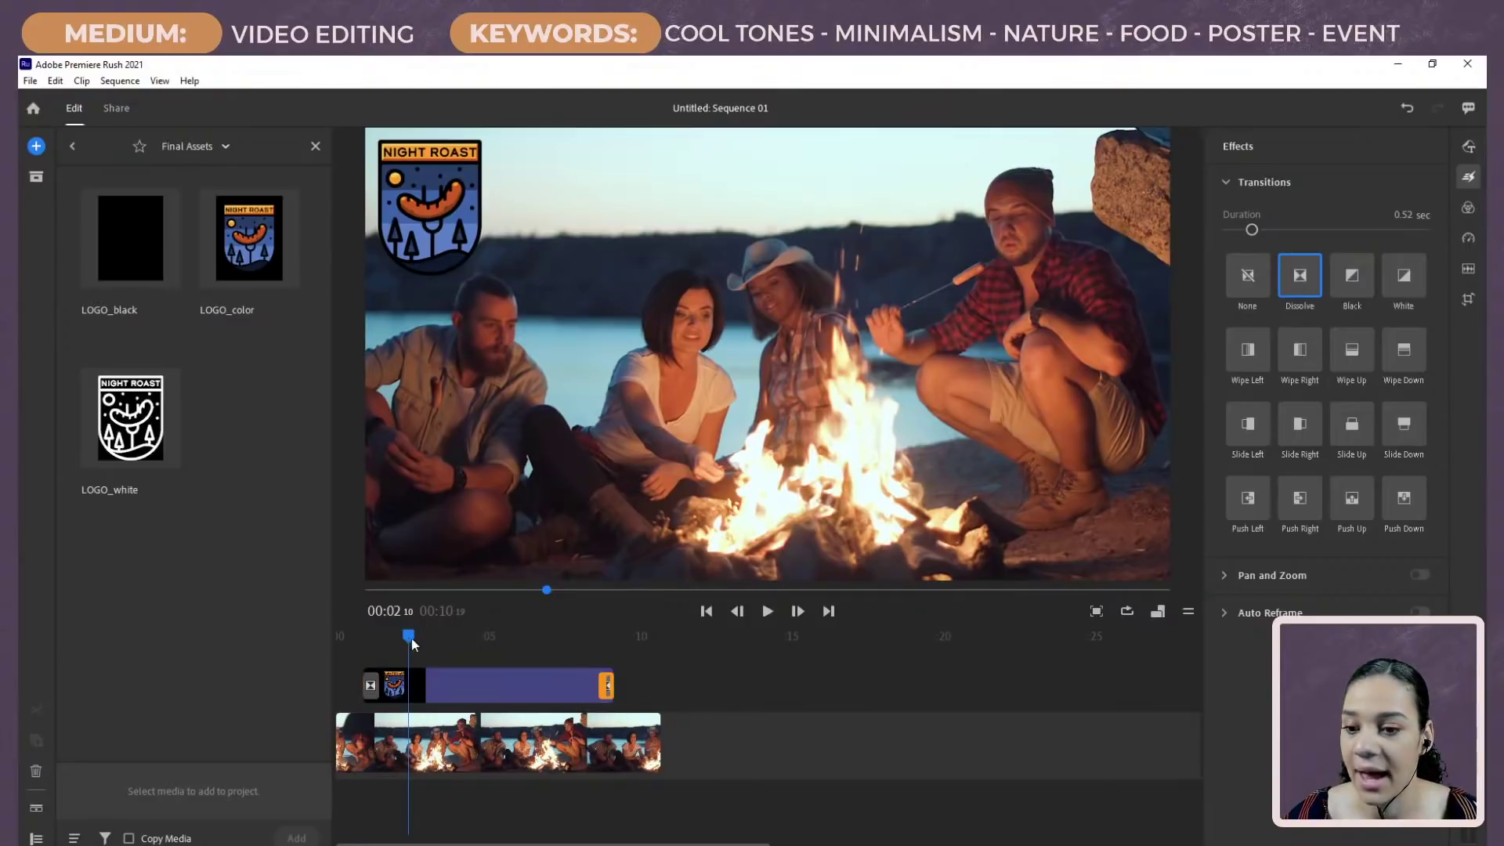
Step: Play the sequence from the beginning to review the logo's dissolves, and return the playhead to 00:02 00
drag(411, 638, 321, 641)
key(space)
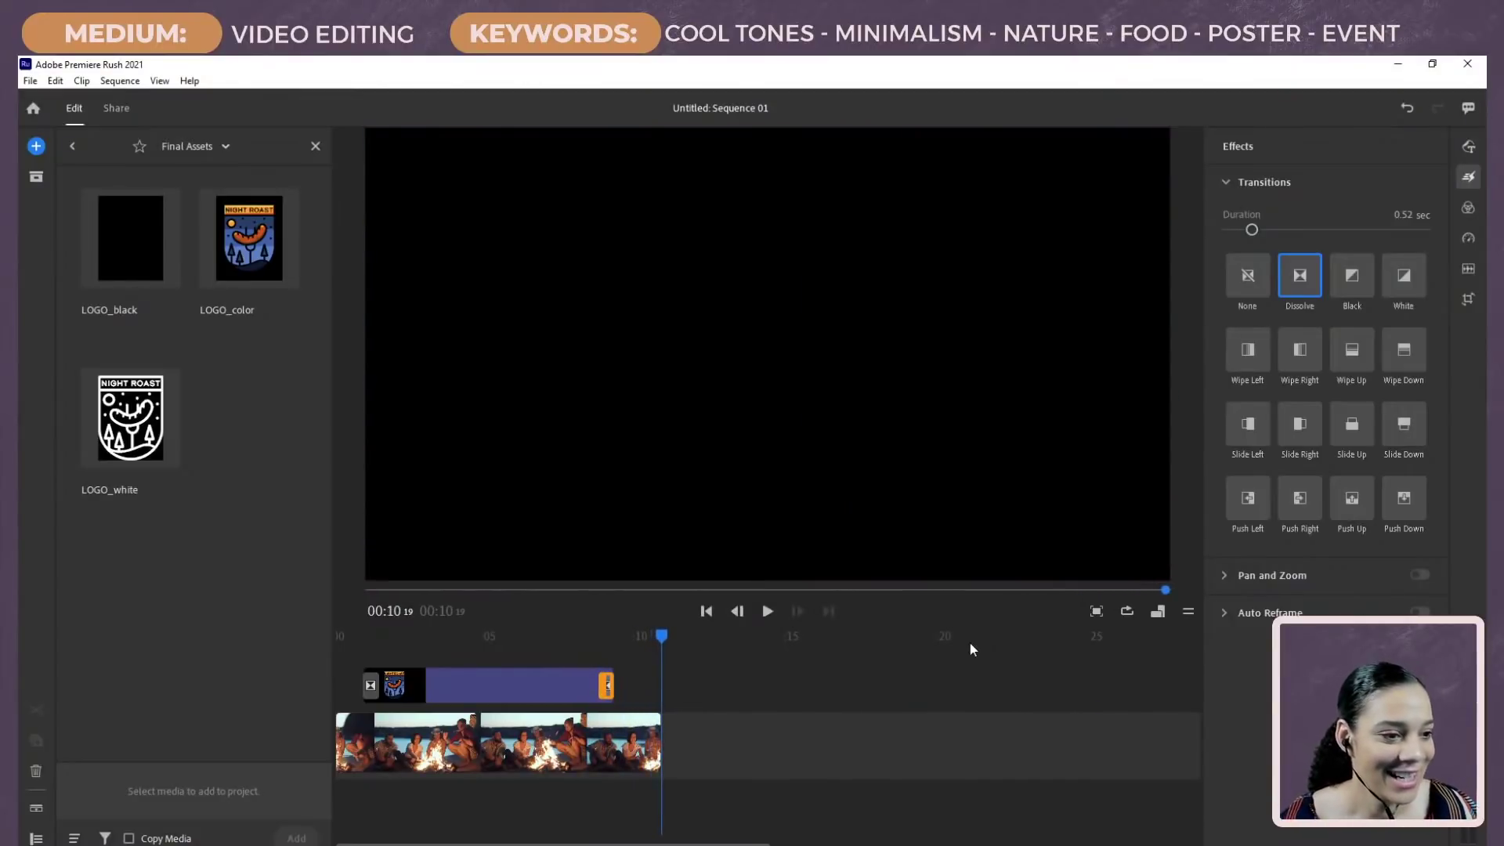
drag(666, 631, 360, 659)
key(space)
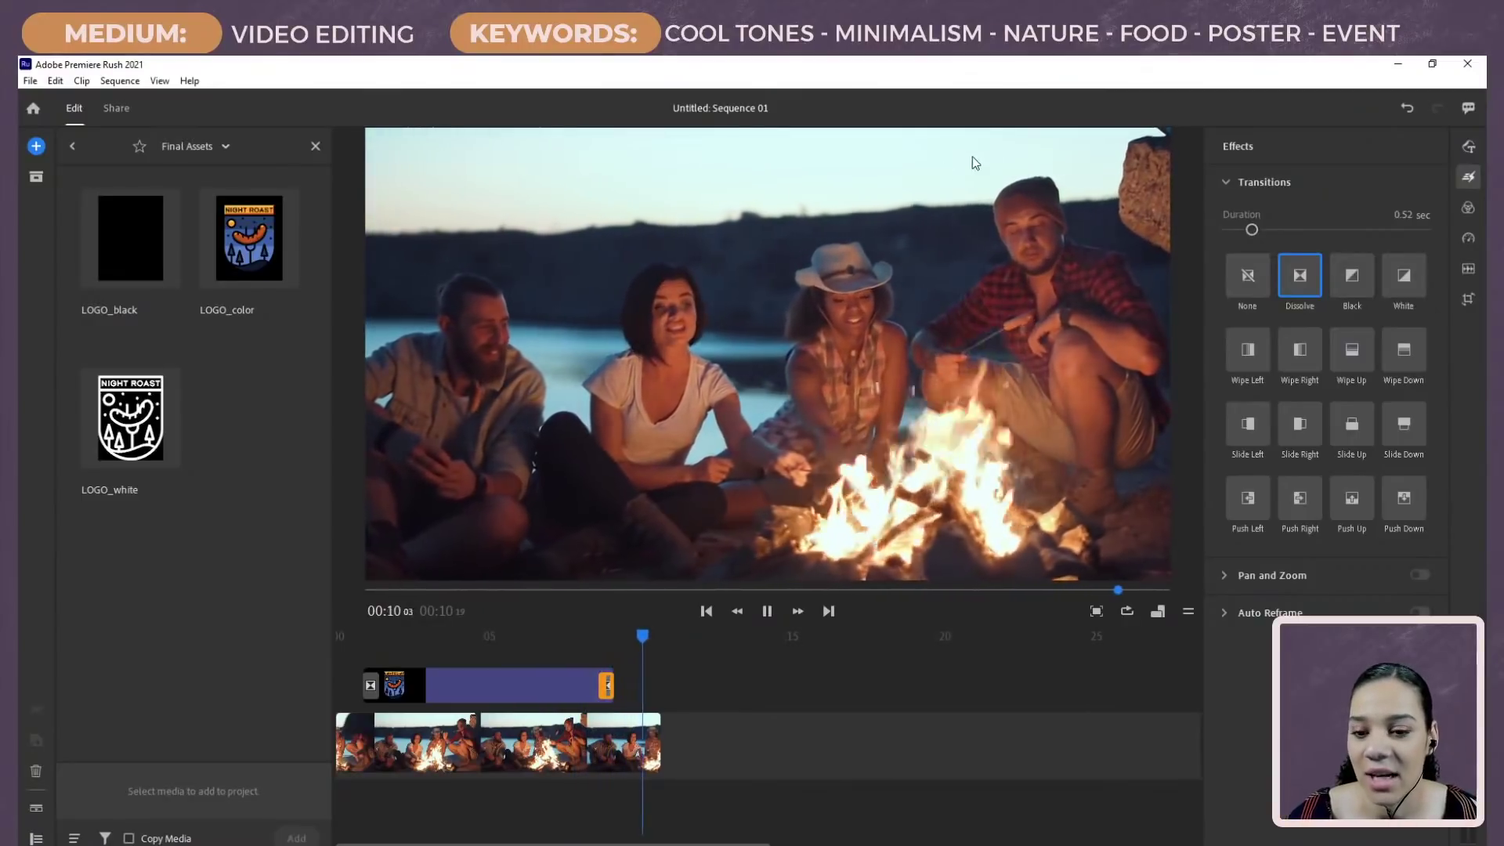
drag(661, 635, 415, 646)
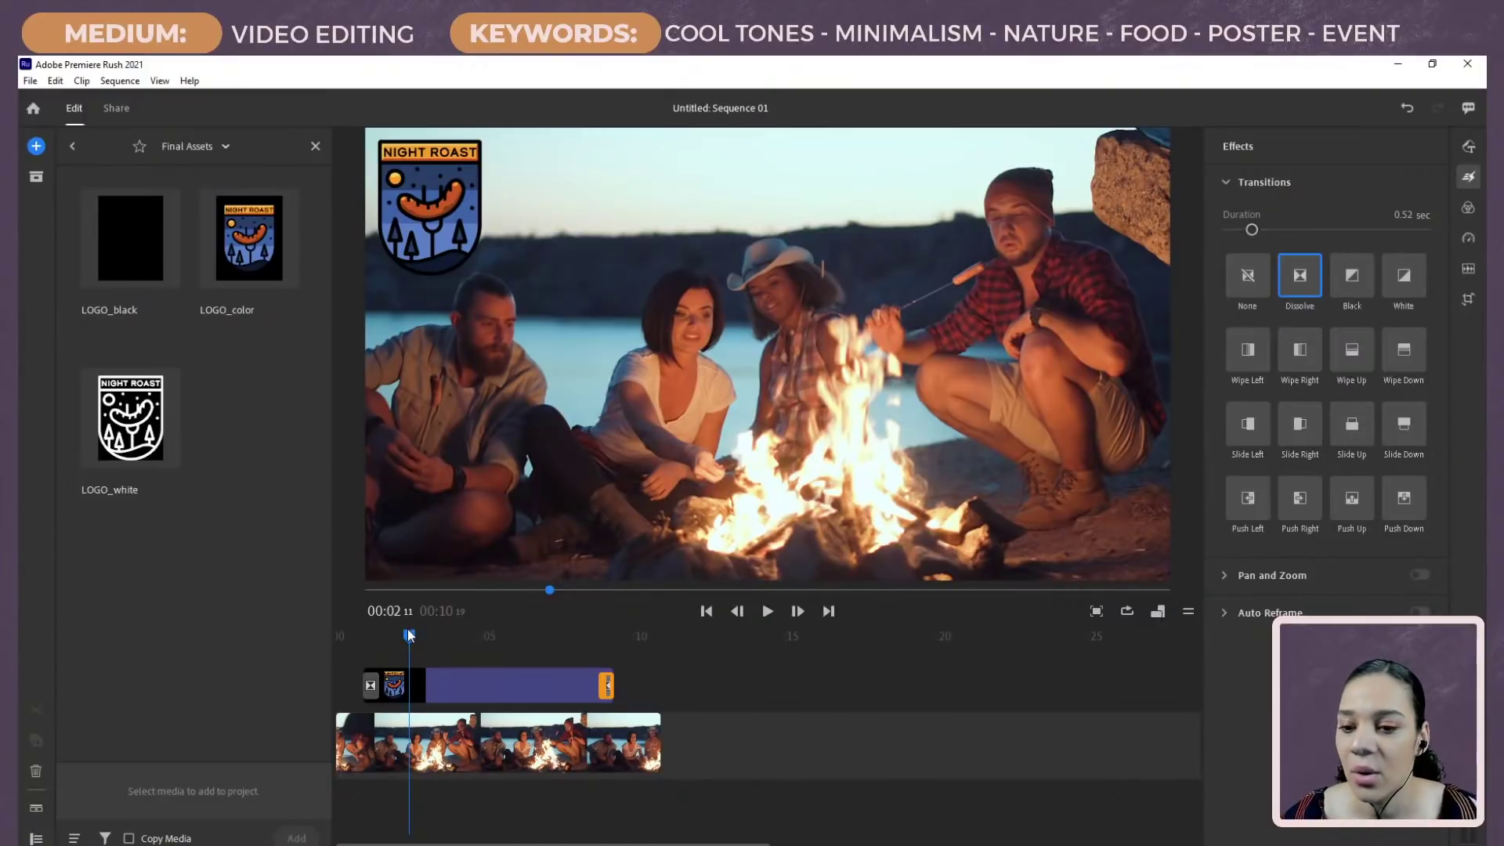
mouse_move(410, 639)
mouse_down()
mouse_move(361, 642)
mouse_move(397, 640)
mouse_up()
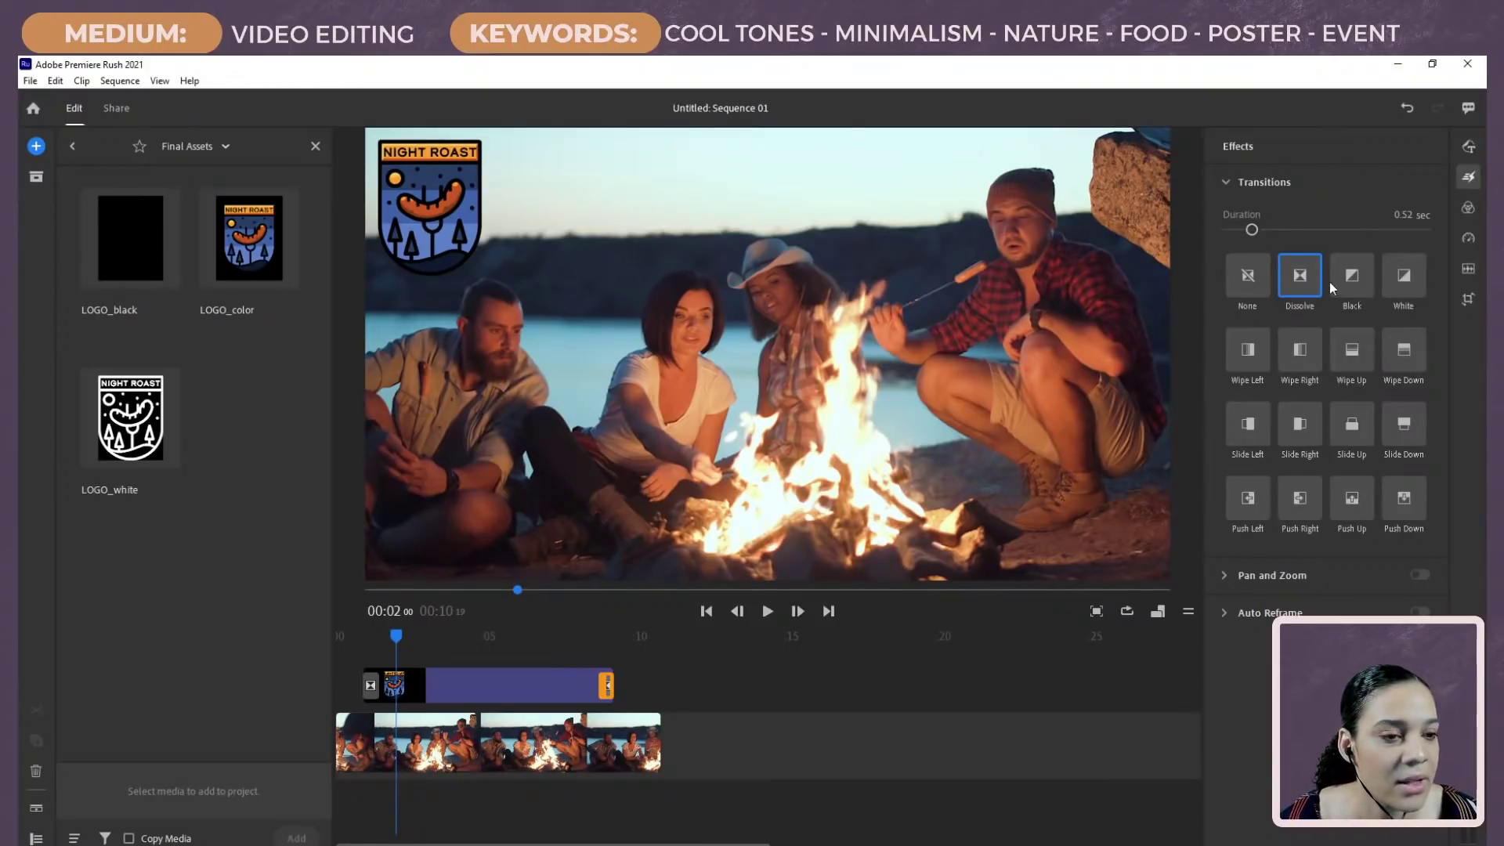
Step: Browse the Titles graphics collection for a minimal title template that suits the campfire video
click(1470, 146)
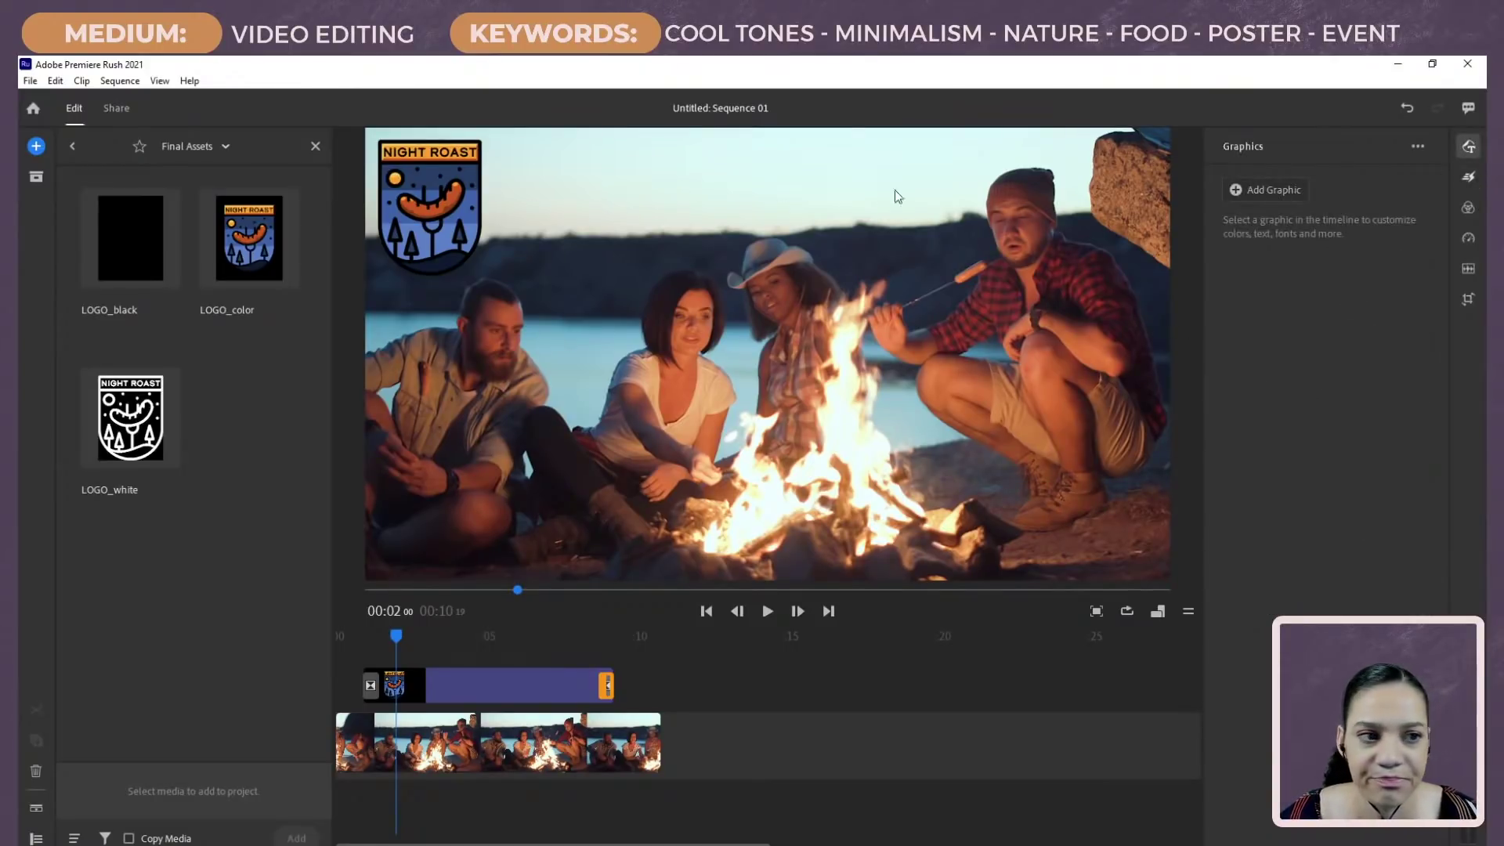
click(1272, 189)
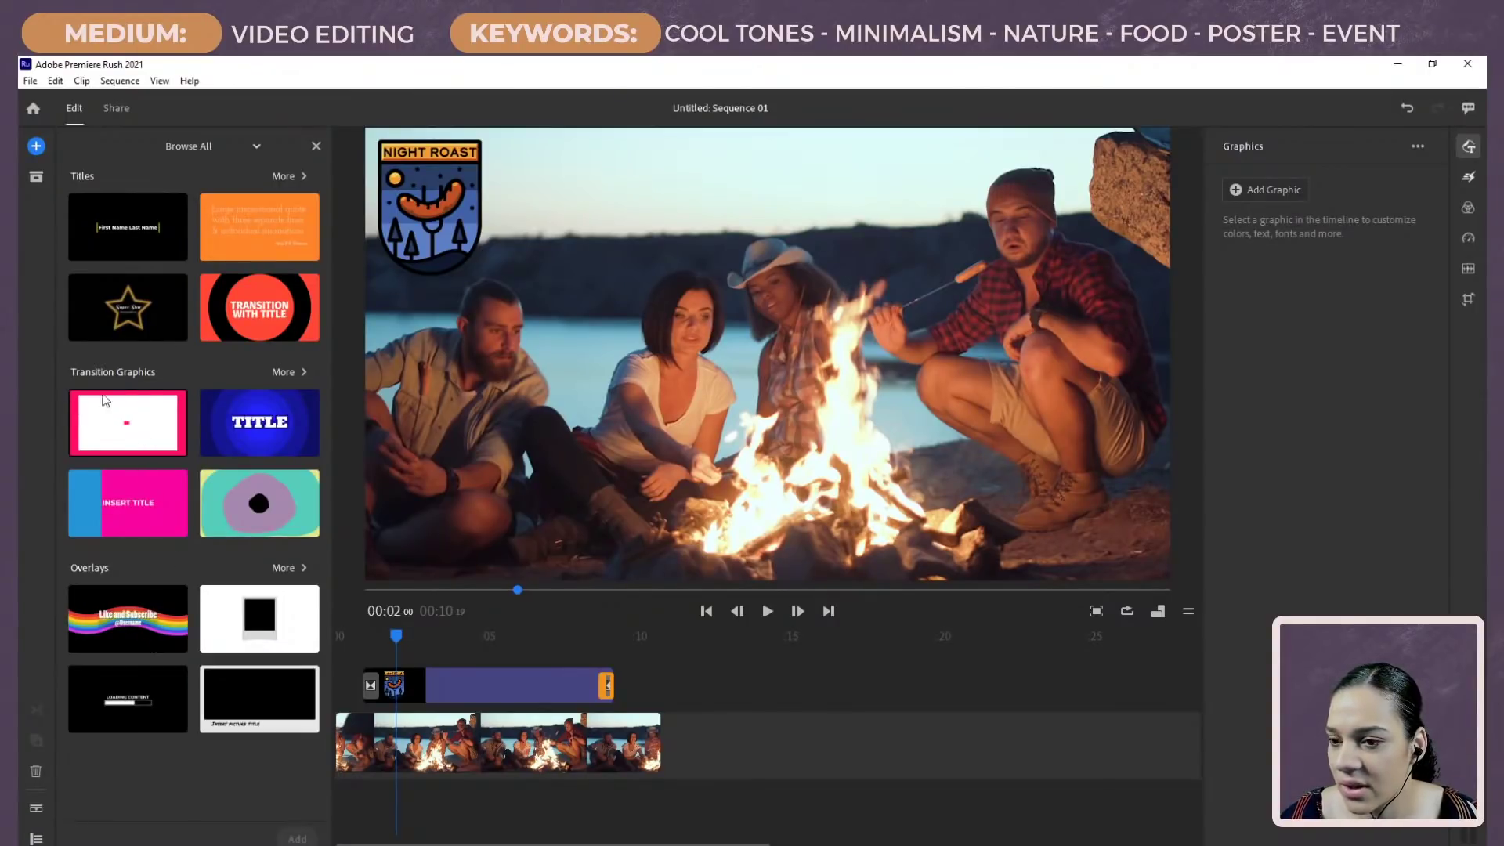
click(300, 176)
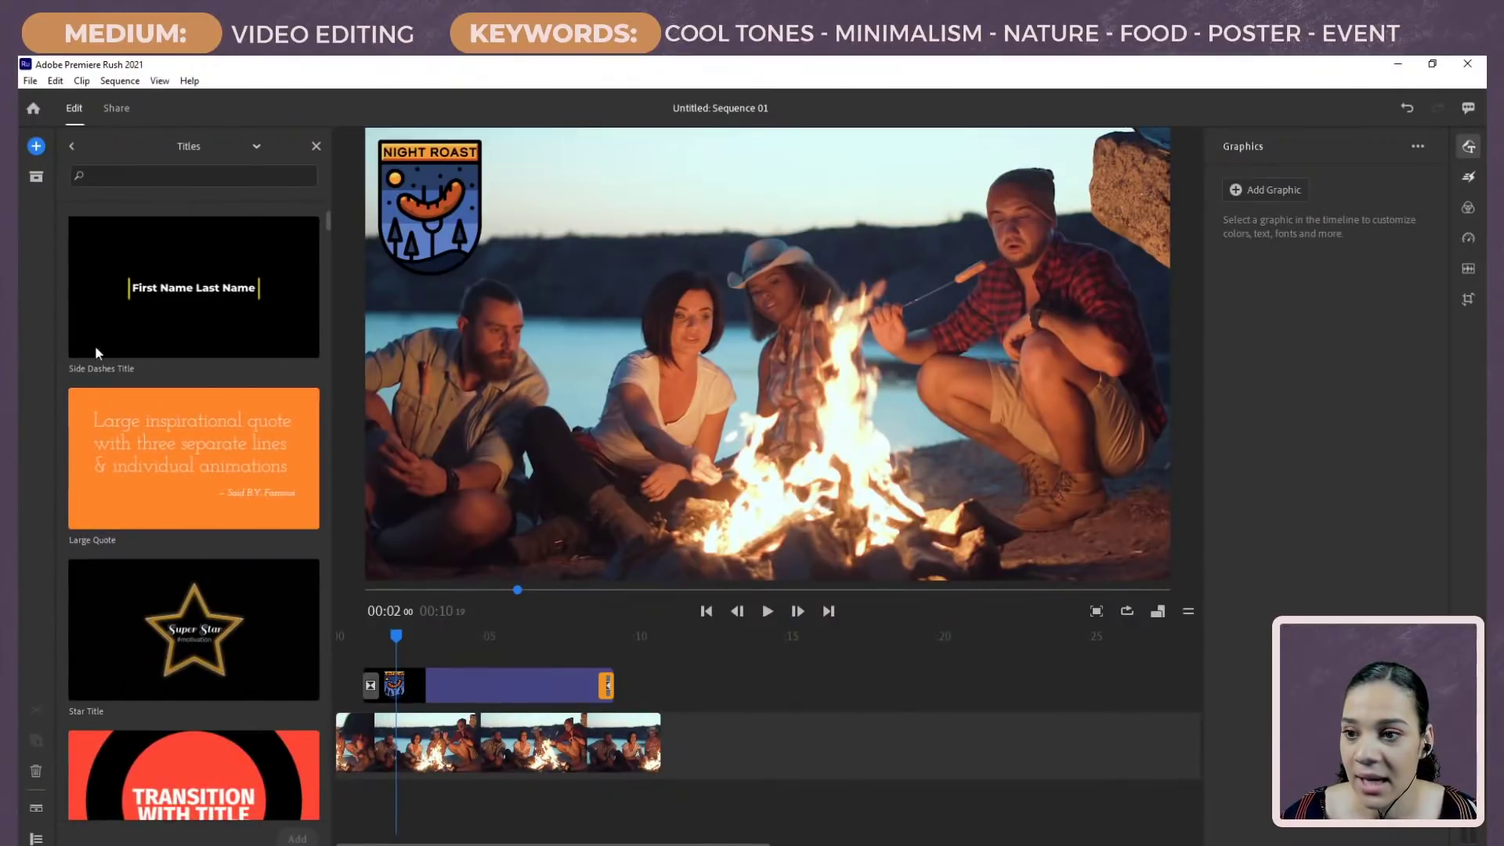
scroll(241, 322, down, 10)
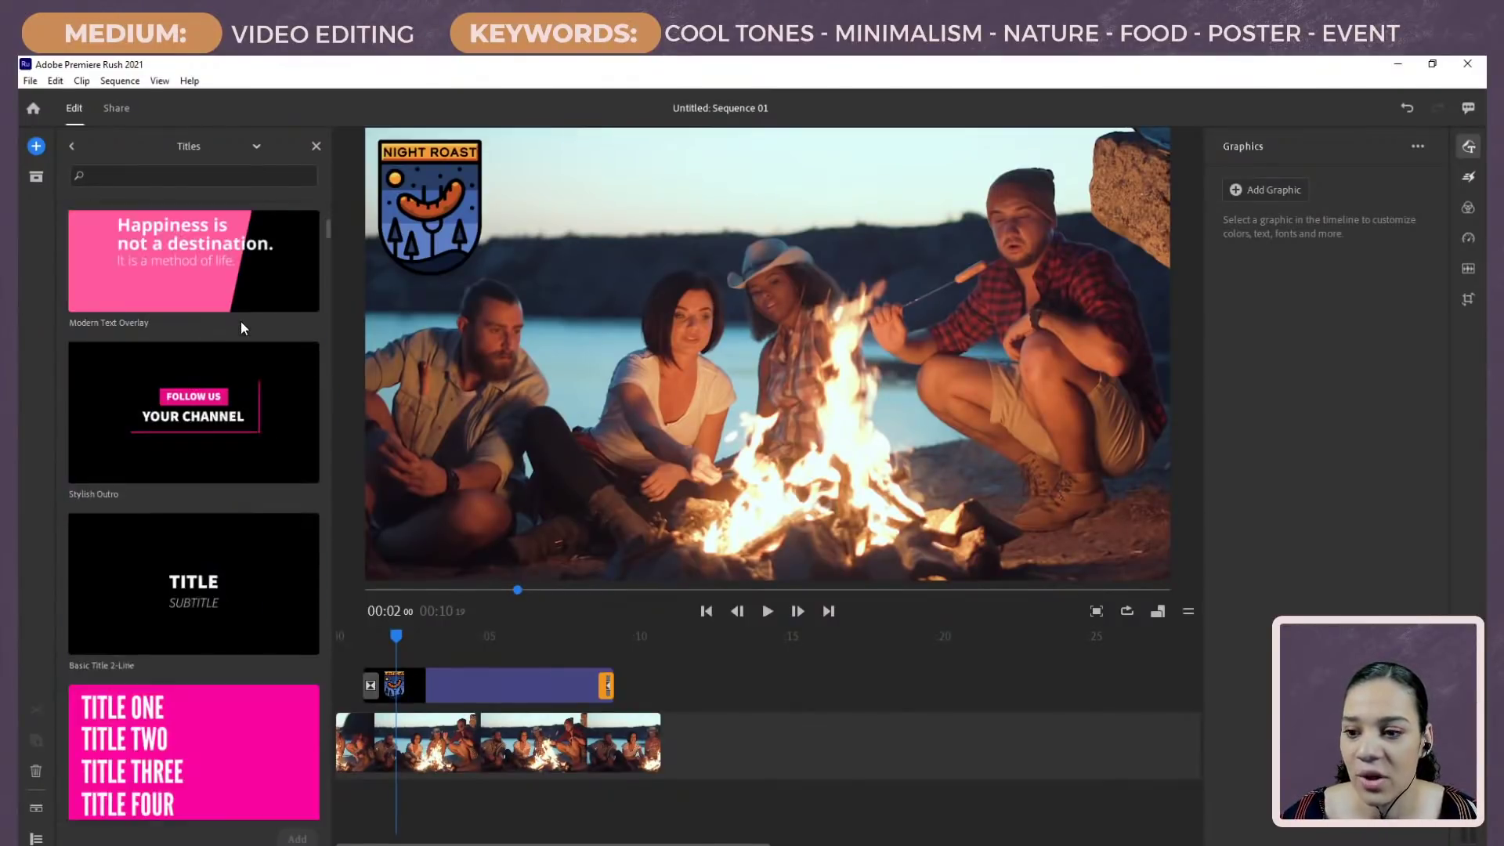
scroll(241, 328, down, 10)
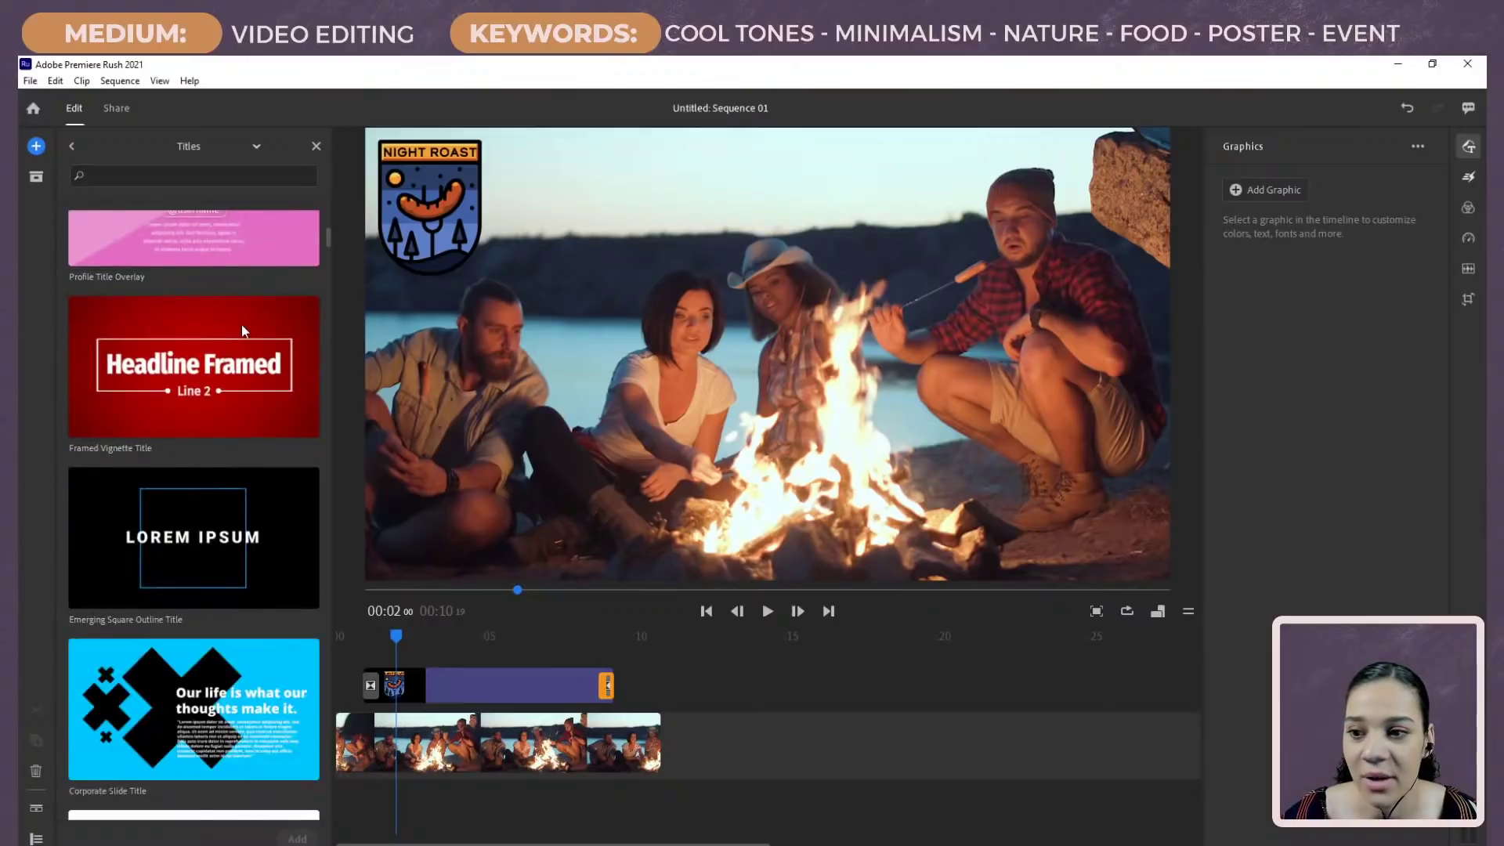
scroll(246, 321, down, 4)
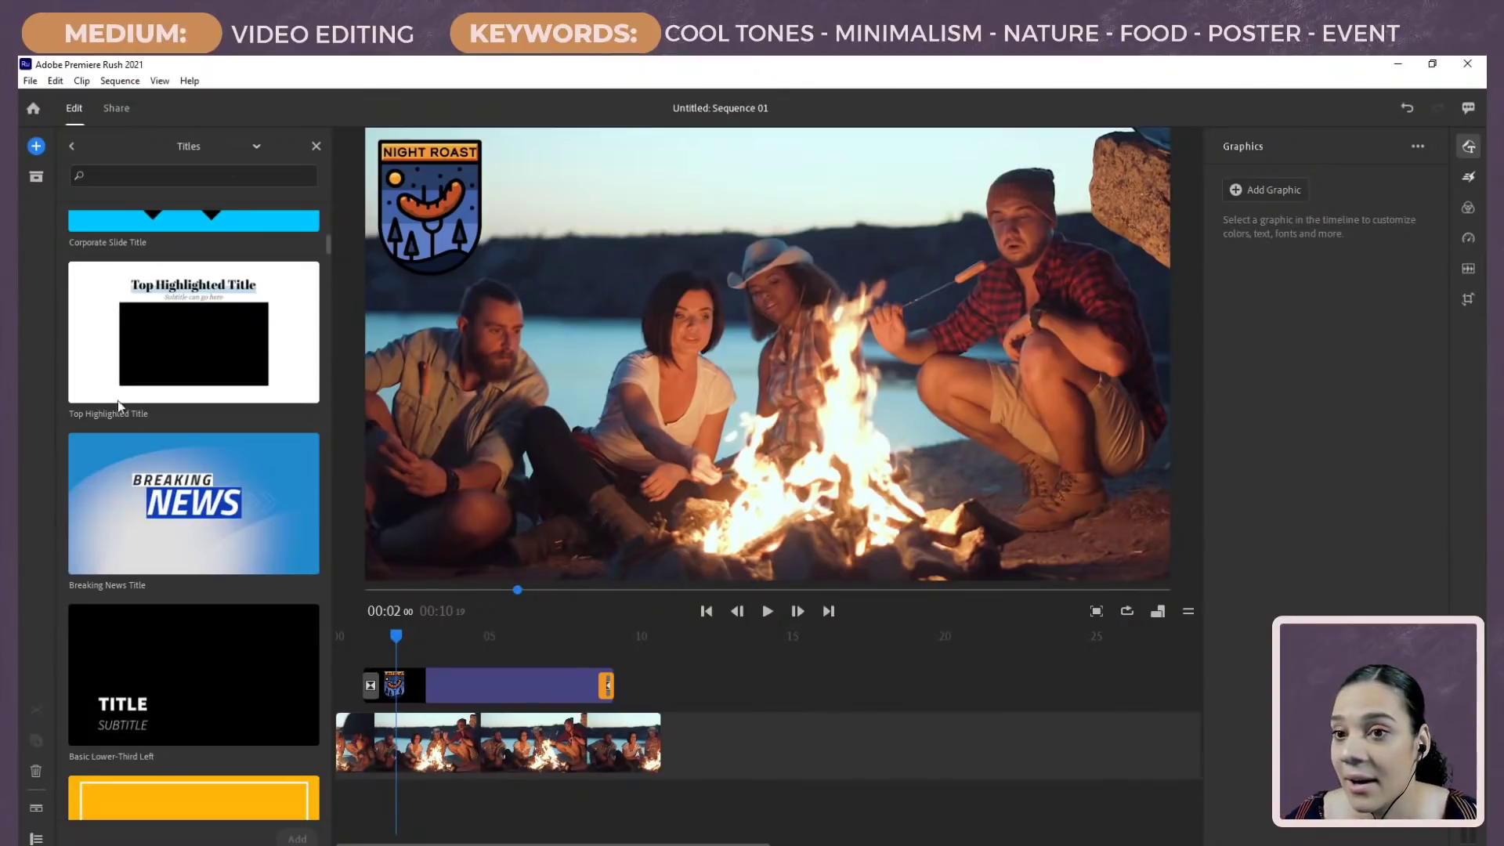
scroll(146, 743, down, 5)
scroll(215, 655, down, 2)
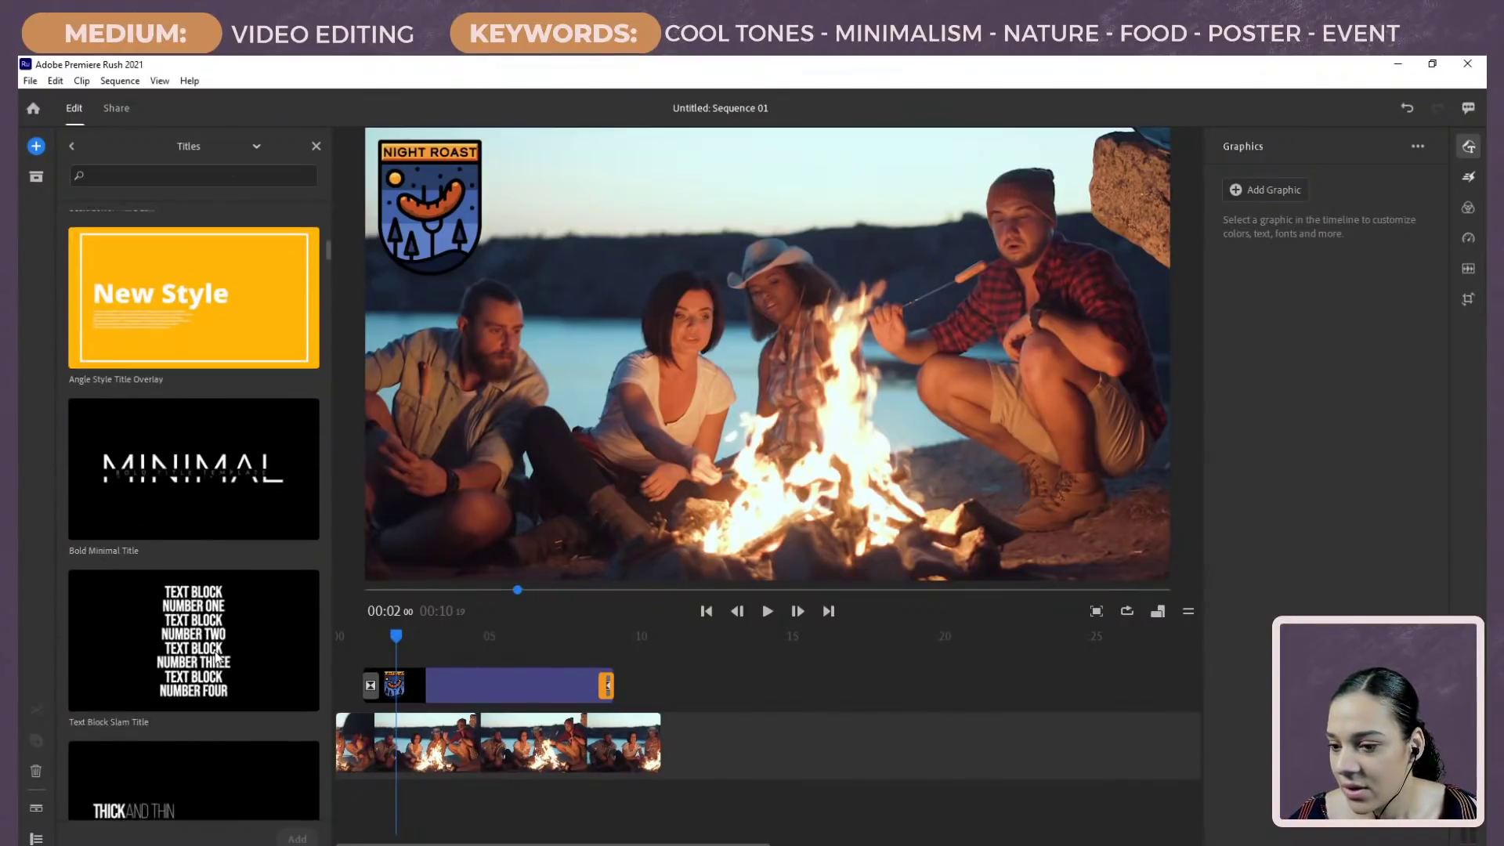
scroll(217, 657, down, 2)
scroll(217, 656, down, 2)
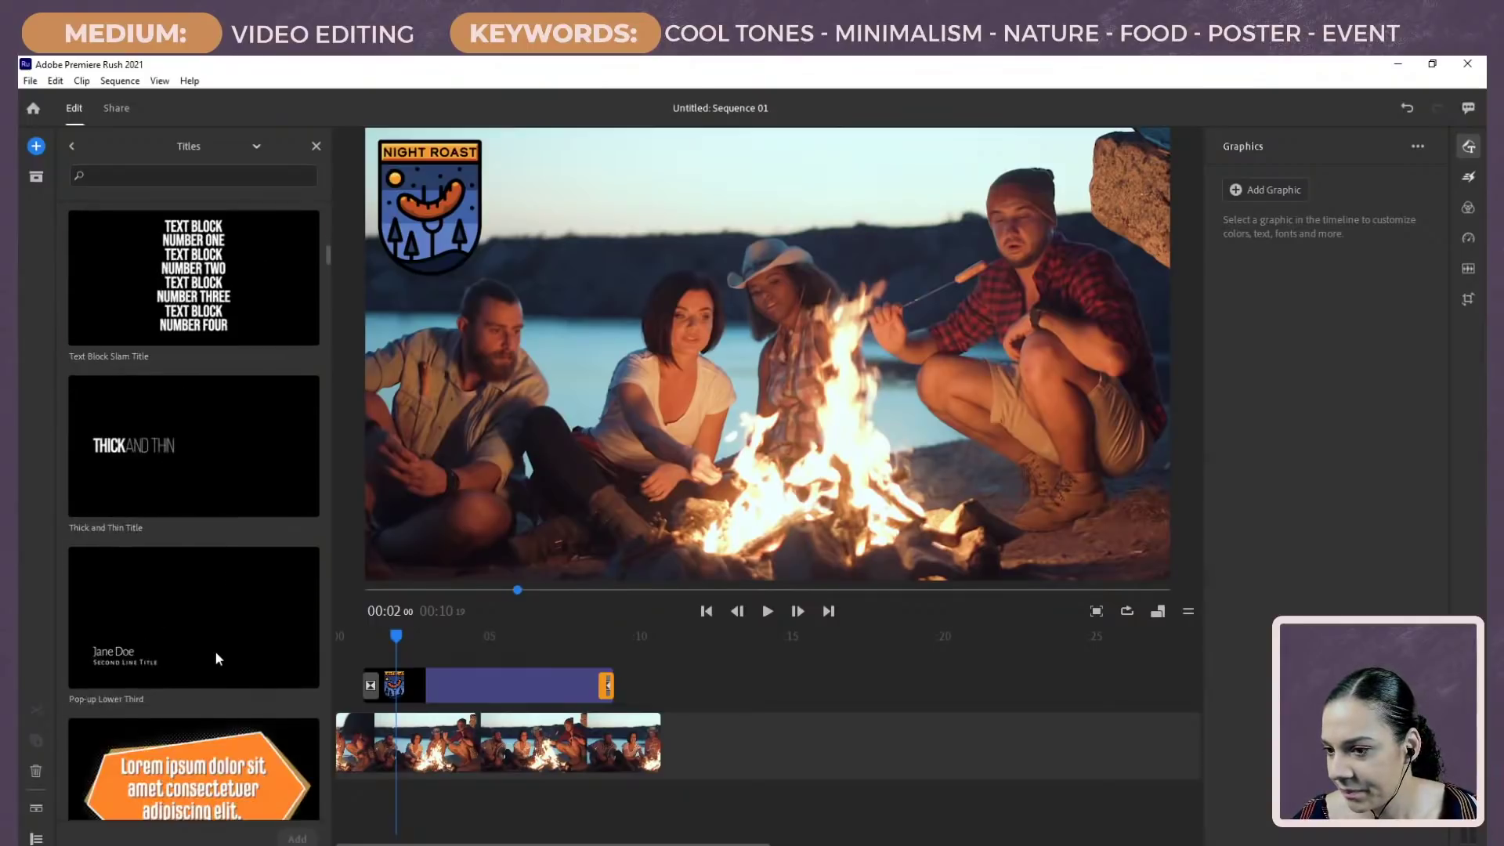
scroll(217, 658, down, 2)
scroll(214, 652, down, 8)
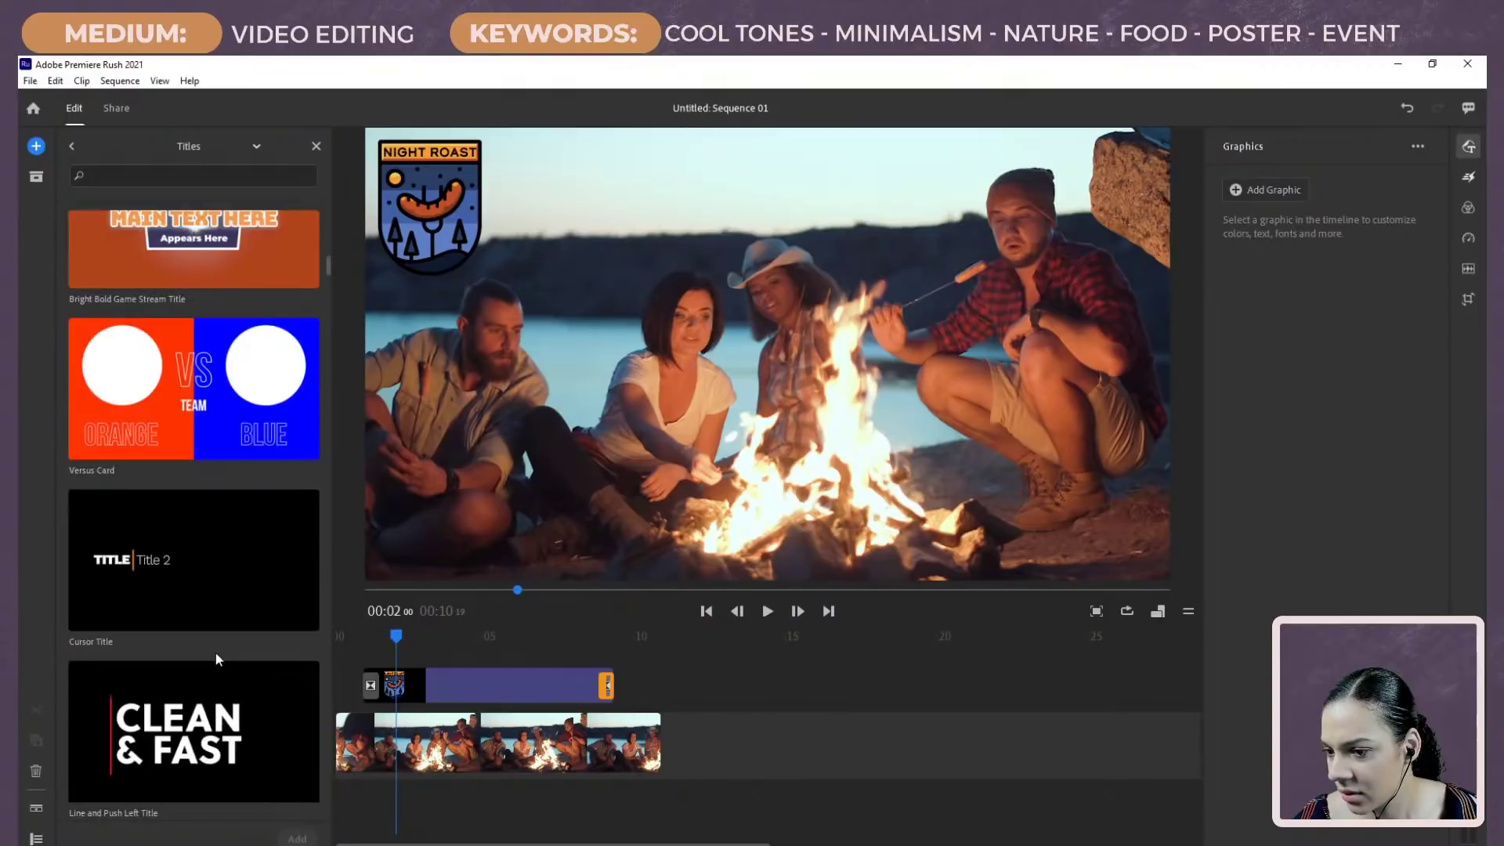
scroll(214, 652, down, 2)
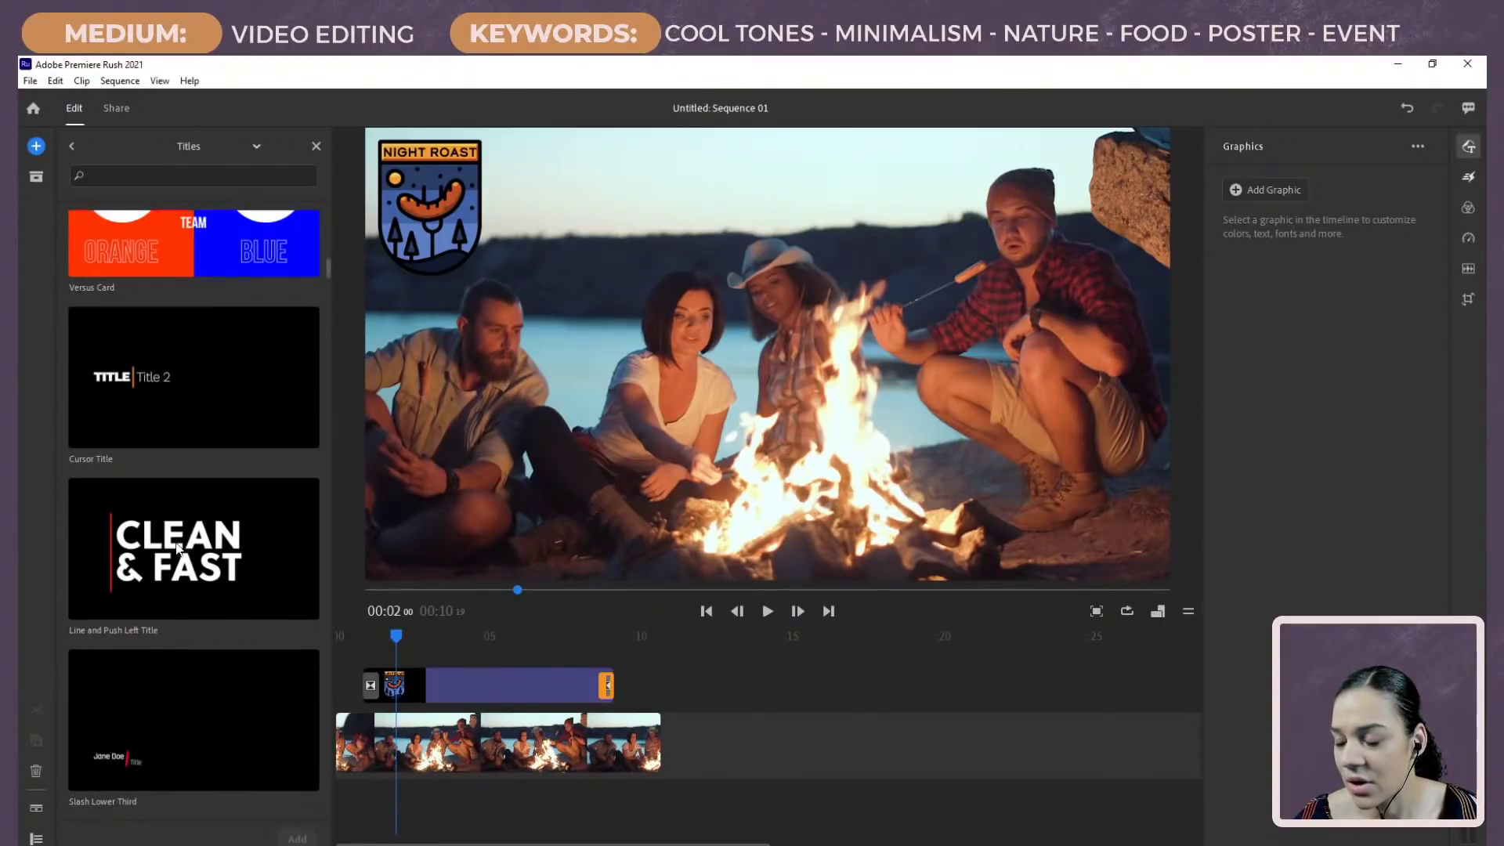
scroll(156, 562, up, 12)
scroll(157, 561, up, 2)
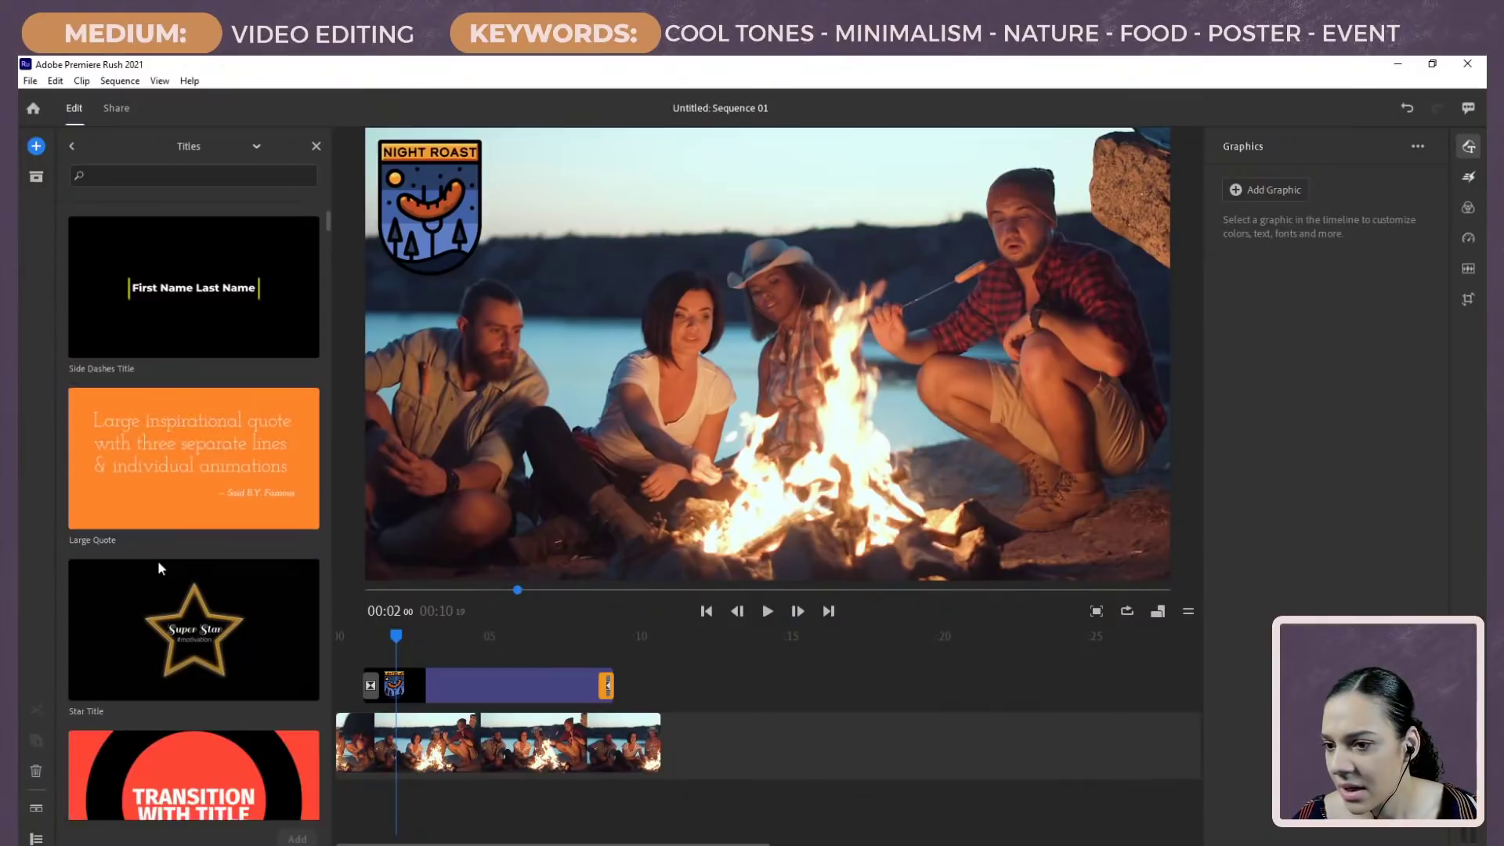
scroll(159, 561, down, 8)
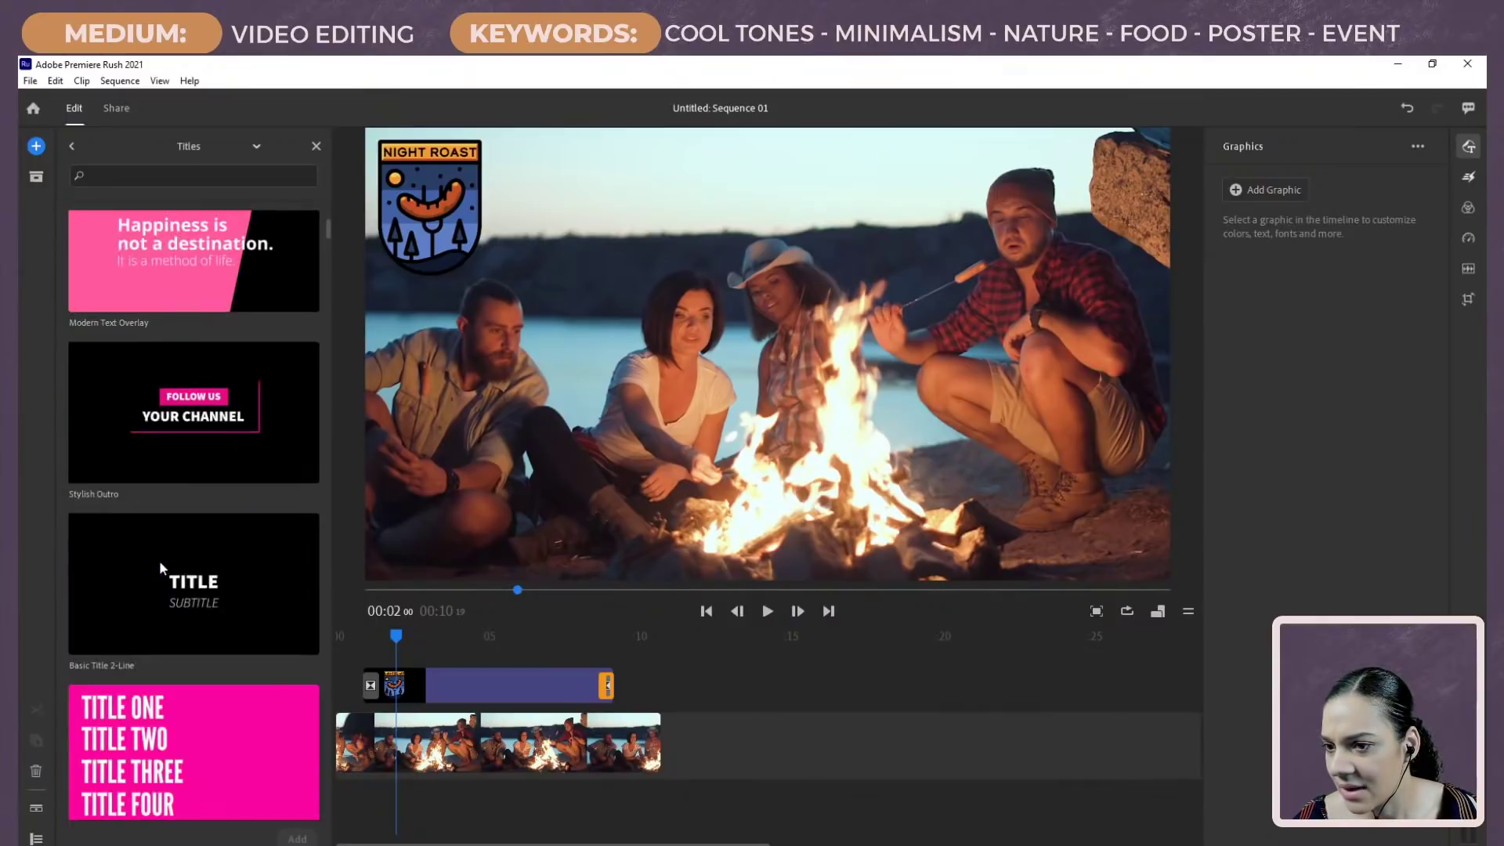
scroll(159, 561, down, 4)
scroll(159, 561, down, 10)
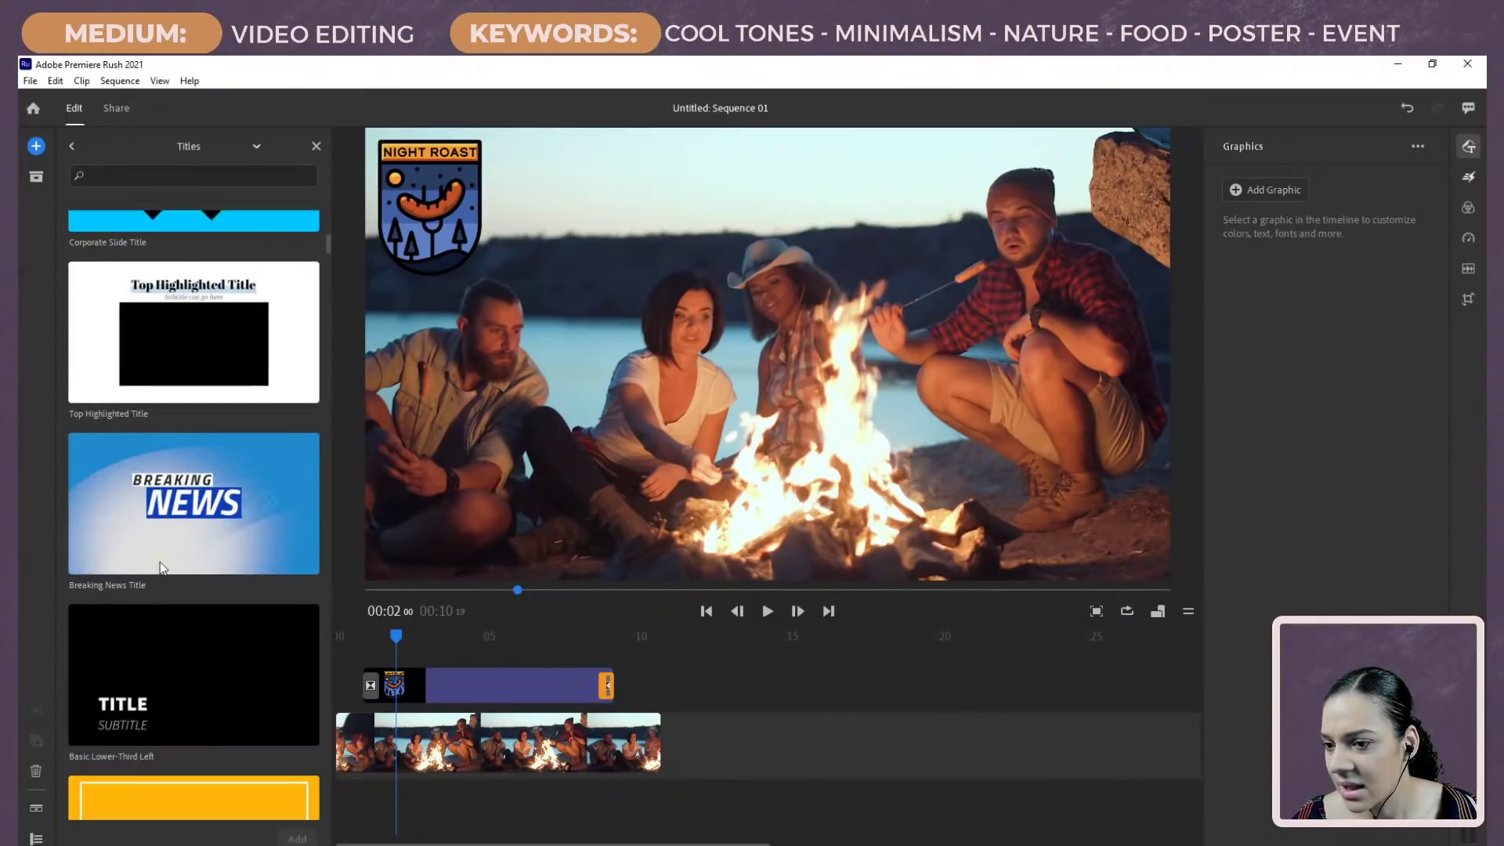
scroll(158, 561, down, 14)
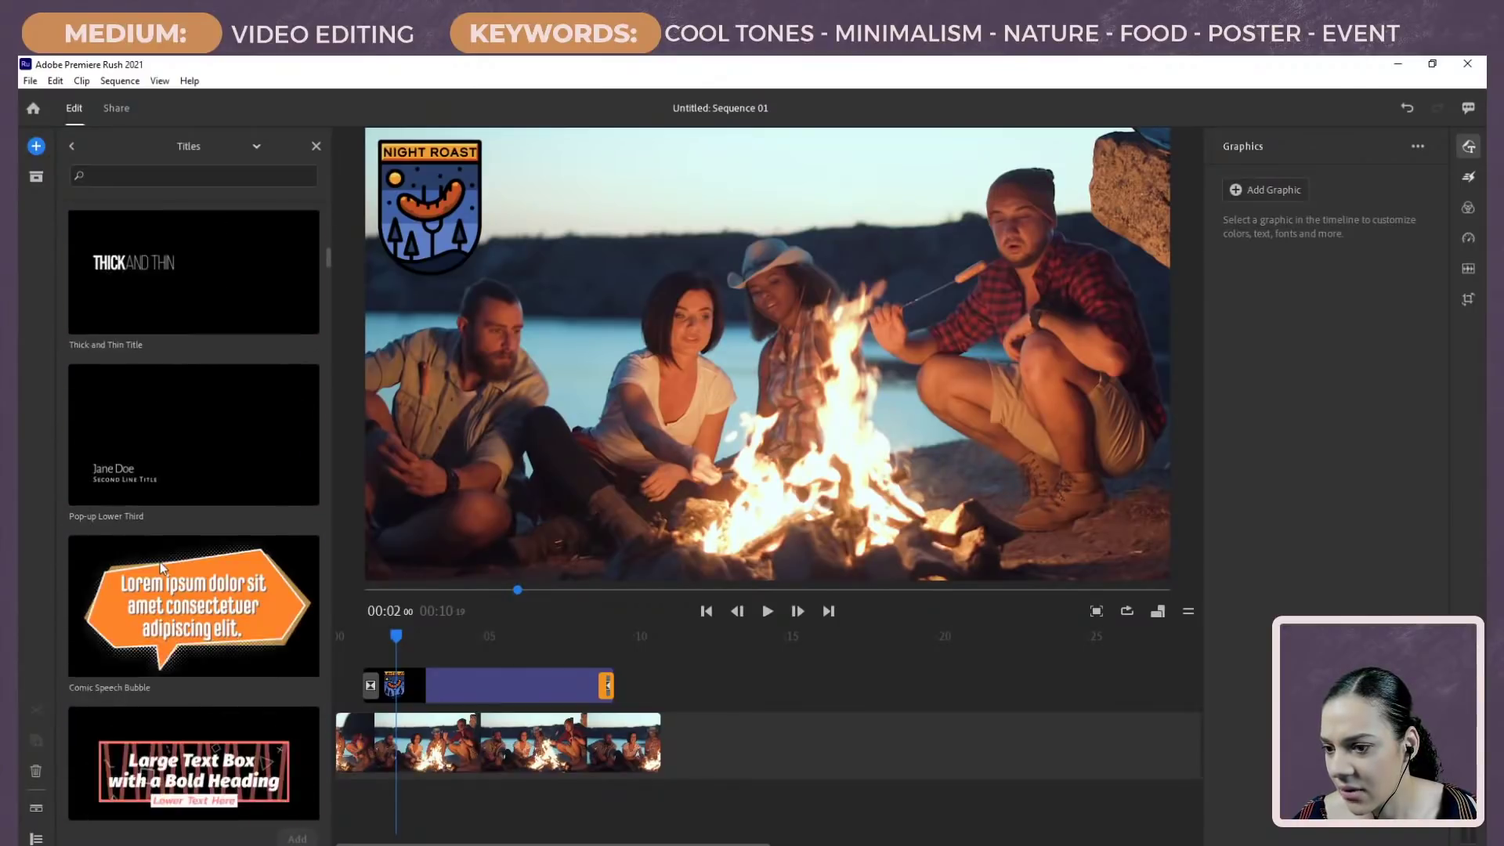
scroll(160, 561, down, 4)
scroll(160, 562, down, 14)
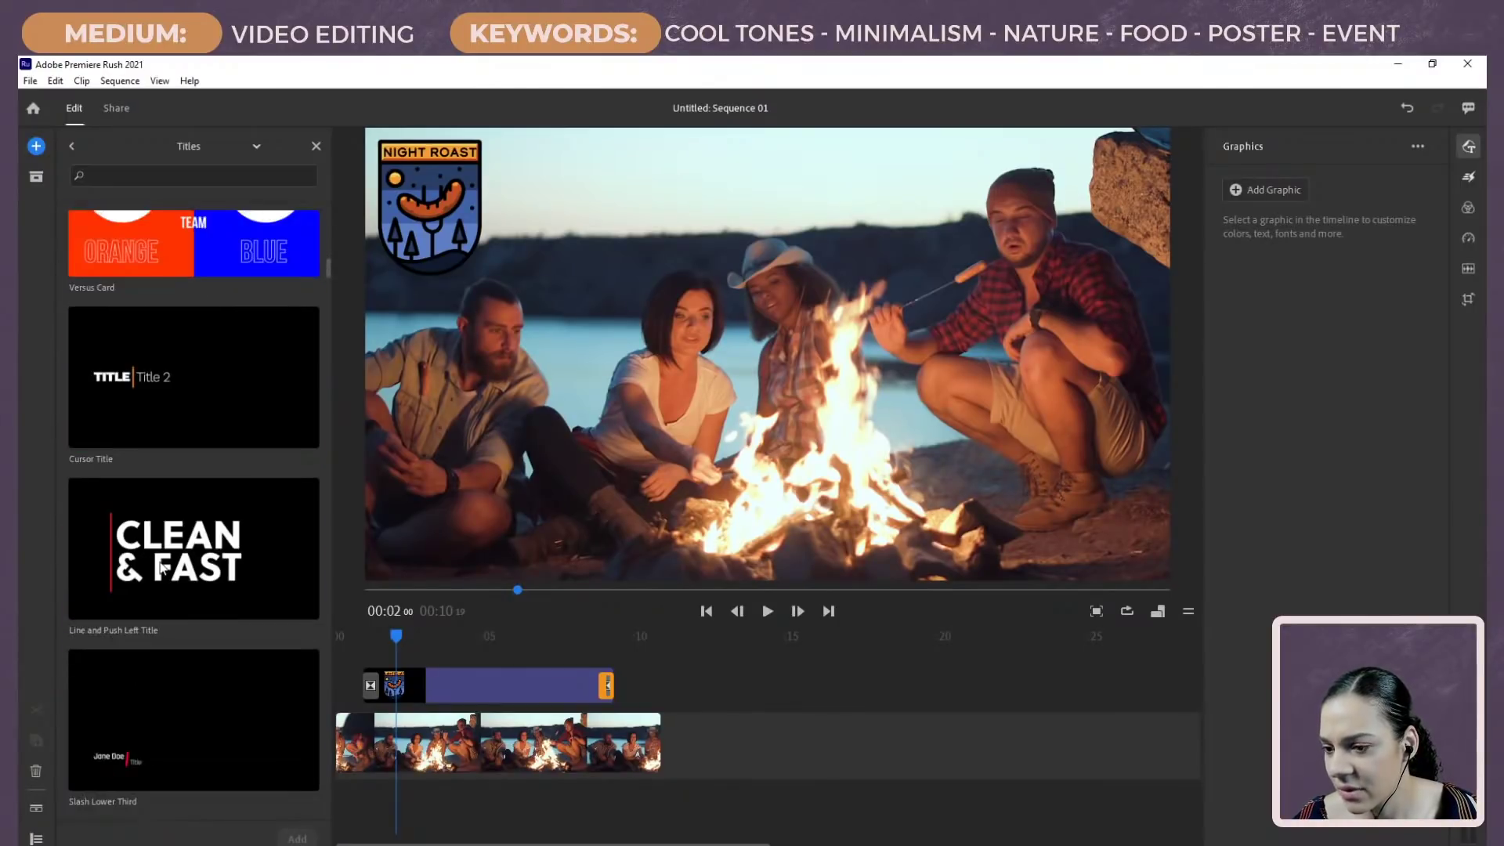
scroll(159, 561, down, 14)
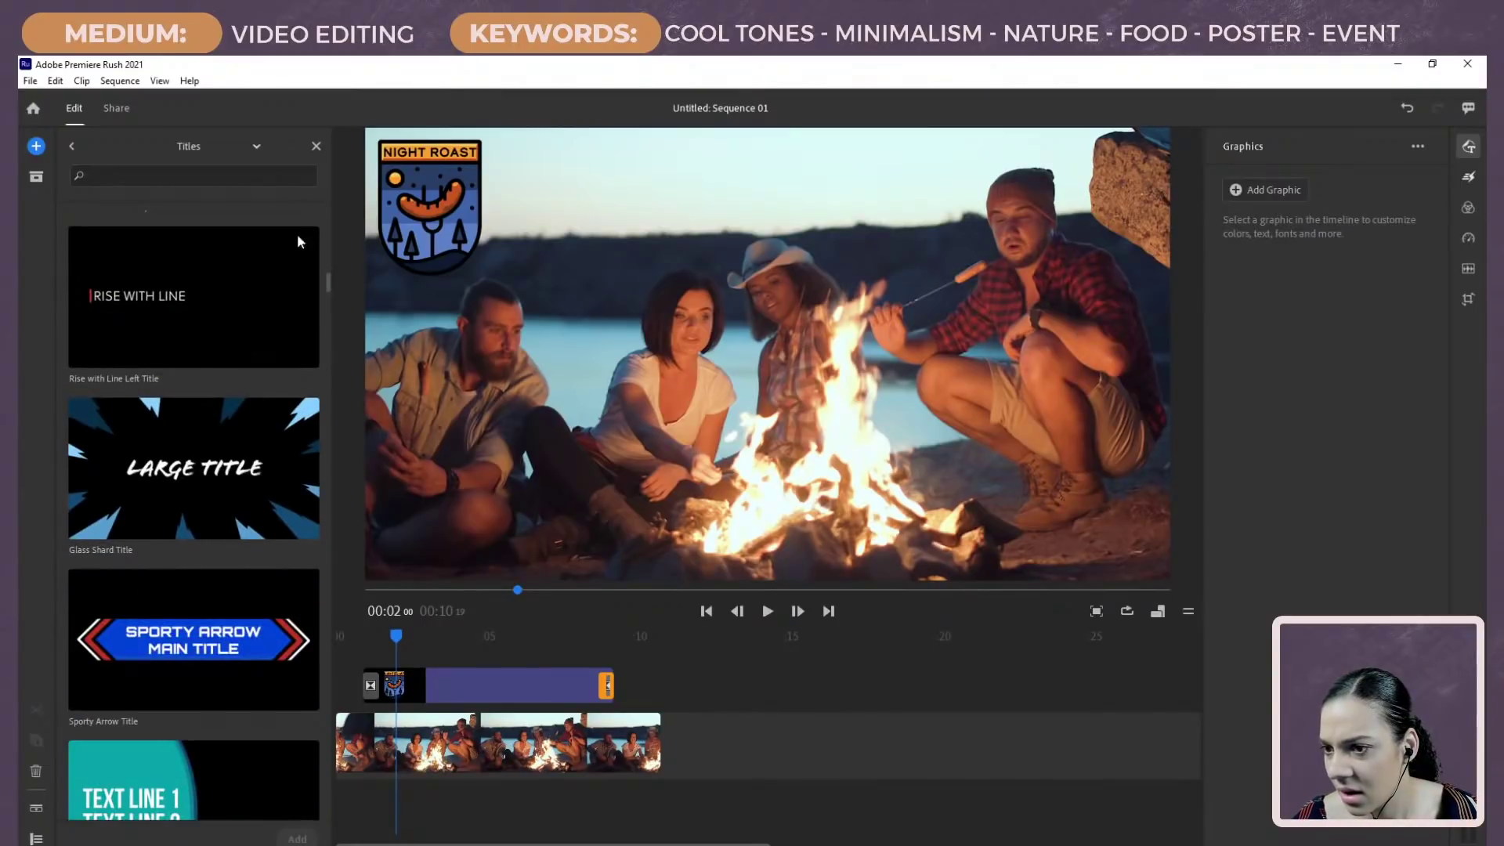
scroll(195, 297, down, 14)
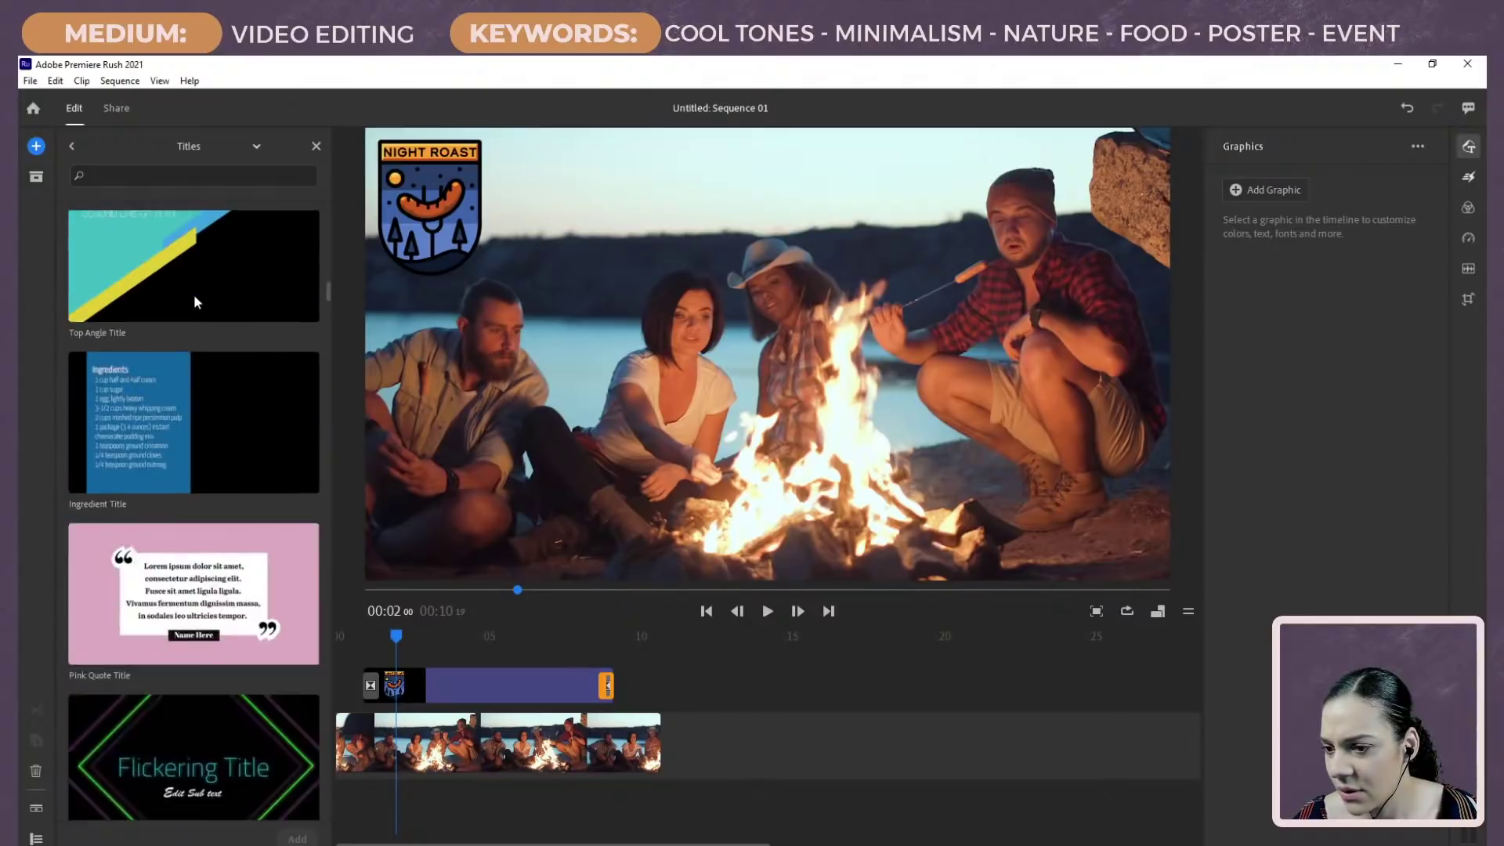
scroll(195, 301, down, 15)
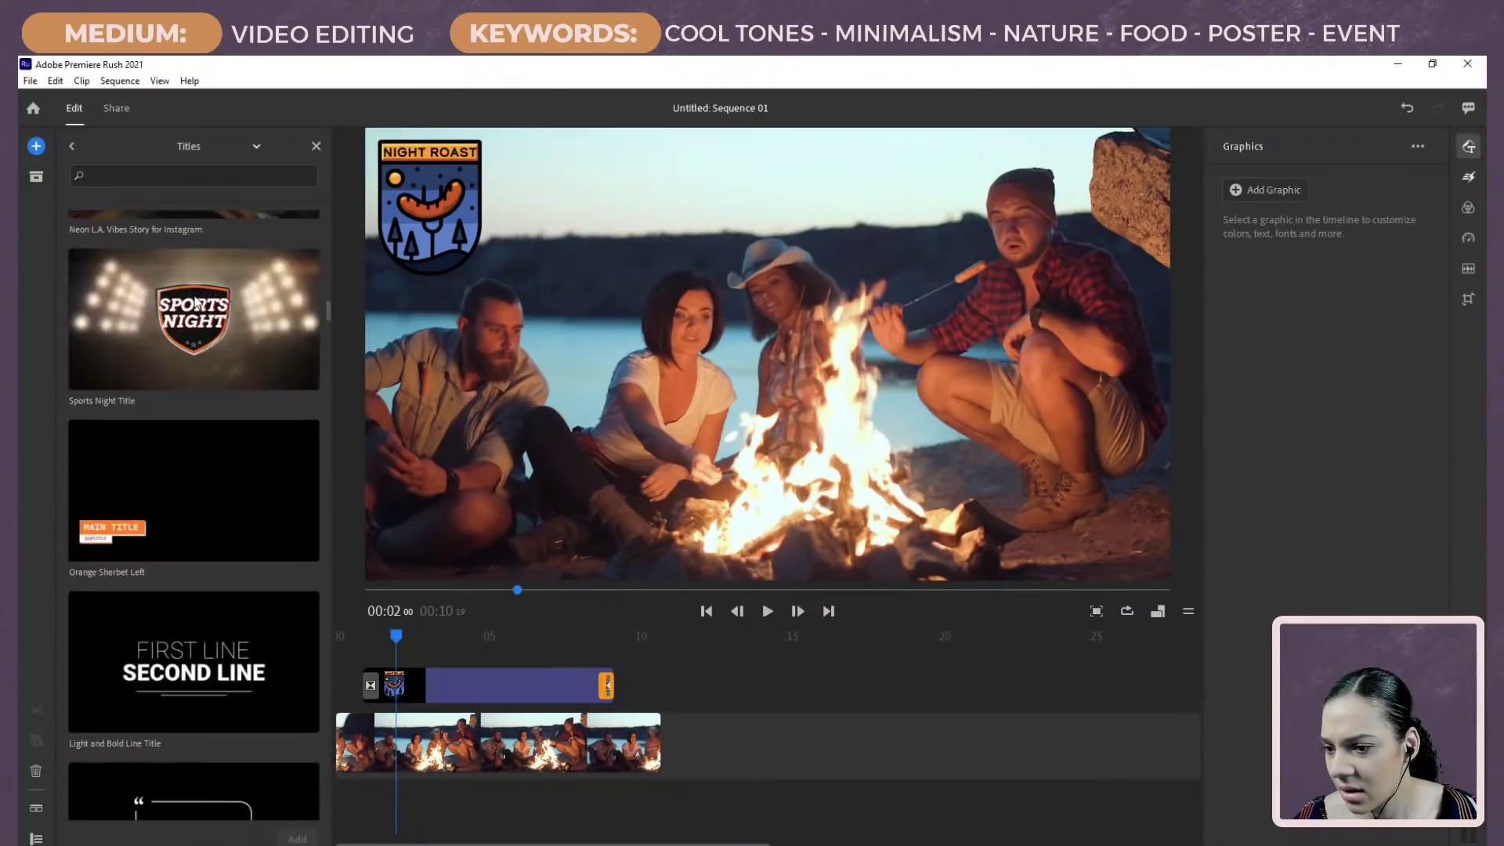
scroll(195, 302, down, 15)
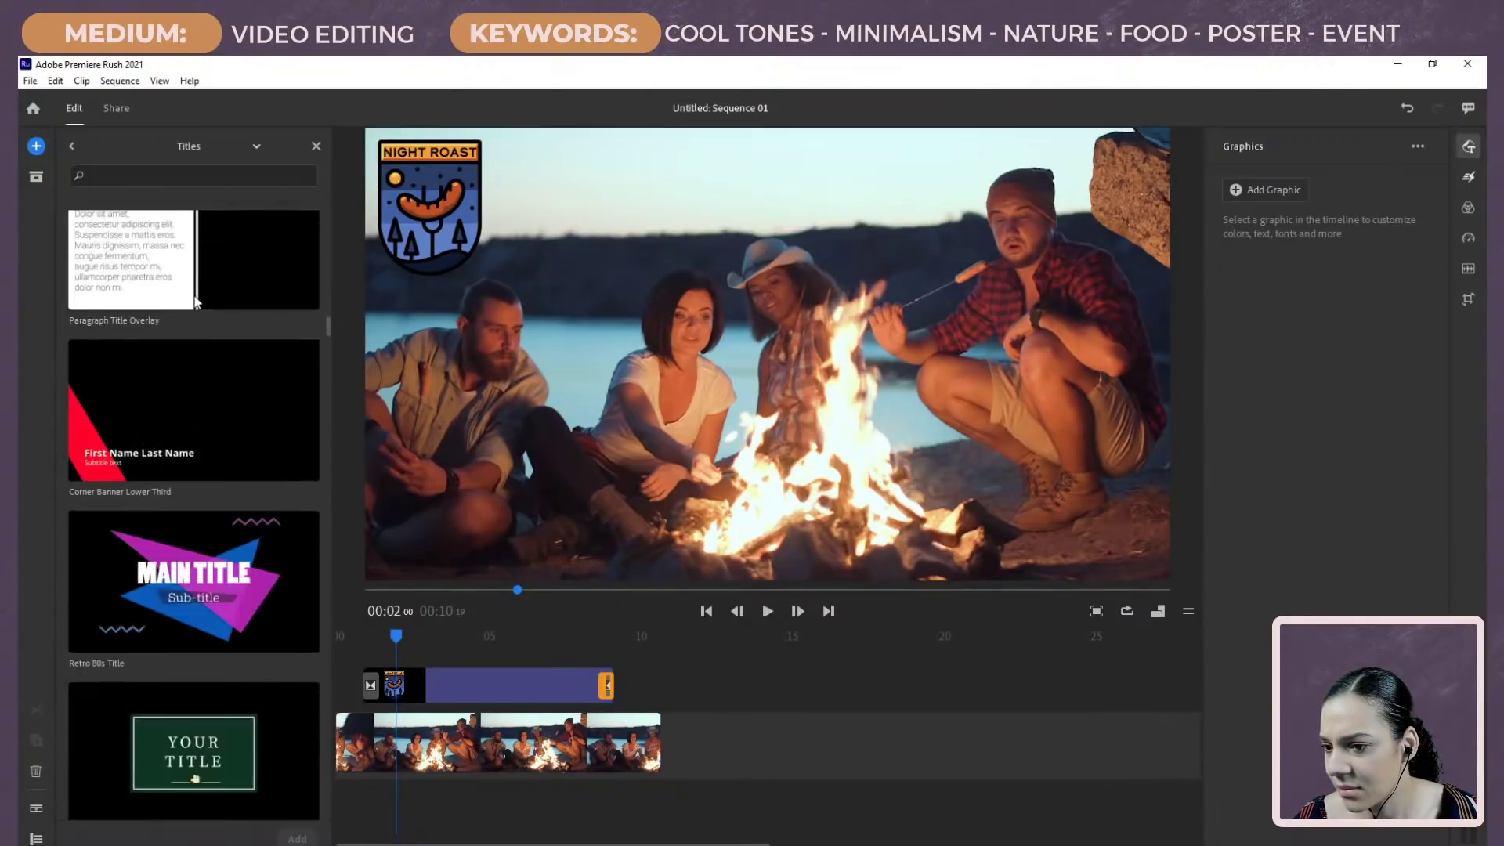
scroll(194, 294, down, 10)
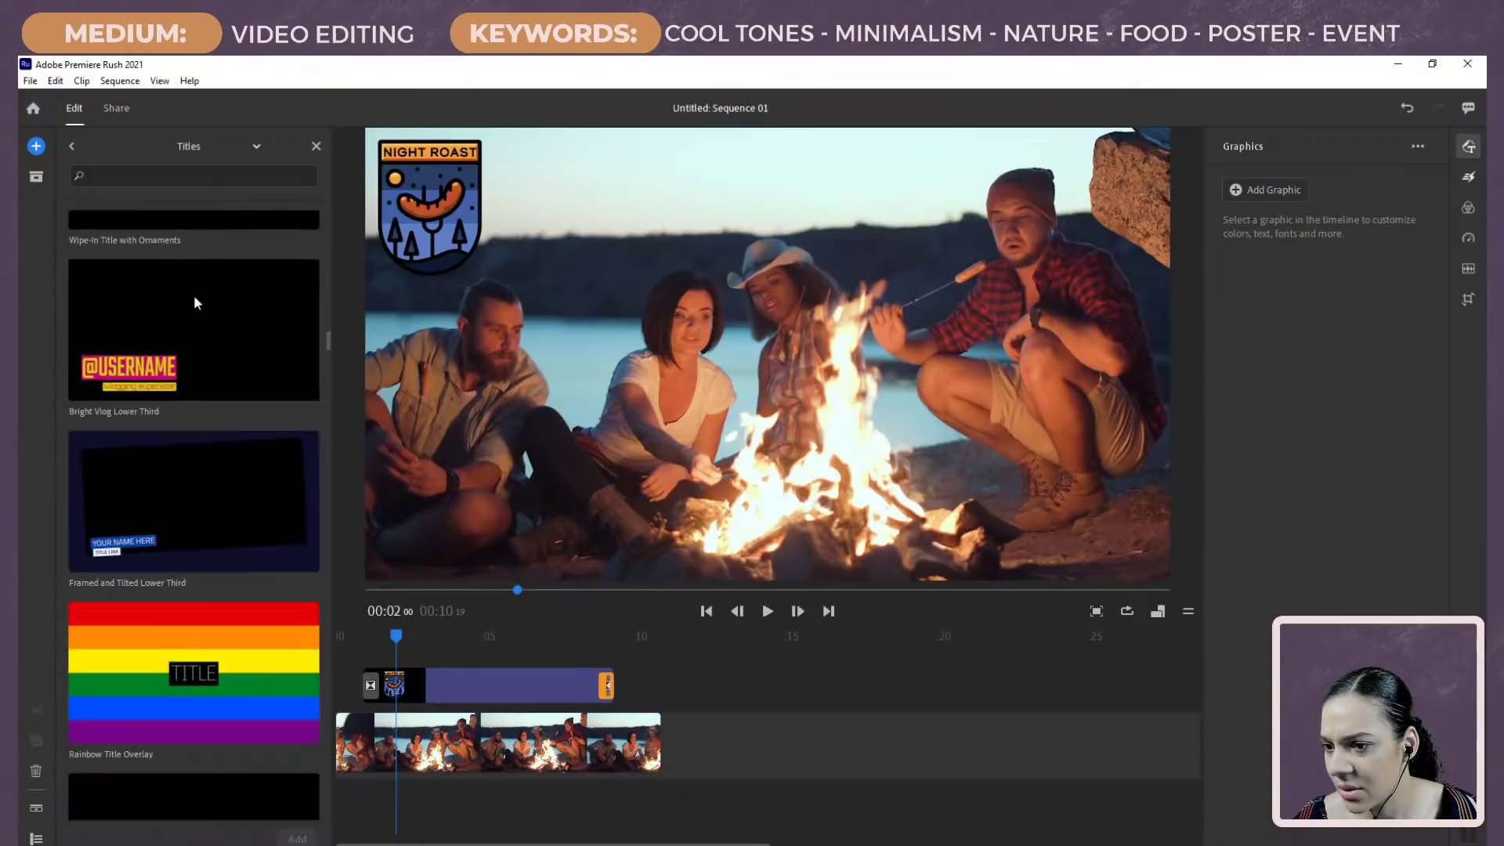
scroll(194, 295, down, 8)
scroll(194, 294, up, 3)
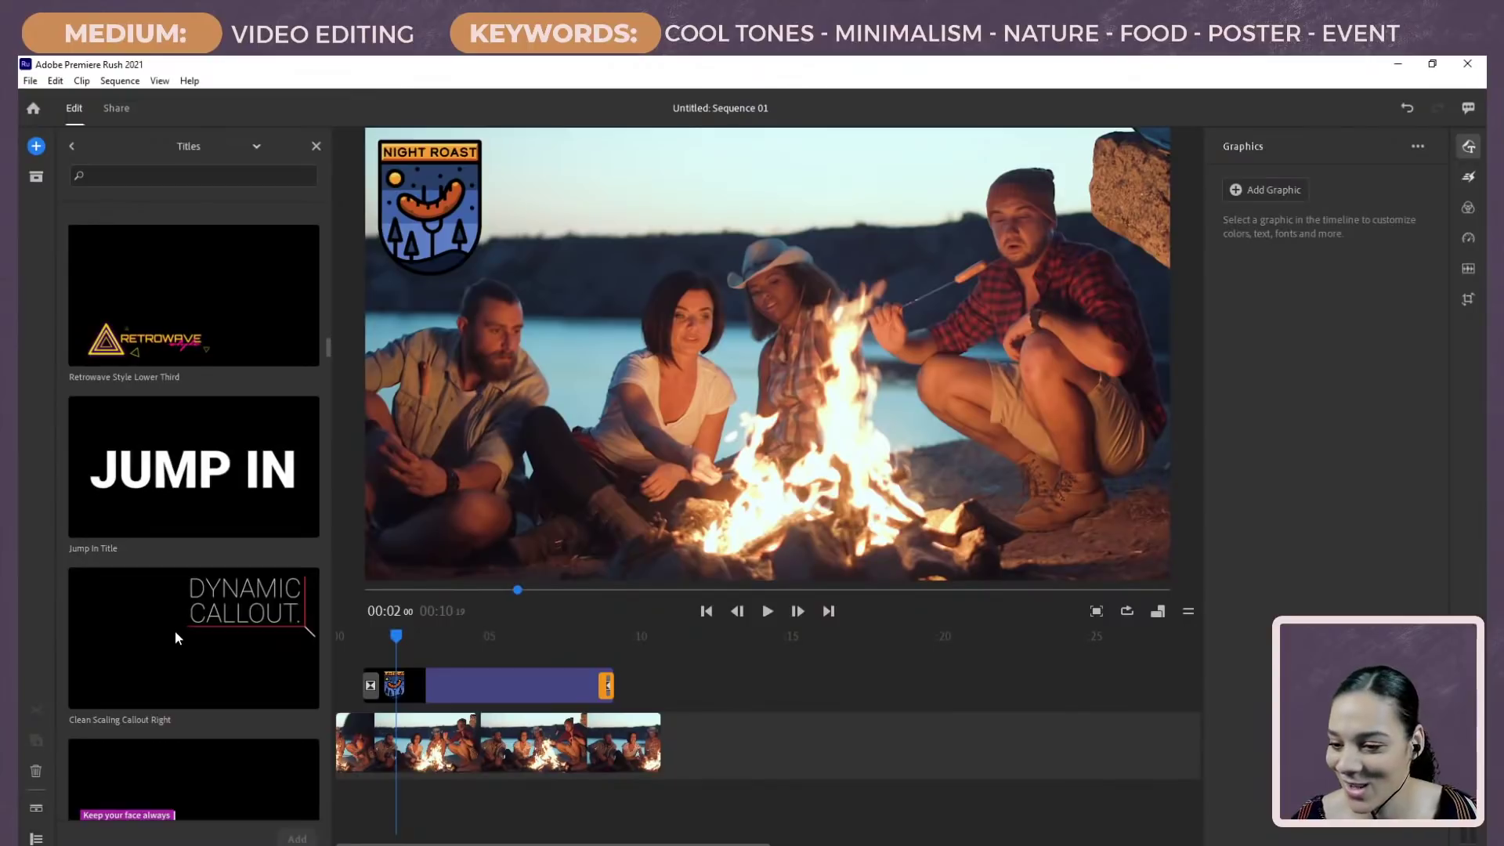
scroll(175, 631, down, 10)
scroll(173, 638, down, 15)
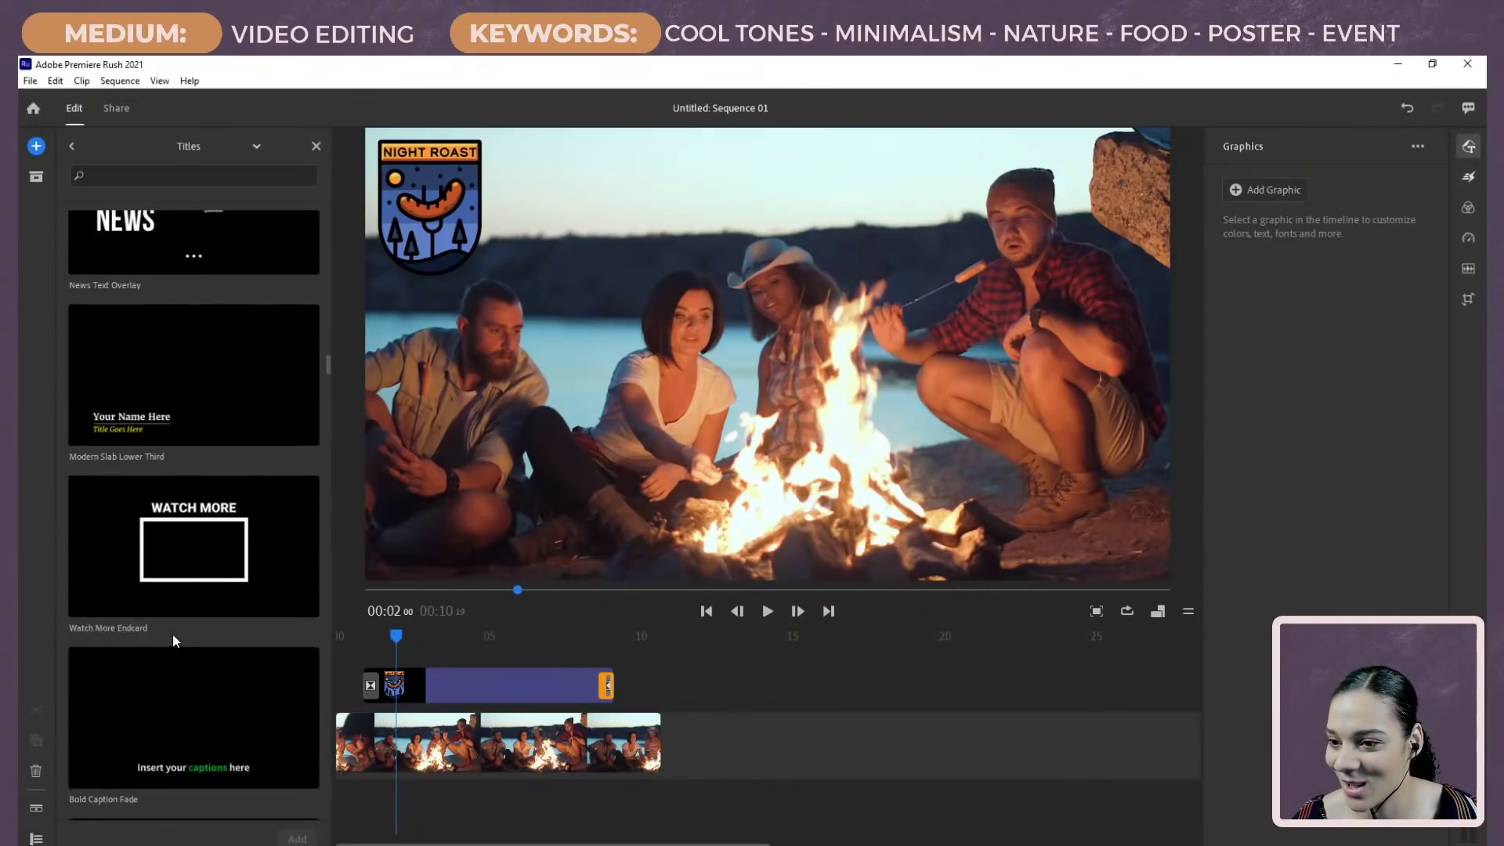
scroll(184, 606, down, 10)
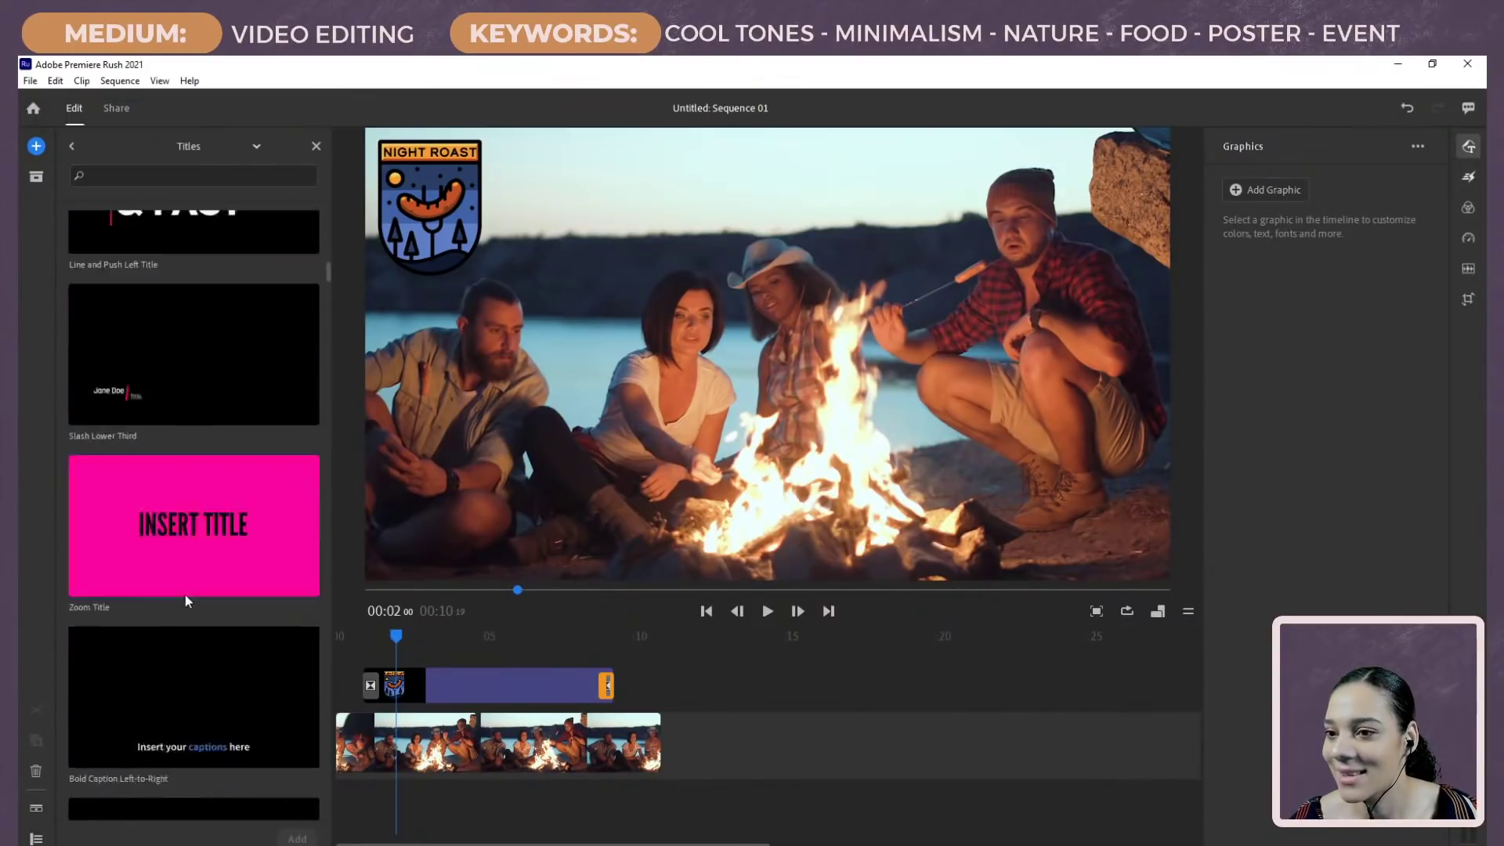
Step: Search the title templates for "rise" and place Rise with Line Left Title on a track above the logo clip, starting just before 3 seconds
click(137, 176)
text(rise)
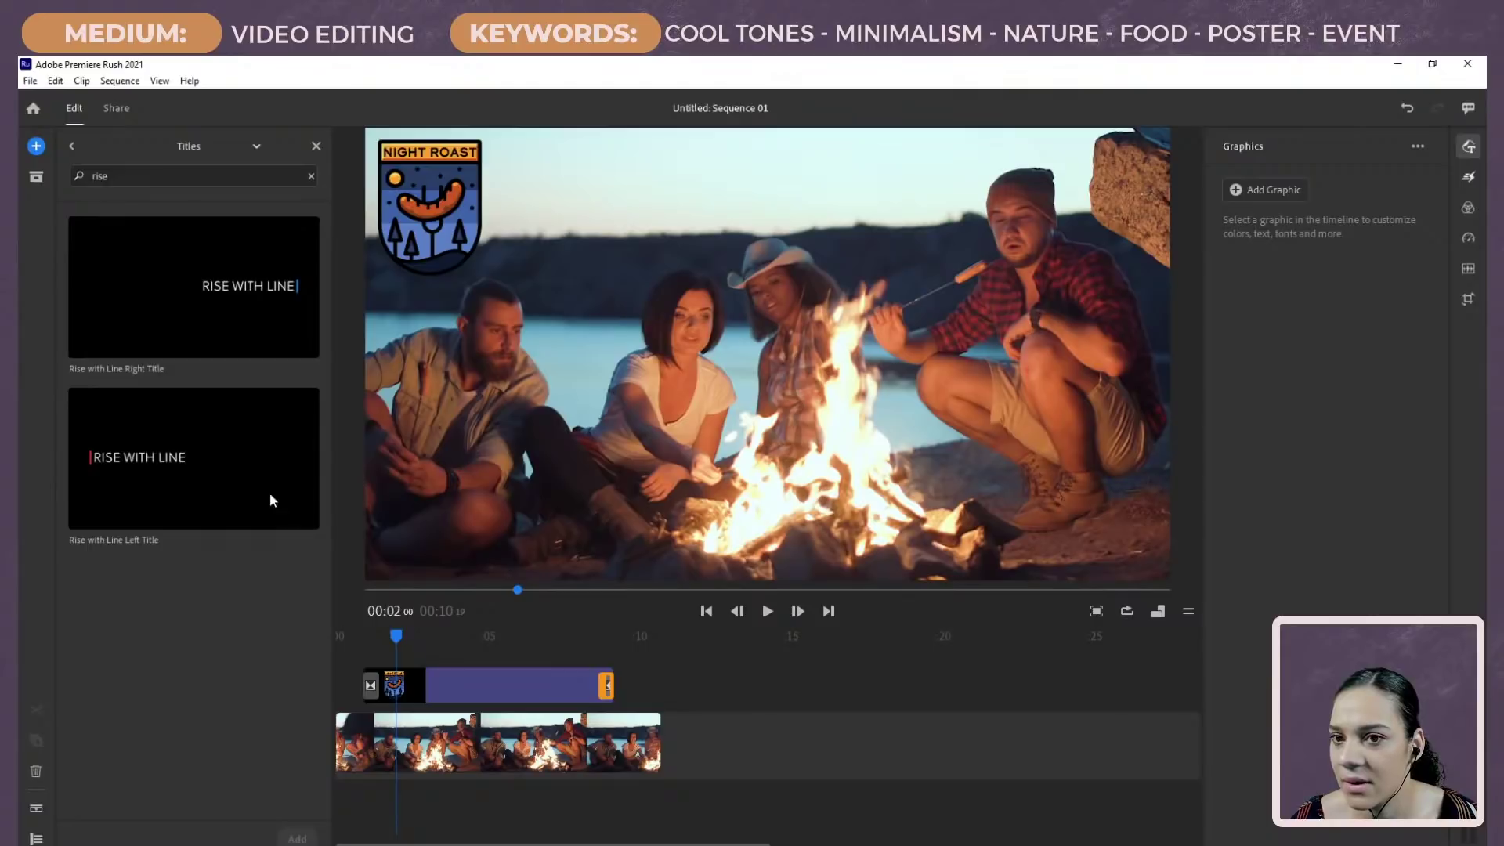
drag(149, 459, 417, 656)
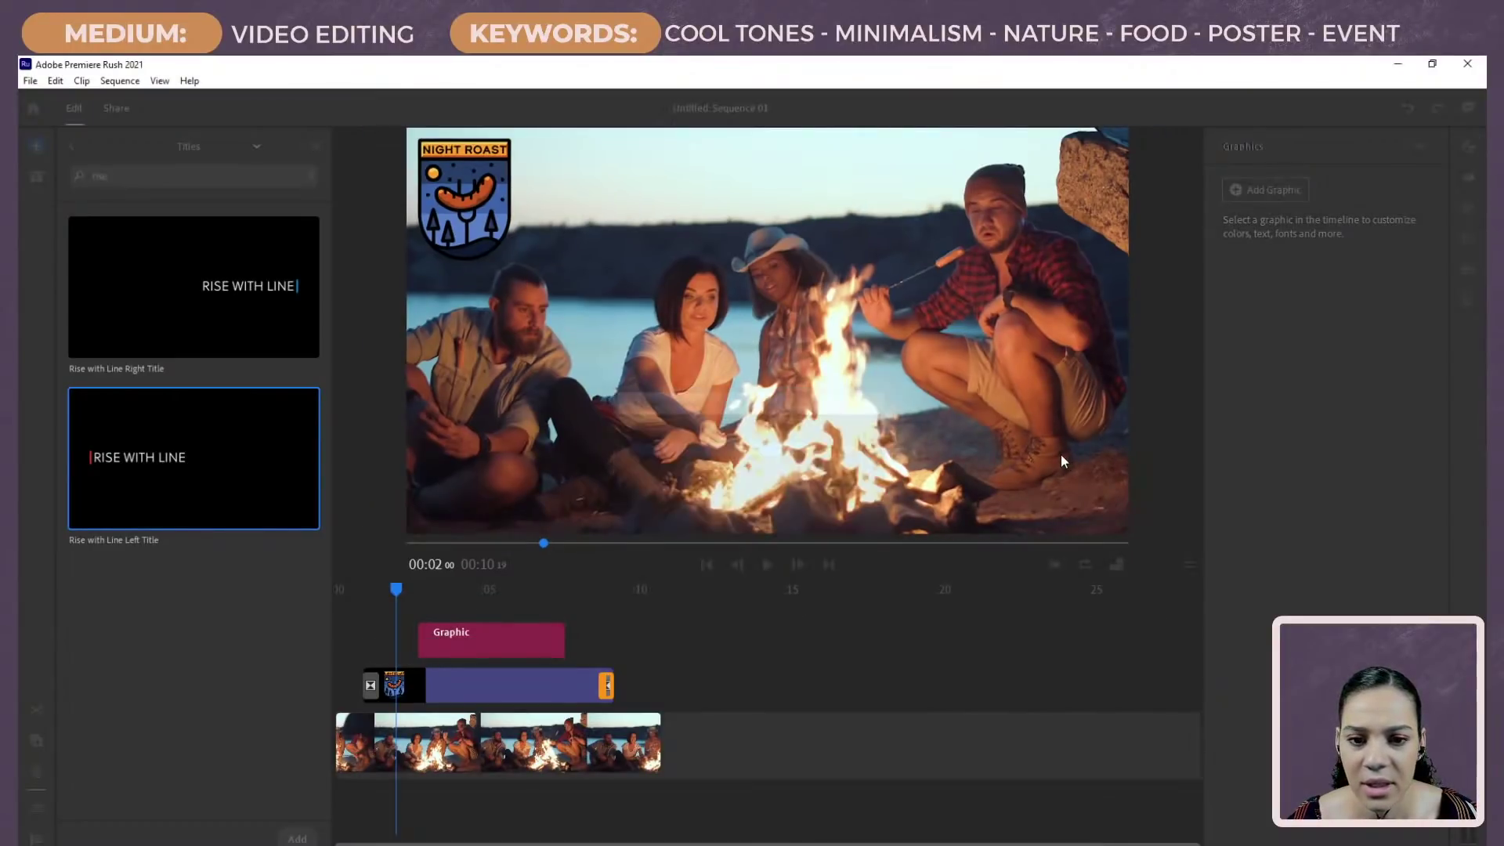
Step: With the playhead at 00:05 05, move the RISE WITH LINE title up beside the logo, level with its NIGHT ROAST banner
drag(419, 593, 512, 589)
click(494, 640)
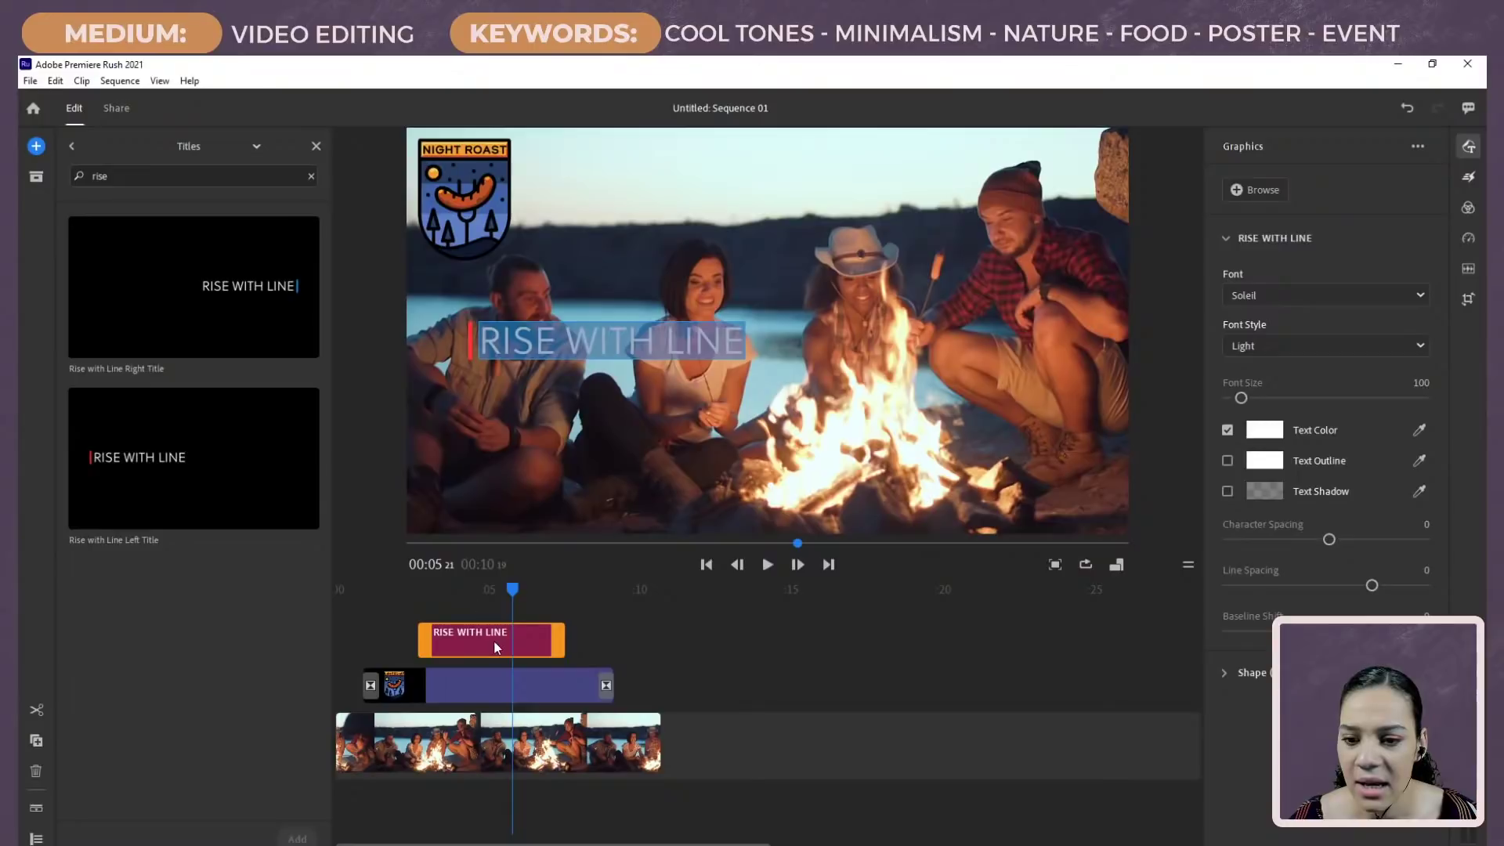
click(493, 589)
click(467, 340)
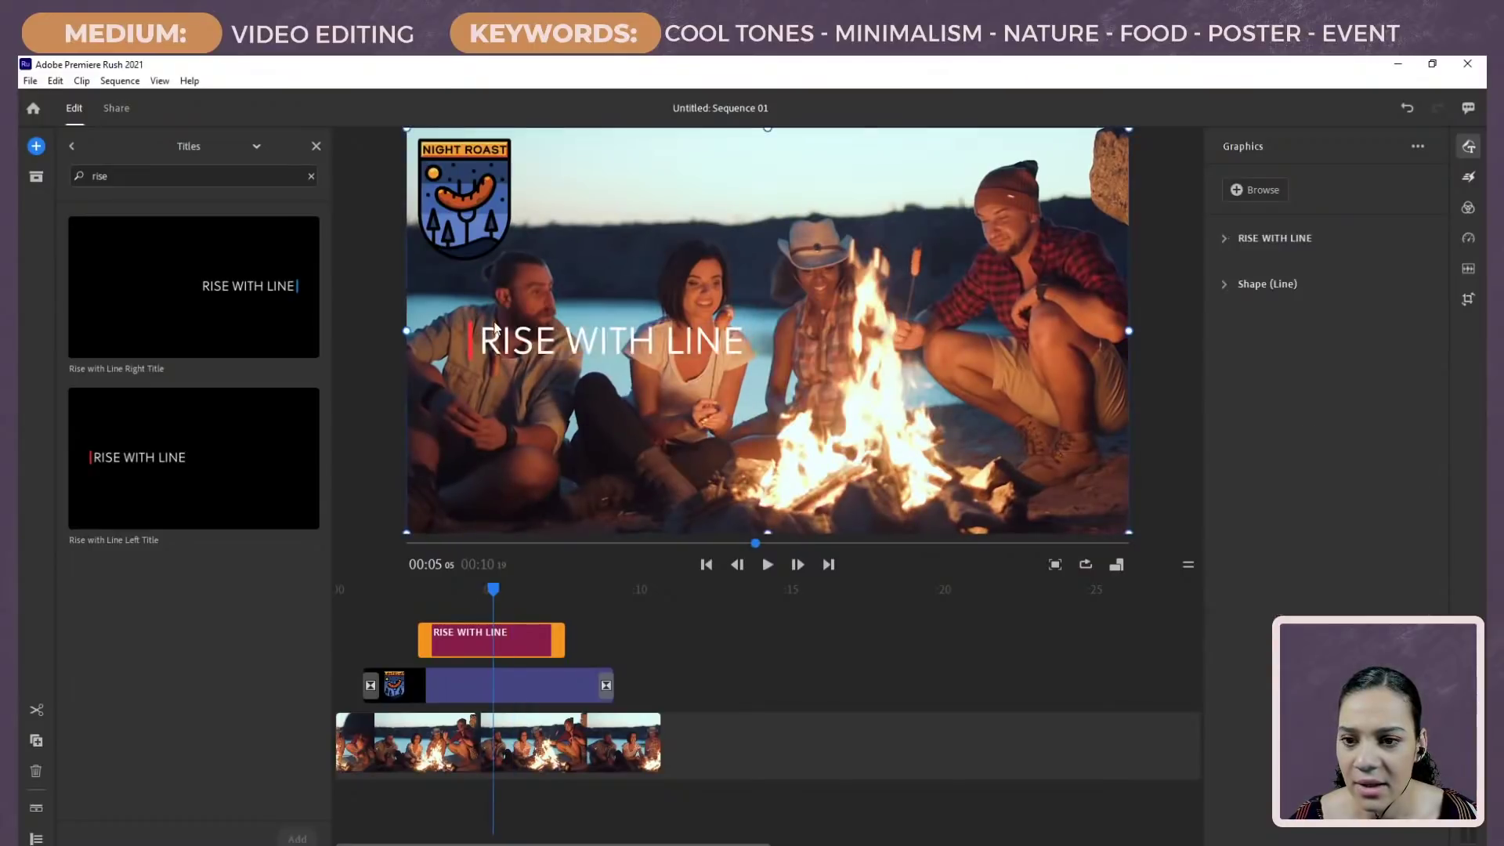
drag(566, 294, 614, 119)
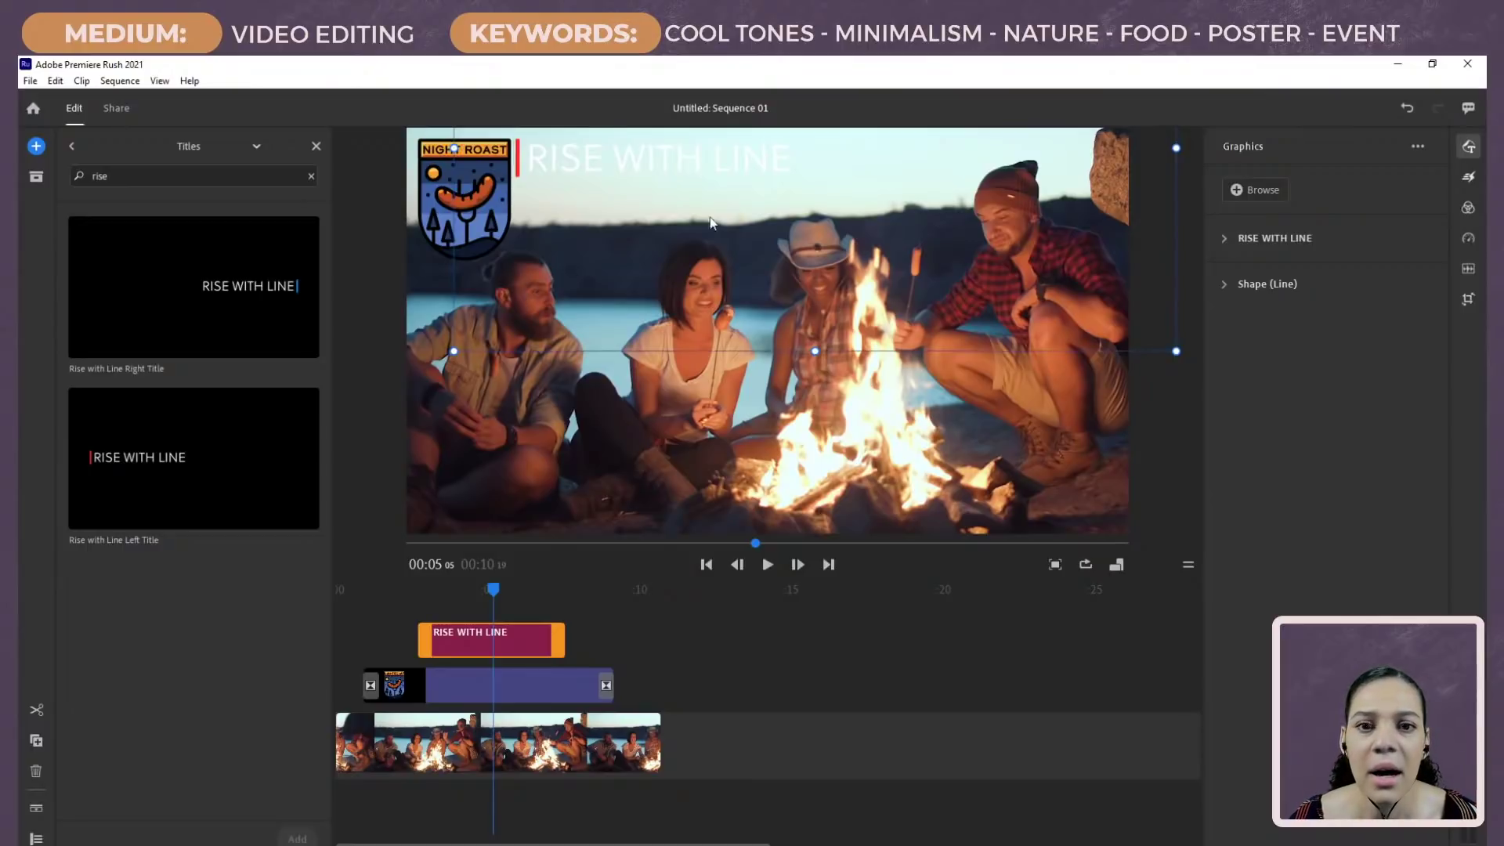
Step: Change the RISE WITH LINE title's font to Calder in the Dark style
click(1226, 240)
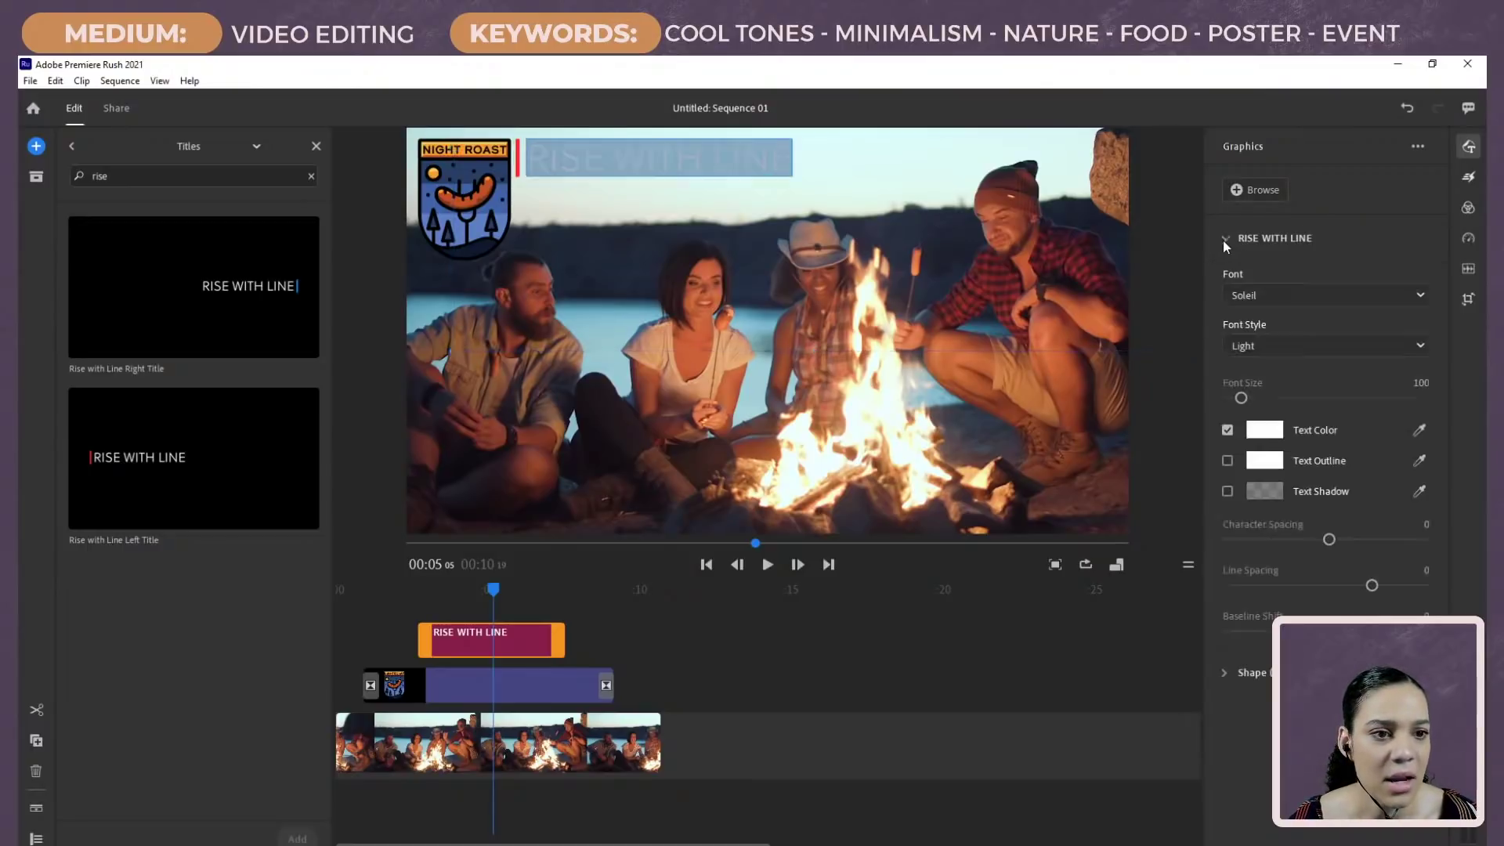
click(1419, 297)
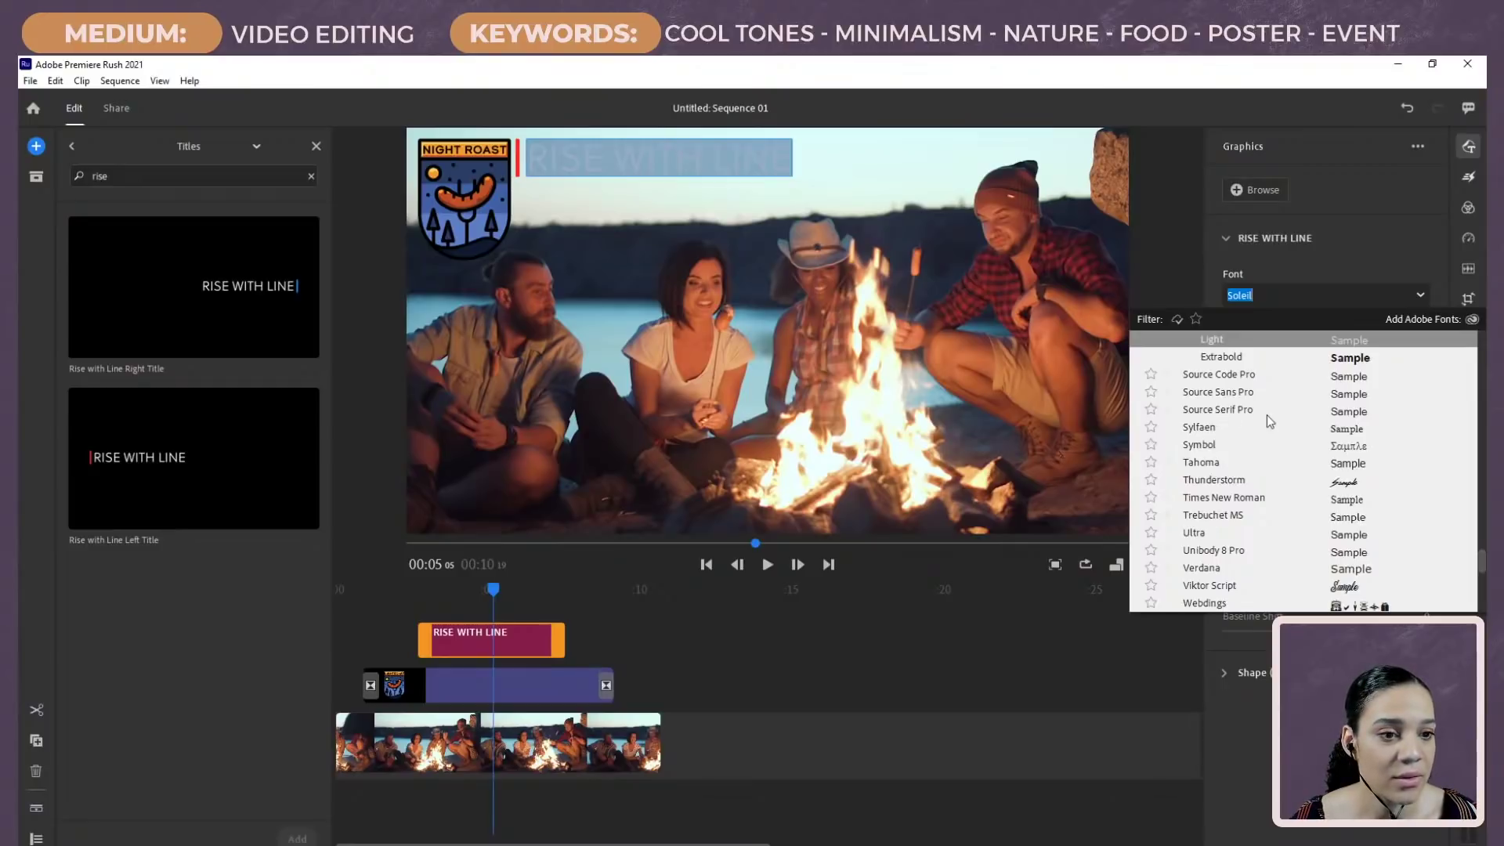
scroll(1291, 420, up, 10)
scroll(1287, 421, up, 10)
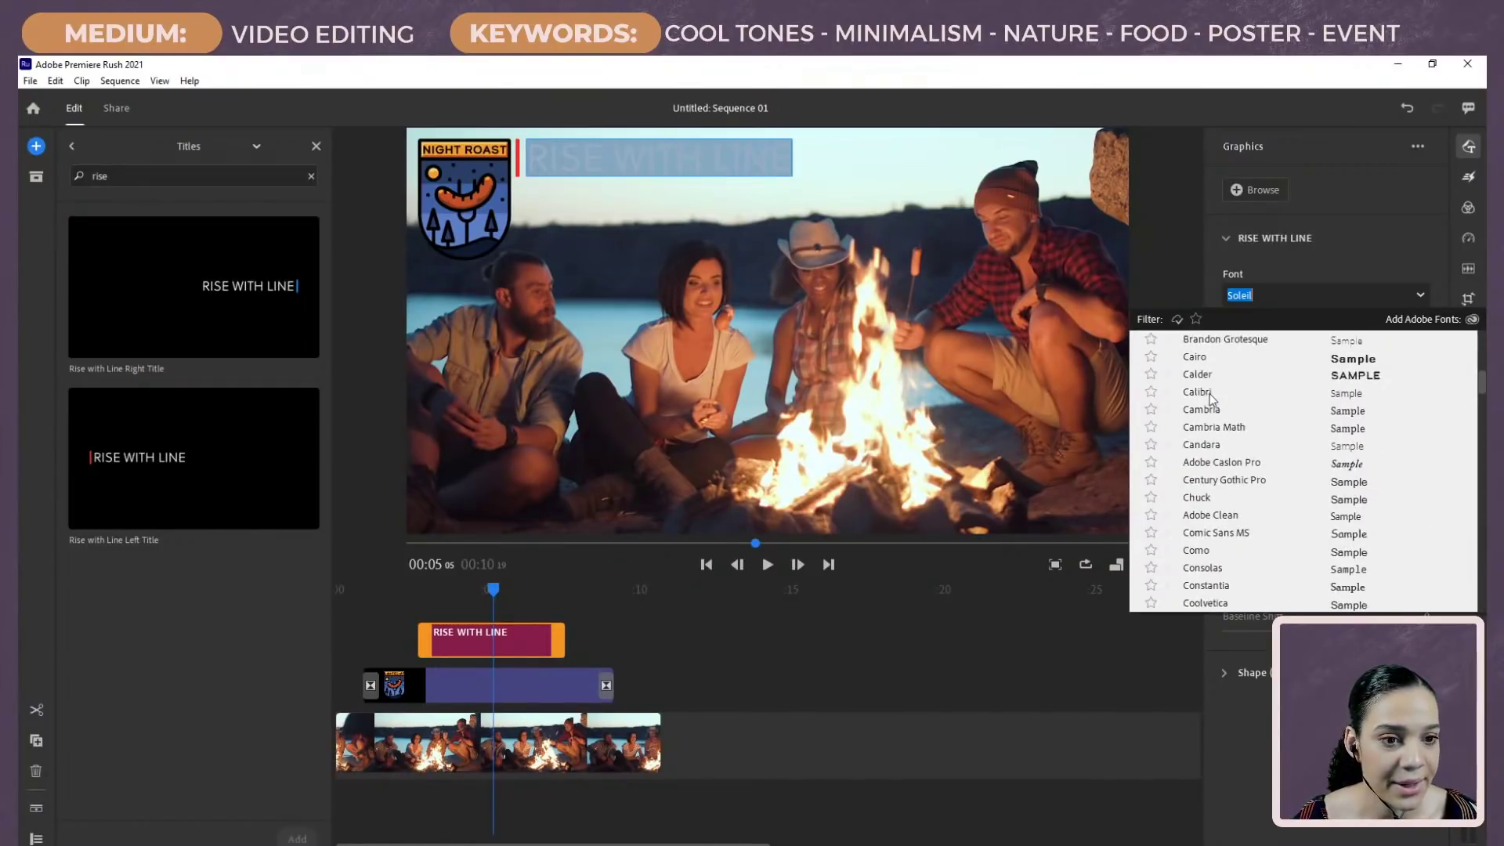
click(1209, 376)
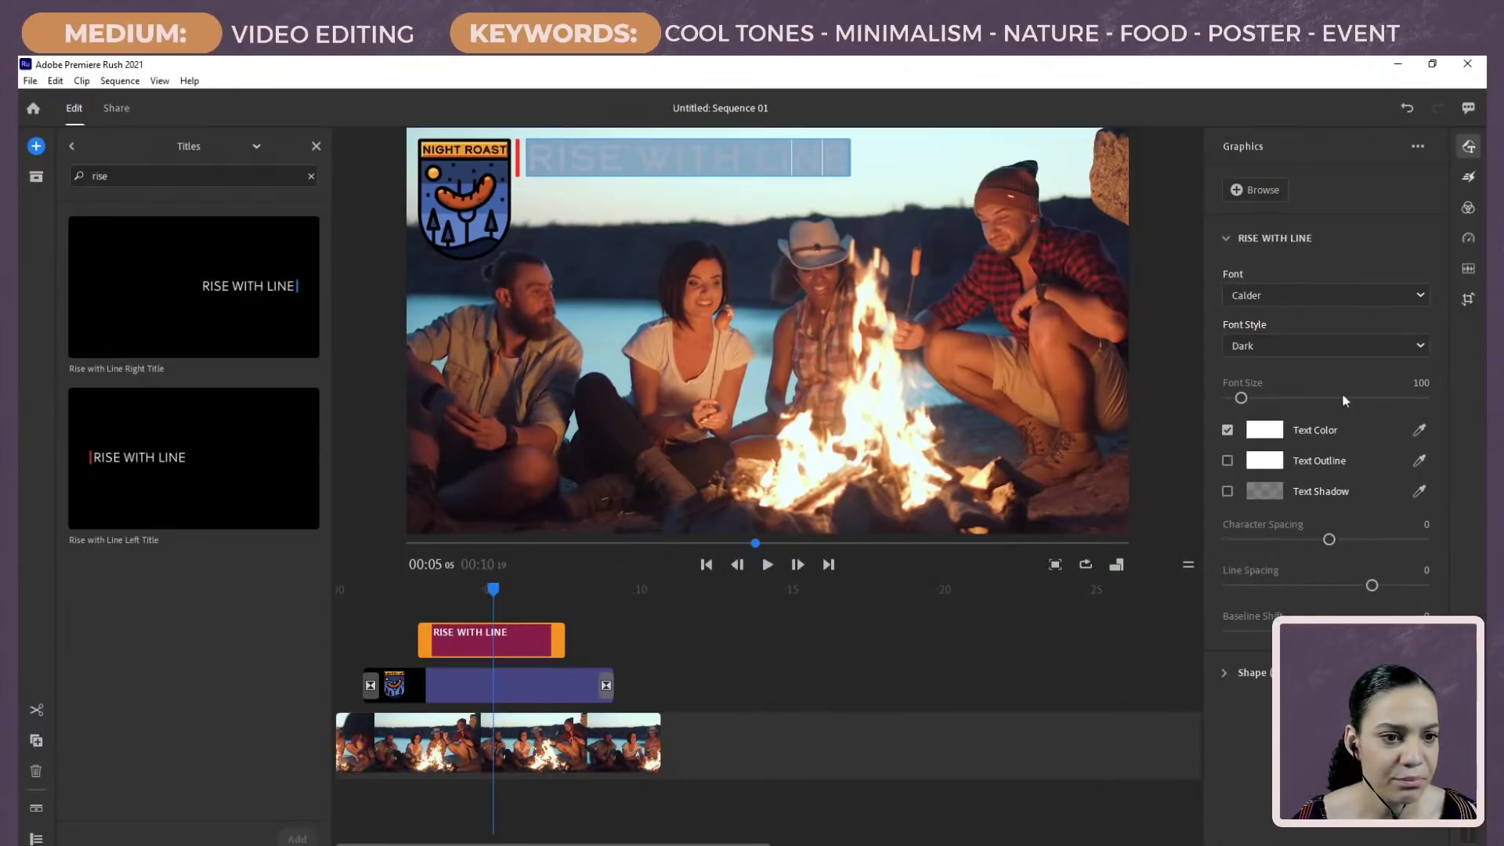
Step: Set the title's text color to dark blue 2A3E66, sampled from the logo's night sky
click(1269, 430)
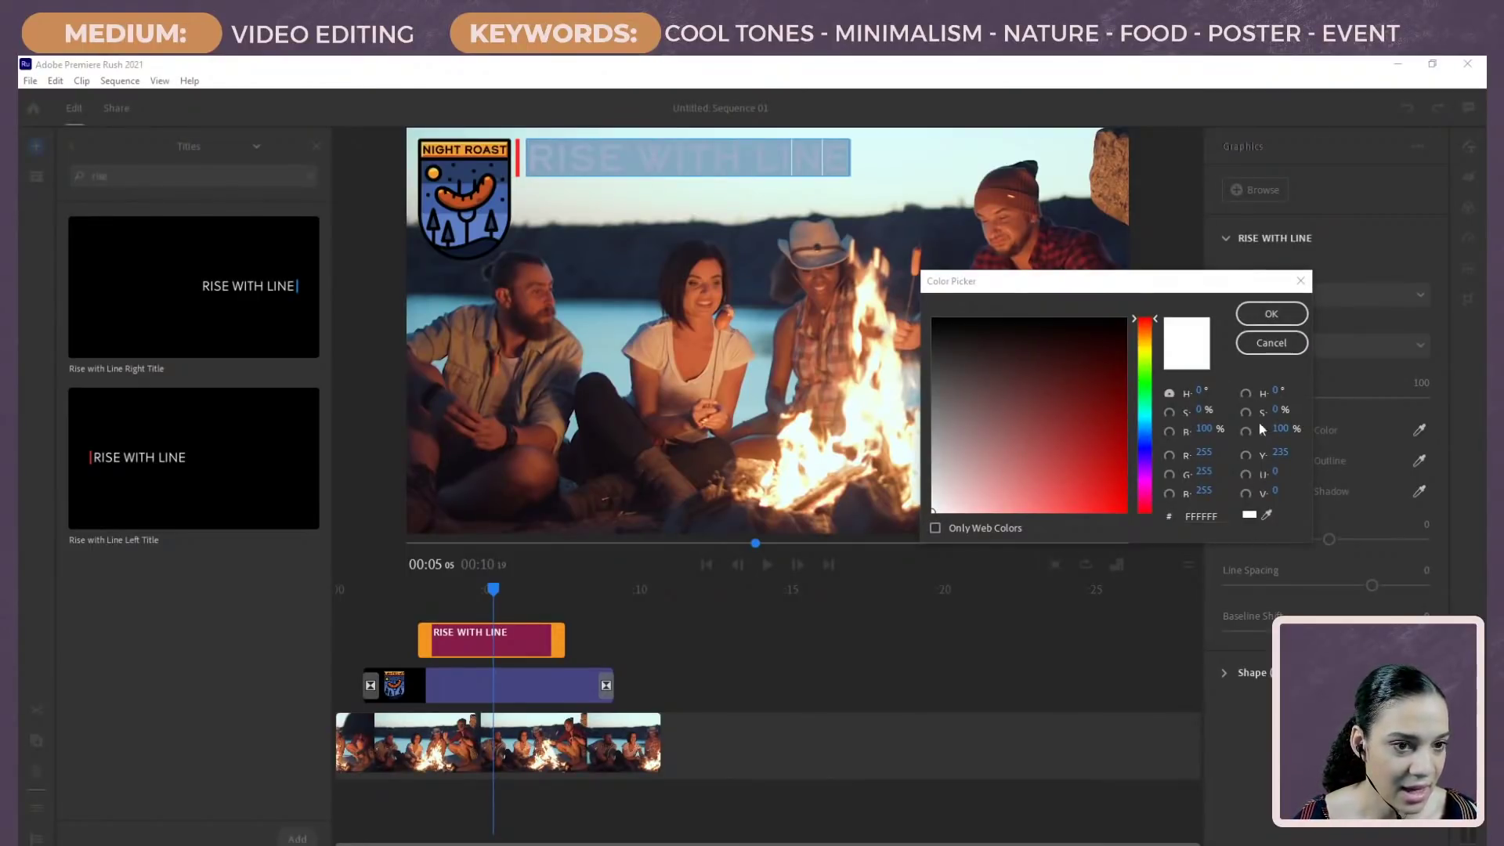
click(1267, 515)
click(466, 163)
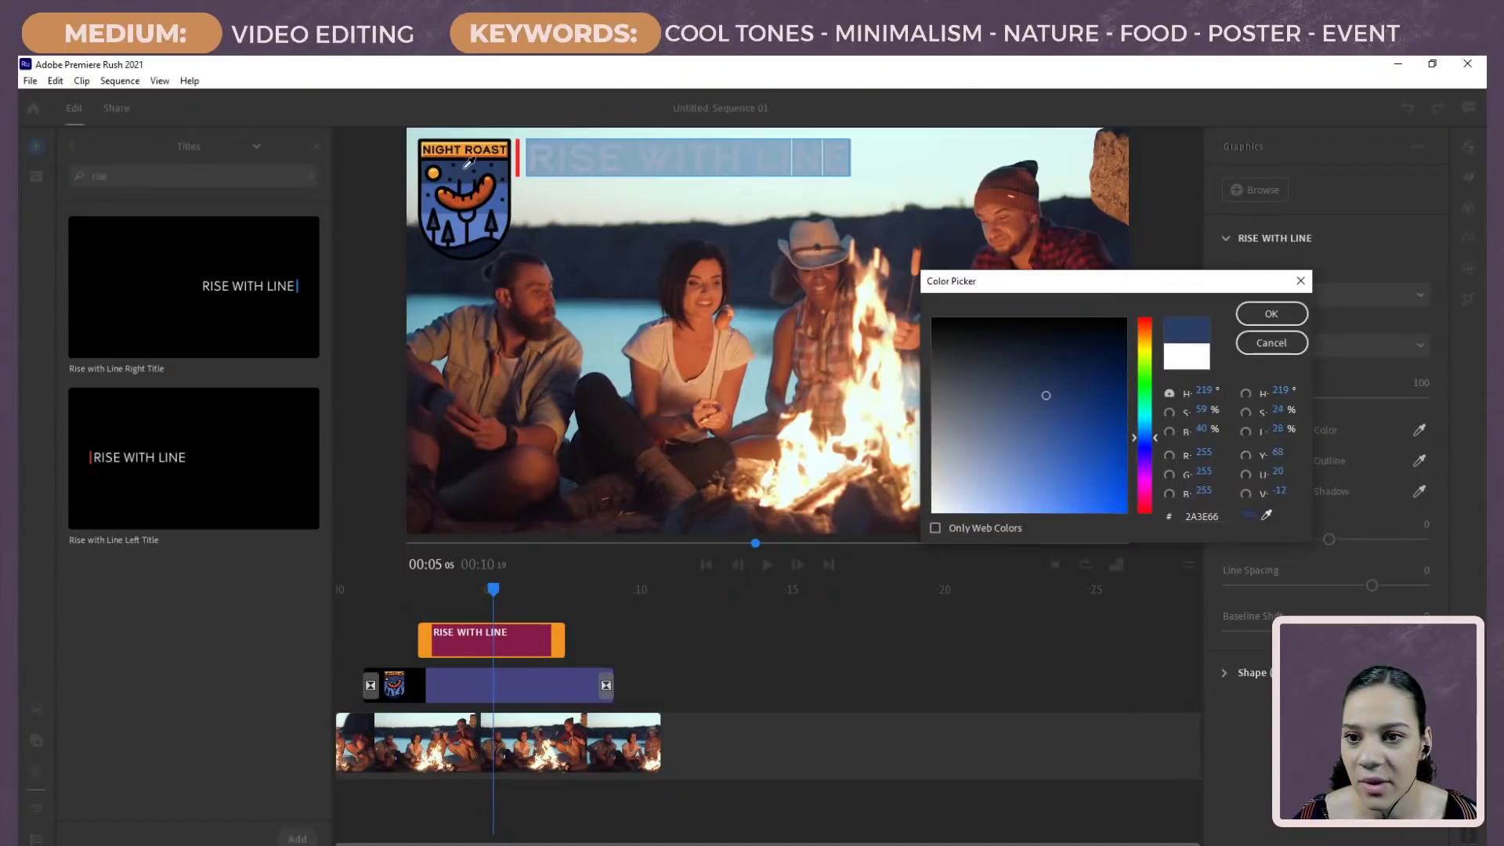
click(1271, 314)
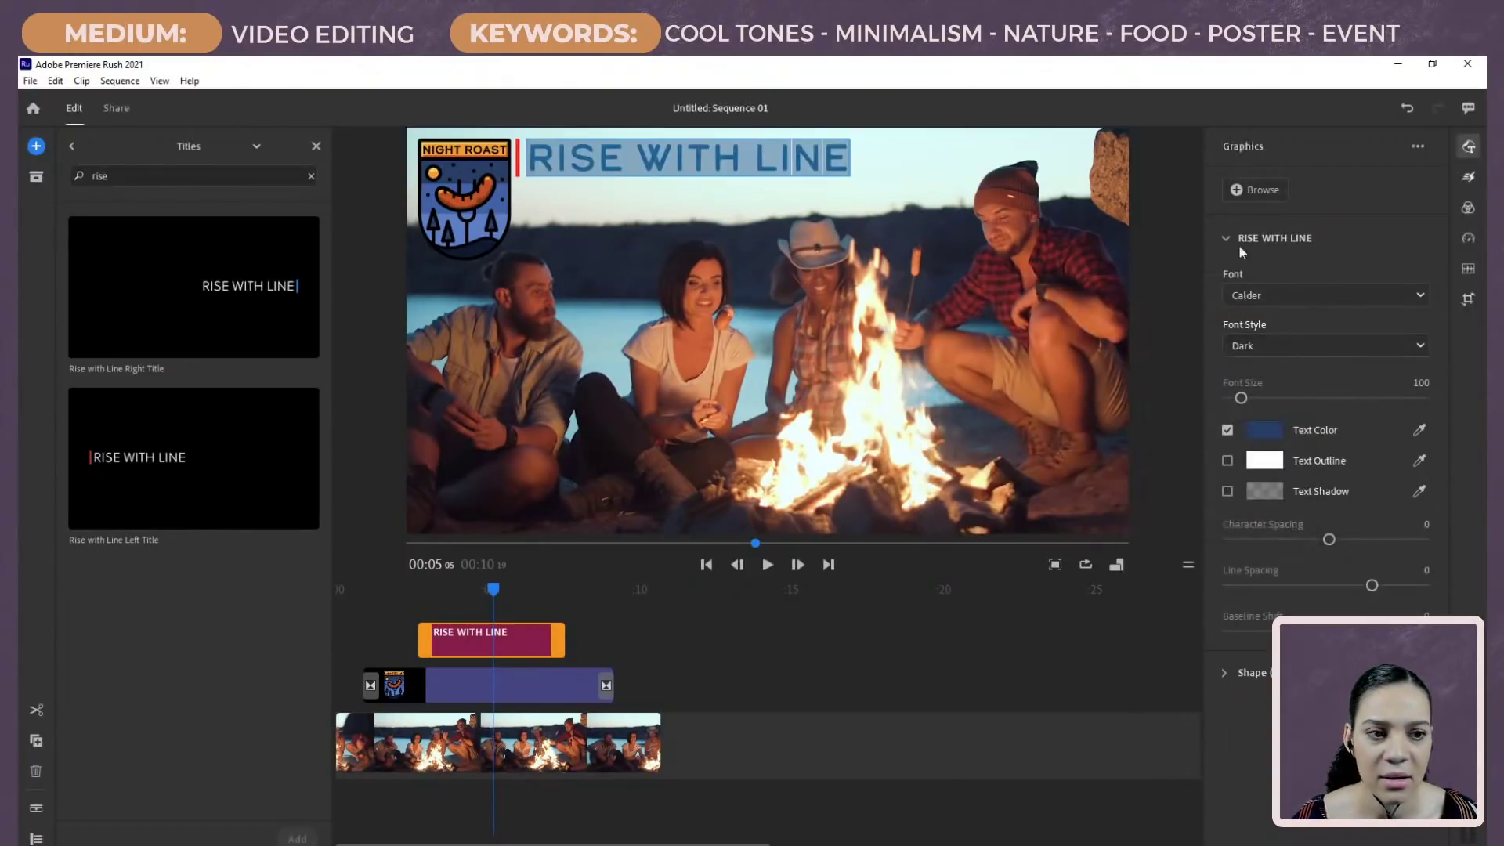
Step: Set the color of the RISE WITH LINE title's line shape to blue 4162A6, sampled from the logo
click(578, 680)
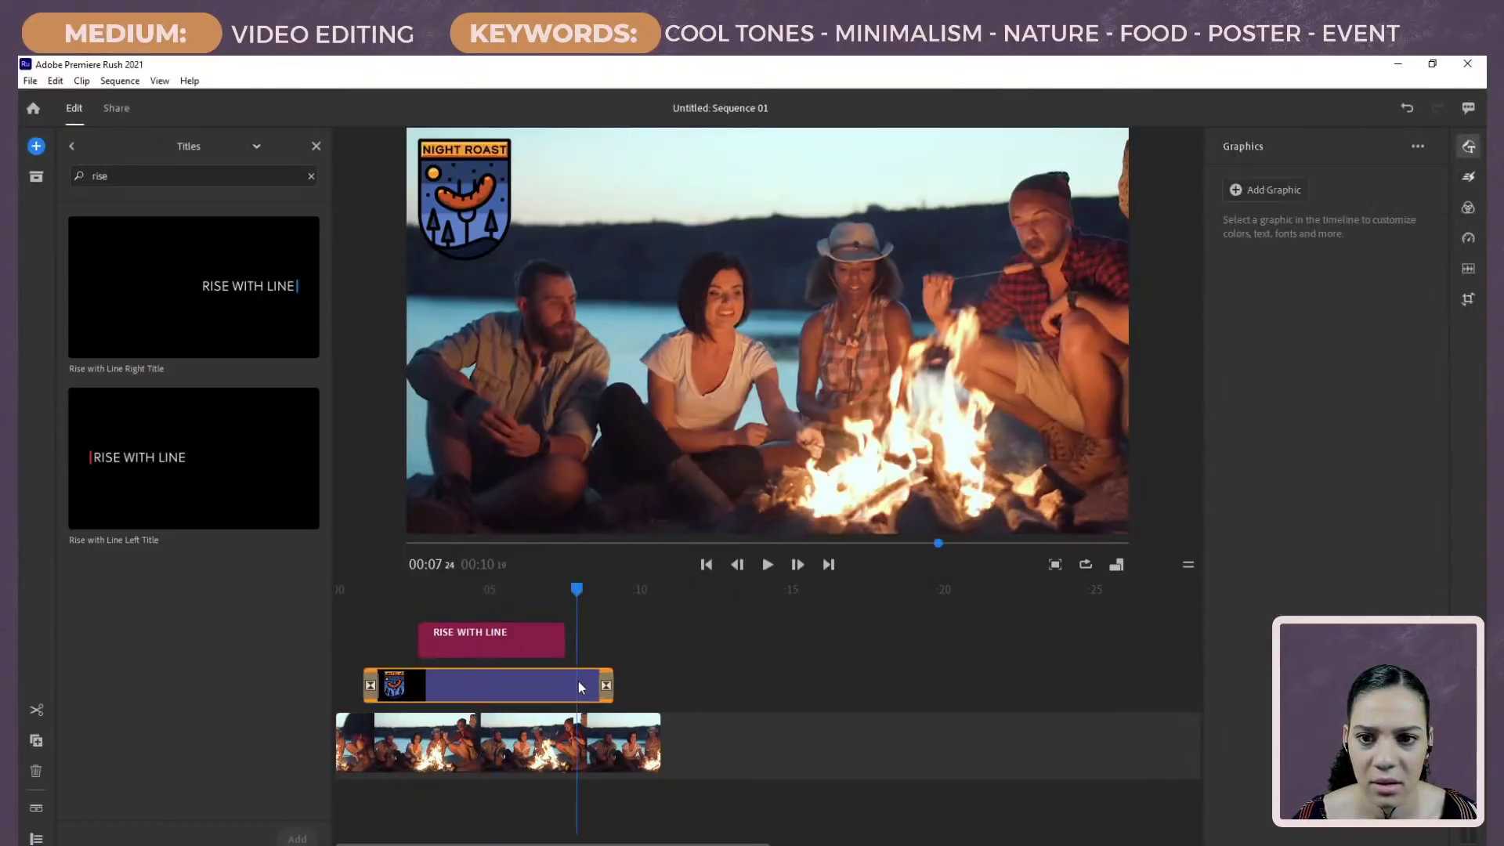
drag(574, 595, 513, 590)
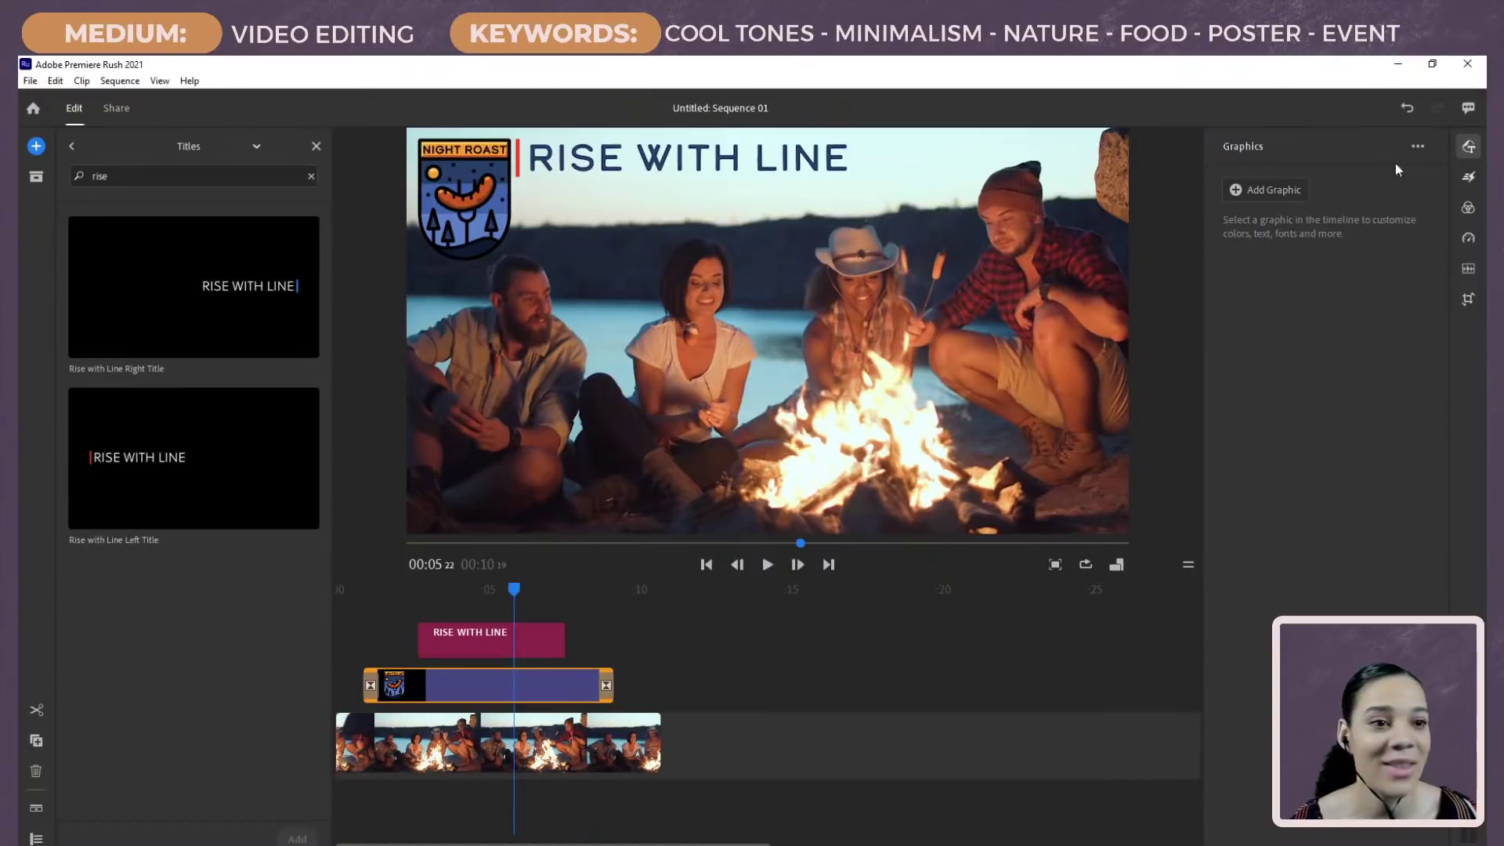
click(500, 635)
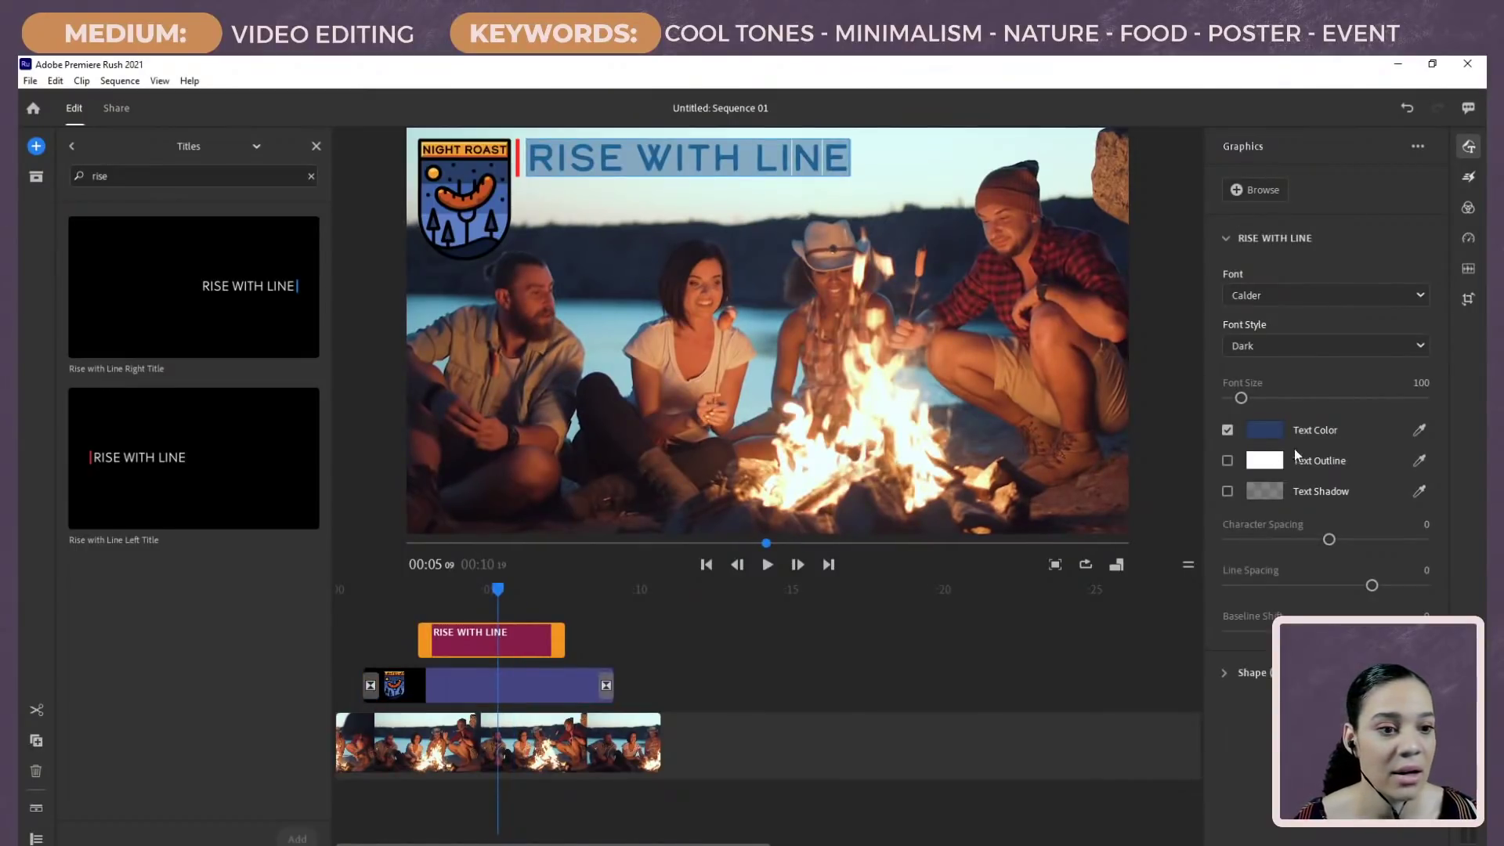
click(1227, 673)
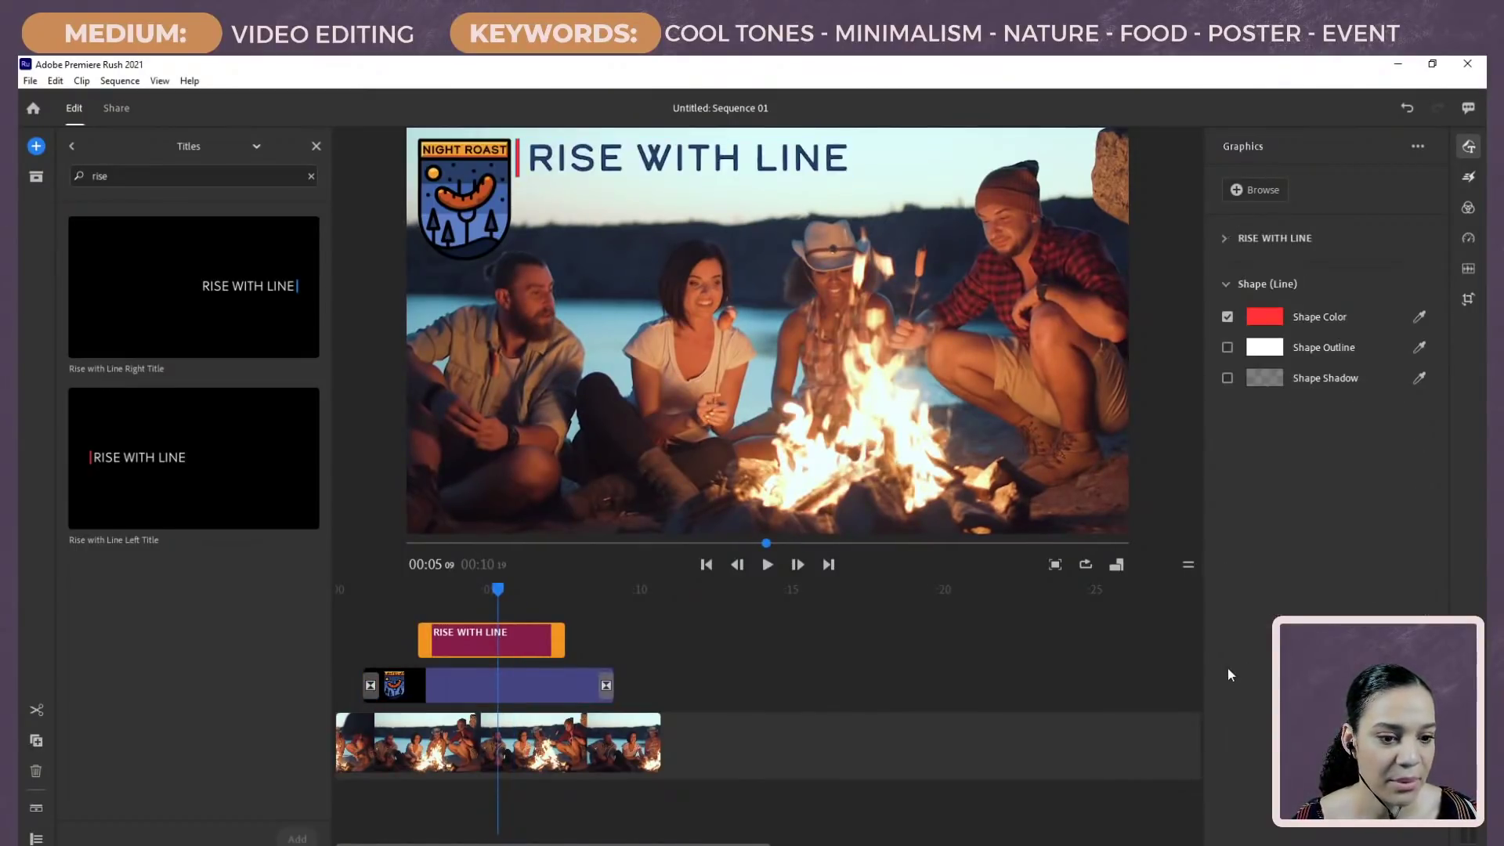
click(1265, 316)
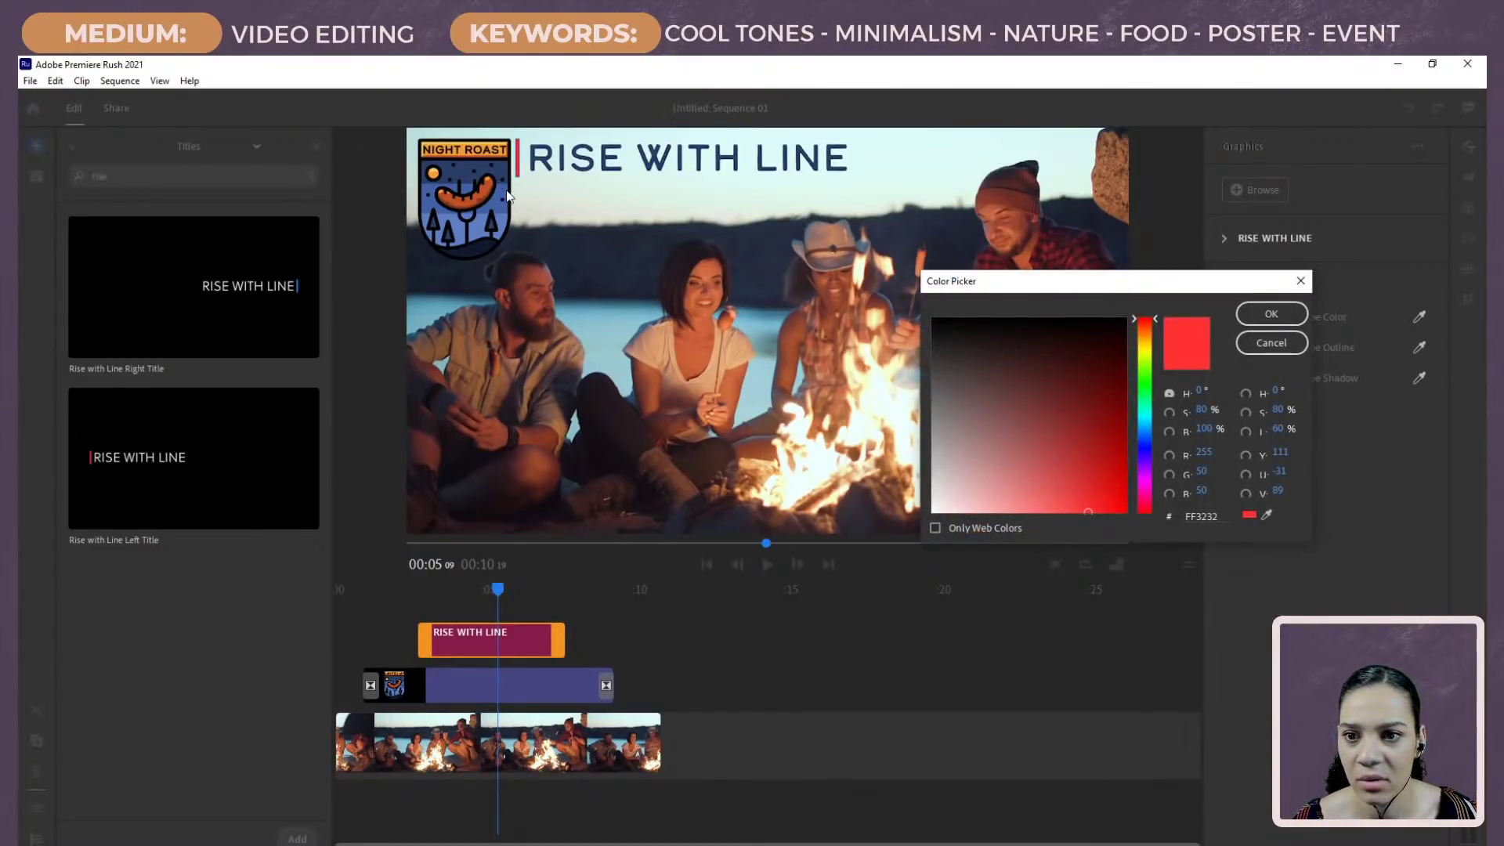
click(1266, 515)
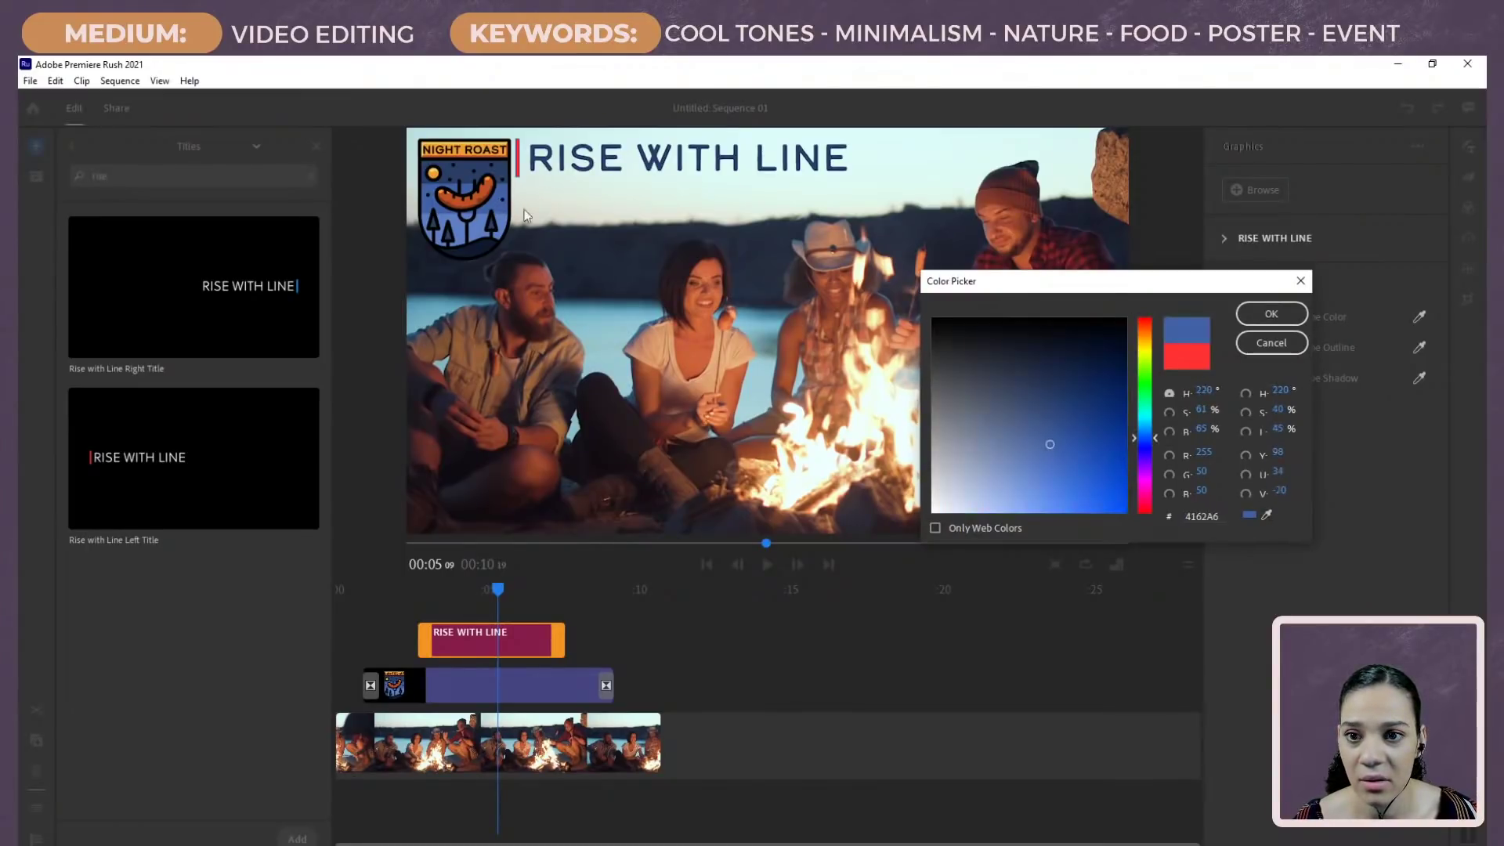
click(1264, 315)
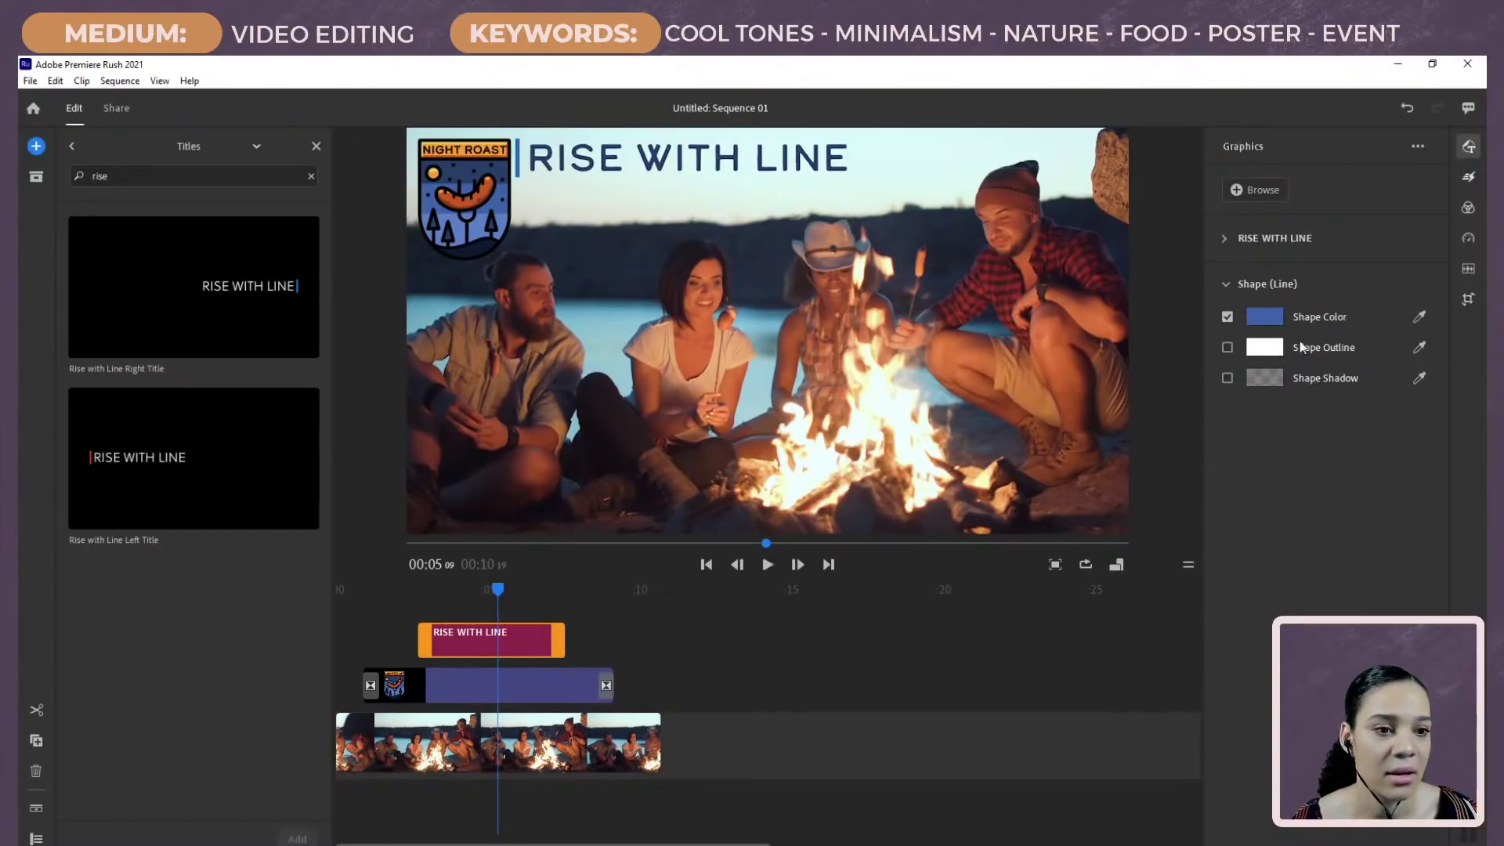
Step: Set the color of the title's line shape to black 000000
click(1265, 316)
drag(1049, 444, 1096, 323)
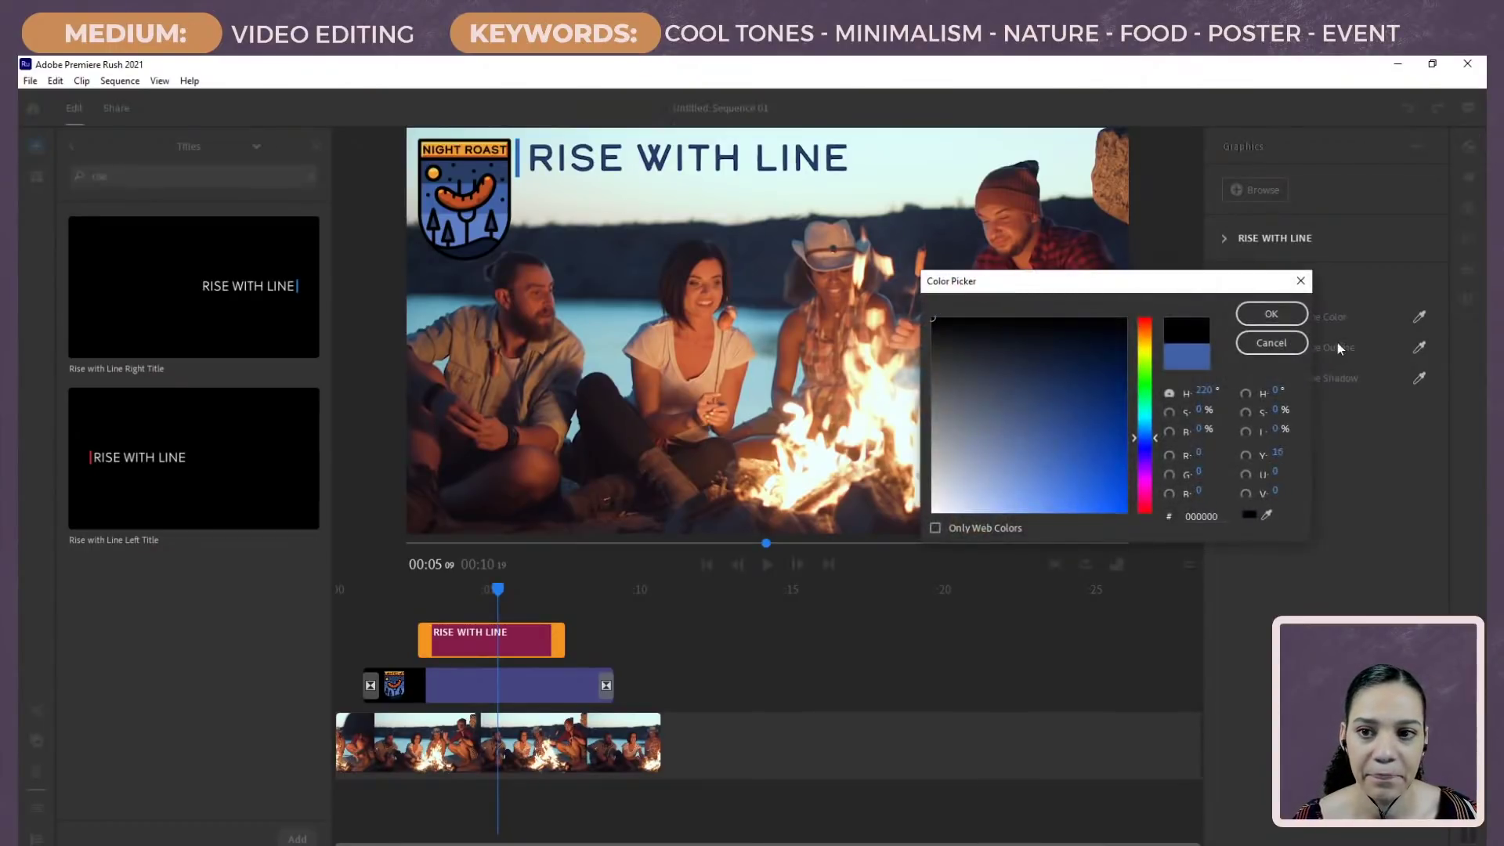
click(1266, 315)
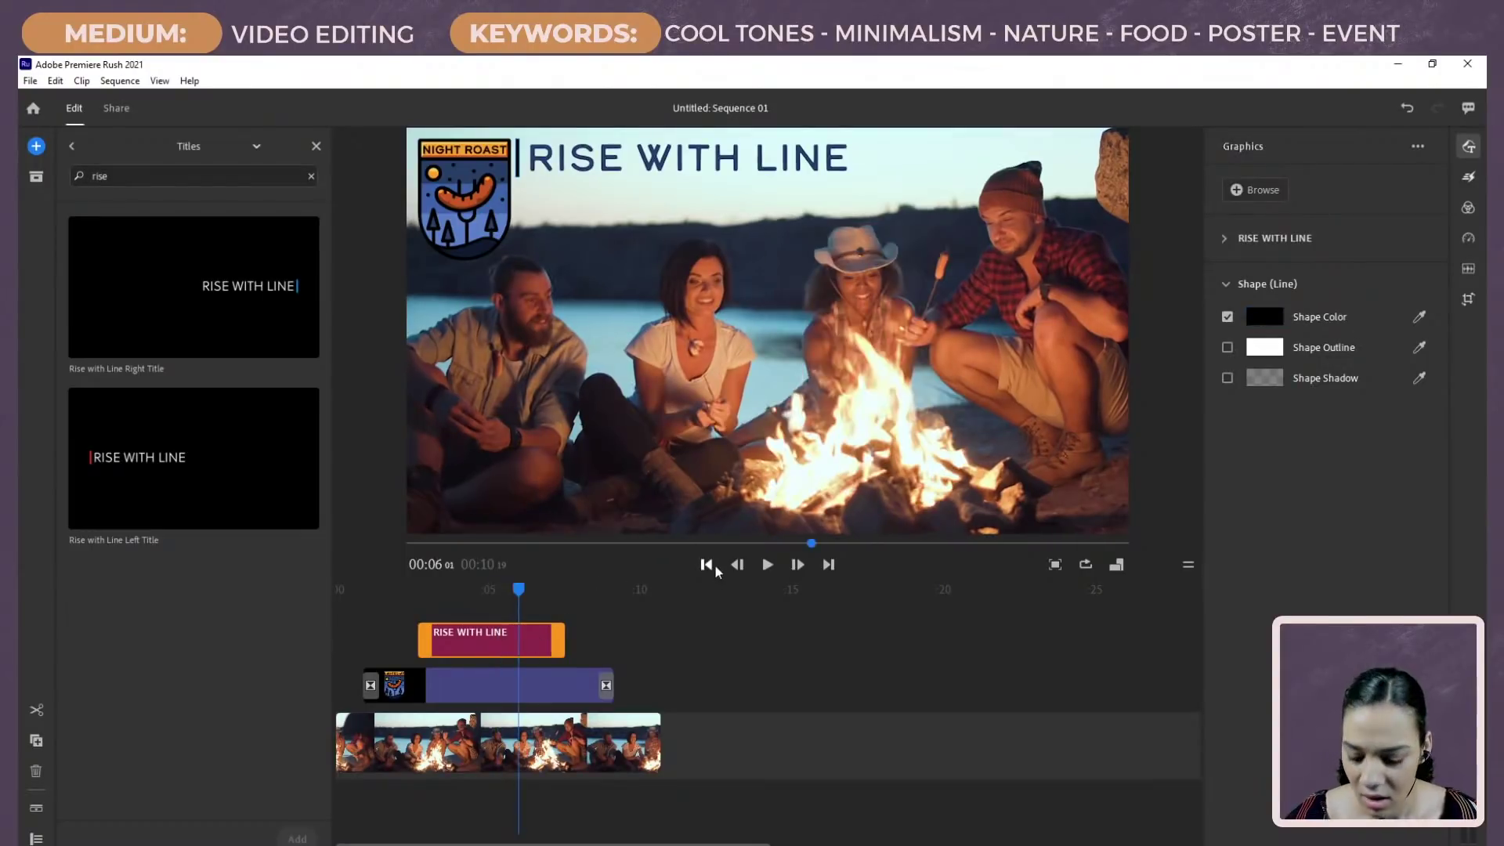
Step: Shift the RISE WITH LINE title slightly right to leave more space between its line and the logo
key(Down)
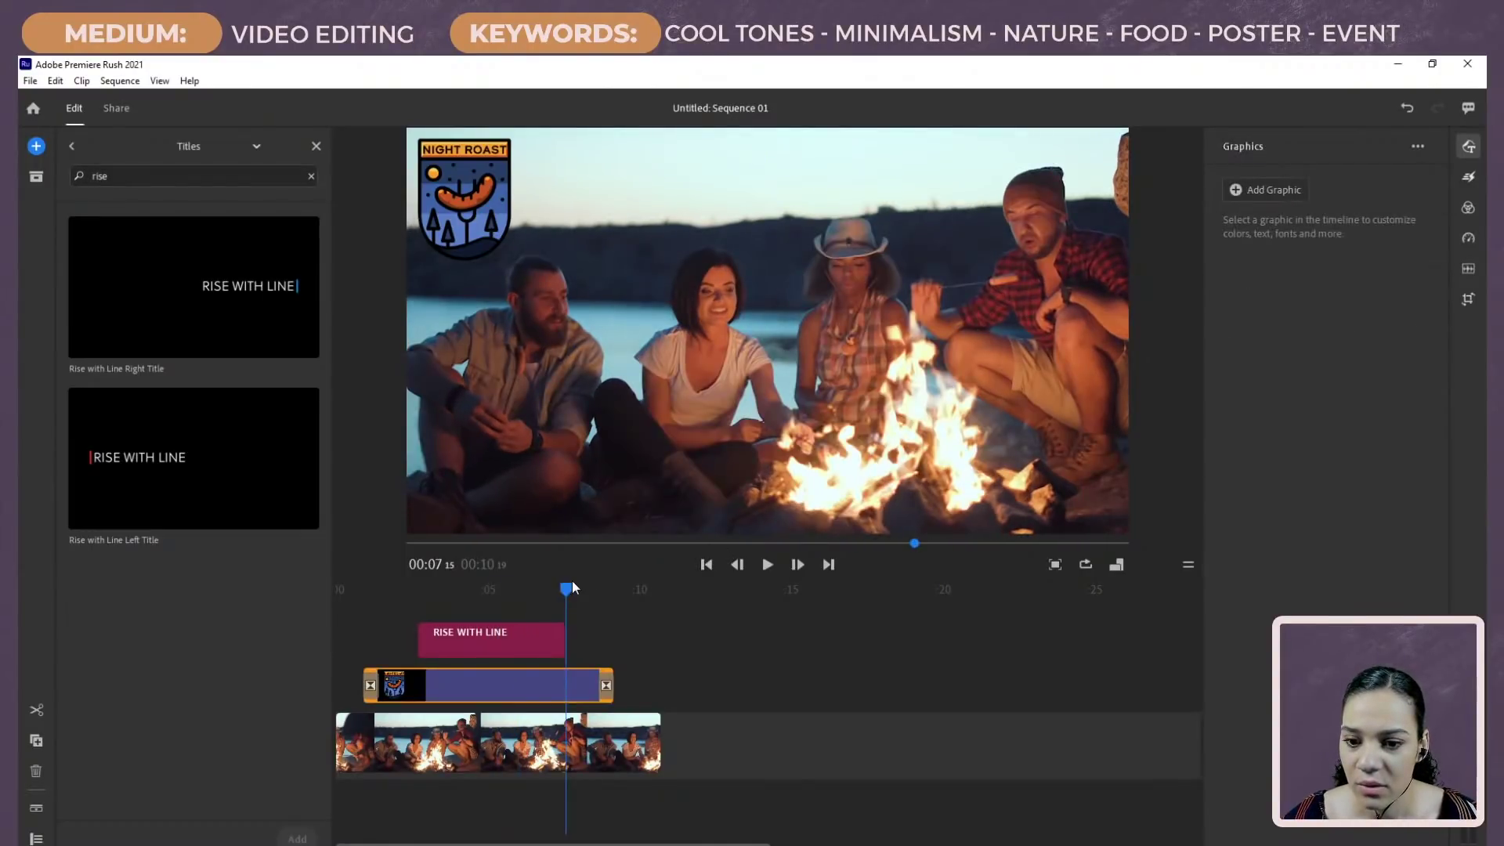
drag(566, 588, 499, 589)
double_click(673, 142)
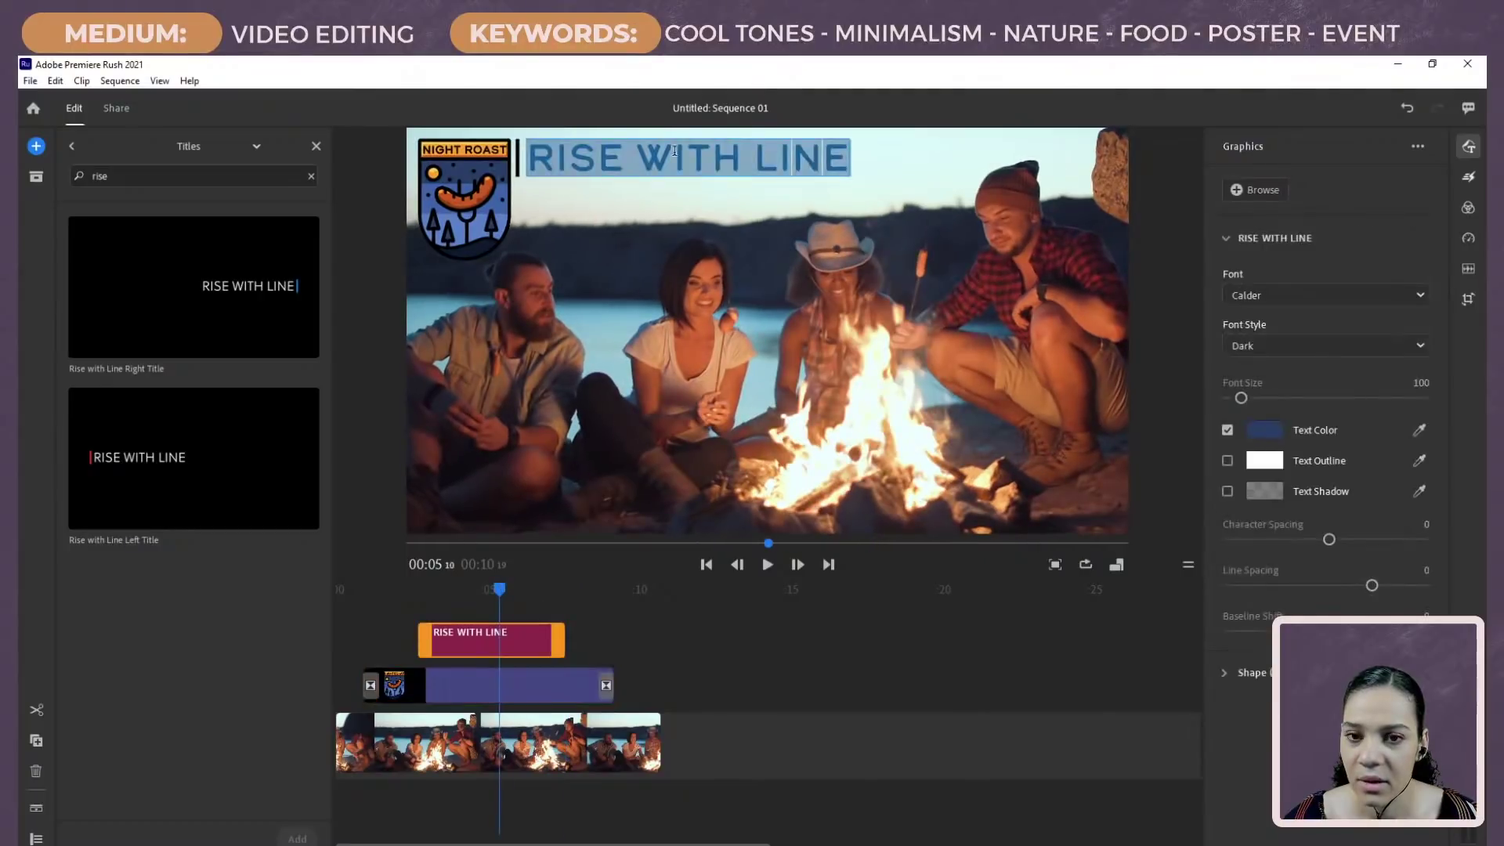
click(519, 173)
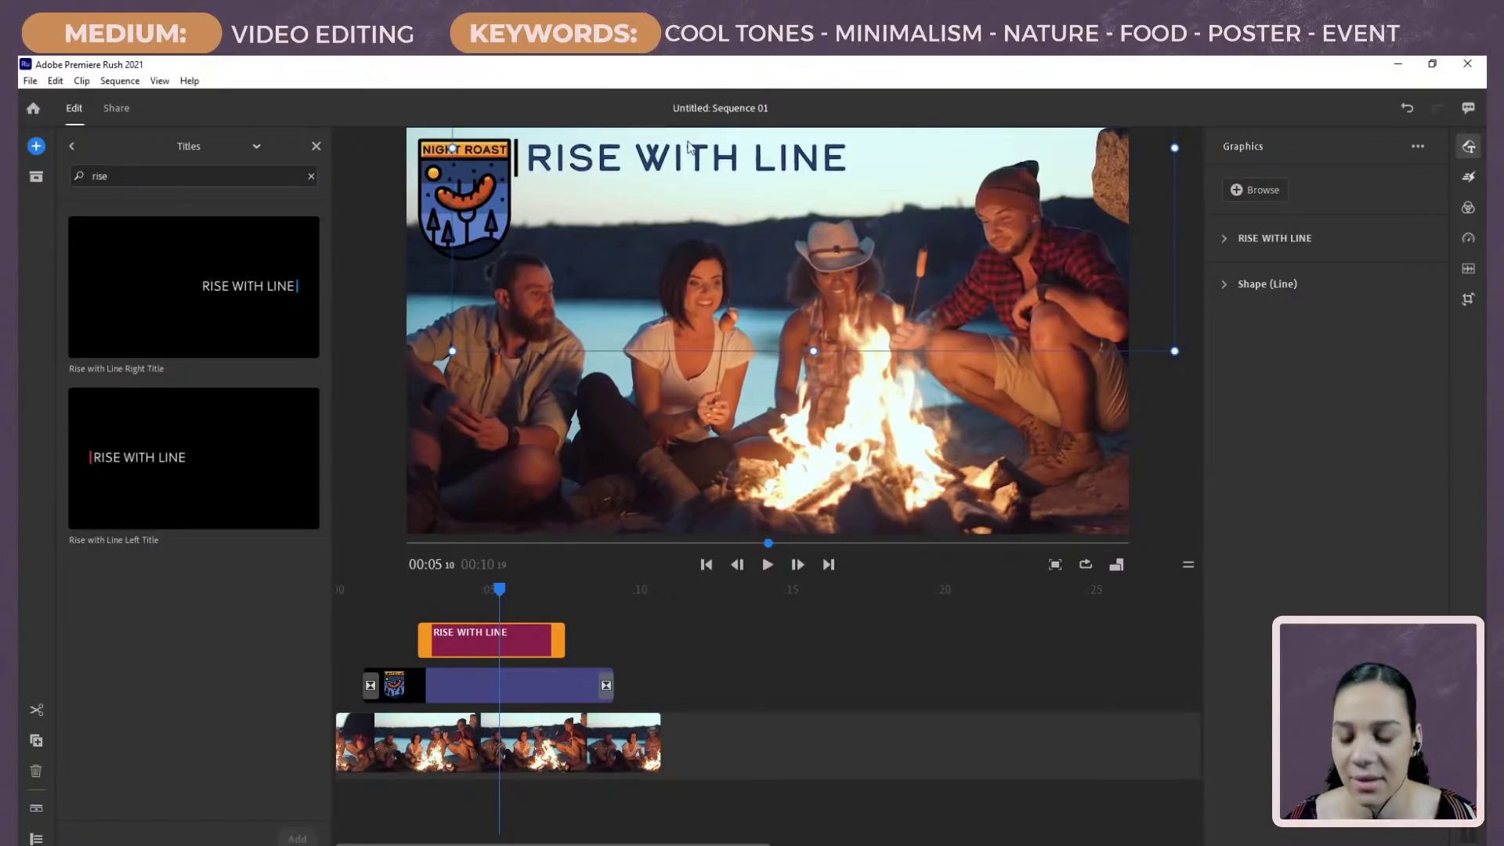
key(Right)
key(Right)
key(Right)
key(Right)
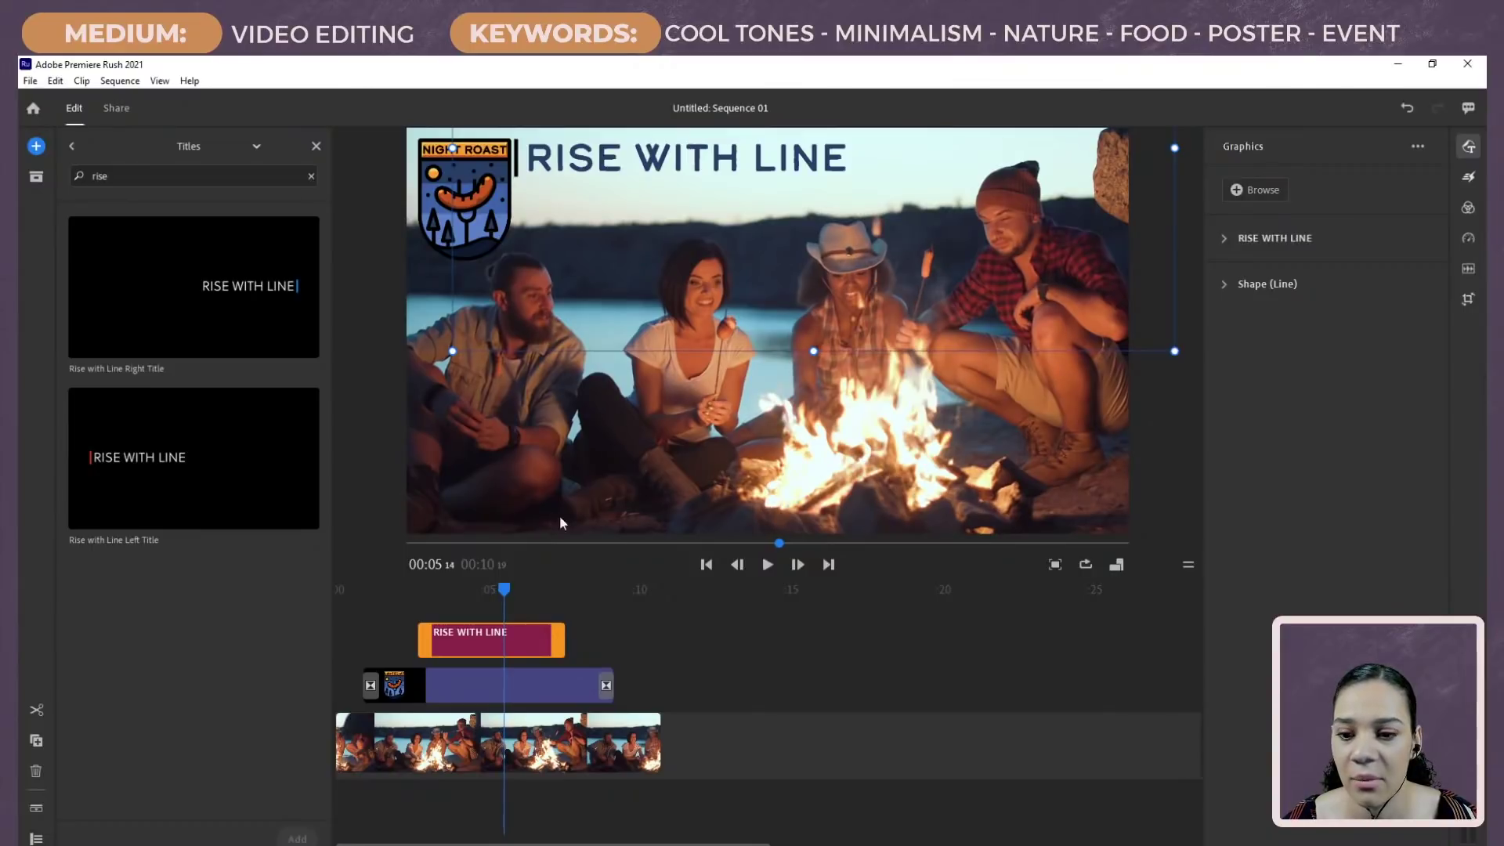
drag(668, 222, 679, 225)
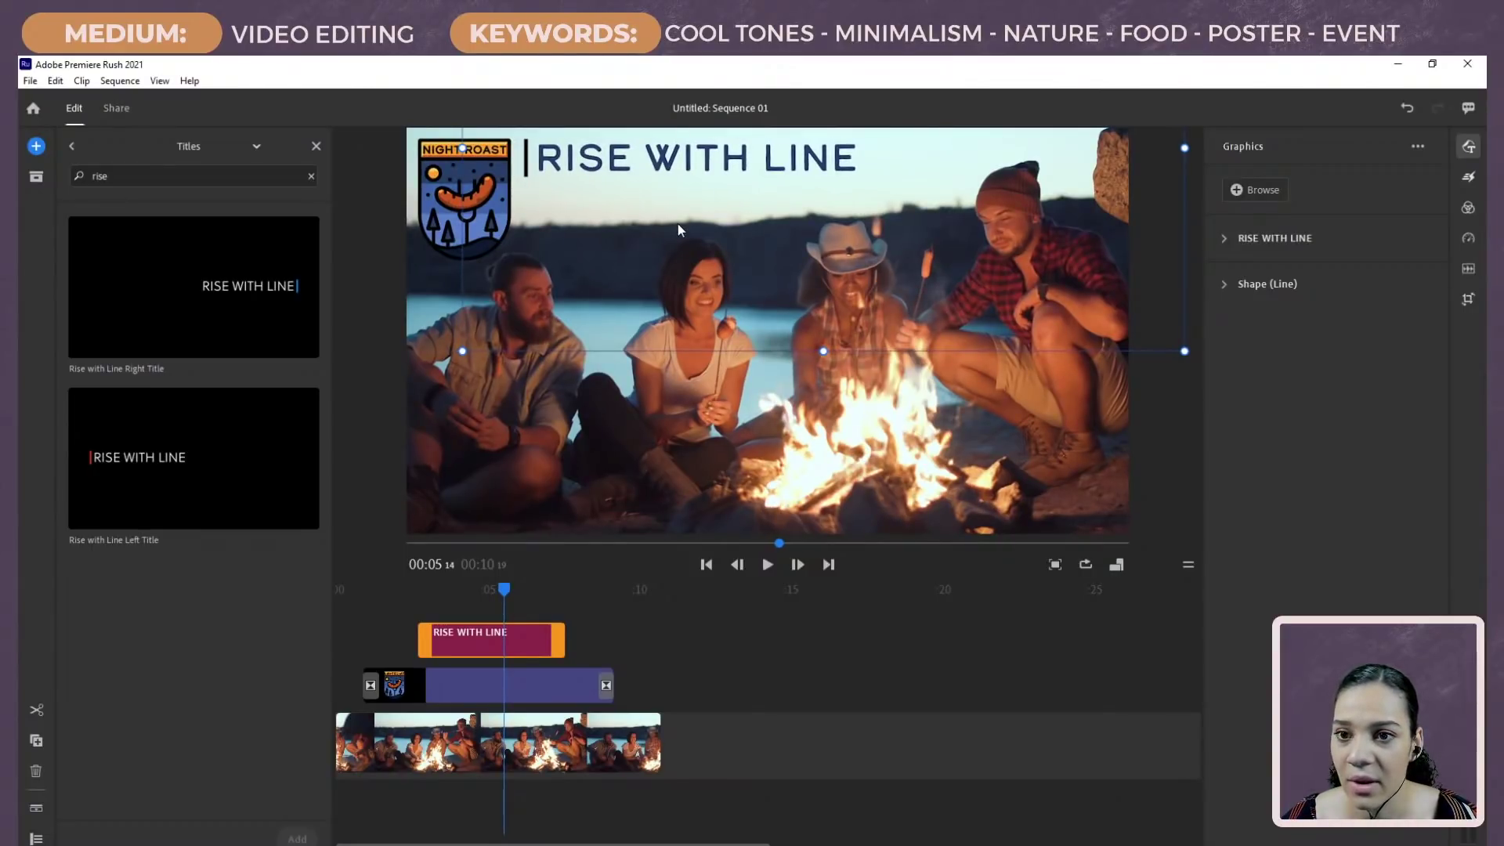
Step: With the playhead at 00:04 07, replace the RISE WITH LINE text with "31st annual"
click(1004, 641)
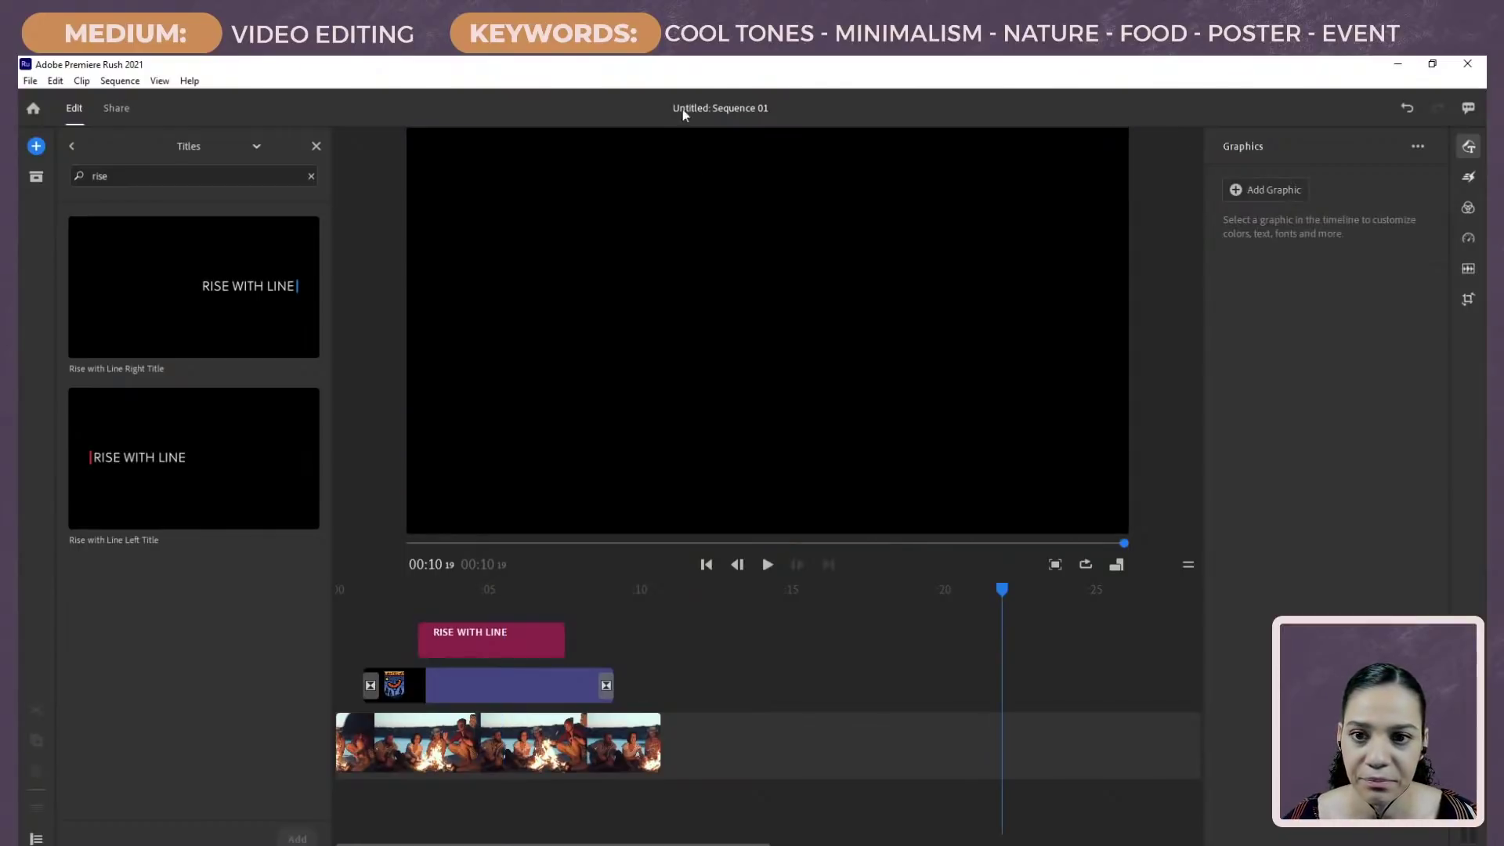
drag(1004, 594, 466, 593)
double_click(616, 155)
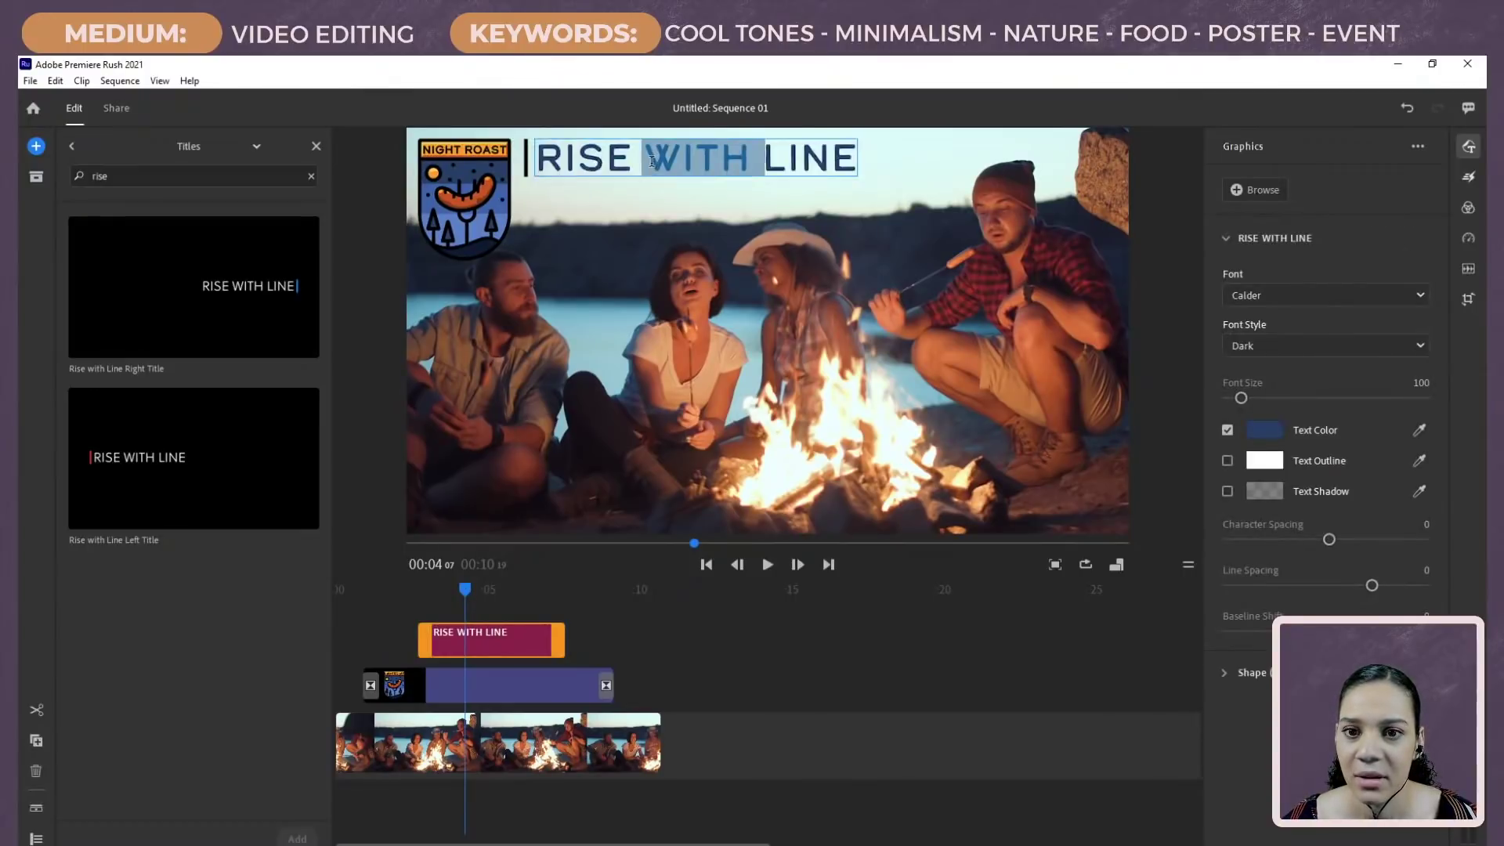
text(31s)
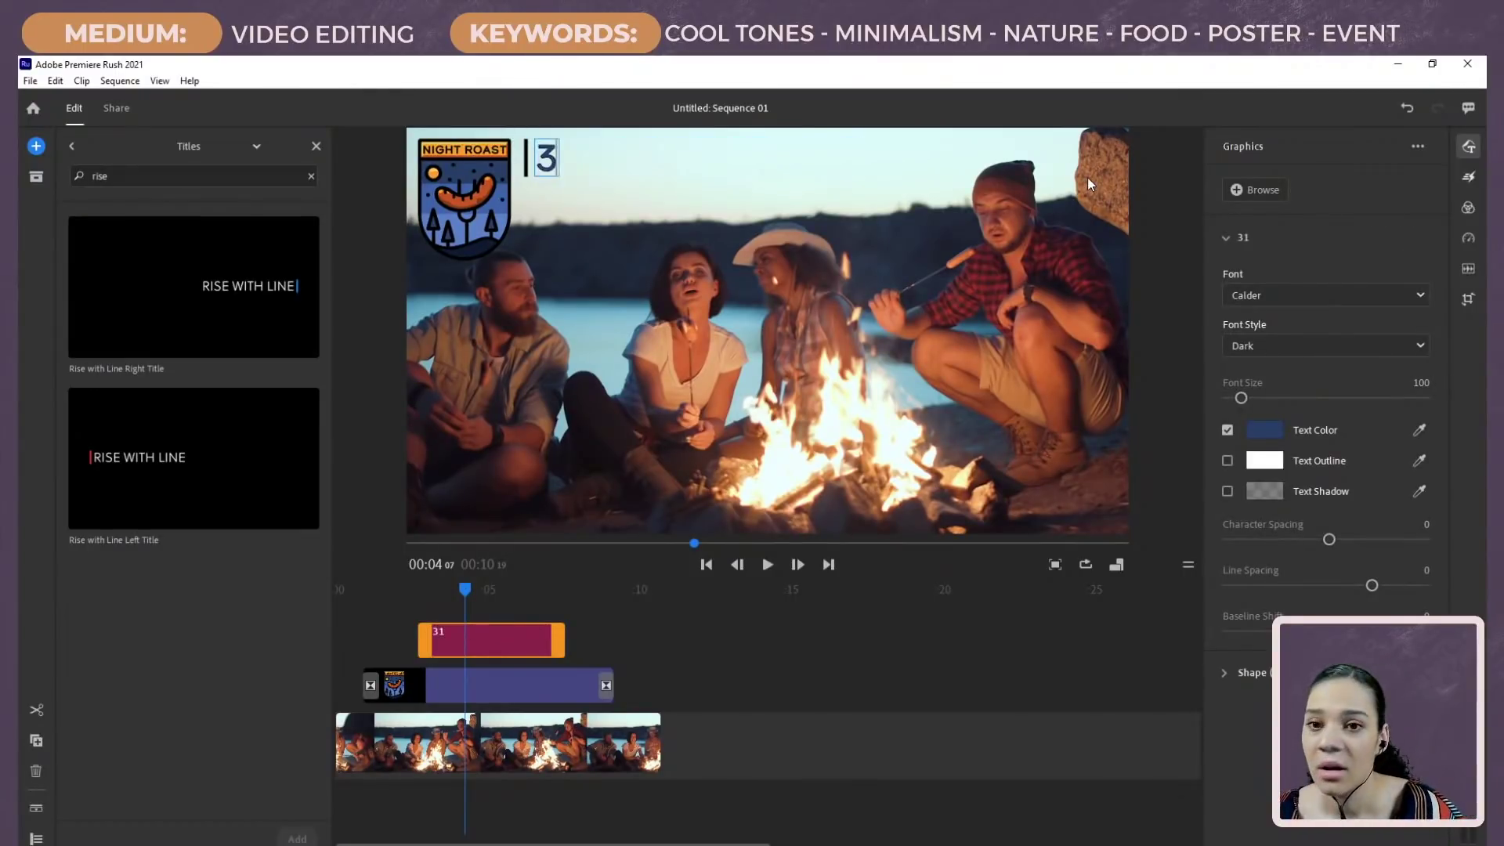
text(t anu)
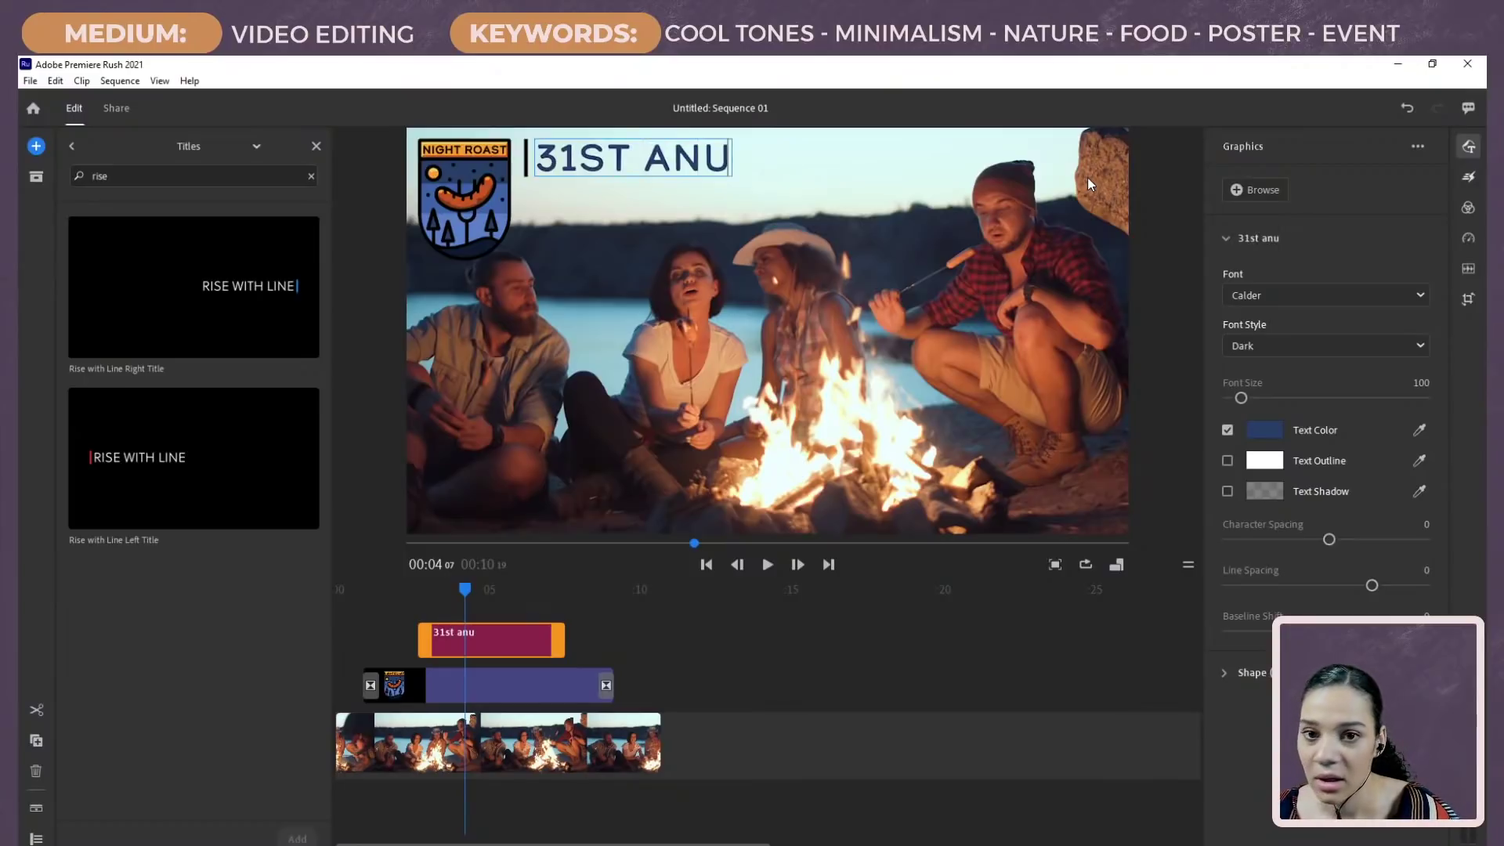
key(BackSpace)
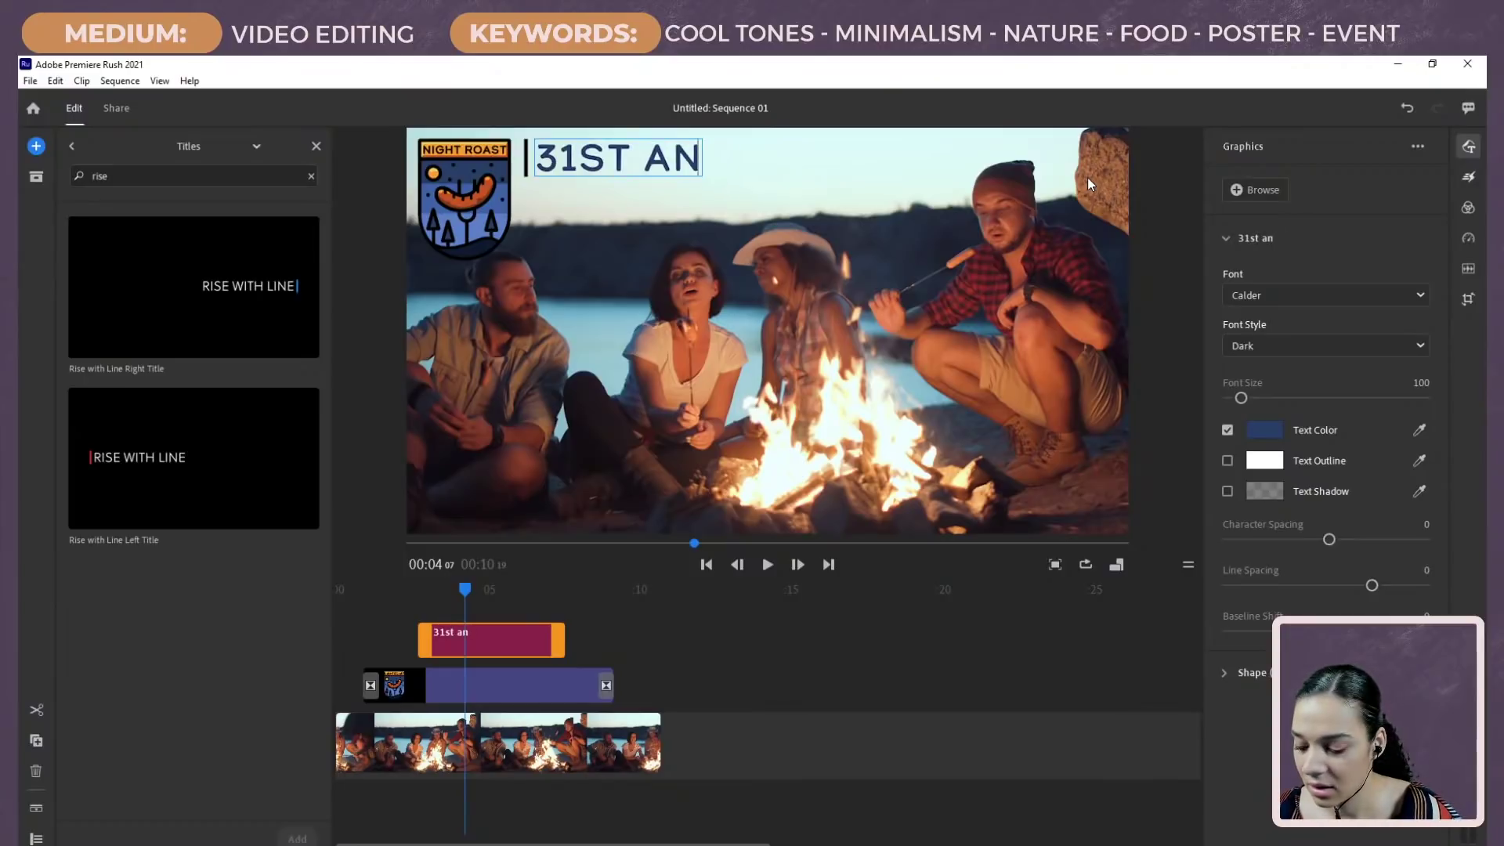
text(nuel)
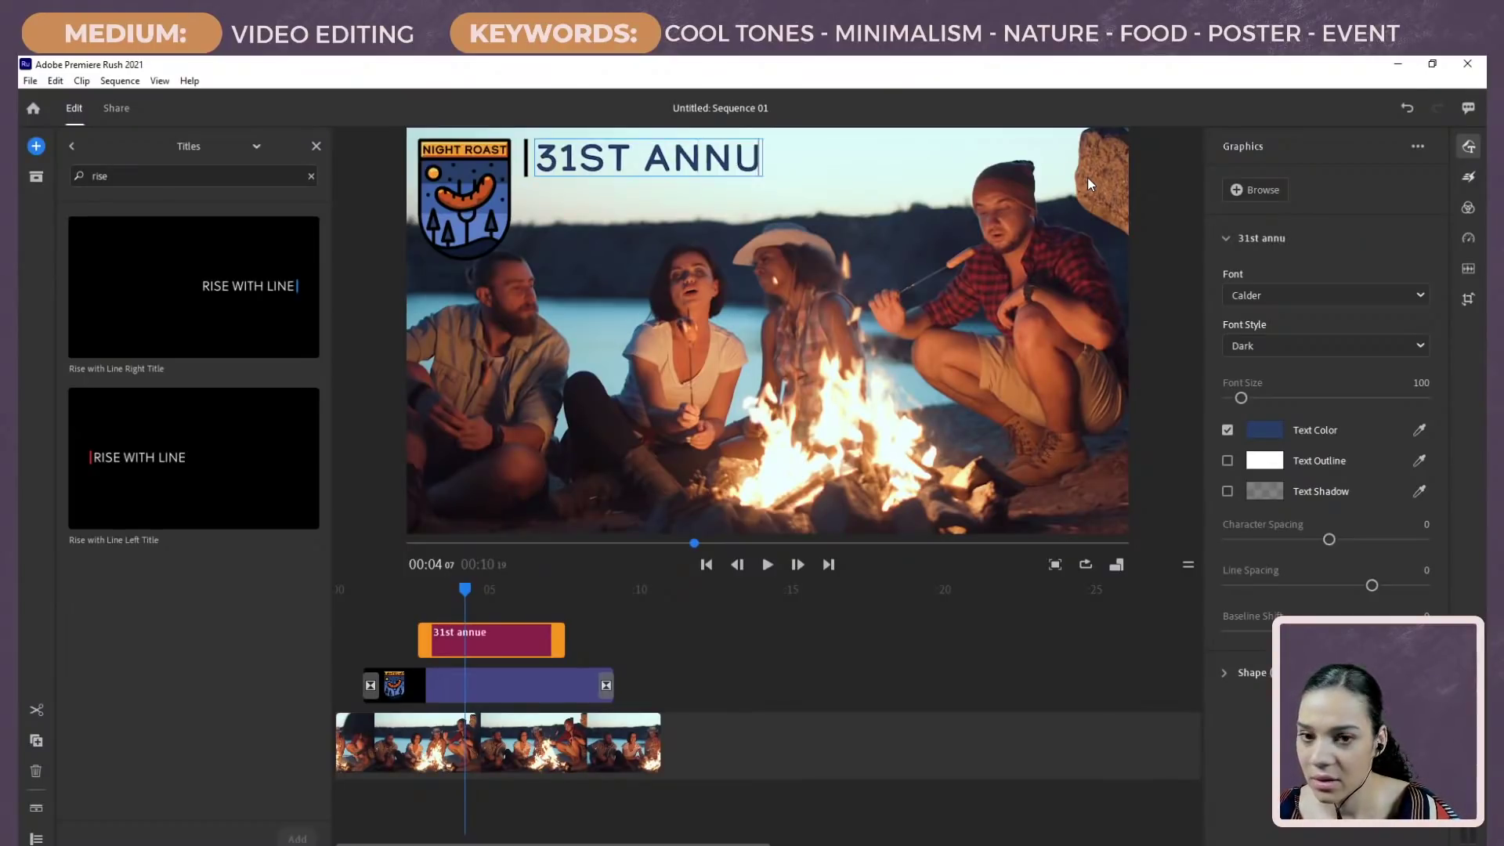
key(BackSpace)
key(BackSpace)
text(al)
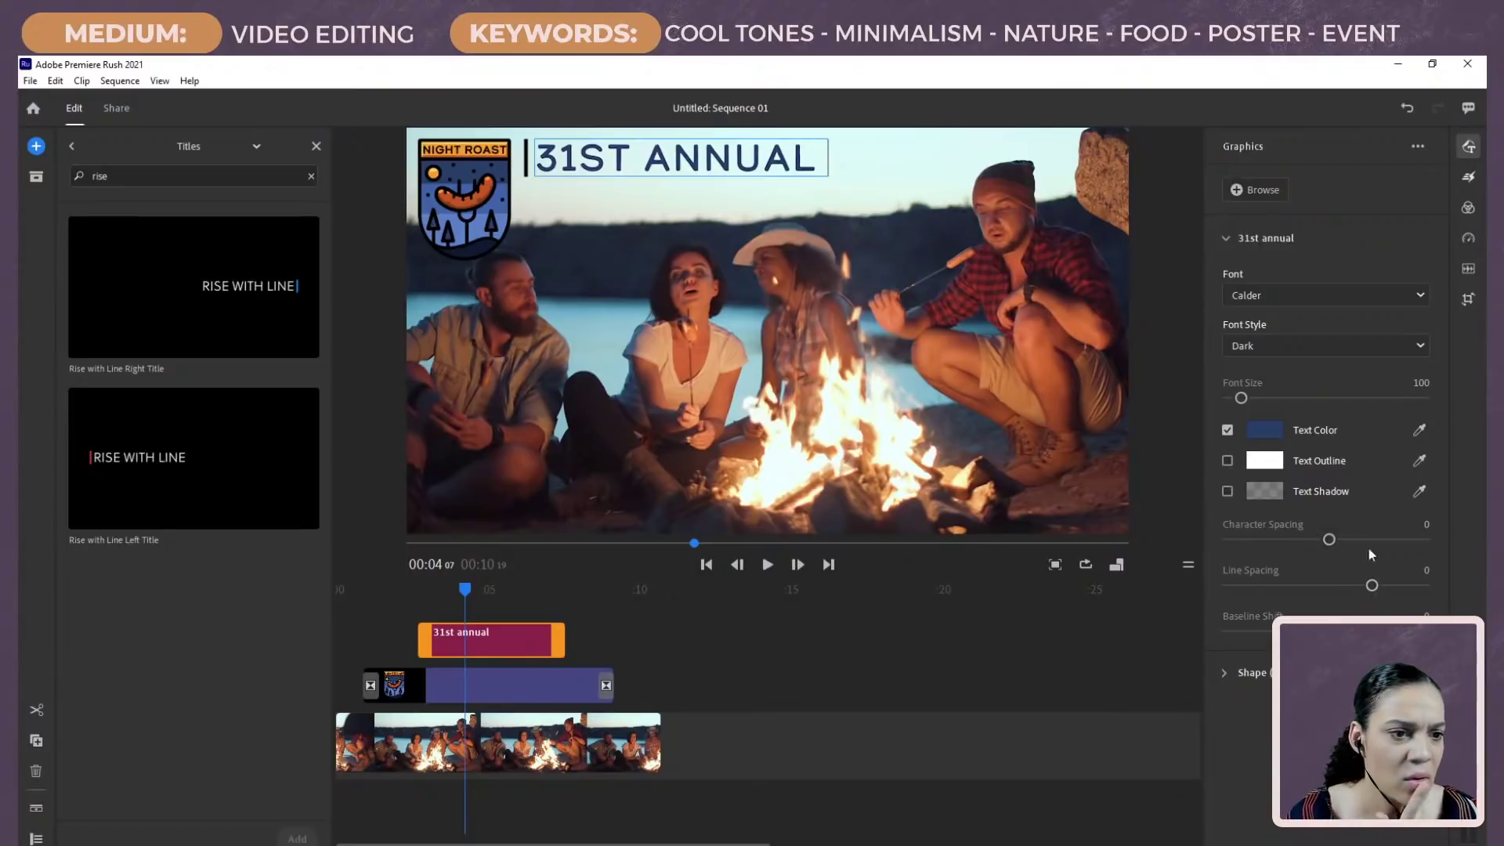
Step: Reduce the 31st annual title's font size to 51 and move it up and left, level with the logo's NIGHT ROAST banner
drag(1247, 405, 1234, 401)
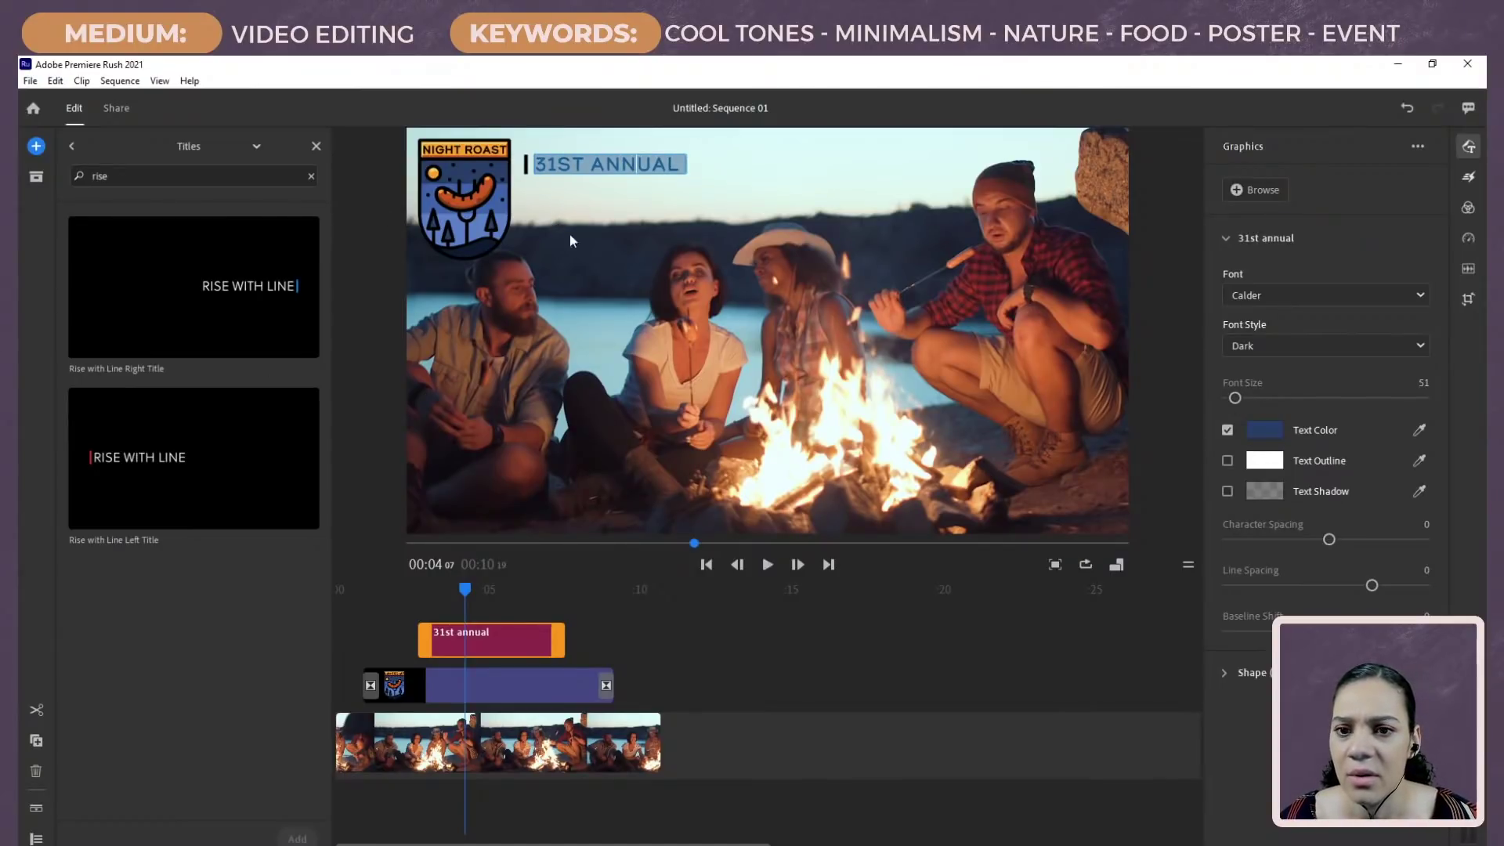
click(615, 326)
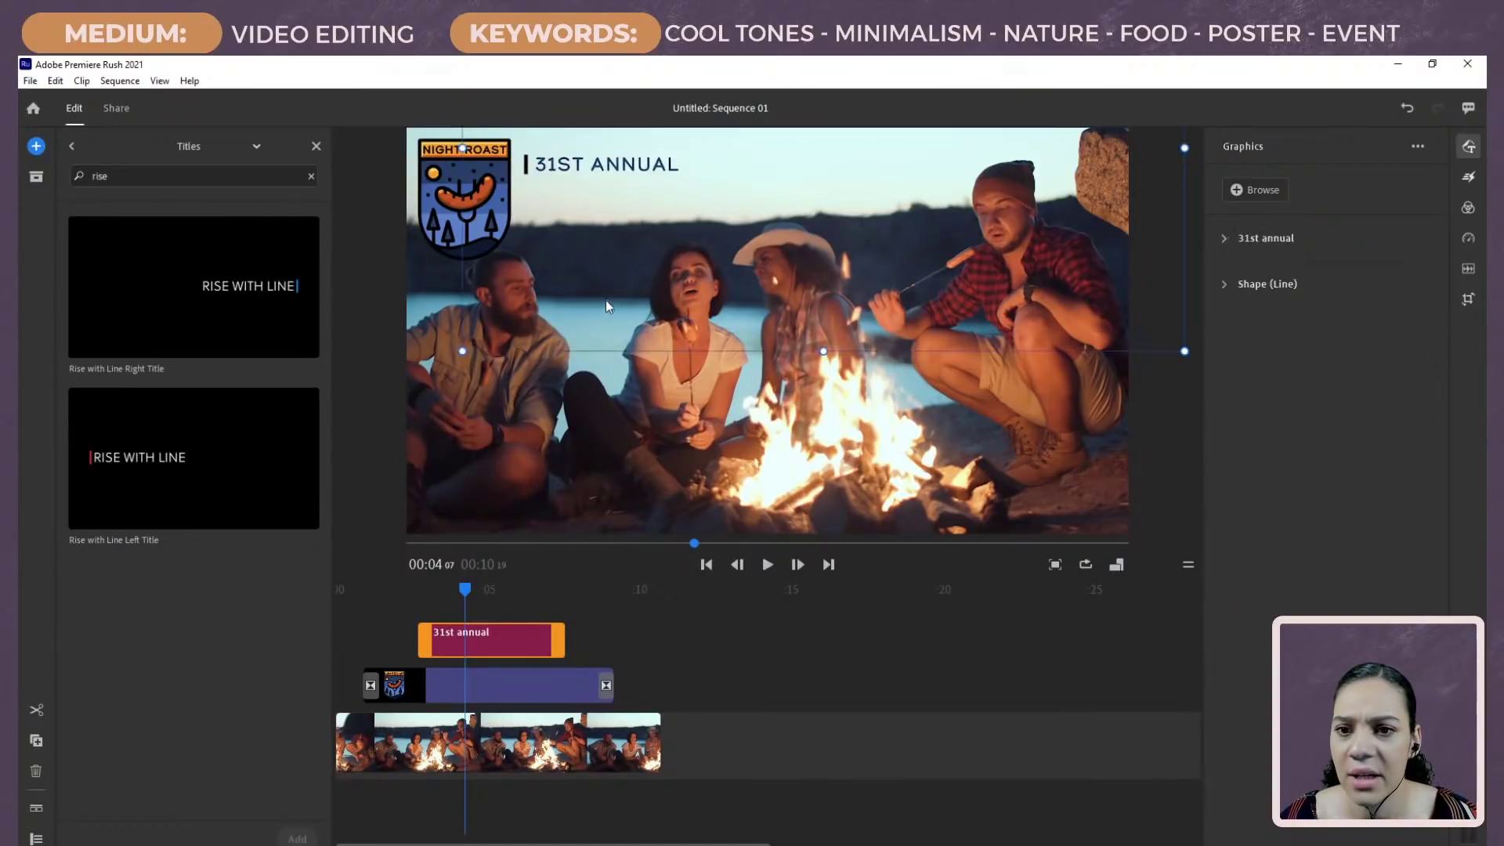
click(606, 293)
drag(608, 285, 598, 286)
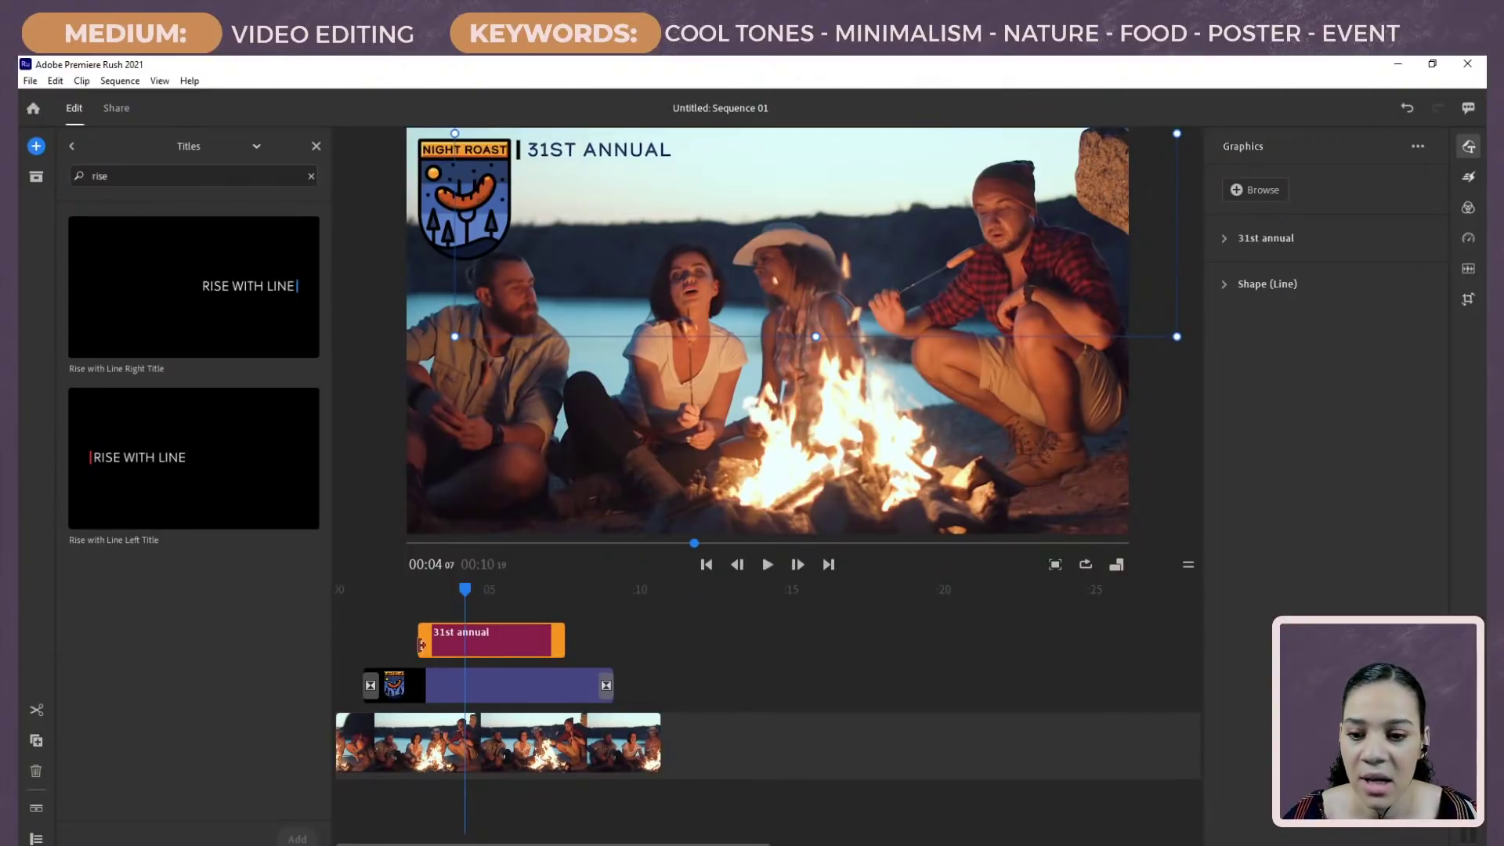
Step: Duplicate the 31st annual title and, at 00:06 00, move the upper-track copy directly below the original text beside the logo
right_click(519, 636)
click(515, 662)
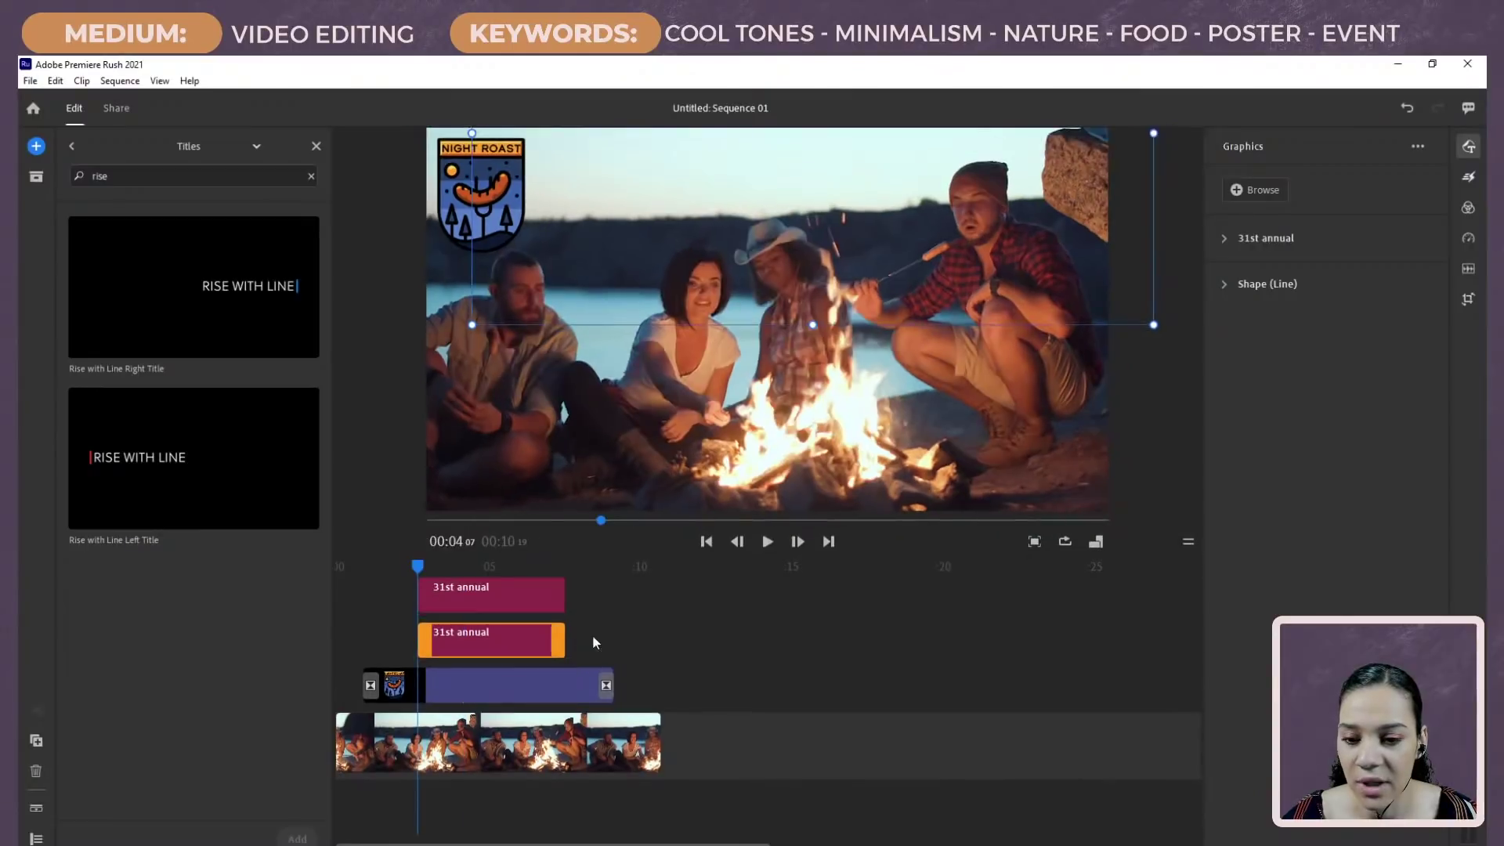
click(478, 594)
mouse_move(417, 558)
mouse_down()
mouse_move(473, 575)
mouse_move(419, 574)
mouse_move(432, 574)
mouse_up()
click(518, 603)
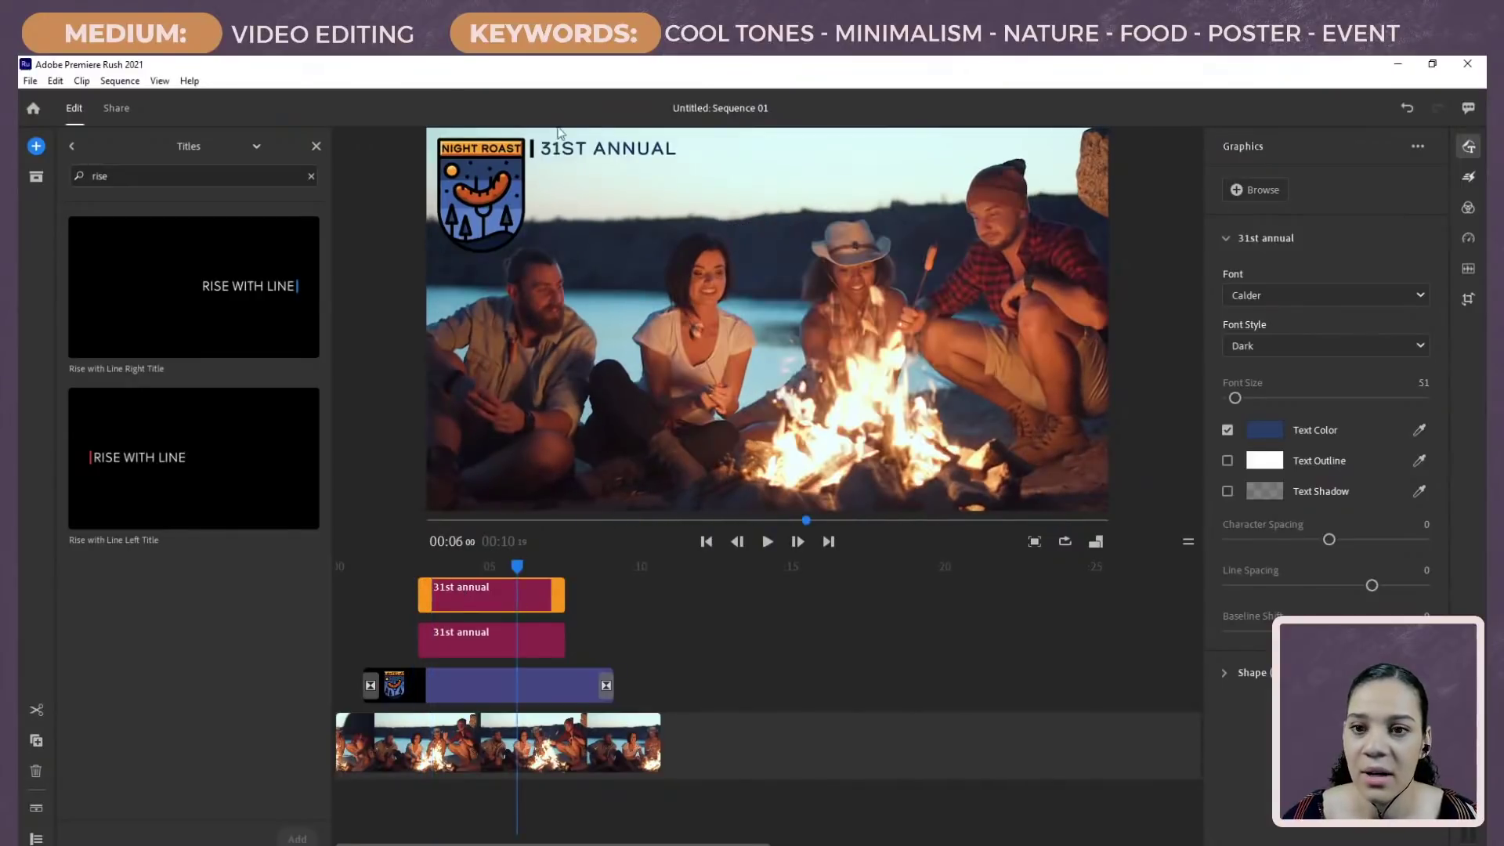
click(537, 185)
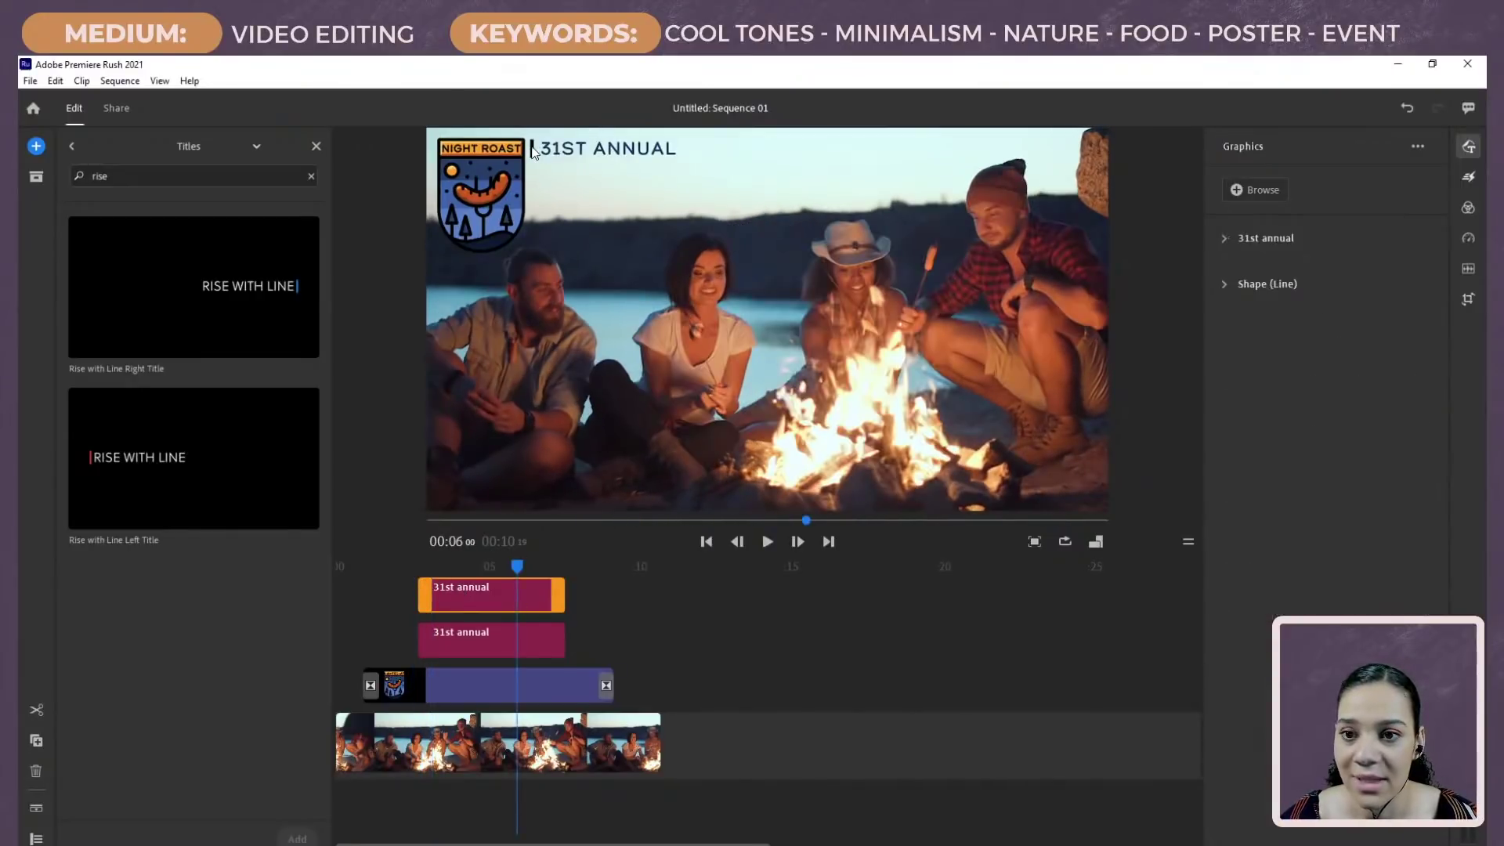
key(Down)
key(Down)
key(Down)
key(Down)
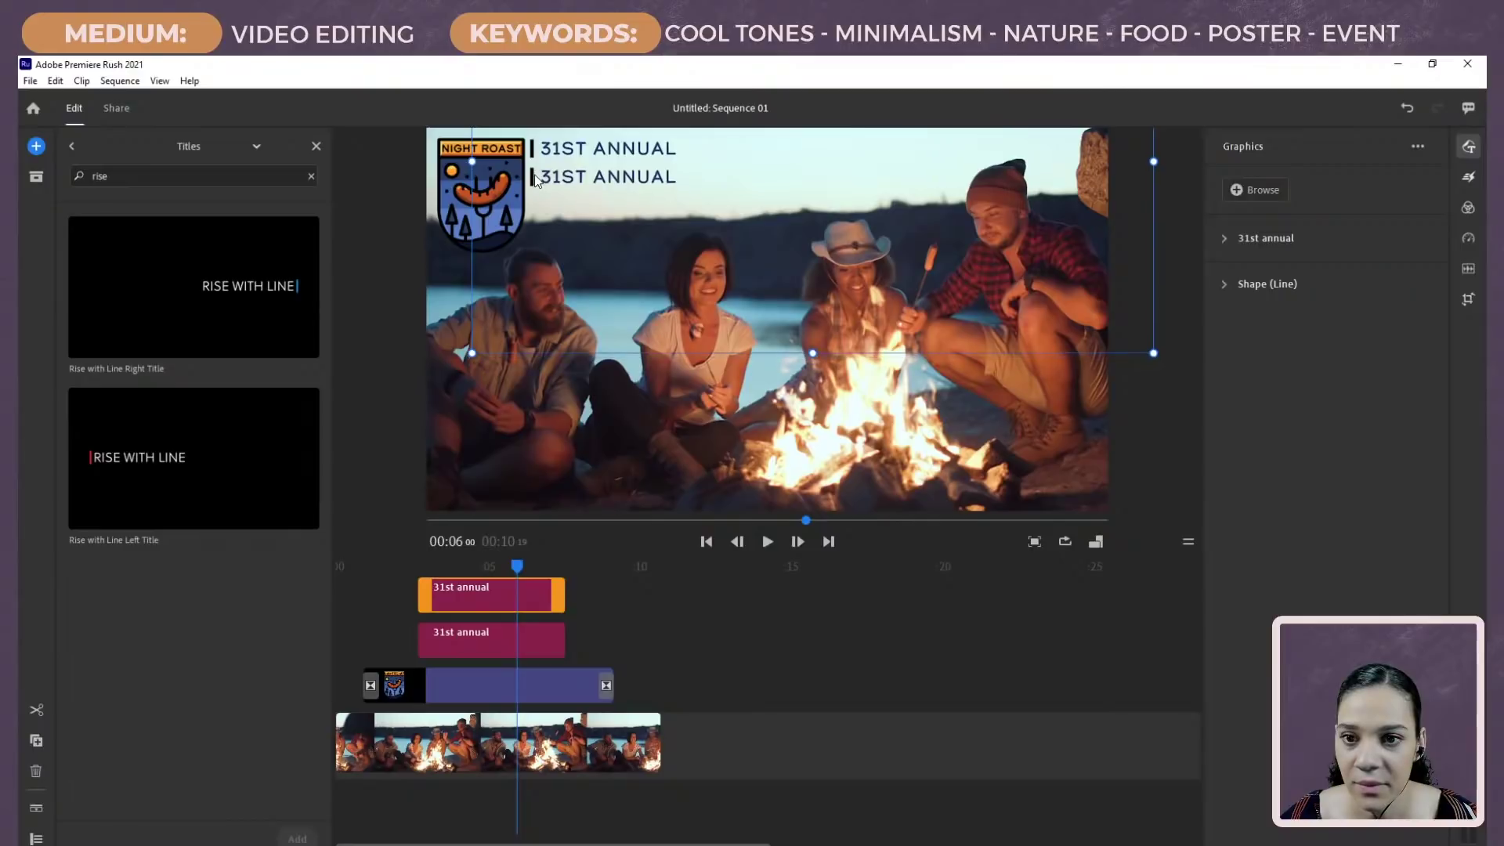
Step: Turn off the copied title's line shape color and style its text in Calder Dark Grit Shadow at size 108
click(1220, 283)
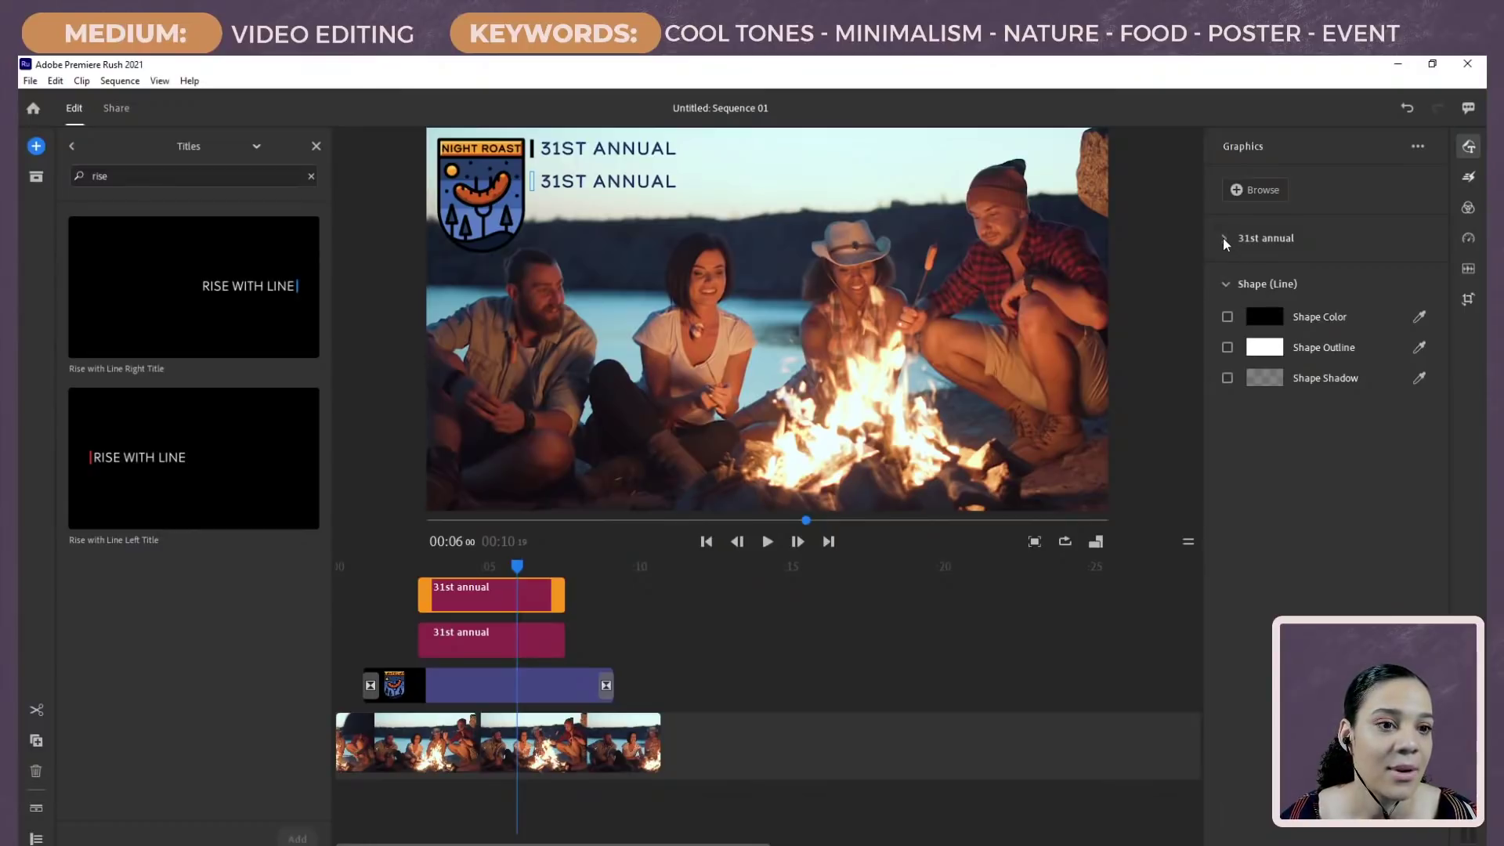
click(1270, 242)
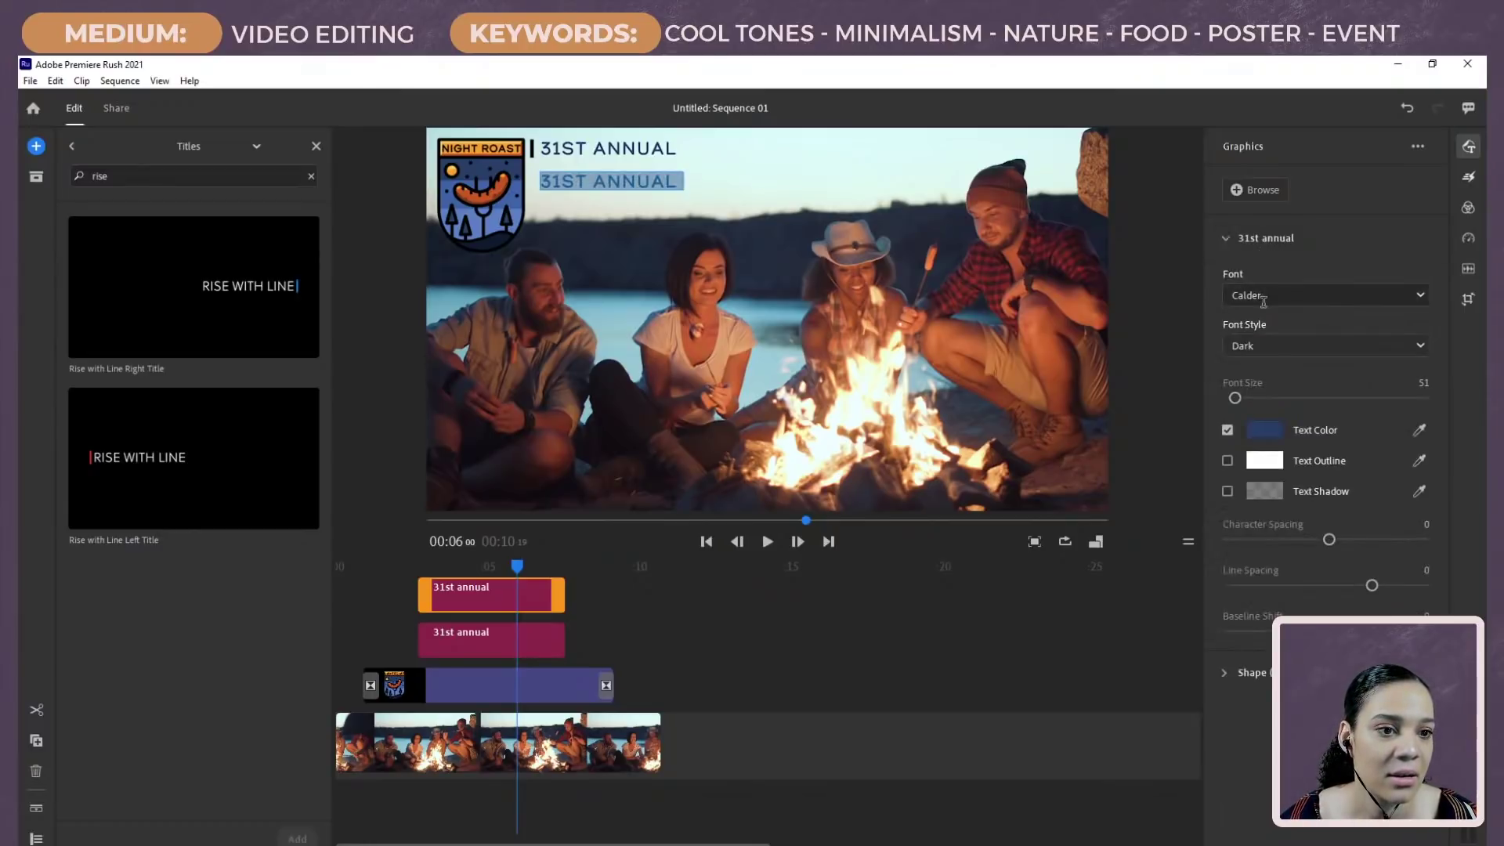
click(1307, 296)
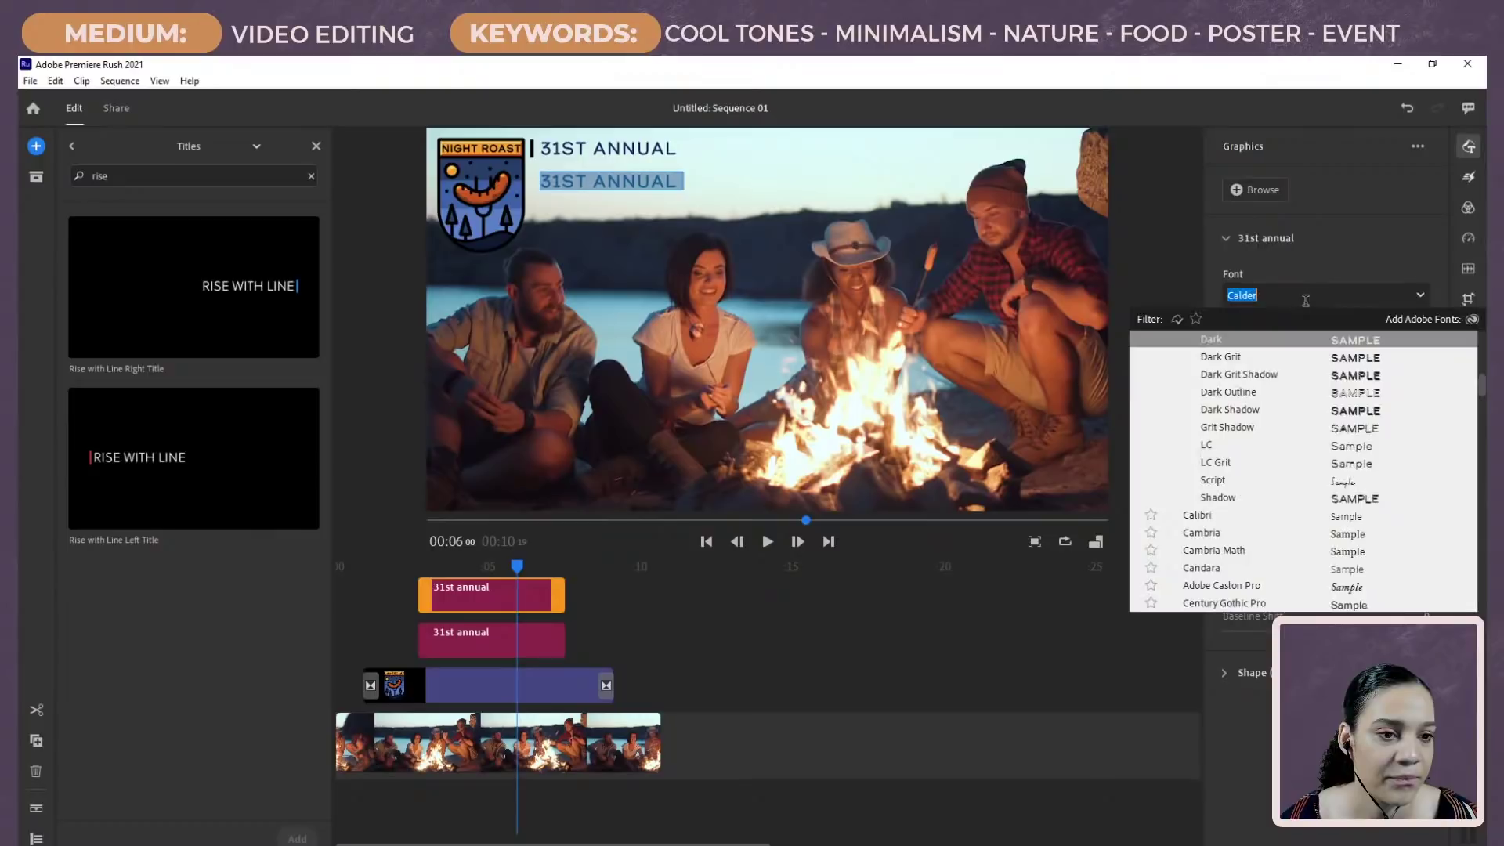
click(1346, 374)
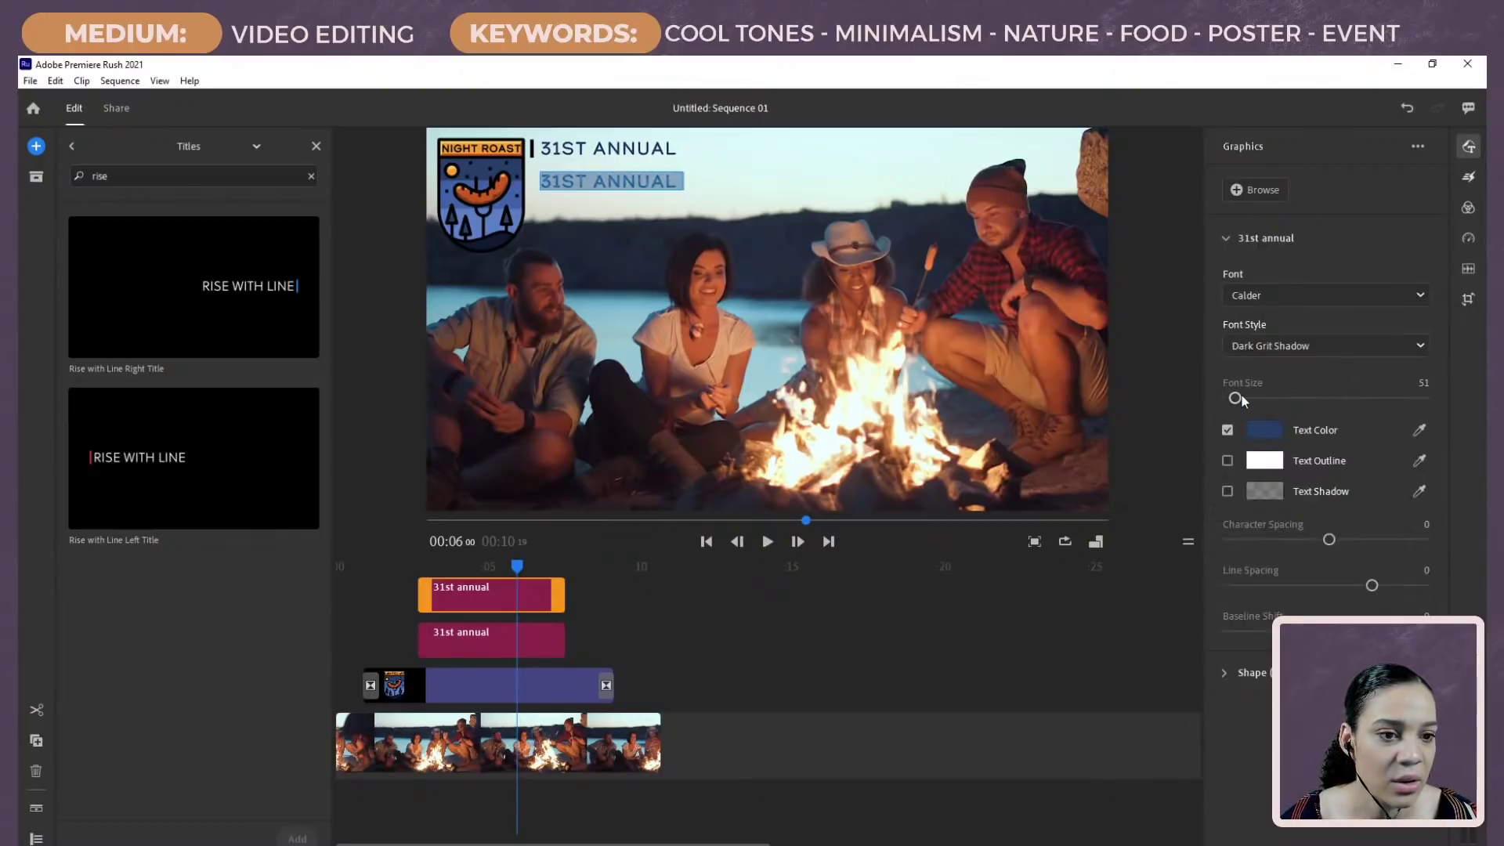
mouse_move(1241, 399)
mouse_down()
mouse_move(1253, 400)
mouse_move(1241, 400)
mouse_up()
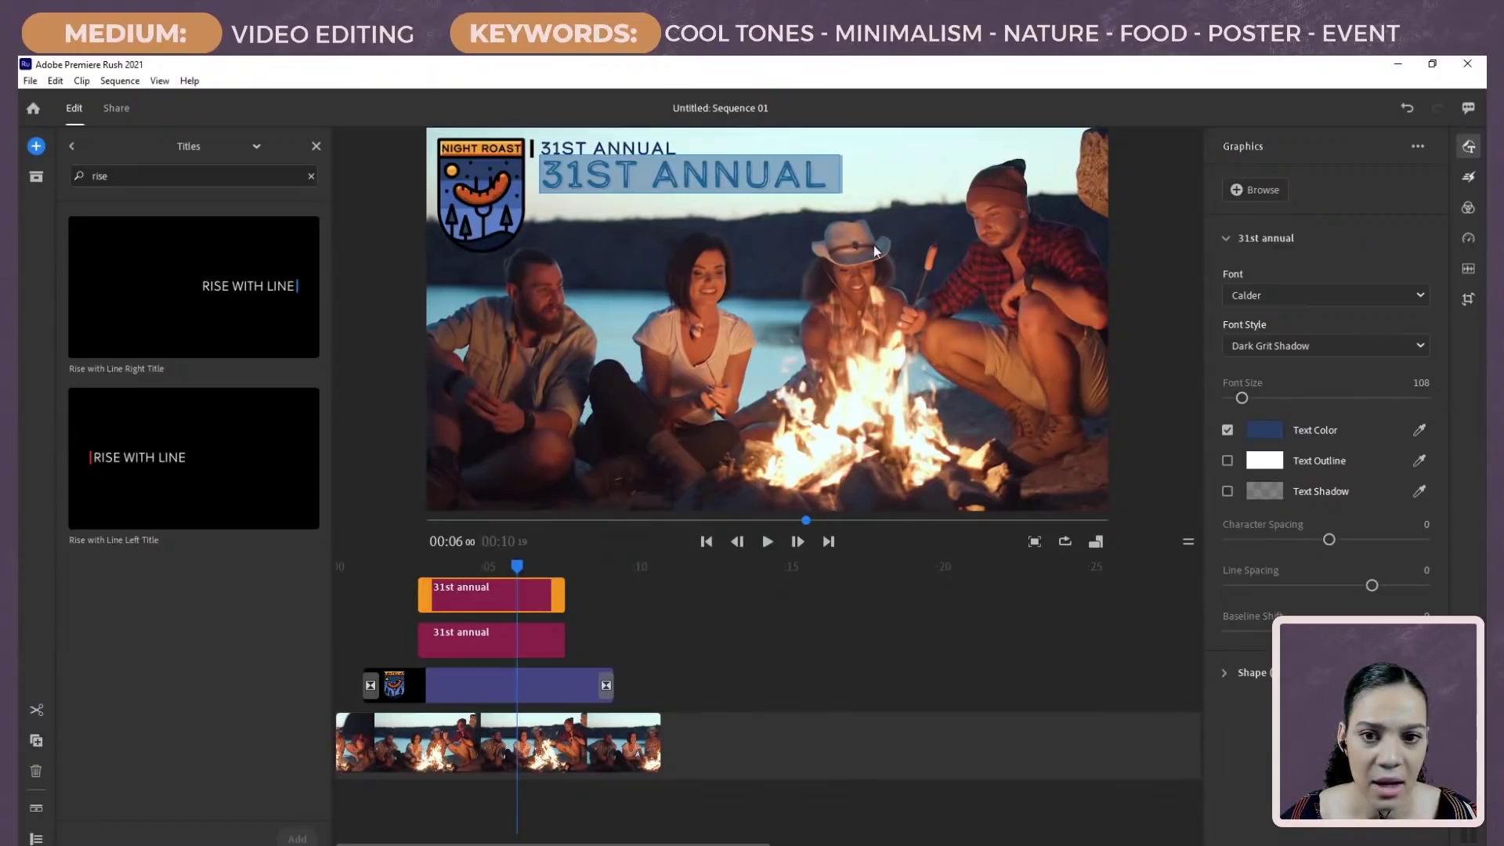
Step: Nudge the larger title slightly down below the 31st annual line and replace its text with "night roast"
click(856, 202)
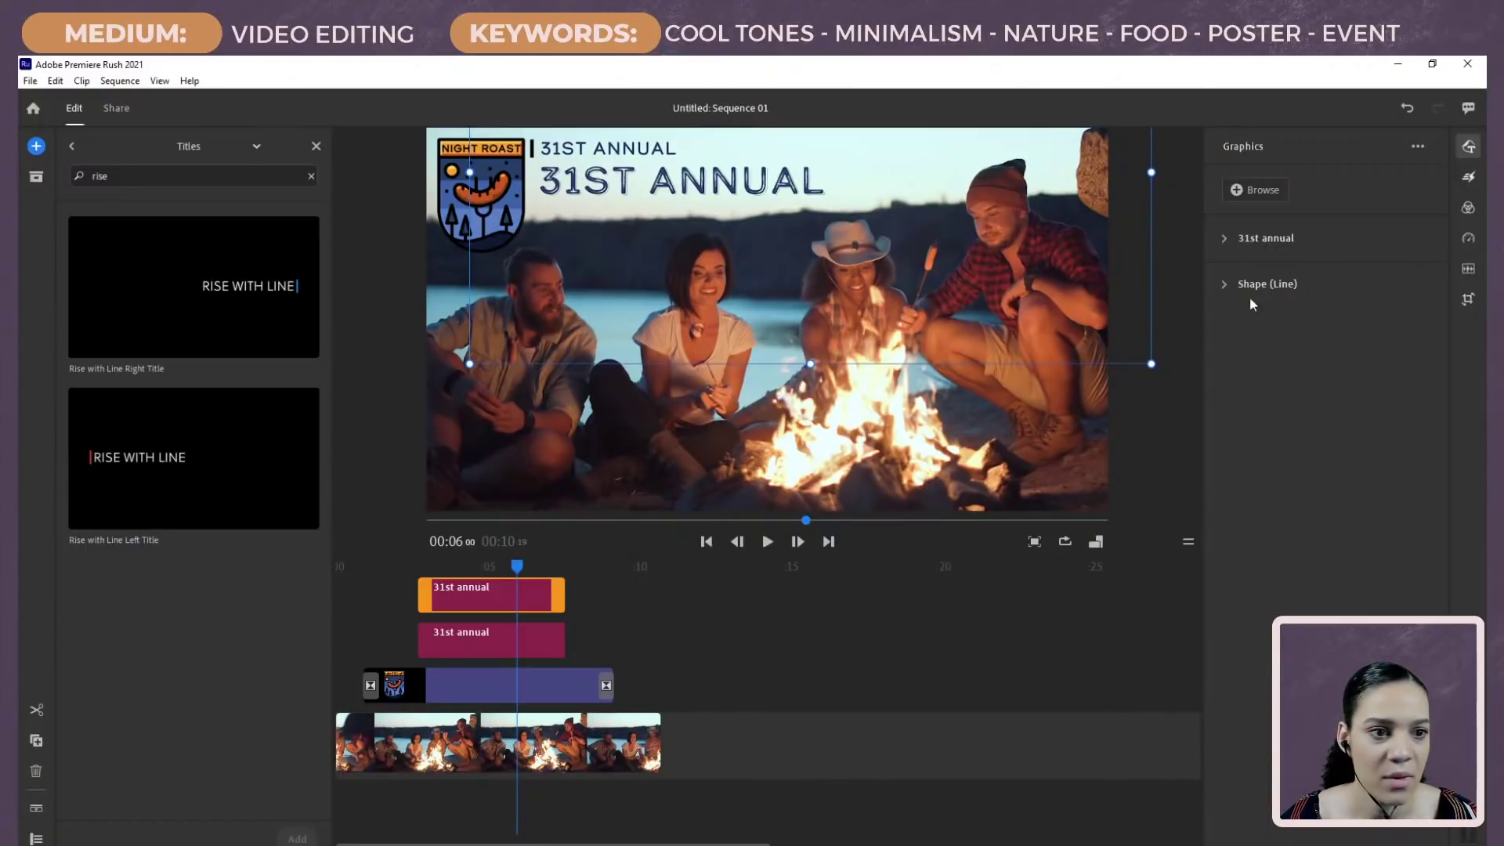
click(1225, 240)
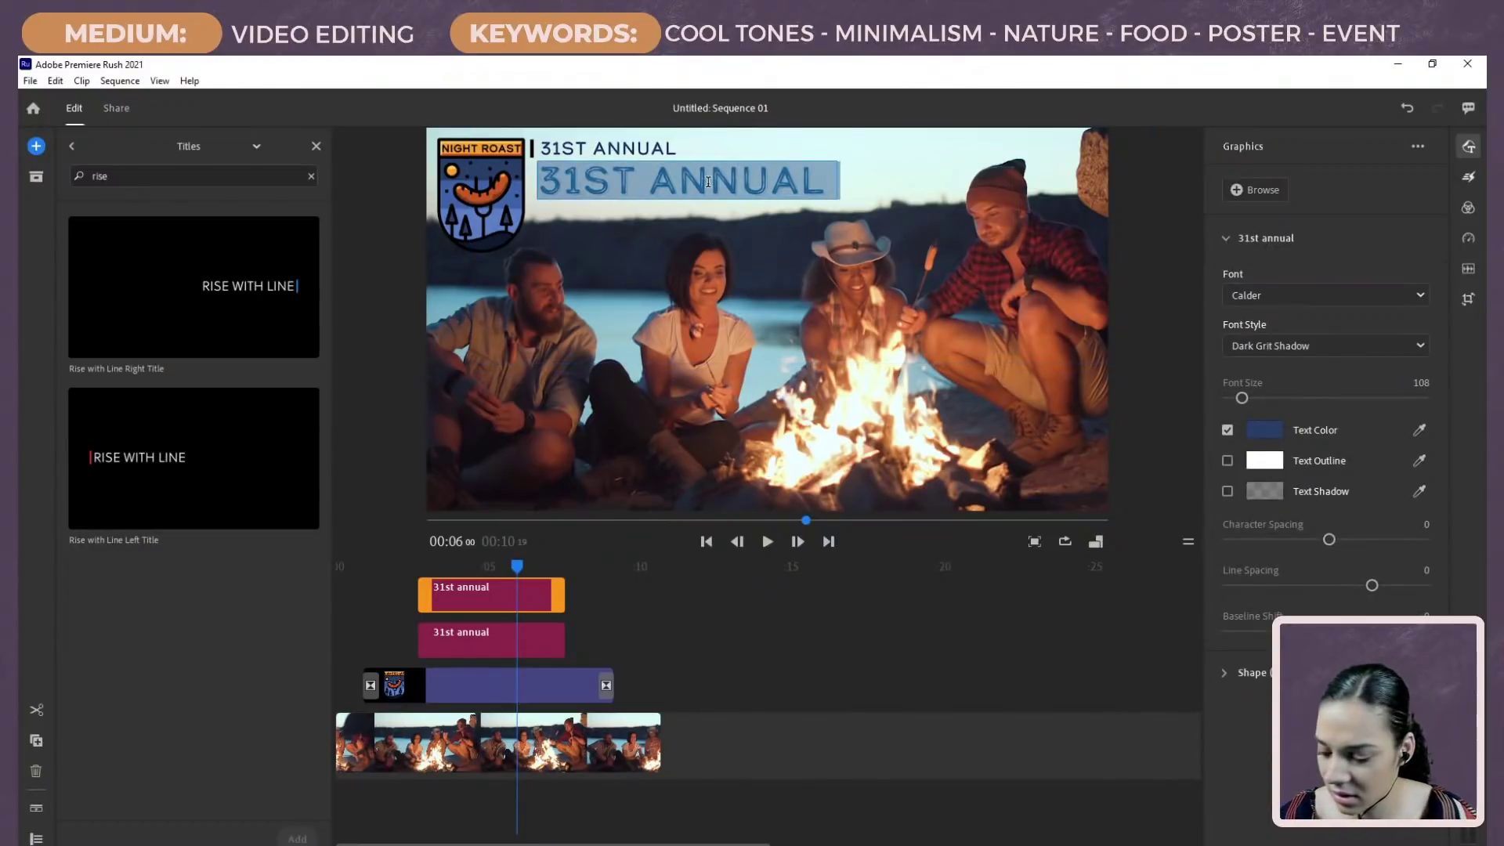
text(night r)
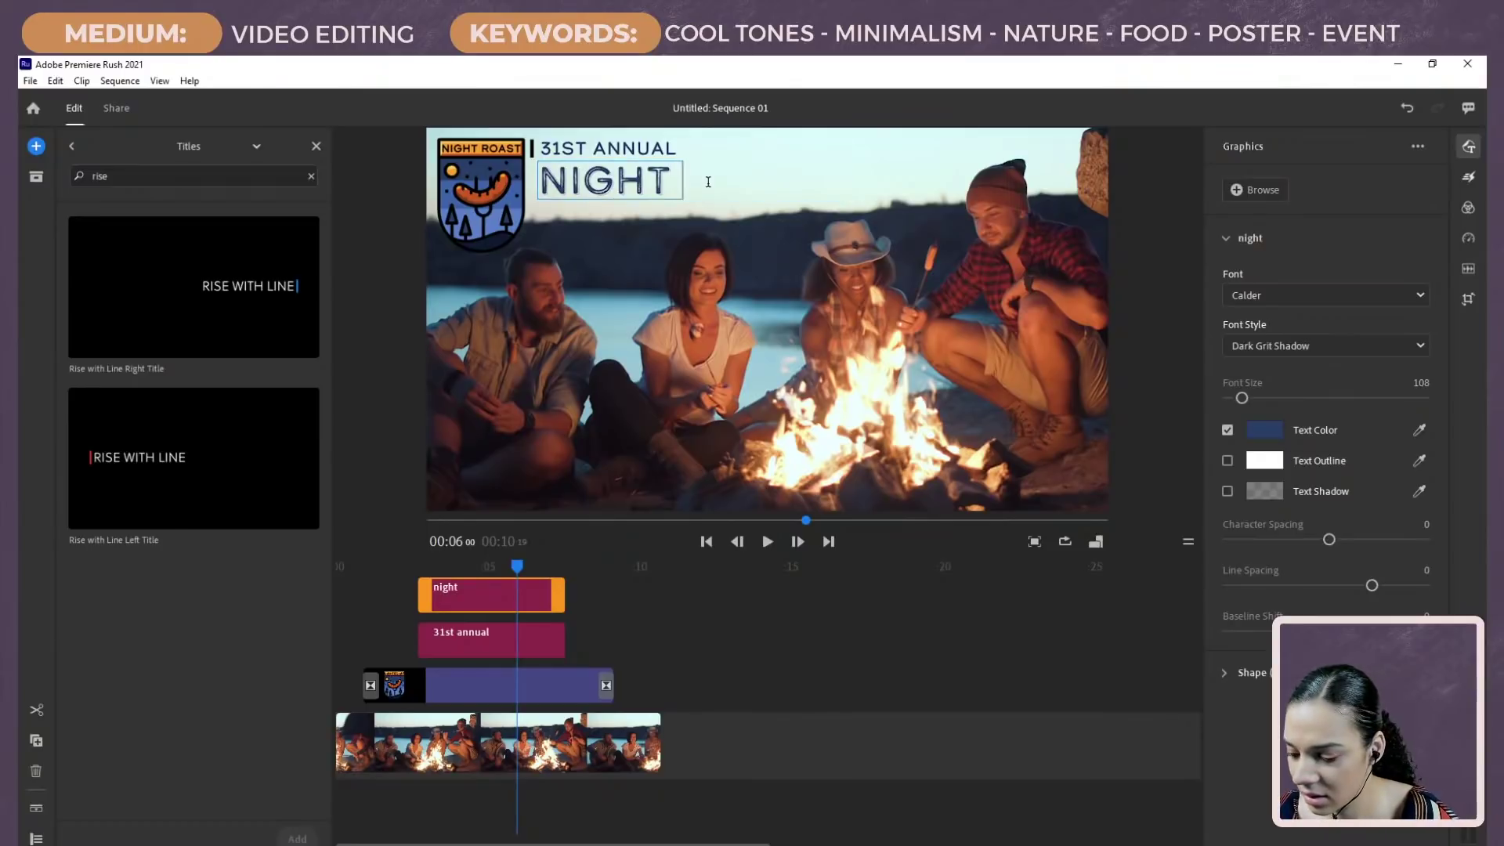
text(oast)
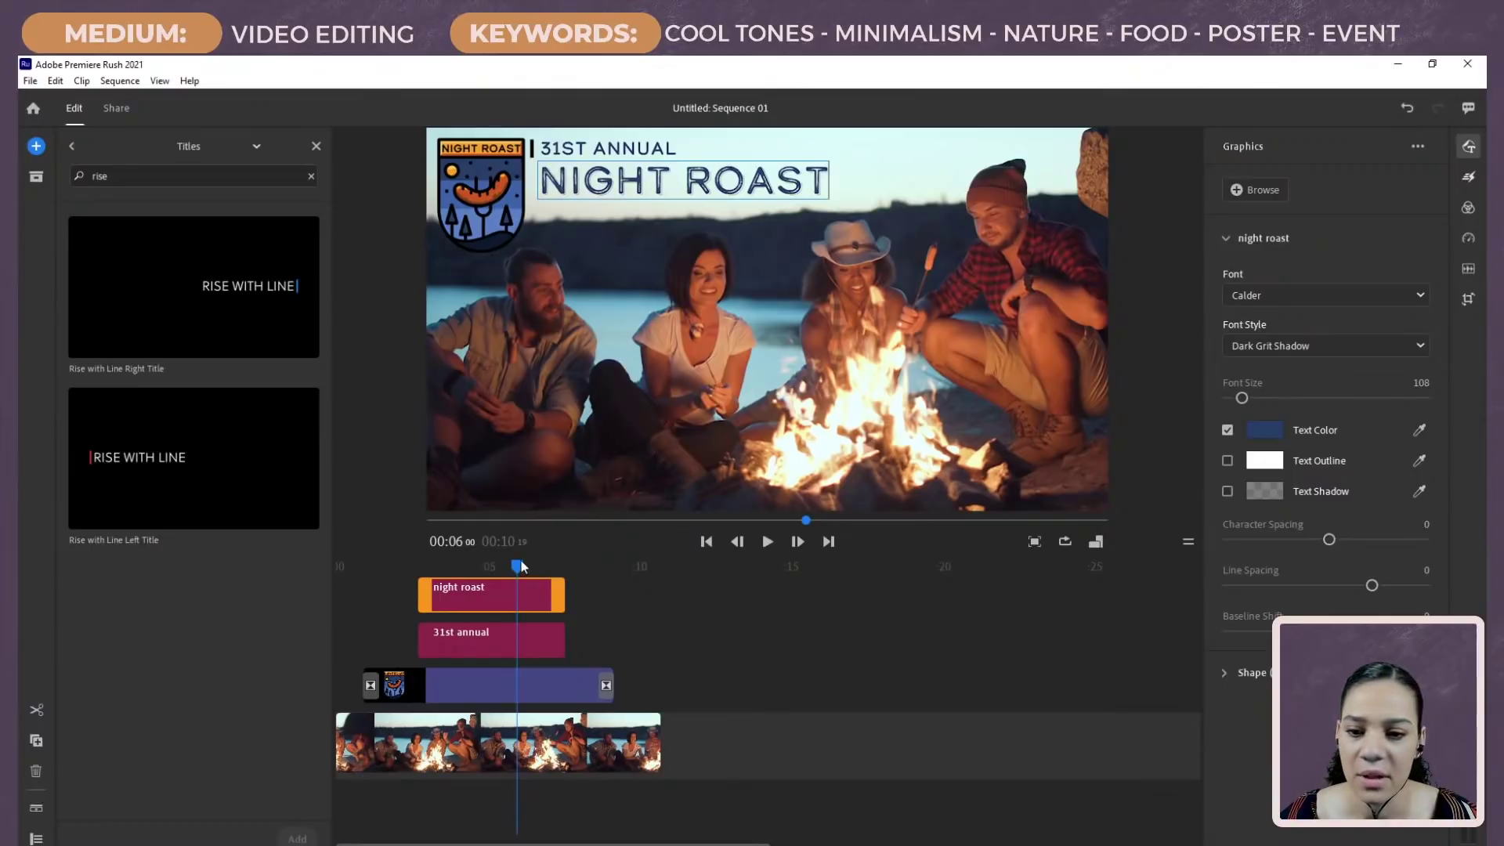
Step: Play back the titled section, then trim the logo overlay and campfire clip to end with the titles at 00:07 15
drag(517, 565, 398, 571)
key(space)
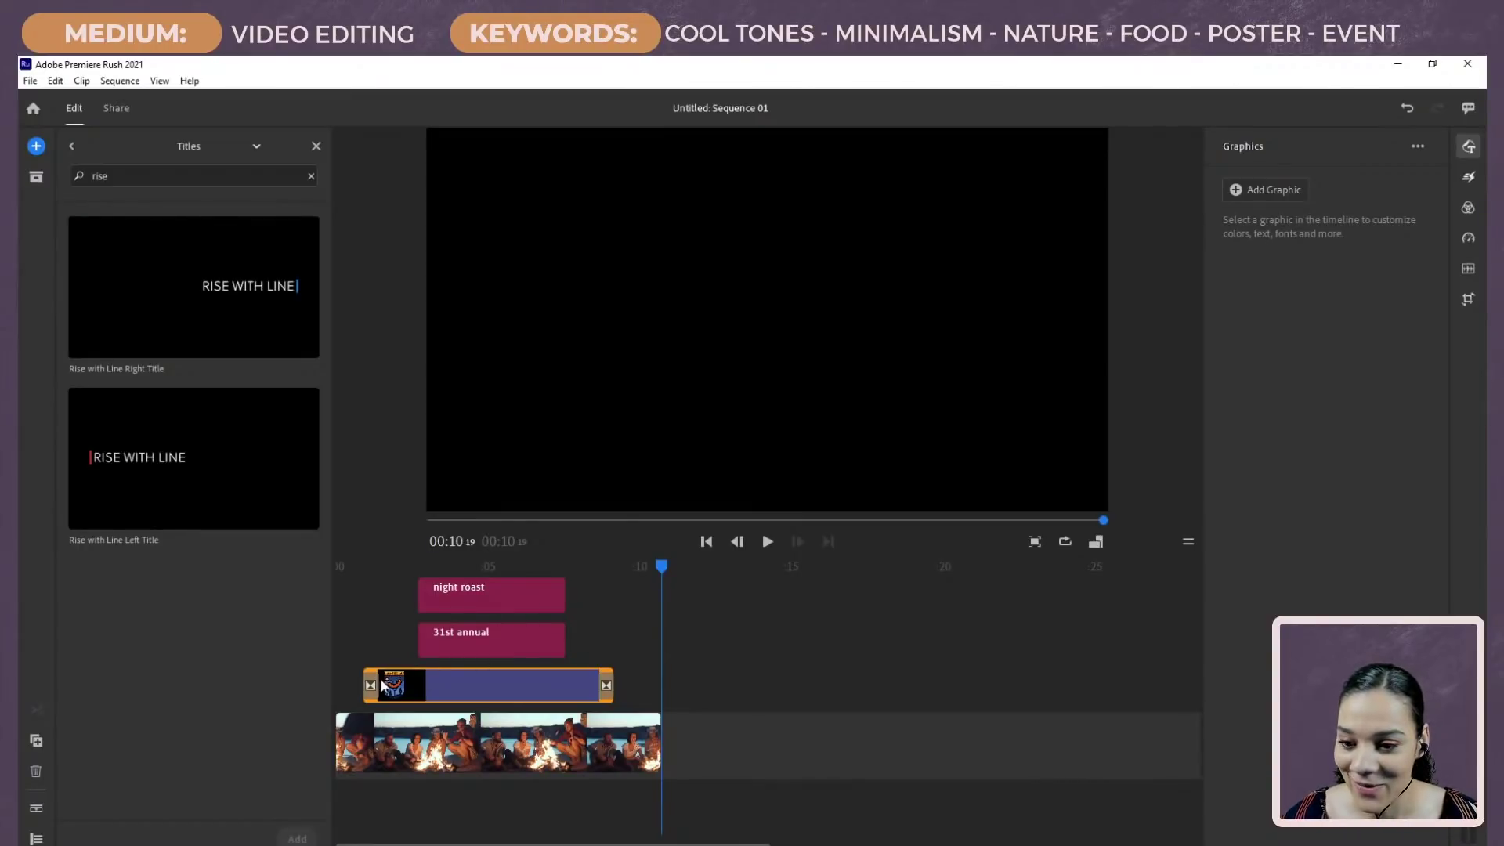
drag(663, 567, 318, 566)
key(space)
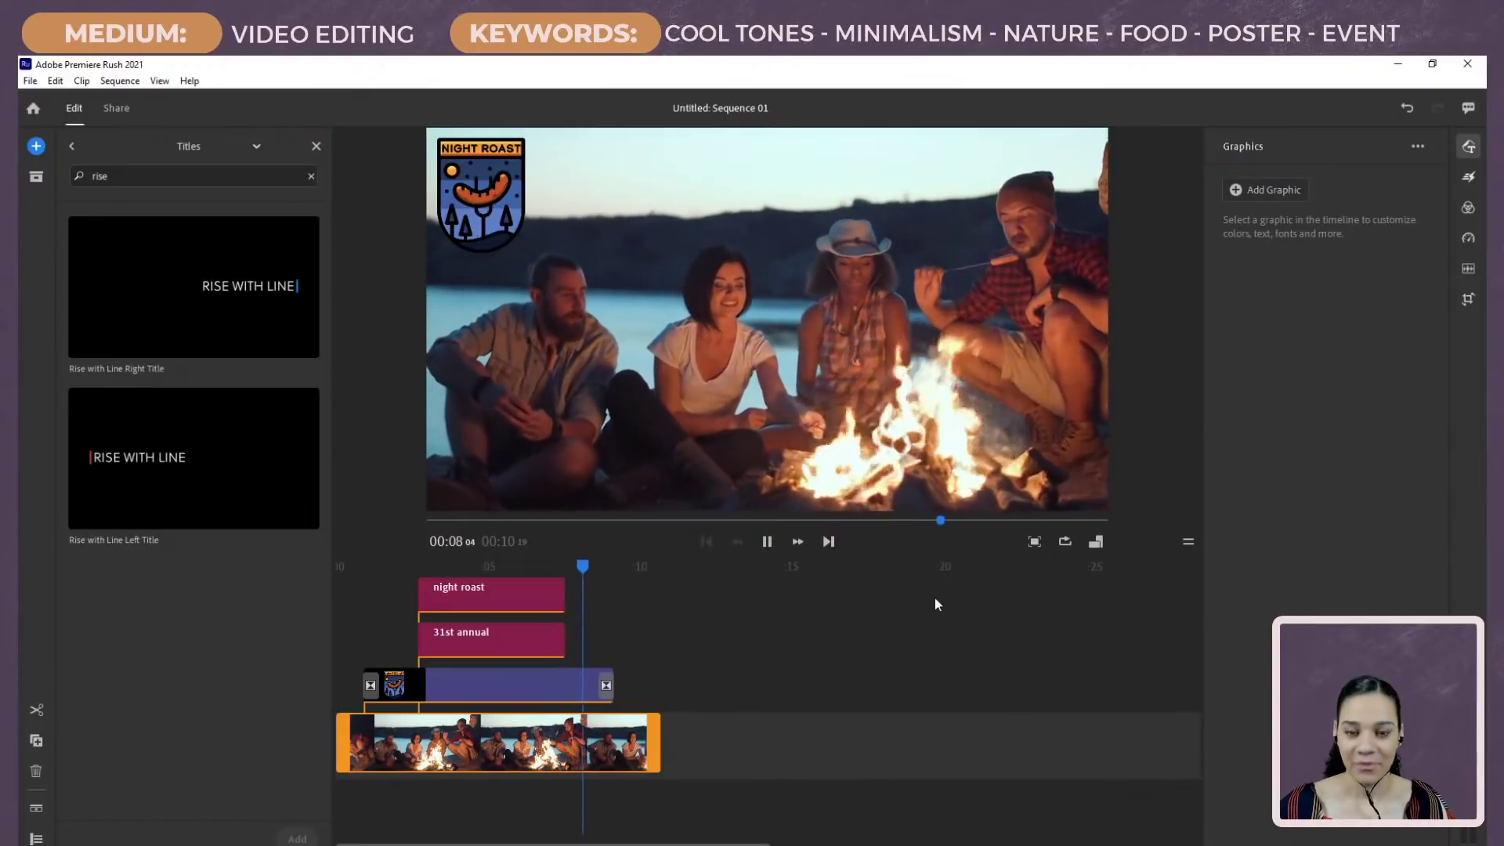
key(space)
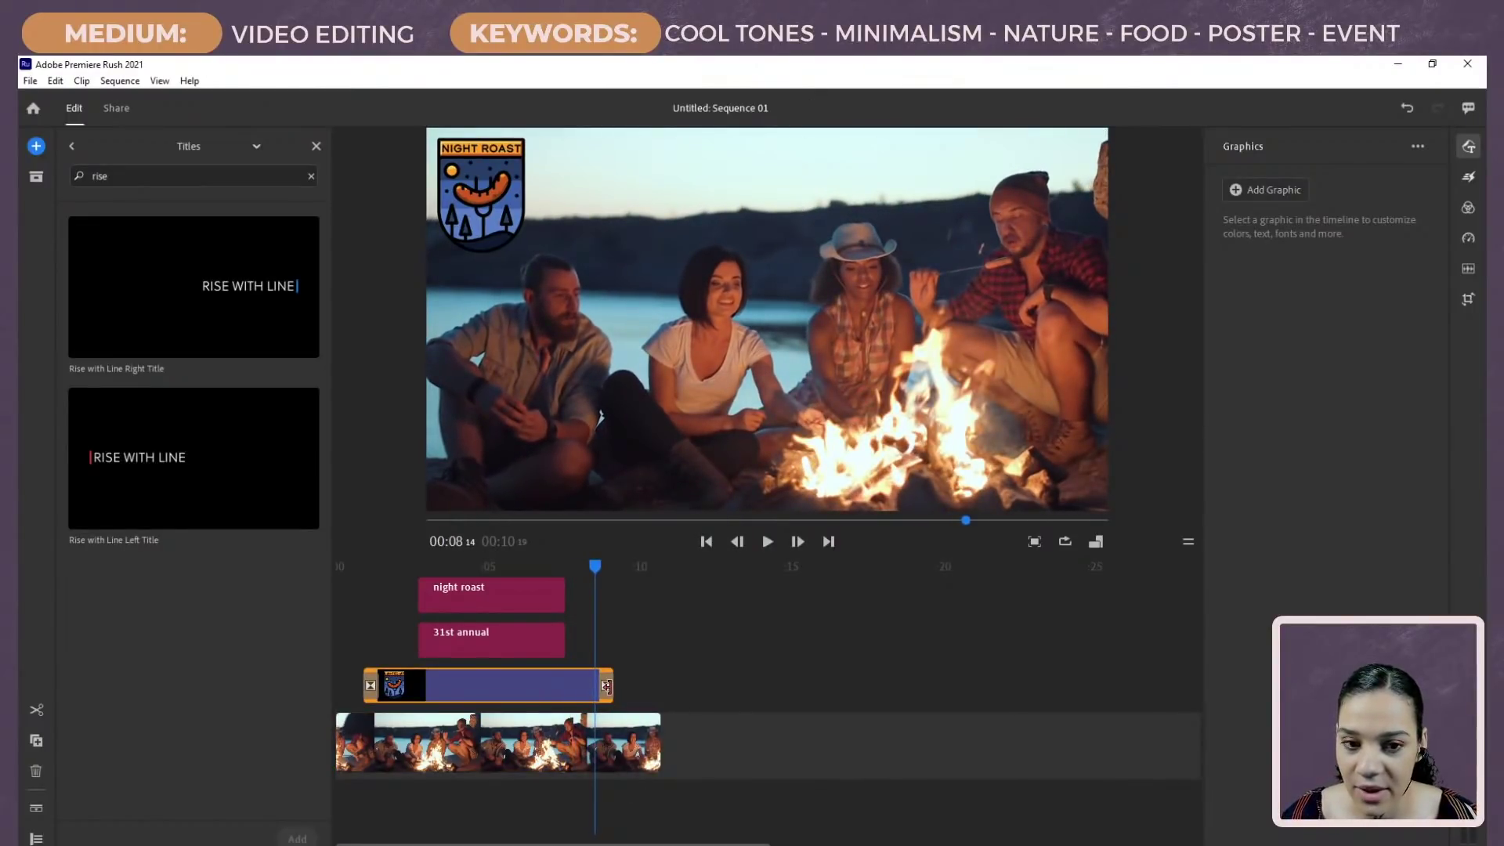
drag(606, 686, 557, 686)
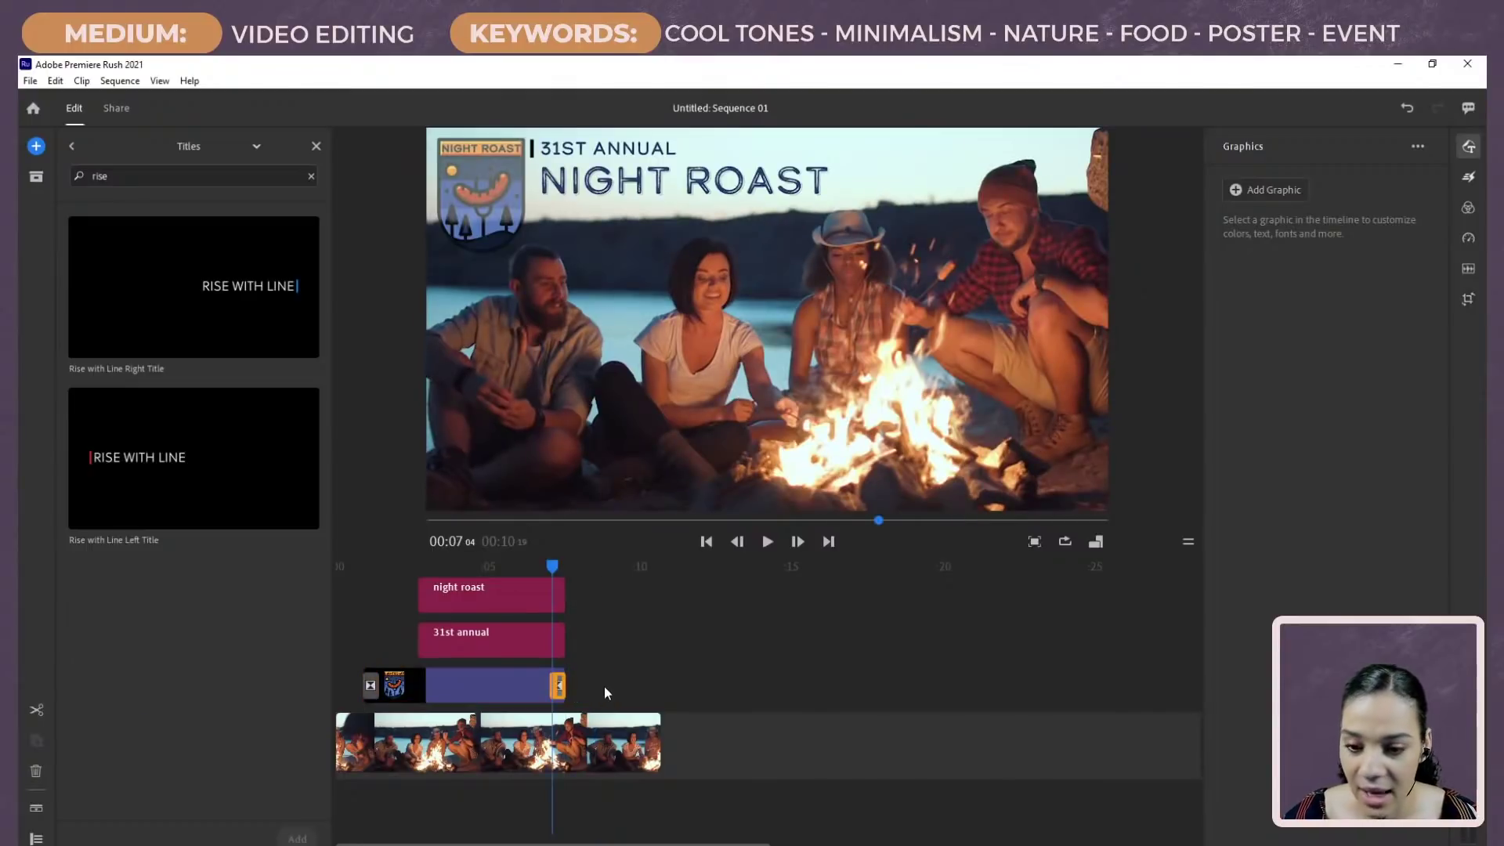
drag(659, 736, 564, 742)
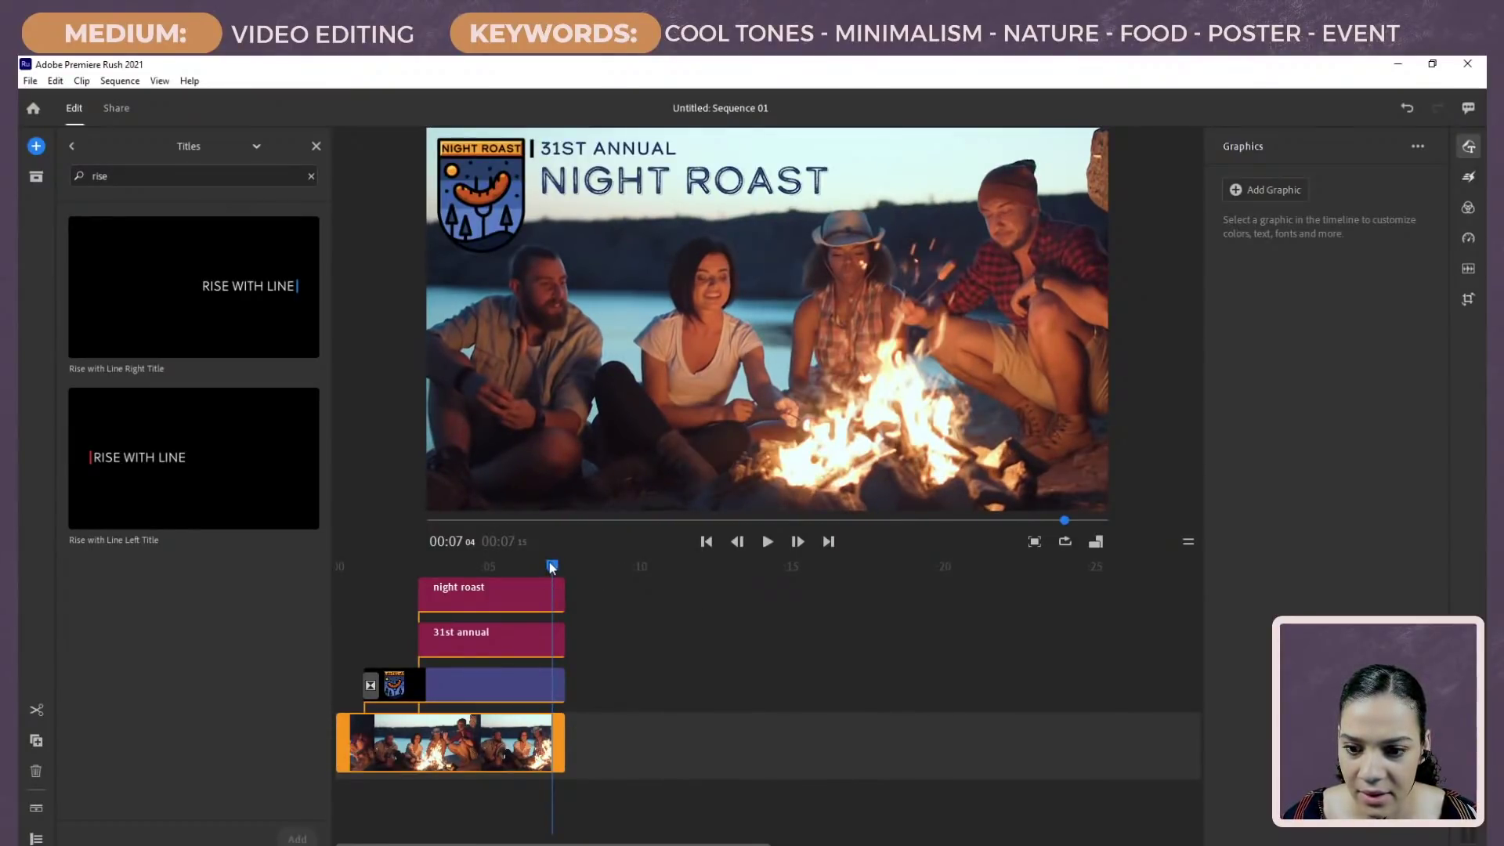
Step: Review the sequence from the start, then extend the logo overlay to about 00:08 11 and the campfire clip to about 00:09
drag(552, 565, 319, 582)
key(space)
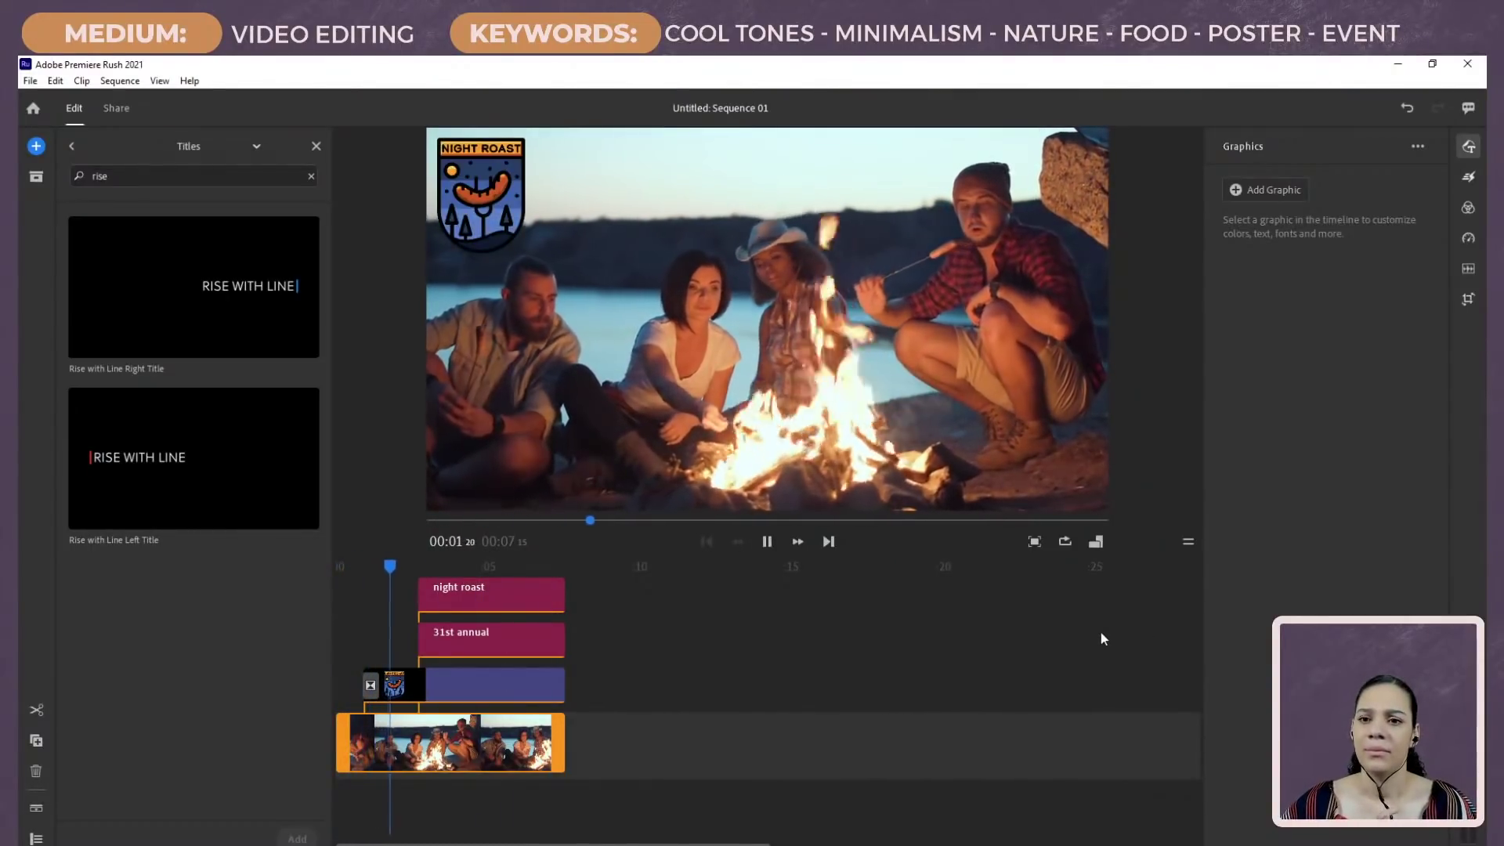
key(space)
click(371, 686)
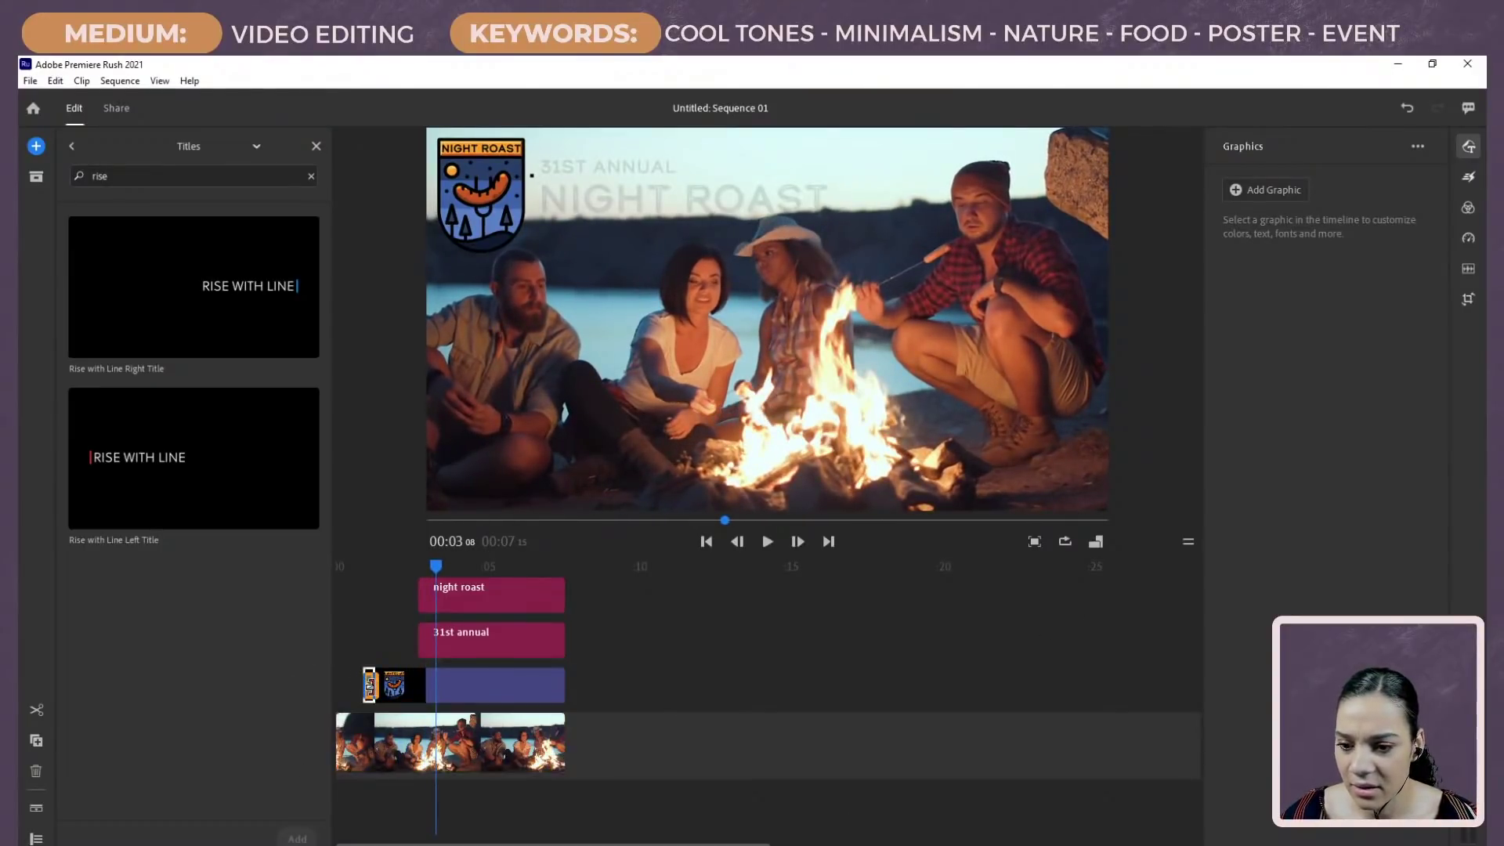
key(Home)
key(space)
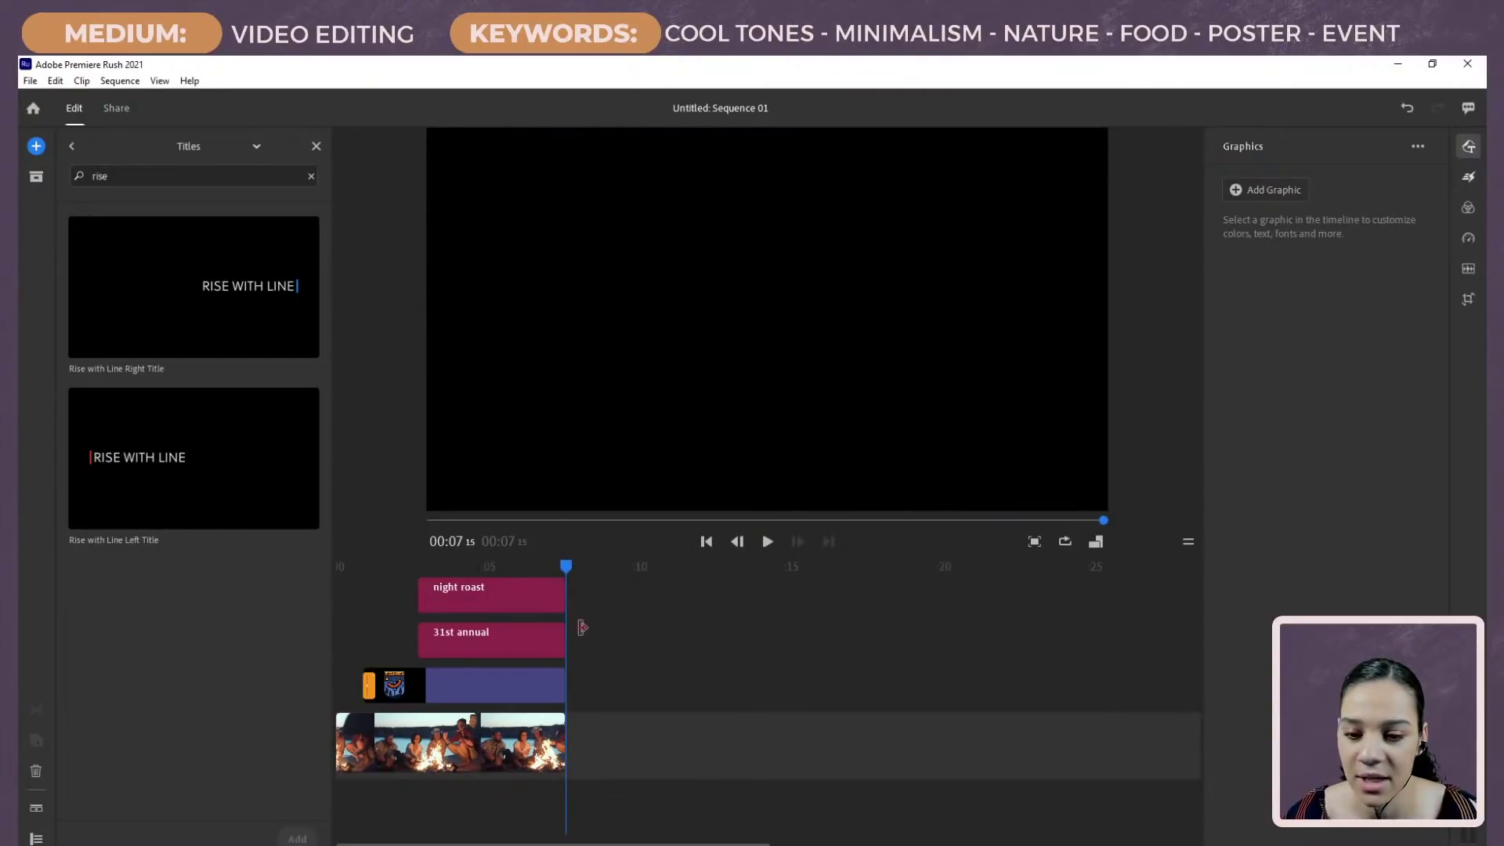
drag(562, 683, 589, 683)
drag(557, 736, 588, 738)
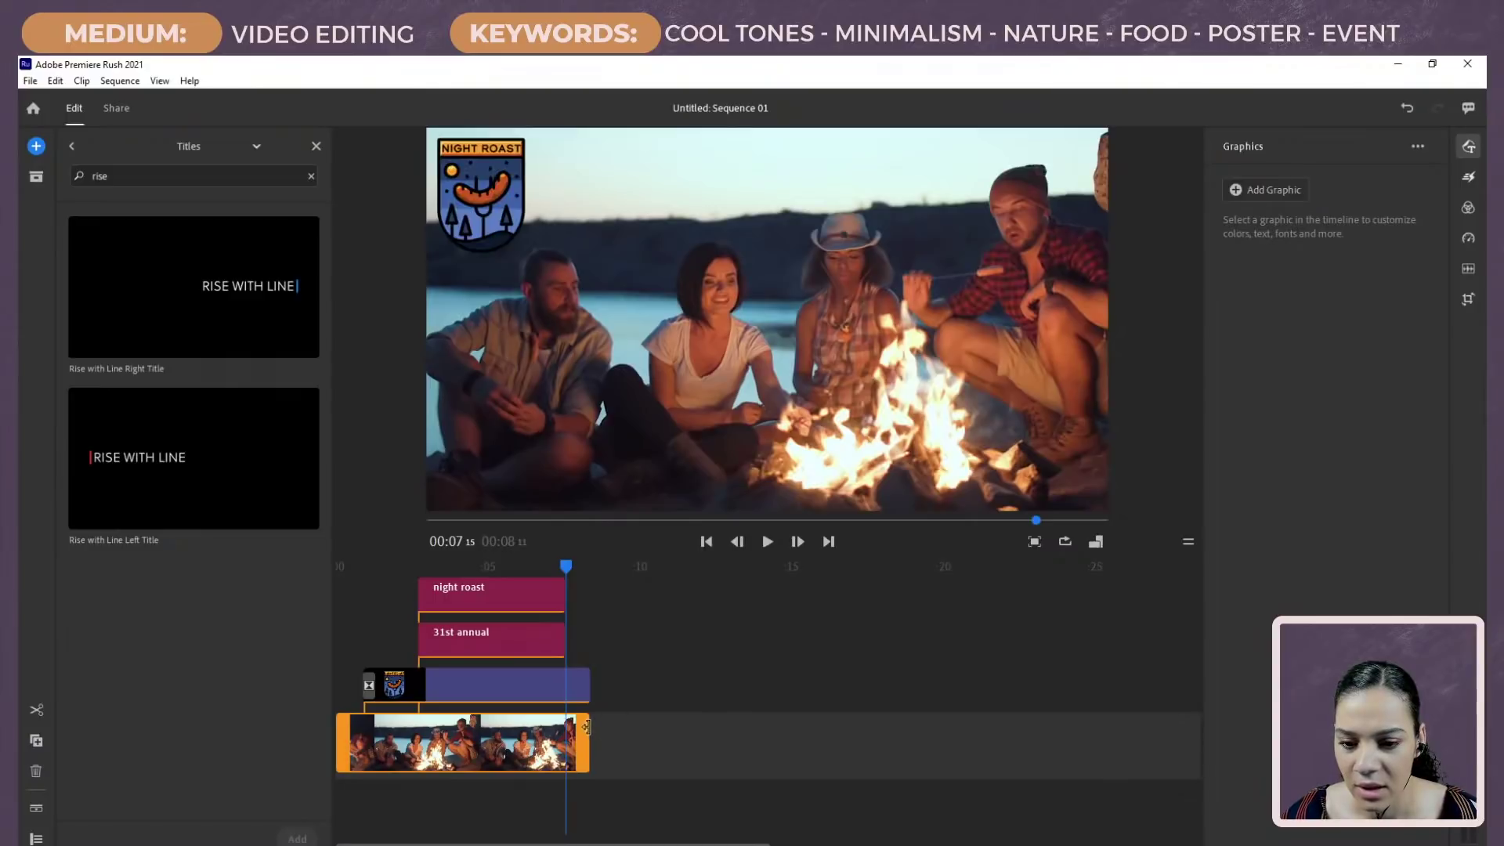
drag(588, 729, 616, 729)
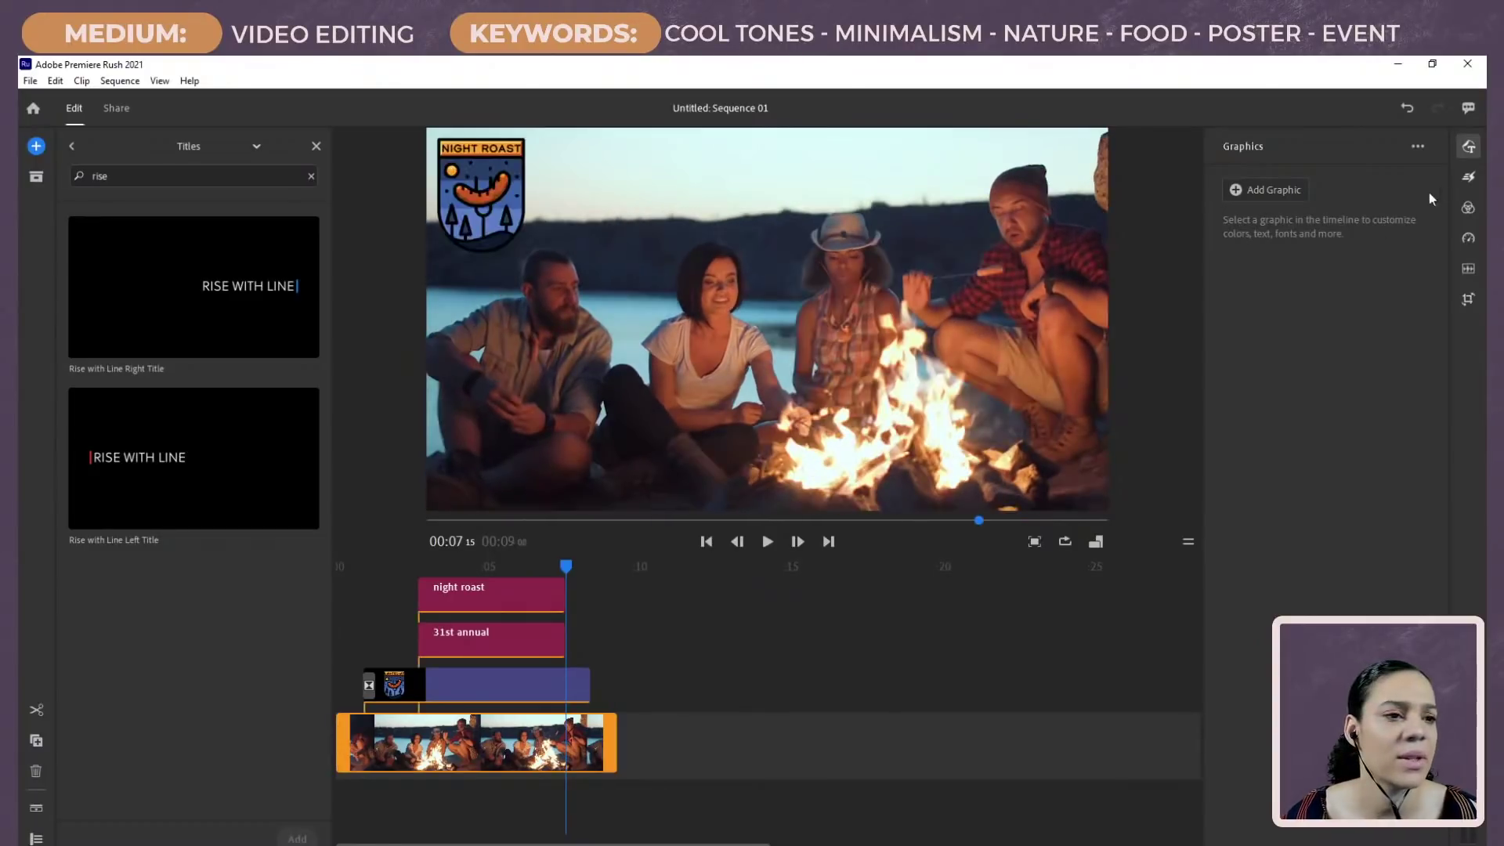
Step: Apply a Dissolve transition to the end of the logo overlay
click(1469, 177)
mouse_move(1299, 282)
mouse_down()
mouse_move(719, 510)
mouse_move(583, 685)
mouse_up()
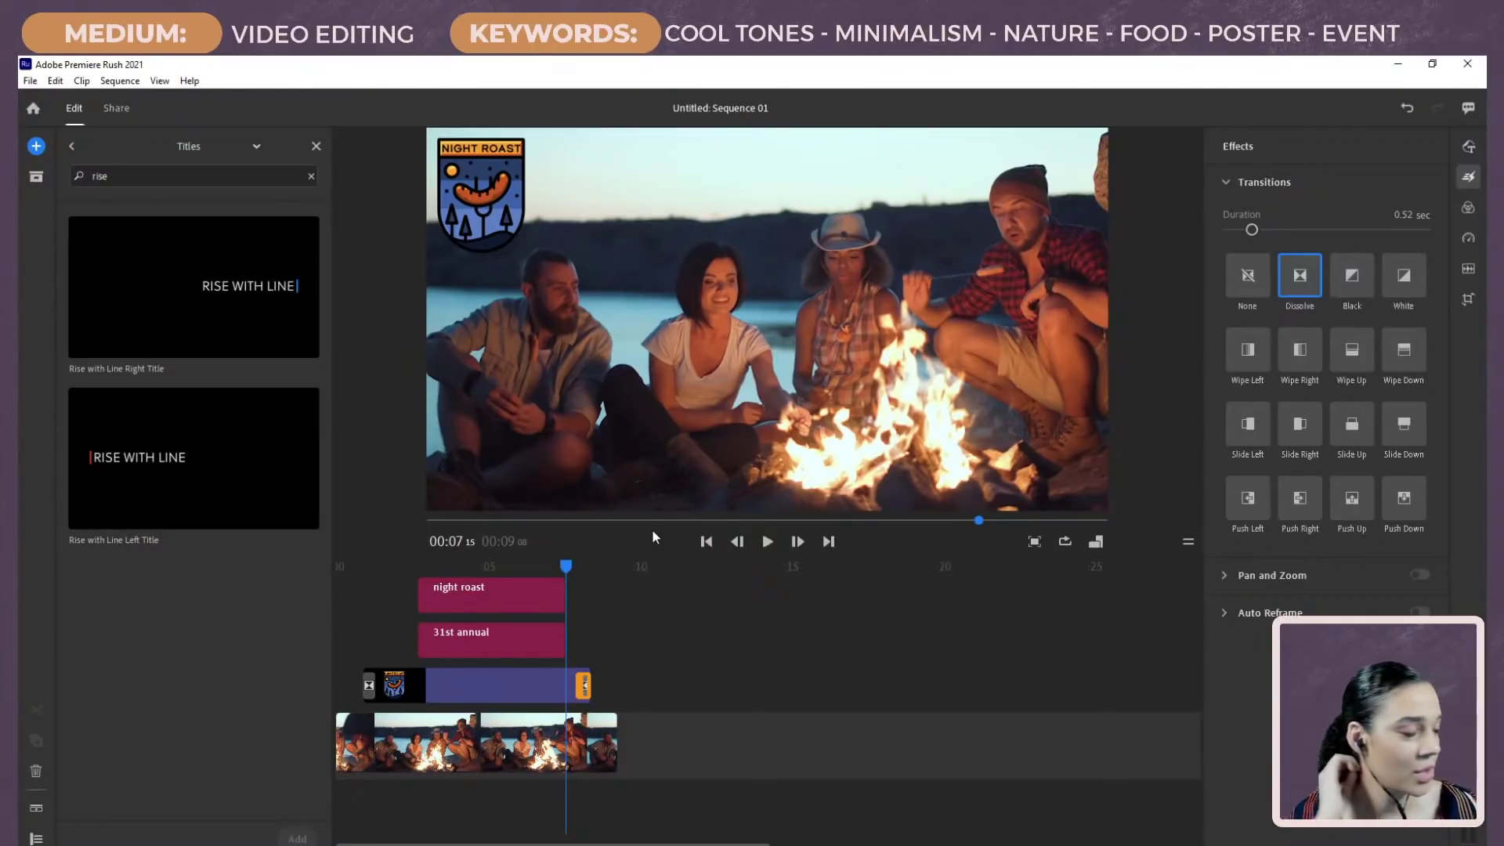
Step: Add the 3Panels video from Final Video Assets after the campfire clip, with a Black transition between the two clips
click(74, 148)
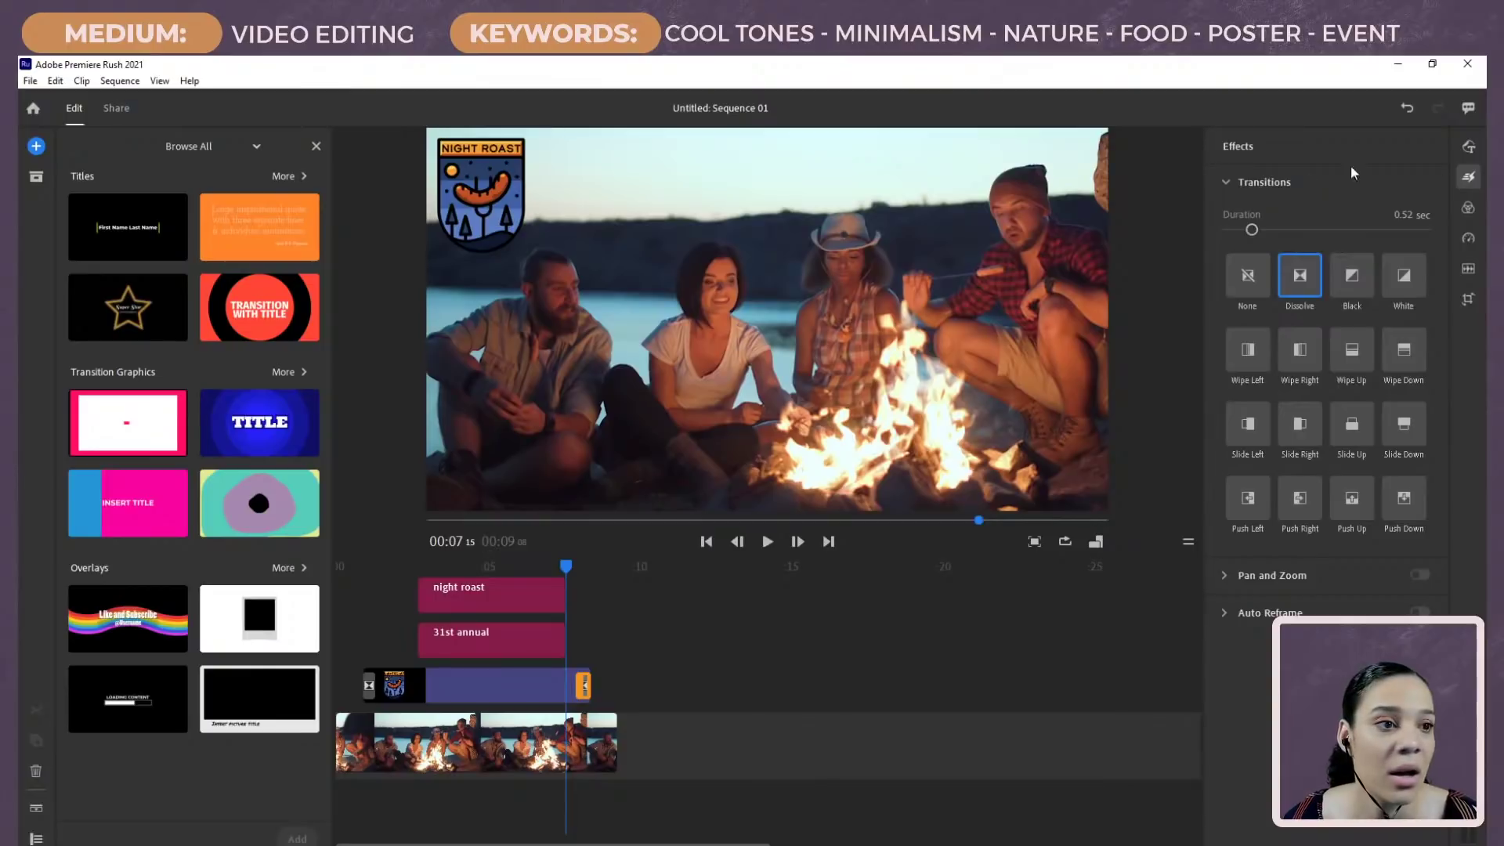
click(36, 146)
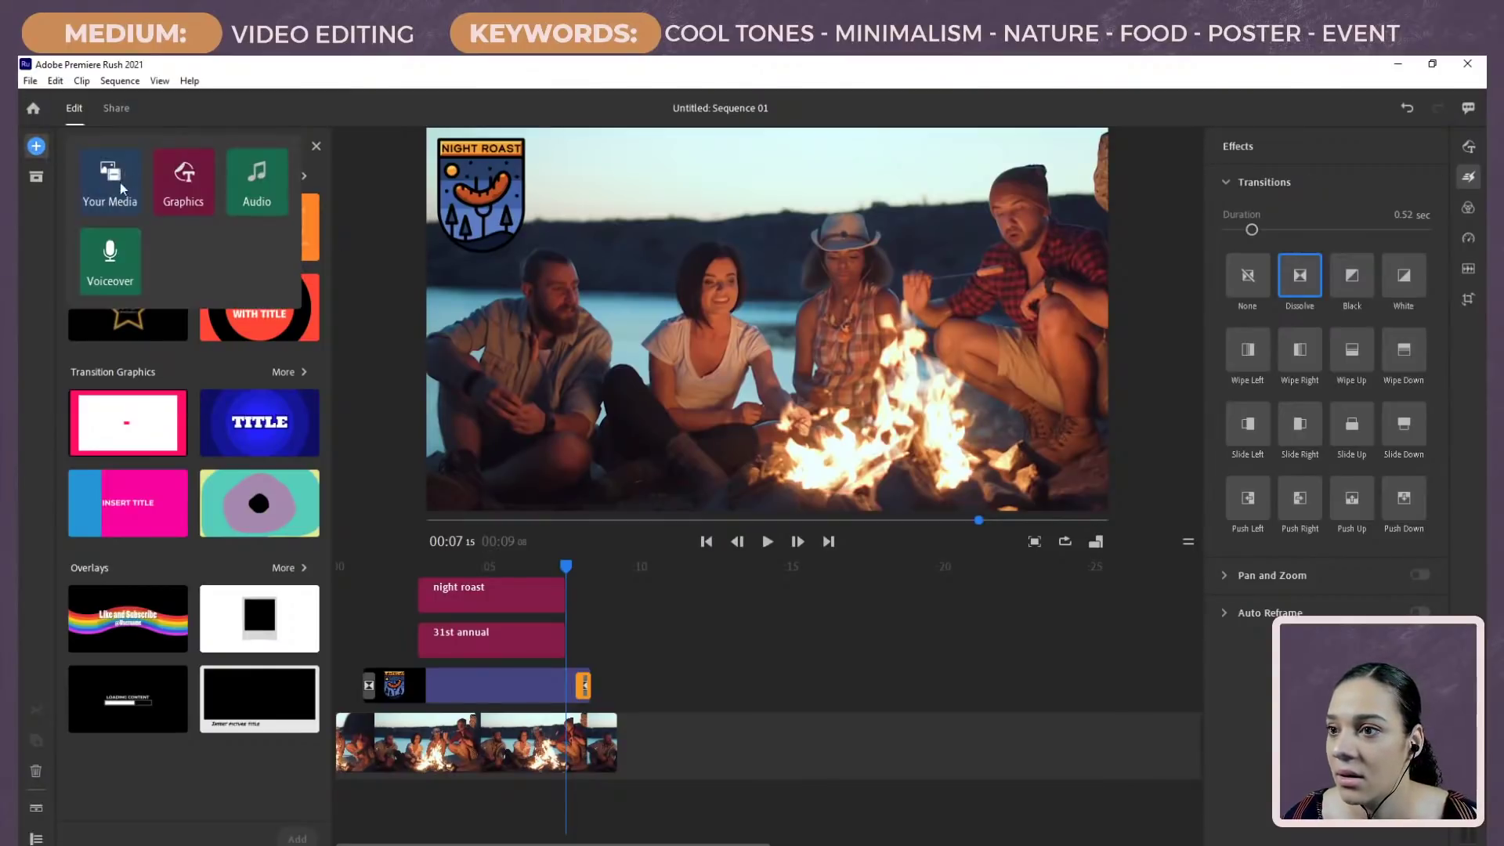
click(114, 181)
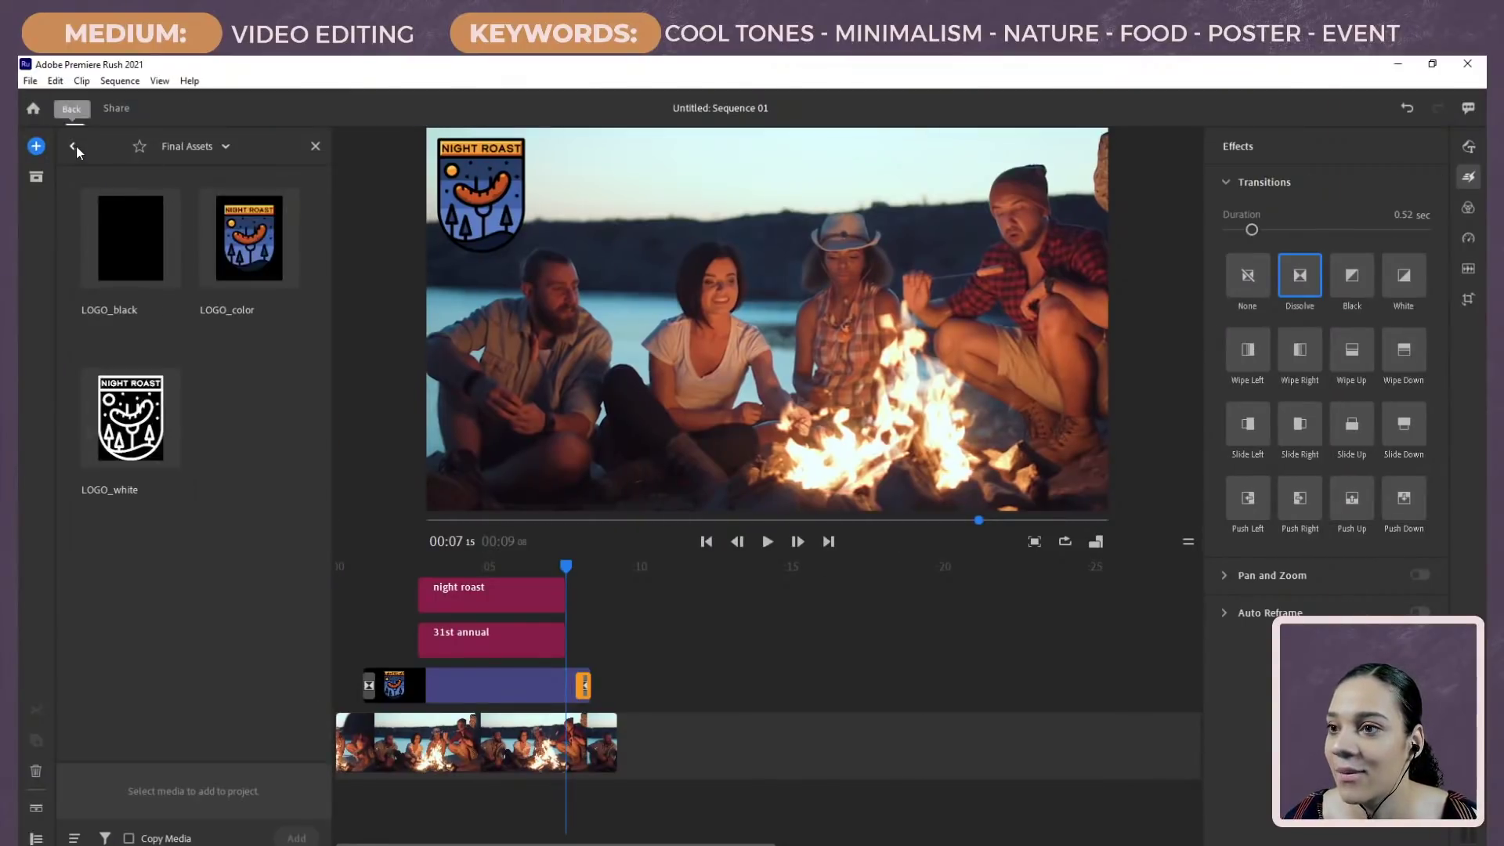
click(73, 146)
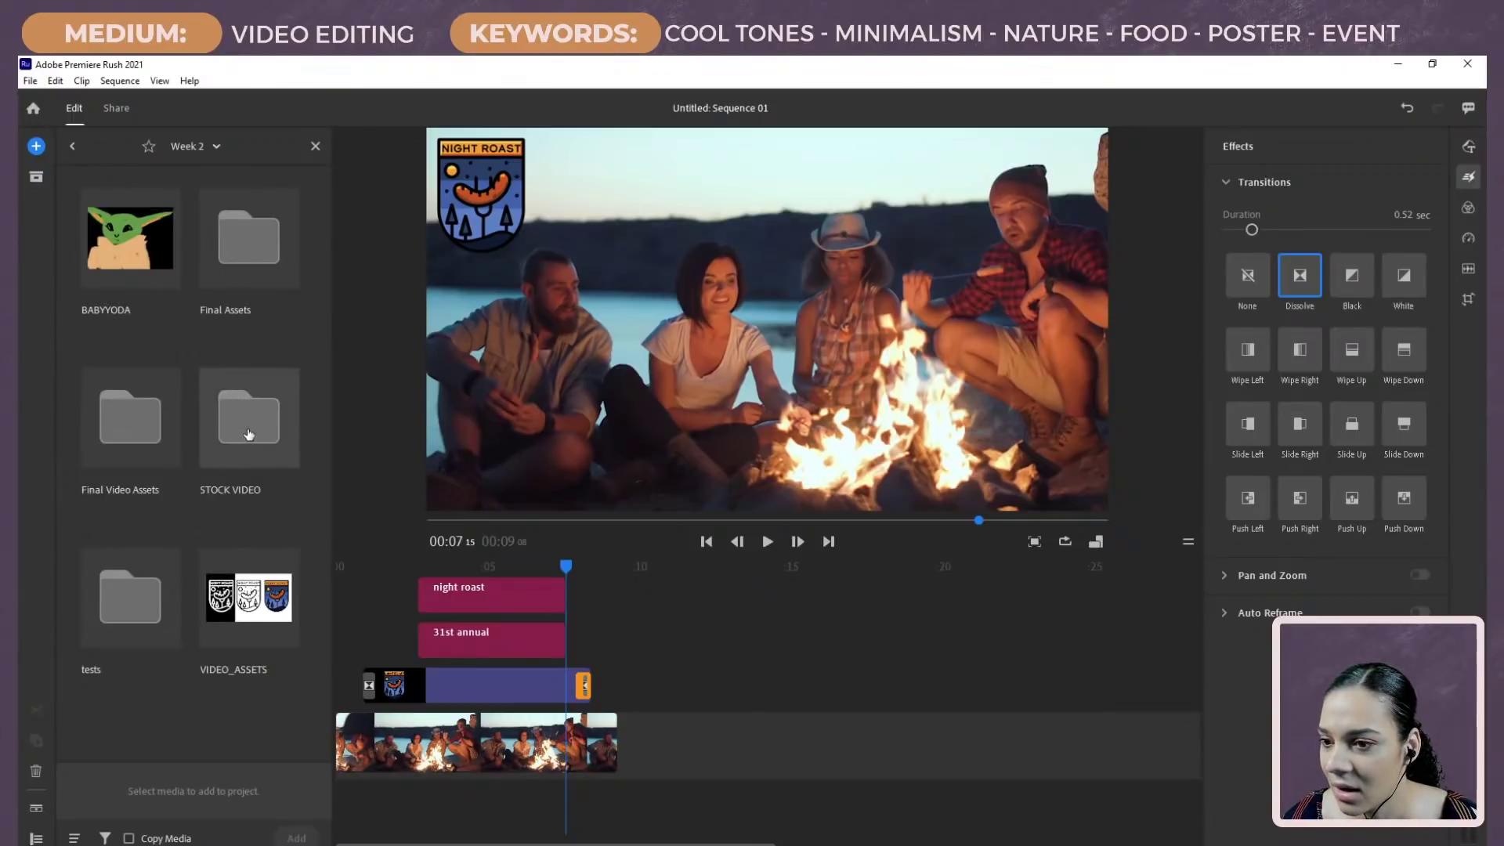
click(124, 426)
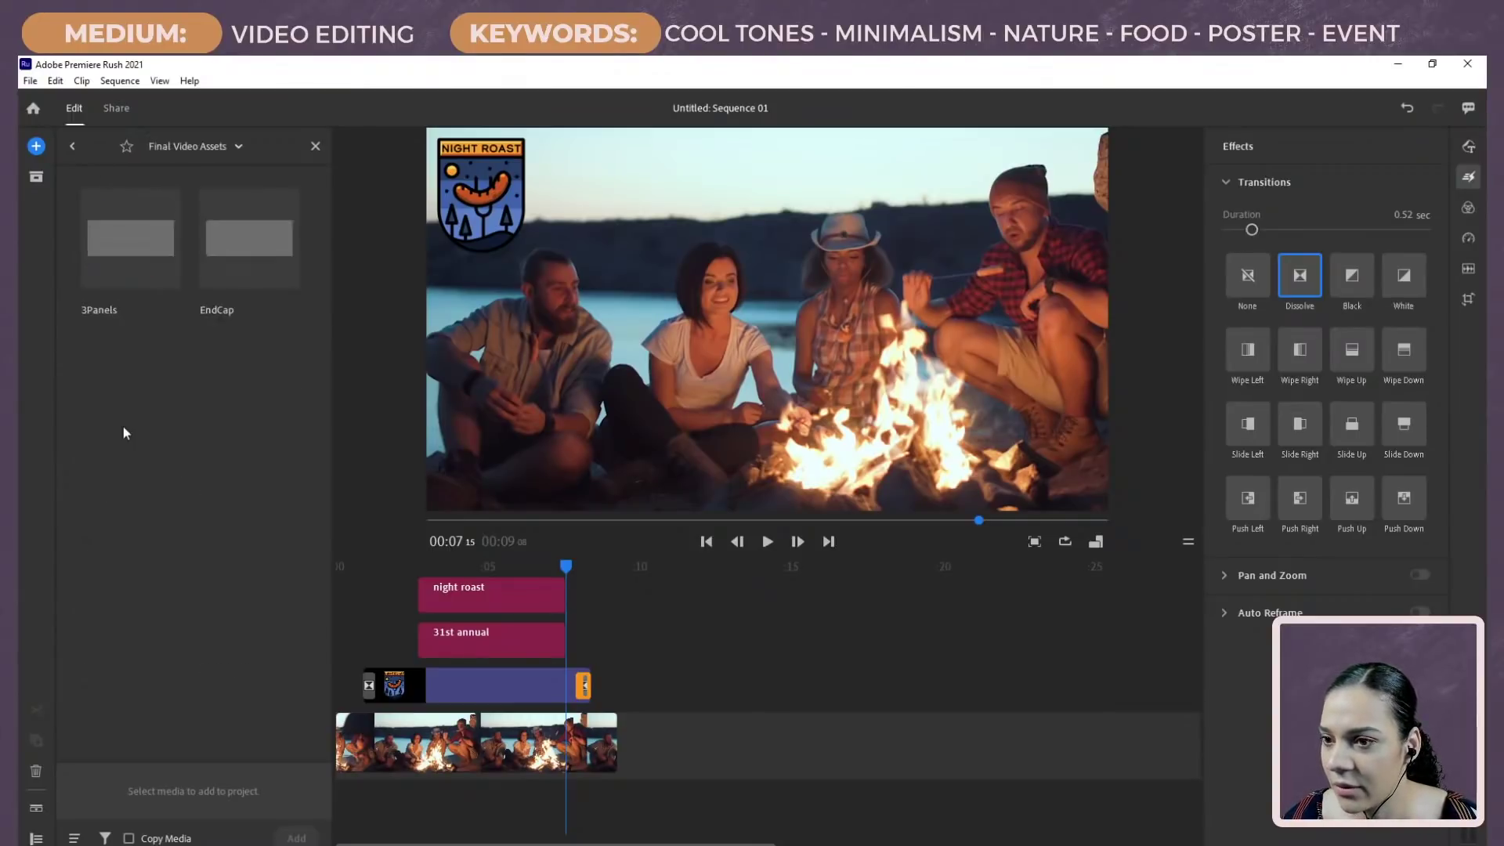
click(105, 247)
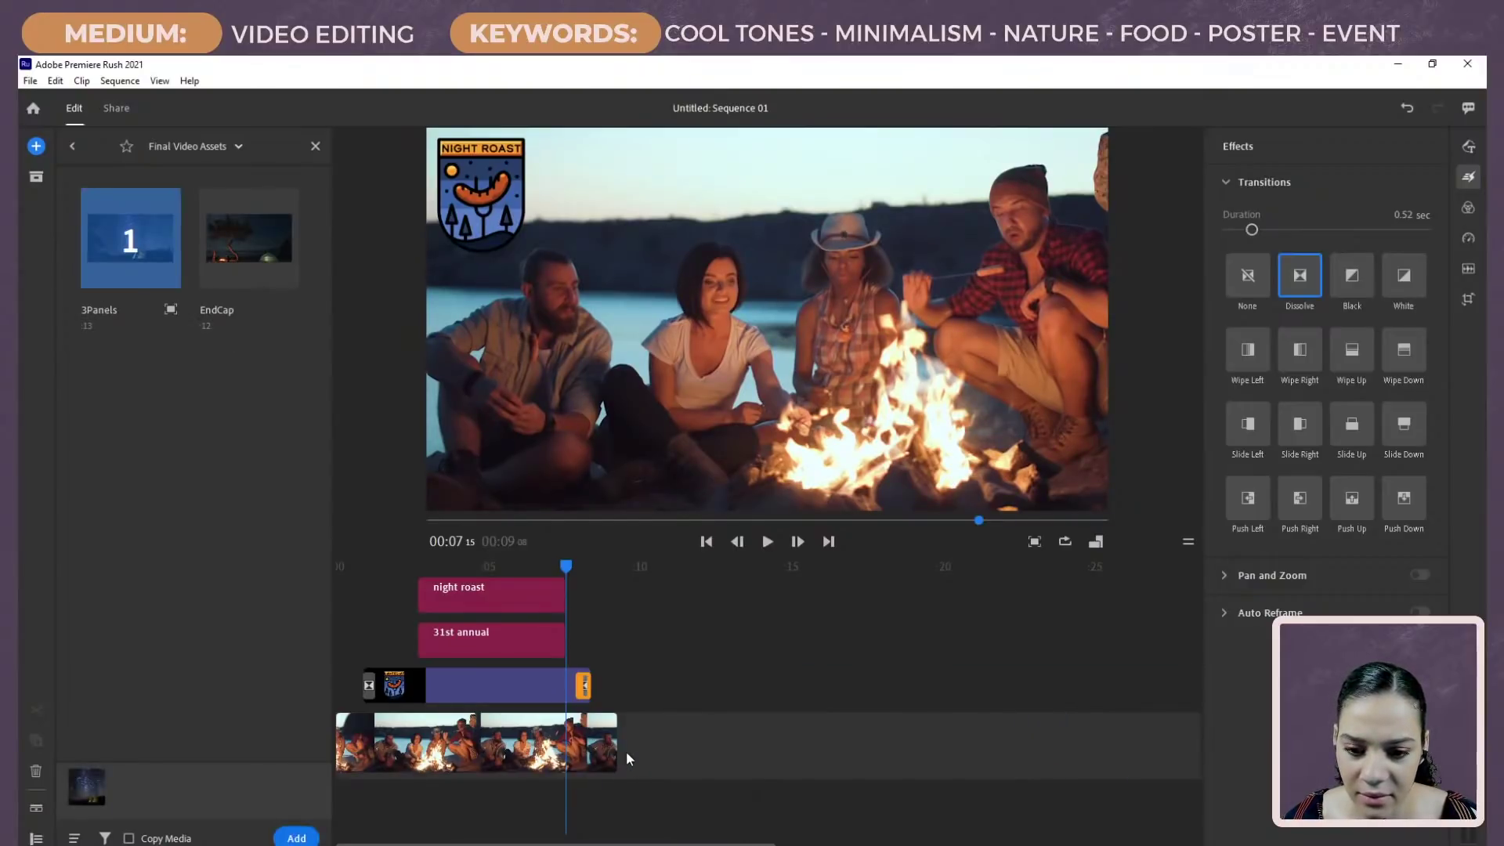
mouse_move(566, 569)
mouse_down()
mouse_move(598, 566)
mouse_move(575, 575)
mouse_up()
mouse_move(1390, 291)
mouse_down()
mouse_move(1207, 361)
mouse_move(672, 764)
mouse_move(658, 753)
mouse_up()
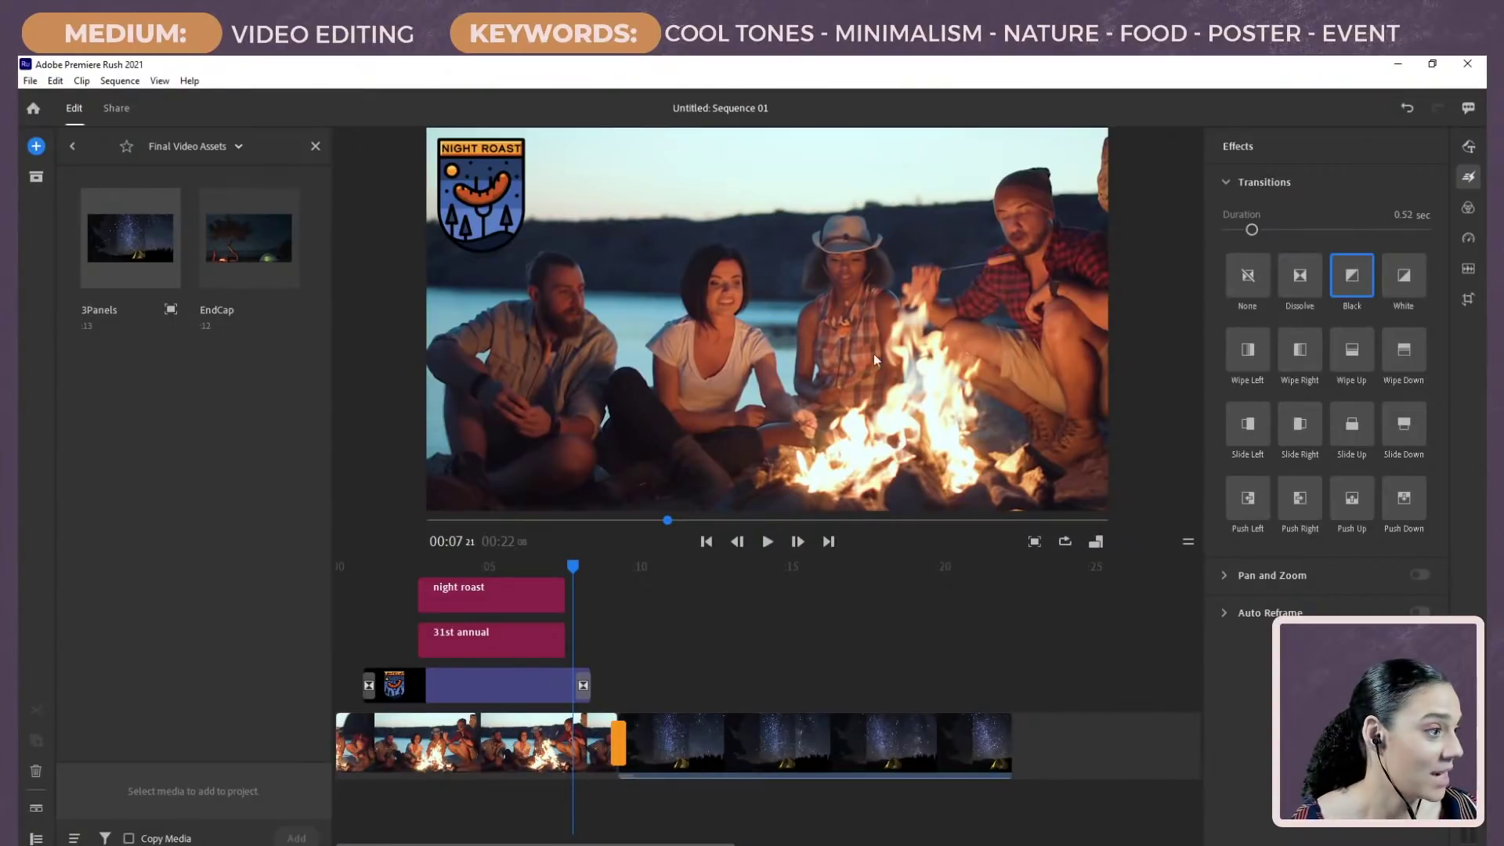
Step: Check the ending of the titled section, then apply Dissolve transitions to the ends of the night roast and 31st annual titles
drag(574, 574, 514, 565)
click(767, 541)
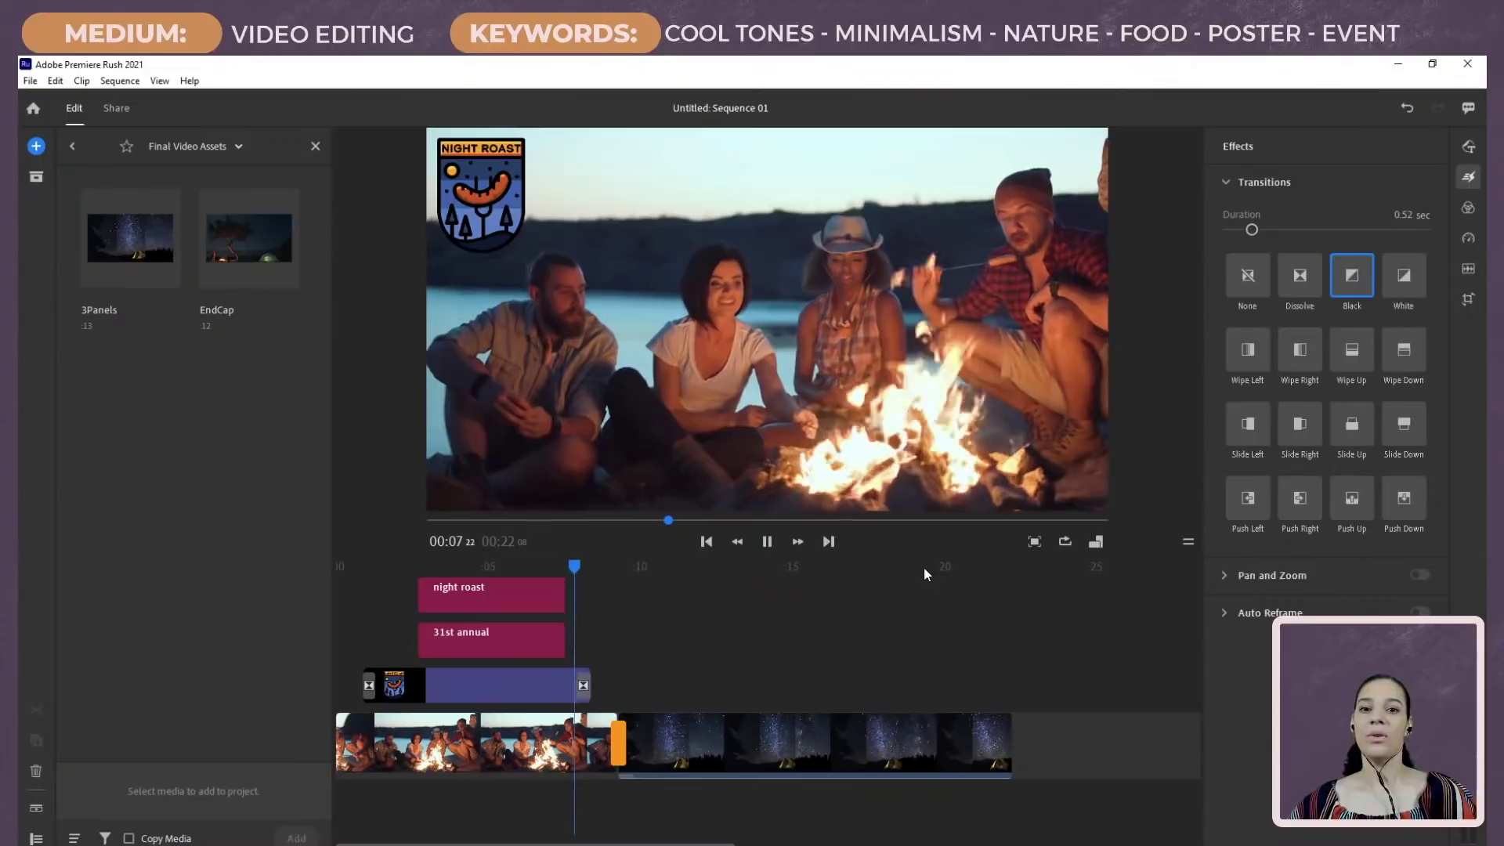
key(space)
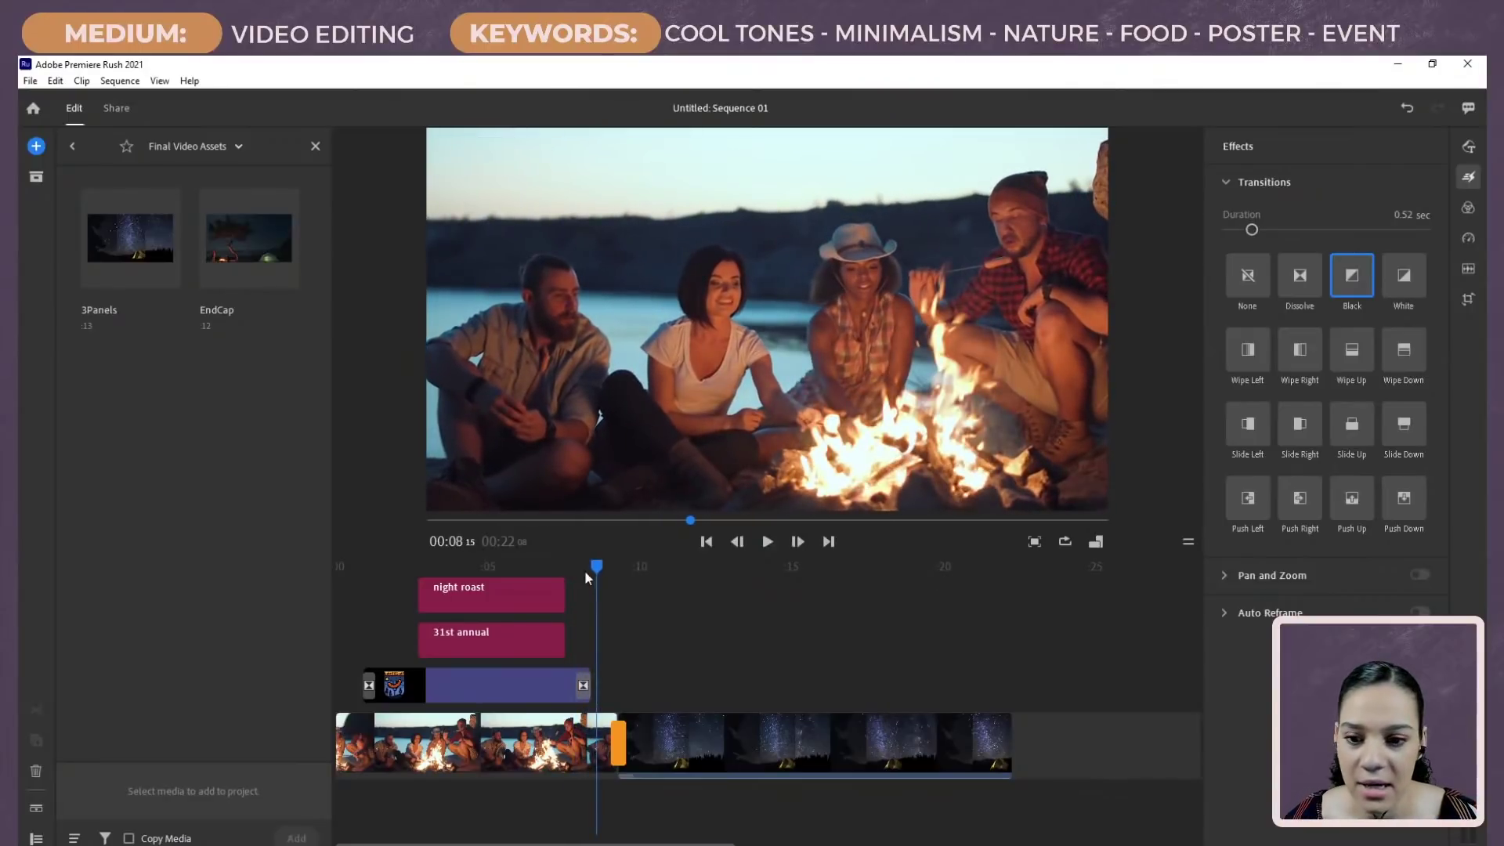
drag(596, 570, 549, 574)
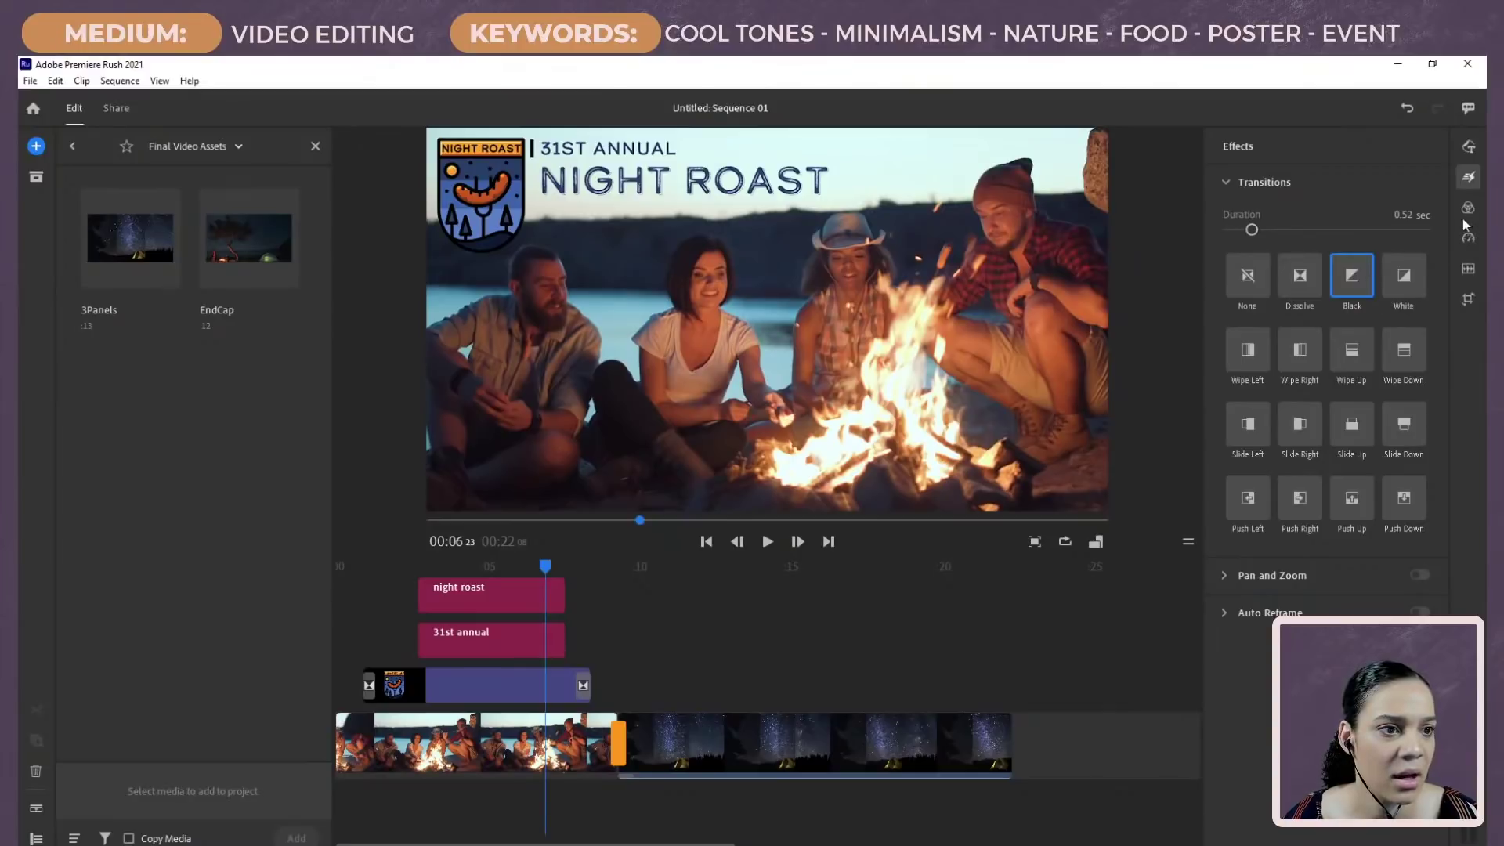
drag(1303, 286, 558, 596)
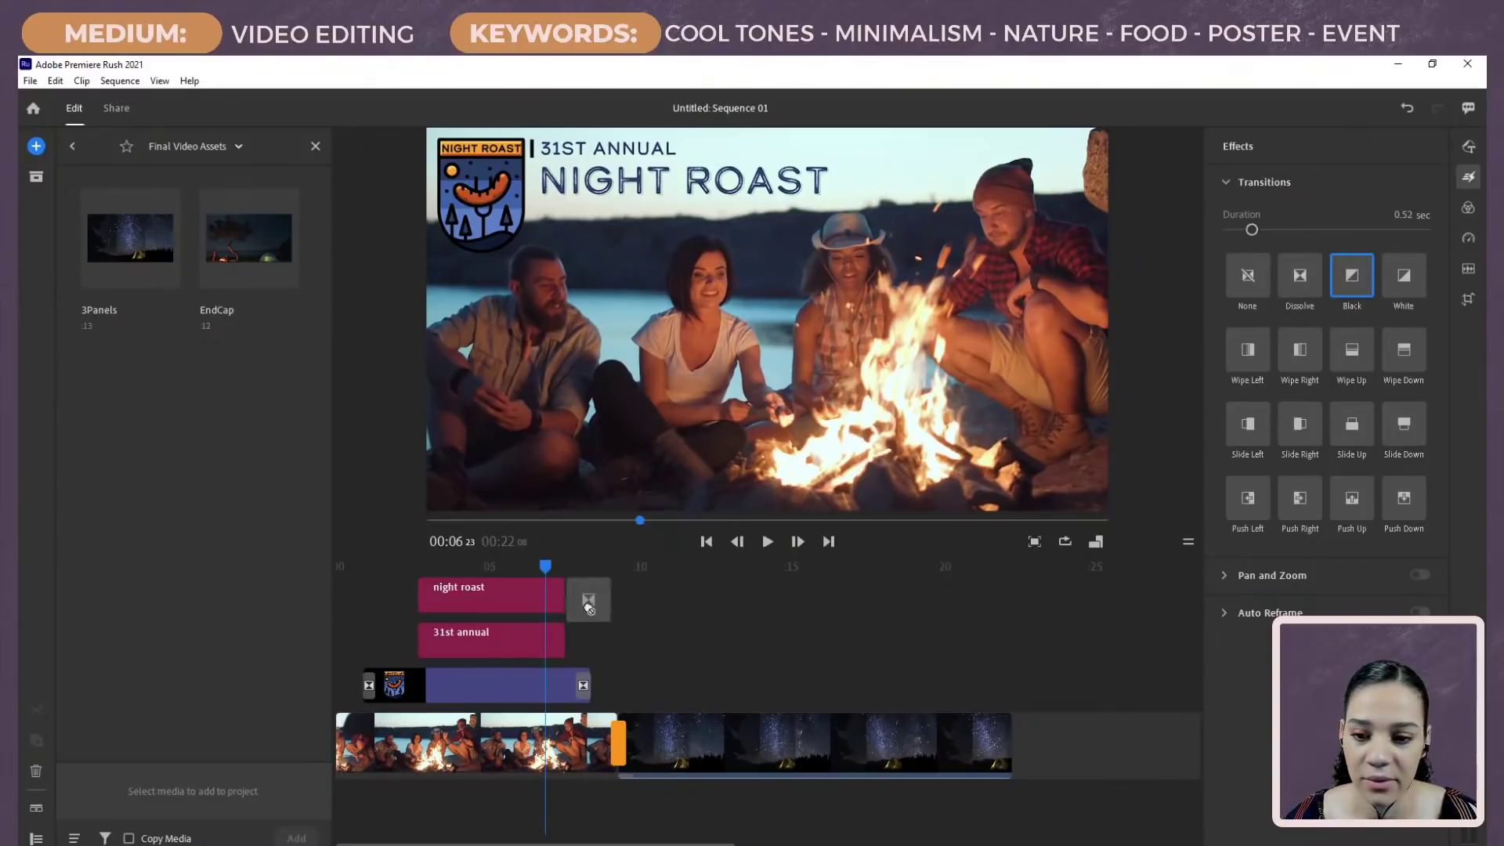
drag(1315, 268, 558, 638)
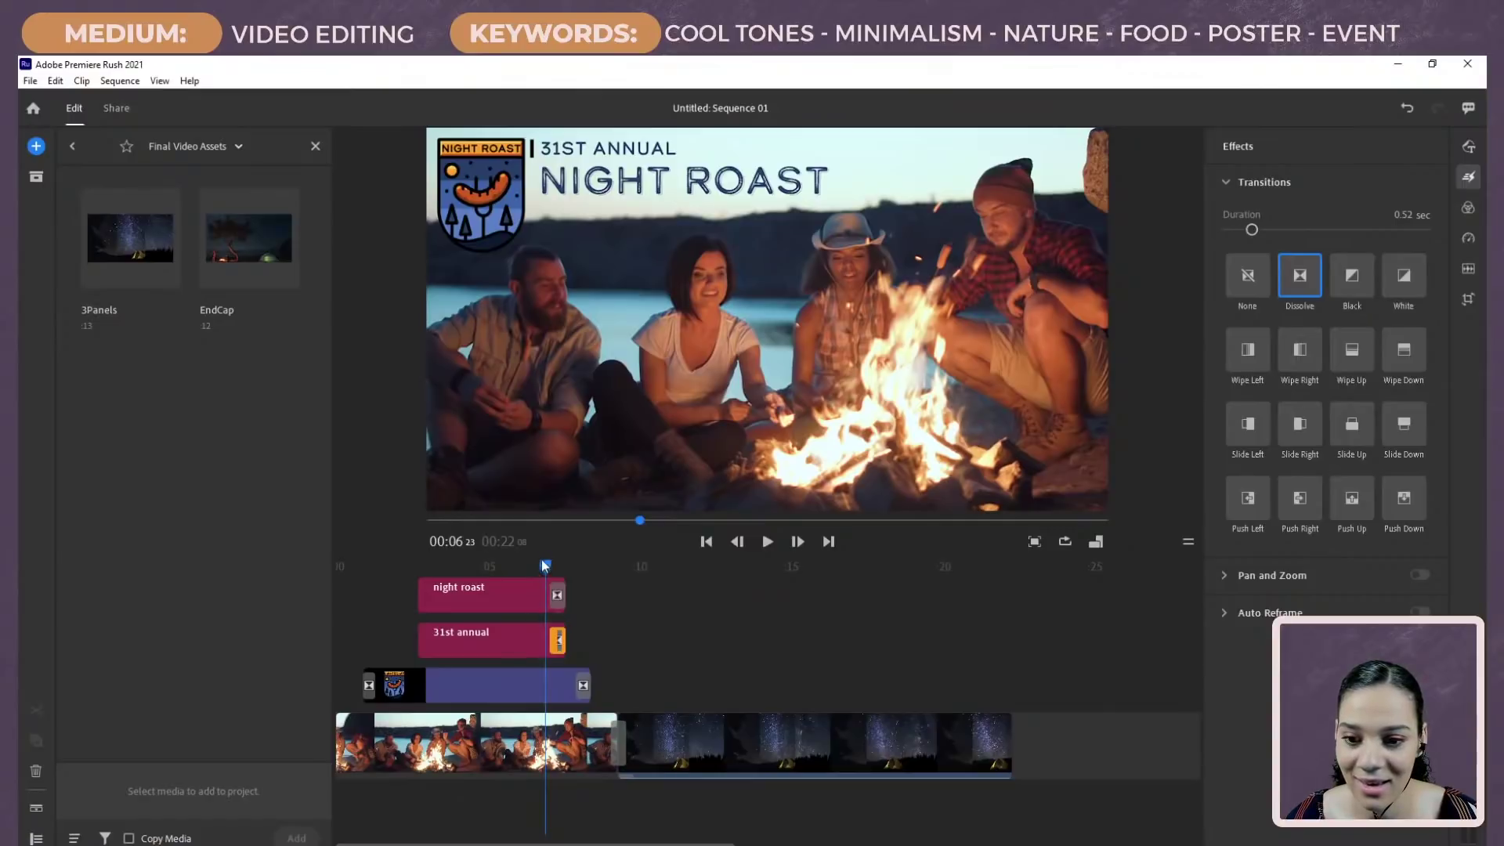
Step: Play through the title dissolves, the black transition and the 3Panels clip, finishing with the playhead at 00:10 08
drag(546, 566, 416, 566)
key(space)
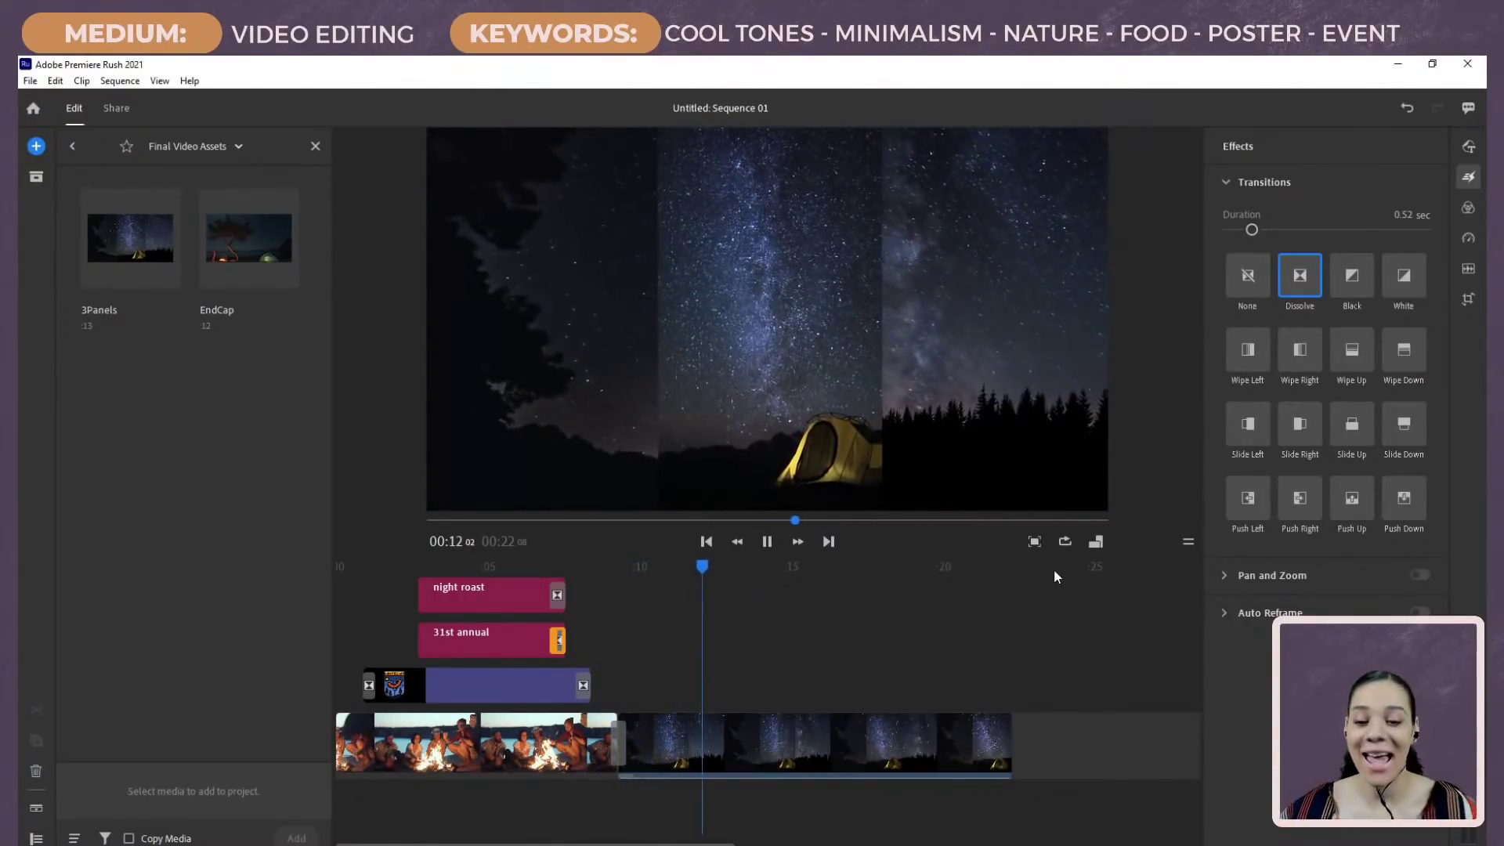
click(655, 569)
drag(651, 576, 602, 585)
key(space)
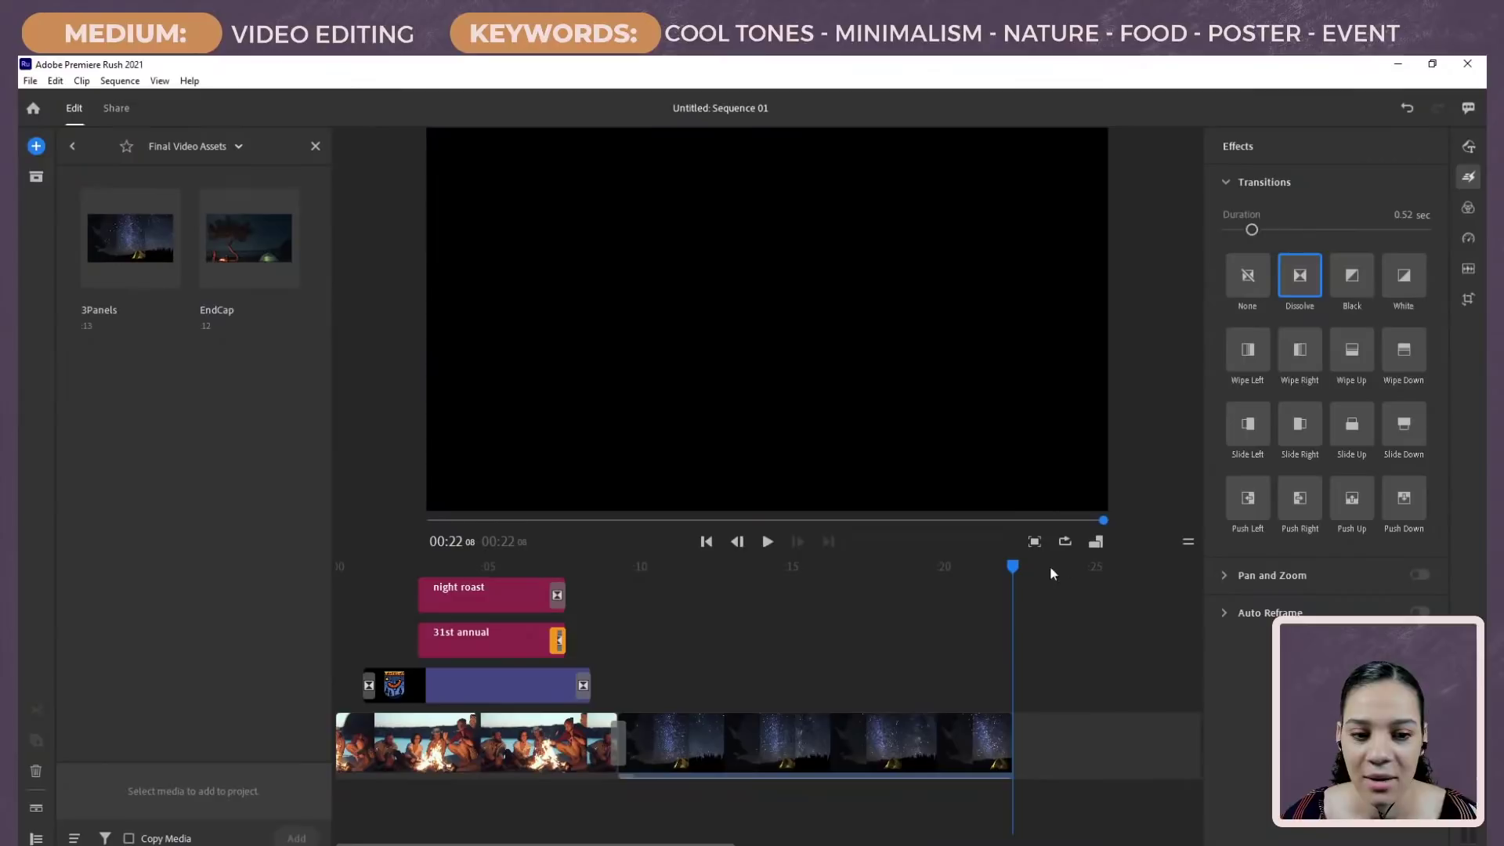
drag(1012, 565, 768, 598)
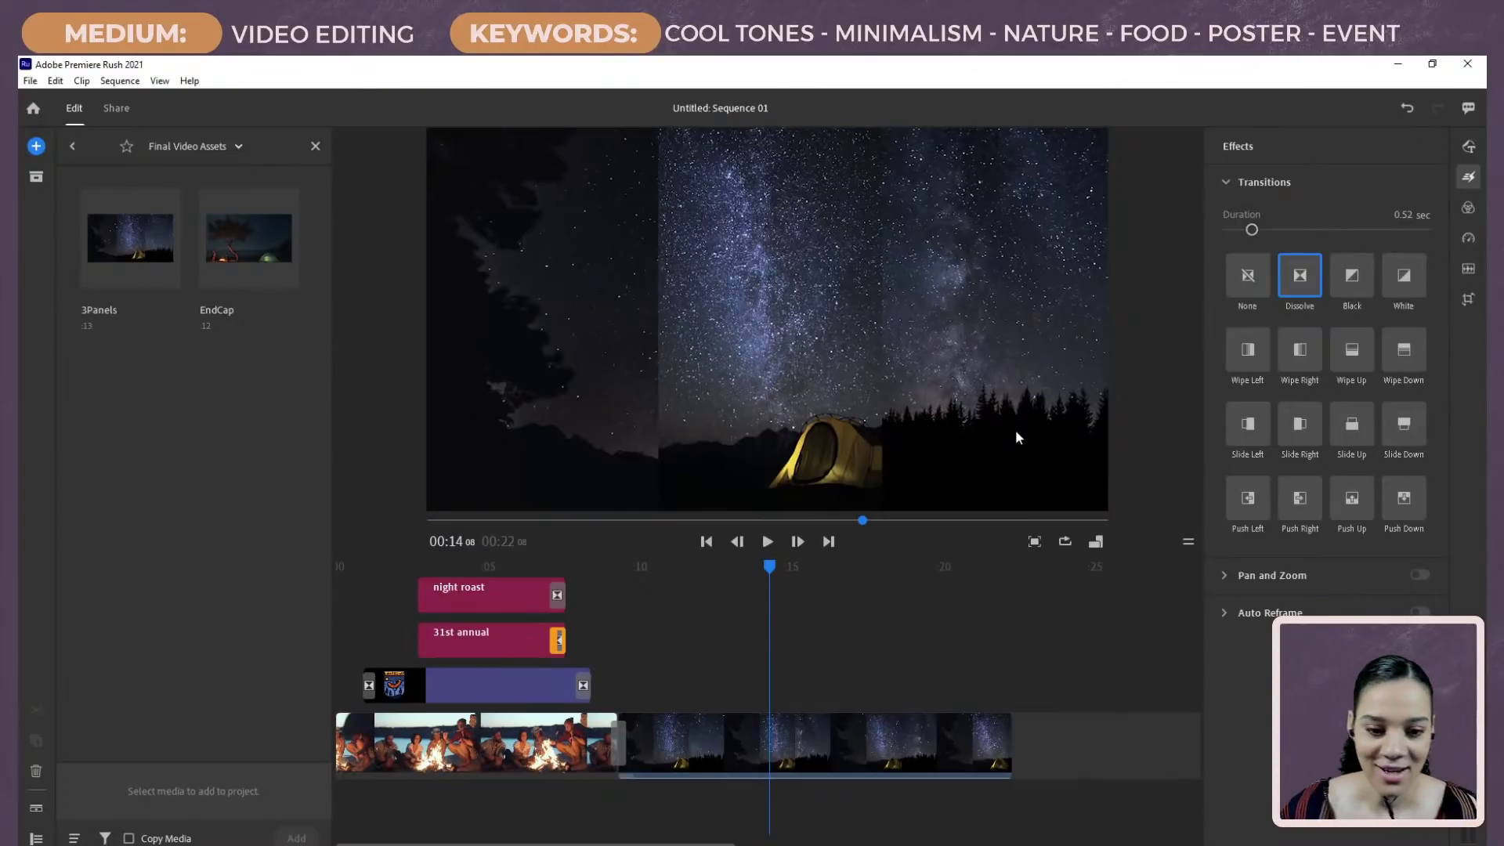
drag(772, 565, 650, 598)
mouse_move(639, 608)
mouse_down()
mouse_move(599, 605)
mouse_move(650, 610)
mouse_up()
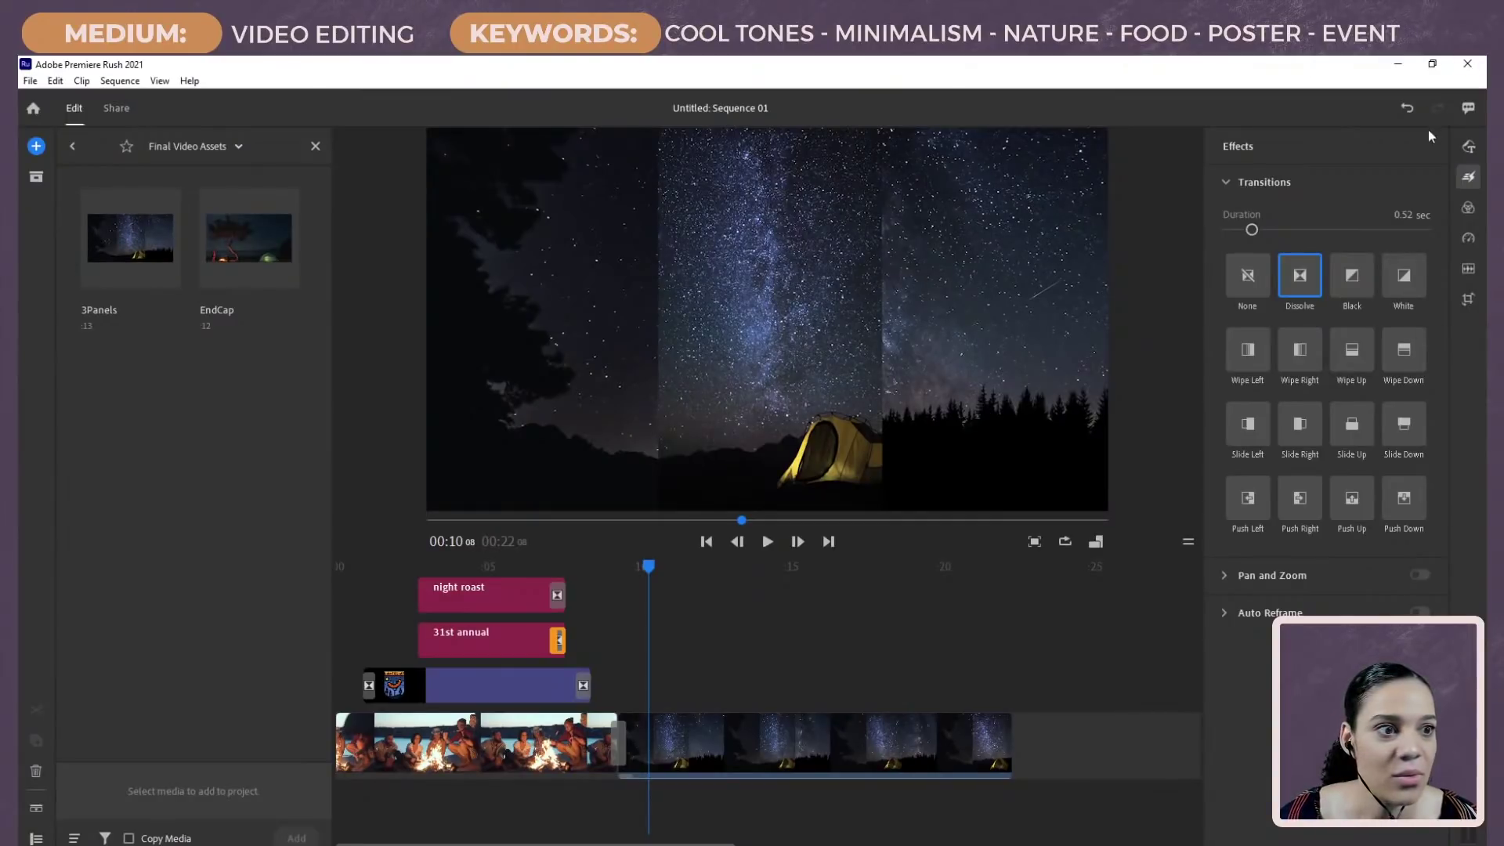
Step: Duplicate the 31st annual title so the copy follows the original on the same track
click(1469, 147)
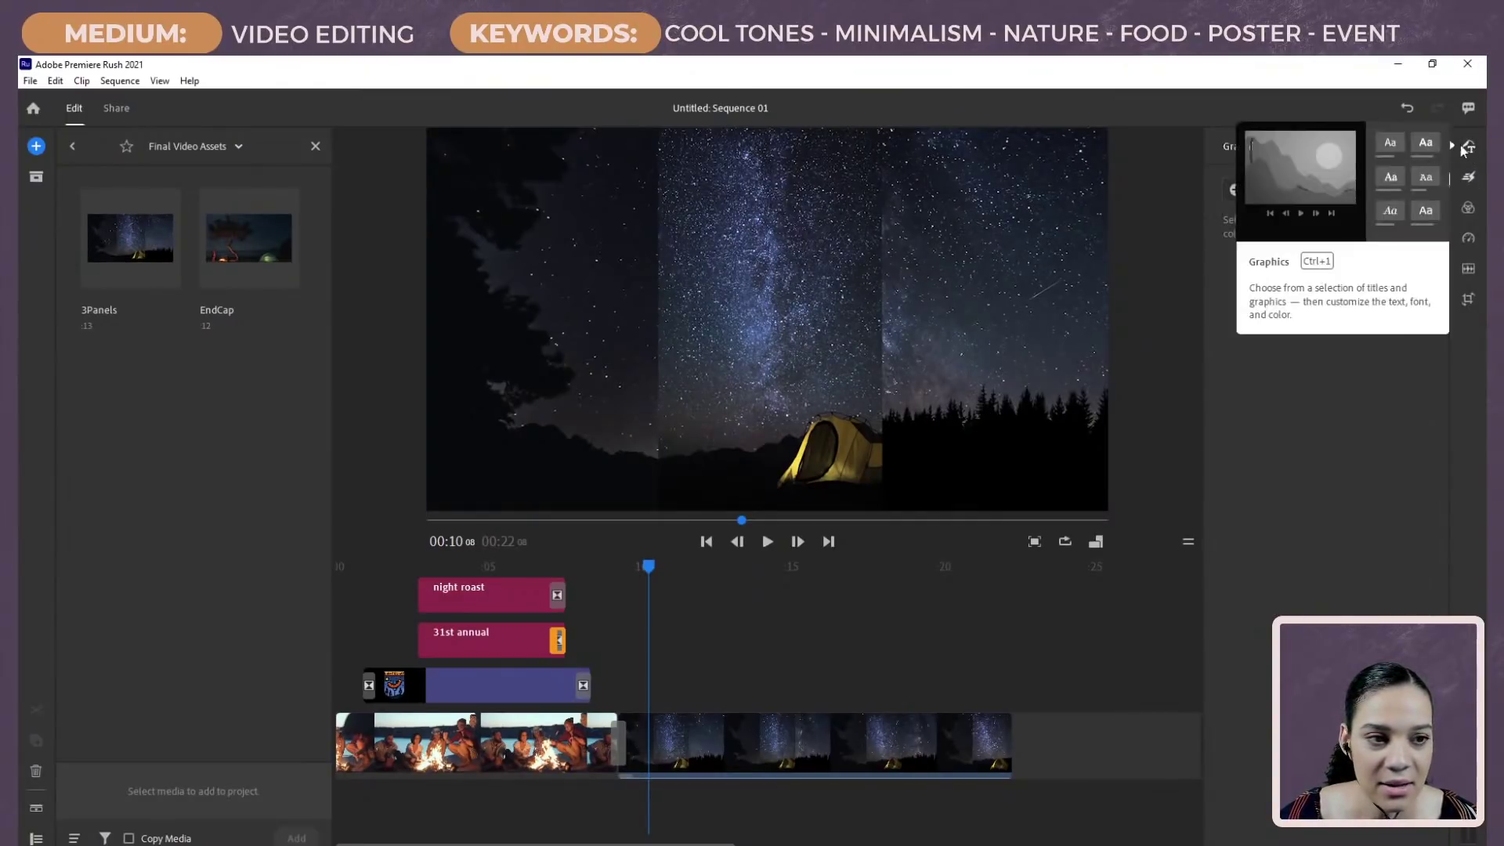
click(514, 593)
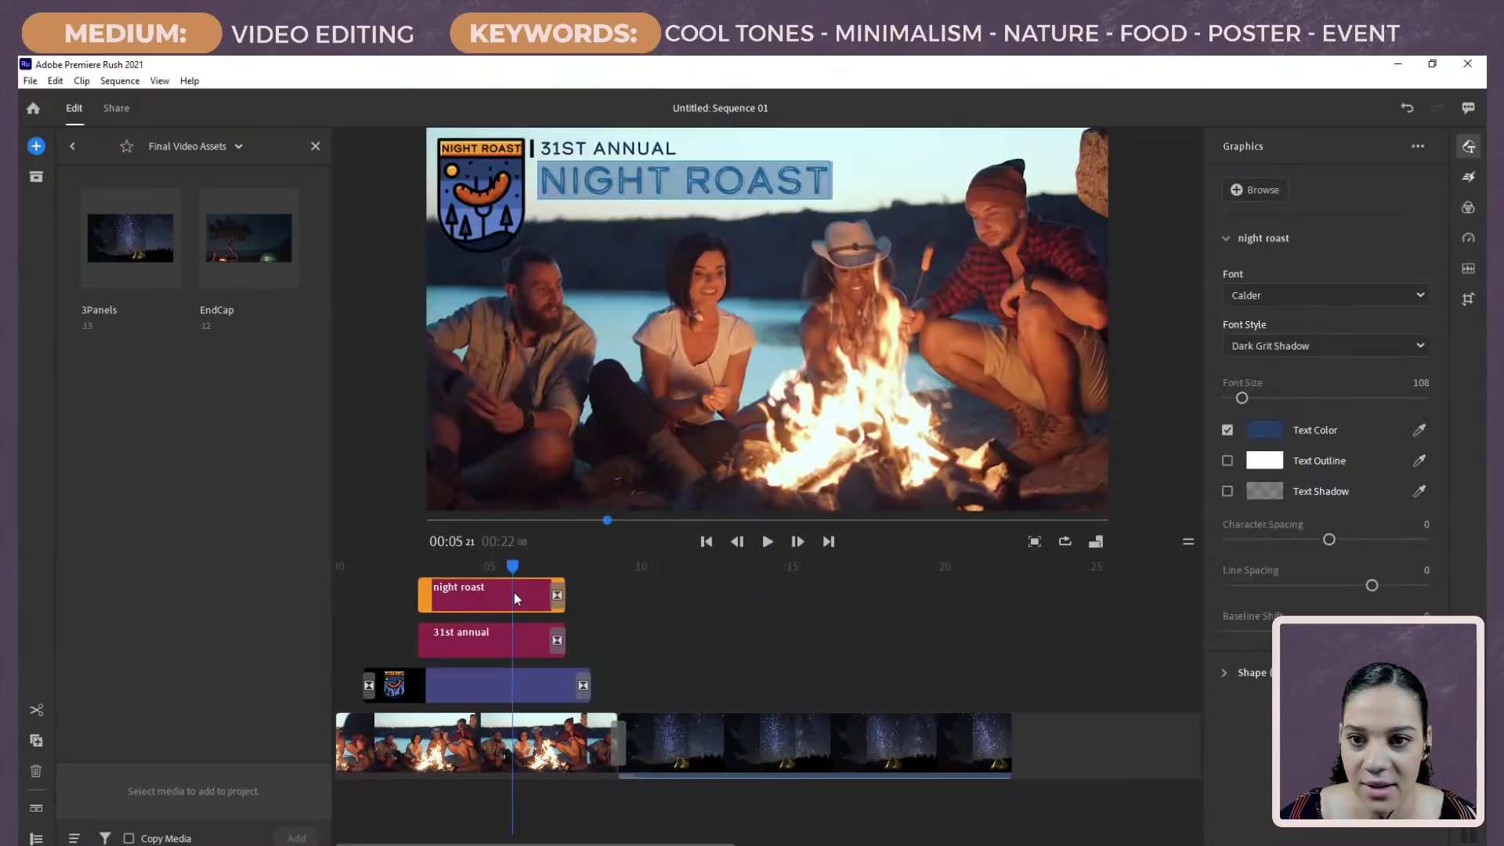
click(468, 634)
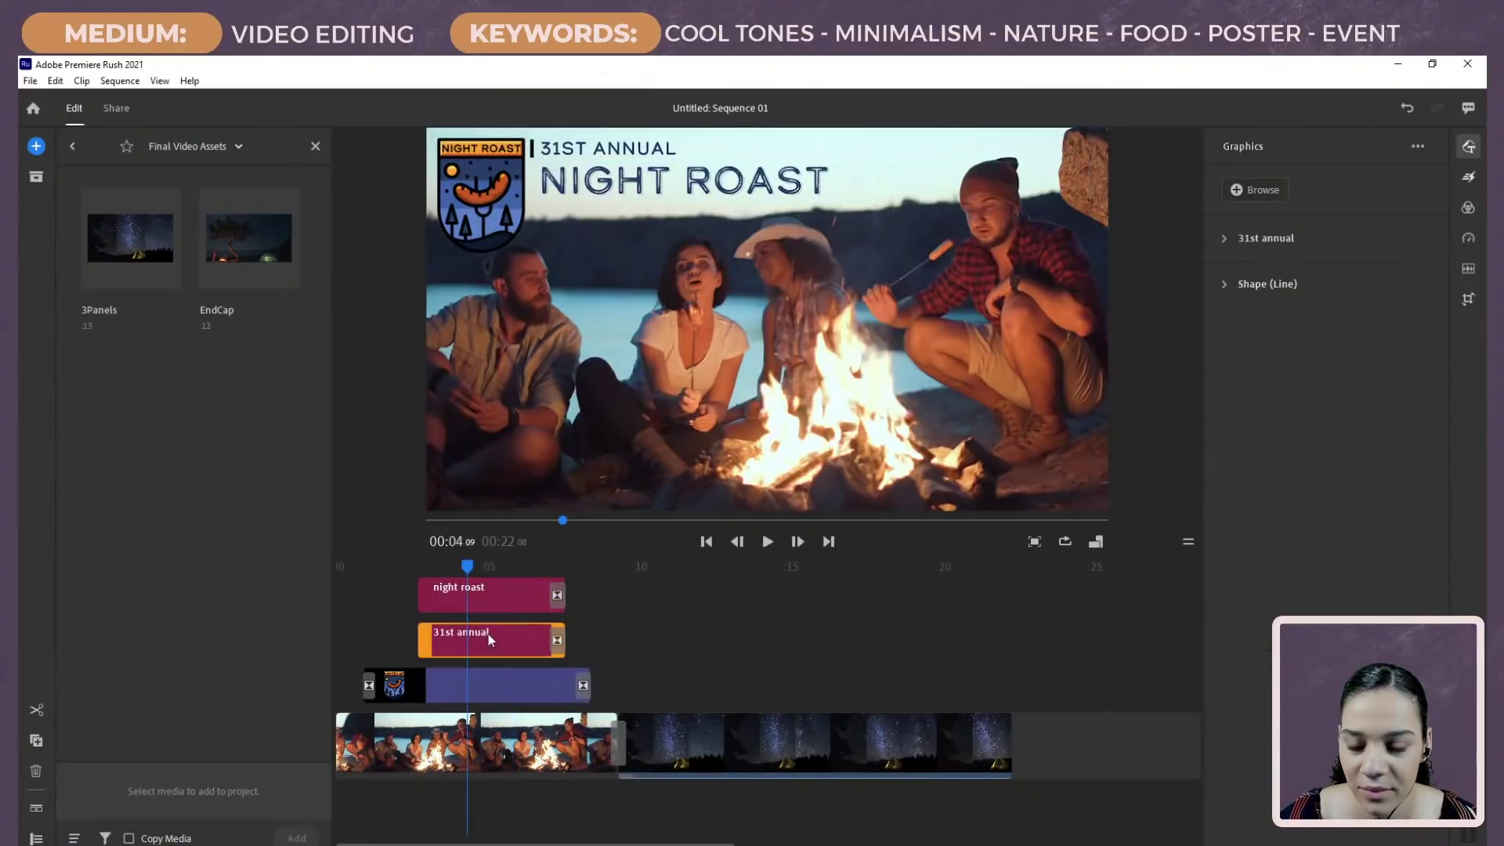
right_click(519, 634)
click(520, 655)
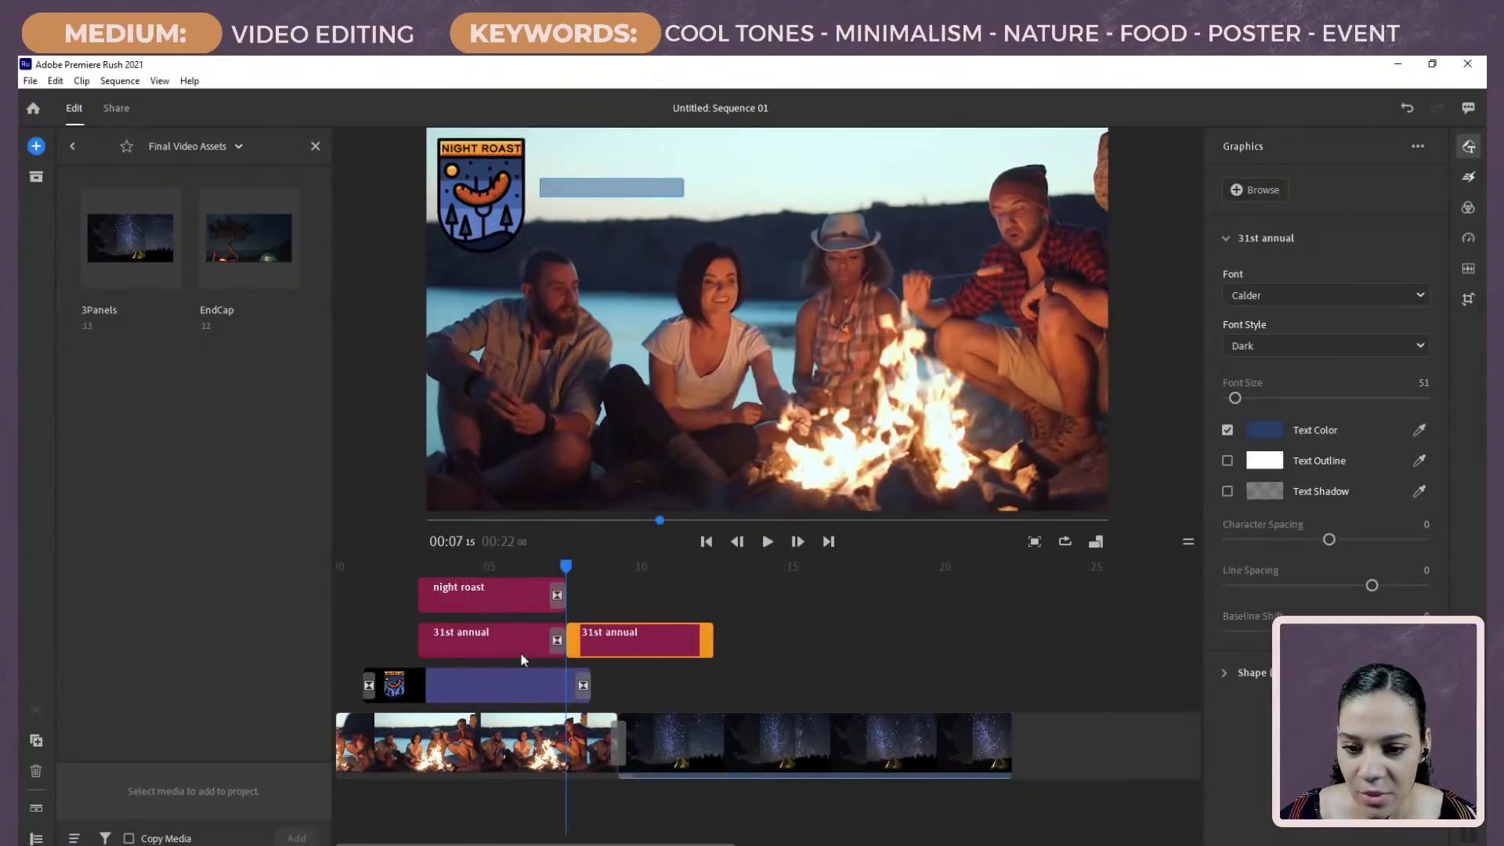
Step: Move the duplicated 31st annual title over the 3Panels clip, starting just after 10 seconds, and turn off its line shape's fill colour
drag(633, 647, 716, 654)
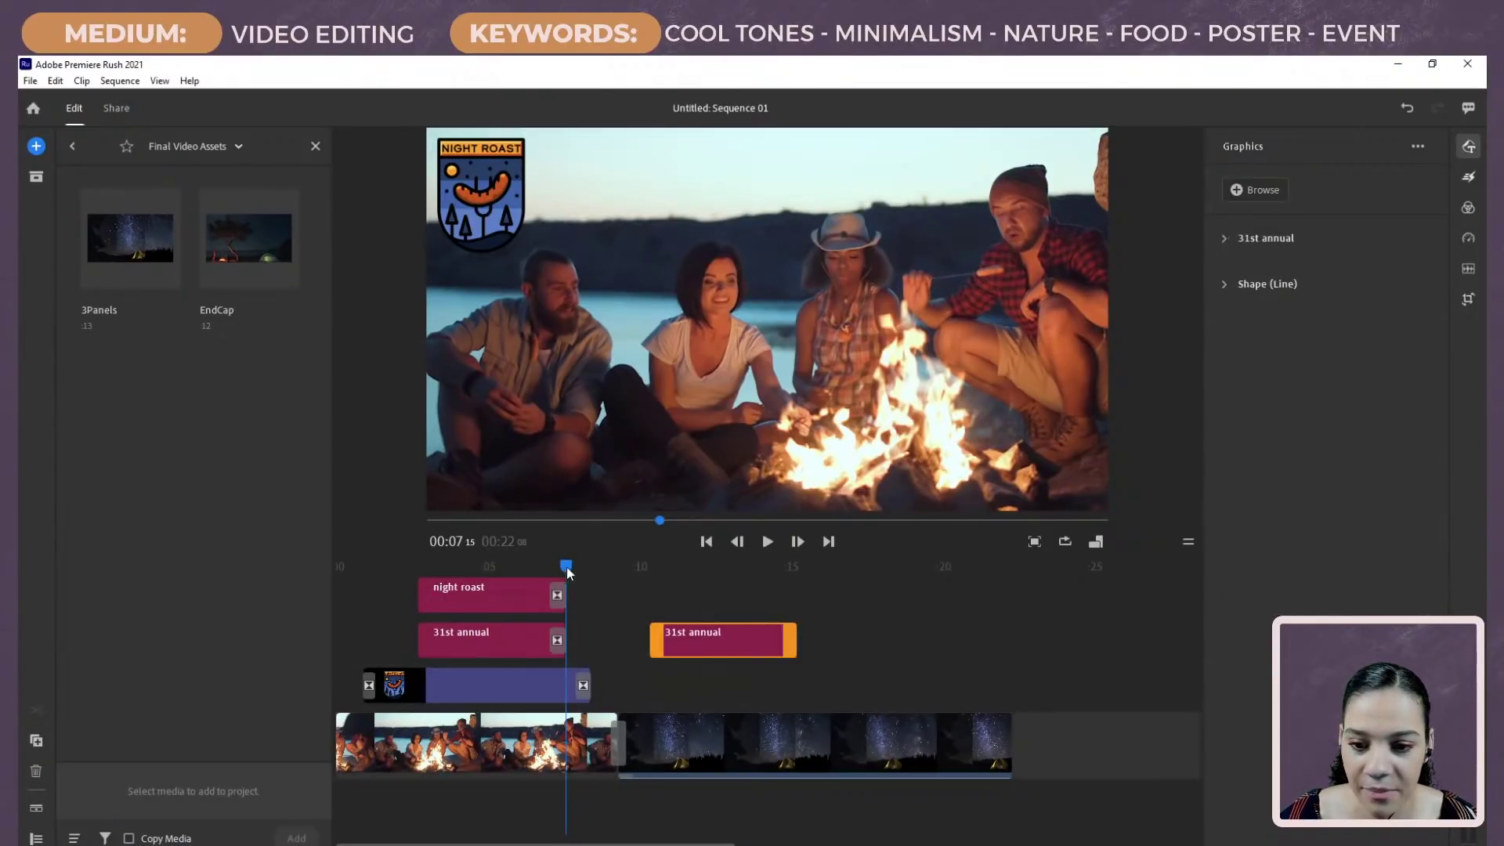
drag(564, 566, 670, 580)
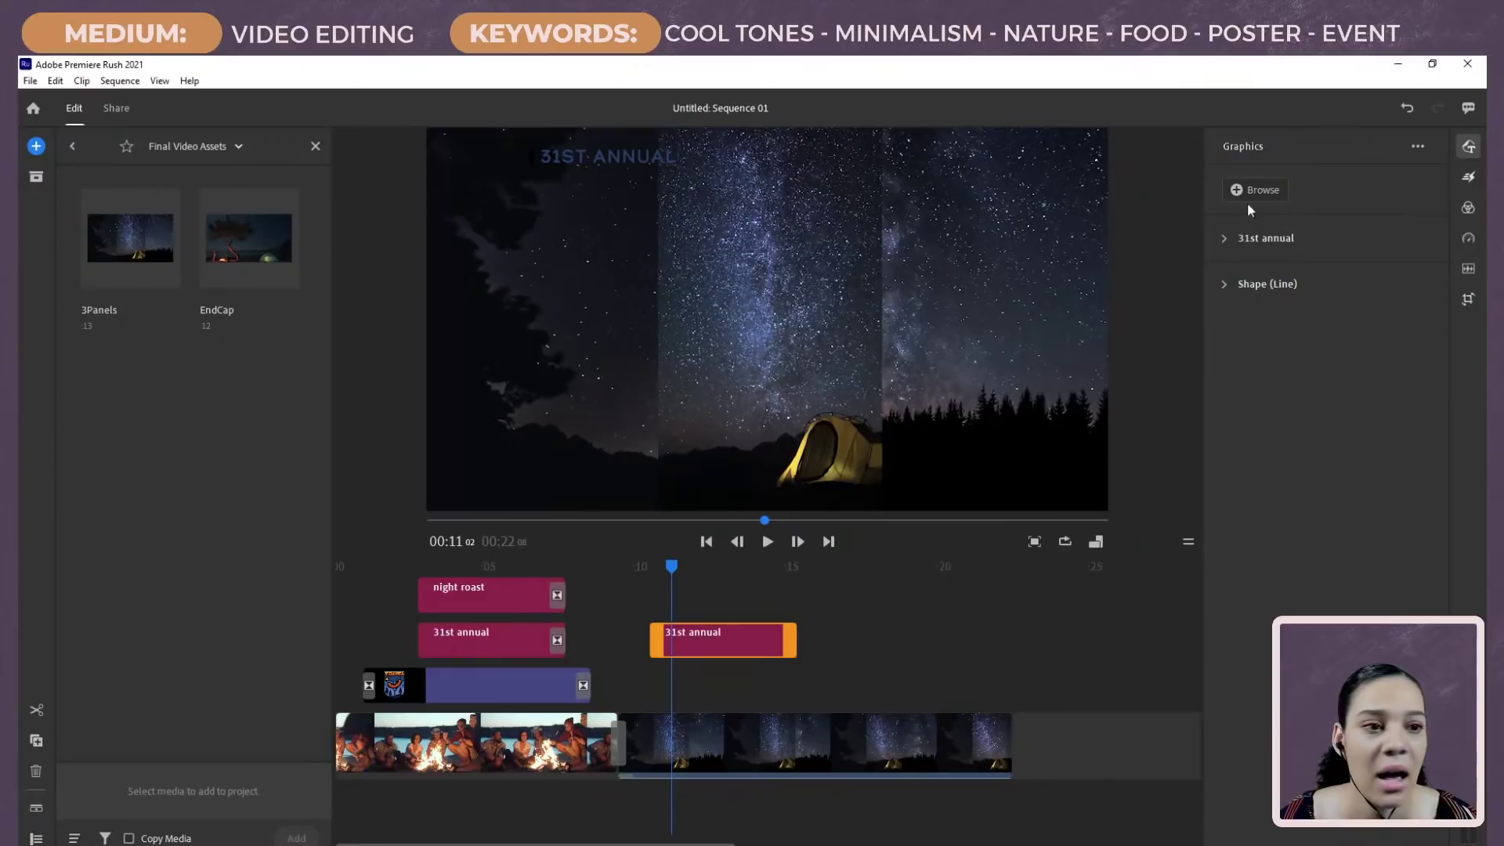
click(1222, 285)
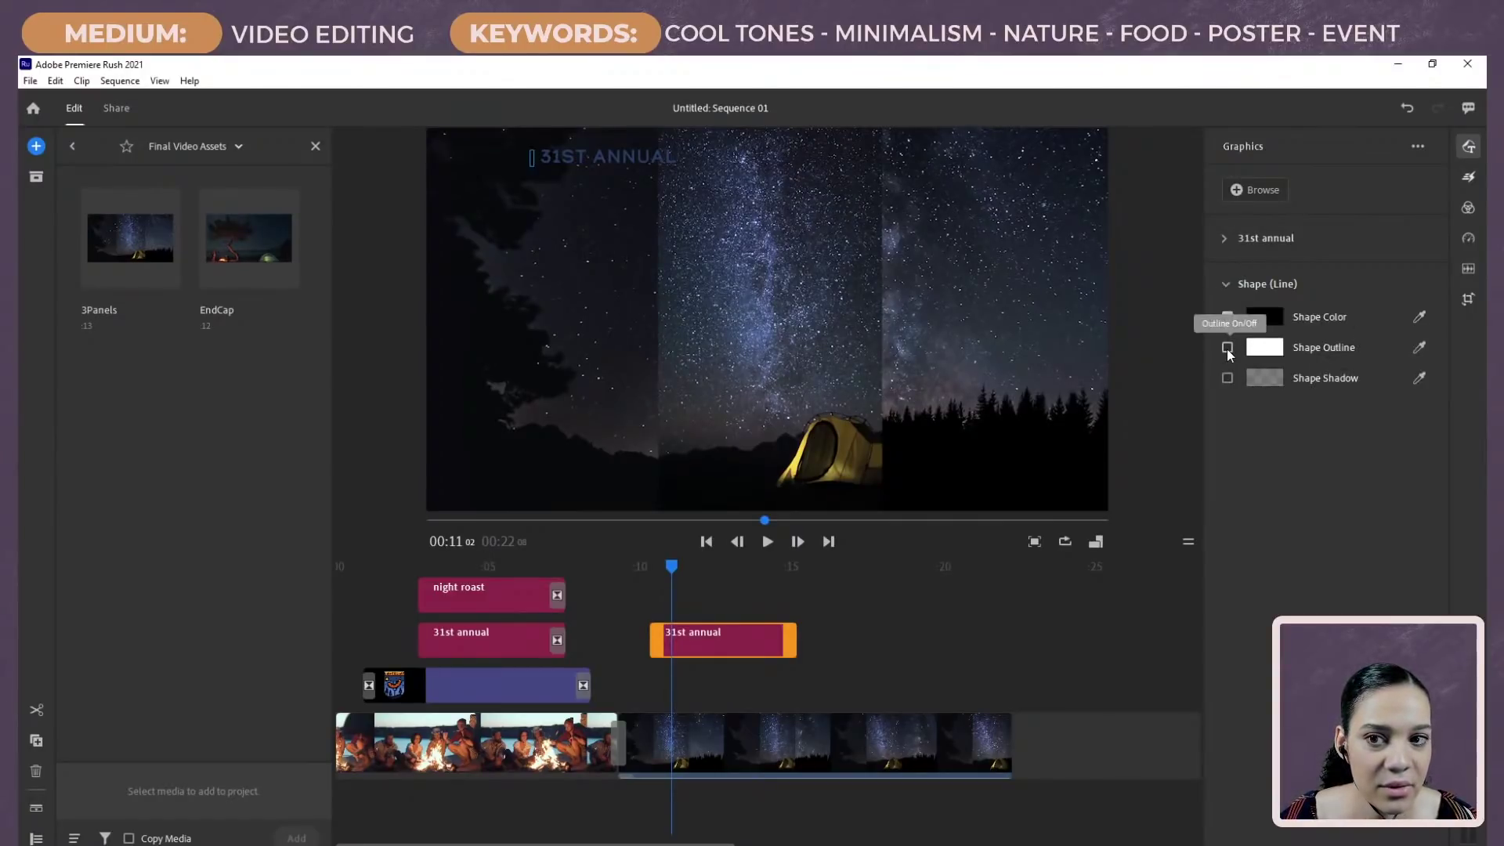
click(1227, 317)
Step: Set the duplicated title's text colour to white (FFFFFF) and move it to the upper-left area of the video frame
click(1222, 238)
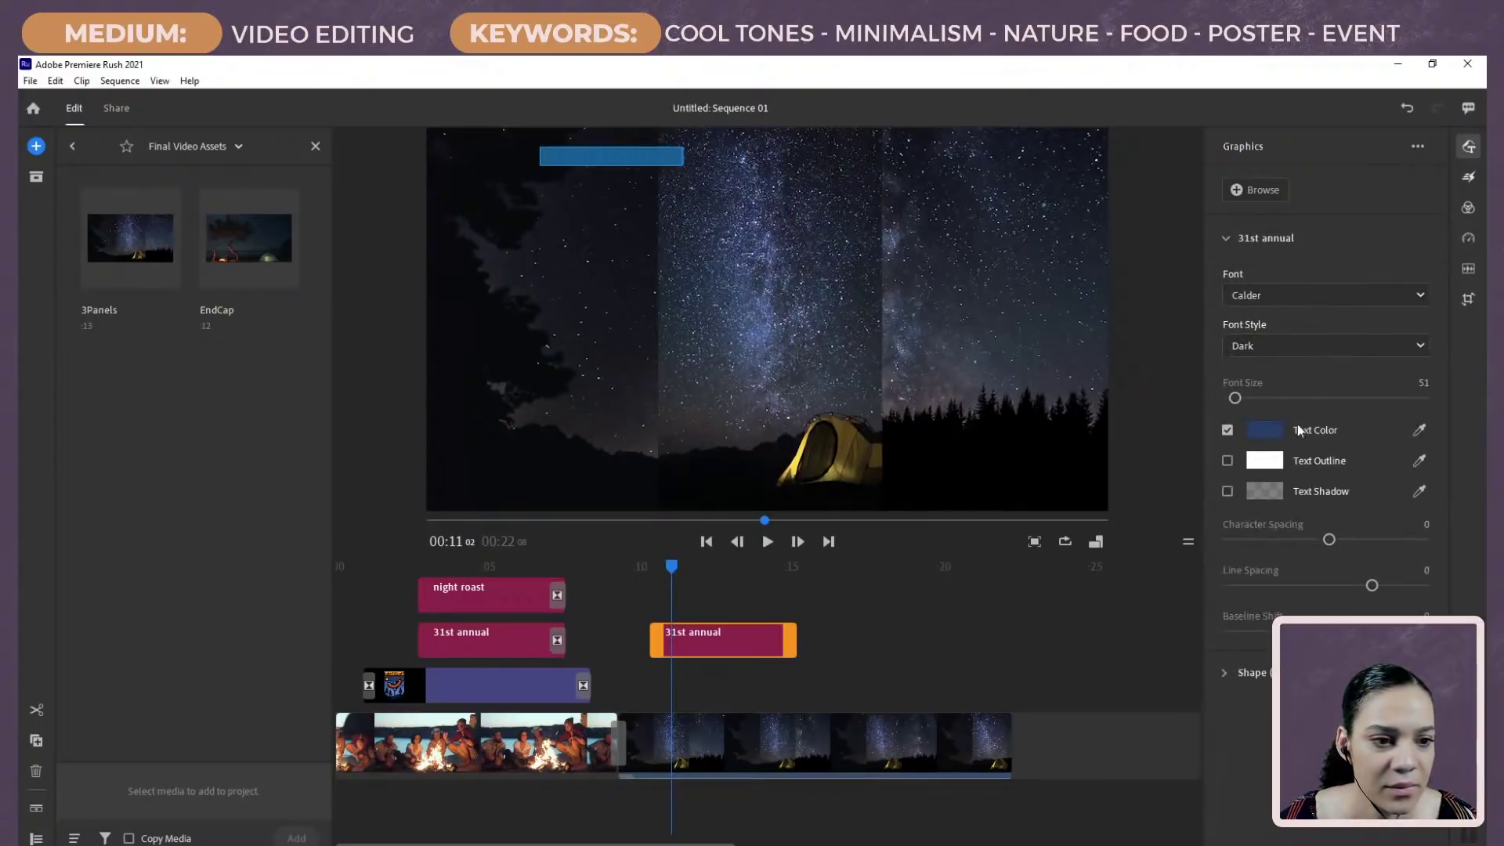
click(1264, 461)
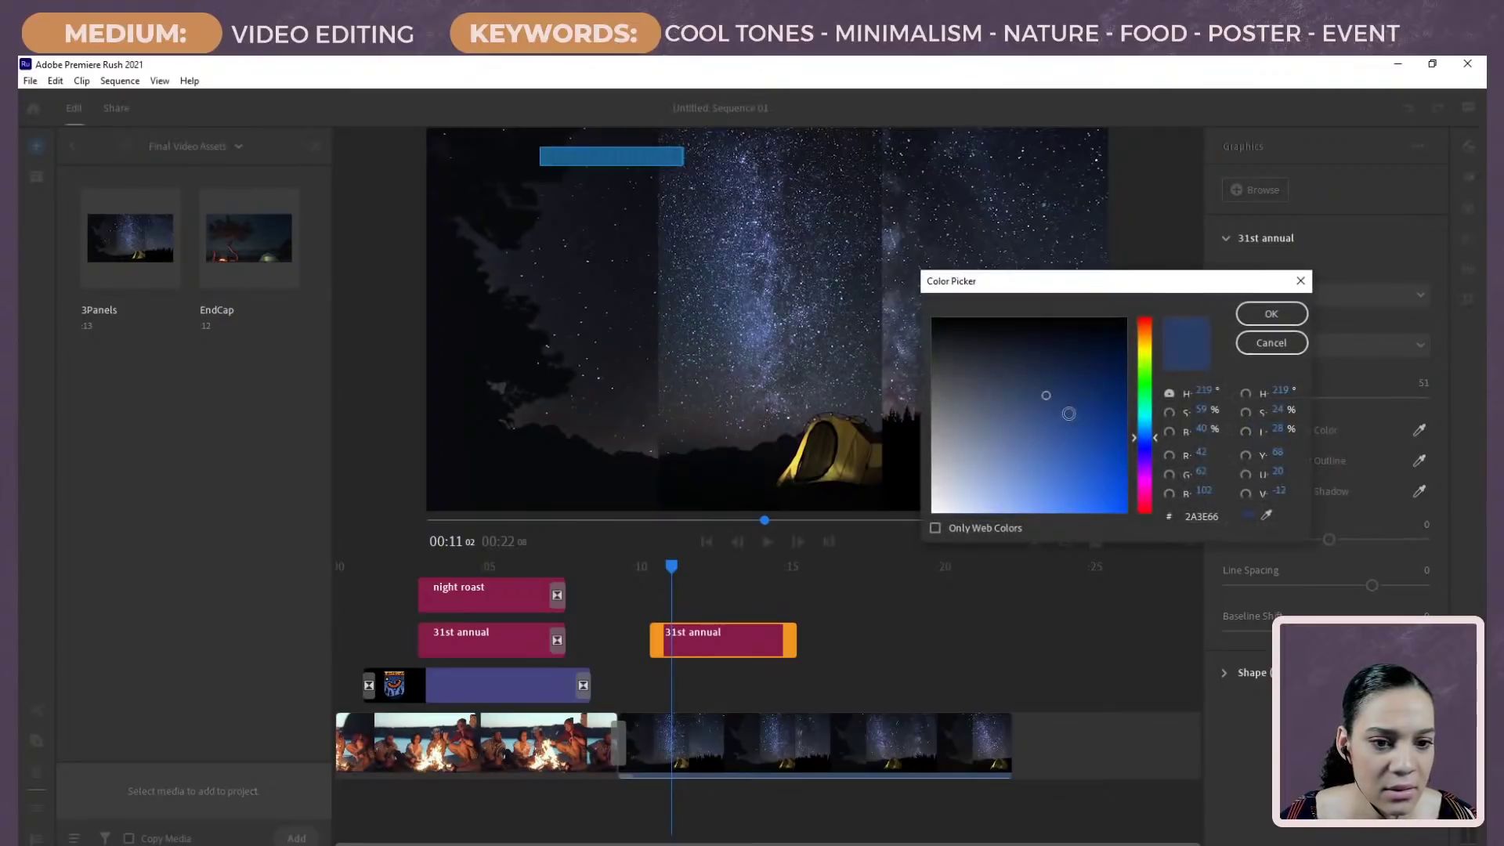
drag(914, 509, 913, 518)
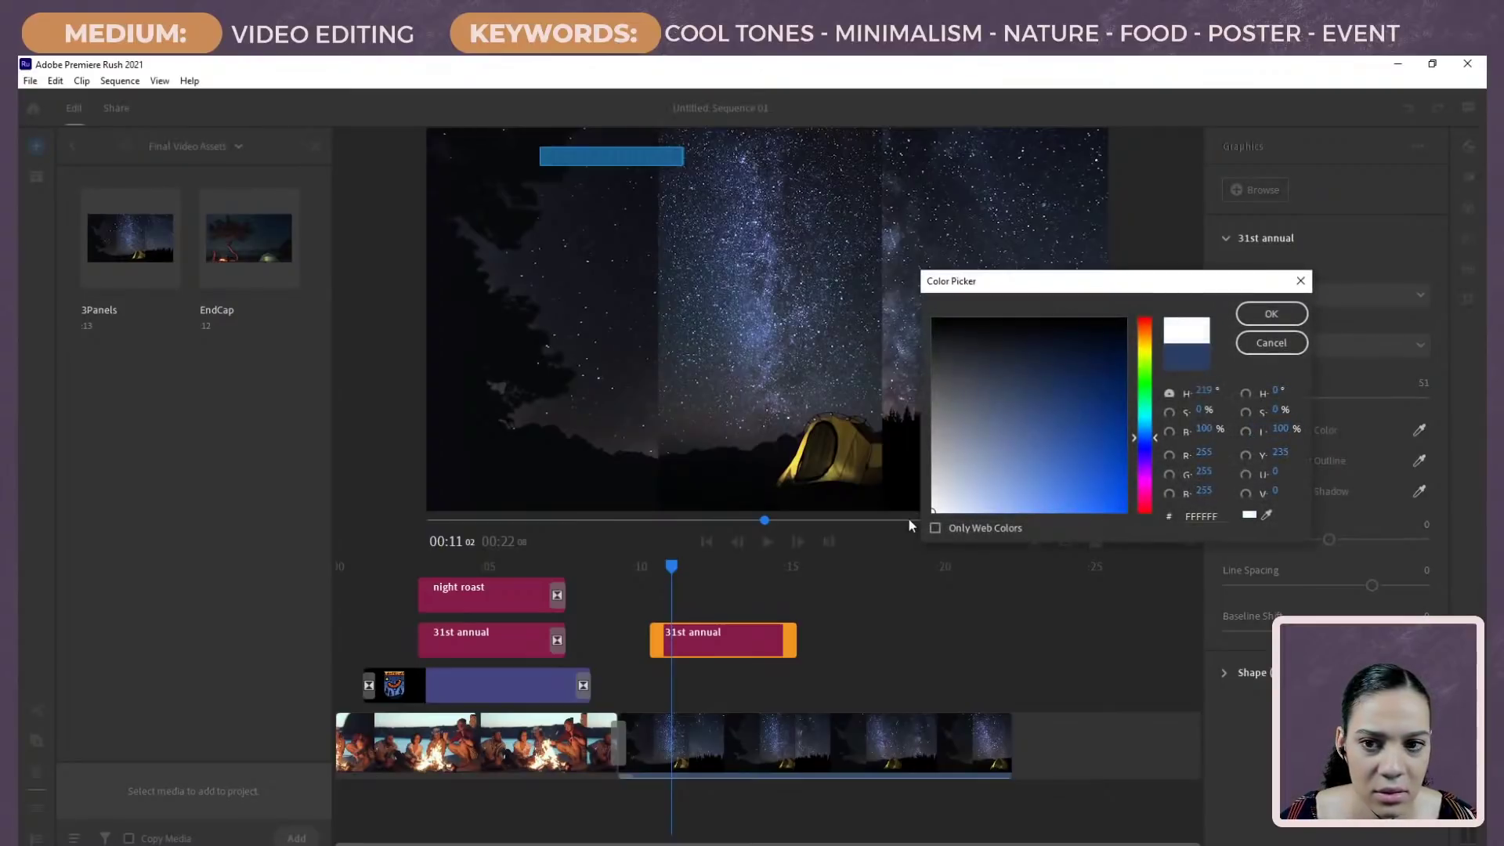
click(1280, 313)
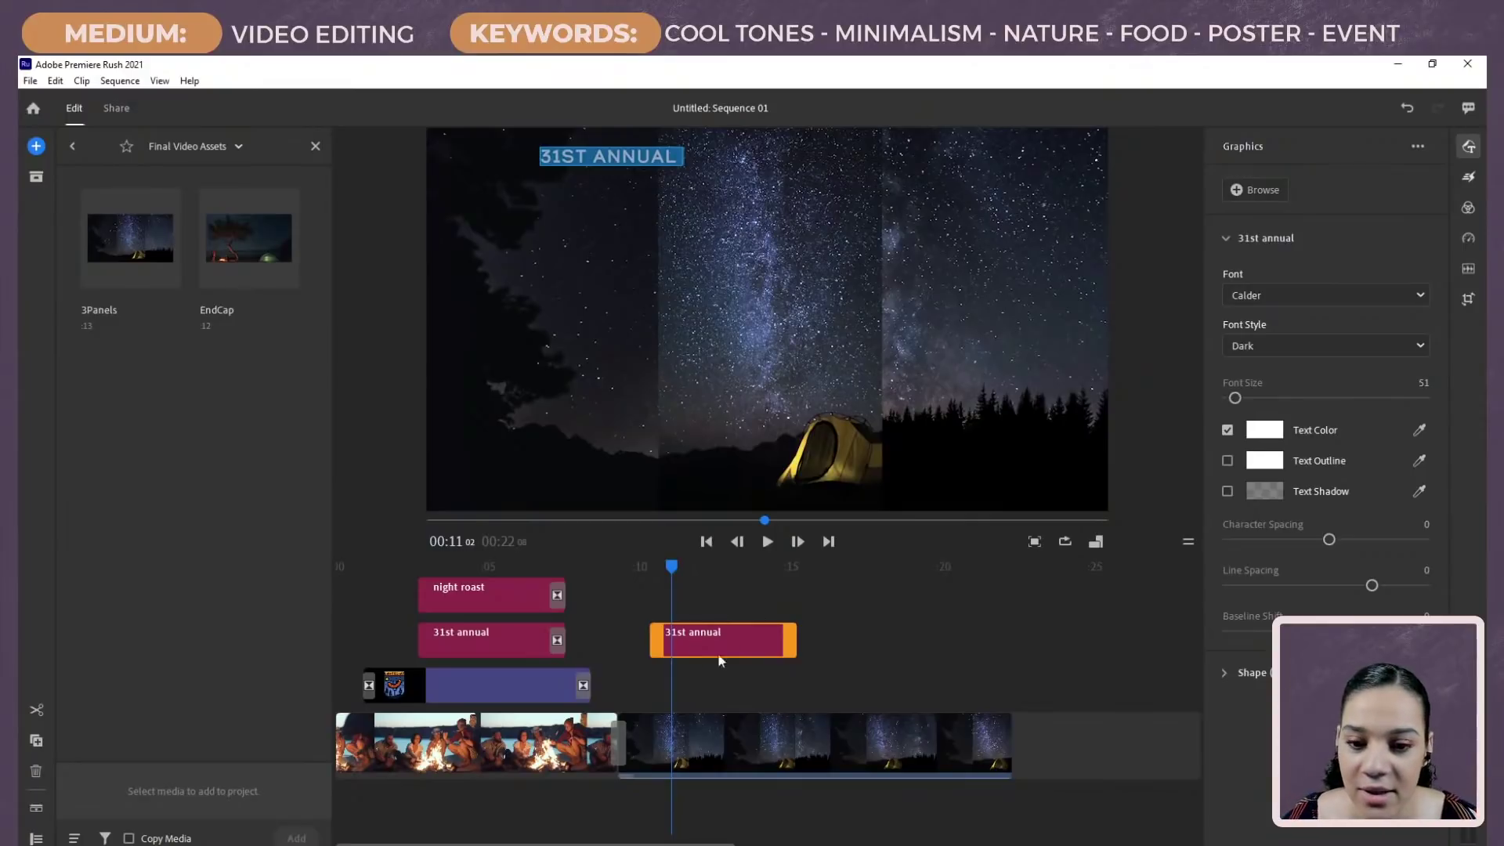
click(528, 157)
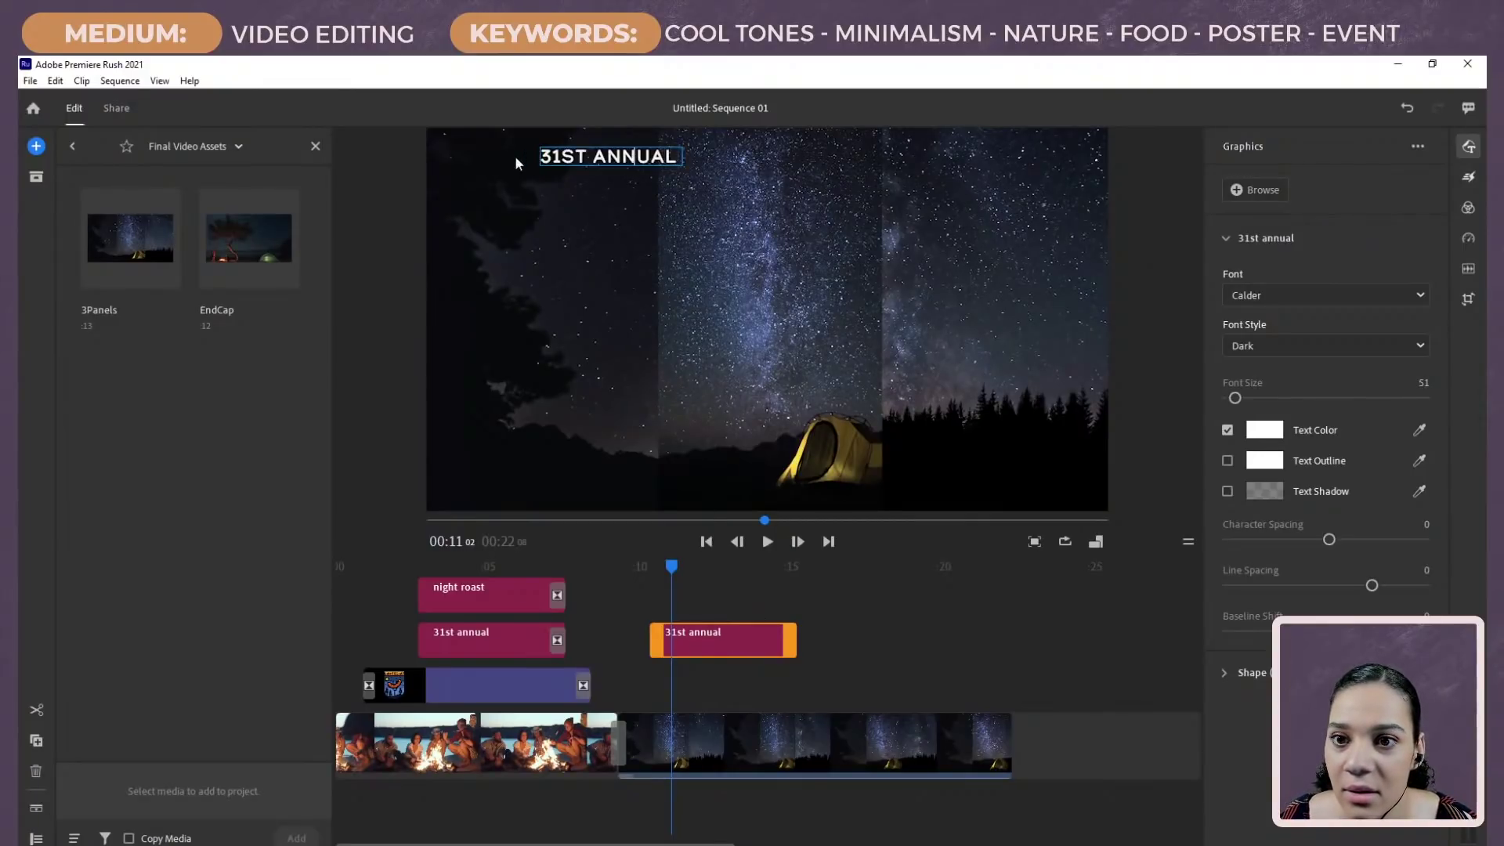
drag(625, 209, 546, 202)
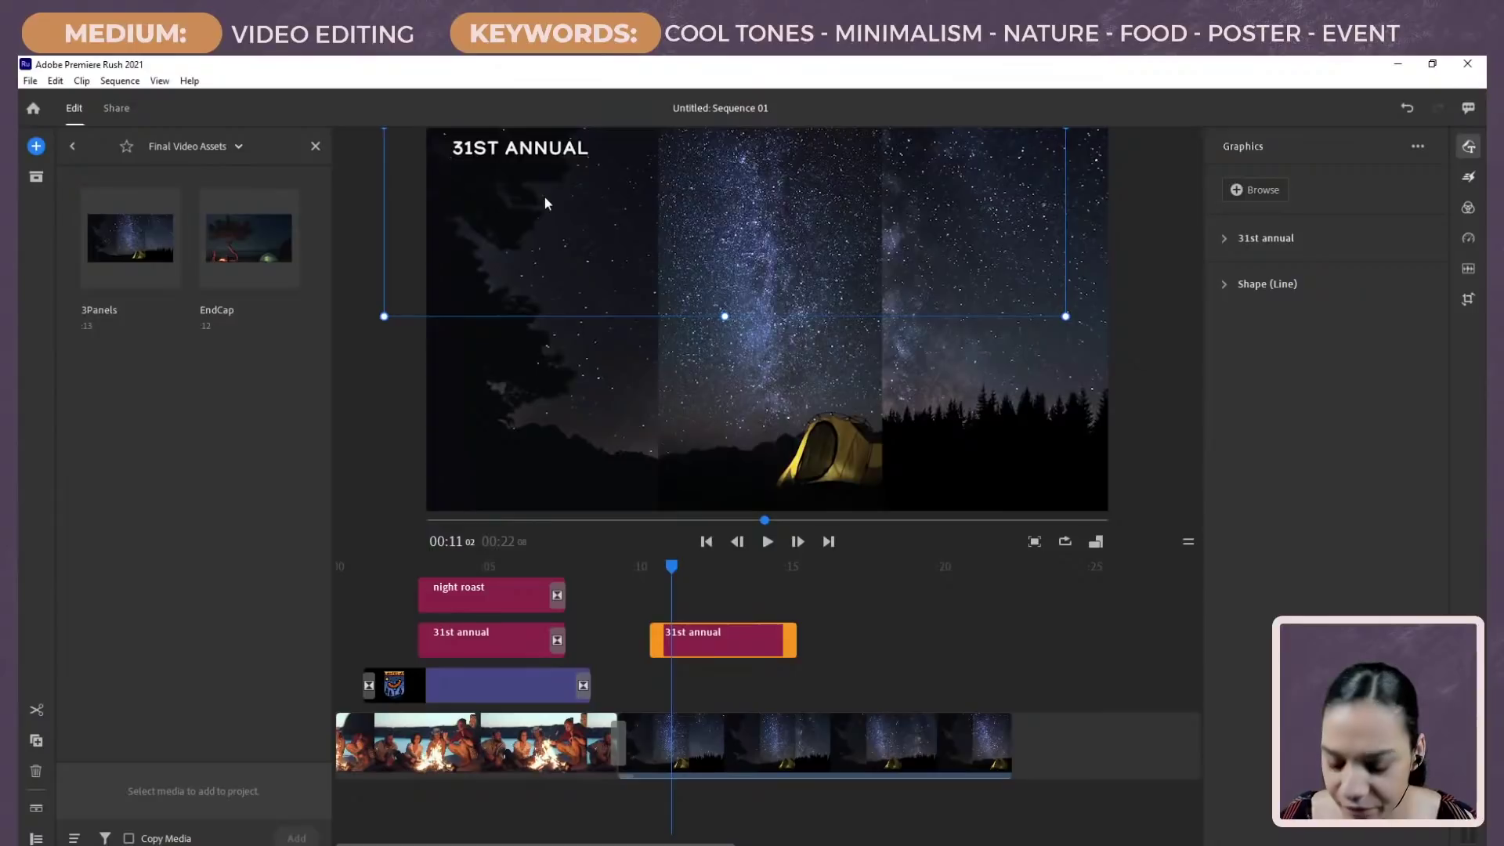
Step: Change the duplicated title's text to "sleep off the day" and position it within the top of the video's left panel
double_click(539, 149)
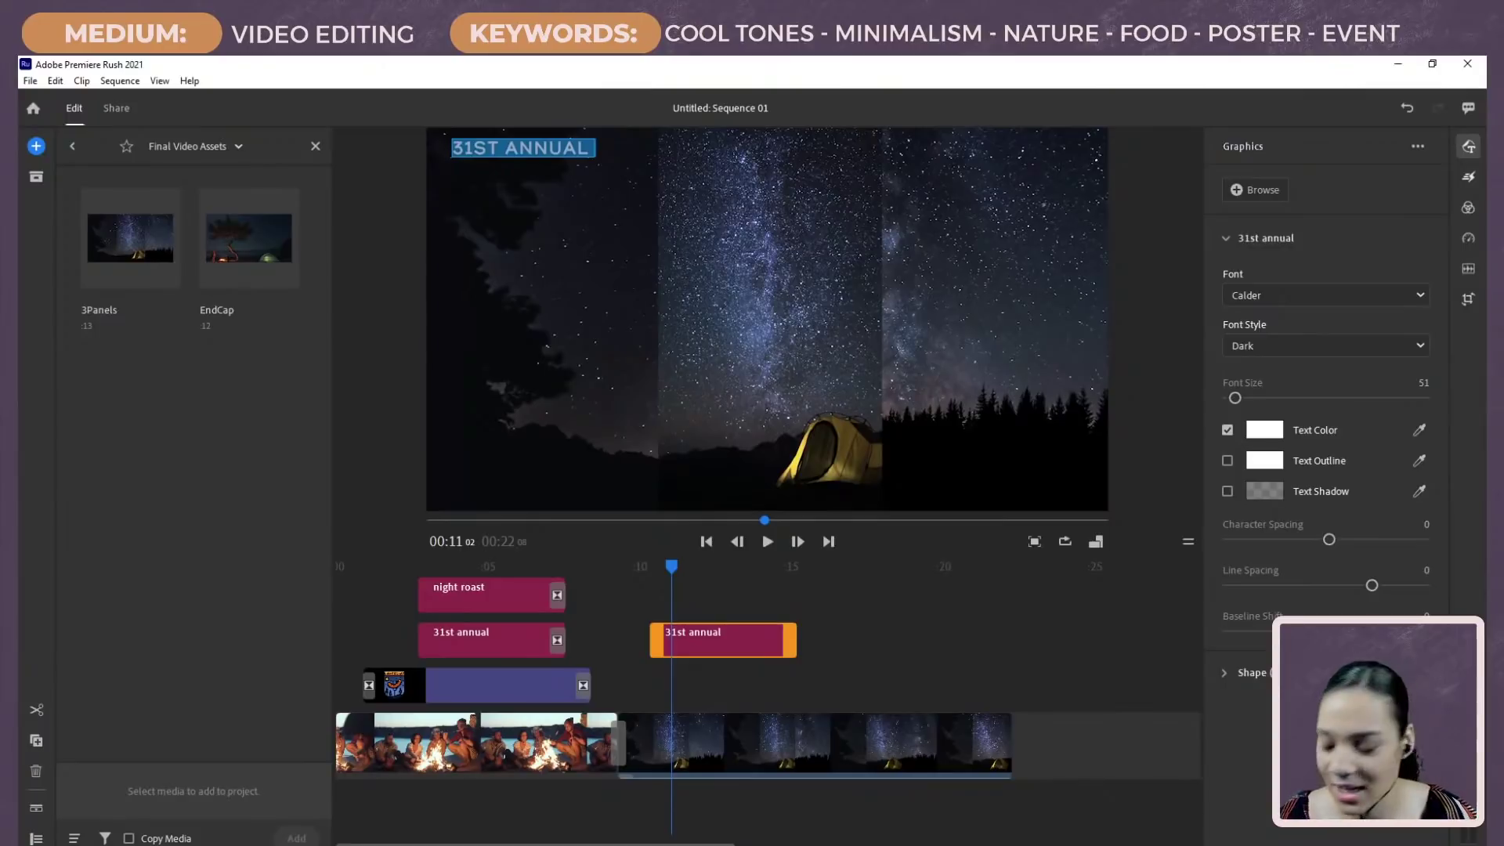
text(sleep)
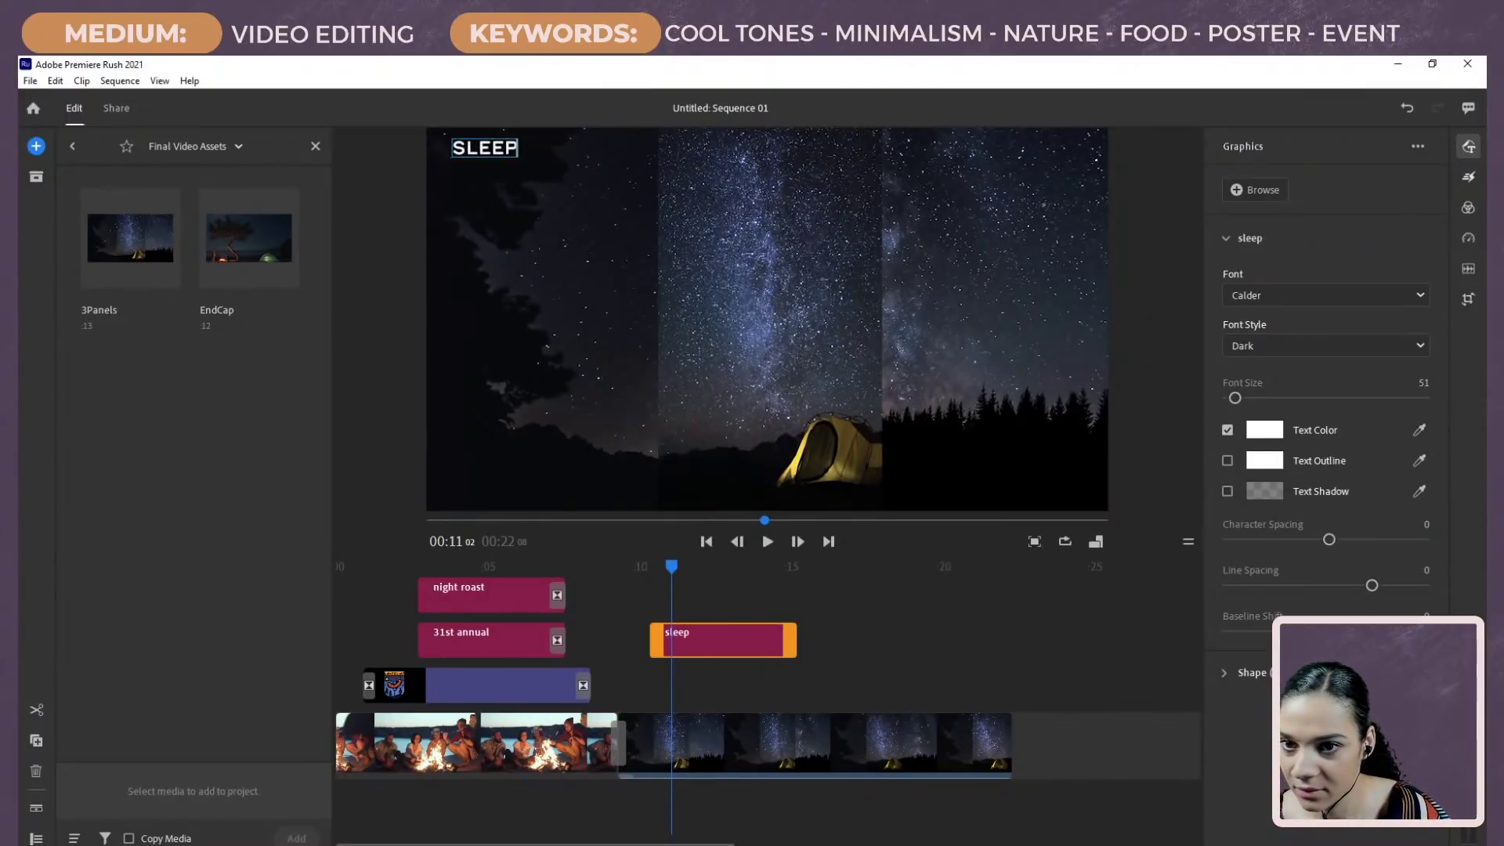
text( iff th)
key(BackSpace)
key(BackSpace)
key(BackSpace)
key(BackSpace)
key(BackSpace)
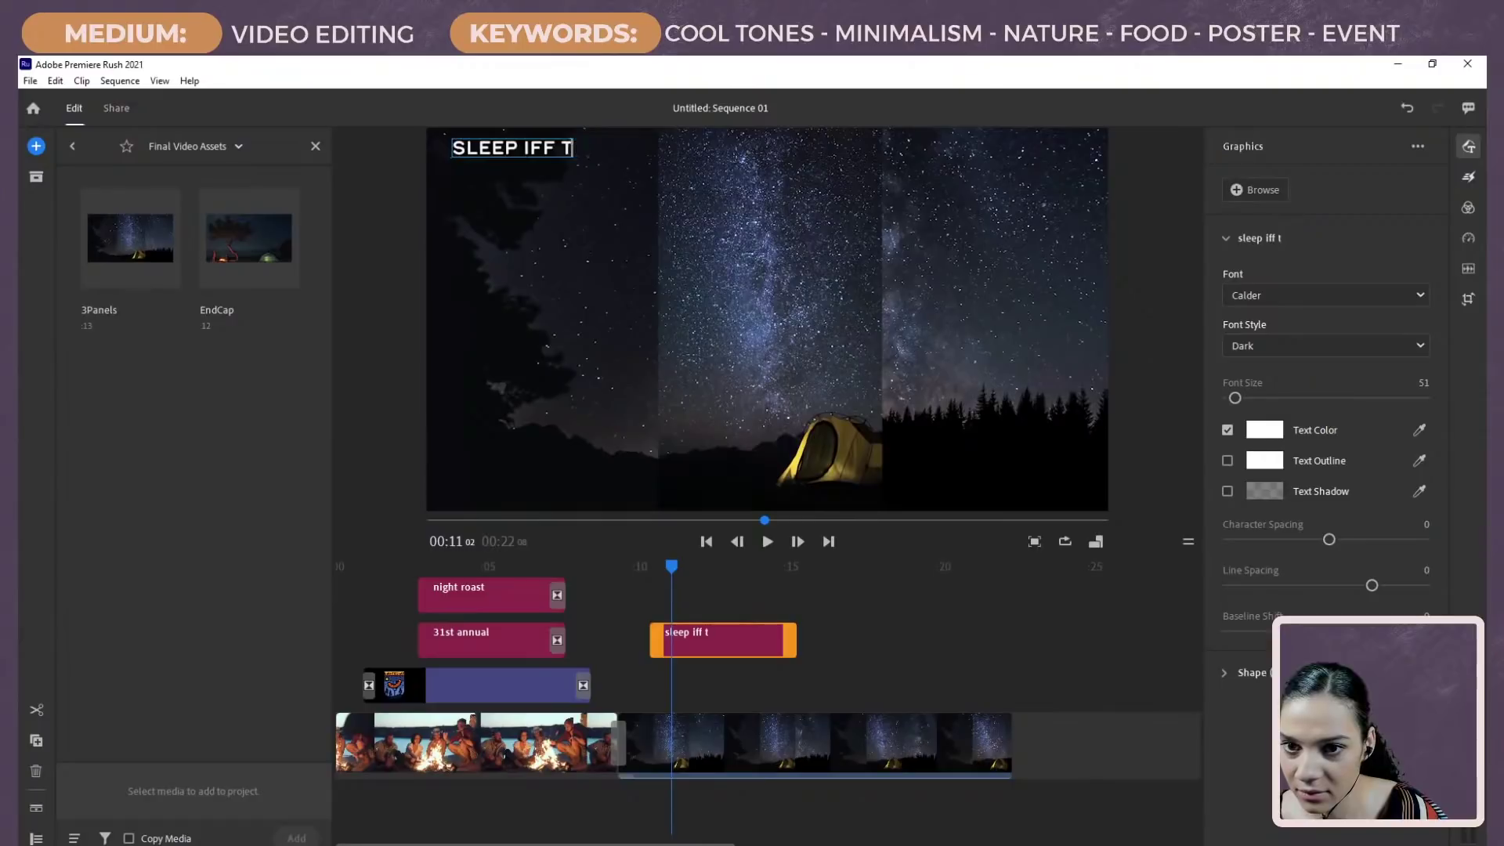
key(BackSpace)
text(off the)
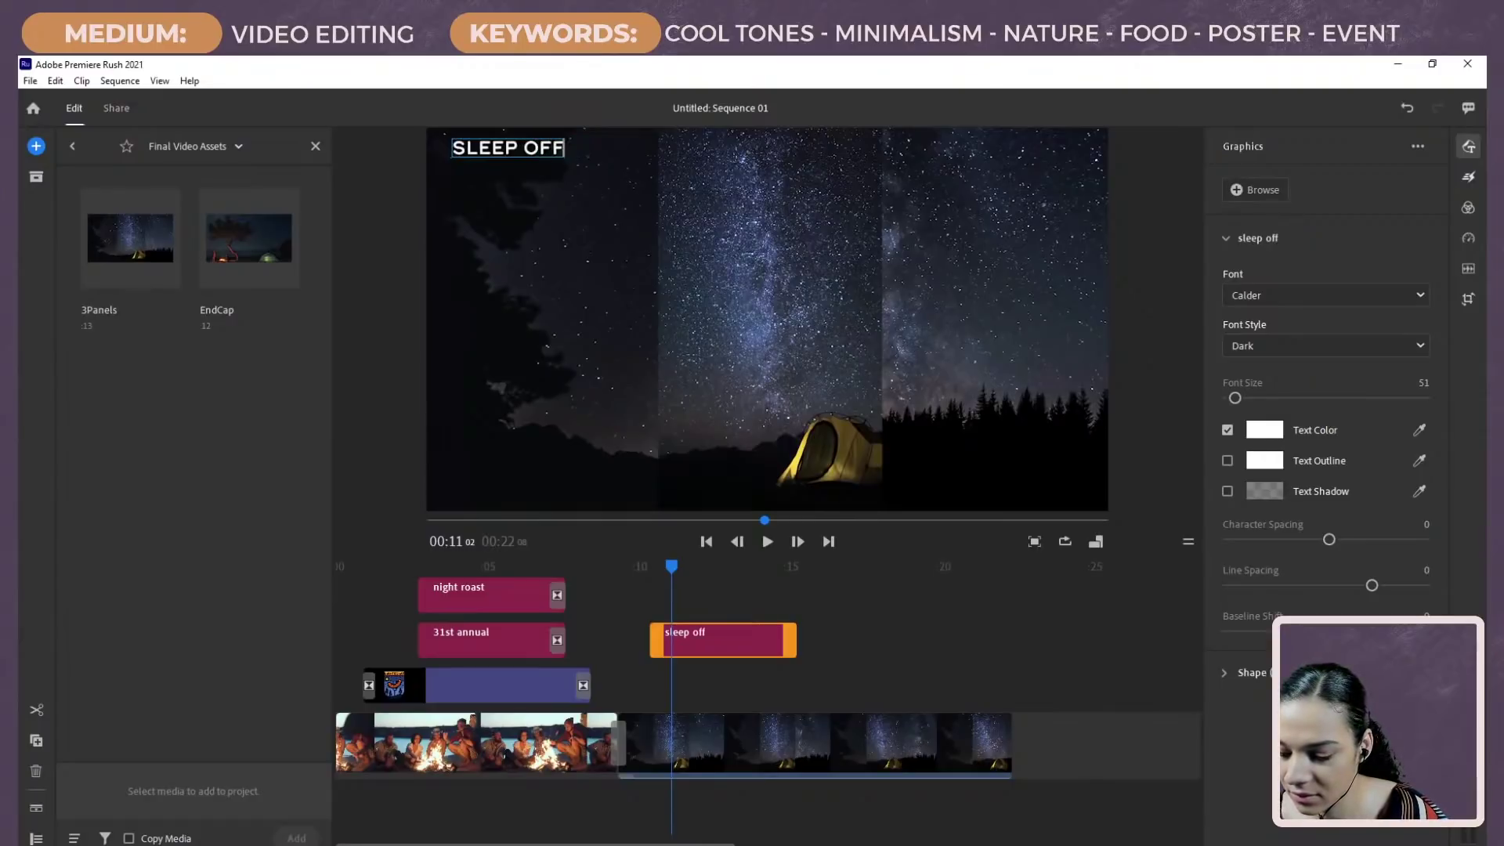
text( day)
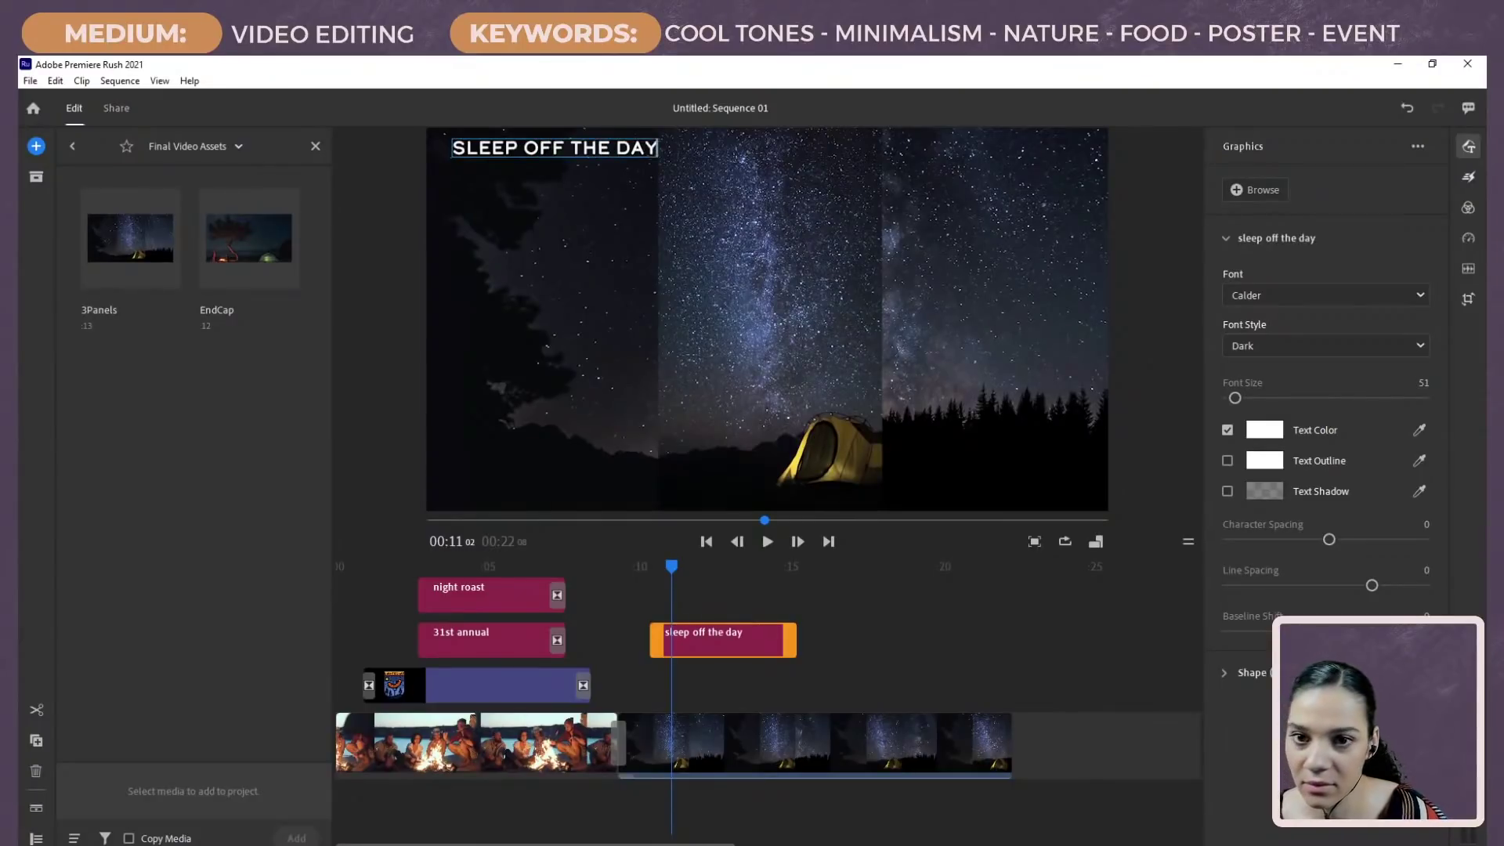
click(582, 200)
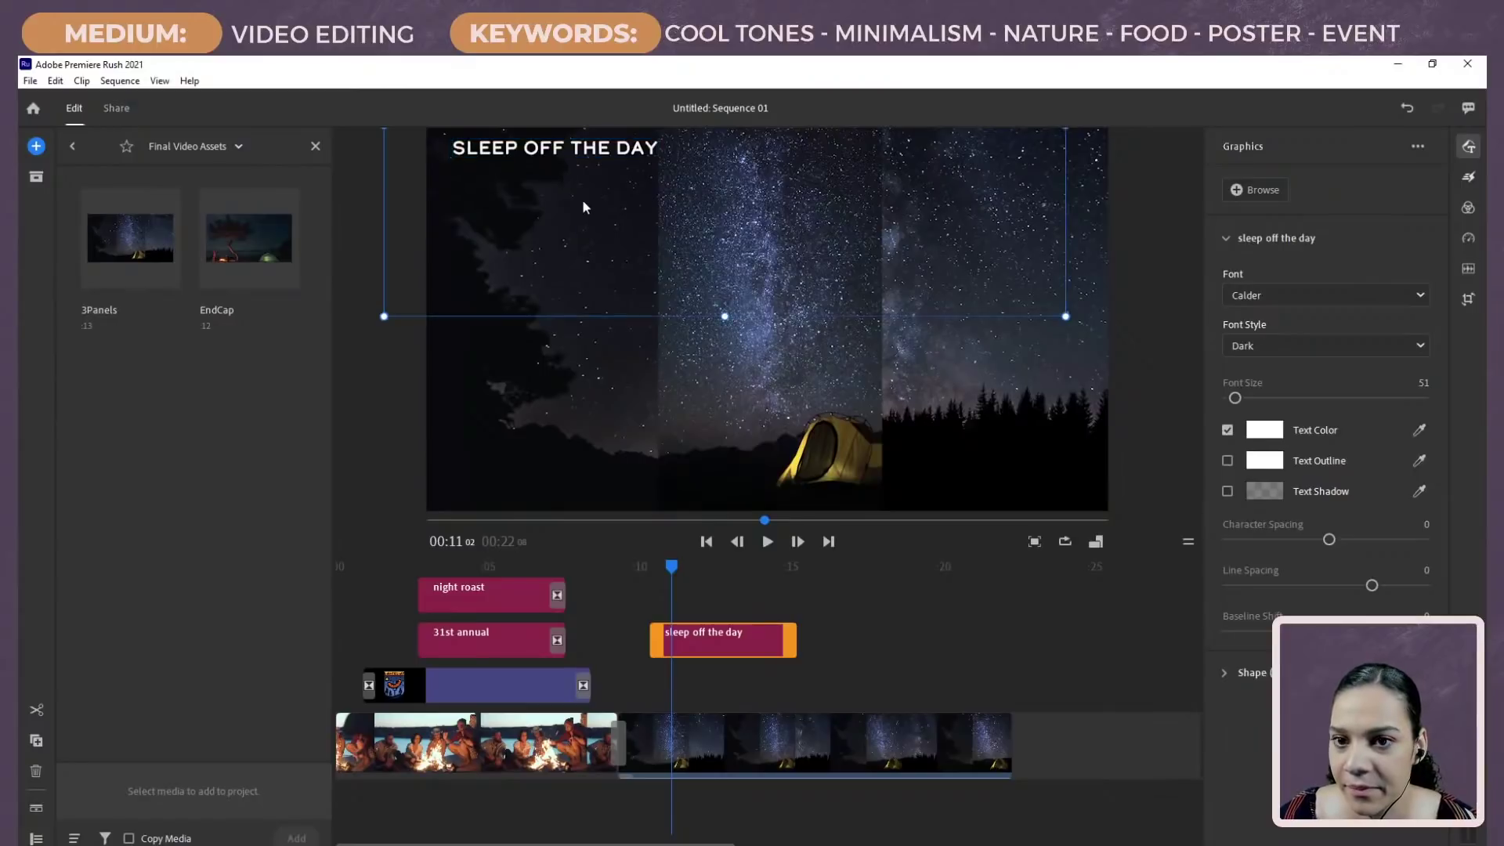
drag(583, 200, 570, 212)
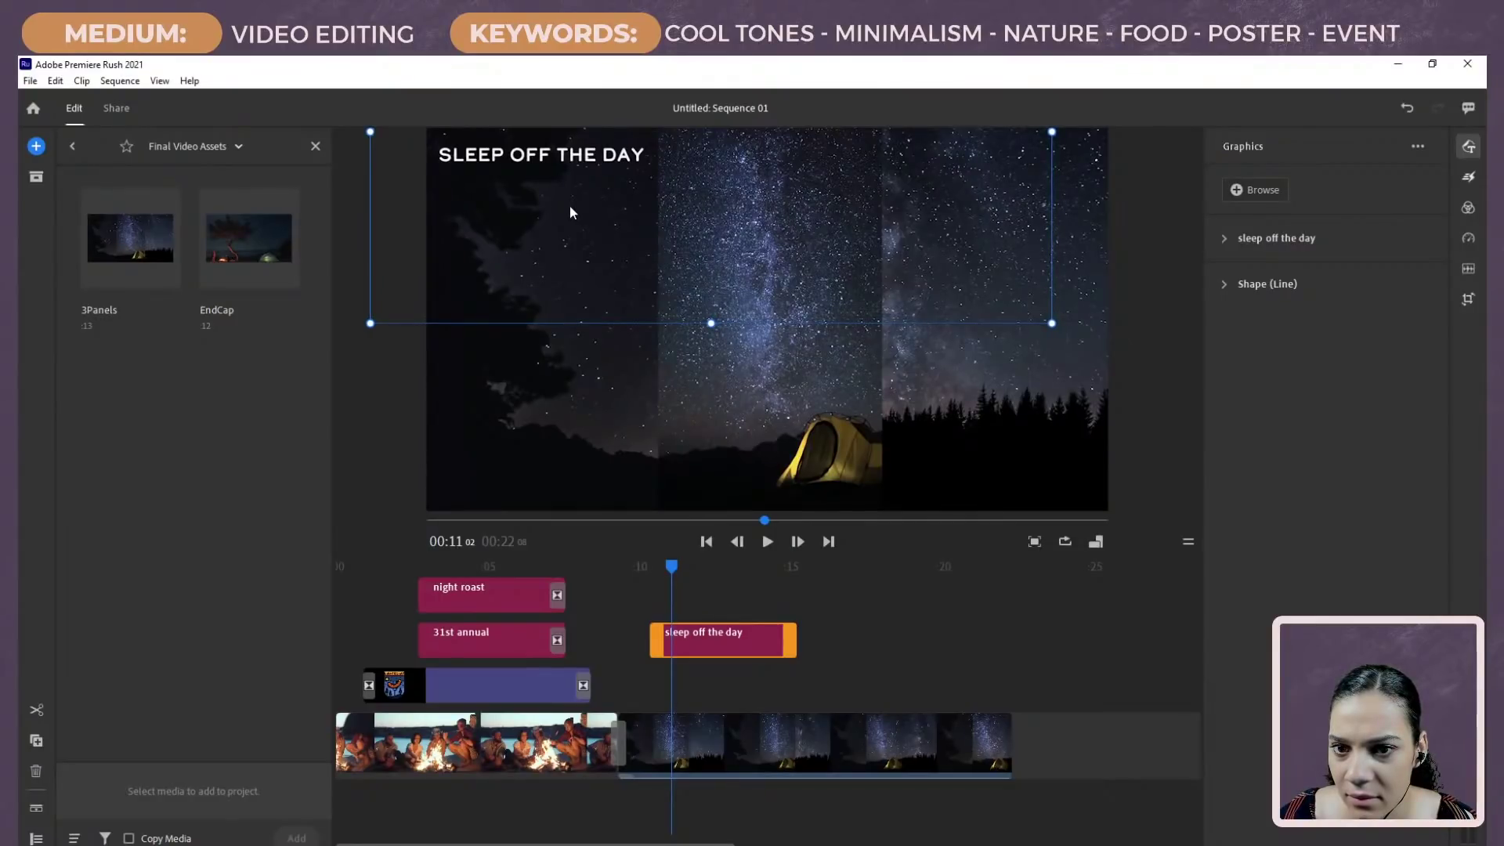
Step: Move the sleep off the day title down to the track directly above 3Panels, and duplicate it onto the track above at the same time
click(753, 635)
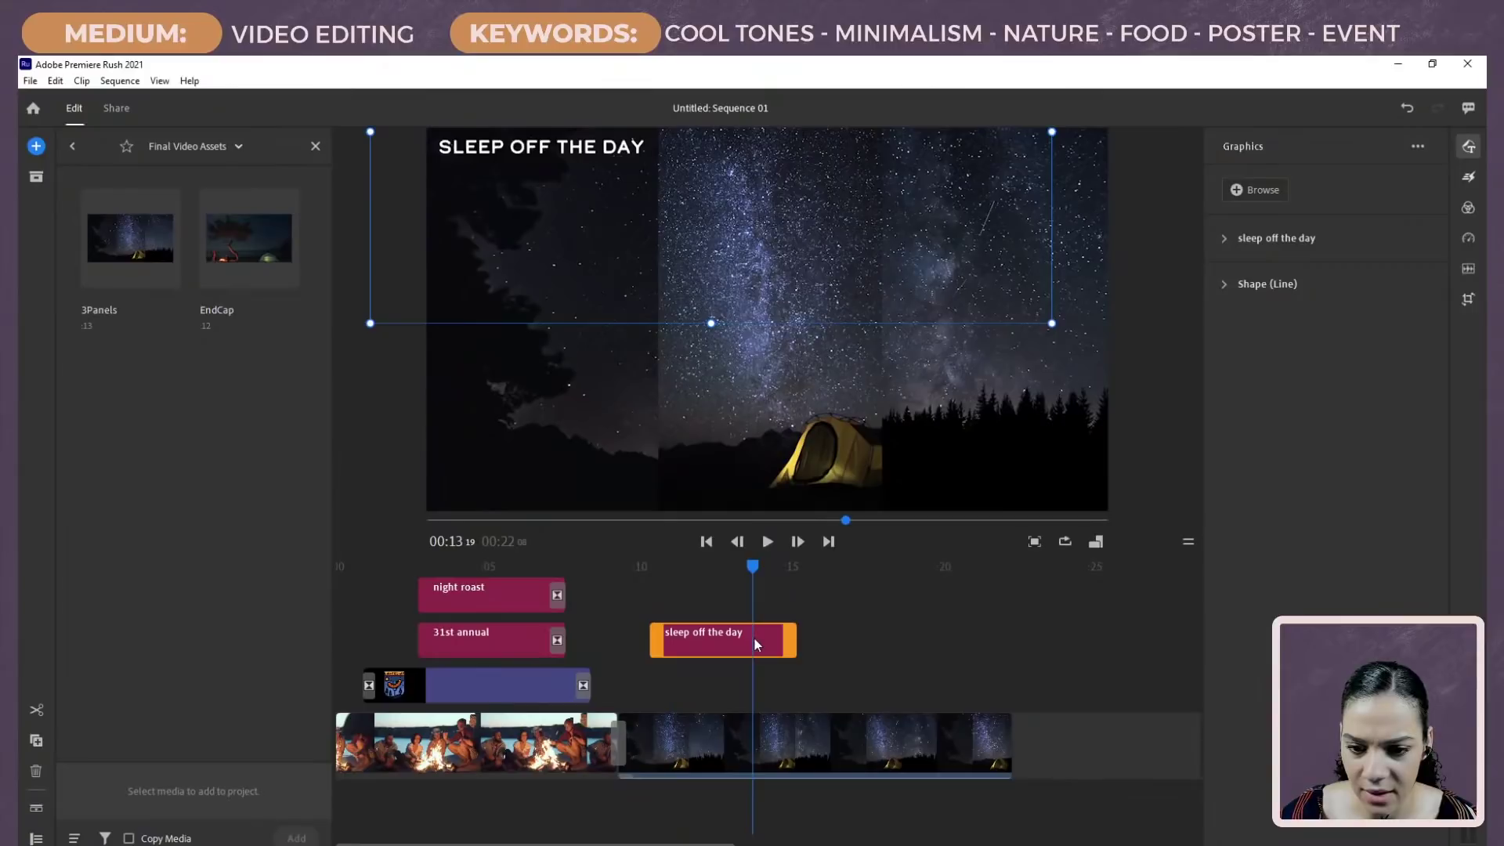
drag(723, 650, 720, 679)
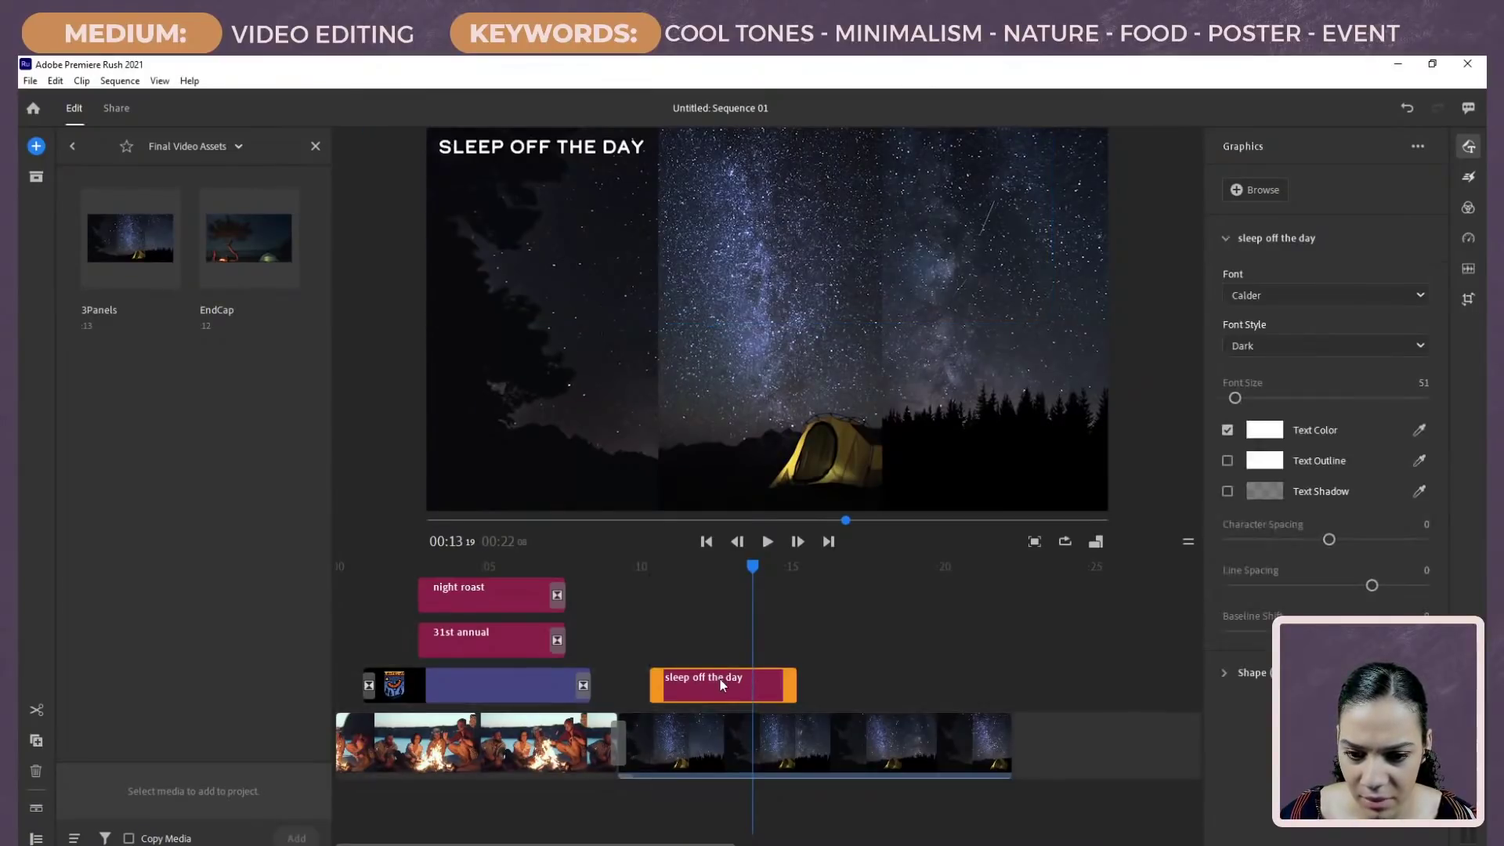
right_click(720, 679)
click(716, 710)
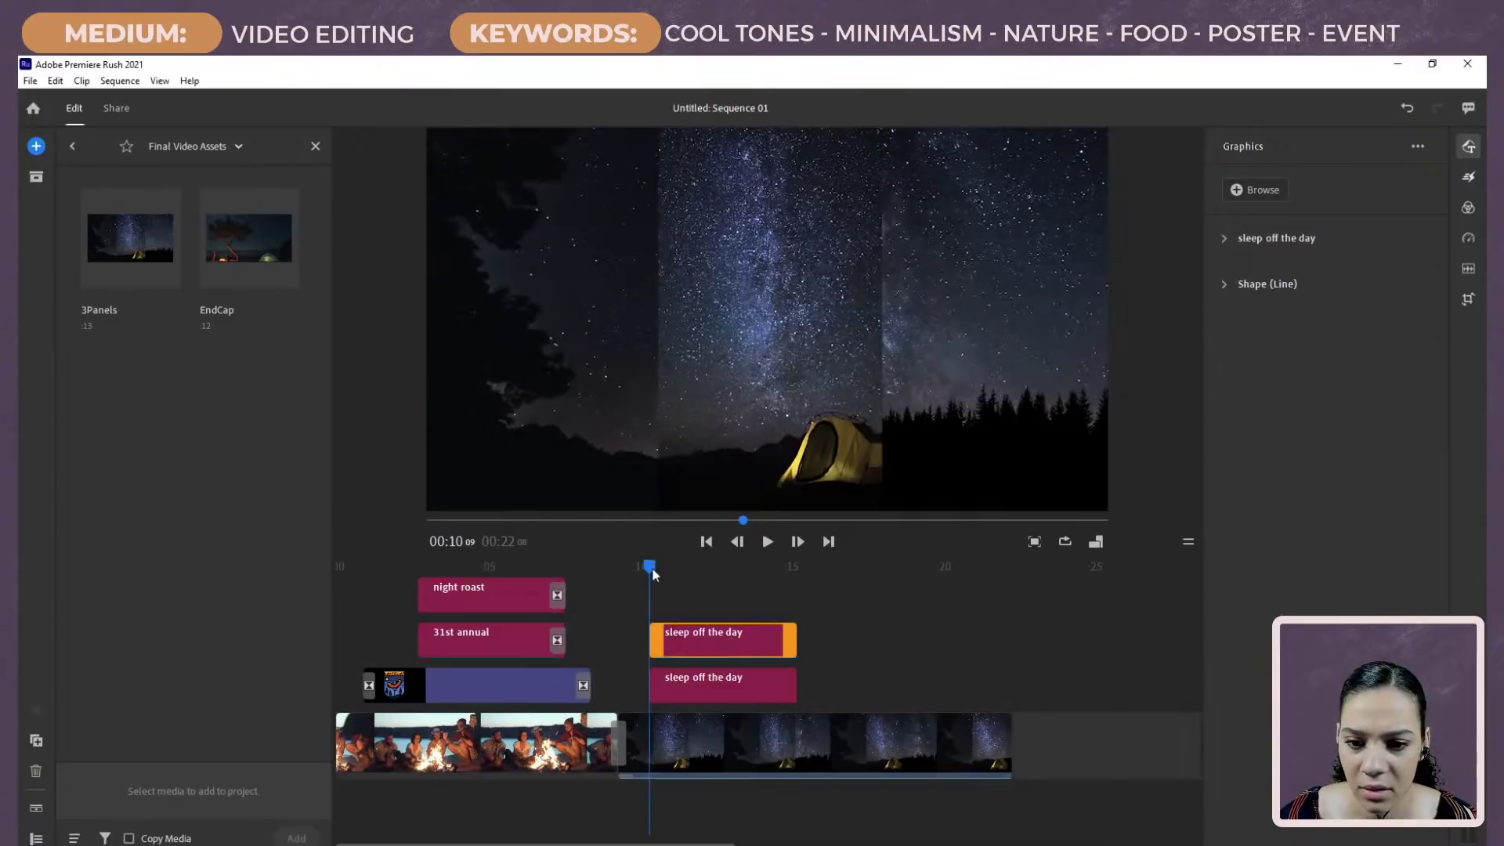
Step: Place the upper copy of the title at the top of the video's middle panel and change its text to "roast the night away"
drag(653, 572, 712, 571)
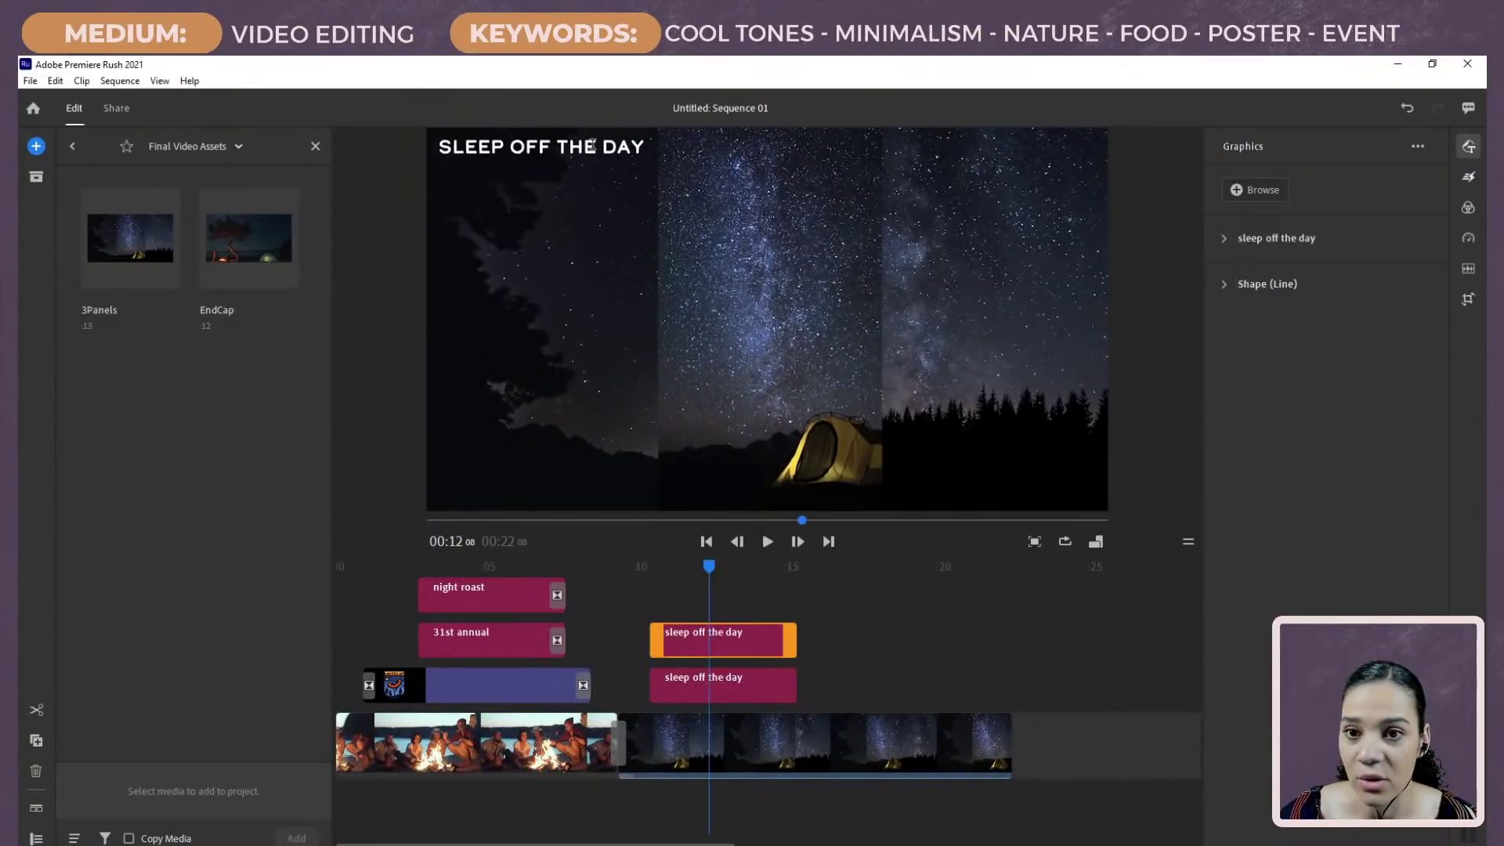
click(595, 181)
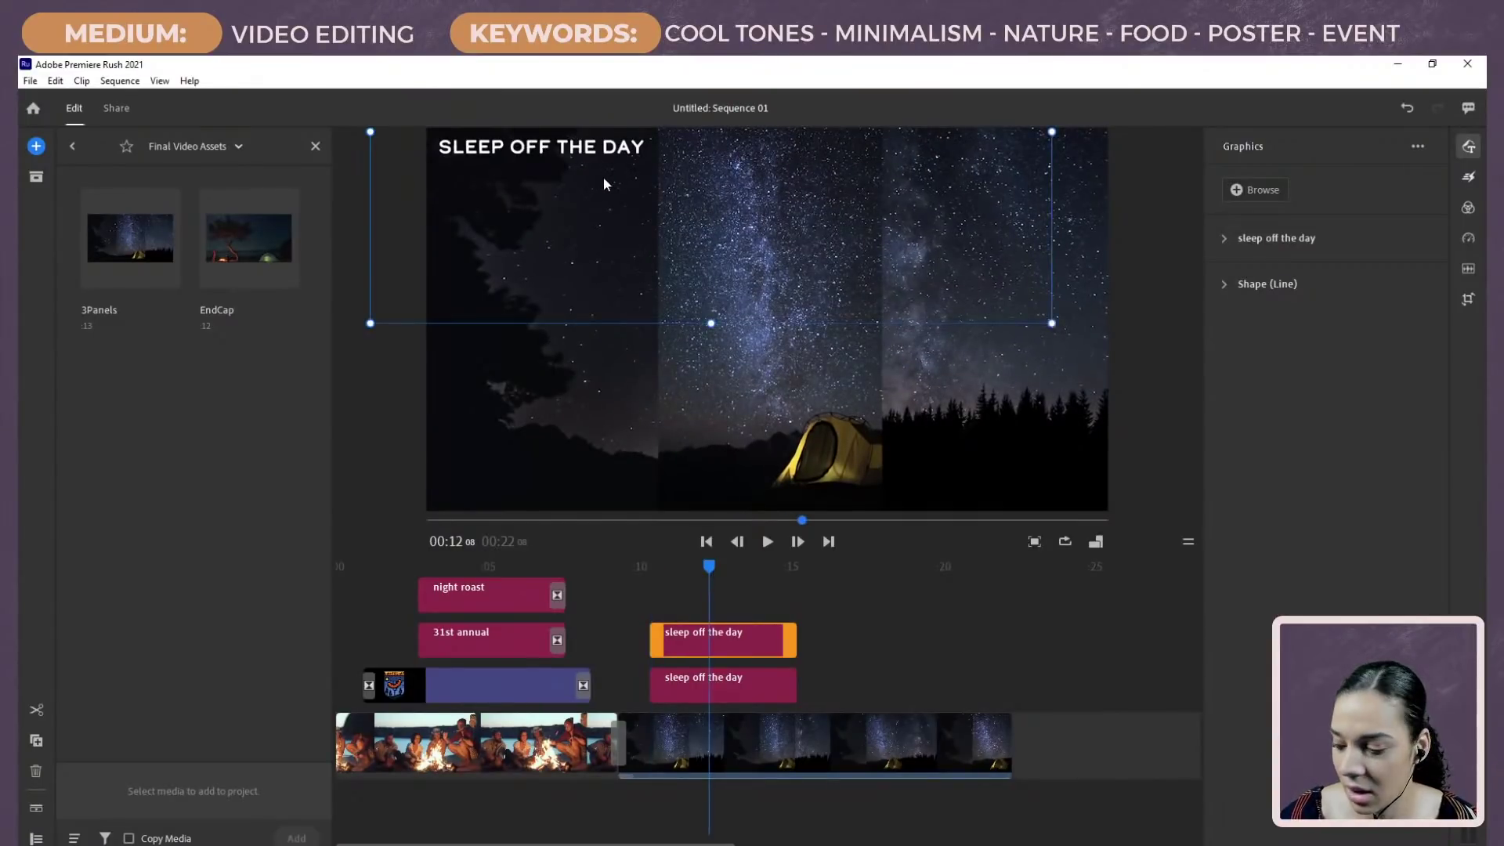
drag(595, 181, 825, 203)
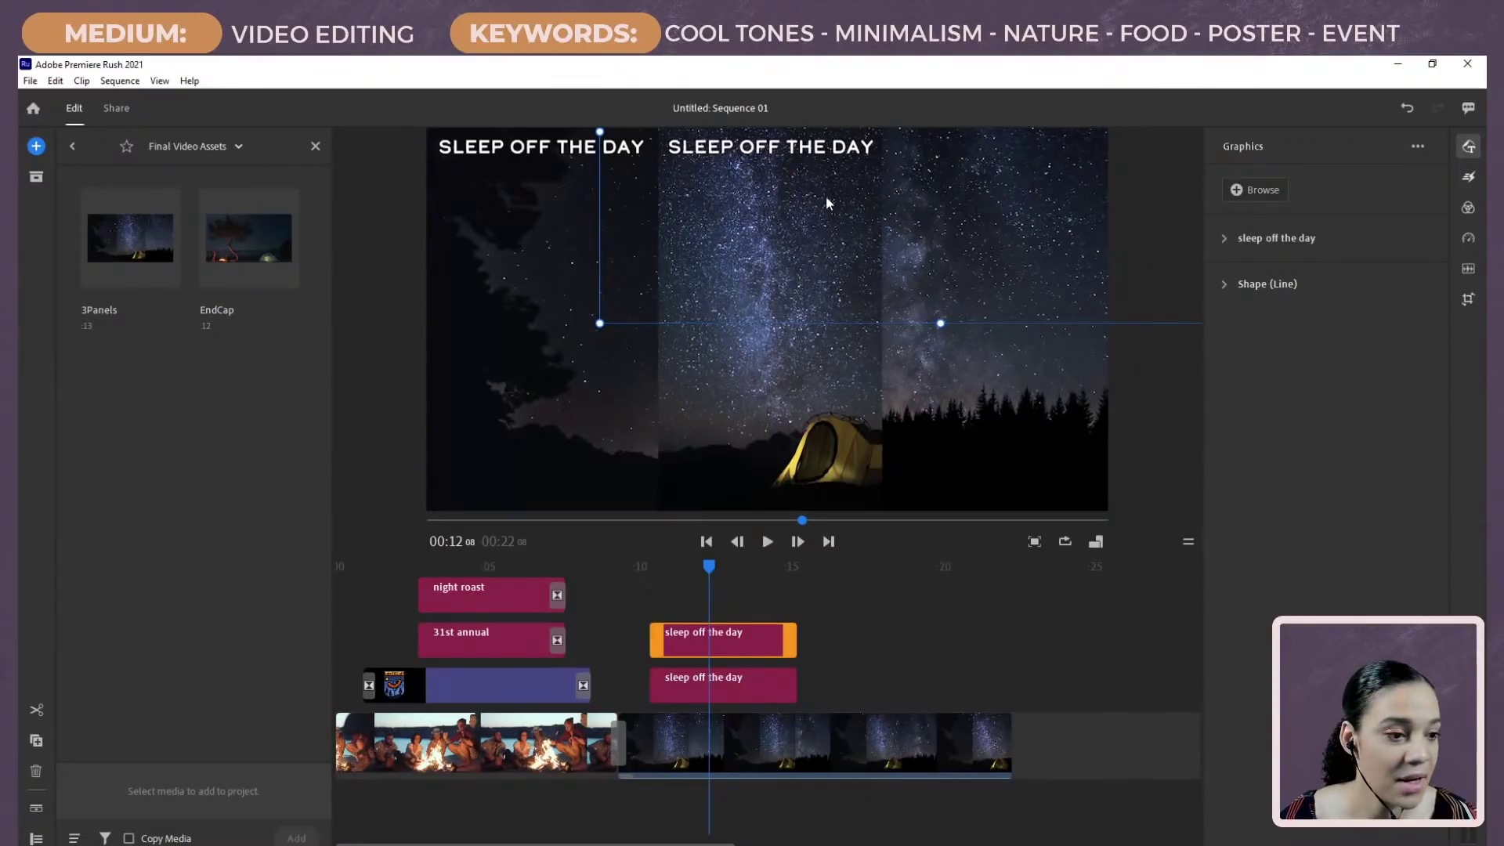
double_click(784, 146)
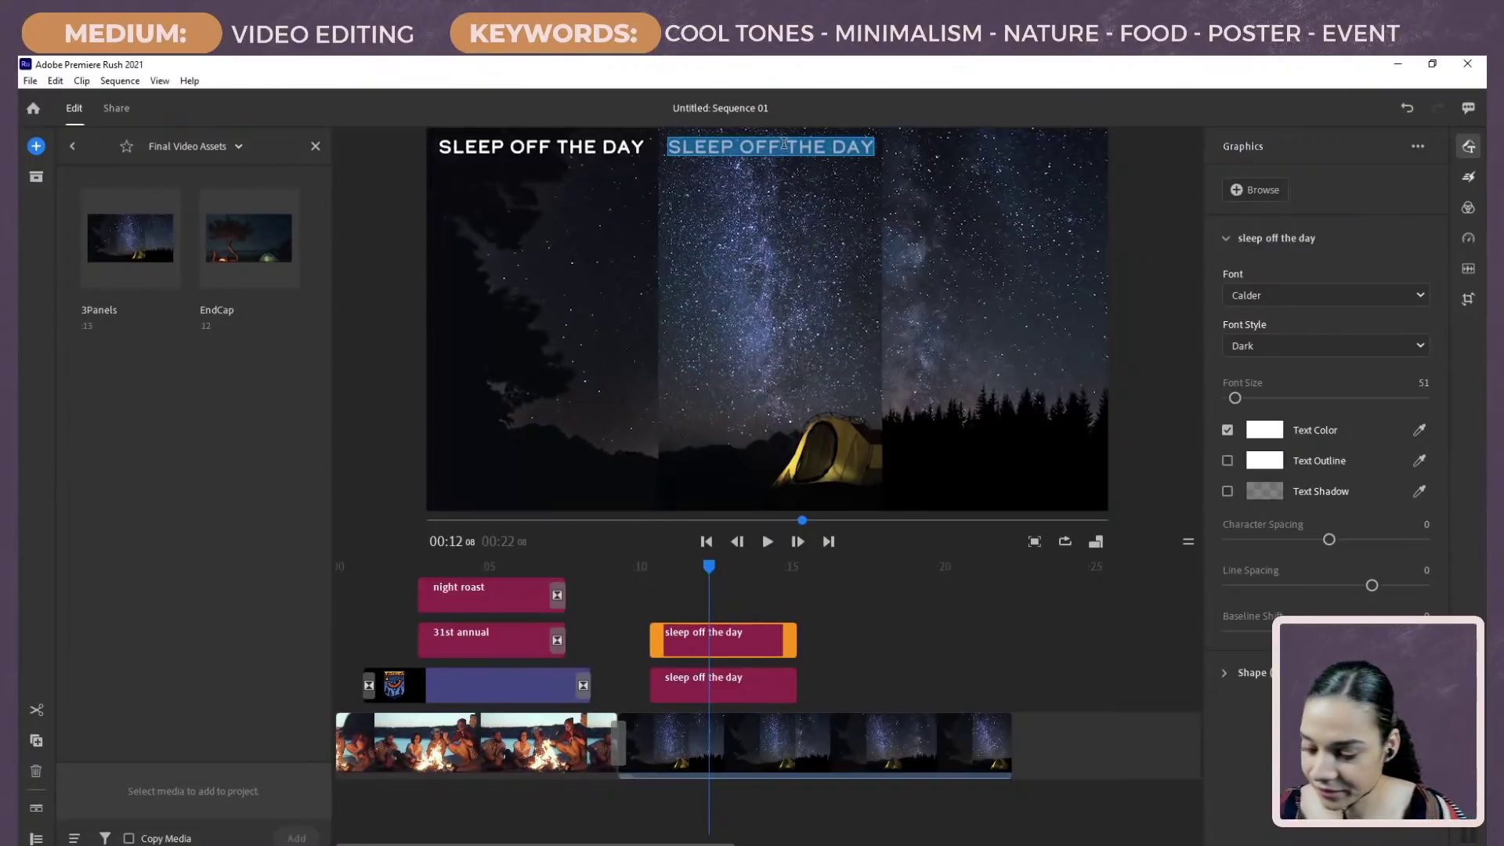
text(roast the)
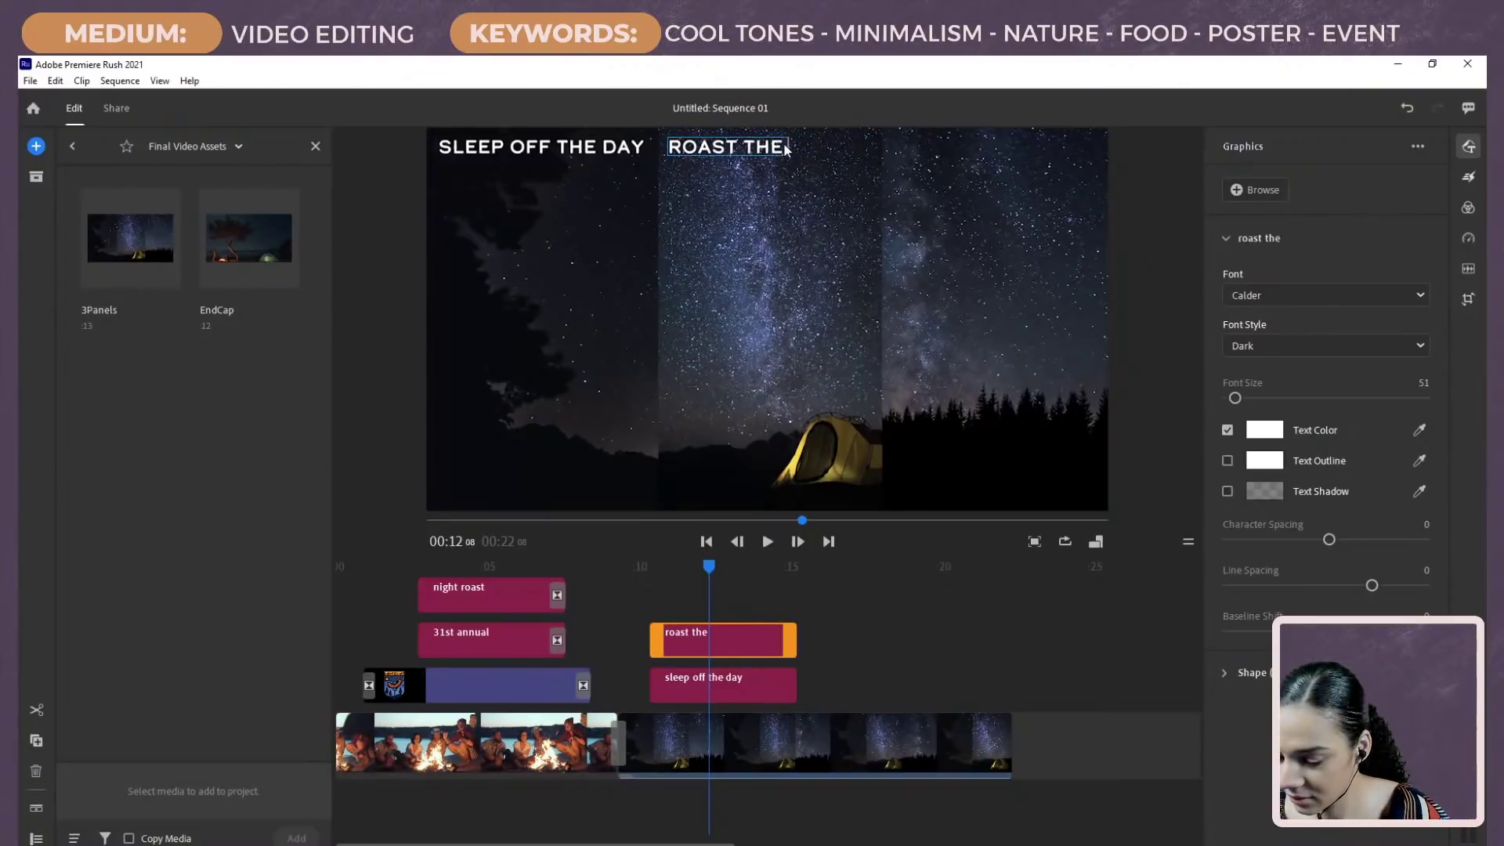
text( night awa)
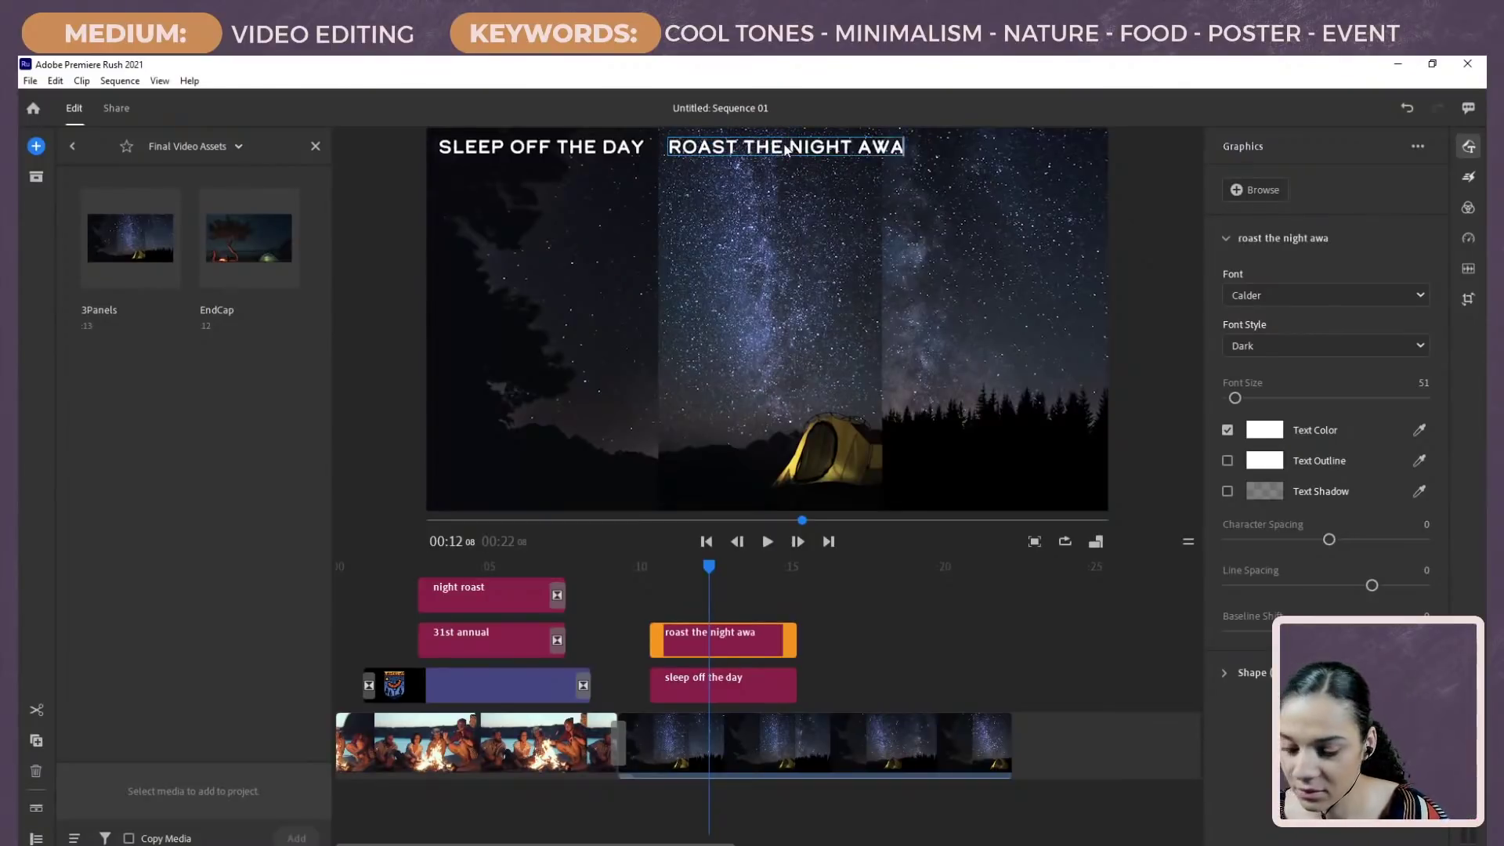
text(y)
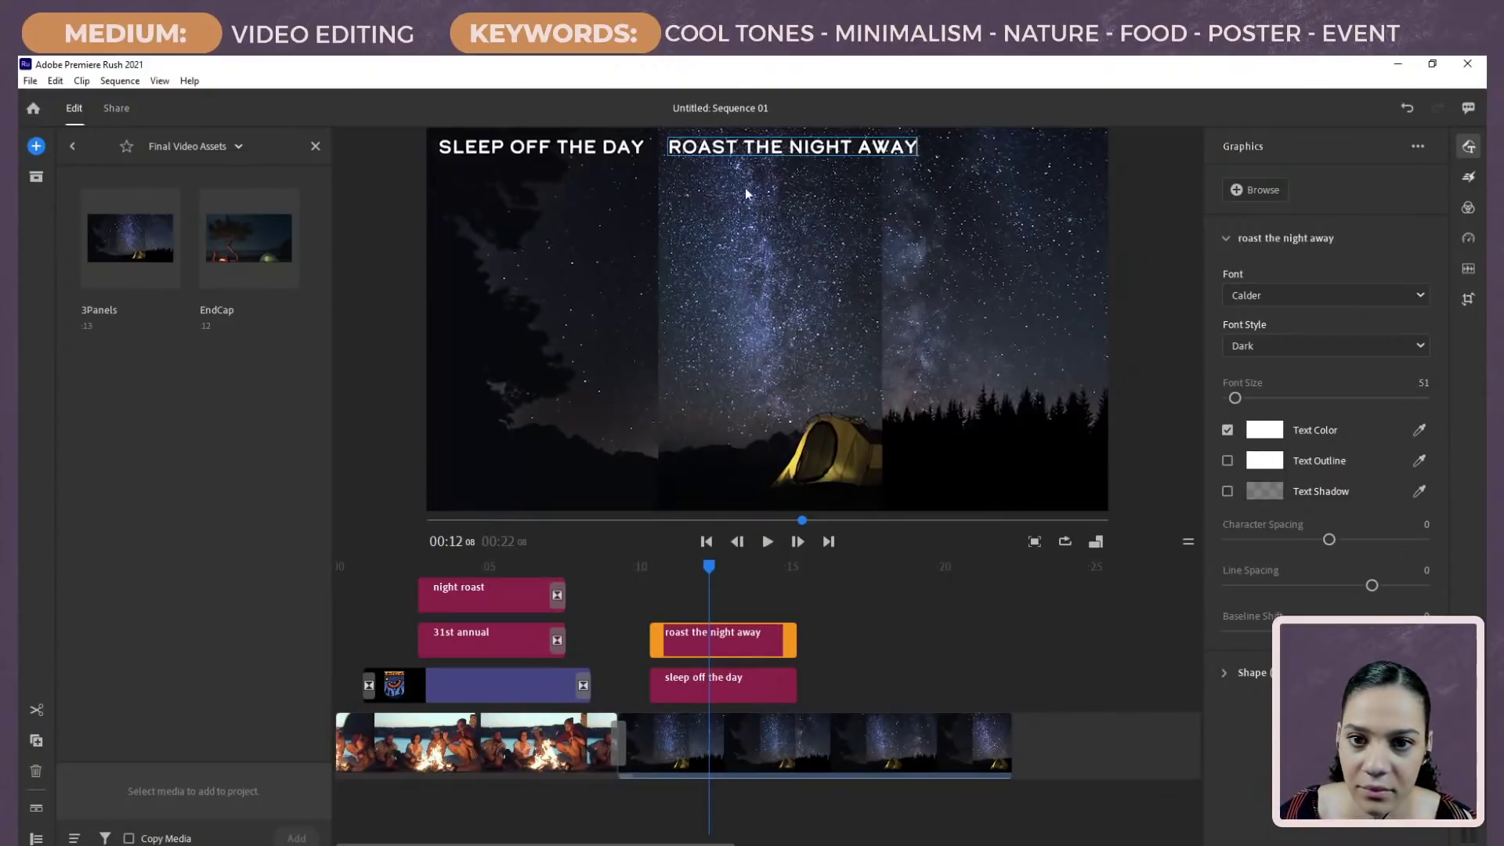
Step: Try shortening the middle panel's title by removing "the night", and restore its wording to "roast the night away"
drag(843, 147, 853, 147)
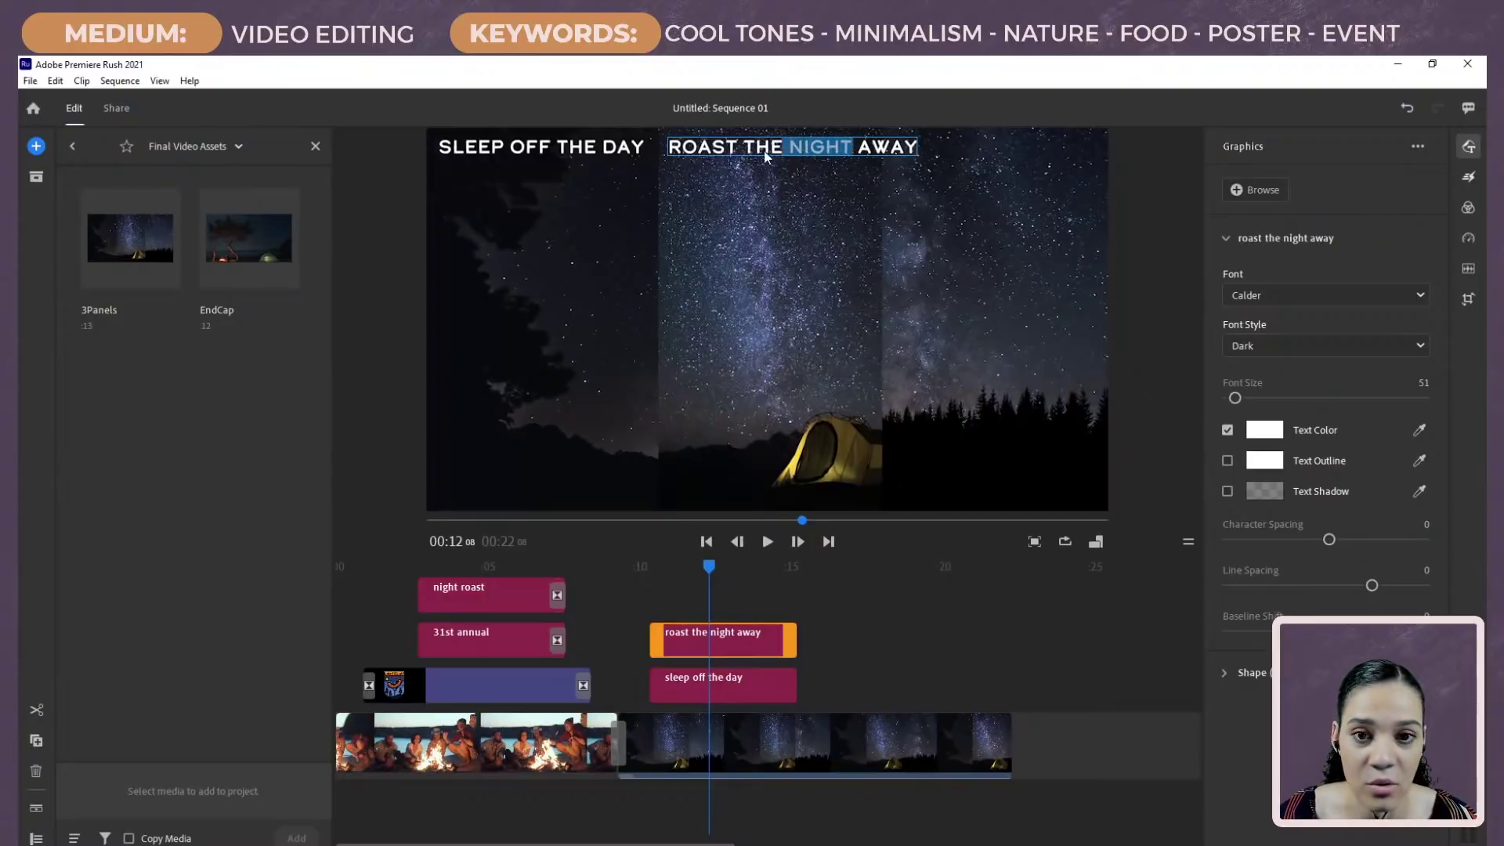
drag(750, 152, 738, 149)
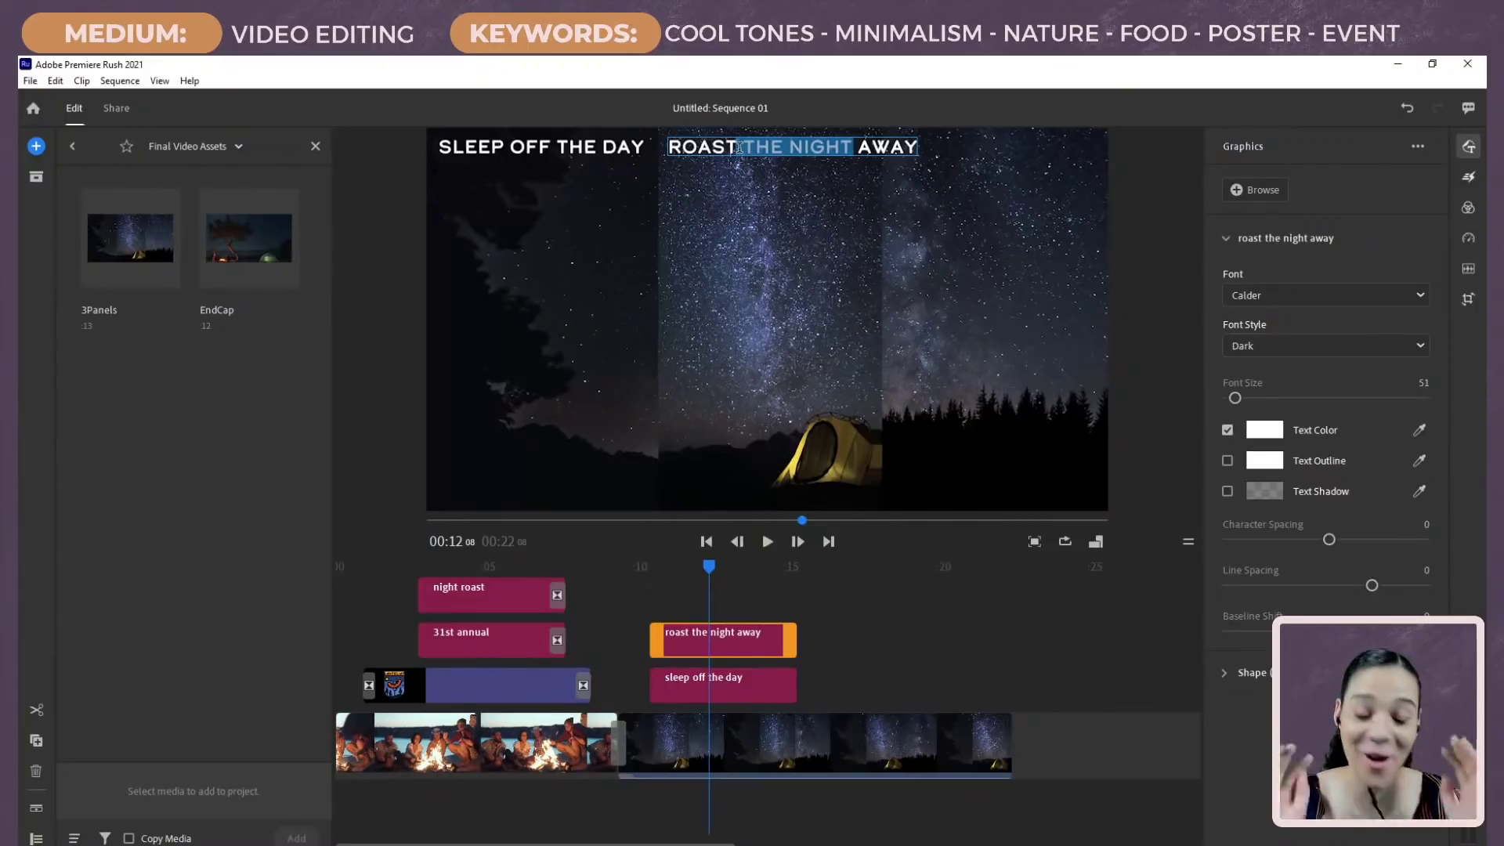
key(BackSpace)
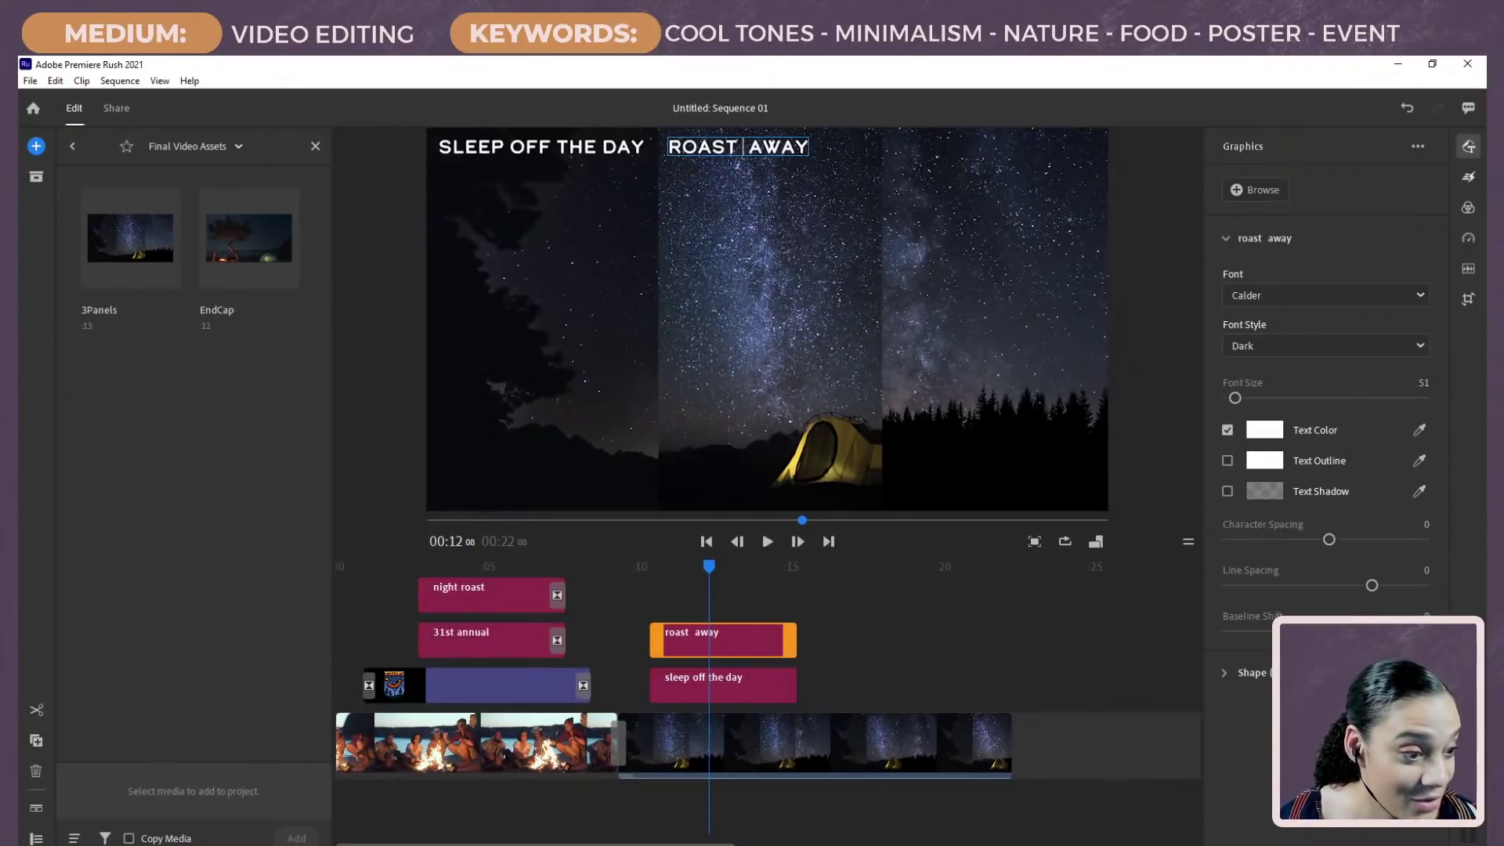
key(alt+Tab)
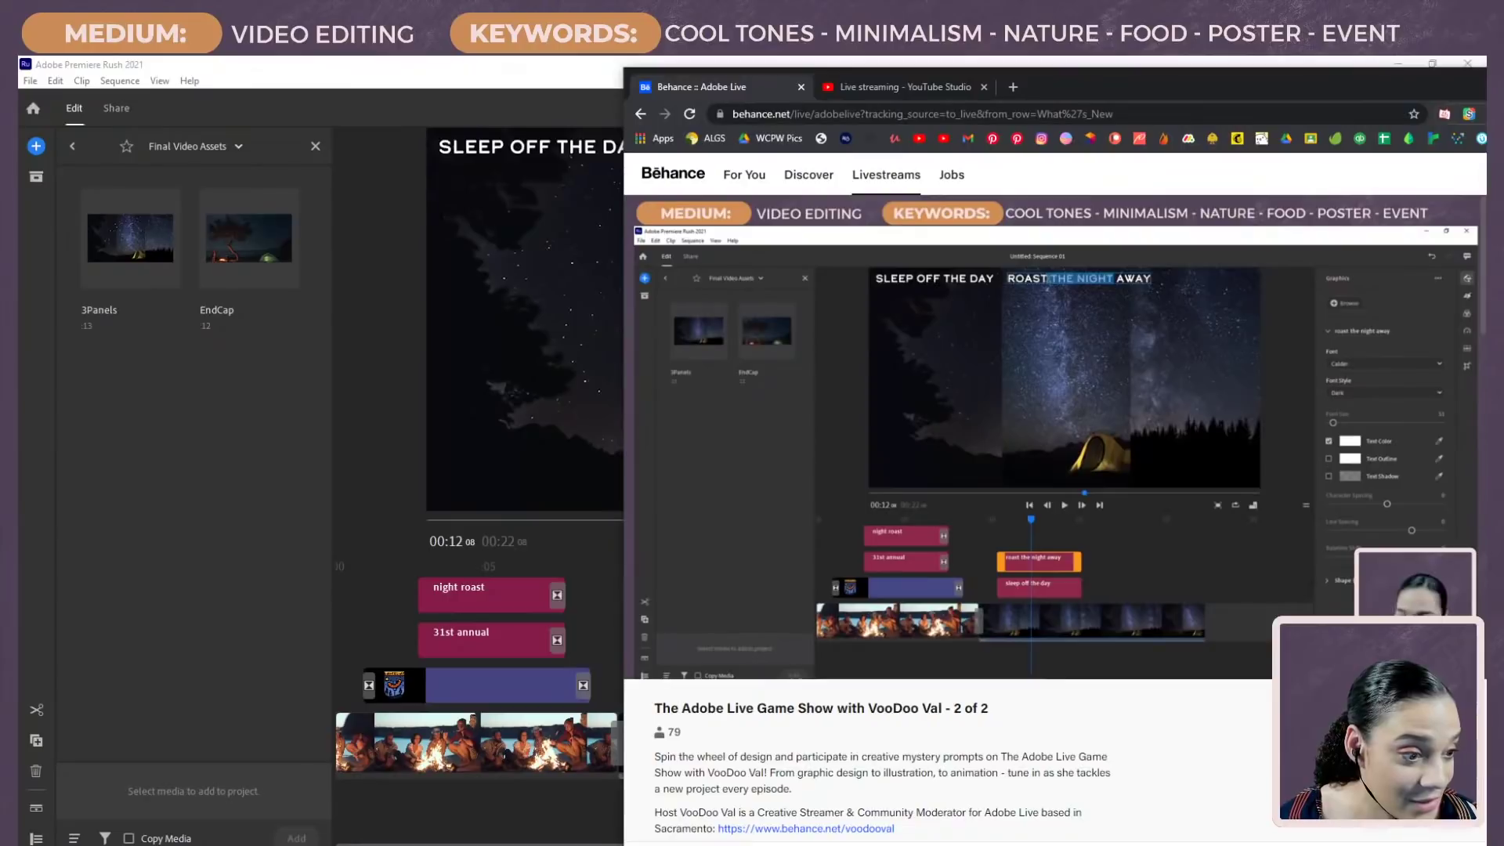
key(alt+Tab)
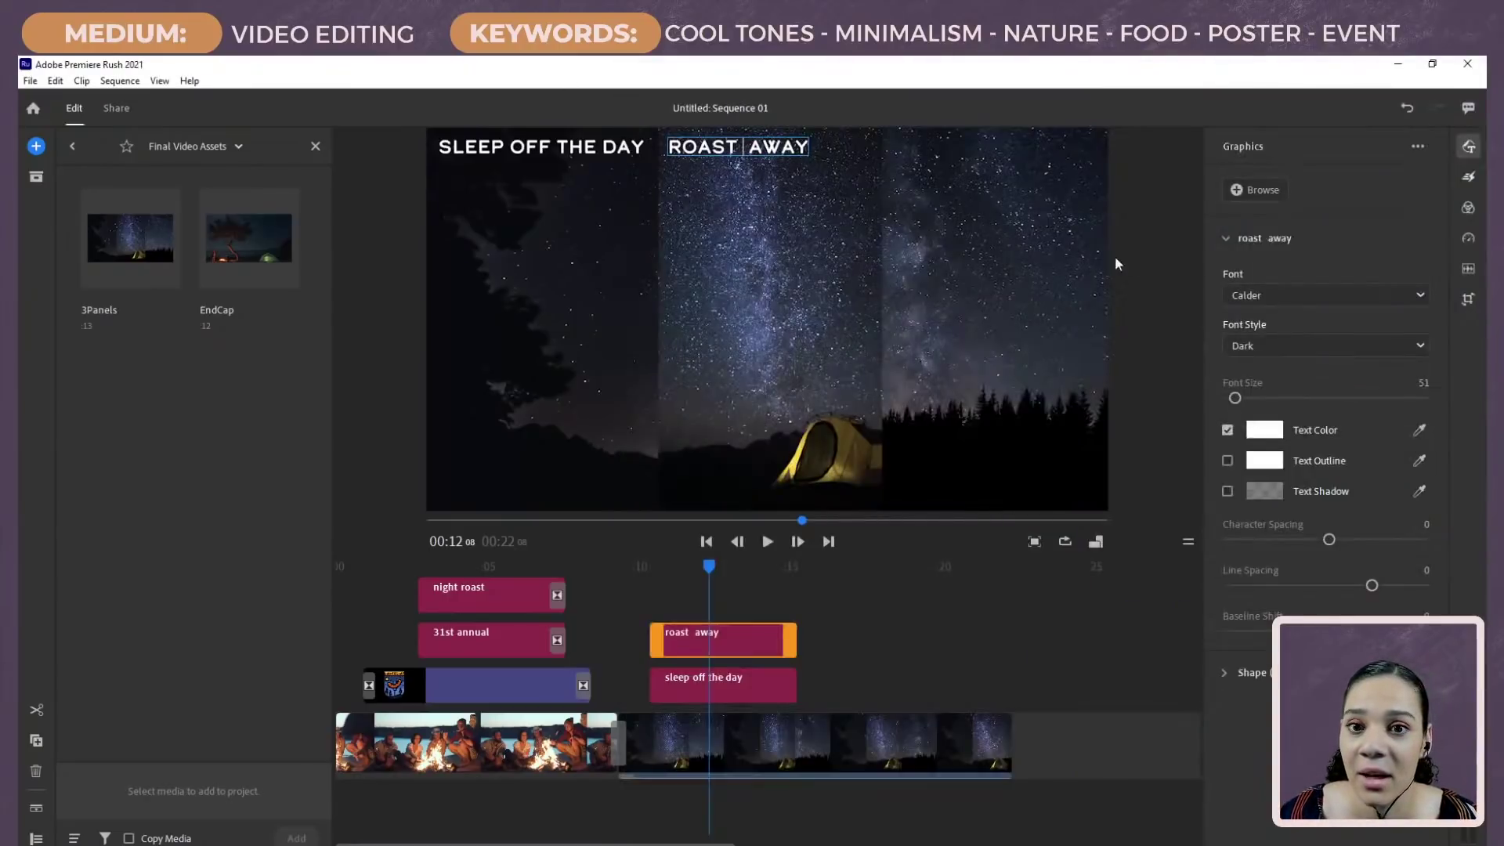
click(741, 146)
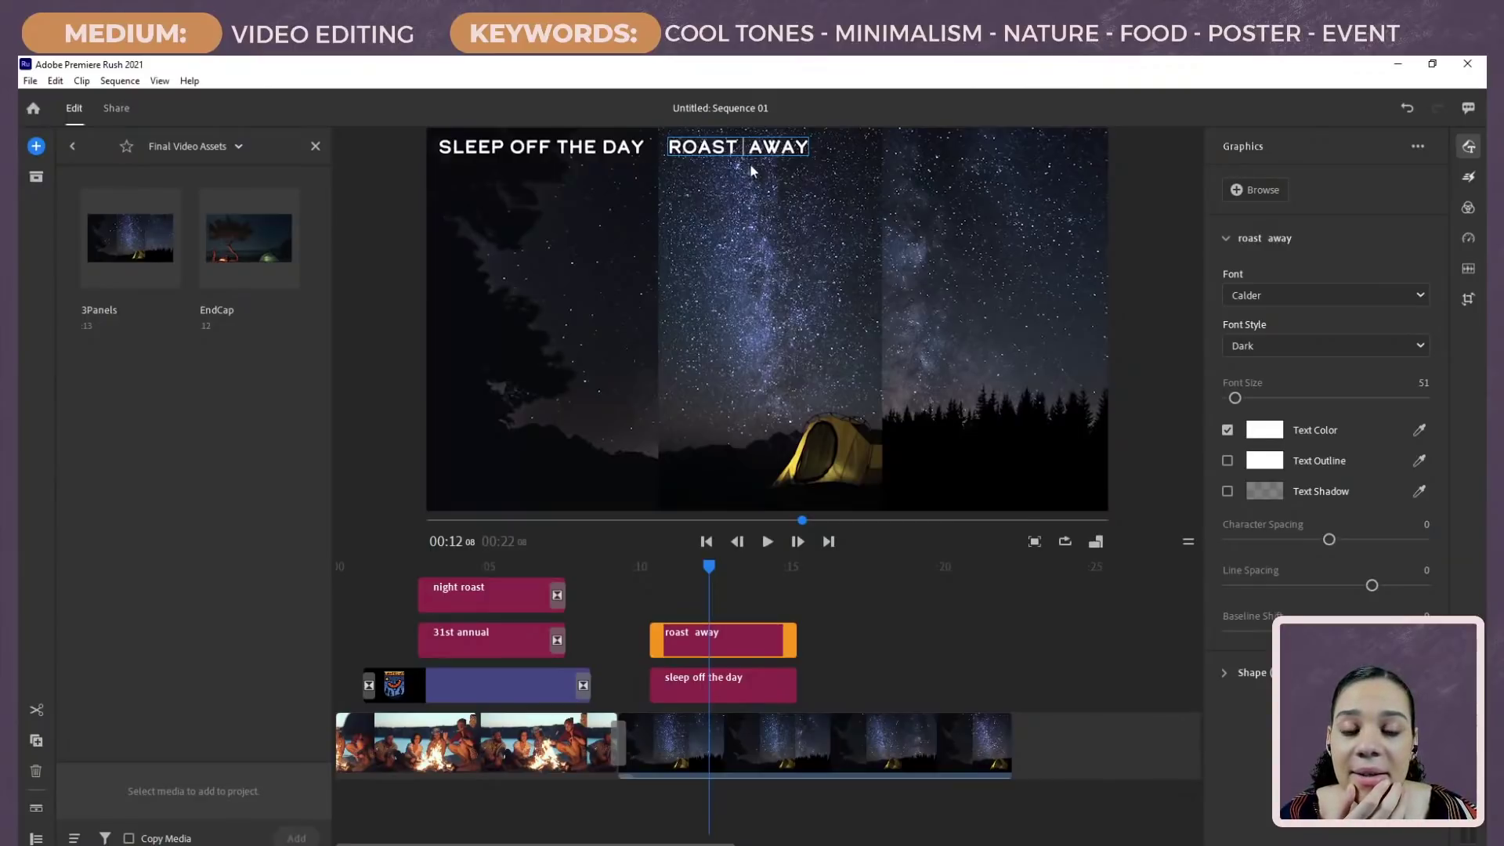
text(the night)
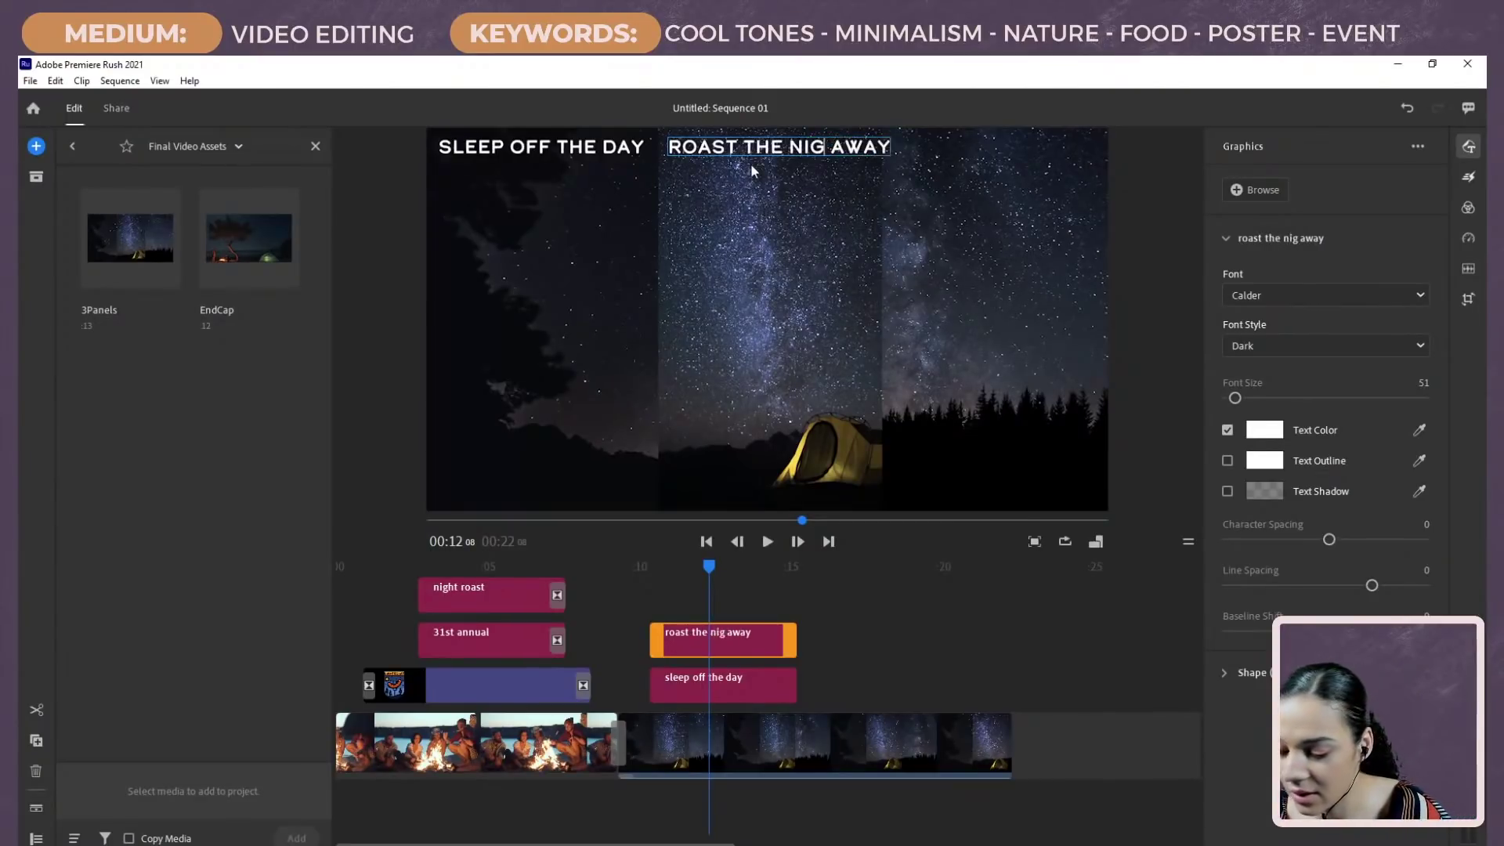
key(BackSpace)
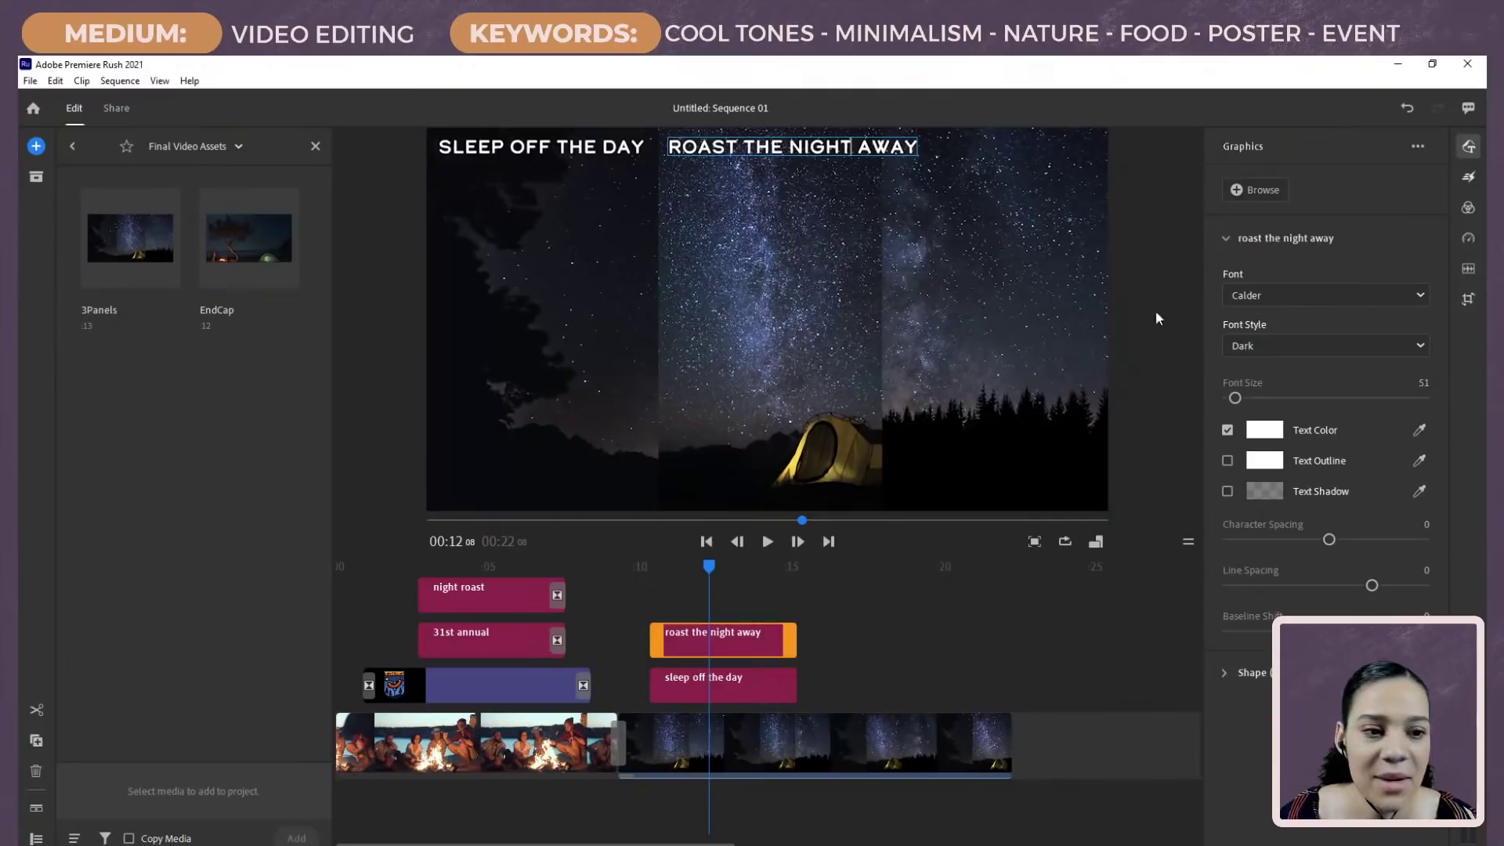
Step: Nudge the roast the night away title left to centre it over the middle panel
click(826, 179)
key(Left)
key(Left)
key(Left)
key(Left)
key(Left)
key(Left)
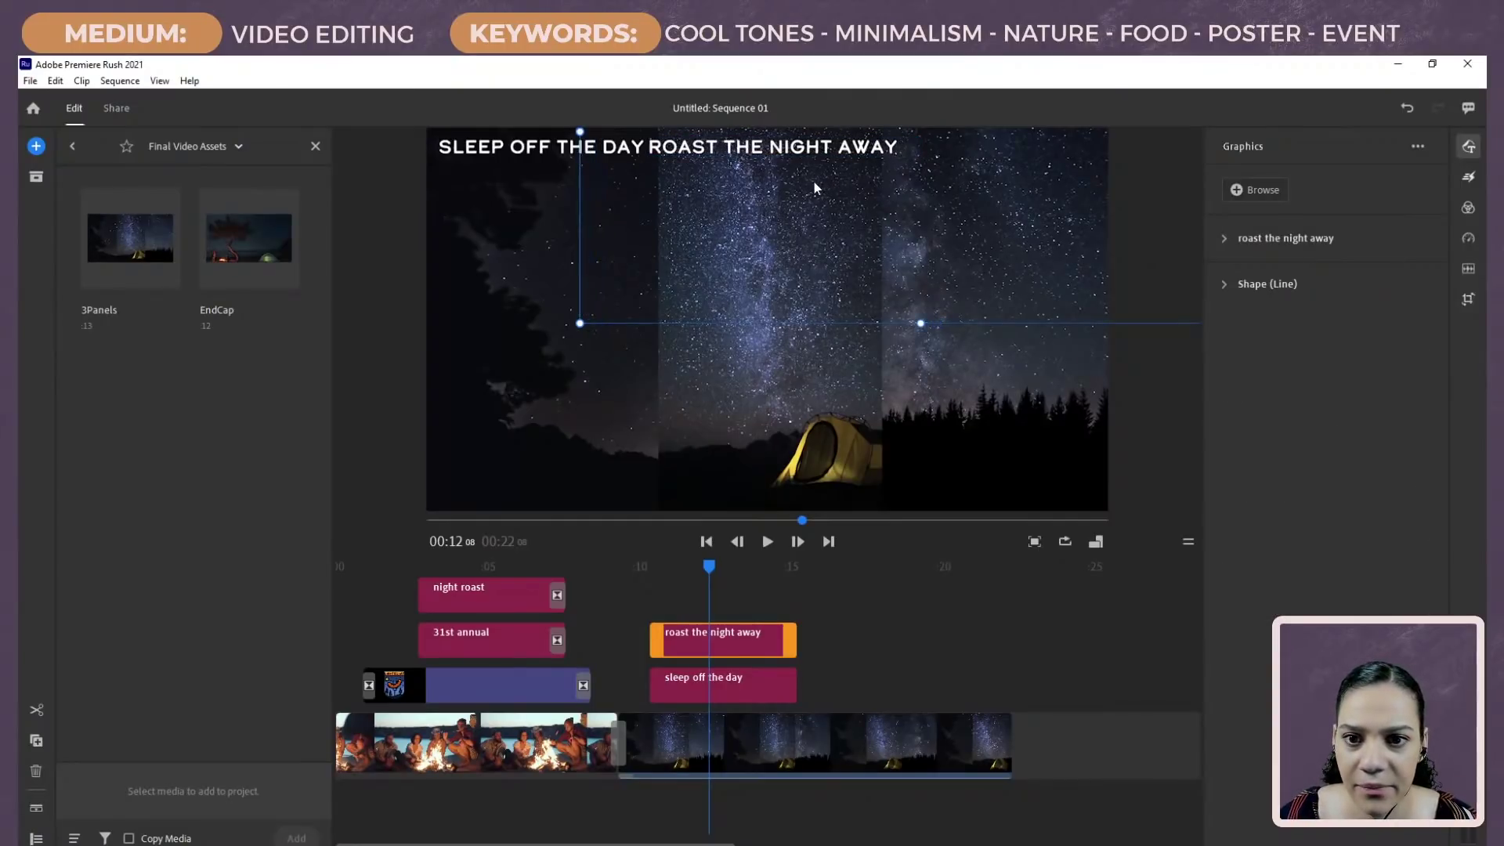
Step: Nudge the roast the night away title slightly left, and shift the sleep off the day title left to leave a gap between them
key(Left)
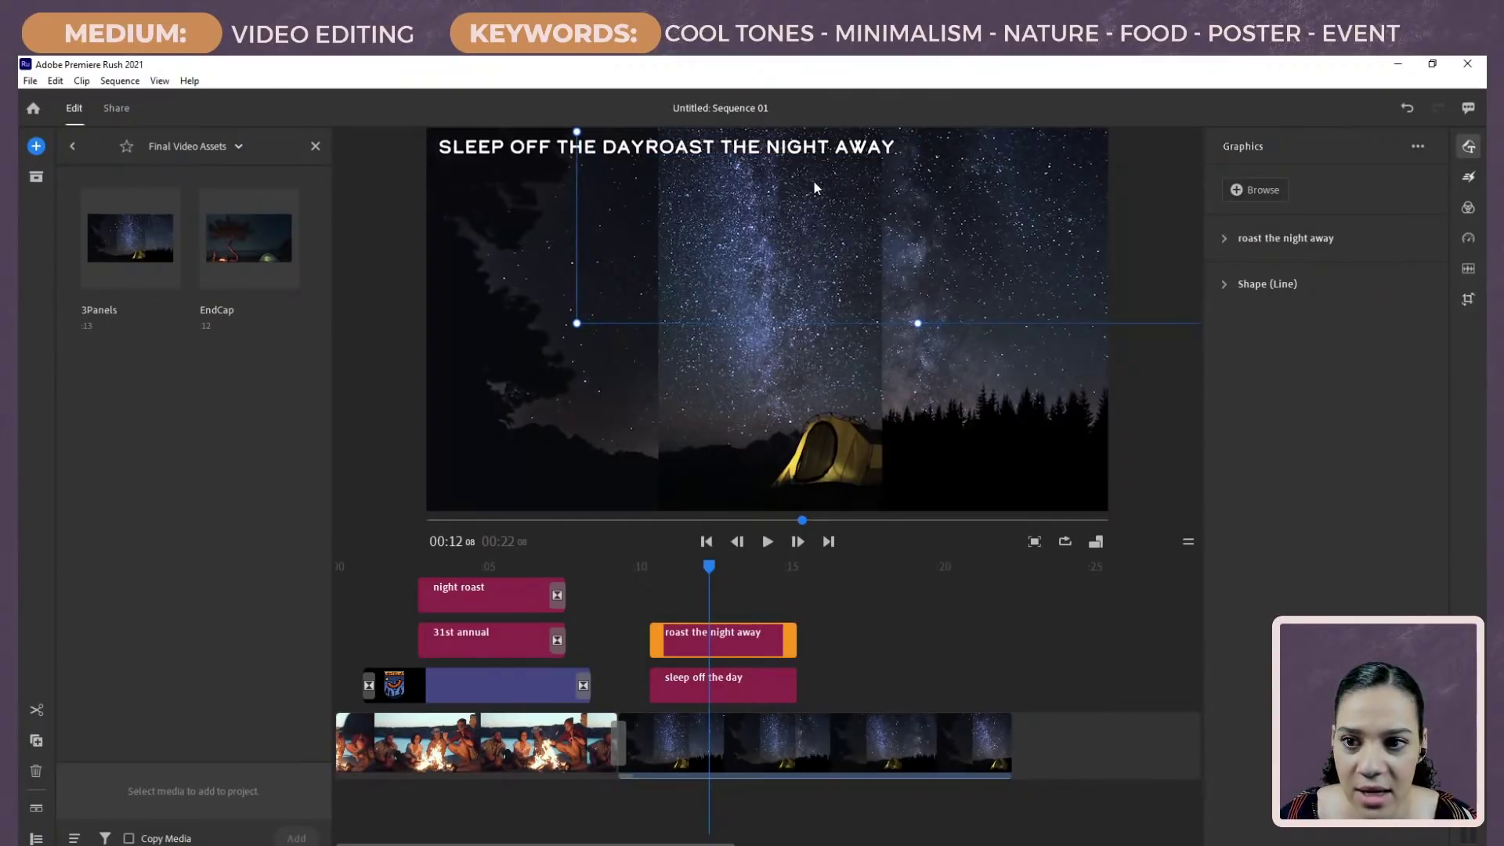
click(489, 146)
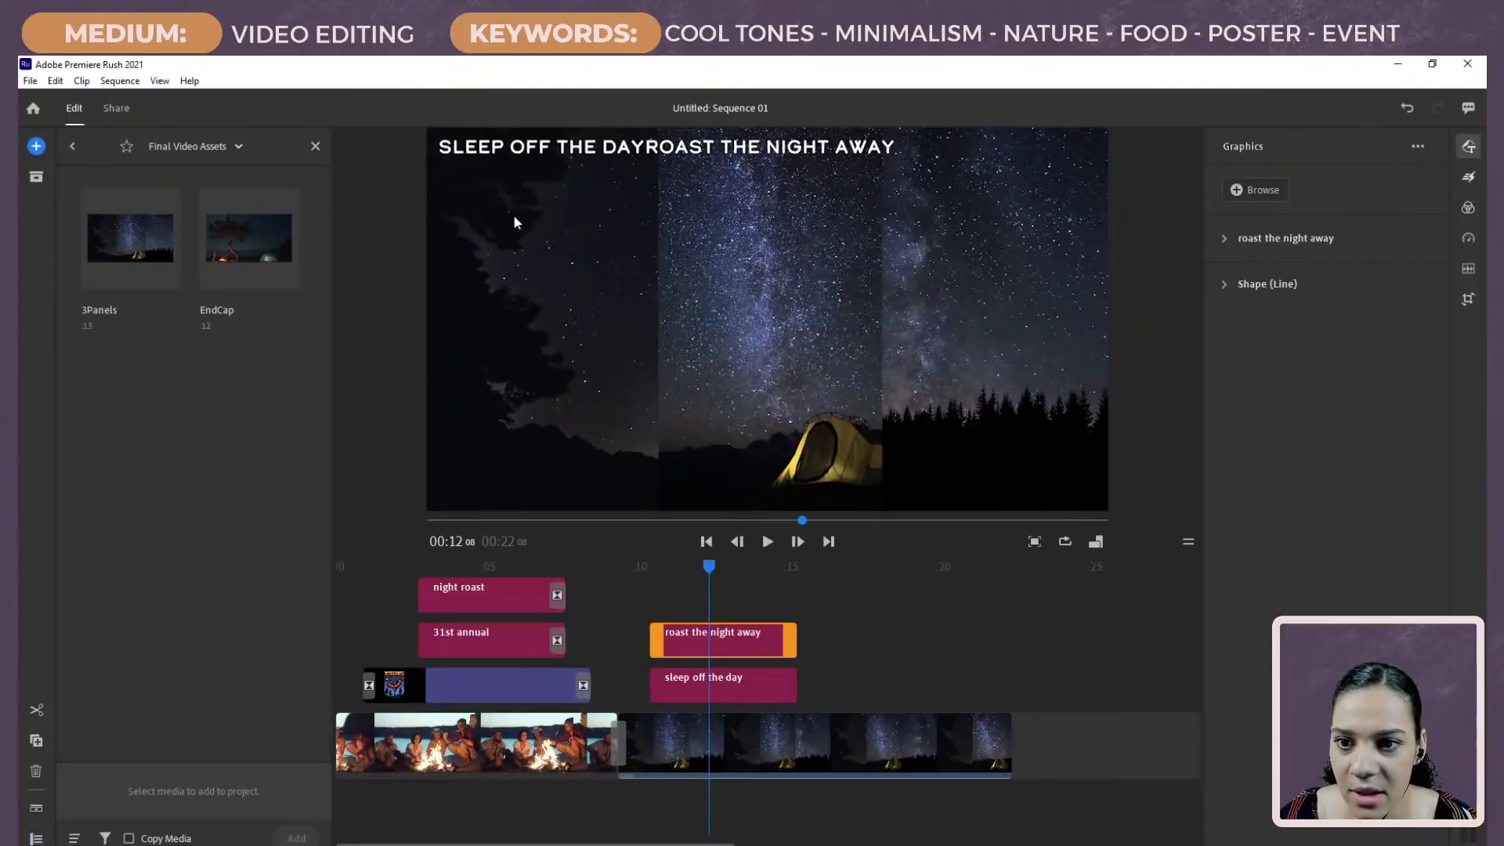
click(744, 696)
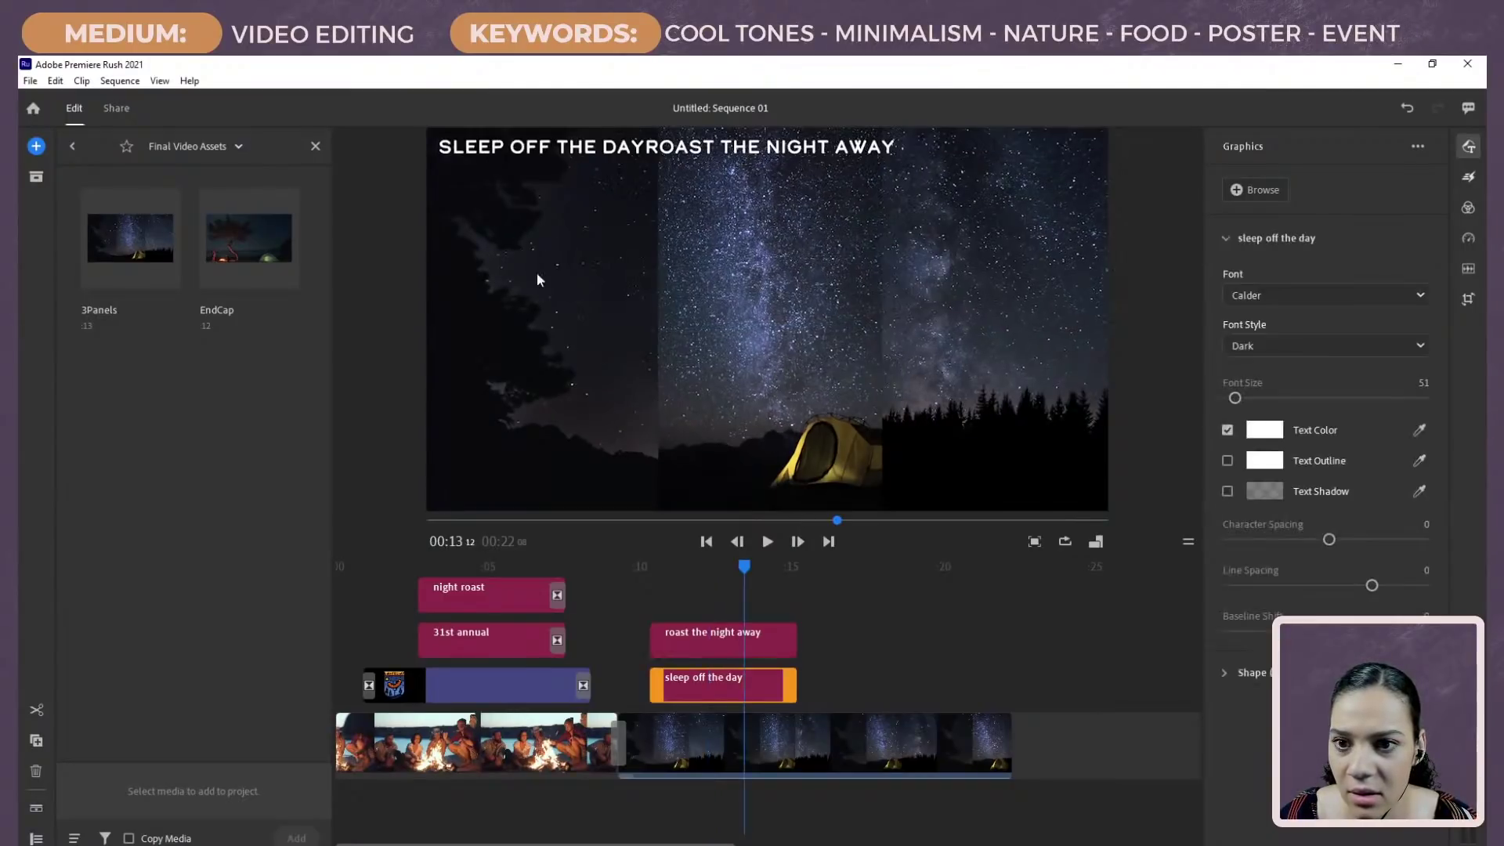
click(501, 182)
drag(556, 212, 550, 208)
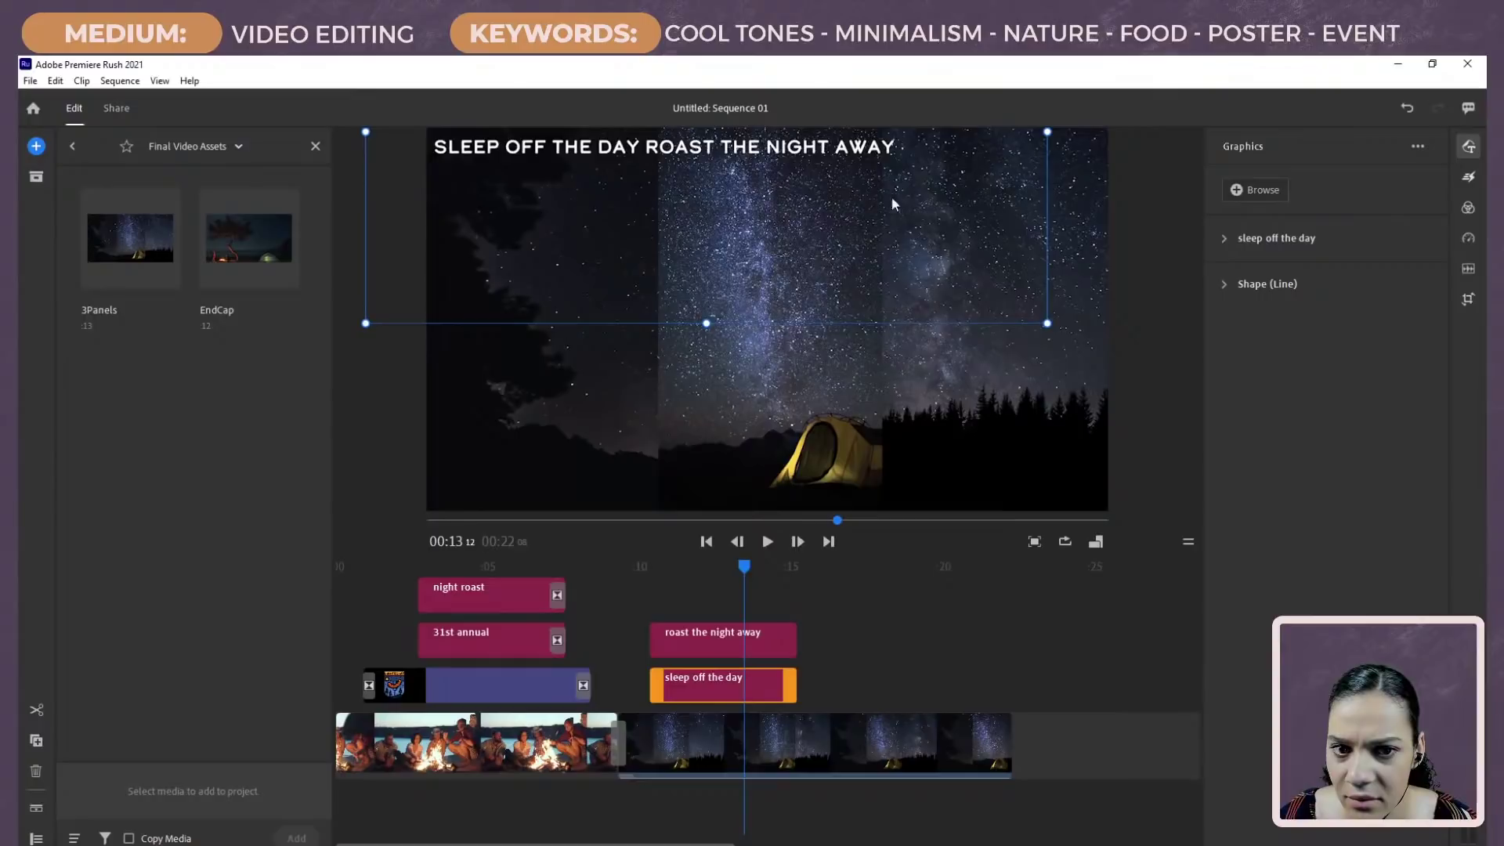
Step: Set the font size of the sleep off the day title to 45
double_click(610, 149)
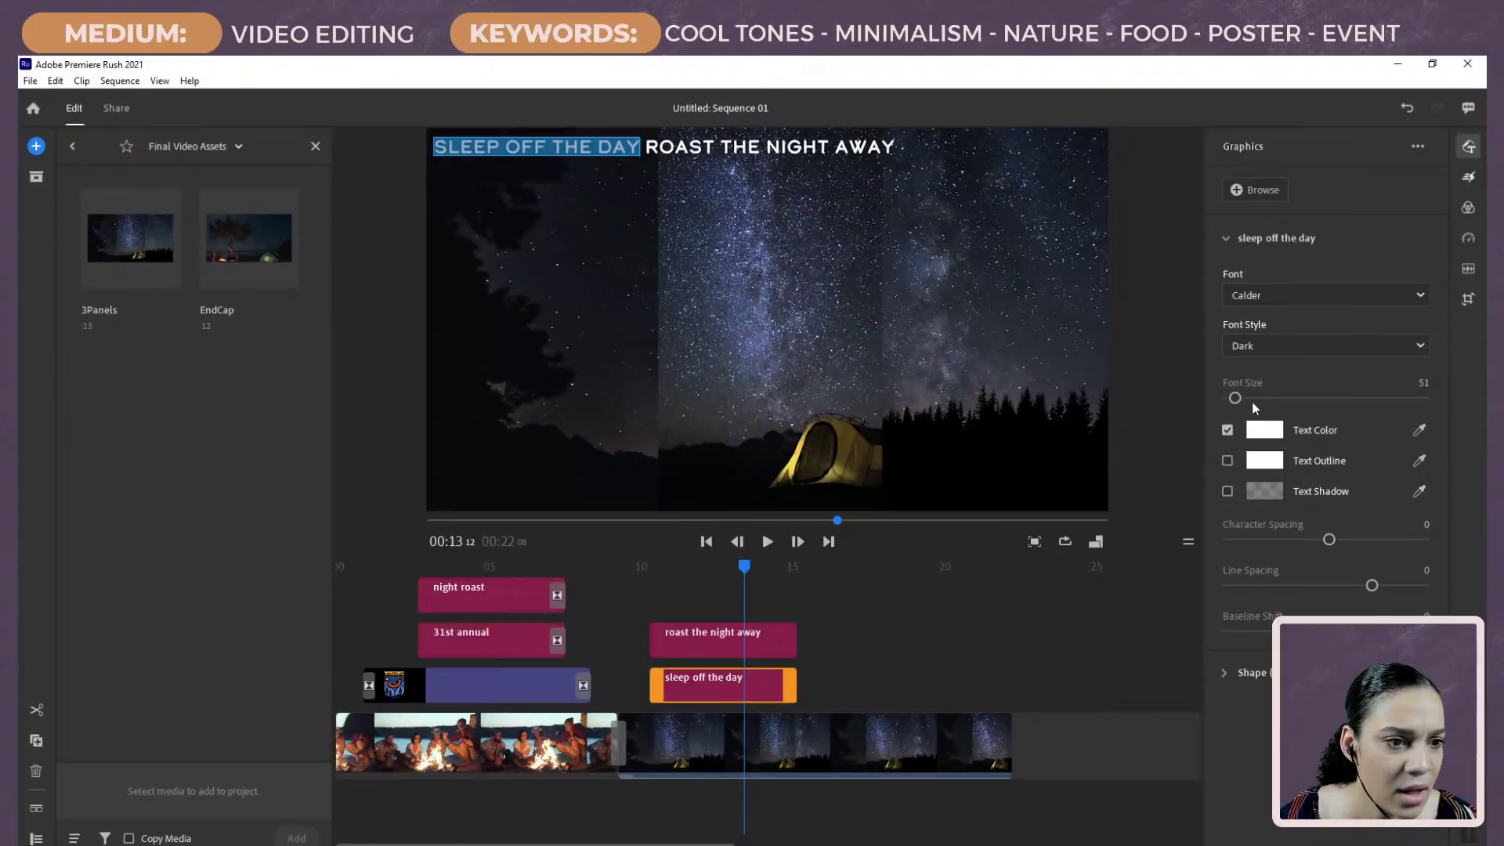
click(1421, 383)
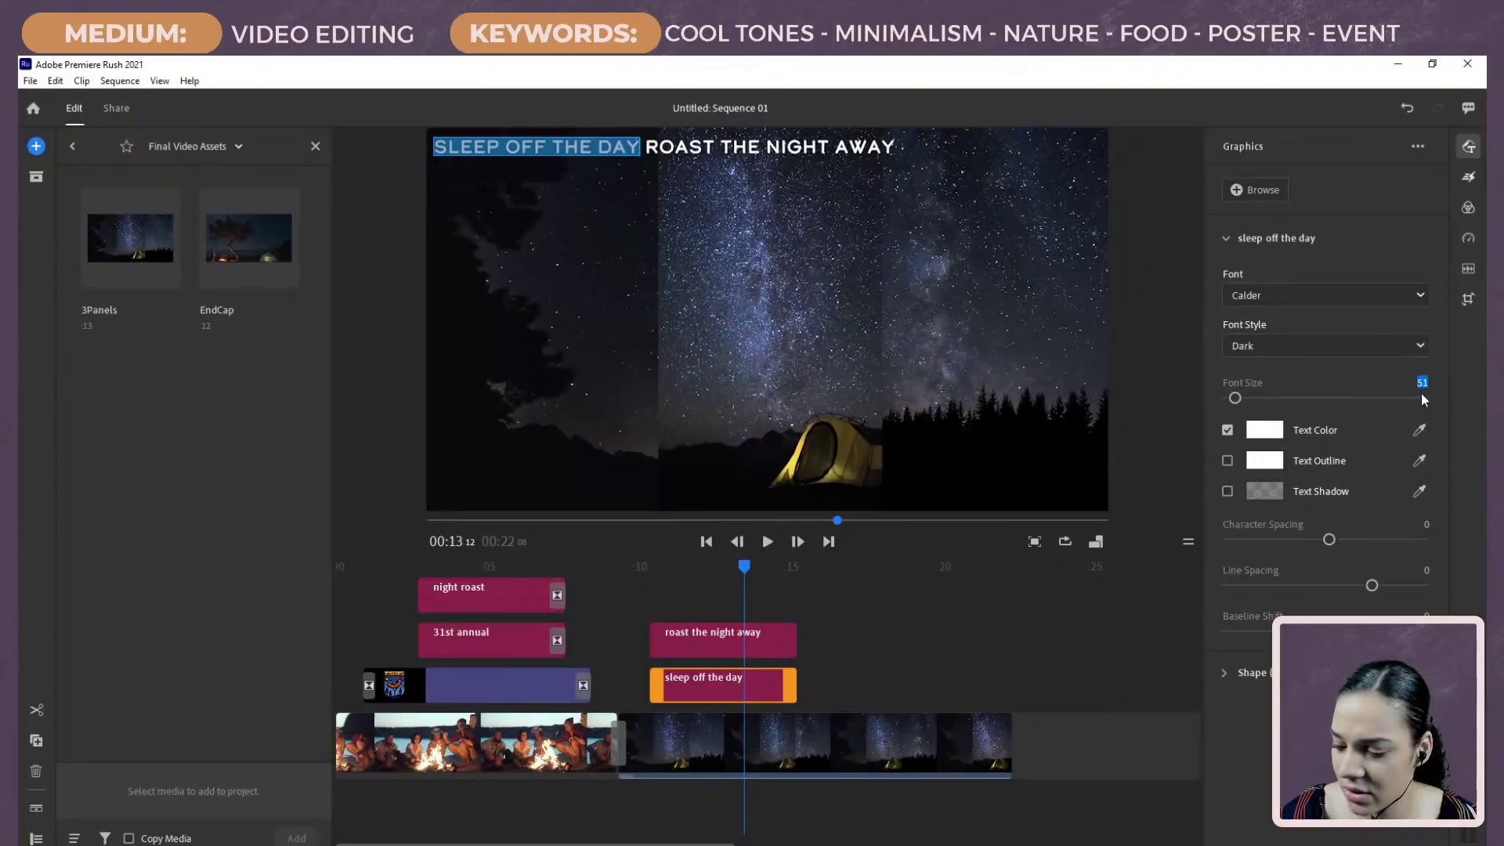
text(45)
key(Return)
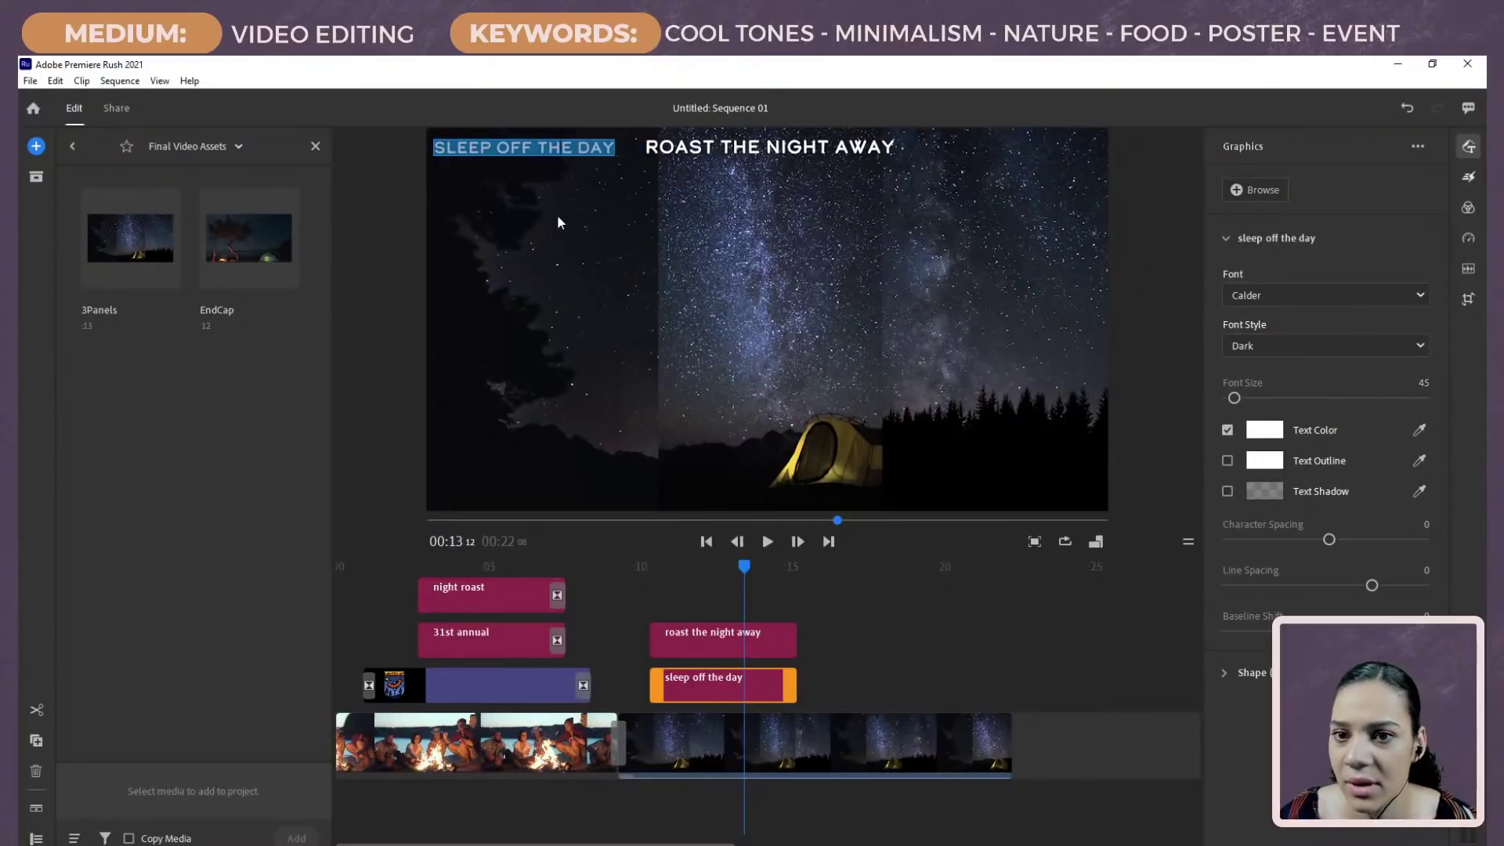
Step: Reduce the roast the night away title's font size to 45 to match the first panel's title
click(775, 151)
click(740, 638)
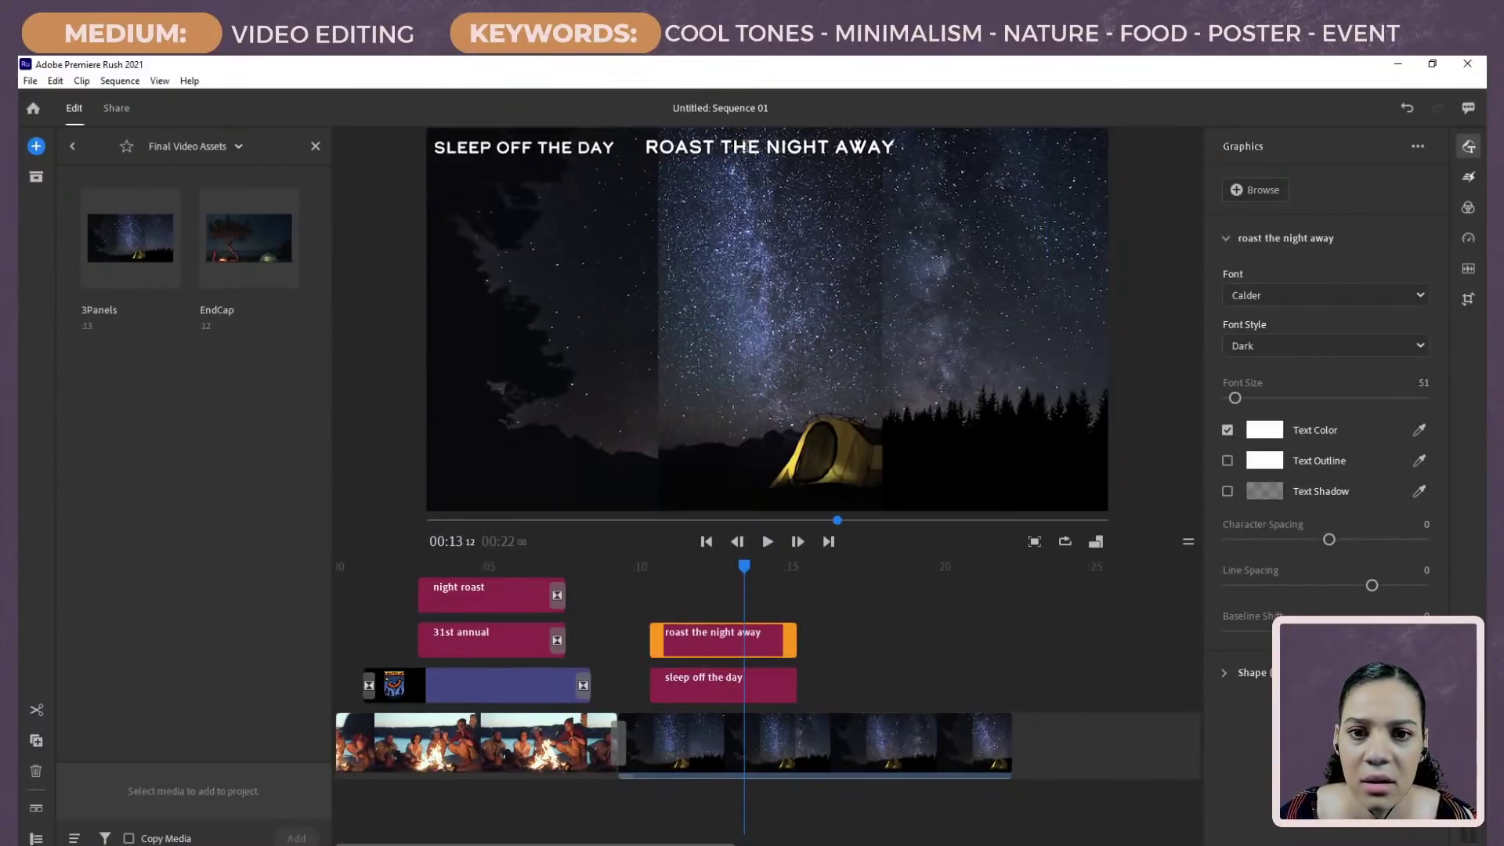
mouse_move(746, 571)
mouse_down()
mouse_move(741, 614)
mouse_move(750, 551)
mouse_up()
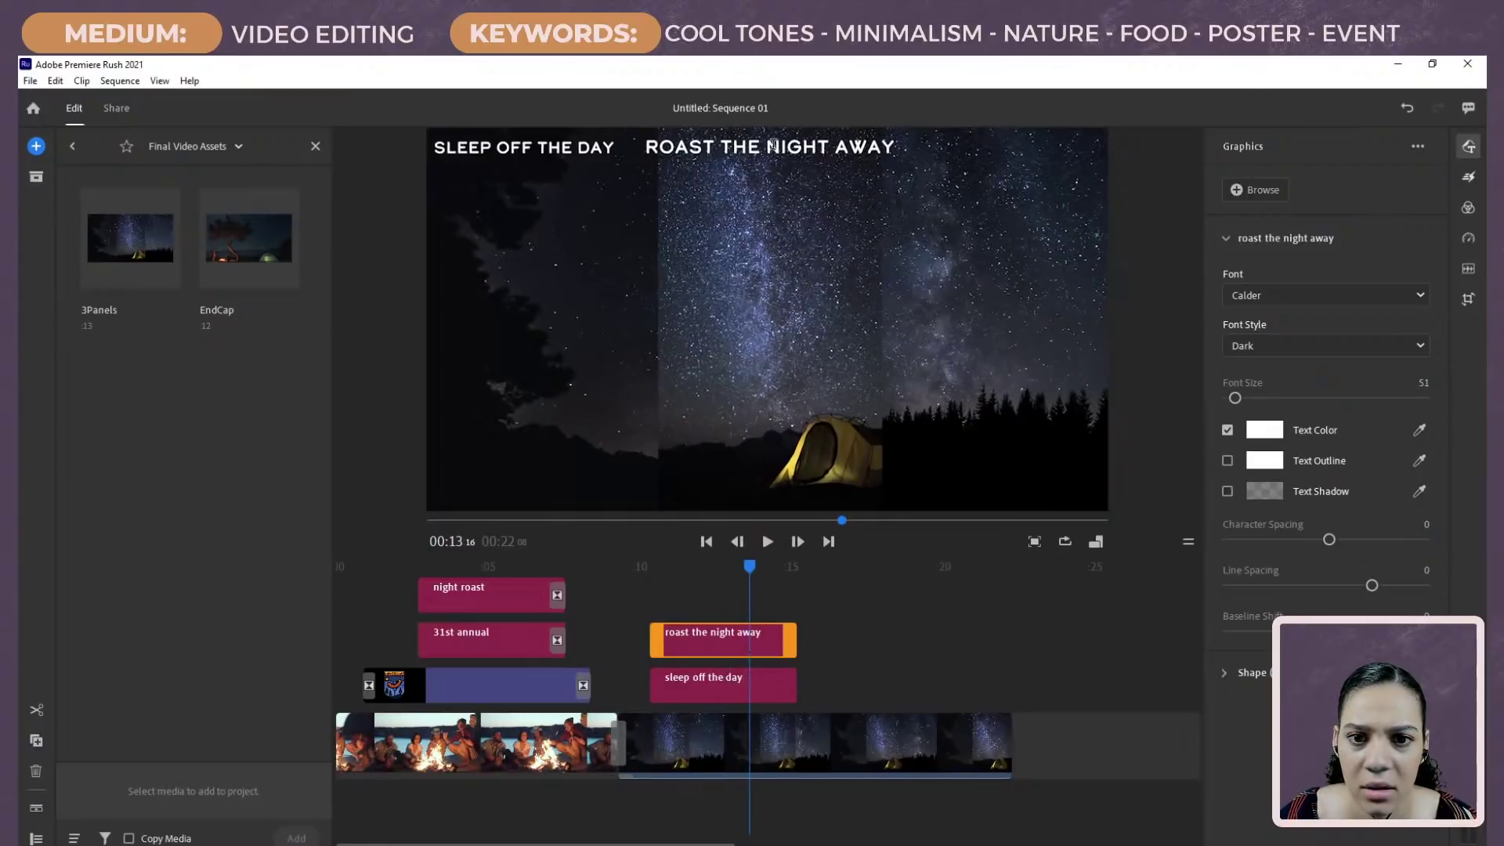
click(661, 175)
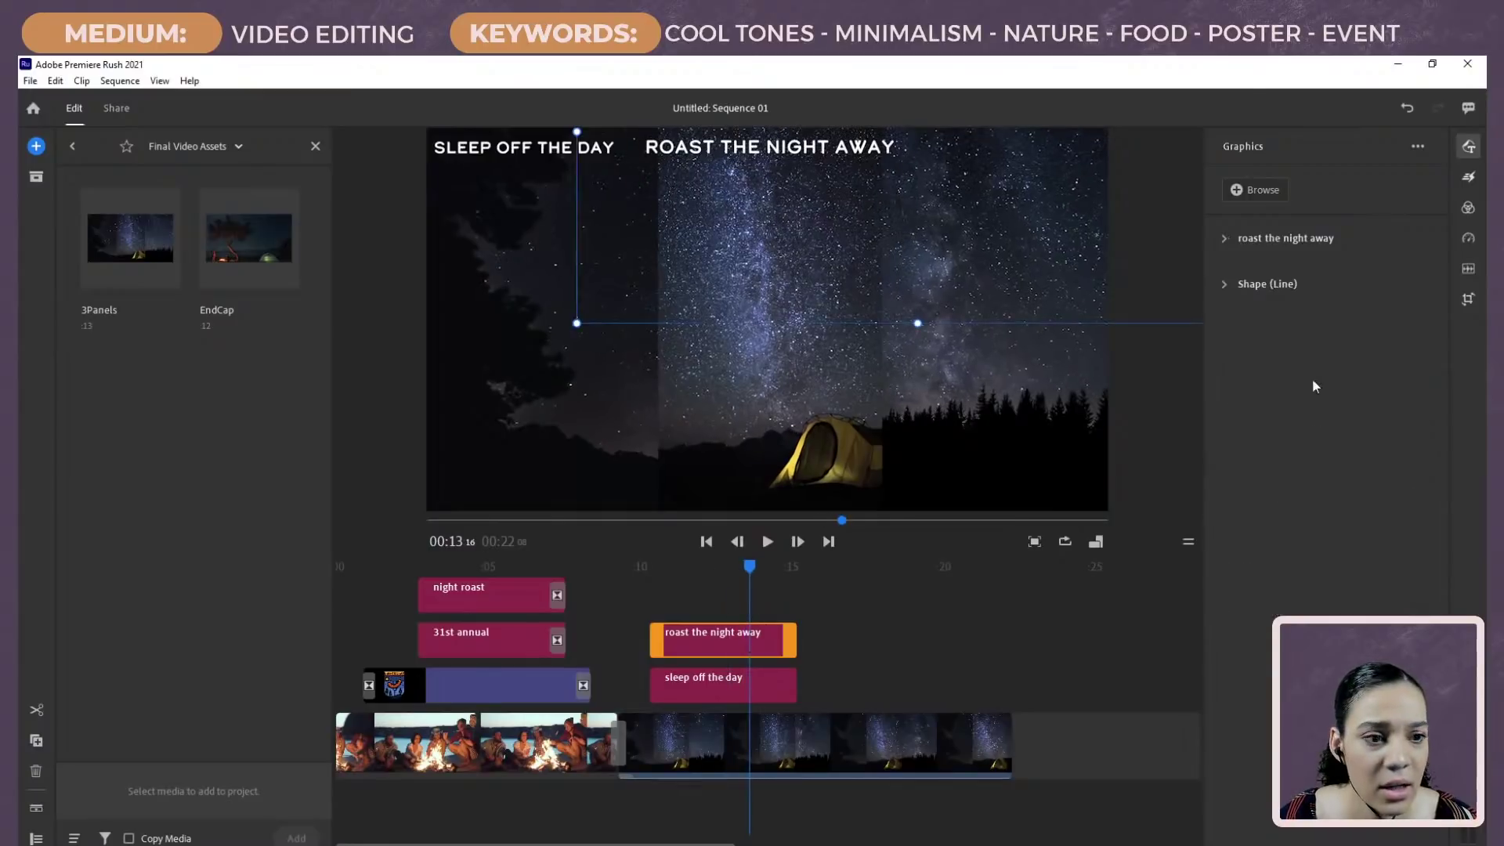
double_click(738, 148)
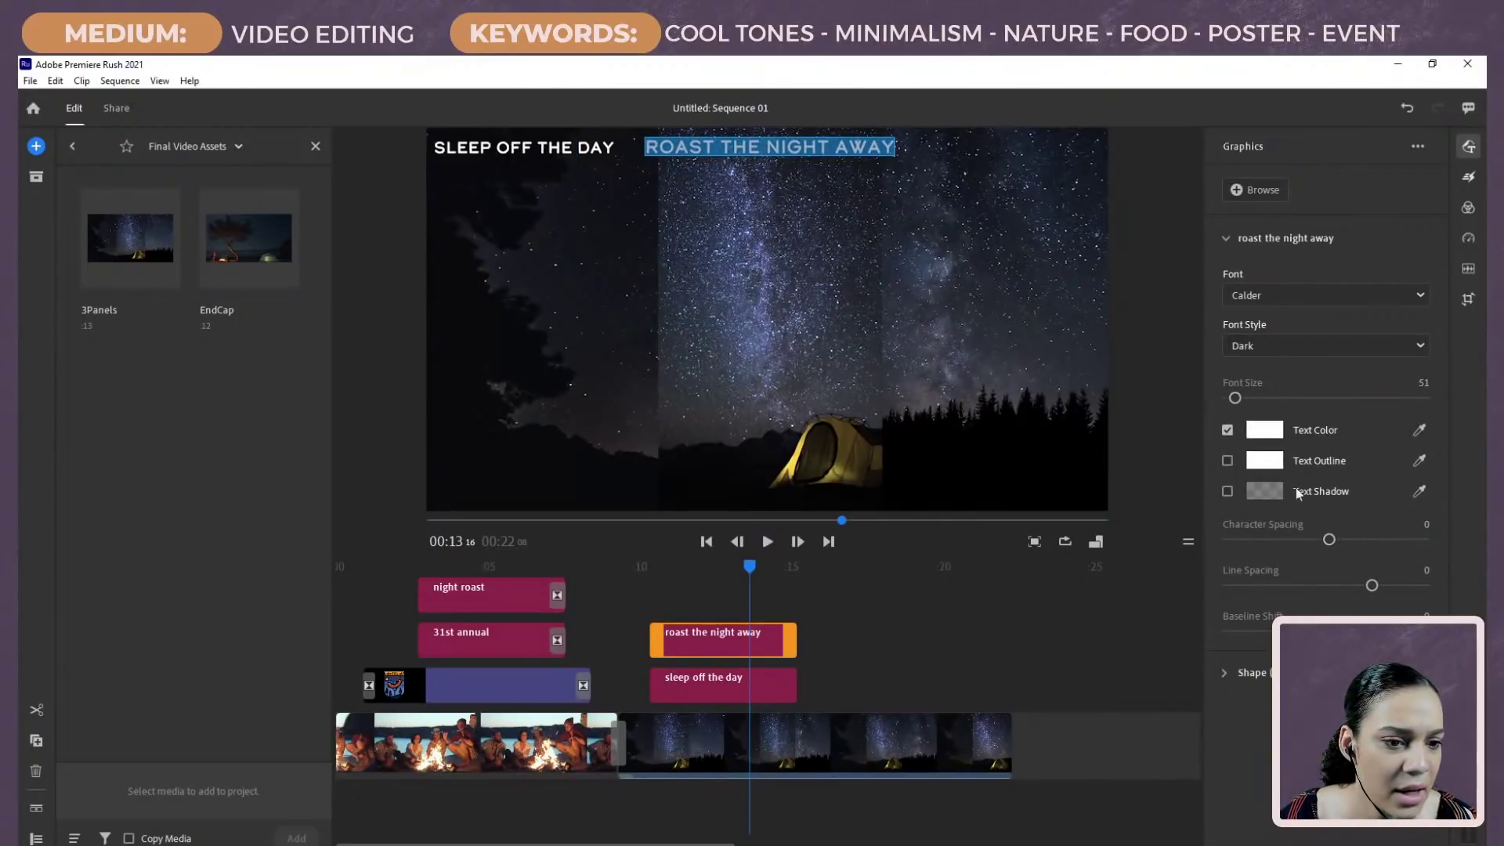
drag(1423, 384, 1406, 383)
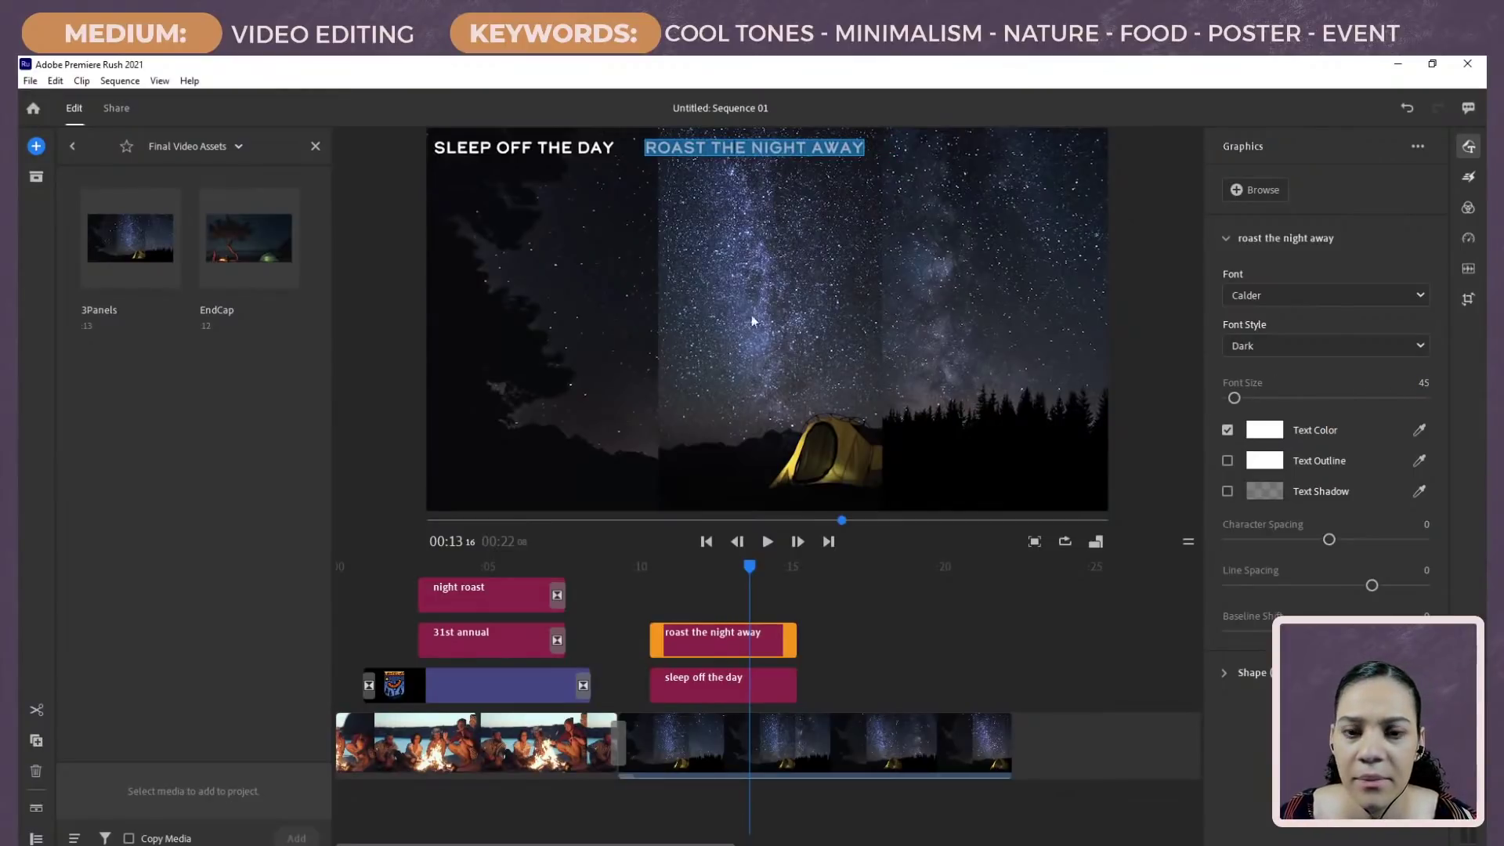
Step: Shift the roast the night away and sleep off the day titles right to centre each over its own panel
click(732, 288)
drag(724, 233, 739, 235)
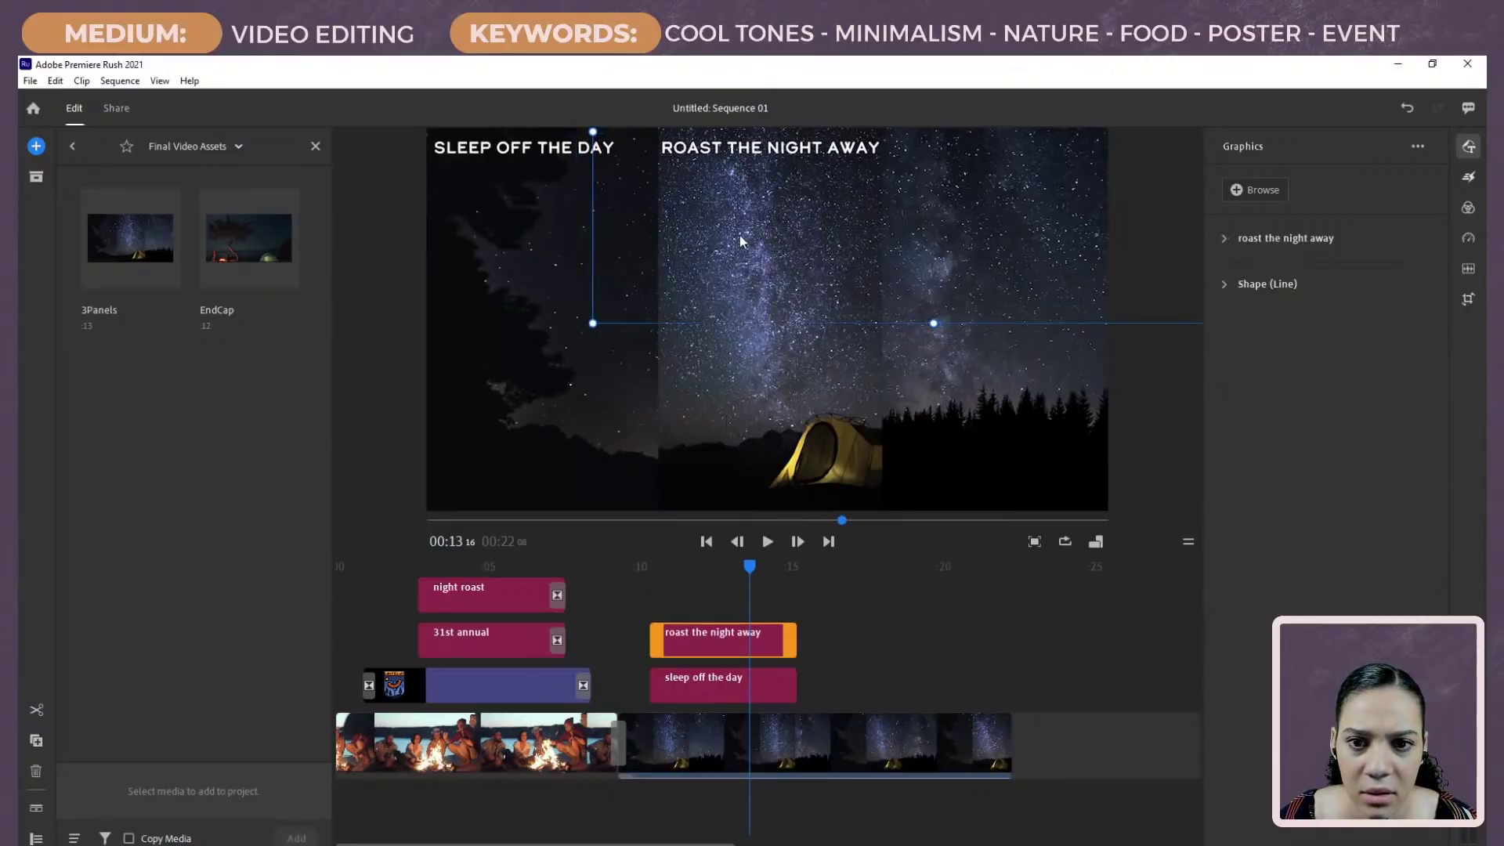
click(698, 688)
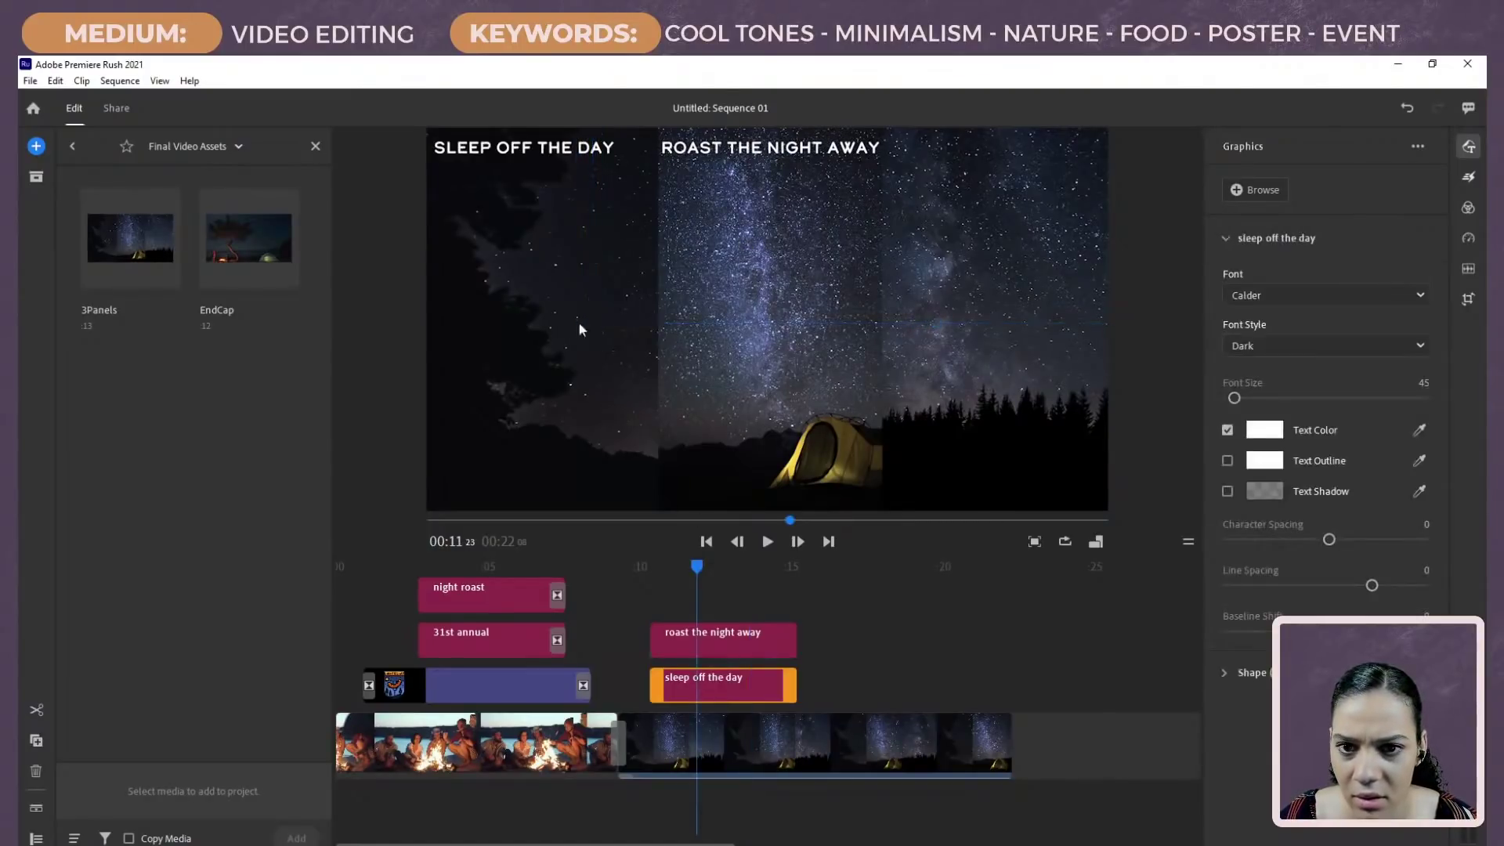
click(520, 219)
drag(528, 252, 549, 258)
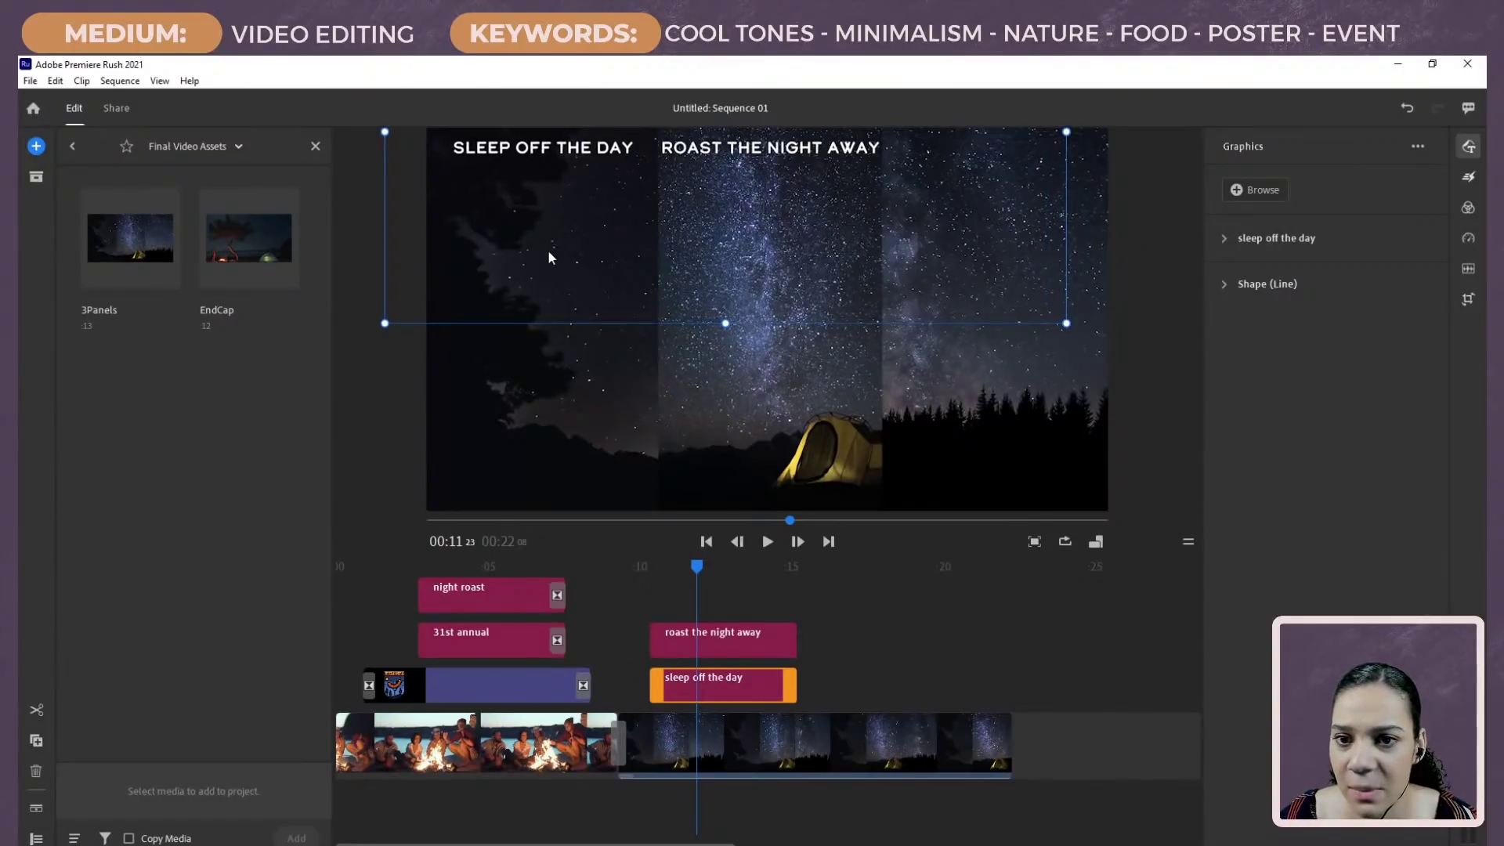
Step: Duplicate the roast the night away title and place the copy at the top of the video's third panel
click(735, 646)
right_click(735, 645)
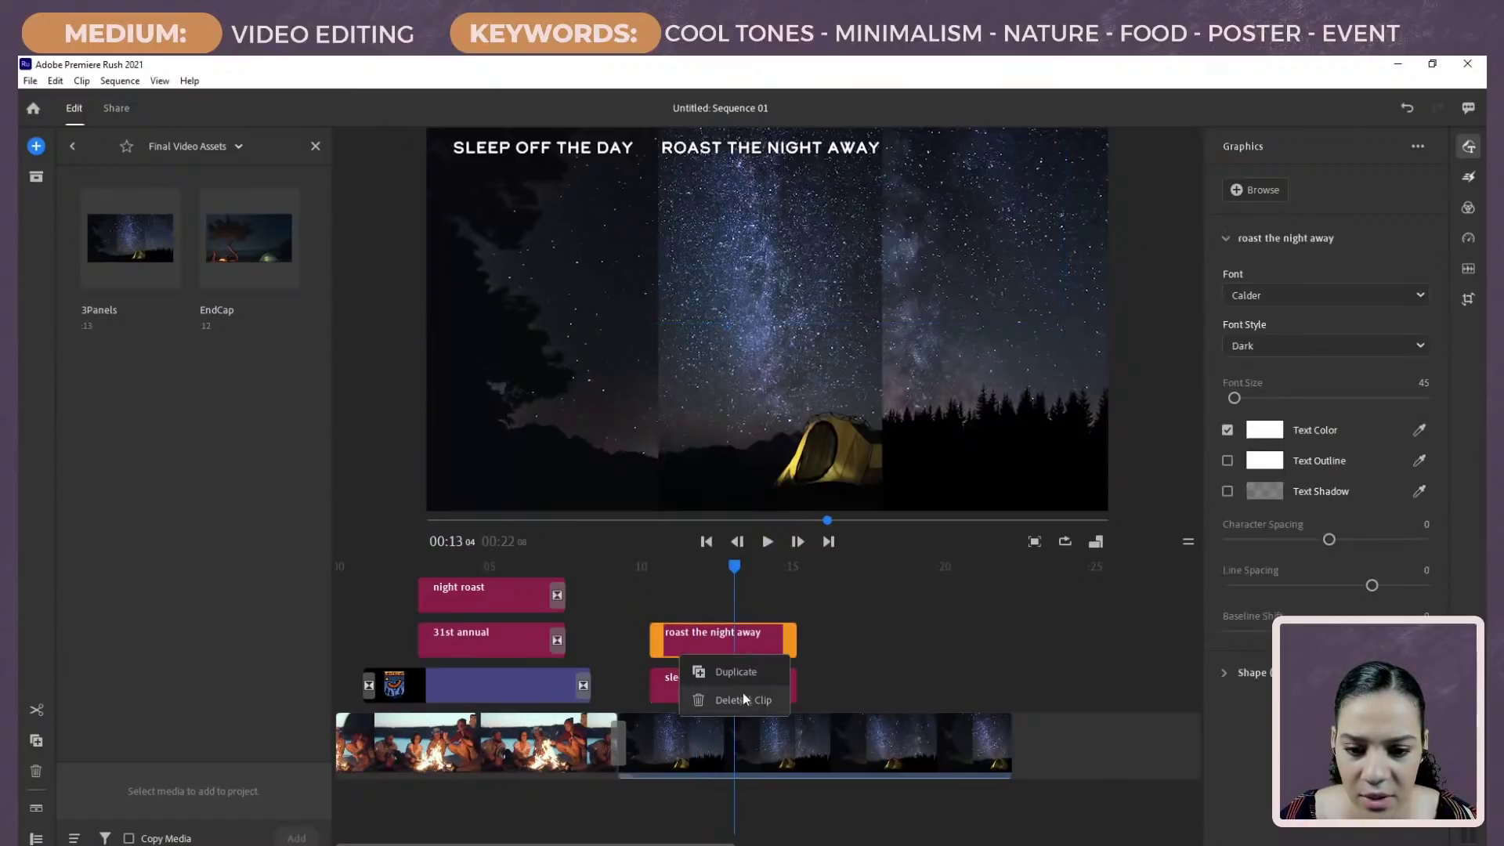
click(736, 671)
click(649, 566)
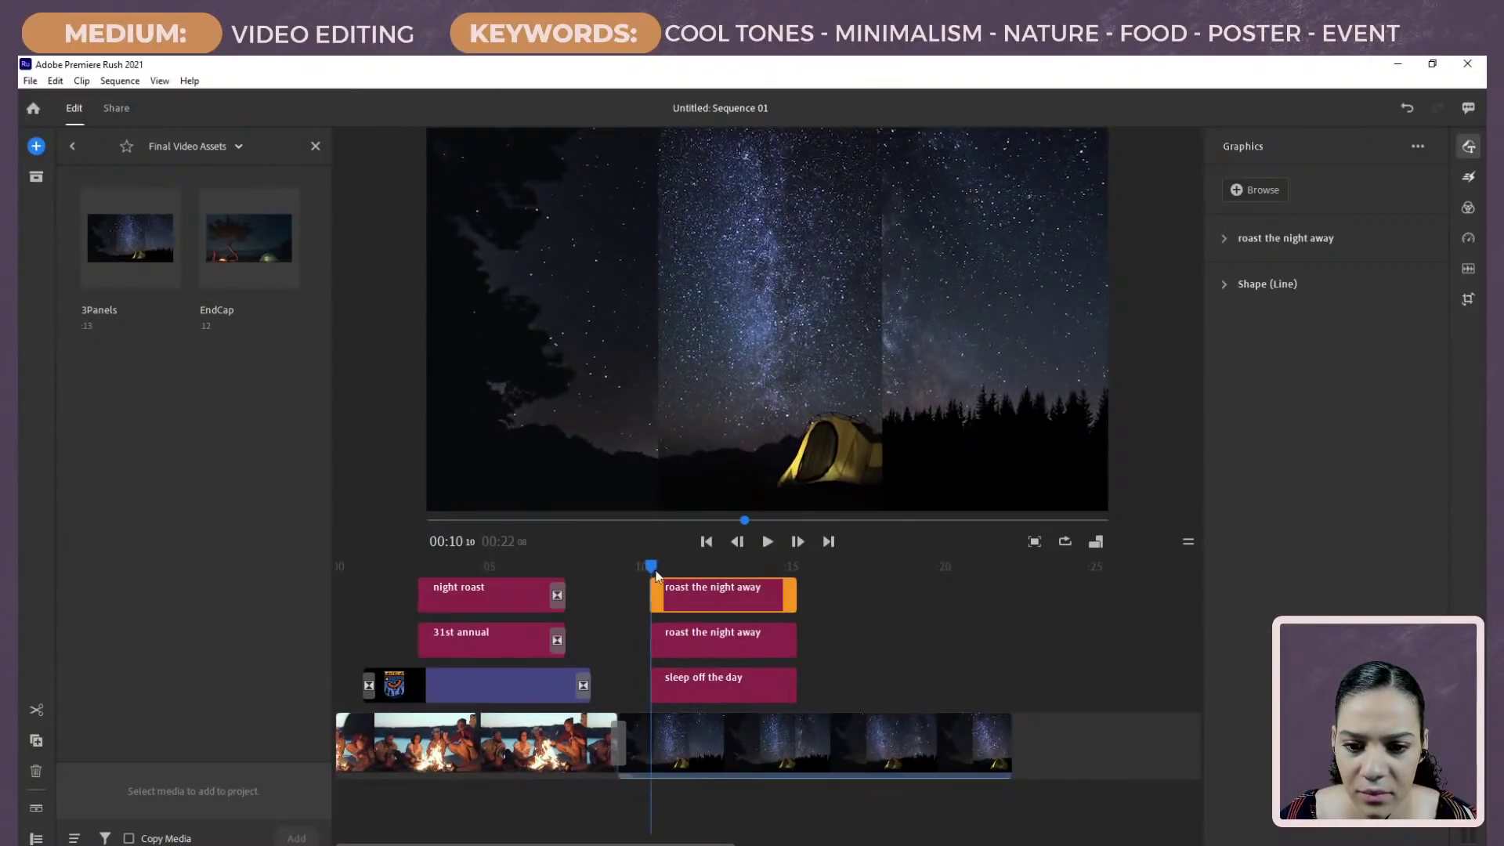
drag(648, 566, 742, 581)
click(755, 153)
drag(772, 251, 997, 262)
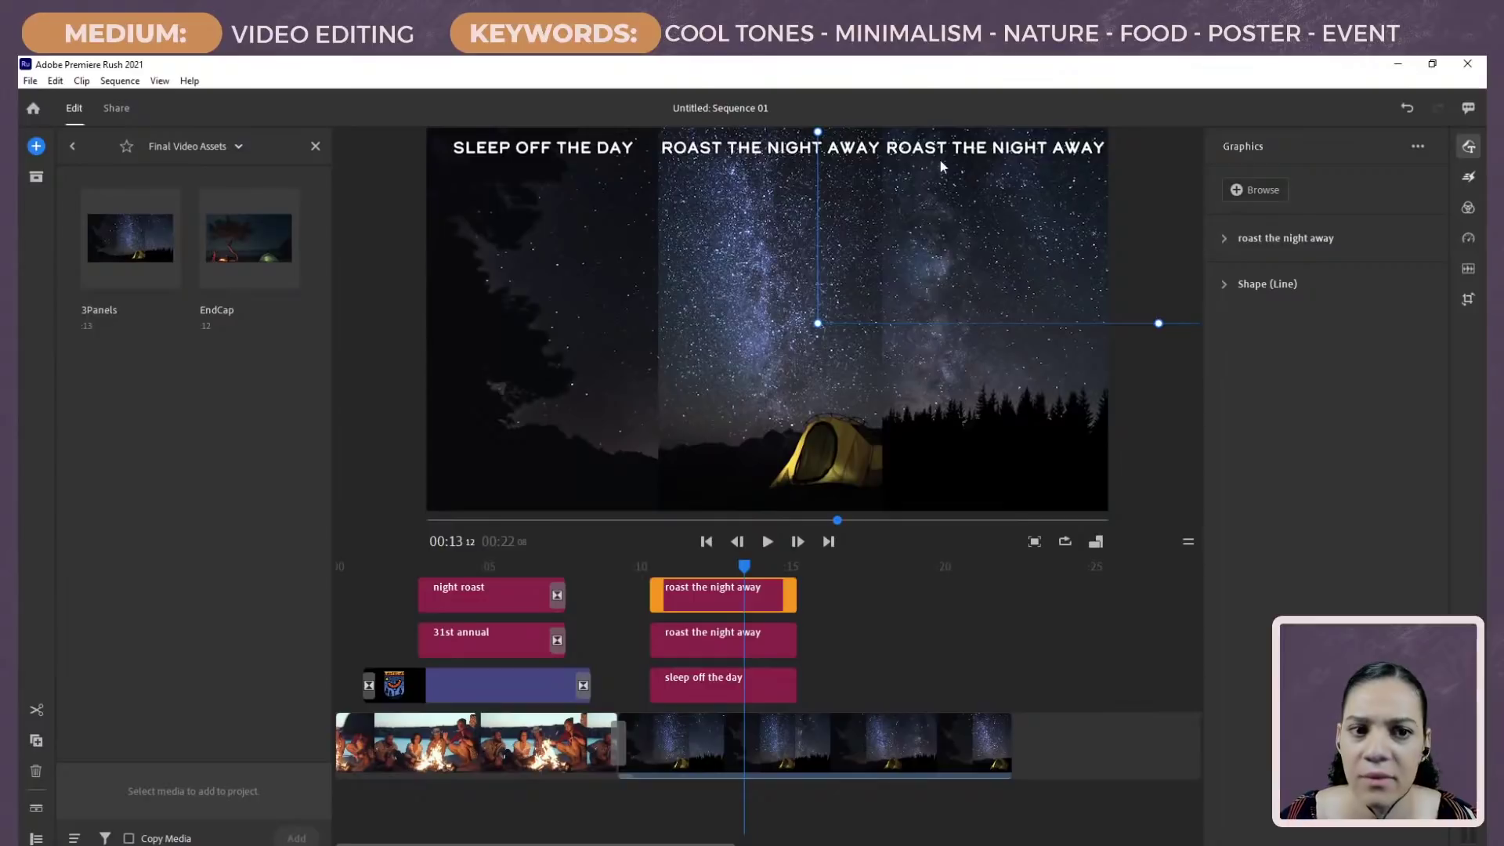
Step: Change the third panel's title text to "under the stars" and centre it over that panel
double_click(1018, 149)
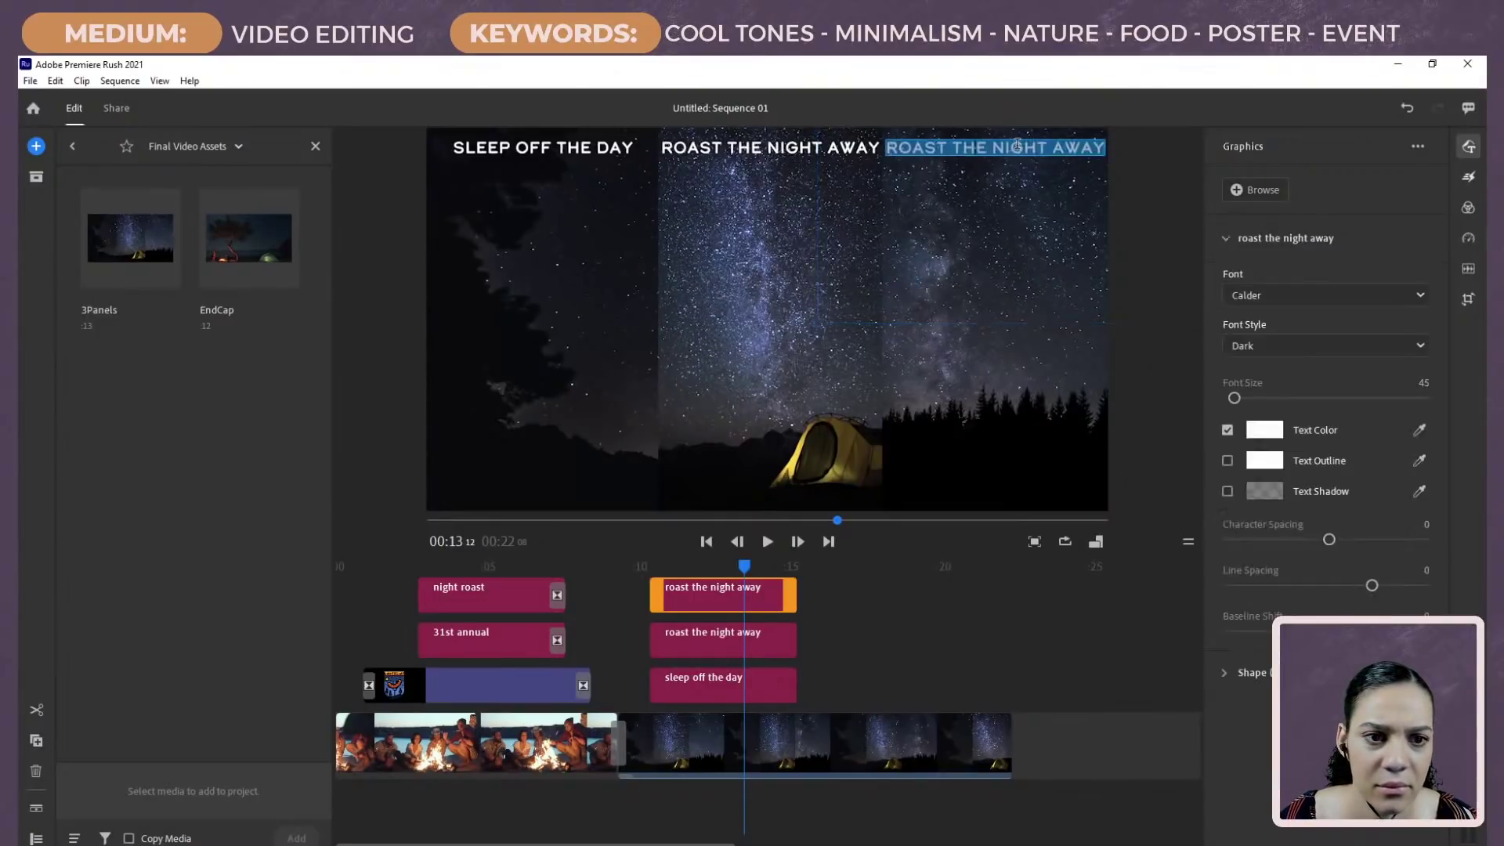
text(under the)
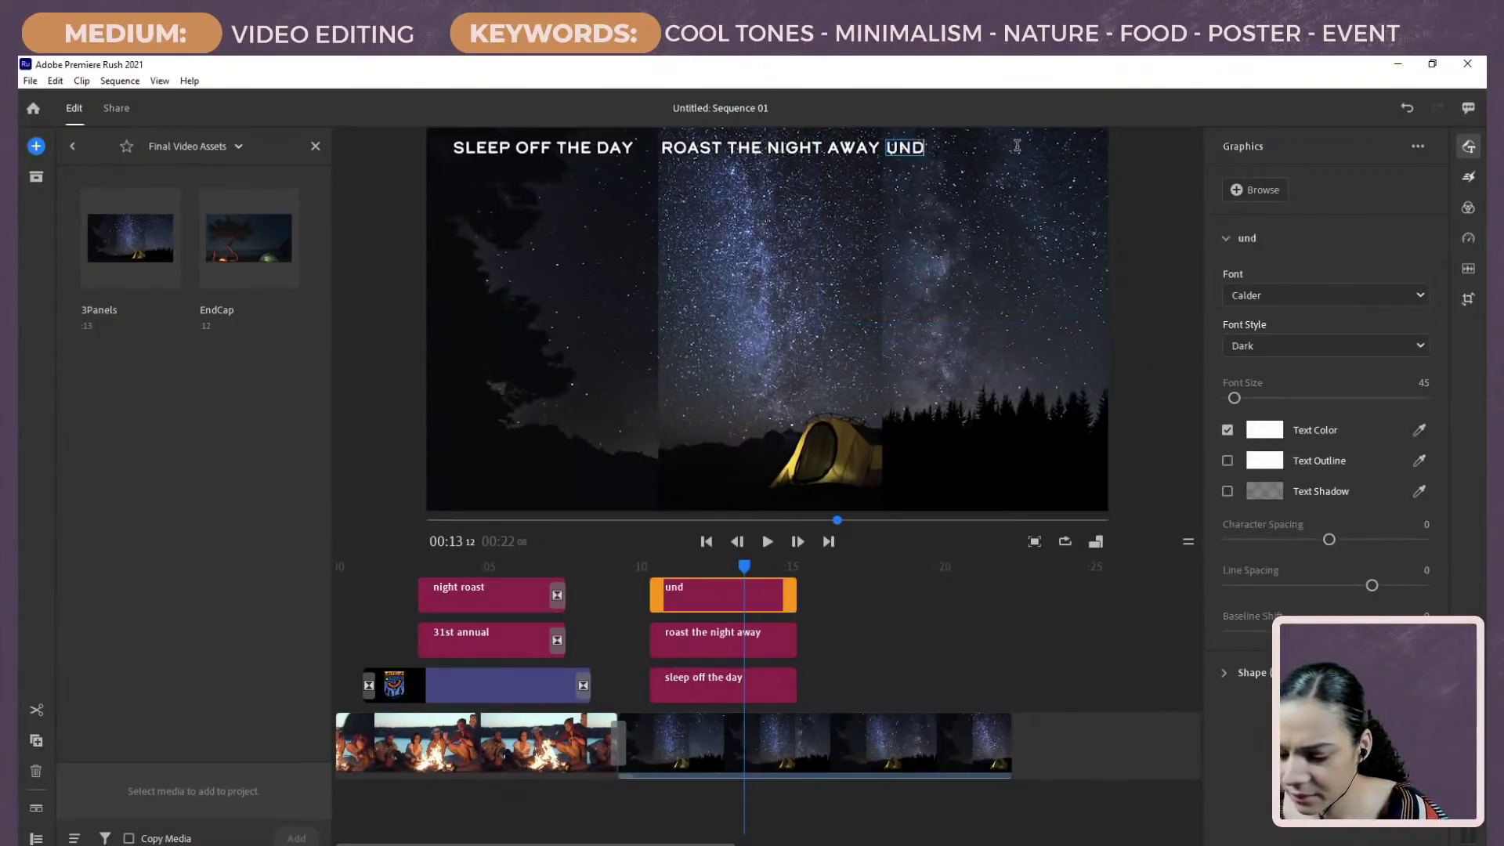
text( star)
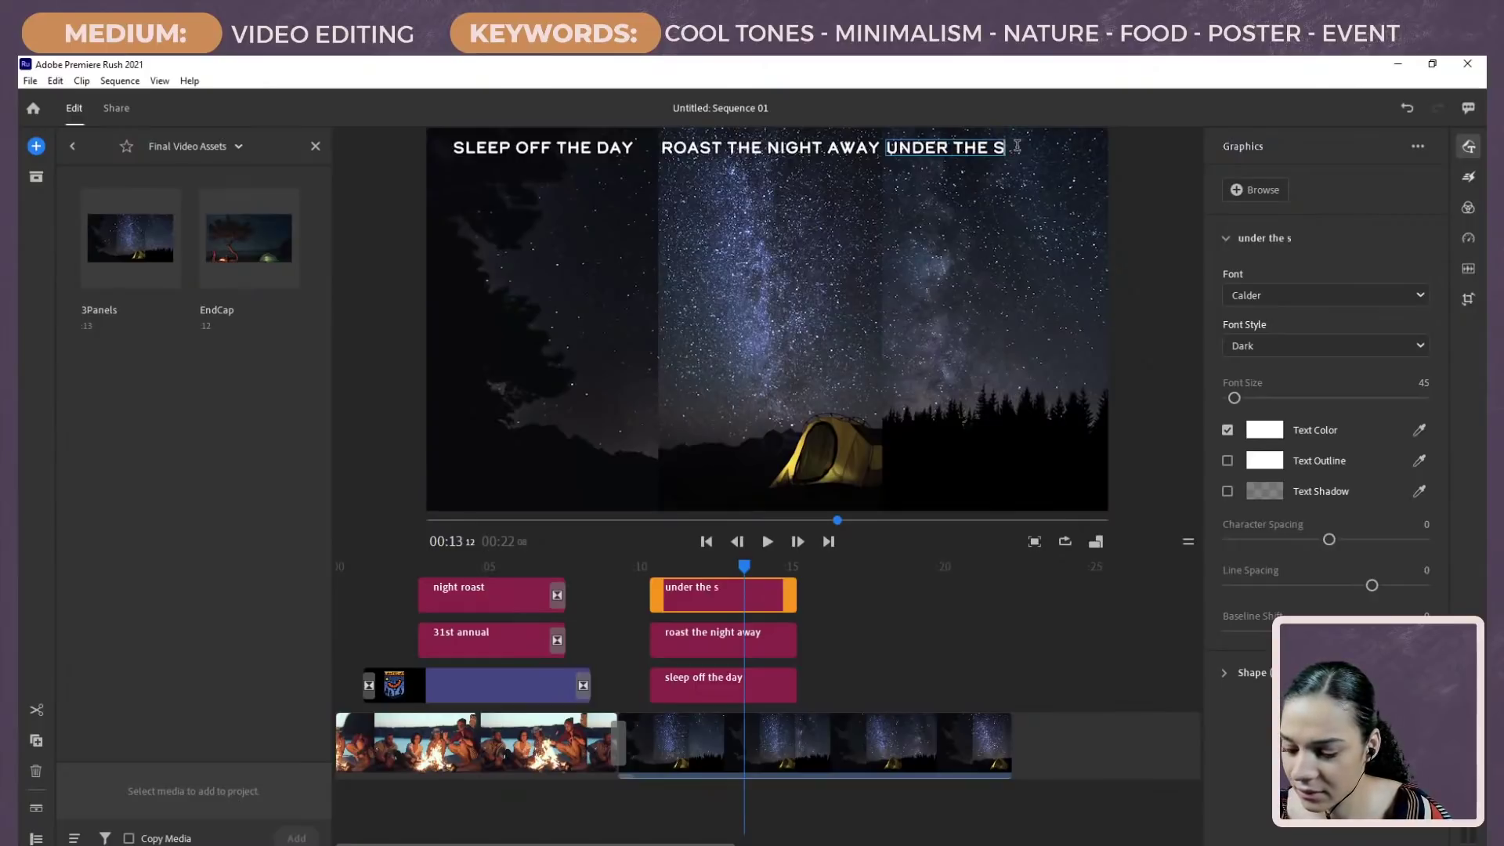
text(s)
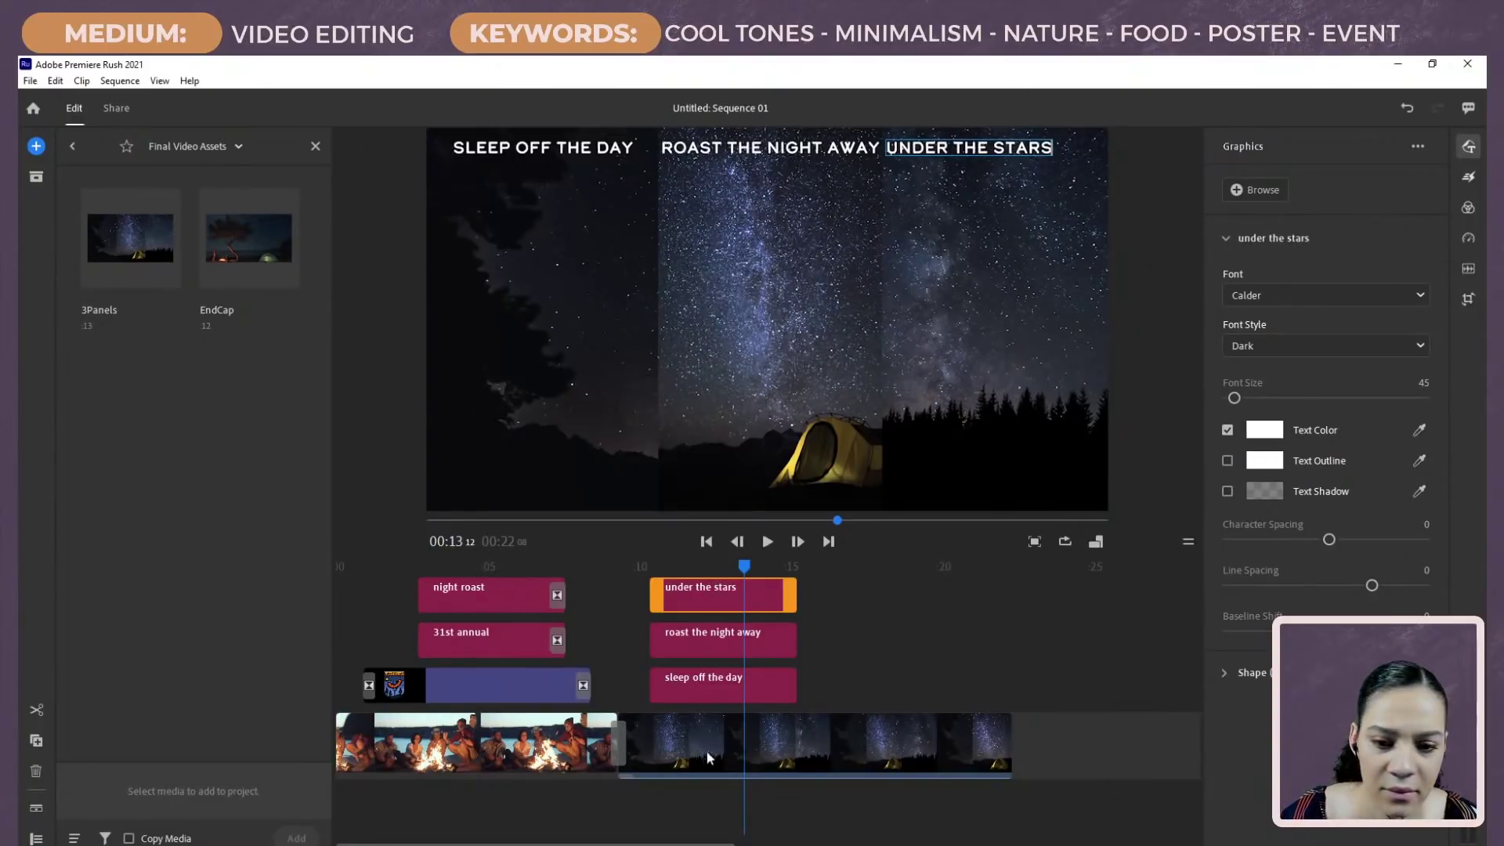
click(918, 227)
drag(919, 230, 940, 230)
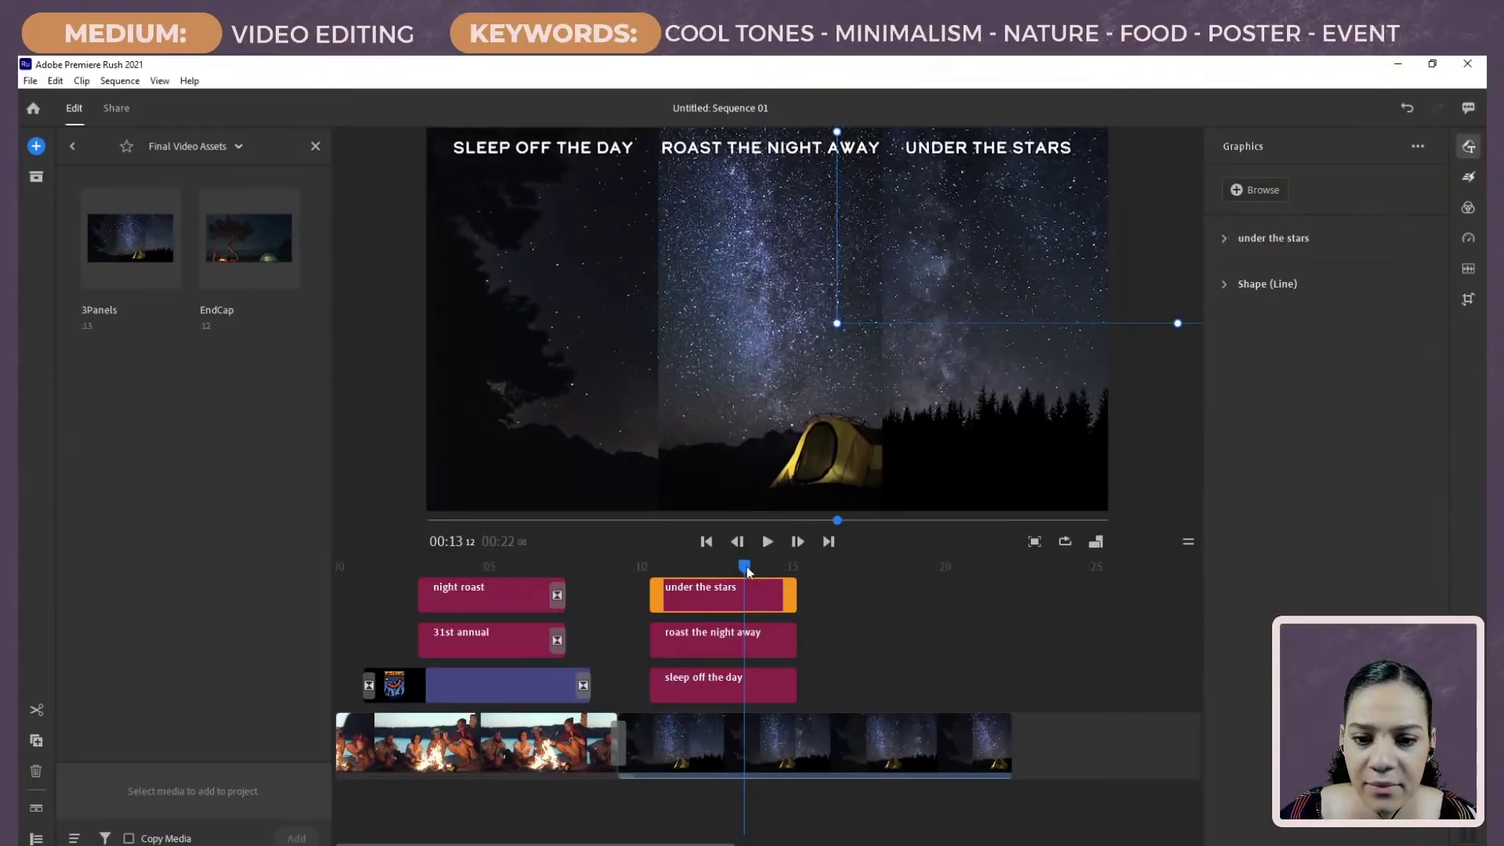
Step: Stagger the starts of the three panel titles in order, extend the two lower ones to end with under the stars, and preview the timing
drag(727, 650, 810, 595)
click(761, 597)
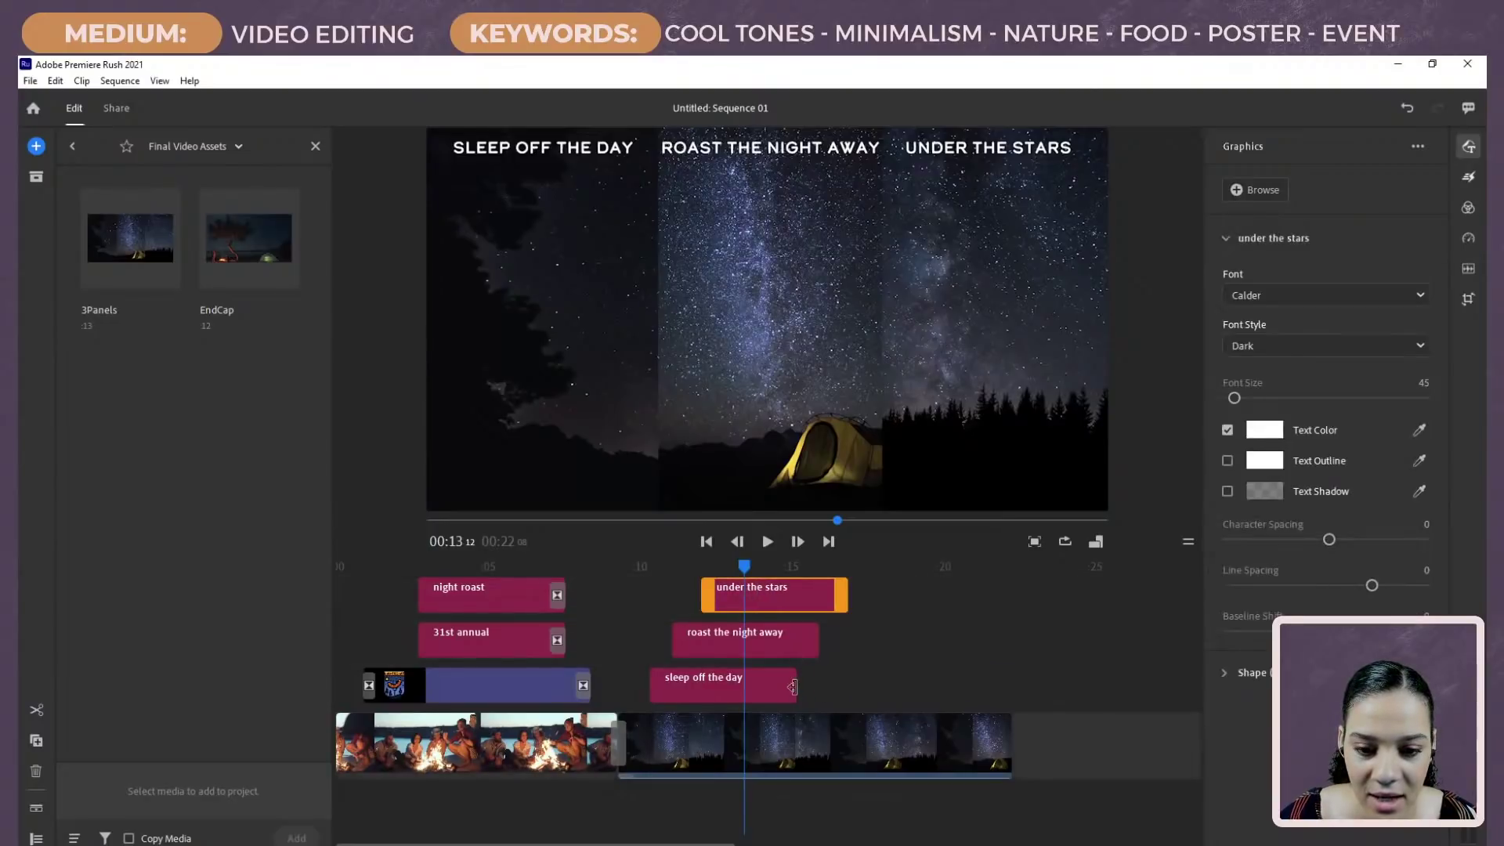
drag(793, 687, 847, 641)
drag(744, 573, 603, 588)
key(space)
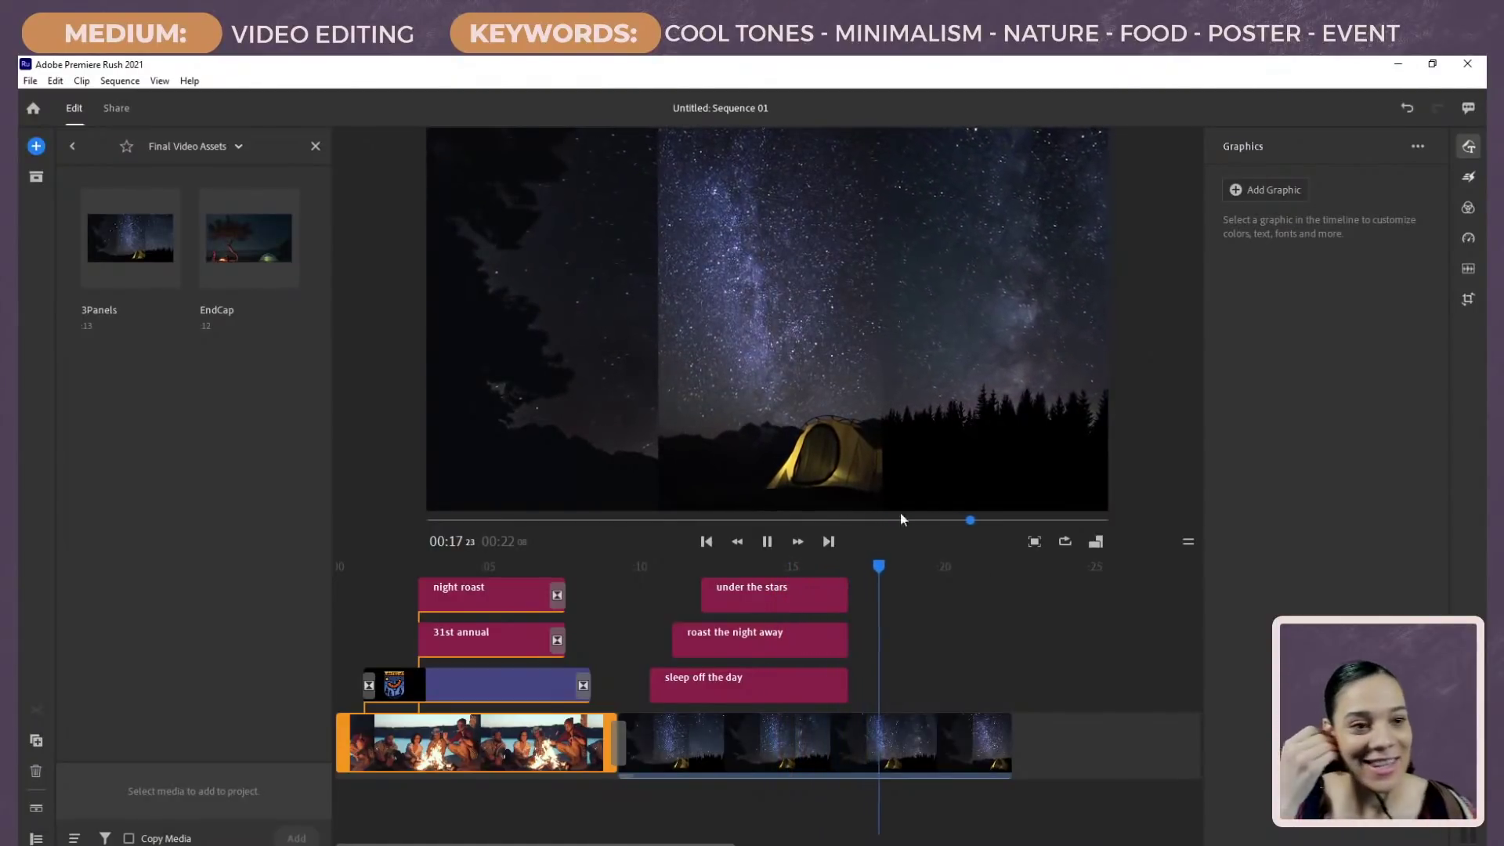
Step: Add a Dissolve transition to the end of each of the three panel titles
click(1467, 177)
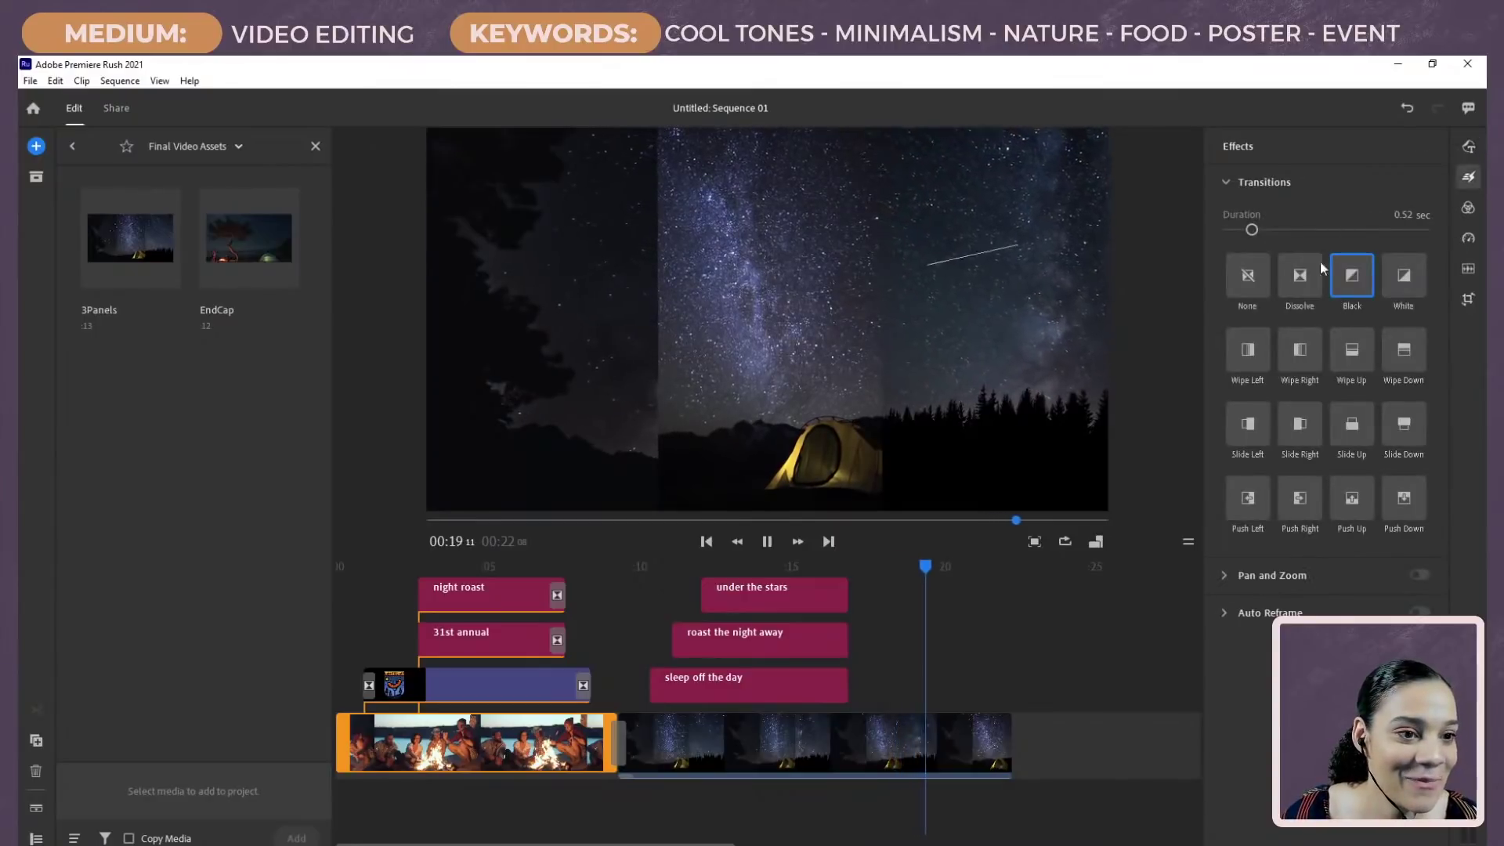
drag(1308, 284, 861, 588)
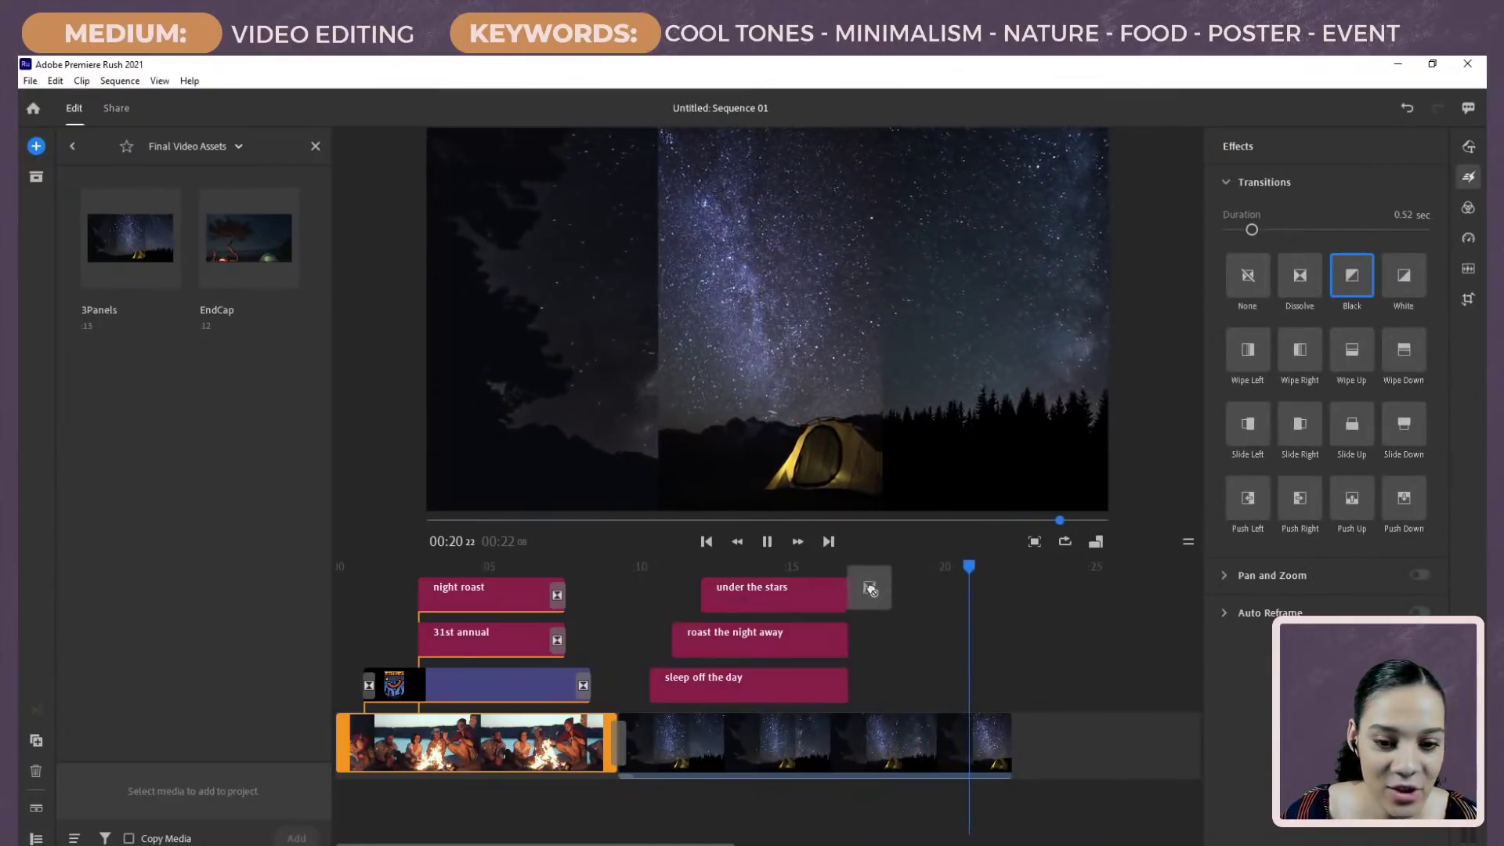
drag(993, 566, 799, 566)
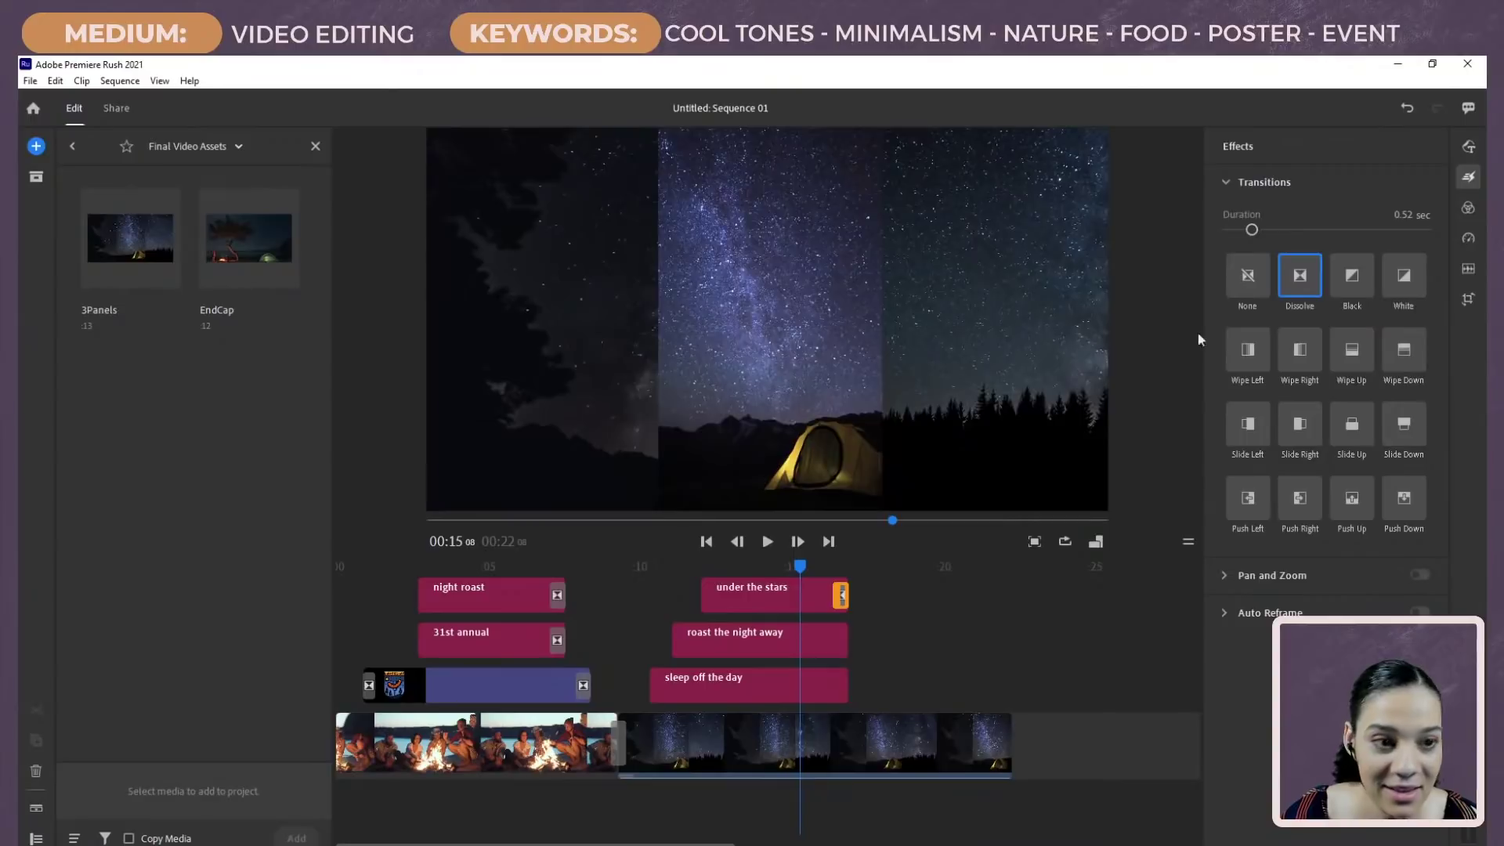
drag(1297, 282, 829, 608)
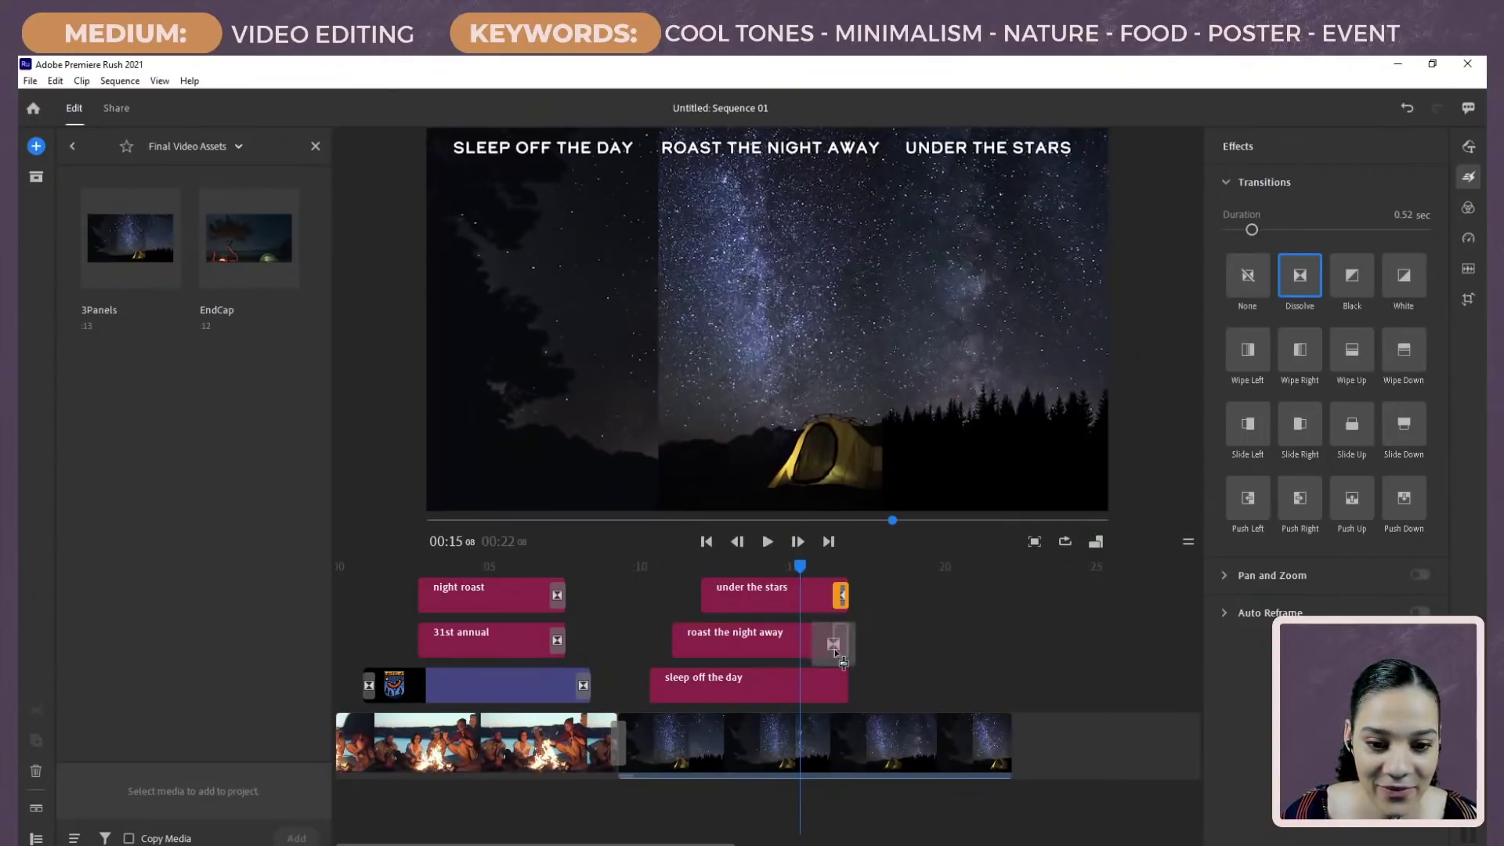
drag(836, 652, 836, 653)
mouse_move(1285, 282)
mouse_down()
mouse_move(1014, 487)
mouse_move(839, 683)
mouse_up()
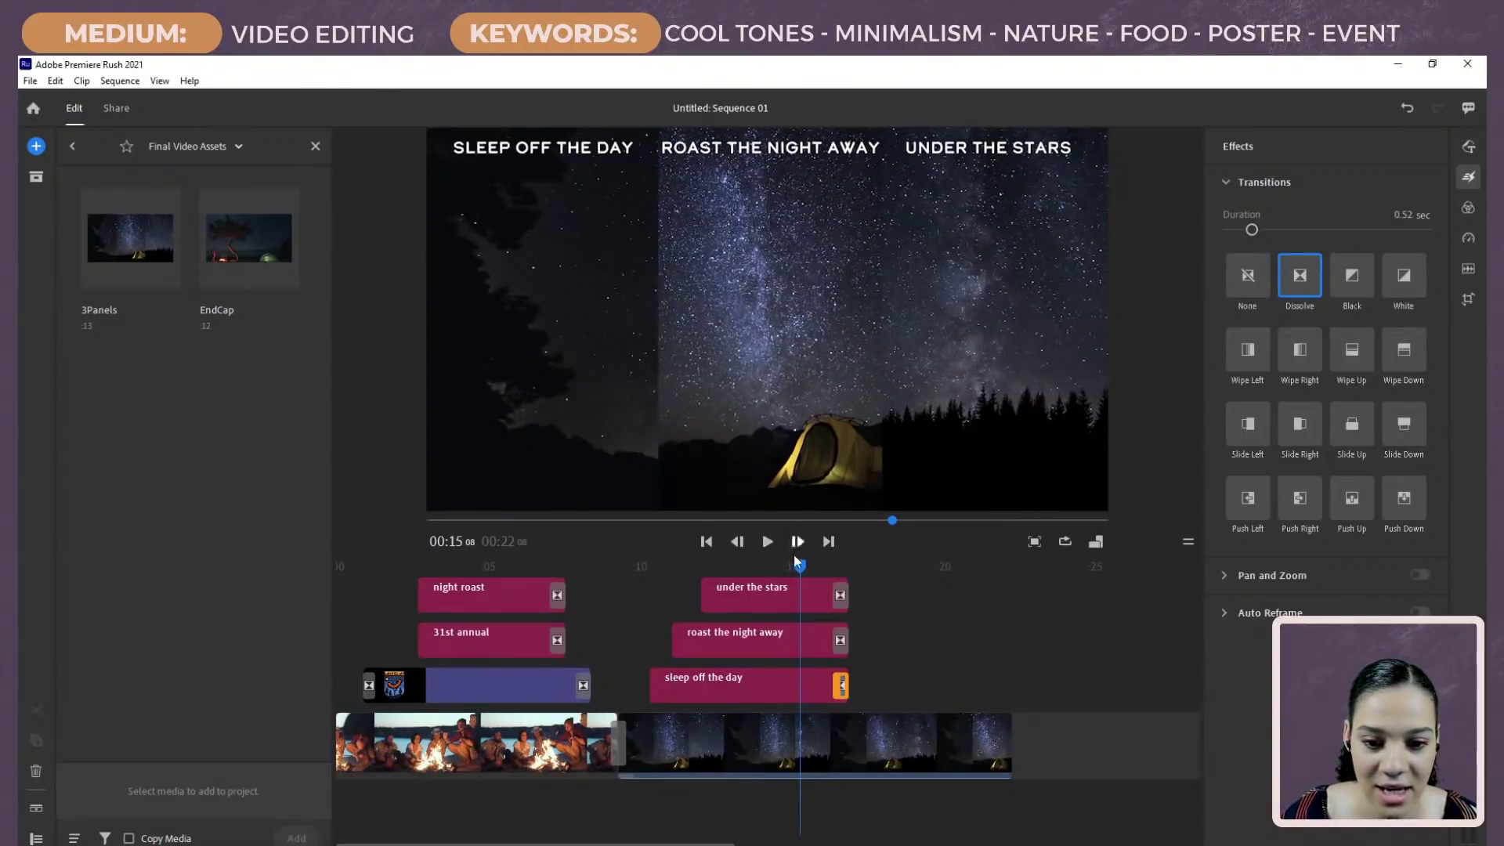
Step: Play back the 3Panels section to check how its titles appear and dissolve, and scrub through them again
drag(797, 563, 605, 605)
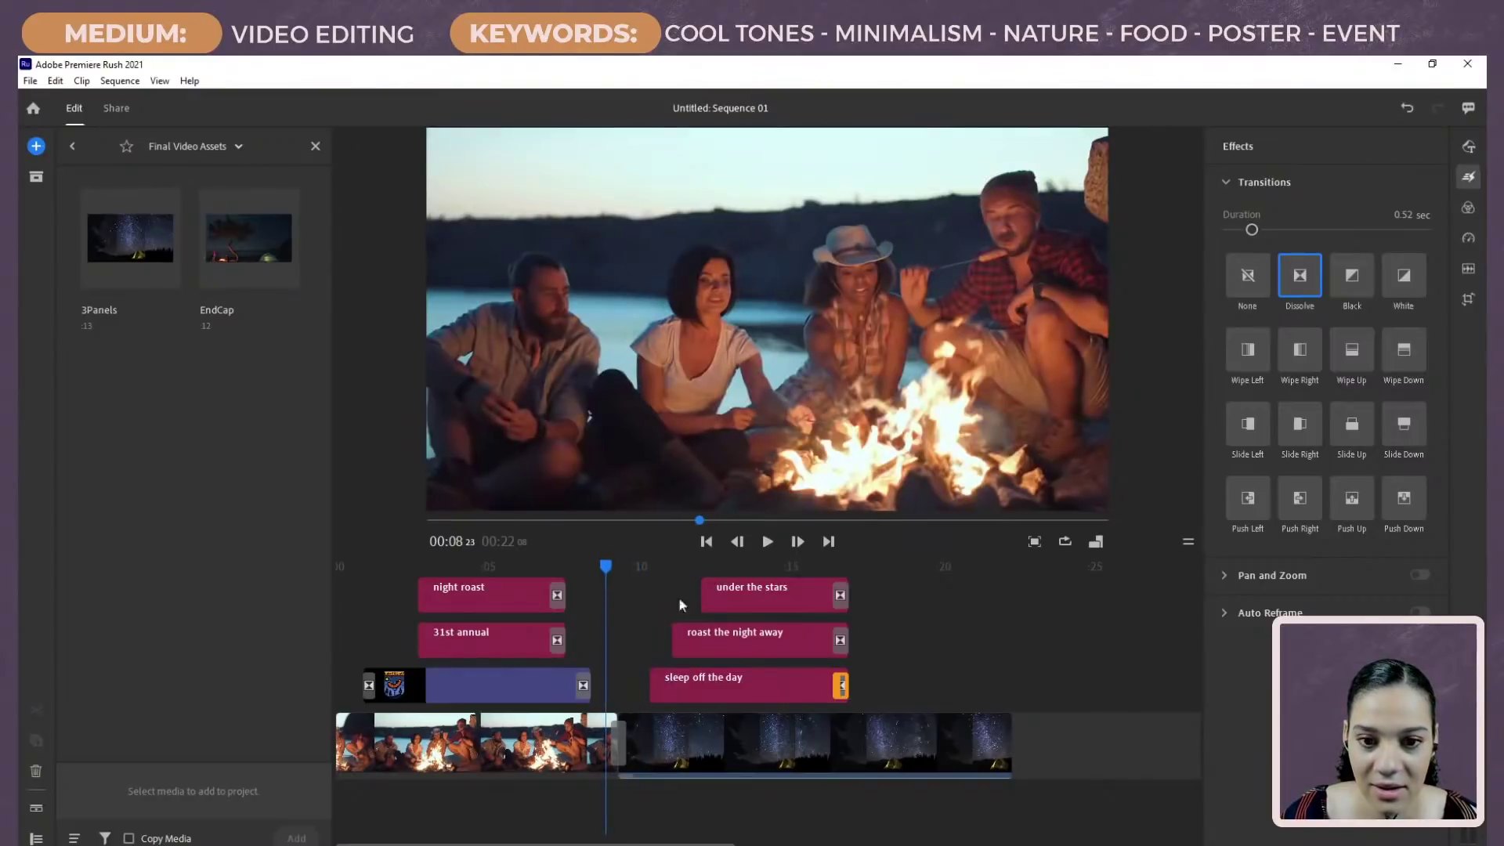
key(space)
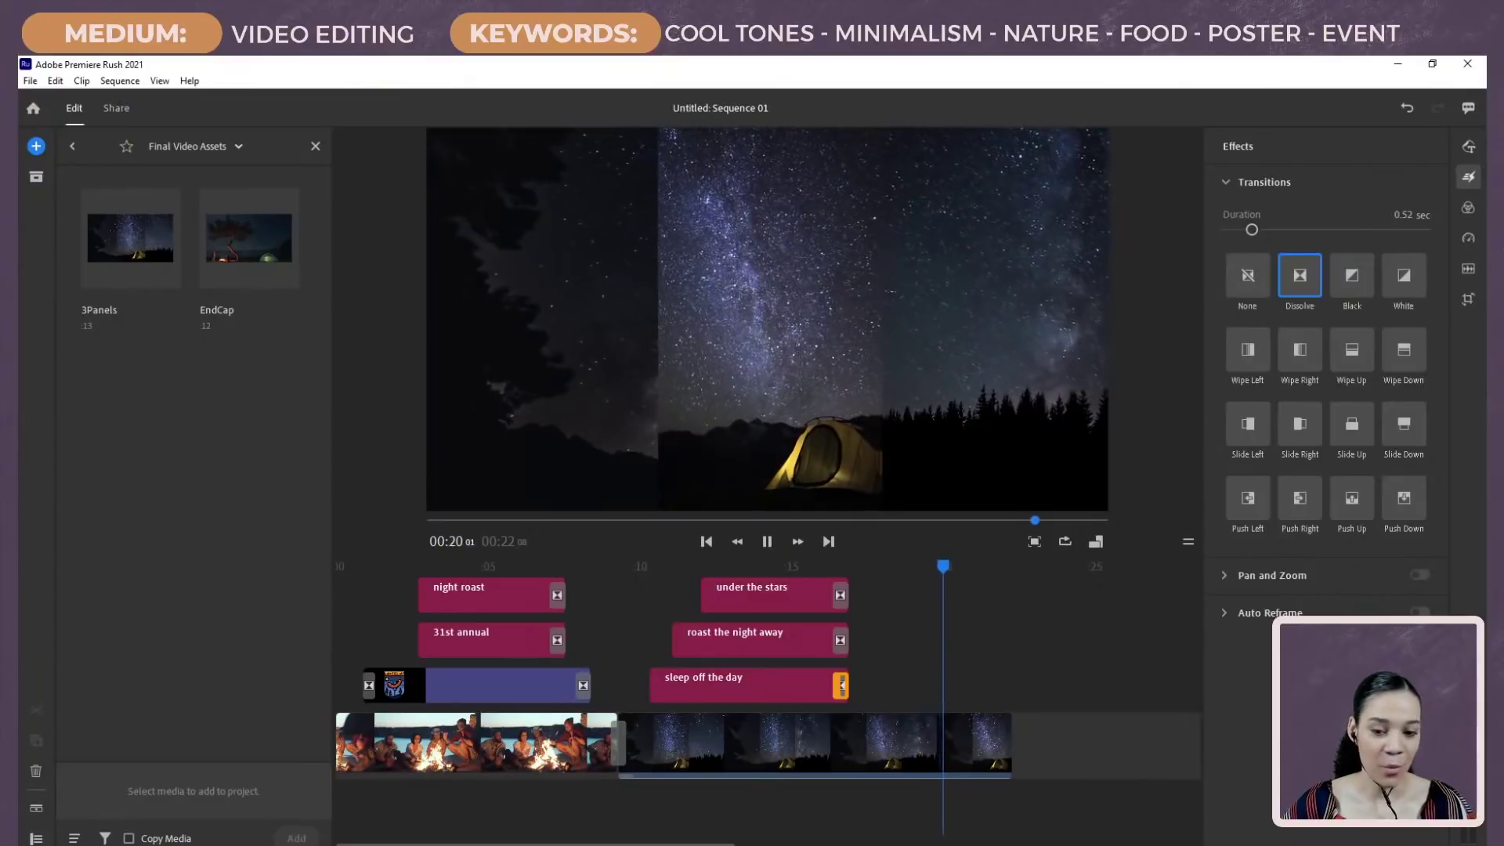
click(716, 567)
drag(710, 587, 781, 587)
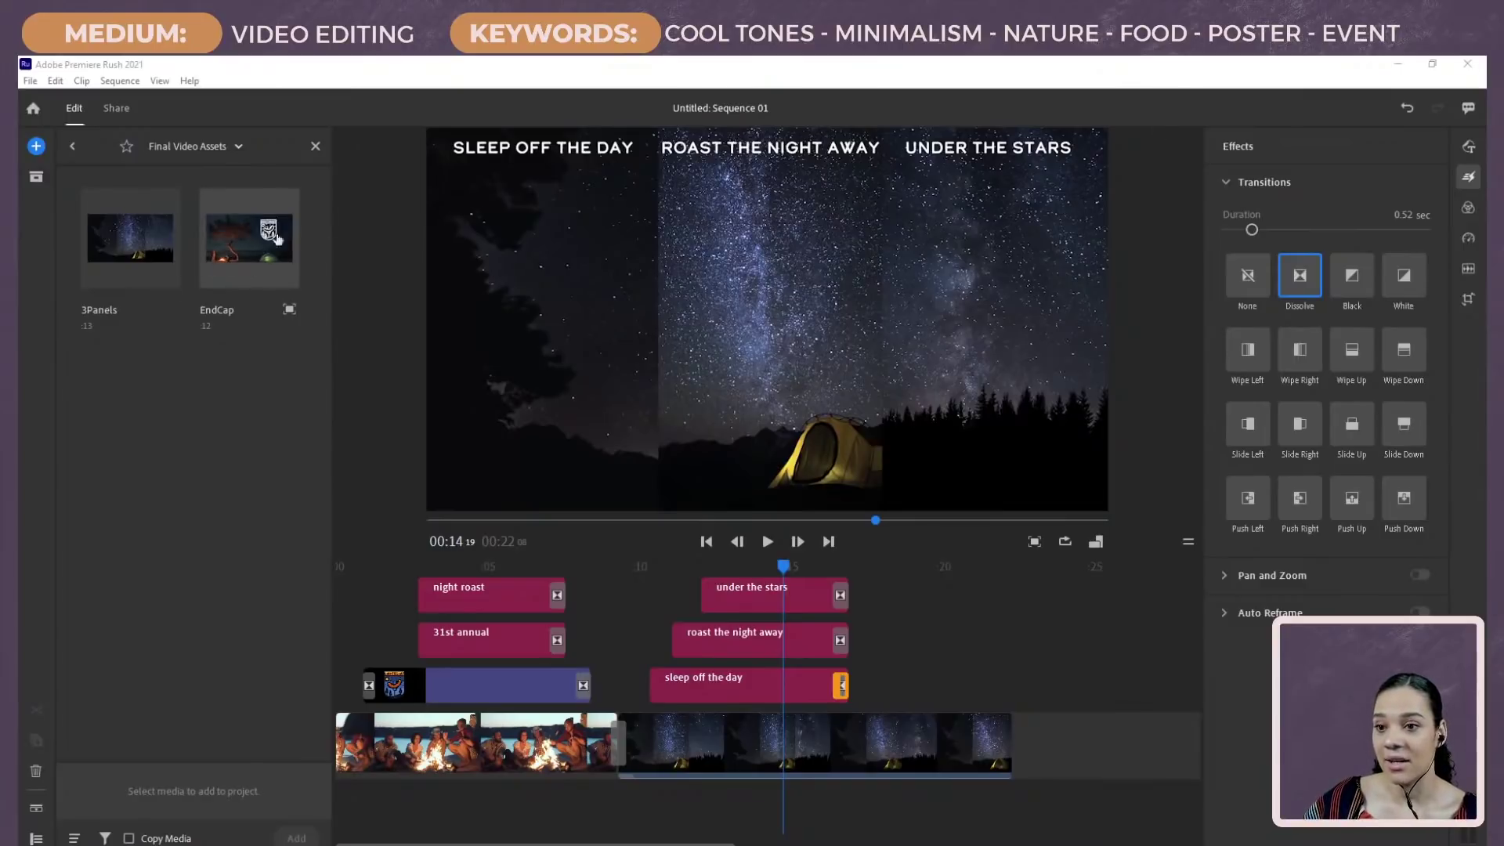
Step: Add the EndCap clip to the sequence directly after 3Panels, with a Black transition between the two clips
click(233, 251)
drag(86, 786, 1020, 754)
drag(1341, 286, 1013, 744)
Step: Play back the change from 3Panels to EndCap, and return the playhead to shortly before the transition
drag(783, 565, 971, 572)
key(space)
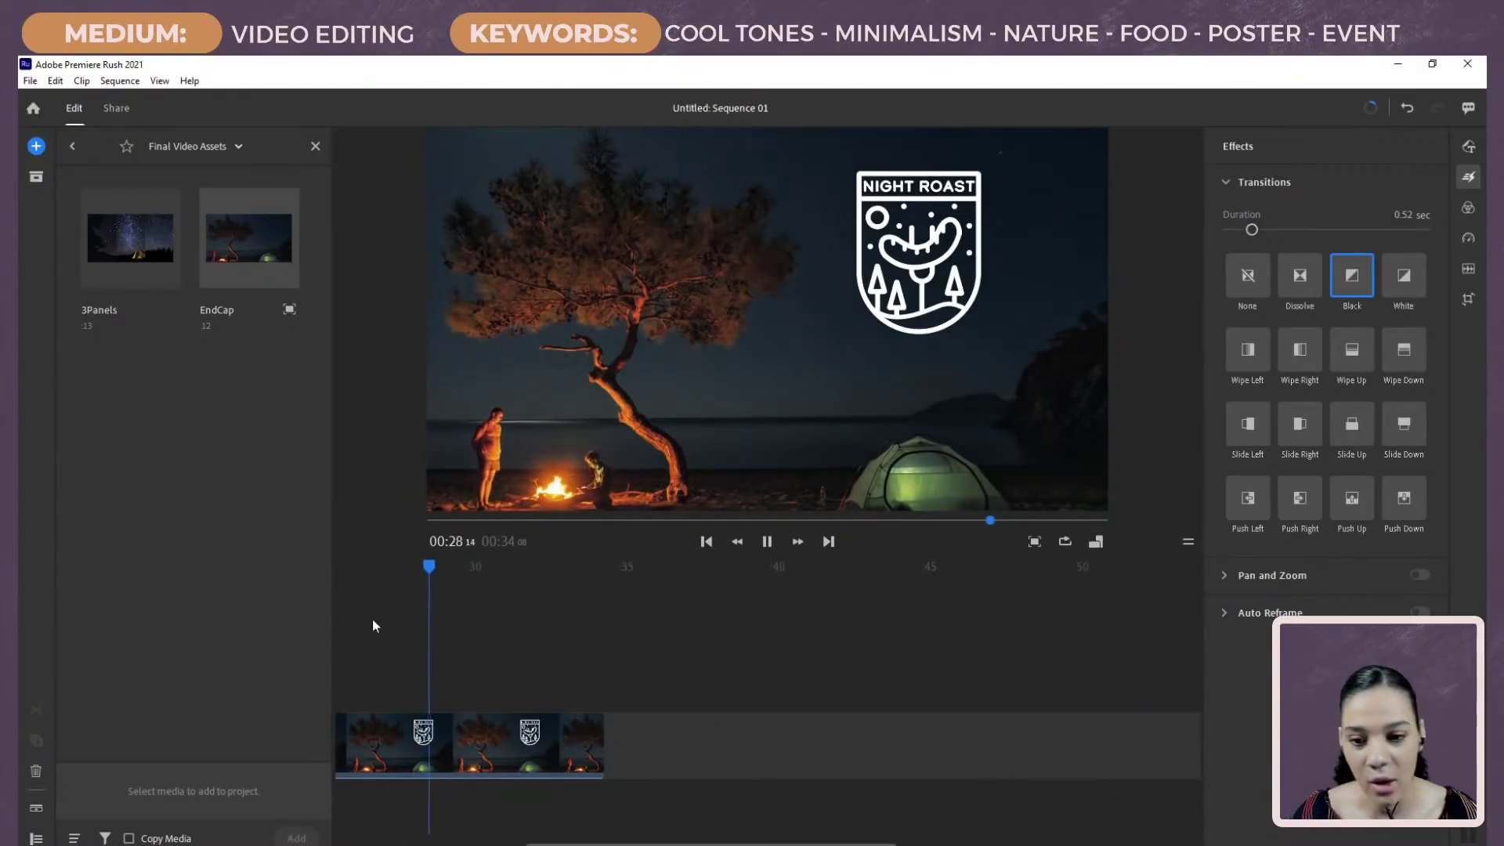
drag(430, 567, 543, 609)
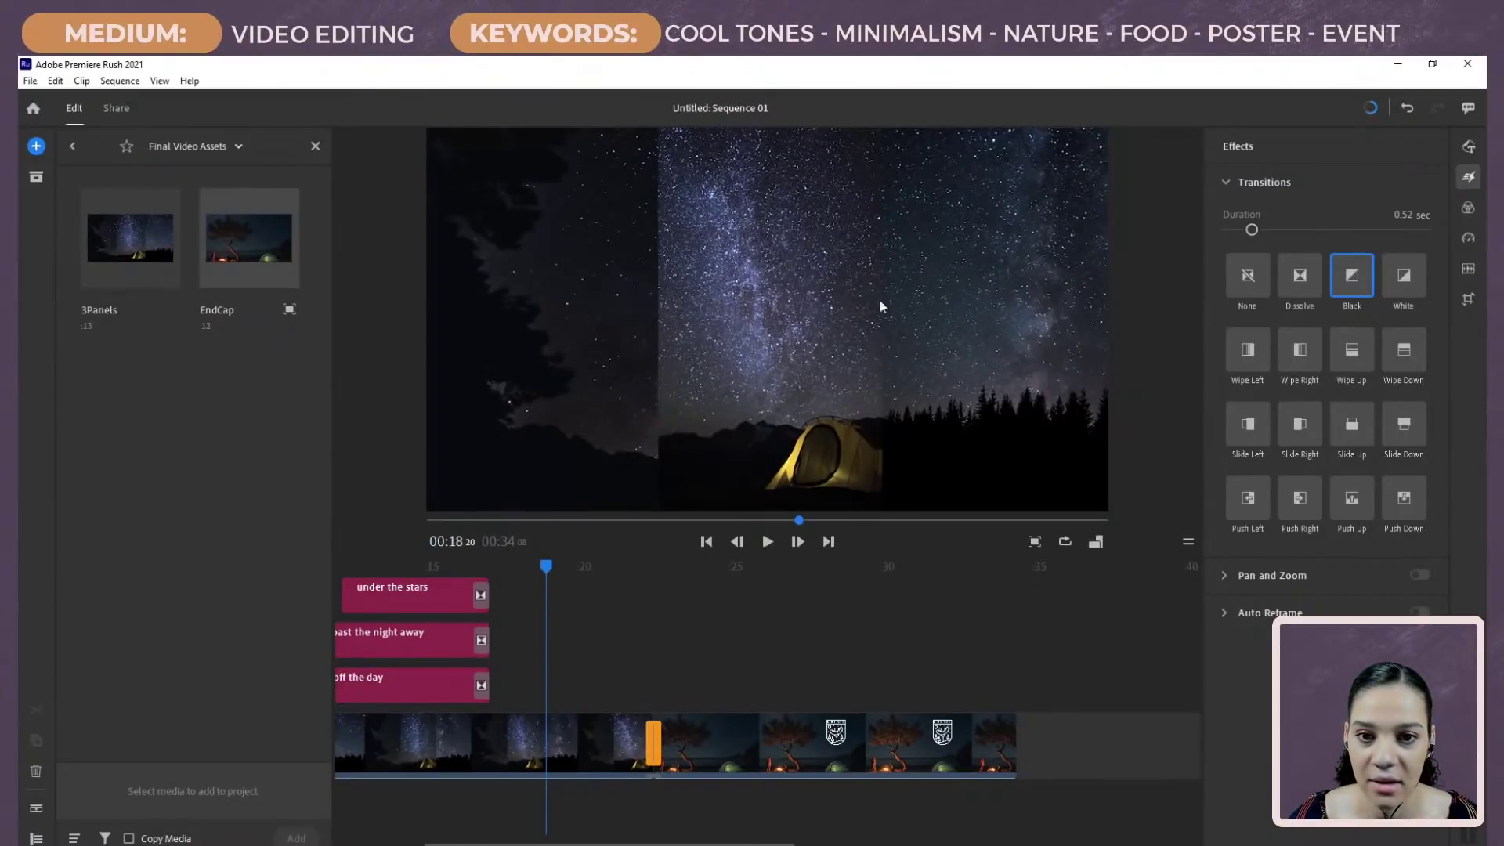
Step: Play back the end of 3Panels, undo the last timeline change and reapply the Black transition between 3Panels and EndCap
mouse_move(550, 578)
mouse_down()
mouse_move(797, 566)
mouse_move(407, 572)
mouse_move(492, 588)
mouse_move(527, 575)
mouse_up()
key(space)
drag(487, 732, 605, 717)
key(ctrl+z)
scroll(586, 766, down, 3)
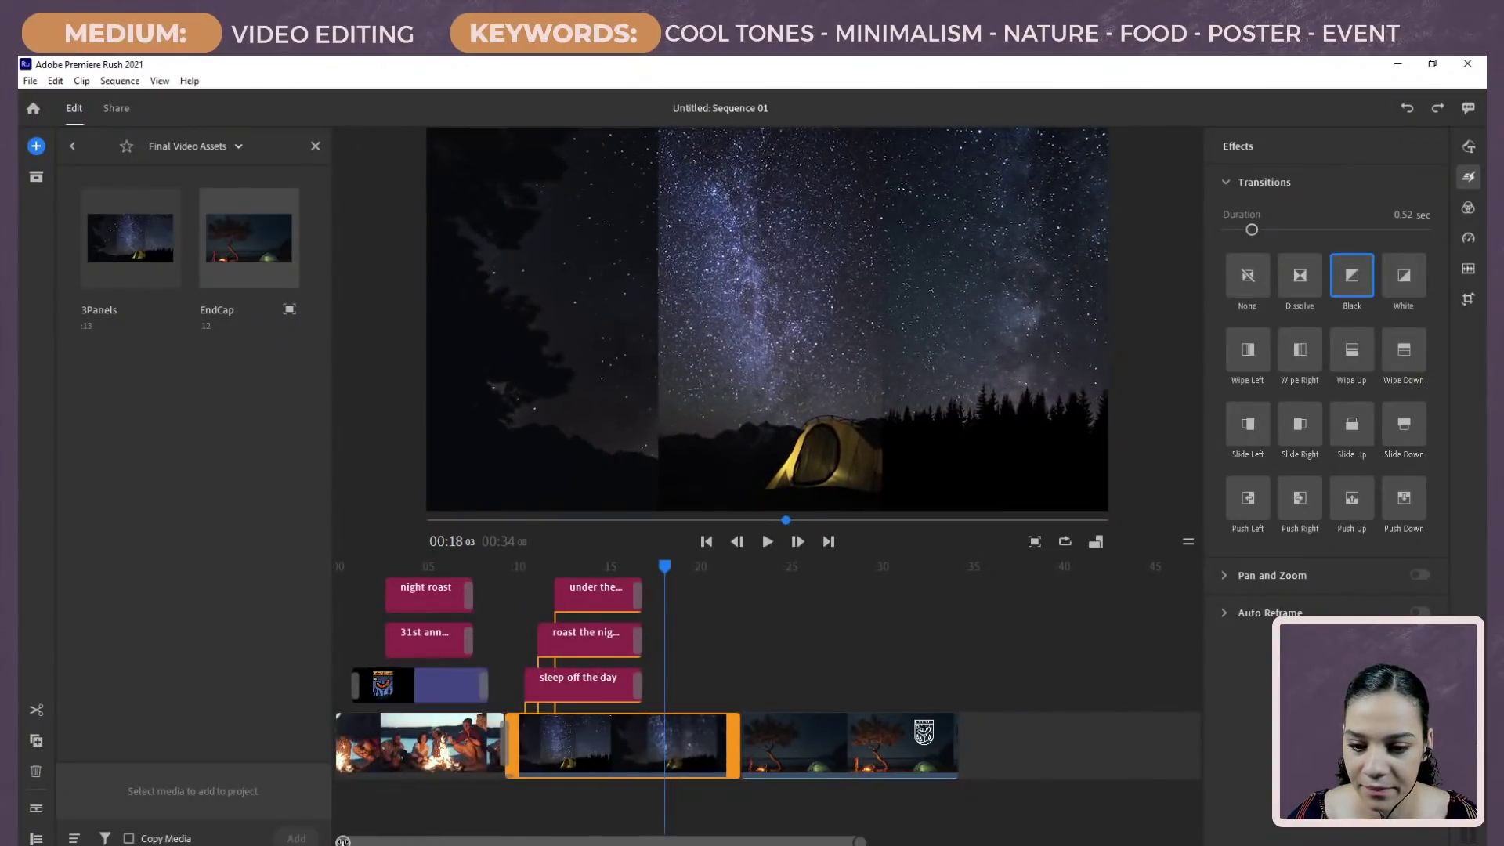
mouse_move(1350, 280)
mouse_down()
mouse_move(934, 551)
mouse_move(705, 758)
mouse_up()
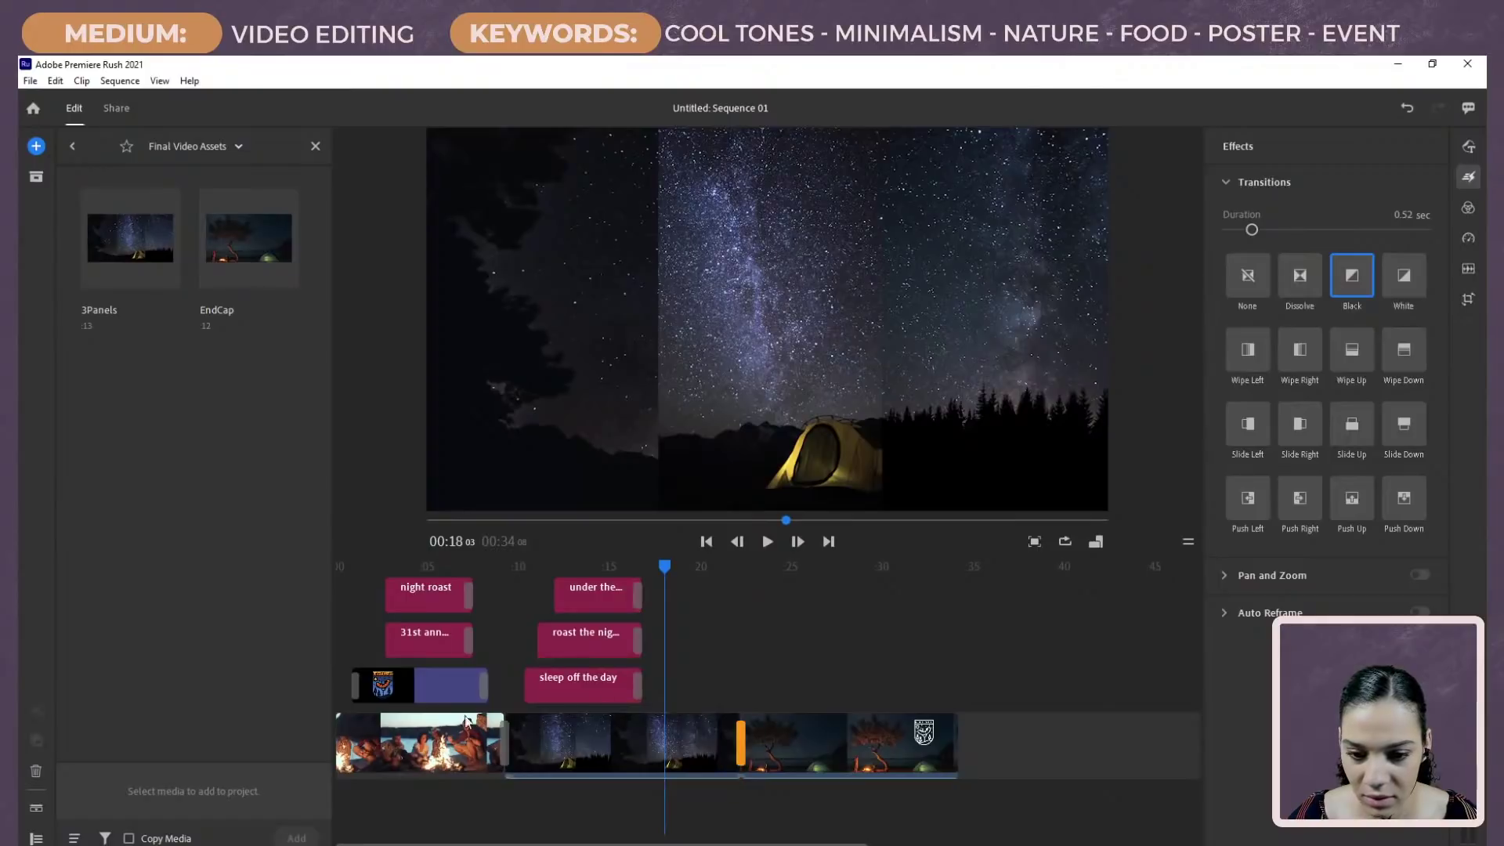
Step: Duplicate the "under the stars" title and place the copy on the lowest title track, just after "sleep off the day"
click(579, 585)
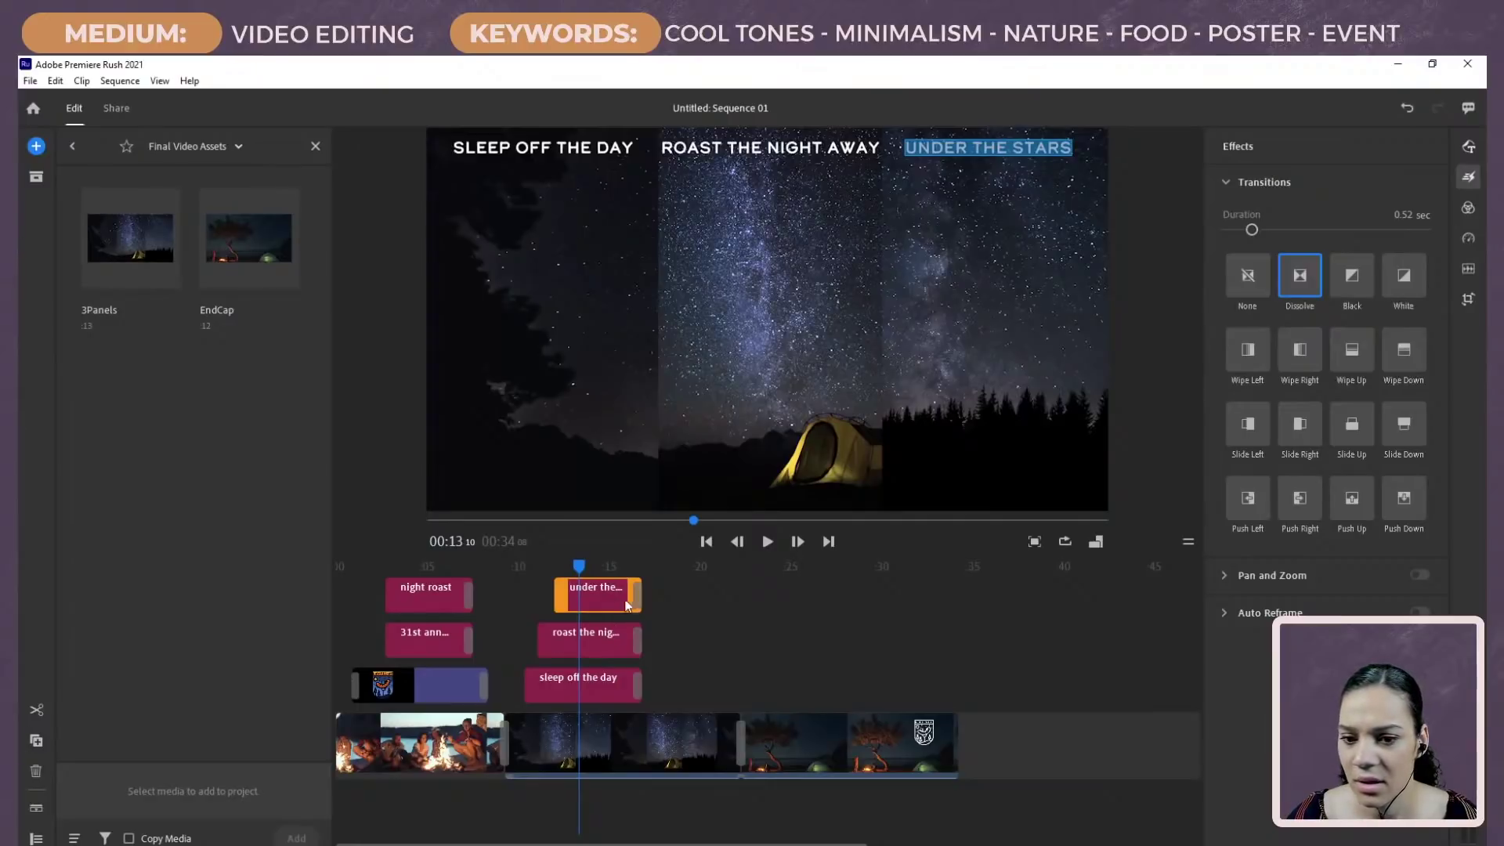
right_click(600, 596)
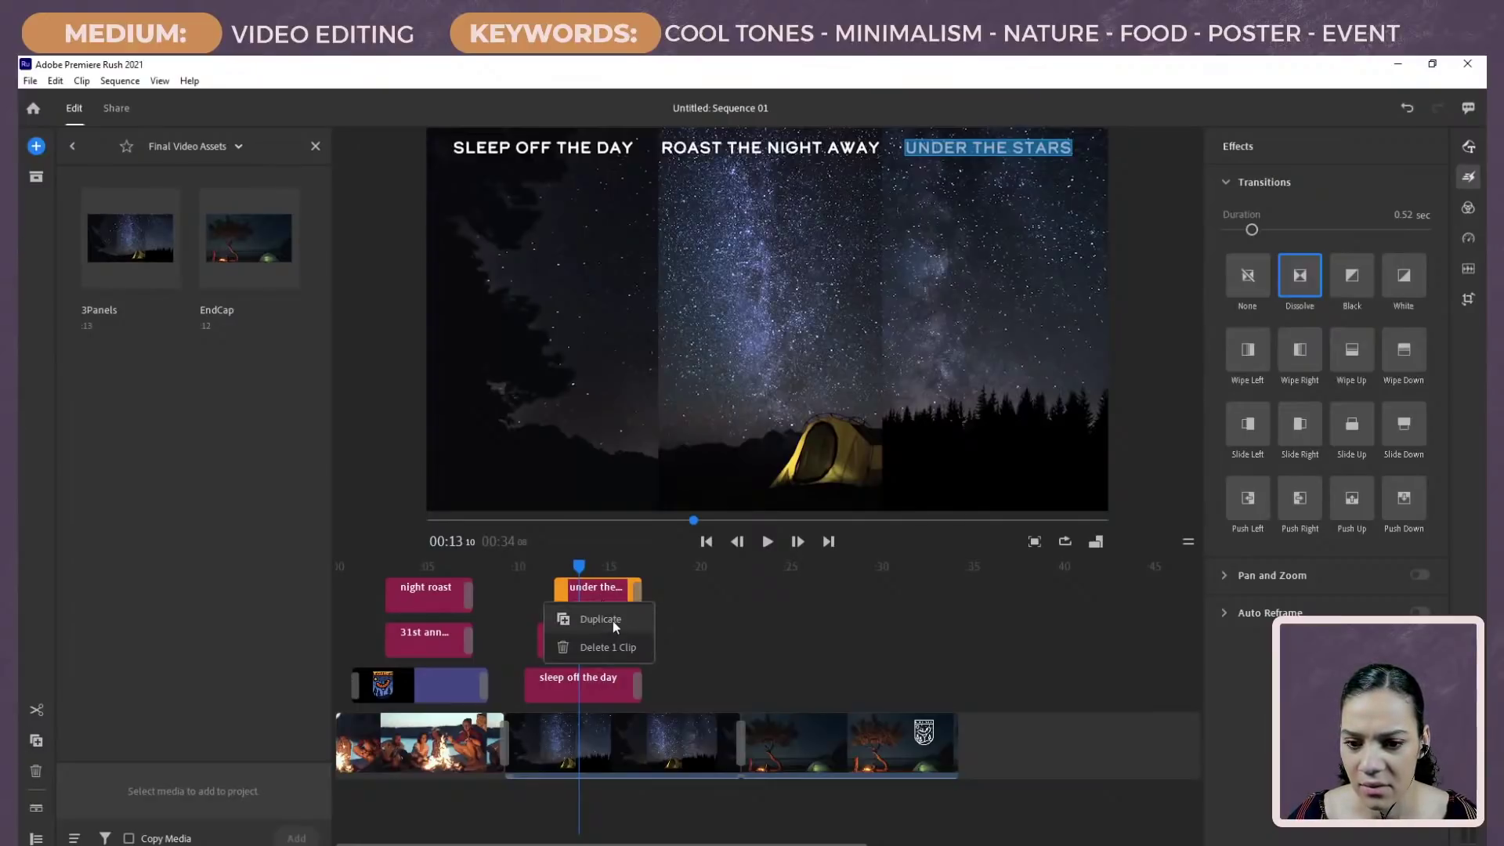
click(612, 620)
mouse_move(675, 595)
mouse_down()
mouse_move(684, 571)
mouse_move(623, 569)
mouse_move(707, 604)
mouse_move(683, 612)
mouse_up()
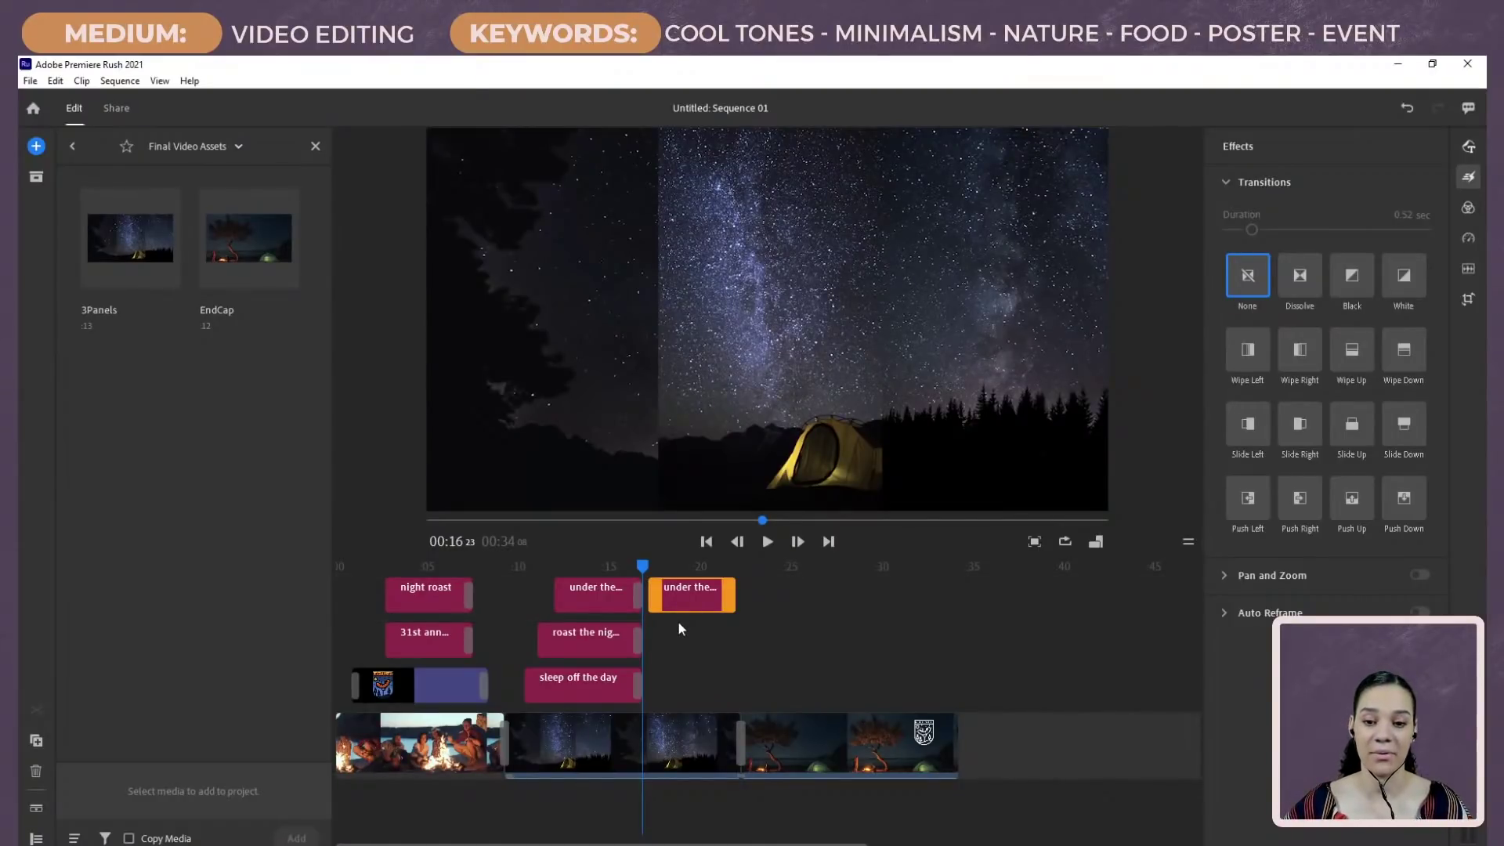
drag(683, 594, 684, 692)
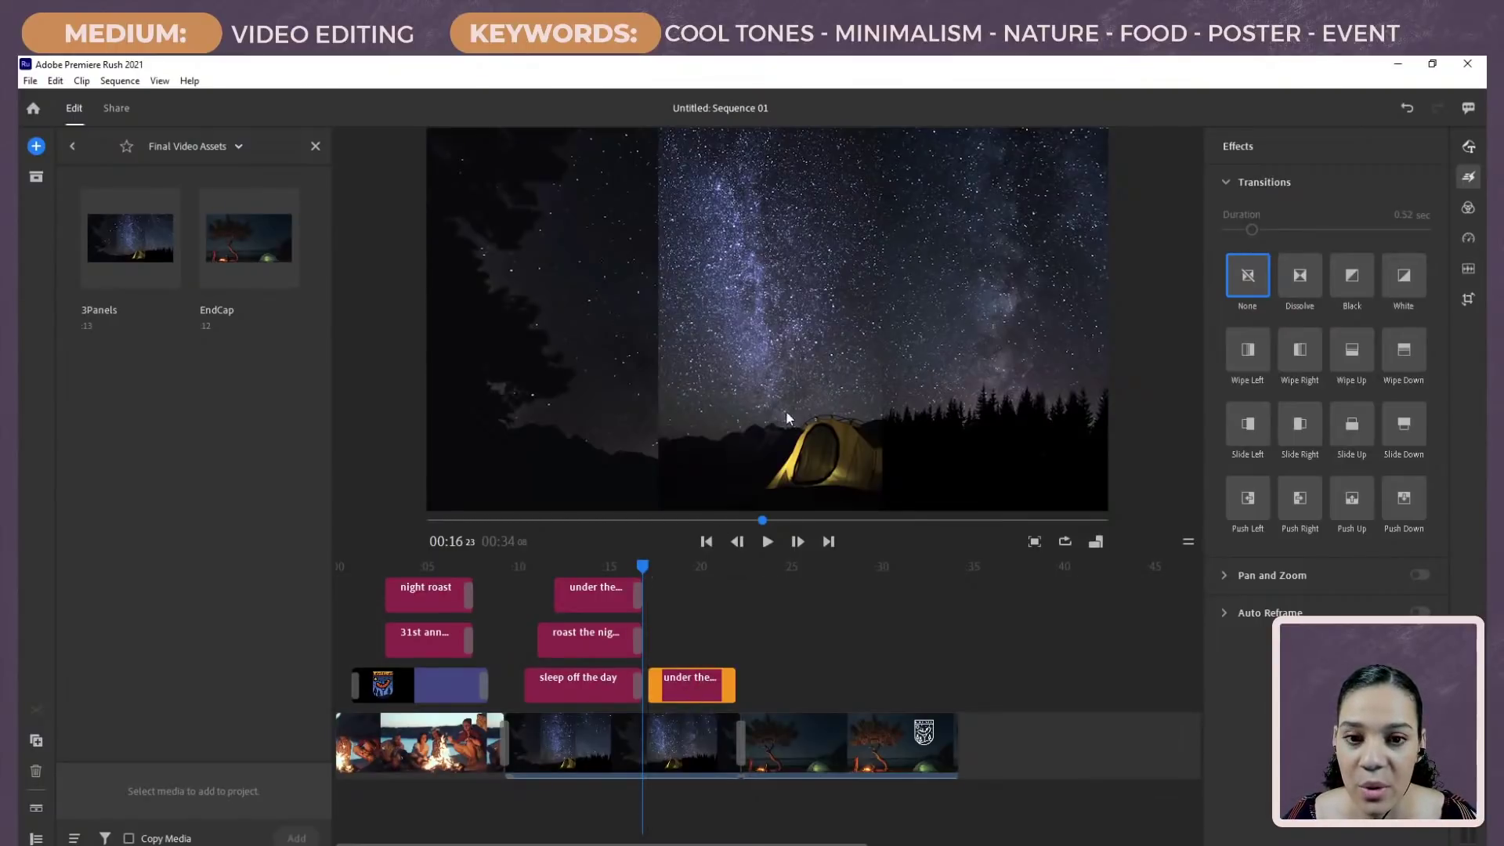
Step: Move the duplicated title down towards the middle of the frame and change its text to JULY 20TH 2021
drag(644, 569, 700, 577)
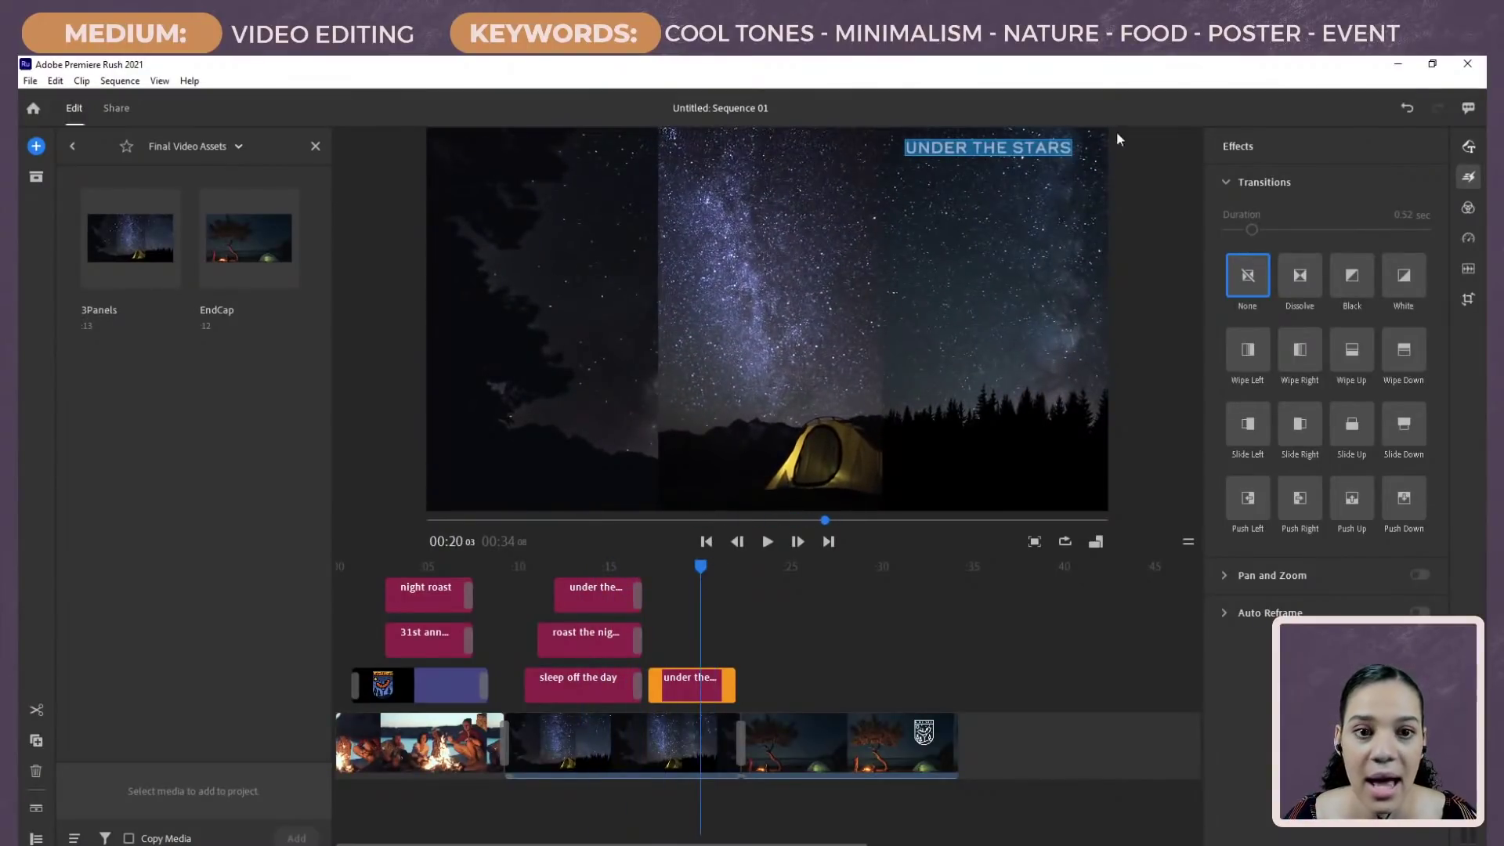
drag(684, 365, 627, 386)
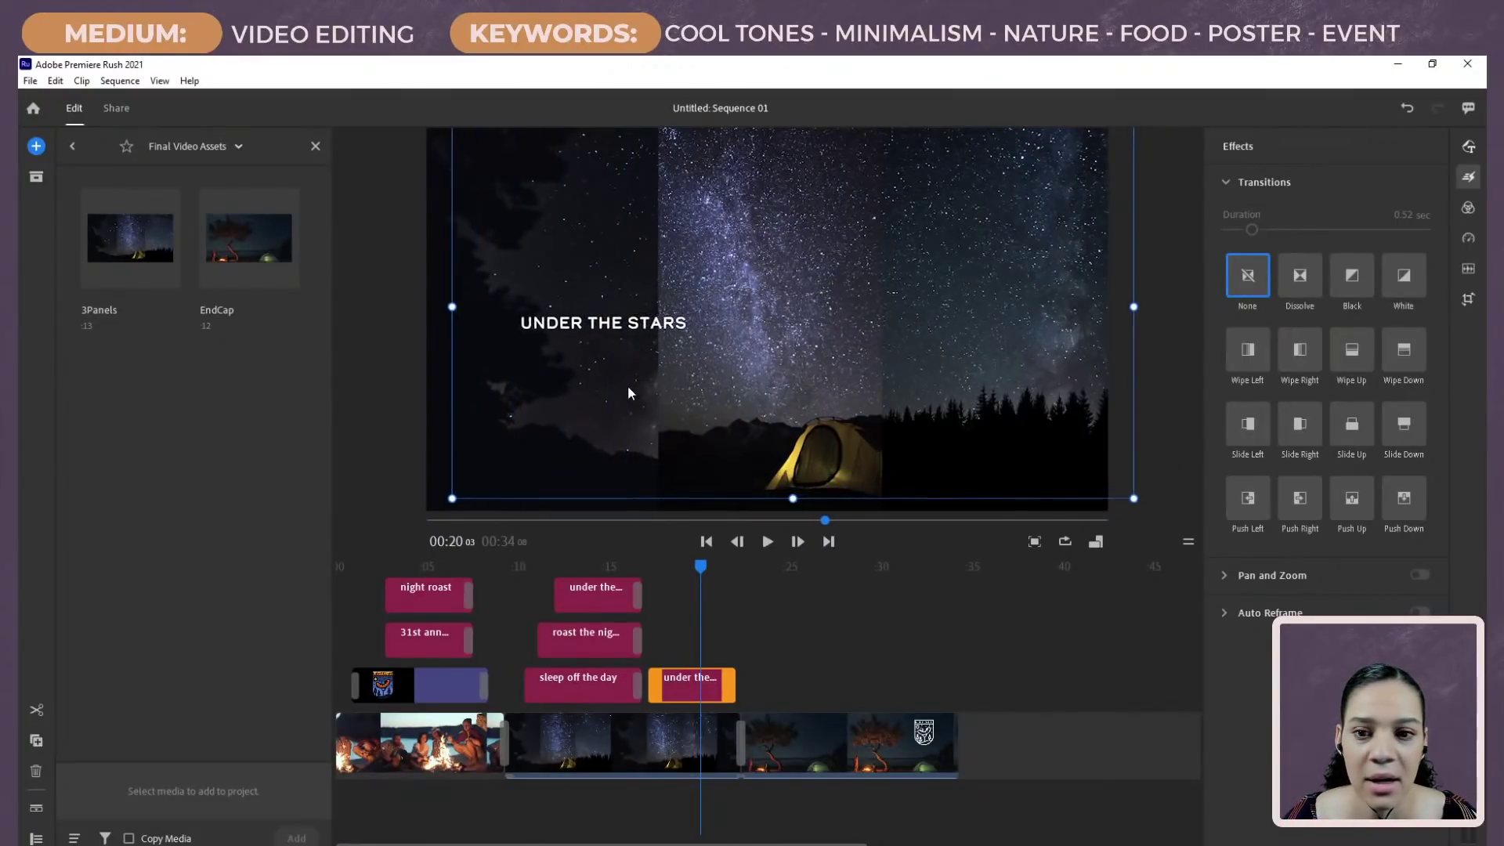
double_click(638, 320)
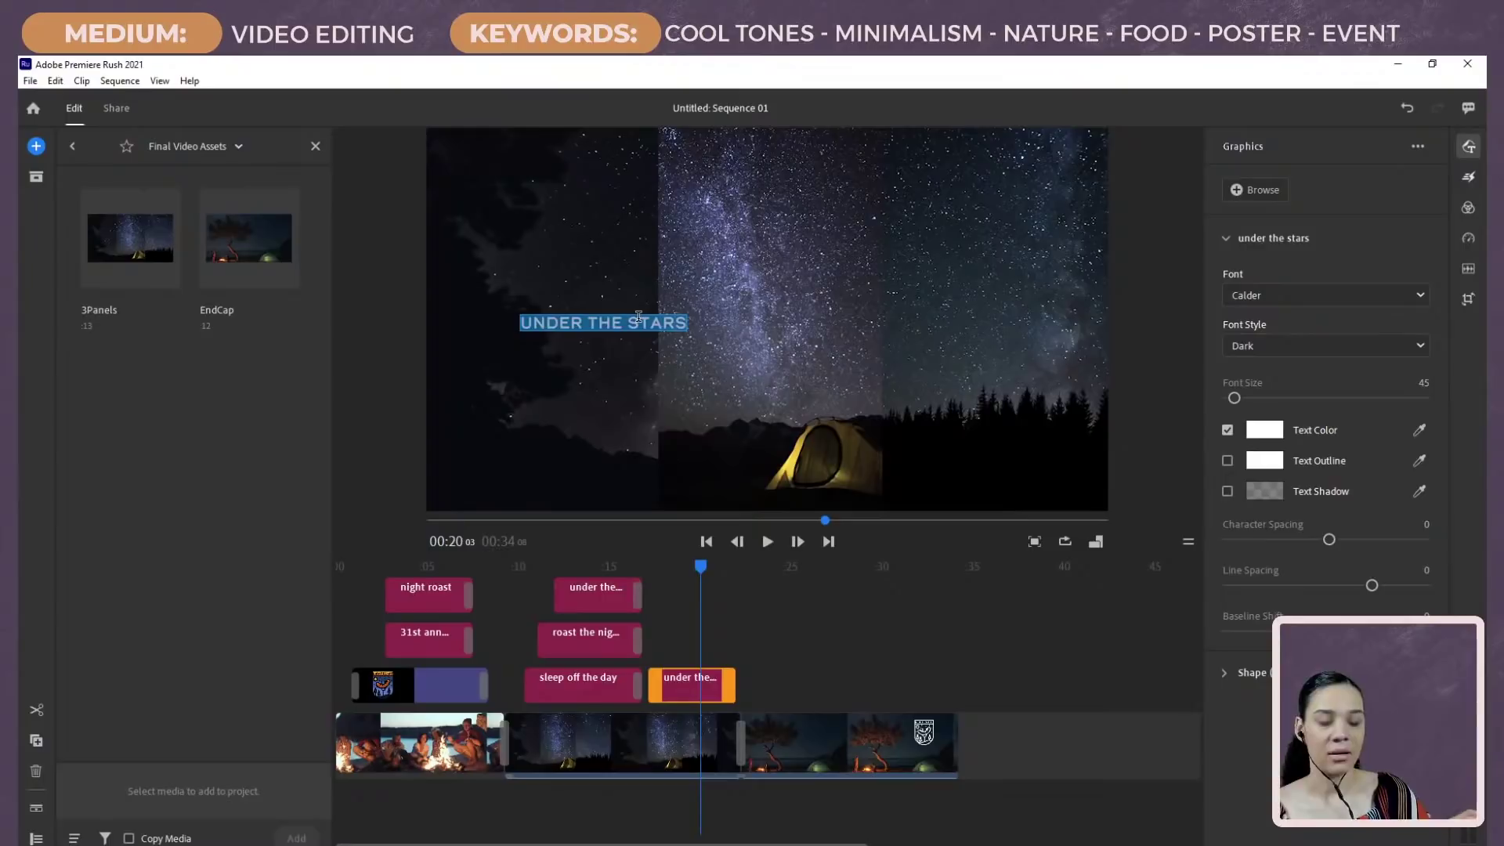
text(JU)
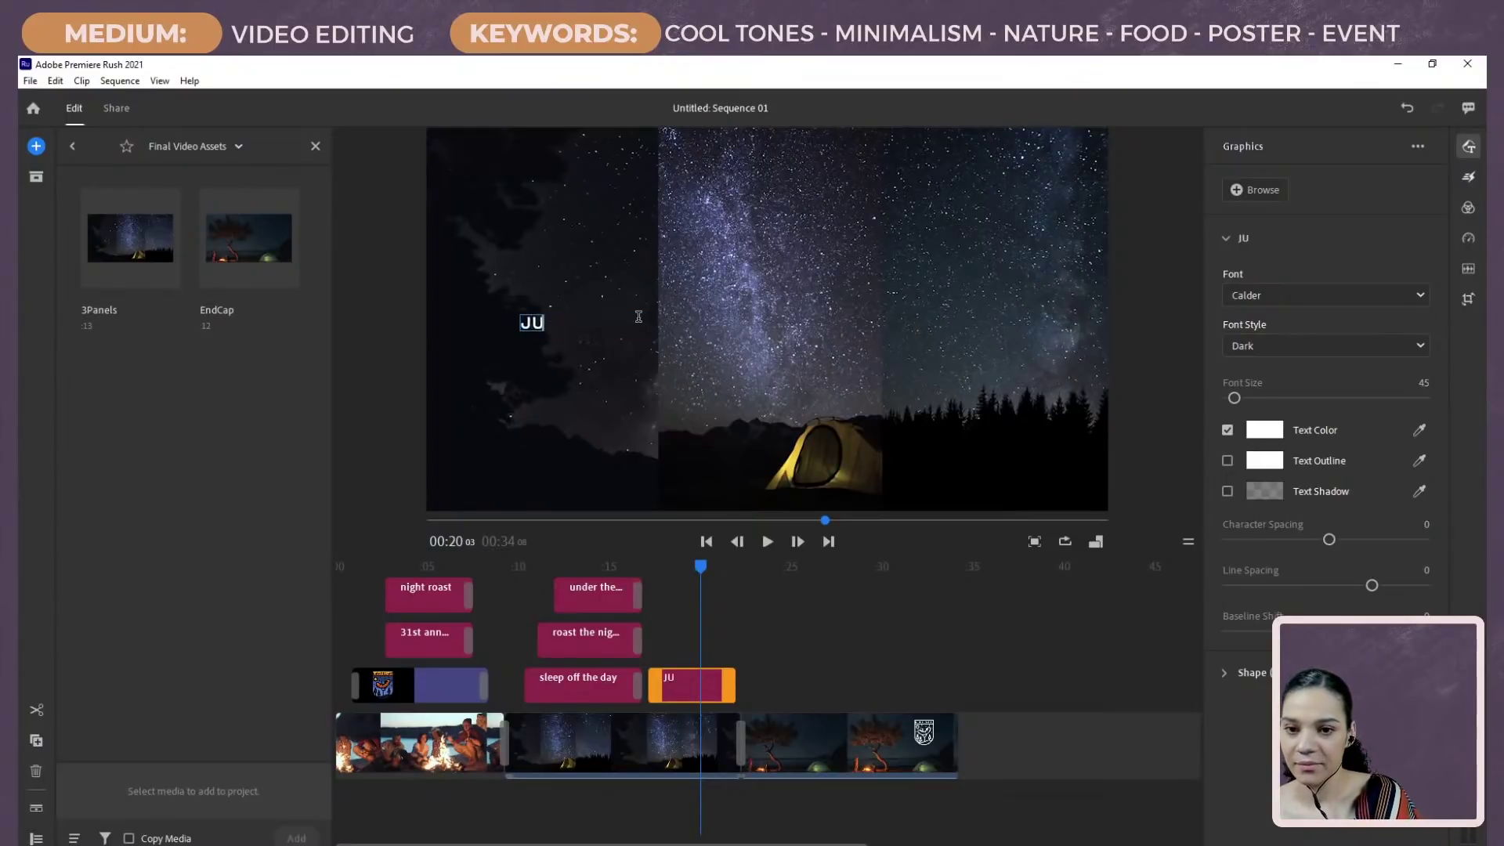
text(LY 20TH 20)
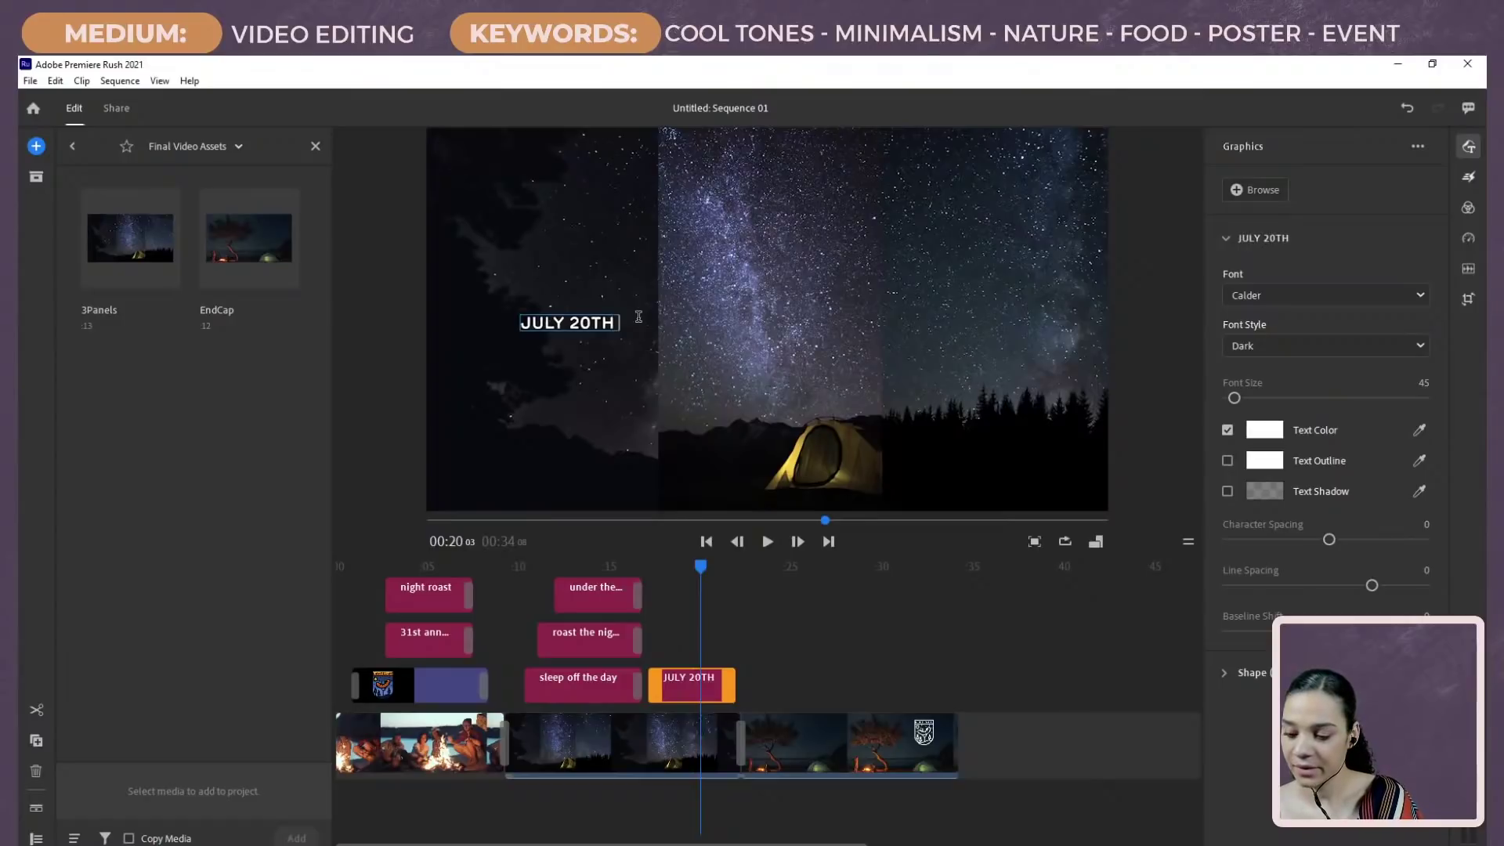
text(21)
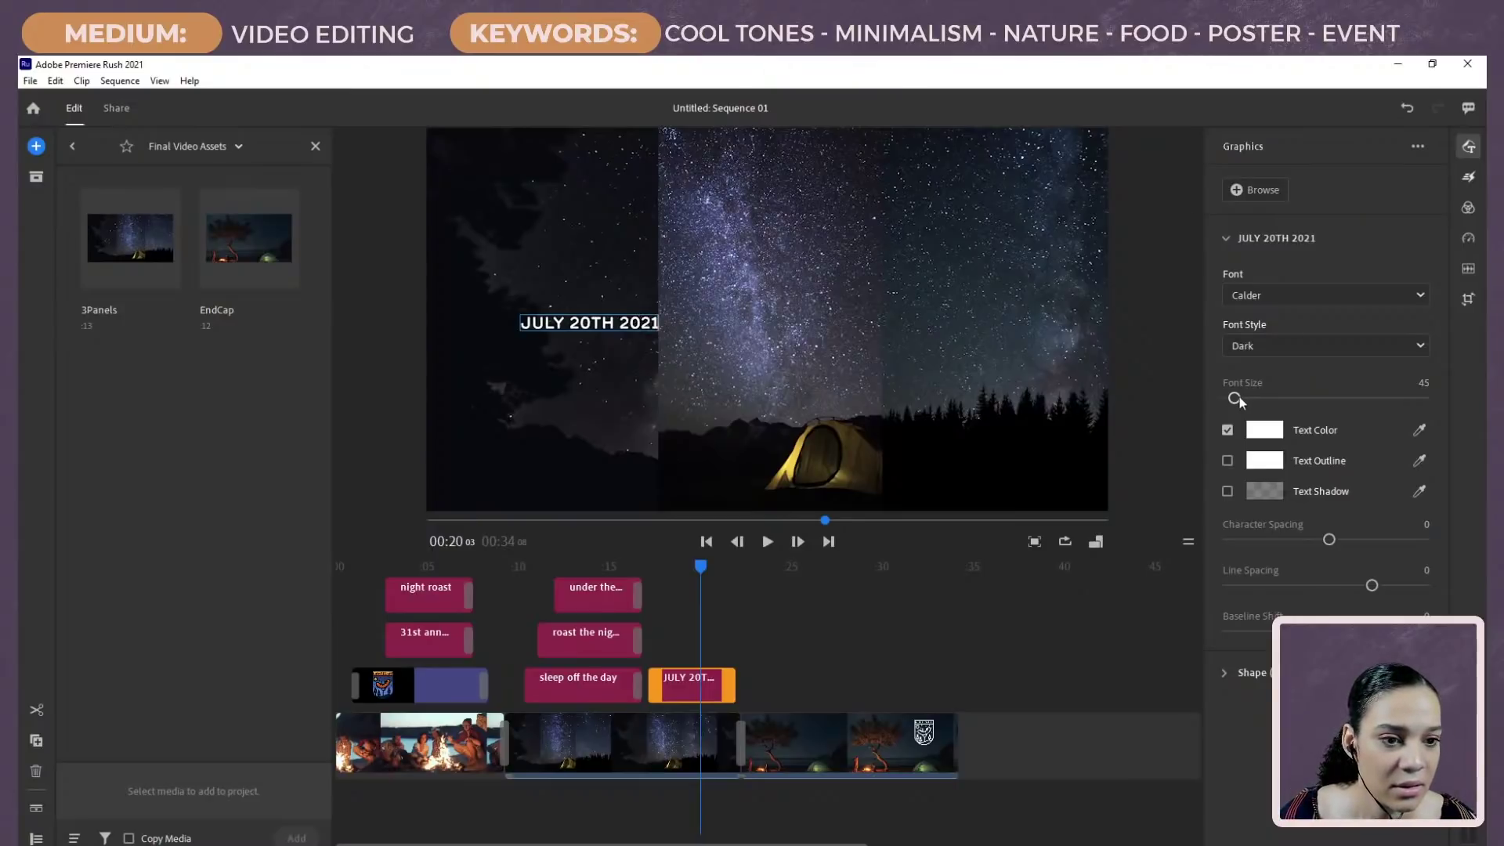
Step: Enlarge the JULY 20TH 2021 text considerably and set its font style to Dark Grit Shadow
drag(1236, 398, 1274, 399)
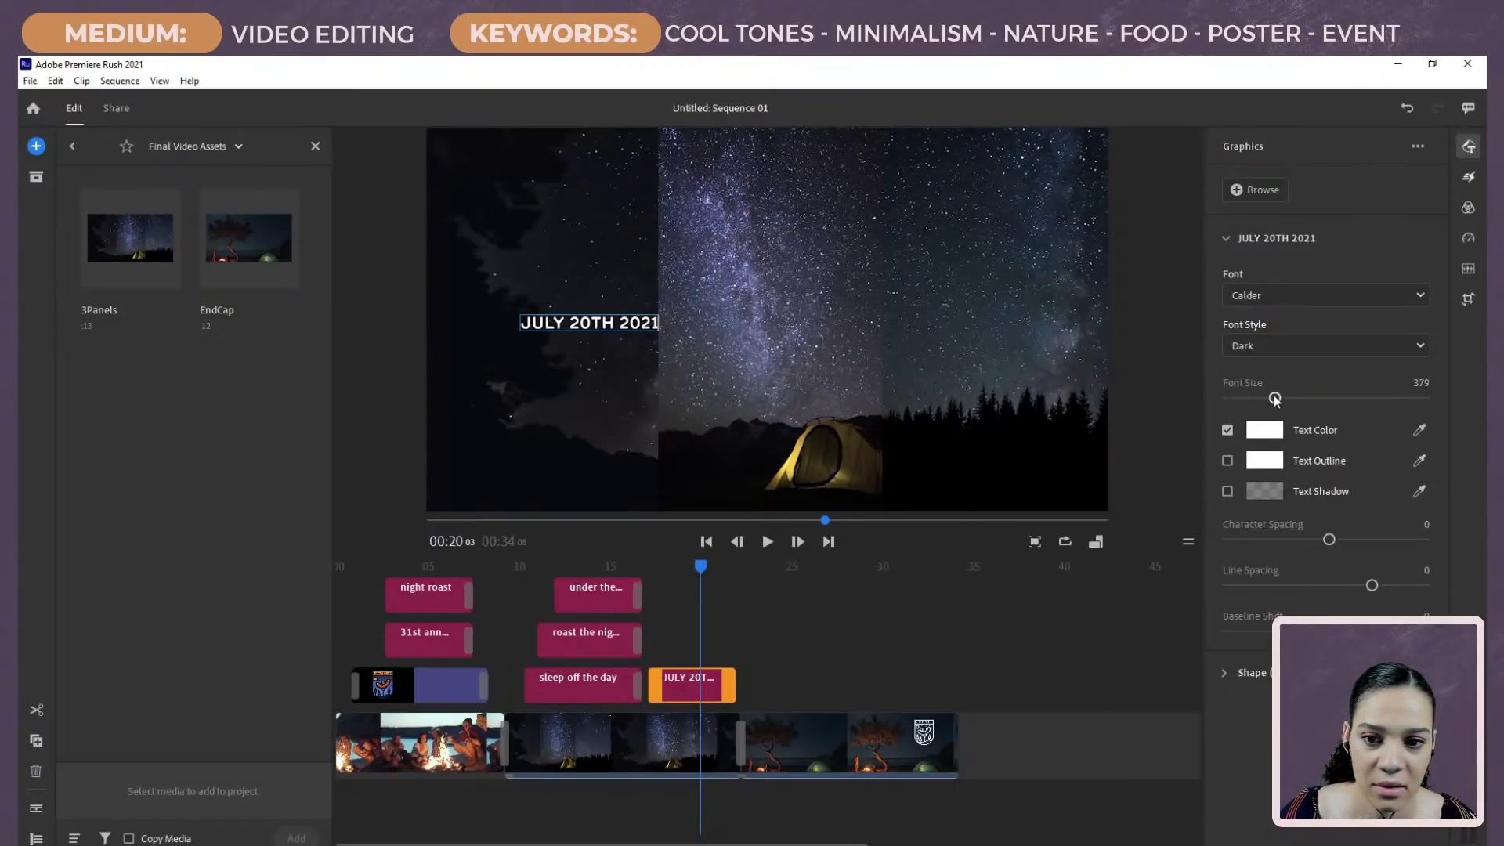
triple_click(609, 323)
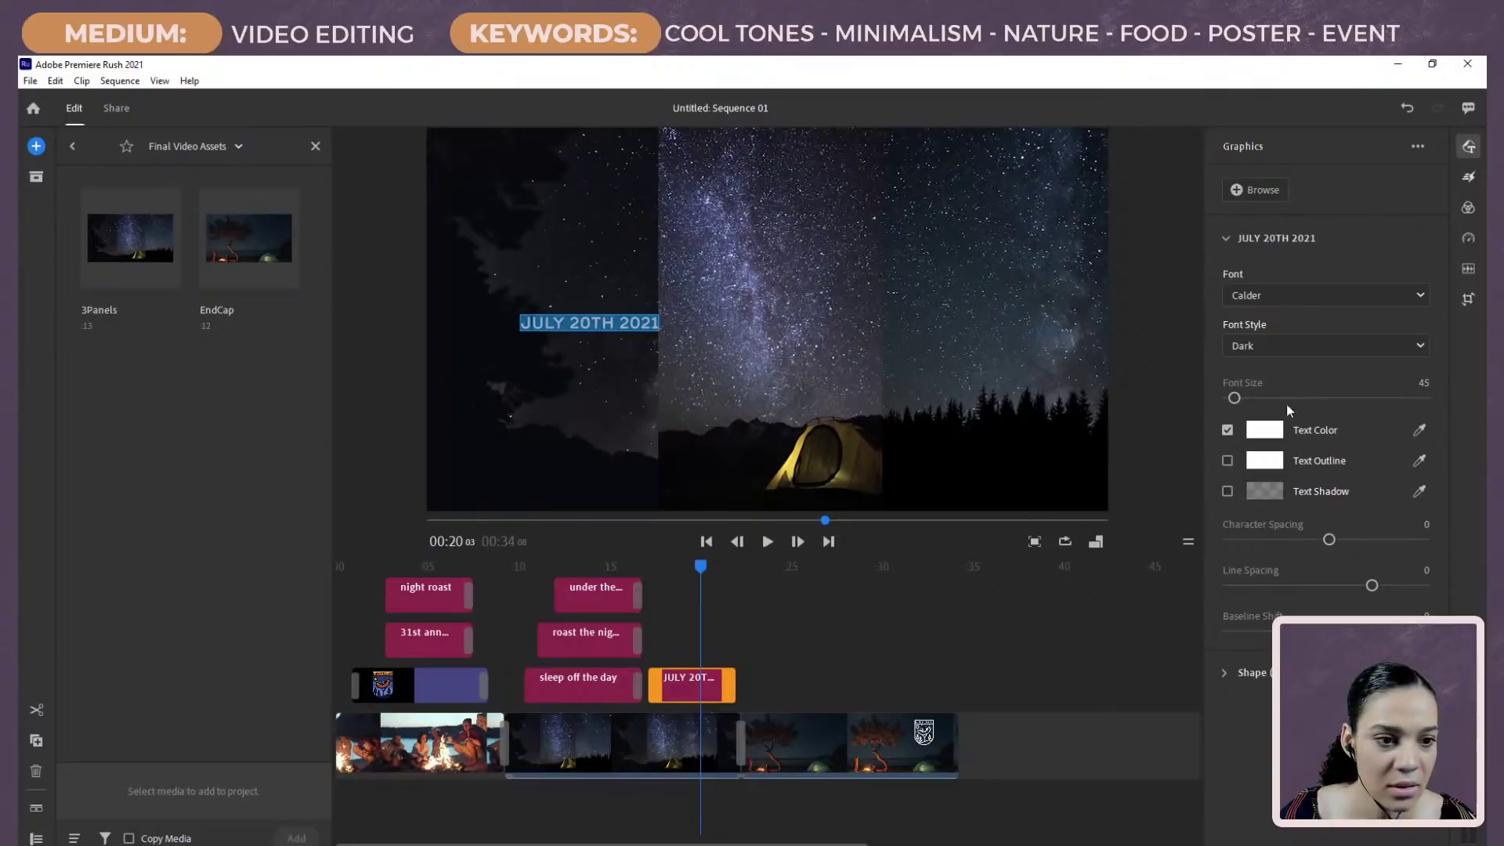
drag(1235, 399, 1246, 398)
click(1322, 355)
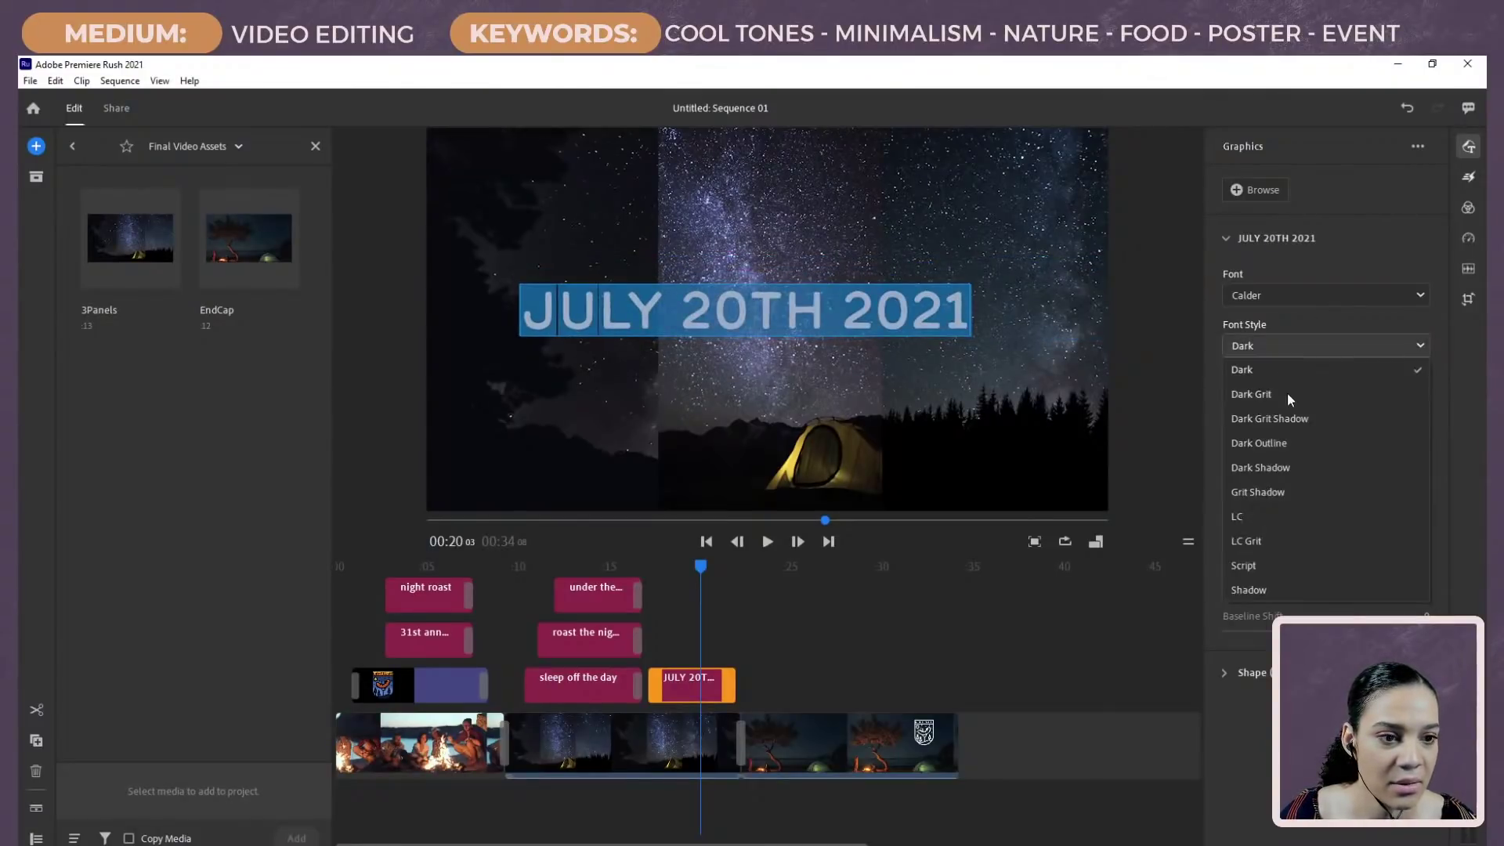
click(1280, 420)
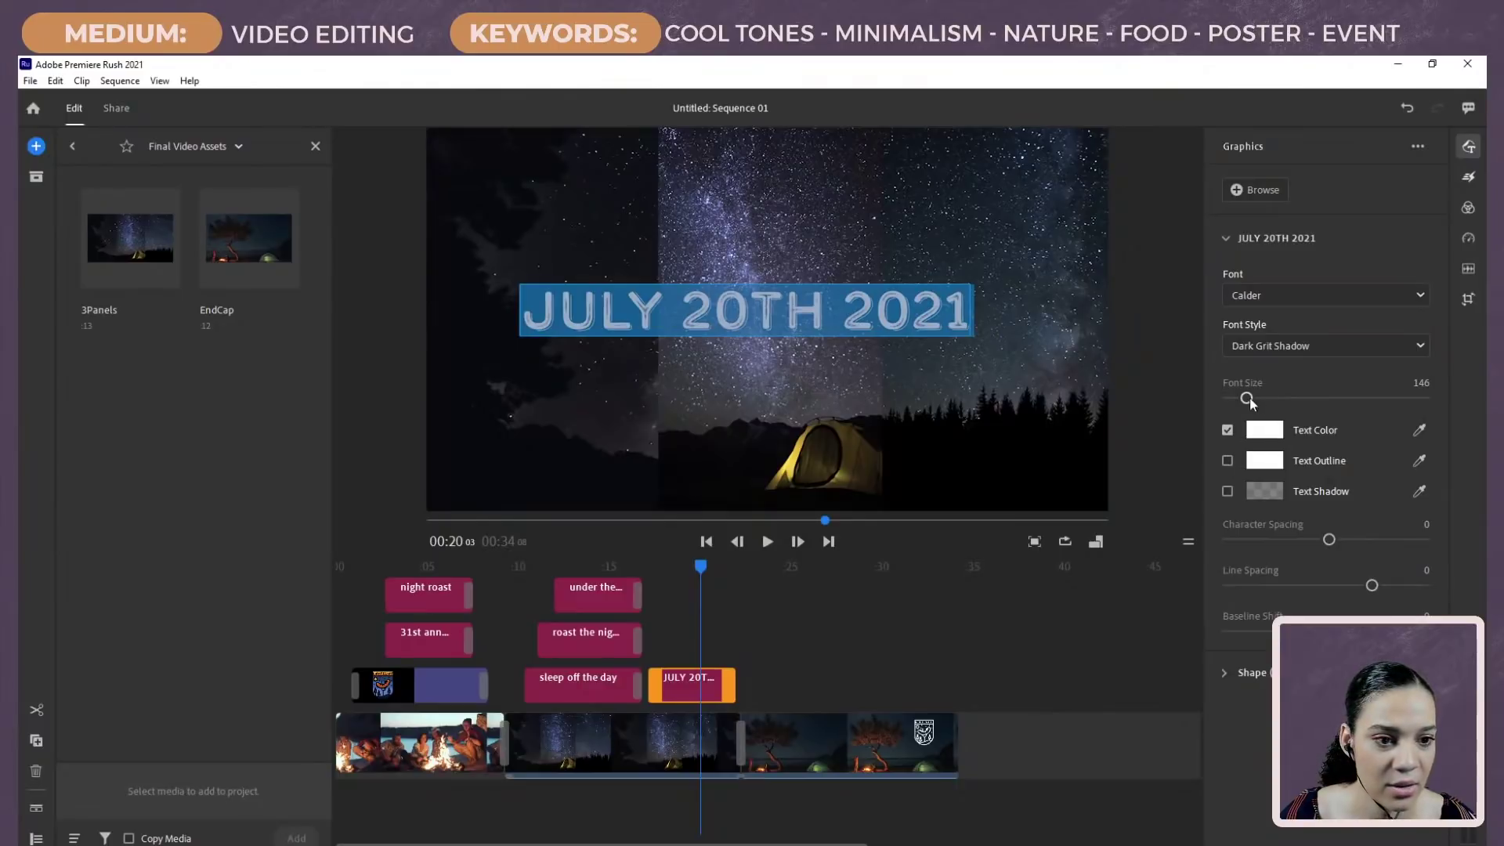
Step: Center the JULY 20TH 2021 title horizontally in the frame
click(1028, 374)
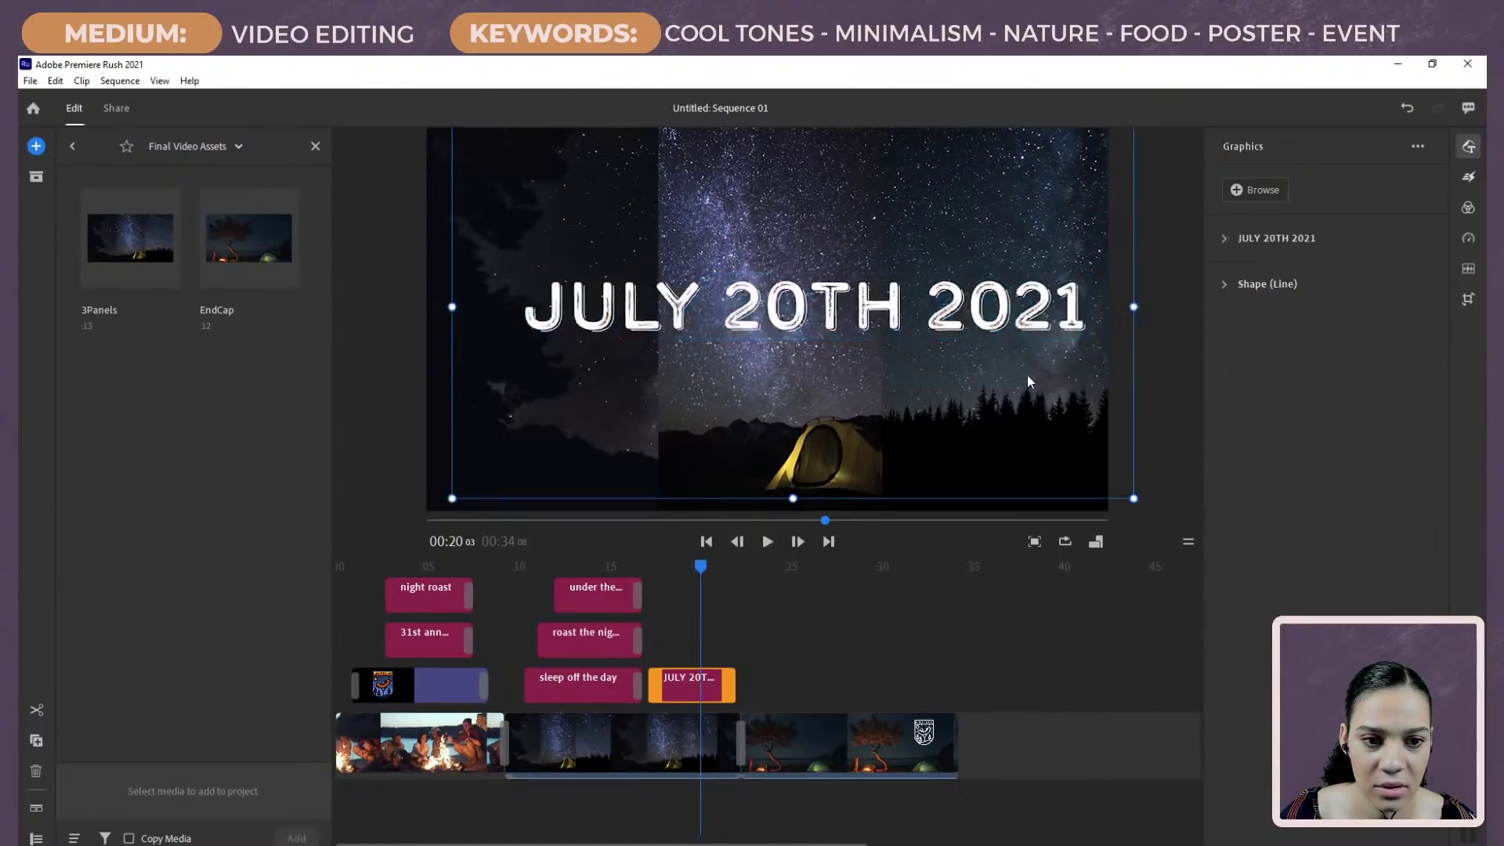
drag(978, 410, 964, 410)
drag(954, 411, 935, 416)
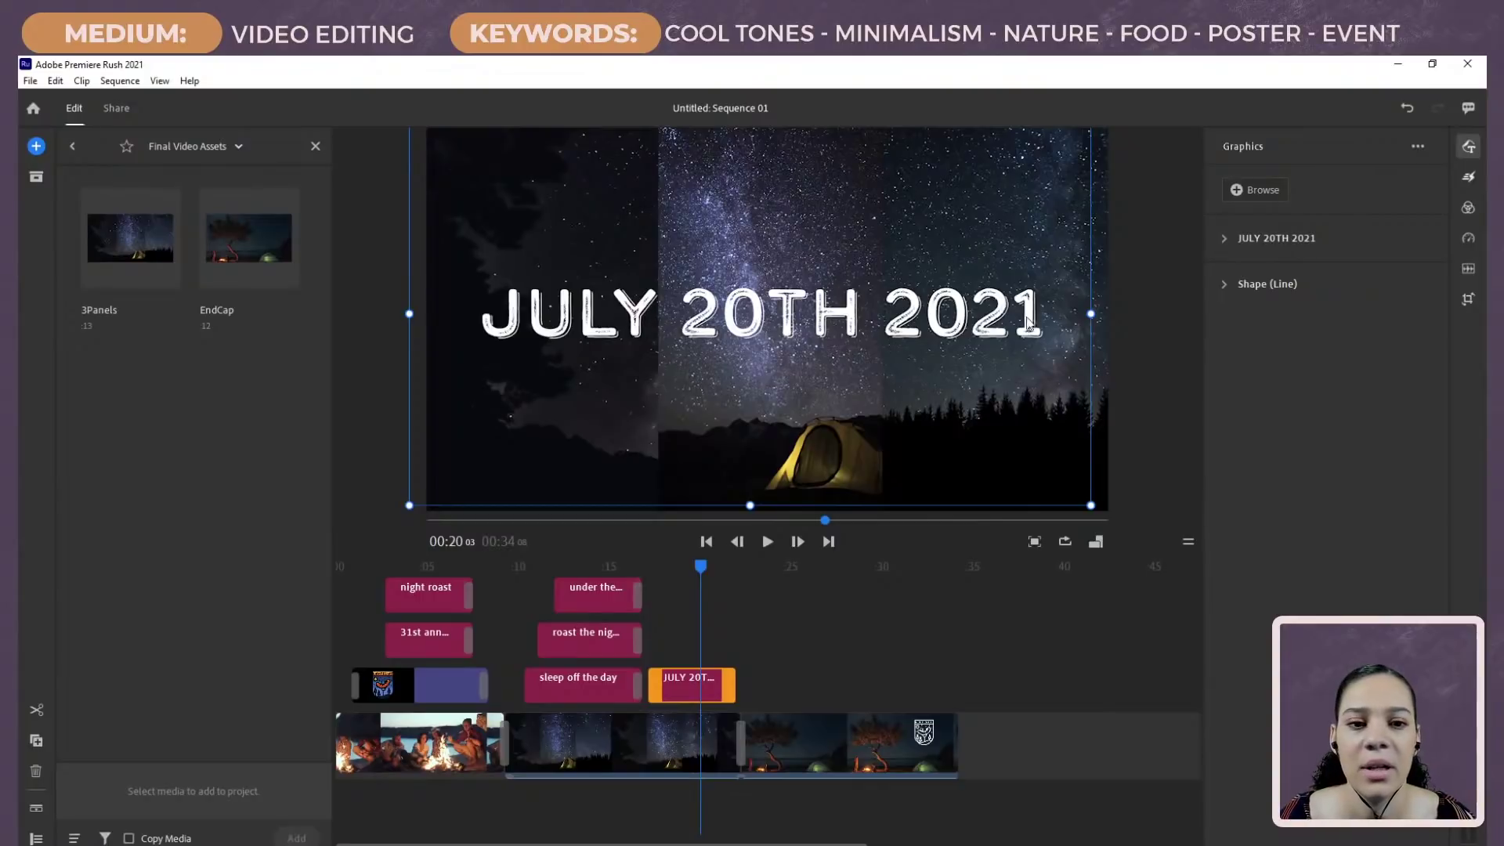
Step: Duplicate "under the stars" again and place a shortened copy one track above the date title, ending together with it
click(590, 641)
click(603, 603)
right_click(606, 602)
click(633, 635)
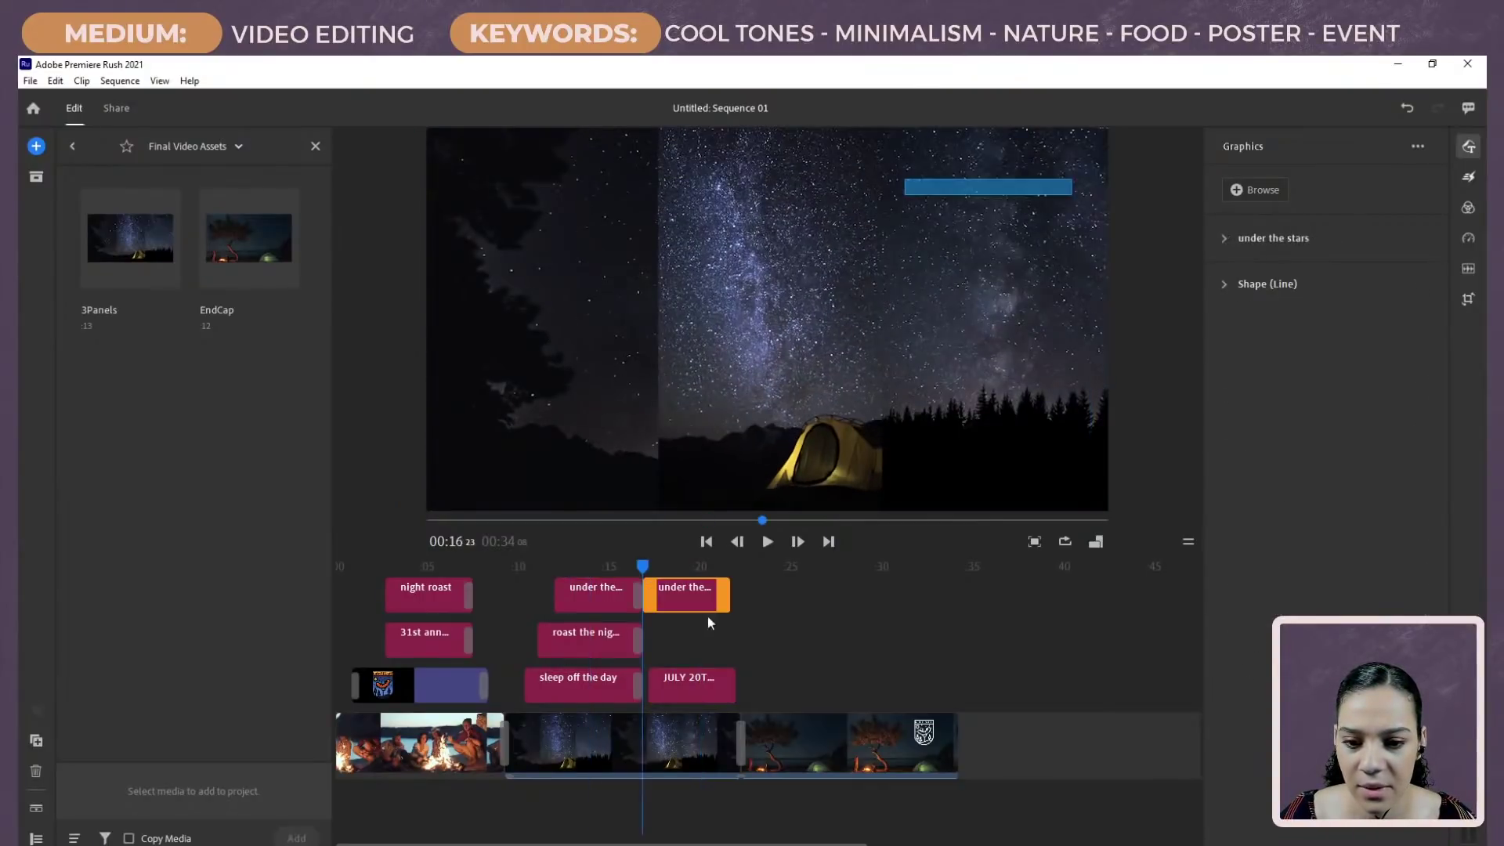
drag(704, 609, 708, 646)
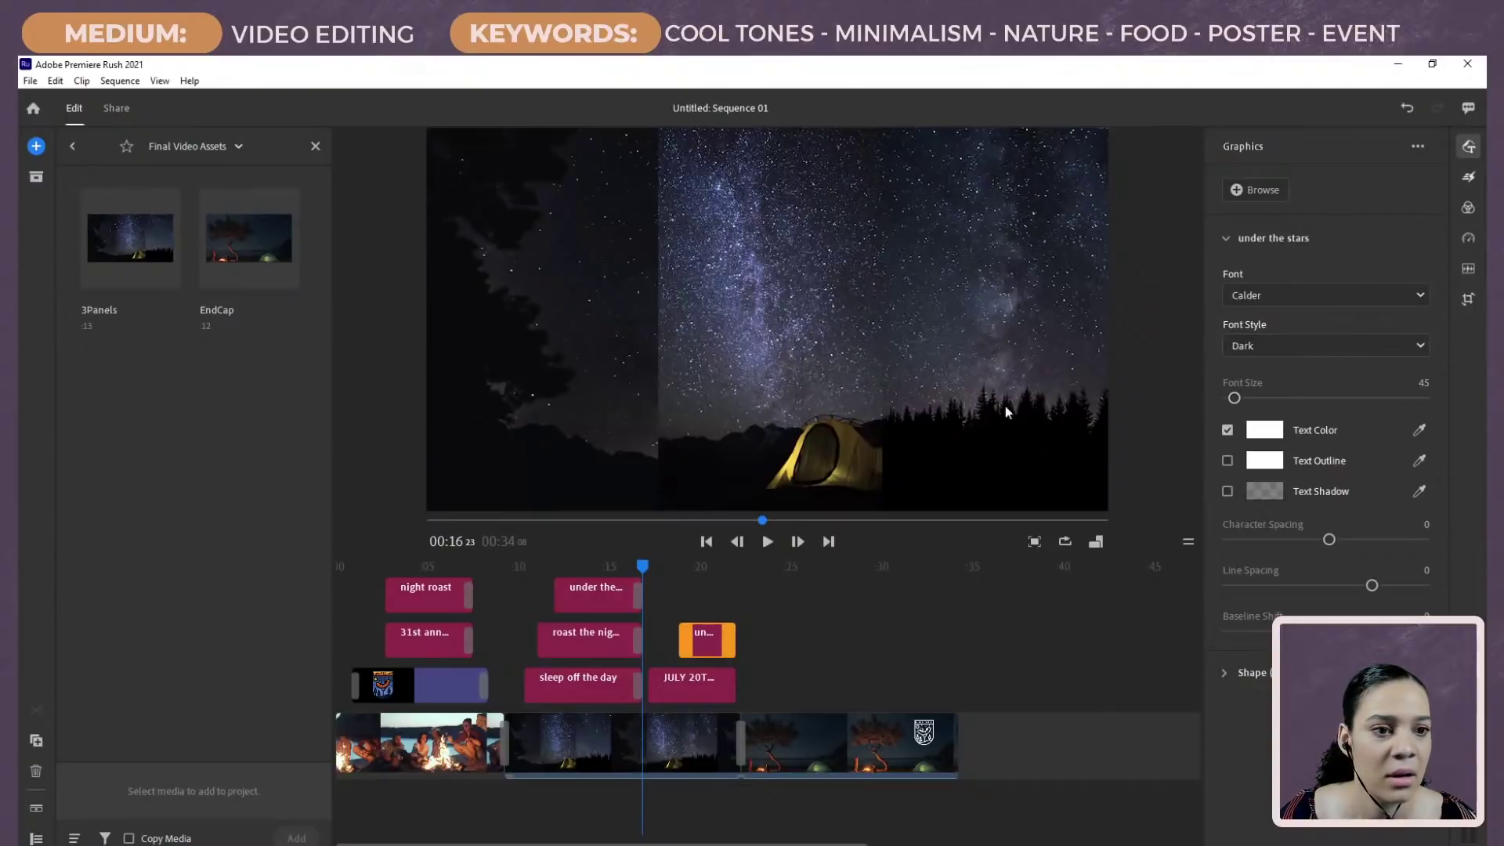
Step: Position the new "under the stars" copy directly below the date text in the frame
drag(643, 565, 695, 566)
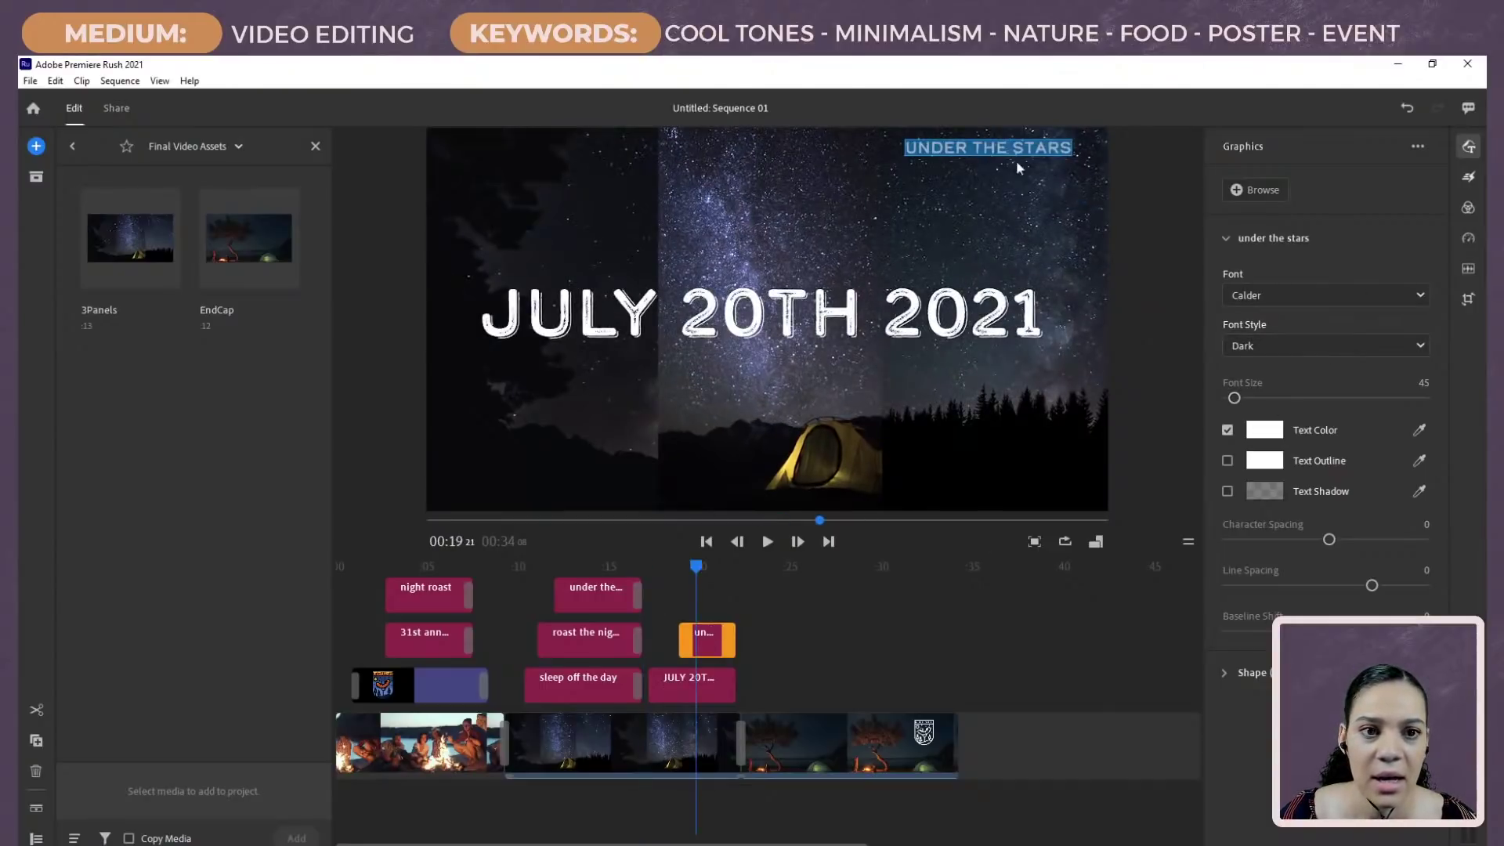
click(1082, 246)
drag(1081, 244, 859, 450)
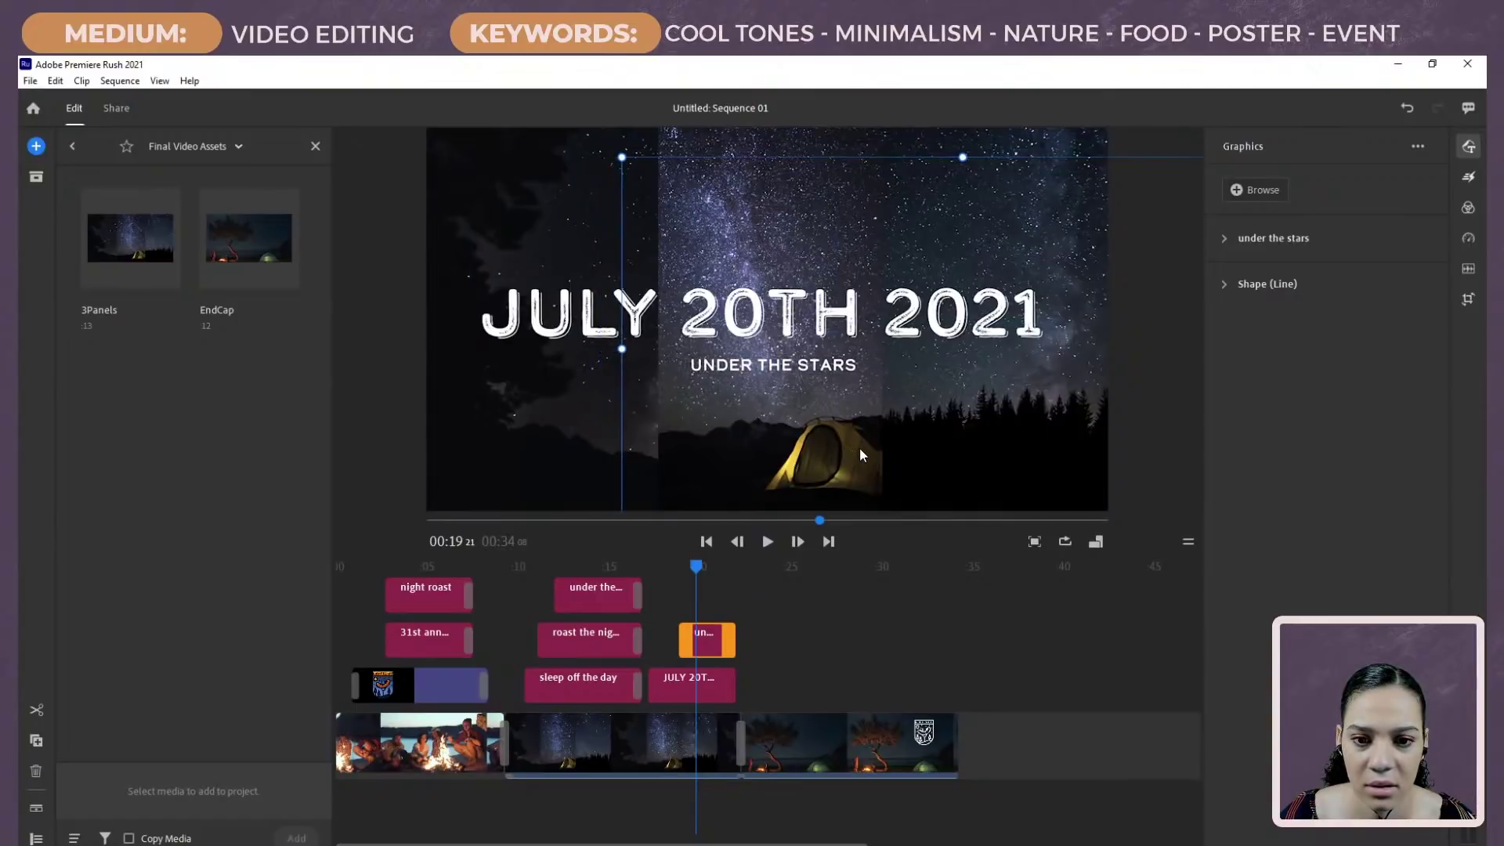
Step: Change the copied title's text to 5PM - ADOBE LIVE CAMPGROUNDS and center it below the date
double_click(783, 364)
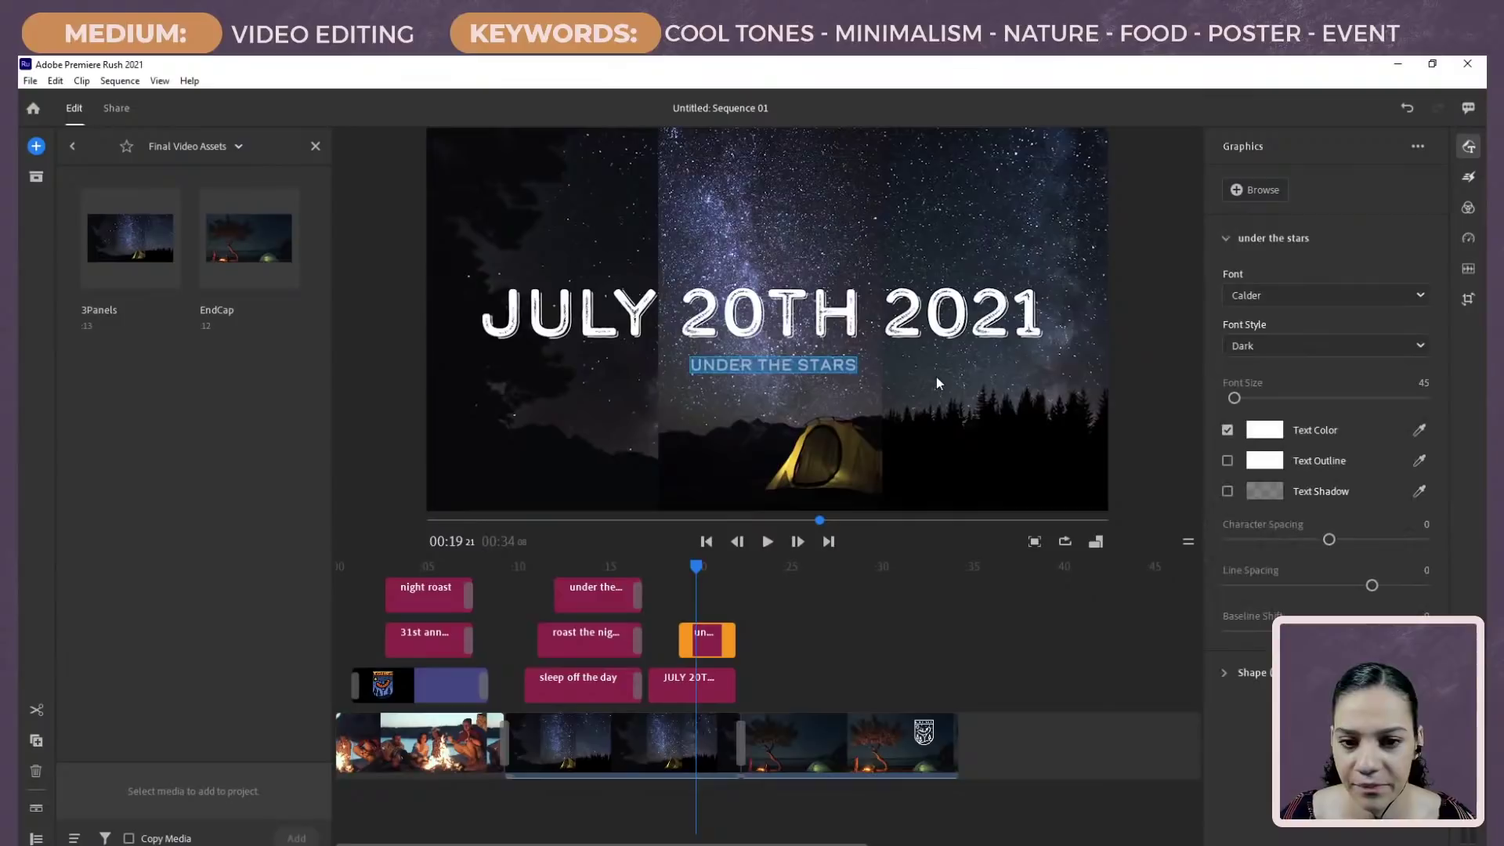
text(5PM)
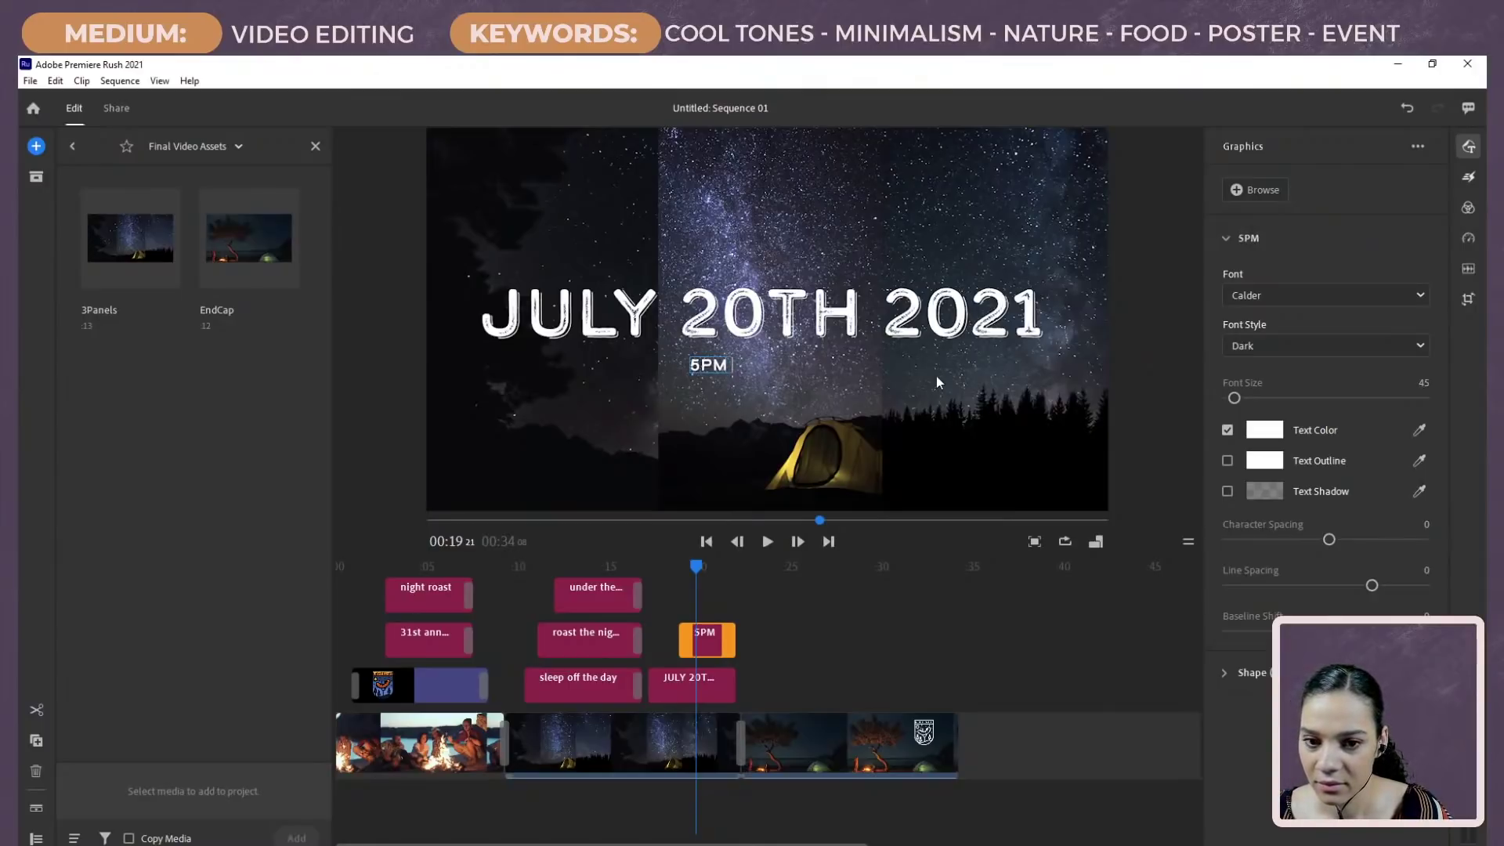
text(- ADOBE LIVE)
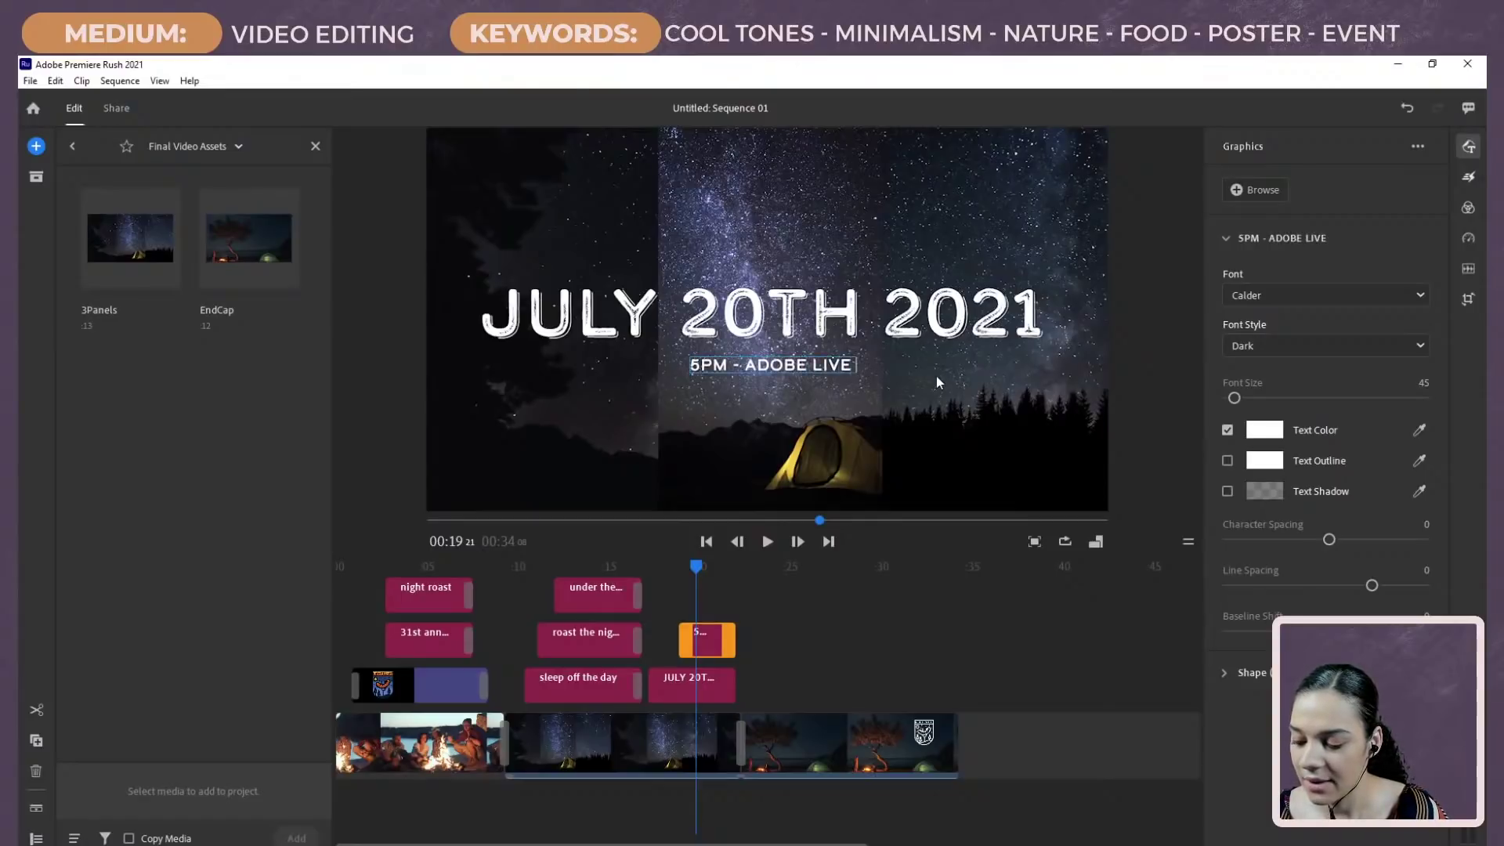
text( CAMPGROUNGS)
key(BackSpace)
key(BackSpace)
text(DS)
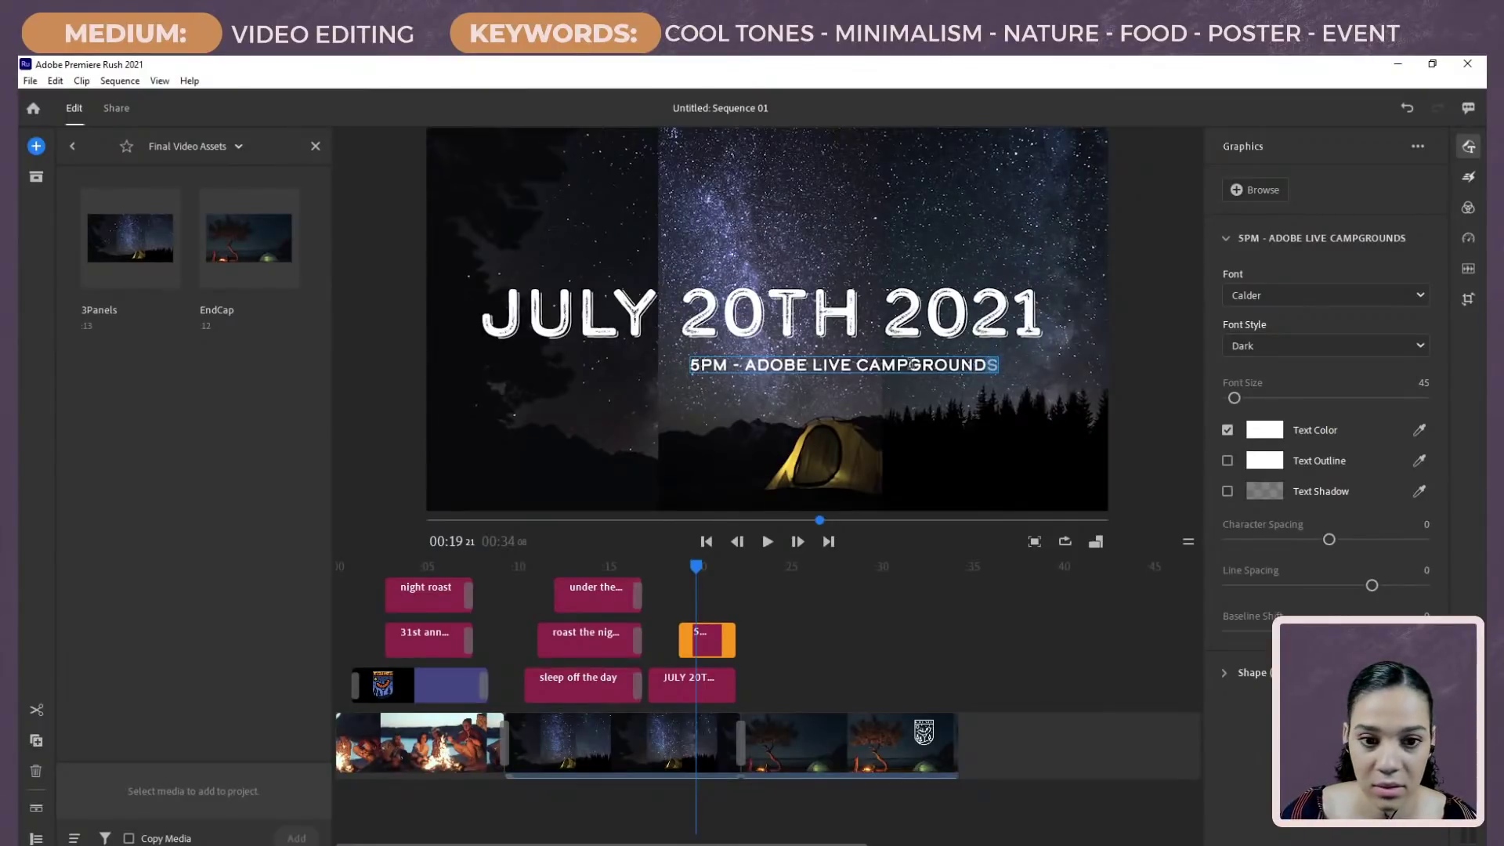
click(876, 426)
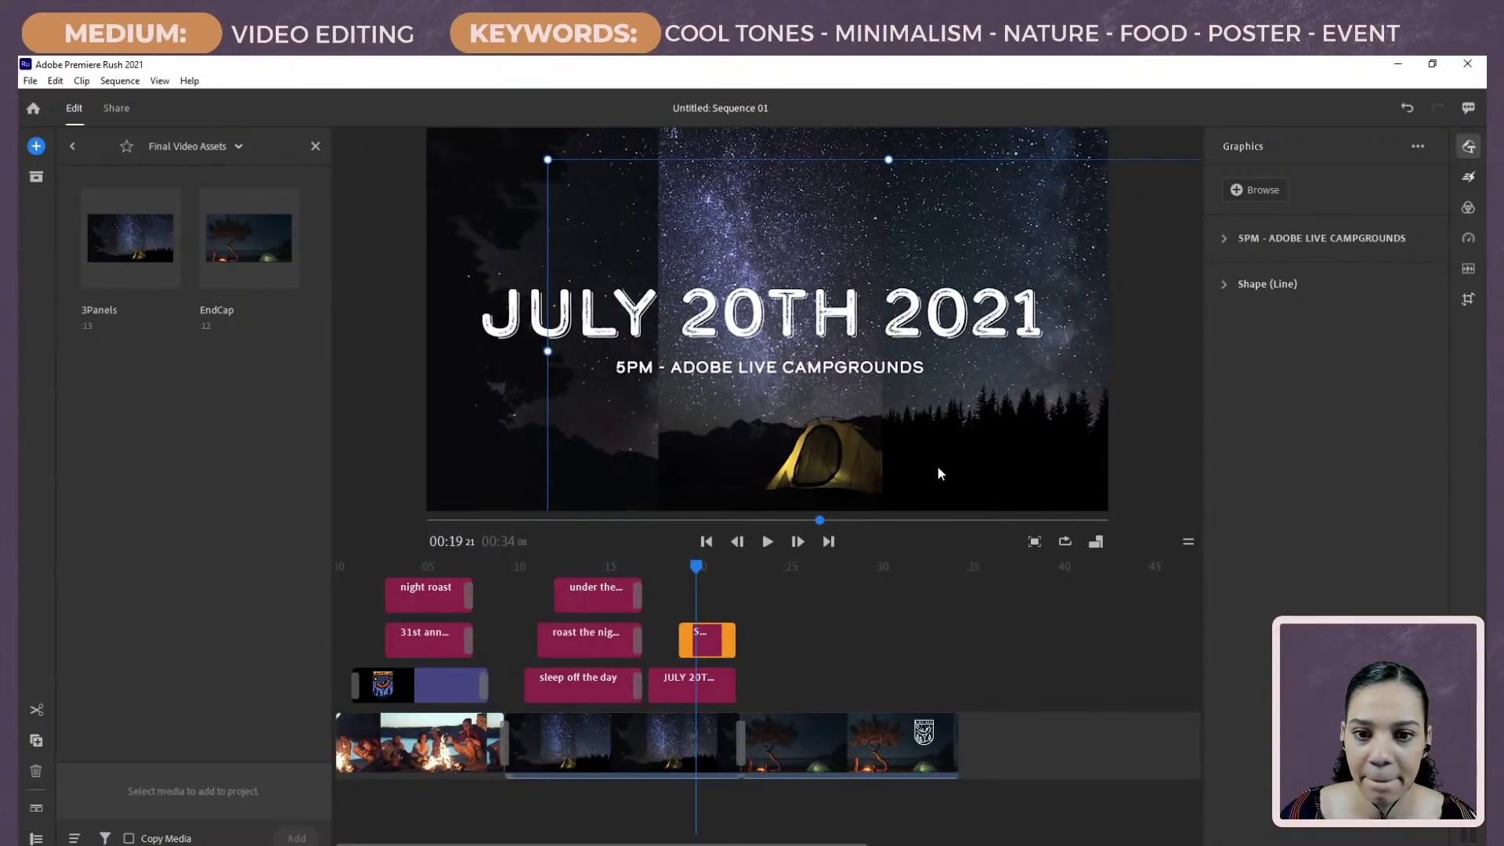
Step: Add a Dissolve transition to the end of both the date title and the campgrounds title
click(1468, 177)
drag(1300, 286, 737, 695)
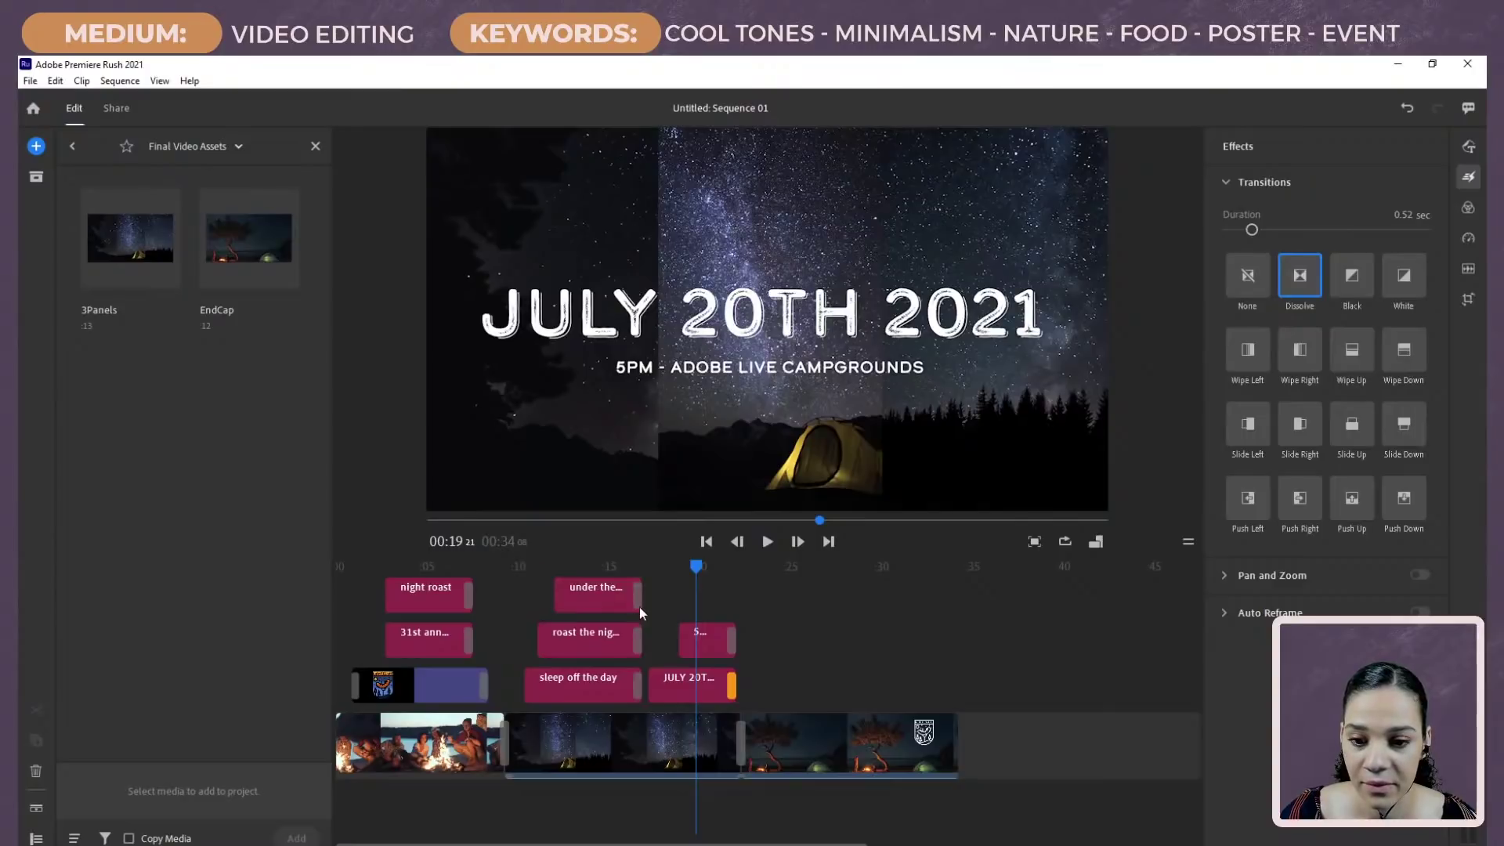
Step: Trim the ends of the three panel titles slightly so that they all finish earlier at the same time
click(617, 591)
click(623, 640)
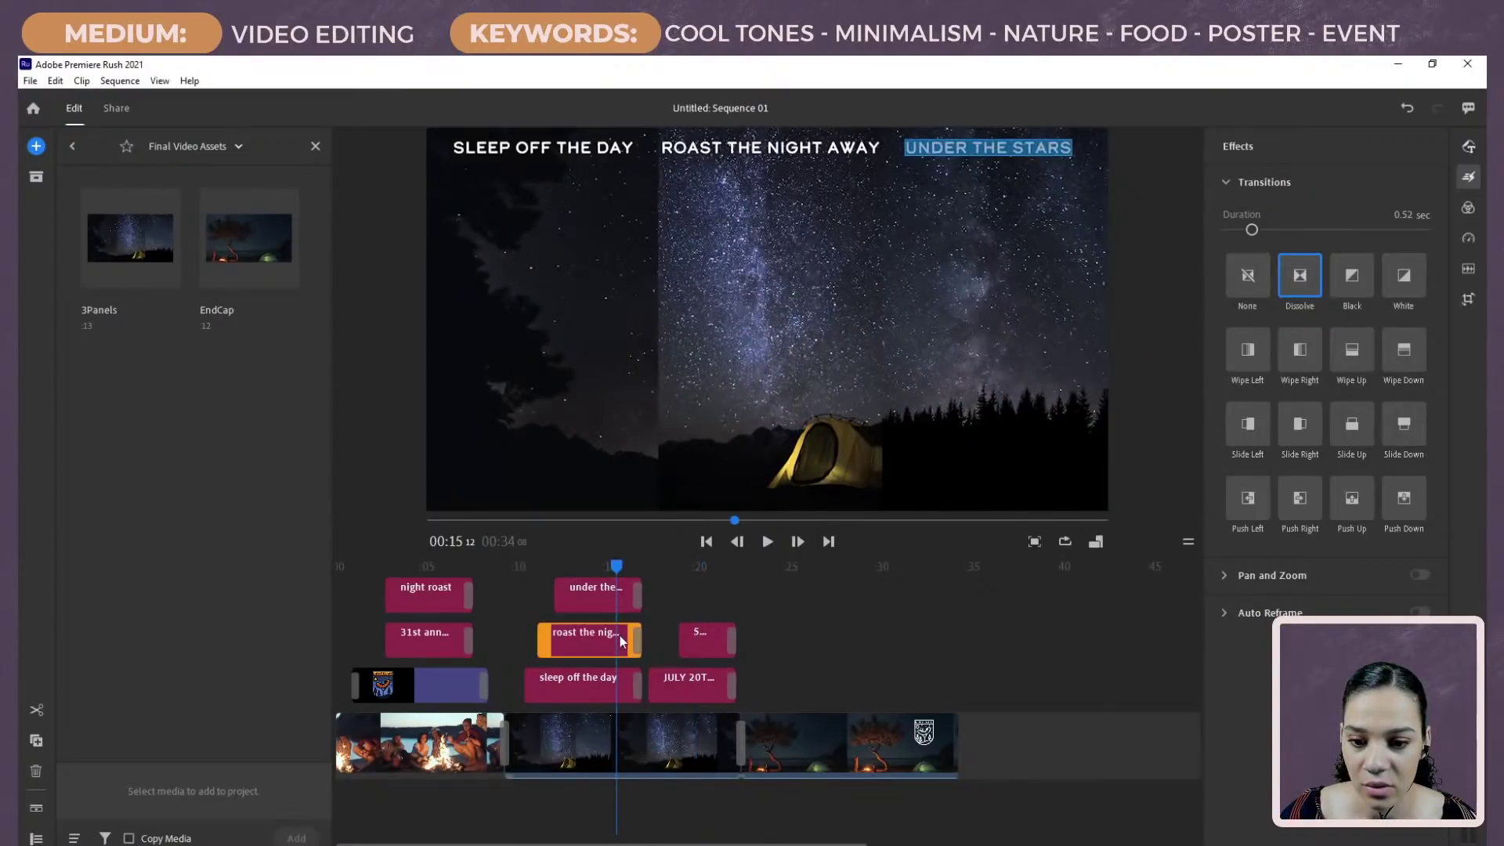
click(616, 680)
shift+click(605, 595)
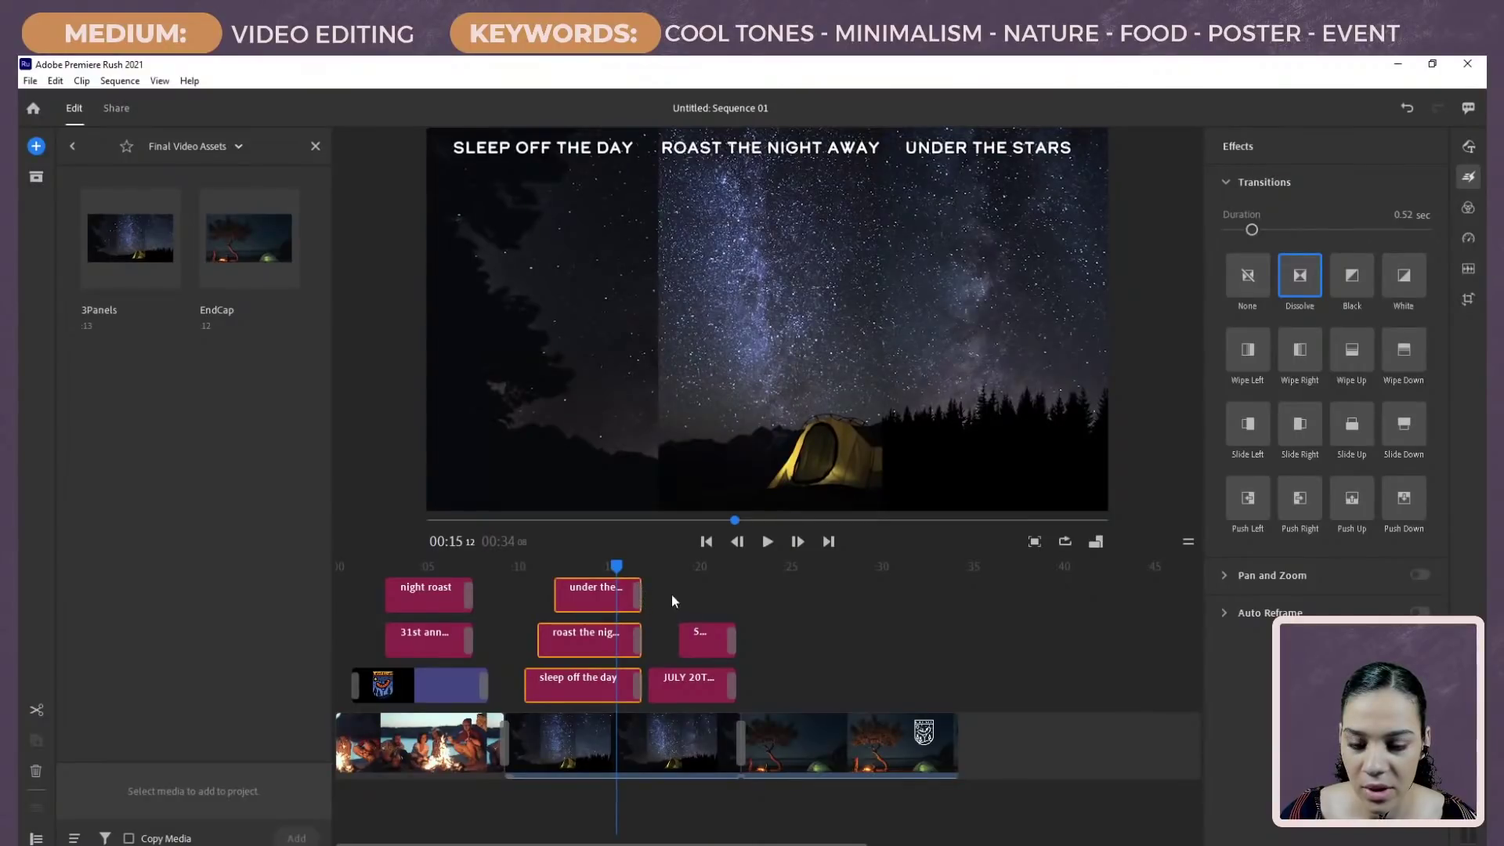
click(670, 680)
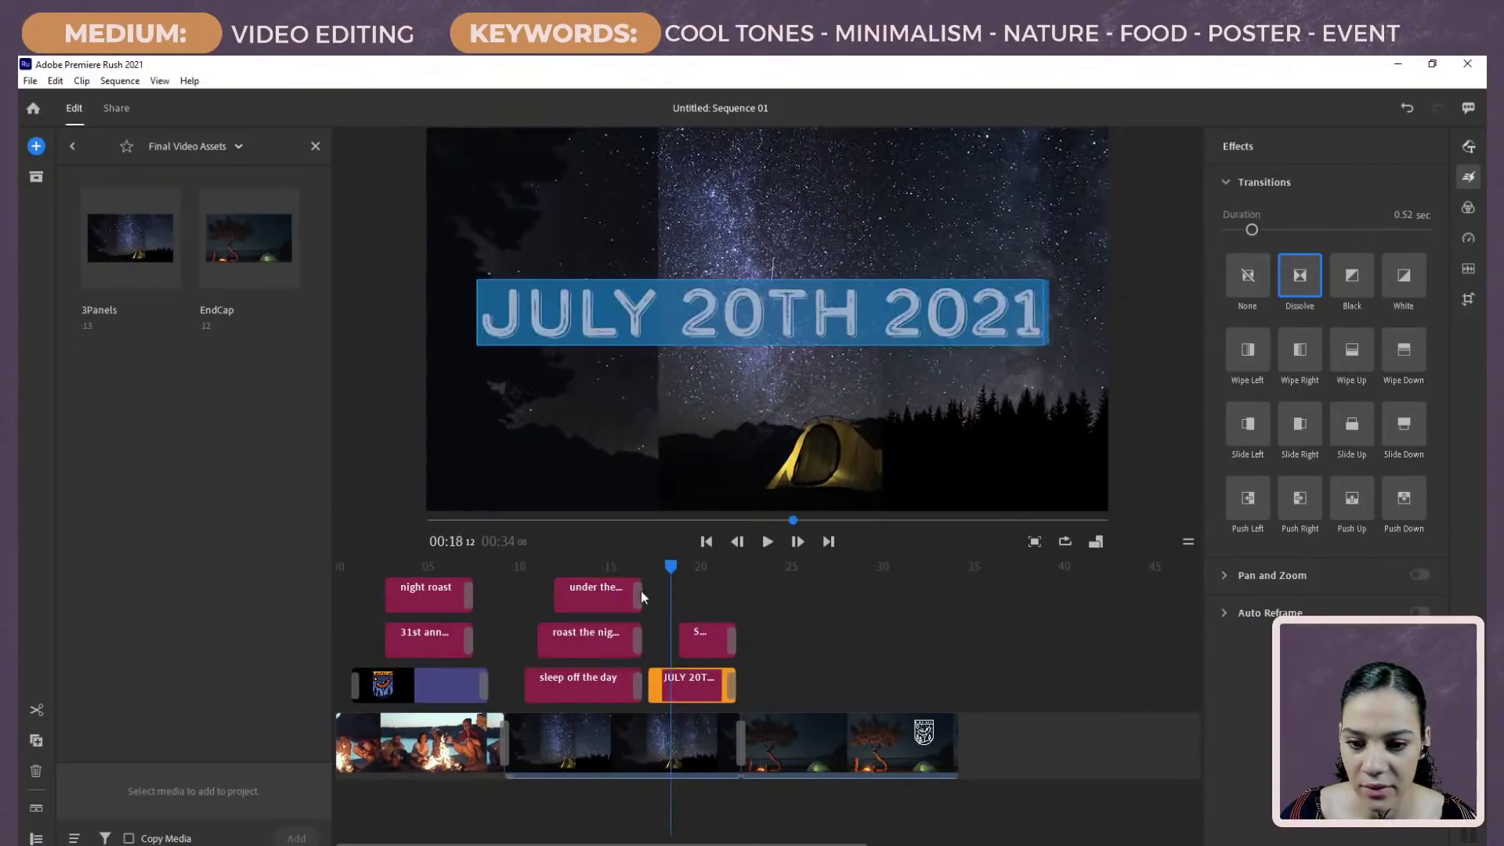
drag(640, 591, 631, 591)
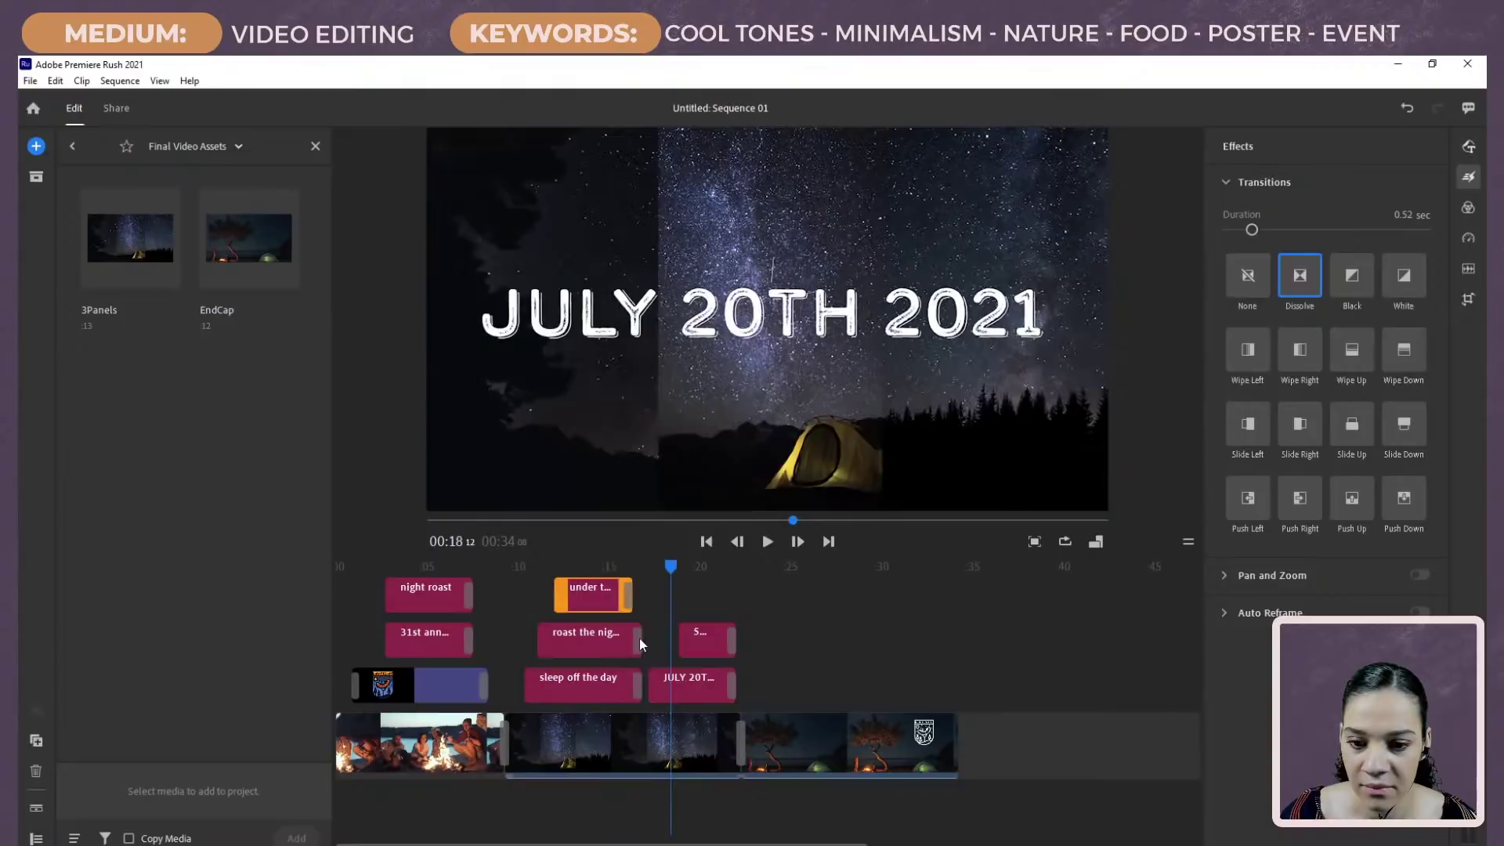
mouse_move(637, 643)
mouse_down()
mouse_move(630, 627)
mouse_move(631, 671)
mouse_up()
Step: Shift the date and campgrounds titles earlier to follow the panel titles, and nudge all five titles slightly earlier together
drag(727, 605, 722, 700)
drag(703, 647, 695, 646)
drag(537, 578, 725, 699)
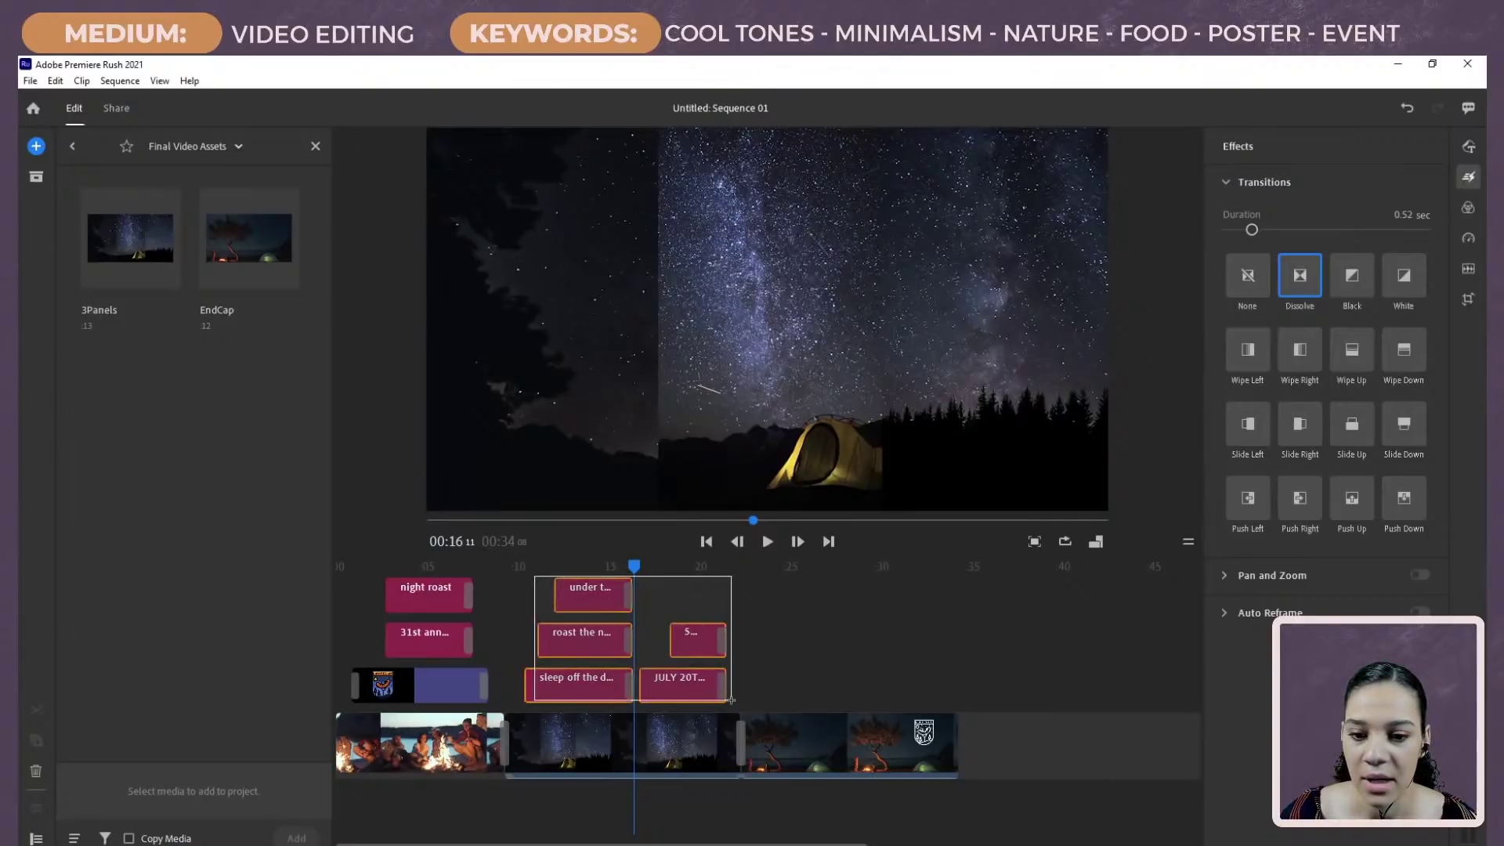
drag(694, 638, 692, 641)
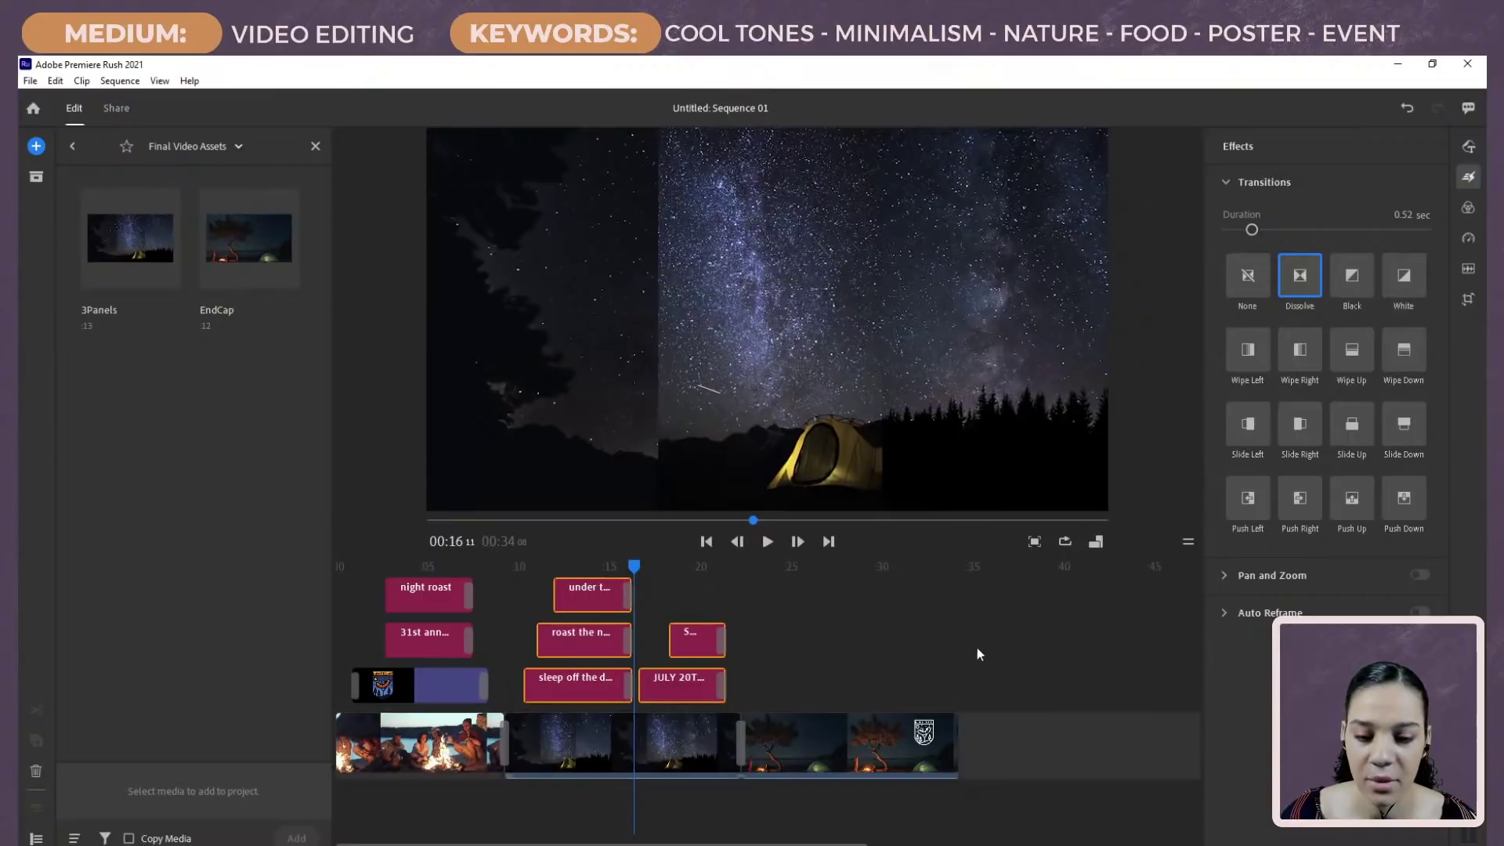
click(1071, 669)
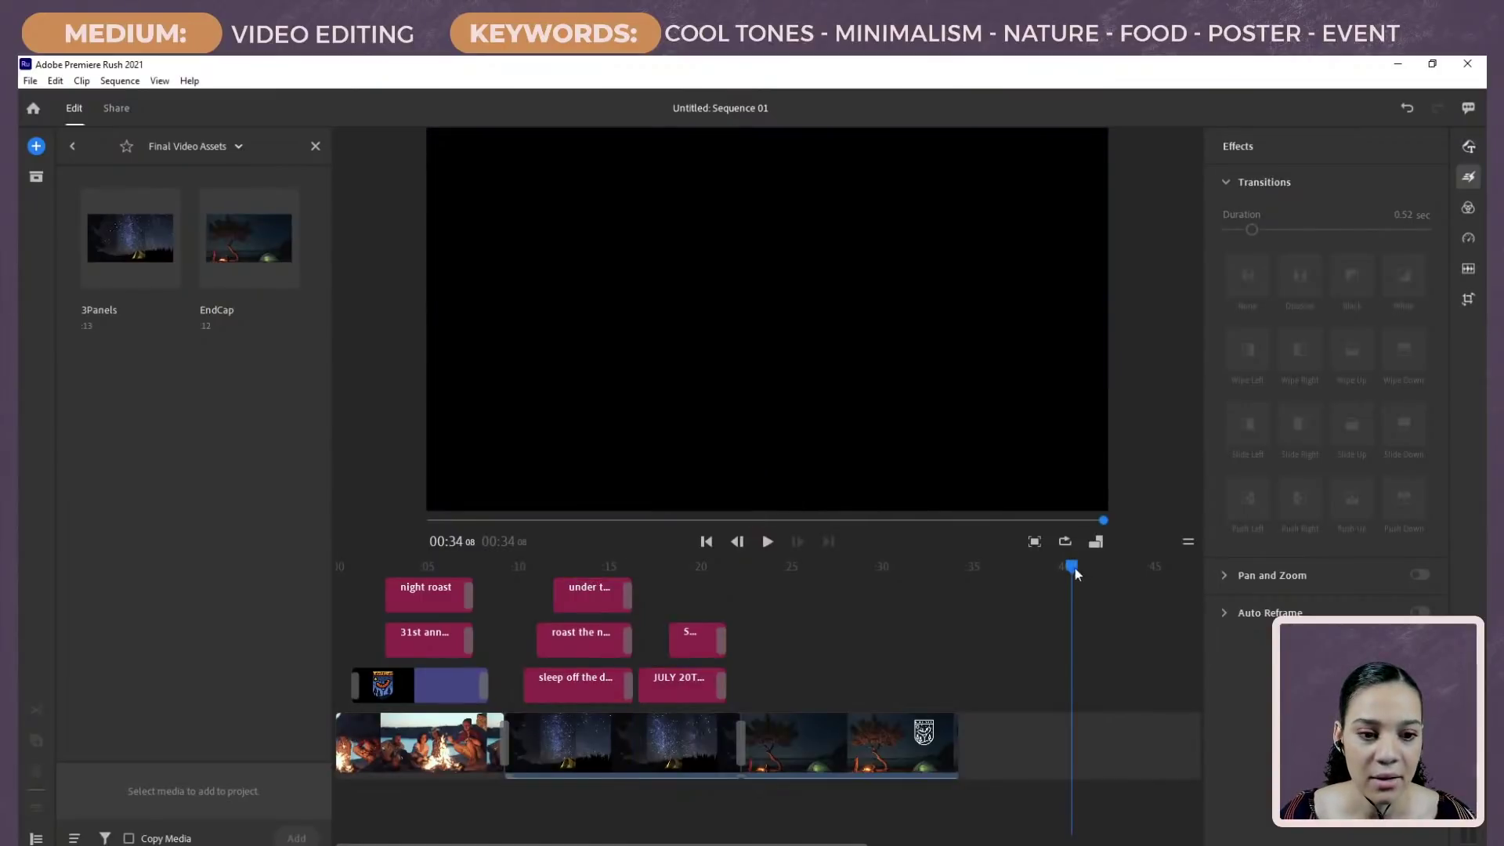
Step: Play the whole sequence from the beginning to review the edit
drag(1071, 569, 277, 562)
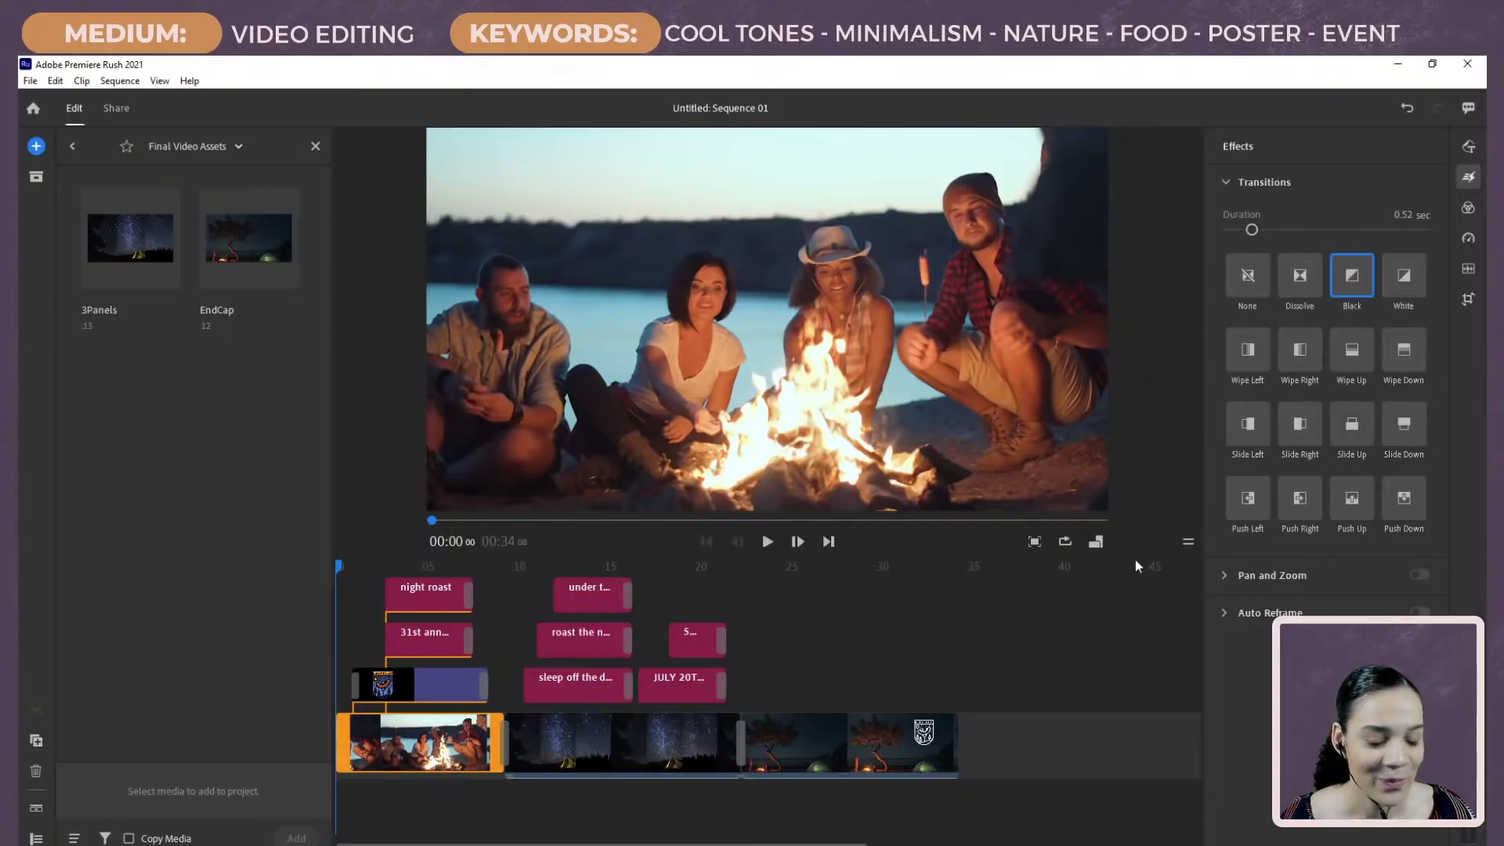
key(space)
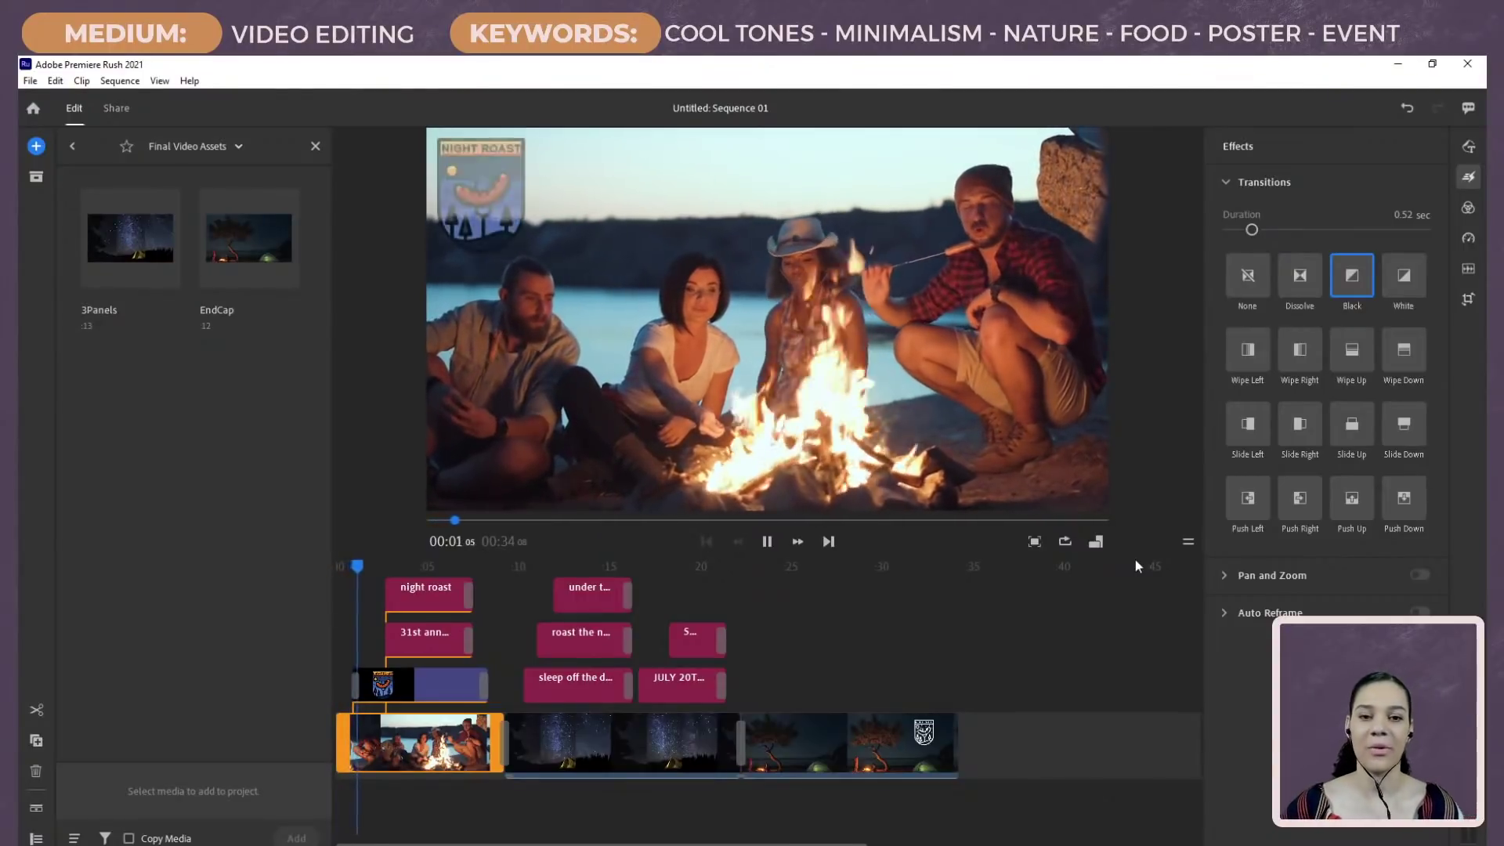
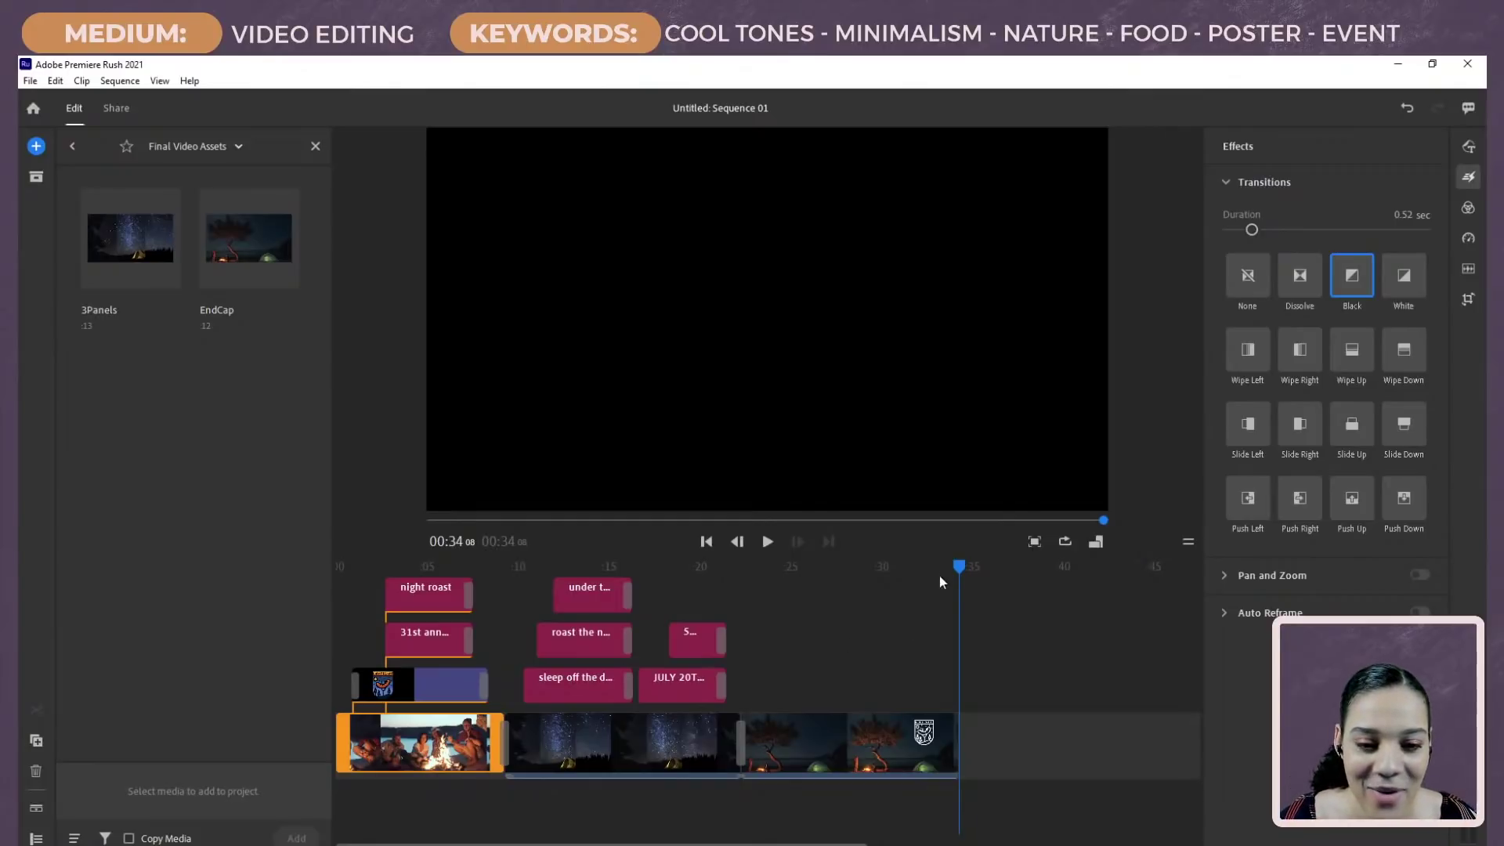
Step: Split the closing EndCap clip at 00:30 and delete the part after the cut
drag(957, 564, 846, 619)
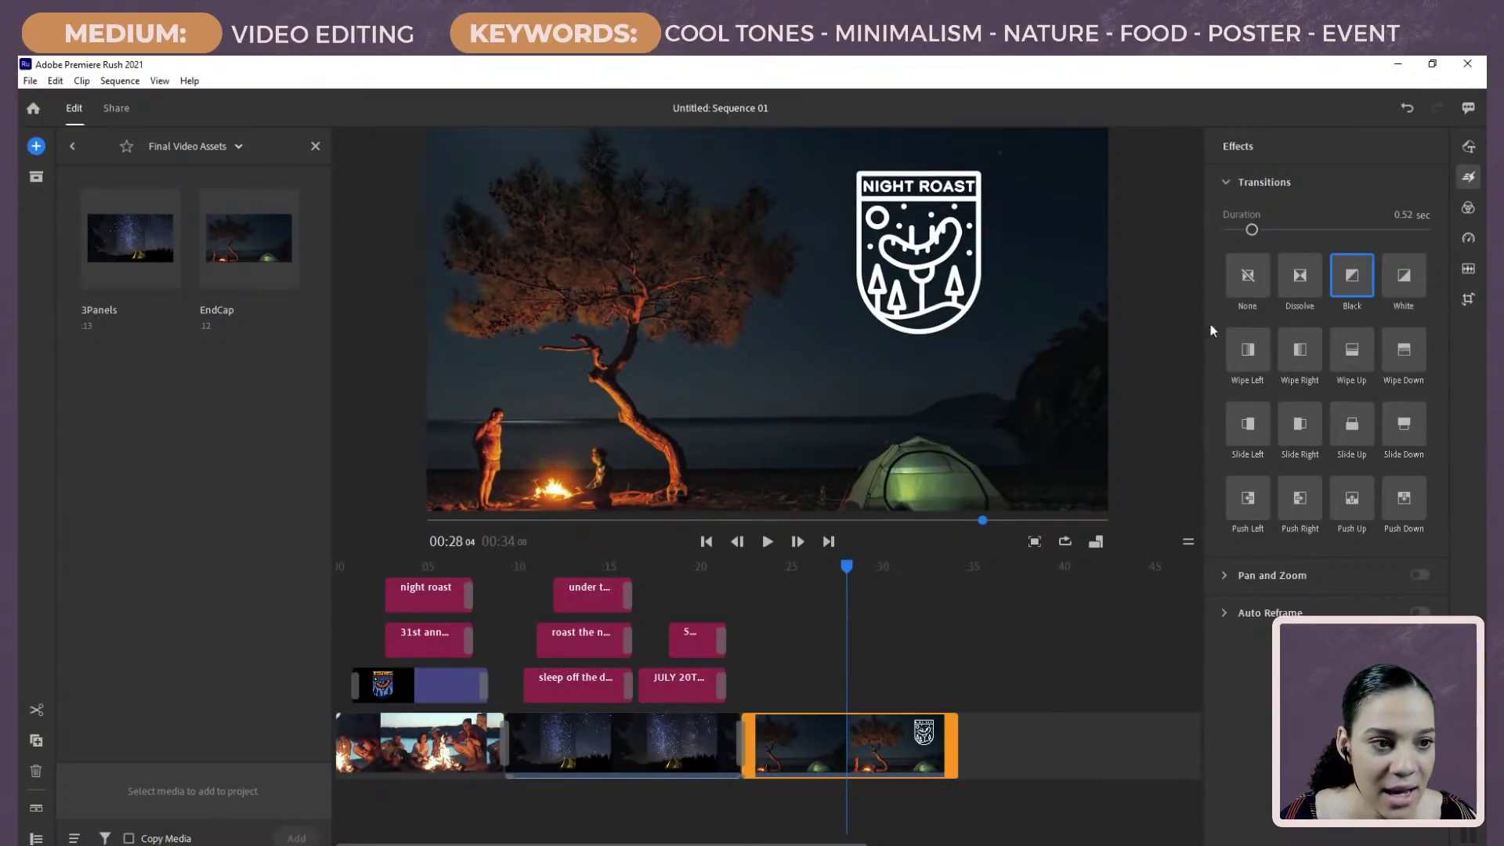
drag(843, 565, 881, 568)
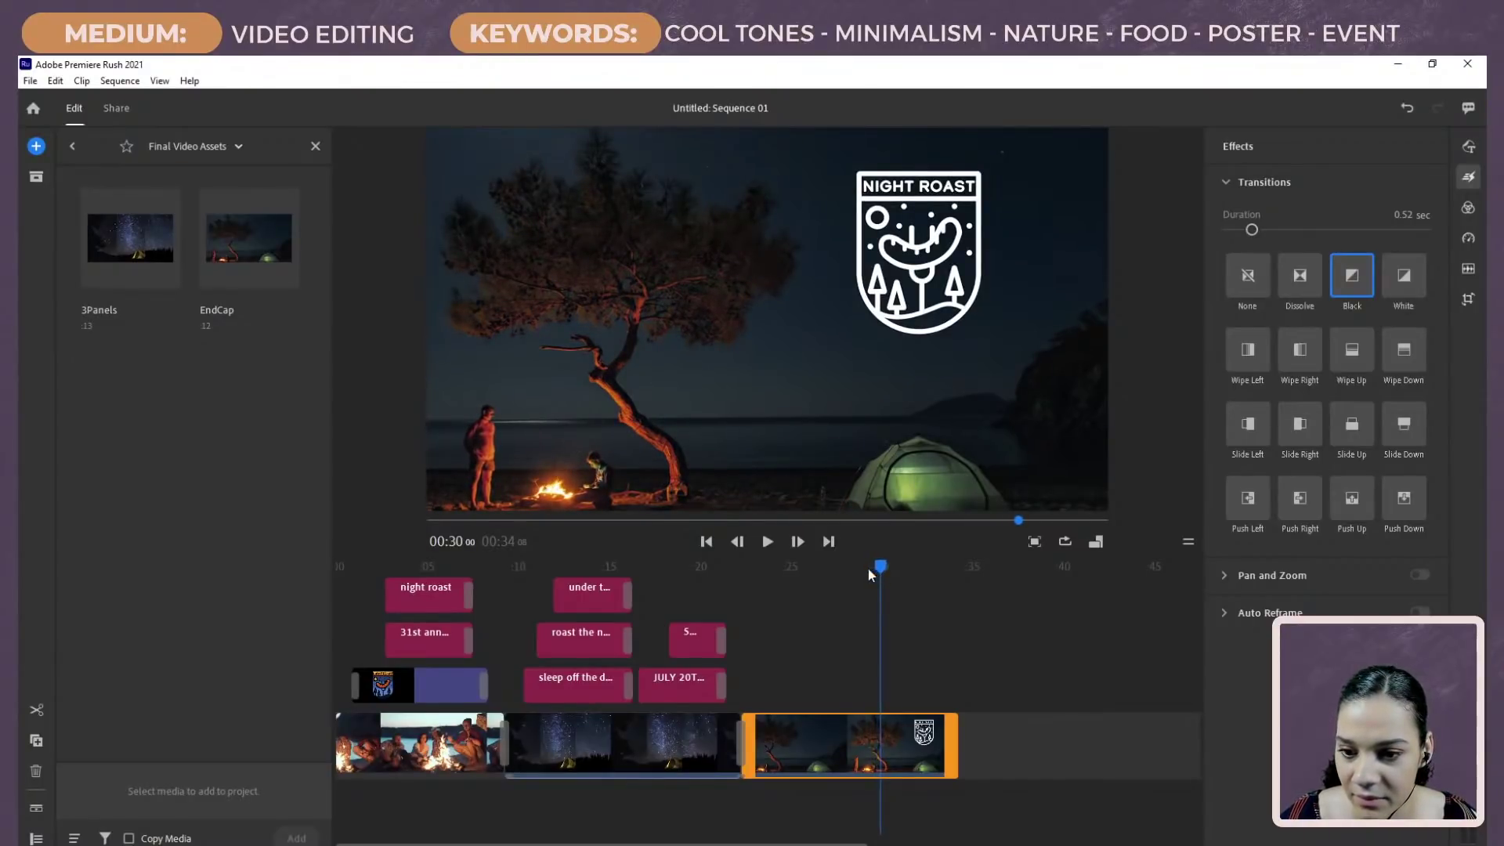
click(36, 710)
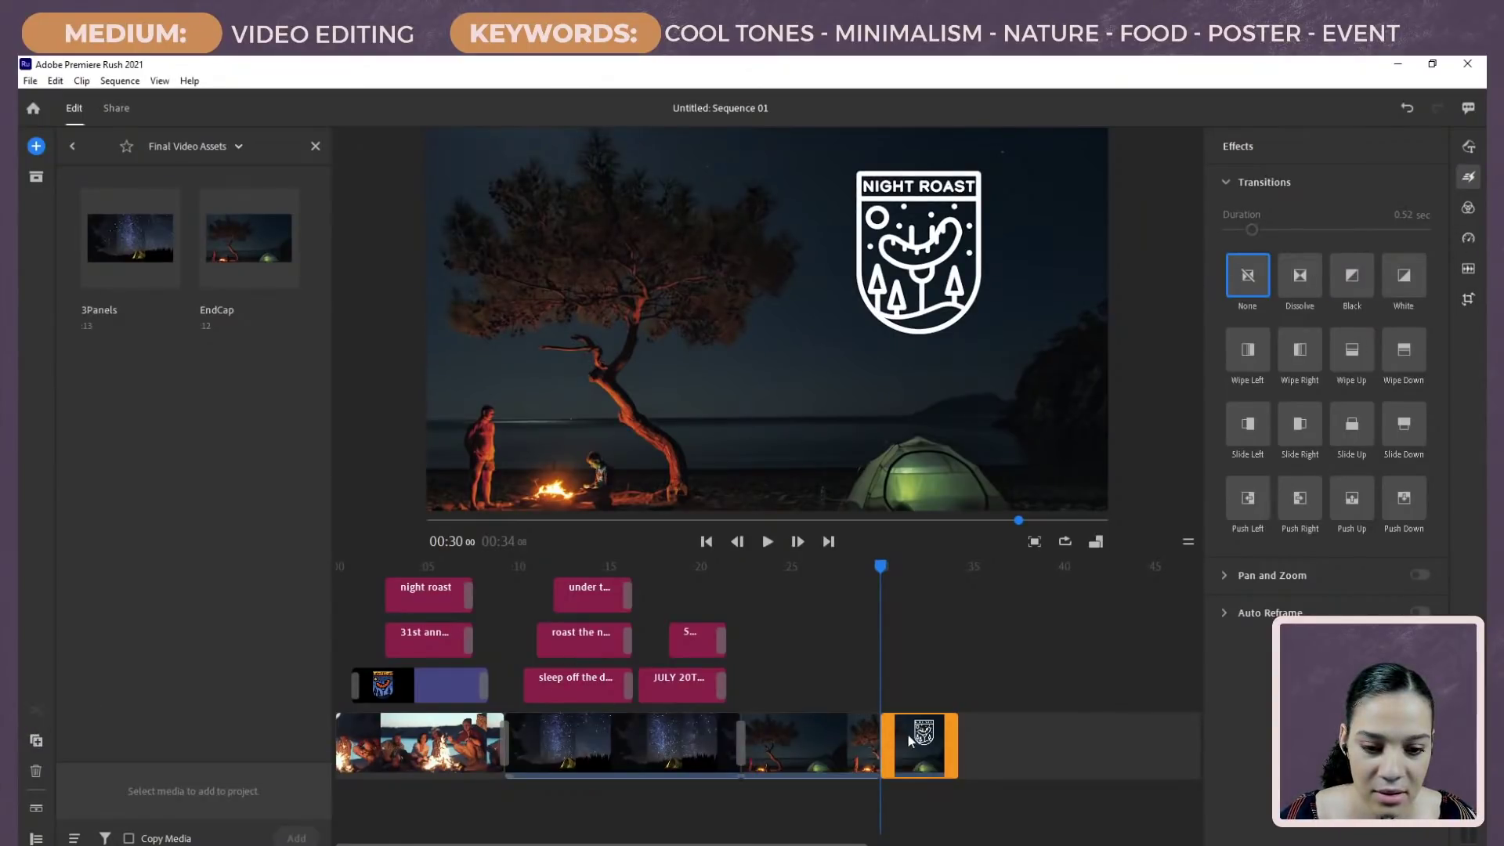
key(Delete)
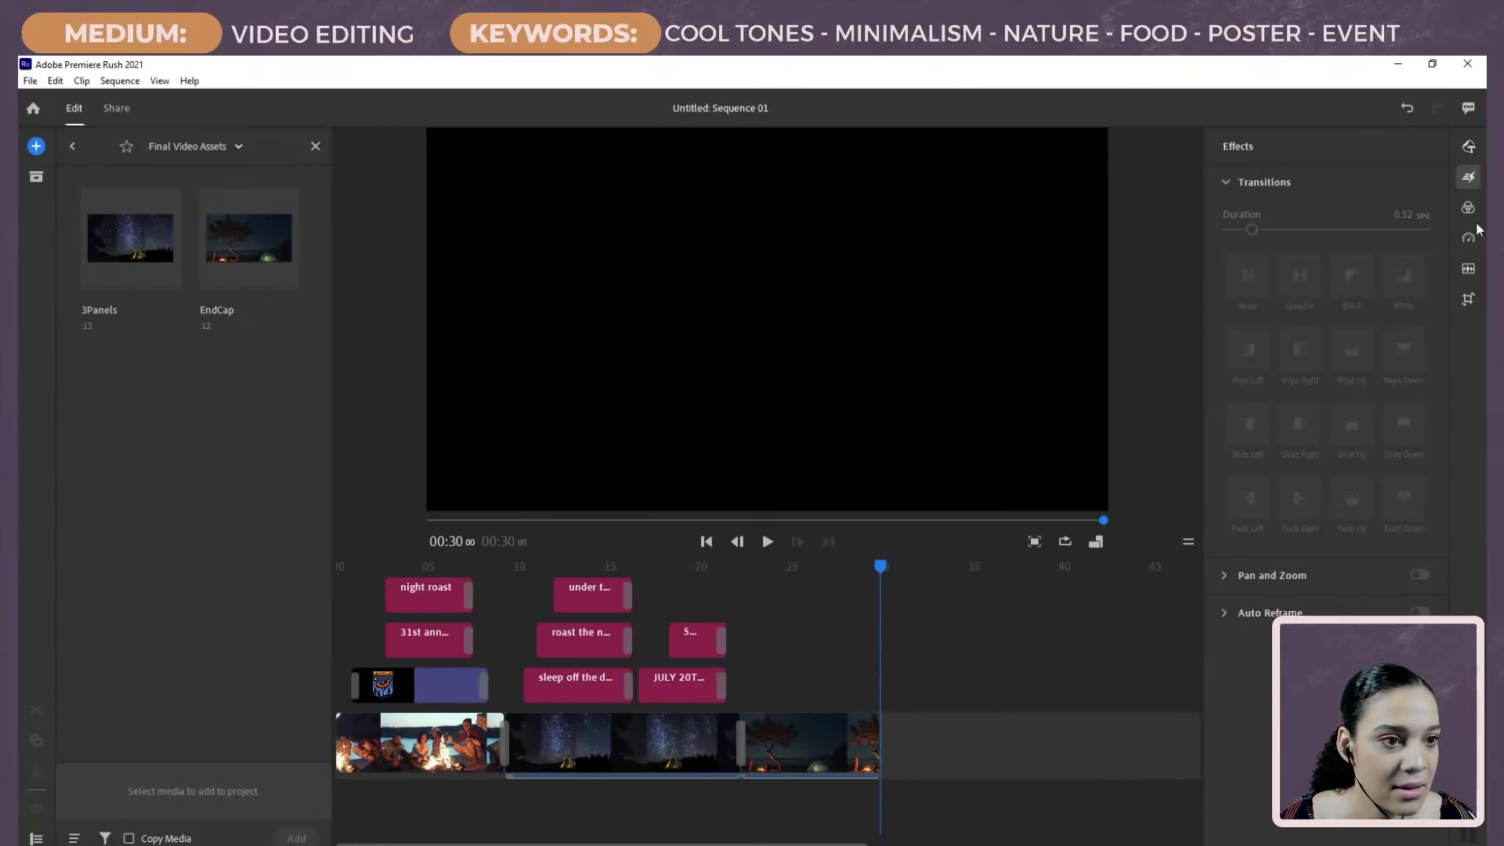
Step: Add a Black transition to the end of the closing clip and to the start of the first campfire clip
click(803, 731)
mouse_move(1348, 278)
mouse_down()
mouse_move(1318, 285)
mouse_move(1332, 280)
mouse_move(832, 756)
mouse_move(869, 750)
mouse_up()
drag(803, 565, 250, 595)
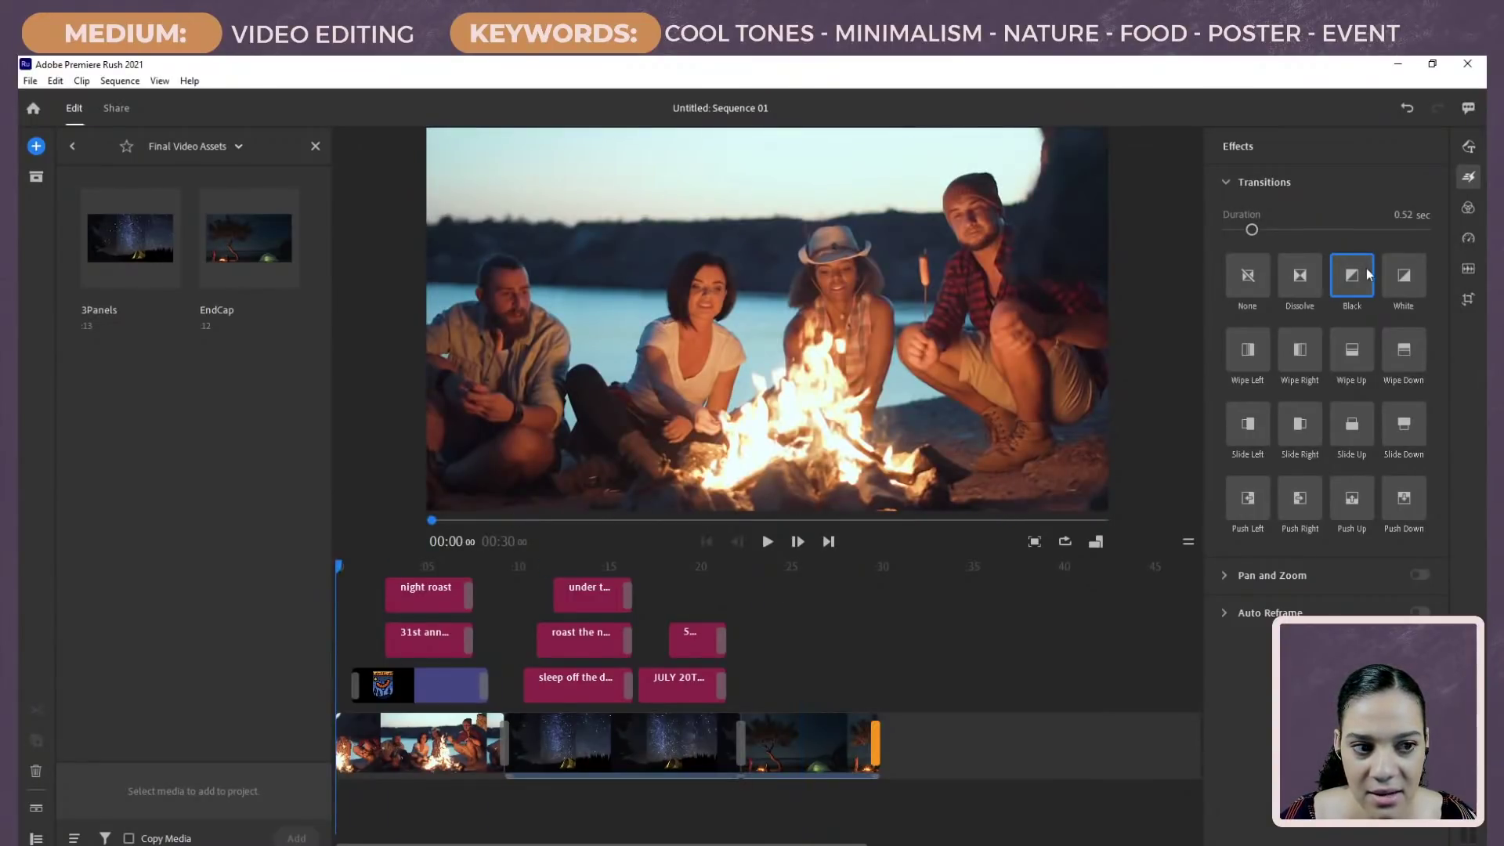
mouse_move(1346, 286)
mouse_down()
mouse_move(309, 764)
mouse_move(344, 744)
mouse_up()
Step: Preview the opening fade from black, and play the finished sequence through to the closing fade
key(space)
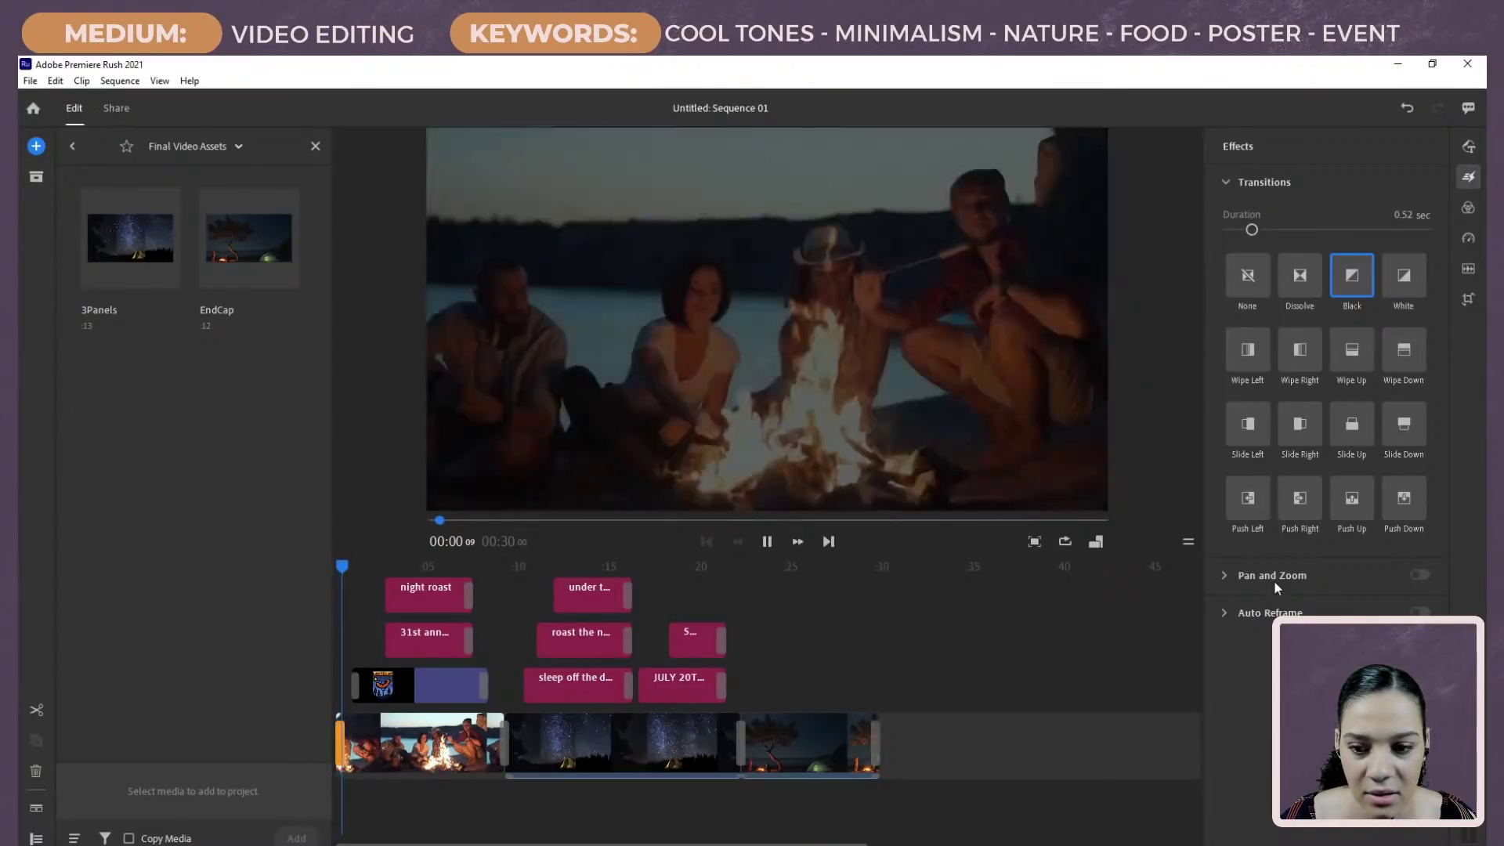
drag(357, 567, 322, 578)
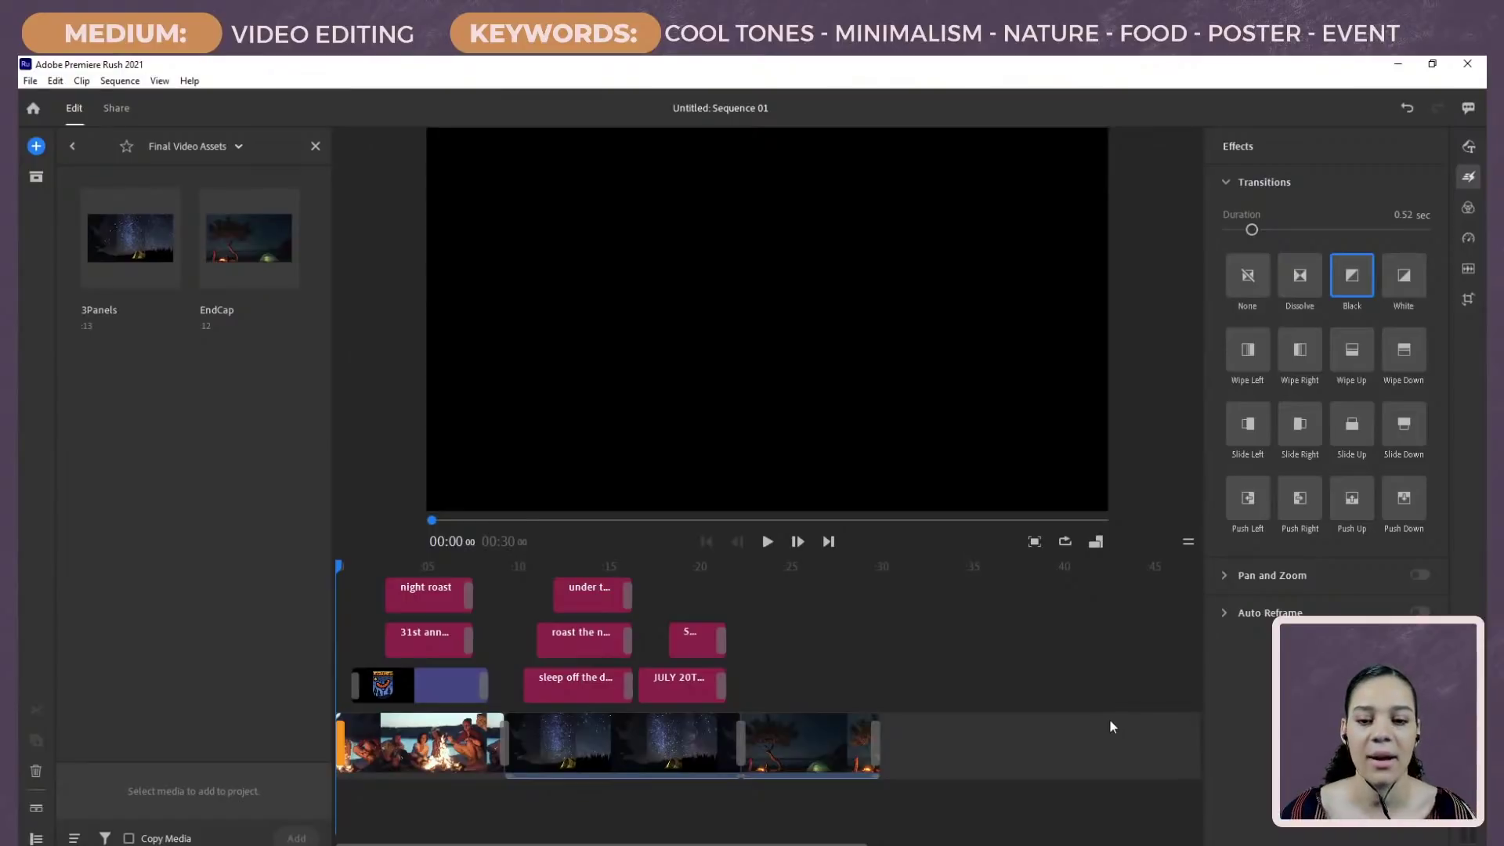
key(space)
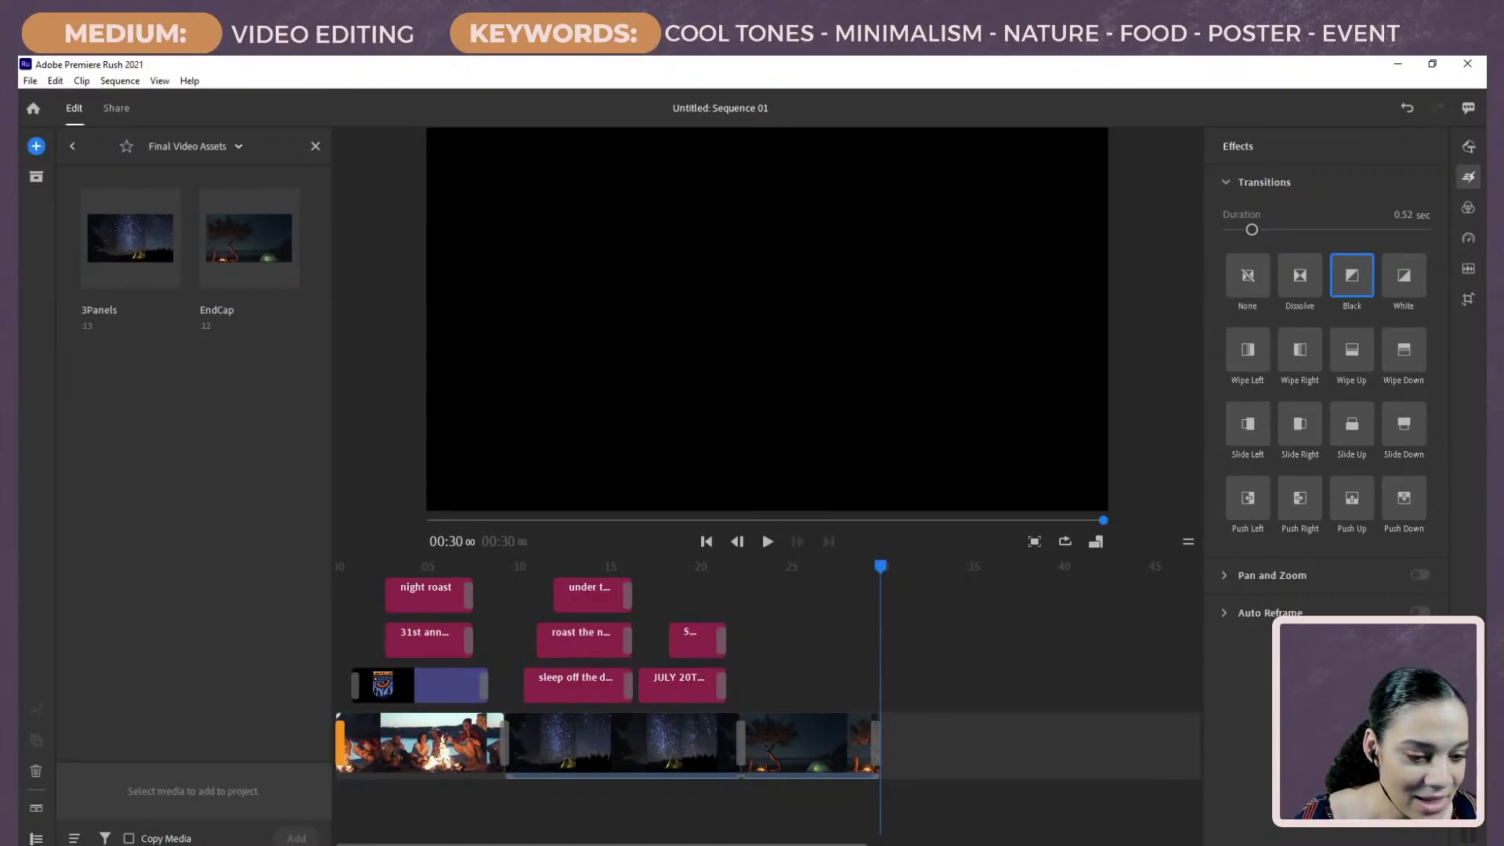
Step: Switch to the Night Roast badge artwork in Photoshop and sample the sausage's orange-red as the brush color
key(alt+Tab)
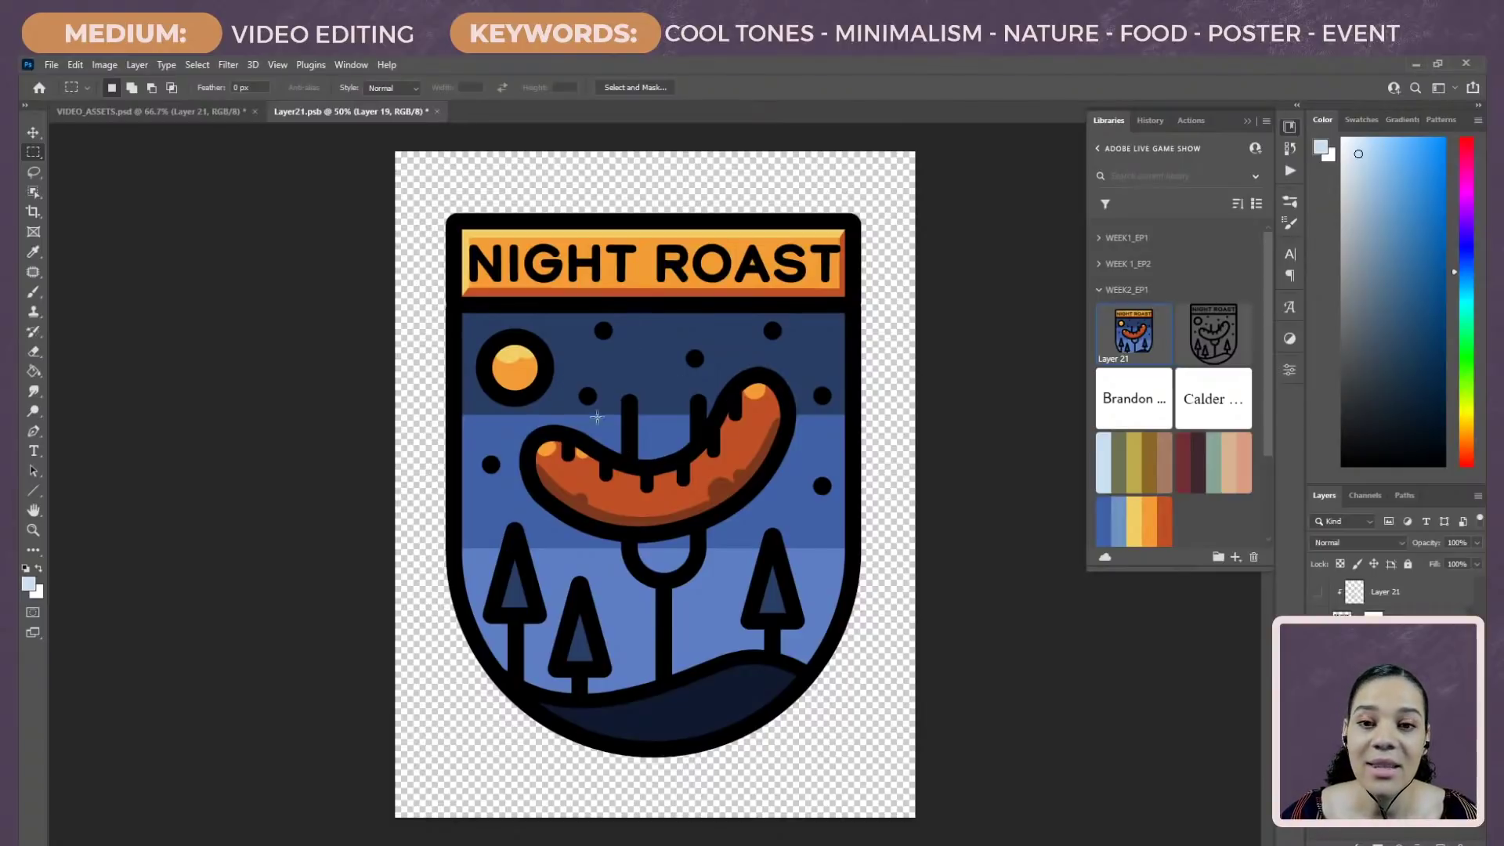
key(ctrl+minus)
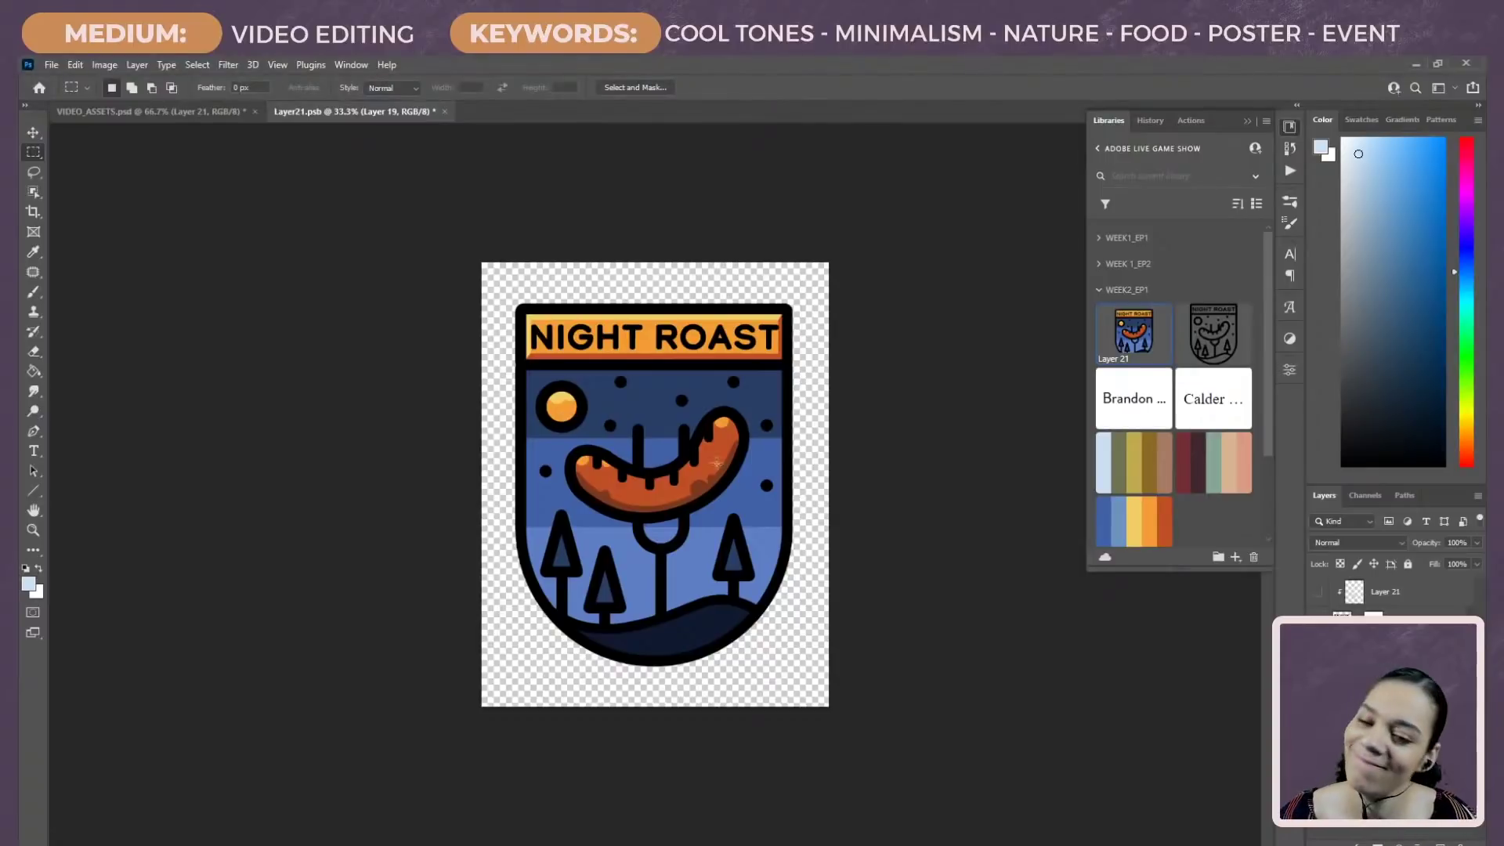
key(ctrl+plus)
key(ctrl+plus)
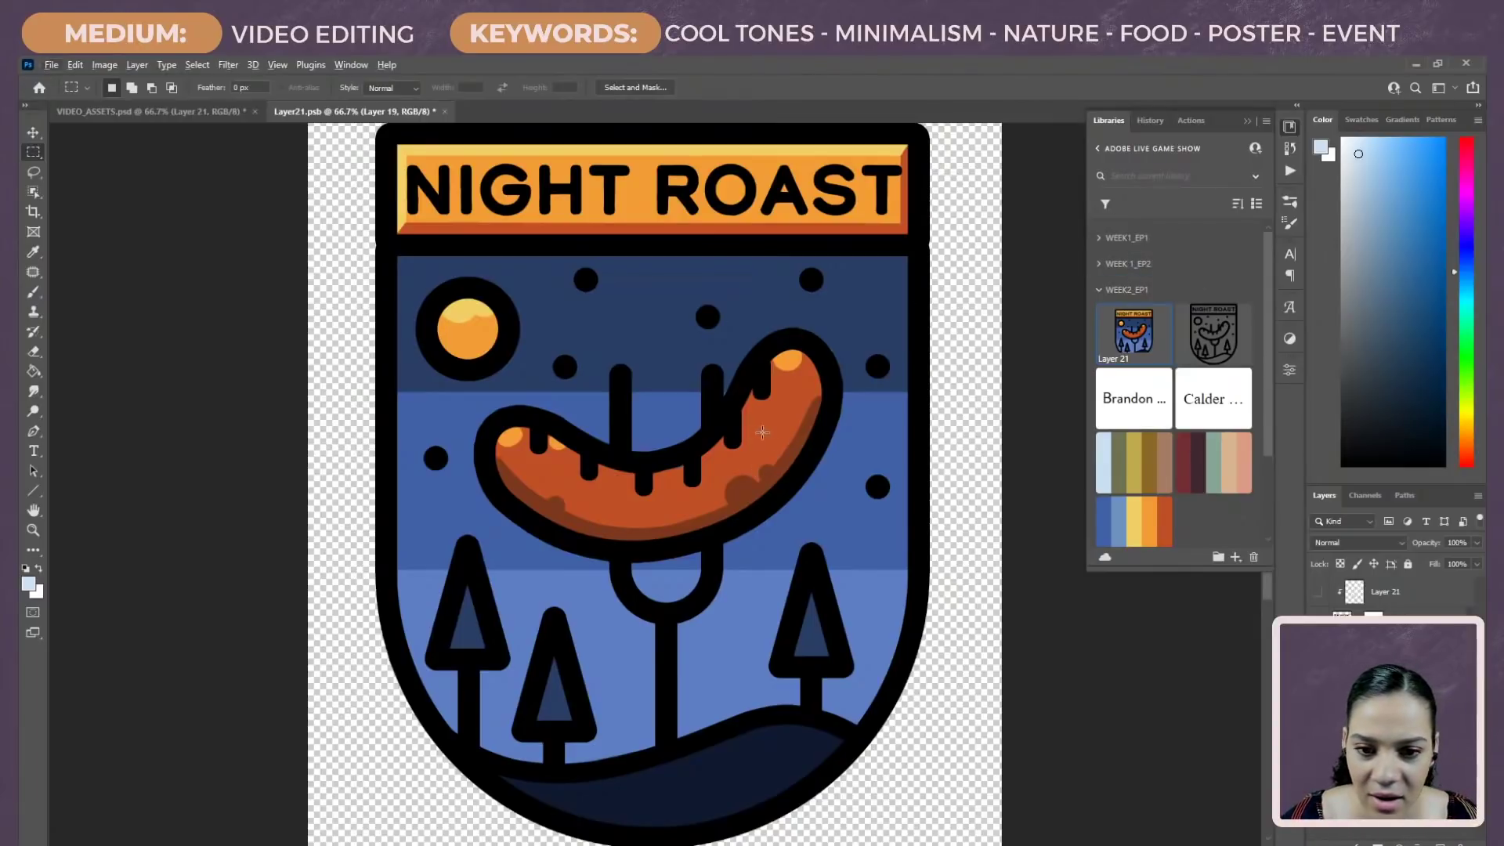
key(b)
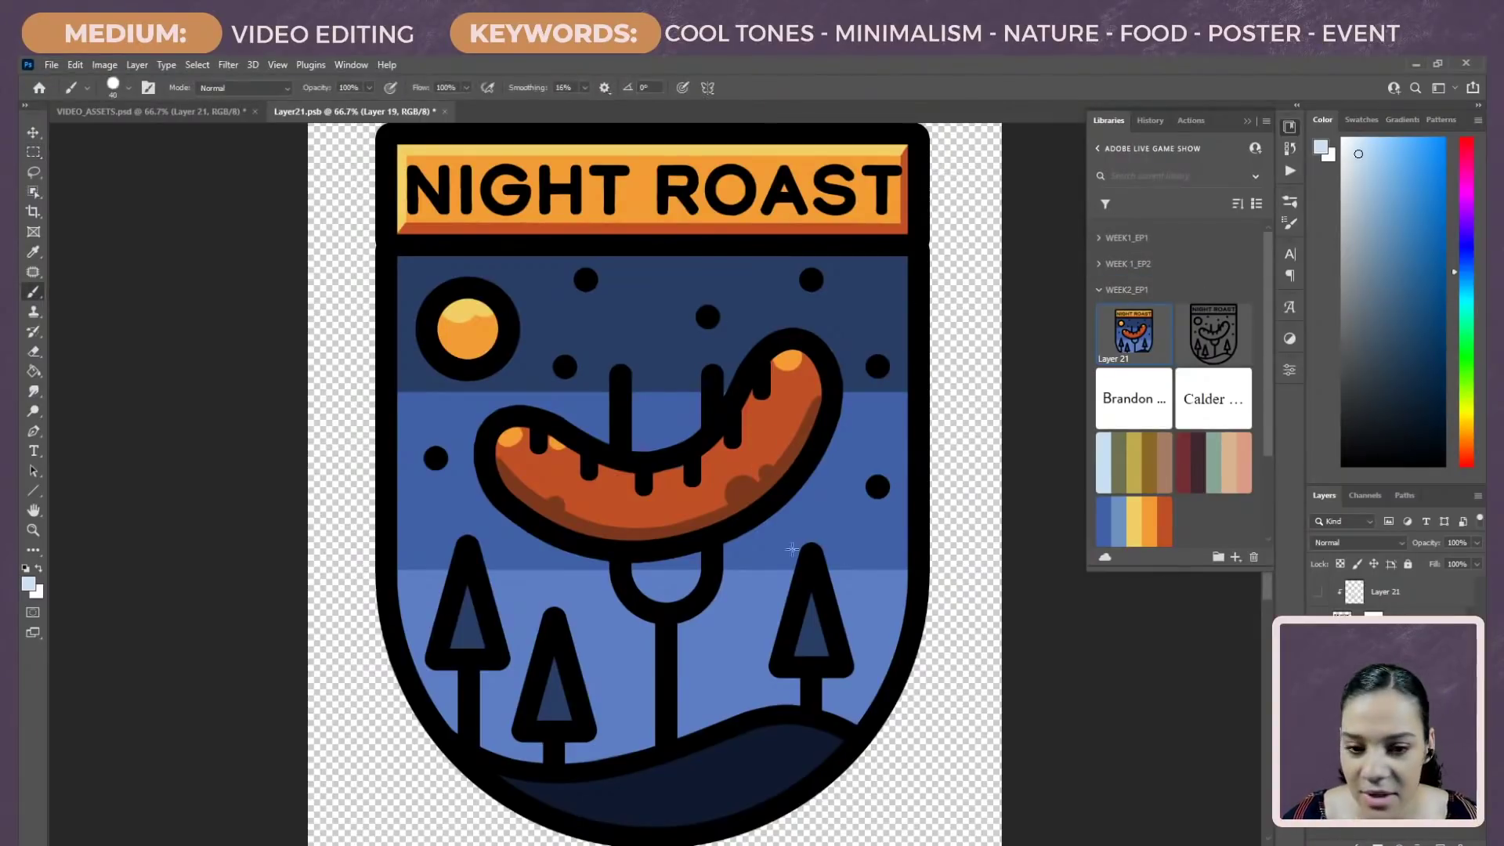
alt+click(693, 483)
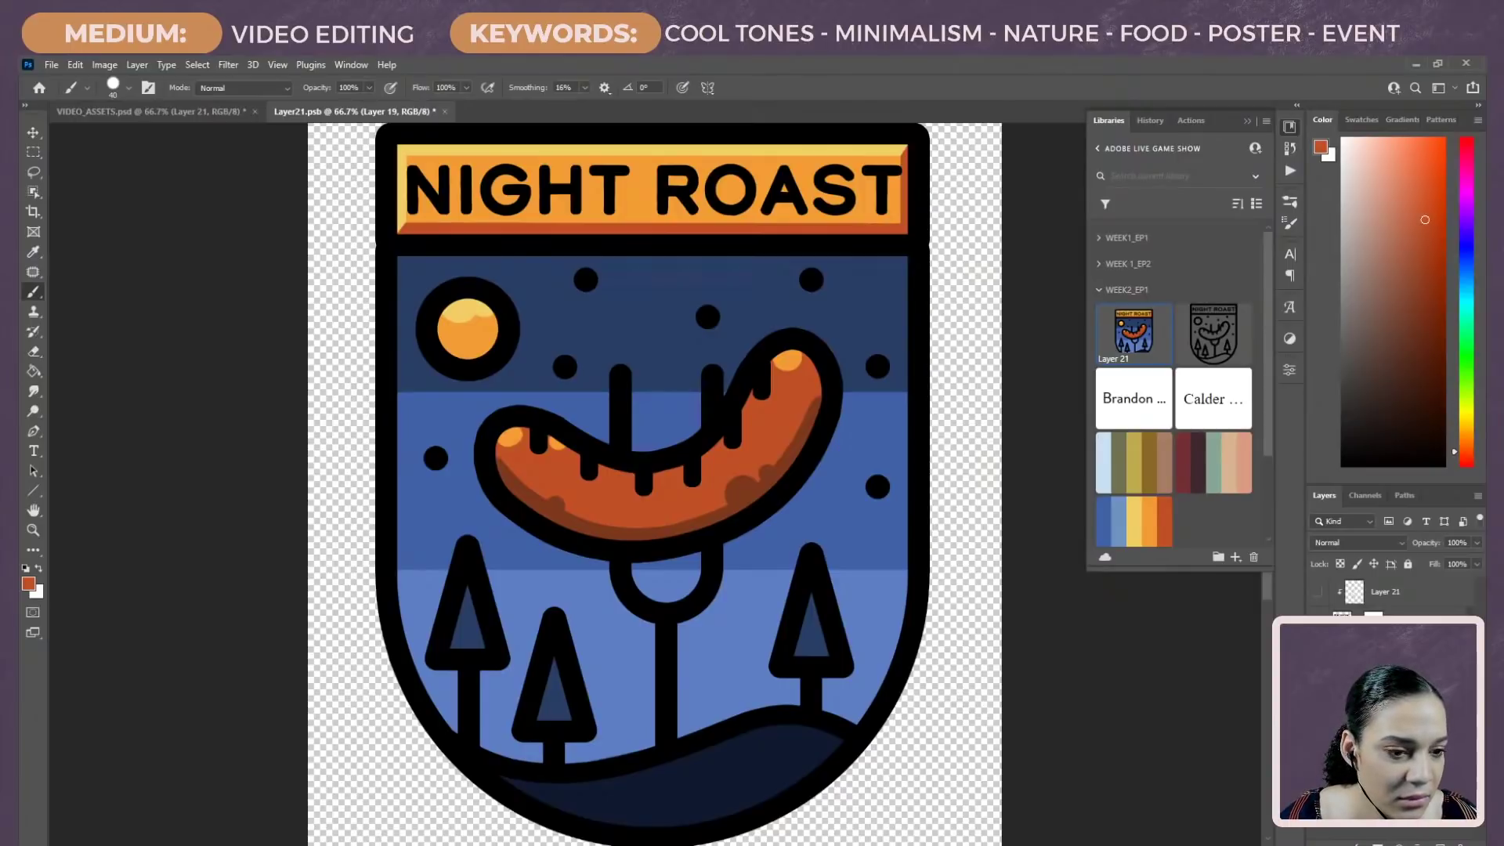
right_click(1342, 616)
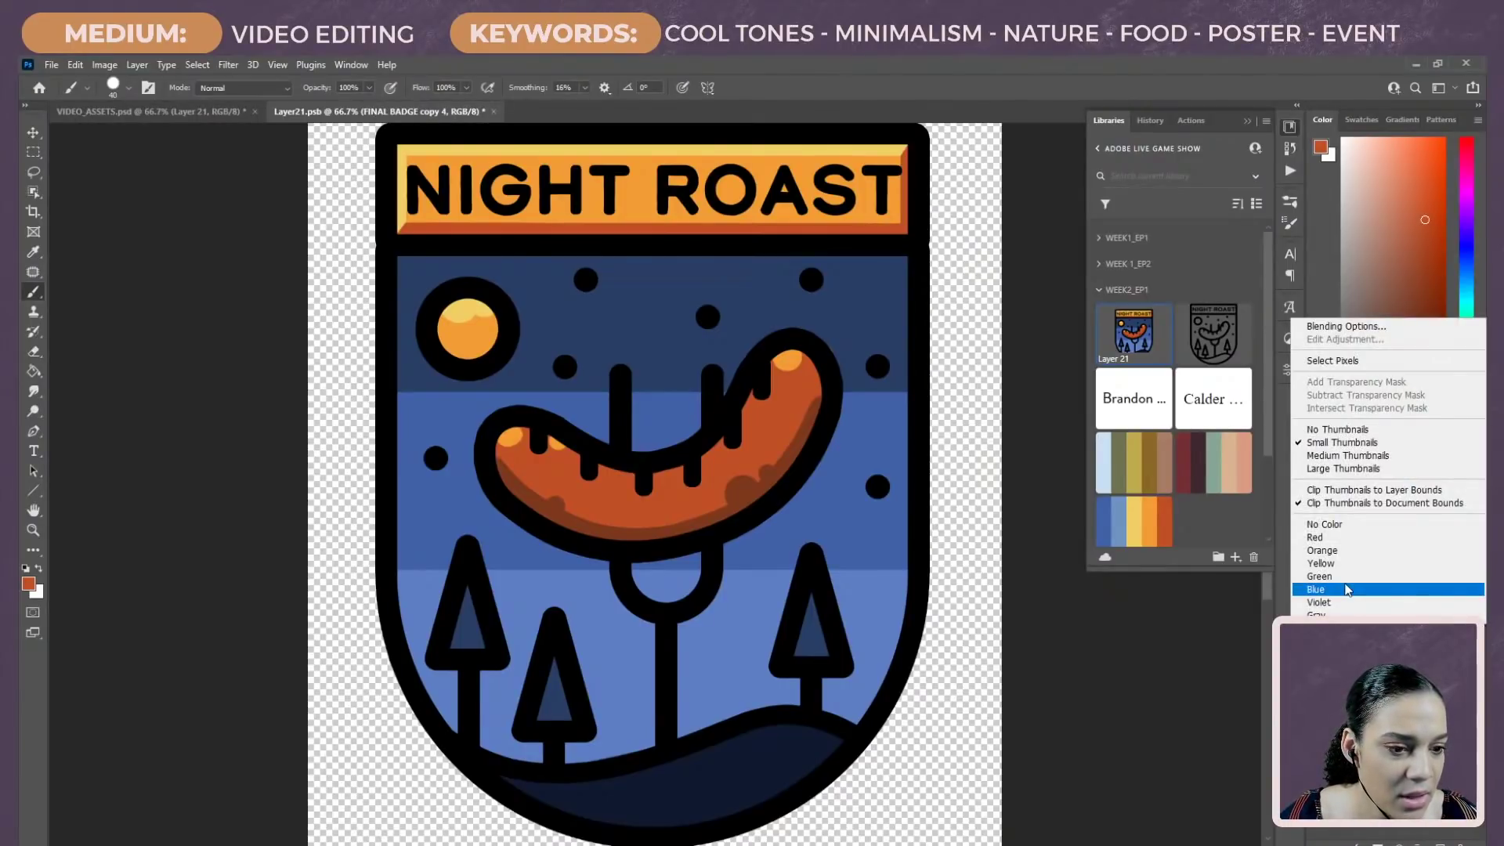
right_click(1409, 610)
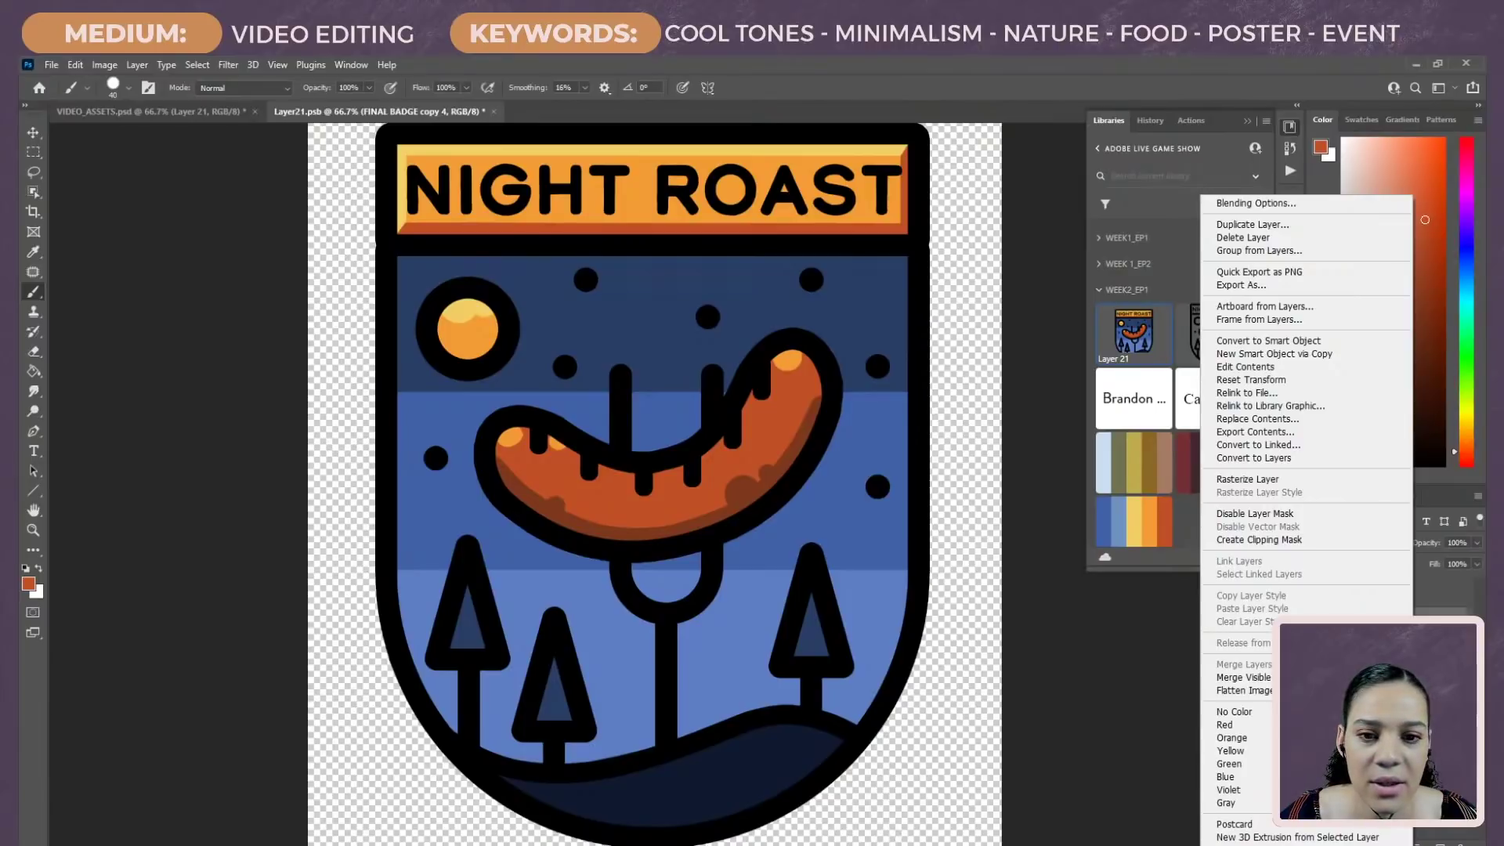
key(Escape)
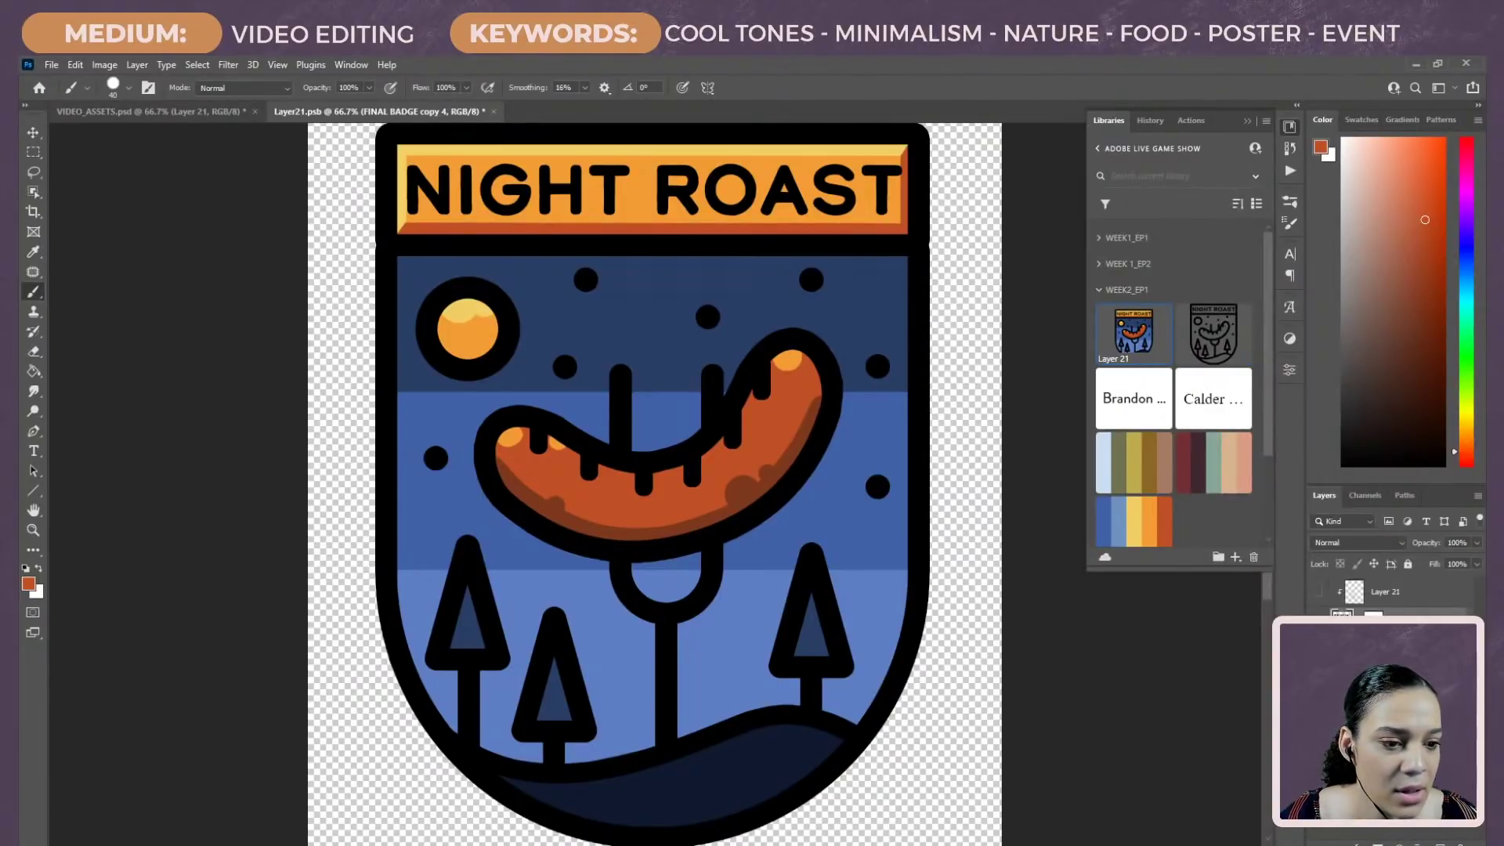
click(1386, 654)
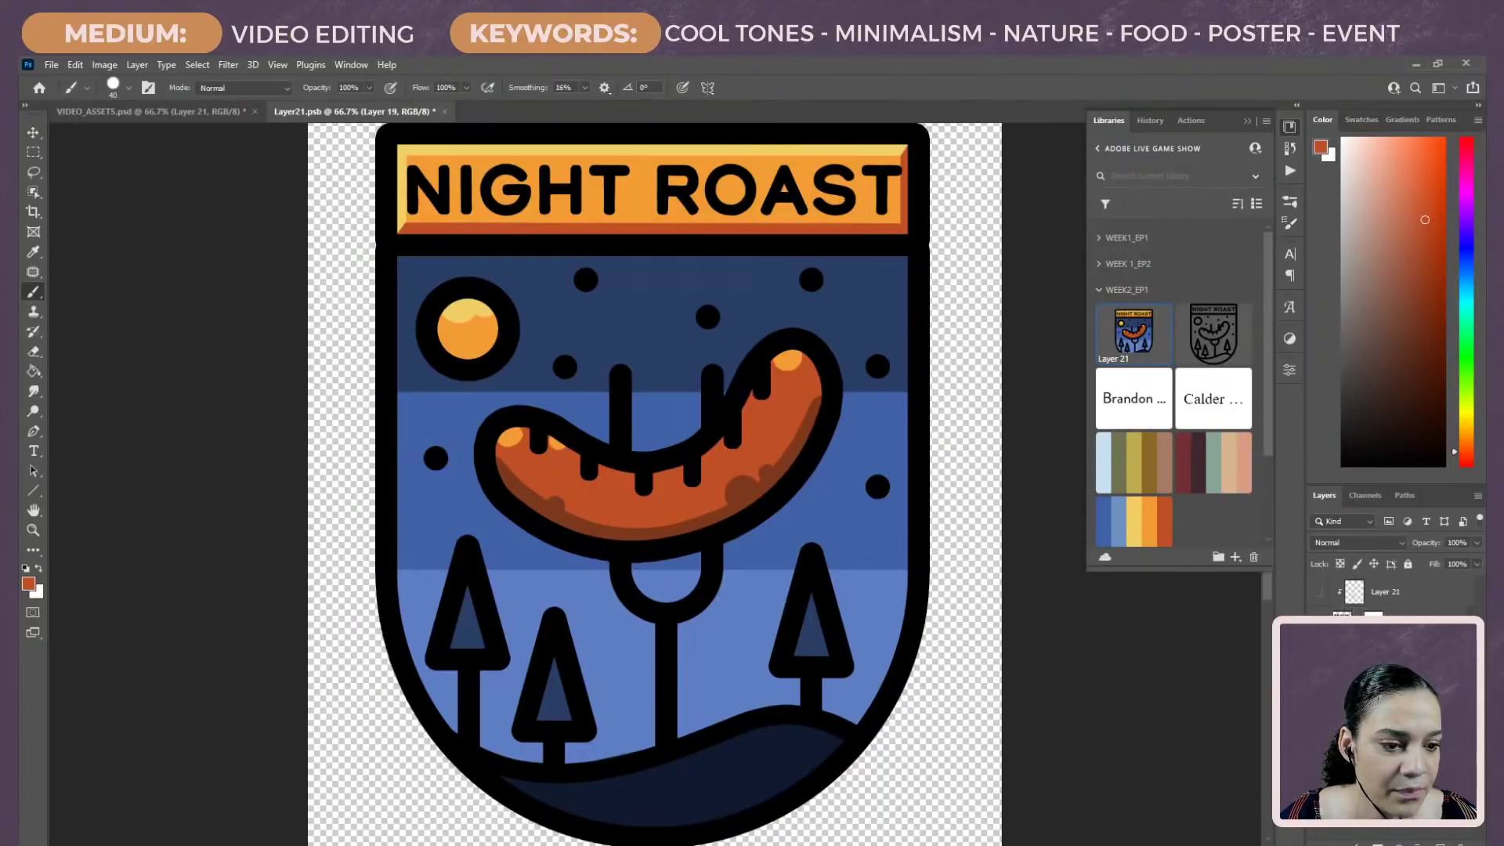
Step: Select the area around the sausage by combining several rectangular marquee selections
click(33, 152)
drag(471, 393, 742, 547)
drag(443, 519, 523, 571)
drag(523, 499, 430, 589)
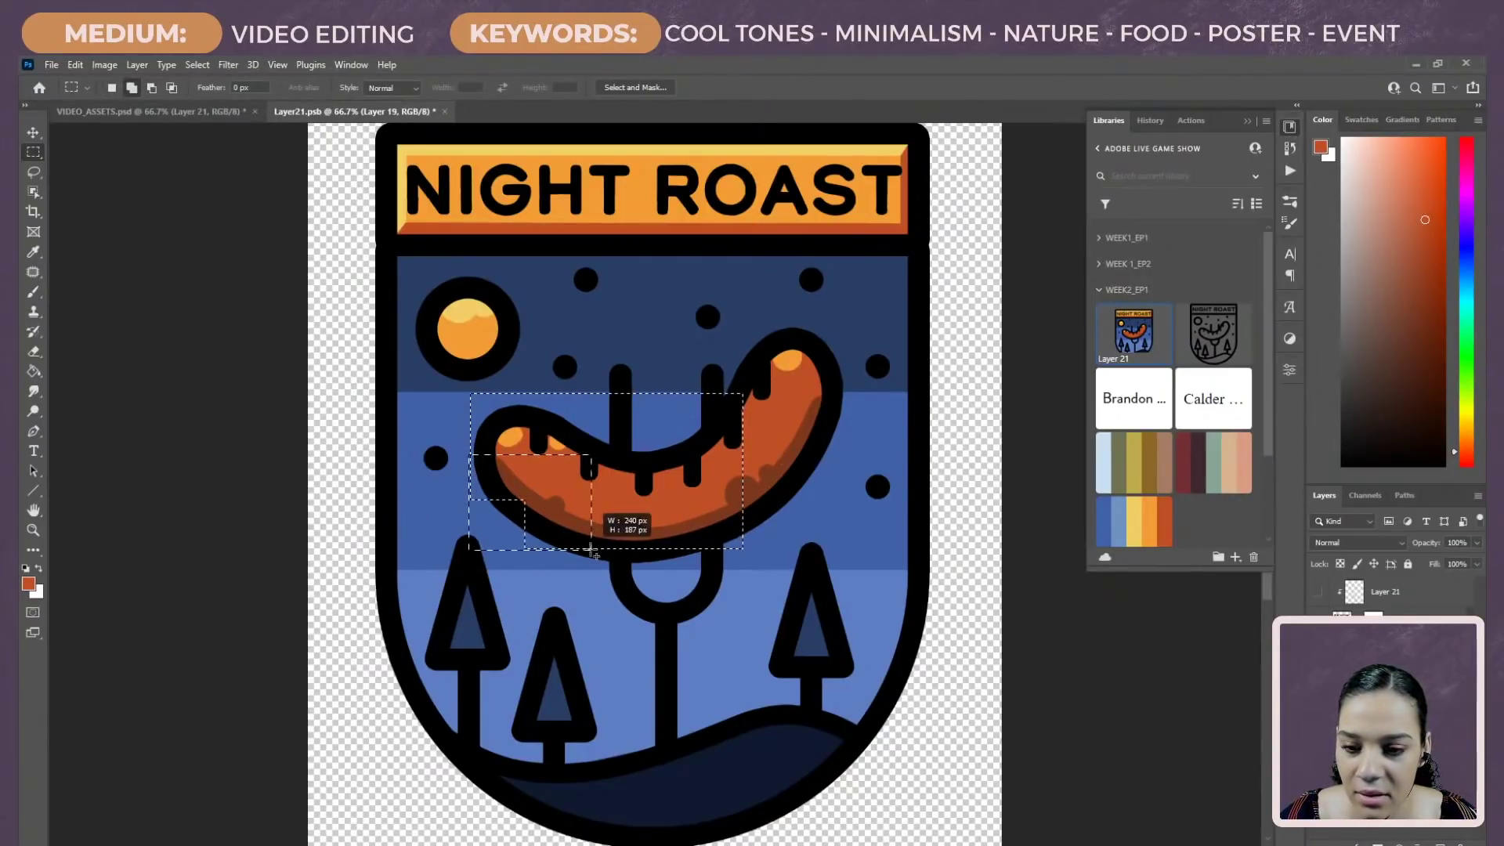
drag(695, 329, 840, 511)
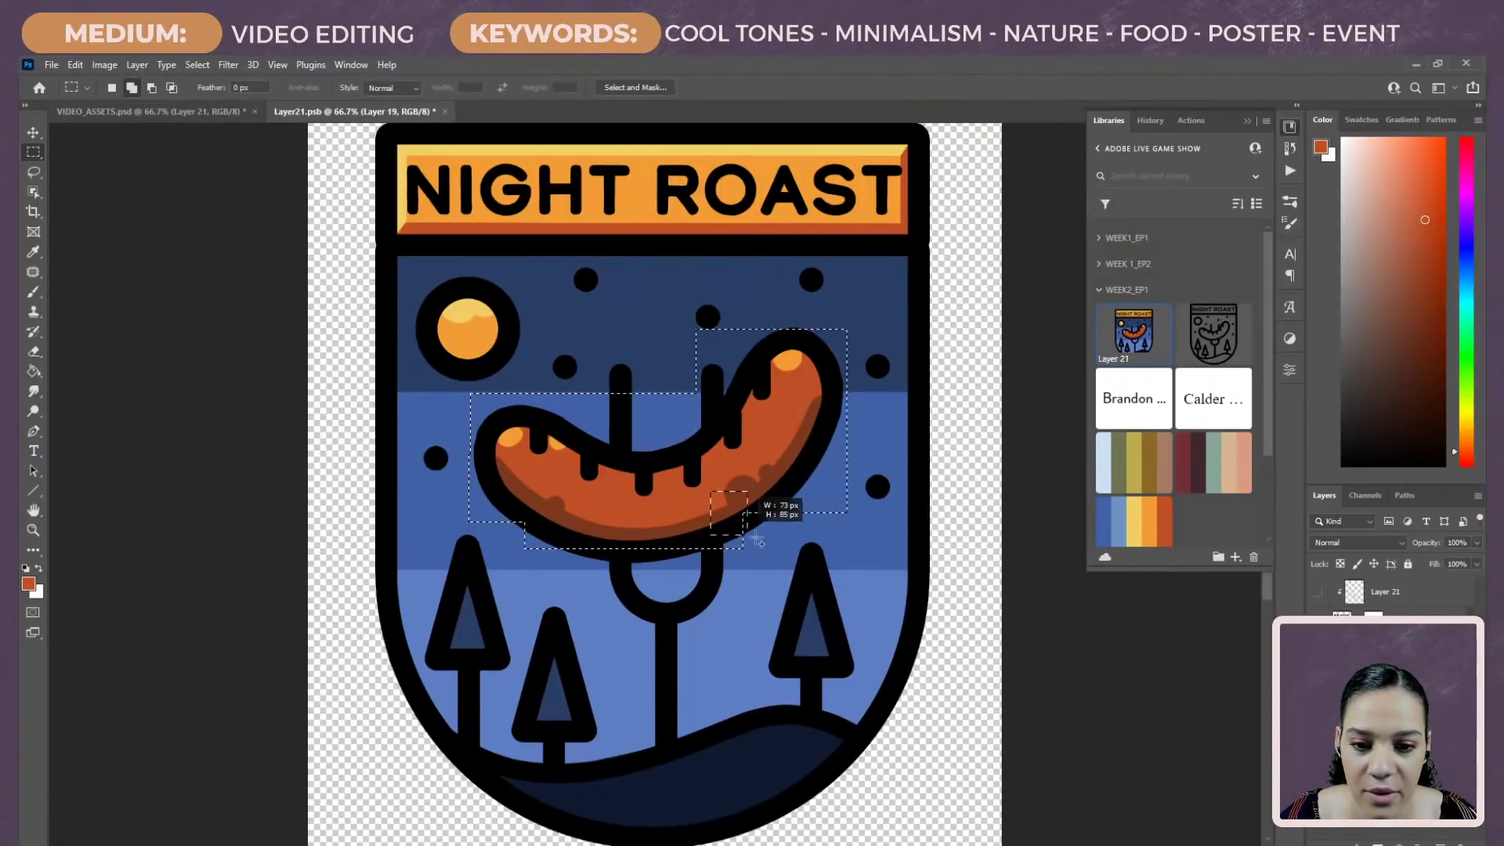
Step: Try copying the selected sausage coloring from Layer 19 to a new layer, and clear the selection
right_click(1404, 592)
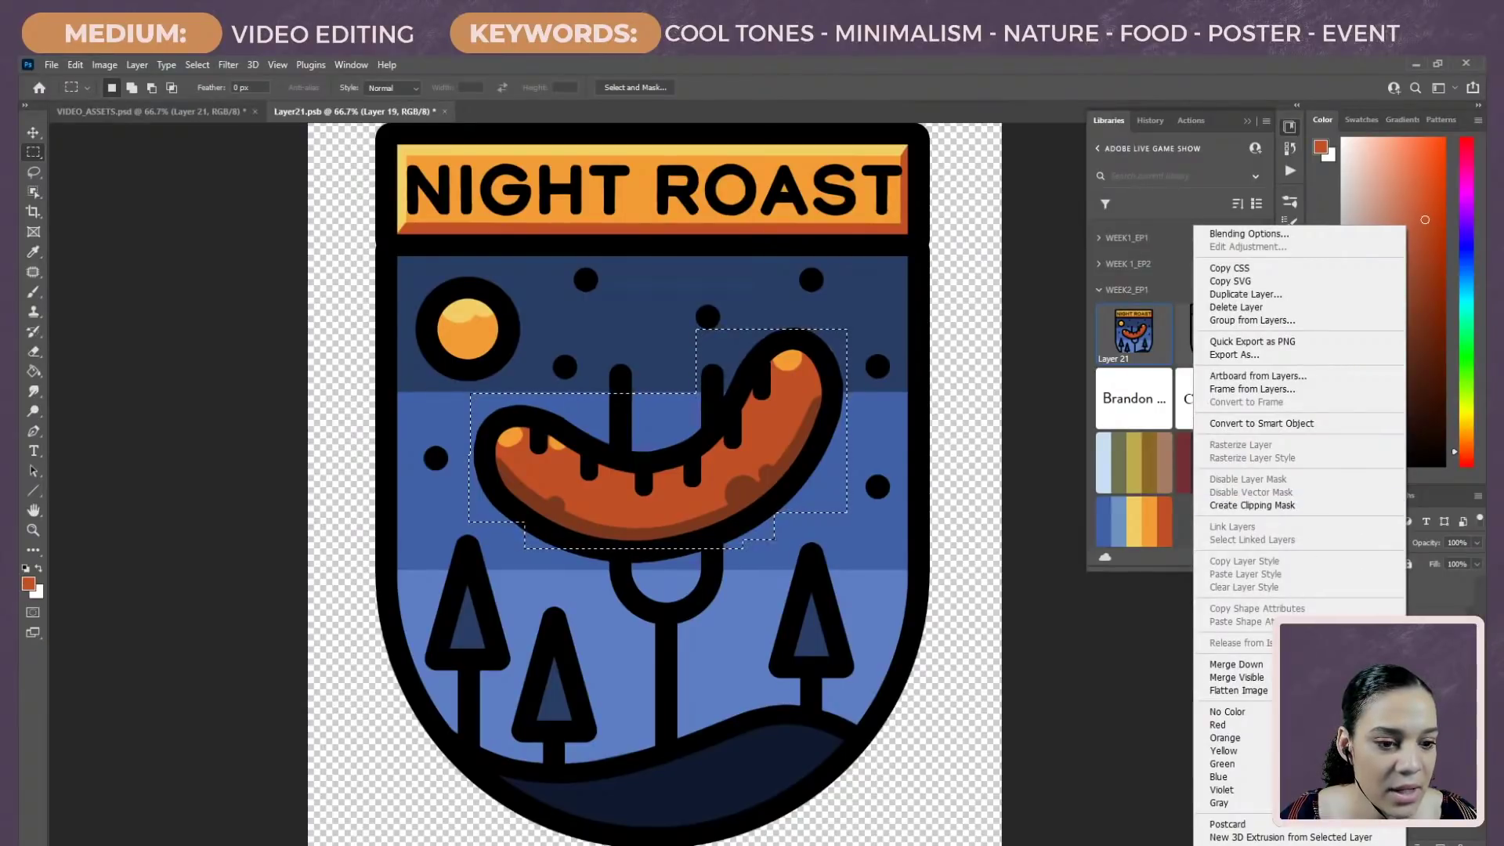
click(1257, 391)
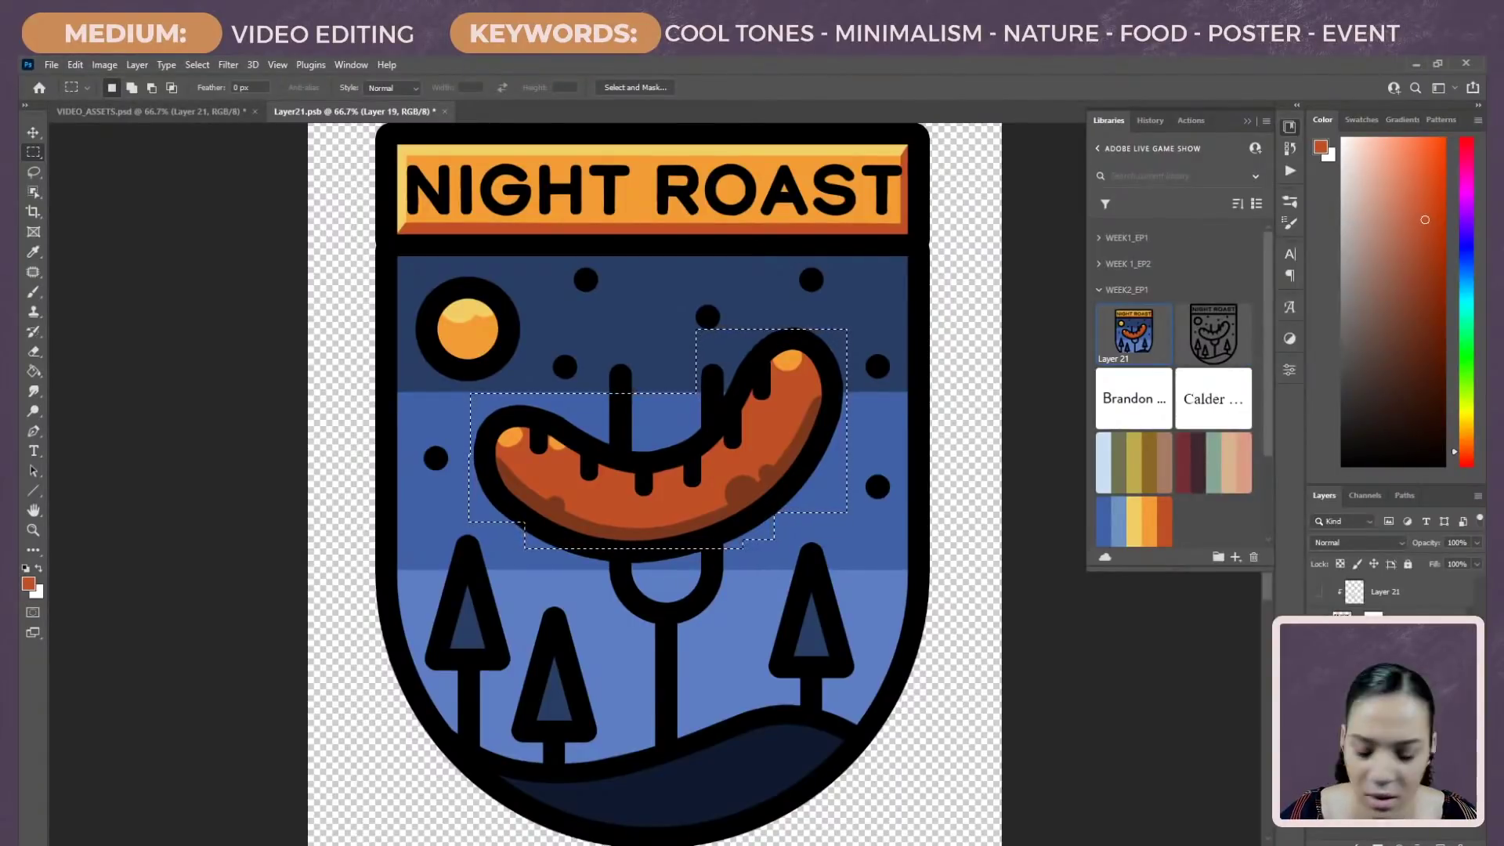
right_click(1380, 674)
right_click(1386, 696)
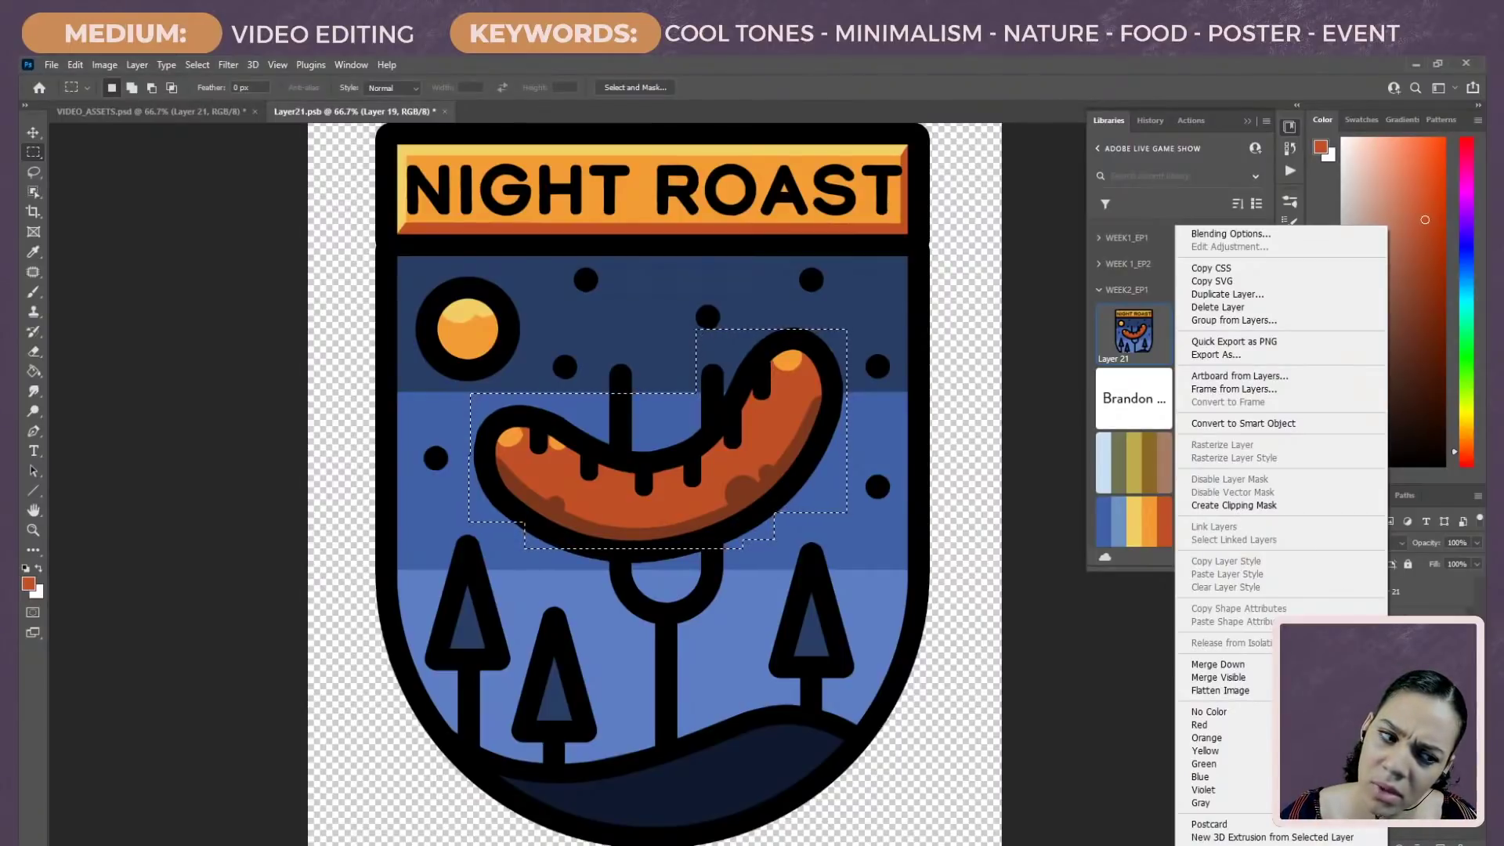
click(1236, 506)
key(ctrl+j)
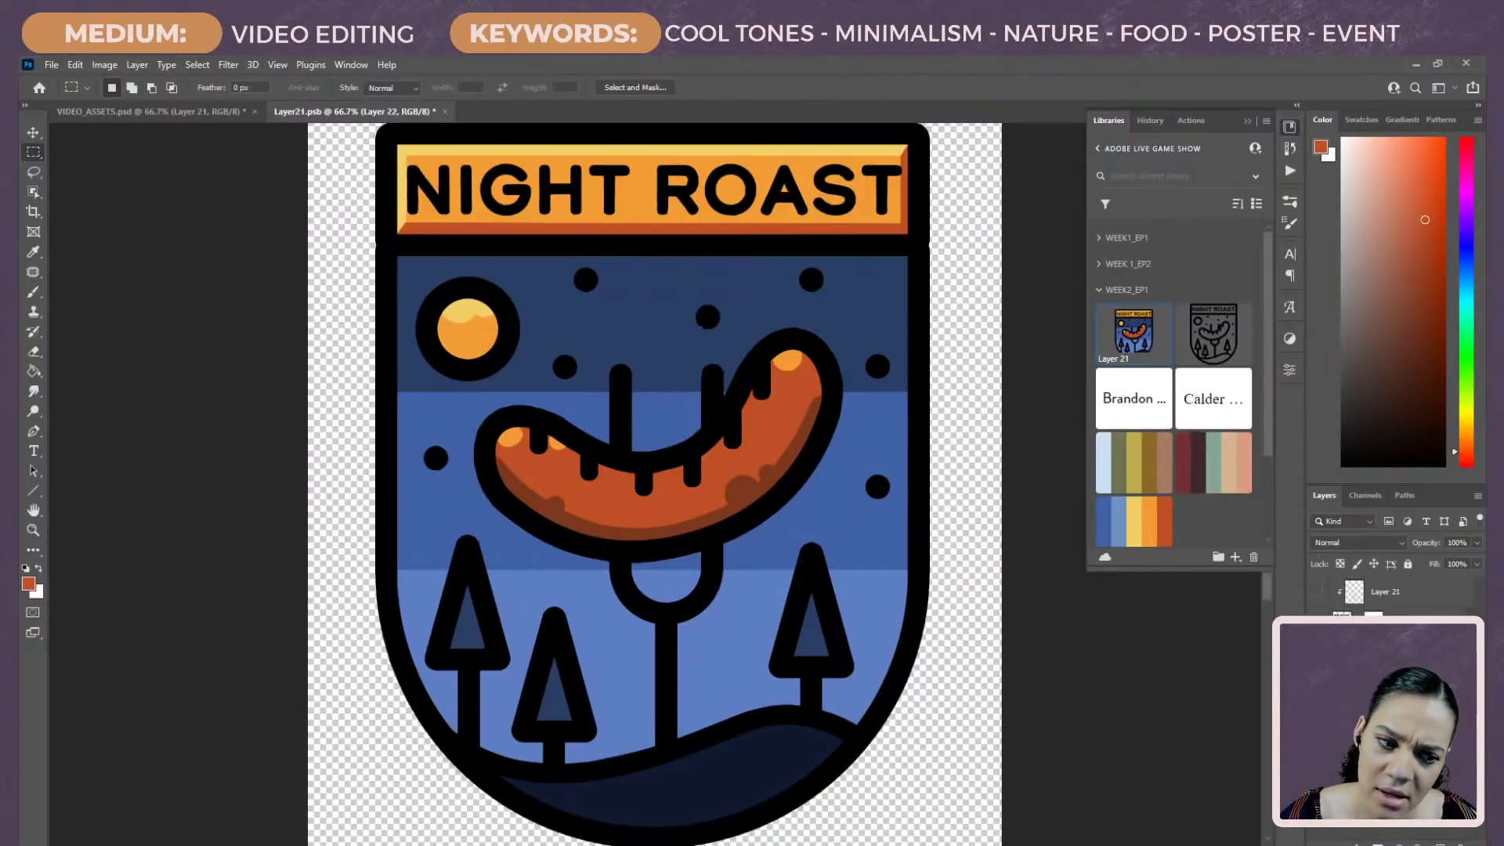
key(ctrl+shift+d)
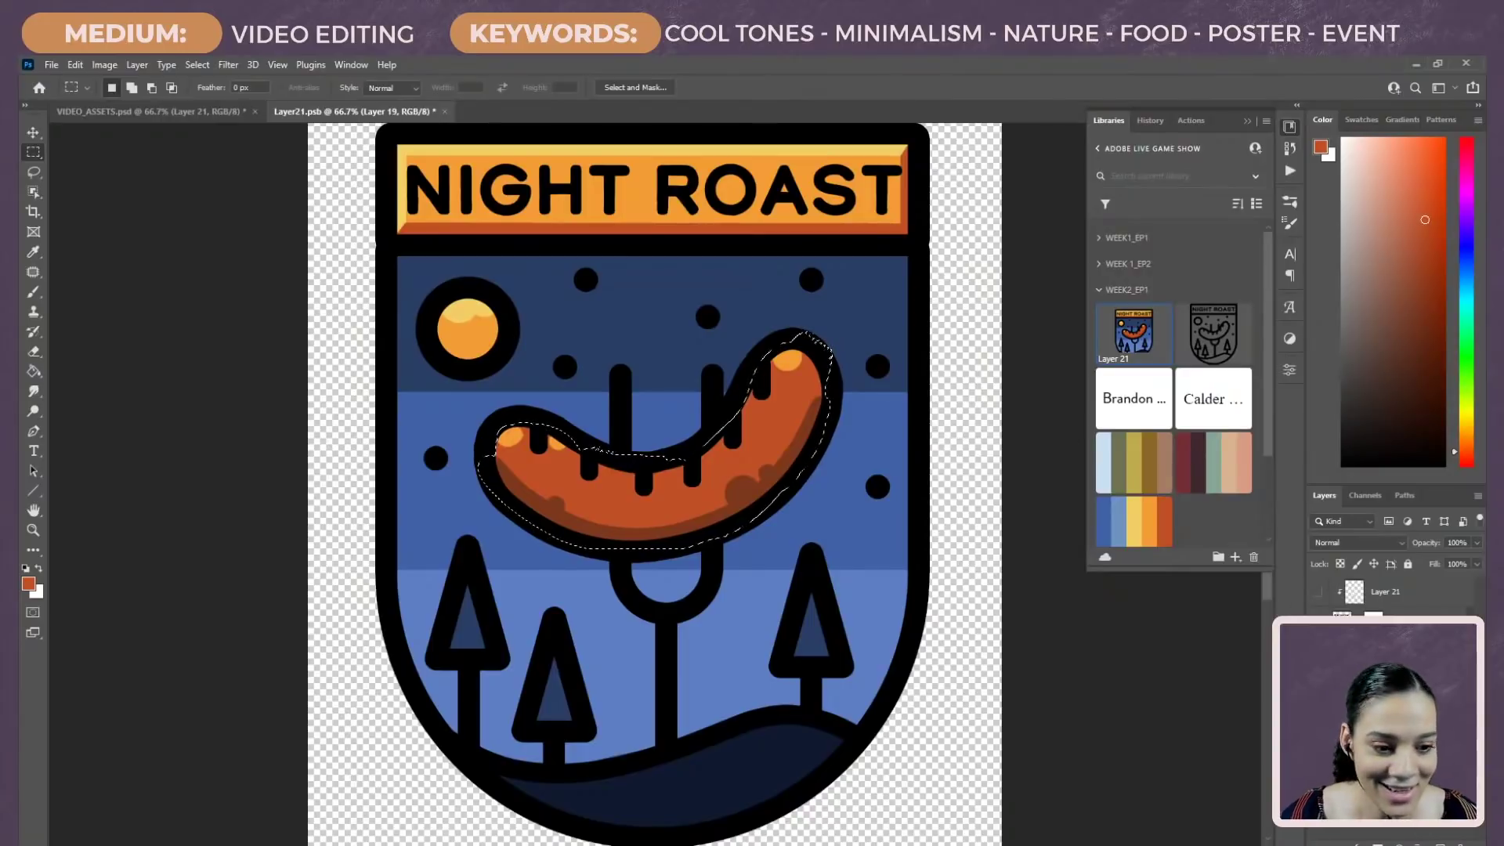
key(ctrl+d)
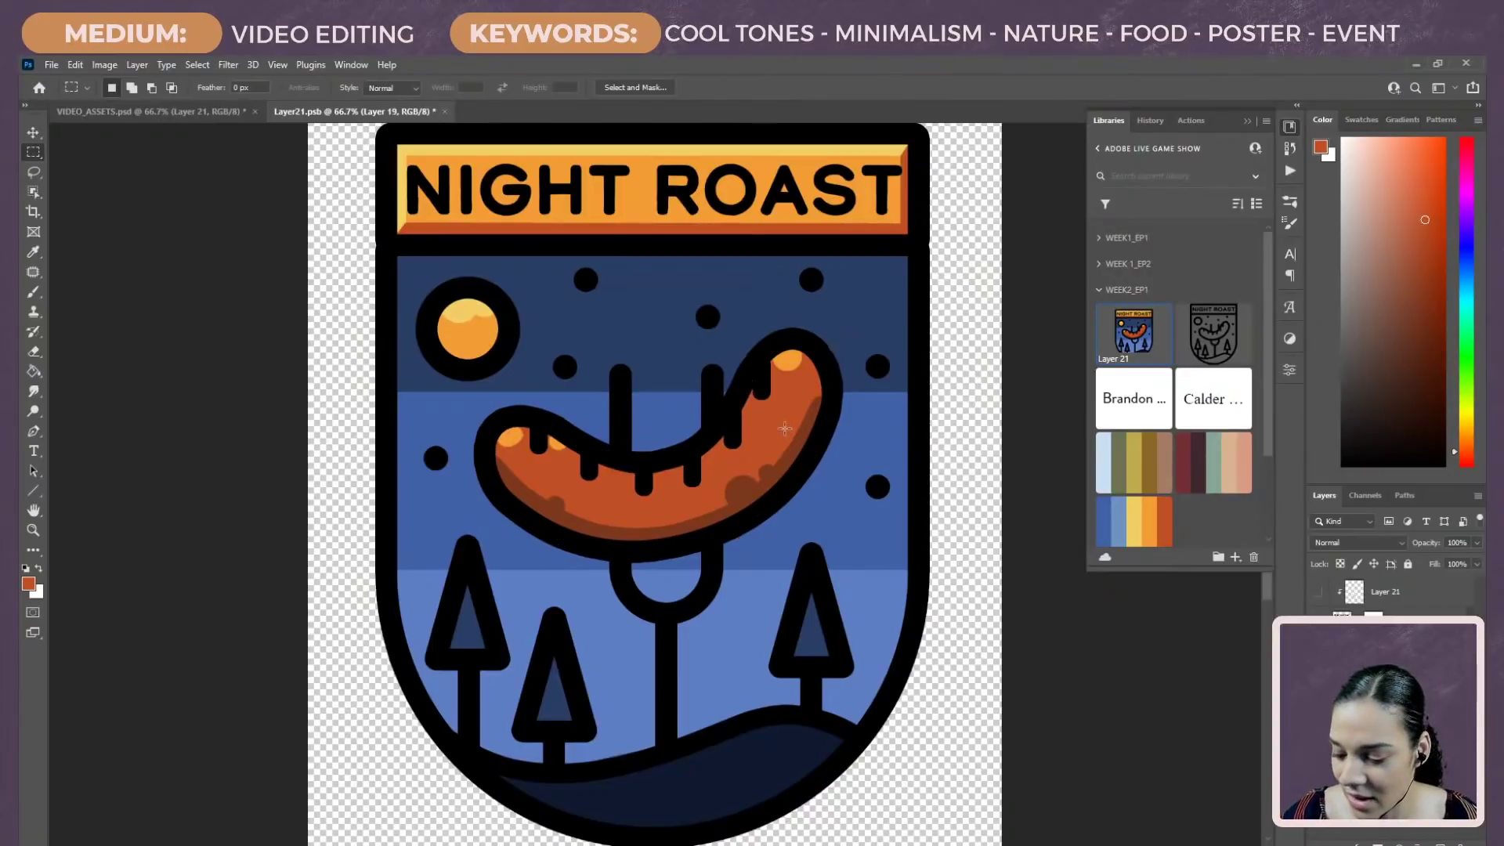
Step: Erase the sausage's color fill on Layer 19 with a 175 px eraser, and undo the erasing
key(b)
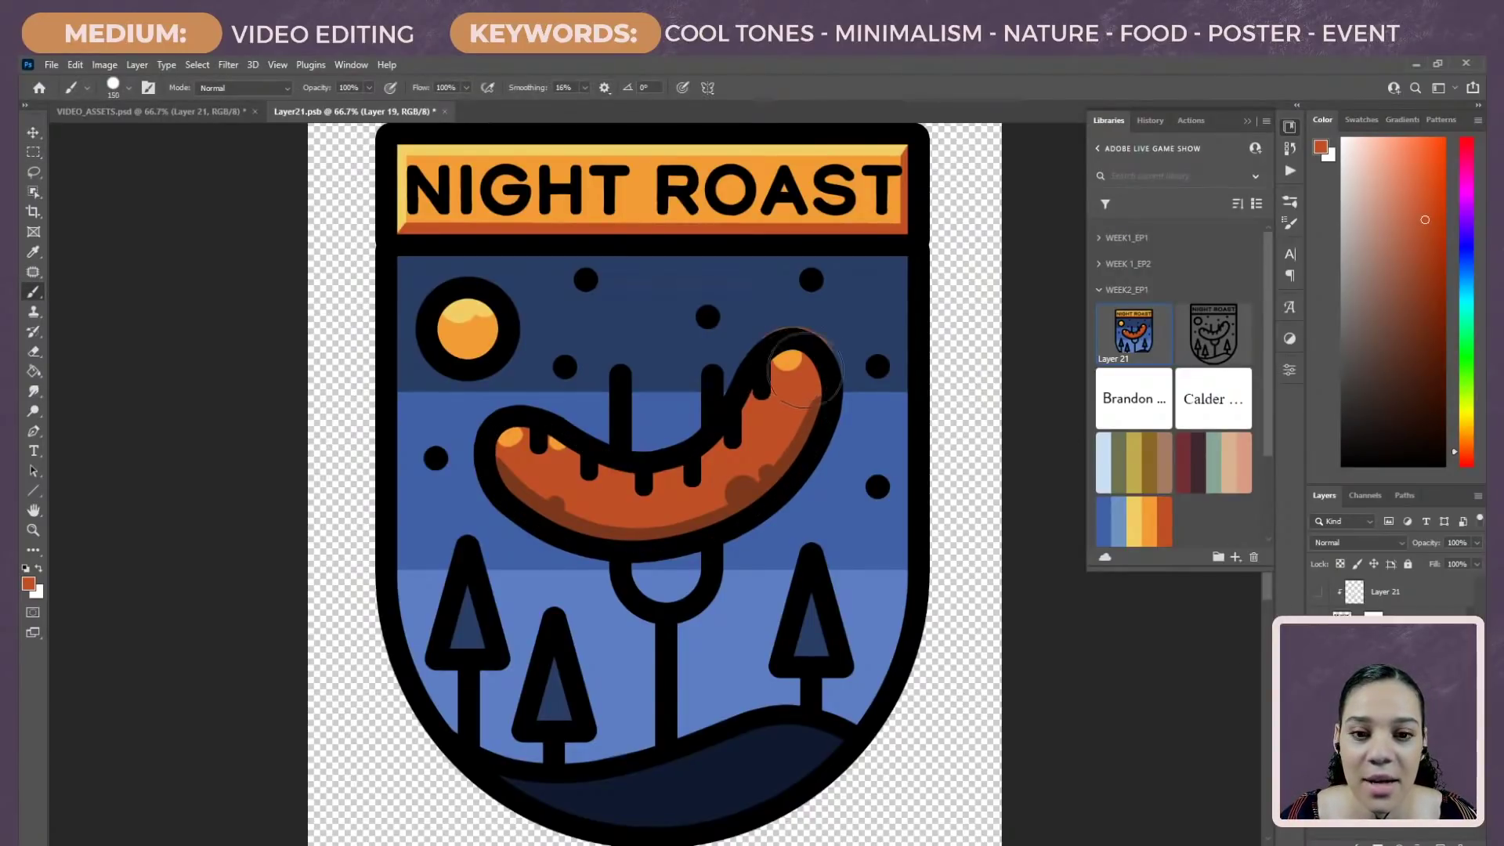
key(e)
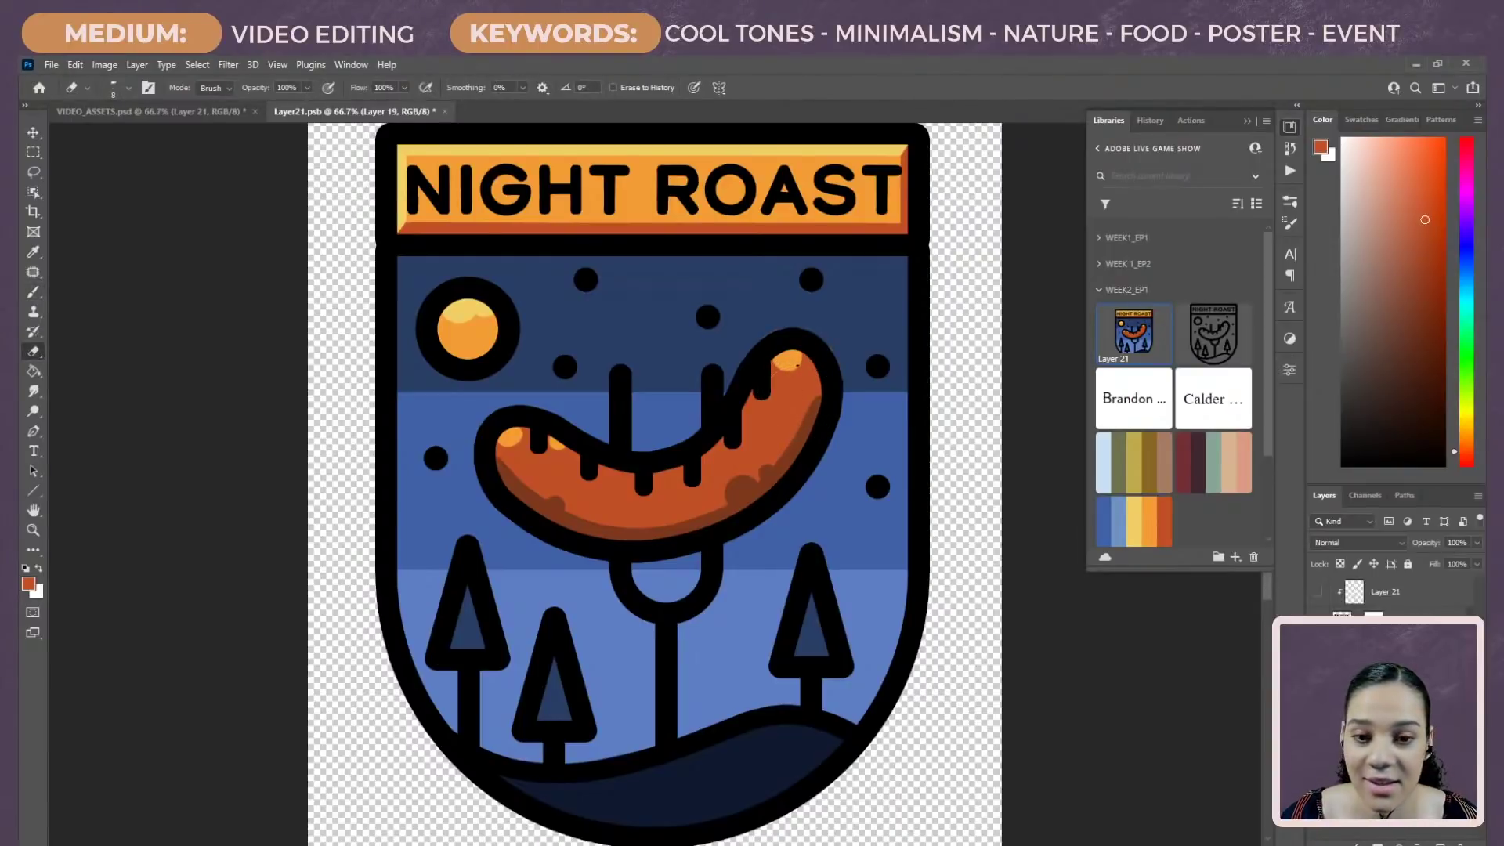
right_click(801, 371)
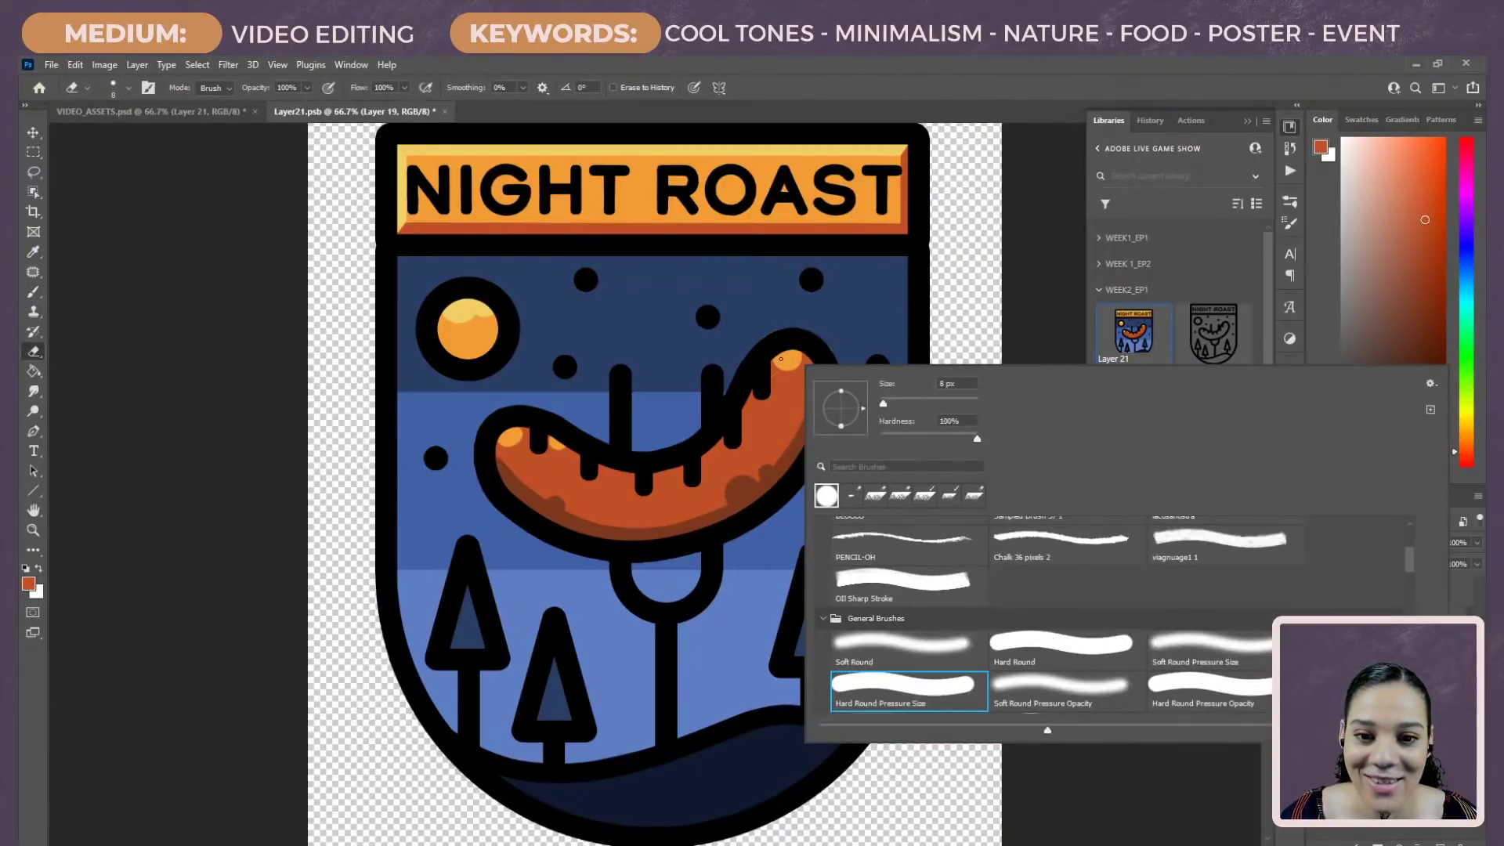
key(Escape)
key(bracketright)
key(bracketright)
key(bracketright)
key(bracketright)
key(bracketright)
key(bracketright)
key(bracketright)
key(bracketright)
key(bracketright)
key(bracketright)
key(bracketright)
key(bracketright)
key(bracketright)
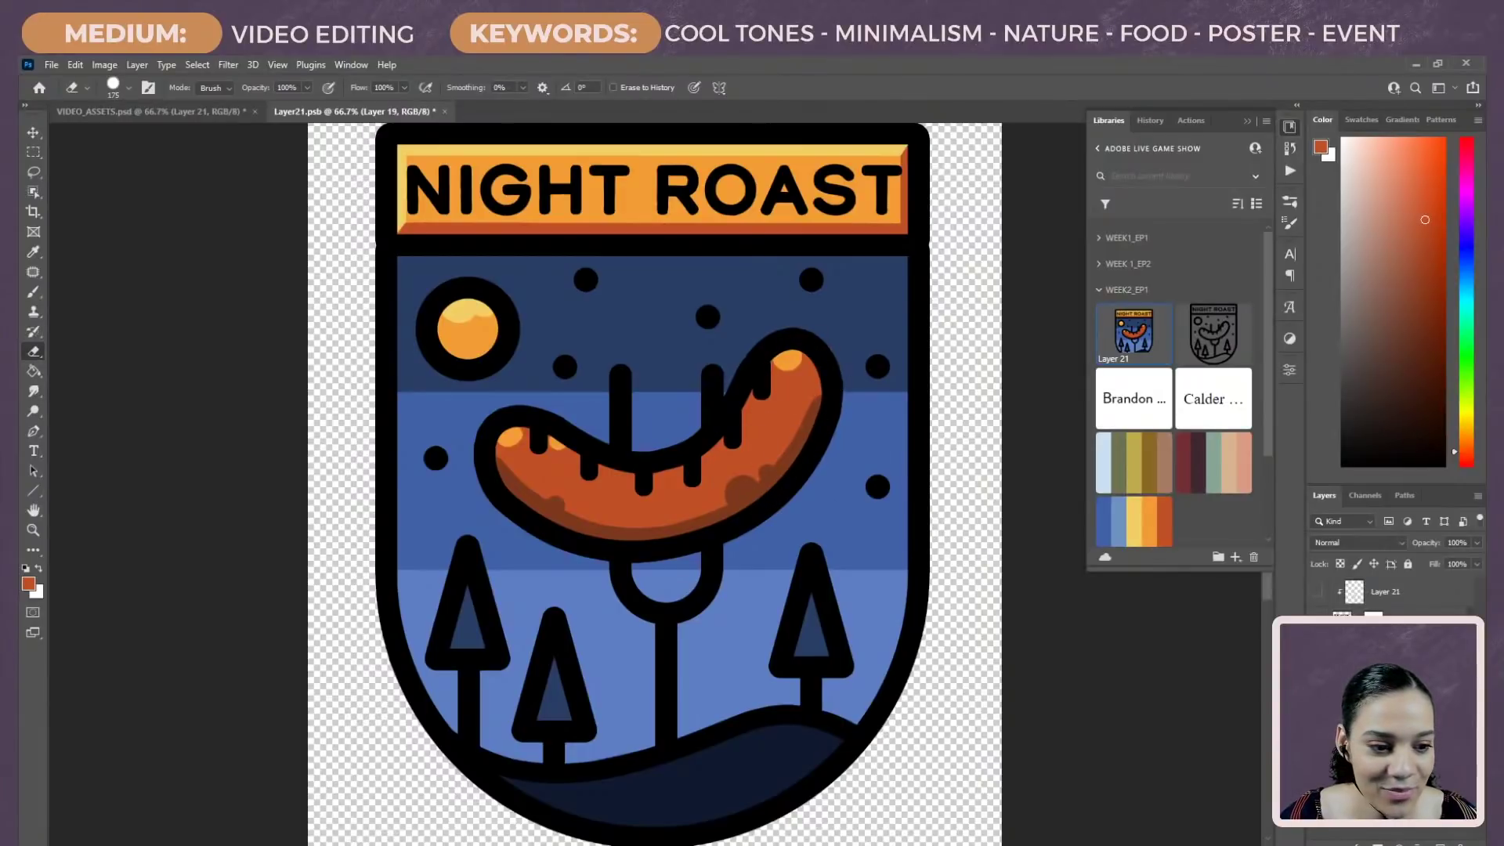
mouse_move(744, 439)
mouse_down()
mouse_move(806, 369)
mouse_move(698, 470)
mouse_move(599, 507)
mouse_move(531, 462)
mouse_move(671, 470)
mouse_up()
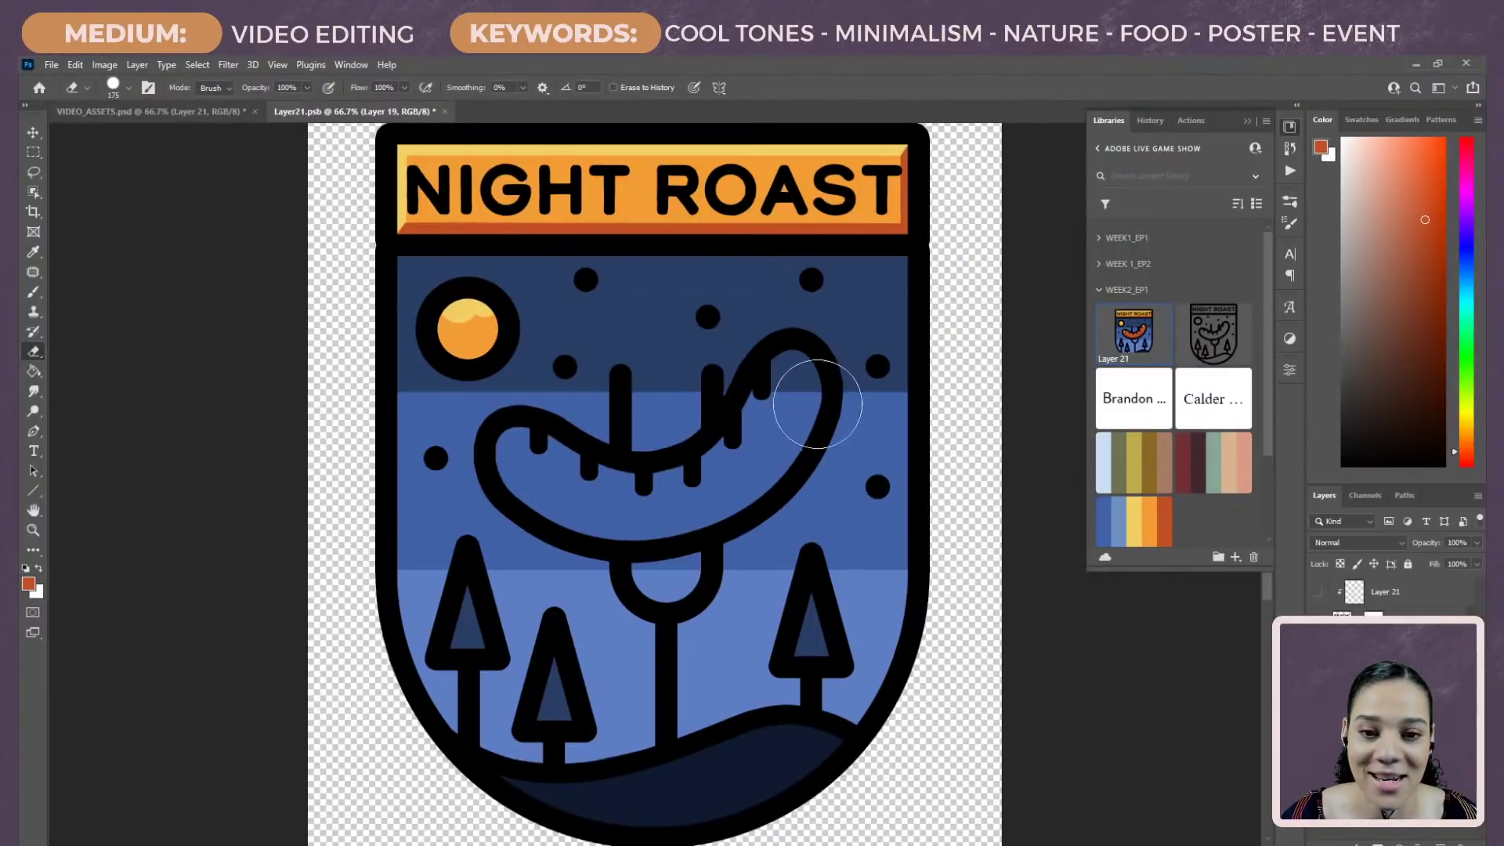
key(ctrl+z)
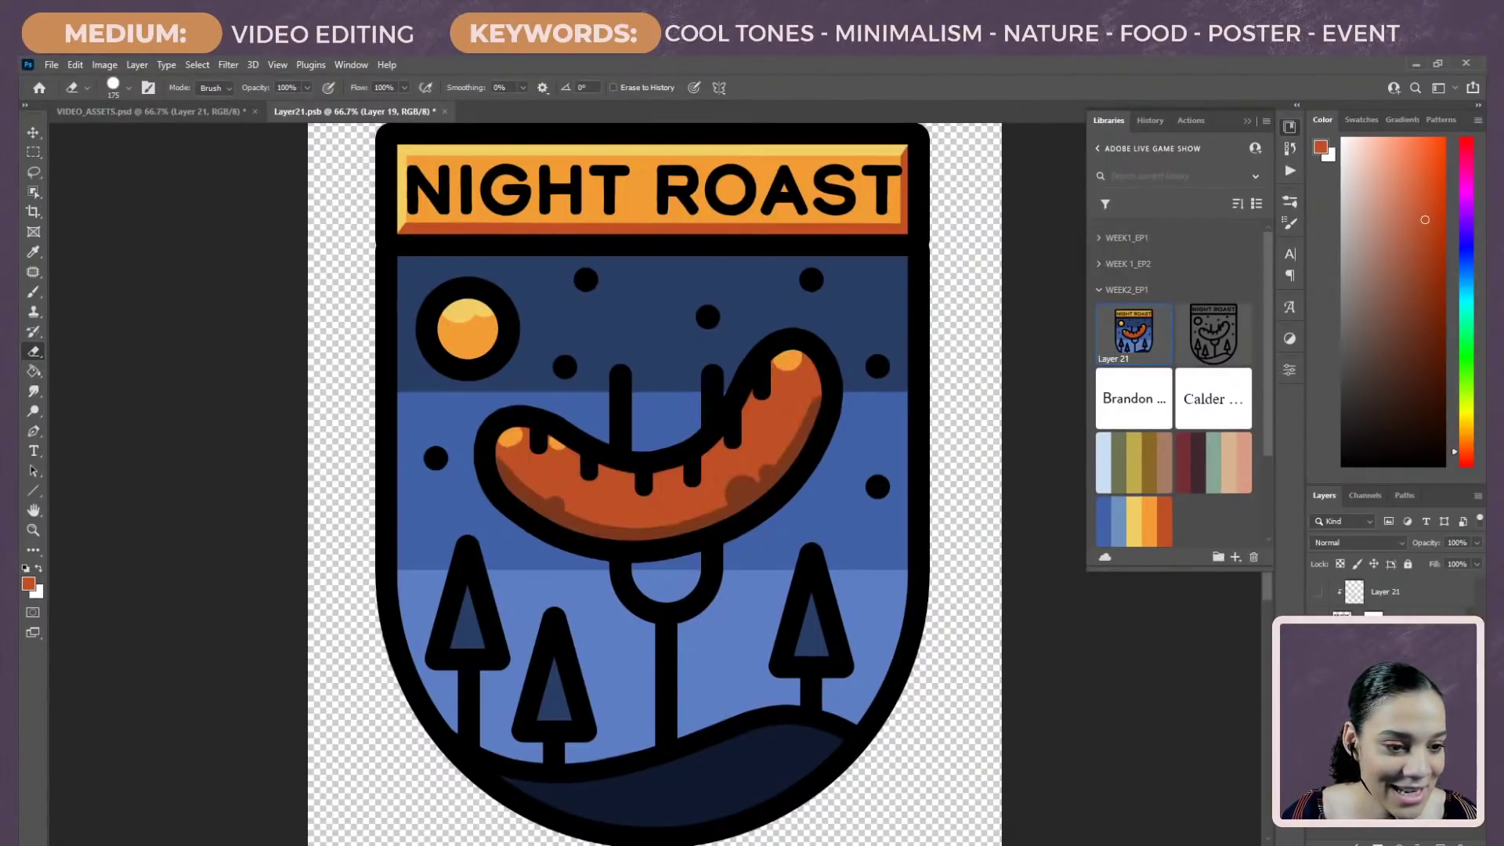
key(ctrl+z)
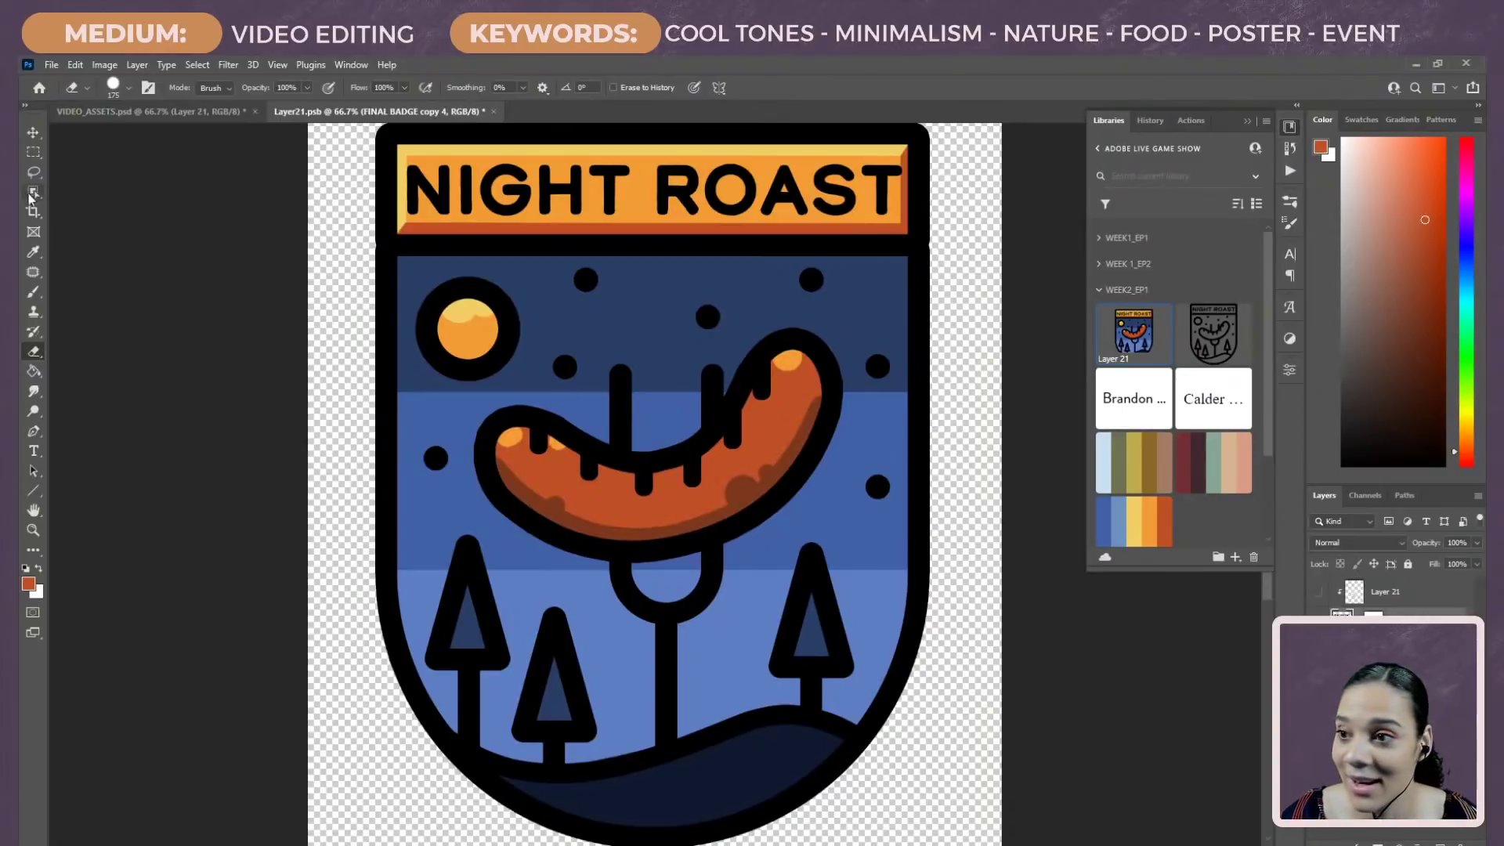
Step: Select the area around the sausage and fork by combining several rectangular marquee selections
click(33, 151)
mouse_move(607, 358)
mouse_down()
mouse_move(744, 580)
mouse_move(729, 653)
mouse_up()
drag(743, 321, 853, 461)
drag(729, 358, 779, 550)
drag(752, 420, 830, 521)
drag(732, 349, 748, 365)
drag(477, 405, 607, 501)
drag(501, 397, 648, 578)
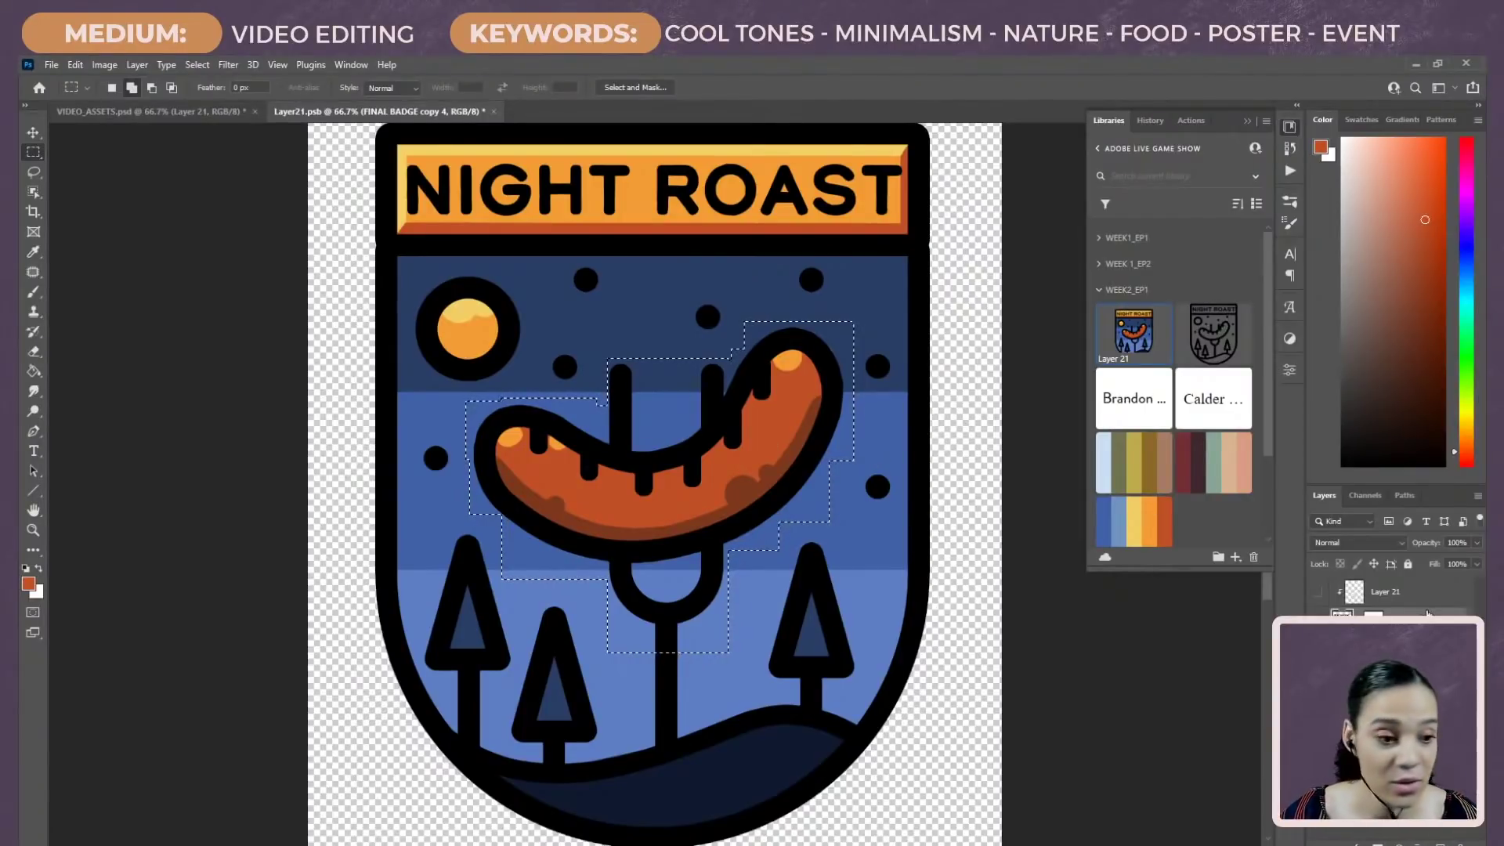
Step: Copy the selected sausage and fork outlines from FINAL BADGE copy 4 to a new layer, and clear the selection
key(ctrl+j)
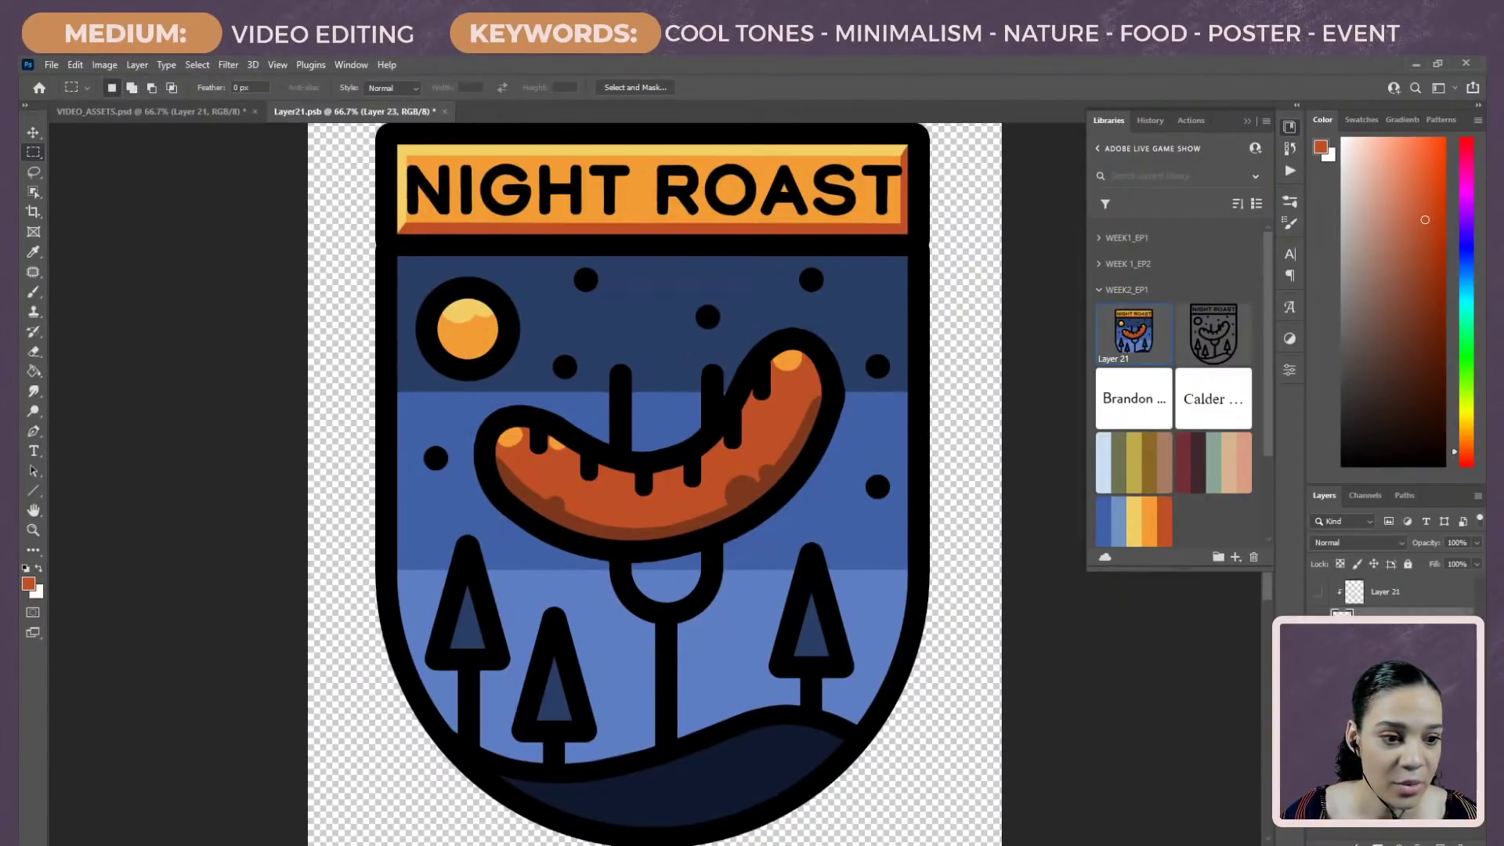
ctrl+click(1341, 619)
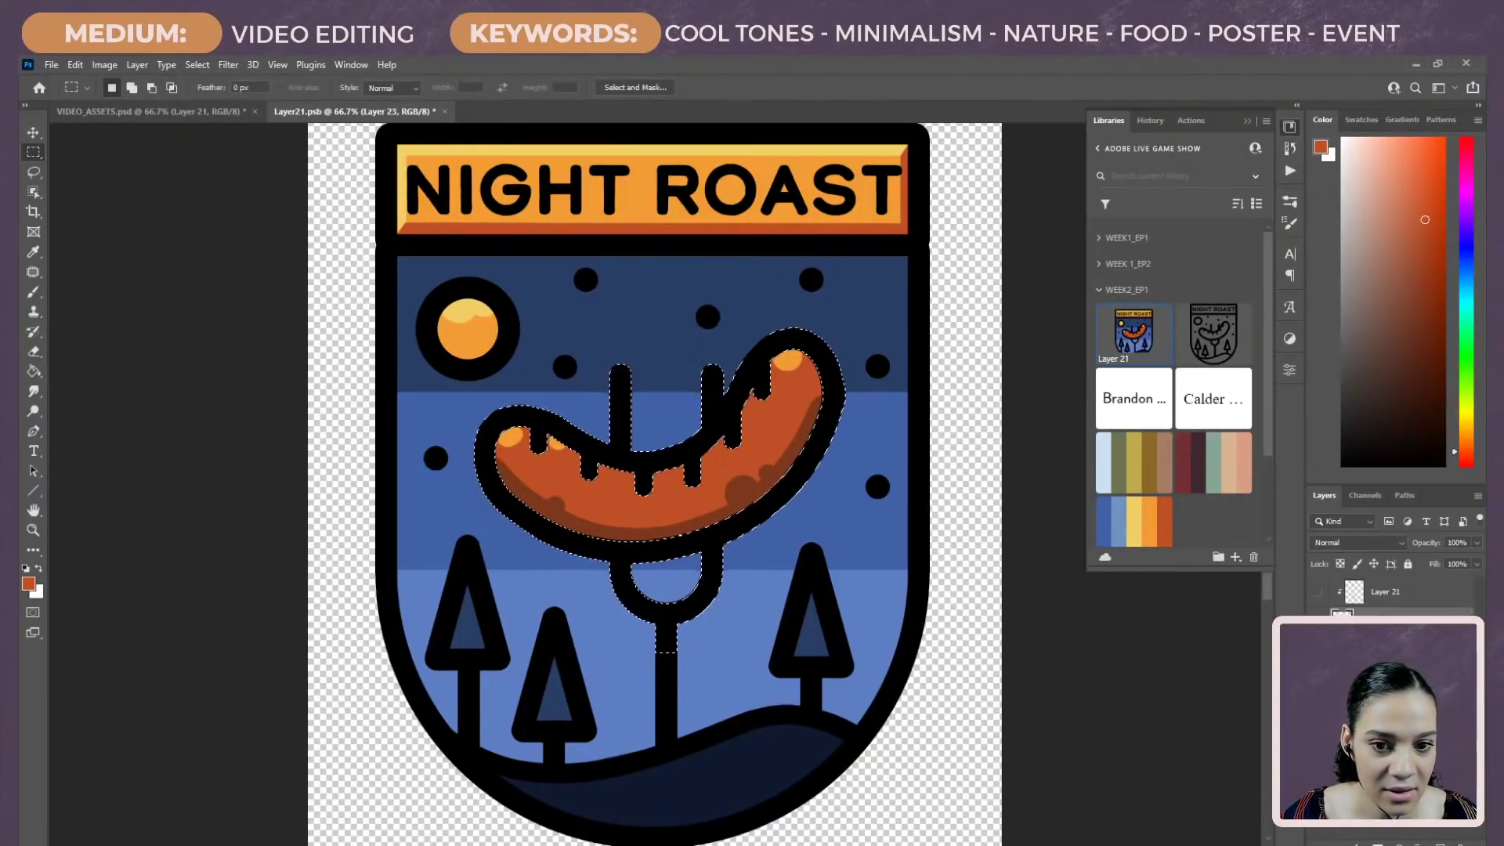
key(alt+bracketleft)
key(ctrl+d)
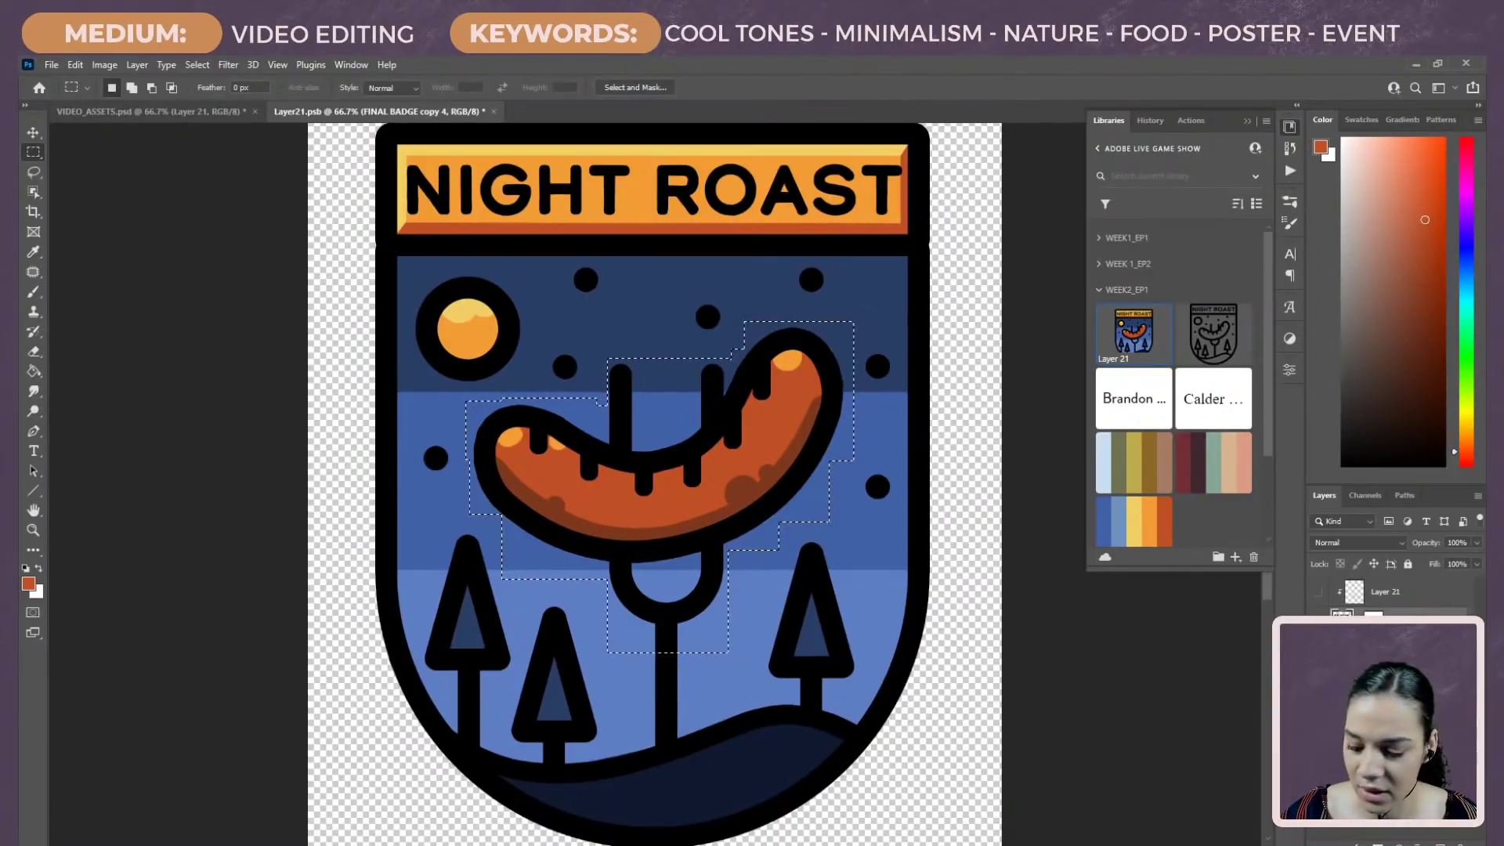
key(ctrl+d)
key(alt+bracketright)
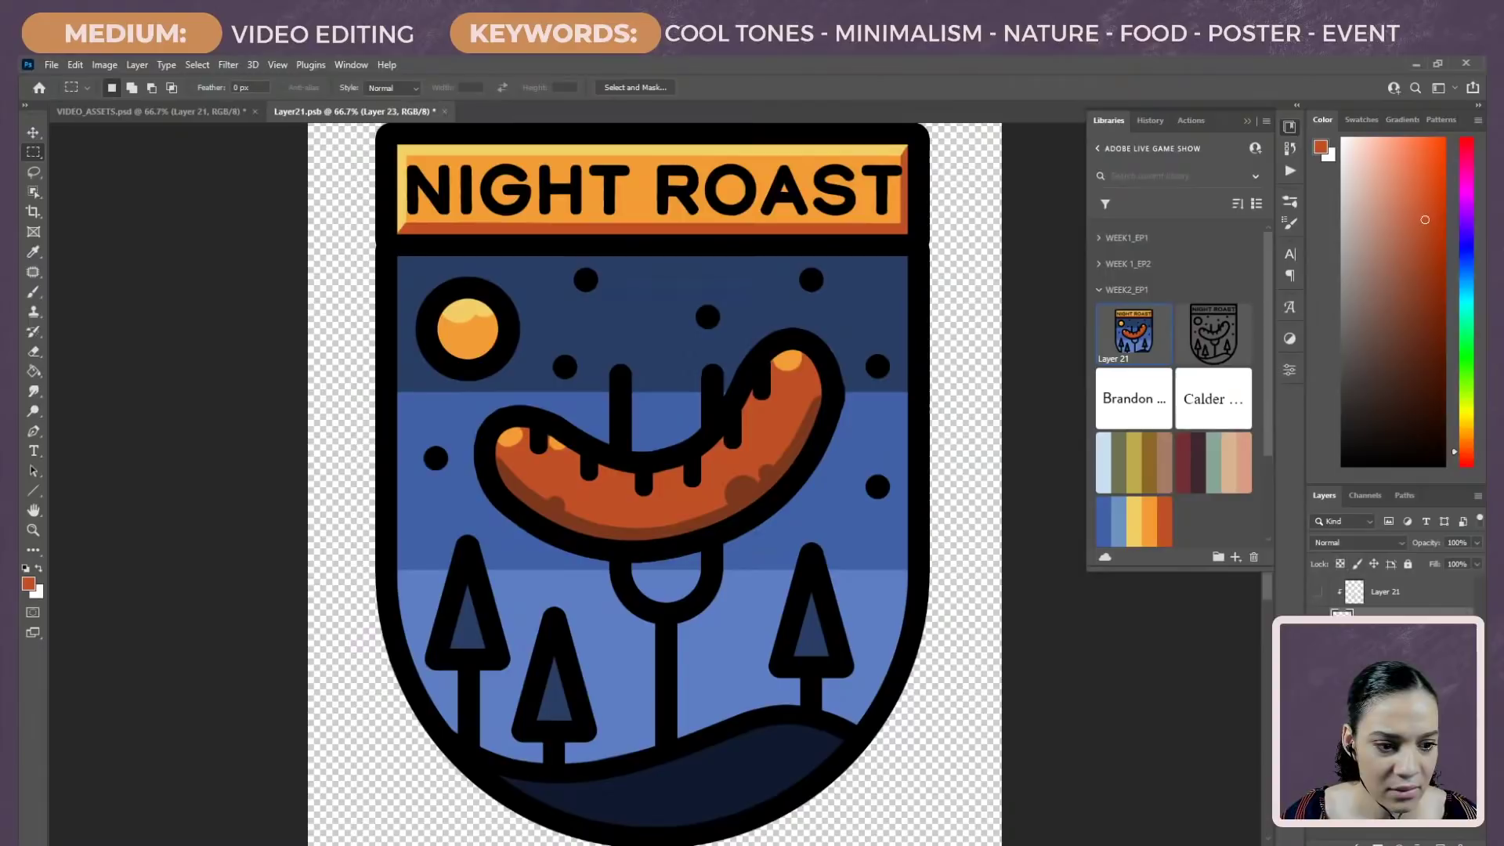
Step: Draw a freehand lasso selection loosely around the whole sausage and fork, and undo the stray change to the copied outline layer
key(l)
mouse_move(614, 358)
mouse_down()
mouse_move(587, 393)
mouse_move(530, 401)
mouse_up()
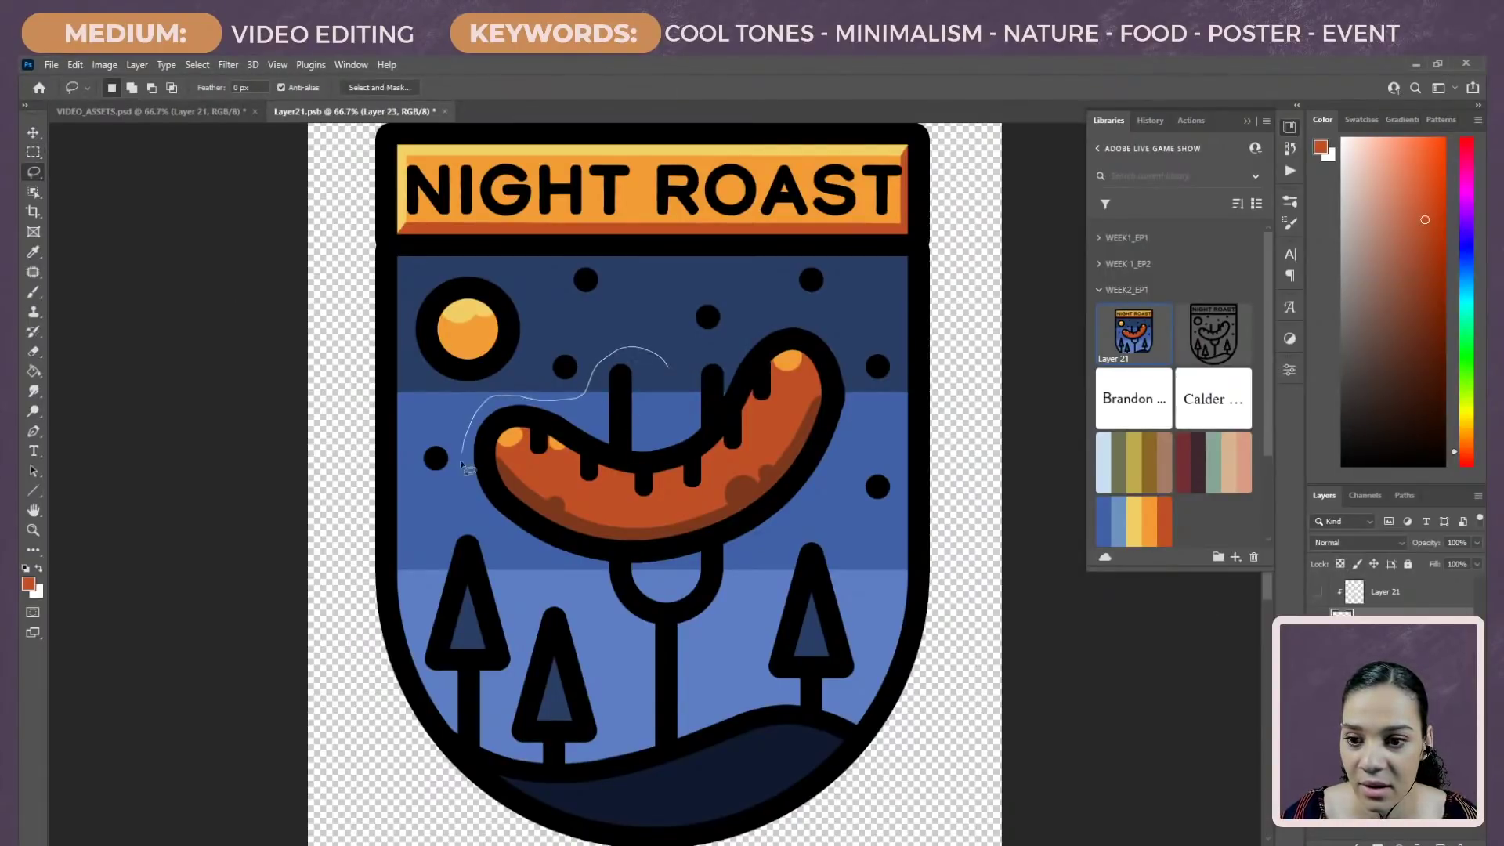
mouse_move(513, 555)
mouse_down()
mouse_move(670, 680)
mouse_move(711, 665)
mouse_move(776, 560)
mouse_up()
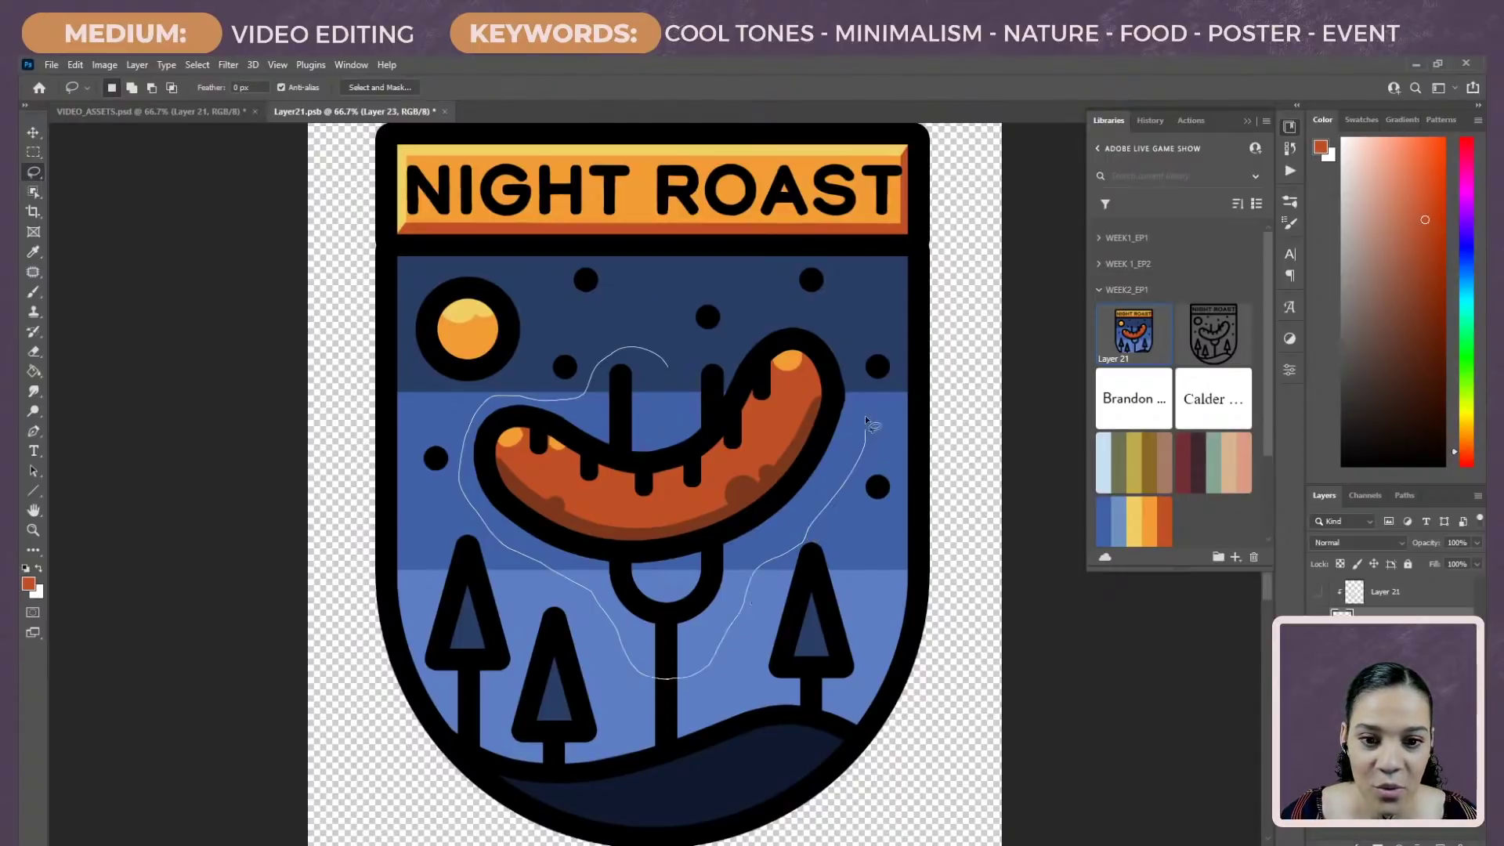
drag(685, 375, 679, 371)
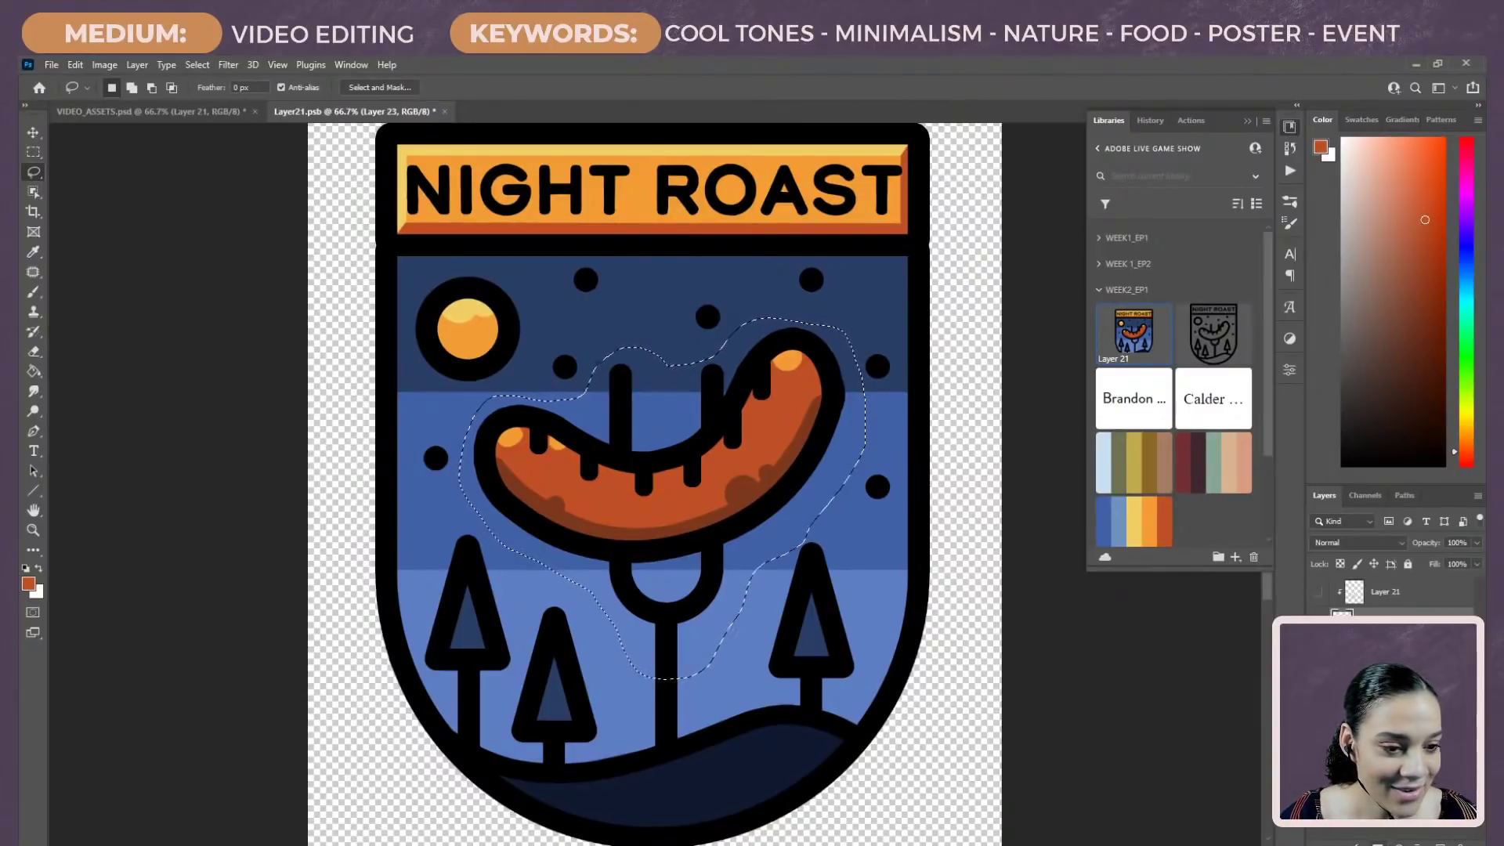
click(1377, 844)
key(ctrl+z)
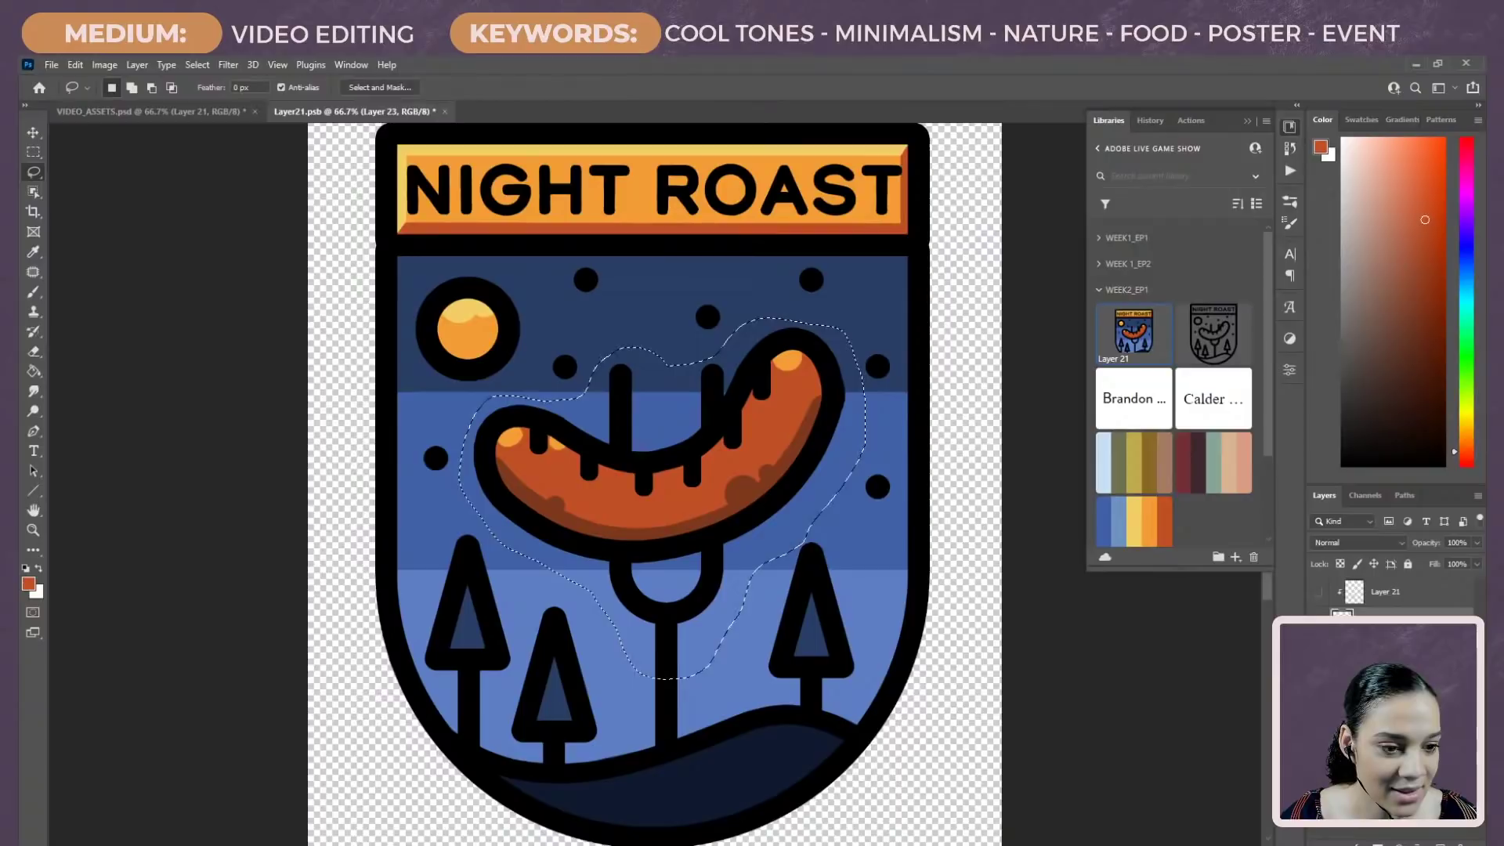
Step: Mask the sausage and fork outlines out of FINAL BADGE copy 4 with a black fill, after trimming the lasso selection at the fork handle
click(1367, 673)
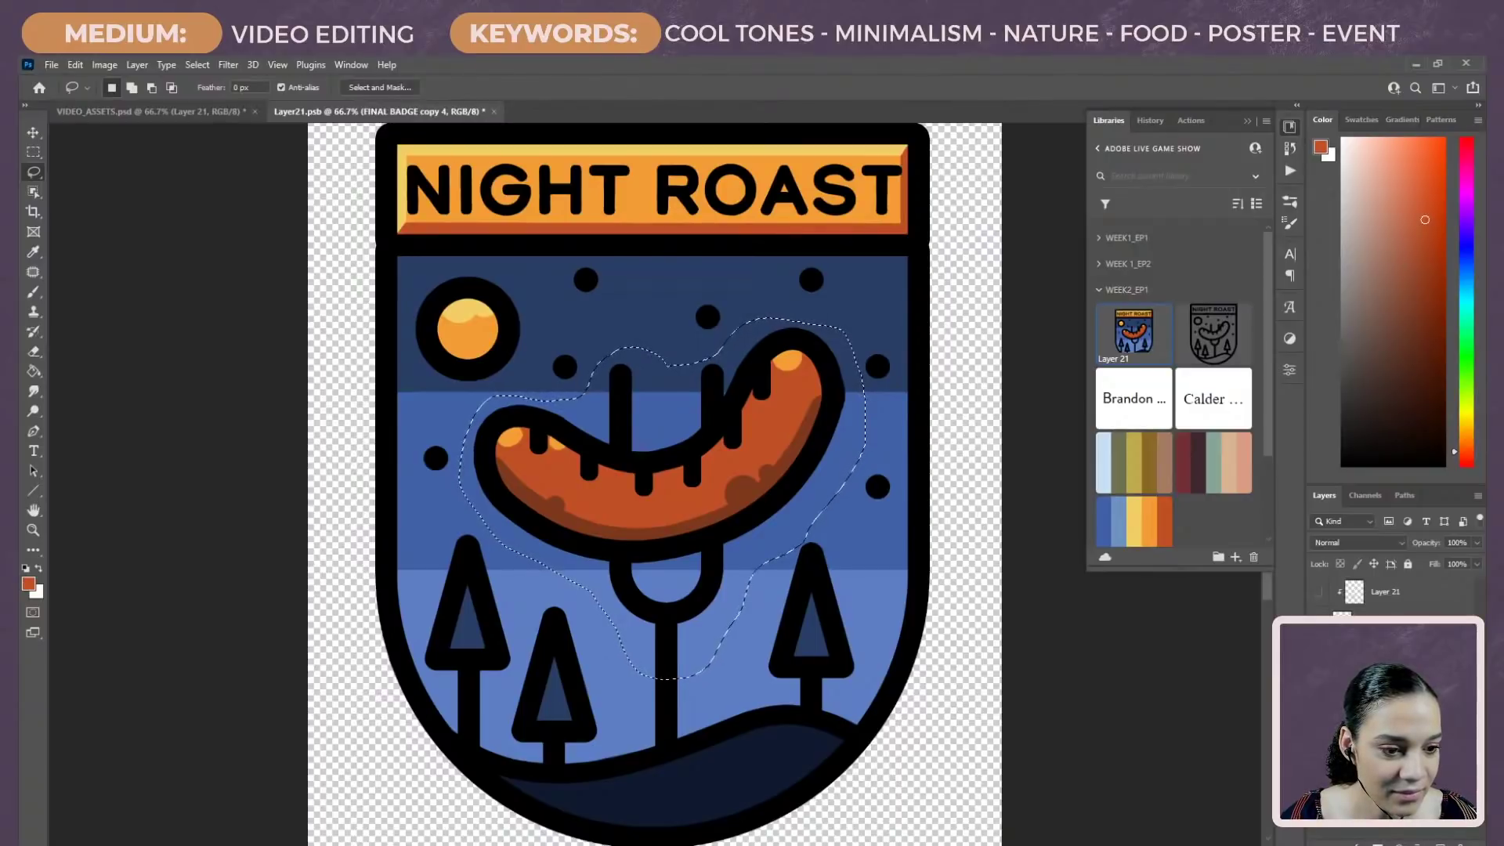
key(g)
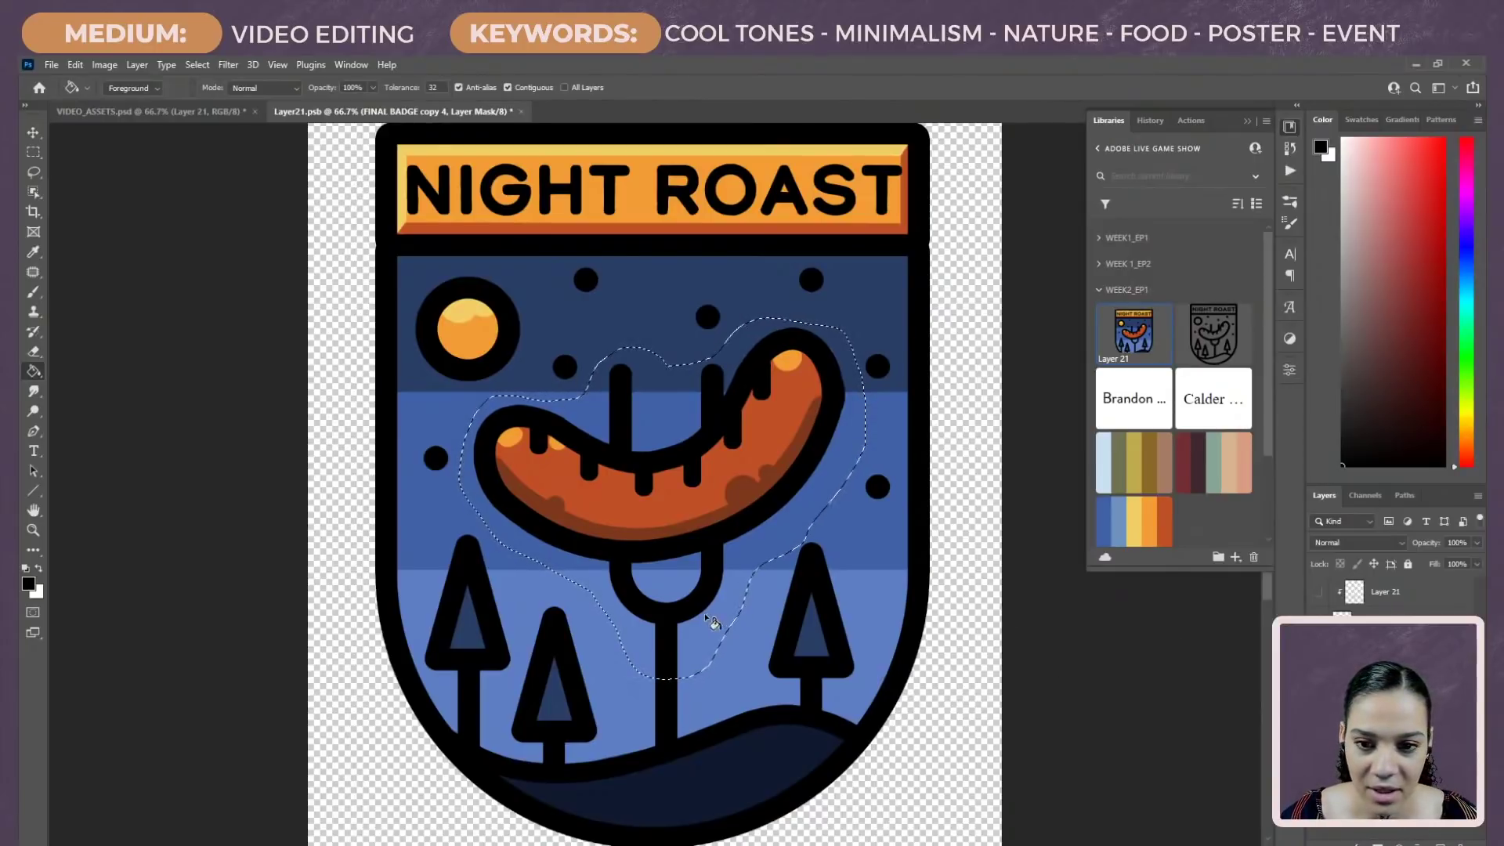
key(l)
mouse_move(730, 680)
mouse_down()
mouse_move(670, 630)
mouse_move(627, 642)
mouse_move(757, 672)
mouse_move(730, 631)
mouse_move(656, 633)
mouse_move(621, 650)
mouse_move(646, 701)
mouse_up()
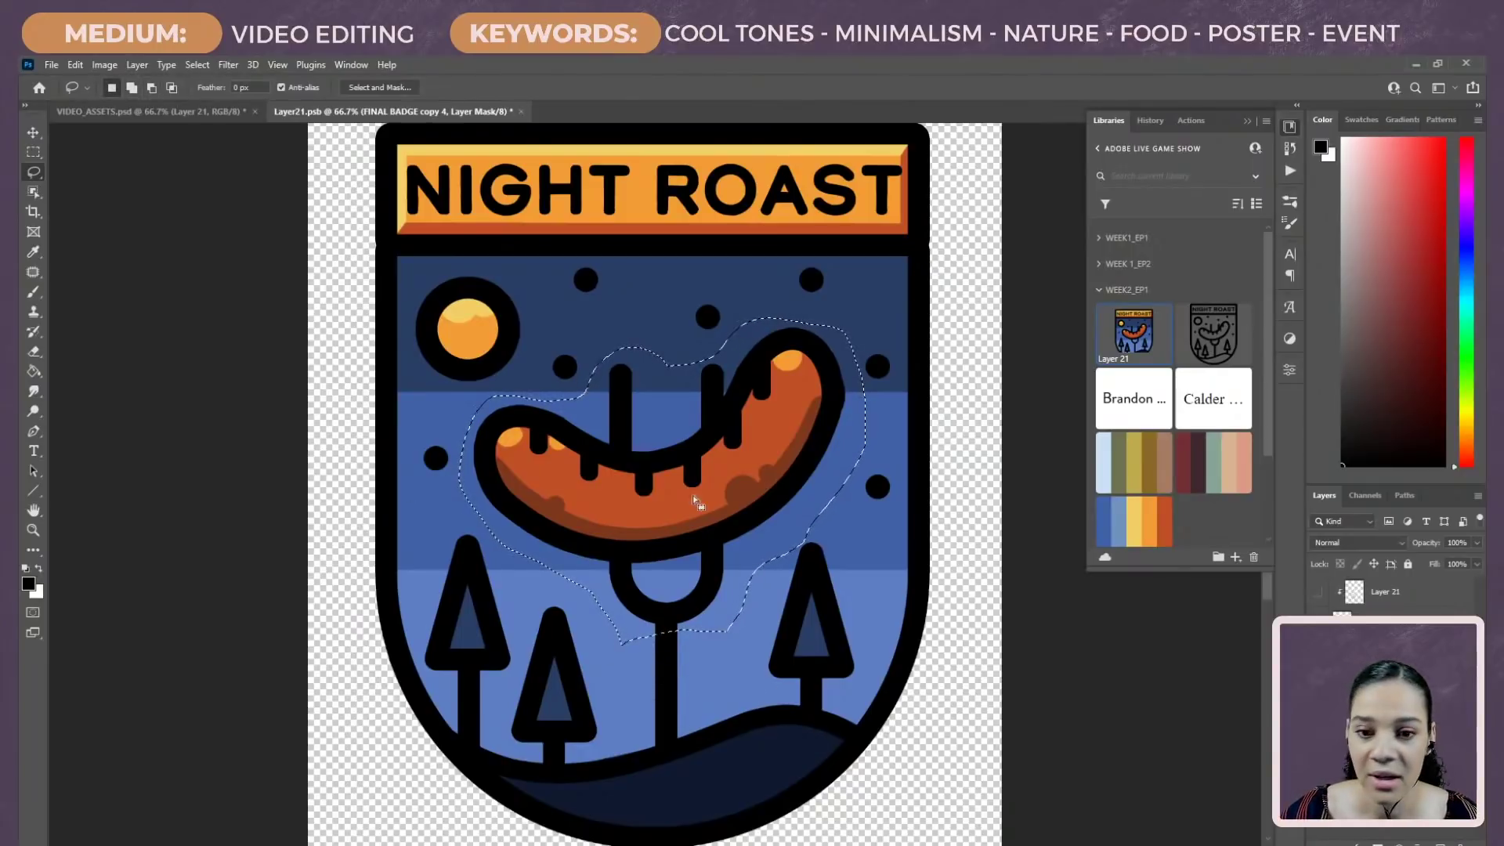
click(33, 371)
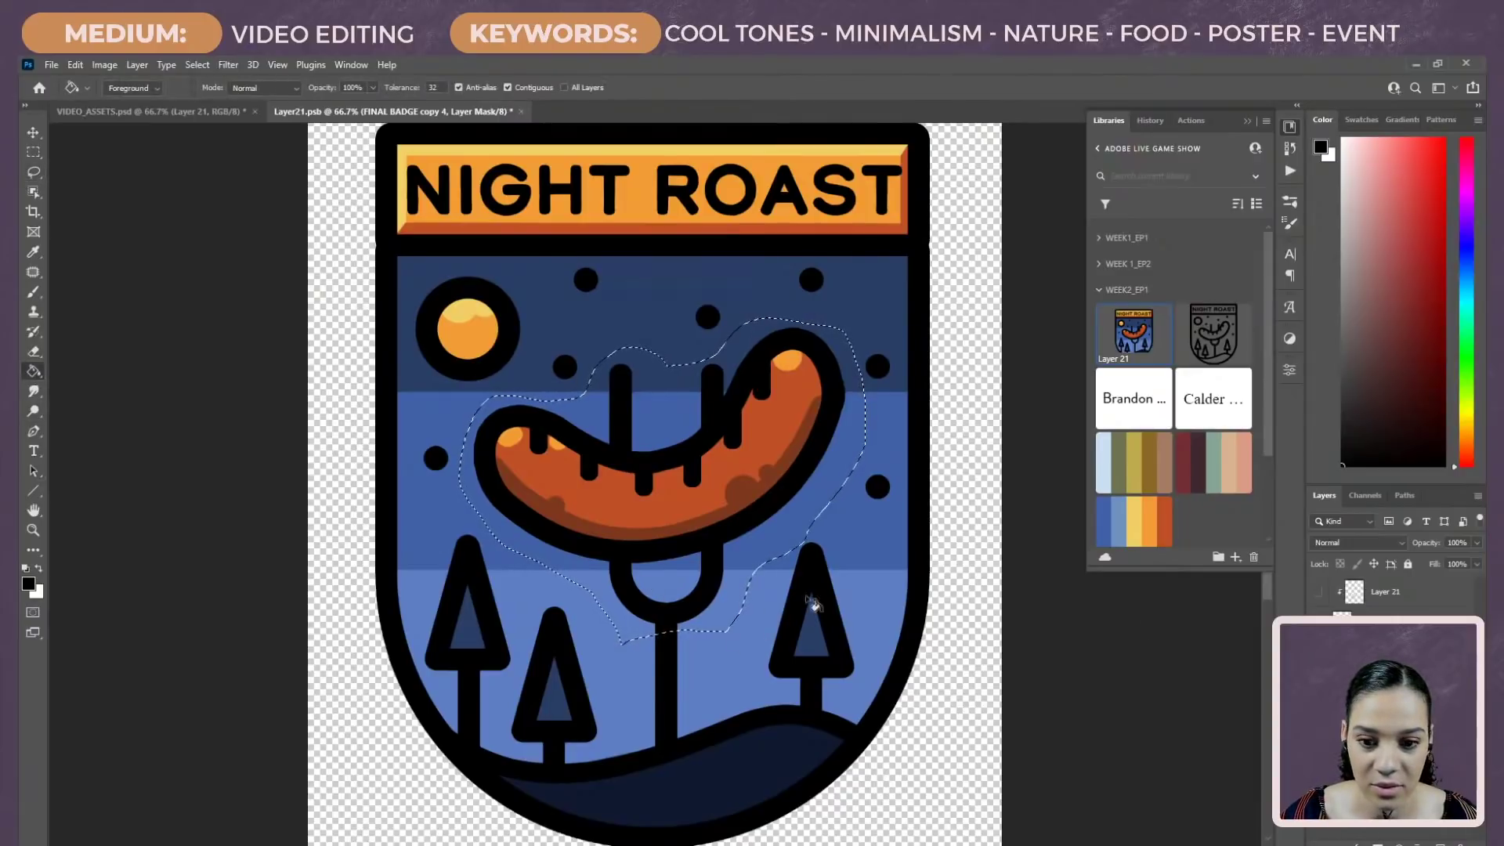
key(ctrl+z)
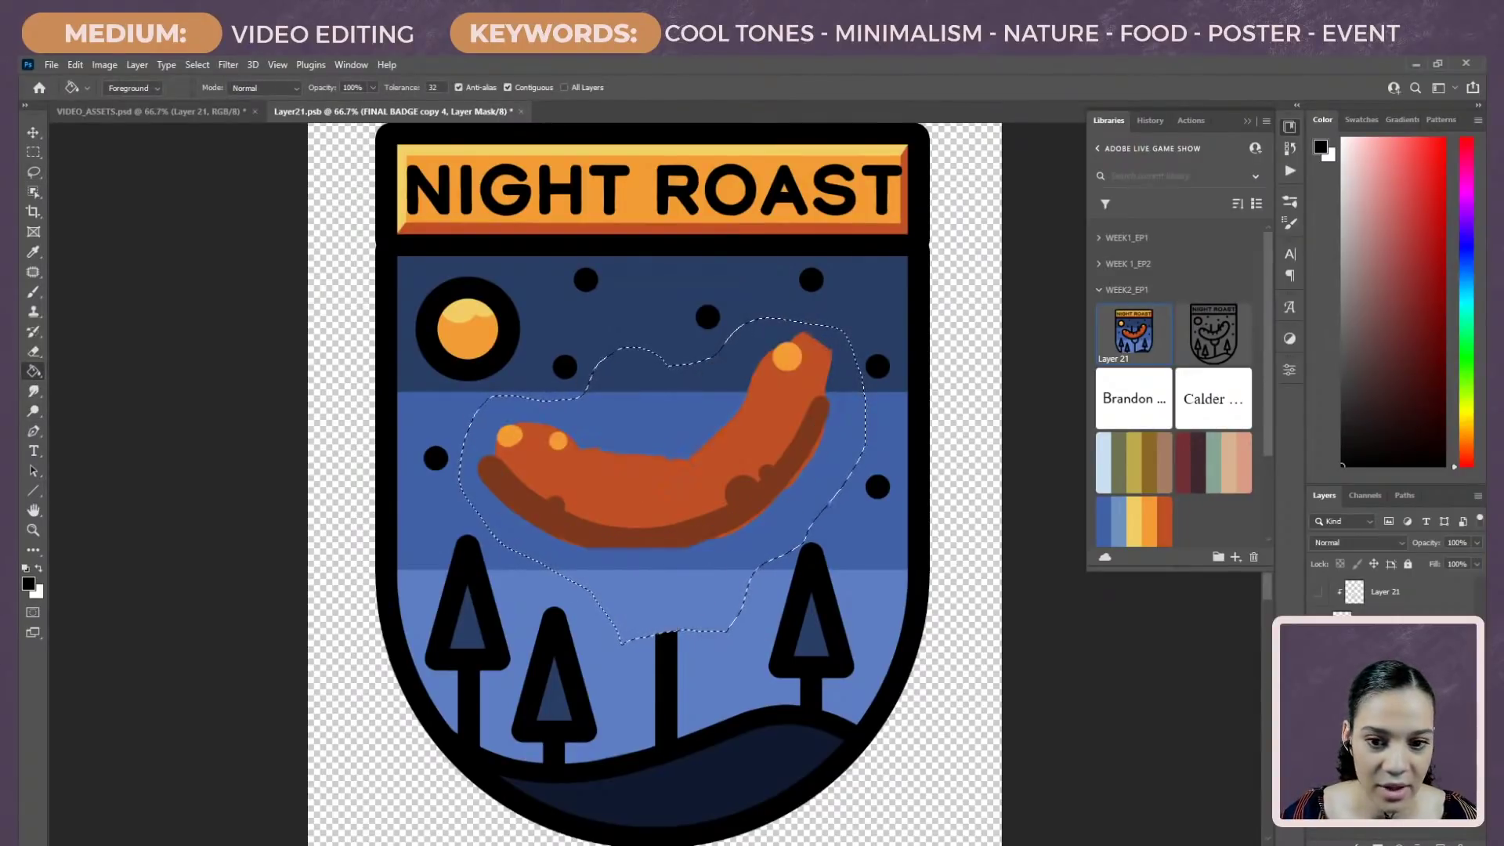
key(ctrl+shift+z)
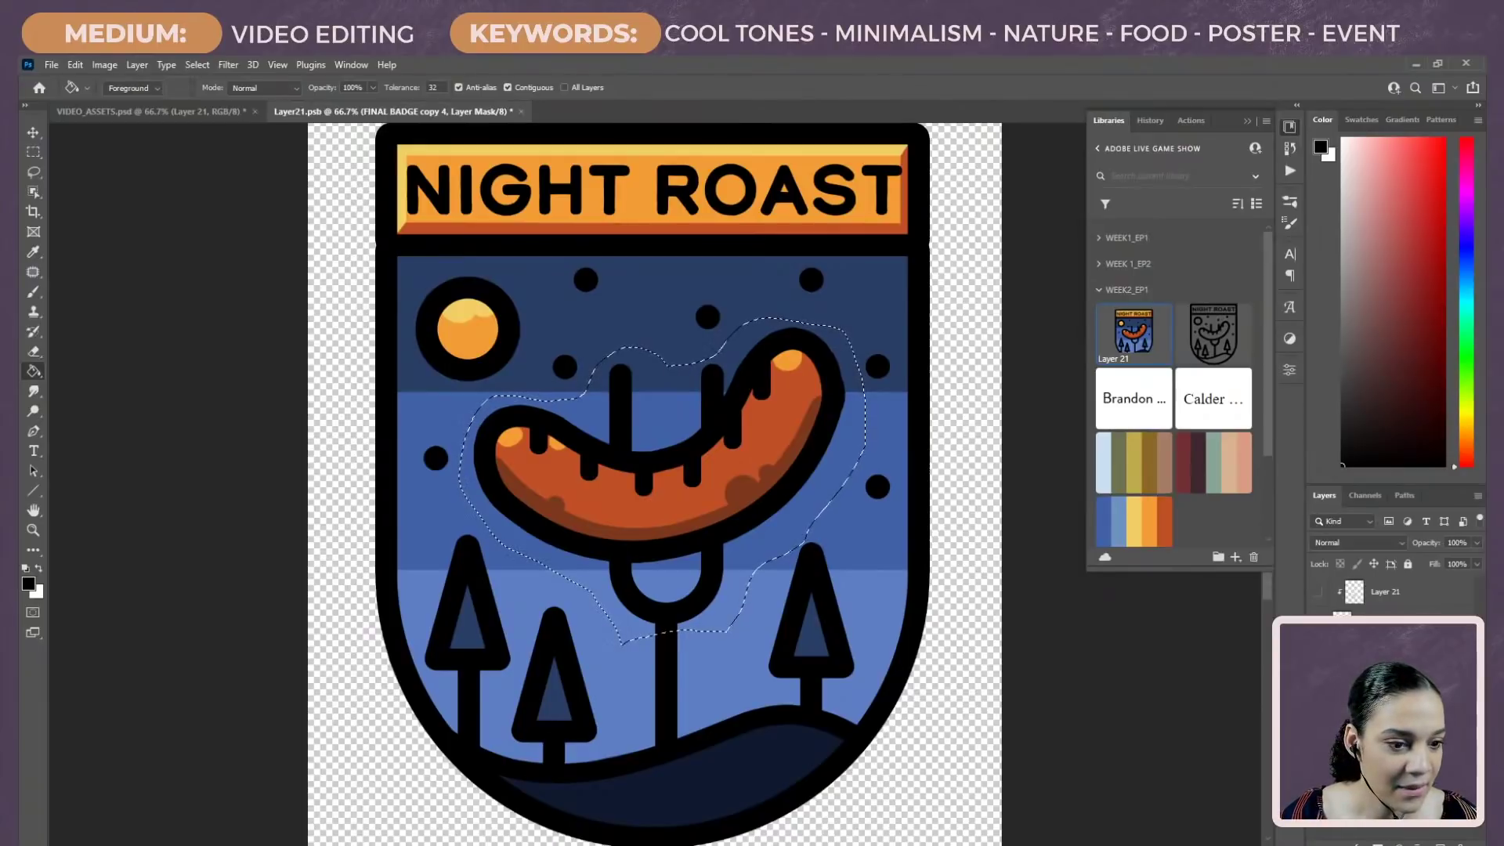
Step: Group the sausage layers, name the group "hawt dawg", and clear the selection
click(1386, 621)
shift+click(1386, 646)
key(ctrl+g)
double_click(1377, 585)
text(haw)
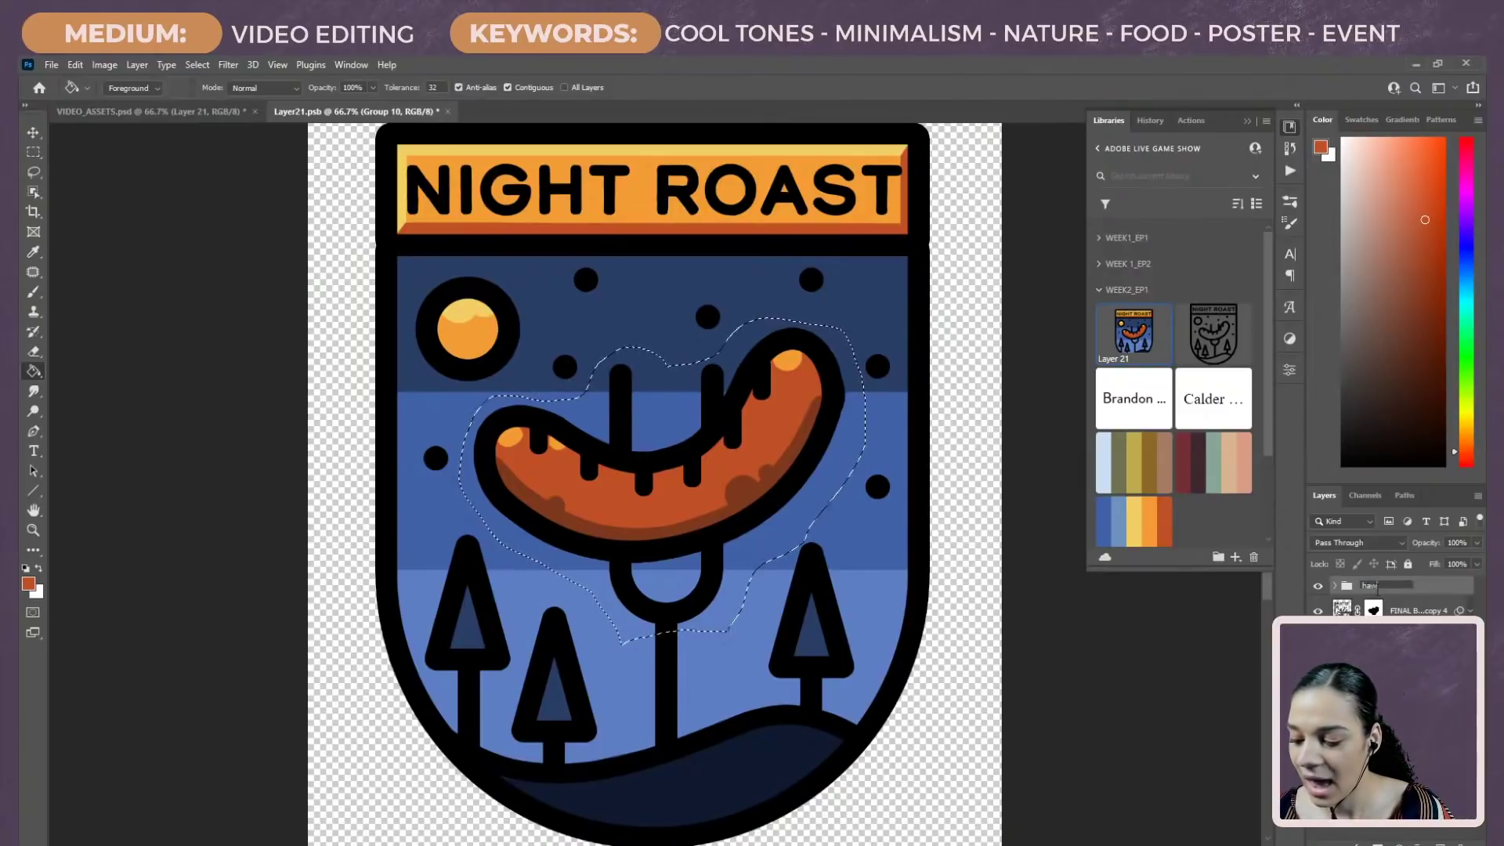
text(t dawg)
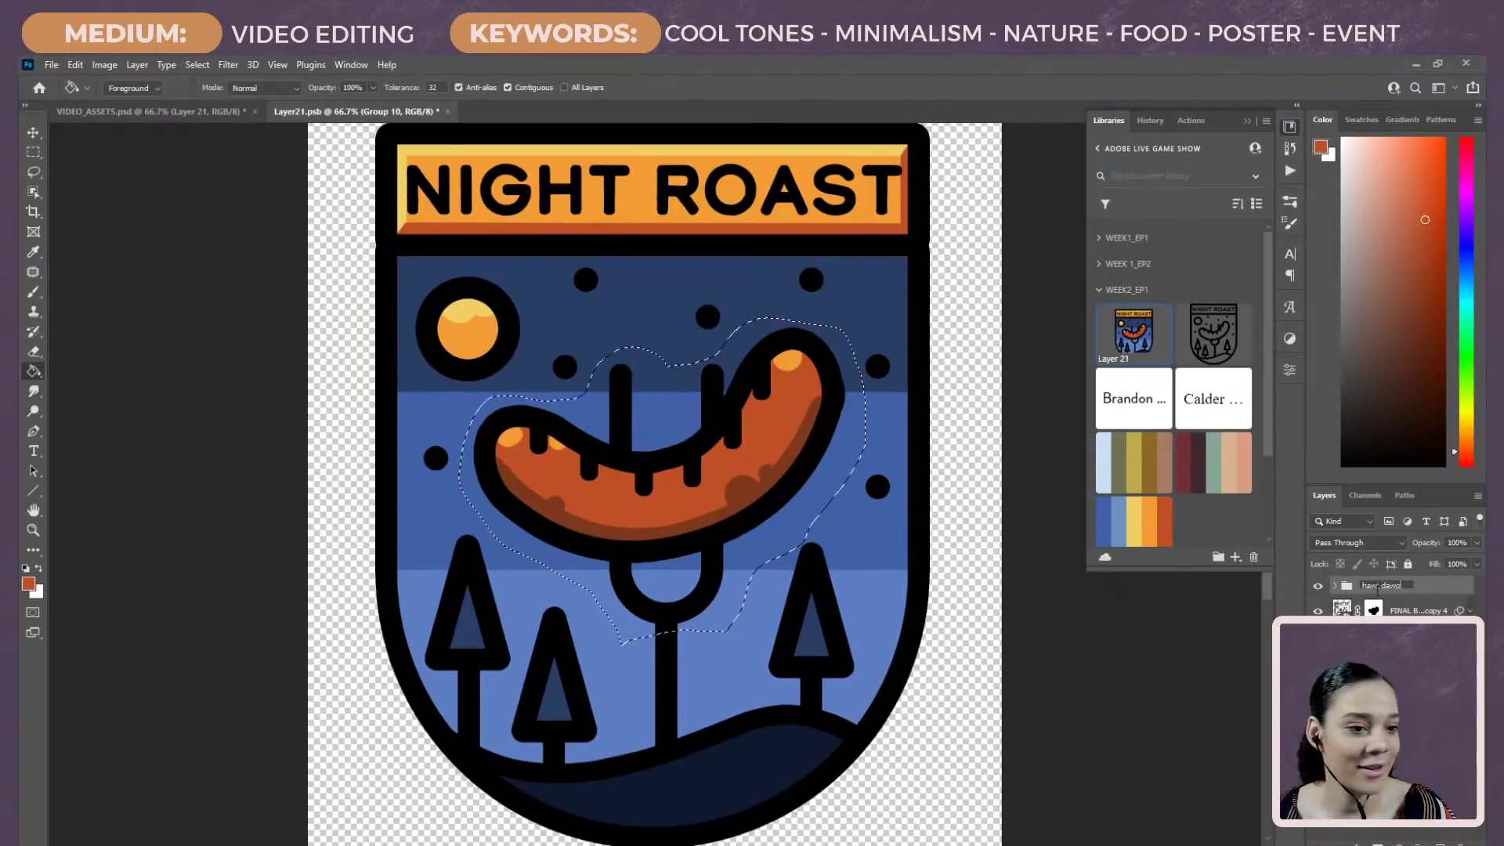
key(Return)
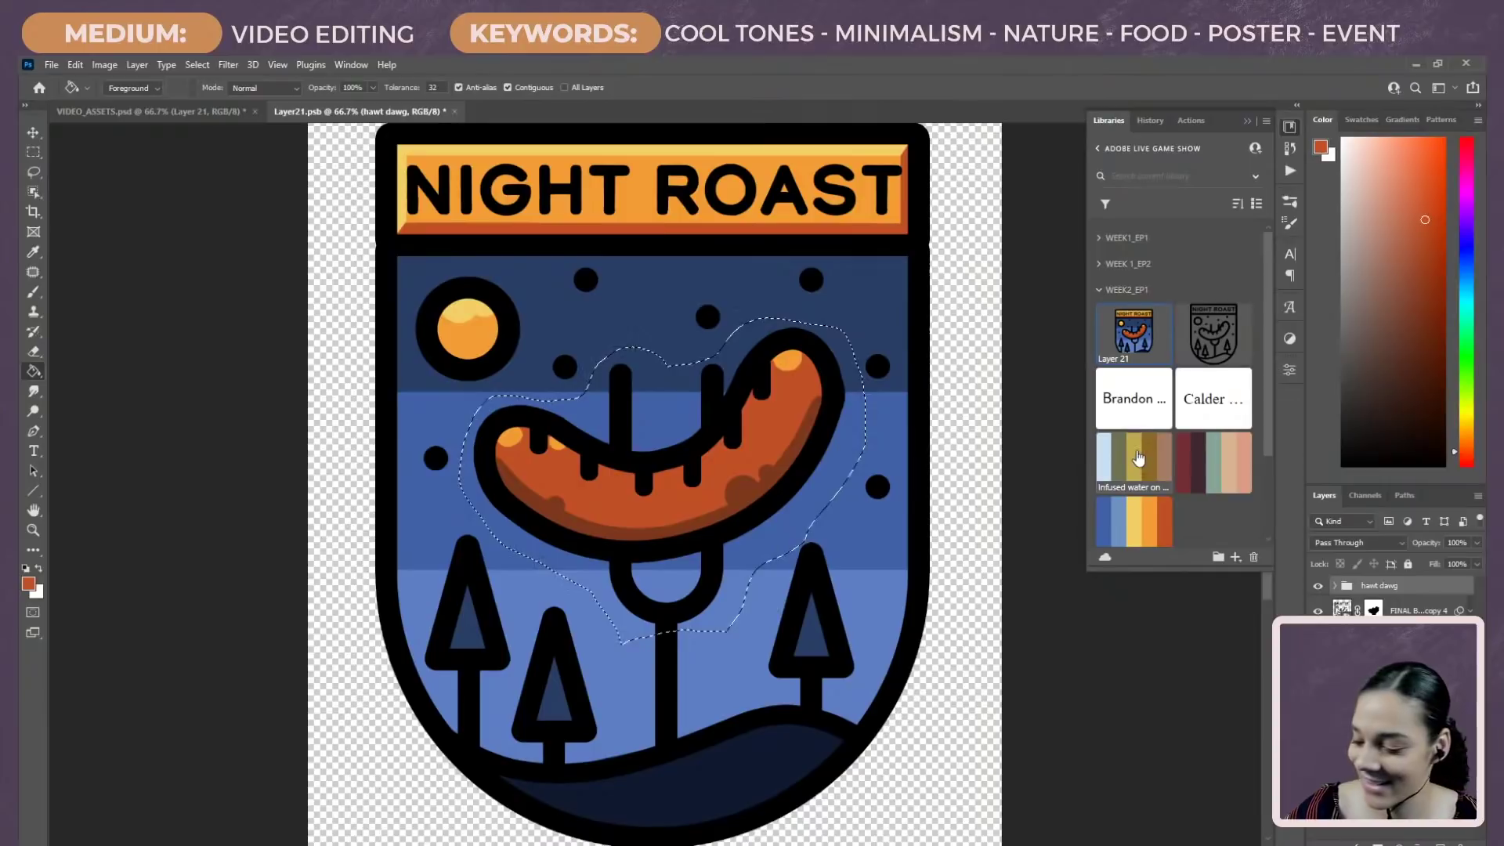
key(ctrl+d)
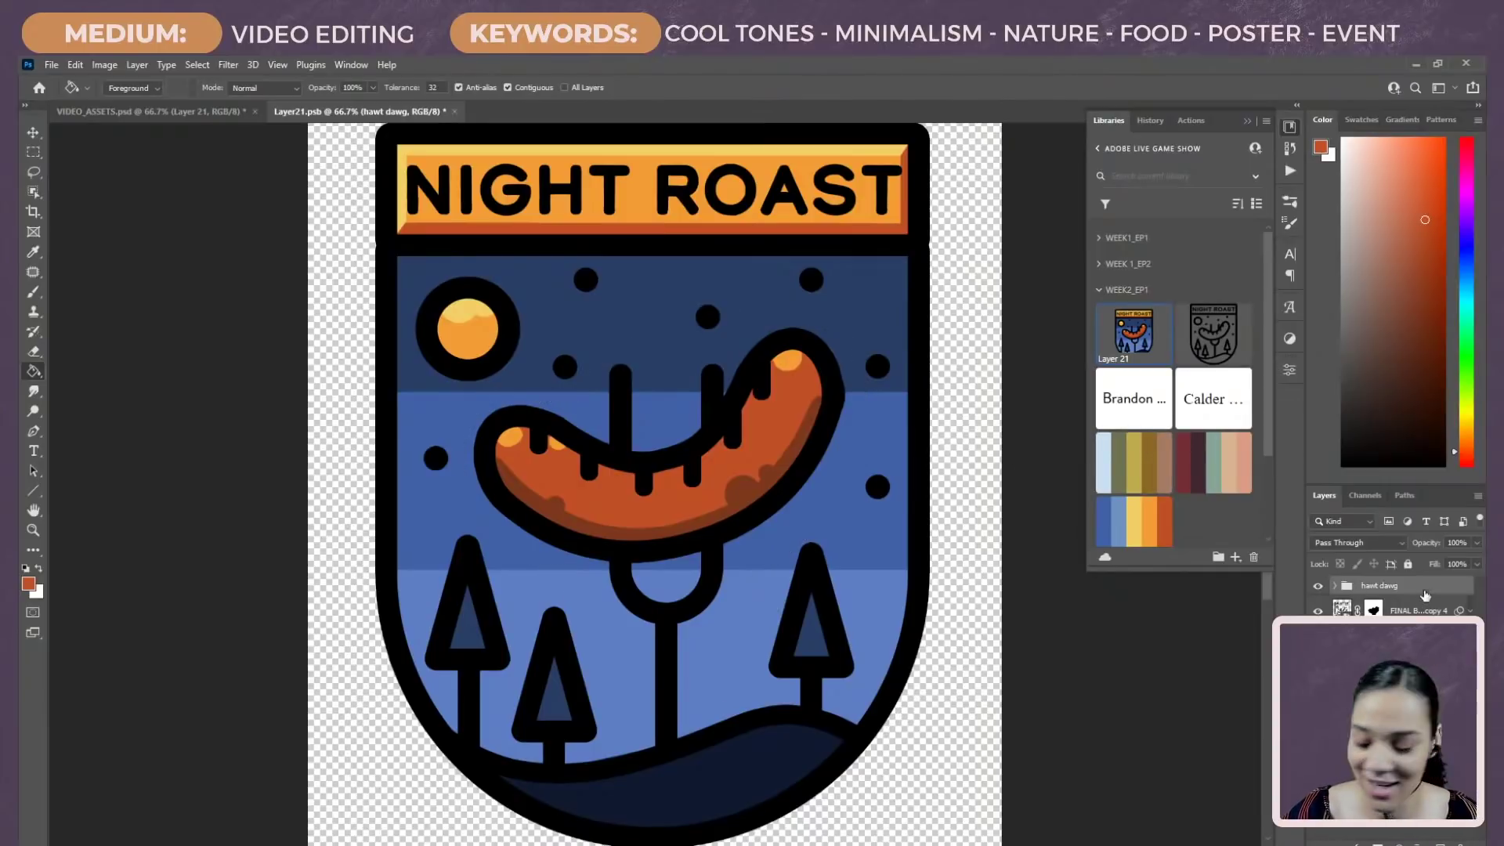
Step: Try adjusting the hawt dawg group with Free Transform
key(ctrl+t)
drag(772, 412, 773, 419)
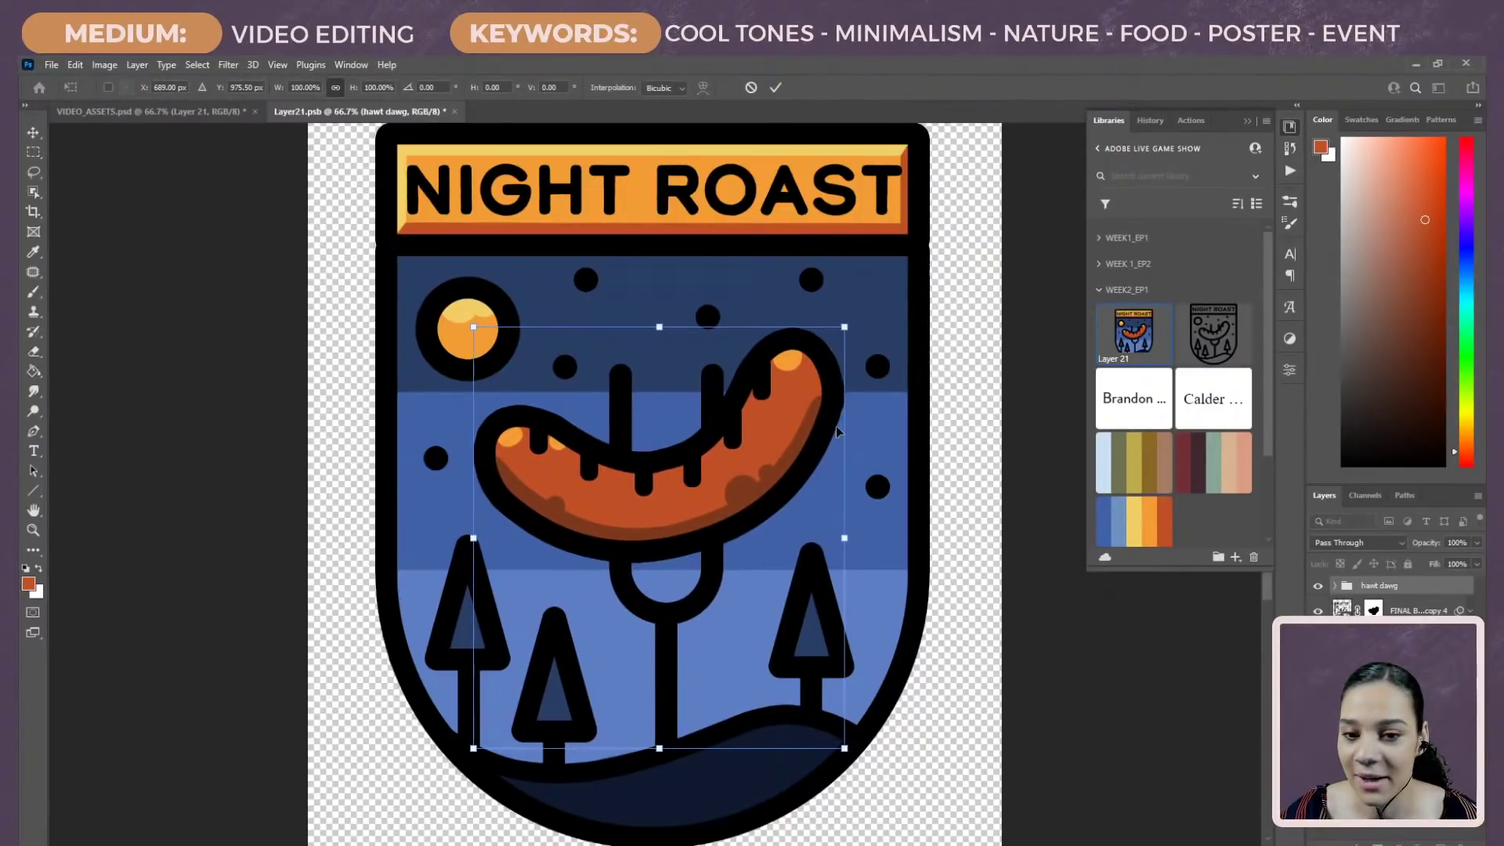
key(Return)
key(g)
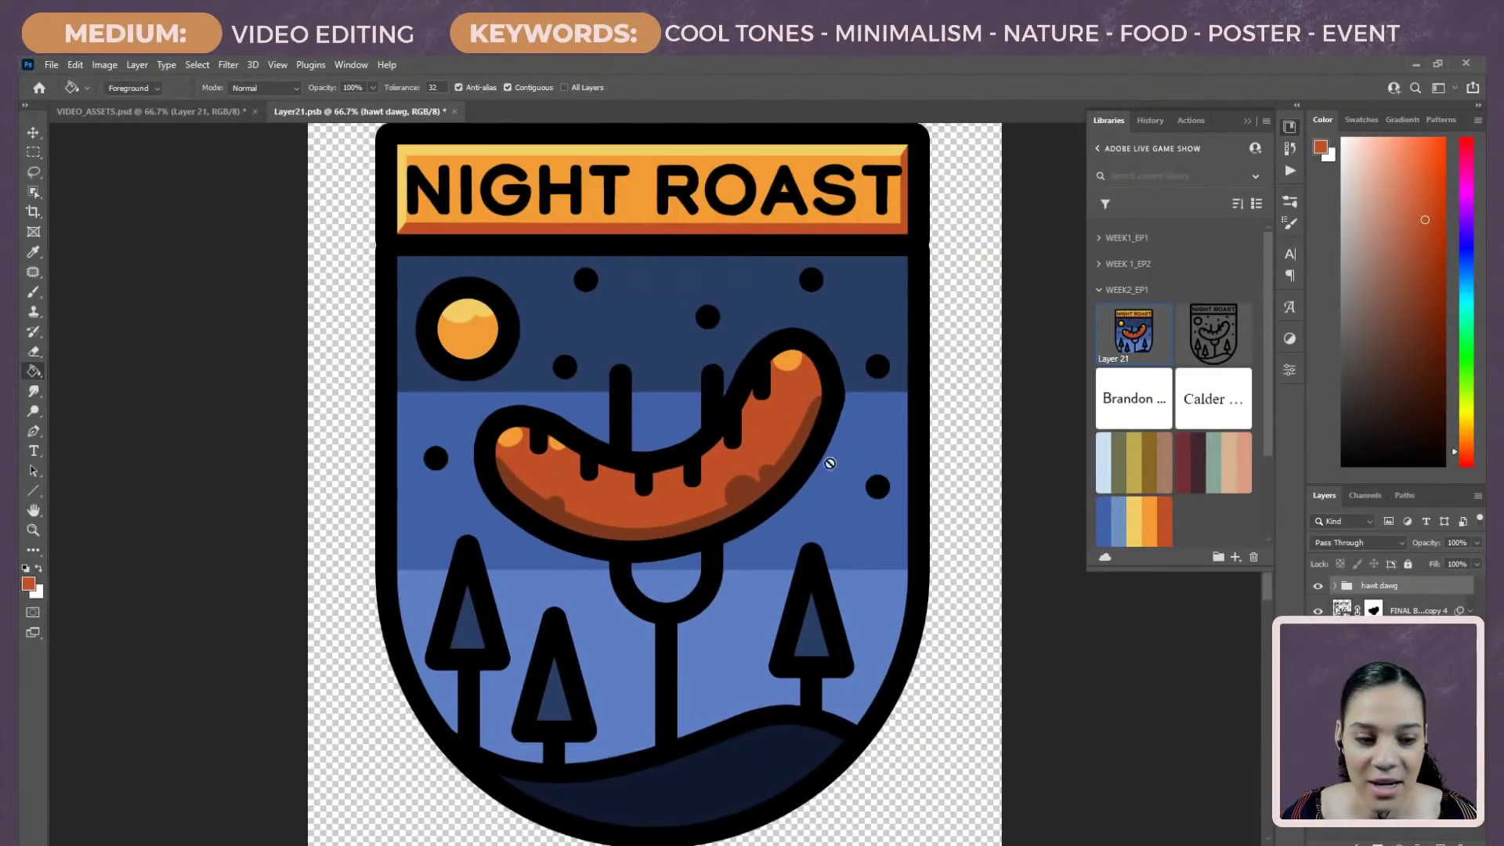
Step: Hide the hawt dawg group, erase the leftover sausage color on Layer 19 with the 175 px eraser, and show the group again
click(1318, 586)
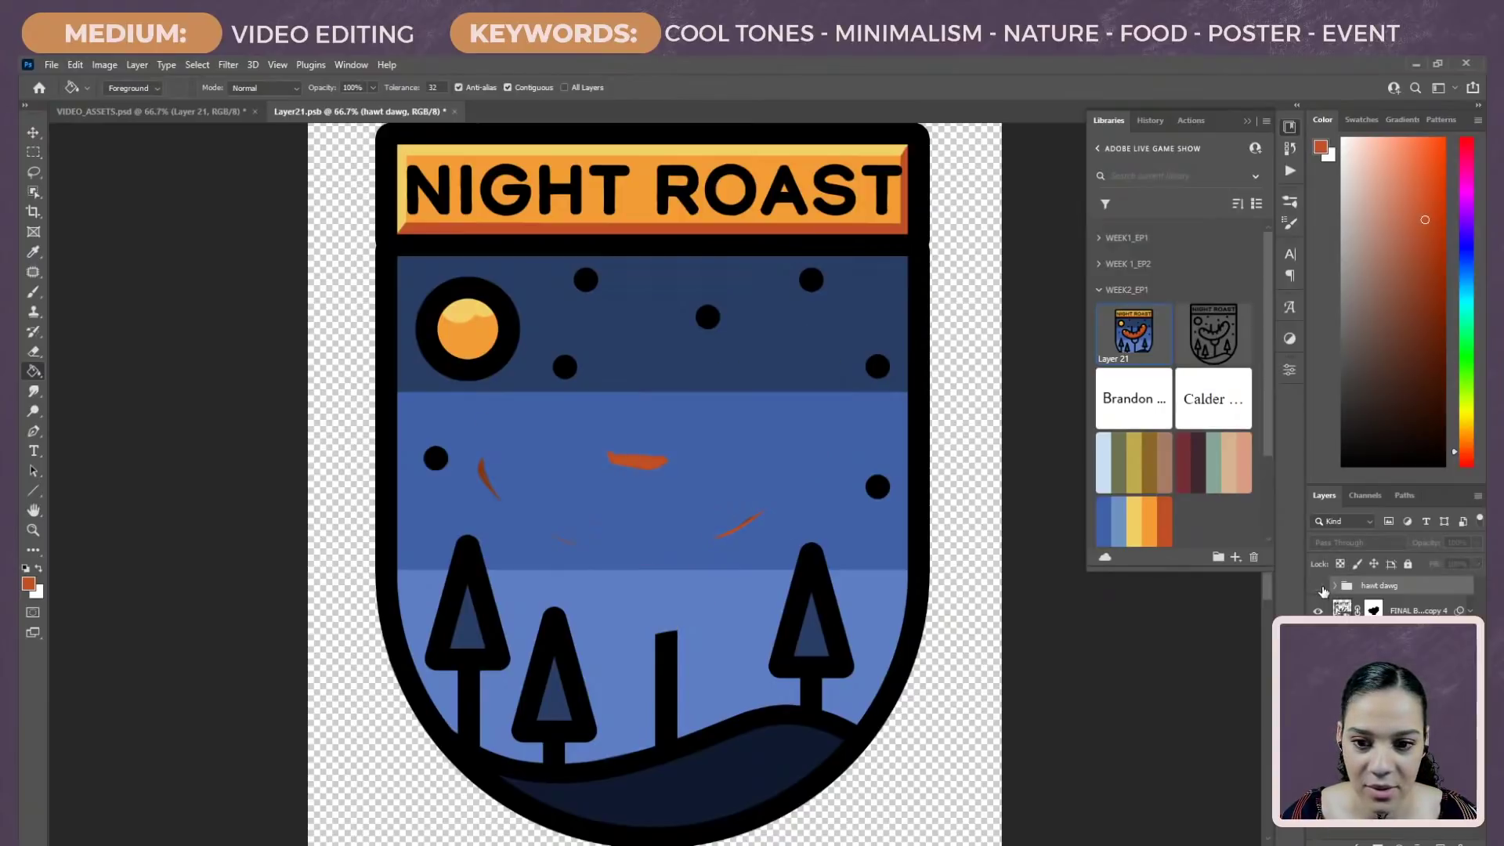
key(alt+[)
key(b)
mouse_move(755, 513)
mouse_down()
mouse_move(688, 529)
mouse_move(785, 465)
mouse_move(738, 509)
mouse_move(651, 496)
mouse_move(639, 462)
mouse_move(540, 474)
mouse_move(577, 510)
mouse_up()
key(ctrl+z)
key(e)
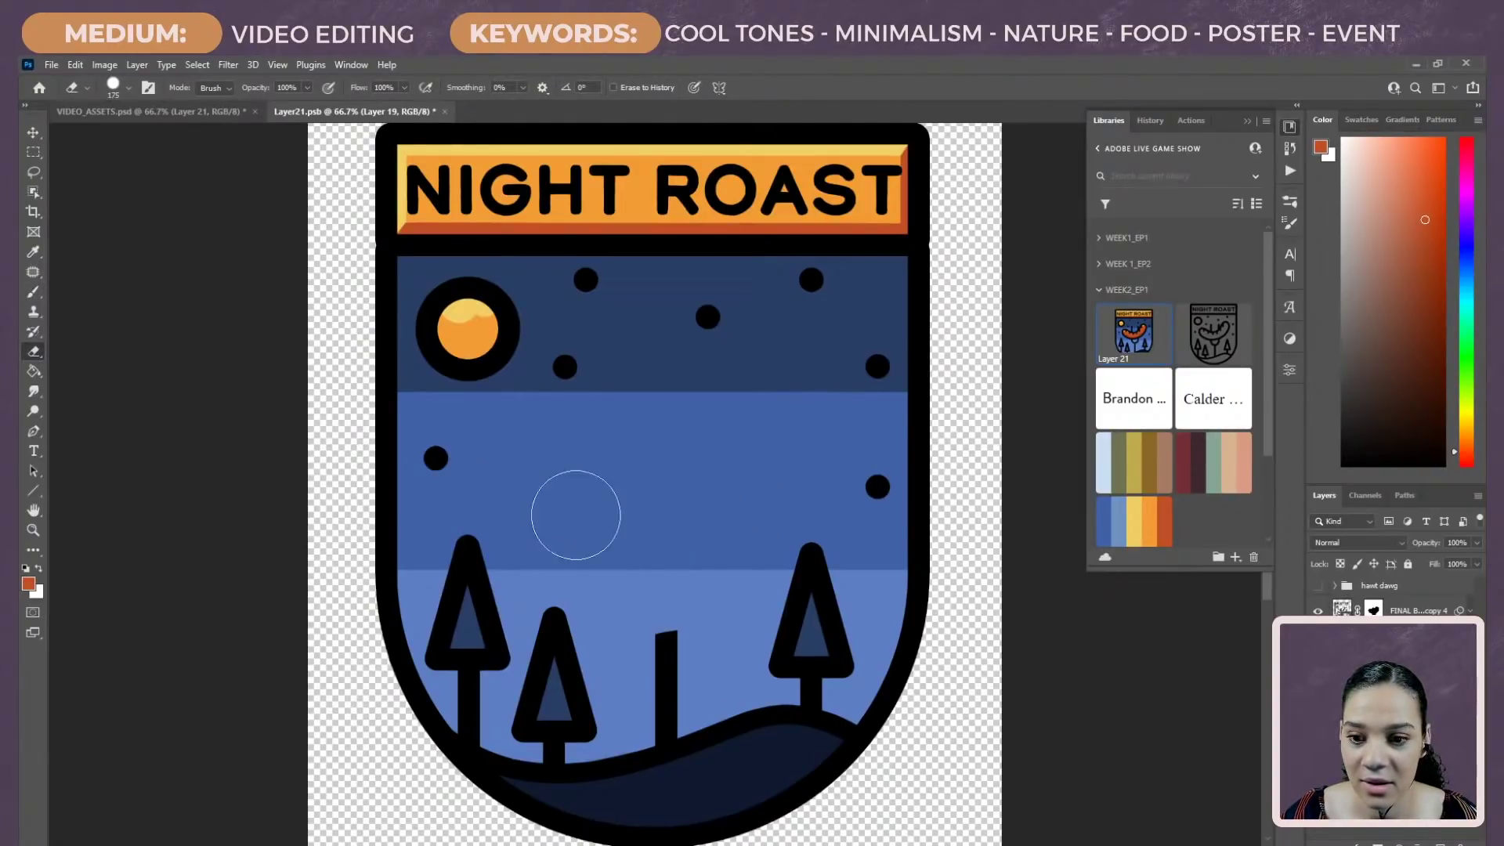
click(1318, 586)
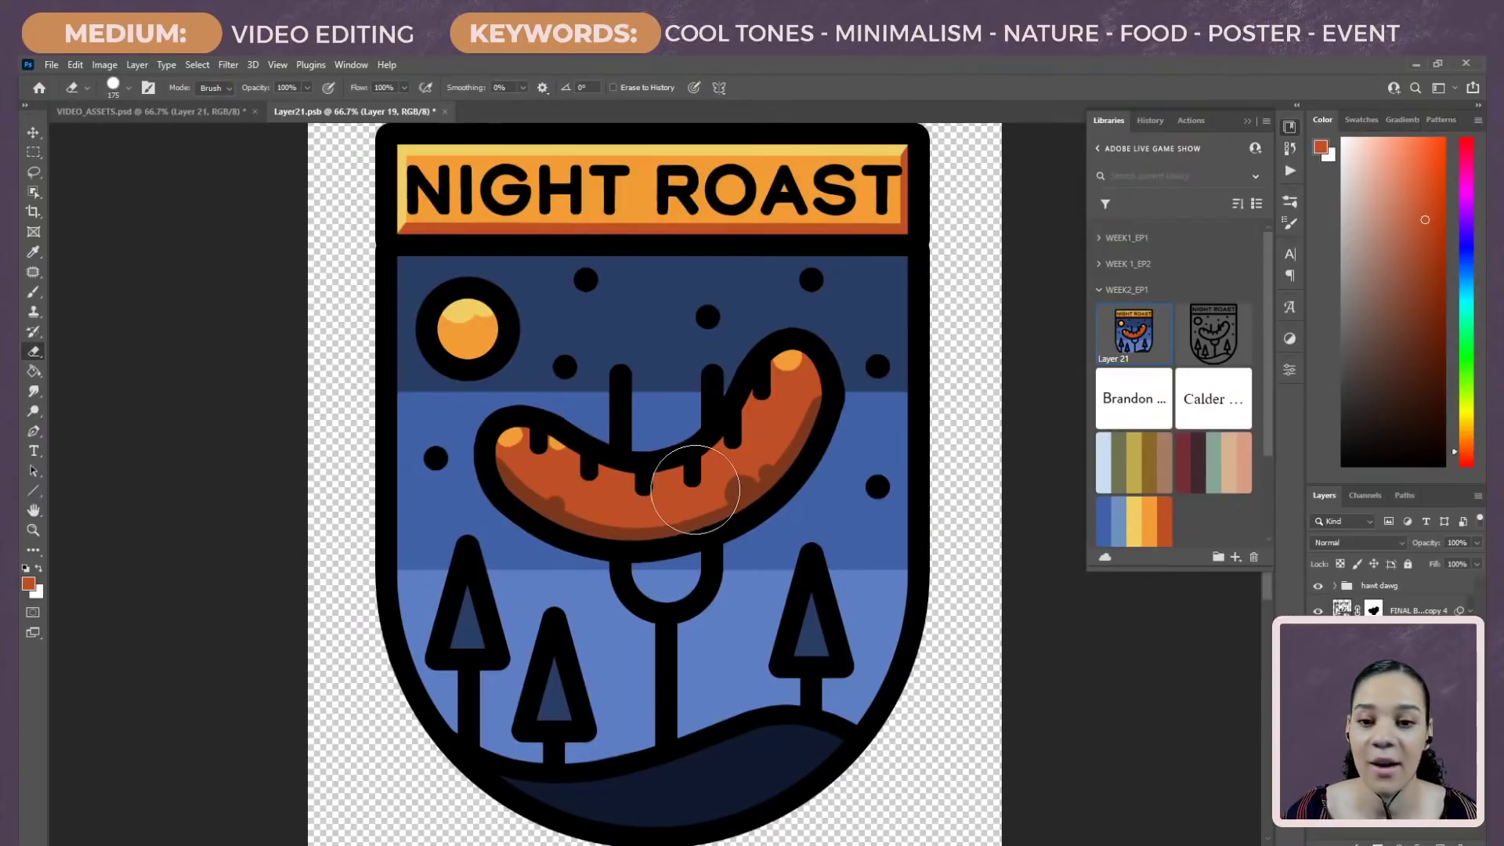
Step: Show the Timeline and create a video timeline for the badge artwork
click(349, 66)
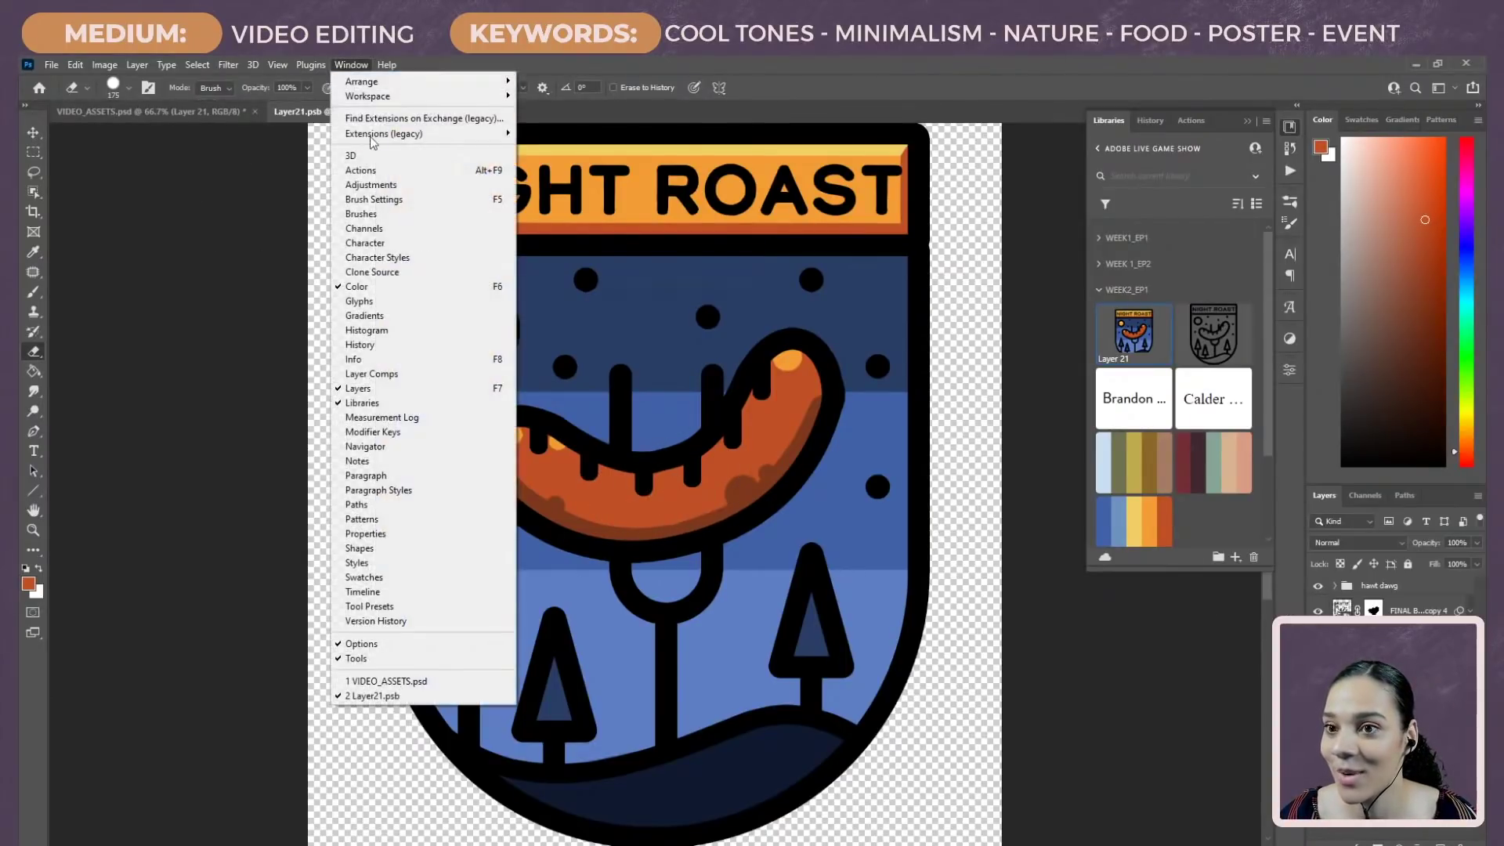
click(382, 591)
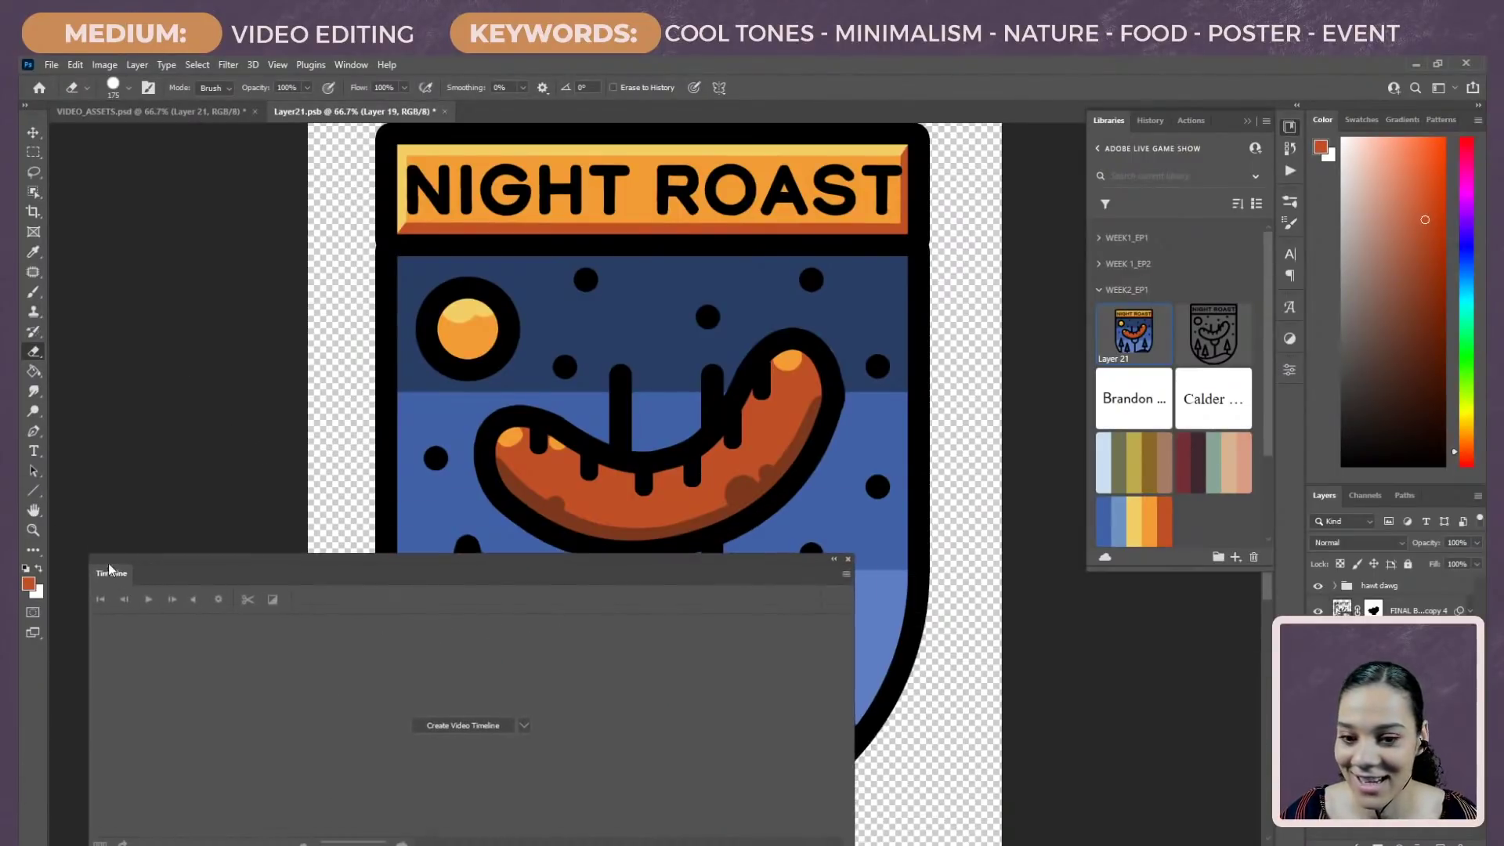
key(ctrl+minus)
key(ctrl+minus)
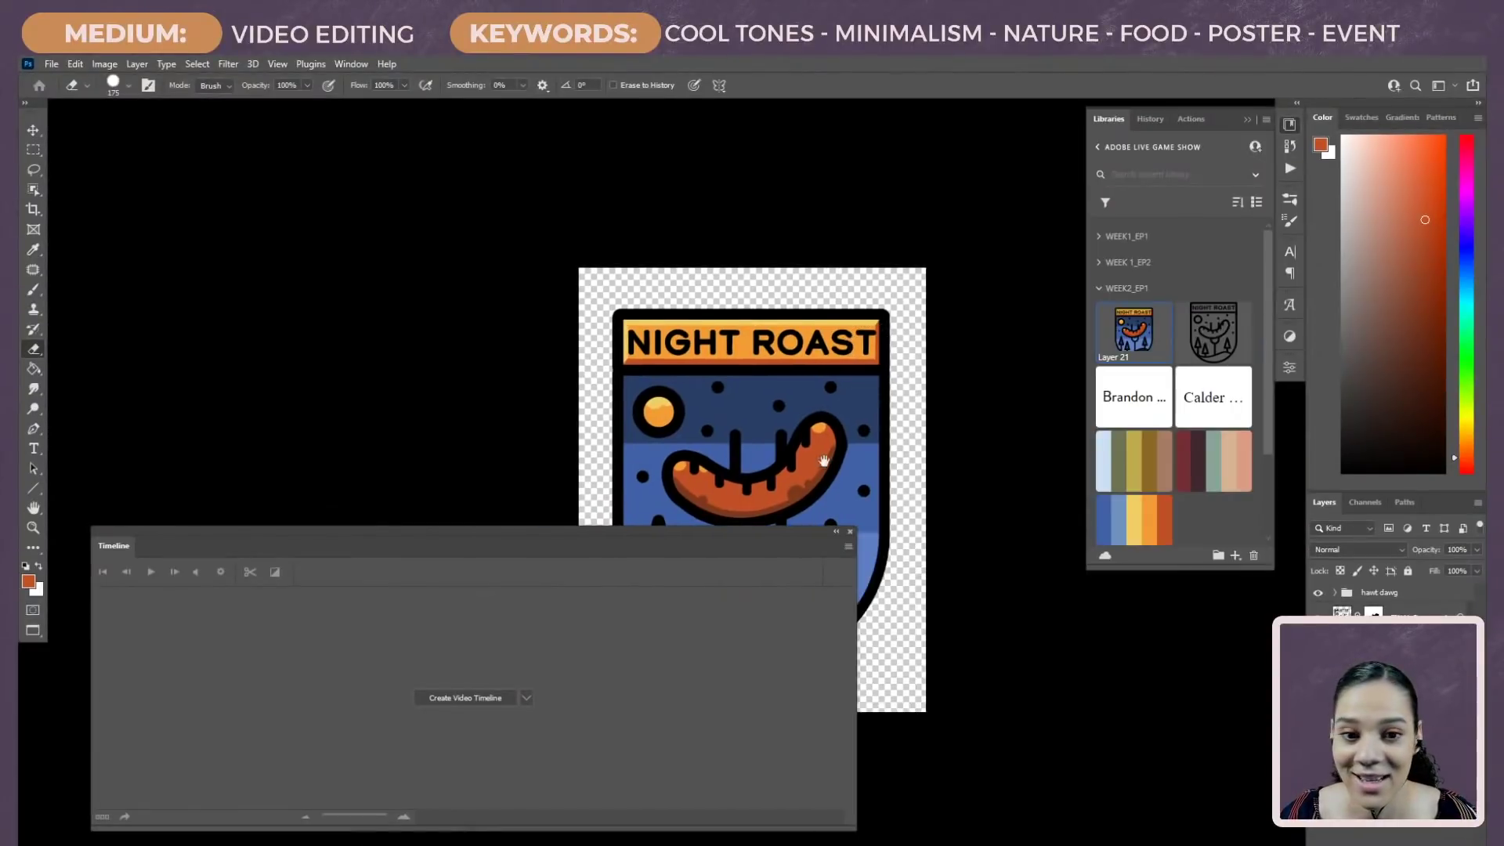
scroll(627, 321, down, 3)
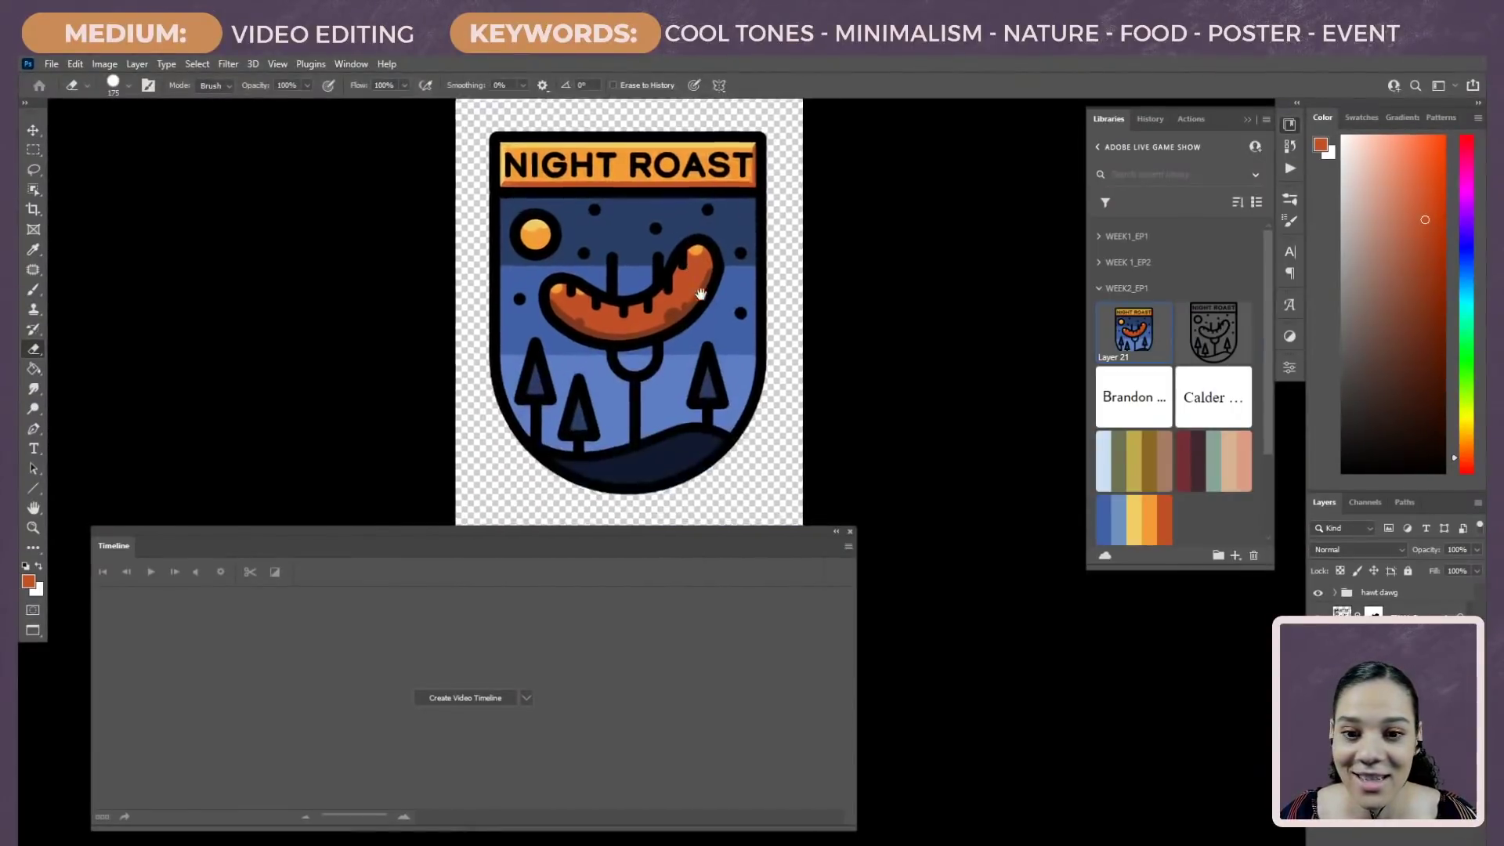
click(465, 697)
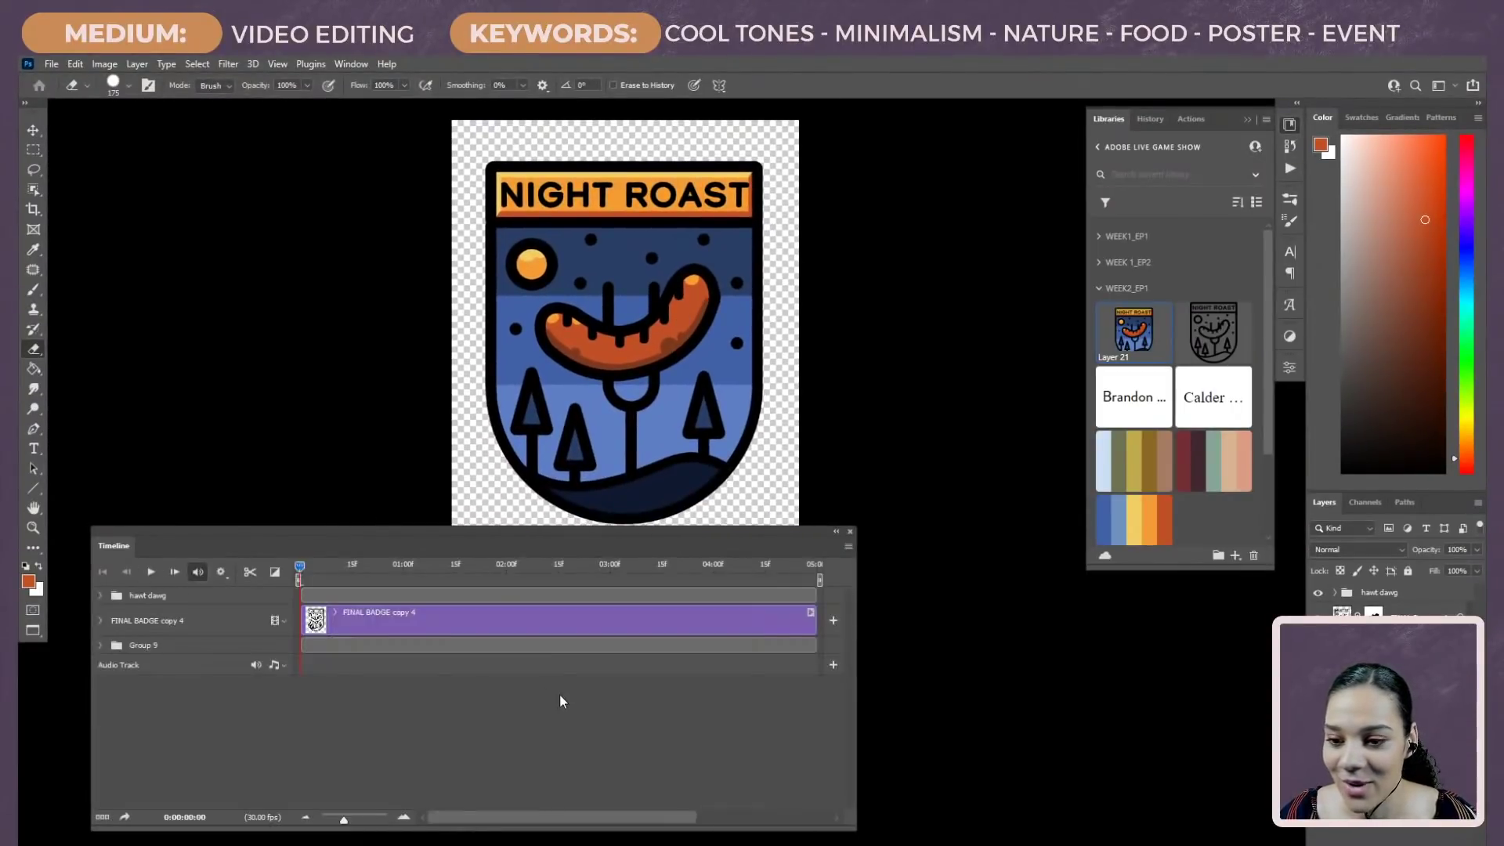
Step: Convert the hawt dawg group to a smart object
click(164, 599)
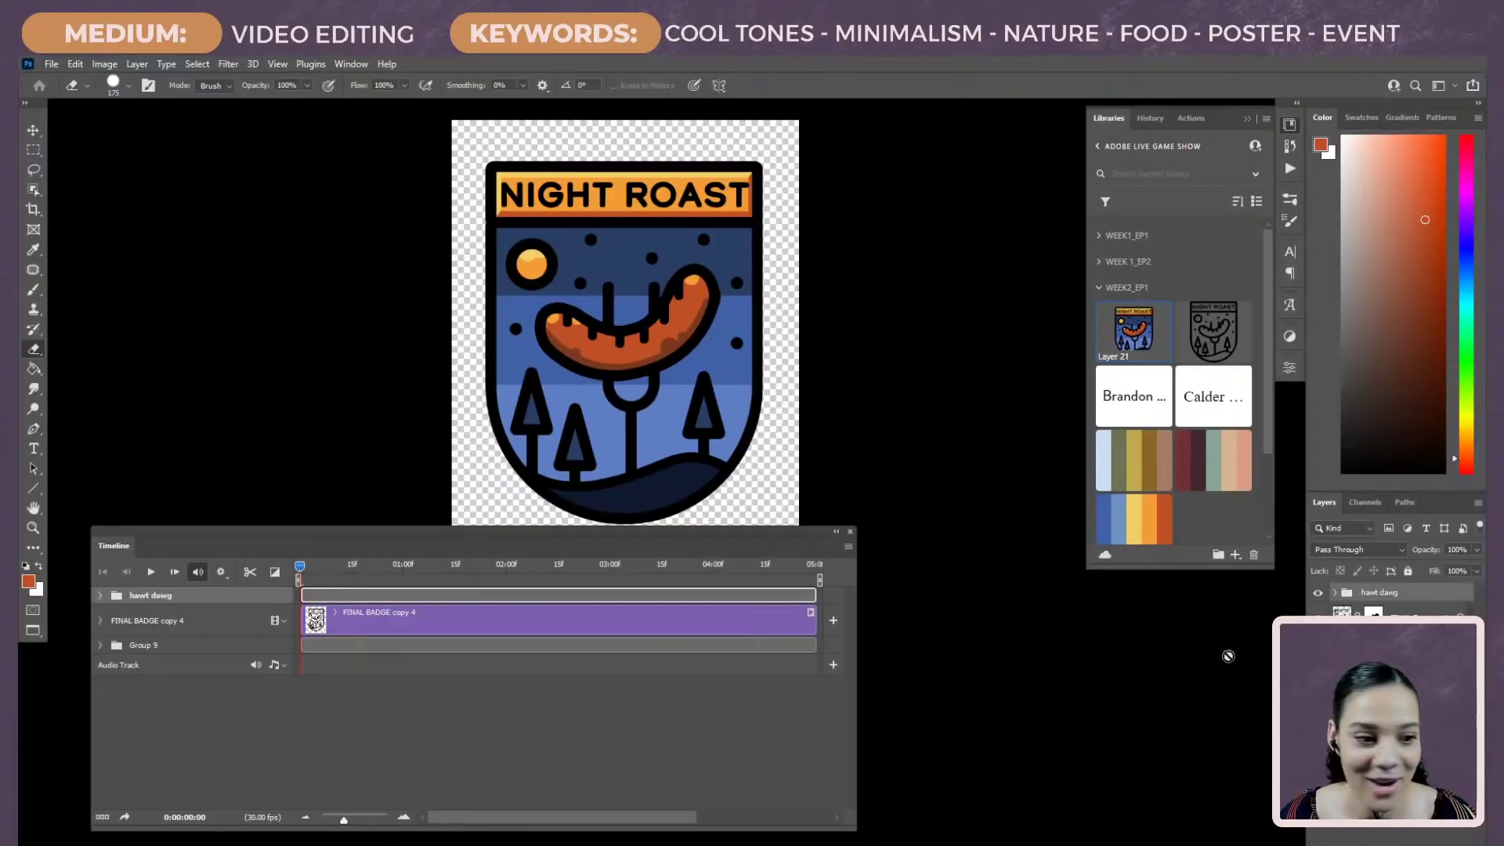
right_click(1391, 592)
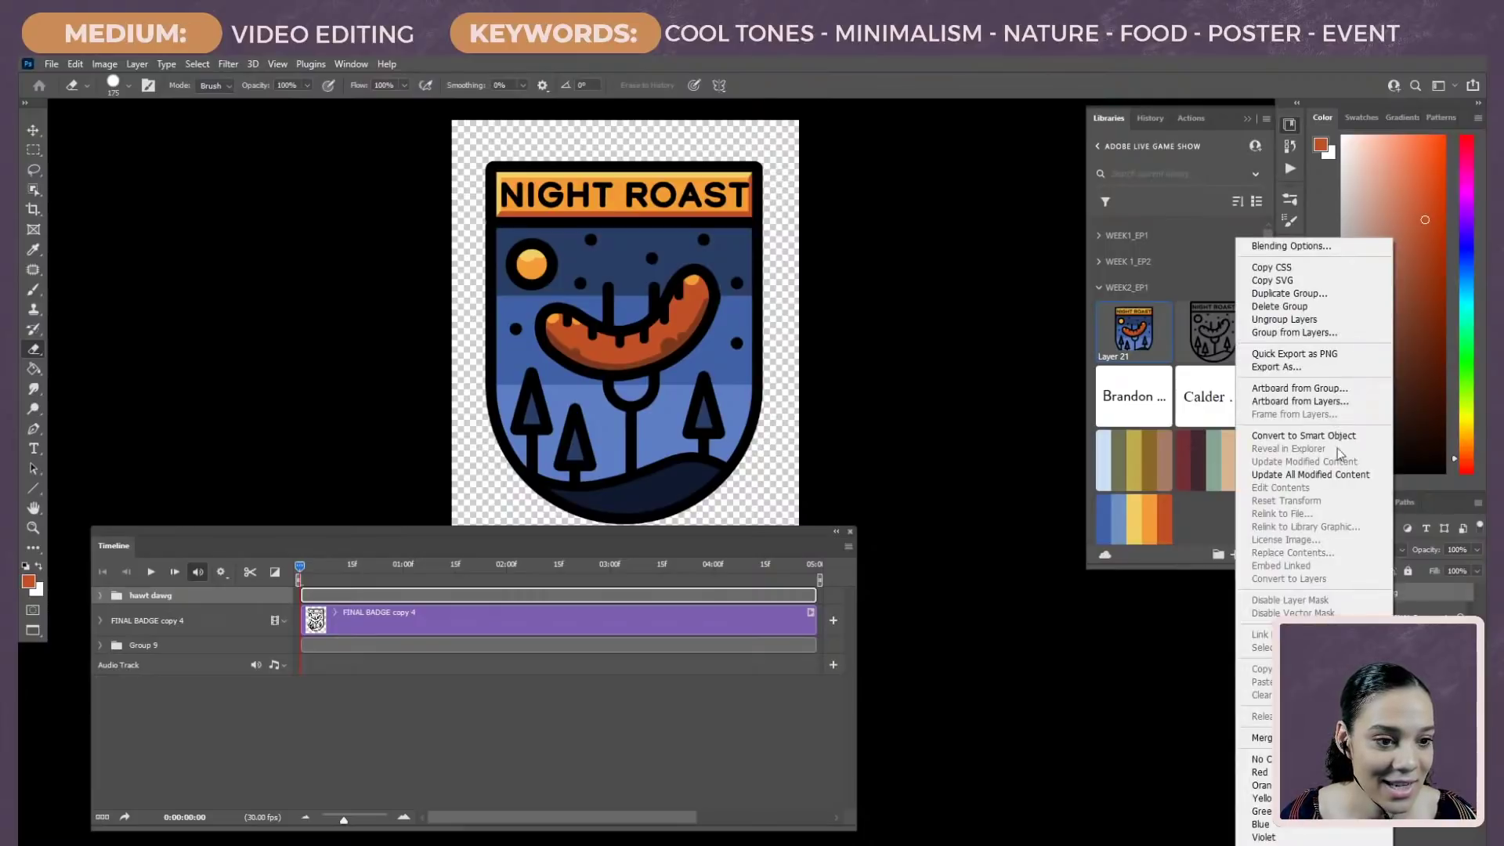
click(1308, 435)
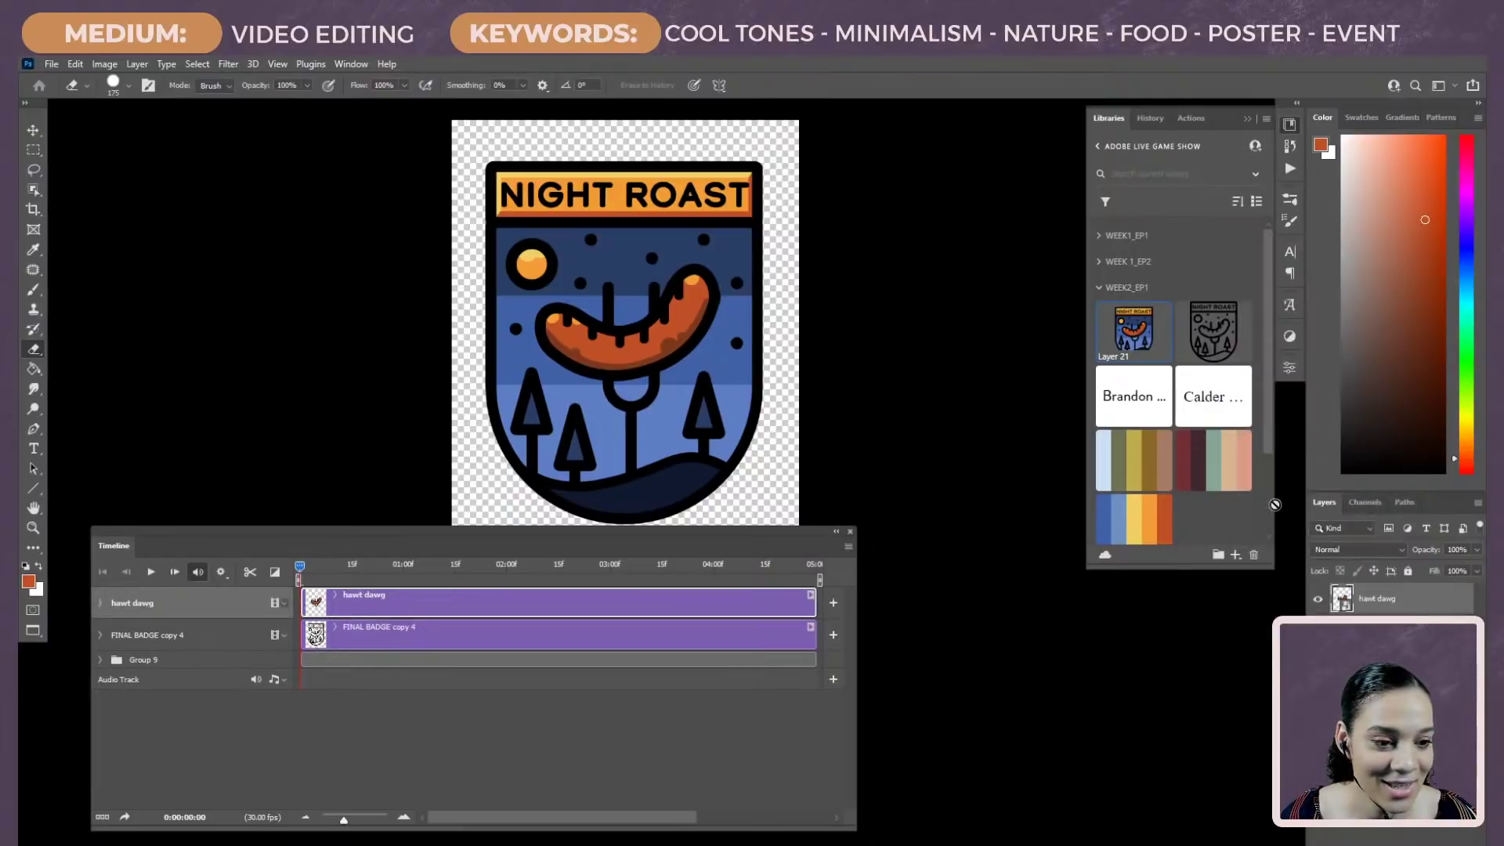
Step: Expand the hawt dawg track's properties and enable Transform keyframing with a first keyframe at 0:00:00:00
click(283, 603)
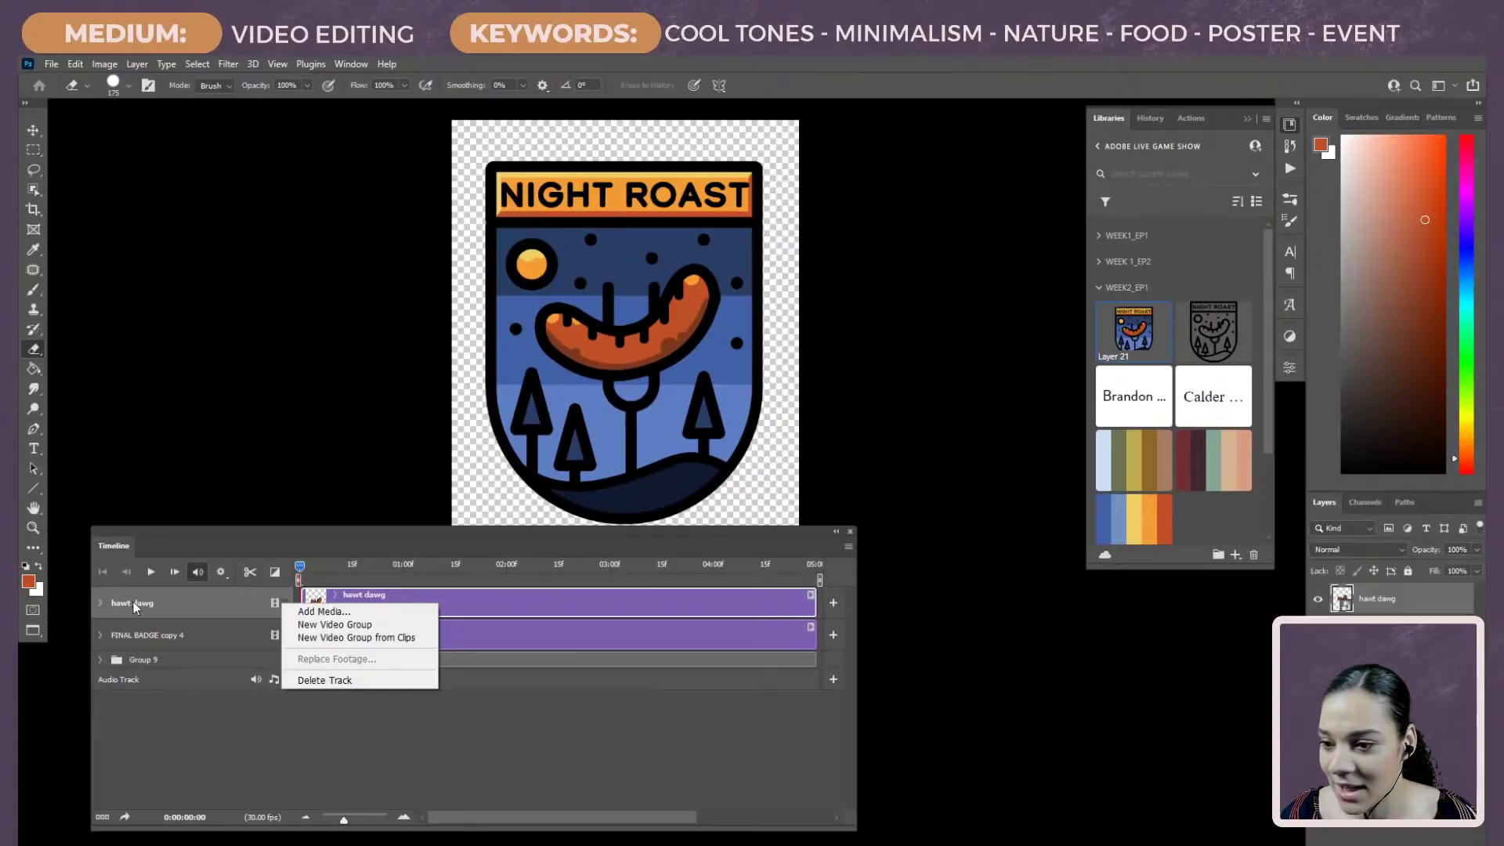
click(97, 600)
click(100, 603)
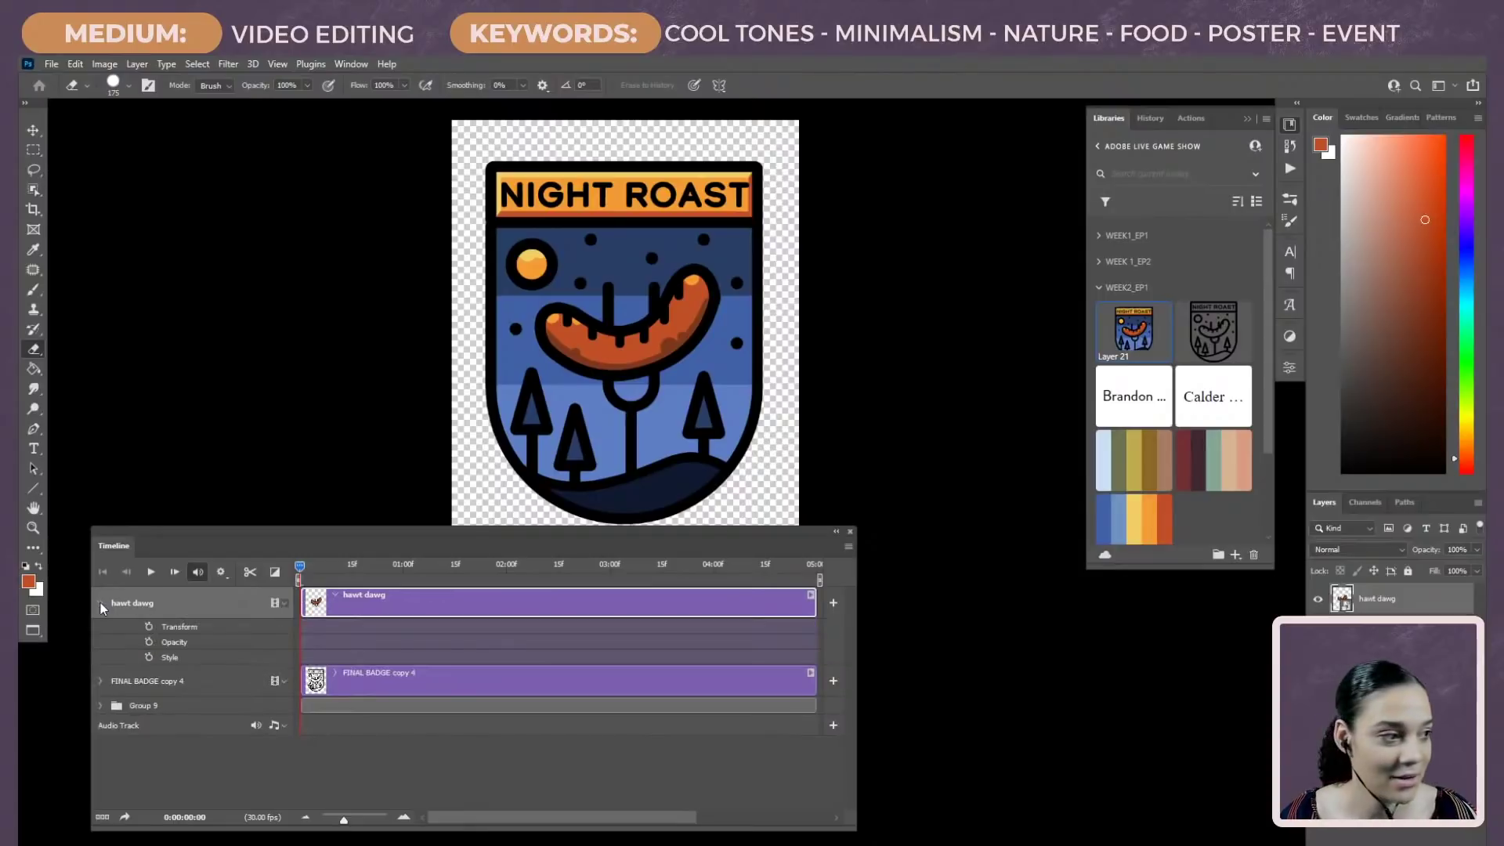
click(148, 626)
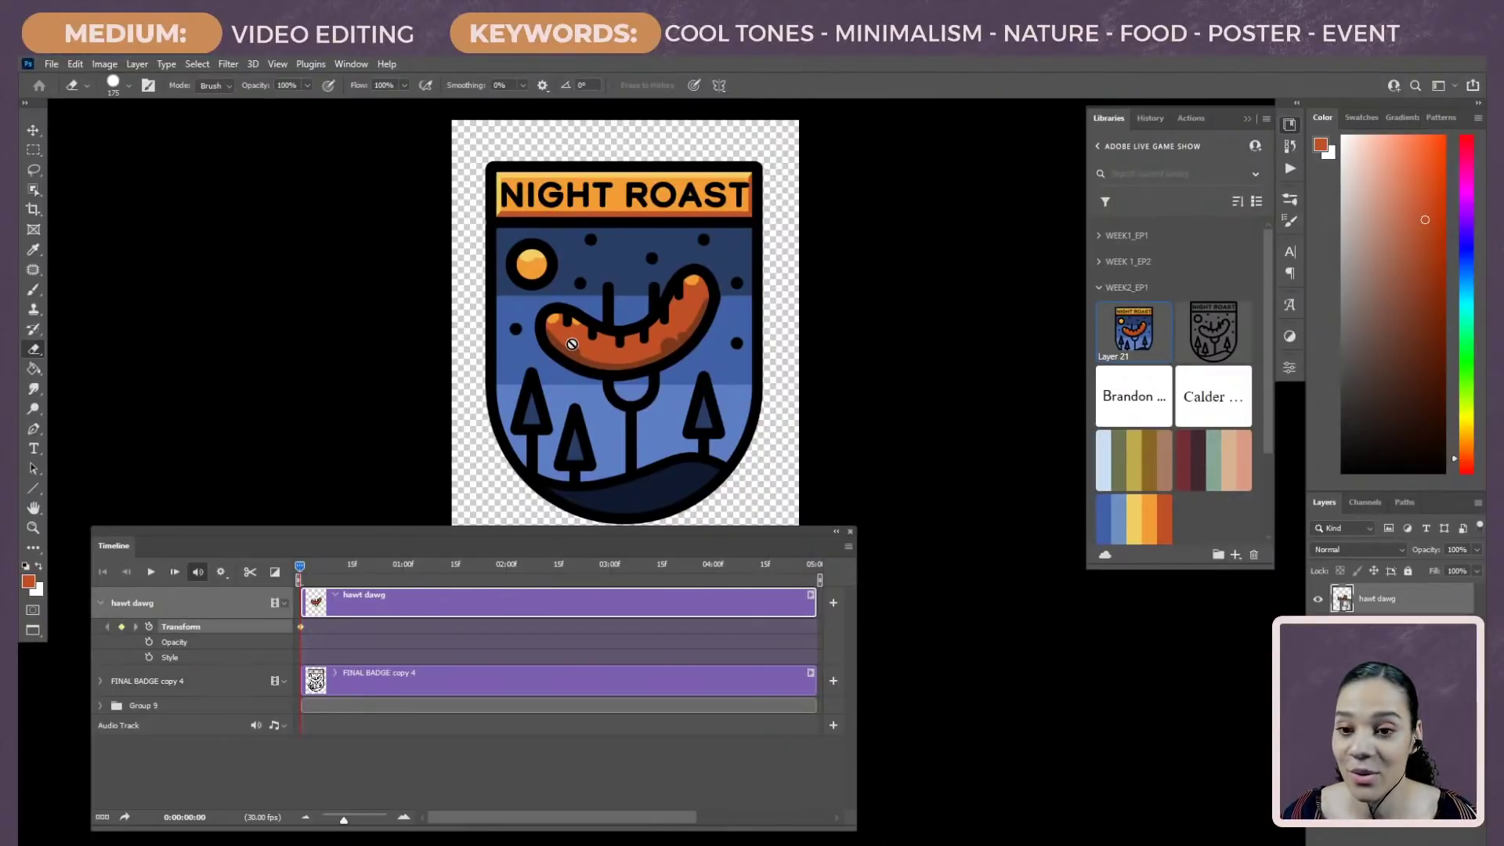
Step: Try to move the sausage slightly down with Free Transform at the 0:00:00:00 keyframe
key(ctrl+t)
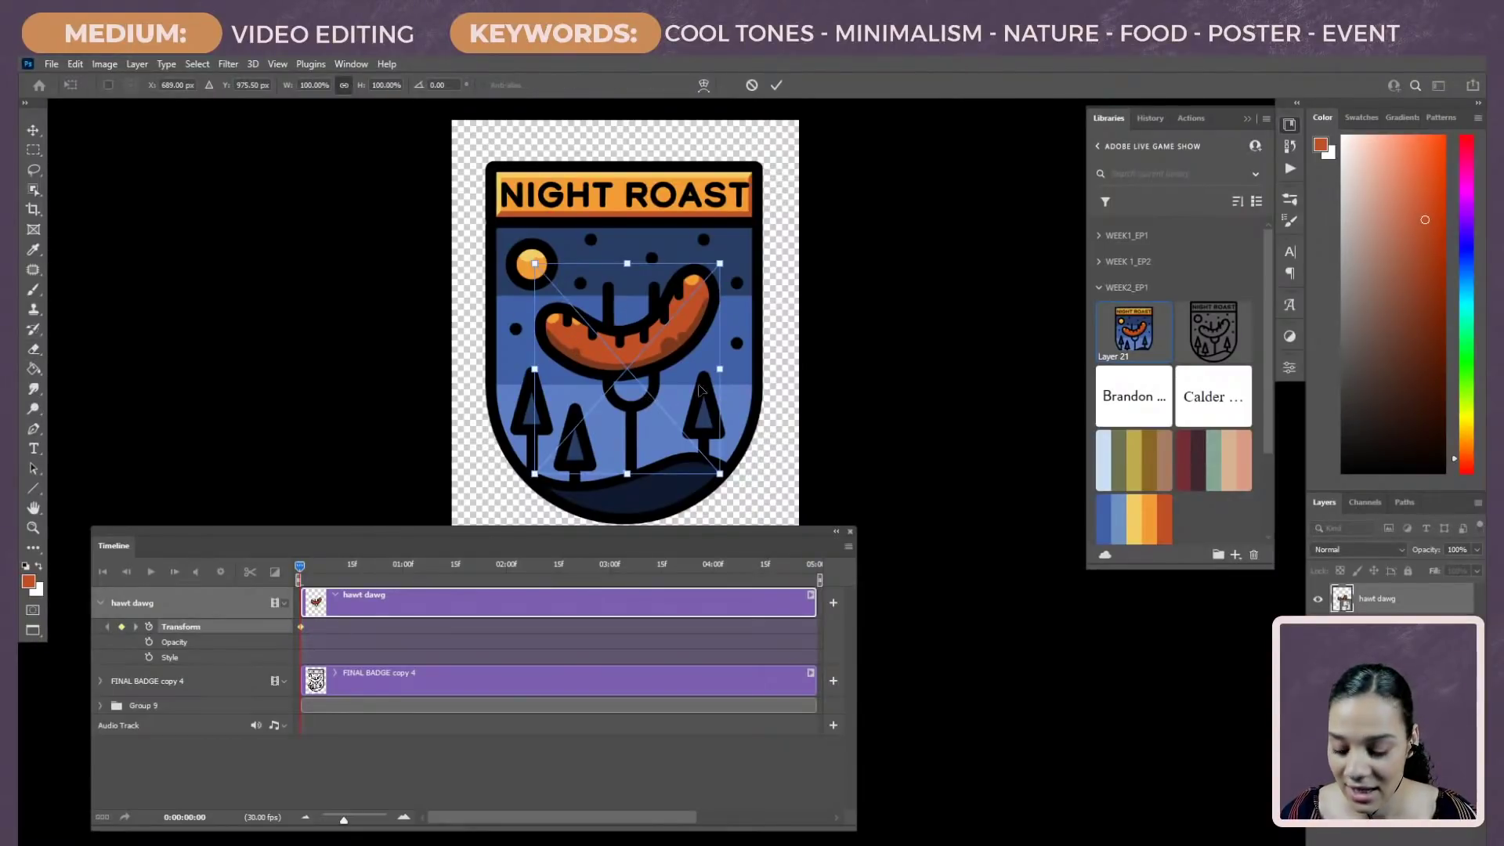
drag(682, 384, 685, 382)
key(Return)
key(e)
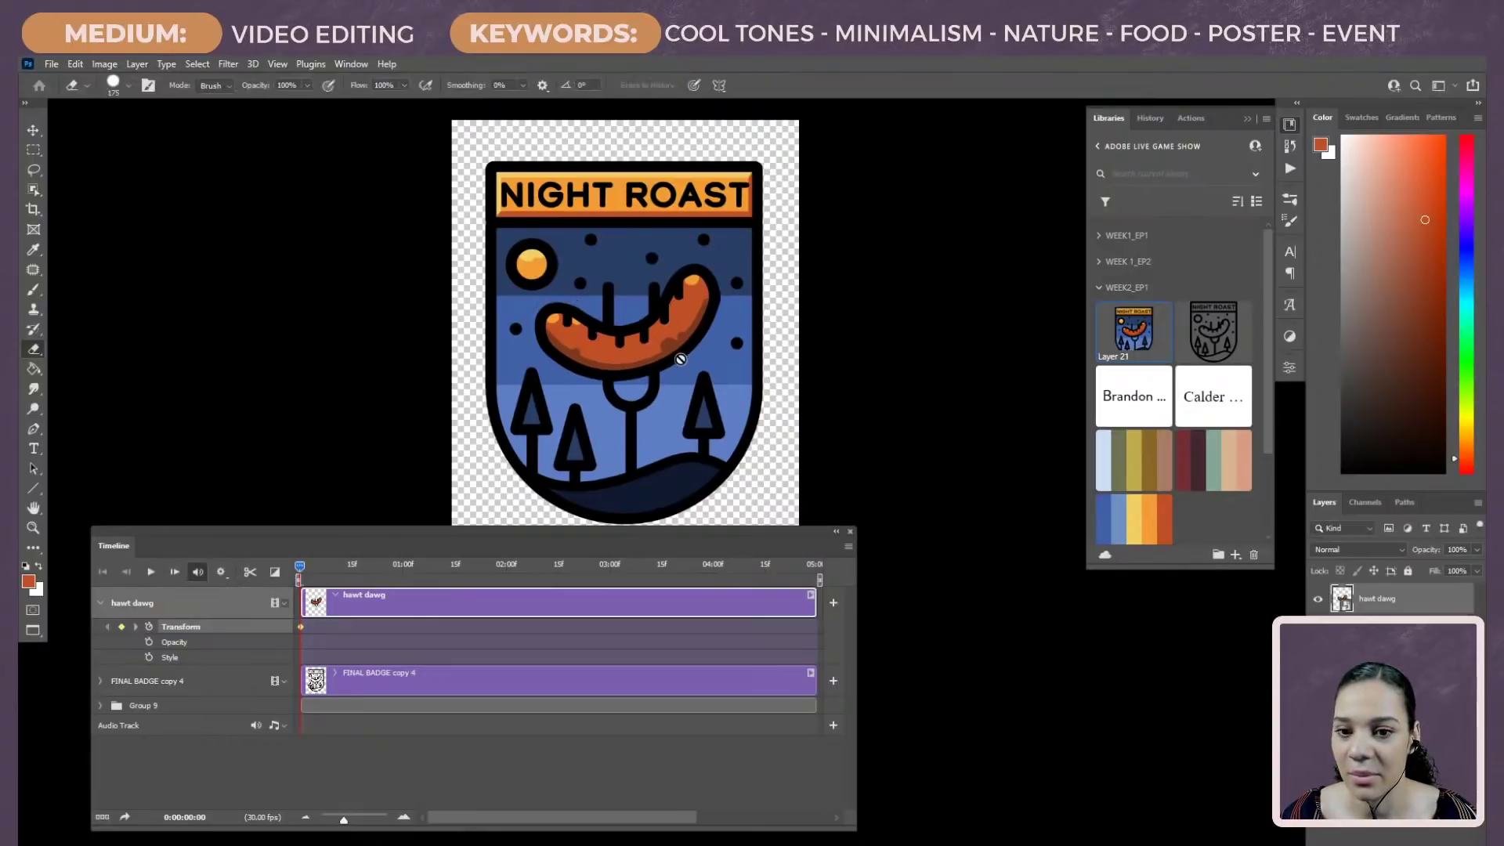
key(ctrl+t)
drag(679, 352, 686, 364)
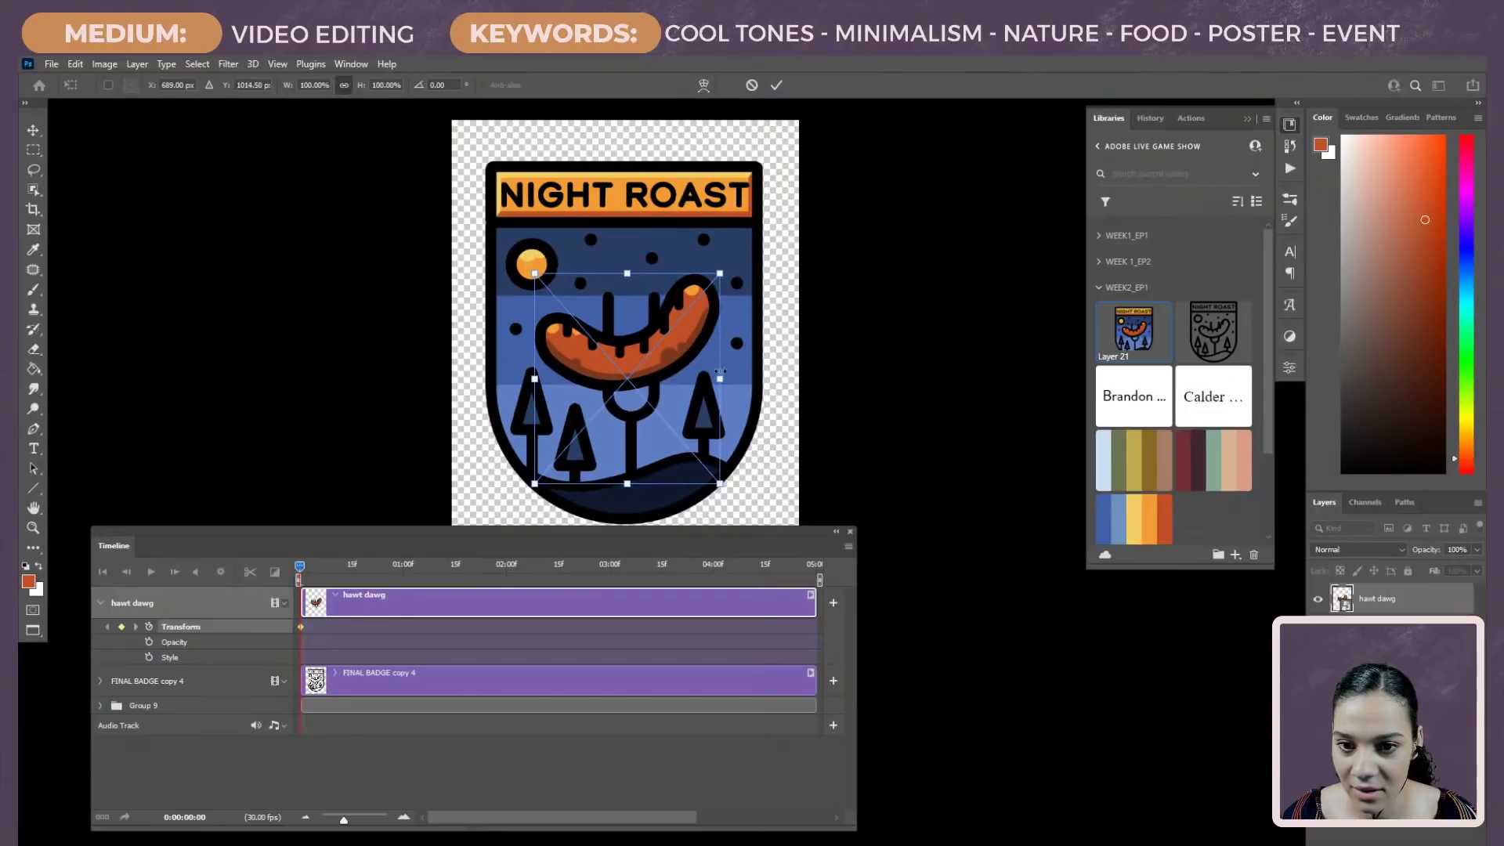
key(Return)
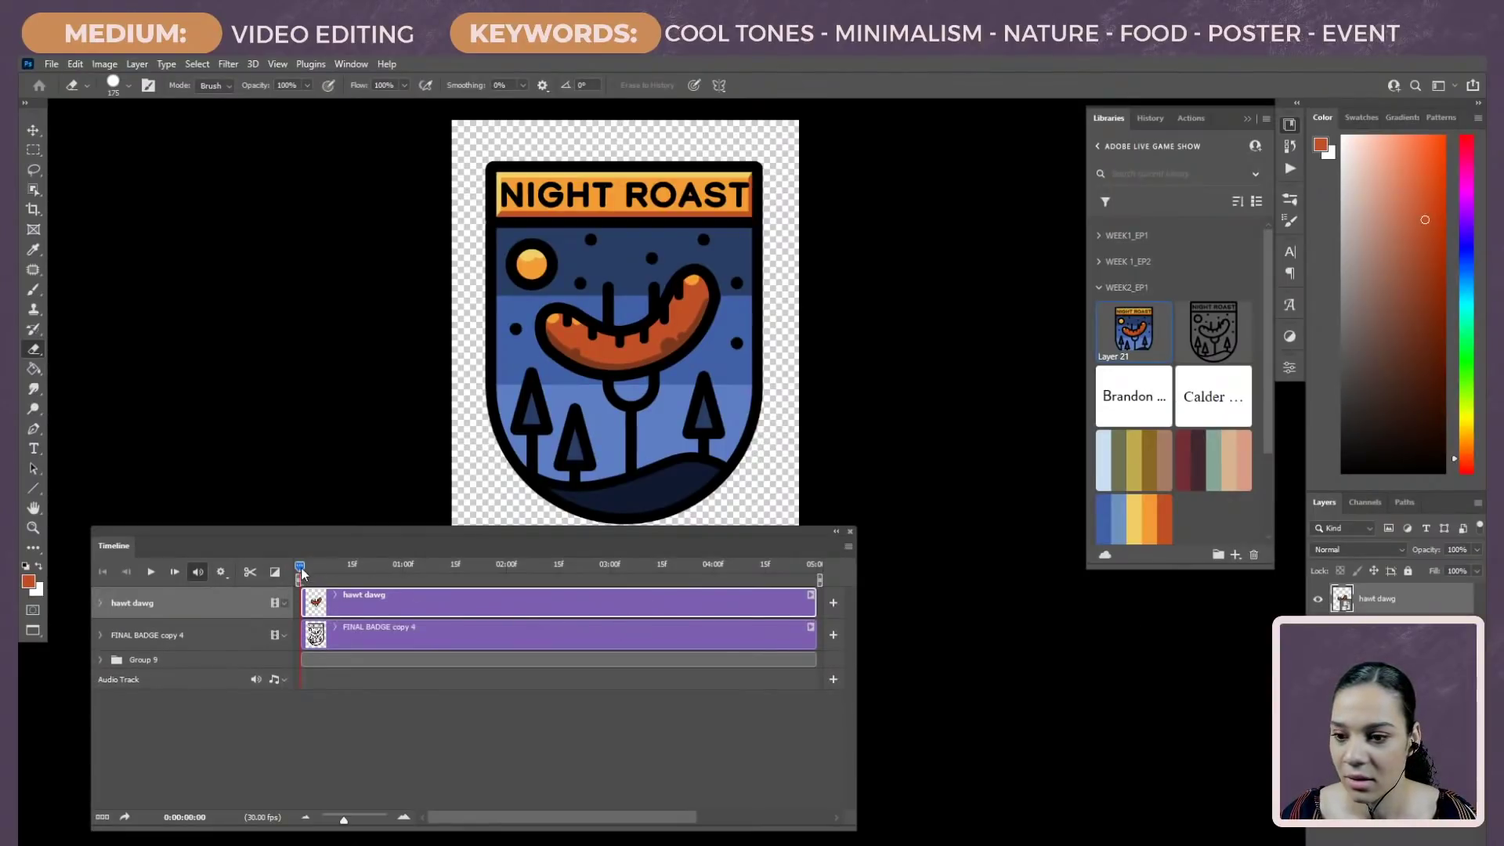
Step: Enable Transform keyframing on the hawt dawg track at 0:00:00:00 and move the sausage slightly down at 0:00:01:15 for a second keyframe
click(99, 602)
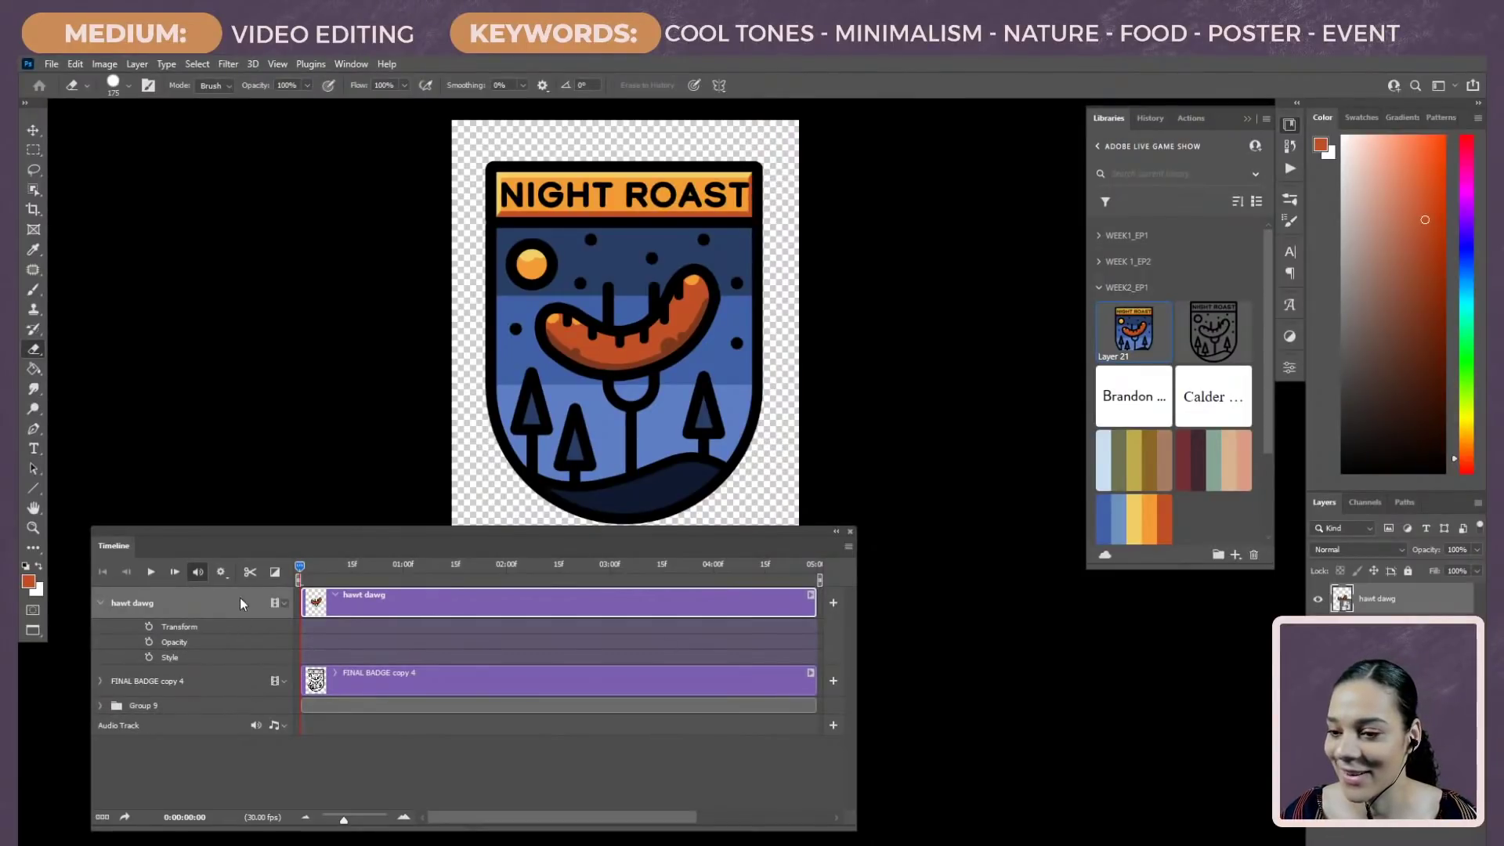
click(150, 626)
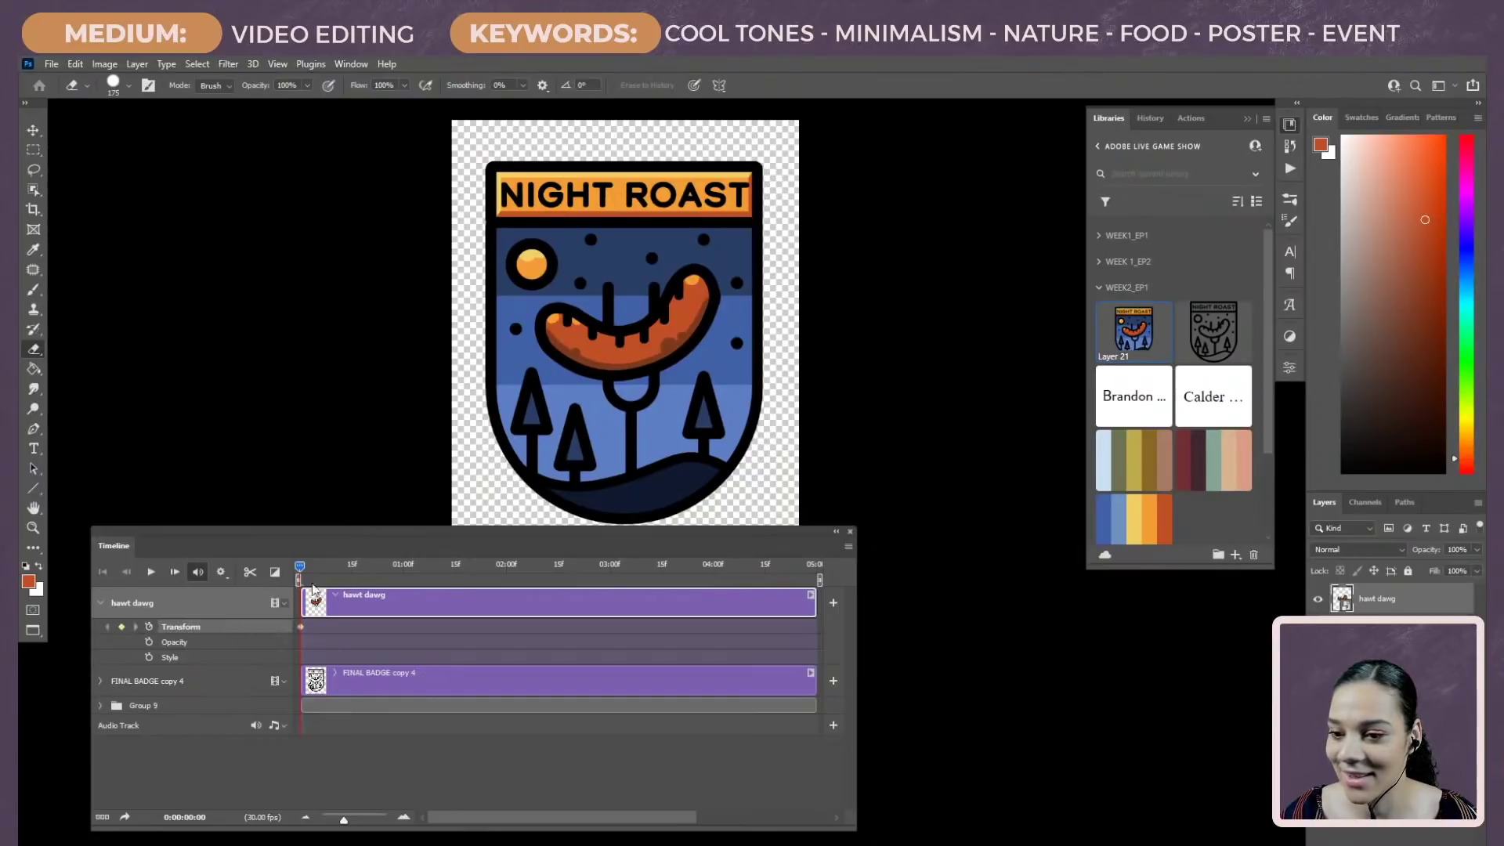
drag(298, 570, 457, 577)
key(ctrl+t)
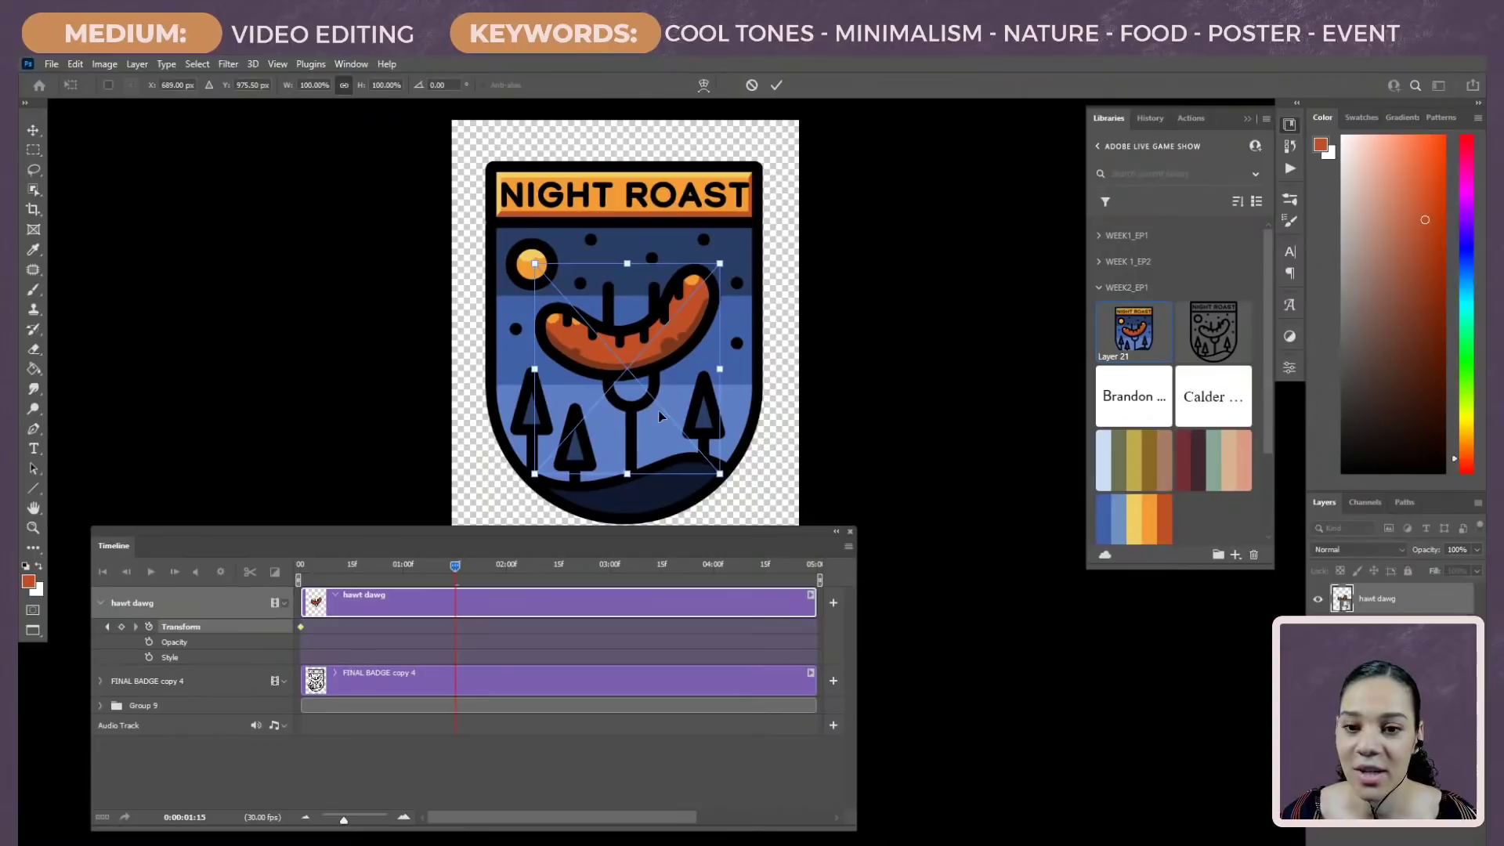
drag(662, 359, 664, 371)
key(Return)
key(e)
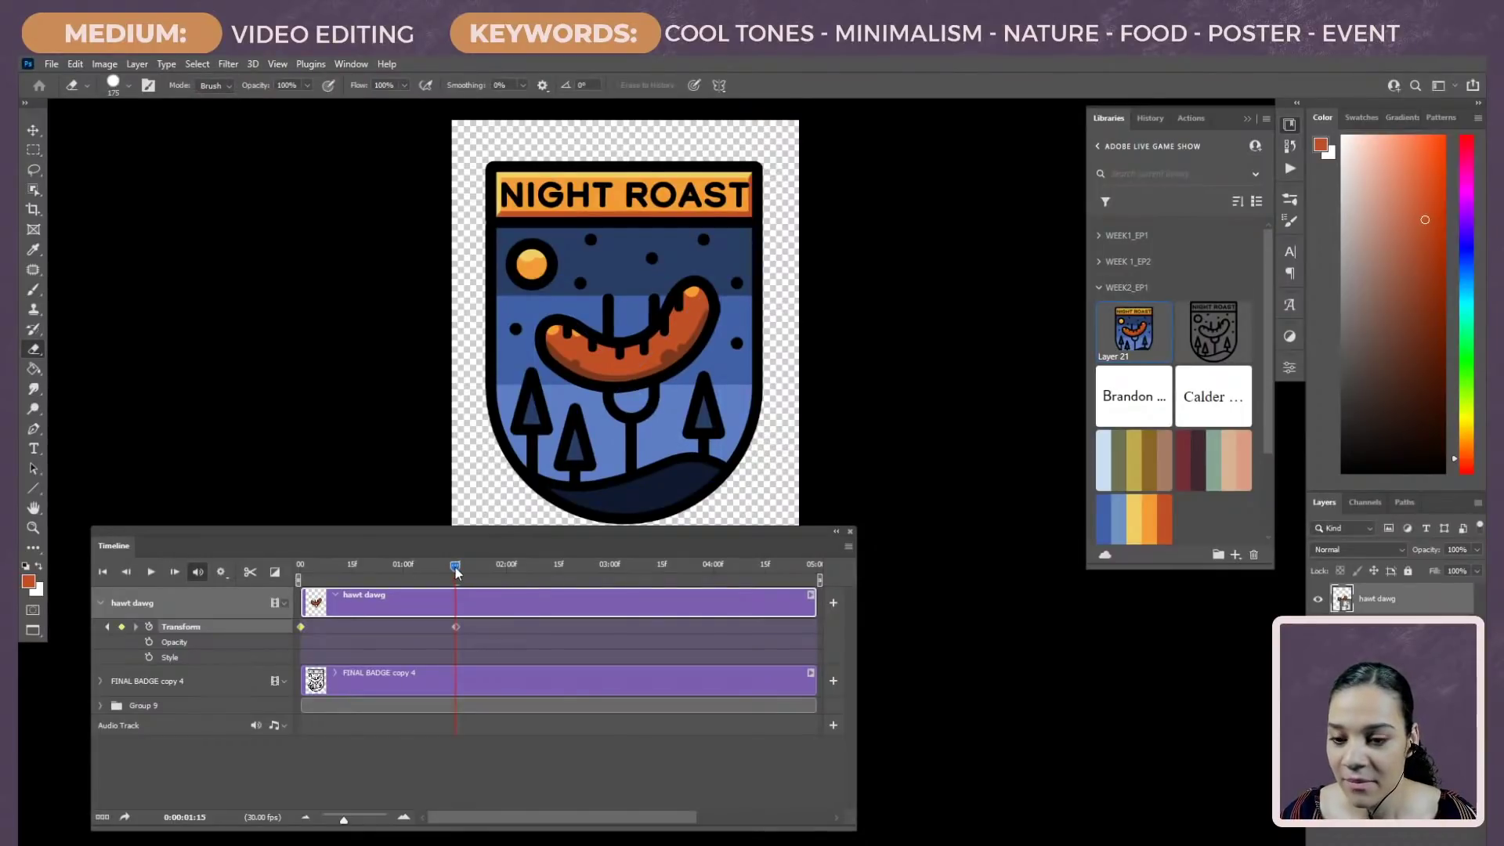
Step: Add a Transform keyframe at 0:00:03:00 by moving the sausage up to about Y 954.50 px
drag(470, 567, 612, 565)
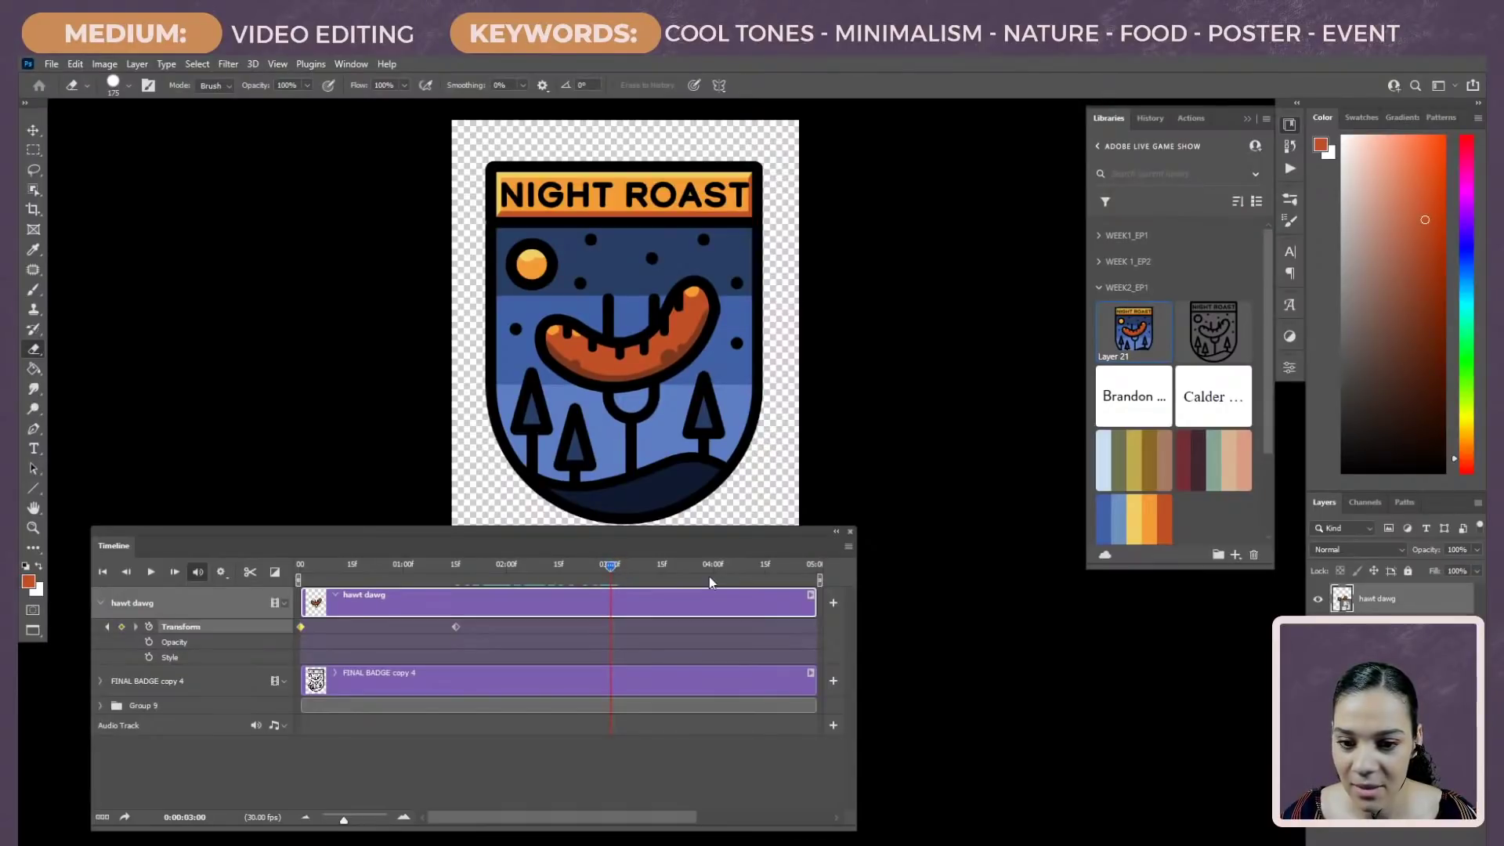
key(ctrl+t)
drag(656, 436, 660, 421)
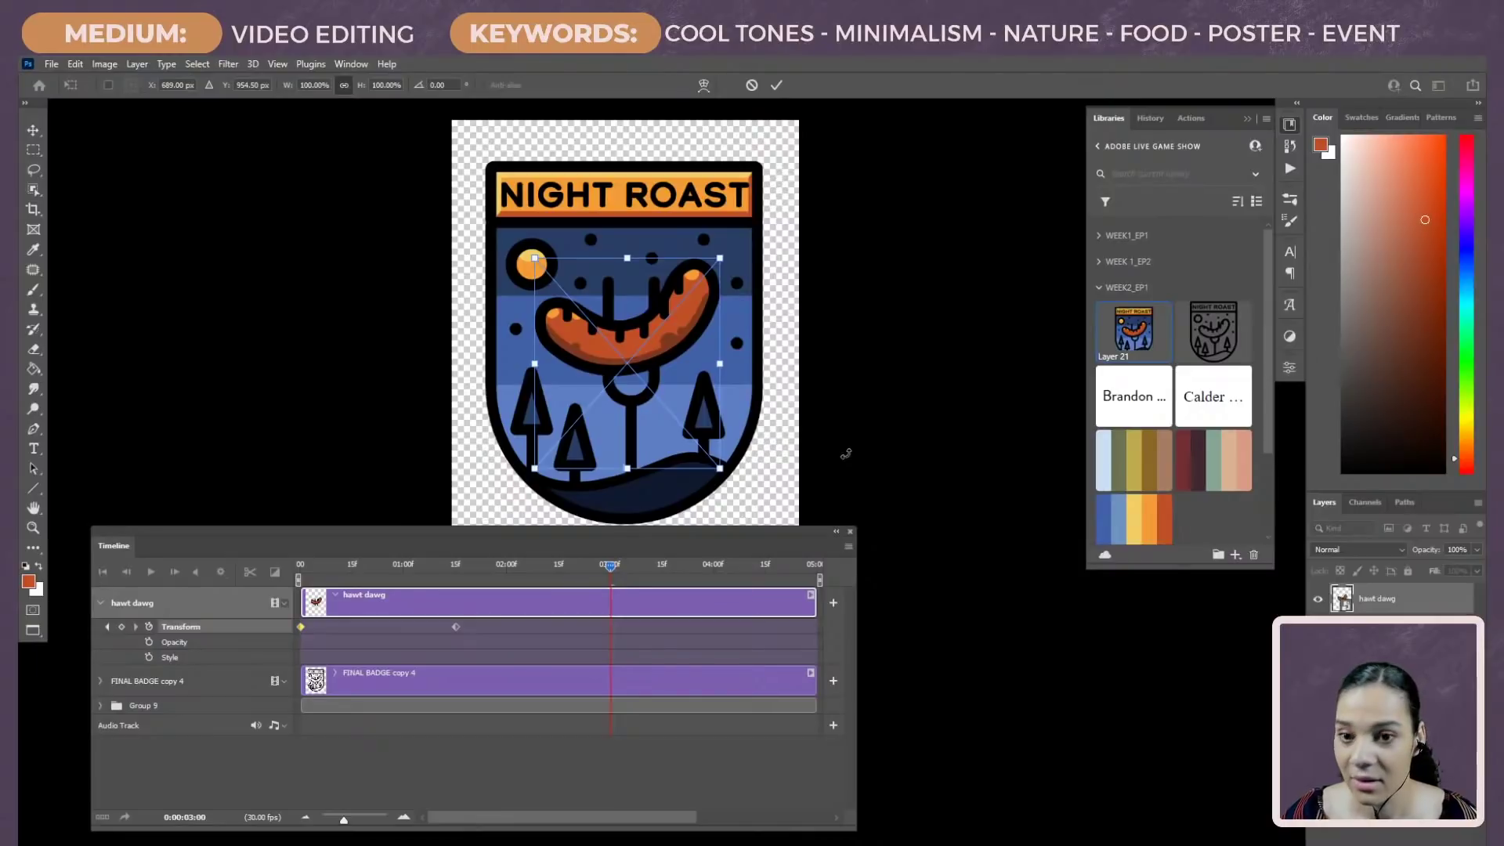
key(Return)
key(e)
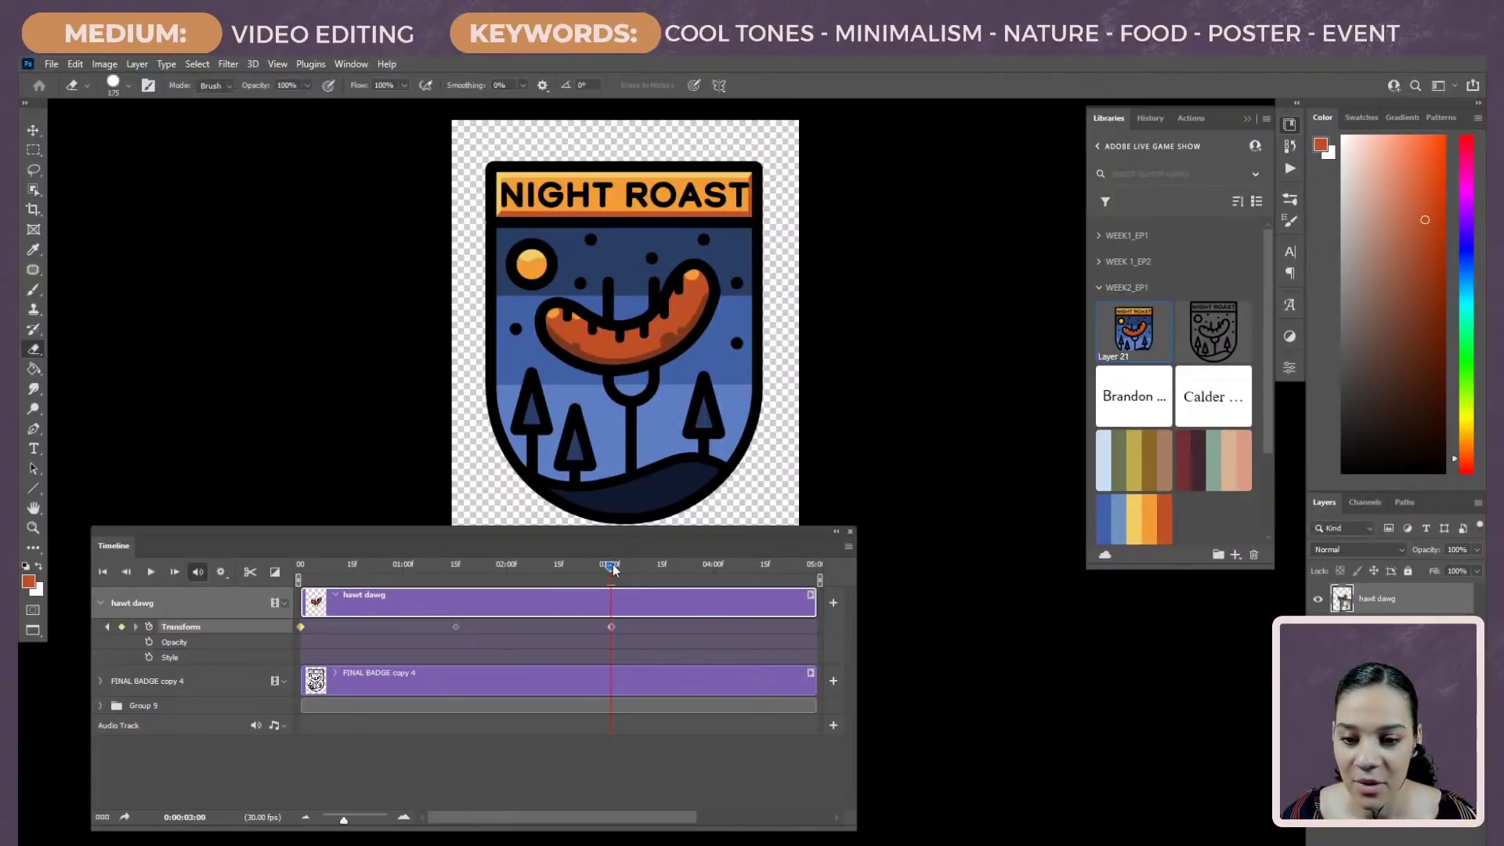
Step: Add a Transform keyframe at 0:00:04:15 by moving the sausage down to about Y 1002.50 px, and play back the animation
mouse_move(770, 569)
mouse_down()
mouse_move(811, 568)
mouse_move(766, 570)
mouse_up()
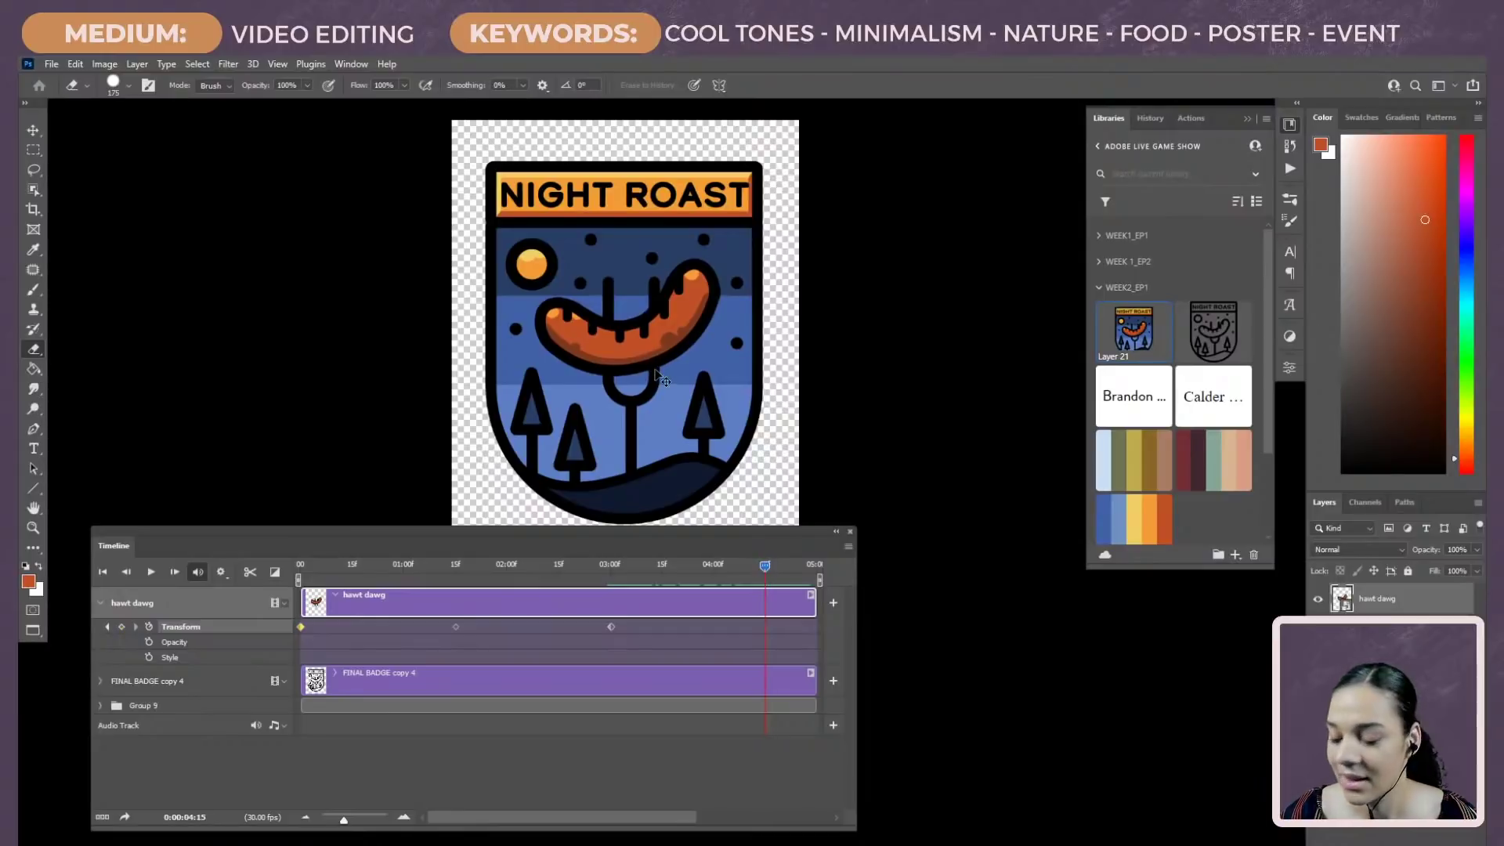
key(ctrl+t)
drag(636, 338, 642, 354)
key(Return)
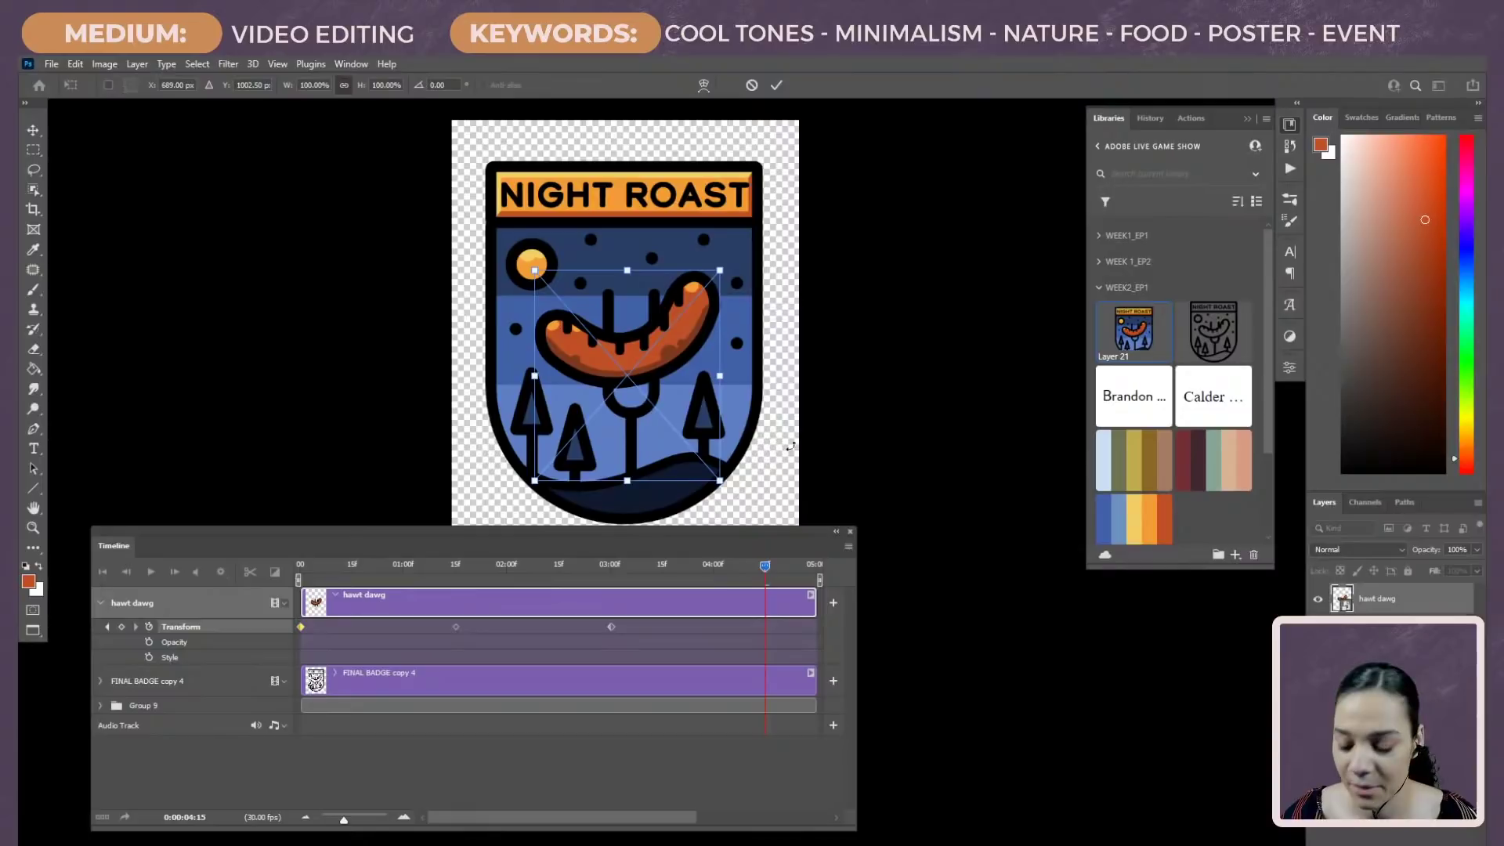
key(e)
key(space)
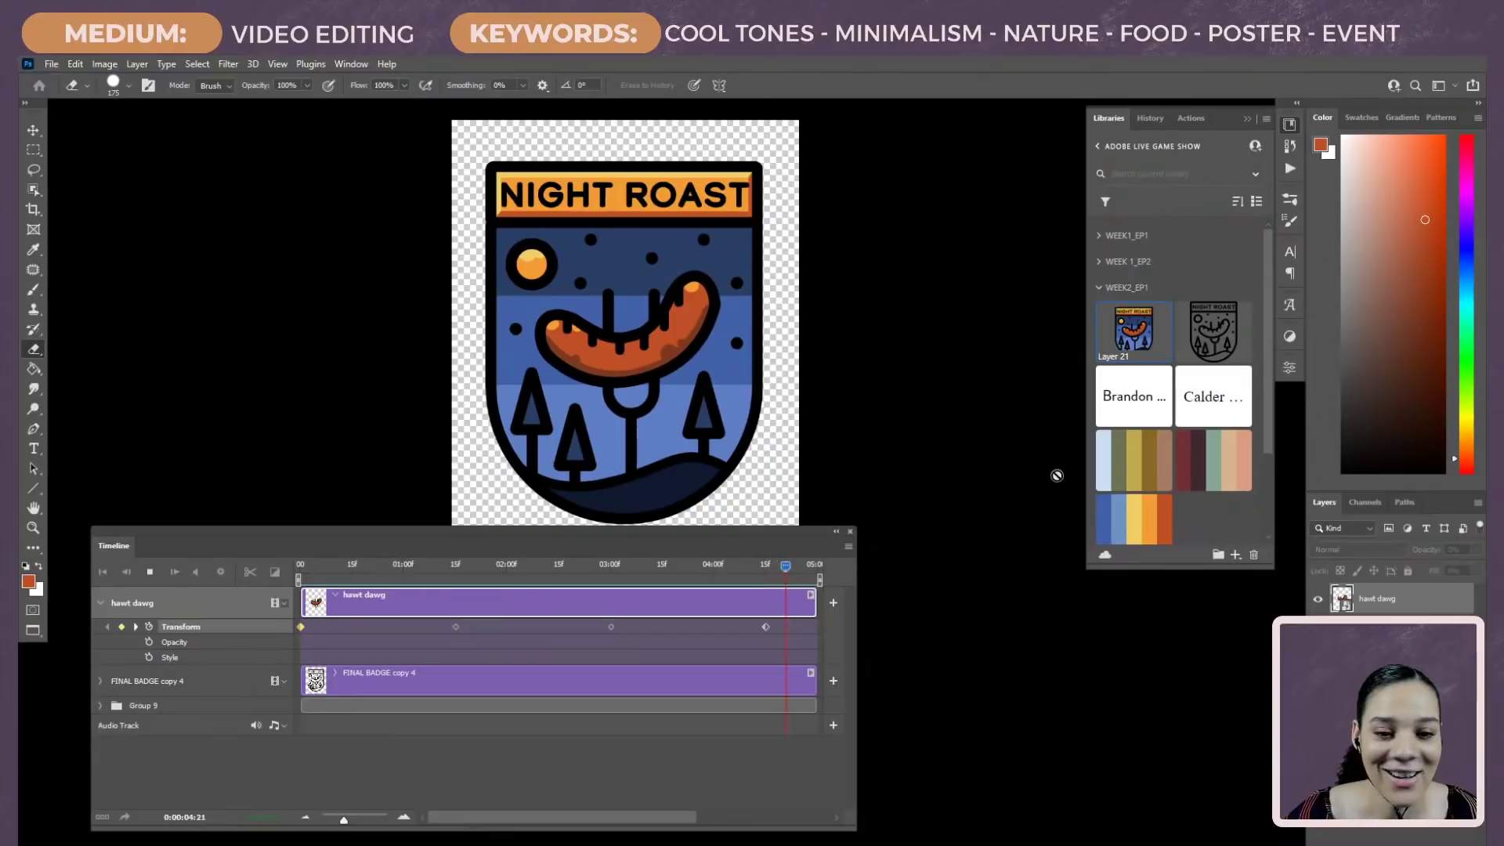
key(space)
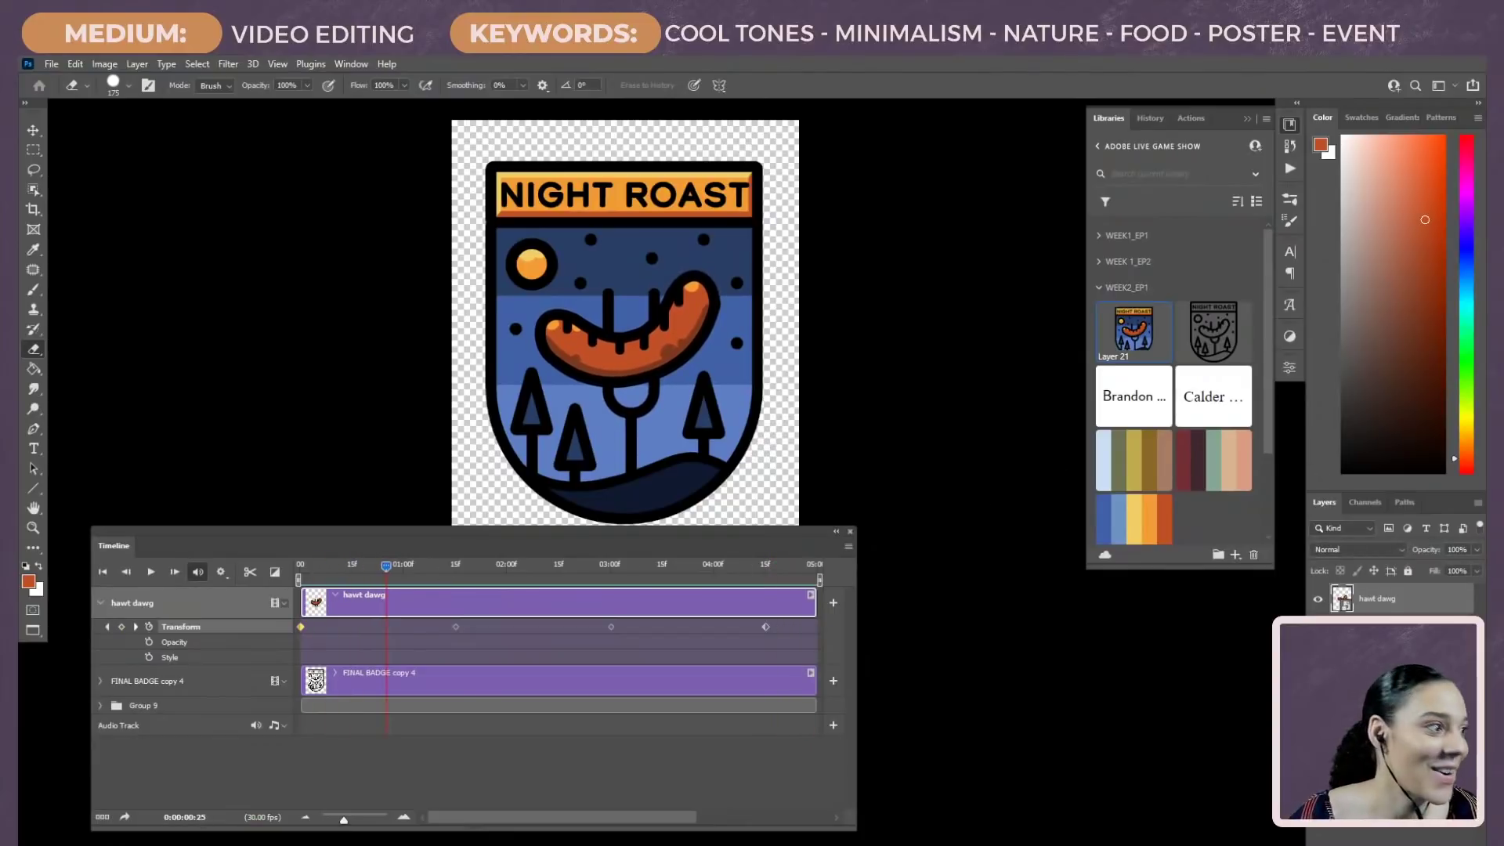